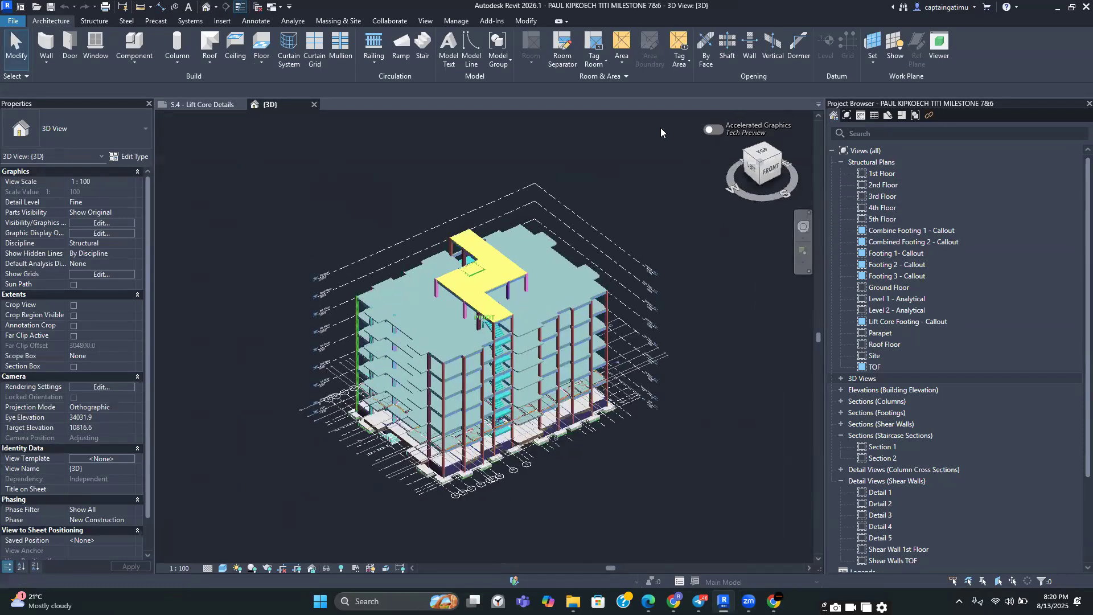
# Orient the 3D view to the front face of the building
pyautogui.click(771, 169)
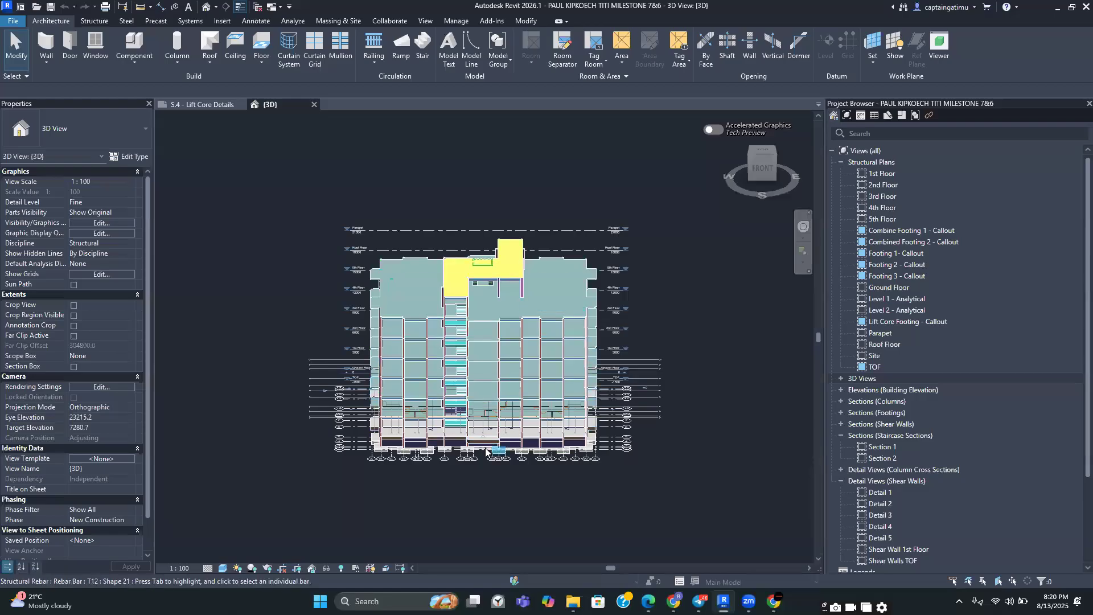
pyautogui.scroll(3, 467, 282)
pyautogui.scroll(-3, 501, 318)
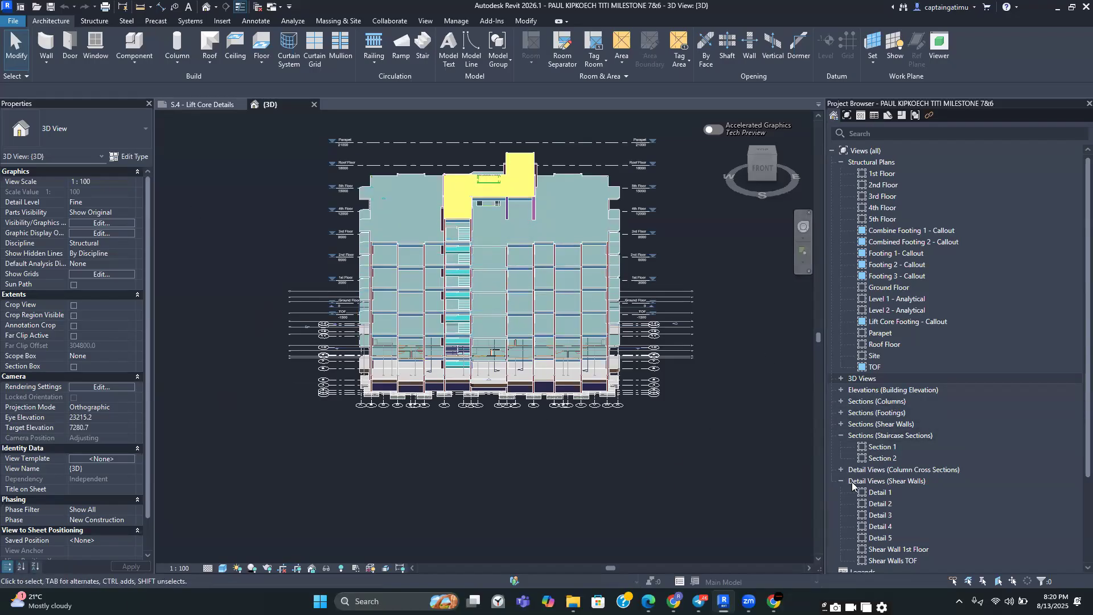
# Delete both existing staircase section views, Section 1 and Section 2, from the project
pyautogui.doubleClick(876, 446)
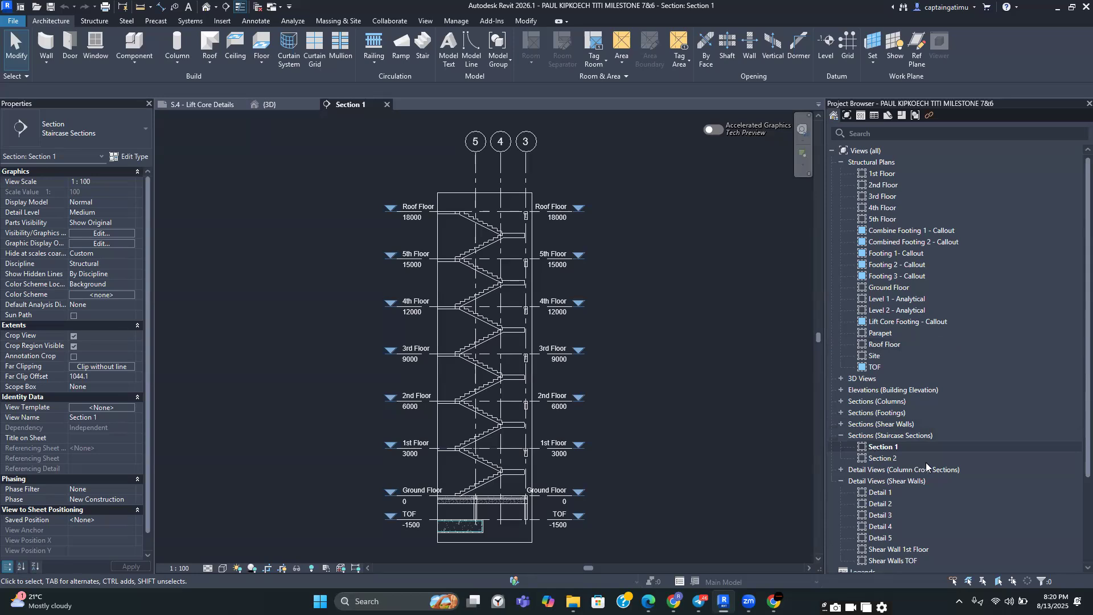
pyautogui.rightClick(922, 448)
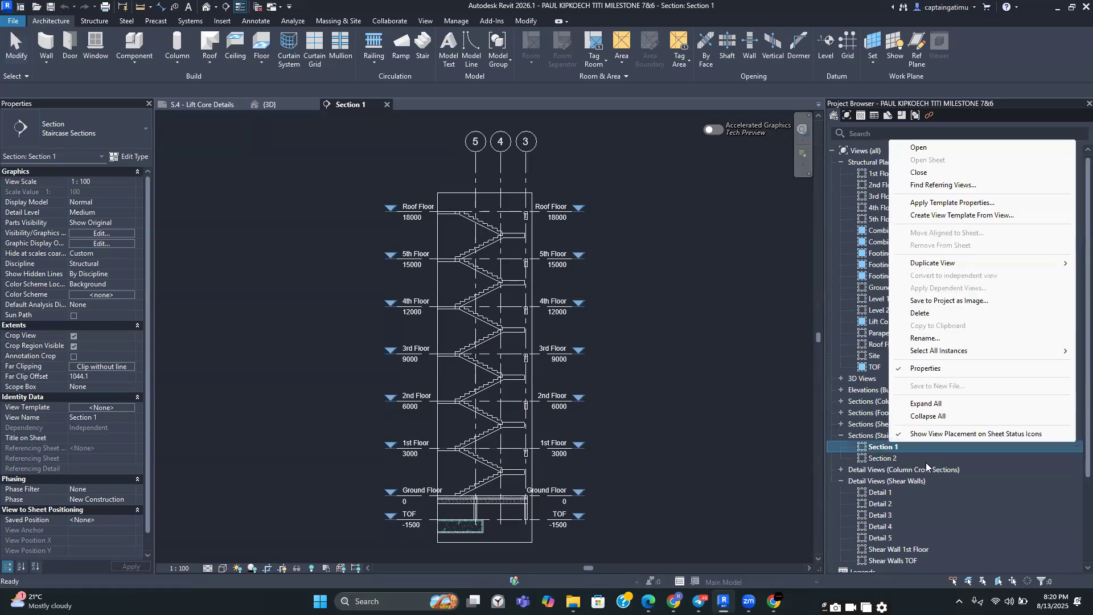
pyautogui.click(917, 314)
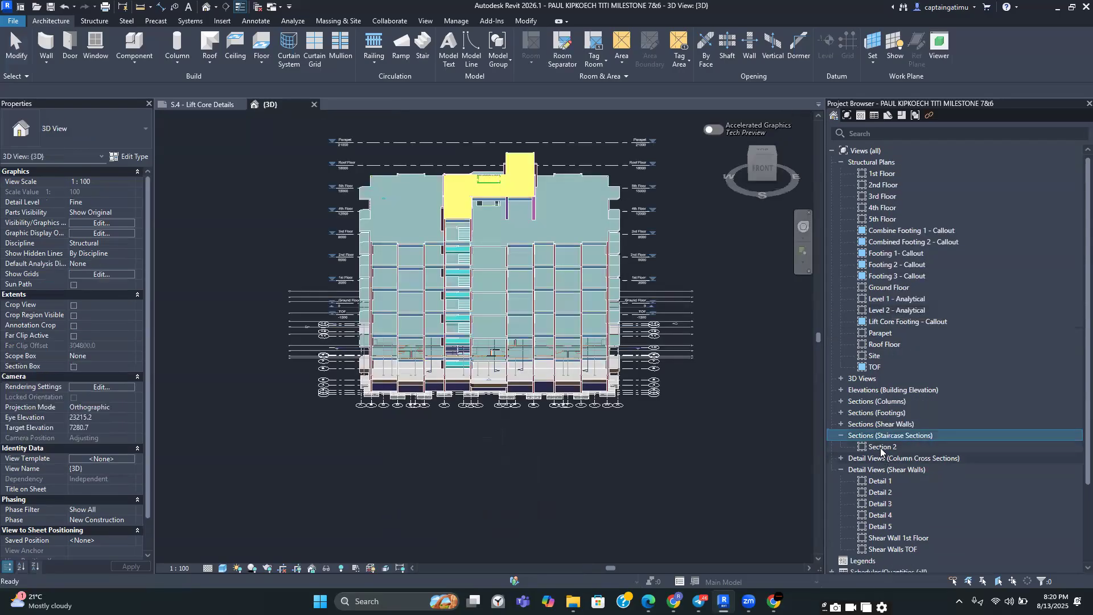
pyautogui.rightClick(882, 447)
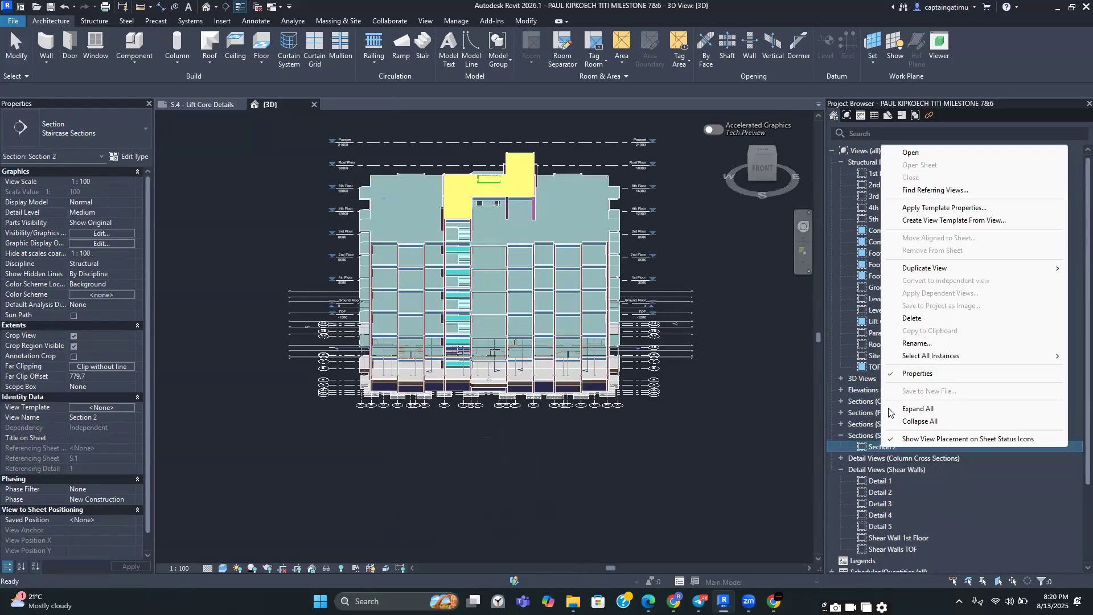
pyautogui.click(910, 318)
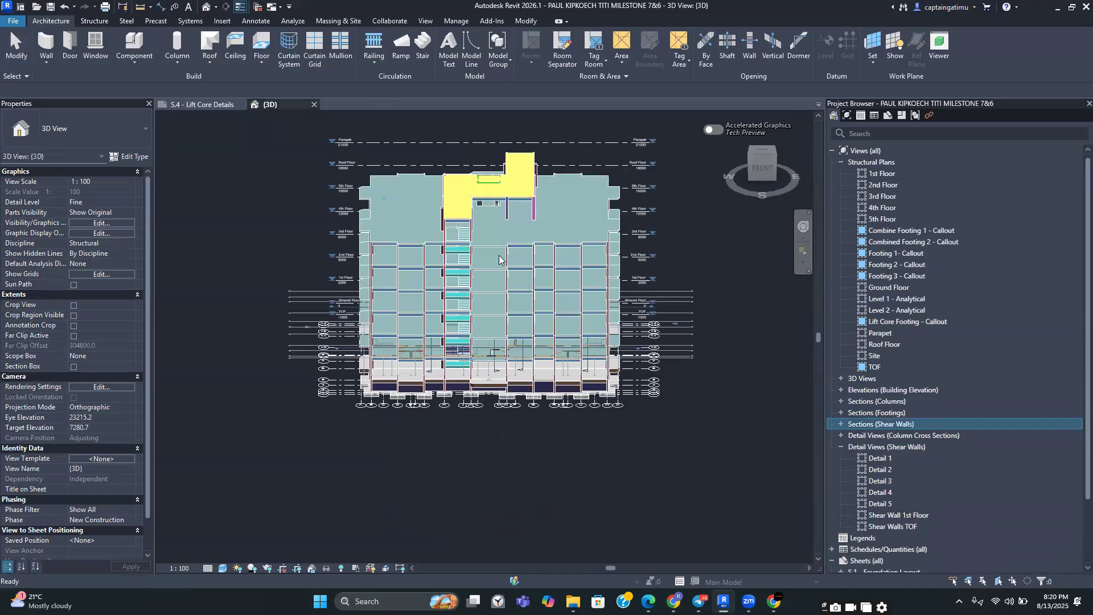
# Open the 1st Floor structural plan and zoom in on the staircase area
pyautogui.click(886, 174)
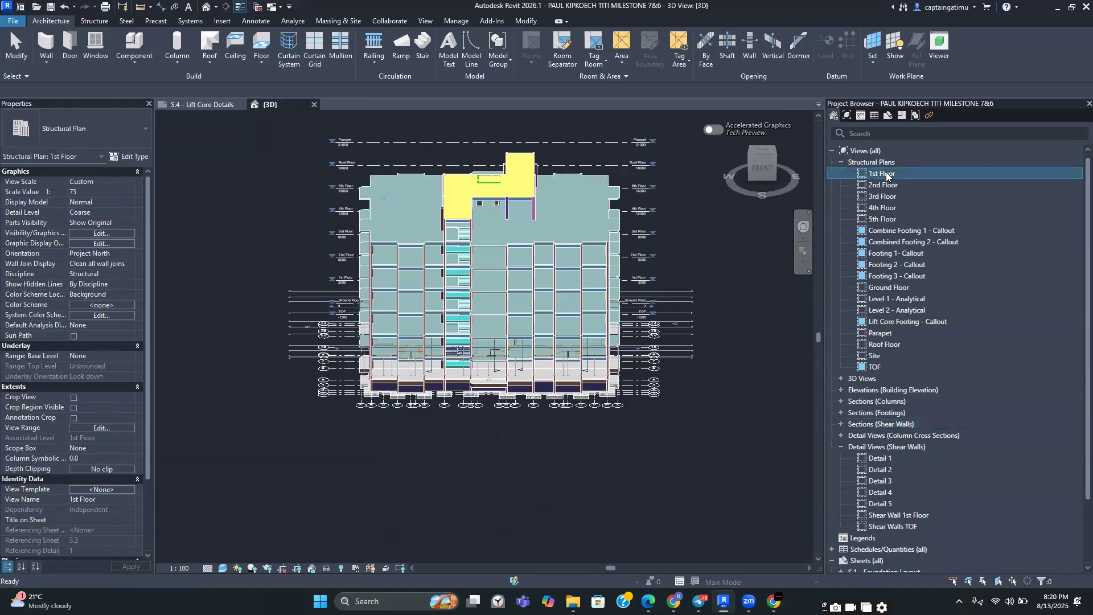
pyautogui.doubleClick(886, 175)
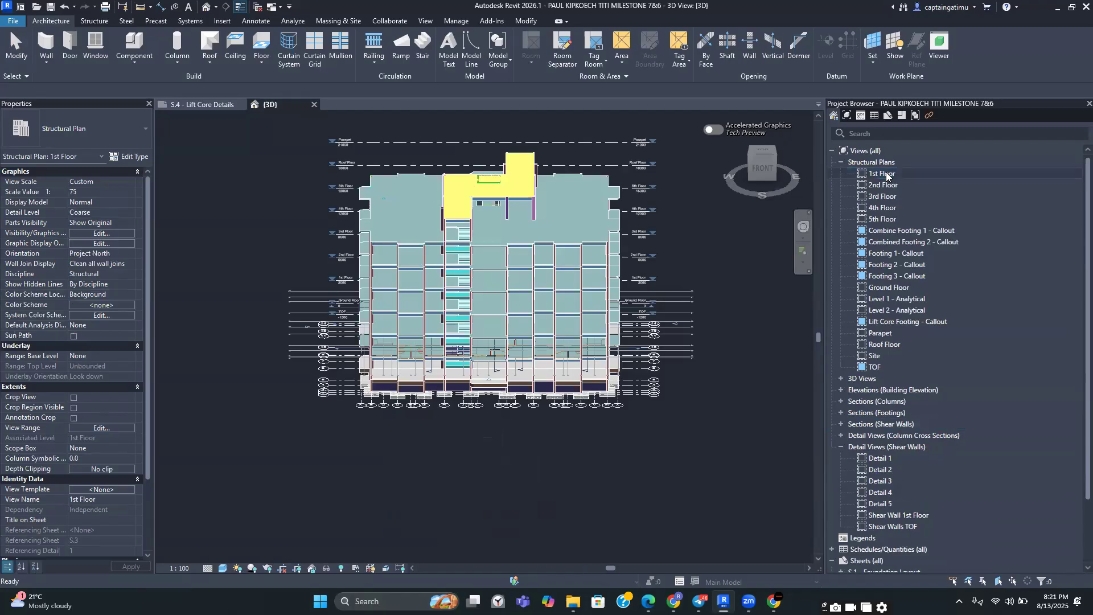
pyautogui.scroll(8, 439, 444)
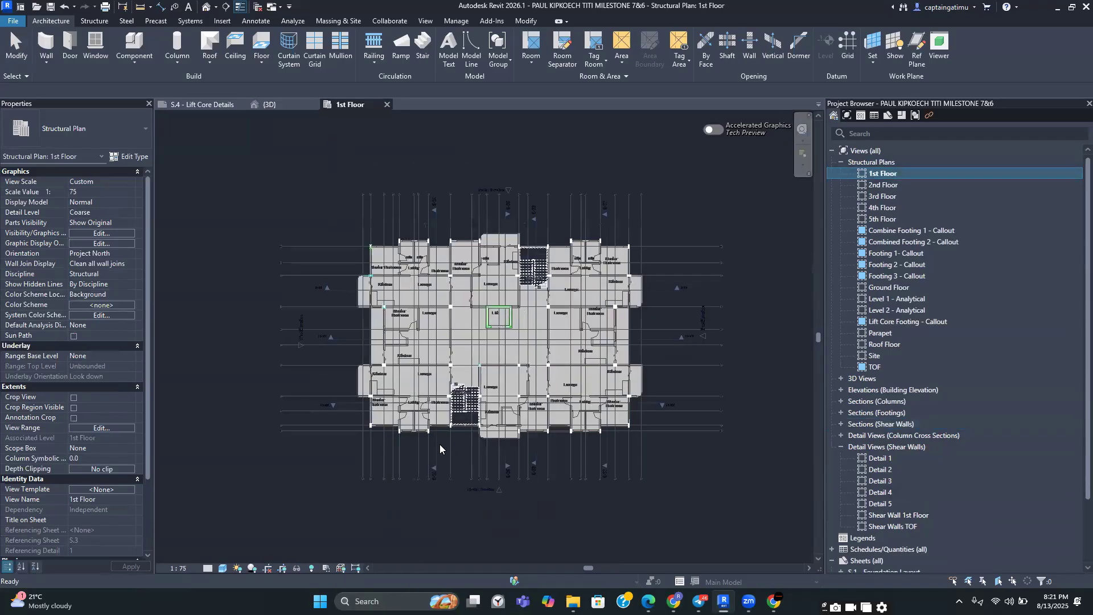
pyautogui.scroll(-3, 412, 440)
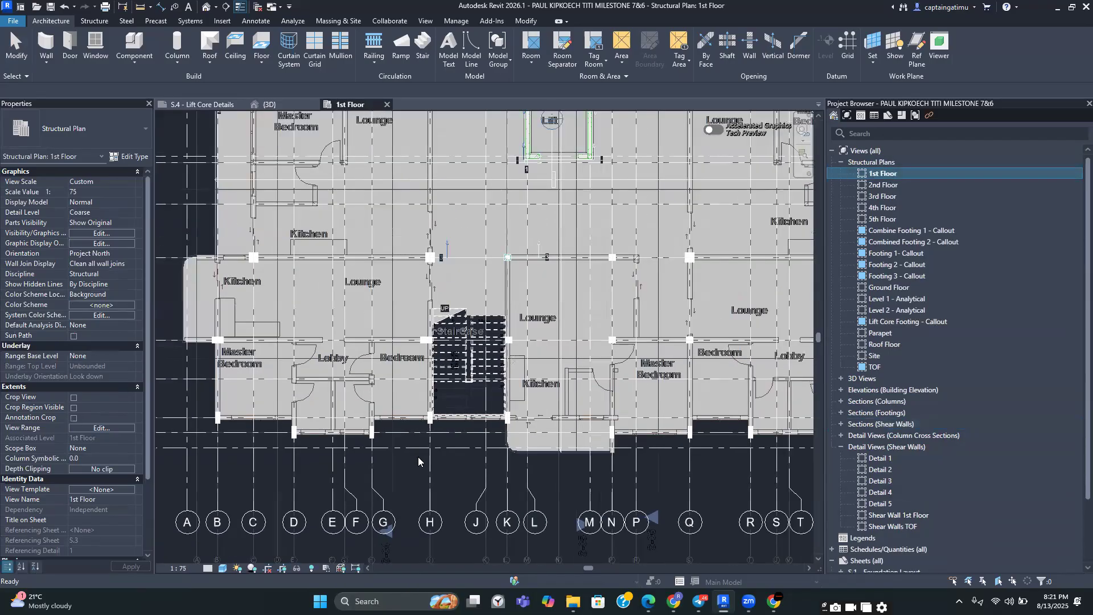
pyautogui.scroll(4, 422, 350)
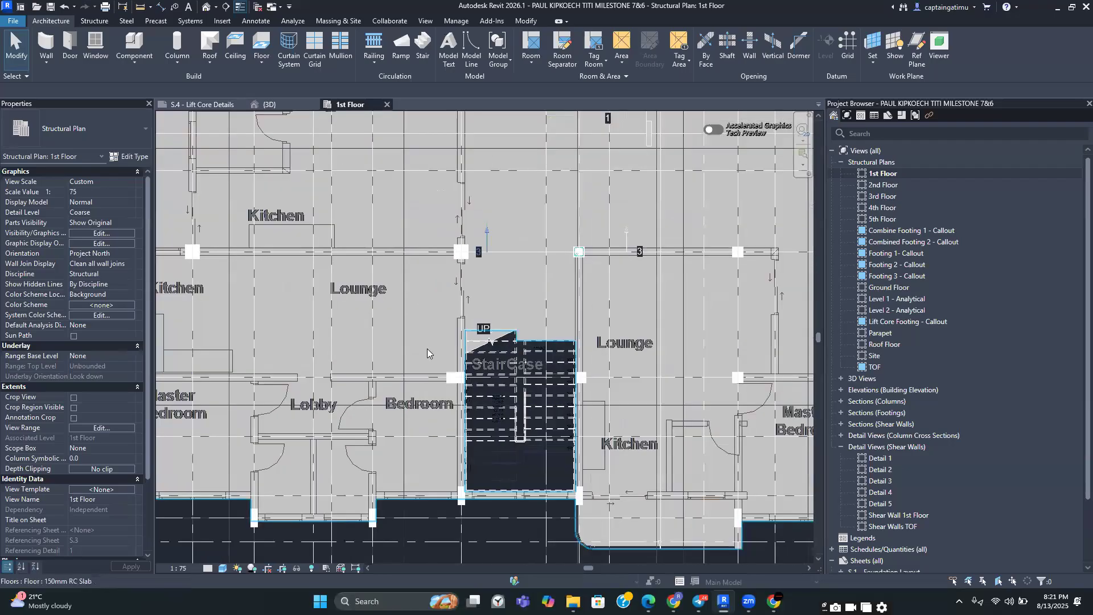
pyautogui.scroll(-3, 490, 320)
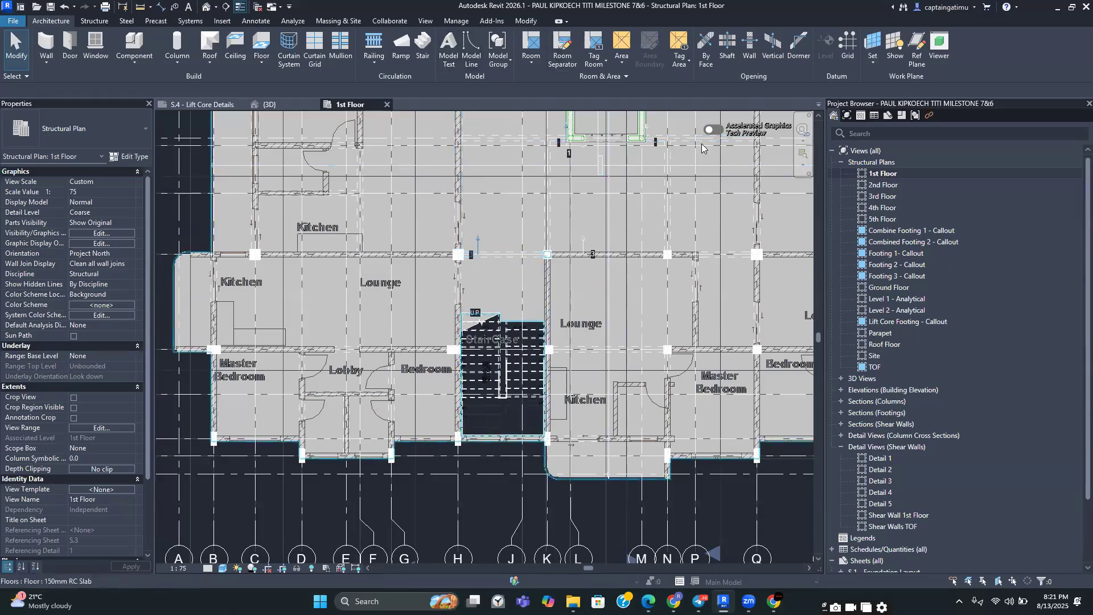
# Draw a vertical section line of type Staircase Sections through the staircase, looking east
pyautogui.click(428, 22)
pyautogui.click(412, 40)
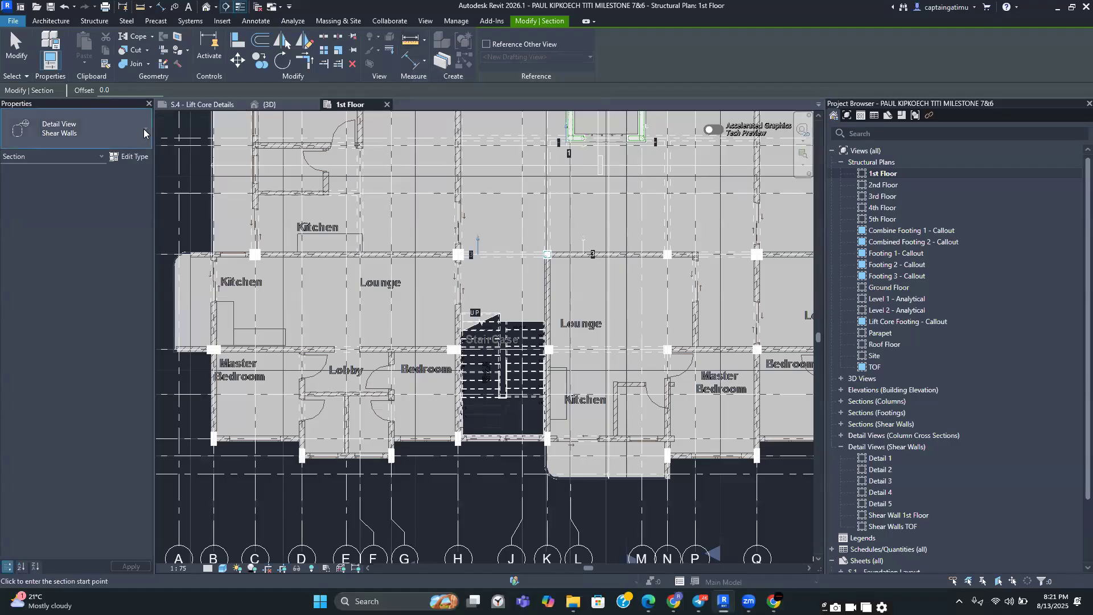
pyautogui.click(144, 129)
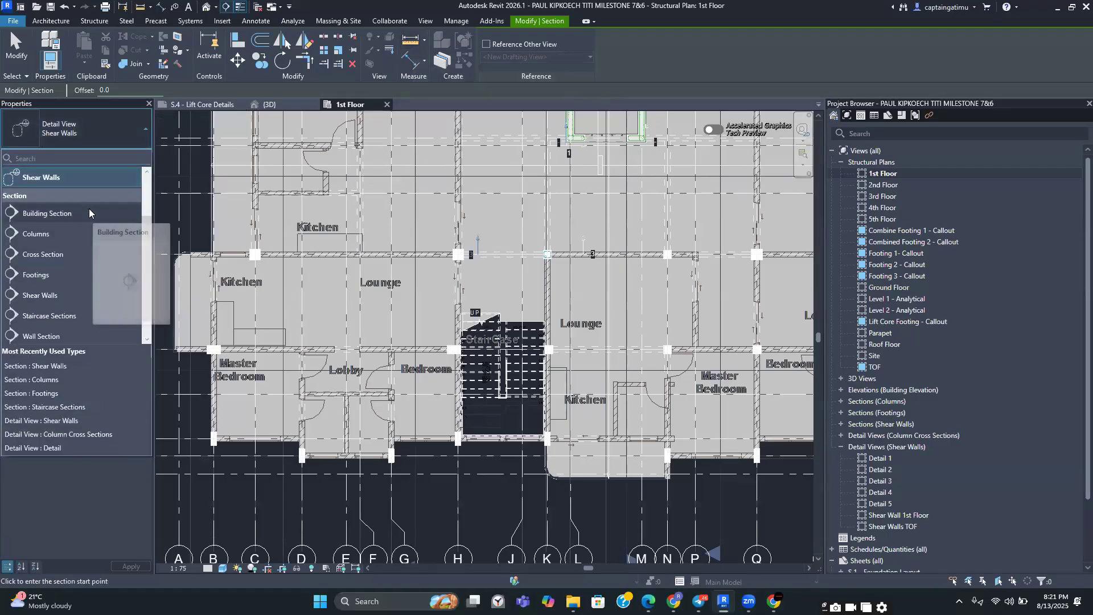
pyautogui.scroll(-1, 89, 208)
pyautogui.scroll(2, 73, 228)
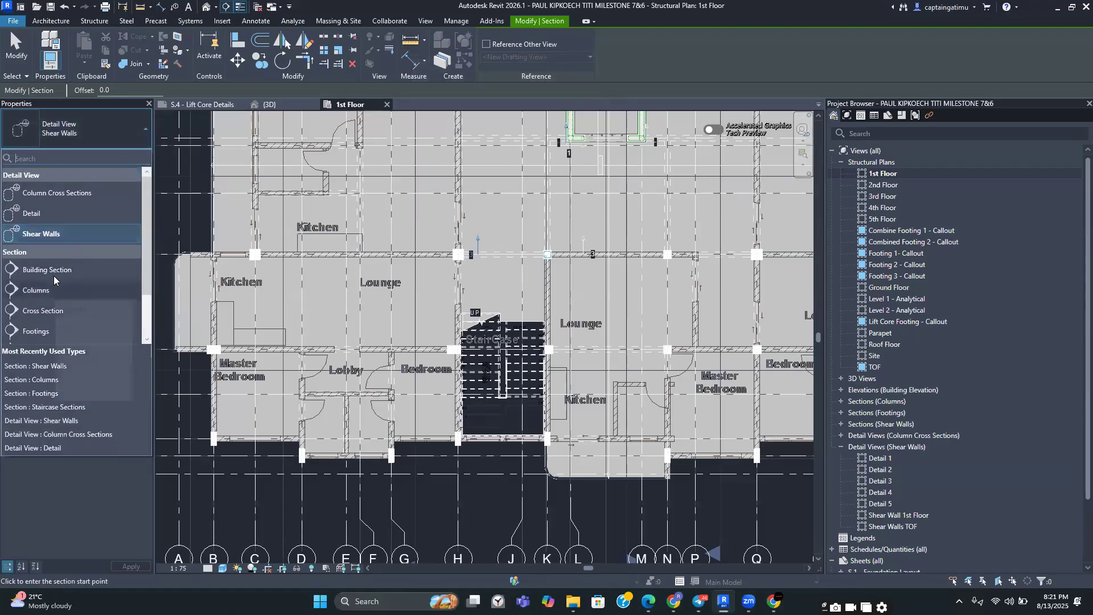
pyautogui.scroll(-2, 82, 239)
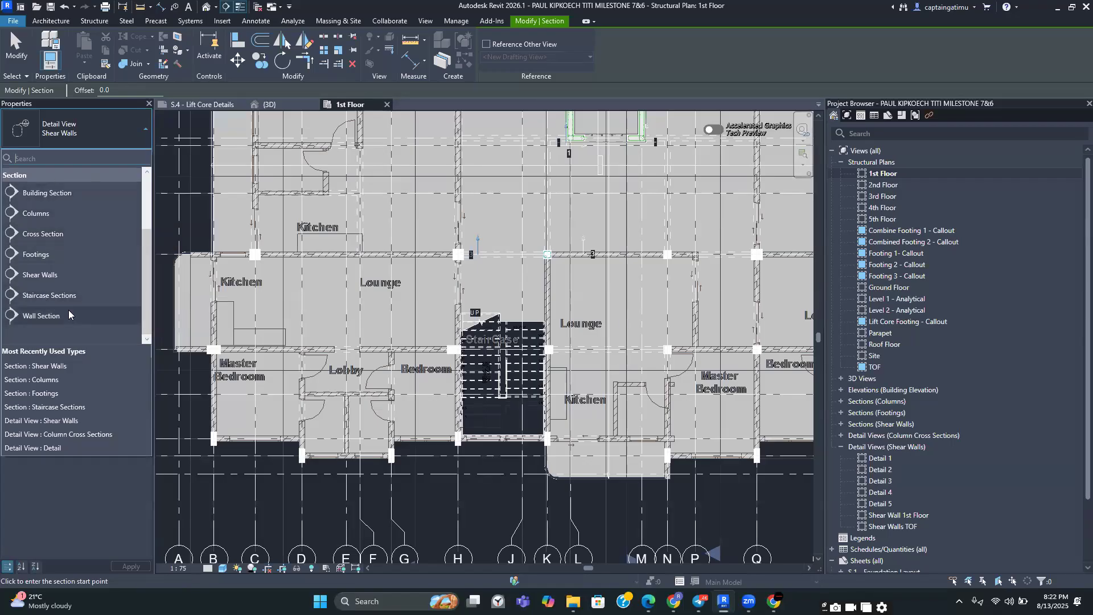
pyautogui.click(55, 296)
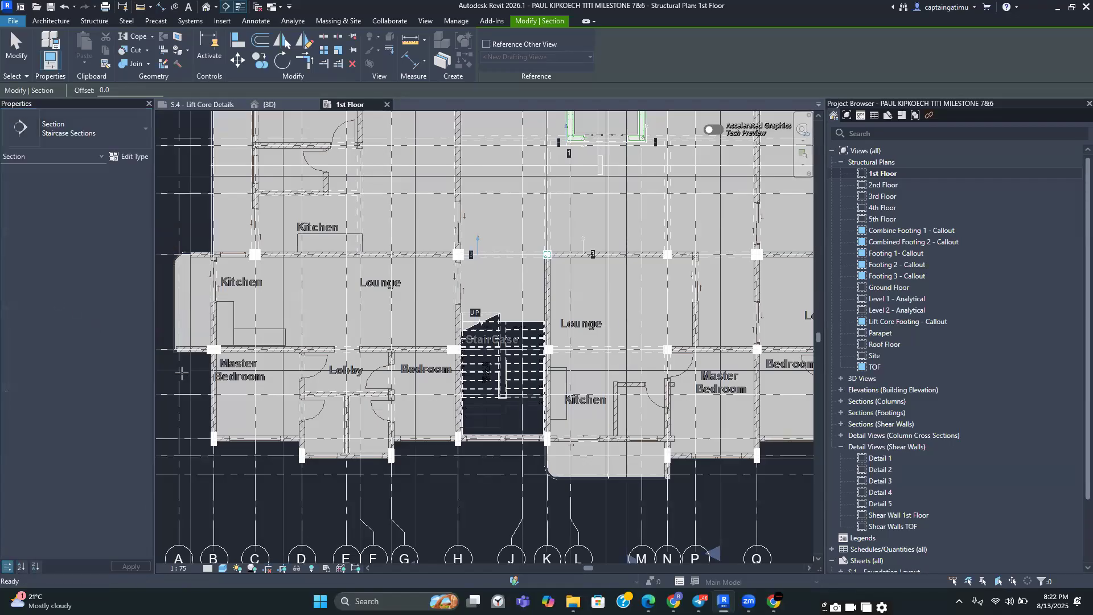
pyautogui.scroll(2, 397, 430)
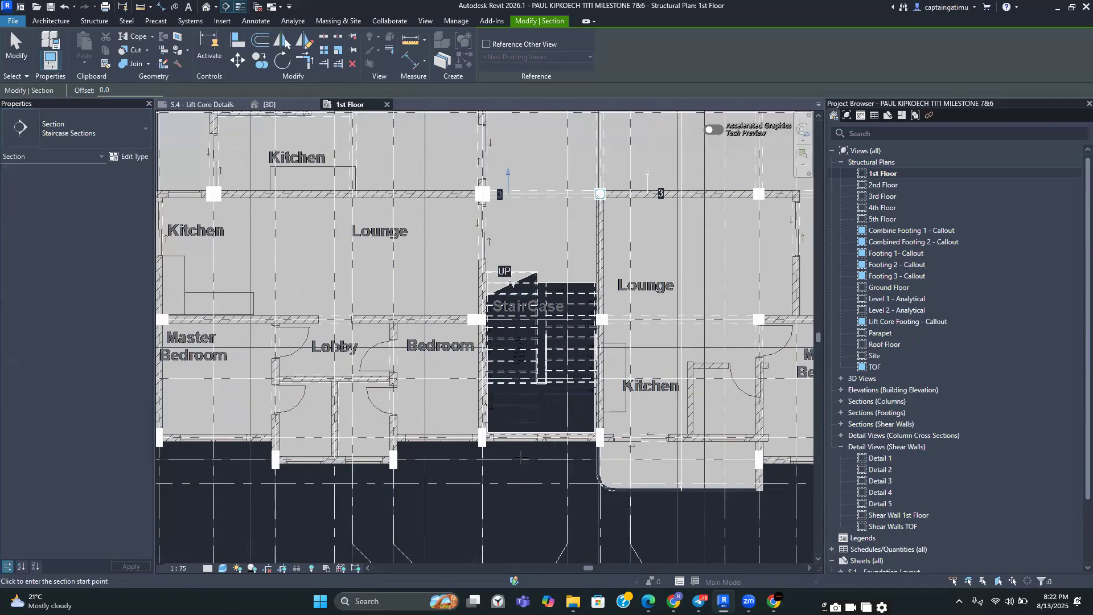
pyautogui.click(520, 459)
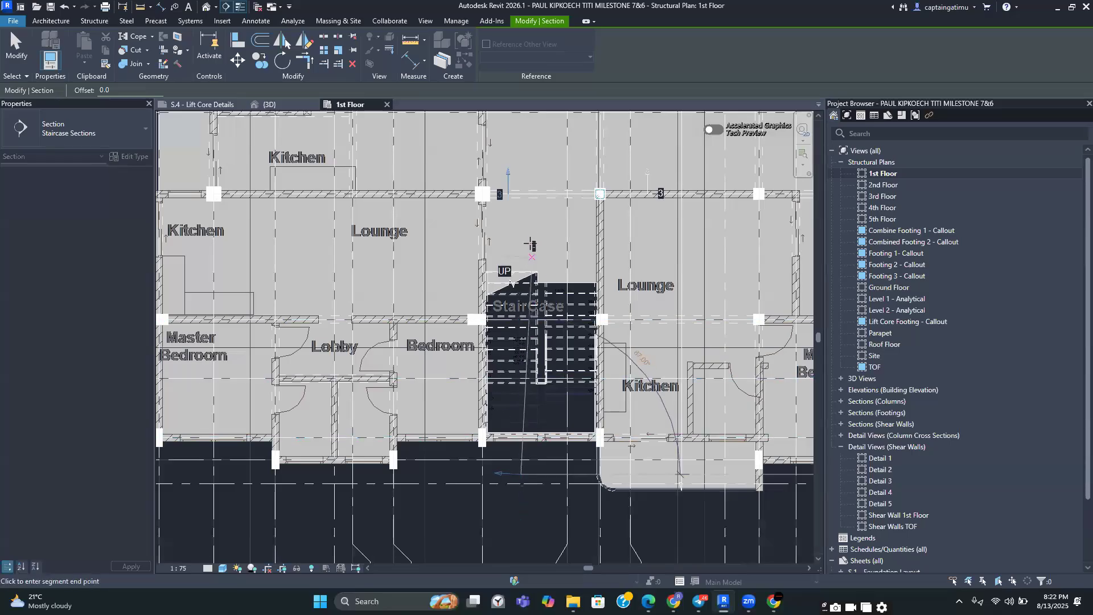
pyautogui.click(525, 260)
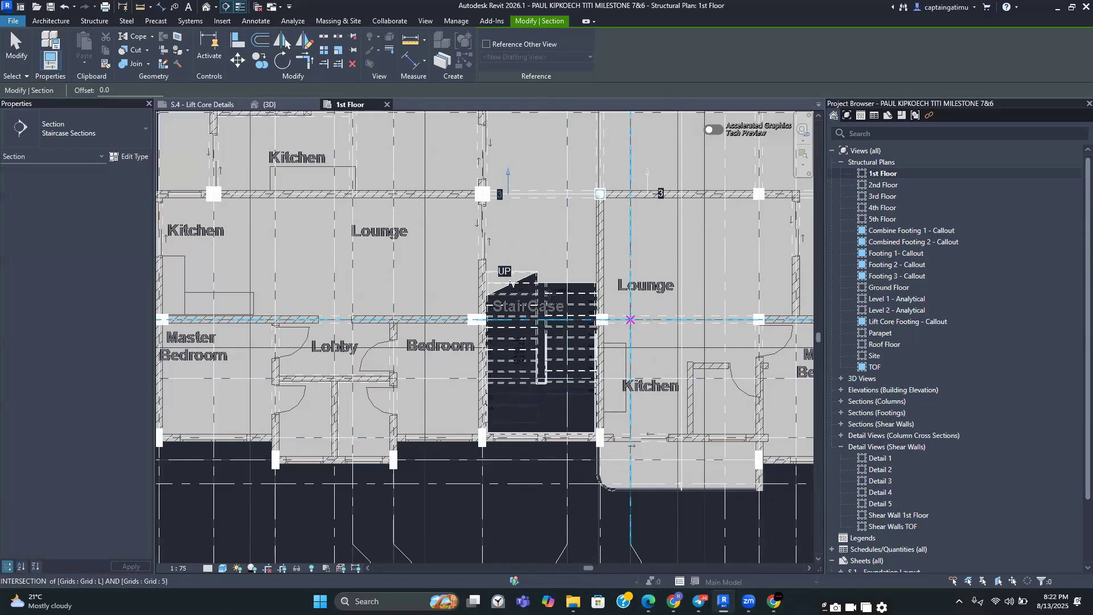
pyautogui.click(525, 239)
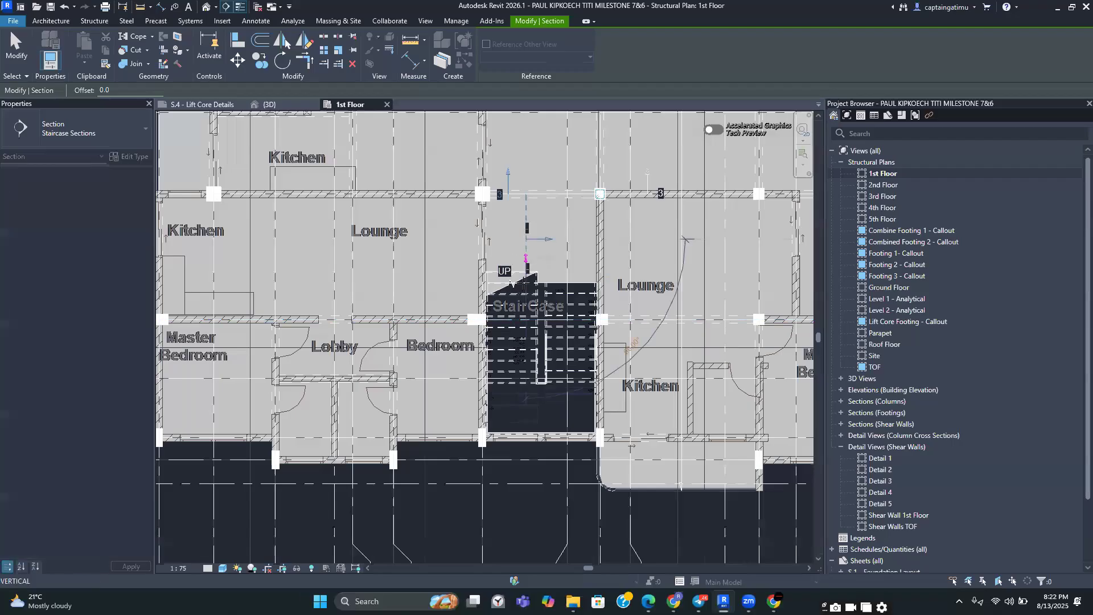
pyautogui.click(525, 468)
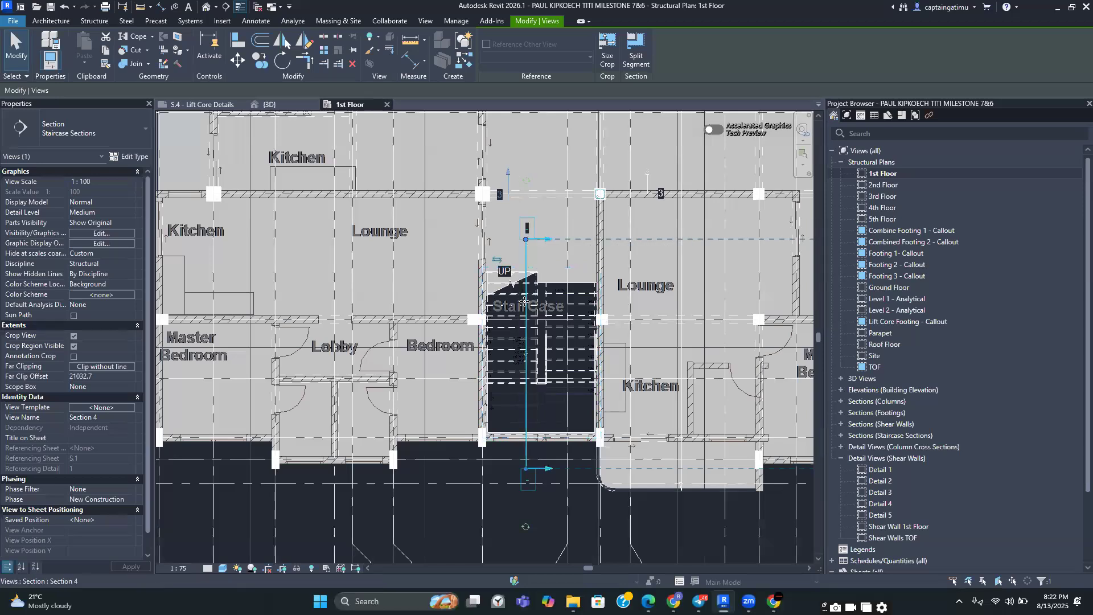
# Reduce the new section's far clip depth so it ends just past the staircase
pyautogui.scroll(-2, 531, 423)
pyautogui.moveTo(531, 422); pyautogui.dragTo(488, 410, button='middle')
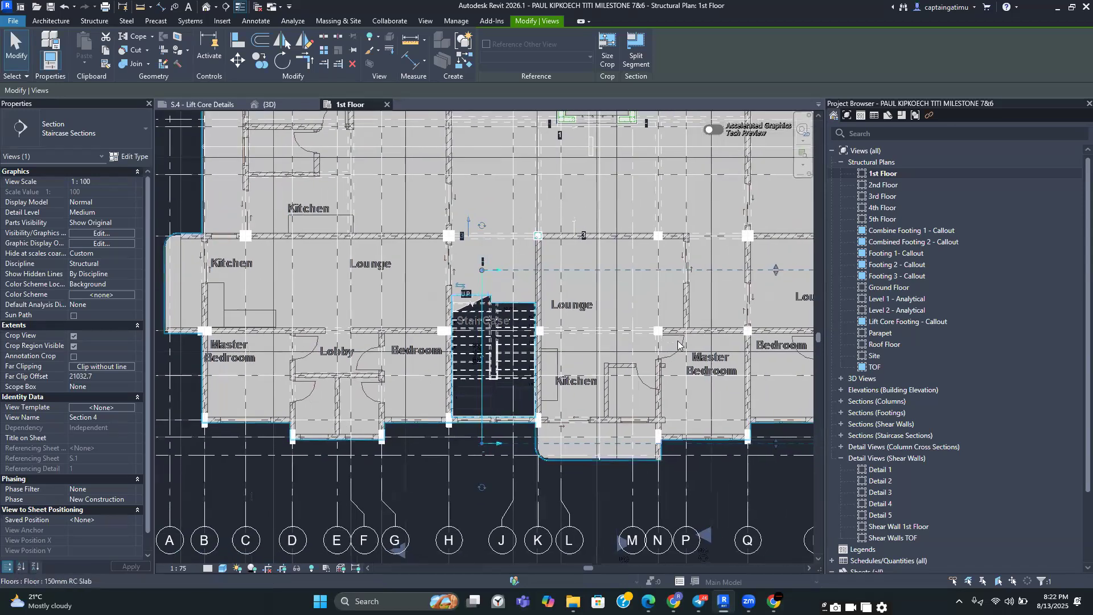
pyautogui.moveTo(748, 335); pyautogui.dragTo(519, 356, button='middle')
pyautogui.scroll(-1, 711, 349)
pyautogui.scroll(-2, 652, 354)
pyautogui.moveTo(756, 354); pyautogui.dragTo(383, 355)
pyautogui.scroll(5, 375, 363)
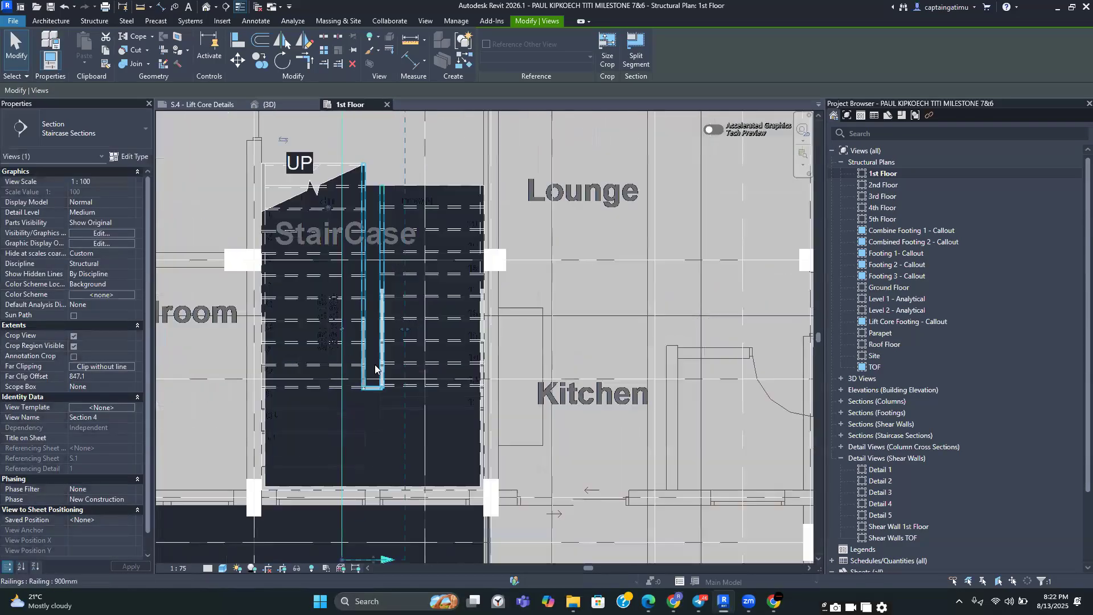
pyautogui.moveTo(375, 364); pyautogui.dragTo(451, 397, button='middle')
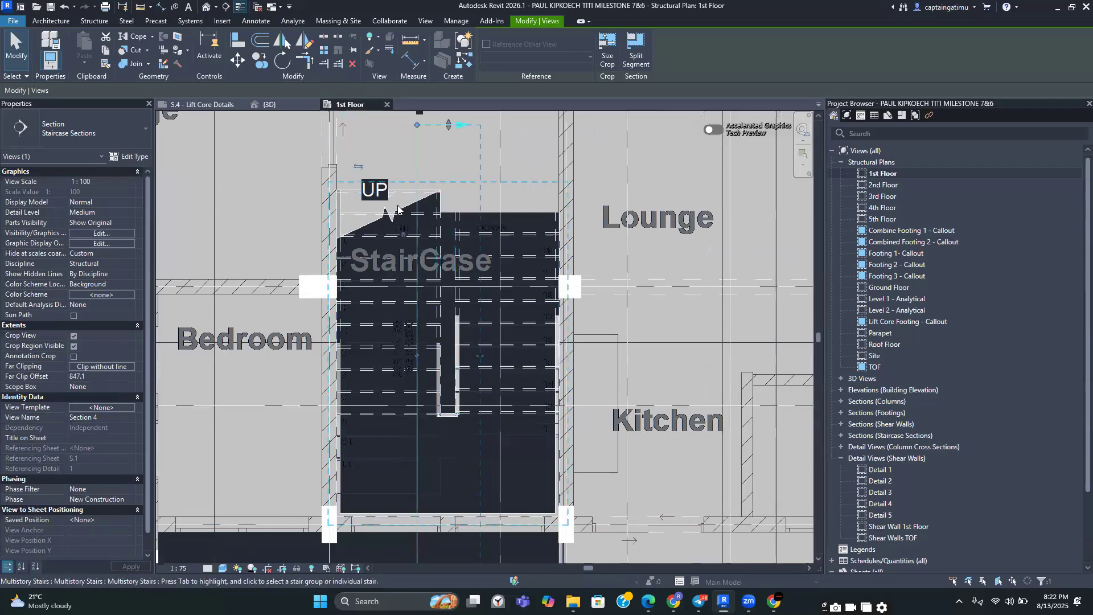
pyautogui.scroll(-2, 412, 249)
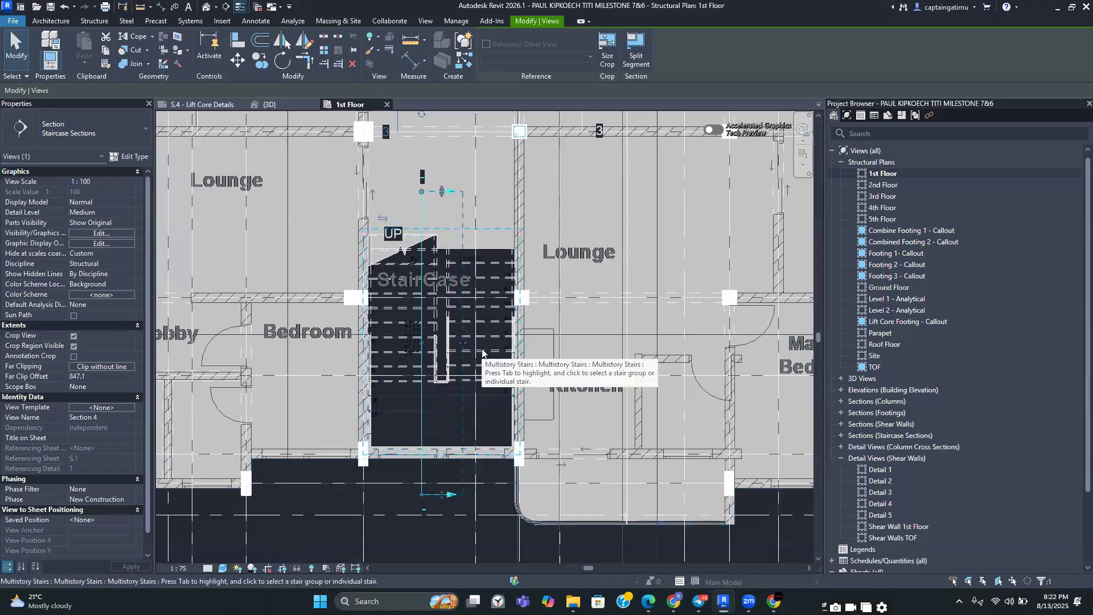
pyautogui.scroll(-4, 482, 353)
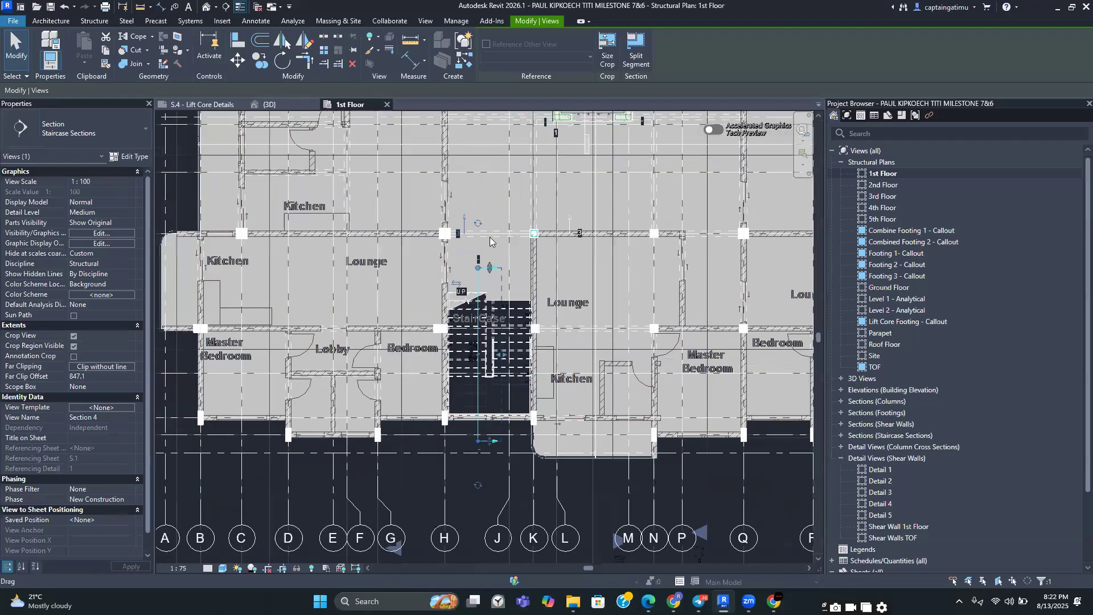
# Draw a second Staircase Sections section line through the staircase, looking in the opposite direction
pyautogui.click(416, 24)
pyautogui.click(416, 46)
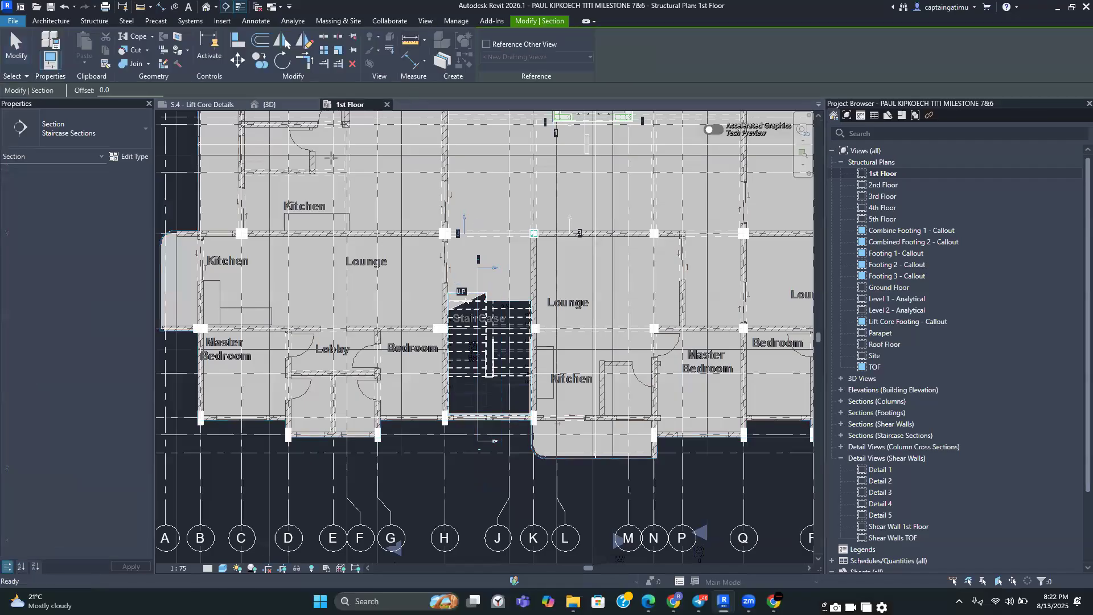
pyautogui.scroll(3, 495, 440)
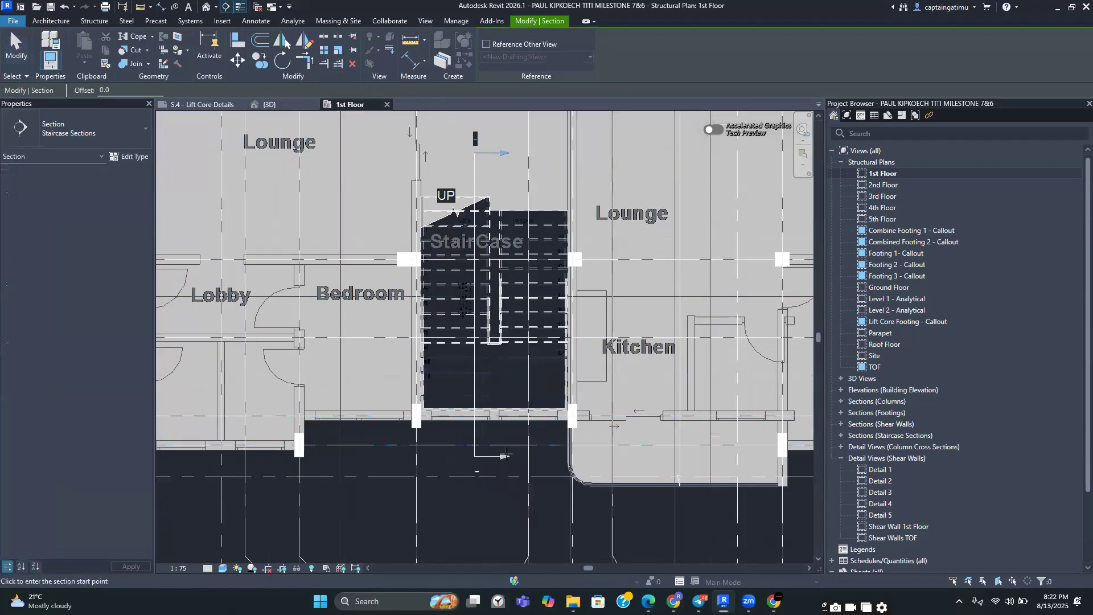
pyautogui.scroll(3, 505, 454)
pyautogui.scroll(-3, 513, 462)
pyautogui.moveTo(511, 468); pyautogui.dragTo(512, 485, button='middle')
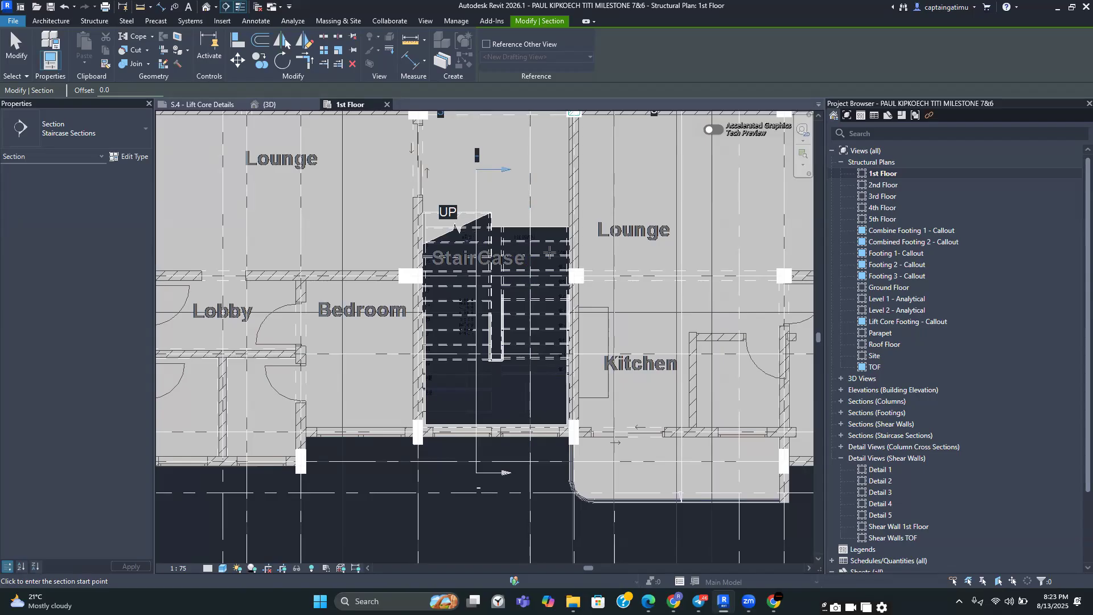
pyautogui.click(523, 481)
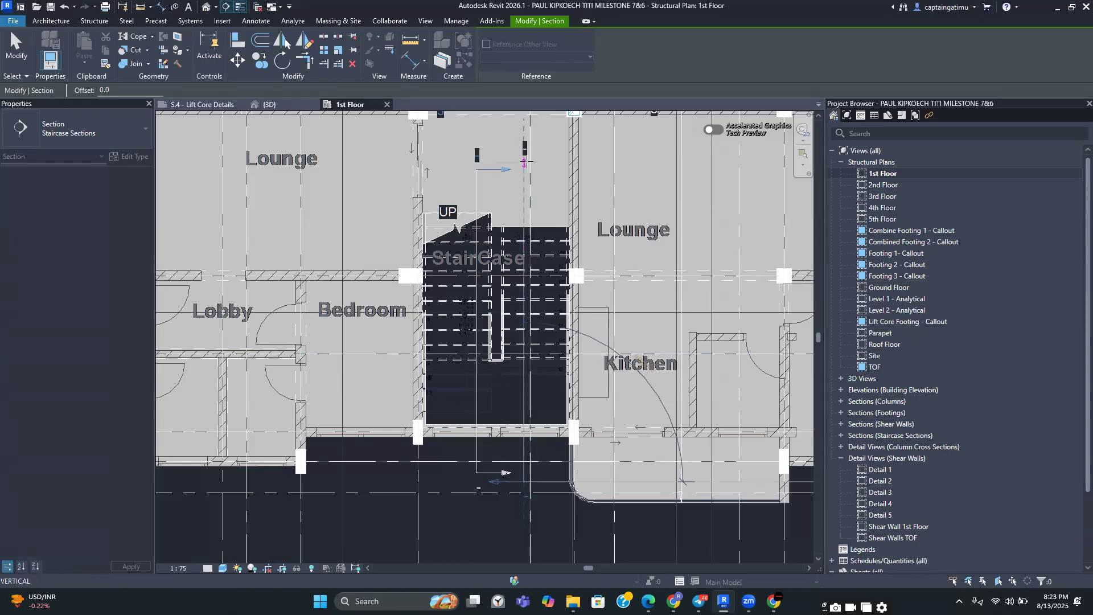
pyautogui.click(517, 254)
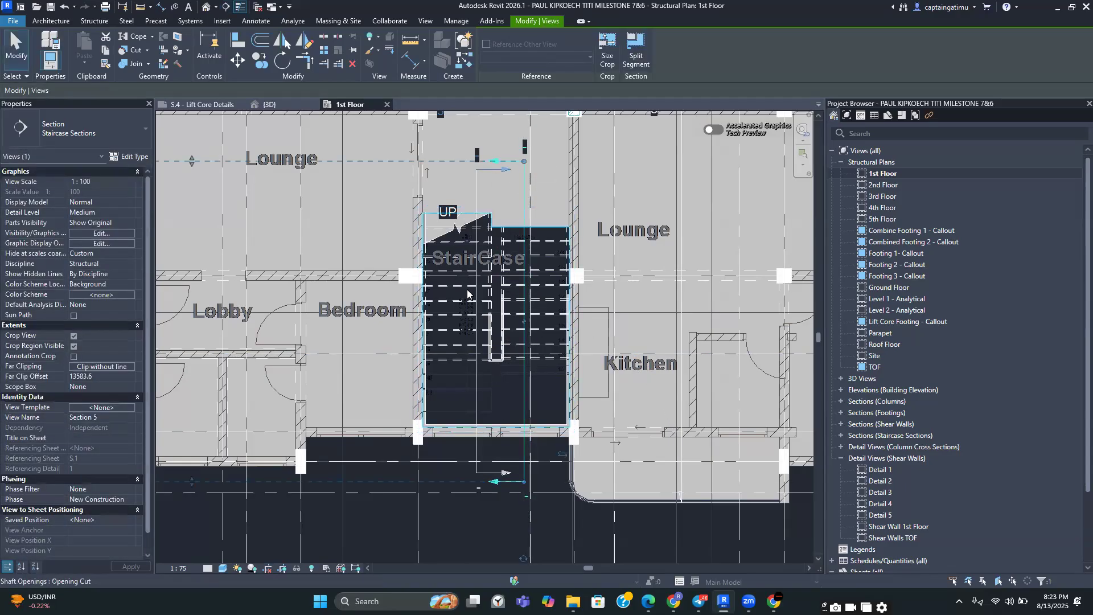
# Reposition the second section line sideways within the staircase
pyautogui.scroll(-2, 503, 374)
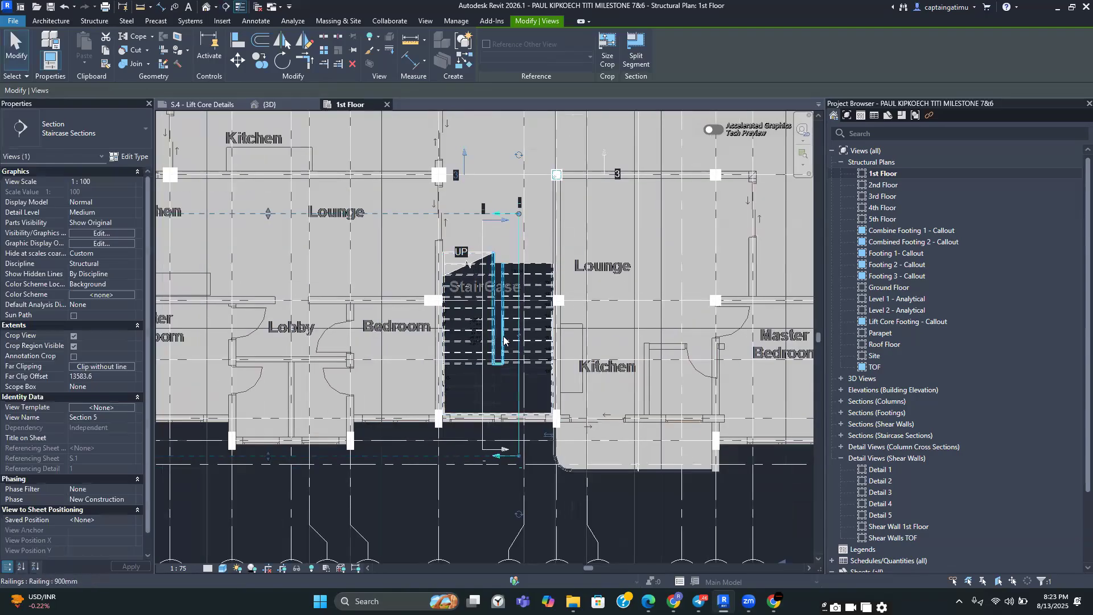
pyautogui.scroll(-2, 503, 336)
pyautogui.moveTo(531, 383); pyautogui.dragTo(636, 383, button='middle')
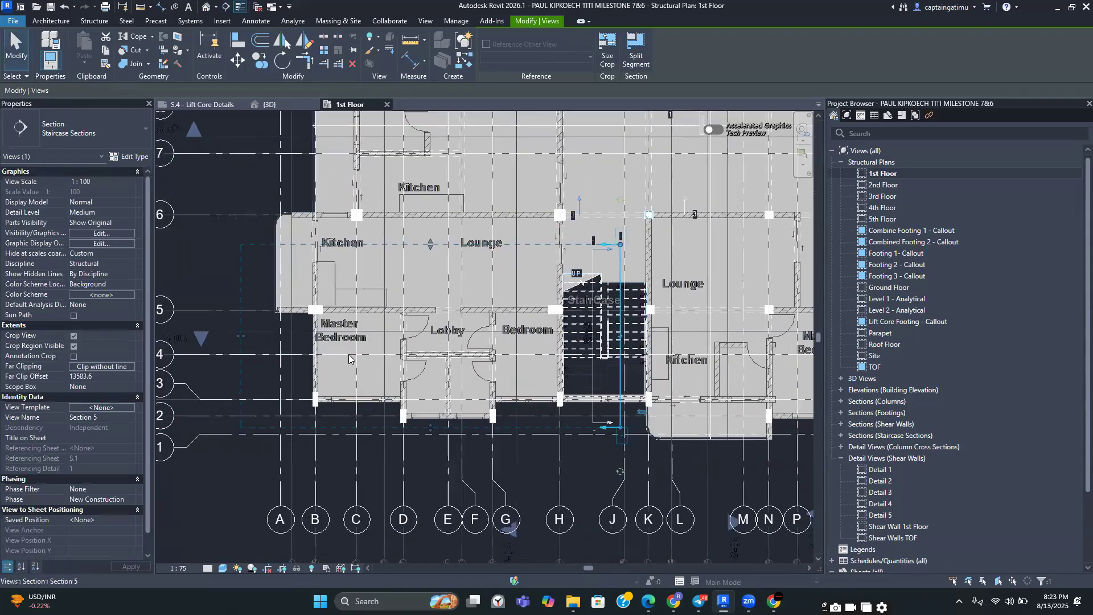
# Shorten the second section's far clip depth so it ends just past the staircase
pyautogui.moveTo(241, 336); pyautogui.dragTo(592, 329)
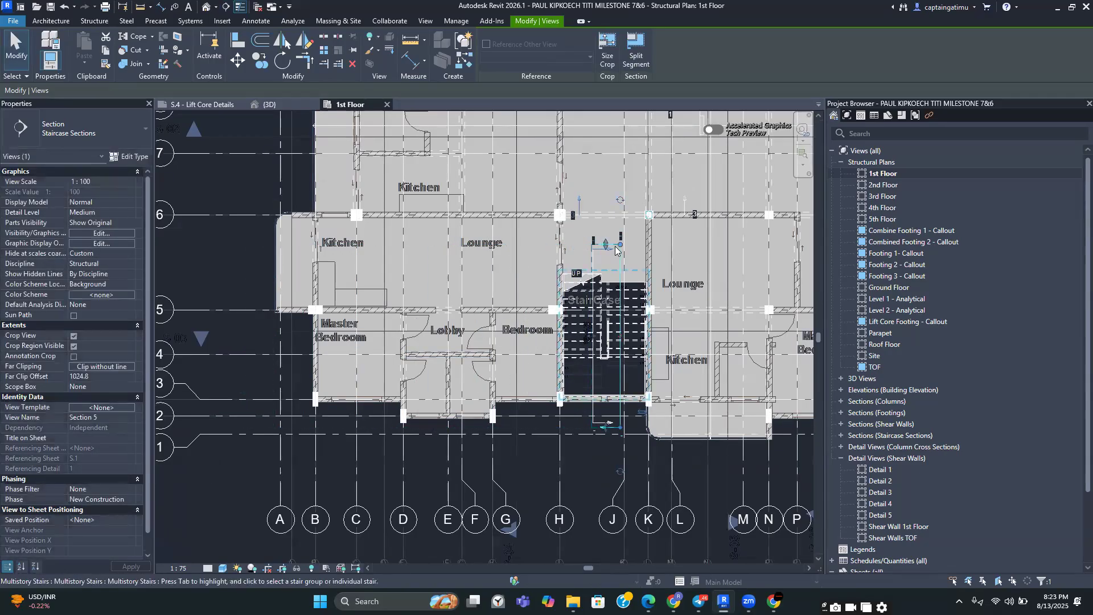
pyautogui.scroll(3, 604, 246)
pyautogui.moveTo(576, 311); pyautogui.dragTo(527, 295, button='middle')
pyautogui.scroll(-1, 528, 295)
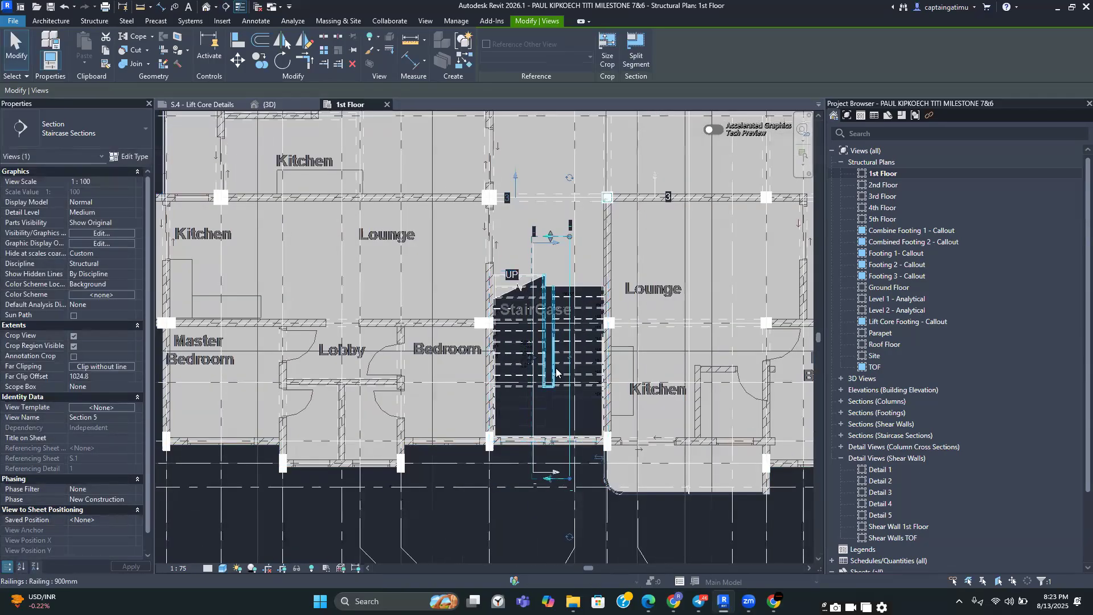
pyautogui.moveTo(561, 361); pyautogui.dragTo(552, 341, button='middle')
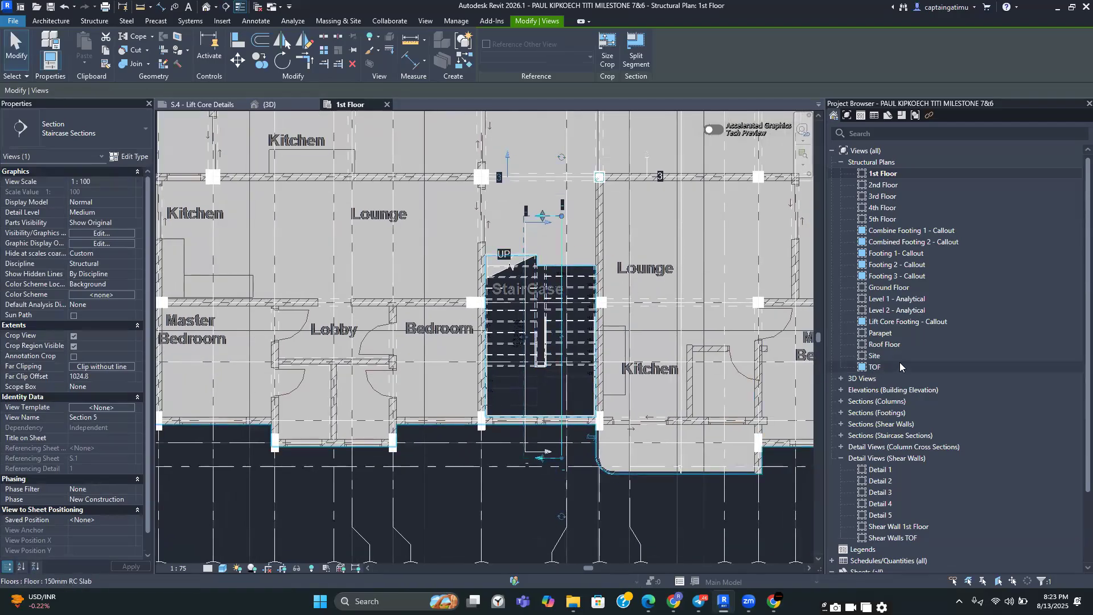
pyautogui.scroll(-2, 900, 362)
pyautogui.scroll(1, 900, 362)
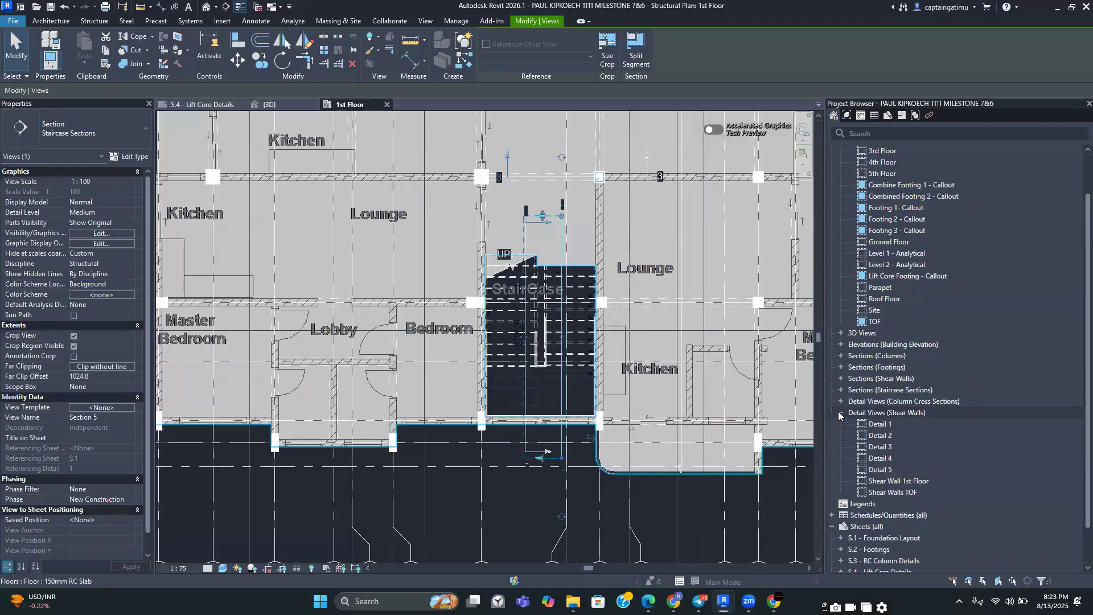
# Open the Section 4 and Section 5 views from the Staircase Sections group
pyautogui.click(839, 412)
pyautogui.scroll(1, 831, 182)
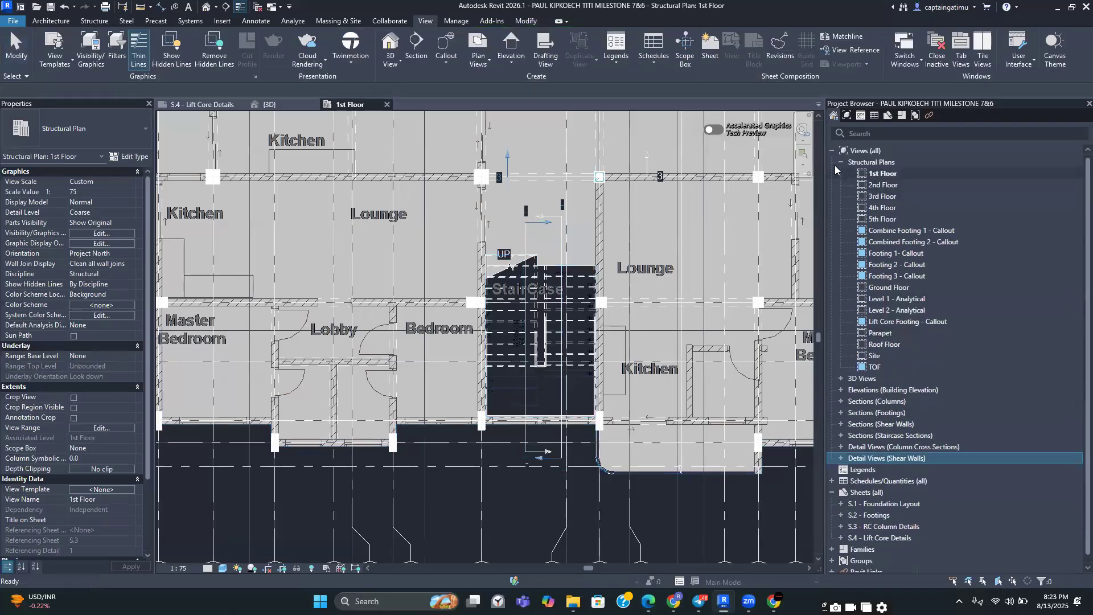
pyautogui.click(840, 162)
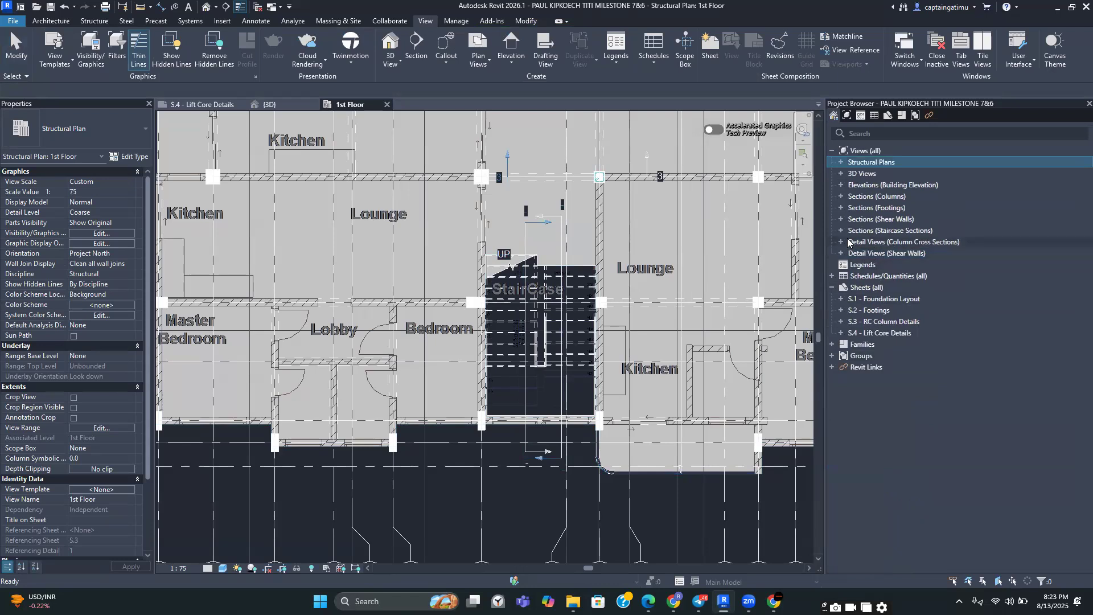
pyautogui.doubleClick(871, 231)
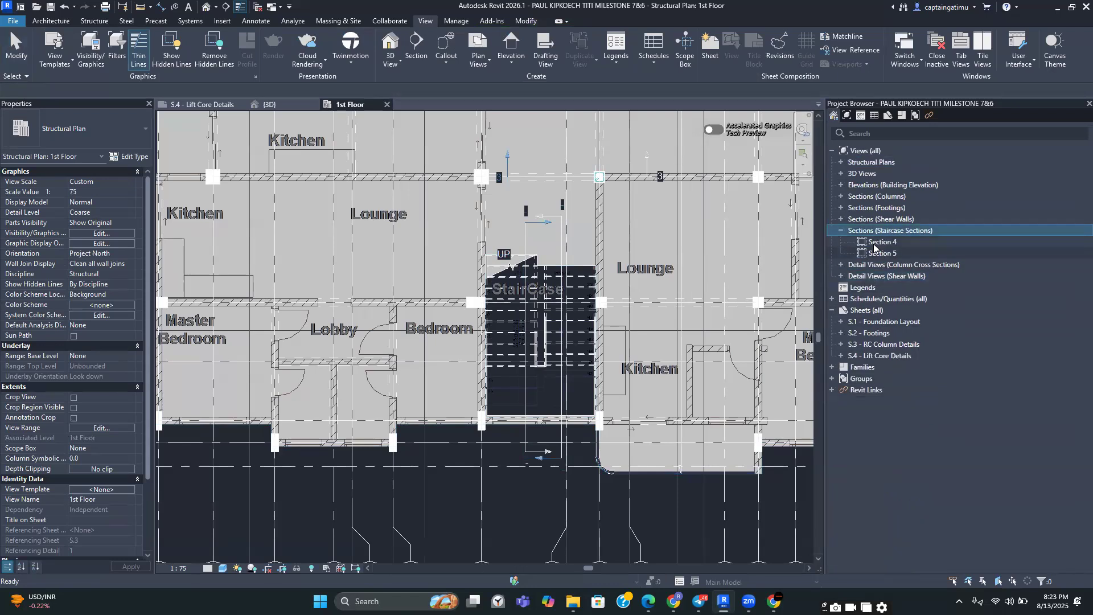
pyautogui.doubleClick(876, 242)
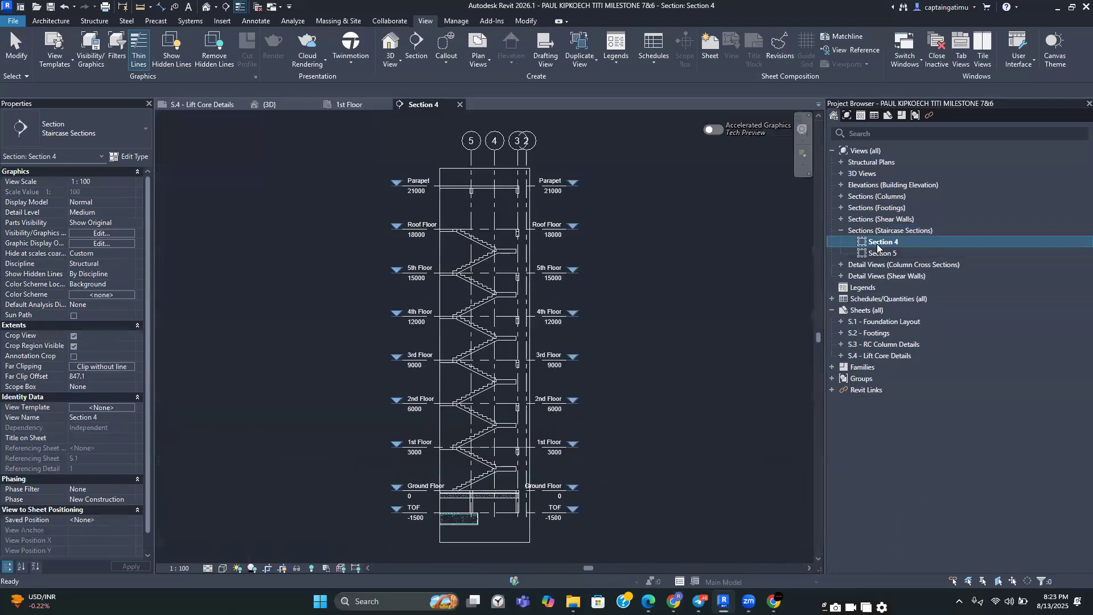
pyautogui.doubleClick(880, 254)
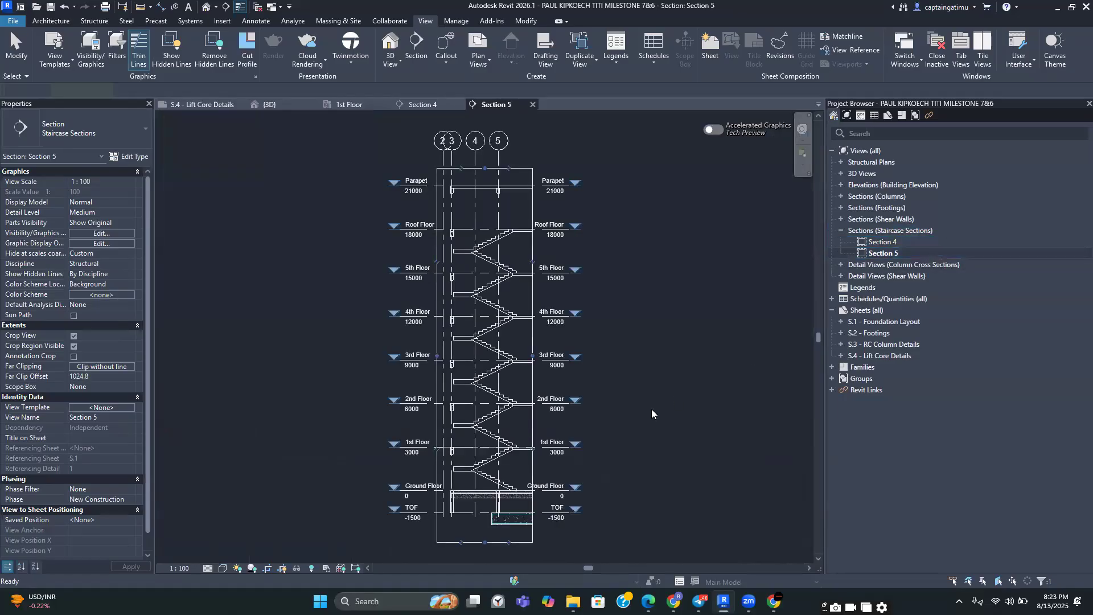
# Set Section 5's view scale to 1:50
pyautogui.scroll(3, 596, 316)
pyautogui.scroll(3, 469, 376)
pyautogui.moveTo(468, 377); pyautogui.dragTo(368, 464, button='middle')
pyautogui.scroll(-2, 475, 422)
pyautogui.moveTo(464, 416); pyautogui.dragTo(515, 512, button='middle')
pyautogui.scroll(-3, 606, 421)
pyautogui.moveTo(602, 341); pyautogui.dragTo(568, 292, button='middle')
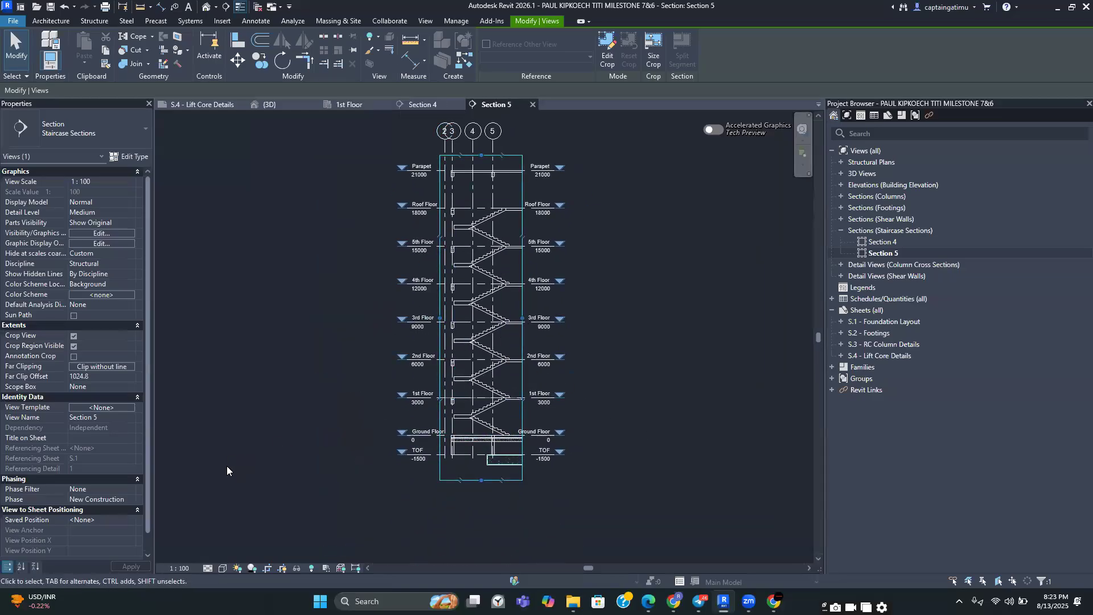
pyautogui.click(172, 567)
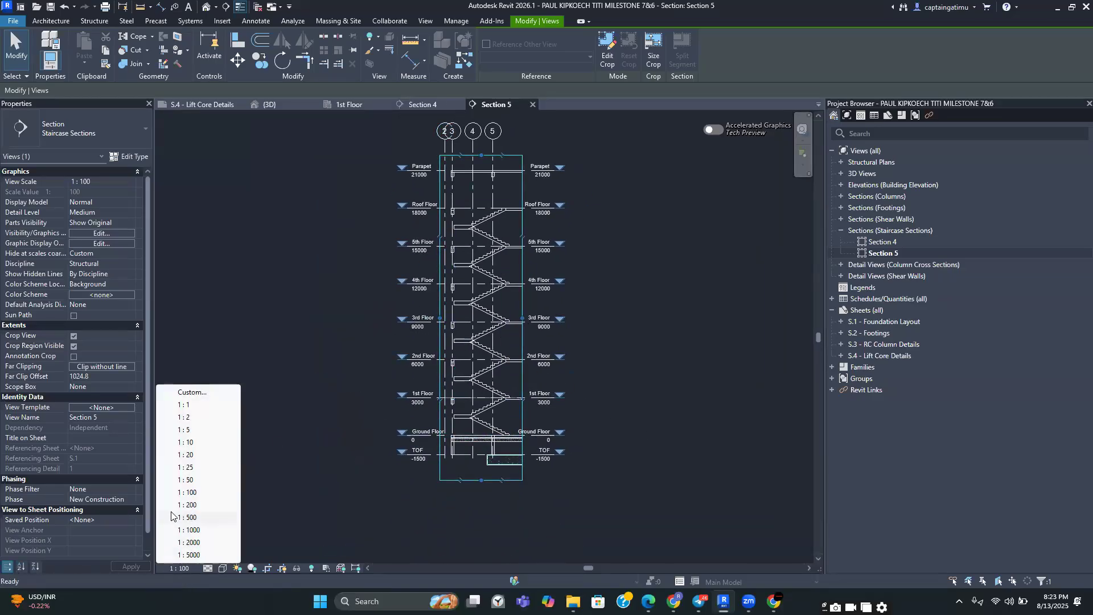
pyautogui.click(189, 479)
# Examine the lower part of Section 5 around the ground floor slab and foundations
pyautogui.scroll(2, 538, 388)
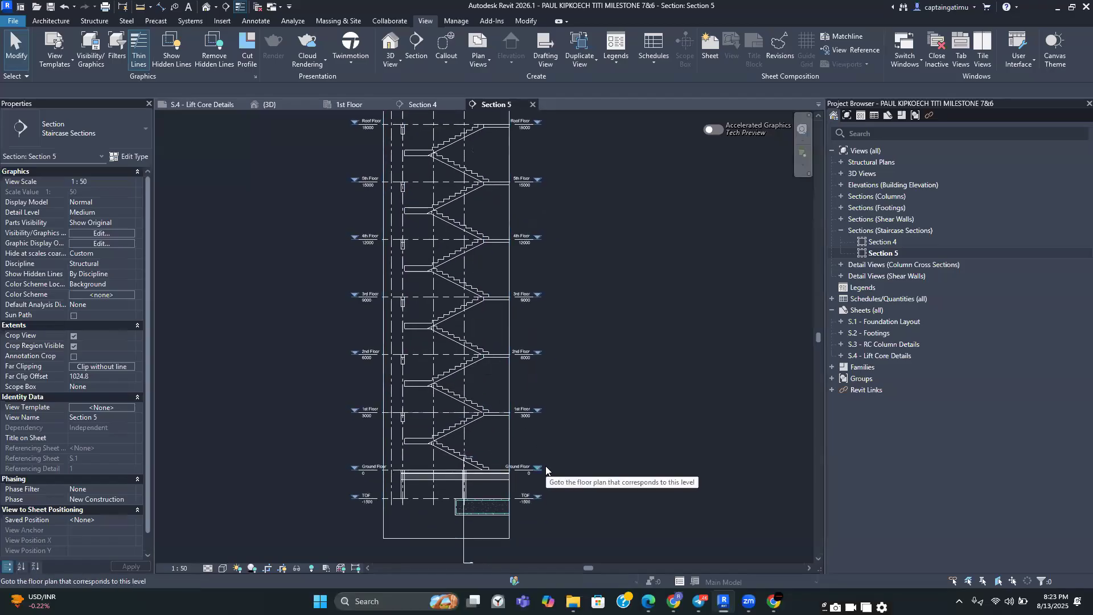
pyautogui.click(513, 437)
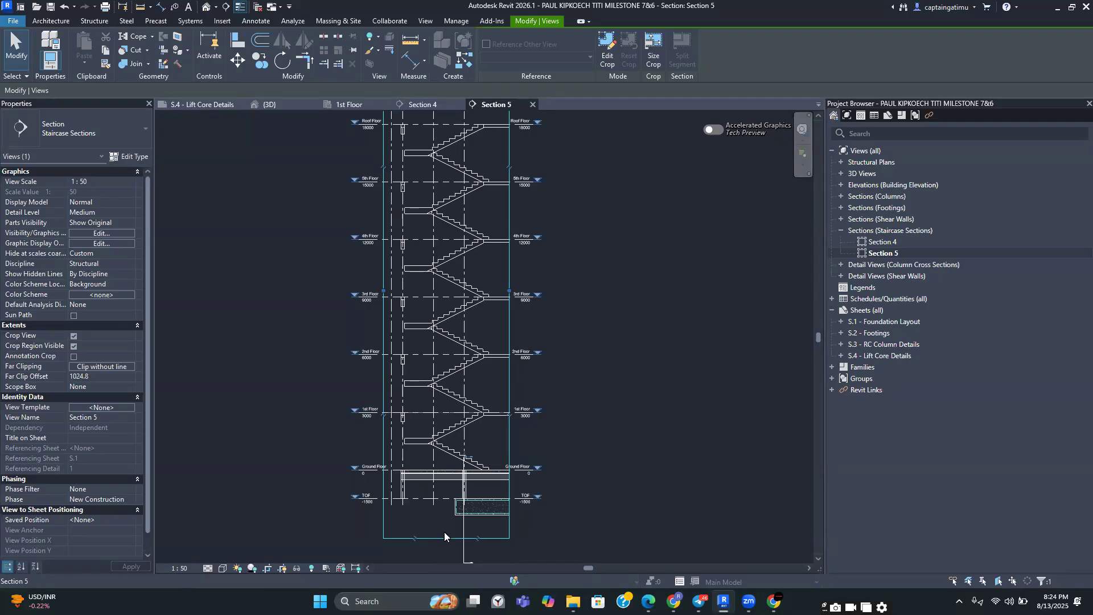
pyautogui.scroll(3, 445, 532)
pyautogui.scroll(2, 447, 454)
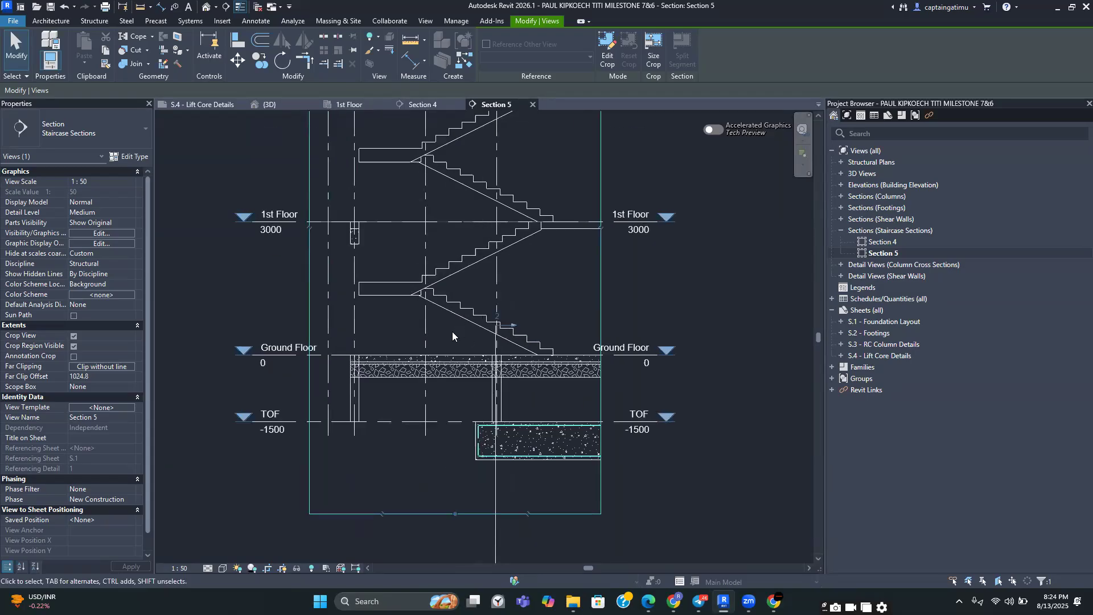
pyautogui.scroll(-2, 417, 390)
pyautogui.moveTo(442, 408); pyautogui.dragTo(461, 417, button='middle')
pyautogui.scroll(-2, 463, 451)
pyautogui.moveTo(459, 458); pyautogui.dragTo(486, 600, button='middle')
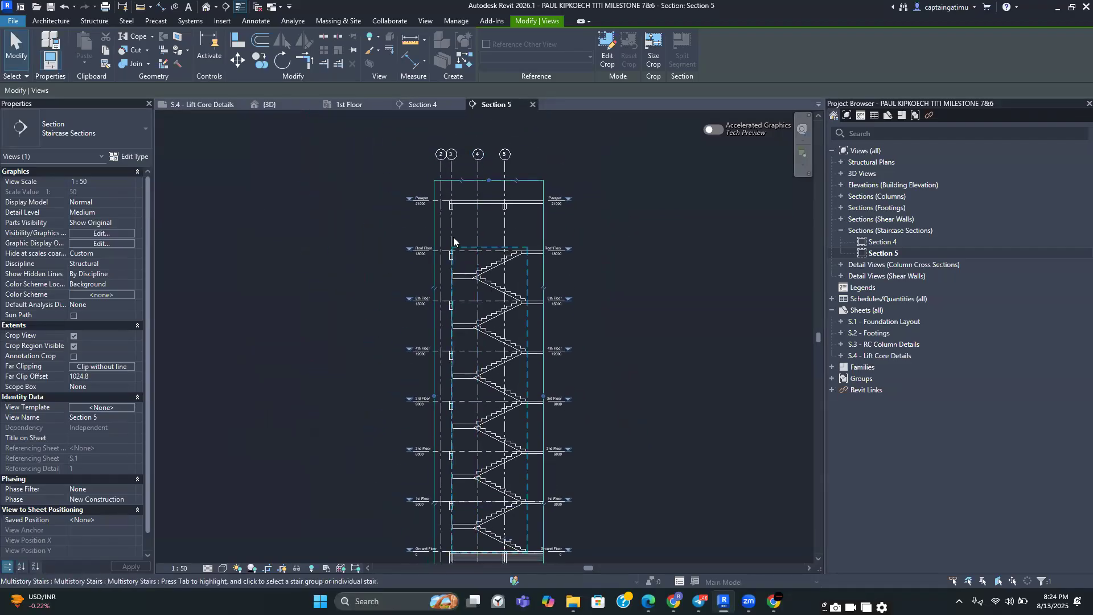
pyautogui.scroll(2, 451, 242)
pyautogui.moveTo(440, 246); pyautogui.dragTo(461, 148, button='middle')
pyautogui.scroll(-1, 492, 294)
pyautogui.moveTo(492, 295); pyautogui.dragTo(470, 200, button='middle')
pyautogui.scroll(1, 471, 400)
pyautogui.moveTo(476, 464); pyautogui.dragTo(442, 344, button='middle')
pyautogui.scroll(4, 439, 335)
pyautogui.scroll(3, 466, 401)
pyautogui.scroll(-2, 465, 390)
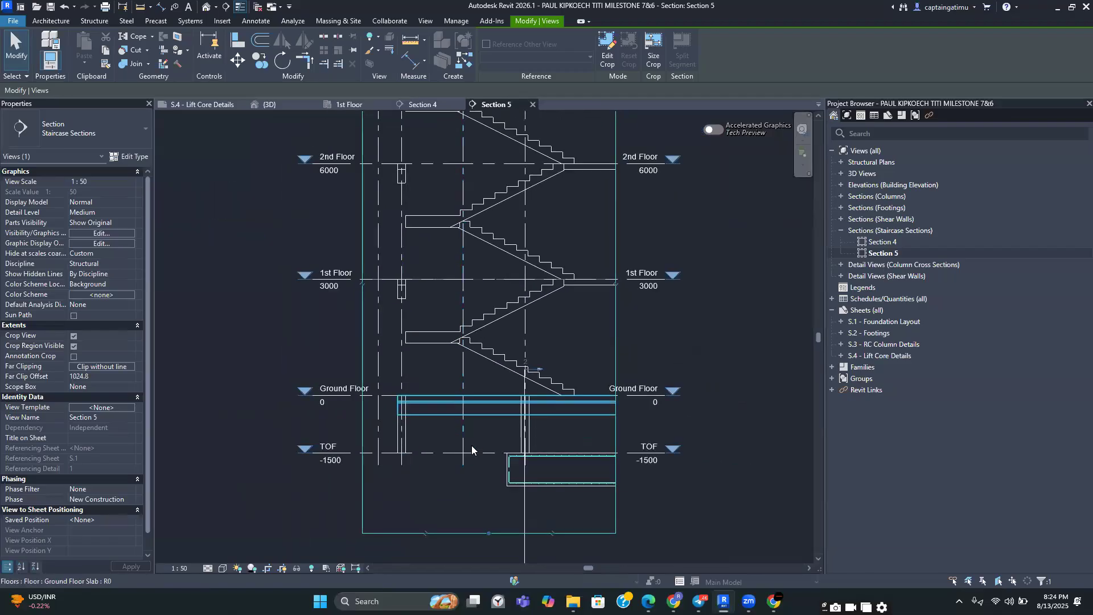
# Hide the grid line and the footing section marker below the ground floor in Section 5
pyautogui.scroll(2, 471, 450)
pyautogui.moveTo(473, 472); pyautogui.dragTo(459, 413, button='middle')
pyautogui.click(458, 410)
pyautogui.scroll(-4, 462, 433)
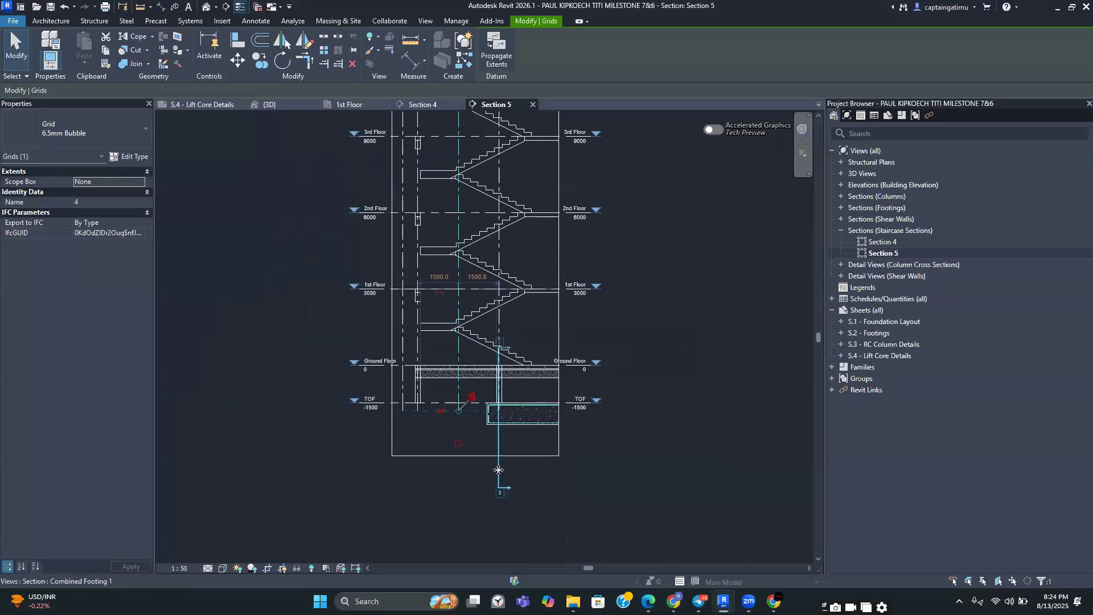
pyautogui.keyDown('ctrl'); pyautogui.click(499, 470); pyautogui.keyUp('ctrl')
pyautogui.rightClick(498, 471)
pyautogui.moveTo(550, 232)
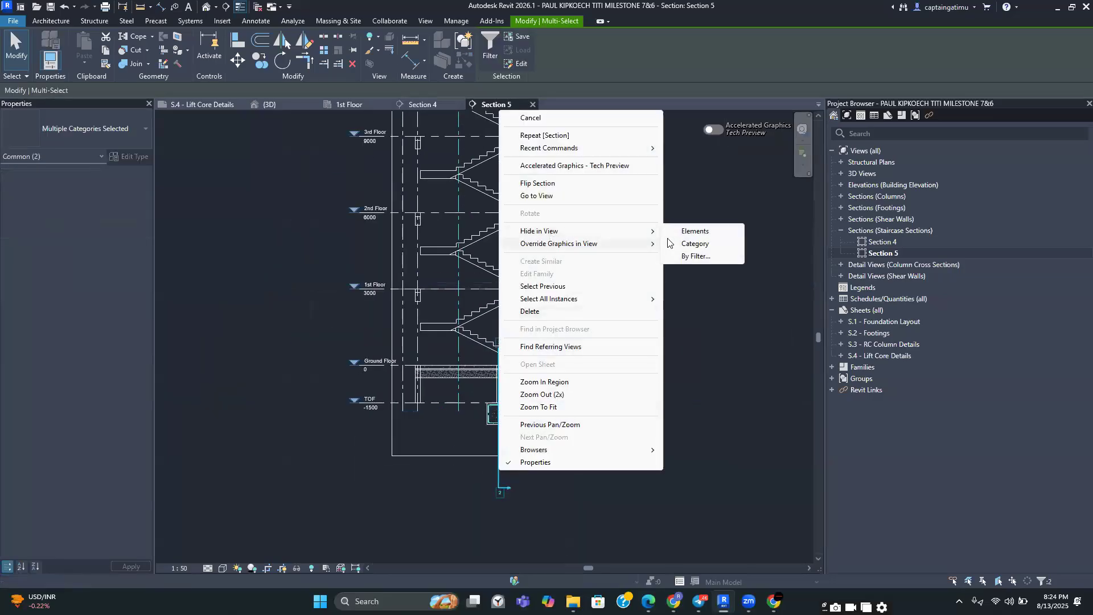
pyautogui.click(694, 231)
# Raise the crop region's bottom edge to just below the Ground Floor slab
pyautogui.scroll(3, 522, 360)
pyautogui.scroll(-3, 480, 387)
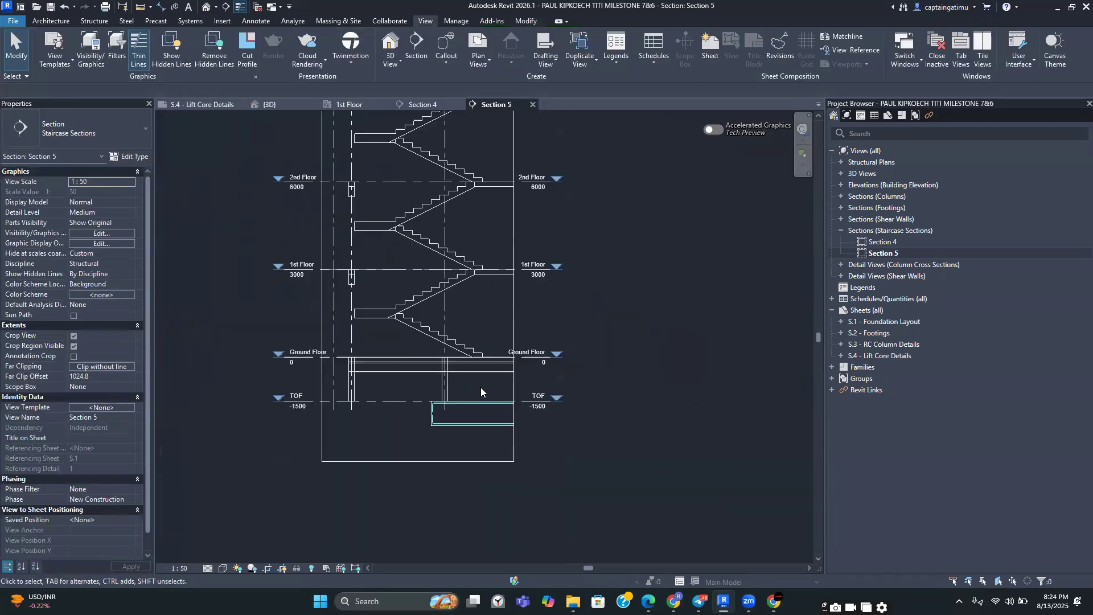
pyautogui.click(412, 499)
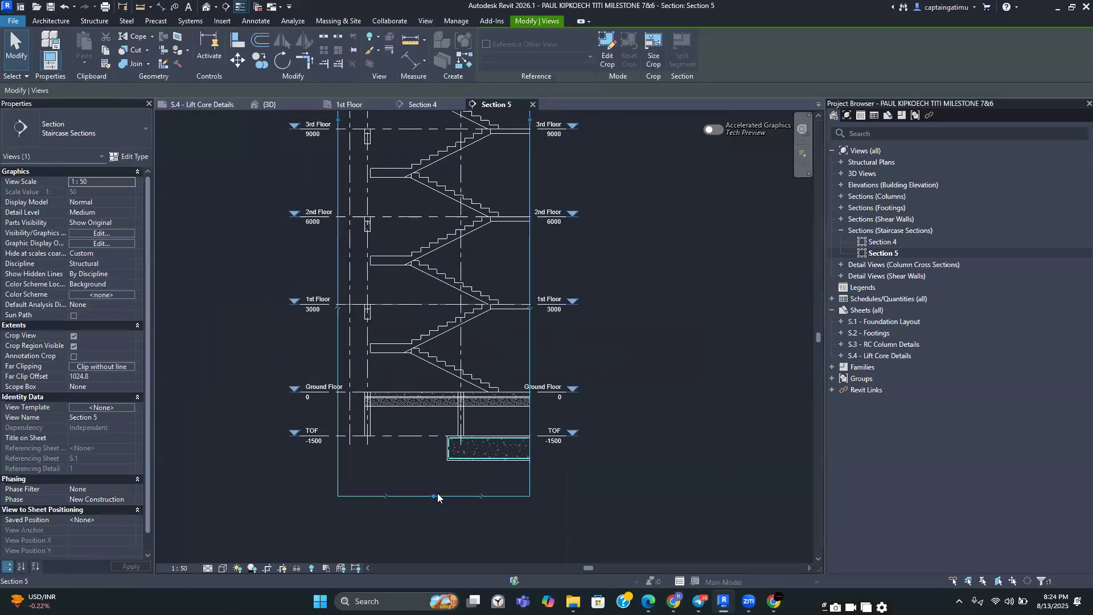
pyautogui.moveTo(433, 491); pyautogui.dragTo(433, 431)
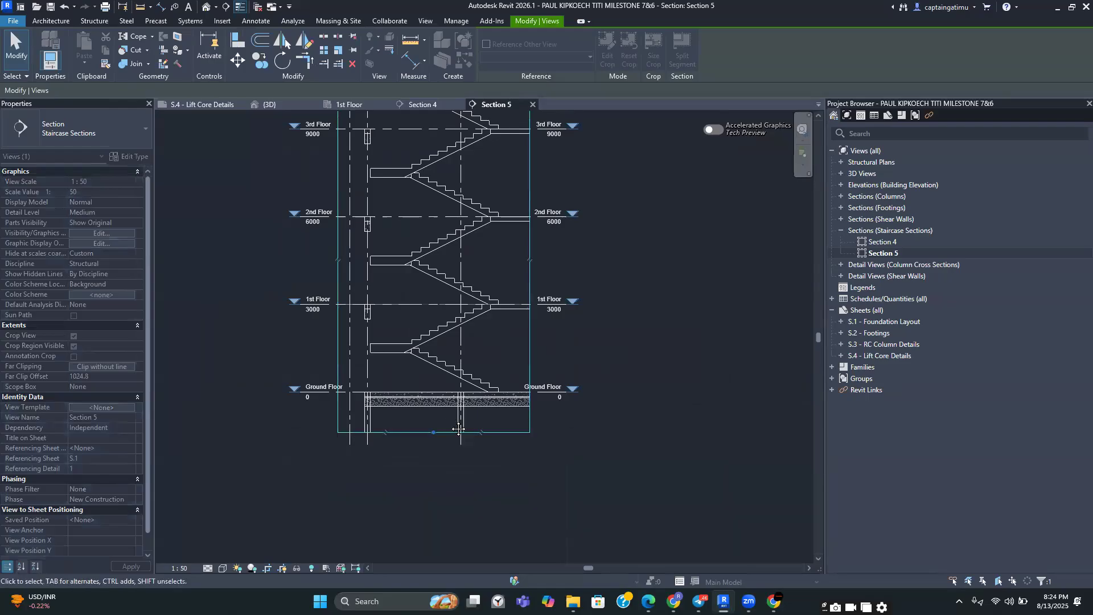
# Hide the C3 300x300mm column section line in Section 5
pyautogui.scroll(-2, 478, 262)
pyautogui.moveTo(466, 271); pyautogui.dragTo(498, 272)
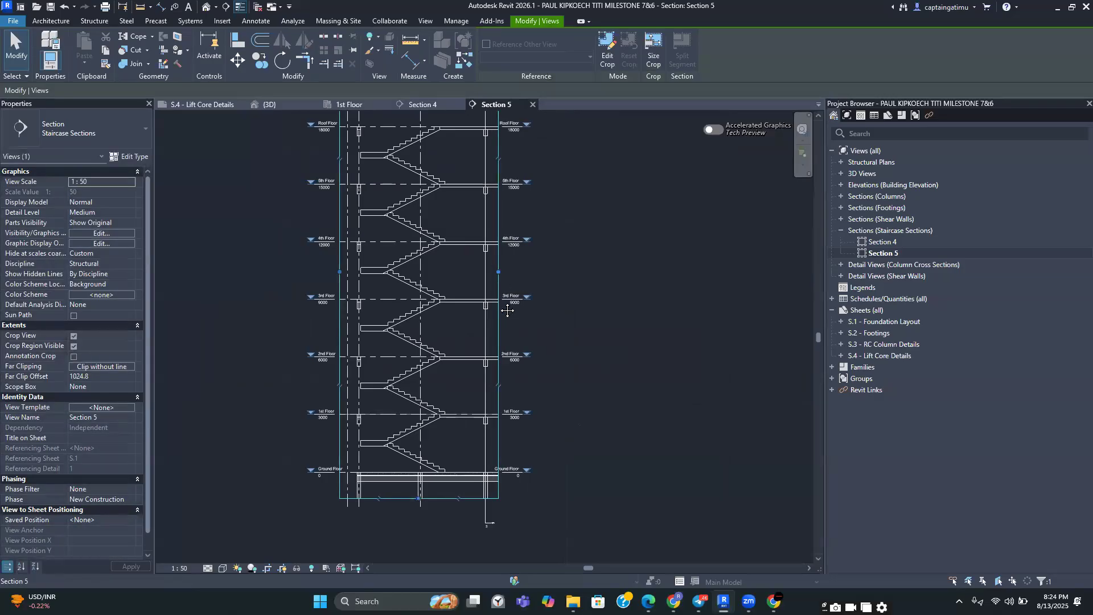
pyautogui.scroll(3, 507, 310)
pyautogui.click(482, 226)
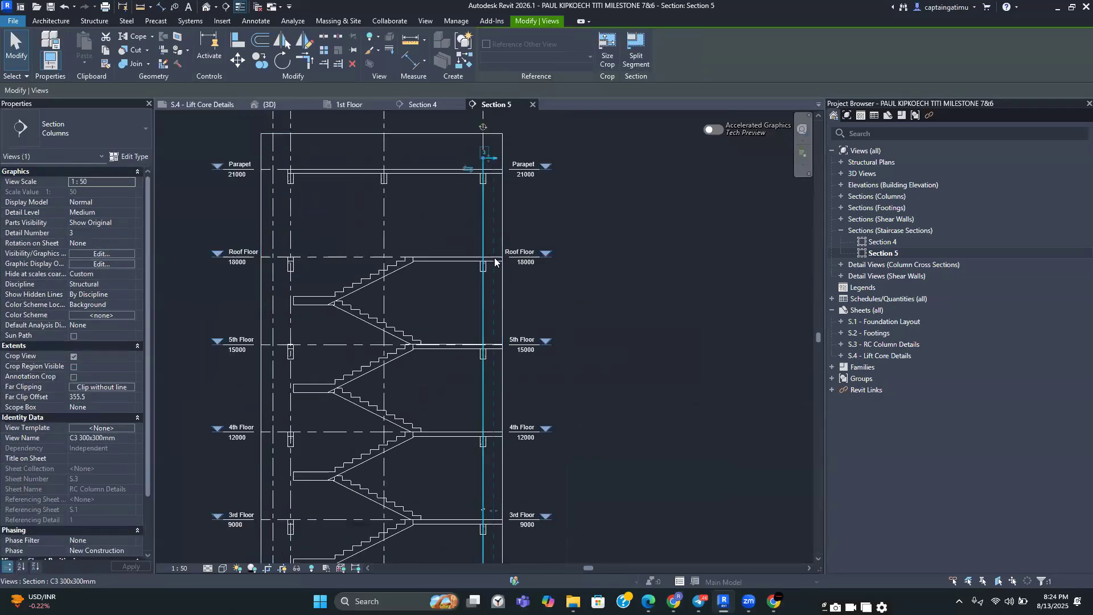
pyautogui.rightClick(484, 262)
pyautogui.moveTo(522, 349)
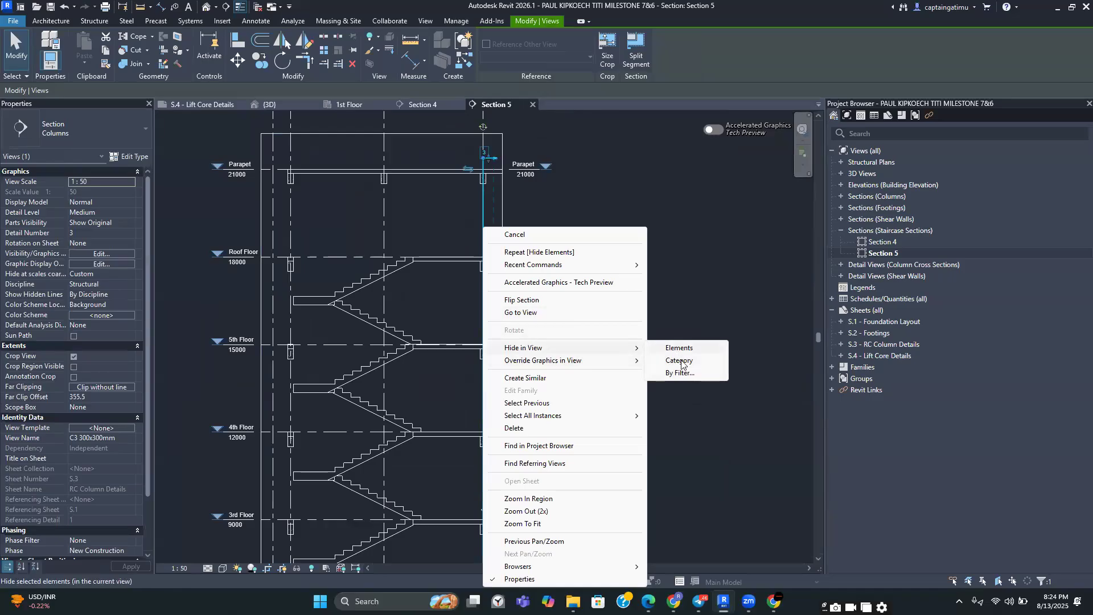
pyautogui.click(679, 347)
pyautogui.scroll(-3, 640, 226)
pyautogui.scroll(3, 609, 359)
pyautogui.moveTo(520, 418); pyautogui.dragTo(523, 444, button='middle')
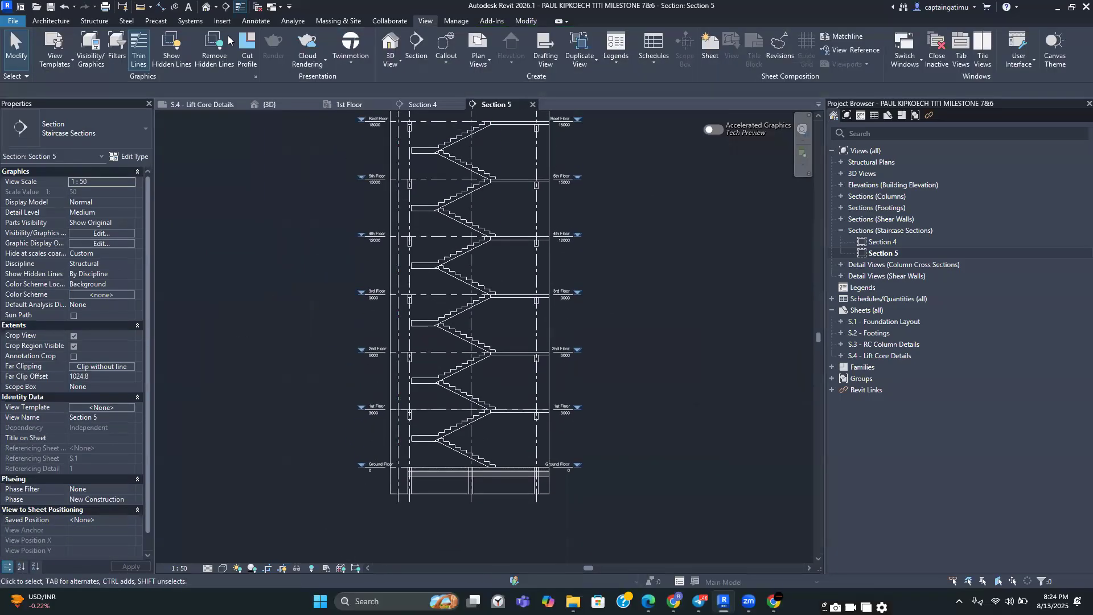
# Place a Break Line detail component at the slab end on the 1st Floor level
pyautogui.click(257, 21)
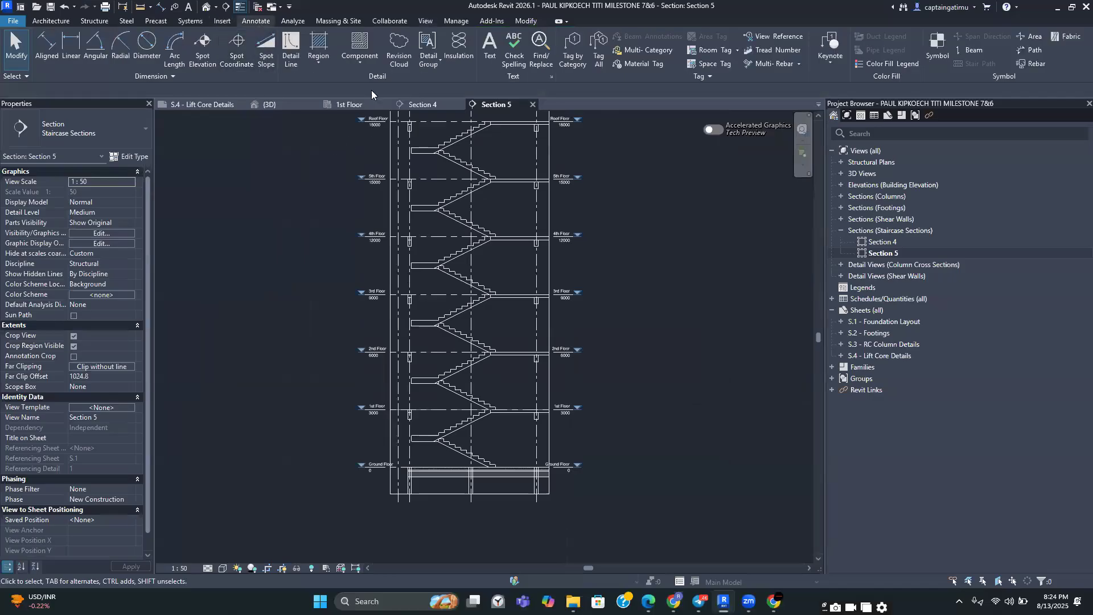
pyautogui.click(367, 50)
pyautogui.scroll(5, 537, 402)
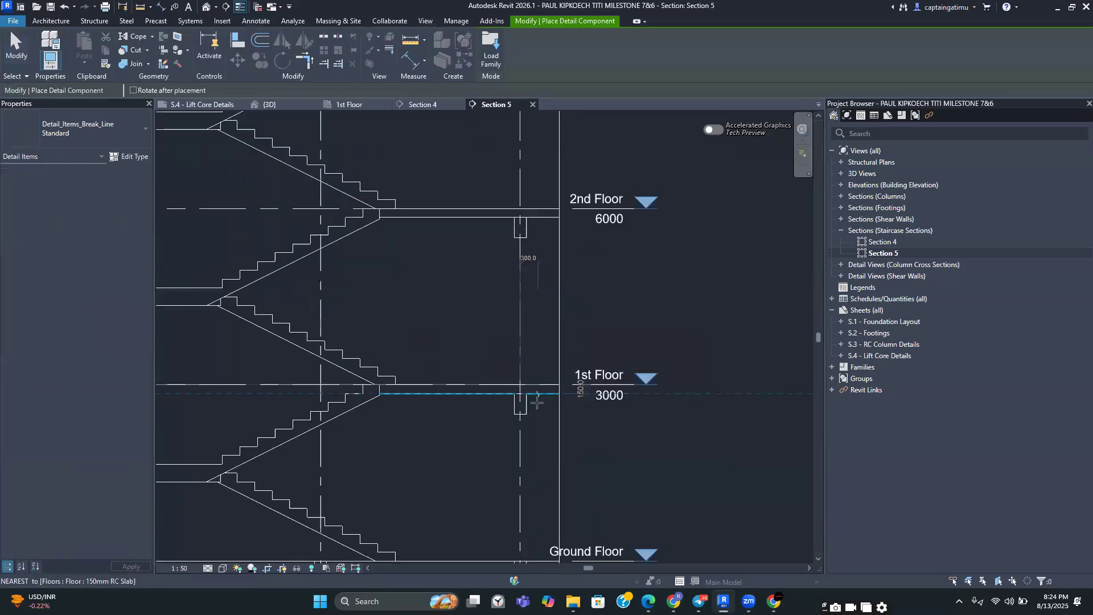
pyautogui.scroll(3, 537, 403)
pyautogui.click(556, 359)
pyautogui.press('Escape')
# Flip the break line so it faces the slab edge
pyautogui.click(556, 388)
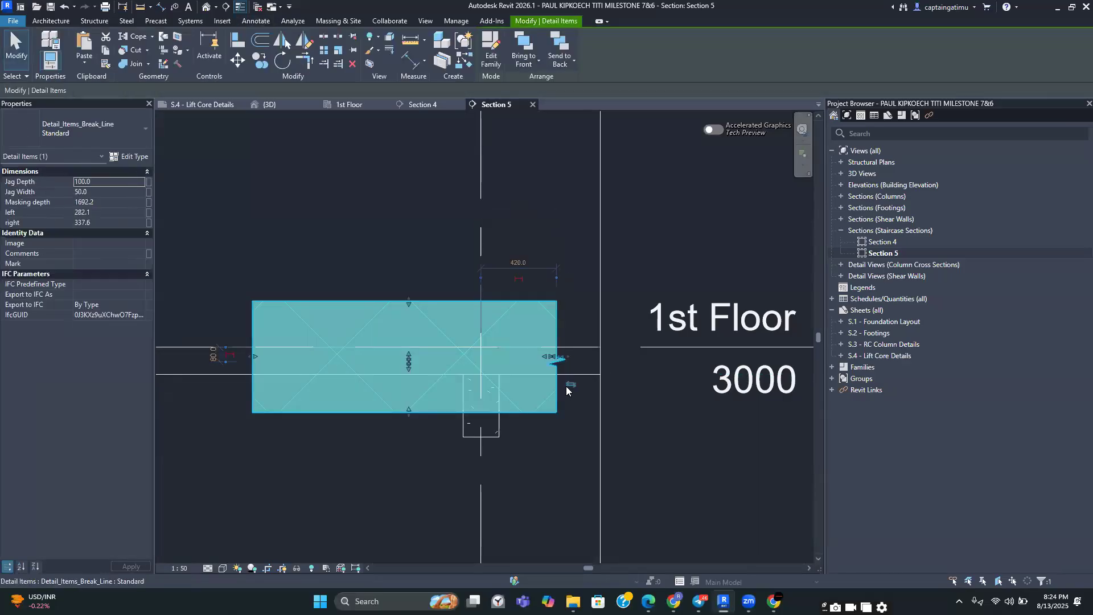
pyautogui.click(570, 384)
pyautogui.scroll(-3, 640, 489)
pyautogui.click(585, 502)
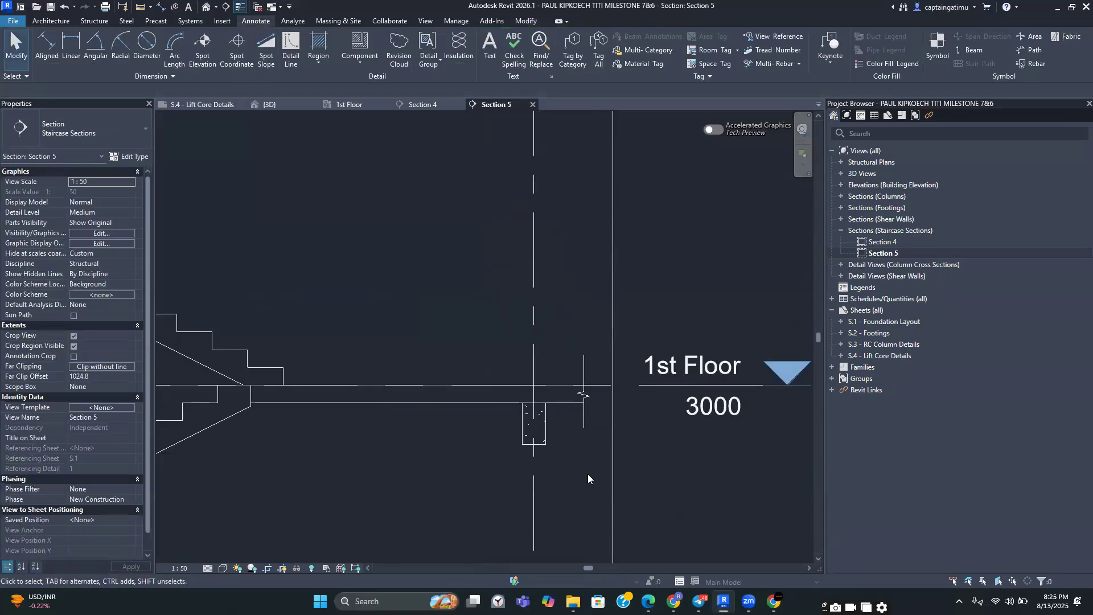
# Copy the break line with multiple copies to the 2nd and 3rd Floor slab ends
pyautogui.scroll(2, 575, 450)
pyautogui.scroll(-3, 567, 428)
pyautogui.click(572, 370)
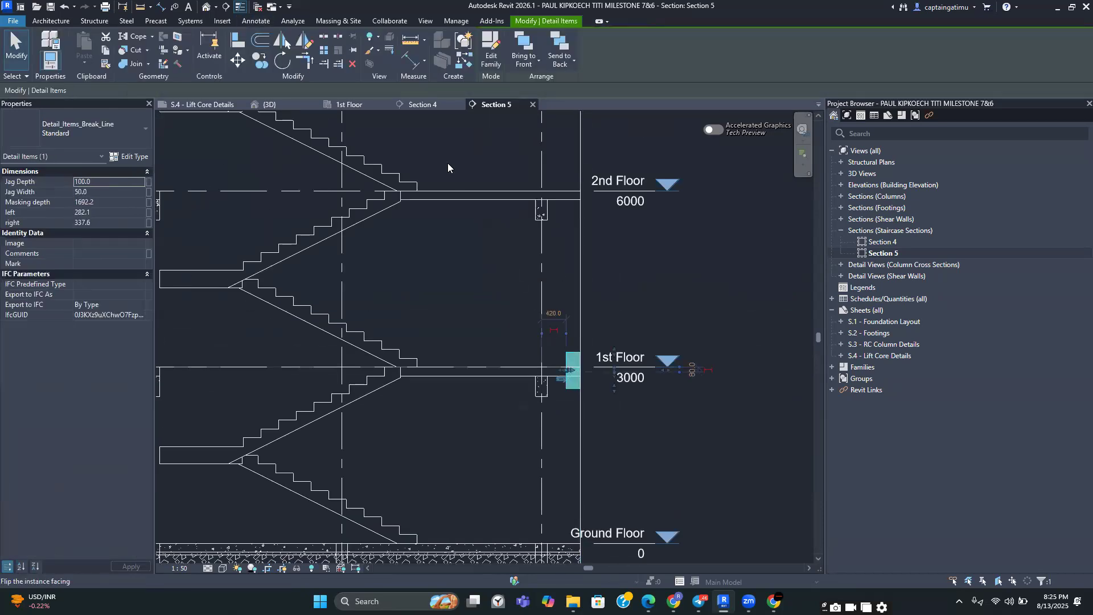
pyautogui.click(260, 60)
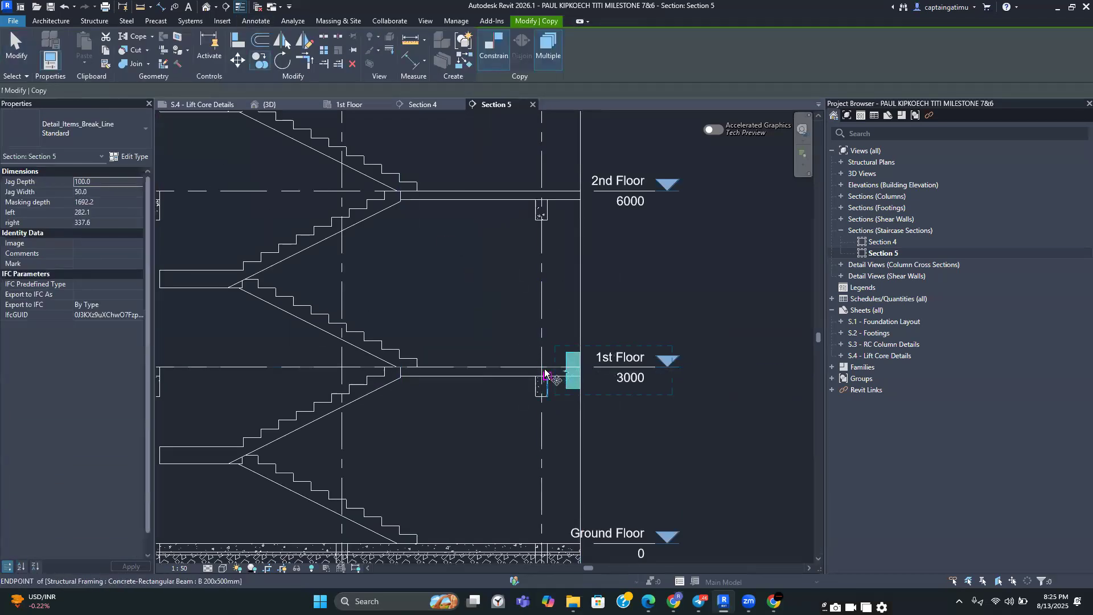
pyautogui.click(541, 368)
pyautogui.click(541, 191)
pyautogui.moveTo(538, 117); pyautogui.dragTo(522, 412, button='middle')
pyautogui.click(526, 315)
pyautogui.moveTo(525, 317); pyautogui.dragTo(526, 406, button='middle')
# Continue placing copies of the break line at the upper slab ends up to the Roof Floor and Parapet levels
pyautogui.scroll(3, 509, 354)
pyautogui.scroll(1, 509, 354)
pyautogui.click(510, 352)
pyautogui.scroll(-3, 515, 312)
pyautogui.moveTo(516, 302); pyautogui.dragTo(520, 518, button='middle')
pyautogui.scroll(2, 502, 335)
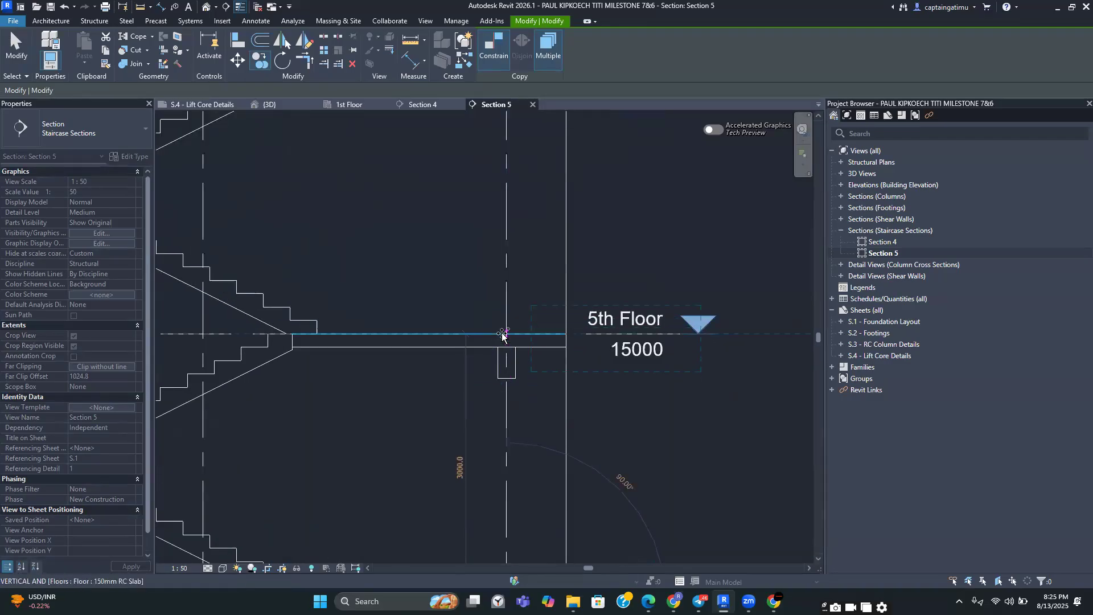
pyautogui.click(504, 329)
pyautogui.scroll(-3, 504, 329)
pyautogui.moveTo(515, 188); pyautogui.dragTo(521, 472, button='middle')
pyautogui.scroll(2, 524, 481)
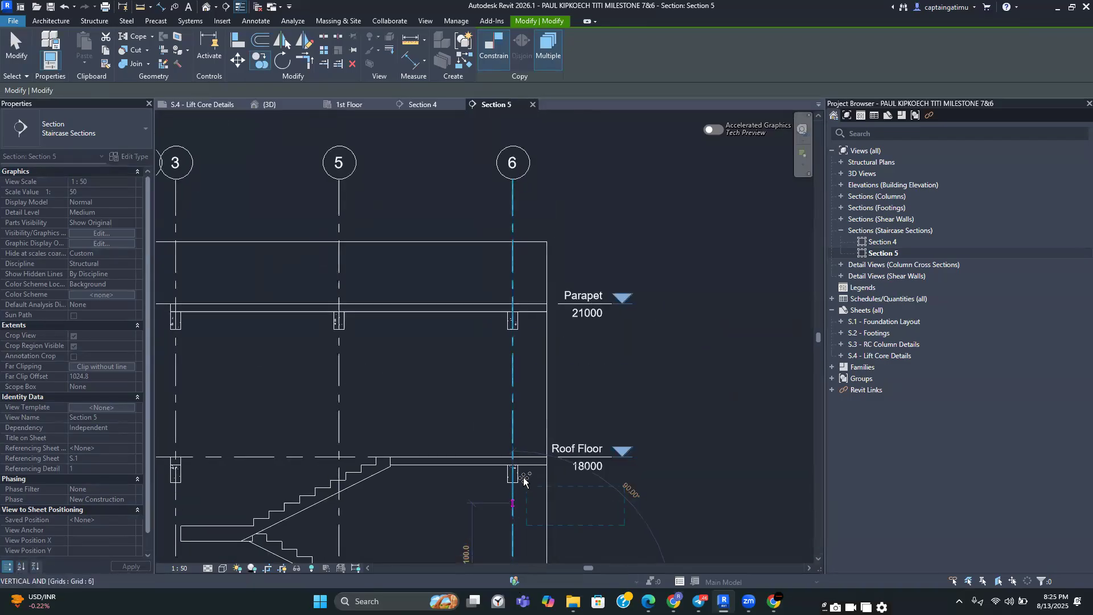
pyautogui.scroll(1, 515, 453)
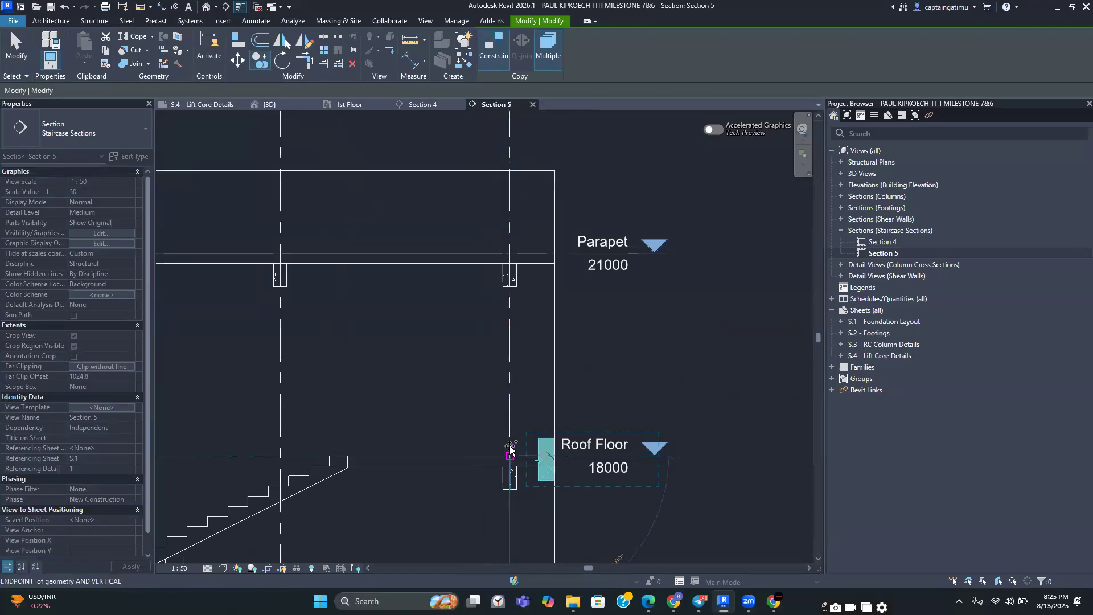
pyautogui.click(509, 253)
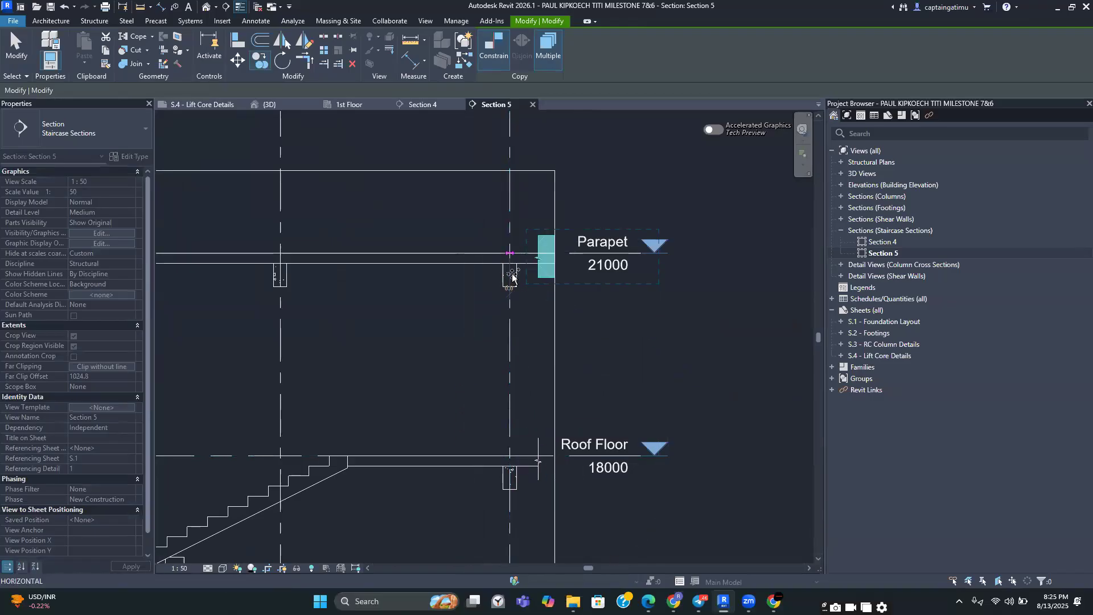
pyautogui.press('Escape')
pyautogui.press('Escape')
# Copy the 1st Floor break line down to the Ground Floor slab end
pyautogui.scroll(-4, 528, 335)
pyautogui.moveTo(539, 471); pyautogui.dragTo(530, 332, button='middle')
pyautogui.scroll(-1, 487, 430)
pyautogui.moveTo(487, 430); pyautogui.dragTo(518, 354, button='middle')
pyautogui.scroll(-1, 518, 354)
pyautogui.moveTo(519, 535); pyautogui.dragTo(540, 314, button='middle')
pyautogui.moveTo(539, 486); pyautogui.dragTo(552, 409, button='middle')
pyautogui.moveTo(441, 401)
pyautogui.mouseDown(button='middle')
pyautogui.moveTo(429, 487)
pyautogui.moveTo(437, 411)
pyautogui.mouseUp(button='middle')
pyautogui.scroll(1, 467, 418)
pyautogui.moveTo(467, 418); pyautogui.dragTo(421, 477, button='middle')
pyautogui.scroll(2, 612, 259)
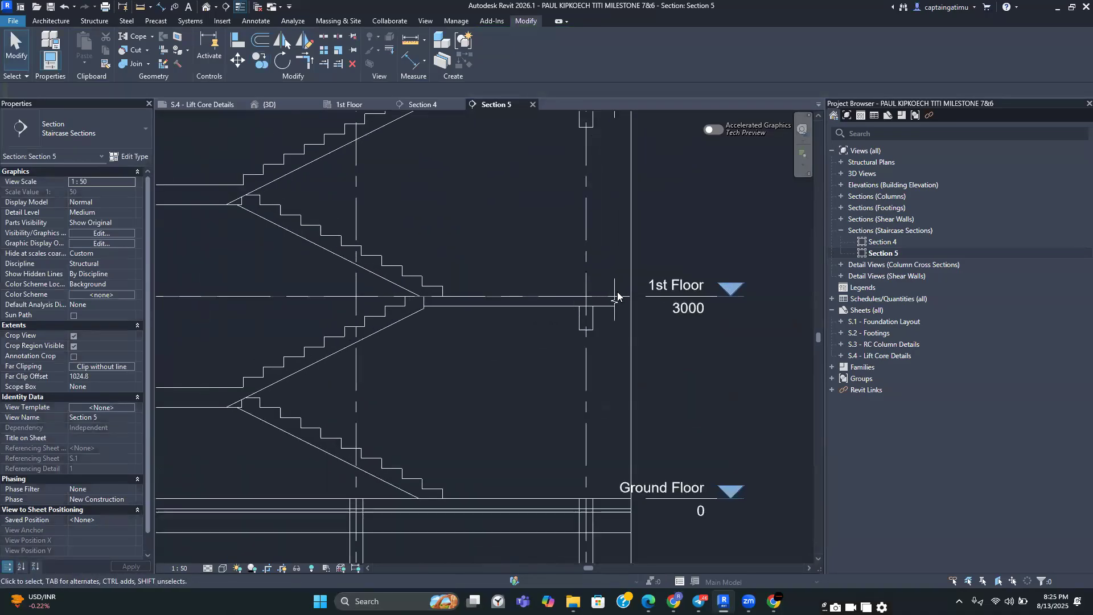
pyautogui.click(616, 312)
pyautogui.click(267, 67)
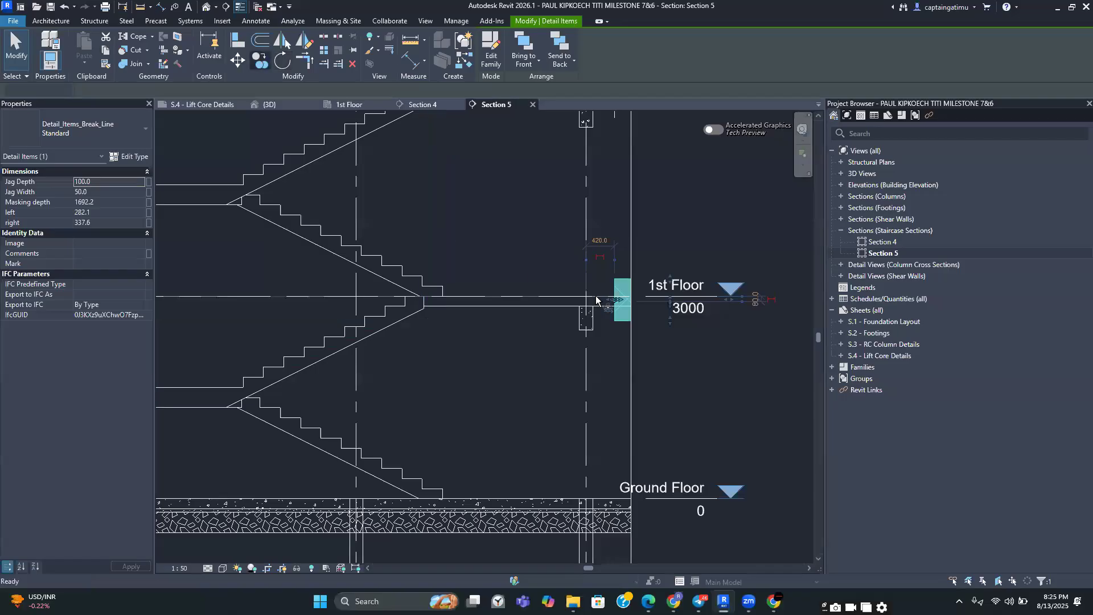
pyautogui.scroll(2, 578, 310)
pyautogui.click(576, 292)
pyautogui.moveTo(592, 548); pyautogui.dragTo(566, 322, button='middle')
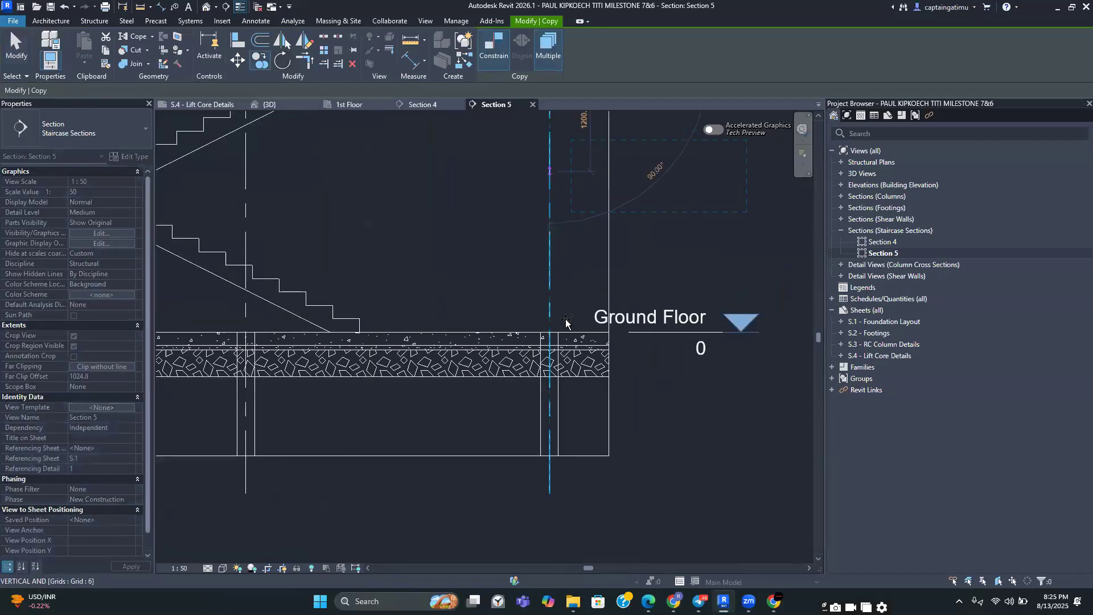
pyautogui.scroll(1, 563, 324)
pyautogui.click(547, 337)
pyautogui.press('Escape')
pyautogui.press('Escape')
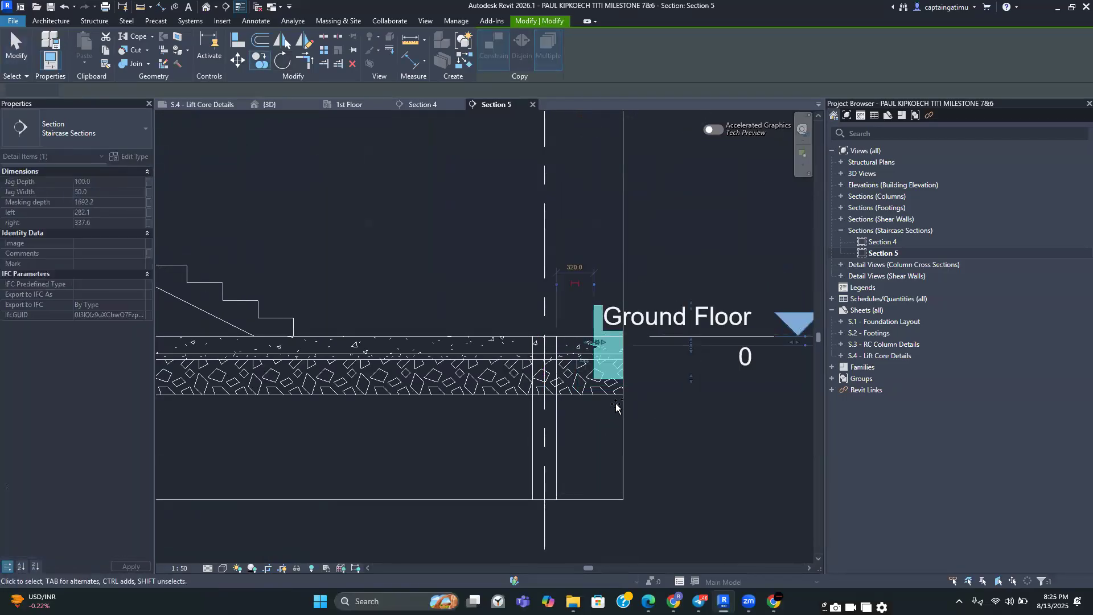
# Create a similar break line placed horizontally across the foundation column below the Ground Floor slab on grid 6
pyautogui.click(611, 370)
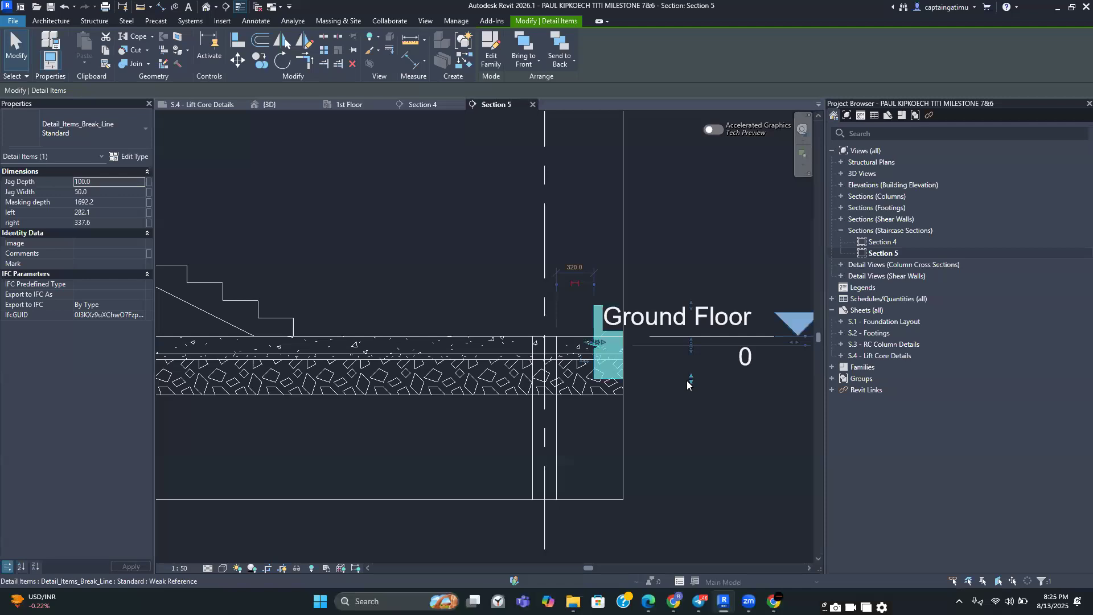
pyautogui.moveTo(691, 413); pyautogui.dragTo(691, 413)
pyautogui.click(660, 517)
pyautogui.scroll(-2, 660, 517)
pyautogui.moveTo(601, 478); pyautogui.dragTo(774, 393, button='middle')
pyautogui.scroll(-1, 510, 398)
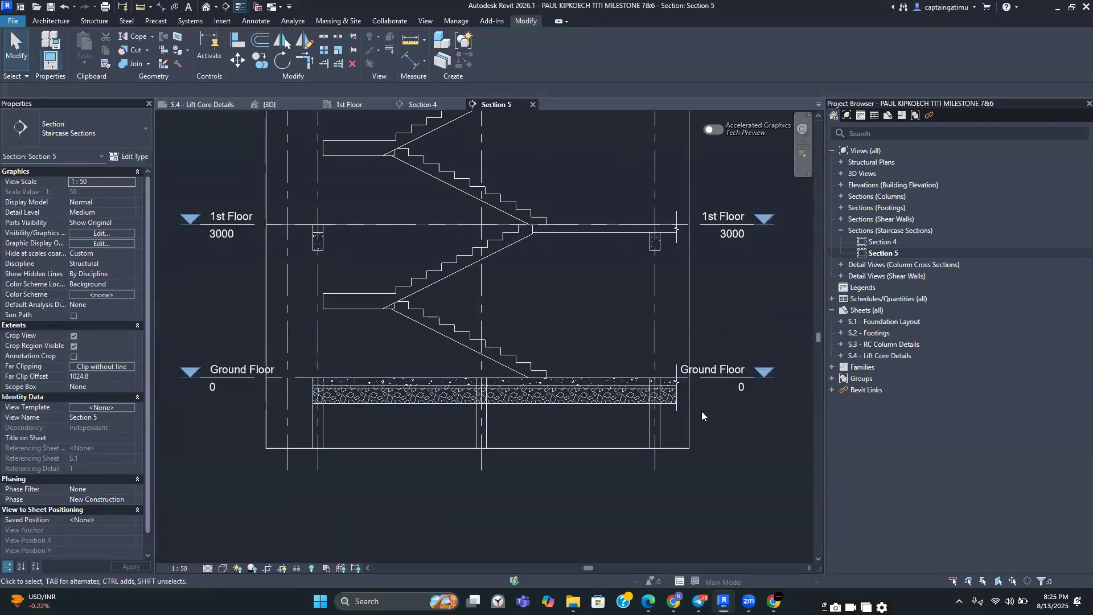
pyautogui.click(678, 397)
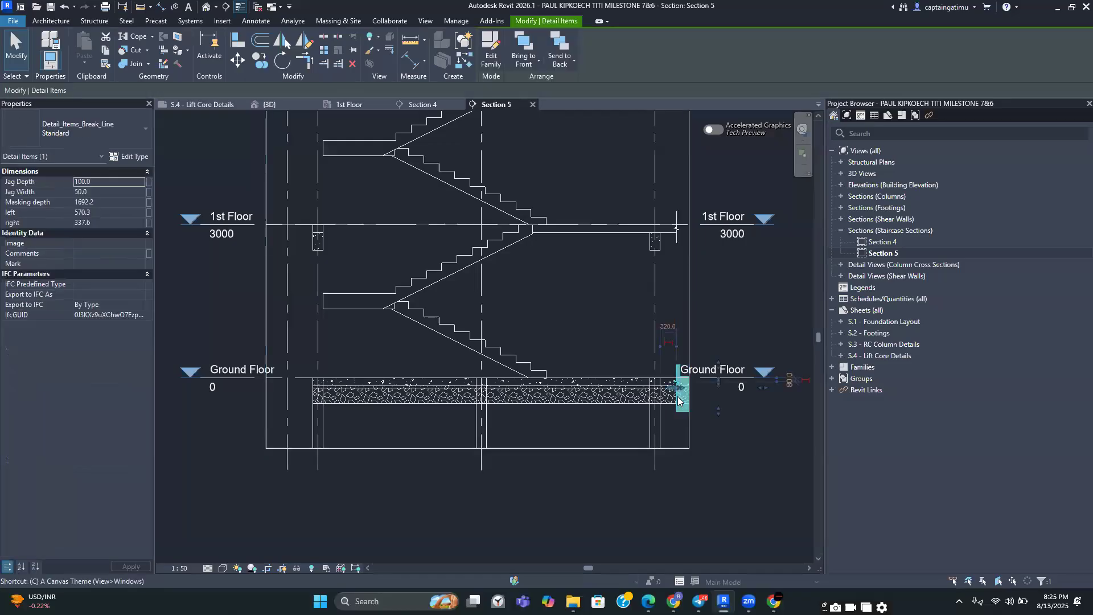
pyautogui.press('c')
pyautogui.press('s')
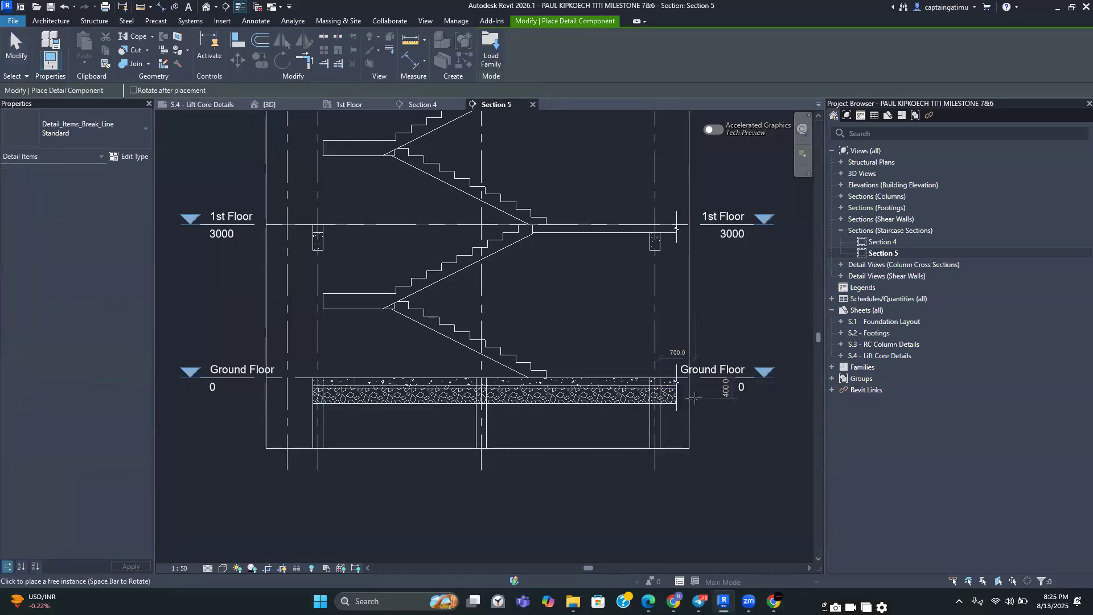
pyautogui.scroll(1, 687, 403)
pyautogui.scroll(5, 685, 403)
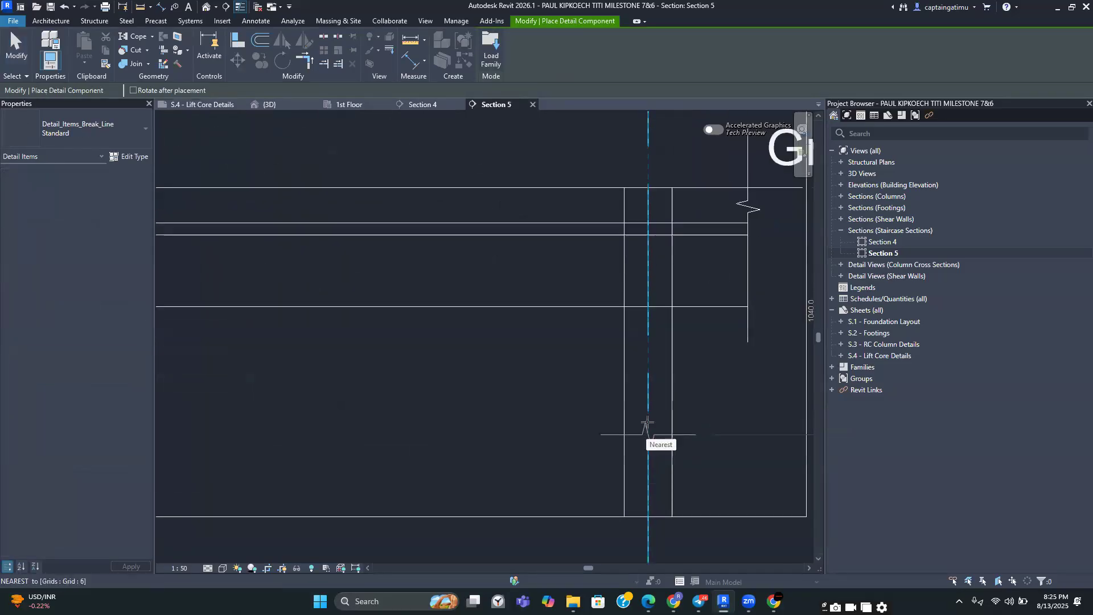
pyautogui.click(648, 421)
pyautogui.press('Escape')
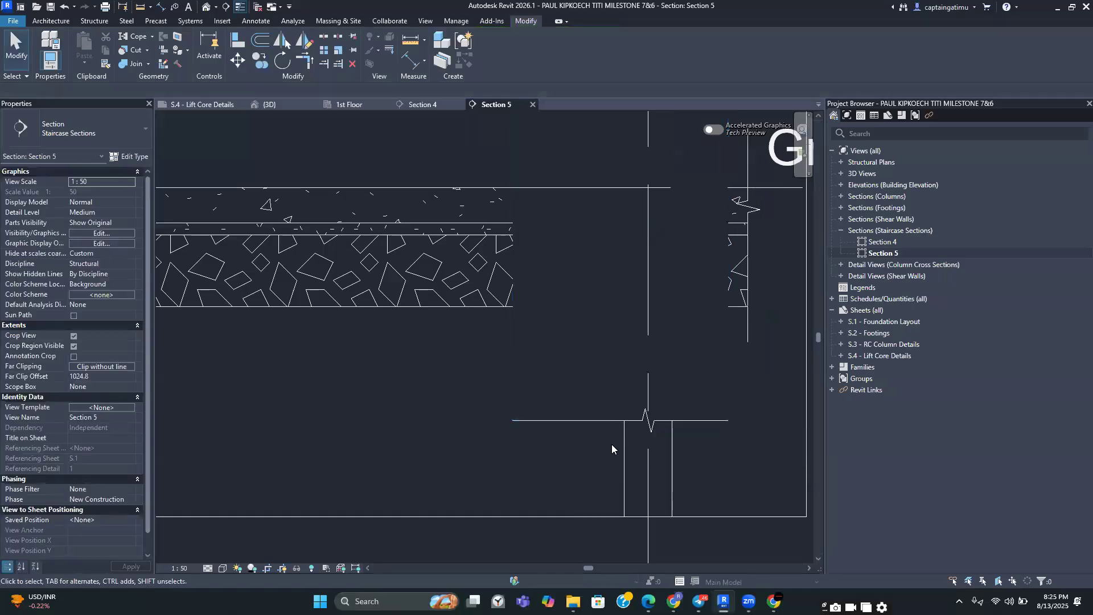
# Move the foundation break line into position and shrink its left and right extents to fit the column width
pyautogui.click(616, 411)
pyautogui.click(619, 437)
pyautogui.click(487, 373)
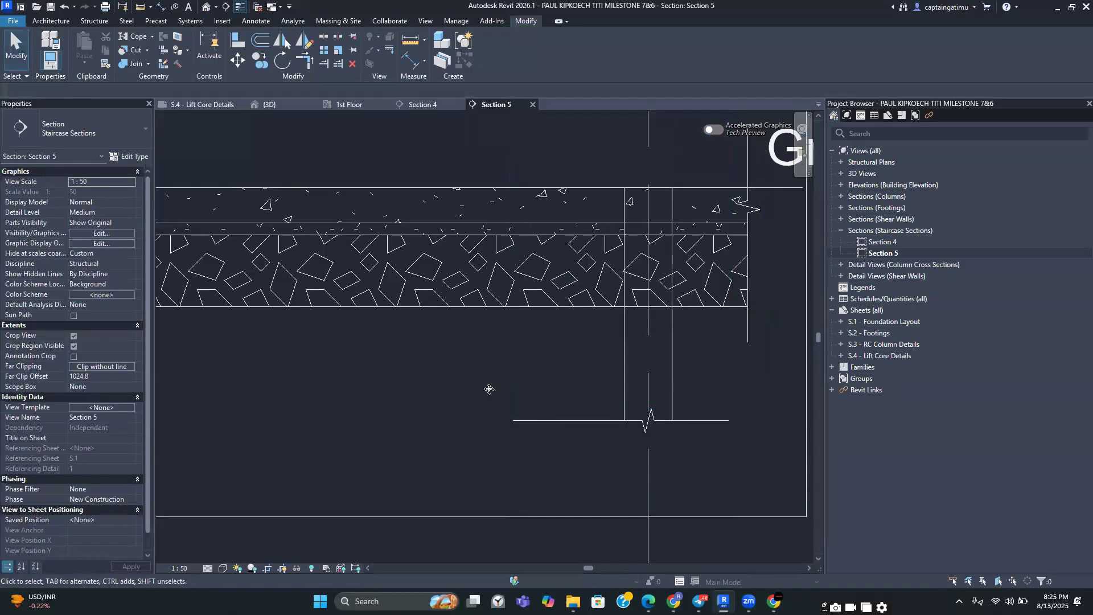
pyautogui.scroll(-2, 492, 423)
pyautogui.click(565, 422)
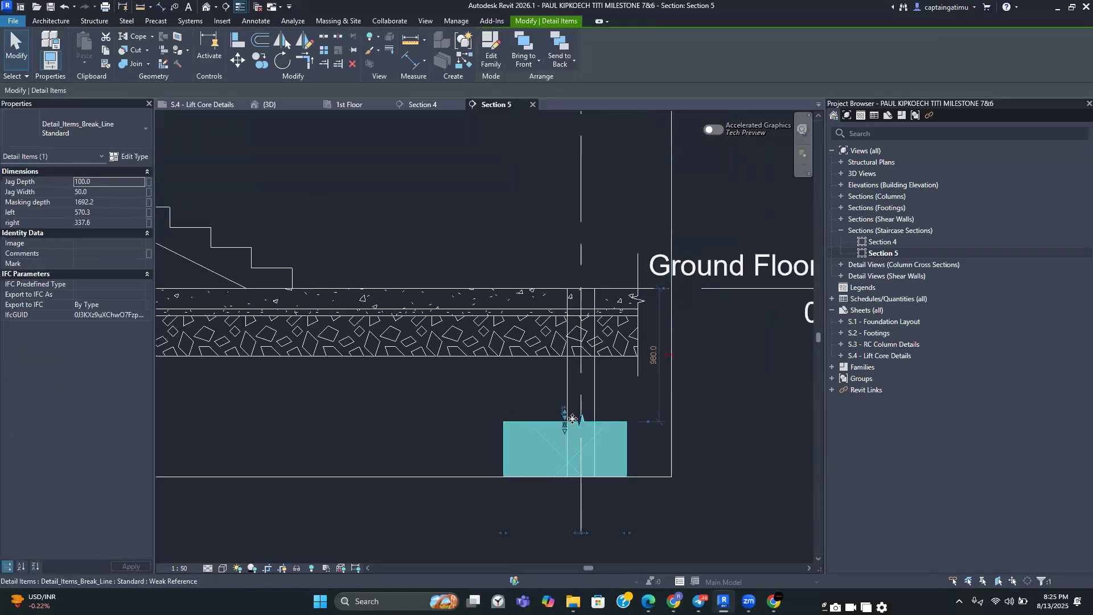
pyautogui.moveTo(541, 422); pyautogui.dragTo(544, 390)
pyautogui.moveTo(517, 503); pyautogui.dragTo(556, 506)
pyautogui.click(766, 524)
pyautogui.scroll(-3, 740, 509)
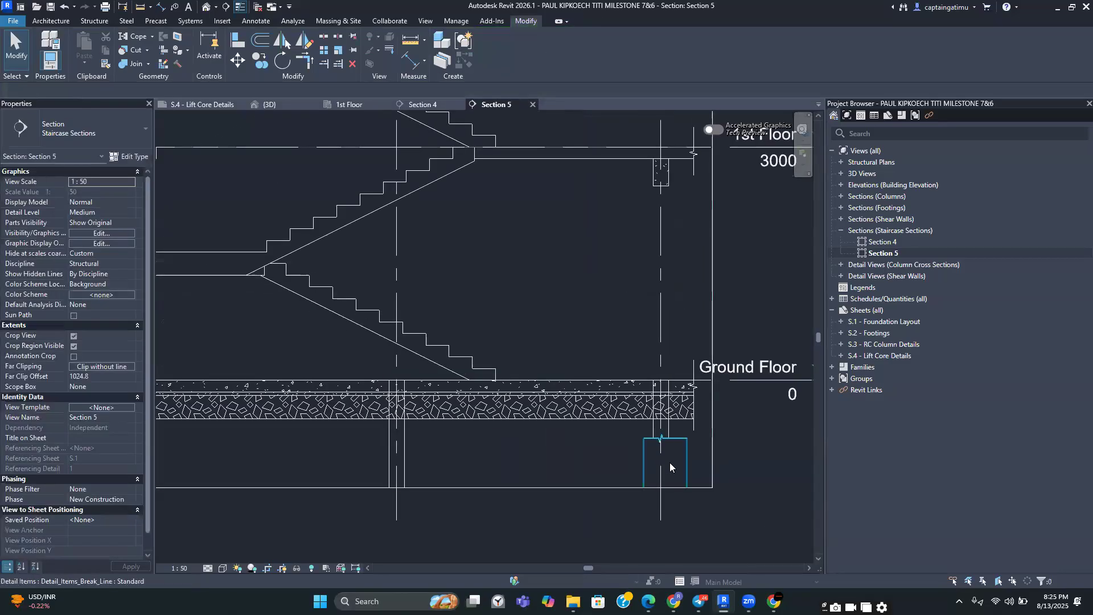
pyautogui.click(669, 467)
pyautogui.moveTo(682, 506); pyautogui.dragTo(677, 506)
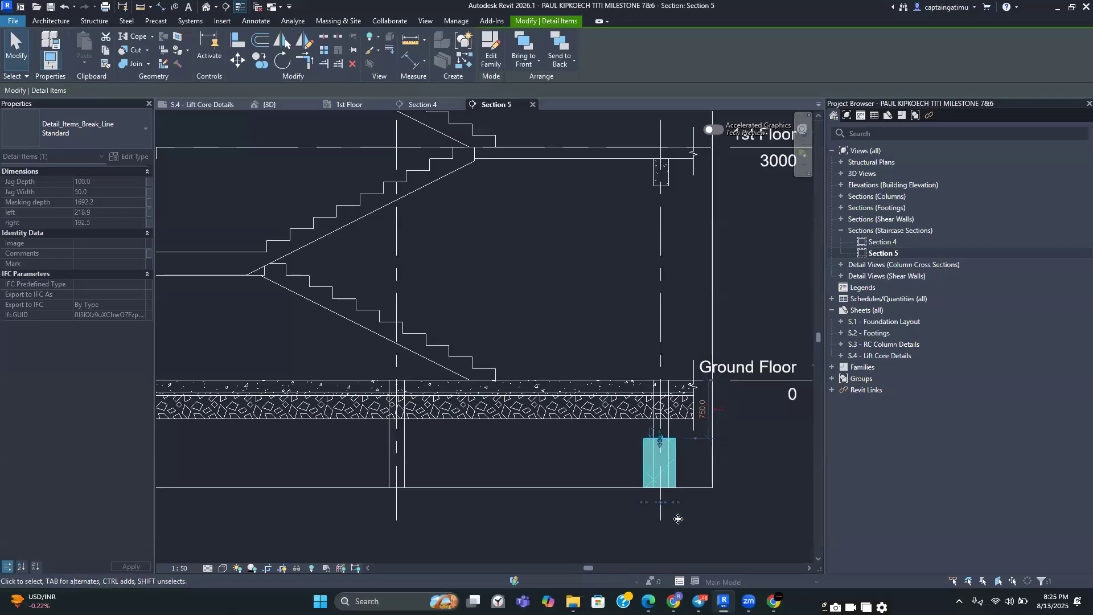
pyautogui.click(678, 519)
# Copy the foundation break line to the other two foundation columns under the Ground Floor slab
pyautogui.scroll(-3, 678, 512)
pyautogui.click(673, 497)
pyautogui.click(261, 62)
pyautogui.click(672, 393)
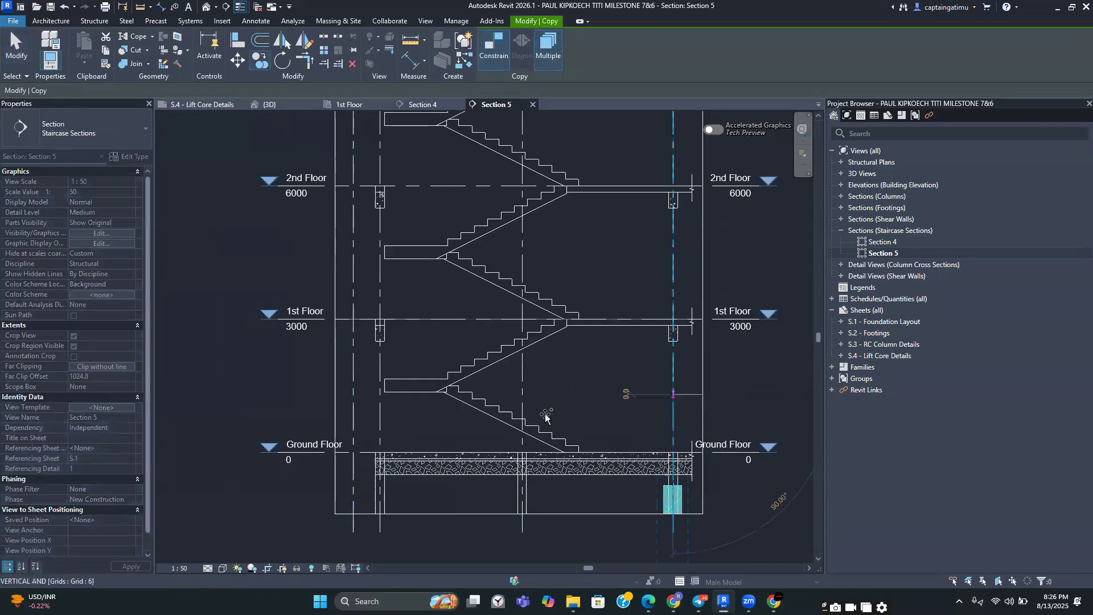
pyautogui.click(522, 399)
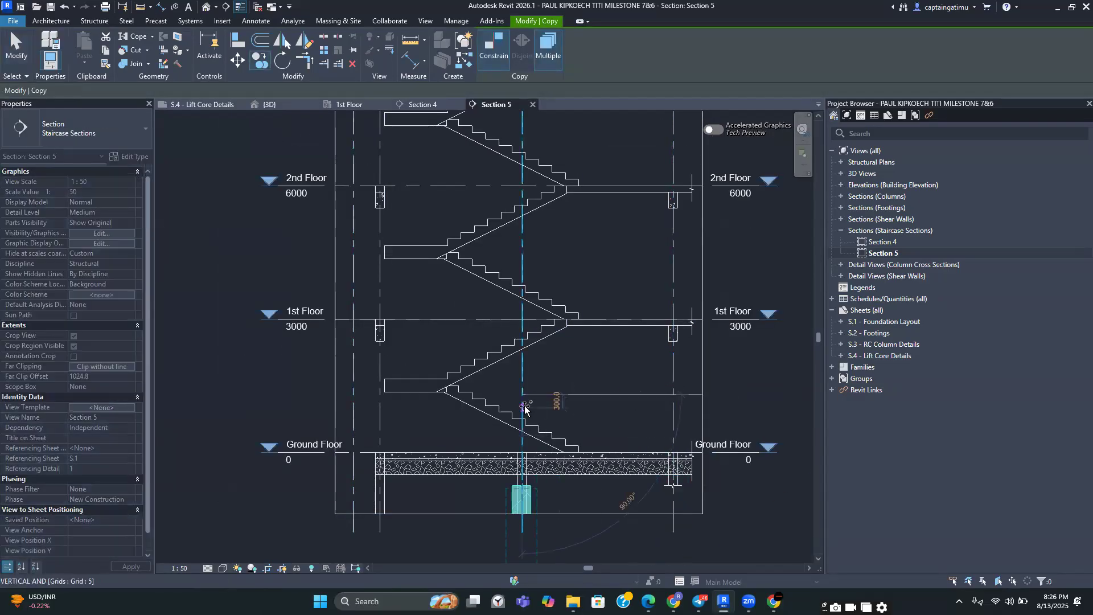
pyautogui.click(379, 429)
pyautogui.press('Escape')
pyautogui.press('Escape')
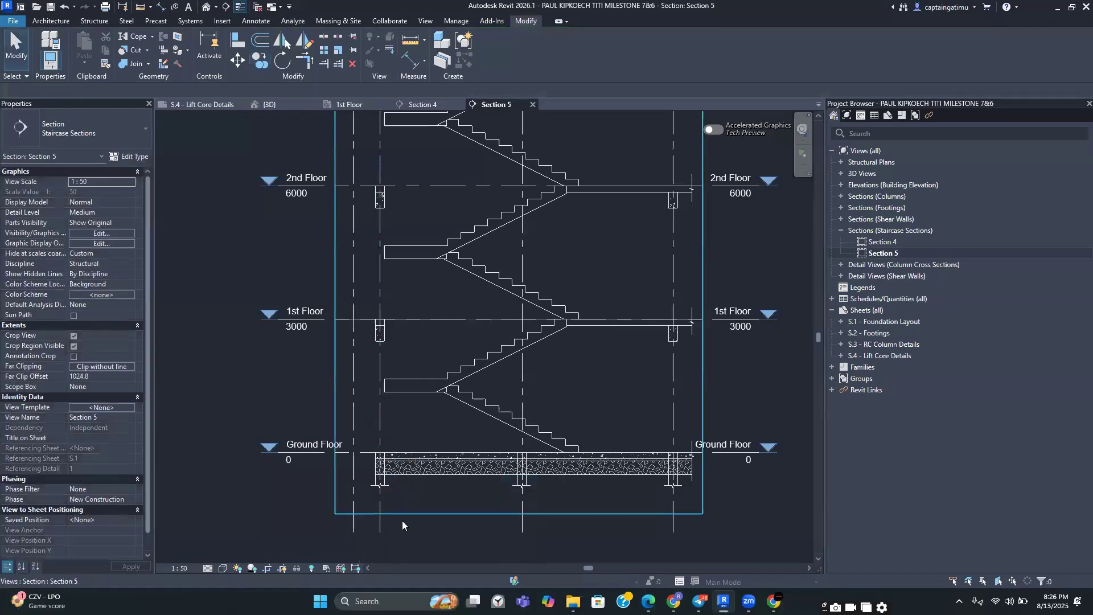
# Review the break lines at the Ground Floor slab and foundation columns across Section 5
pyautogui.scroll(-5, 401, 521)
pyautogui.moveTo(474, 441); pyautogui.dragTo(462, 381, button='middle')
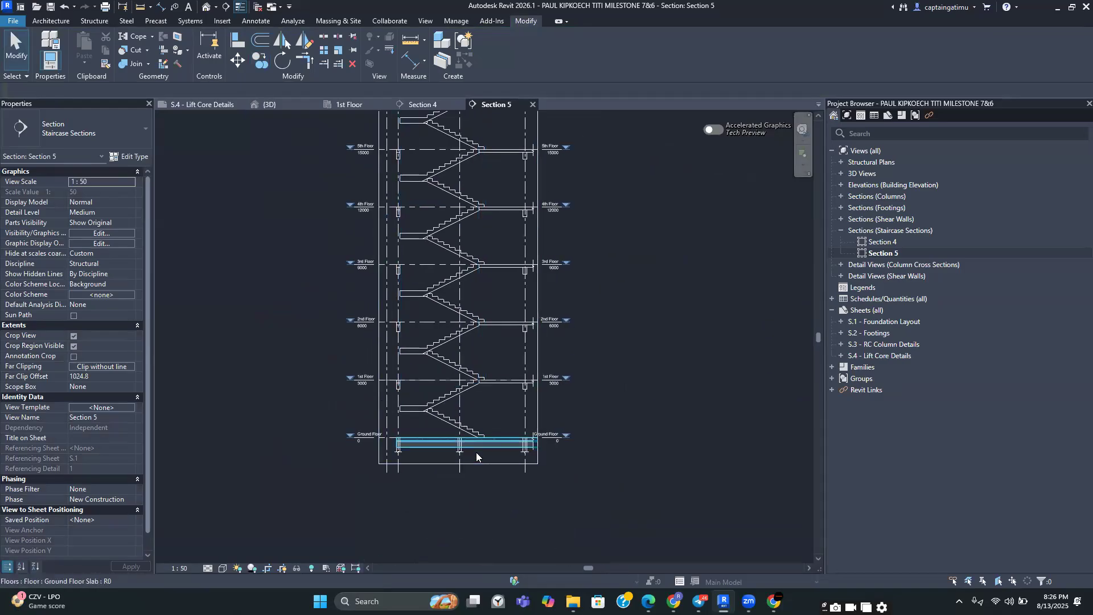
pyautogui.scroll(3, 476, 453)
pyautogui.moveTo(477, 466); pyautogui.dragTo(479, 511, button='middle')
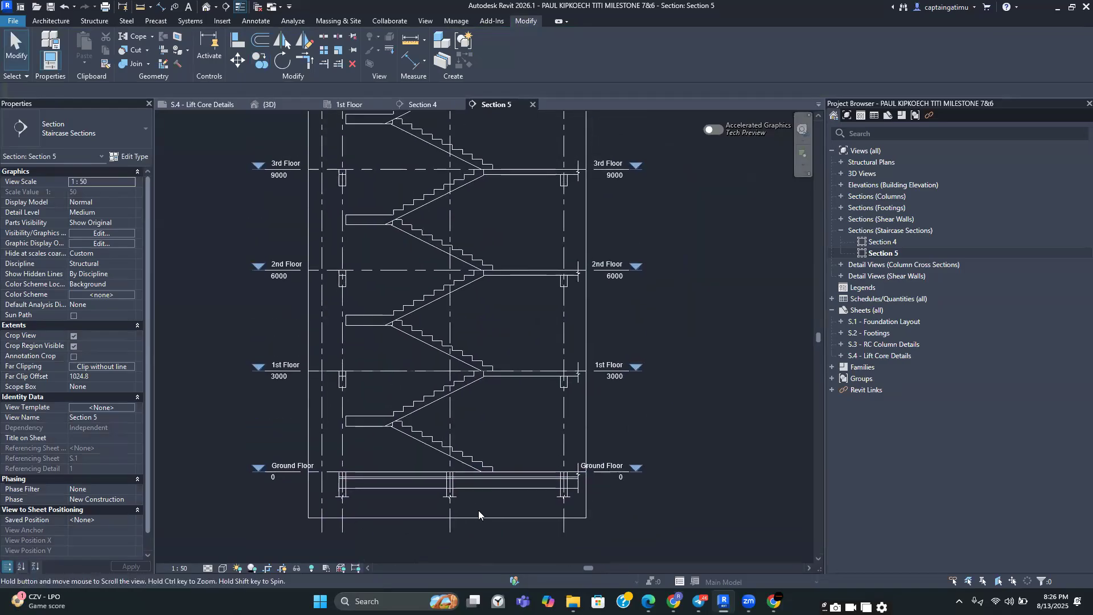
pyautogui.scroll(3, 477, 515)
pyautogui.scroll(-3, 512, 520)
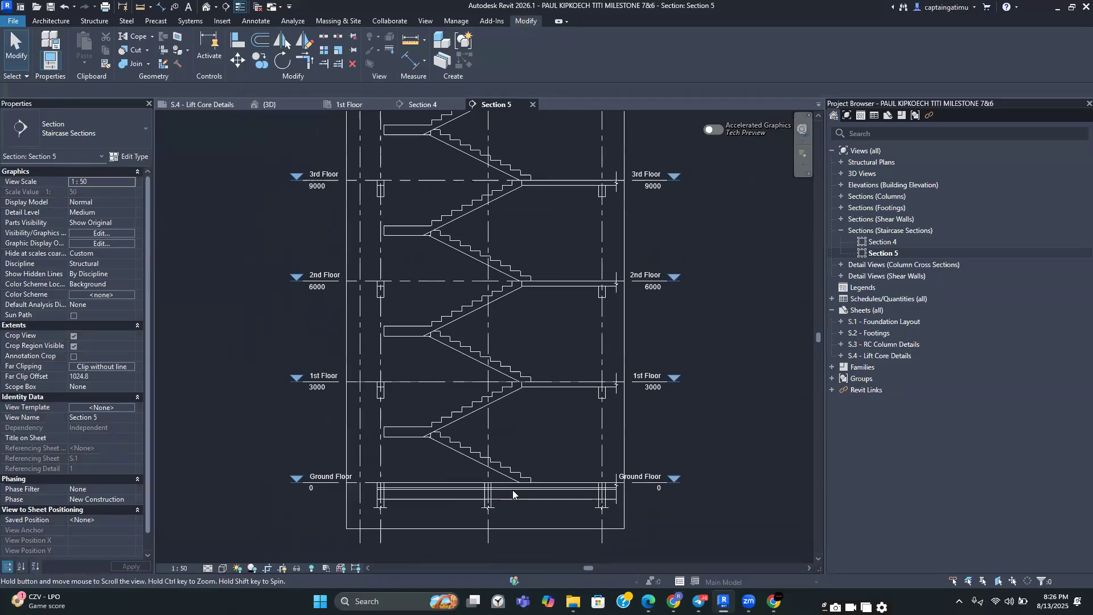
pyautogui.scroll(6, 508, 488)
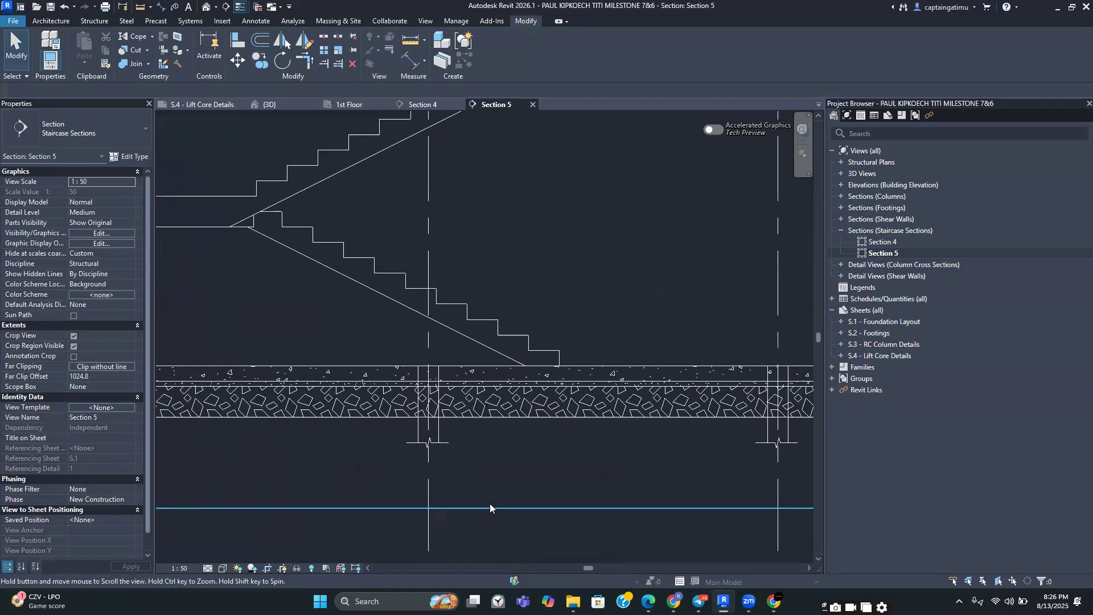
pyautogui.scroll(3, 462, 367)
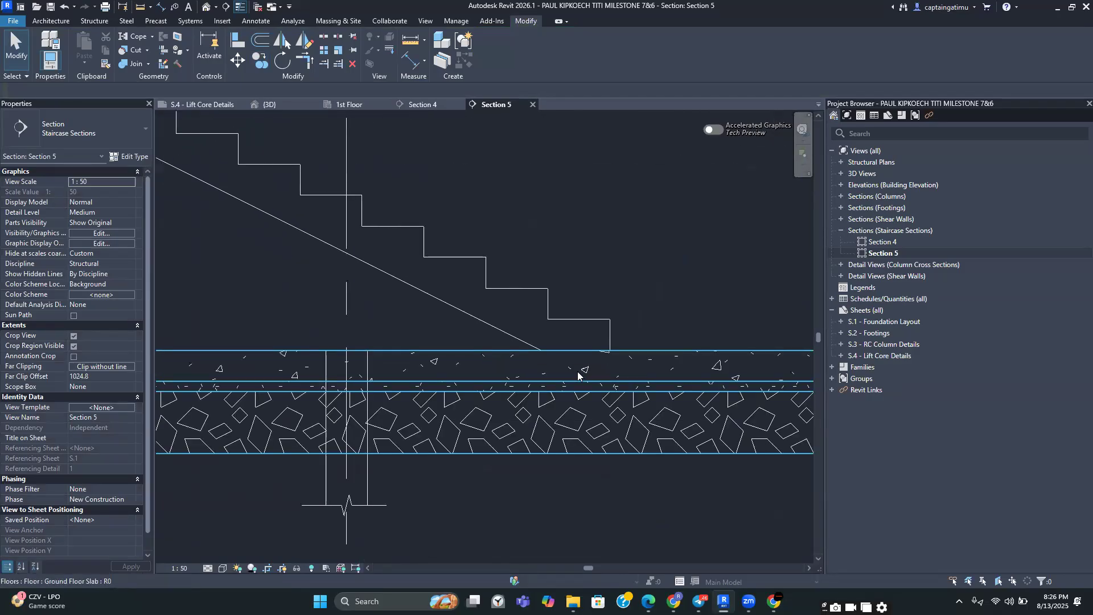
pyautogui.scroll(-3, 576, 369)
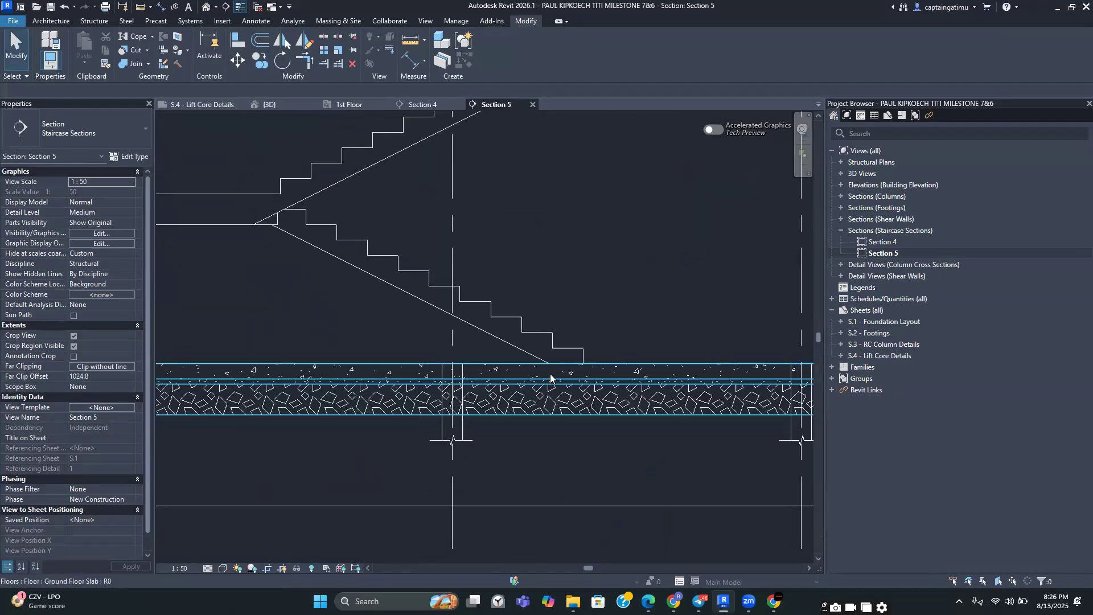
pyautogui.scroll(-2, 550, 376)
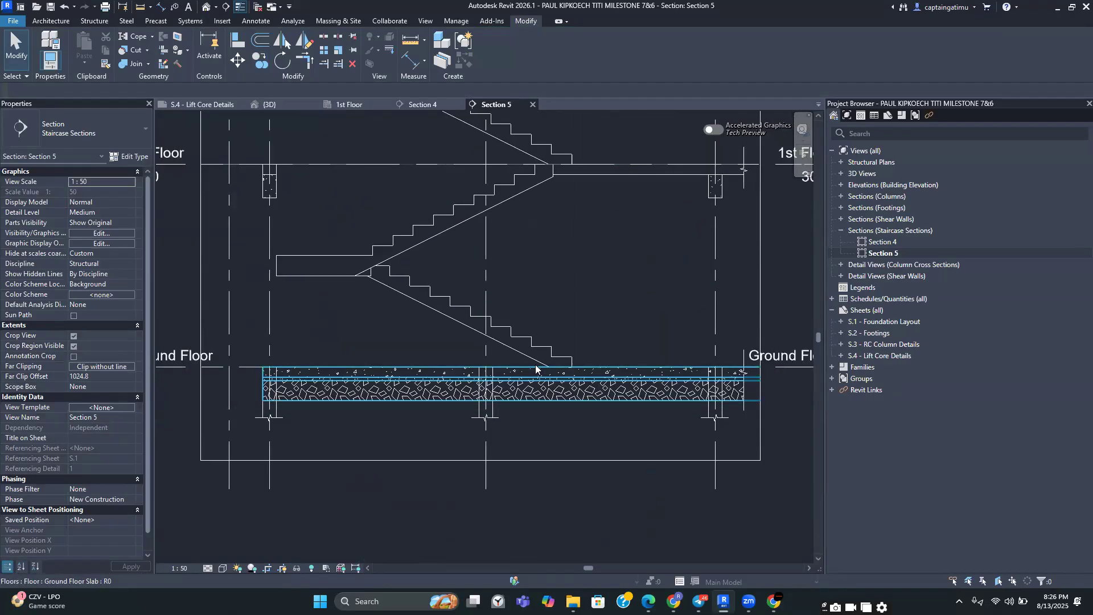
pyautogui.scroll(1, 538, 368)
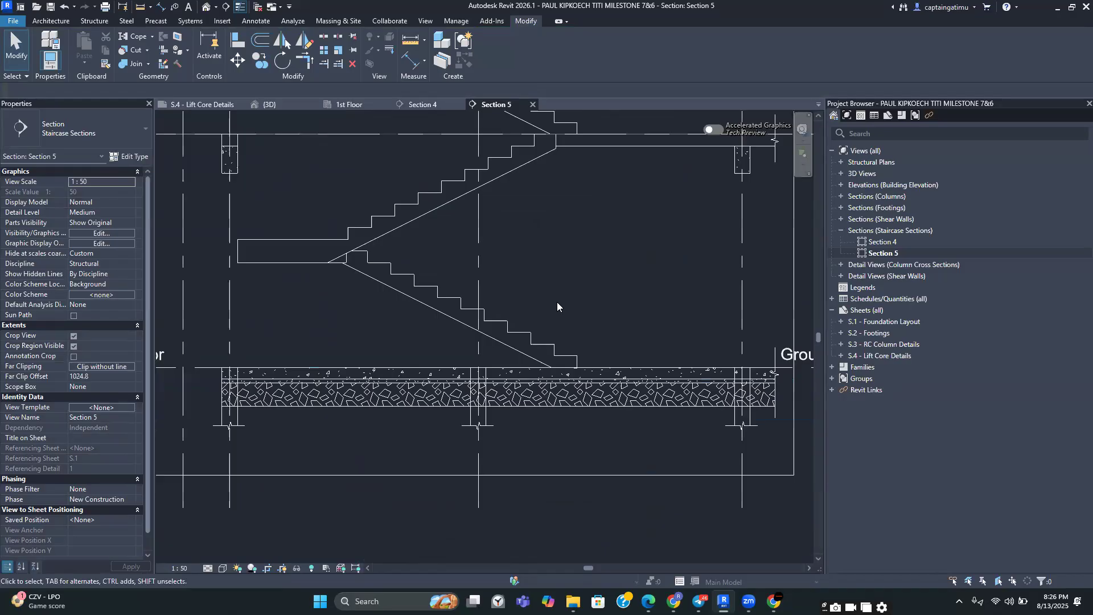
pyautogui.scroll(-2, 548, 359)
pyautogui.moveTo(590, 236); pyautogui.dragTo(579, 322, button='middle')
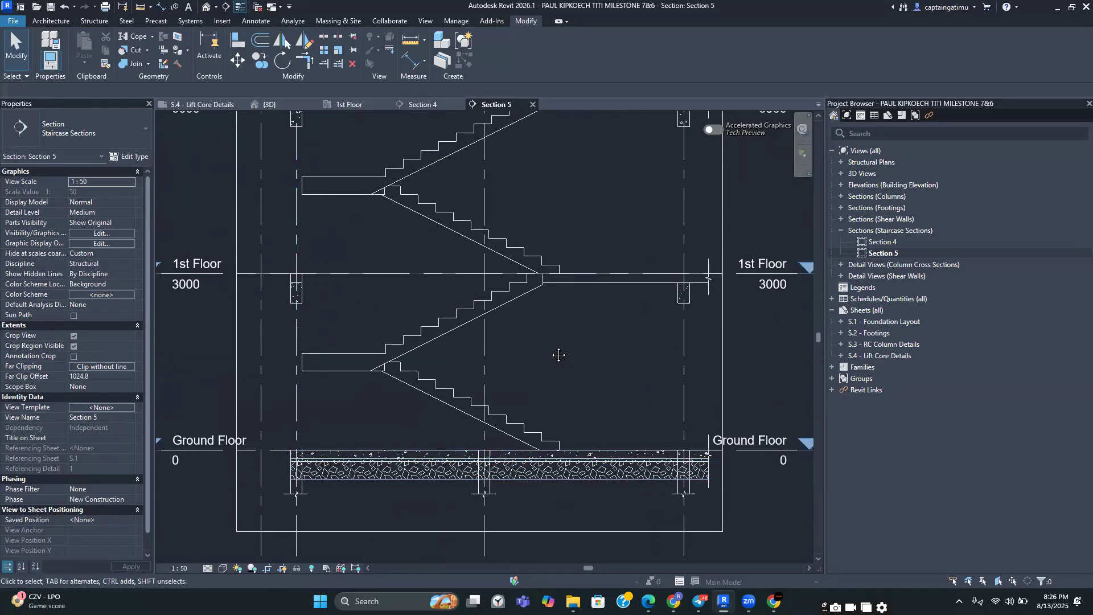
pyautogui.scroll(3, 530, 382)
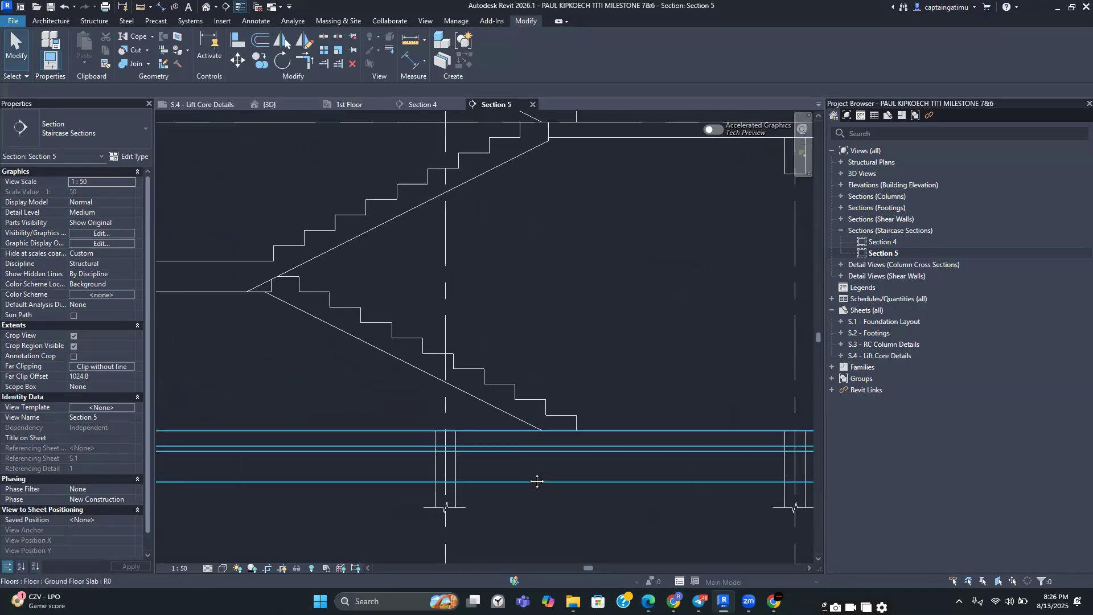
pyautogui.scroll(3, 570, 416)
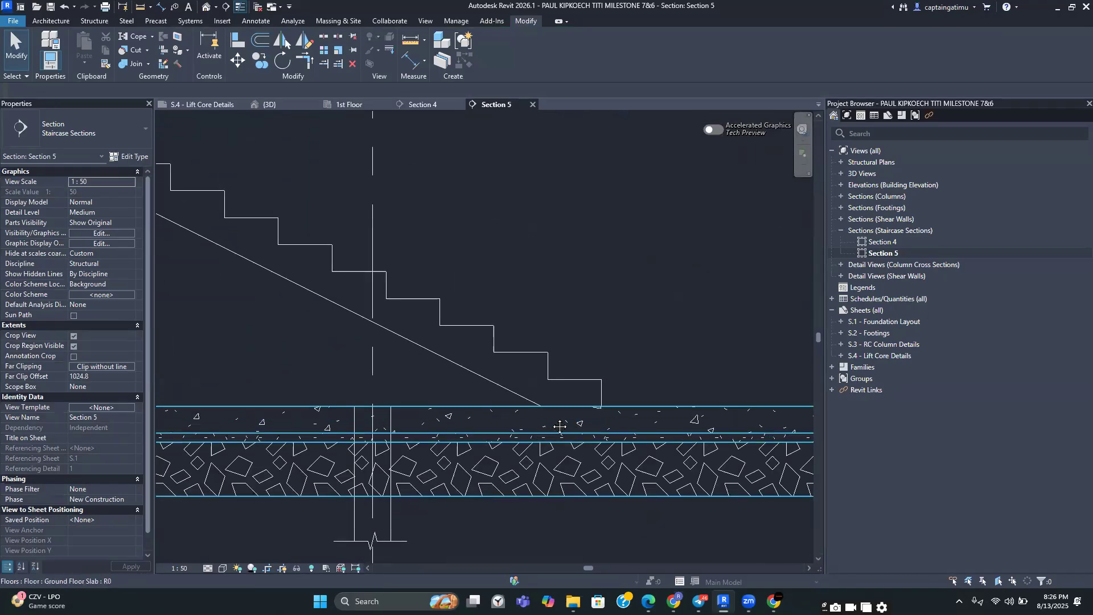
pyautogui.scroll(-3, 560, 425)
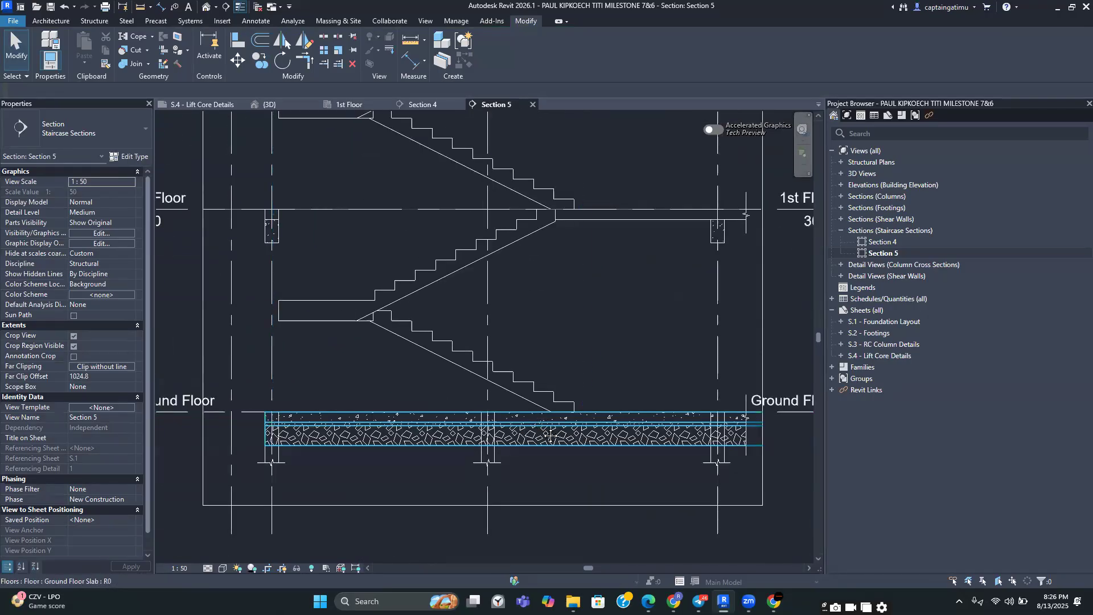
pyautogui.scroll(2, 556, 403)
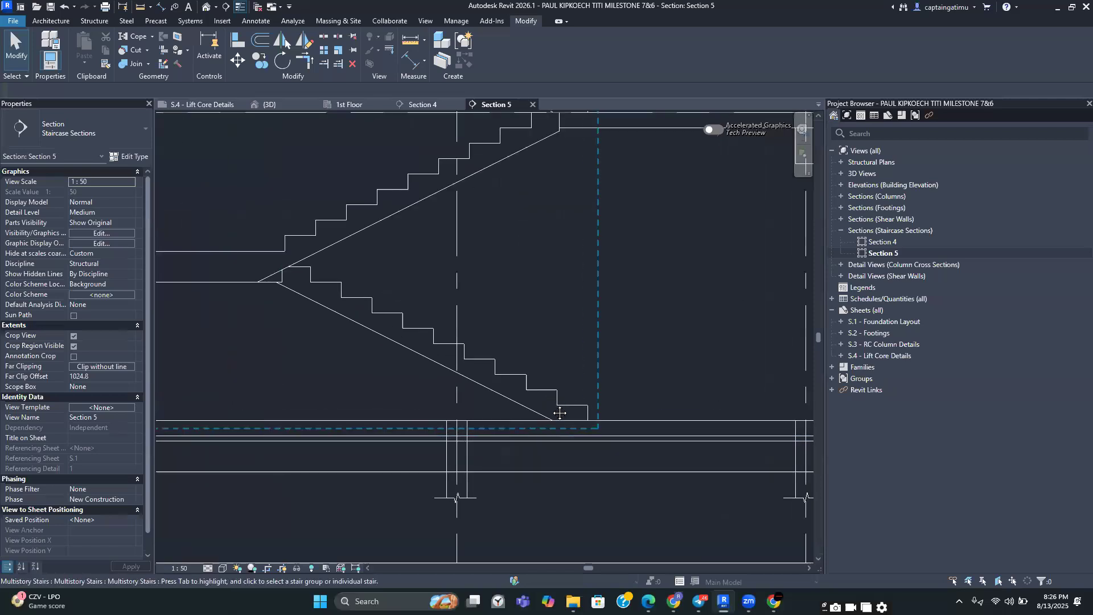
pyautogui.scroll(-2, 562, 408)
pyautogui.moveTo(561, 408); pyautogui.dragTo(651, 395, button='middle')
pyautogui.scroll(-4, 651, 393)
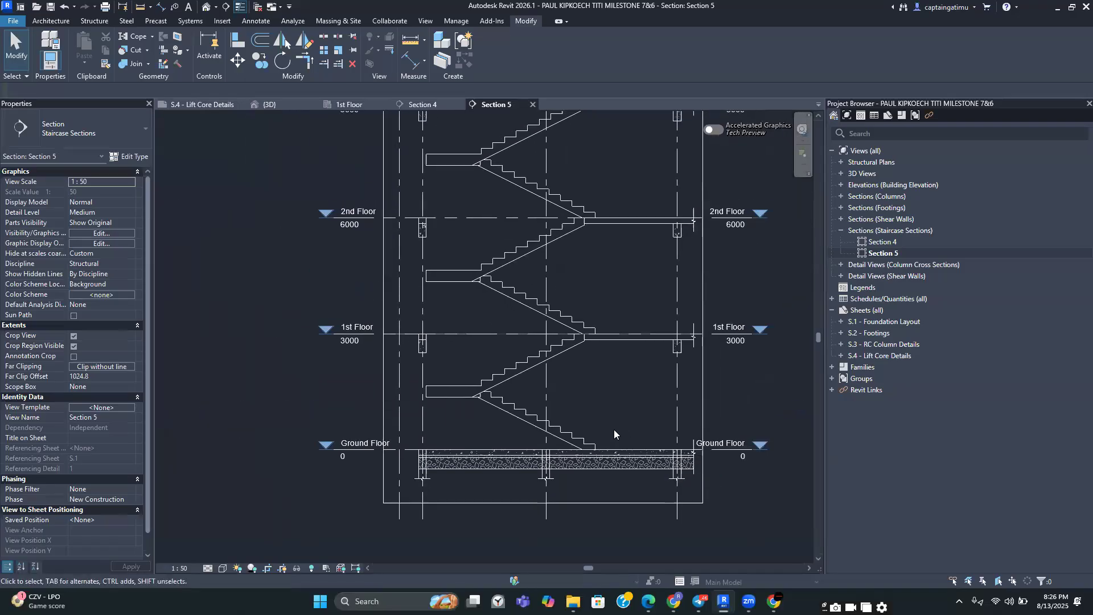
# Review the full Section 5 view of the stair core from foundation to top floor
pyautogui.click(426, 21)
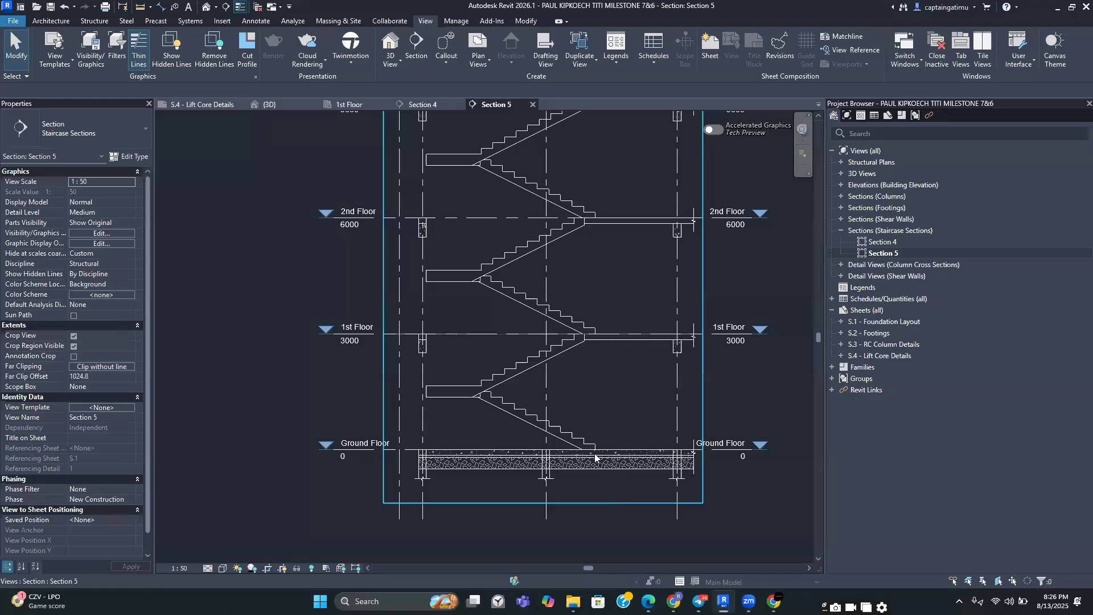
pyautogui.scroll(2, 595, 457)
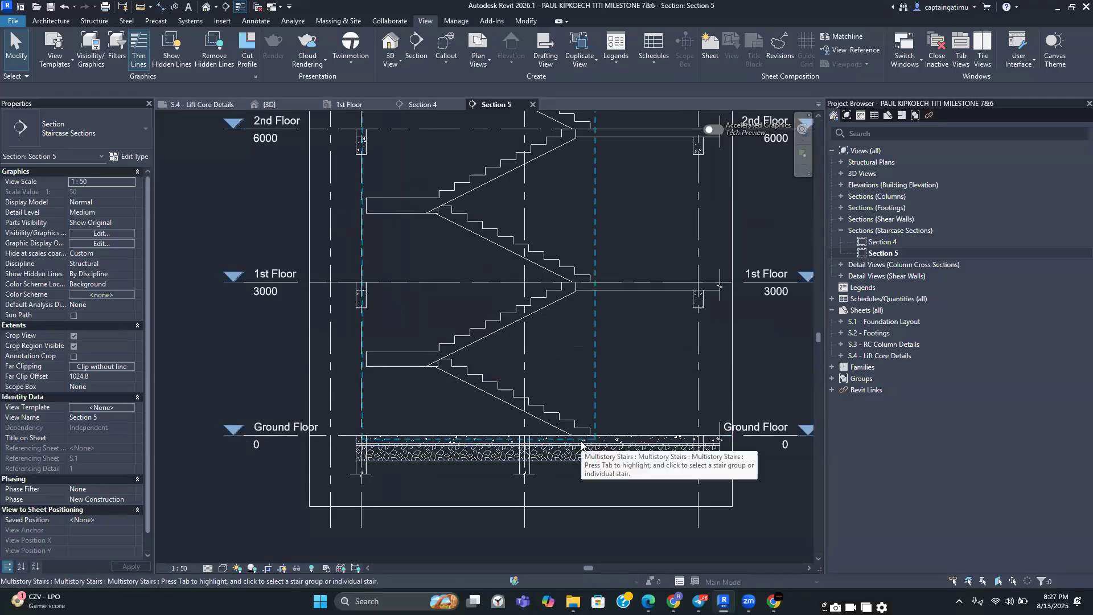
pyautogui.scroll(-2, 581, 444)
pyautogui.scroll(-3, 583, 444)
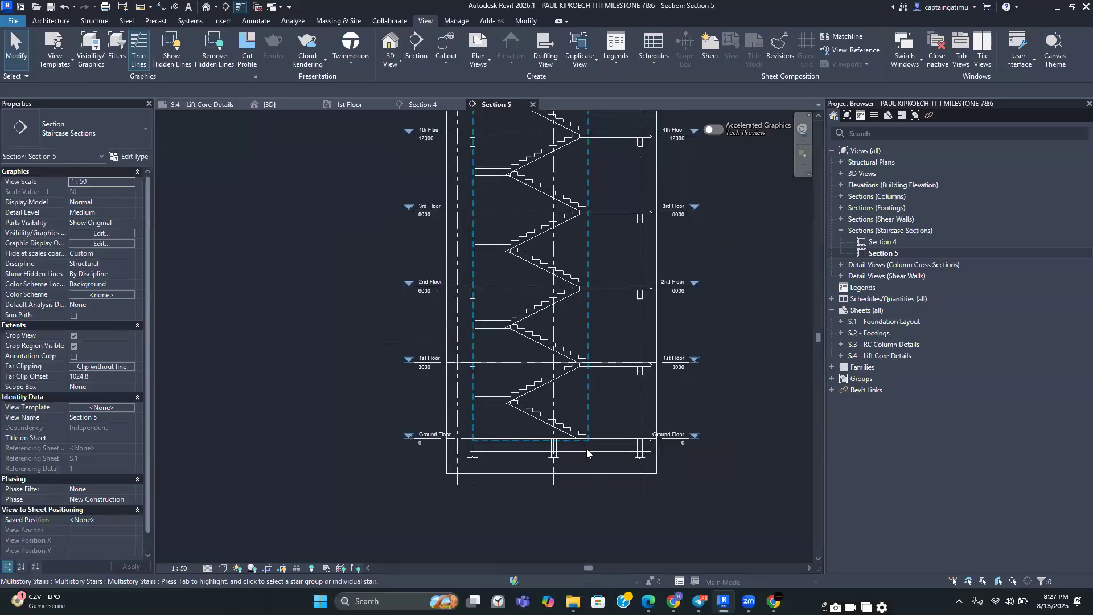
pyautogui.scroll(5, 584, 418)
pyautogui.scroll(-3, 597, 423)
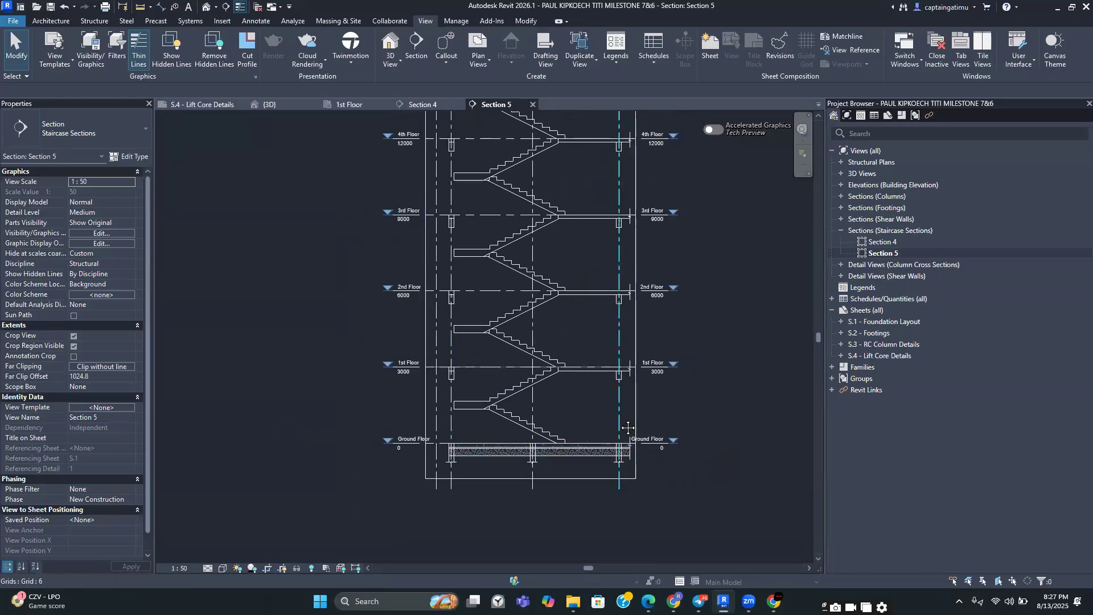
pyautogui.moveTo(585, 355); pyautogui.dragTo(589, 434, button='middle')
pyautogui.scroll(-1, 585, 443)
pyautogui.scroll(-2, 589, 434)
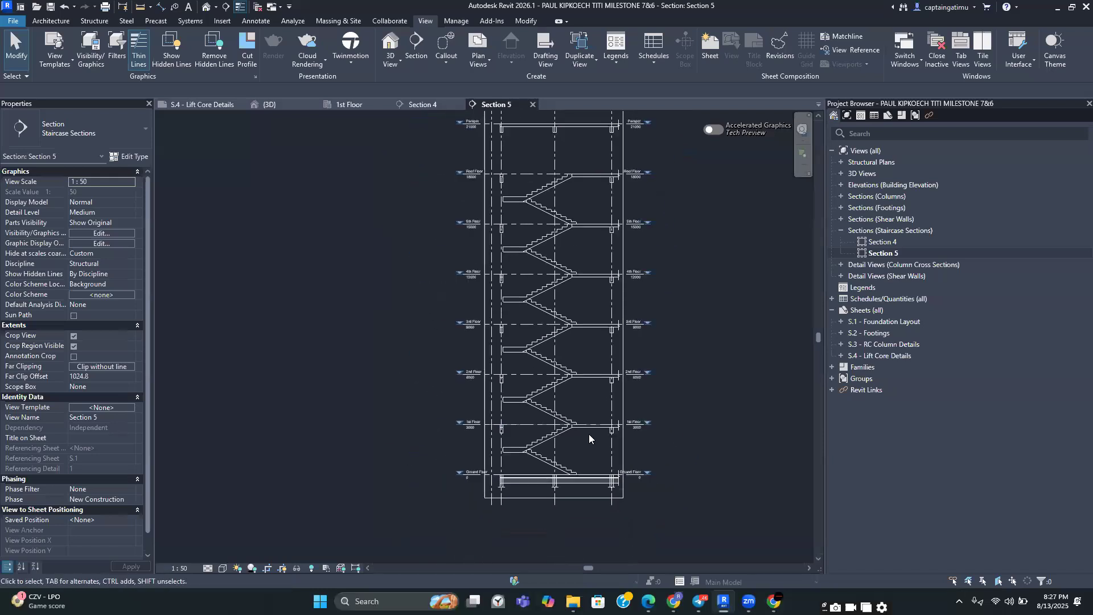
# Select Section 4's section line in the 1st Floor plan and reduce its far clip depth
pyautogui.click(364, 105)
pyautogui.scroll(-1, 527, 341)
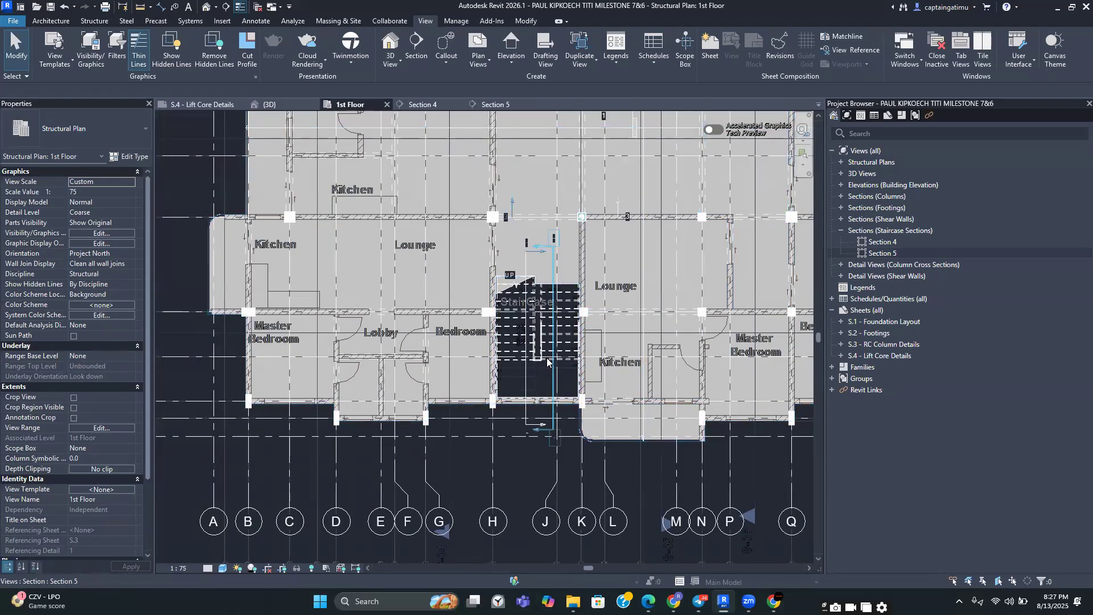
pyautogui.scroll(2, 534, 379)
pyautogui.moveTo(533, 374); pyautogui.dragTo(529, 443, button='middle')
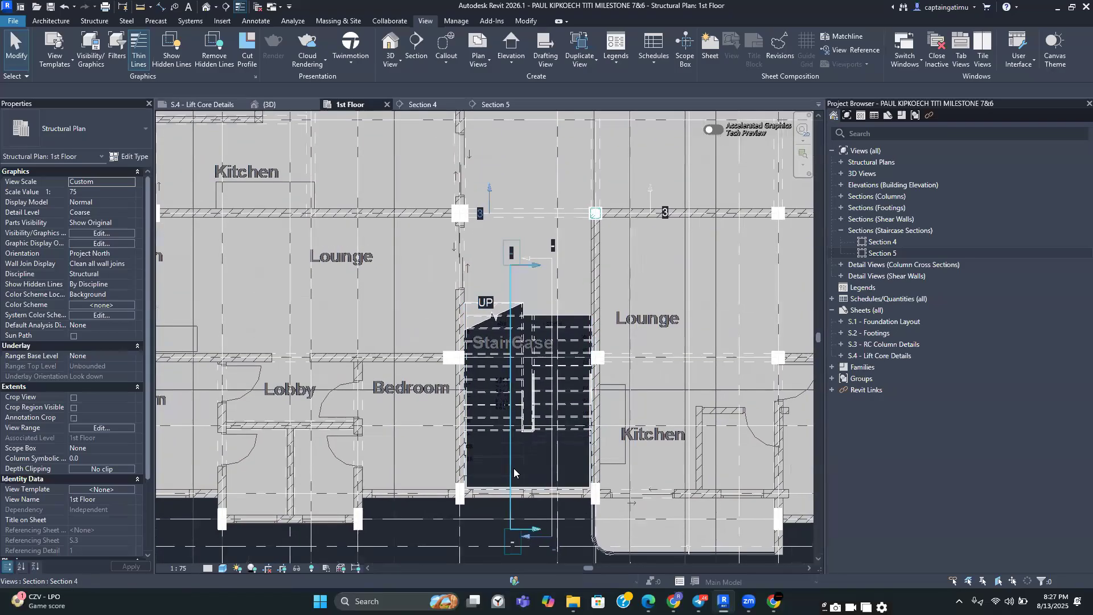
pyautogui.click(514, 472)
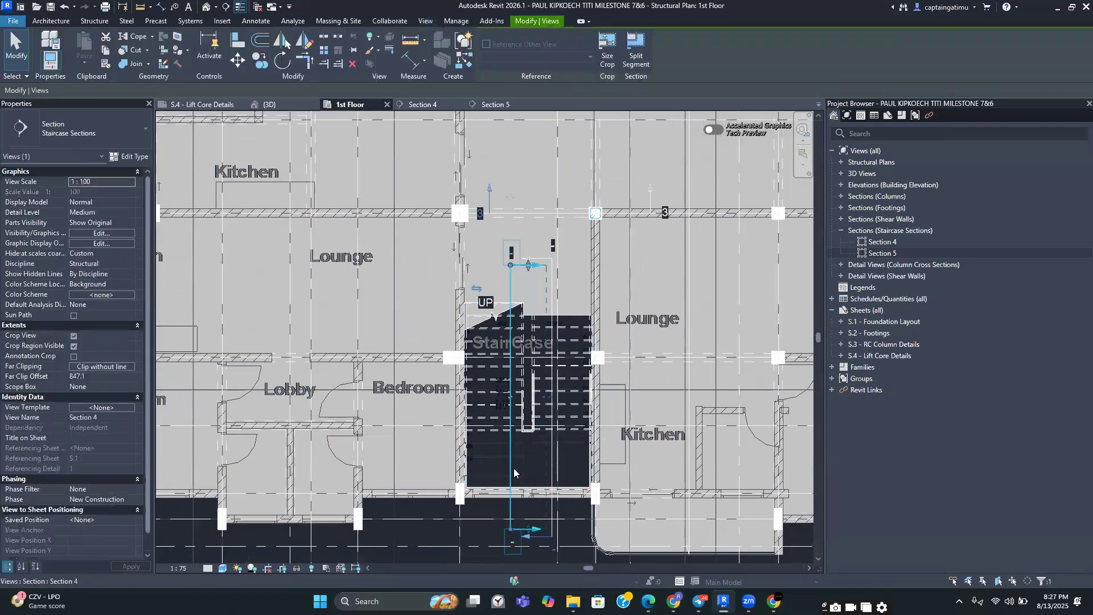
pyautogui.scroll(-1, 512, 465)
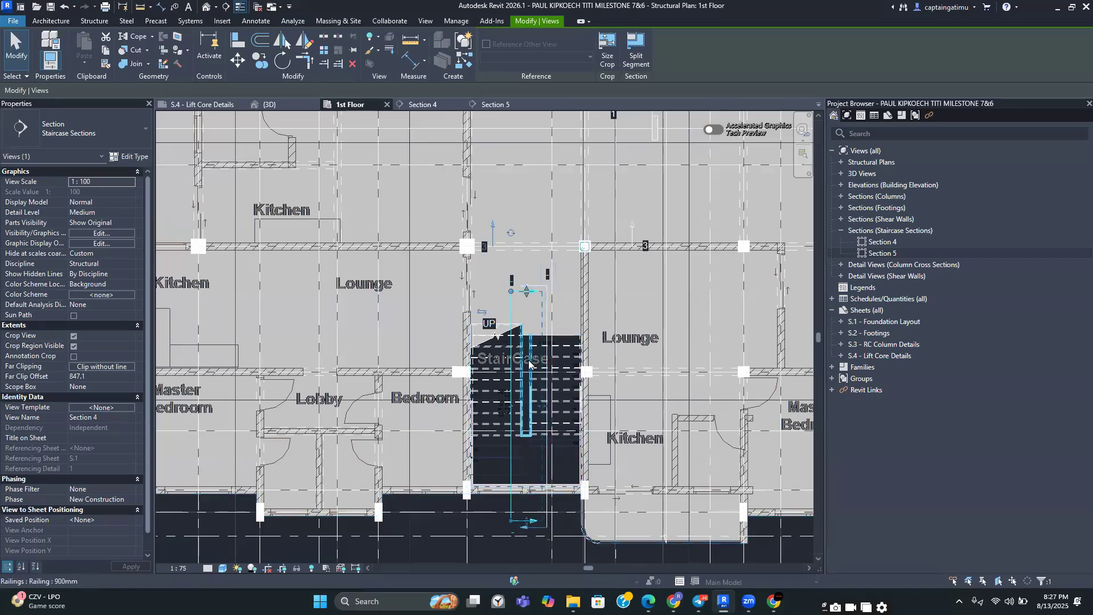
pyautogui.scroll(3, 506, 424)
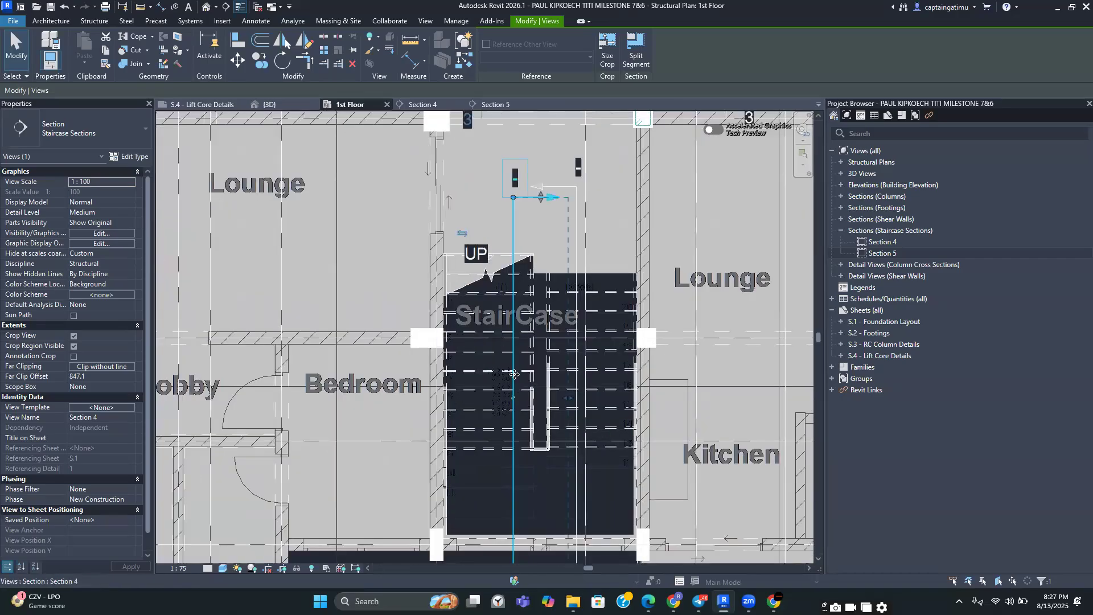
pyautogui.scroll(2, 500, 369)
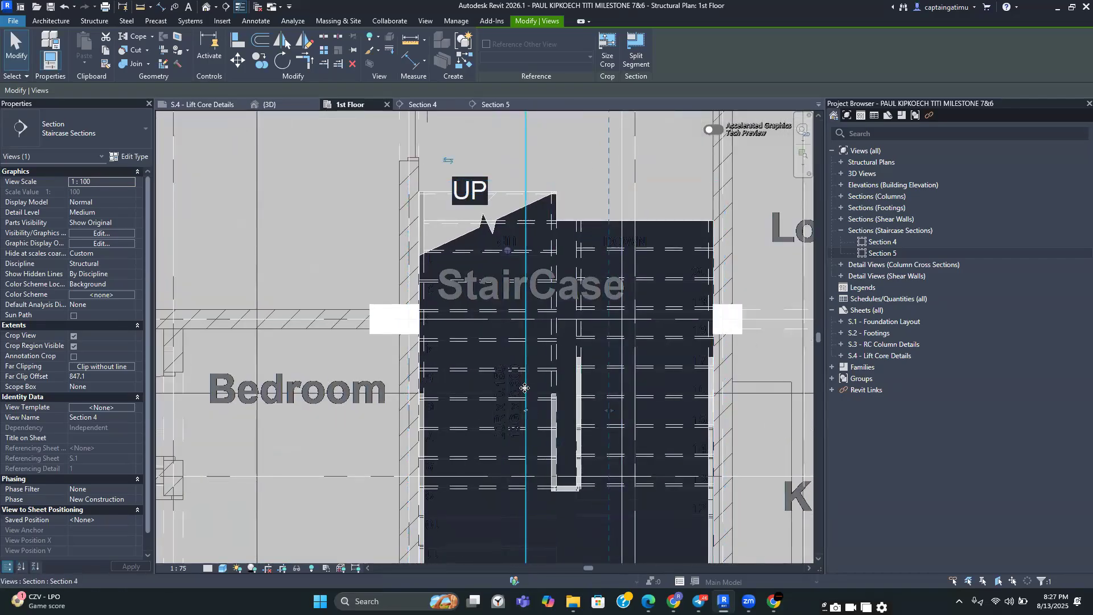
pyautogui.scroll(-1, 501, 393)
pyautogui.scroll(-3, 500, 394)
pyautogui.scroll(1, 531, 465)
pyautogui.scroll(-2, 531, 465)
pyautogui.moveTo(531, 466); pyautogui.dragTo(564, 345, button='middle')
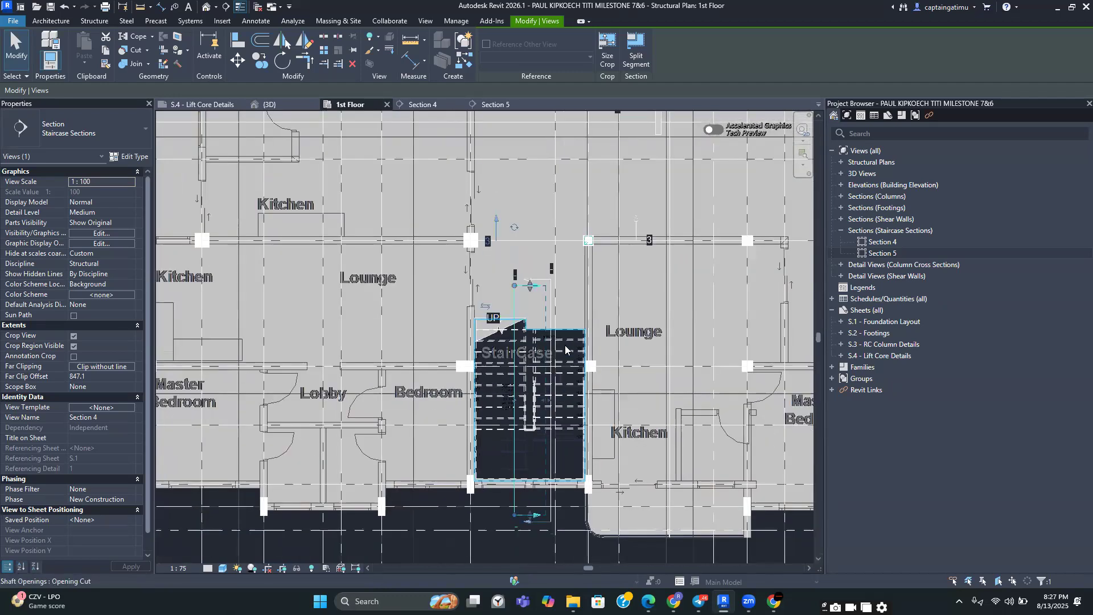
pyautogui.scroll(1, 551, 364)
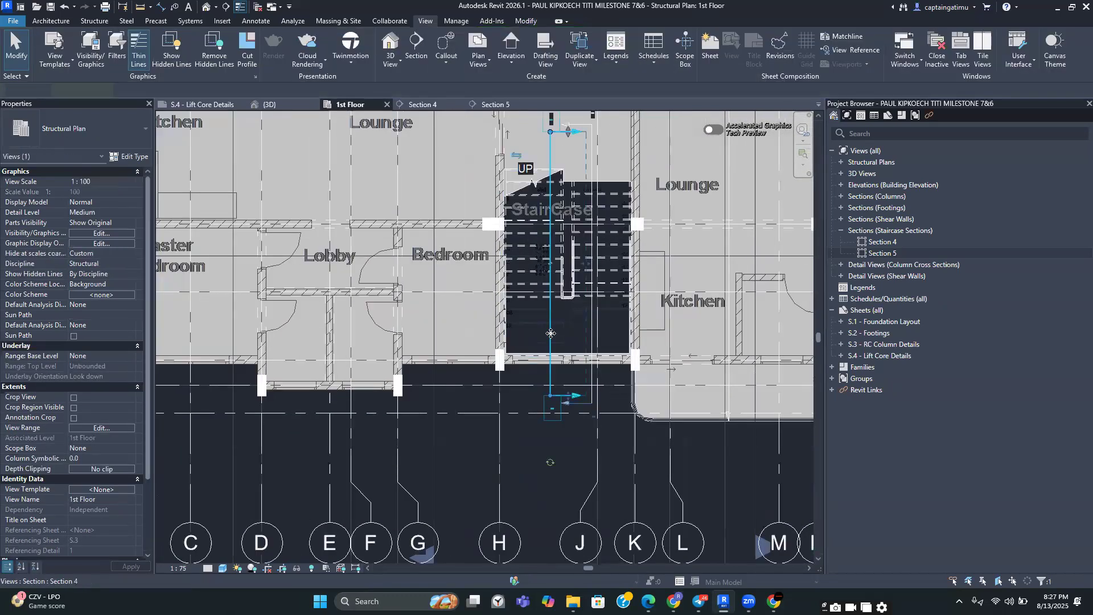
pyautogui.scroll(2, 573, 266)
pyautogui.moveTo(574, 267); pyautogui.dragTo(576, 336, button='middle')
pyautogui.moveTo(539, 331)
pyautogui.mouseDown()
pyautogui.moveTo(568, 331)
pyautogui.moveTo(557, 333)
pyautogui.mouseUp()
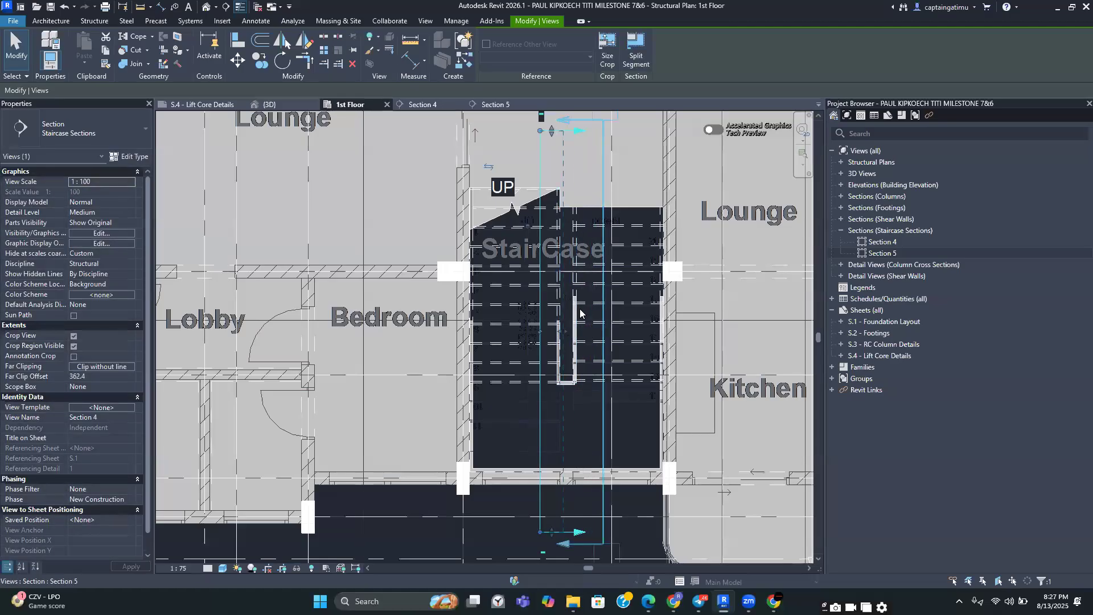
# Check Section 4, then extend its far clip depth across the staircase in the 1st Floor plan
pyautogui.click(424, 104)
pyautogui.moveTo(486, 340); pyautogui.dragTo(488, 371, button='middle')
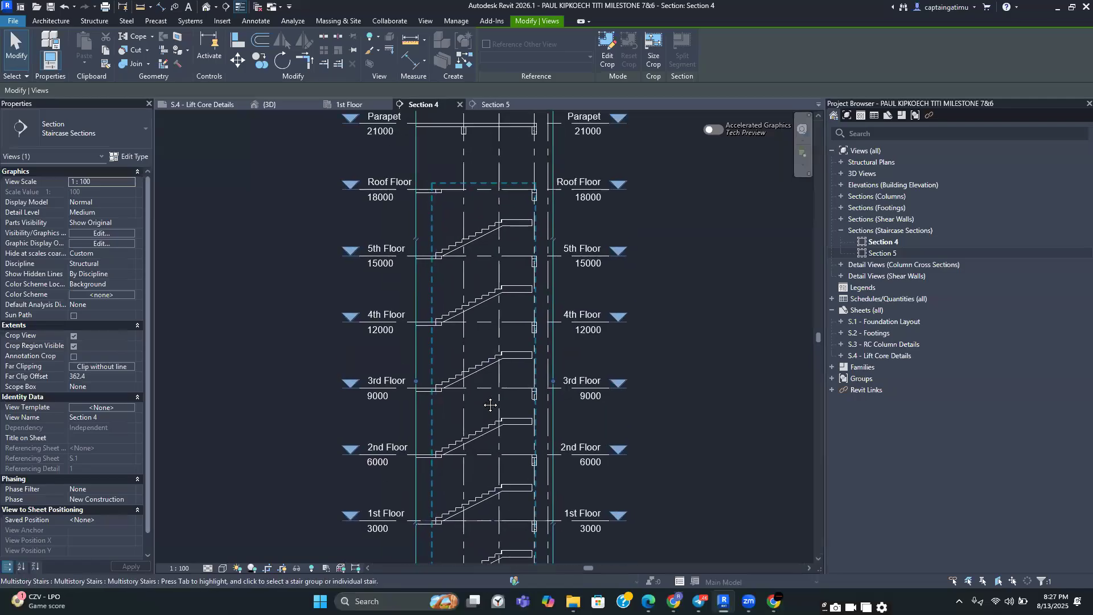
pyautogui.scroll(3, 492, 398)
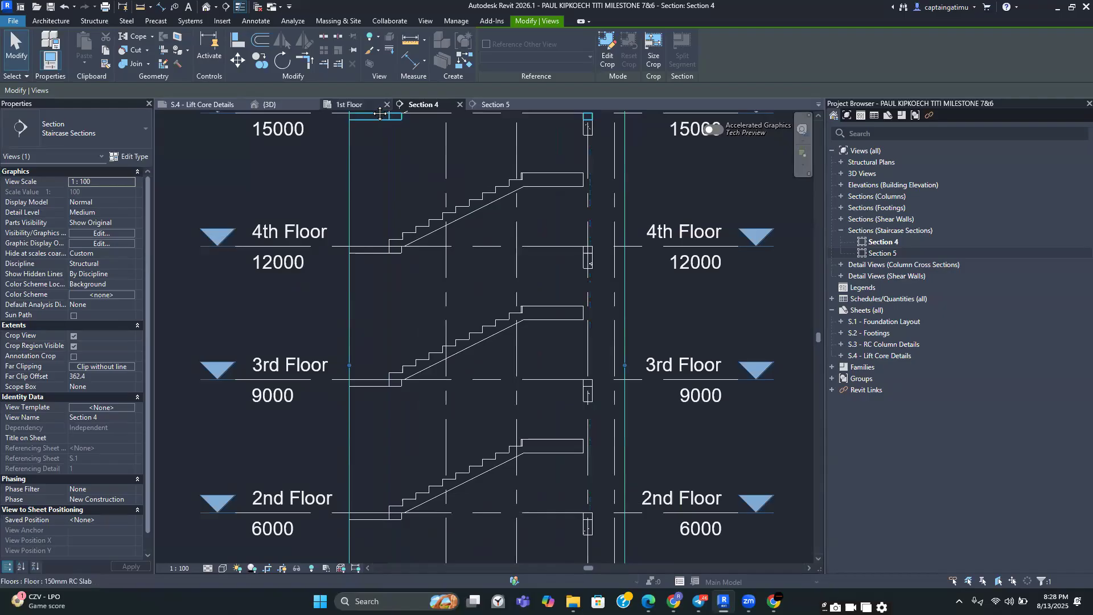
pyautogui.click(364, 105)
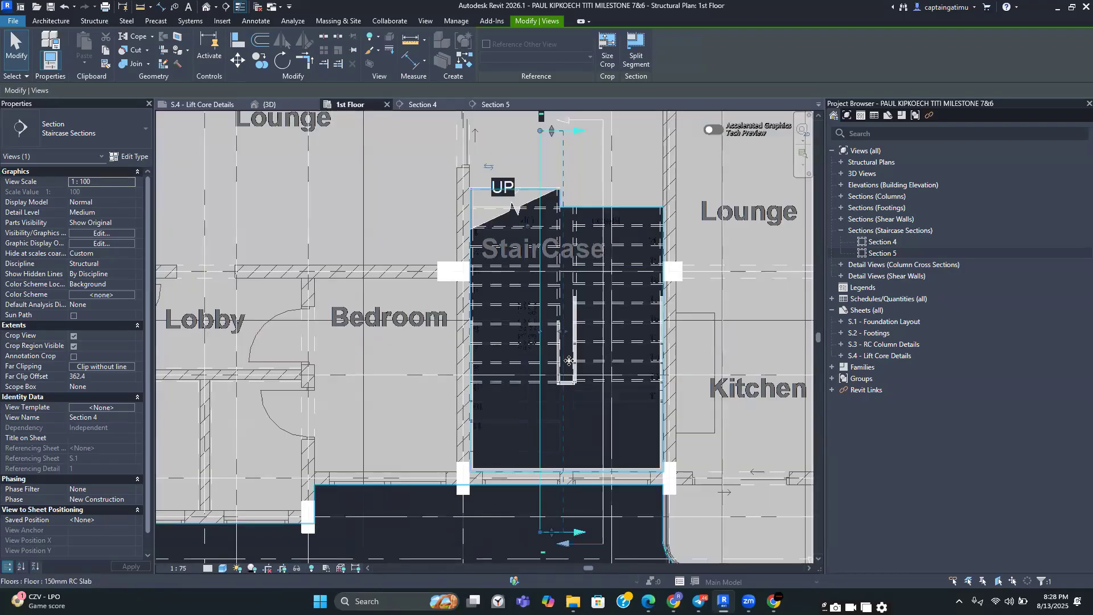
pyautogui.moveTo(562, 336); pyautogui.dragTo(593, 329)
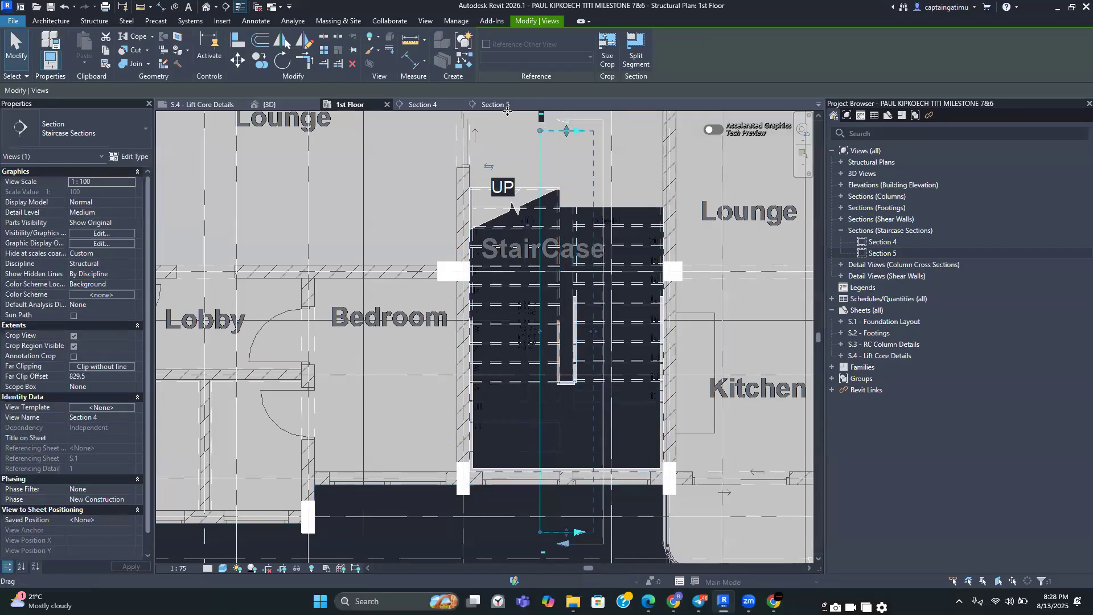
# Compare the Section 4 and Section 5 views of the stairs around the lower floors
pyautogui.click(410, 107)
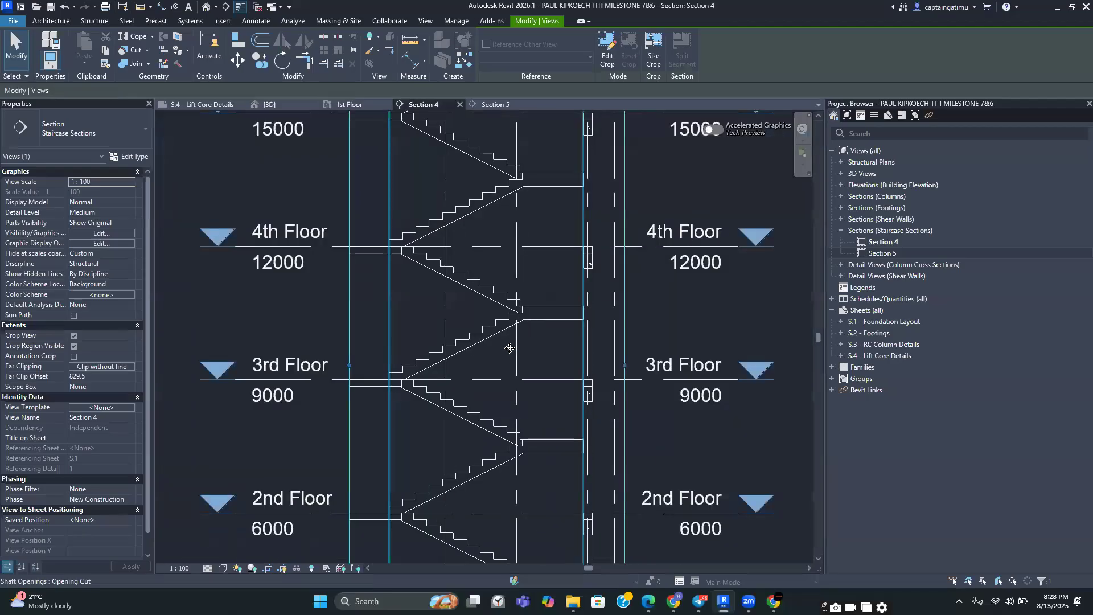
pyautogui.scroll(-2, 443, 286)
pyautogui.scroll(2, 443, 282)
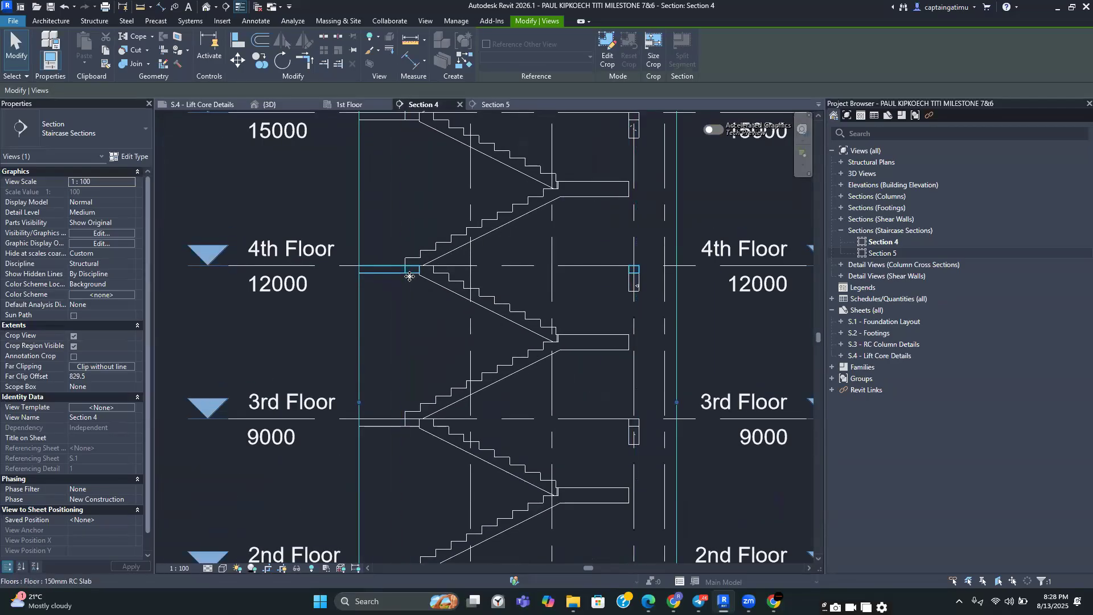
pyautogui.scroll(-5, 563, 319)
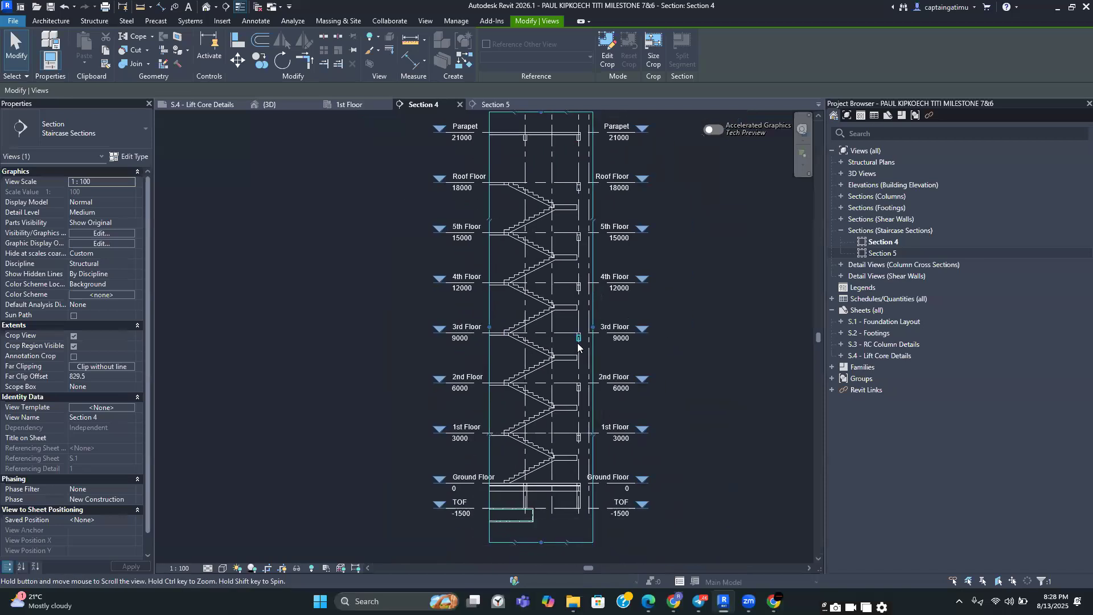
pyautogui.scroll(2, 553, 460)
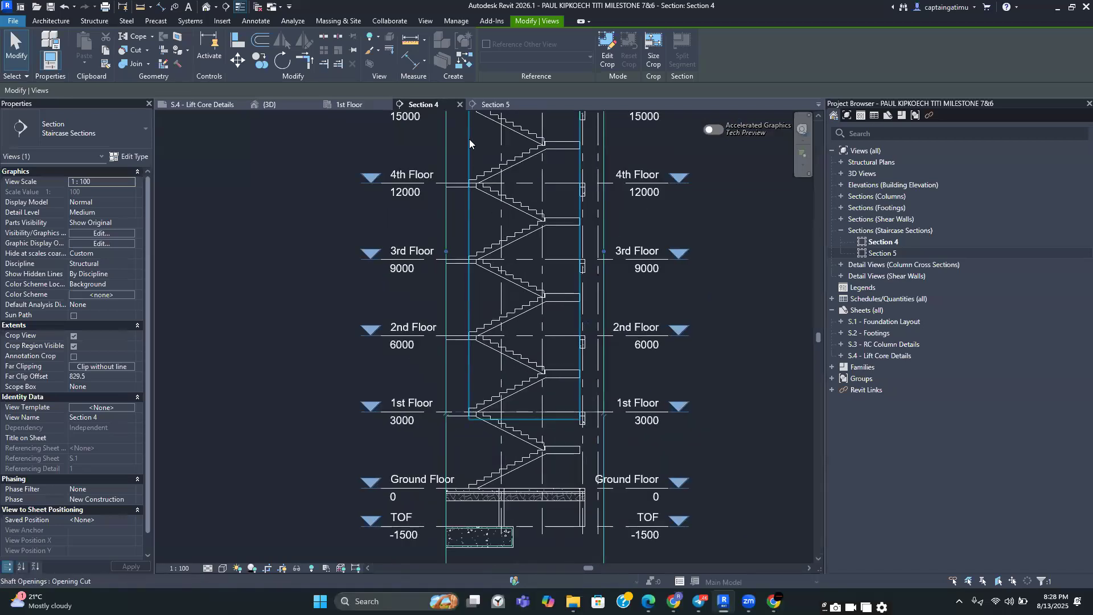
pyautogui.click(483, 105)
pyautogui.scroll(4, 582, 478)
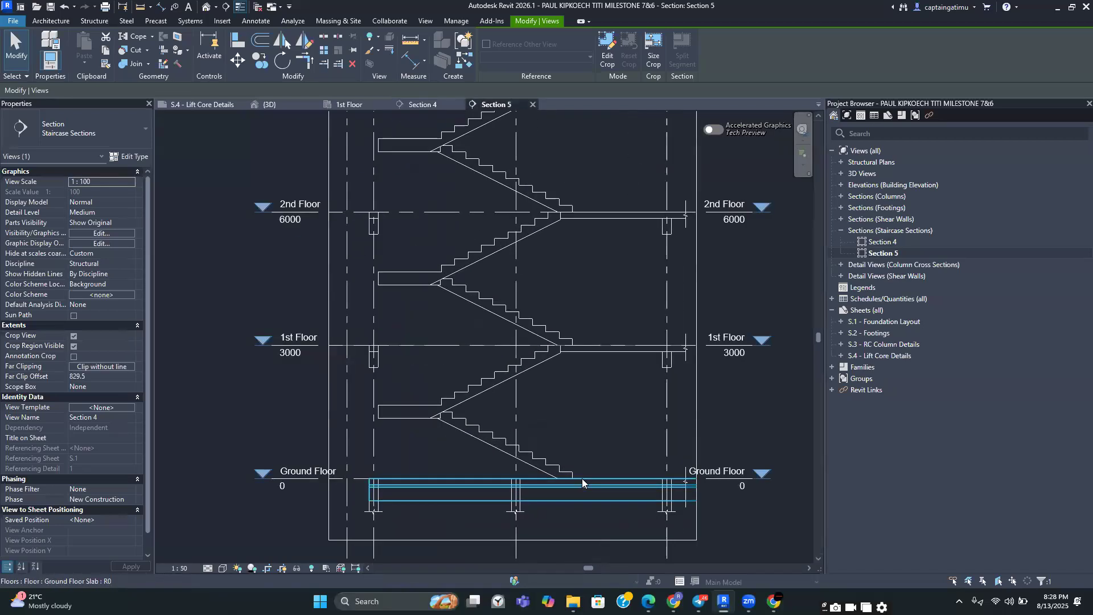
pyautogui.moveTo(584, 402); pyautogui.dragTo(601, 353, button='middle')
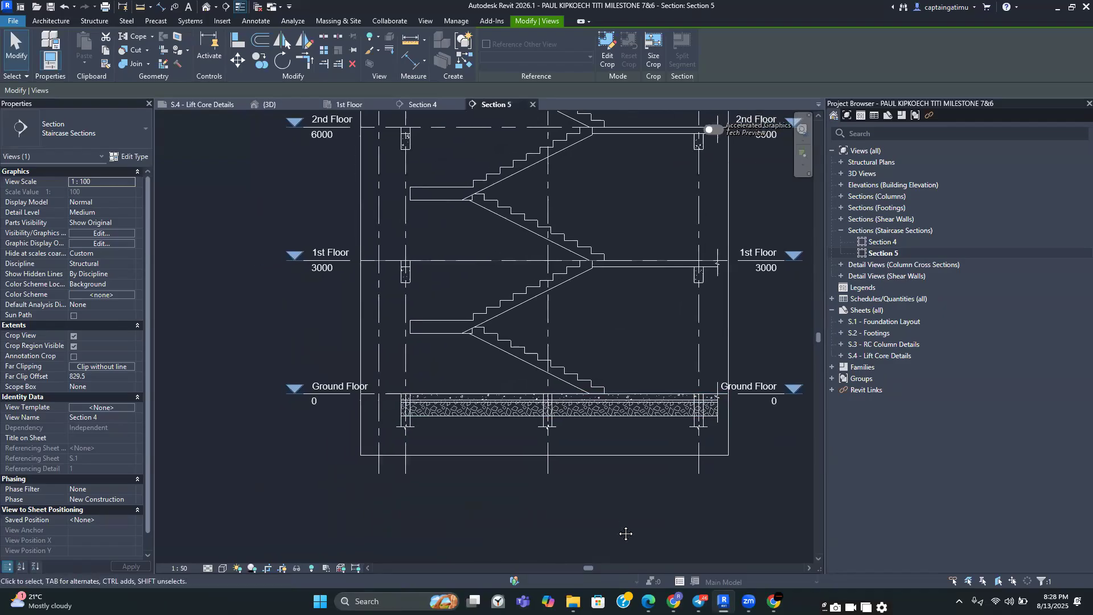
pyautogui.click(426, 105)
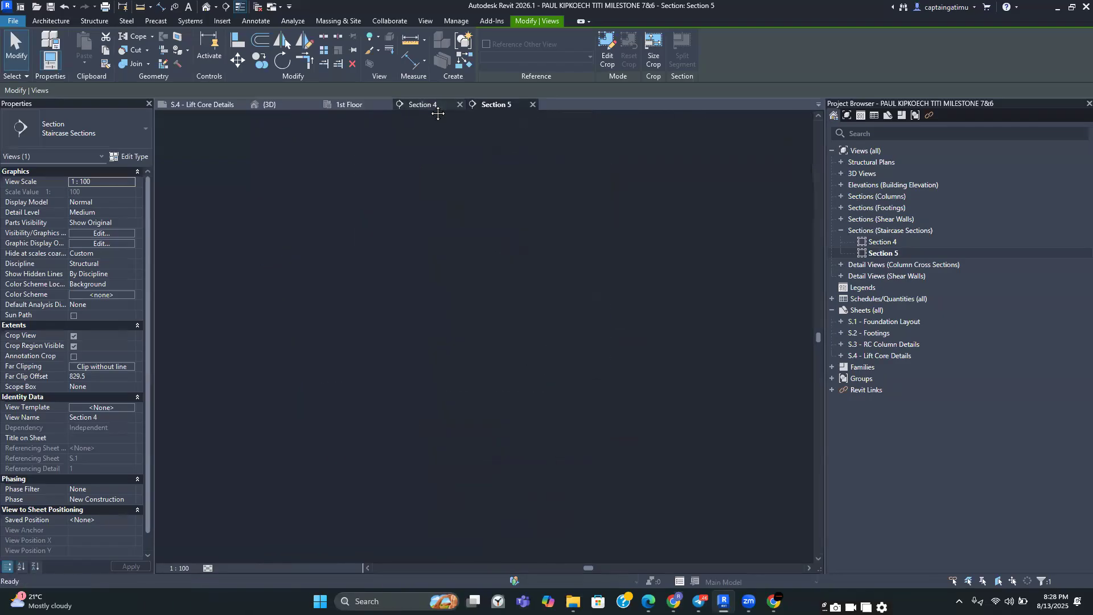
pyautogui.click(493, 105)
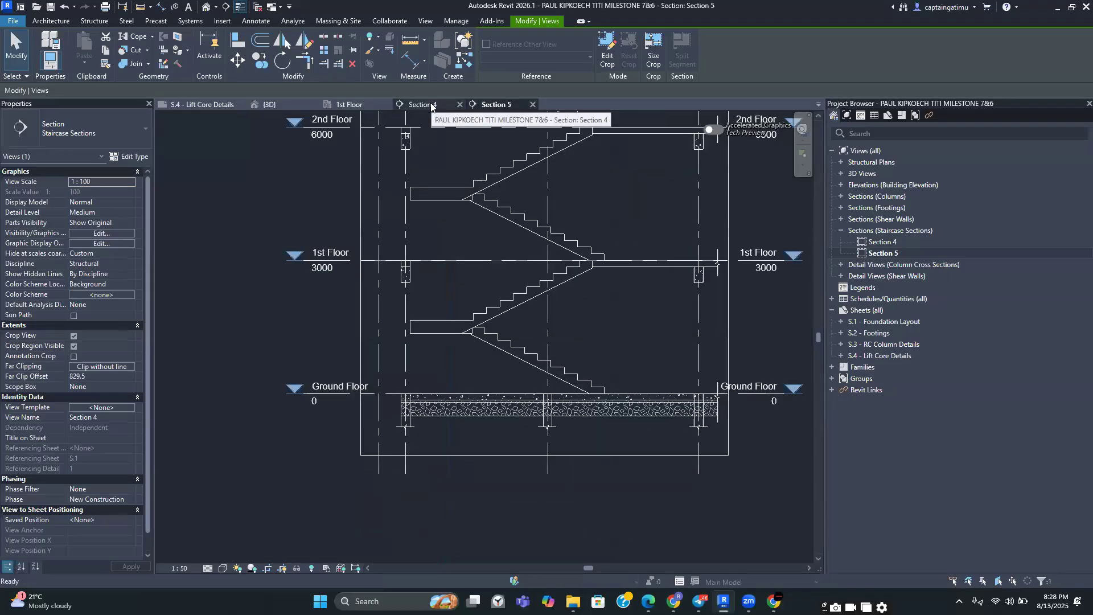
pyautogui.moveTo(528, 350); pyautogui.dragTo(511, 401, button='middle')
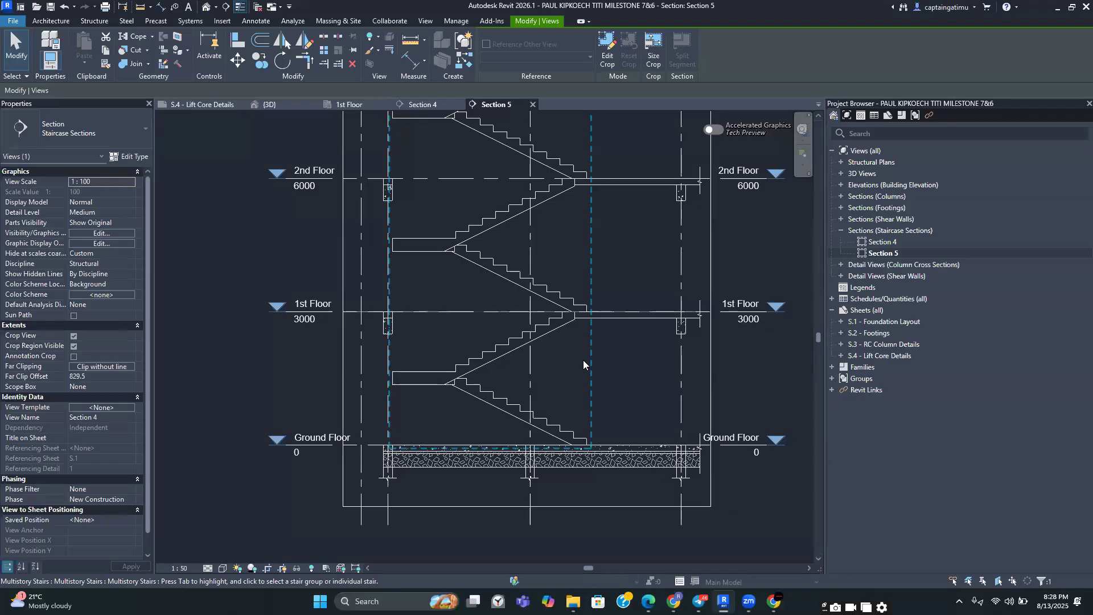
pyautogui.scroll(3, 585, 436)
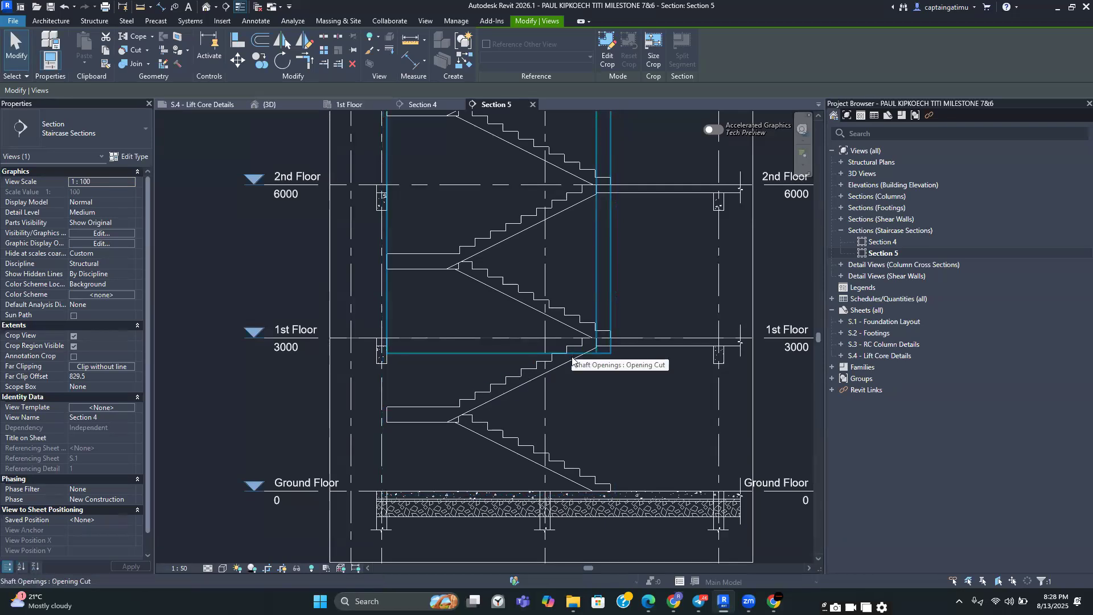
pyautogui.scroll(-3, 572, 359)
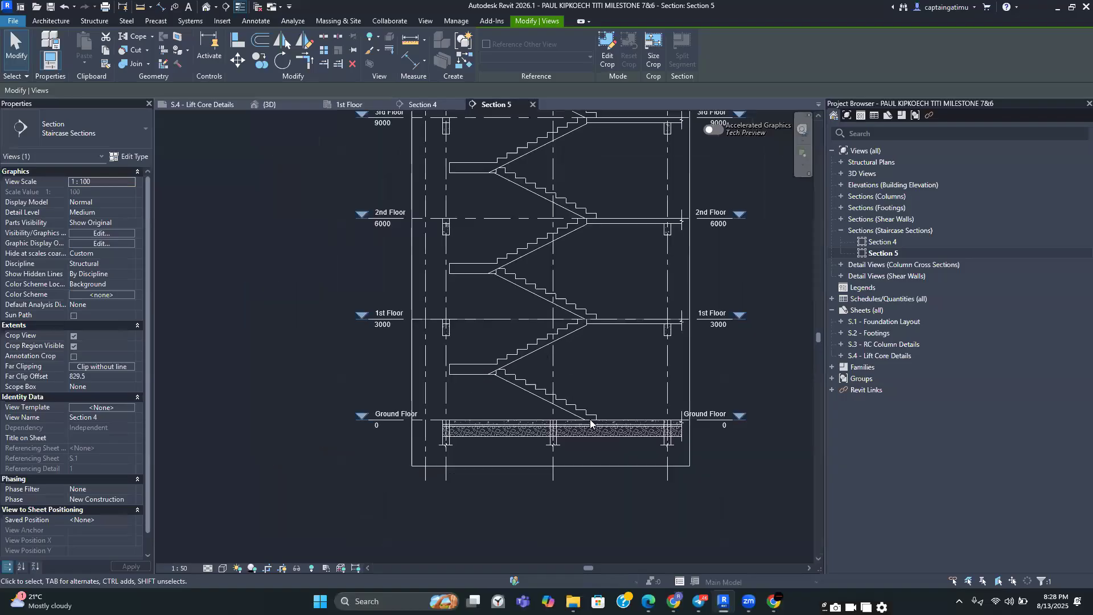
pyautogui.scroll(3, 590, 423)
pyautogui.scroll(1, 512, 398)
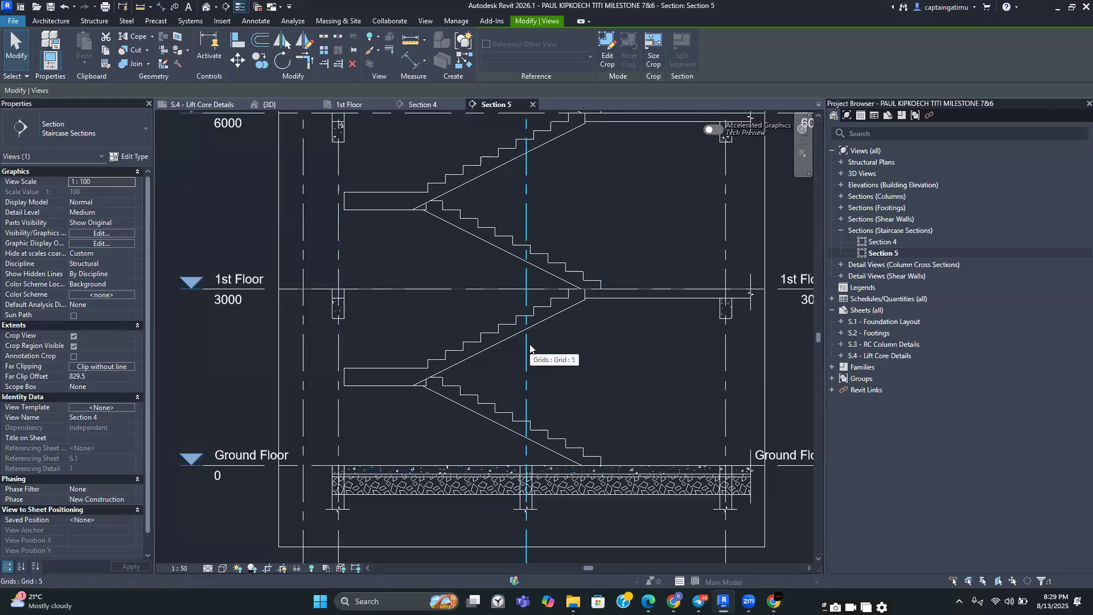
# Try to sketch a cut profile on the stair flights in Sections 5 and 4
pyautogui.press('Escape')
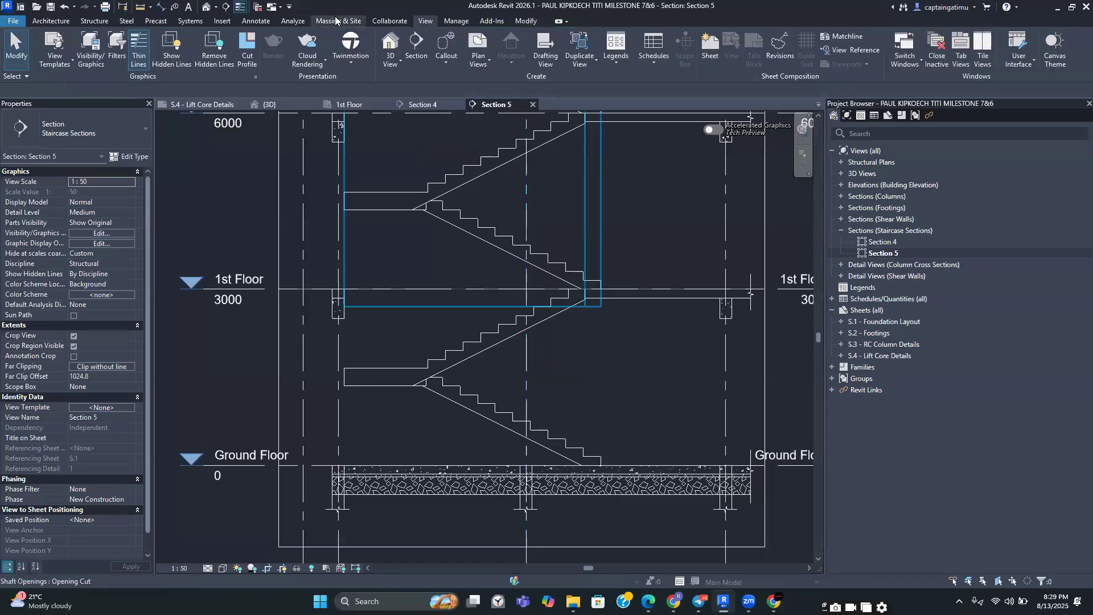
pyautogui.click(248, 62)
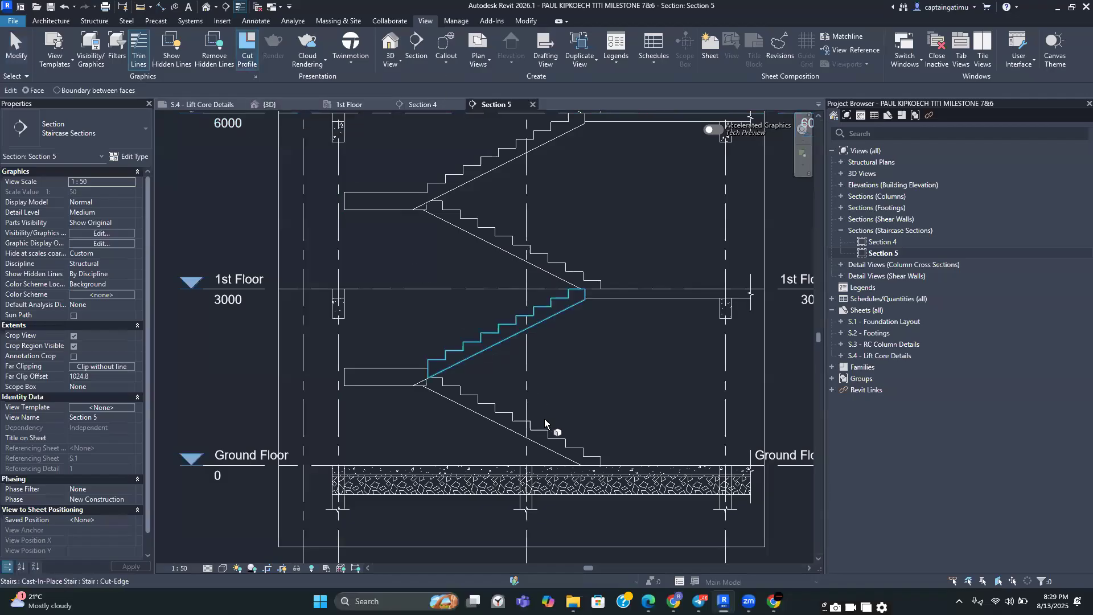
pyautogui.scroll(3, 548, 450)
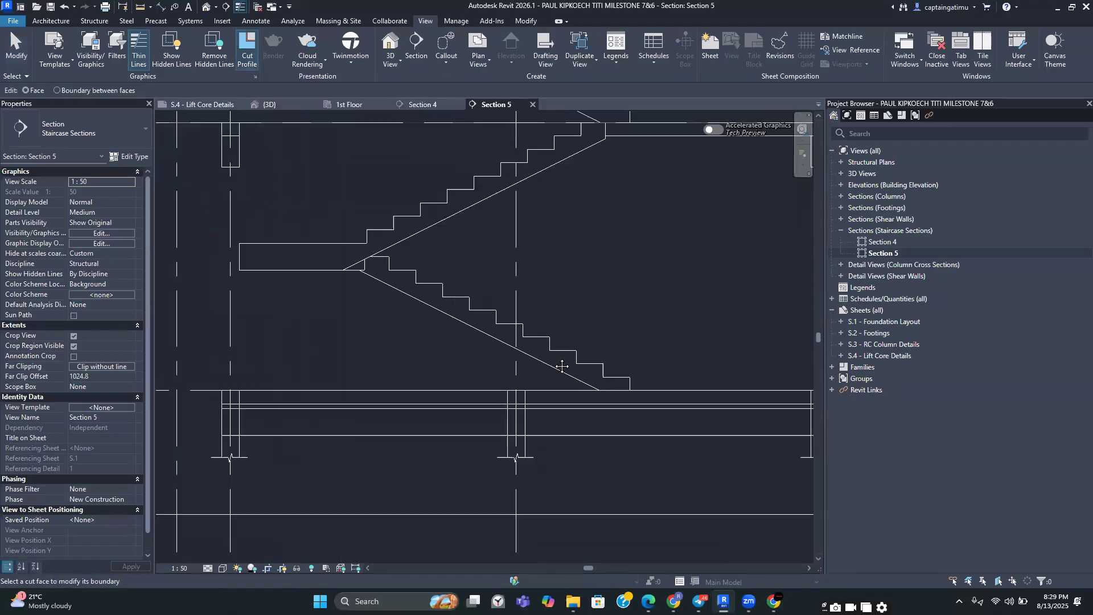
pyautogui.scroll(-3, 576, 382)
pyautogui.scroll(2, 580, 382)
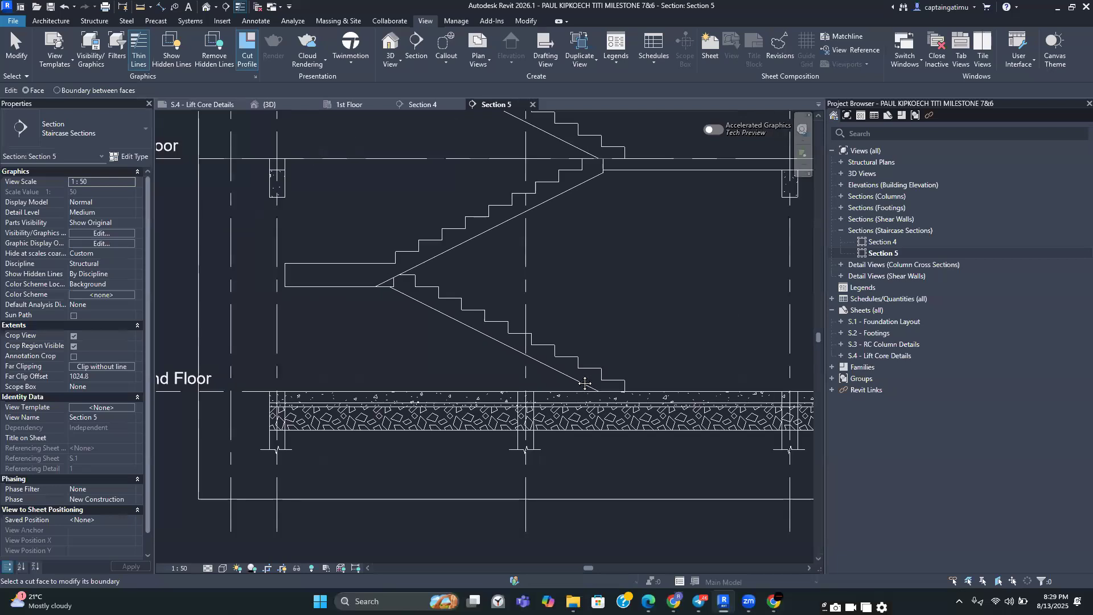
pyautogui.scroll(-3, 512, 332)
pyautogui.scroll(2, 493, 150)
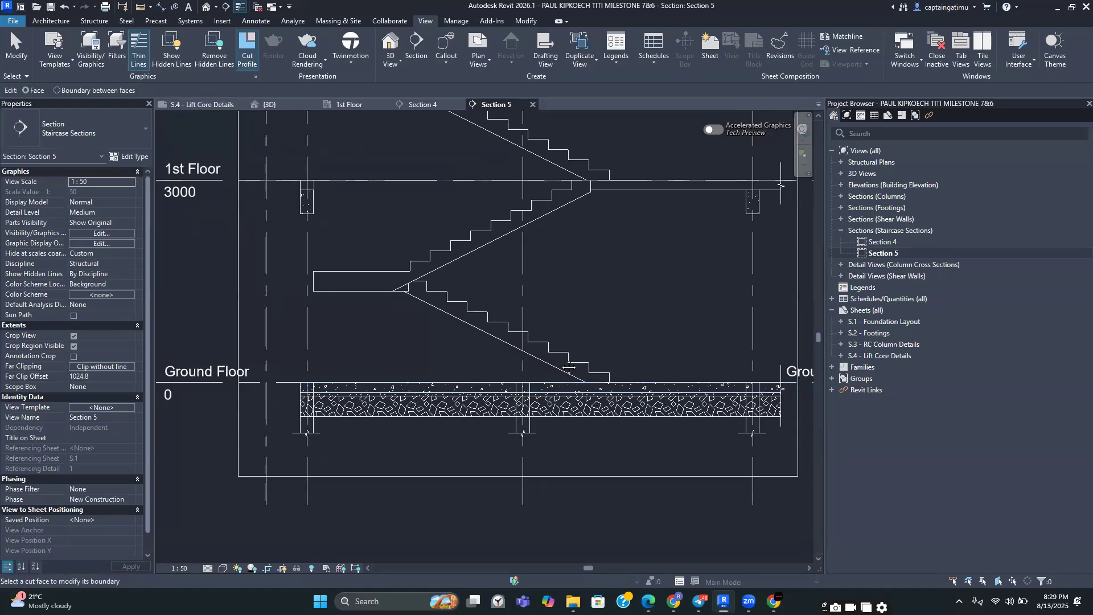
pyautogui.click(423, 107)
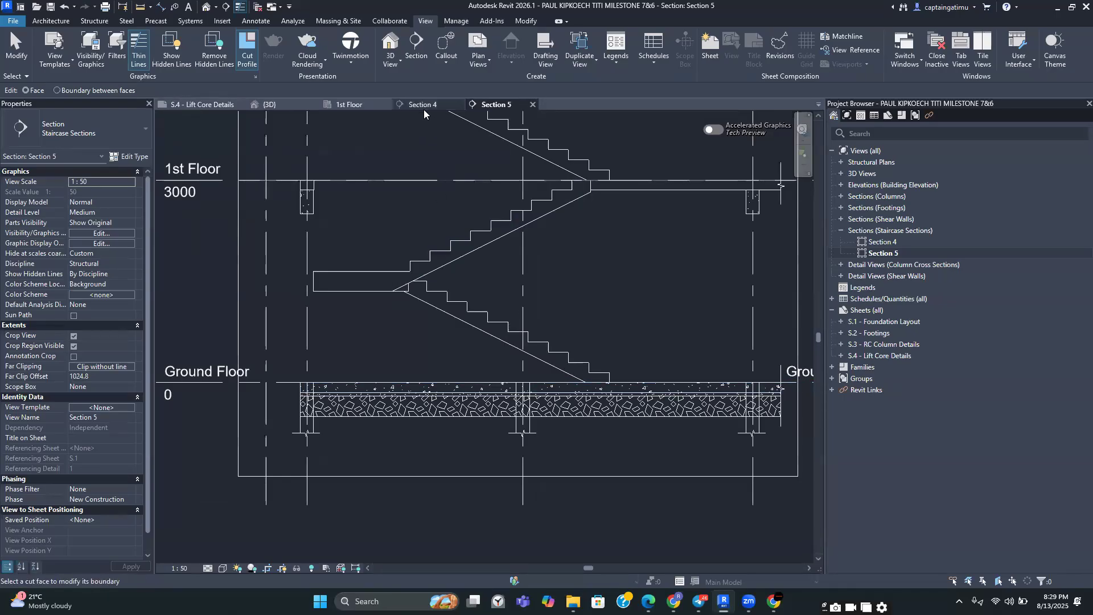
pyautogui.scroll(2, 527, 464)
pyautogui.scroll(1, 491, 484)
pyautogui.moveTo(476, 449); pyautogui.dragTo(496, 397, button='middle')
pyautogui.scroll(2, 473, 458)
pyautogui.click(487, 441)
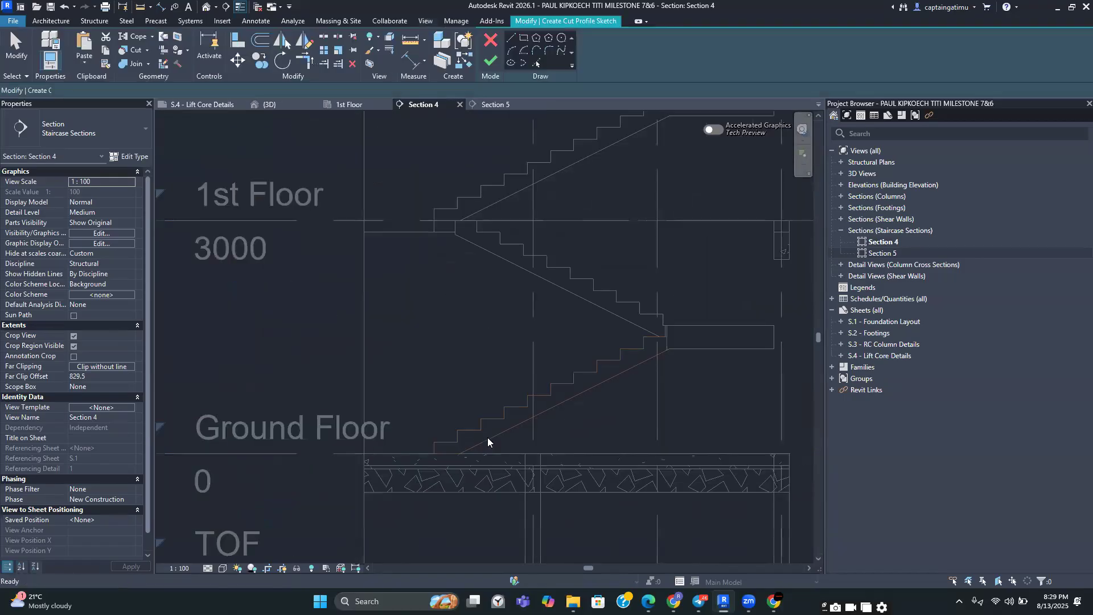
pyautogui.press('Escape')
pyautogui.scroll(-1, 500, 310)
pyautogui.click(491, 40)
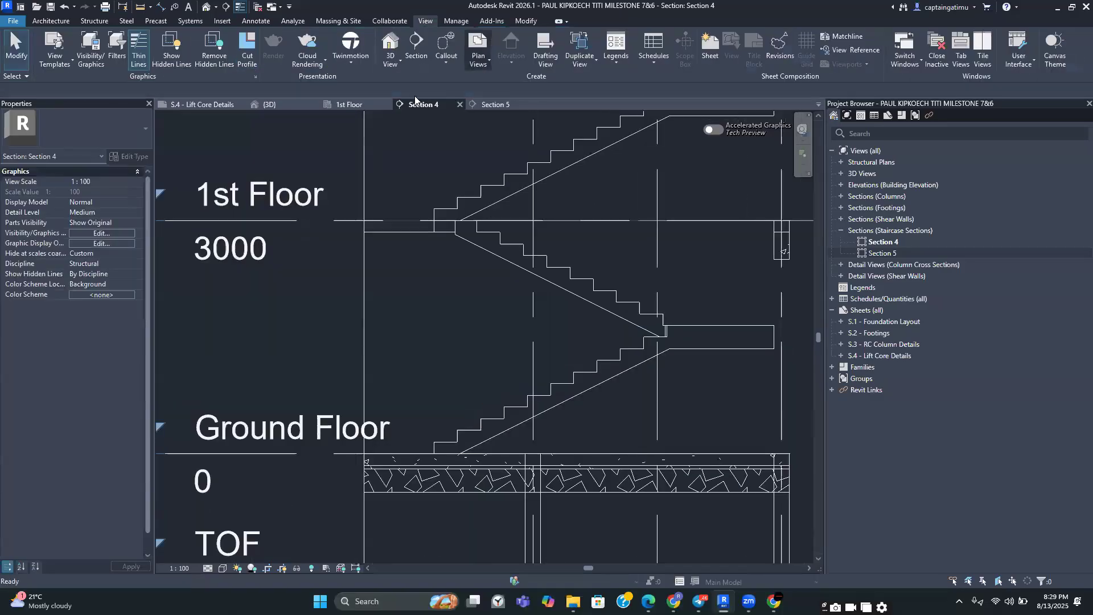
# Compare the lowest stair flights at the ground floor in Sections 5 and 4
pyautogui.scroll(-2, 481, 179)
pyautogui.click(494, 106)
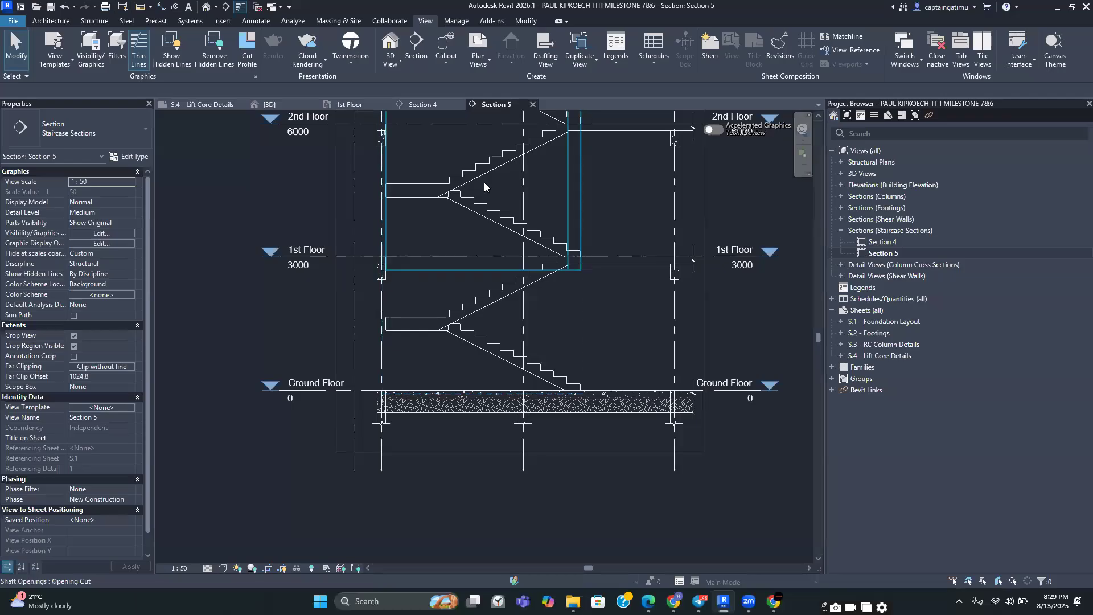
pyautogui.scroll(2, 501, 299)
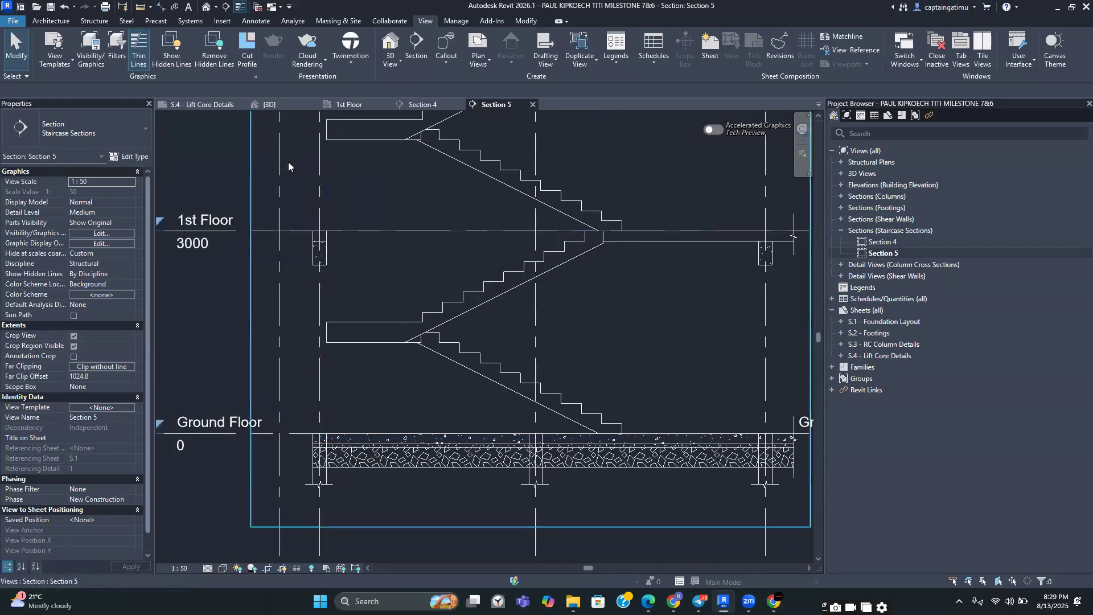
pyautogui.click(246, 47)
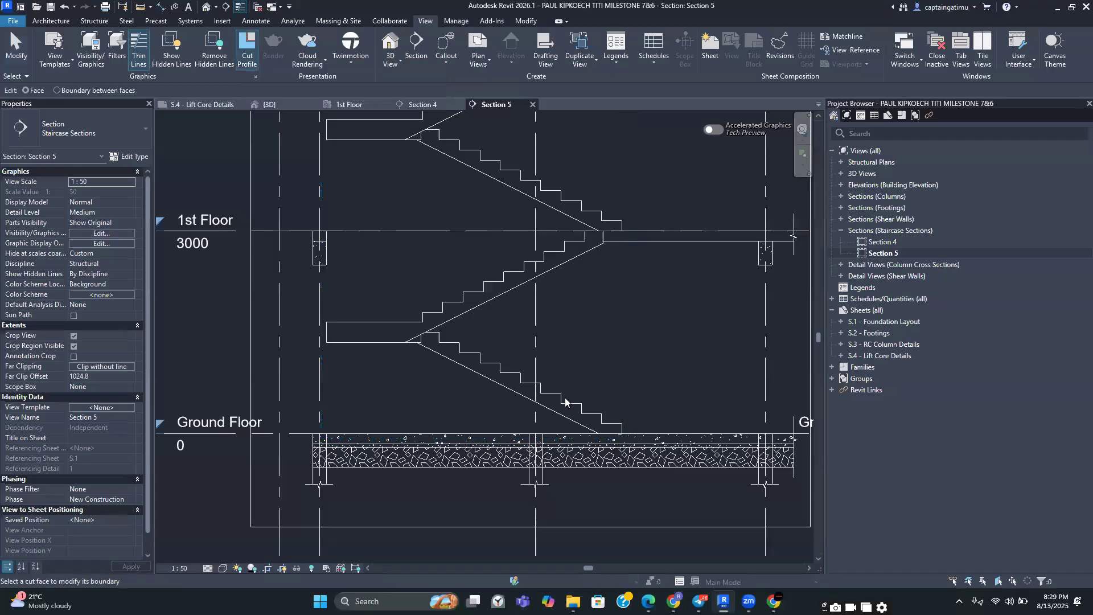
pyautogui.scroll(-1, 568, 408)
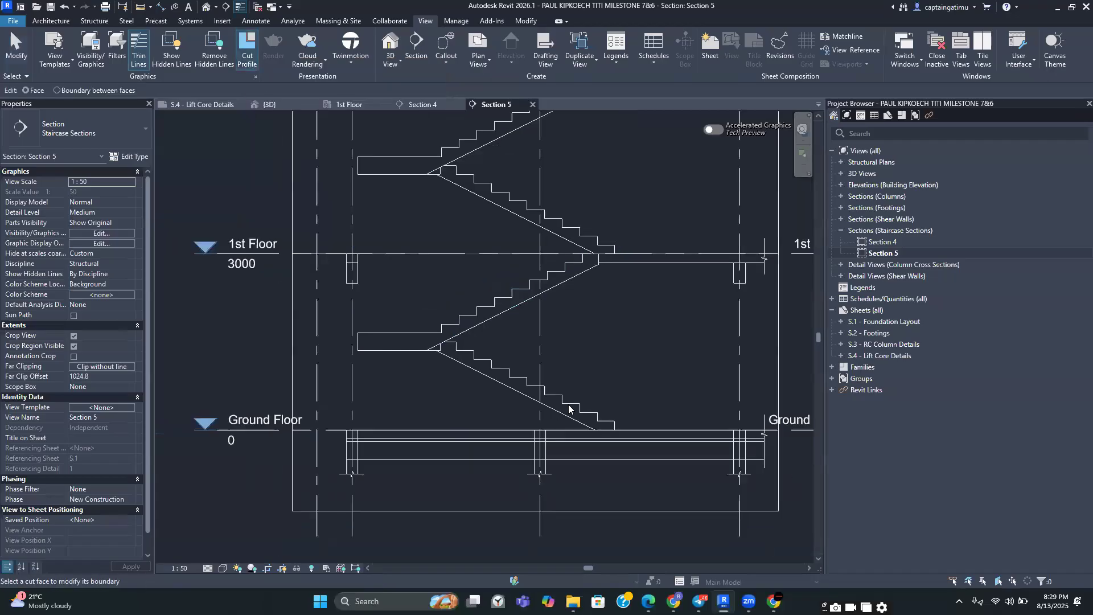
pyautogui.scroll(-1, 569, 408)
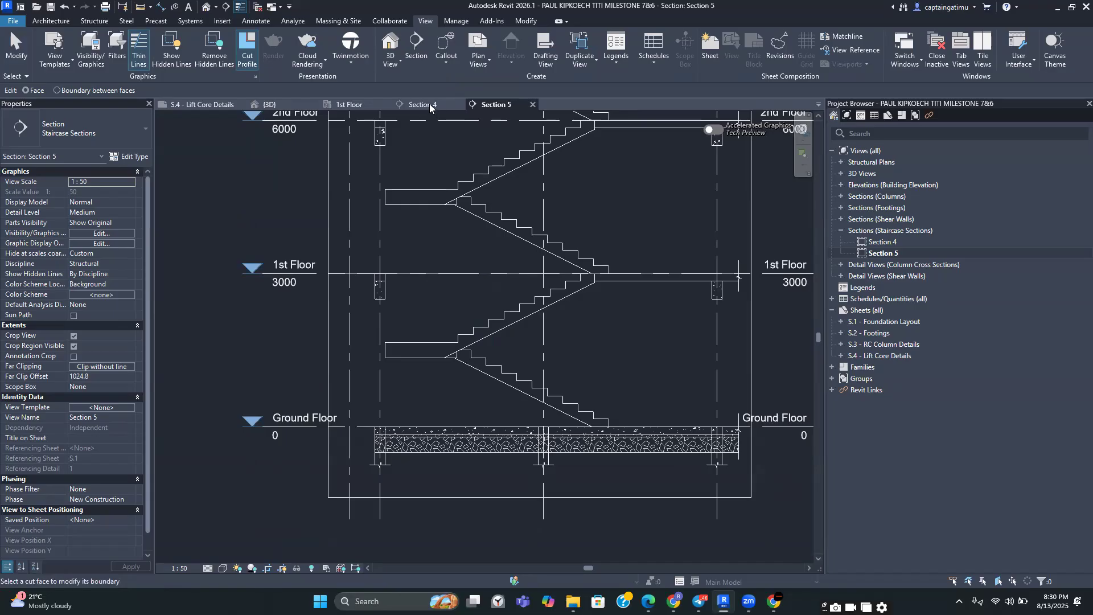
pyautogui.hotkey('ctrl', 'Tab')
pyautogui.scroll(-4, 505, 240)
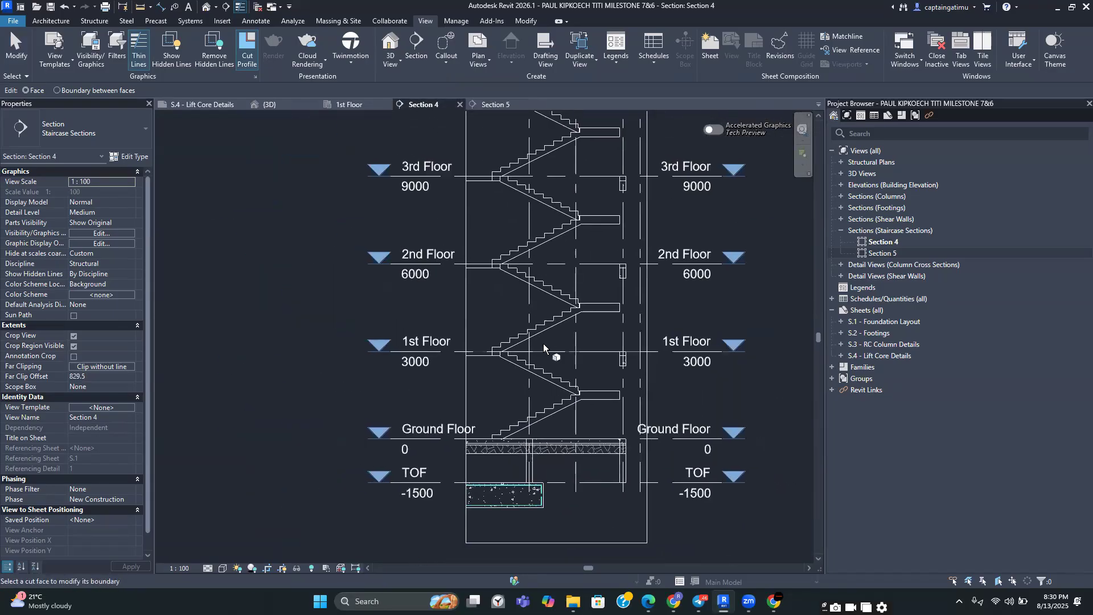
pyautogui.click(512, 103)
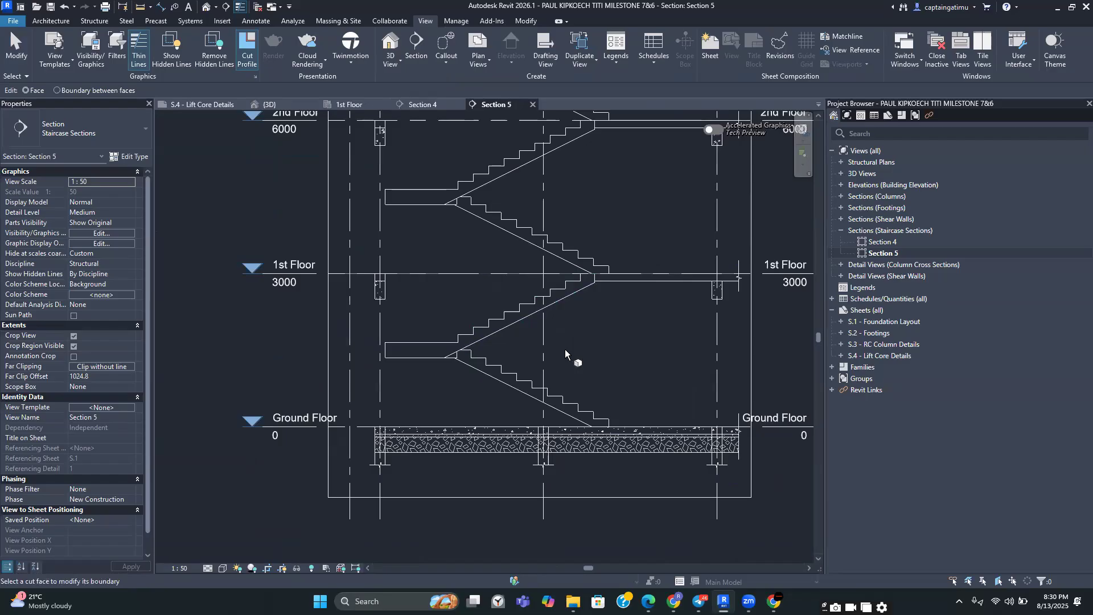
pyautogui.press('Escape')
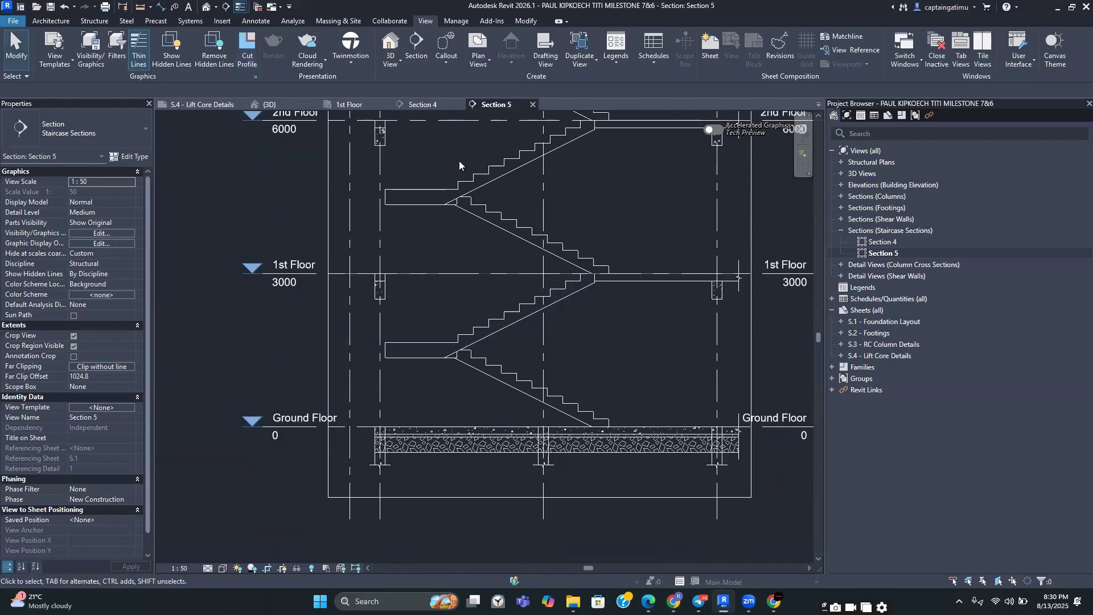
pyautogui.click(416, 105)
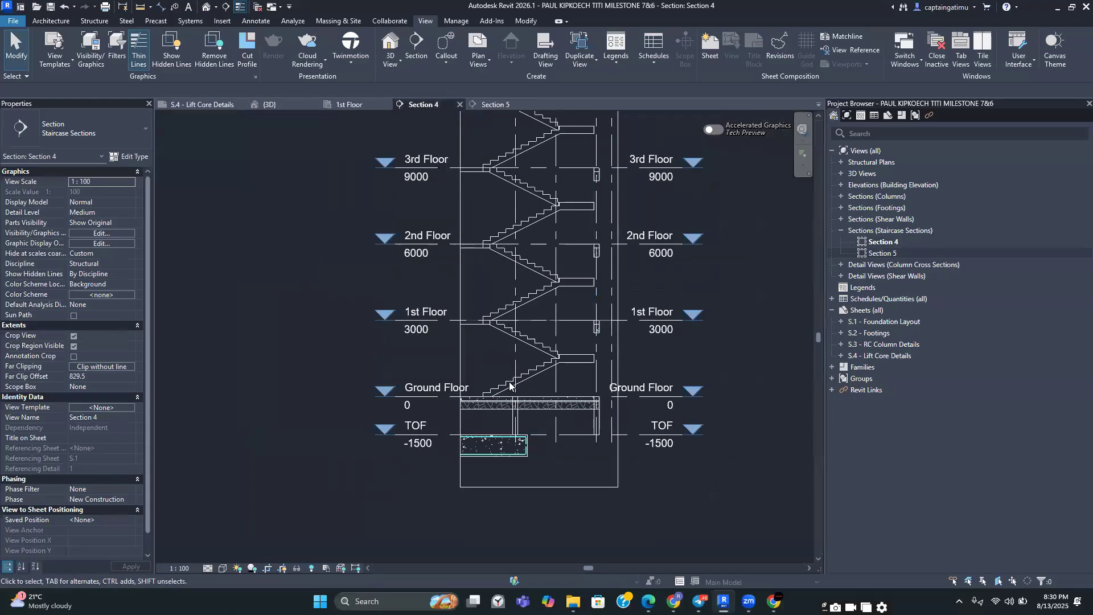
pyautogui.scroll(5, 499, 414)
pyautogui.scroll(5, 489, 416)
pyautogui.moveTo(496, 395); pyautogui.dragTo(581, 383, button='middle')
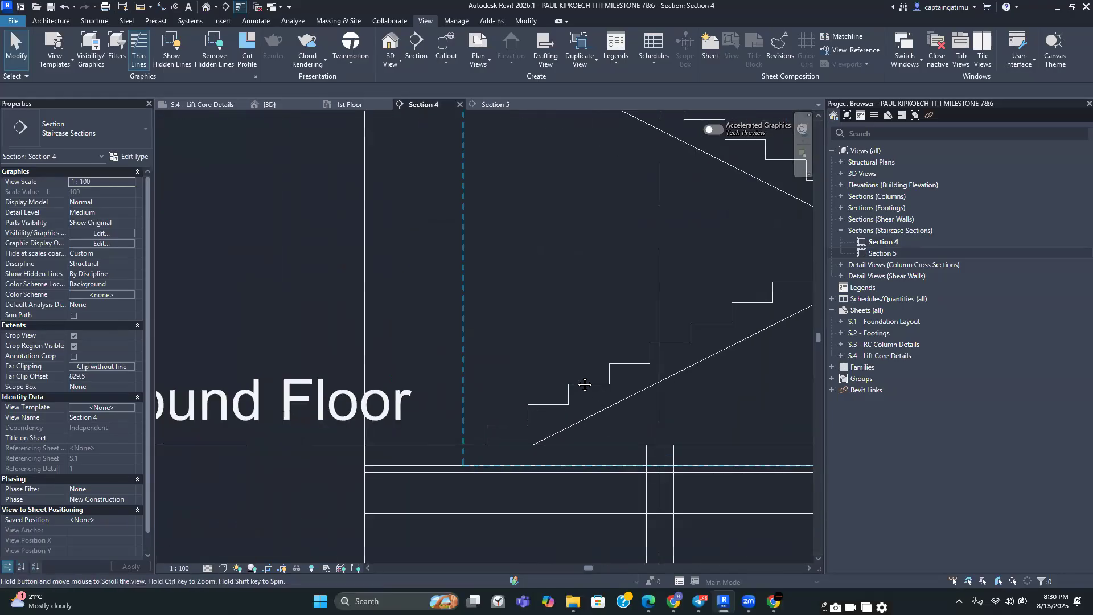
pyautogui.scroll(-2, 578, 382)
# Try again to sketch a cut profile on the lowest stair flight in Section 4
pyautogui.click(247, 48)
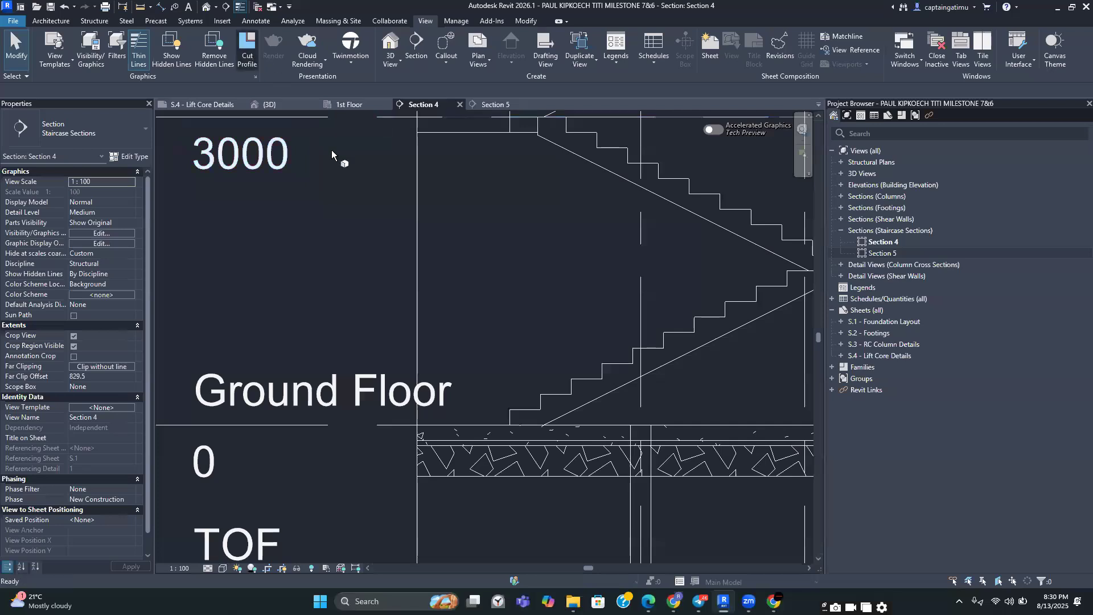
pyautogui.click(559, 400)
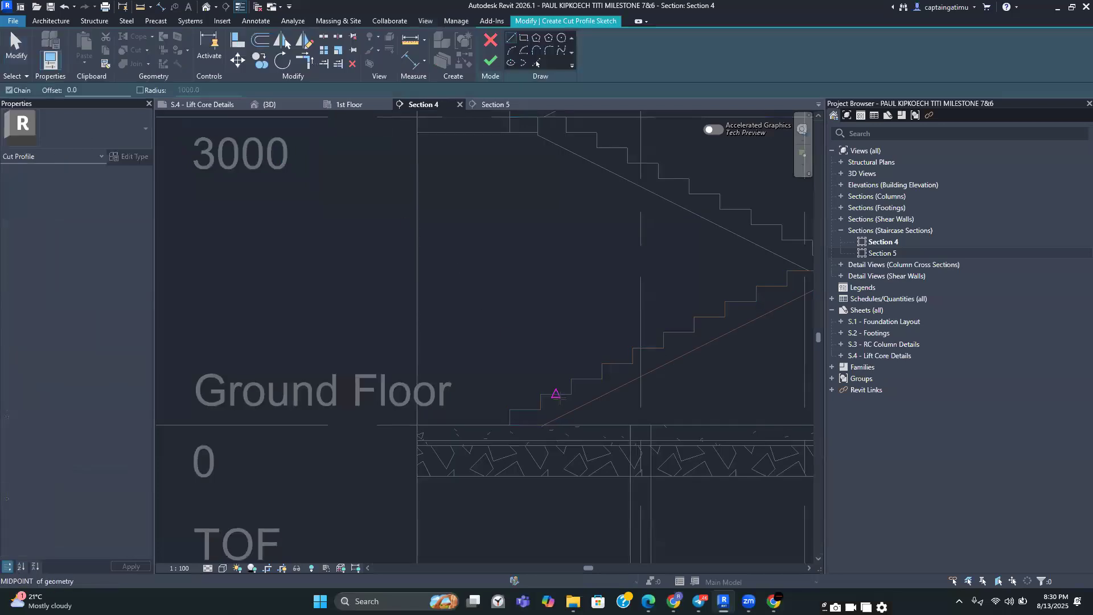
pyautogui.scroll(-2, 558, 397)
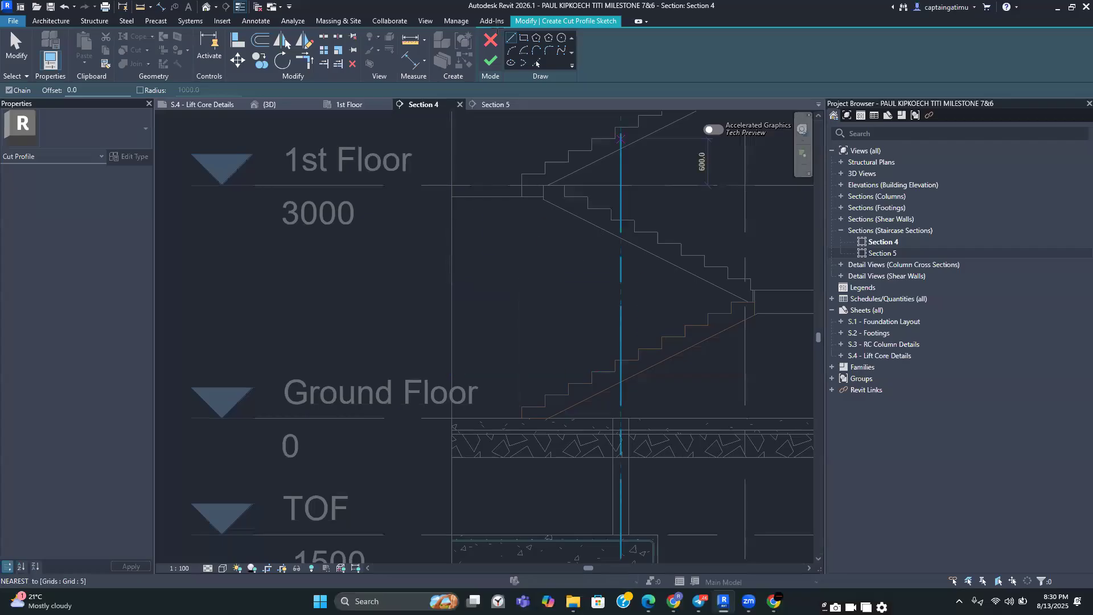
pyautogui.click(491, 40)
# Hide the two grid lines running down past the foundation in Section 4
pyautogui.scroll(-4, 608, 288)
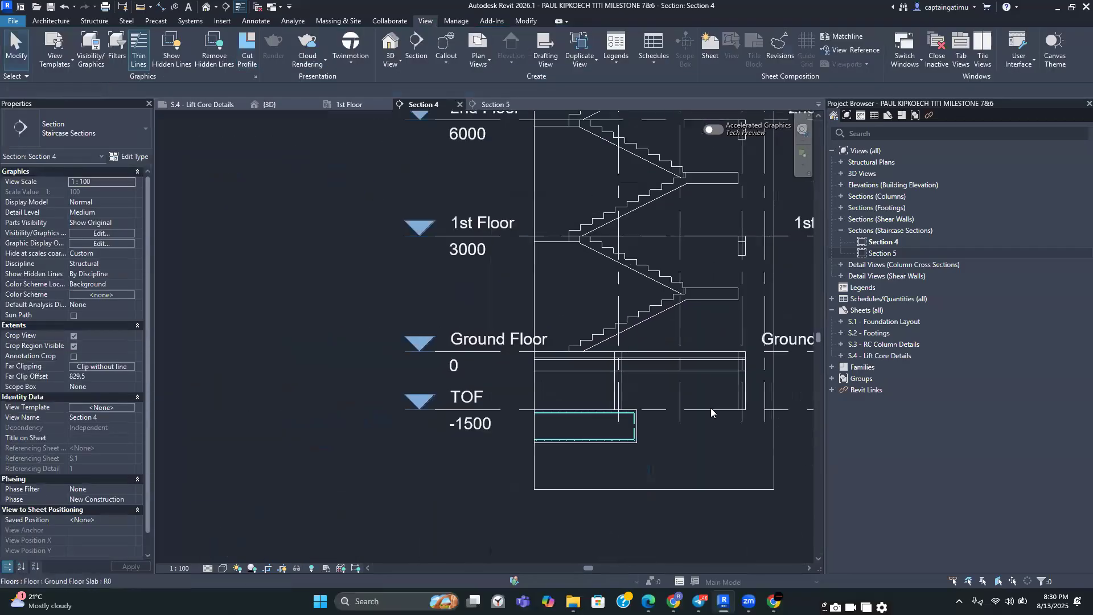
pyautogui.scroll(-4, 663, 451)
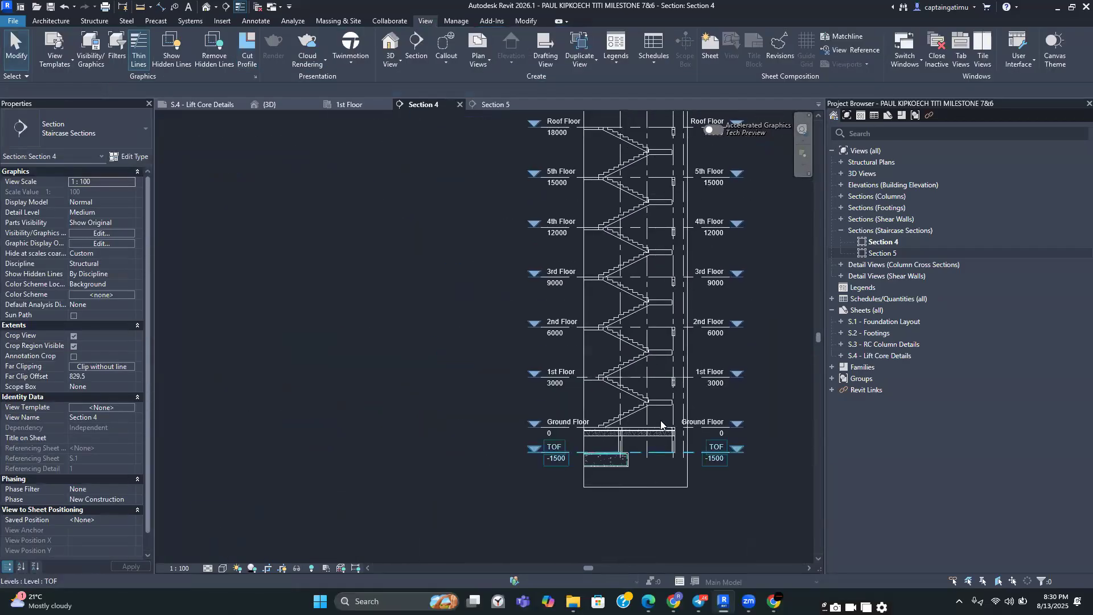
pyautogui.scroll(3, 685, 455)
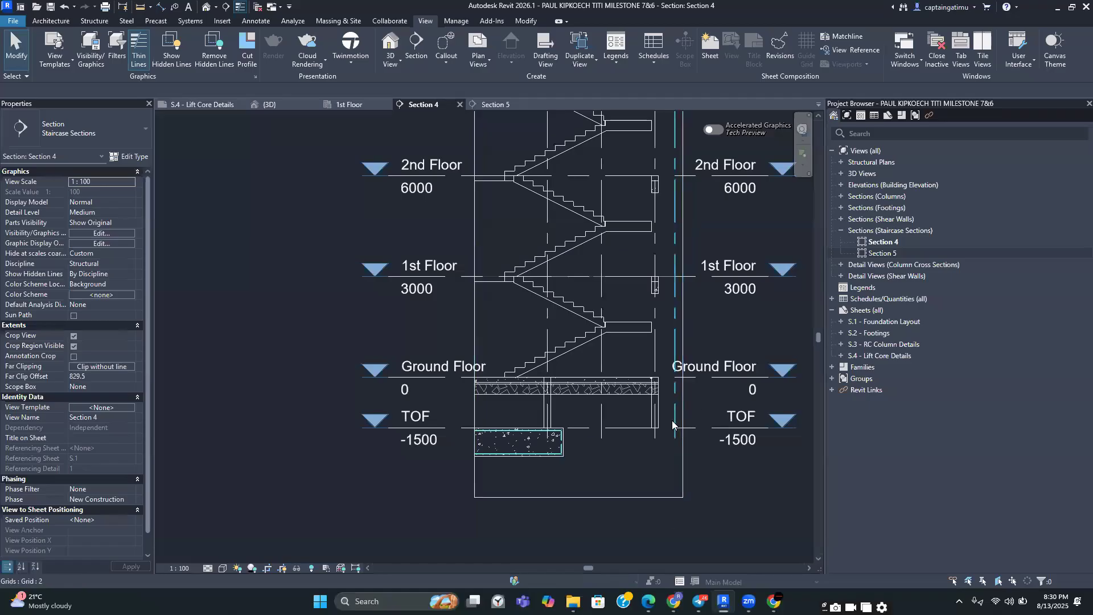
pyautogui.click(672, 424)
pyautogui.scroll(-2, 672, 424)
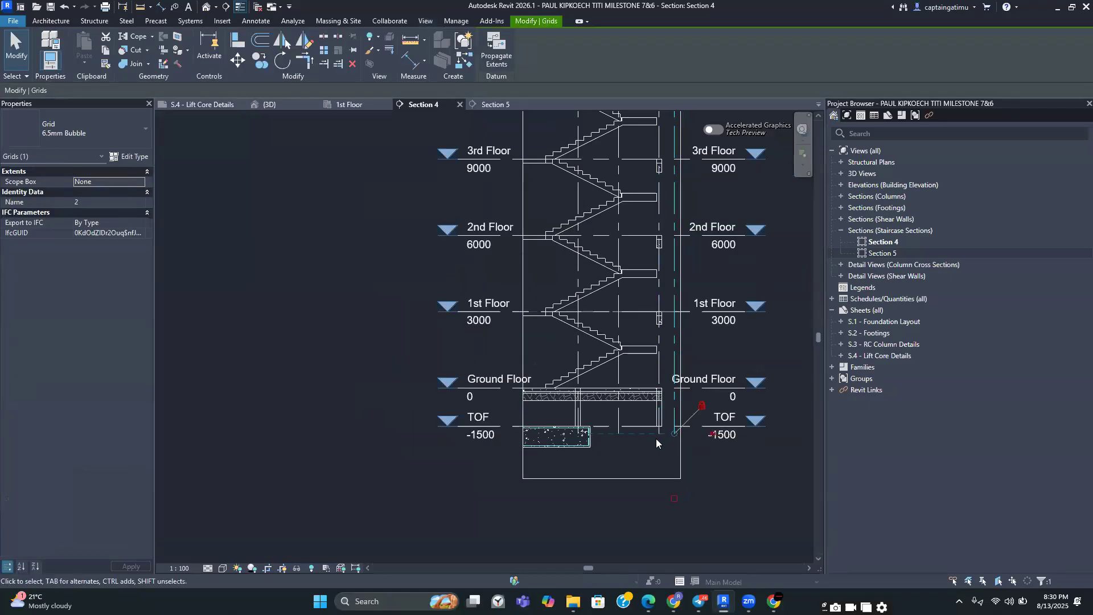
pyautogui.scroll(2, 655, 443)
pyautogui.keyDown('ctrl'); pyautogui.click(600, 402); pyautogui.keyUp('ctrl')
pyautogui.rightClick(601, 402)
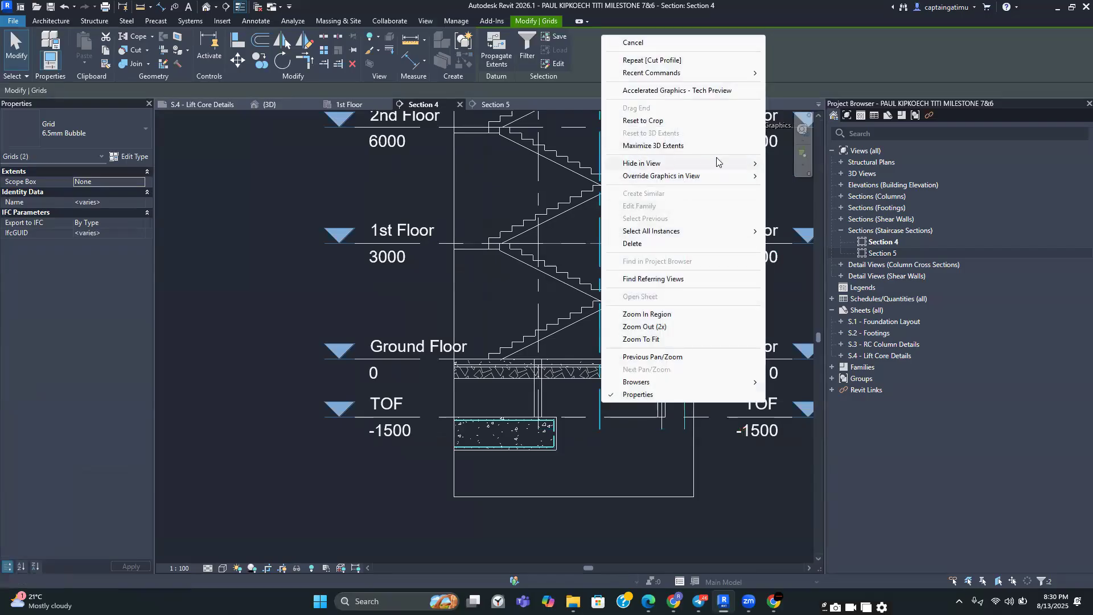
pyautogui.moveTo(740, 163)
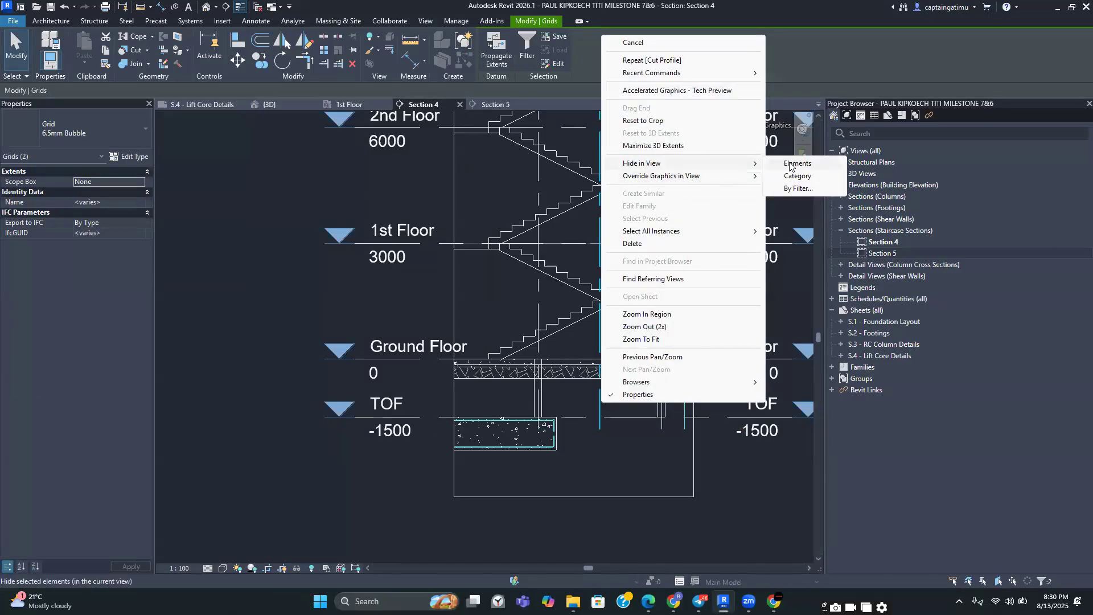
pyautogui.click(796, 163)
# Widen Section 4's crop region to the left of the staircase
pyautogui.scroll(-2, 598, 411)
pyautogui.moveTo(506, 256); pyautogui.dragTo(520, 427, button='middle')
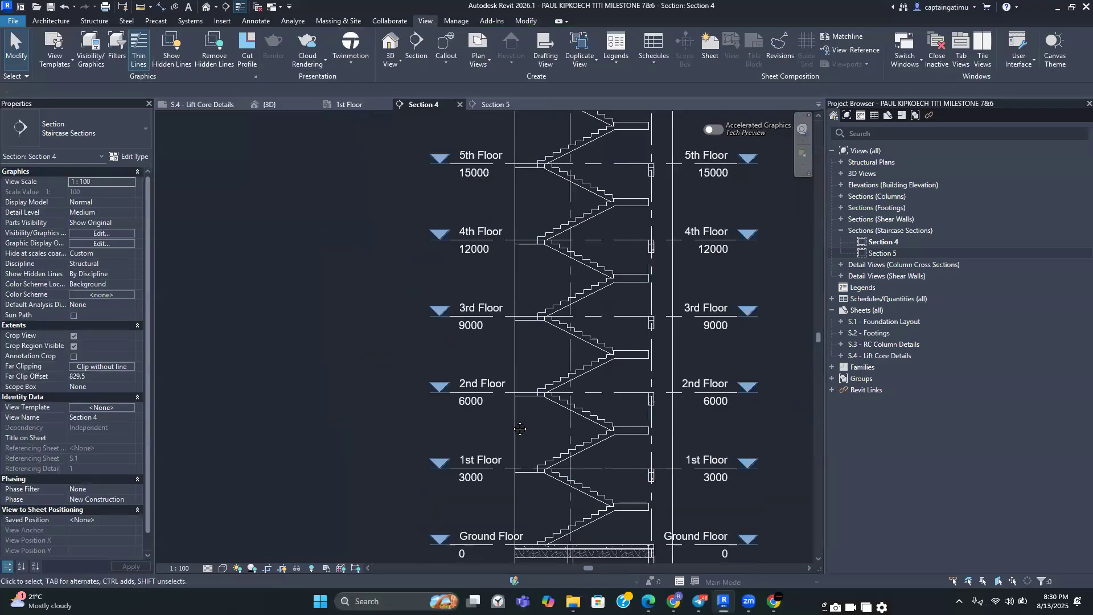
pyautogui.click(513, 419)
pyautogui.moveTo(515, 309); pyautogui.dragTo(465, 309)
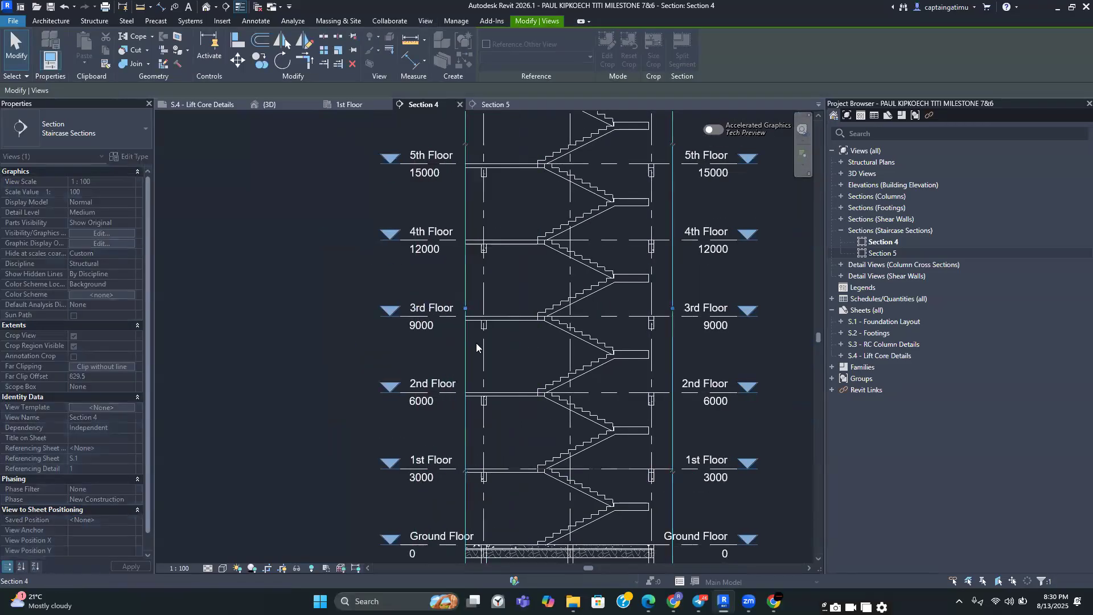
pyautogui.scroll(-1, 476, 346)
pyautogui.moveTo(475, 283); pyautogui.dragTo(477, 304, button='middle')
pyautogui.scroll(2, 484, 319)
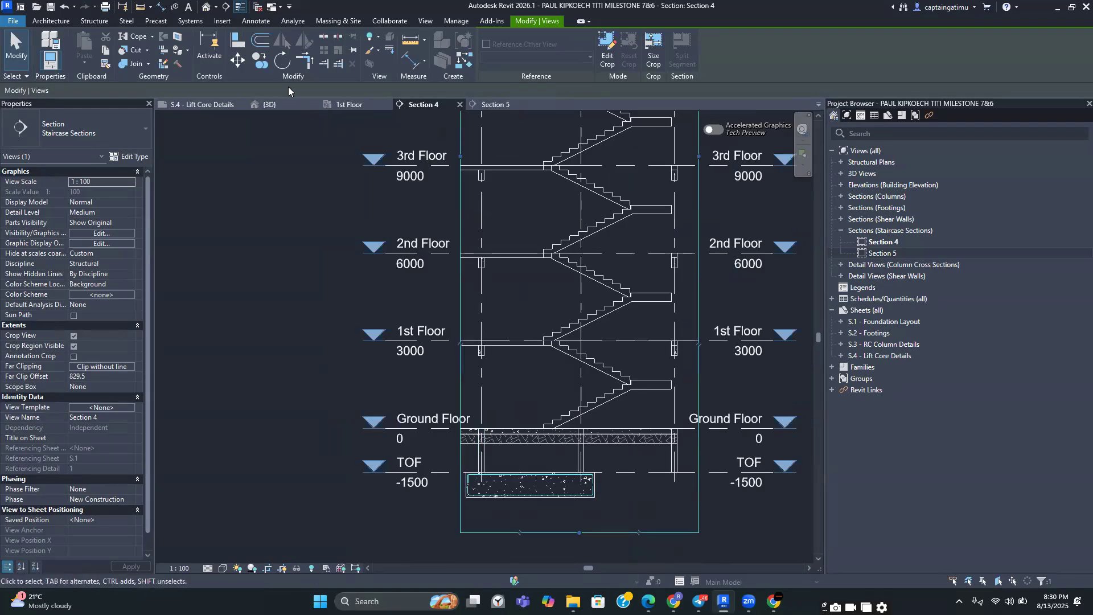
# Place a Break Line detail component vertically through the ground slab in Section 4
pyautogui.click(243, 22)
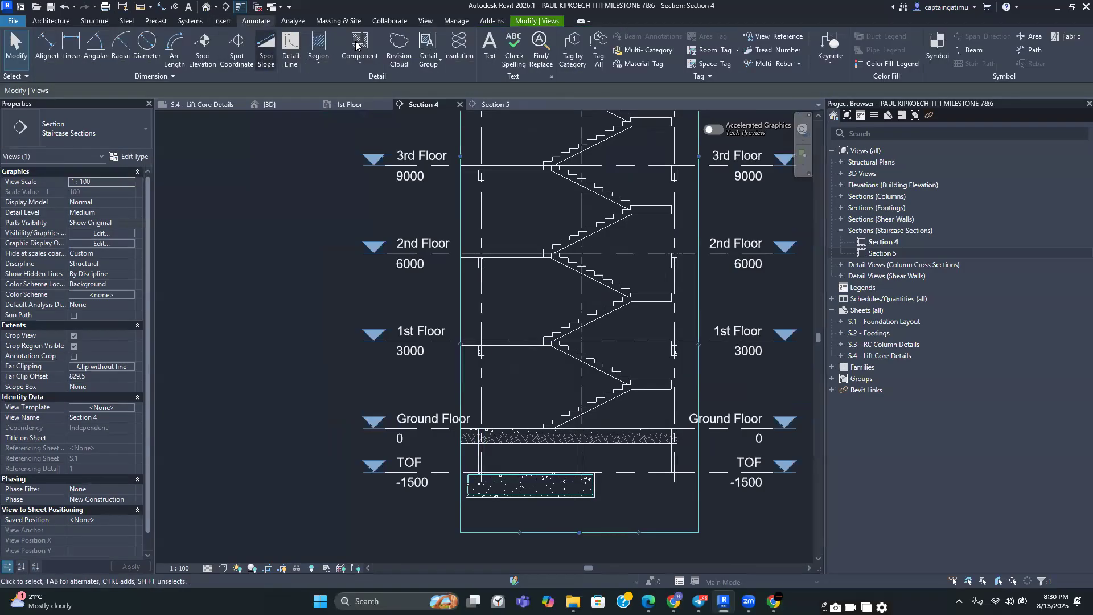
pyautogui.click(265, 44)
pyautogui.scroll(1, 615, 484)
pyautogui.scroll(5, 552, 389)
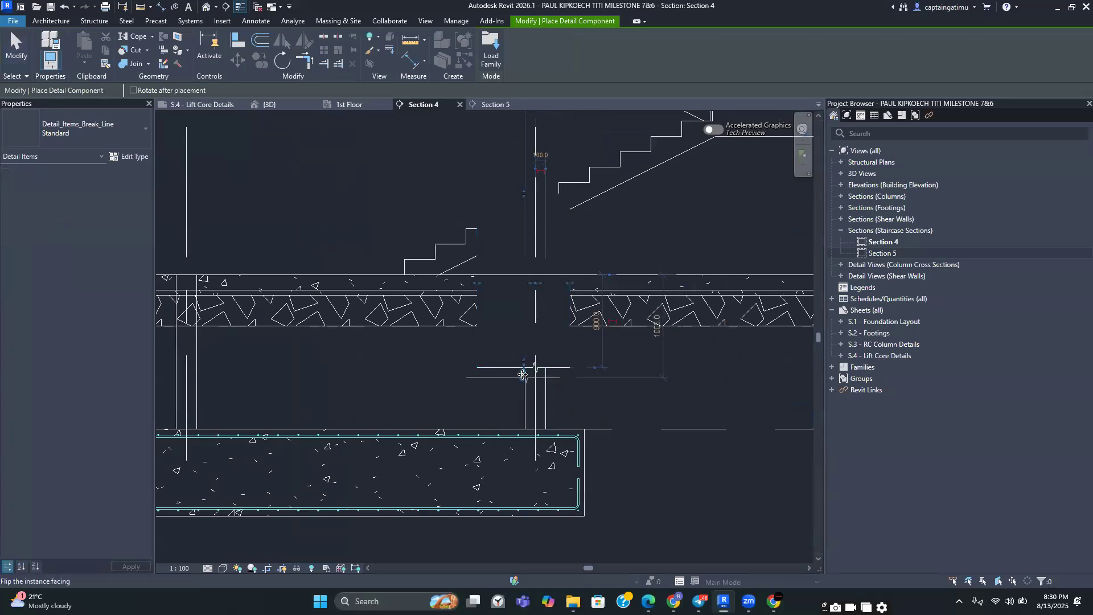
pyautogui.press('Escape')
# Move the break line down across the foundation footing to mask its right end
pyautogui.click(515, 367)
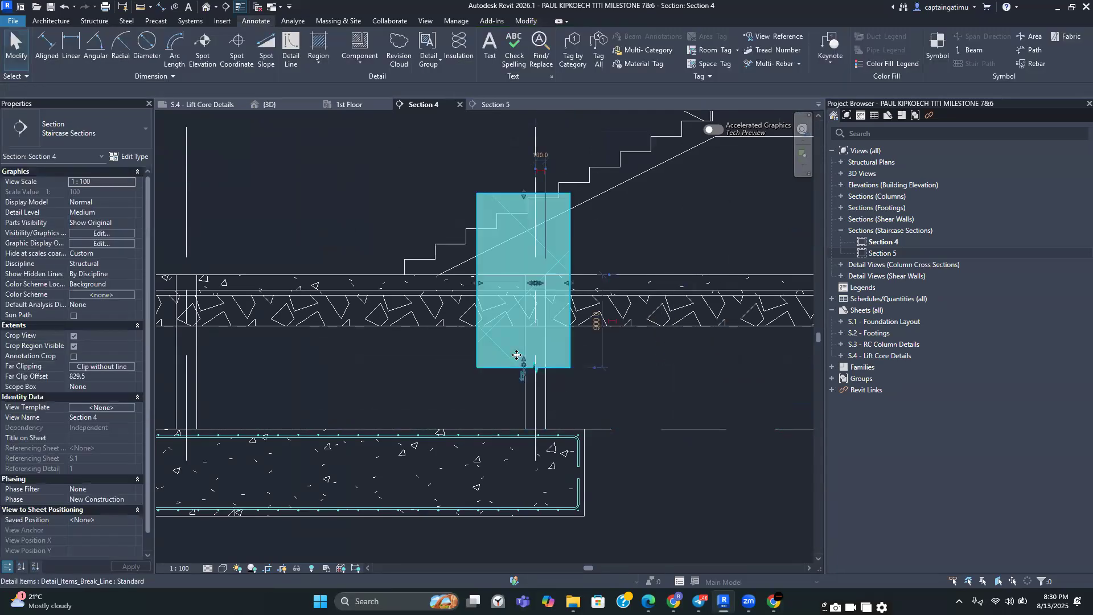
pyautogui.click(523, 360)
pyautogui.click(615, 378)
pyautogui.click(495, 425)
pyautogui.moveTo(477, 453); pyautogui.dragTo(545, 451)
pyautogui.click(587, 388)
pyautogui.click(560, 374)
pyautogui.click(616, 416)
pyautogui.click(546, 383)
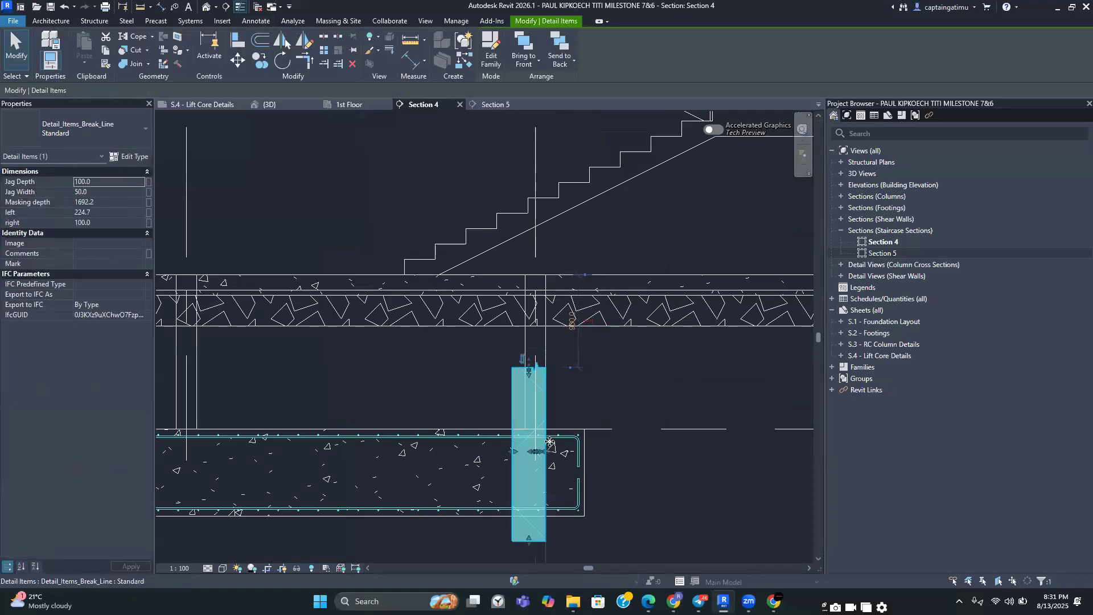
pyautogui.press('Escape')
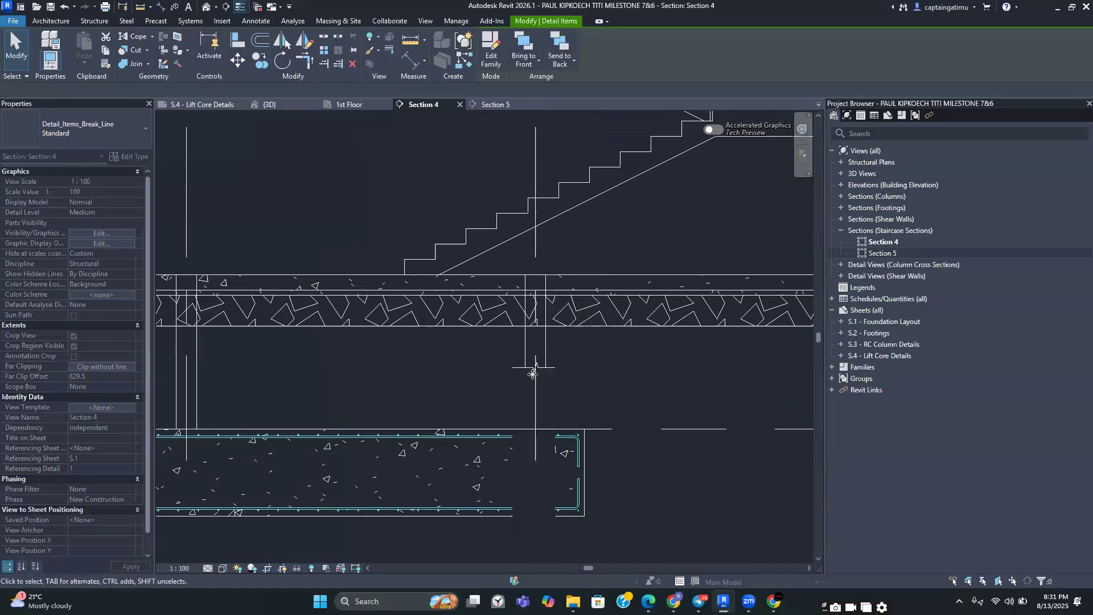
# Copy the foundation break line horizontally from one grid line to the next grid line in Section 4
pyautogui.click(544, 367)
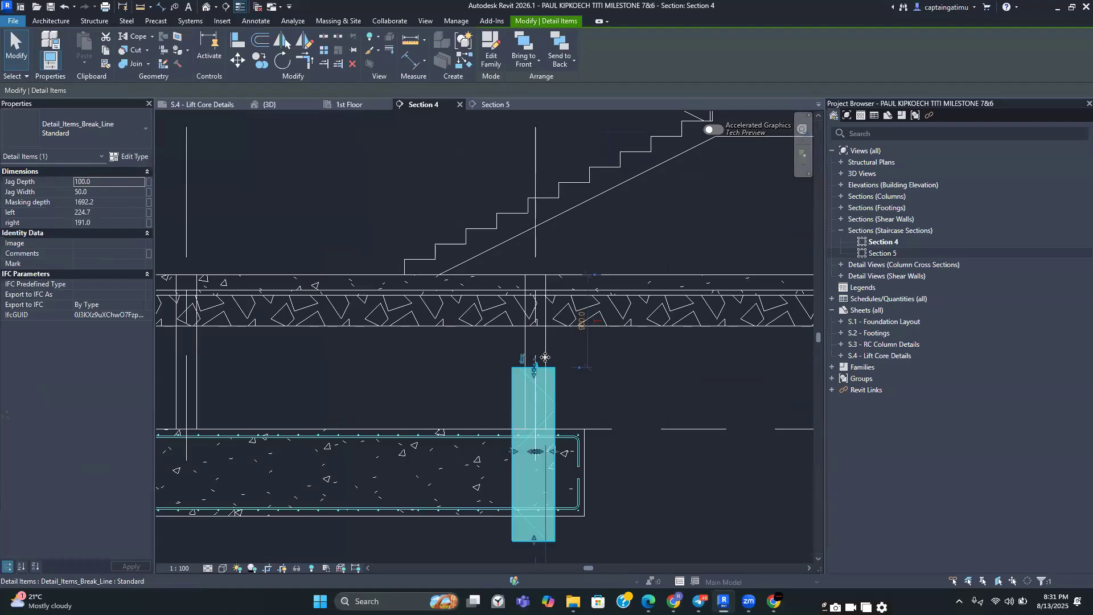
pyautogui.moveTo(543, 347); pyautogui.dragTo(544, 346)
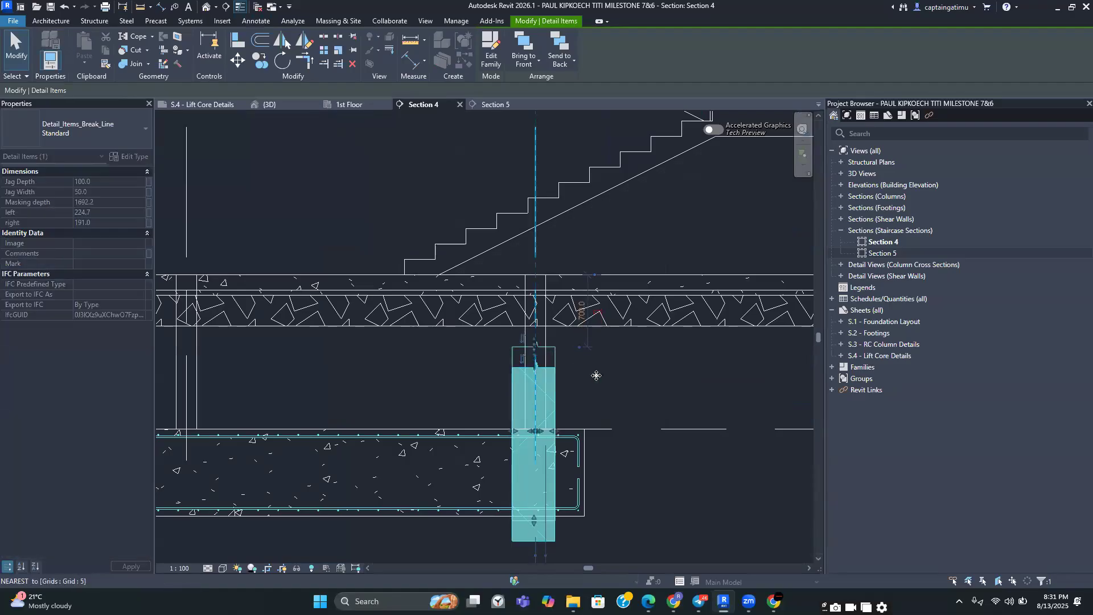
pyautogui.click(661, 387)
pyautogui.scroll(-3, 661, 389)
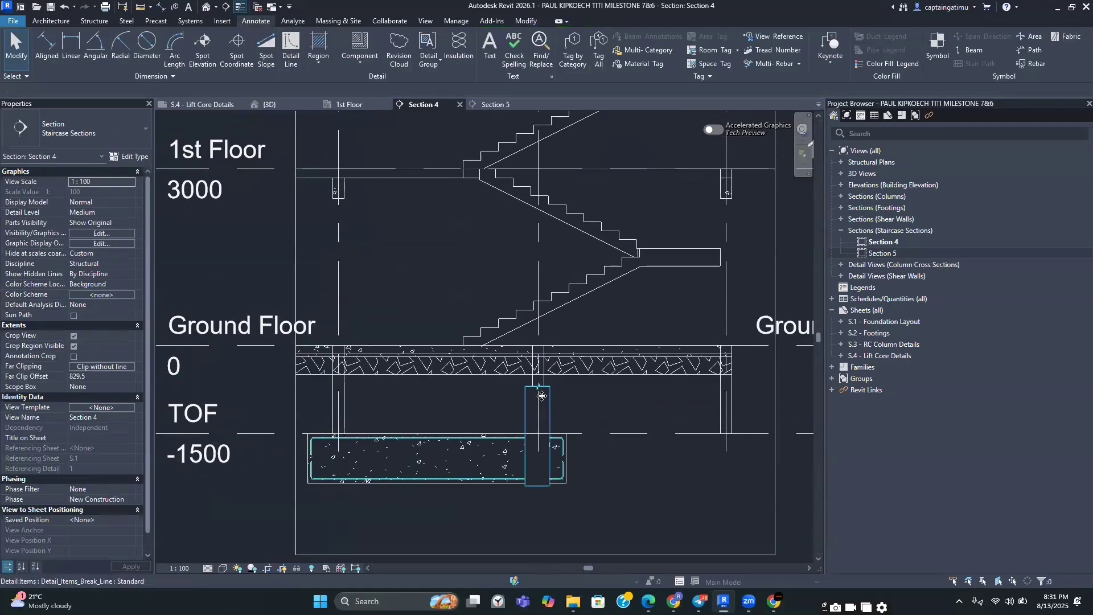
pyautogui.click(541, 398)
pyautogui.press('c')
pyautogui.press('c')
pyautogui.scroll(3, 557, 393)
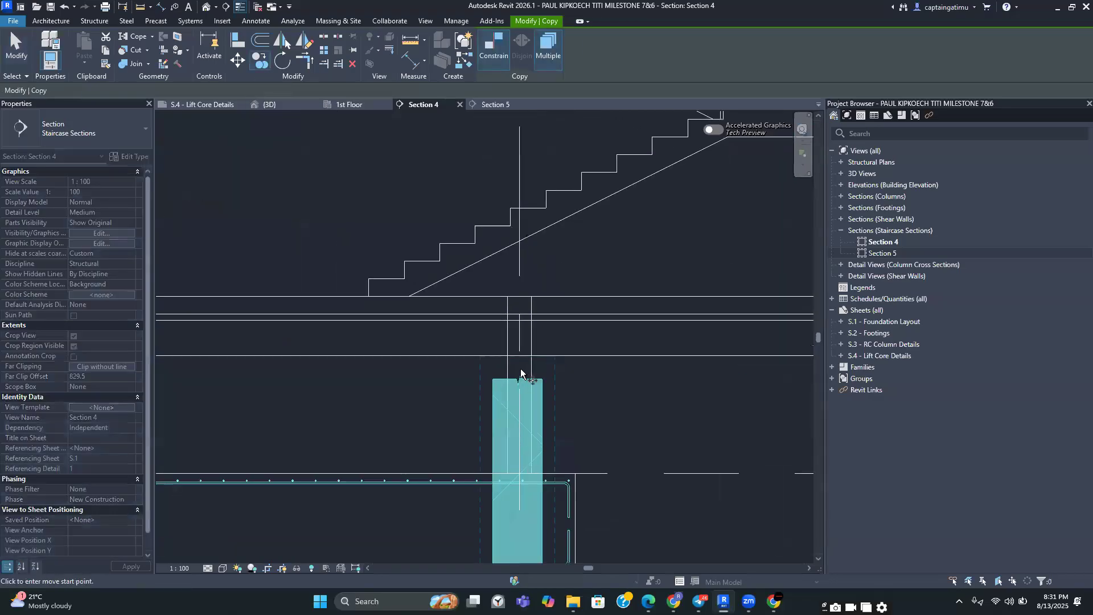
pyautogui.click(518, 259)
pyautogui.scroll(-3, 552, 258)
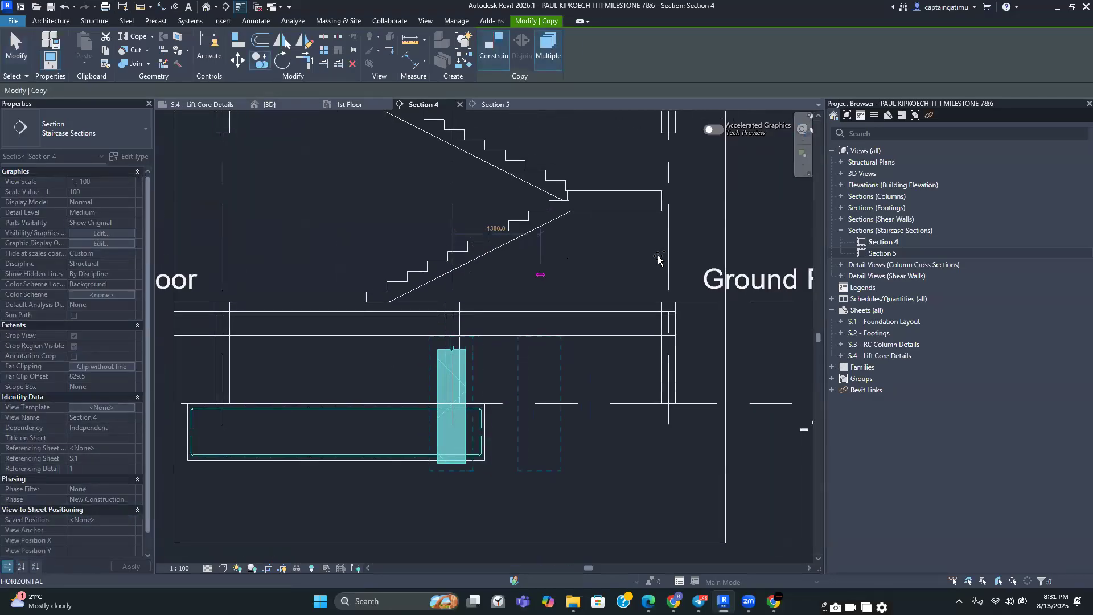
pyautogui.click(669, 256)
pyautogui.moveTo(561, 266); pyautogui.dragTo(665, 265, button='middle')
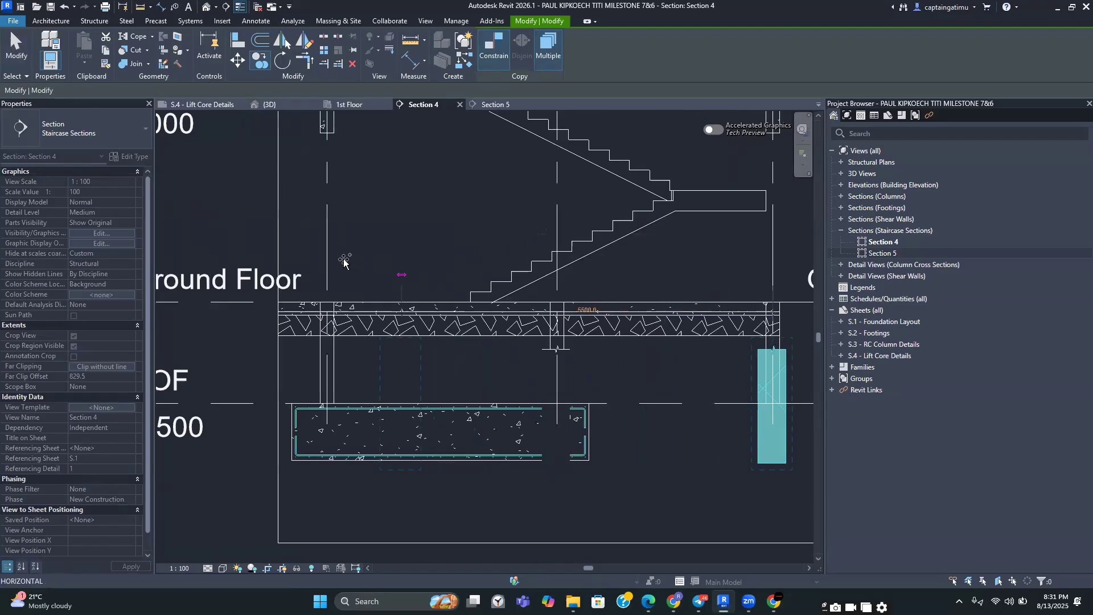
pyautogui.press('Escape')
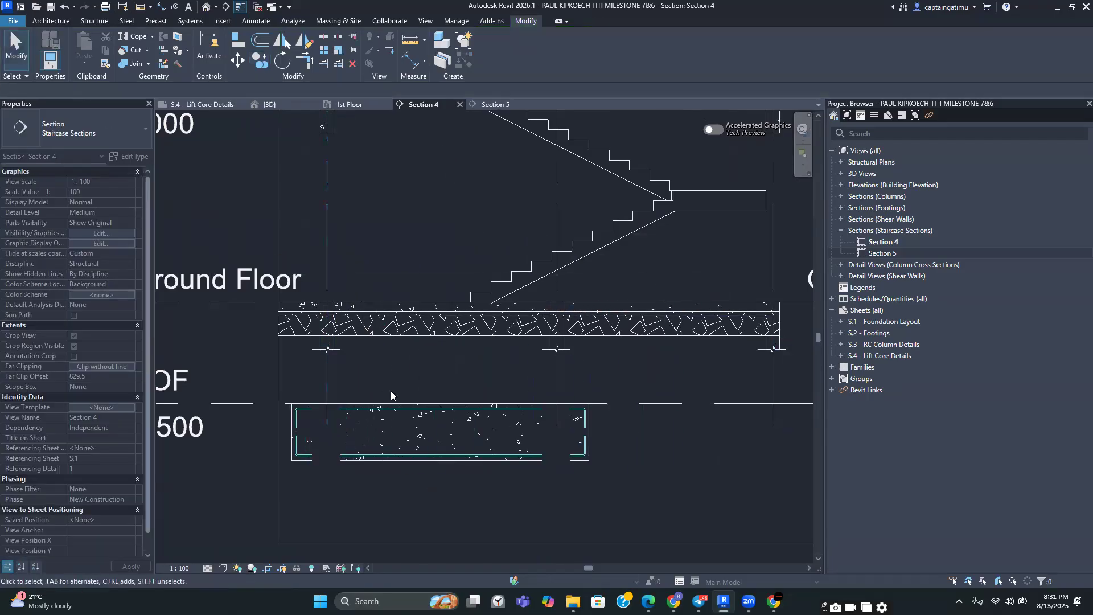
# Raise the bottom edge of Section 4's crop region to just below the ground slab and set the view scale to 1:50
pyautogui.scroll(-3, 390, 390)
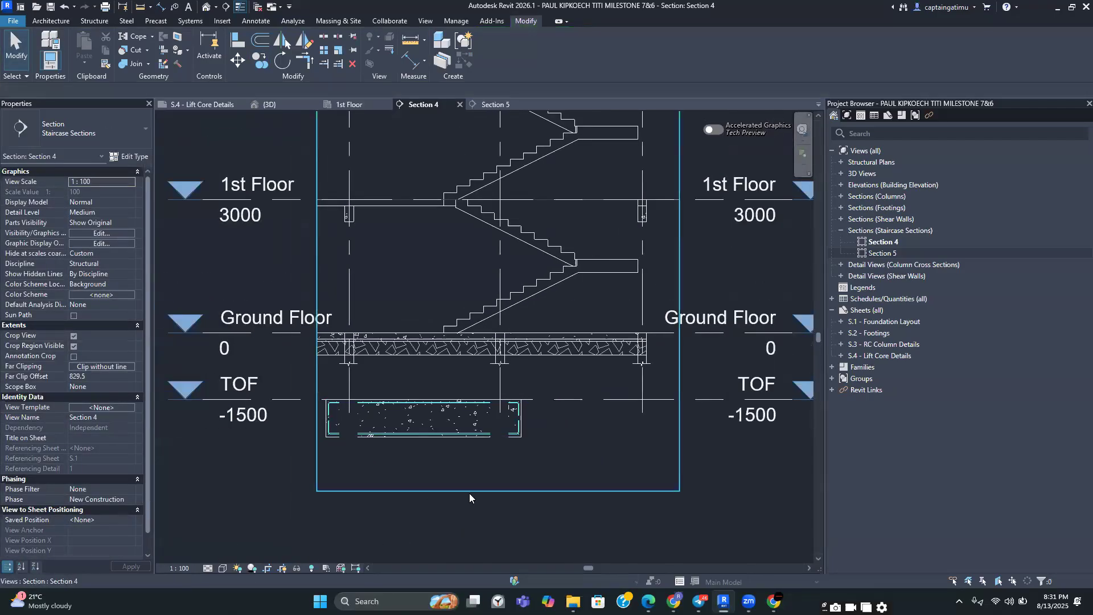
pyautogui.click(499, 491)
pyautogui.moveTo(500, 408); pyautogui.dragTo(498, 385)
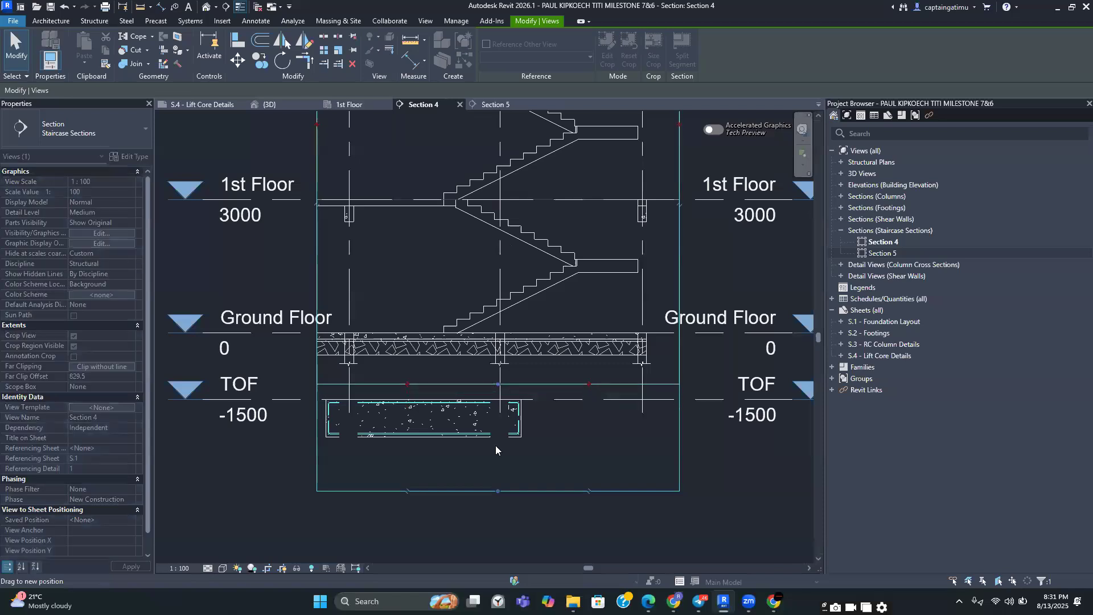
pyautogui.click(180, 568)
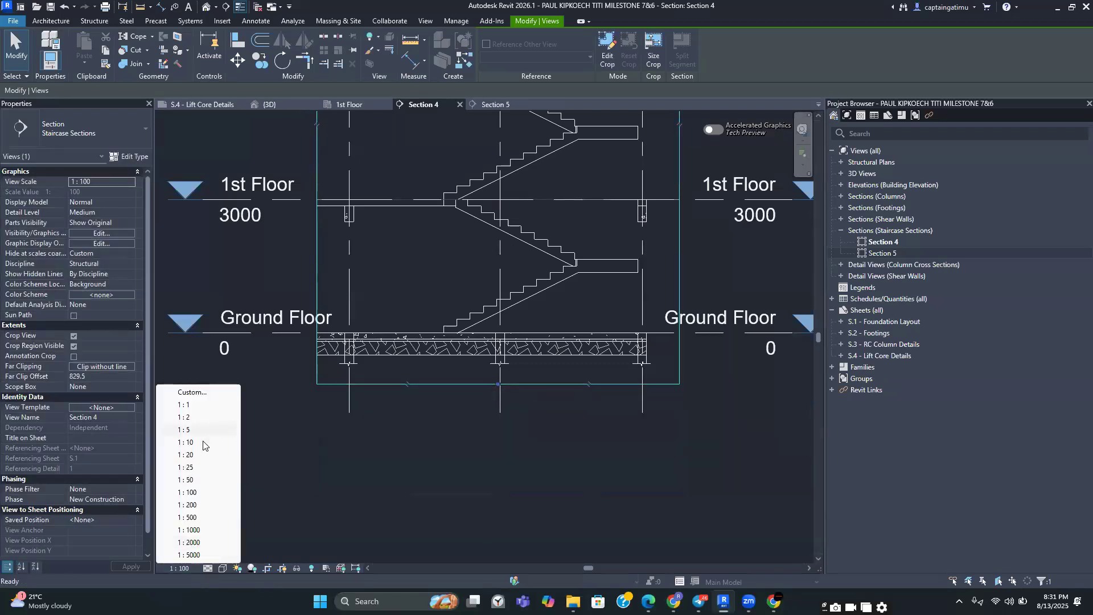
pyautogui.click(435, 500)
# Place another break line at the left end of the ground floor slab
pyautogui.moveTo(428, 370); pyautogui.dragTo(494, 507, button='middle')
pyautogui.scroll(3, 572, 505)
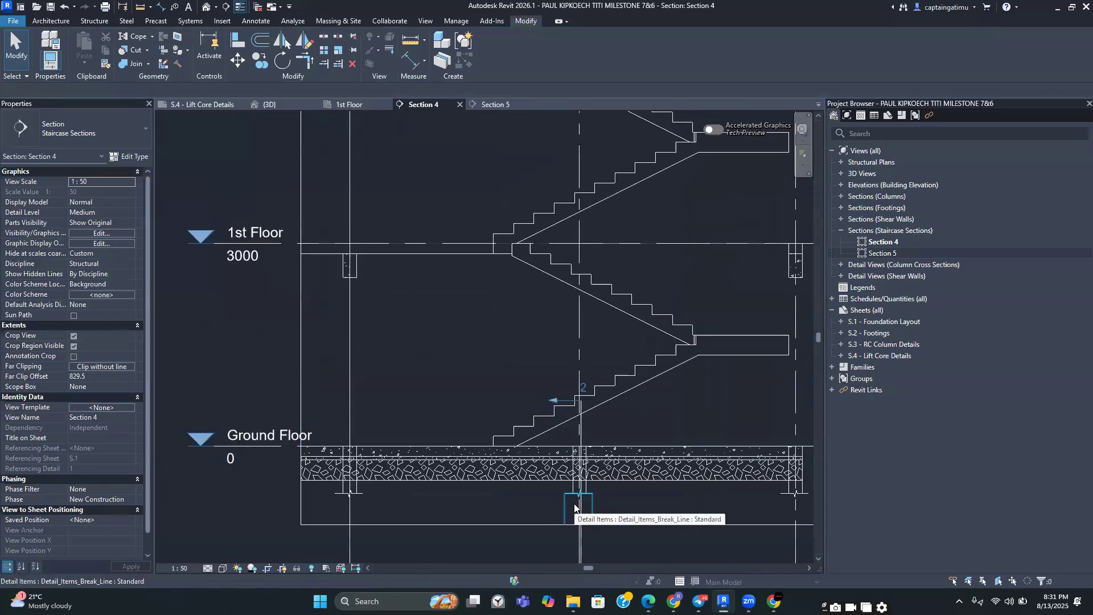
pyautogui.click(574, 507)
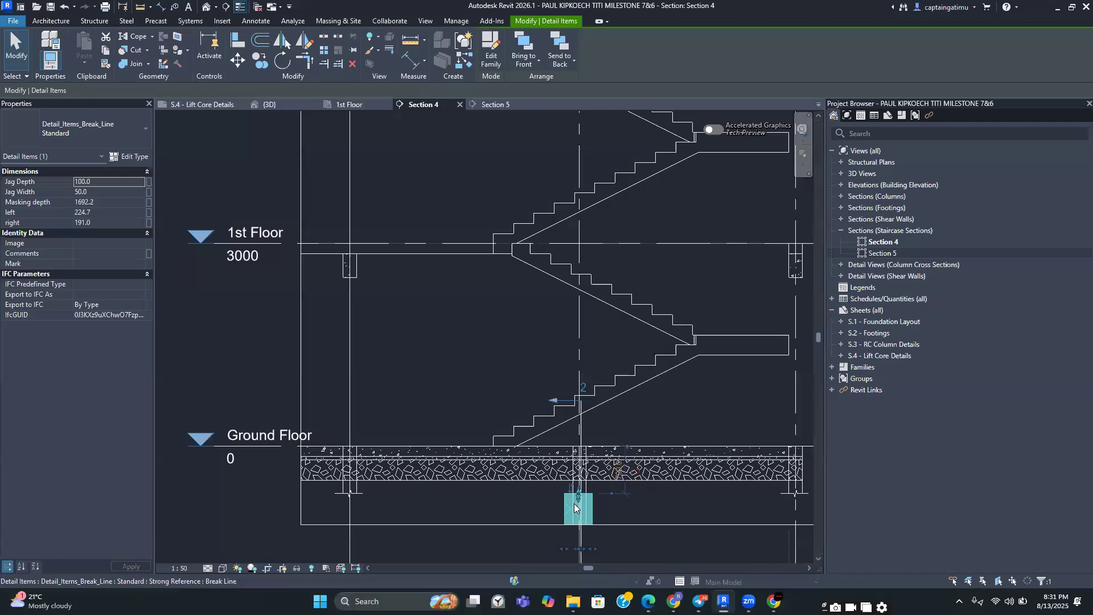
pyautogui.press('c')
pyautogui.press('s')
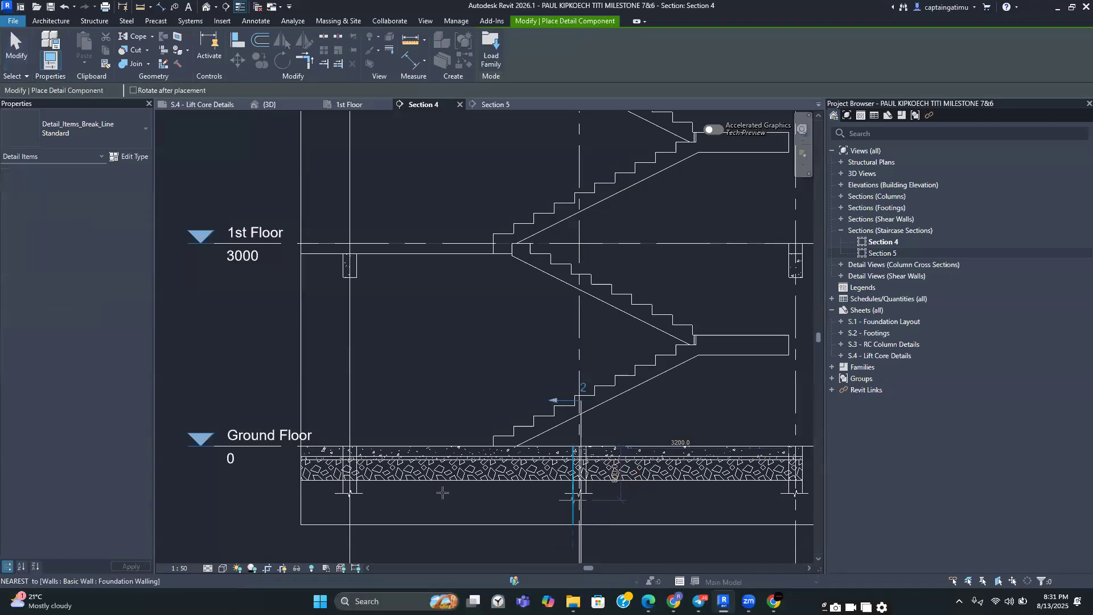
pyautogui.scroll(5, 358, 499)
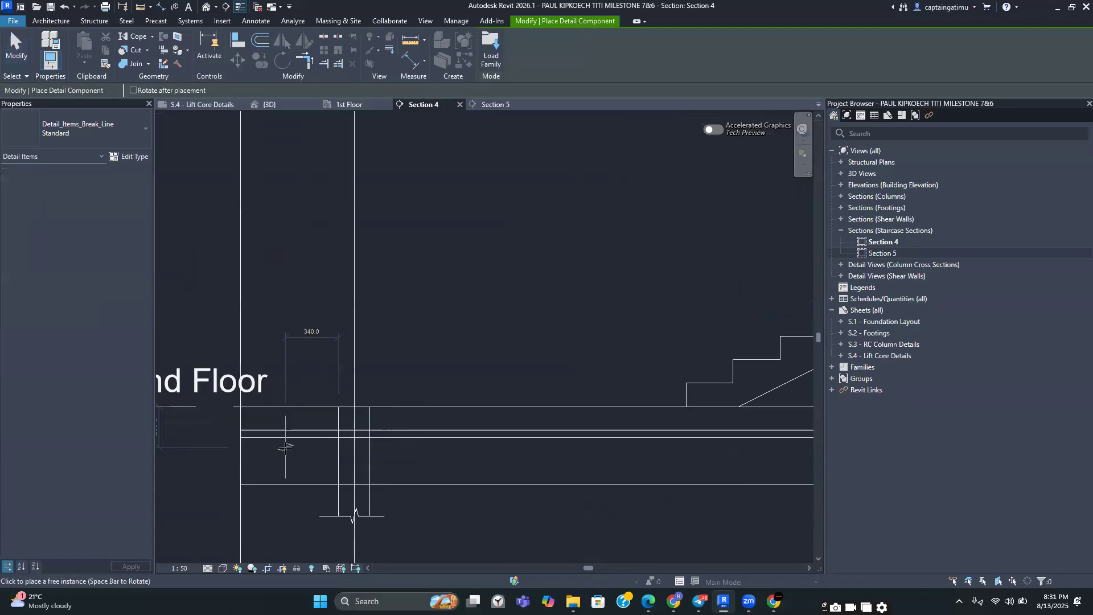
pyautogui.click(295, 433)
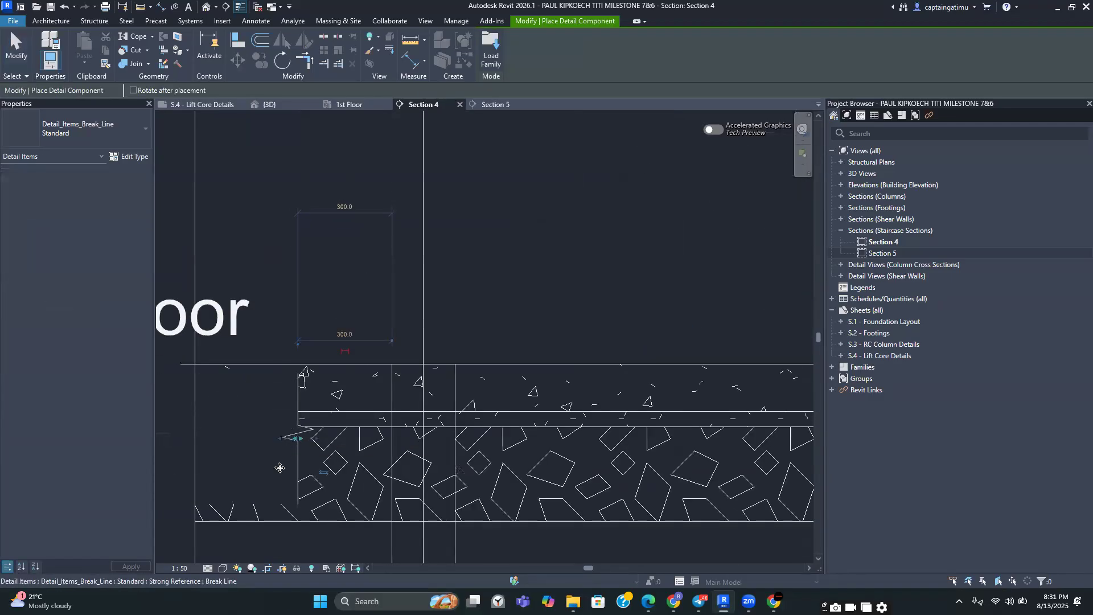
pyautogui.press('Escape')
pyautogui.press('Escape')
# Resize the new break line's masking area to cover the ground slab's left end
pyautogui.moveTo(500, 424); pyautogui.dragTo(730, 391, button='middle')
pyautogui.click(464, 383)
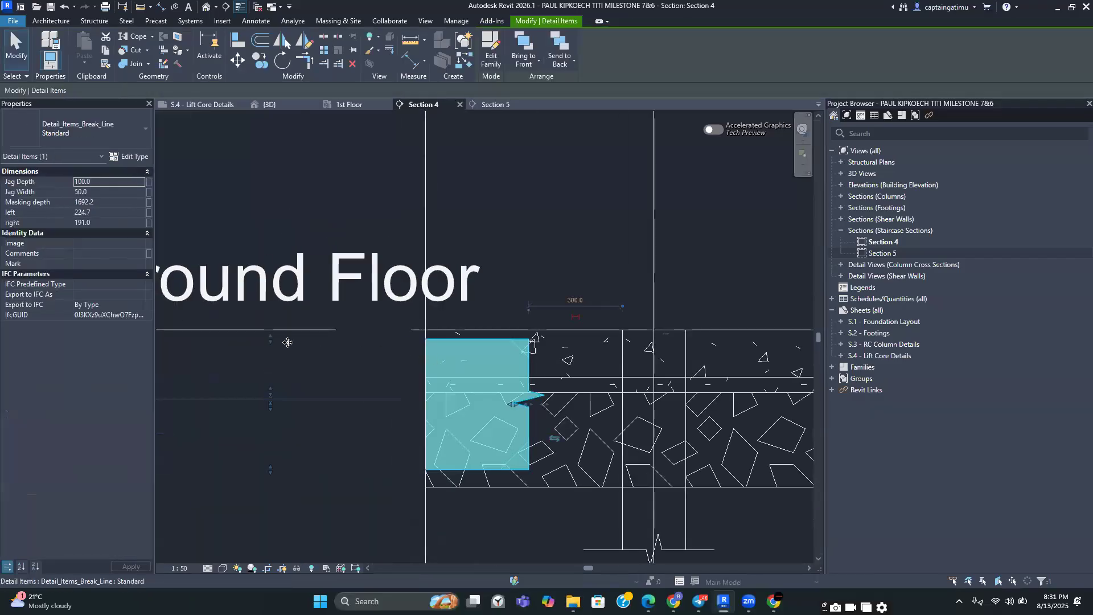
pyautogui.moveTo(273, 343); pyautogui.dragTo(272, 317)
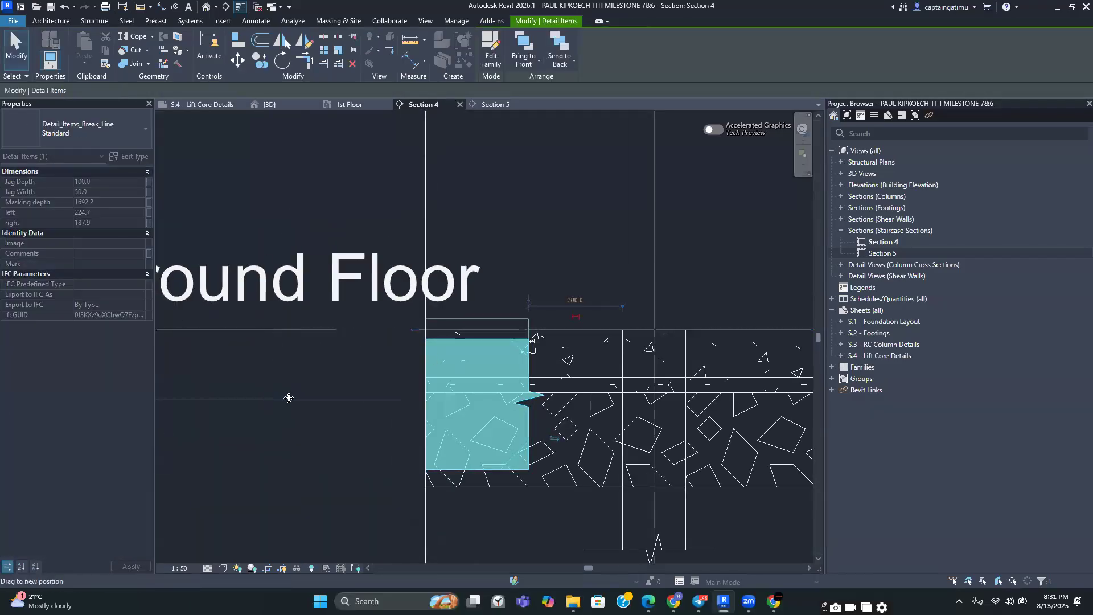
pyautogui.moveTo(269, 472); pyautogui.dragTo(297, 513)
pyautogui.click(442, 550)
# Place a similar break line at the left end of the 1st Floor slab
pyautogui.scroll(-6, 442, 550)
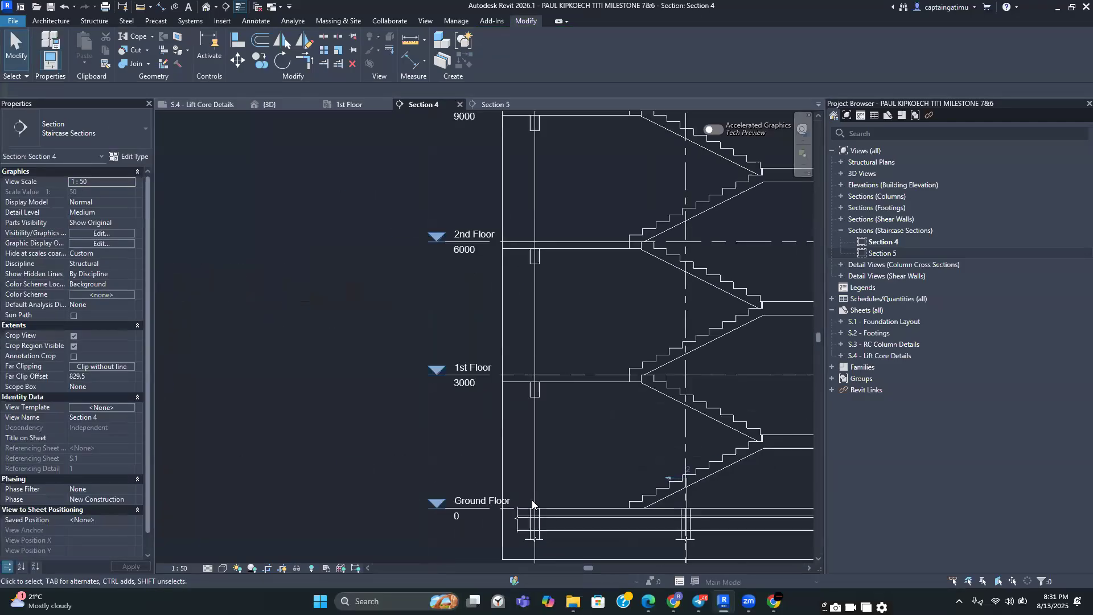
pyautogui.scroll(3, 532, 500)
pyautogui.click(496, 524)
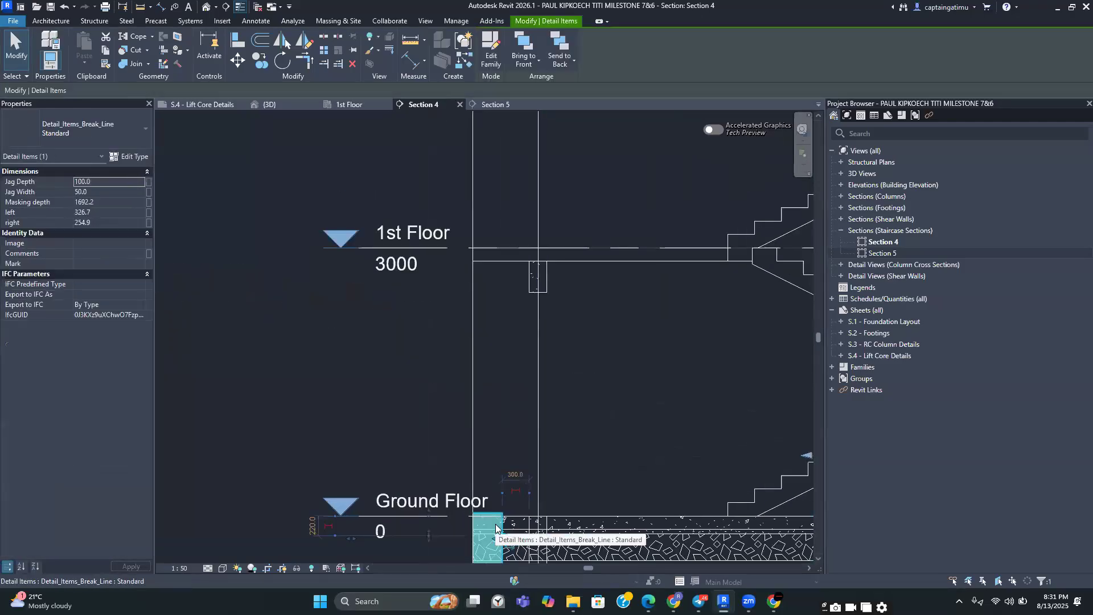
pyautogui.press('c')
pyautogui.press('s')
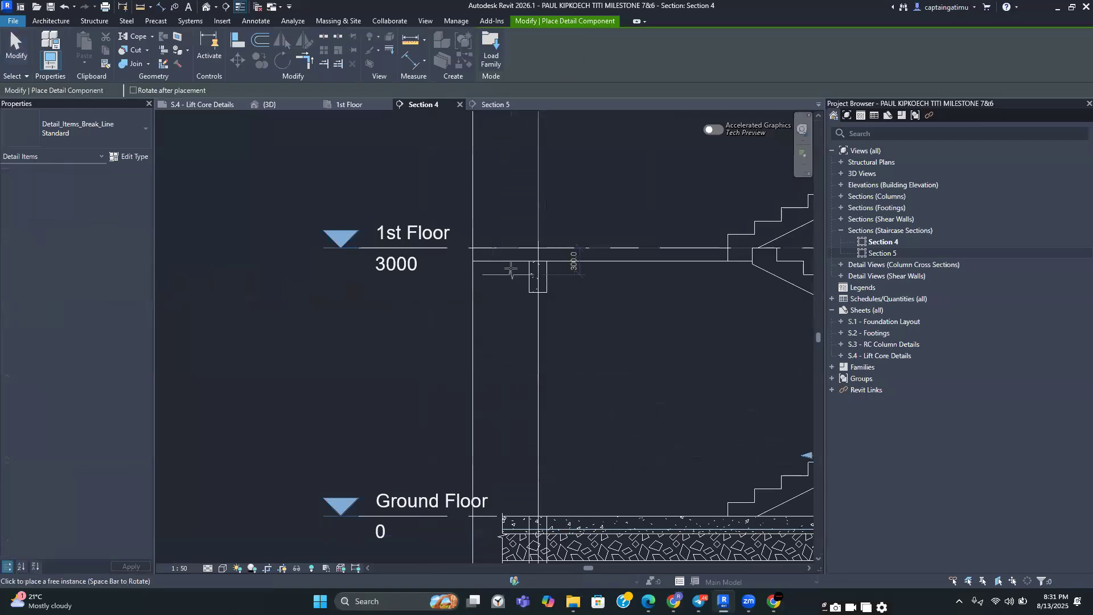
pyautogui.scroll(5, 511, 269)
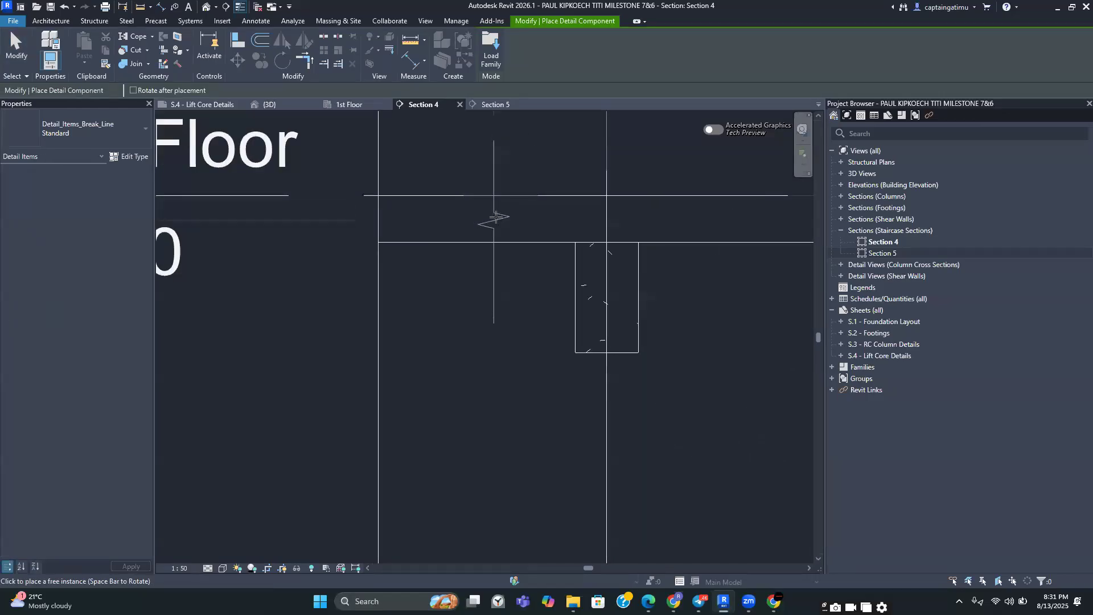
pyautogui.click(496, 217)
pyautogui.press('Escape')
pyautogui.press('Escape')
# Adjust the 1st Floor break line's masking extents to cover the slab end
pyautogui.scroll(-2, 502, 224)
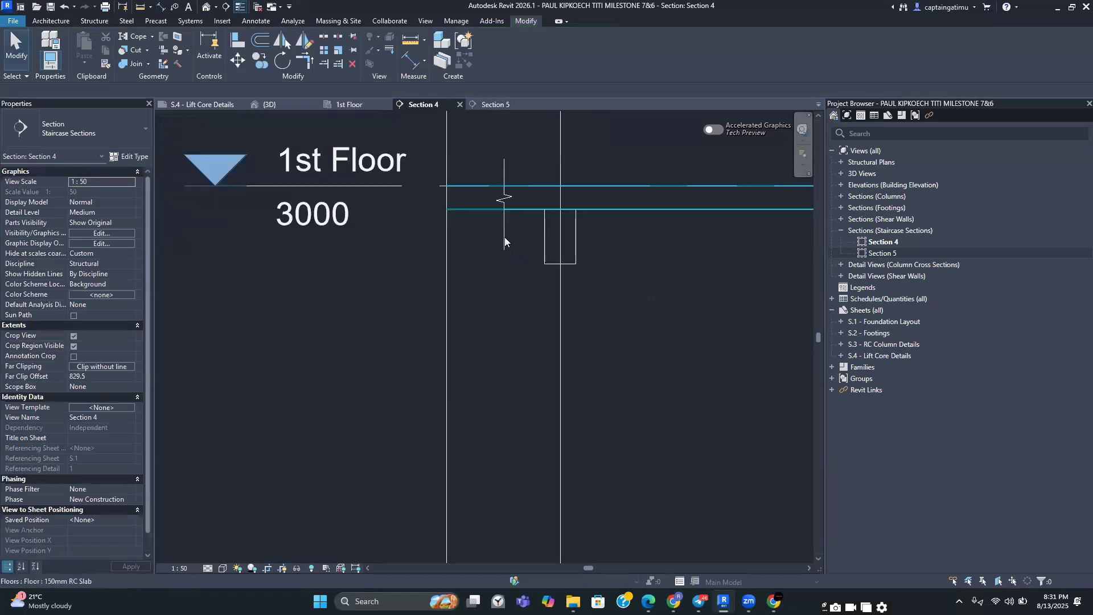
pyautogui.click(446, 255)
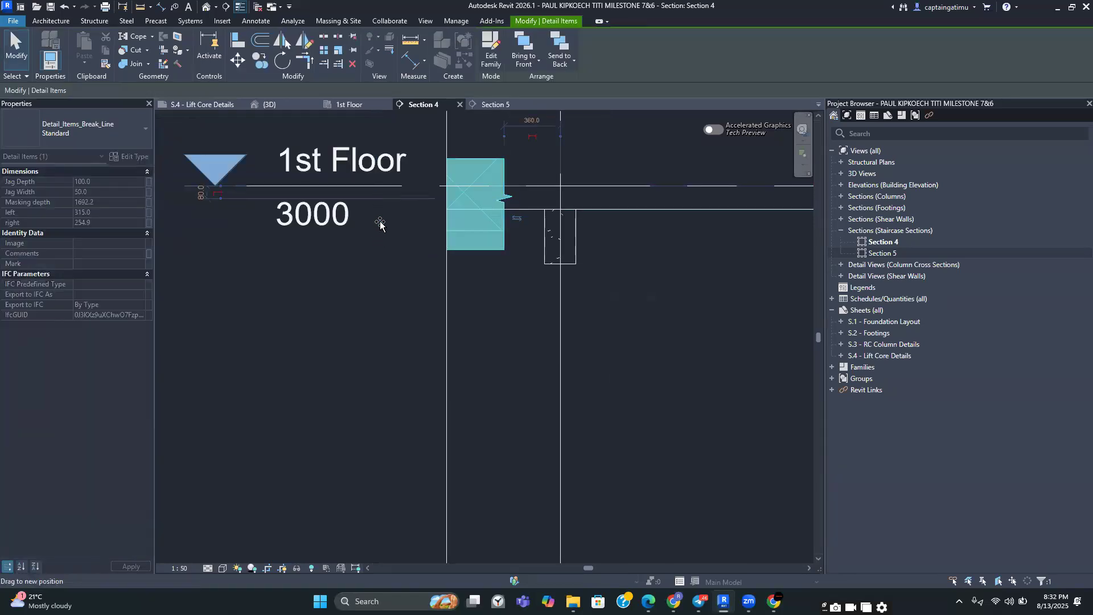
pyautogui.moveTo(392, 205); pyautogui.dragTo(370, 173)
pyautogui.click(501, 268)
pyautogui.scroll(-2, 502, 269)
pyautogui.moveTo(499, 276); pyautogui.dragTo(509, 197, button='middle')
pyautogui.scroll(-1, 509, 197)
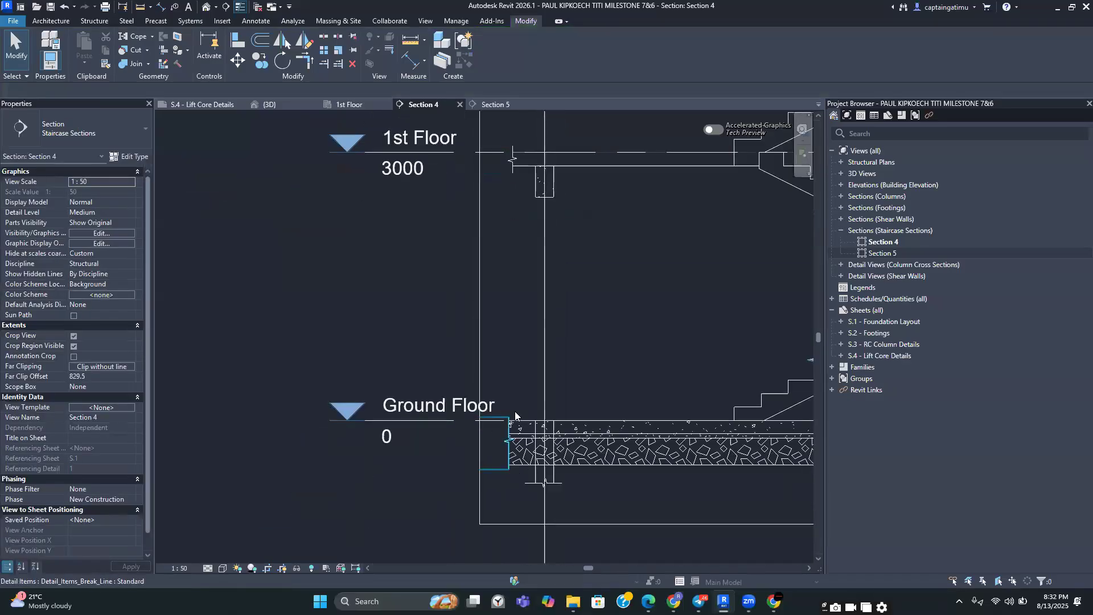
pyautogui.scroll(2, 541, 165)
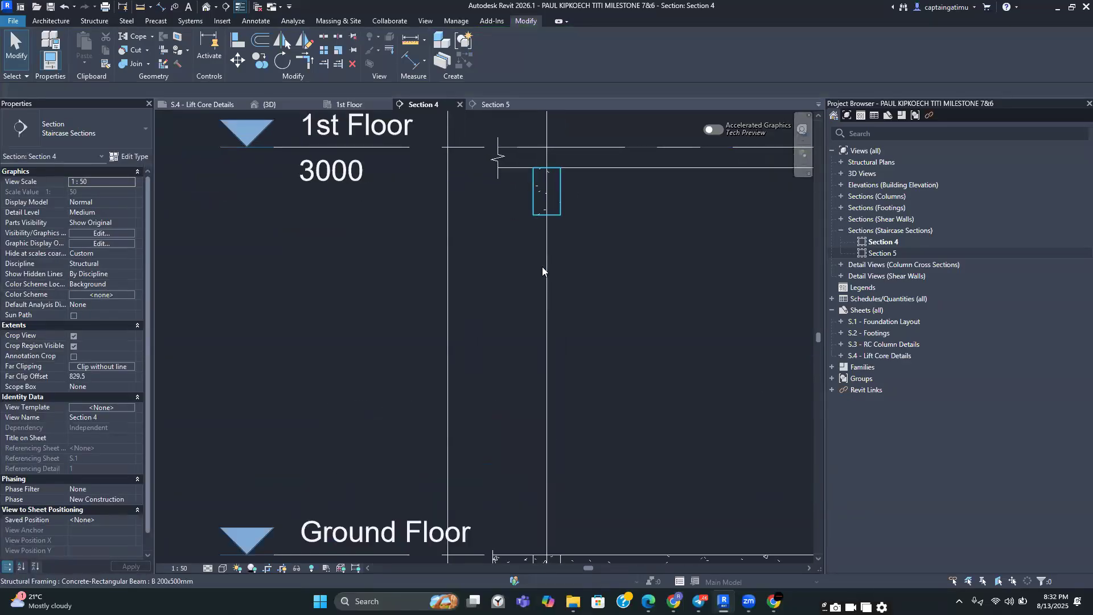
pyautogui.scroll(-2, 541, 266)
pyautogui.scroll(3, 521, 279)
pyautogui.scroll(-3, 556, 376)
pyautogui.scroll(2, 531, 364)
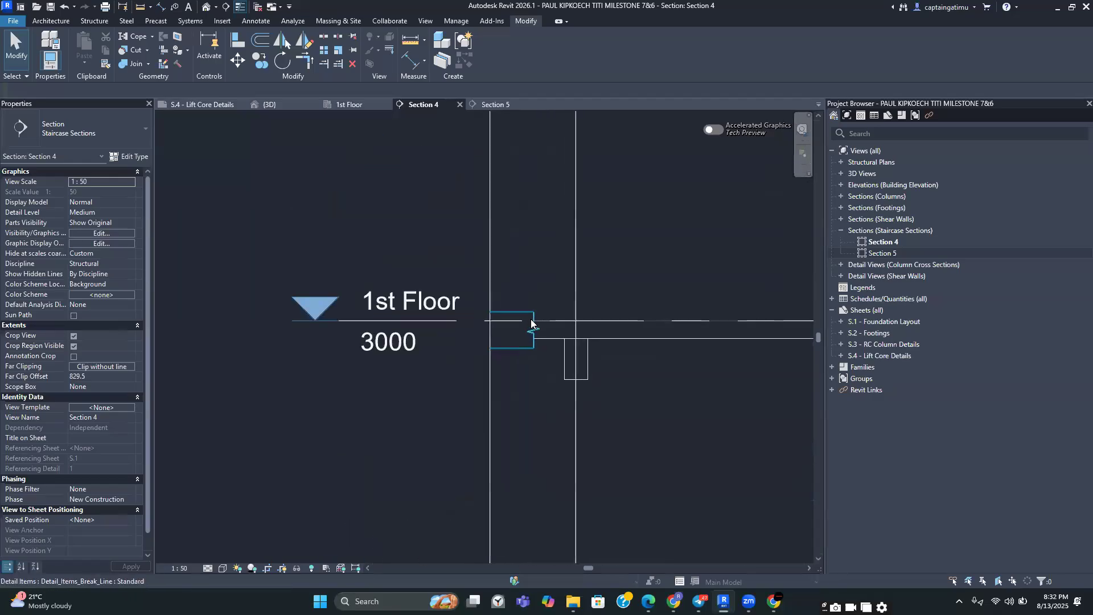
pyautogui.click(531, 324)
pyautogui.moveTo(380, 150); pyautogui.dragTo(353, 255, button='middle')
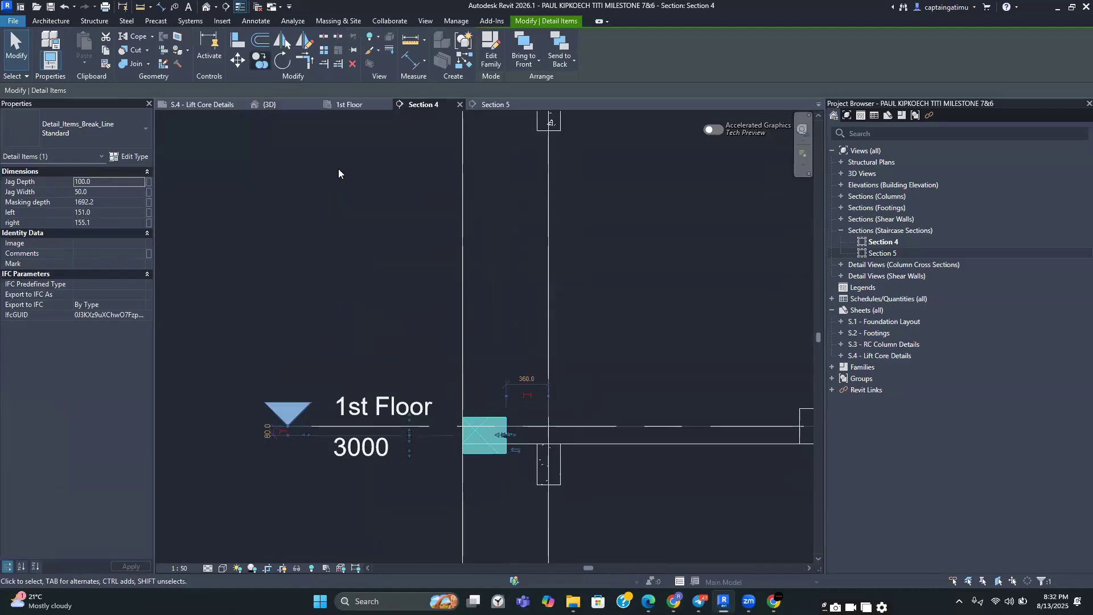
# Copy the 1st Floor break line up to the slab ends at each upper level through to the Parapet
pyautogui.press('c')
pyautogui.press('o')
pyautogui.click(548, 428)
pyautogui.scroll(-2, 554, 374)
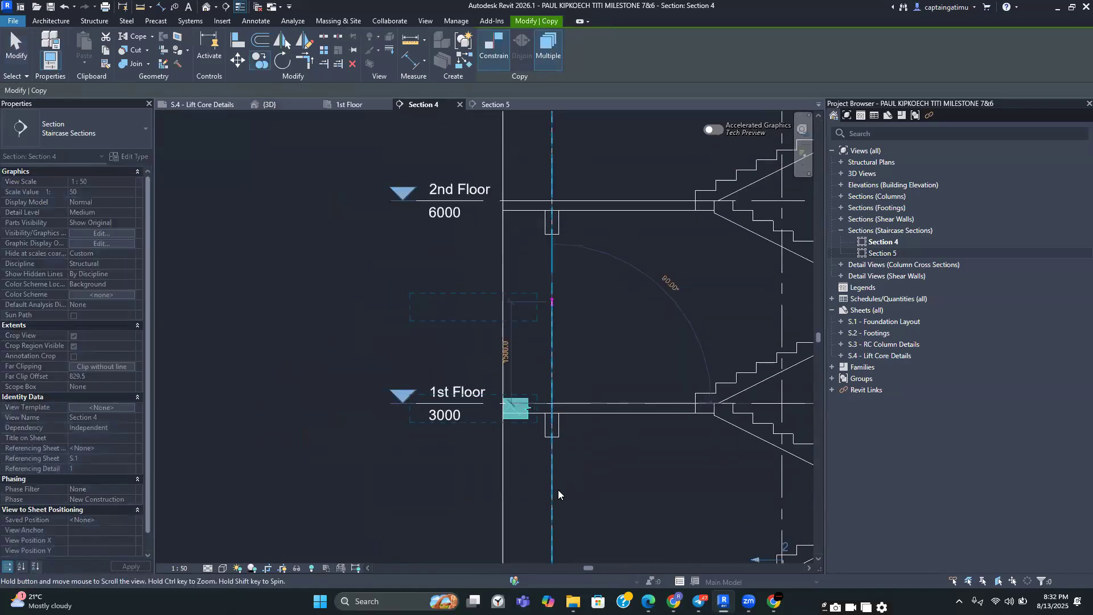
pyautogui.scroll(3, 557, 455)
pyautogui.click(555, 358)
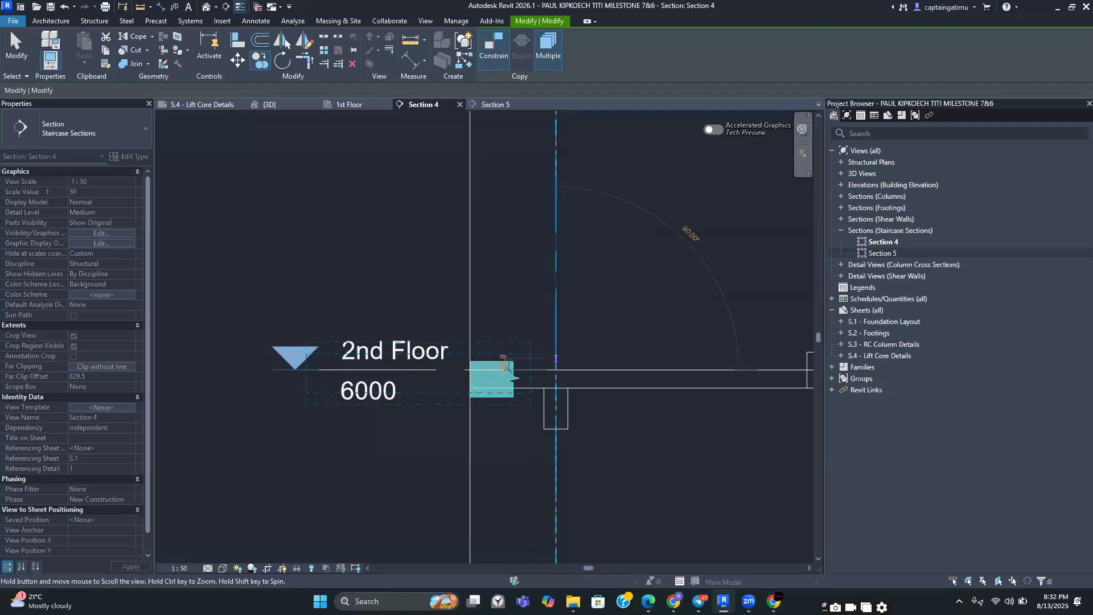
pyautogui.moveTo(556, 211); pyautogui.dragTo(555, 482, button='middle')
pyautogui.click(554, 277)
pyautogui.moveTo(556, 153); pyautogui.dragTo(538, 547, button='middle')
pyautogui.click(545, 257)
pyautogui.scroll(-2, 545, 258)
pyautogui.click(532, 312)
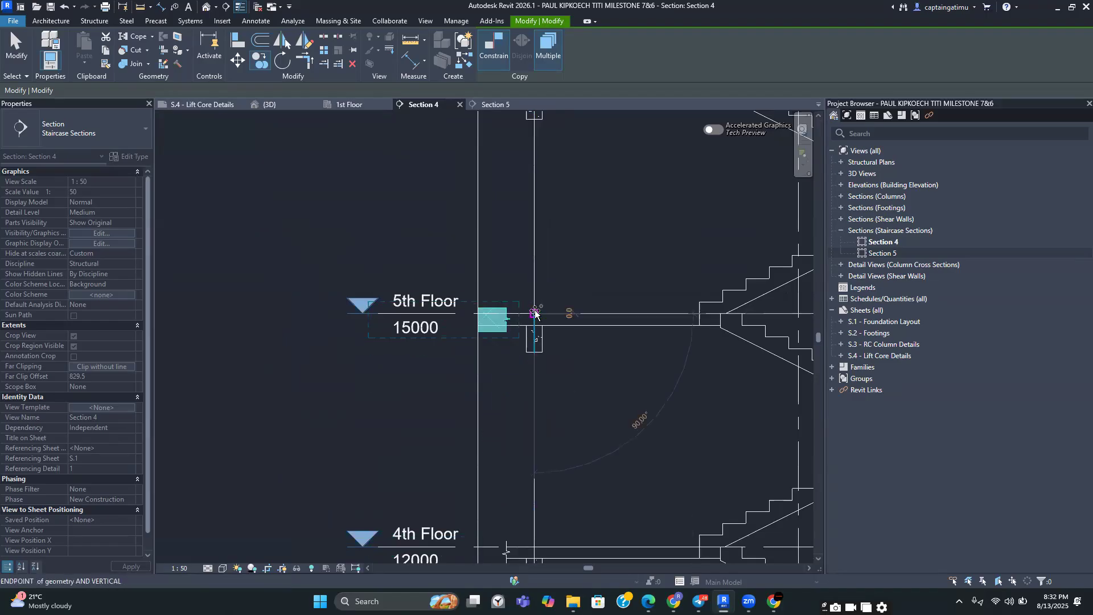
pyautogui.scroll(-2, 546, 313)
pyautogui.moveTo(521, 188); pyautogui.dragTo(519, 414, button='middle')
pyautogui.click(519, 414)
pyautogui.scroll(2, 519, 375)
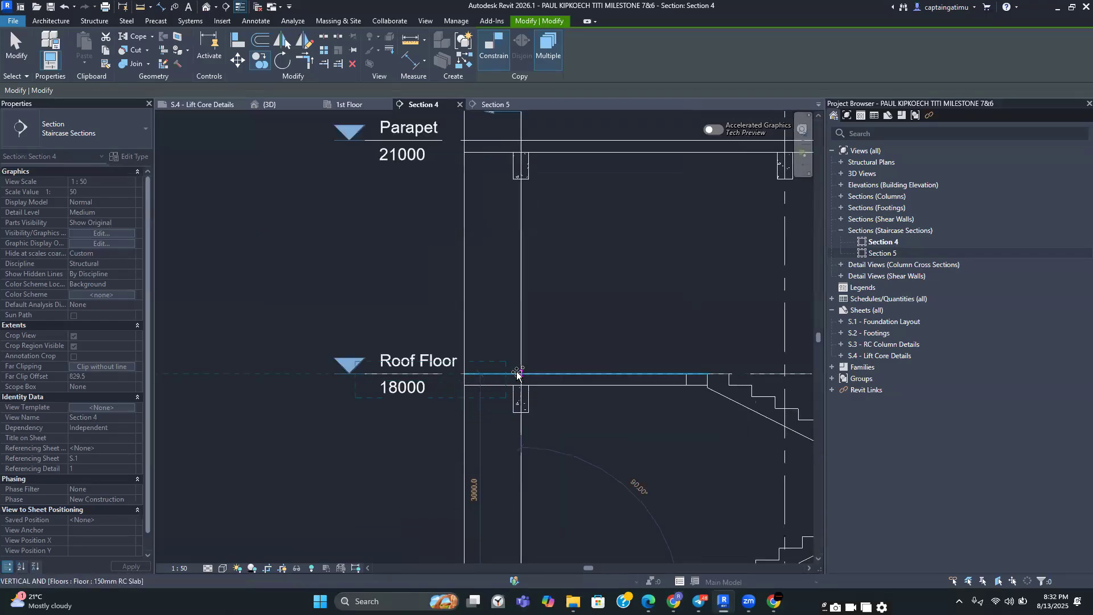
pyautogui.moveTo(514, 518); pyautogui.dragTo(507, 549, button='middle')
pyautogui.scroll(2, 502, 358)
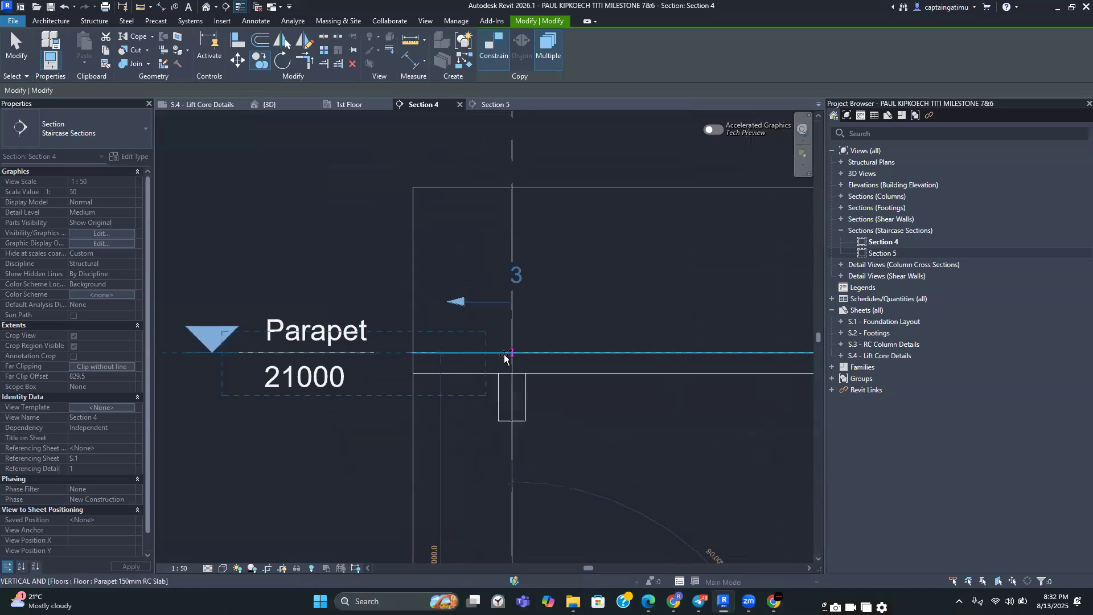
pyautogui.click(511, 354)
pyautogui.press('Escape')
pyautogui.press('Escape')
# Hide the Columns section marker 3 in the Section 4 view
pyautogui.scroll(-5, 568, 306)
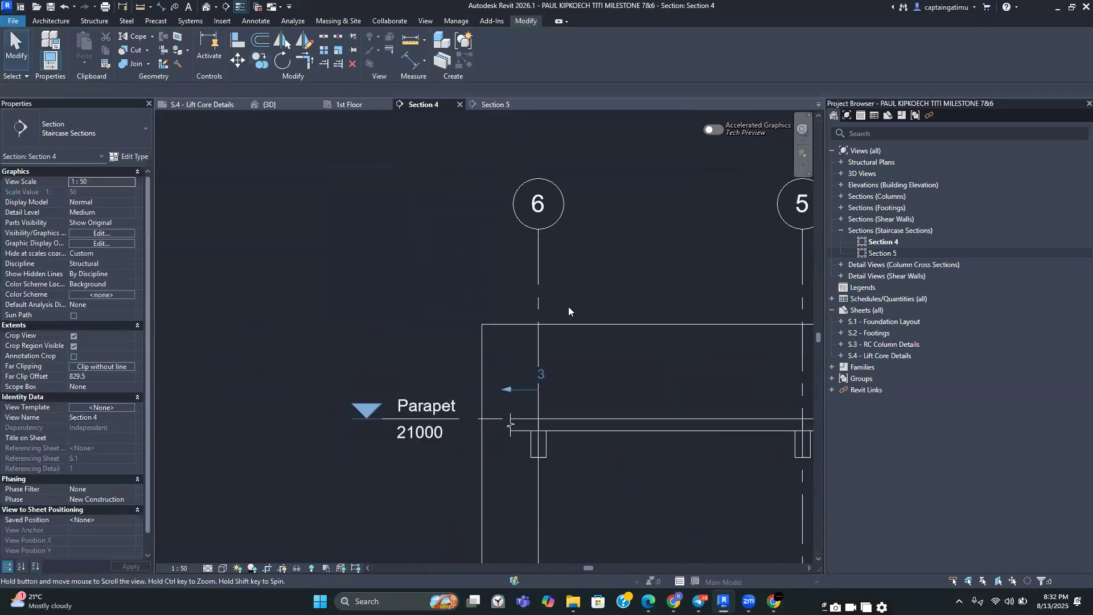
pyautogui.rightClick(516, 397)
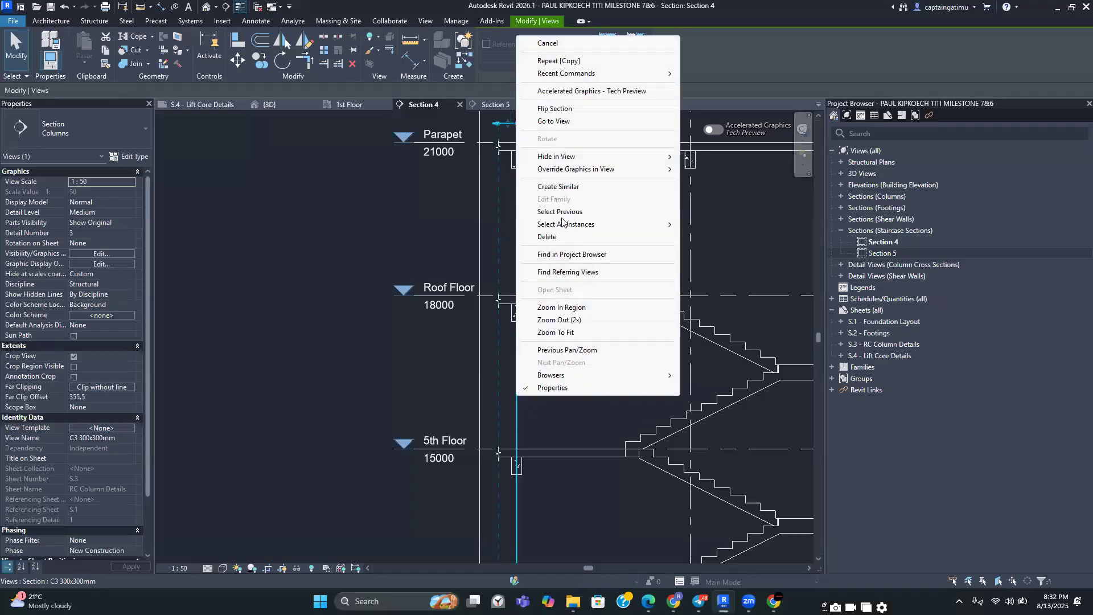
pyautogui.moveTo(573, 159)
pyautogui.click(706, 157)
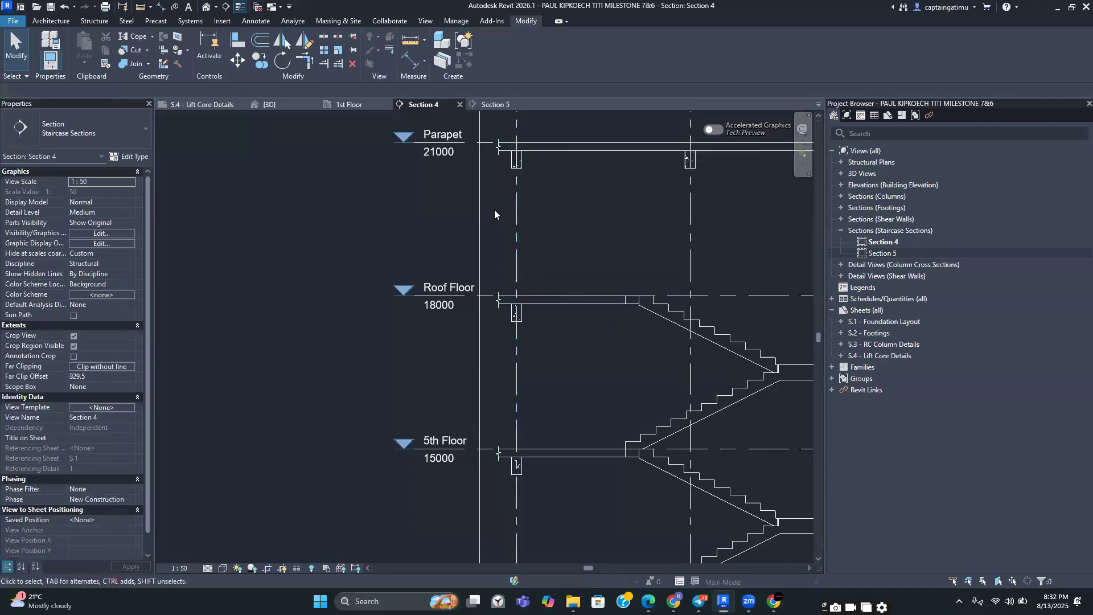
# Hide the section marker 2 below the Ground Floor slab in the Section 4 view
pyautogui.scroll(-4, 549, 309)
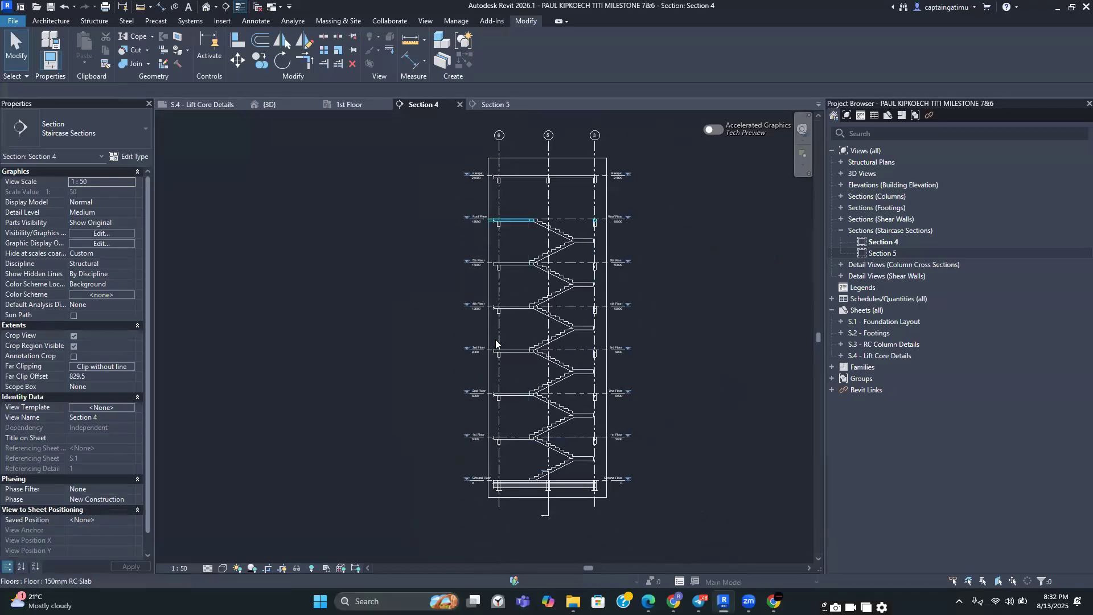
pyautogui.scroll(3, 555, 500)
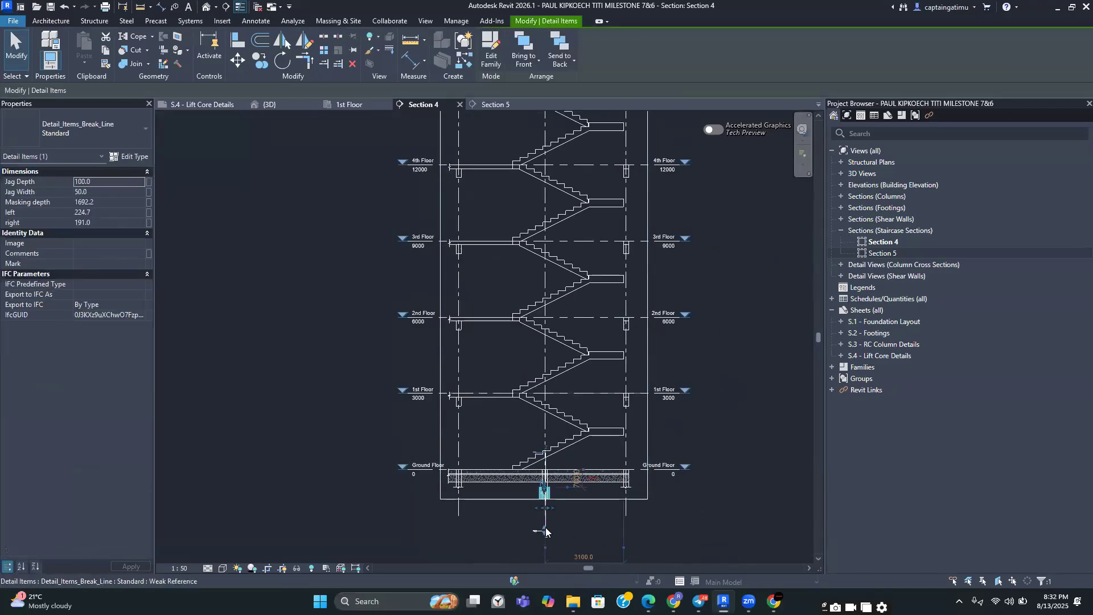
pyautogui.scroll(5, 540, 518)
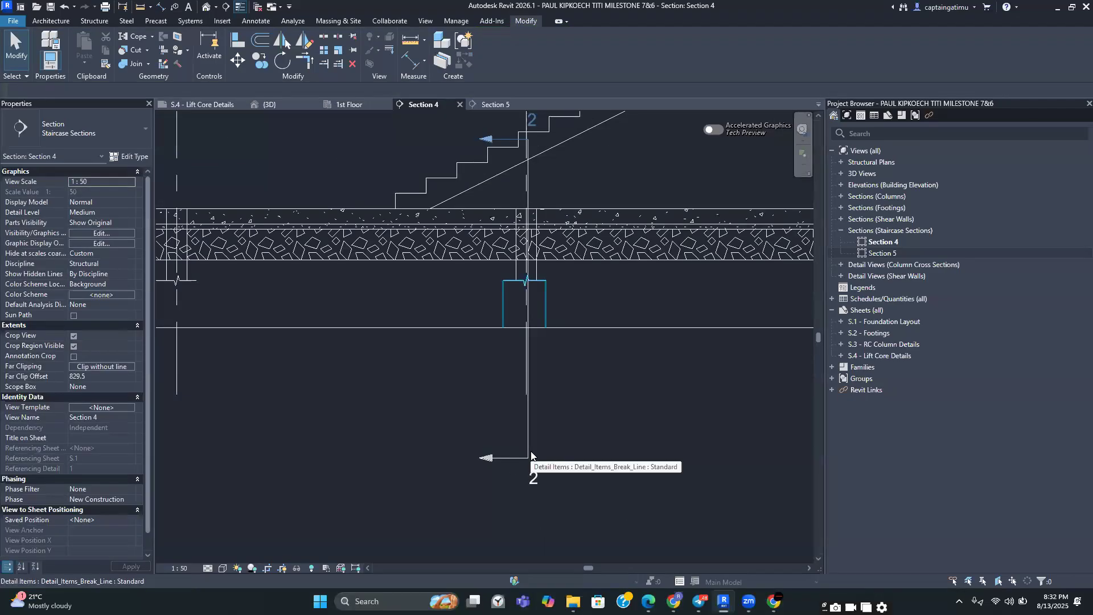
pyautogui.click(531, 448)
pyautogui.rightClick(529, 449)
pyautogui.moveTo(602, 211)
pyautogui.click(720, 209)
# Examine where the first stair flight meets the Ground Floor slab
pyautogui.scroll(-2, 612, 411)
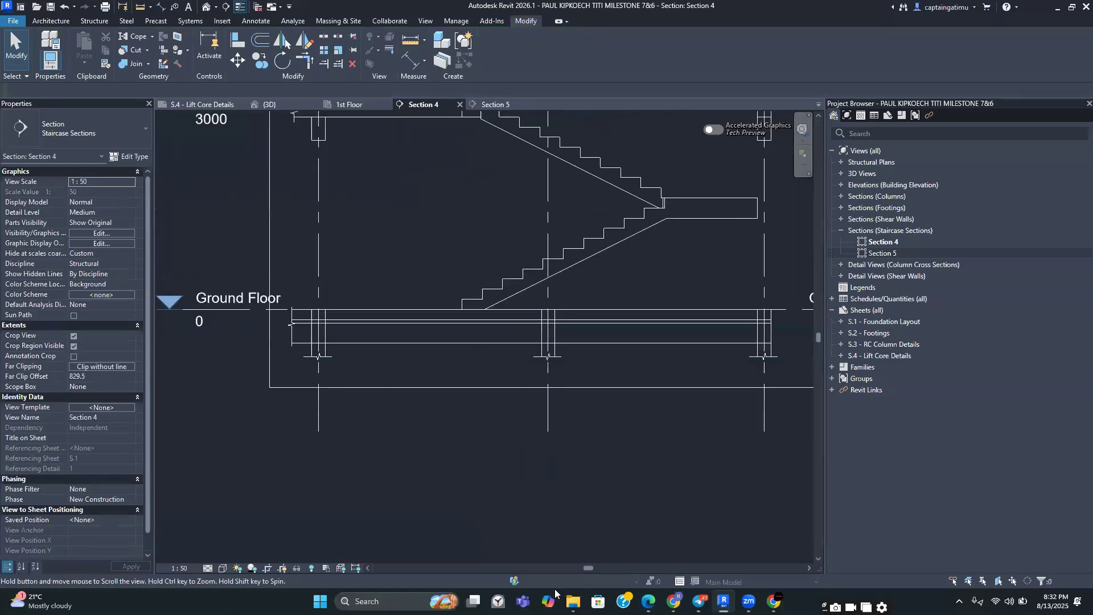
pyautogui.scroll(-2, 556, 456)
pyautogui.scroll(-4, 555, 450)
pyautogui.scroll(-2, 554, 449)
pyautogui.scroll(5, 571, 483)
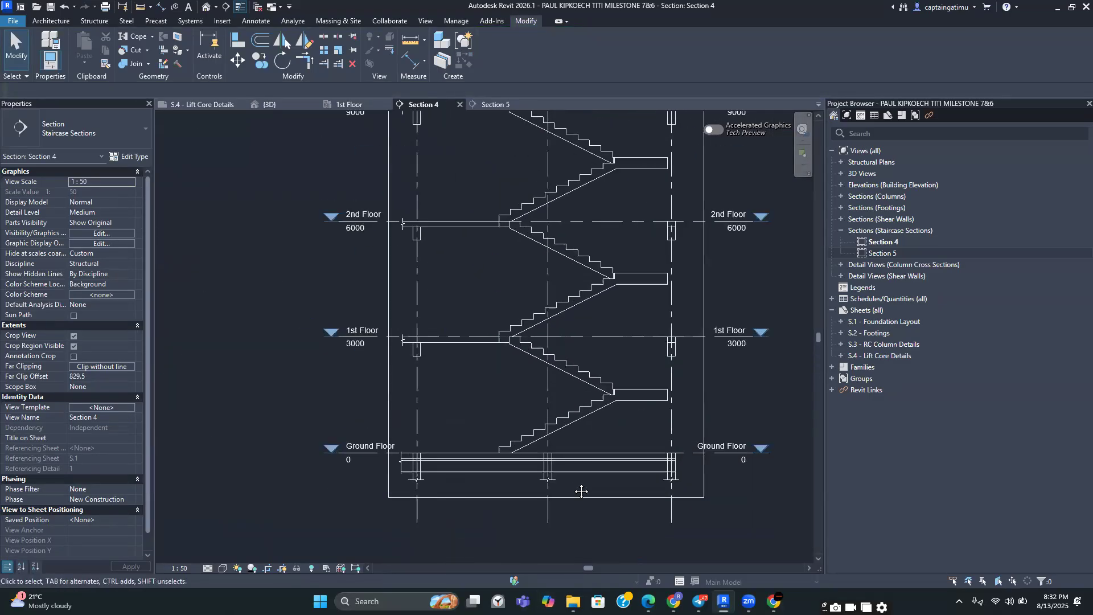
pyautogui.moveTo(581, 491); pyautogui.dragTo(590, 475, button='middle')
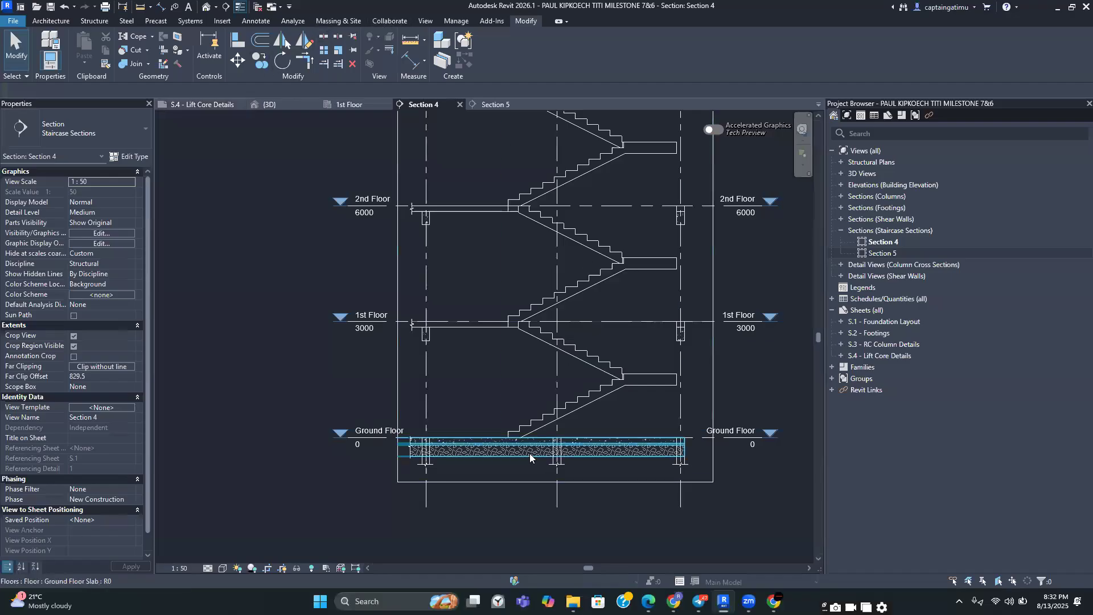
pyautogui.scroll(3, 529, 450)
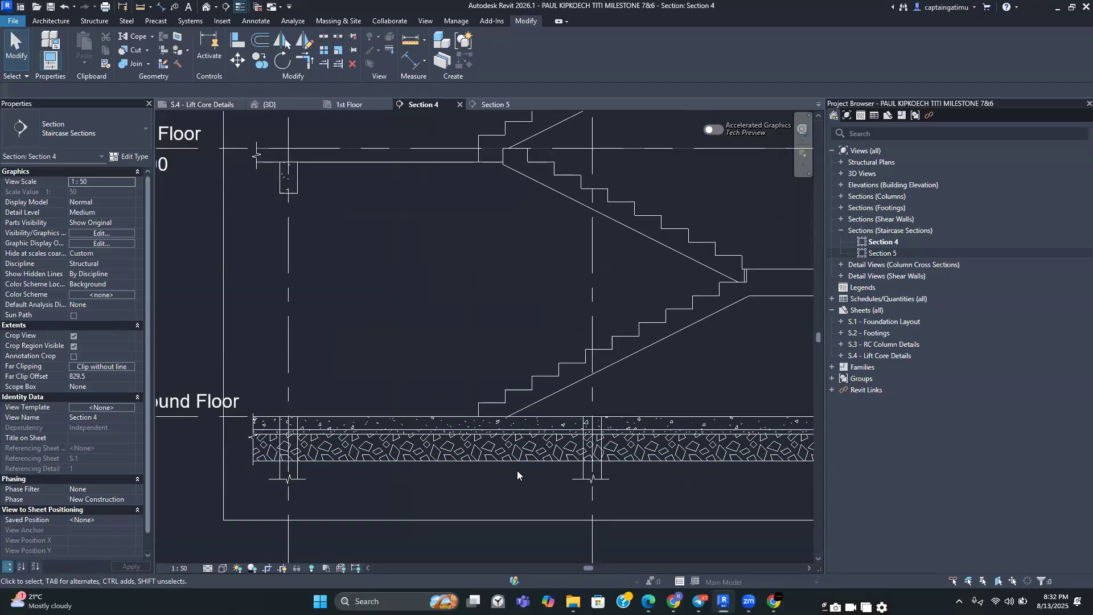
pyautogui.scroll(2, 554, 443)
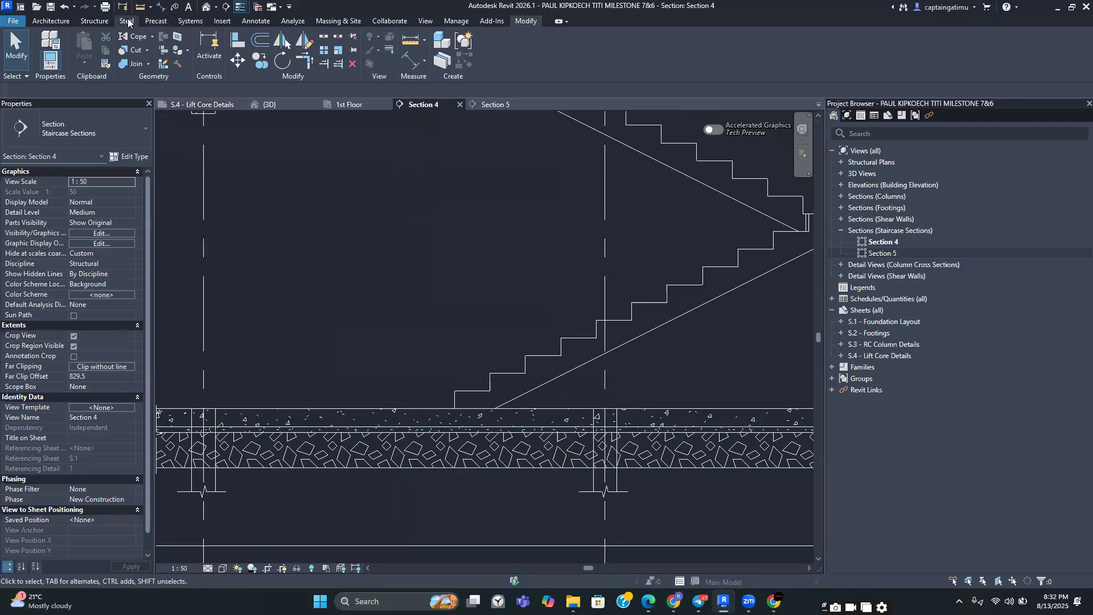
# Start a Cut Profile sketch on the cut face of the first stair flight above the Ground Floor slab
pyautogui.click(423, 22)
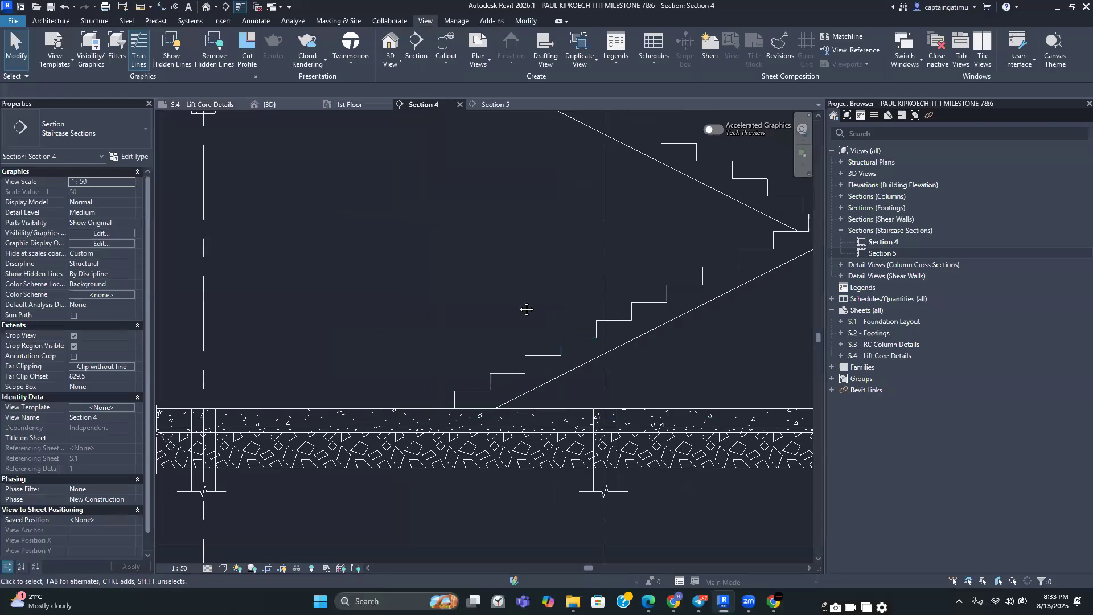
pyautogui.moveTo(478, 389); pyautogui.dragTo(514, 307, button='middle')
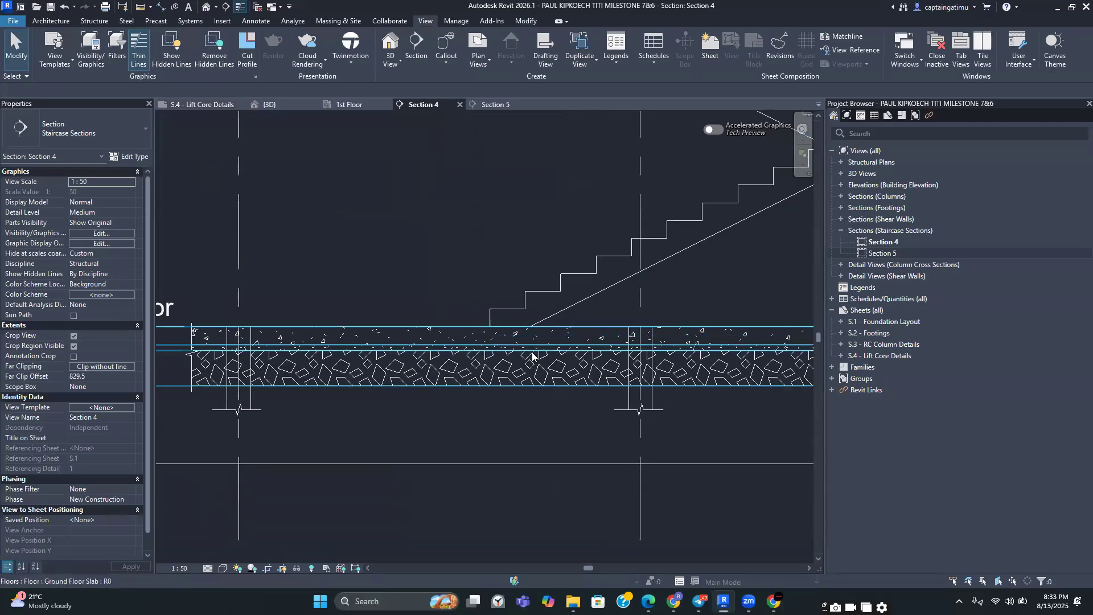
pyautogui.scroll(3, 507, 367)
pyautogui.scroll(1, 515, 301)
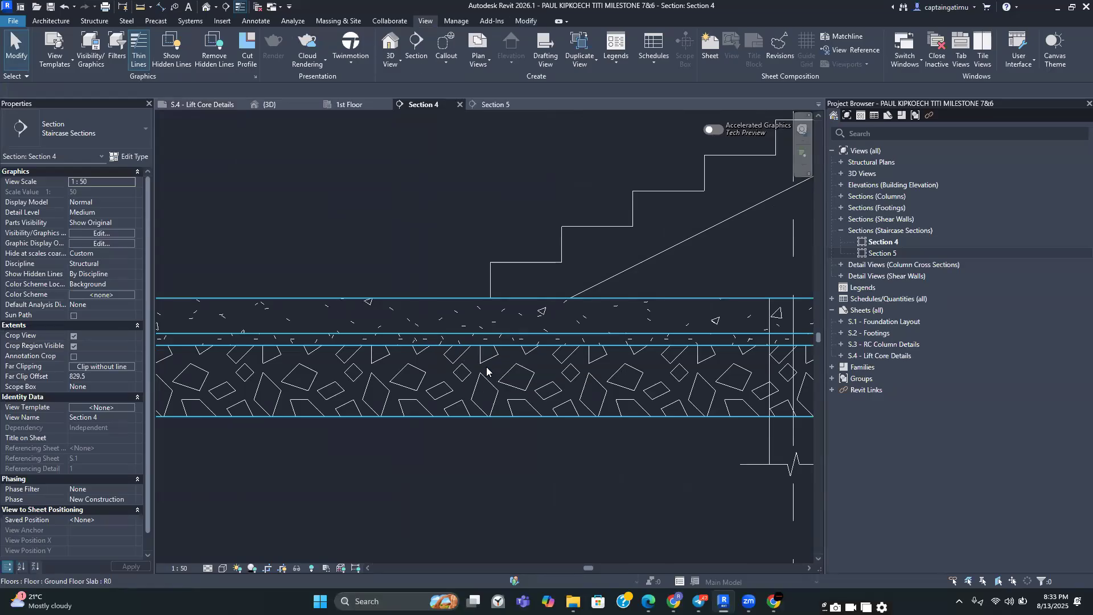
pyautogui.scroll(-2, 486, 366)
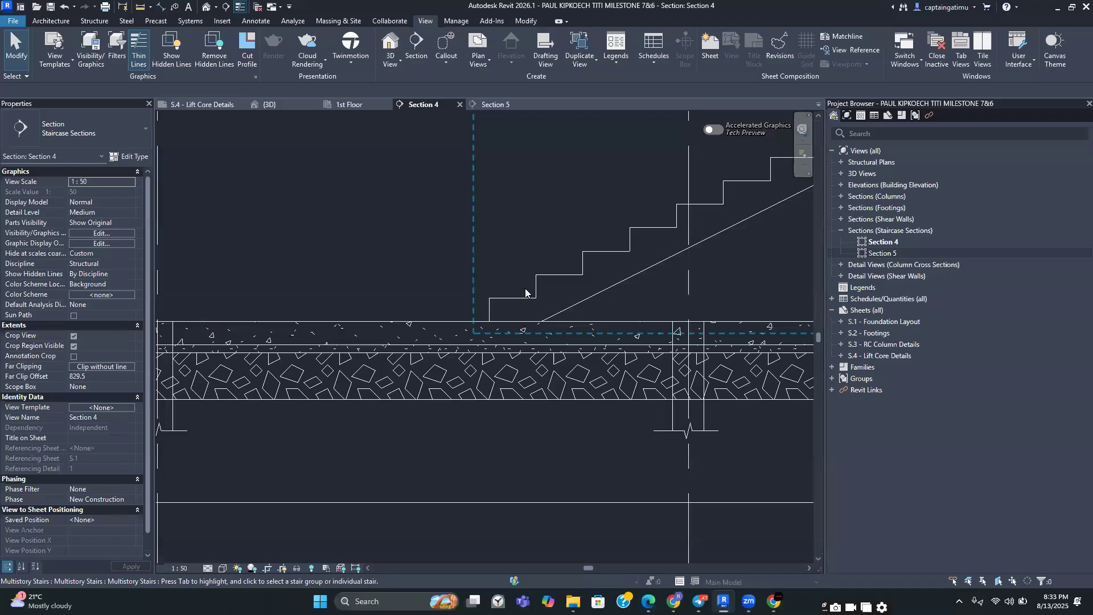
pyautogui.moveTo(525, 294); pyautogui.dragTo(587, 303, button='middle')
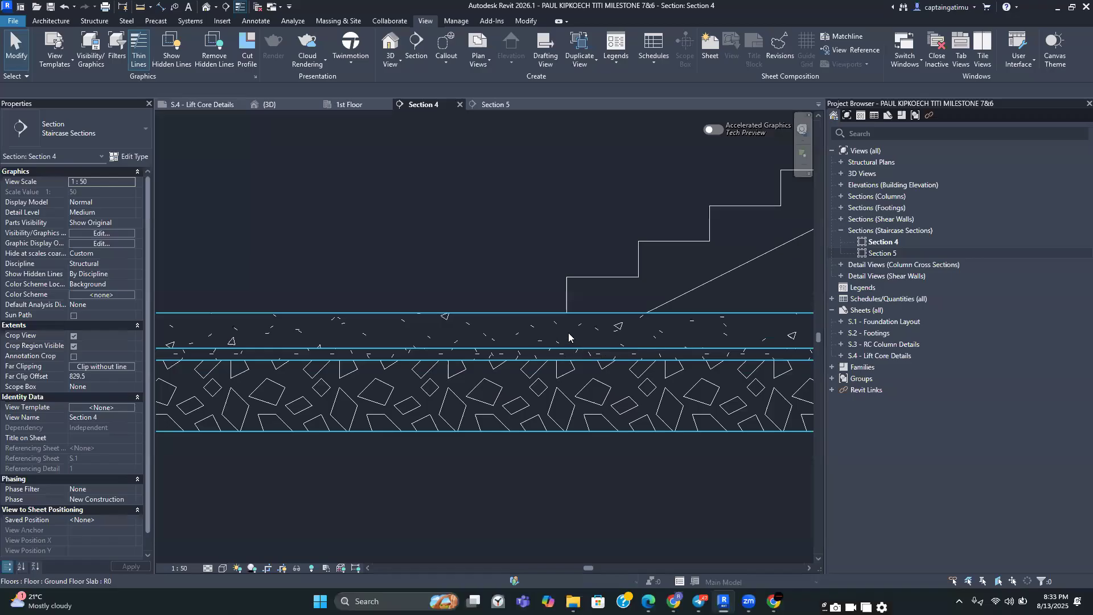
pyautogui.scroll(-3, 719, 287)
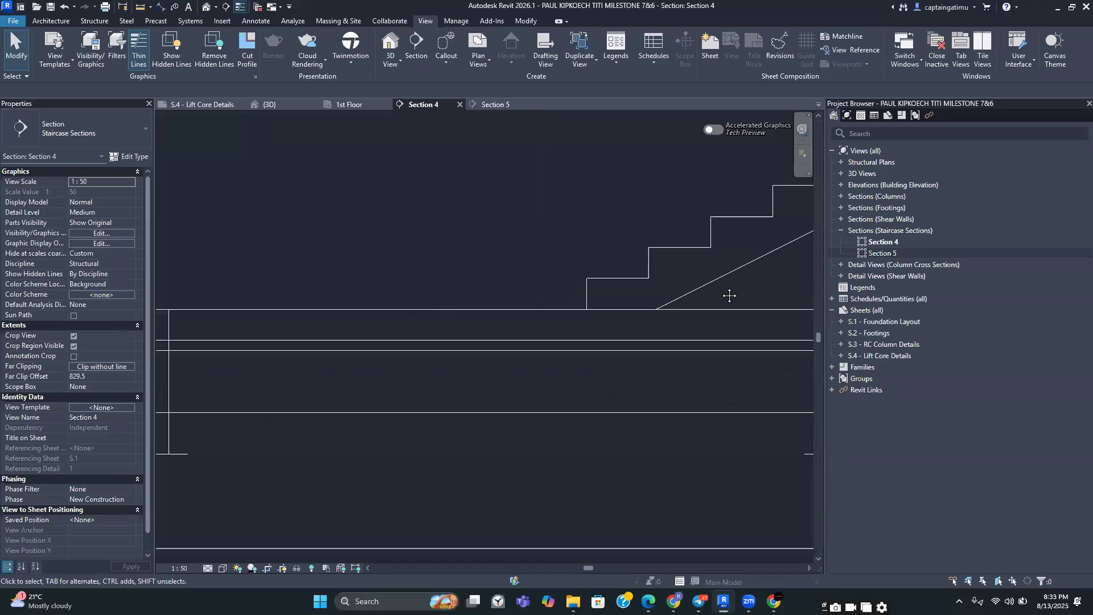
pyautogui.scroll(1, 695, 263)
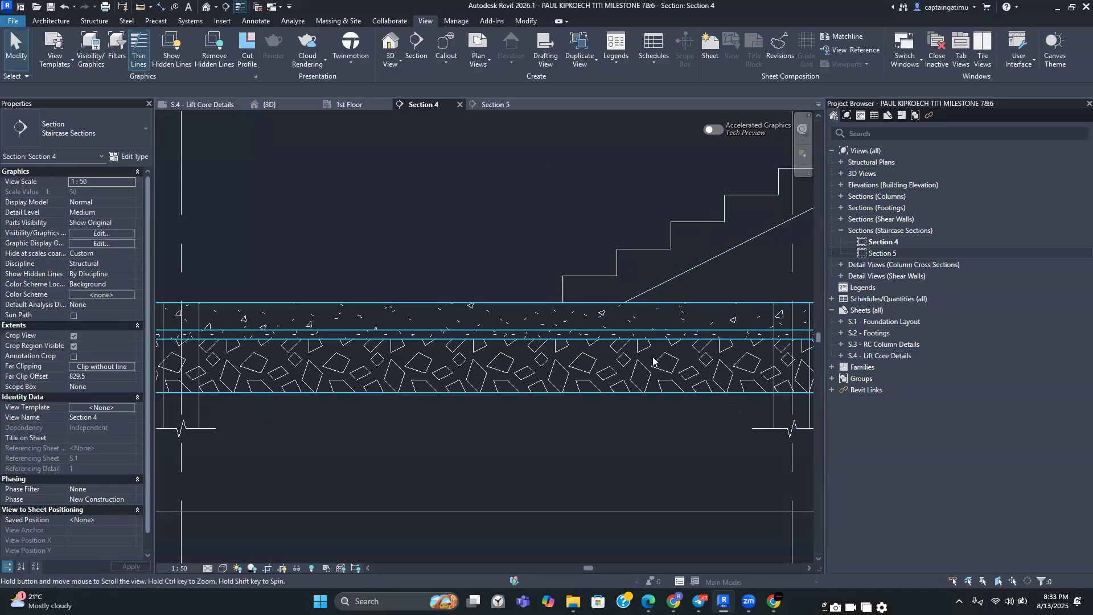
pyautogui.moveTo(654, 361); pyautogui.dragTo(638, 386, button='middle')
pyautogui.scroll(-3, 661, 346)
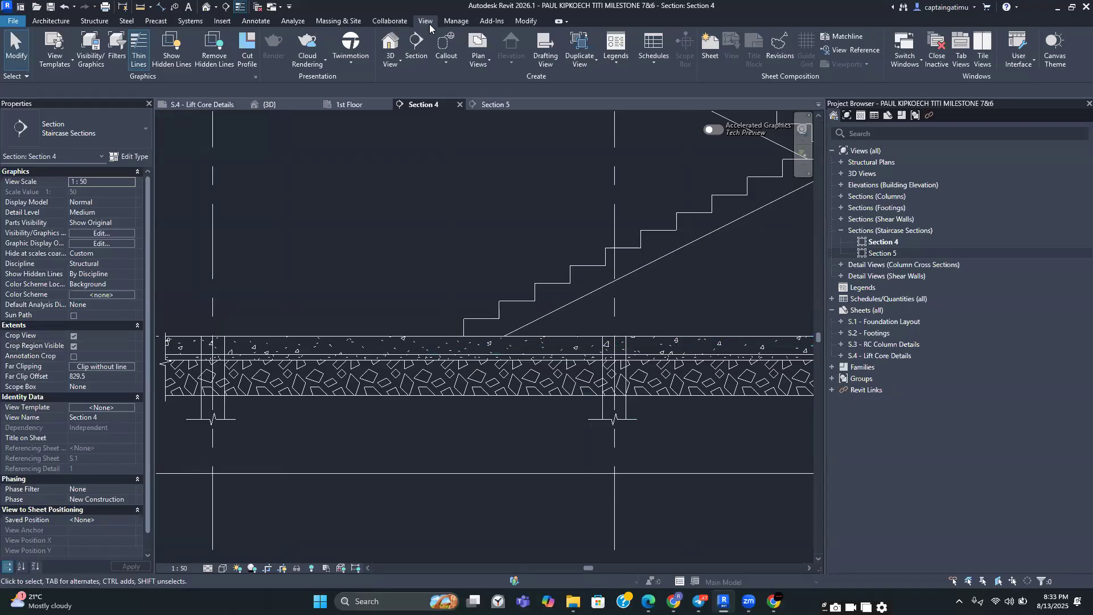
pyautogui.click(249, 60)
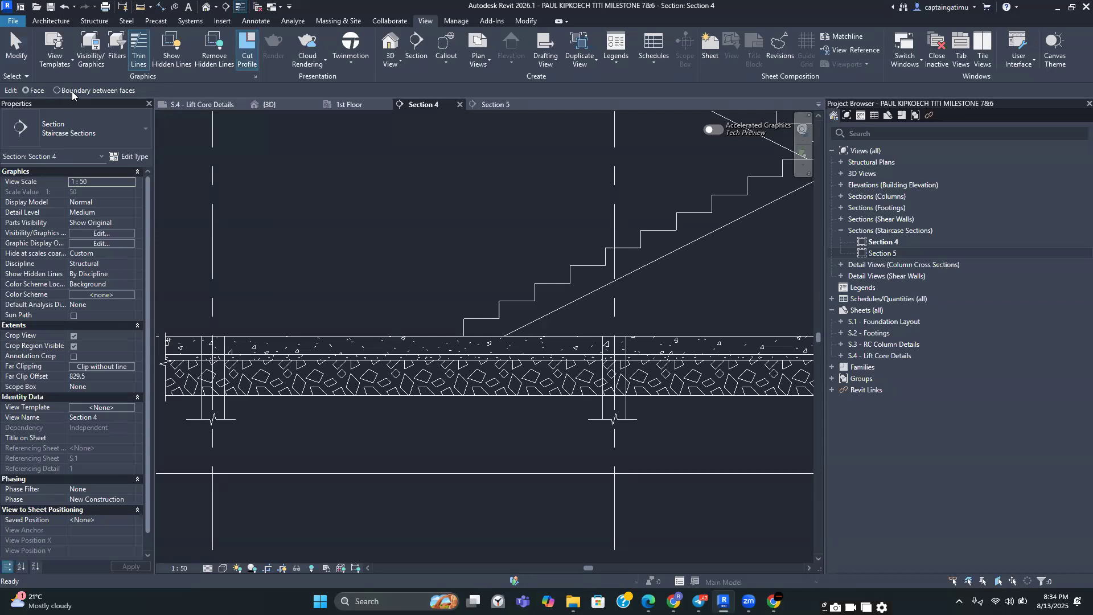
pyautogui.scroll(2, 541, 321)
pyautogui.scroll(1, 541, 320)
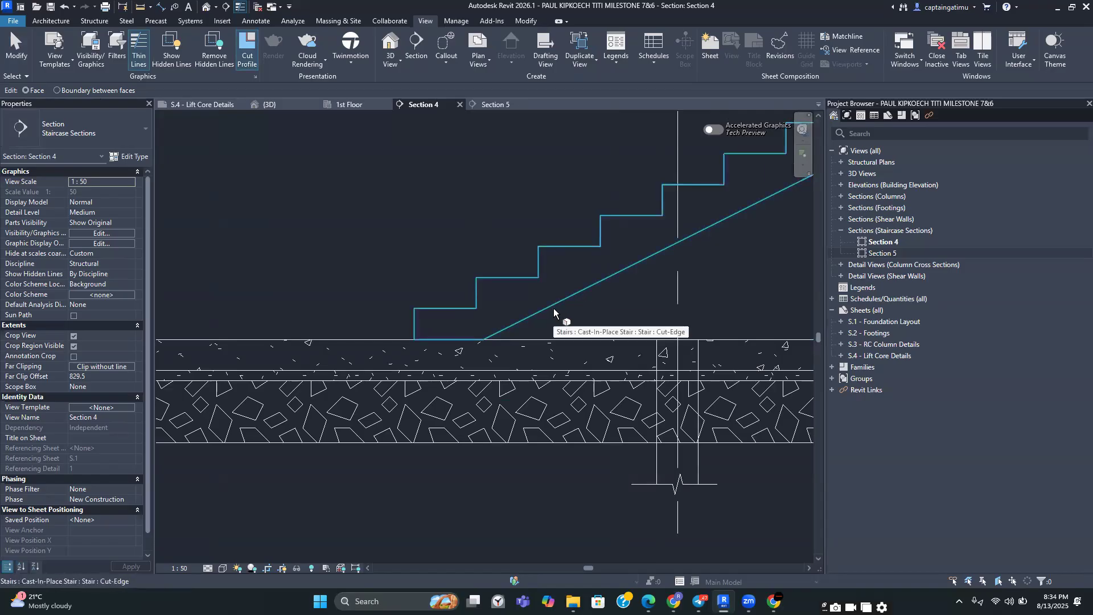
pyautogui.moveTo(568, 316); pyautogui.dragTo(611, 265, button='middle')
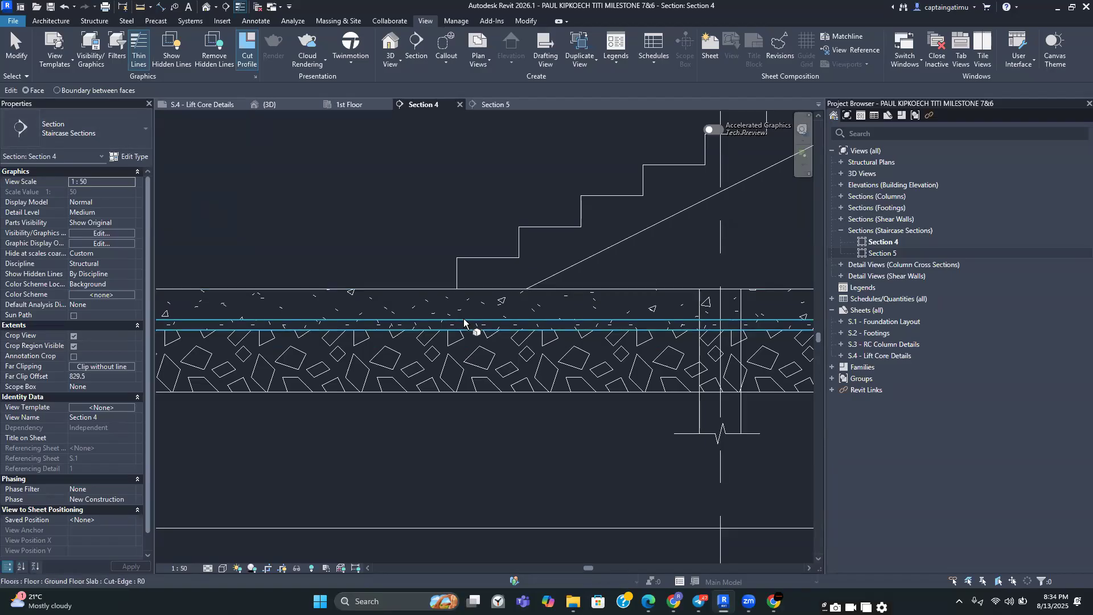
pyautogui.scroll(2, 478, 321)
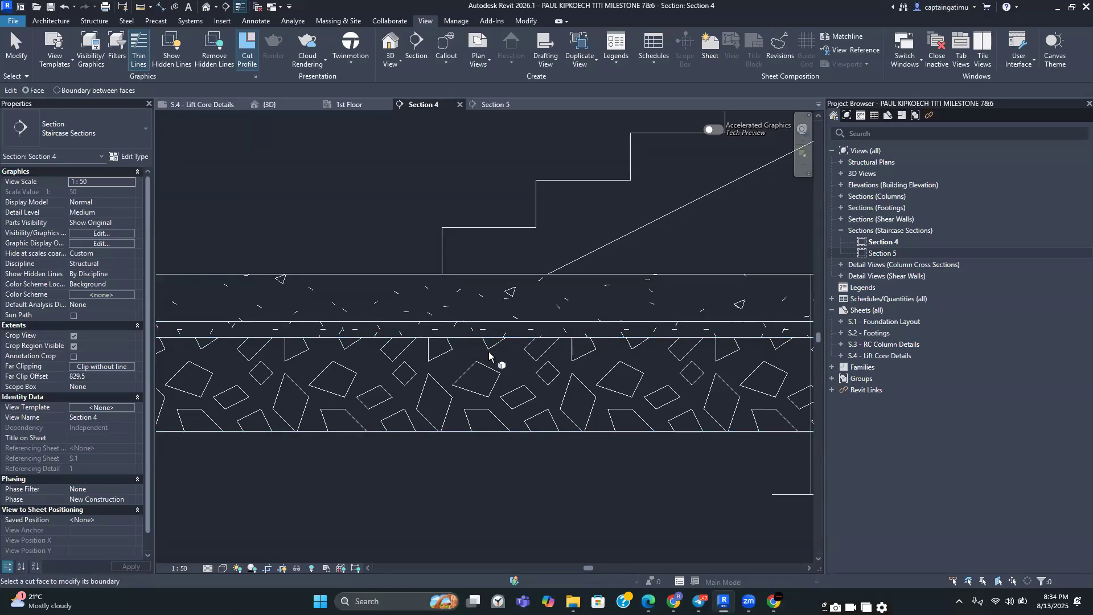
pyautogui.scroll(-2, 560, 368)
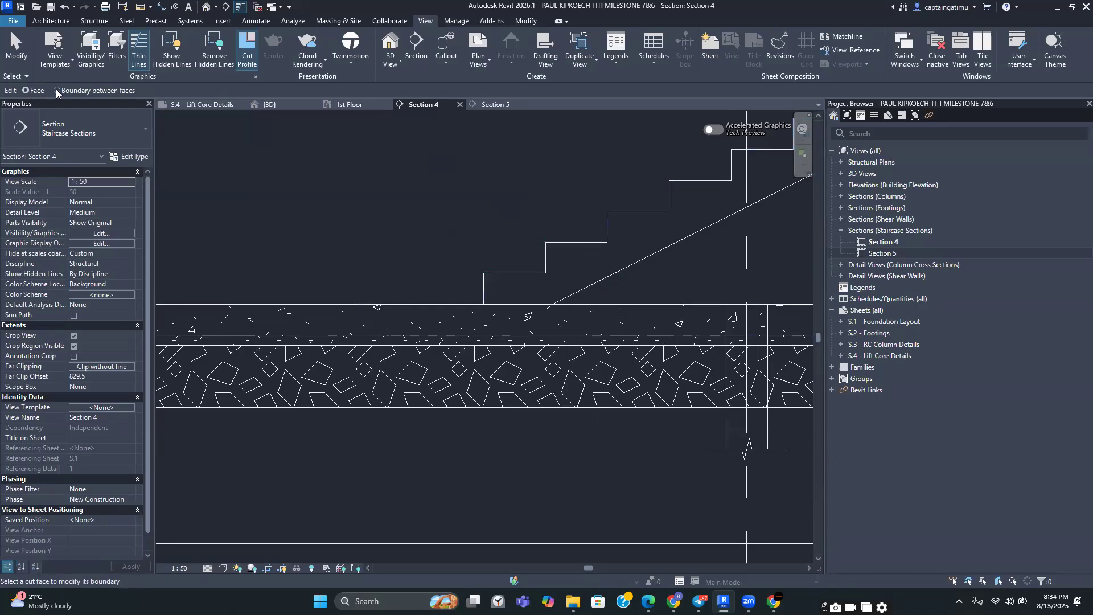
pyautogui.click(625, 283)
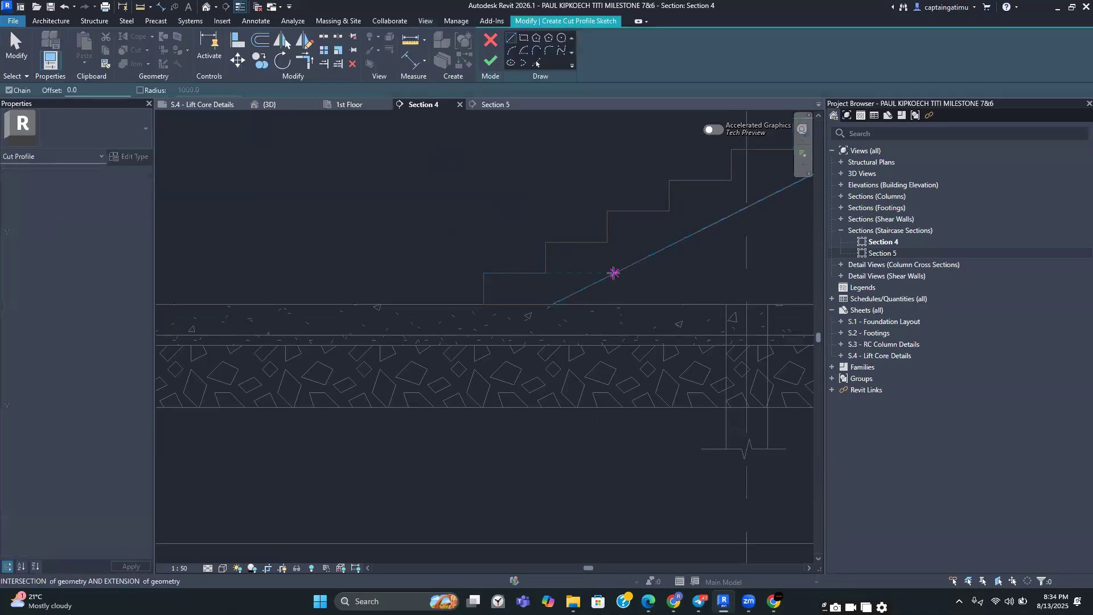
pyautogui.scroll(-6, 623, 280)
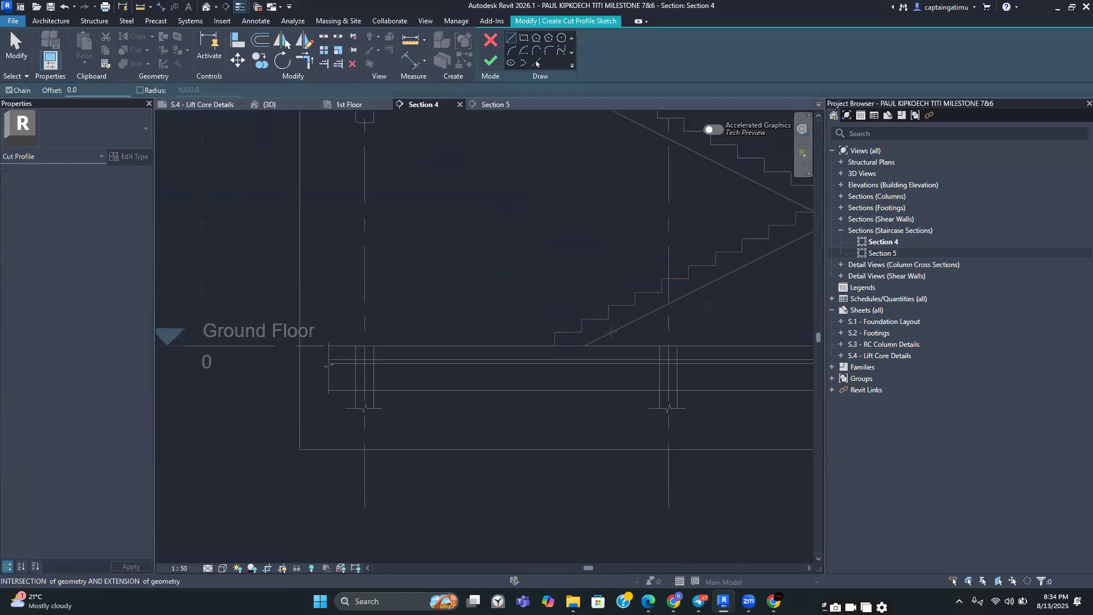
pyautogui.scroll(6, 592, 380)
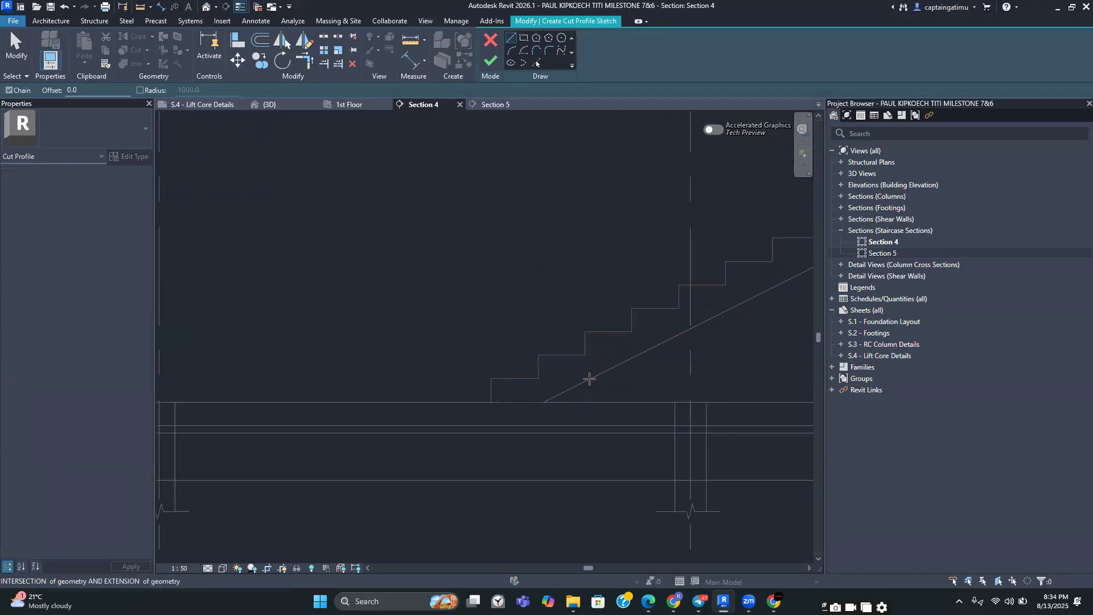
pyautogui.scroll(2, 589, 379)
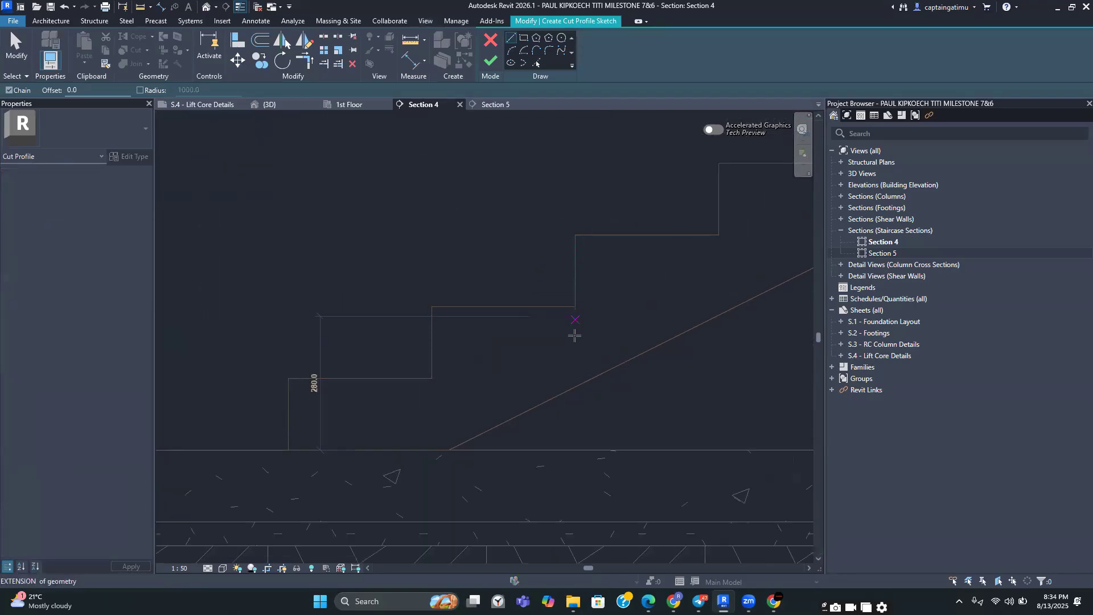
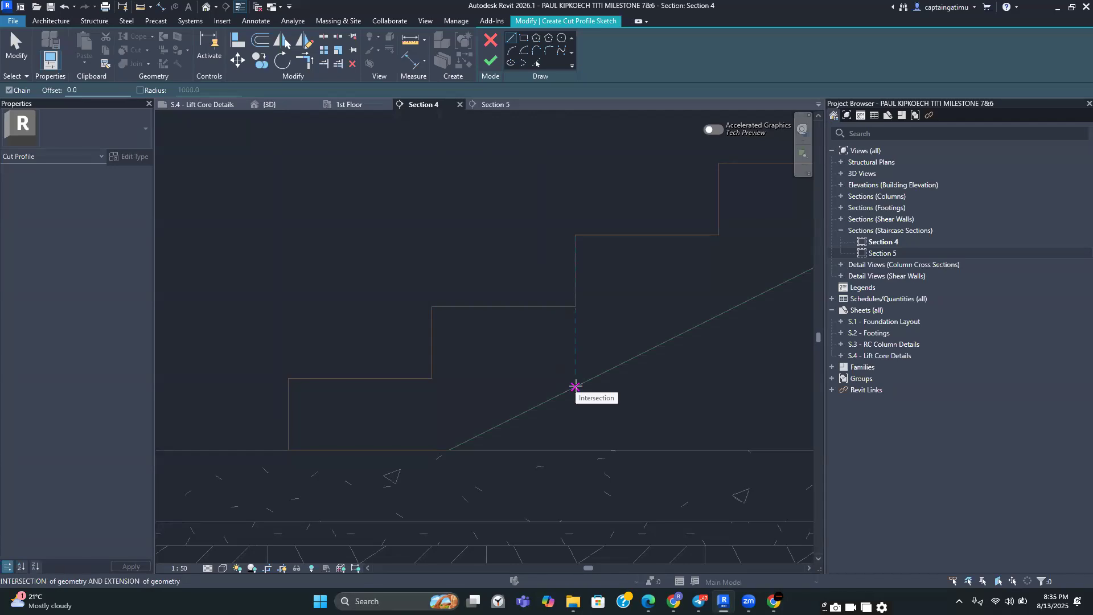
# Sketch the cut profile boundary: a vertical line from the flight's soffit down to the slab top, then along the slab top to the soffit's base
pyautogui.click(575, 387)
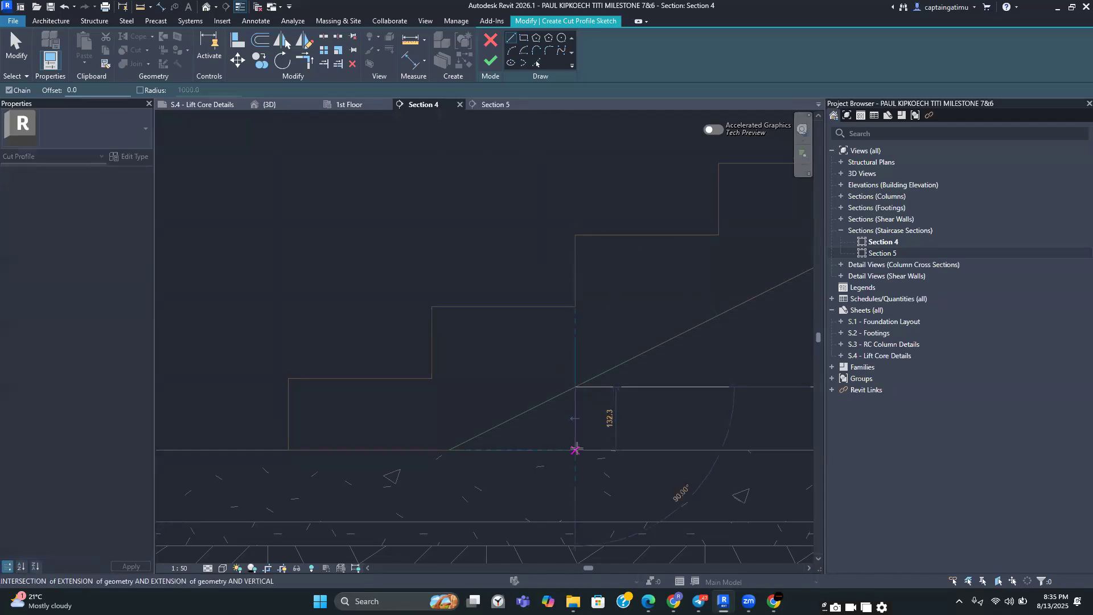
pyautogui.click(575, 450)
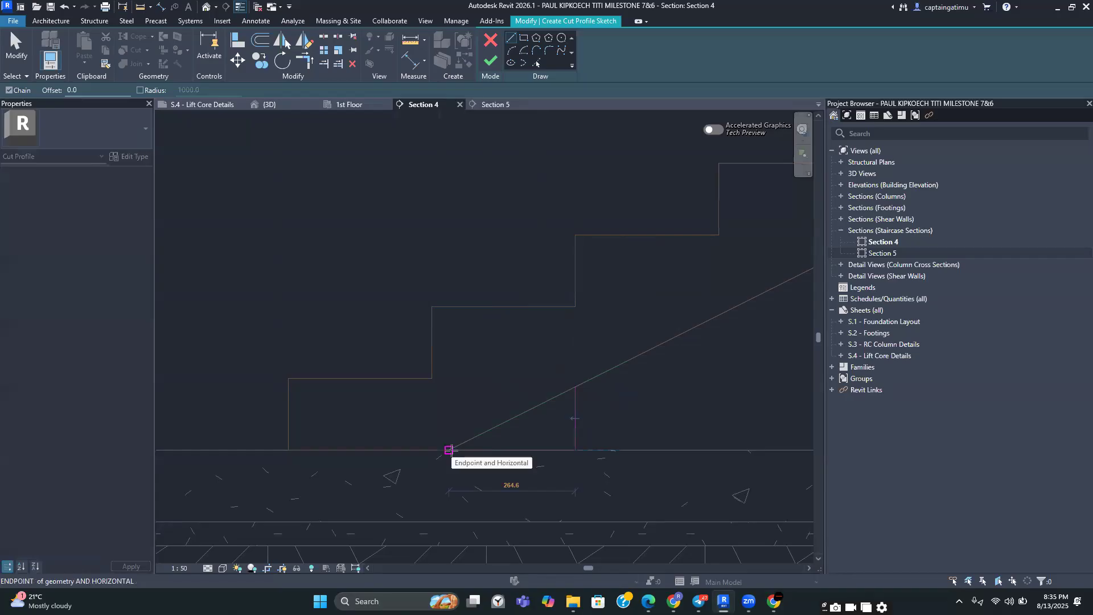
pyautogui.click(450, 450)
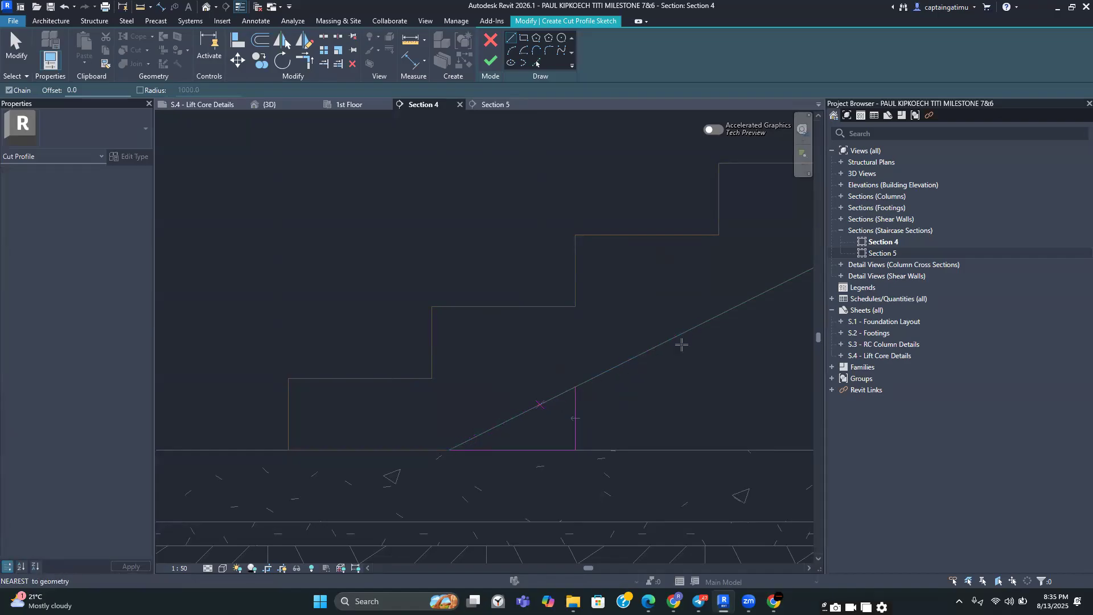
pyautogui.press('Escape')
pyautogui.press('Escape')
# Choose which side of the boundary lines to keep, finish the cut profile sketch and dismiss the save reminder
pyautogui.moveTo(588, 284); pyautogui.dragTo(603, 169, button='middle')
pyautogui.scroll(2, 633, 285)
pyautogui.moveTo(508, 326); pyautogui.dragTo(556, 382, button='middle')
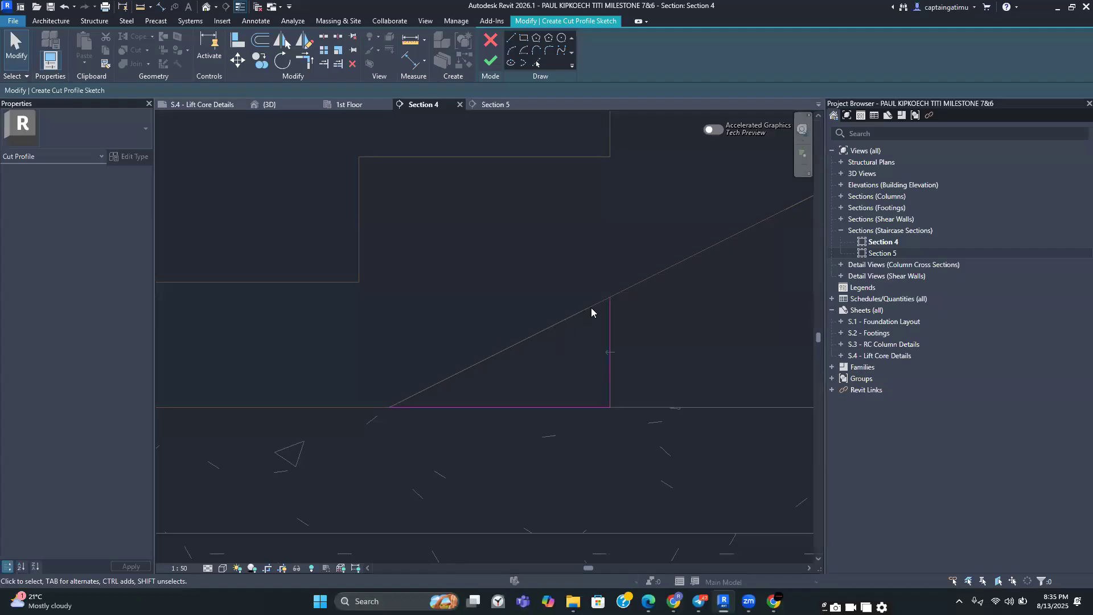
pyautogui.scroll(-2, 596, 308)
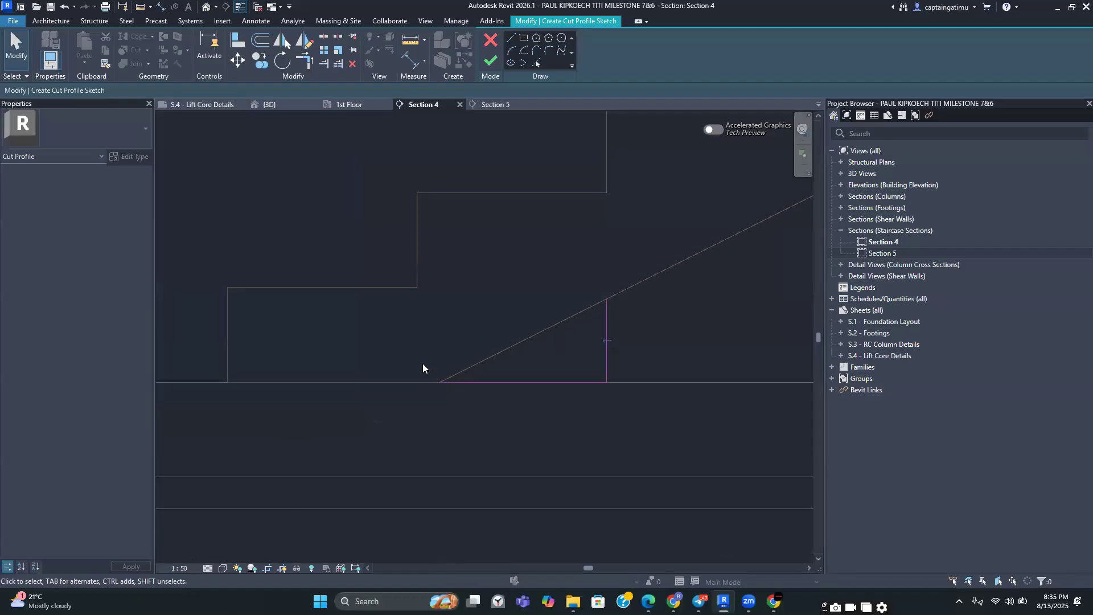
pyautogui.scroll(3, 410, 383)
pyautogui.moveTo(536, 332); pyautogui.dragTo(371, 413, button='middle')
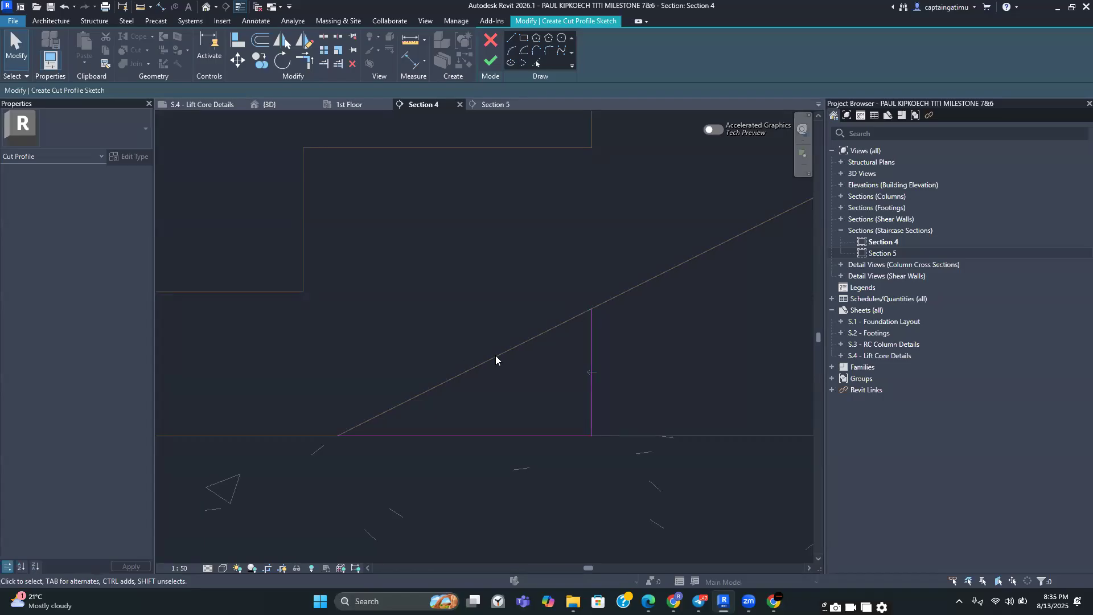
pyautogui.scroll(2, 603, 378)
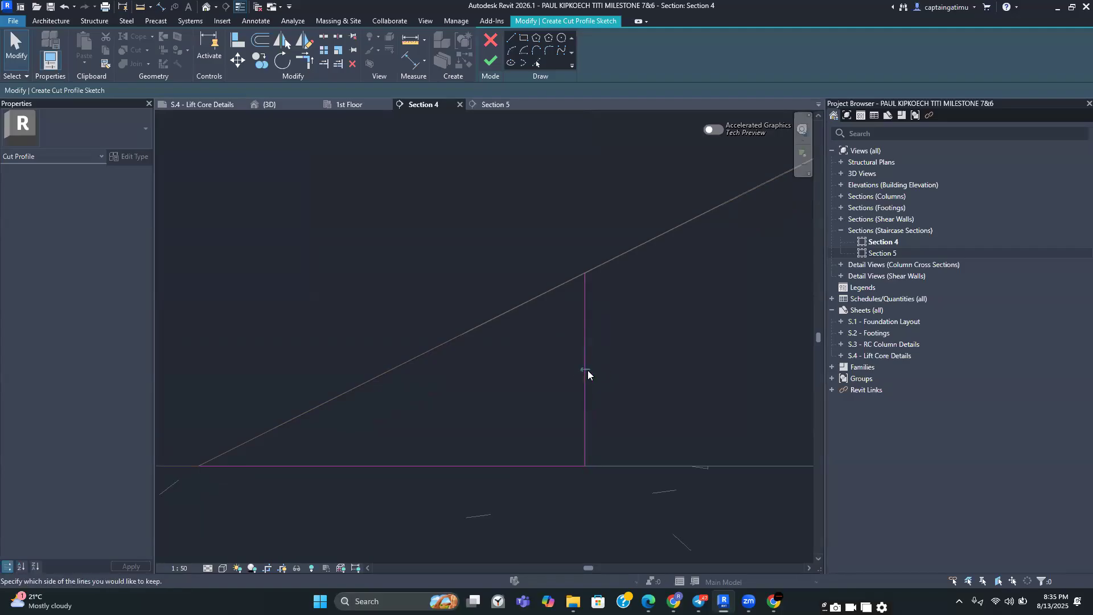
pyautogui.scroll(-2, 630, 363)
pyautogui.moveTo(639, 371); pyautogui.dragTo(602, 352, button='middle')
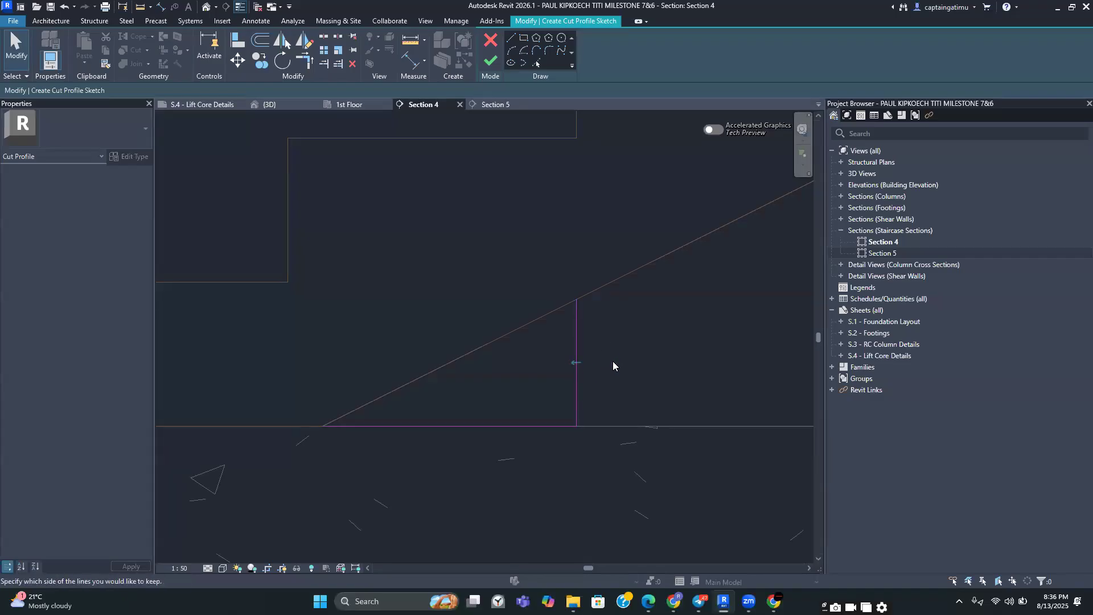
pyautogui.click(487, 63)
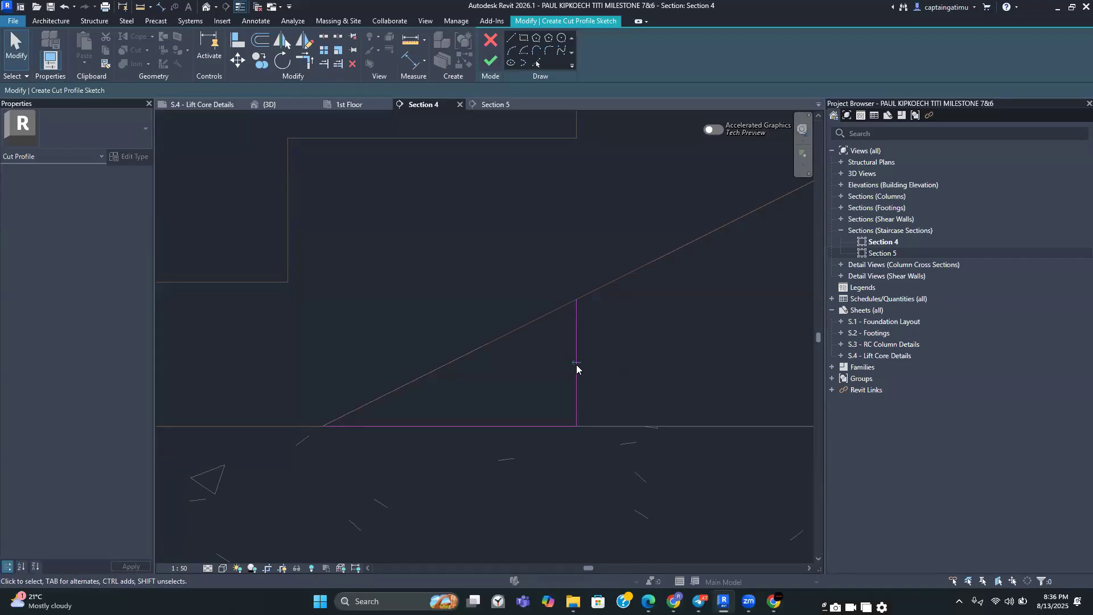
pyautogui.click(576, 363)
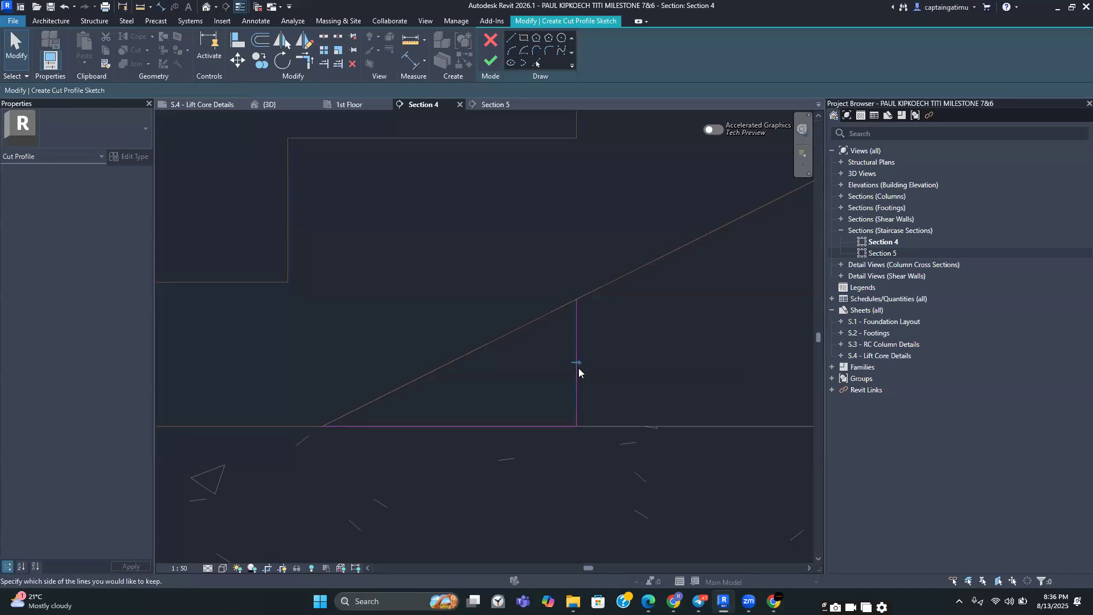
pyautogui.click(576, 362)
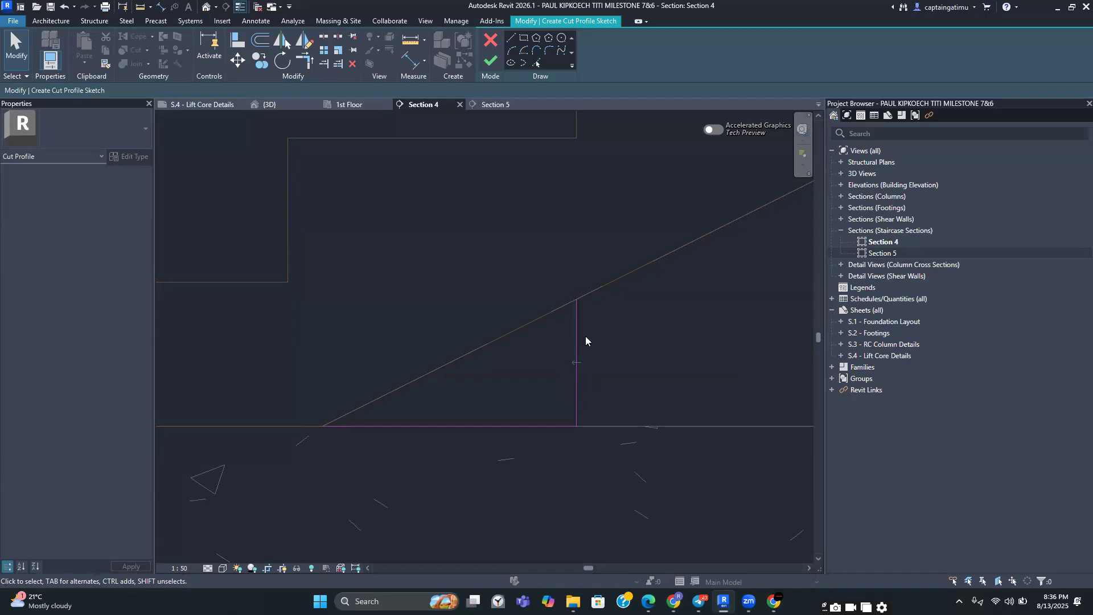
pyautogui.click(491, 60)
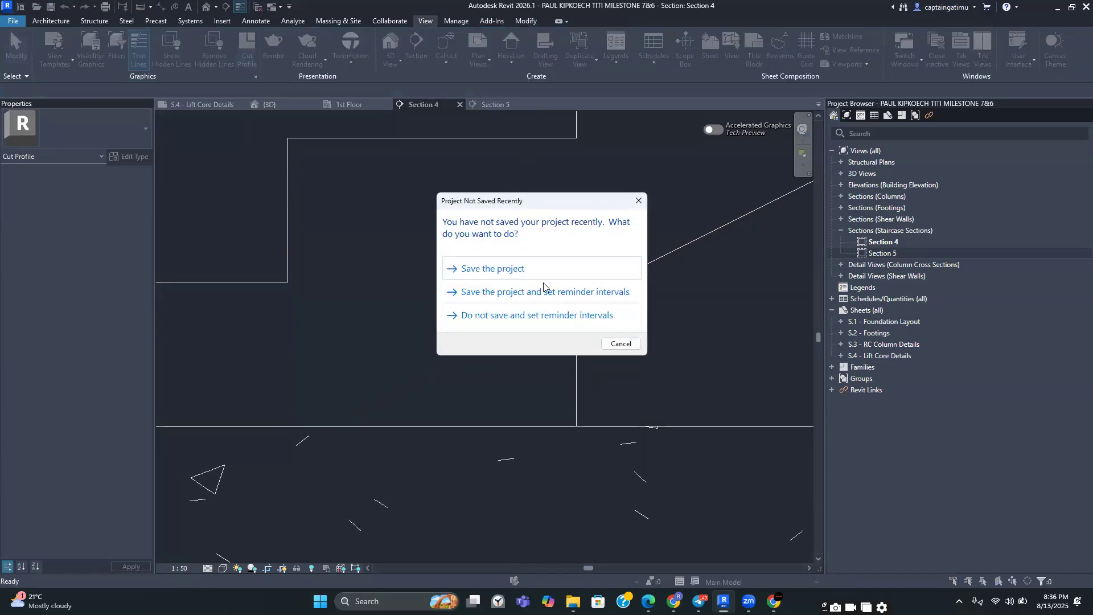
pyautogui.click(638, 200)
pyautogui.scroll(-4, 634, 348)
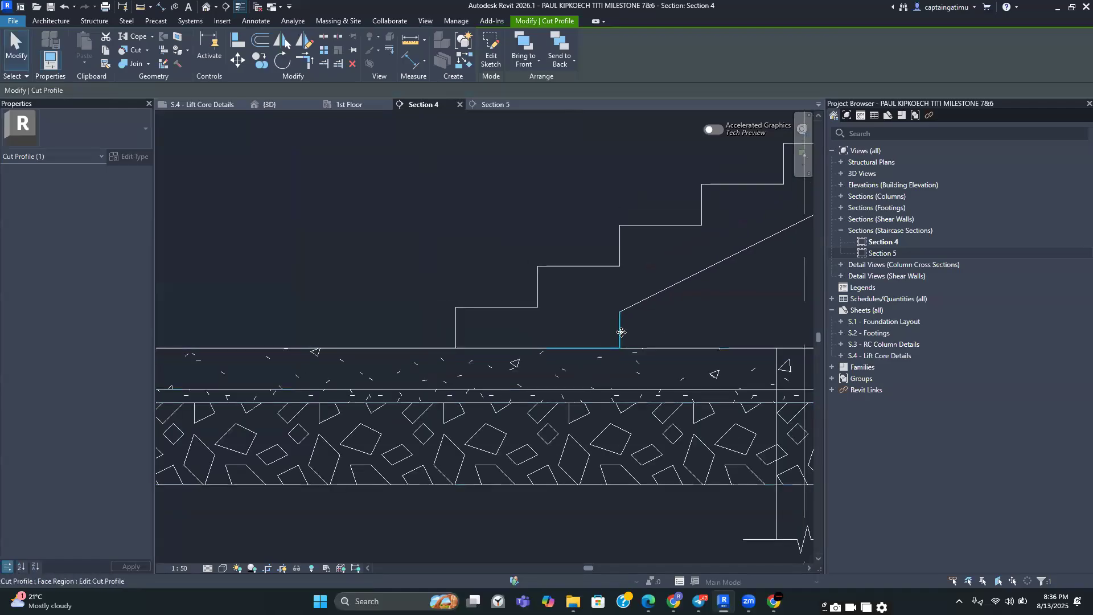
pyautogui.moveTo(659, 393); pyautogui.dragTo(662, 354, button='middle')
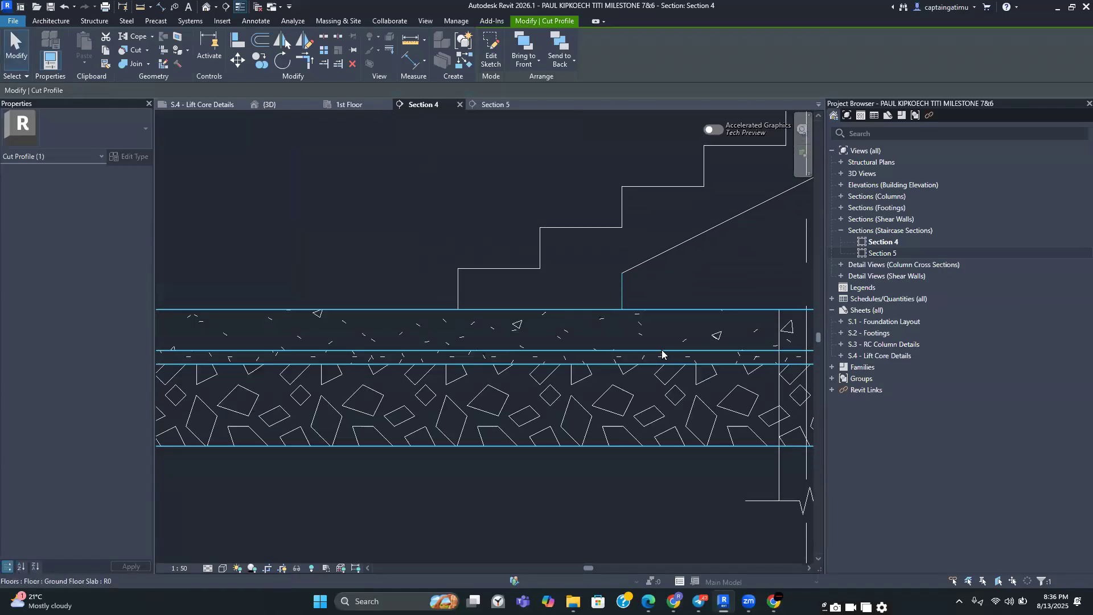
pyautogui.scroll(-2, 624, 318)
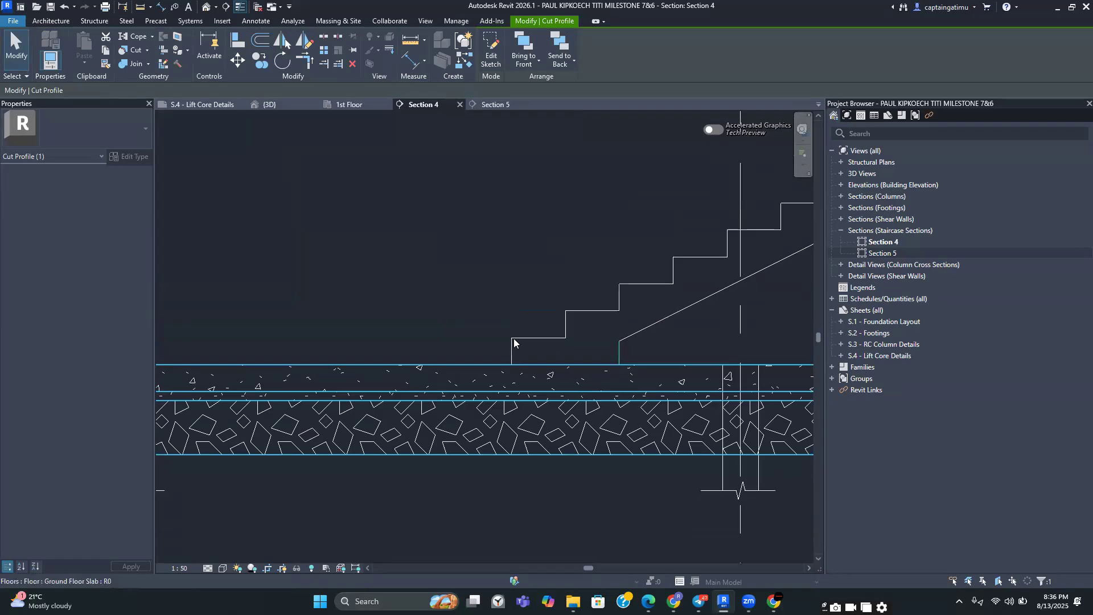
pyautogui.scroll(3, 513, 338)
pyautogui.scroll(-4, 509, 366)
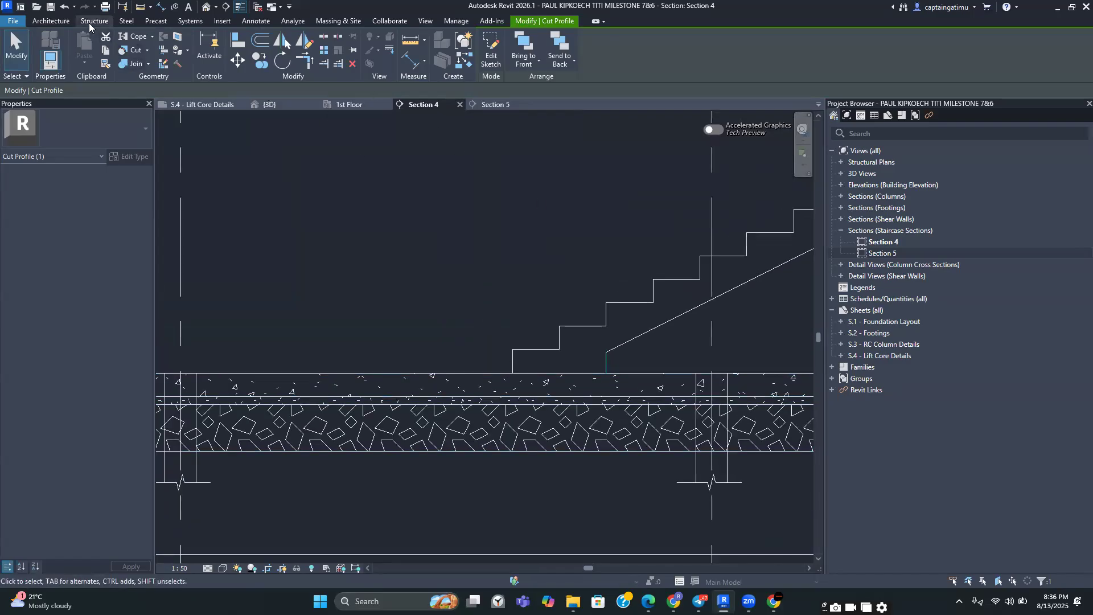
pyautogui.click(421, 20)
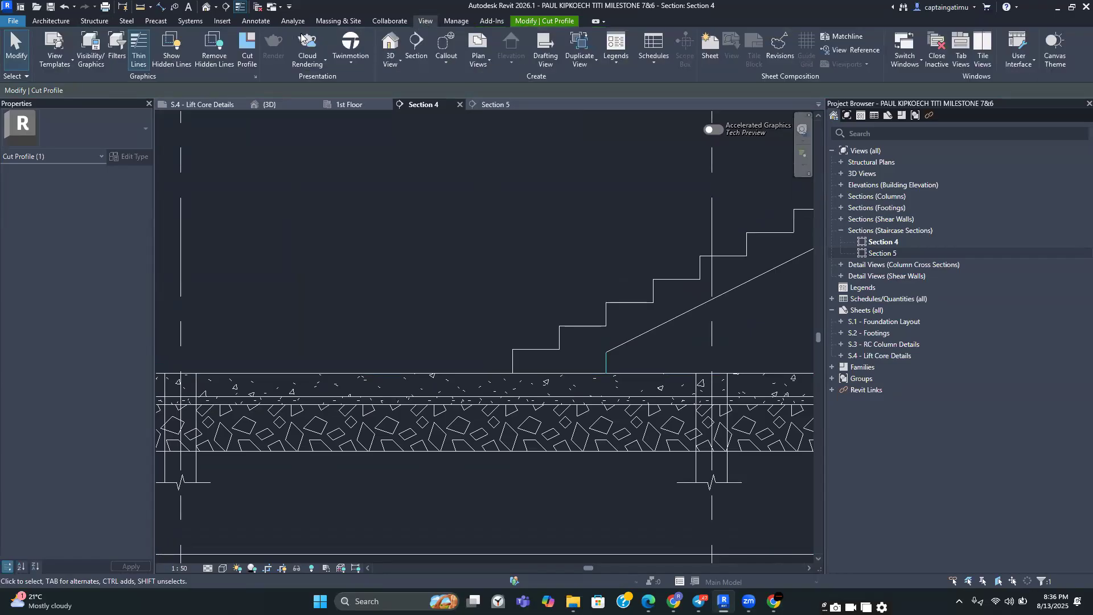
pyautogui.click(247, 57)
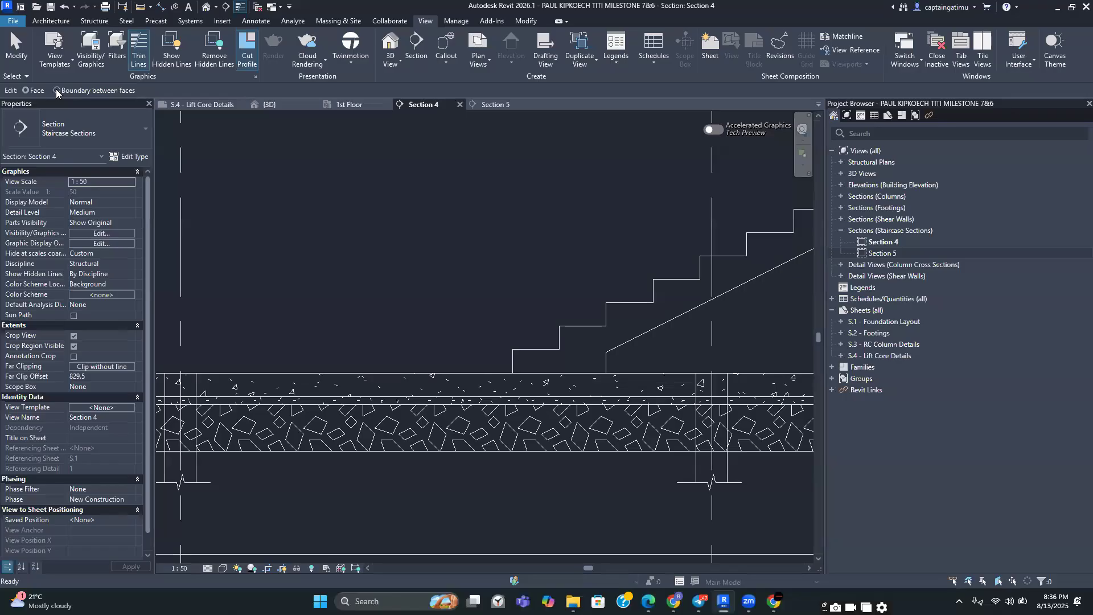
pyautogui.click(56, 90)
pyautogui.moveTo(403, 302); pyautogui.dragTo(379, 200, button='middle')
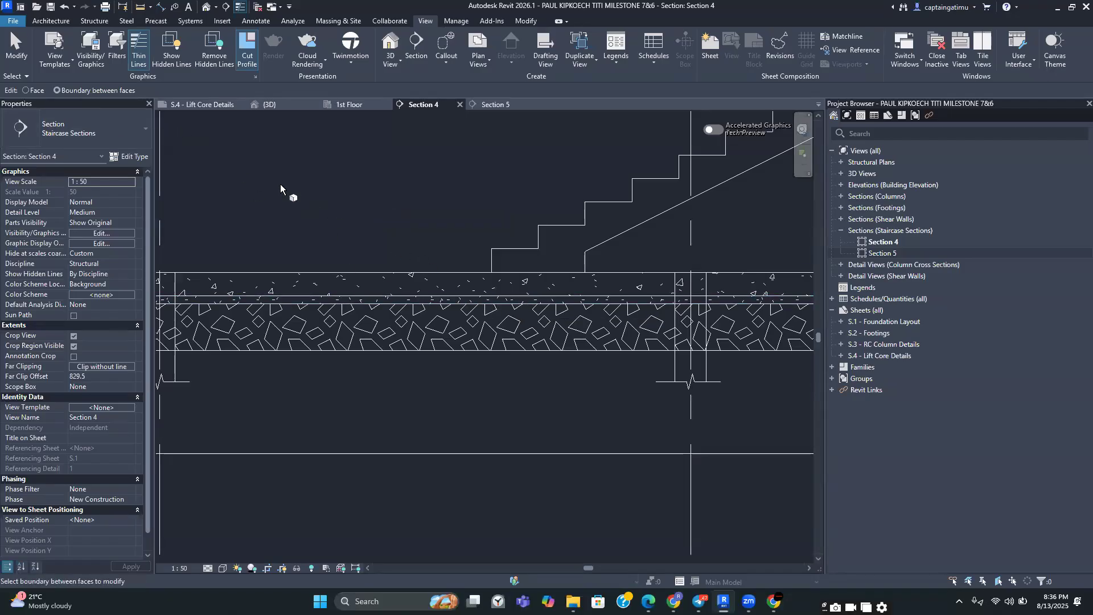
pyautogui.press('Escape')
# Start a Cut Profile sketch on the boundary between faces of the Ground Floor slab beneath the stair
pyautogui.scroll(3, 454, 292)
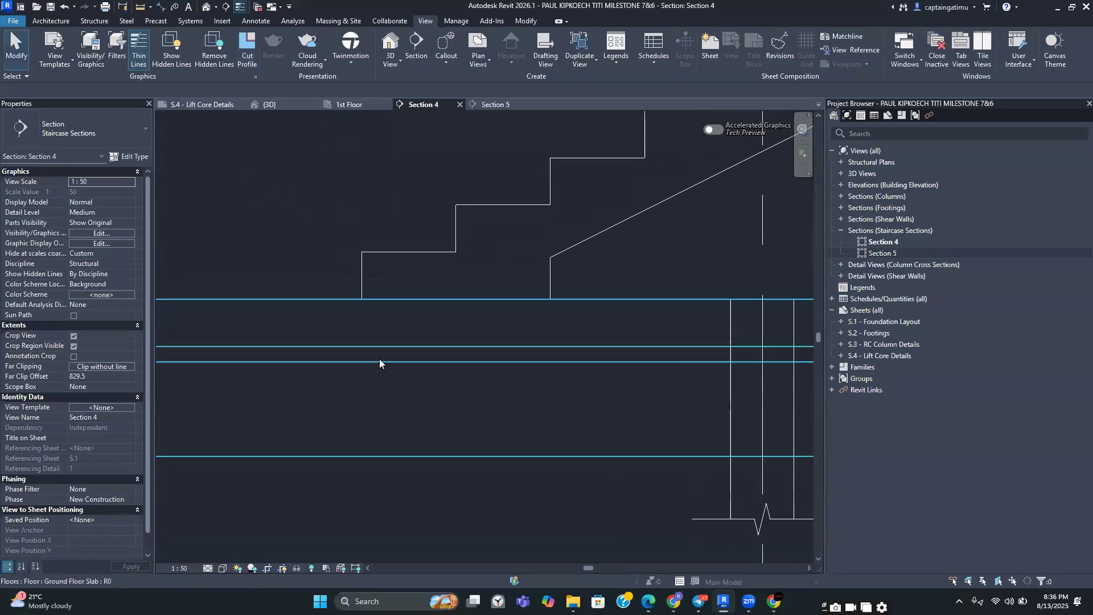
pyautogui.moveTo(422, 340); pyautogui.dragTo(513, 325, button='middle')
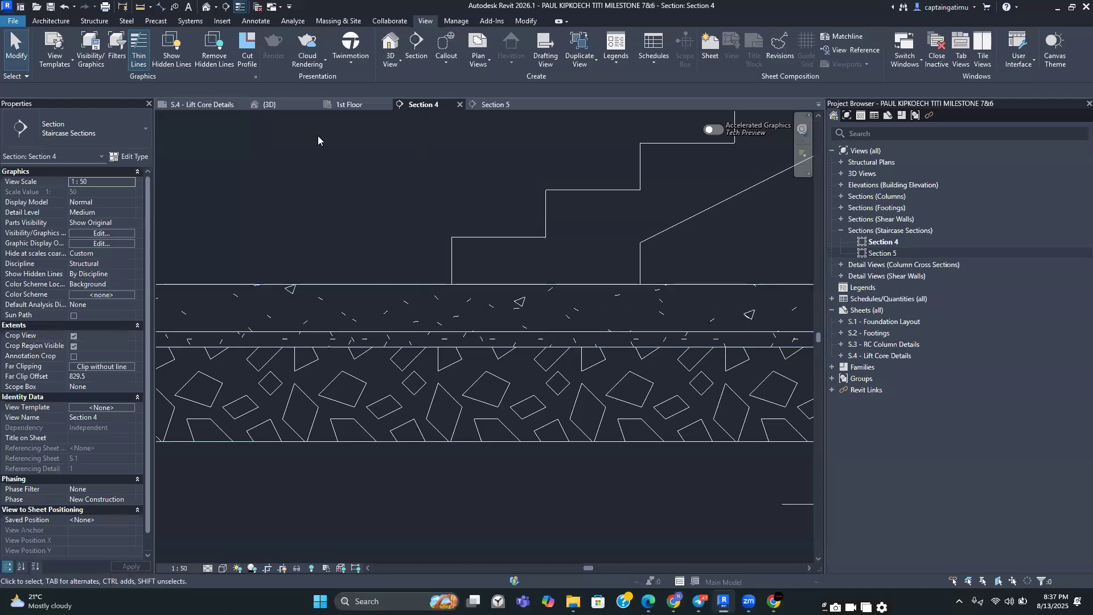
pyautogui.click(247, 48)
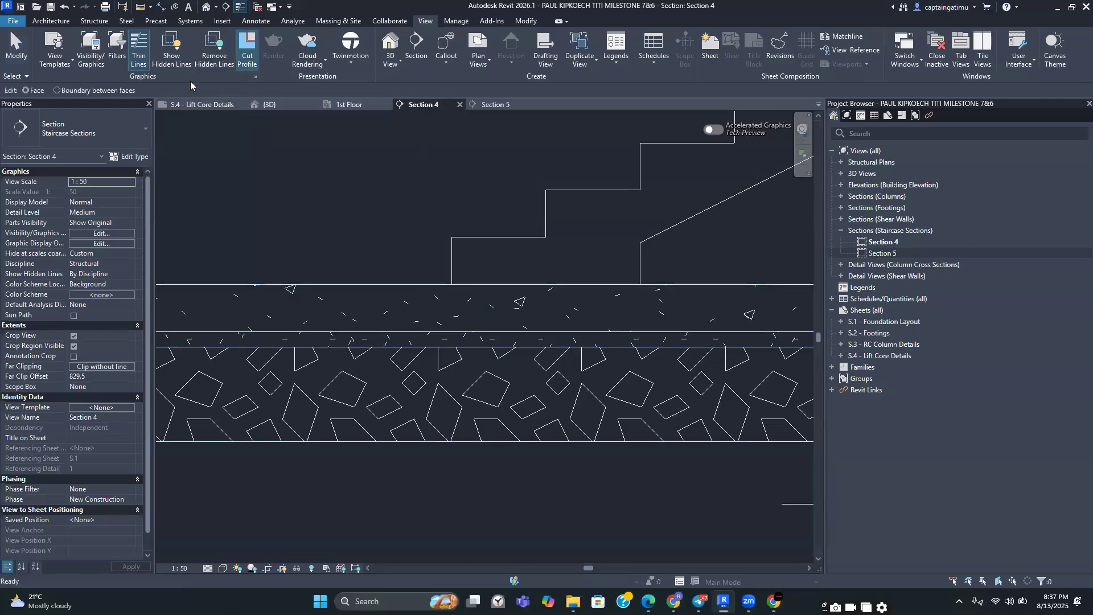
pyautogui.click(56, 90)
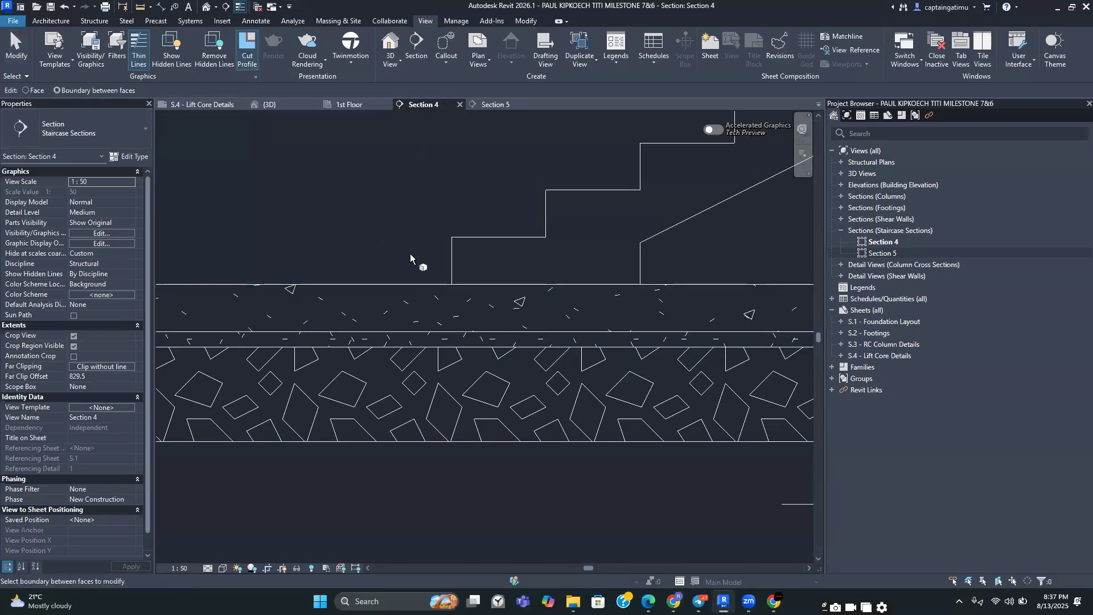
pyautogui.scroll(2, 575, 354)
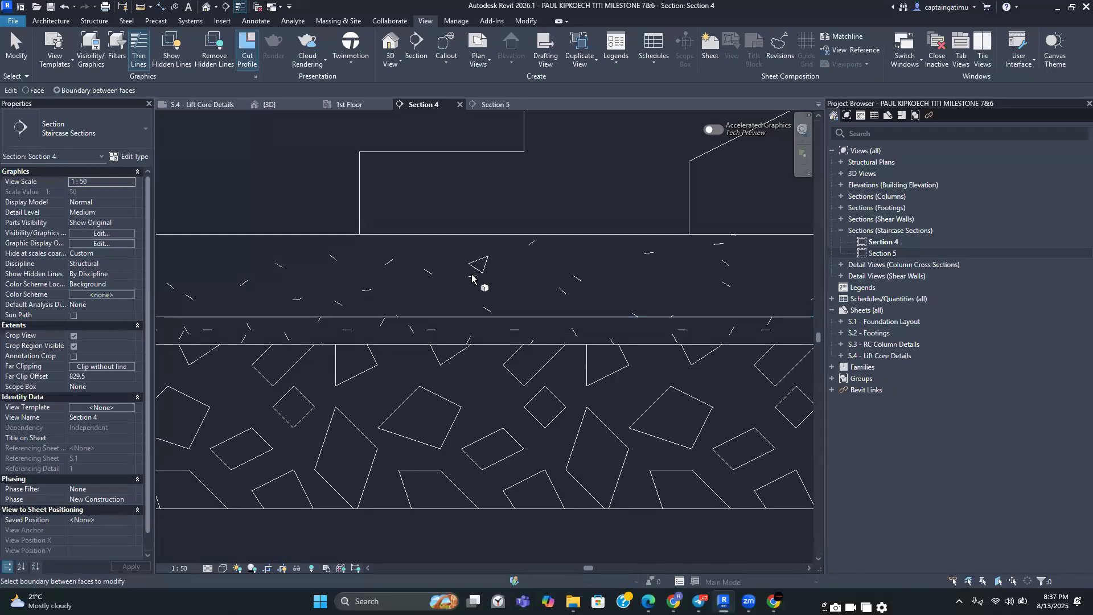
pyautogui.click(511, 317)
# Pick the first riser and the flight's vertical cut edge with a 150 mm offset to create two sketch lines
pyautogui.scroll(-3, 511, 316)
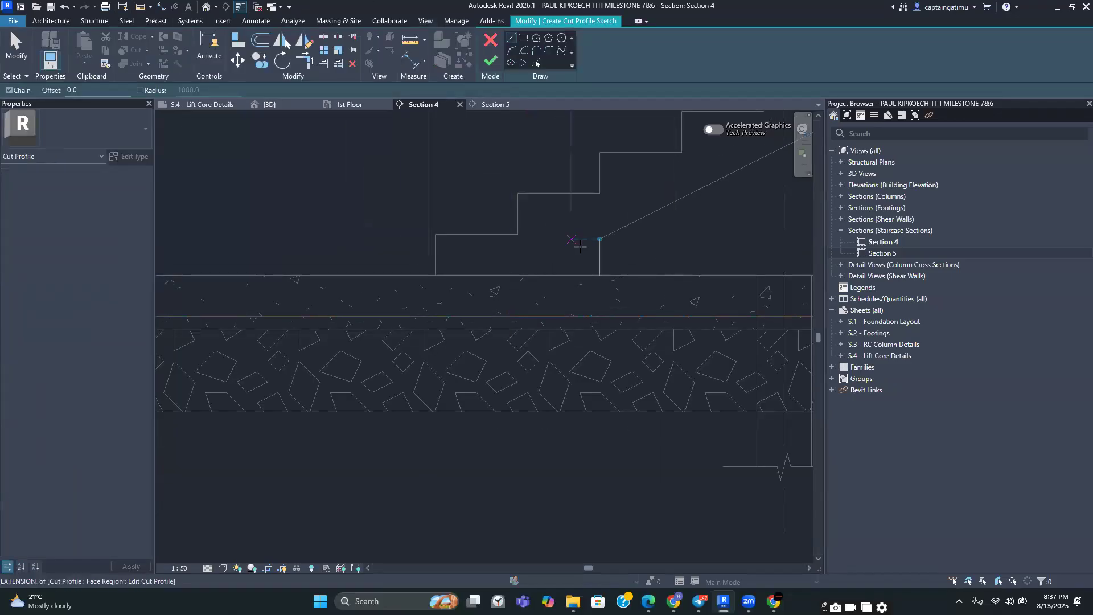
pyautogui.moveTo(506, 302); pyautogui.dragTo(544, 308, button='middle')
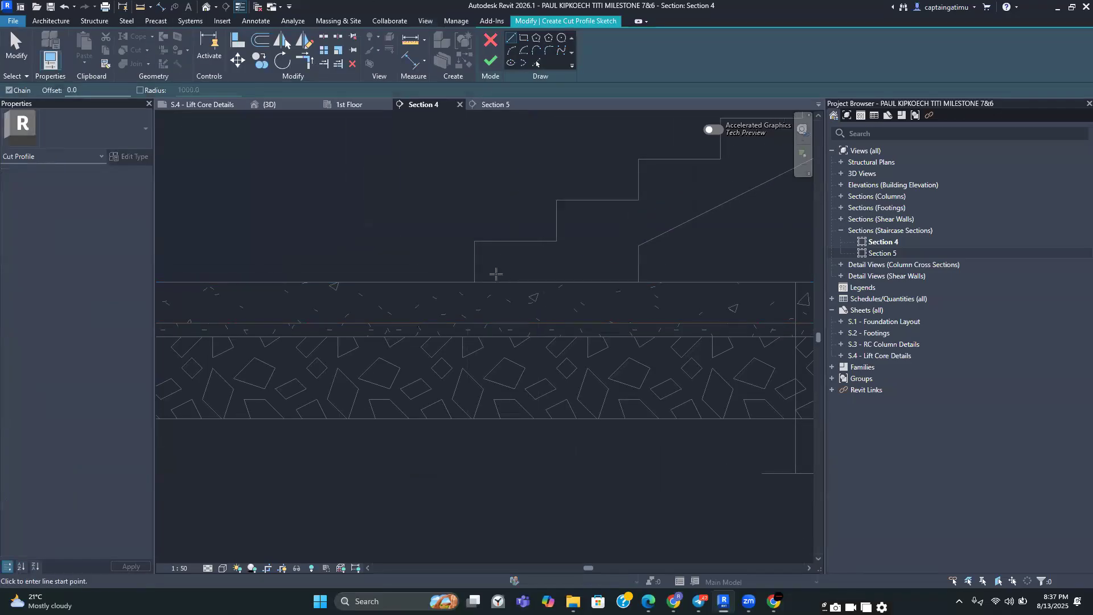
pyautogui.scroll(2, 469, 313)
pyautogui.moveTo(475, 308); pyautogui.dragTo(476, 320, button='middle')
pyautogui.scroll(-3, 476, 320)
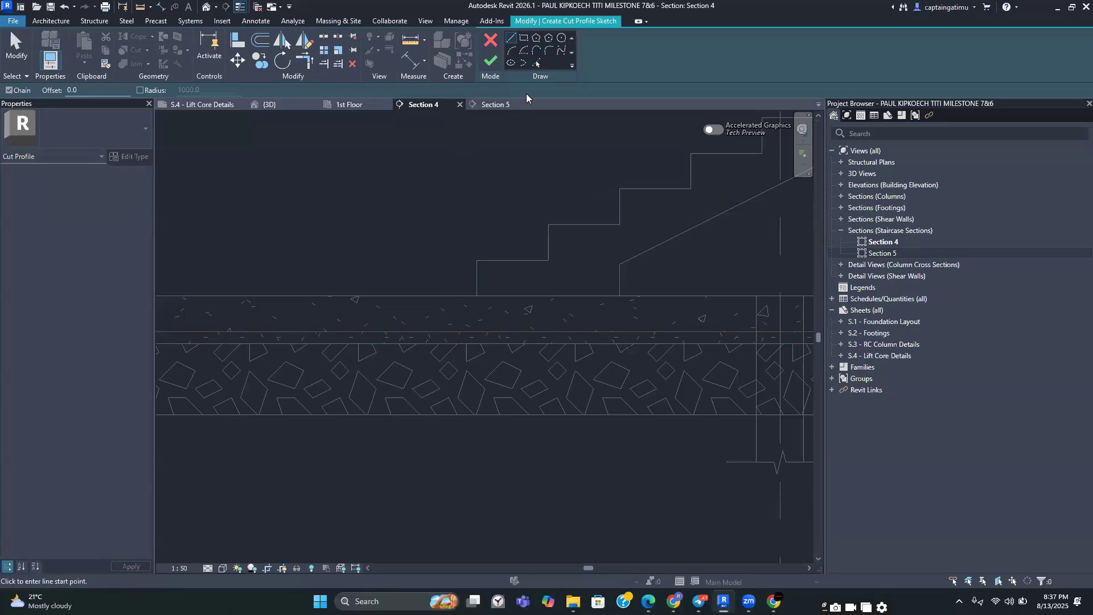
pyautogui.click(536, 64)
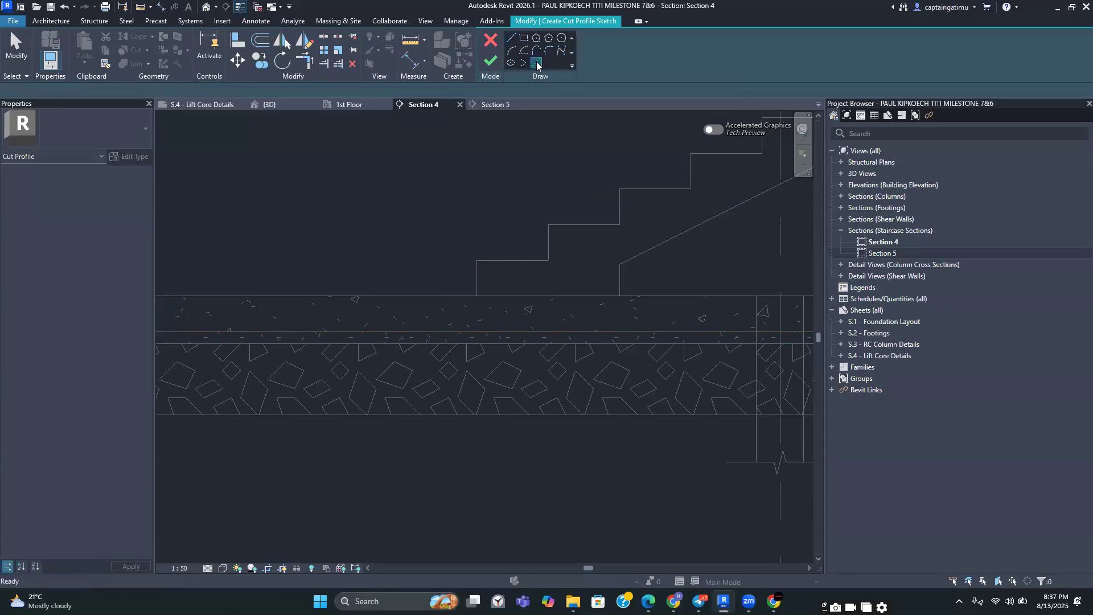
pyautogui.click(77, 91)
pyautogui.write('150')
pyautogui.scroll(1, 484, 249)
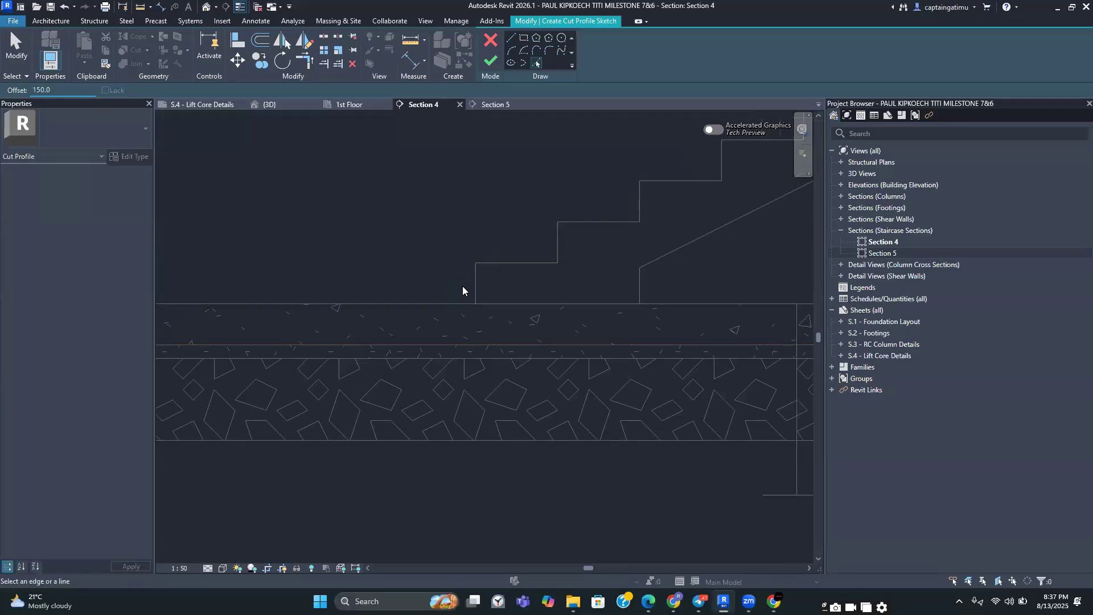
pyautogui.click(472, 283)
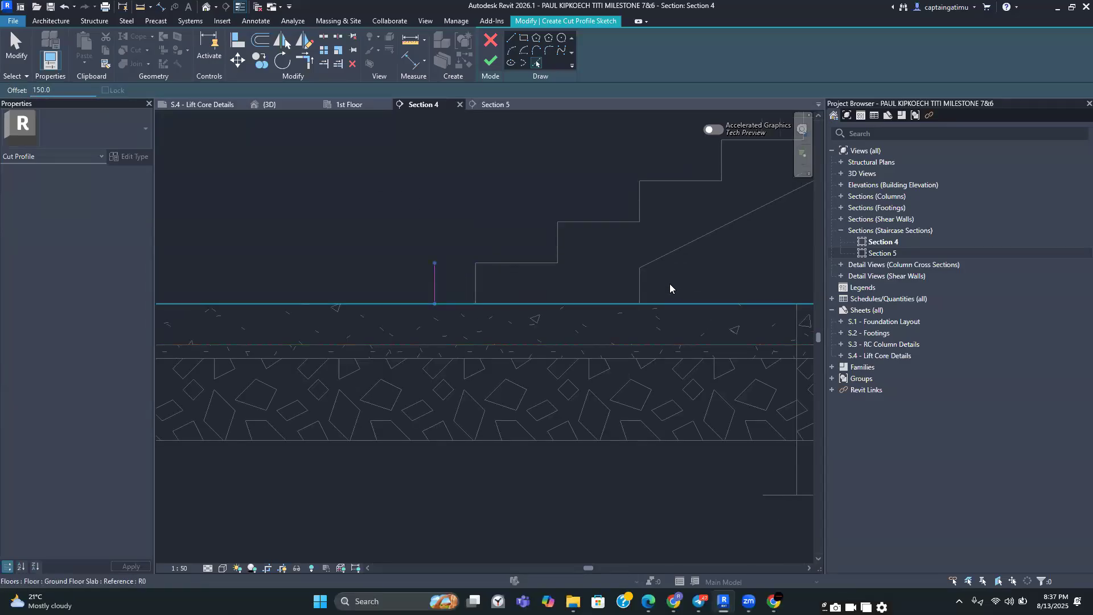
pyautogui.click(643, 283)
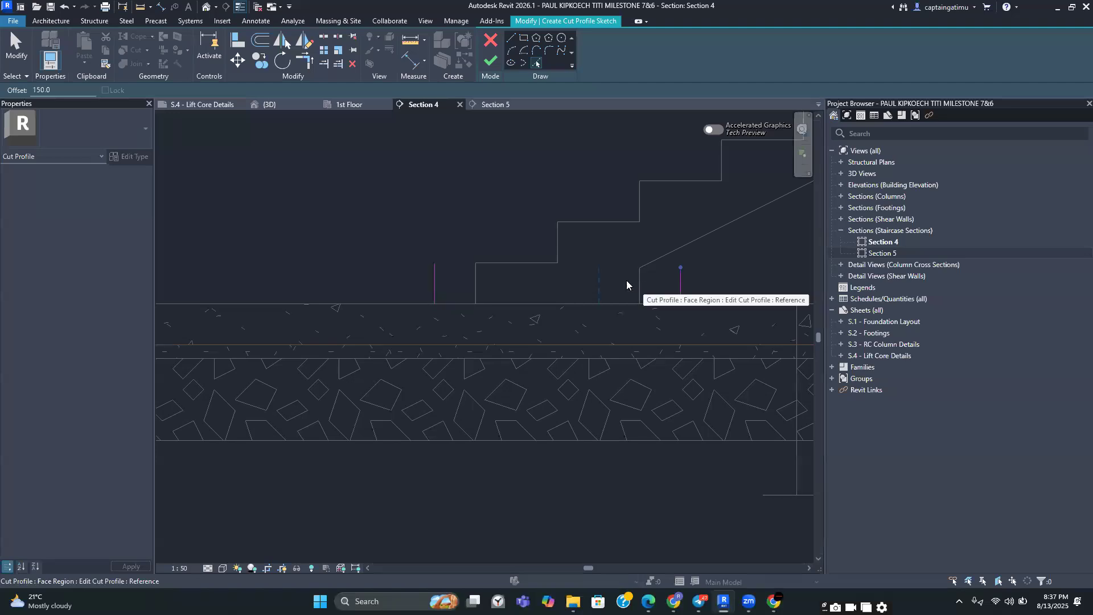
# Extend both offset sketch lines downward into the slab to the layer boundary
pyautogui.press('Escape')
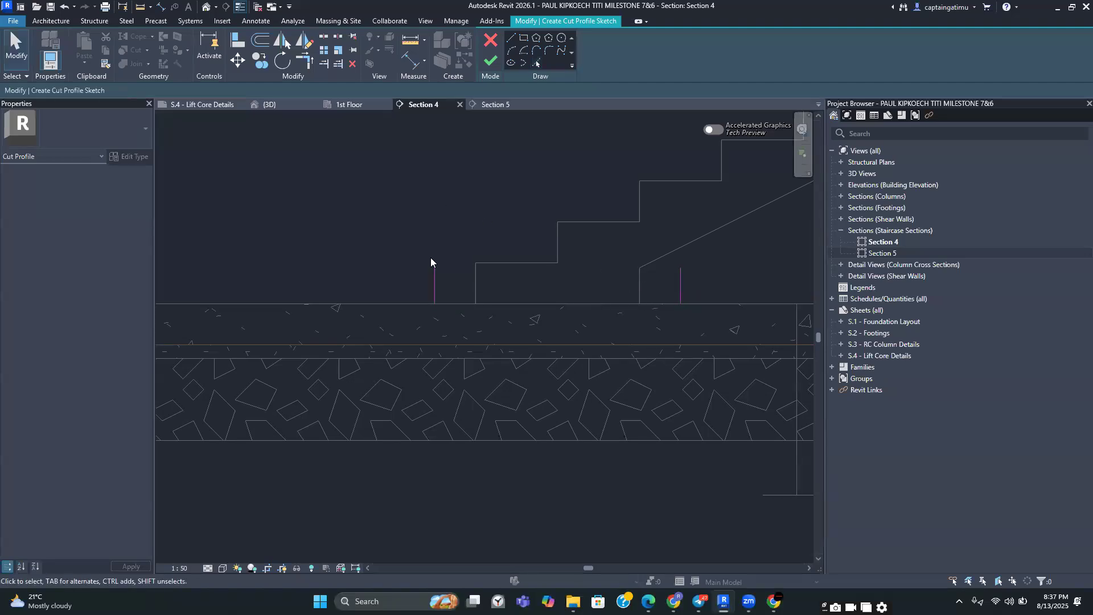
pyautogui.click(434, 279)
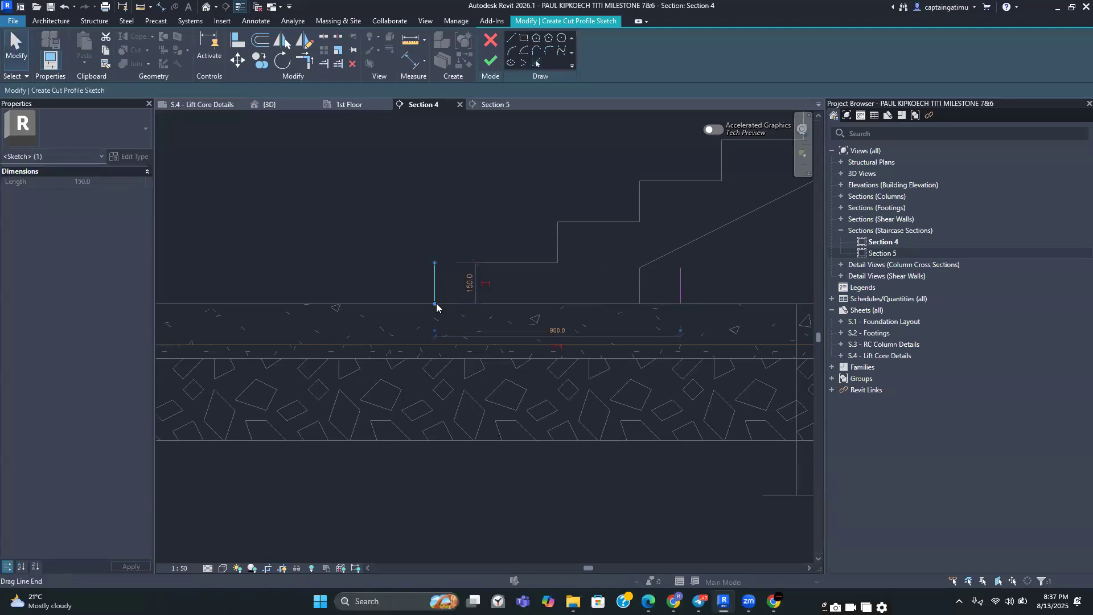
pyautogui.moveTo(434, 304)
pyautogui.mouseDown()
pyautogui.moveTo(435, 349)
pyautogui.moveTo(473, 358)
pyautogui.mouseUp()
pyautogui.click(692, 306)
pyautogui.click(683, 286)
pyautogui.moveTo(680, 304); pyautogui.dragTo(680, 357)
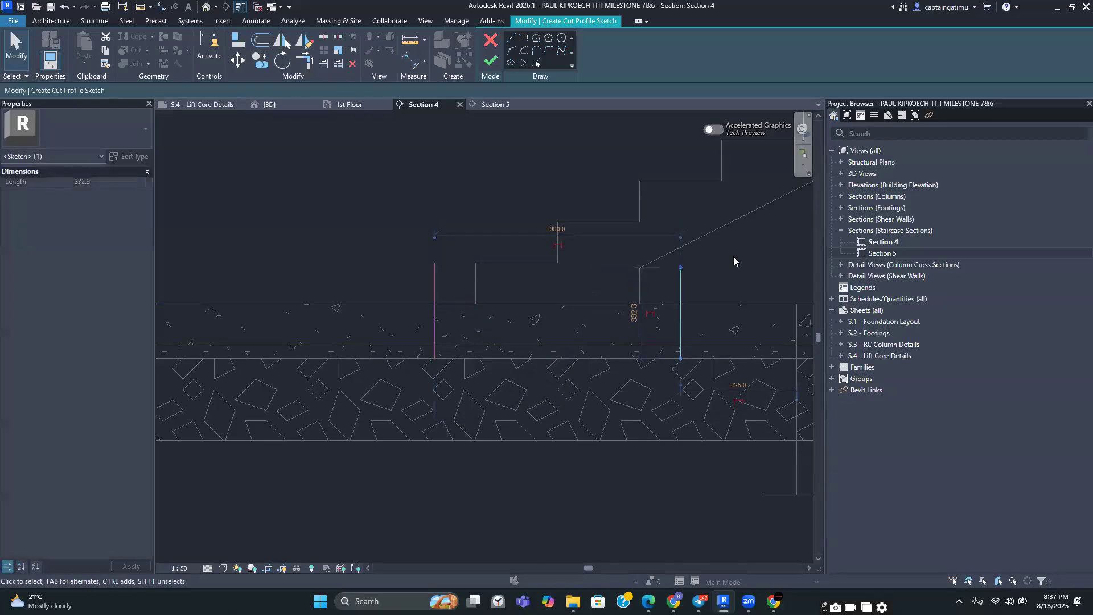
pyautogui.click(726, 278)
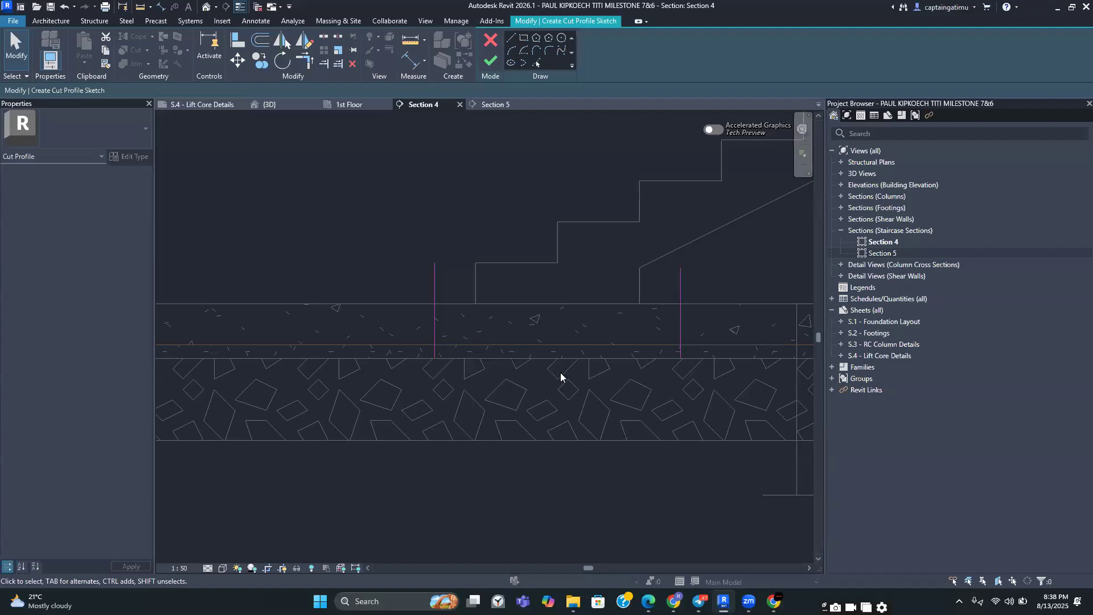
# Draw a 45° sketch line from the left offset line down to the slab's lower layer boundary
pyautogui.click(511, 39)
pyautogui.scroll(6, 450, 347)
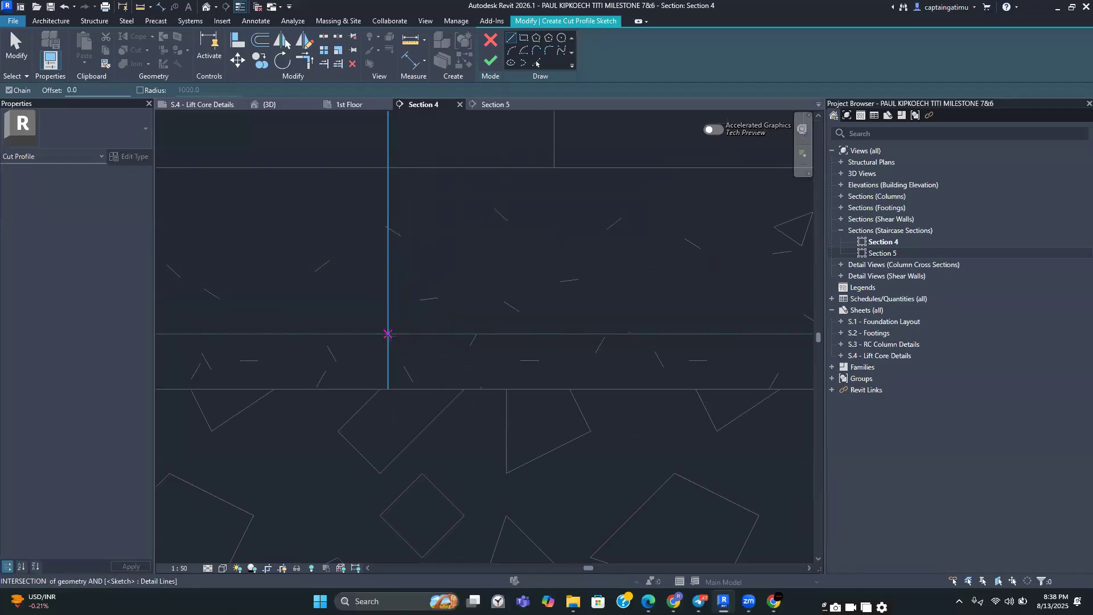
pyautogui.click(388, 335)
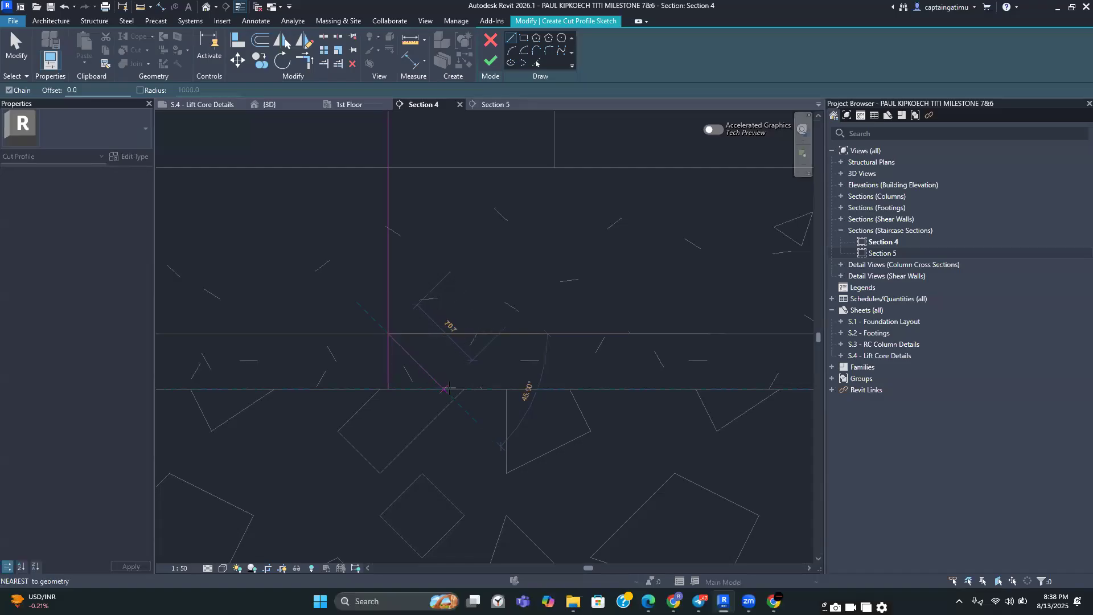
pyautogui.click(449, 387)
pyautogui.press('Escape')
# Draw the matching angled sketch line from the right offset line down to the lower layer boundary
pyautogui.scroll(-1, 476, 371)
pyautogui.moveTo(476, 371); pyautogui.dragTo(328, 339, button='middle')
pyautogui.moveTo(633, 347); pyautogui.dragTo(341, 335, button='middle')
pyautogui.scroll(-2, 353, 335)
pyautogui.scroll(2, 575, 316)
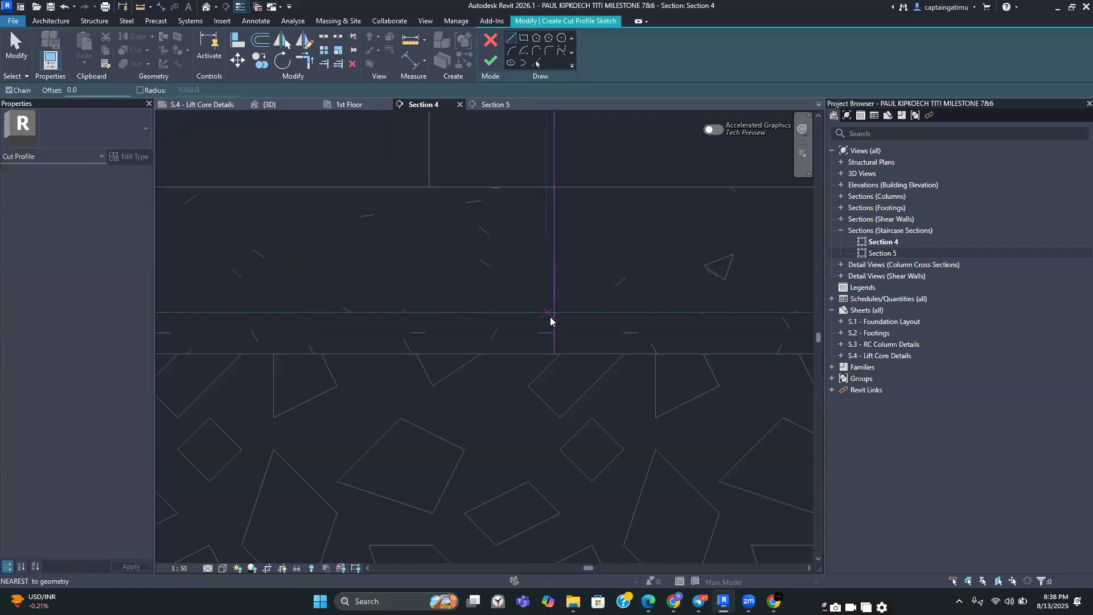
pyautogui.click(553, 313)
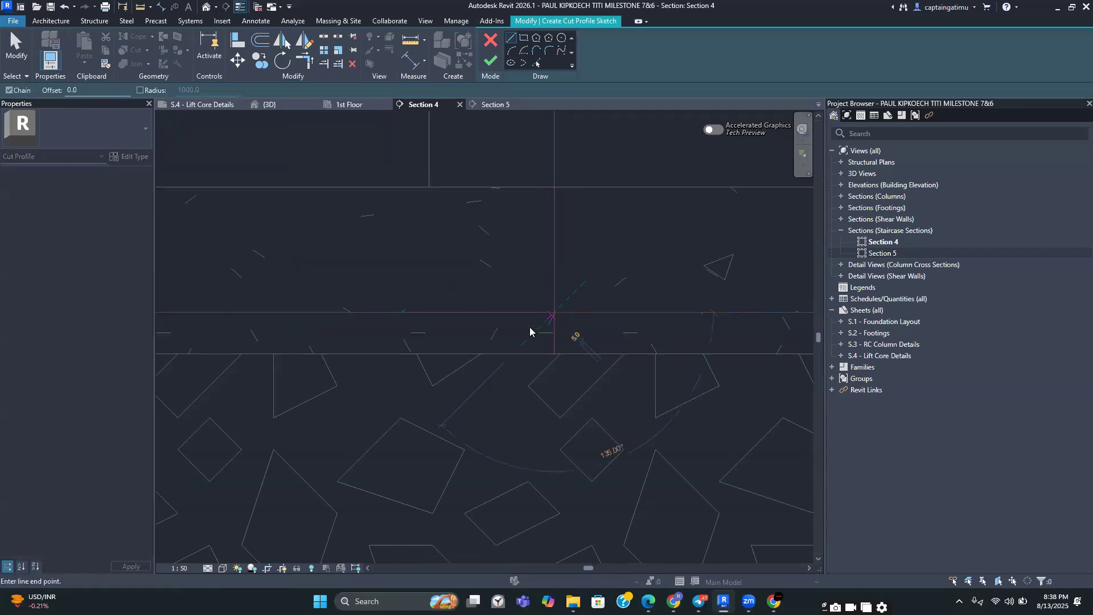
pyautogui.click(511, 354)
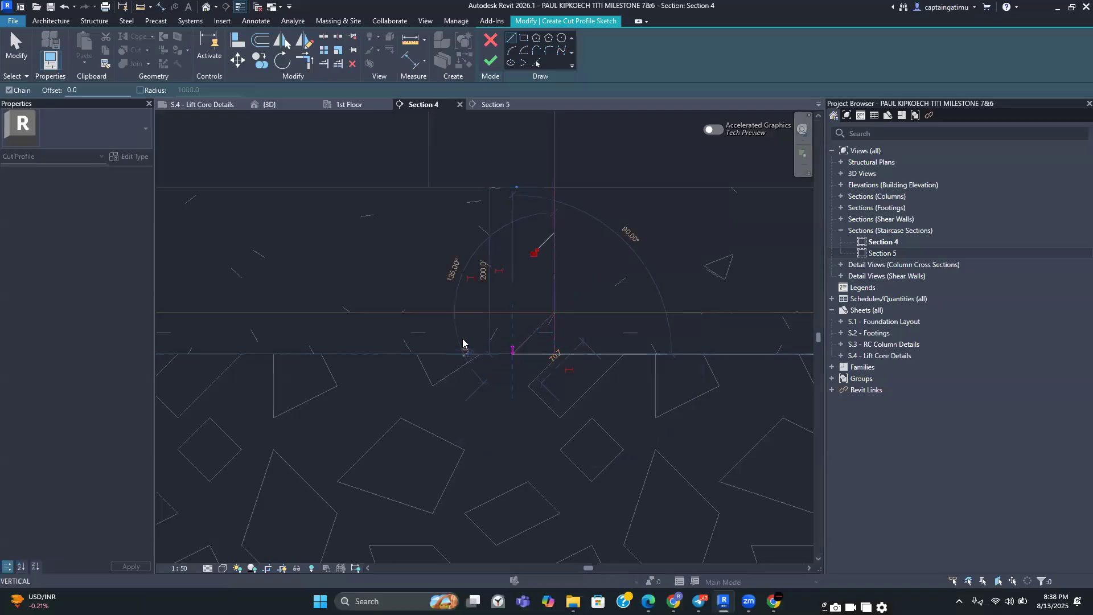
# Draw a horizontal sketch line about 768 mm long along the lower layer boundary joining both angled lines
pyautogui.moveTo(448, 347); pyautogui.dragTo(590, 337, button='middle')
pyautogui.scroll(-2, 591, 338)
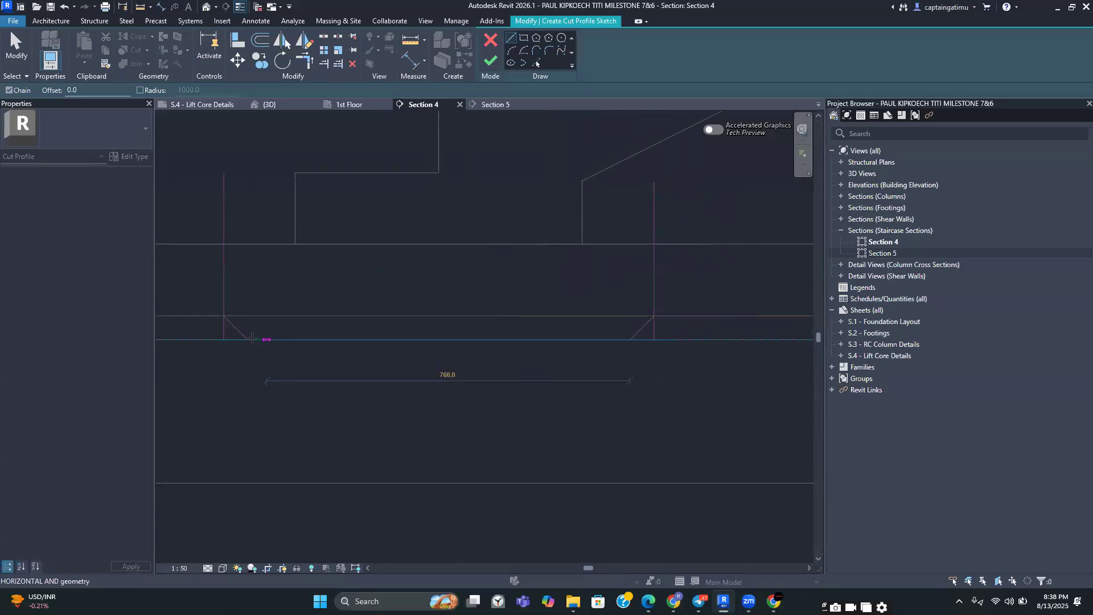
pyautogui.click(247, 339)
pyautogui.press('Escape')
pyautogui.press('Escape')
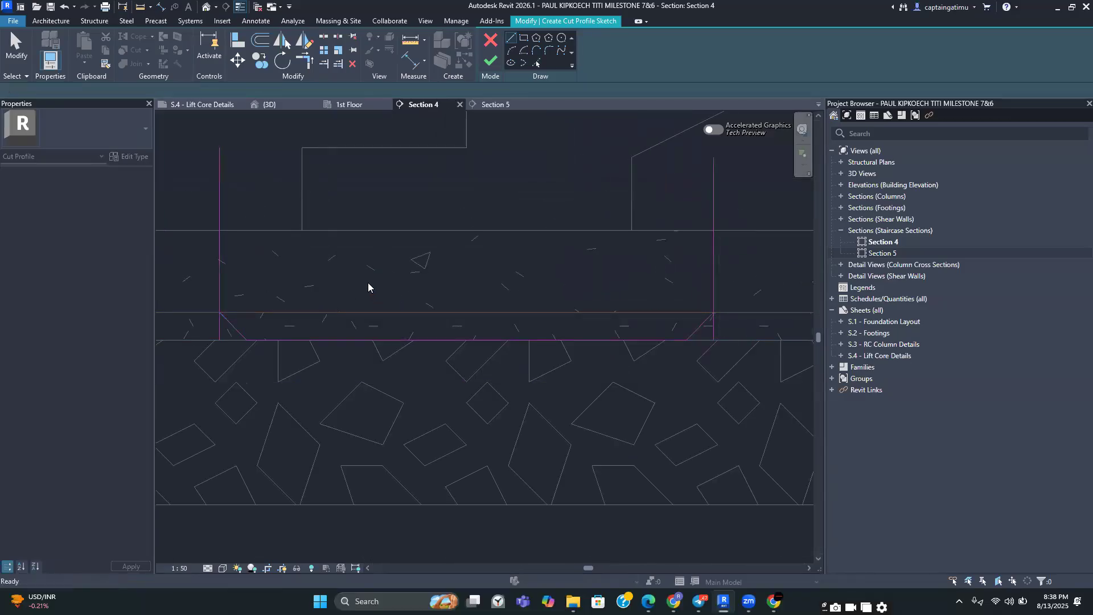
# Delete both vertical offset sketch lines and finish the cut profile sketch
pyautogui.click(220, 249)
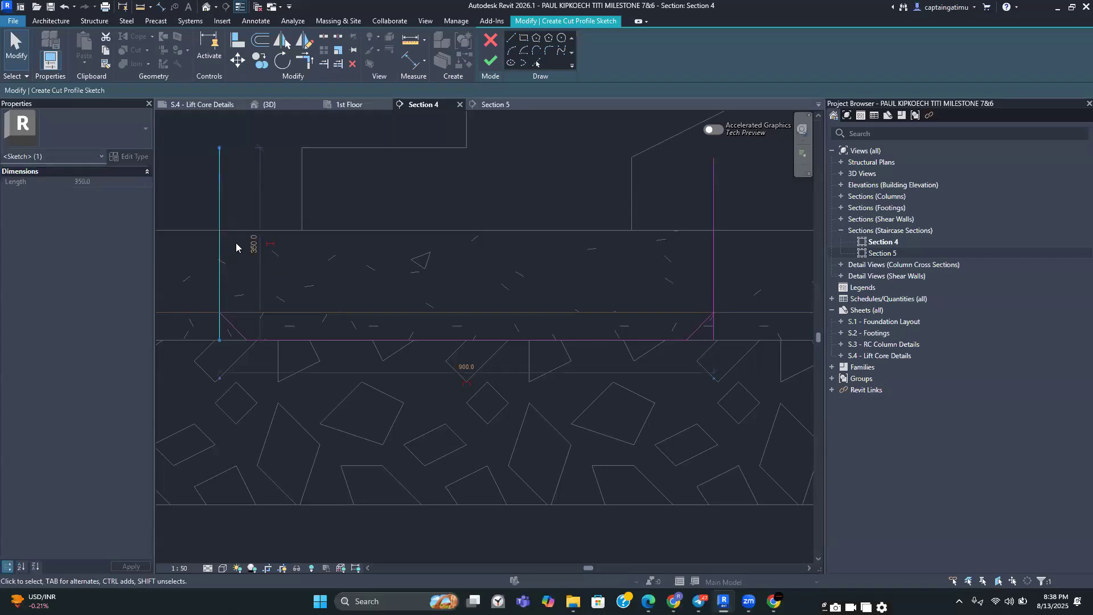
pyautogui.press('Delete')
pyautogui.click(712, 200)
pyautogui.press('Delete')
pyautogui.scroll(-1, 604, 245)
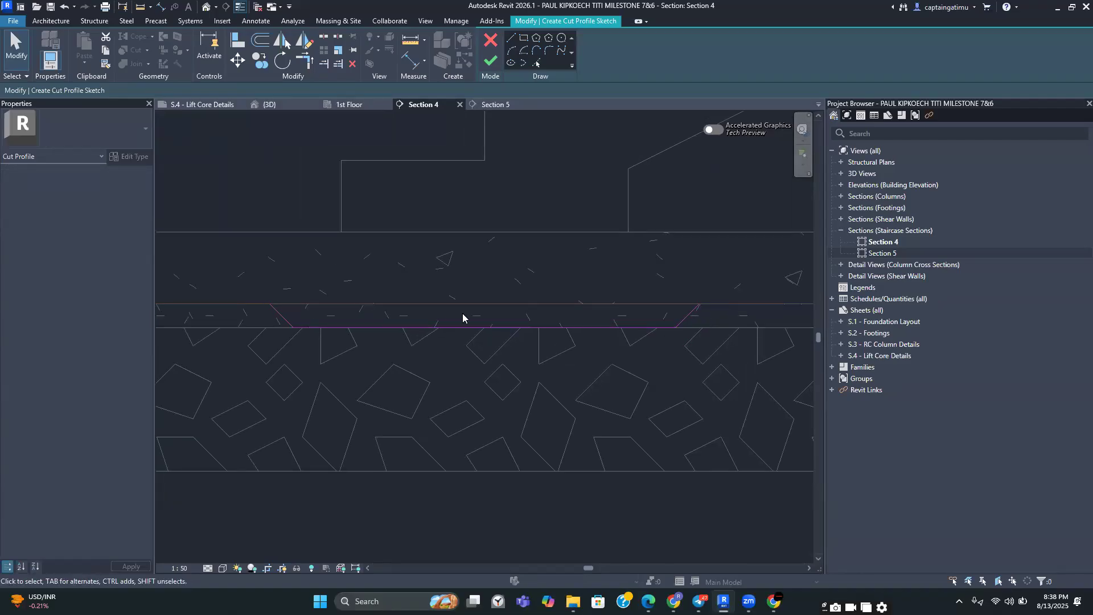
pyautogui.click(490, 60)
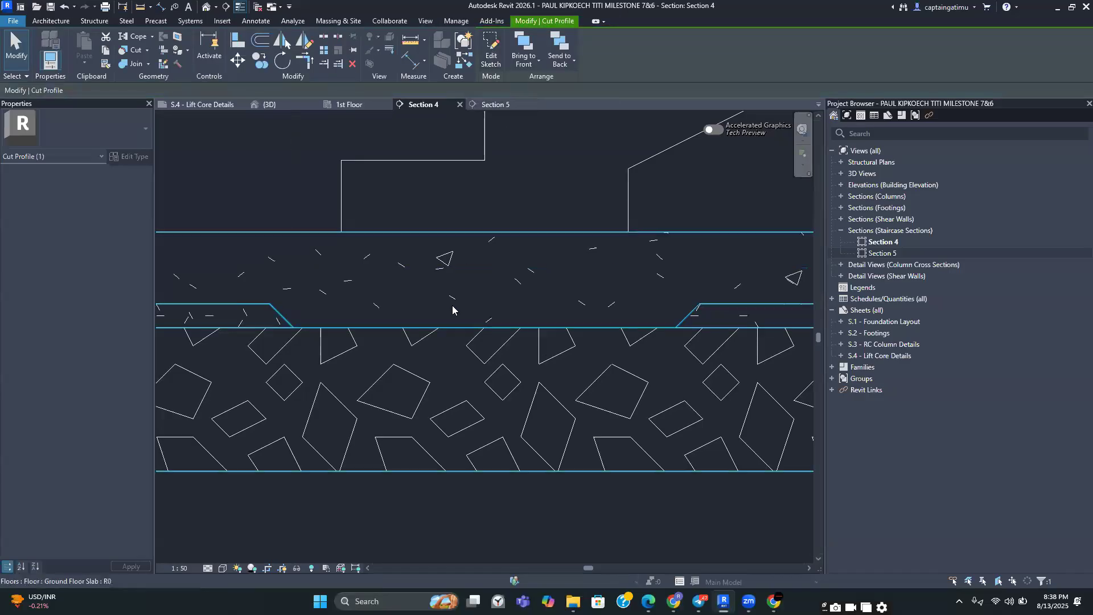
pyautogui.press('Escape')
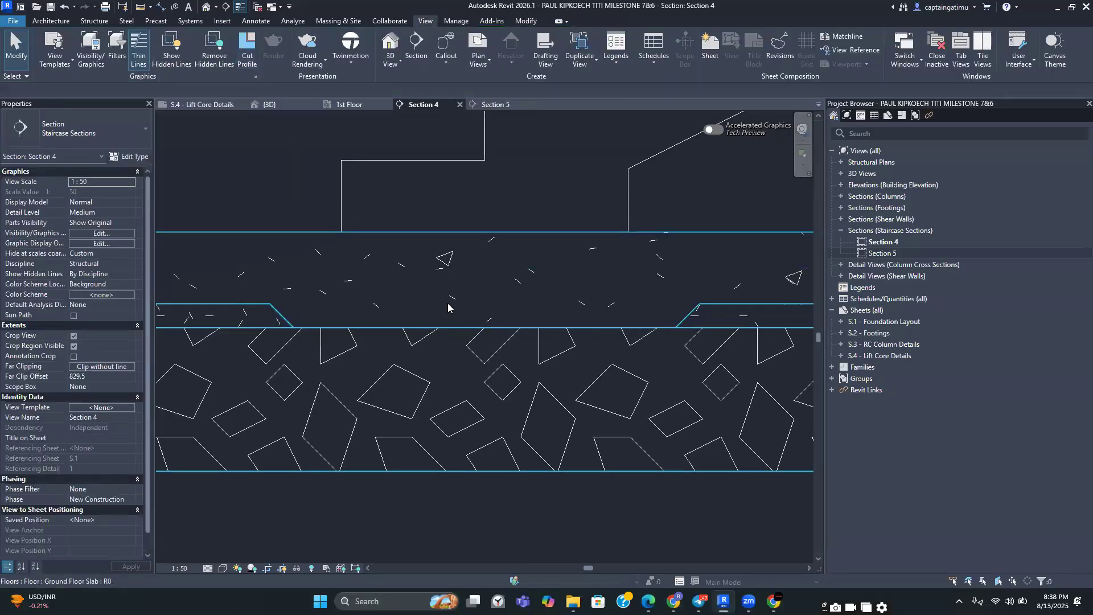
# Start another Cut Profile sketch on the boundary between faces at the slab's lower layer beneath the recess
pyautogui.scroll(-1, 491, 289)
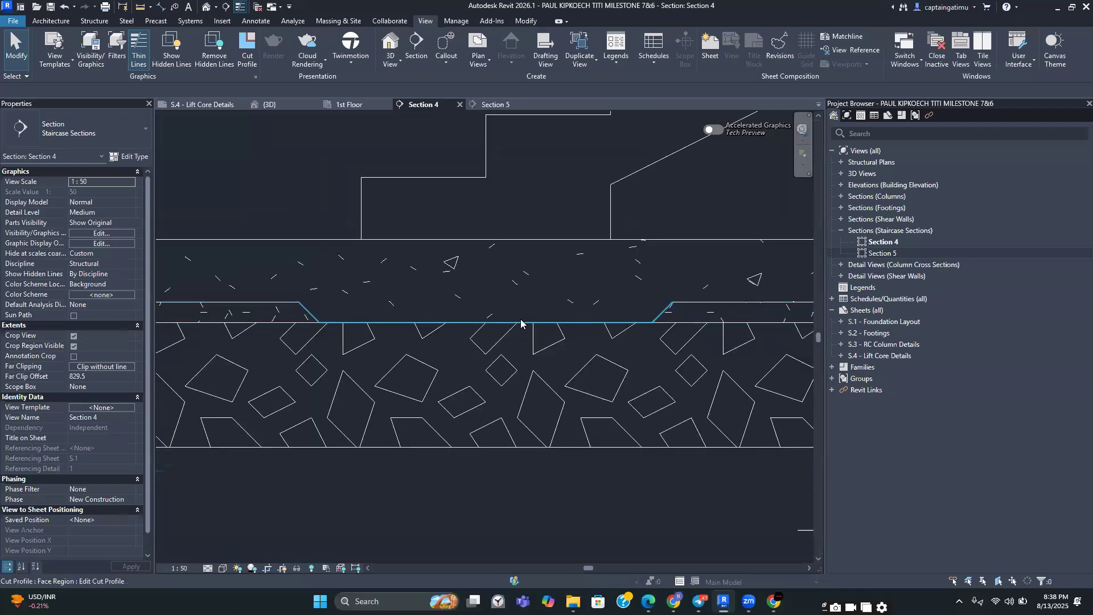
pyautogui.moveTo(593, 284); pyautogui.dragTo(461, 265, button='middle')
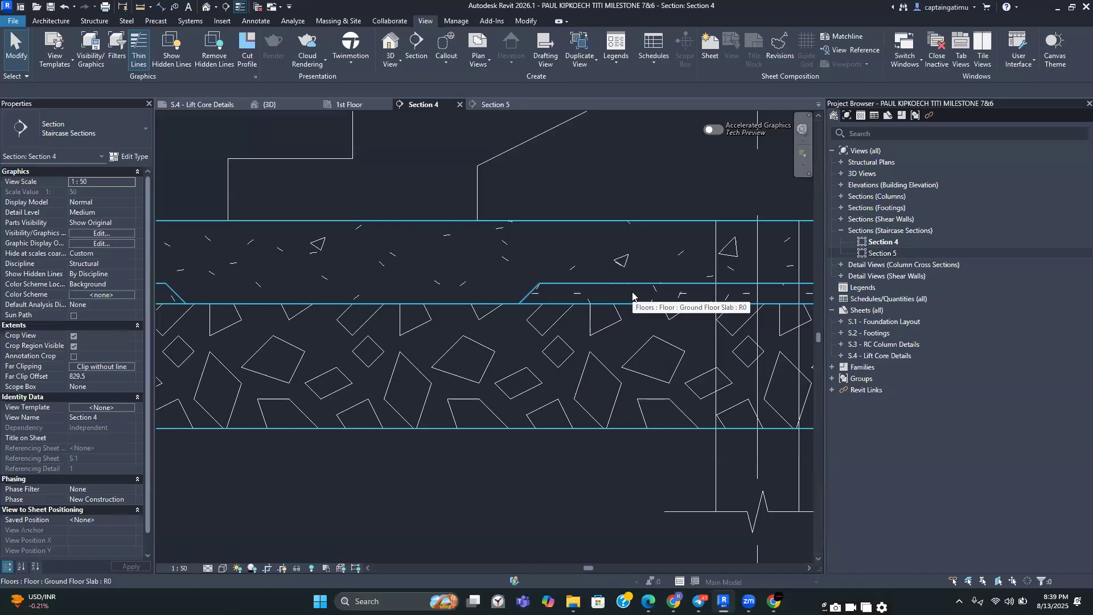
pyautogui.scroll(-1, 575, 279)
pyautogui.moveTo(563, 291); pyautogui.dragTo(685, 293, button='middle')
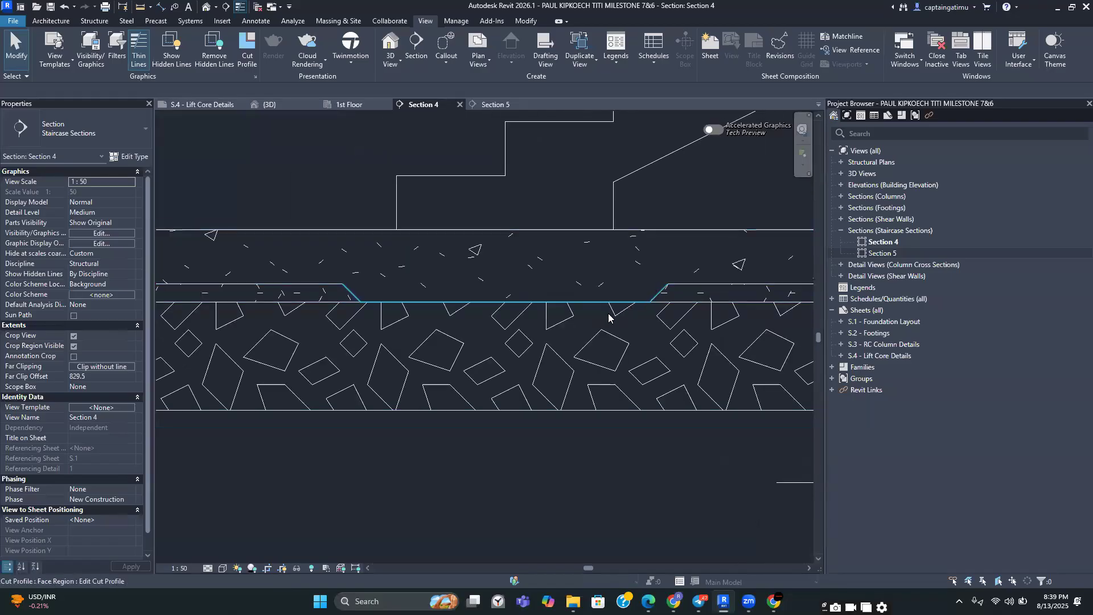
pyautogui.scroll(-1, 603, 307)
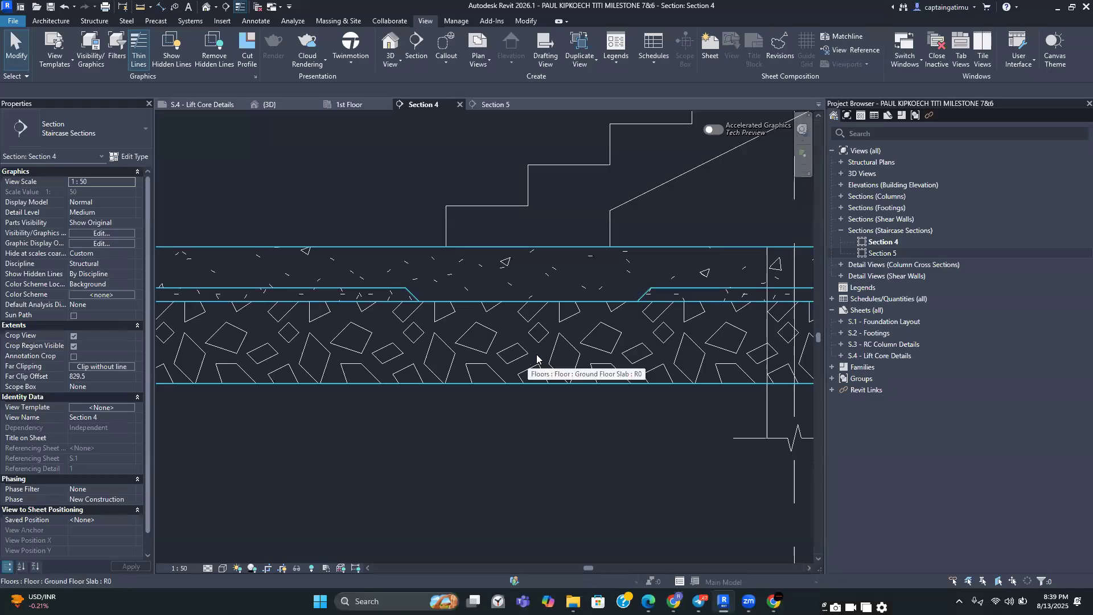
pyautogui.click(250, 64)
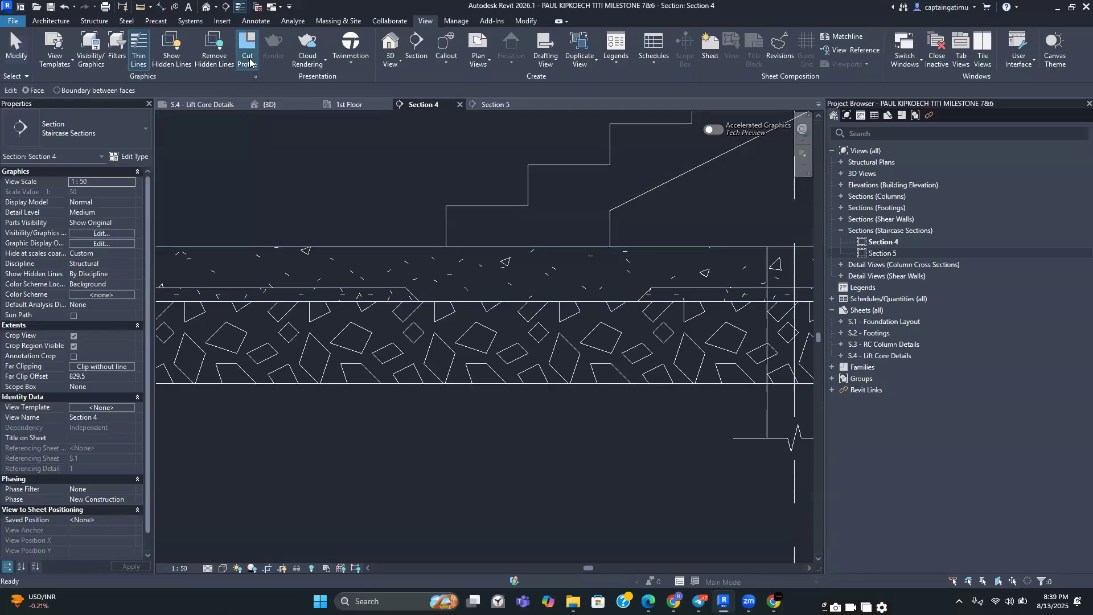
pyautogui.click(56, 91)
pyautogui.scroll(2, 505, 305)
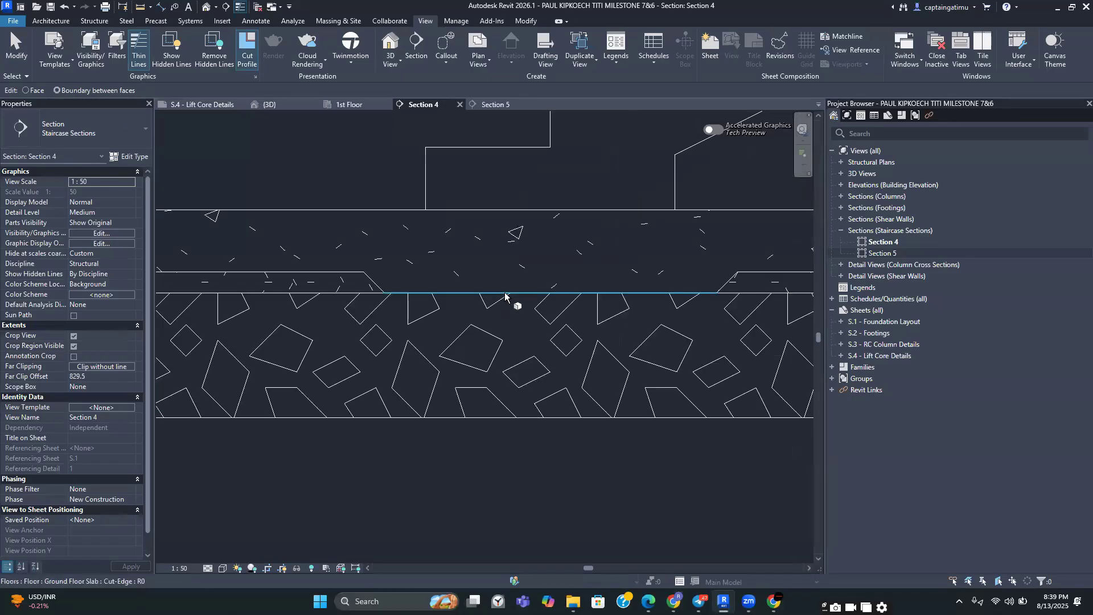
pyautogui.click(506, 295)
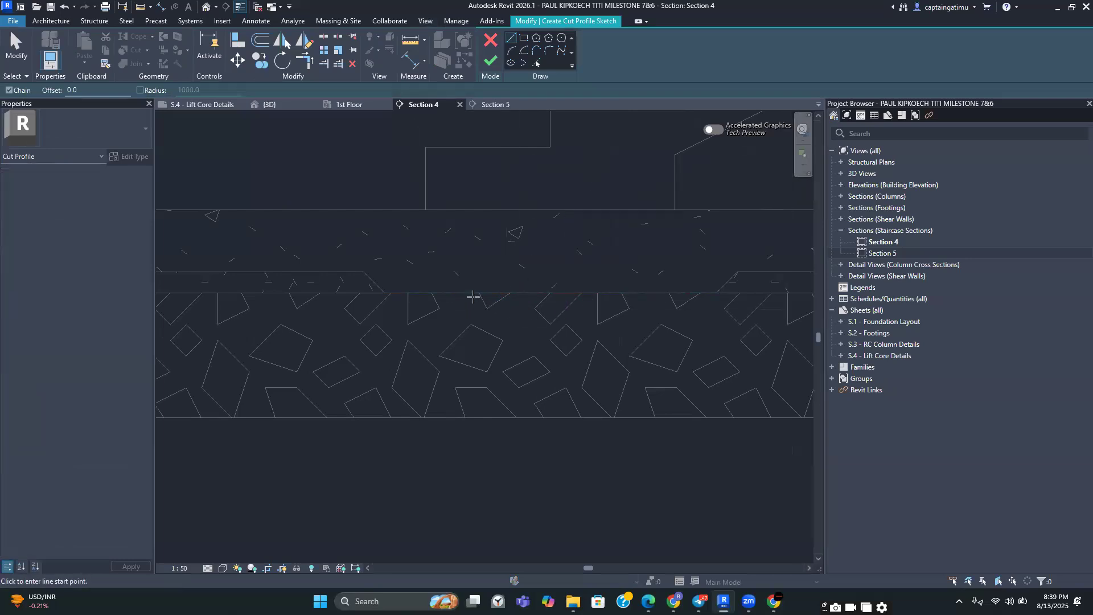
# Pick the lower layer boundary with a 150 mm offset to create a sketch line below it
pyautogui.click(535, 63)
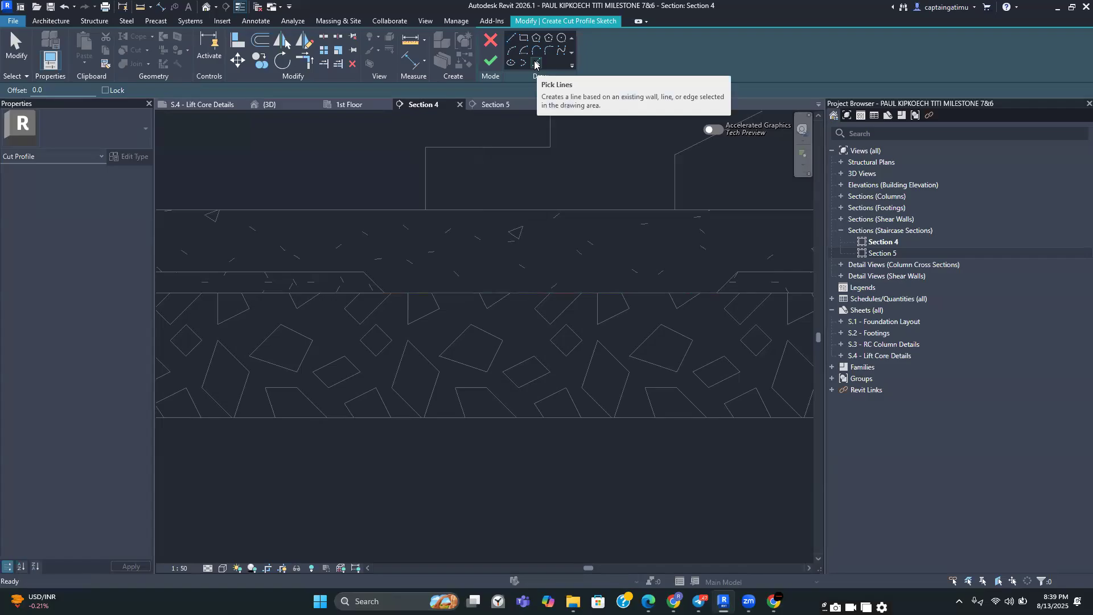
pyautogui.moveTo(51, 91); pyautogui.dragTo(18, 91)
pyautogui.write('150')
pyautogui.press('Return')
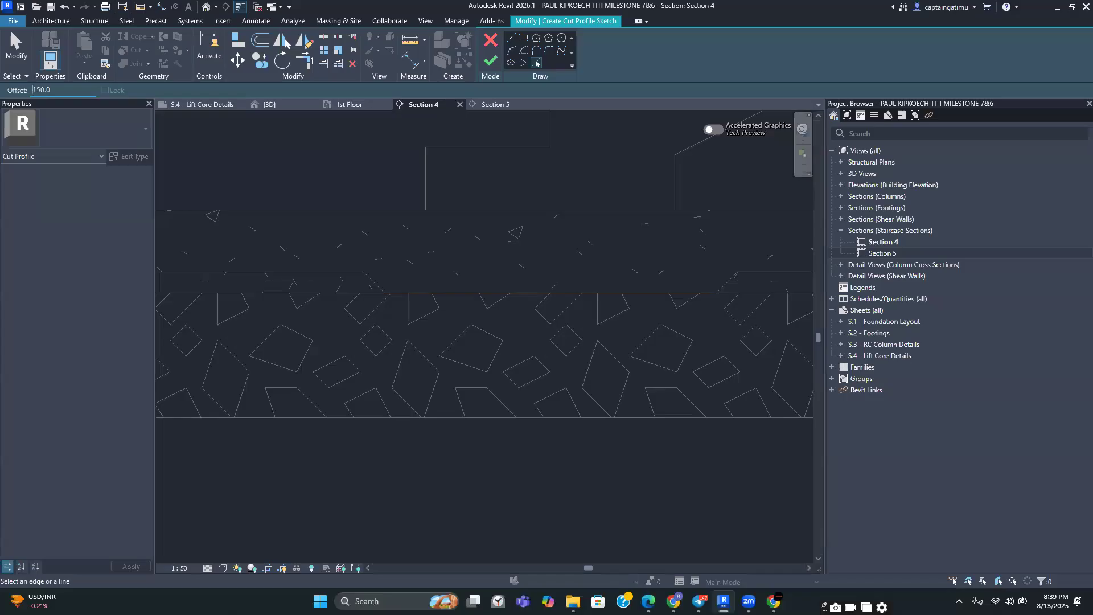
pyautogui.click(479, 296)
pyautogui.press('Escape')
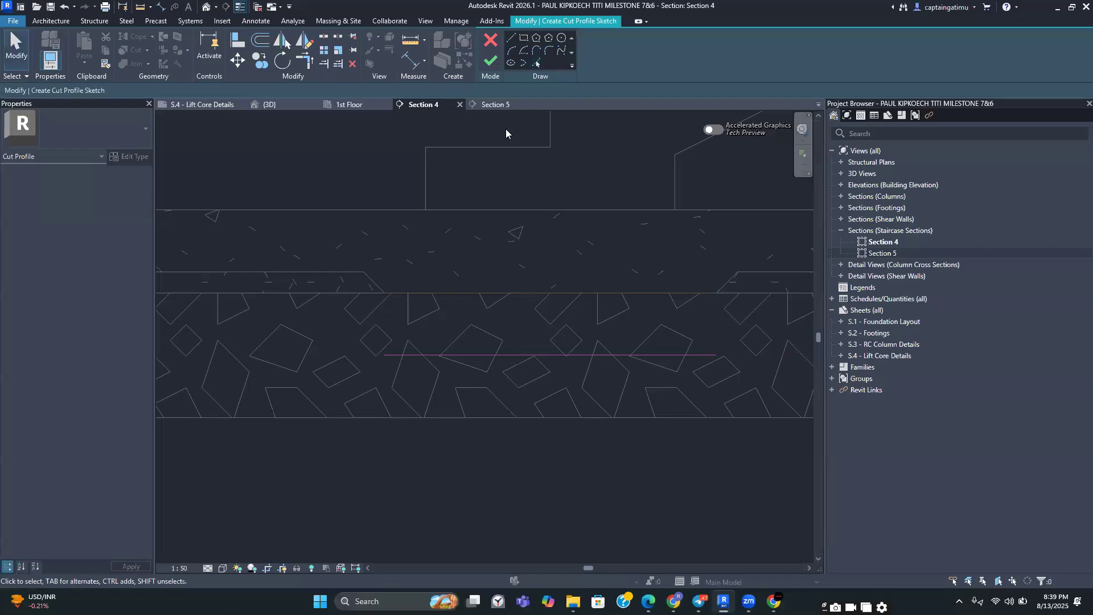
# Draw an angled sketch line from the left recess corner down to the offset line
pyautogui.click(511, 38)
pyautogui.scroll(2, 387, 302)
pyautogui.scroll(1, 380, 293)
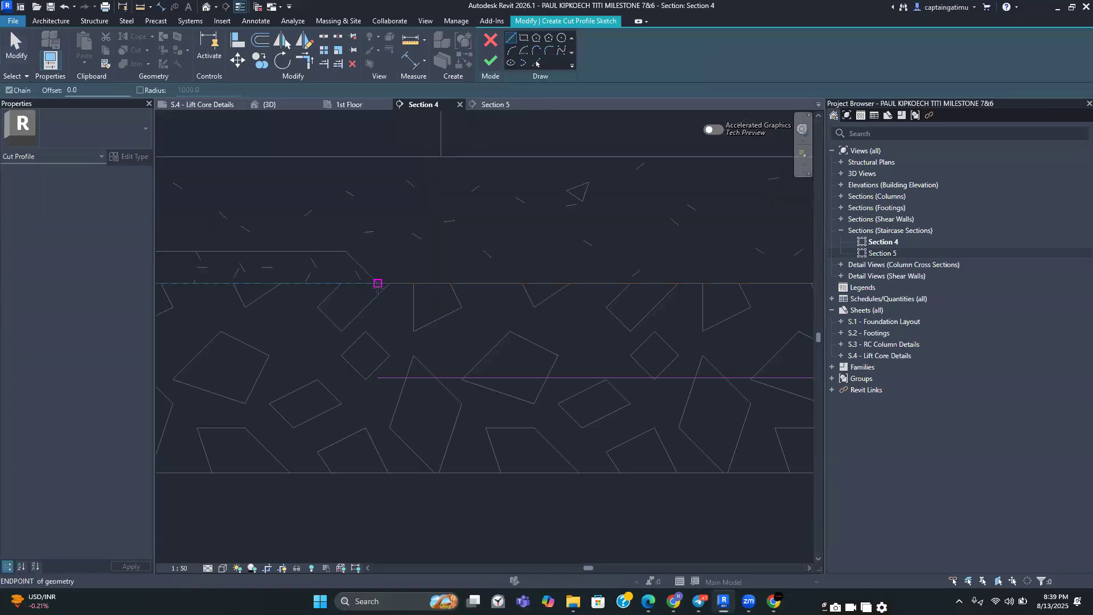
pyautogui.click(379, 287)
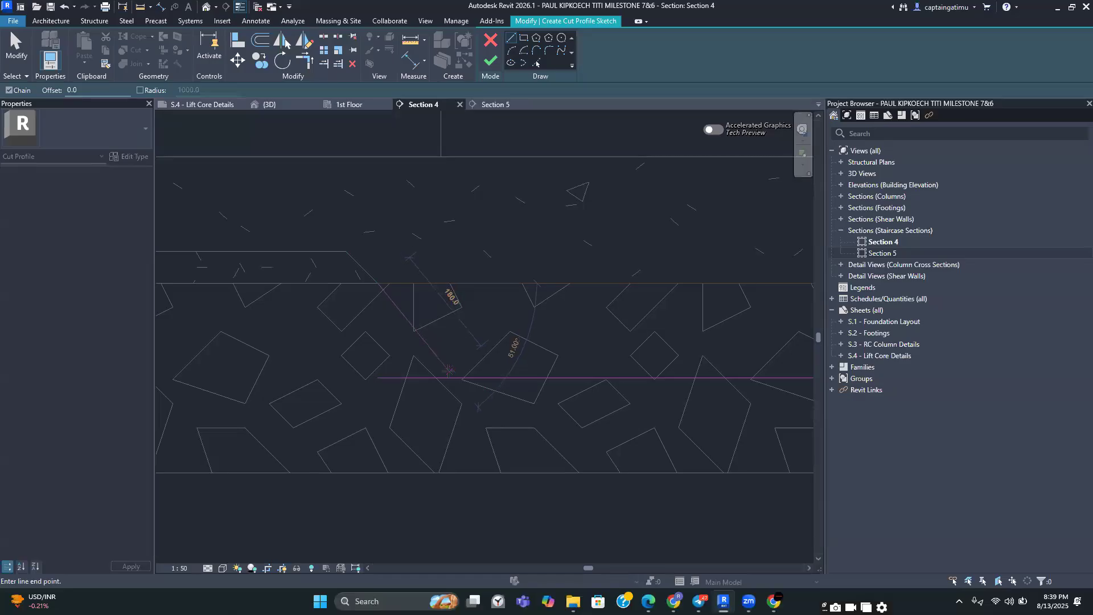
pyautogui.click(469, 374)
pyautogui.press('Escape')
# Draw the matching angled sketch line from the right recess corner down to the offset line
pyautogui.scroll(-1, 407, 284)
pyautogui.moveTo(383, 268); pyautogui.dragTo(302, 248, button='middle')
pyautogui.scroll(-3, 512, 270)
pyautogui.click(630, 259)
pyautogui.scroll(2, 609, 305)
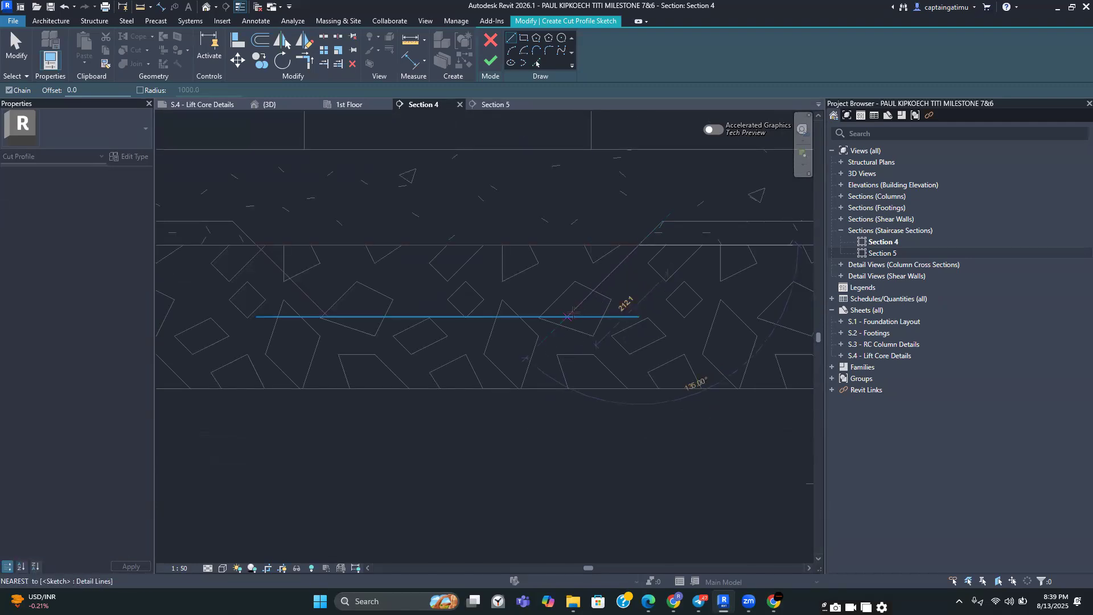
pyautogui.click(572, 314)
pyautogui.press('Escape')
pyautogui.press('Escape')
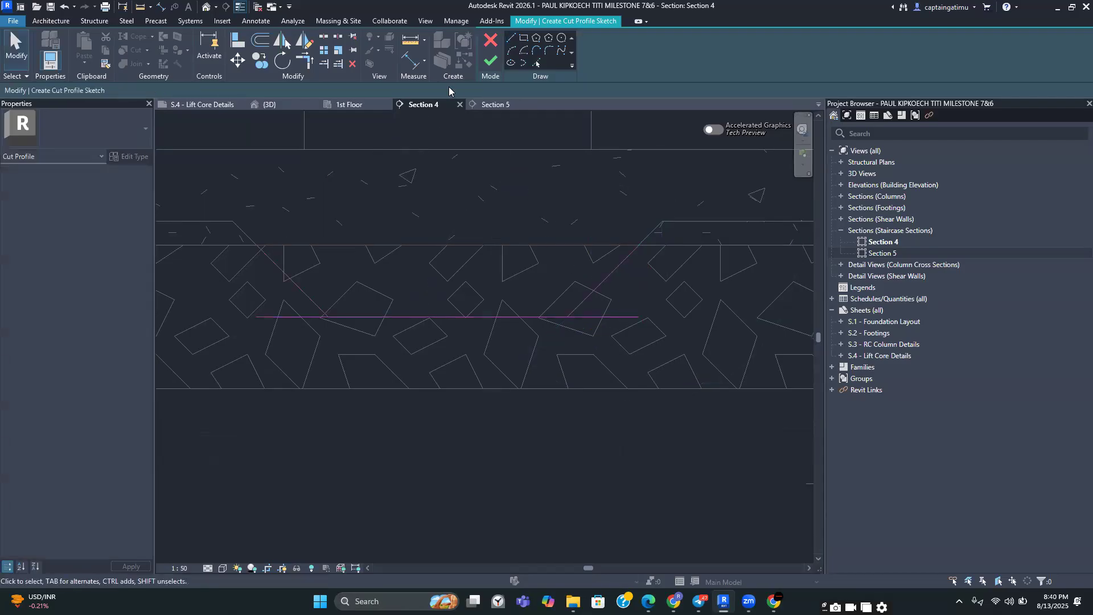
# Trim the left angled line and the offset line to a corner, then finish the cut profile sketch
pyautogui.click(301, 62)
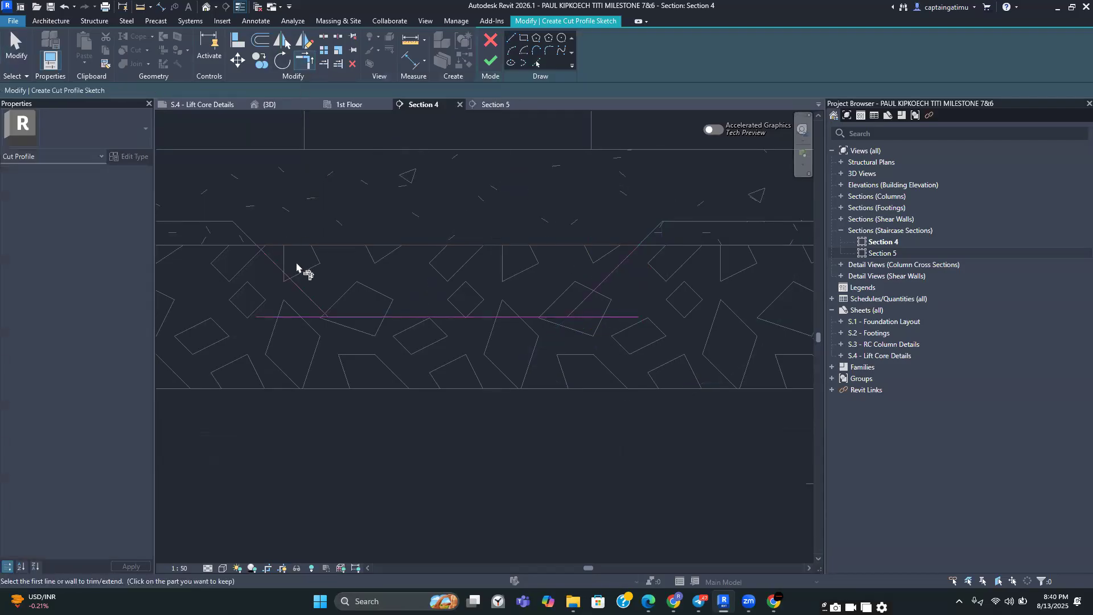
pyautogui.click(291, 279)
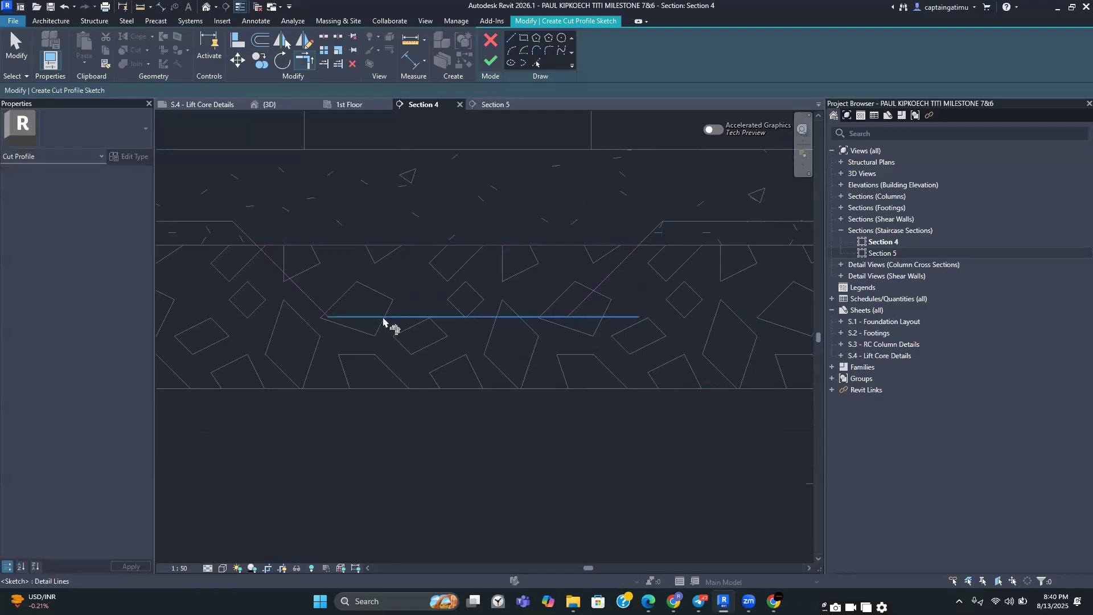
pyautogui.click(573, 310)
pyautogui.scroll(-3, 566, 219)
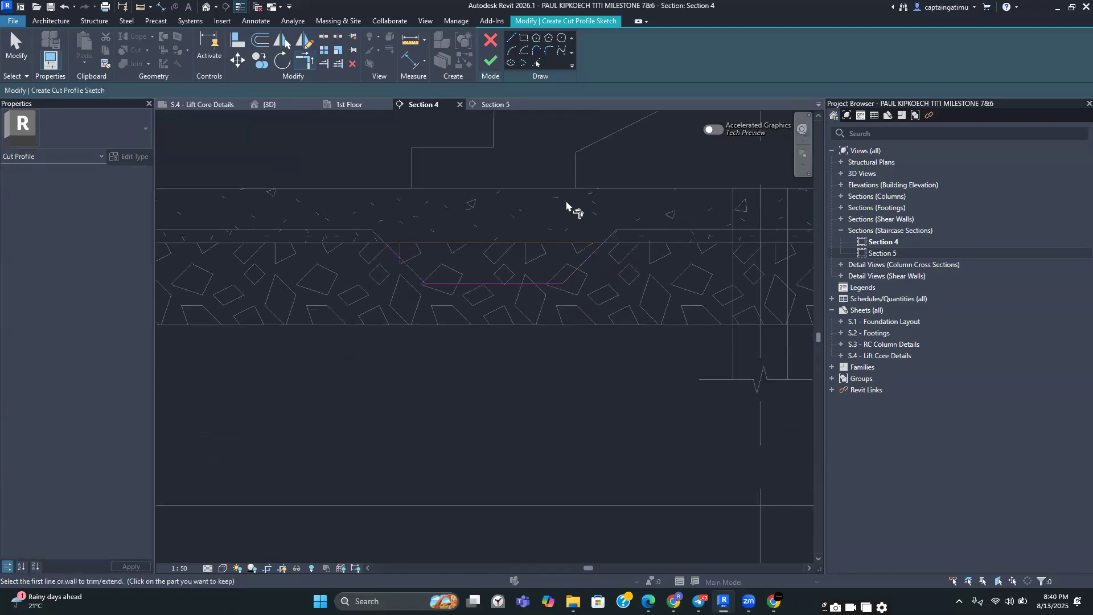
pyautogui.scroll(-2, 502, 247)
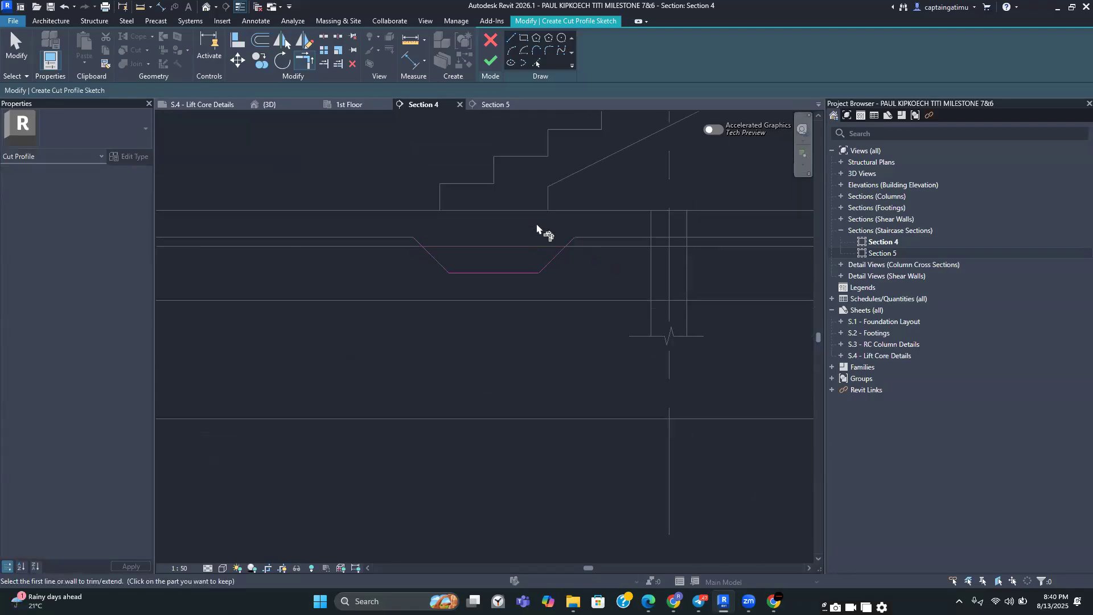
pyautogui.click(489, 61)
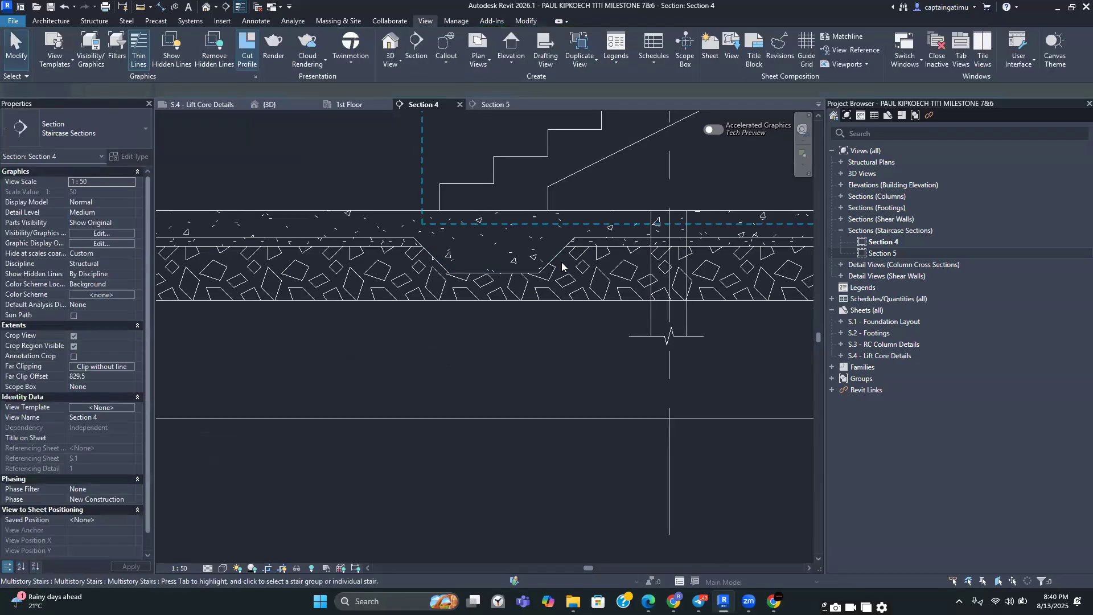
# Review the stepped recess in the slab across Section 4
pyautogui.scroll(-5, 562, 265)
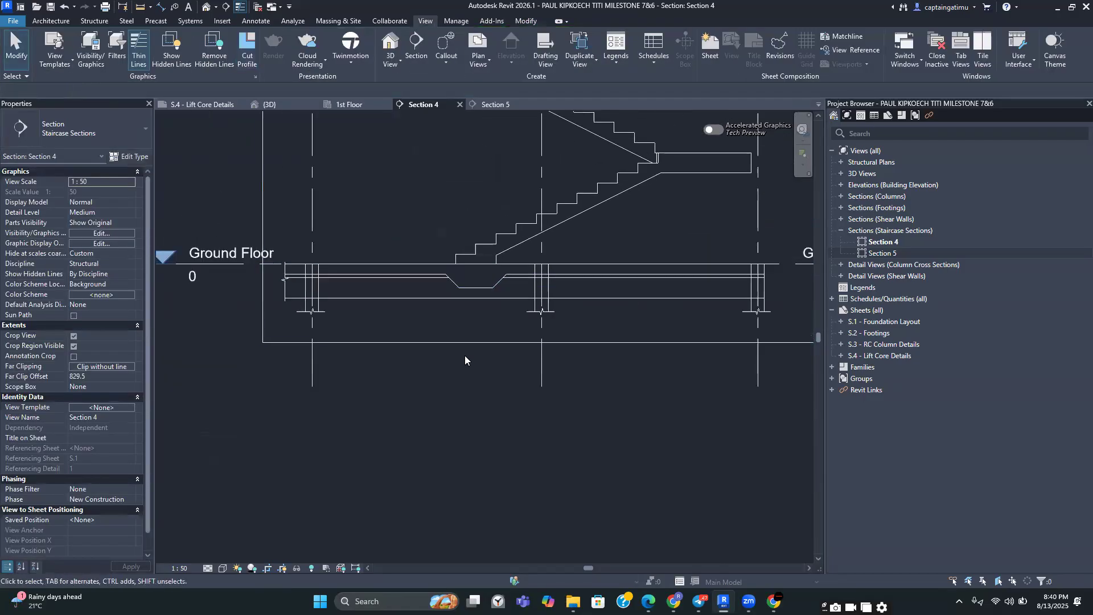
pyautogui.scroll(1, 456, 334)
pyautogui.scroll(1, 457, 294)
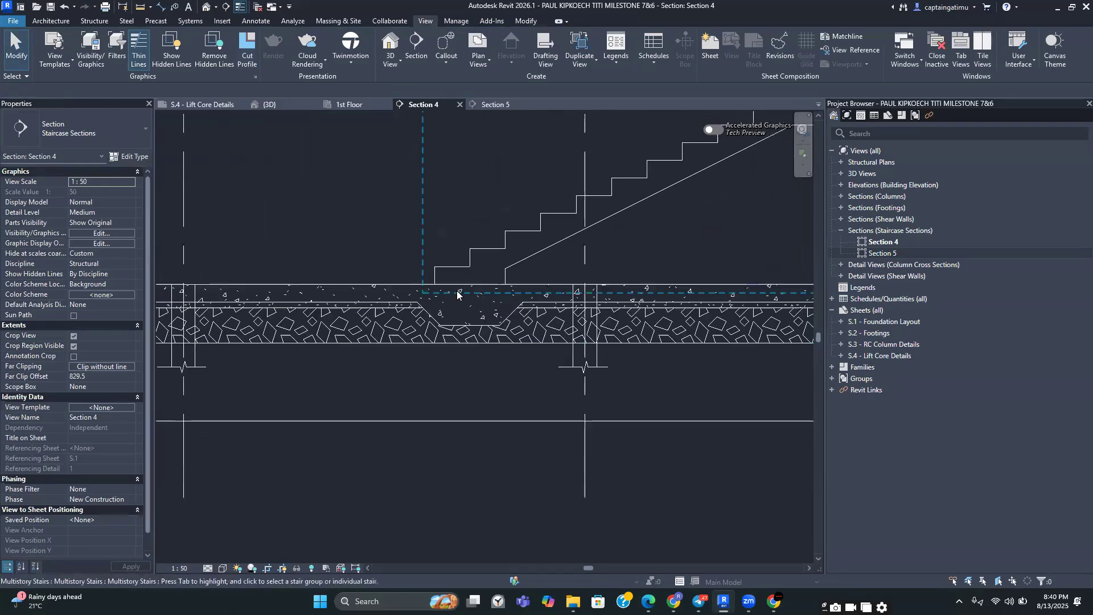
pyautogui.scroll(1, 466, 284)
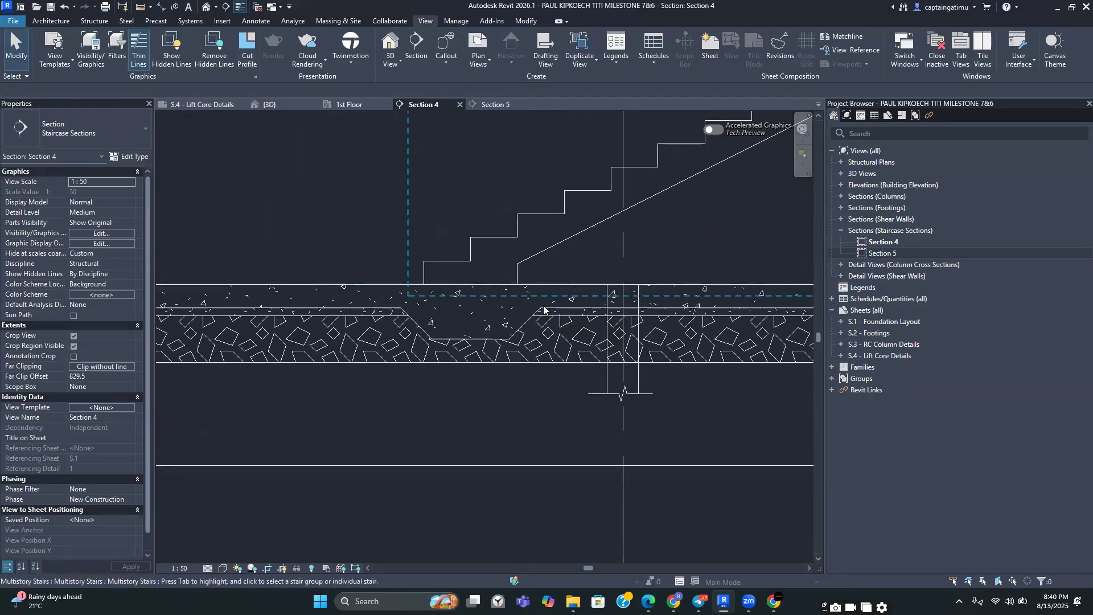
pyautogui.scroll(-2, 506, 320)
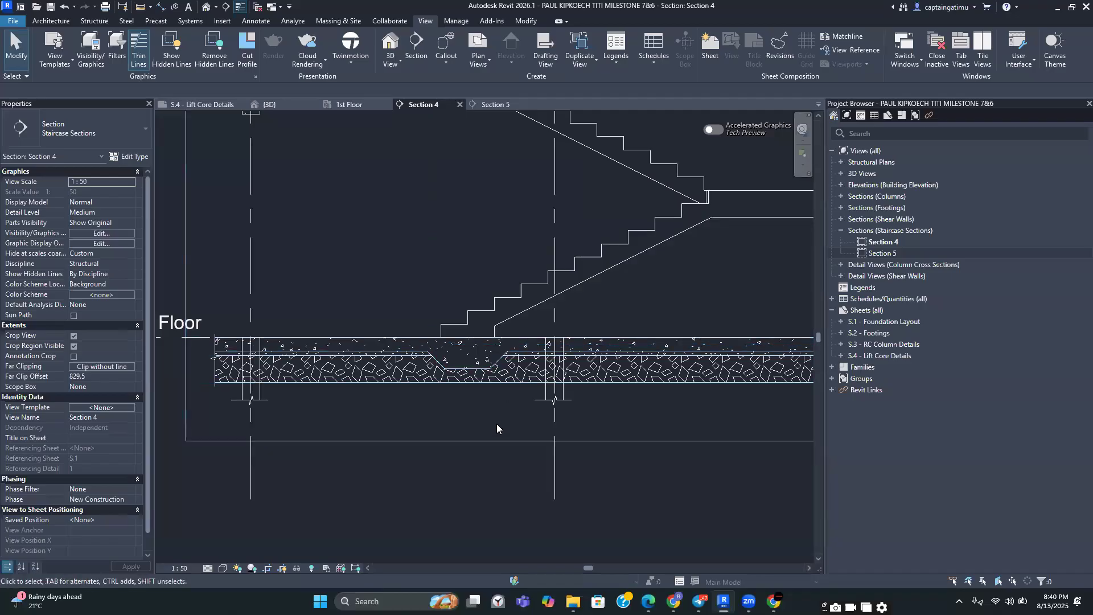
pyautogui.scroll(1, 246, 337)
pyautogui.scroll(-3, 352, 277)
pyautogui.moveTo(402, 279); pyautogui.dragTo(353, 344, button='middle')
pyautogui.scroll(2, 308, 345)
pyautogui.scroll(-1, 353, 344)
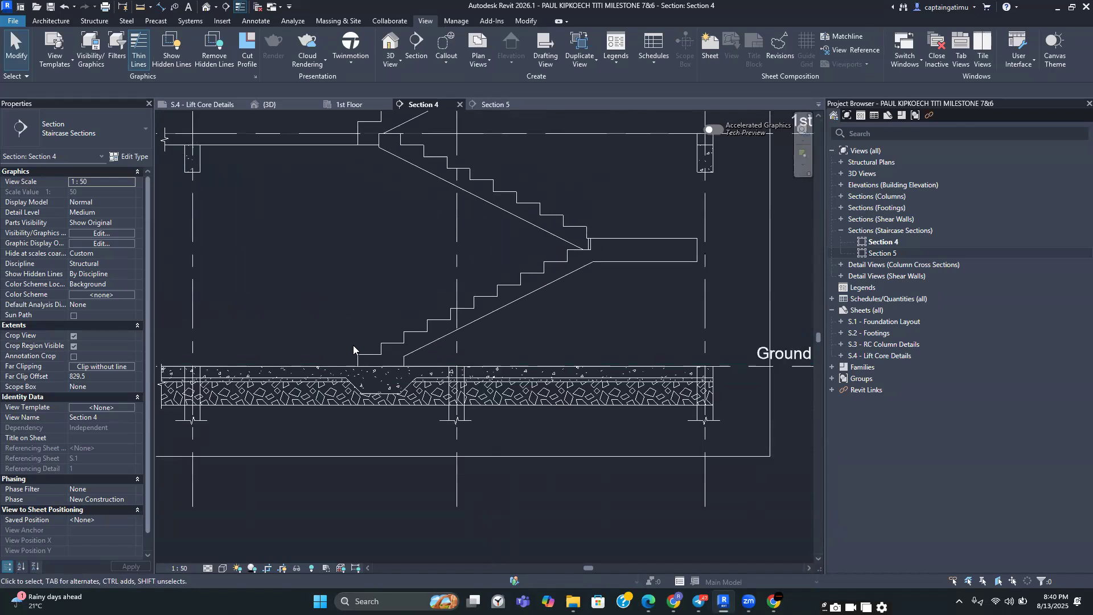
pyautogui.scroll(-4, 353, 345)
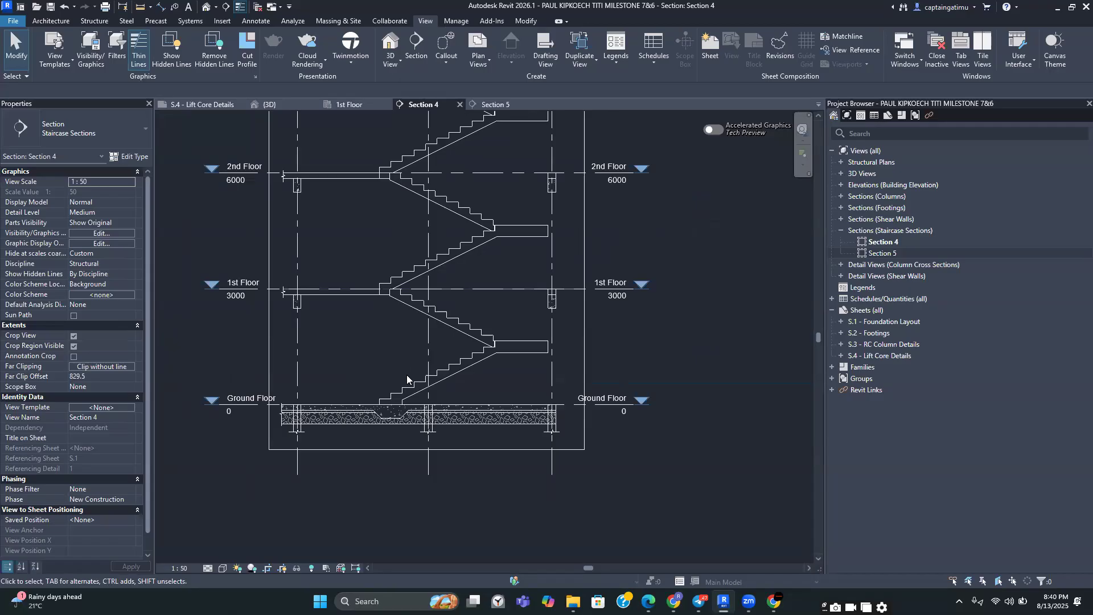
pyautogui.scroll(3, 442, 377)
pyautogui.scroll(-2, 447, 367)
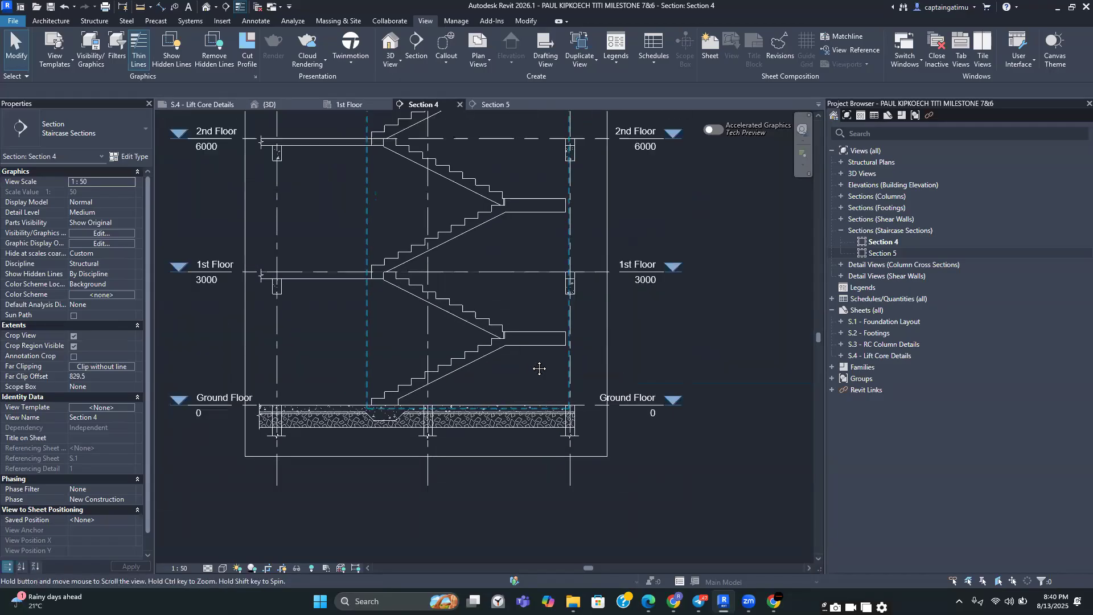
pyautogui.scroll(4, 529, 382)
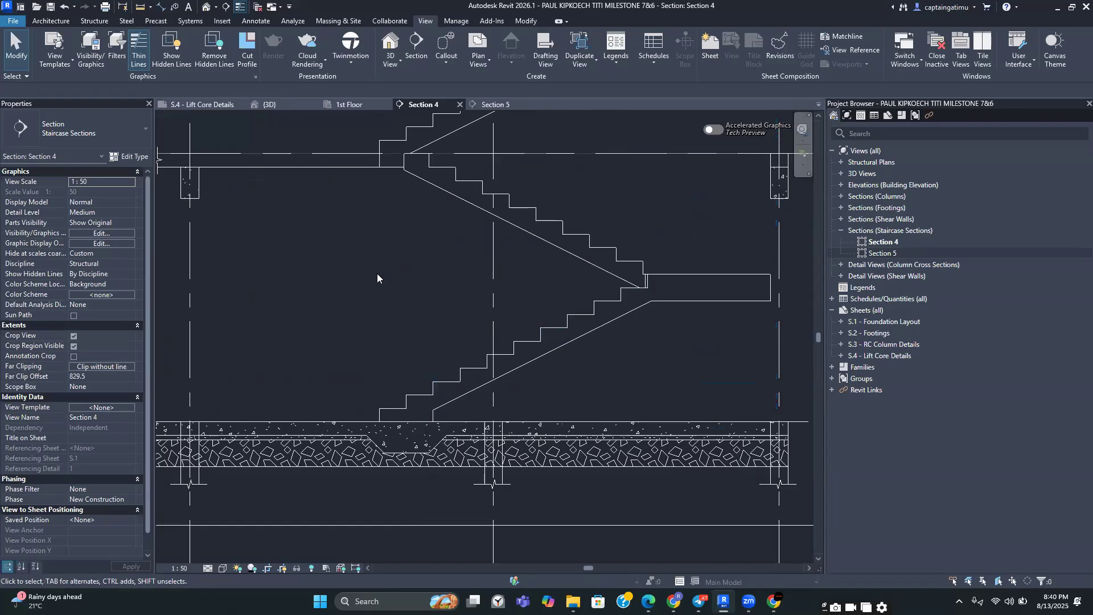
# Using the Cover tool on the stairs, add a new rebar cover setting named Slabs&Stairs with 25 mm cover
pyautogui.click(94, 21)
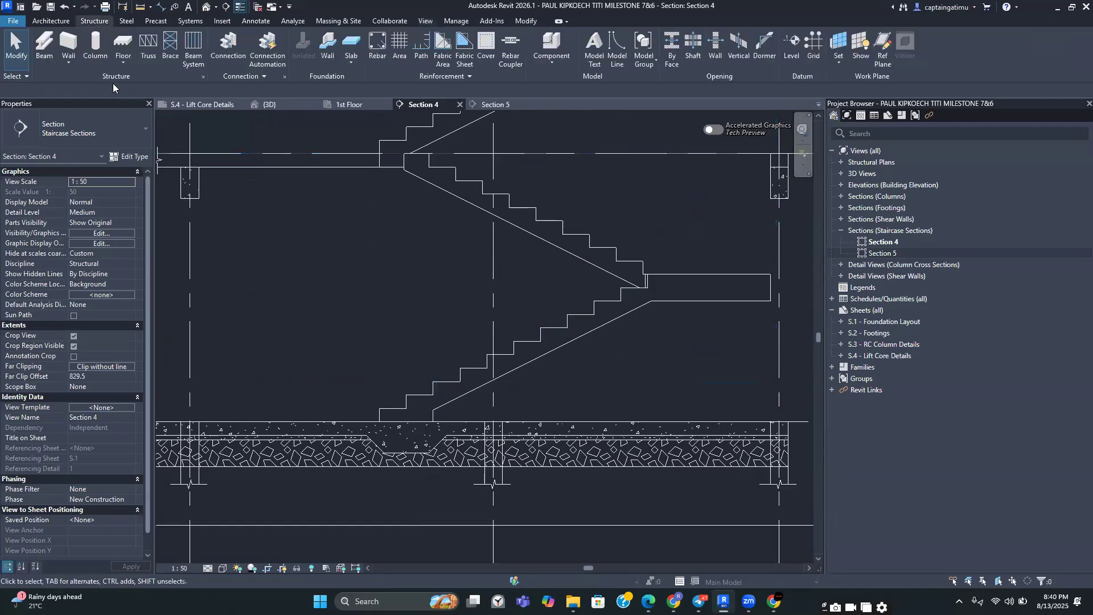
pyautogui.click(487, 45)
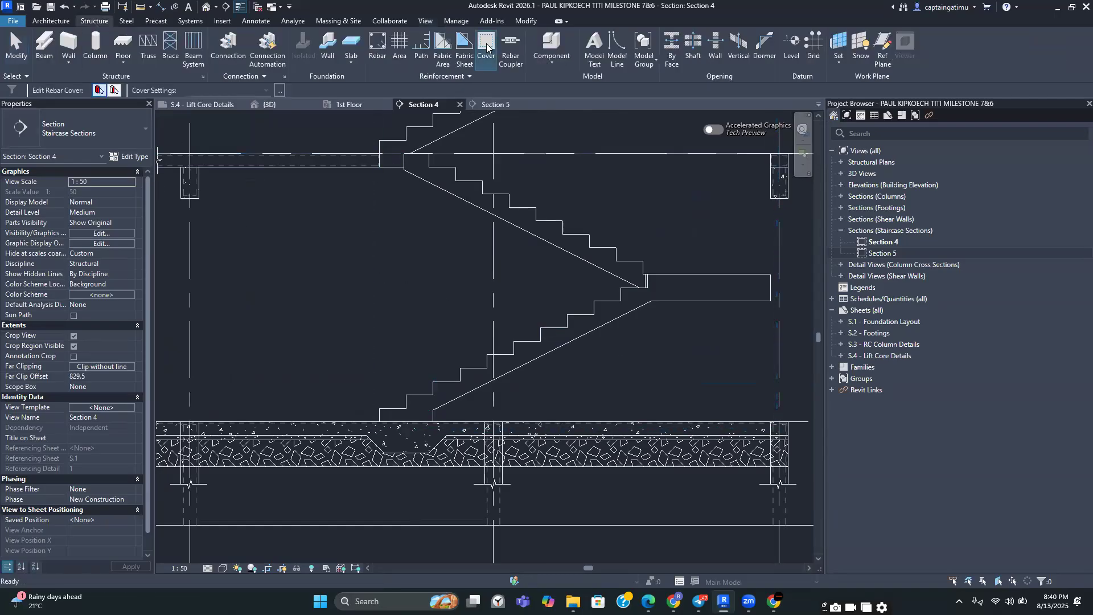
pyautogui.click(547, 339)
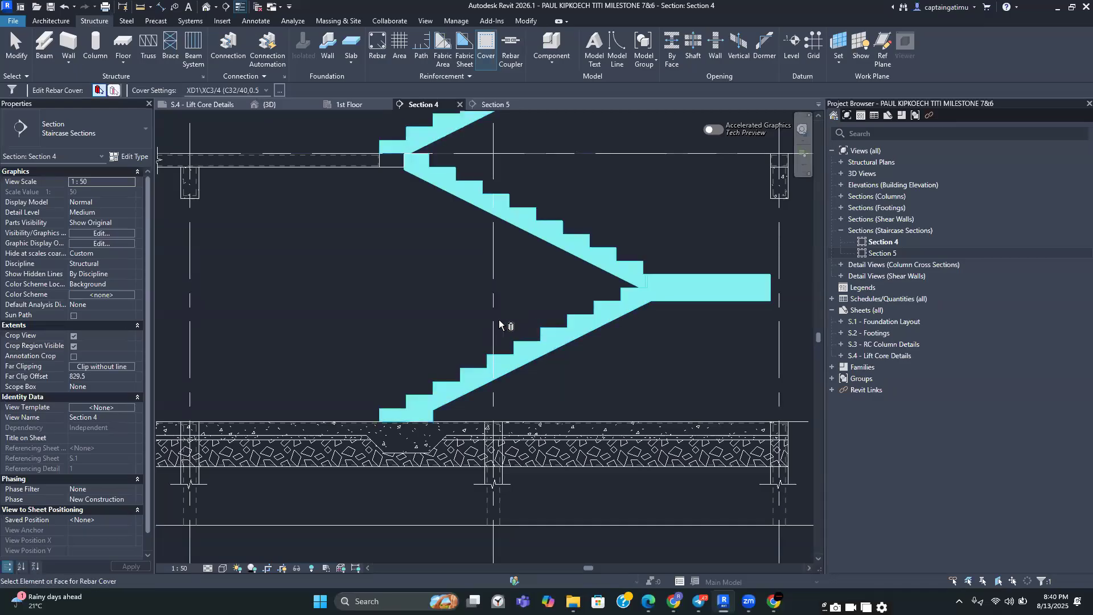
pyautogui.click(281, 90)
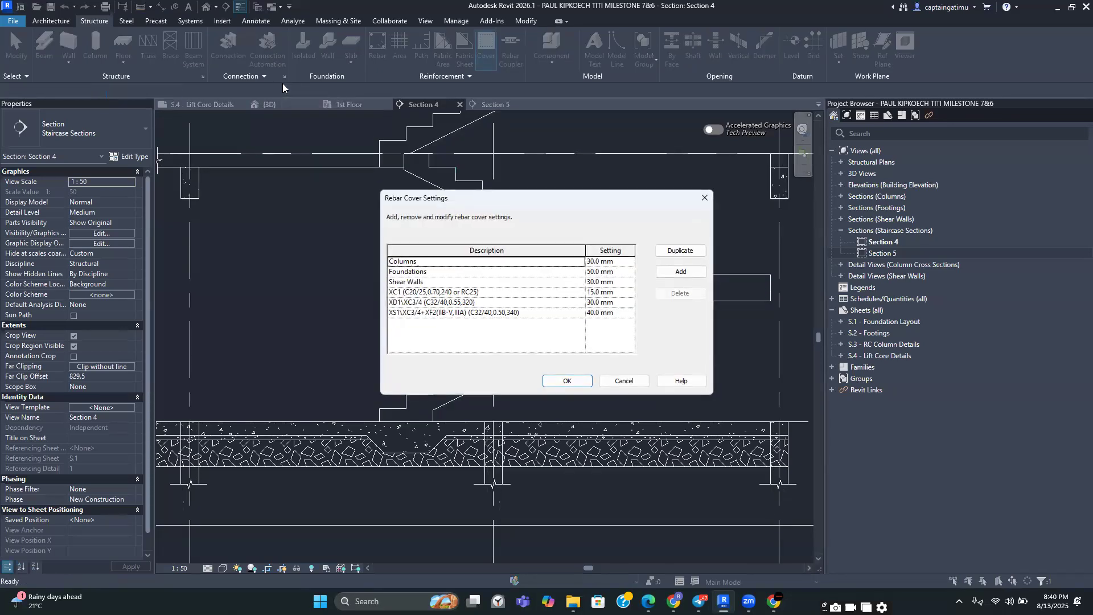
pyautogui.click(680, 272)
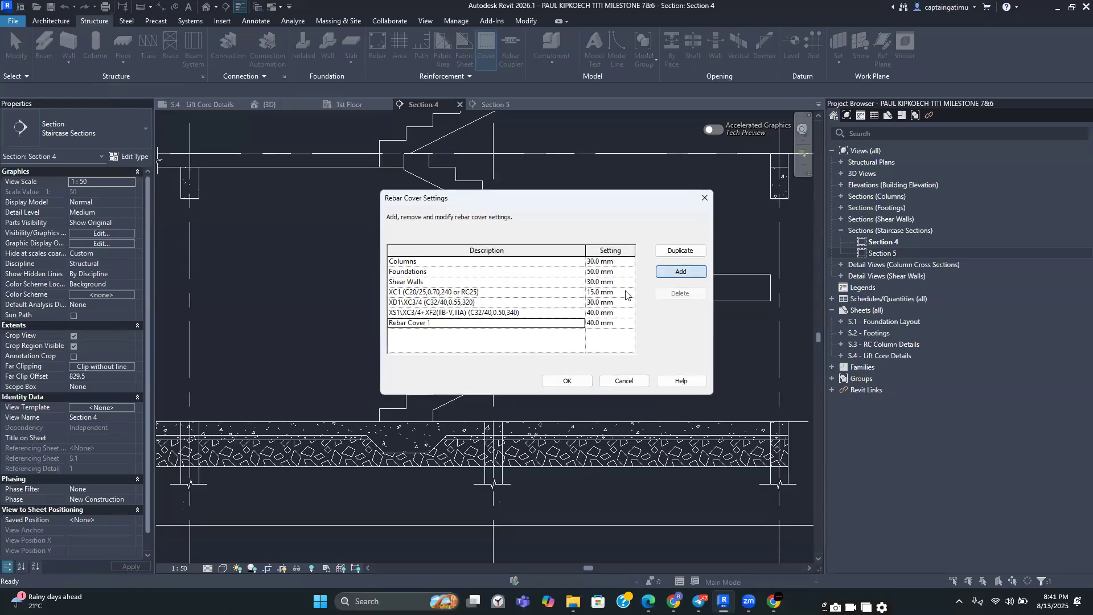
pyautogui.doubleClick(440, 323)
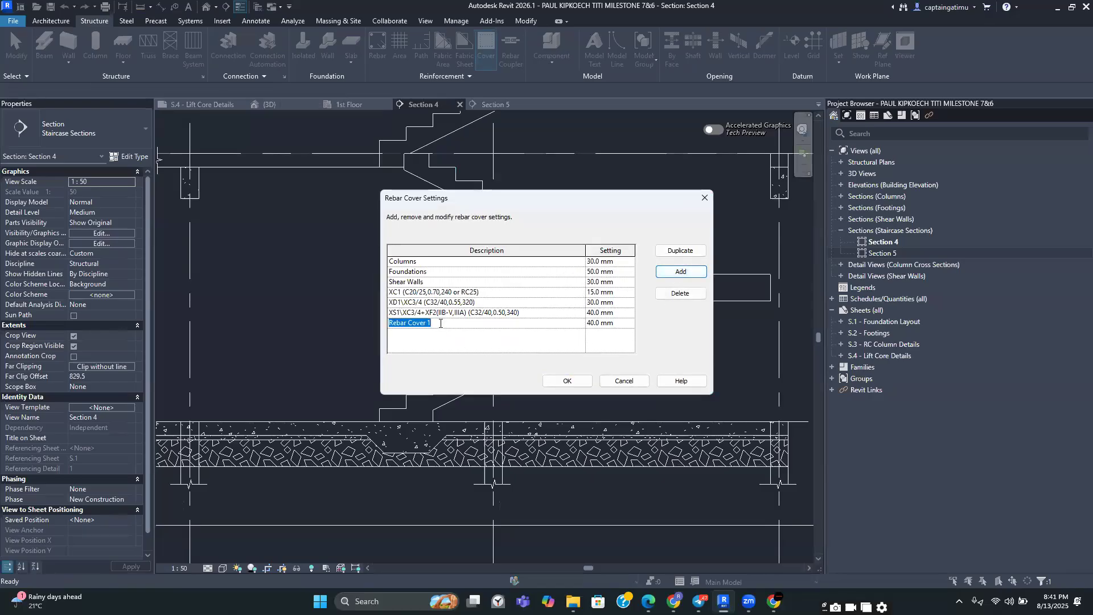
pyautogui.write('Slabs&Stairs')
pyautogui.click(615, 324)
pyautogui.write('29.')
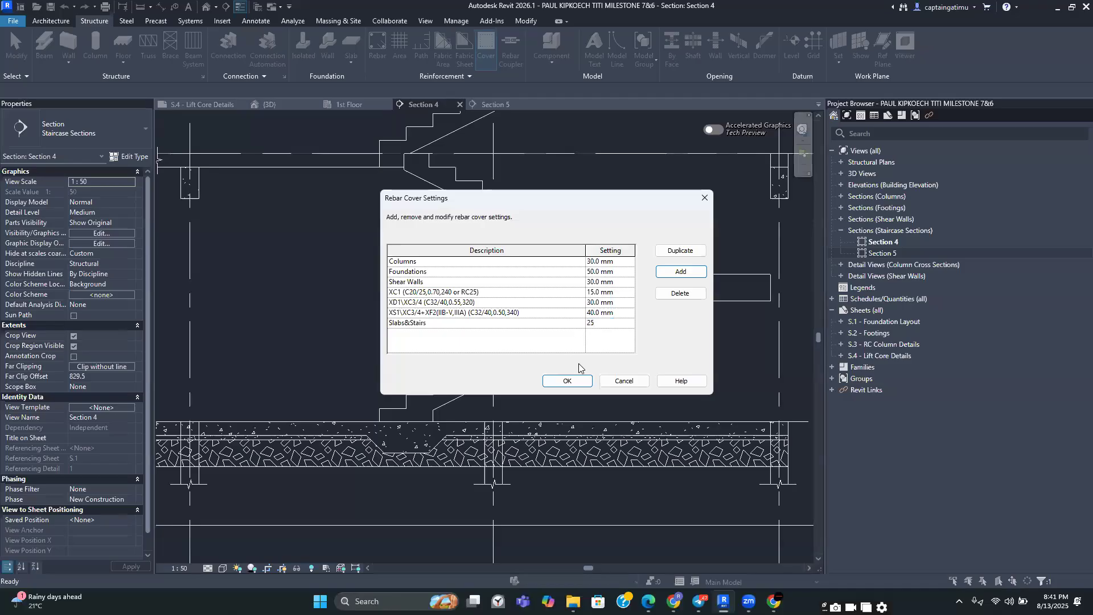
pyautogui.write('5')
pyautogui.click(577, 382)
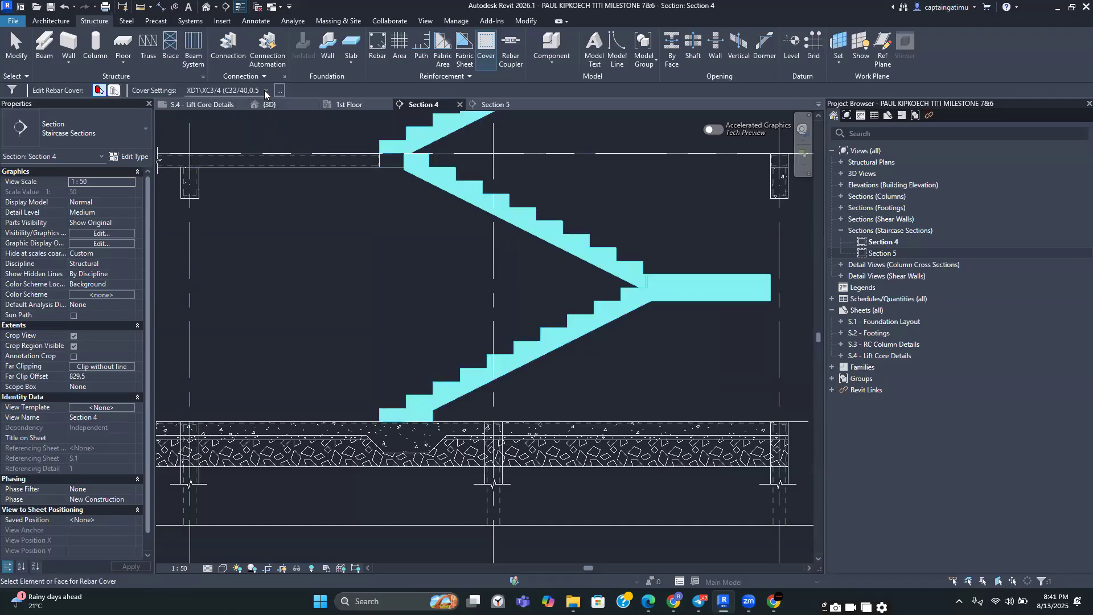
# Assign the Slabs&Stairs cover setting to the selected stair flights
pyautogui.click(265, 90)
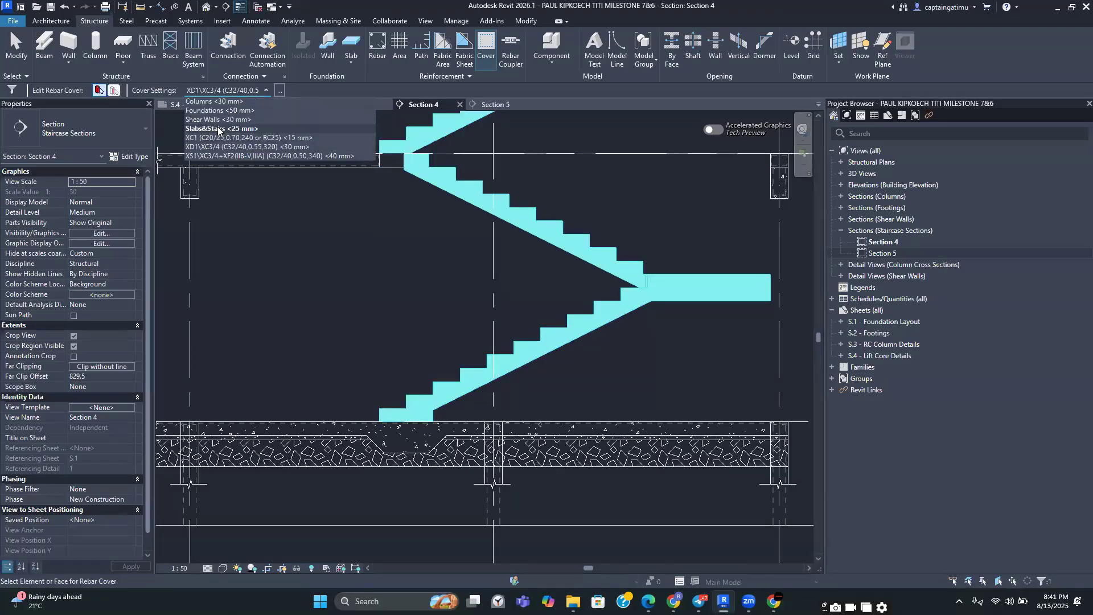
pyautogui.click(218, 126)
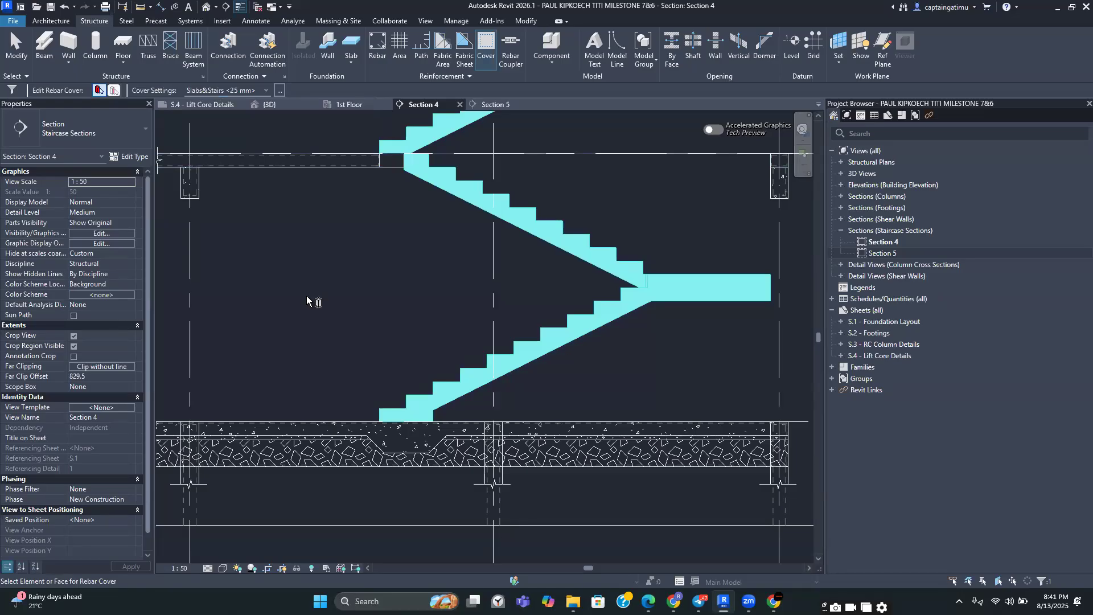
pyautogui.press('Escape')
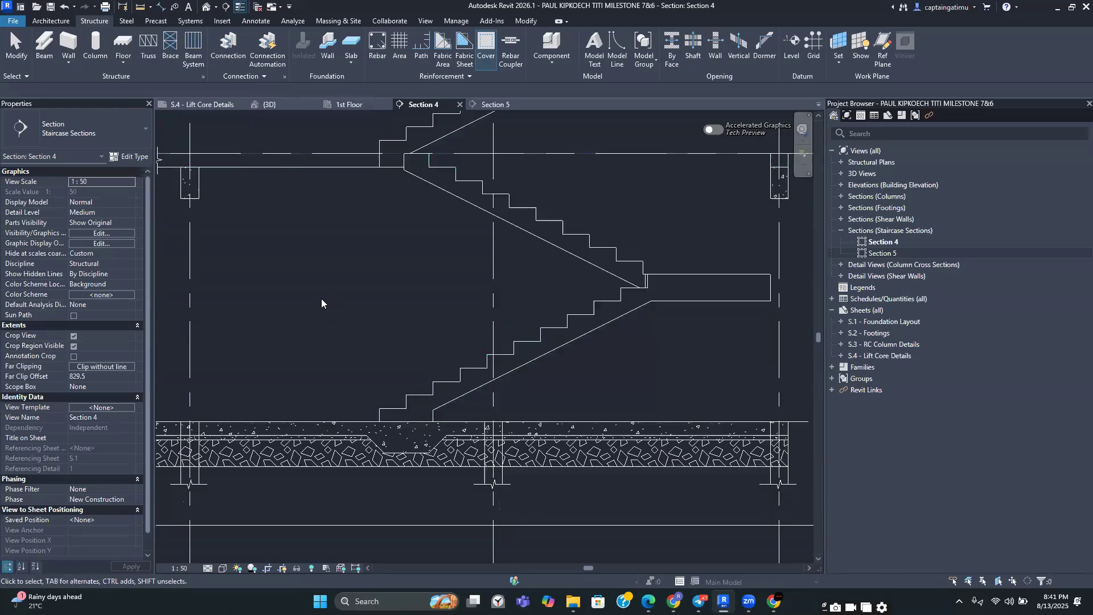
# Inspect the stair flights and ground slab across Section 4, briefly checking Section 5
pyautogui.scroll(-2, 321, 299)
pyautogui.moveTo(321, 298); pyautogui.dragTo(376, 371, button='middle')
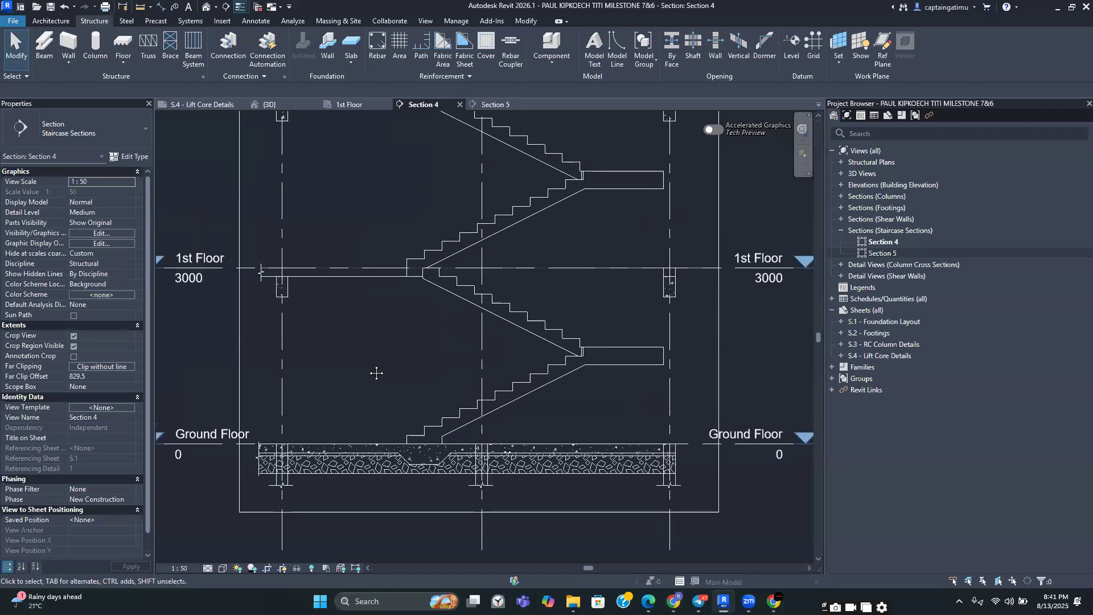
pyautogui.scroll(-2, 376, 373)
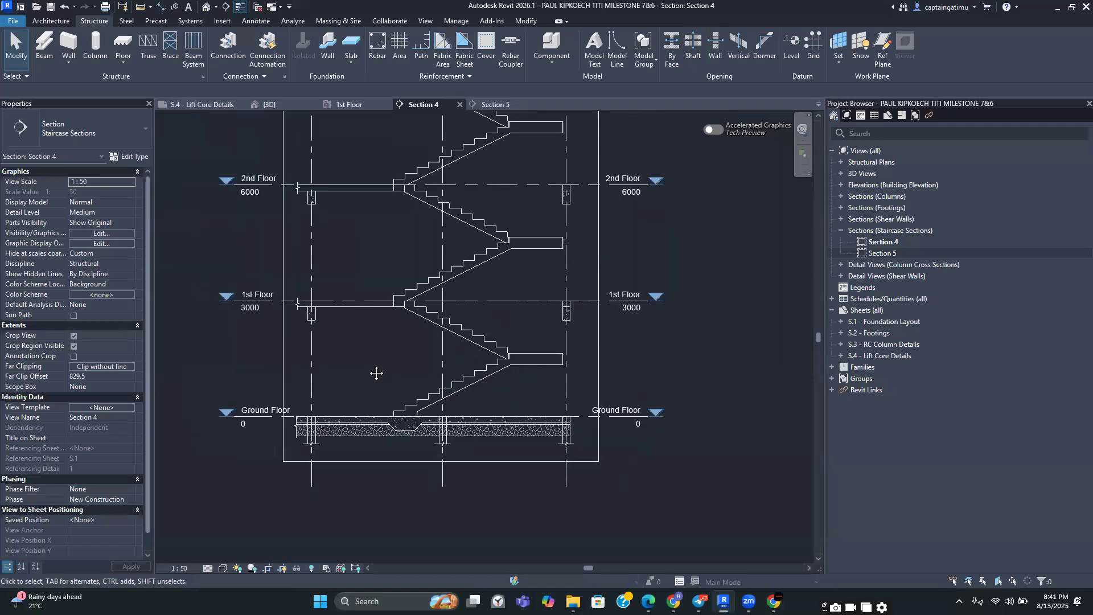
pyautogui.scroll(5, 401, 424)
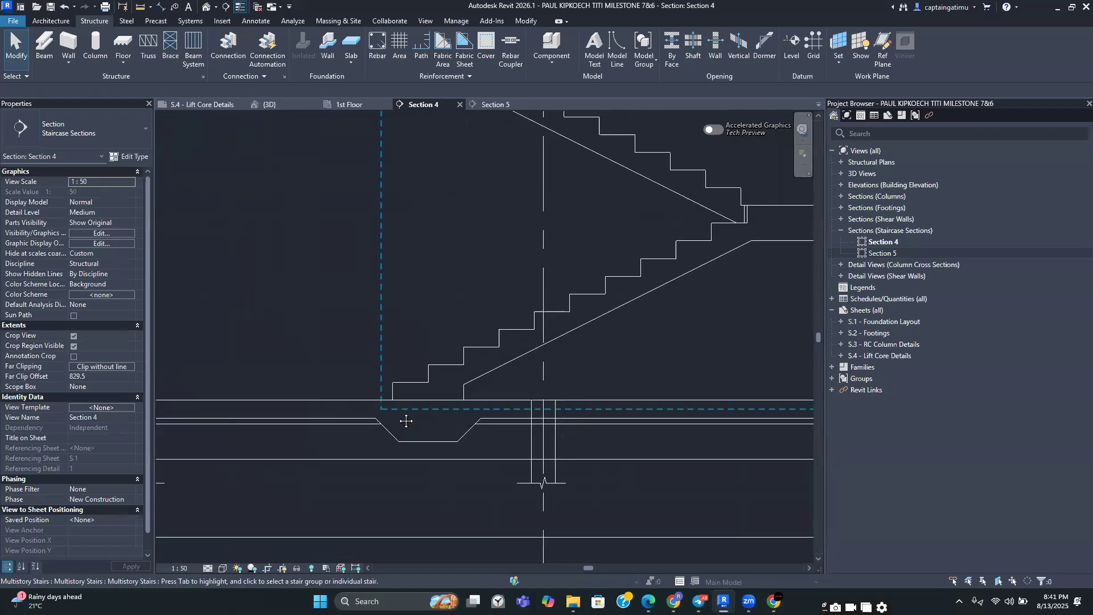
pyautogui.moveTo(422, 420); pyautogui.dragTo(476, 418, button='middle')
pyautogui.scroll(1, 512, 411)
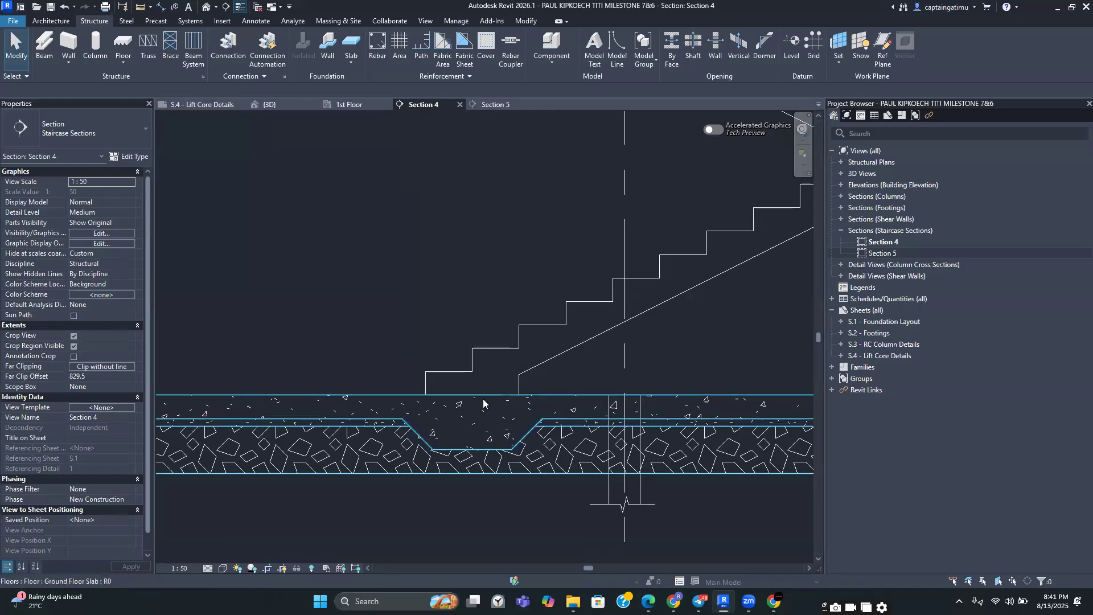
pyautogui.scroll(-2, 504, 397)
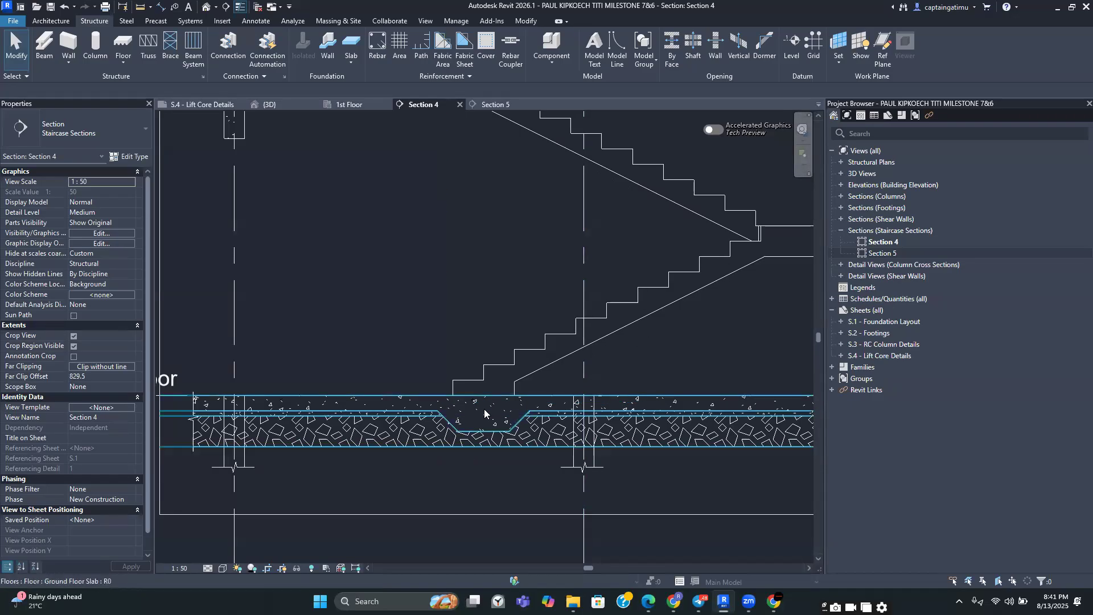
pyautogui.scroll(-1, 508, 377)
pyautogui.moveTo(508, 377); pyautogui.dragTo(403, 404, button='middle')
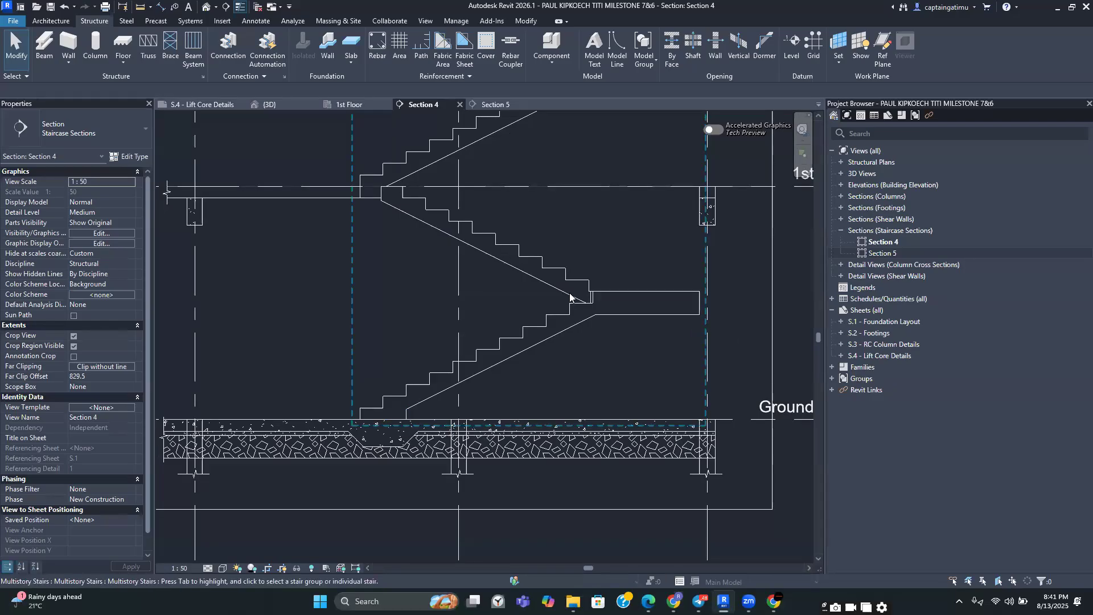
pyautogui.scroll(-2, 597, 310)
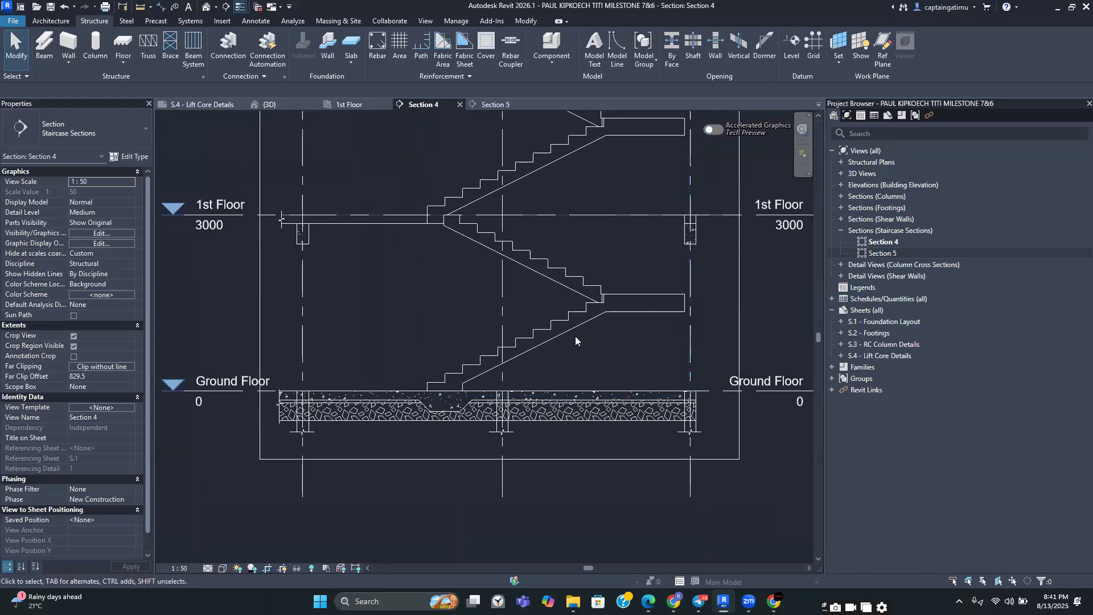
pyautogui.scroll(2, 574, 335)
pyautogui.scroll(-2, 574, 335)
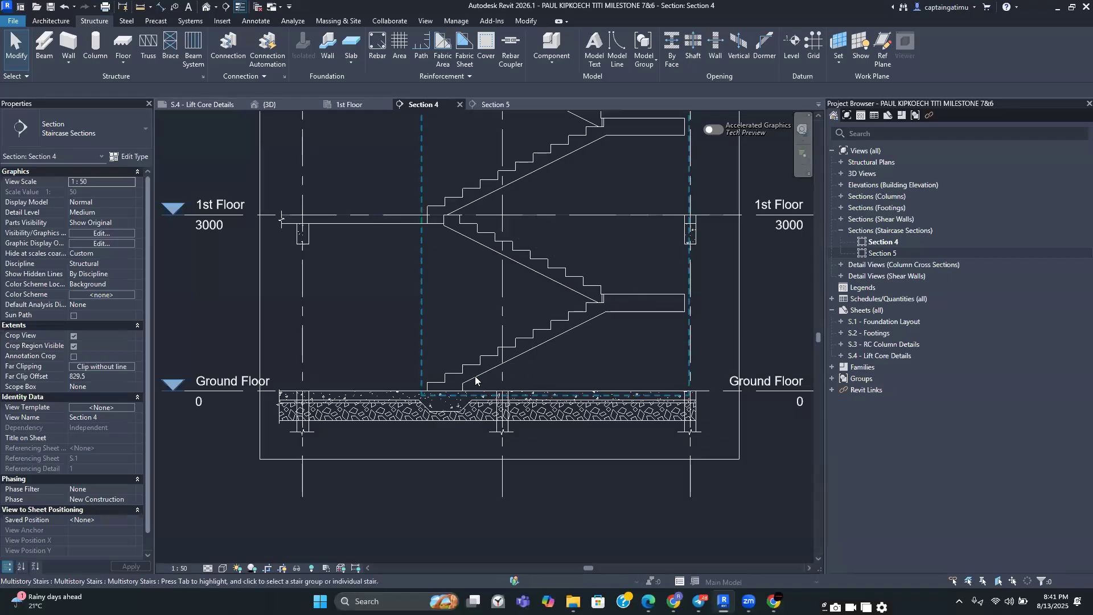
pyautogui.scroll(-2, 424, 398)
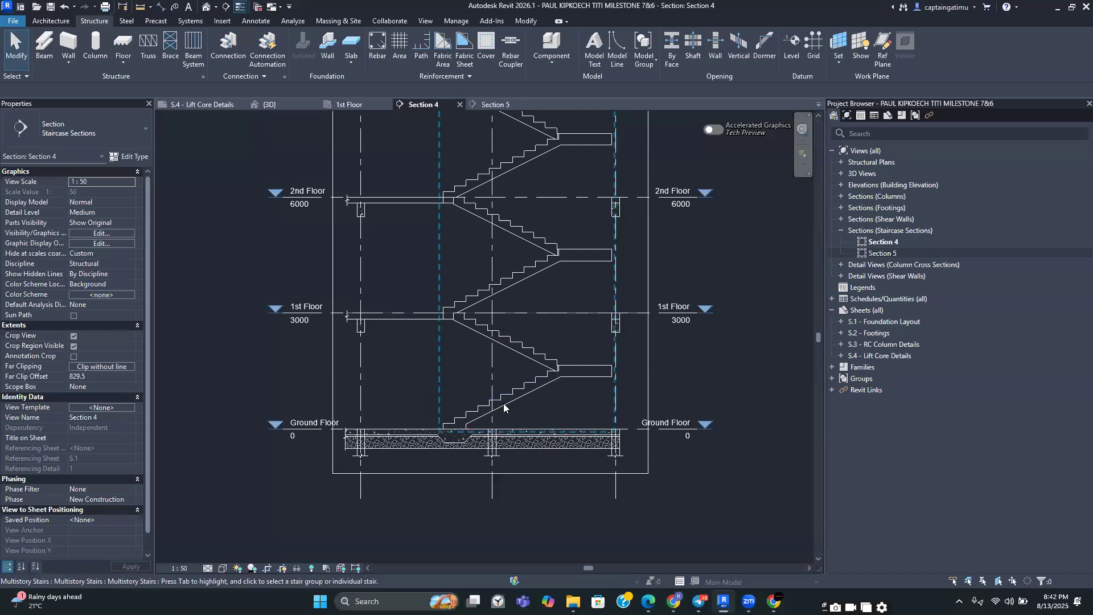
pyautogui.click(489, 104)
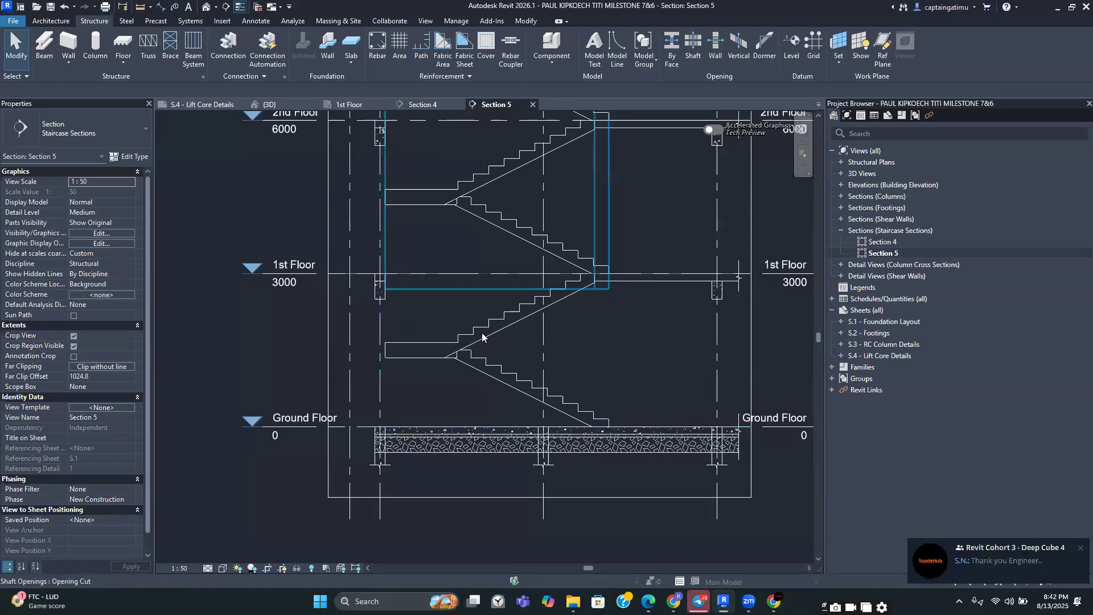
pyautogui.click(431, 105)
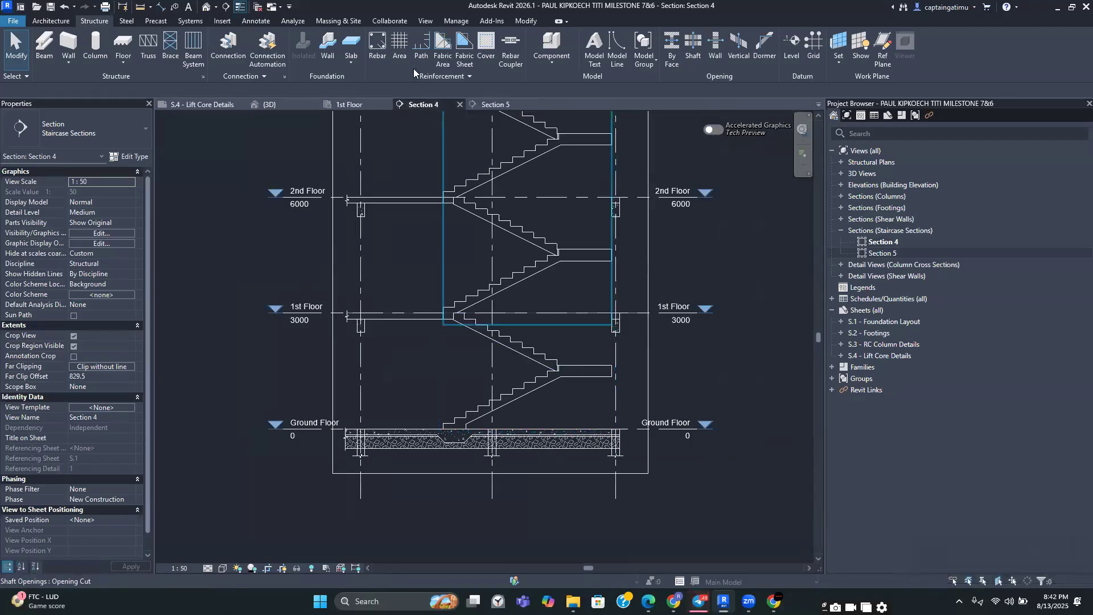
pyautogui.click(377, 47)
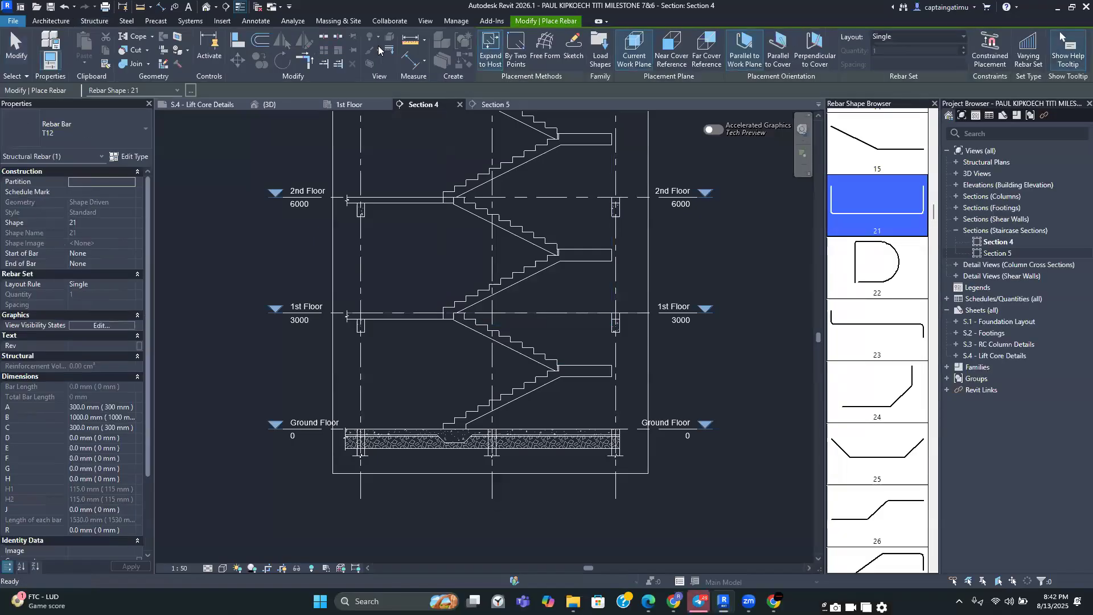
pyautogui.click(574, 45)
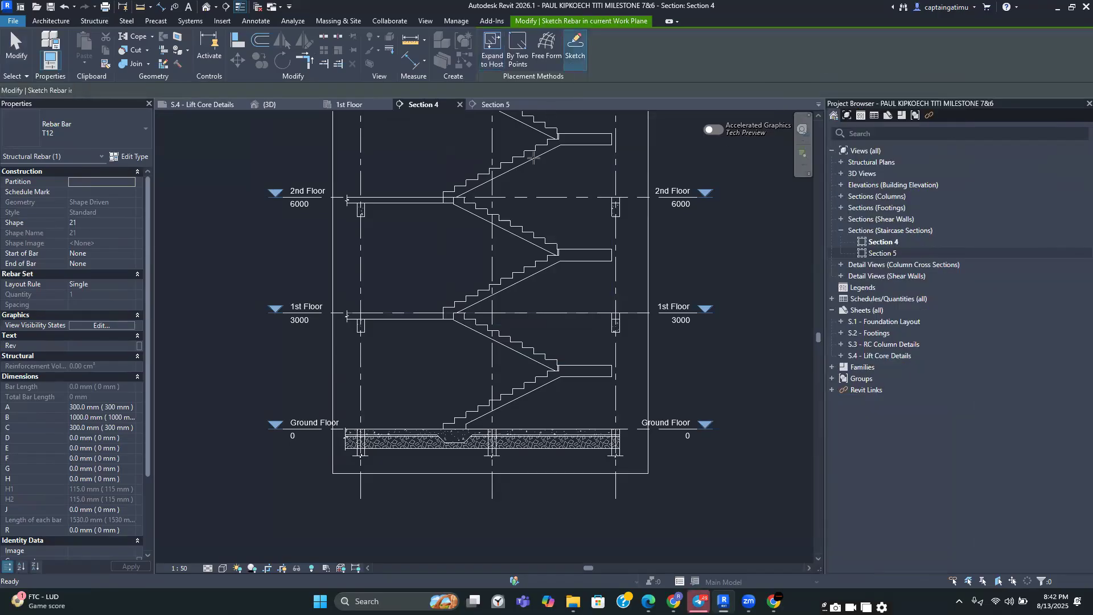
pyautogui.scroll(3, 488, 323)
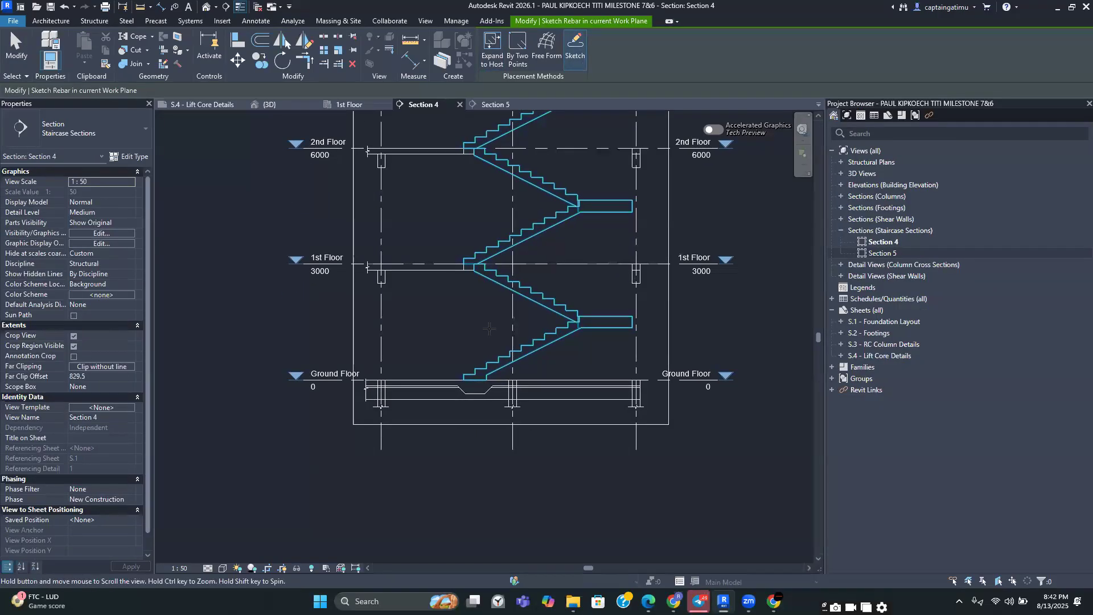
pyautogui.click(487, 323)
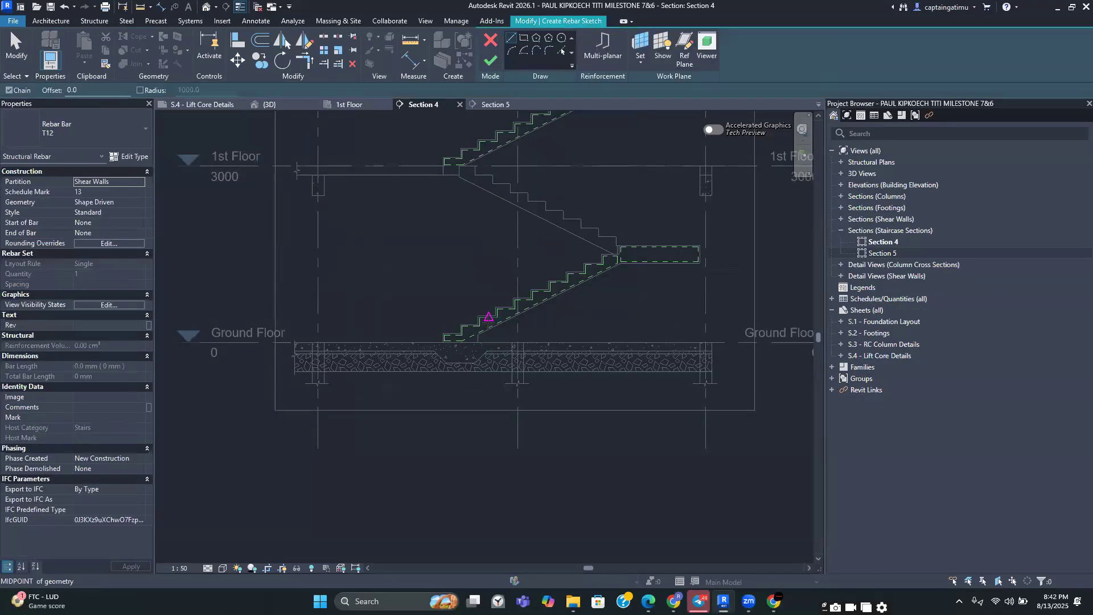
pyautogui.press('Escape')
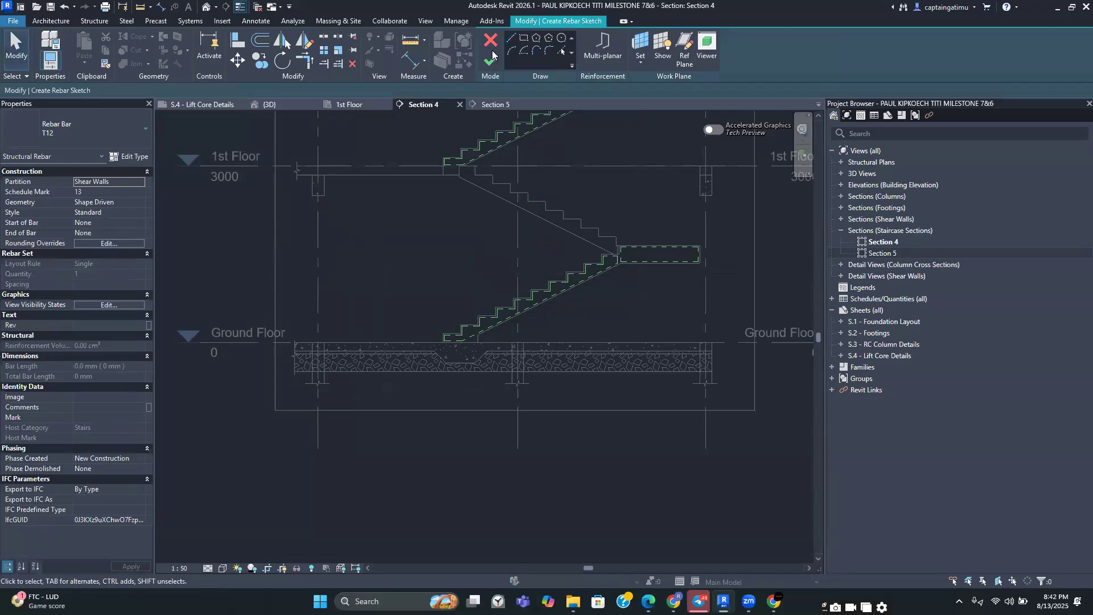
pyautogui.click(491, 40)
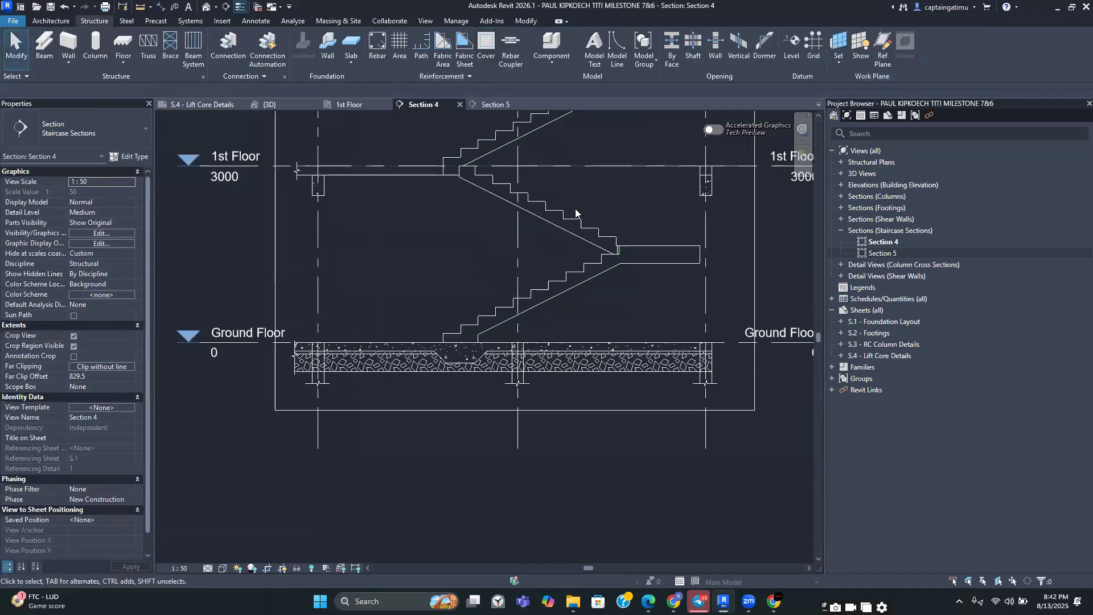
# Start sketching a rebar hosted on the ground-floor stair flight, zooming to the flight's bottom landing
pyautogui.click(386, 57)
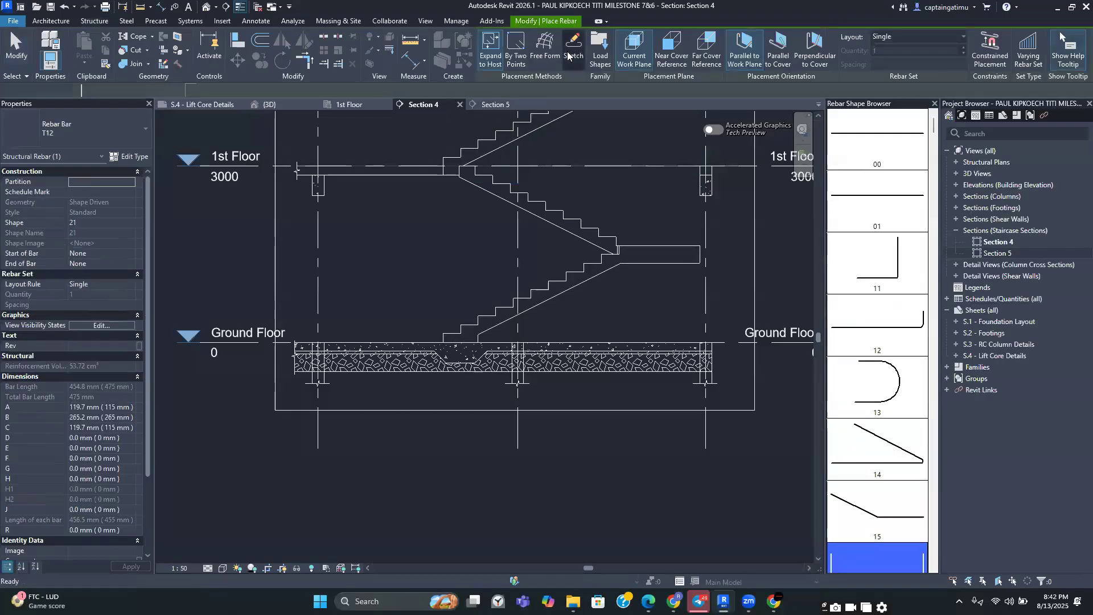
pyautogui.click(569, 53)
pyautogui.click(499, 323)
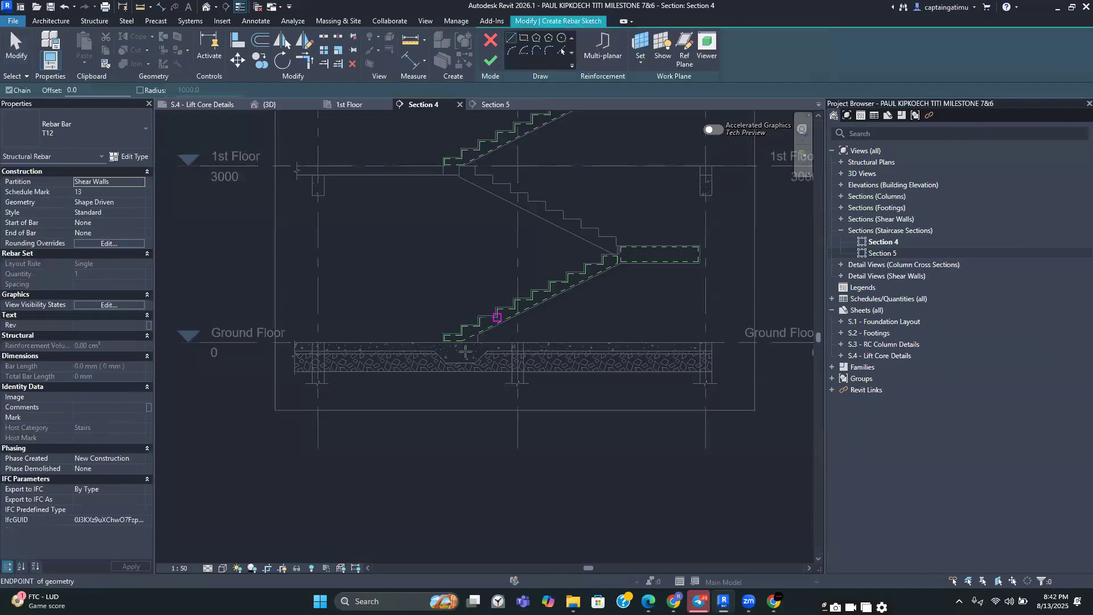
pyautogui.scroll(3, 462, 342)
pyautogui.scroll(2, 458, 344)
pyautogui.scroll(3, 508, 377)
pyautogui.scroll(2, 520, 392)
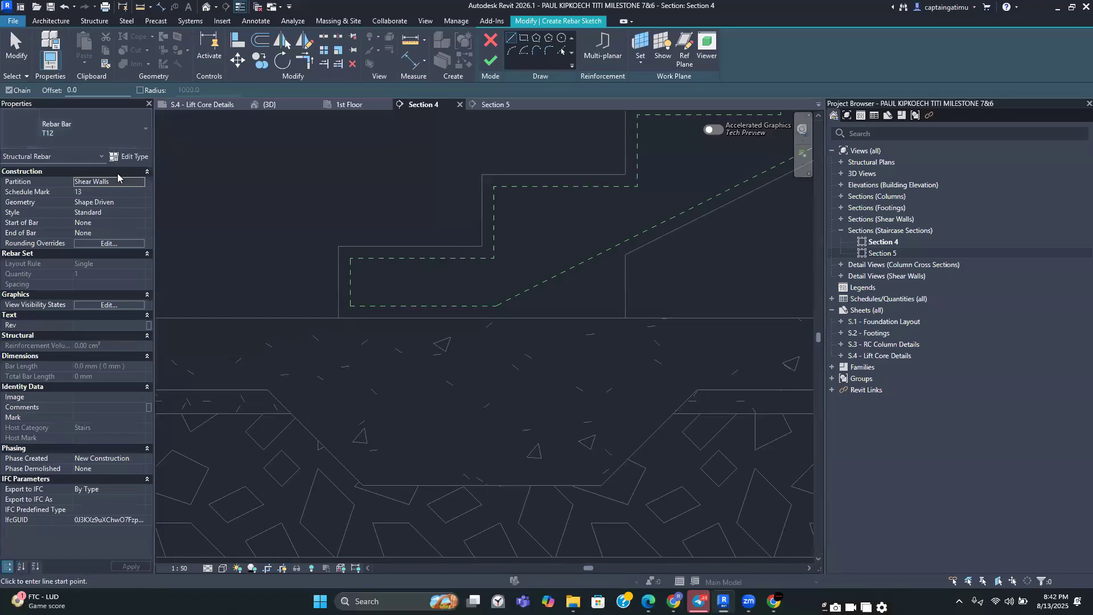
# Set the sketched rebar's partition to Stairs
pyautogui.click(137, 183)
pyautogui.write('Stairs')
pyautogui.click(43, 187)
pyautogui.scroll(1, 596, 355)
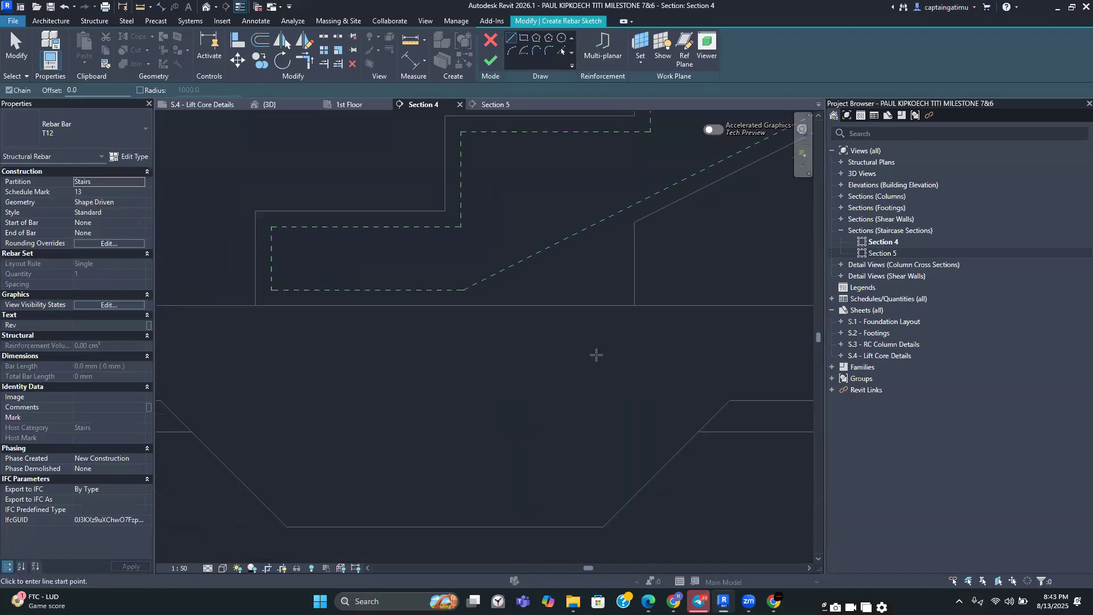
# Sketch the rebar profile: a U-shaped bar about 500 mm wide down into the base, plus an inclined line along the flight
pyautogui.click(601, 508)
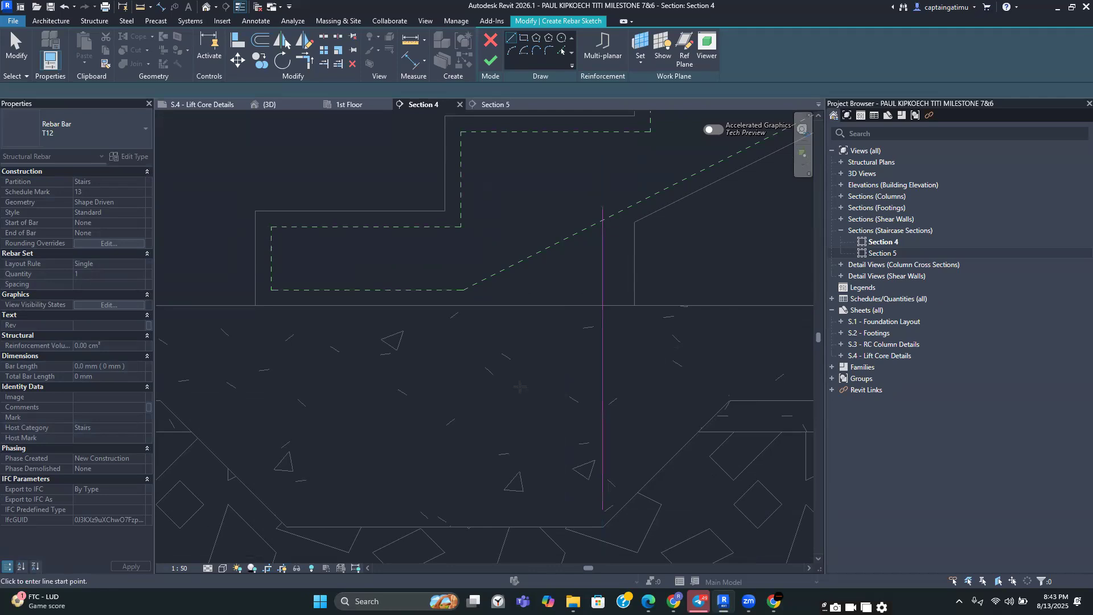
pyautogui.scroll(-2, 579, 385)
pyautogui.moveTo(579, 386); pyautogui.dragTo(613, 362, button='middle')
pyautogui.click(629, 442)
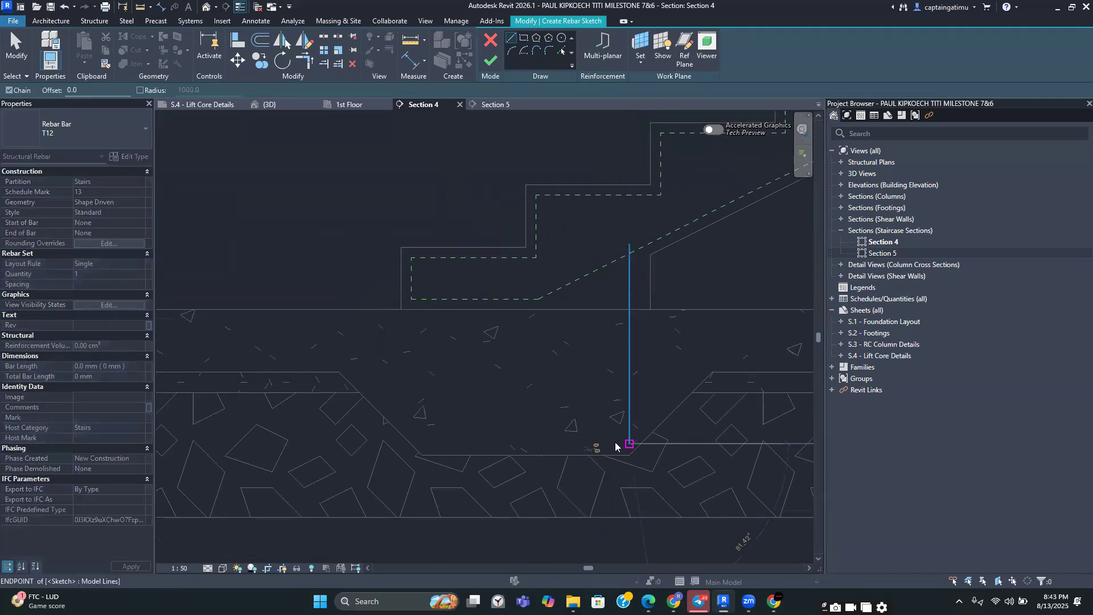
pyautogui.click(422, 443)
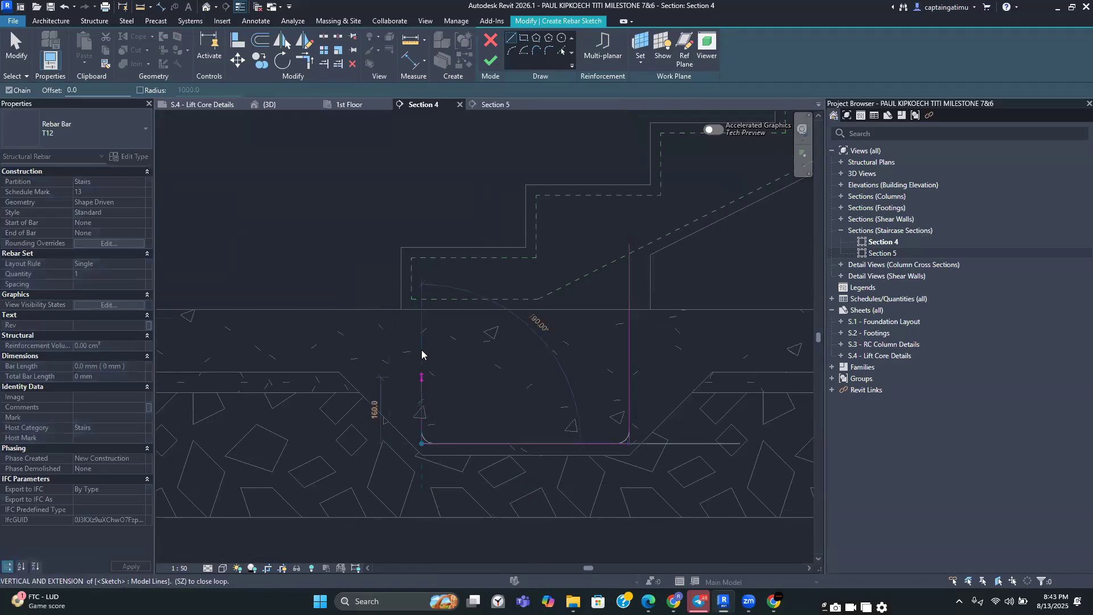
pyautogui.click(421, 300)
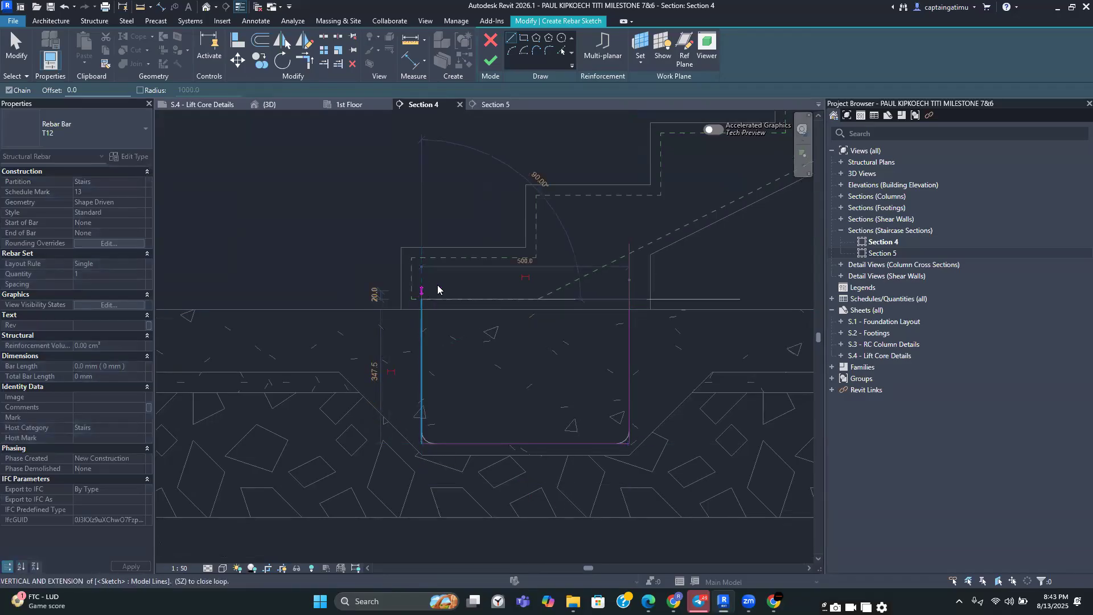
pyautogui.press('Escape')
pyautogui.moveTo(466, 281); pyautogui.dragTo(418, 372, button='middle')
pyautogui.scroll(-3, 422, 393)
pyautogui.click(409, 400)
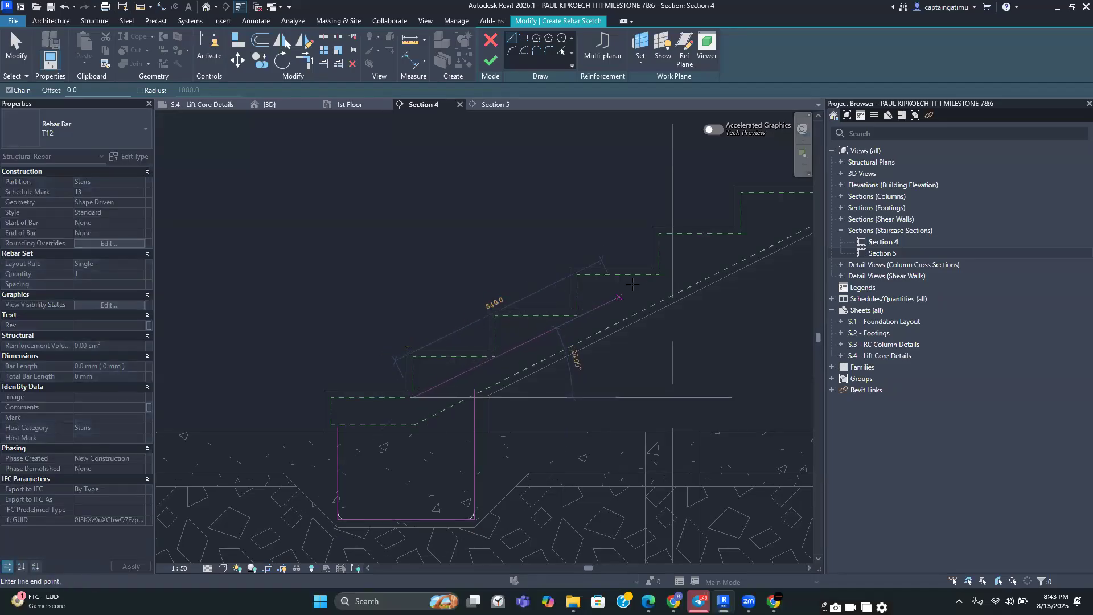
pyautogui.click(658, 274)
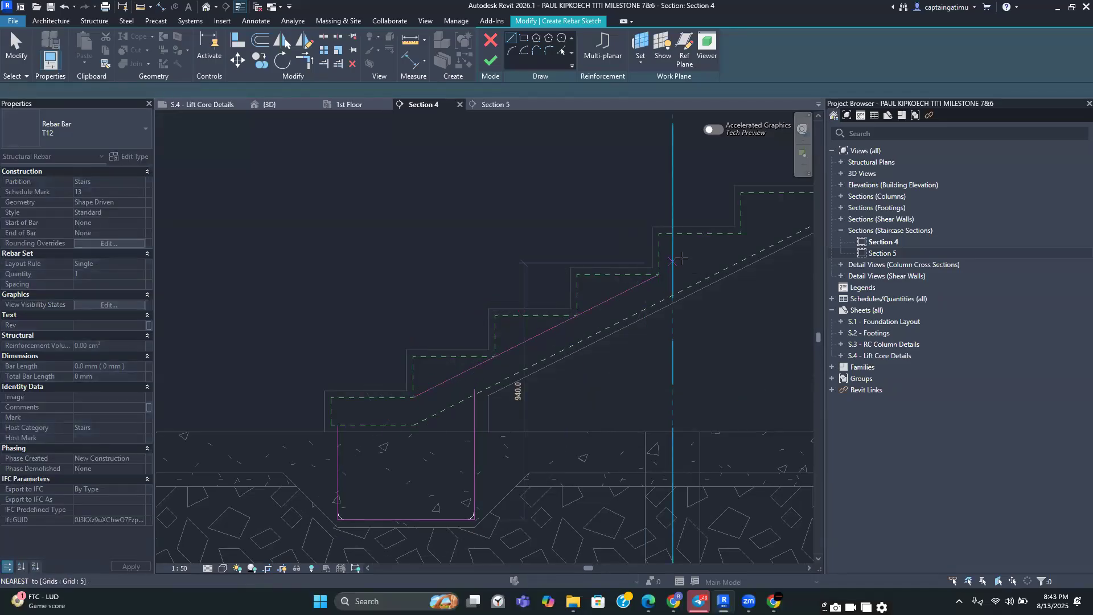
pyautogui.press('Escape')
pyautogui.press('Escape')
pyautogui.scroll(-2, 680, 252)
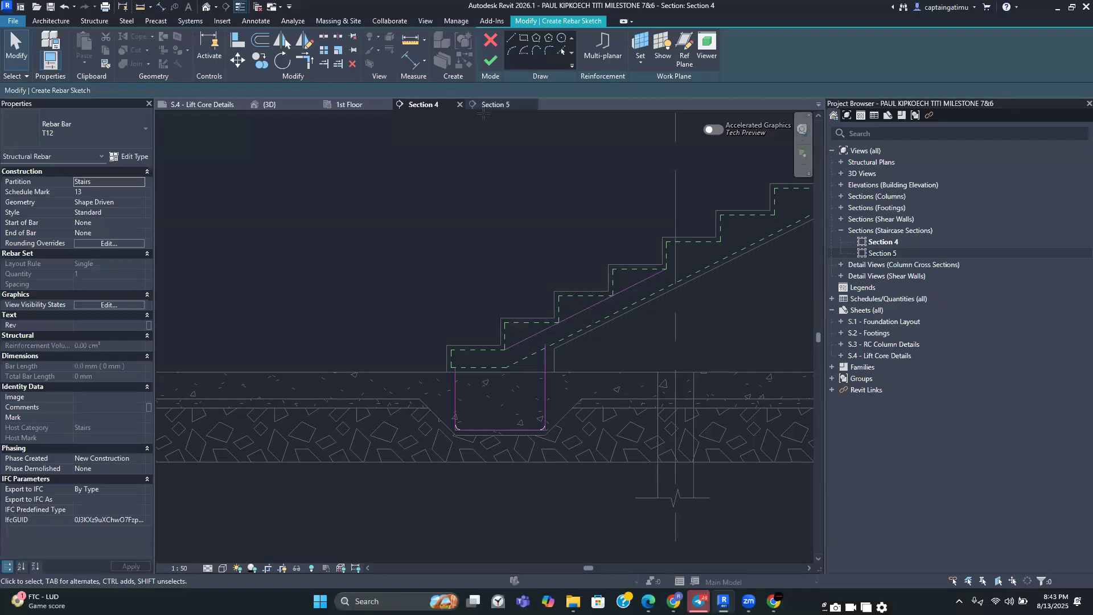
pyautogui.scroll(-3, 547, 279)
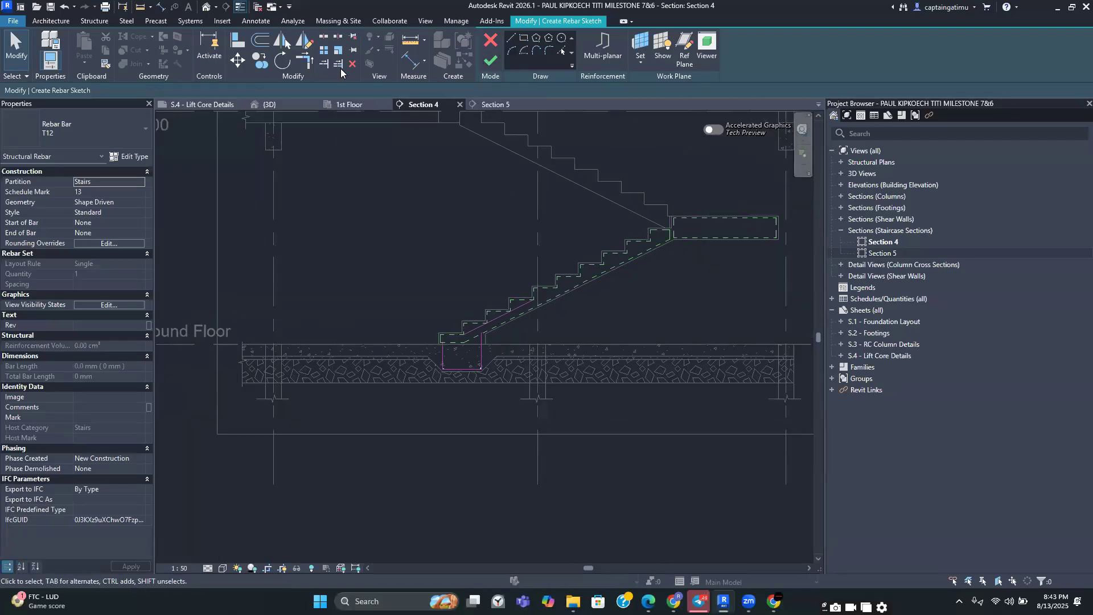
# Trim the sketched lines to clean corners with Trim/Extend to Corner and finish the rebar sketch
pyautogui.click(304, 59)
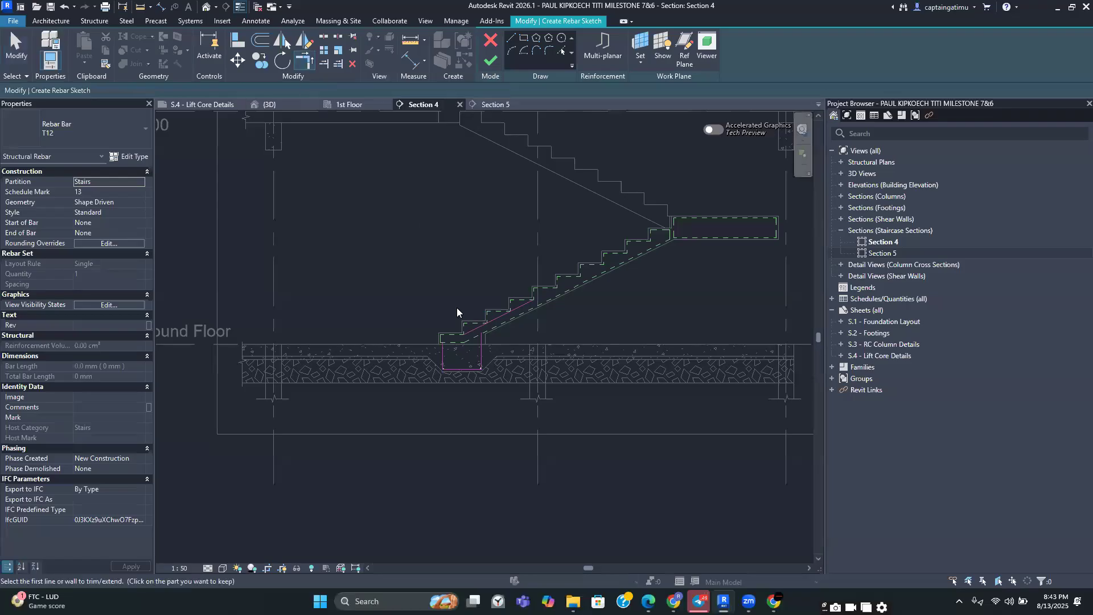
pyautogui.scroll(3, 457, 307)
pyautogui.click(491, 343)
pyautogui.click(433, 376)
pyautogui.click(459, 366)
pyautogui.scroll(3, 445, 371)
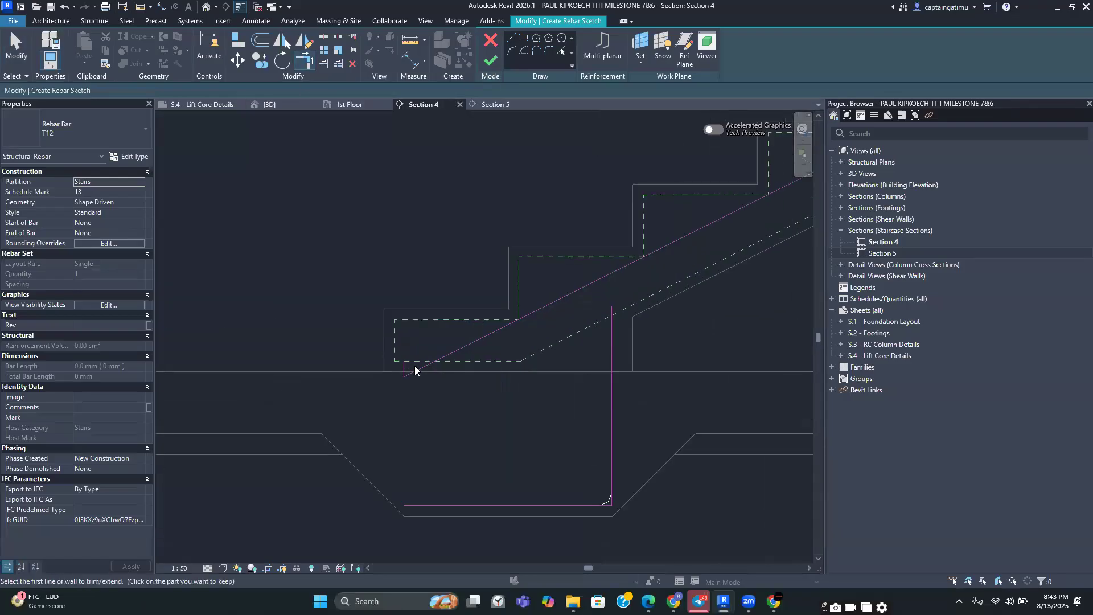
pyautogui.click(404, 444)
pyautogui.scroll(-4, 414, 321)
pyautogui.scroll(-2, 427, 352)
pyautogui.moveTo(442, 349); pyautogui.dragTo(467, 451, button='middle')
pyautogui.scroll(3, 464, 394)
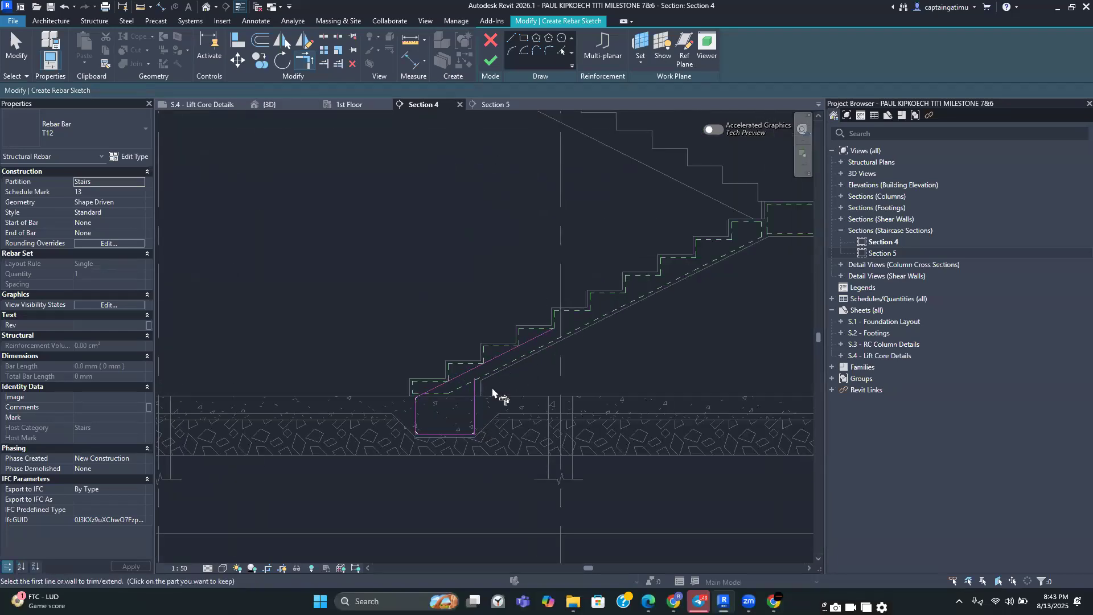
pyautogui.scroll(3, 475, 398)
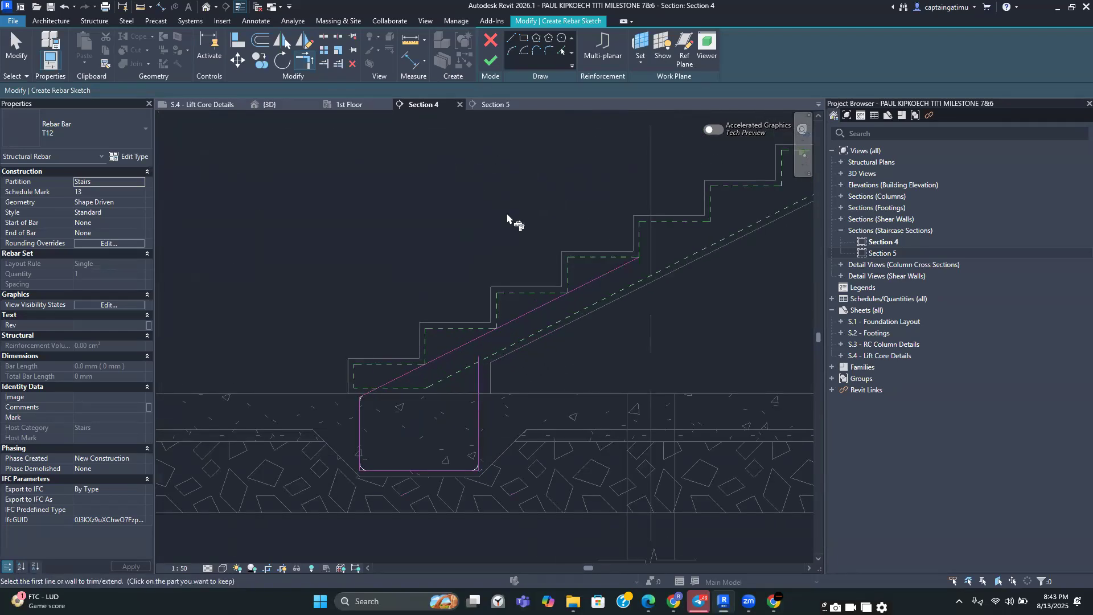
pyautogui.click(494, 62)
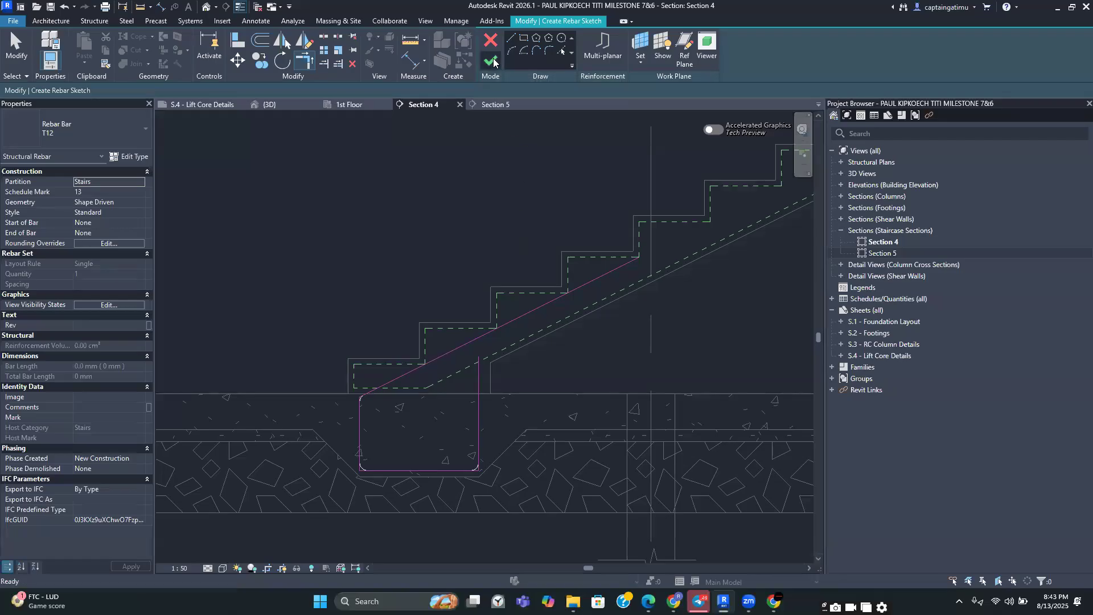
pyautogui.press('Escape')
pyautogui.scroll(-2, 523, 308)
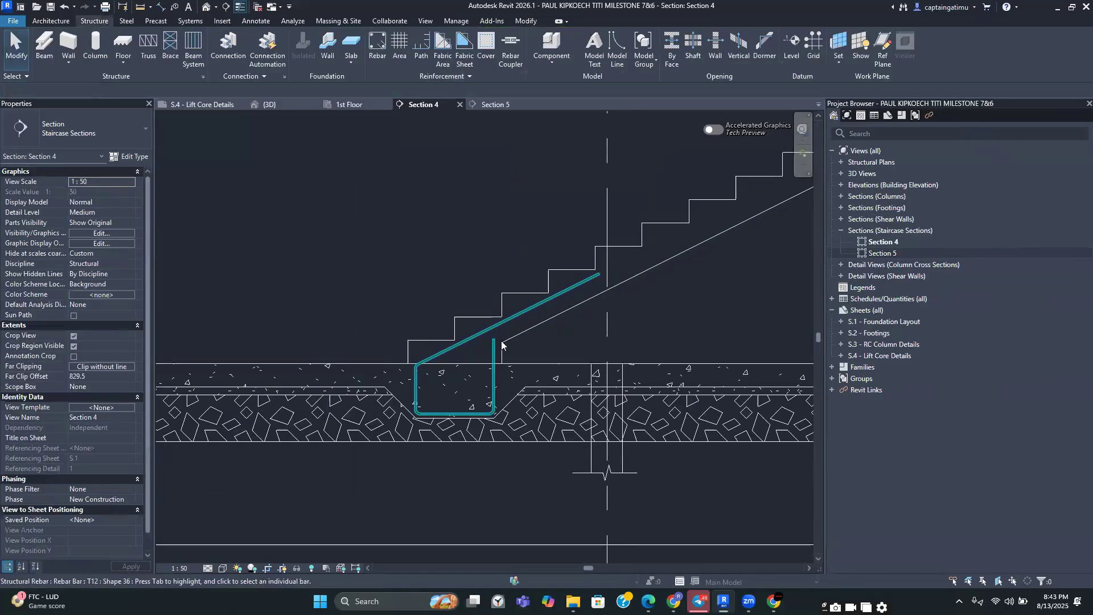
# Set the new stair bar's layout rule to Maximum Spacing with a spacing of 200 mm
pyautogui.click(493, 376)
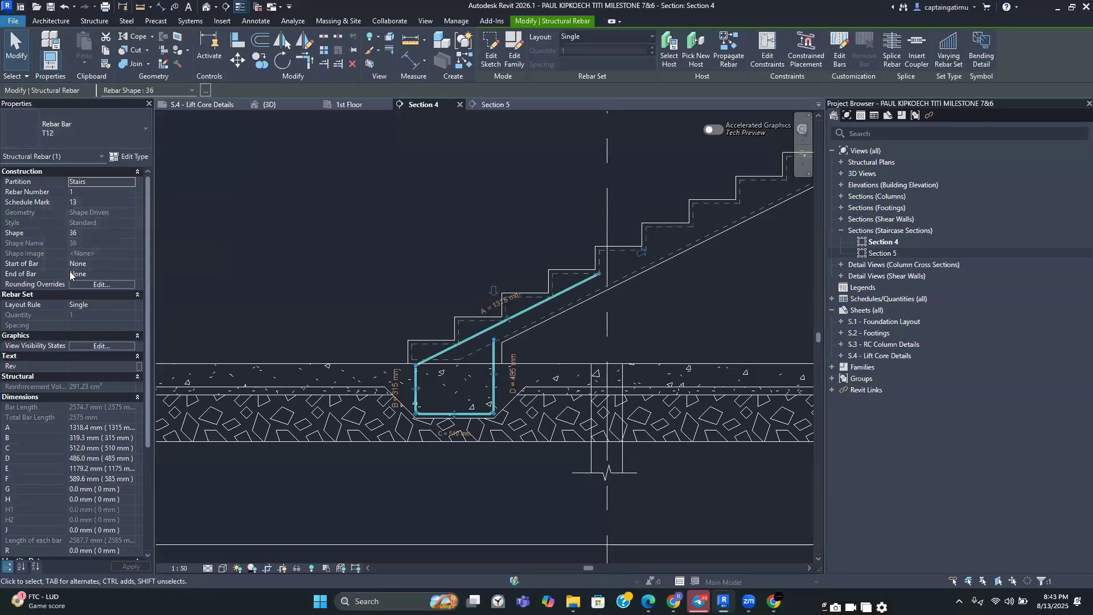
pyautogui.click(104, 310)
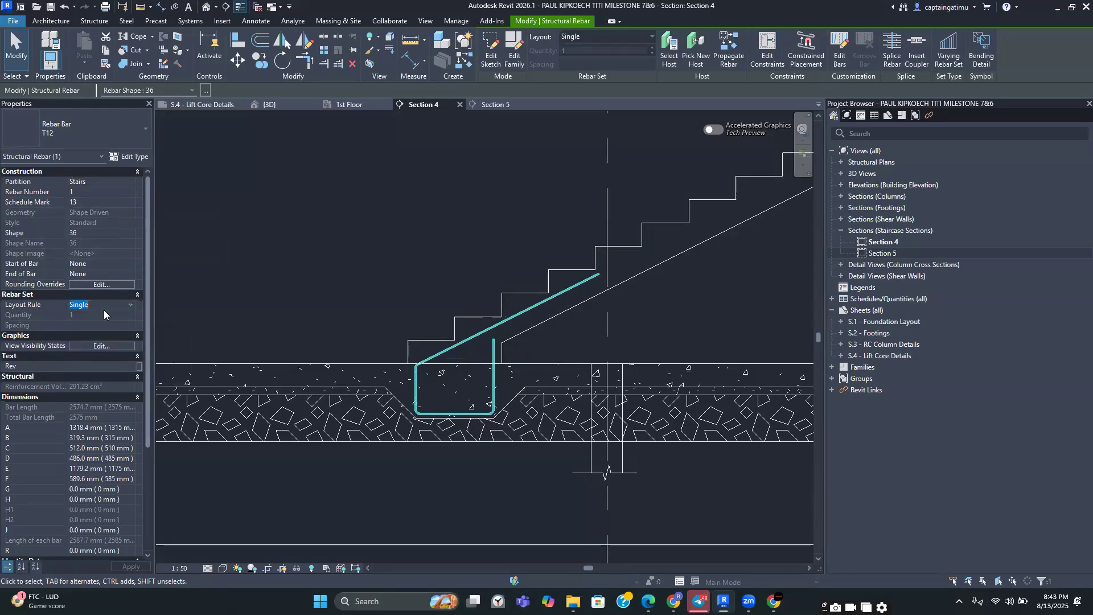
pyautogui.click(128, 306)
pyautogui.click(115, 331)
pyautogui.click(114, 329)
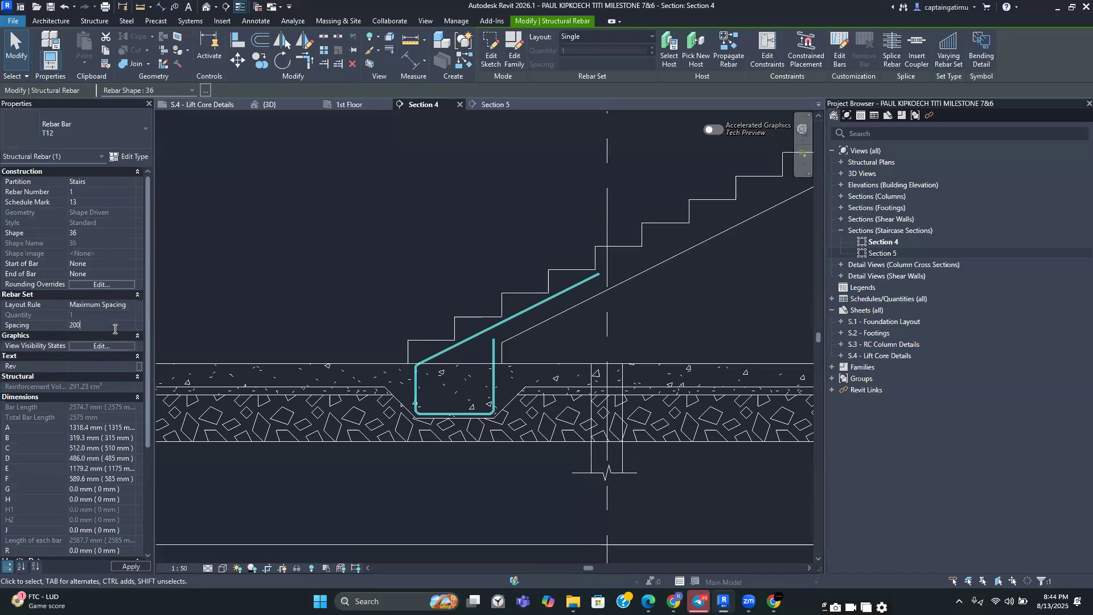
pyautogui.press('Return')
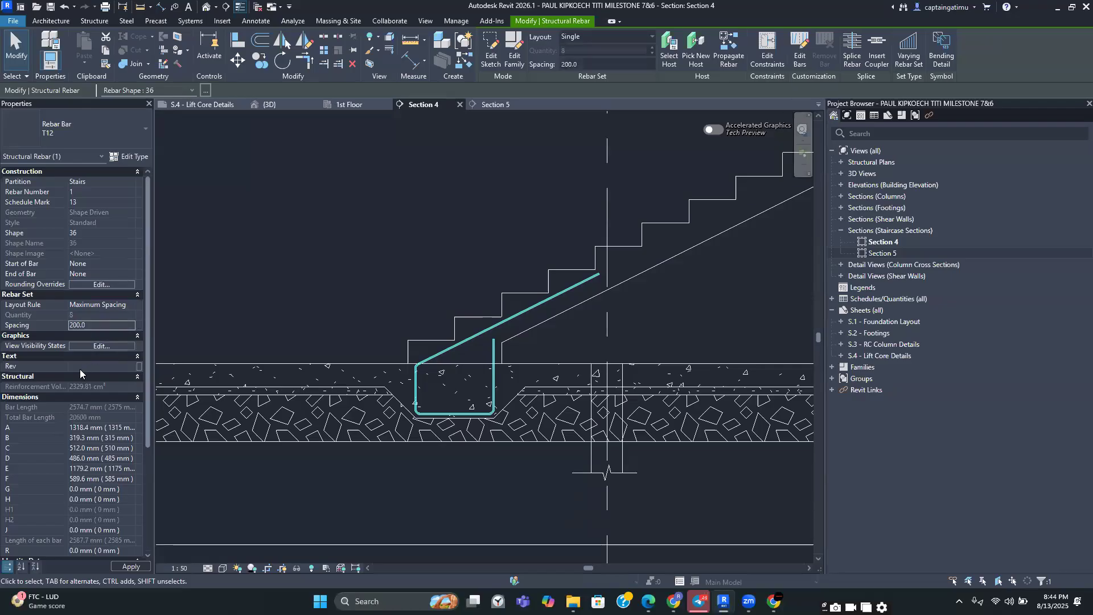
# Add the comment "Starter Bars" to the stair bar and apply it
pyautogui.scroll(-5, 80, 369)
pyautogui.click(77, 445)
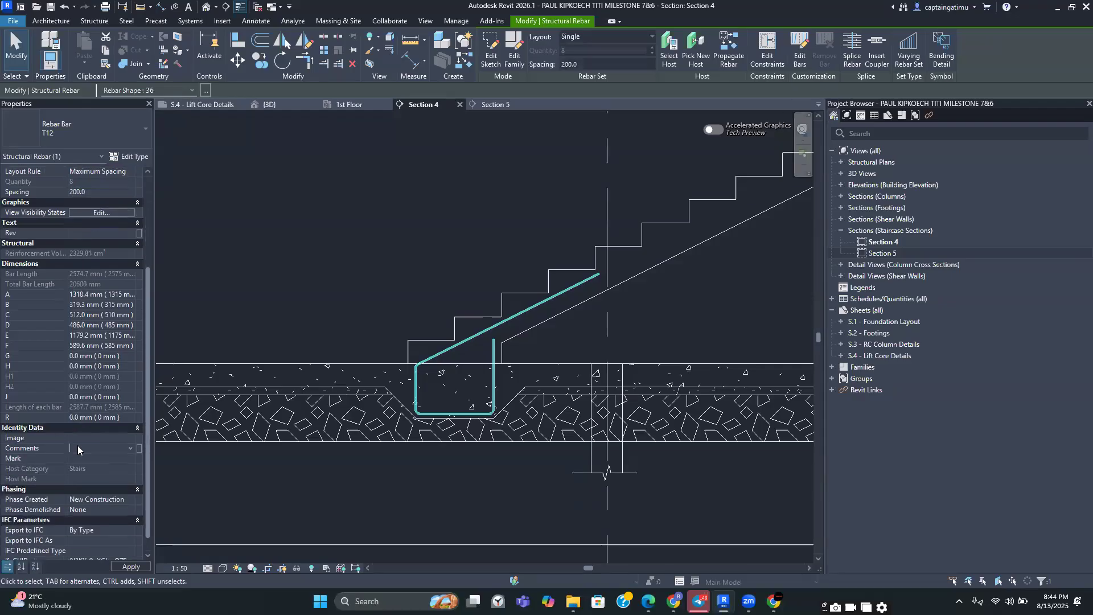
pyautogui.write('S')
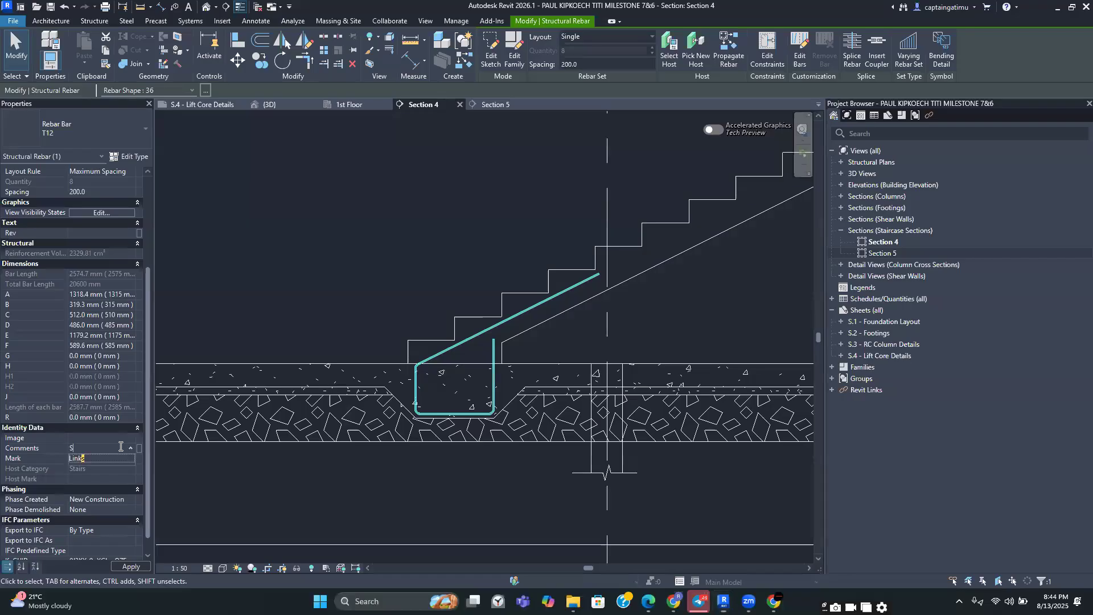
pyautogui.write('tarter Bars')
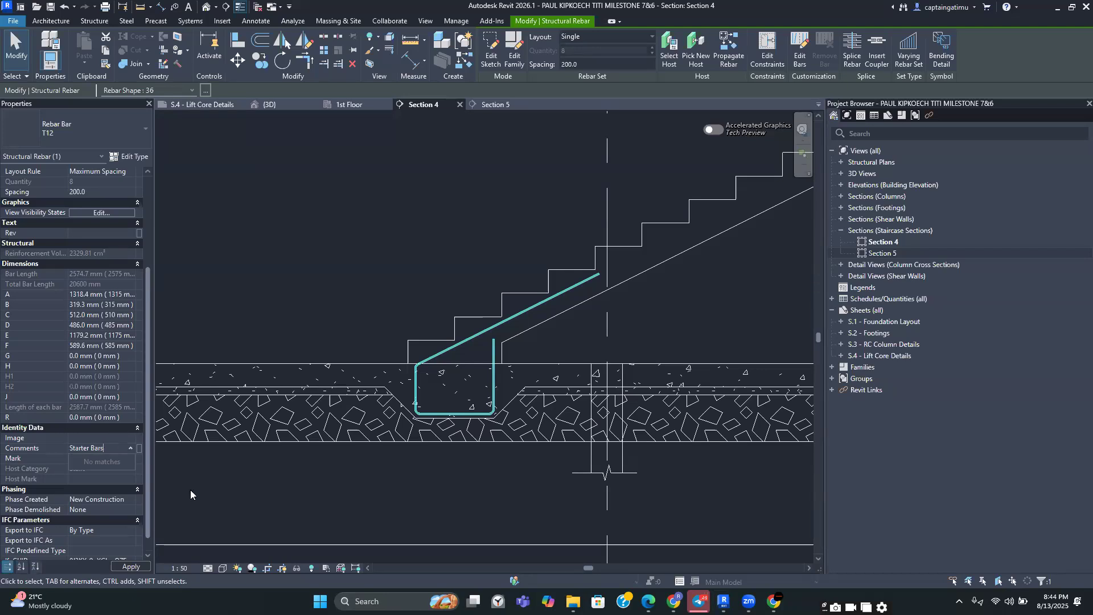
pyautogui.click(132, 566)
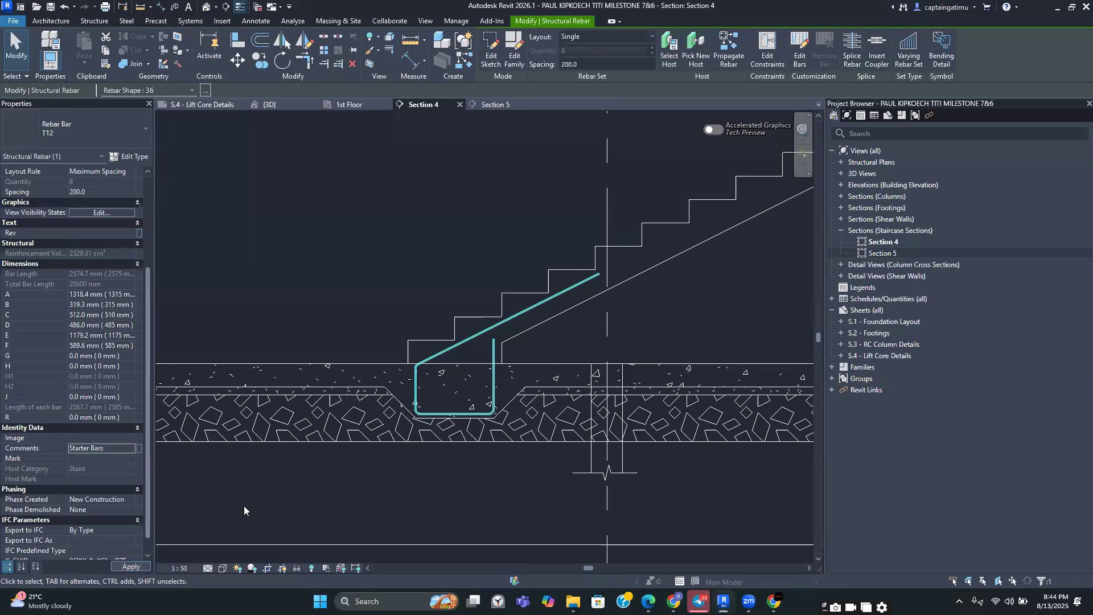
pyautogui.click(400, 267)
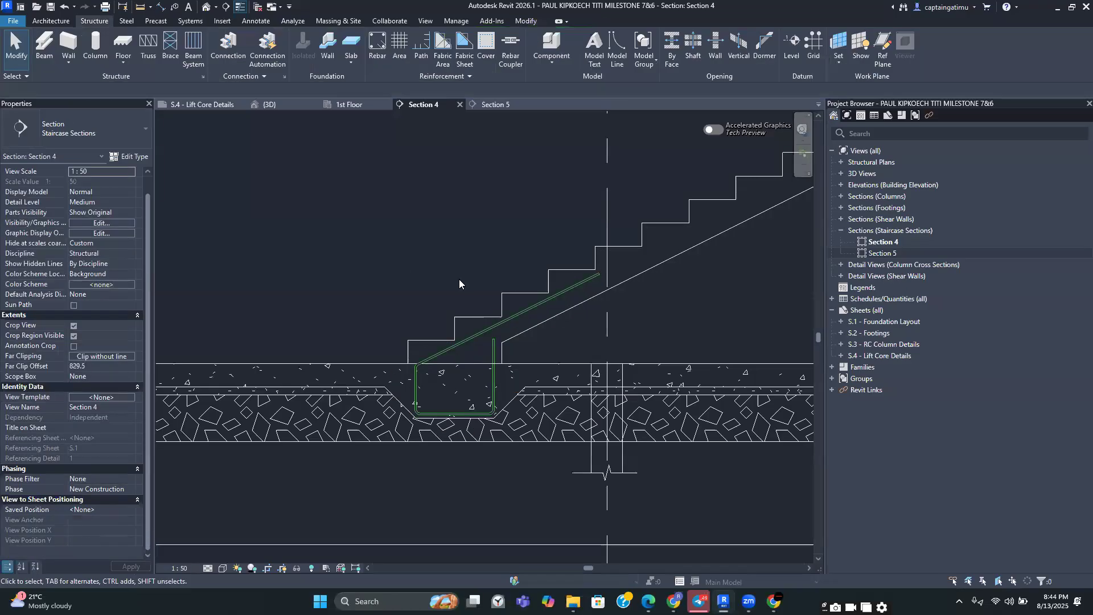
# Examine the stair flights, landing and starter bars across Section 4
pyautogui.scroll(-3, 460, 282)
pyautogui.moveTo(471, 289); pyautogui.dragTo(401, 388, button='middle')
pyautogui.scroll(2, 412, 398)
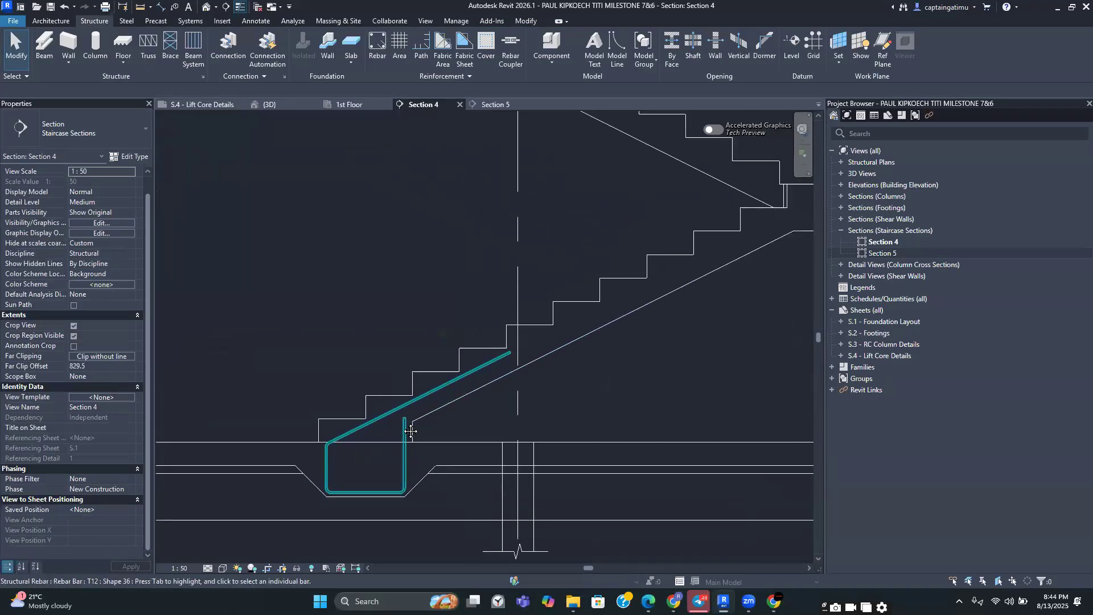
pyautogui.scroll(-1, 415, 419)
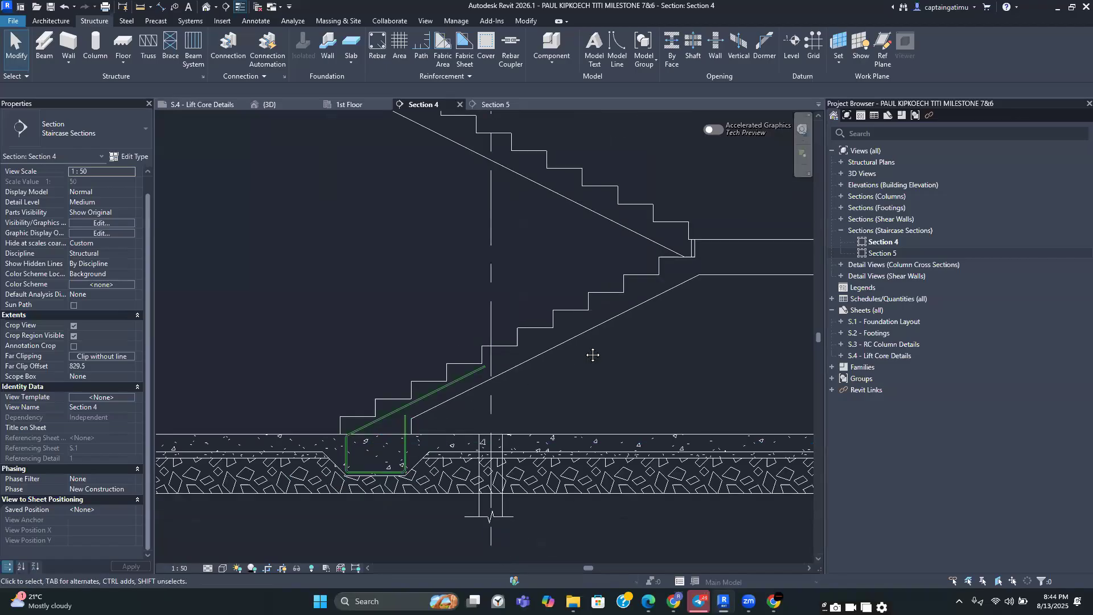
pyautogui.moveTo(459, 406); pyautogui.dragTo(421, 354, button='middle')
pyautogui.moveTo(660, 255); pyautogui.dragTo(660, 213, button='middle')
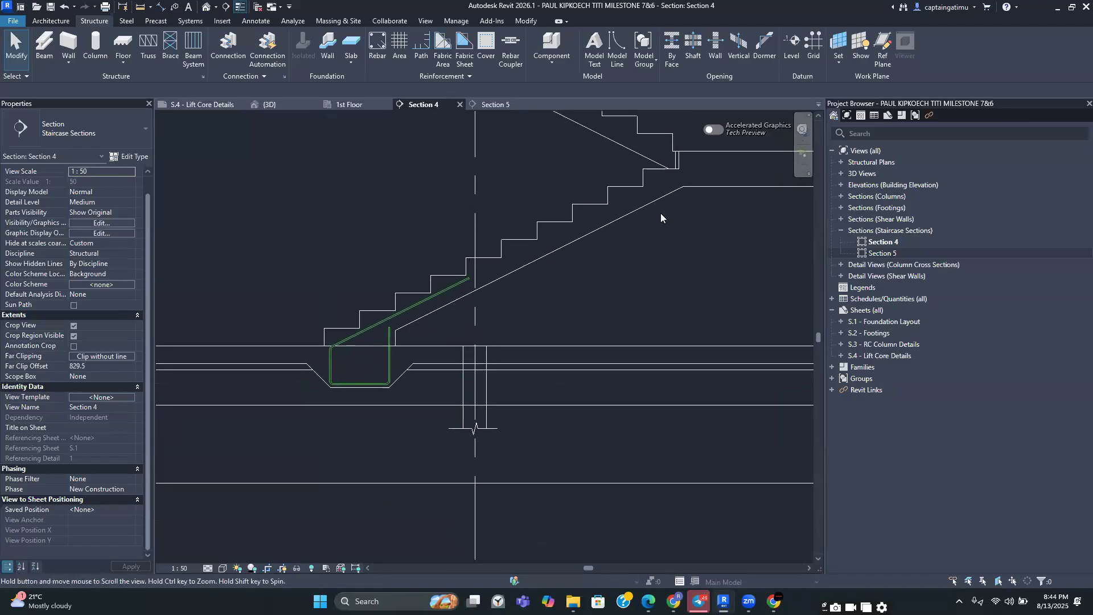
pyautogui.scroll(-2, 658, 216)
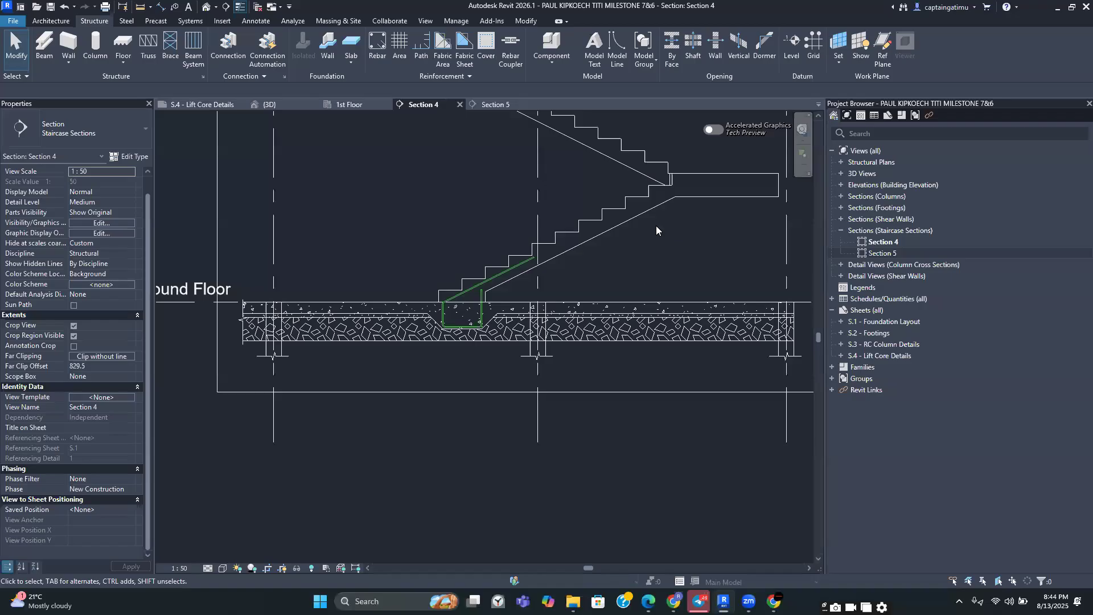
pyautogui.moveTo(661, 263); pyautogui.dragTo(571, 386, button='middle')
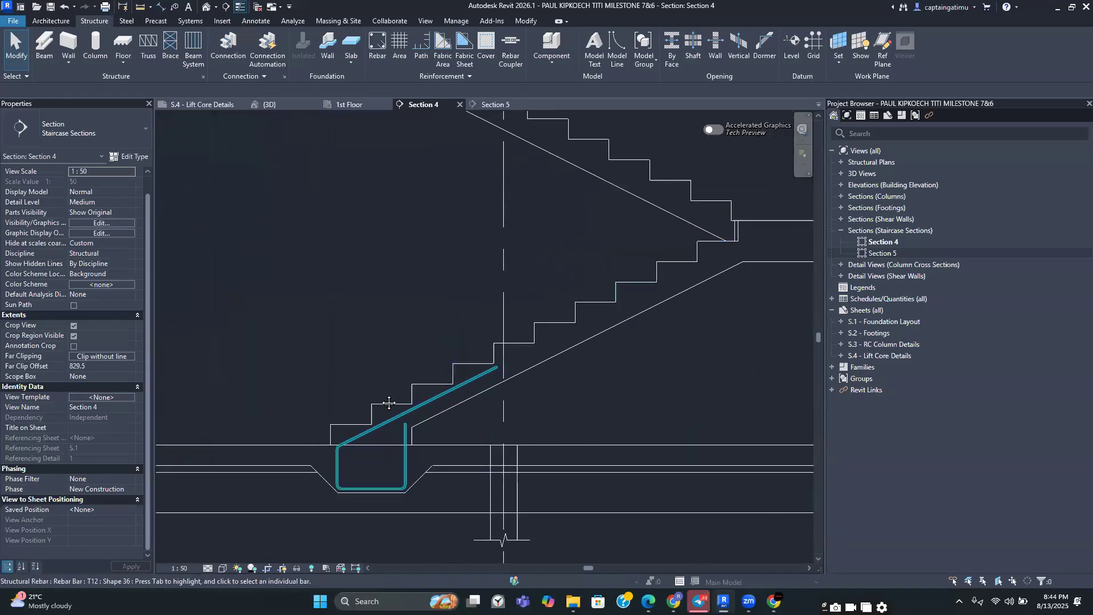
pyautogui.scroll(3, 542, 400)
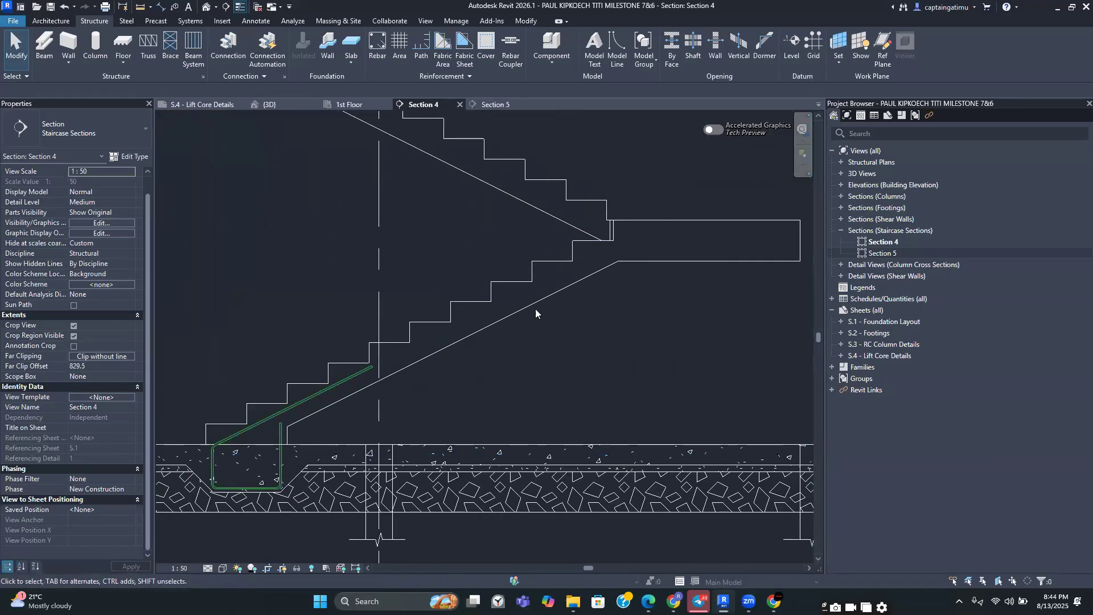
pyautogui.moveTo(630, 243); pyautogui.dragTo(553, 317, button='middle')
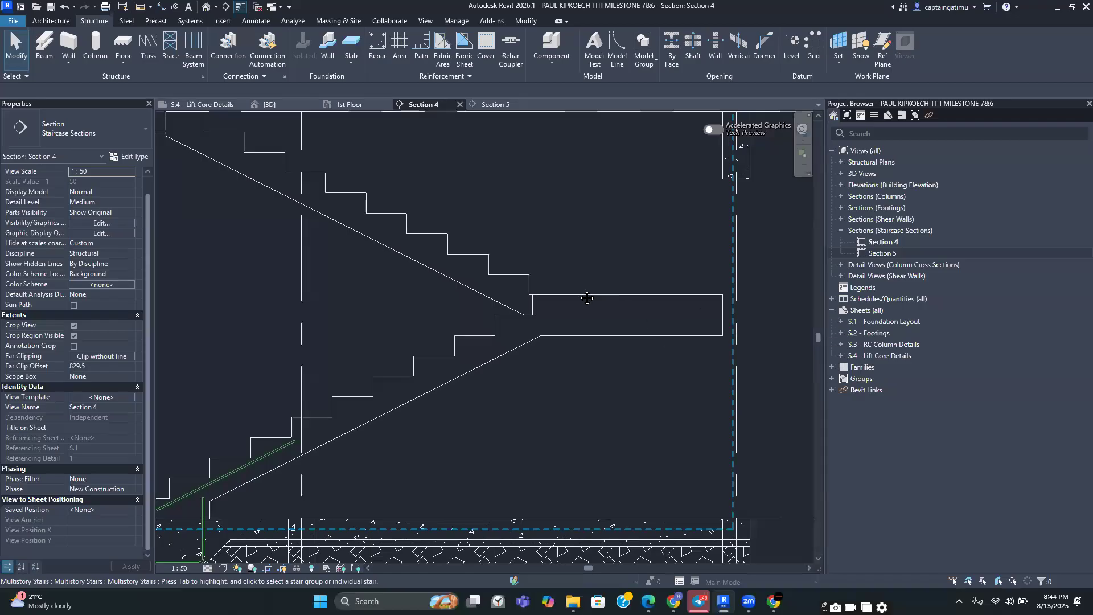
pyautogui.scroll(-5, 586, 297)
pyautogui.scroll(5, 607, 337)
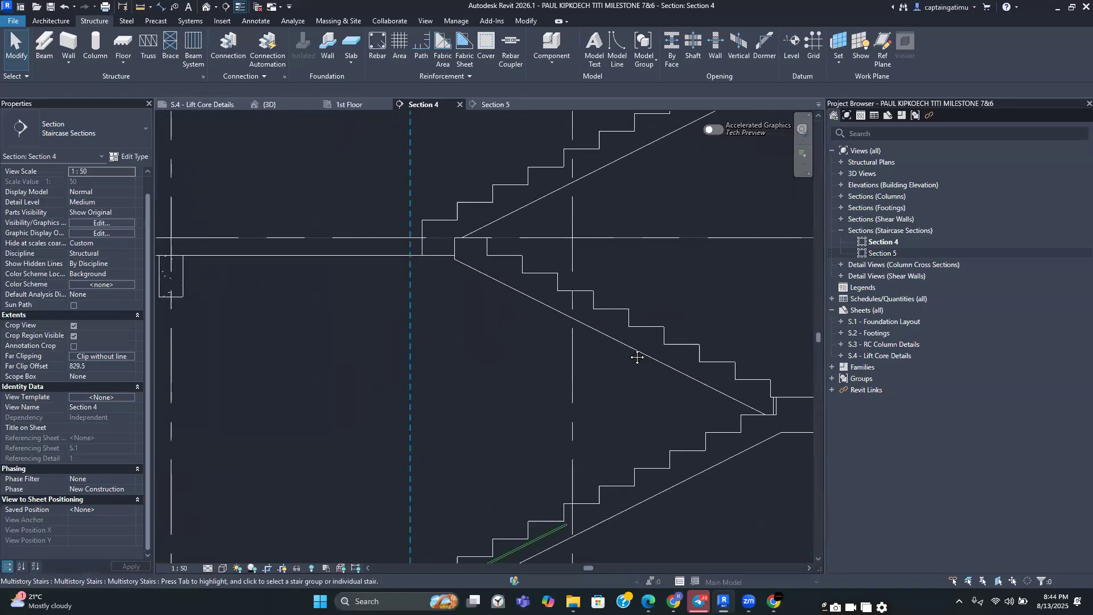
pyautogui.moveTo(538, 547); pyautogui.dragTo(434, 375, button='middle')
pyautogui.scroll(1, 401, 398)
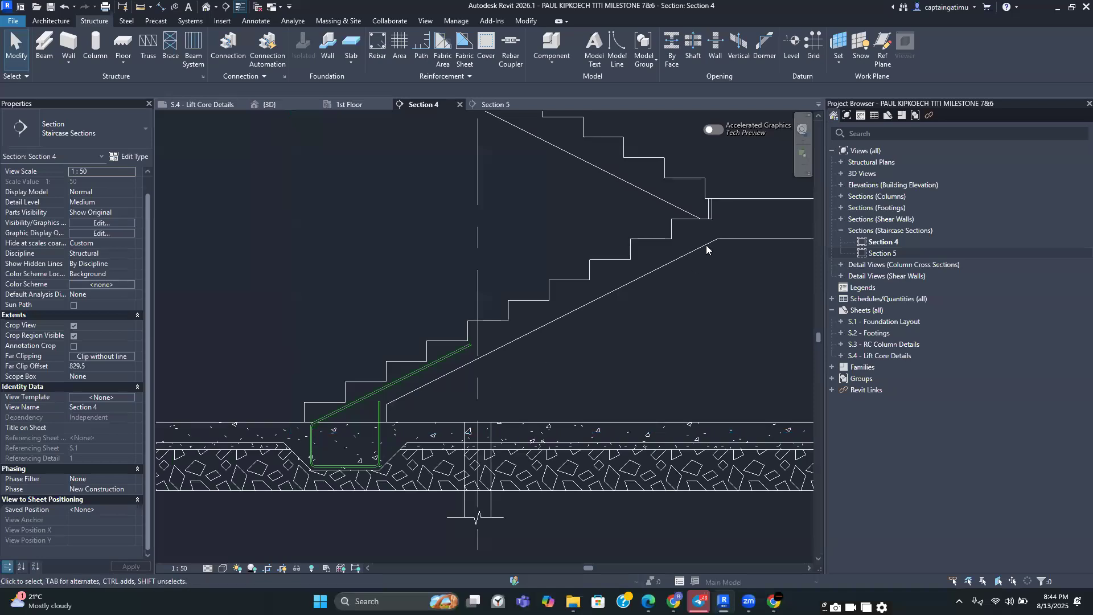
pyautogui.moveTo(728, 231); pyautogui.dragTo(548, 286, button='middle')
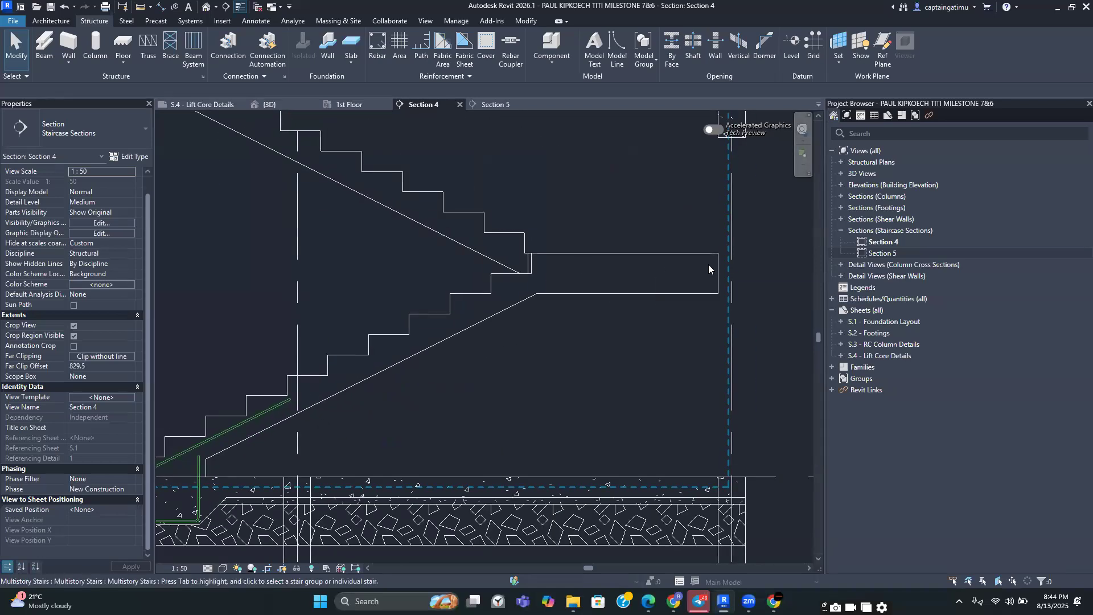
pyautogui.scroll(-2, 556, 276)
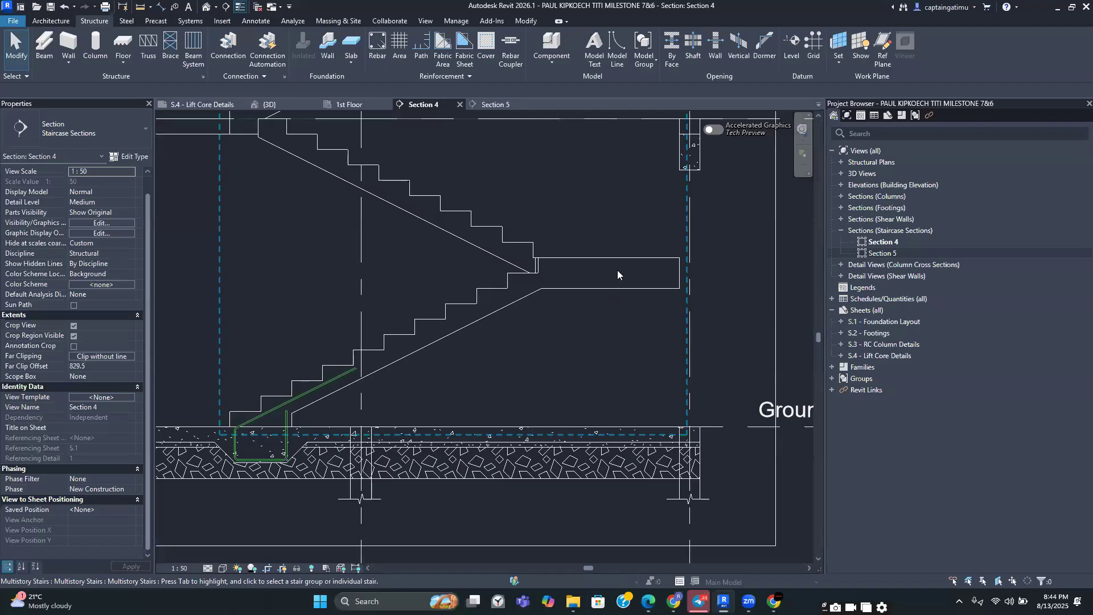
pyautogui.scroll(2, 617, 274)
pyautogui.scroll(-2, 615, 258)
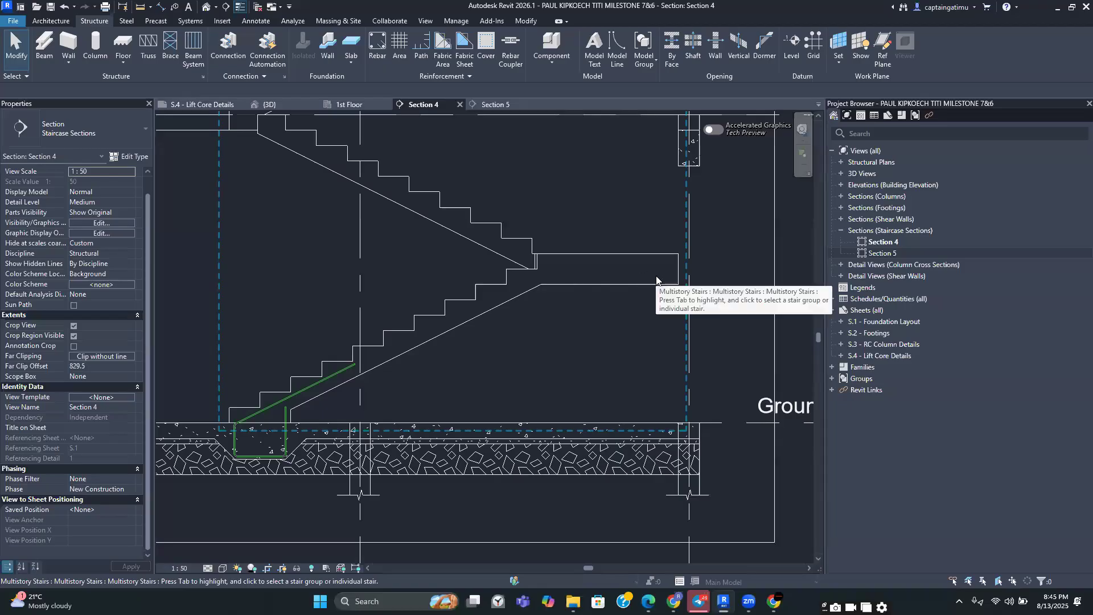
# Zoom and pan around the lower stair flight, landing and starter bar in Section 4 to inspect them
pyautogui.scroll(2, 657, 281)
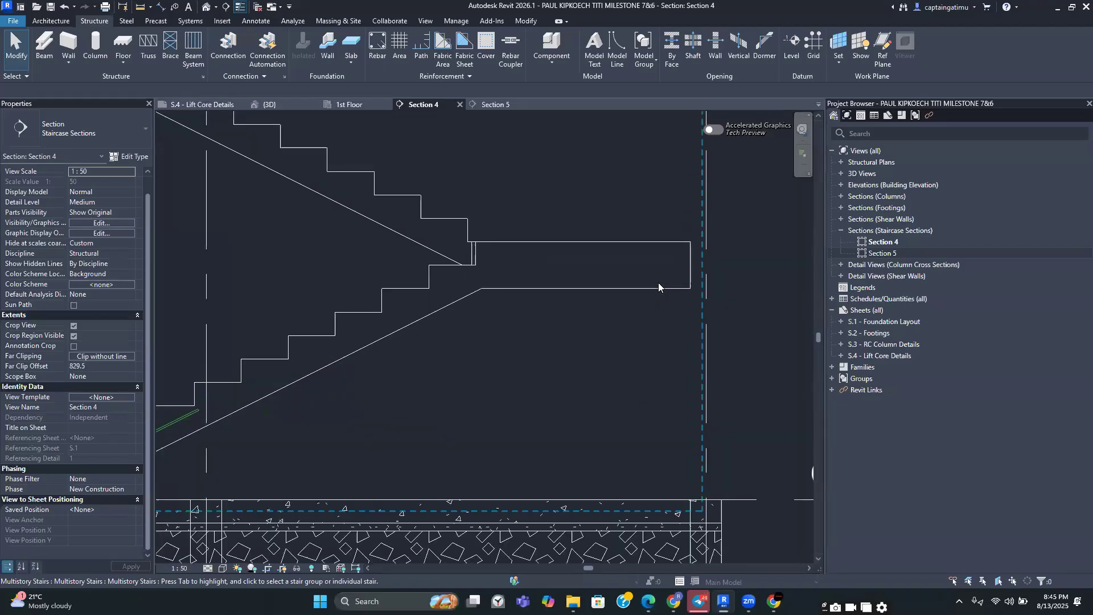
pyautogui.scroll(-3, 658, 286)
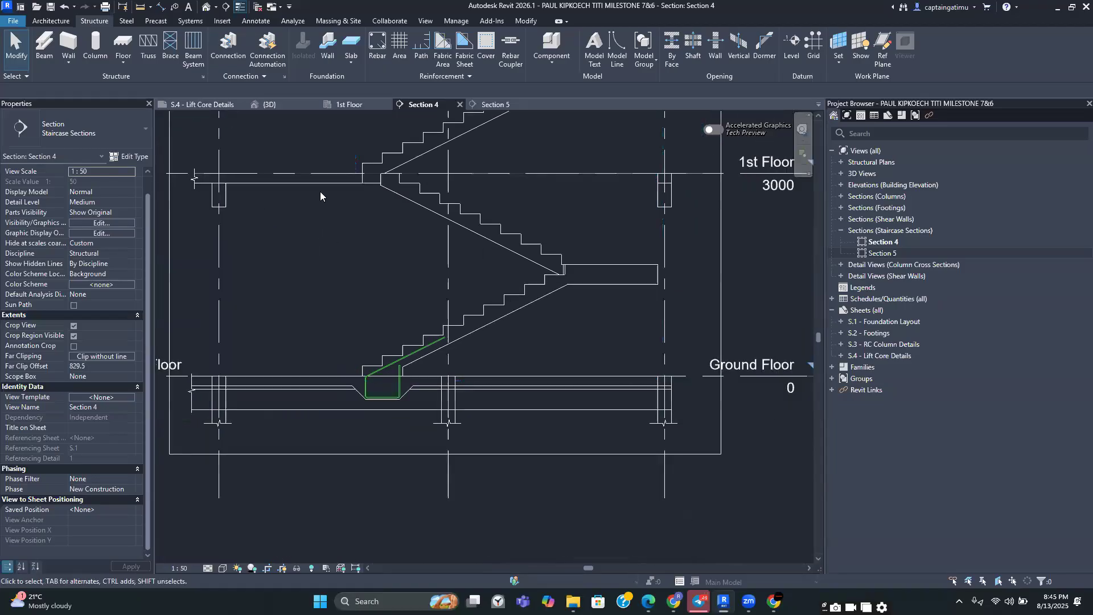
pyautogui.scroll(2, 600, 267)
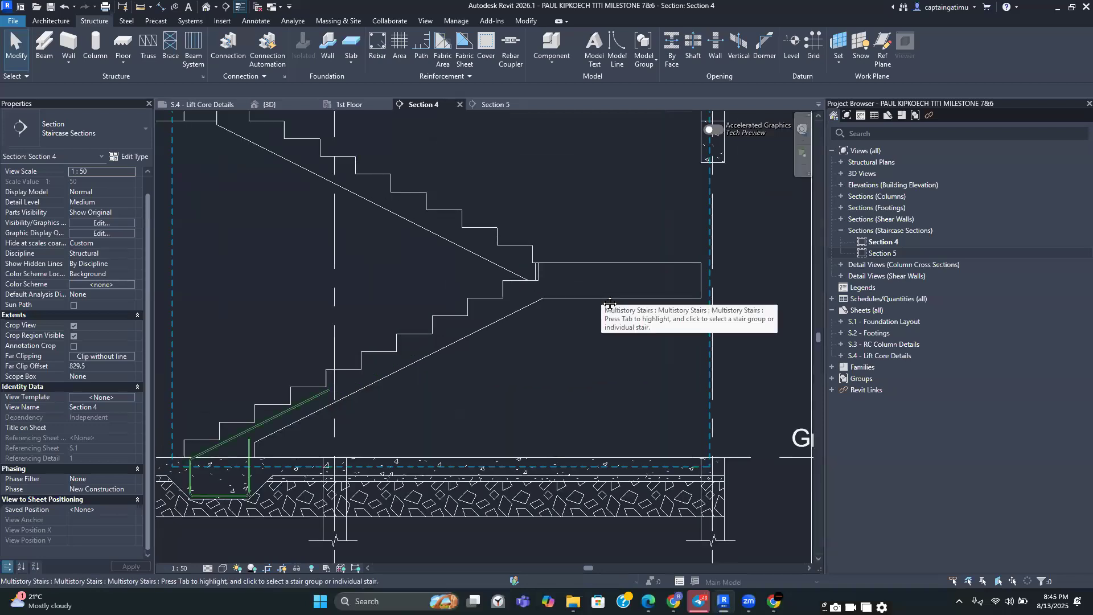
pyautogui.scroll(1, 579, 297)
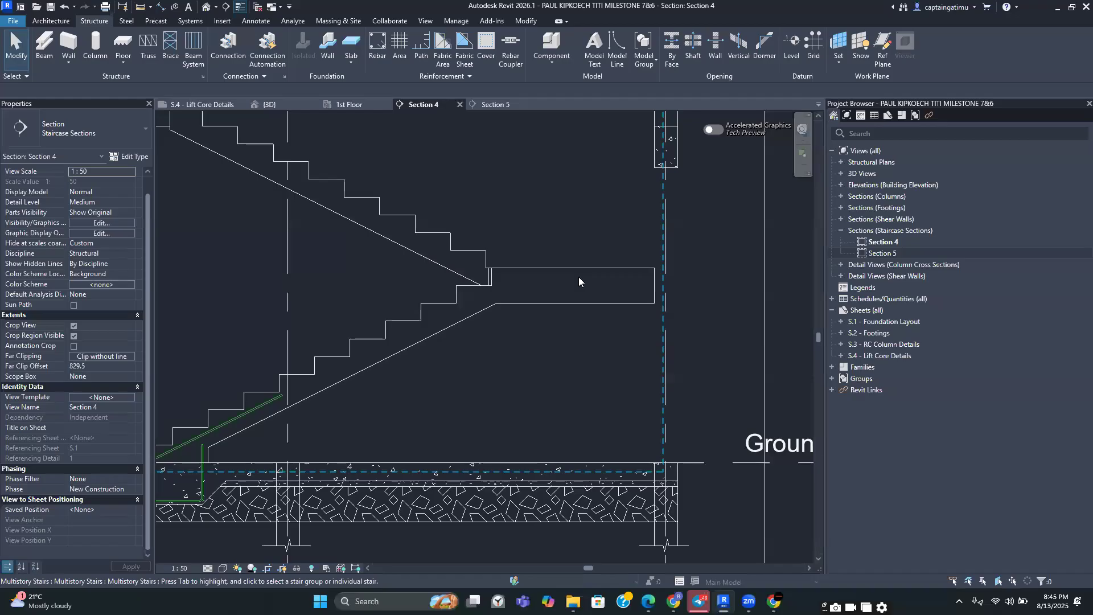
pyautogui.scroll(-2, 548, 308)
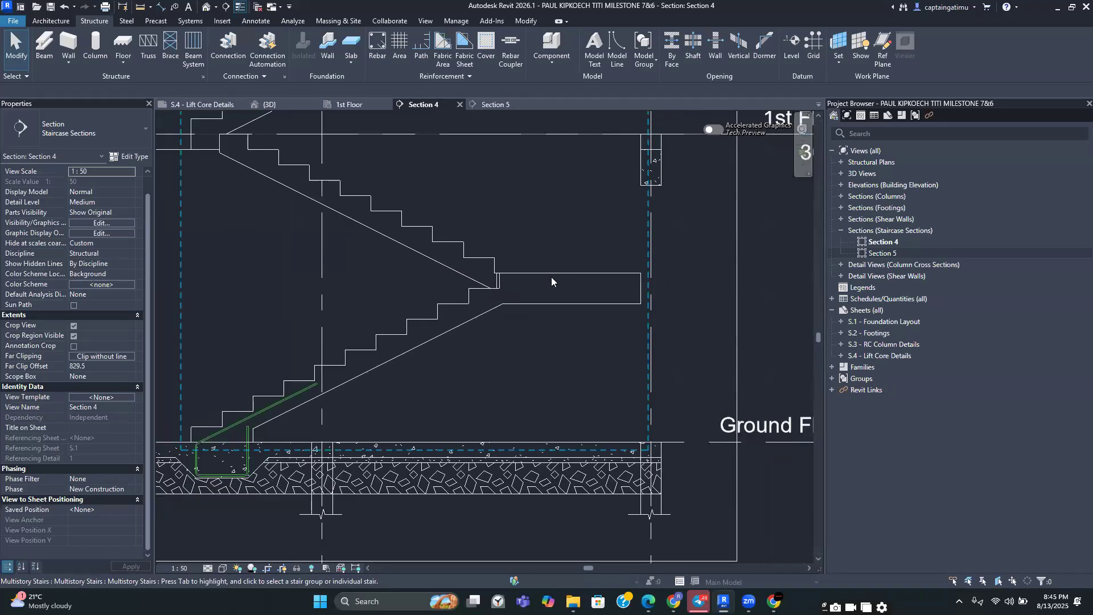
pyautogui.scroll(-2, 569, 272)
pyautogui.moveTo(571, 273); pyautogui.dragTo(597, 270, button='middle')
pyautogui.scroll(2, 518, 332)
pyautogui.scroll(-2, 514, 324)
pyautogui.scroll(2, 370, 364)
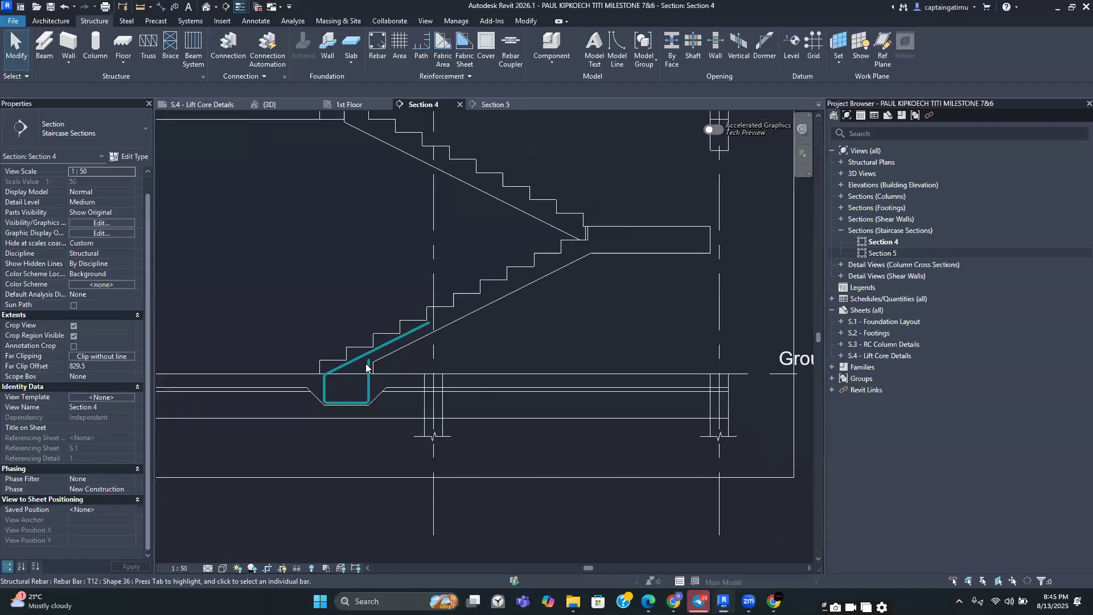
pyautogui.scroll(1, 370, 361)
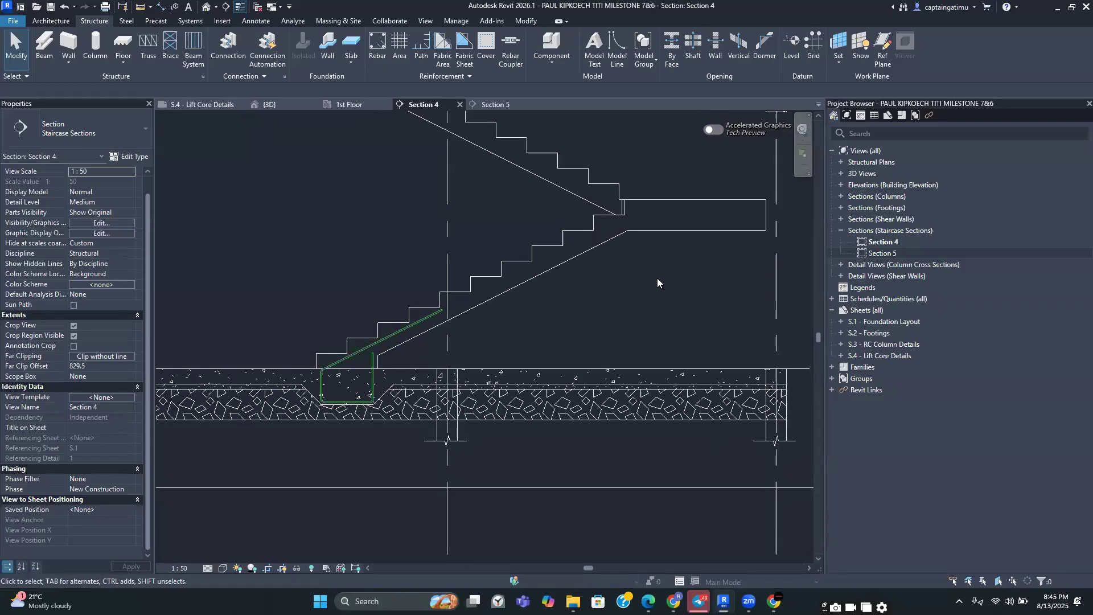
pyautogui.click(378, 48)
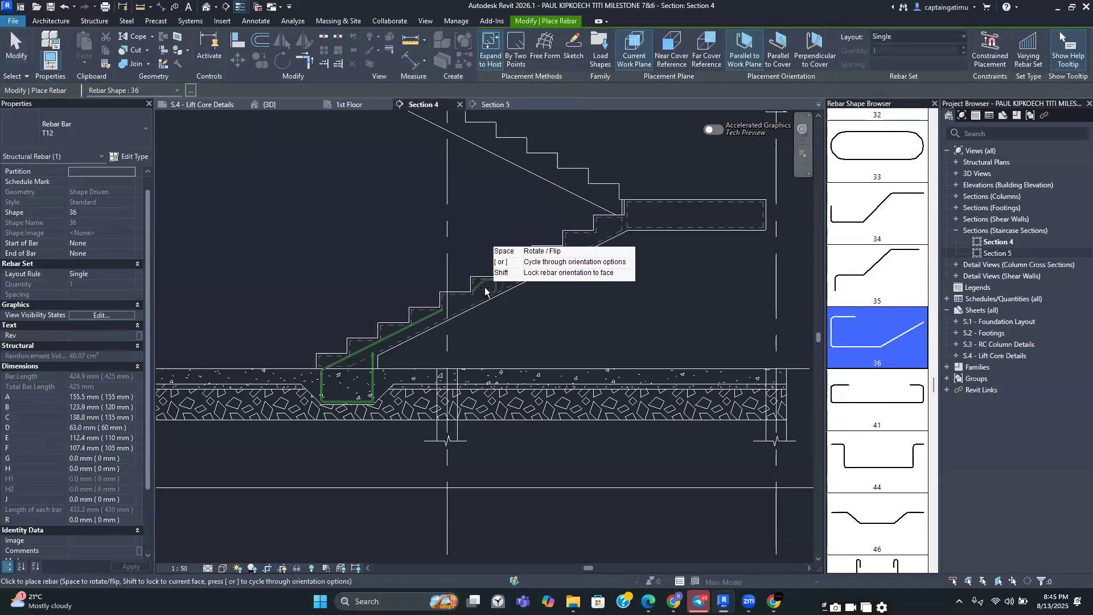
pyautogui.click(568, 43)
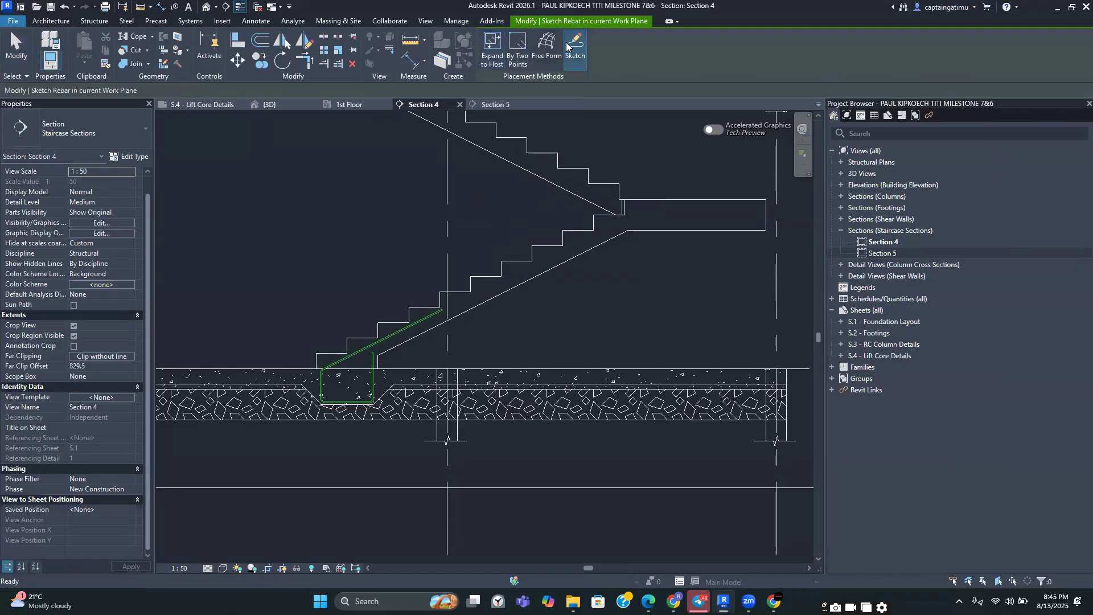
pyautogui.click(518, 268)
pyautogui.moveTo(525, 264); pyautogui.dragTo(485, 410, button='middle')
pyautogui.scroll(-5, 498, 354)
pyautogui.moveTo(397, 459); pyautogui.dragTo(426, 315, button='middle')
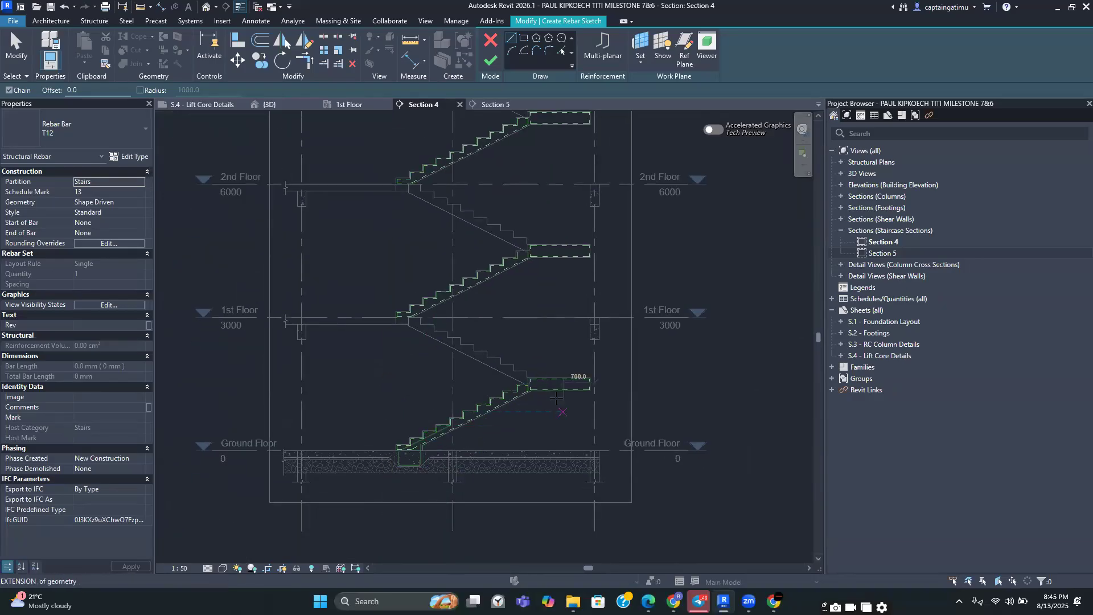
pyautogui.moveTo(554, 232); pyautogui.dragTo(555, 467, button='middle')
pyautogui.moveTo(533, 300); pyautogui.dragTo(616, 254, button='middle')
pyautogui.moveTo(615, 391); pyautogui.dragTo(618, 420, button='middle')
pyautogui.moveTo(619, 260)
pyautogui.mouseDown(button='middle')
pyautogui.moveTo(602, 481)
pyautogui.moveTo(607, 279)
pyautogui.mouseUp(button='middle')
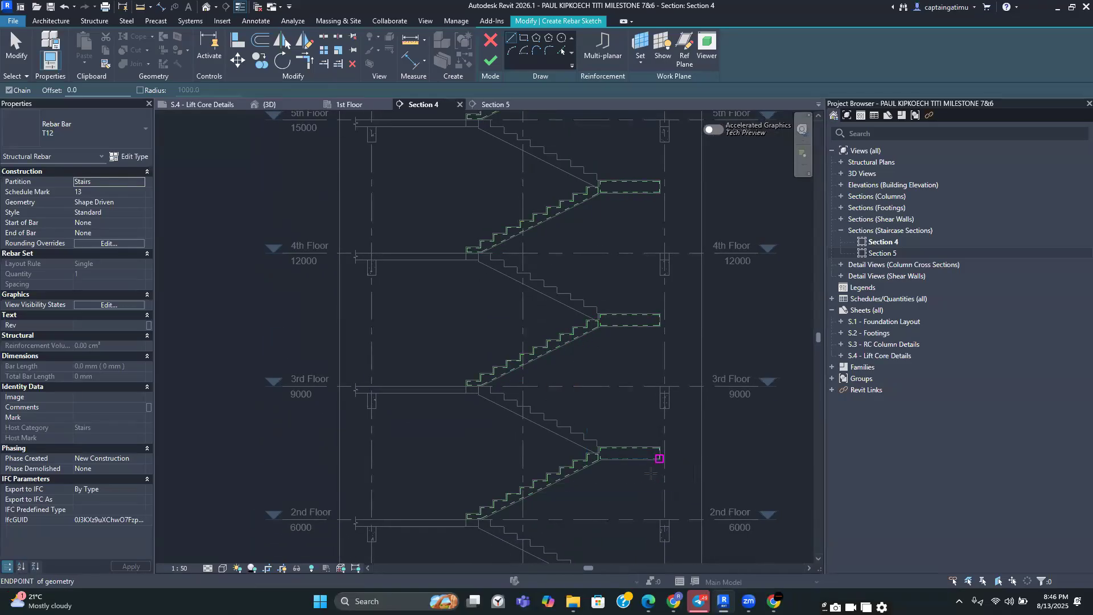
pyautogui.moveTo(641, 485); pyautogui.dragTo(589, 345, button='middle')
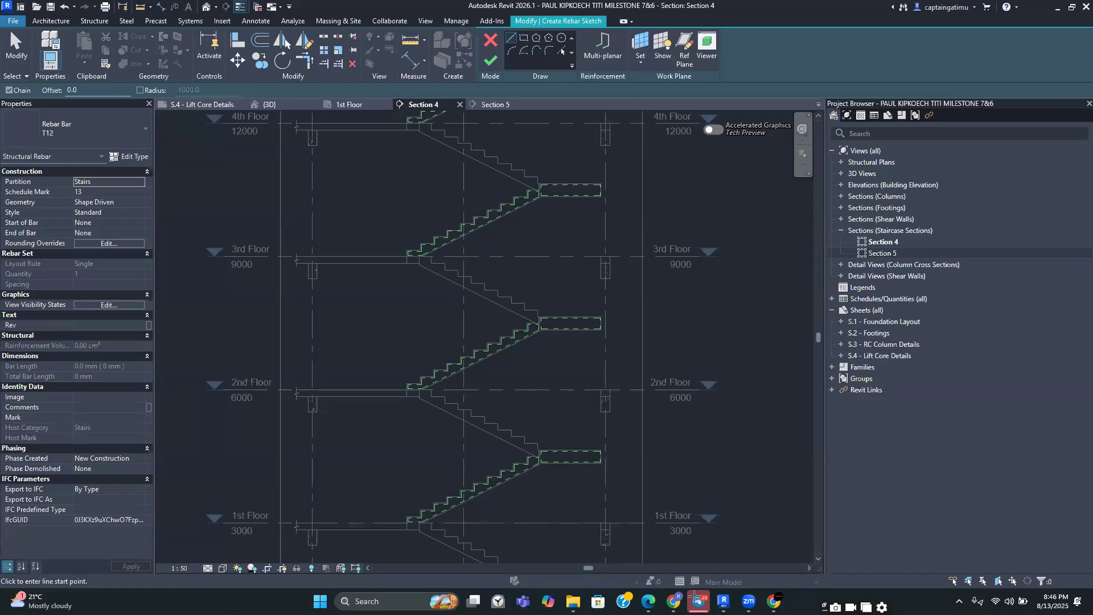
pyautogui.scroll(-3, 617, 394)
pyautogui.scroll(-3, 528, 439)
pyautogui.moveTo(507, 526); pyautogui.dragTo(513, 358, button='middle')
pyautogui.scroll(4, 512, 358)
pyautogui.scroll(1, 512, 358)
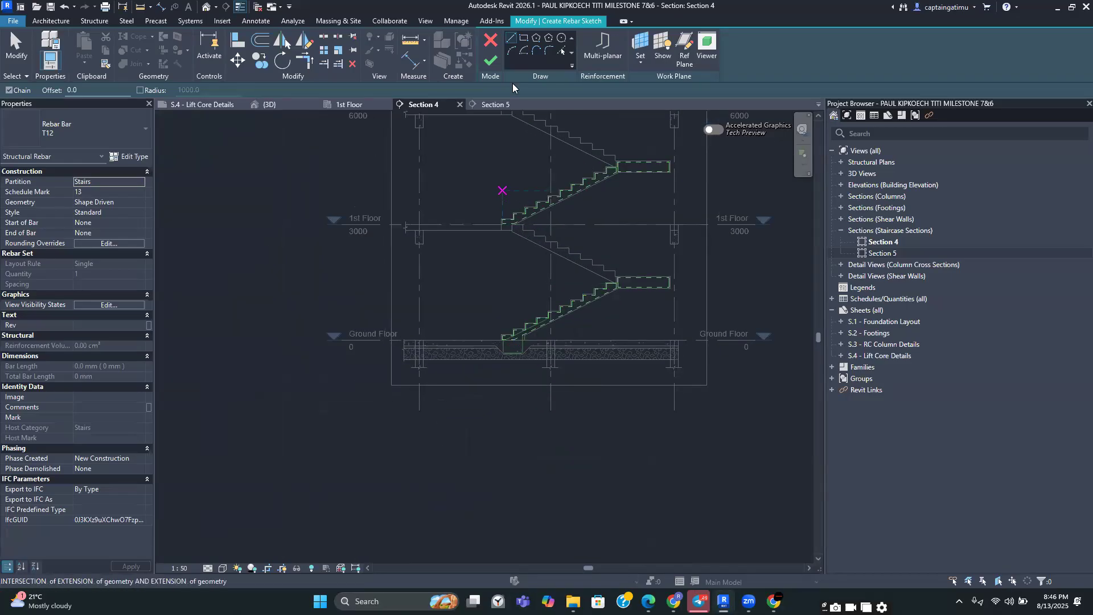
pyautogui.click(490, 41)
# Start a sketched rebar on the stair and draw a horizontal line along the bottom cover line at the flight's base
pyautogui.scroll(-2, 557, 254)
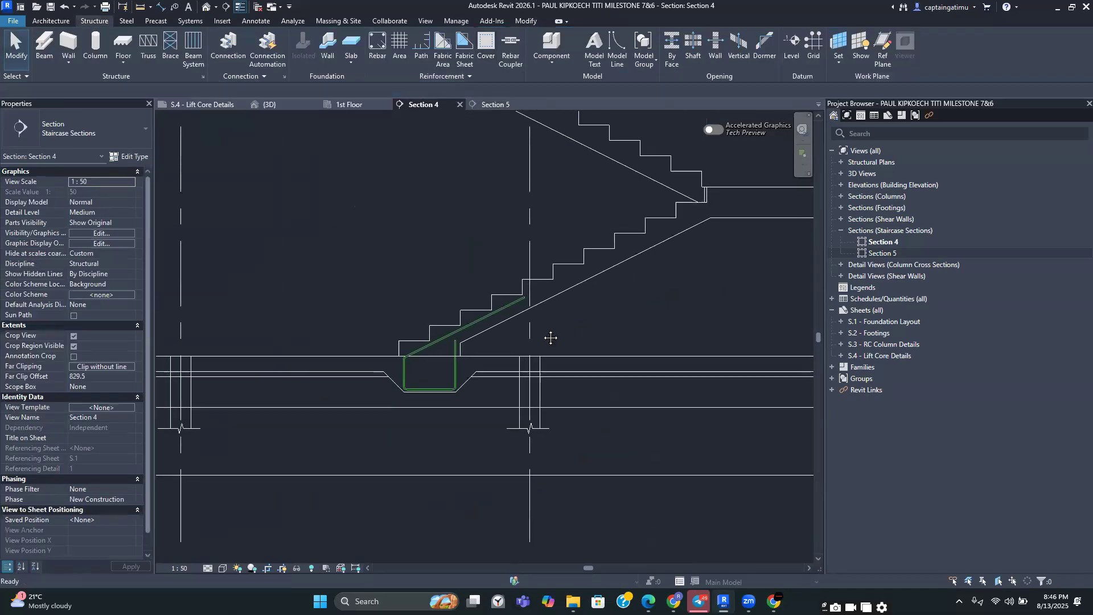
pyautogui.scroll(-2, 652, 241)
pyautogui.moveTo(653, 242); pyautogui.dragTo(593, 320, button='middle')
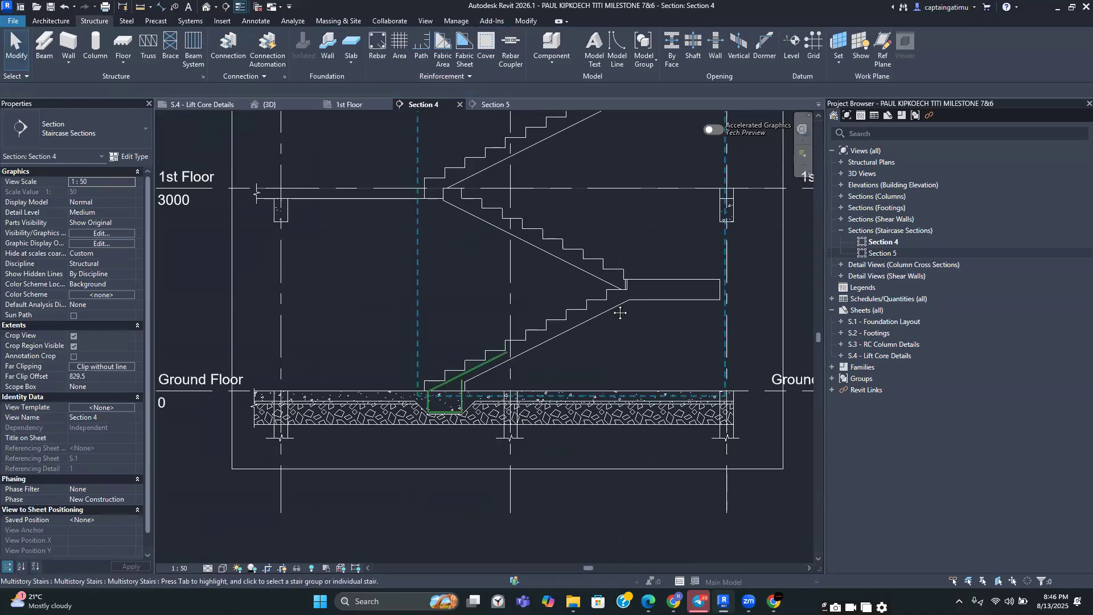
pyautogui.click(382, 47)
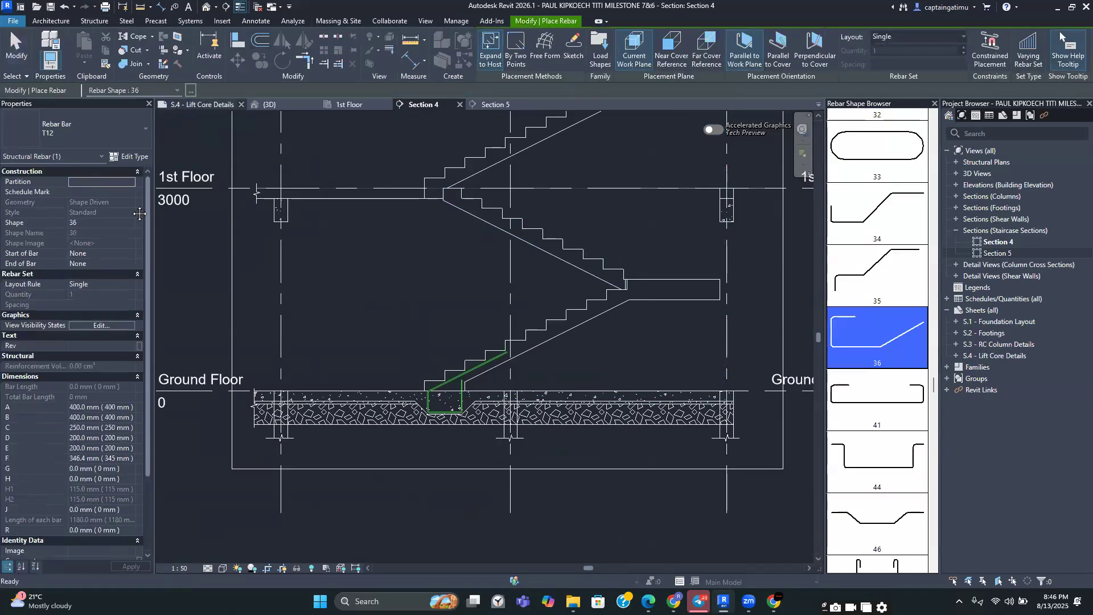
pyautogui.click(572, 47)
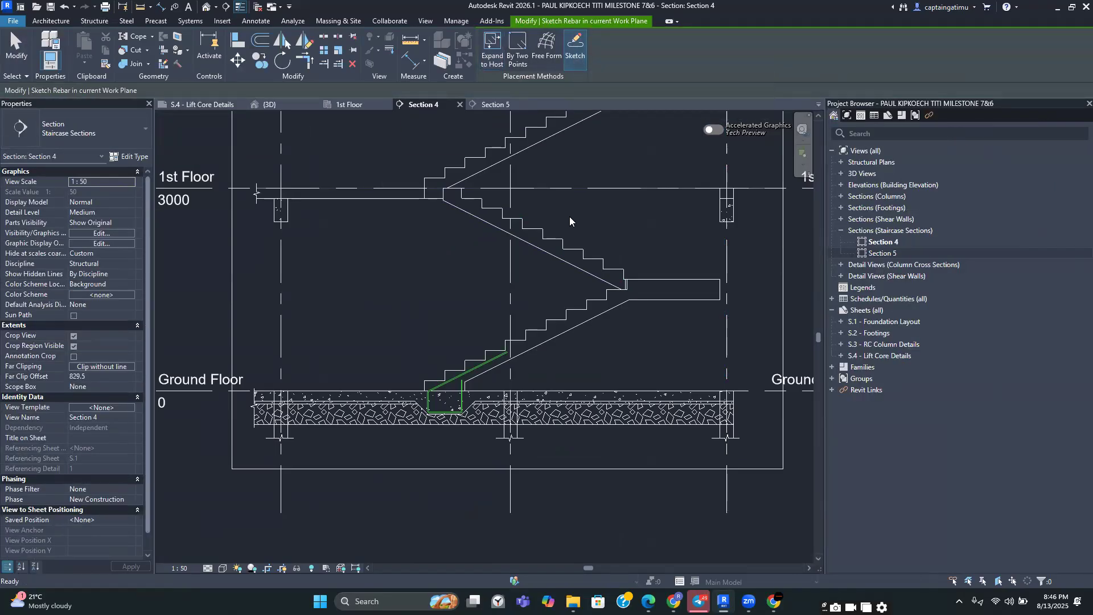
pyautogui.scroll(1, 572, 341)
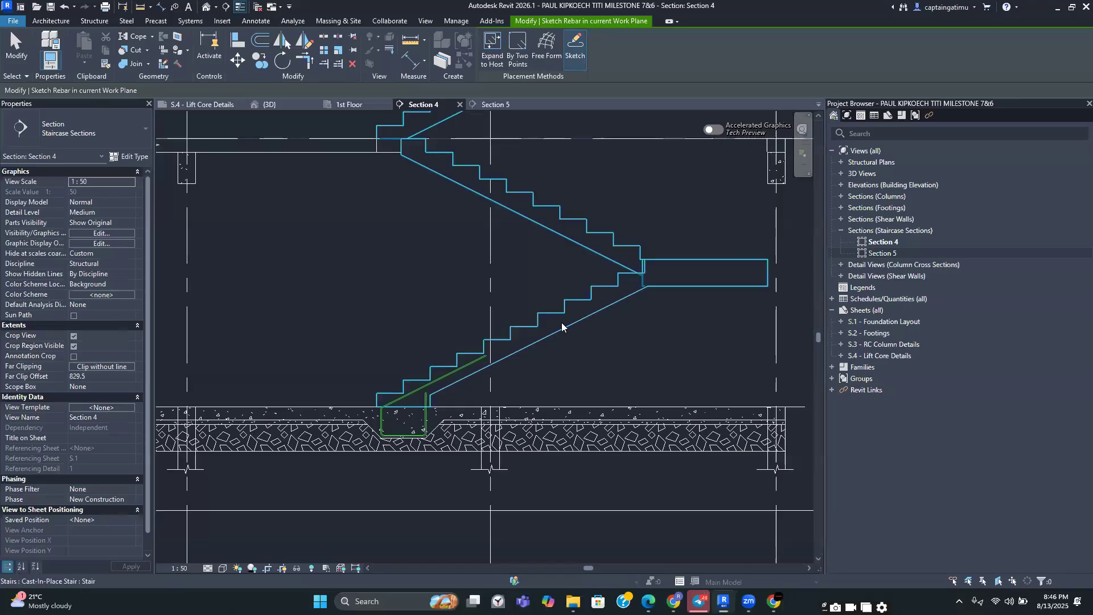
pyautogui.click(578, 321)
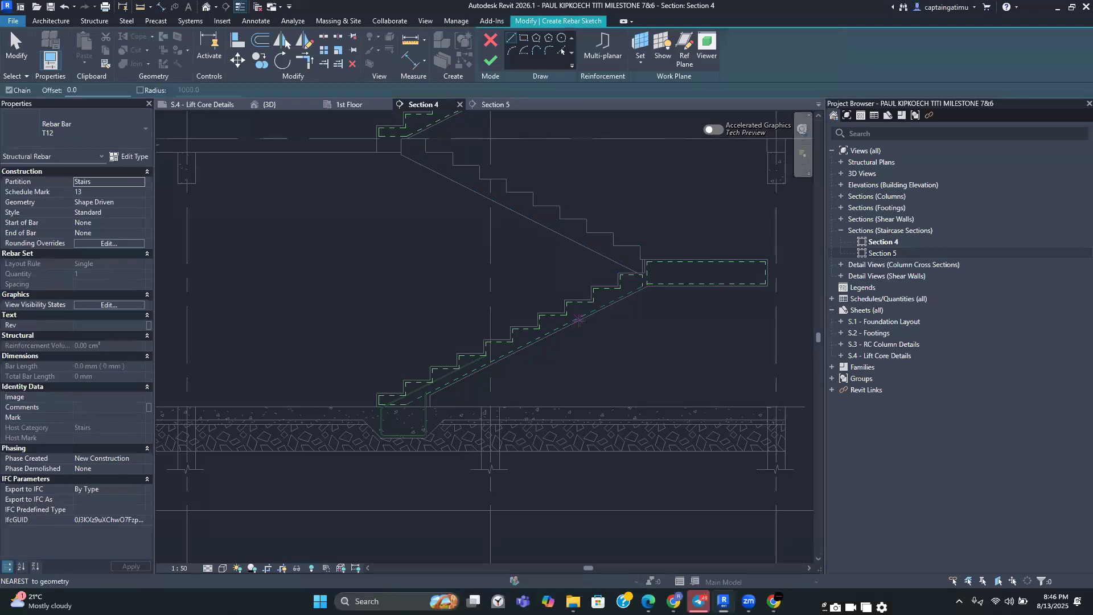
pyautogui.scroll(-4, 578, 320)
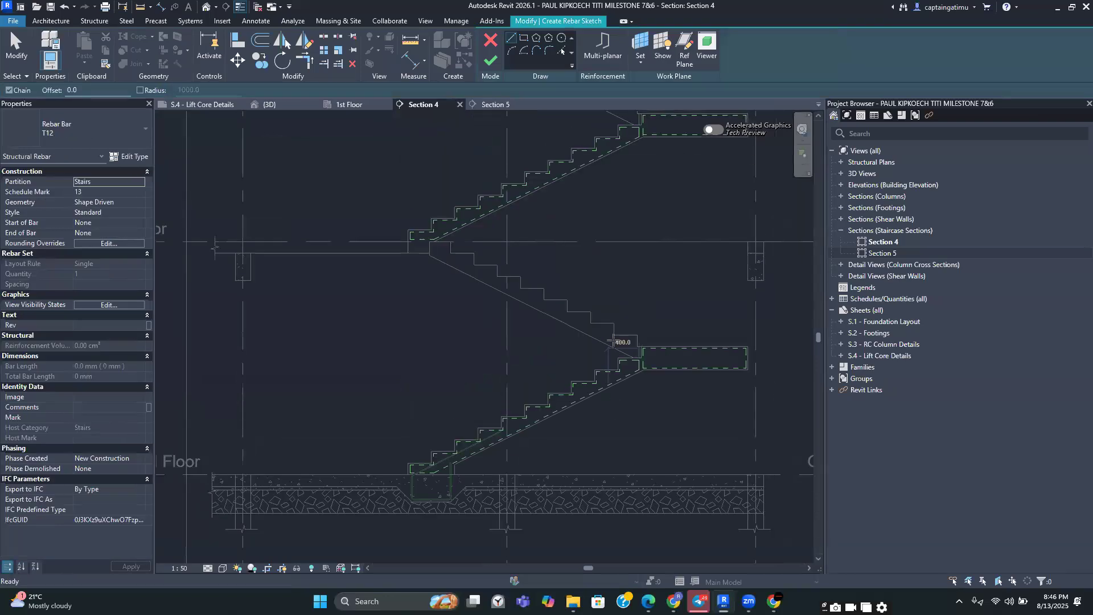
pyautogui.scroll(-3, 609, 364)
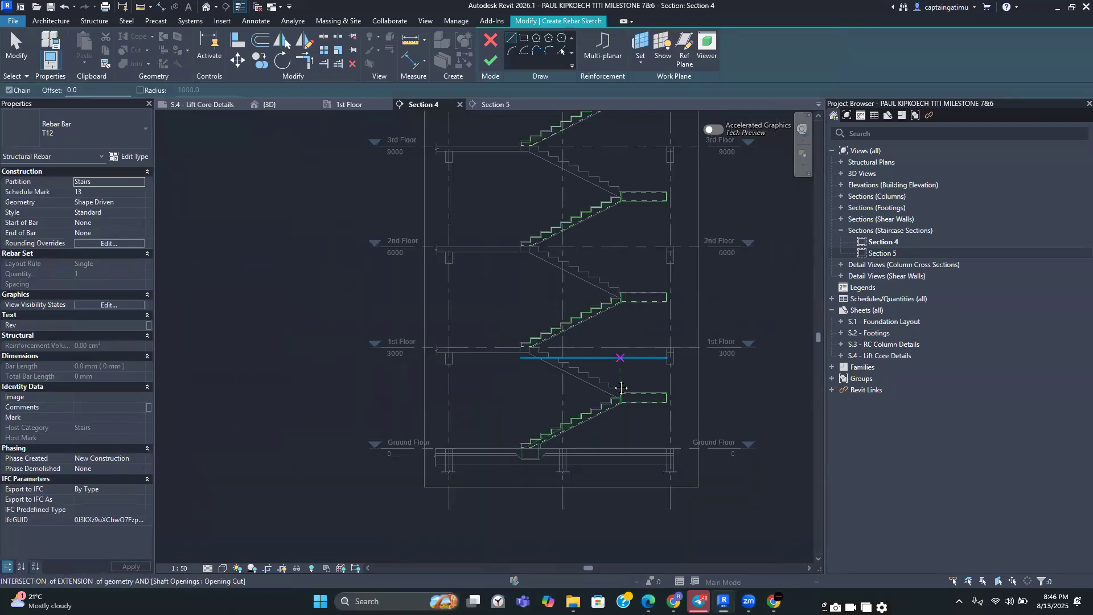
pyautogui.scroll(-2, 569, 371)
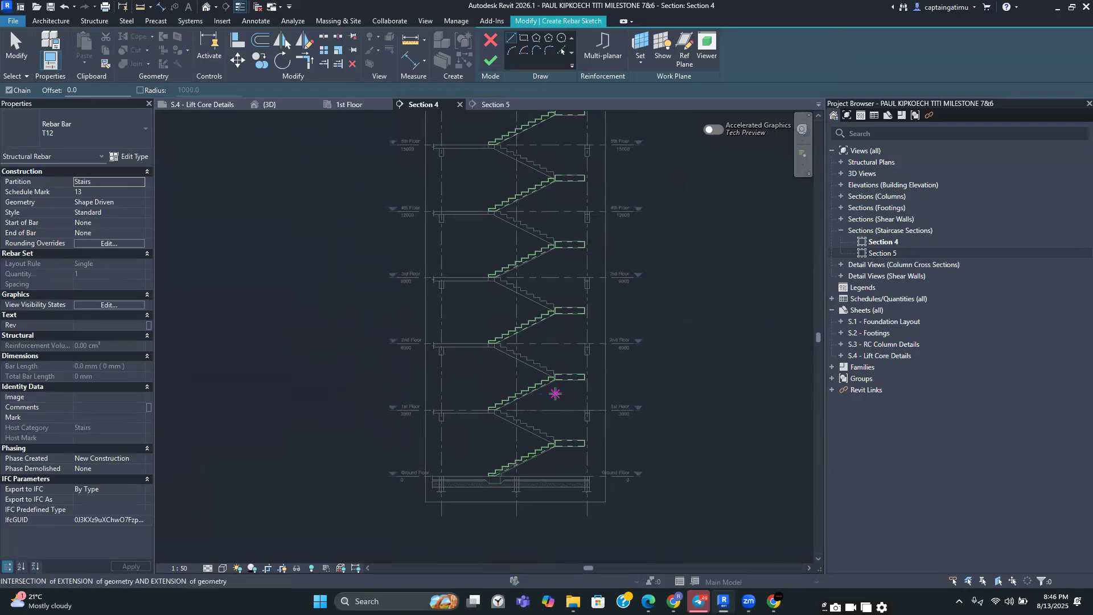
pyautogui.scroll(-2, 554, 439)
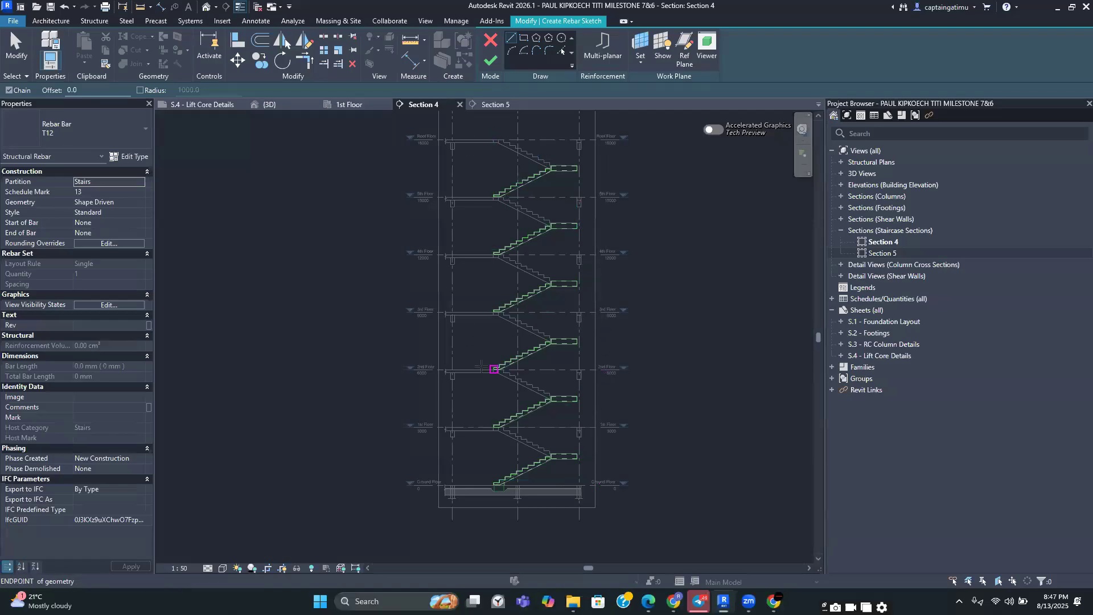
pyautogui.scroll(1, 515, 435)
pyautogui.scroll(1, 506, 442)
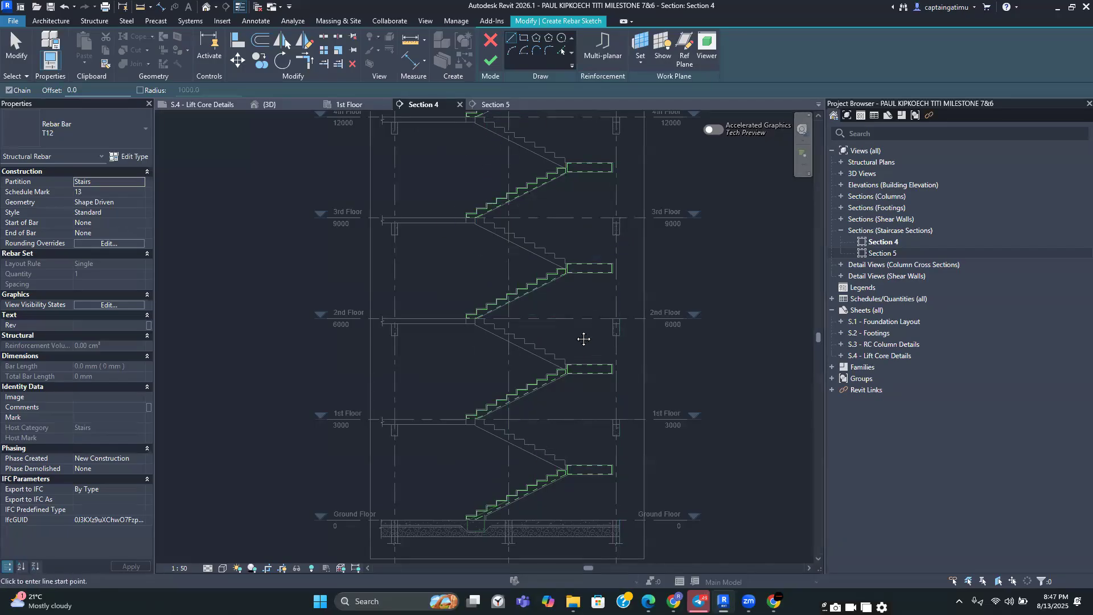
pyautogui.moveTo(586, 342); pyautogui.dragTo(567, 325, button='middle')
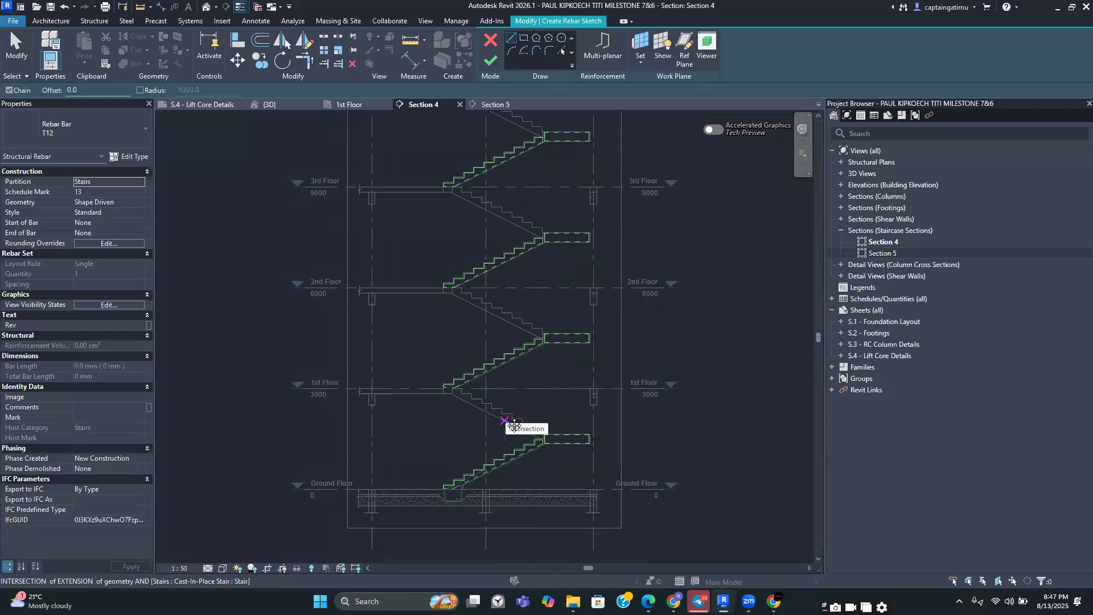
pyautogui.scroll(4, 514, 426)
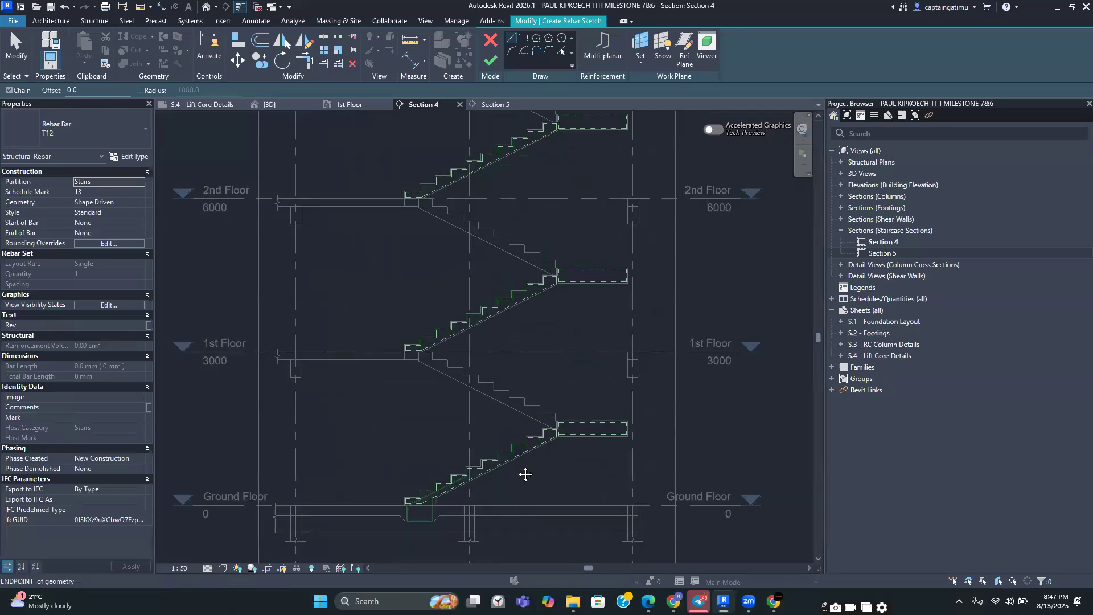
pyautogui.scroll(5, 515, 422)
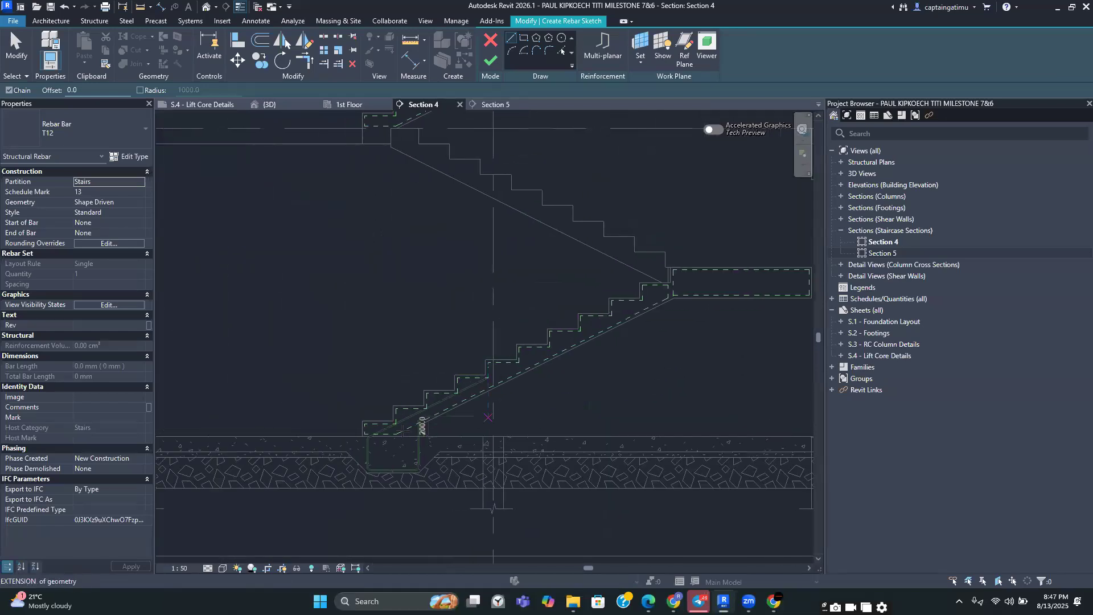
pyautogui.scroll(5, 393, 444)
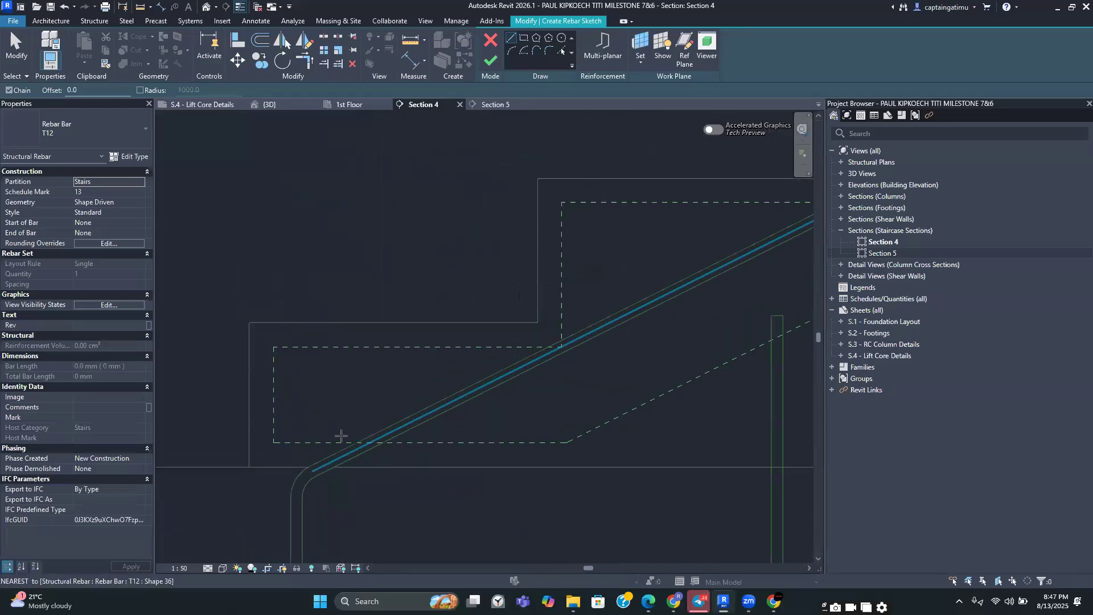
pyautogui.click(309, 440)
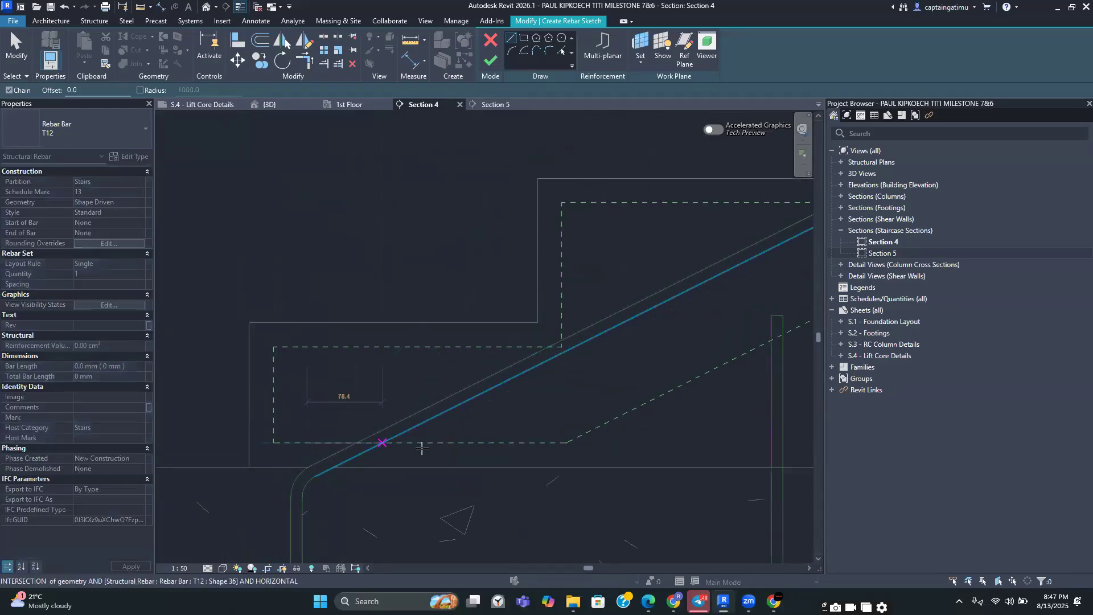
pyautogui.click(500, 442)
pyautogui.press('Escape')
pyautogui.press('Escape')
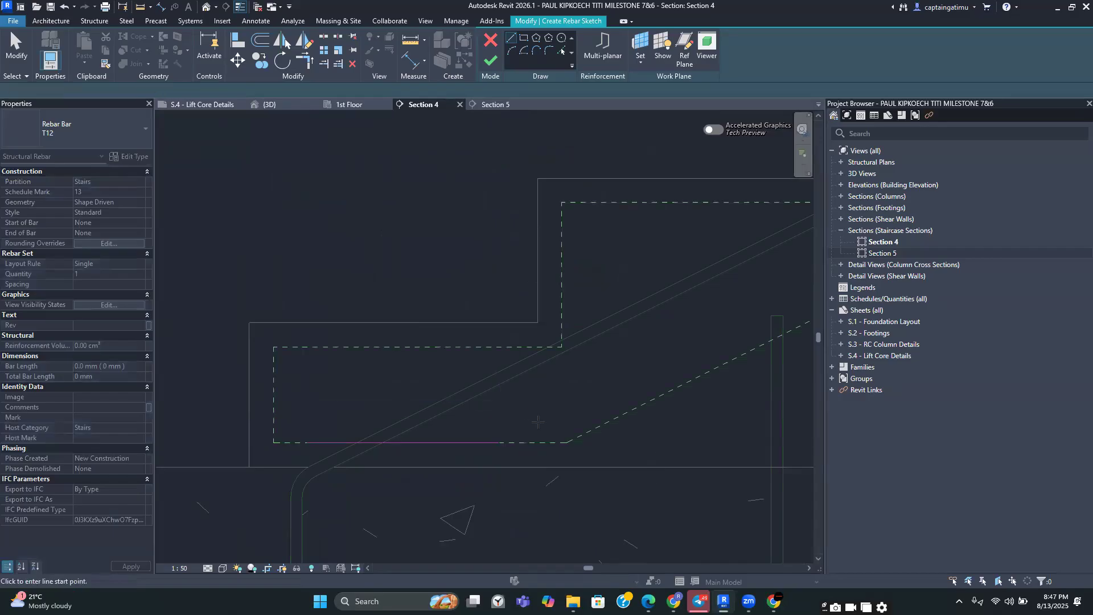
# Continue the rebar sketch with an inclined line along the flight's bottom cover line up to the landing
pyautogui.scroll(-5, 512, 421)
pyautogui.moveTo(515, 412); pyautogui.dragTo(429, 451, button='middle')
pyautogui.scroll(-4, 362, 439)
pyautogui.moveTo(541, 379); pyautogui.dragTo(461, 433, button='middle')
pyautogui.scroll(3, 461, 434)
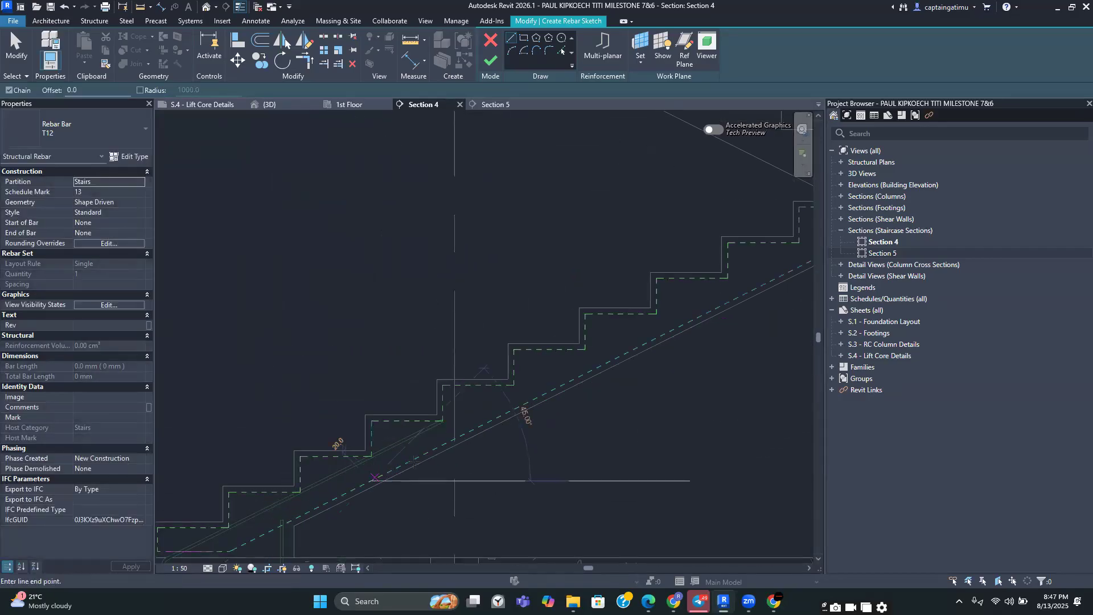
pyautogui.click(375, 478)
pyautogui.scroll(2, 606, 360)
pyautogui.click(617, 356)
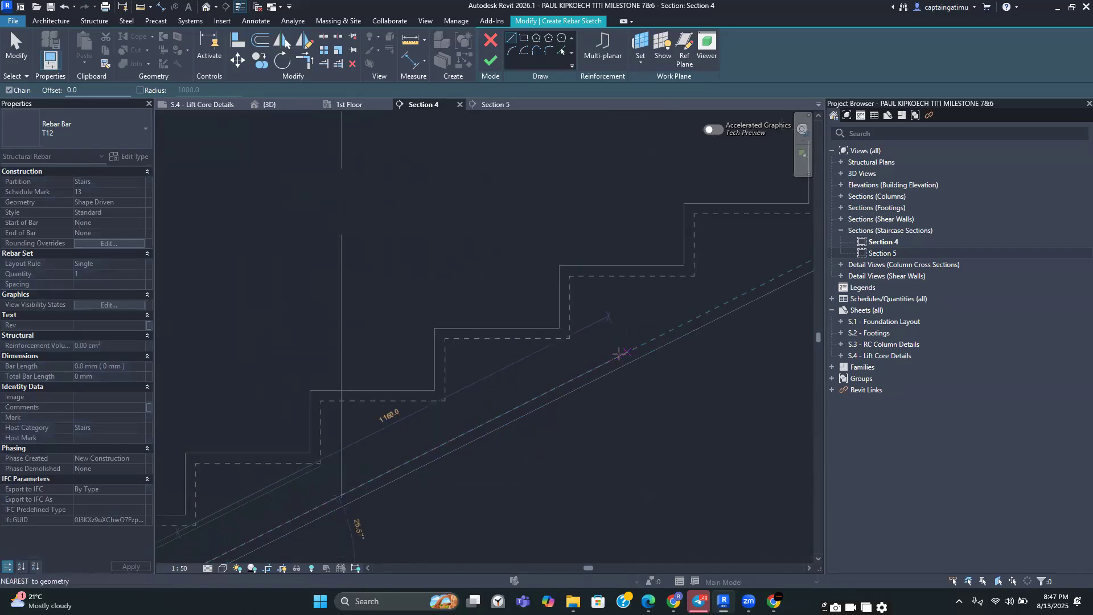
# Draw the sketch lines along the landing's top cover line and down at the landing's far end
pyautogui.scroll(-2, 740, 283)
pyautogui.scroll(-3, 739, 283)
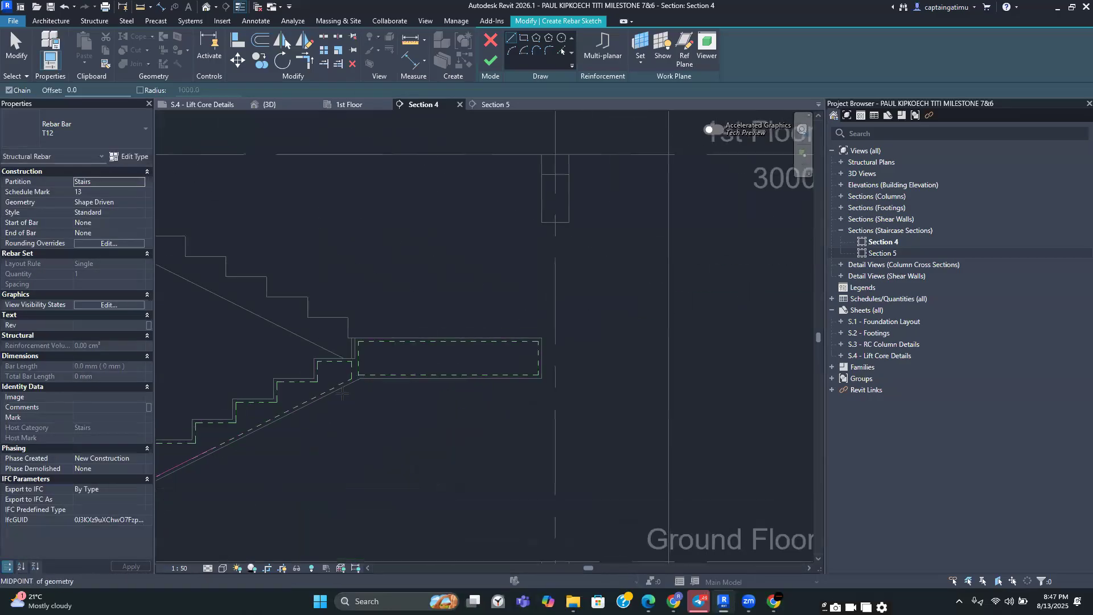
pyautogui.scroll(4, 423, 340)
pyautogui.click(423, 340)
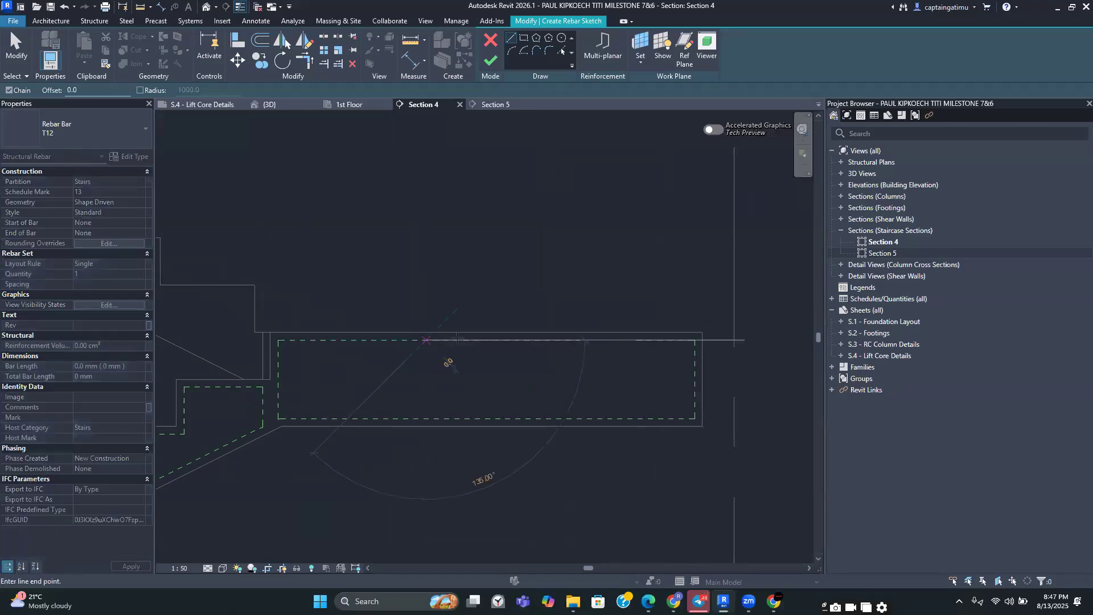
pyautogui.click(695, 340)
pyautogui.click(695, 380)
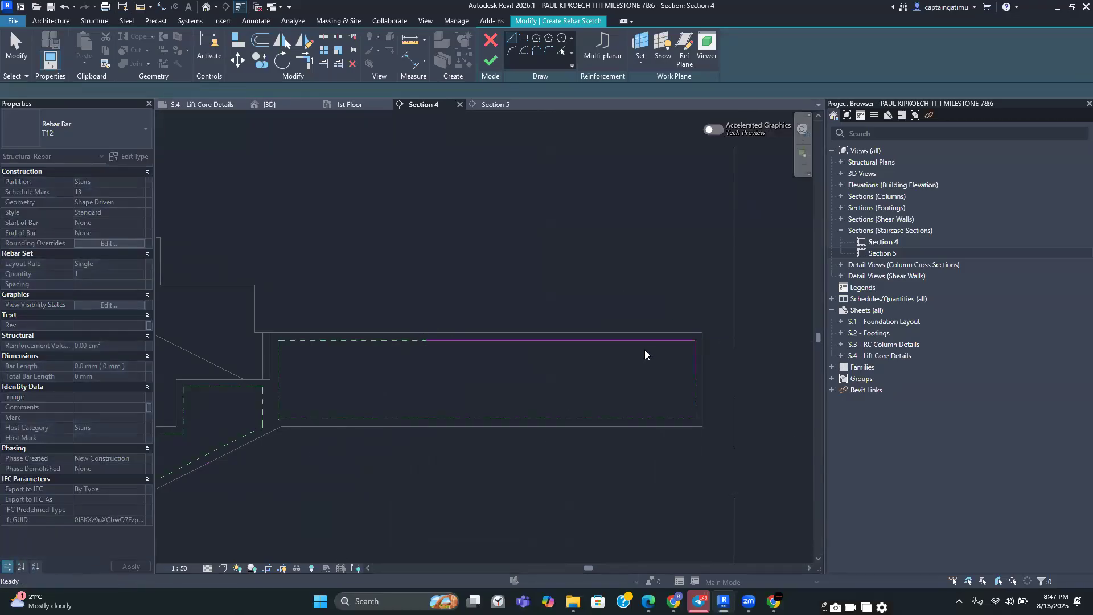
# Use Trim/Extend to Corner to join the inclined flight line and the landing line into a corner
pyautogui.scroll(-3, 644, 349)
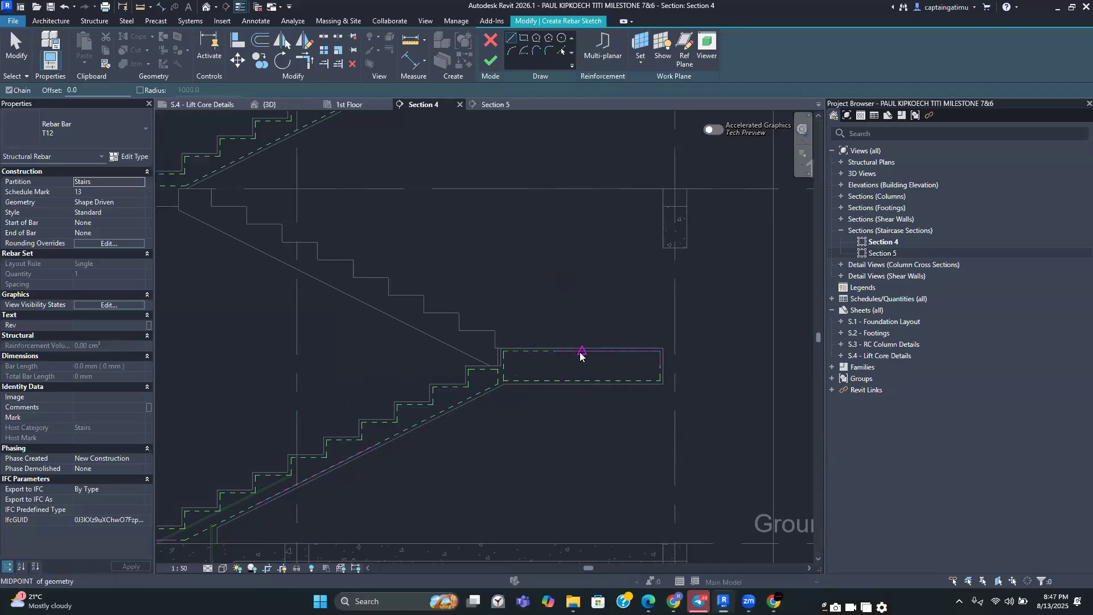
pyautogui.scroll(-2, 580, 356)
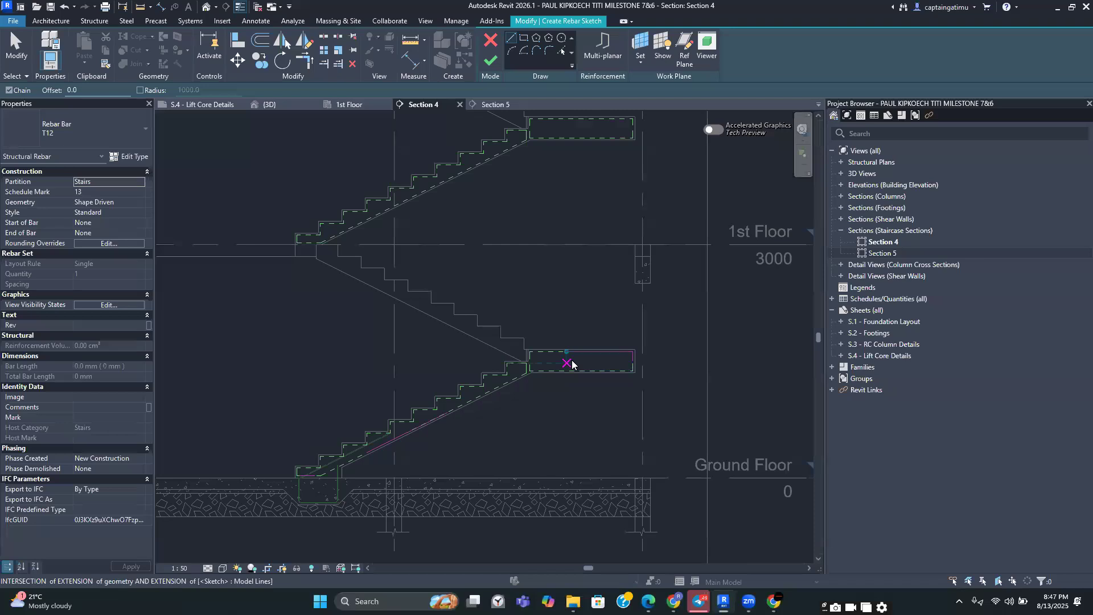
pyautogui.scroll(-2, 572, 360)
pyautogui.moveTo(593, 319); pyautogui.dragTo(608, 271, button='middle')
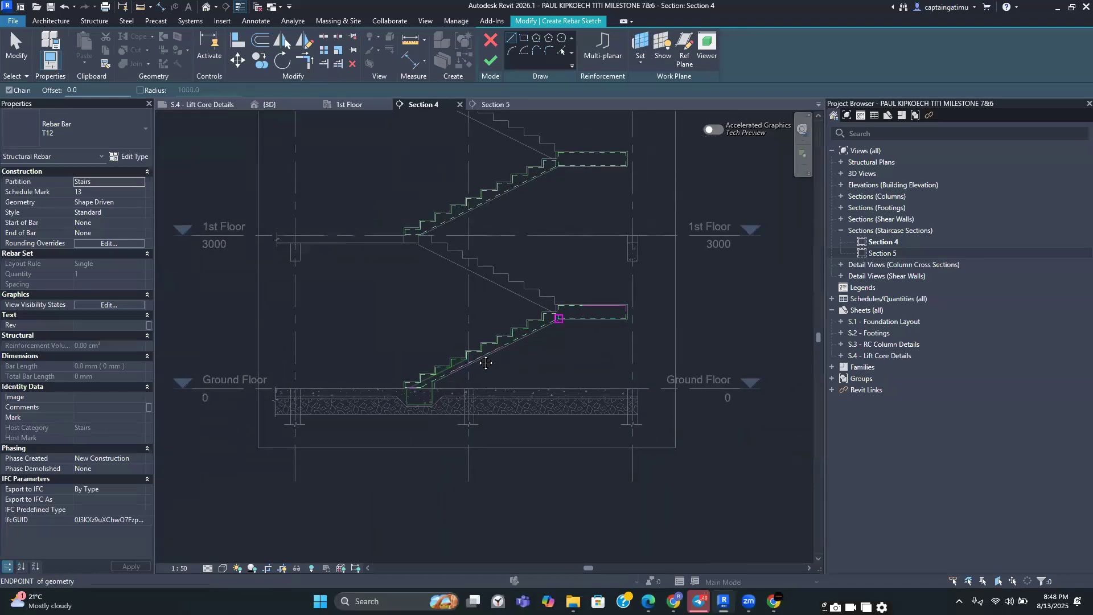
pyautogui.click(306, 59)
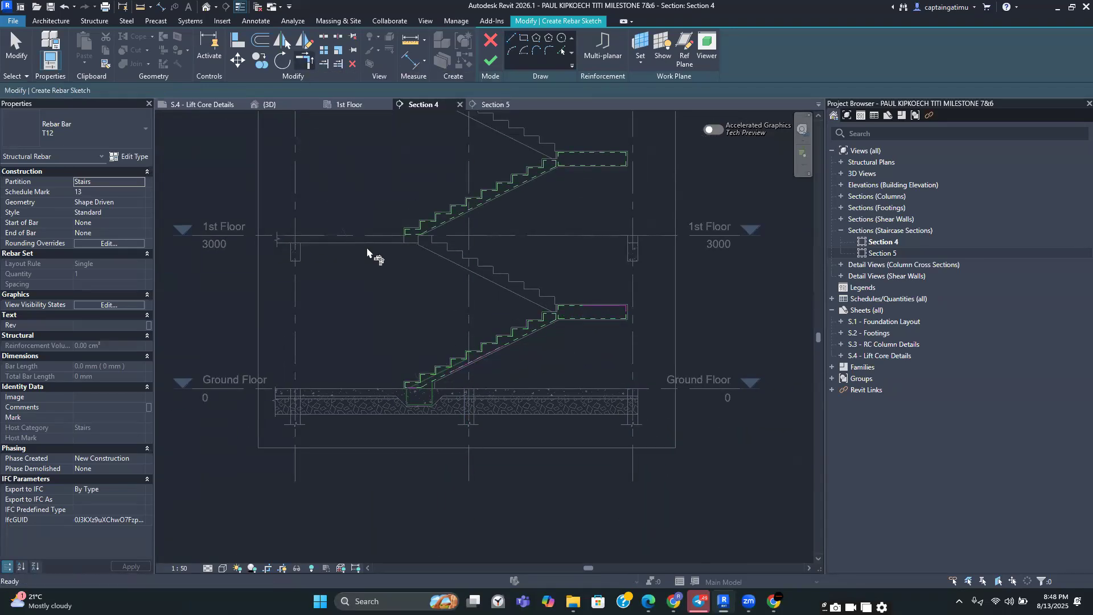
pyautogui.scroll(4, 414, 387)
pyautogui.scroll(1, 413, 402)
pyautogui.click(414, 414)
pyautogui.click(570, 356)
pyautogui.moveTo(631, 364); pyautogui.dragTo(384, 455, button='middle')
pyautogui.scroll(1, 411, 418)
pyautogui.click(419, 394)
pyautogui.scroll(-2, 530, 365)
pyautogui.scroll(1, 569, 307)
pyautogui.click(576, 302)
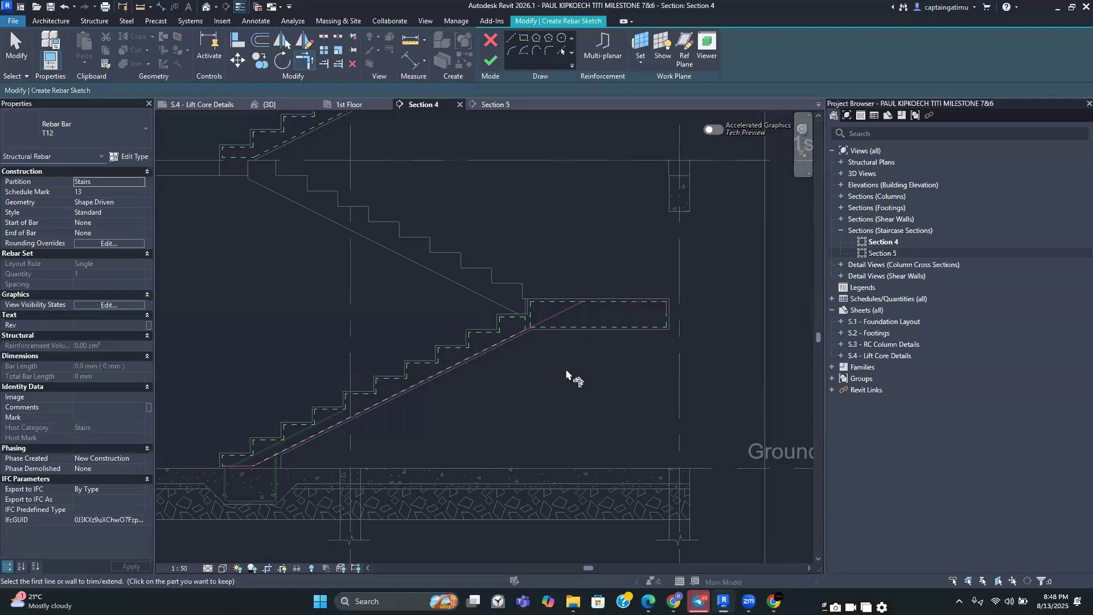
# Finish the rebar sketch to create the stair bar
pyautogui.scroll(5, 615, 378)
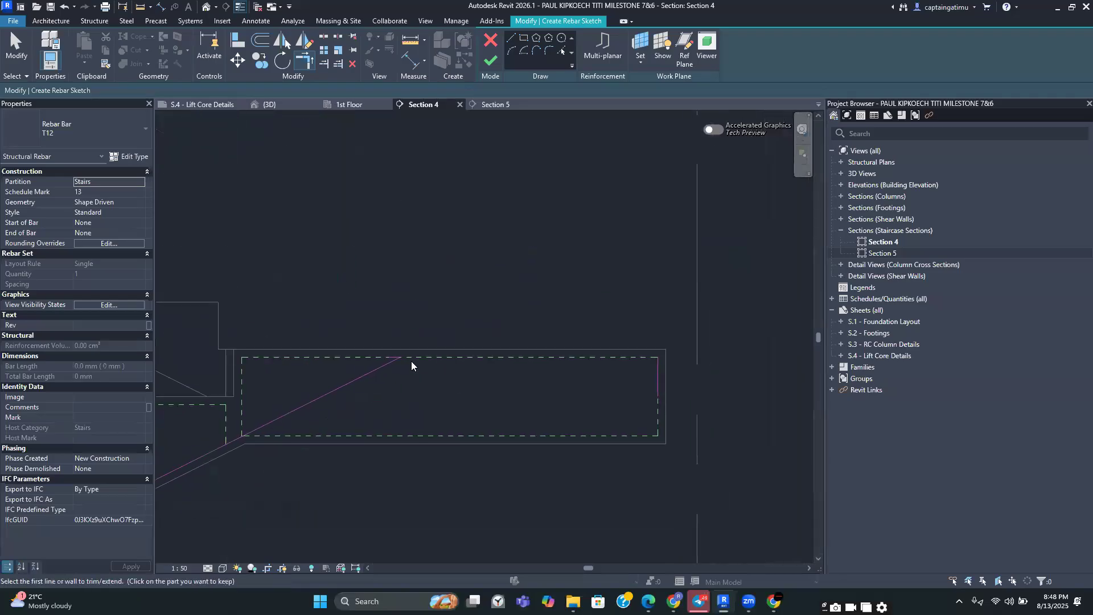
pyautogui.scroll(-3, 376, 387)
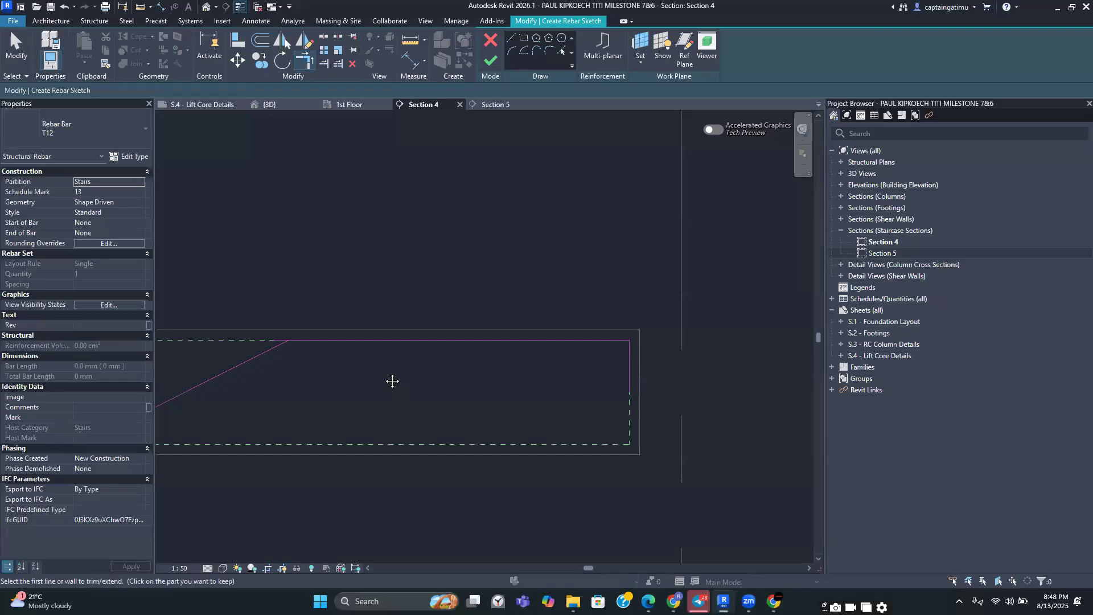
pyautogui.press('t')
pyautogui.press('r')
pyautogui.scroll(-3, 331, 492)
pyautogui.moveTo(331, 492); pyautogui.dragTo(534, 397, button='middle')
pyautogui.scroll(-4, 534, 398)
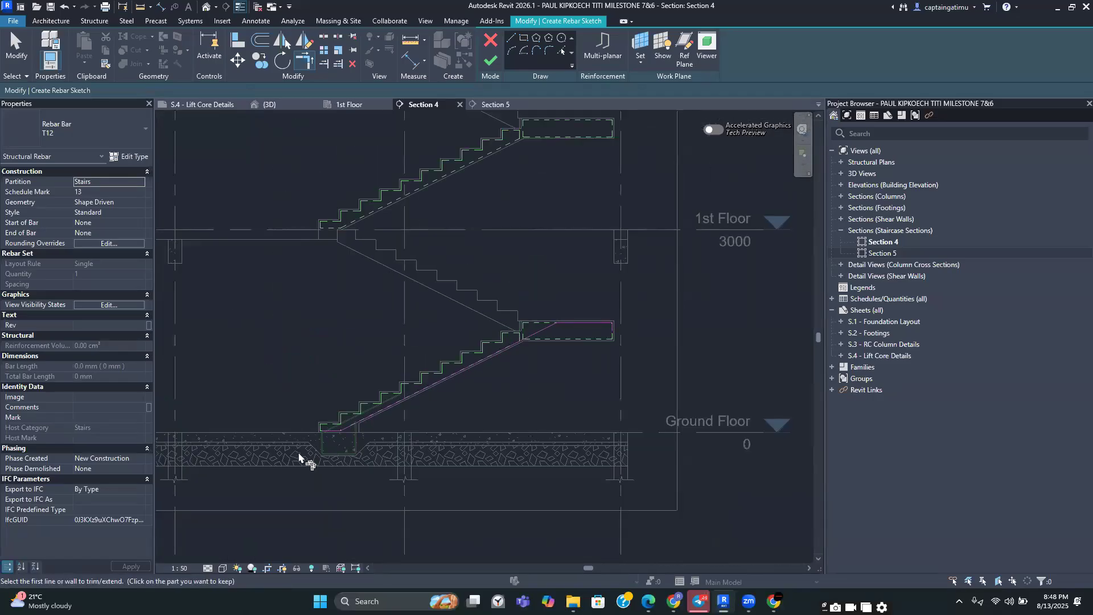
pyautogui.scroll(2, 300, 456)
pyautogui.click(493, 63)
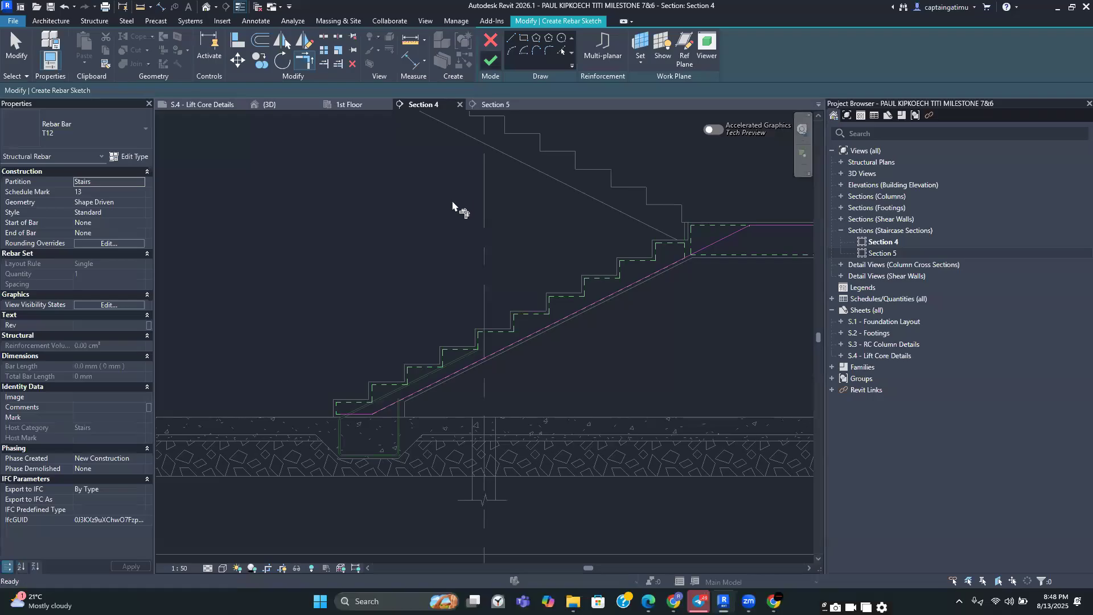
# Select the new stair bar and set its layout rule to Maximum Spacing with 200 mm spacing
pyautogui.scroll(-2, 527, 270)
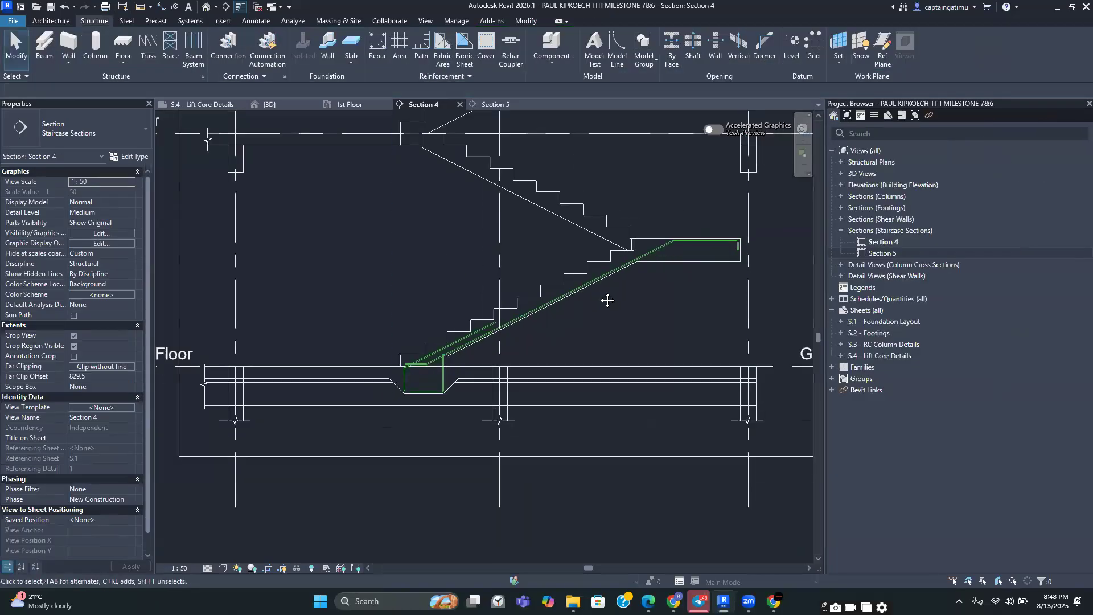
pyautogui.moveTo(607, 299); pyautogui.dragTo(504, 298, button='middle')
pyautogui.click(552, 253)
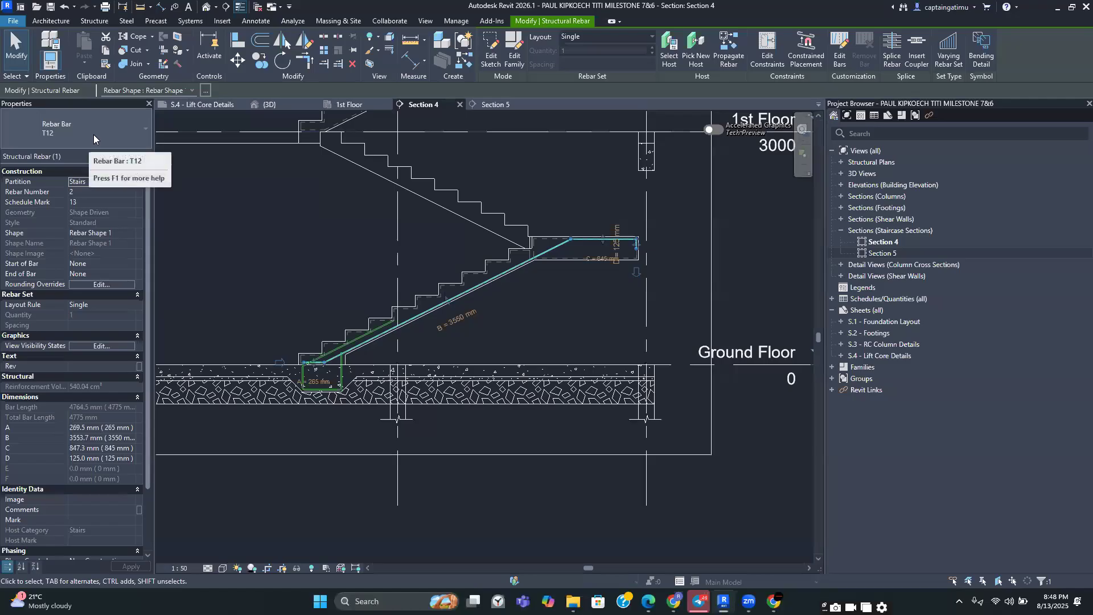
pyautogui.click(627, 298)
pyautogui.click(539, 251)
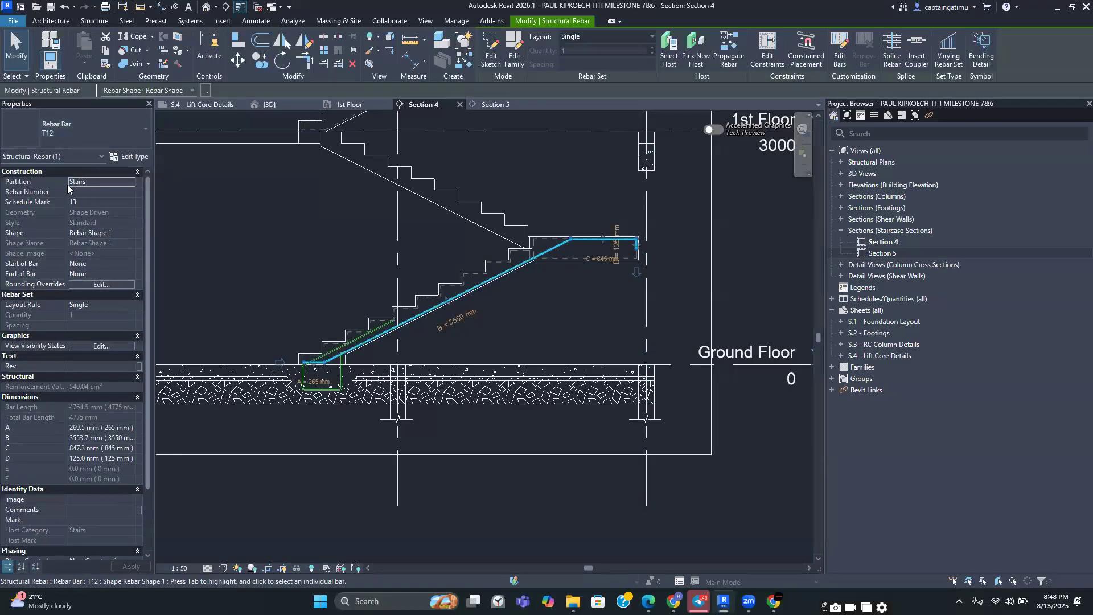
pyautogui.click(106, 305)
pyautogui.click(128, 303)
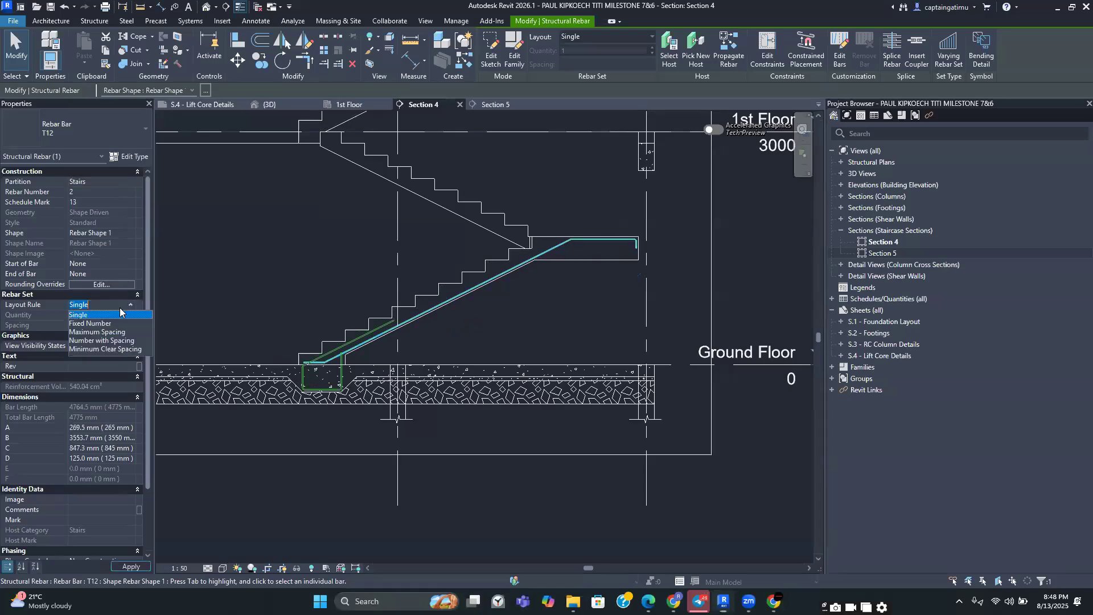
pyautogui.click(88, 332)
pyautogui.click(94, 326)
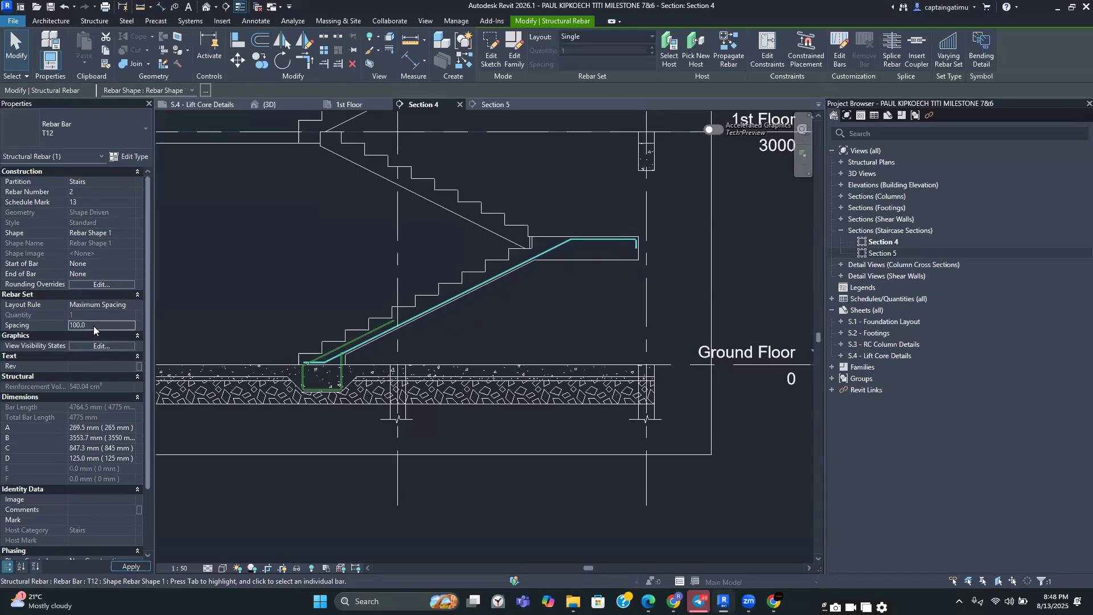
pyautogui.write('200')
# Set the bar's comment to B1 and apply it
pyautogui.scroll(-3, 100, 312)
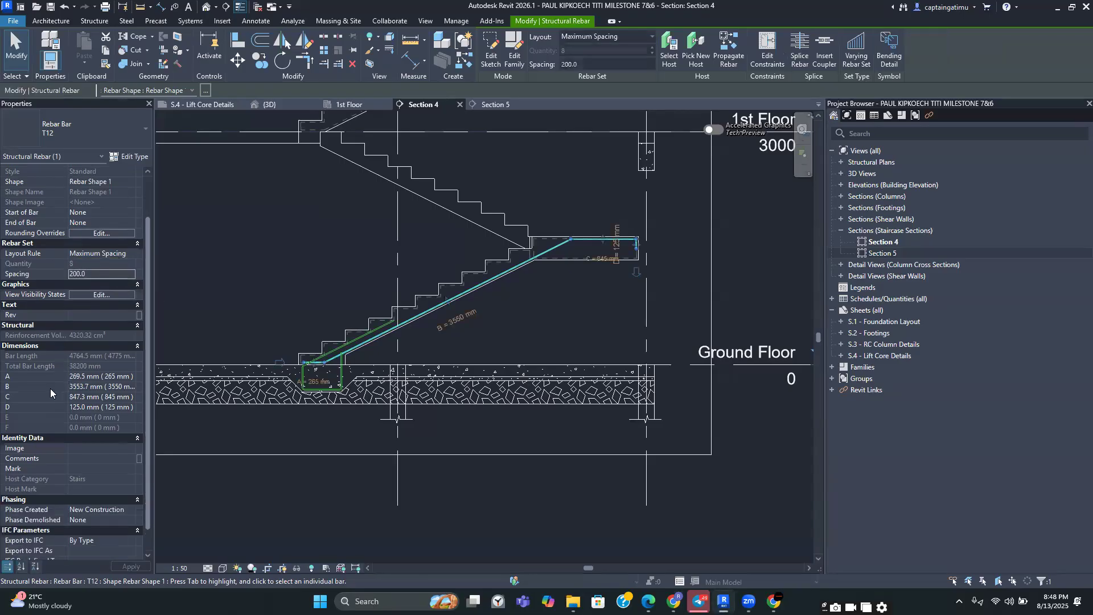
pyautogui.scroll(-1, 57, 410)
pyautogui.click(108, 427)
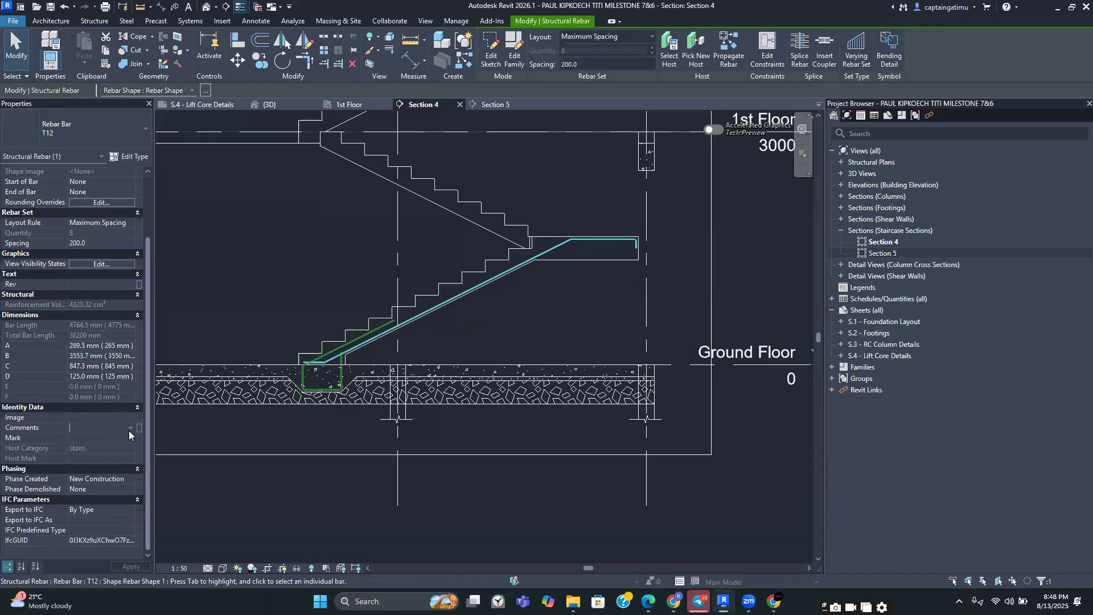
pyautogui.click(130, 429)
pyautogui.click(80, 438)
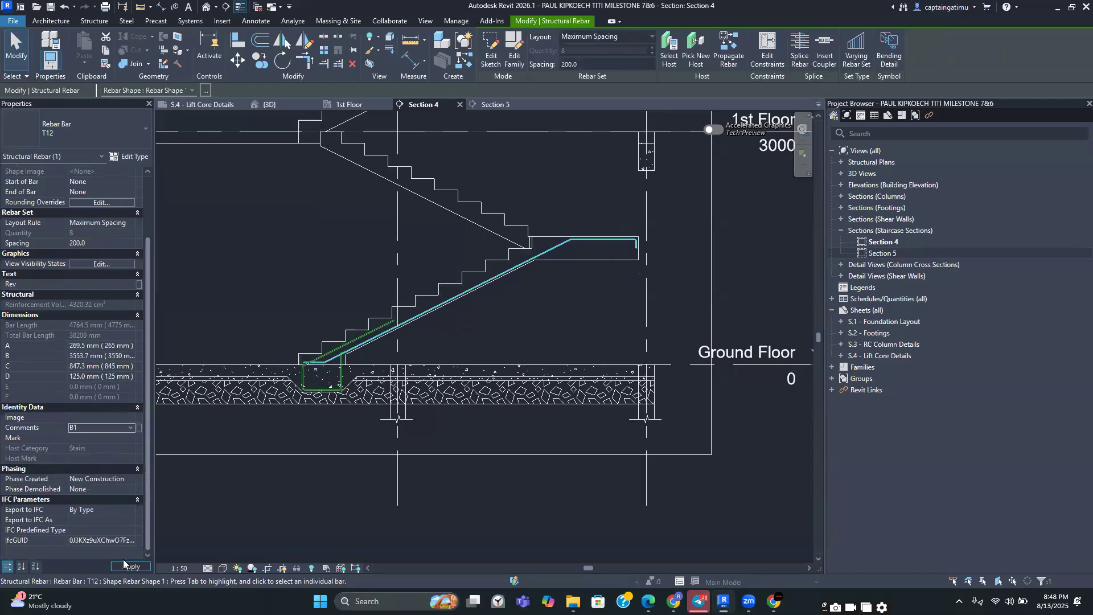
pyautogui.click(123, 566)
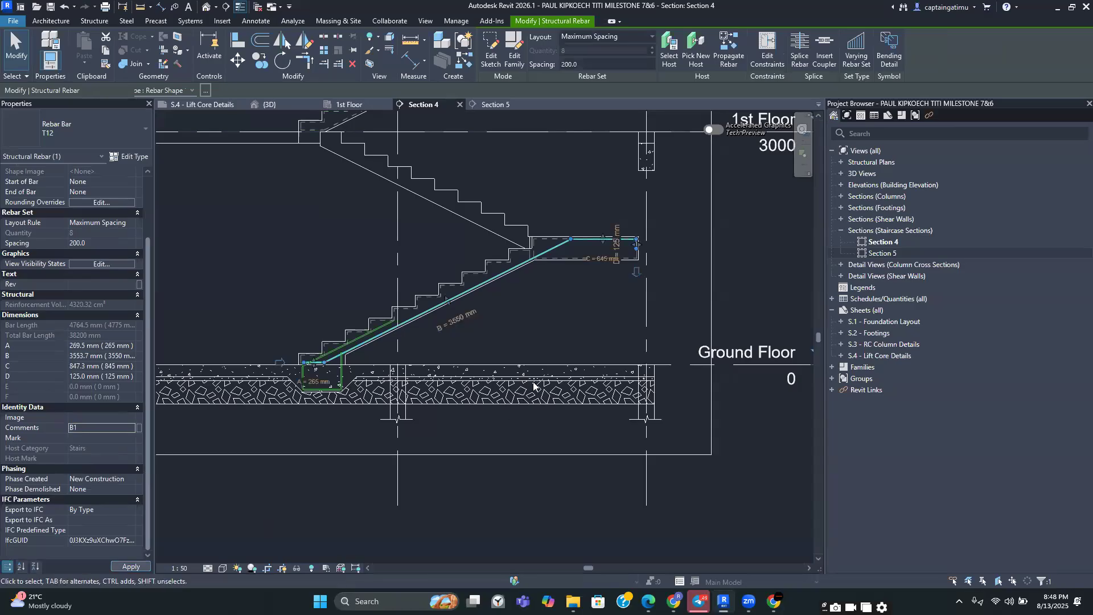
# Start another sketched rebar hosted on the stair
pyautogui.click(545, 342)
pyautogui.moveTo(537, 312); pyautogui.dragTo(544, 357, button='middle')
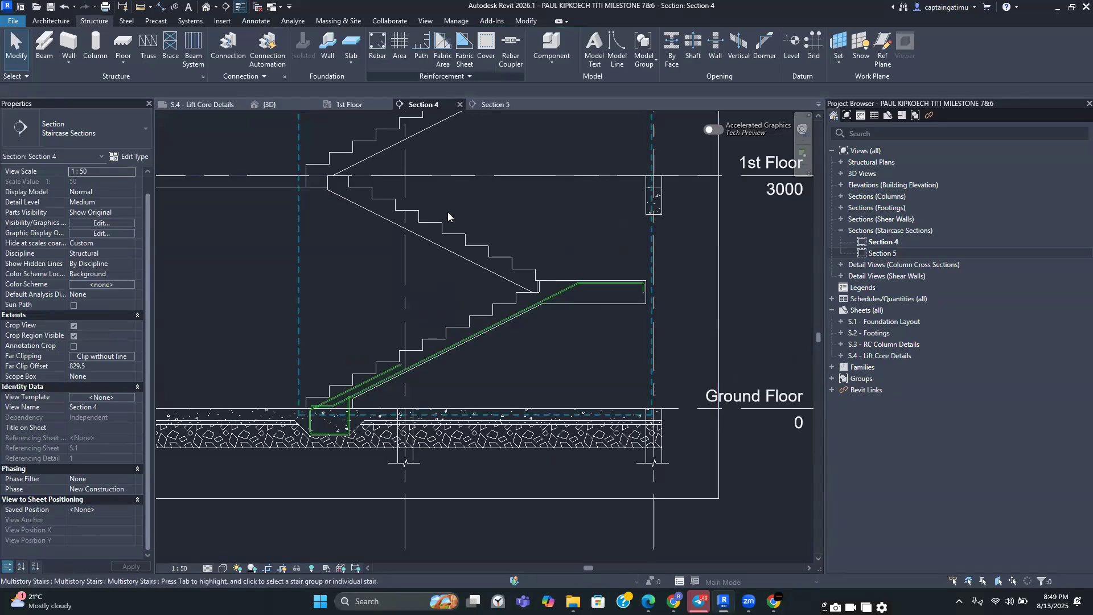
pyautogui.scroll(2, 439, 345)
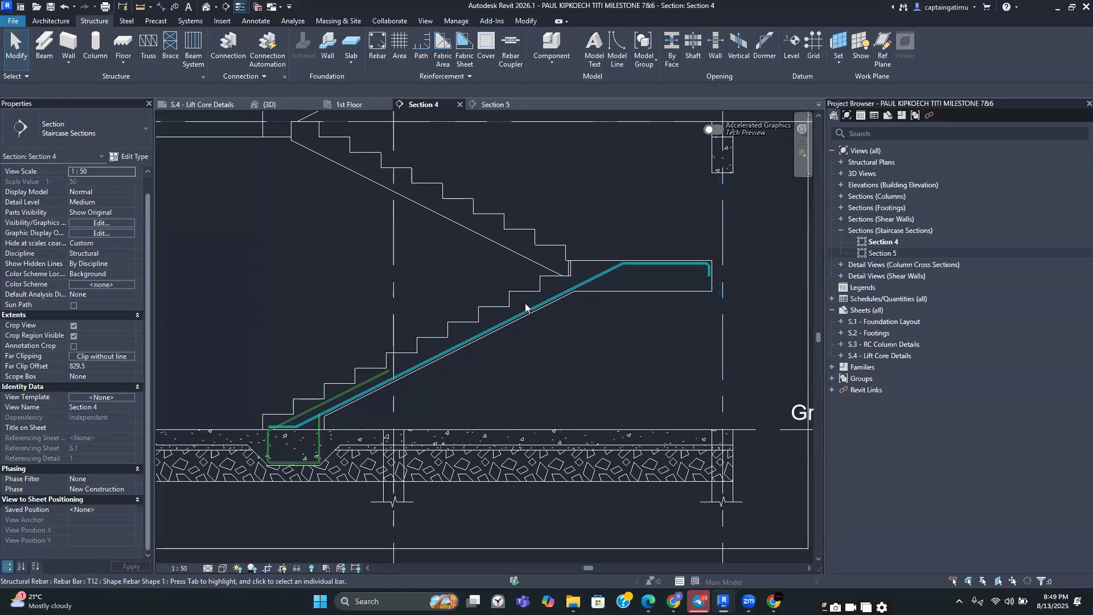
pyautogui.click(376, 45)
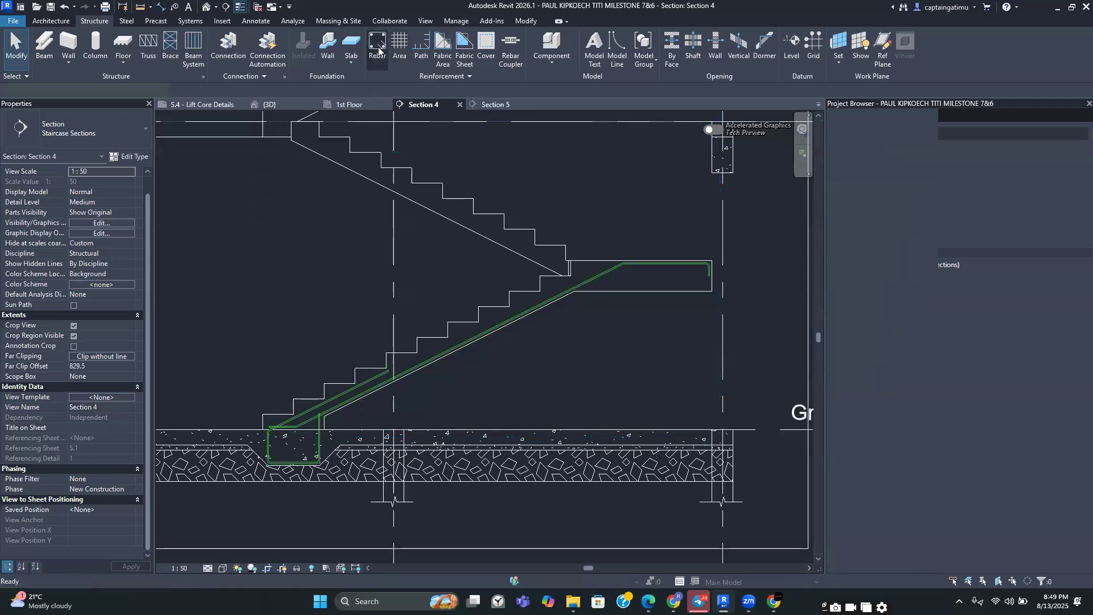
pyautogui.click(574, 52)
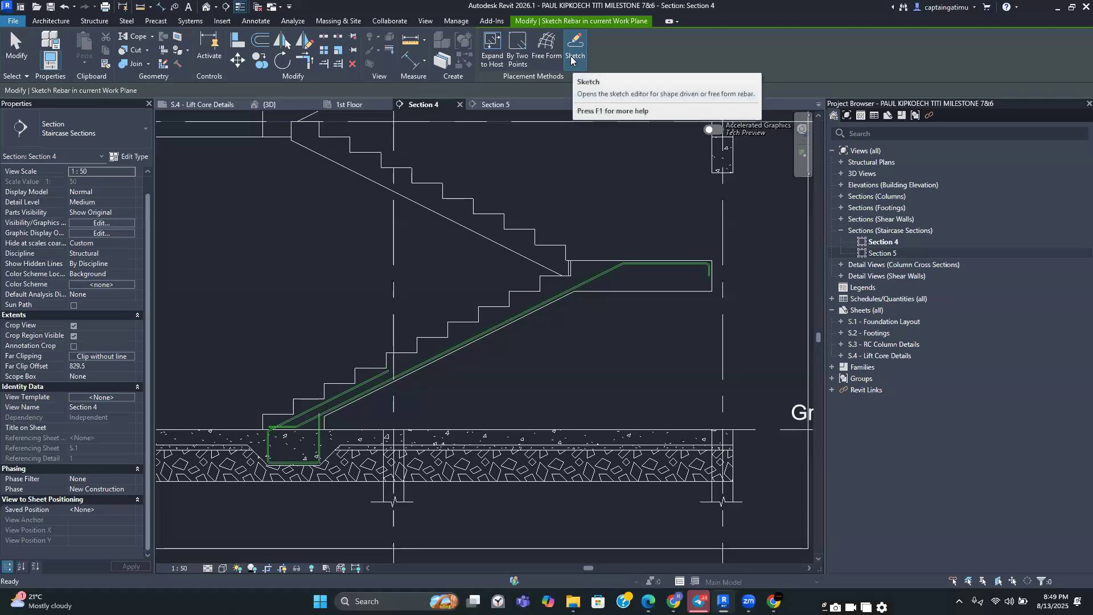
pyautogui.click(506, 294)
# Sketch a sloped bar line parallel to the stair flight, from a lower step up towards the landing
pyautogui.scroll(4, 507, 295)
pyautogui.scroll(-5, 501, 291)
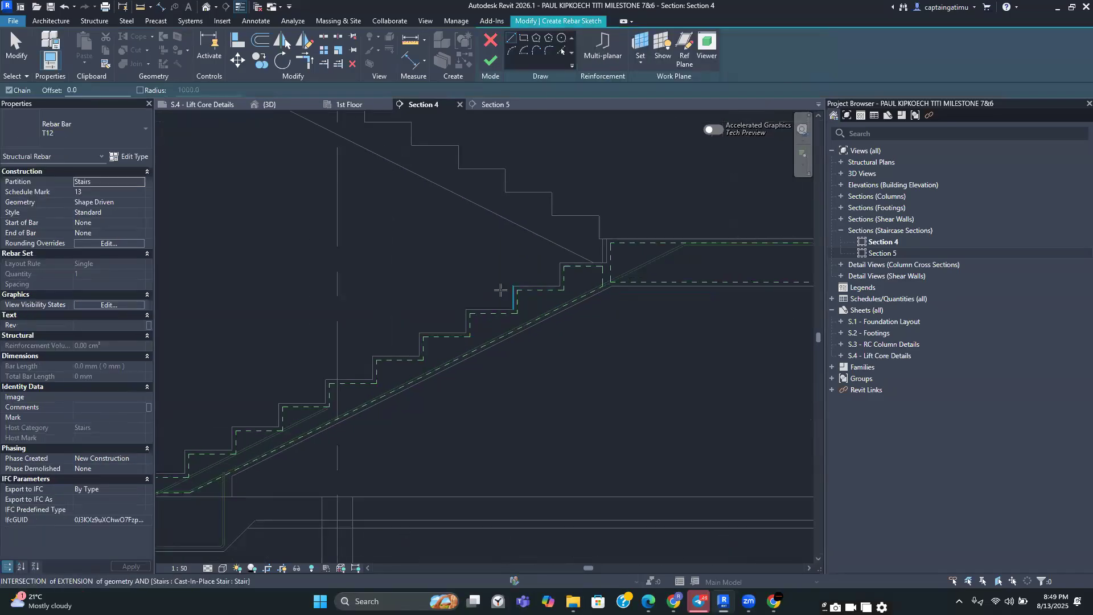
pyautogui.moveTo(526, 283); pyautogui.dragTo(506, 287, button='middle')
pyautogui.scroll(3, 507, 287)
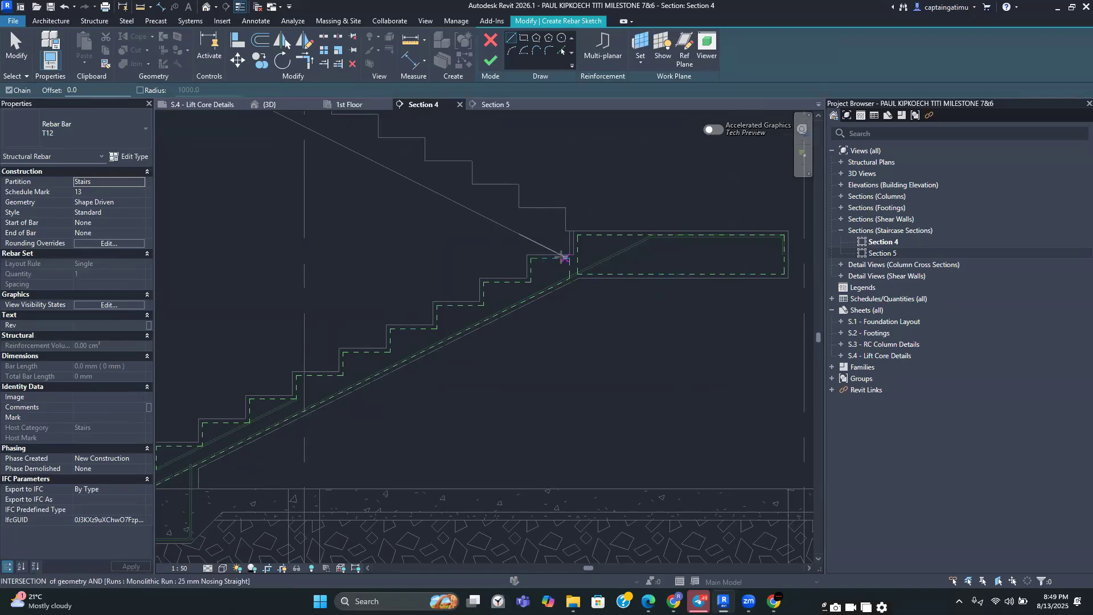
pyautogui.scroll(-1, 446, 323)
pyautogui.moveTo(446, 322); pyautogui.dragTo(498, 295, button='middle')
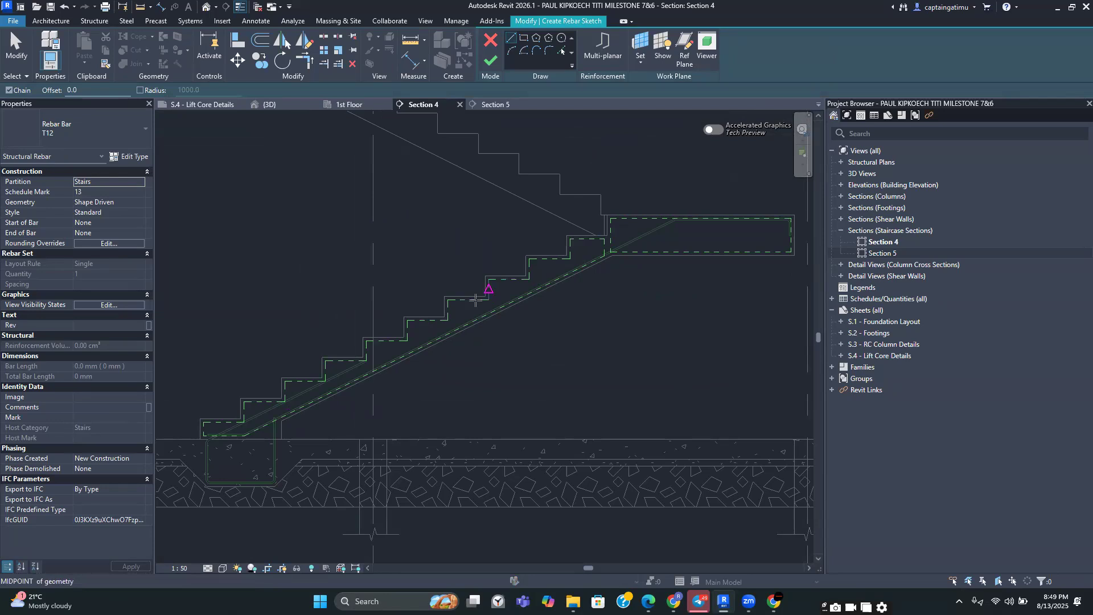
pyautogui.moveTo(586, 240); pyautogui.dragTo(536, 268, button='middle')
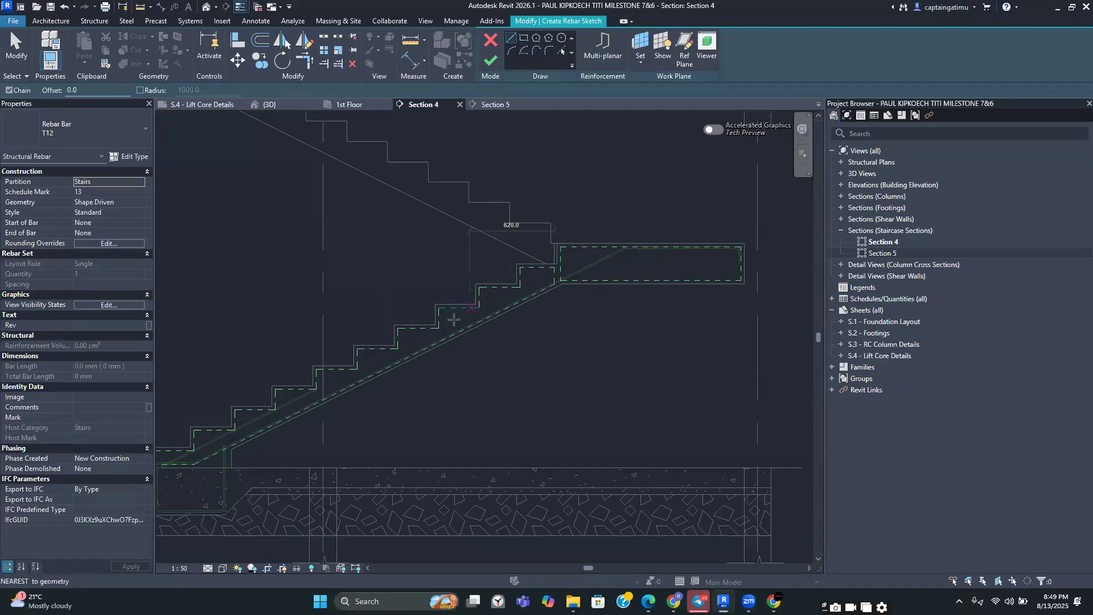
pyautogui.scroll(2, 430, 330)
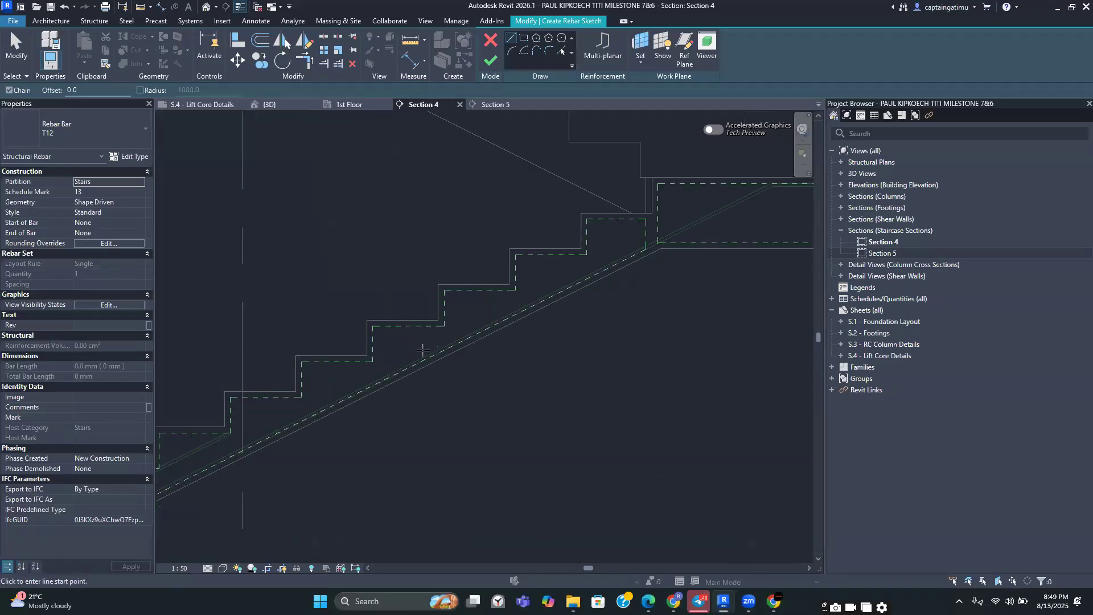
pyautogui.click(444, 326)
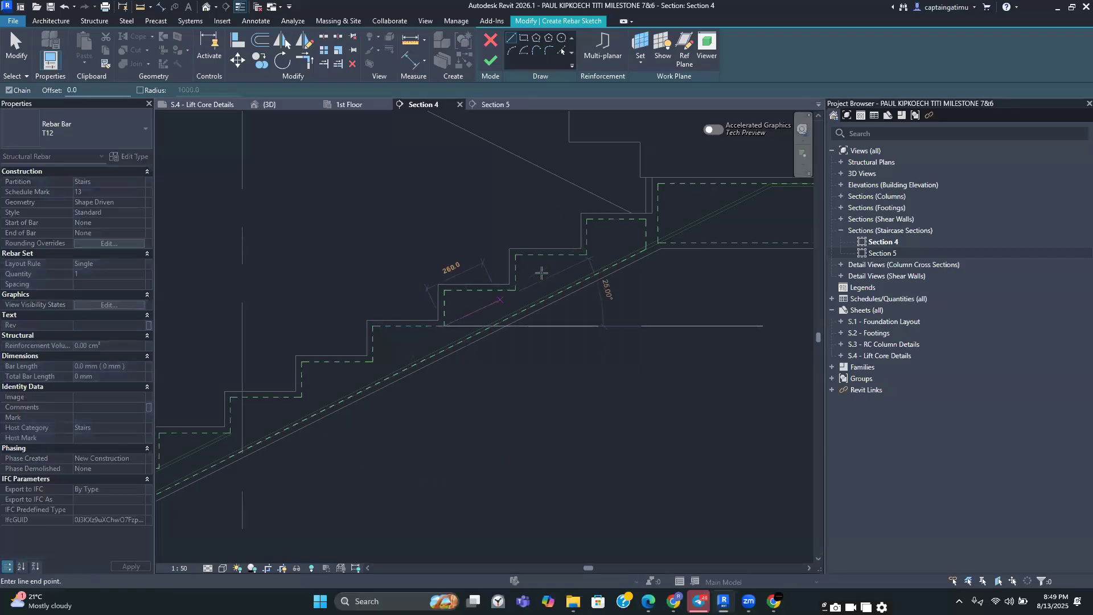
pyautogui.click(643, 221)
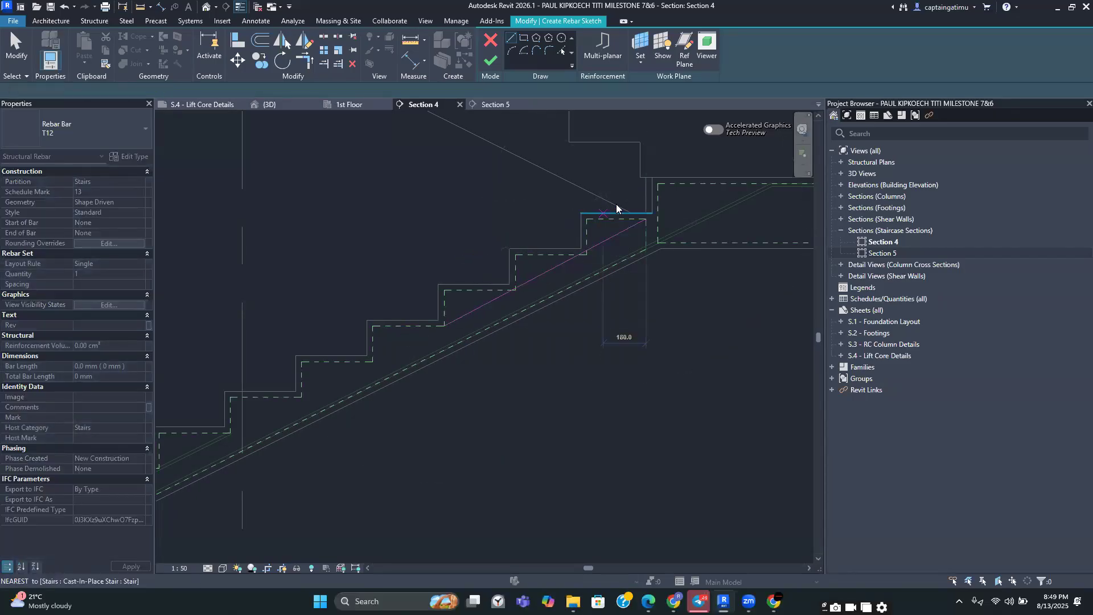
# Sketch the bar's horizontal run along the landing with an upturned end leg
pyautogui.scroll(4, 560, 225)
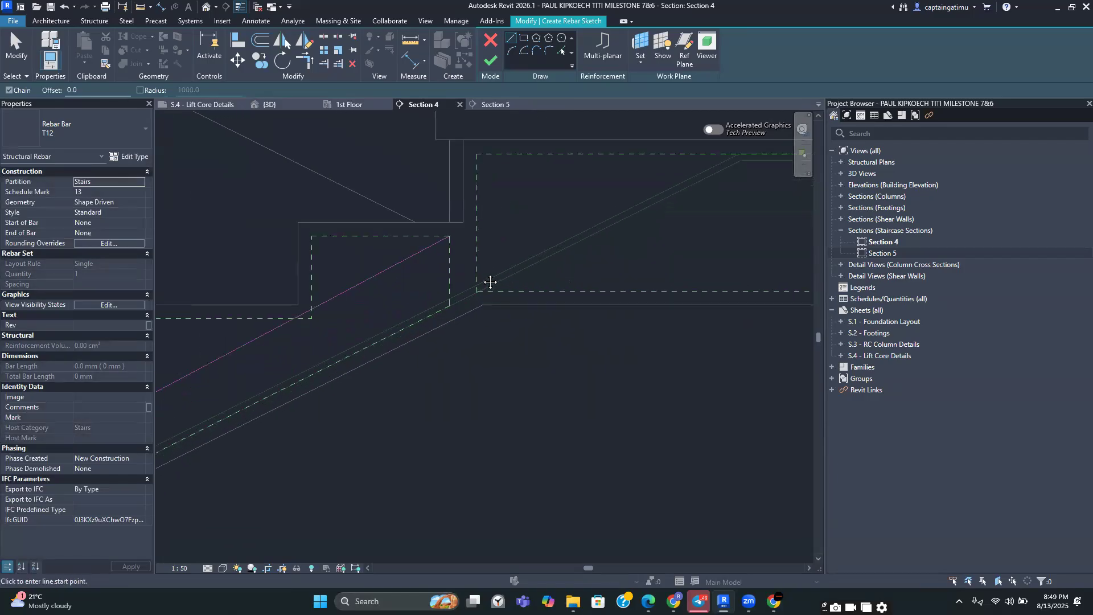
pyautogui.moveTo(683, 277); pyautogui.dragTo(601, 272, button='middle')
pyautogui.scroll(-4, 600, 273)
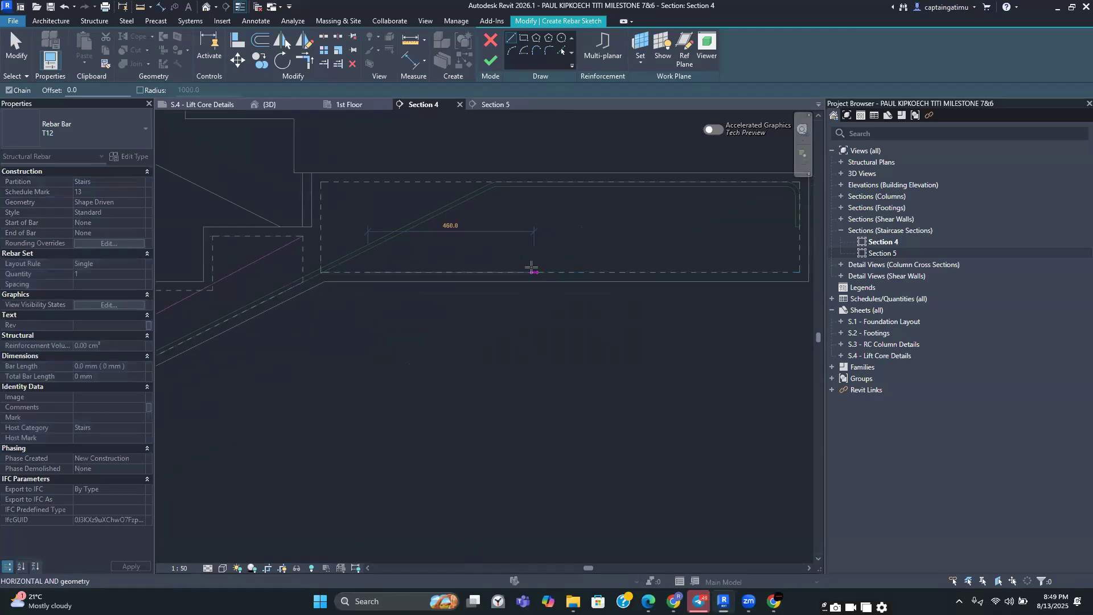
pyautogui.scroll(3, 629, 270)
pyautogui.click(665, 276)
pyautogui.click(664, 242)
pyautogui.press('Escape')
# Delete the sloped sketch line from the rebar sketch
pyautogui.scroll(-2, 542, 222)
pyautogui.moveTo(542, 221); pyautogui.dragTo(574, 221, button='middle')
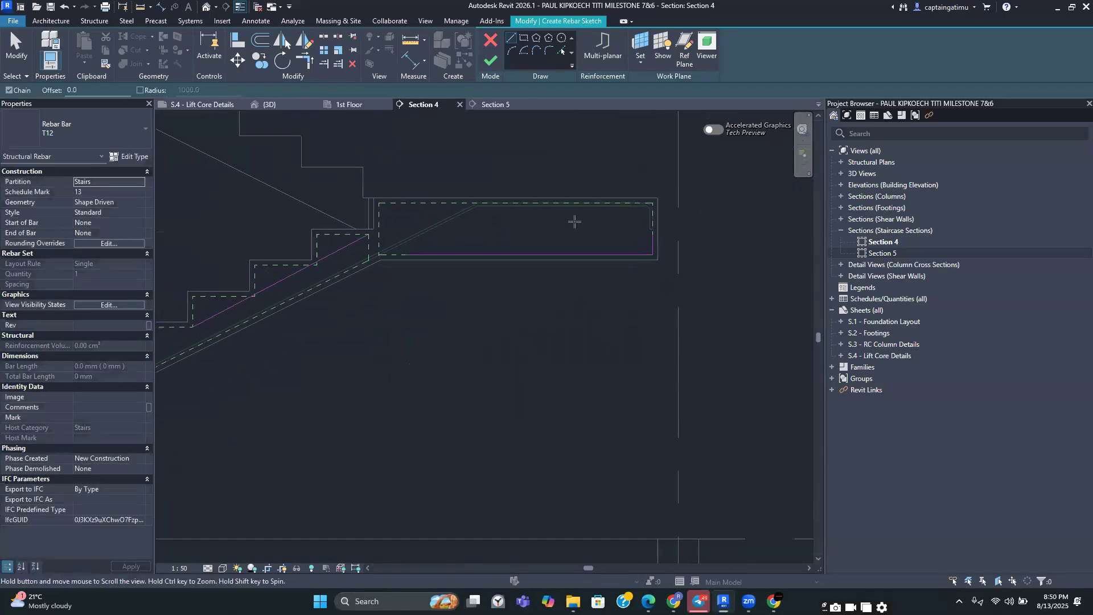
pyautogui.scroll(-2, 574, 221)
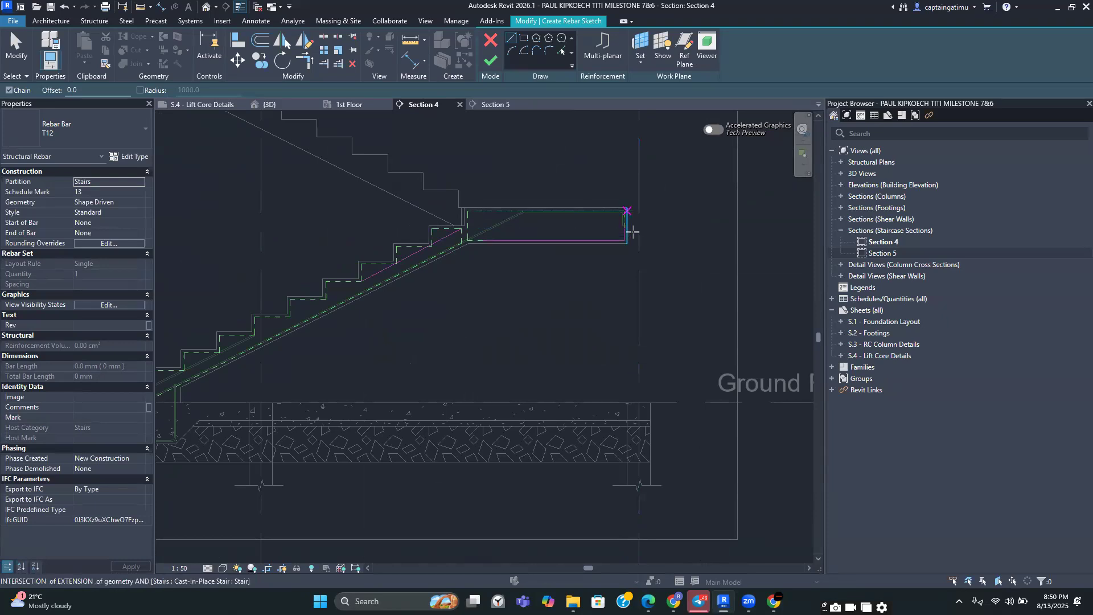
pyautogui.scroll(-3, 615, 245)
pyautogui.scroll(2, 495, 239)
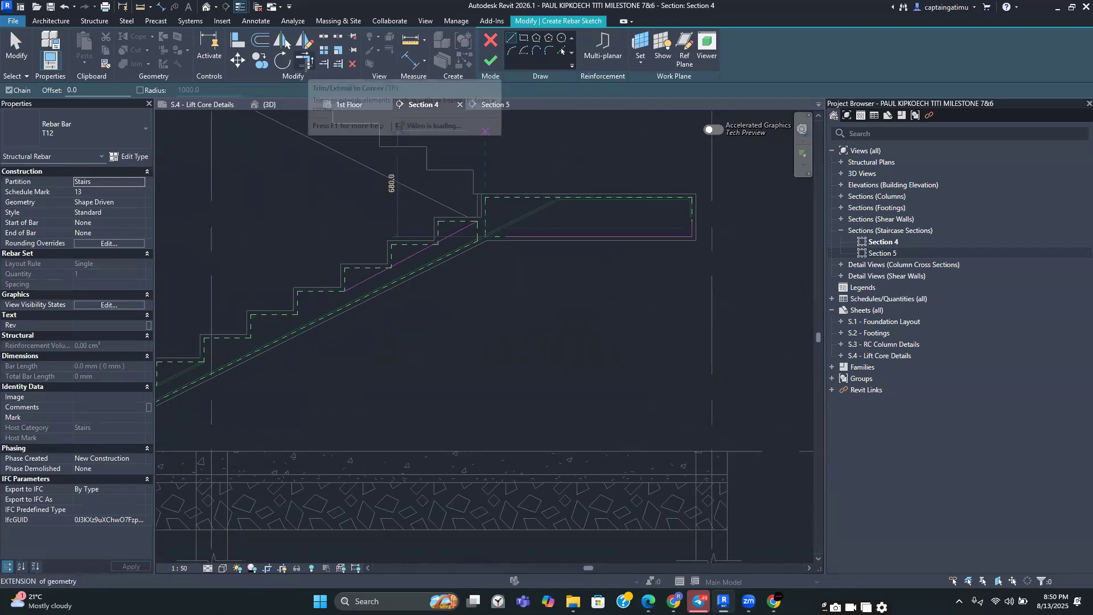
pyautogui.click(306, 60)
pyautogui.click(514, 236)
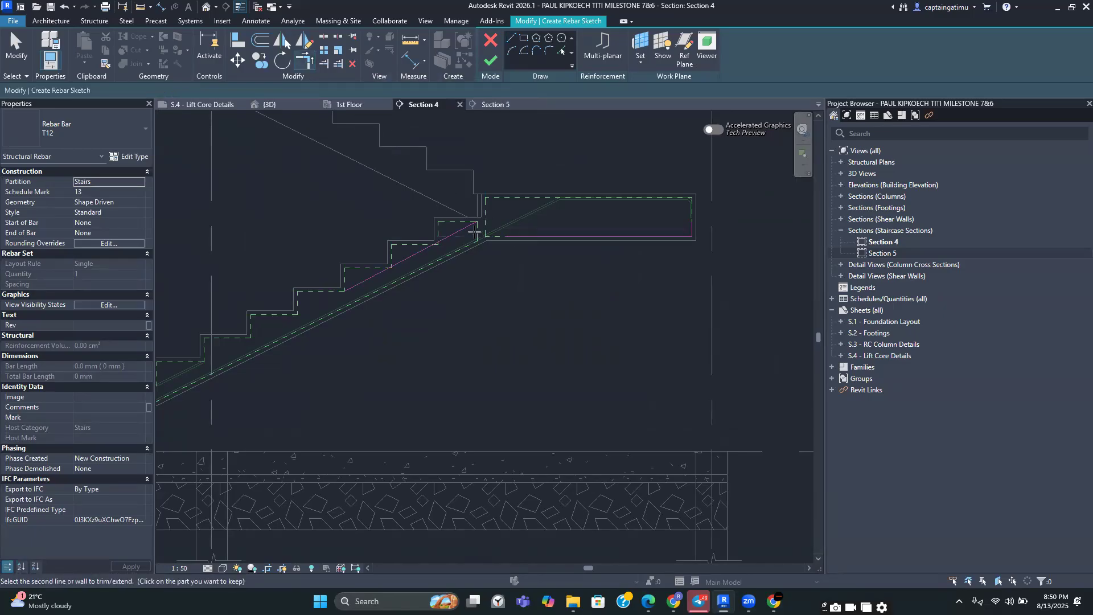
pyautogui.scroll(2, 466, 262)
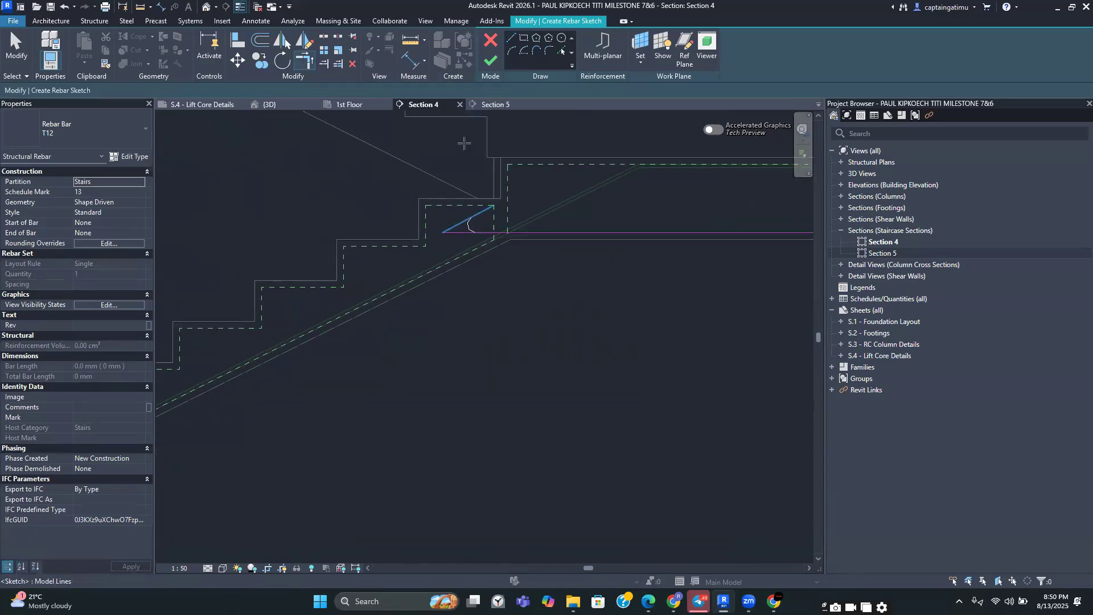
pyautogui.press('Escape')
pyautogui.click(480, 210)
pyautogui.press('Delete')
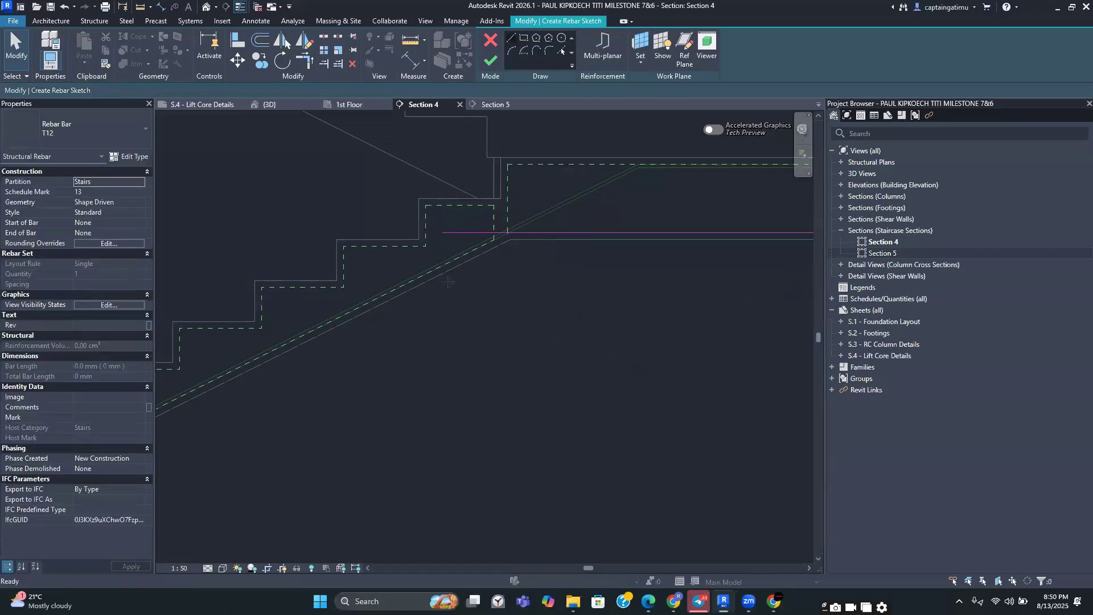
# Redraw the sloped bar line along the flight from the lower step to the landing junction
pyautogui.moveTo(353, 236); pyautogui.dragTo(494, 203, button='middle')
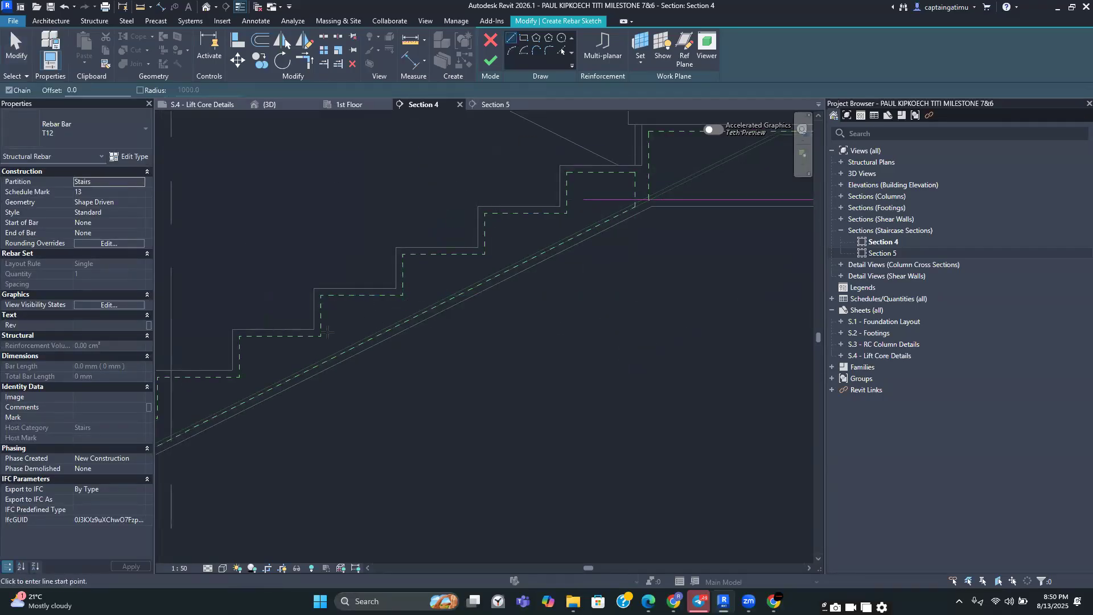
pyautogui.click(375, 307)
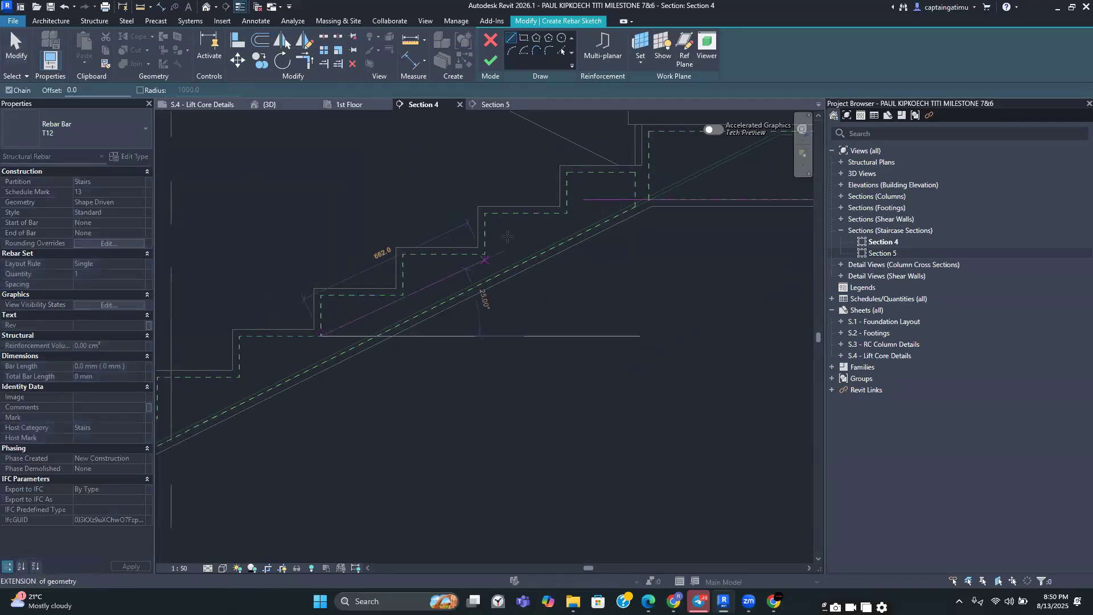
pyautogui.click(566, 212)
pyautogui.press('Escape')
pyautogui.press('Escape')
# Trim the sloped line and the landing line so they meet at a corner
pyautogui.press('t')
pyautogui.press('r')
pyautogui.click(540, 231)
pyautogui.click(580, 201)
pyautogui.scroll(-2, 581, 202)
pyautogui.scroll(5, 554, 200)
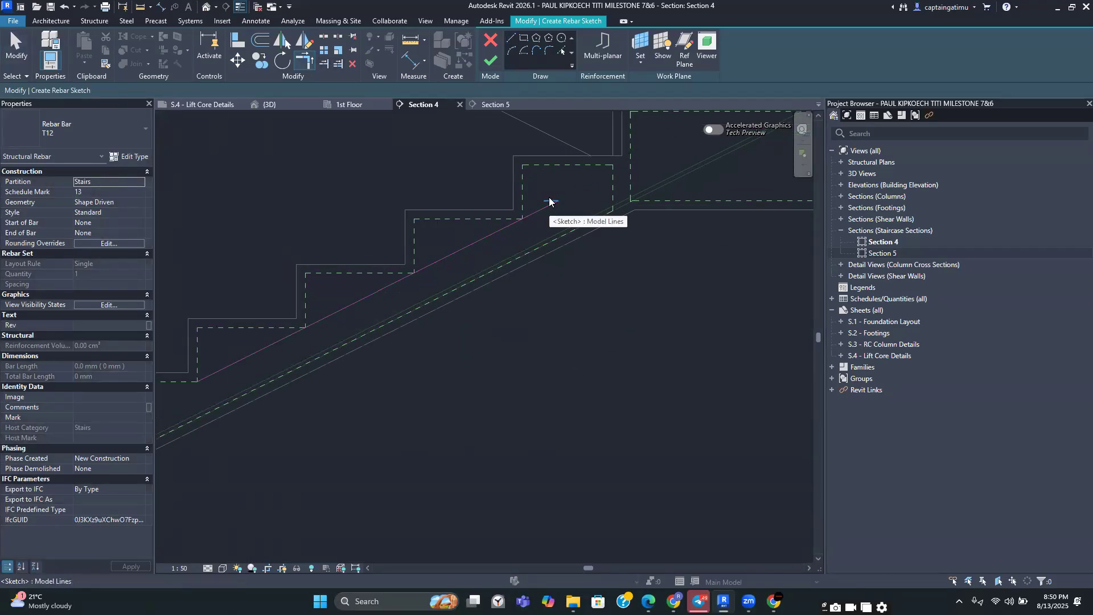
pyautogui.click(550, 205)
# Finish the rebar sketch to create the second stair bar
pyautogui.scroll(-3, 597, 170)
pyautogui.moveTo(643, 259); pyautogui.dragTo(527, 278, button='middle')
pyautogui.scroll(-2, 527, 278)
pyautogui.moveTo(654, 261); pyautogui.dragTo(500, 269, button='middle')
pyautogui.scroll(2, 442, 261)
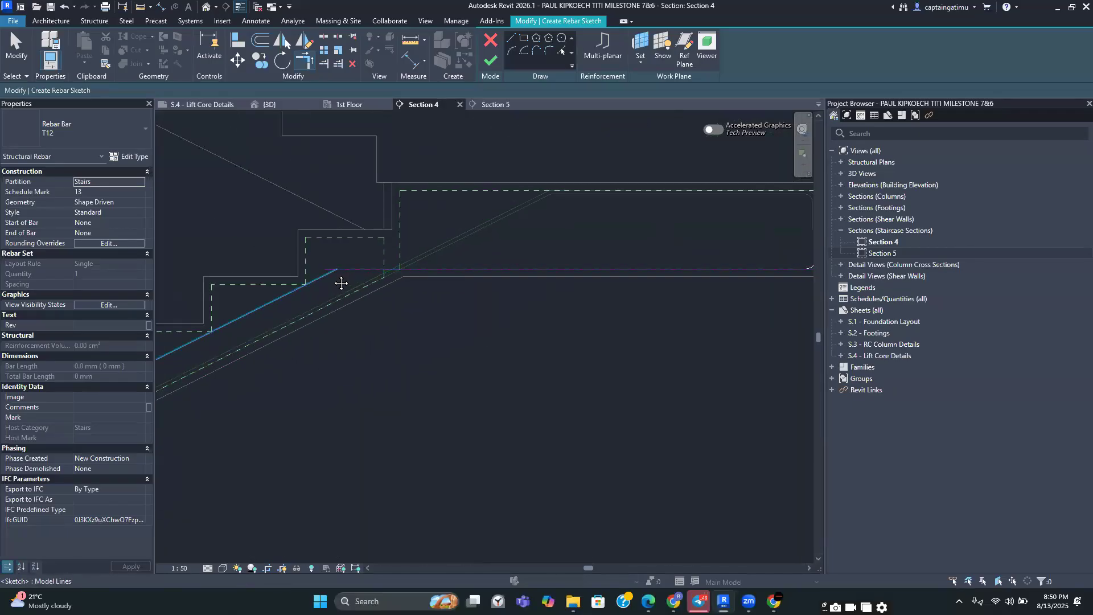
pyautogui.scroll(-6, 563, 223)
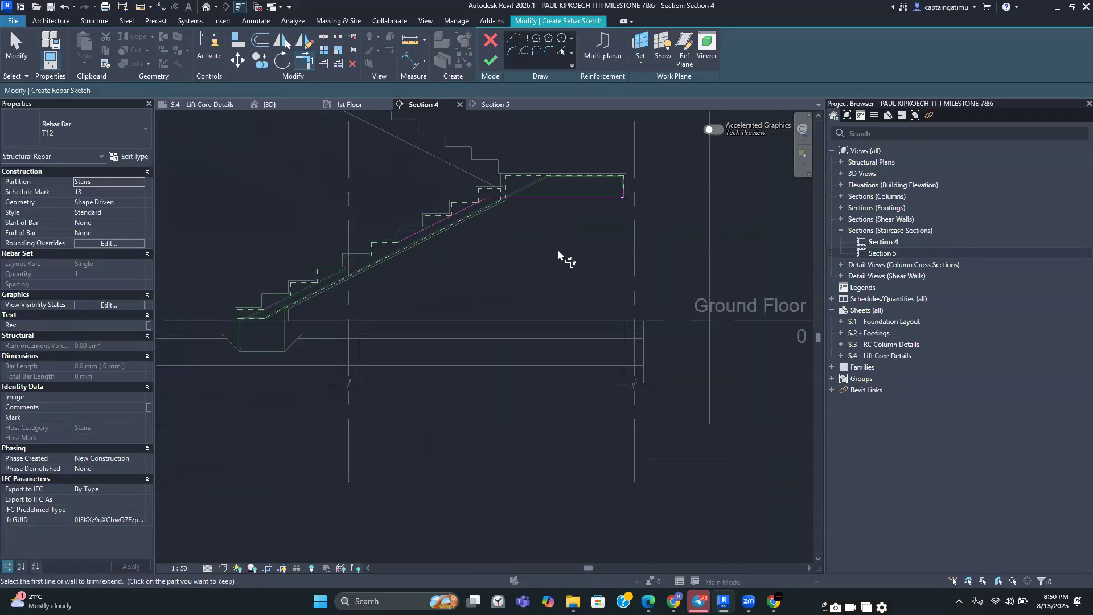
pyautogui.click(490, 60)
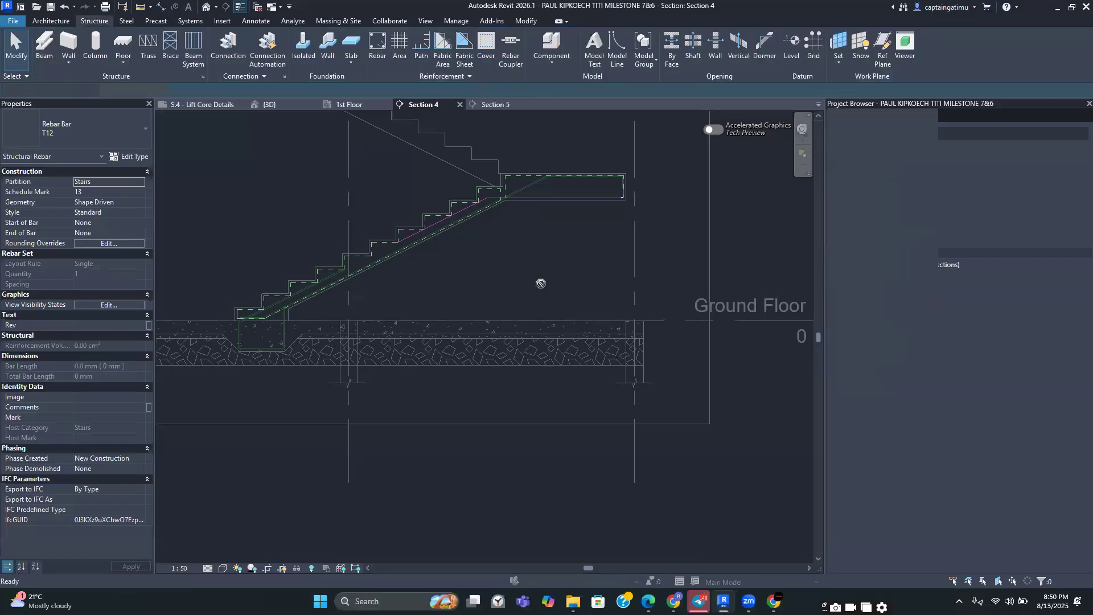
pyautogui.press('Escape')
# Select the new bar and change its layout rule to Maximum Spacing at 200 mm
pyautogui.scroll(3, 517, 292)
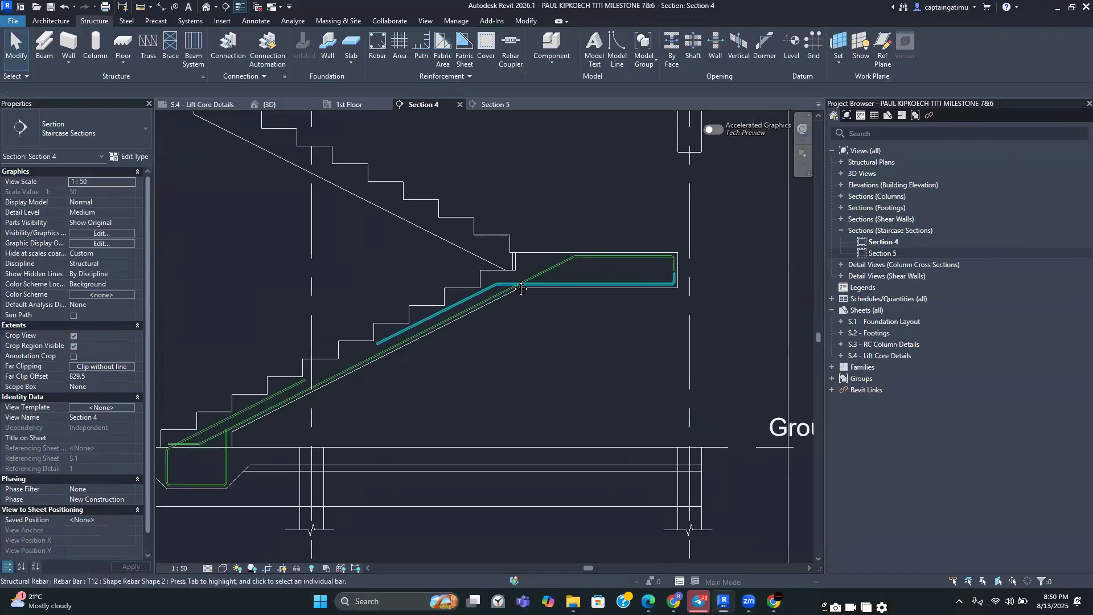
pyautogui.click(516, 291)
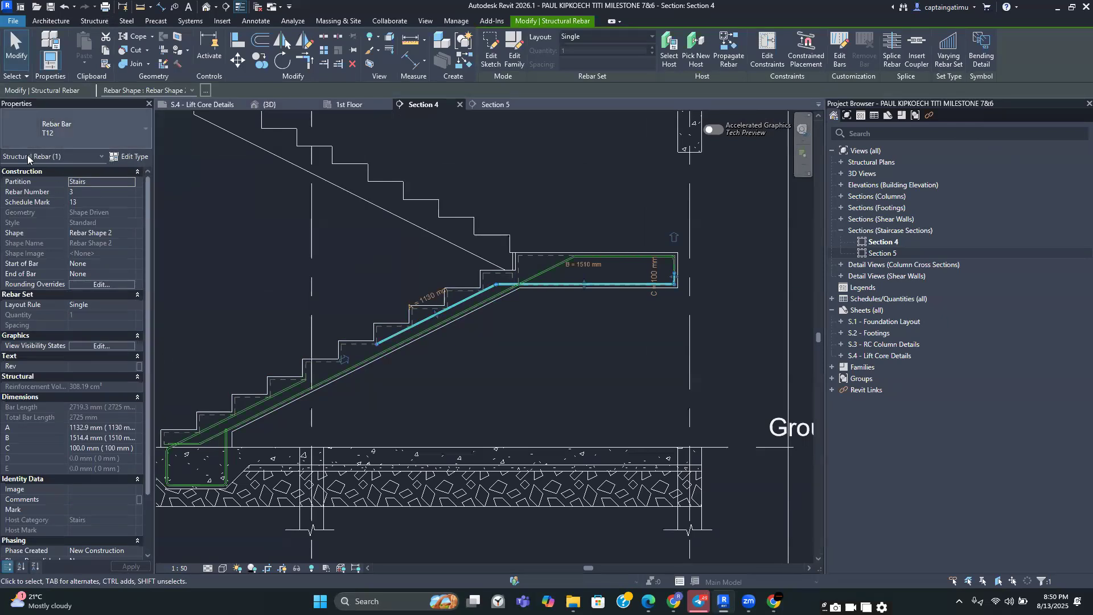
pyautogui.click(112, 305)
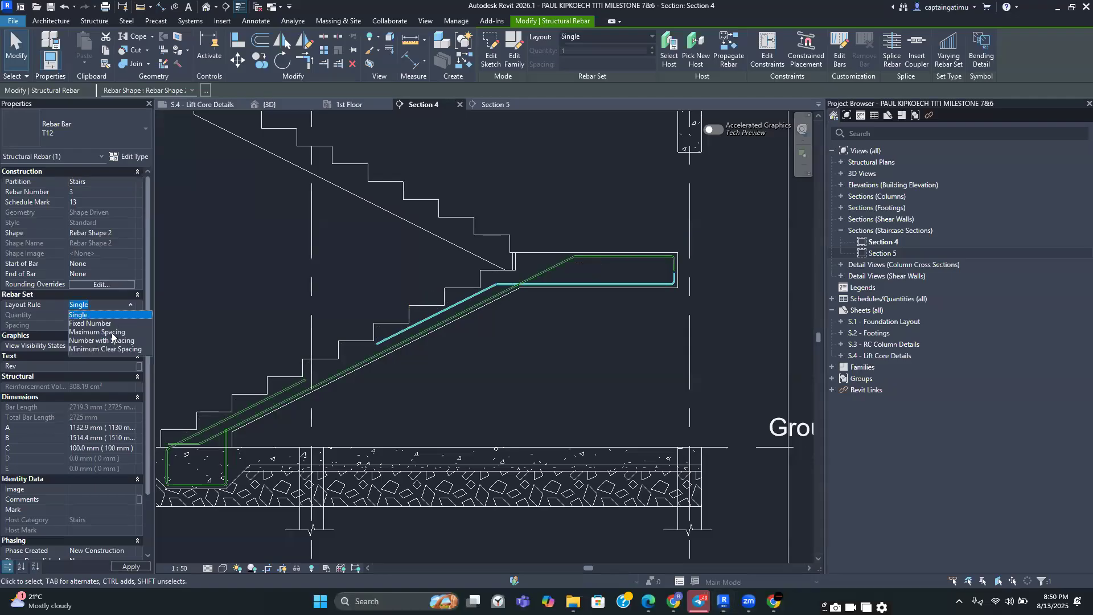
pyautogui.press('Tab')
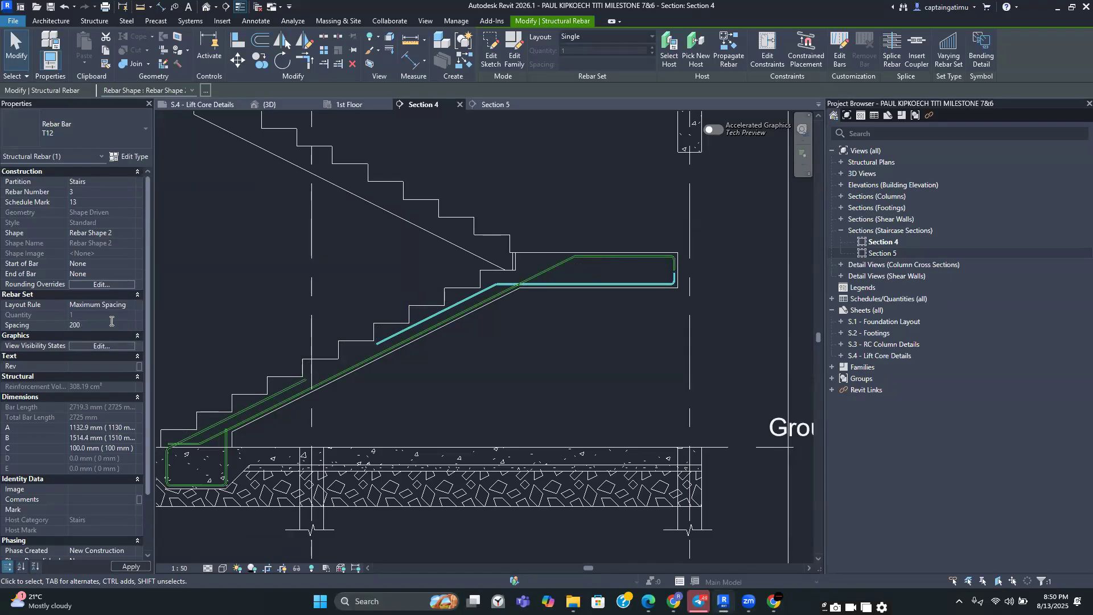
pyautogui.press('Return')
# Set the bar's comment to T1
pyautogui.scroll(-3, 107, 326)
pyautogui.click(93, 427)
pyautogui.click(129, 428)
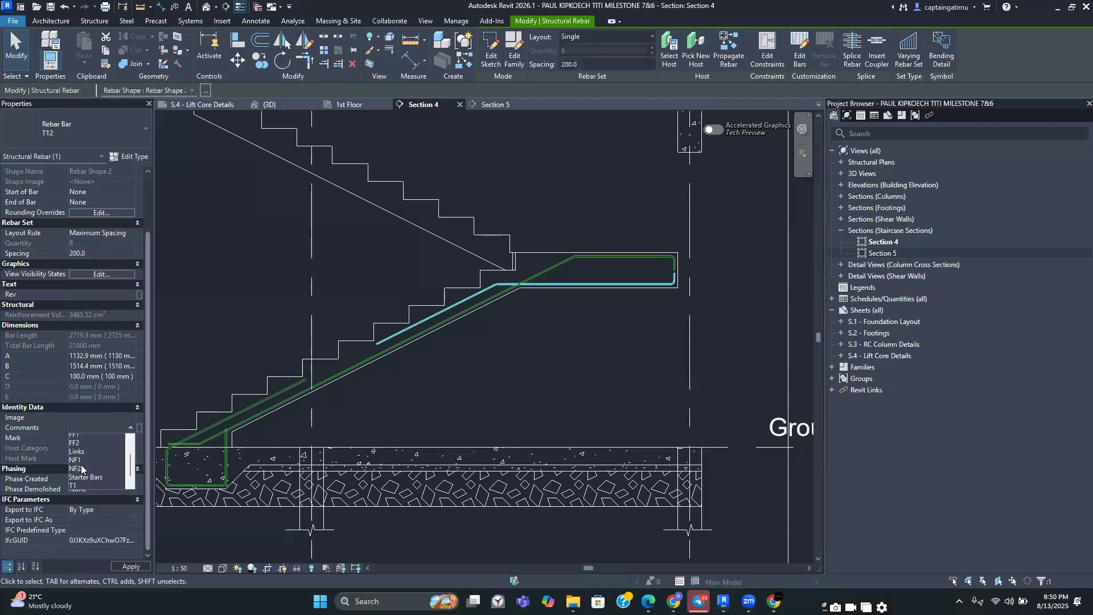
pyautogui.click(82, 472)
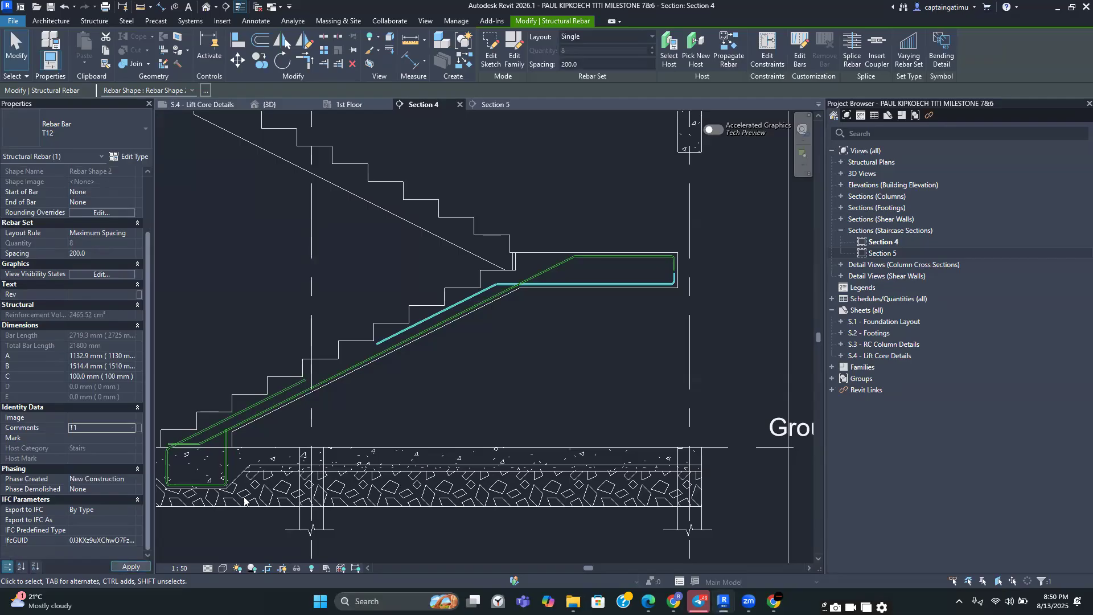
pyautogui.click(452, 367)
# Inspect the stair reinforcement along the flight and landing
pyautogui.moveTo(476, 355); pyautogui.dragTo(517, 247, button='middle')
pyautogui.scroll(-2, 495, 289)
pyautogui.scroll(2, 381, 323)
pyautogui.moveTo(432, 271); pyautogui.dragTo(417, 340, button='middle')
pyautogui.scroll(-2, 681, 203)
pyautogui.scroll(2, 668, 249)
pyautogui.scroll(4, 395, 334)
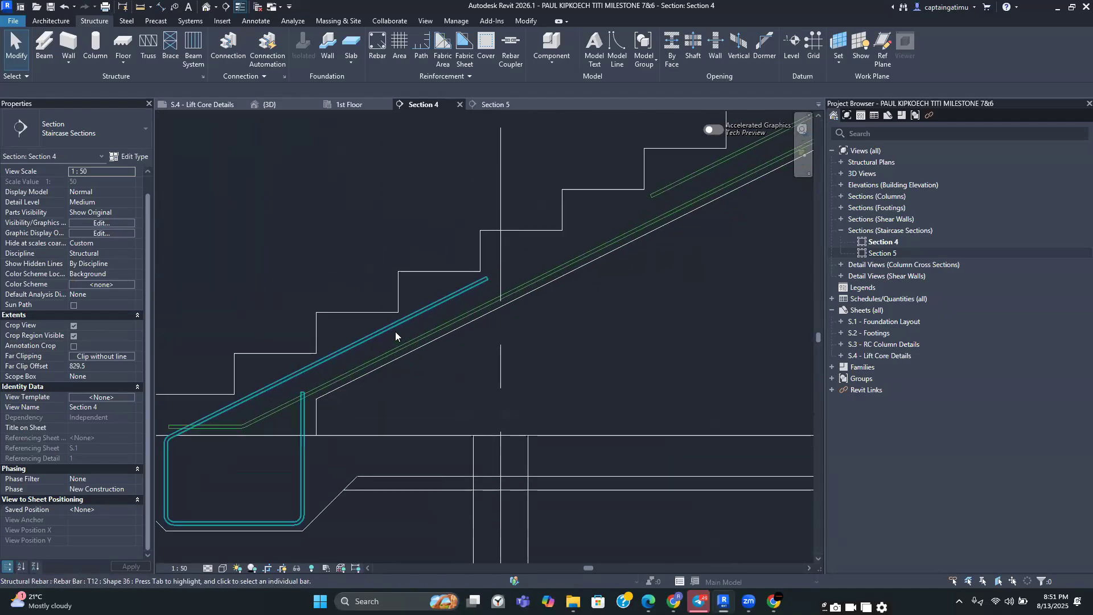
pyautogui.scroll(-3, 363, 356)
pyautogui.scroll(4, 402, 344)
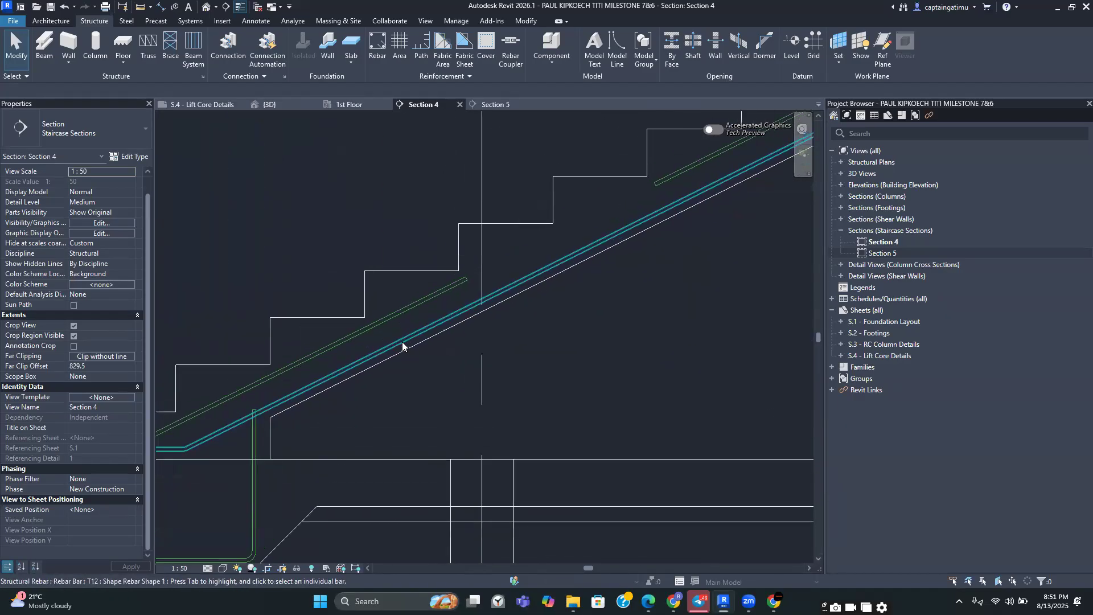
pyautogui.scroll(-2, 393, 275)
pyautogui.moveTo(394, 278); pyautogui.dragTo(394, 318, button='middle')
pyautogui.moveTo(671, 310); pyautogui.dragTo(460, 314, button='middle')
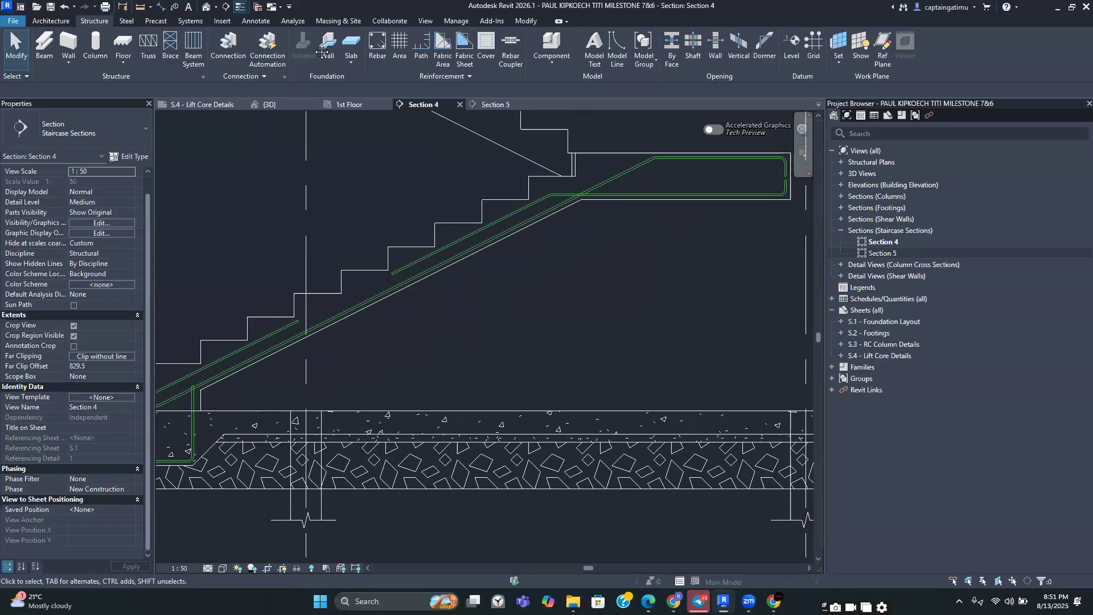
# Start a new rebar using shape 00, oriented perpendicular to cover, with a Maximum Spacing layout at 200 mm
pyautogui.click(378, 46)
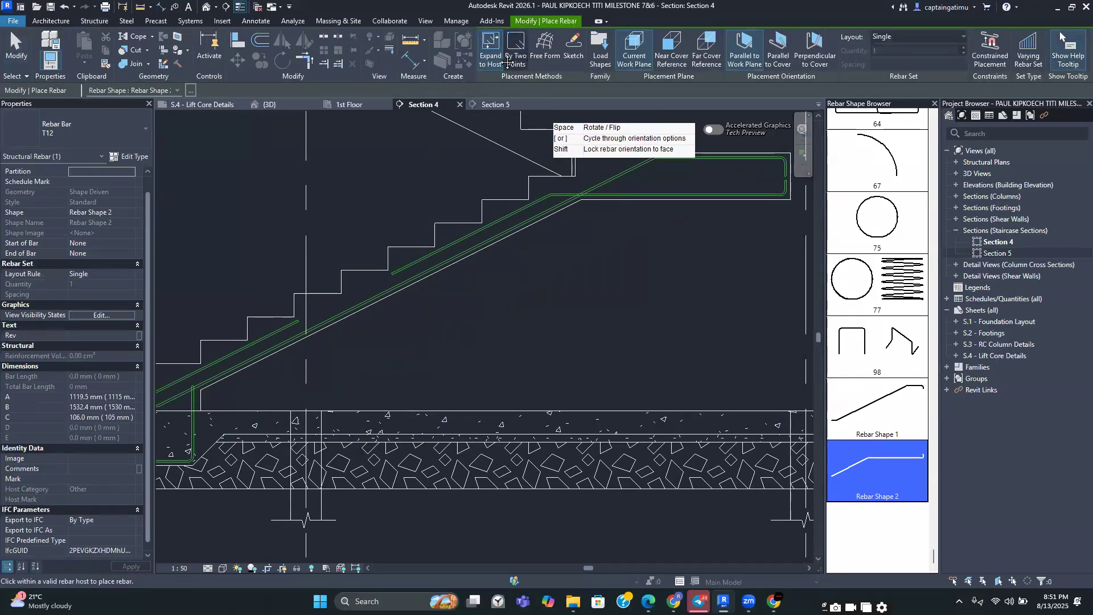
pyautogui.scroll(10, 875, 197)
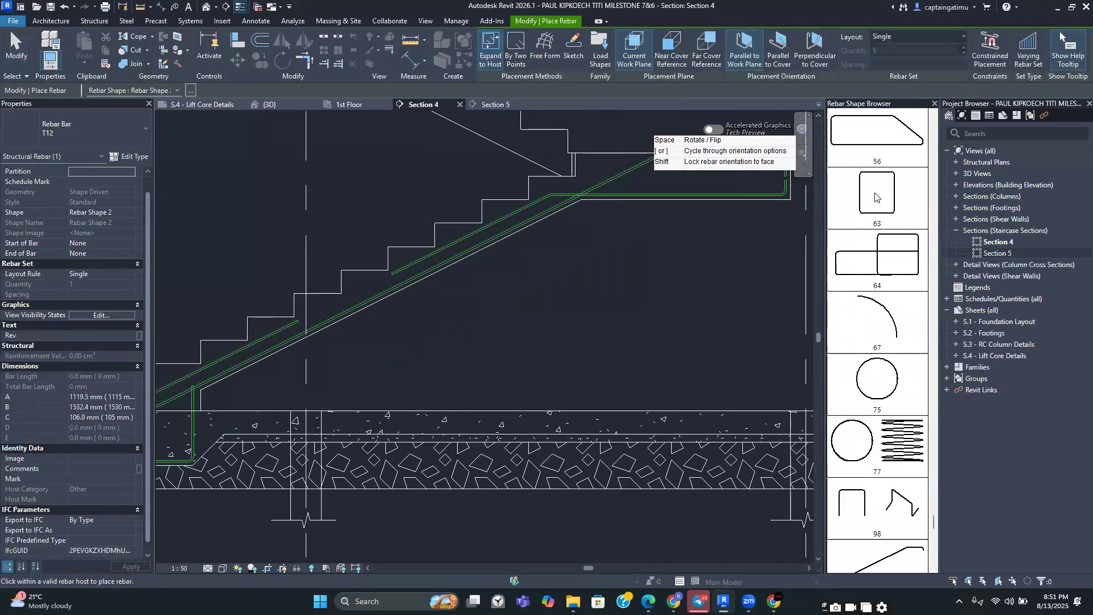
pyautogui.scroll(10, 875, 197)
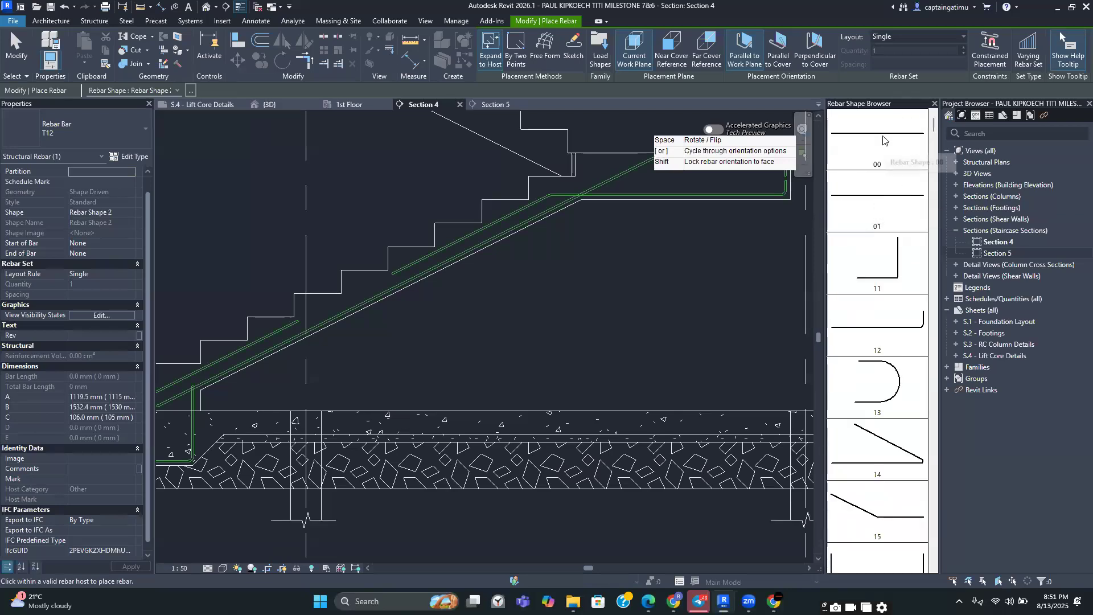
pyautogui.click(883, 140)
pyautogui.scroll(-4, 770, 290)
pyautogui.scroll(5, 468, 376)
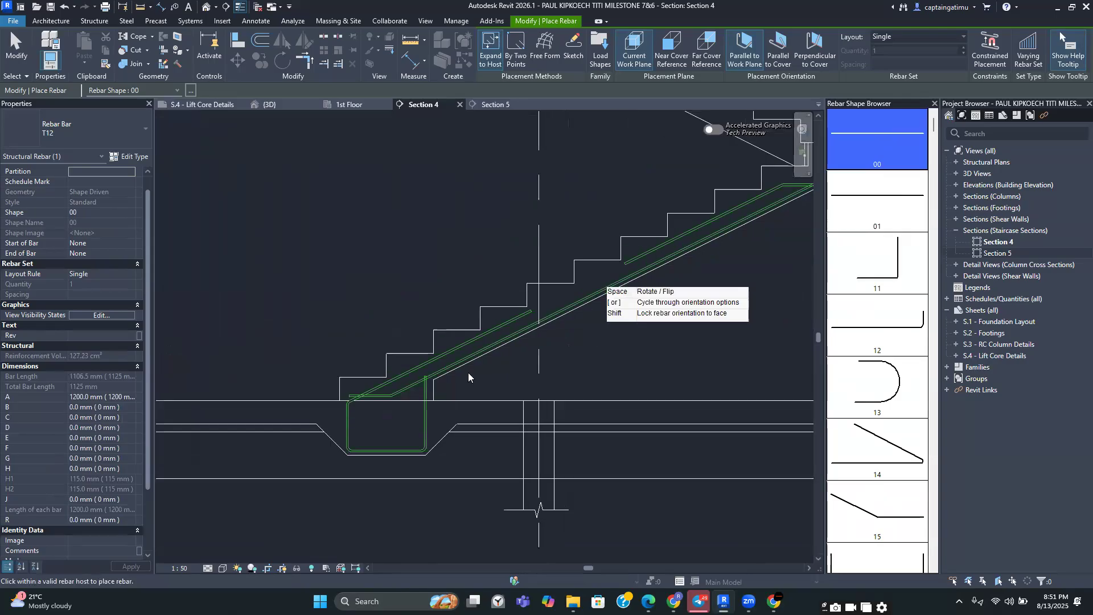
pyautogui.scroll(3, 468, 375)
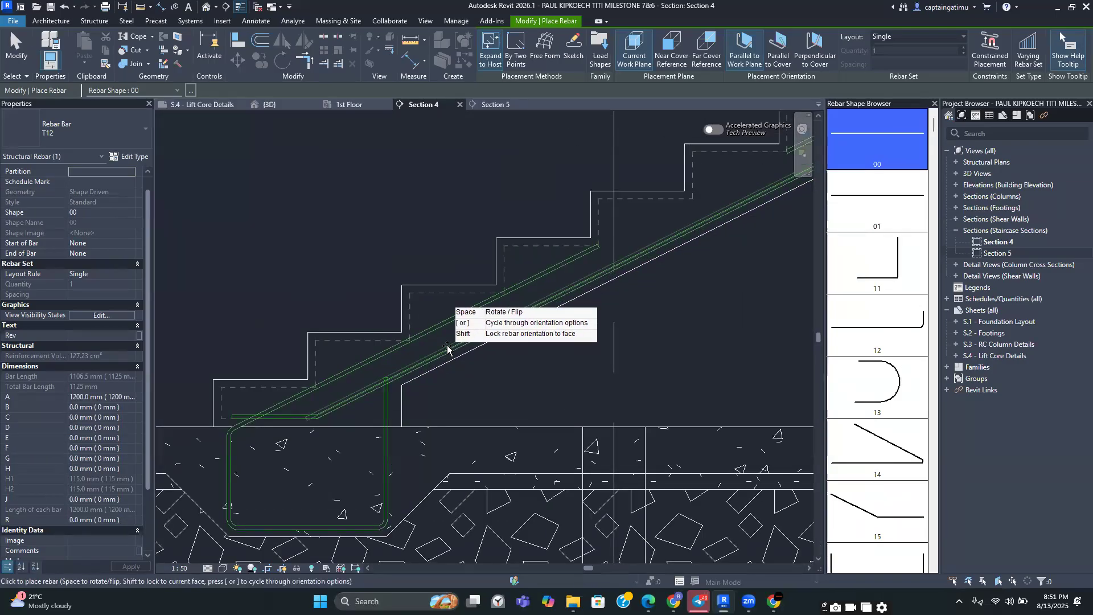
pyautogui.scroll(2, 447, 347)
pyautogui.scroll(2, 467, 342)
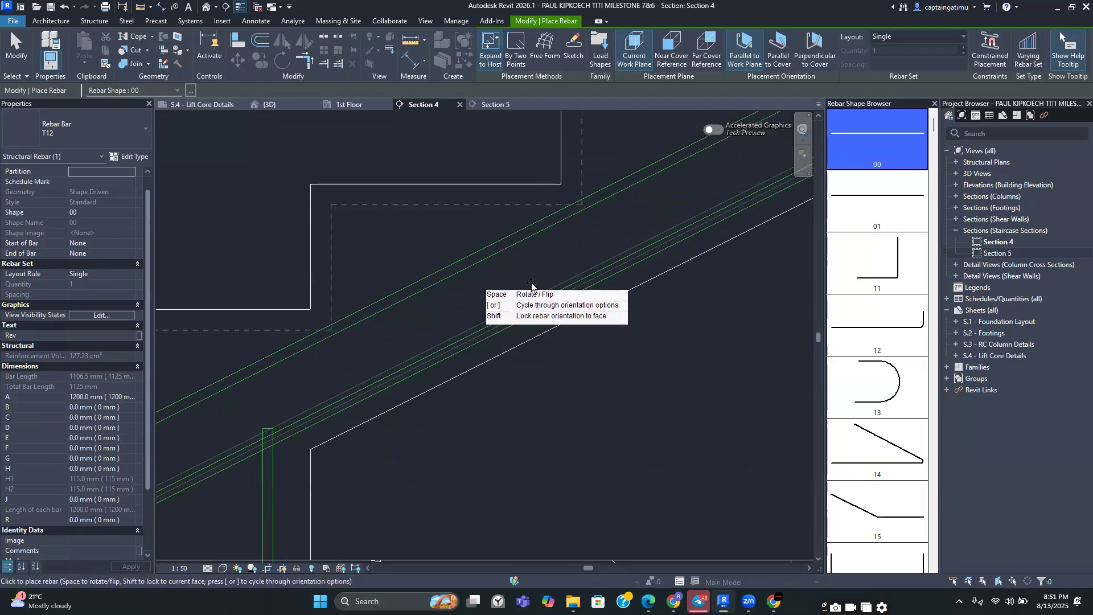
pyautogui.click(825, 52)
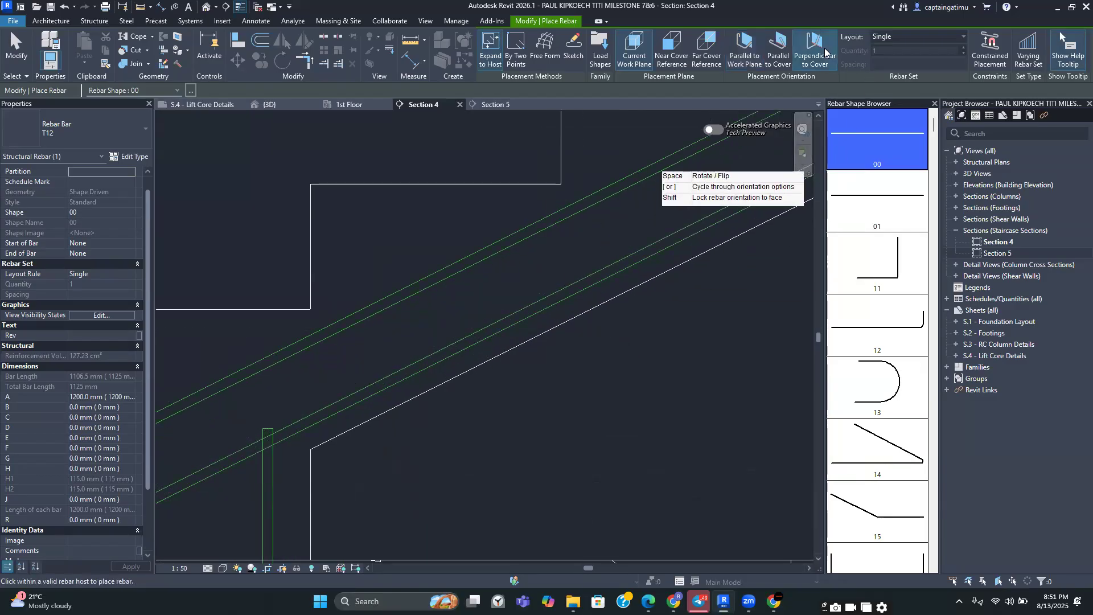
pyautogui.click(911, 36)
pyautogui.click(913, 67)
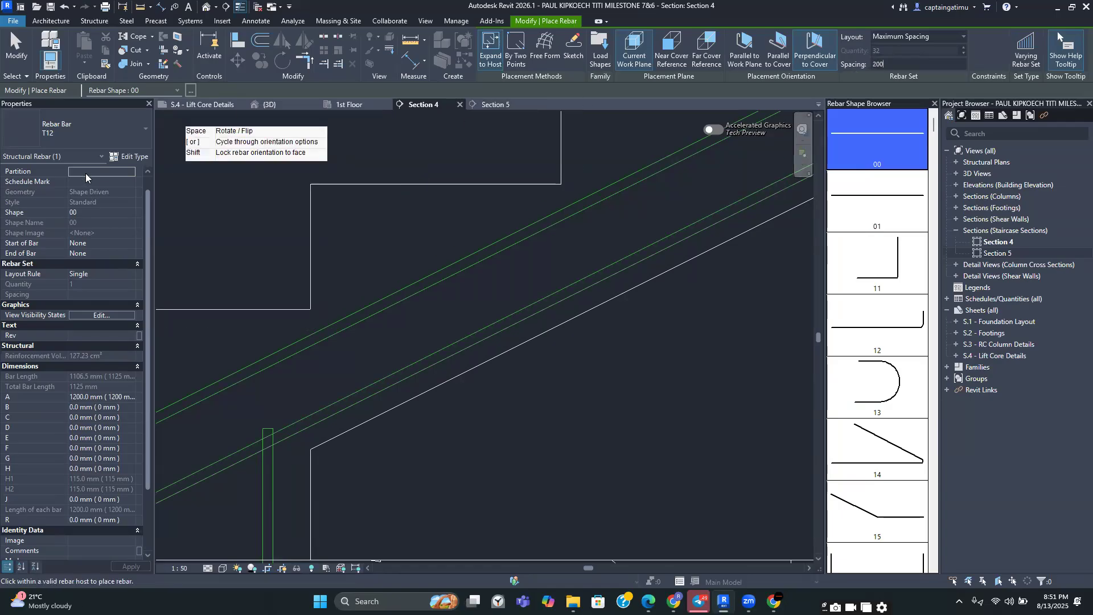
# Set the new rebar's partition to Stairs and its comment to B2
pyautogui.click(131, 172)
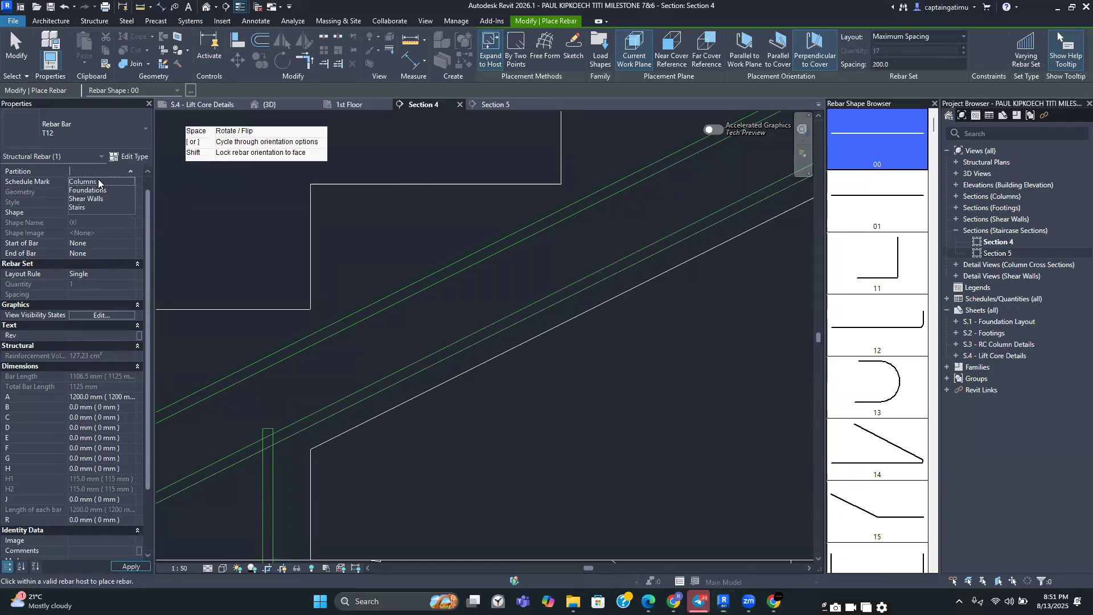
pyautogui.click(84, 207)
pyautogui.scroll(-3, 102, 428)
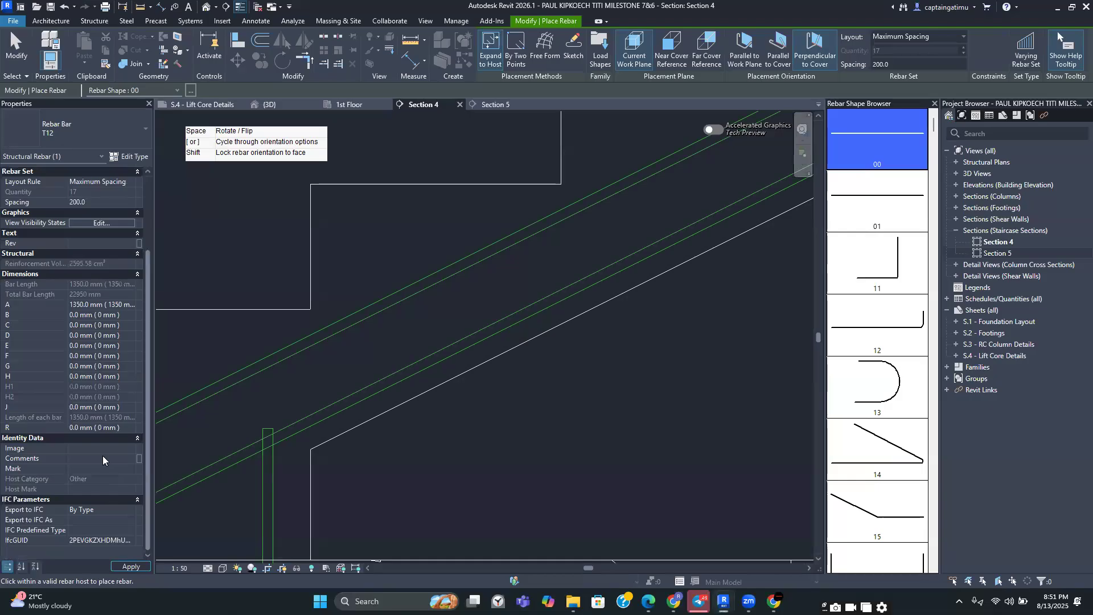
pyautogui.click(130, 459)
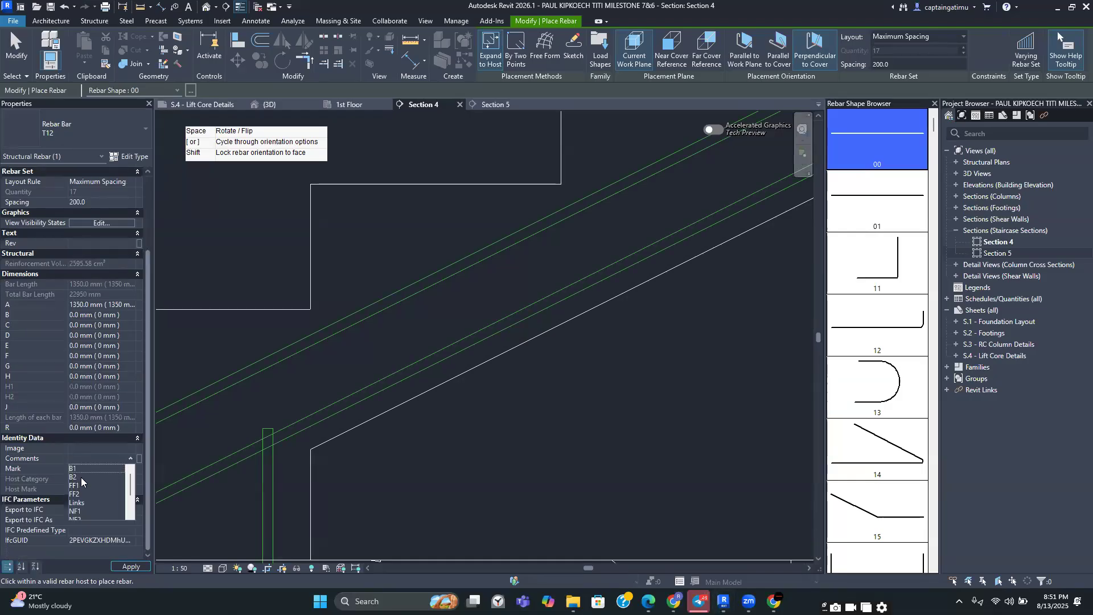
pyautogui.click(80, 478)
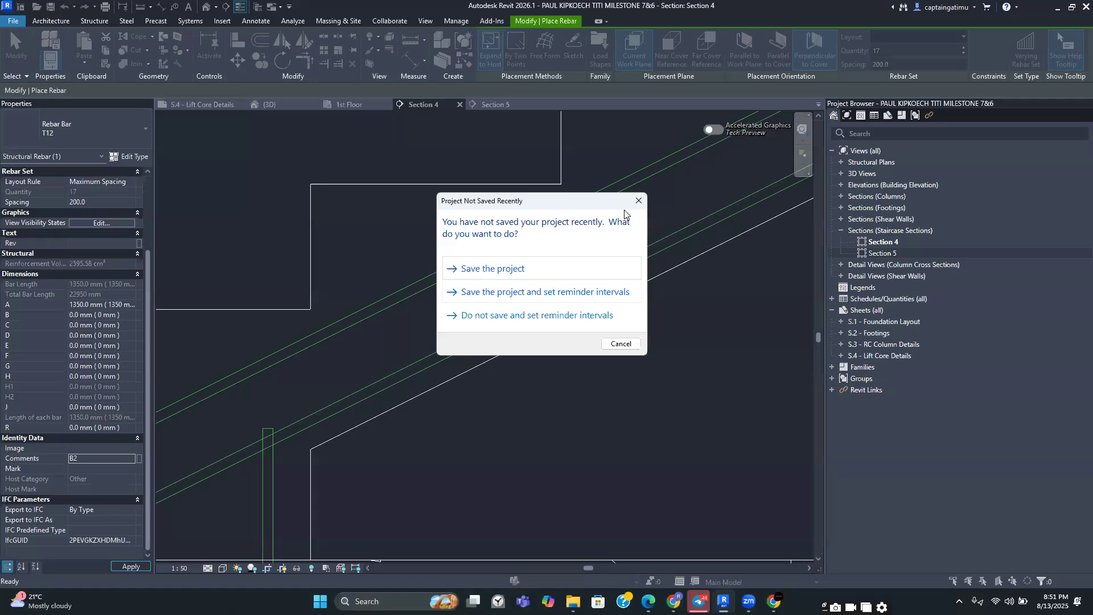
# Dismiss the save reminder and place the distribution bar set along the stair flight's bottom reinforcement
pyautogui.click(638, 200)
pyautogui.scroll(-3, 481, 275)
pyautogui.scroll(2, 489, 278)
pyautogui.scroll(-4, 494, 276)
pyautogui.moveTo(521, 268); pyautogui.dragTo(252, 395, button='middle')
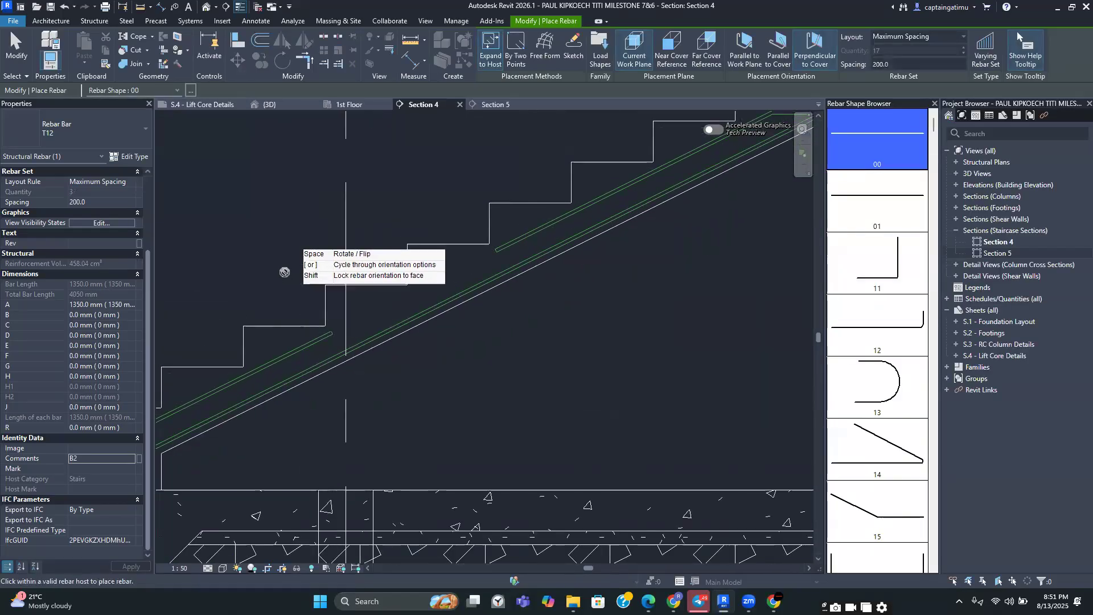
pyautogui.scroll(3, 393, 299)
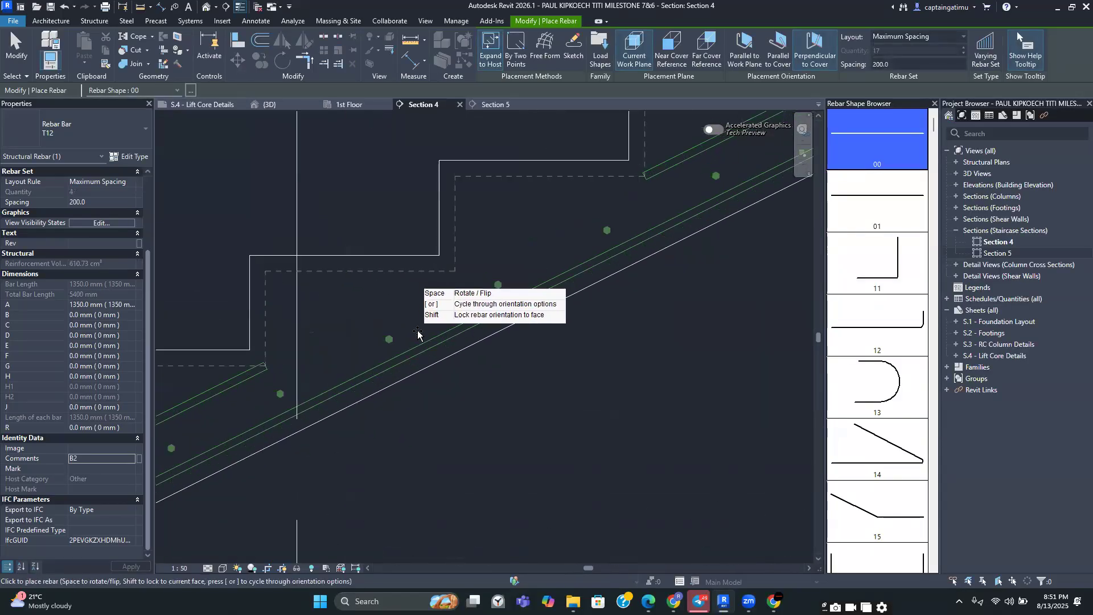
pyautogui.scroll(2, 424, 335)
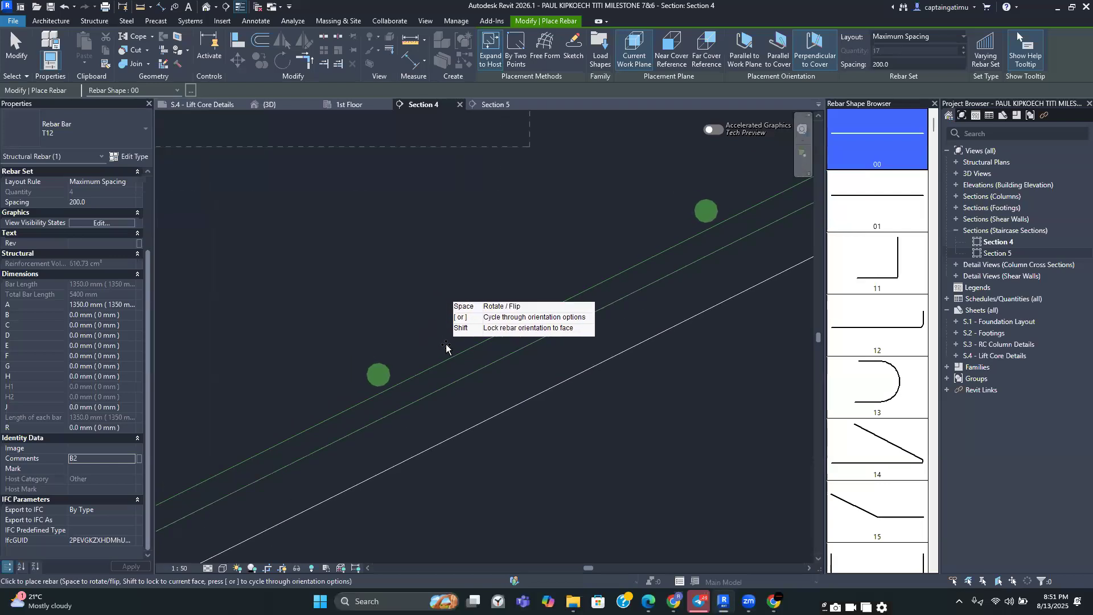
pyautogui.scroll(-3, 441, 299)
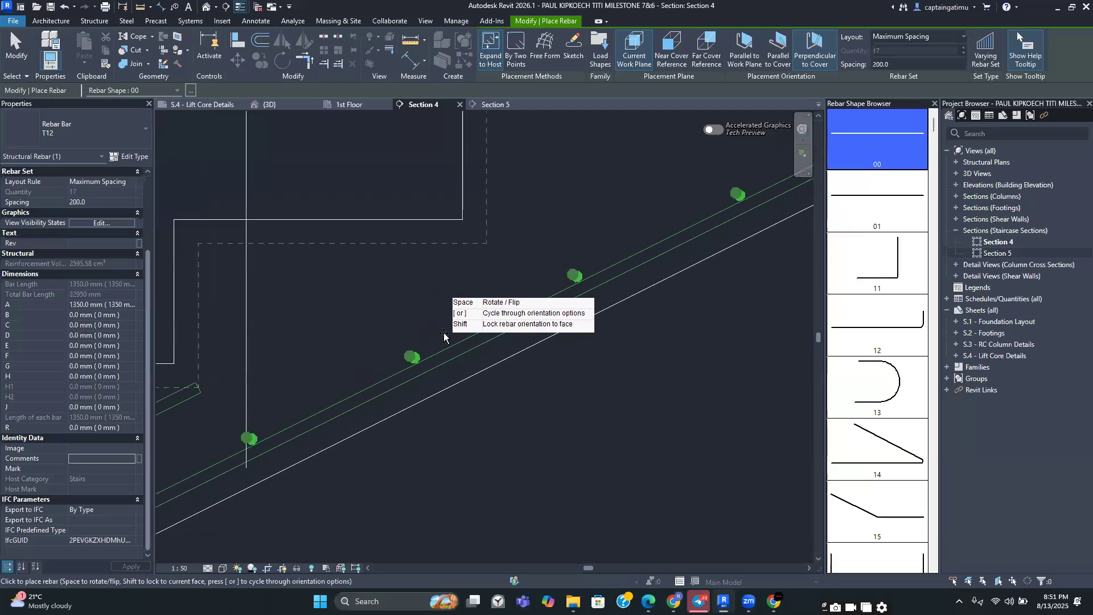
pyautogui.scroll(2, 441, 290)
pyautogui.press('Escape')
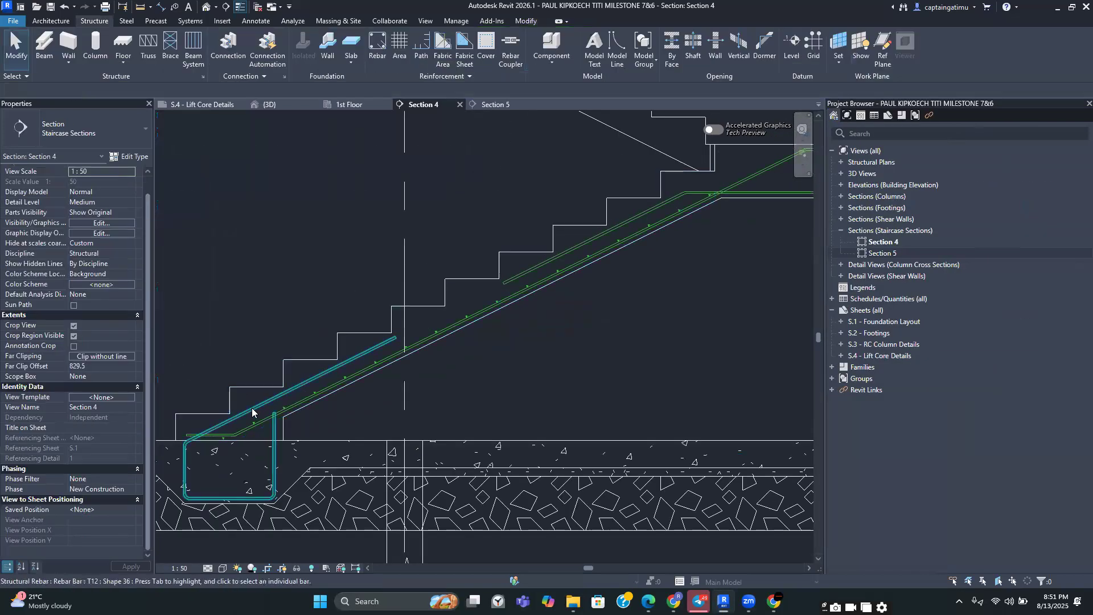
# Review the placed distribution bars across the stair flight and landing
pyautogui.scroll(2, 253, 415)
pyautogui.scroll(-2, 301, 396)
pyautogui.moveTo(609, 276); pyautogui.dragTo(523, 313, button='middle')
pyautogui.scroll(-1, 523, 313)
pyautogui.moveTo(608, 315); pyautogui.dragTo(703, 310, button='middle')
pyautogui.scroll(3, 446, 363)
pyautogui.scroll(-4, 446, 364)
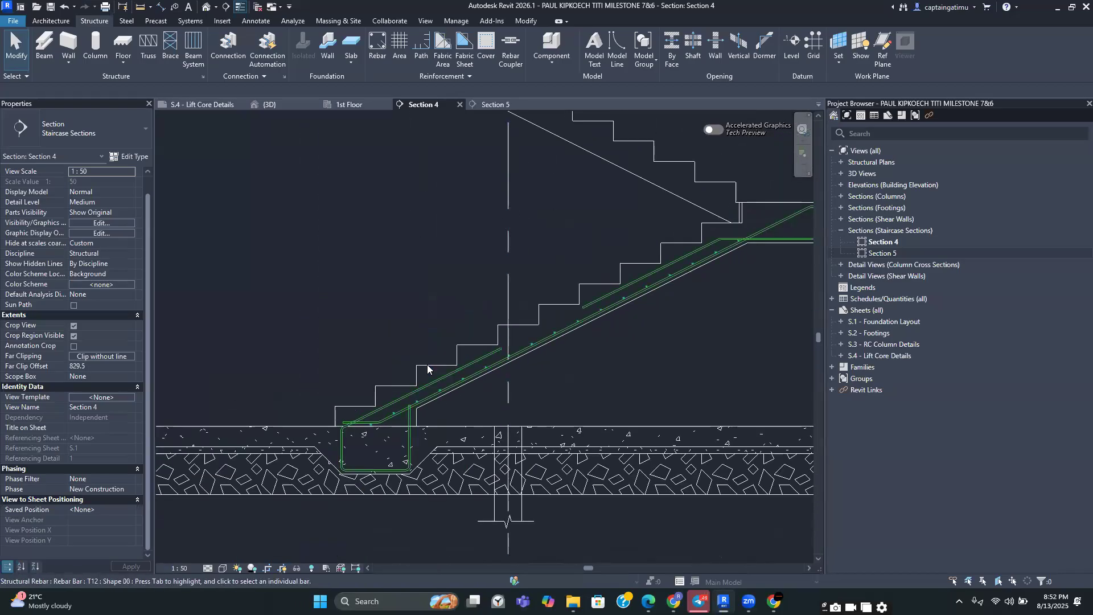
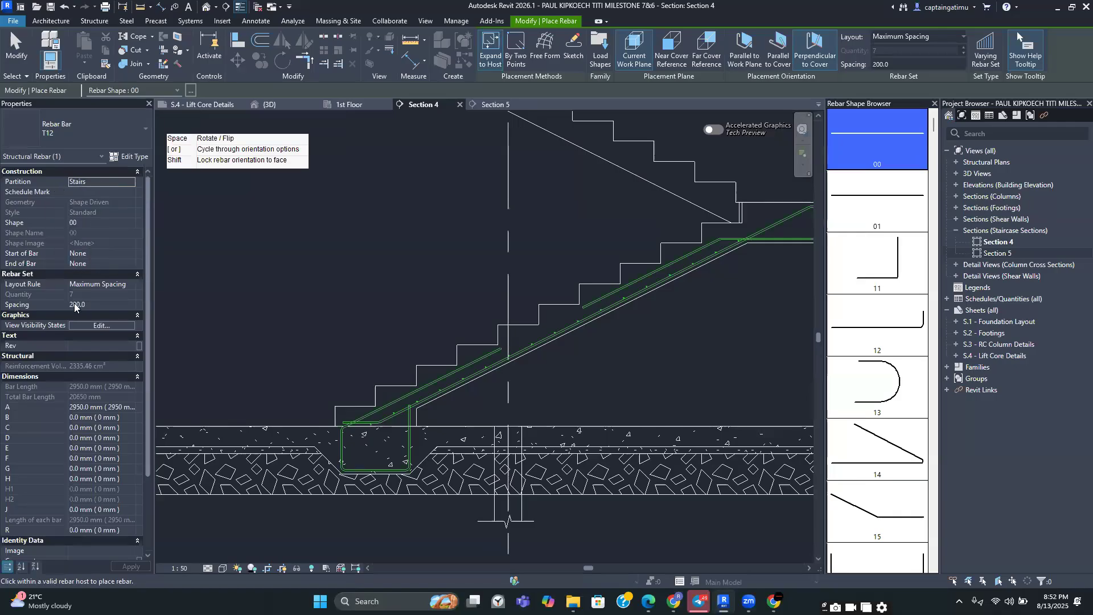
# Inspect the rebar properties and the distribution bar preview along the stair flight, then leave the rebar command
pyautogui.scroll(-3, 70, 427)
pyautogui.click(126, 459)
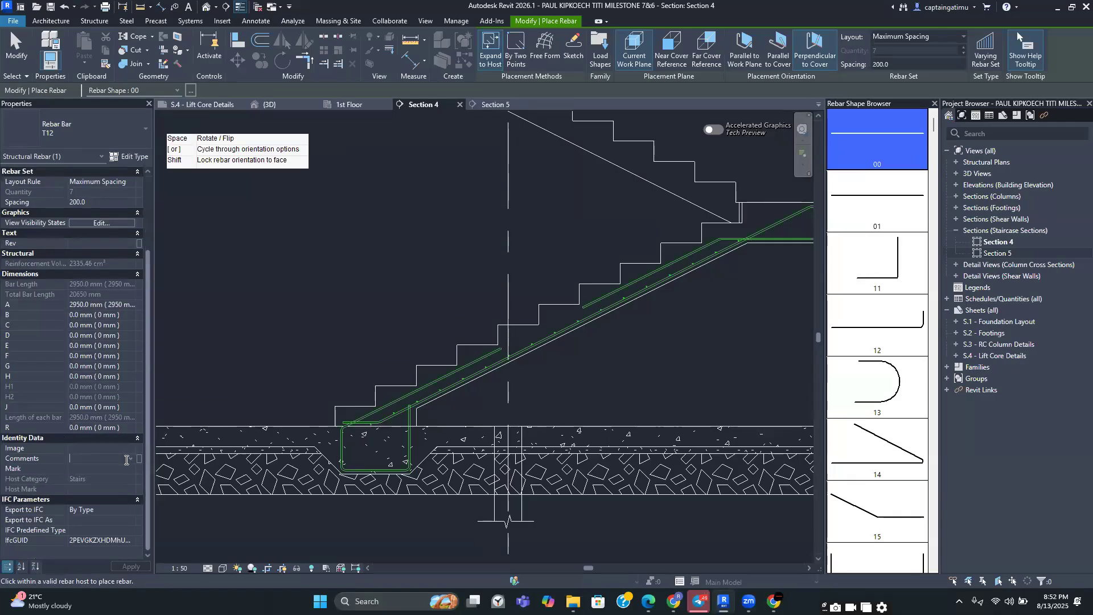
pyautogui.click(81, 511)
pyautogui.scroll(3, 93, 400)
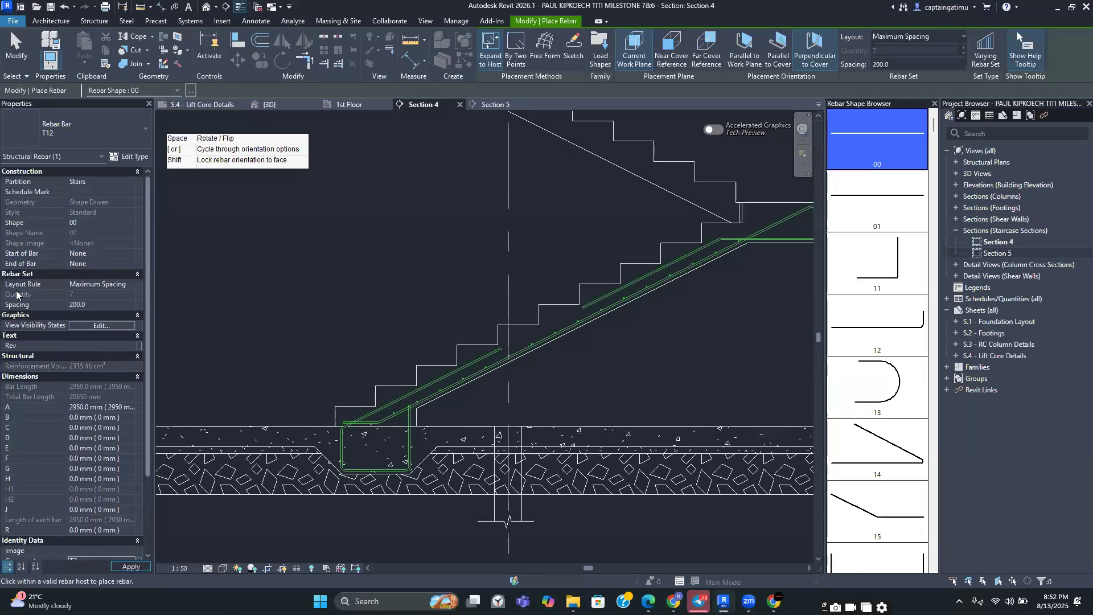
pyautogui.scroll(5, 431, 397)
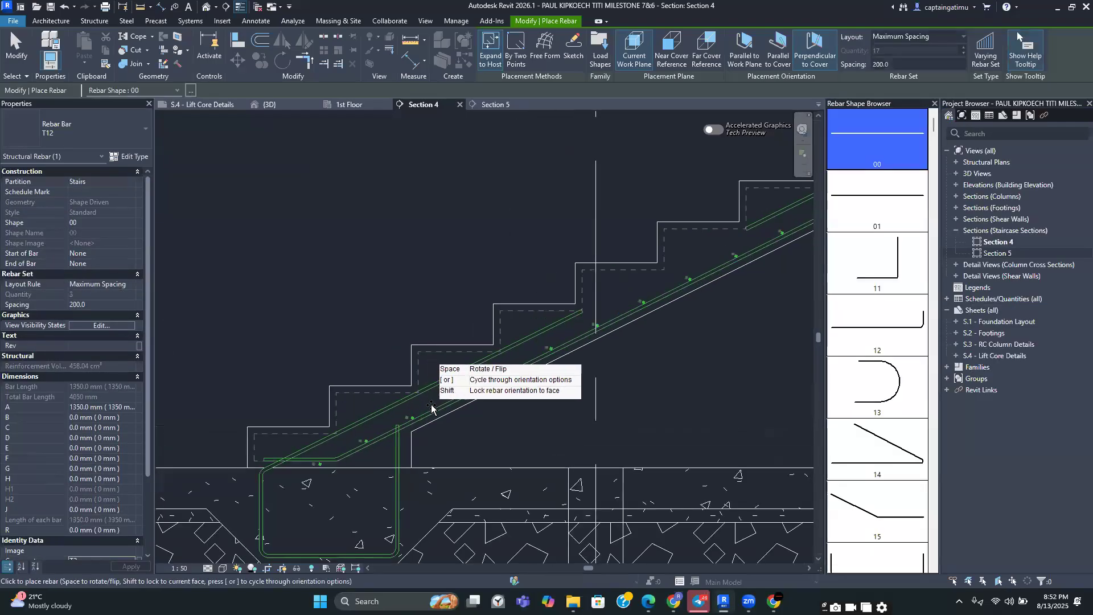
pyautogui.scroll(2, 430, 397)
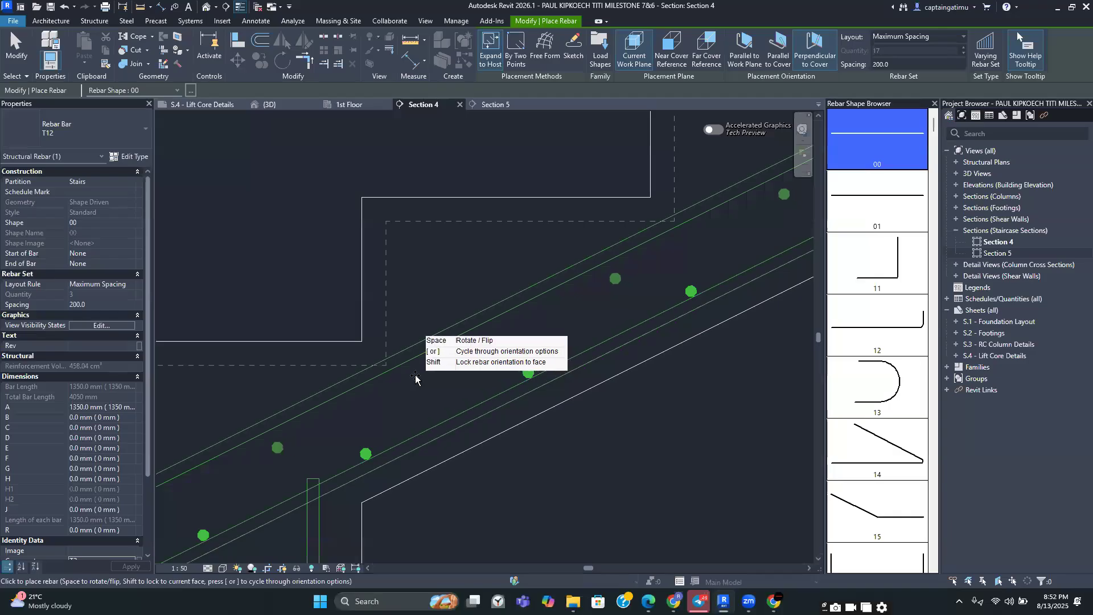
pyautogui.scroll(-2, 413, 373)
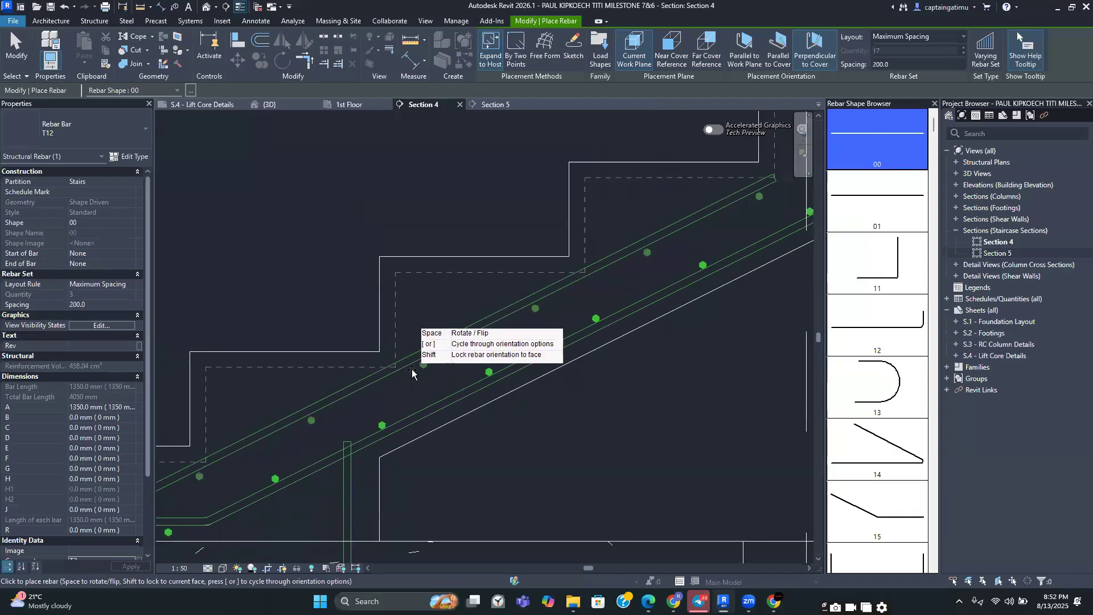
pyautogui.scroll(-4, 491, 278)
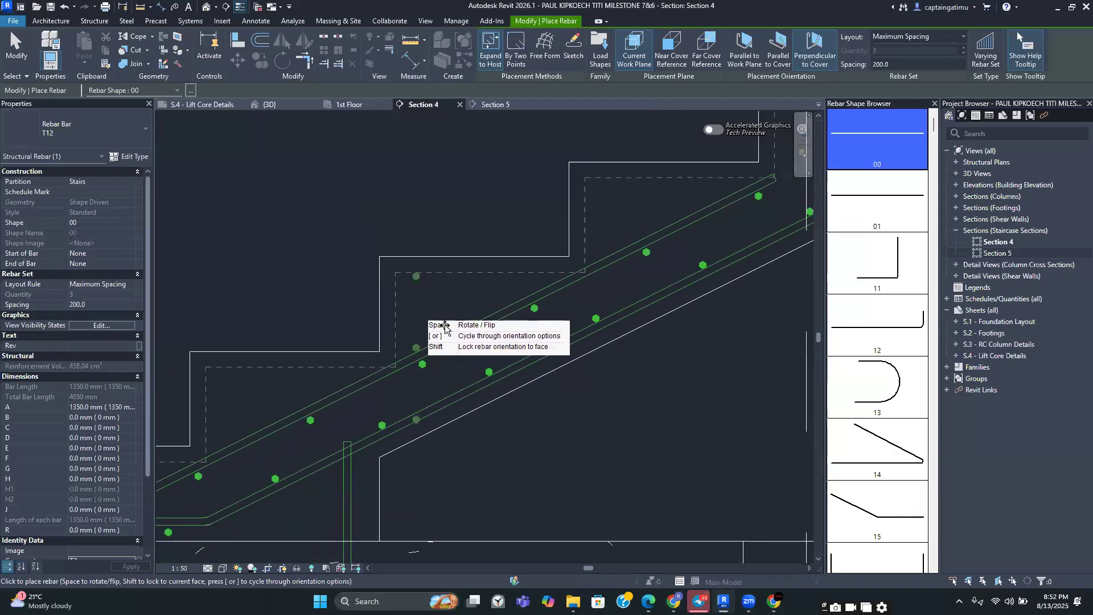
pyautogui.press('Escape')
# Select the distribution bar set on the stair flight and drag its end handle to shorten the set
pyautogui.moveTo(501, 286); pyautogui.dragTo(393, 373, button='middle')
pyautogui.scroll(-4, 393, 373)
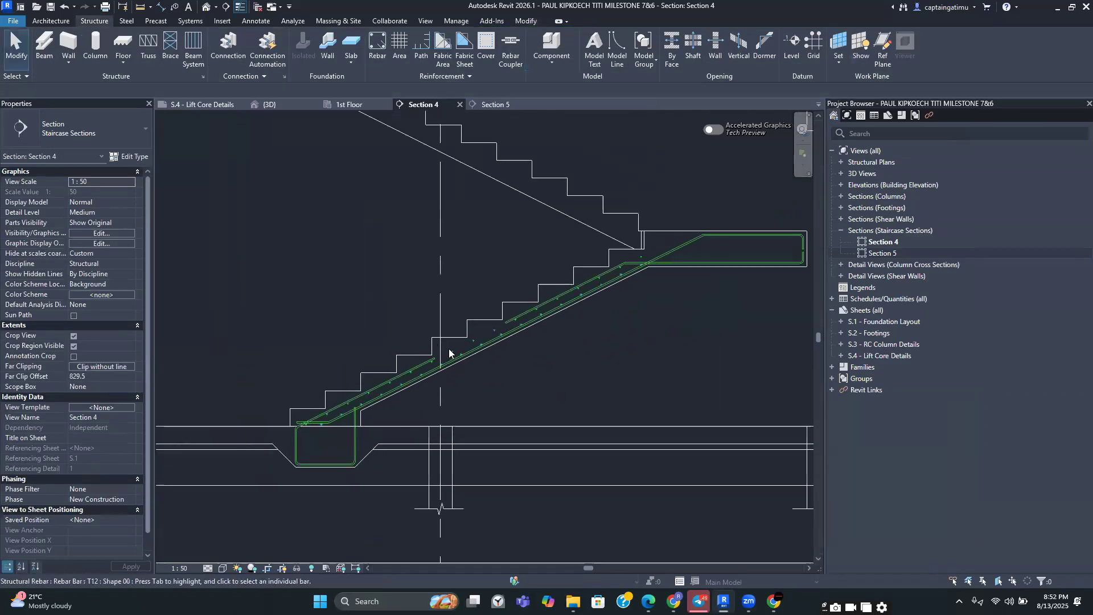
pyautogui.scroll(2, 447, 358)
pyautogui.scroll(3, 450, 352)
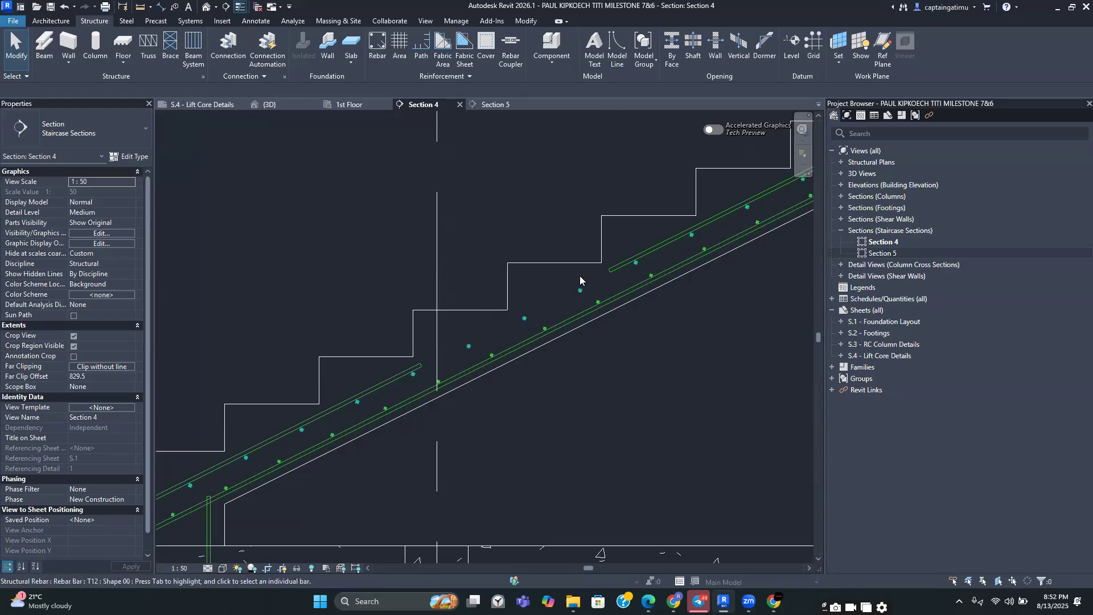
pyautogui.click(523, 322)
pyautogui.scroll(-5, 594, 274)
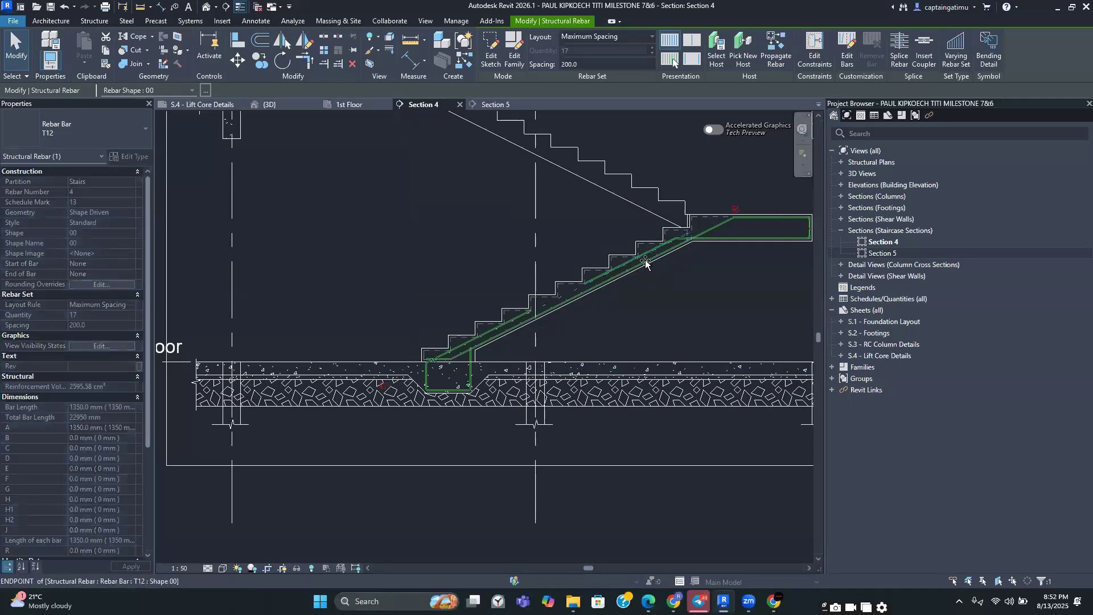
pyautogui.scroll(6, 529, 315)
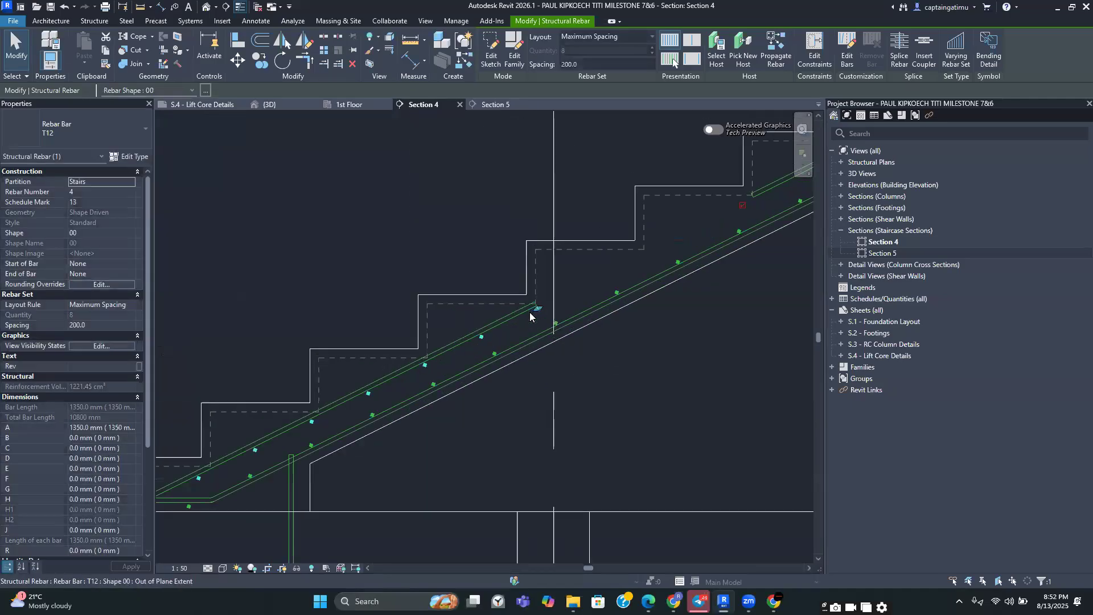
pyautogui.moveTo(541, 310); pyautogui.dragTo(532, 312)
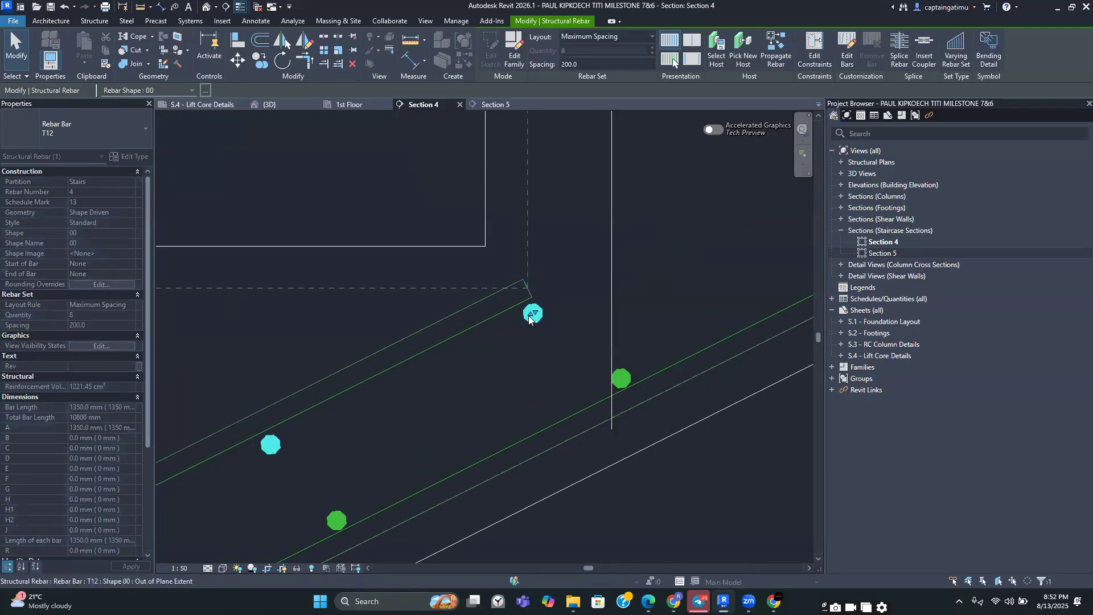
# Adjust both ends of the distribution bar set along the flight's top reinforcement layer
pyautogui.scroll(-5, 515, 390)
pyautogui.moveTo(498, 415); pyautogui.dragTo(563, 377, button='middle')
pyautogui.scroll(2, 316, 470)
pyautogui.moveTo(303, 479); pyautogui.dragTo(349, 456)
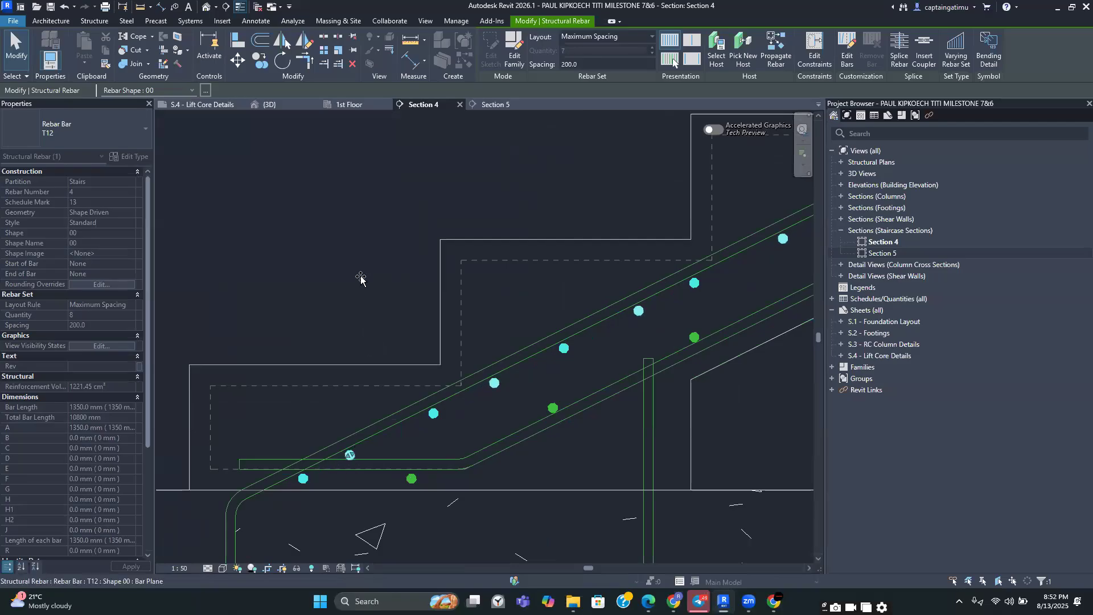
# Select the other distribution bar set on the flight and drag its ends to trim its extent
pyautogui.click(361, 275)
pyautogui.scroll(-2, 360, 275)
pyautogui.moveTo(613, 251); pyautogui.dragTo(484, 298, button='middle')
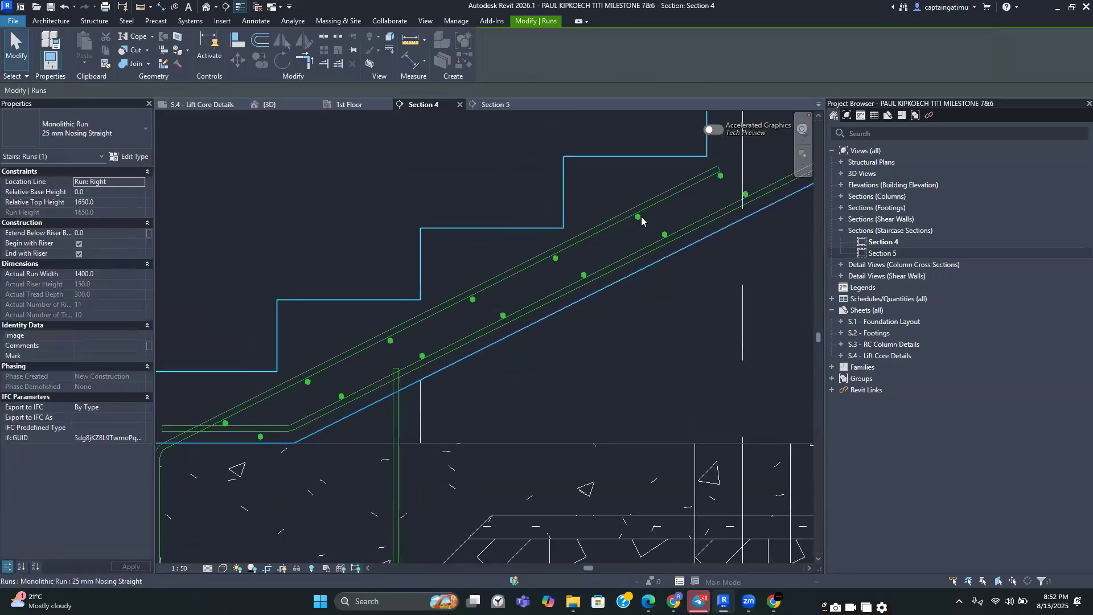
pyautogui.click(718, 171)
pyautogui.scroll(-5, 88, 420)
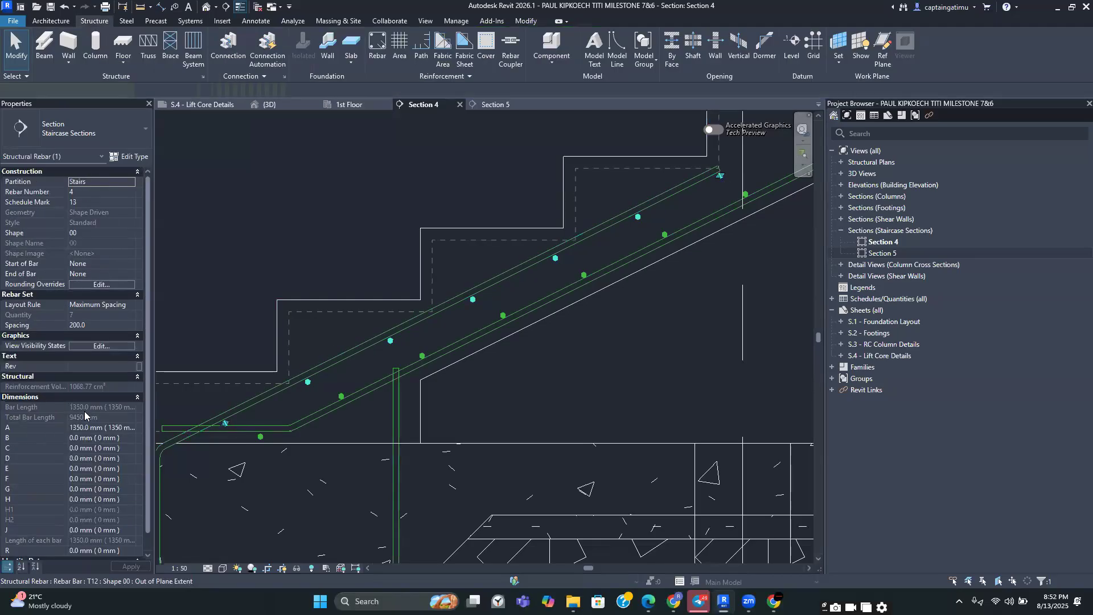
pyautogui.scroll(-3, 675, 327)
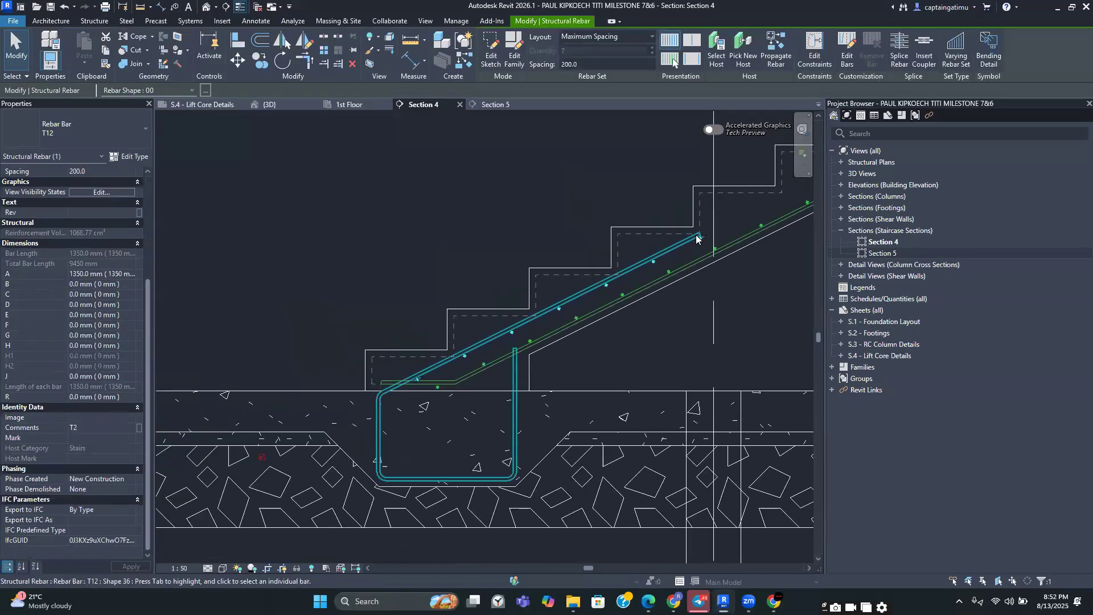
pyautogui.scroll(2, 680, 291)
pyautogui.scroll(-2, 681, 288)
pyautogui.moveTo(682, 288); pyautogui.dragTo(462, 388, button='middle')
pyautogui.click(537, 349)
pyautogui.scroll(-2, 540, 348)
pyautogui.moveTo(558, 345); pyautogui.dragTo(503, 359, button='middle')
pyautogui.scroll(5, 541, 347)
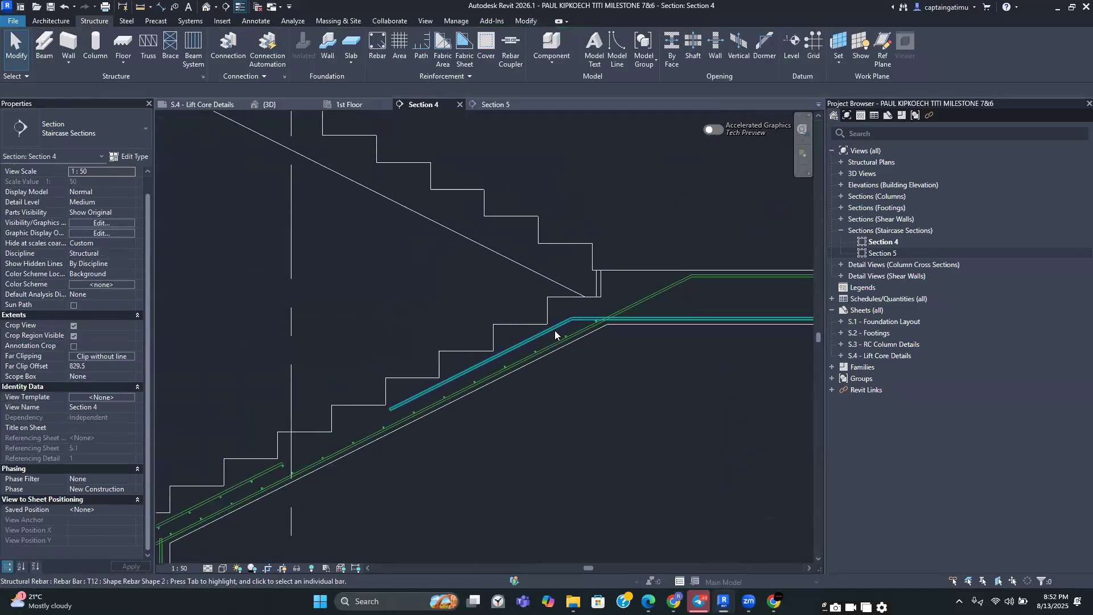
pyautogui.click(379, 48)
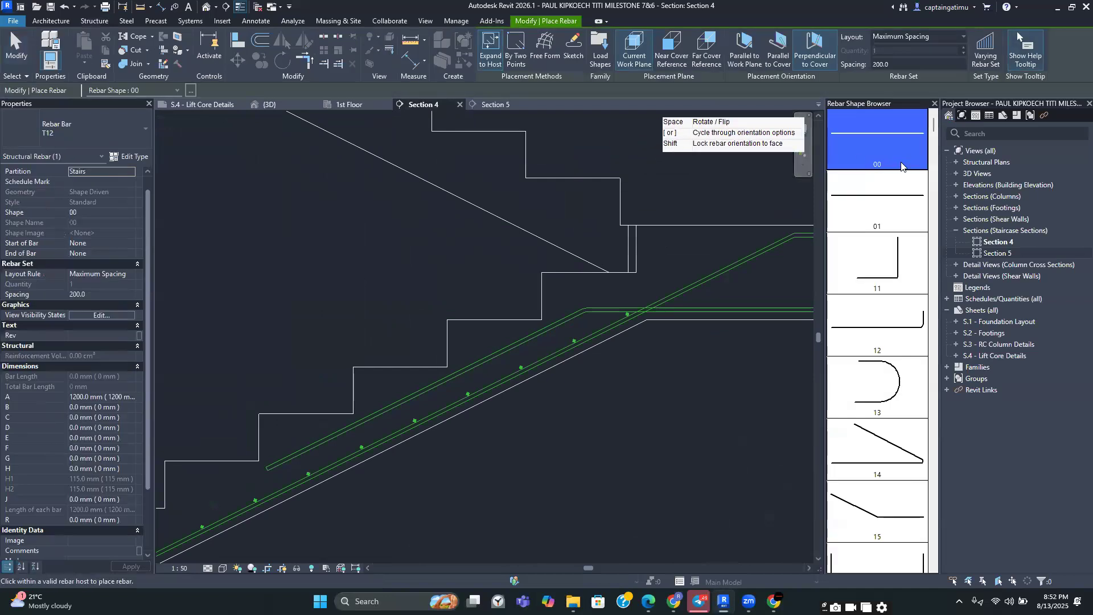
pyautogui.scroll(4, 476, 364)
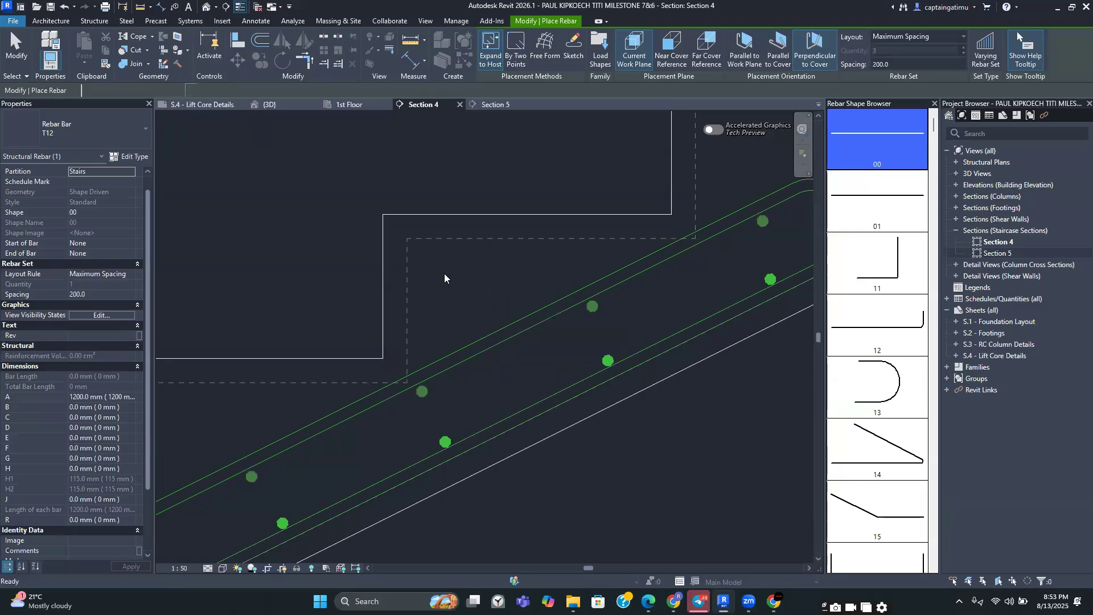
pyautogui.press('Escape')
pyautogui.scroll(-4, 444, 270)
pyautogui.scroll(2, 340, 357)
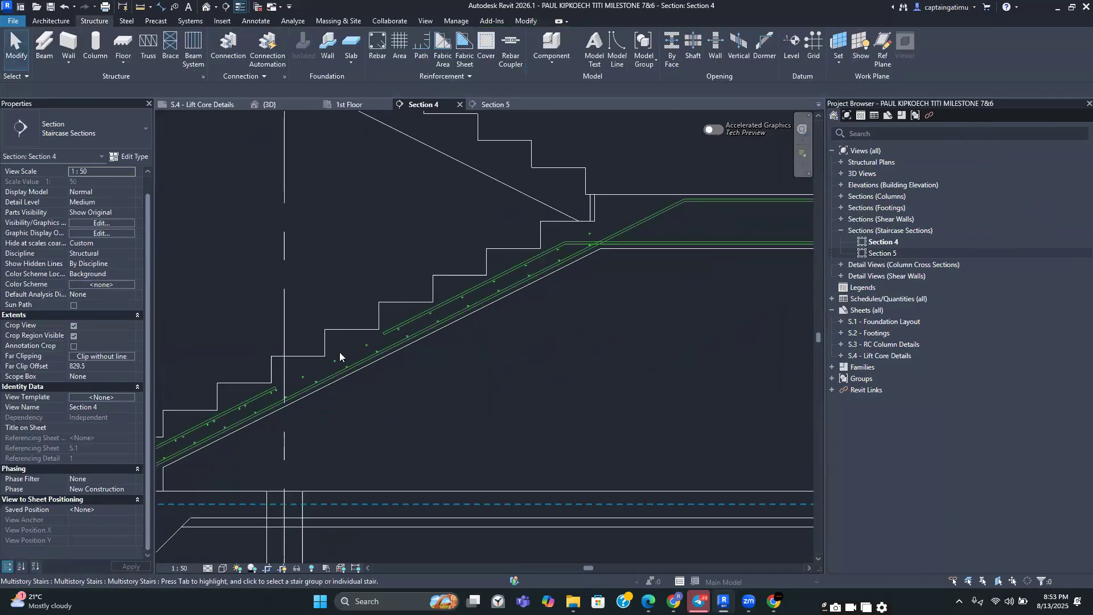
# Trim the extents of the distribution bar sets along the lower and upper layers of the stair flight
pyautogui.click(335, 361)
pyautogui.moveTo(336, 361); pyautogui.dragTo(438, 314, button='middle')
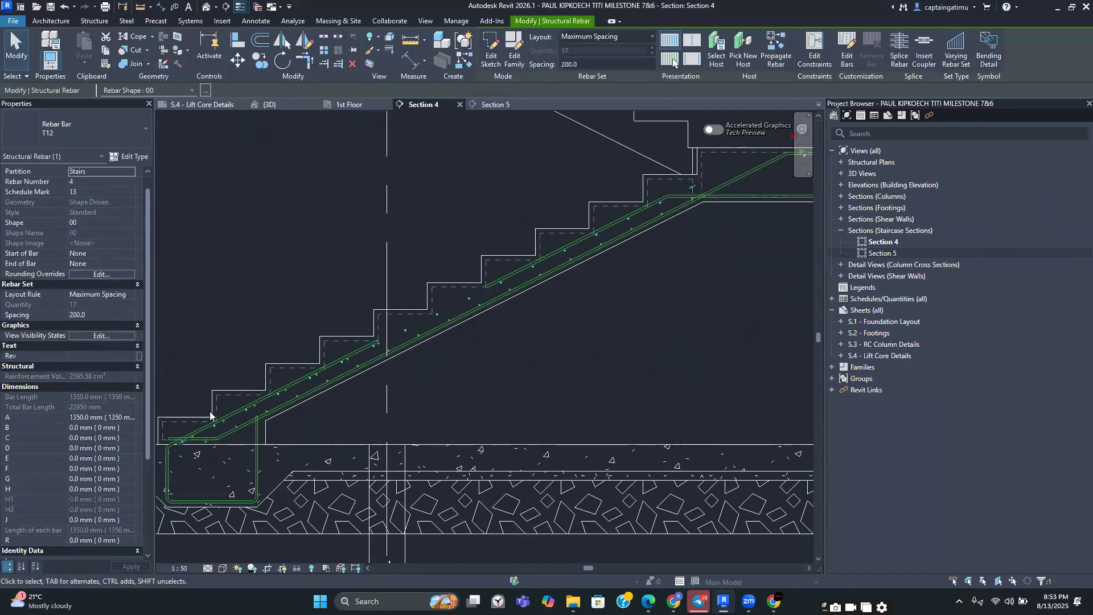
pyautogui.moveTo(183, 441); pyautogui.dragTo(424, 341)
pyautogui.moveTo(477, 299); pyautogui.dragTo(485, 282)
pyautogui.scroll(3, 488, 287)
pyautogui.scroll(-6, 566, 251)
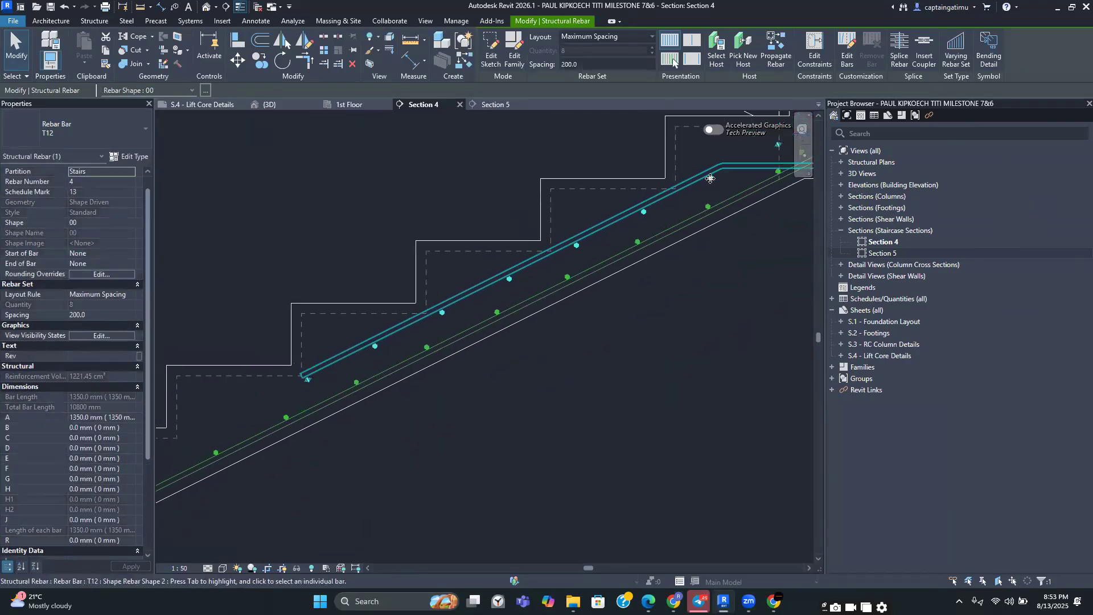
pyautogui.moveTo(752, 155); pyautogui.dragTo(722, 174)
pyautogui.scroll(-3, 735, 190)
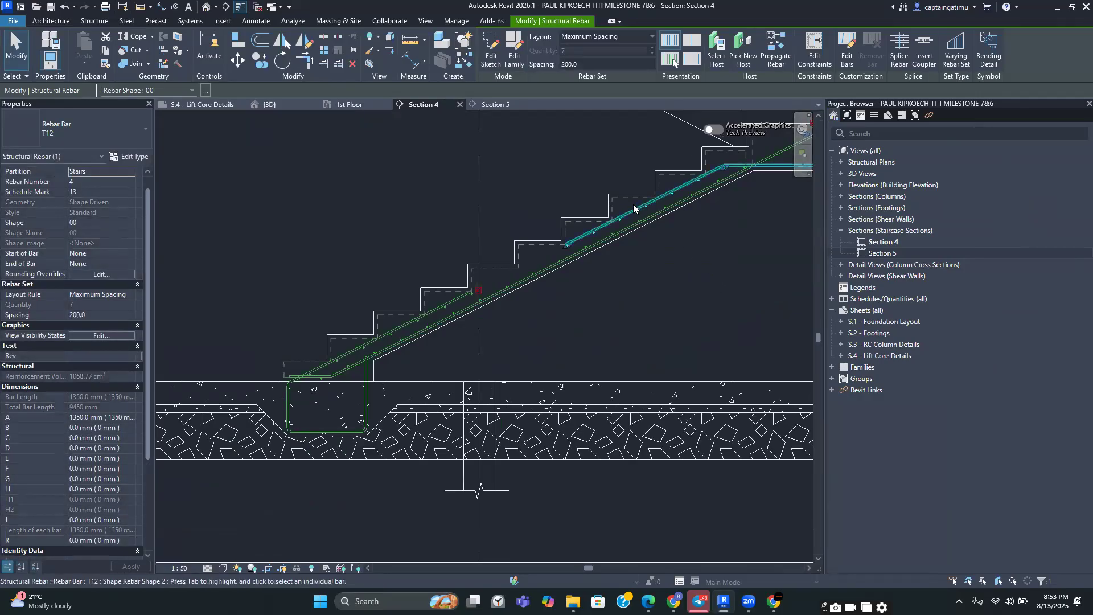
pyautogui.scroll(-4, 82, 325)
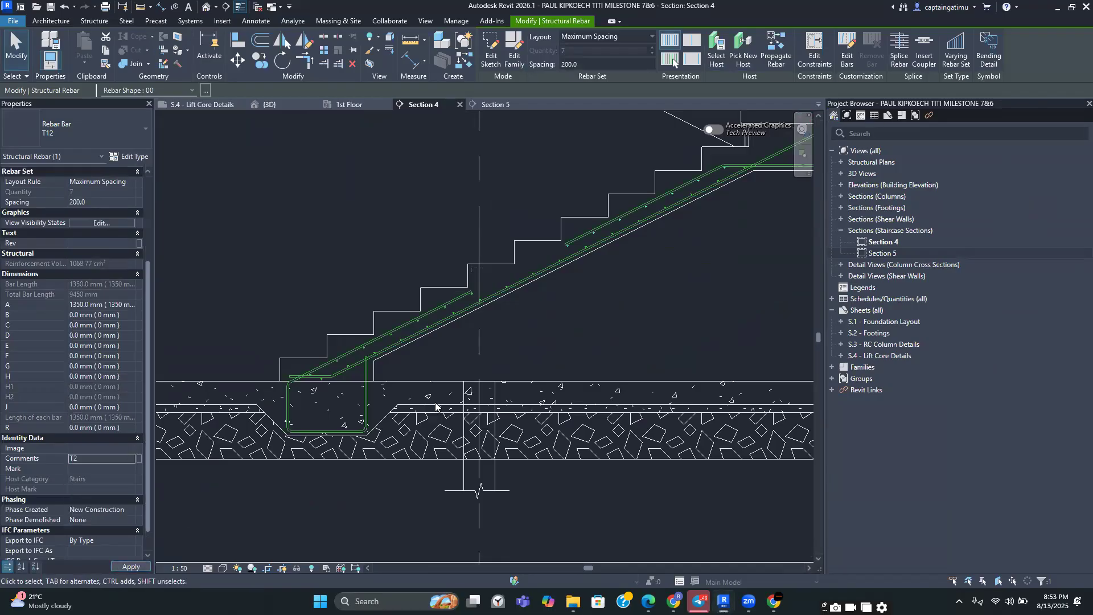
# Drag the ends of the remaining distribution bar set to fit the flight up to the landing
pyautogui.click(637, 301)
pyautogui.scroll(-2, 639, 301)
pyautogui.moveTo(649, 296); pyautogui.dragTo(542, 362, button='middle')
pyautogui.scroll(-1, 546, 359)
pyautogui.scroll(3, 614, 286)
pyautogui.moveTo(615, 284); pyautogui.dragTo(483, 345, button='middle')
pyautogui.scroll(4, 444, 364)
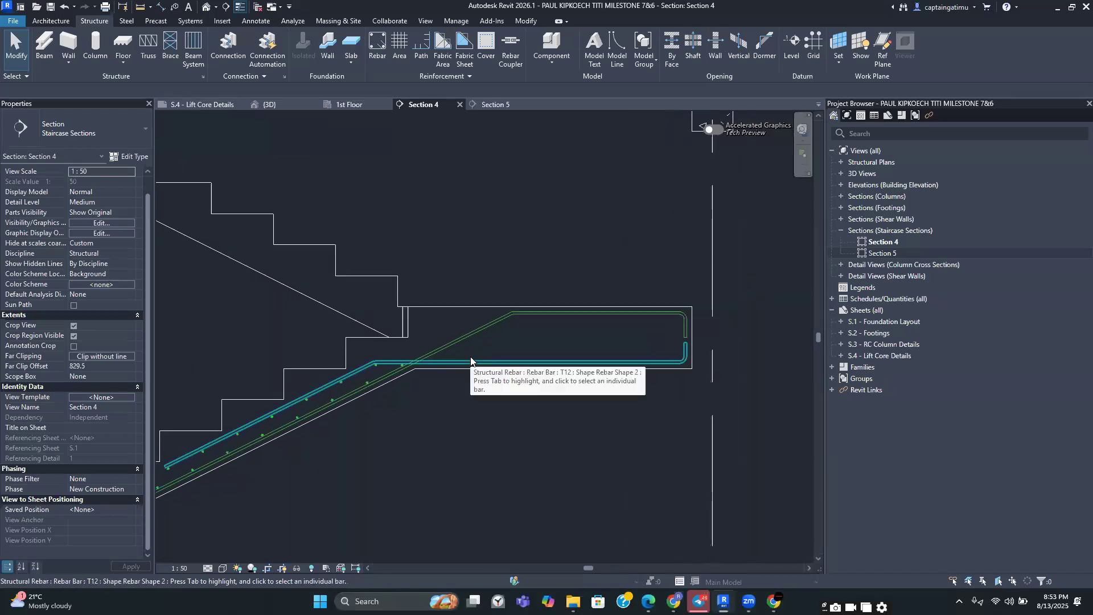
pyautogui.scroll(-5, 474, 372)
pyautogui.moveTo(479, 347); pyautogui.dragTo(538, 370, button='middle')
pyautogui.scroll(2, 601, 371)
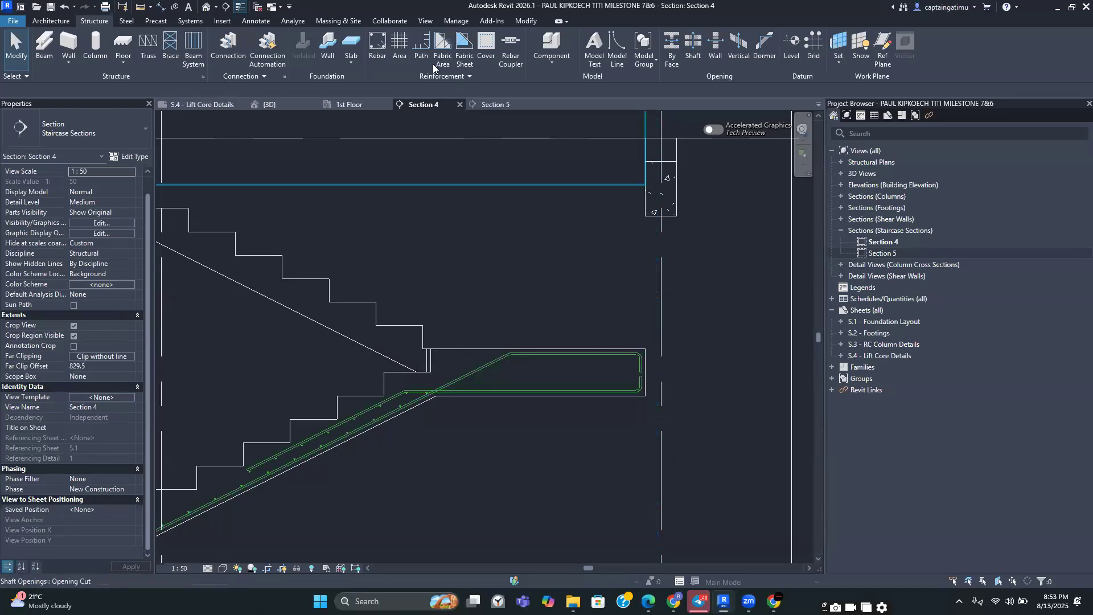
# Start a sketched rebar hosted on the stair and draw a horizontal bar about 1600 mm along the landing top
pyautogui.scroll(-2, 390, 214)
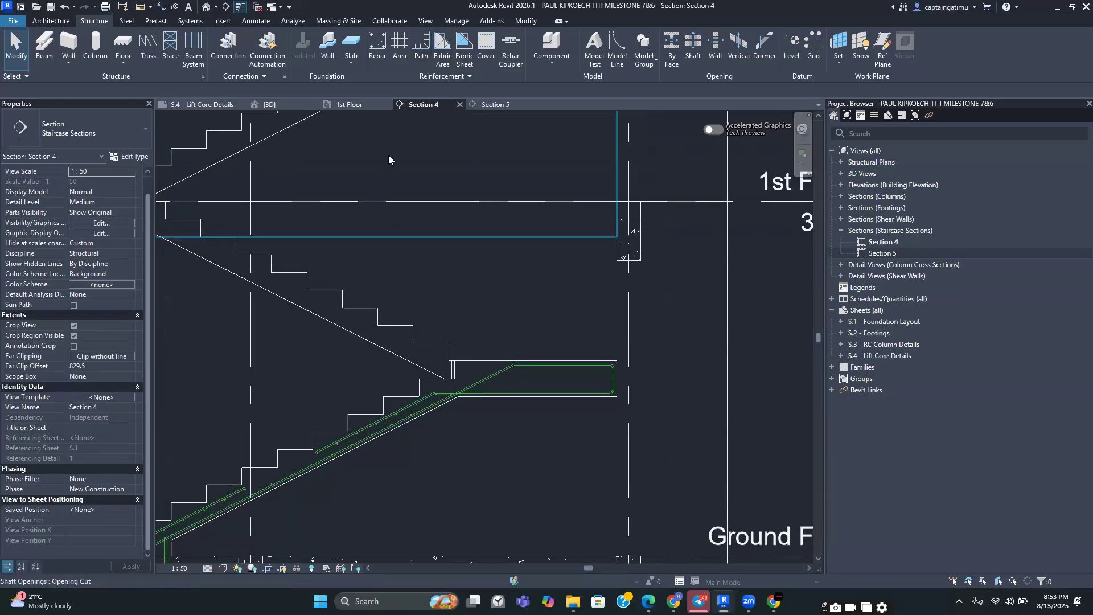
pyautogui.click(375, 46)
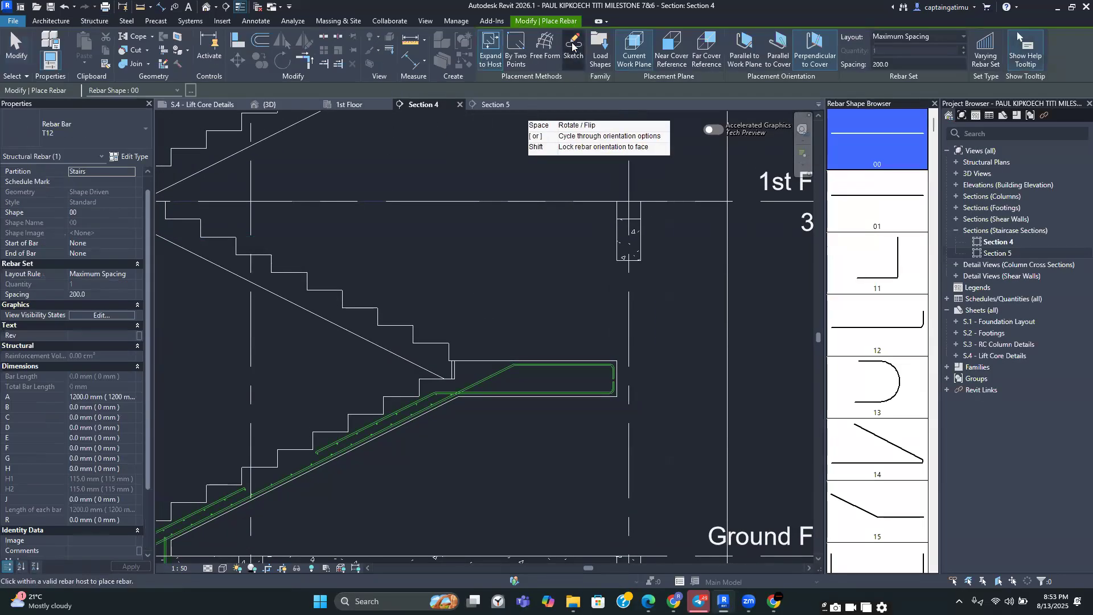
pyautogui.click(572, 45)
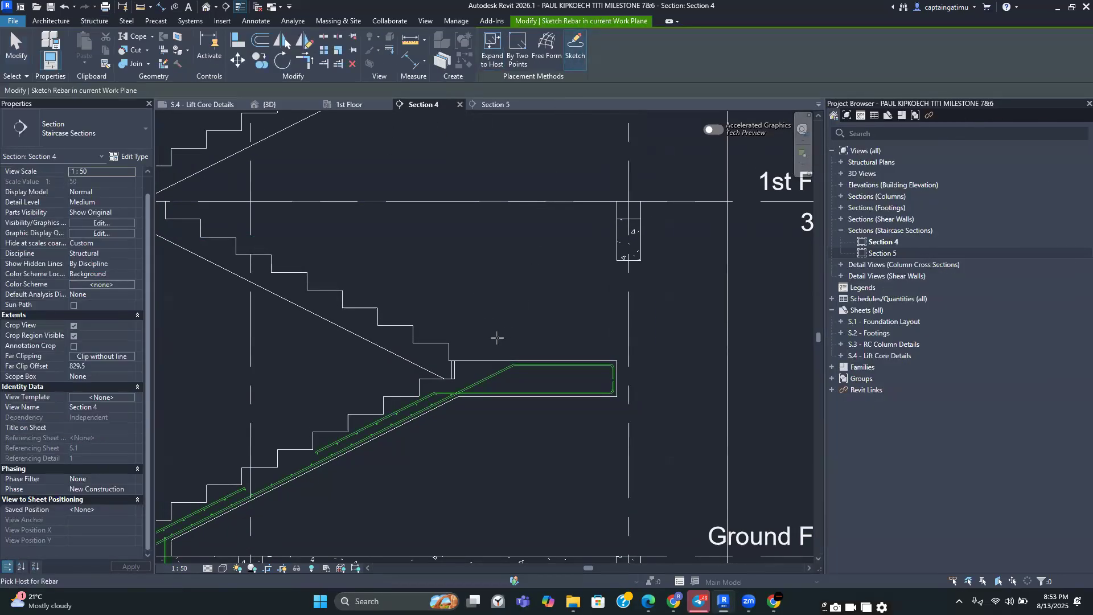
pyautogui.click(471, 368)
pyautogui.scroll(3, 576, 371)
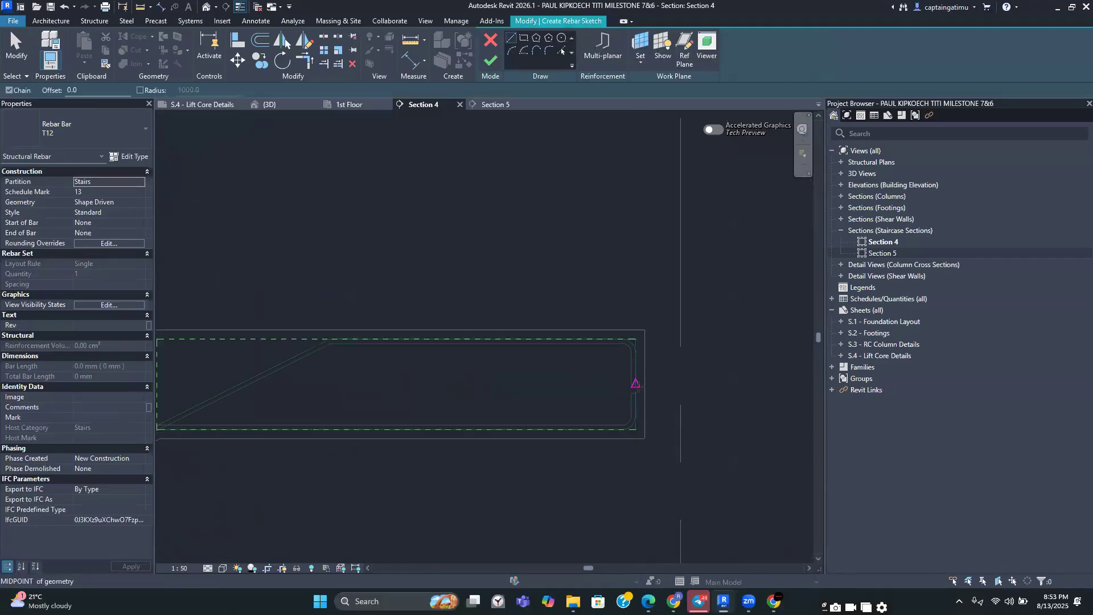
pyautogui.click(637, 386)
pyautogui.press('Escape')
pyautogui.click(630, 341)
pyautogui.moveTo(549, 342); pyautogui.dragTo(759, 335, button='middle')
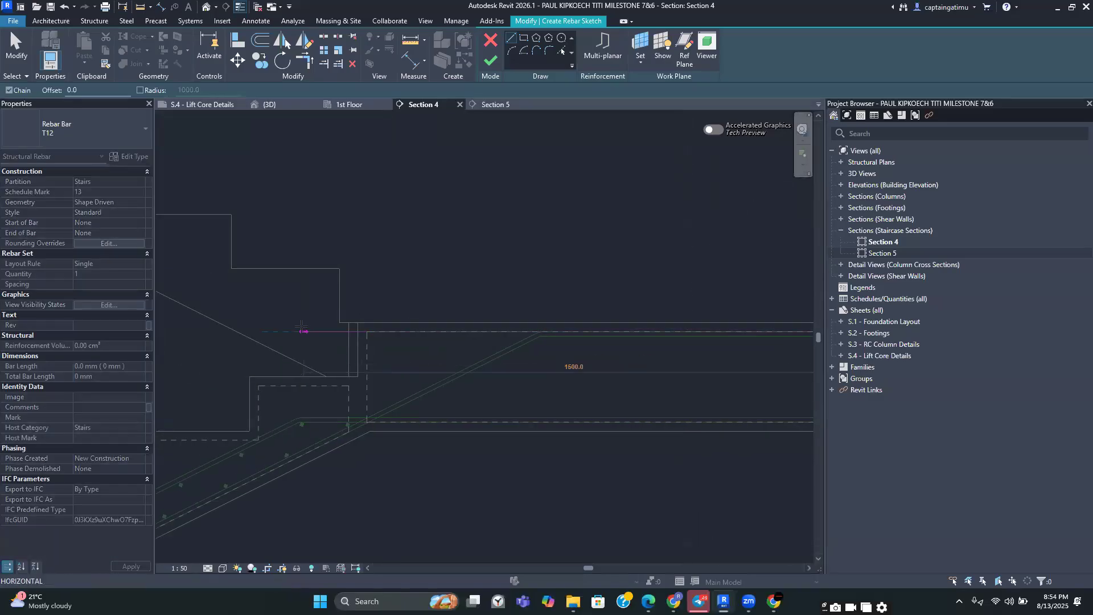
pyautogui.click(260, 331)
pyautogui.press('Escape')
pyautogui.press('Escape')
# Add a downward leg about 150 mm at the landing end, finish the sketched bar and select it
pyautogui.scroll(-2, 281, 304)
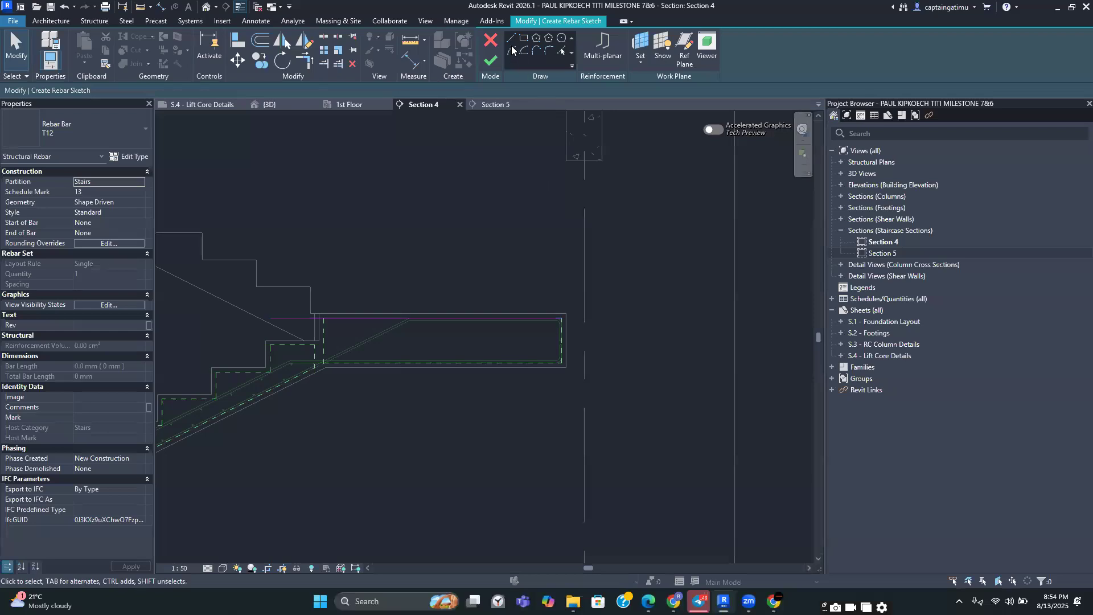
pyautogui.press('l')
pyautogui.press('i')
pyautogui.scroll(2, 561, 328)
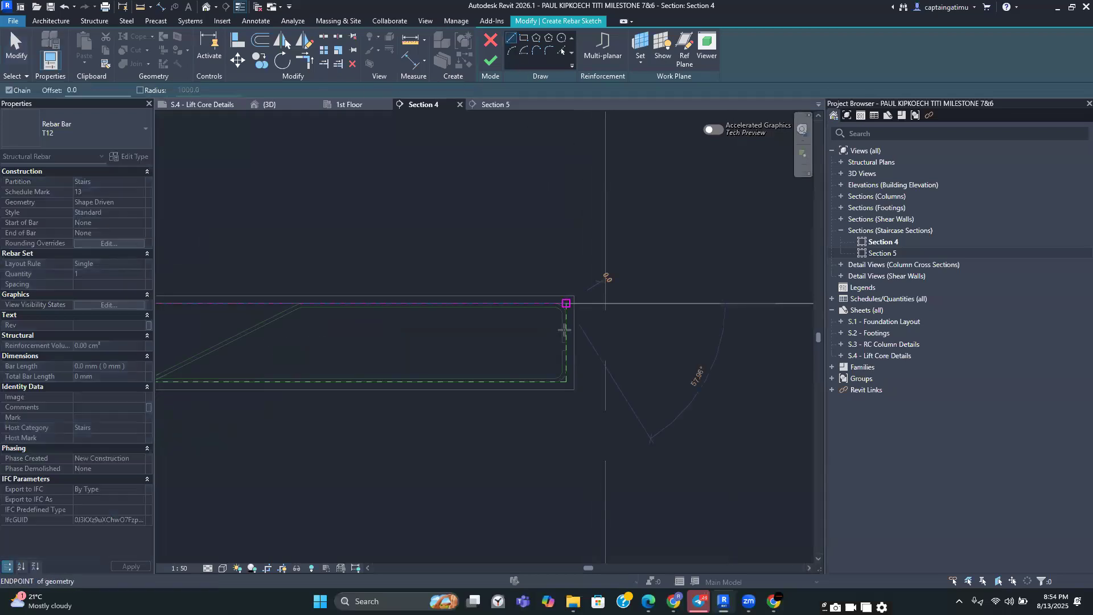
pyautogui.press('Escape')
pyautogui.press('Escape')
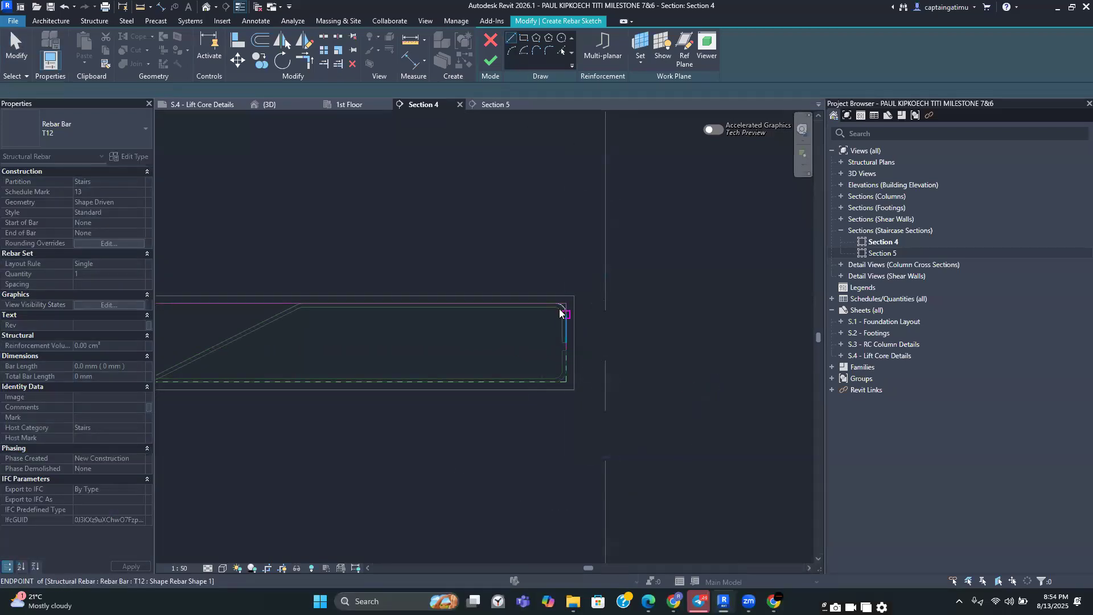
pyautogui.scroll(-3, 561, 319)
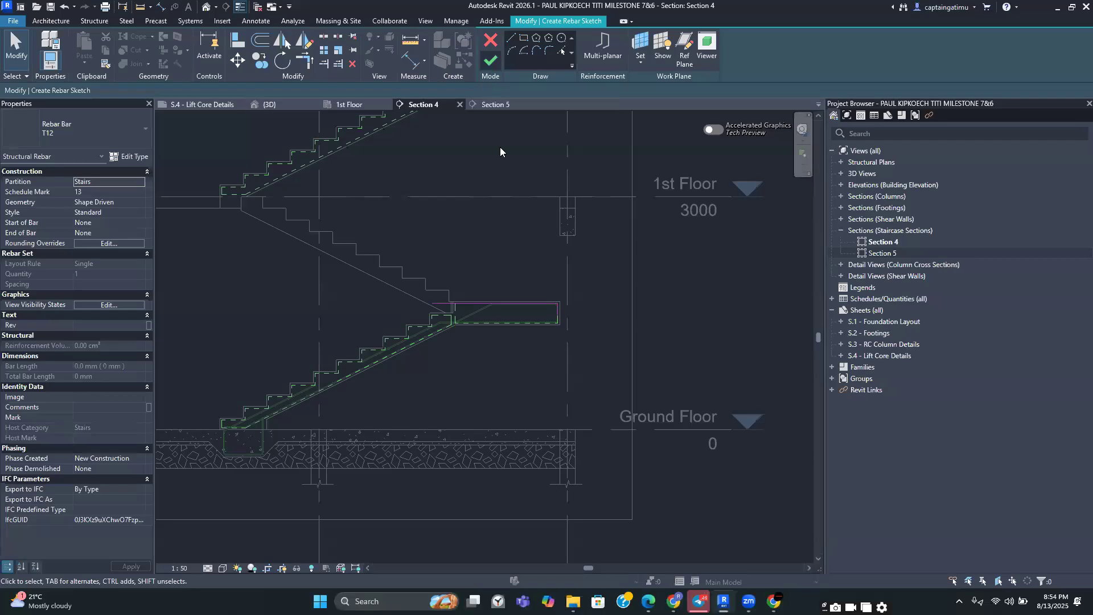
pyautogui.click(490, 61)
pyautogui.scroll(4, 455, 301)
pyautogui.press('Escape')
pyautogui.press('Escape')
pyautogui.scroll(1, 453, 301)
pyautogui.click(453, 299)
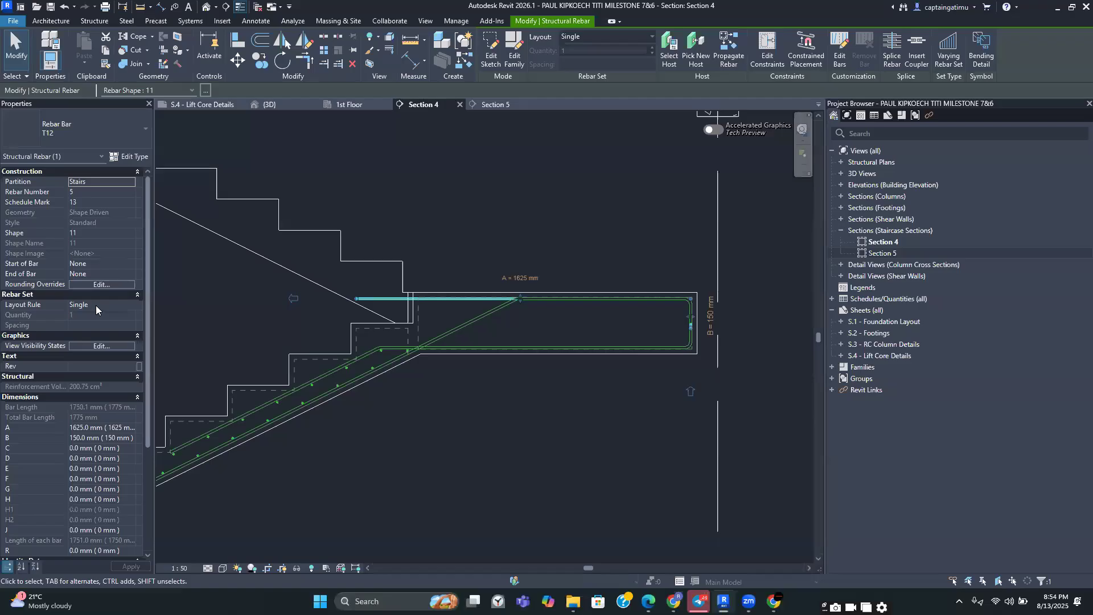
# Set the sketched landing bar's layout rule to Maximum Spacing at 200 mm, give it the comment T1, and apply
pyautogui.click(130, 306)
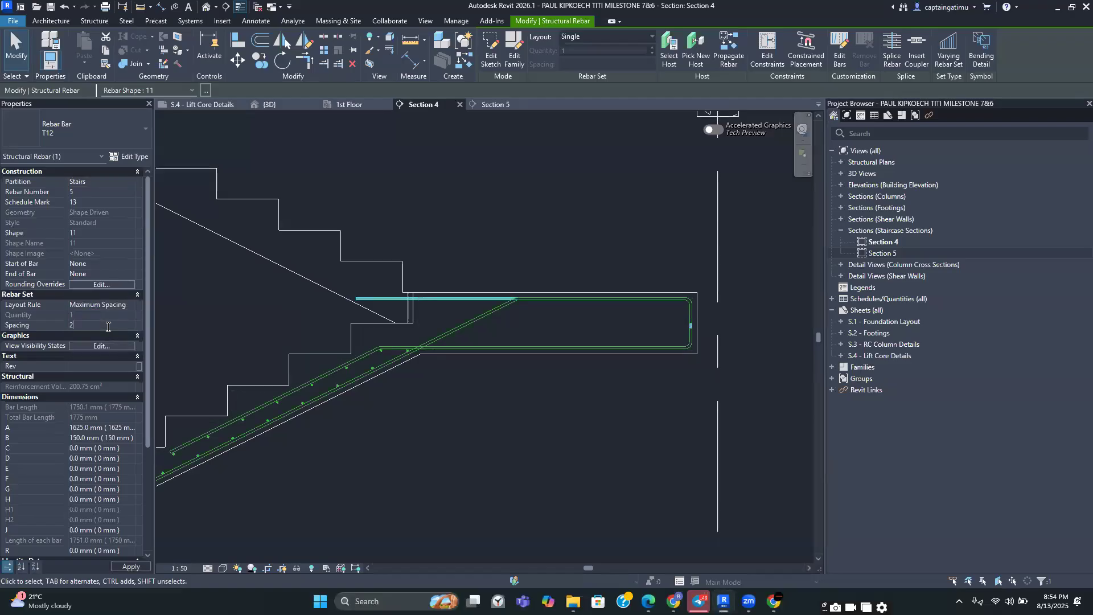
pyautogui.scroll(-5, 104, 362)
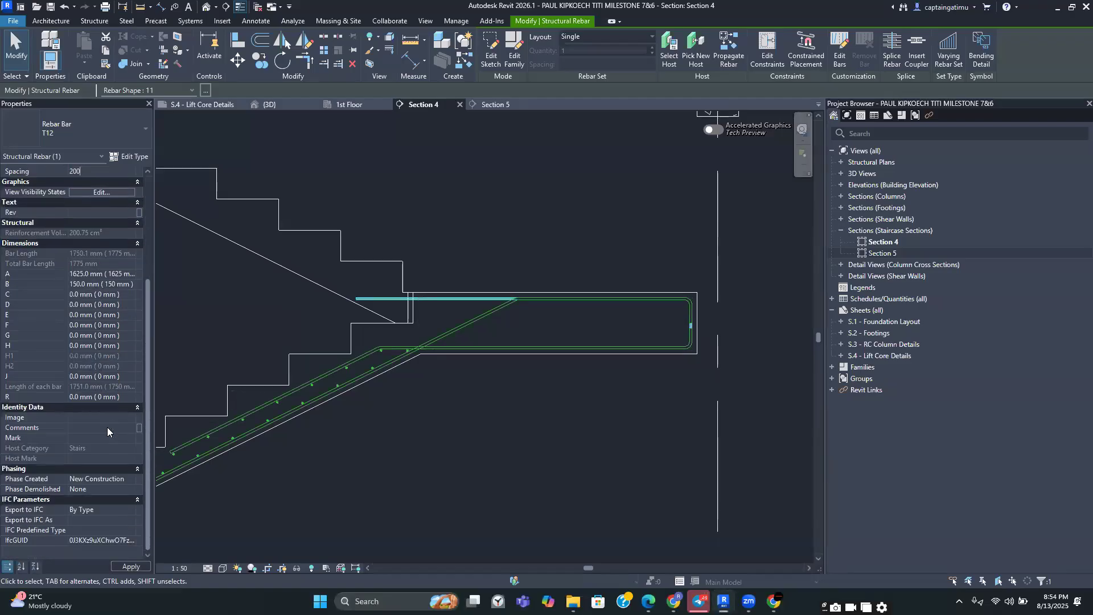
pyautogui.click(126, 428)
pyautogui.click(130, 427)
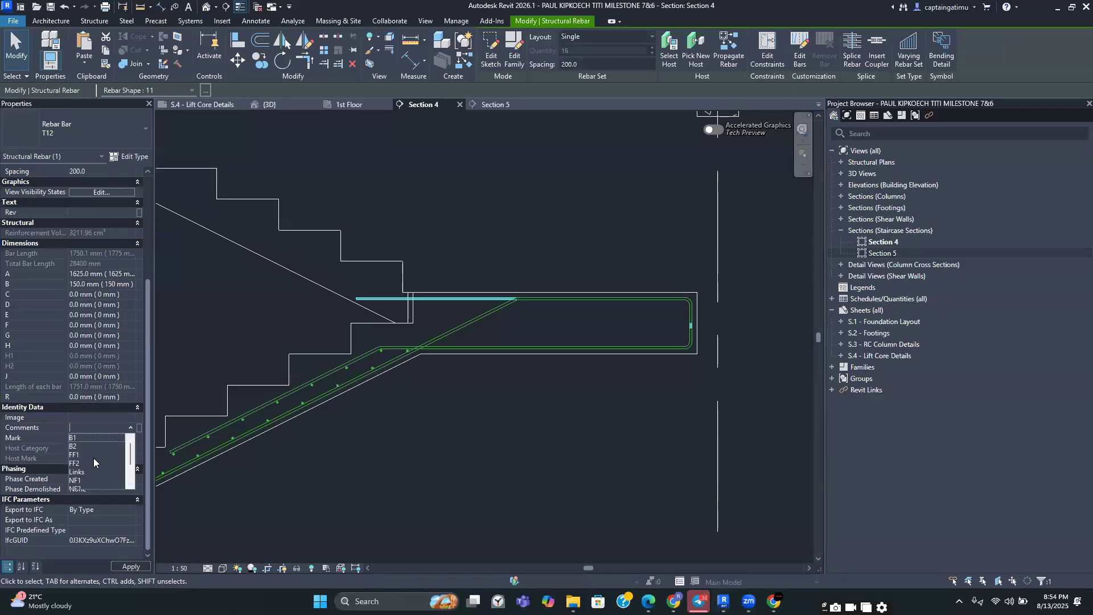
pyautogui.click(86, 480)
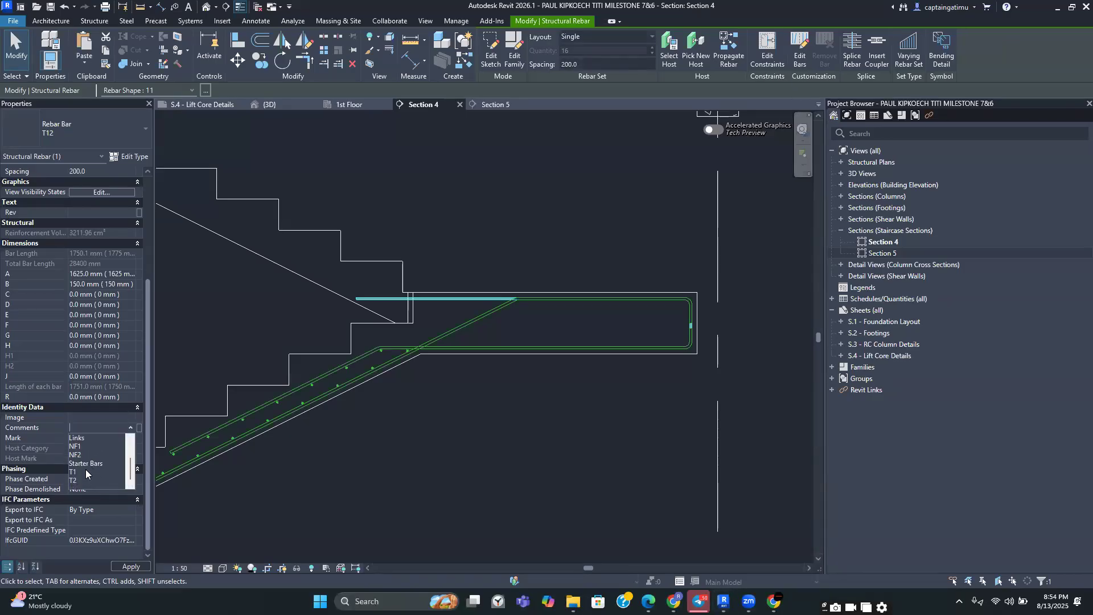
pyautogui.click(129, 567)
pyautogui.click(407, 452)
pyautogui.scroll(-3, 439, 423)
pyautogui.scroll(-3, 438, 423)
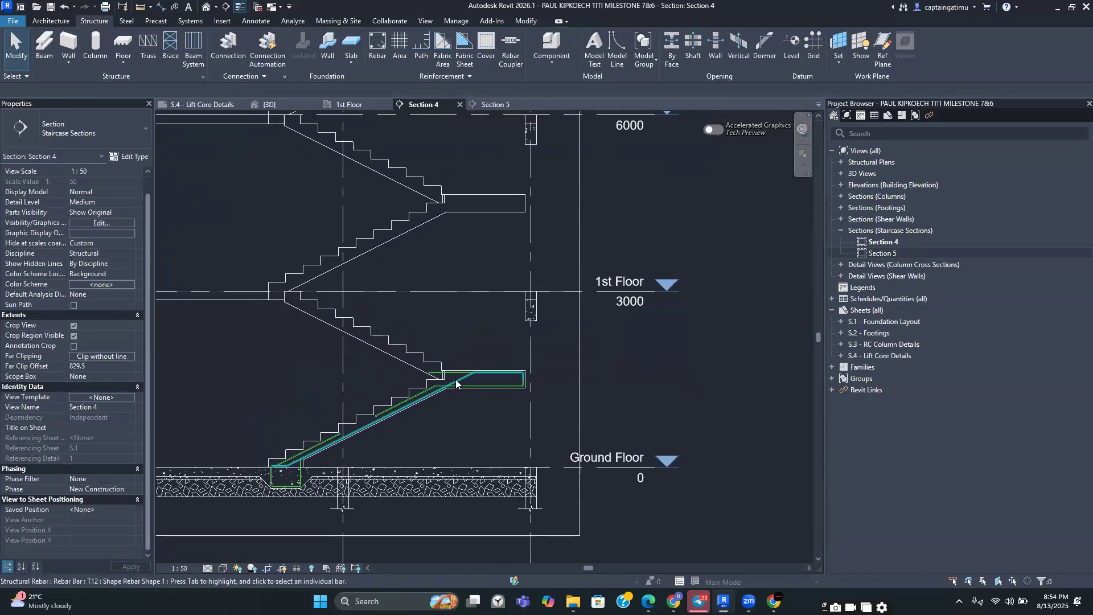
pyautogui.scroll(4, 486, 369)
pyautogui.scroll(-3, 477, 380)
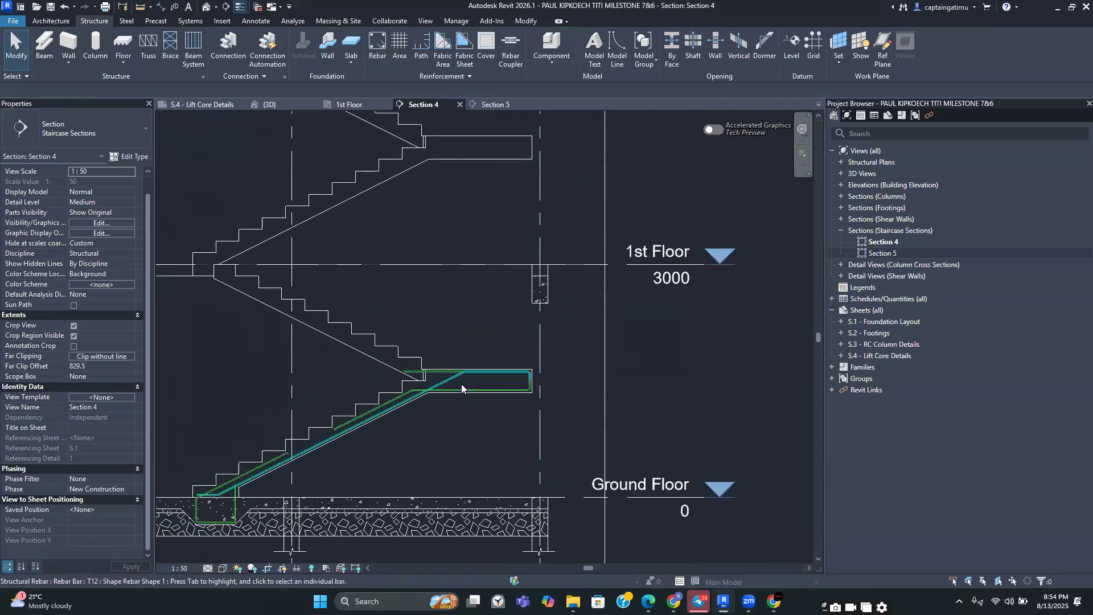
pyautogui.scroll(3, 461, 383)
pyautogui.scroll(-3, 321, 313)
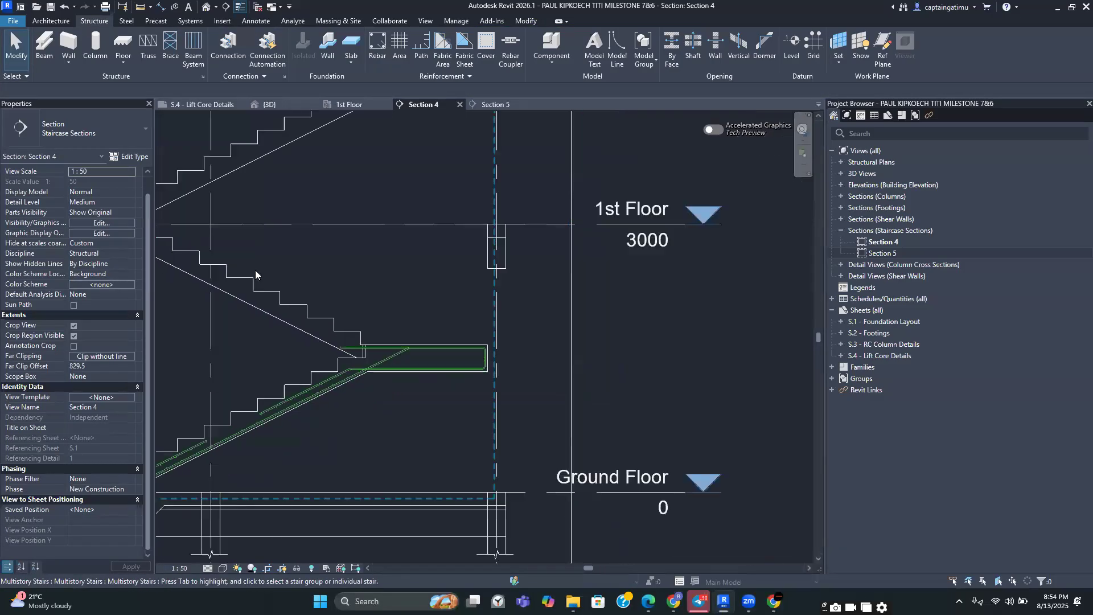
pyautogui.scroll(-3, 395, 383)
pyautogui.scroll(1, 383, 370)
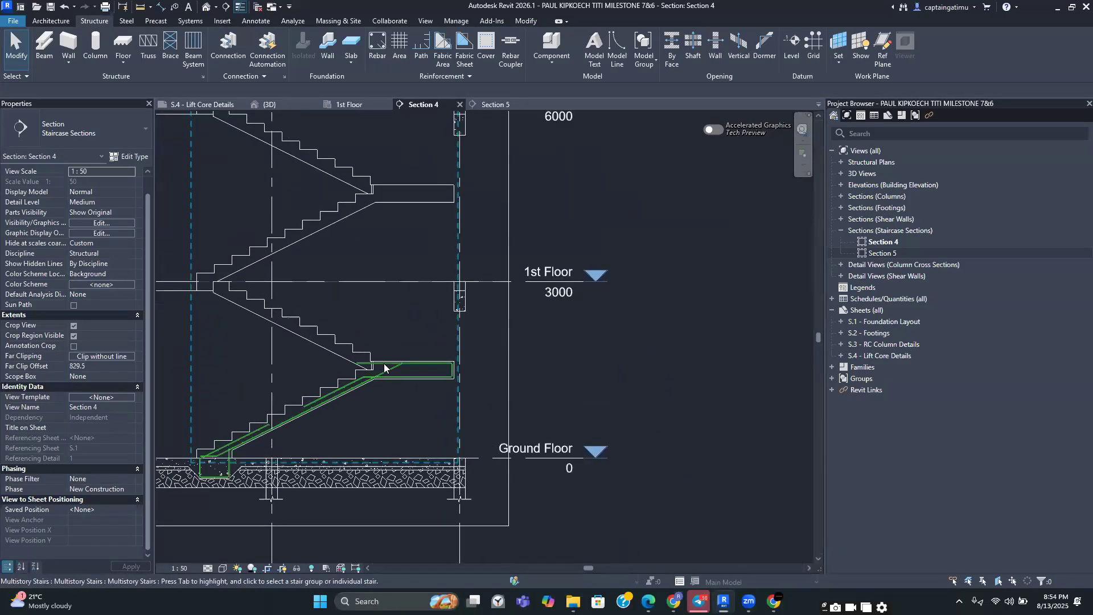
pyautogui.scroll(-3, 415, 401)
pyautogui.scroll(4, 427, 387)
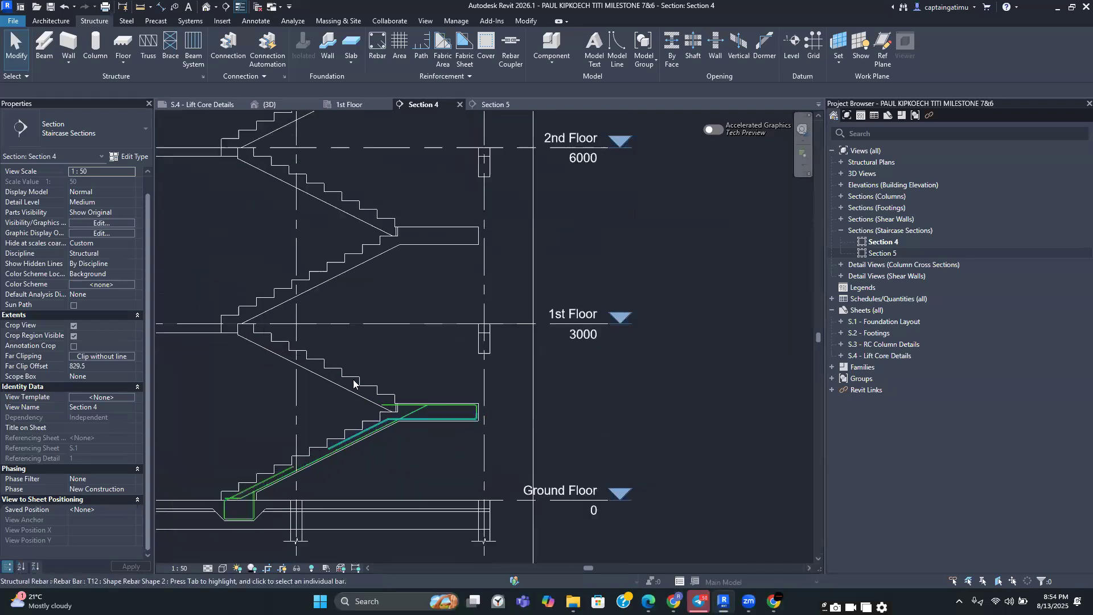
pyautogui.moveTo(454, 399); pyautogui.dragTo(561, 408, button='middle')
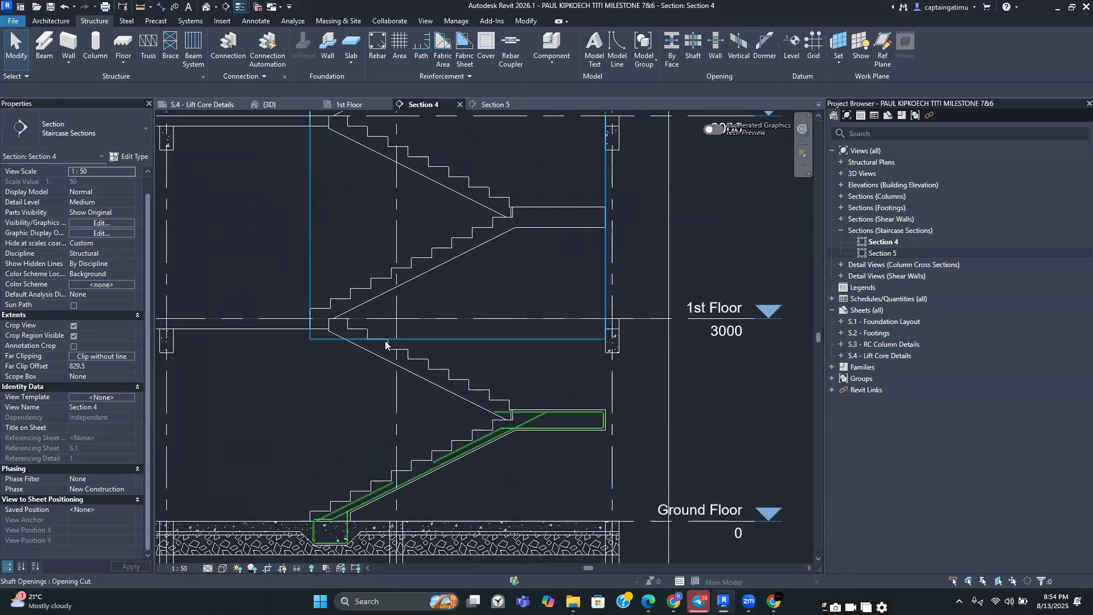
pyautogui.moveTo(417, 356); pyautogui.dragTo(391, 267, button='middle')
pyautogui.scroll(-1, 436, 287)
pyautogui.moveTo(431, 303); pyautogui.dragTo(483, 315, button='middle')
pyautogui.moveTo(383, 320); pyautogui.dragTo(290, 335, button='middle')
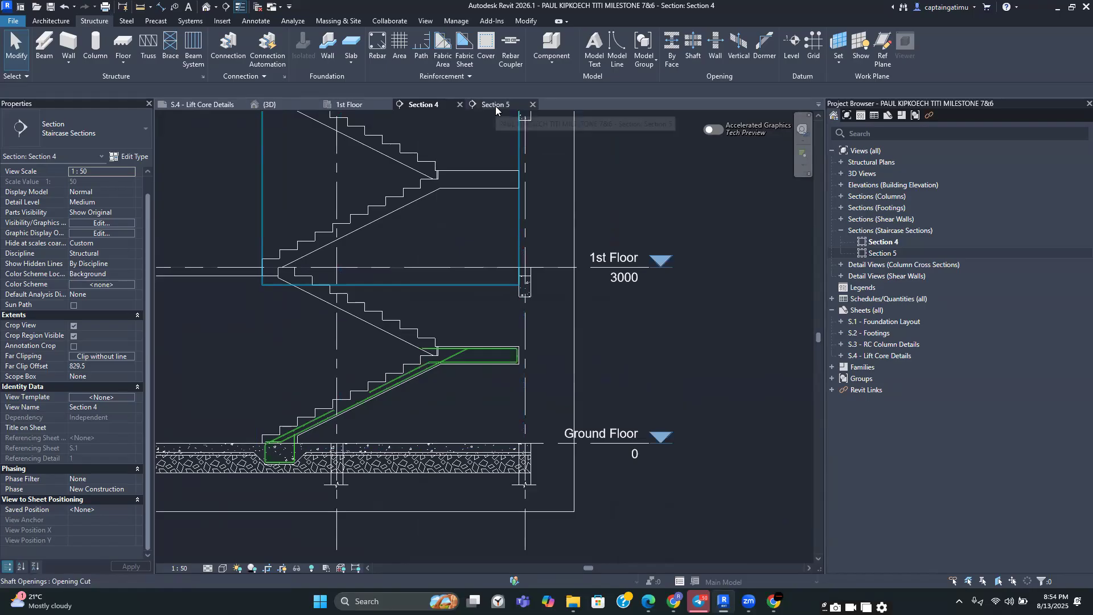
pyautogui.click(378, 47)
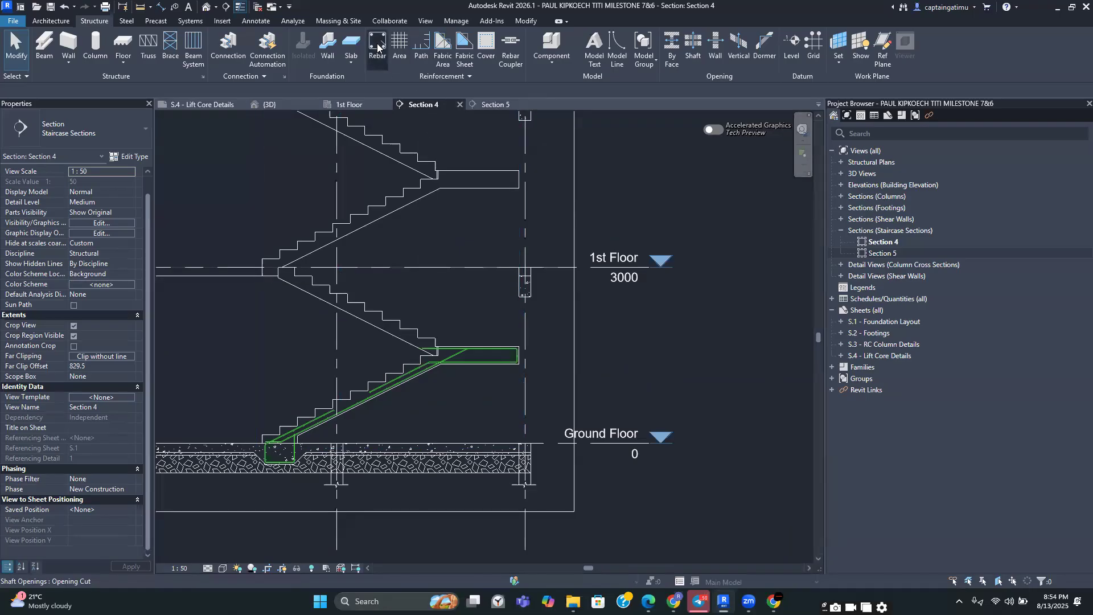
pyautogui.click(573, 57)
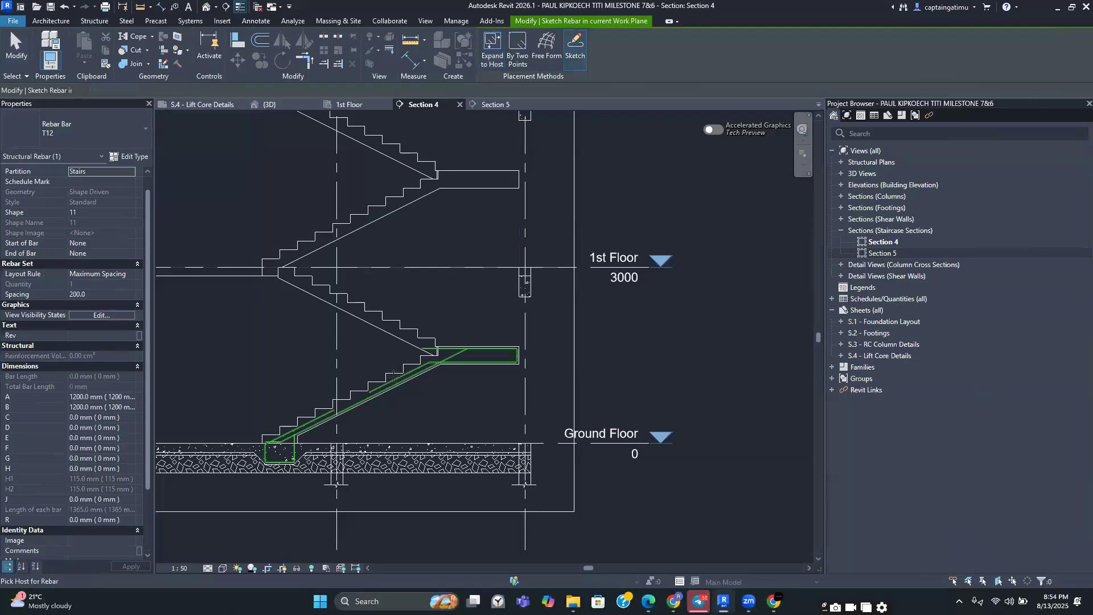
pyautogui.click(378, 387)
pyautogui.scroll(3, 385, 326)
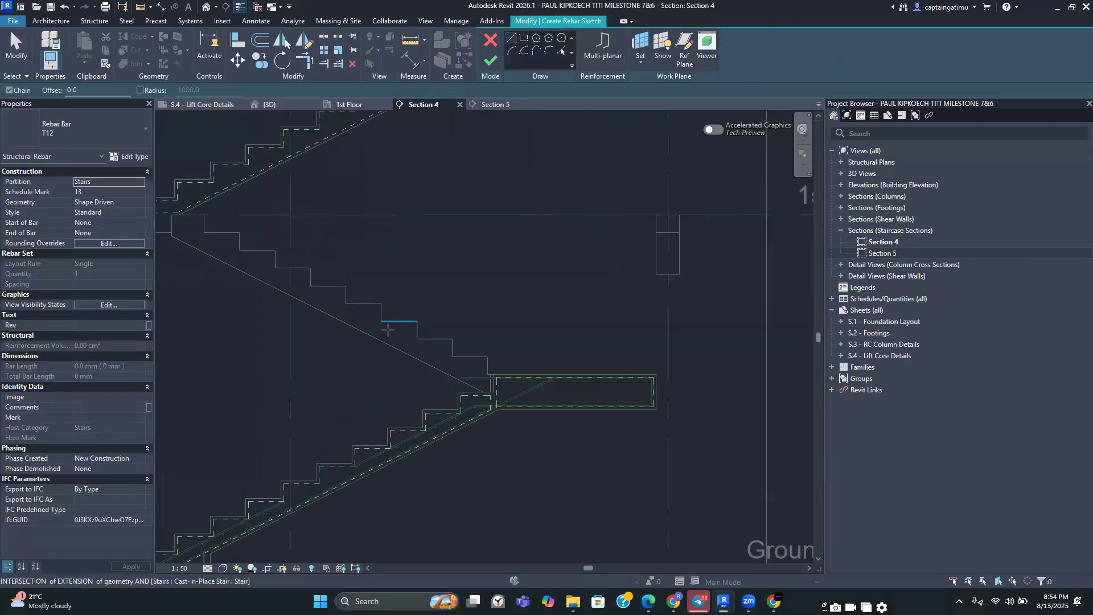
pyautogui.click(391, 329)
pyautogui.press('Escape')
pyautogui.moveTo(378, 309); pyautogui.dragTo(458, 343, button='middle')
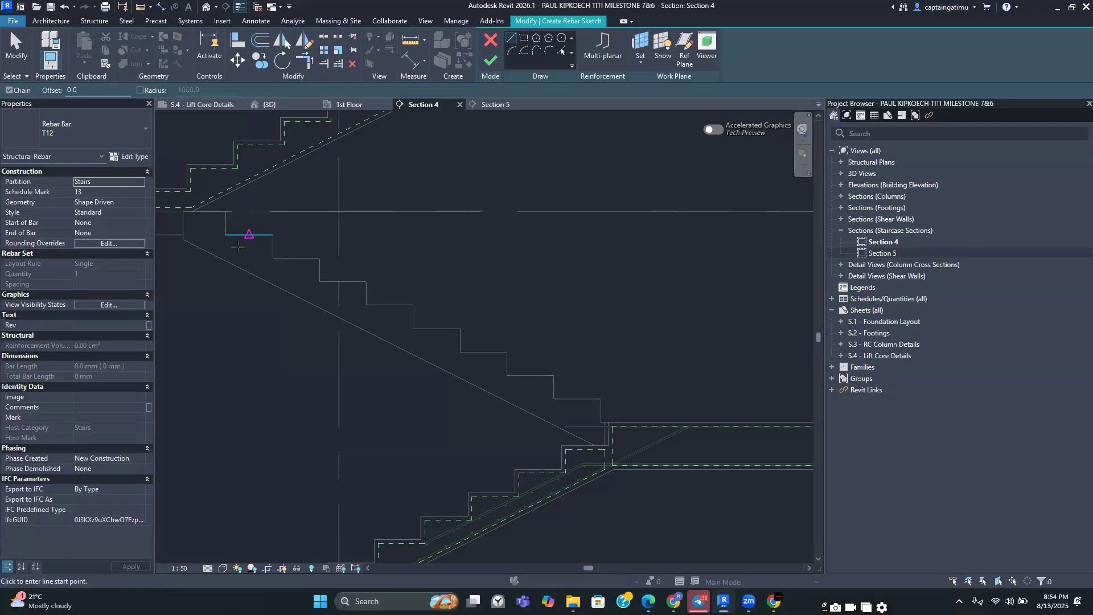
pyautogui.scroll(-2, 259, 258)
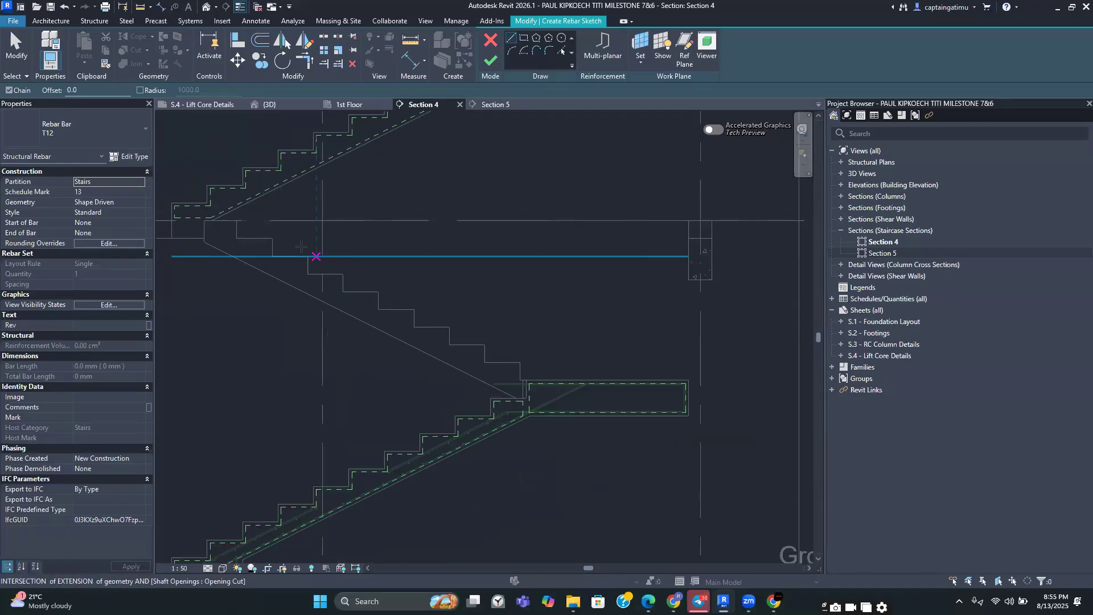
pyautogui.click(489, 44)
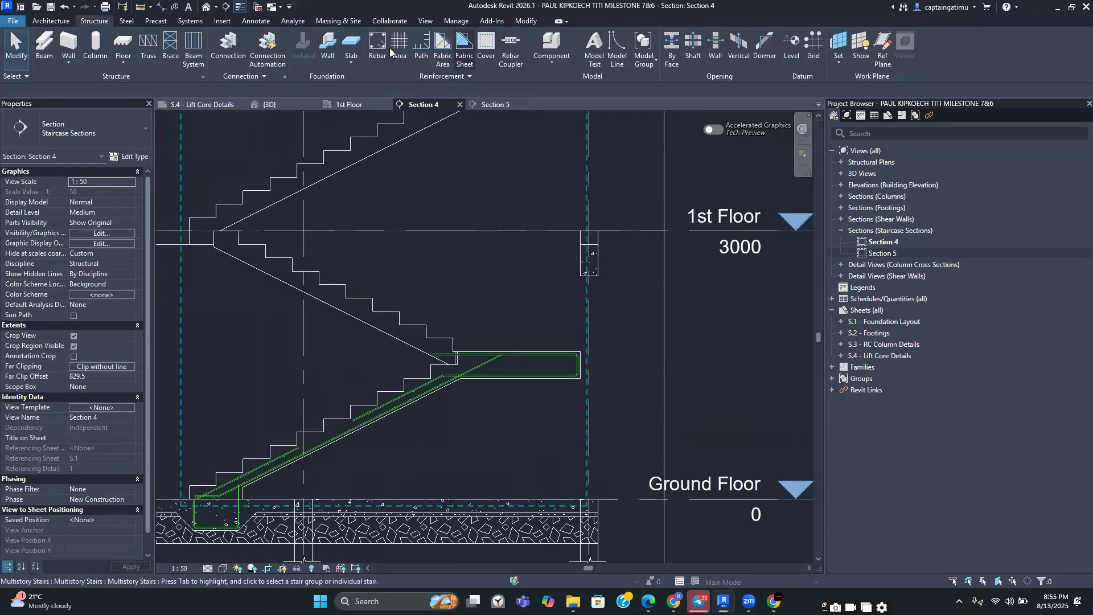
# Open Section 5, start a sketched rebar hosted on the stair, and draw the first segment along the lower landing
pyautogui.click(497, 105)
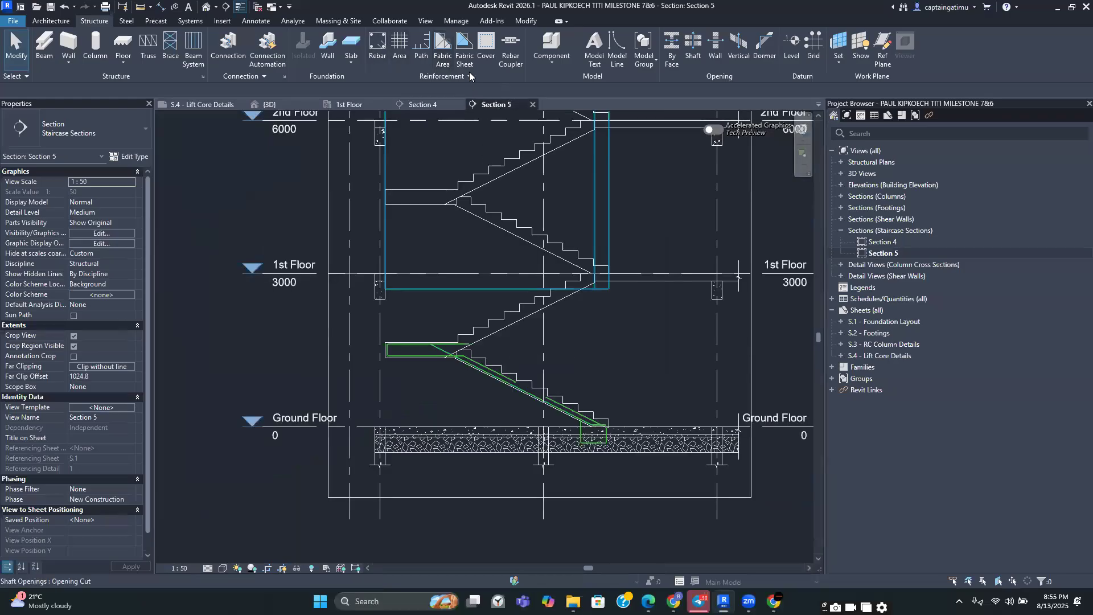
pyautogui.click(380, 50)
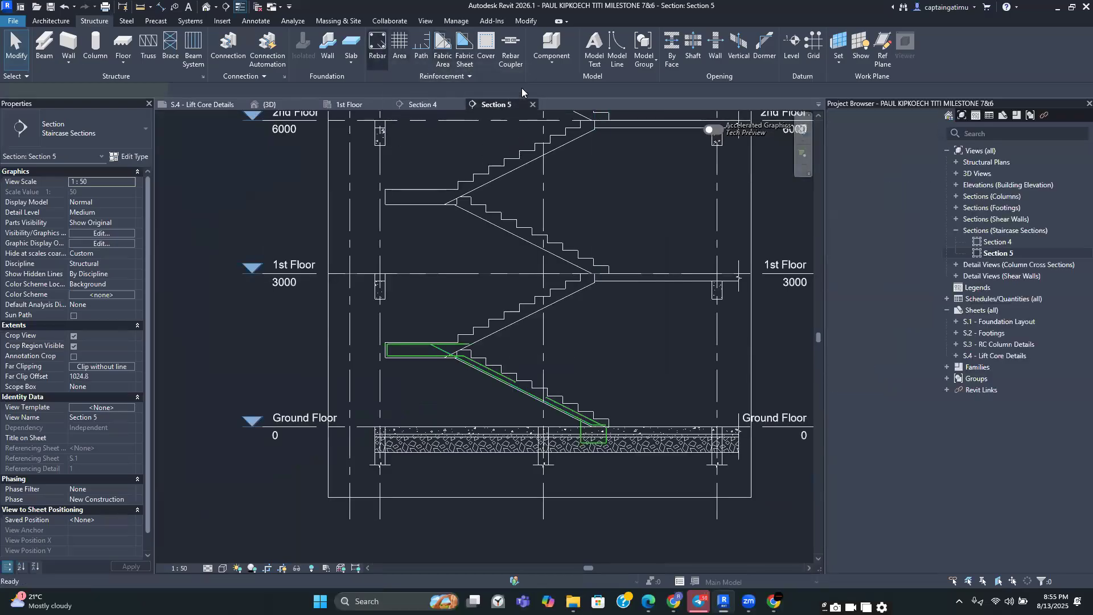
pyautogui.click(573, 55)
pyautogui.scroll(3, 531, 313)
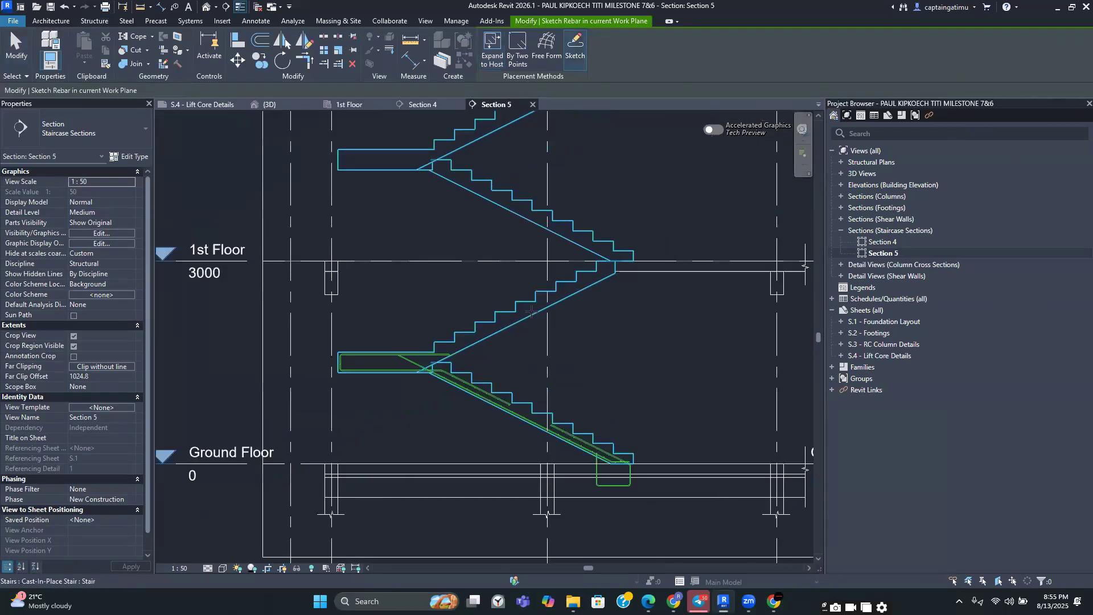
pyautogui.scroll(2, 380, 379)
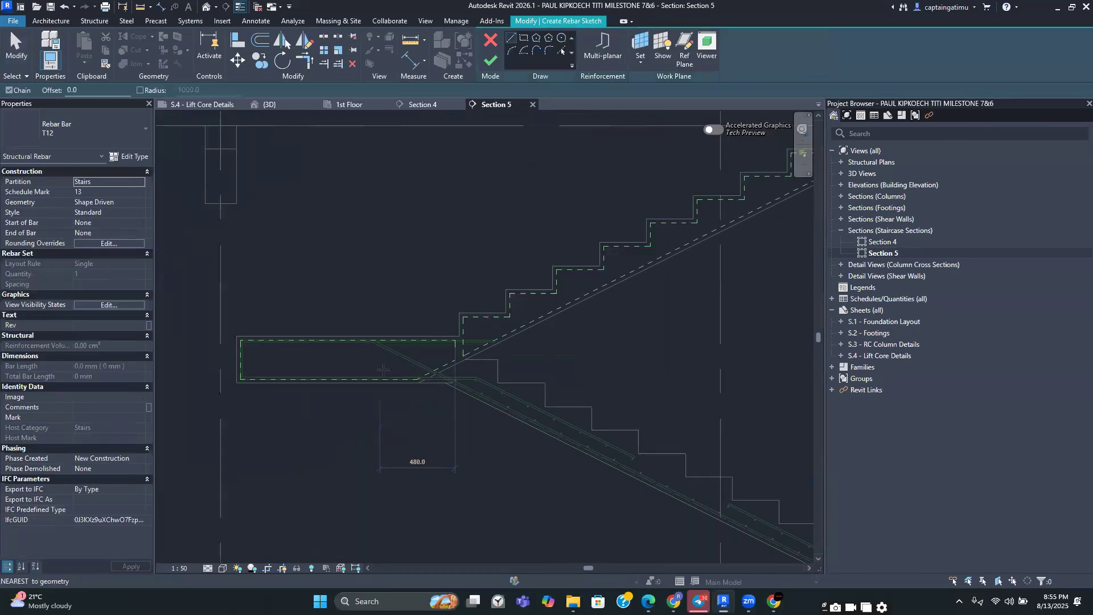
pyautogui.moveTo(525, 343); pyautogui.dragTo(448, 360, button='middle')
pyautogui.scroll(6, 171, 397)
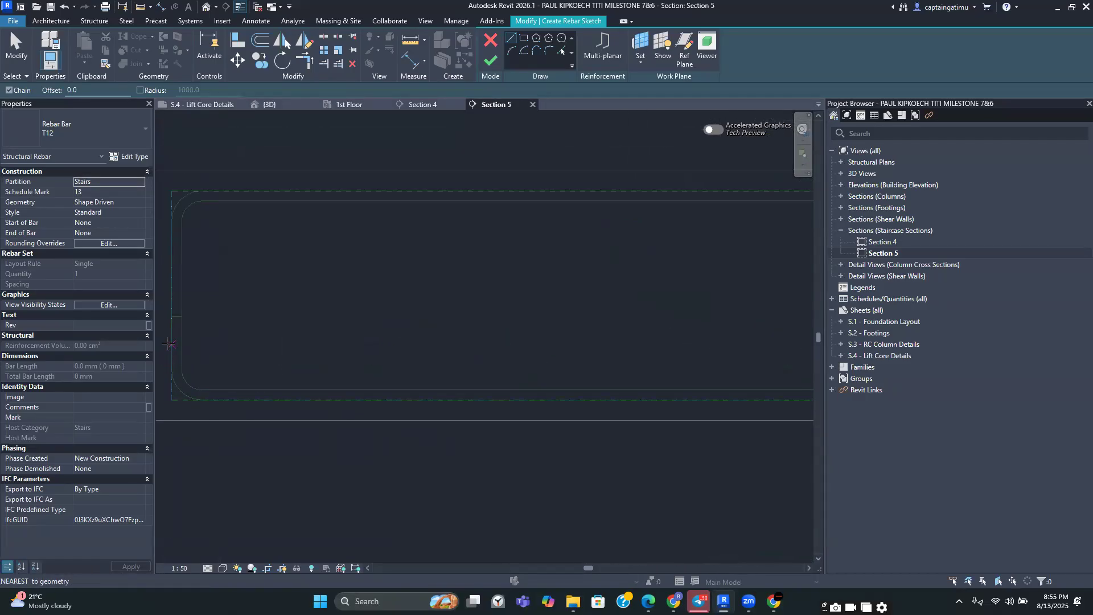
pyautogui.click(170, 344)
pyautogui.scroll(-1, 449, 395)
pyautogui.moveTo(453, 396); pyautogui.dragTo(212, 374, button='middle')
pyautogui.moveTo(729, 382); pyautogui.dragTo(367, 396, button='middle')
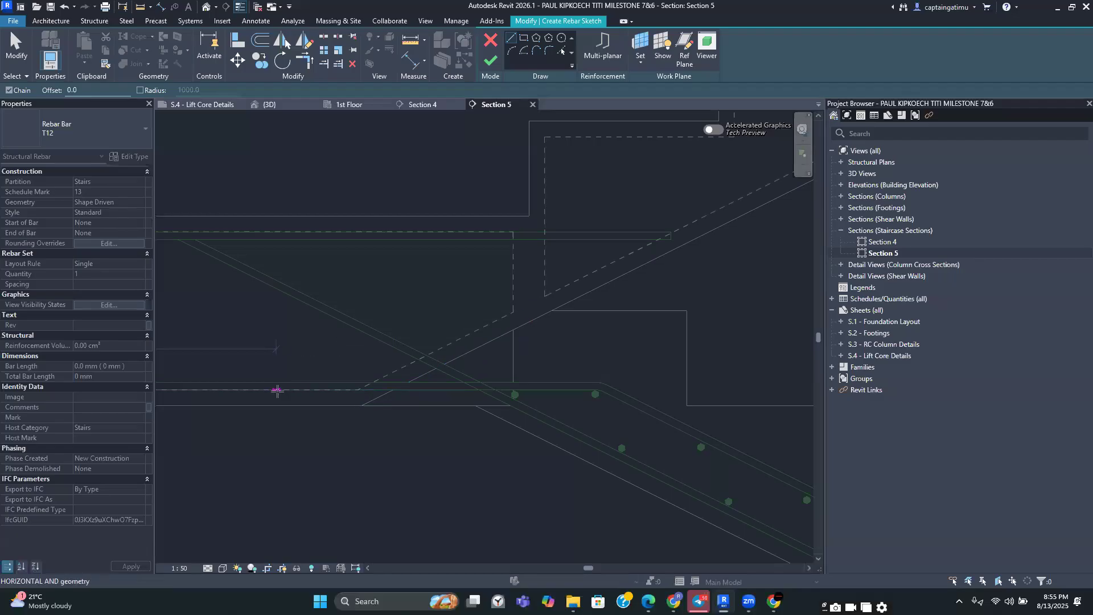
pyautogui.scroll(-3, 307, 335)
pyautogui.moveTo(446, 280); pyautogui.dragTo(312, 406, button='middle')
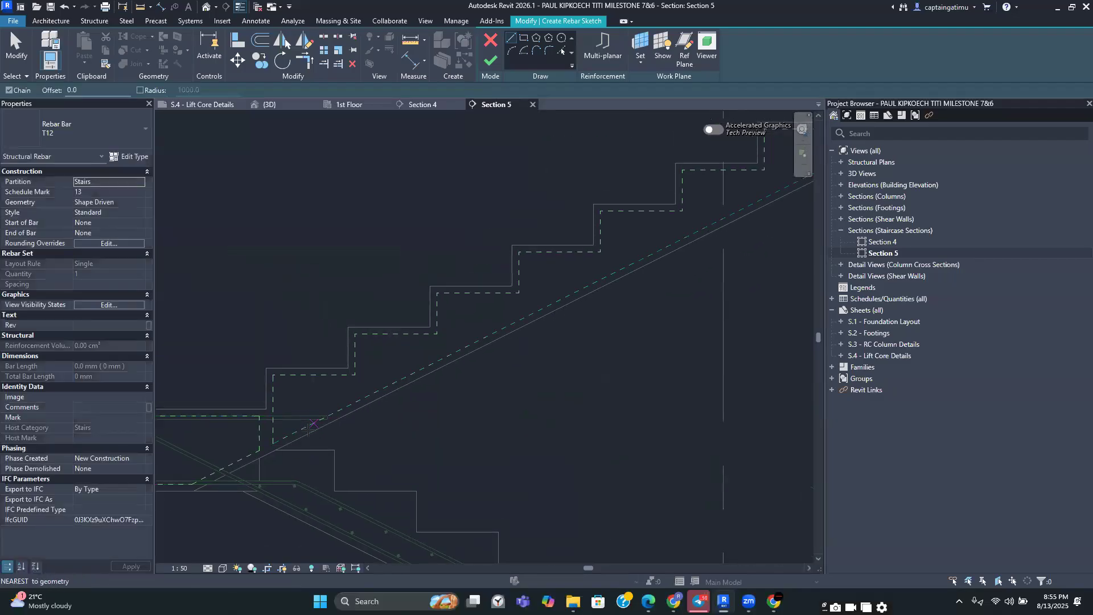
pyautogui.click(294, 432)
# Continue the bar up along the flight soffit and horizontally along the first-floor slab to the beam
pyautogui.scroll(-1, 547, 302)
pyautogui.moveTo(547, 301); pyautogui.dragTo(304, 407, button='middle')
pyautogui.scroll(-3, 538, 294)
pyautogui.moveTo(538, 294); pyautogui.dragTo(465, 336, button='middle')
pyautogui.scroll(4, 465, 336)
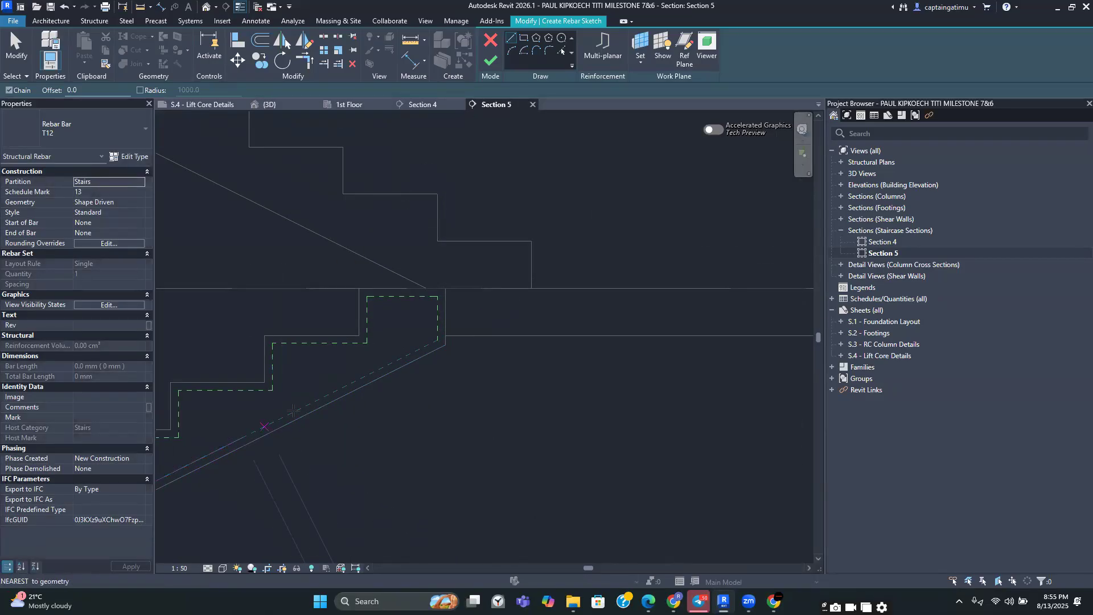
pyautogui.scroll(1, 560, 302)
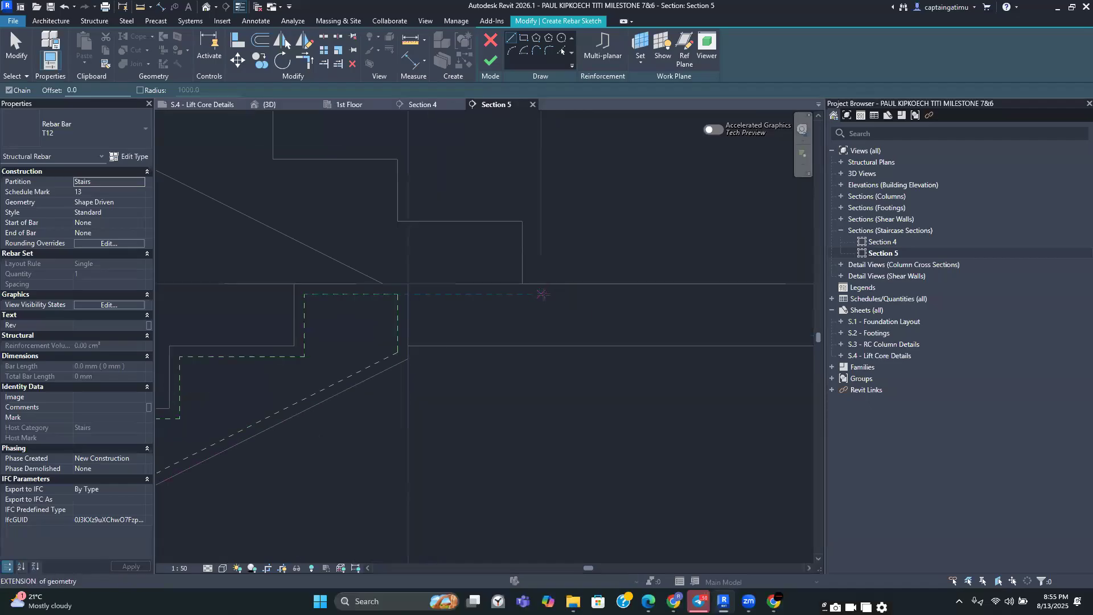
pyautogui.click(541, 296)
pyautogui.scroll(-1, 654, 300)
pyautogui.moveTo(659, 295); pyautogui.dragTo(516, 282, button='middle')
pyautogui.scroll(-4, 516, 282)
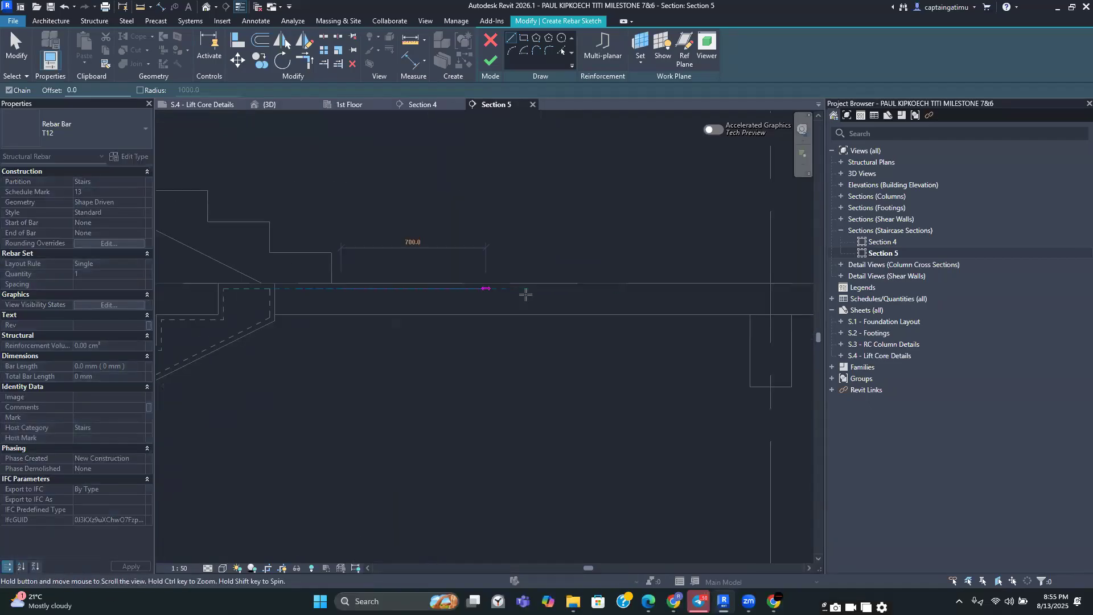
pyautogui.scroll(2, 660, 287)
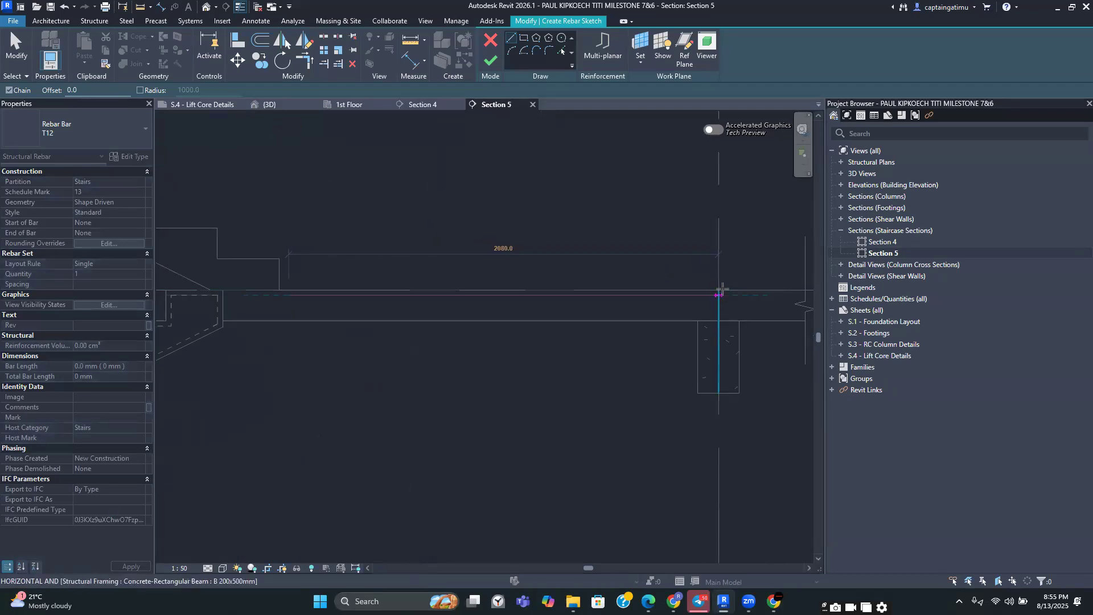
pyautogui.click(719, 295)
pyautogui.press('Escape')
pyautogui.press('Escape')
# Trim the corners joining the inclined segment to the landing and floor segments, then finish the sketched bar
pyautogui.scroll(-4, 561, 239)
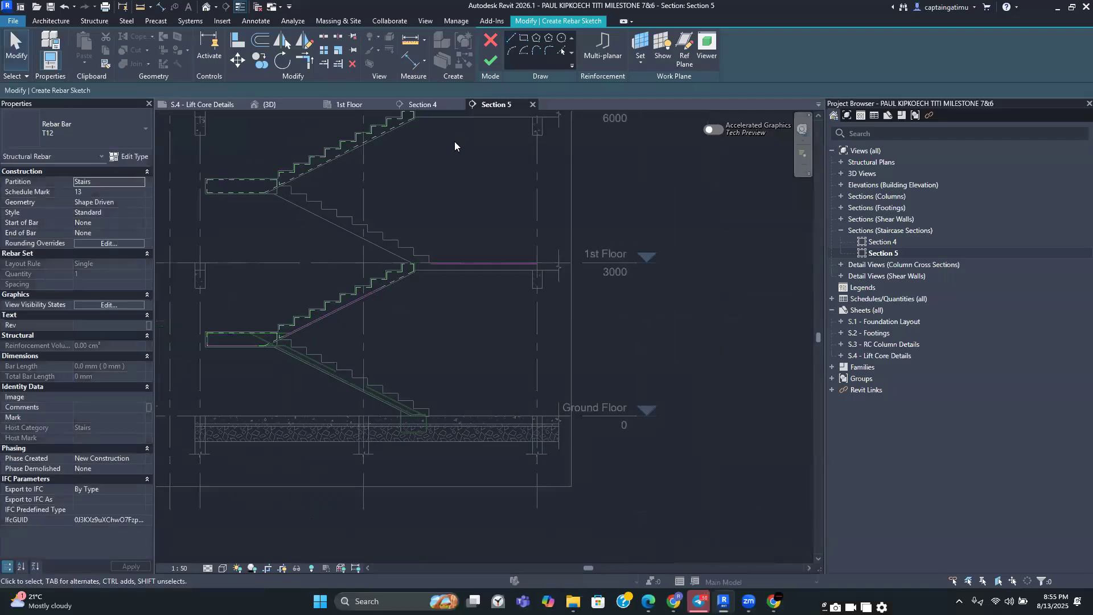
pyautogui.click(306, 66)
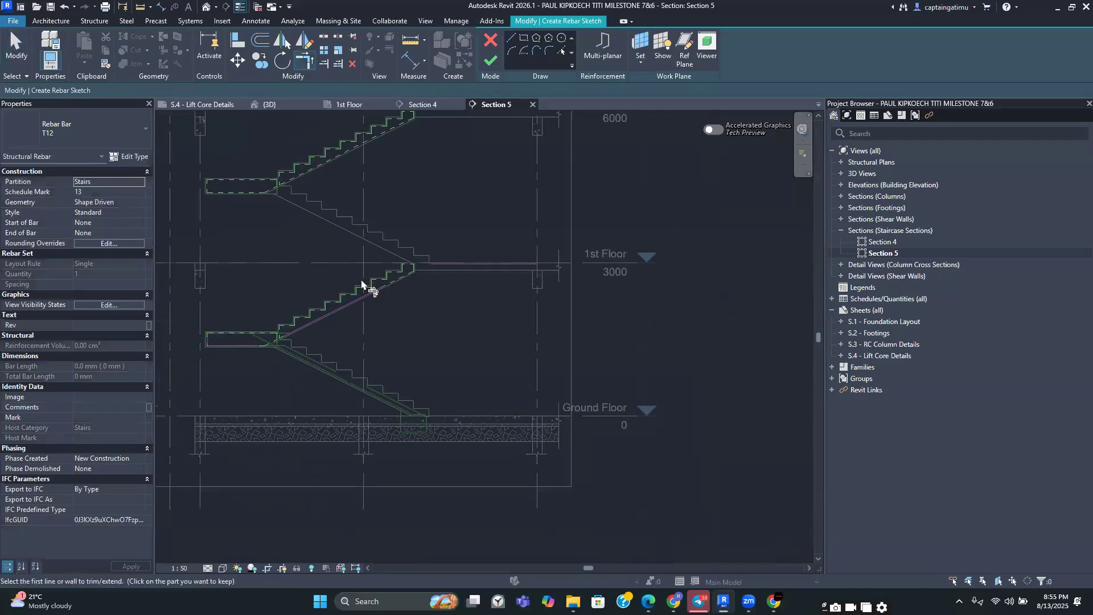
pyautogui.scroll(2, 248, 358)
pyautogui.click(284, 342)
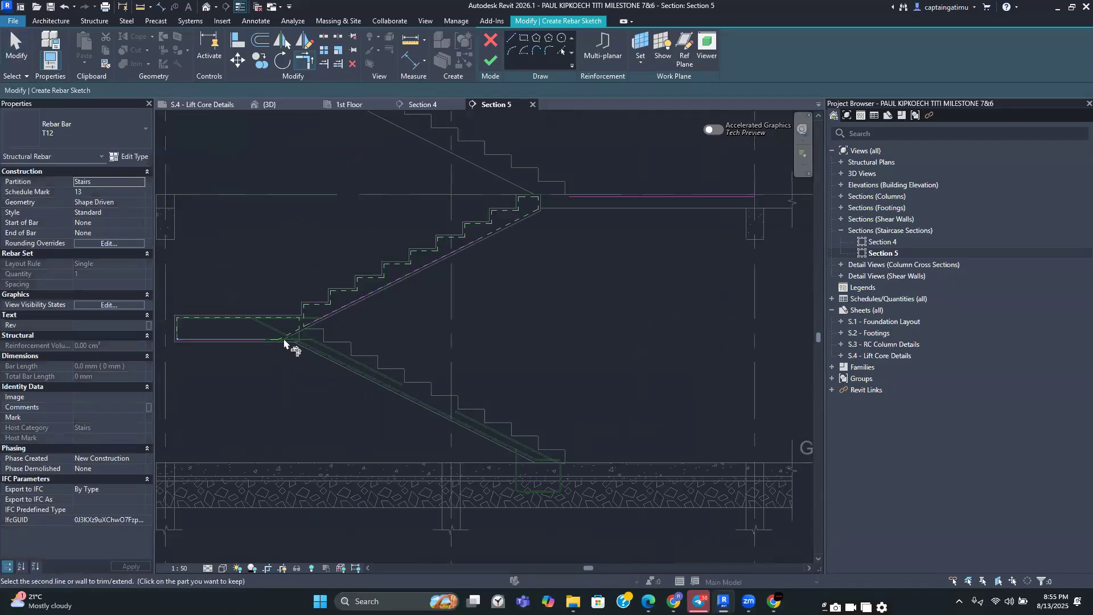
pyautogui.click(345, 306)
pyautogui.click(400, 279)
pyautogui.click(592, 198)
pyautogui.scroll(-3, 586, 264)
pyautogui.press('Escape')
pyautogui.click(489, 61)
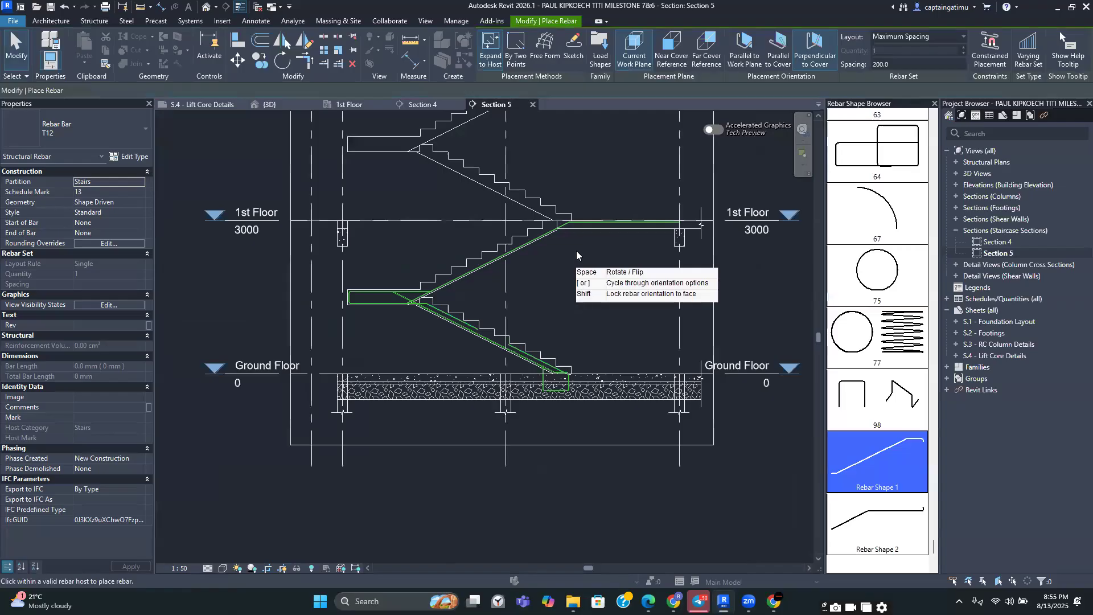
pyautogui.press('Escape')
pyautogui.scroll(3, 565, 247)
pyautogui.scroll(-3, 724, 278)
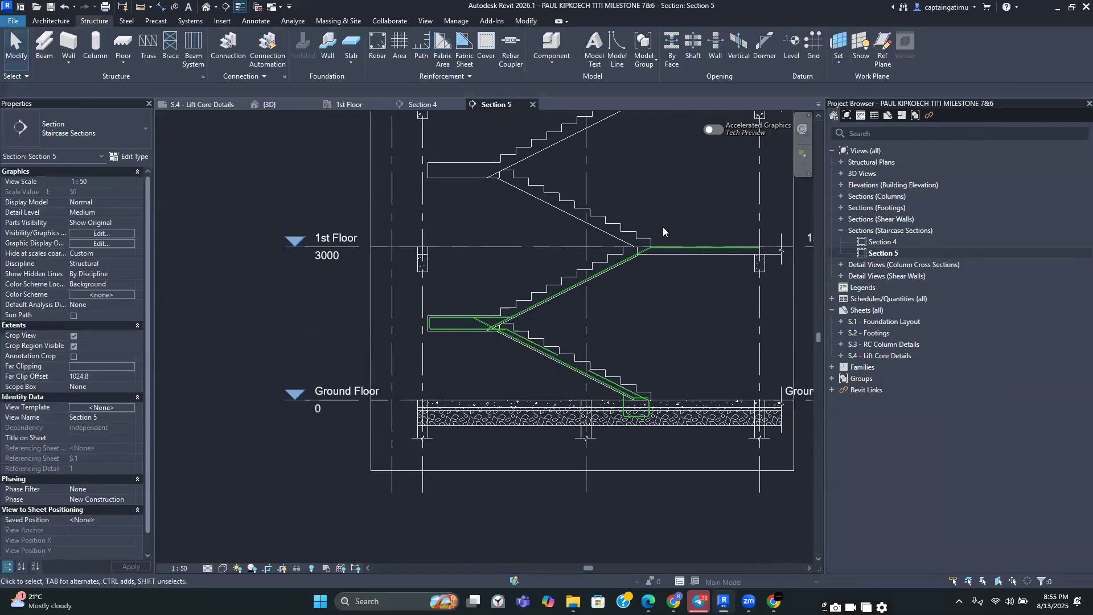
# Select the long sketched landing-flight-slab bar and set it to Maximum Spacing at 200 mm with the comment B1, then apply
pyautogui.scroll(3, 626, 256)
pyautogui.click(629, 248)
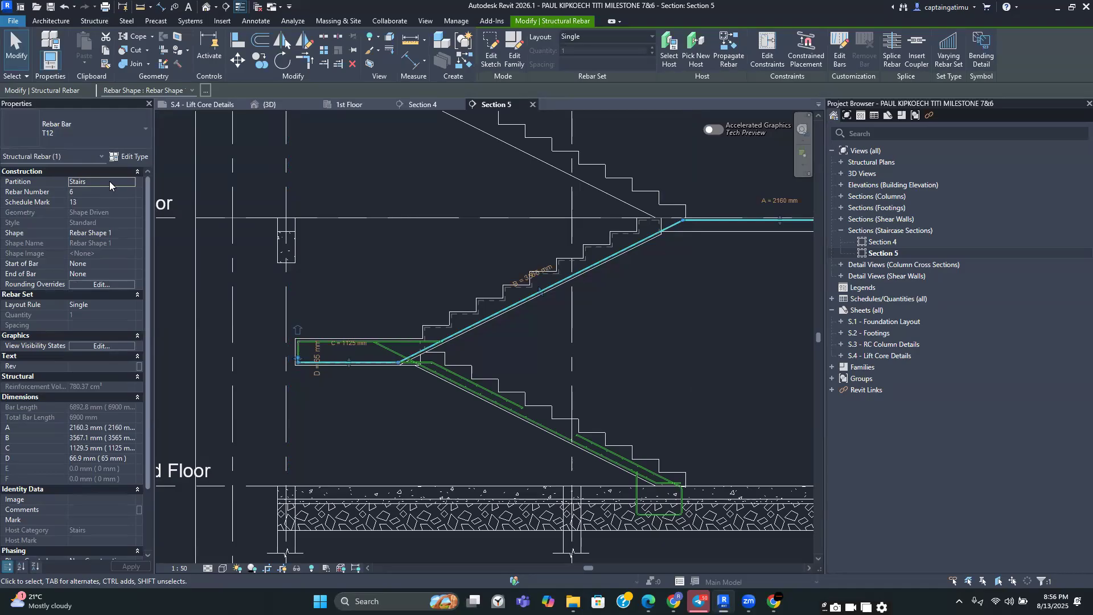
pyautogui.click(114, 305)
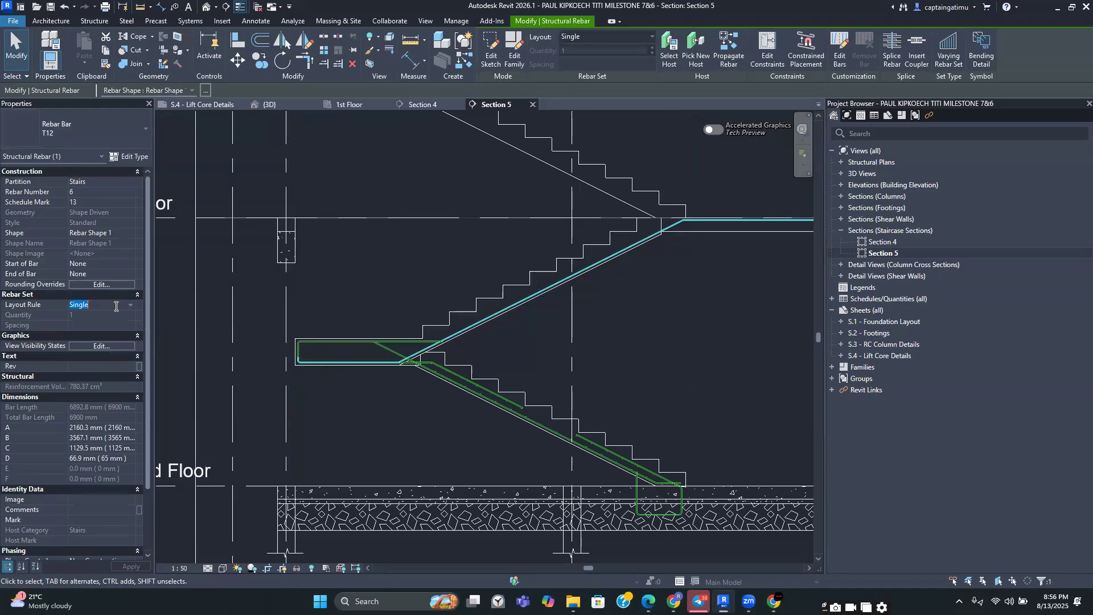
pyautogui.click(130, 307)
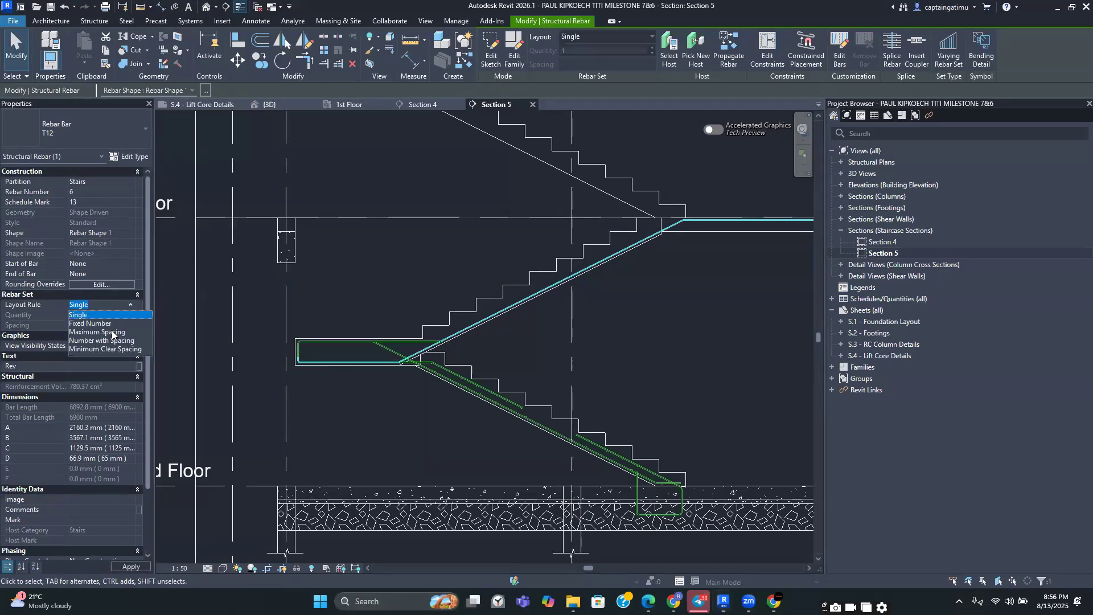
pyautogui.click(109, 331)
pyautogui.click(107, 324)
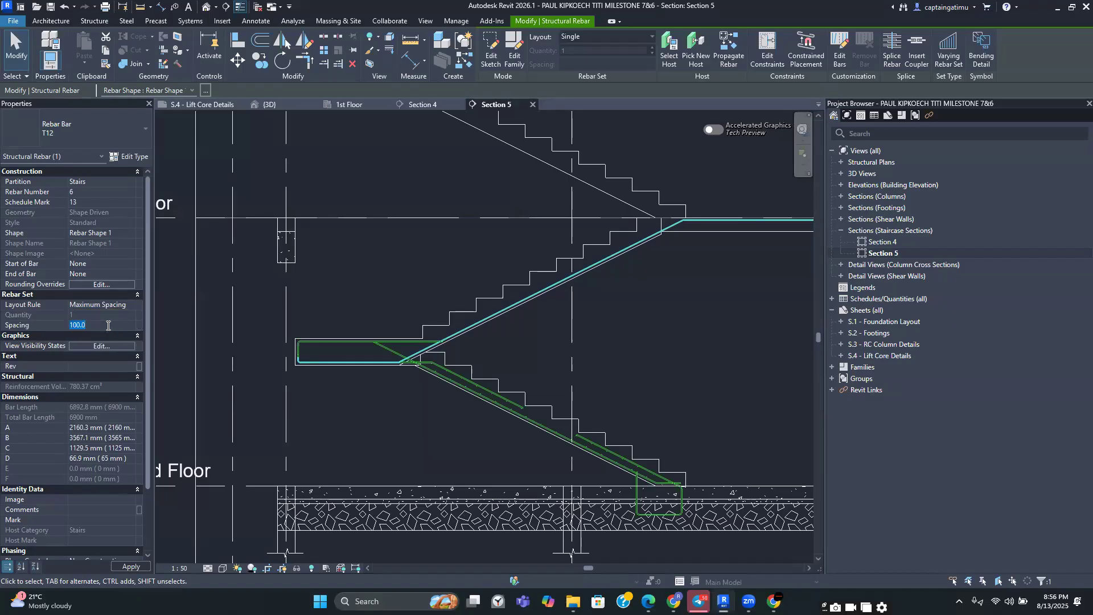
pyautogui.press('Return')
pyautogui.scroll(-2, 104, 471)
pyautogui.click(78, 459)
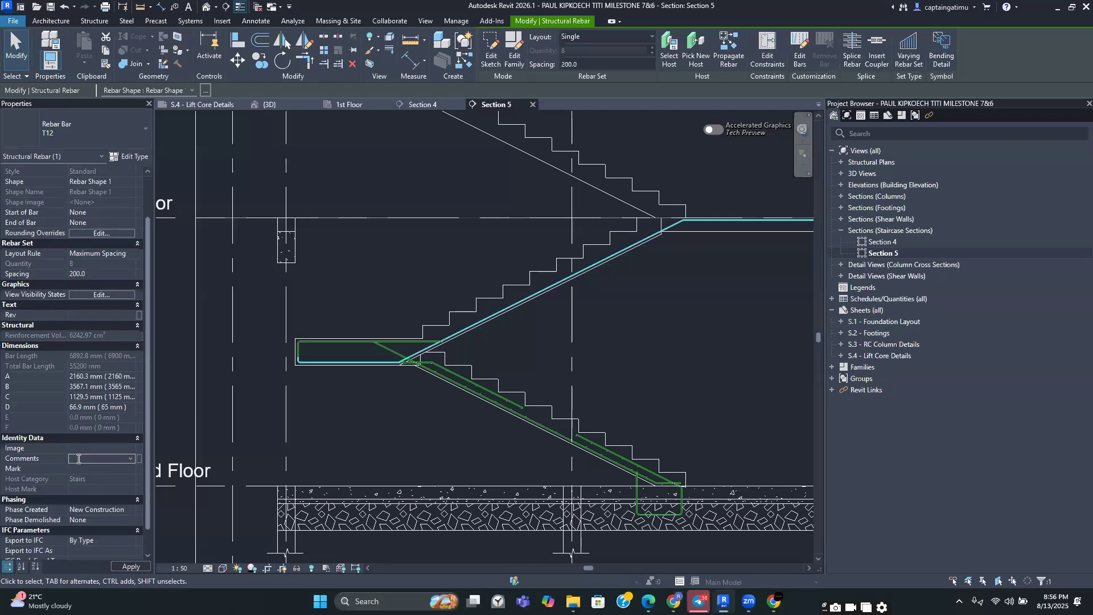
pyautogui.click(129, 459)
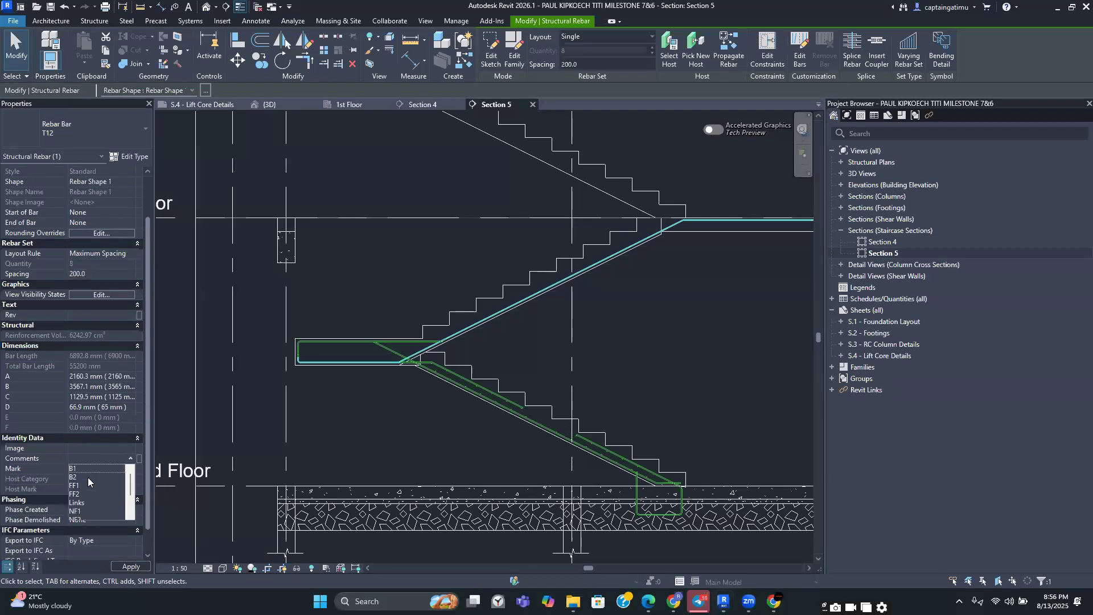
pyautogui.click(82, 468)
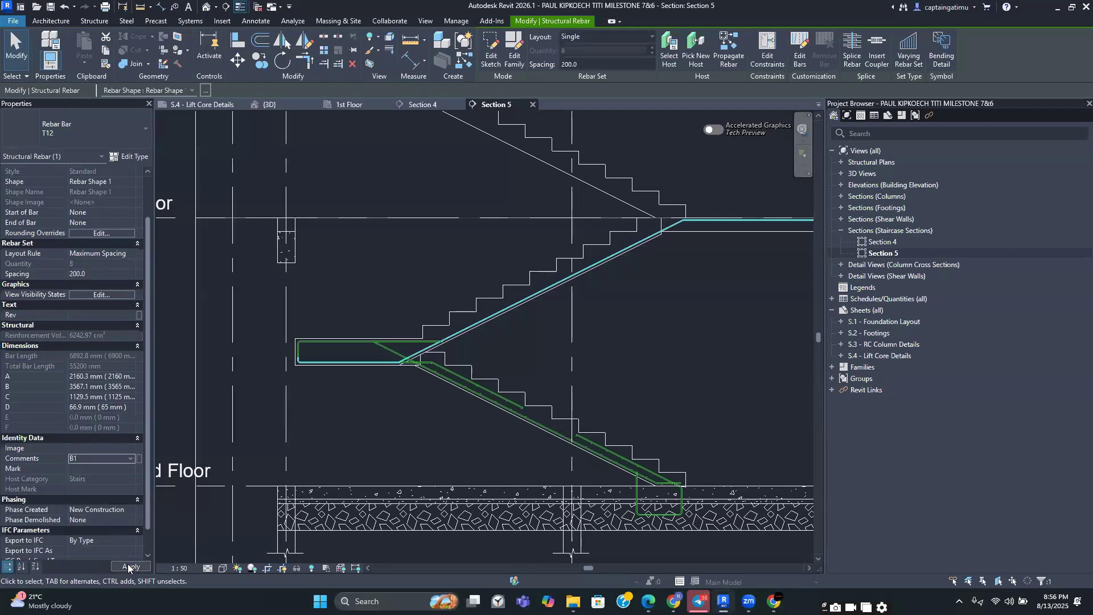
pyautogui.click(680, 320)
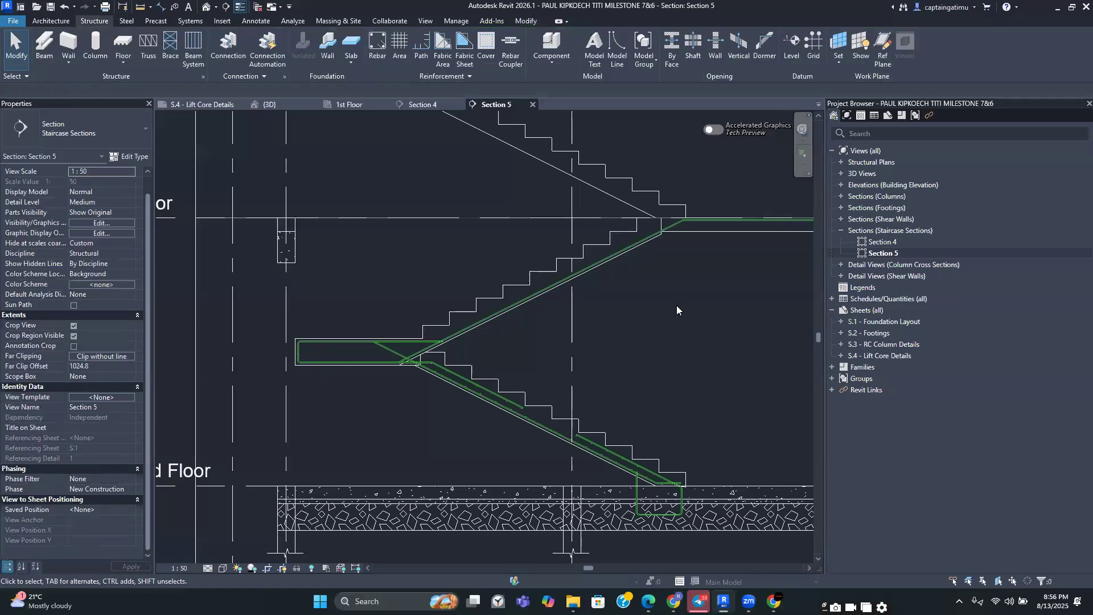
# Start another sketched rebar hosted on the stair and draw an inclined segment along the flight just below the steps
pyautogui.scroll(-3, 676, 305)
pyautogui.scroll(-1, 619, 327)
pyautogui.scroll(2, 583, 320)
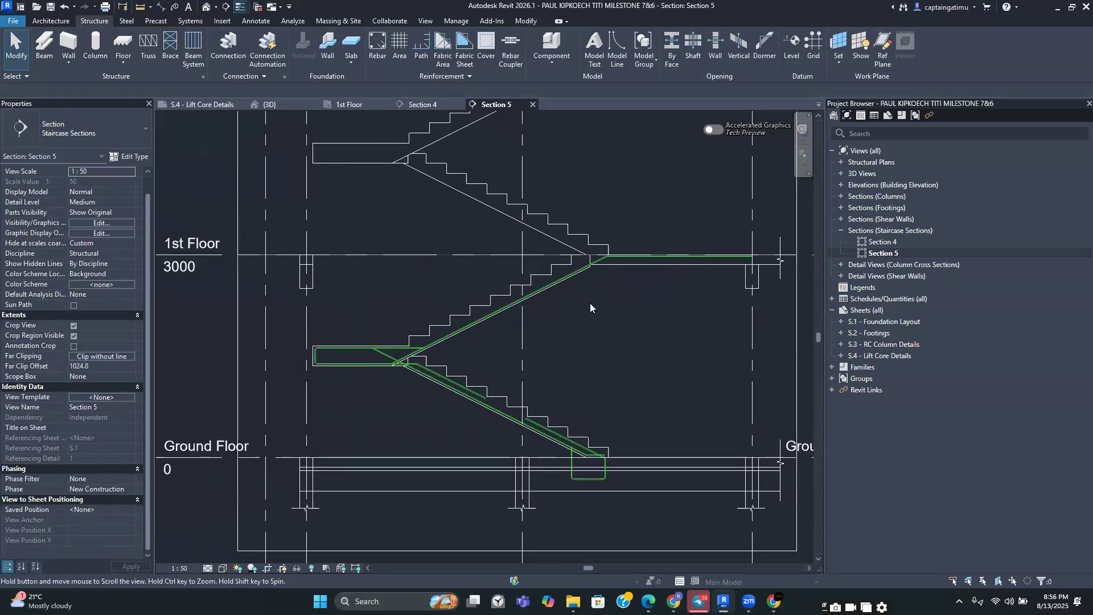
pyautogui.scroll(2, 621, 260)
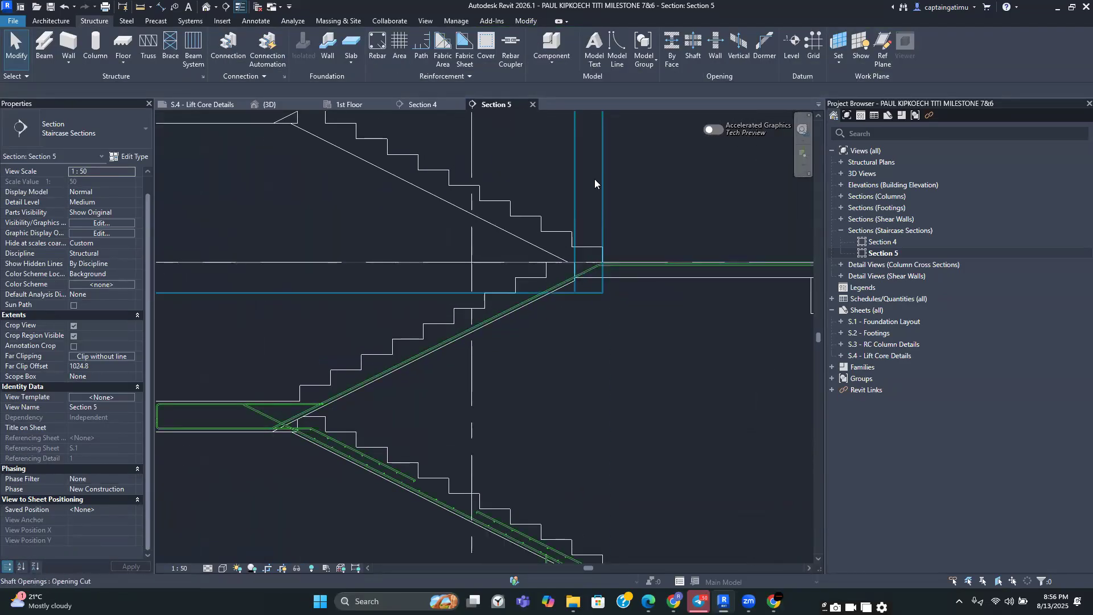
pyautogui.click(377, 47)
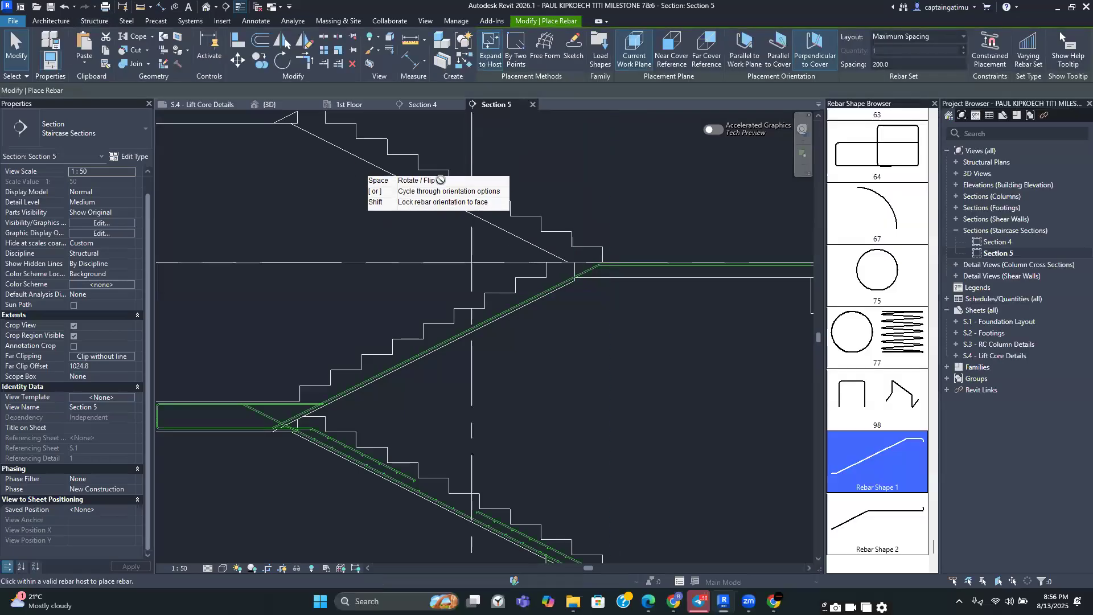
pyautogui.click(573, 51)
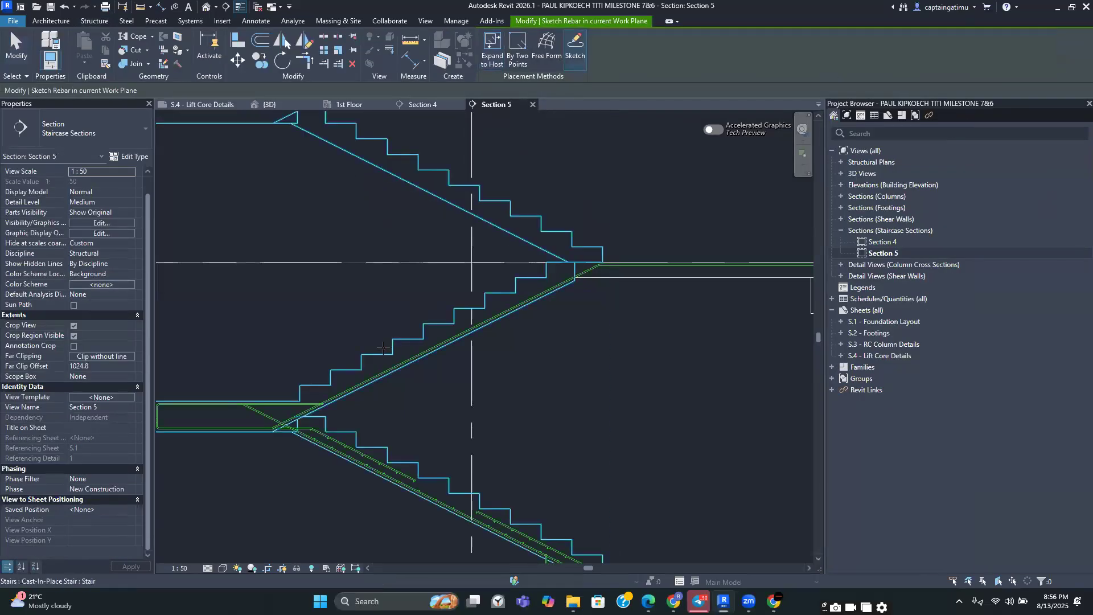
pyautogui.scroll(5, 385, 385)
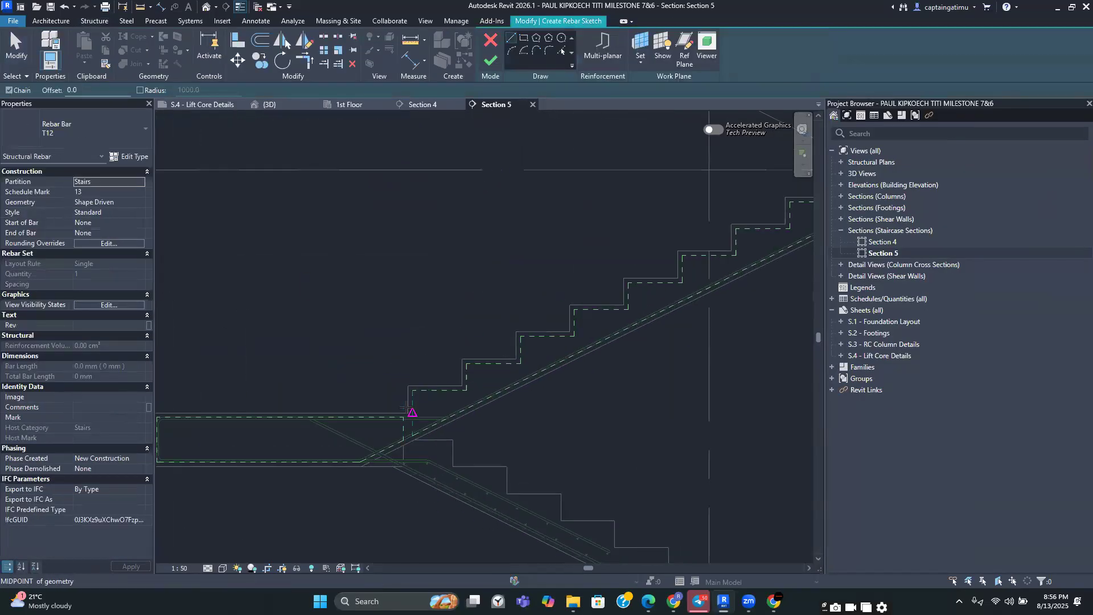
pyautogui.scroll(-2, 654, 304)
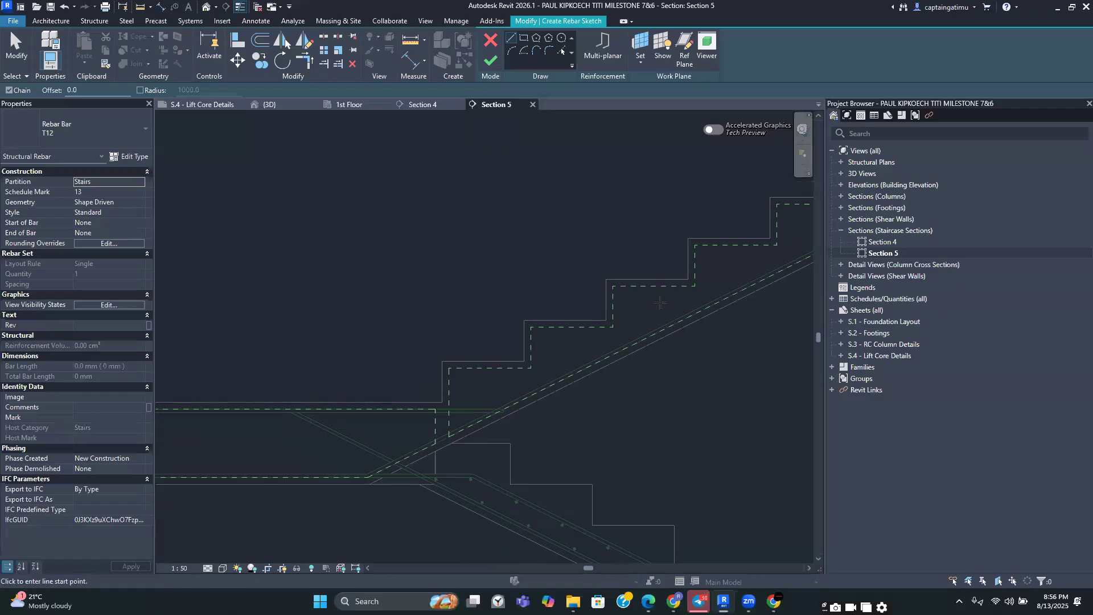
pyautogui.click(690, 288)
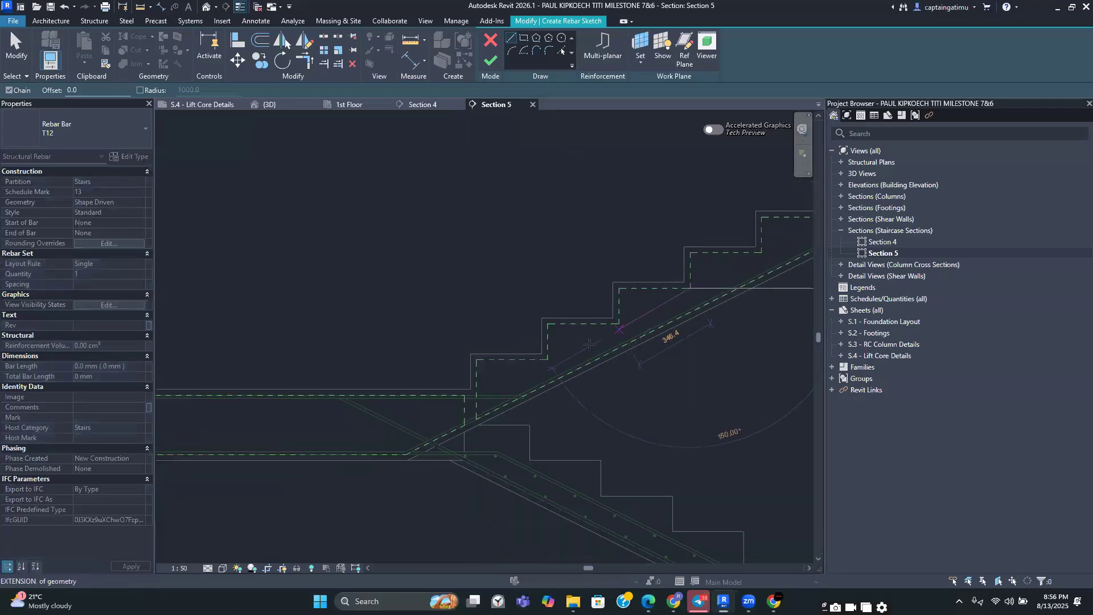
pyautogui.scroll(3, 475, 397)
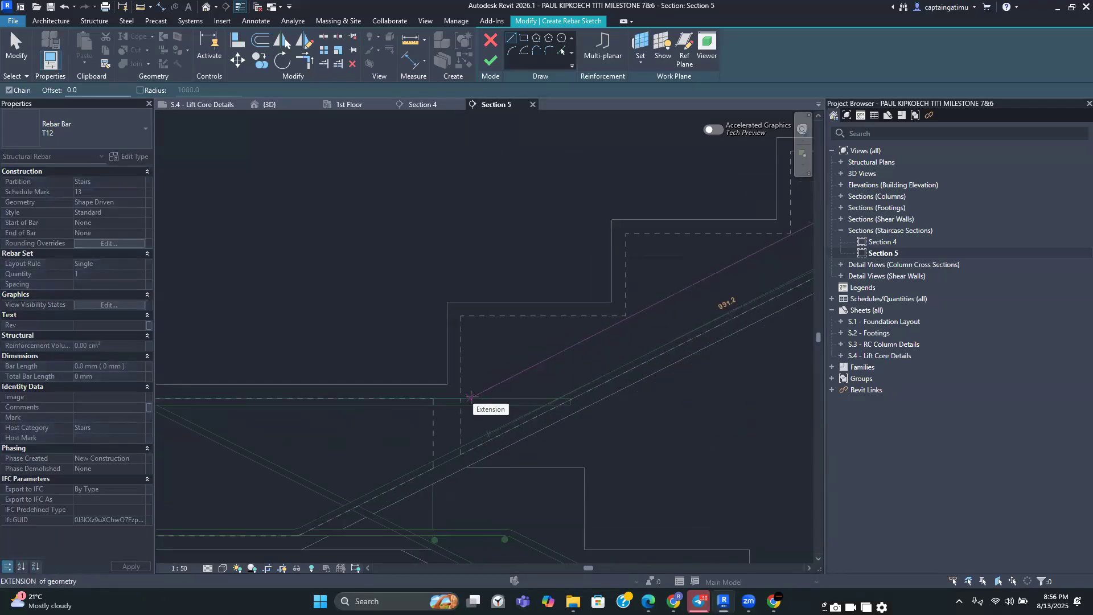
pyautogui.scroll(2, 468, 399)
pyautogui.click(468, 399)
pyautogui.scroll(-2, 457, 372)
pyautogui.press('Escape')
# Continue the bar with a horizontal segment along the lower landing
pyautogui.moveTo(674, 346); pyautogui.dragTo(859, 308, button='middle')
pyautogui.moveTo(466, 476); pyautogui.dragTo(690, 431, button='middle')
pyautogui.scroll(4, 639, 425)
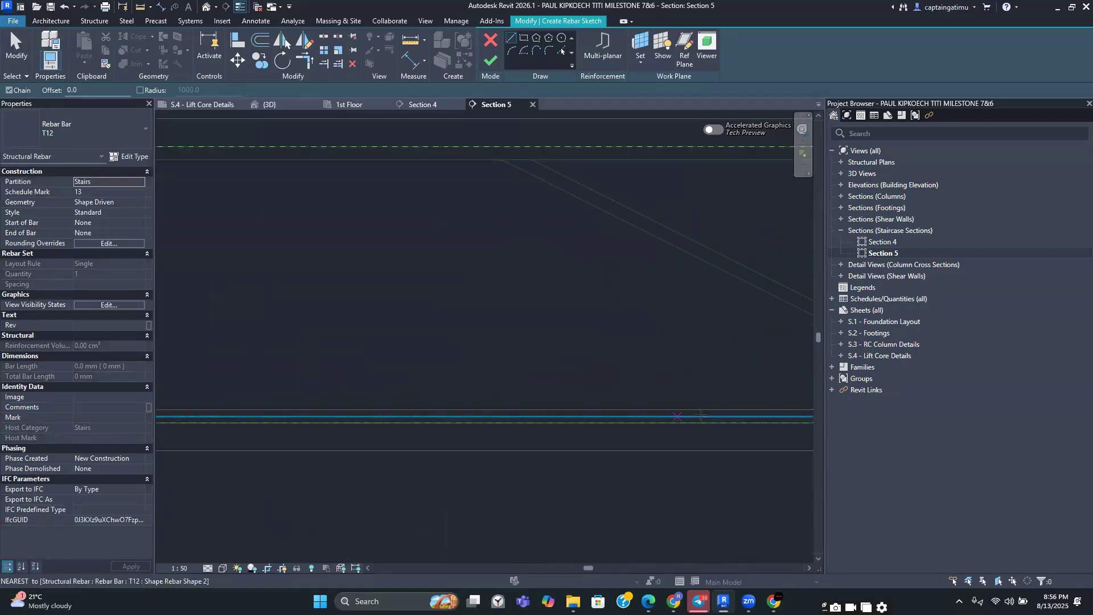
pyautogui.click(702, 416)
pyautogui.scroll(-2, 544, 428)
pyautogui.scroll(2, 545, 428)
pyautogui.click(481, 421)
pyautogui.press('Escape')
# Trim the corner joining the inclined and landing segments and finish the sketched bar
pyautogui.scroll(-5, 495, 383)
pyautogui.moveTo(510, 373); pyautogui.dragTo(244, 365, button='middle')
pyautogui.click(304, 60)
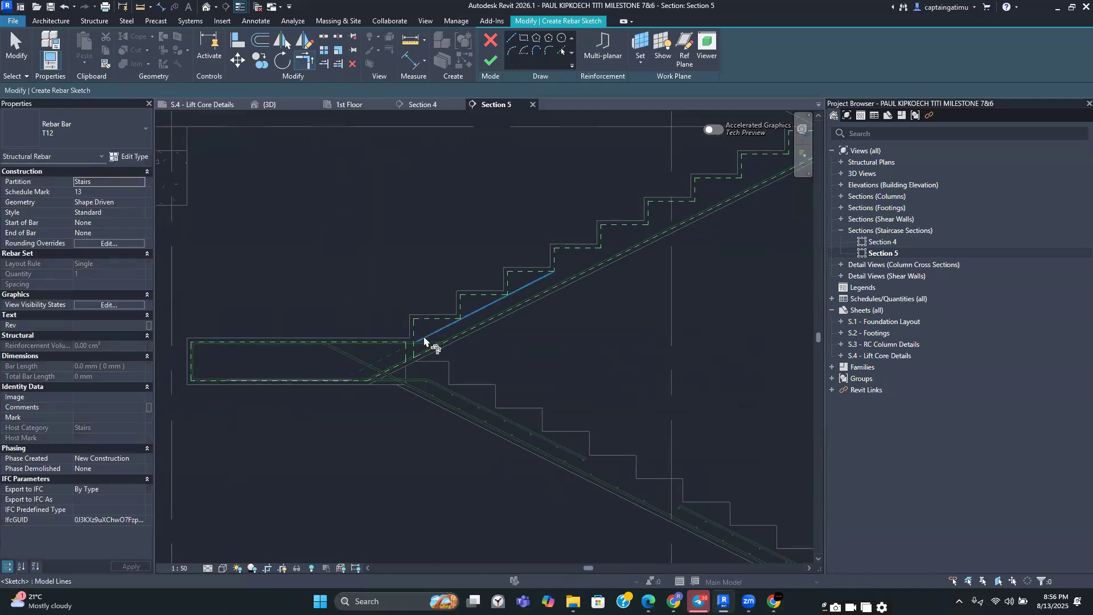
pyautogui.scroll(-4, 430, 276)
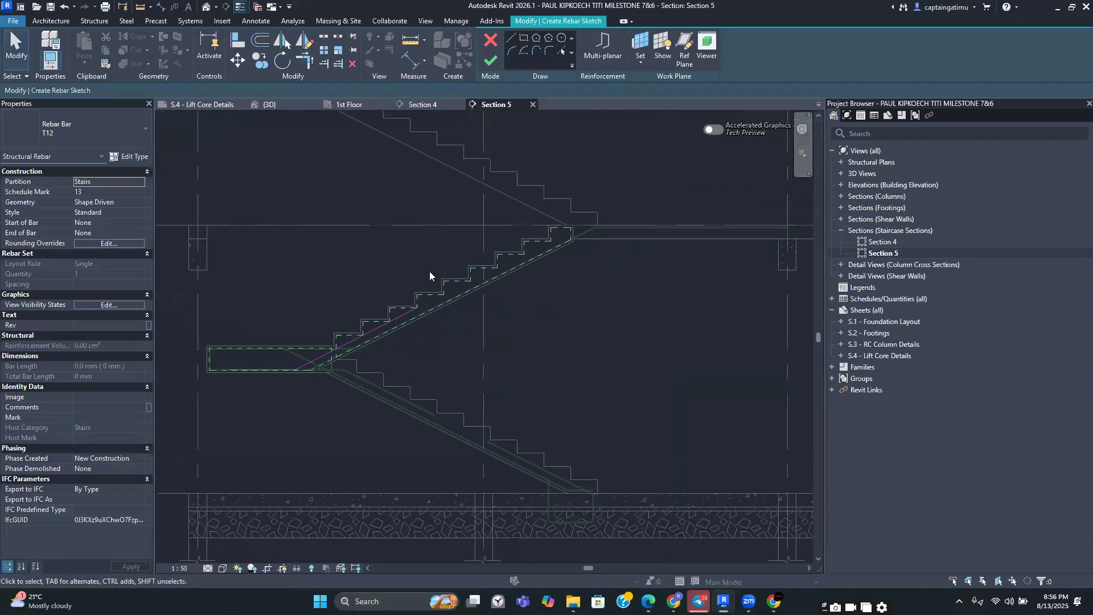
pyautogui.click(490, 60)
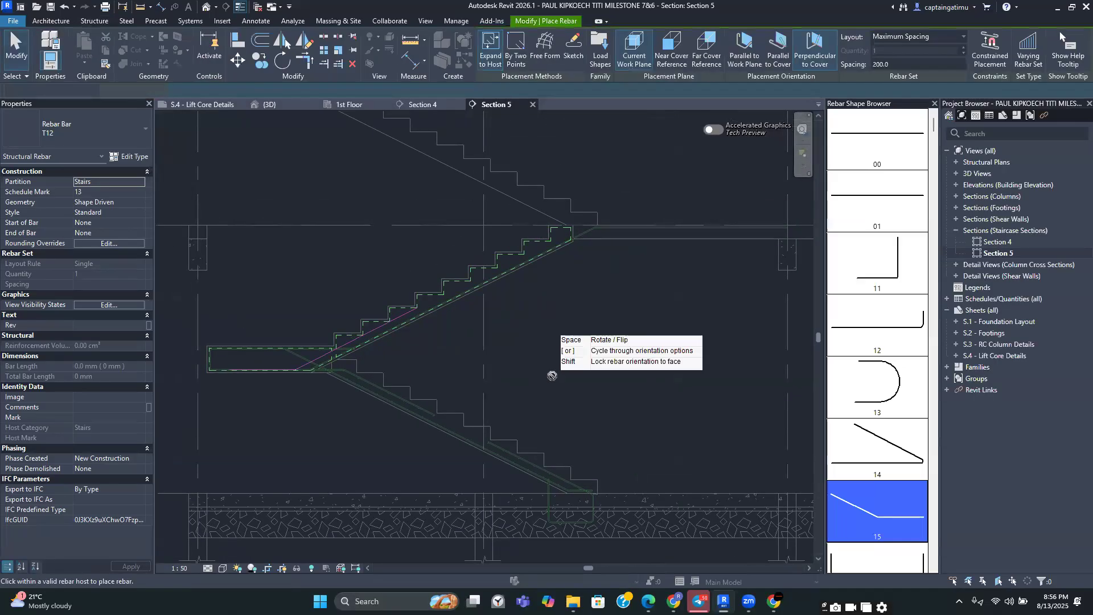
# Select the new flight-to-landing bar and set its layout rule to Maximum Spacing at 200 mm
pyautogui.press('Escape')
pyautogui.click(566, 385)
pyautogui.scroll(2, 483, 320)
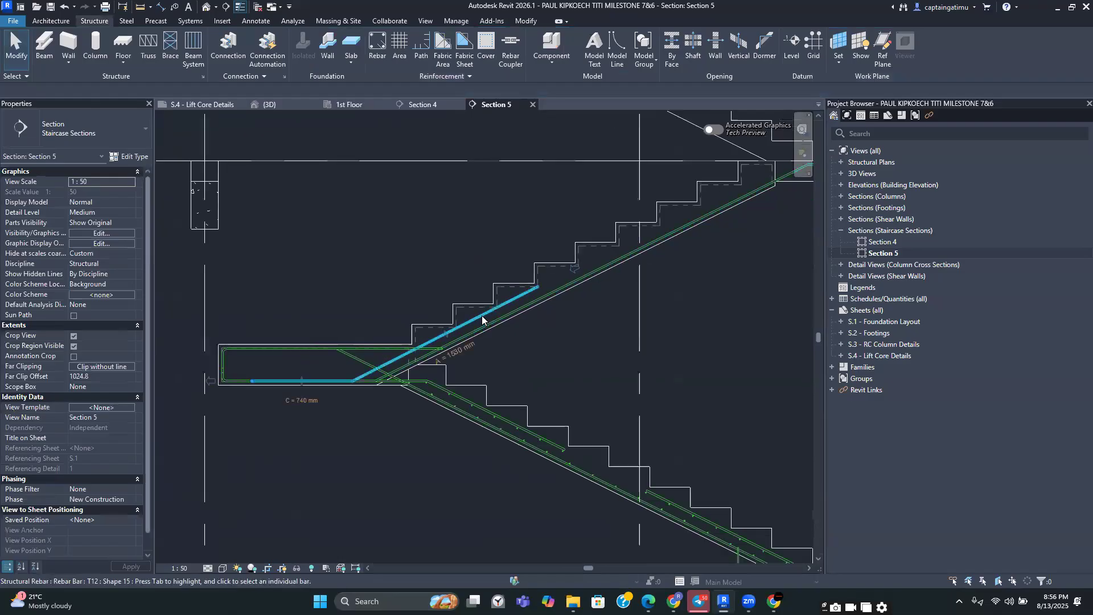
pyautogui.click(482, 320)
pyautogui.scroll(-1, 482, 320)
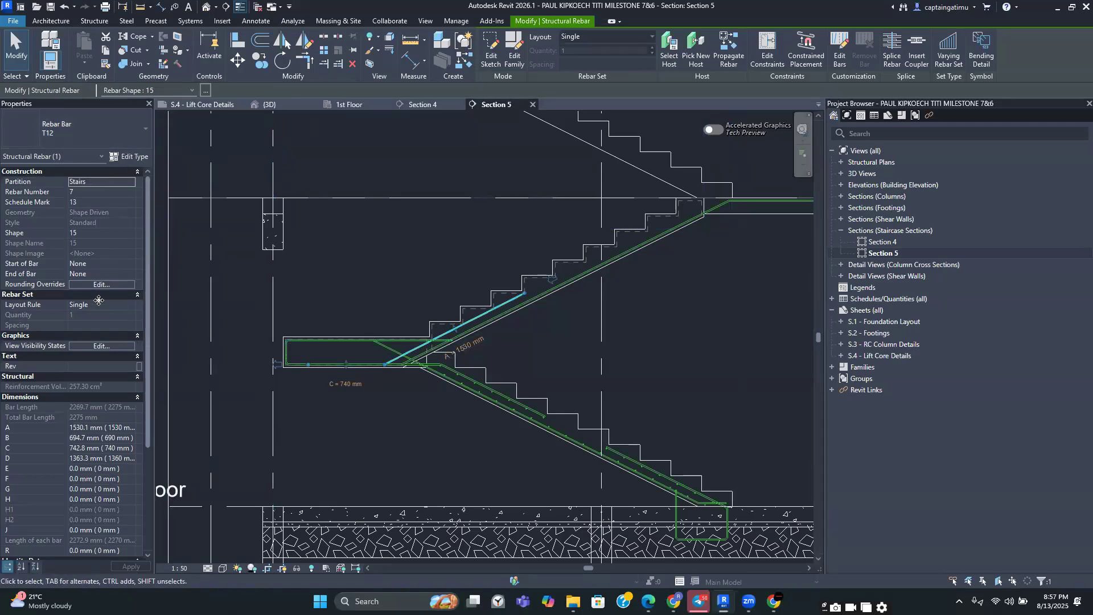
pyautogui.click(131, 306)
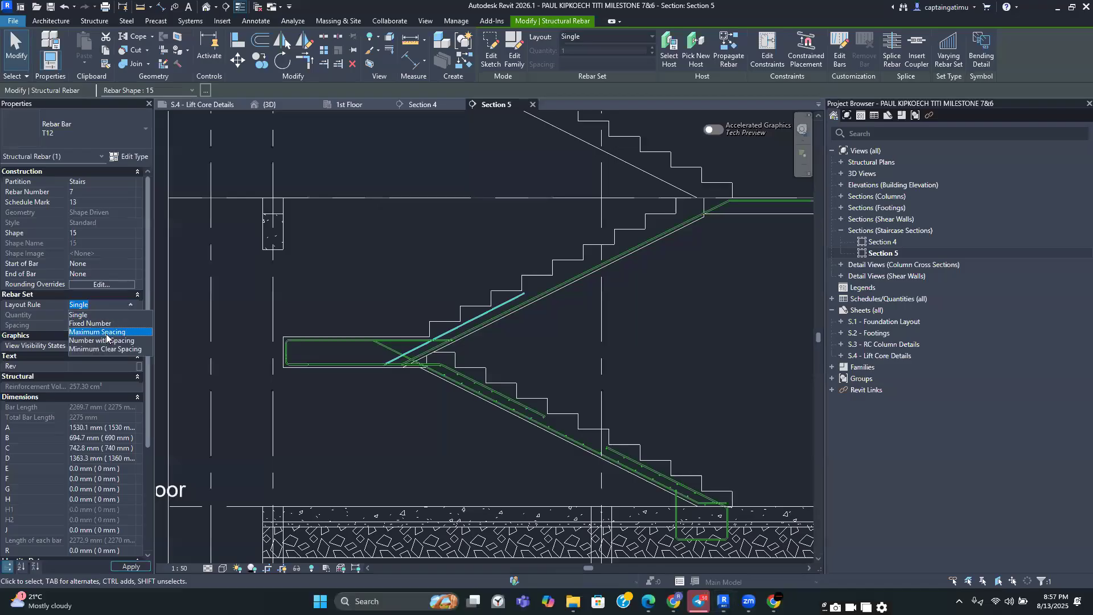
pyautogui.click(105, 333)
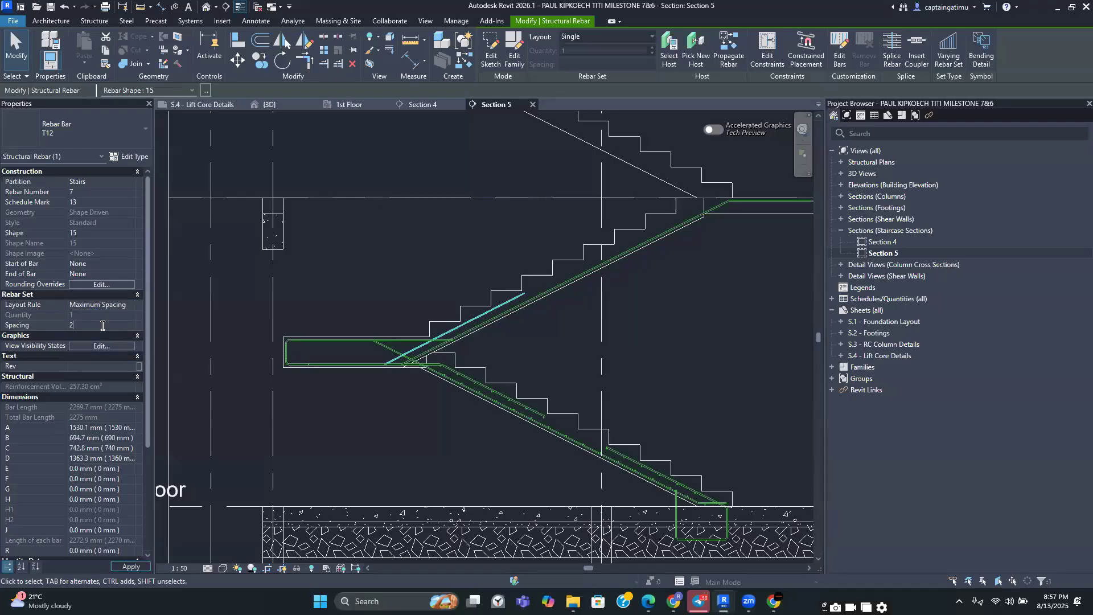
pyautogui.click(103, 323)
pyautogui.write('200')
pyautogui.press('Return')
# Give the flight-to-landing bar the comment T1 and apply
pyautogui.scroll(-4, 110, 457)
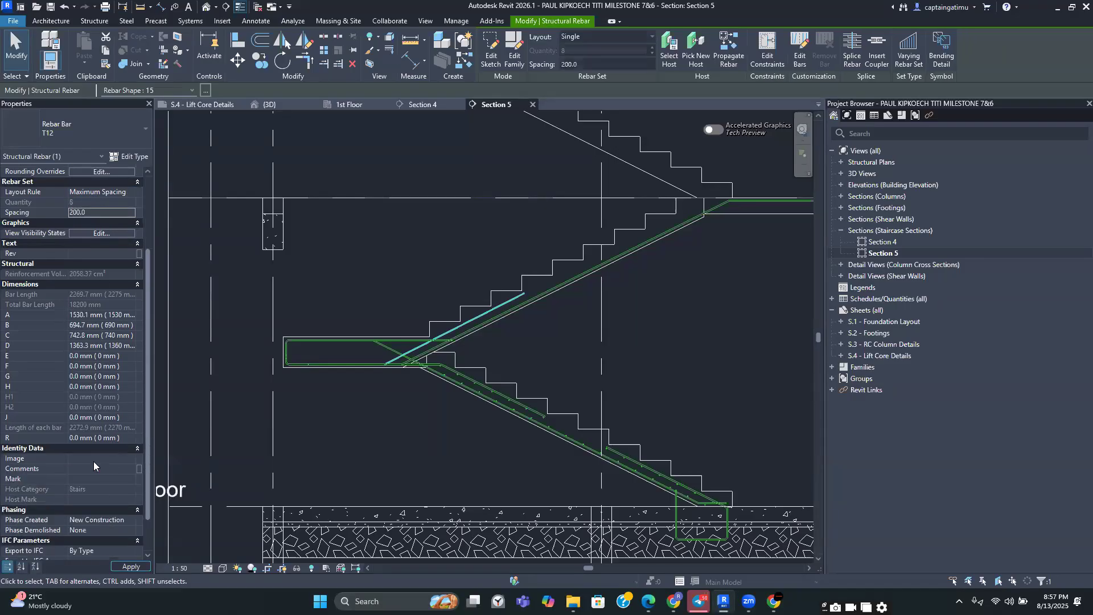
pyautogui.click(91, 468)
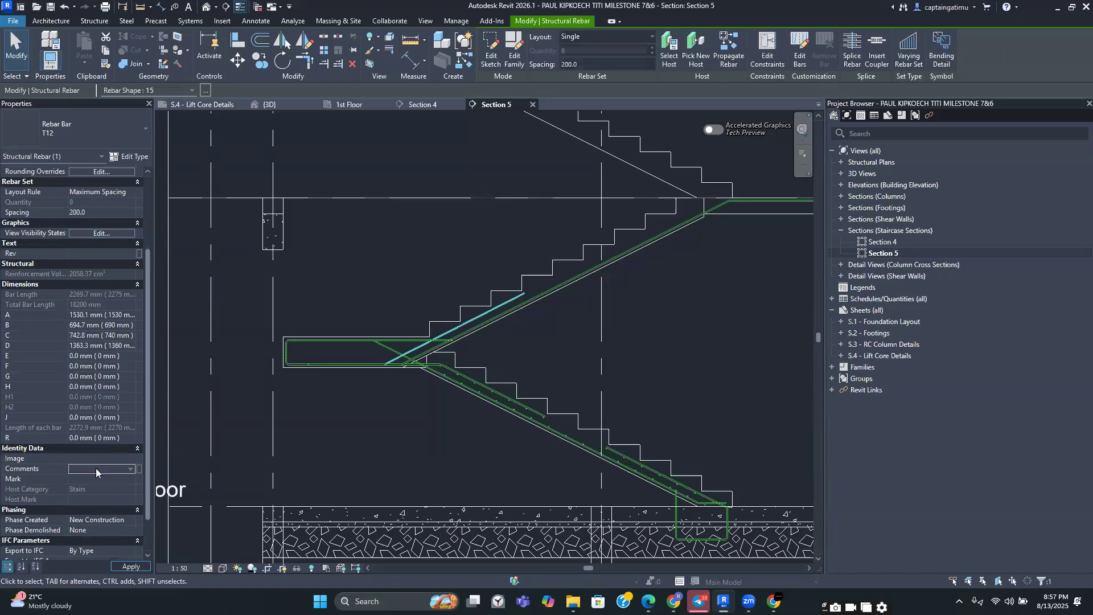
pyautogui.click(130, 469)
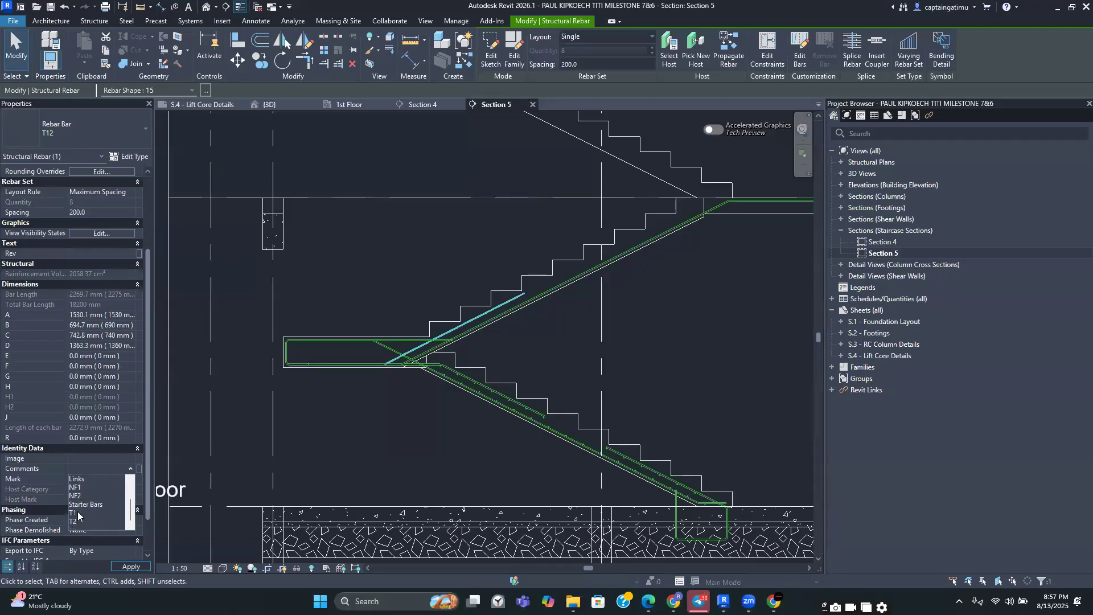
pyautogui.click(77, 513)
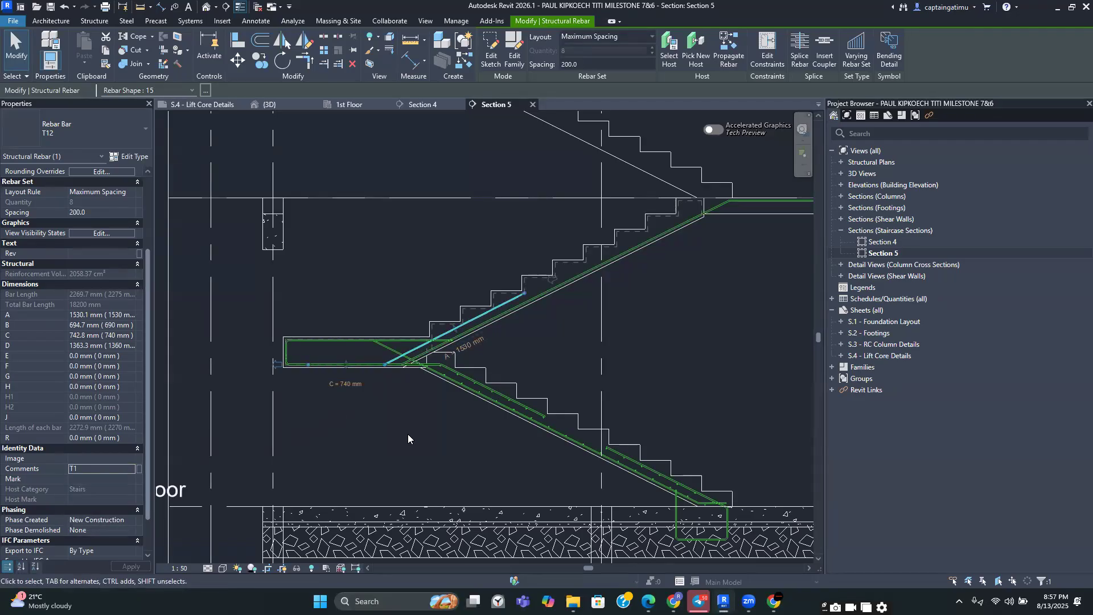
pyautogui.click(408, 435)
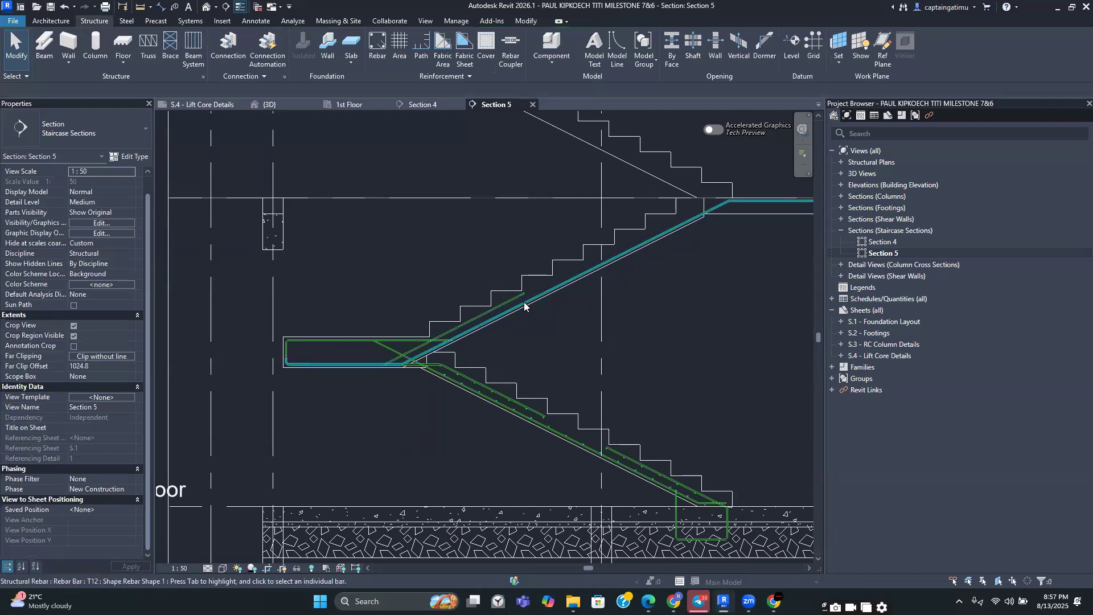
# Start a sketched rebar in Section 5 and draw an inclined segment along the upper stair flight
pyautogui.scroll(-3, 524, 306)
pyautogui.scroll(5, 427, 319)
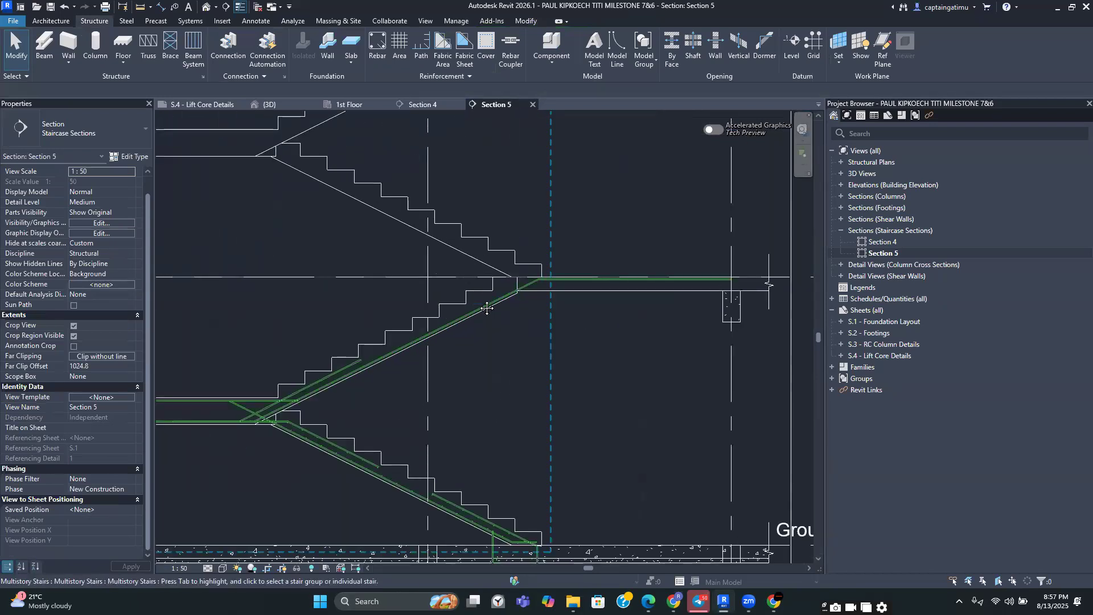
pyautogui.moveTo(463, 312); pyautogui.dragTo(424, 336, button='middle')
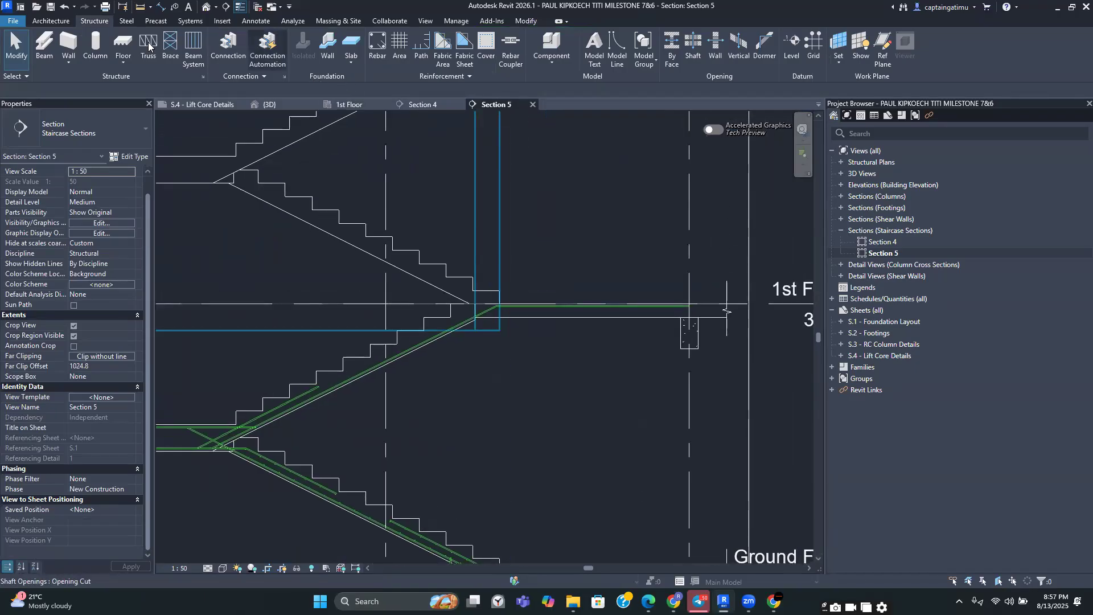
pyautogui.click(375, 48)
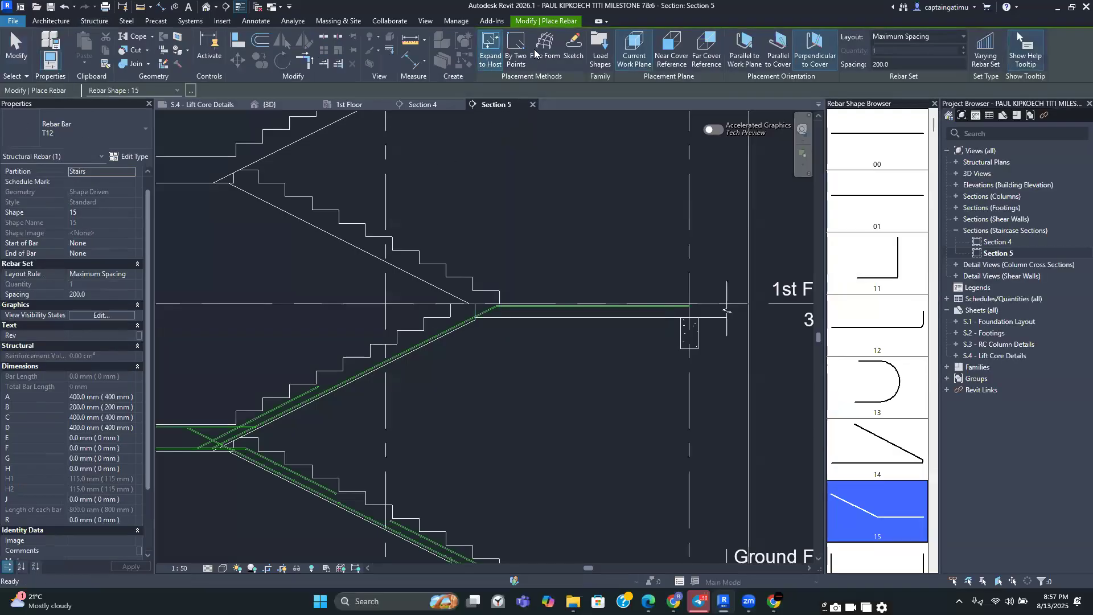
pyautogui.click(573, 48)
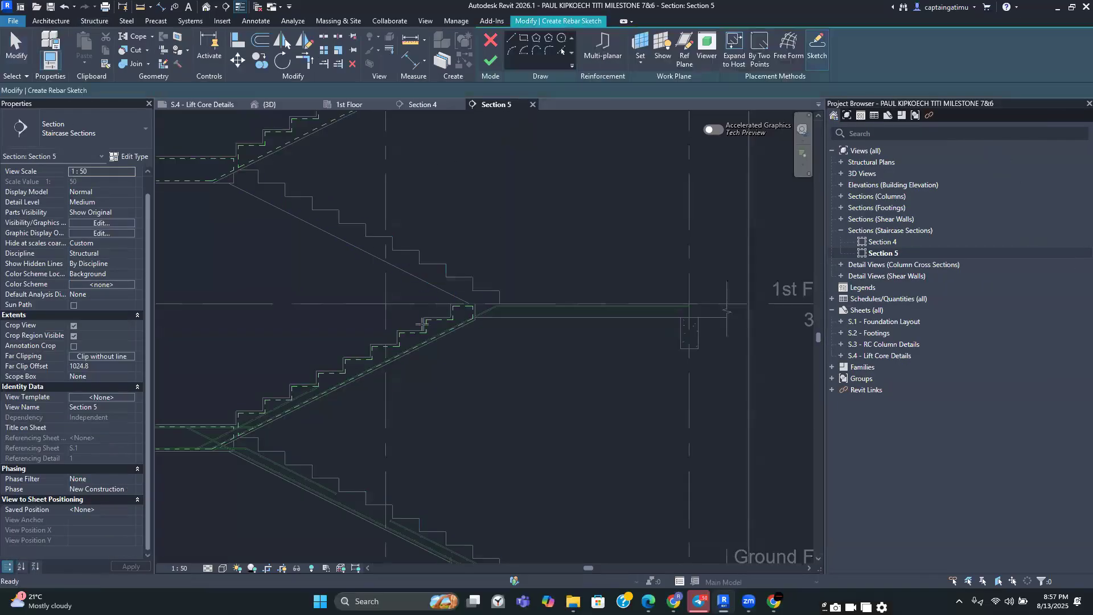
pyautogui.scroll(5, 422, 323)
pyautogui.scroll(2, 400, 399)
pyautogui.click(329, 452)
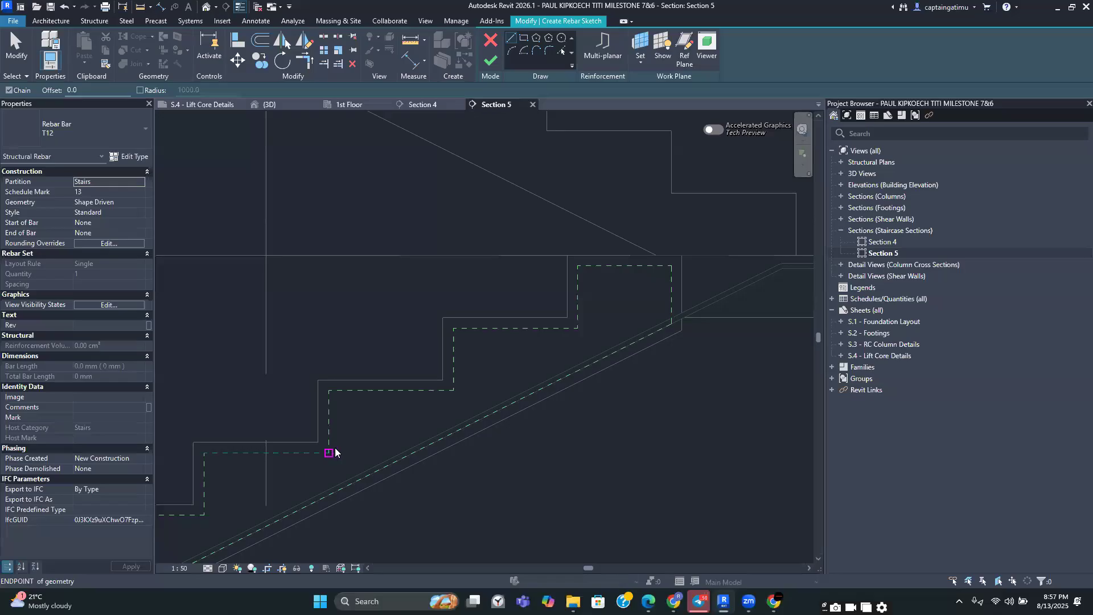
pyautogui.click(576, 330)
pyautogui.press('Escape')
# Draw a horizontal segment of the bar along the upper landing to the 1st Floor beam
pyautogui.moveTo(604, 333); pyautogui.dragTo(408, 329, button='middle')
pyautogui.scroll(-3, 408, 328)
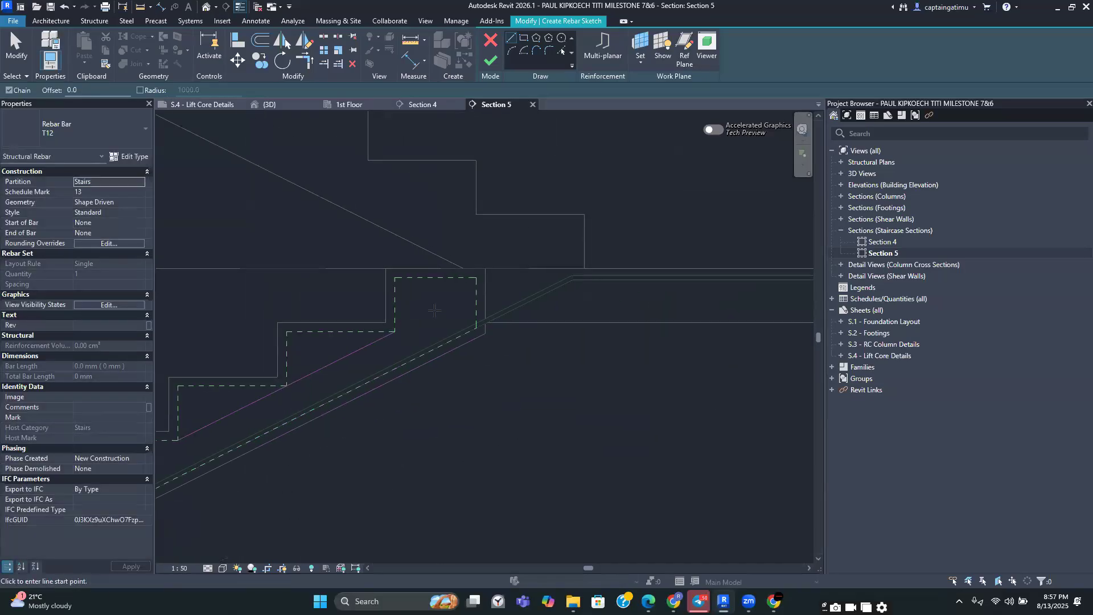
pyautogui.scroll(2, 409, 329)
pyautogui.scroll(2, 422, 336)
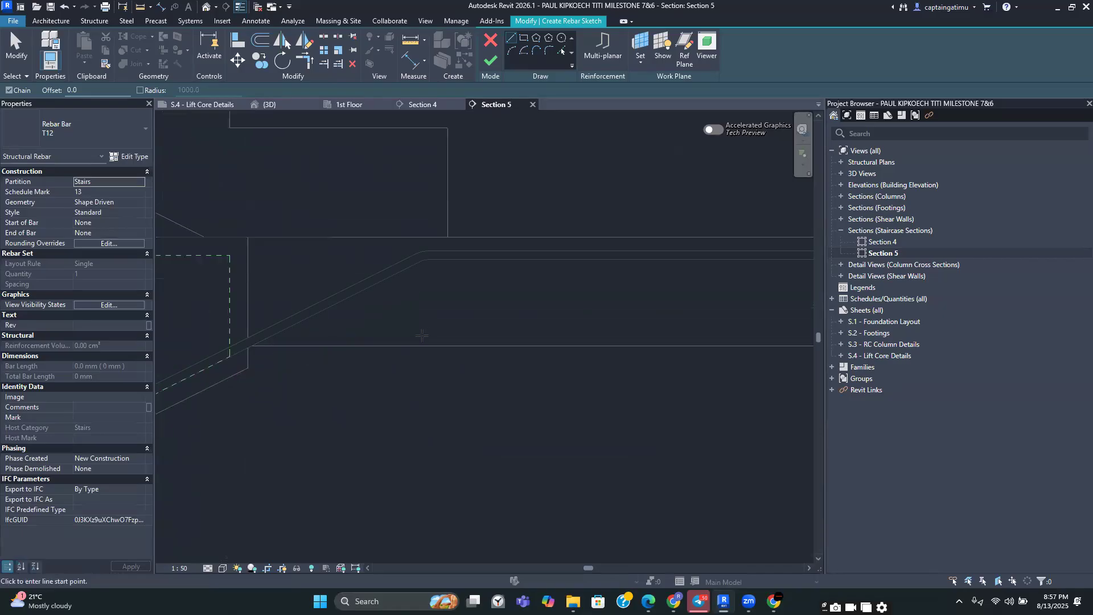
pyautogui.click(413, 338)
pyautogui.scroll(-2, 502, 338)
pyautogui.moveTo(657, 335); pyautogui.dragTo(562, 336, button='middle')
pyautogui.scroll(-2, 667, 335)
pyautogui.scroll(2, 650, 333)
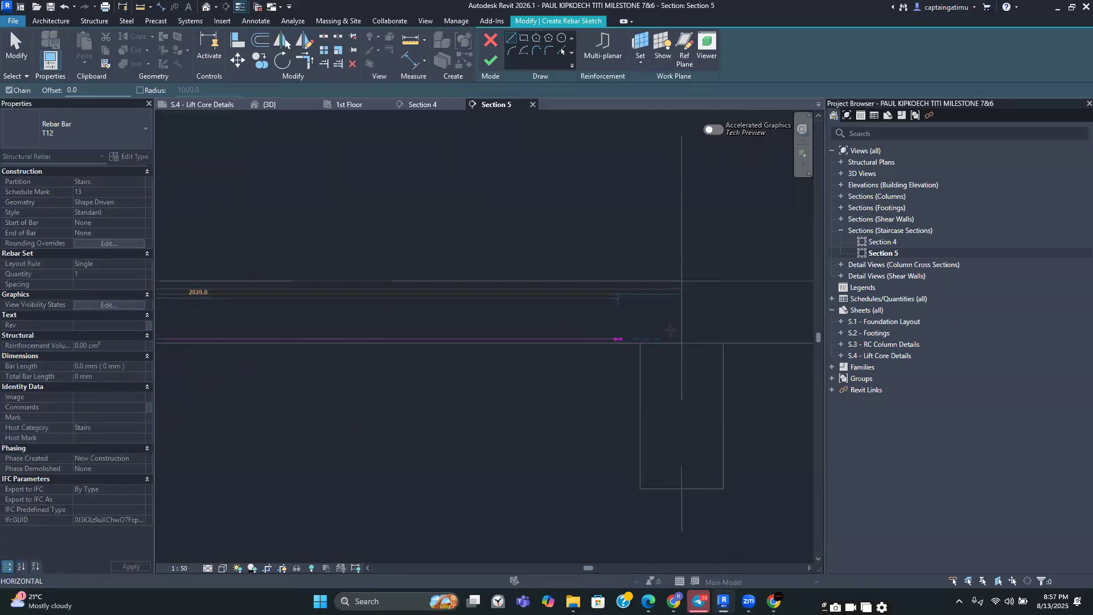
pyautogui.click(679, 329)
pyautogui.press('Escape')
pyautogui.press('Escape')
# Trim the corner between the inclined and landing segments and finish the sketched bar
pyautogui.scroll(-4, 580, 319)
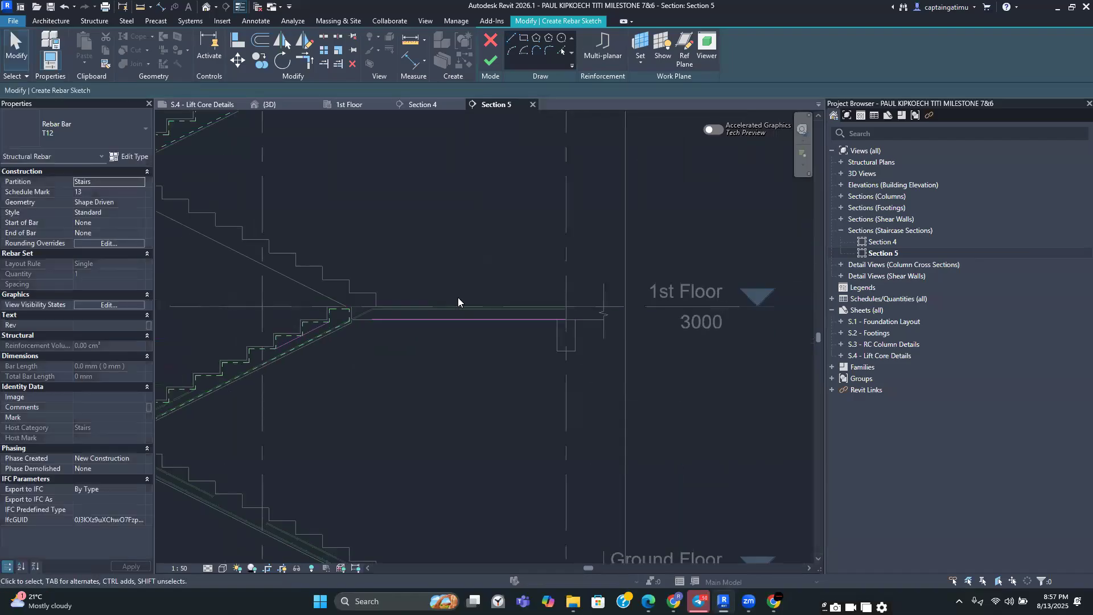
pyautogui.click(311, 58)
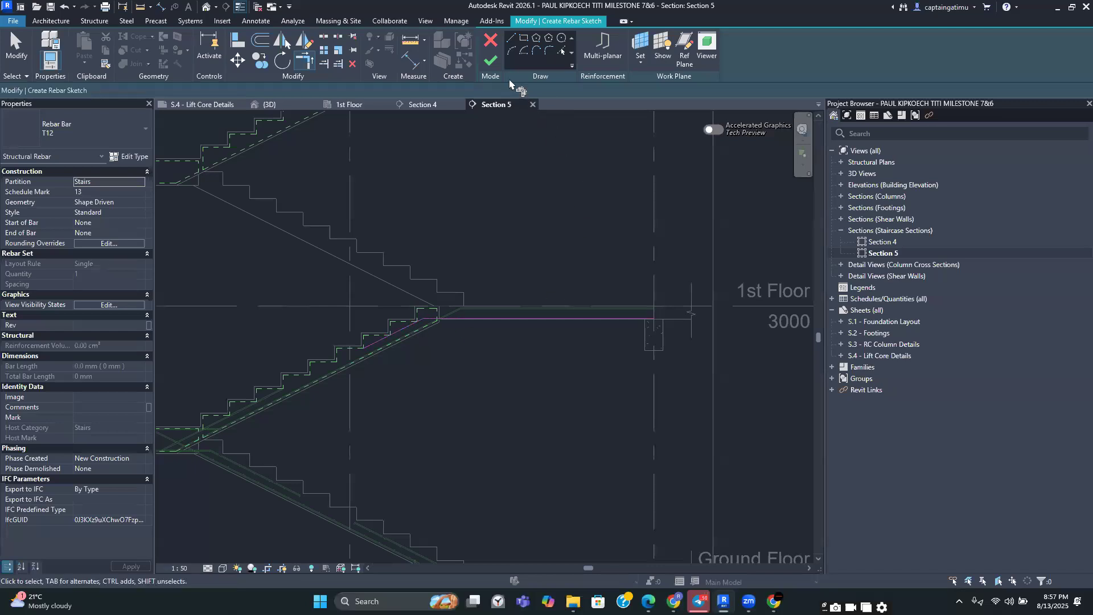
pyautogui.click(490, 60)
pyautogui.scroll(-1, 531, 409)
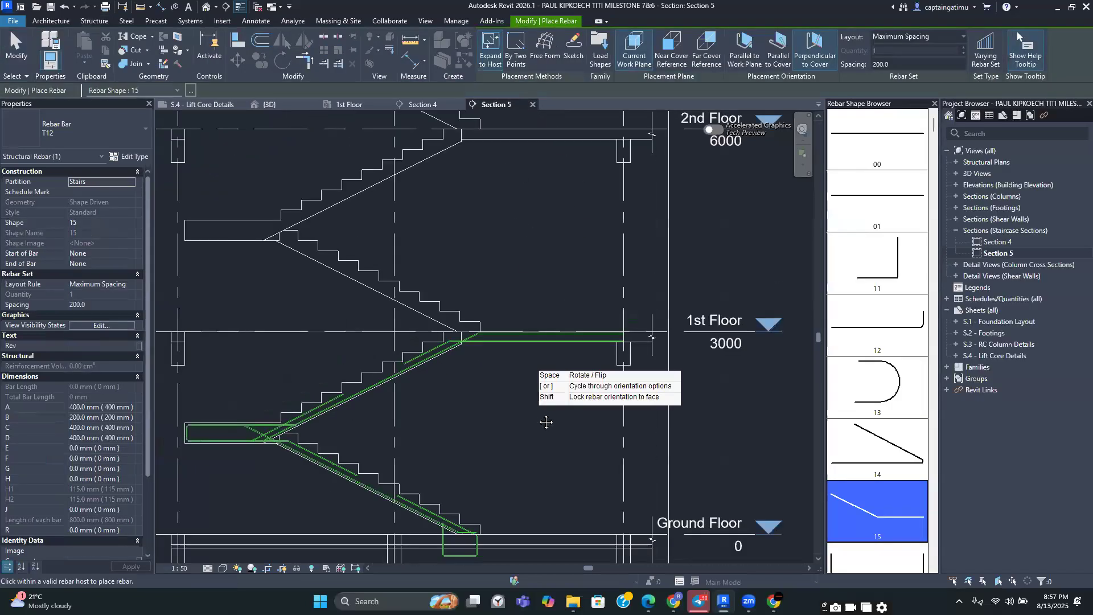
pyautogui.moveTo(530, 408); pyautogui.dragTo(553, 412, button='middle')
pyautogui.scroll(2, 461, 377)
pyautogui.press('Escape')
pyautogui.press('Escape')
# Place a set of straight shape 00 distribution bars across the upper flight with the comment B2
pyautogui.scroll(-2, 505, 346)
pyautogui.moveTo(456, 426); pyautogui.dragTo(446, 383, button='middle')
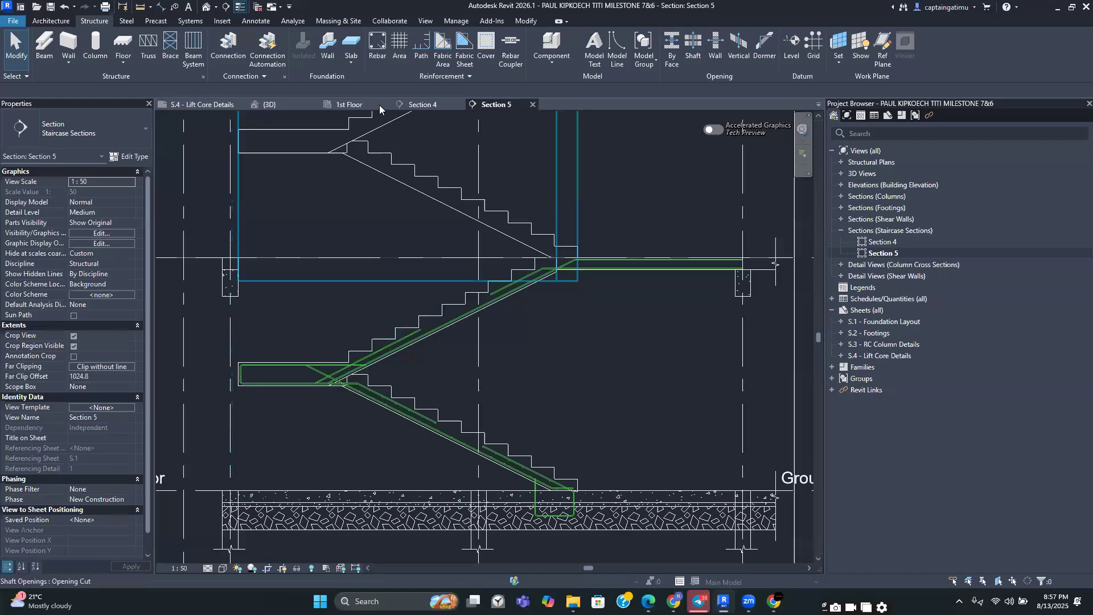
pyautogui.click(379, 54)
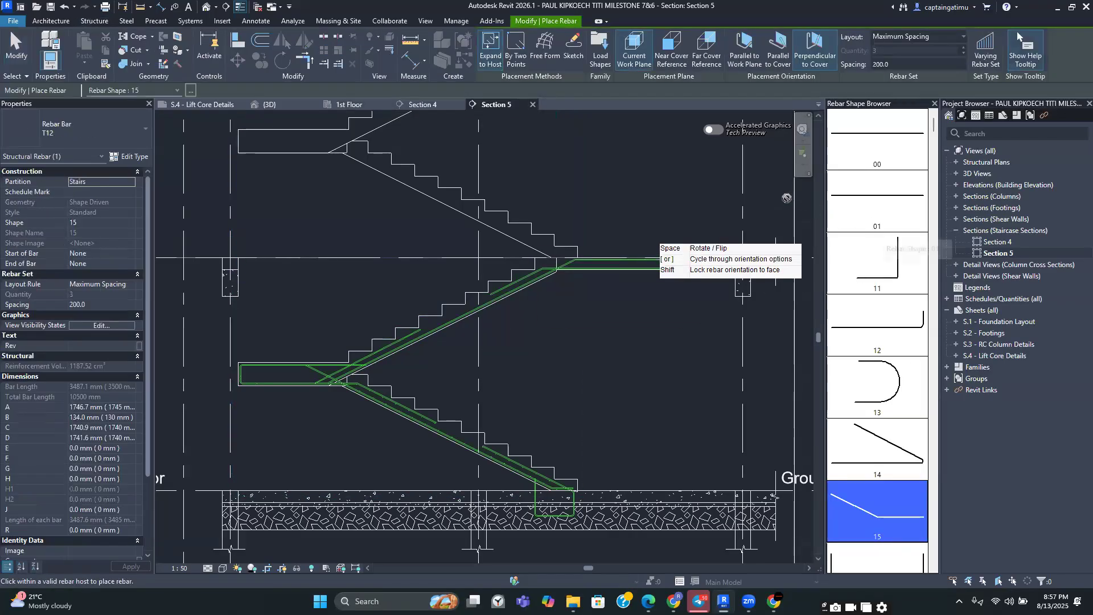
pyautogui.click(885, 152)
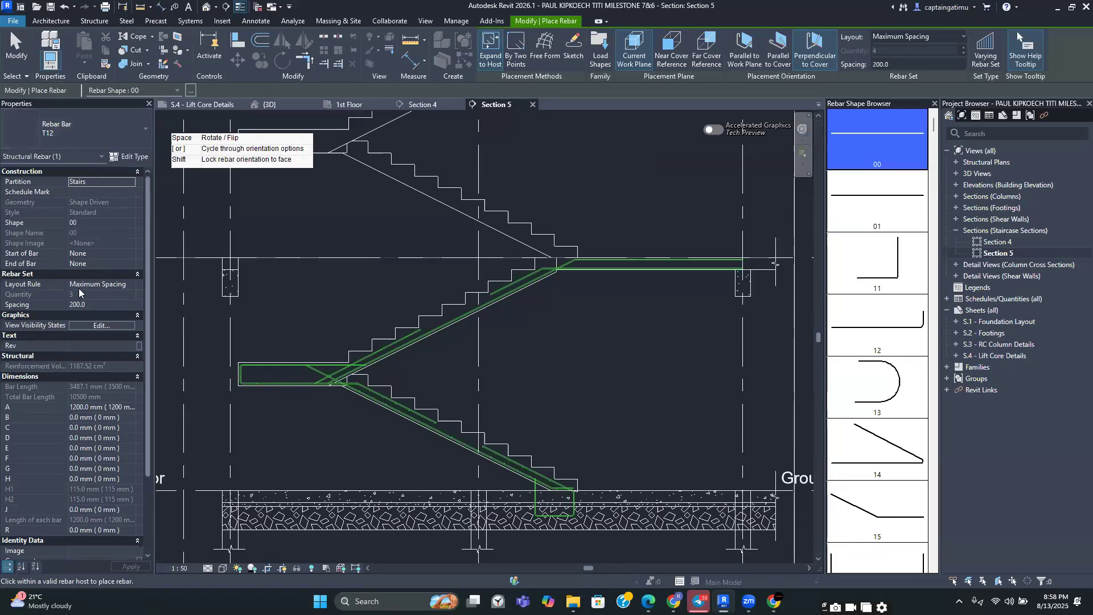
pyautogui.scroll(-3, 81, 477)
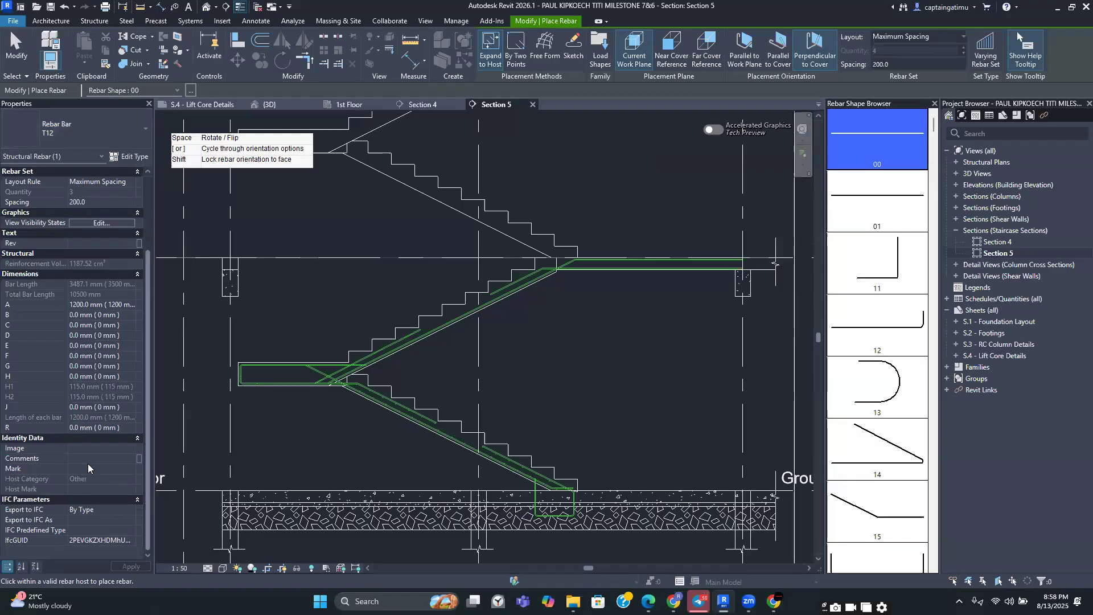
pyautogui.click(131, 459)
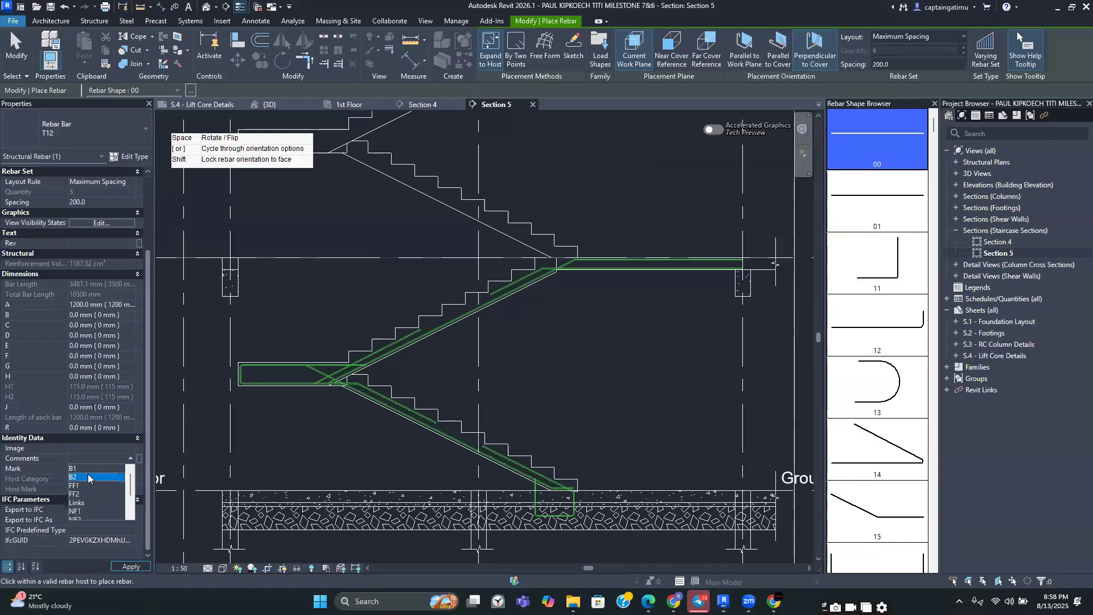
pyautogui.click(88, 477)
pyautogui.scroll(5, 449, 336)
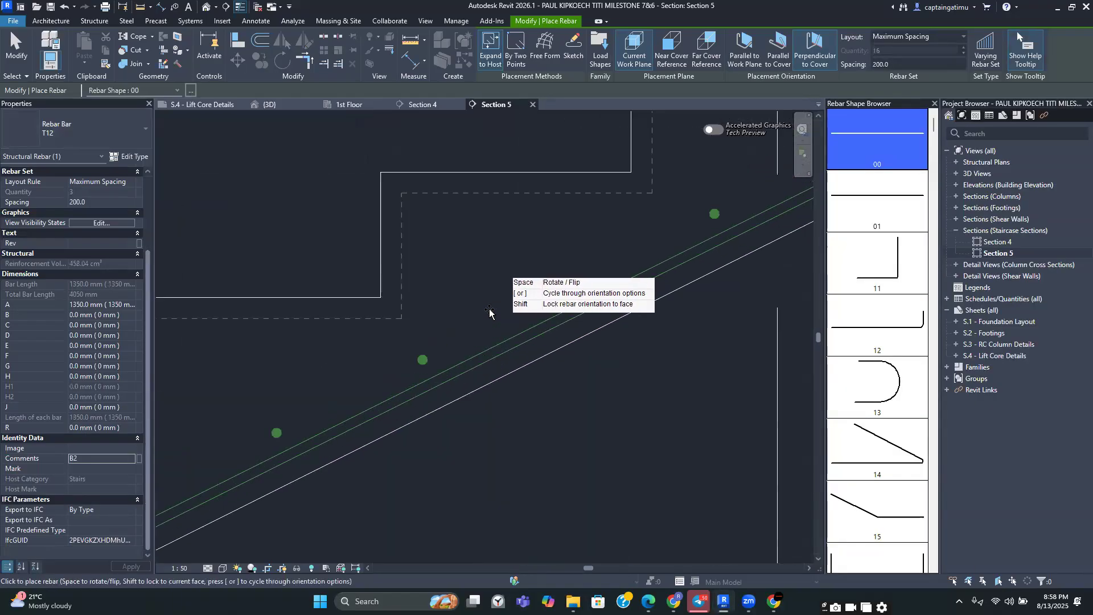
pyautogui.click(516, 333)
pyautogui.scroll(-3, 515, 300)
pyautogui.press('Escape')
# Place a second straight shape 00 distribution bar set along the upper flight with the comment T2
pyautogui.scroll(-4, 541, 265)
pyautogui.scroll(3, 701, 216)
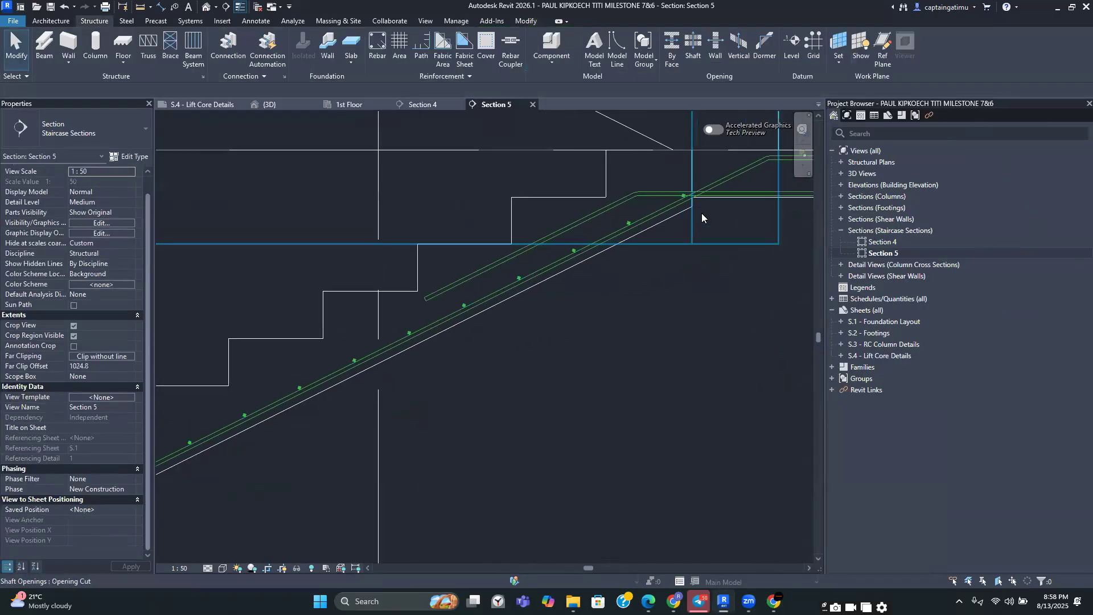
pyautogui.scroll(-4, 696, 212)
pyautogui.scroll(1, 484, 322)
pyautogui.scroll(-3, 512, 285)
pyautogui.scroll(3, 524, 288)
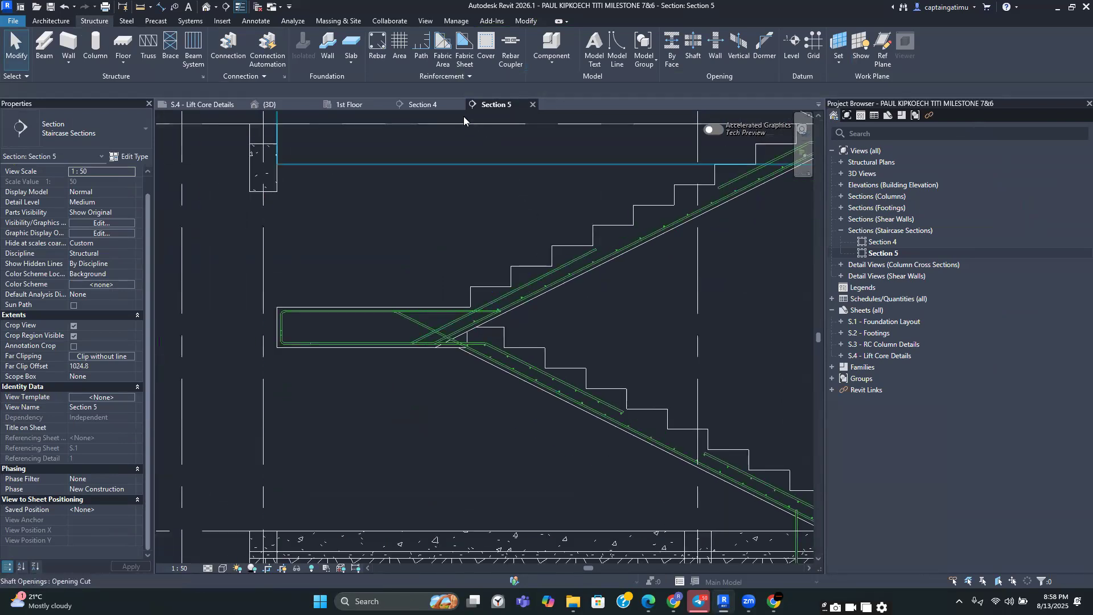
pyautogui.click(379, 45)
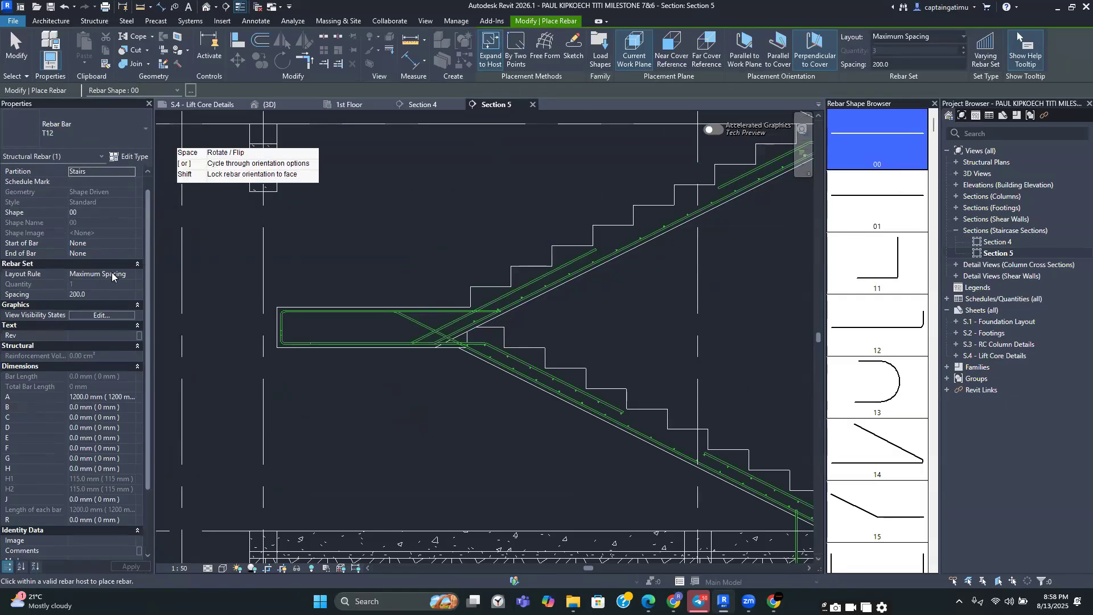
pyautogui.scroll(-3, 81, 477)
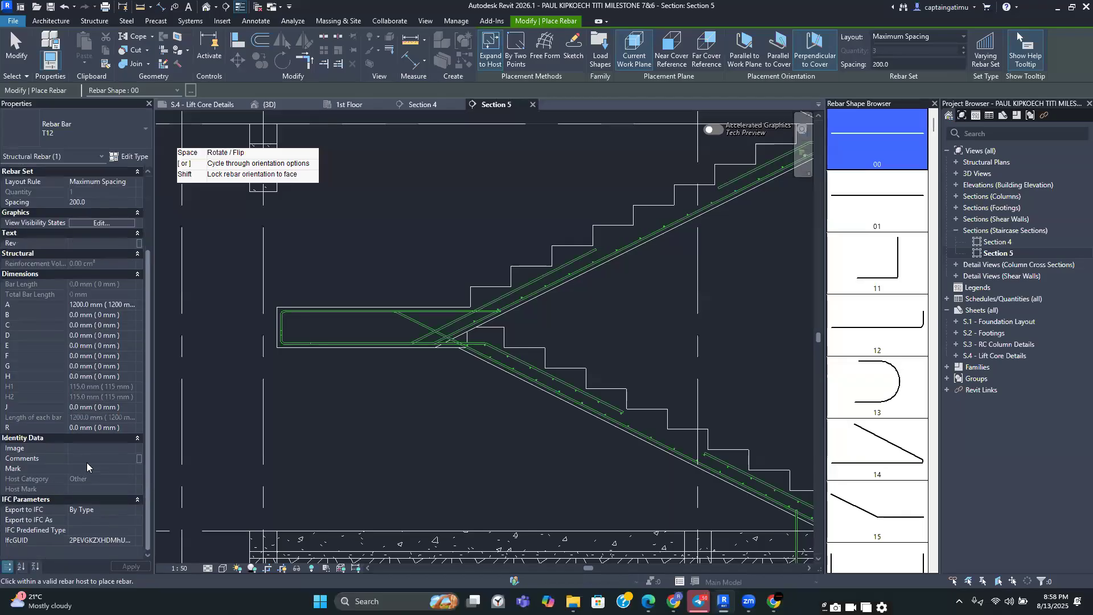
pyautogui.click(129, 459)
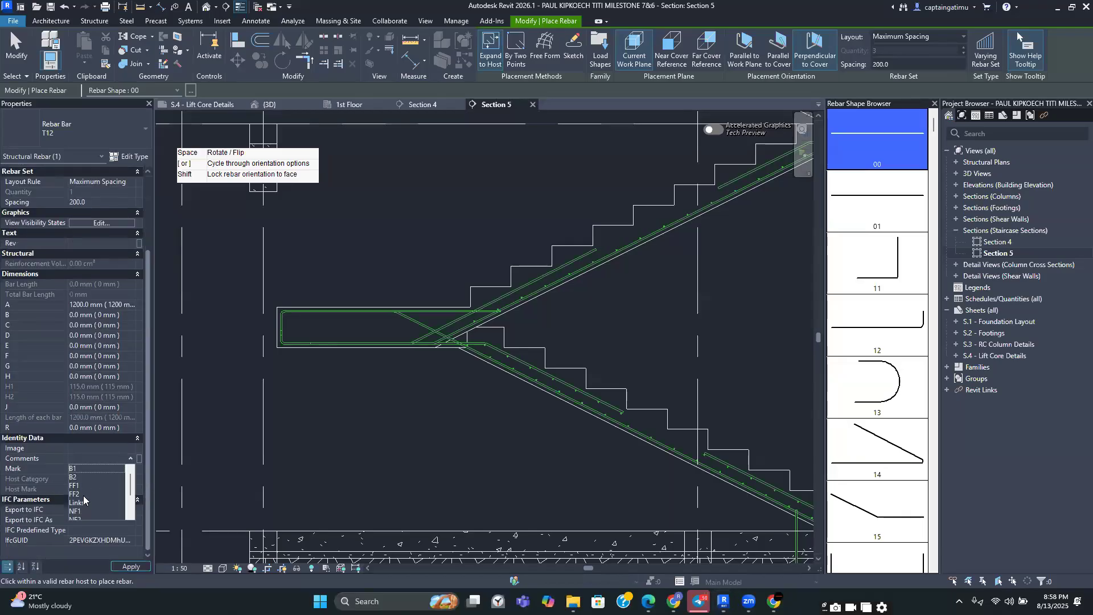
pyautogui.click(80, 510)
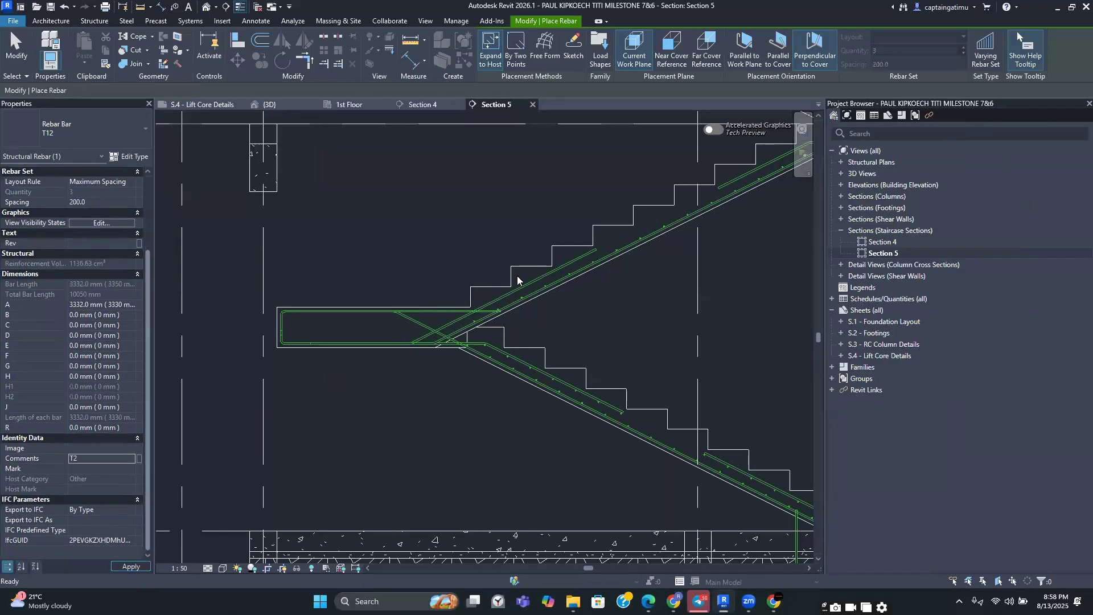
pyautogui.scroll(4, 530, 307)
pyautogui.scroll(1, 530, 307)
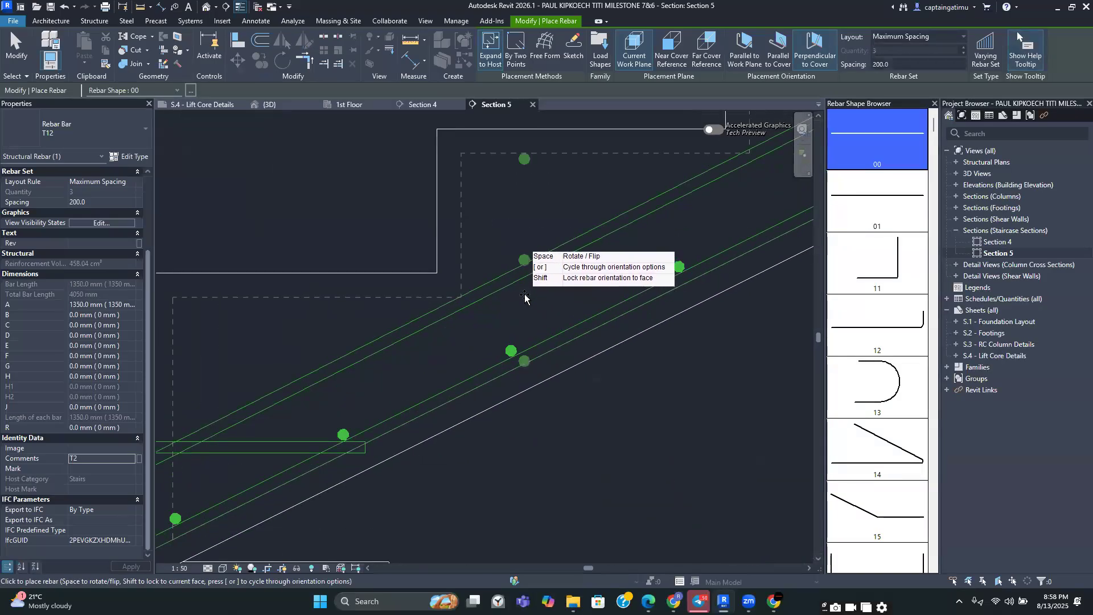
pyautogui.press('space')
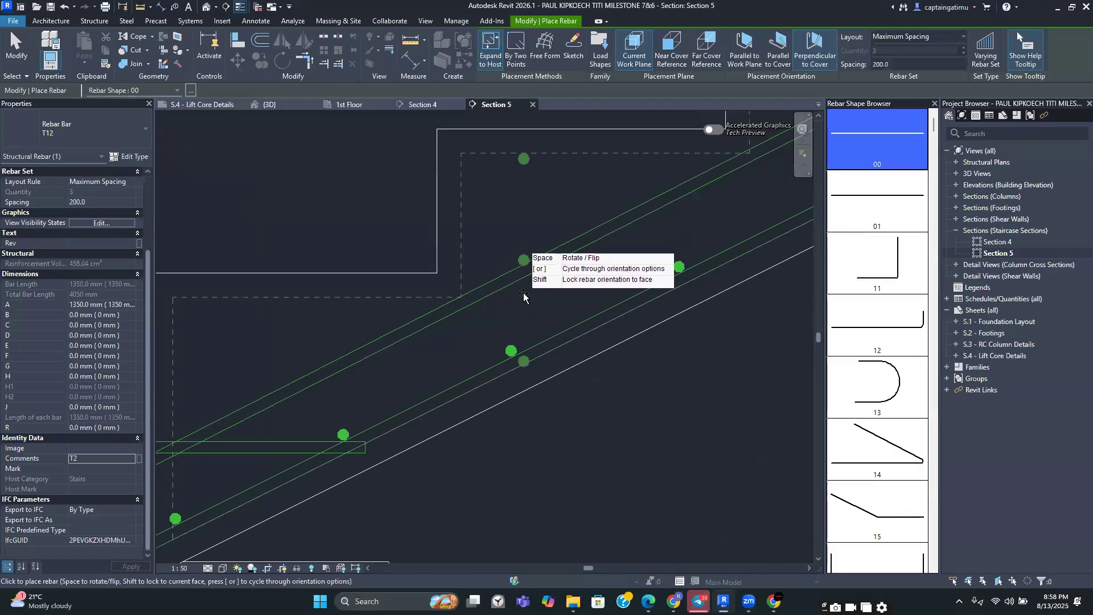
pyautogui.scroll(-3, 523, 296)
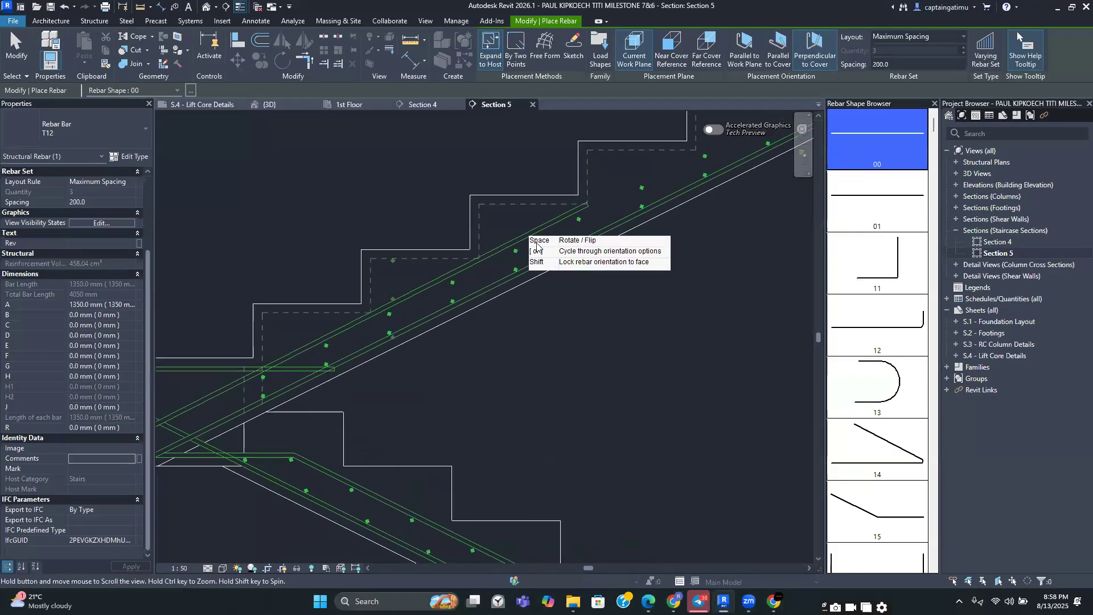
pyautogui.press('Escape')
# Select the upper distribution bar set and drag its end grips to shorten its extent along the flight
pyautogui.scroll(3, 664, 310)
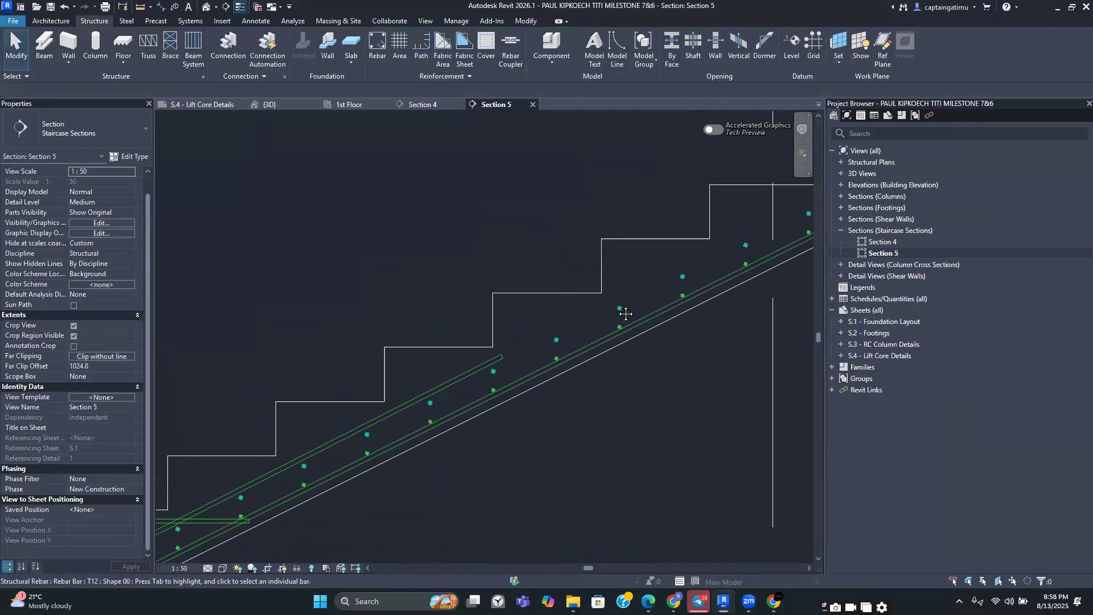
pyautogui.click(620, 309)
pyautogui.click(501, 336)
pyautogui.scroll(-3, 484, 347)
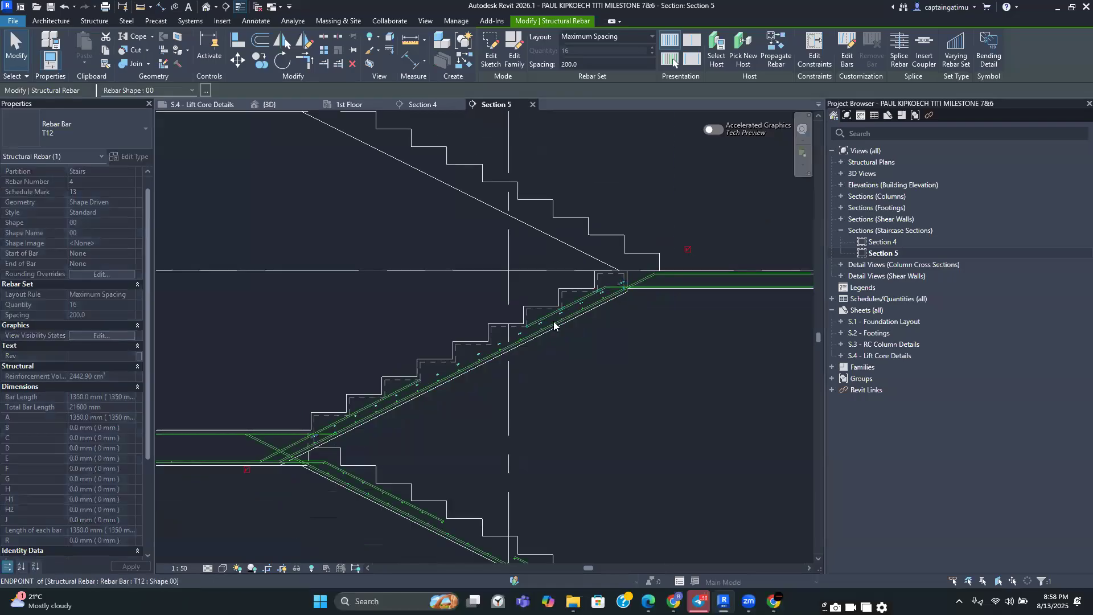
pyautogui.moveTo(437, 374); pyautogui.dragTo(423, 379)
pyautogui.scroll(3, 420, 387)
pyautogui.scroll(1, 423, 379)
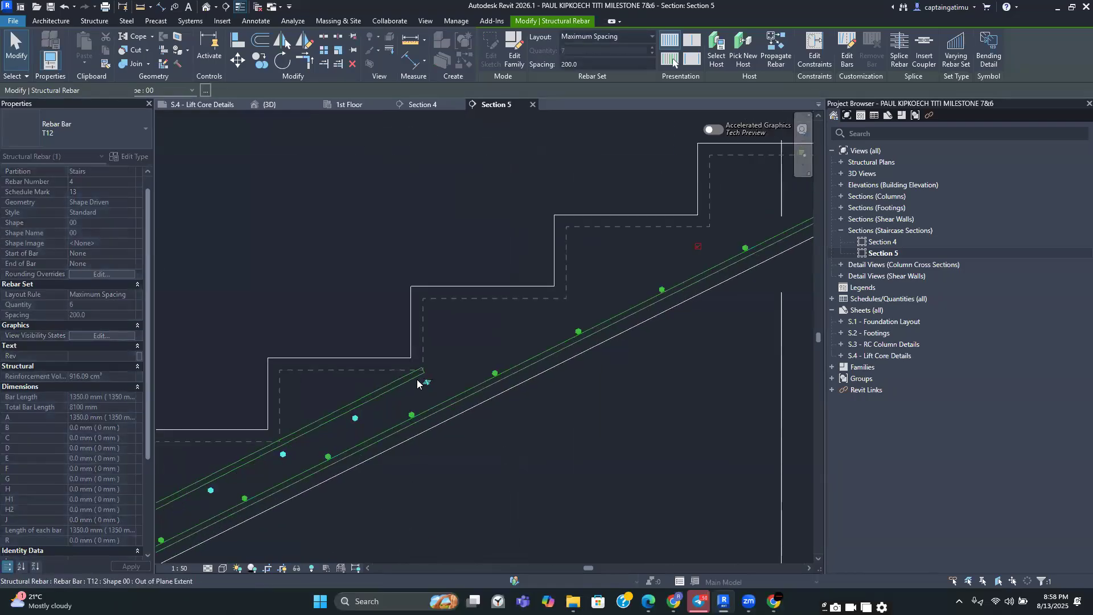
pyautogui.moveTo(423, 379); pyautogui.dragTo(548, 339, button='middle')
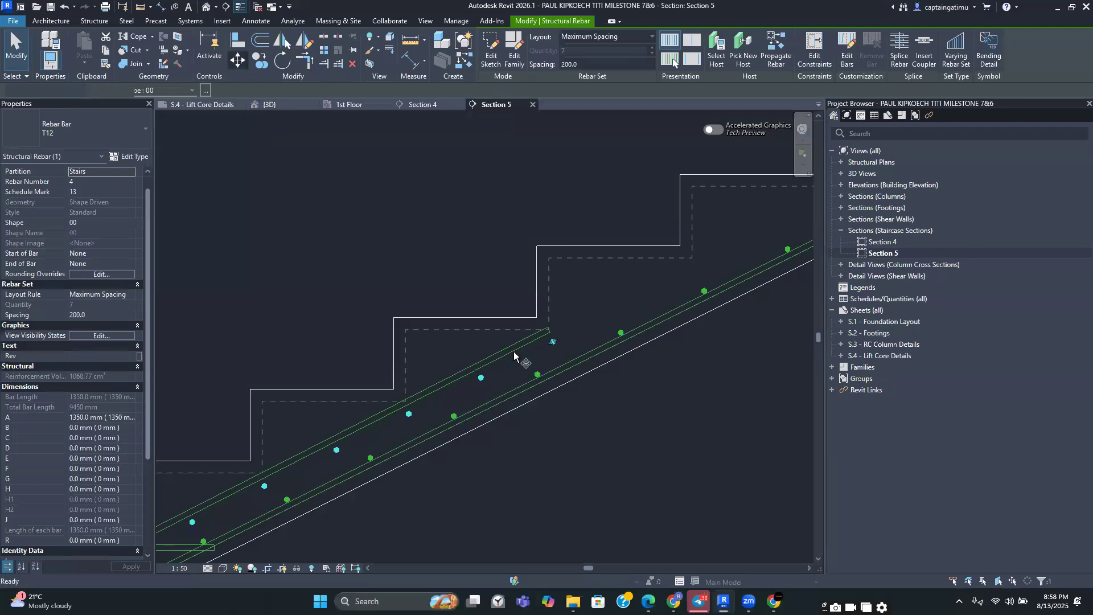
# Move the selected distribution bar set about 10 mm perpendicular to the flight, toward the upper bars
pyautogui.press('m')
pyautogui.press('v')
pyautogui.scroll(5, 421, 415)
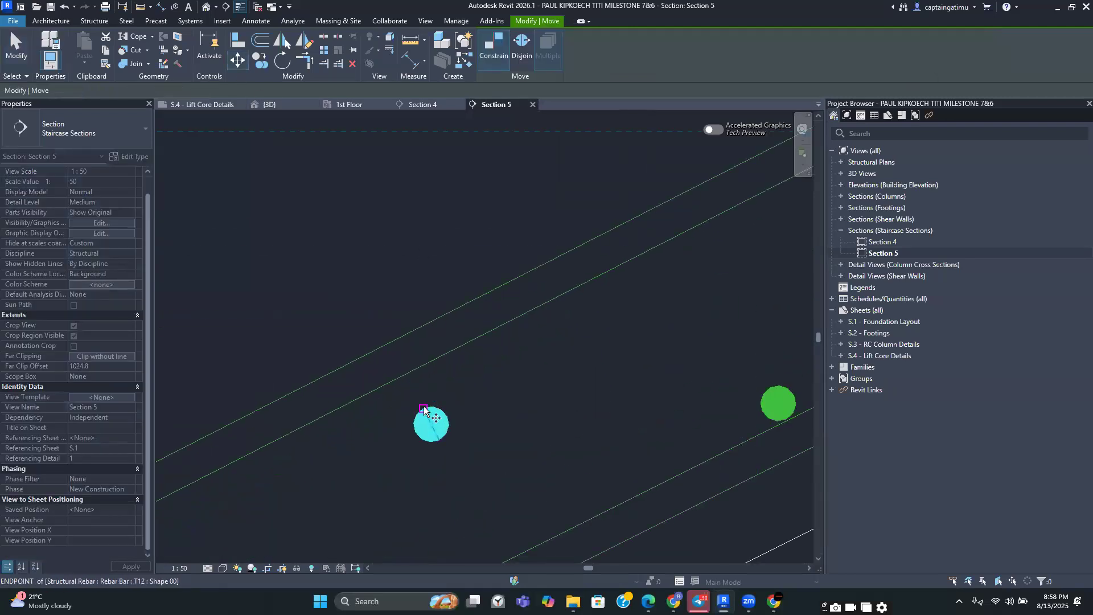
pyautogui.click(424, 409)
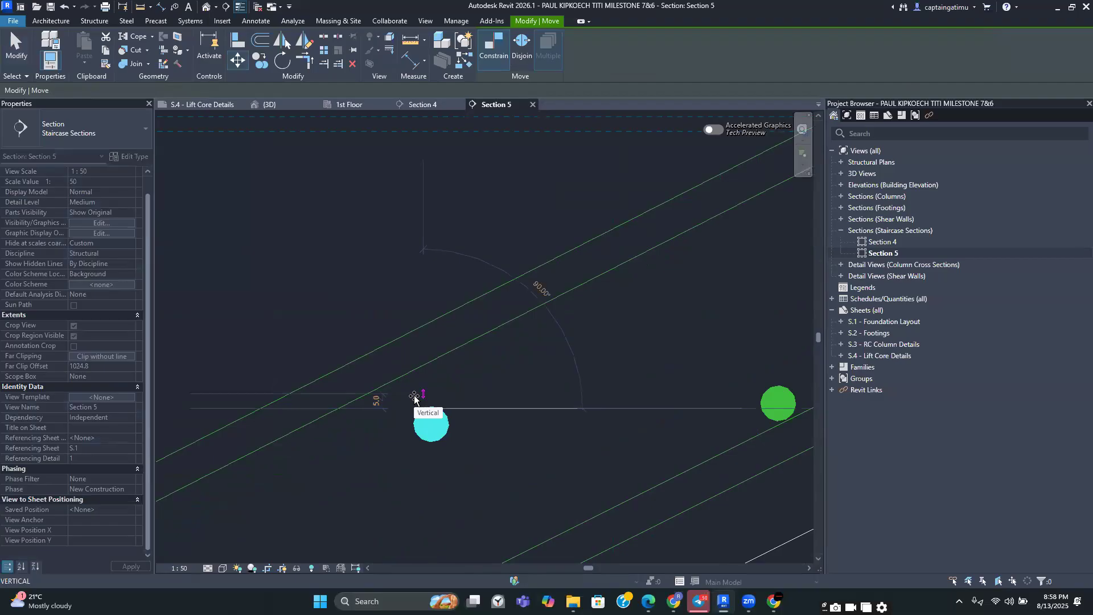
pyautogui.press('shift')
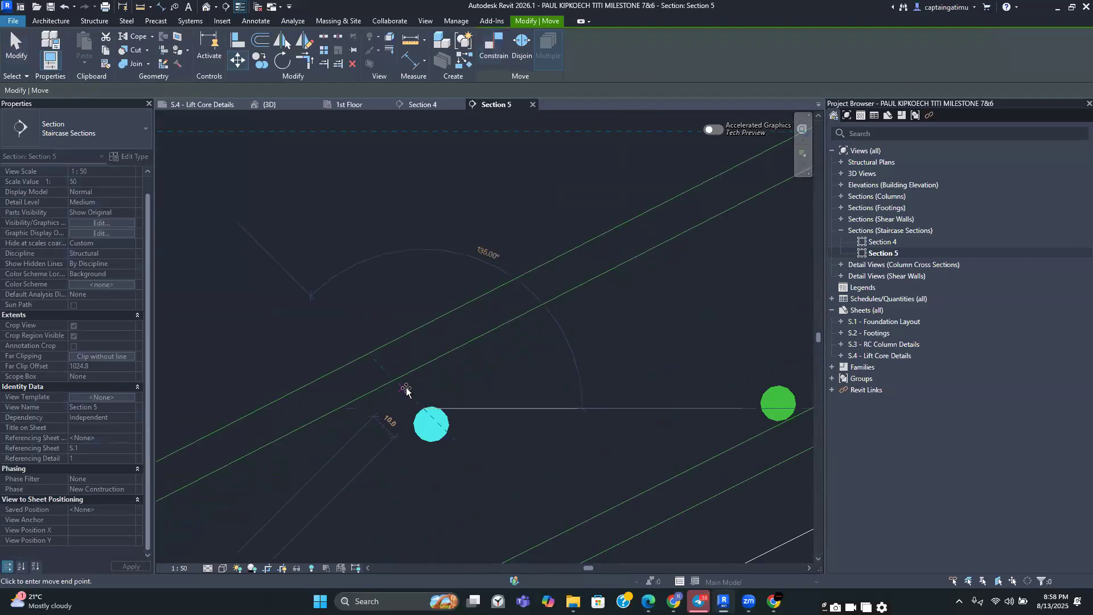
pyautogui.click(406, 390)
pyautogui.scroll(-4, 406, 389)
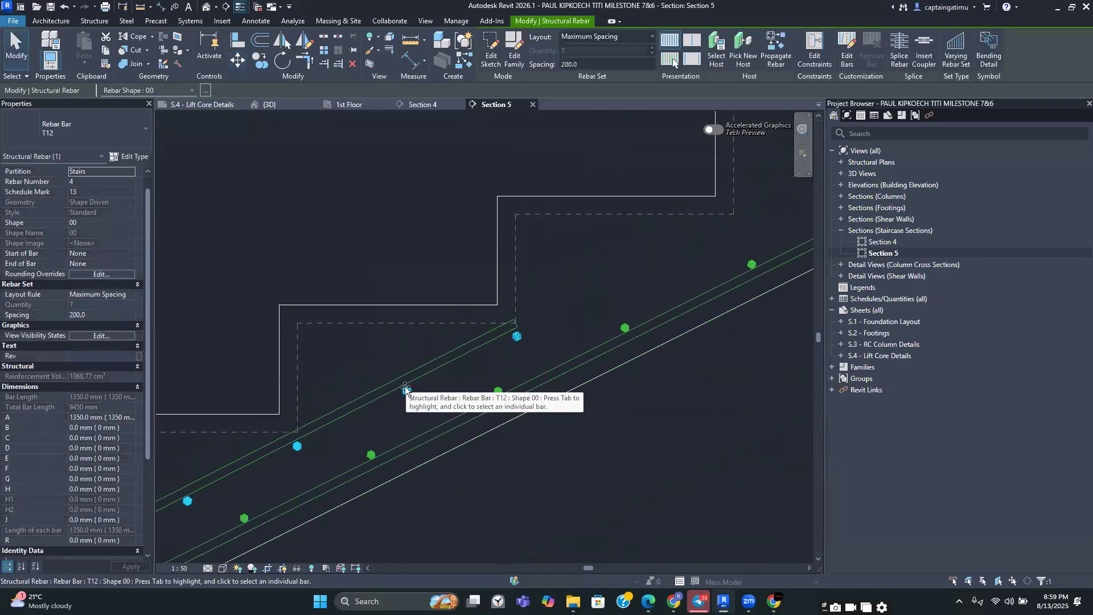
pyautogui.scroll(-4, 406, 390)
pyautogui.scroll(2, 517, 378)
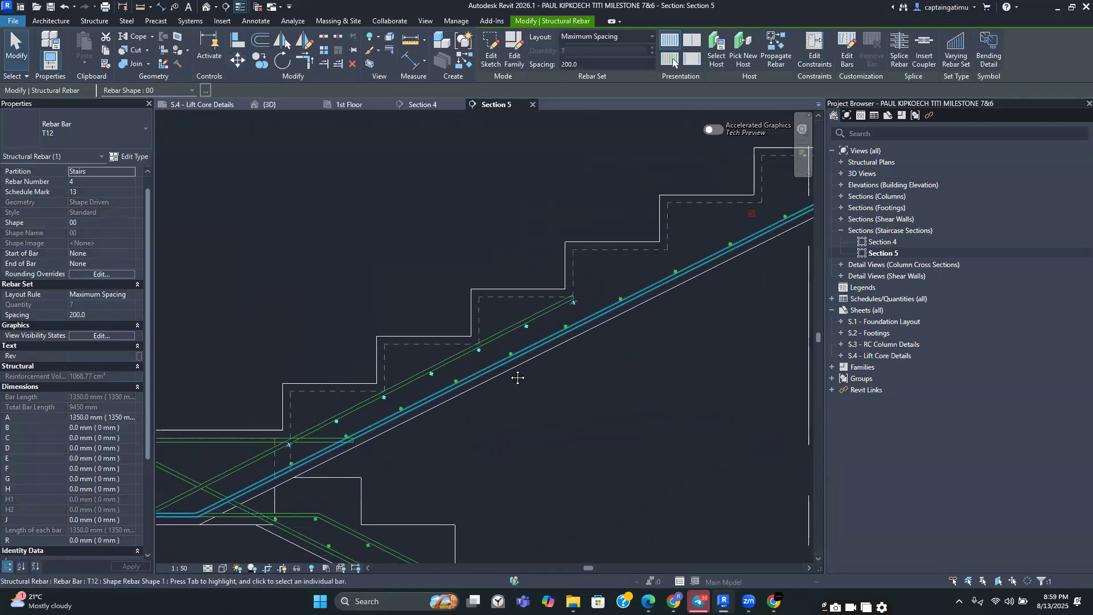
# Examine the distribution and main bar sets along the upper flight and landing in Section 5
pyautogui.click(478, 424)
pyautogui.scroll(-4, 461, 437)
pyautogui.scroll(-2, 400, 437)
pyautogui.scroll(4, 393, 439)
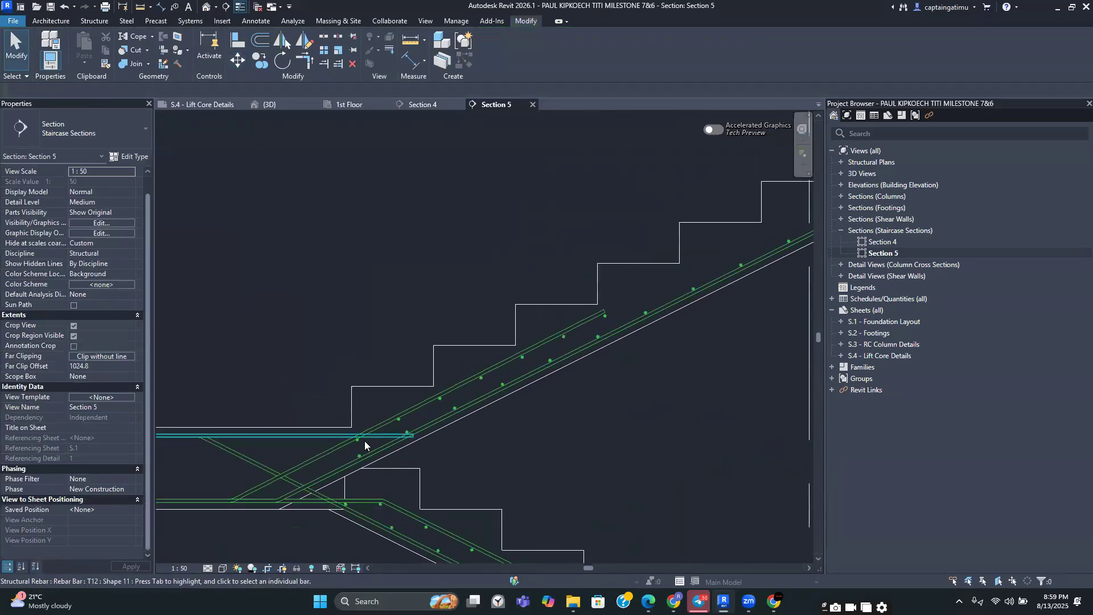
pyautogui.click(362, 443)
pyautogui.scroll(5, 363, 444)
pyautogui.scroll(-5, 368, 443)
pyautogui.click(480, 417)
pyautogui.scroll(2, 559, 386)
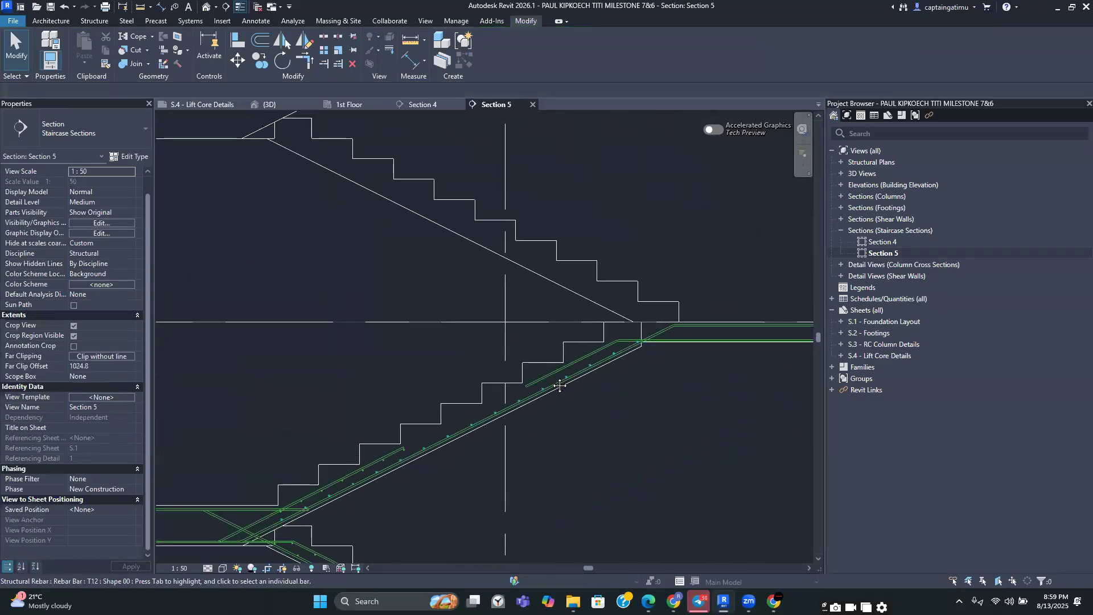
pyautogui.scroll(2, 560, 386)
pyautogui.scroll(-2, 506, 367)
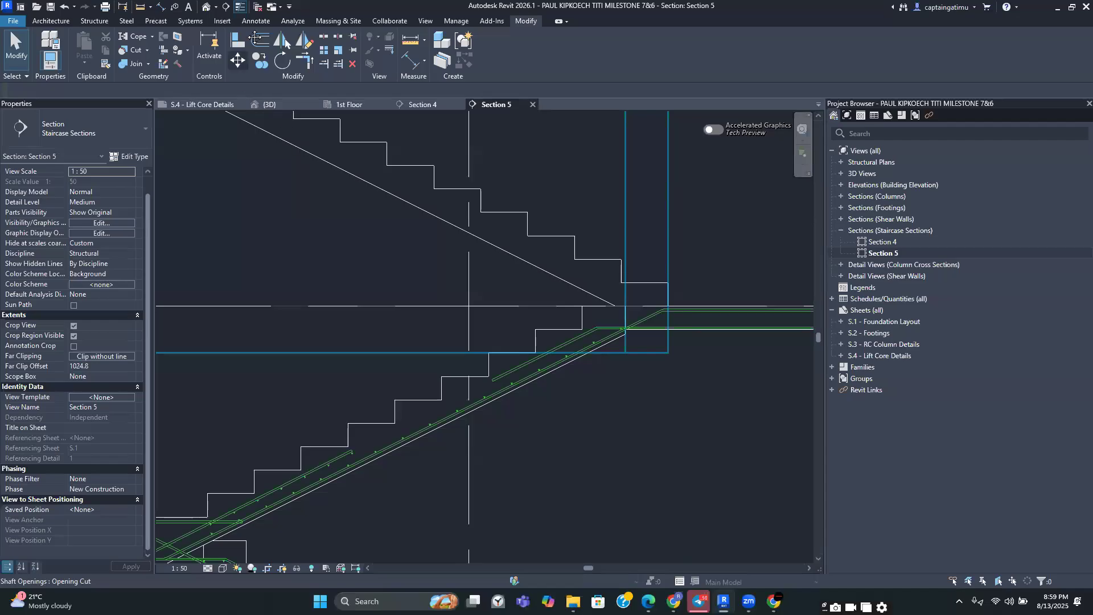
pyautogui.click(107, 22)
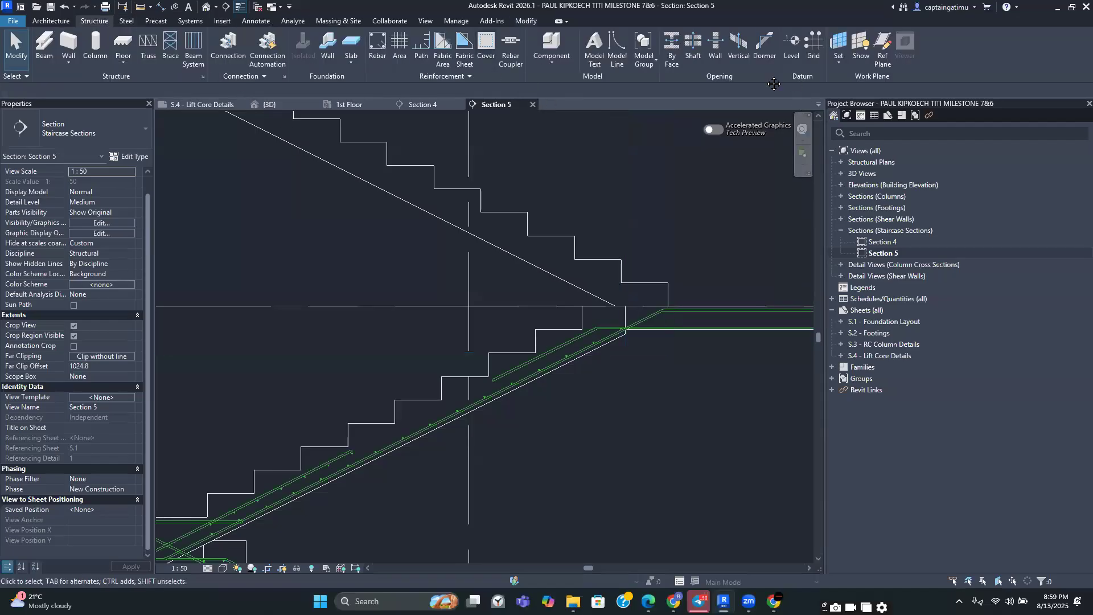
pyautogui.click(381, 46)
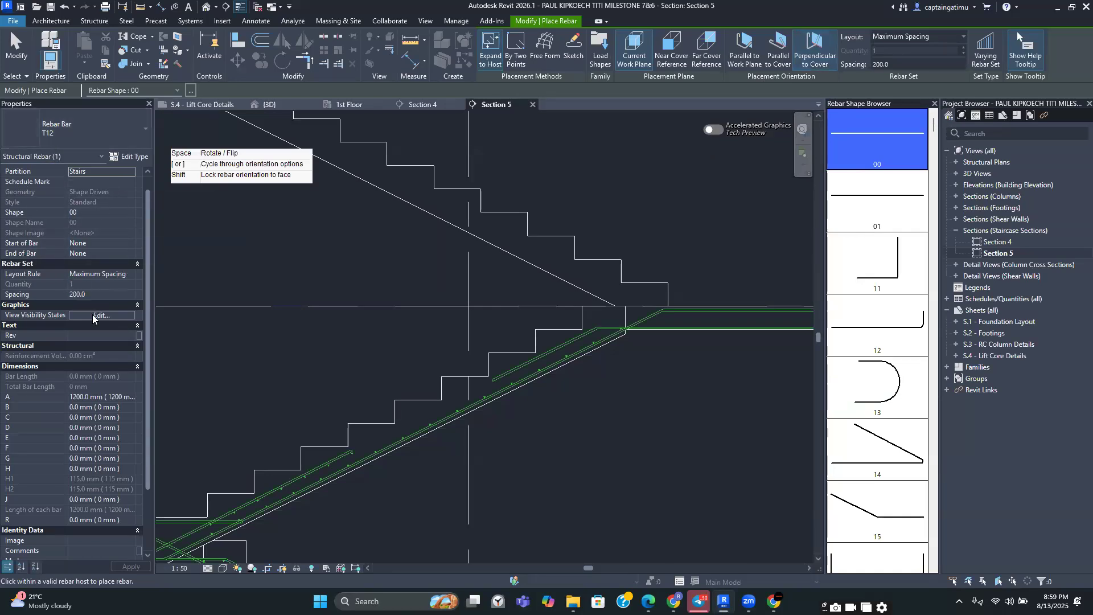
pyautogui.scroll(-3, 87, 426)
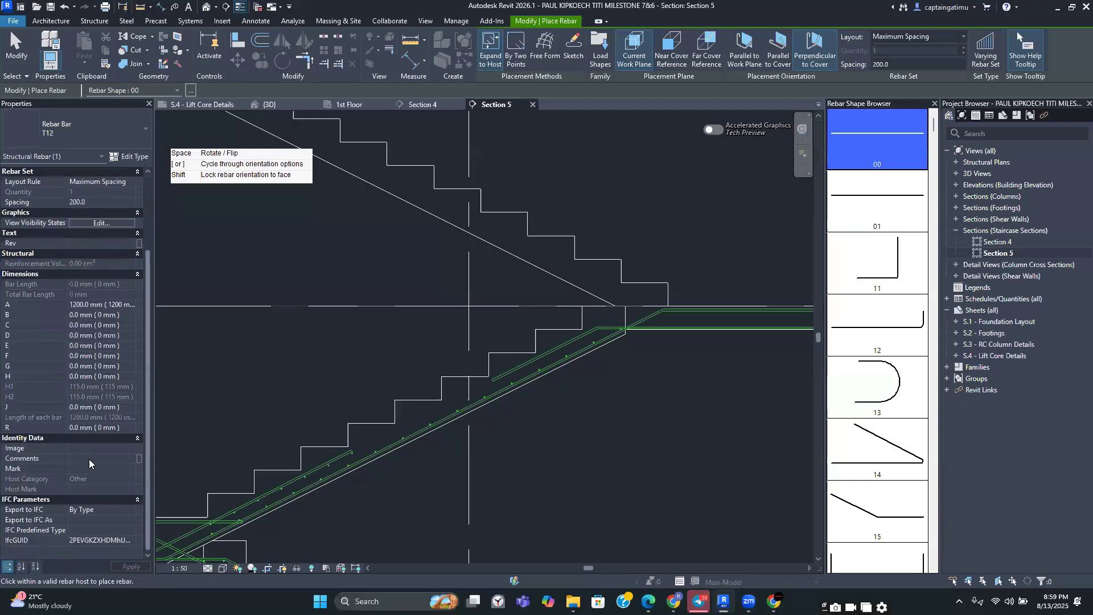
pyautogui.click(130, 457)
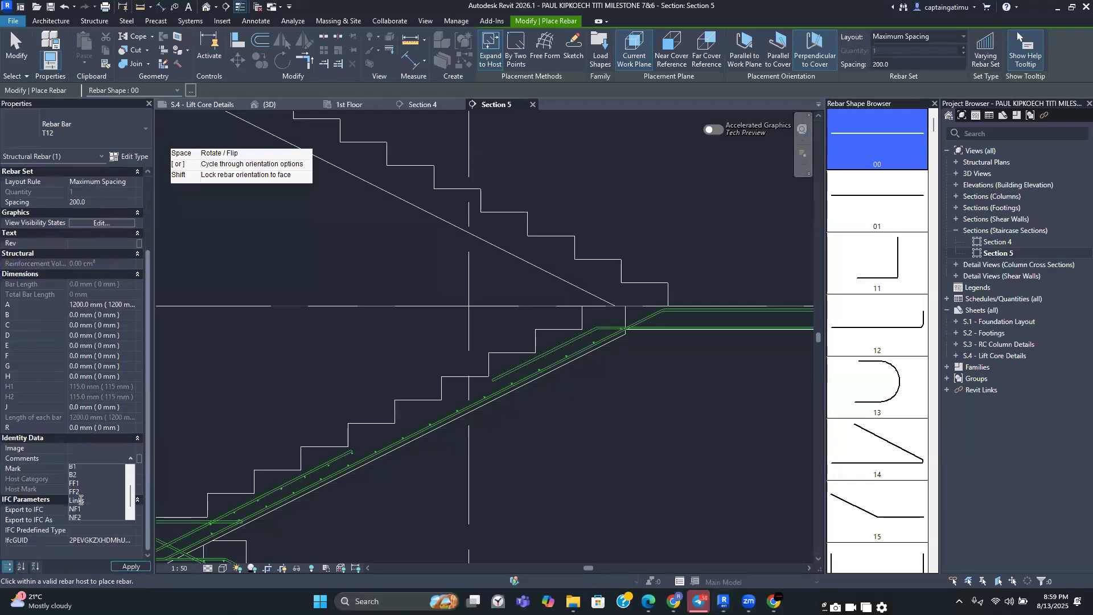
pyautogui.click(80, 510)
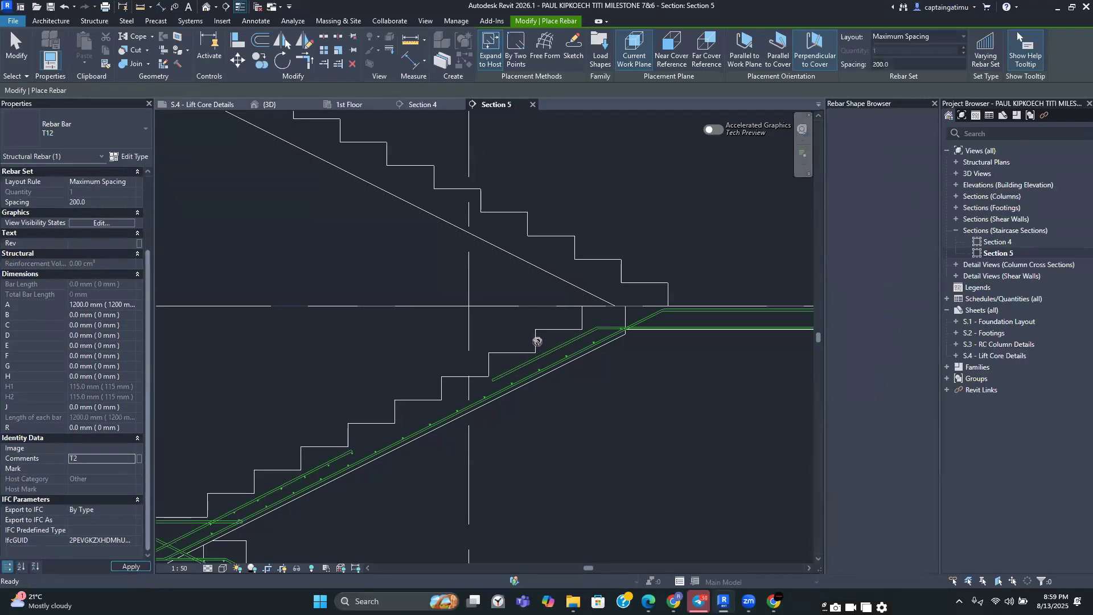
pyautogui.scroll(5, 544, 341)
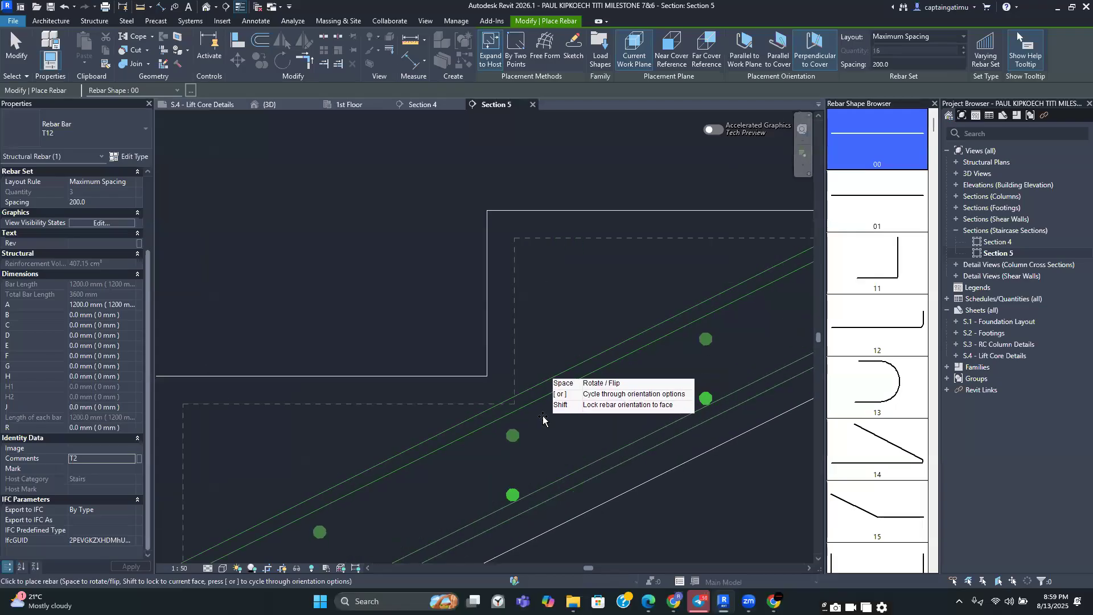
pyautogui.scroll(-3, 535, 414)
pyautogui.press('Escape')
# Inspect the individual upper-flight rebar sets in Section 5 by selecting them in turn
pyautogui.scroll(-2, 440, 412)
pyautogui.moveTo(406, 463); pyautogui.dragTo(510, 380, button='middle')
pyautogui.scroll(3, 401, 280)
pyautogui.click(441, 258)
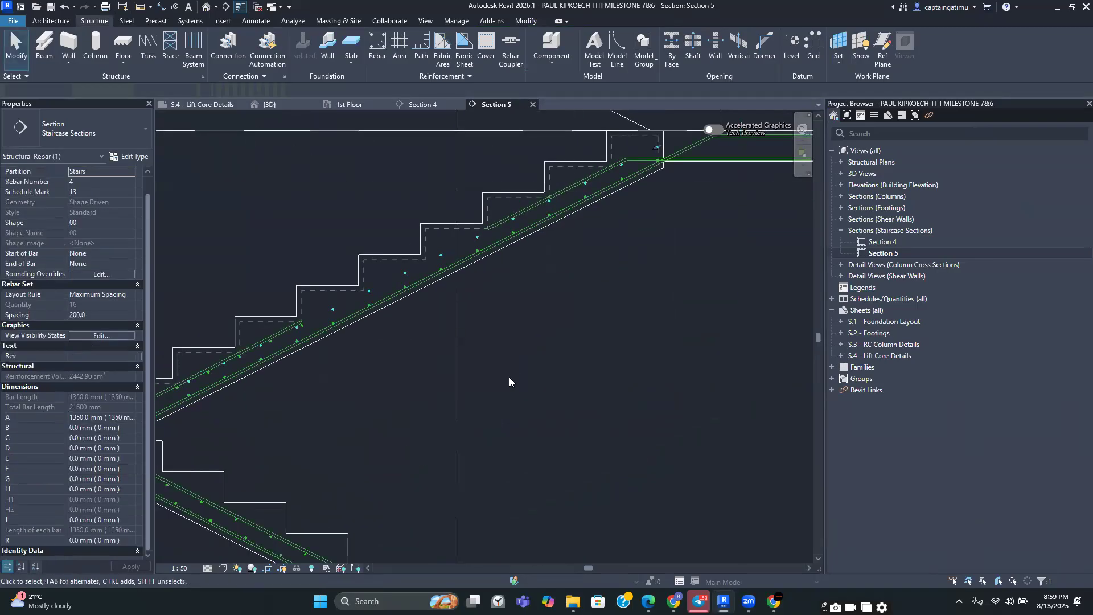
pyautogui.scroll(-2, 510, 379)
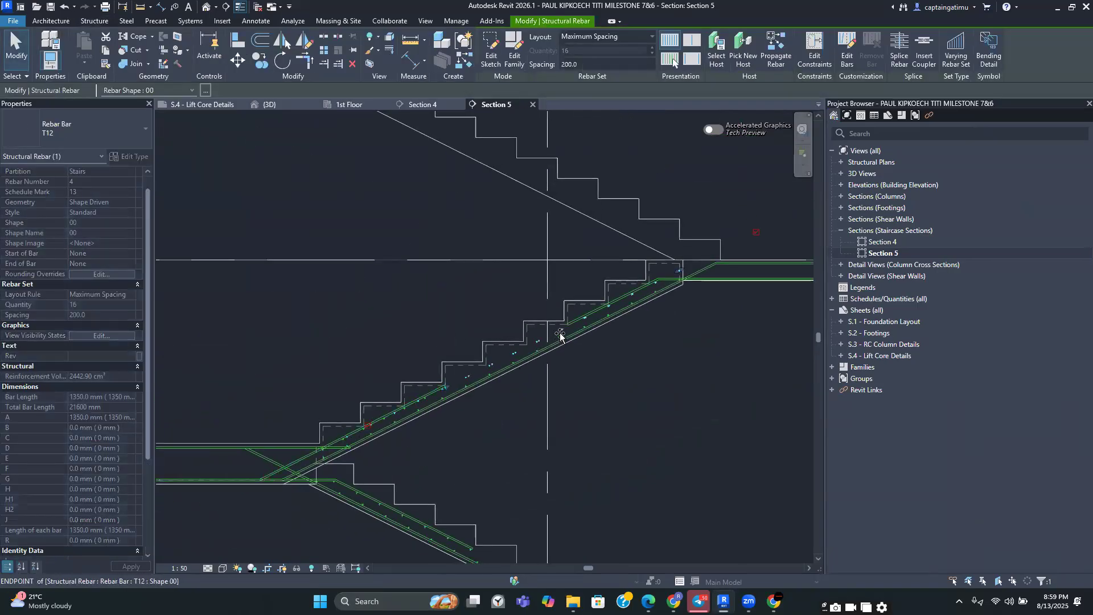
pyautogui.scroll(1, 570, 326)
pyautogui.scroll(5, 566, 336)
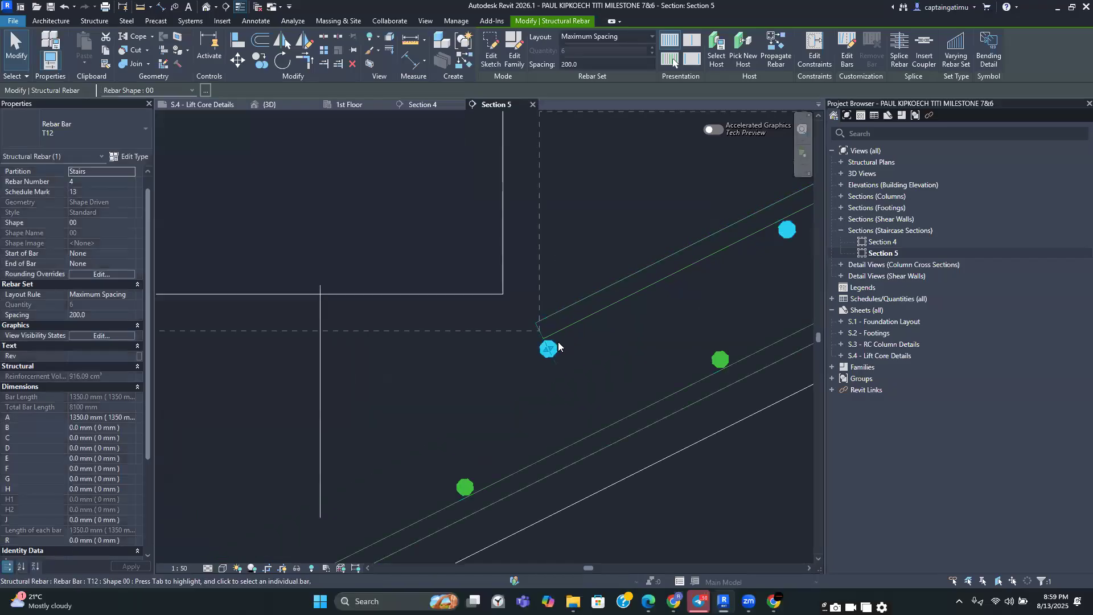
pyautogui.scroll(-5, 551, 348)
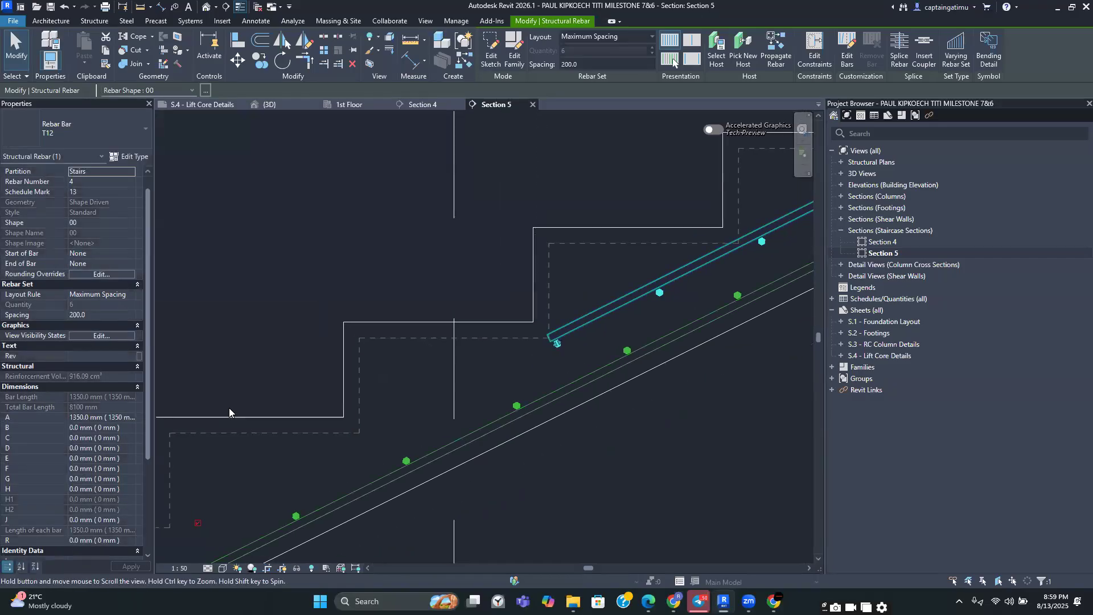
pyautogui.scroll(2, 527, 277)
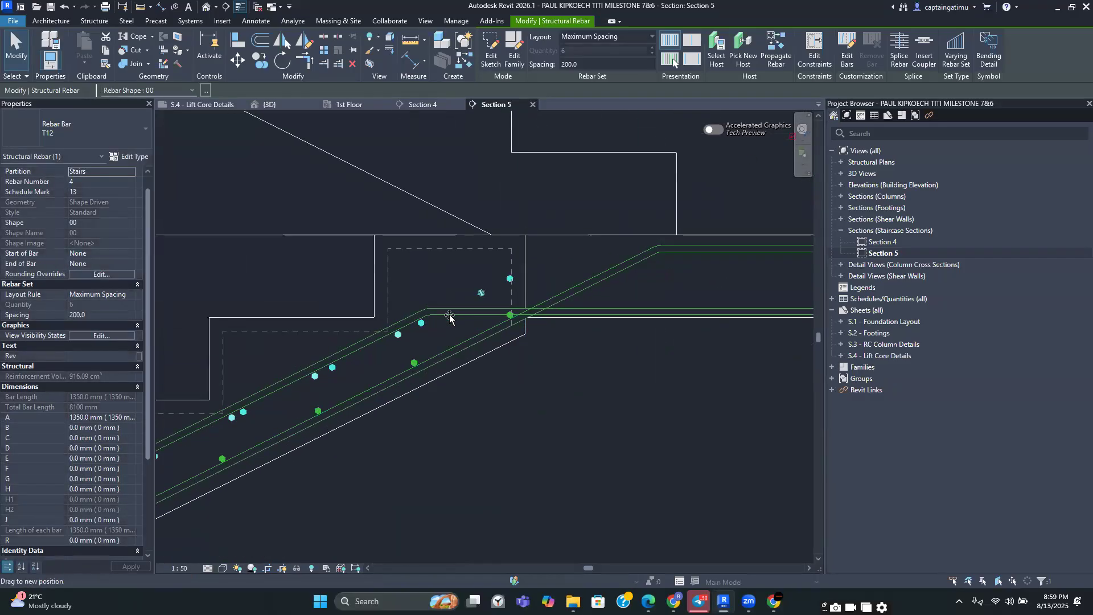
pyautogui.click(513, 469)
# Review the whole staircase reinforcement in Section 5 and close the Section 5 view
pyautogui.scroll(-4, 513, 468)
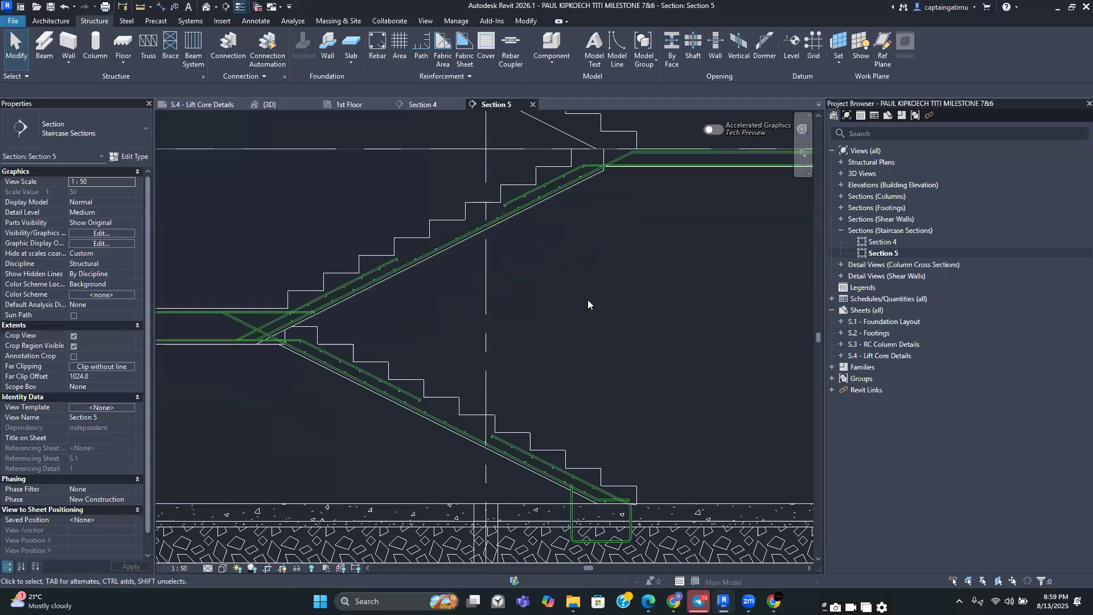
pyautogui.moveTo(587, 356); pyautogui.dragTo(579, 400, button='middle')
pyautogui.scroll(2, 557, 295)
pyautogui.scroll(-2, 558, 296)
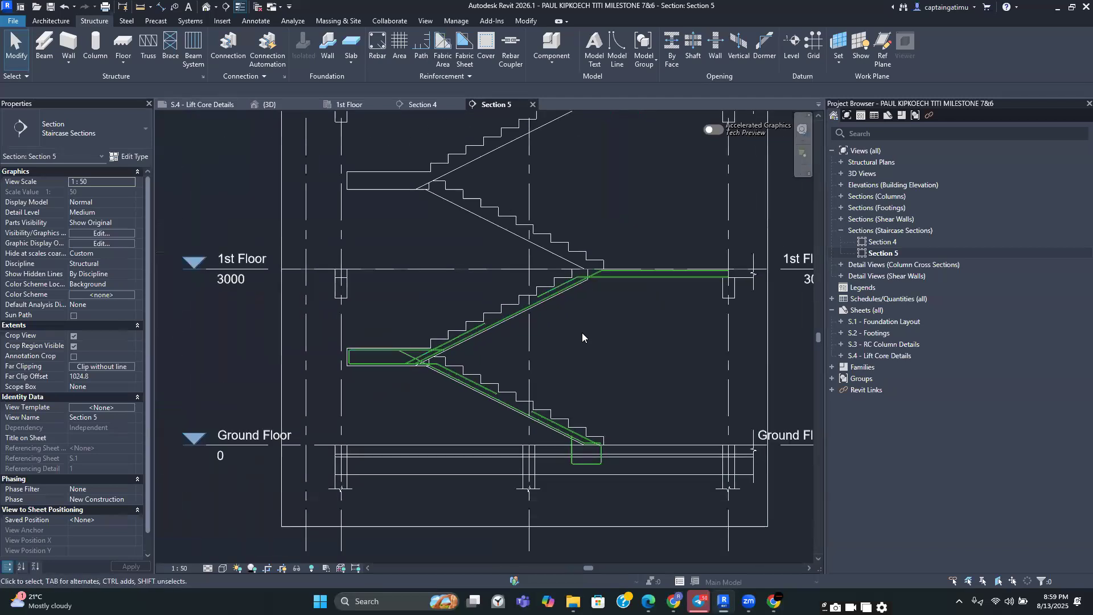
pyautogui.scroll(-3, 567, 380)
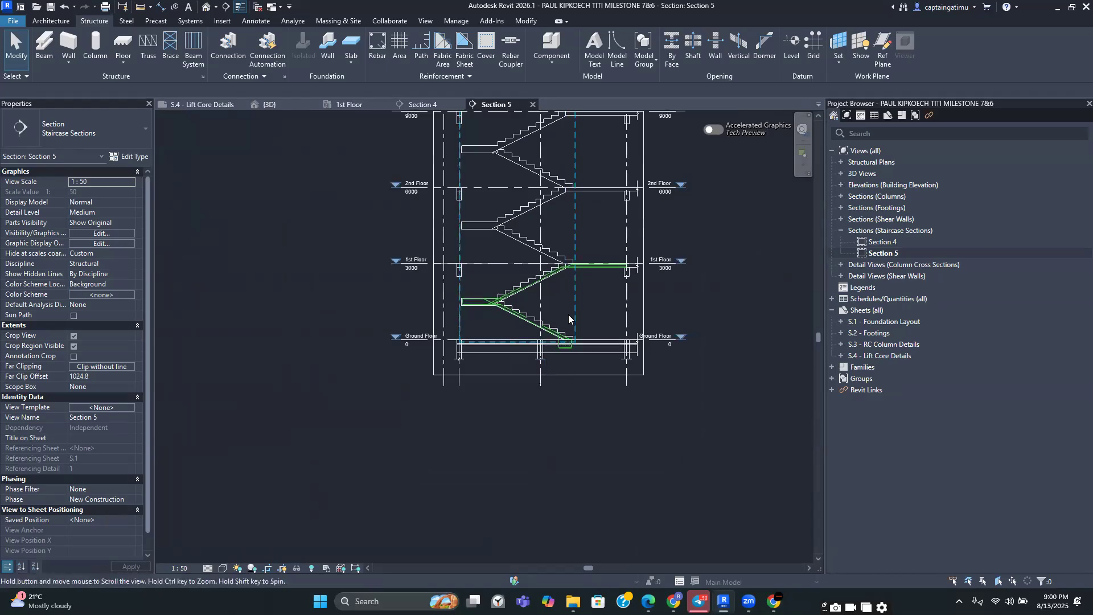
pyautogui.moveTo(590, 309); pyautogui.dragTo(597, 363, button='middle')
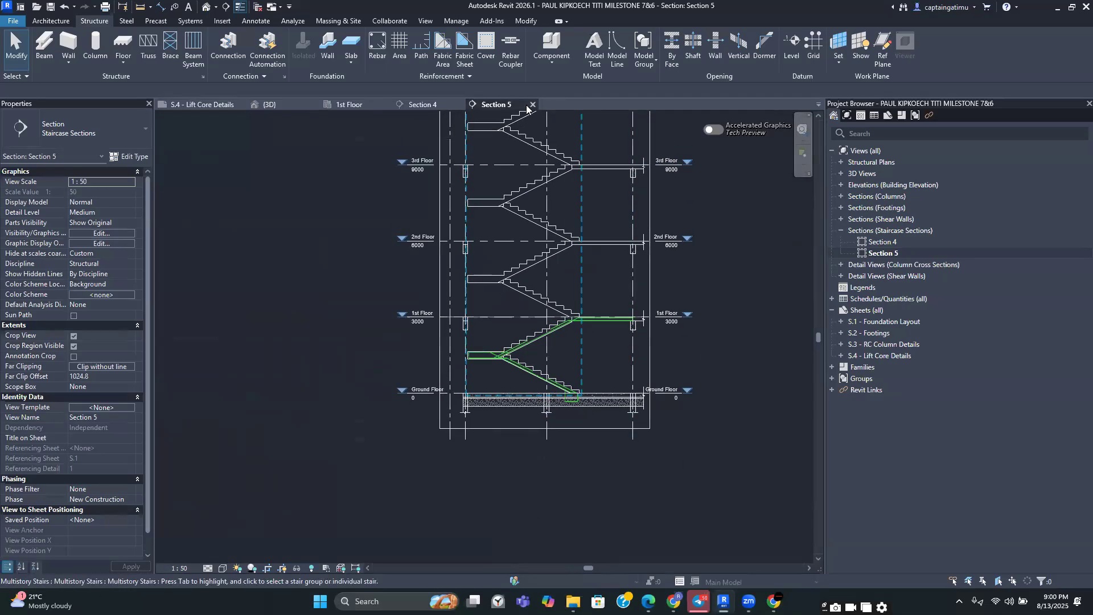
pyautogui.click(532, 106)
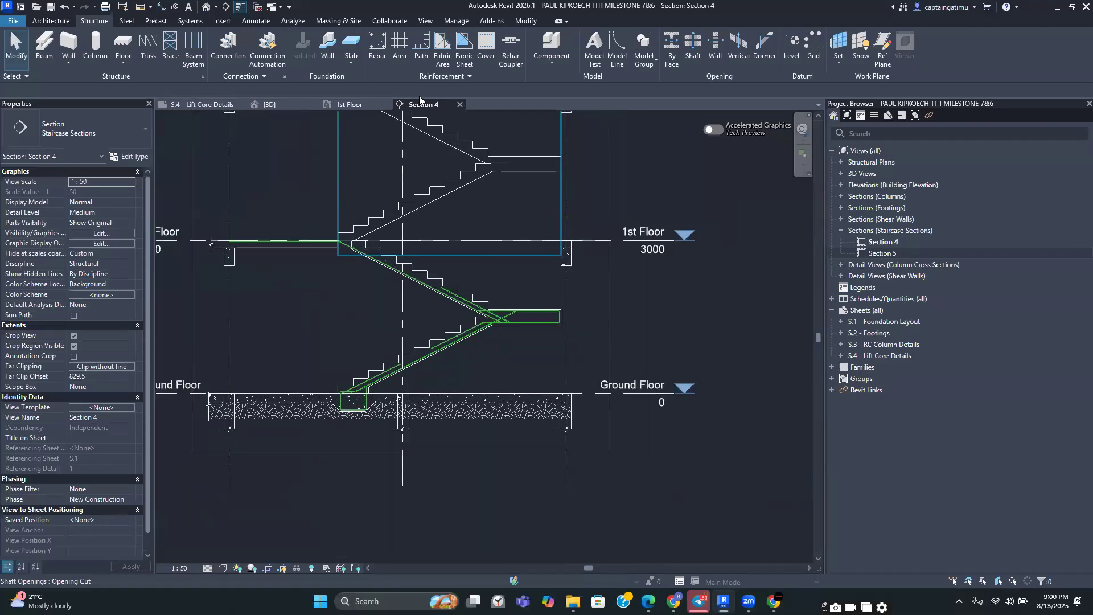
# Examine the flight and landing reinforcement around the ground and 1st floor in Section 4
pyautogui.scroll(5, 353, 374)
pyautogui.scroll(-4, 332, 384)
pyautogui.moveTo(334, 387); pyautogui.dragTo(399, 502, button='middle')
pyautogui.scroll(-3, 449, 380)
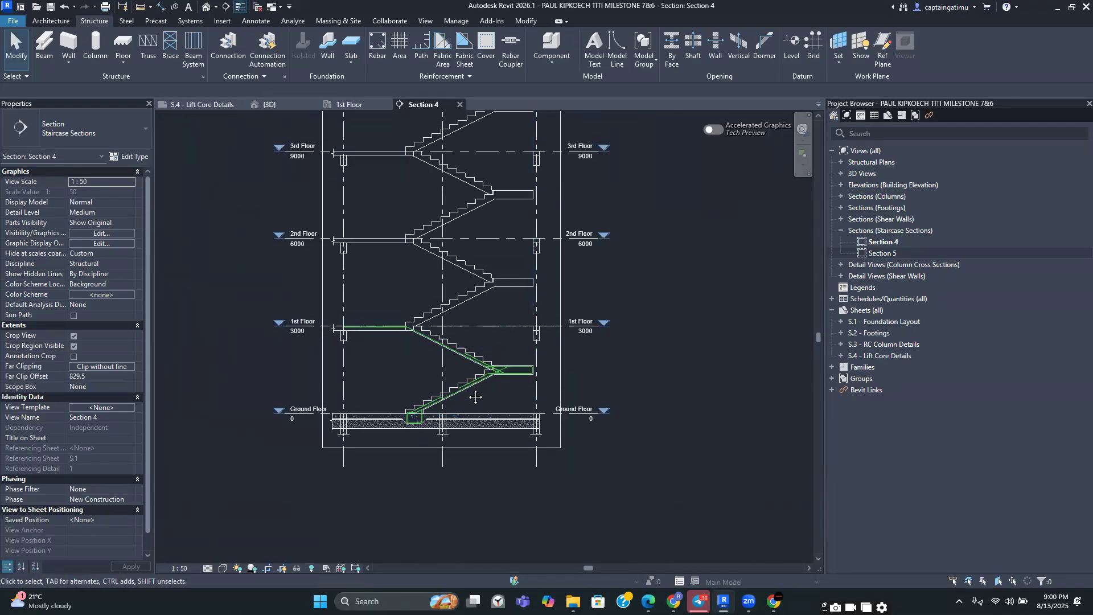
pyautogui.moveTo(435, 339); pyautogui.dragTo(504, 382, button='middle')
pyautogui.moveTo(522, 209); pyautogui.dragTo(531, 158, button='middle')
pyautogui.scroll(5, 480, 421)
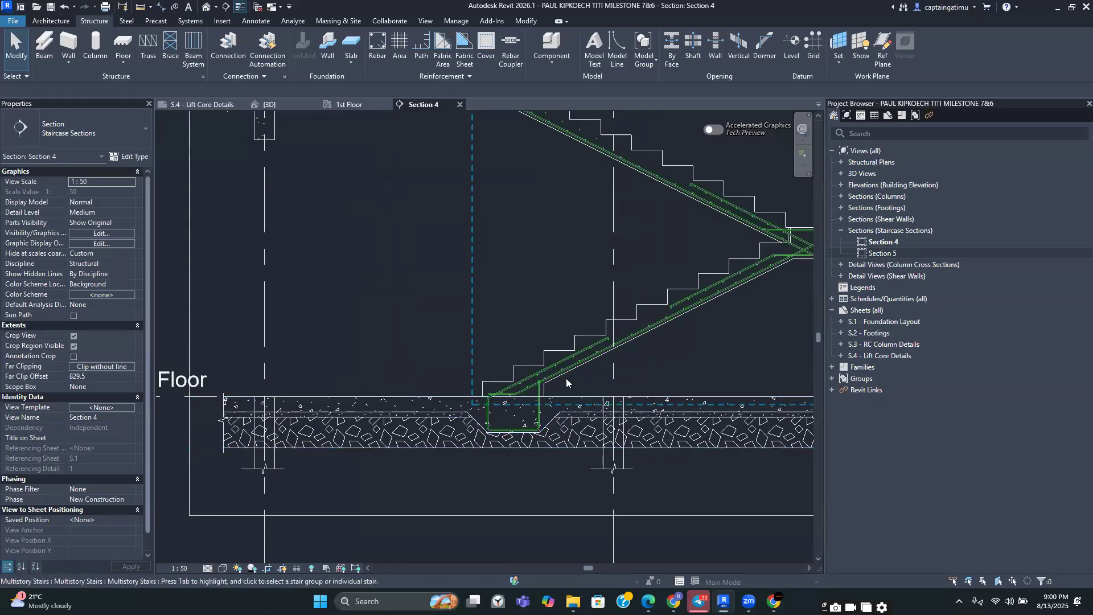
pyautogui.scroll(-3, 567, 383)
pyautogui.scroll(5, 578, 290)
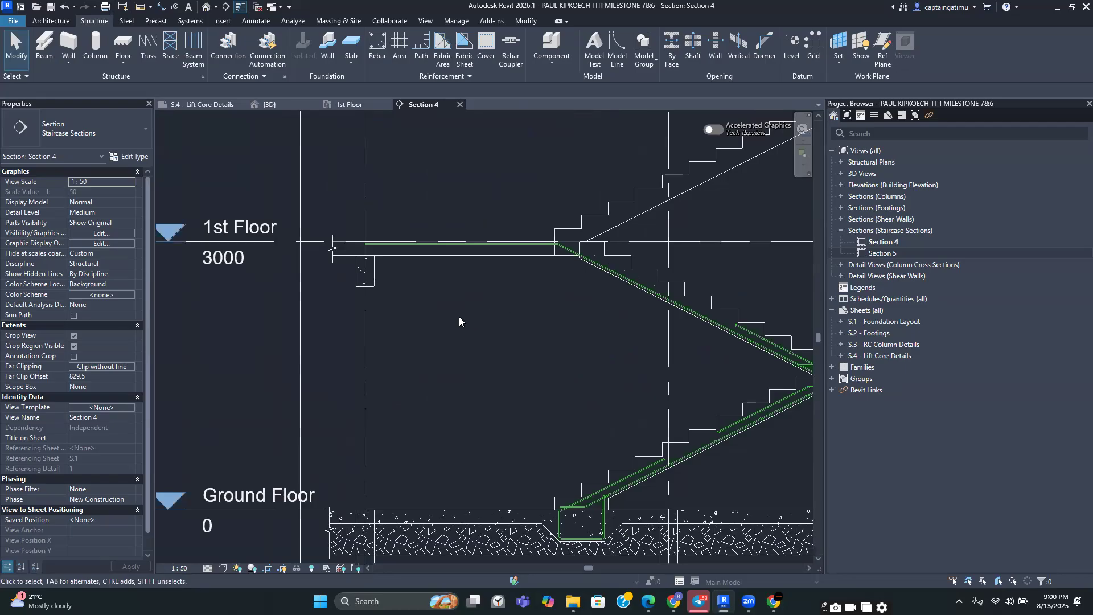
pyautogui.scroll(-3, 420, 280)
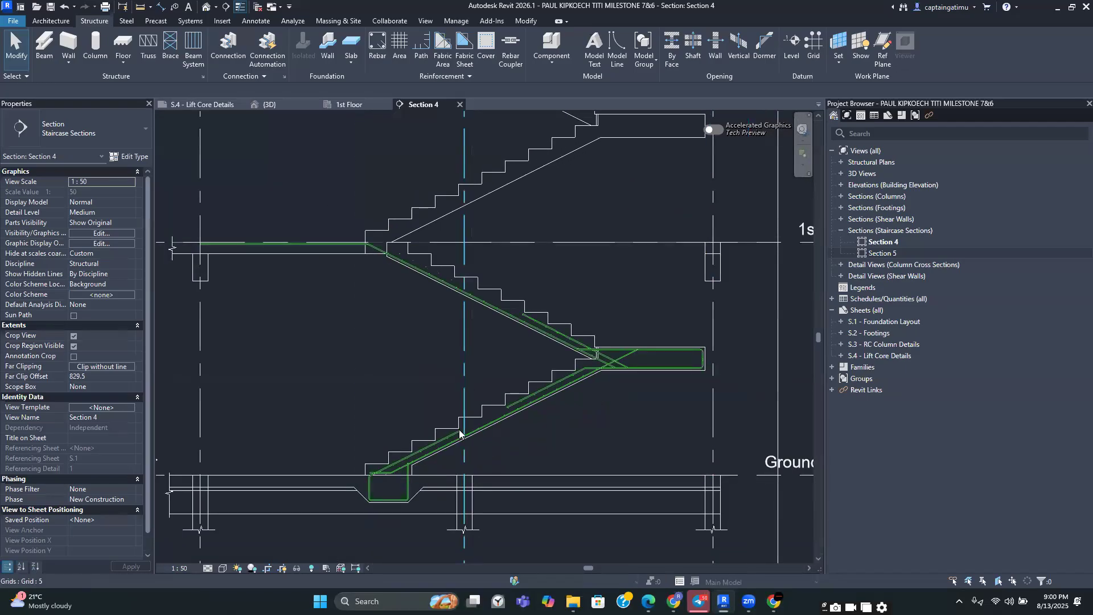
pyautogui.scroll(3, 418, 273)
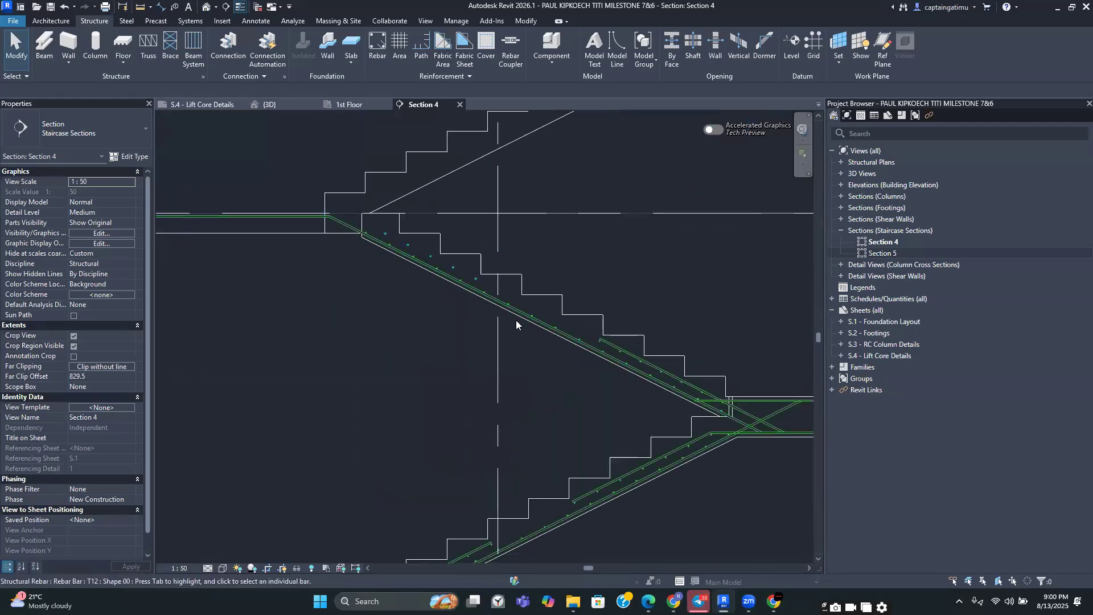
# In the 1st Floor plan, extend Section 5's far clip depth to cover the full staircase
pyautogui.click(347, 105)
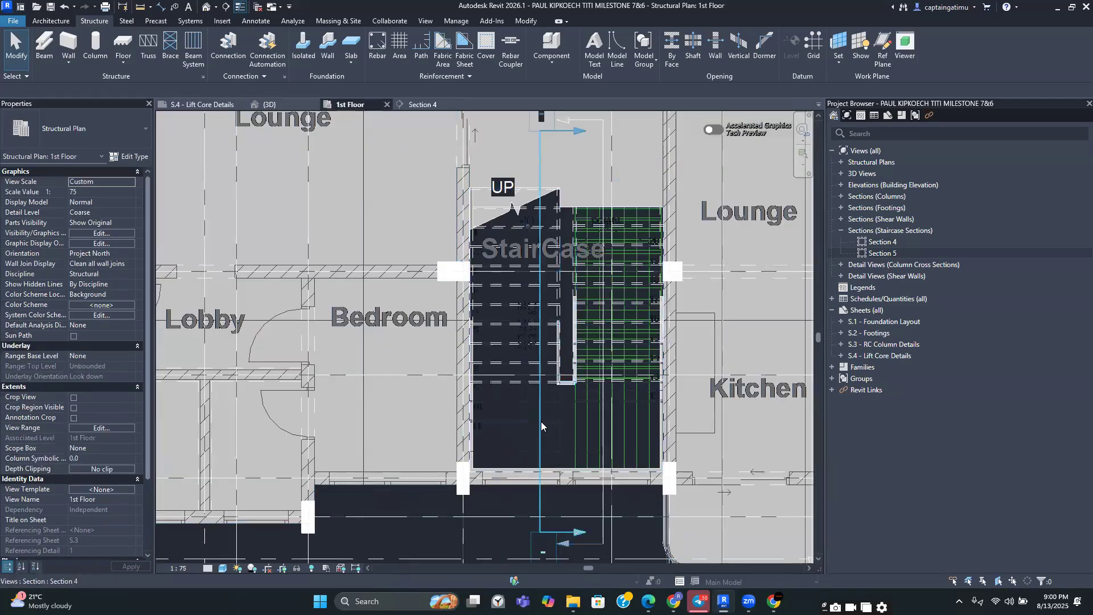
pyautogui.click(568, 371)
pyautogui.moveTo(594, 271); pyautogui.dragTo(630, 272)
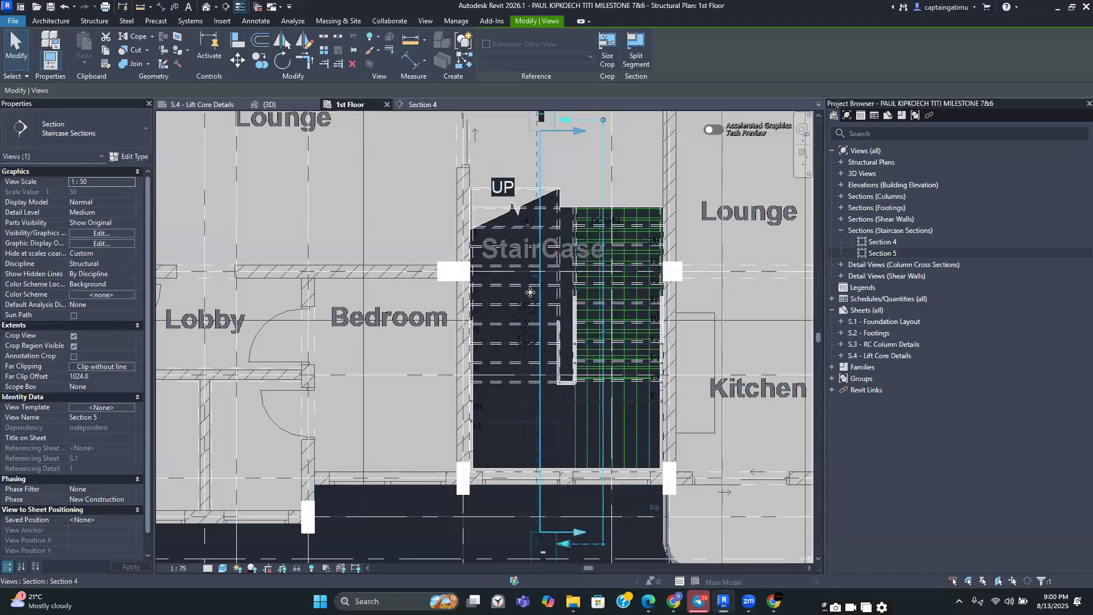
pyautogui.moveTo(530, 275); pyautogui.dragTo(515, 275)
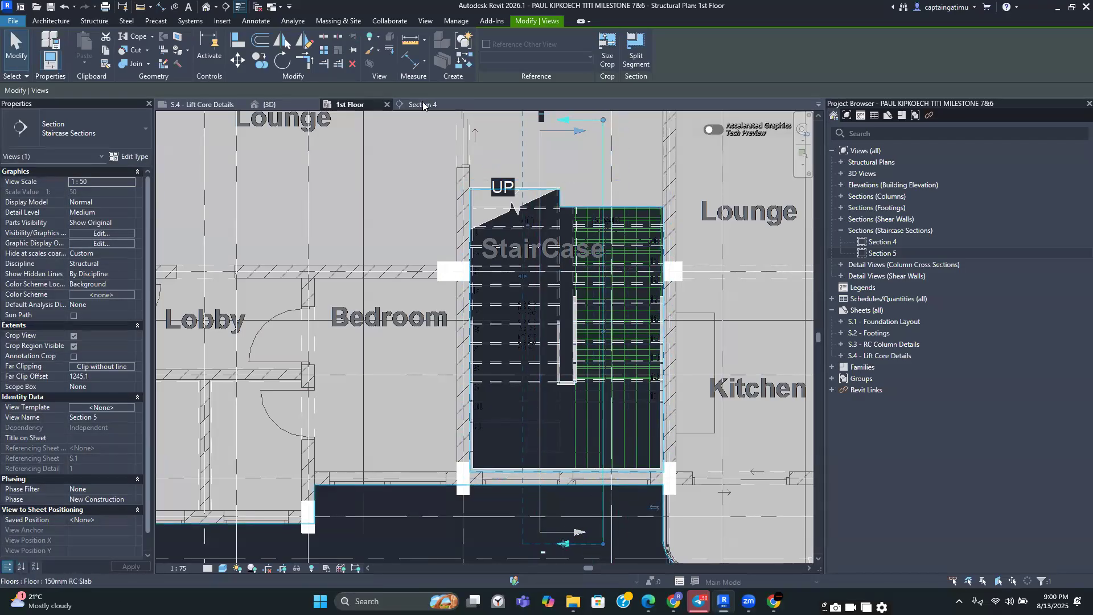
# Return to Section 4 and review the stair reinforcement between ground and 1st floor
pyautogui.click(422, 103)
pyautogui.scroll(-3, 469, 263)
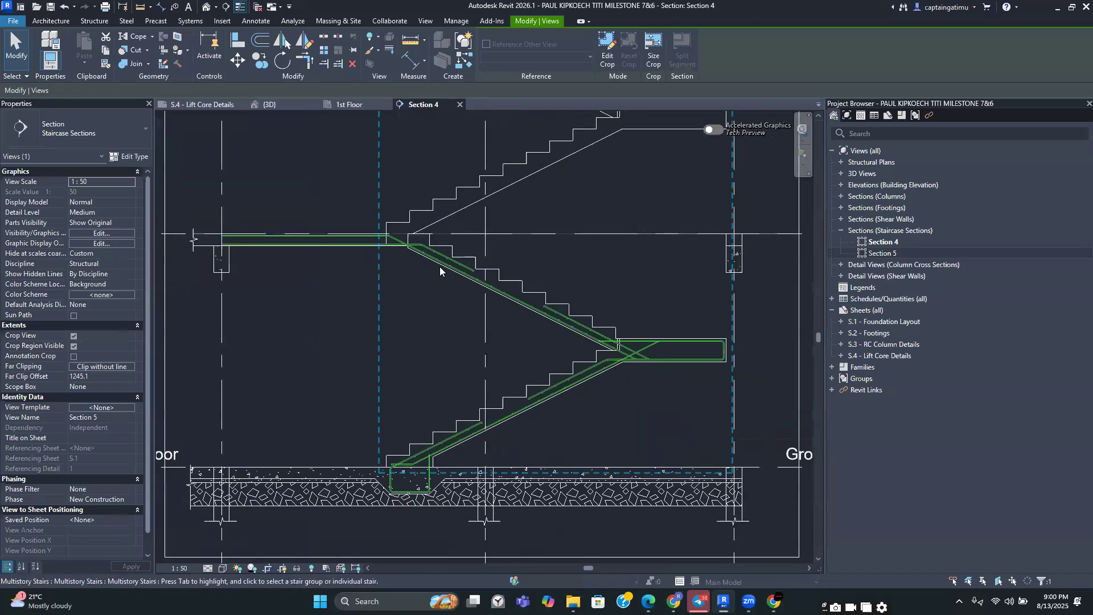
pyautogui.scroll(-2, 439, 266)
pyautogui.moveTo(428, 251); pyautogui.dragTo(390, 318, button='middle')
pyautogui.scroll(2, 390, 319)
pyautogui.scroll(-3, 392, 319)
pyautogui.scroll(5, 401, 321)
pyautogui.scroll(-6, 403, 325)
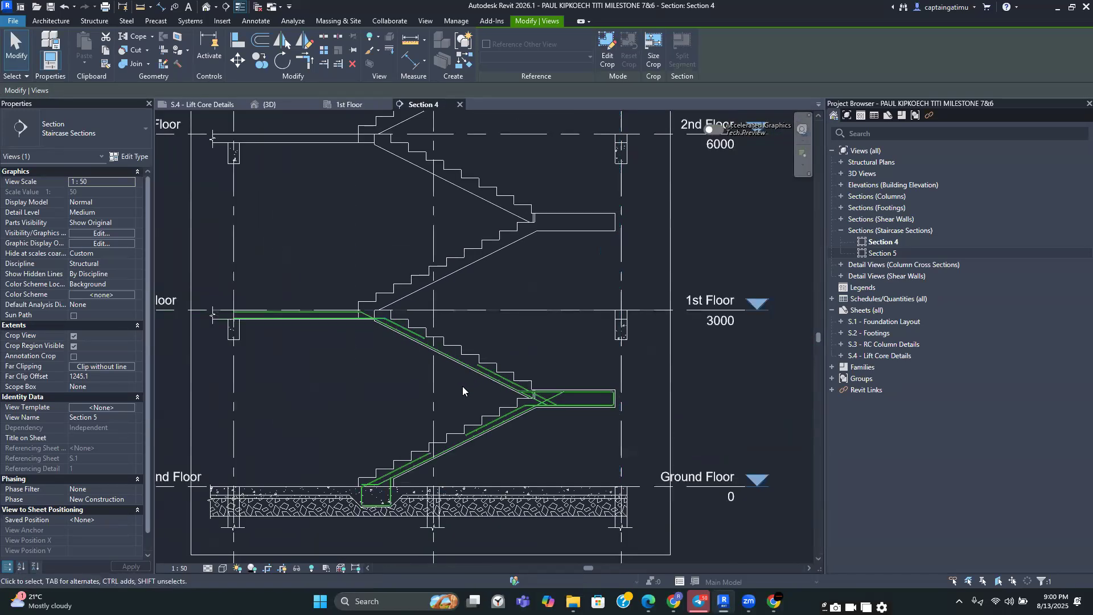
pyautogui.moveTo(471, 408); pyautogui.dragTo(528, 405, button='middle')
pyautogui.scroll(5, 545, 412)
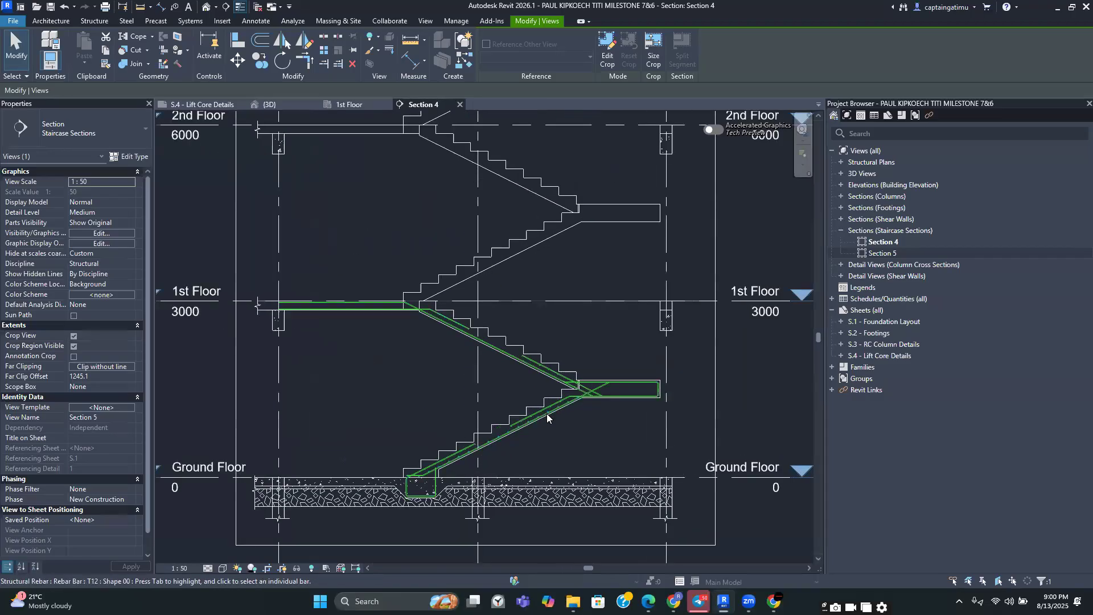
pyautogui.scroll(-5, 550, 420)
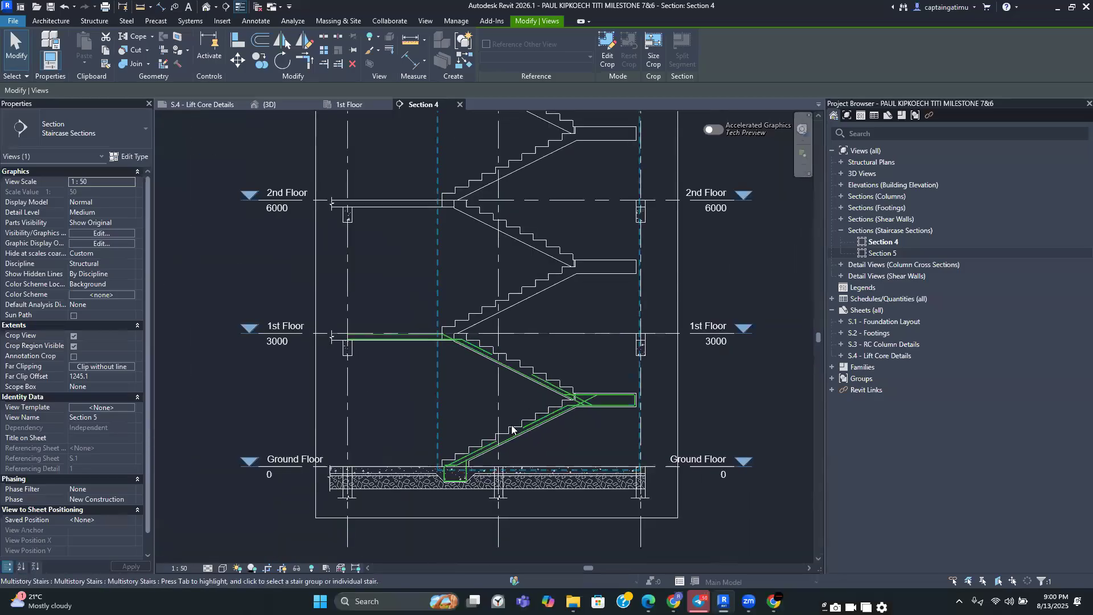
pyautogui.scroll(3, 583, 433)
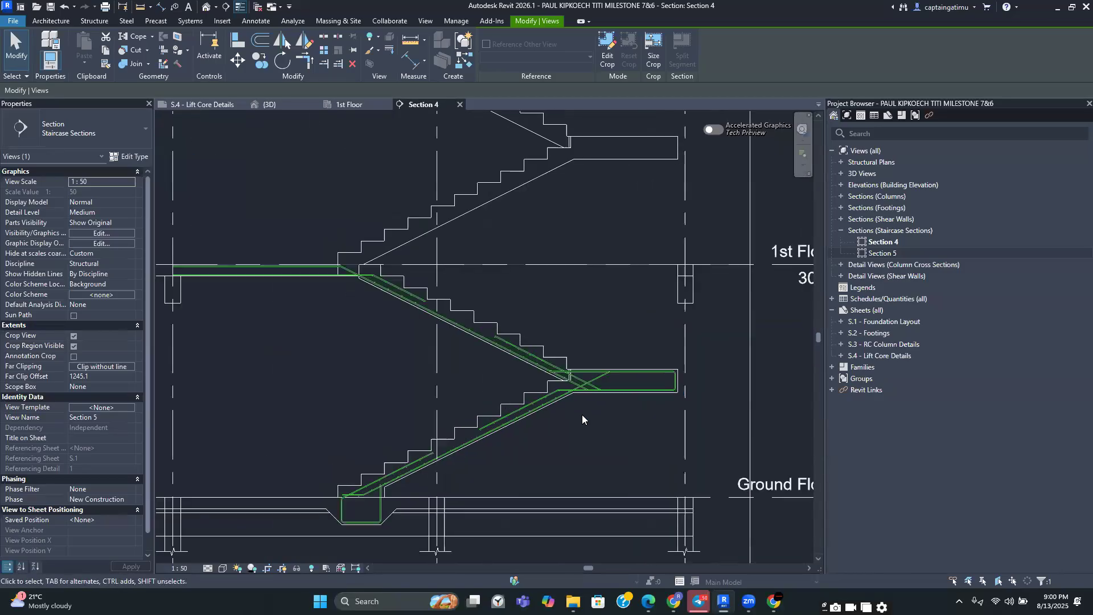
pyautogui.scroll(3, 603, 390)
# Select all rebar hosted in the flight containing the landing bar to review it, then clear the selection
pyautogui.click(619, 376)
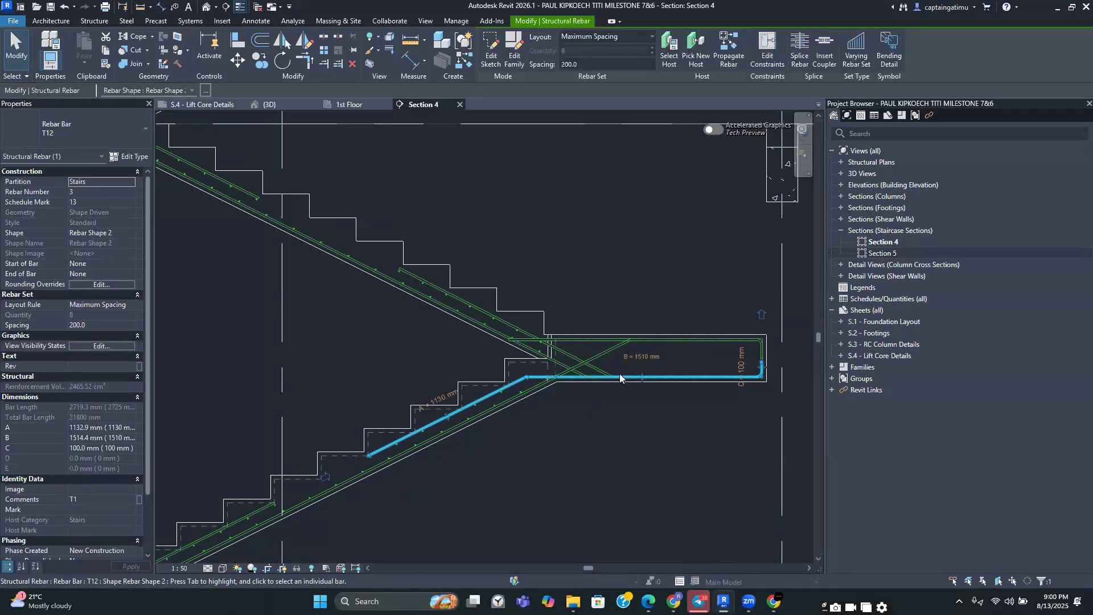
pyautogui.rightClick(620, 377)
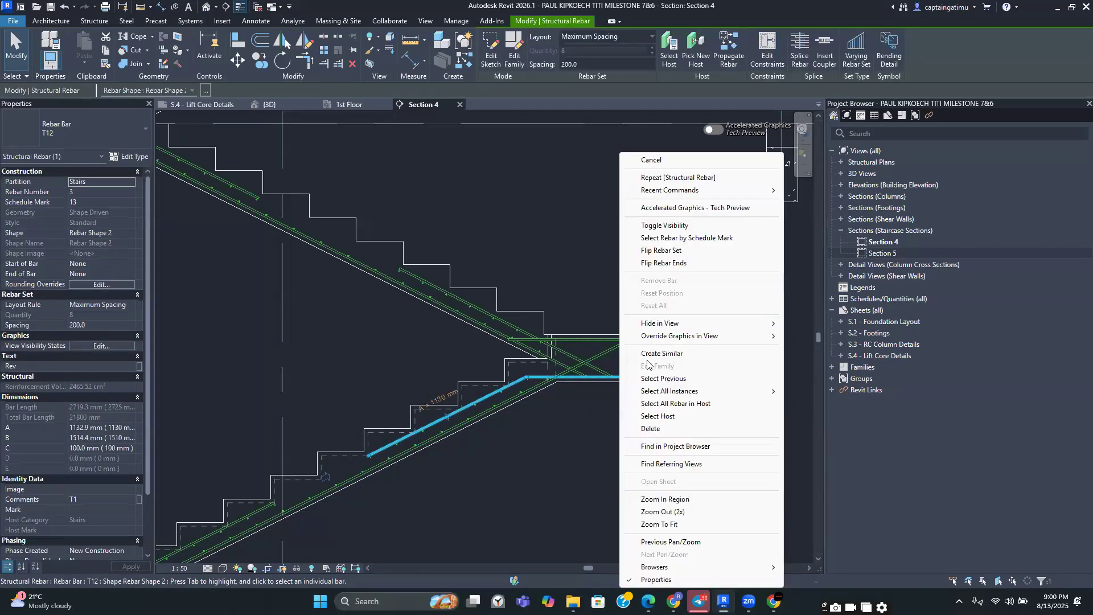
pyautogui.click(672, 404)
pyautogui.scroll(-2, 620, 424)
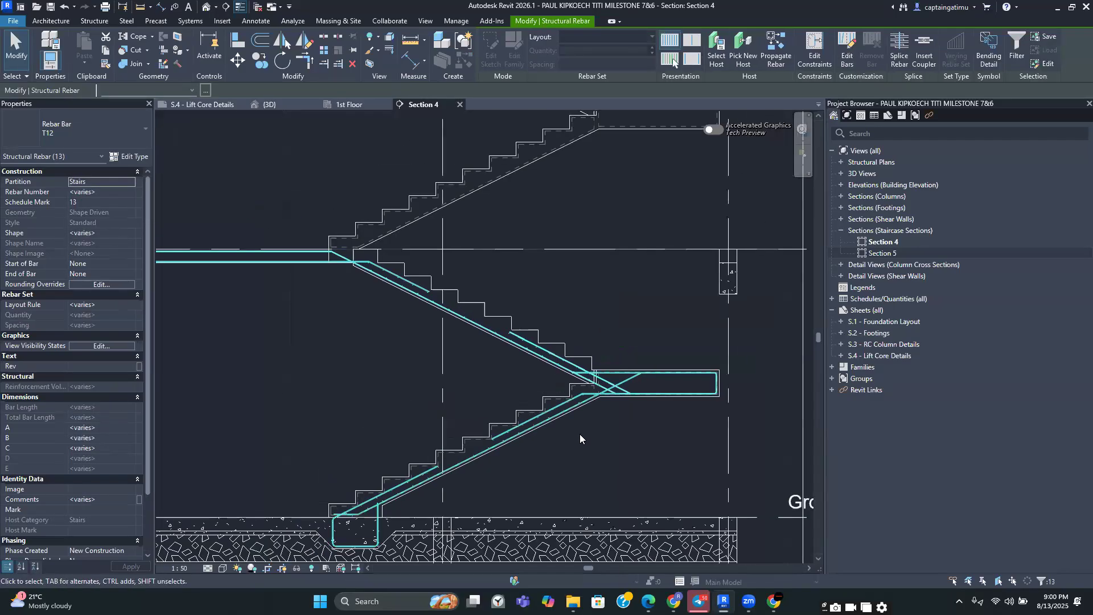
pyautogui.press('Escape')
# Copy all rebar of the ground-floor stair flight up one storey, from the ground floor level endpoint to the 1st floor beam endpoint
pyautogui.scroll(-2, 579, 438)
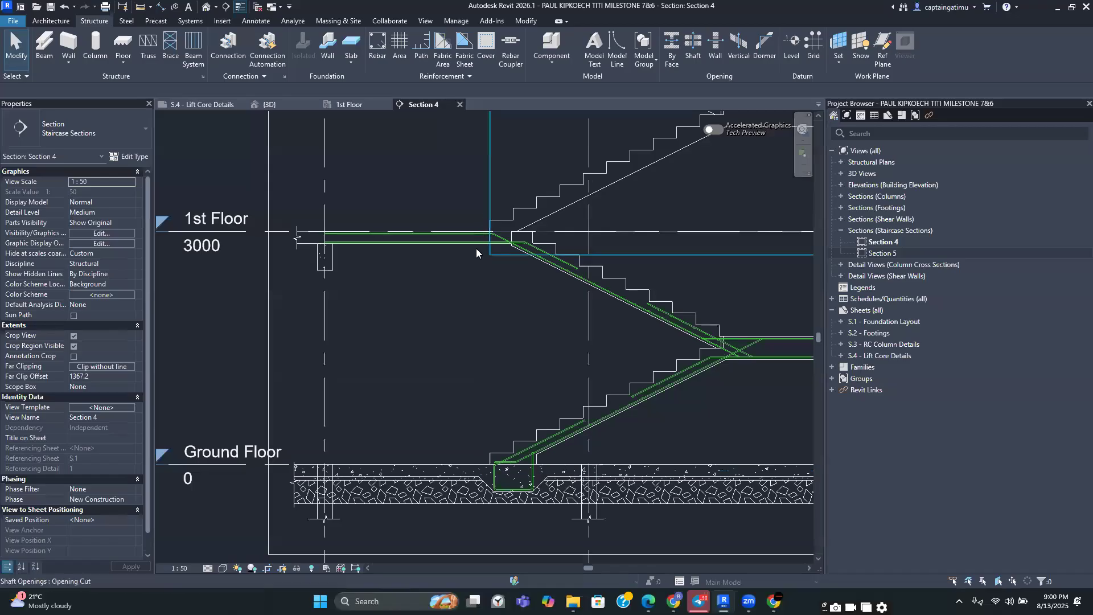
pyautogui.scroll(2, 570, 445)
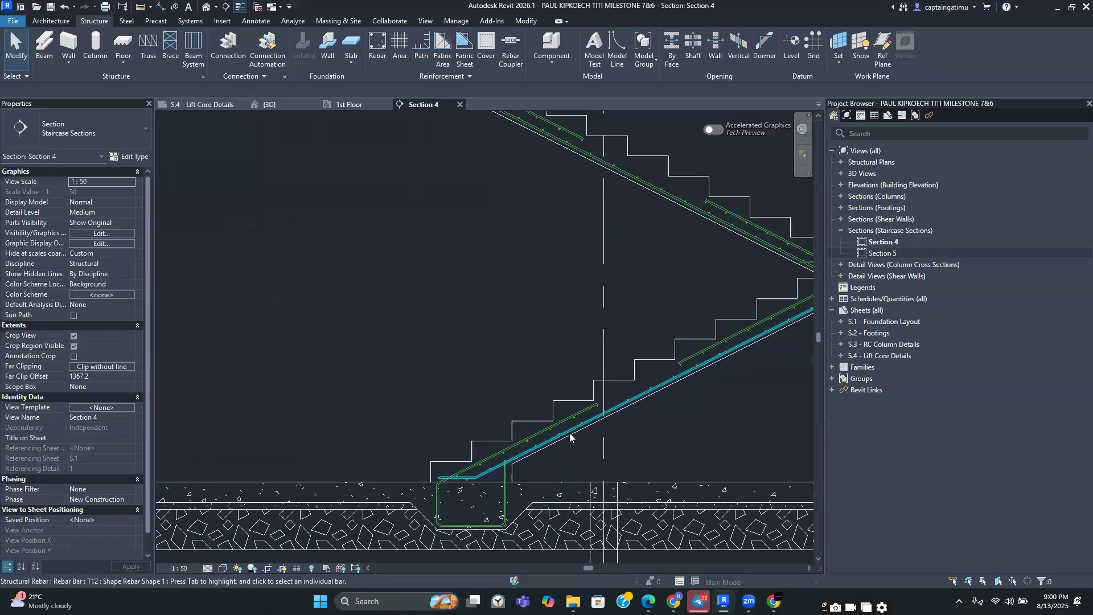
pyautogui.click(570, 437)
pyautogui.rightClick(571, 438)
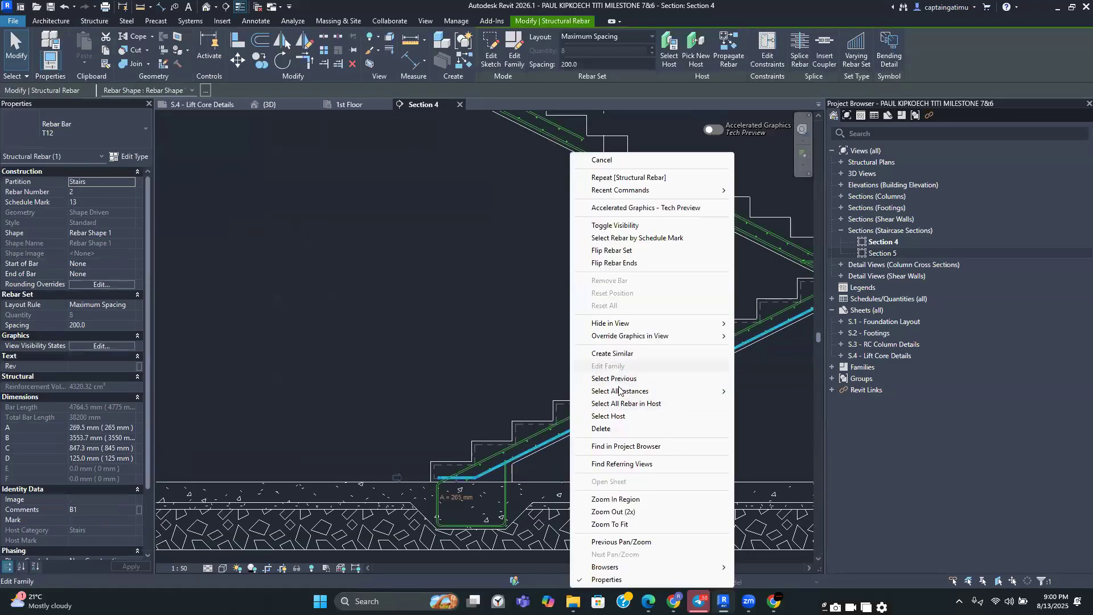
pyautogui.click(625, 404)
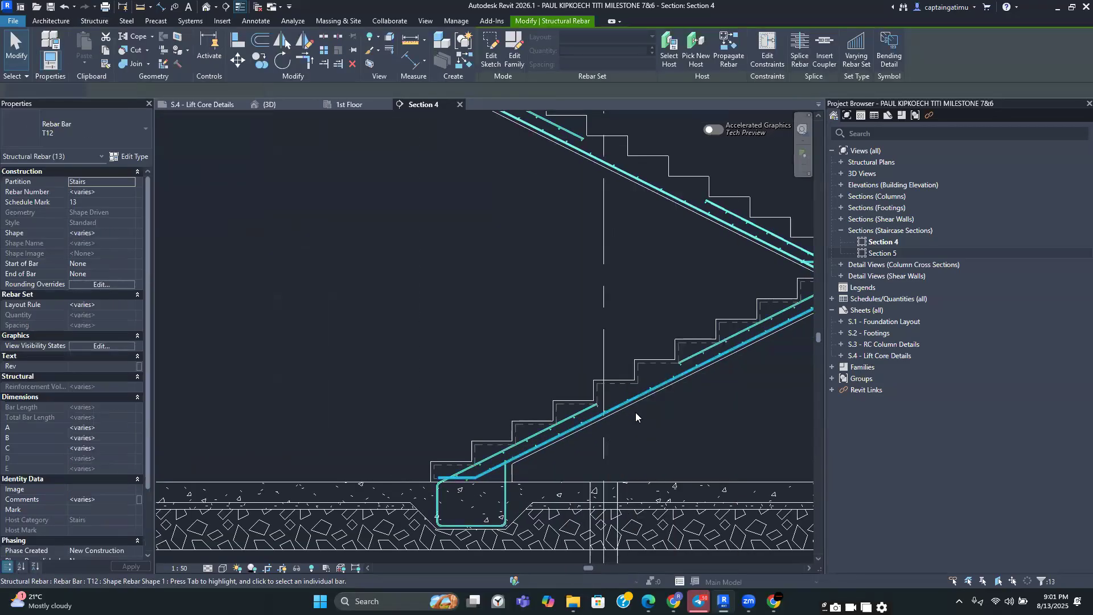
pyautogui.scroll(-4, 635, 412)
pyautogui.moveTo(638, 421); pyautogui.dragTo(624, 429, button='middle')
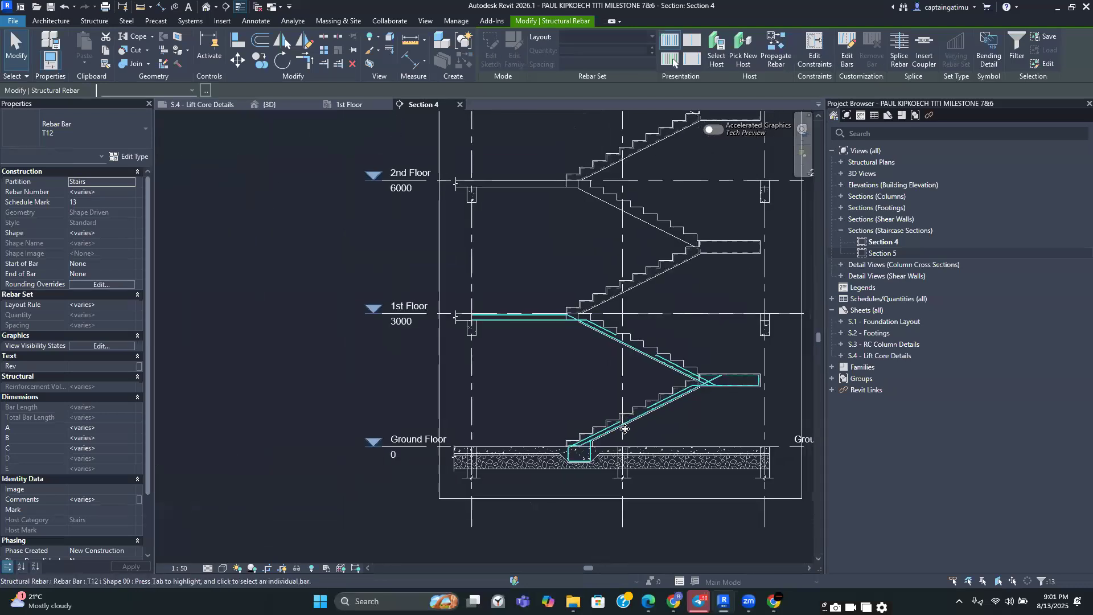
pyautogui.moveTo(471, 157); pyautogui.dragTo(494, 209, button='middle')
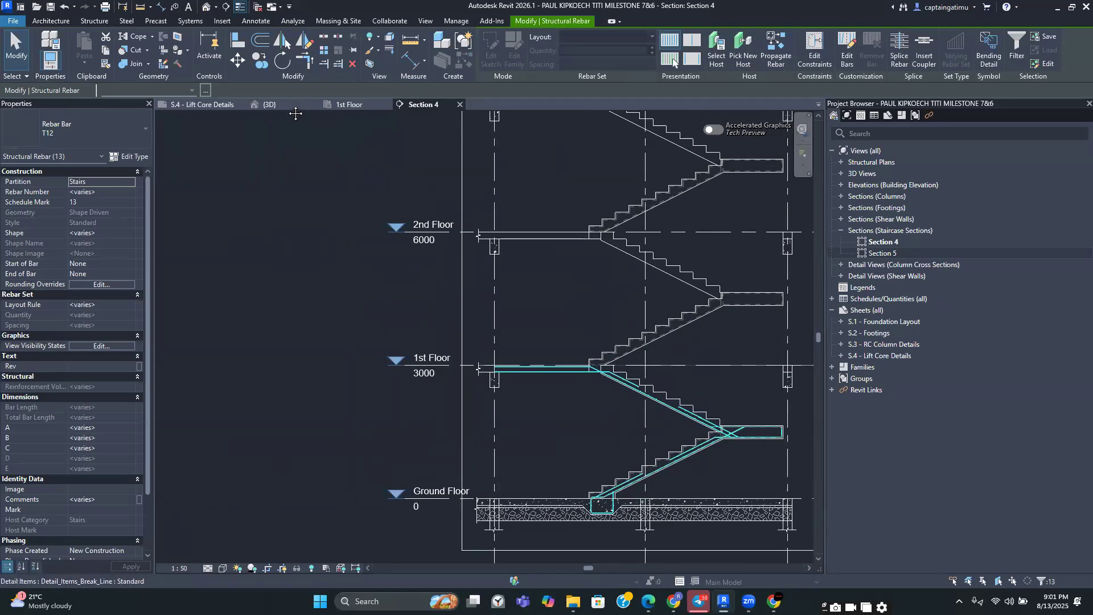
pyautogui.click(265, 64)
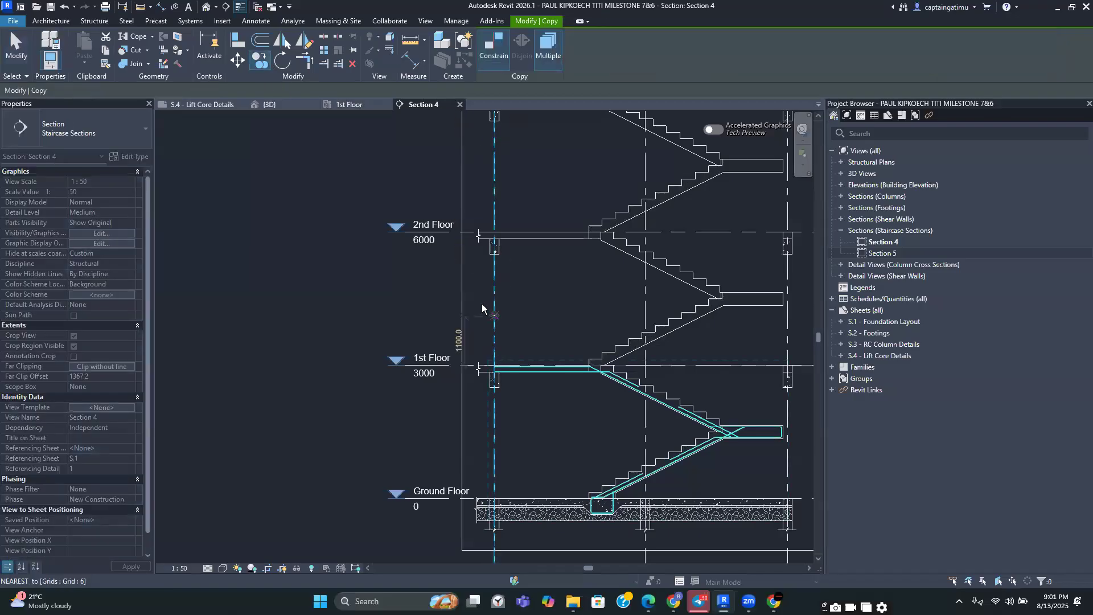
pyautogui.scroll(2, 498, 483)
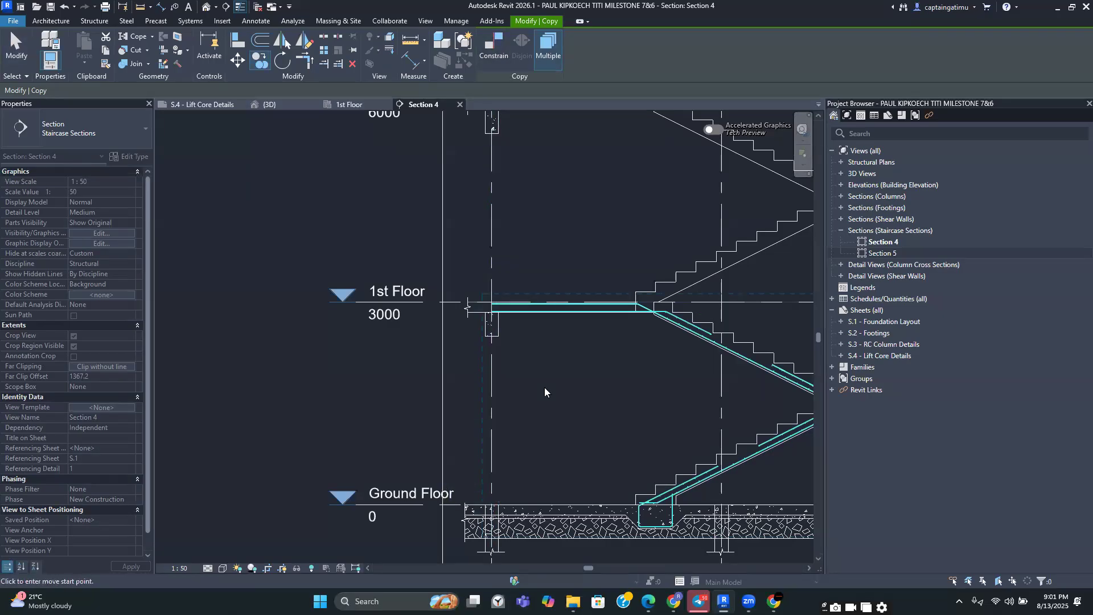
pyautogui.moveTo(532, 402); pyautogui.dragTo(480, 407, button='middle')
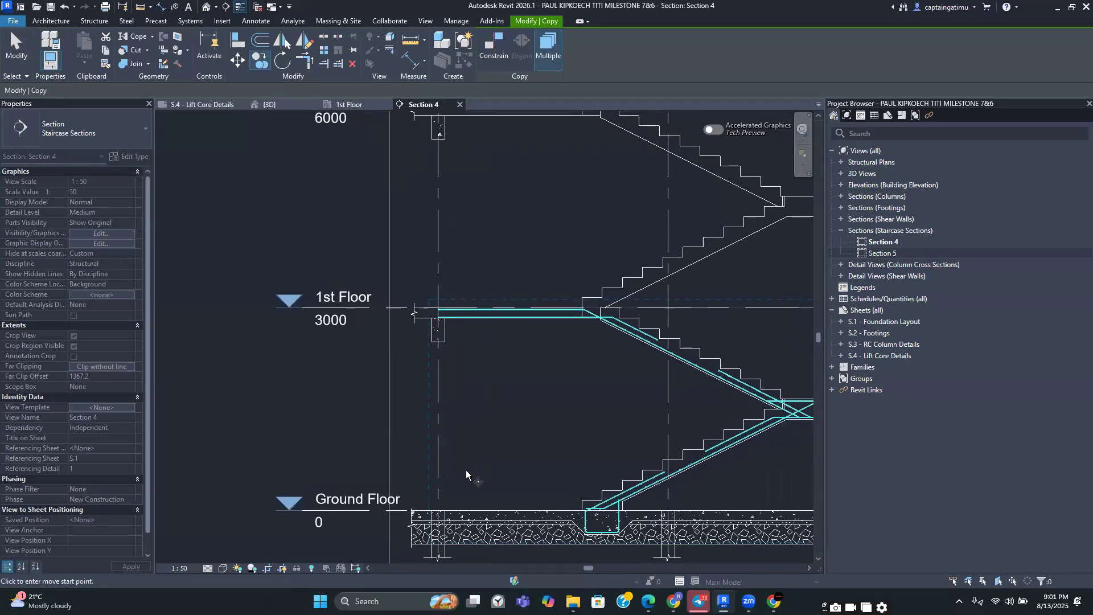
pyautogui.scroll(4, 435, 530)
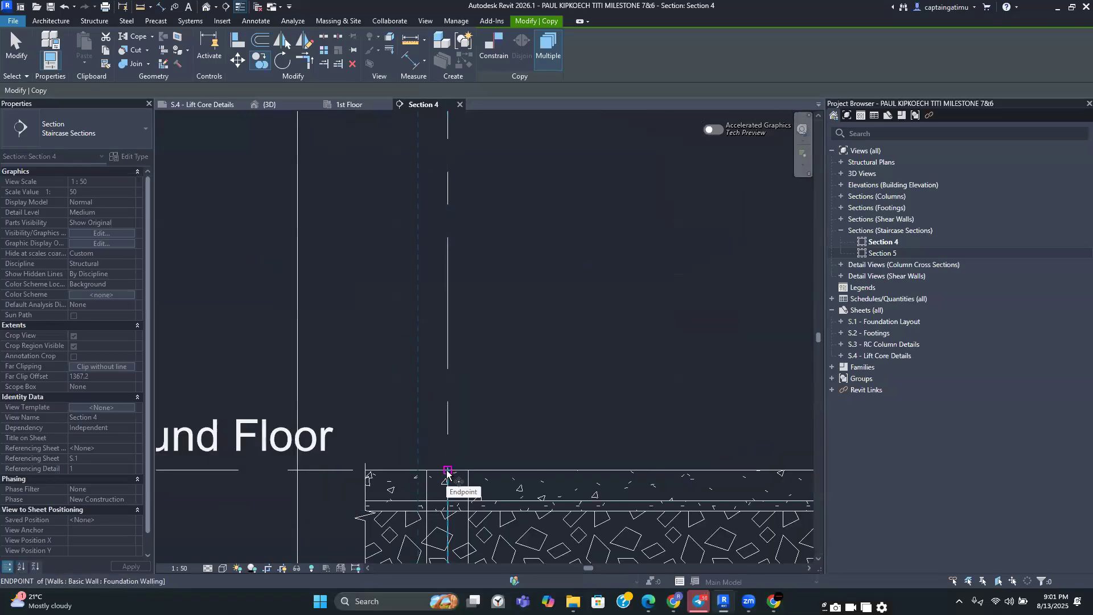
pyautogui.click(447, 471)
pyautogui.scroll(-3, 455, 341)
pyautogui.moveTo(456, 305); pyautogui.dragTo(452, 560, button='middle')
pyautogui.scroll(7, 449, 339)
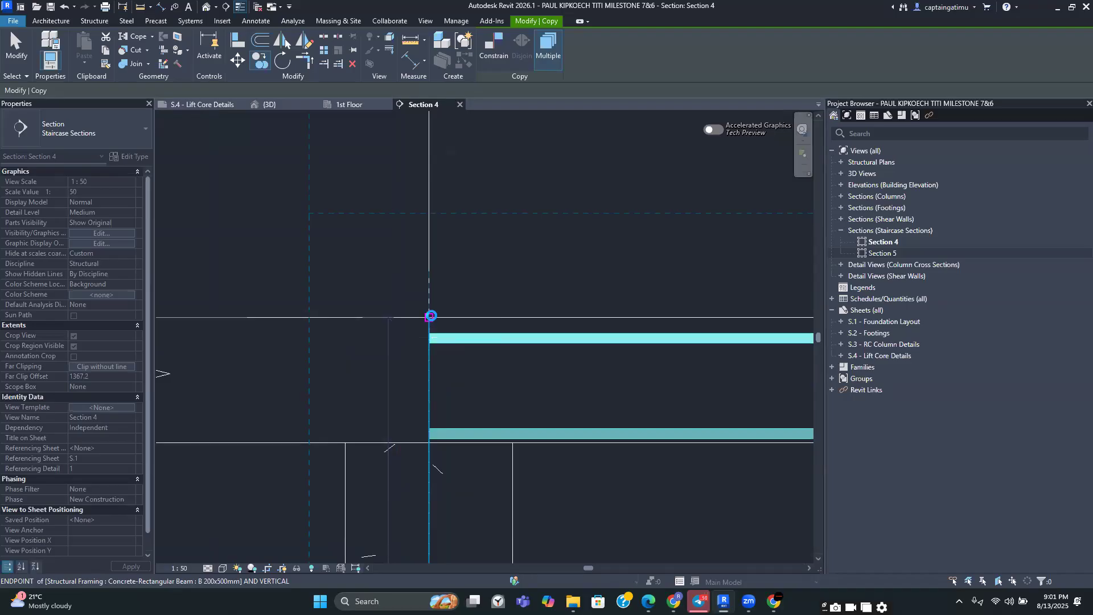
pyautogui.click(430, 315)
pyautogui.scroll(-4, 444, 298)
pyautogui.press('Escape')
# Delete the copied shape 36 bar at the 1st floor landing junction
pyautogui.scroll(-6, 472, 296)
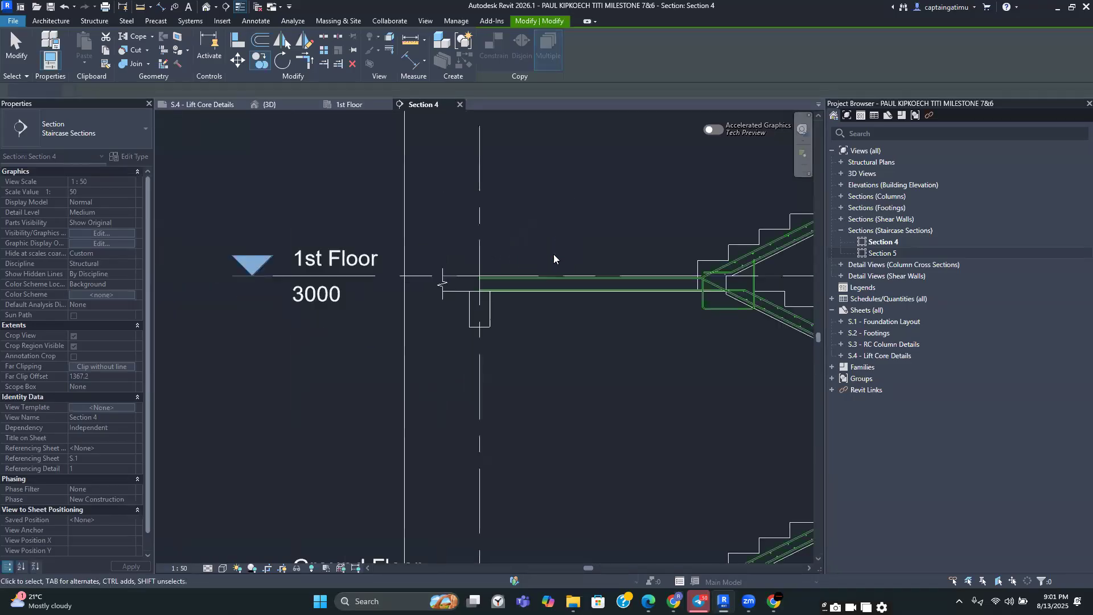
pyautogui.scroll(3, 530, 319)
pyautogui.scroll(4, 501, 345)
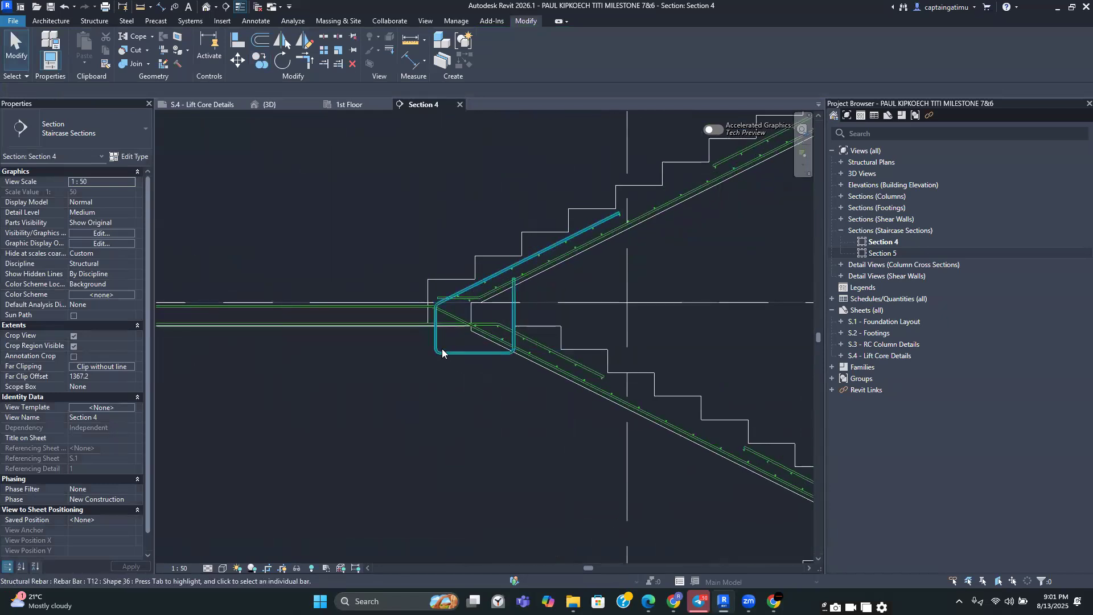
pyautogui.click(441, 353)
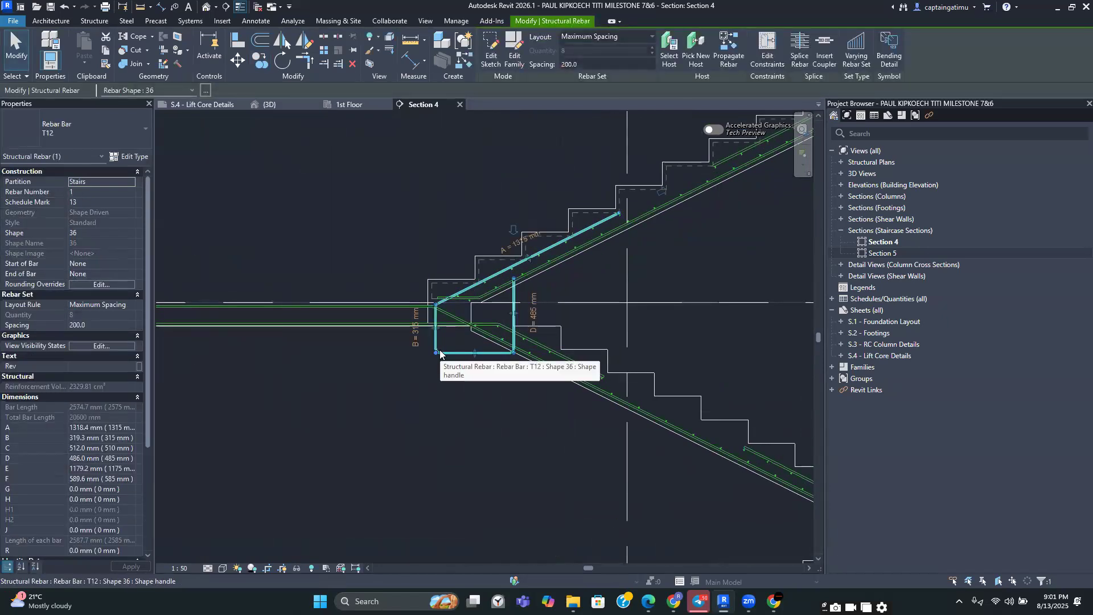
pyautogui.press('Delete')
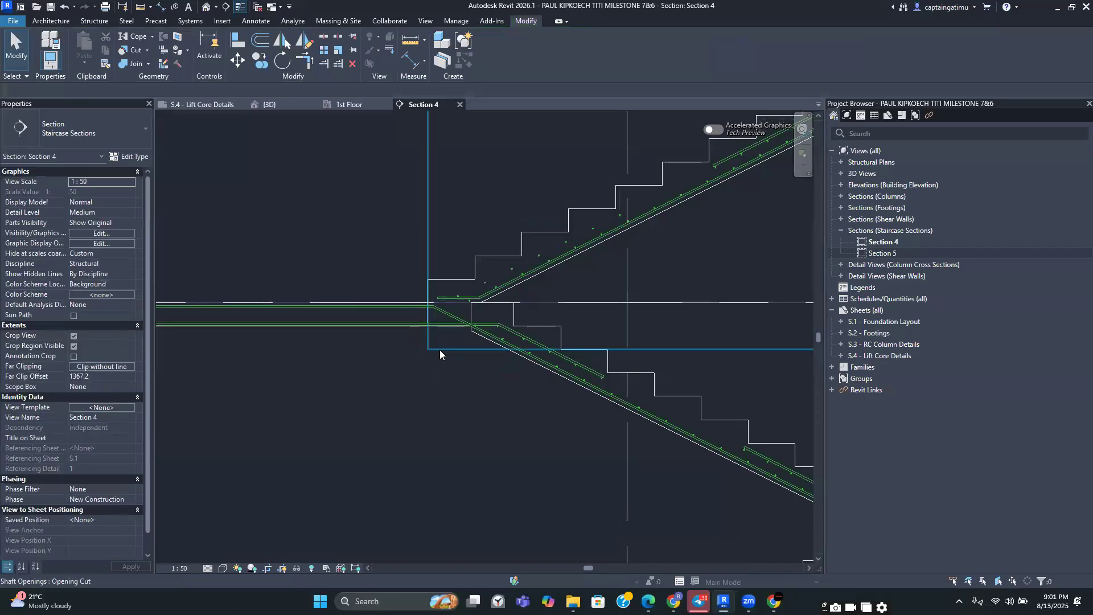
# Inspect the horizontal landing bars along the 1st floor level
pyautogui.scroll(-1, 455, 358)
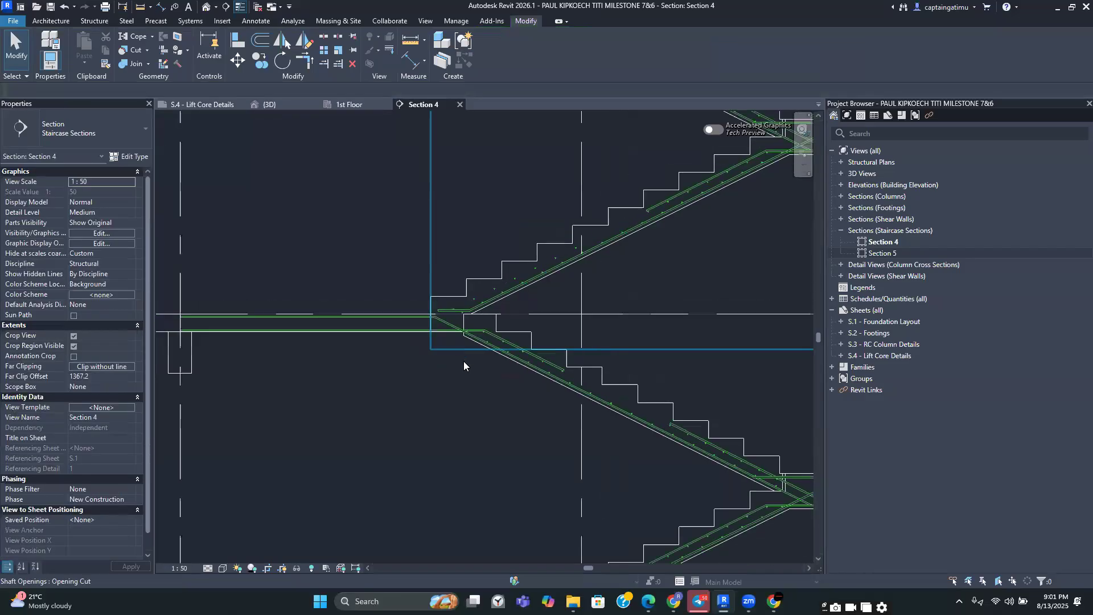
pyautogui.scroll(-2, 531, 392)
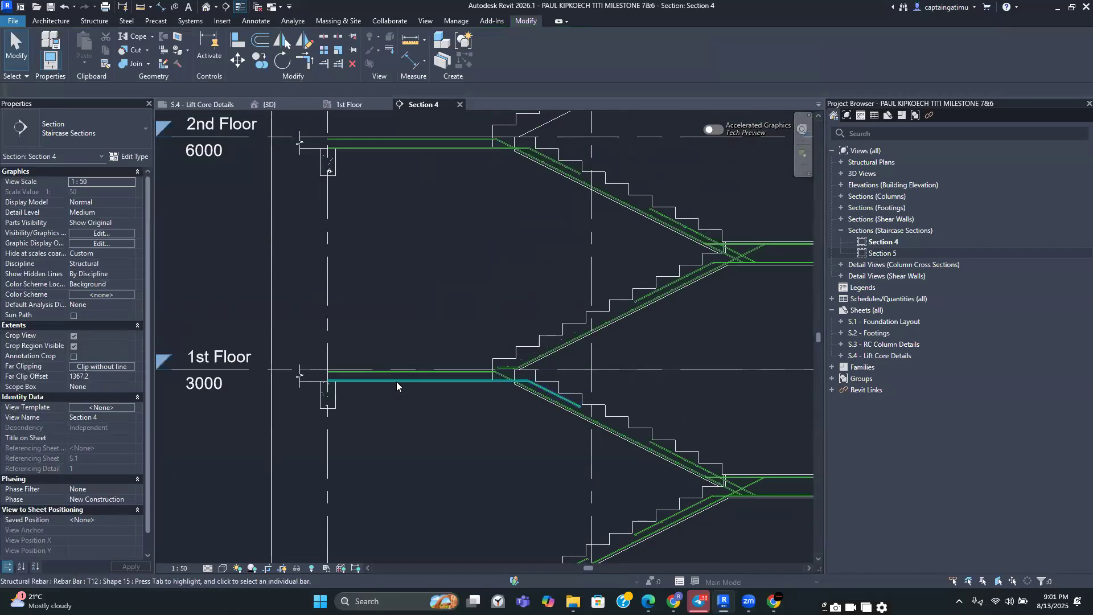
pyautogui.scroll(5, 396, 381)
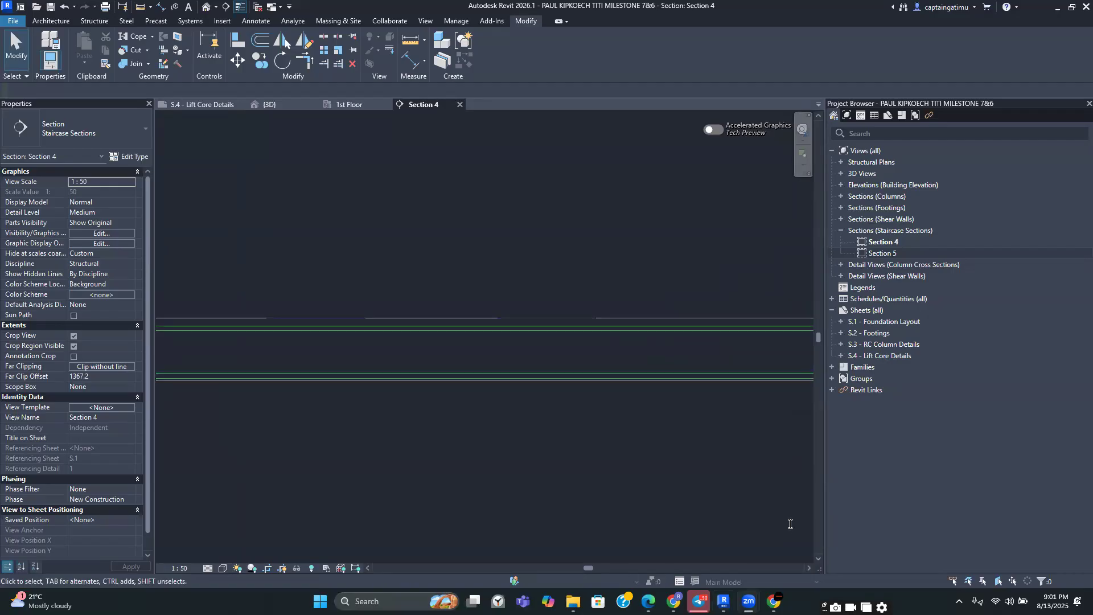
pyautogui.scroll(-3, 500, 451)
pyautogui.scroll(4, 487, 395)
pyautogui.click(483, 414)
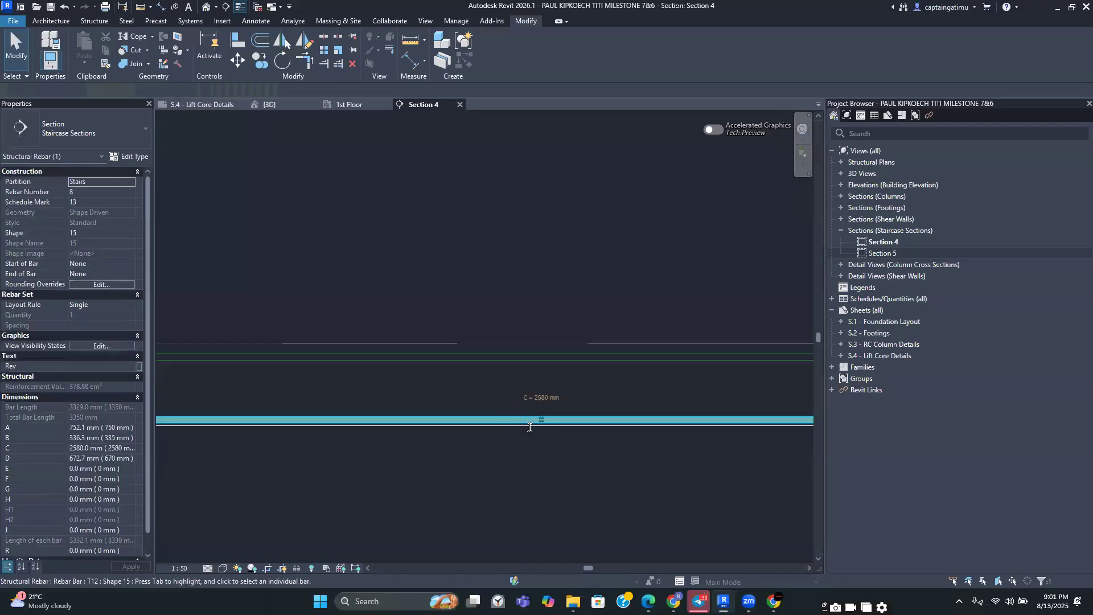
pyautogui.scroll(2, 570, 417)
pyautogui.moveTo(599, 410); pyautogui.dragTo(594, 403)
pyautogui.scroll(-1, 574, 458)
pyautogui.scroll(-2, 574, 460)
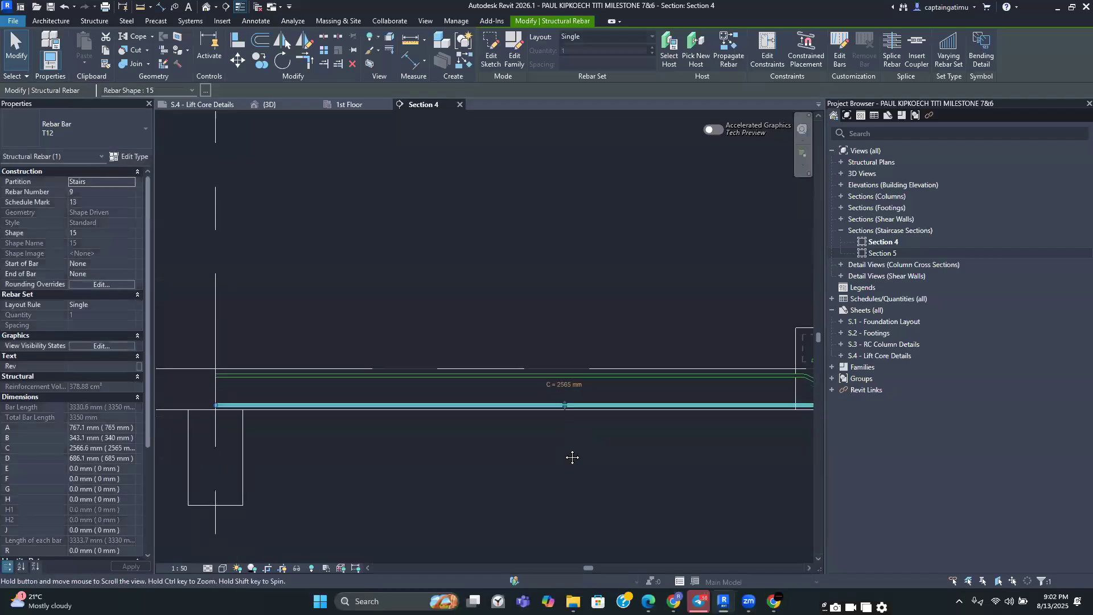
pyautogui.click(593, 437)
pyautogui.scroll(-2, 400, 432)
pyautogui.scroll(5, 399, 421)
pyautogui.scroll(-6, 395, 398)
pyautogui.moveTo(422, 423); pyautogui.dragTo(425, 425, button='middle')
pyautogui.scroll(-3, 426, 430)
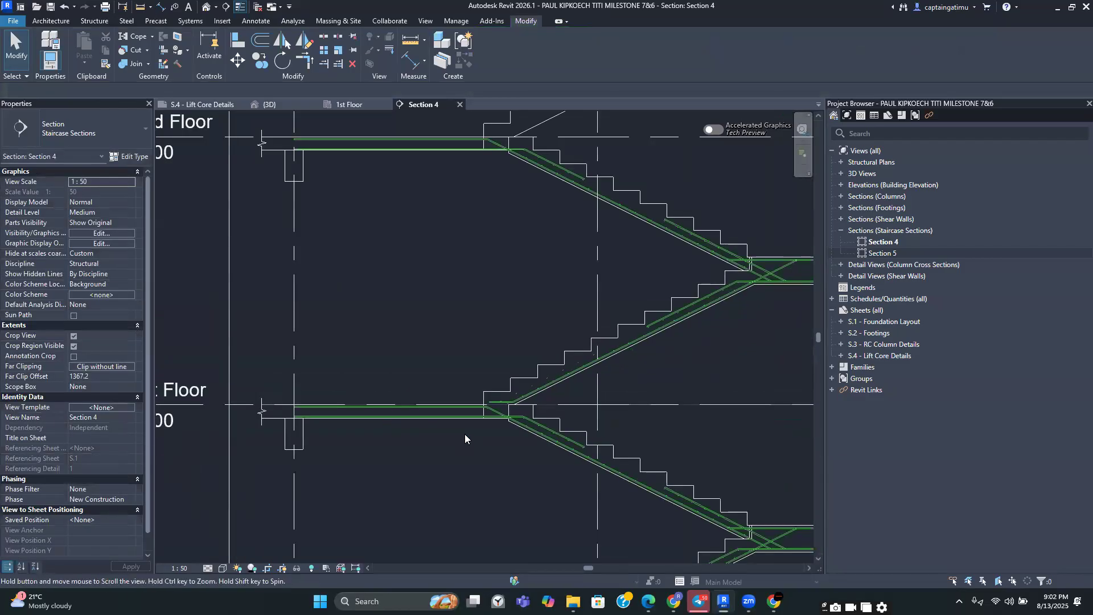
pyautogui.scroll(3, 512, 393)
# Edit the sketch of the upper flight's bottom bar and delete its short horizontal leg at the 1st floor landing
pyautogui.click(527, 392)
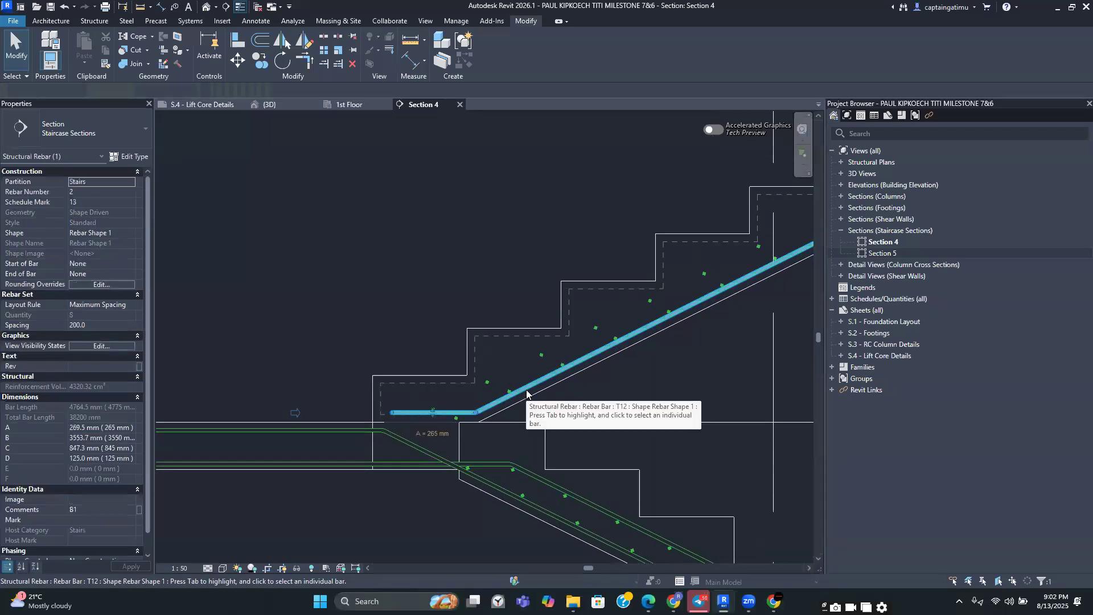
pyautogui.scroll(-2, 526, 393)
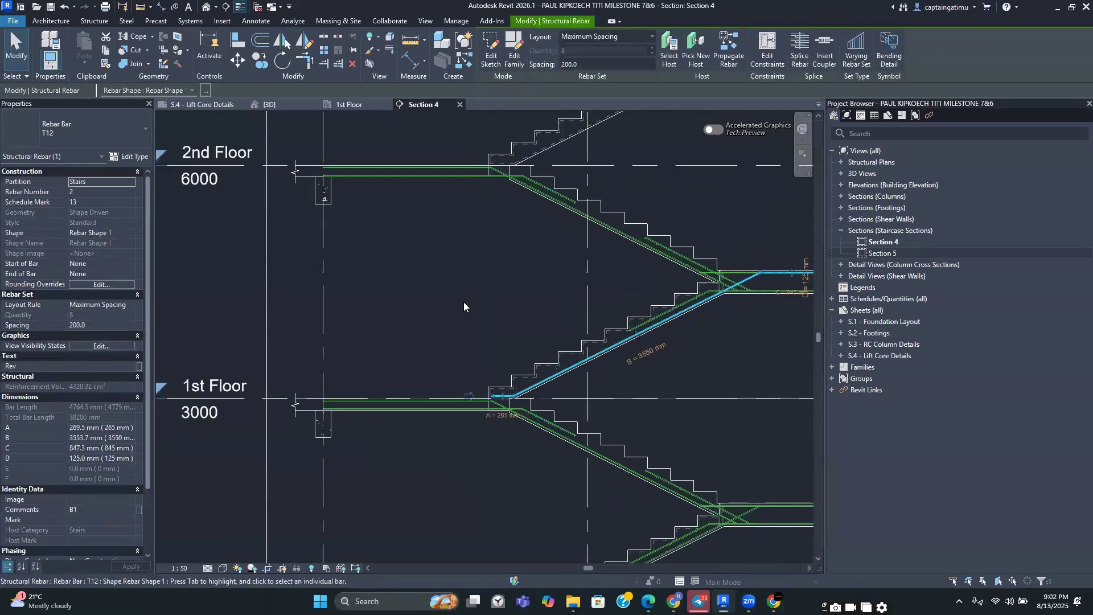
pyautogui.scroll(2, 532, 406)
pyautogui.scroll(1, 534, 406)
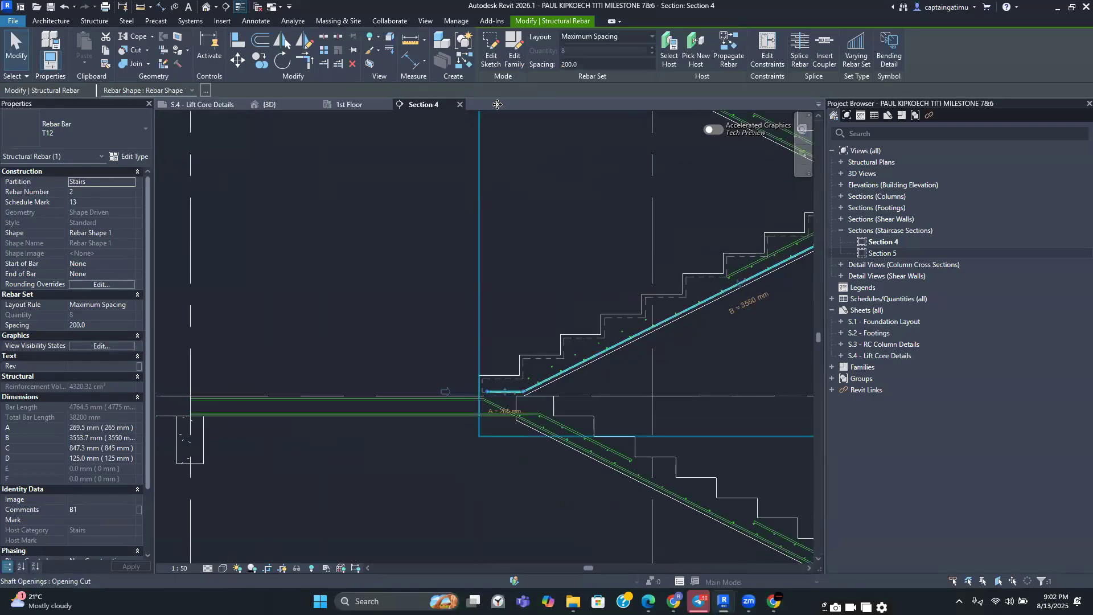
pyautogui.click(491, 55)
pyautogui.scroll(2, 509, 397)
pyautogui.click(508, 396)
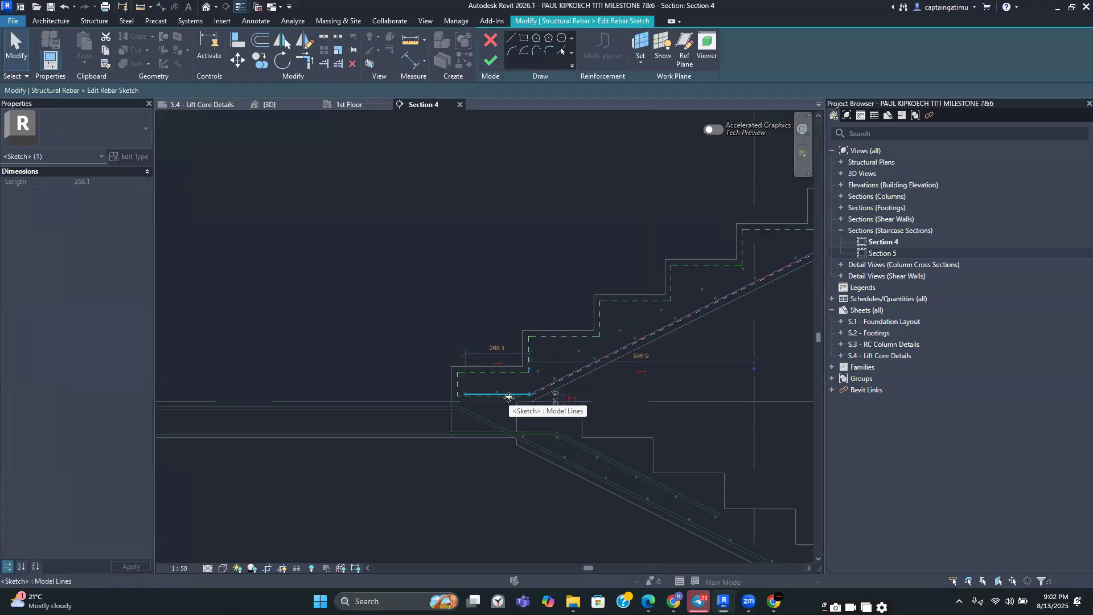
pyautogui.press('Delete')
# Draw a longer horizontal leg of about 2110 mm along the 1st floor landing and finish the rebar sketch
pyautogui.scroll(2, 508, 395)
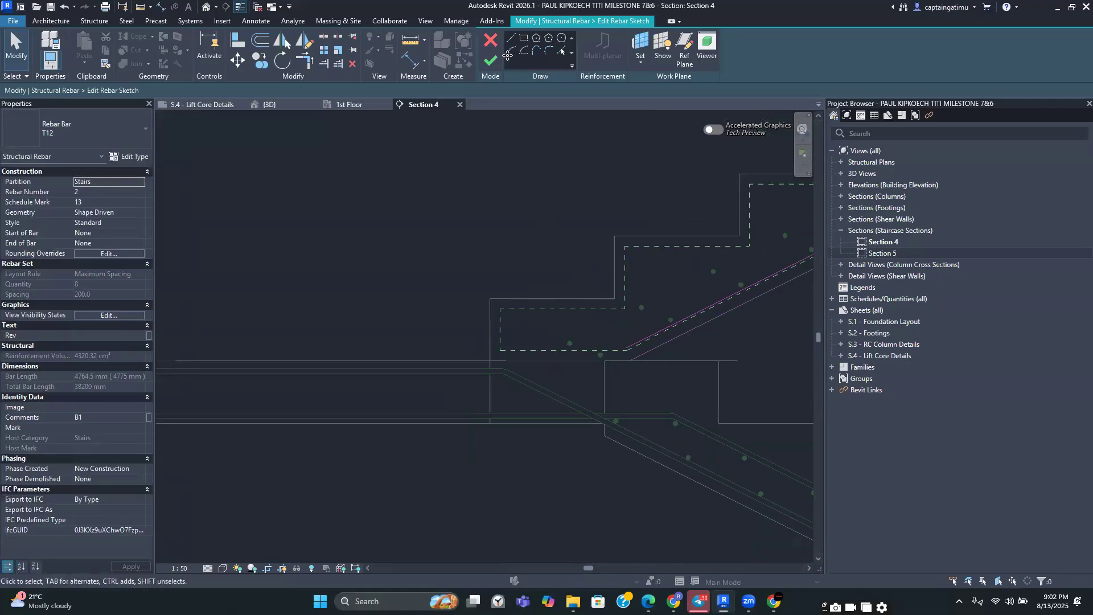
pyautogui.click(511, 38)
pyautogui.scroll(-2, 427, 413)
pyautogui.moveTo(418, 416); pyautogui.dragTo(599, 408, button='middle')
pyautogui.scroll(-2, 599, 407)
pyautogui.scroll(1, 350, 409)
pyautogui.scroll(5, 349, 408)
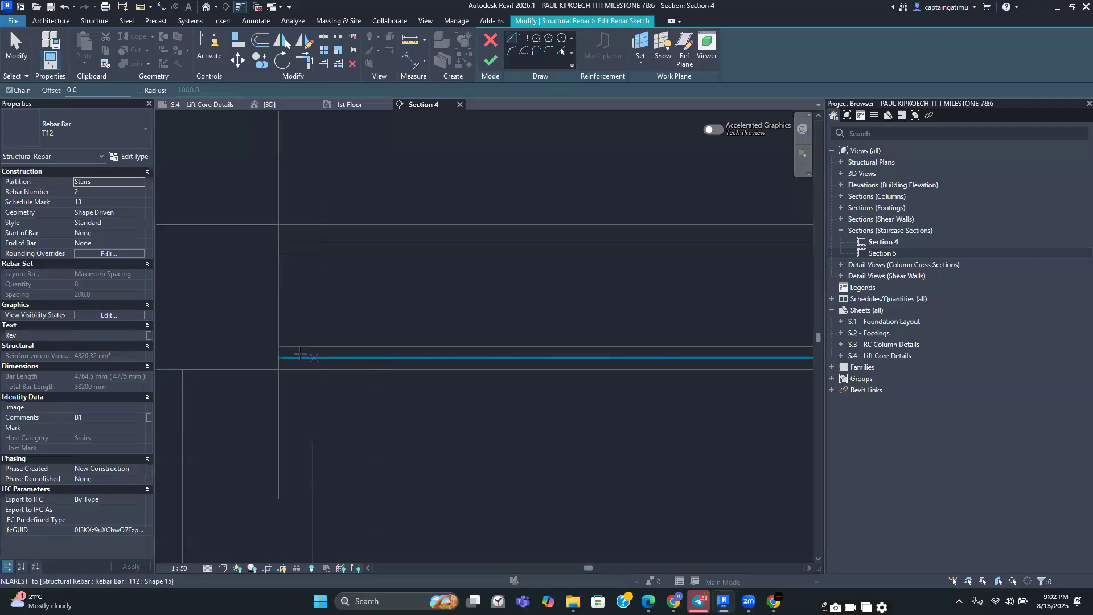
pyautogui.click(292, 352)
pyautogui.scroll(-2, 352, 351)
pyautogui.moveTo(390, 359); pyautogui.dragTo(317, 351, button='middle')
pyautogui.scroll(-1, 542, 345)
pyautogui.moveTo(543, 346); pyautogui.dragTo(268, 344, button='middle')
pyautogui.scroll(-2, 536, 358)
pyautogui.moveTo(620, 373); pyautogui.dragTo(481, 348, button='middle')
pyautogui.scroll(2, 467, 360)
pyautogui.scroll(2, 473, 350)
pyautogui.press('Escape')
pyautogui.press('Escape')
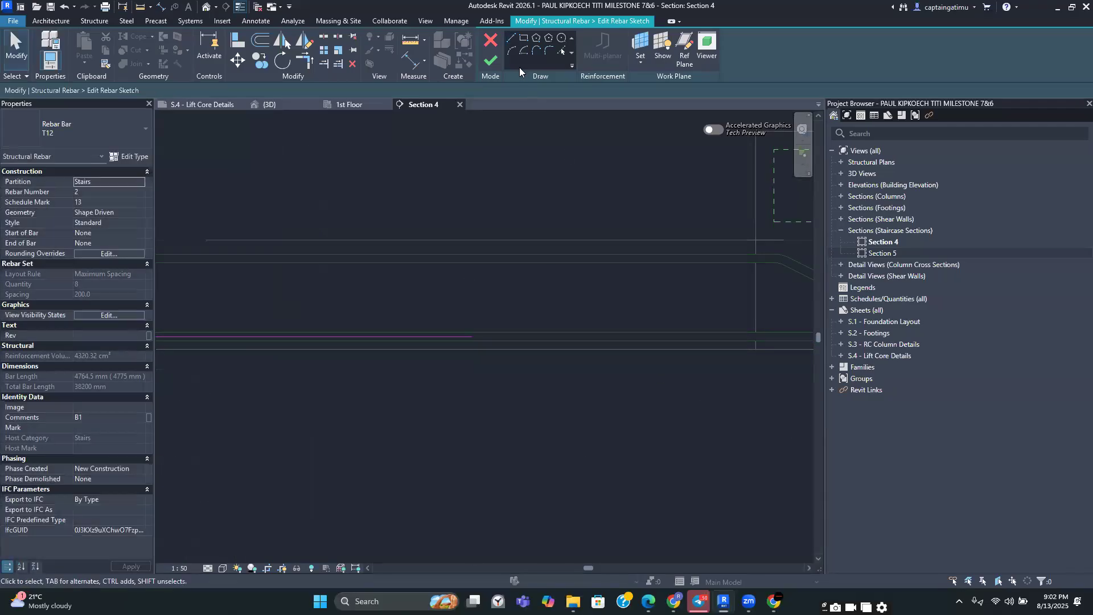
pyautogui.click(490, 61)
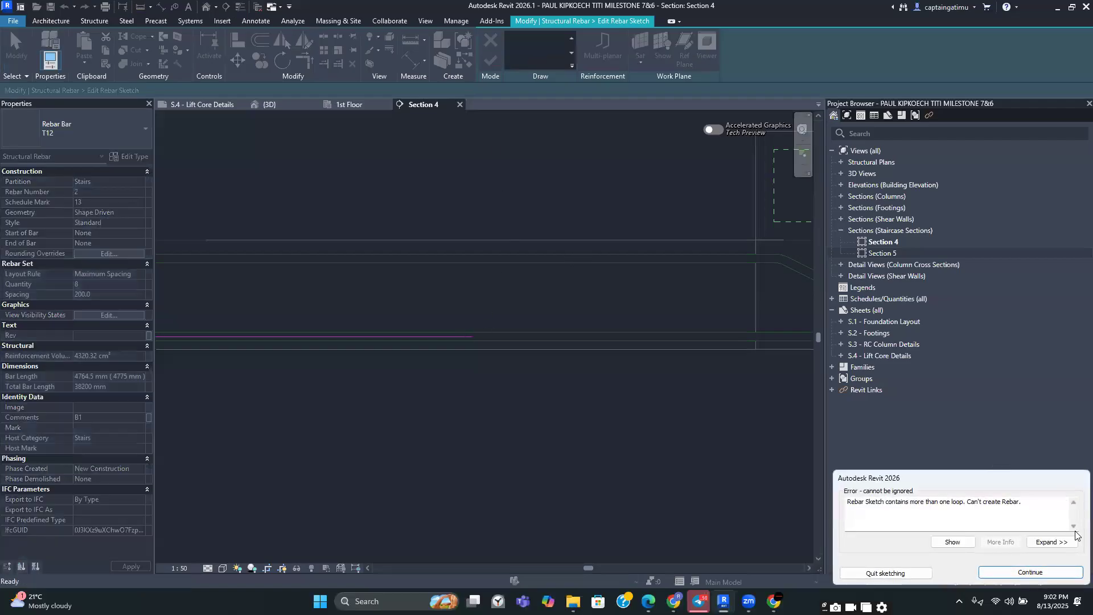
pyautogui.click(984, 576)
pyautogui.scroll(-2, 595, 270)
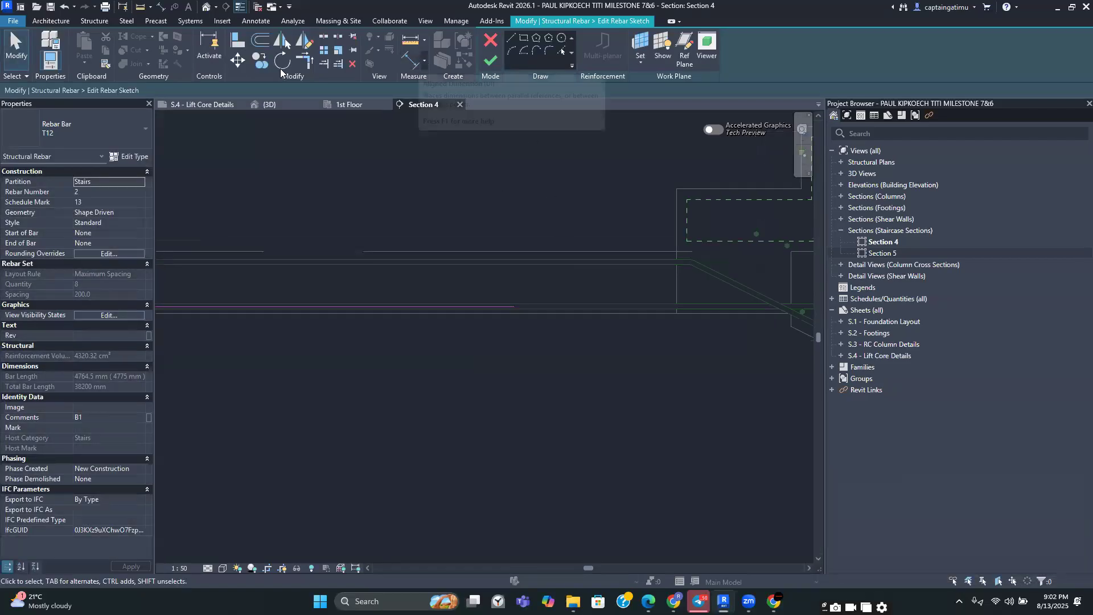
pyautogui.scroll(-2, 559, 363)
pyautogui.scroll(-4, 545, 294)
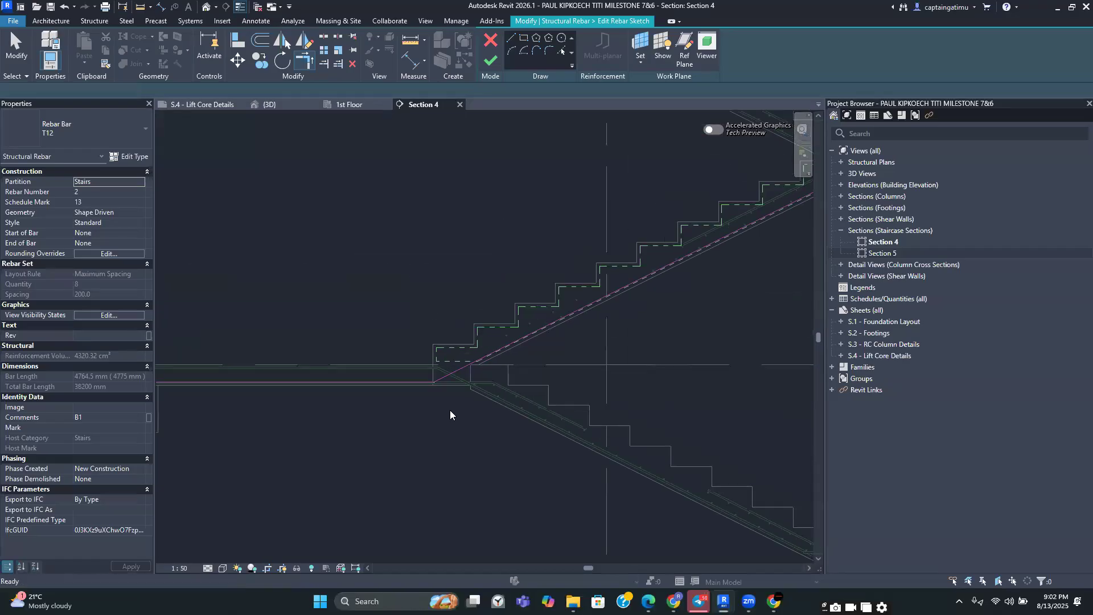
pyautogui.click(493, 62)
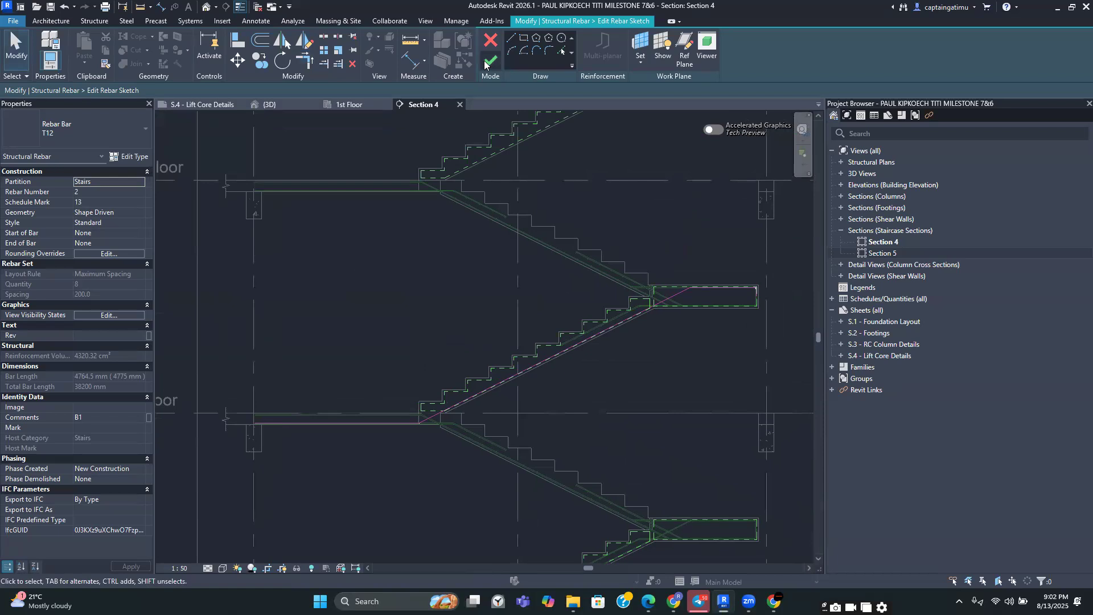
# Sketch a new T12 bar hosted on the stairs, running along the upper flight and horizontally about 540 mm into the 1st floor landing
pyautogui.click(398, 473)
pyautogui.scroll(5, 373, 449)
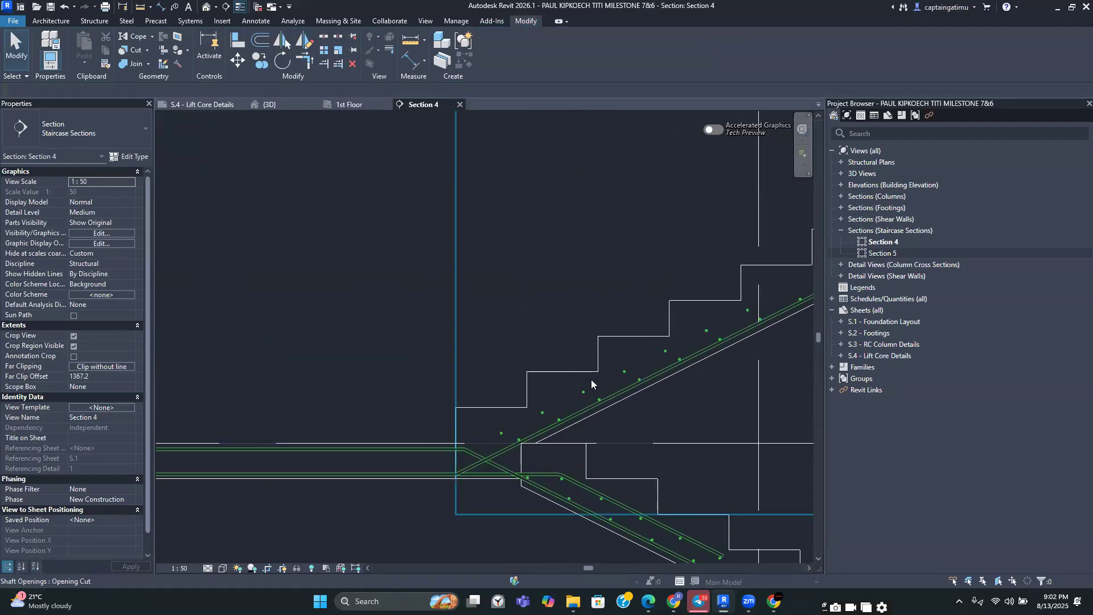
pyautogui.scroll(-3, 535, 418)
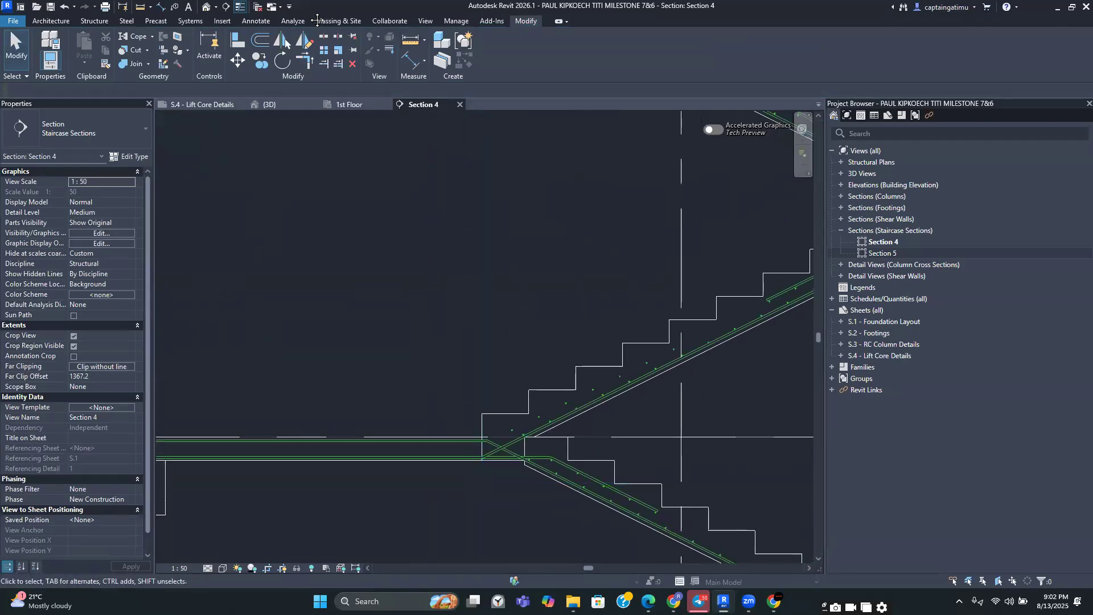
pyautogui.click(94, 20)
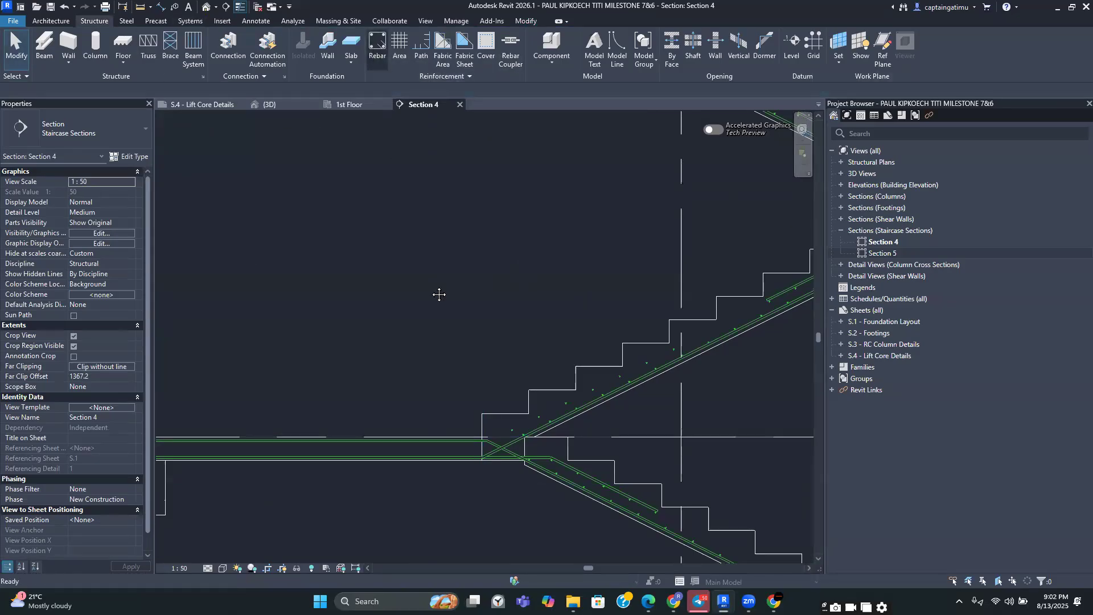
pyautogui.press('r')
pyautogui.press('b')
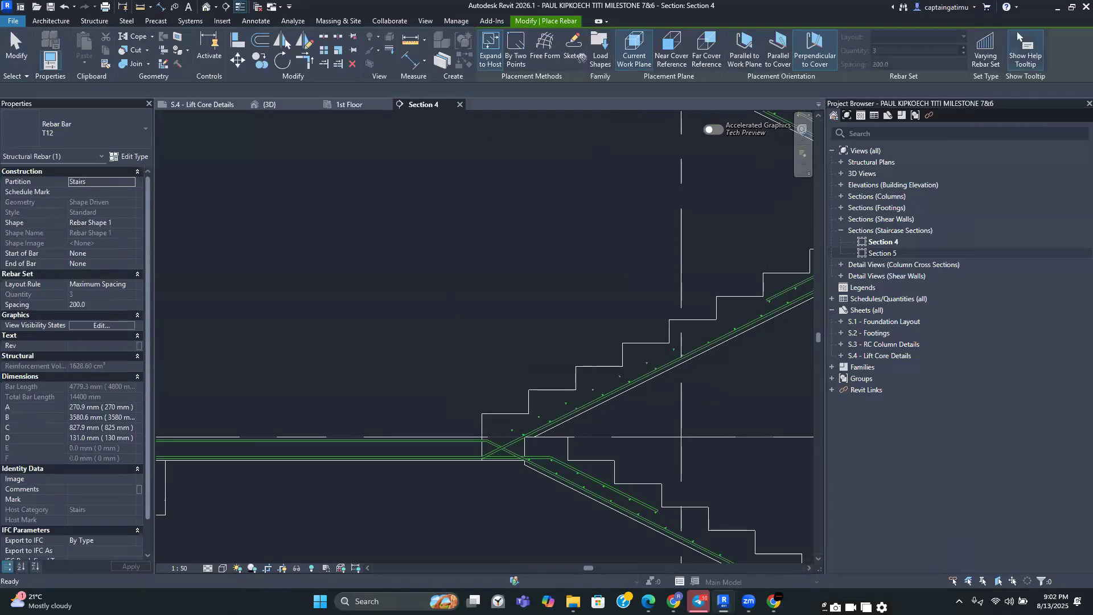
pyautogui.press('Escape')
pyautogui.click(378, 46)
pyautogui.click(572, 48)
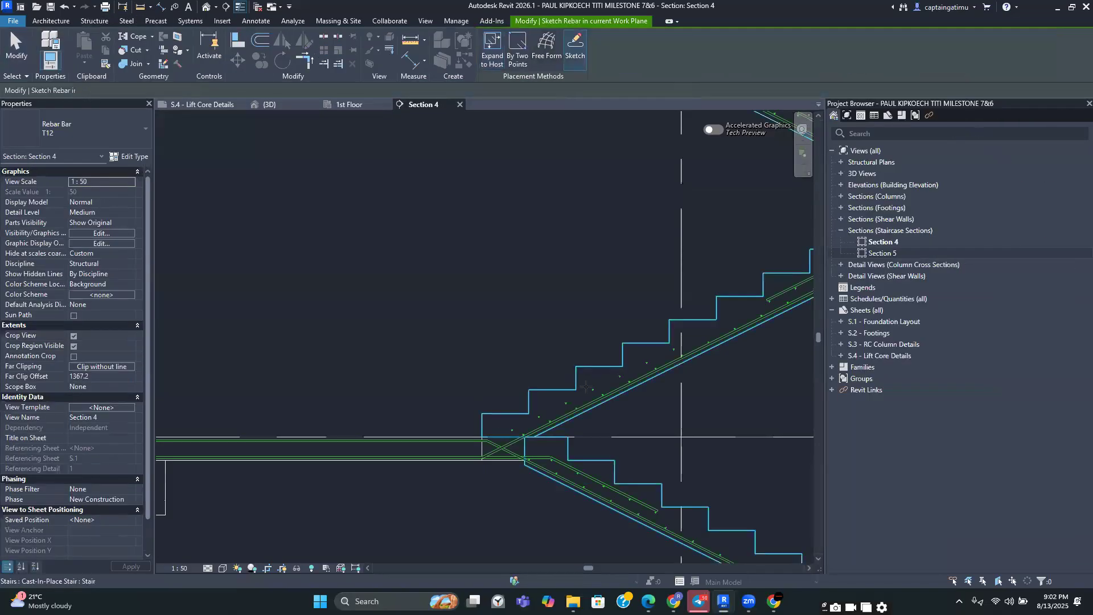
pyautogui.scroll(3, 588, 345)
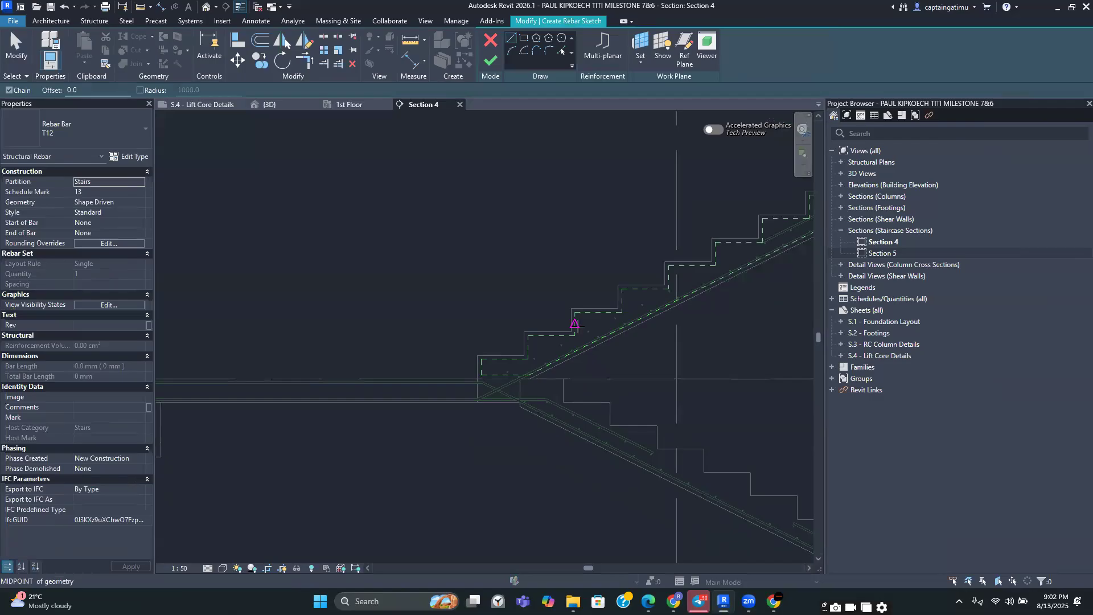
pyautogui.click(685, 269)
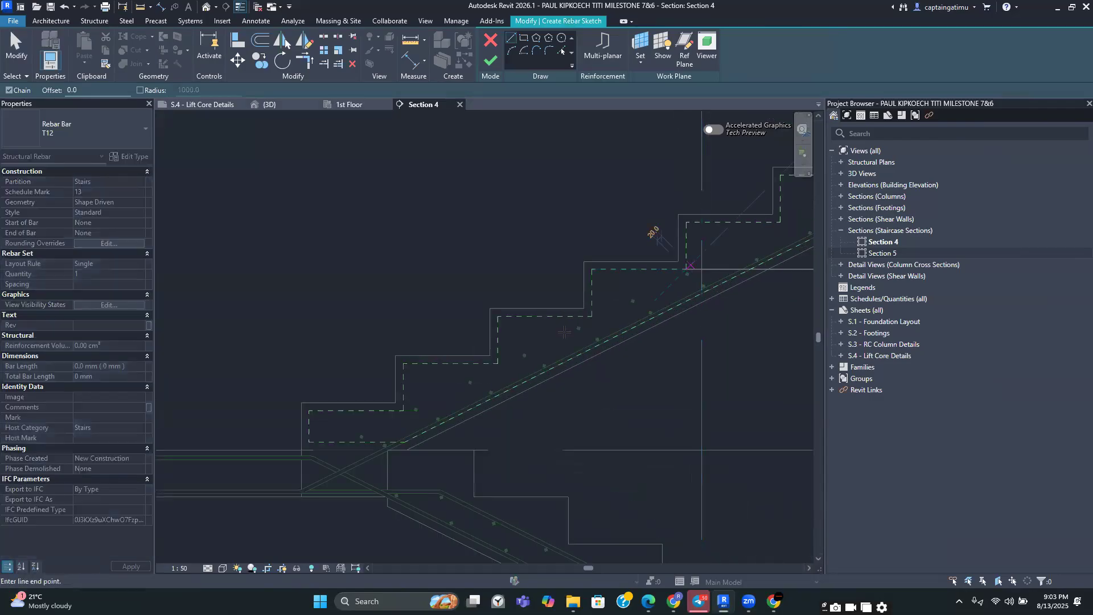
pyautogui.scroll(2, 407, 406)
pyautogui.click(398, 412)
pyautogui.scroll(-2, 398, 412)
pyautogui.moveTo(398, 412); pyautogui.dragTo(554, 368, button='middle')
pyautogui.scroll(2, 372, 427)
pyautogui.scroll(2, 529, 421)
pyautogui.click(557, 430)
pyautogui.moveTo(480, 431); pyautogui.dragTo(593, 423, button='middle')
pyautogui.scroll(-1, 289, 422)
pyautogui.moveTo(292, 429); pyautogui.dragTo(378, 442, button='middle')
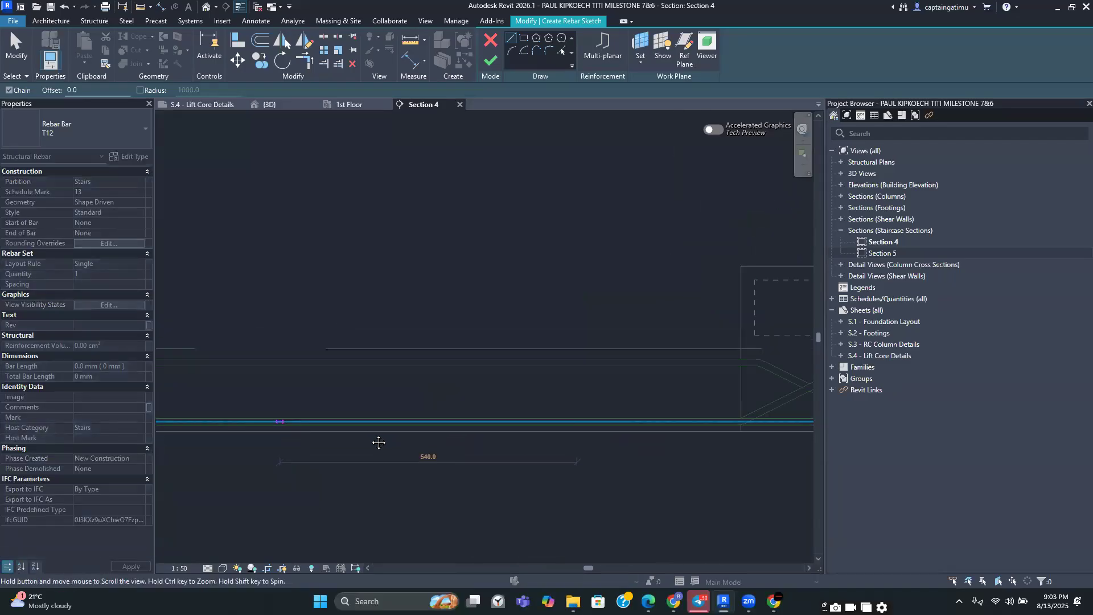
pyautogui.click(281, 434)
# Trim the sketched bar's lines to a clean corner and finish the rebar sketch
pyautogui.press('Escape')
pyautogui.press('Escape')
pyautogui.scroll(-2, 338, 378)
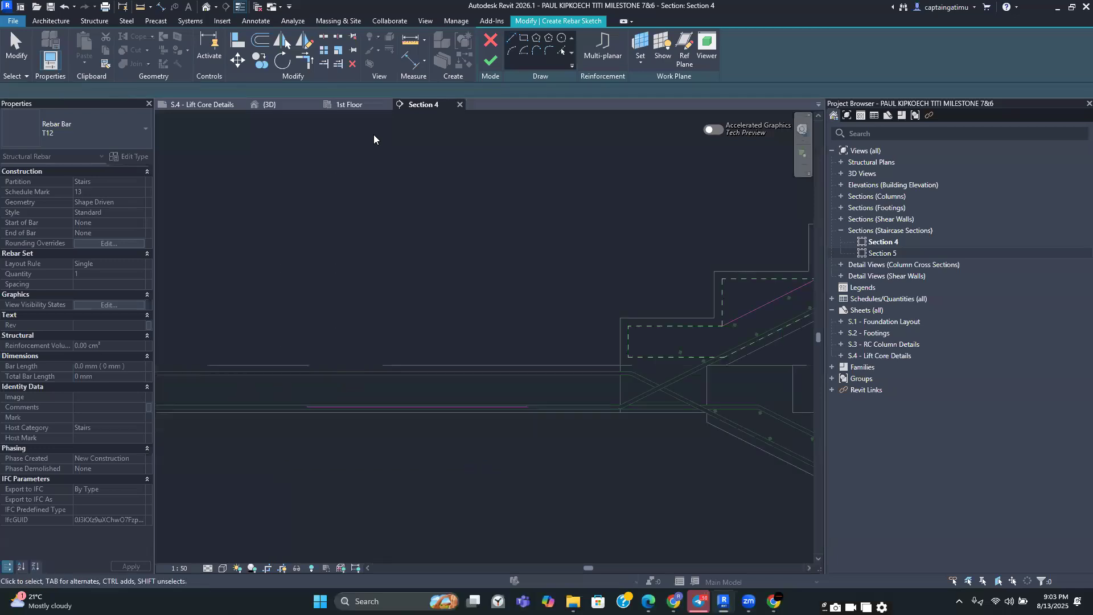
pyautogui.click(305, 60)
pyautogui.click(495, 408)
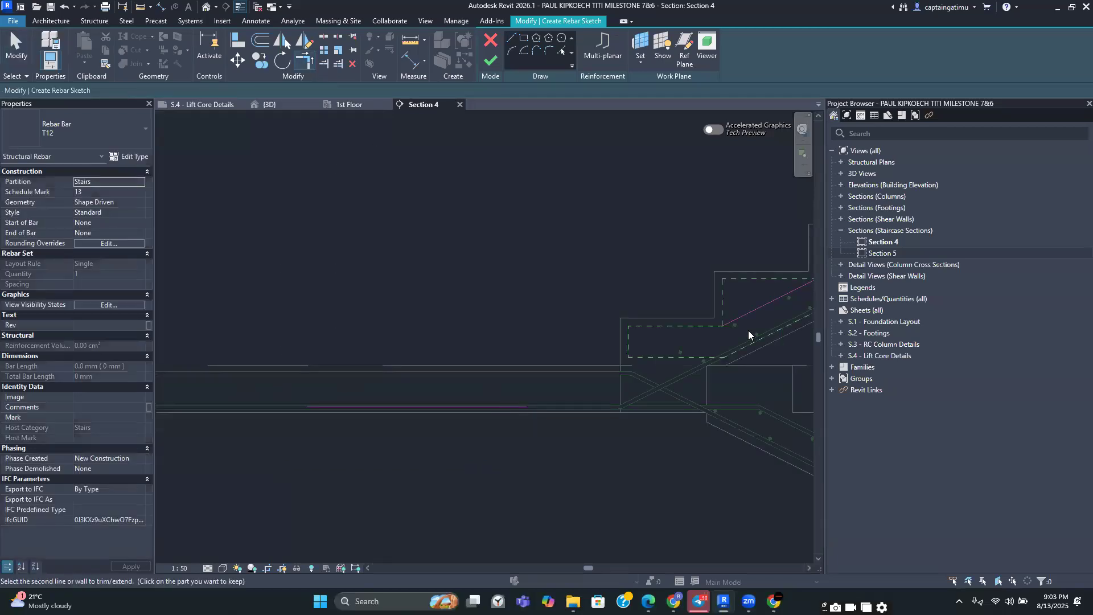
pyautogui.click(747, 319)
pyautogui.scroll(-2, 551, 360)
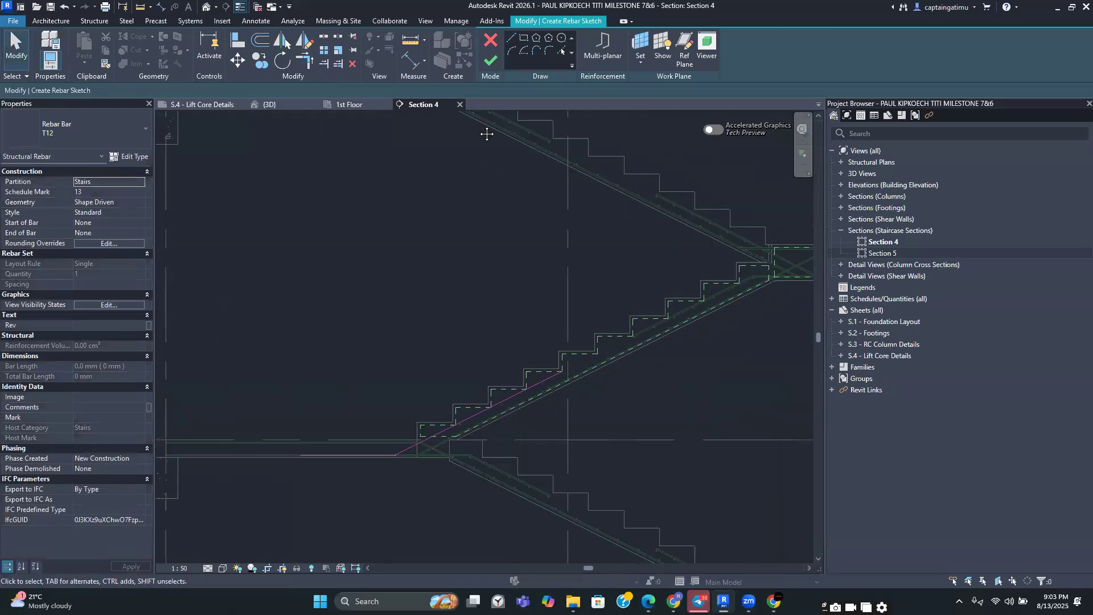
pyautogui.click(490, 59)
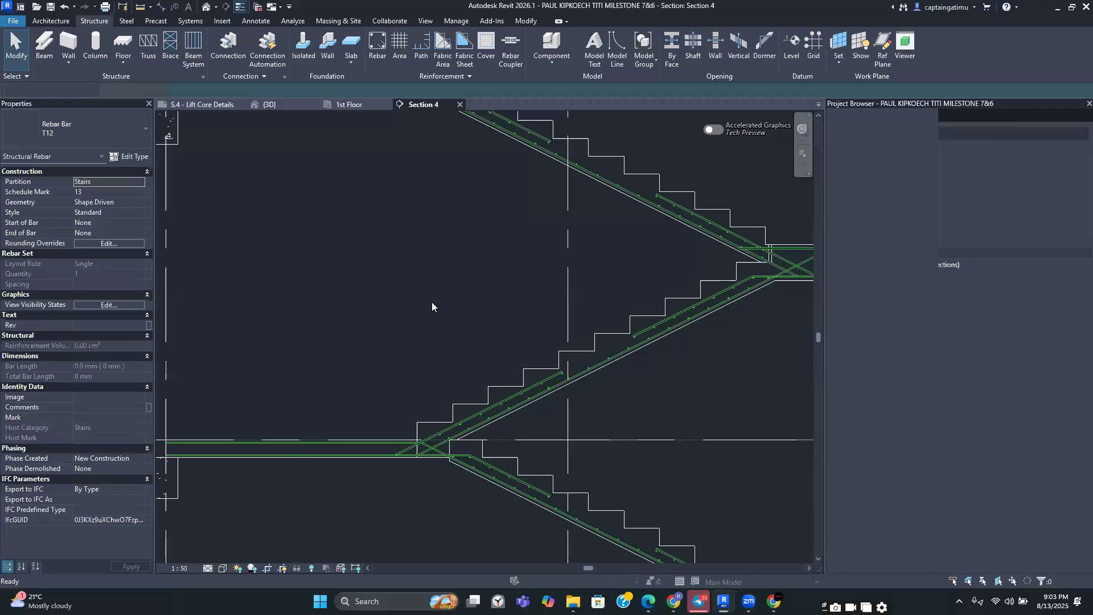
# Select the new landing bar and set its Comments to T1
pyautogui.scroll(-3, 432, 302)
pyautogui.scroll(2, 462, 369)
pyautogui.click(465, 356)
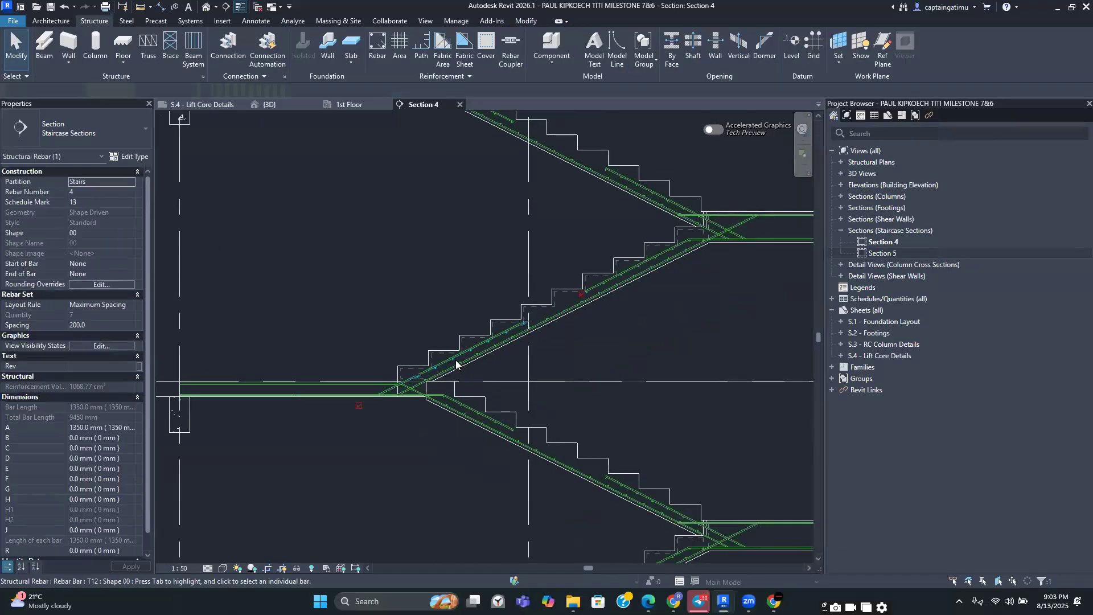
pyautogui.scroll(2, 472, 350)
pyautogui.scroll(-5, 75, 469)
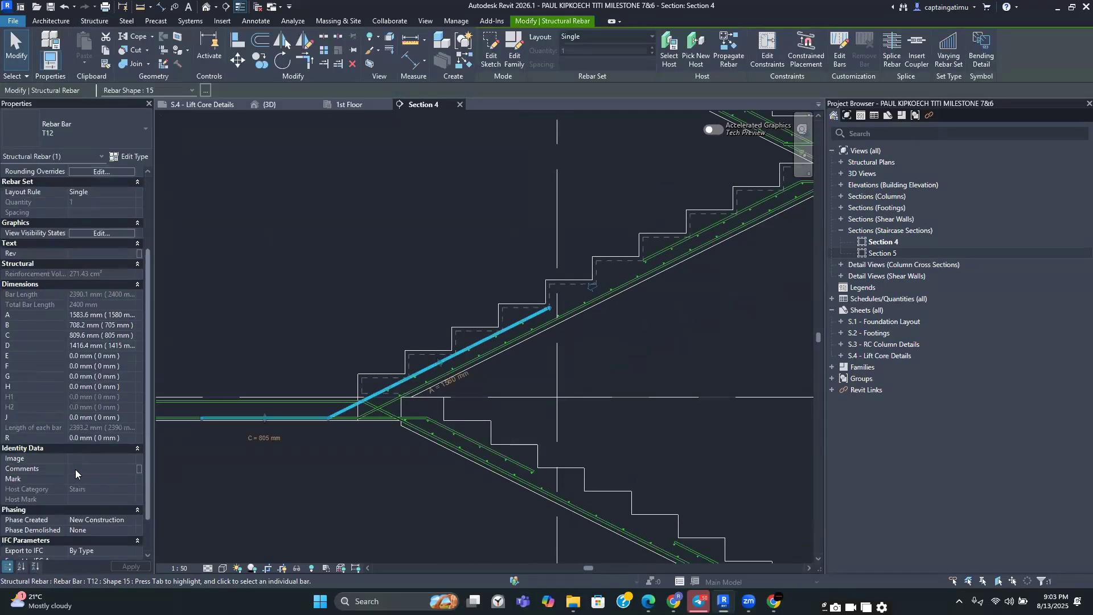
pyautogui.click(130, 427)
pyautogui.click(130, 427)
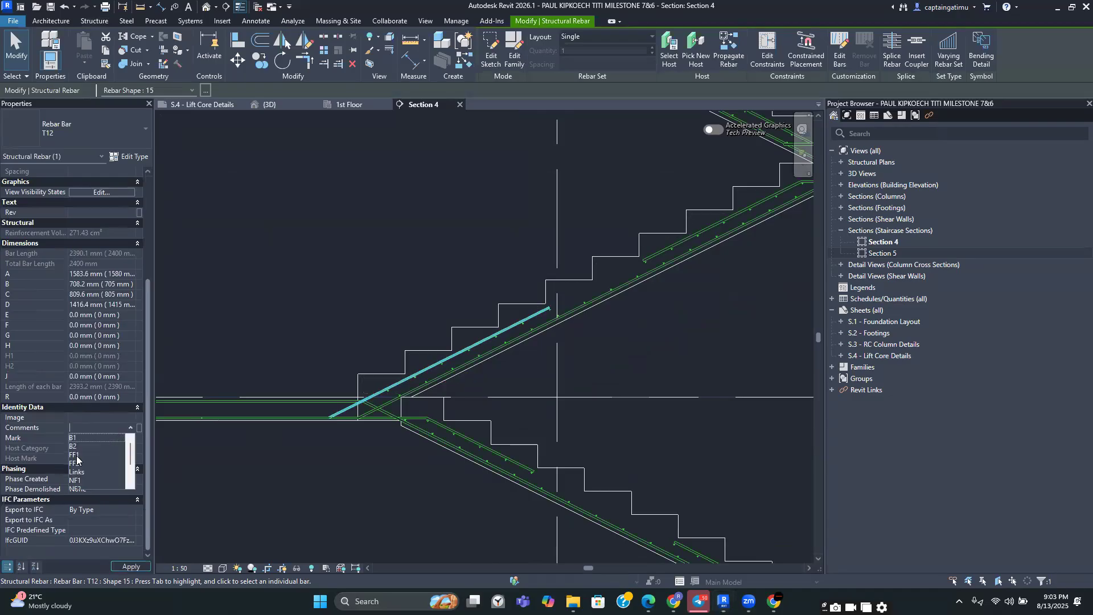
pyautogui.click(107, 472)
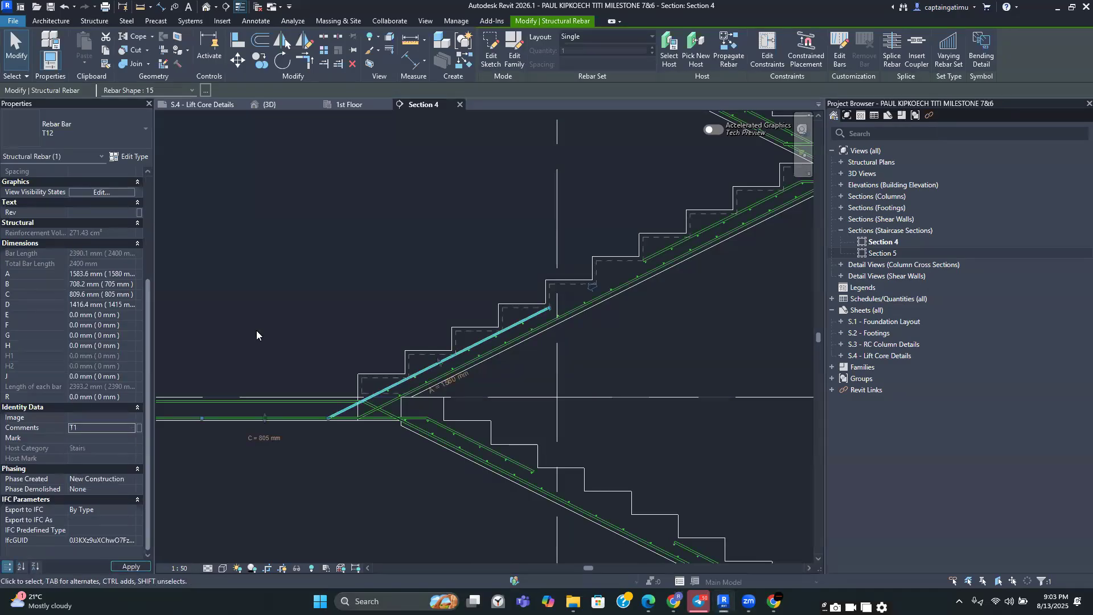
# Inspect the bars at the 1st floor landing and along the flights between the 1st and 2nd floors
pyautogui.click(549, 349)
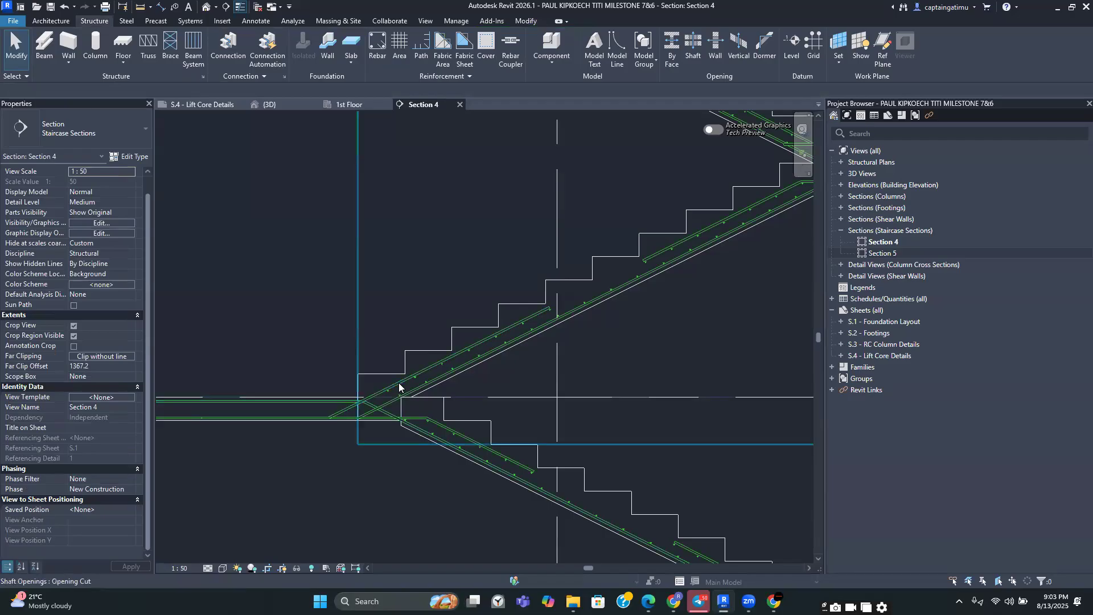
pyautogui.click(399, 384)
pyautogui.press('Escape')
pyautogui.click(430, 368)
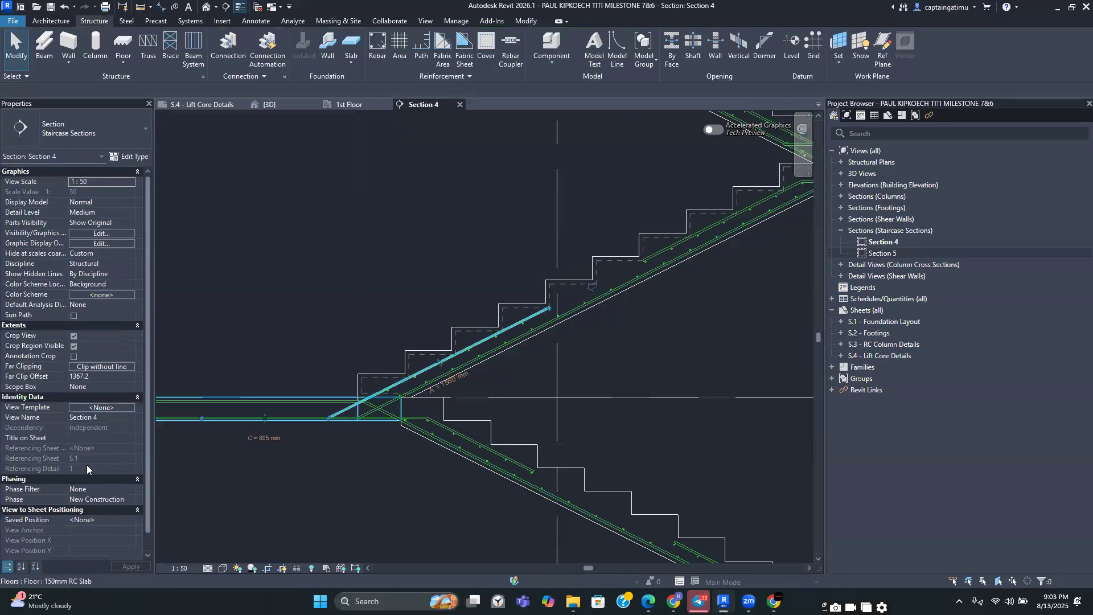
pyautogui.press('Escape')
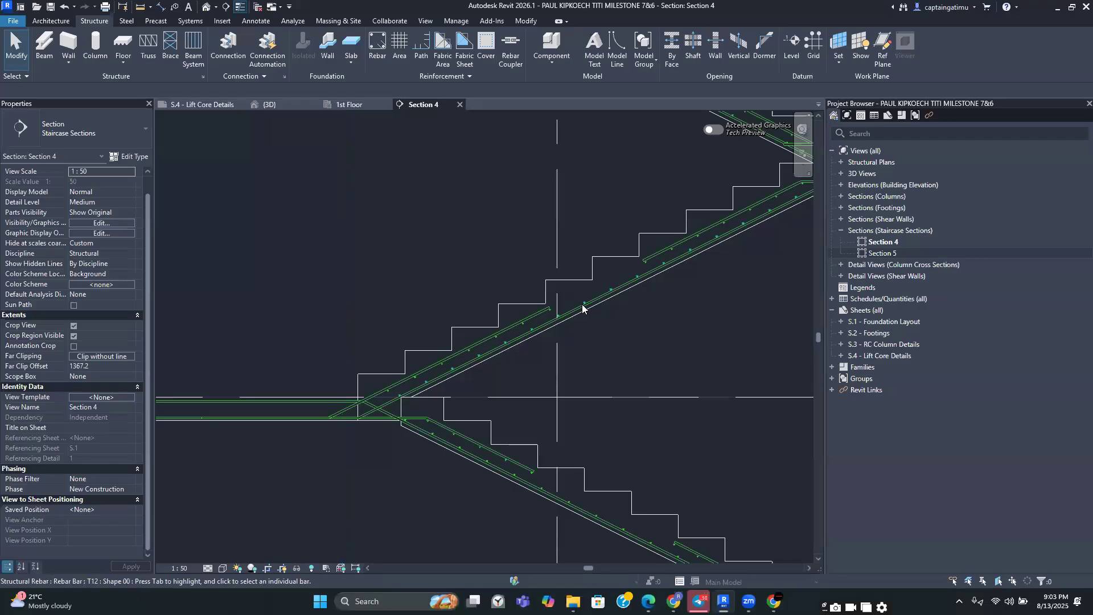
pyautogui.click(583, 306)
pyautogui.scroll(-1, 93, 444)
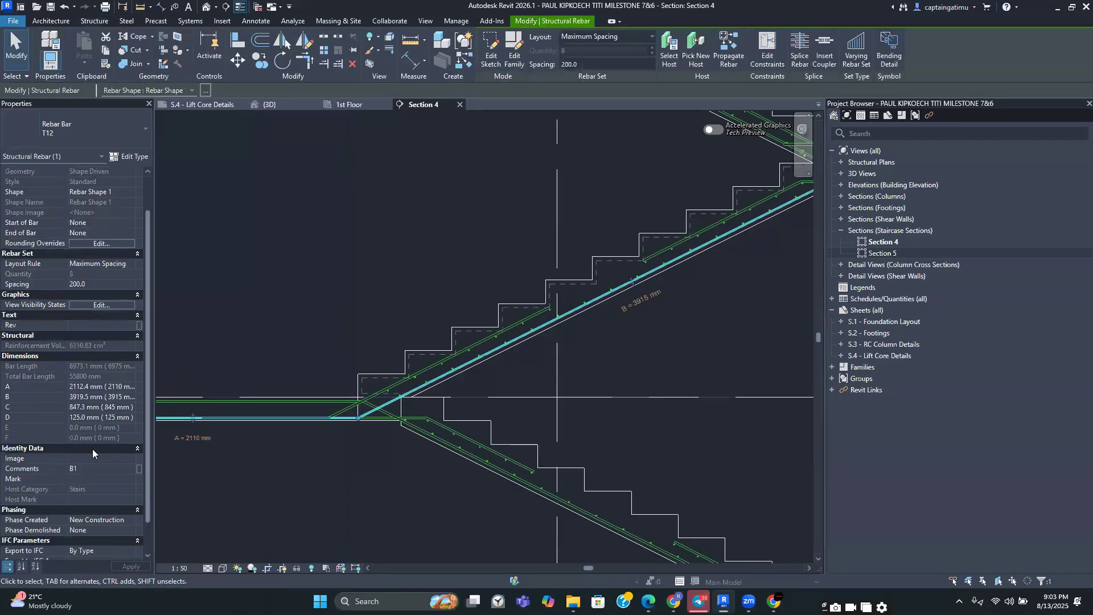
pyautogui.click(326, 496)
pyautogui.scroll(-3, 326, 496)
pyautogui.moveTo(390, 492); pyautogui.dragTo(434, 442, button='middle')
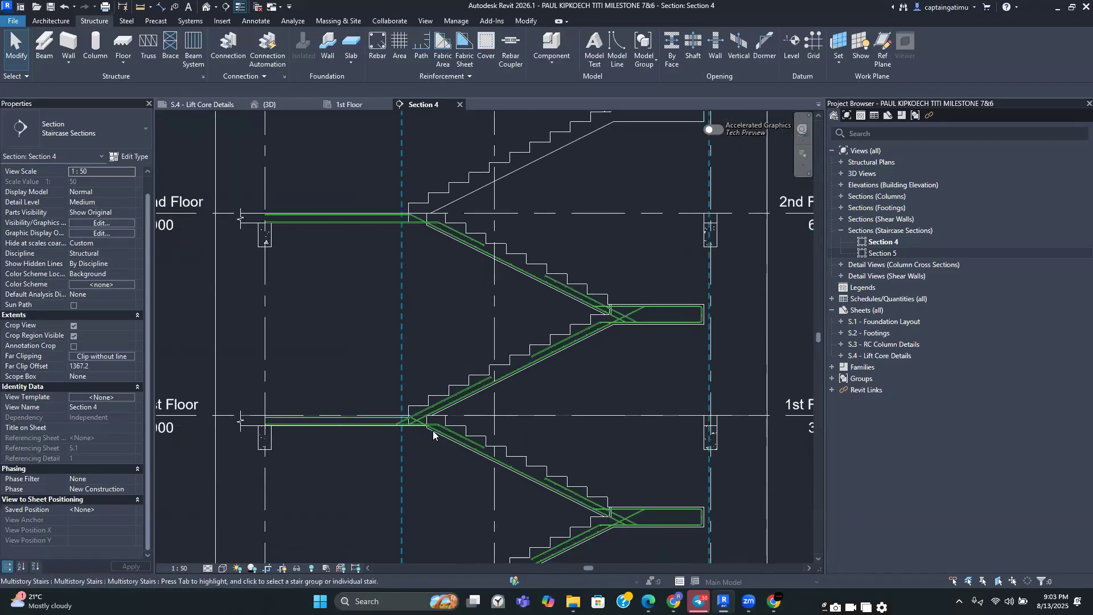
pyautogui.scroll(-3, 435, 441)
pyautogui.scroll(1, 353, 338)
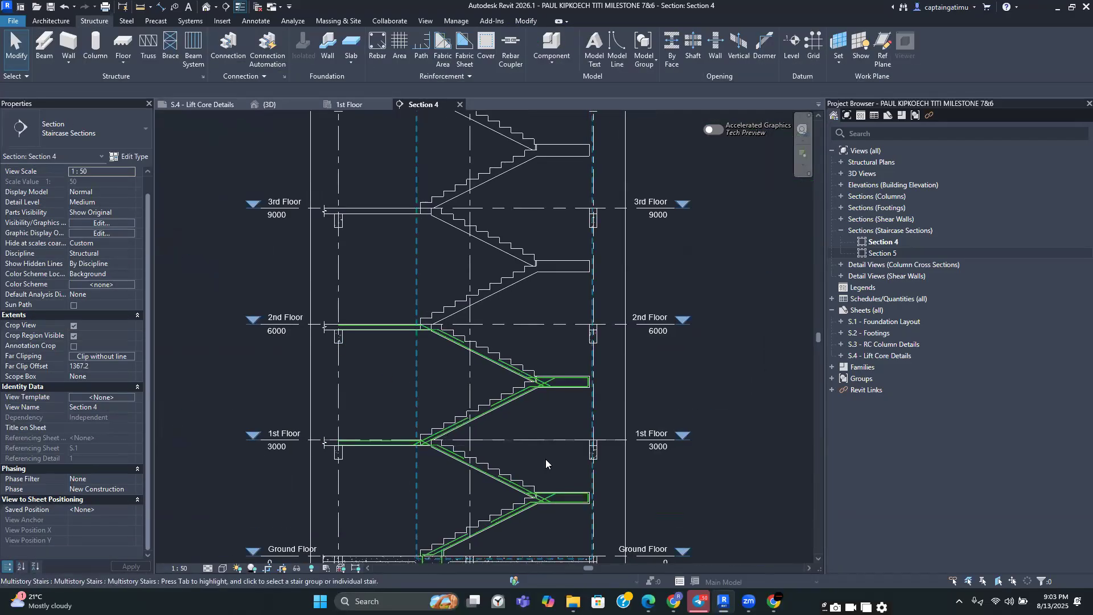
pyautogui.scroll(-2, 391, 496)
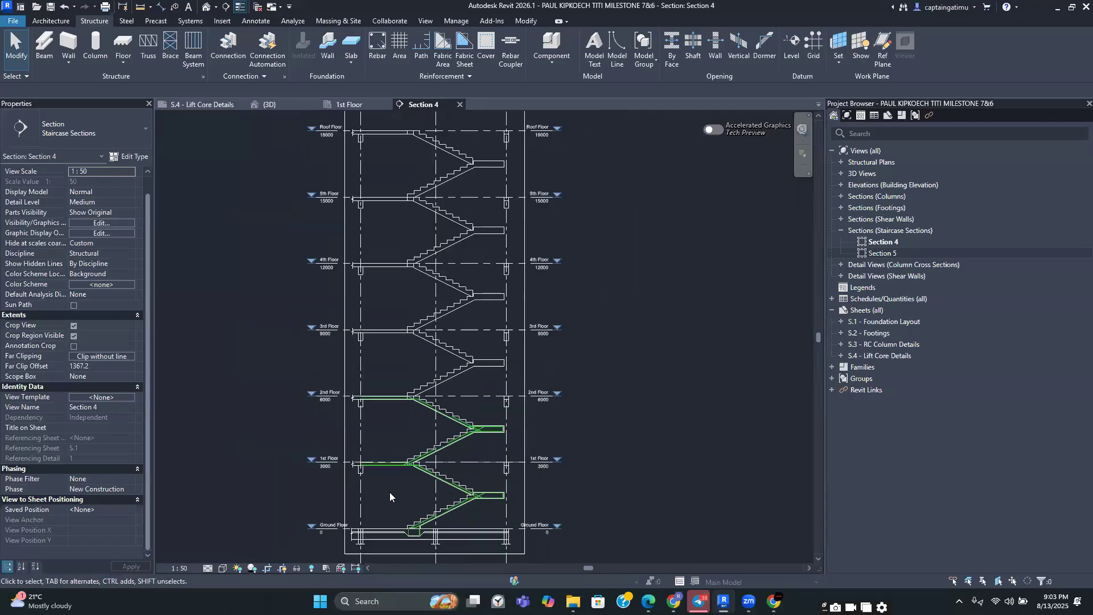
pyautogui.scroll(2, 438, 483)
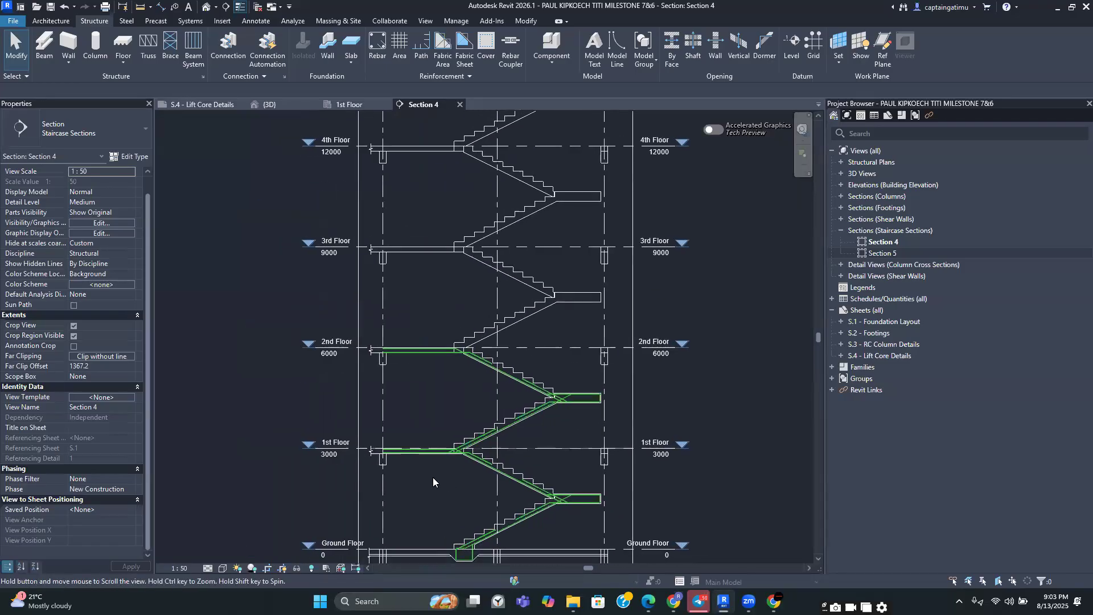
pyautogui.scroll(2, 431, 477)
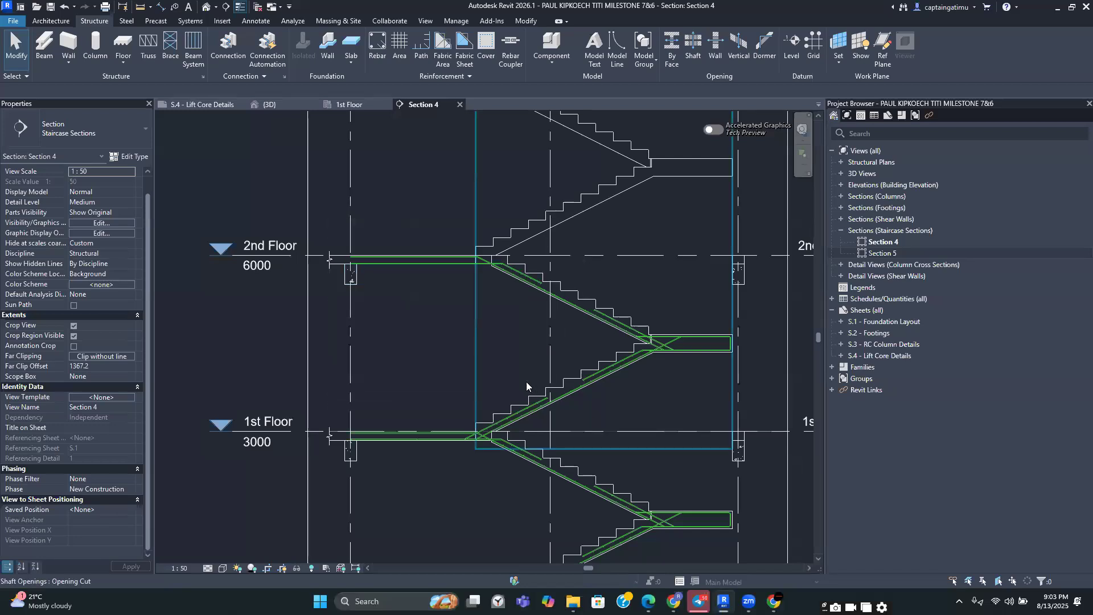
# Window-select the stair between the 1st and 2nd floors and filter the selection to structural rebar only
pyautogui.moveTo(458, 360); pyautogui.dragTo(745, 455)
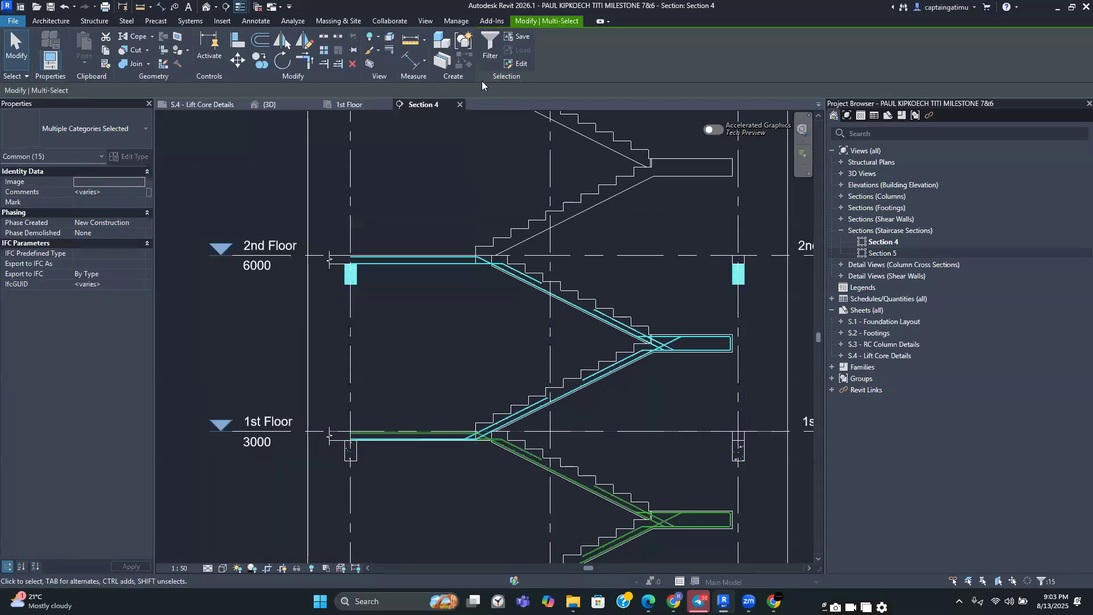
pyautogui.click(488, 50)
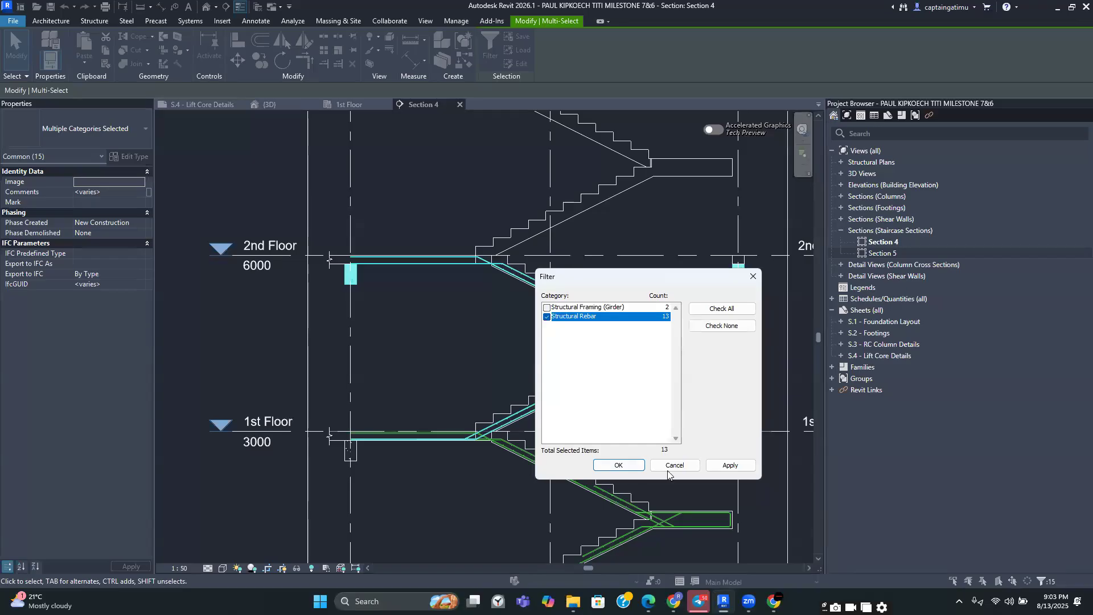
pyautogui.click(622, 467)
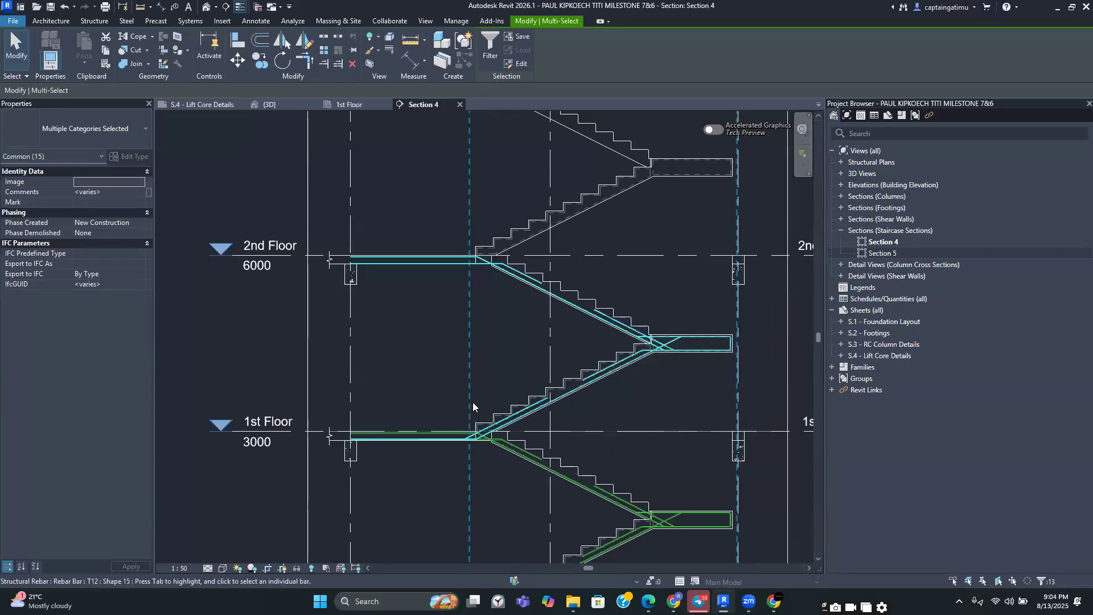
pyautogui.scroll(2, 478, 405)
pyautogui.moveTo(427, 314); pyautogui.dragTo(403, 204, button='middle')
pyautogui.scroll(2, 441, 362)
pyautogui.scroll(2, 495, 380)
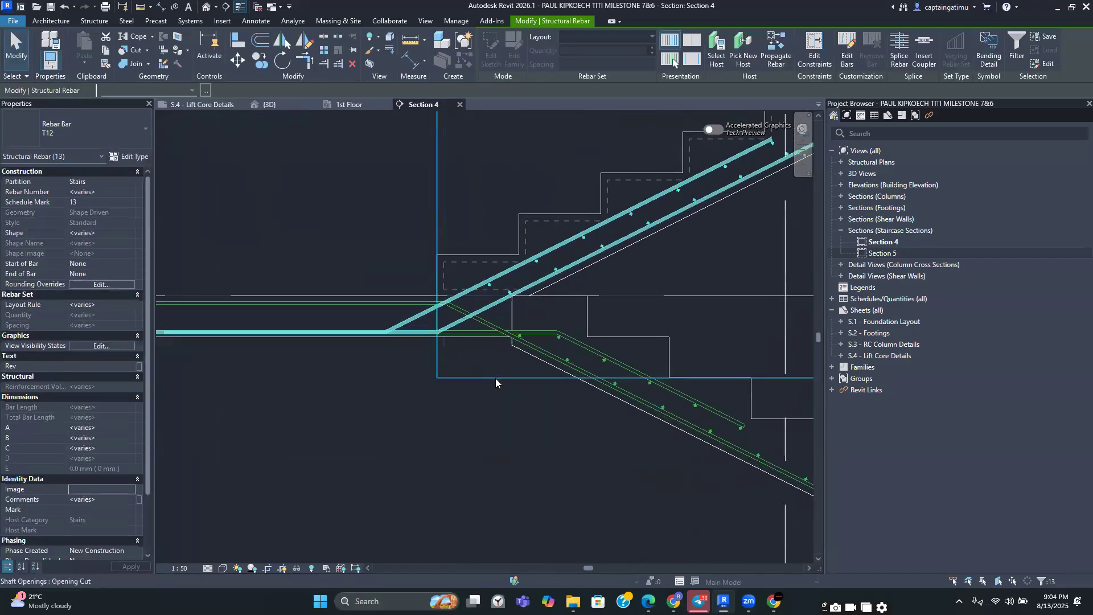
pyautogui.scroll(-2, 501, 382)
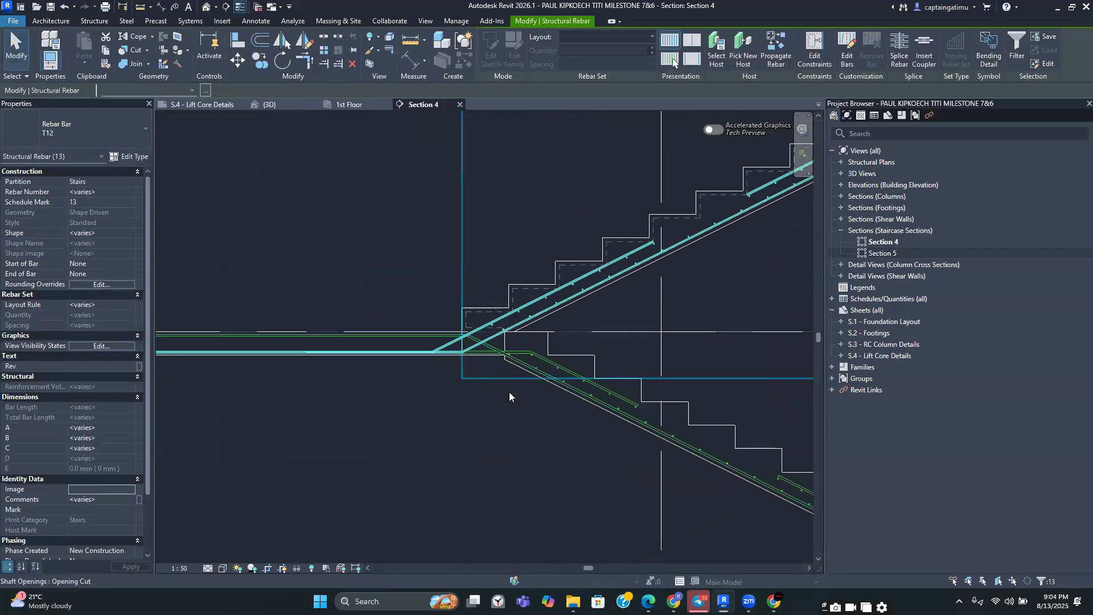
pyautogui.scroll(-3, 509, 392)
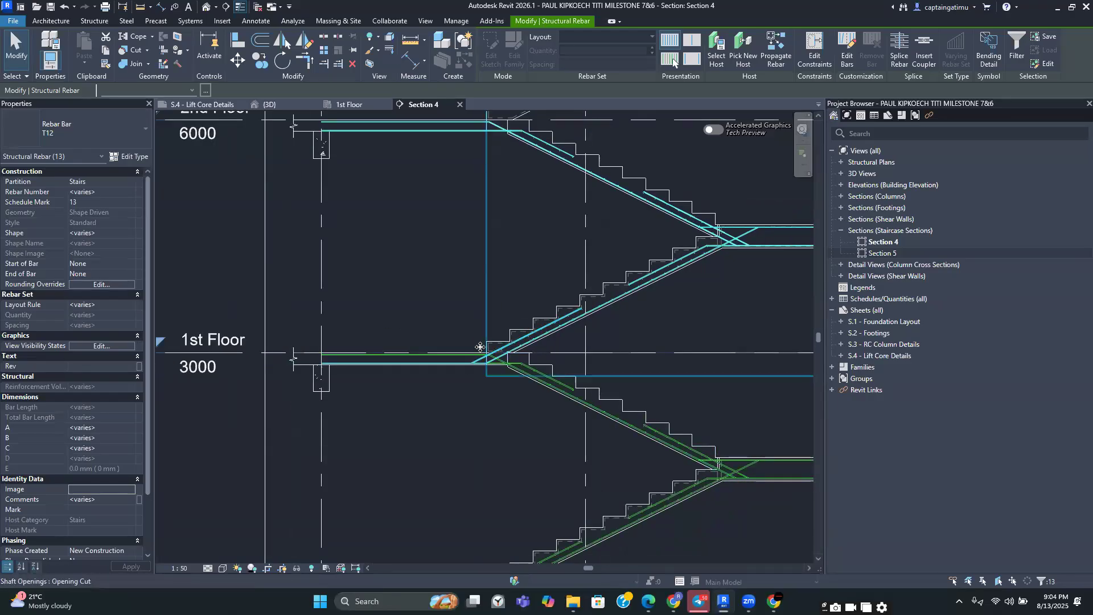
pyautogui.moveTo(462, 336); pyautogui.dragTo(440, 388, button='middle')
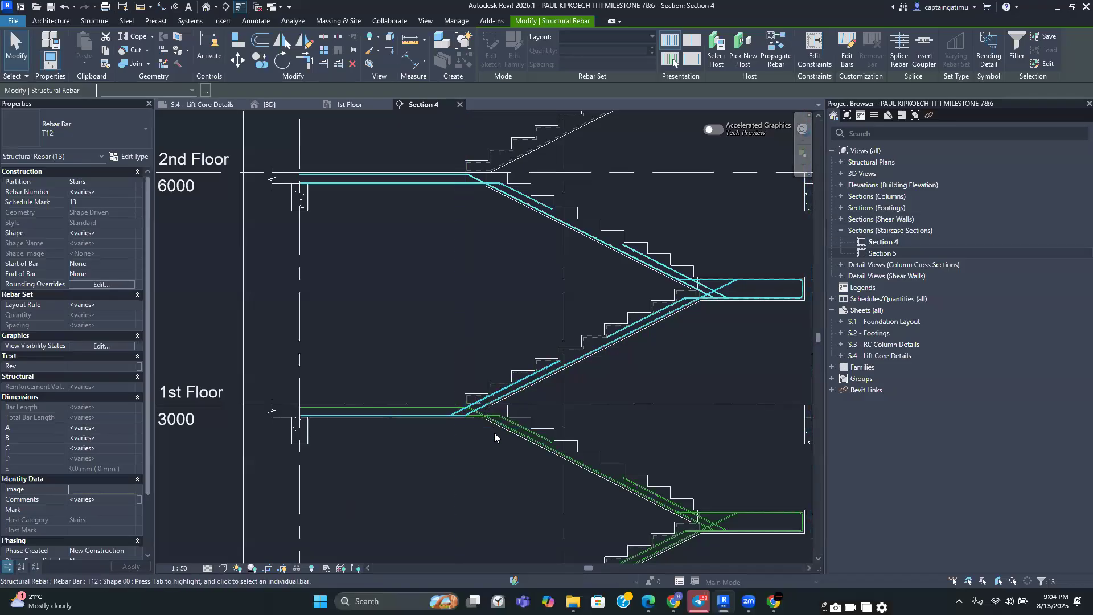
pyautogui.scroll(3, 494, 437)
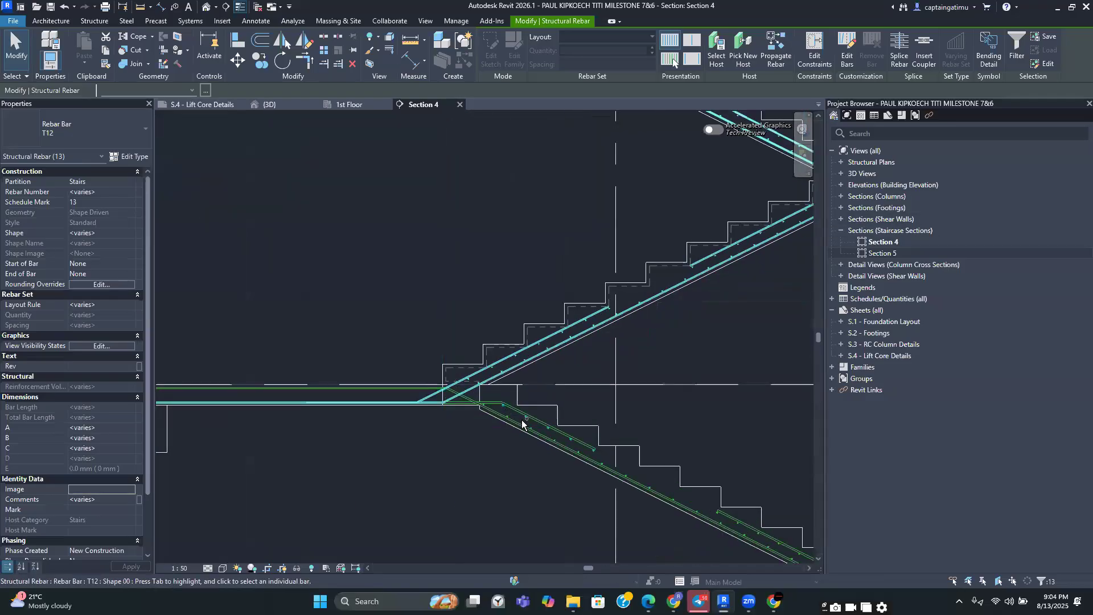
# Select the stair bars around the 1st floor landing and flight, and copy them up to the top storey using beam endpoints as base and target points
pyautogui.keyDown('ctrl'); pyautogui.click(535, 420); pyautogui.keyUp('ctrl')
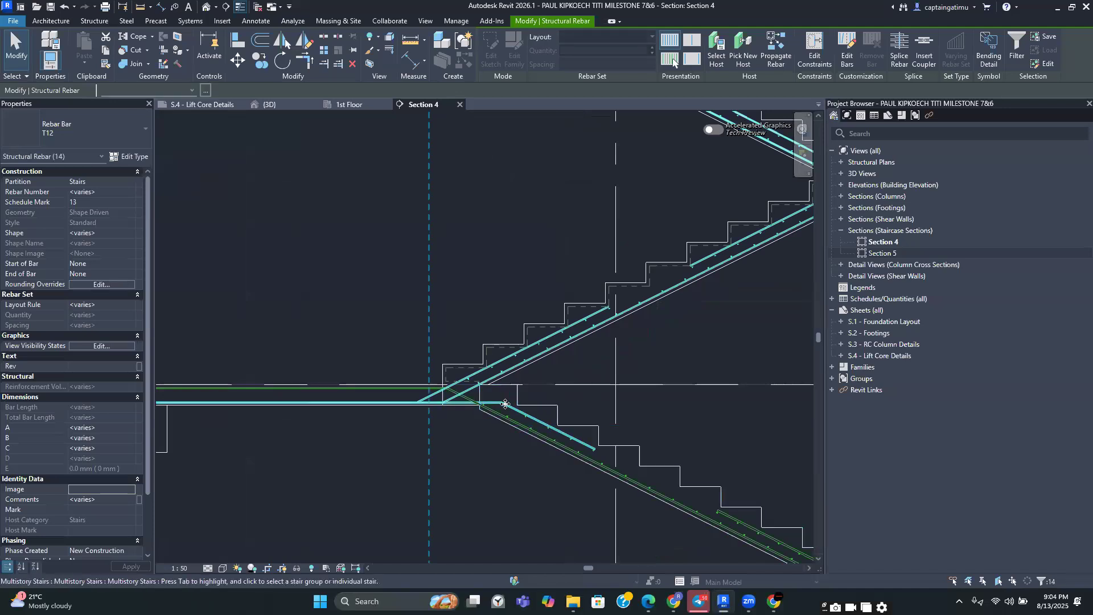
pyautogui.keyDown('ctrl'); pyautogui.click(586, 457); pyautogui.keyUp('ctrl')
pyautogui.scroll(2, 587, 448)
pyautogui.scroll(-3, 589, 450)
pyautogui.moveTo(624, 408); pyautogui.dragTo(601, 332, button='middle')
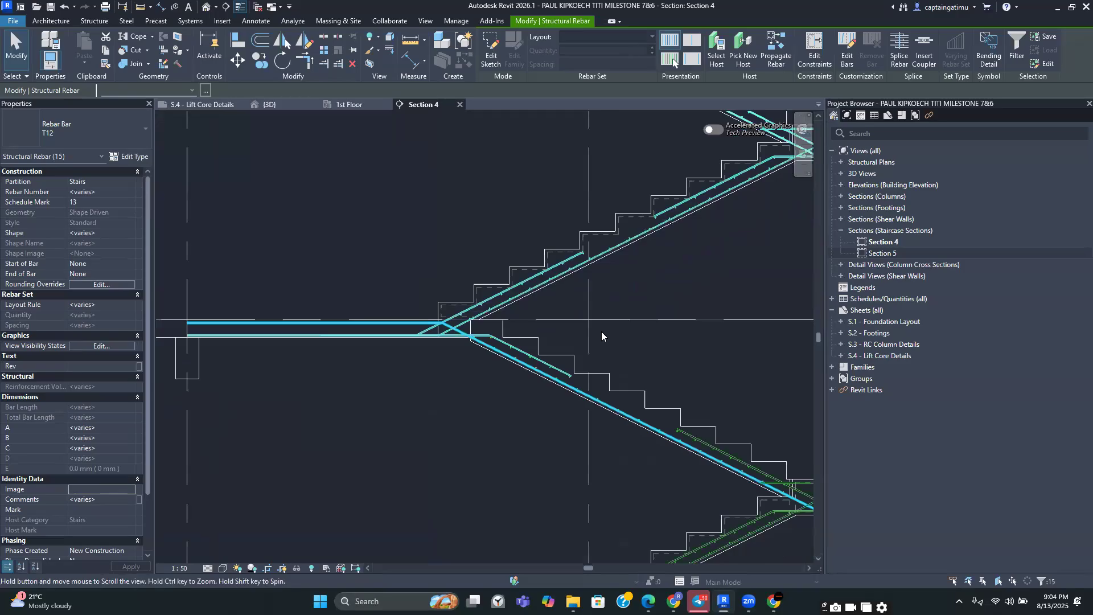
pyautogui.scroll(4, 553, 378)
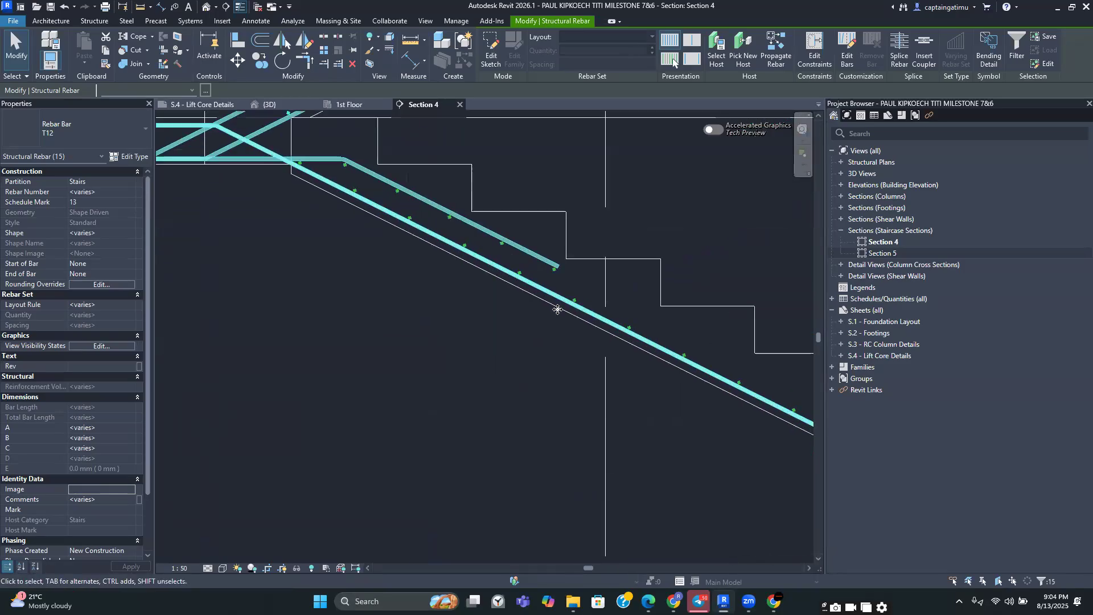
pyautogui.keyDown('shift'); pyautogui.click(556, 296); pyautogui.keyUp('shift')
pyautogui.scroll(-2, 517, 345)
pyautogui.moveTo(530, 420); pyautogui.dragTo(533, 435, button='middle')
pyautogui.scroll(5, 532, 433)
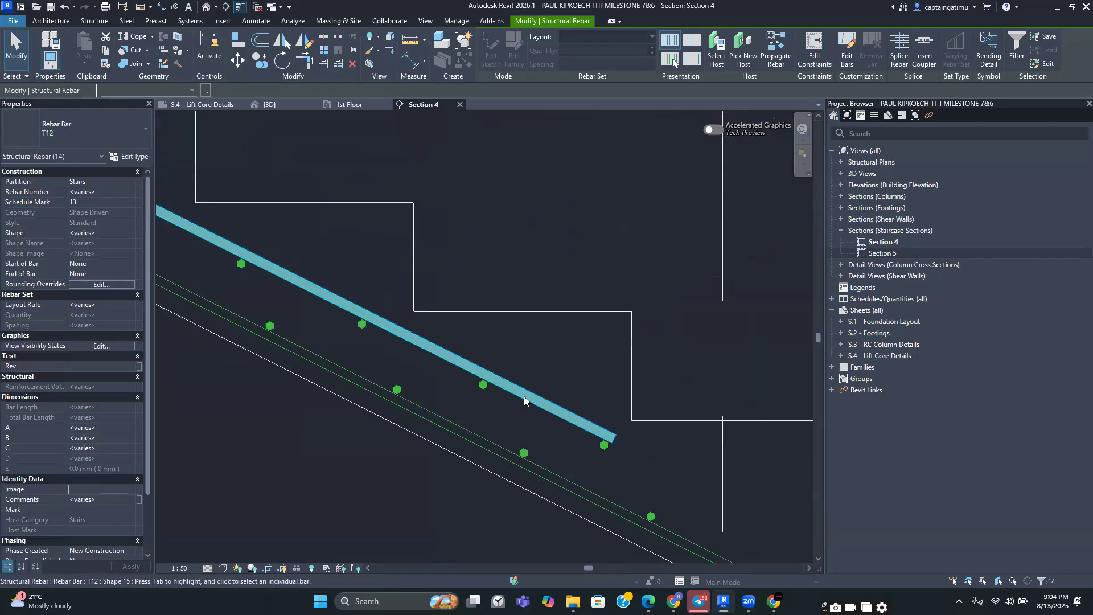
pyautogui.keyDown('shift'); pyautogui.click(523, 397); pyautogui.keyUp('shift')
pyautogui.scroll(-5, 515, 398)
pyautogui.moveTo(384, 459); pyautogui.dragTo(460, 480, button='middle')
pyautogui.scroll(-5, 449, 432)
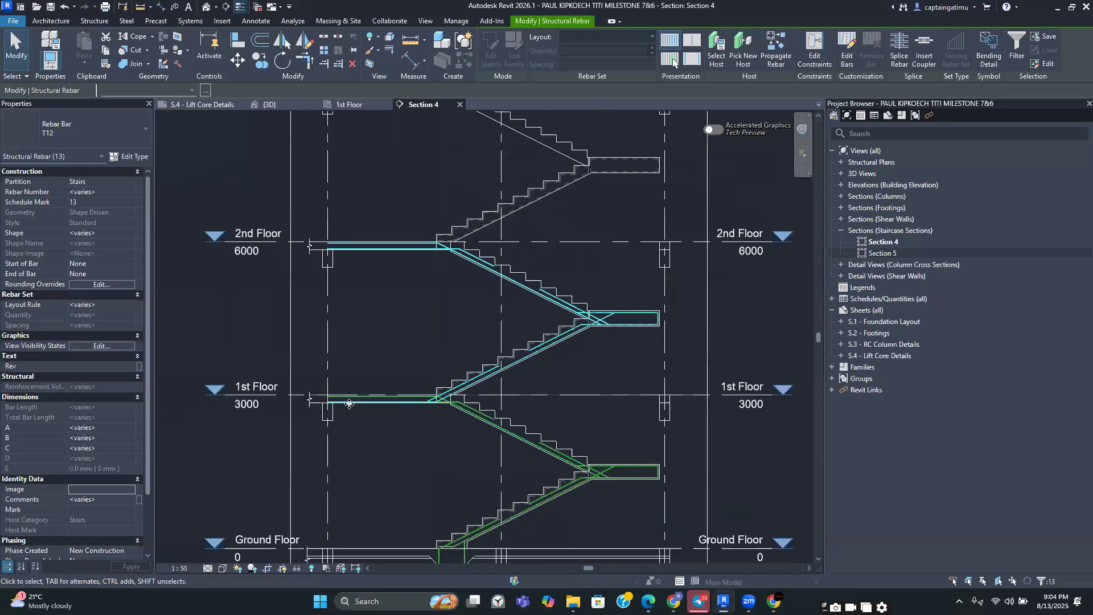
pyautogui.moveTo(590, 281); pyautogui.dragTo(614, 383, button='middle')
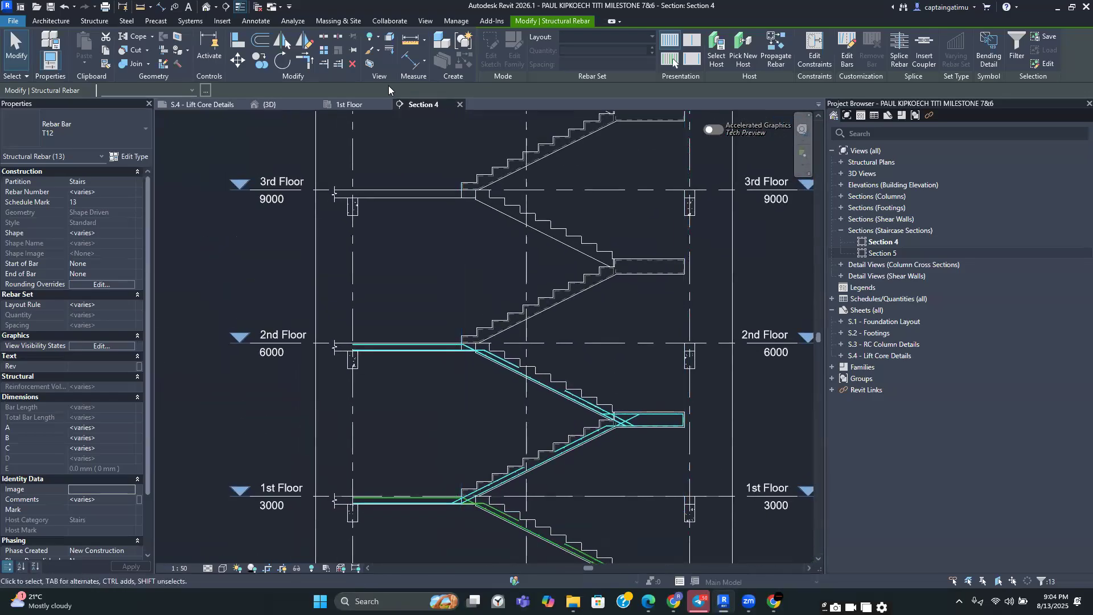
pyautogui.click(259, 61)
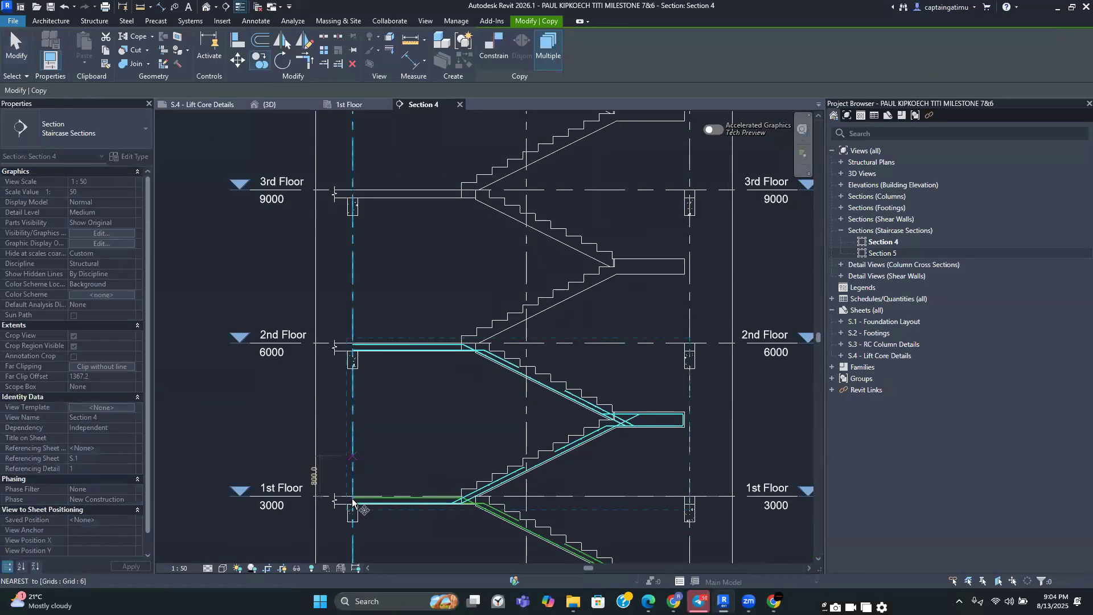
pyautogui.scroll(5, 352, 500)
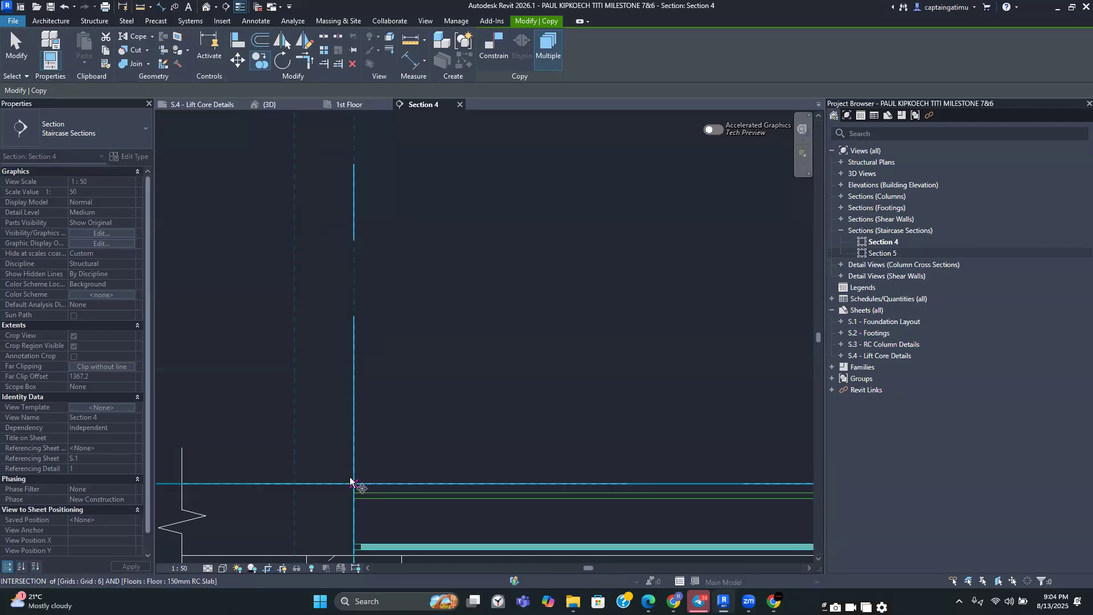
pyautogui.scroll(-5, 352, 484)
pyautogui.scroll(5, 351, 313)
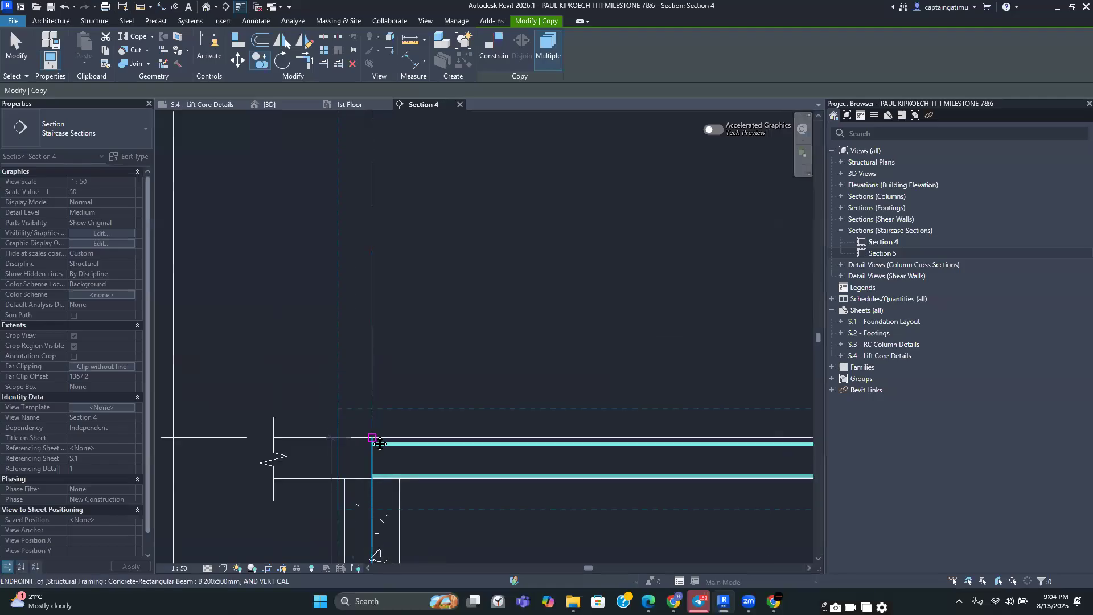
pyautogui.click(373, 434)
pyautogui.scroll(-6, 381, 296)
pyautogui.scroll(5, 364, 408)
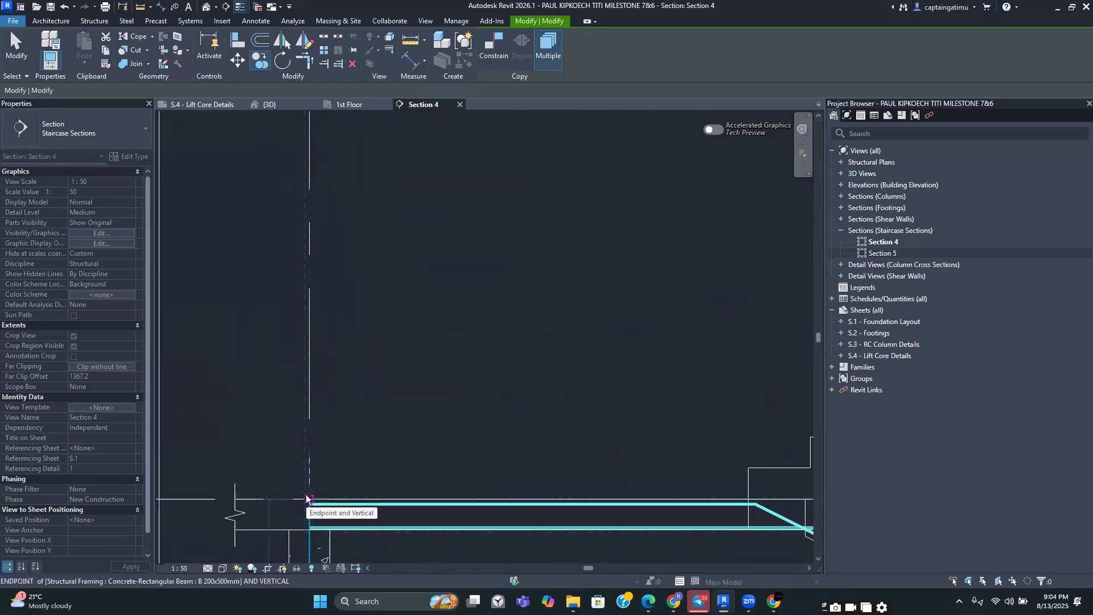
pyautogui.scroll(4, 307, 501)
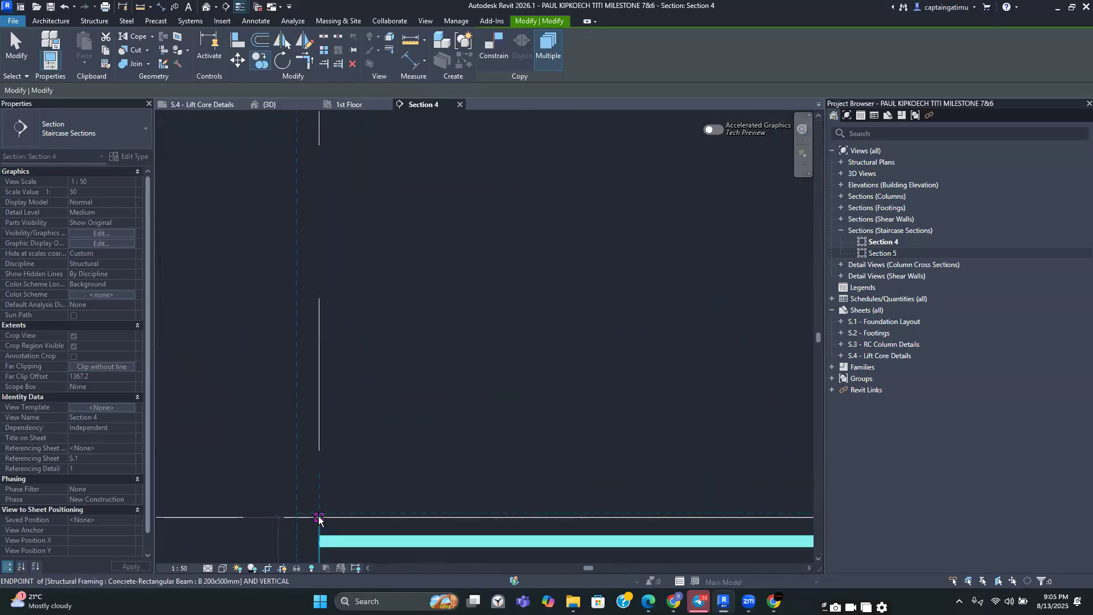
pyautogui.click(319, 519)
pyautogui.scroll(-6, 336, 481)
pyautogui.scroll(-2, 339, 476)
pyautogui.scroll(6, 344, 484)
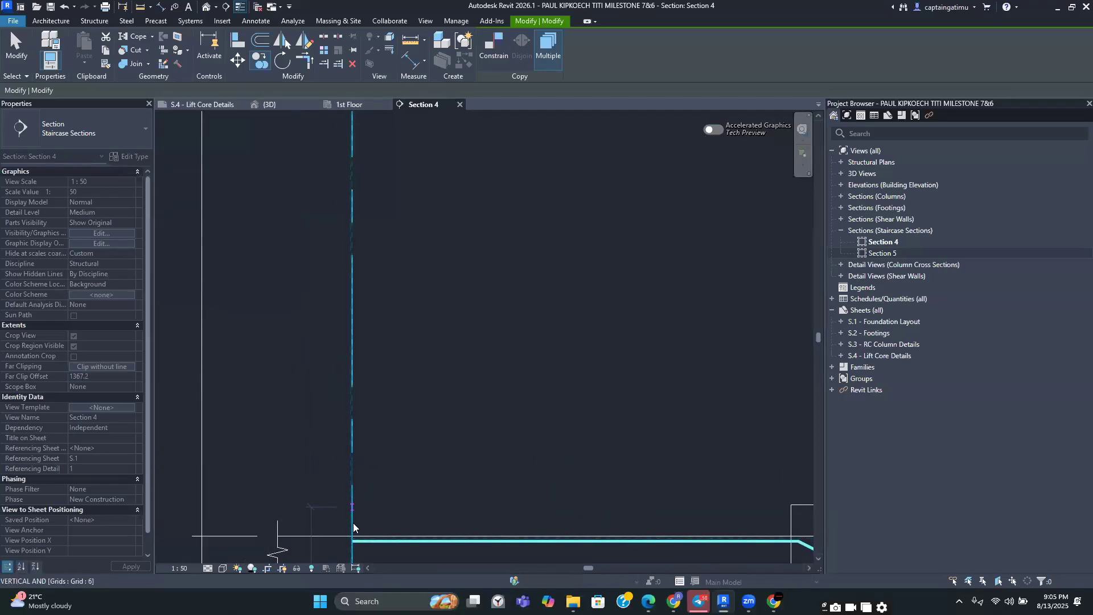
pyautogui.scroll(-5, 352, 535)
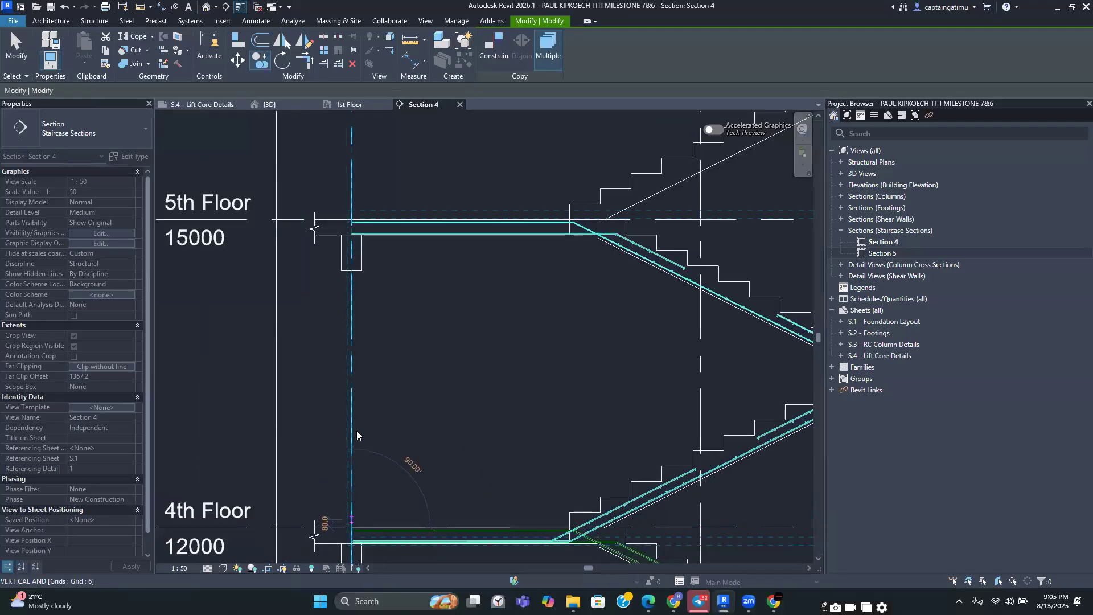
pyautogui.scroll(5, 352, 392)
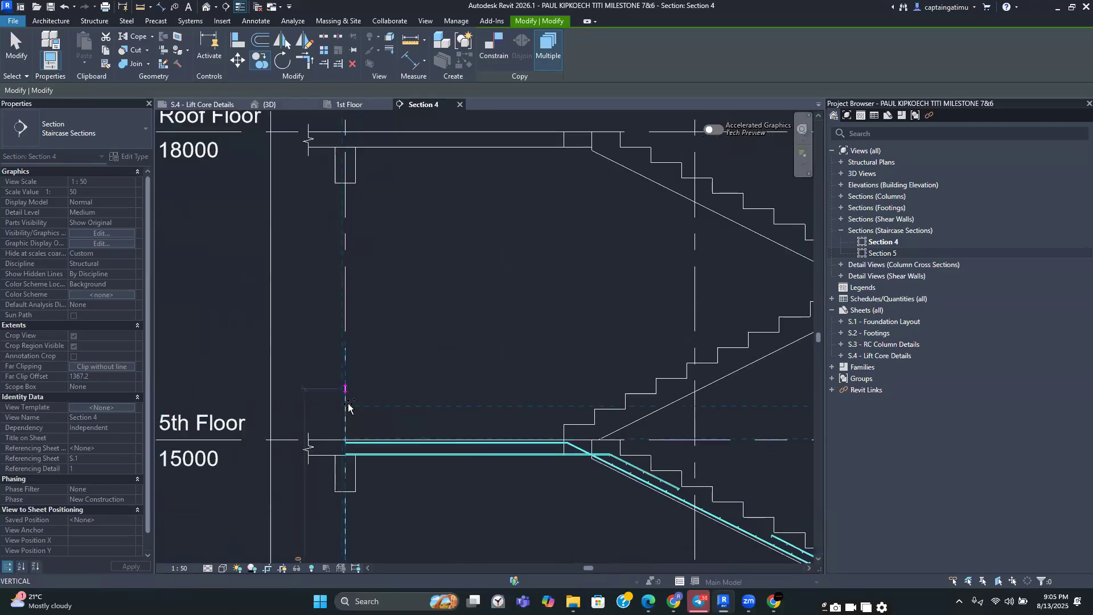
pyautogui.scroll(-5, 340, 473)
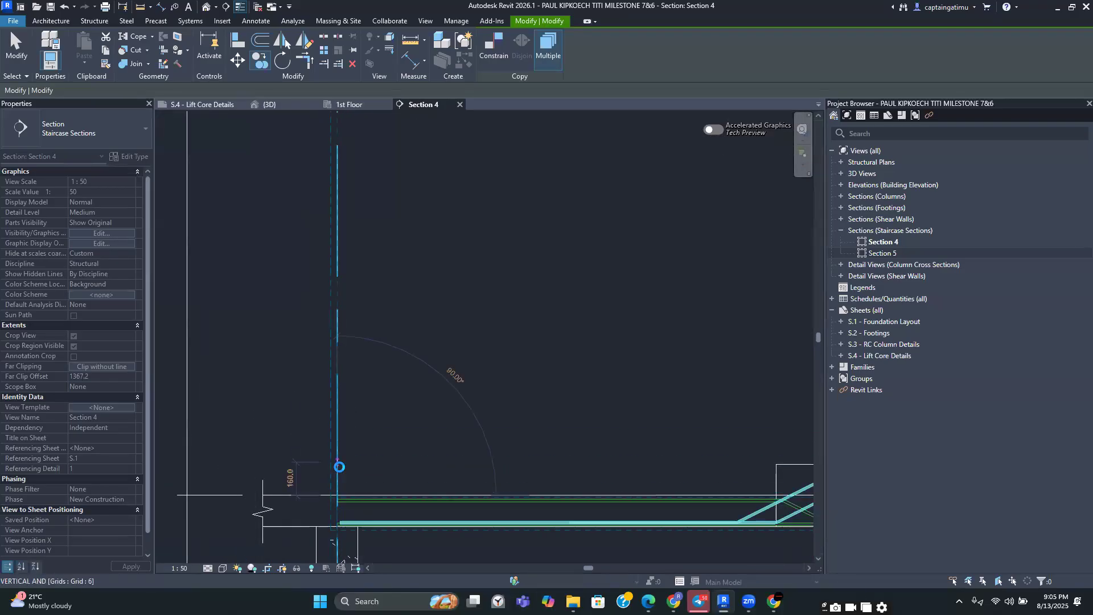
pyautogui.moveTo(406, 403); pyautogui.dragTo(402, 281, button='middle')
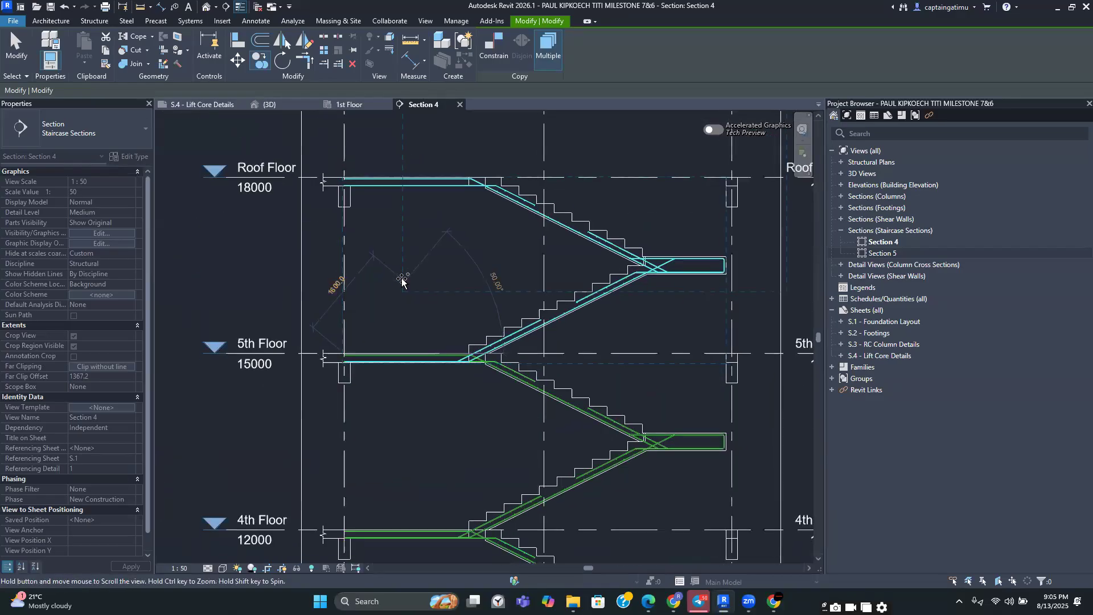
pyautogui.moveTo(418, 486); pyautogui.dragTo(409, 392, button='middle')
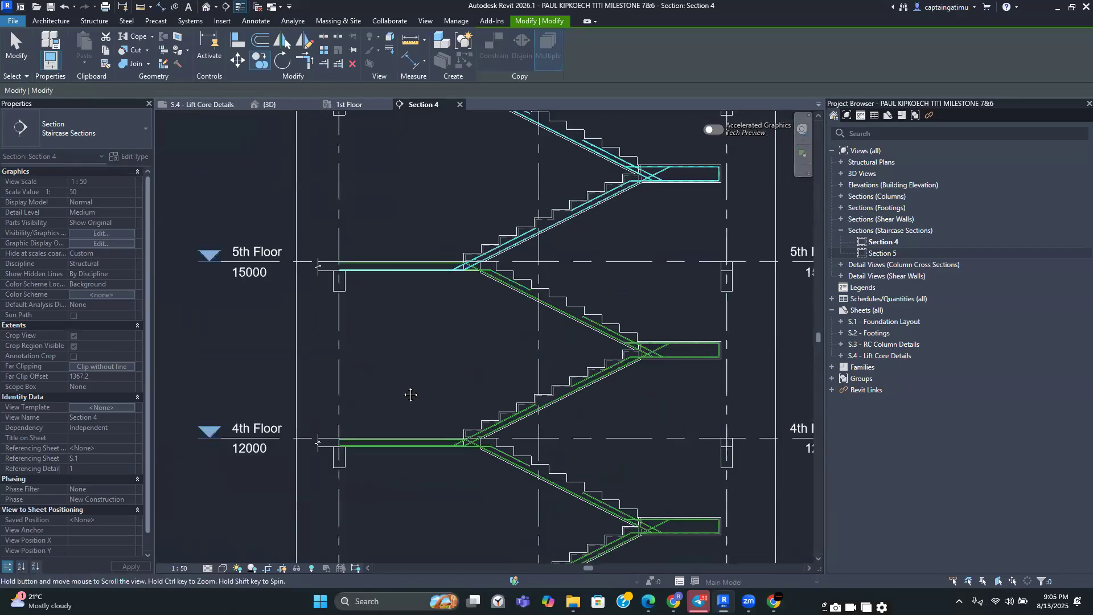
pyautogui.press('Escape')
pyautogui.scroll(-3, 408, 399)
pyautogui.press('Escape')
# Review the stair rebar across the storeys down to the ground floor base
pyautogui.moveTo(472, 502); pyautogui.dragTo(481, 400, button='middle')
pyautogui.moveTo(473, 362); pyautogui.dragTo(461, 199, button='middle')
pyautogui.moveTo(467, 377); pyautogui.dragTo(422, 205, button='middle')
pyautogui.scroll(2, 427, 404)
pyautogui.scroll(3, 402, 375)
pyautogui.scroll(-5, 403, 375)
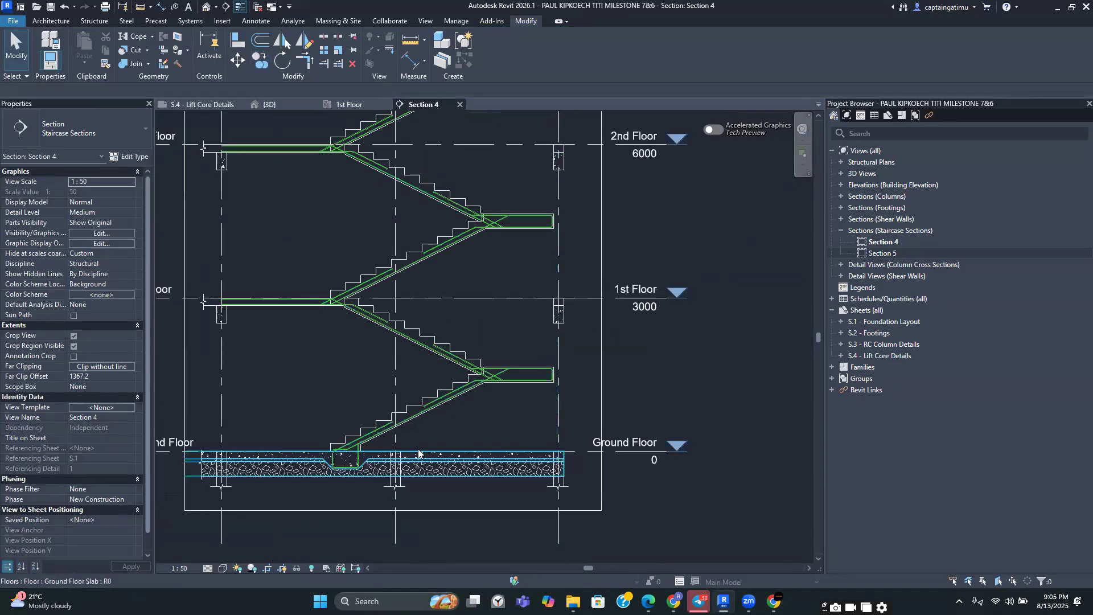
pyautogui.moveTo(474, 408); pyautogui.dragTo(578, 358, button='middle')
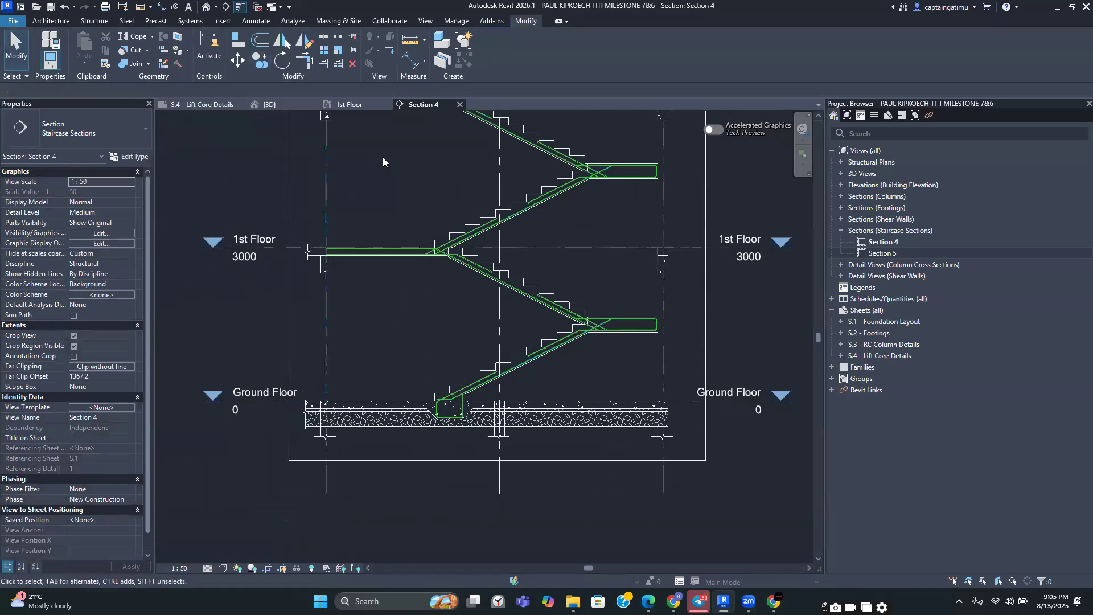
pyautogui.scroll(3, 383, 157)
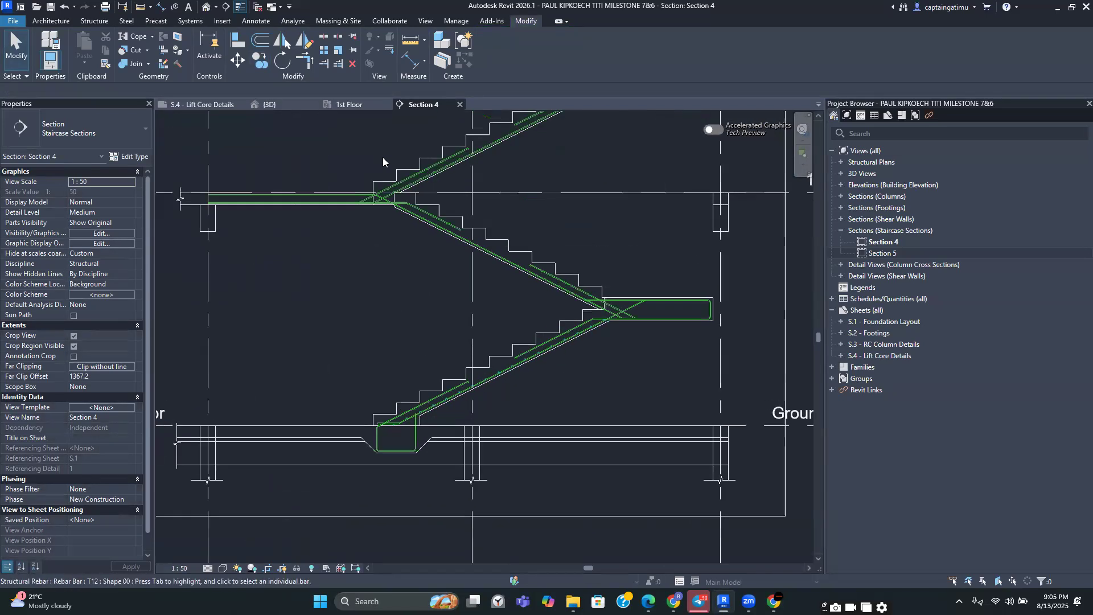
# Tag the lowest flight's bottom main bars by category, using the LINKS IN COLUMN Quantity Type Spacing & Number - 1 Line tag type
pyautogui.click(256, 21)
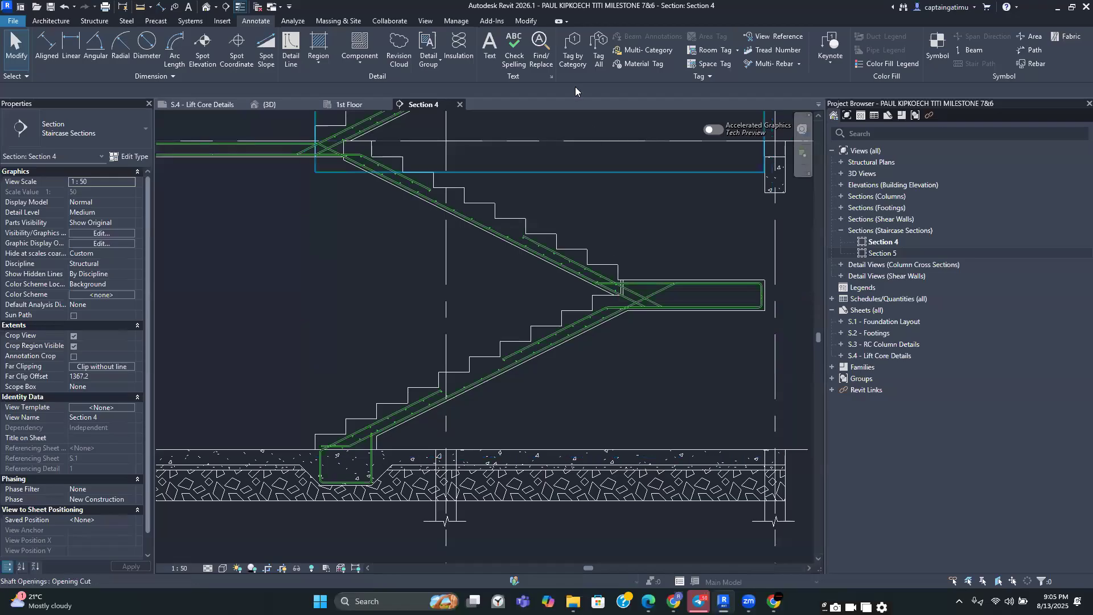
pyautogui.click(574, 61)
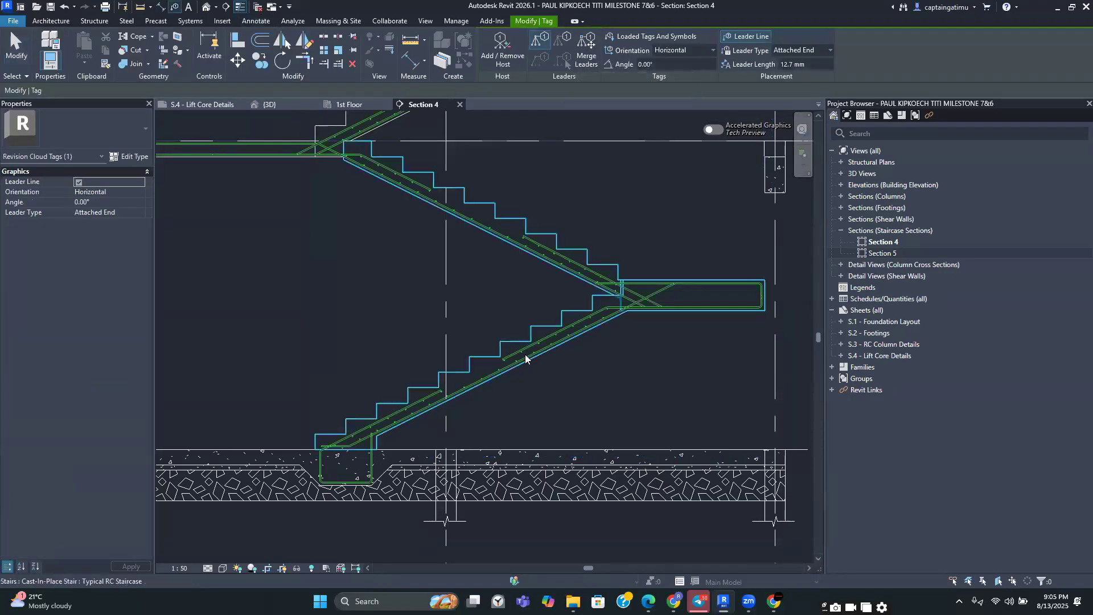
pyautogui.scroll(2, 524, 365)
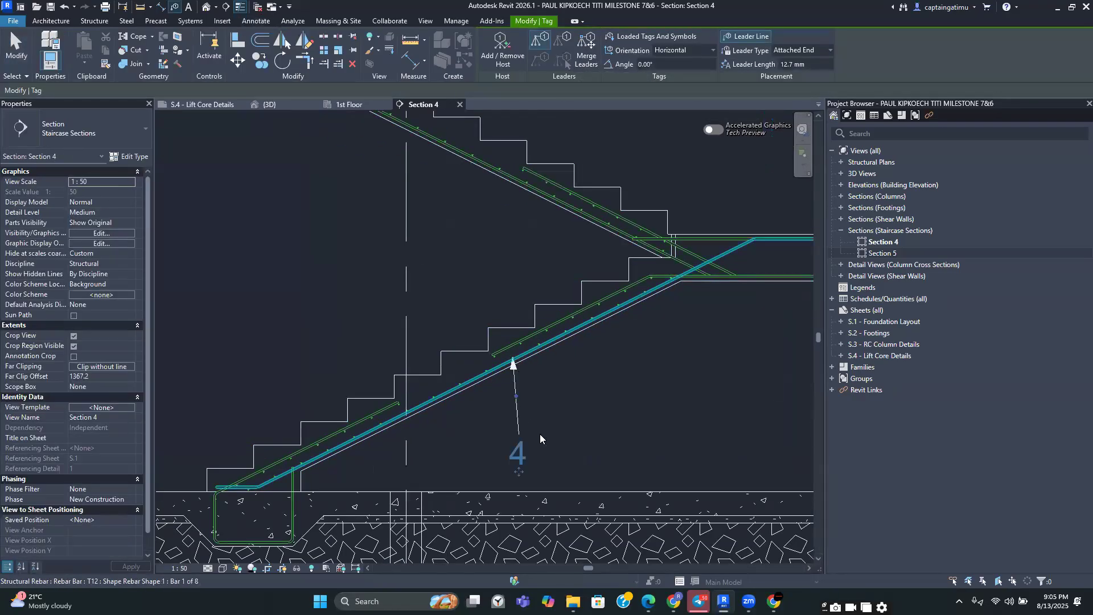
pyautogui.click(517, 451)
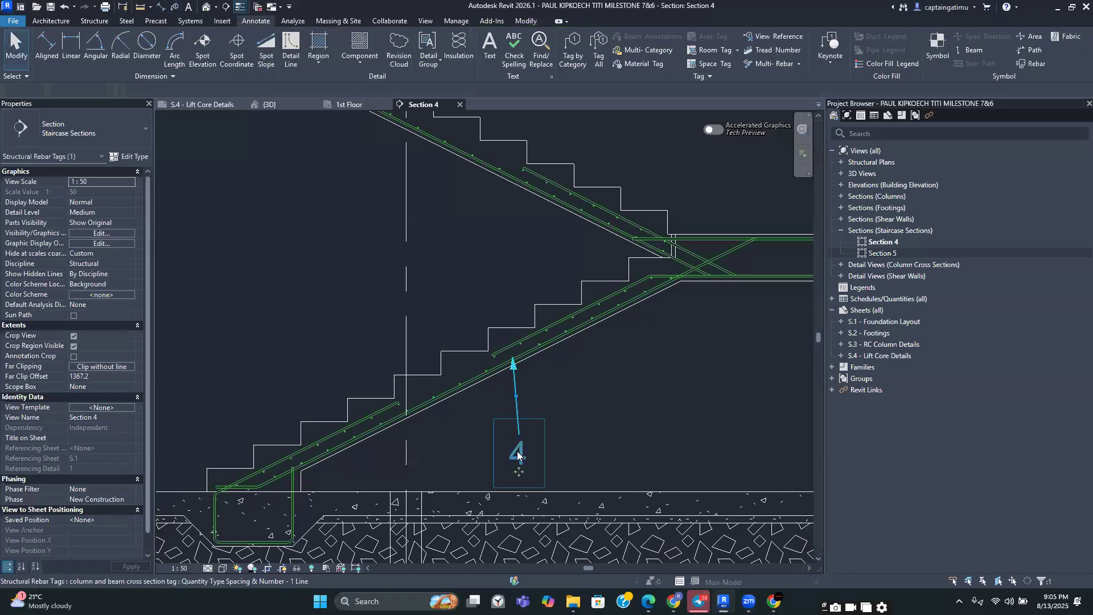
pyautogui.press('Escape')
pyautogui.click(131, 137)
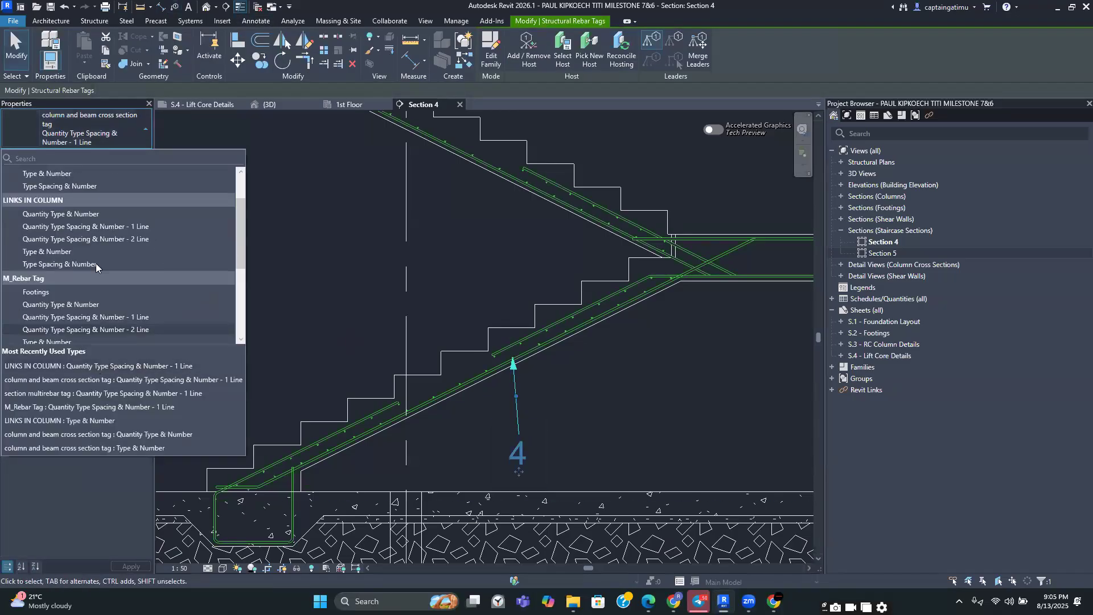
pyautogui.scroll(-1, 96, 263)
pyautogui.click(94, 215)
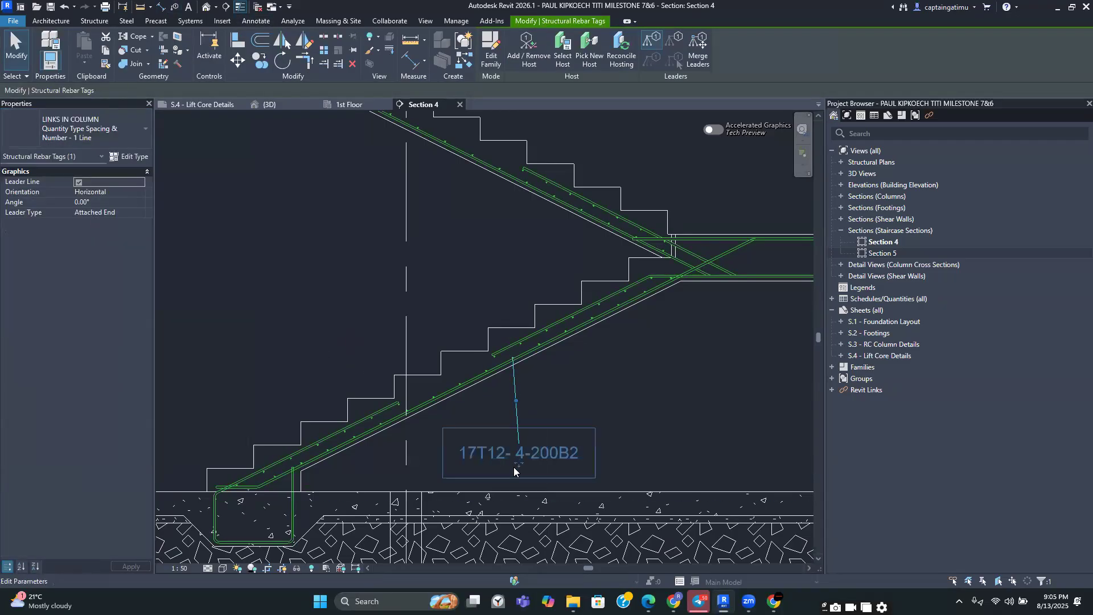
pyautogui.scroll(2, 515, 465)
pyautogui.moveTo(519, 460); pyautogui.dragTo(526, 417)
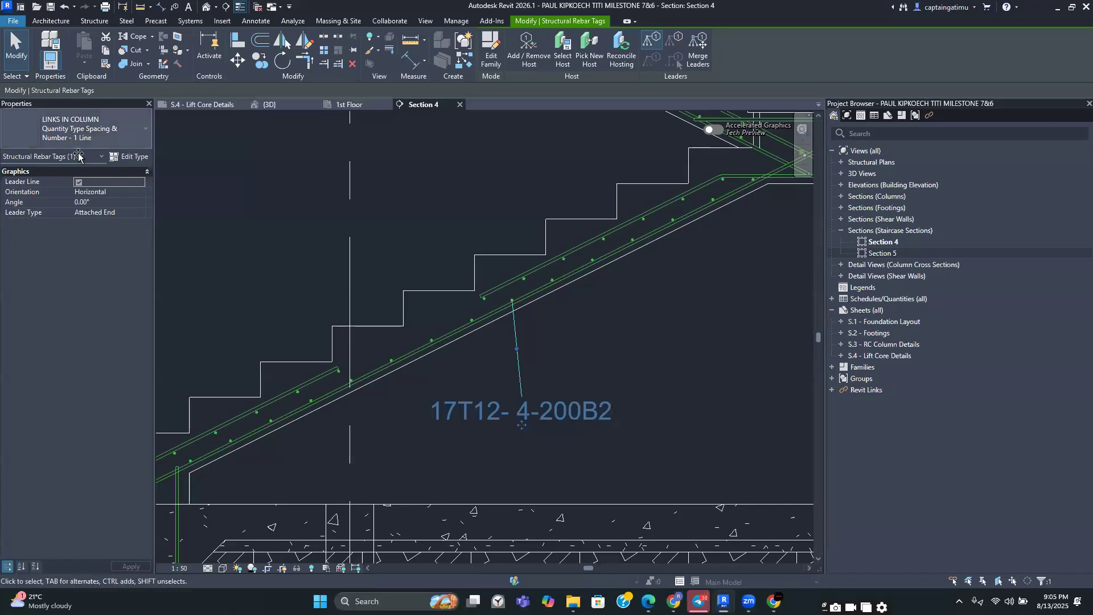
# Set the tag type's leader arrowhead to Arrow Filled 15 Degree
pyautogui.click(114, 157)
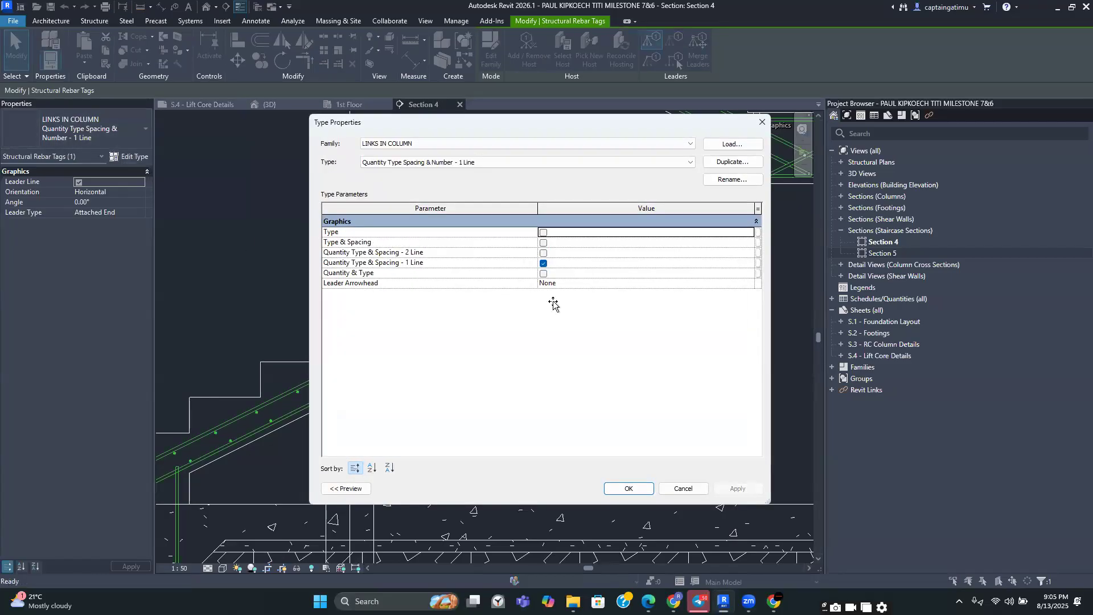
pyautogui.click(751, 283)
pyautogui.click(583, 319)
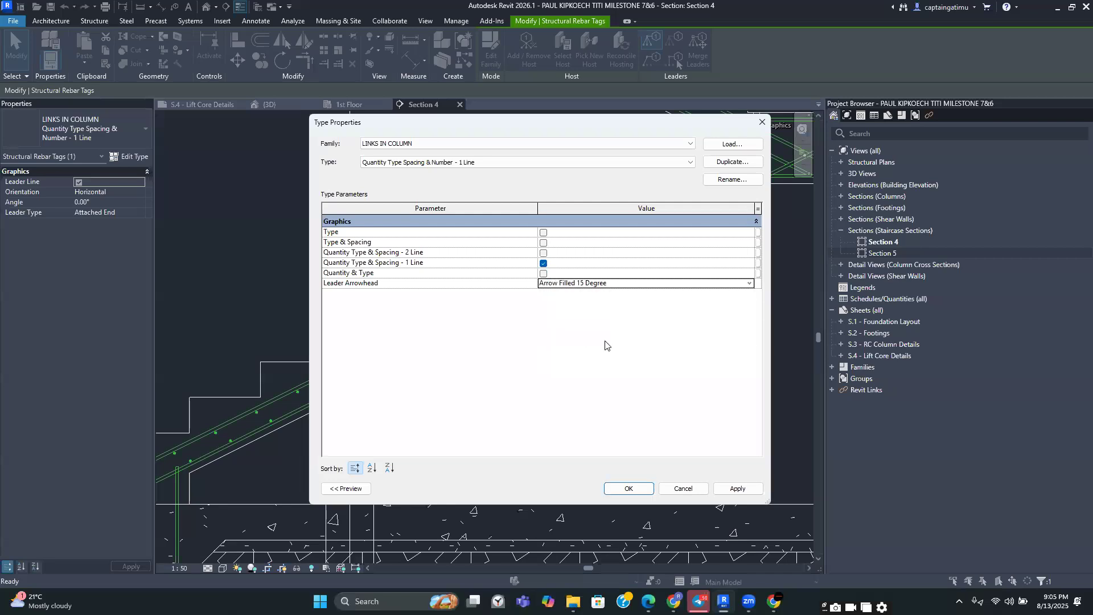
pyautogui.click(629, 488)
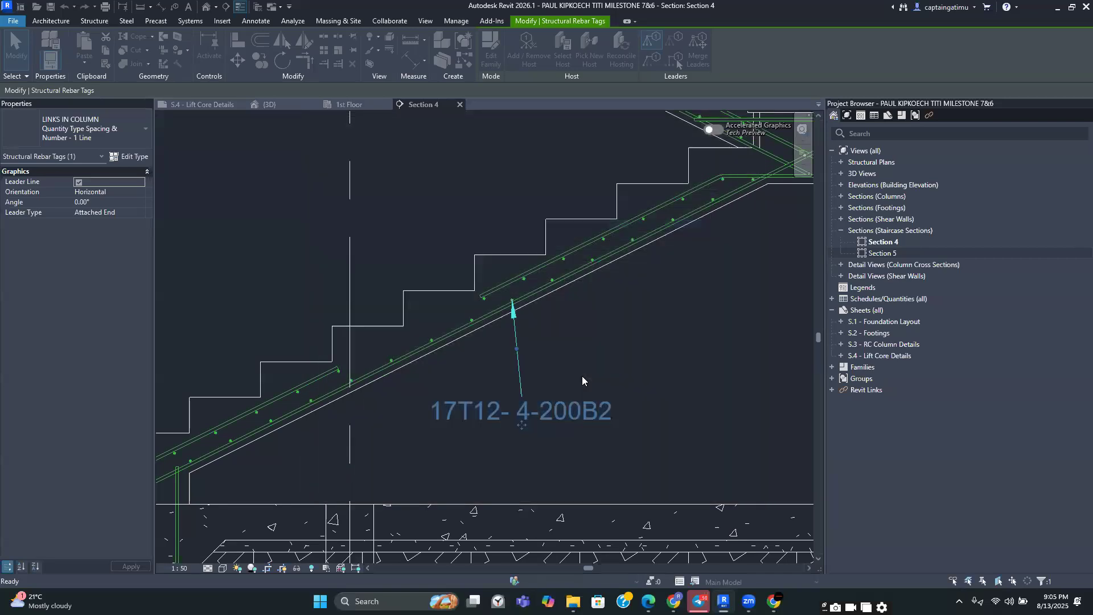
pyautogui.press('Escape')
# Move the main bar tag beside the flight, then tag the flight's top bars and the starter bars at the stair base
pyautogui.scroll(-2, 534, 403)
pyautogui.moveTo(534, 403); pyautogui.dragTo(617, 403, button='middle')
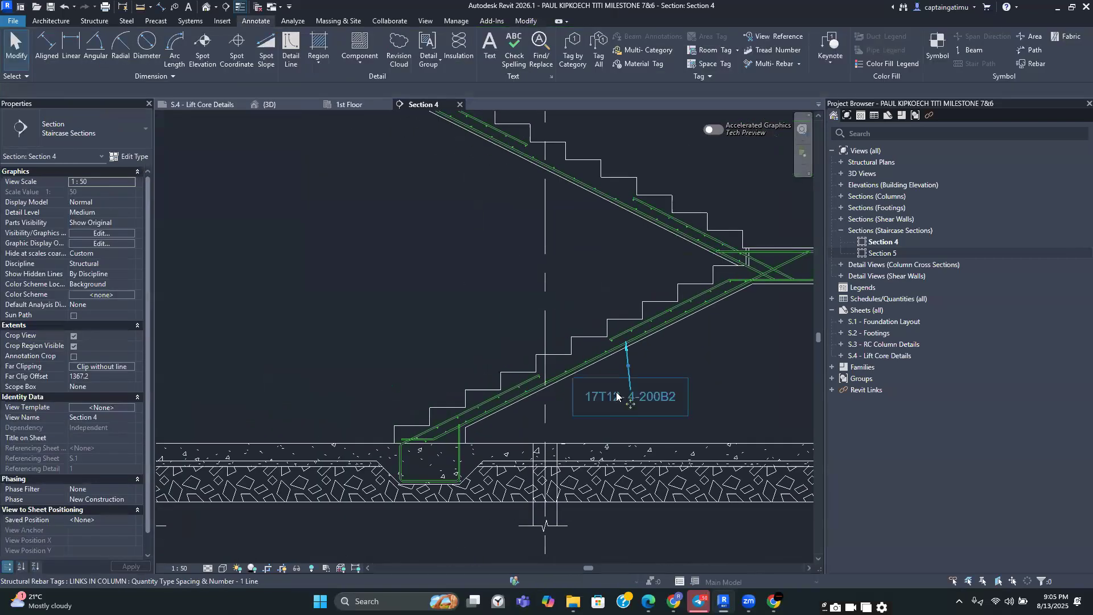
pyautogui.click(617, 397)
pyautogui.scroll(2, 474, 415)
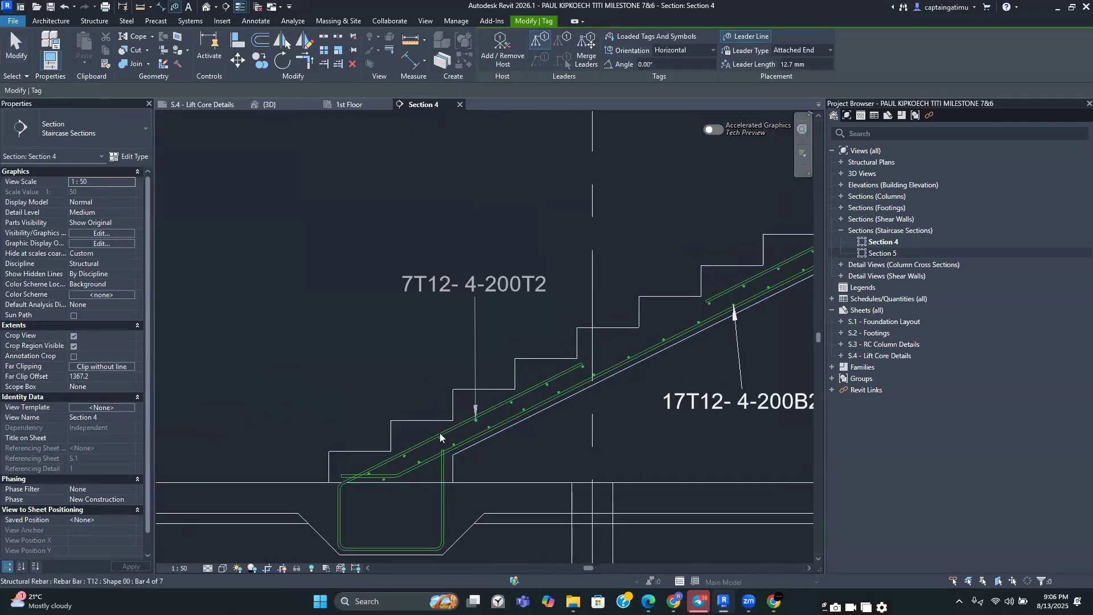
pyautogui.click(342, 486)
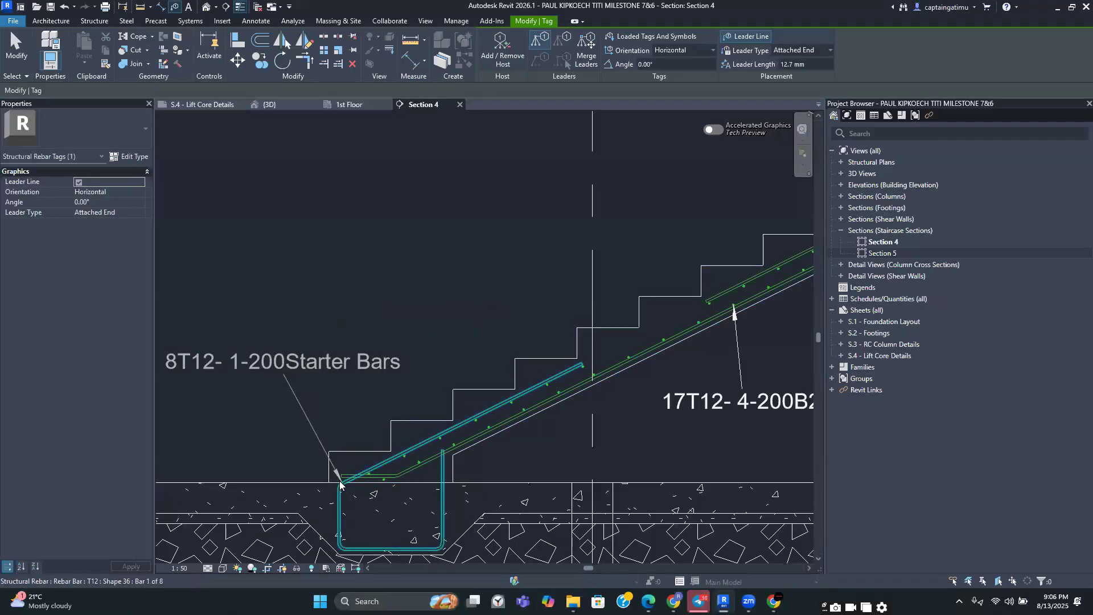
# Tag another top bar on the lowest flight and reposition the tags clear of the stair
pyautogui.scroll(2, 527, 397)
pyautogui.click(503, 404)
pyautogui.moveTo(504, 217); pyautogui.dragTo(483, 297)
pyautogui.moveTo(554, 357); pyautogui.dragTo(483, 243, button='middle')
pyautogui.scroll(-1, 528, 276)
pyautogui.scroll(-5, 501, 283)
pyautogui.scroll(6, 643, 232)
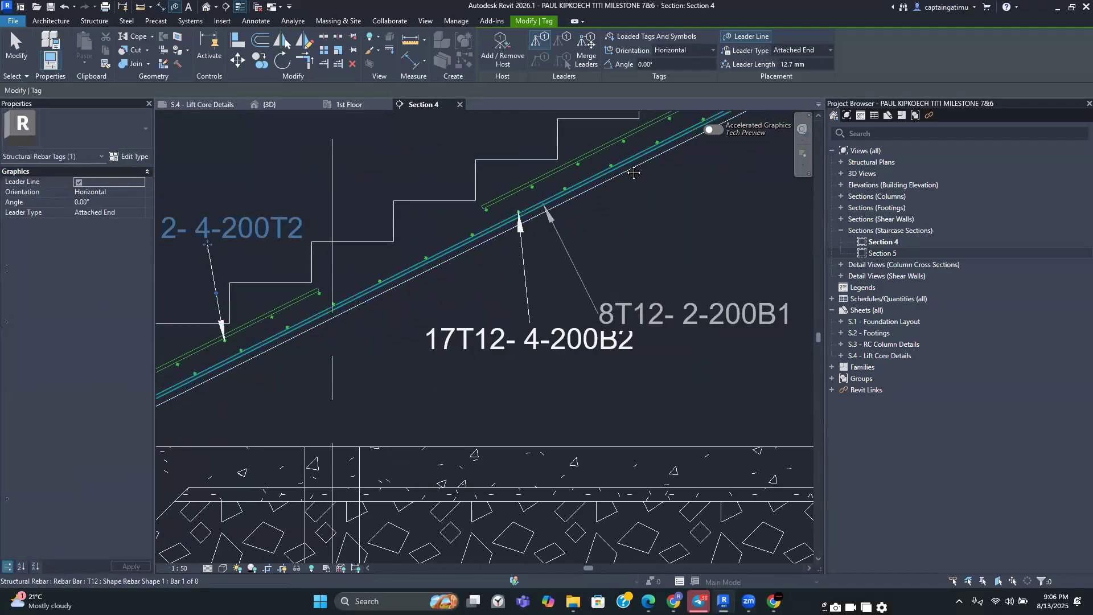
# Tag the flight's distribution bars and the top bars of the flight above, placing the tags beside the stair
pyautogui.click(643, 177)
pyautogui.moveTo(638, 219); pyautogui.dragTo(579, 407, button='middle')
pyautogui.scroll(-2, 580, 407)
pyautogui.scroll(1, 569, 341)
pyautogui.click(557, 278)
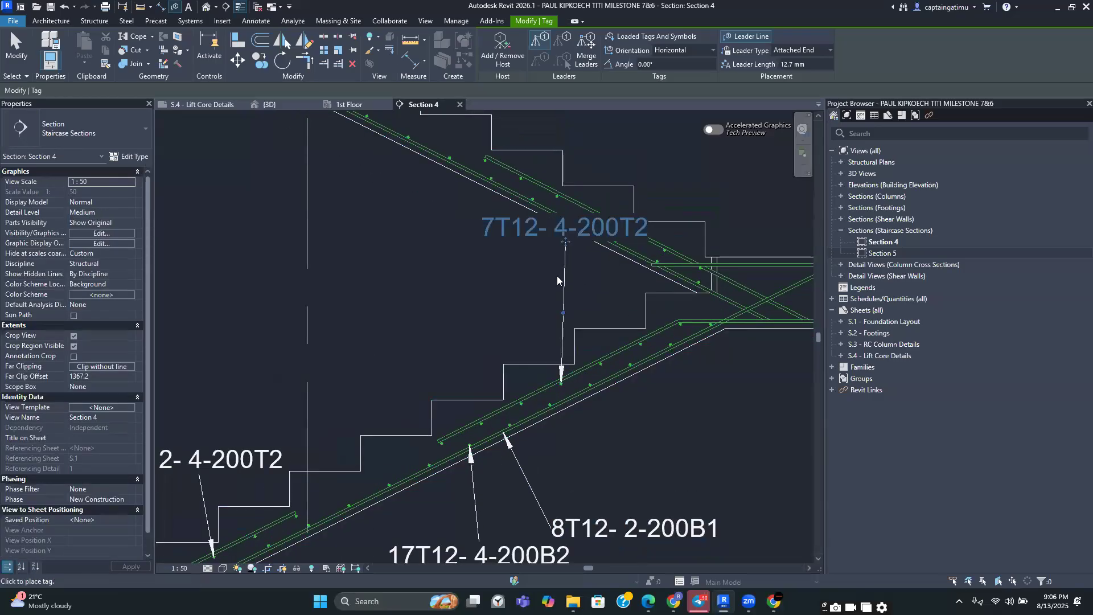
# Reposition the existing rebar tags on the lowest flight so they sit clear of the stair
pyautogui.moveTo(530, 267); pyautogui.dragTo(411, 343)
pyautogui.scroll(-2, 417, 337)
pyautogui.moveTo(485, 357); pyautogui.dragTo(536, 533, button='middle')
pyautogui.scroll(-5, 521, 381)
pyautogui.scroll(2, 549, 124)
pyautogui.scroll(5, 572, 369)
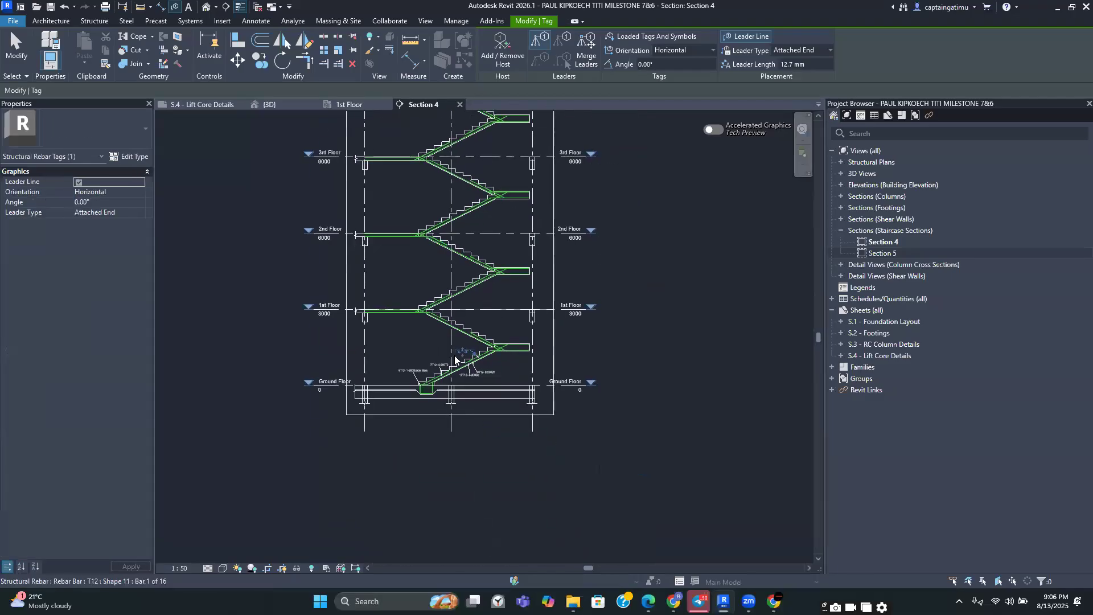
pyautogui.scroll(4, 572, 368)
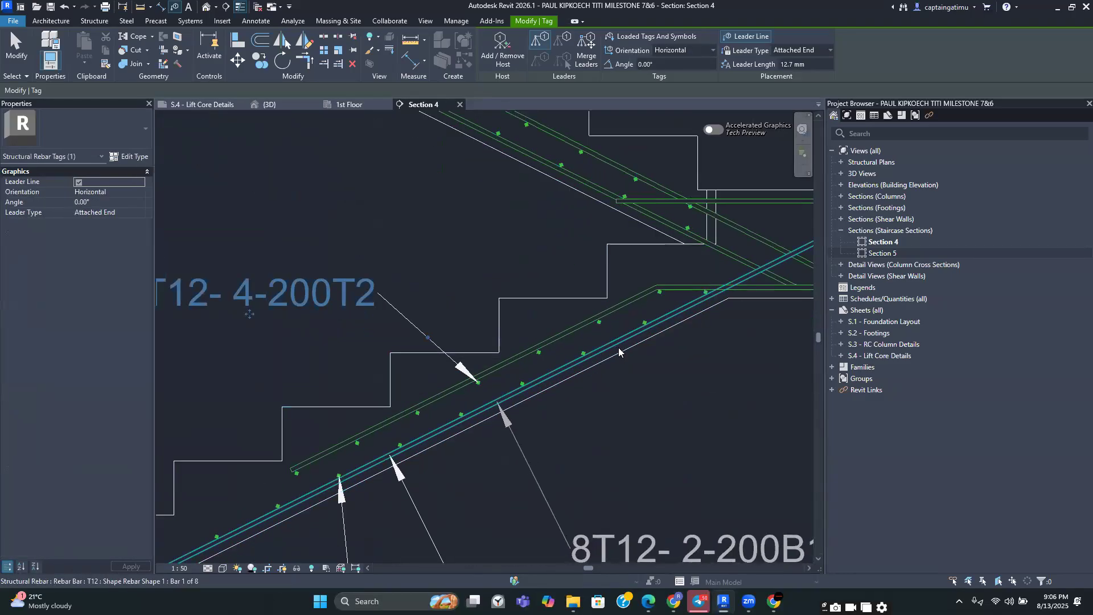
# Tag the landing slab's top and bottom bars, then delete the tag placed on the landing's bottom bar
pyautogui.scroll(-3, 654, 350)
pyautogui.click(648, 311)
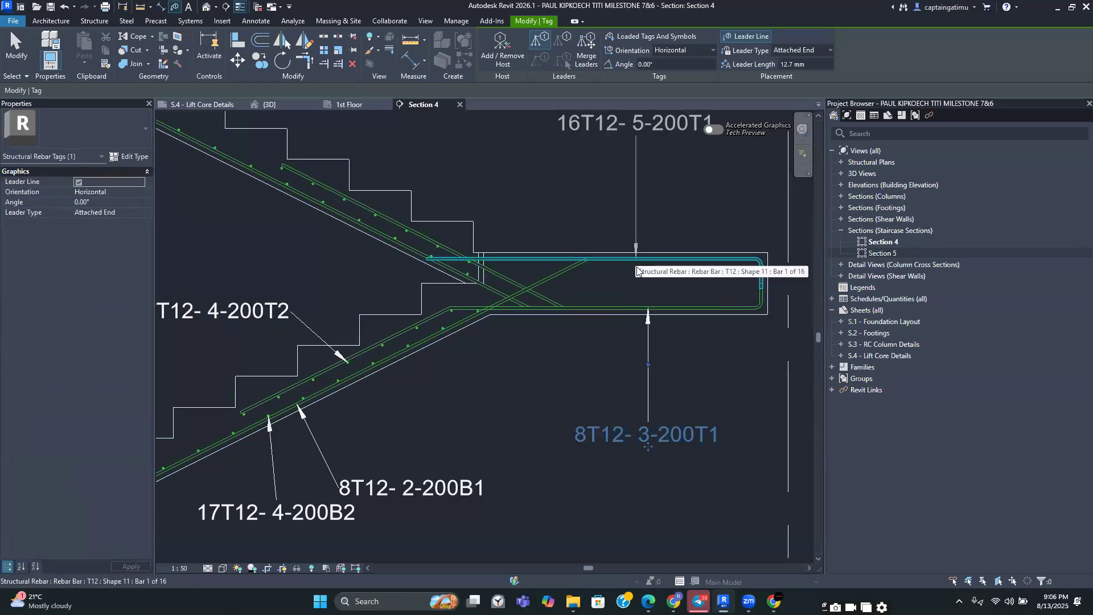
pyautogui.click(639, 178)
pyautogui.press('Escape')
pyautogui.click(651, 370)
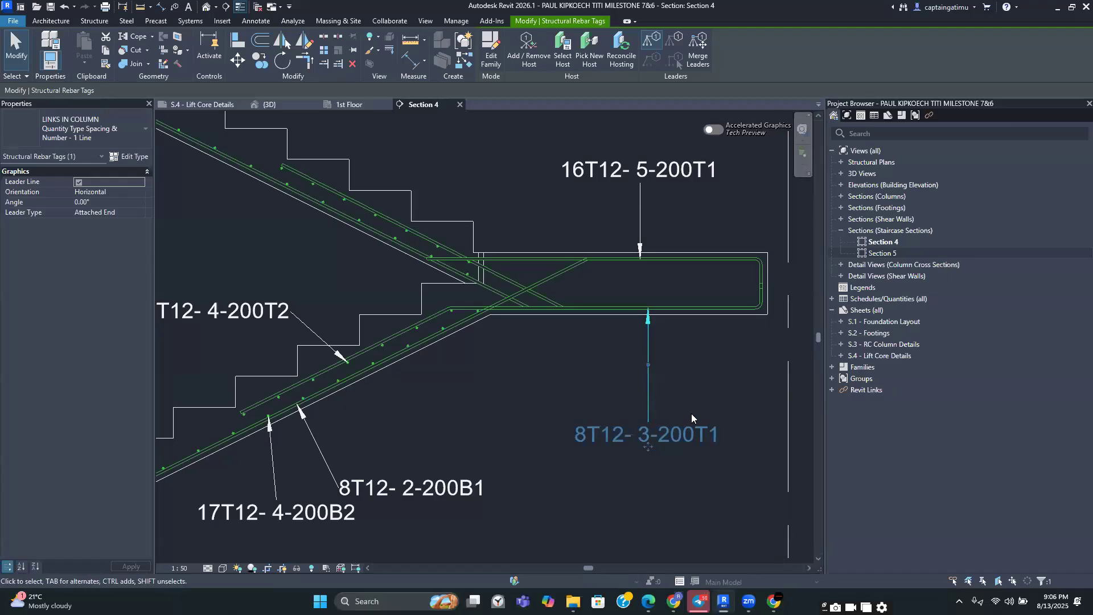
pyautogui.press('Delete')
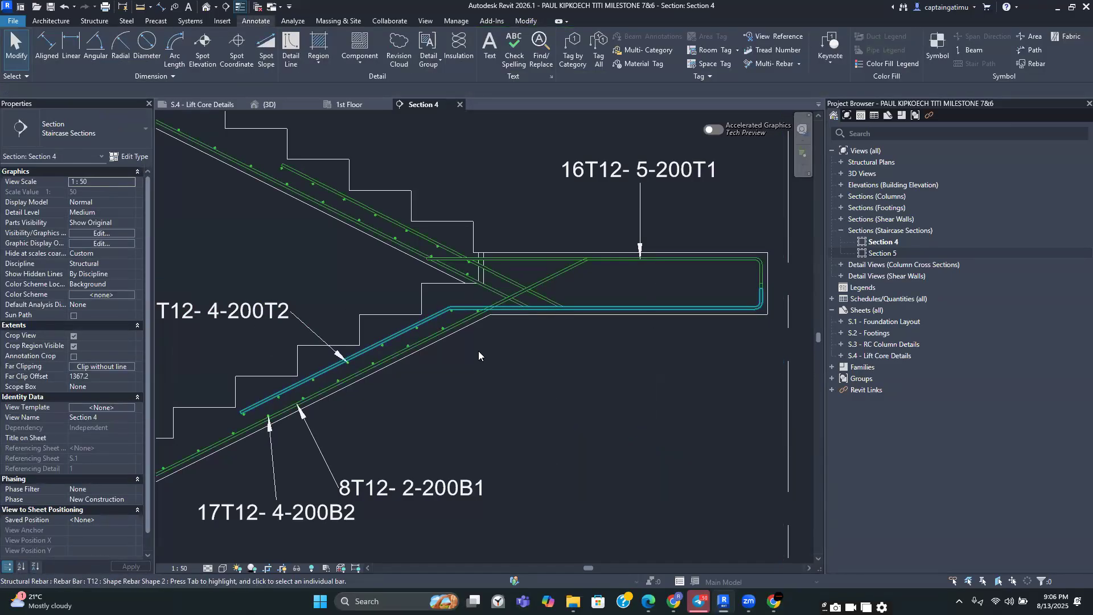
# Tag the bar where the second flight meets the landing and move its tag beside the lower flight's tags
pyautogui.click(247, 321)
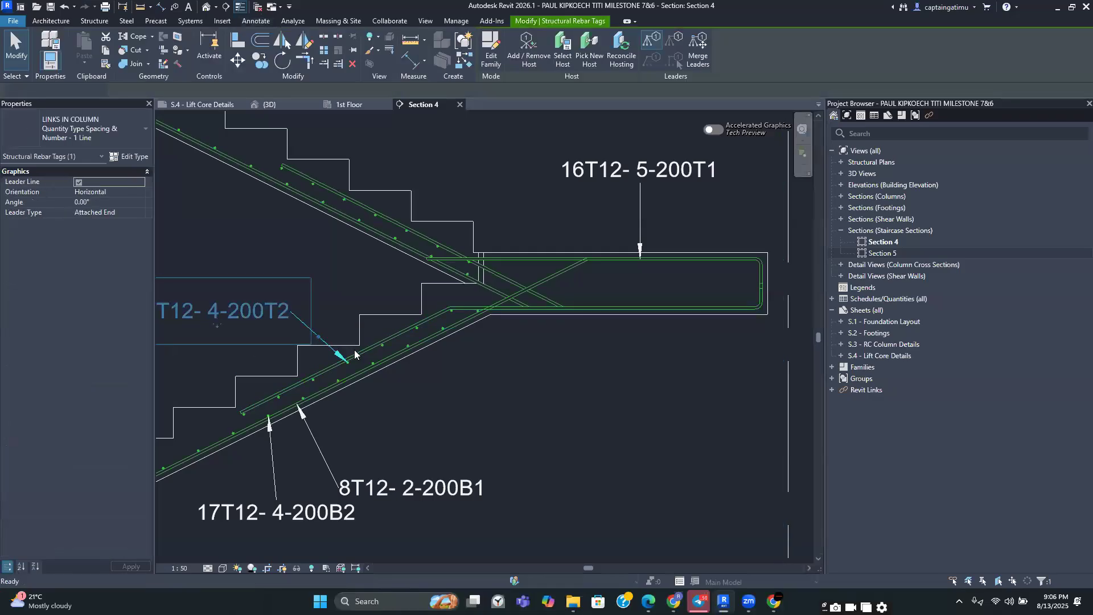
pyautogui.press('t')
pyautogui.press('g')
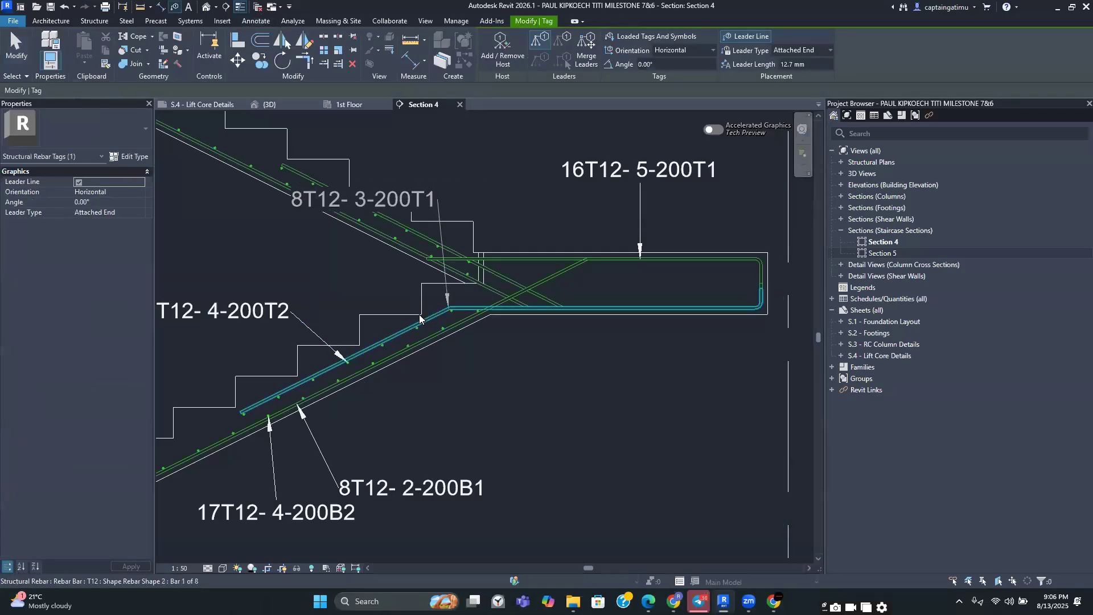
pyautogui.click(419, 314)
pyautogui.keyDown('ctrl'); pyautogui.moveTo(371, 217); pyautogui.dragTo(228, 276); pyautogui.keyUp('ctrl')
pyautogui.moveTo(331, 312); pyautogui.dragTo(349, 273)
pyautogui.moveTo(228, 274); pyautogui.dragTo(226, 288)
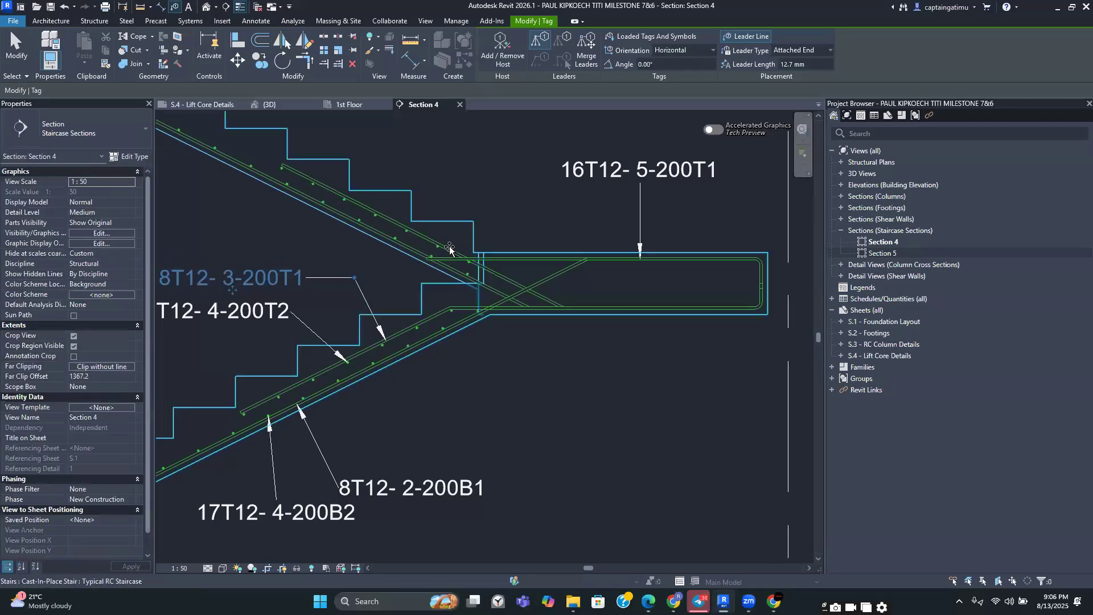
# Tag the second flight's bottom and top main bars and position both tags beside the flight
pyautogui.click(421, 227)
pyautogui.moveTo(248, 170); pyautogui.dragTo(484, 344, button='middle')
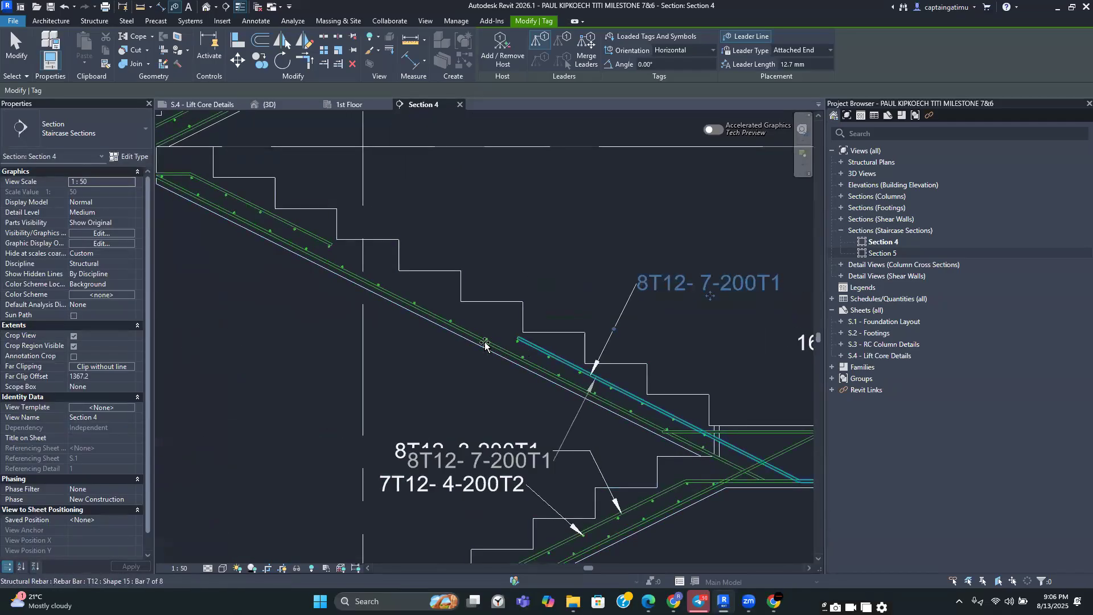
pyautogui.click(455, 329)
pyautogui.moveTo(399, 446); pyautogui.dragTo(402, 394)
pyautogui.moveTo(355, 313); pyautogui.dragTo(398, 481, button='middle')
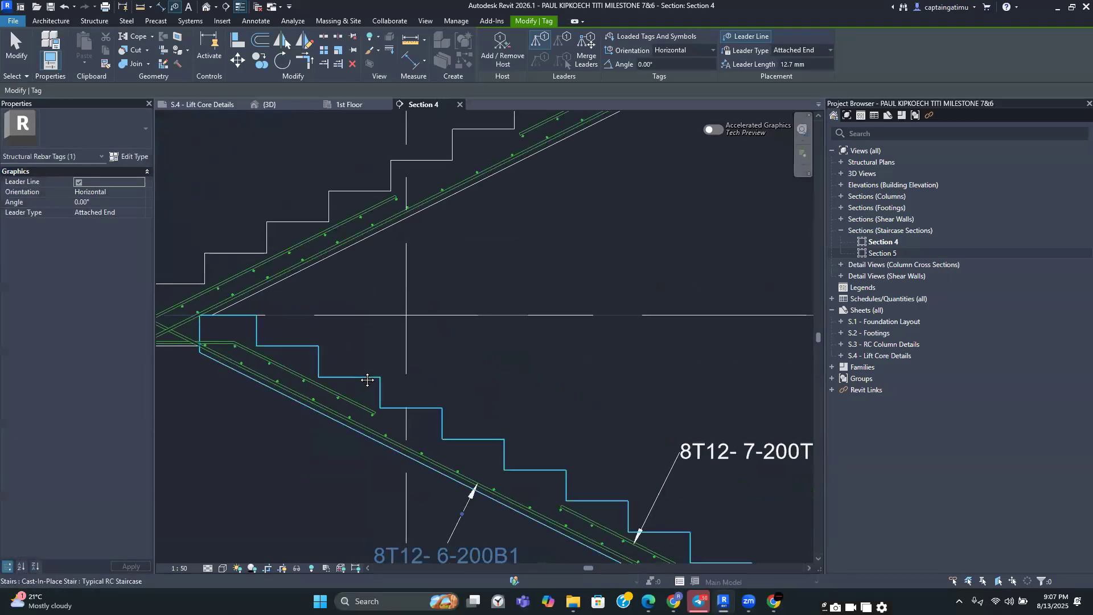
pyautogui.press('Escape')
# Tag the bottom and top bars at the head of the second flight near the 1st Floor level, placing the tags clear
pyautogui.scroll(2, 357, 373)
pyautogui.moveTo(357, 373); pyautogui.dragTo(348, 402, button='middle')
pyautogui.click(349, 403)
pyautogui.moveTo(334, 225); pyautogui.dragTo(474, 358)
pyautogui.moveTo(347, 376); pyautogui.dragTo(331, 340)
pyautogui.scroll(-3, 335, 302)
pyautogui.moveTo(273, 370); pyautogui.dragTo(435, 280, button='middle')
pyautogui.scroll(4, 434, 280)
pyautogui.click(434, 274)
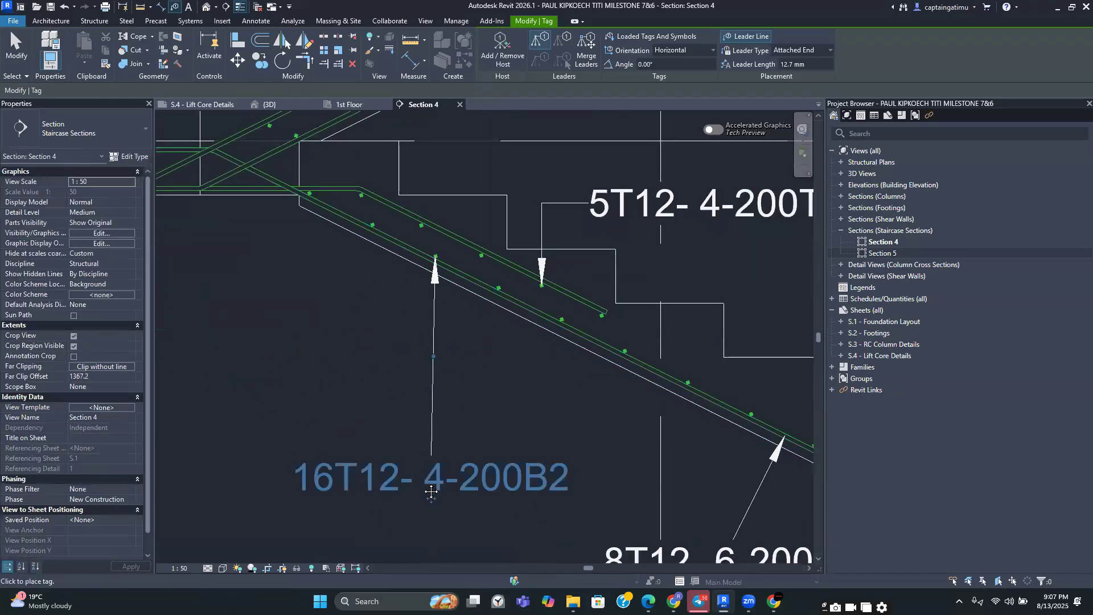
pyautogui.moveTo(431, 499); pyautogui.dragTo(432, 398)
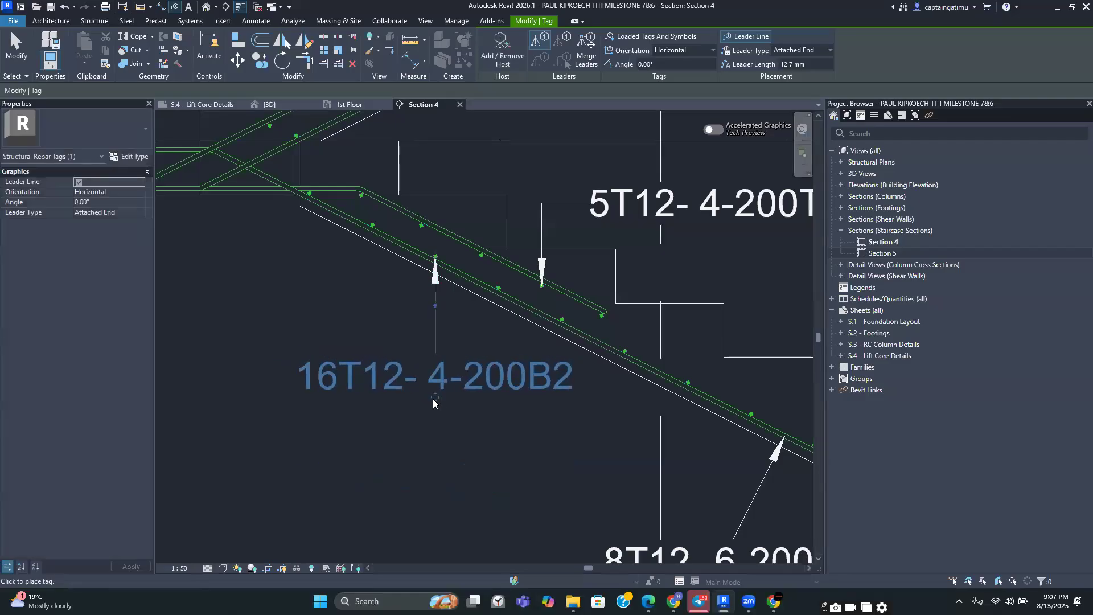
pyautogui.scroll(-5, 438, 401)
pyautogui.click(639, 203)
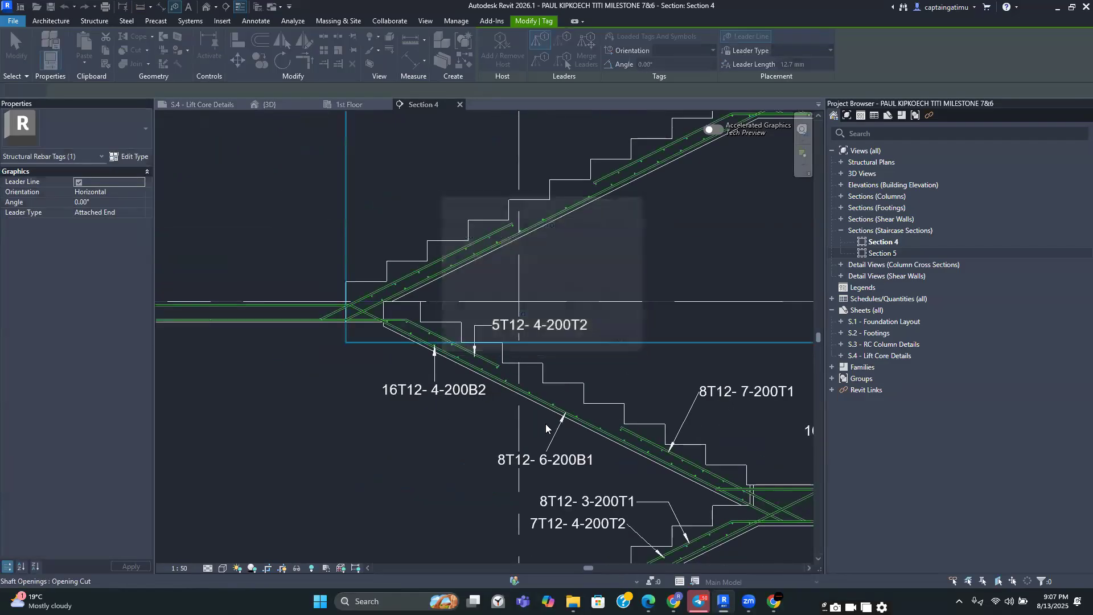
# Zoom around Section 4 to review the rebar tags on the ground-to-first-floor flights
pyautogui.scroll(-3, 540, 425)
pyautogui.moveTo(542, 446); pyautogui.dragTo(510, 319, button='middle')
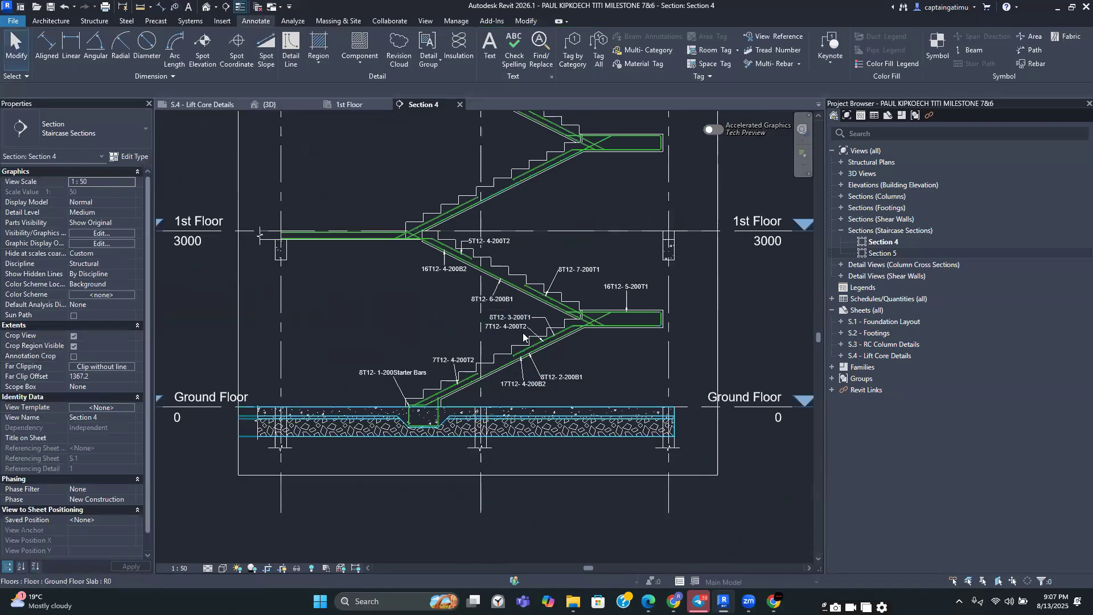
pyautogui.scroll(4, 471, 322)
pyautogui.scroll(-3, 501, 313)
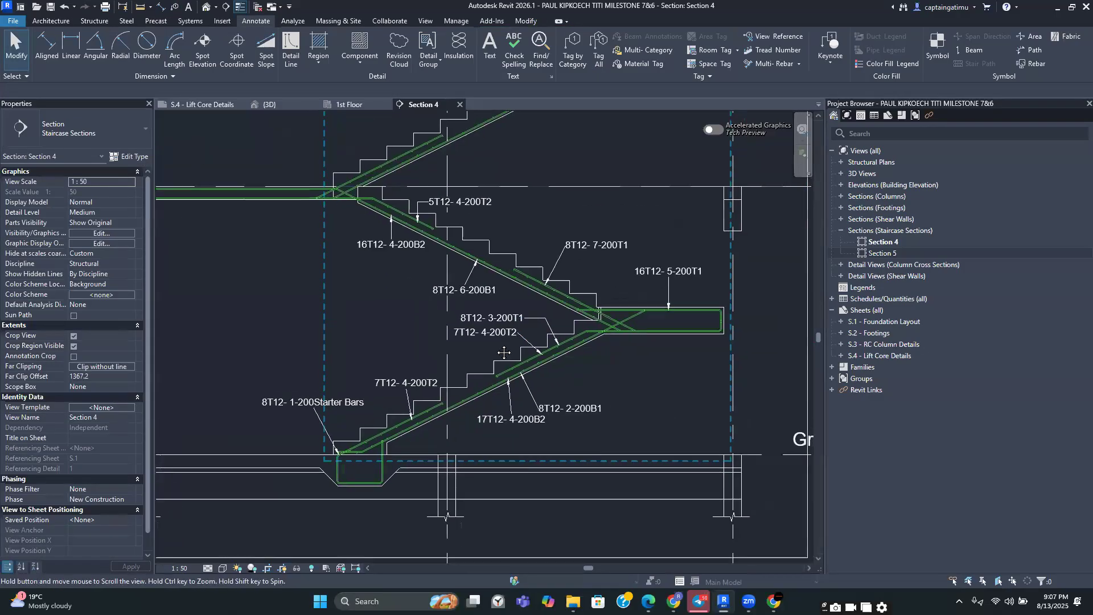
pyautogui.scroll(-2, 473, 281)
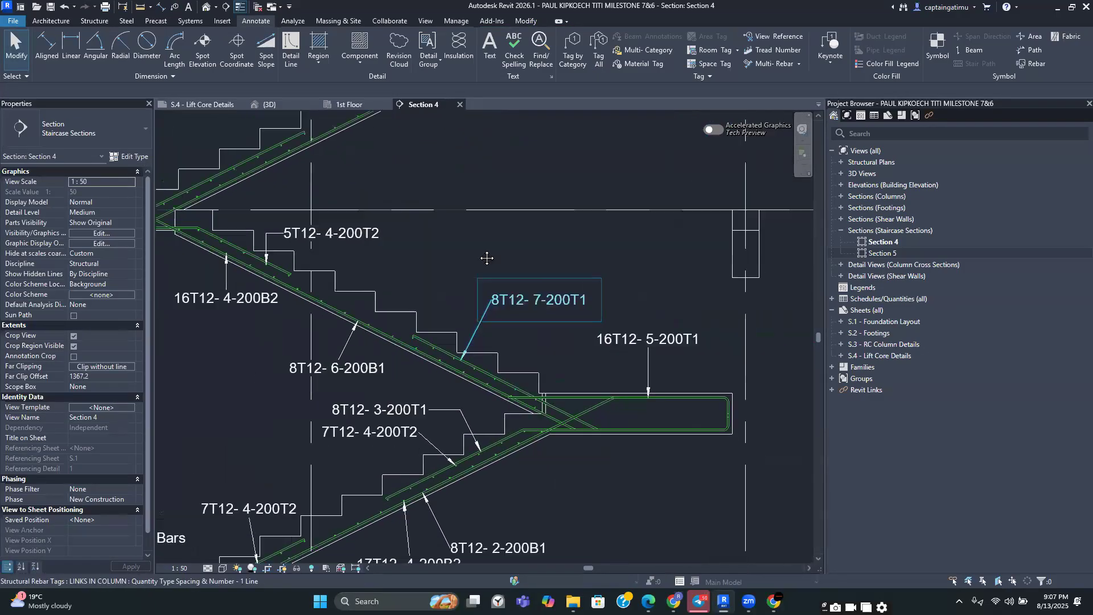
pyautogui.scroll(2, 589, 313)
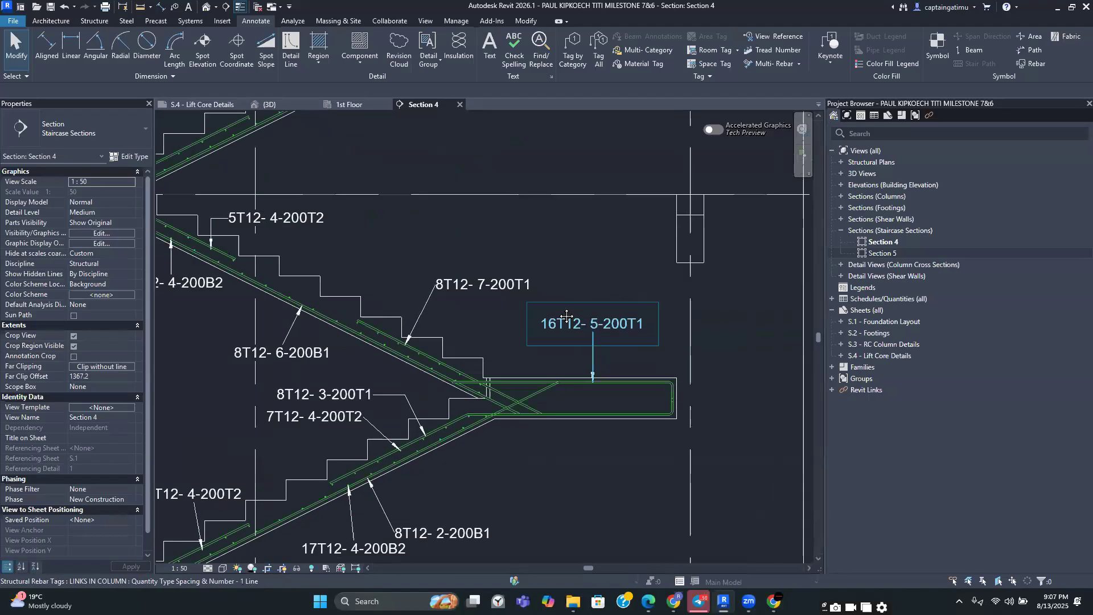
pyautogui.scroll(-3, 439, 355)
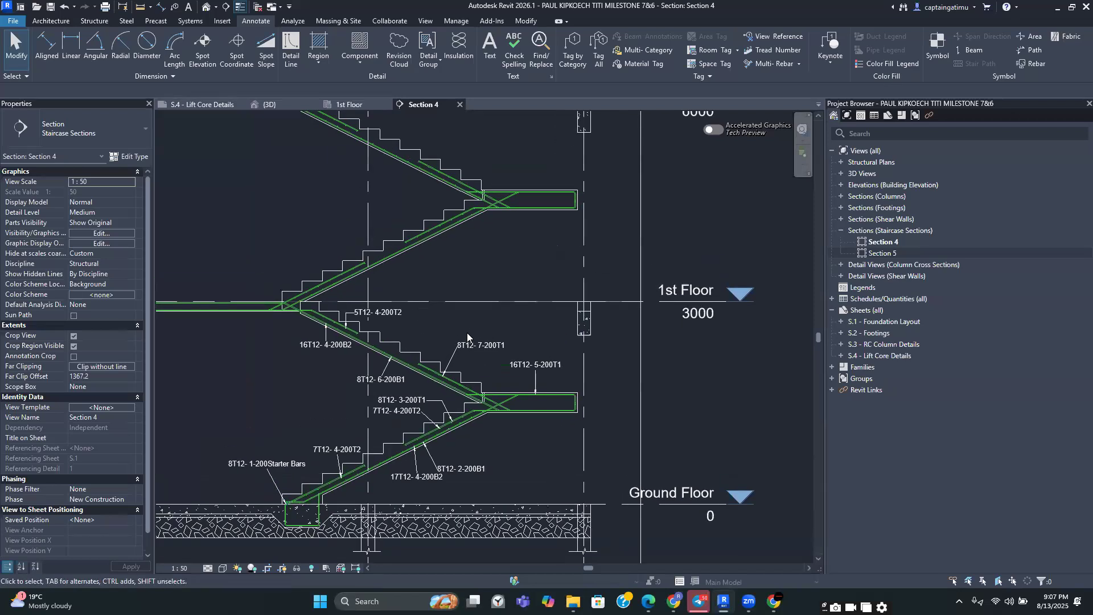
pyautogui.scroll(3, 386, 308)
pyautogui.scroll(-3, 386, 312)
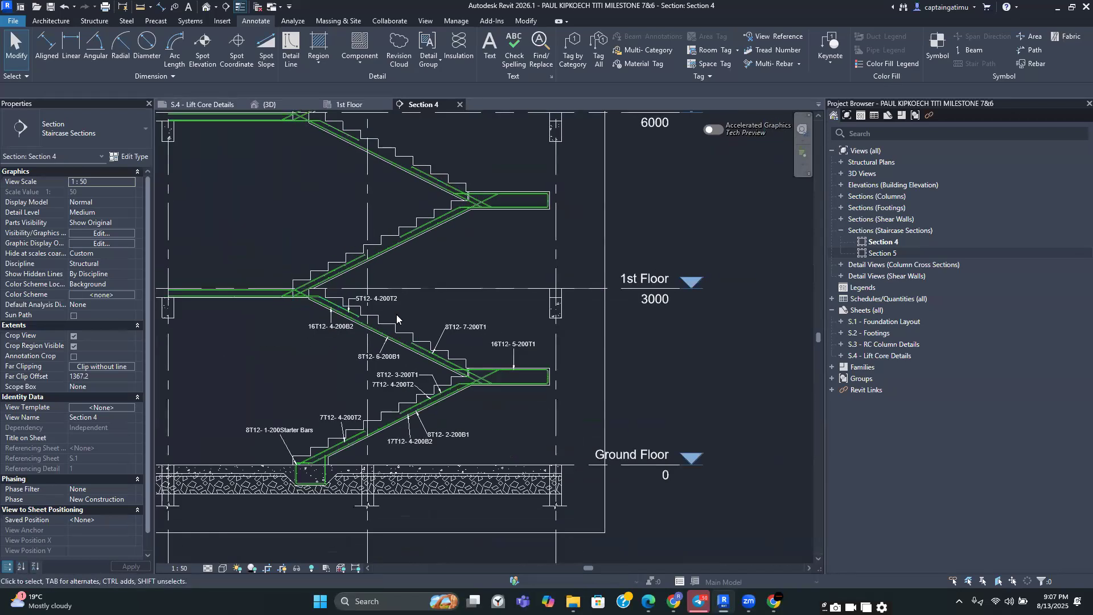
pyautogui.scroll(-4, 407, 307)
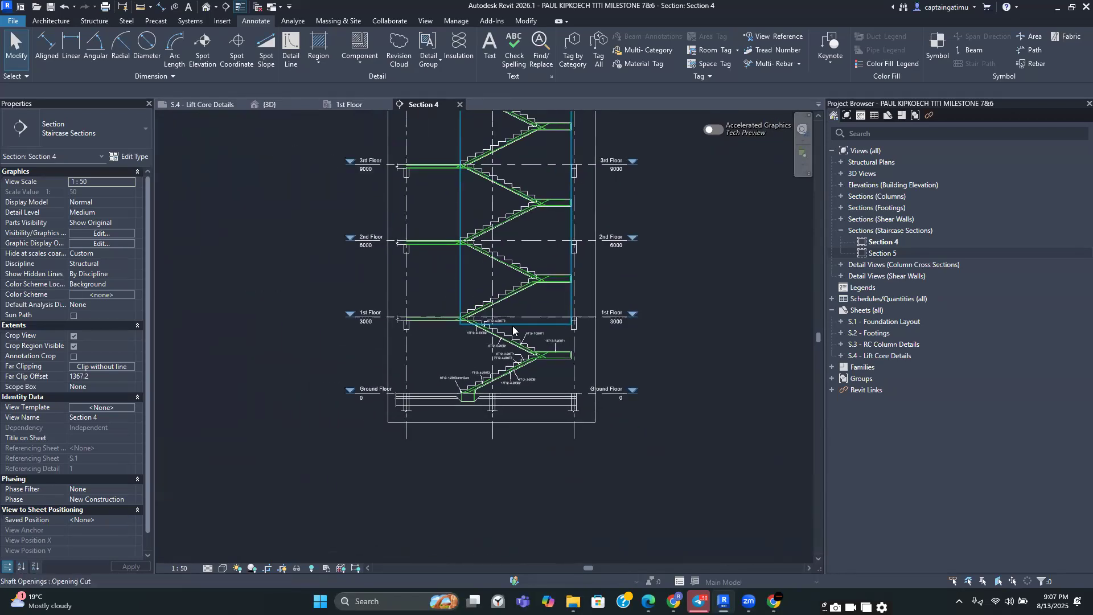
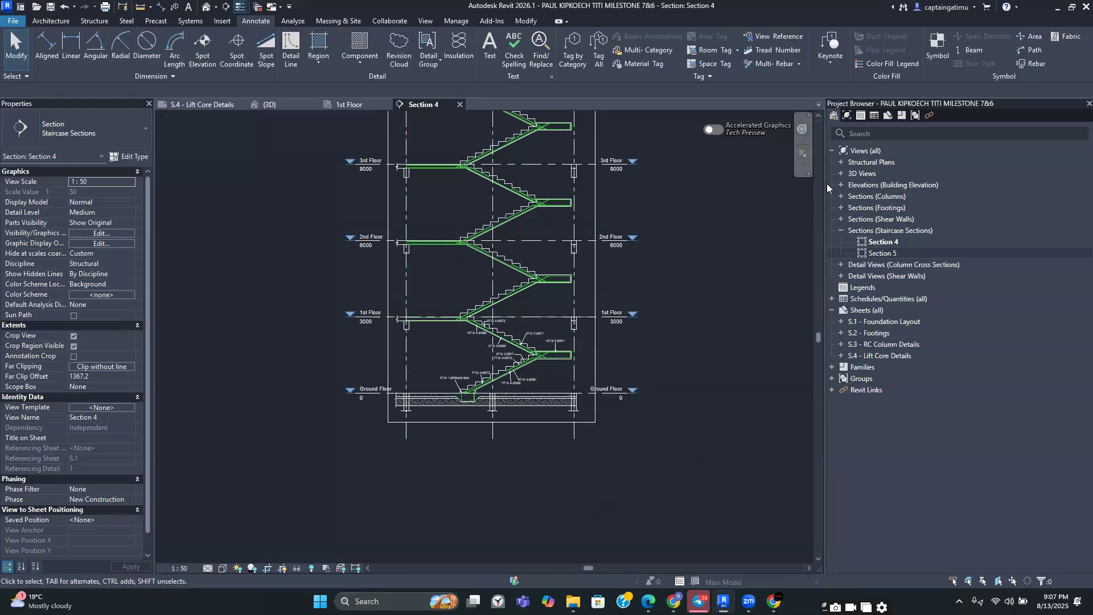
# Open the 1st Floor plan and draw a callout around the staircase area
pyautogui.click(837, 163)
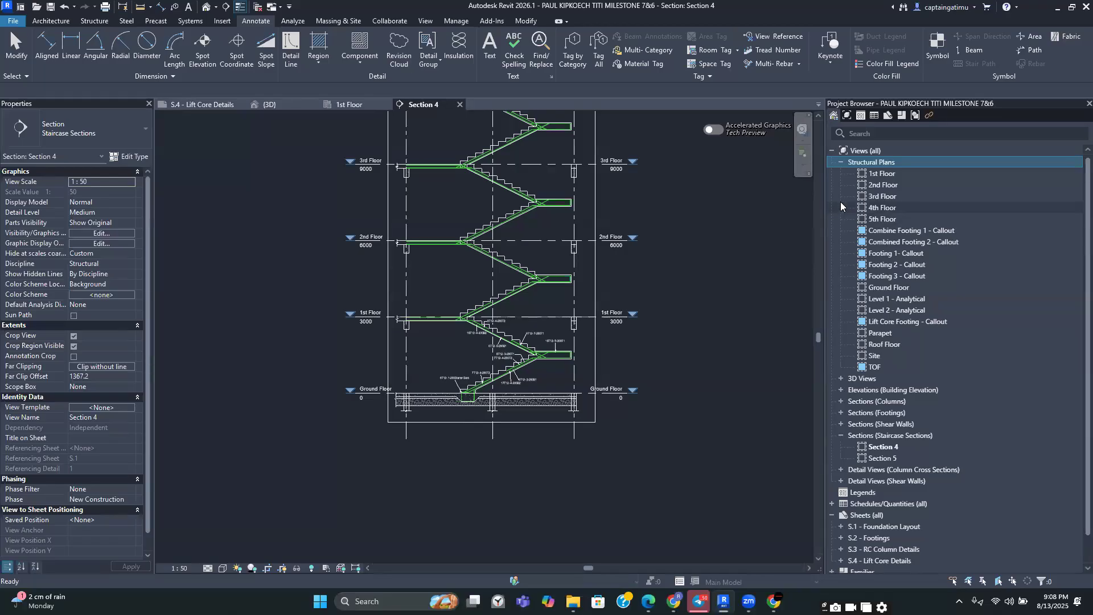
pyautogui.click(347, 105)
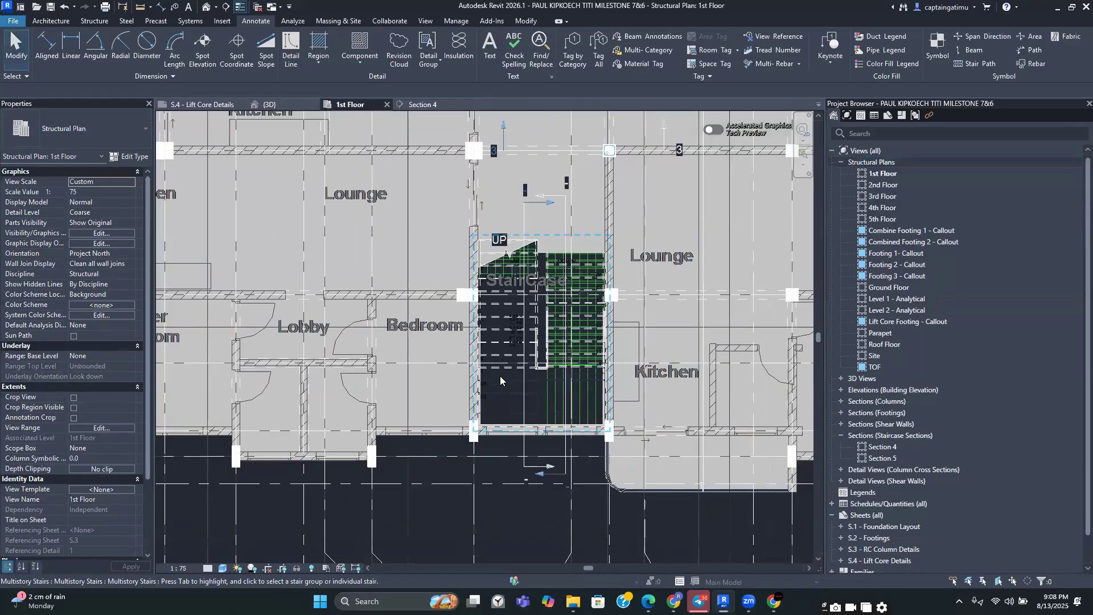
pyautogui.scroll(-4, 500, 380)
pyautogui.click(431, 22)
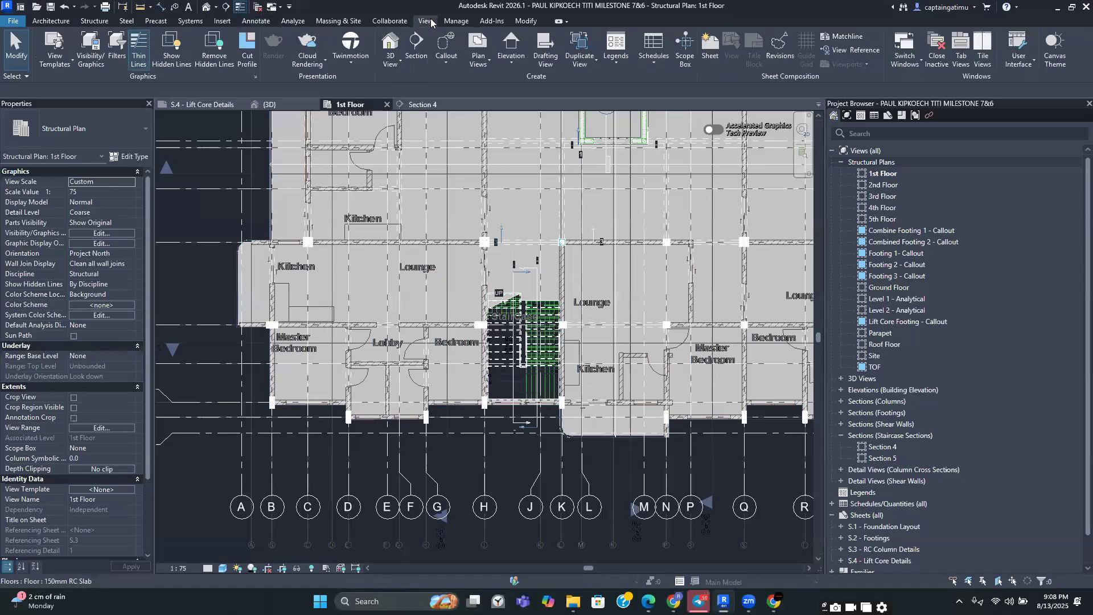
pyautogui.click(443, 50)
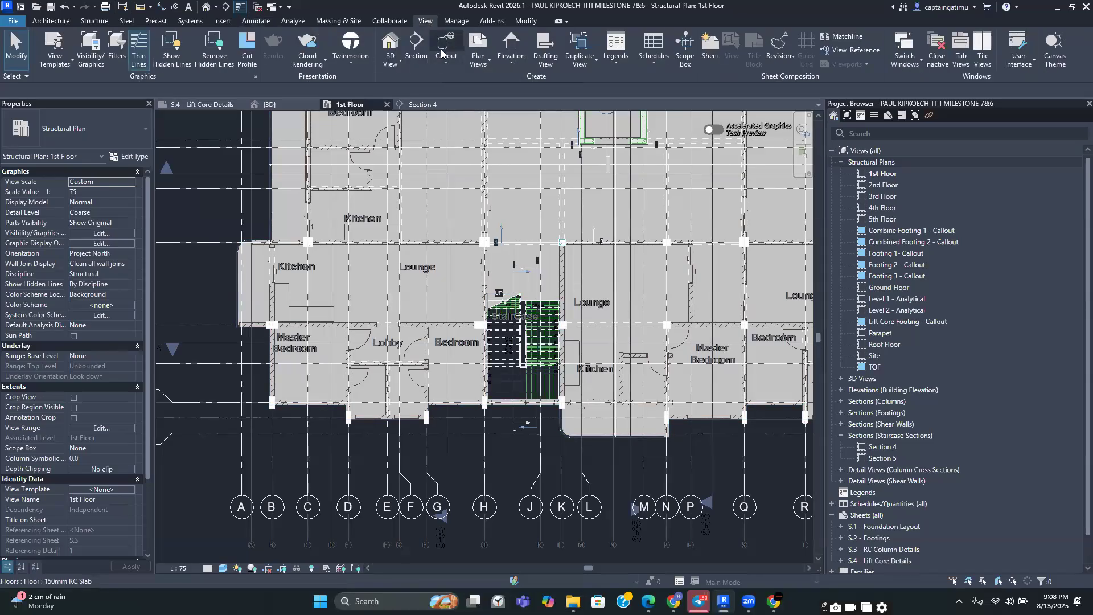
pyautogui.scroll(2, 511, 277)
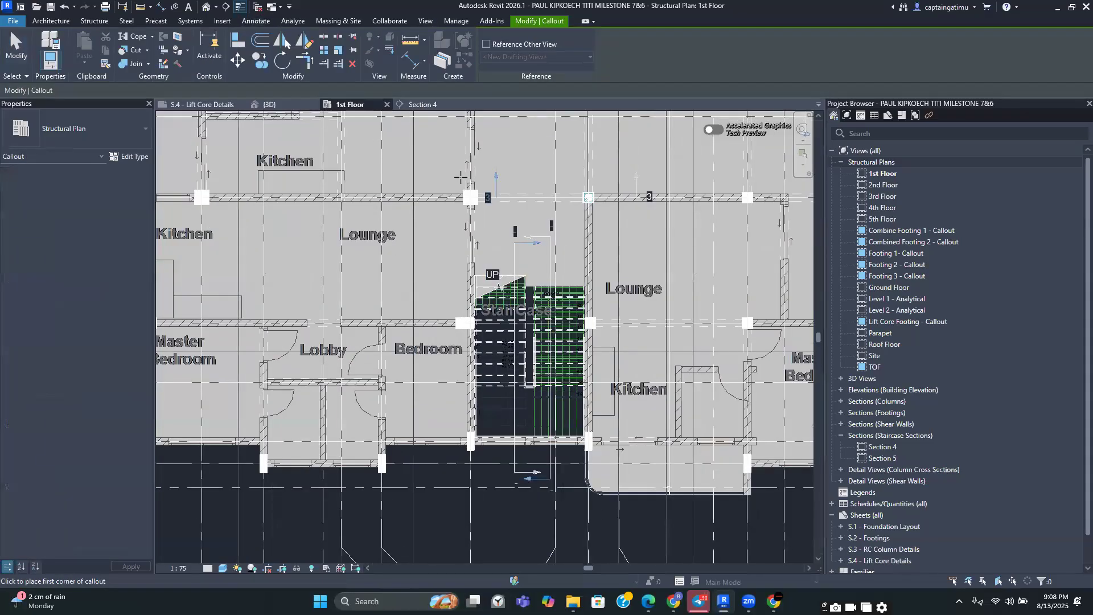
pyautogui.click(458, 195)
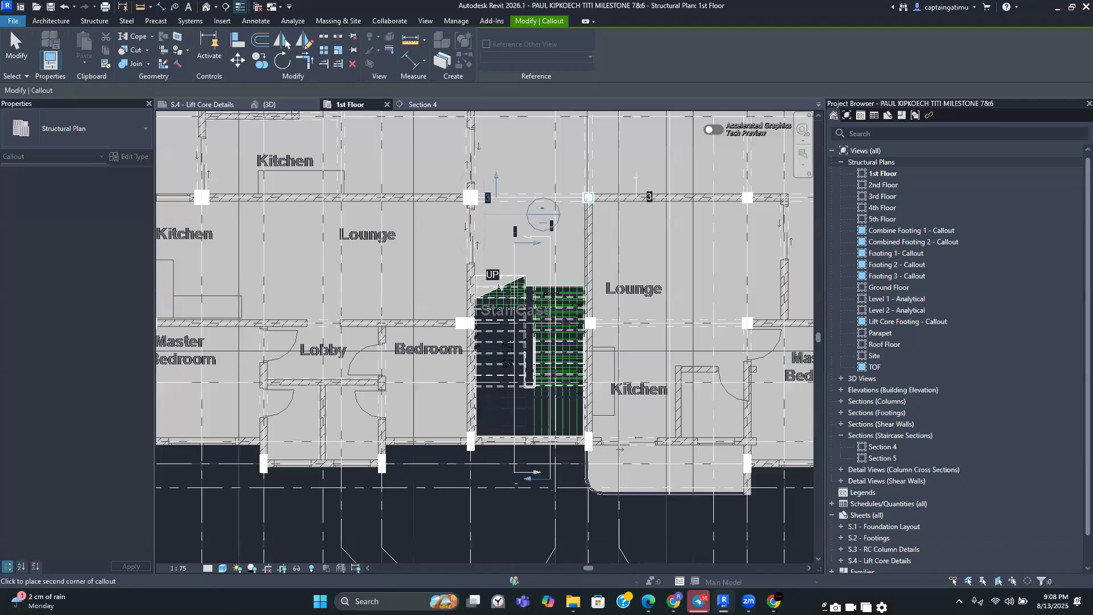
pyautogui.click(608, 485)
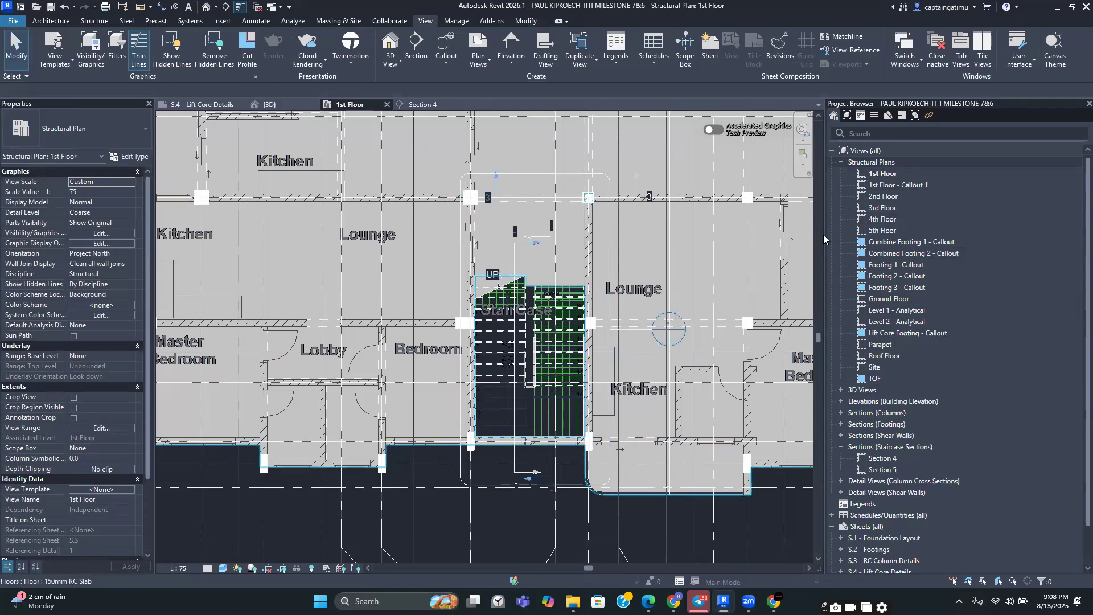
# Rename the new callout view as Stair Plan Detail
pyautogui.click(906, 183)
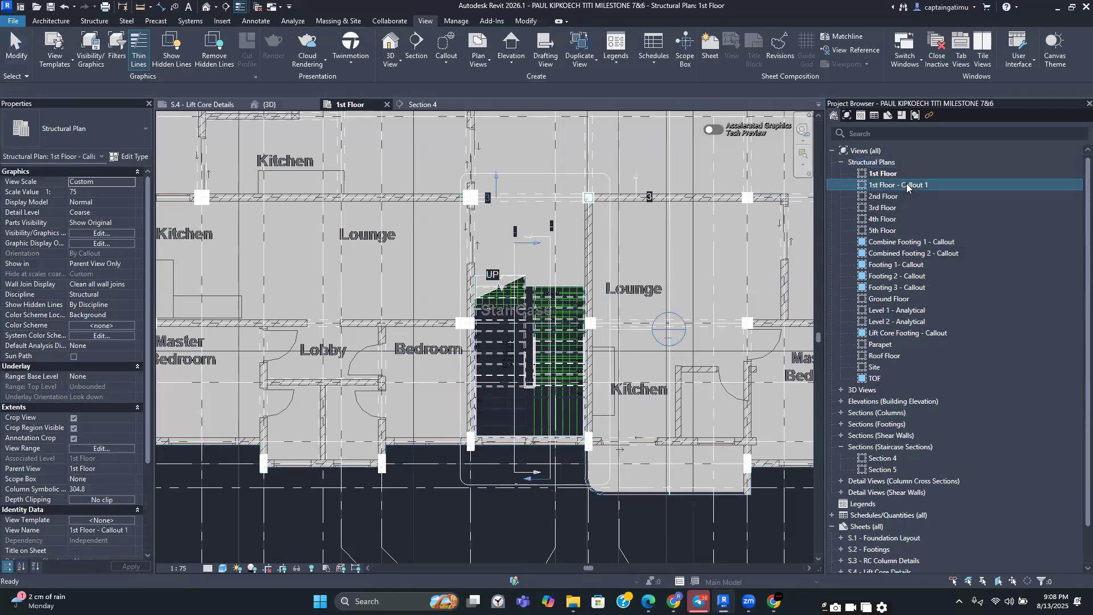
pyautogui.rightClick(906, 183)
pyautogui.click(942, 382)
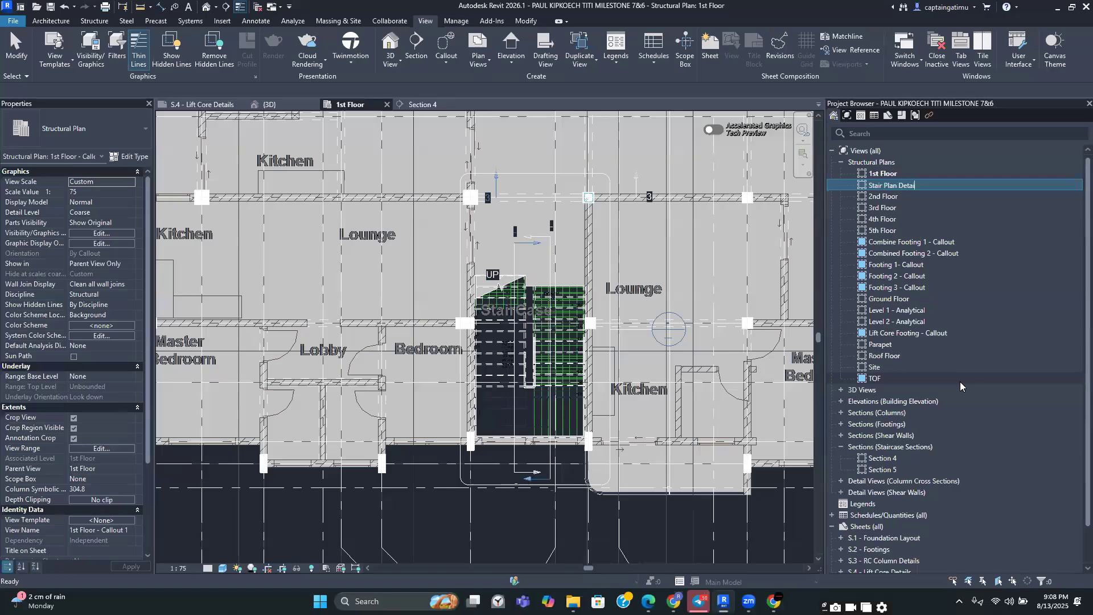
pyautogui.click(633, 519)
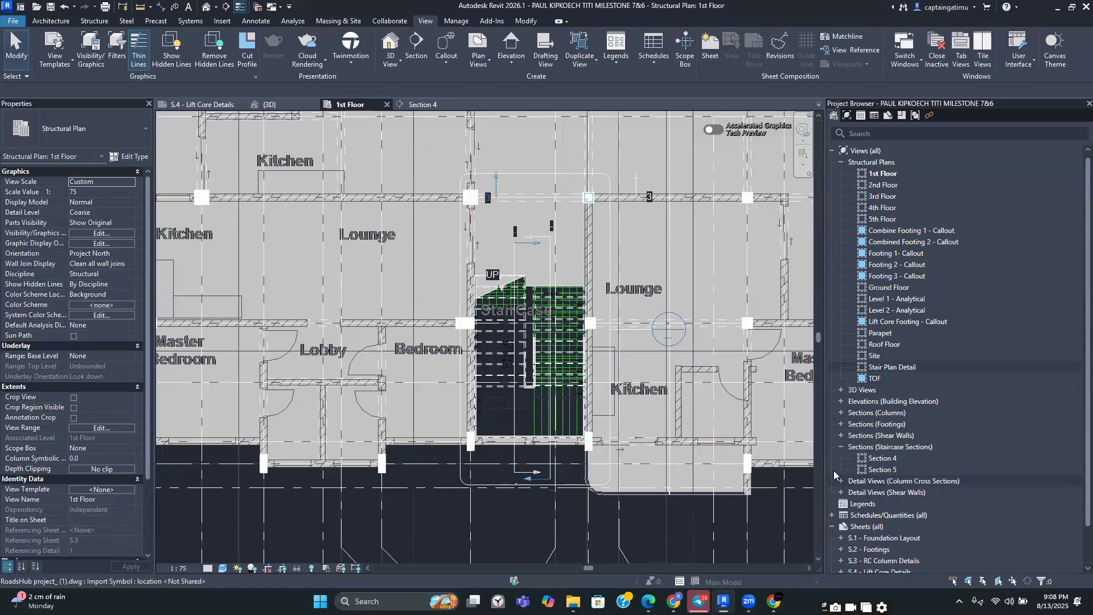
# Open the Stair Plan Detail view and enlarge its crop region to the left, top and right
pyautogui.doubleClick(894, 368)
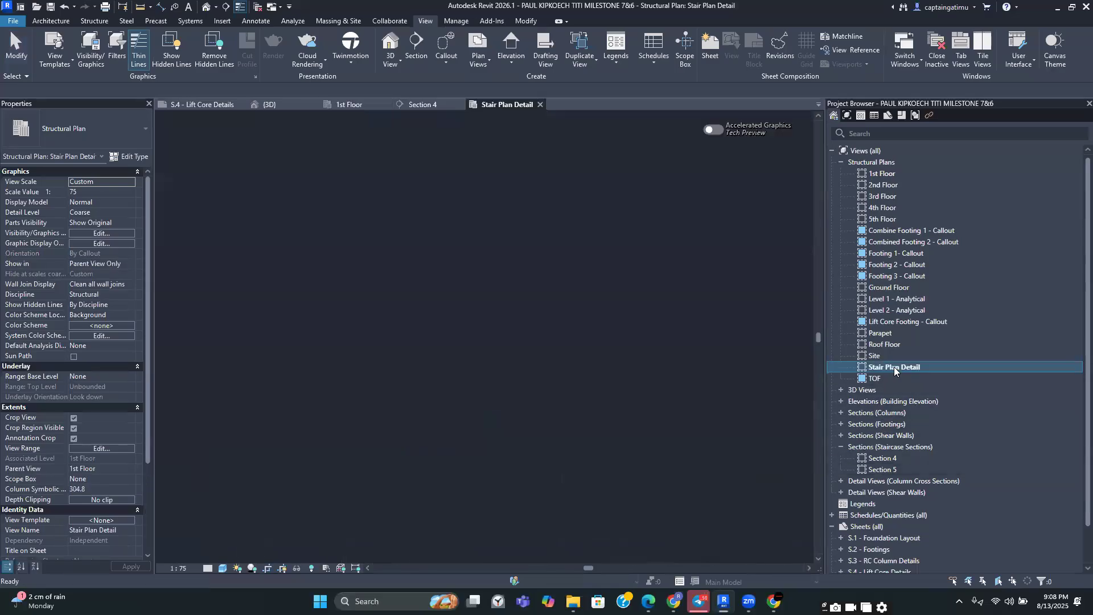
pyautogui.scroll(-2, 638, 391)
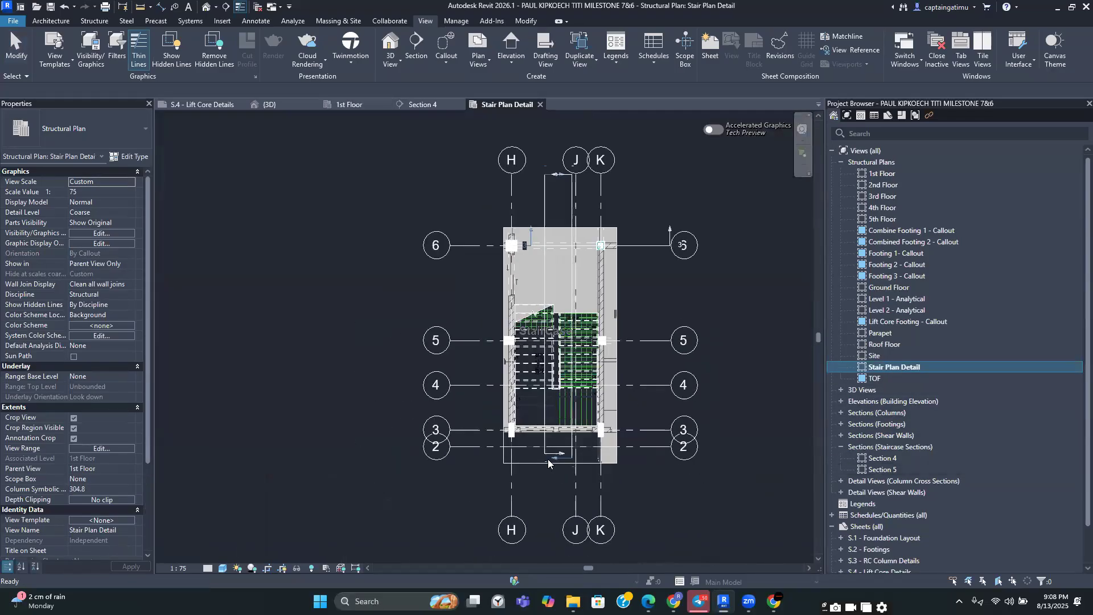
pyautogui.click(538, 461)
pyautogui.moveTo(480, 340); pyautogui.dragTo(468, 341)
pyautogui.moveTo(543, 226); pyautogui.dragTo(540, 208)
pyautogui.moveTo(617, 340); pyautogui.dragTo(646, 341)
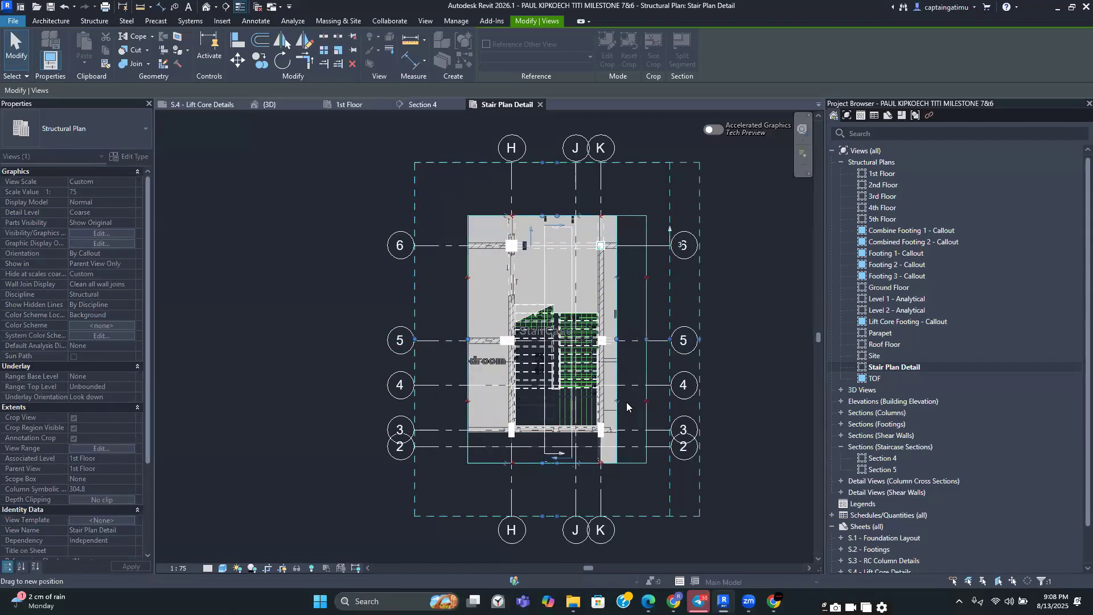
# Hide the section category in the Stair Plan Detail view
pyautogui.scroll(2, 569, 512)
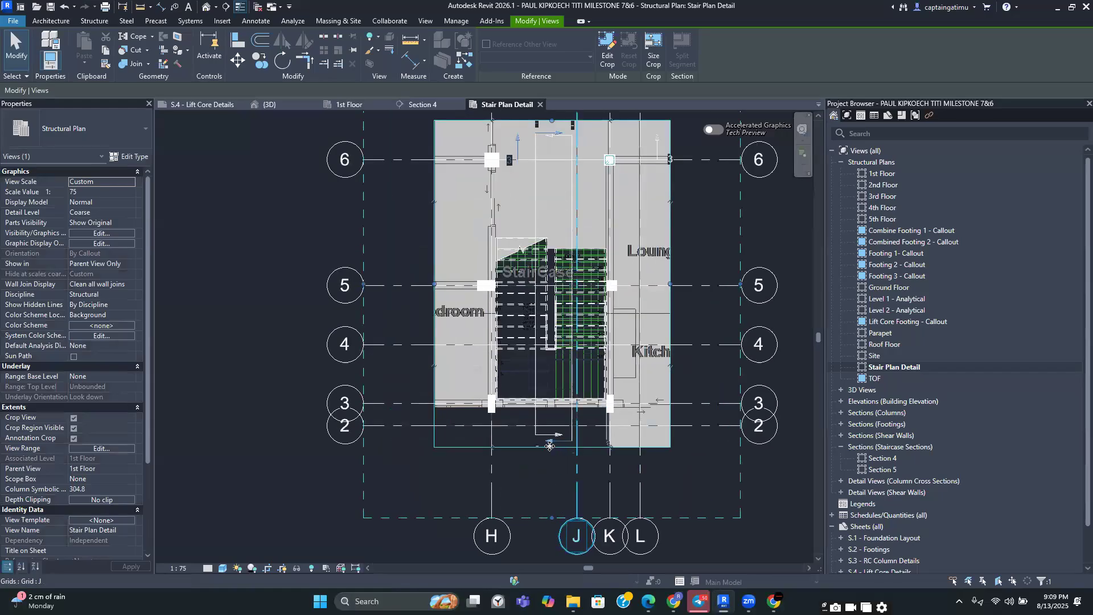
pyautogui.click(535, 383)
pyautogui.rightClick(534, 383)
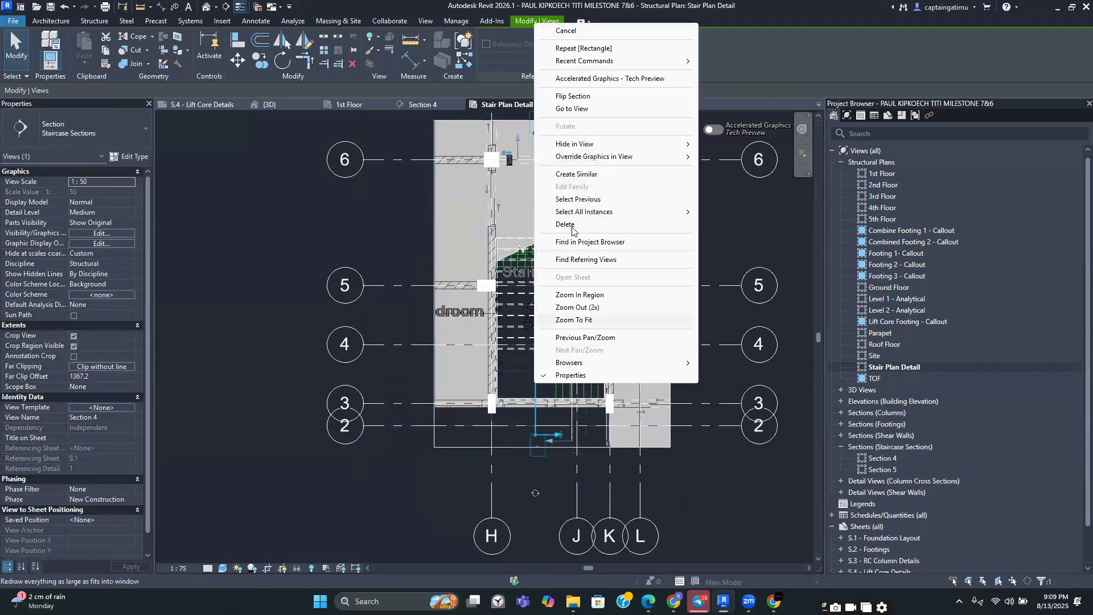
pyautogui.moveTo(569, 143)
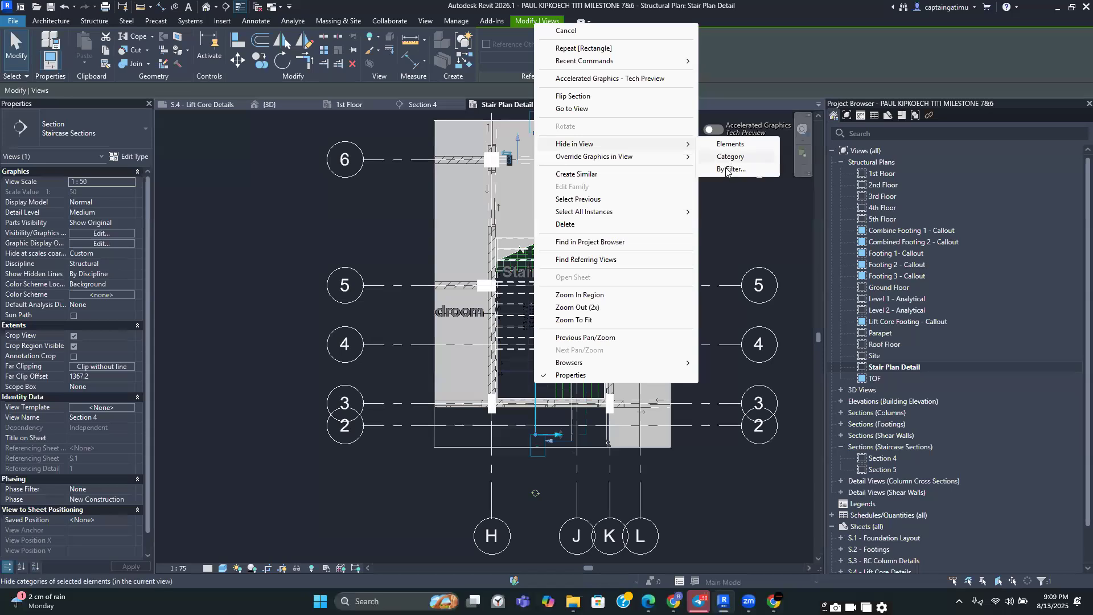
pyautogui.moveTo(634, 149)
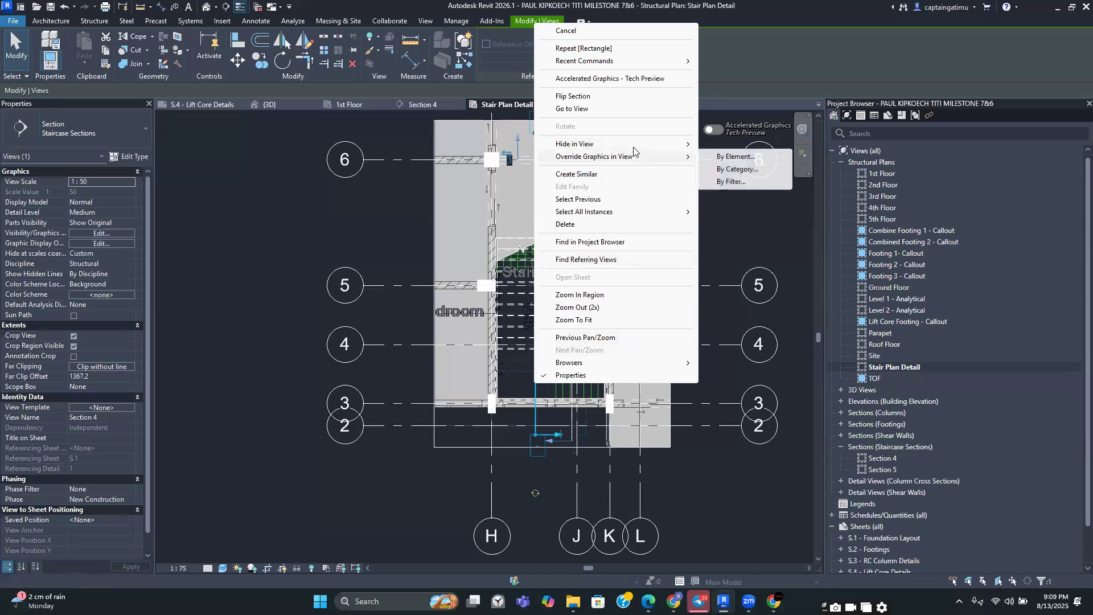
pyautogui.click(732, 157)
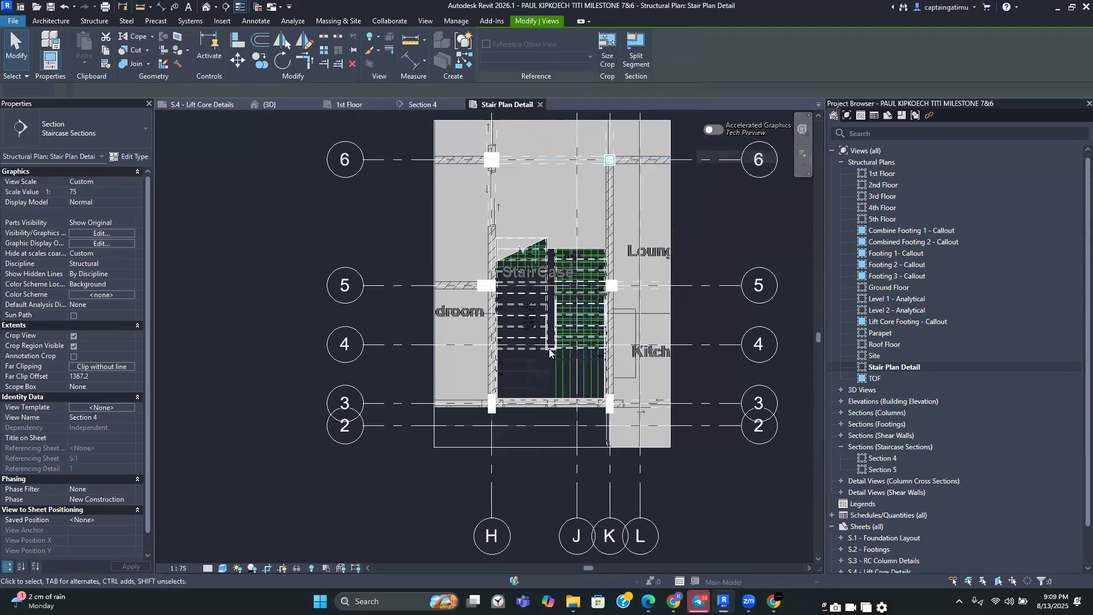
# Set the Stair Plan Detail view scale to 1:50
pyautogui.click(180, 567)
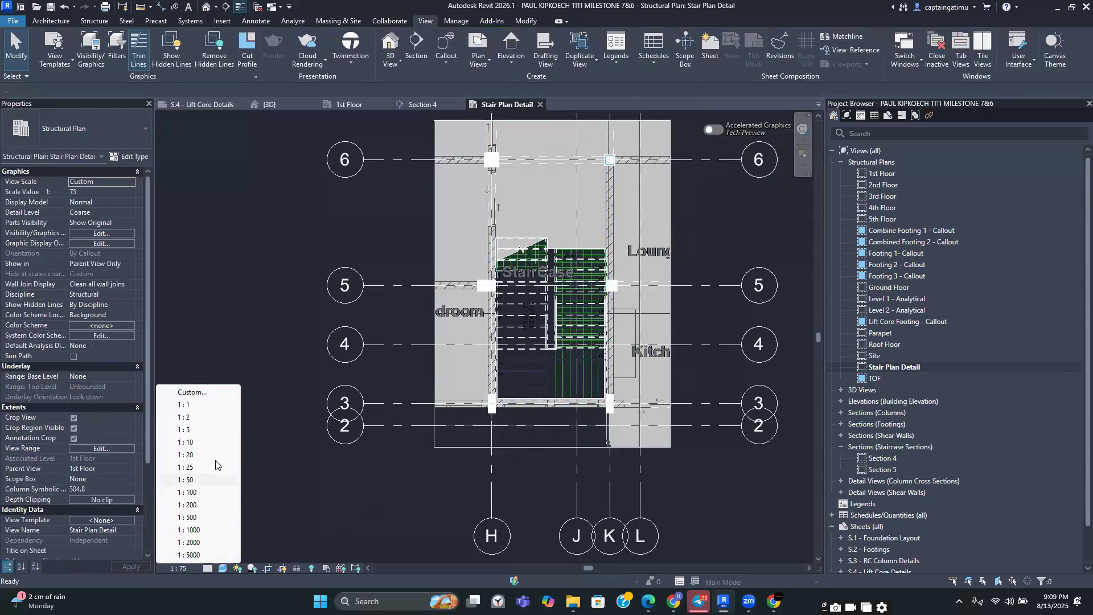
pyautogui.click(189, 479)
# Hide the floor category in the stair plan view
pyautogui.moveTo(353, 417); pyautogui.dragTo(331, 501, button='middle')
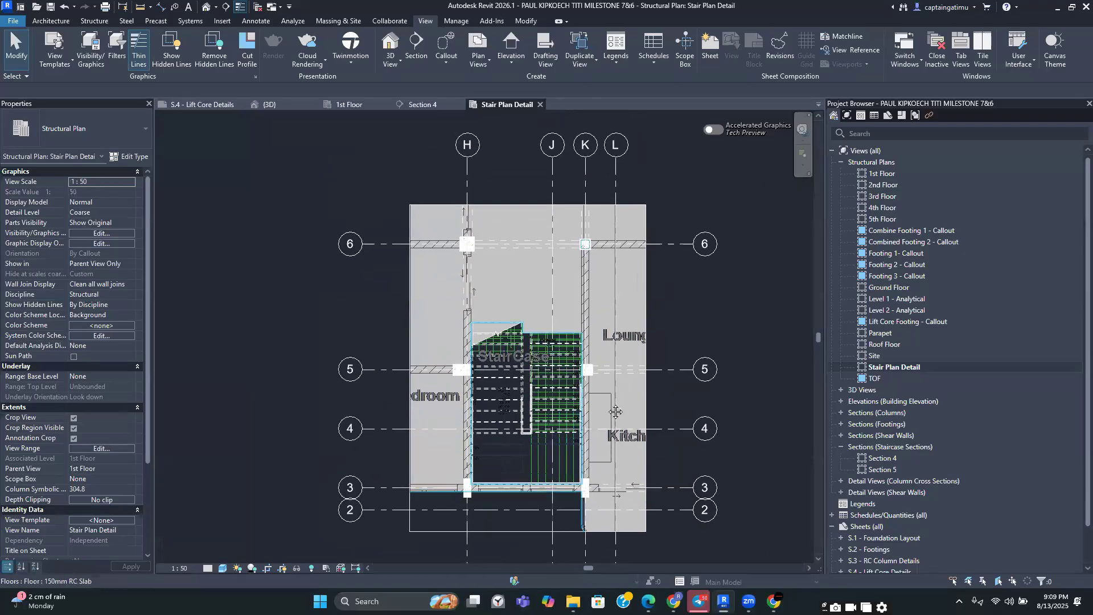
pyautogui.moveTo(615, 409); pyautogui.dragTo(615, 307, button='middle')
pyautogui.scroll(1, 550, 359)
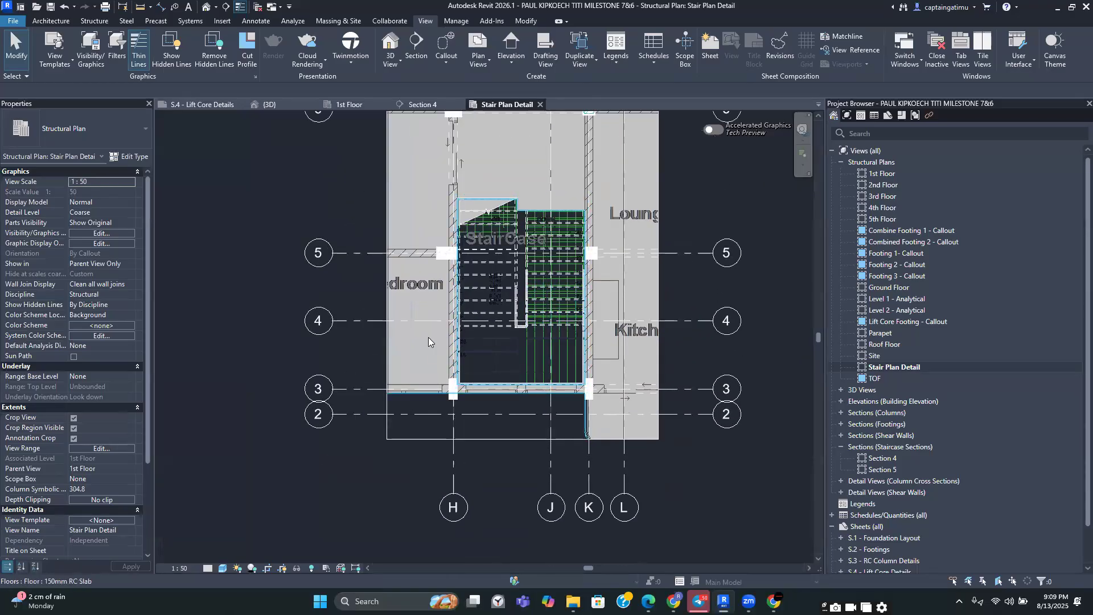
pyautogui.click(428, 337)
pyautogui.rightClick(428, 337)
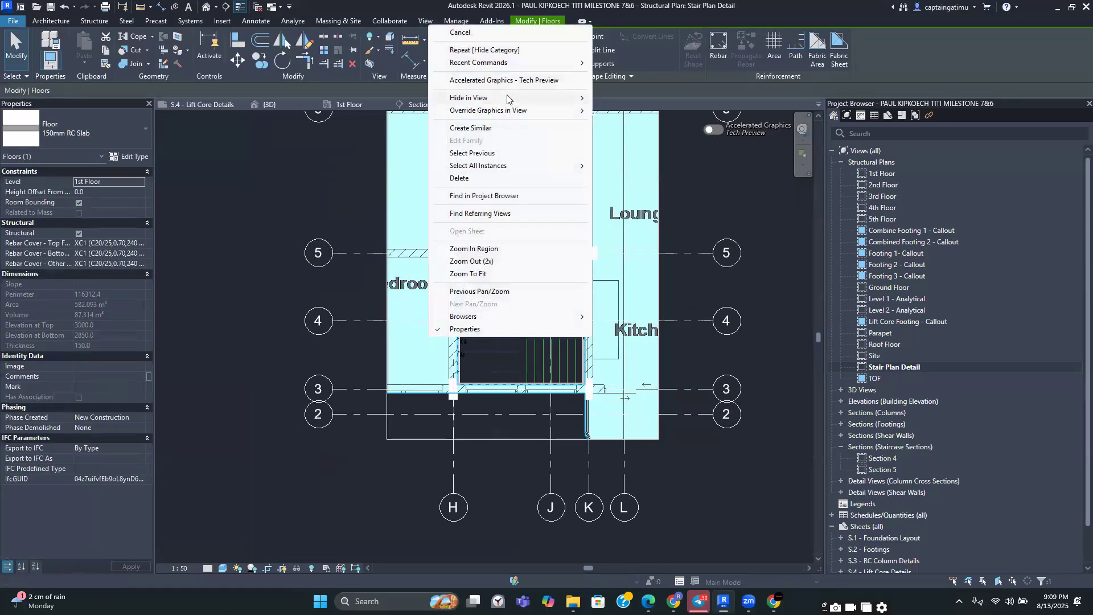
pyautogui.moveTo(506, 99)
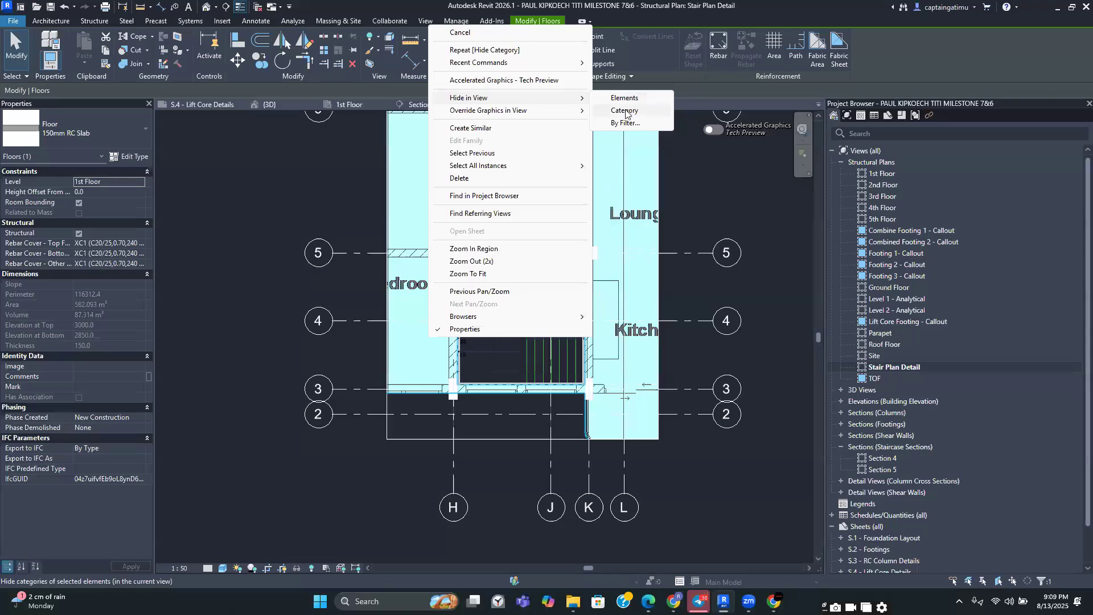
pyautogui.click(624, 108)
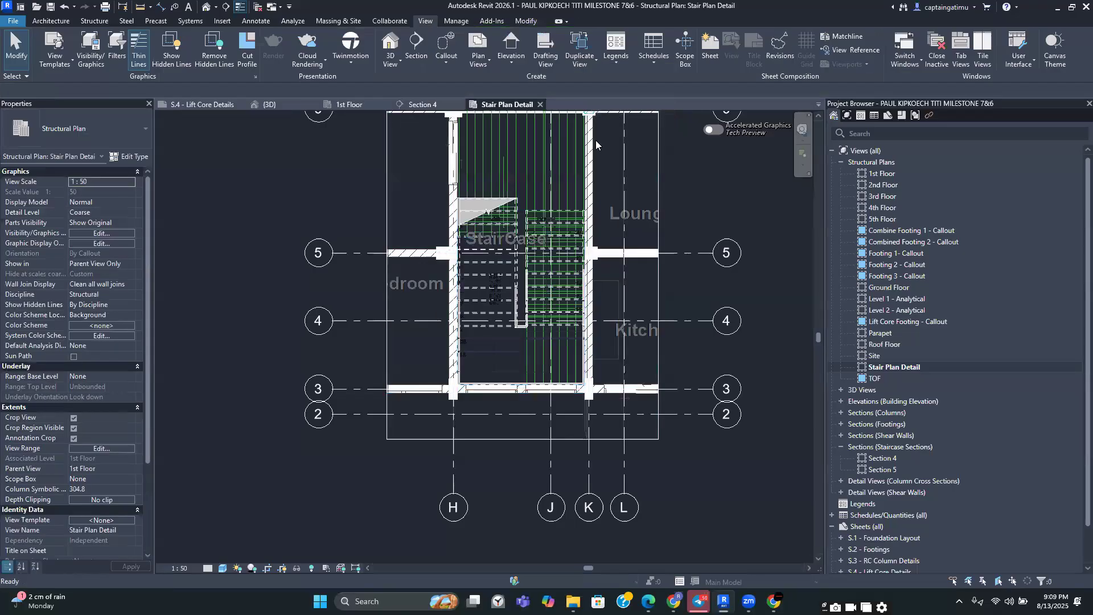
# Select the concrete beams around the stair core and hide those elements in the view
pyautogui.moveTo(467, 376); pyautogui.dragTo(469, 465, button='middle')
pyautogui.scroll(3, 422, 348)
pyautogui.scroll(-5, 428, 330)
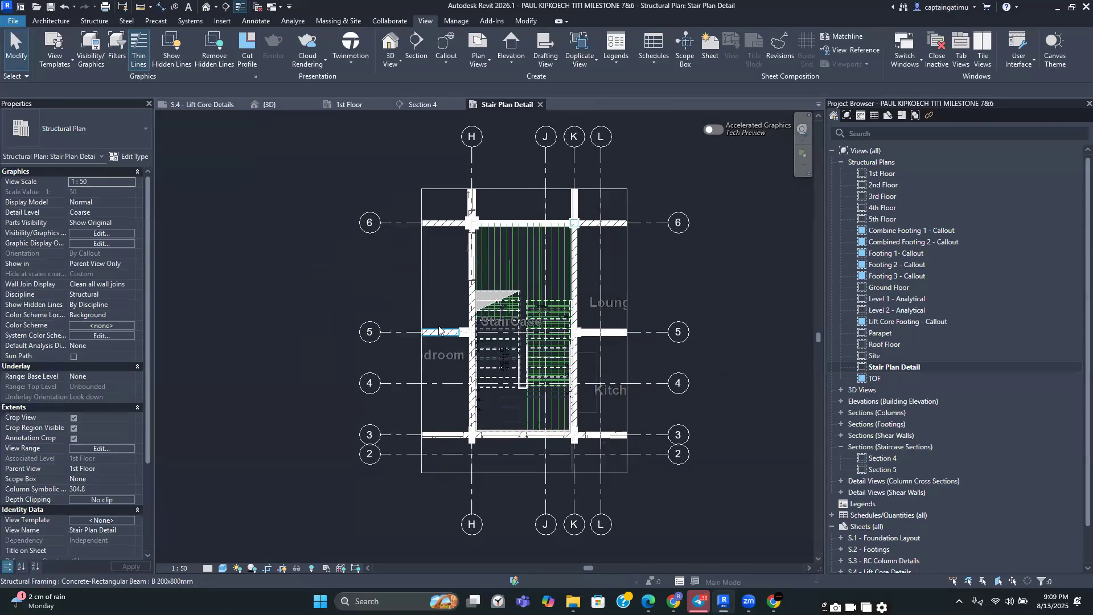
pyautogui.click(438, 327)
pyautogui.keyDown('ctrl'); pyautogui.click(448, 223); pyautogui.keyUp('ctrl')
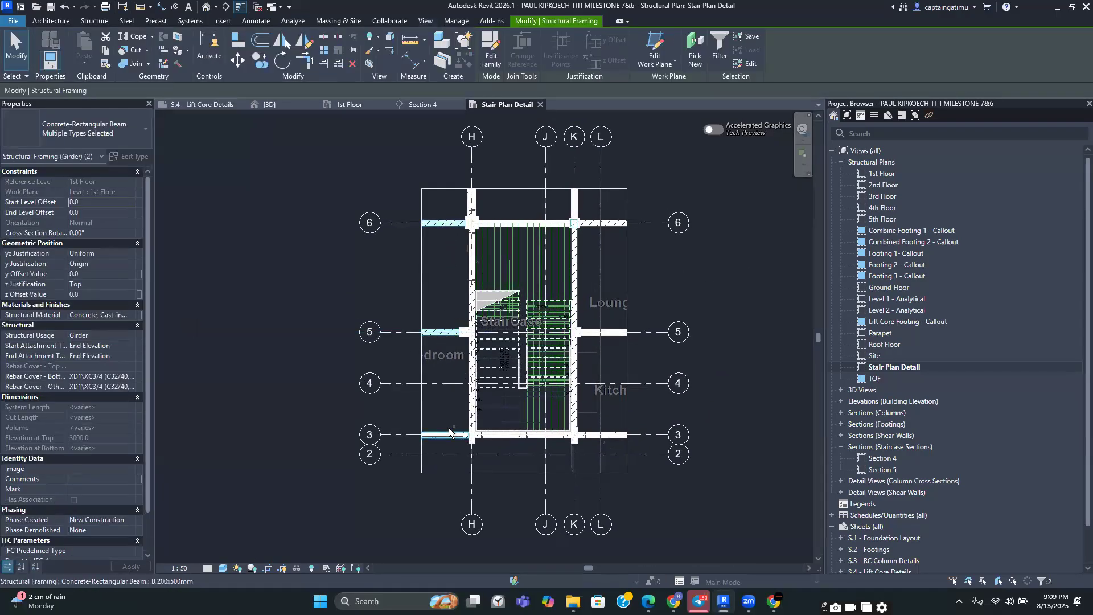
pyautogui.keyDown('ctrl'); pyautogui.click(445, 435); pyautogui.keyUp('ctrl')
pyautogui.keyDown('ctrl'); pyautogui.click(612, 336); pyautogui.keyUp('ctrl')
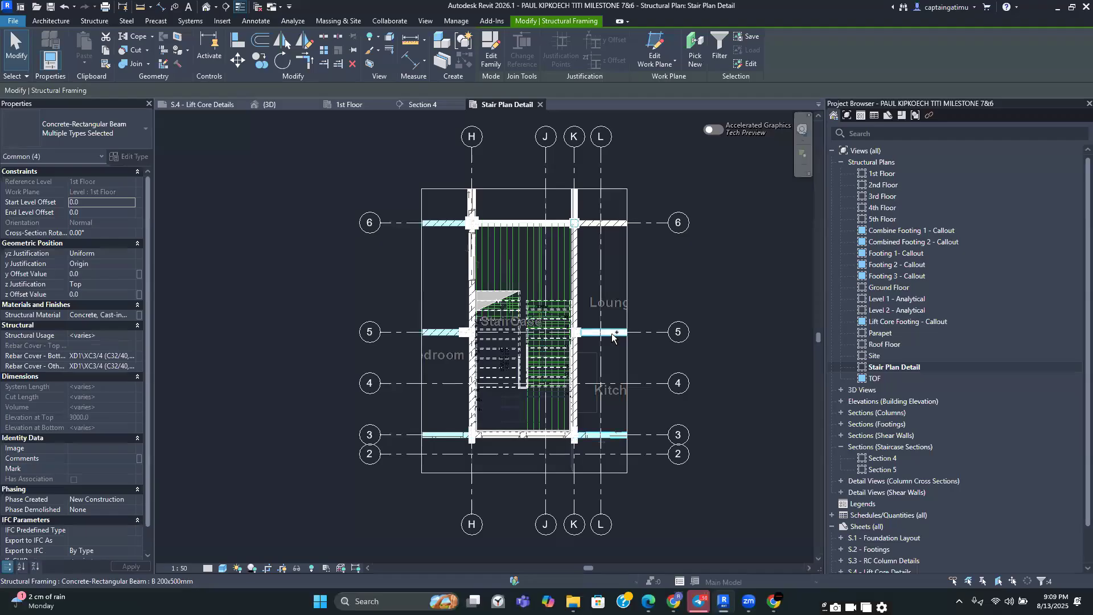
pyautogui.keyDown('ctrl'); pyautogui.click(607, 224); pyautogui.keyUp('ctrl')
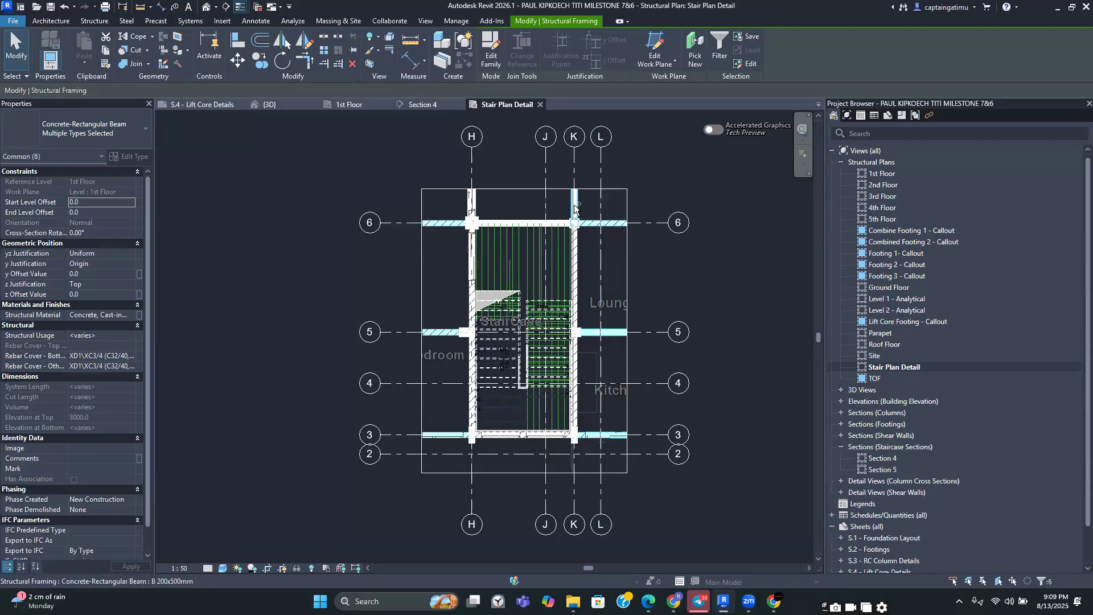
pyautogui.keyDown('ctrl'); pyautogui.click(472, 202); pyautogui.keyUp('ctrl')
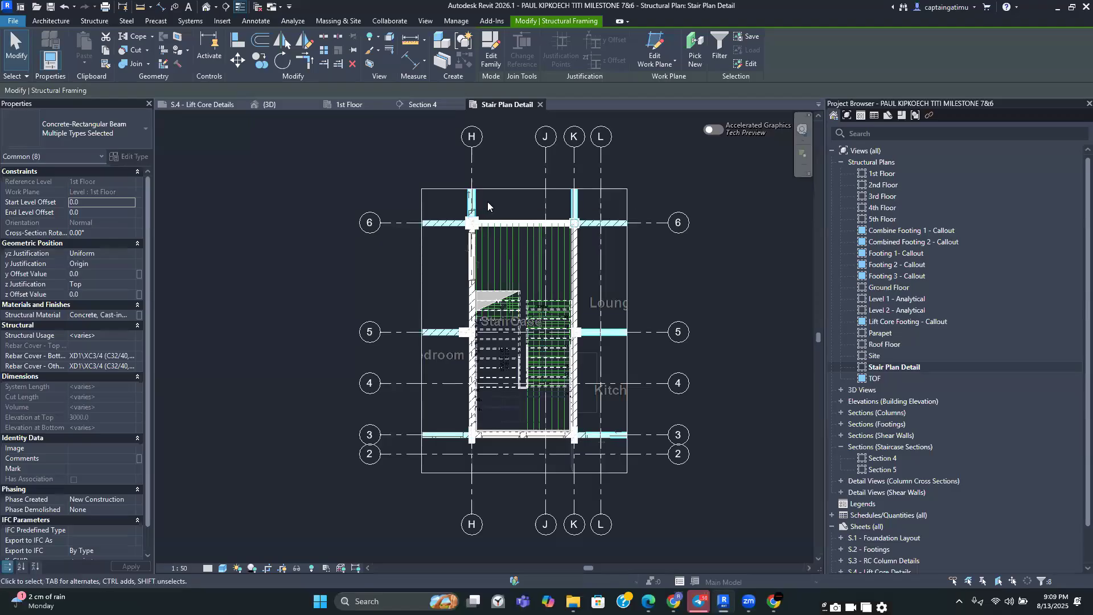
pyautogui.rightClick(489, 202)
pyautogui.moveTo(532, 277)
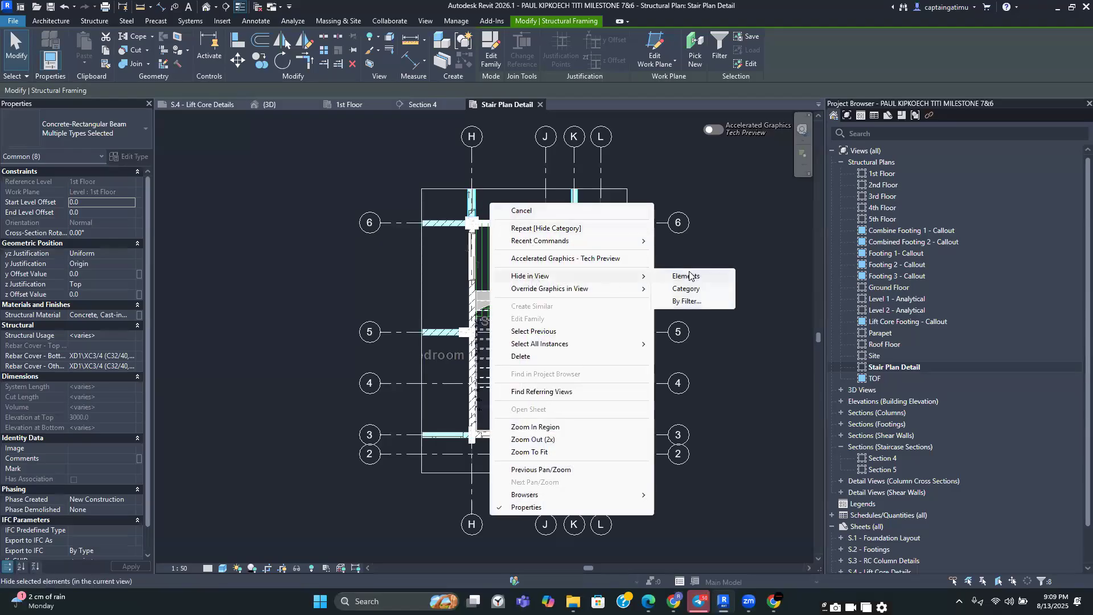
pyautogui.click(690, 276)
# Finish hiding the selected beams, then hide the imported RoadsHub project DWG in the stair plan view
pyautogui.moveTo(647, 359); pyautogui.dragTo(647, 294, button='middle')
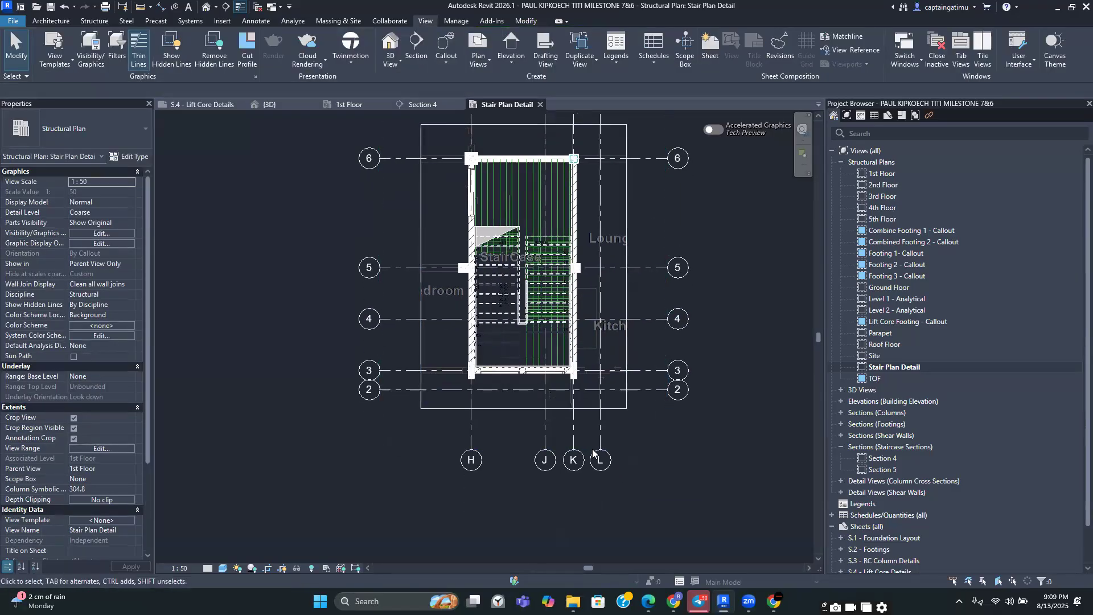
pyautogui.scroll(1, 504, 426)
pyautogui.scroll(-1, 476, 393)
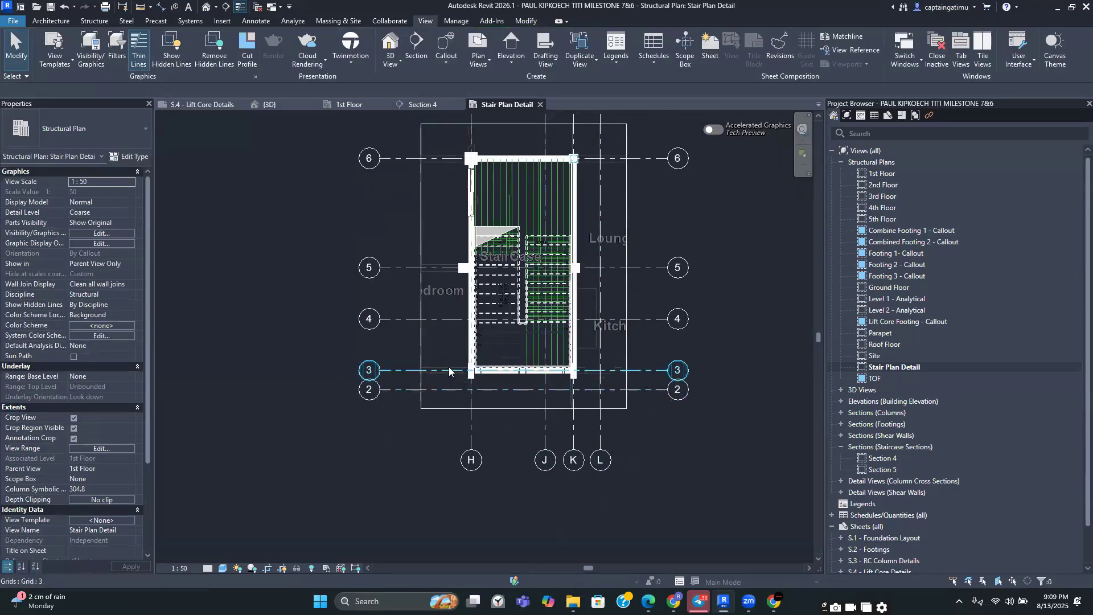
pyautogui.click(441, 290)
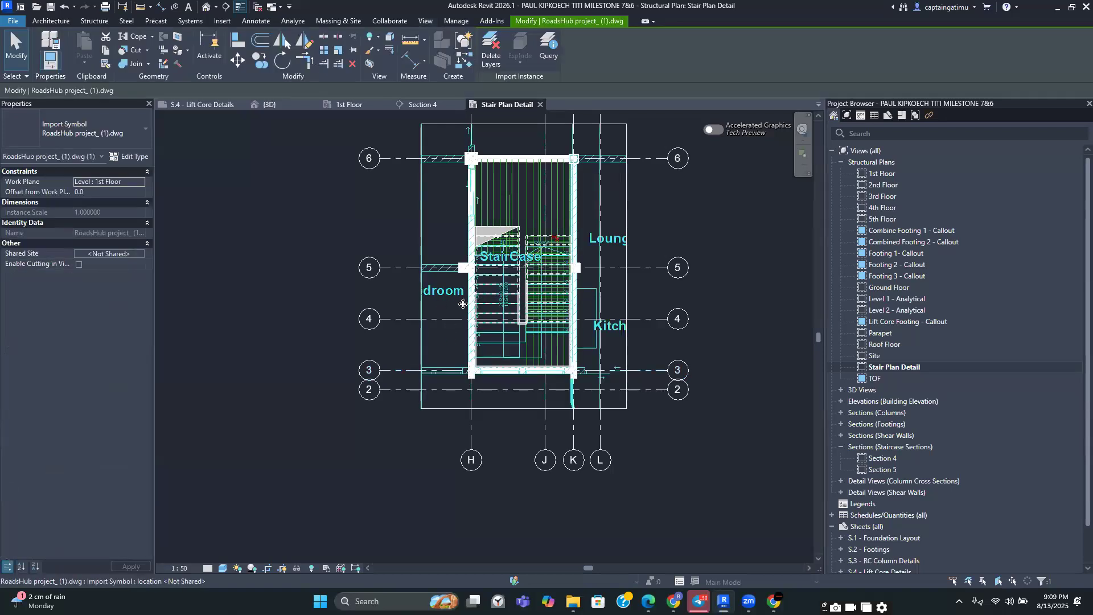
pyautogui.click(447, 305)
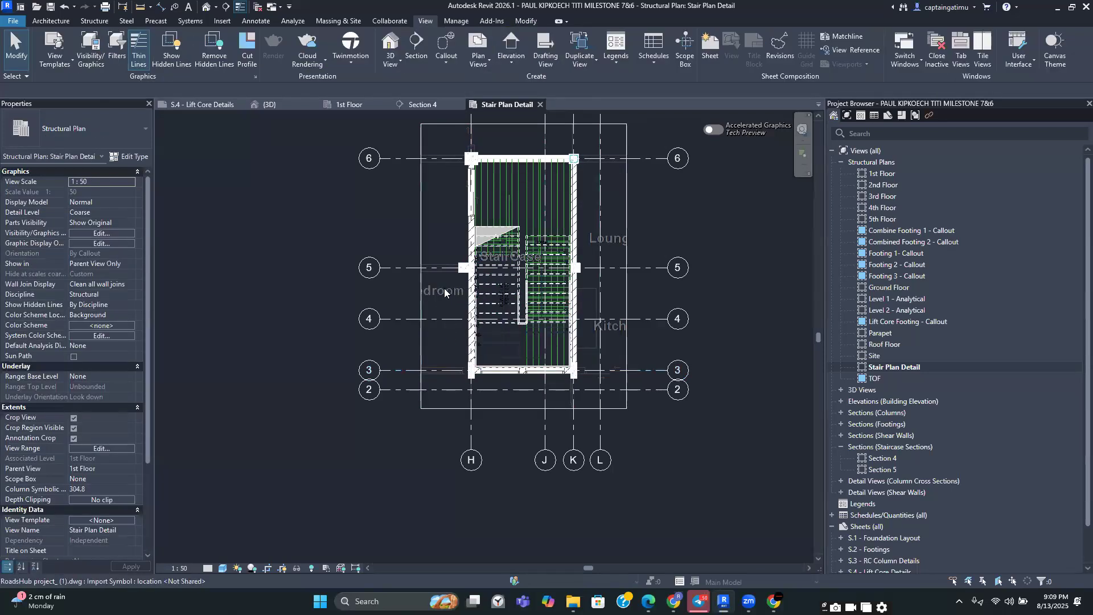
pyautogui.click(445, 292)
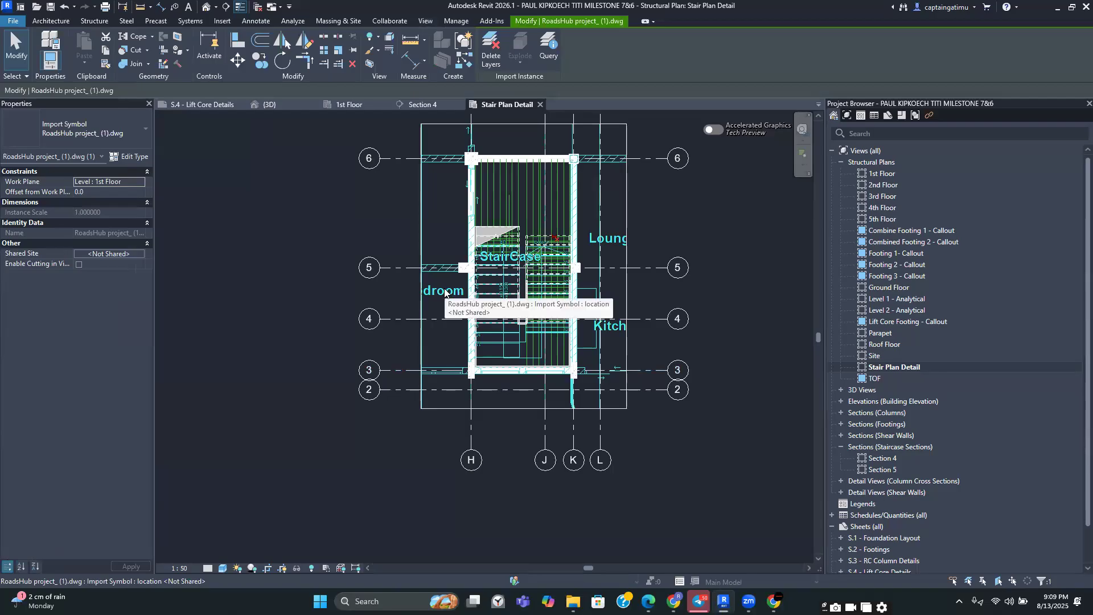
pyautogui.rightClick(445, 292)
pyautogui.moveTo(596, 349)
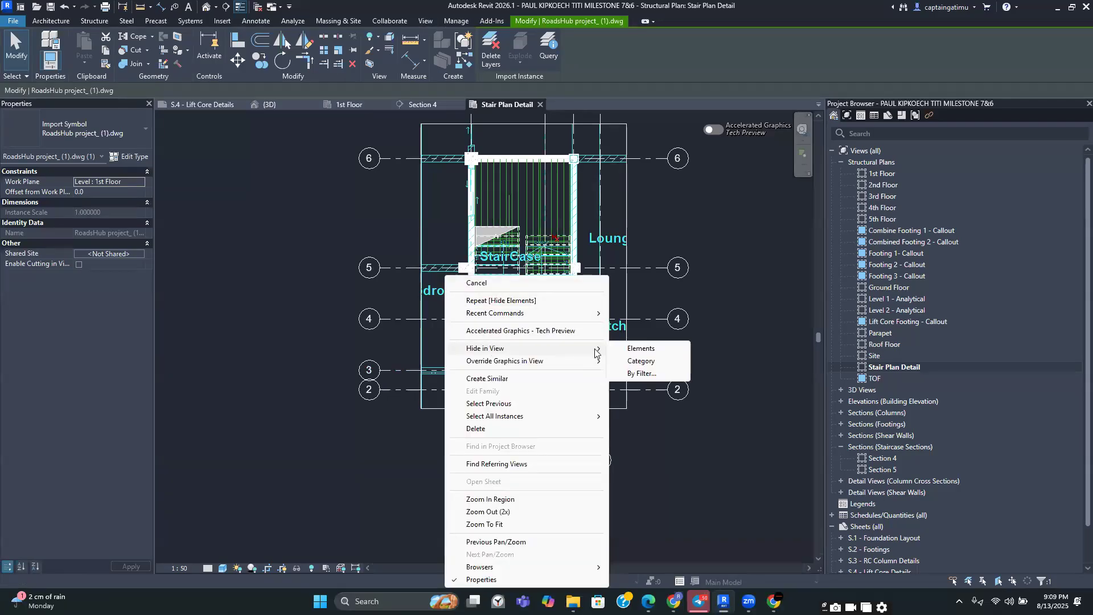
pyautogui.click(630, 349)
# Select grid lines 2, J and L and hide those elements in the view
pyautogui.scroll(-2, 509, 424)
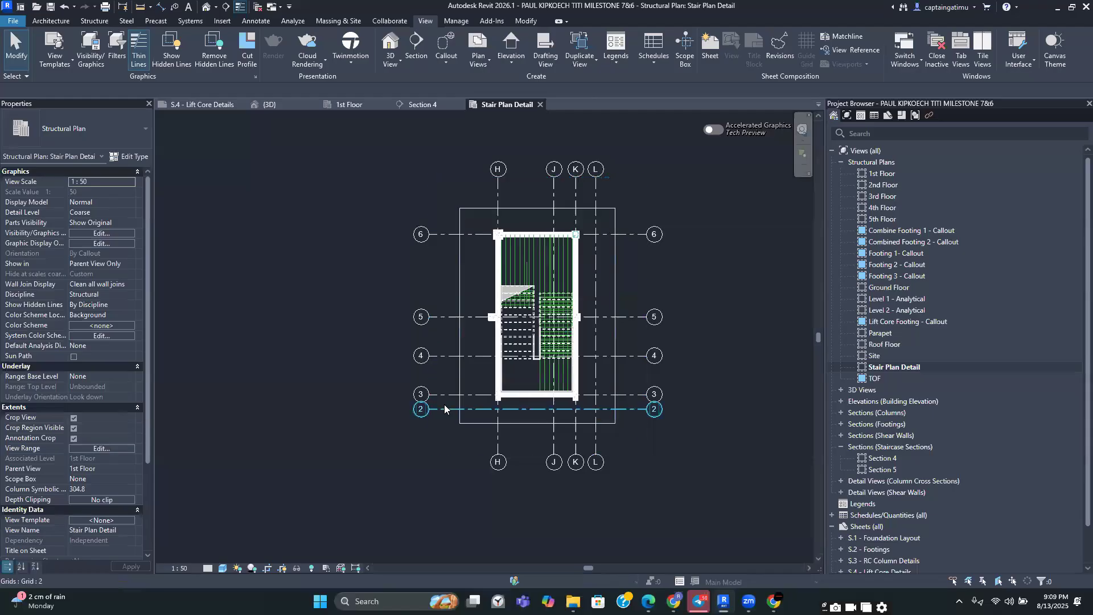
pyautogui.click(444, 404)
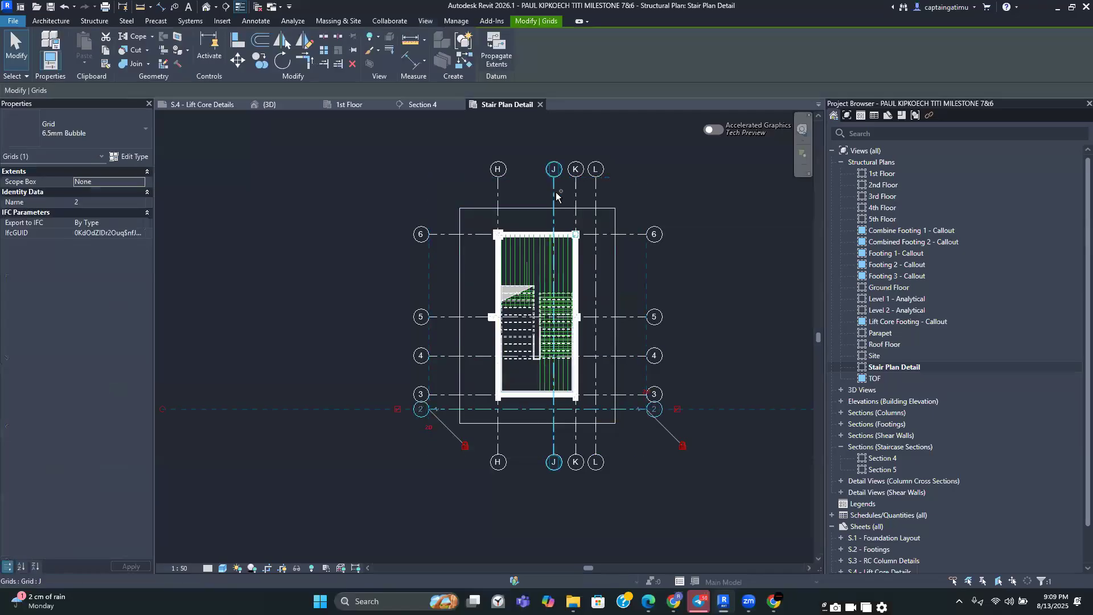
pyautogui.keyDown('ctrl'); pyautogui.click(555, 194); pyautogui.keyUp('ctrl')
pyautogui.keyDown('ctrl'); pyautogui.click(594, 190); pyautogui.keyUp('ctrl')
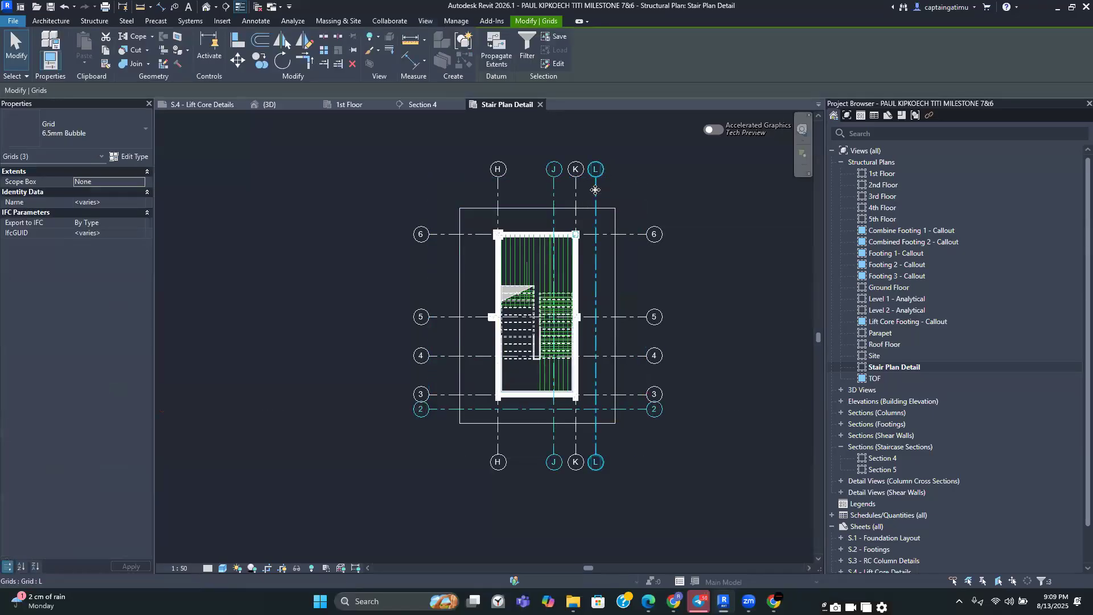
pyautogui.rightClick(595, 295)
pyautogui.moveTo(734, 319)
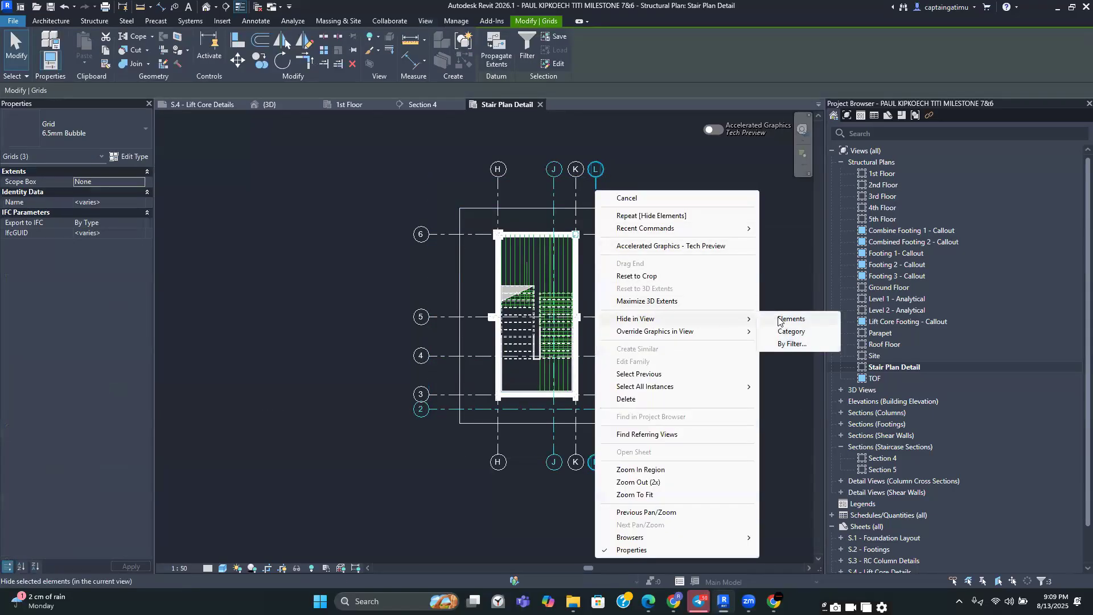
pyautogui.click(779, 319)
# Select grid line 1 below the stair core and hide it in the view
pyautogui.scroll(3, 585, 450)
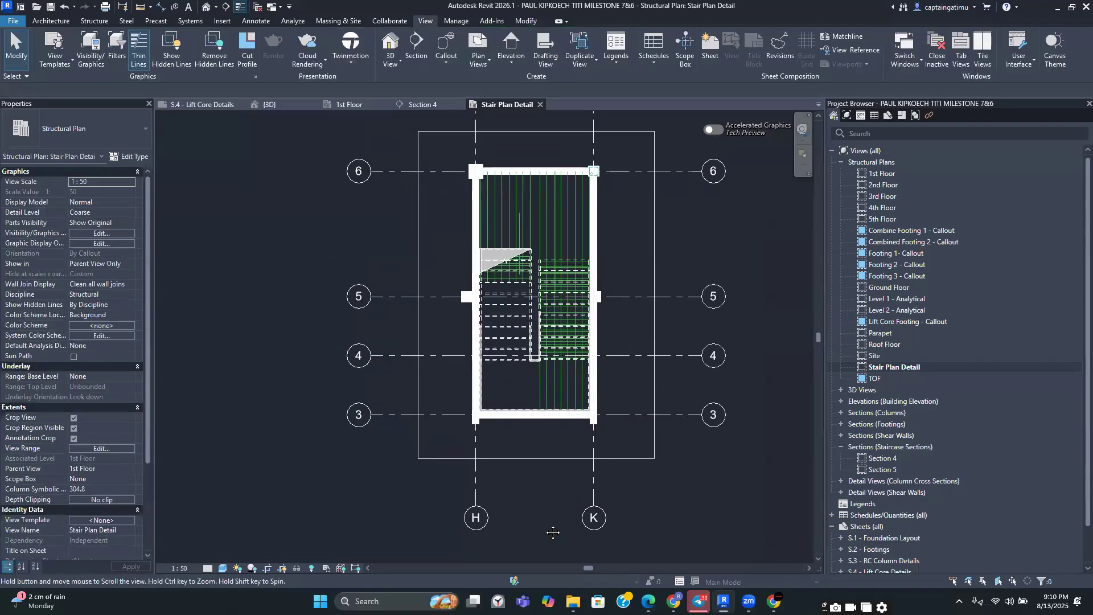
pyautogui.click(552, 493)
pyautogui.moveTo(553, 491); pyautogui.dragTo(553, 534)
pyautogui.click(535, 495)
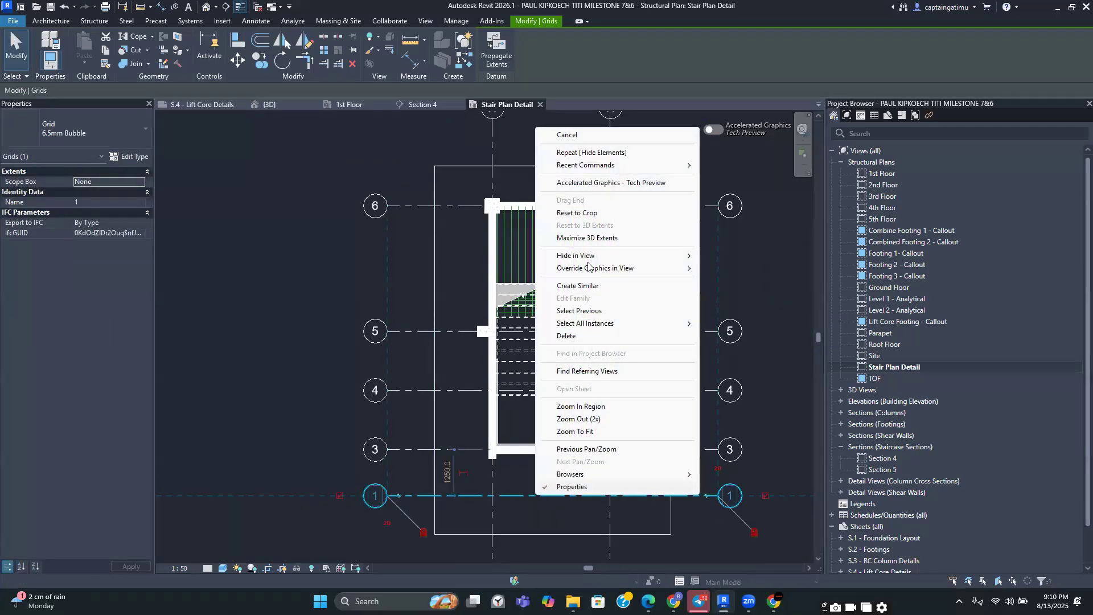
pyautogui.moveTo(590, 258)
pyautogui.click(715, 257)
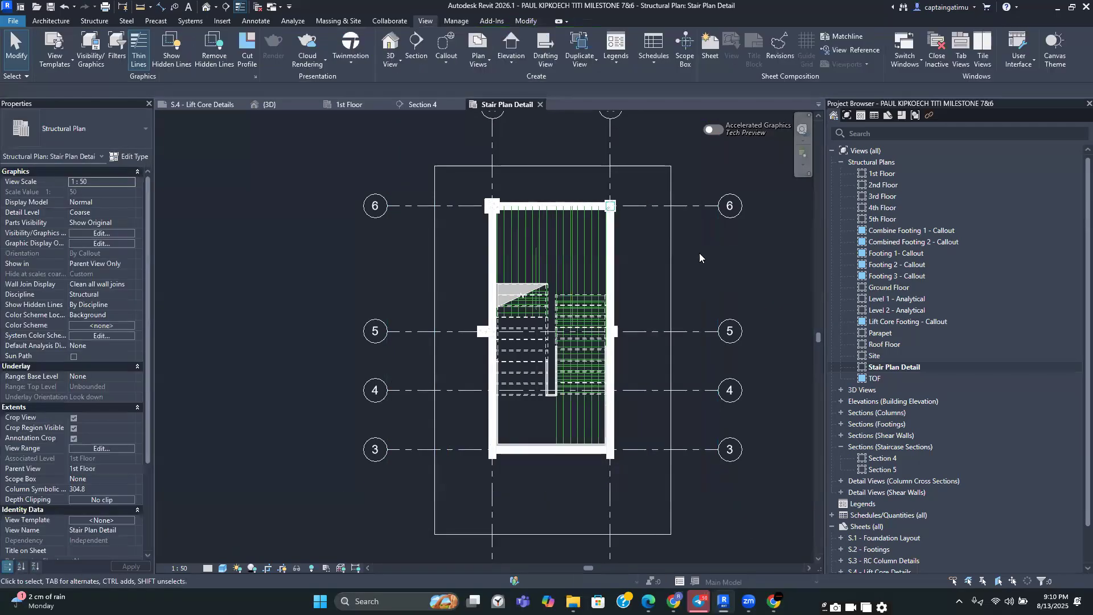
# Open the 1st Floor plan to inspect the stair location, then return to the Stair Plan Detail view
pyautogui.scroll(-2, 698, 253)
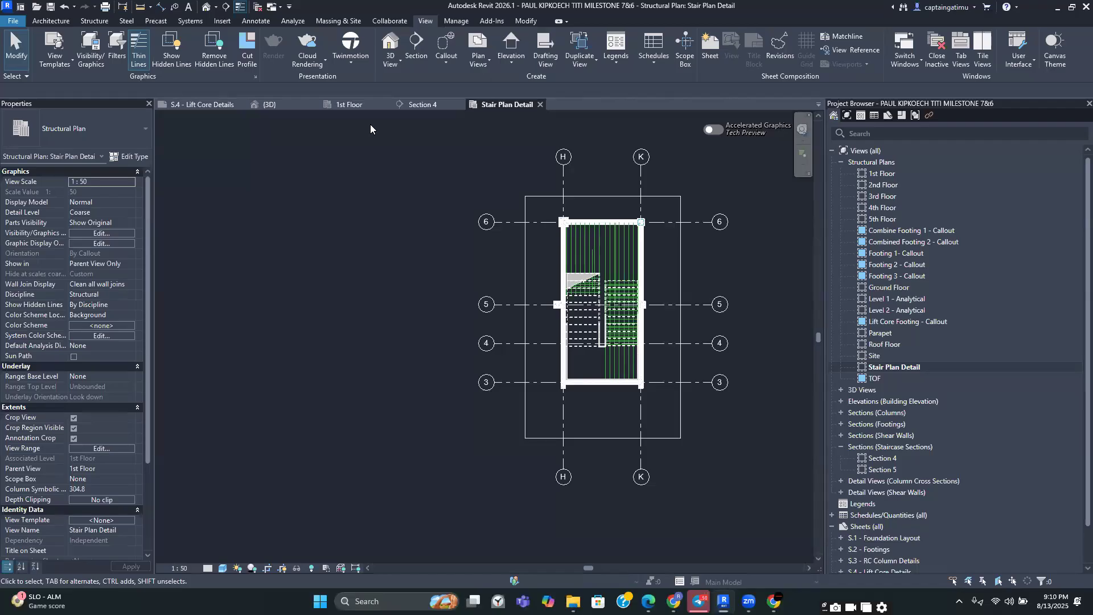
pyautogui.doubleClick(888, 174)
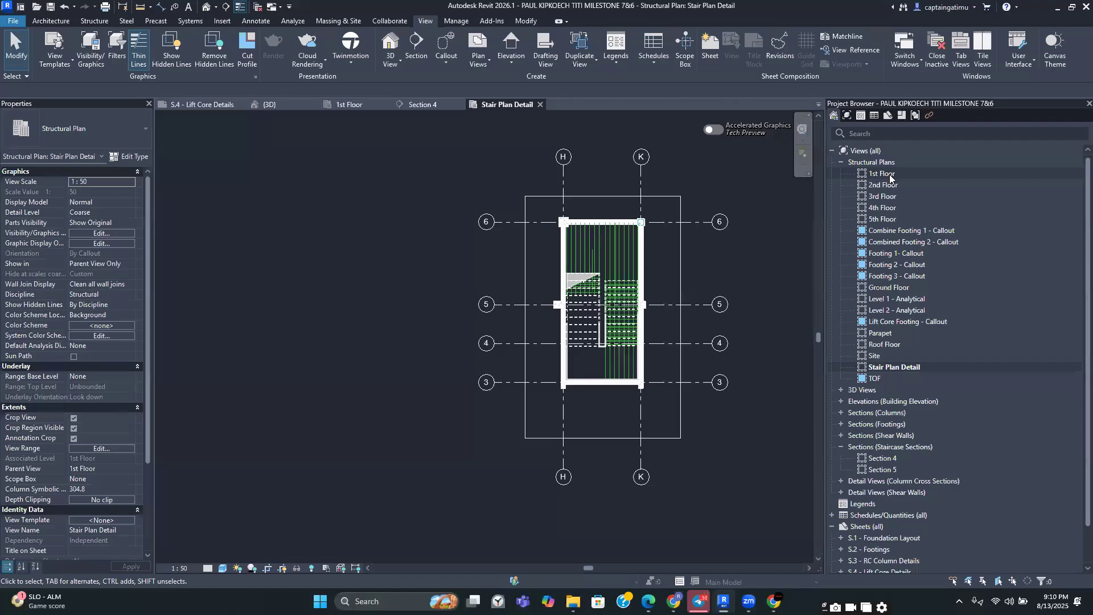
pyautogui.scroll(-6, 593, 458)
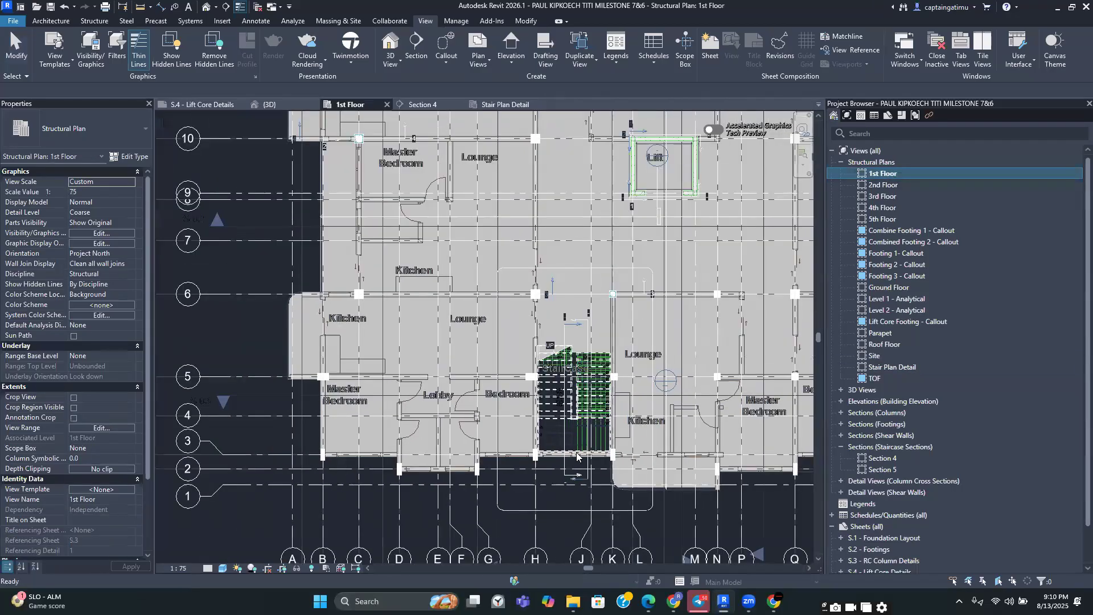
pyautogui.moveTo(510, 453); pyautogui.dragTo(461, 448, button='middle')
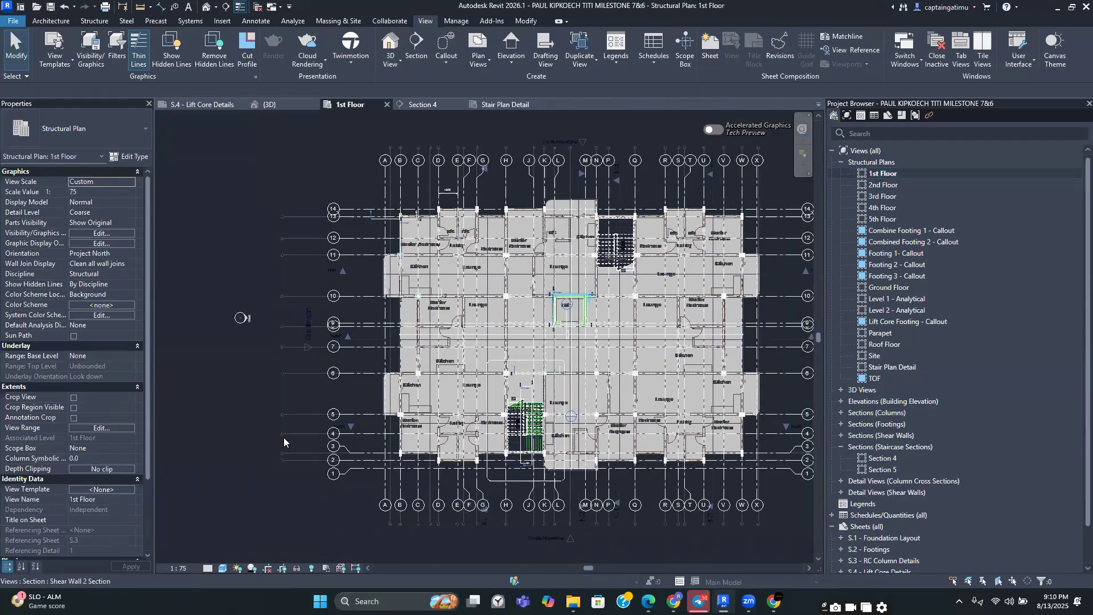
pyautogui.scroll(-2, 463, 413)
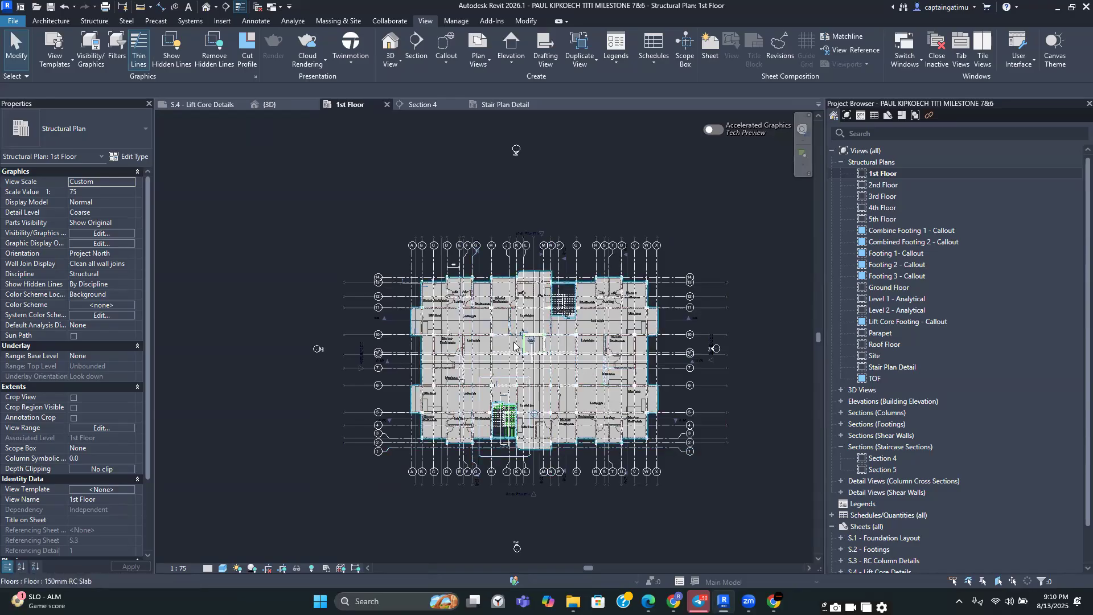
pyautogui.click(513, 105)
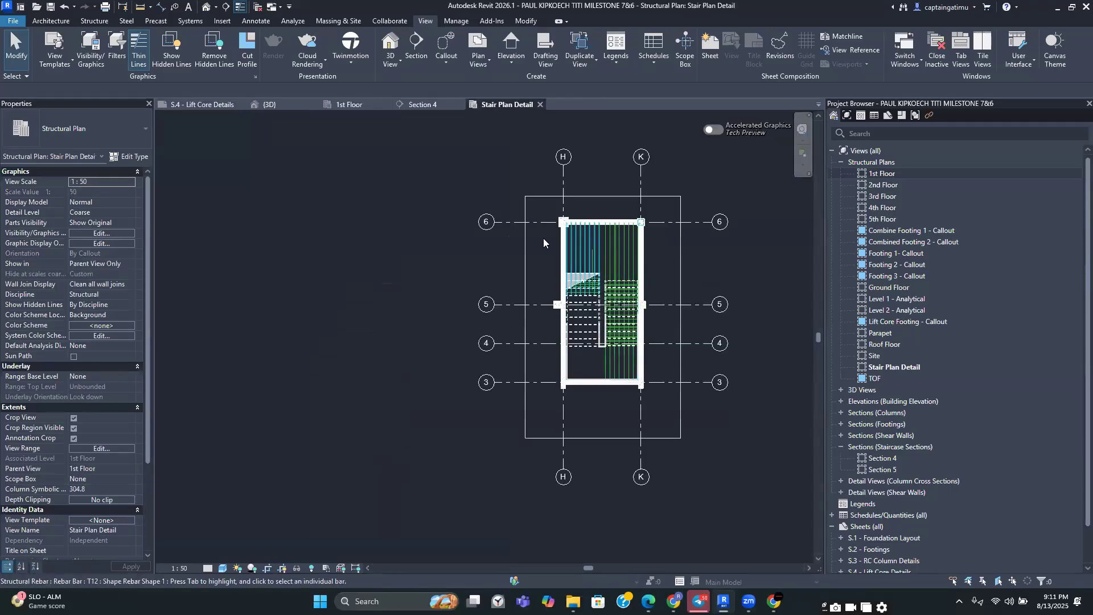
# Examine the stair in Section 4 and in the Stair Plan Detail view
pyautogui.moveTo(640, 293); pyautogui.dragTo(598, 322, button='middle')
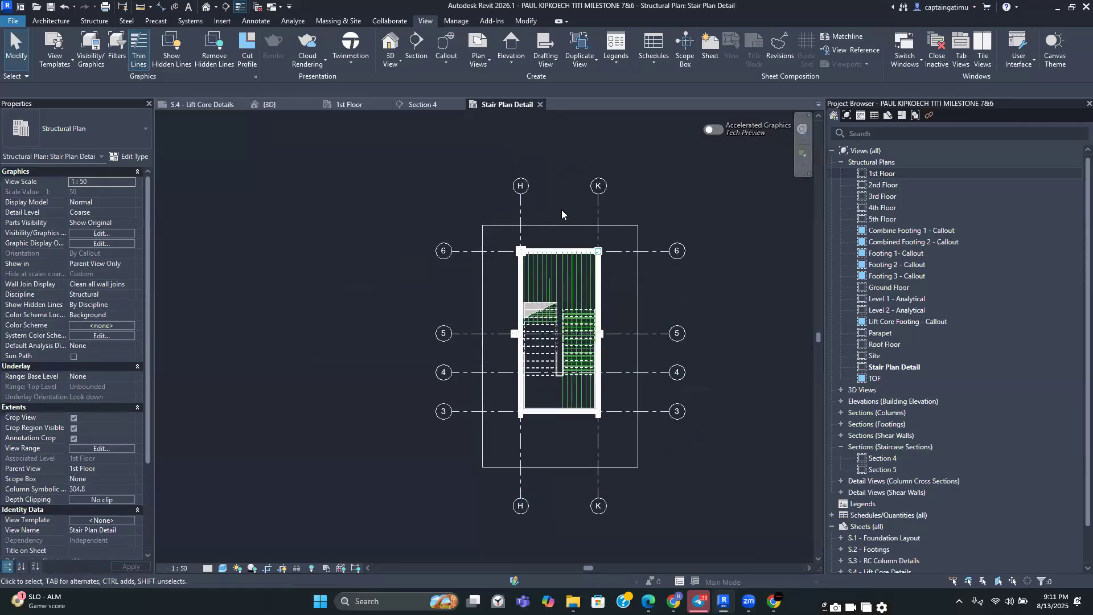
pyautogui.scroll(3, 541, 399)
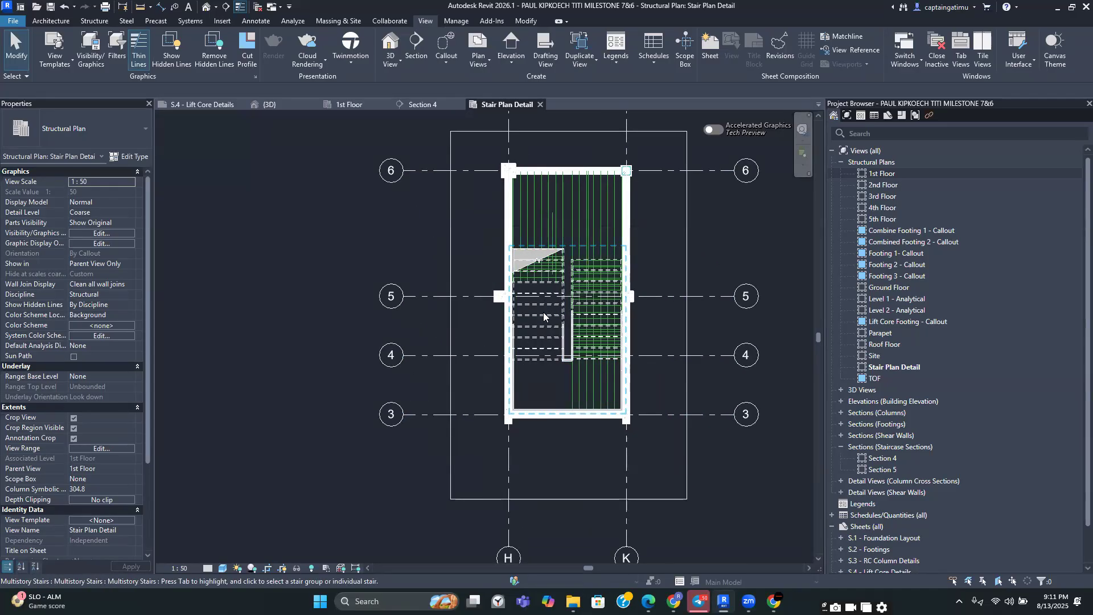
pyautogui.scroll(2, 542, 316)
pyautogui.moveTo(543, 315); pyautogui.dragTo(443, 361, button='middle')
pyautogui.scroll(-2, 519, 348)
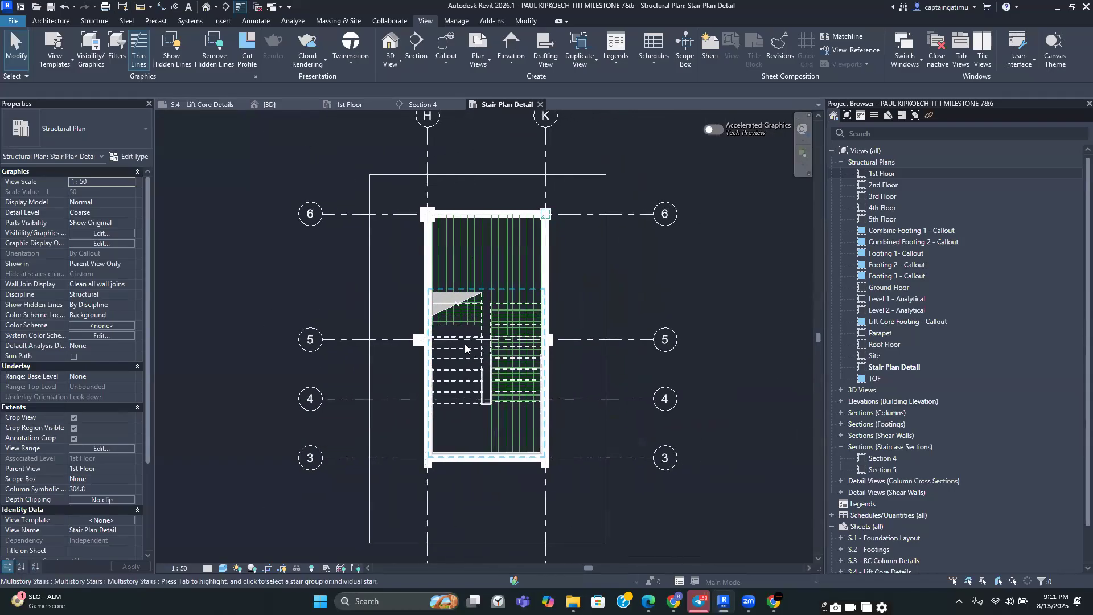
pyautogui.click(404, 107)
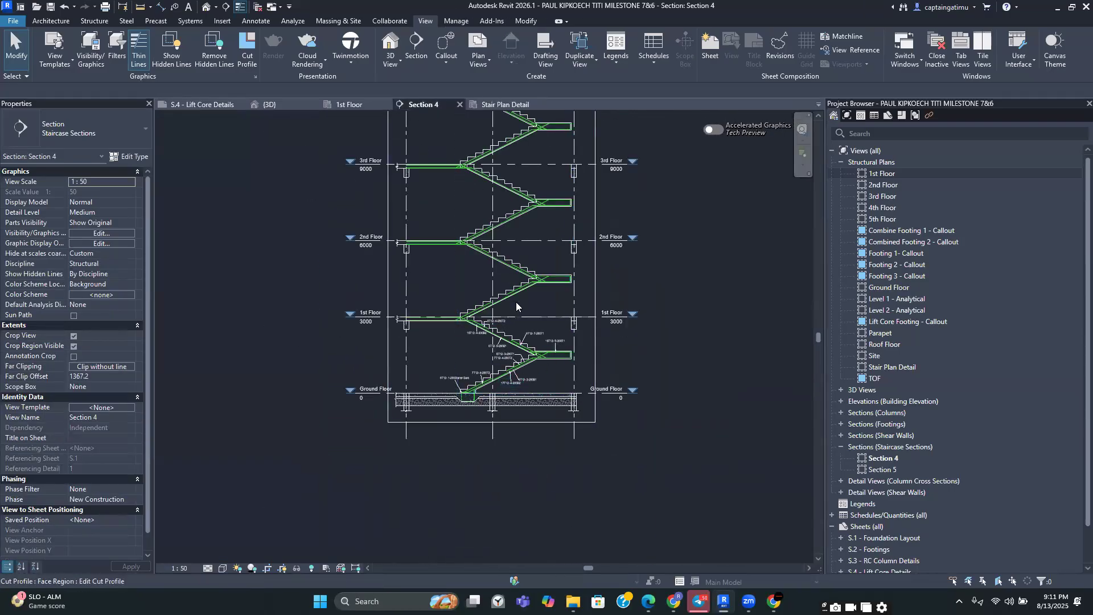
pyautogui.click(494, 104)
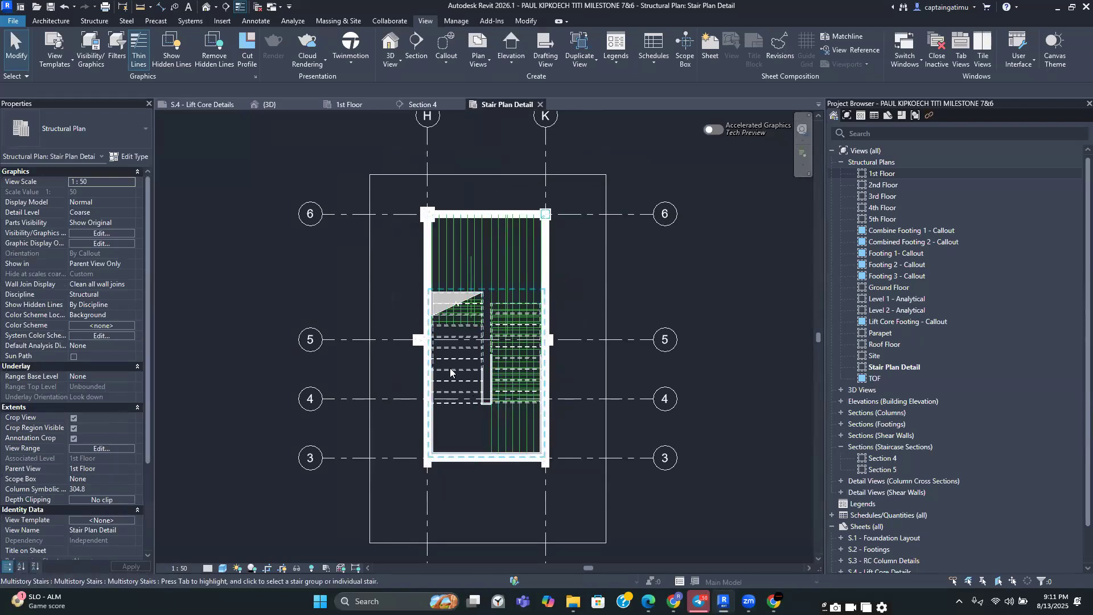
pyautogui.scroll(-2, 443, 374)
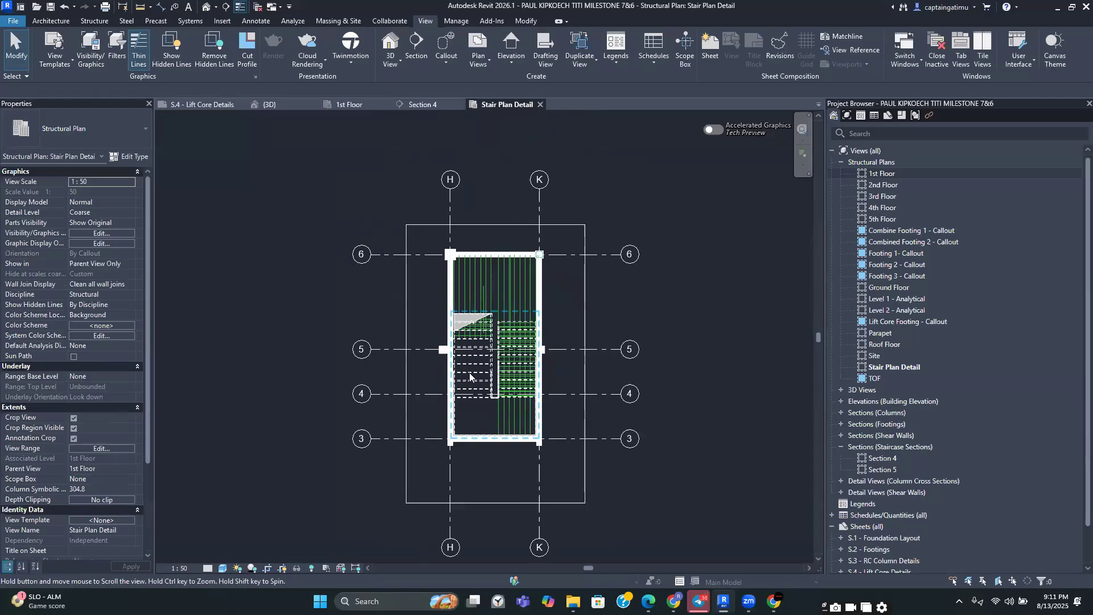
pyautogui.moveTo(481, 385); pyautogui.dragTo(500, 365, button='middle')
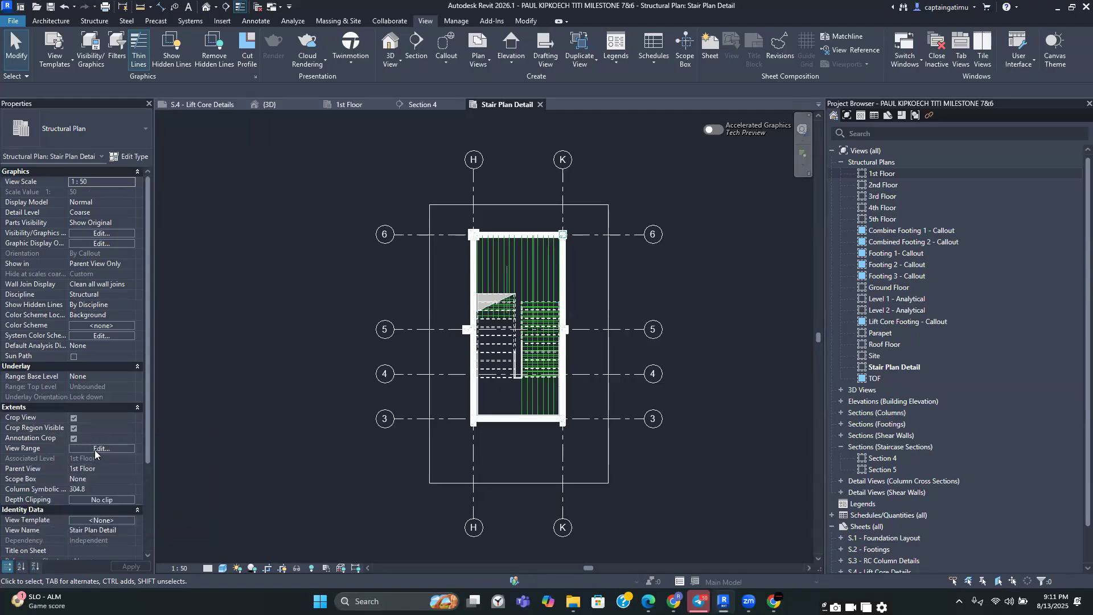
# Open the view range and set both the bottom and view depth levels to Level Below (Ground Floor), with bottom offset -300
pyautogui.click(96, 449)
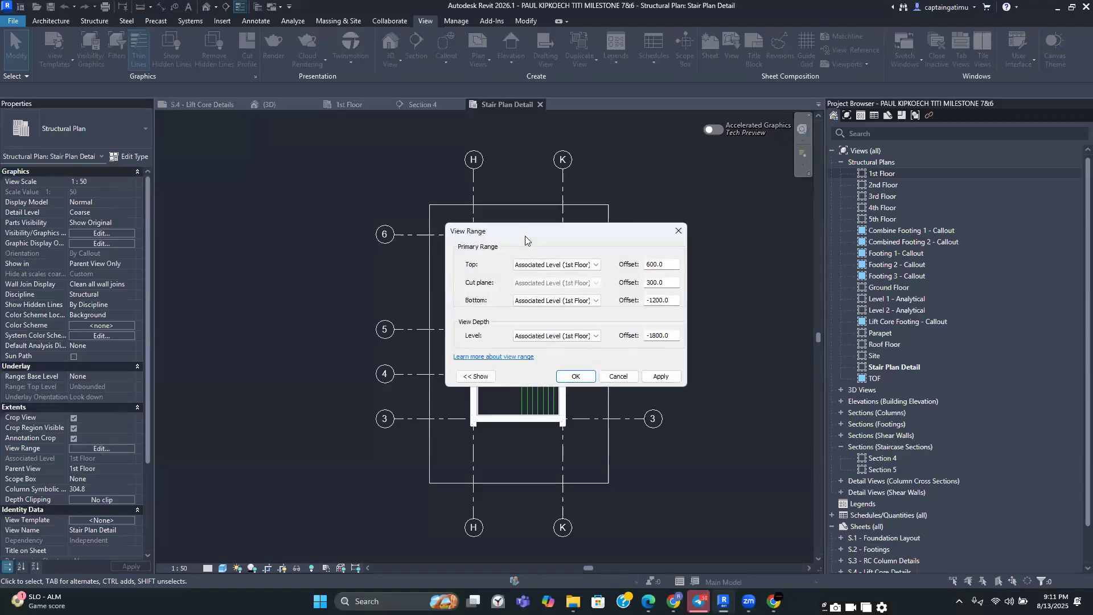
pyautogui.moveTo(525, 235); pyautogui.dragTo(665, 275)
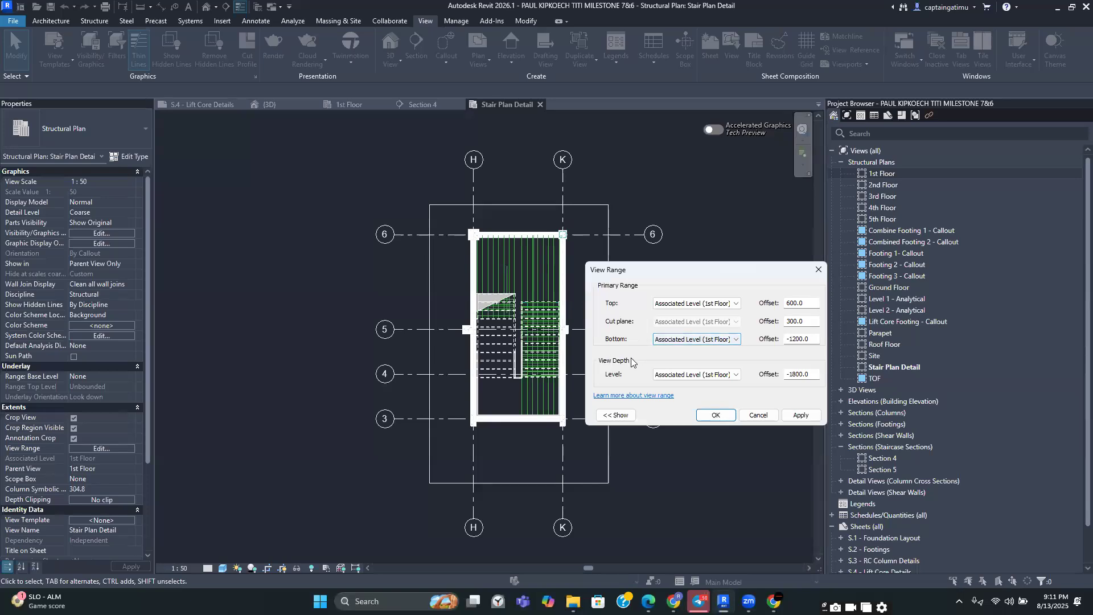
pyautogui.click(733, 341)
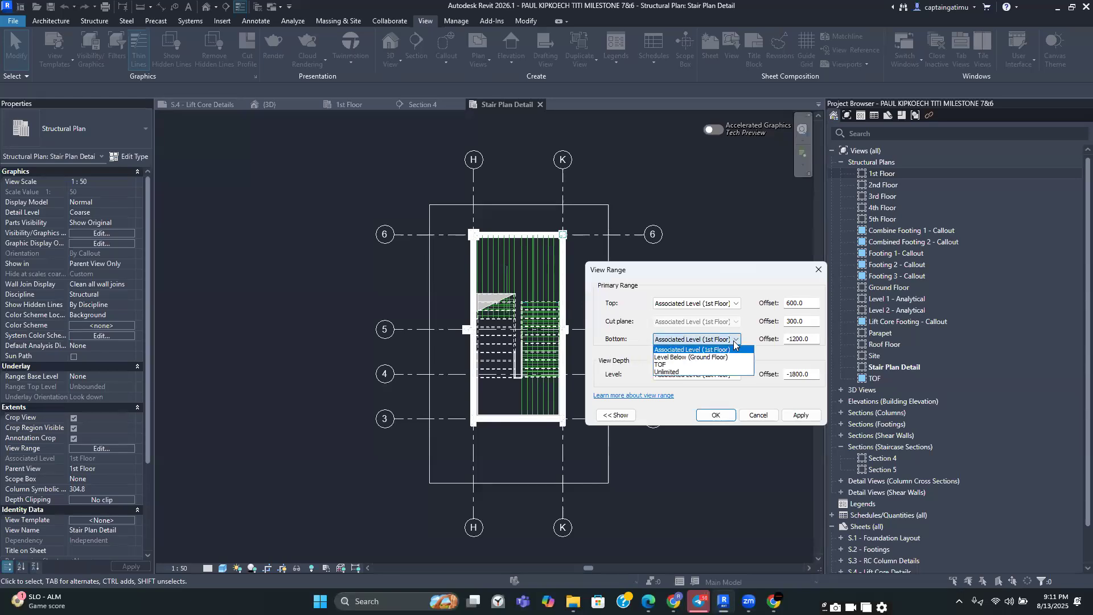
pyautogui.click(701, 358)
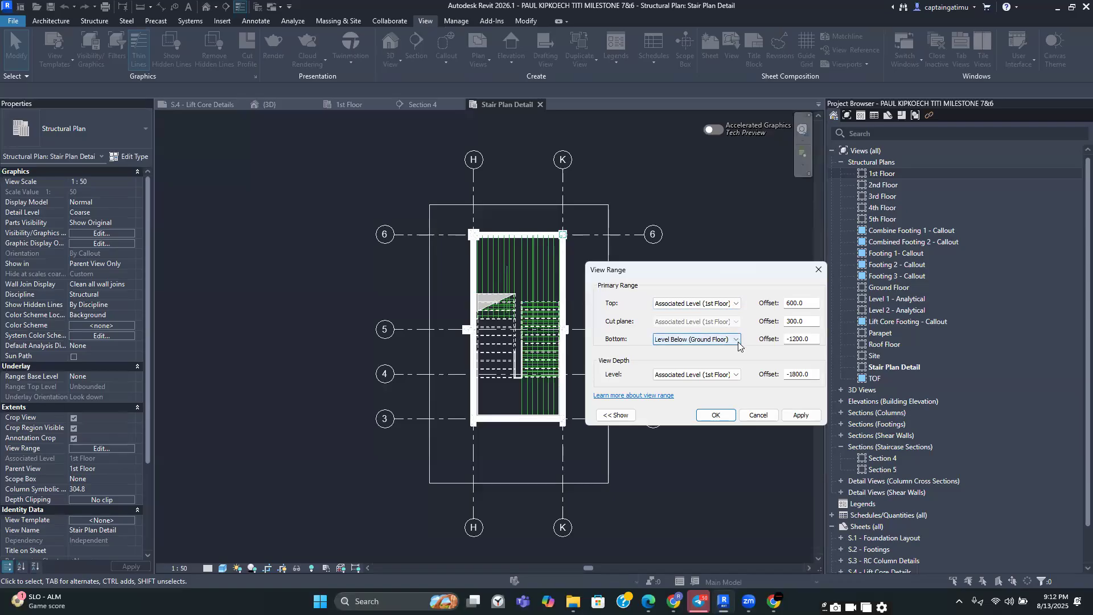
pyautogui.click(811, 338)
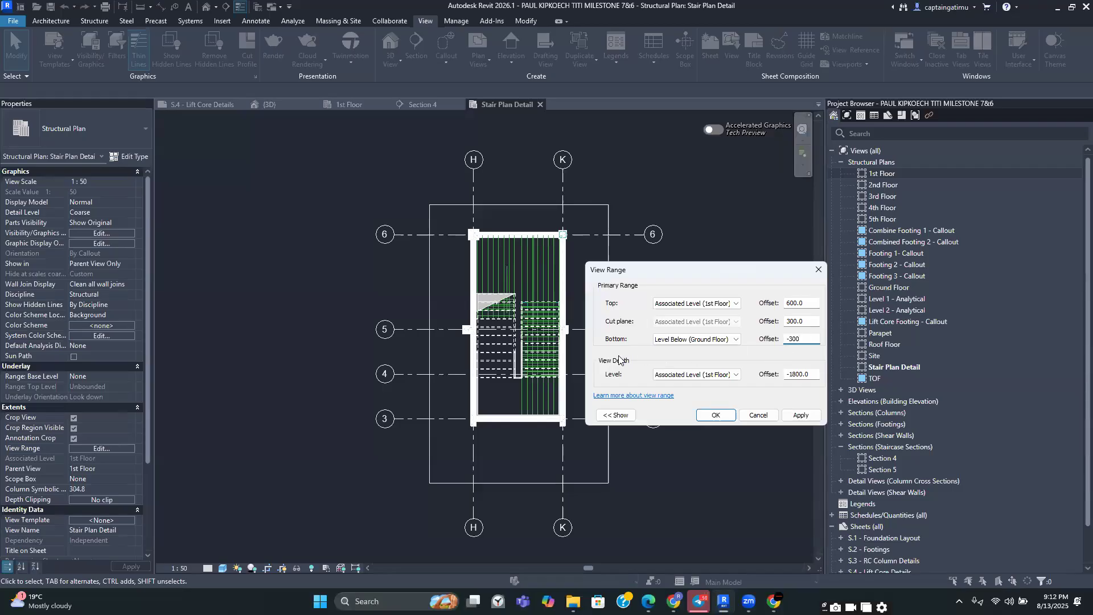
pyautogui.click(704, 374)
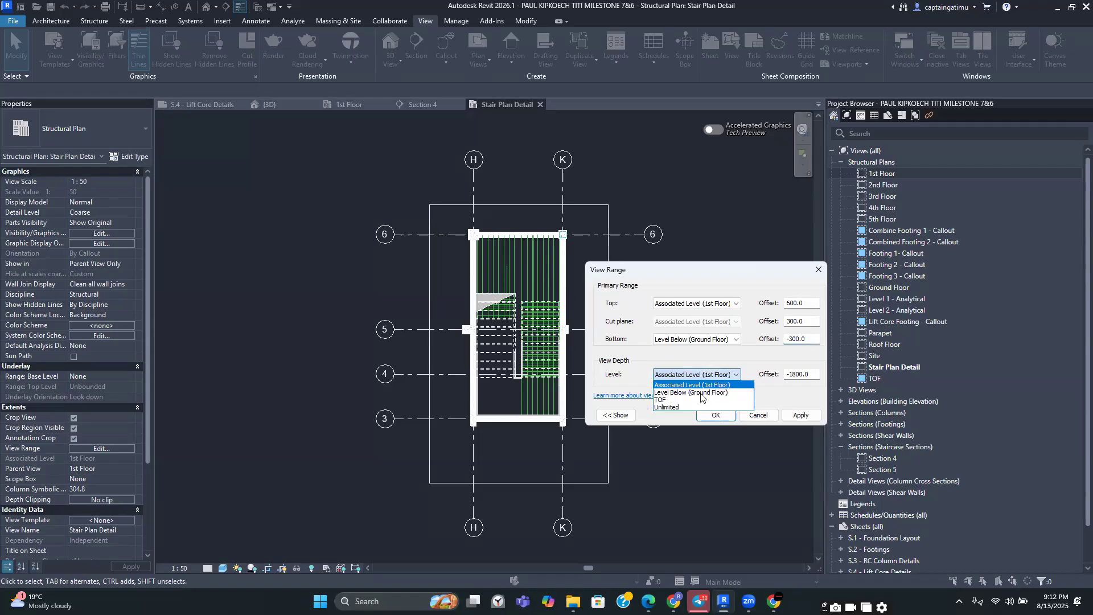
pyautogui.click(695, 392)
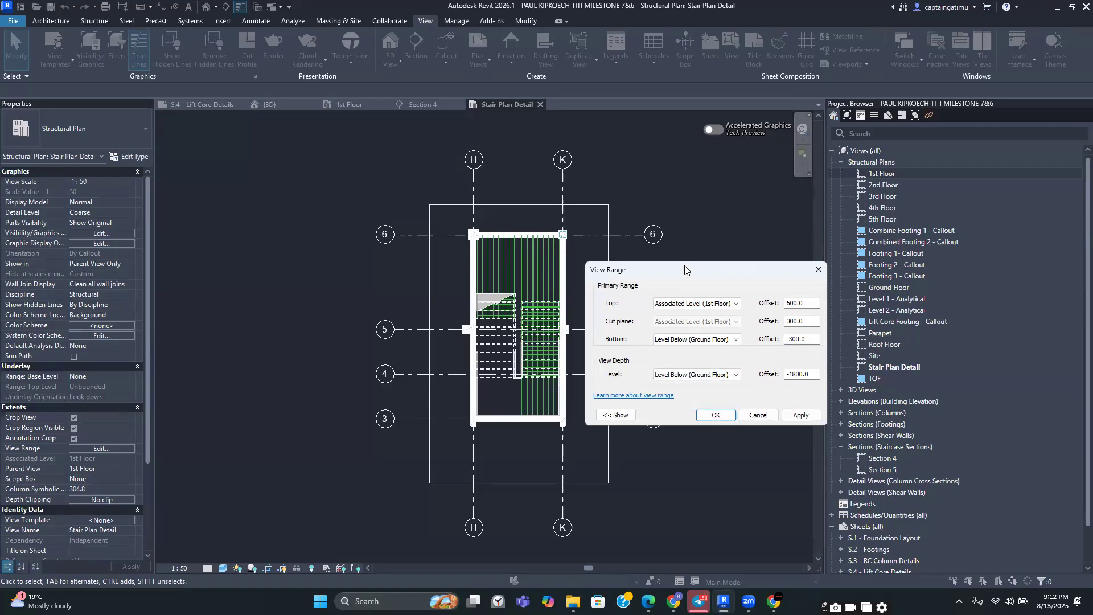
# Switch the bottom level to Associated Level (1st Floor) and back to Level Below (Ground Floor)
pyautogui.moveTo(690, 270); pyautogui.dragTo(604, 236)
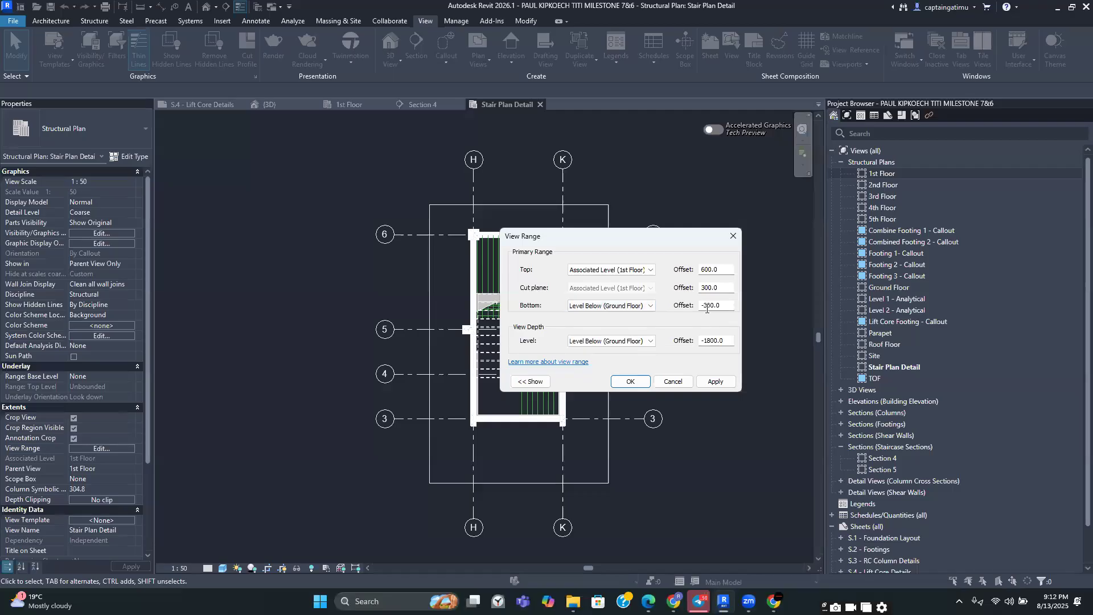
pyautogui.click(648, 306)
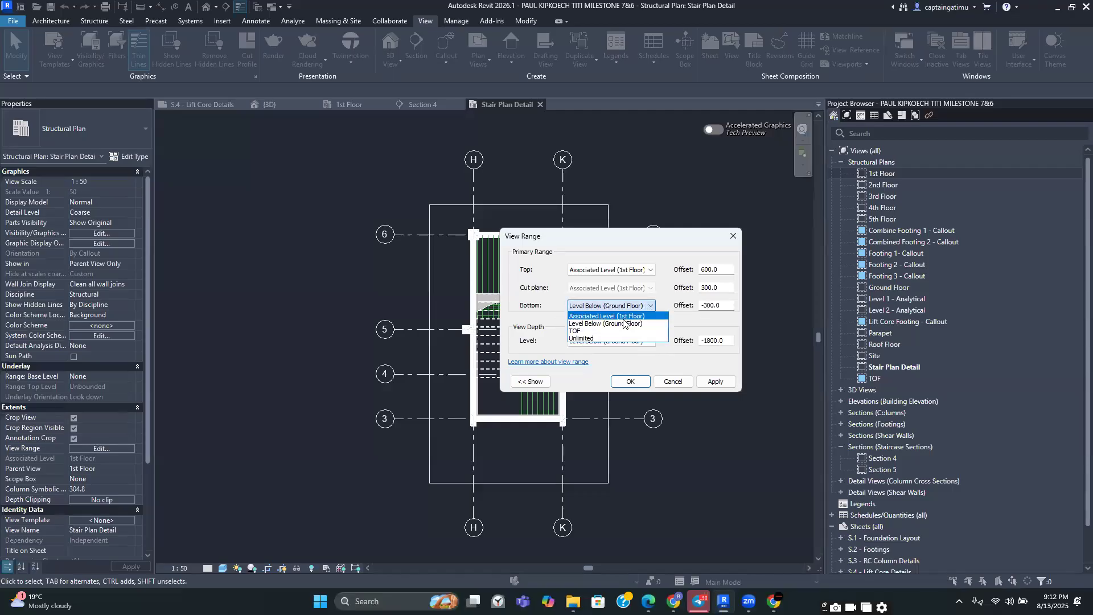
pyautogui.click(622, 316)
pyautogui.click(629, 342)
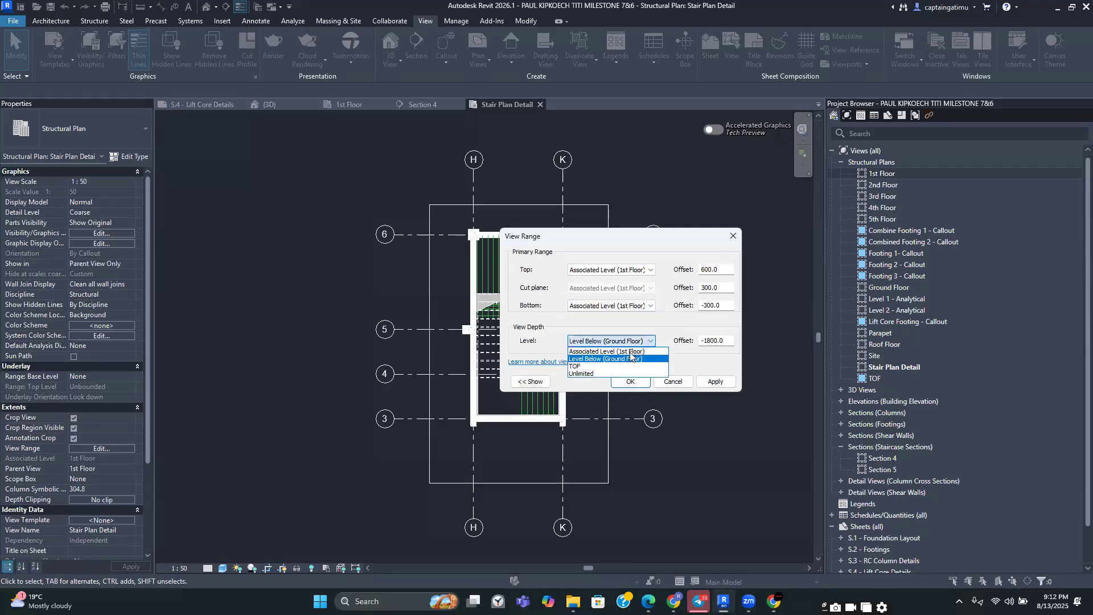
pyautogui.click(629, 341)
pyautogui.click(649, 306)
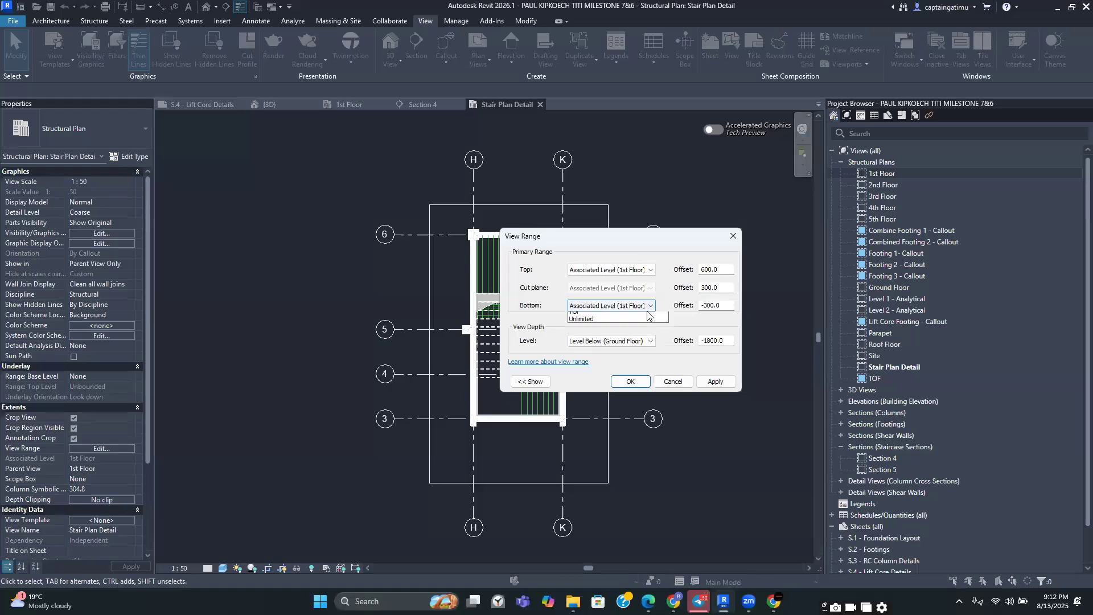
pyautogui.click(624, 325)
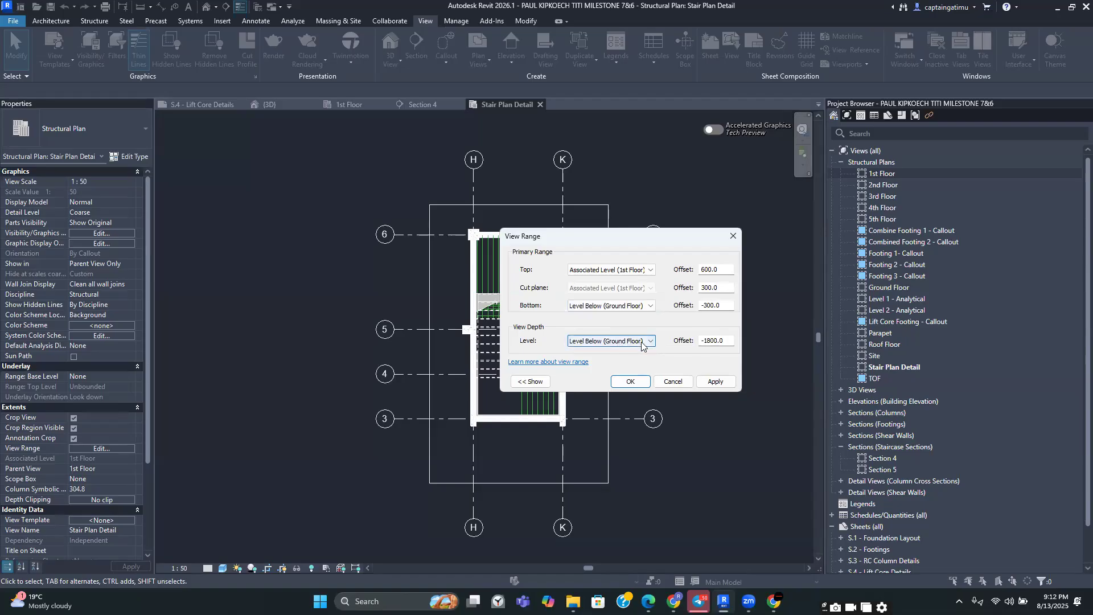
# Set the view depth offset to -400 and apply the view range
pyautogui.doubleClick(725, 340)
pyautogui.write('-')
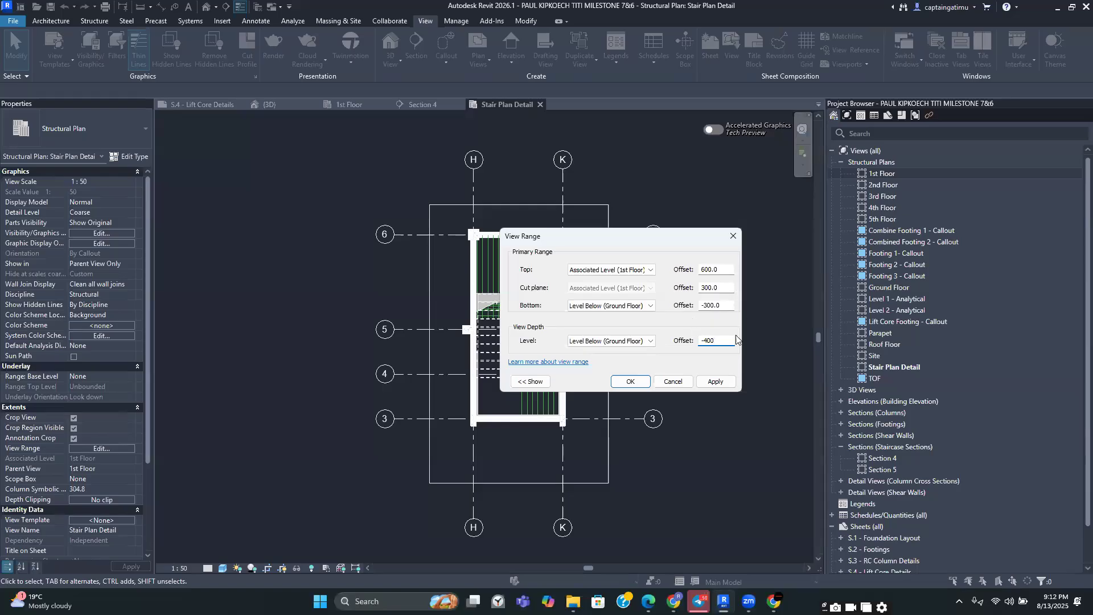
pyautogui.click(719, 382)
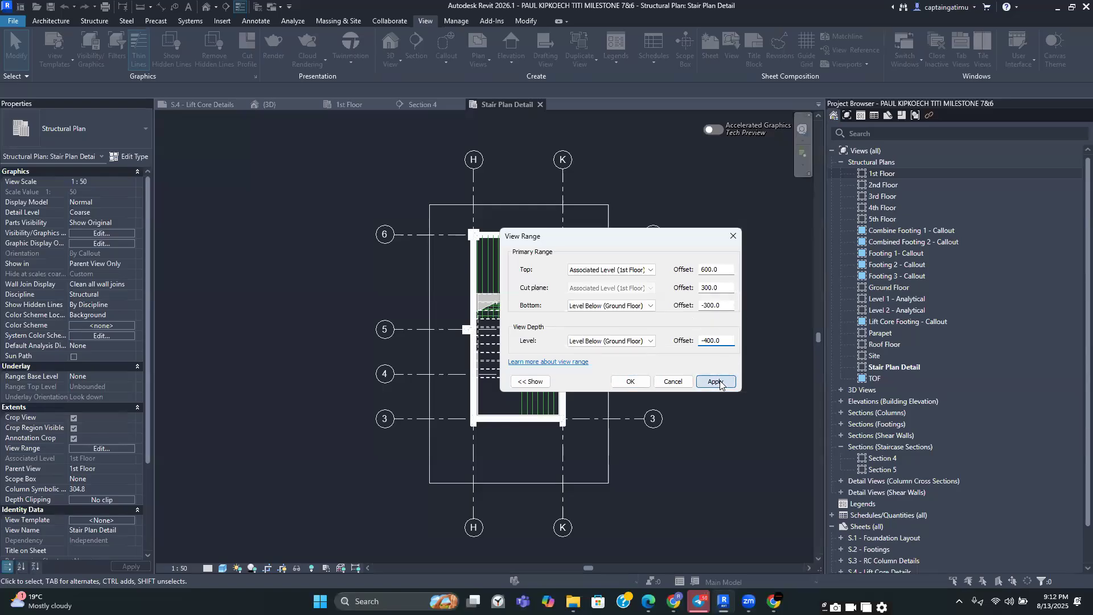
pyautogui.click(630, 382)
# Select the eight walls surrounding the stair core and hide them in the view
pyautogui.scroll(2, 593, 277)
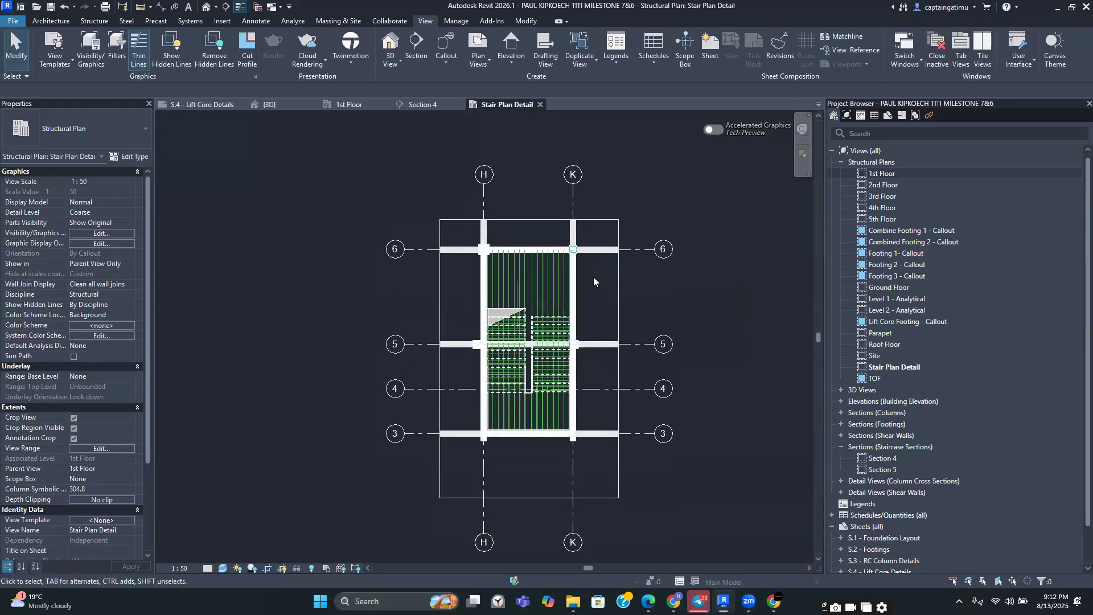
pyautogui.click(595, 242)
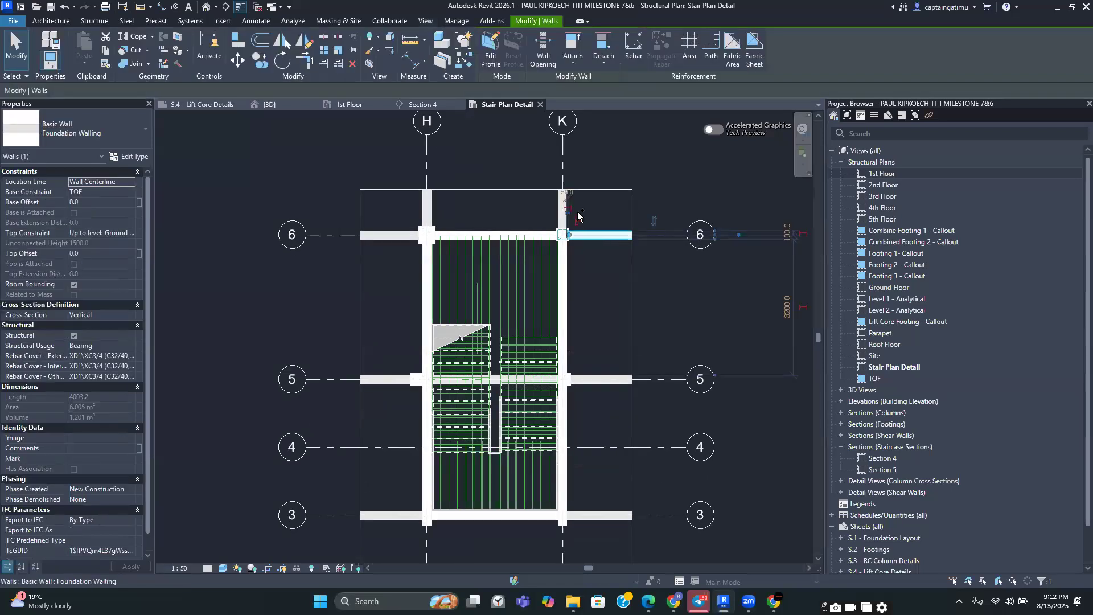
pyautogui.keyDown('ctrl'); pyautogui.click(562, 210); pyautogui.keyUp('ctrl')
pyautogui.keyDown('ctrl'); pyautogui.click(428, 206); pyautogui.keyUp('ctrl')
pyautogui.keyDown('ctrl'); pyautogui.click(384, 232); pyautogui.keyUp('ctrl')
pyautogui.keyDown('ctrl'); pyautogui.click(378, 377); pyautogui.keyUp('ctrl')
pyautogui.keyDown('ctrl'); pyautogui.click(373, 514); pyautogui.keyUp('ctrl')
pyautogui.keyDown('ctrl'); pyautogui.click(597, 515); pyautogui.keyUp('ctrl')
pyautogui.keyDown('ctrl'); pyautogui.click(608, 379); pyautogui.keyUp('ctrl')
pyautogui.rightClick(594, 335)
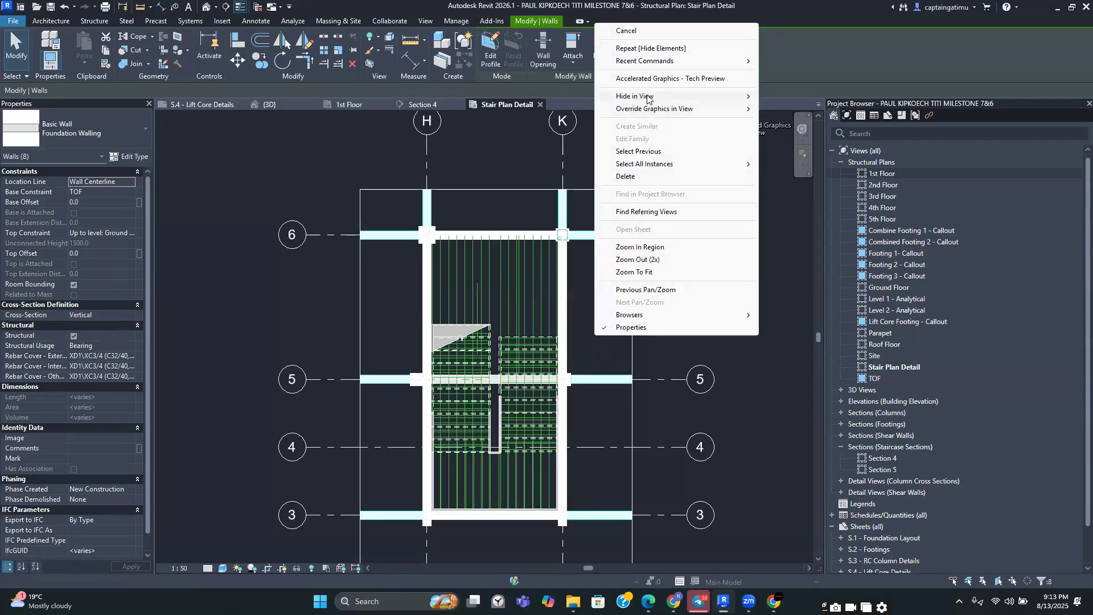
pyautogui.moveTo(648, 97)
pyautogui.click(787, 97)
# Set the Rebar Shape 1 stair bar set to present only one selected bar
pyautogui.scroll(-3, 722, 330)
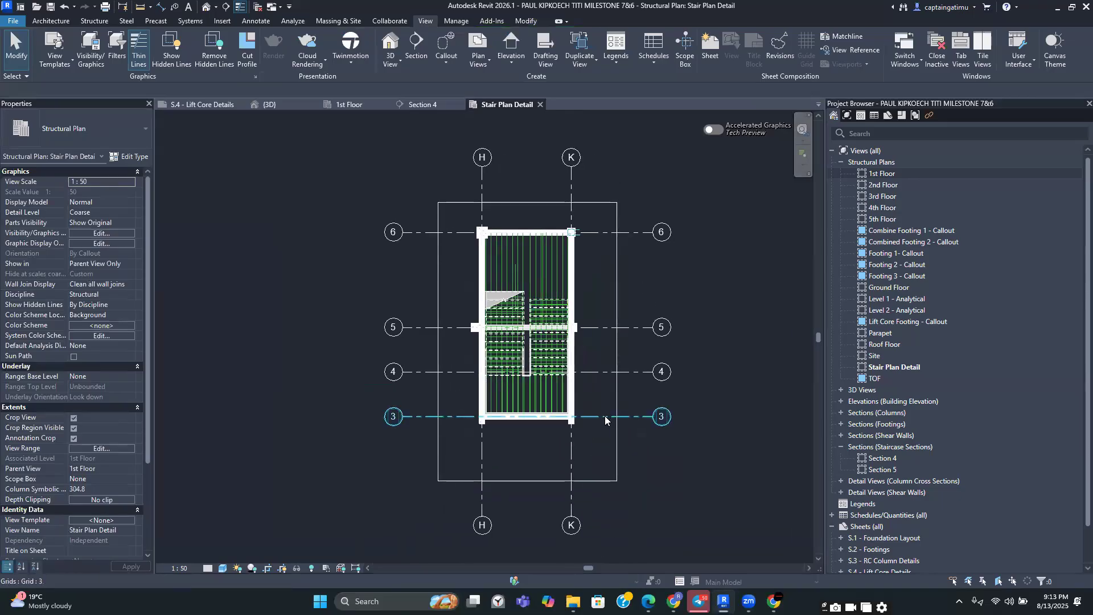
pyautogui.scroll(3, 570, 262)
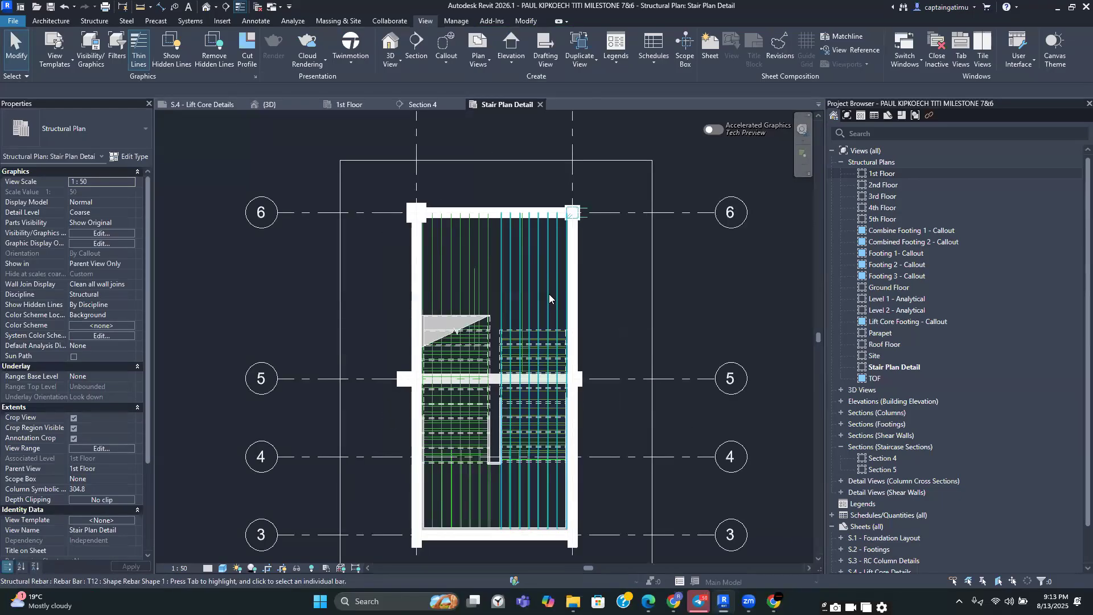
pyautogui.click(548, 294)
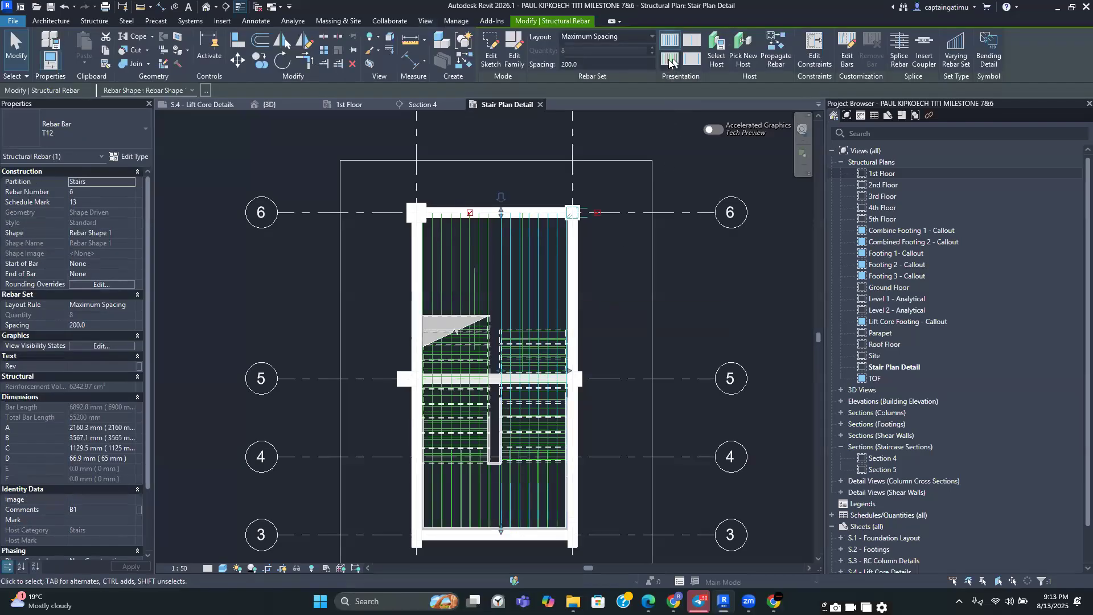
pyautogui.click(600, 291)
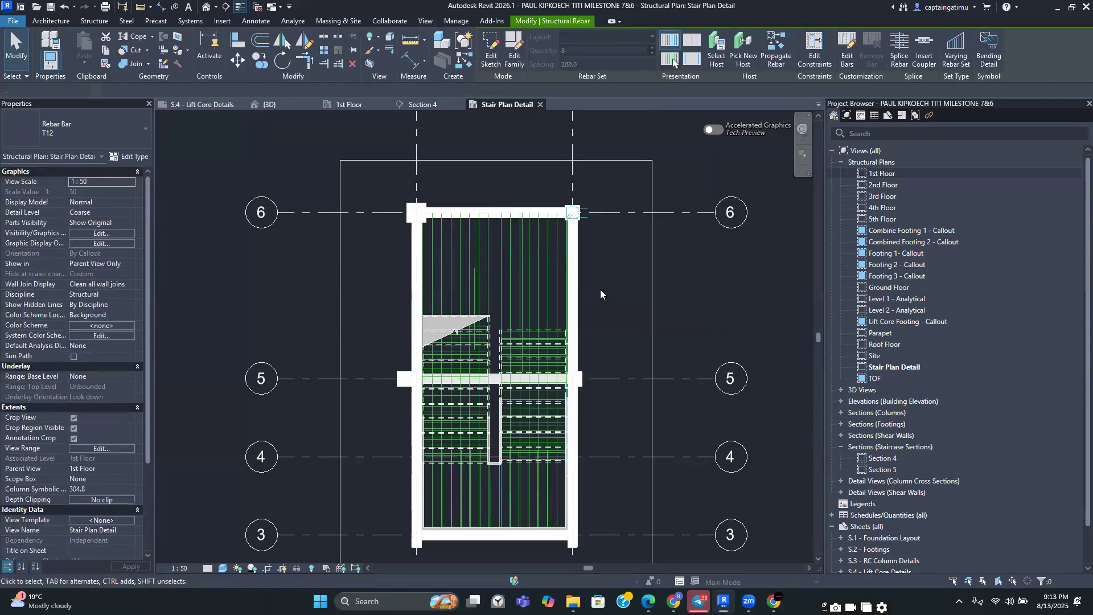
pyautogui.click(542, 299)
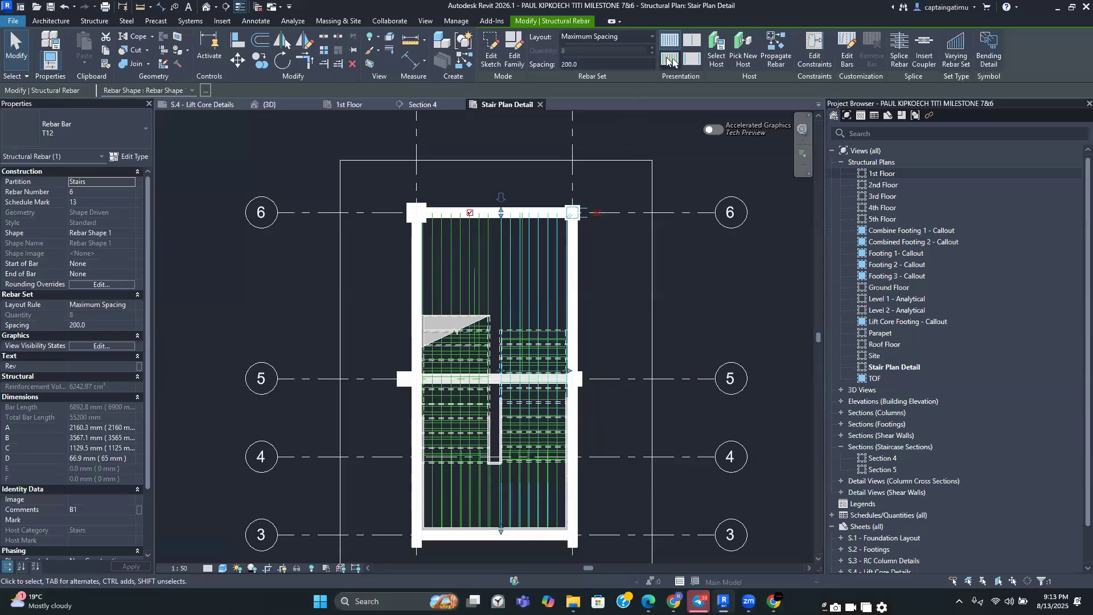
pyautogui.click(670, 59)
pyautogui.scroll(3, 535, 347)
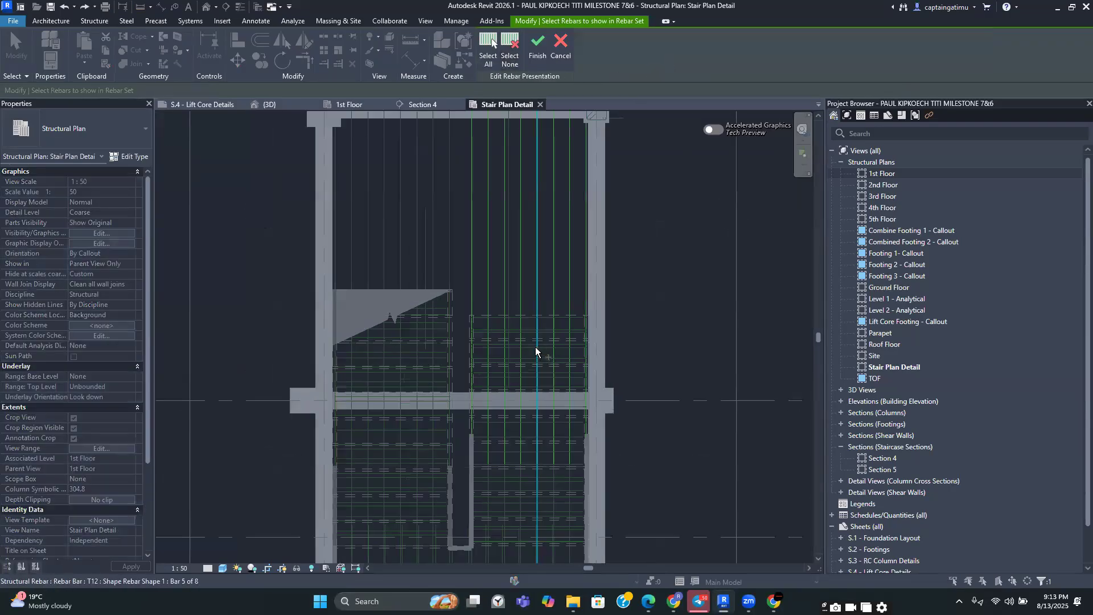
pyautogui.click(525, 335)
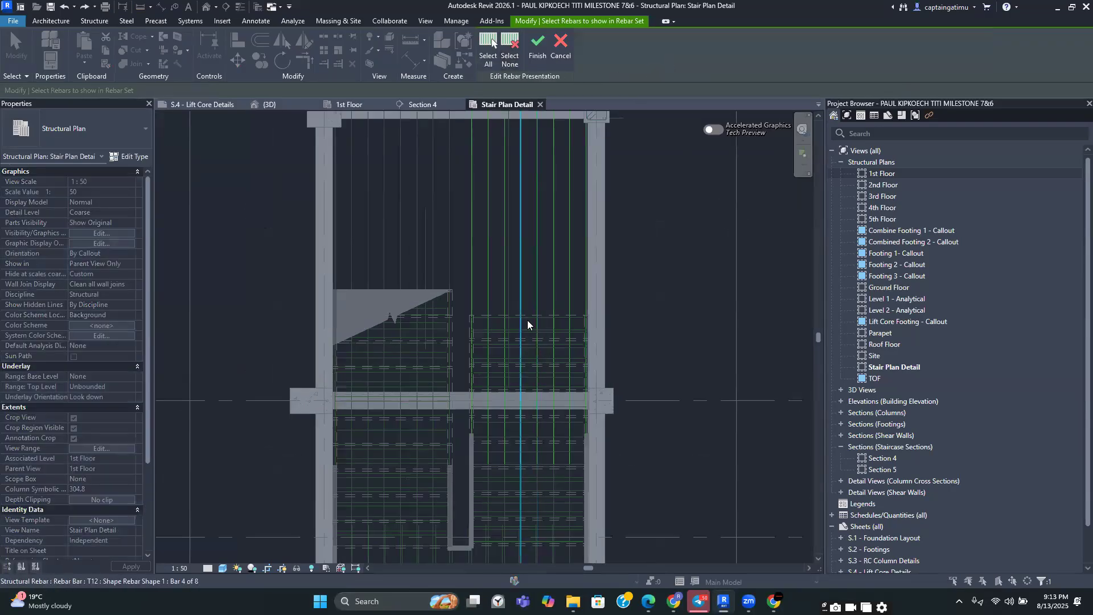
pyautogui.click(535, 46)
# Set the five-bar Shape 00 rebar set in the upper flight to present only a selected bar
pyautogui.scroll(-1, 618, 258)
pyautogui.moveTo(633, 361); pyautogui.dragTo(543, 397, button='middle')
pyautogui.press('Escape')
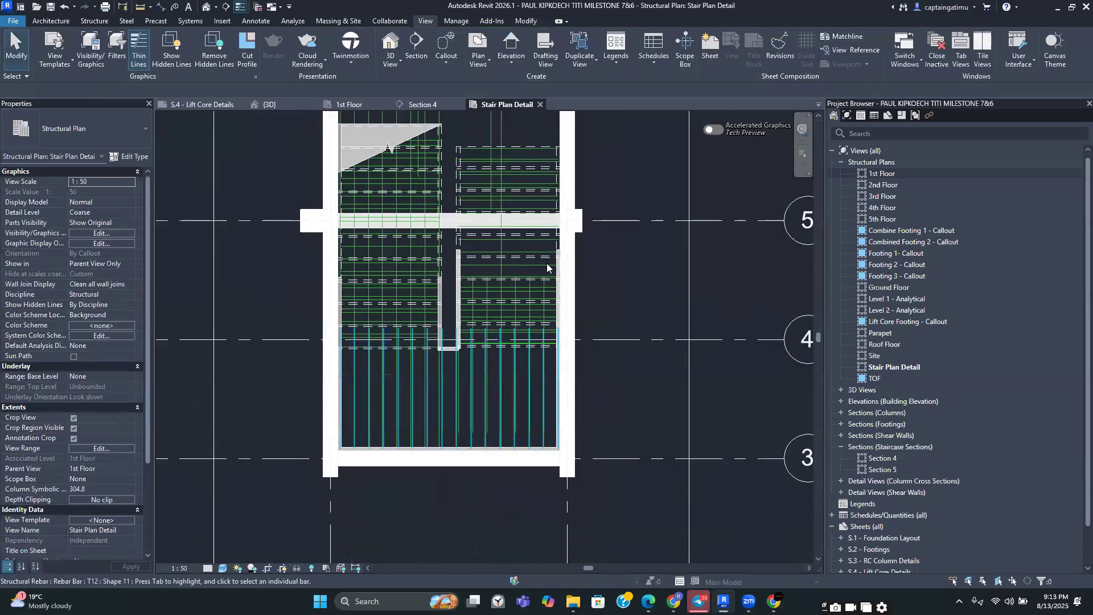
pyautogui.moveTo(533, 167); pyautogui.dragTo(538, 324, button='middle')
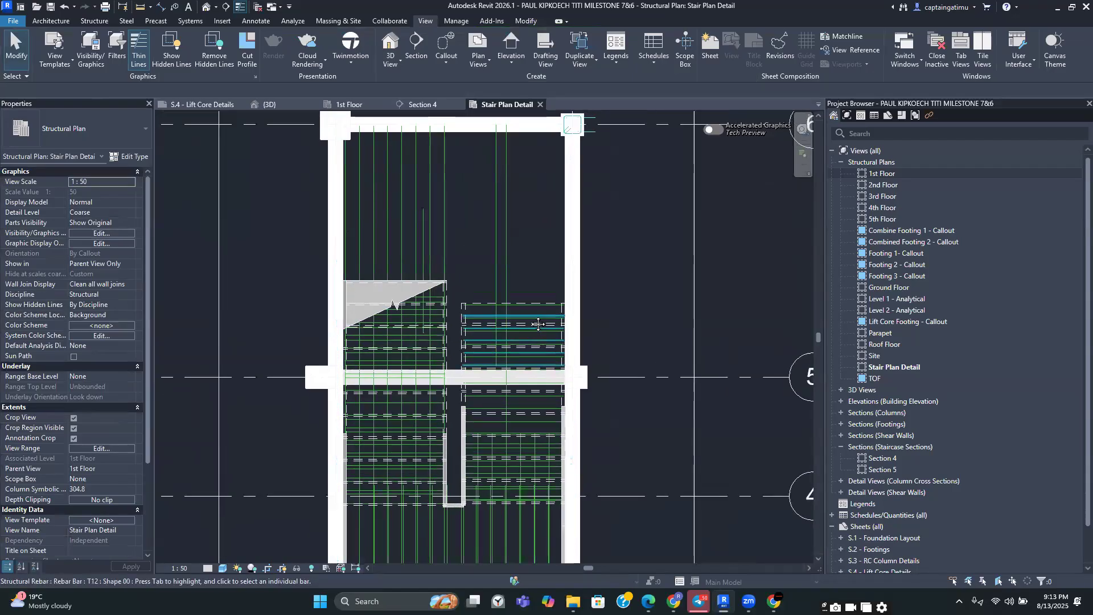
pyautogui.click(538, 324)
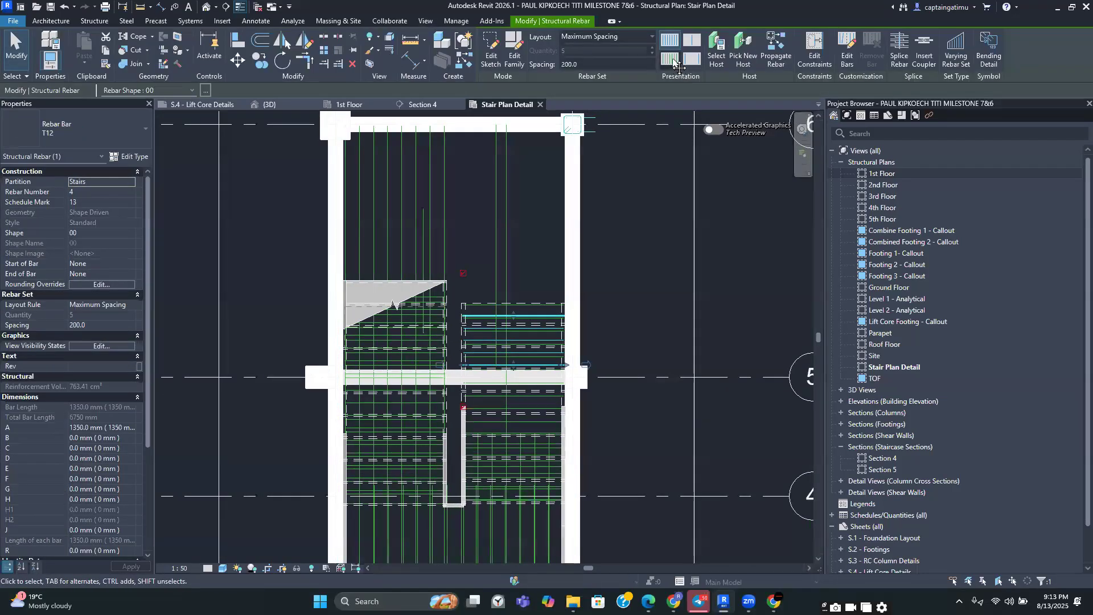
pyautogui.click(673, 61)
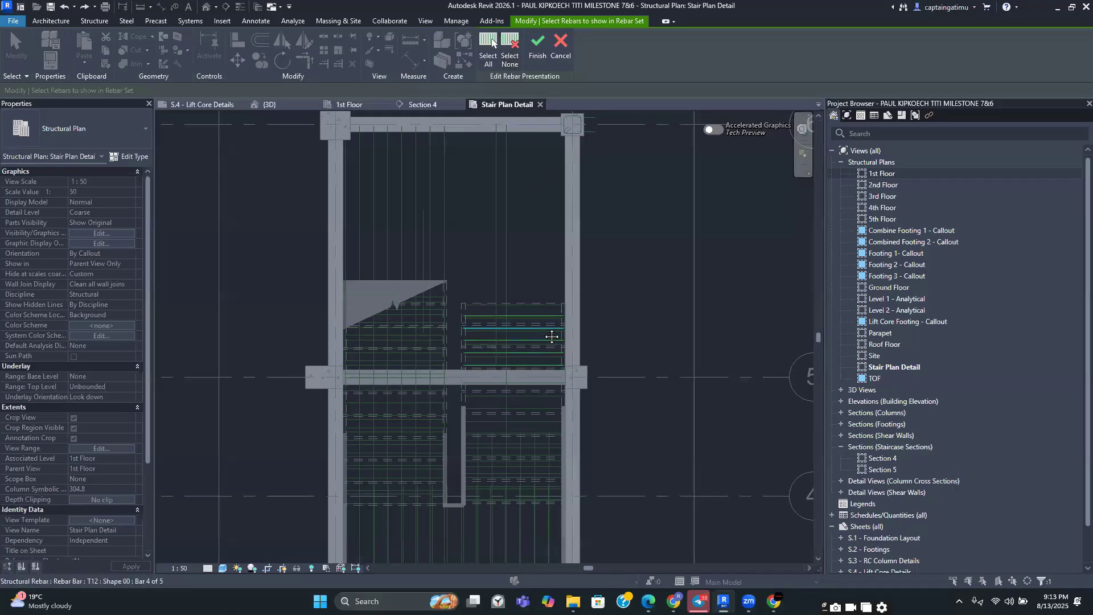
pyautogui.scroll(2, 552, 336)
pyautogui.click(537, 48)
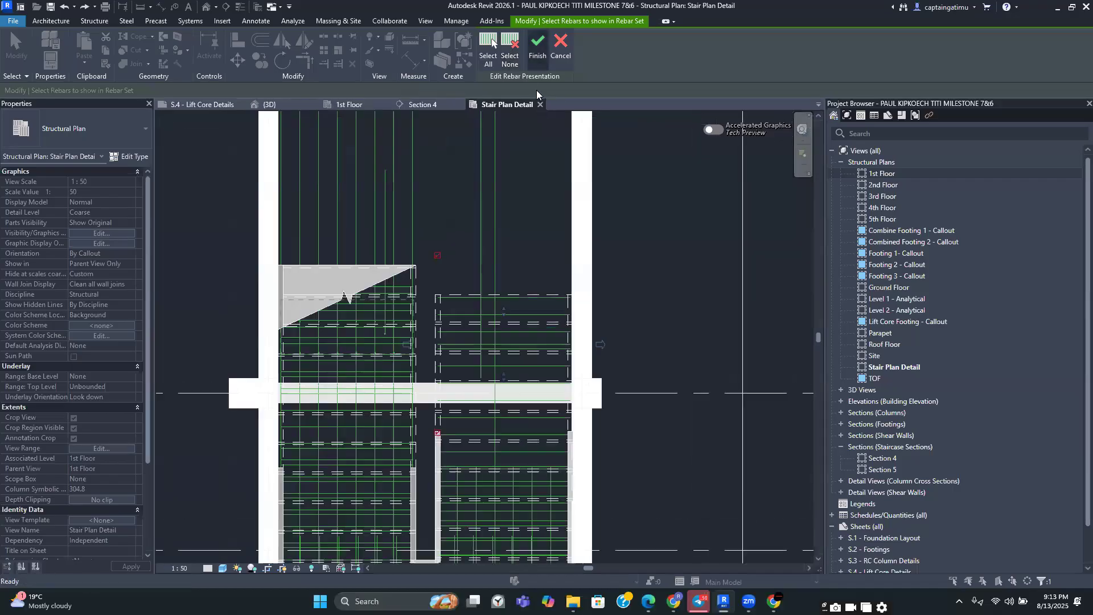
# Set the 19-bar Shape 00 rebar set near the landing to present only one selected bar
pyautogui.press('Escape')
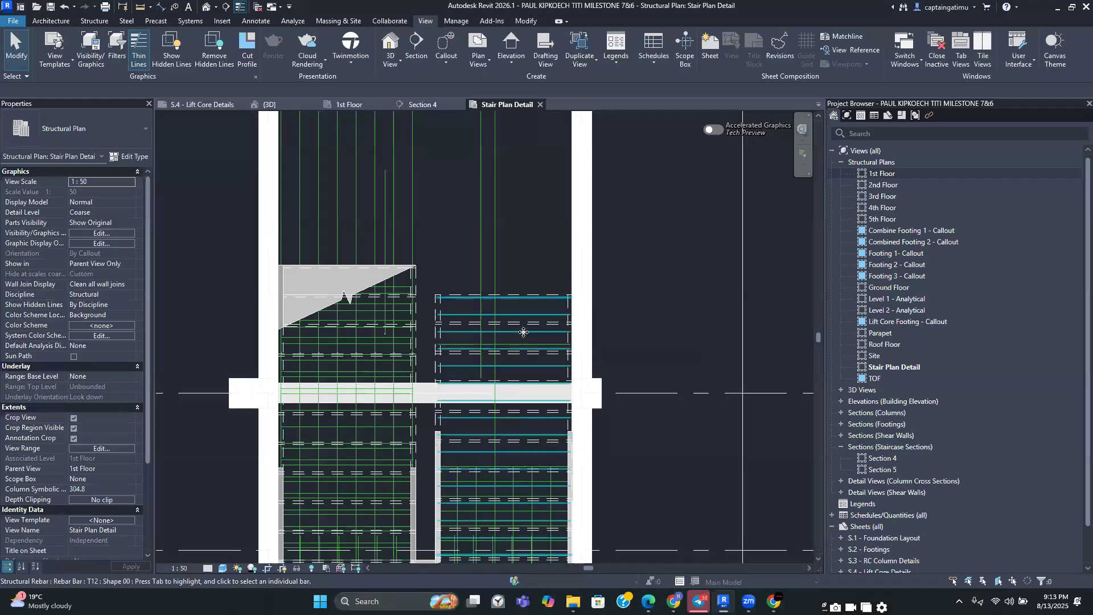
pyautogui.click(523, 333)
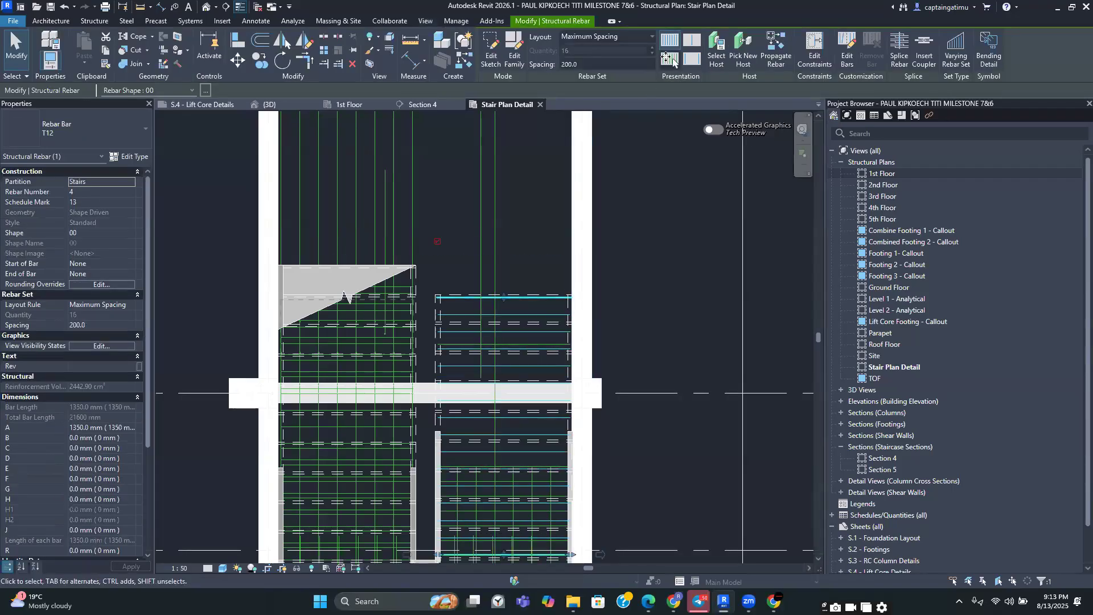
pyautogui.click(670, 58)
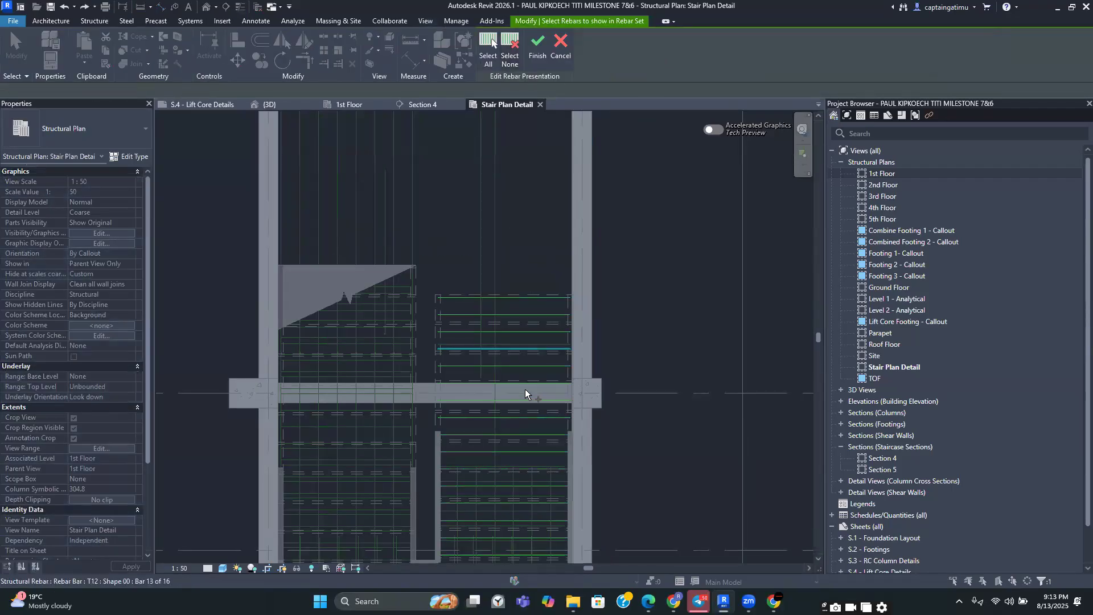
pyautogui.click(528, 416)
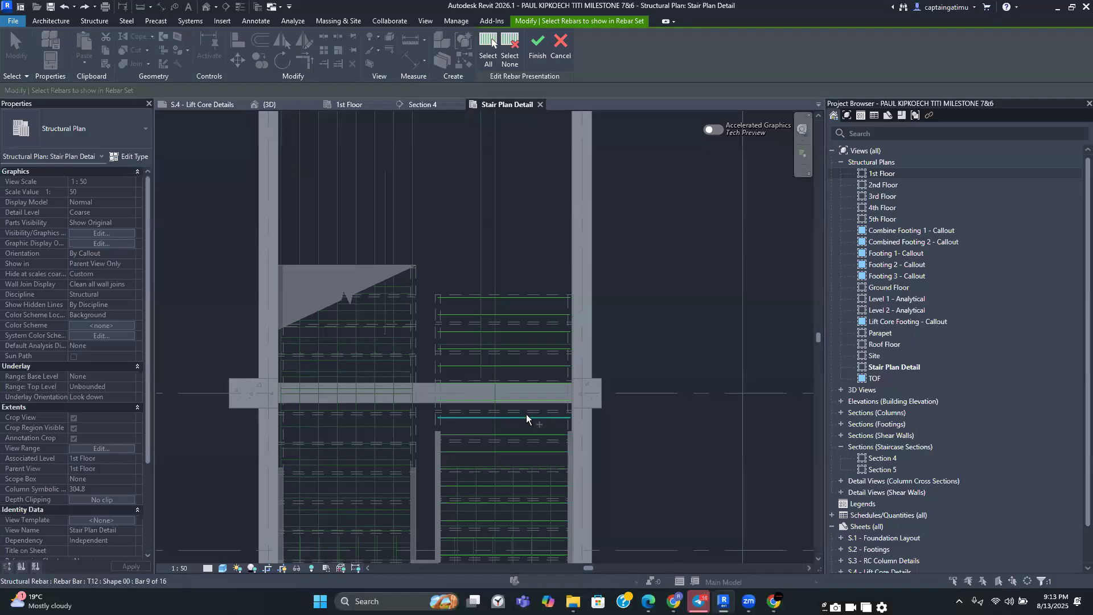
pyautogui.click(537, 45)
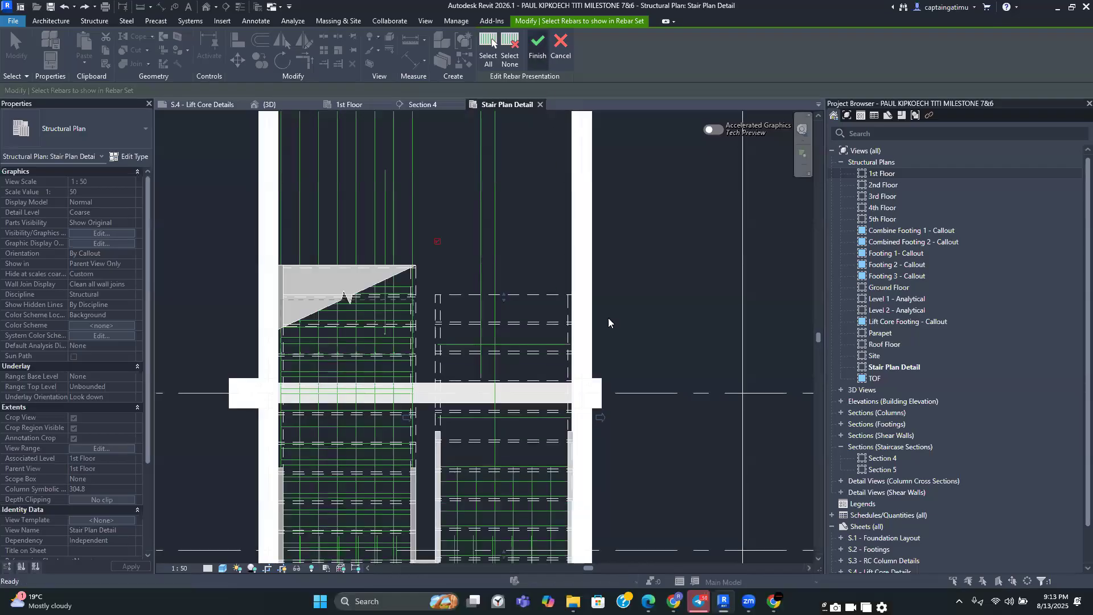
# Set the 16-bar Shape 11 stair rebar set to present only one selected bar
pyautogui.scroll(-2, 649, 195)
pyautogui.click(605, 468)
pyautogui.click(578, 459)
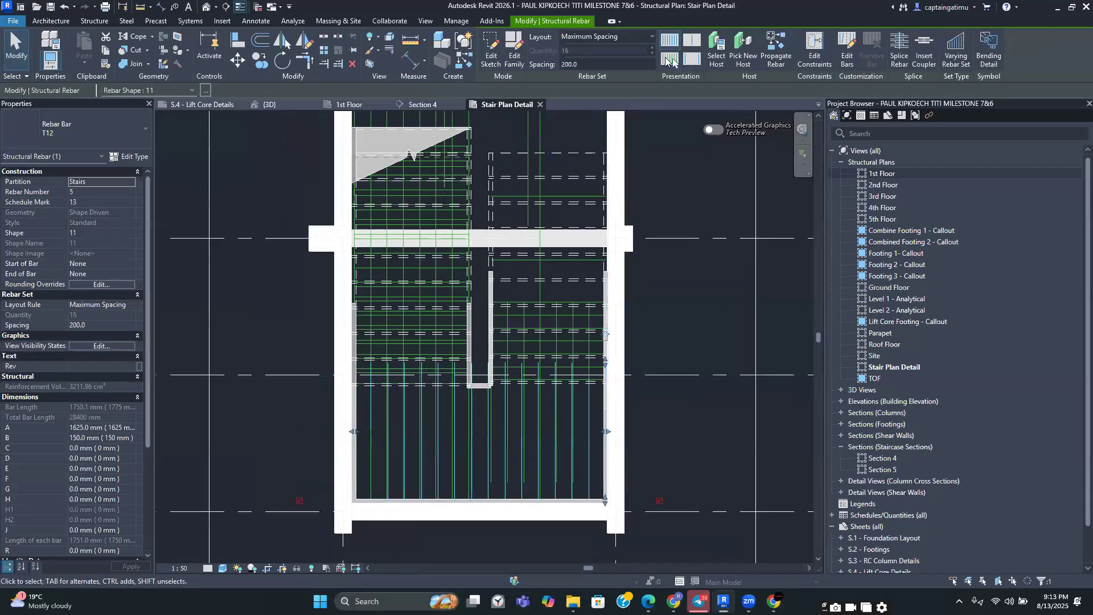
pyautogui.click(668, 61)
pyautogui.click(503, 62)
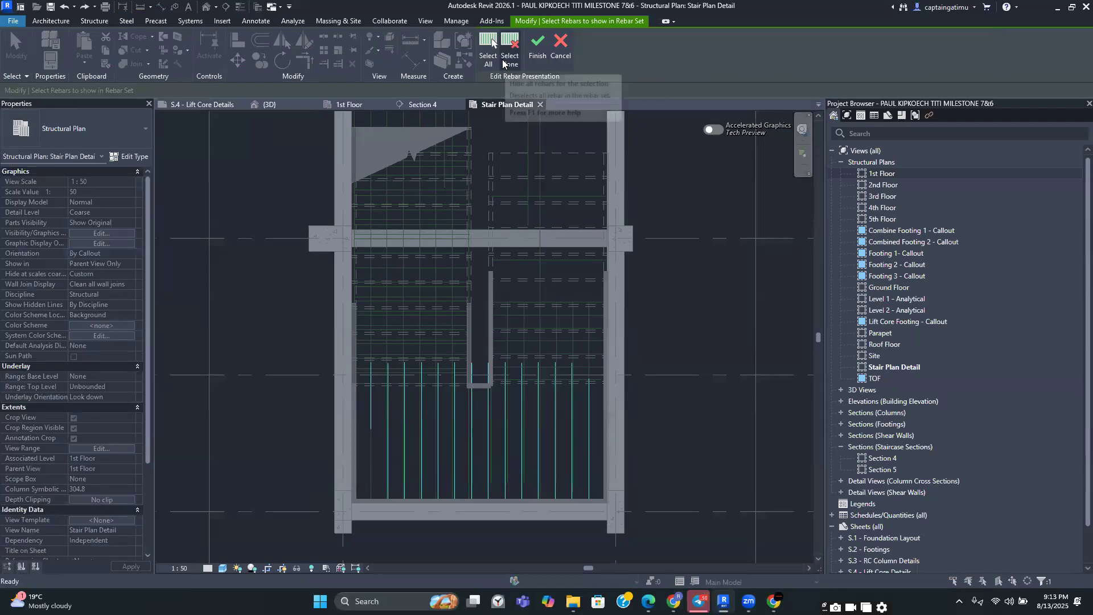
pyautogui.click(424, 446)
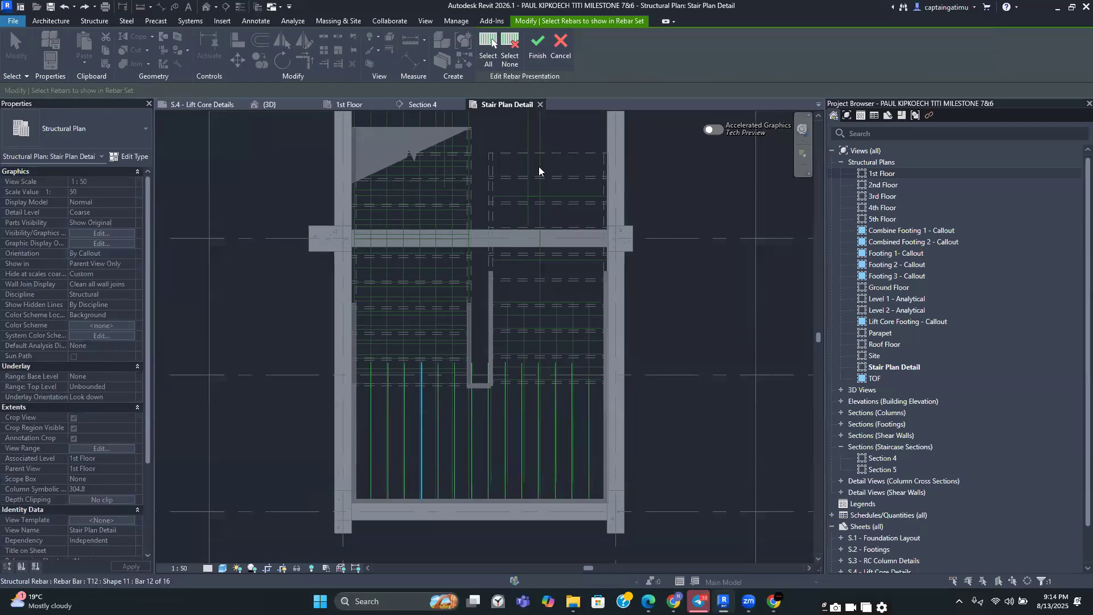
pyautogui.click(538, 62)
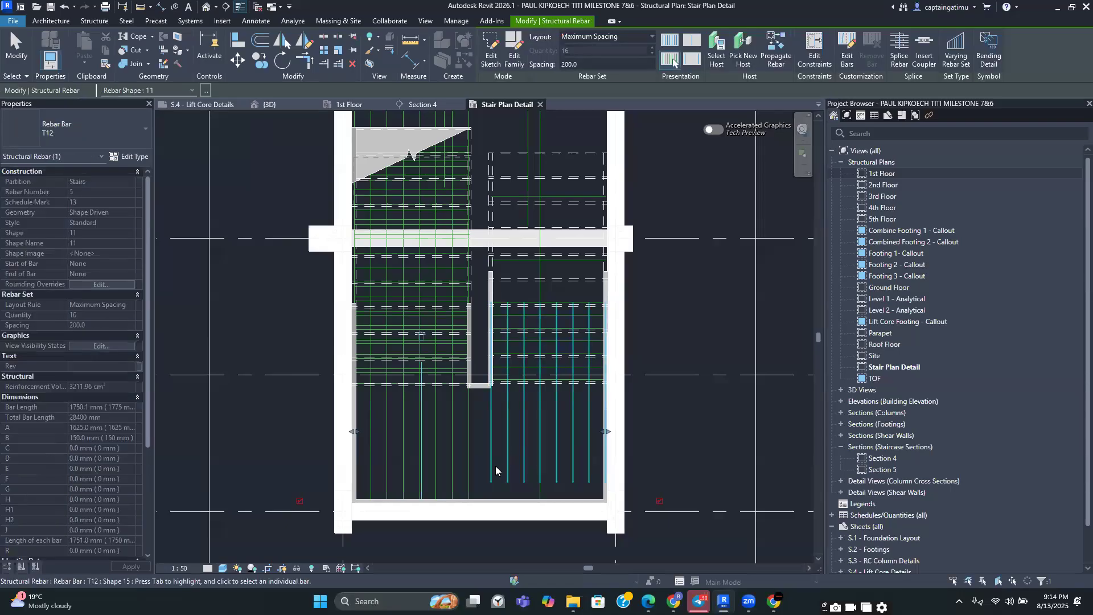
# Set the eight-bar Shape 15 rebar set to present only one selected bar
pyautogui.click(556, 441)
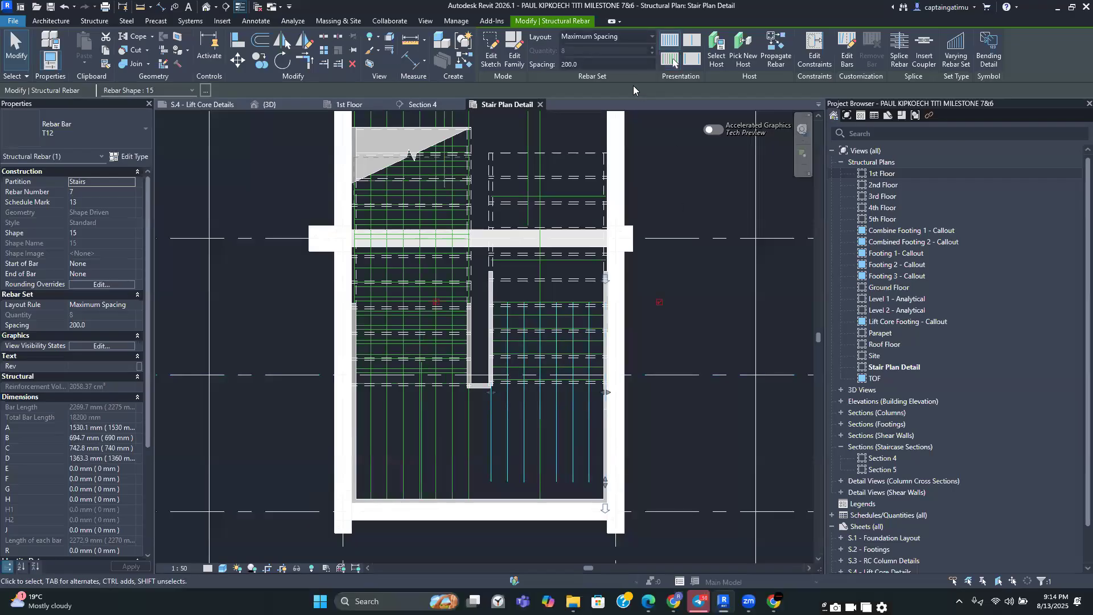
pyautogui.click(670, 60)
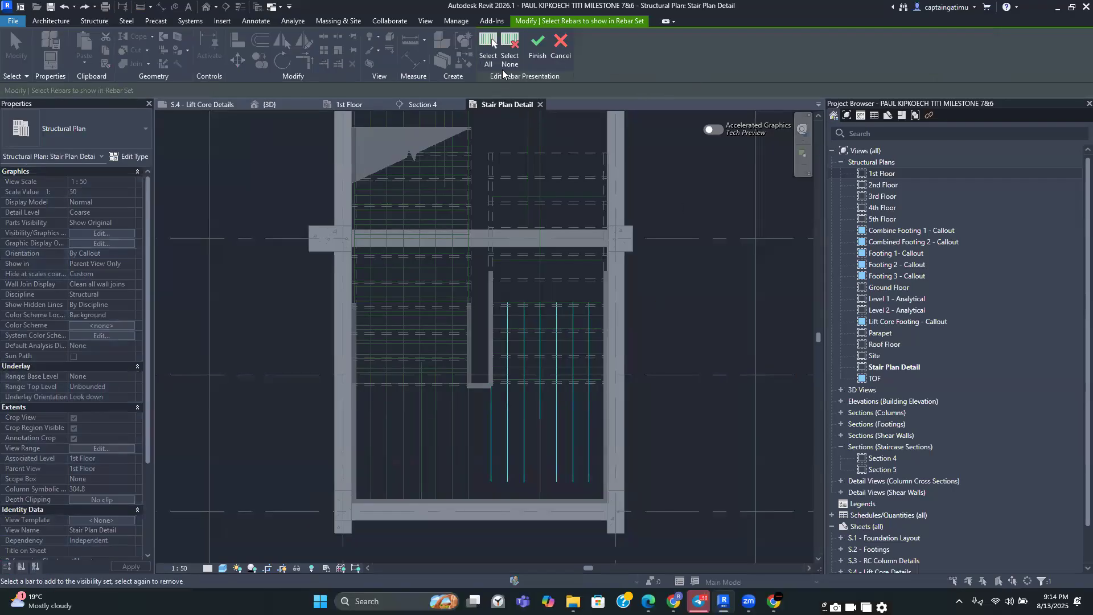
pyautogui.click(516, 442)
pyautogui.click(537, 46)
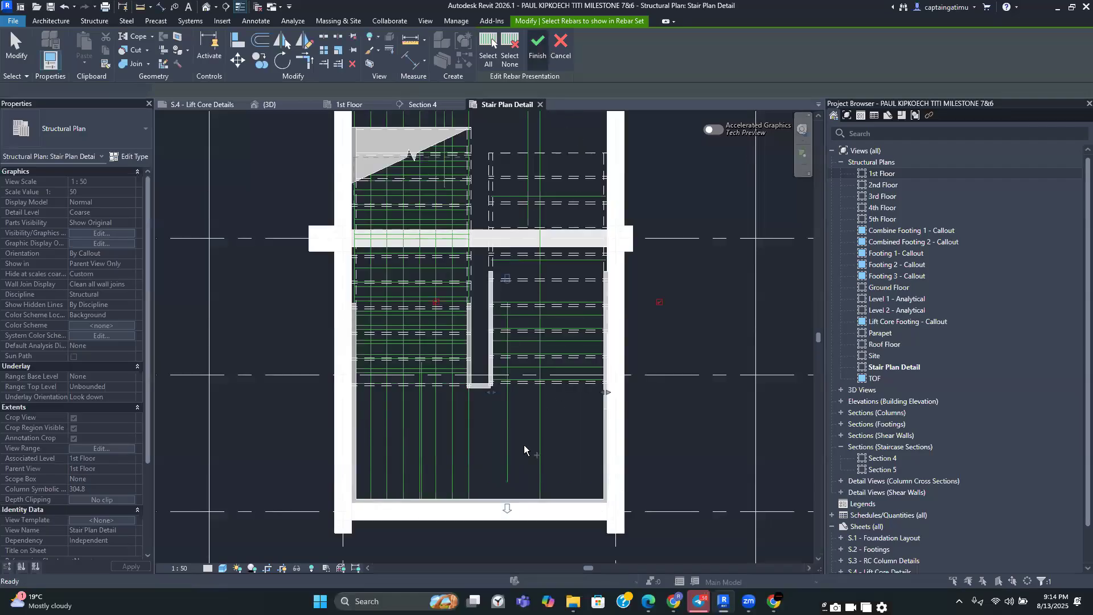
# Set the eight-bar Rebar Shape 1 bottom set to present only a selected bar
pyautogui.moveTo(559, 468); pyautogui.dragTo(628, 480, button='middle')
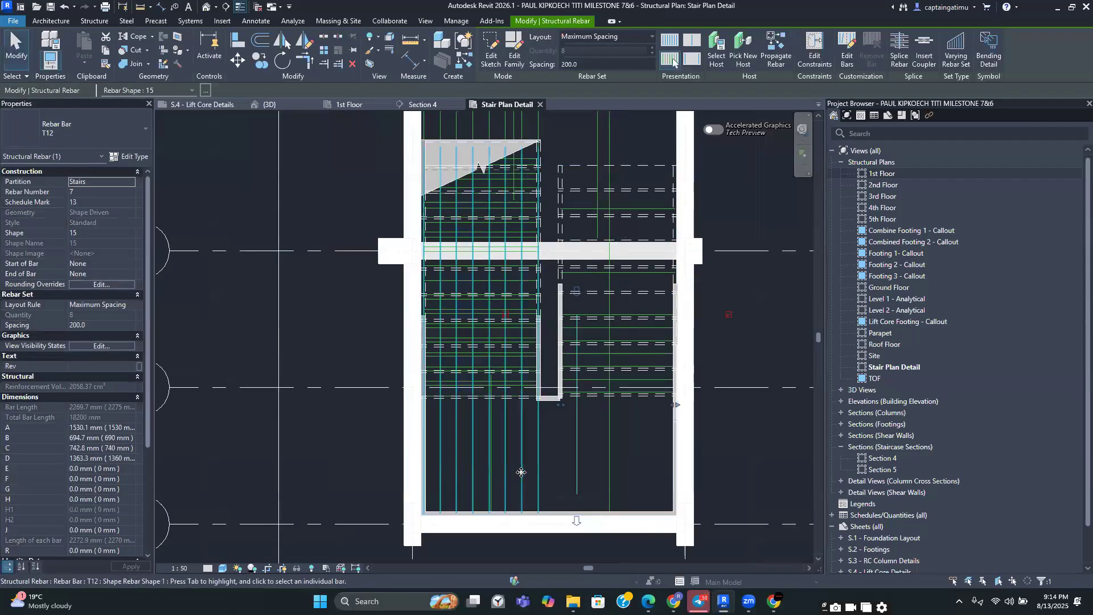
pyautogui.click(537, 489)
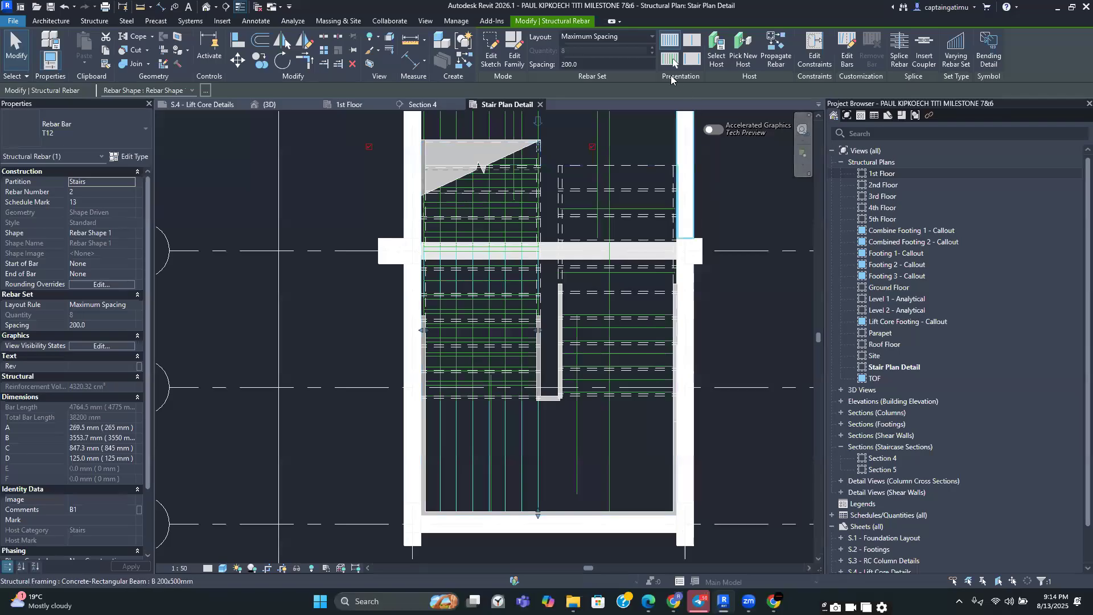
pyautogui.click(672, 59)
pyautogui.click(510, 50)
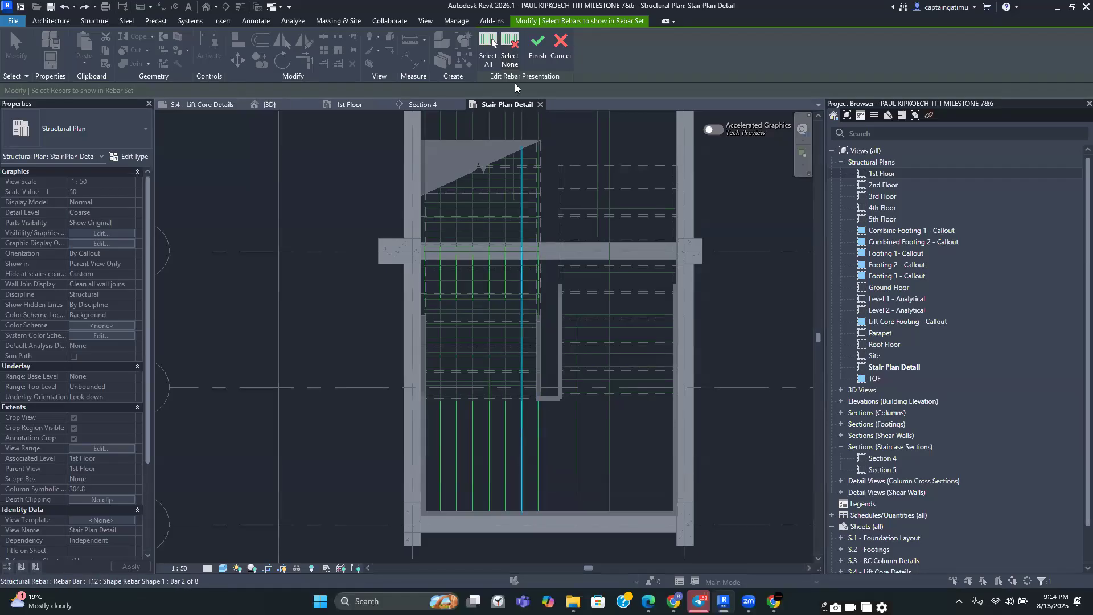
pyautogui.click(537, 45)
# Set the eight-bar Rebar Shape 2 top set to present only one selected bar
pyautogui.click(459, 477)
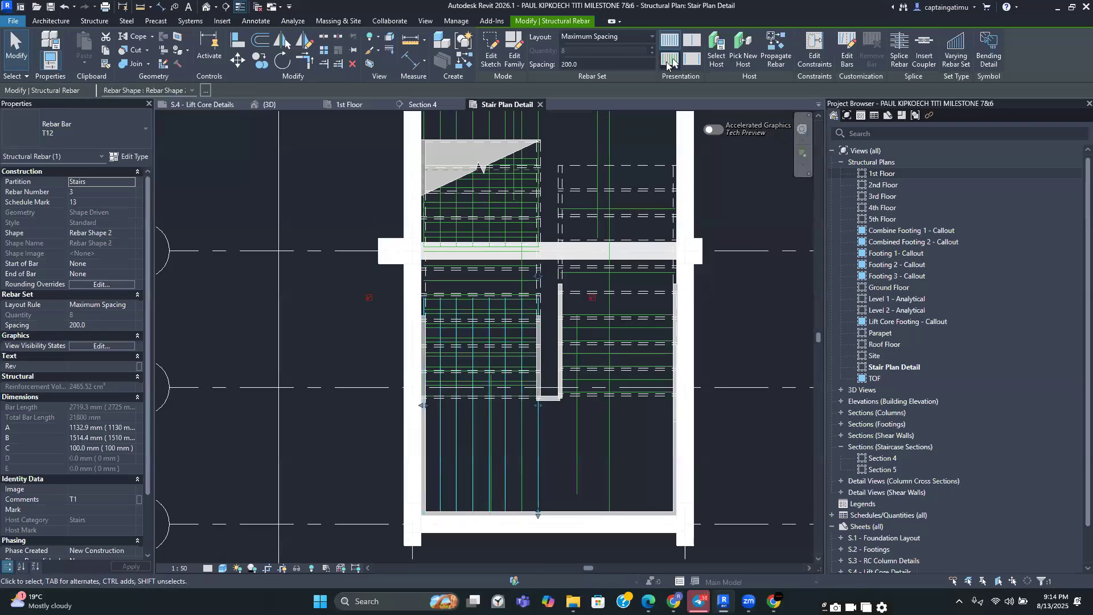
pyautogui.click(668, 60)
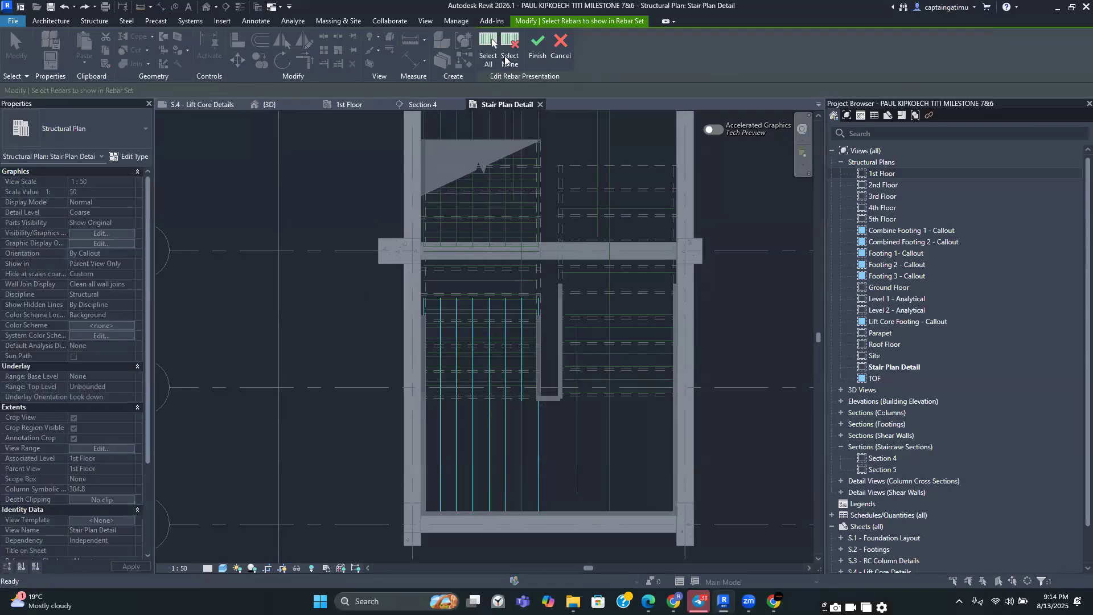
pyautogui.click(461, 430)
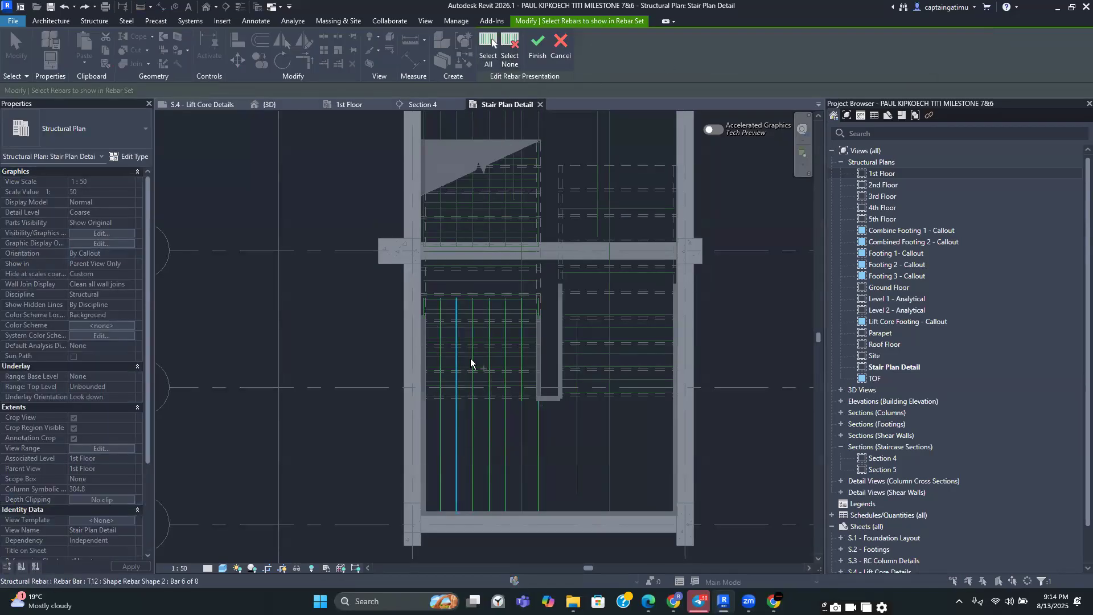
pyautogui.click(535, 46)
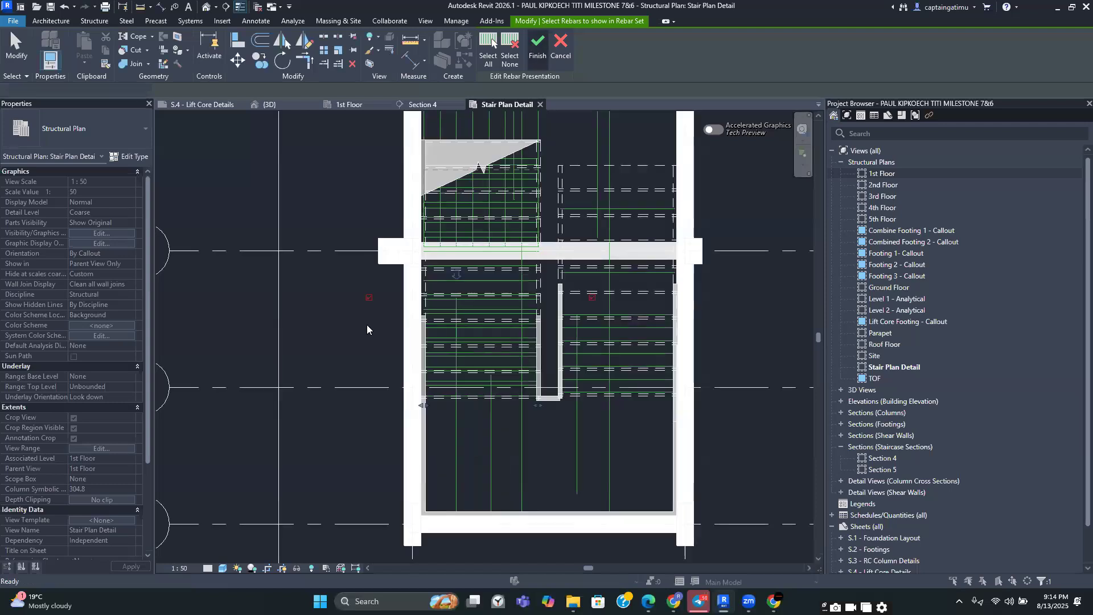
# Set the seven-bar Shape 00 rebar set at the landing to present only one selected bar
pyautogui.moveTo(488, 209); pyautogui.dragTo(482, 335, button='middle')
pyautogui.scroll(2, 460, 459)
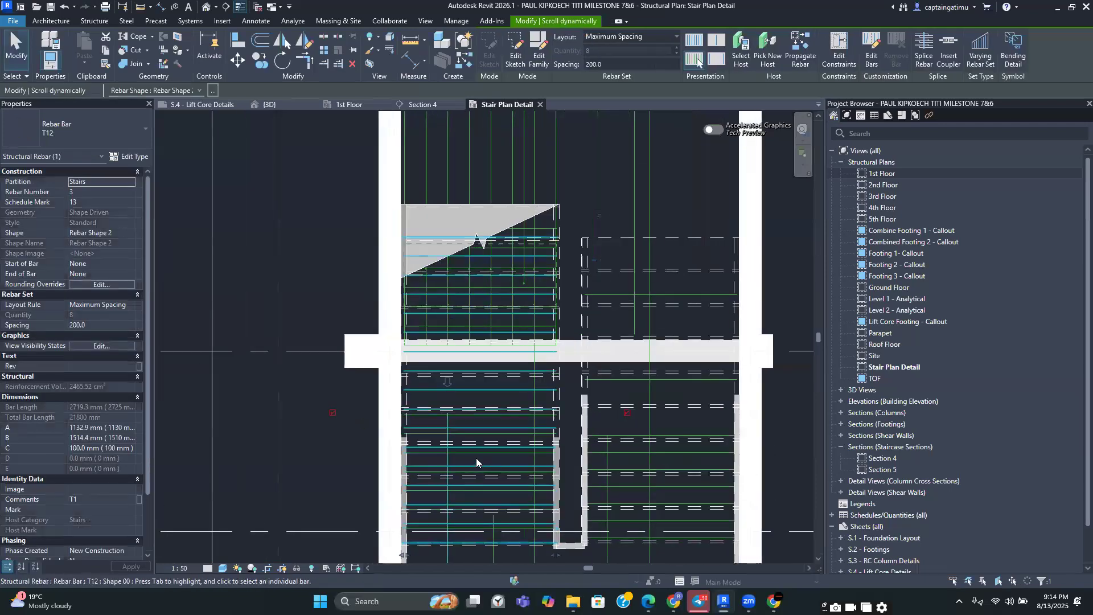
pyautogui.click(472, 422)
pyautogui.scroll(-2, 473, 422)
pyautogui.moveTo(473, 422); pyautogui.dragTo(465, 276, button='middle')
pyautogui.click(669, 58)
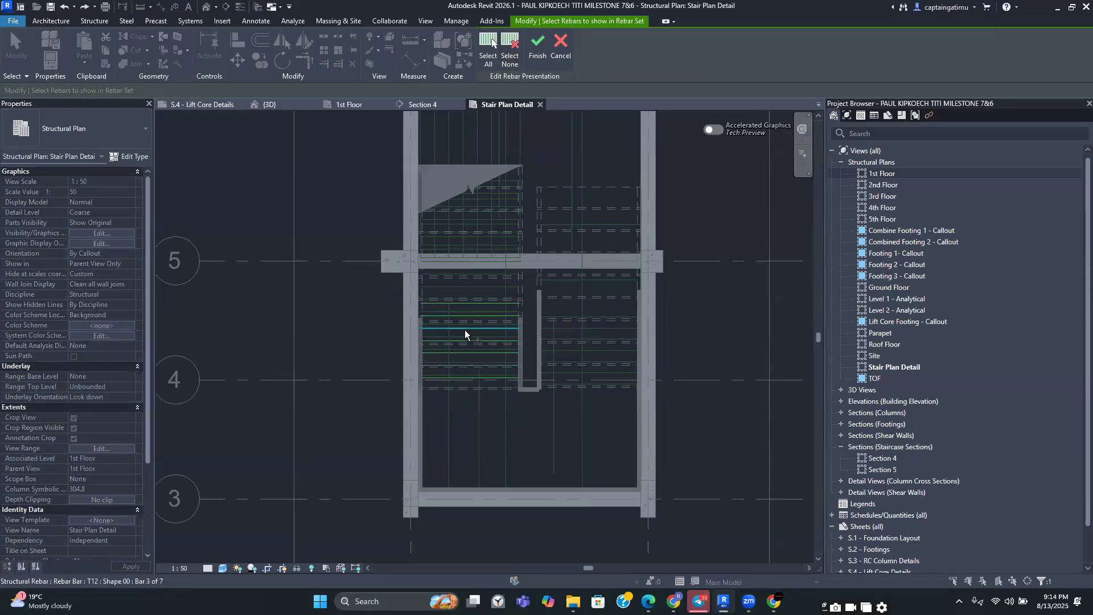
pyautogui.click(465, 339)
pyautogui.click(537, 48)
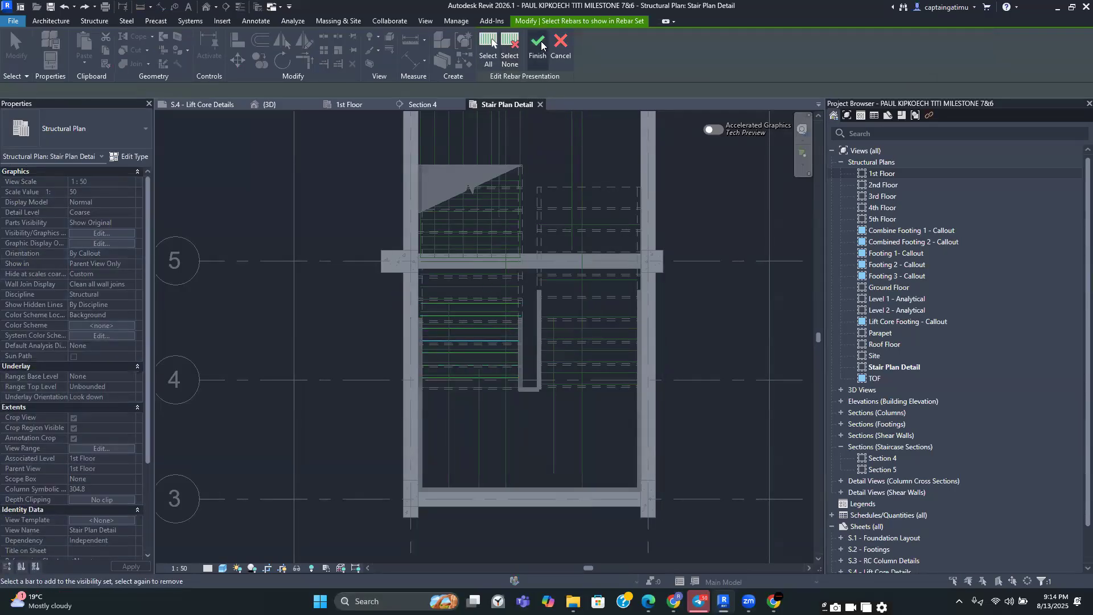
pyautogui.scroll(2, 479, 373)
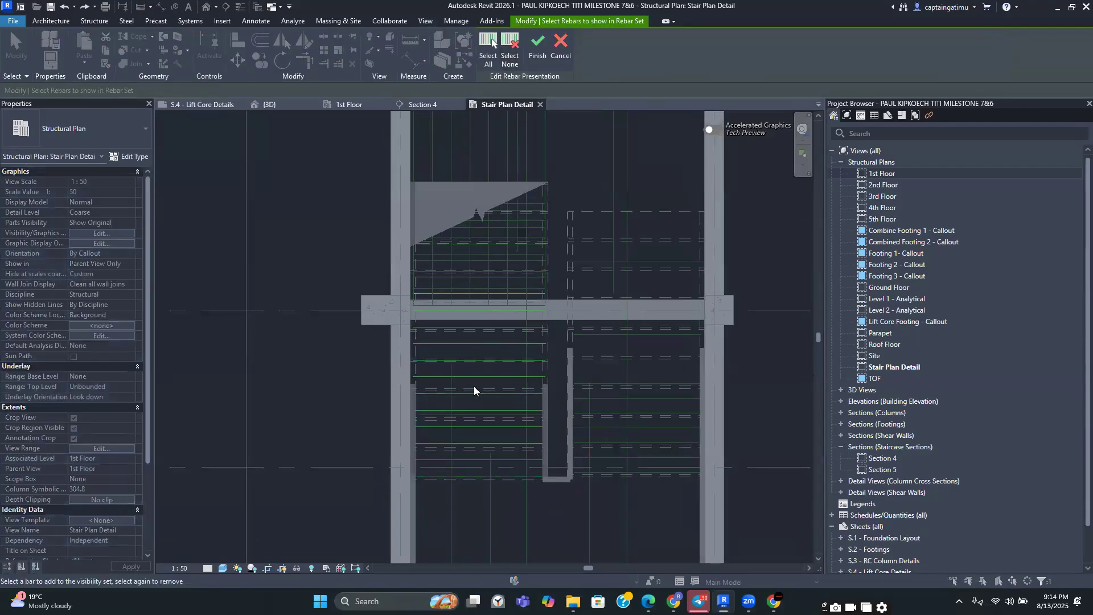
pyautogui.click(534, 53)
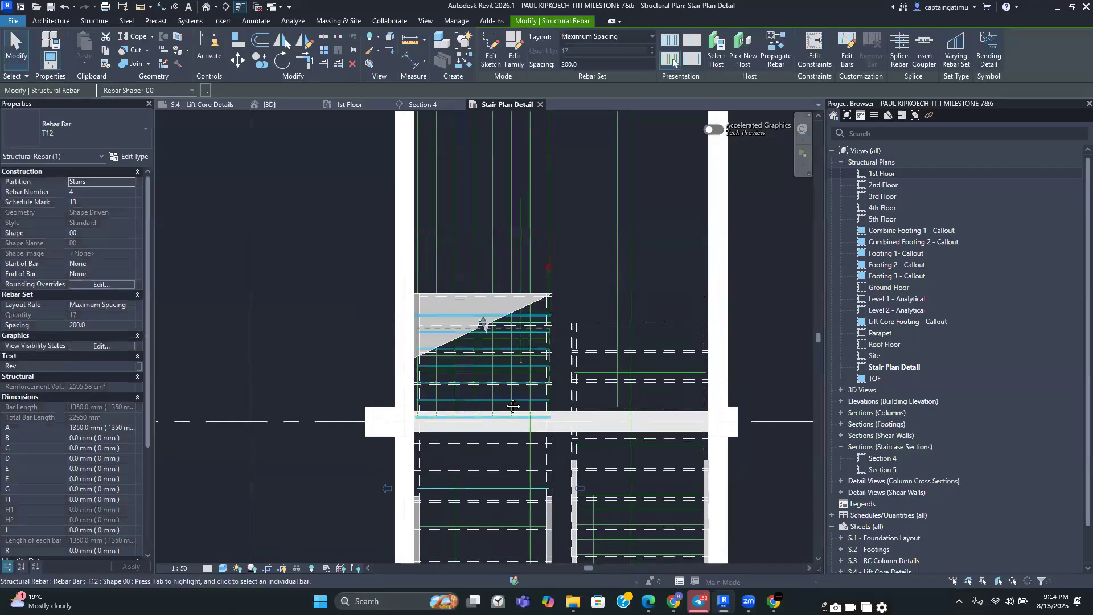
# Set the Shape 00 rebar set in the upper flight above the landing to present only one selected bar
pyautogui.click(513, 404)
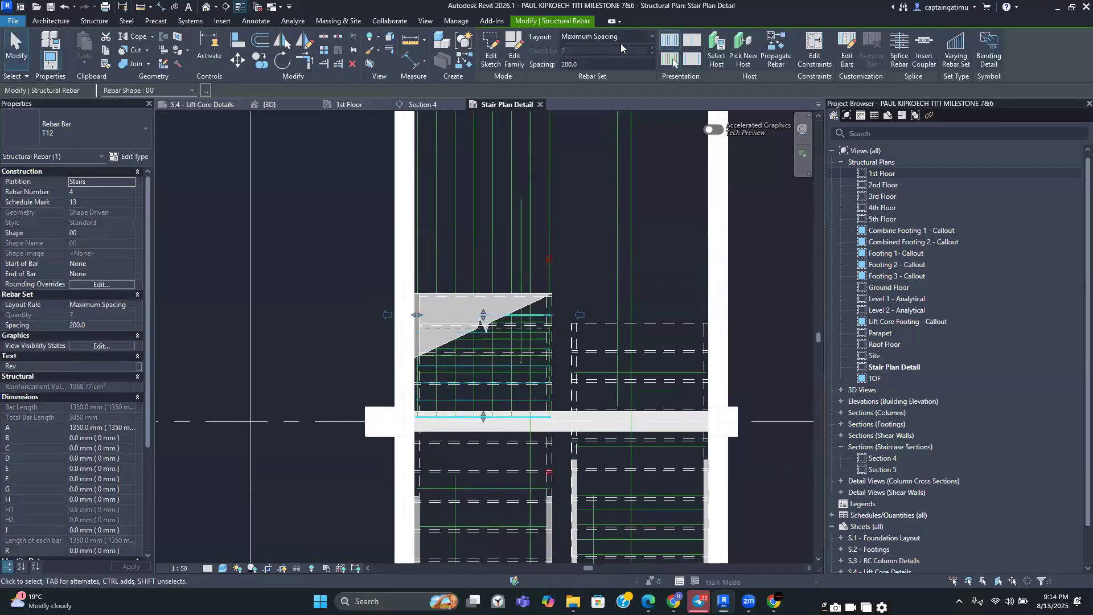
pyautogui.click(668, 60)
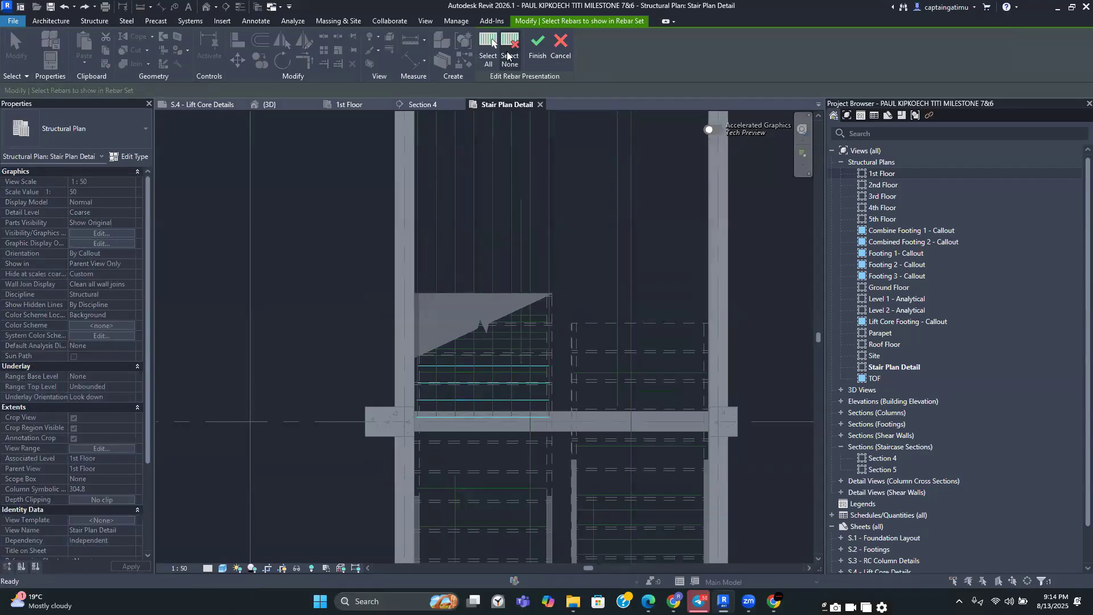
pyautogui.click(481, 366)
pyautogui.click(545, 54)
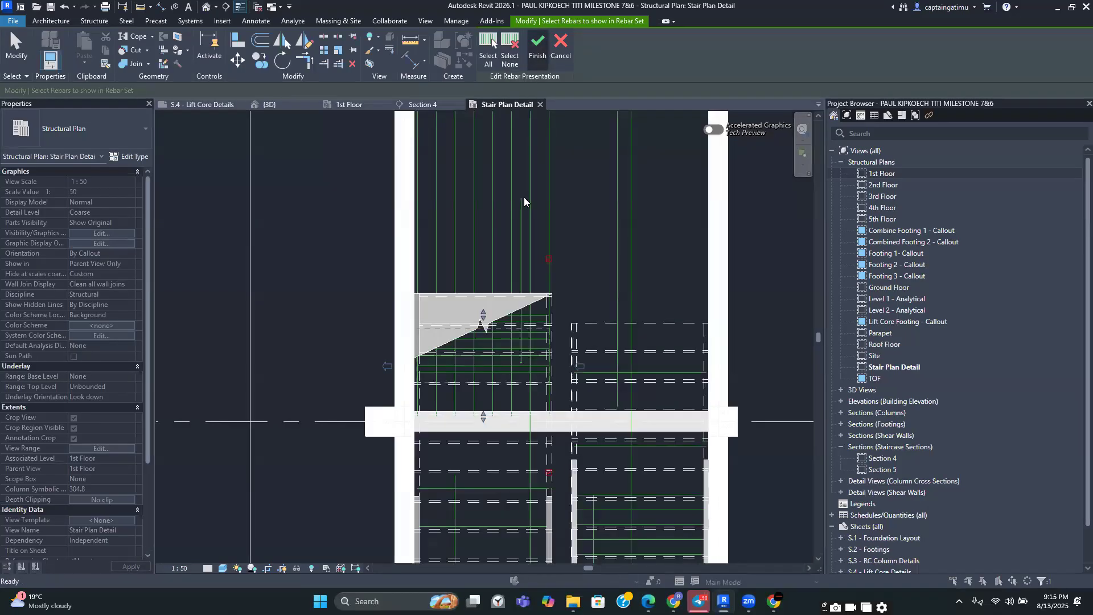
# Inspect the selected Rebar Shape 1 set of the upper flight in the Section 4 view and back in the plan
pyautogui.scroll(-3, 526, 354)
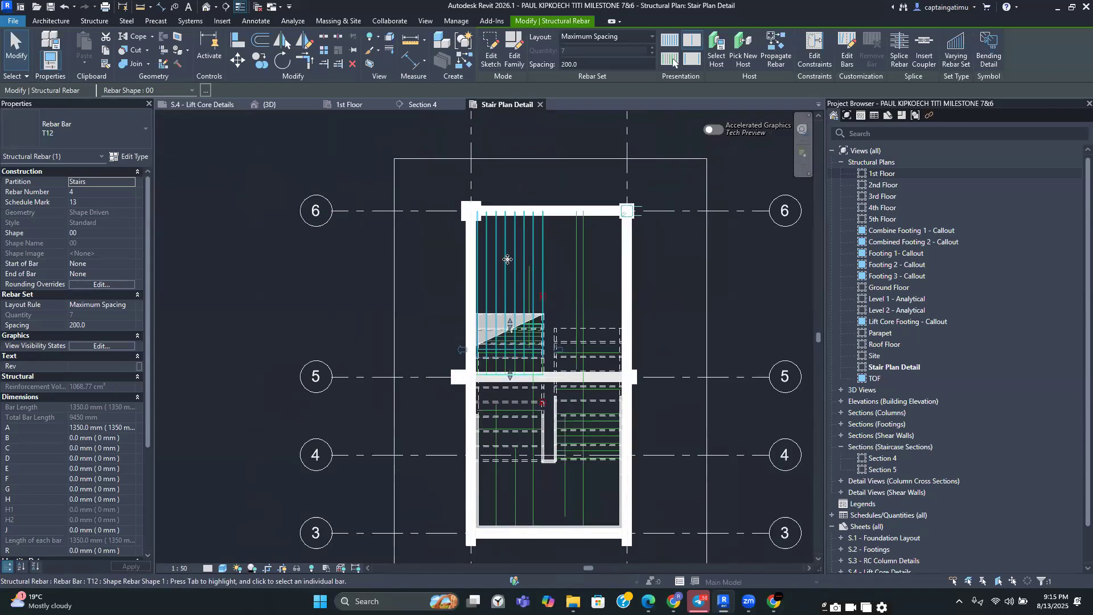
pyautogui.scroll(2, 515, 261)
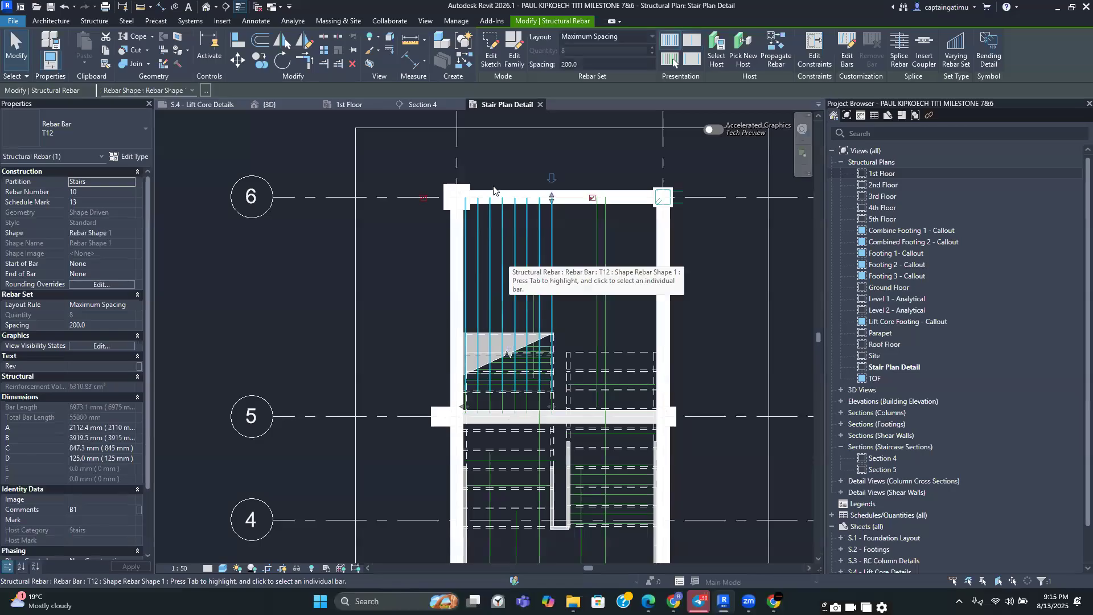
pyautogui.click(440, 106)
pyautogui.scroll(3, 471, 296)
pyautogui.moveTo(403, 391); pyautogui.dragTo(372, 369, button='middle')
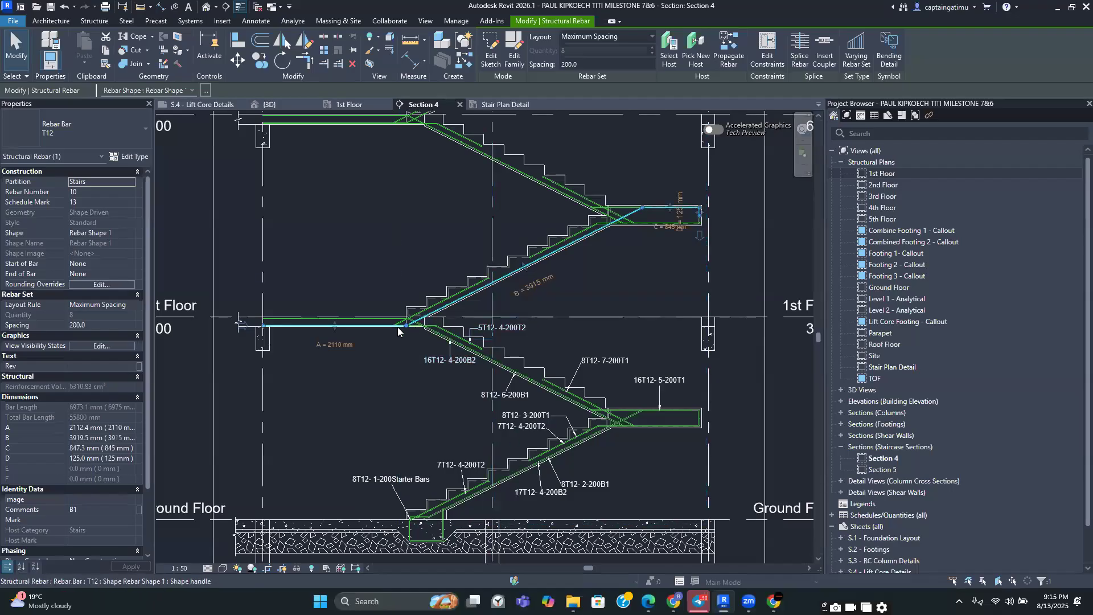
pyautogui.moveTo(509, 482); pyautogui.dragTo(496, 406, button='middle')
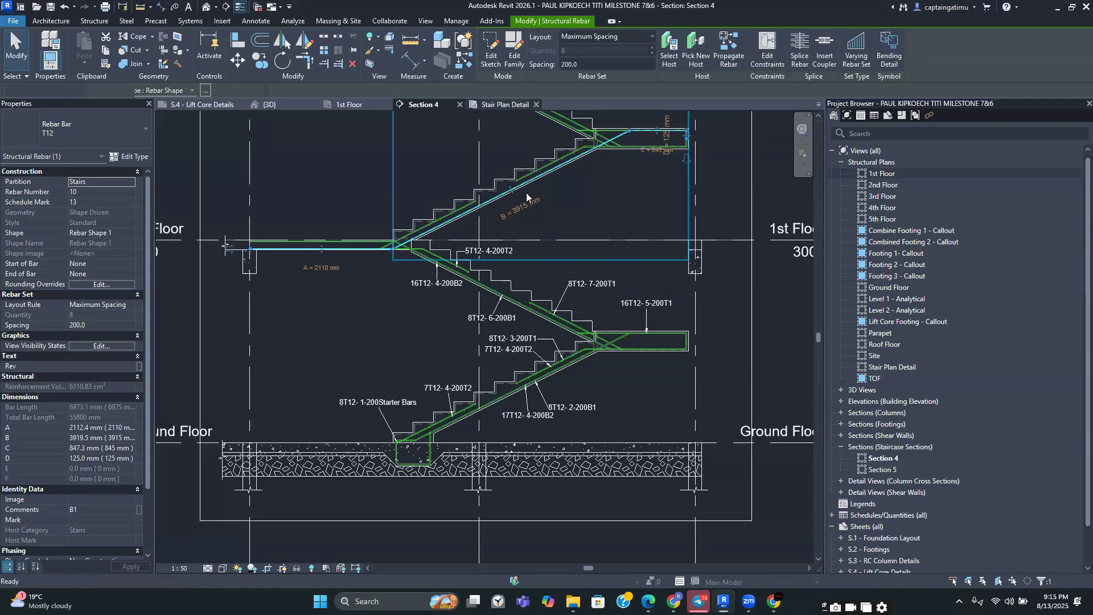
pyautogui.hotkey('ctrl', 'Tab')
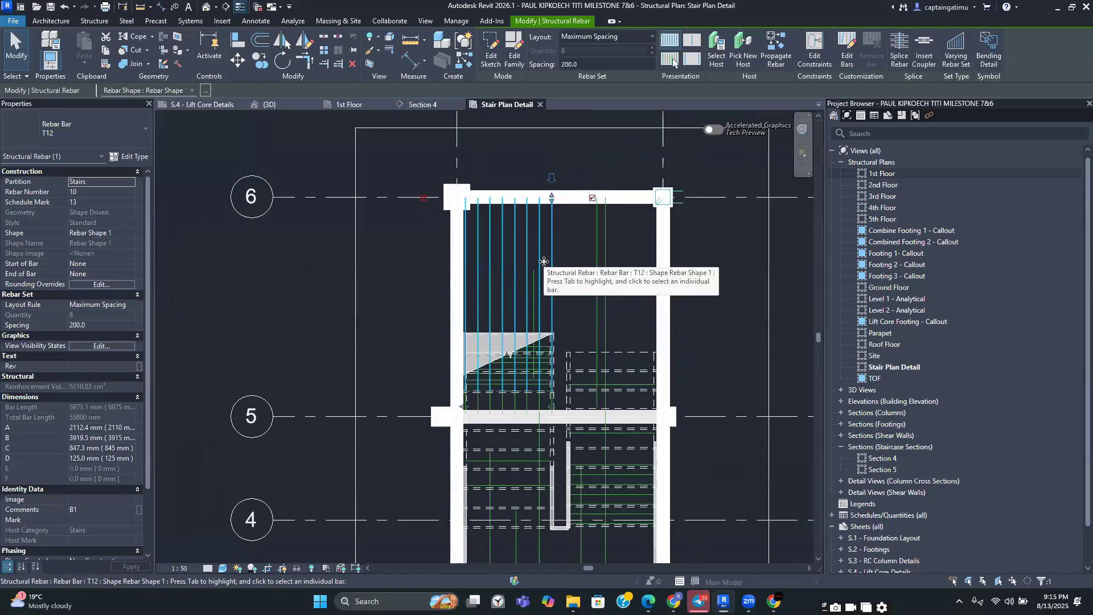
pyautogui.press('Escape')
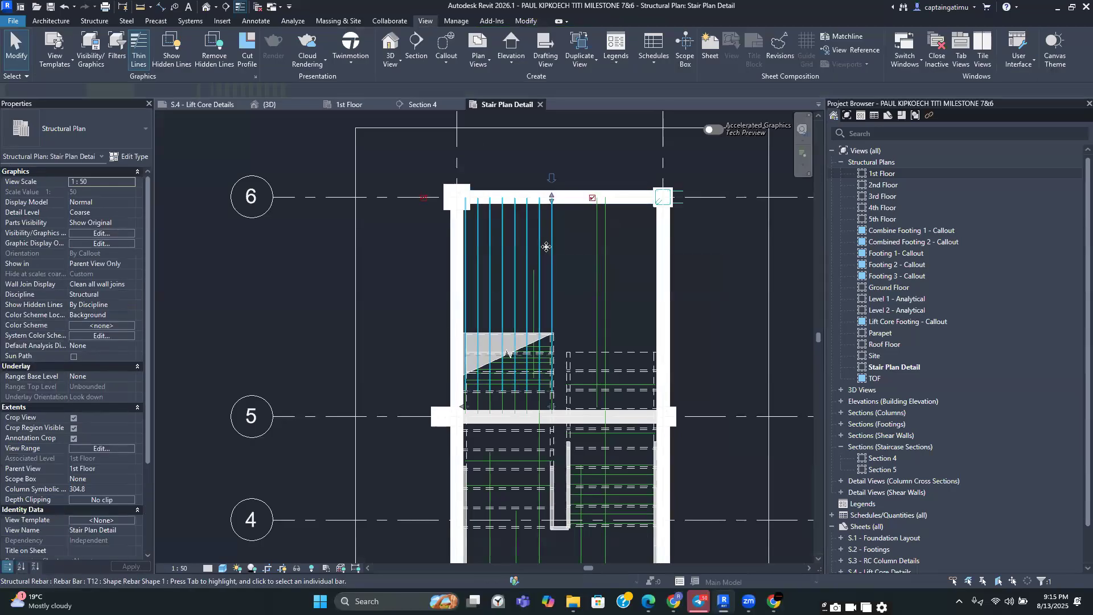
# Hide the Rebar Shape 1 set in the upper flight from the Stair Plan Detail view
pyautogui.click(550, 249)
pyautogui.rightClick(397, 264)
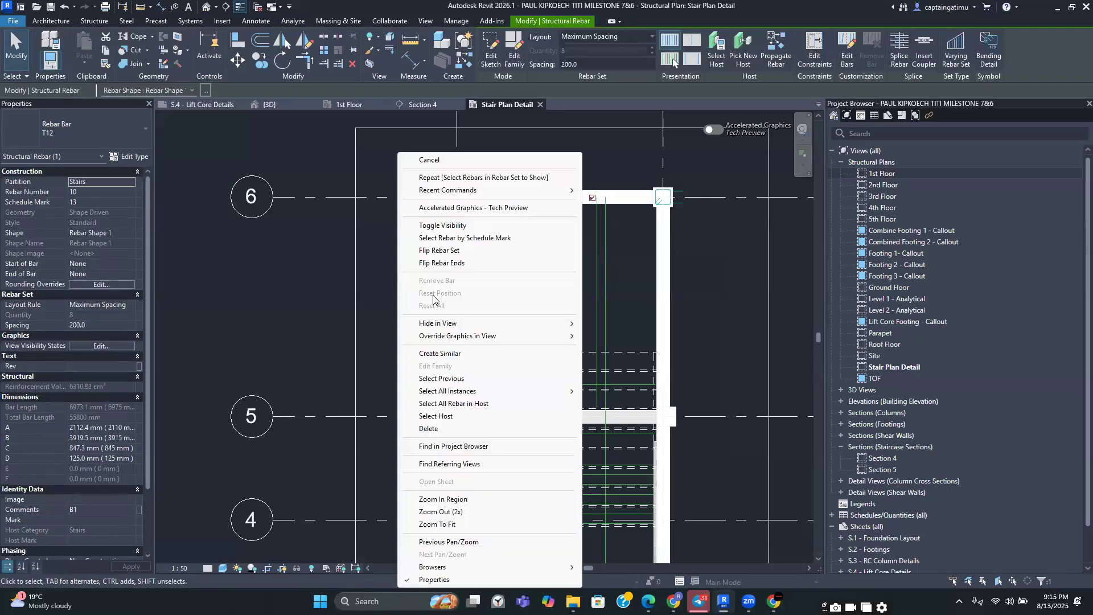
pyautogui.moveTo(453, 323)
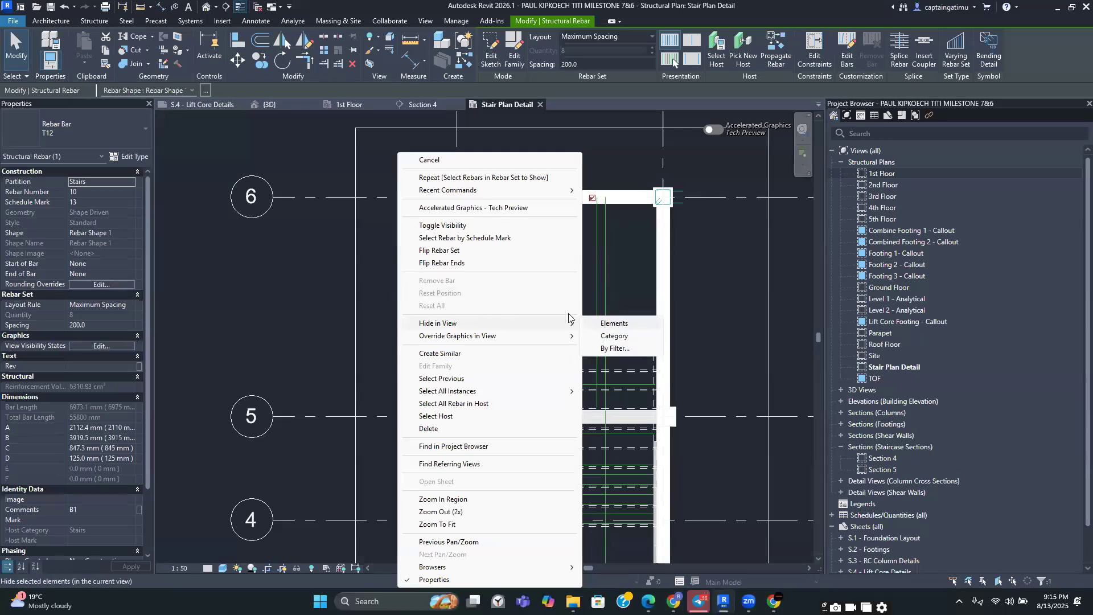
pyautogui.click(614, 323)
# Select four stair rebar sets of the flight rising from the 1st floor landing in Section 4 and hide them in the Stair Plan Detail view
pyautogui.click(419, 105)
pyautogui.scroll(5, 437, 266)
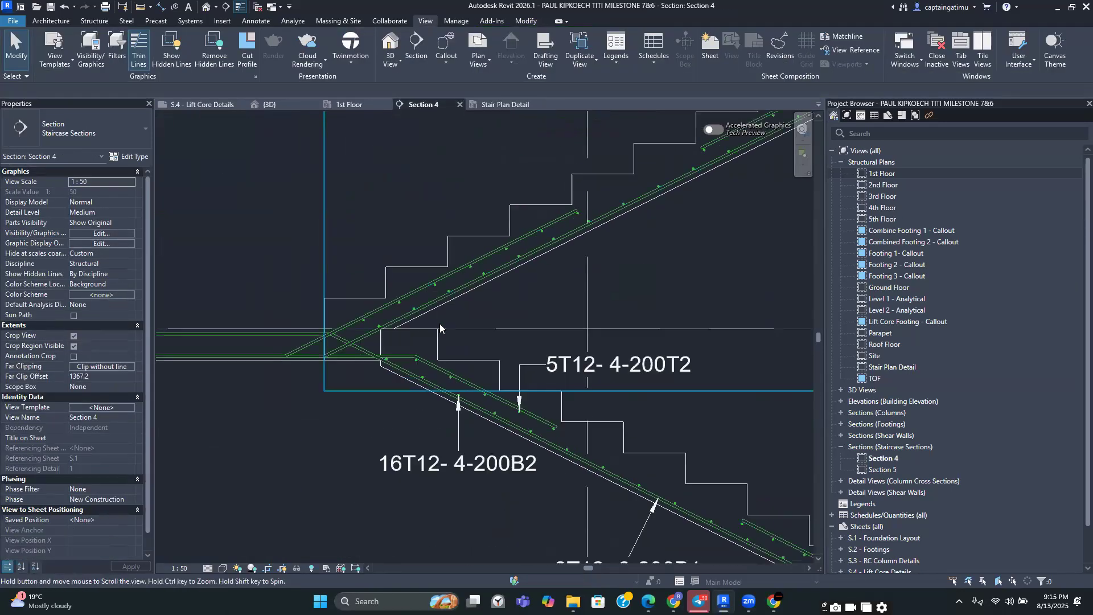
pyautogui.scroll(4, 439, 327)
pyautogui.click(465, 281)
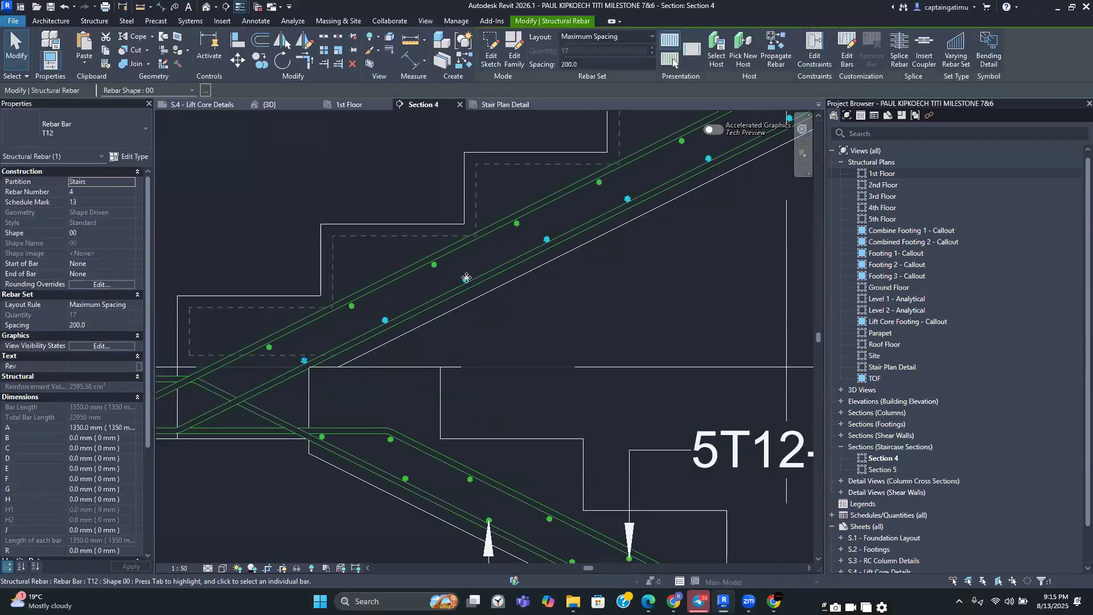
pyautogui.keyDown('ctrl'); pyautogui.click(436, 265); pyautogui.keyUp('ctrl')
pyautogui.keyDown('ctrl'); pyautogui.click(424, 263); pyautogui.keyUp('ctrl')
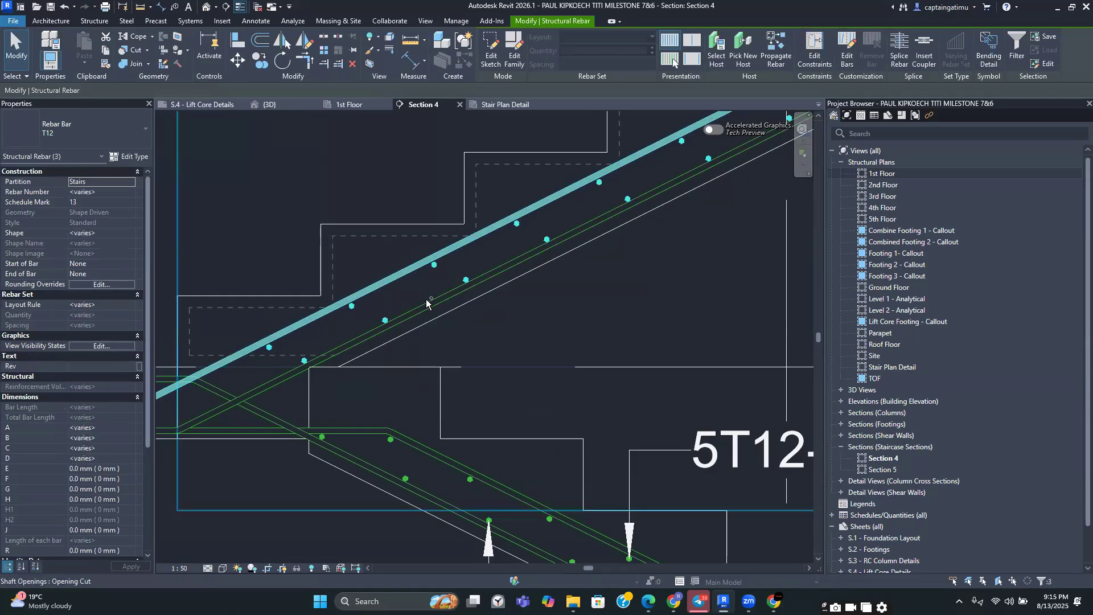
pyautogui.keyDown('ctrl'); pyautogui.click(426, 301); pyautogui.keyUp('ctrl')
pyautogui.scroll(-2, 425, 298)
pyautogui.scroll(-4, 437, 290)
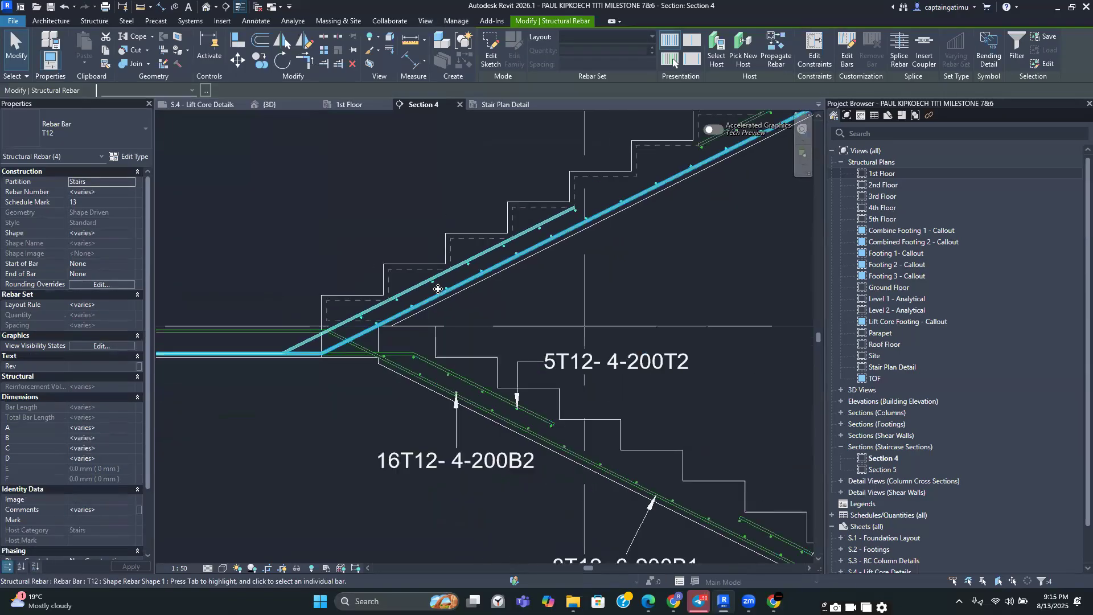
pyautogui.scroll(-5, 398, 302)
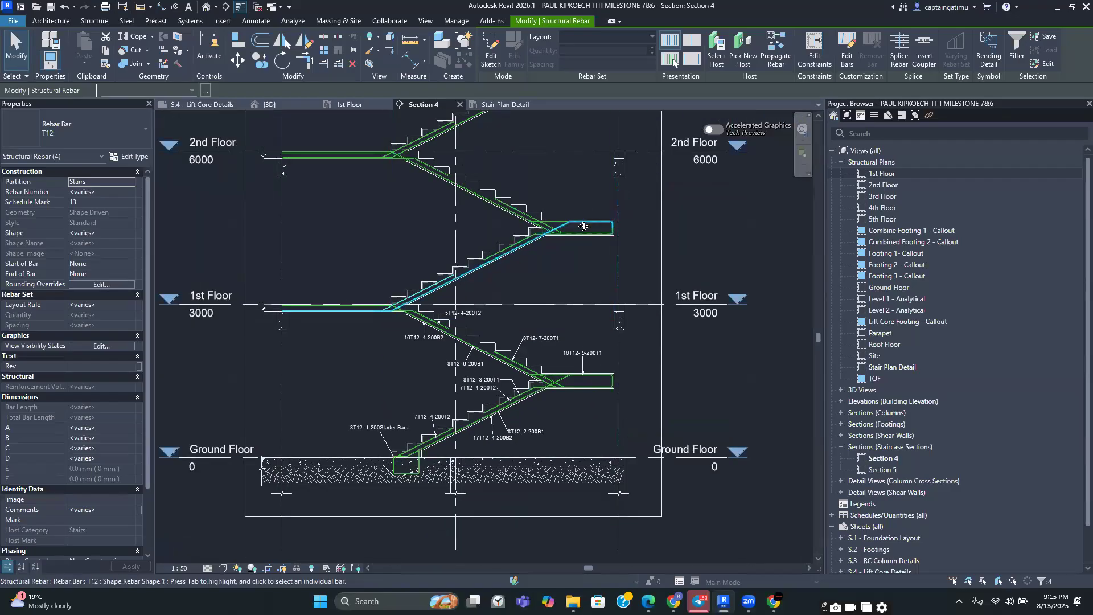
pyautogui.scroll(4, 417, 280)
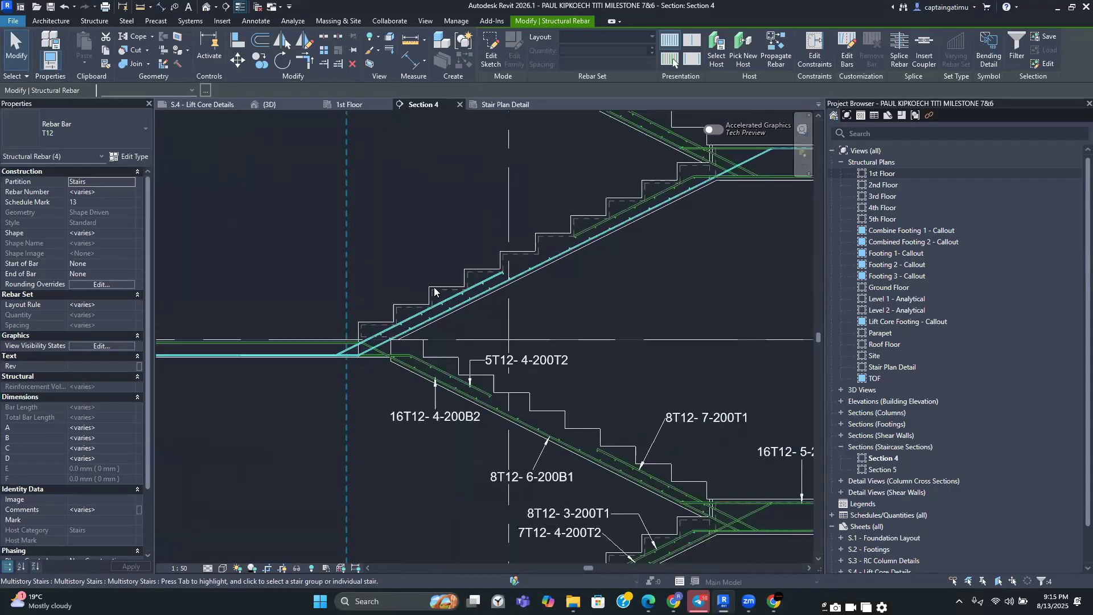
pyautogui.click(510, 107)
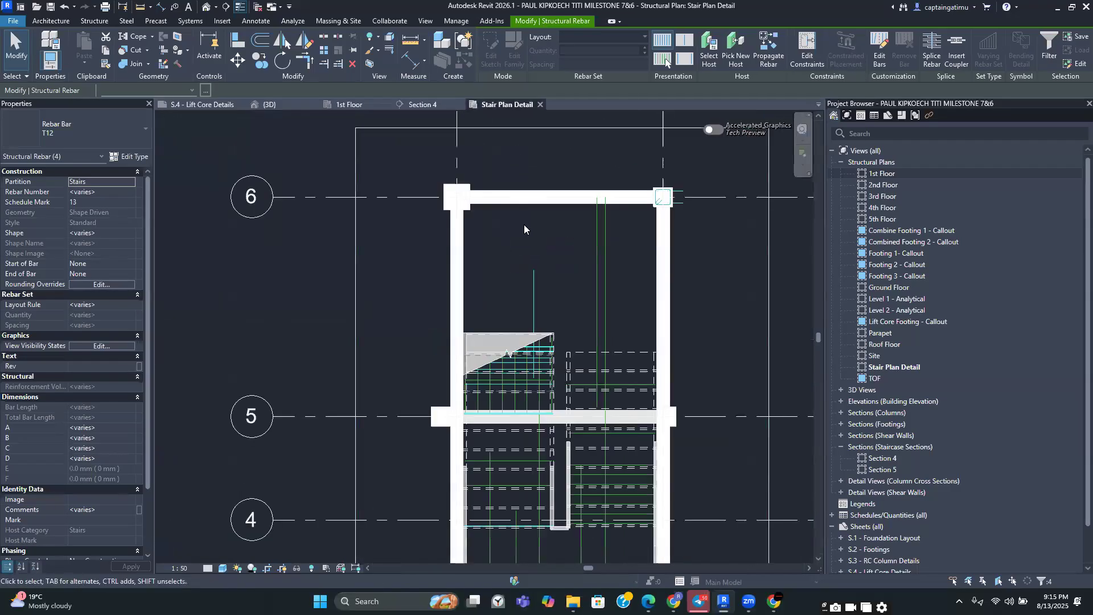
pyautogui.rightClick(420, 276)
pyautogui.moveTo(542, 328)
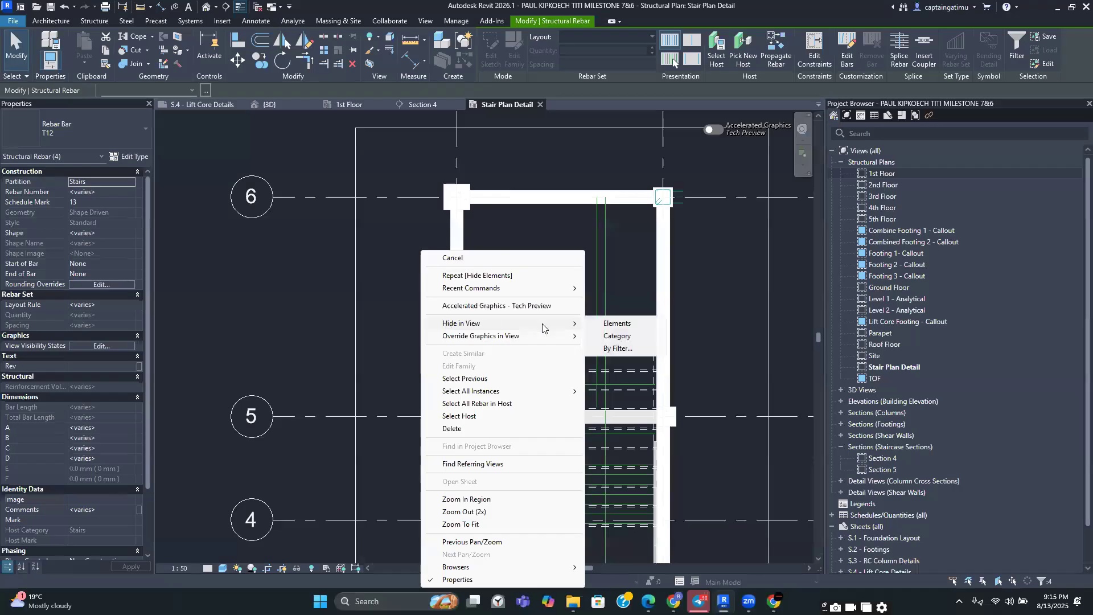
pyautogui.click(614, 323)
# Set the Shape 36 rebar set at the landing to present only one selected bar
pyautogui.moveTo(530, 432); pyautogui.dragTo(547, 325, button='middle')
pyautogui.scroll(3, 554, 322)
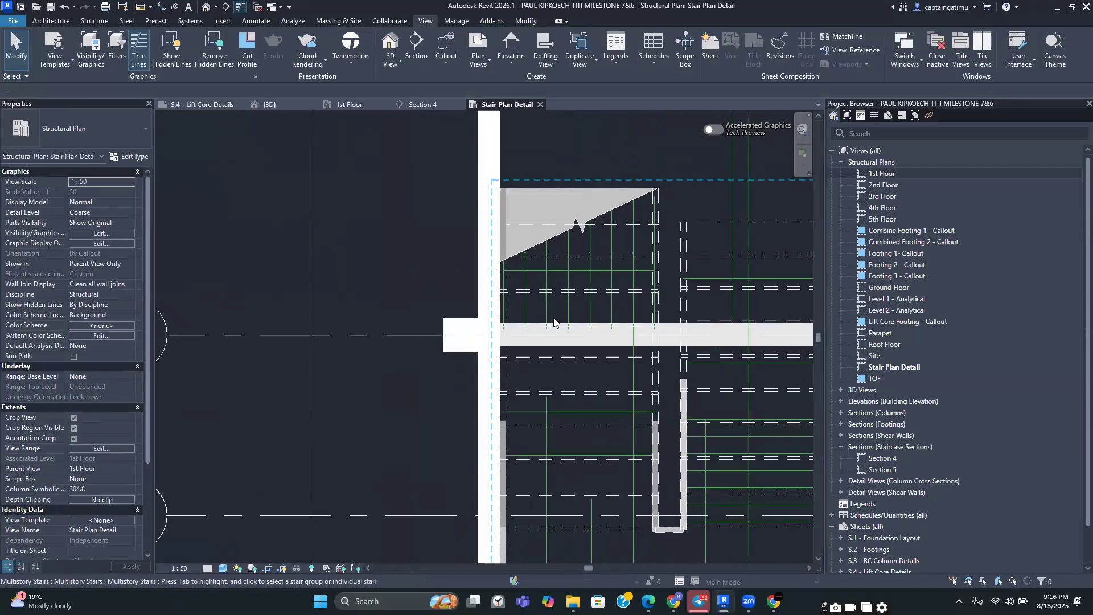
pyautogui.scroll(2, 553, 322)
pyautogui.click(578, 317)
pyautogui.scroll(-2, 561, 327)
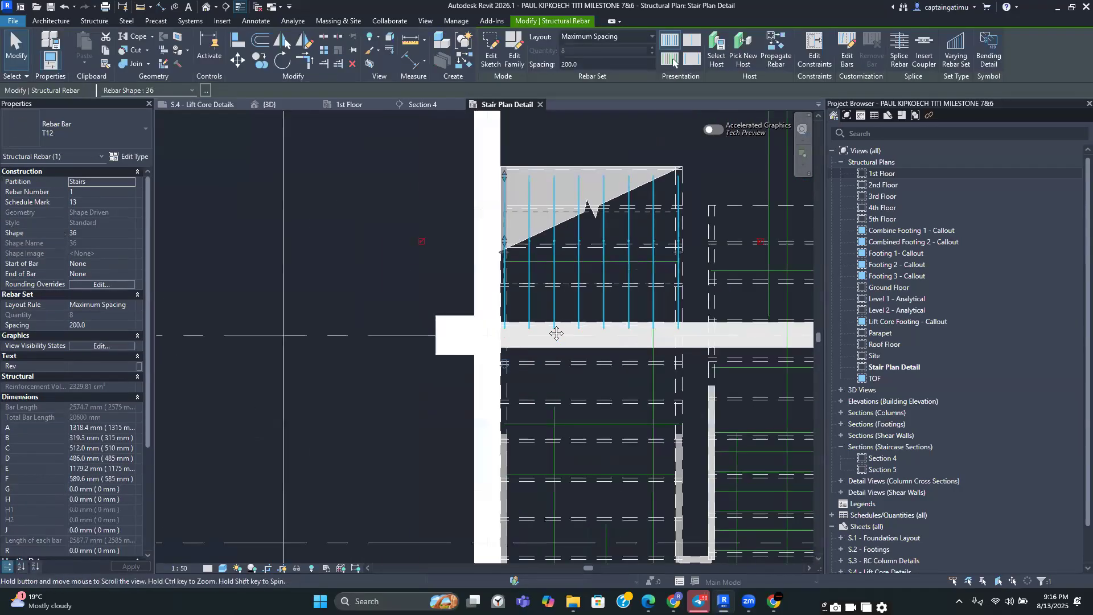
pyautogui.click(669, 60)
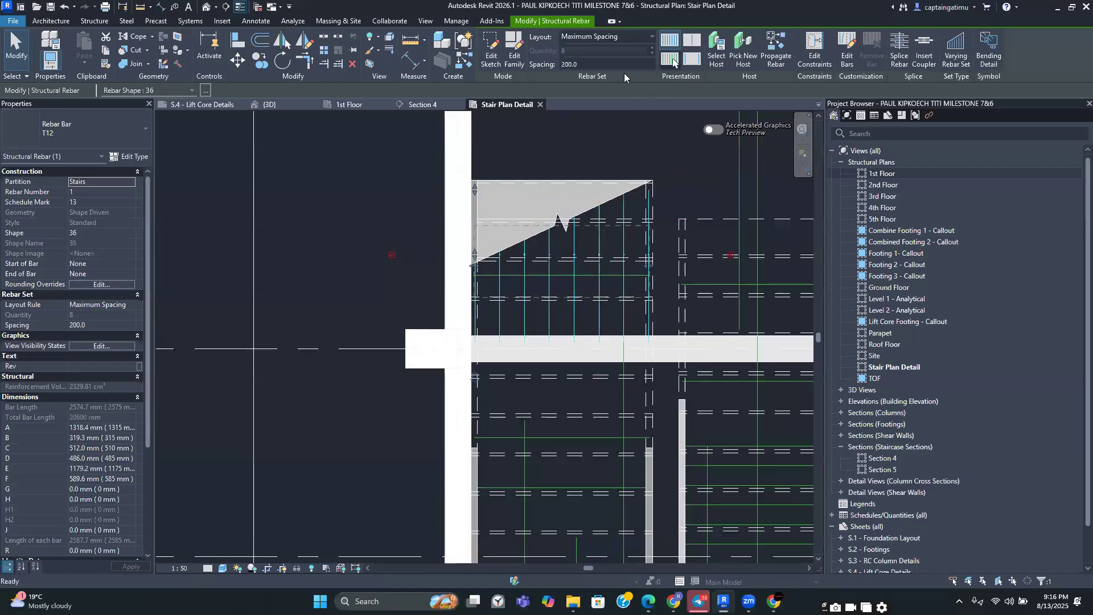
pyautogui.click(509, 58)
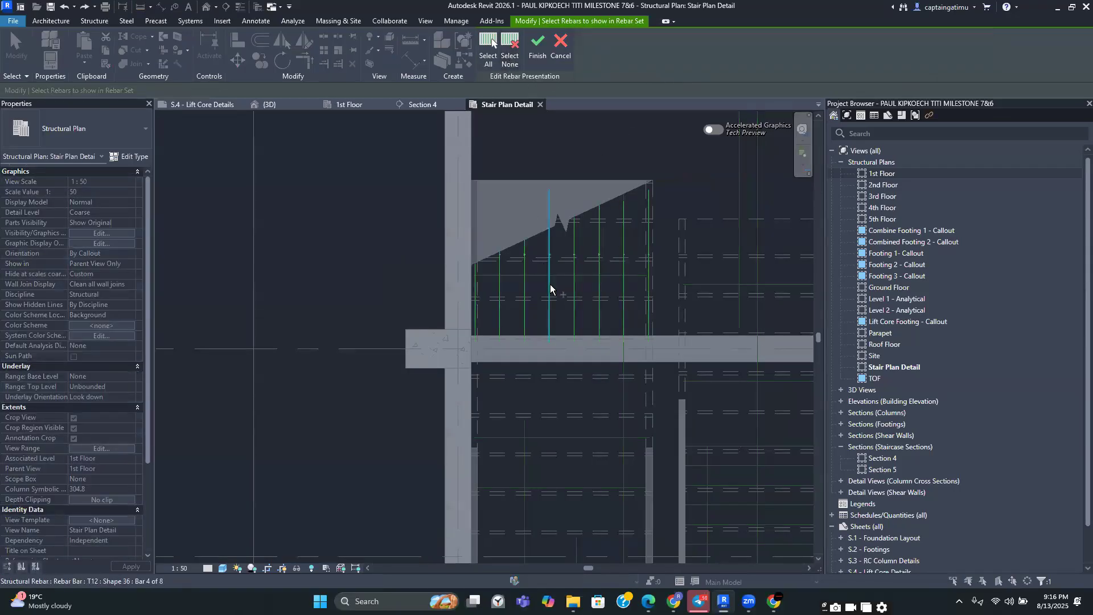
pyautogui.click(566, 215)
pyautogui.click(537, 45)
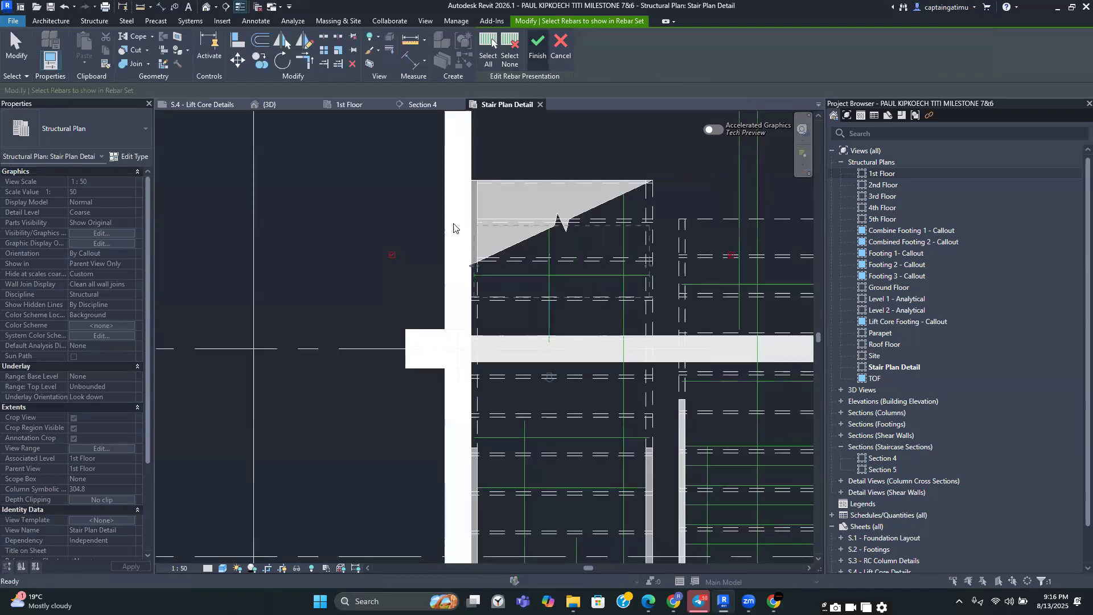
pyautogui.scroll(-5, 419, 233)
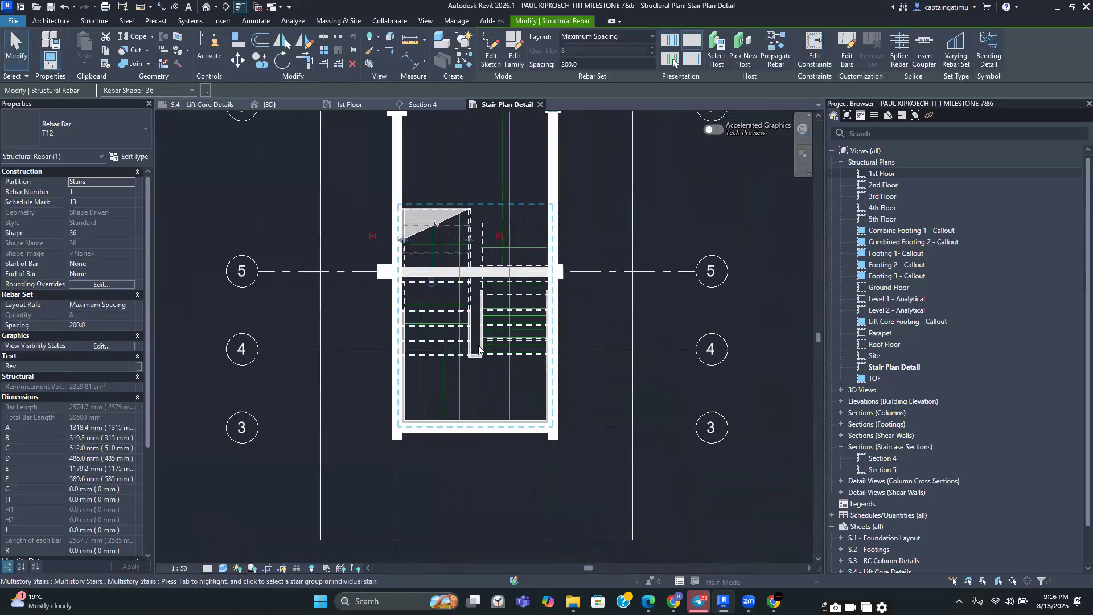
pyautogui.scroll(-2, 520, 379)
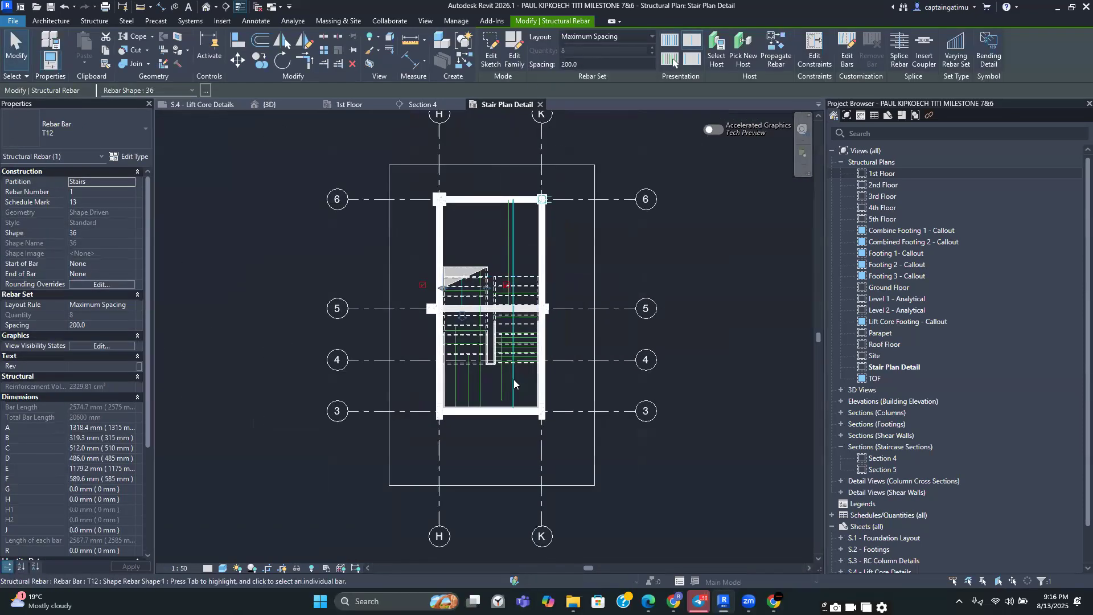
pyautogui.click(514, 381)
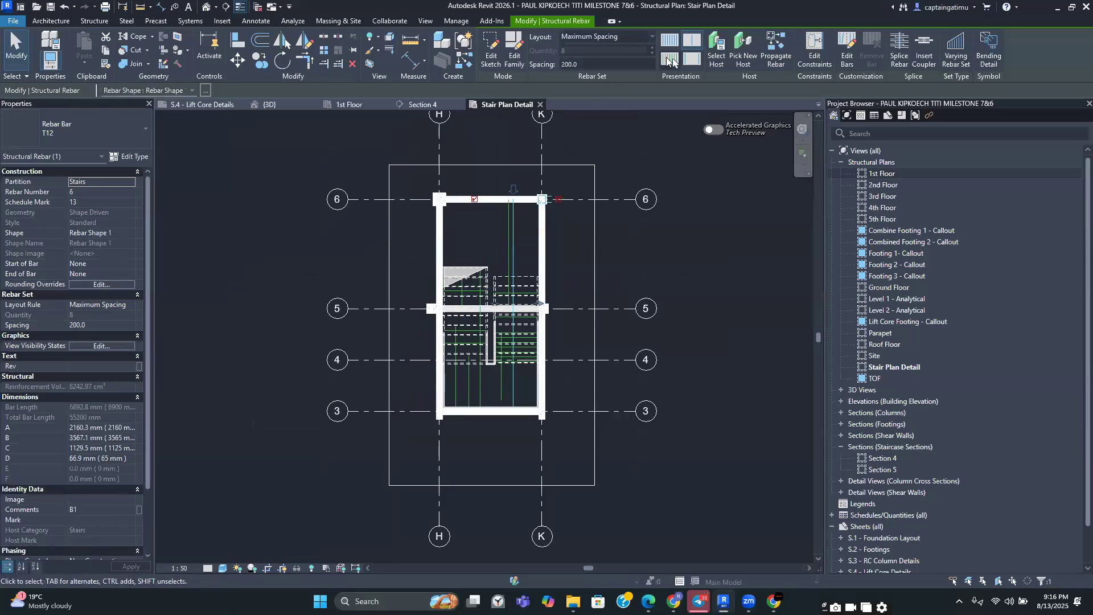
pyautogui.click(670, 59)
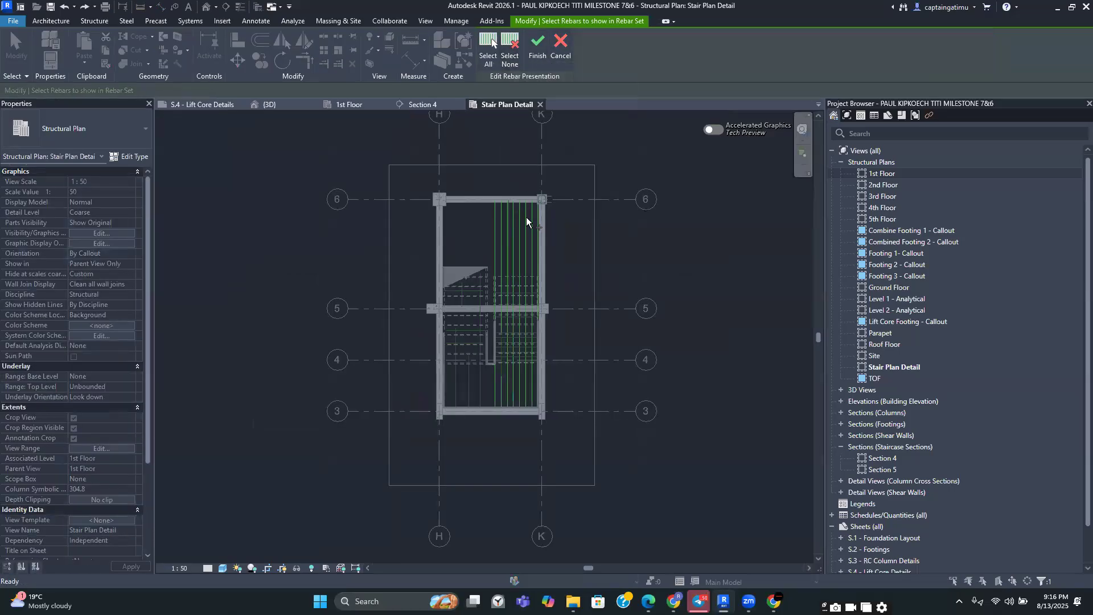
pyautogui.click(527, 237)
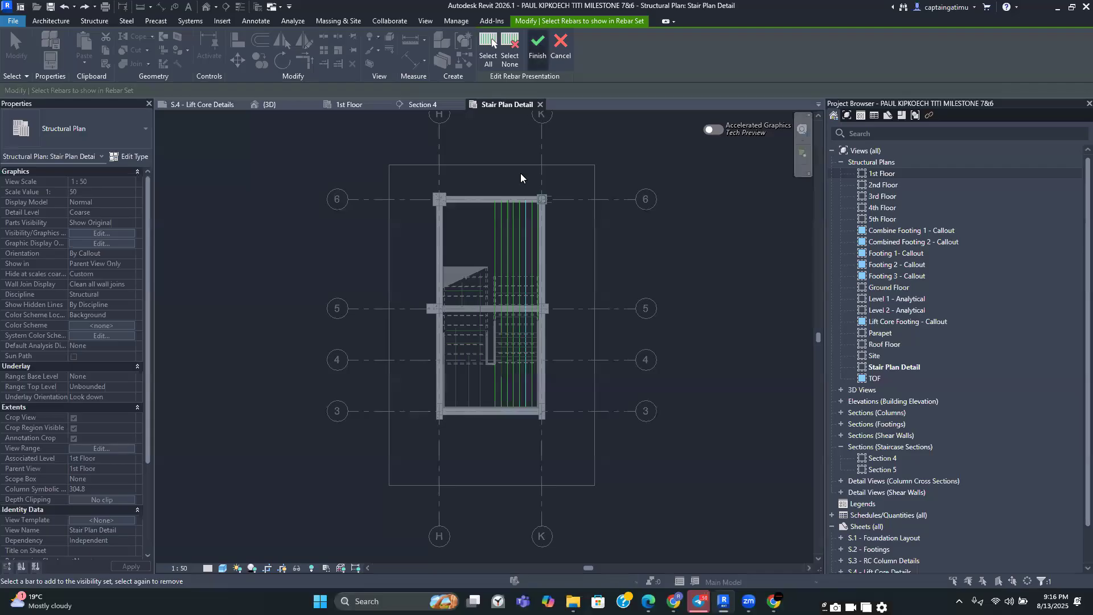
pyautogui.scroll(7, 506, 254)
pyautogui.scroll(-3, 506, 227)
pyautogui.moveTo(498, 278); pyautogui.dragTo(483, 367, button='middle')
pyautogui.press('Escape')
pyautogui.scroll(-1, 527, 303)
pyautogui.moveTo(539, 281); pyautogui.dragTo(531, 323, button='middle')
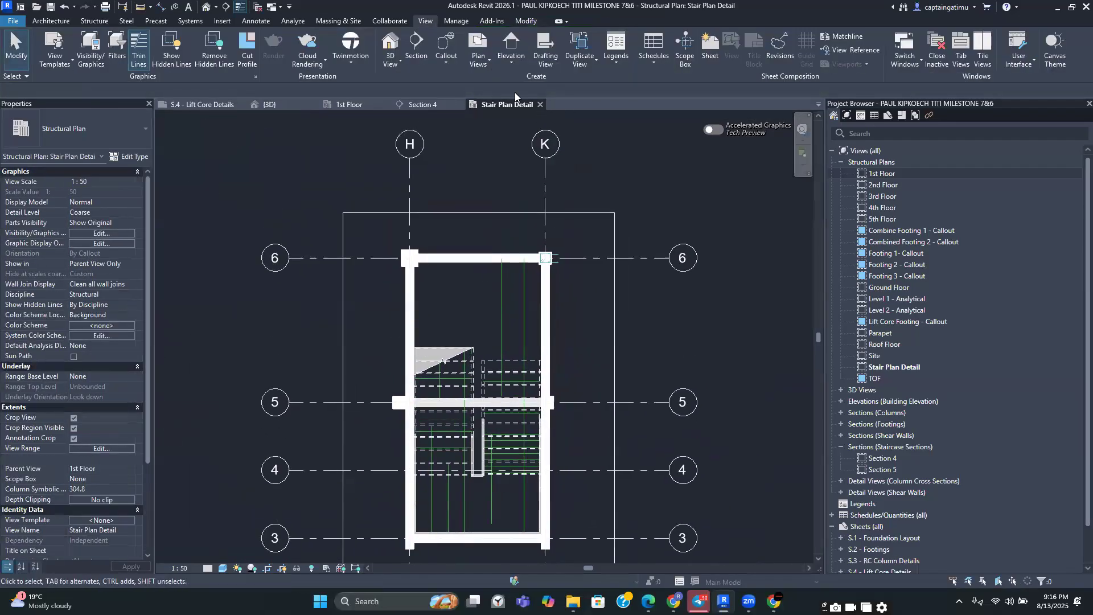
# Place a multi-rebar aligned annotation on the bottom bars of the flight between grids 5 and 6
pyautogui.click(256, 21)
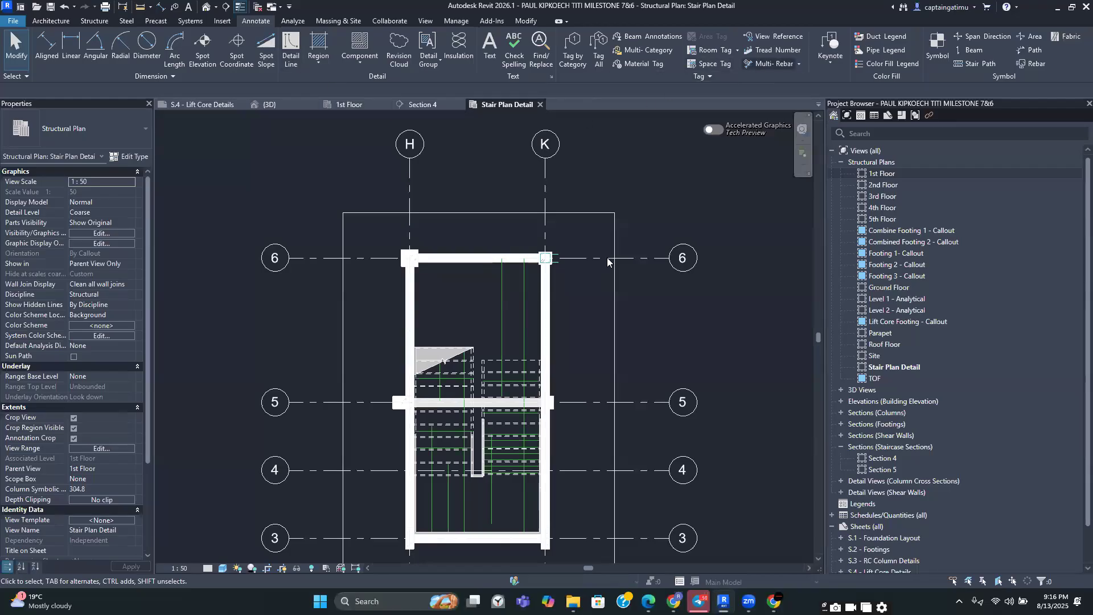
pyautogui.scroll(3, 561, 316)
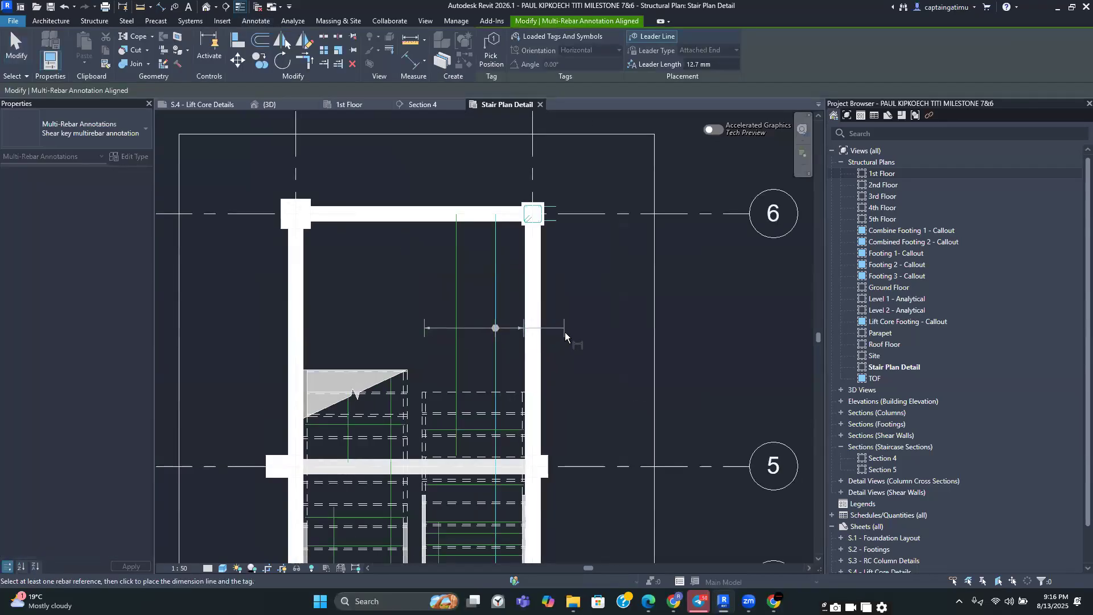
pyautogui.click(569, 354)
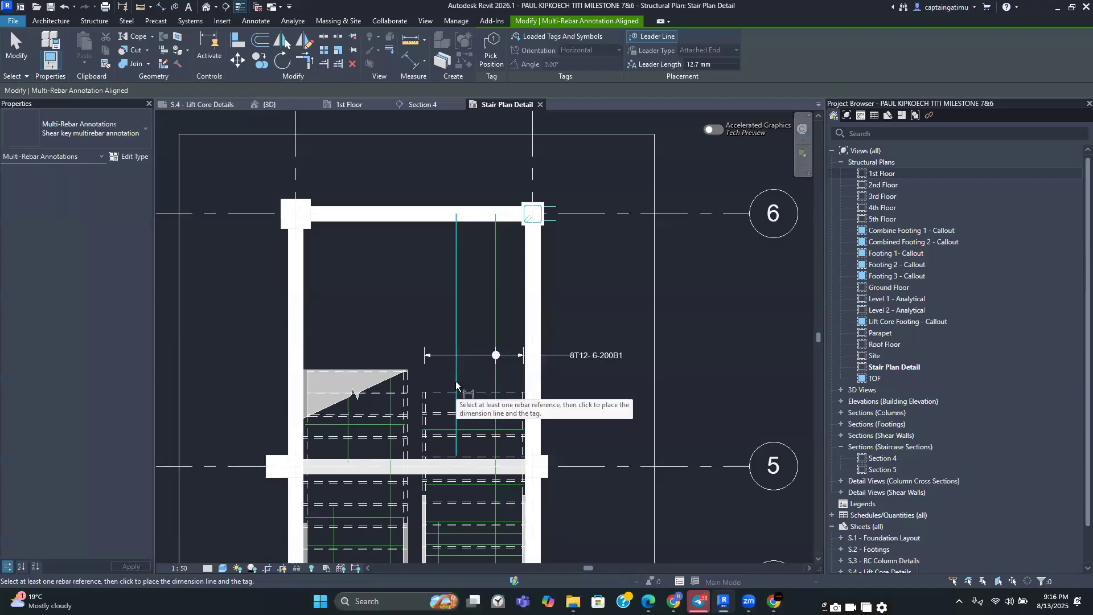
pyautogui.click(455, 414)
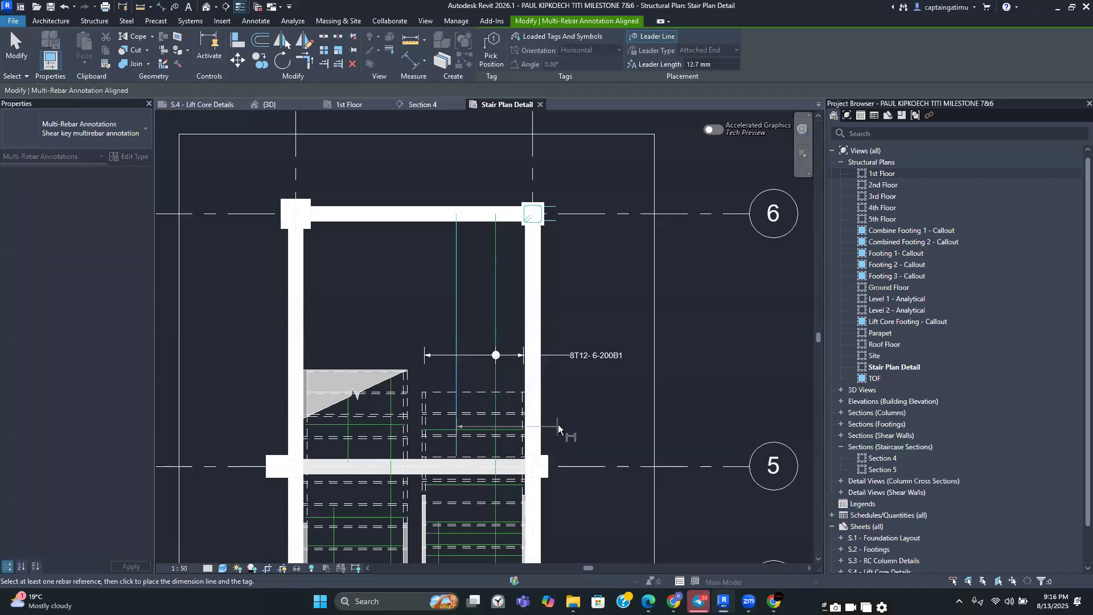
pyautogui.press('Escape')
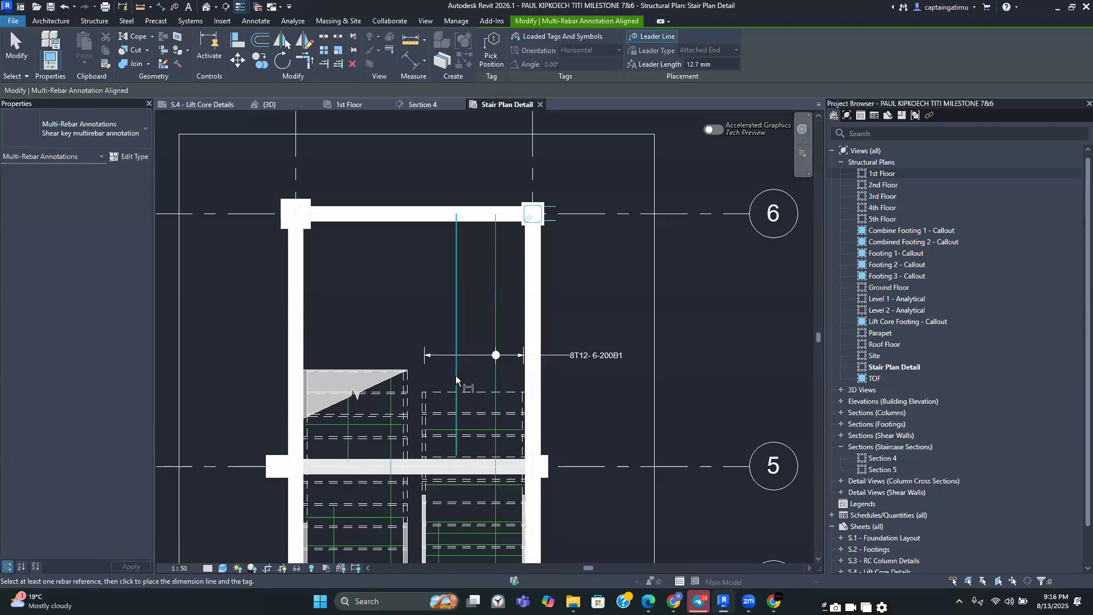
pyautogui.click(455, 374)
pyautogui.press('Escape')
pyautogui.press('Escape')
# Change the single Shape 15 bar's layout rule to Maximum Spacing with 200 mm spacing
pyautogui.click(454, 303)
pyautogui.press('Escape')
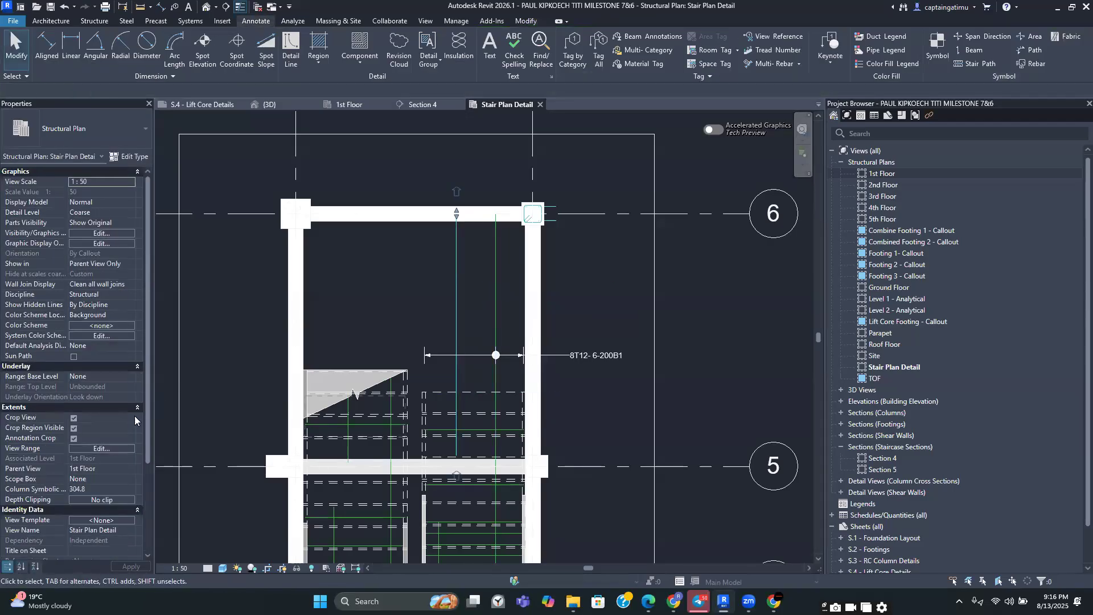
pyautogui.click(114, 297)
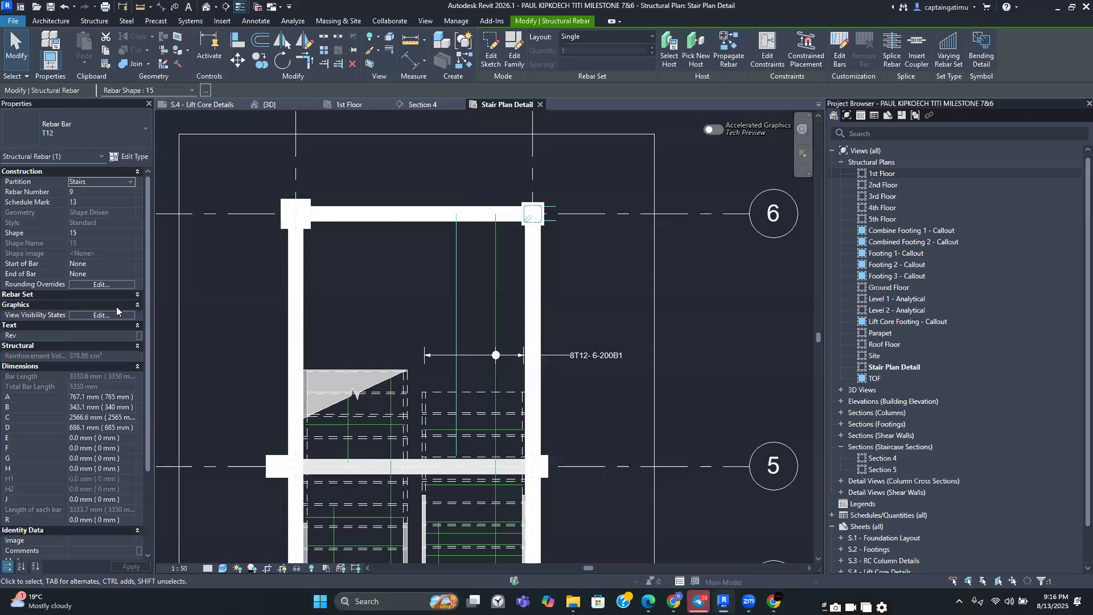
pyautogui.click(103, 293)
pyautogui.click(111, 306)
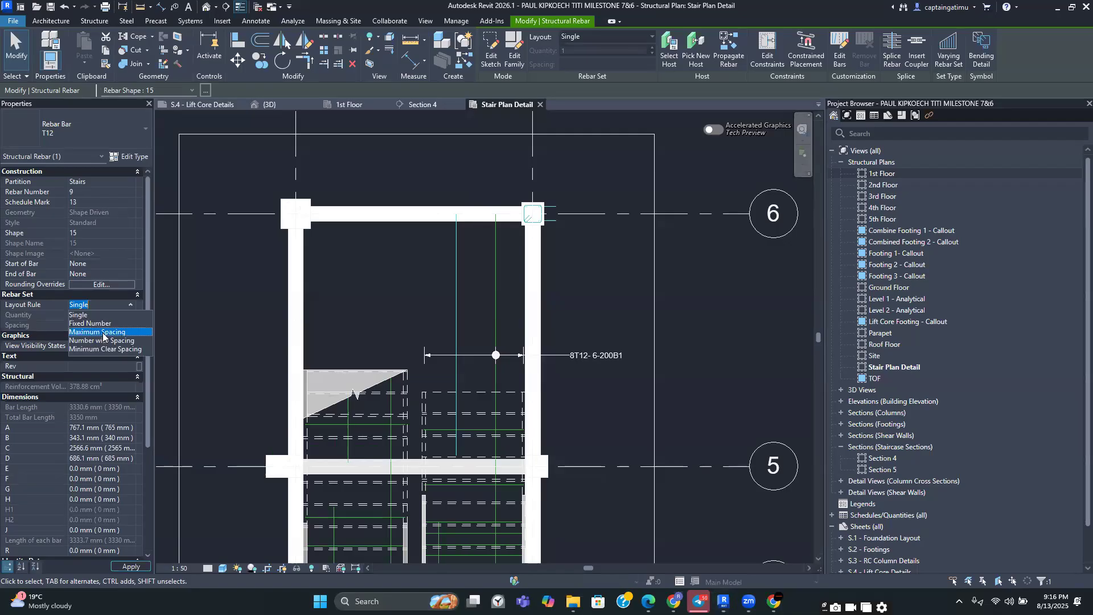
pyautogui.click(103, 333)
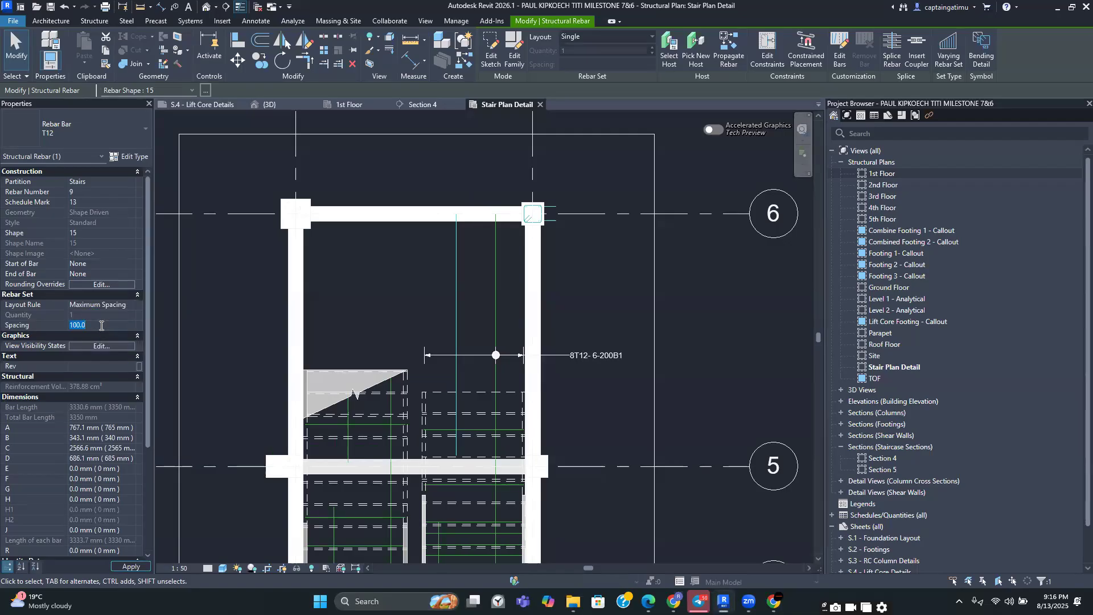
pyautogui.scroll(-3, 104, 338)
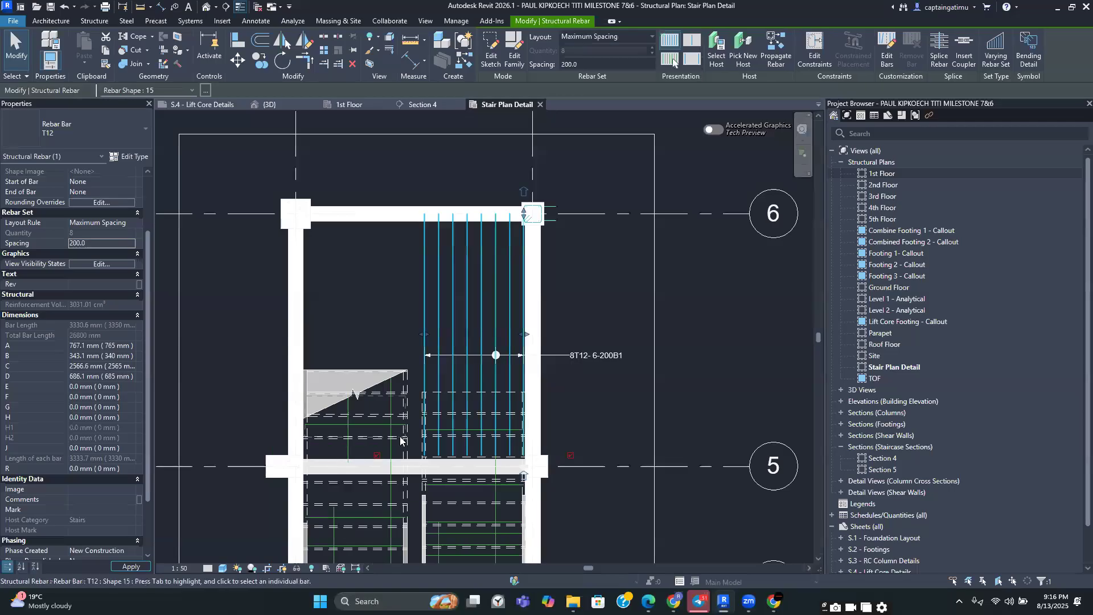
# Set the Mark of the Shape 15 rebar set to T1 in Section 4
pyautogui.click(425, 105)
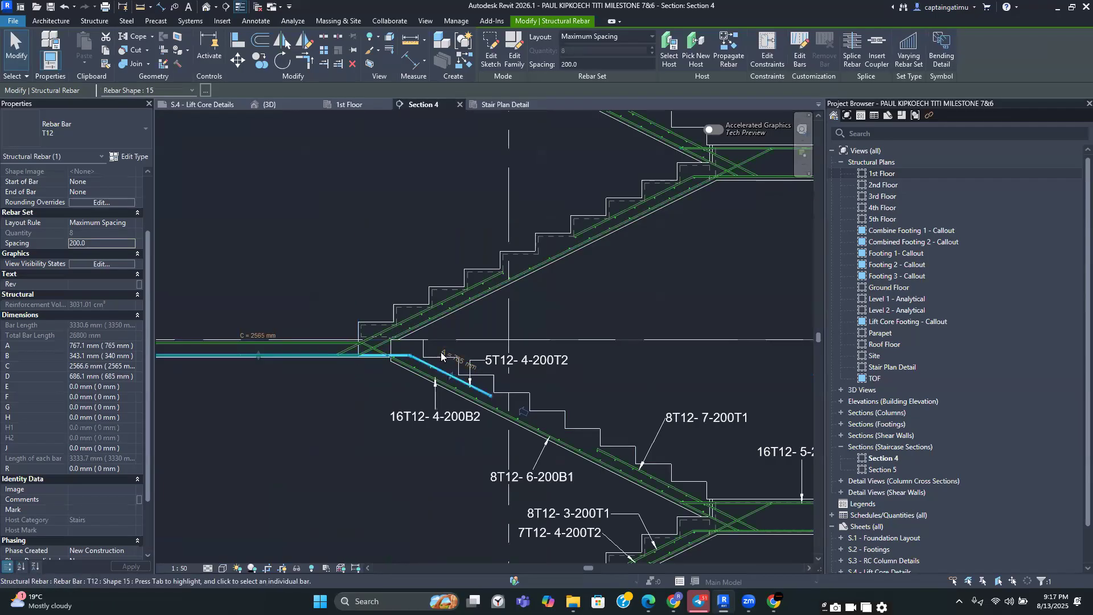
pyautogui.click(74, 505)
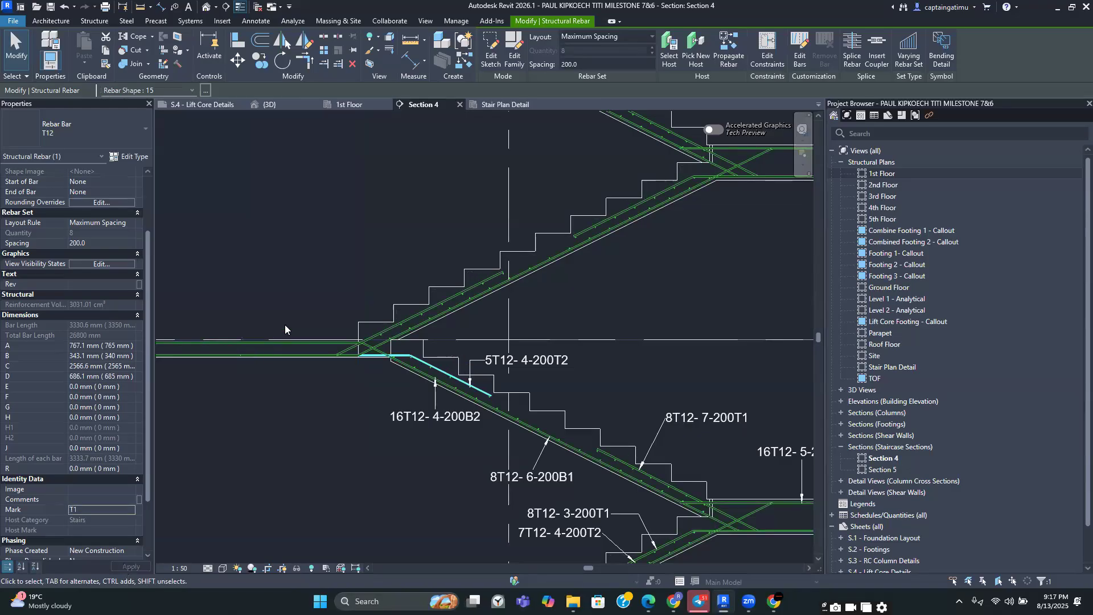
# In the Stair Plan Detail view, set the Shape 15 rebar set to present only one selected bar
pyautogui.click(506, 105)
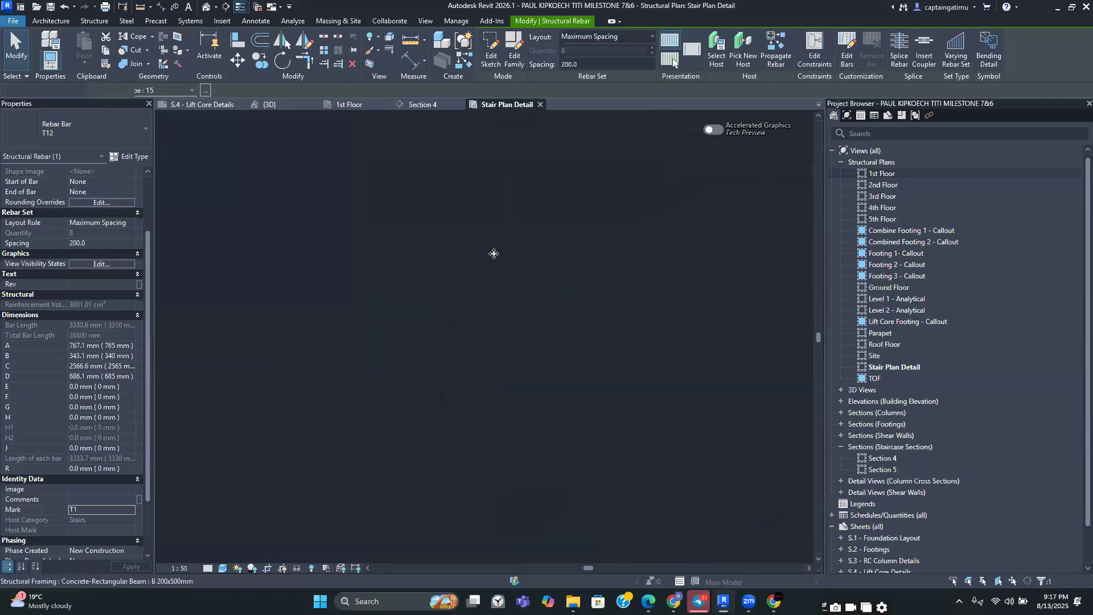
pyautogui.scroll(3, 469, 219)
pyautogui.press('Escape')
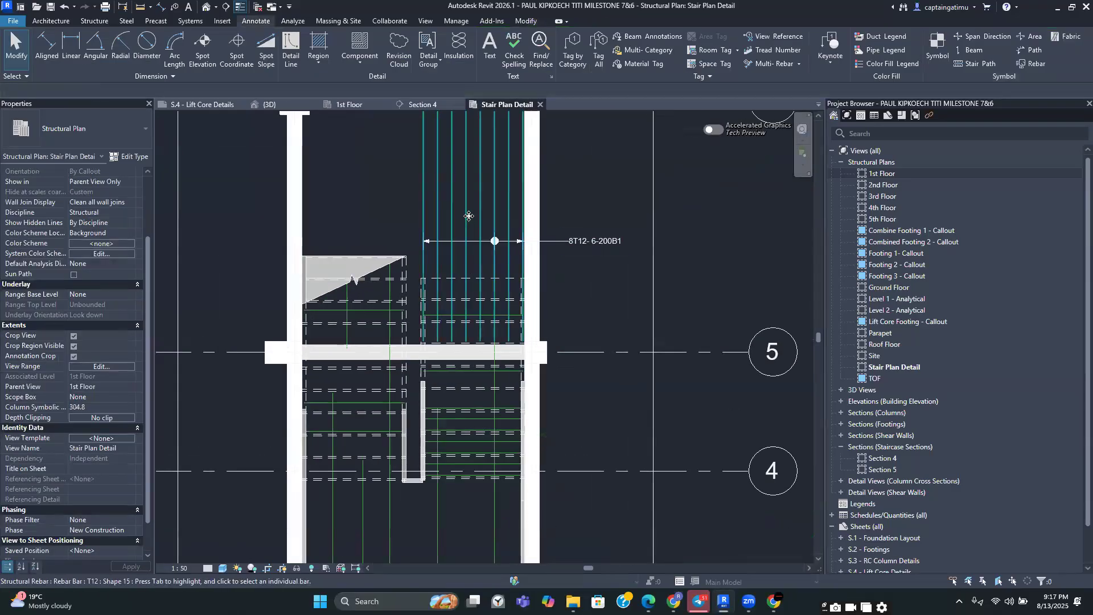
pyautogui.click(468, 214)
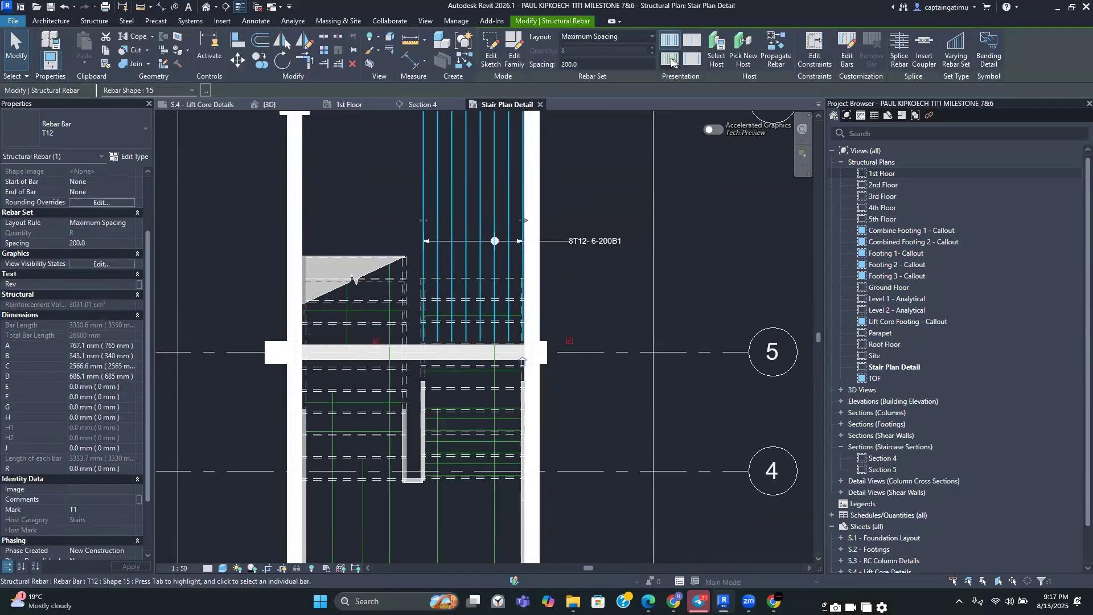
pyautogui.click(670, 59)
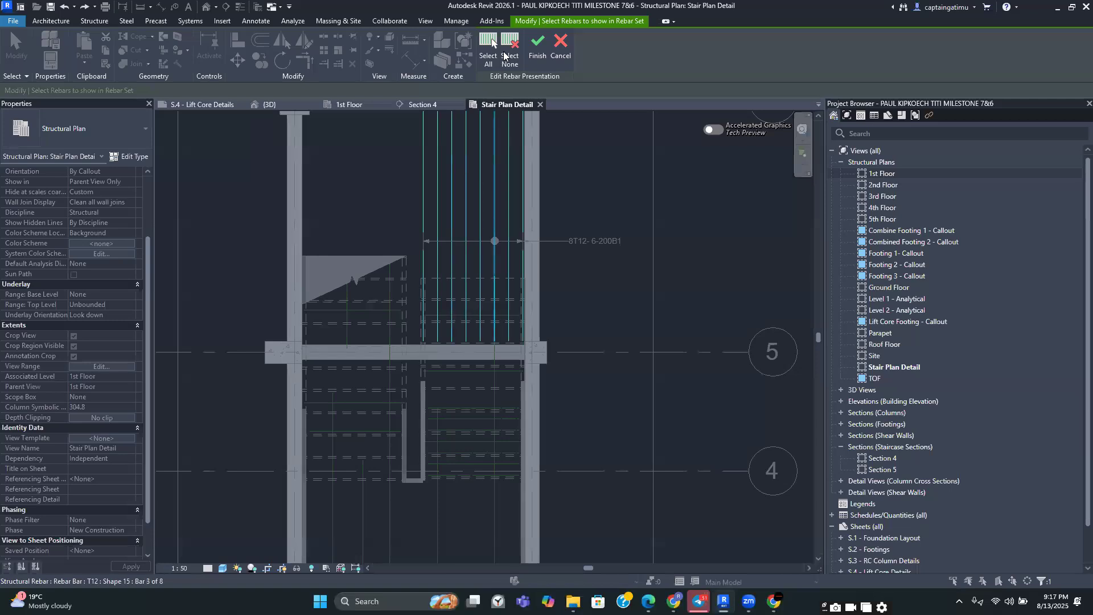
pyautogui.click(454, 281)
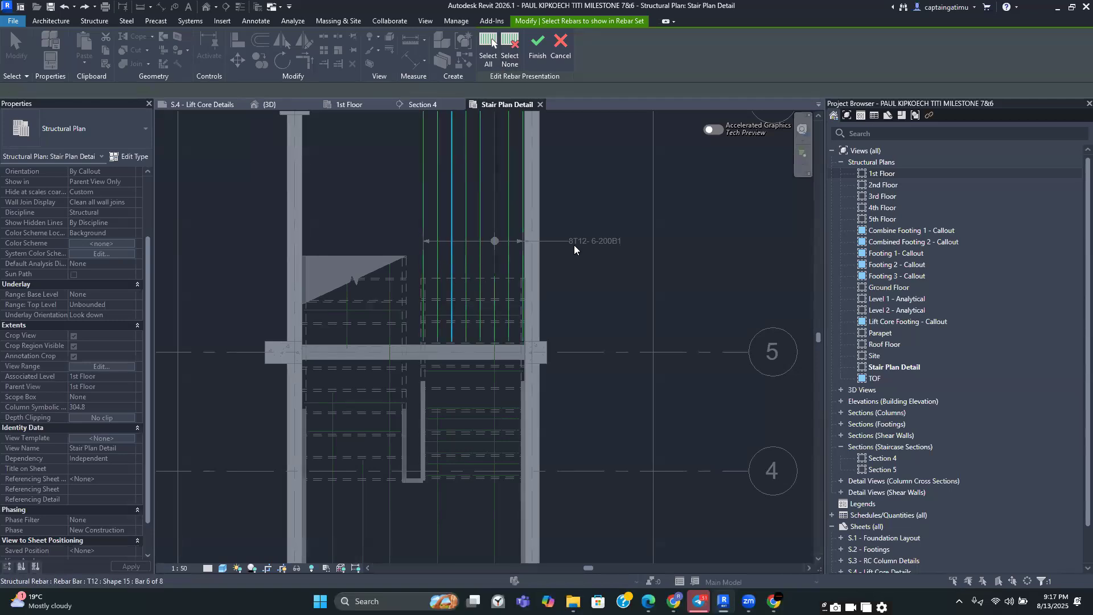
pyautogui.click(537, 46)
# Place an aligned multi-rebar annotation on the horizontal landing bars just above grid 5
pyautogui.scroll(-2, 575, 191)
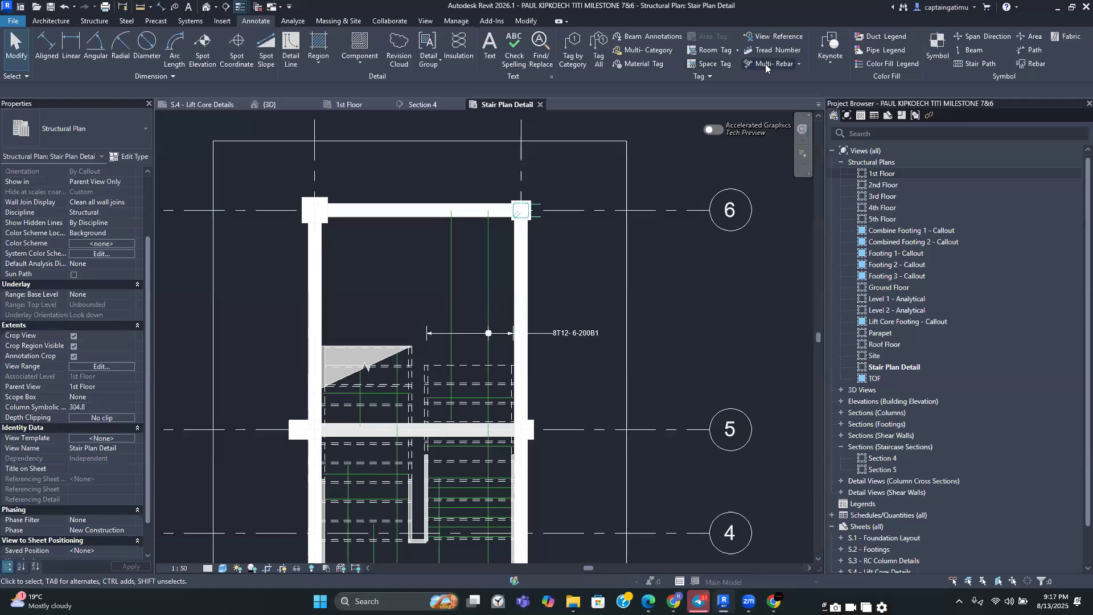
pyautogui.click(765, 64)
pyautogui.scroll(2, 488, 438)
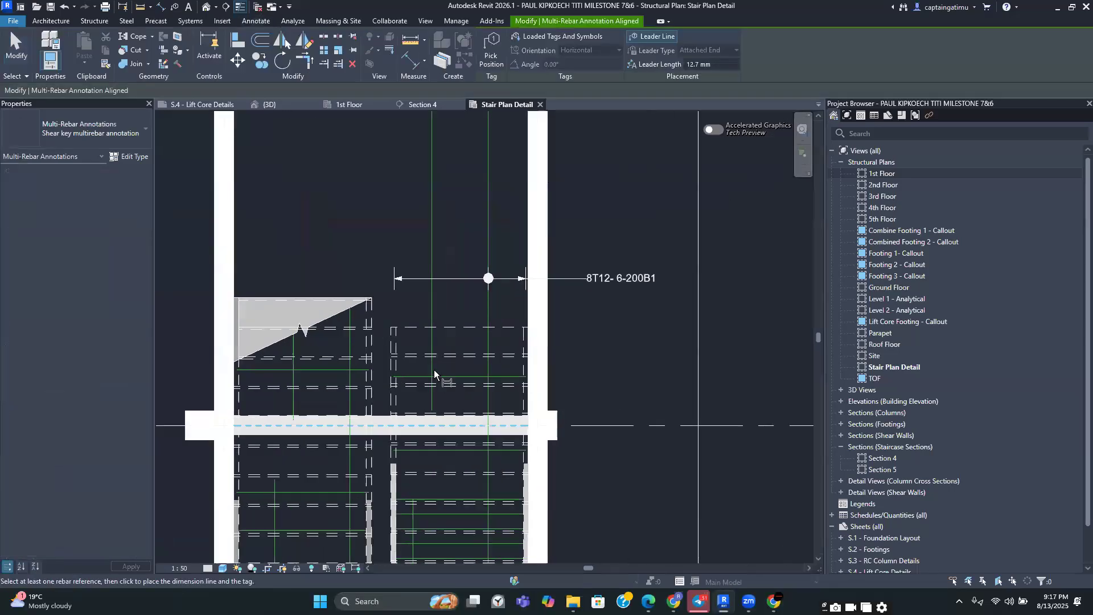
pyautogui.click(432, 324)
pyautogui.click(618, 344)
# Place a vertical multi-rebar annotation on the longitudinal bars between grids 5 and 6
pyautogui.scroll(-2, 624, 375)
pyautogui.moveTo(633, 375); pyautogui.dragTo(649, 294, button='middle')
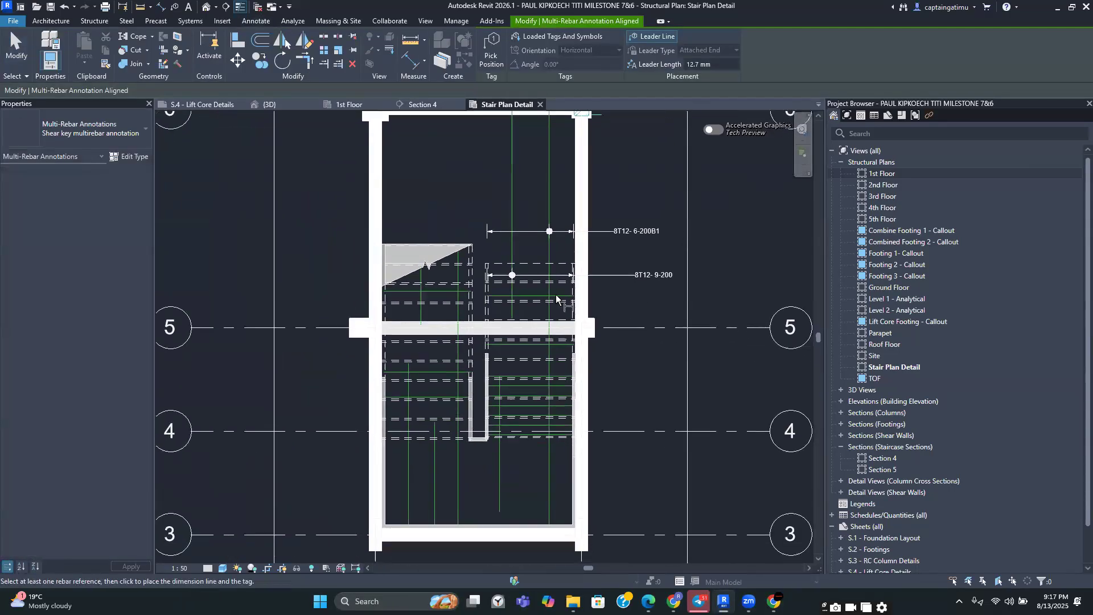
pyautogui.click(537, 297)
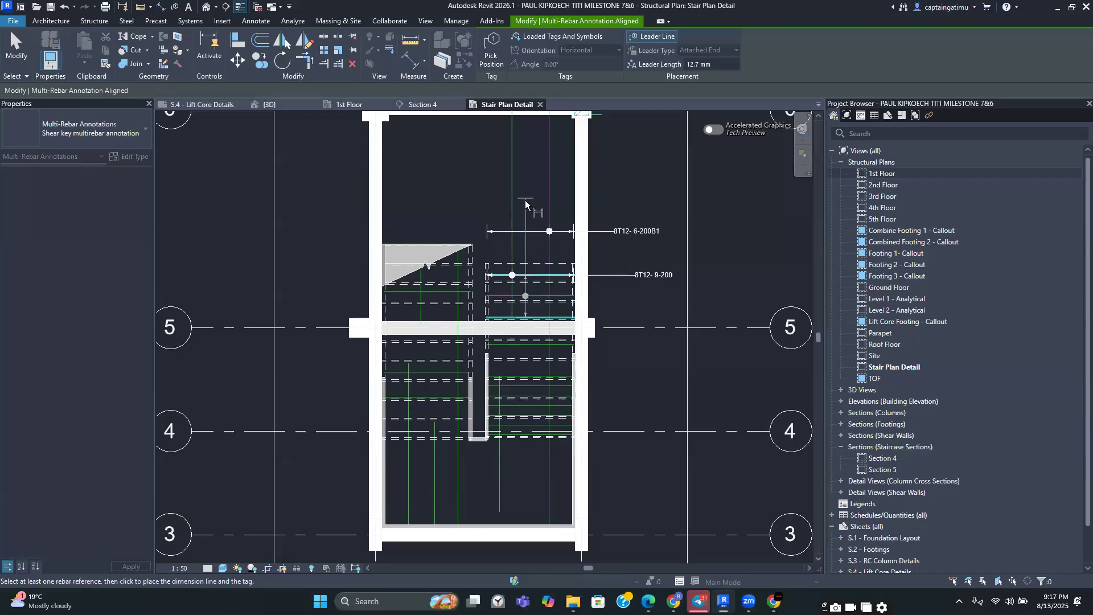
pyautogui.click(530, 209)
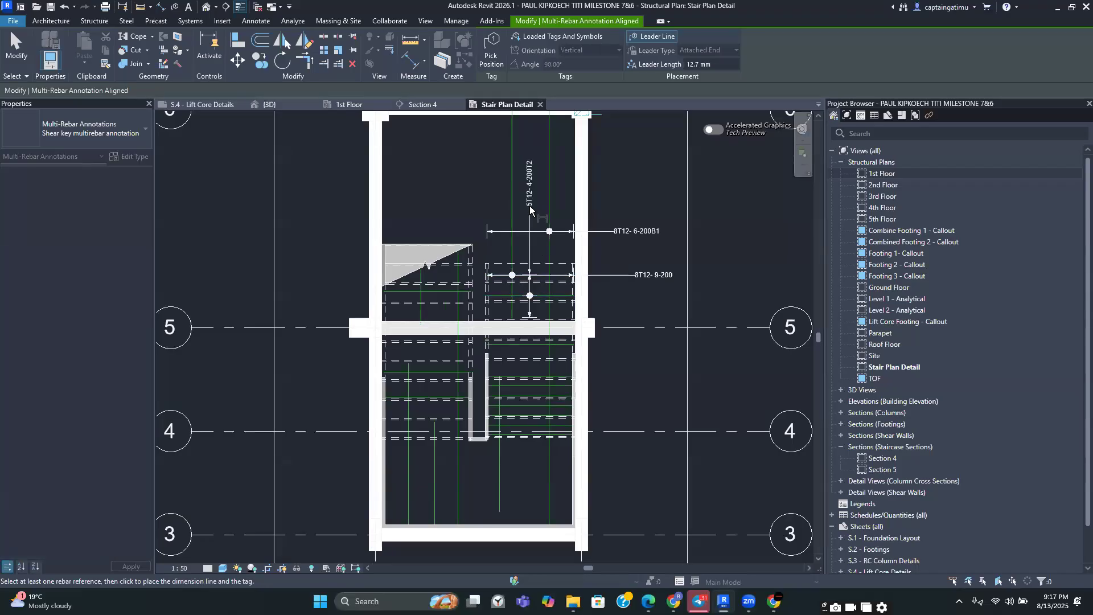
pyautogui.scroll(2, 526, 379)
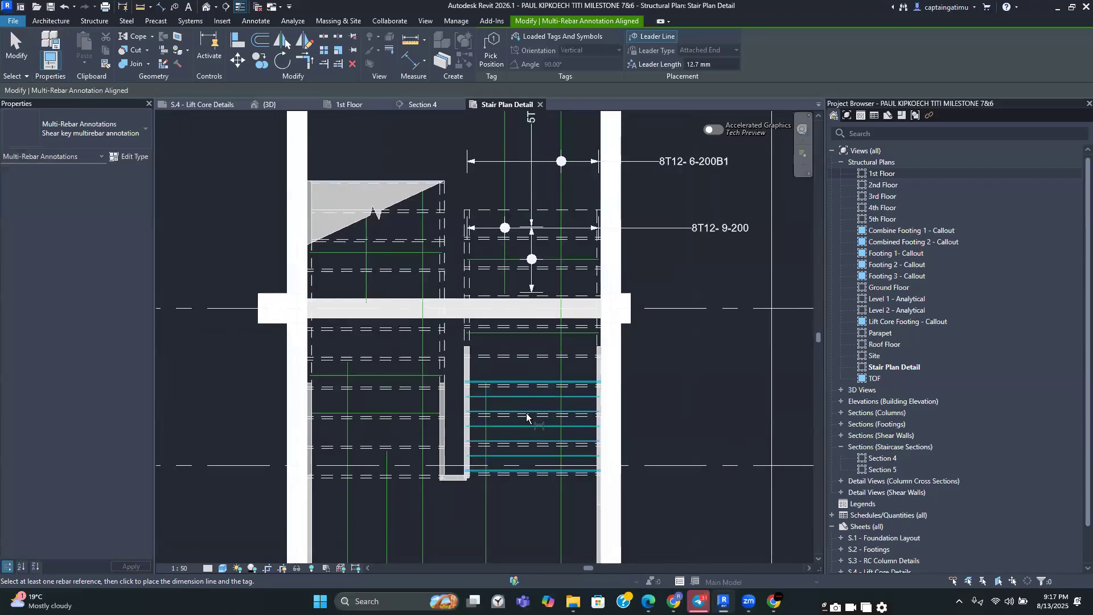
pyautogui.click(523, 383)
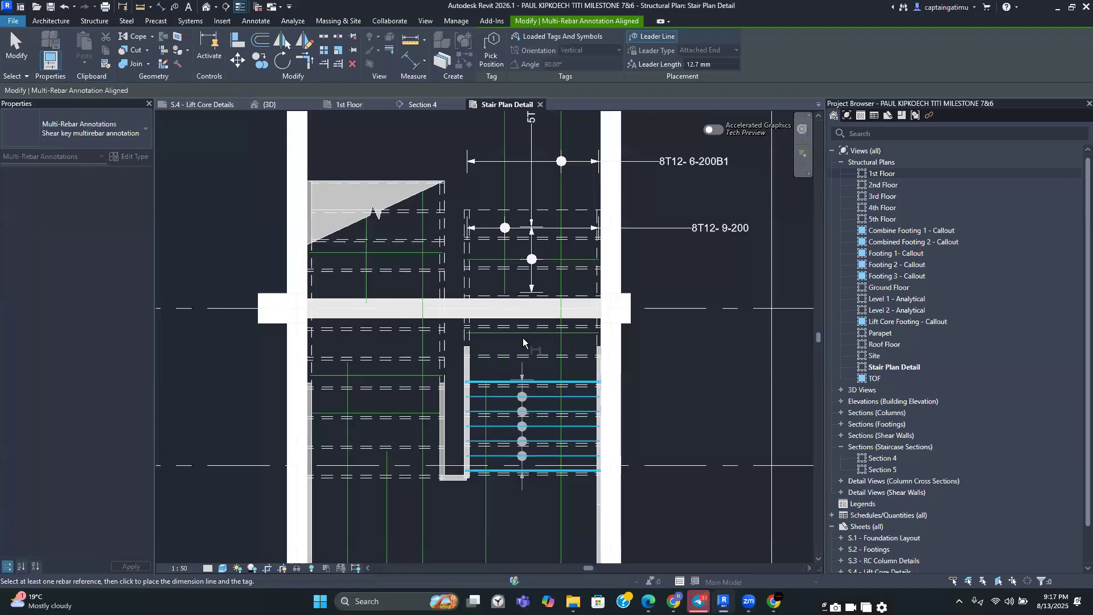
pyautogui.press('Escape')
pyautogui.press('Escape')
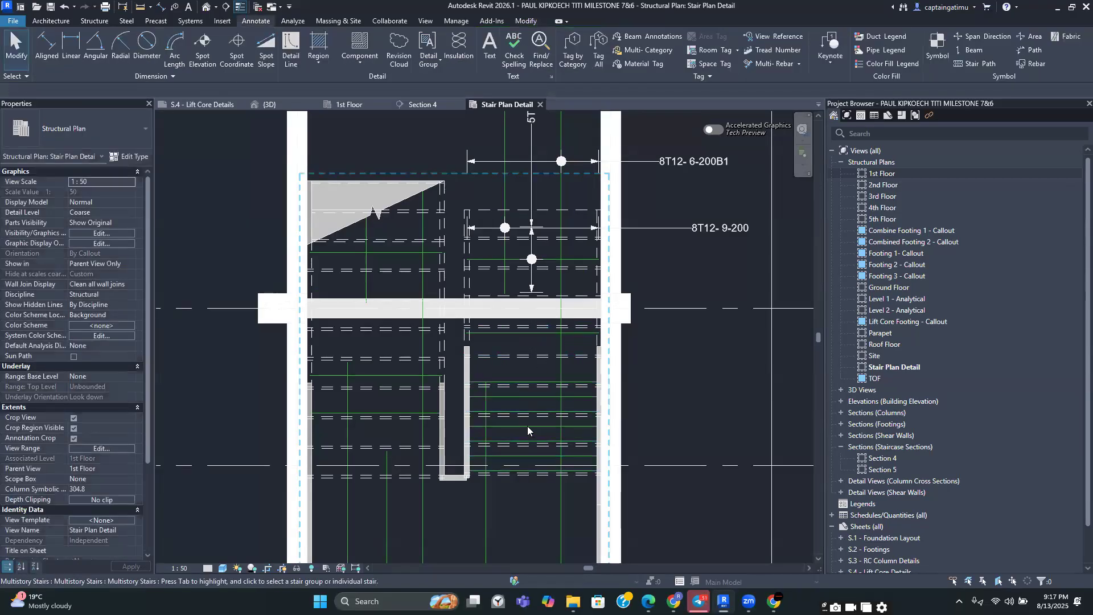
# Set the Shape 00 rebar set in the flight between grids 4 and 5 to a selected-bar presentation
pyautogui.press('Tab')
pyautogui.press('Tab')
pyautogui.press('Tab')
pyautogui.click(527, 425)
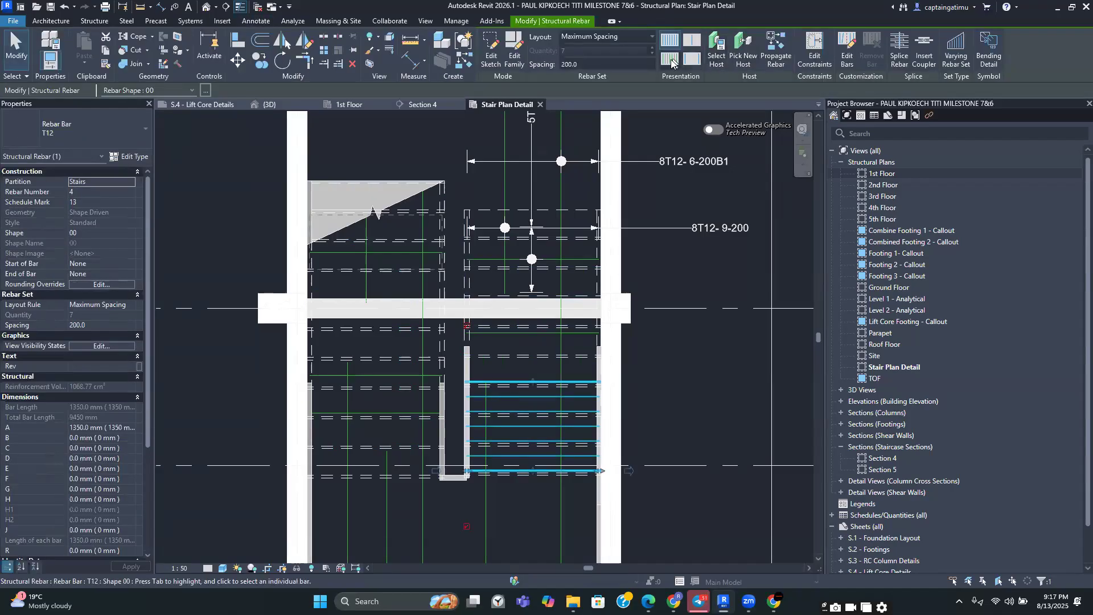
pyautogui.click(671, 59)
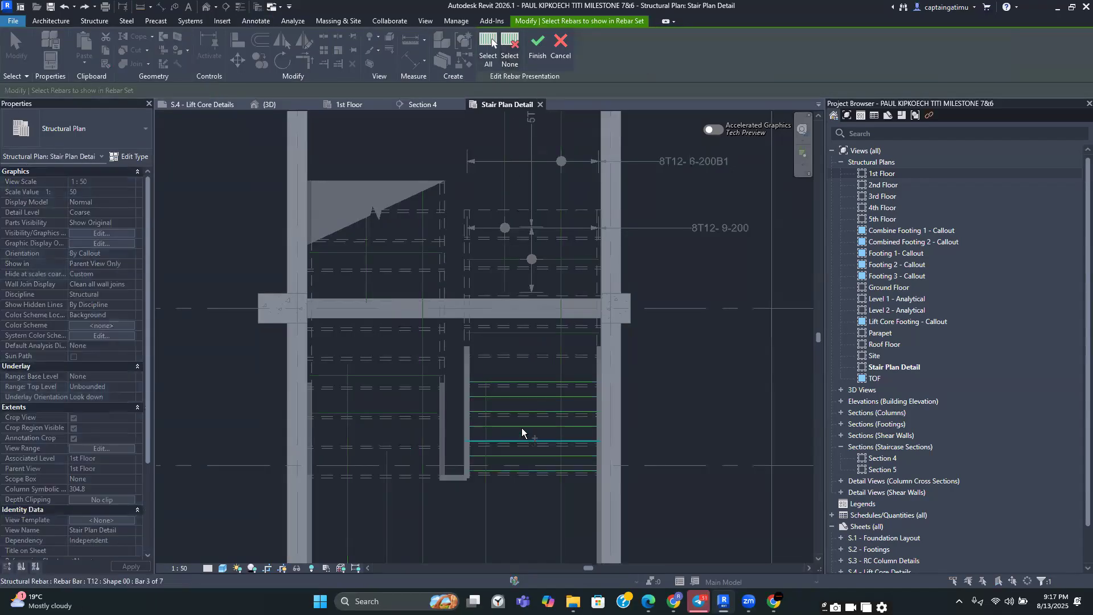
pyautogui.click(537, 46)
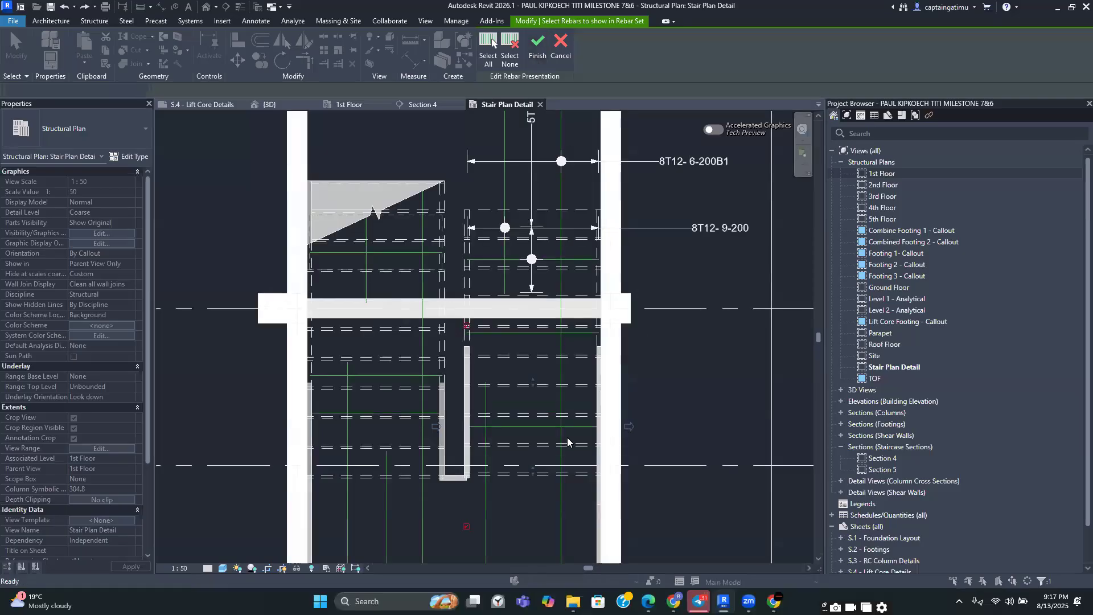
pyautogui.press('Escape')
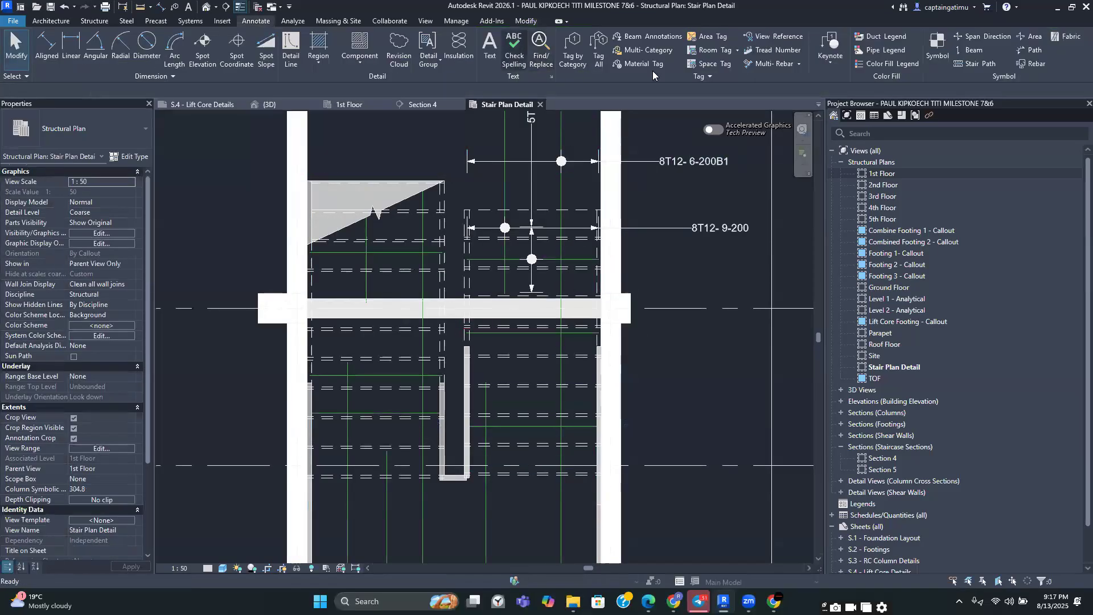
# Place a vertical multi-rebar annotation on the bar set in the flight between grids 4 and 5
pyautogui.click(755, 65)
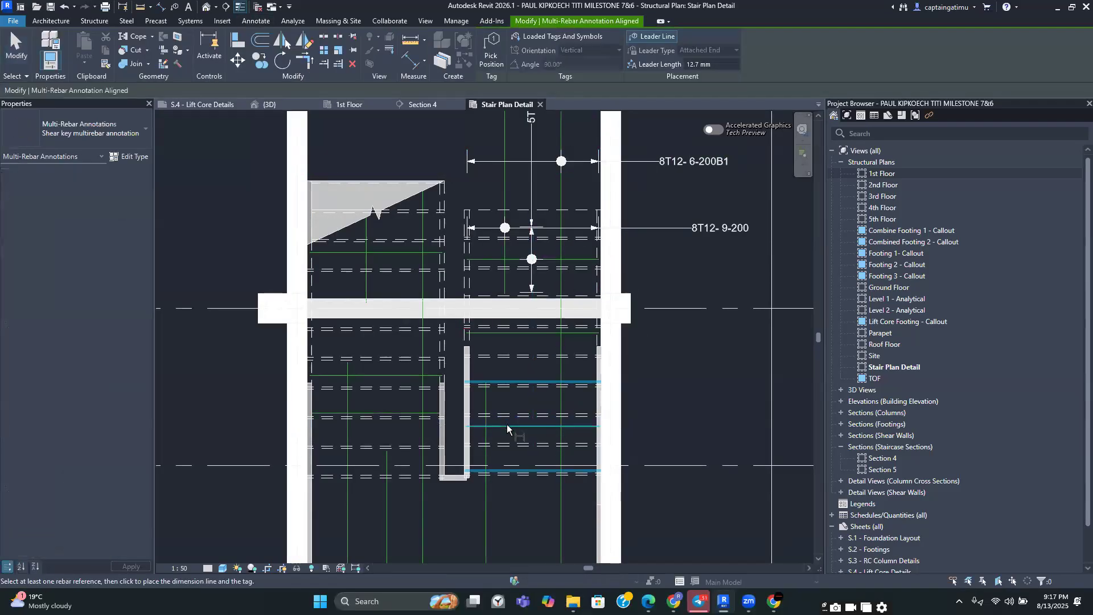
pyautogui.click(507, 424)
pyautogui.scroll(-1, 513, 346)
pyautogui.moveTo(525, 395); pyautogui.dragTo(531, 454, button='middle')
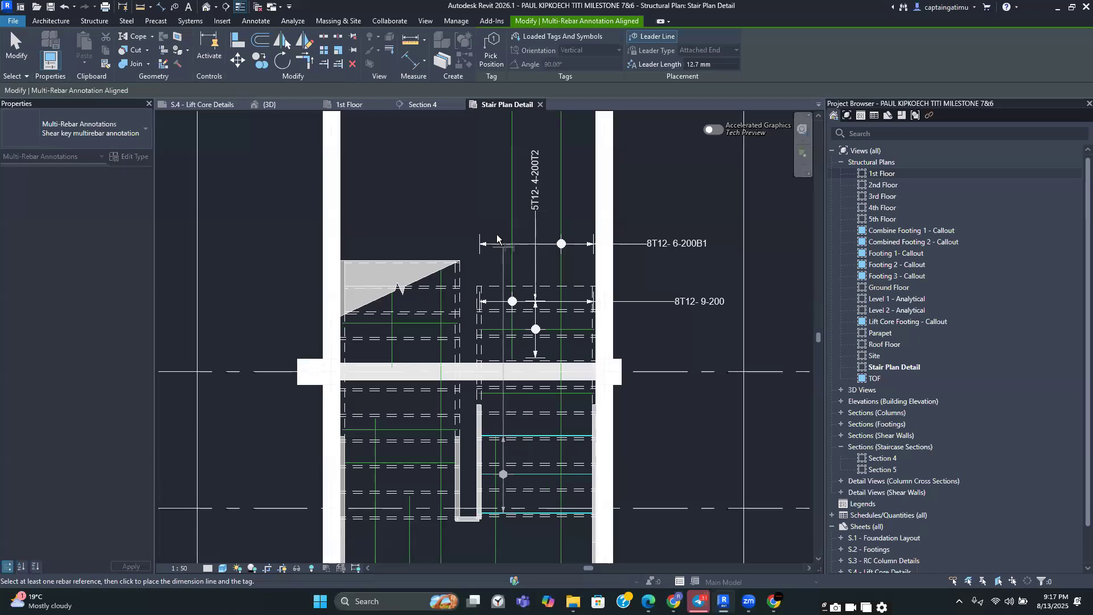
pyautogui.click(578, 214)
# Place another vertical multi-rebar annotation on the bottom bars of that flight beside the first one
pyautogui.moveTo(552, 561)
pyautogui.mouseDown(button='middle')
pyautogui.moveTo(522, 516)
pyautogui.moveTo(519, 486)
pyautogui.mouseUp(button='middle')
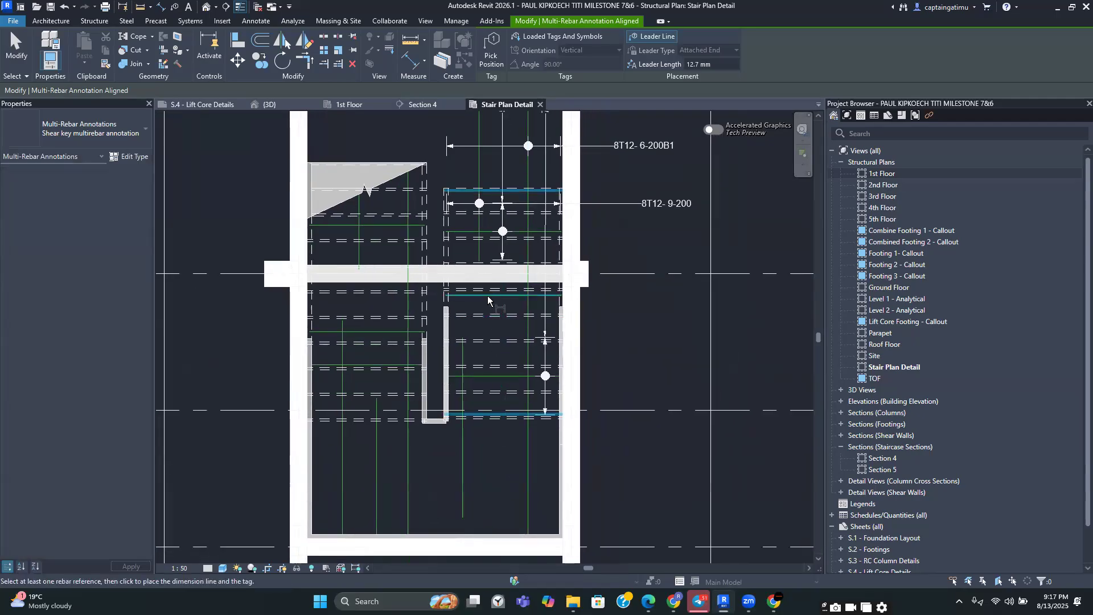
pyautogui.moveTo(488, 298); pyautogui.dragTo(480, 450, button='middle')
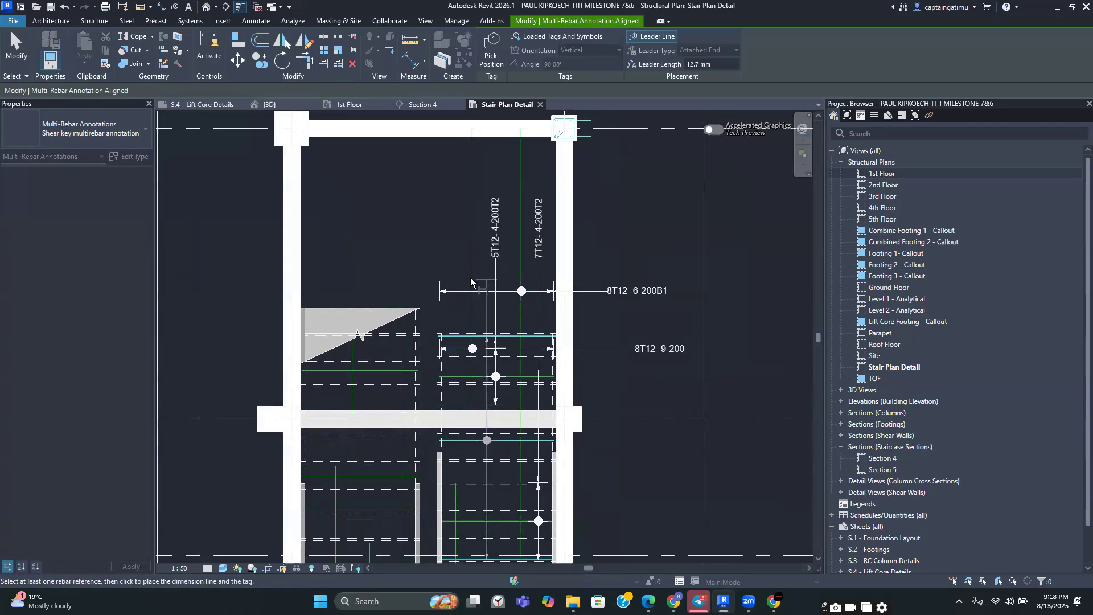
pyautogui.click(464, 272)
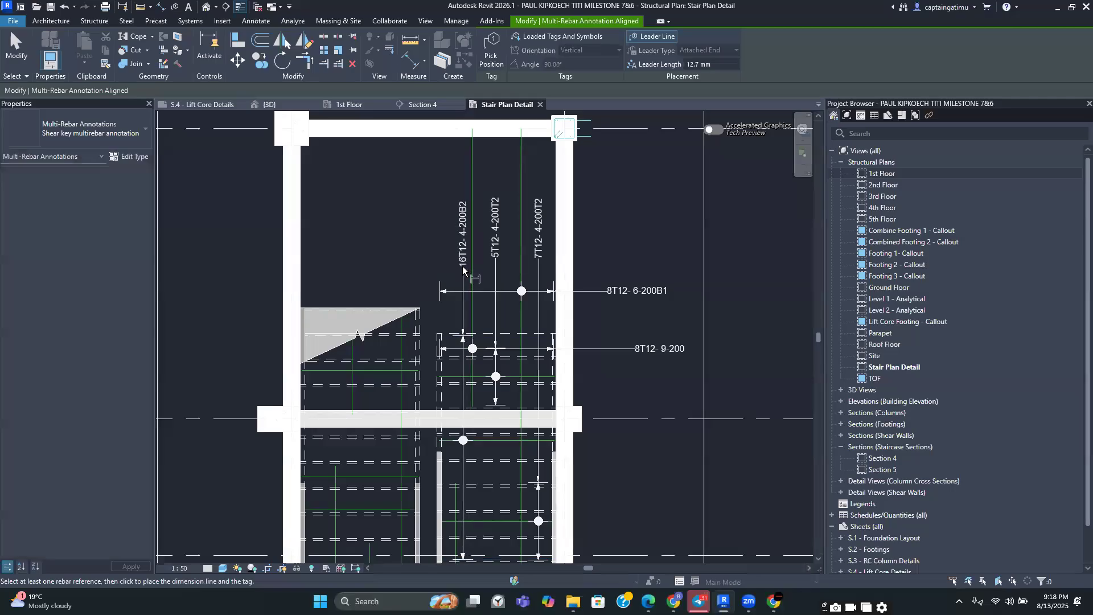
pyautogui.moveTo(493, 420); pyautogui.dragTo(497, 286, button='middle')
pyautogui.scroll(1, 503, 522)
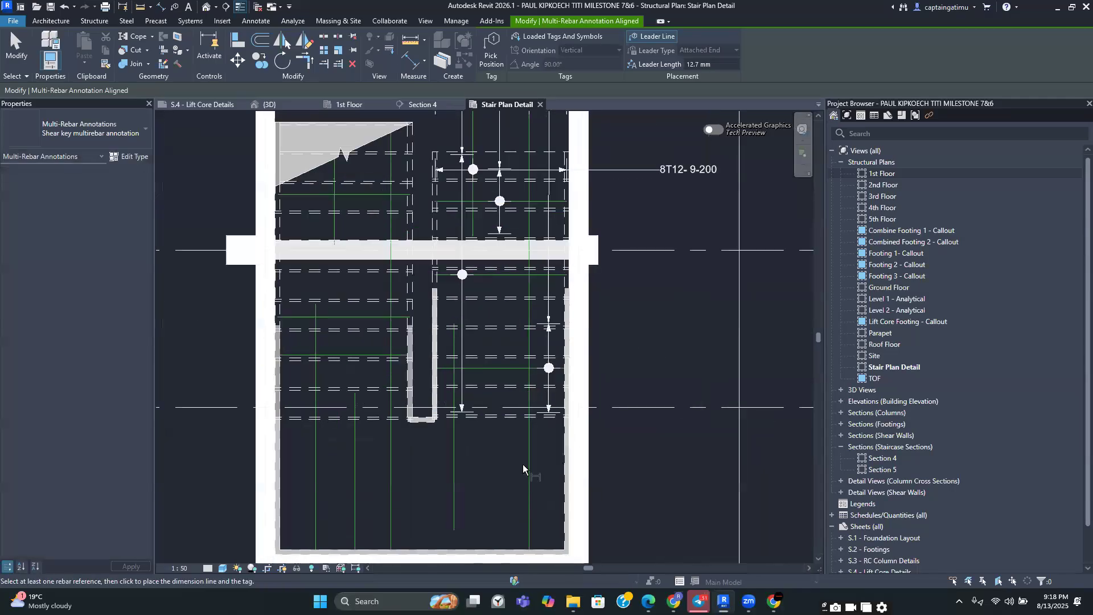
# Place horizontal multi-rebar annotations on two bar sets in the flight below grid 4
pyautogui.click(530, 472)
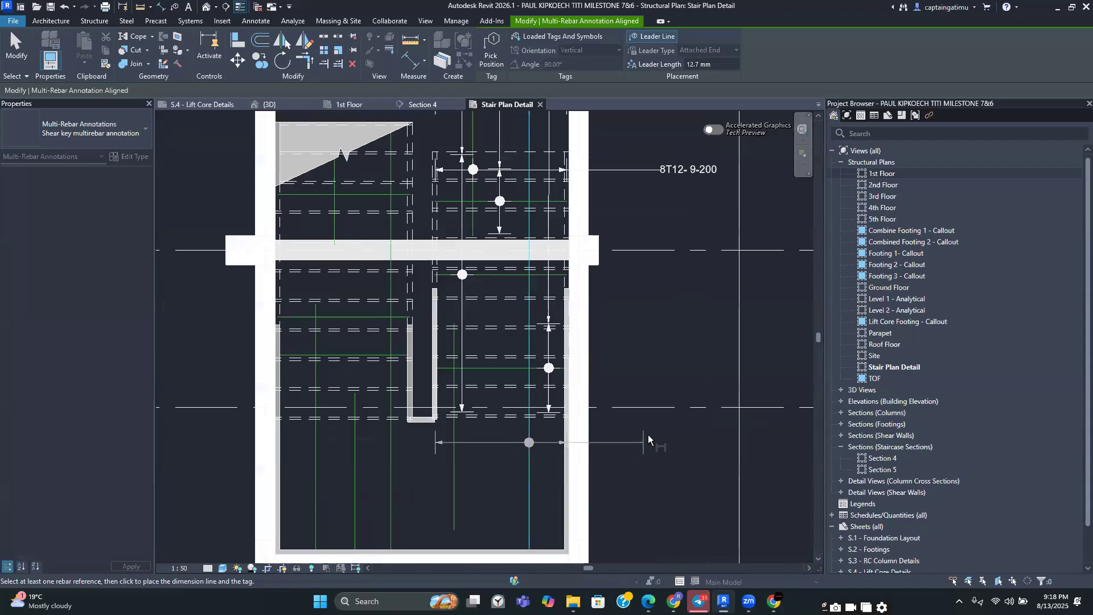
pyautogui.click(653, 438)
pyautogui.click(454, 508)
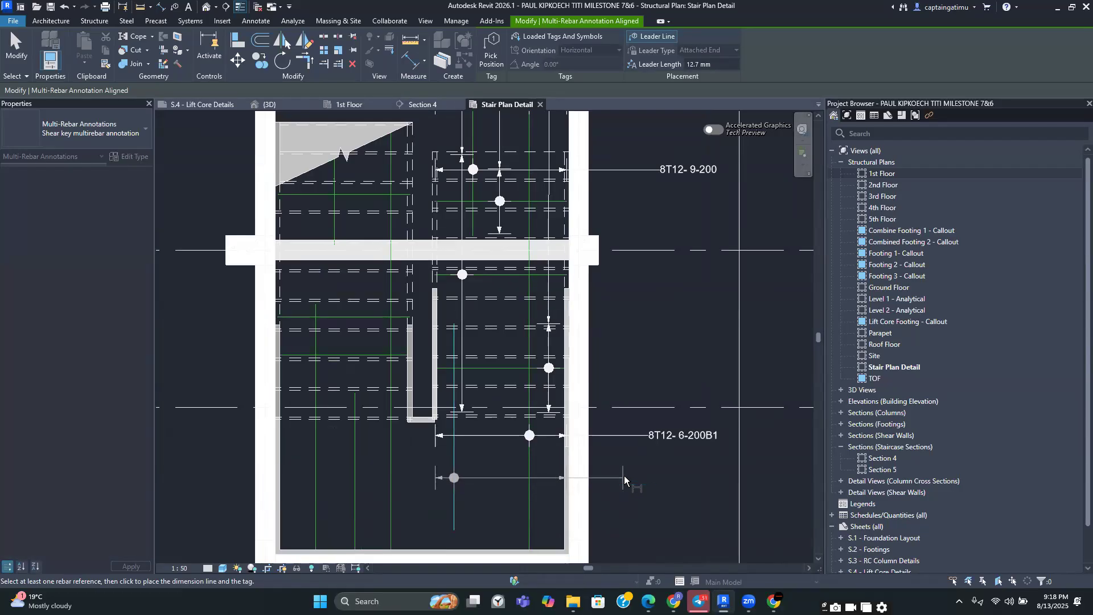
pyautogui.click(638, 480)
# Annotate two more horizontal bar sets lower in the flight with multi-rebar annotations
pyautogui.moveTo(614, 477); pyautogui.dragTo(602, 412, button='middle')
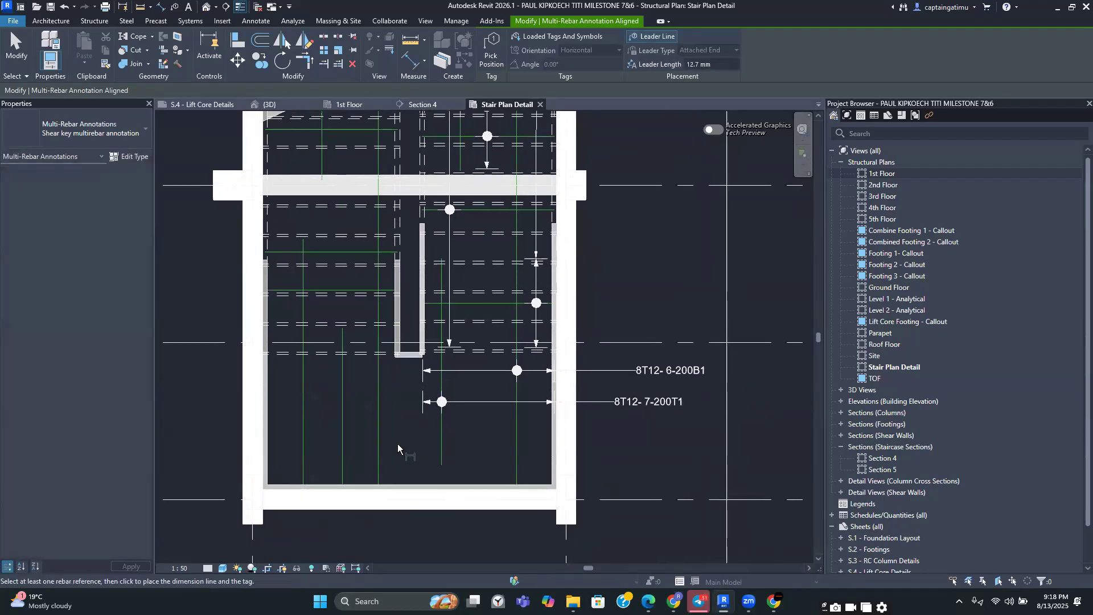
pyautogui.click(378, 441)
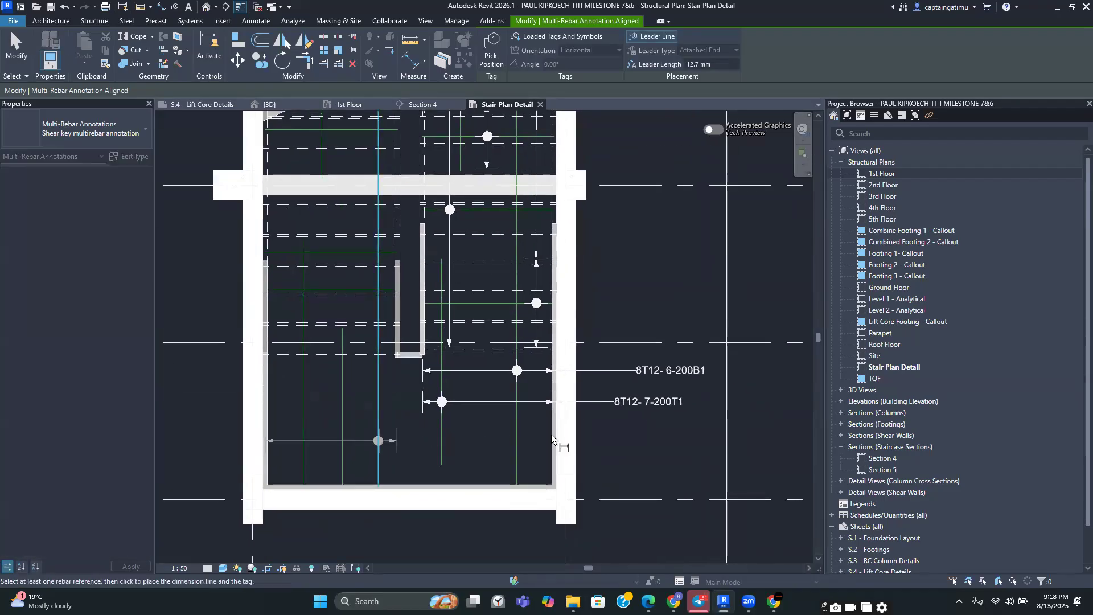
pyautogui.click(616, 429)
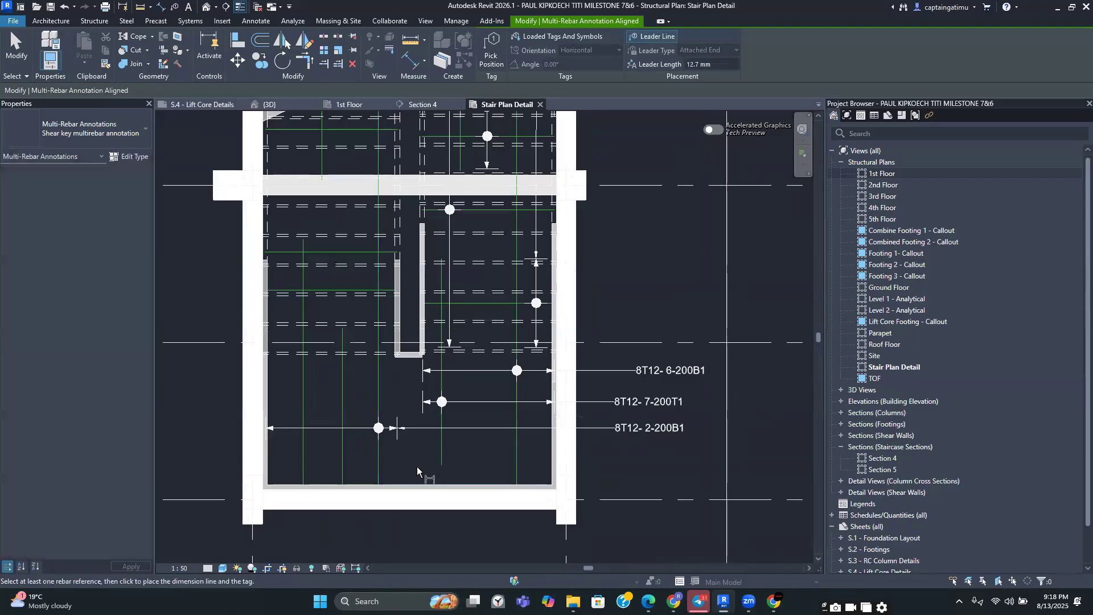
pyautogui.click(342, 465)
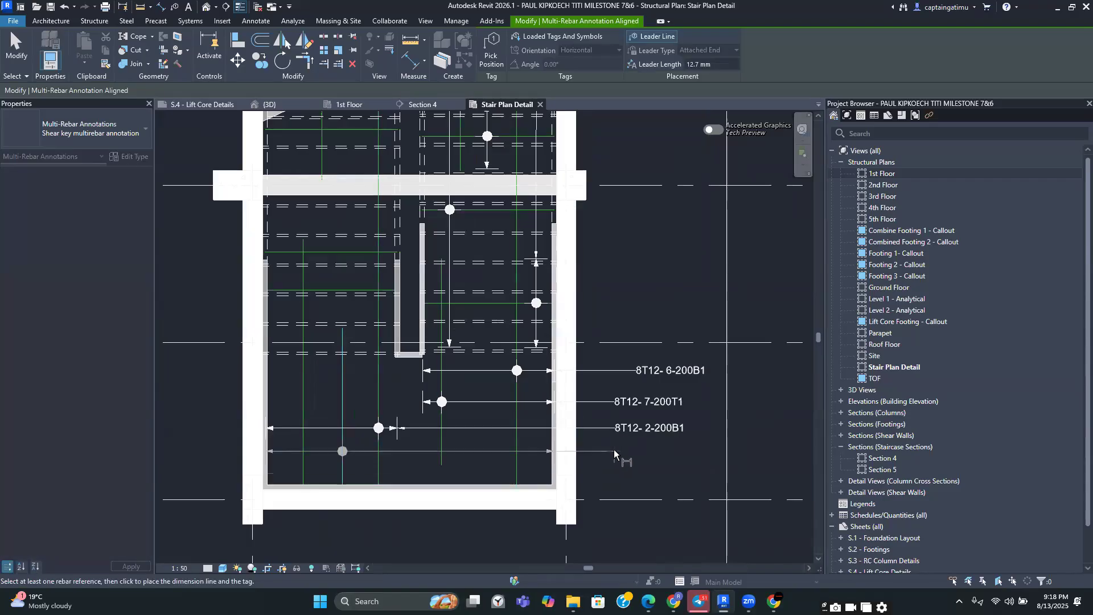
pyautogui.click(619, 456)
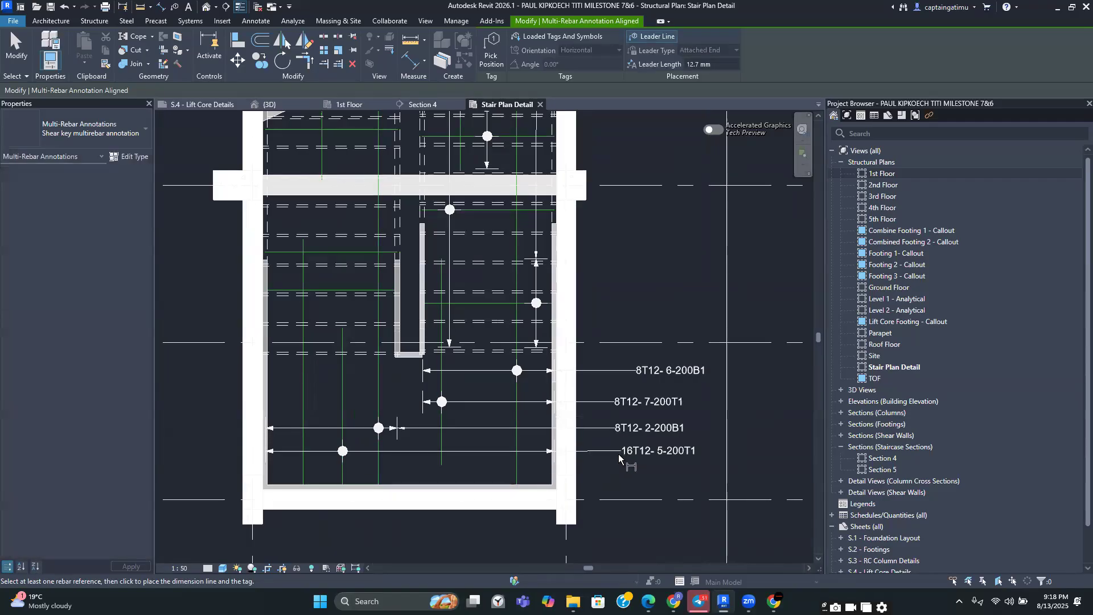
# Annotate the lowest horizontal bar set near the bottom landing and exit the annotation tool
pyautogui.click(305, 469)
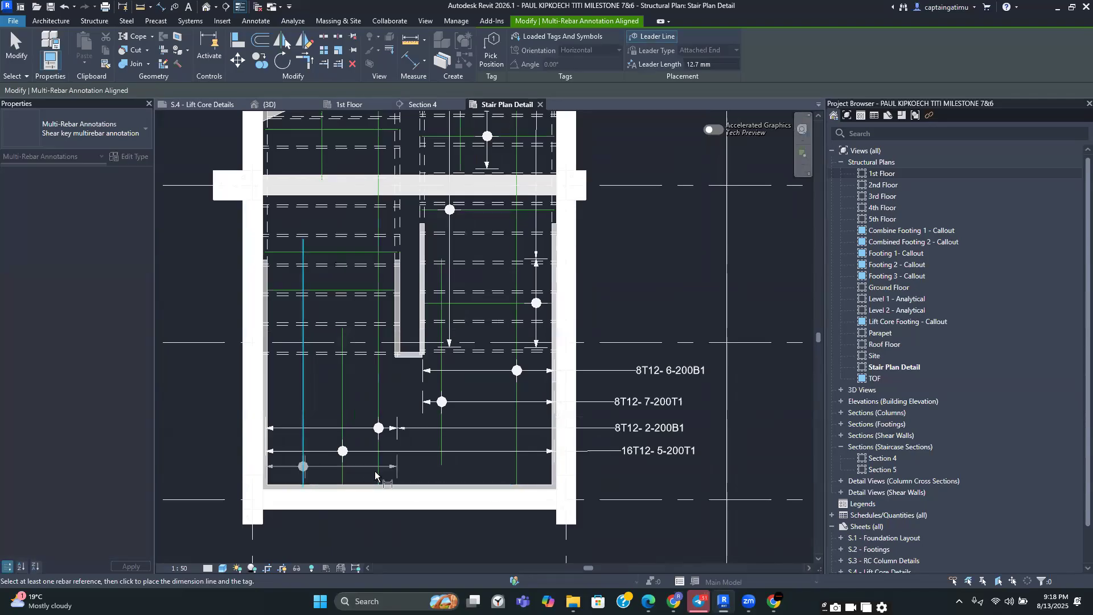
pyautogui.click(627, 472)
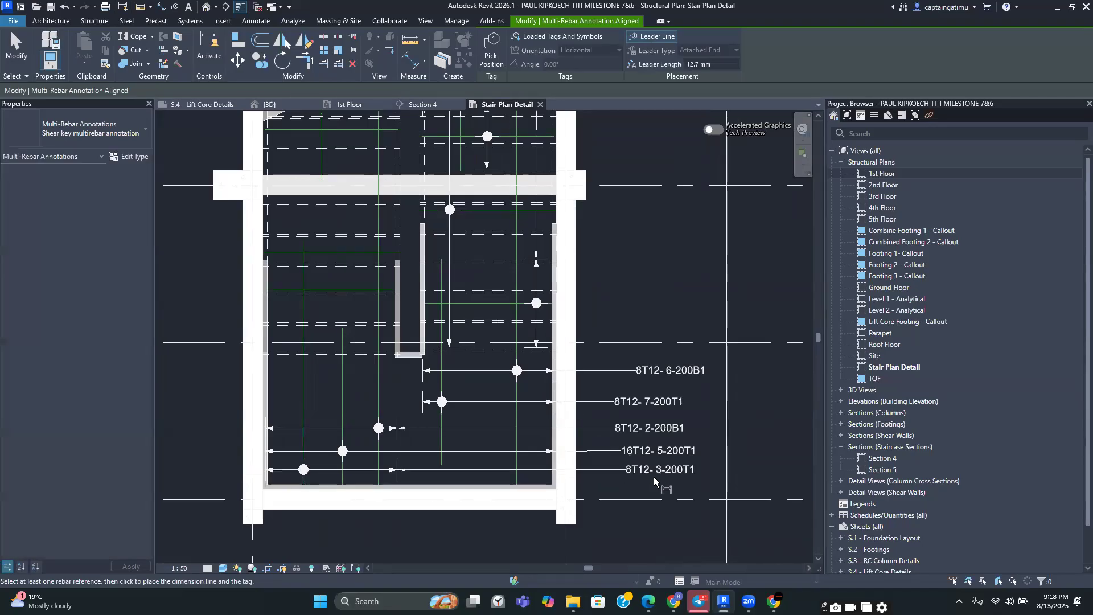
pyautogui.press('Escape')
# Reposition one of the horizontal multi-rebar annotation tags below grid 4
pyautogui.click(651, 433)
pyautogui.scroll(3, 647, 439)
pyautogui.press('Tab')
pyautogui.click(645, 431)
pyautogui.scroll(-2, 632, 463)
pyautogui.moveTo(649, 439)
pyautogui.mouseDown()
pyautogui.moveTo(659, 437)
pyautogui.moveTo(635, 413)
pyautogui.mouseUp()
# Reposition the tags of the 7-200T1 and 6-200B1 horizontal multi-rebar annotations below grid 4
pyautogui.click(633, 400)
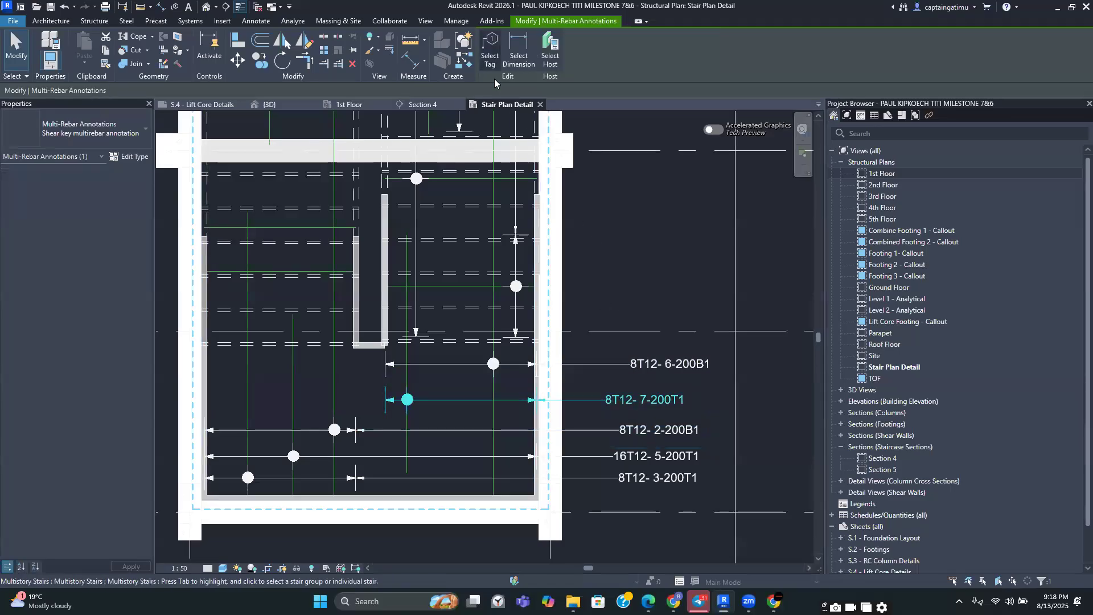
pyautogui.click(487, 61)
pyautogui.moveTo(659, 412); pyautogui.dragTo(662, 409)
pyautogui.click(639, 364)
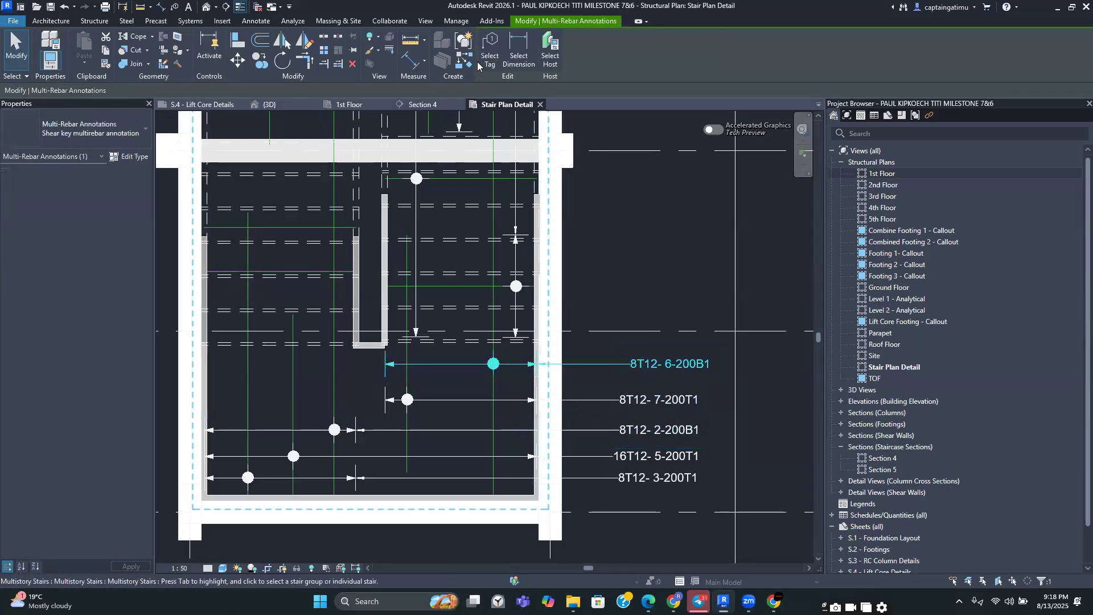
pyautogui.click(485, 57)
pyautogui.moveTo(665, 372); pyautogui.dragTo(661, 409)
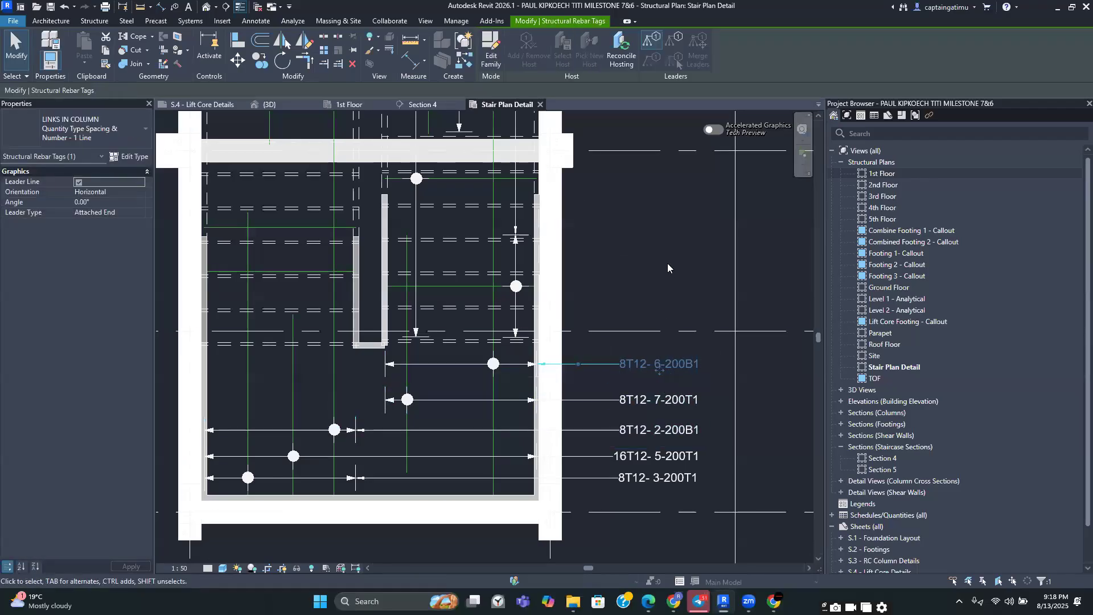
pyautogui.click(667, 262)
# Annotate the starter bars at the landing above grid 5 with a multi-rebar annotation, deleting the duplicate starter-bar tag
pyautogui.scroll(-4, 664, 289)
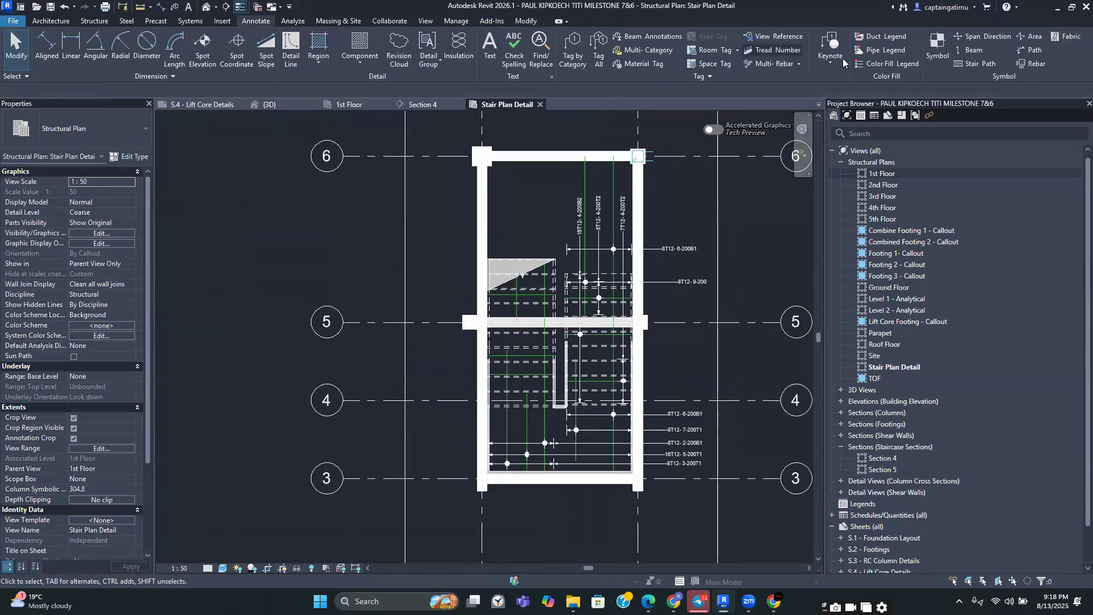
pyautogui.click(768, 64)
pyautogui.scroll(4, 537, 283)
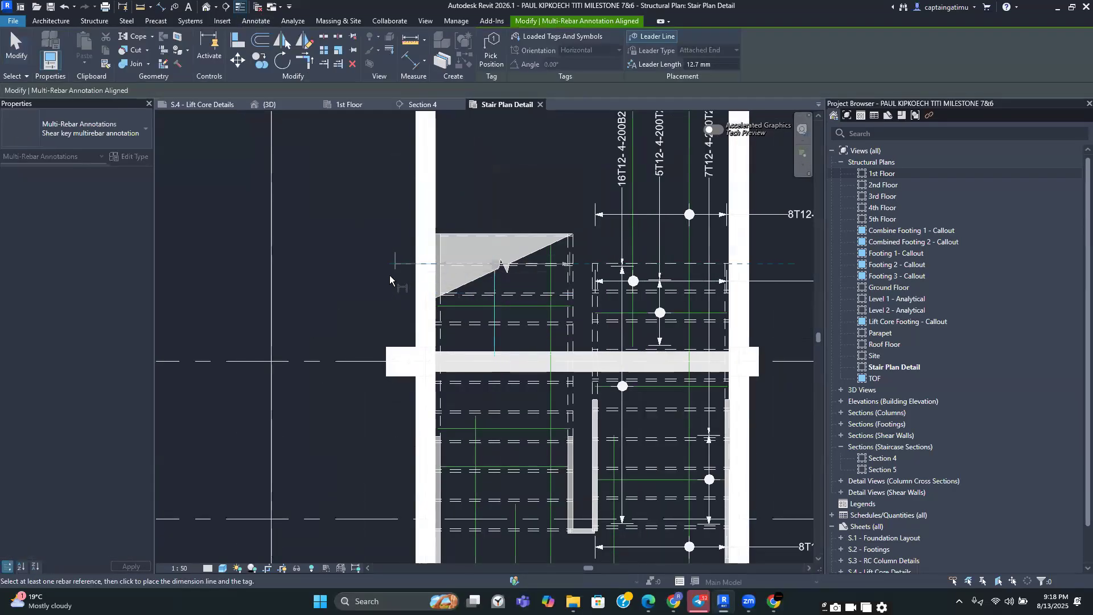
pyautogui.click(389, 277)
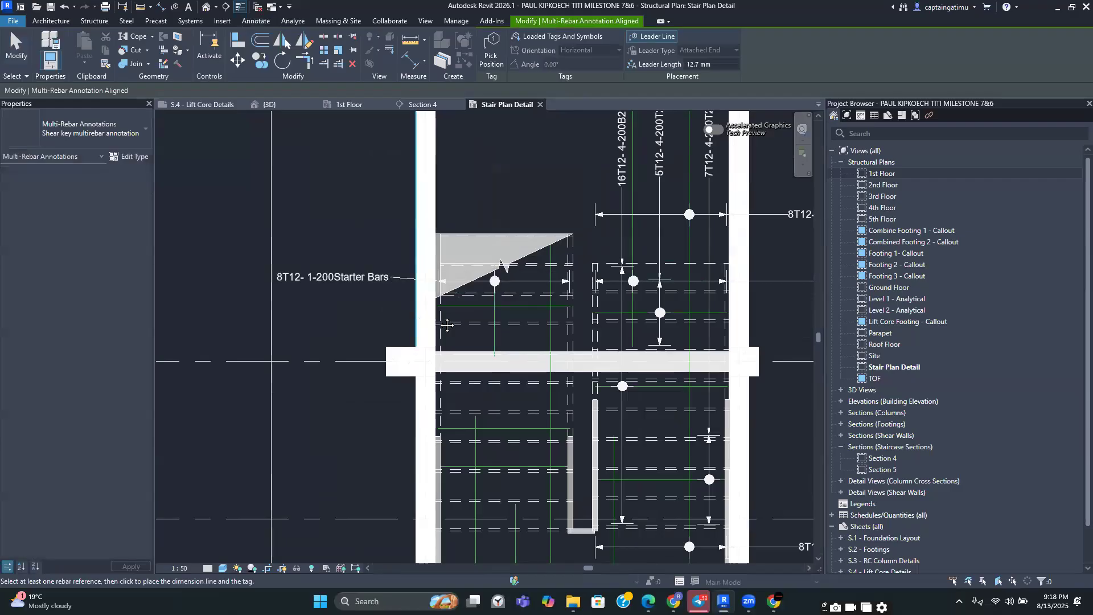
pyautogui.moveTo(446, 325); pyautogui.dragTo(505, 331, button='middle')
pyautogui.click(553, 337)
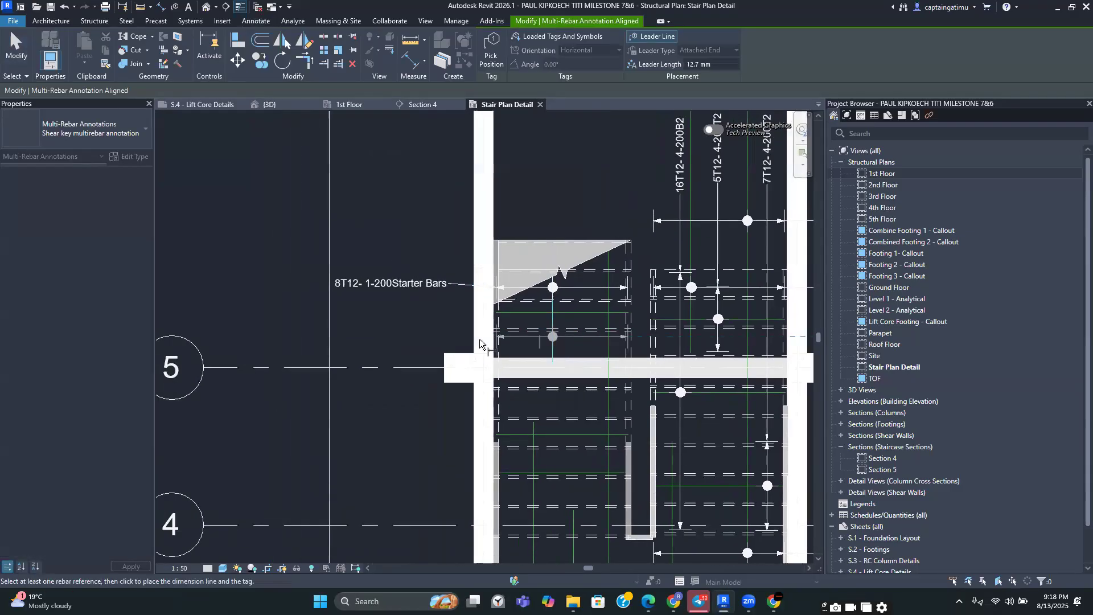
pyautogui.scroll(1, 452, 333)
pyautogui.click(452, 333)
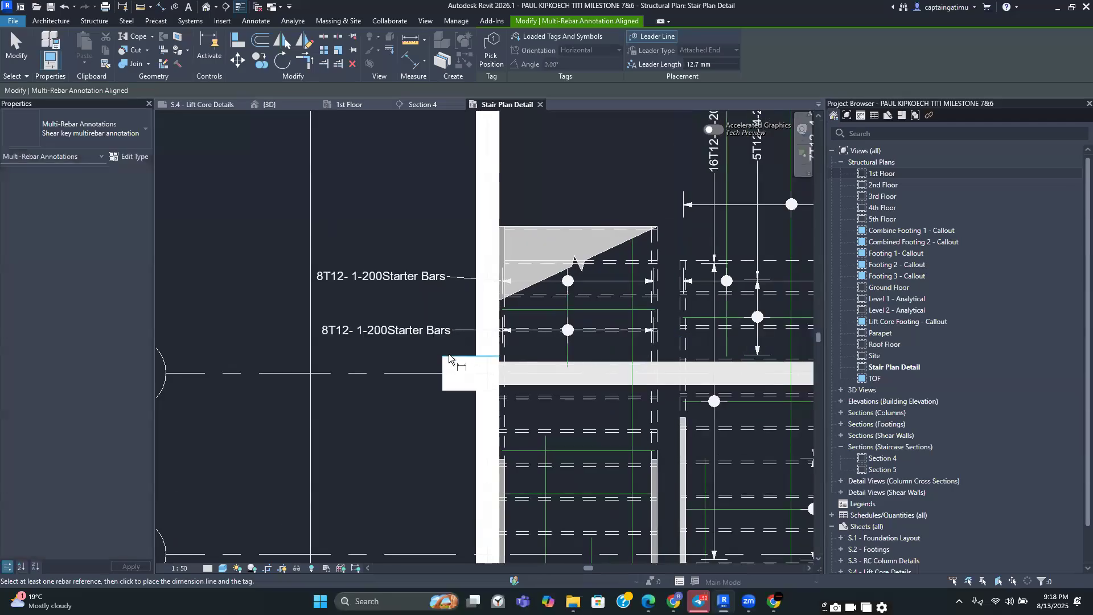
pyautogui.press('Escape')
pyautogui.press('Escape')
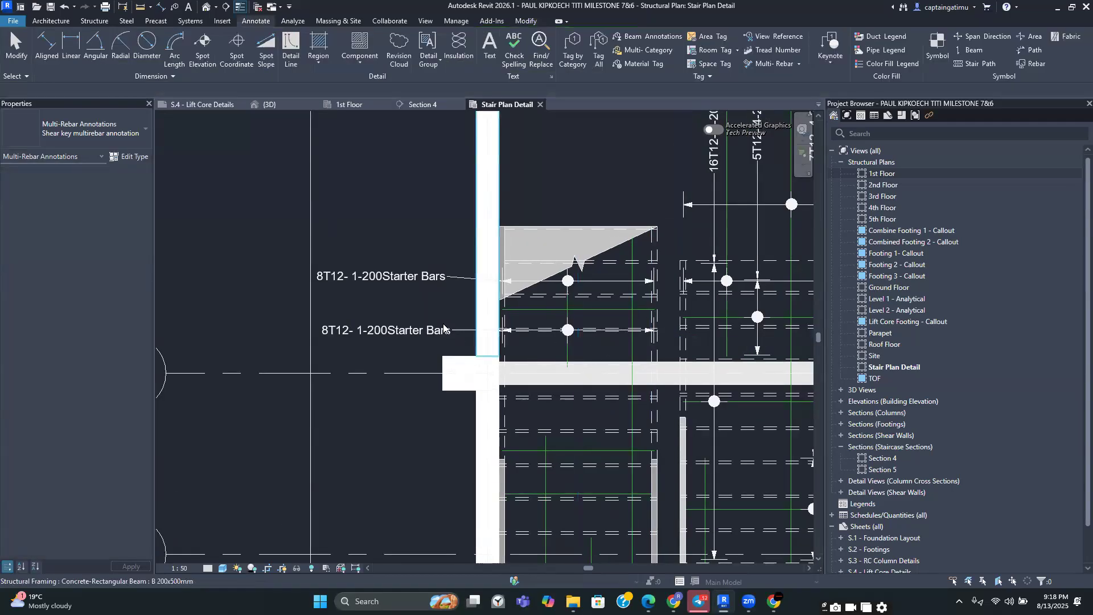
pyautogui.click(435, 283)
pyautogui.press('Delete')
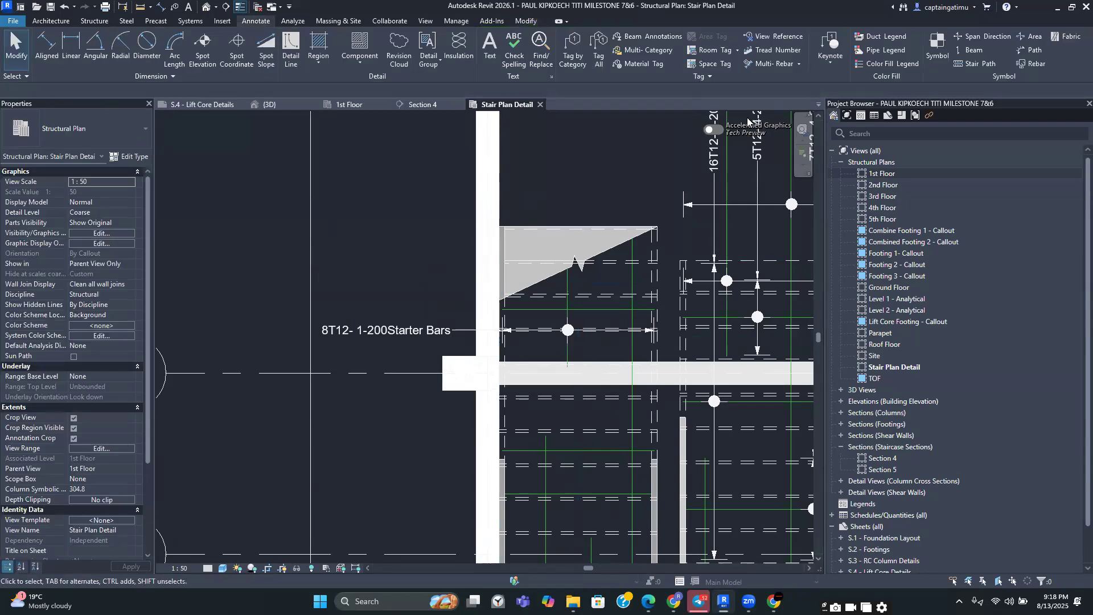
# Annotate two horizontal bar sets between grids 4 and 5 with multi-rebar annotations placed to the left of the stair
pyautogui.press('Return')
pyautogui.click(633, 288)
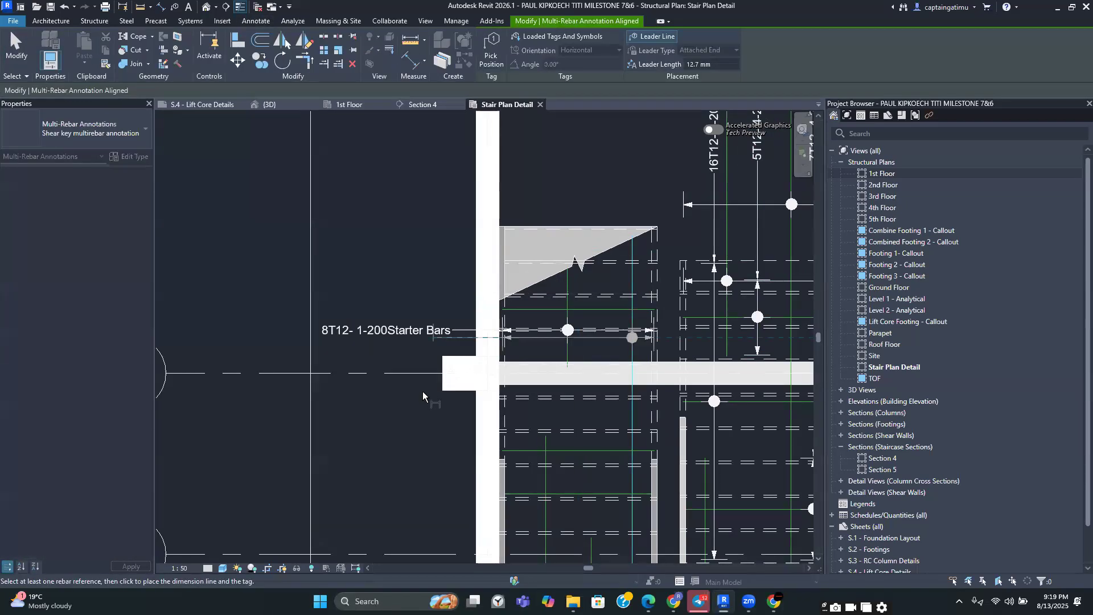
pyautogui.click(420, 472)
pyautogui.scroll(-1, 514, 467)
pyautogui.moveTo(513, 467); pyautogui.dragTo(555, 315, button='middle')
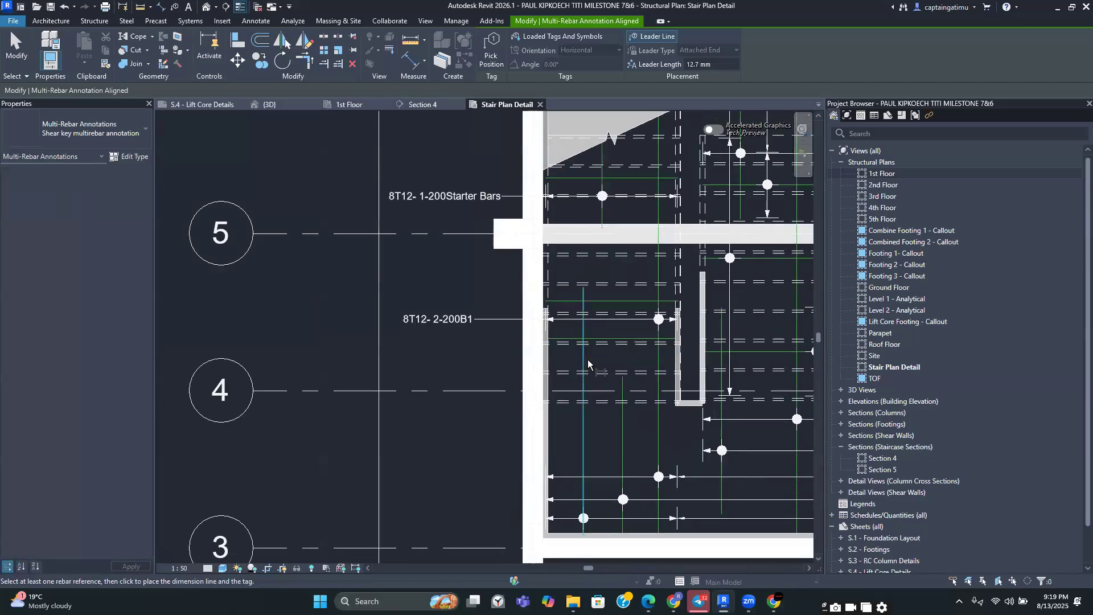
pyautogui.click(588, 363)
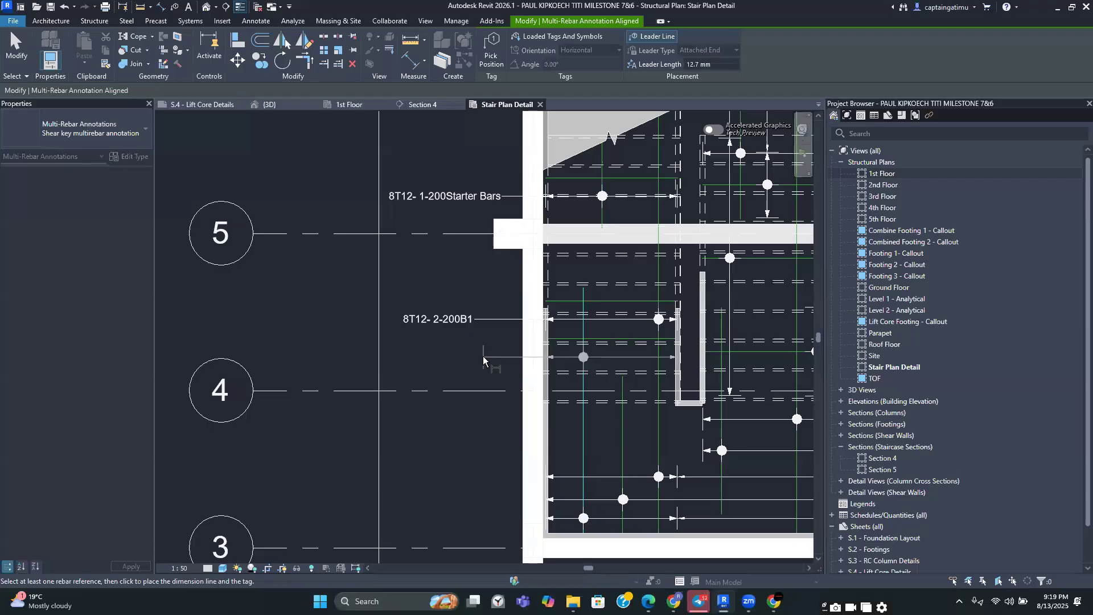
pyautogui.click(478, 357)
pyautogui.moveTo(547, 415); pyautogui.dragTo(565, 492, button='middle')
# Annotate two vertical bar sets in the upper flight with vertical multi-rebar annotations and exit the tool
pyautogui.scroll(-2, 570, 383)
pyautogui.click(622, 334)
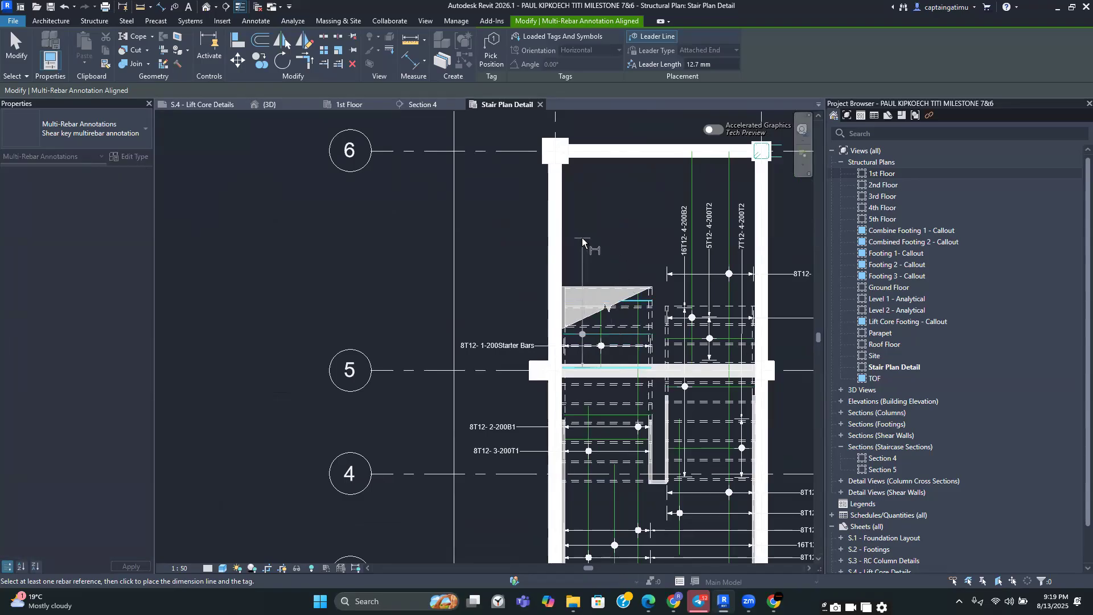
pyautogui.click(582, 242)
pyautogui.click(613, 424)
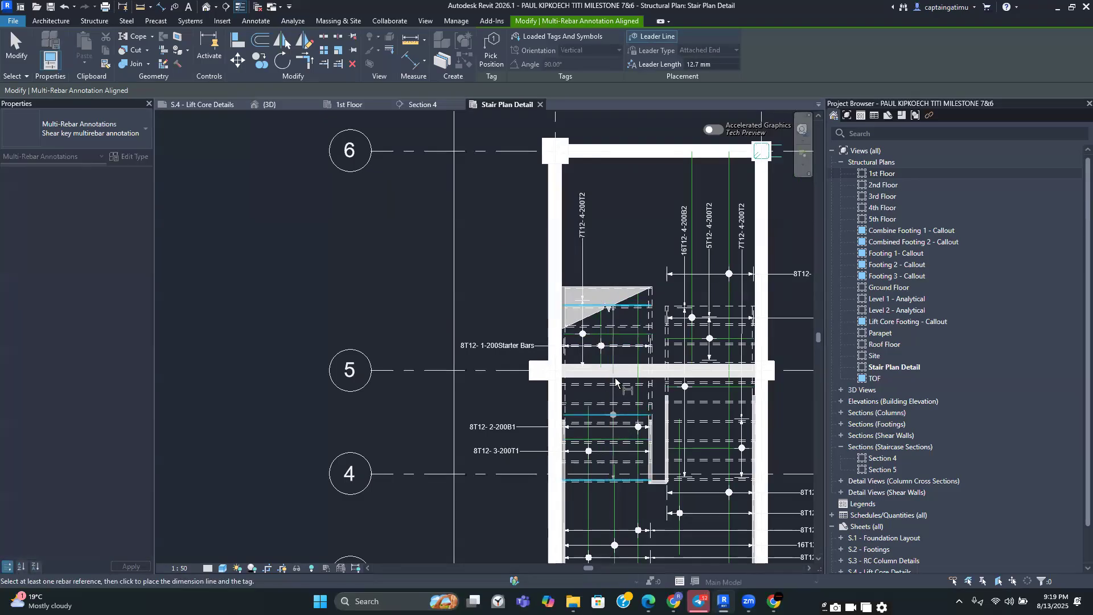
pyautogui.click(612, 245)
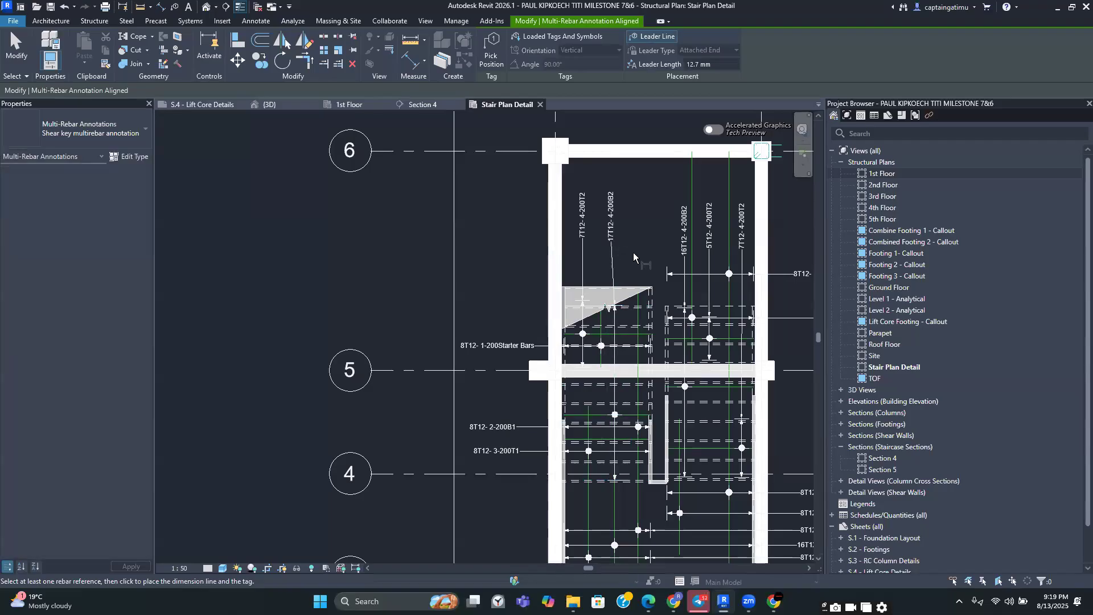
pyautogui.press('Escape')
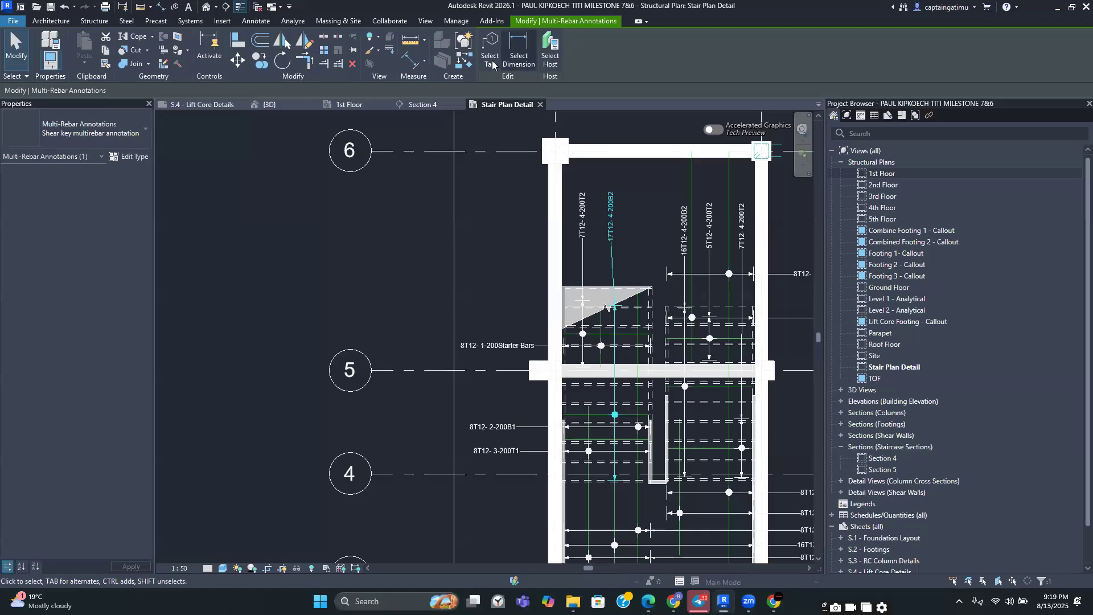
# Adjust the tag positions of the two new vertical multi-rebar annotations in the upper flight
pyautogui.click(583, 222)
pyautogui.click(584, 222)
pyautogui.click(515, 52)
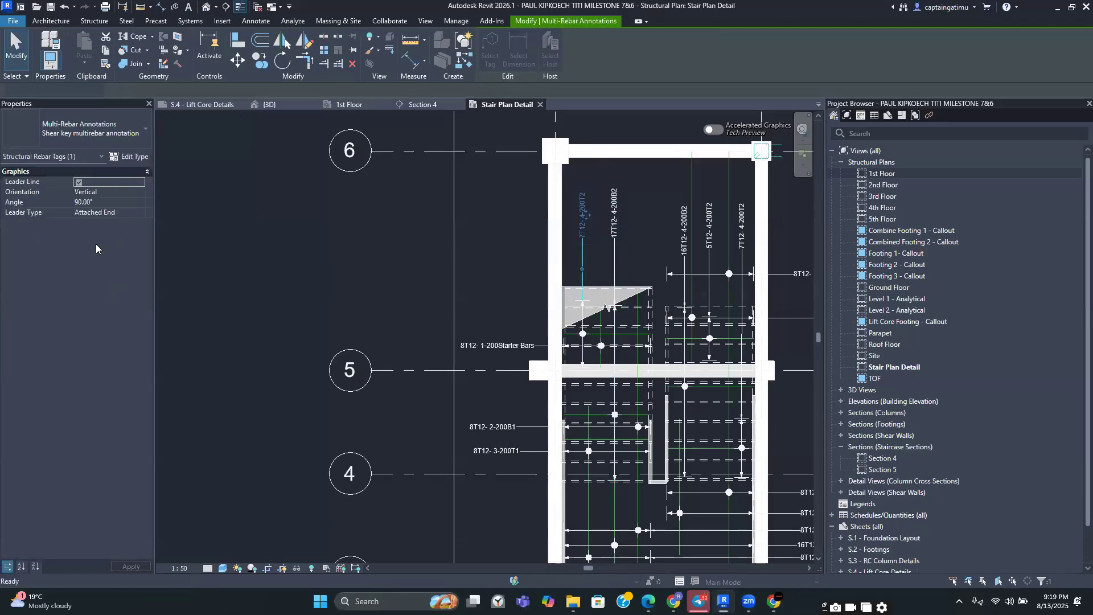
pyautogui.scroll(1, 587, 228)
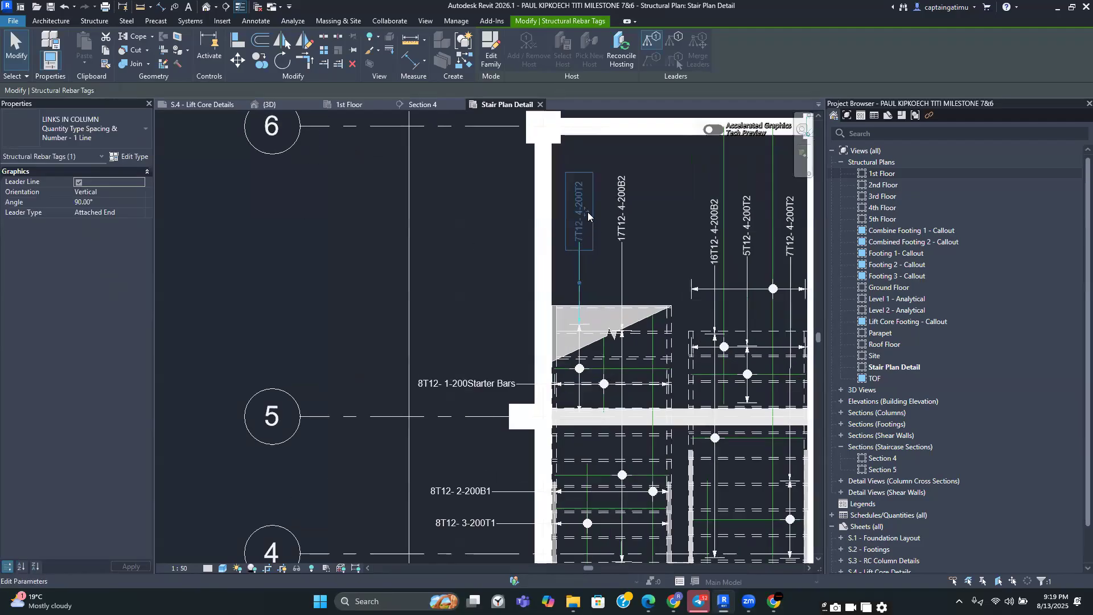
pyautogui.moveTo(586, 212)
pyautogui.mouseDown()
pyautogui.moveTo(586, 229)
pyautogui.moveTo(632, 242)
pyautogui.mouseUp()
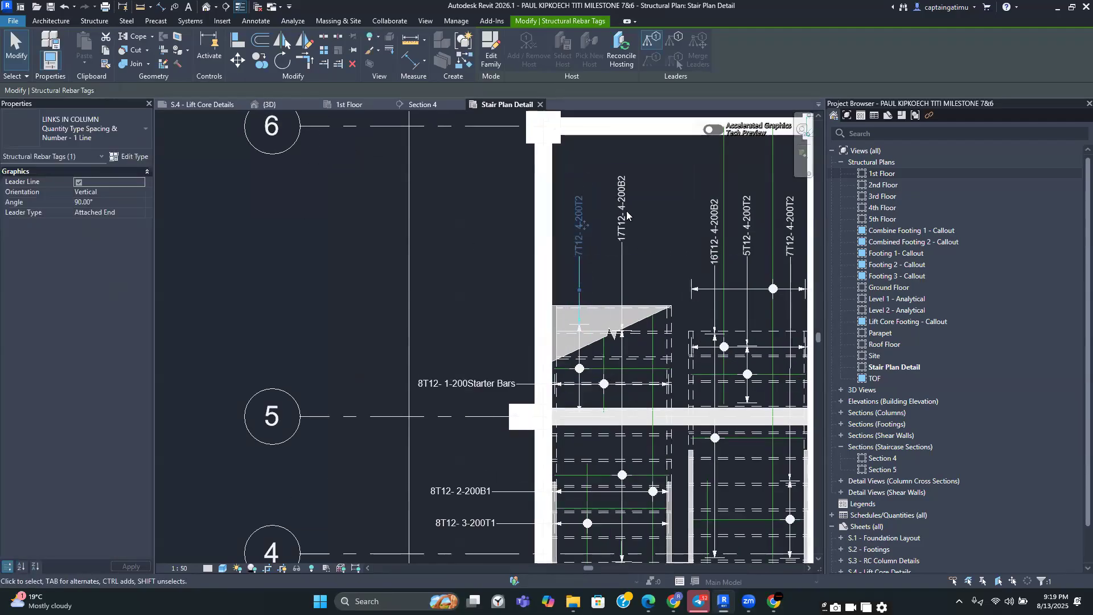
pyautogui.click(621, 228)
pyautogui.click(489, 51)
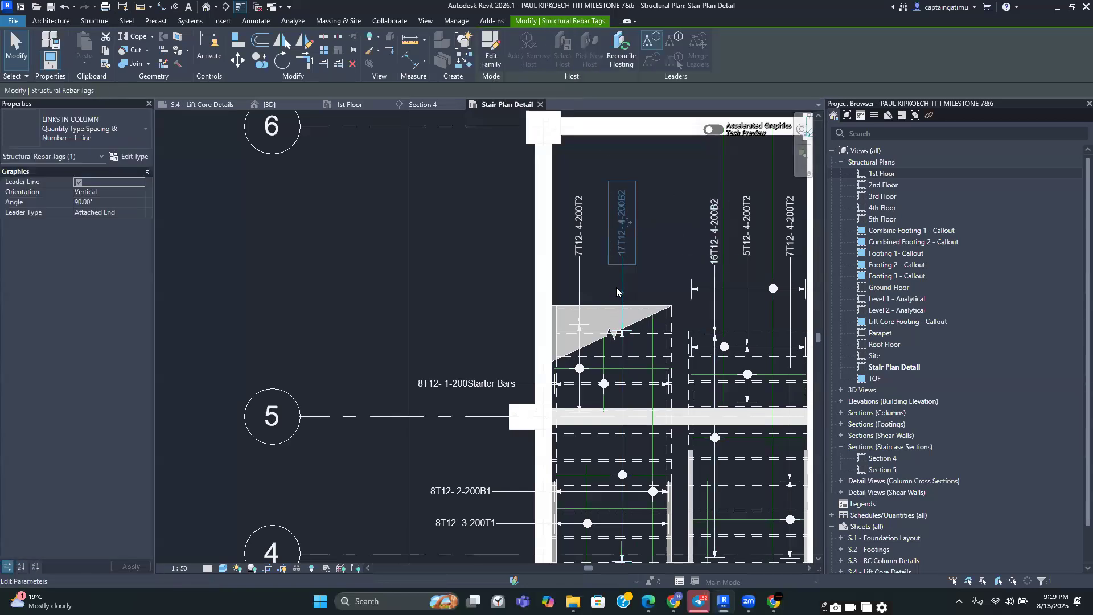
pyautogui.scroll(-2, 616, 287)
pyautogui.click(492, 265)
# Shorten grids H and K at their bottom ends, pulling the bubbles closer to grid 3
pyautogui.scroll(-3, 620, 256)
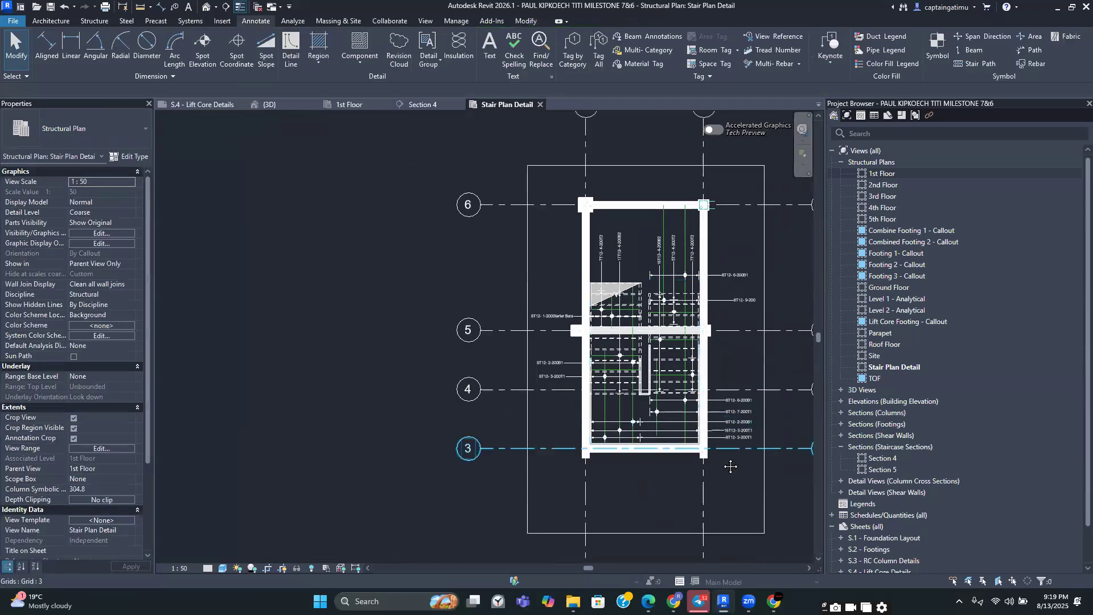
pyautogui.moveTo(725, 487); pyautogui.dragTo(600, 361, button='middle')
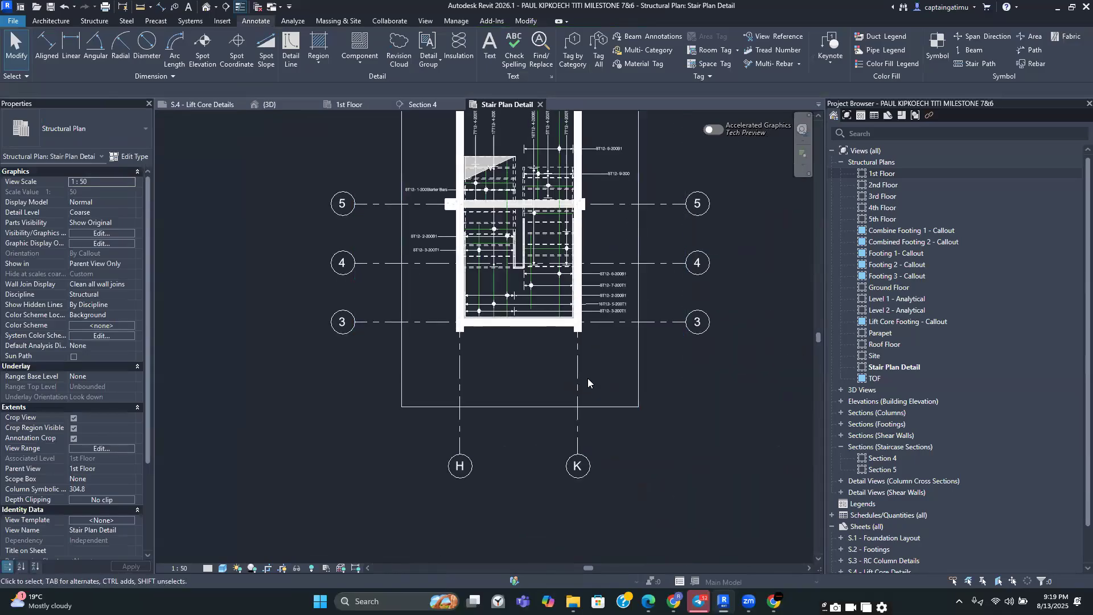
pyautogui.click(577, 465)
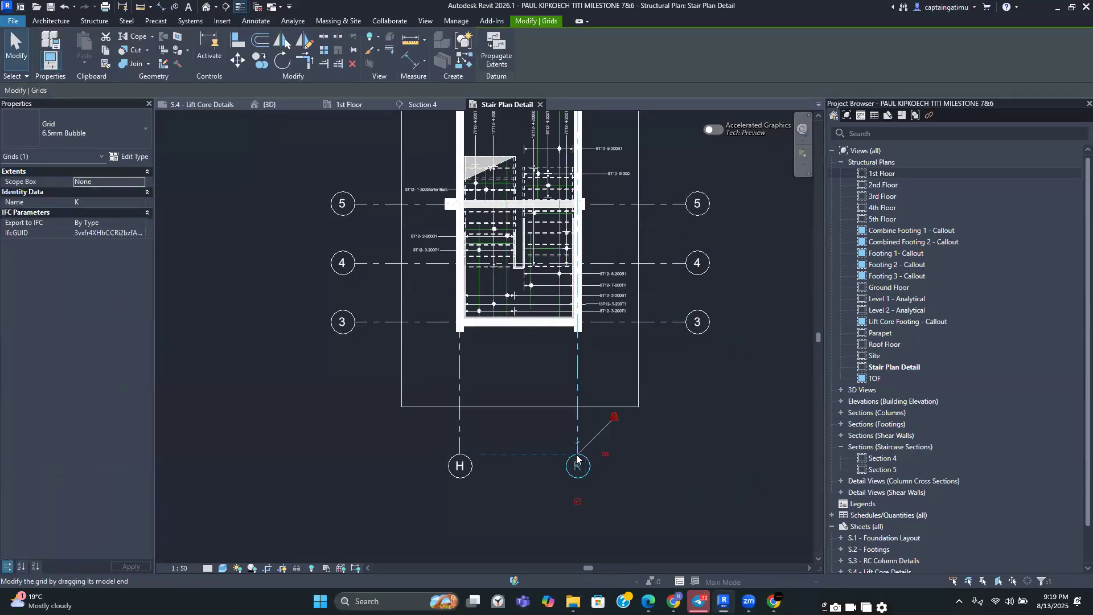
pyautogui.moveTo(576, 459); pyautogui.dragTo(574, 362)
pyautogui.moveTo(713, 279); pyautogui.dragTo(711, 418, button='middle')
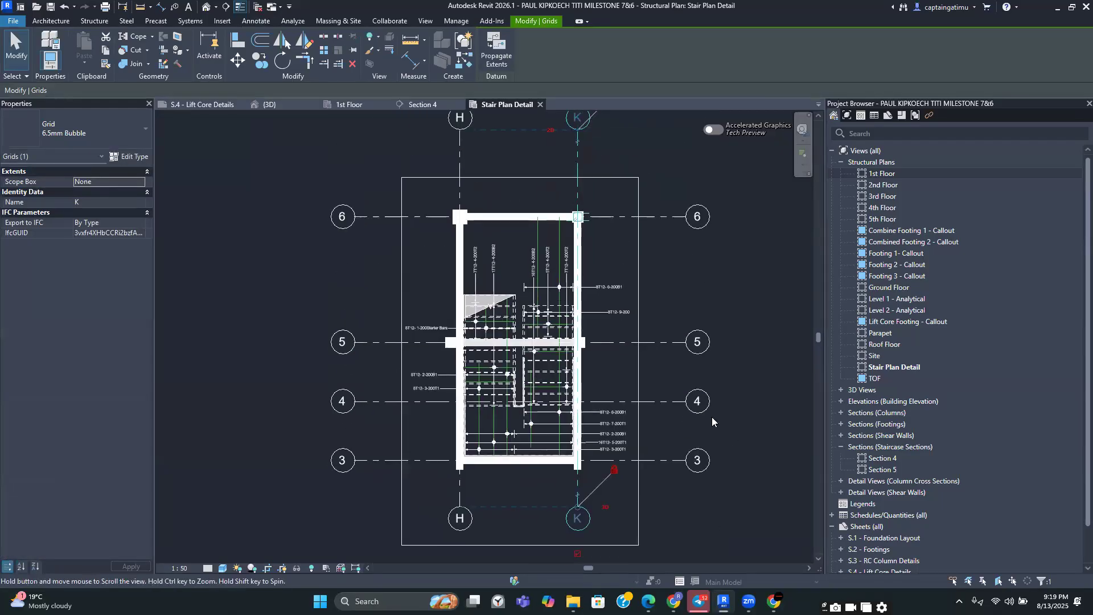
# Shorten grids H and K at their top ends so the bubbles sit just above grid 6
pyautogui.click(592, 178)
pyautogui.click(580, 154)
pyautogui.click(519, 176)
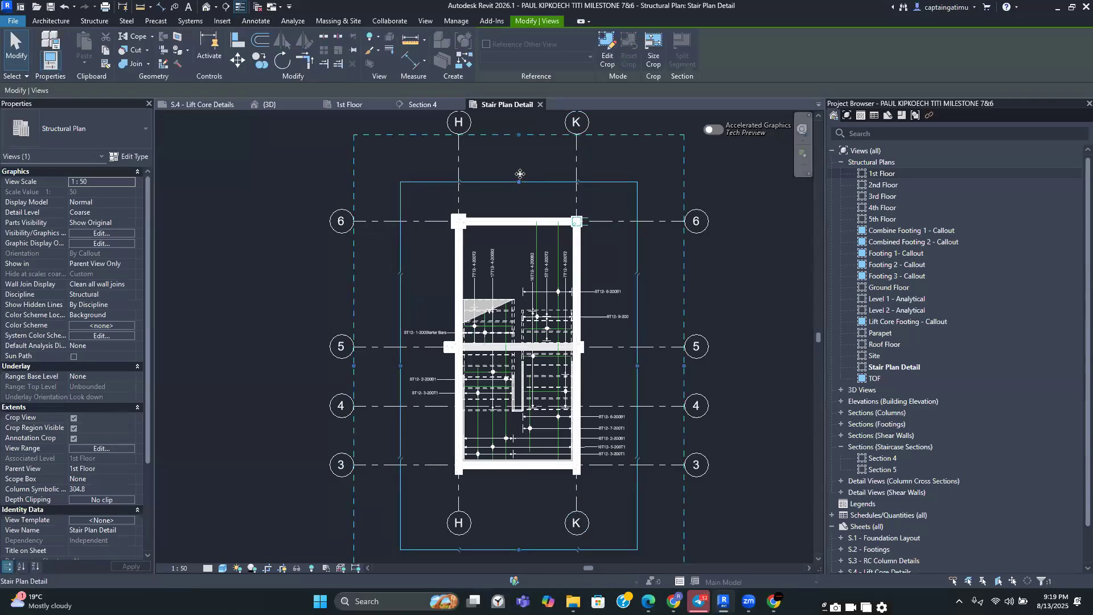
pyautogui.moveTo(520, 173); pyautogui.dragTo(519, 169)
pyautogui.click(779, 251)
pyautogui.moveTo(614, 187); pyautogui.dragTo(606, 224, button='middle')
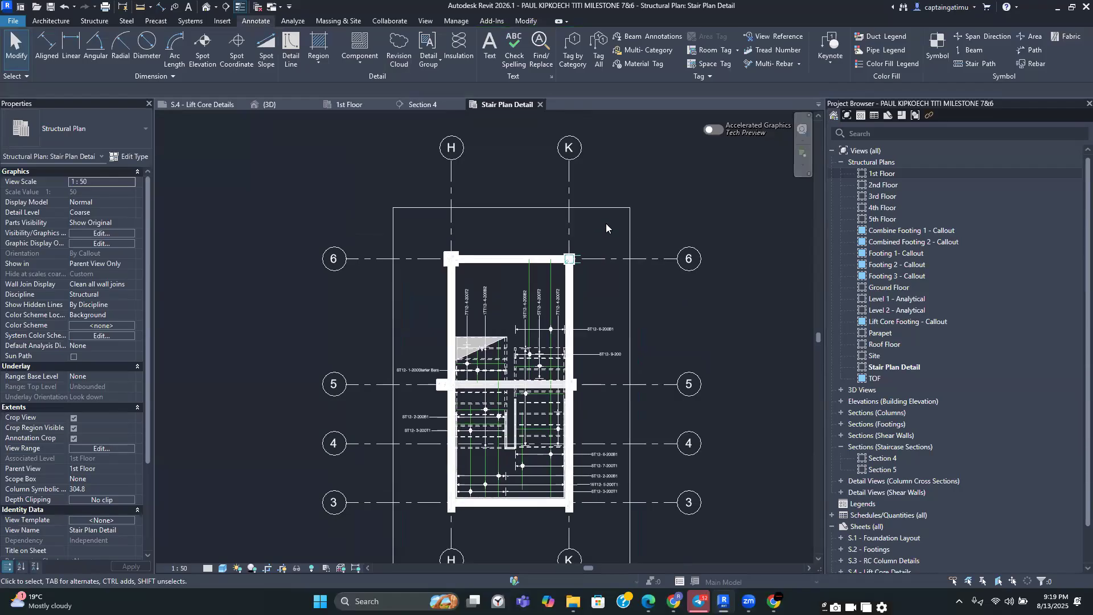
pyautogui.click(569, 165)
pyautogui.moveTo(569, 163); pyautogui.dragTo(564, 233)
# Shorten the horizontal grids 3 to 6 on both sides, bringing their bubbles closer to the stair
pyautogui.click(377, 251)
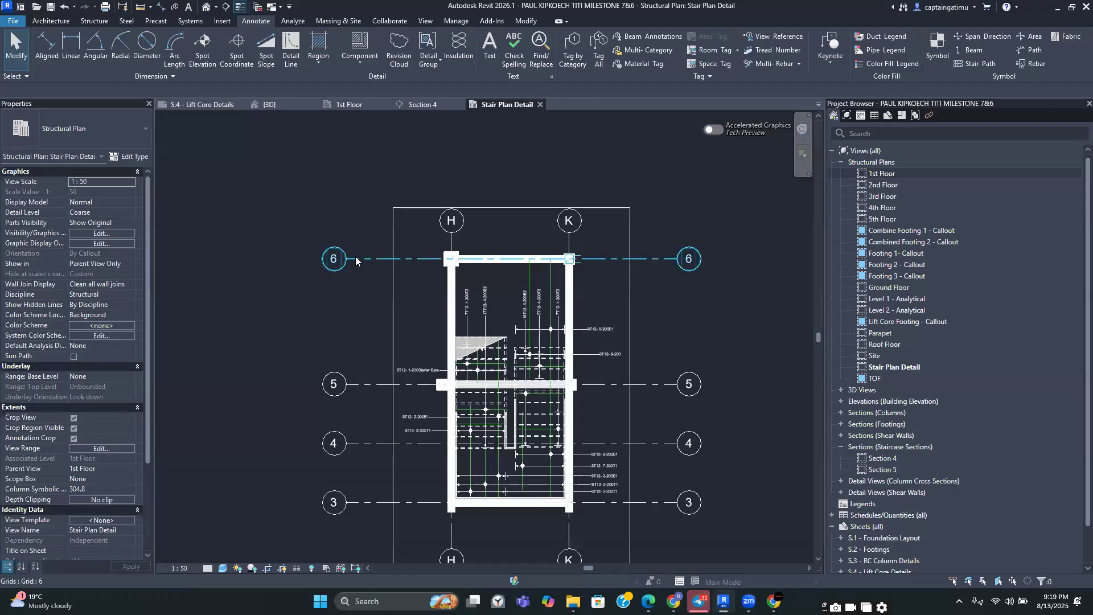
pyautogui.click(351, 260)
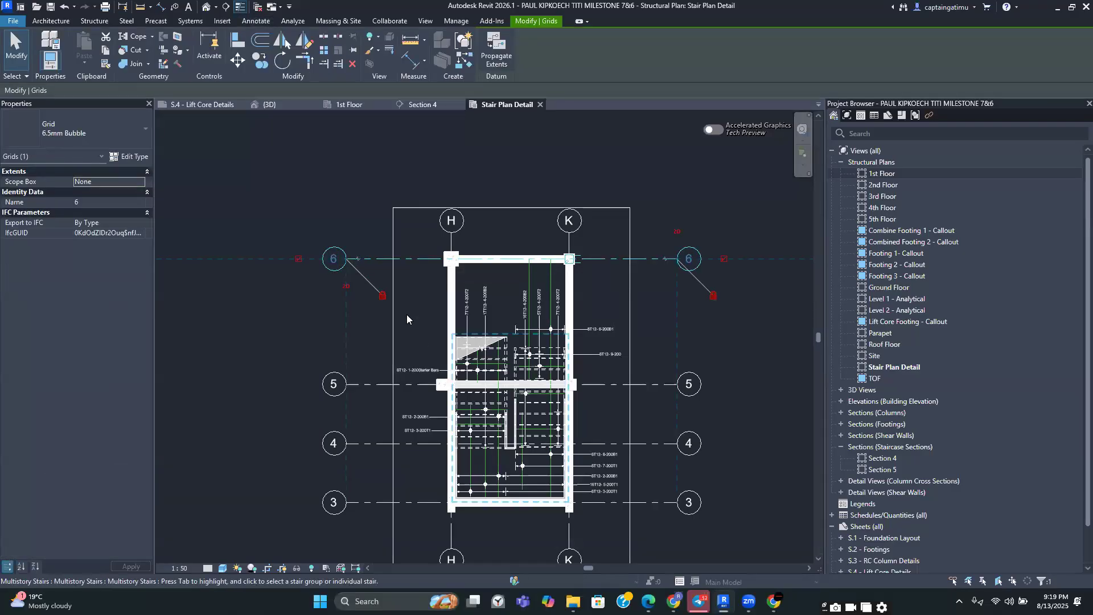
pyautogui.moveTo(354, 257); pyautogui.dragTo(392, 260)
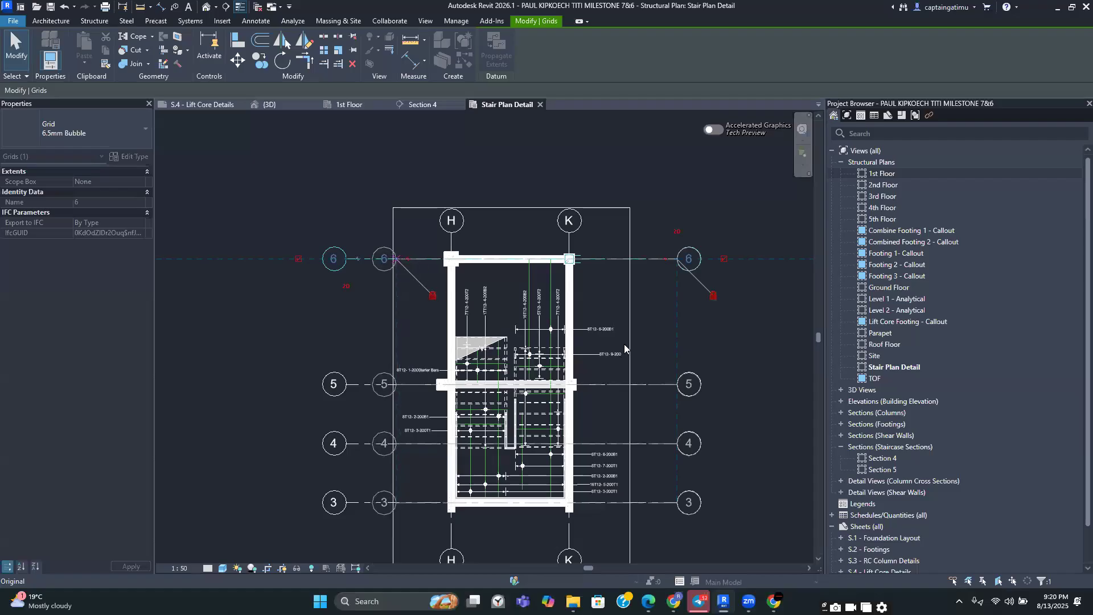
pyautogui.click(752, 348)
pyautogui.click(675, 263)
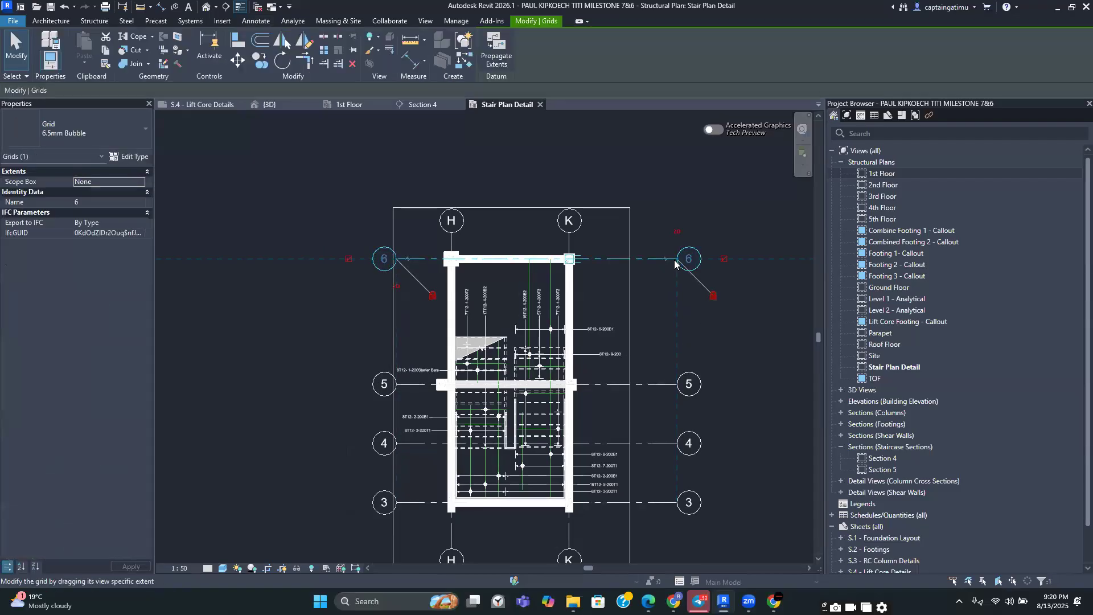
pyautogui.moveTo(663, 262); pyautogui.dragTo(626, 259)
pyautogui.click(762, 350)
# Resize the view's crop region tightly around the grids and stair reinforcement
pyautogui.scroll(-1, 763, 351)
pyautogui.moveTo(717, 382); pyautogui.dragTo(610, 219, button='middle')
pyautogui.click(555, 325)
pyautogui.moveTo(556, 193); pyautogui.dragTo(552, 267, button='middle')
pyautogui.moveTo(552, 296); pyautogui.dragTo(567, 296)
pyautogui.moveTo(373, 295); pyautogui.dragTo(354, 291)
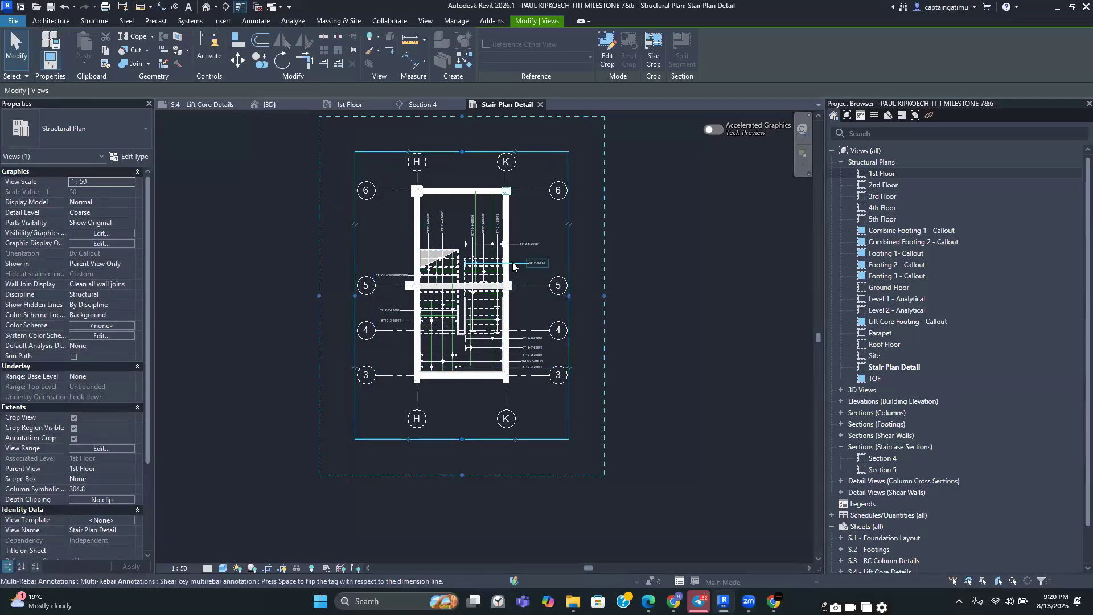
pyautogui.scroll(-2, 499, 267)
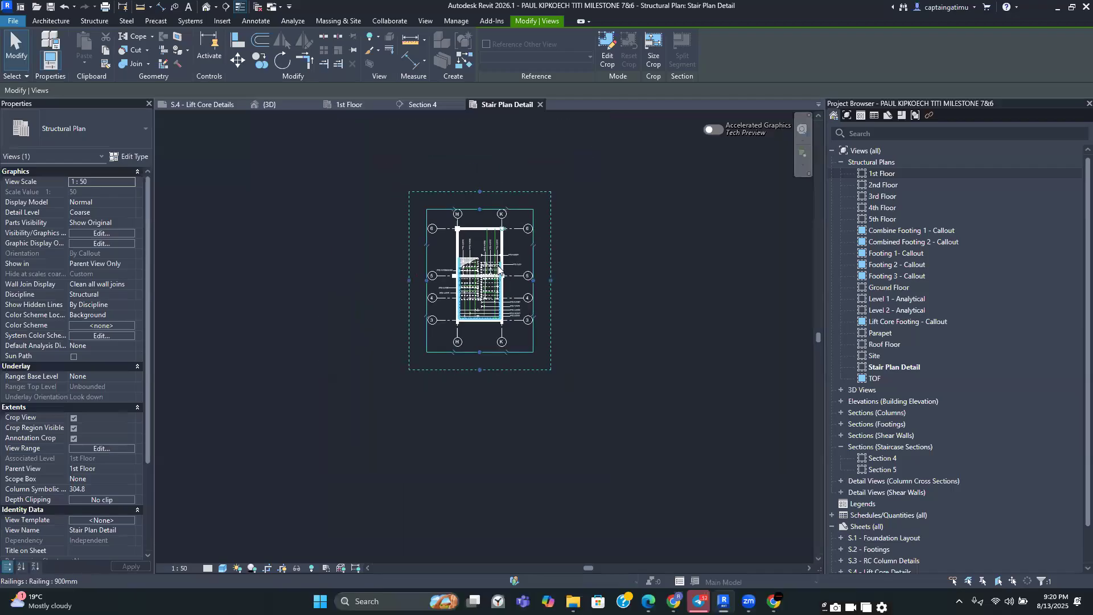
pyautogui.scroll(-2, 622, 288)
pyautogui.click(635, 322)
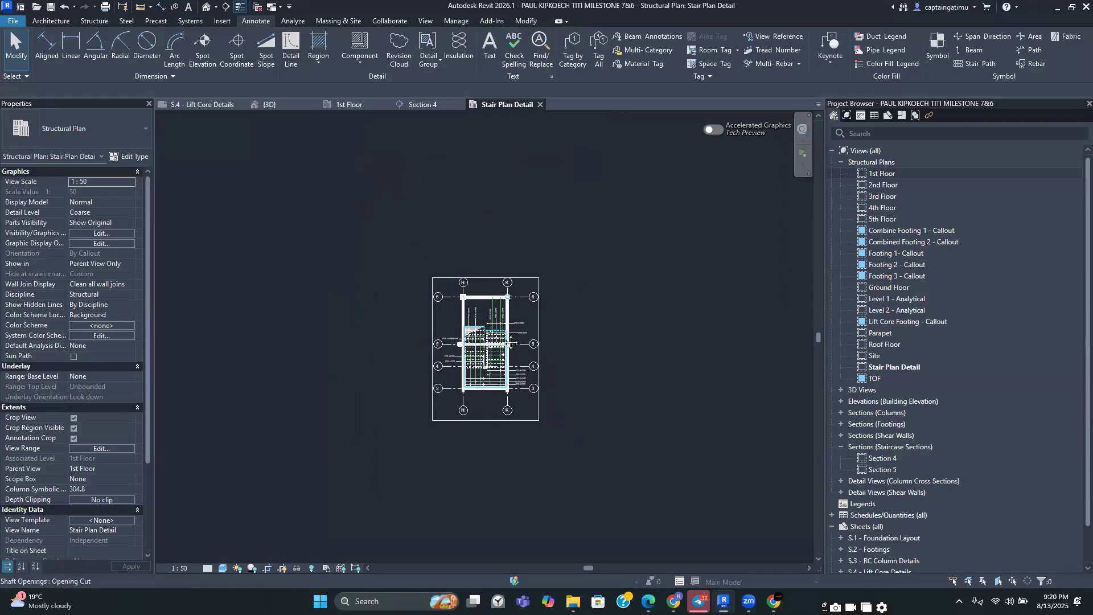
pyautogui.moveTo(509, 326); pyautogui.dragTo(579, 280, button='middle')
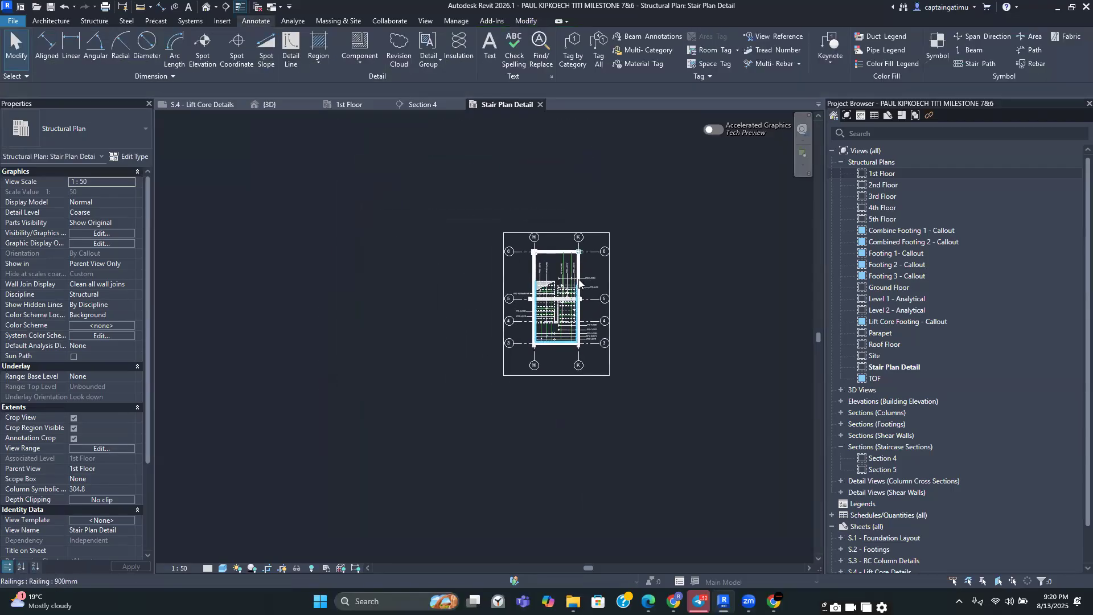
# Apply a section box to the selected stair shaft opening to isolate the staircase core in the 3D view
pyautogui.scroll(2, 579, 281)
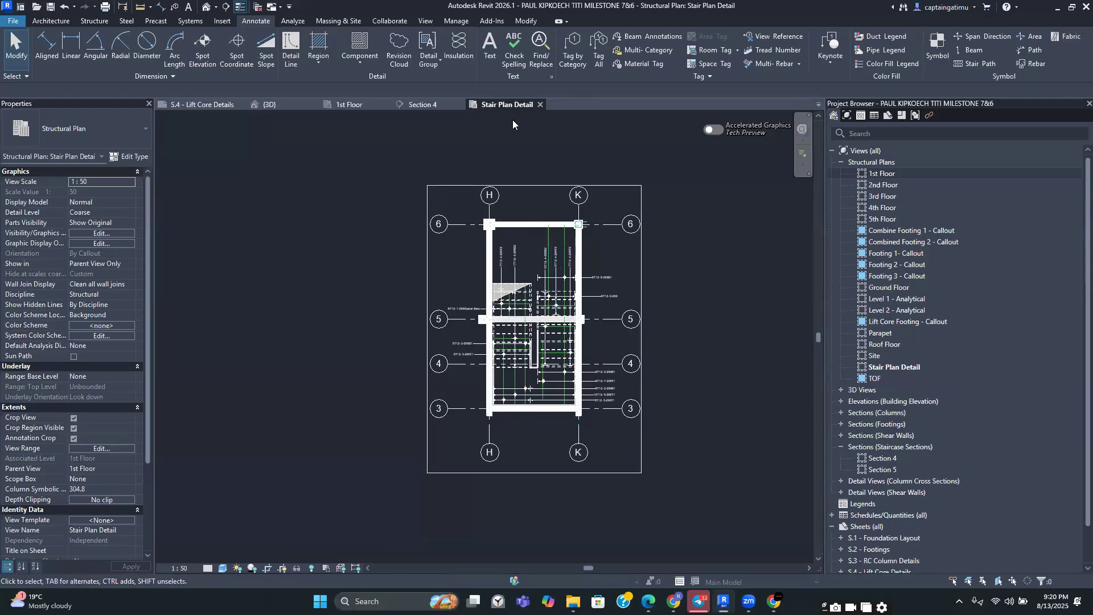
pyautogui.click(284, 107)
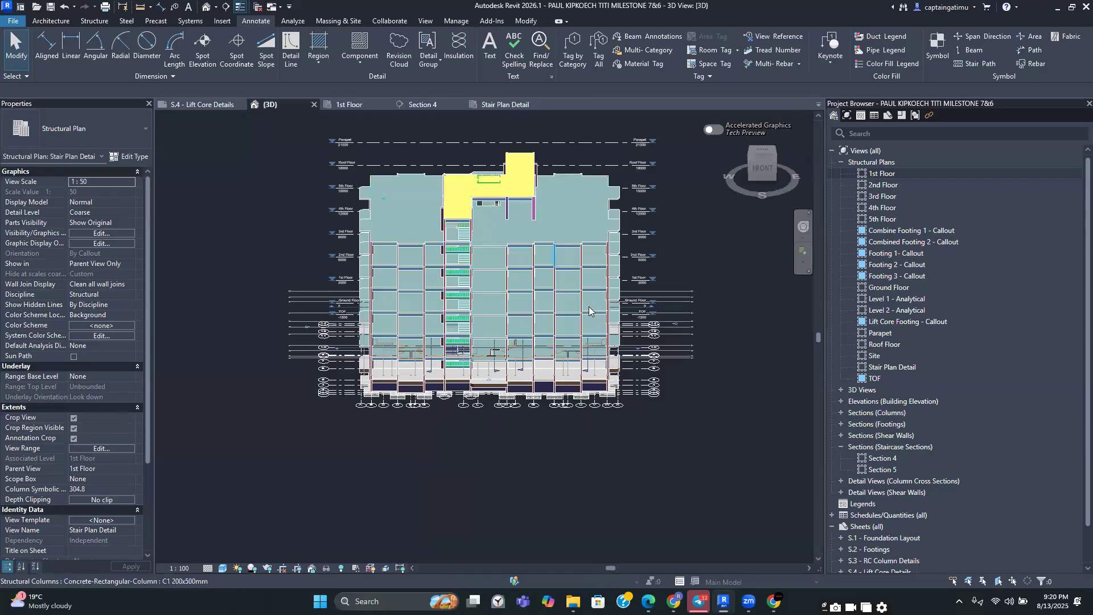
pyautogui.keyDown('shift'); pyautogui.moveTo(708, 157); pyautogui.dragTo(391, 158, button='middle'); pyautogui.keyUp('shift')
pyautogui.click(772, 146)
pyautogui.click(488, 107)
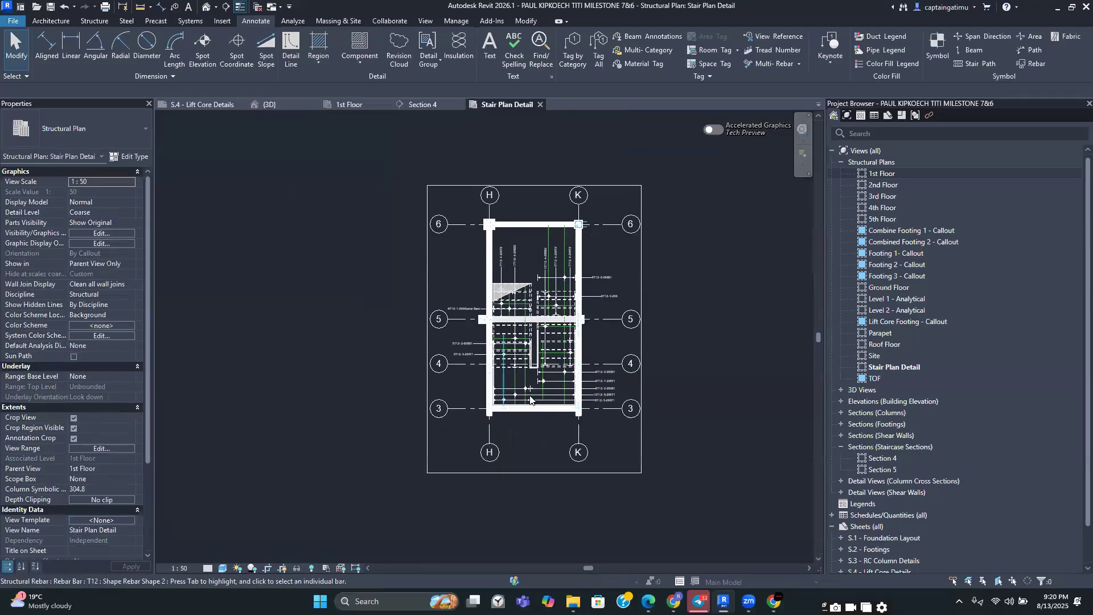
pyautogui.scroll(2, 507, 367)
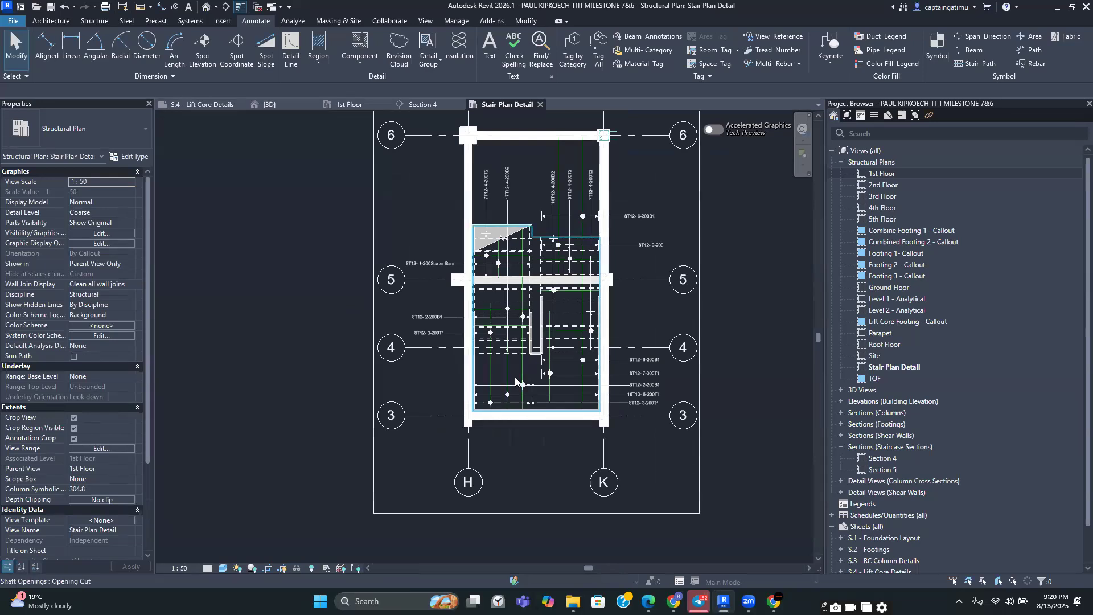
pyautogui.click(517, 382)
pyautogui.click(369, 62)
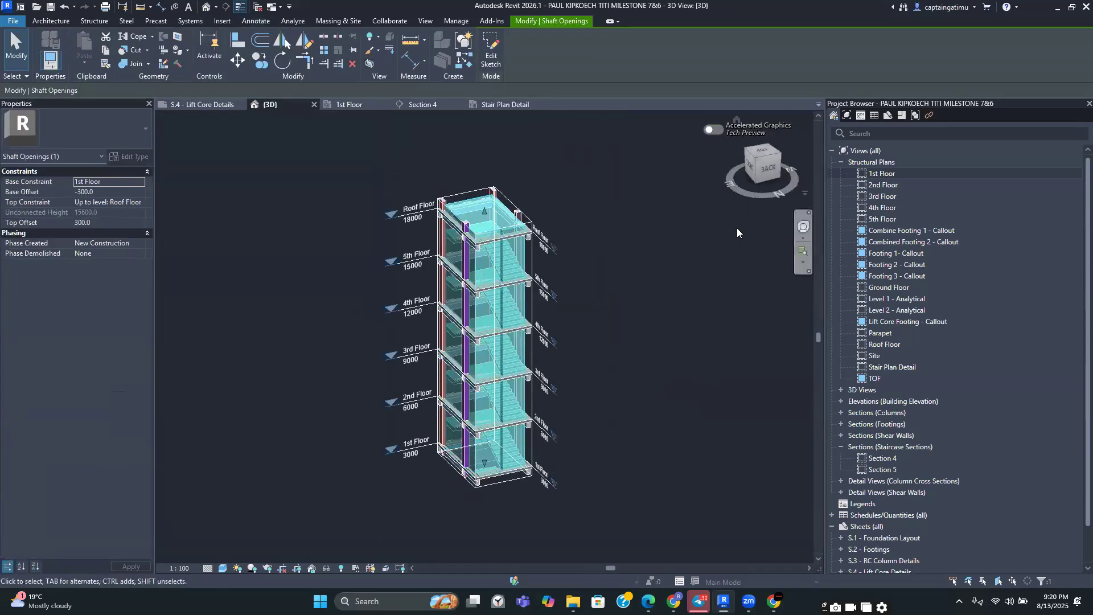
# Select everything in the isolated stair core and filter the selection down to Structural Rebar only
pyautogui.click(646, 283)
pyautogui.moveTo(759, 163); pyautogui.dragTo(580, 146)
pyautogui.moveTo(680, 317); pyautogui.dragTo(572, 253, button='middle')
pyautogui.moveTo(386, 147); pyautogui.dragTo(625, 512)
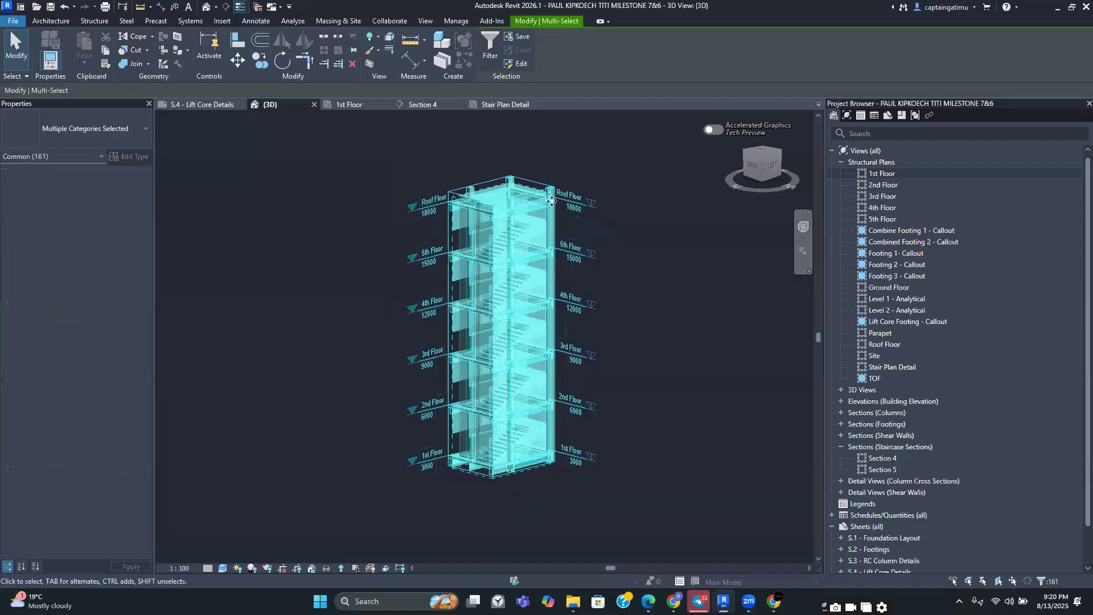
pyautogui.click(489, 45)
pyautogui.click(728, 331)
pyautogui.click(546, 391)
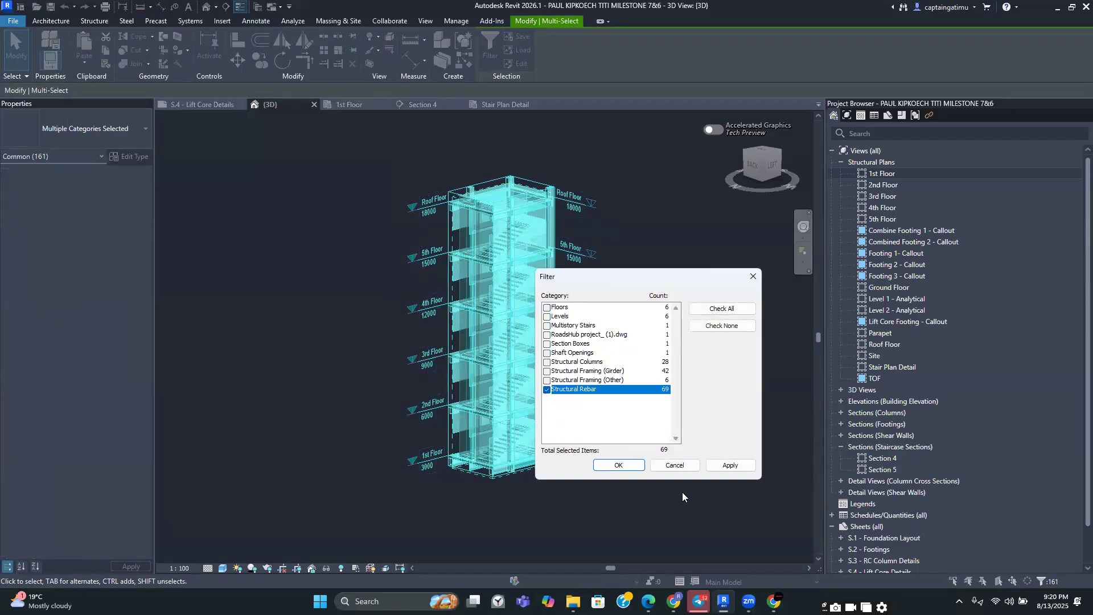
pyautogui.click(723, 465)
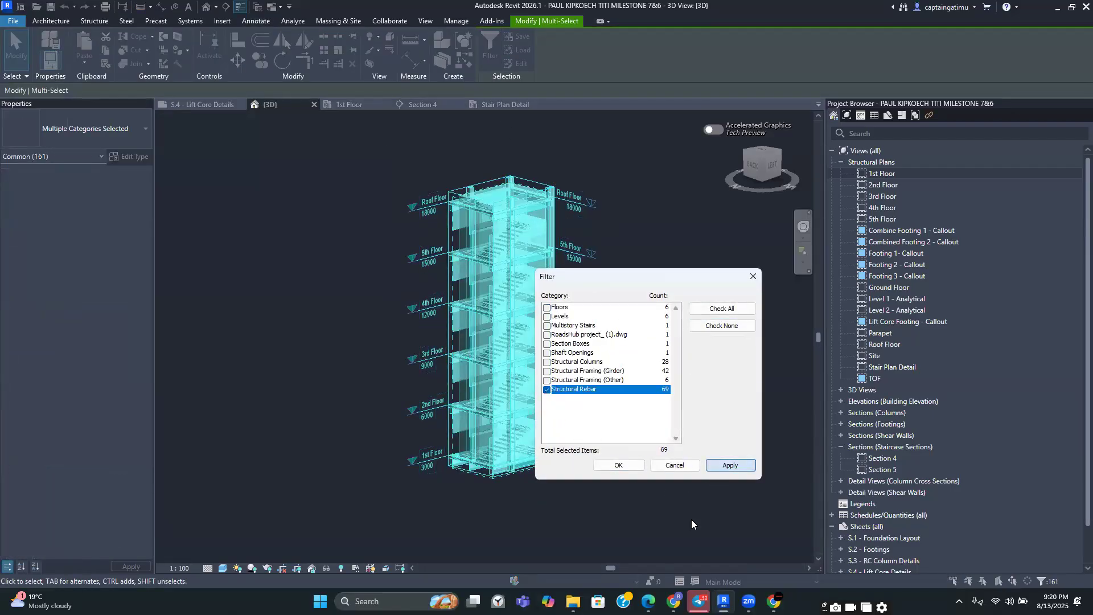
pyautogui.click(620, 465)
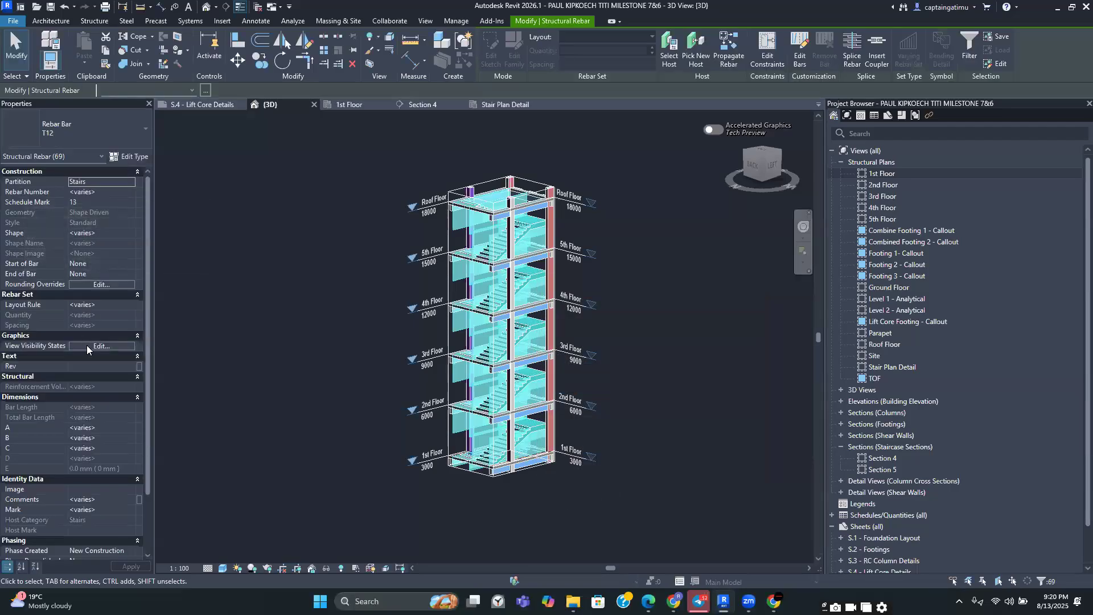
# Edit the selected rebar's view visibility states so the bars display clearly in the 3D view
pyautogui.click(98, 345)
pyautogui.click(400, 353)
pyautogui.click(377, 505)
pyautogui.click(621, 346)
# Inspect the stair reinforcement in 3D from several angles, then close the 3D view and return to the Stair Plan Detail
pyautogui.scroll(3, 534, 312)
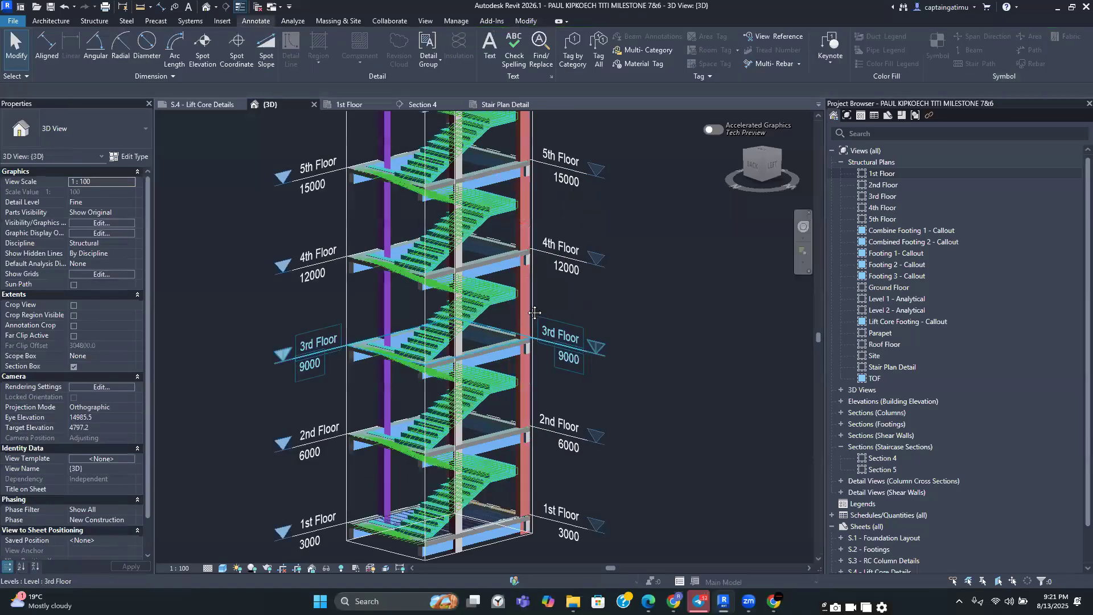
pyautogui.scroll(2, 534, 312)
pyautogui.moveTo(740, 155); pyautogui.dragTo(709, 152)
pyautogui.moveTo(606, 382); pyautogui.dragTo(556, 286, button='middle')
pyautogui.scroll(4, 588, 470)
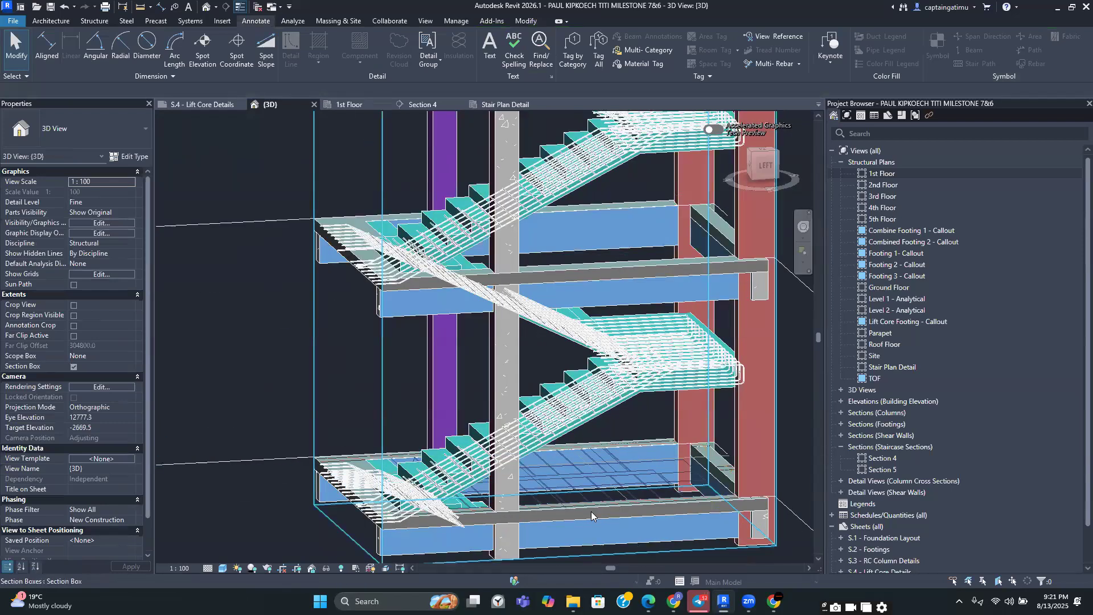
pyautogui.scroll(-4, 591, 511)
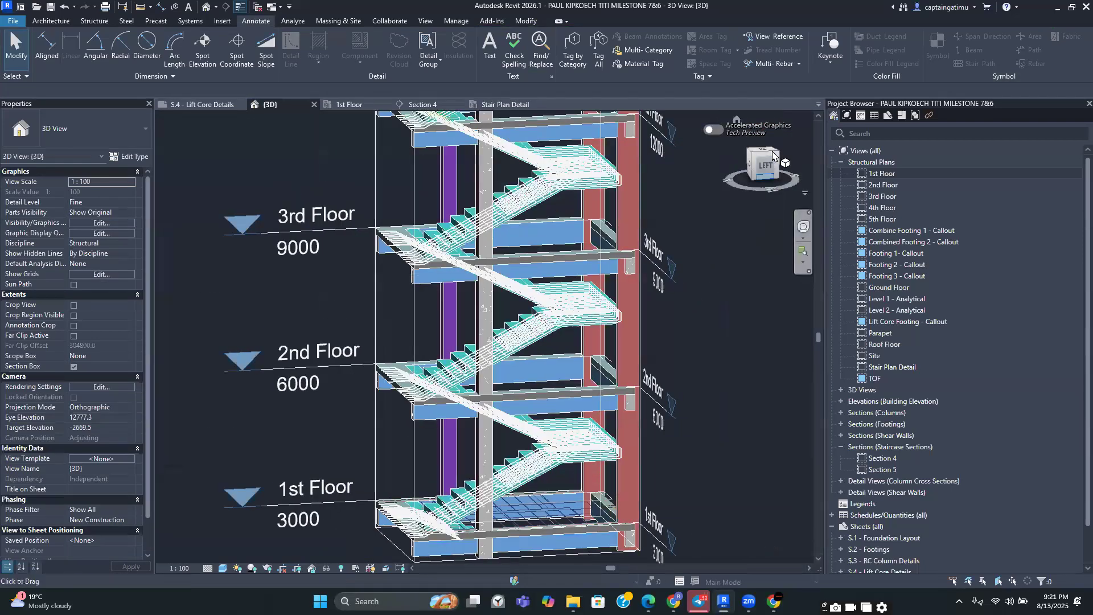
pyautogui.moveTo(772, 155); pyautogui.dragTo(758, 203)
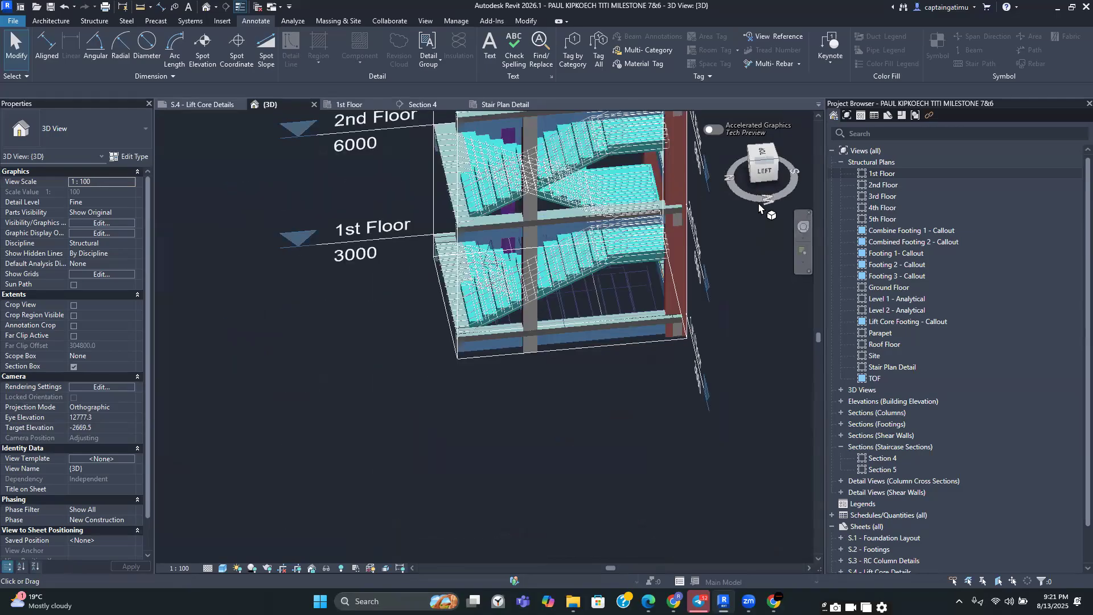
pyautogui.moveTo(721, 192); pyautogui.dragTo(636, 392, button='middle')
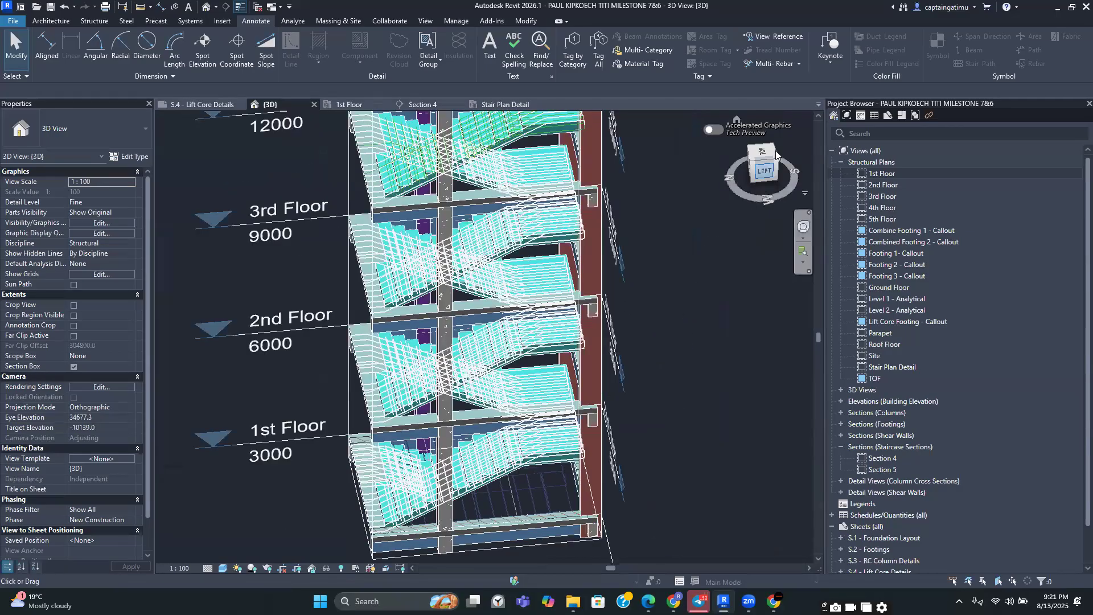
pyautogui.click(776, 154)
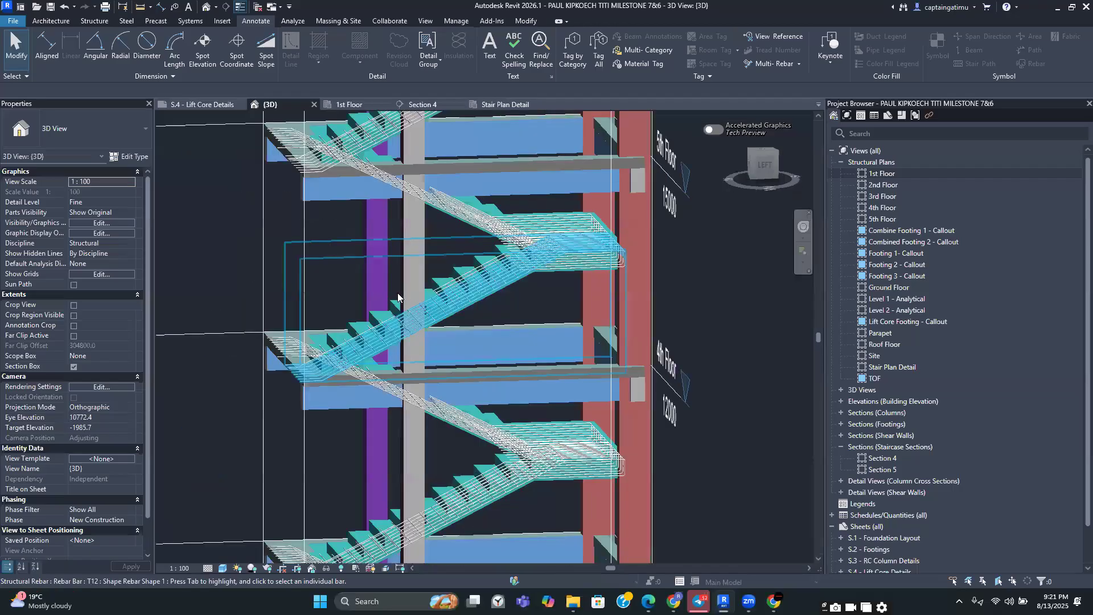
pyautogui.scroll(2, 398, 293)
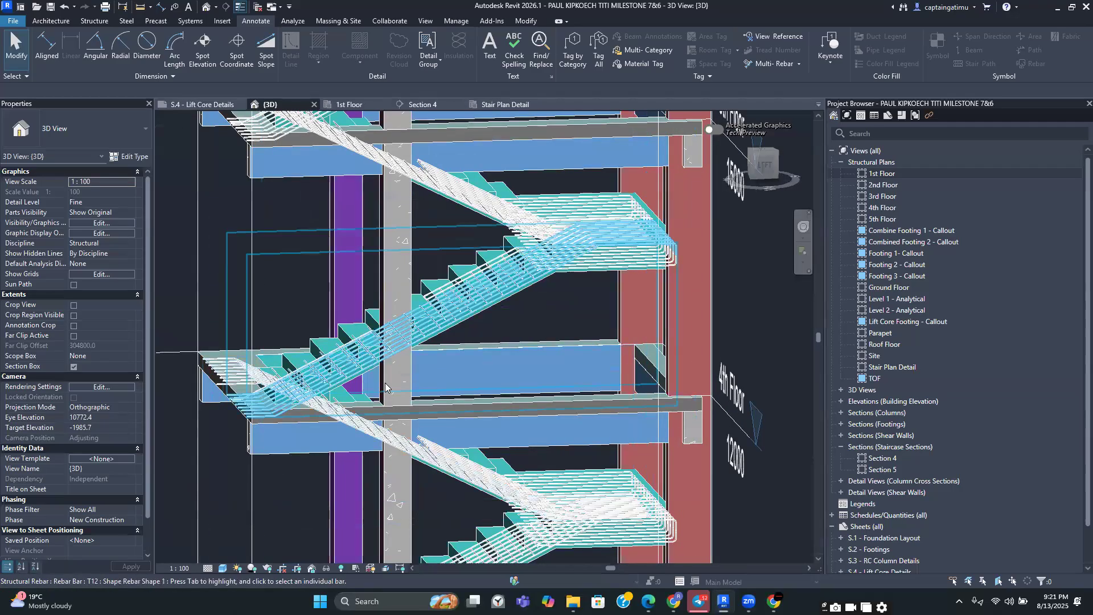
pyautogui.scroll(-3, 385, 387)
pyautogui.scroll(3, 448, 456)
pyautogui.moveTo(492, 477); pyautogui.dragTo(524, 338, button='middle')
pyautogui.scroll(-1, 500, 496)
pyautogui.moveTo(510, 503); pyautogui.dragTo(505, 359, button='middle')
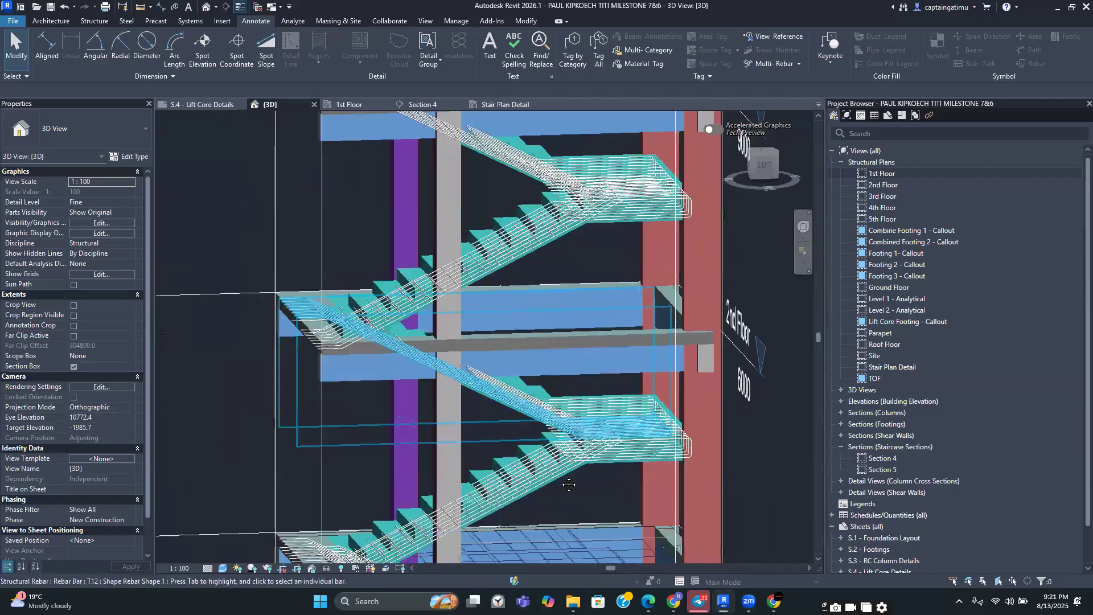
pyautogui.scroll(2, 570, 498)
pyautogui.scroll(-2, 570, 500)
pyautogui.moveTo(569, 500); pyautogui.dragTo(539, 412, button='middle')
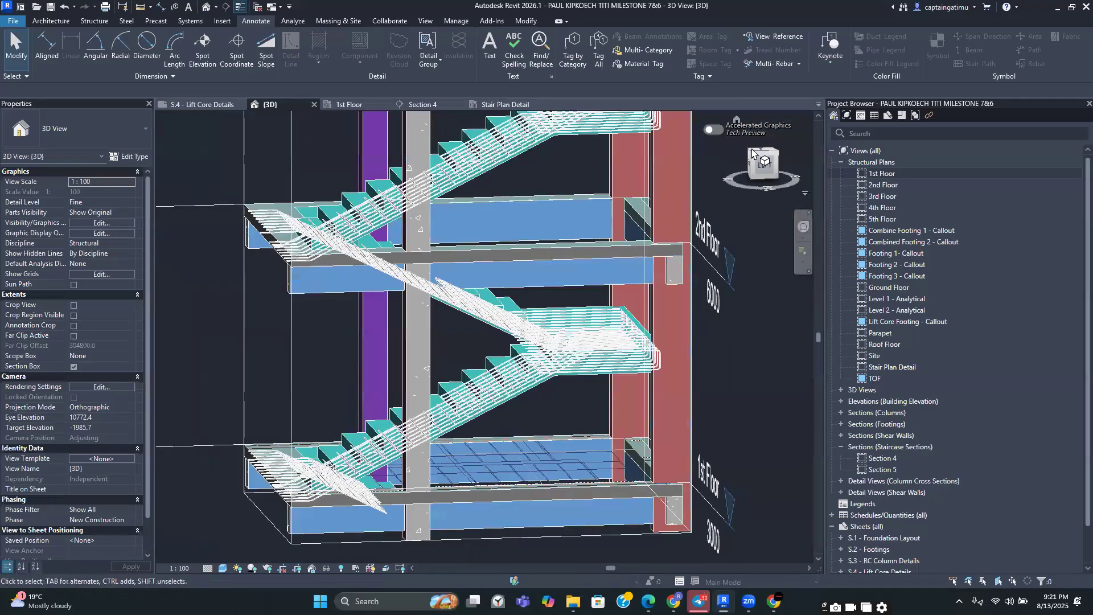
pyautogui.click(752, 152)
pyautogui.moveTo(675, 200); pyautogui.dragTo(568, 402, button='middle')
pyautogui.scroll(-2, 685, 273)
pyautogui.moveTo(587, 346); pyautogui.dragTo(554, 464, button='middle')
pyautogui.scroll(-2, 567, 441)
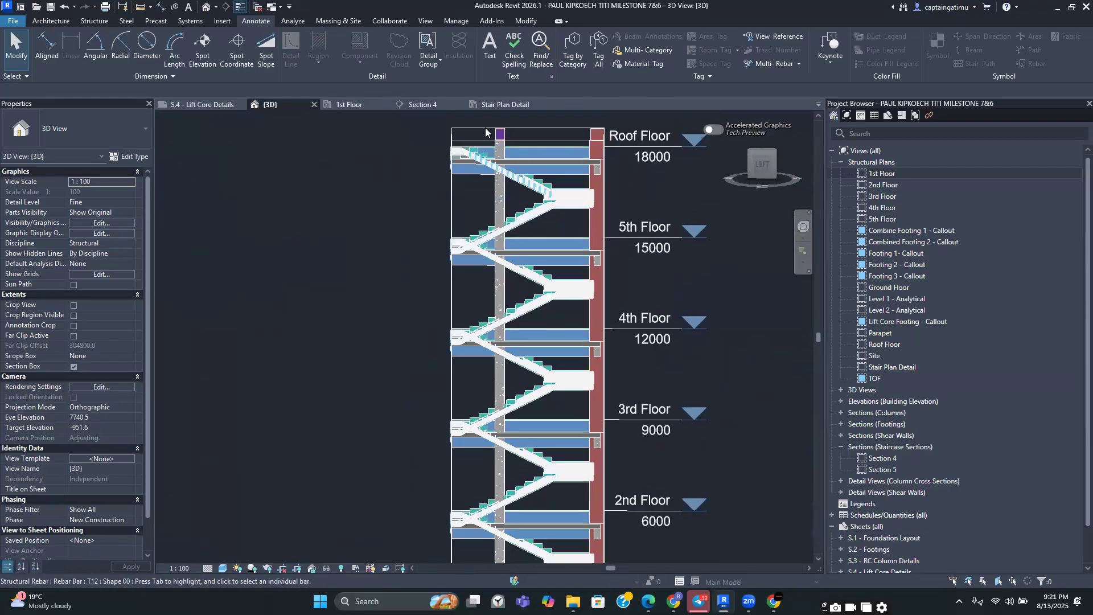
pyautogui.click(314, 105)
pyautogui.scroll(-4, 547, 370)
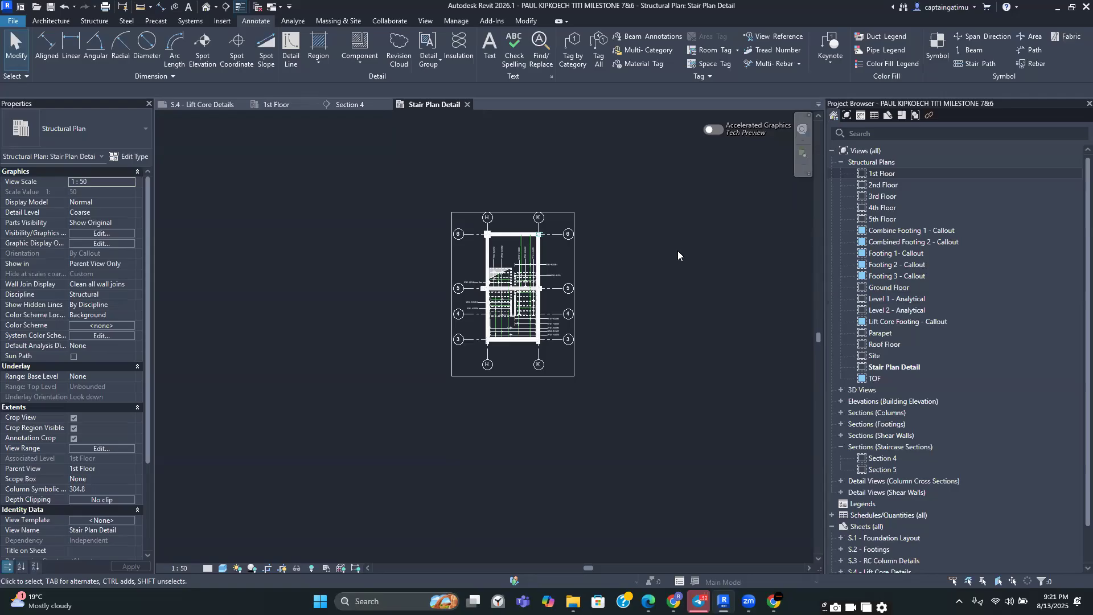
# Switch to Telegram and open the hollow pot detail image shared in the Cohort 3 Revit Training Forum
pyautogui.moveTo(673, 601)
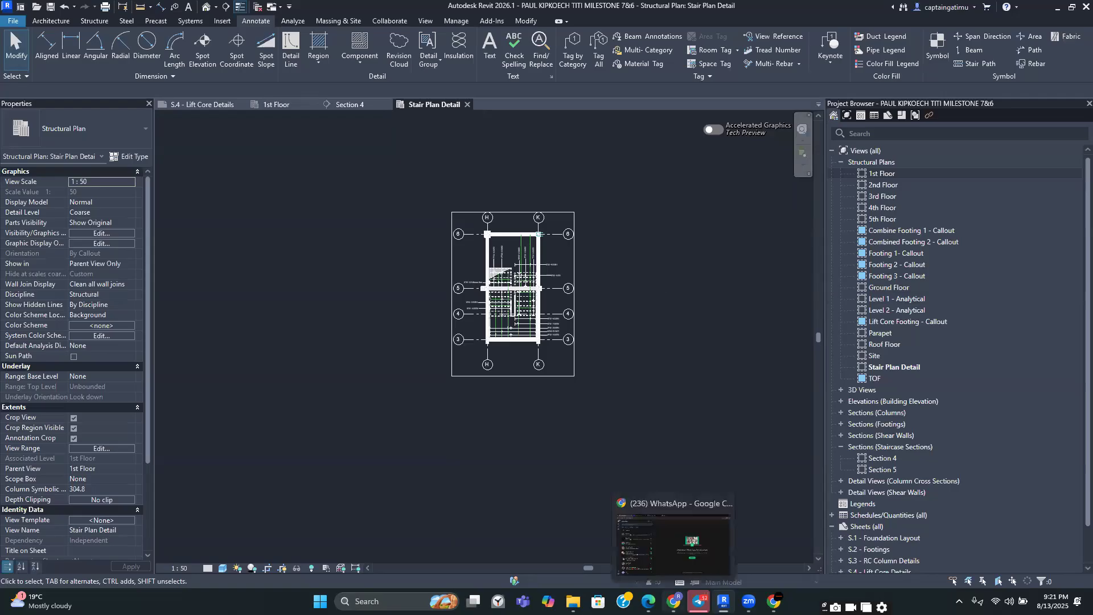
pyautogui.click(688, 586)
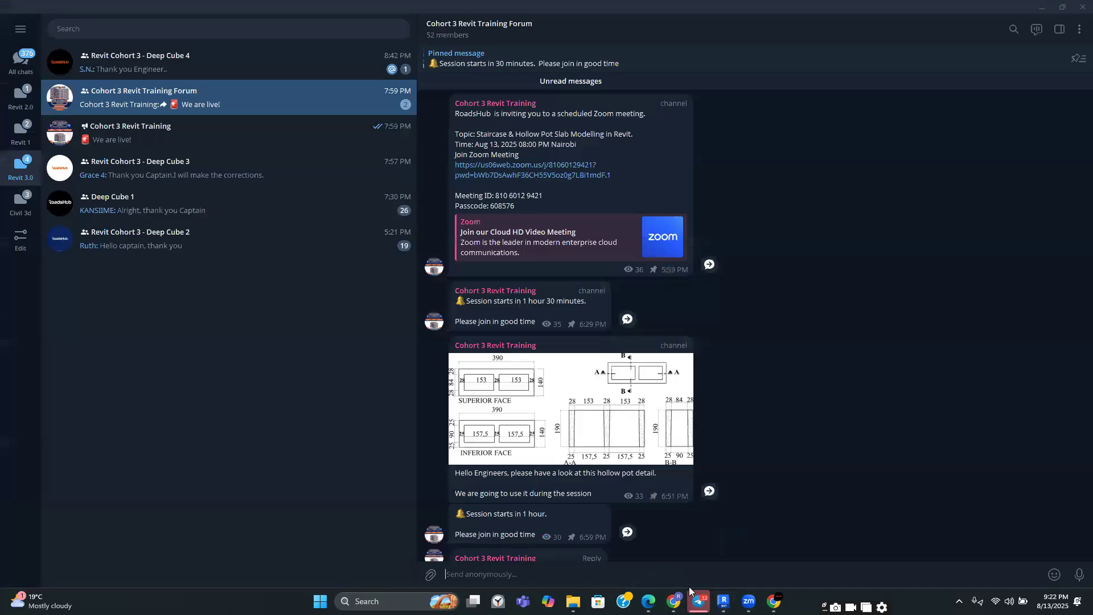
pyautogui.click(622, 427)
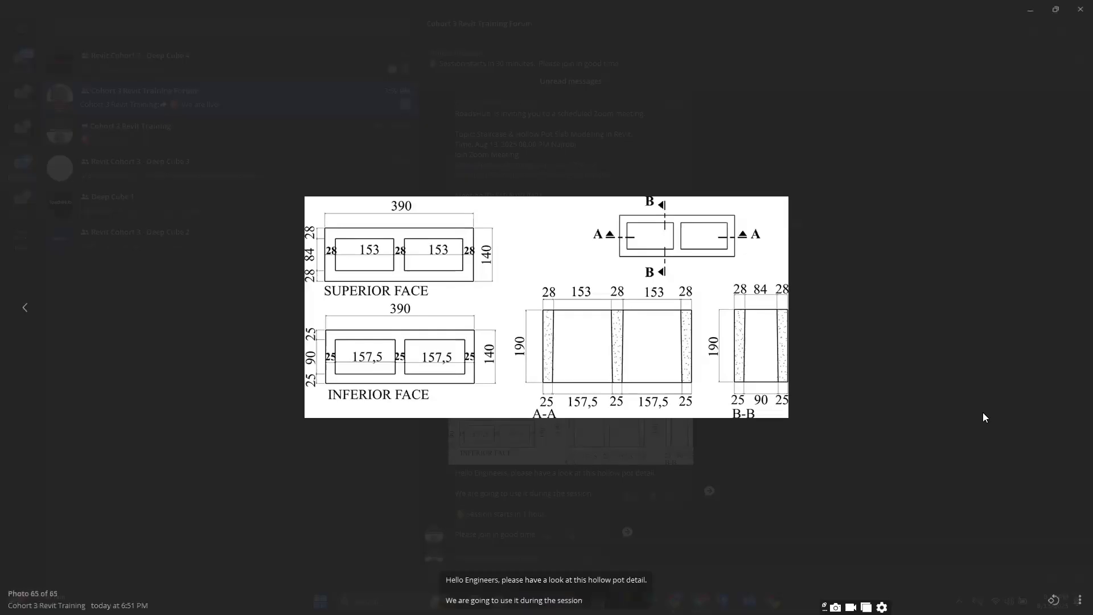
# Switch to Revit and open the 4th Floor structural plan view
pyautogui.click(997, 513)
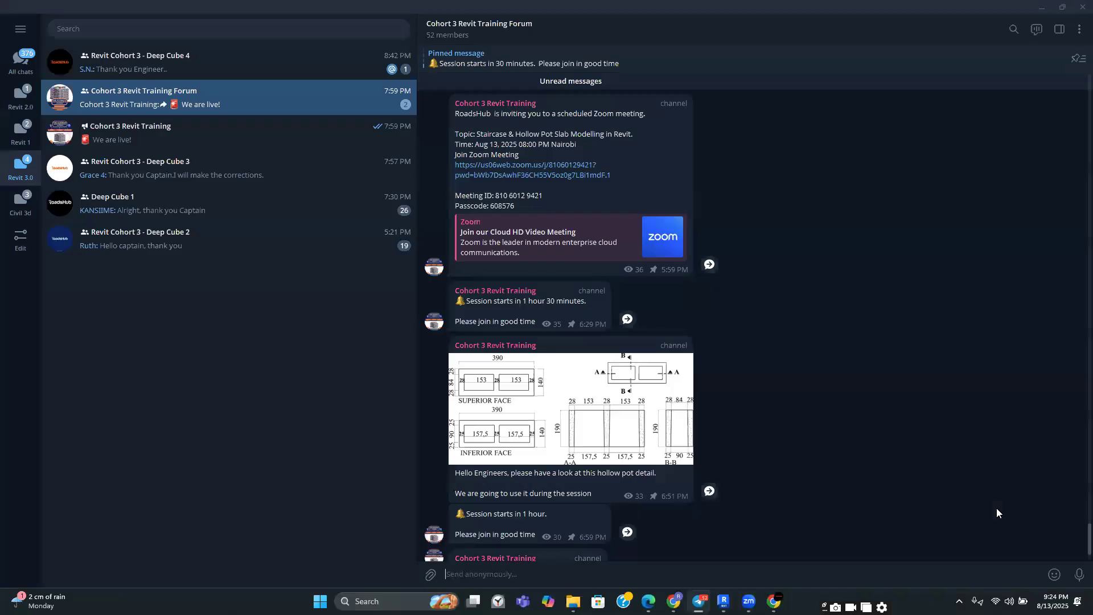
pyautogui.click(724, 600)
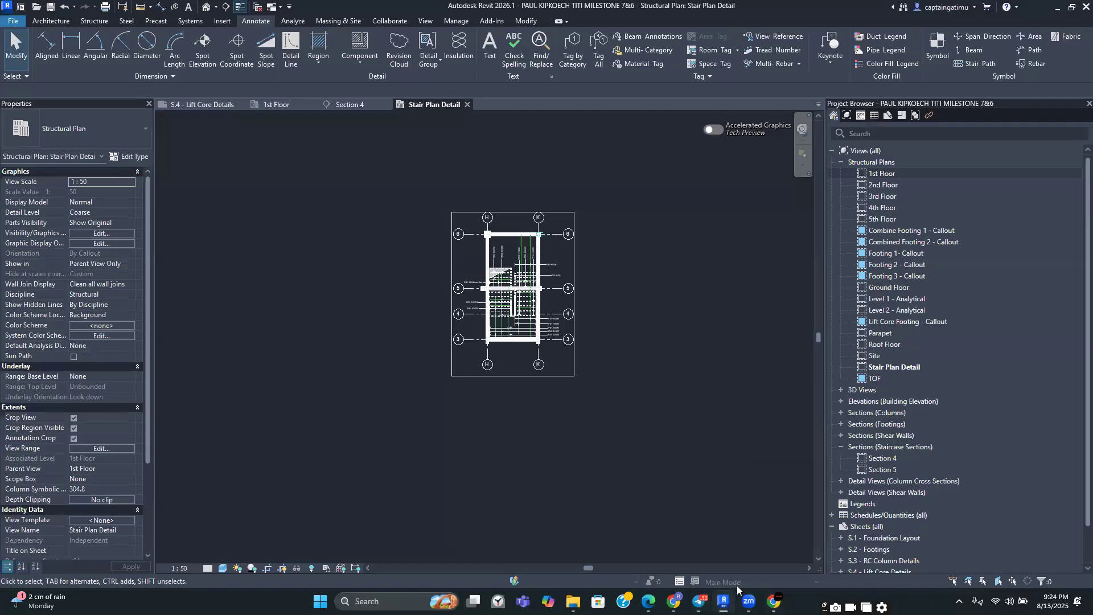
pyautogui.doubleClick(882, 208)
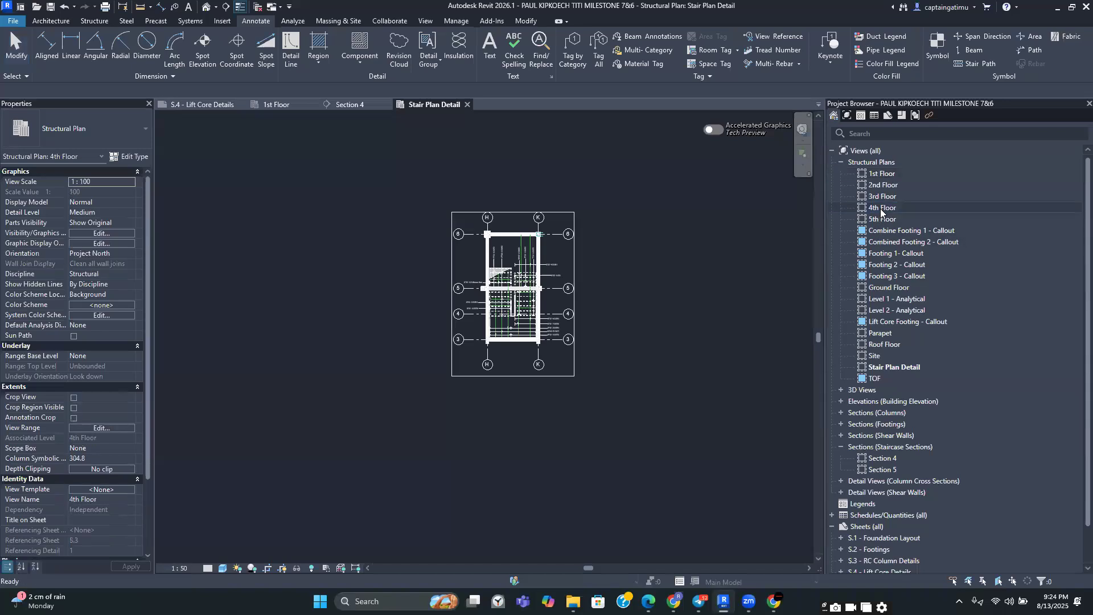
# Close the project-not-saved reminder without saving
pyautogui.scroll(5, 472, 359)
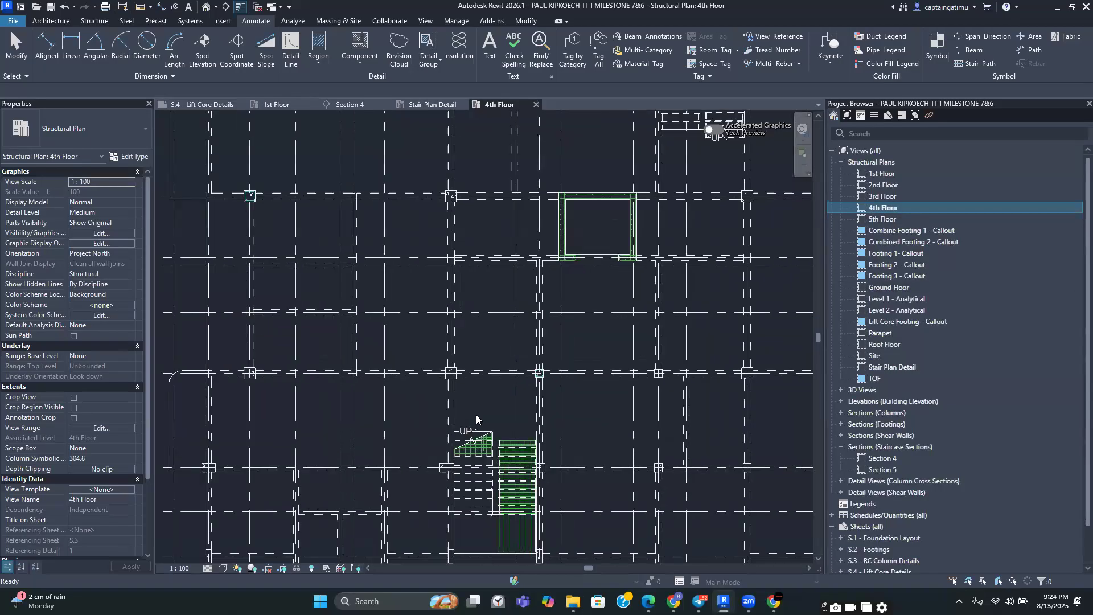
pyautogui.scroll(-2, 476, 414)
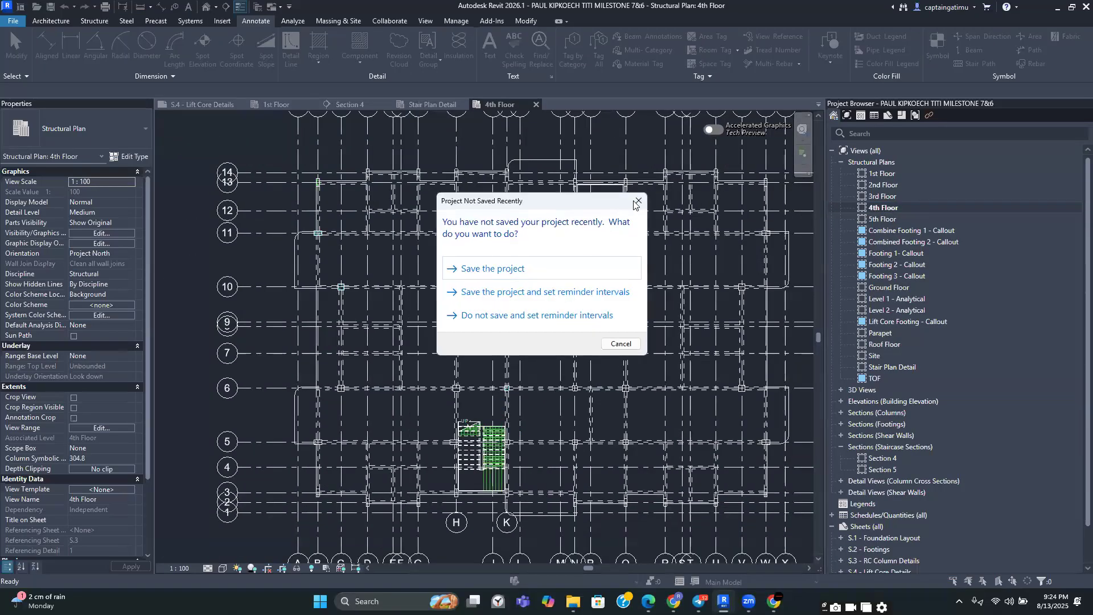
pyautogui.click(637, 198)
# Select all rebar instances visible in the 4th Floor view and hide those elements in the view
pyautogui.scroll(-2, 529, 266)
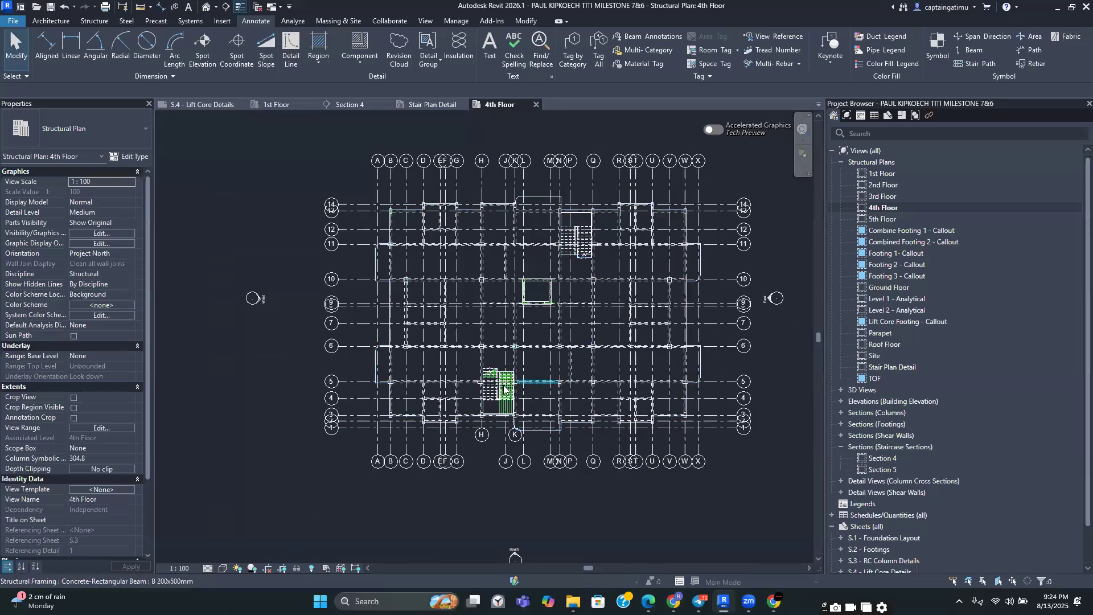
pyautogui.scroll(1, 517, 411)
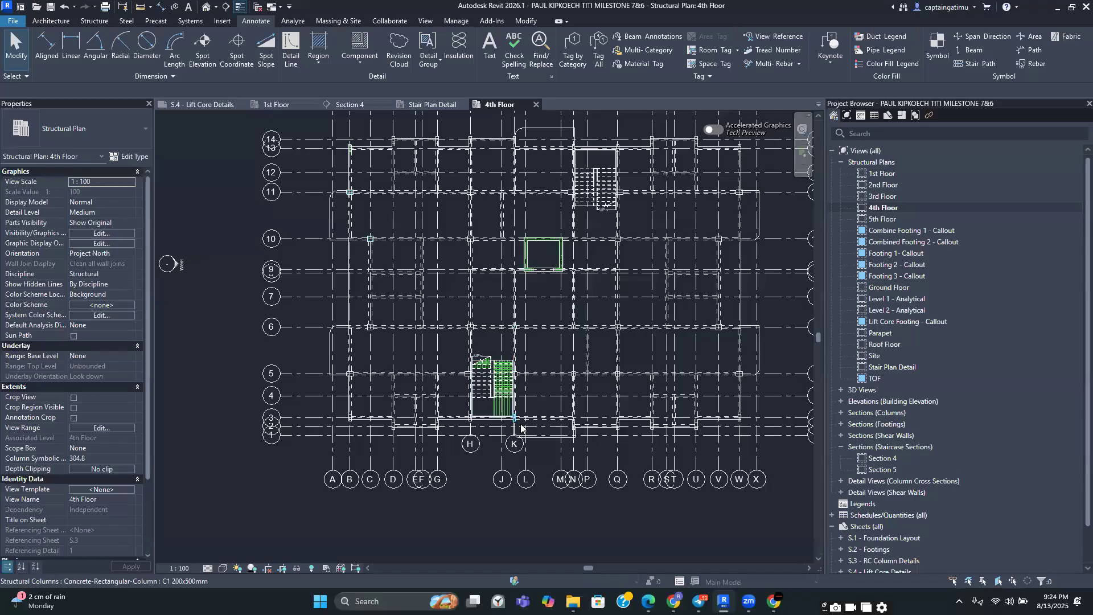
pyautogui.scroll(1, 518, 424)
pyautogui.scroll(2, 486, 416)
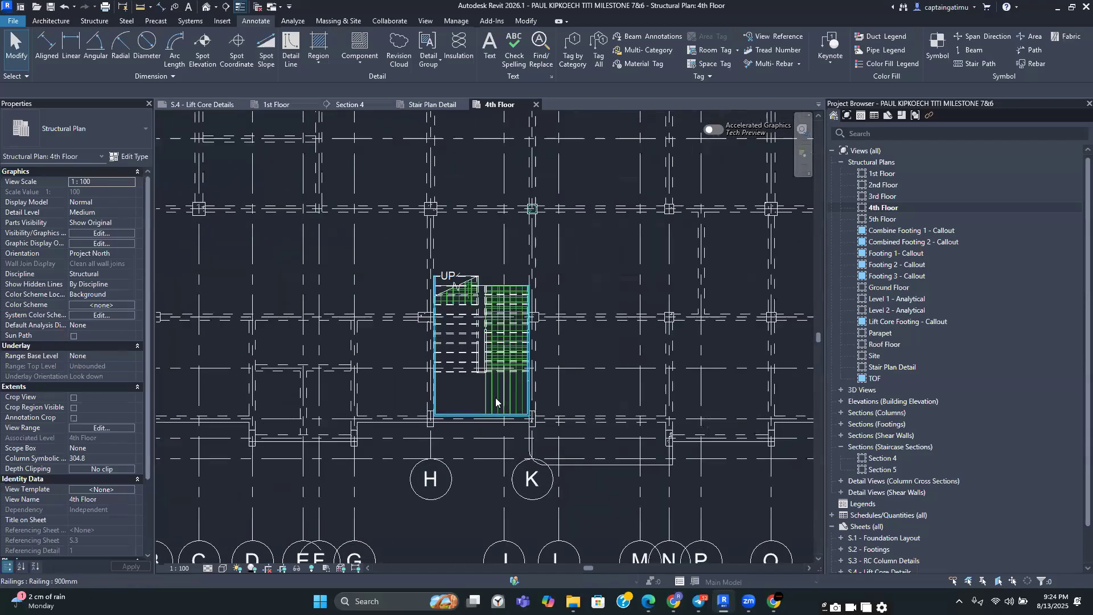
pyautogui.click(493, 397)
pyautogui.scroll(-2, 493, 397)
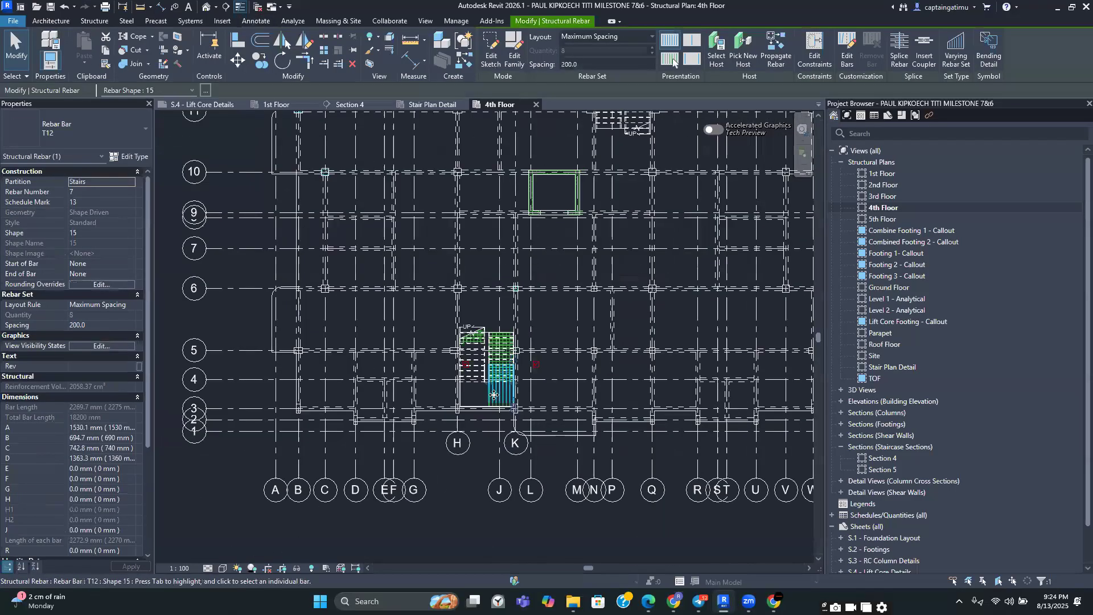
pyautogui.rightClick(493, 397)
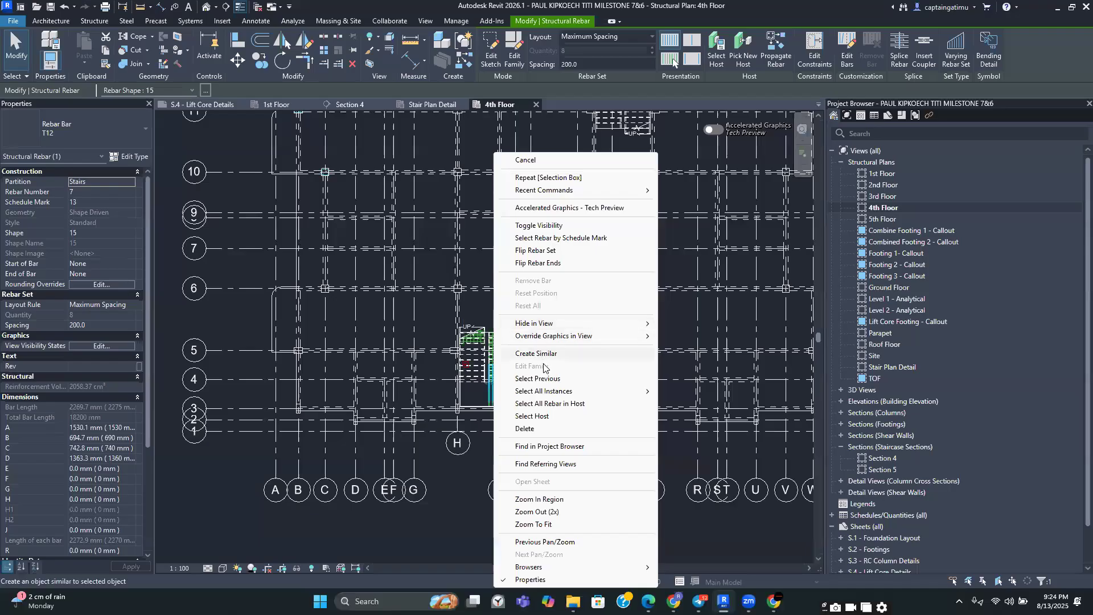
pyautogui.moveTo(540, 395)
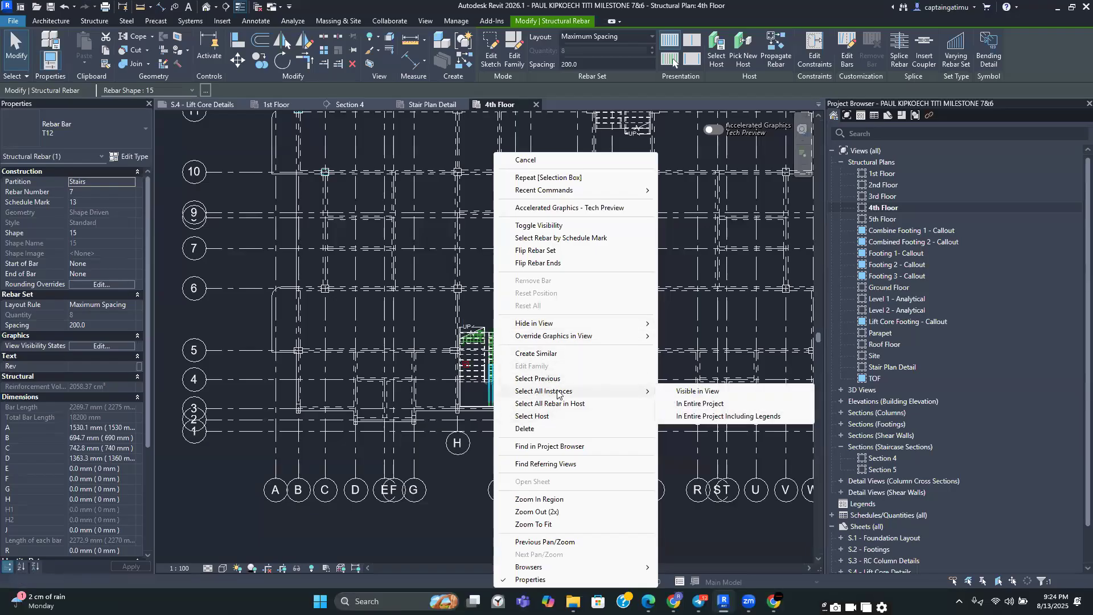
pyautogui.click(697, 391)
pyautogui.scroll(-3, 568, 432)
pyautogui.rightClick(525, 469)
pyautogui.moveTo(565, 206)
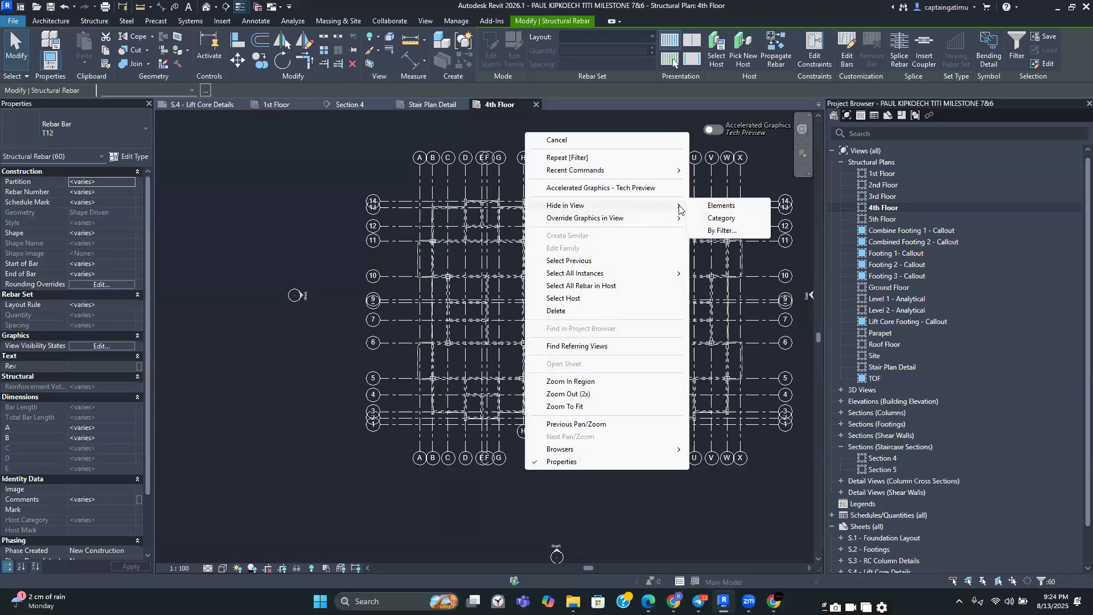
pyautogui.click(718, 206)
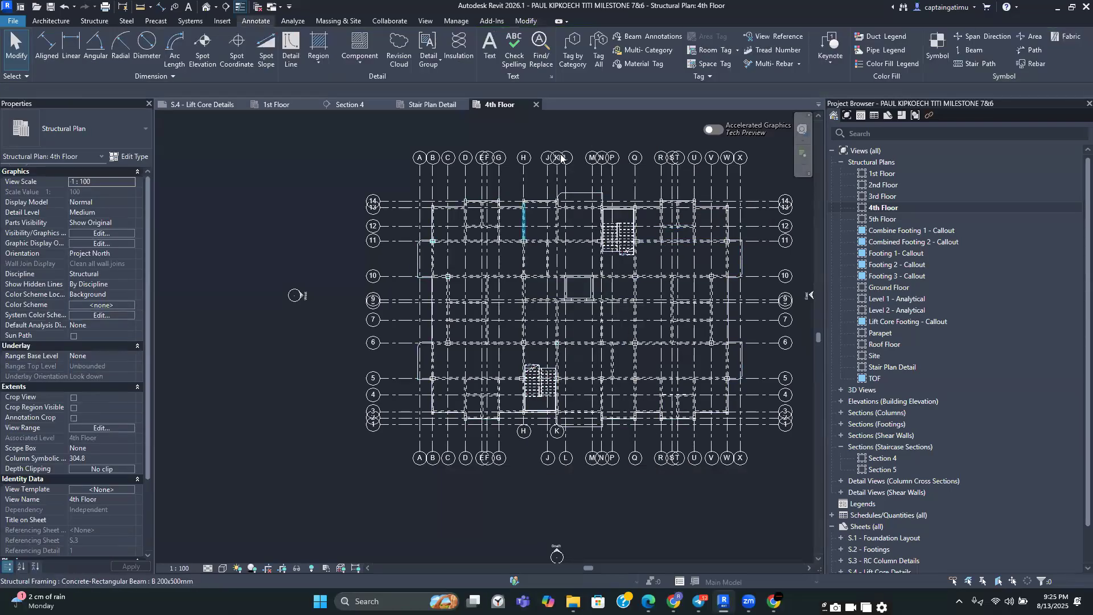
# Switch the view's visual style to Shaded
pyautogui.moveTo(483, 391); pyautogui.dragTo(424, 385, button='middle')
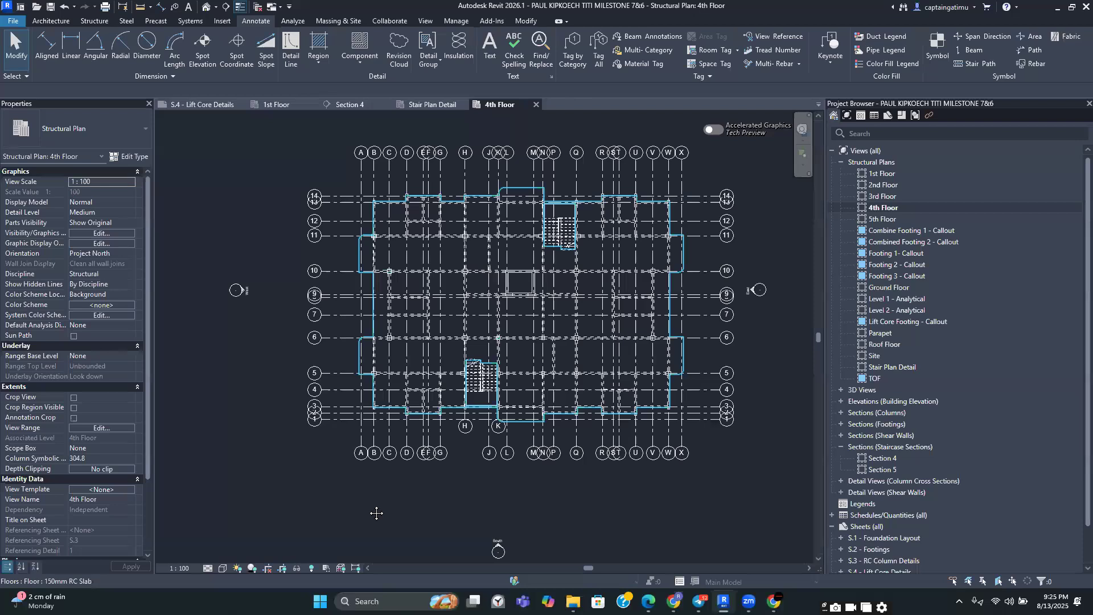
pyautogui.click(224, 571)
pyautogui.click(245, 526)
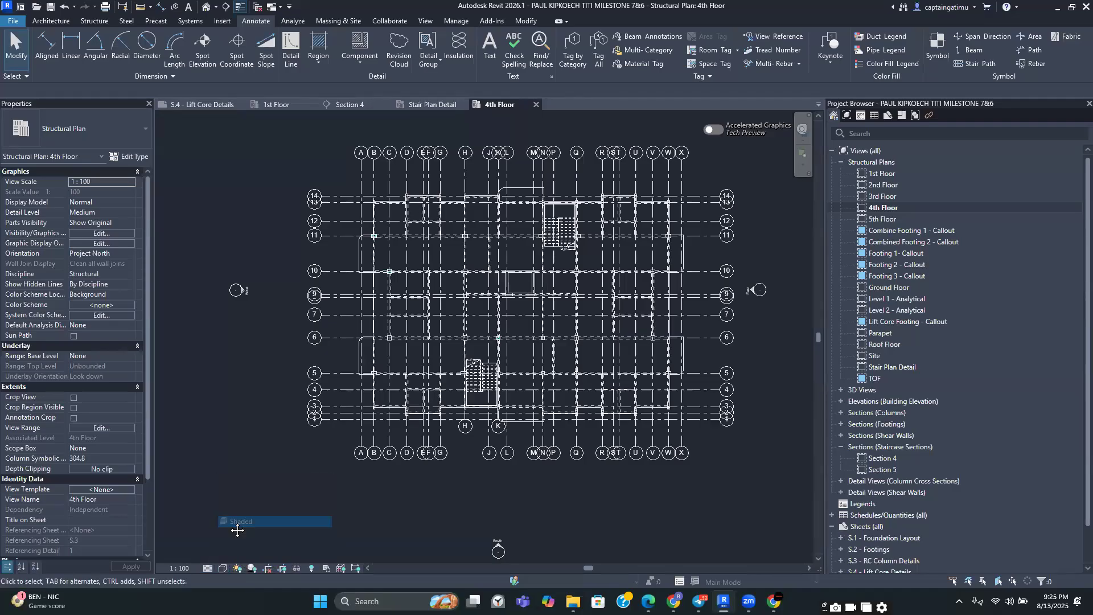
# Examine the 4th floor slab and the stair openings in the shaded plan
pyautogui.scroll(3, 604, 272)
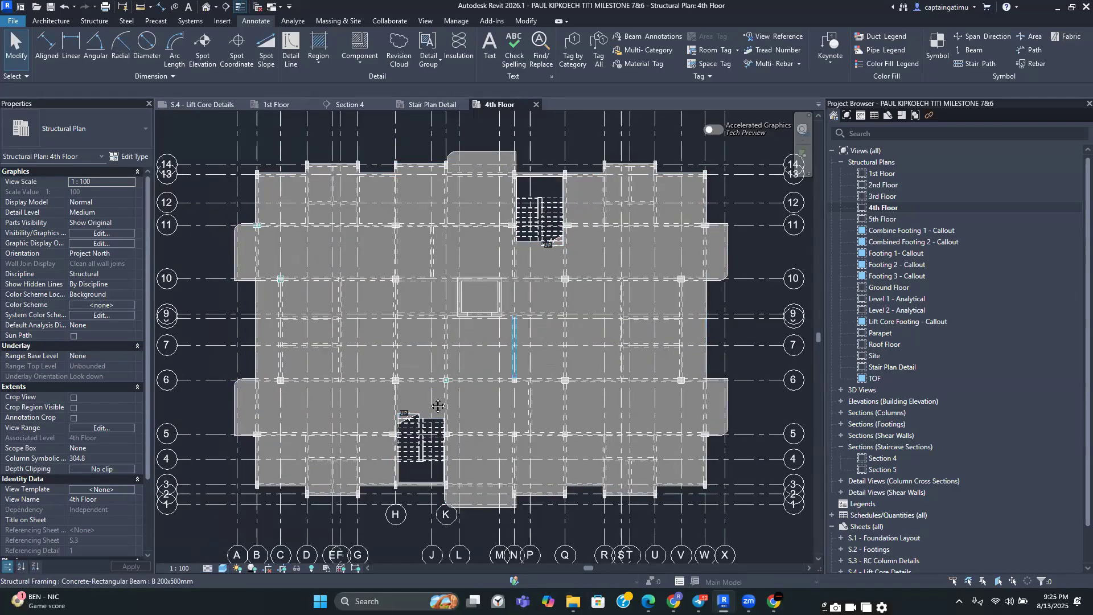
pyautogui.moveTo(424, 429); pyautogui.dragTo(453, 427, button='middle')
pyautogui.moveTo(451, 369); pyautogui.dragTo(471, 373, button='middle')
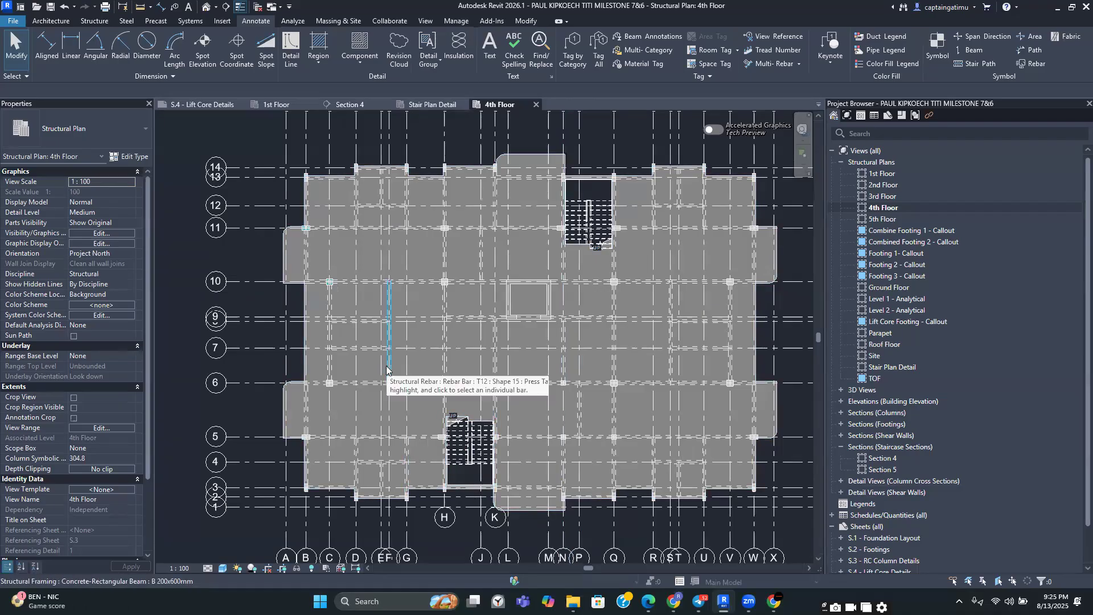
pyautogui.scroll(-2, 376, 370)
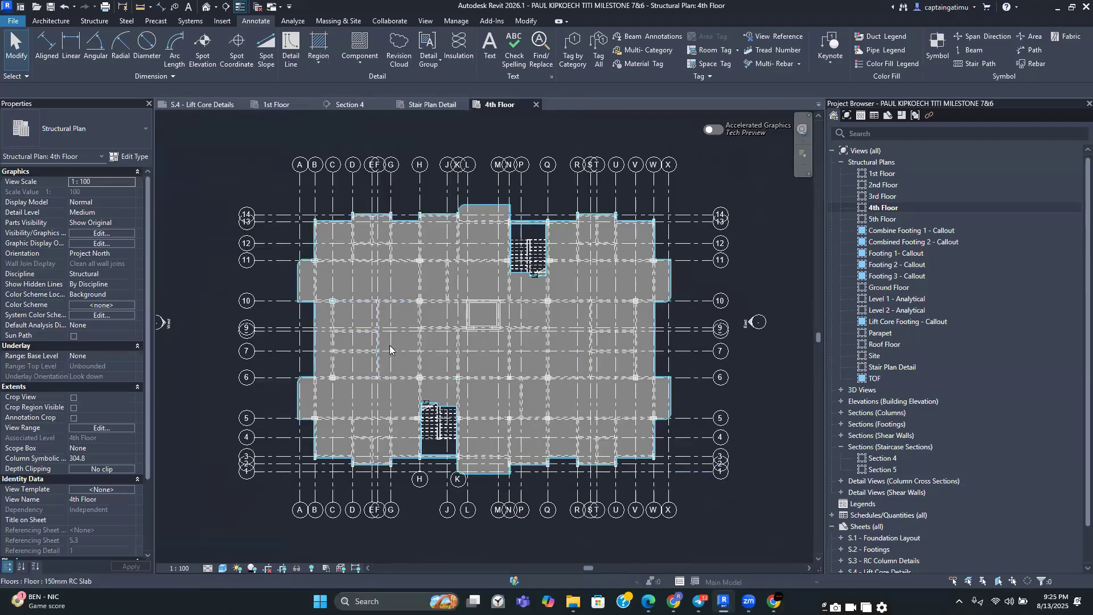
pyautogui.scroll(2, 340, 328)
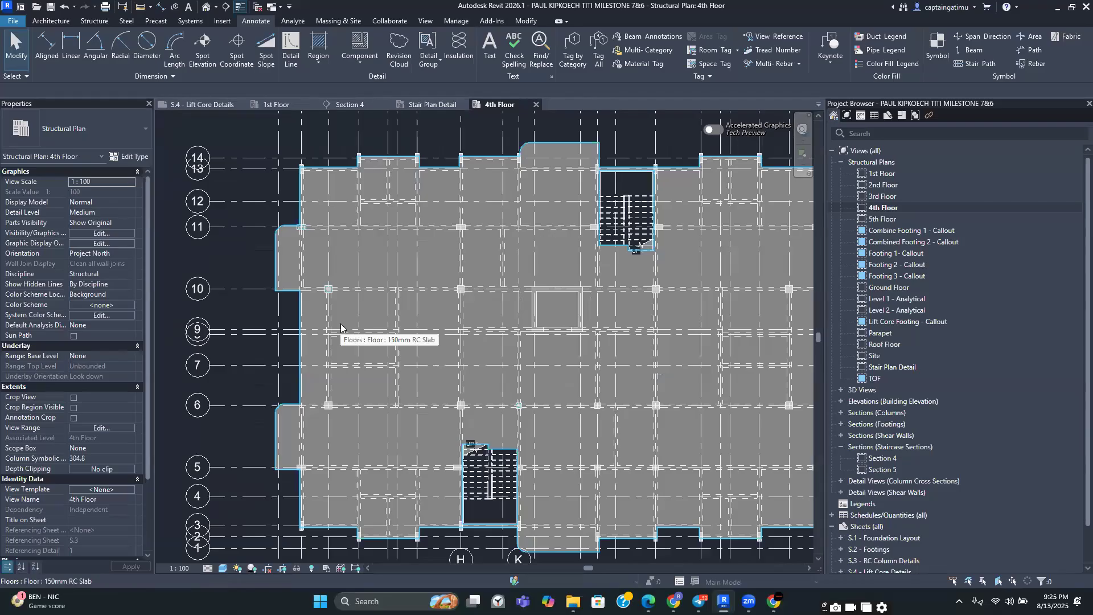
pyautogui.scroll(-2, 410, 310)
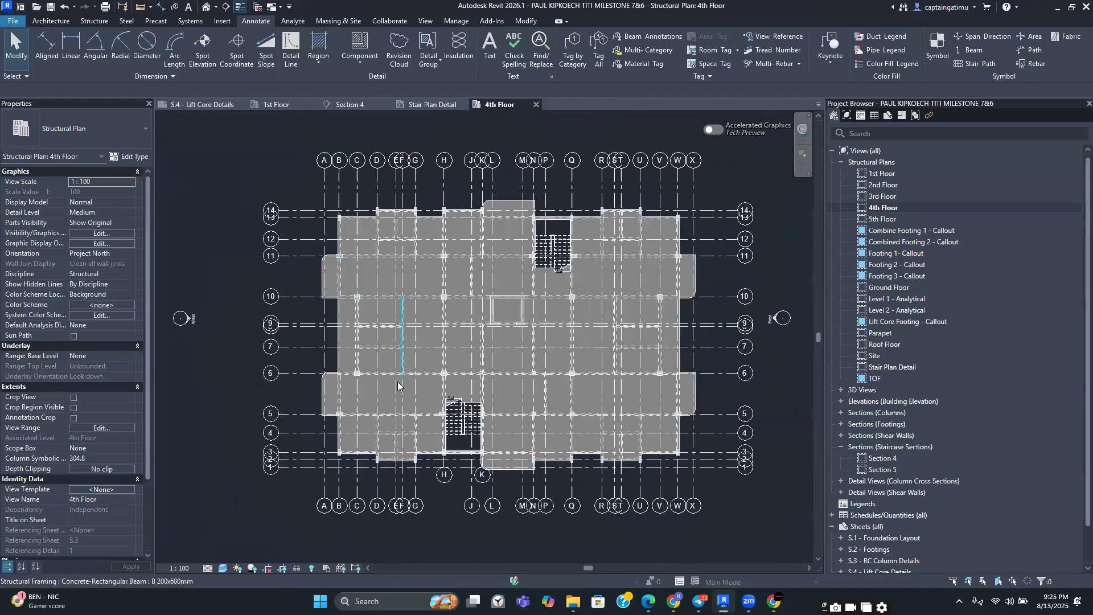
pyautogui.scroll(2, 399, 393)
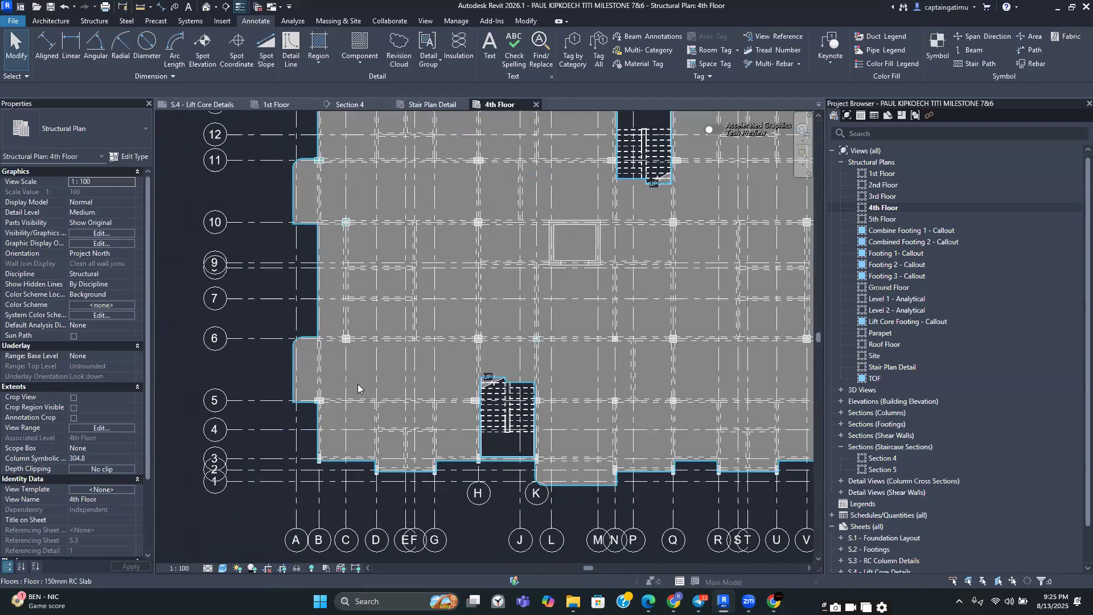
# Create a rectangular shaft opening about 3800 × 2800 mm in the slab beside the stair opening
pyautogui.click(108, 24)
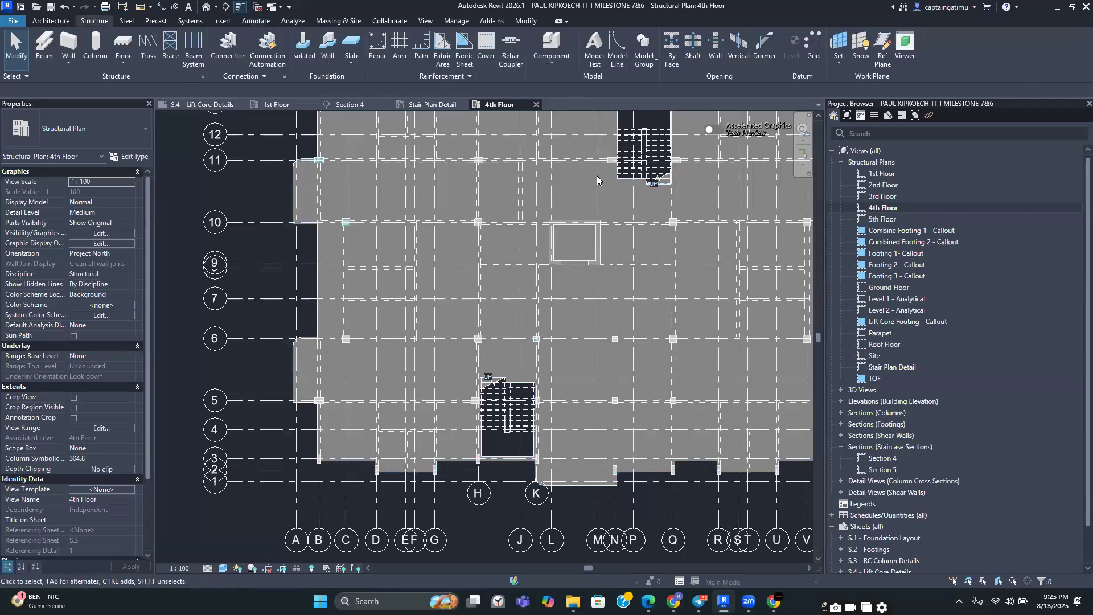
pyautogui.click(696, 40)
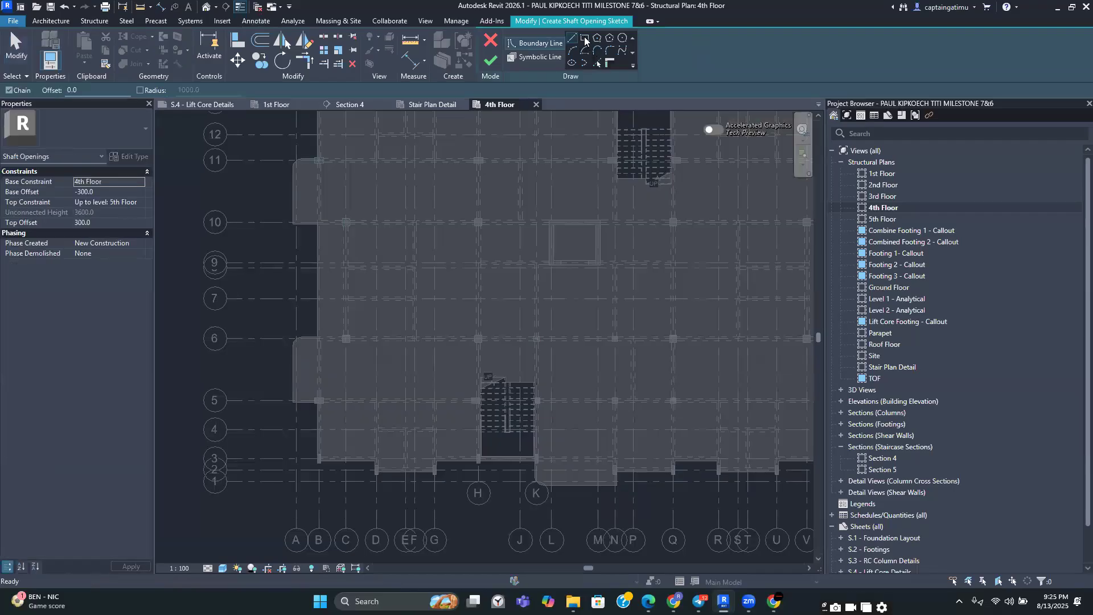
pyautogui.click(585, 40)
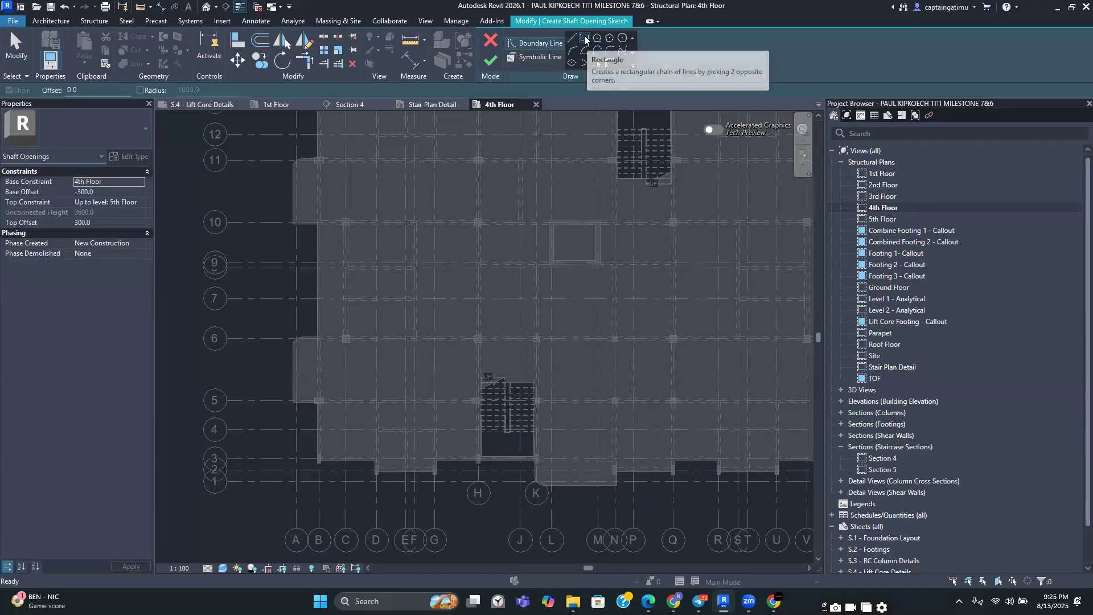
pyautogui.scroll(5, 390, 359)
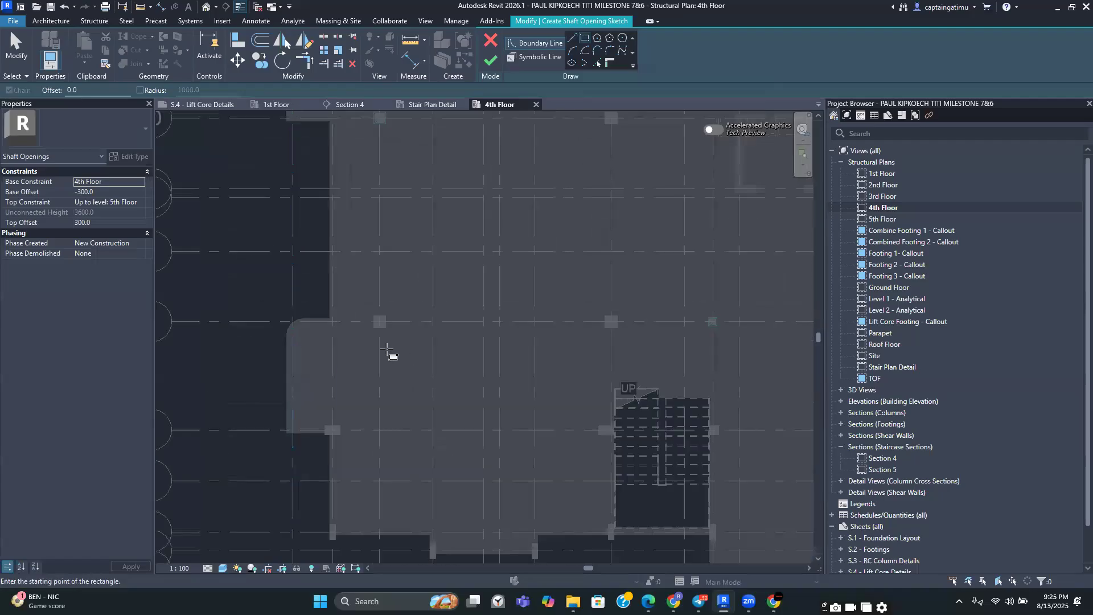
pyautogui.scroll(1, 278, 326)
pyautogui.click(259, 284)
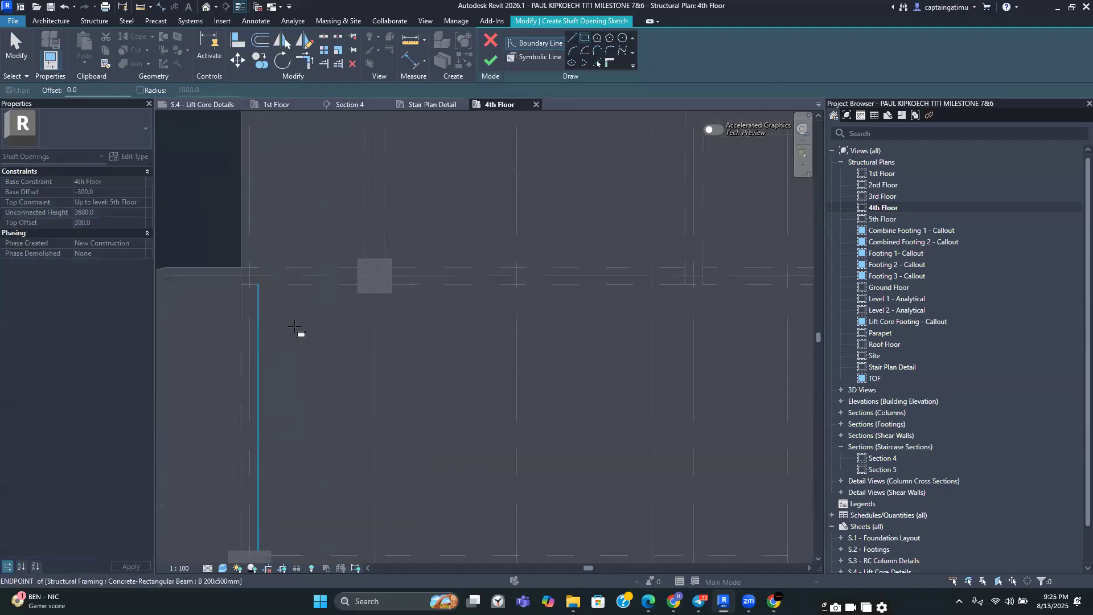
pyautogui.scroll(-3, 326, 361)
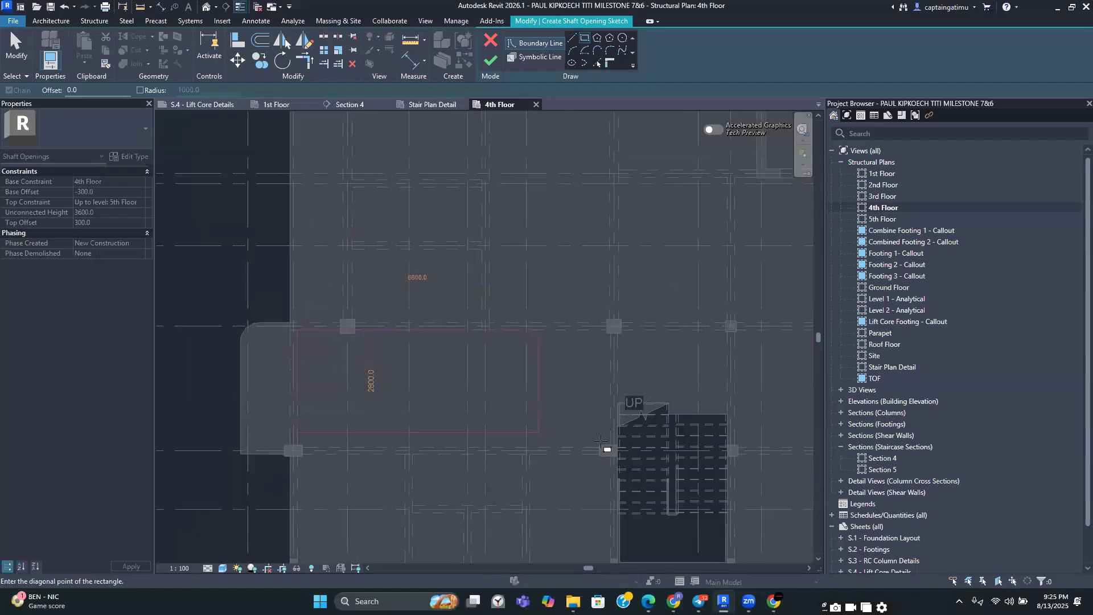
pyautogui.scroll(2, 603, 444)
pyautogui.click(617, 446)
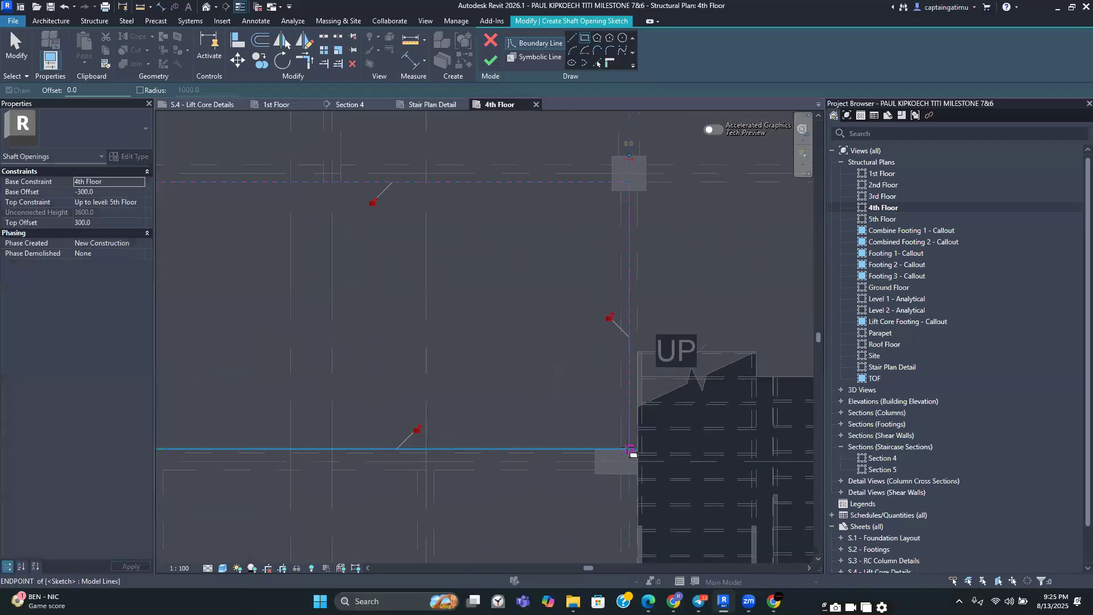
pyautogui.click(491, 60)
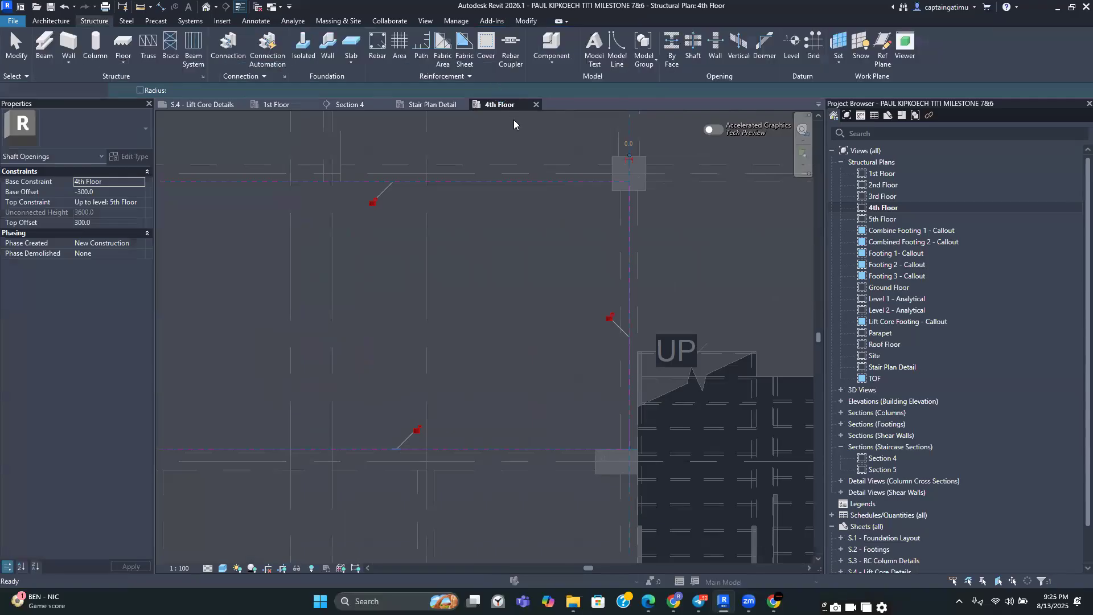
# Delete the new shaft opening
pyautogui.scroll(-2, 525, 143)
pyautogui.press('Escape')
pyautogui.scroll(-2, 533, 262)
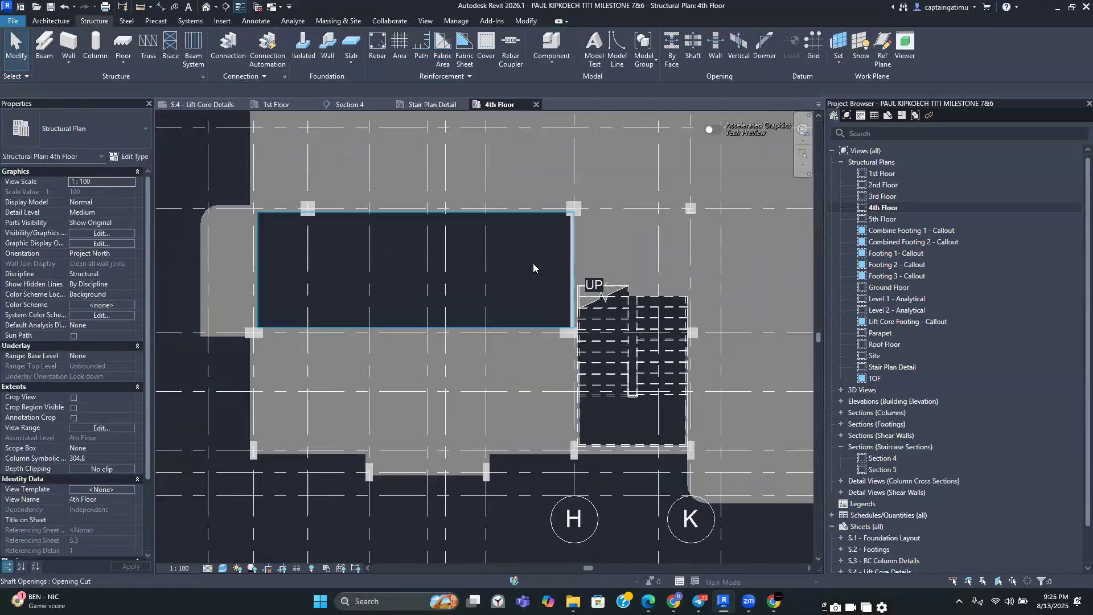
pyautogui.click(474, 219)
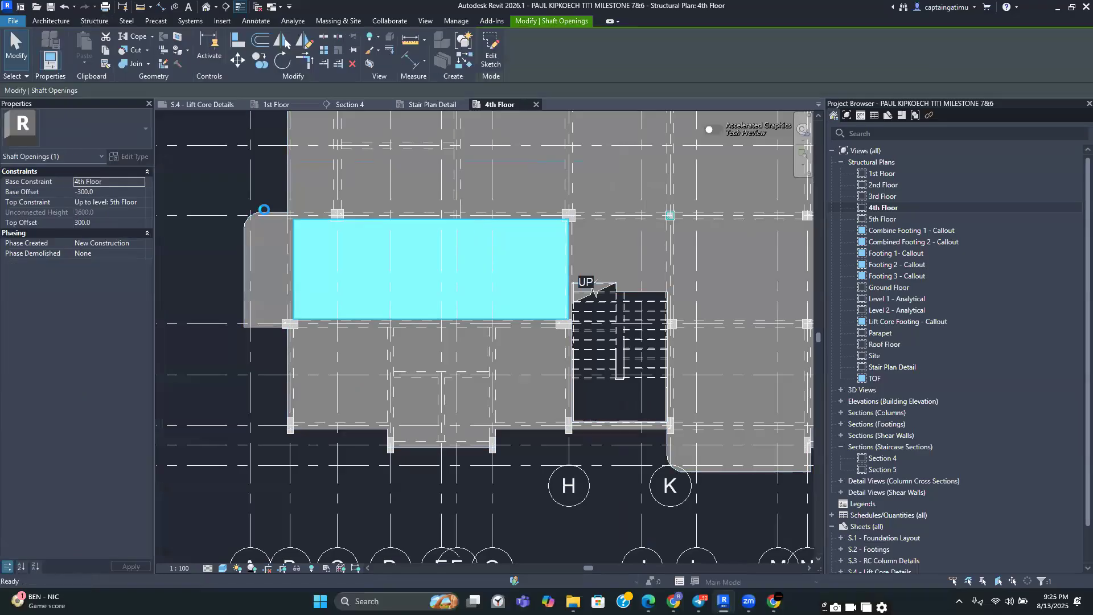
pyautogui.press('Delete')
# Select the 4th floor slab, edit its boundary, and pick the beam edges around the west bay between grids 10 and 11
pyautogui.scroll(-3, 429, 295)
pyautogui.moveTo(431, 295); pyautogui.dragTo(421, 354, button='middle')
pyautogui.click(335, 277)
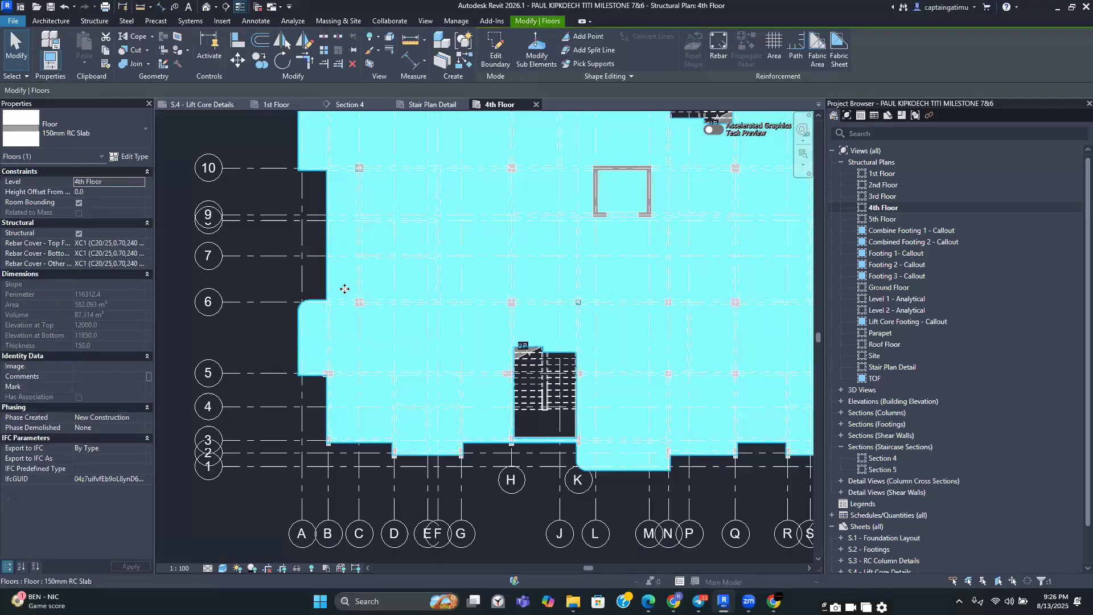
pyautogui.scroll(-4, 390, 275)
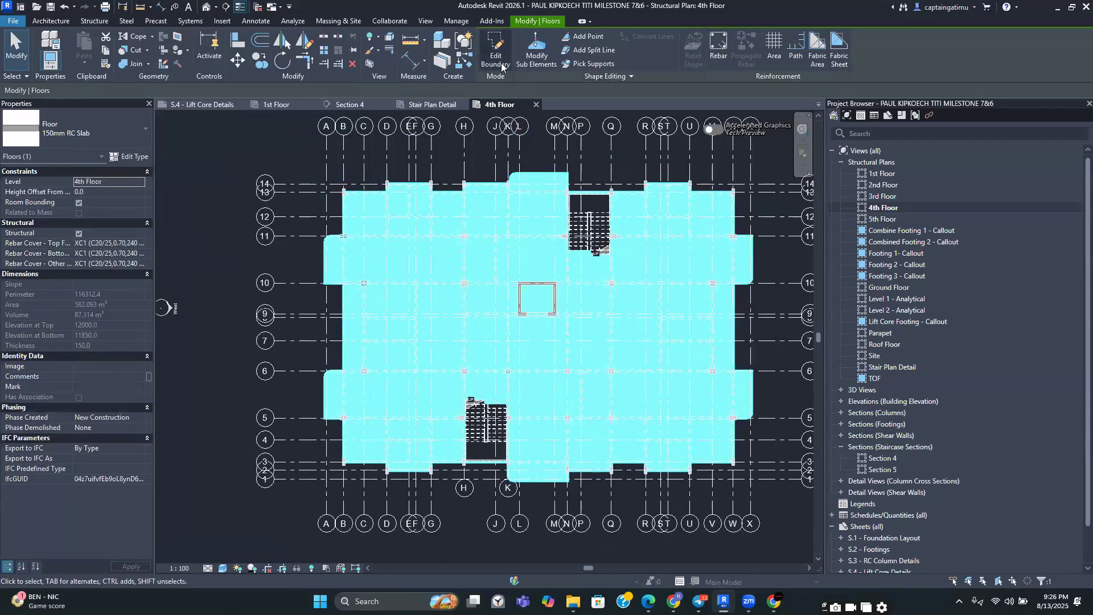
pyautogui.click(501, 57)
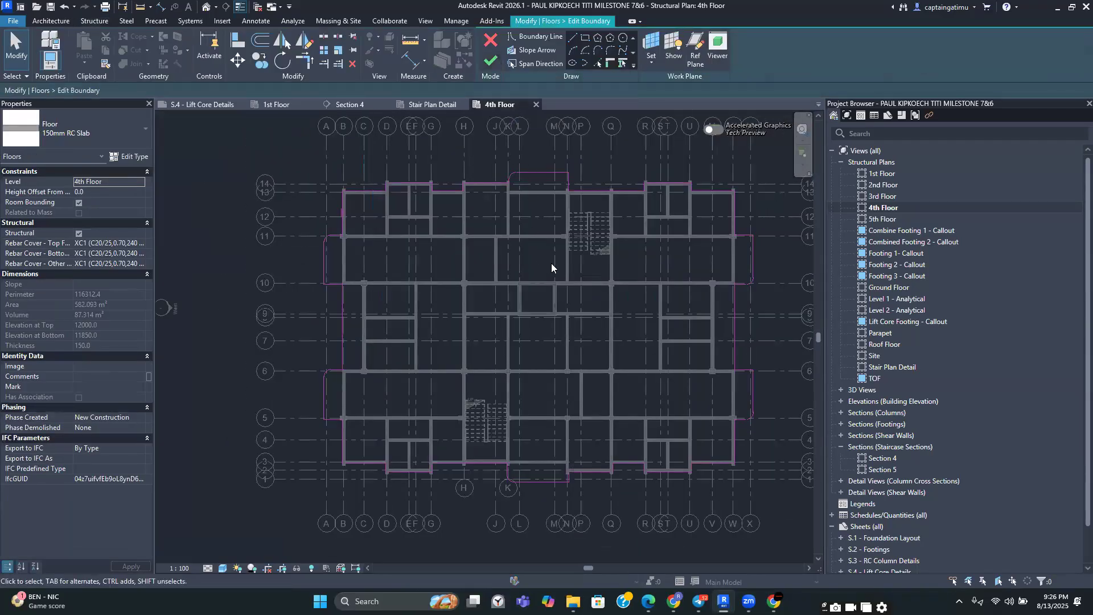
pyautogui.click(585, 39)
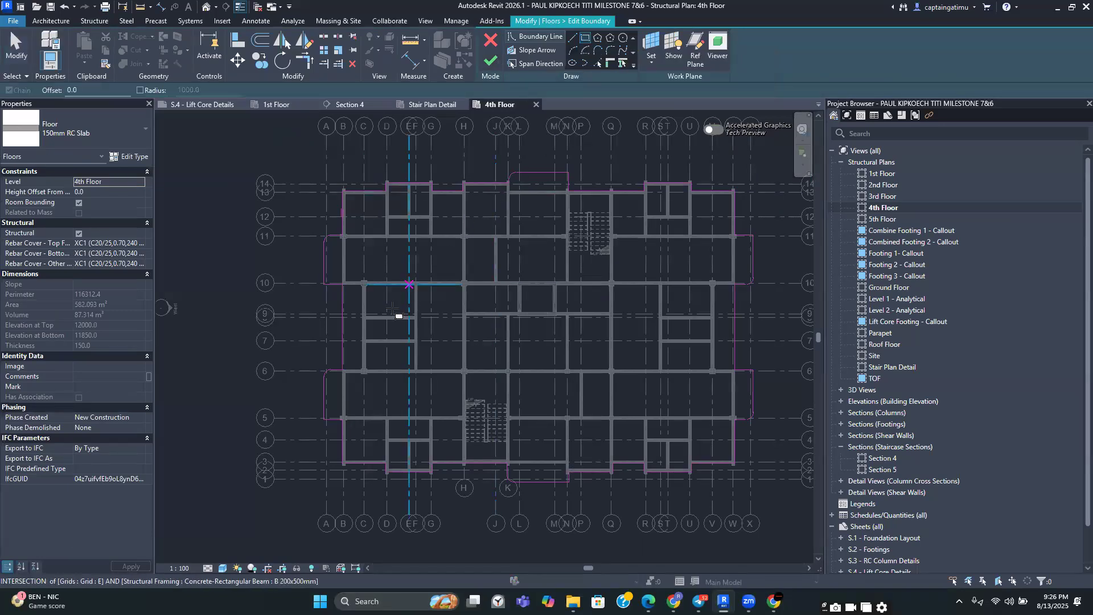
pyautogui.scroll(5, 364, 267)
pyautogui.scroll(2, 341, 224)
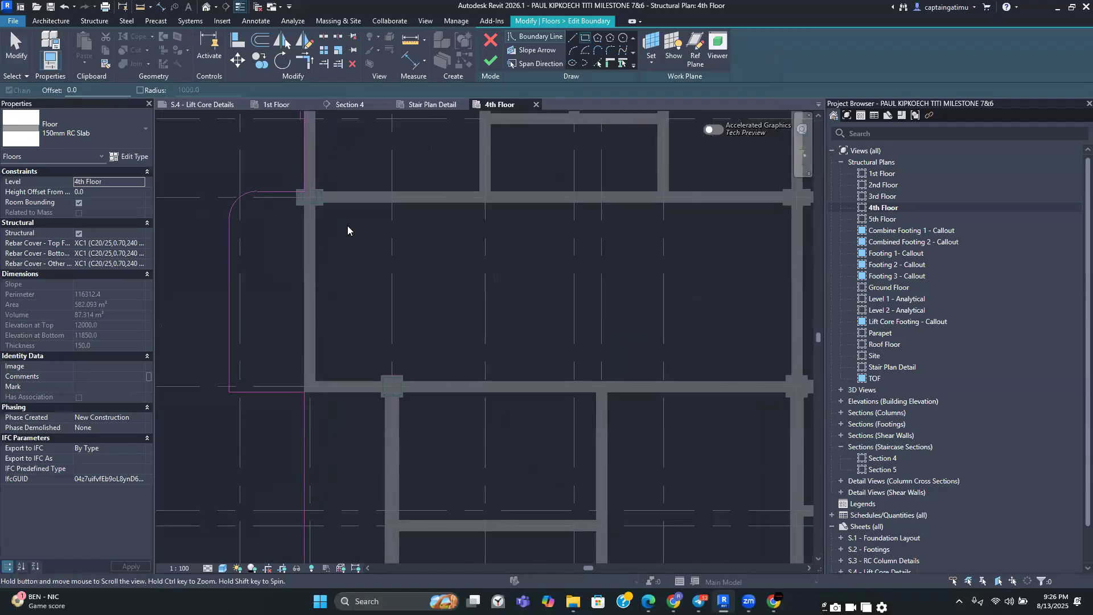
pyautogui.scroll(-3, 381, 274)
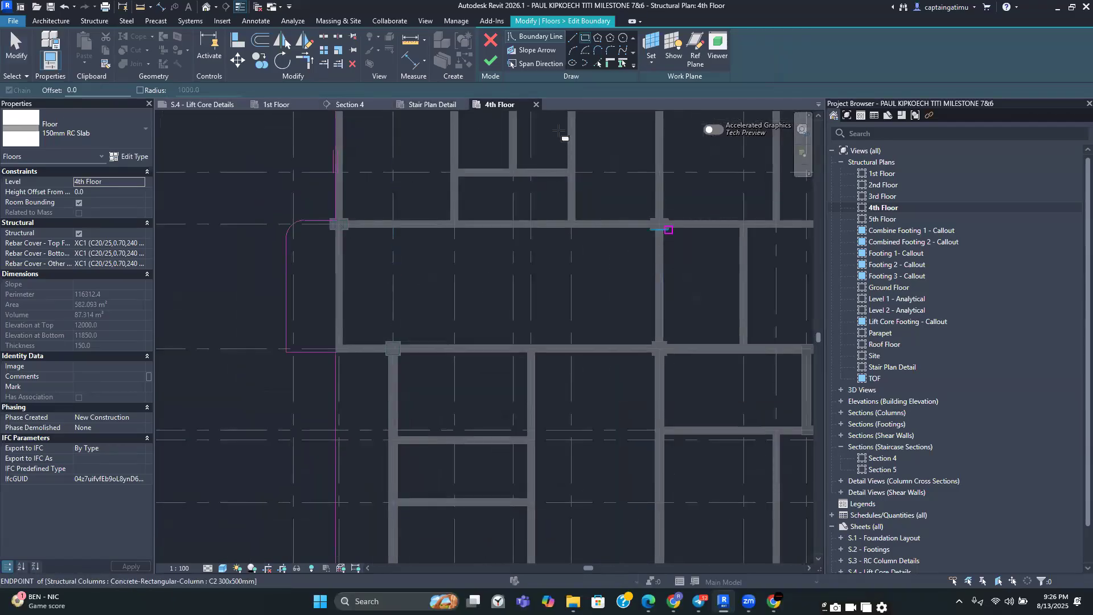
pyautogui.click(598, 62)
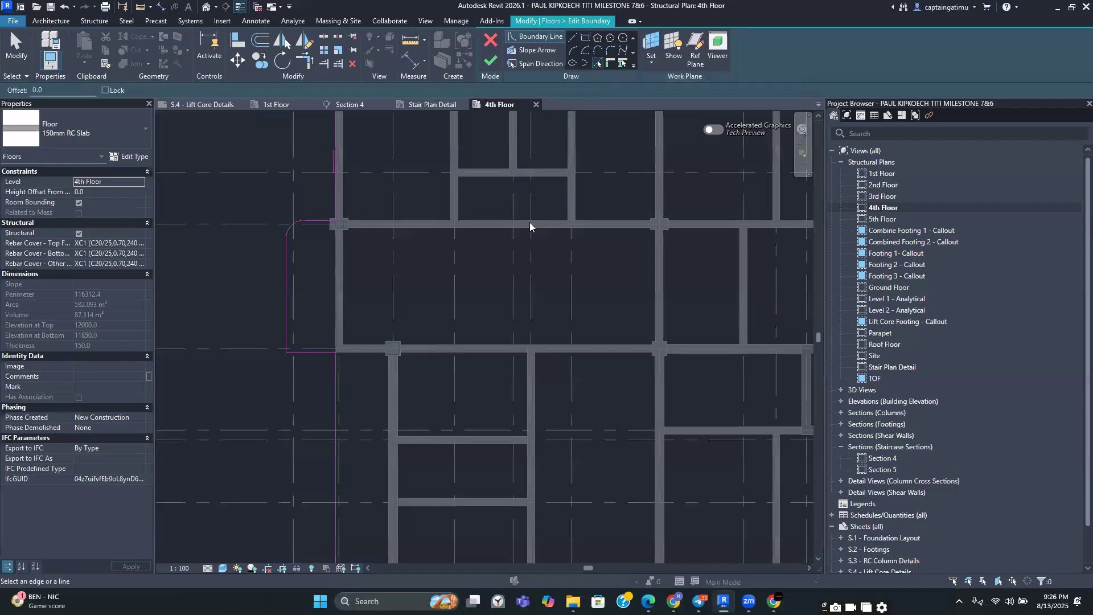
pyautogui.scroll(2, 481, 230)
pyautogui.click(481, 222)
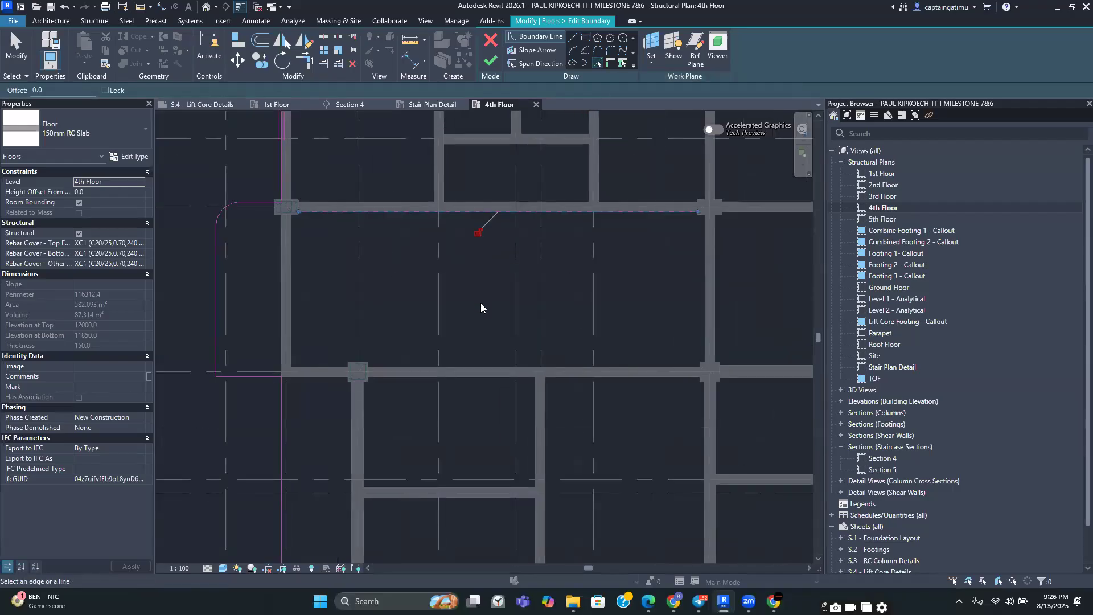
pyautogui.click(473, 364)
pyautogui.click(293, 299)
pyautogui.click(701, 278)
# Trim the picked lines into a closed opening and finish the slab boundary edit without attaching walls
pyautogui.click(306, 61)
pyautogui.click(441, 213)
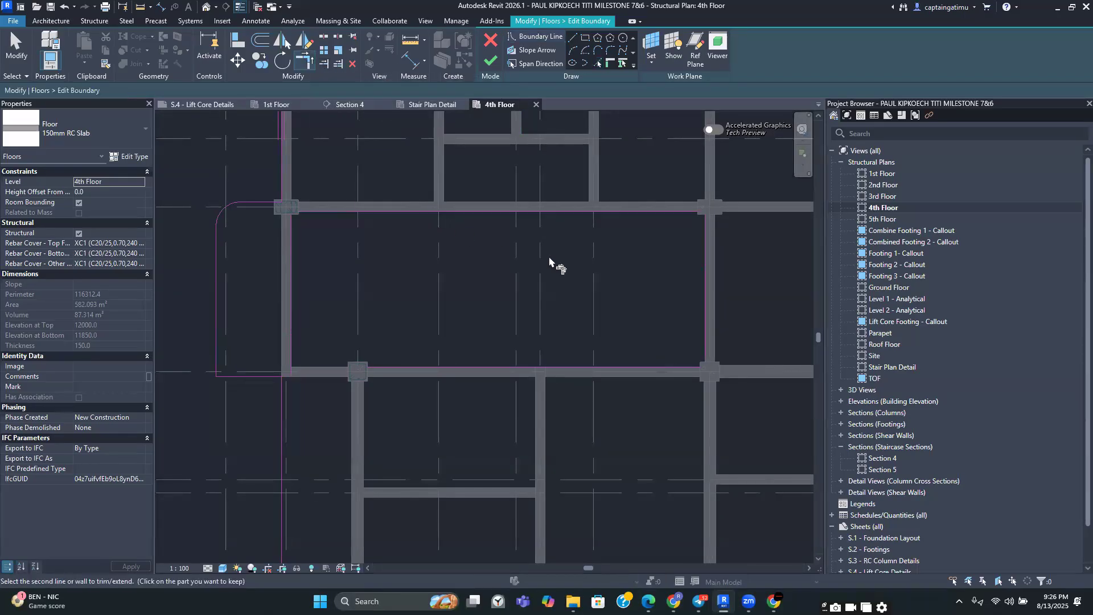
pyautogui.click(701, 284)
pyautogui.click(591, 369)
pyautogui.click(290, 321)
pyautogui.click(493, 63)
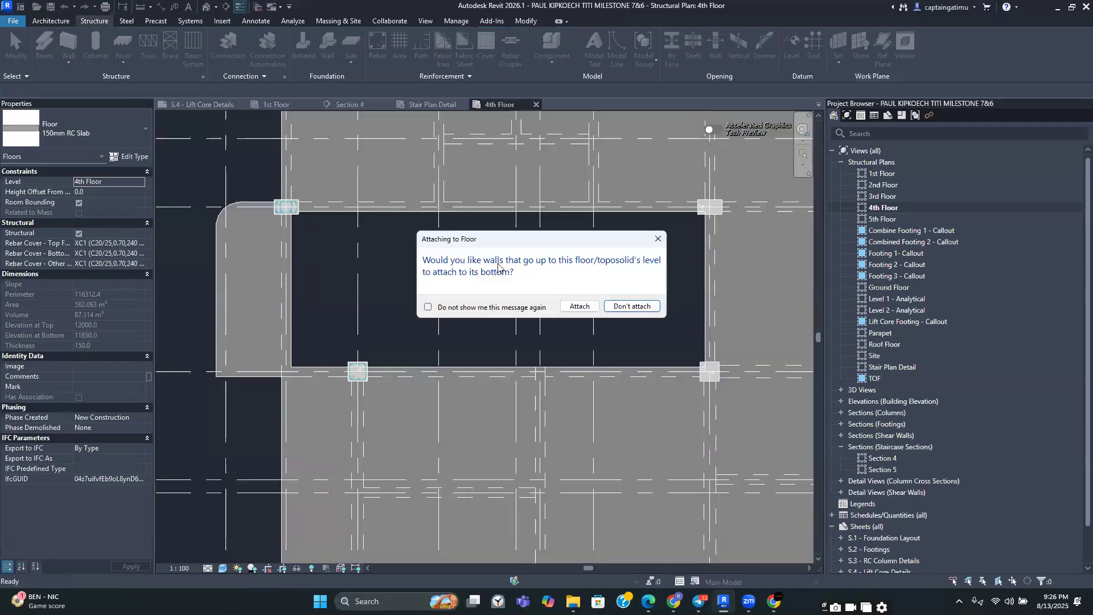
pyautogui.press('Escape')
pyautogui.press('Escape')
# Reopen the slab boundary and pick the beam edges around the east bay between grids 10 and 11
pyautogui.scroll(-5, 489, 274)
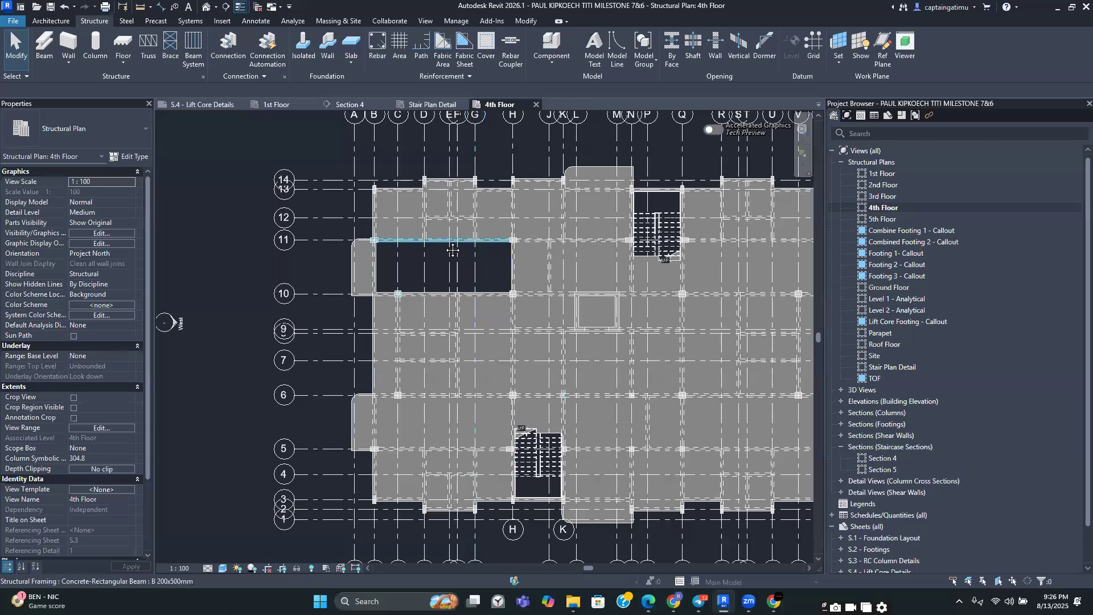
pyautogui.scroll(-4, 453, 252)
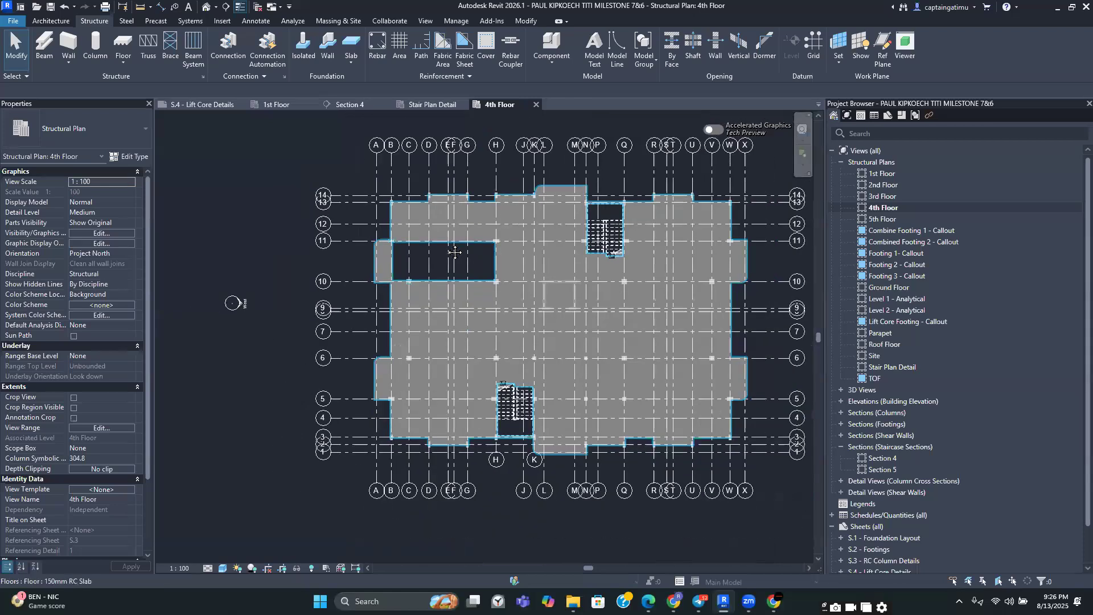
pyautogui.moveTo(308, 265); pyautogui.dragTo(235, 266, button='middle')
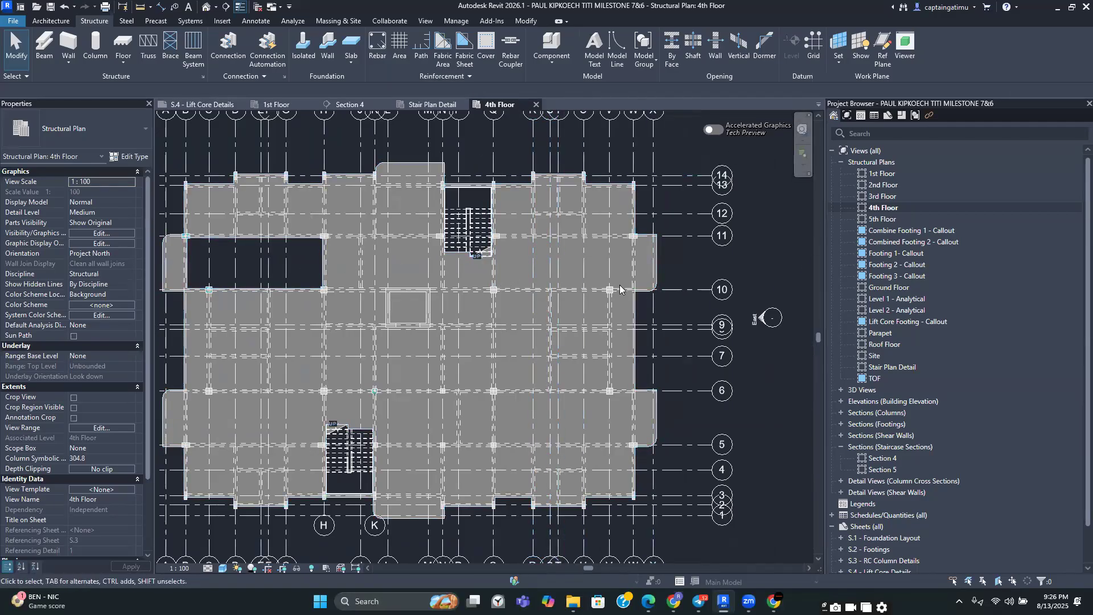
pyautogui.click(648, 295)
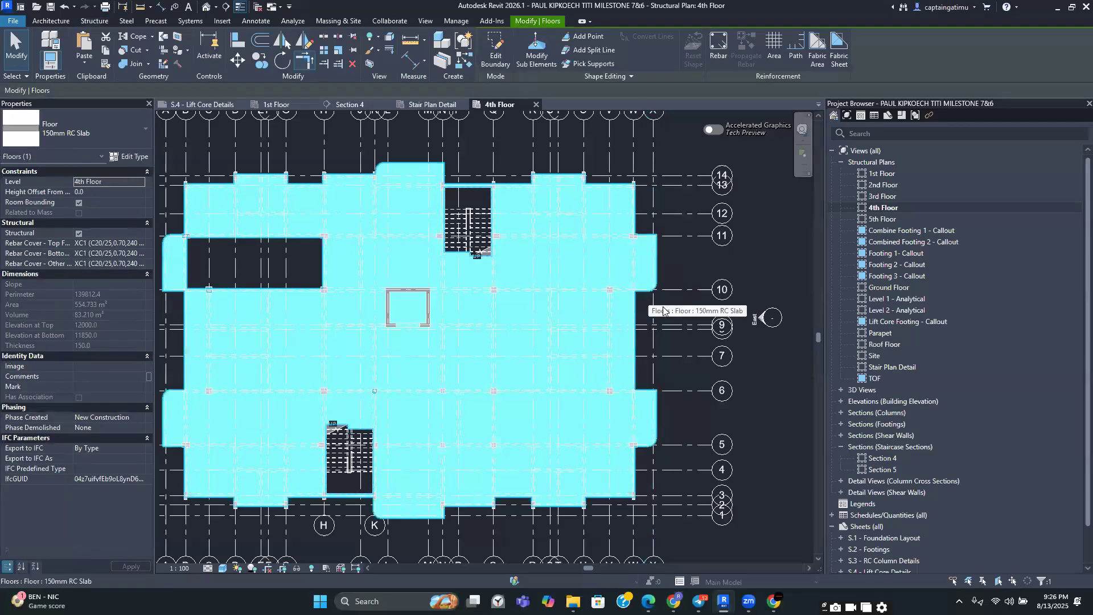
pyautogui.click(494, 54)
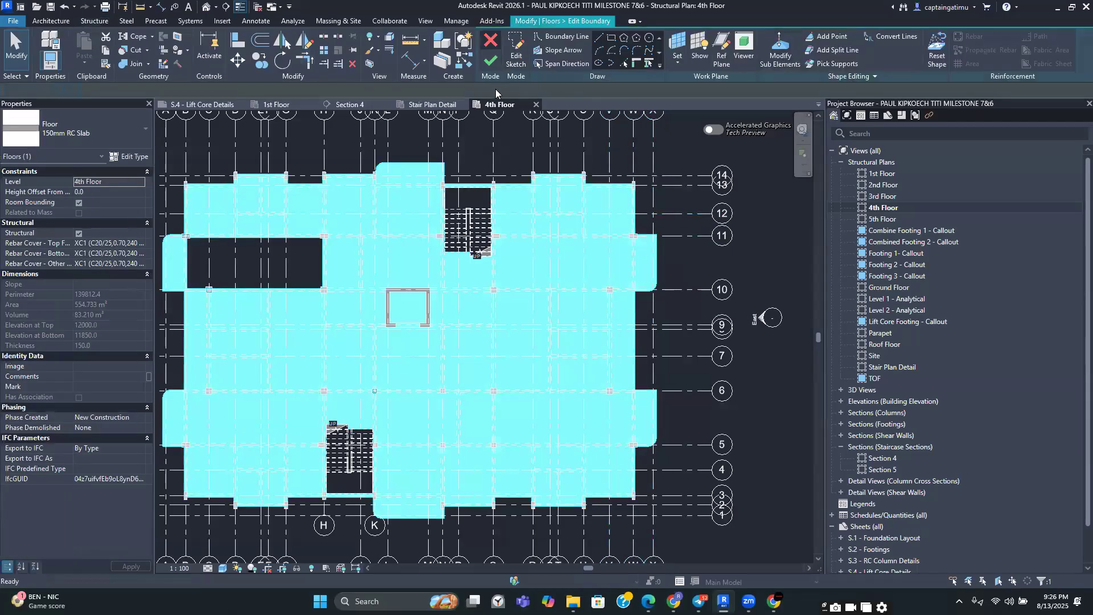
pyautogui.click(599, 61)
pyautogui.scroll(5, 527, 289)
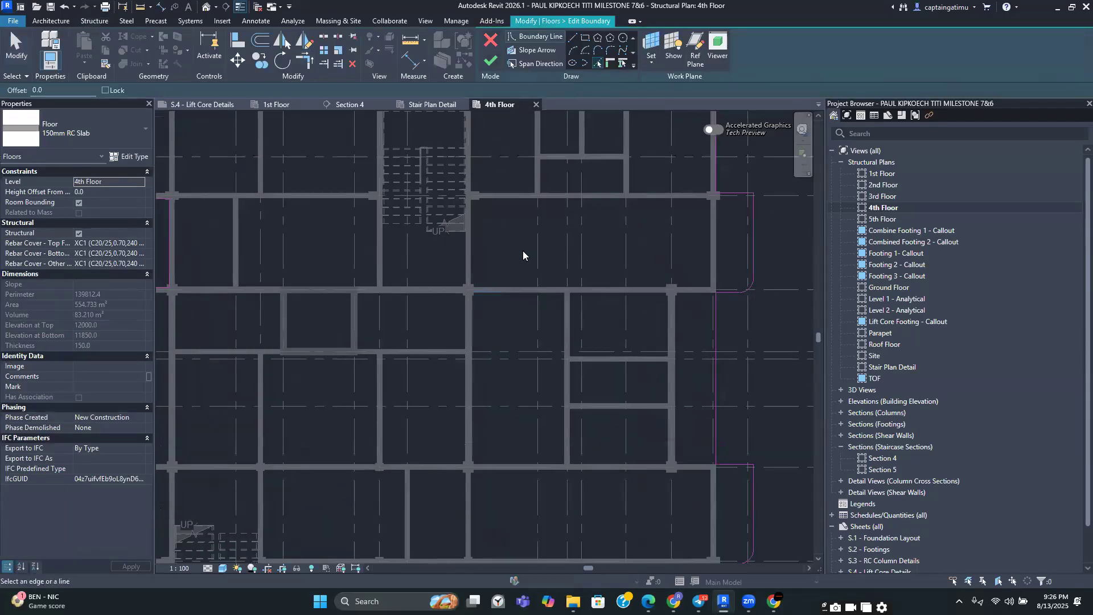
pyautogui.click(508, 183)
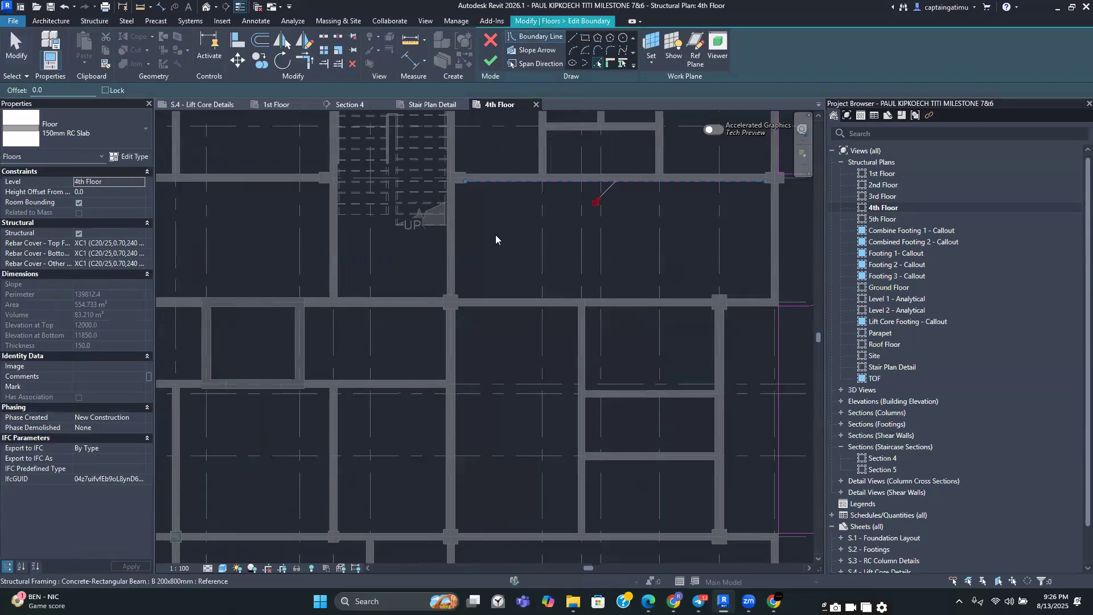
pyautogui.click(460, 246)
pyautogui.click(501, 297)
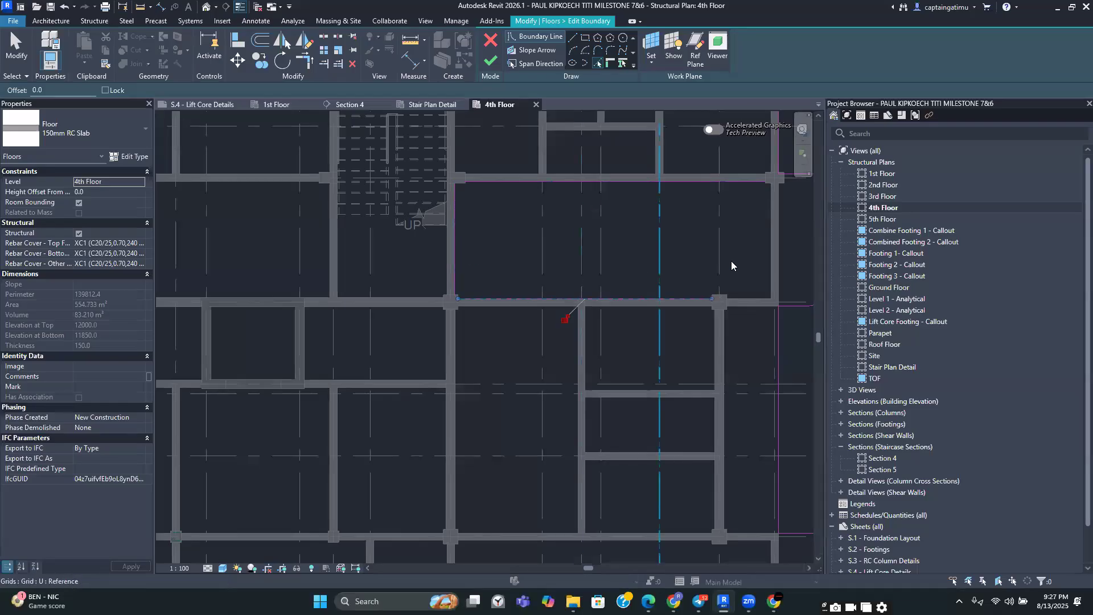
pyautogui.click(770, 266)
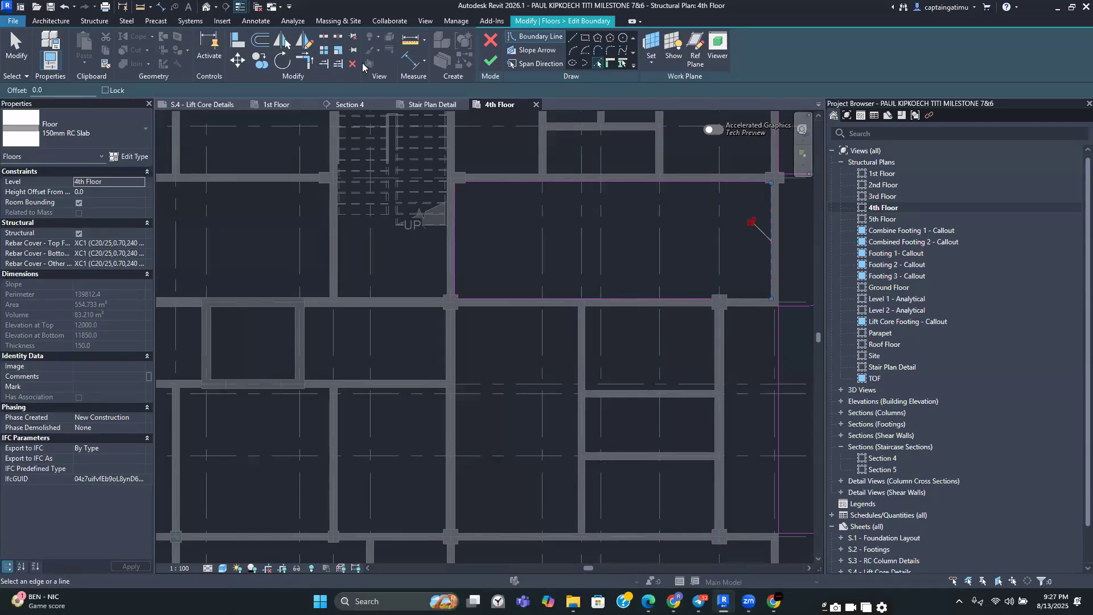
# Trim the corners of the east opening and finish the slab edit, accepting the rebar warning
pyautogui.click(306, 62)
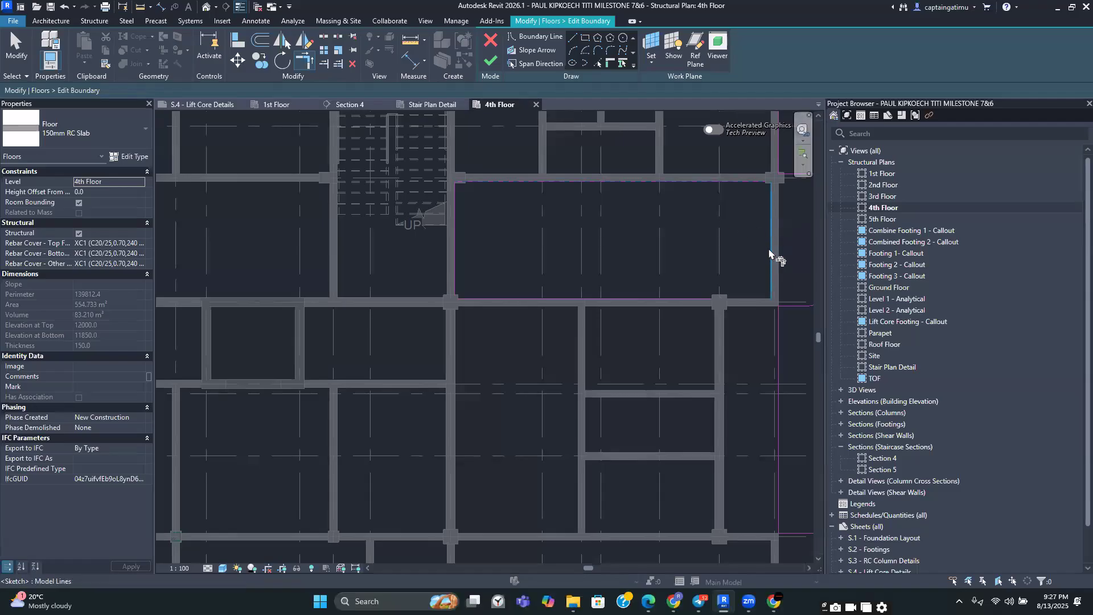
pyautogui.click(771, 266)
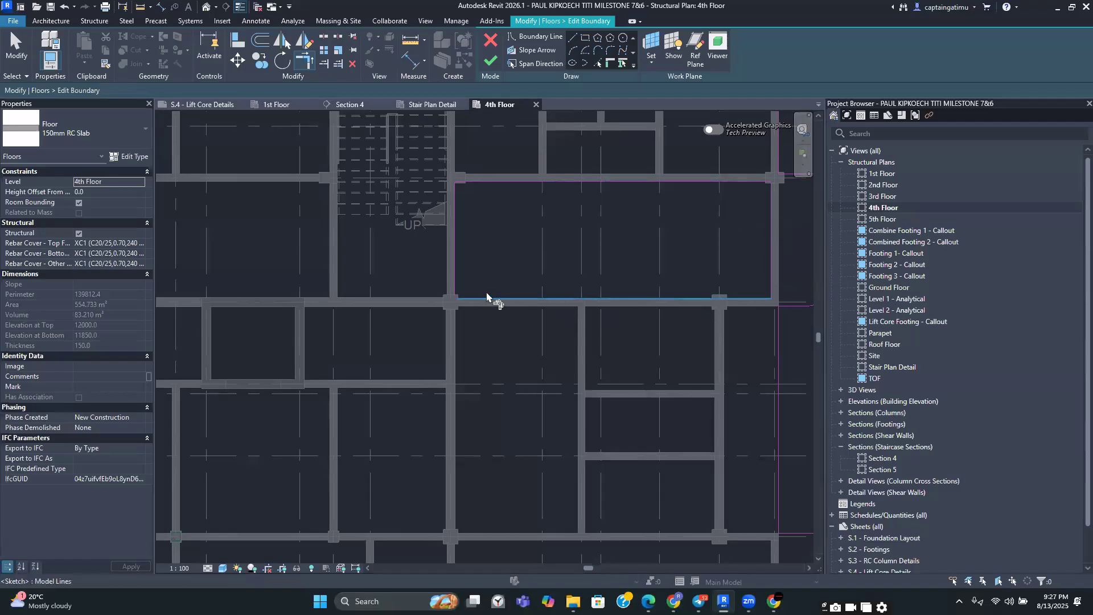
pyautogui.click(456, 272)
pyautogui.scroll(-2, 503, 240)
pyautogui.moveTo(474, 113); pyautogui.dragTo(508, 115, button='middle')
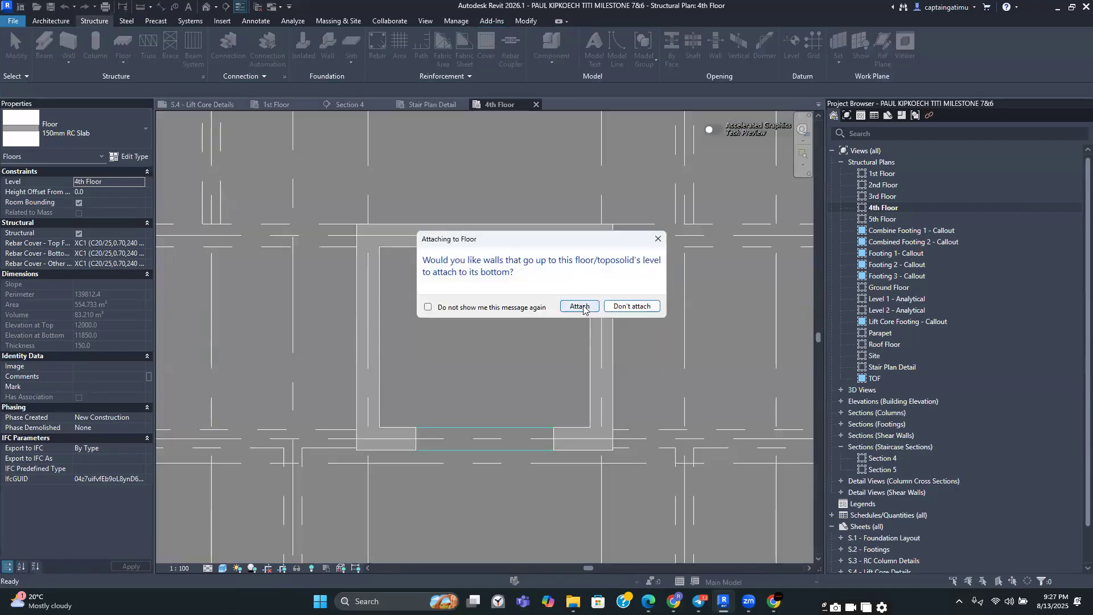
pyautogui.click(581, 306)
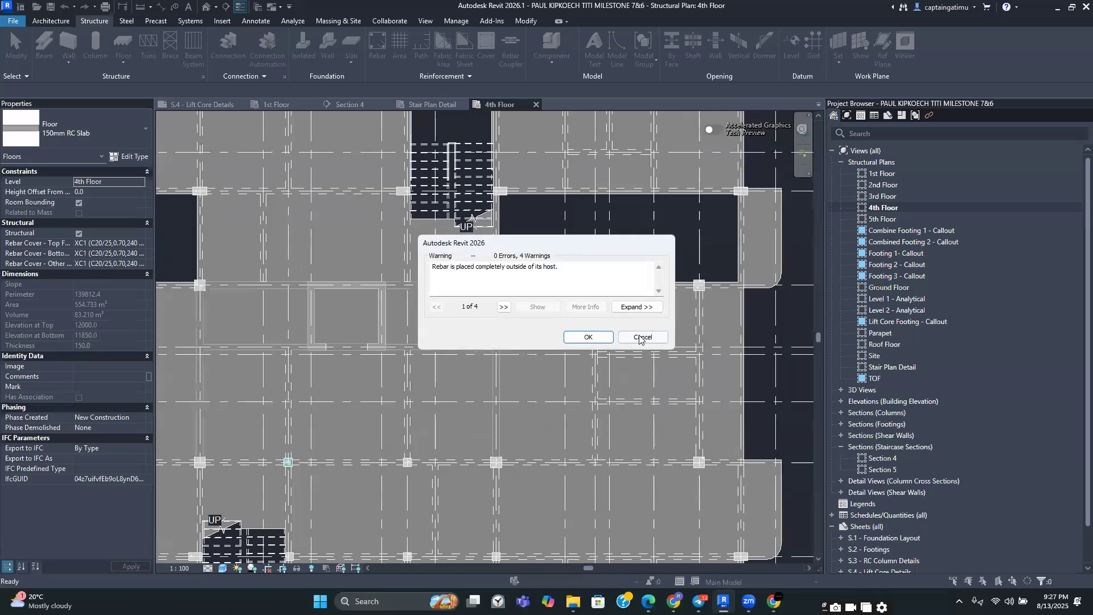
pyautogui.click(588, 337)
# Reopen the slab boundary and pick beam edges for an opening beside the south stair, trimming one corner
pyautogui.scroll(-3, 606, 336)
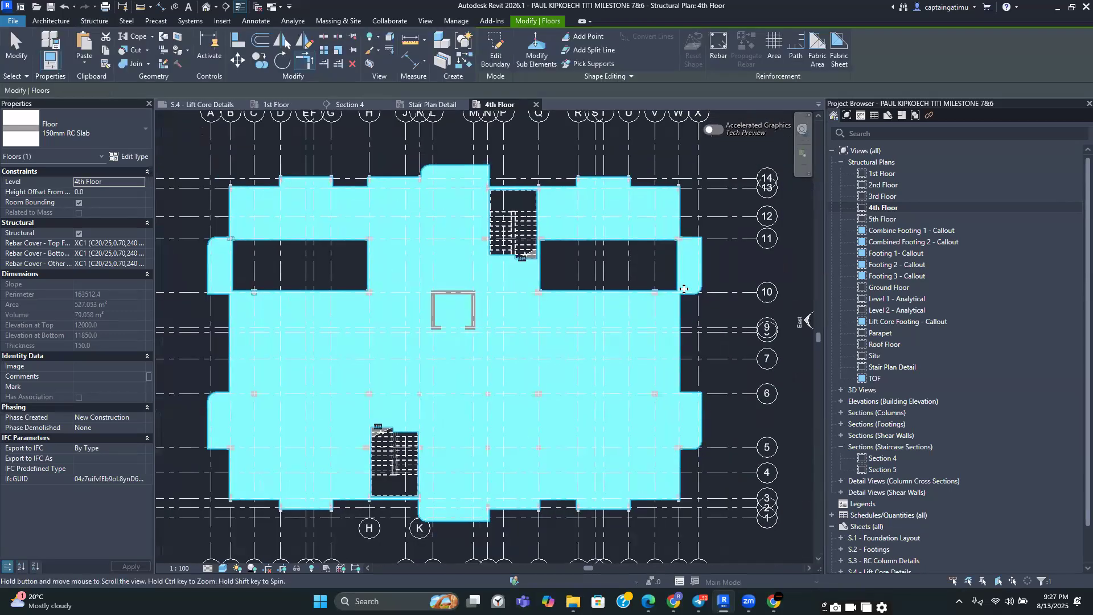
pyautogui.moveTo(683, 288); pyautogui.dragTo(685, 244, button='middle')
pyautogui.press('Escape')
pyautogui.click(698, 234)
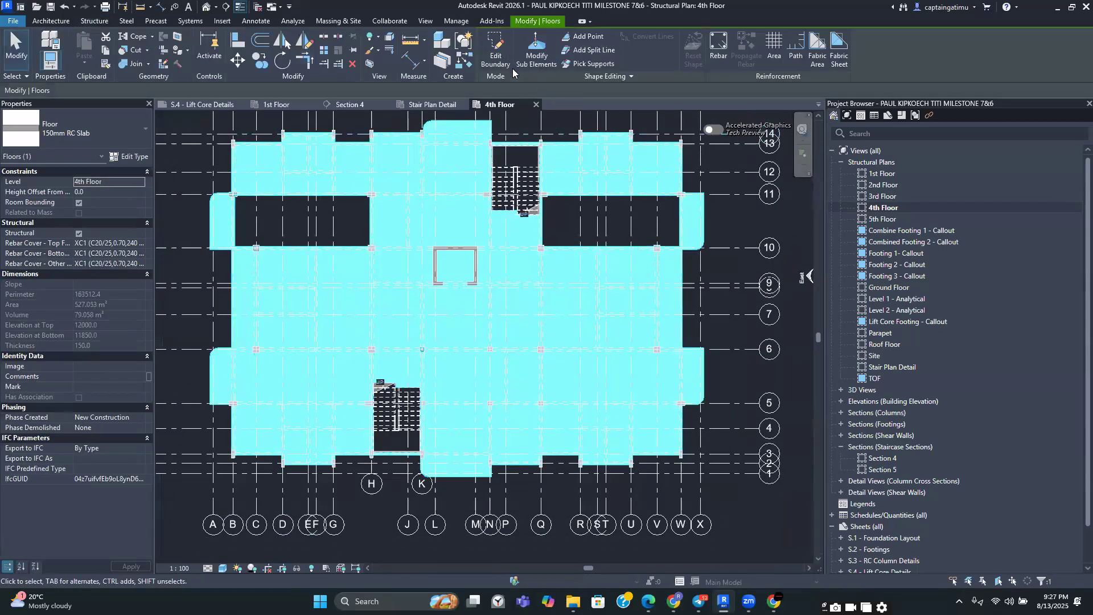
pyautogui.click(495, 52)
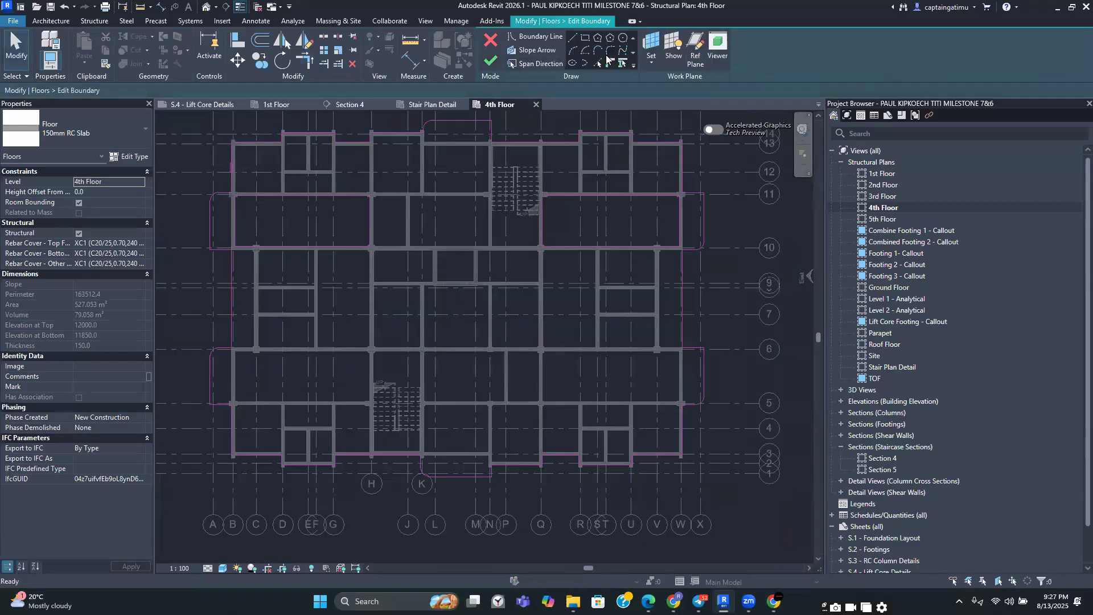
pyautogui.click(598, 64)
pyautogui.scroll(3, 580, 342)
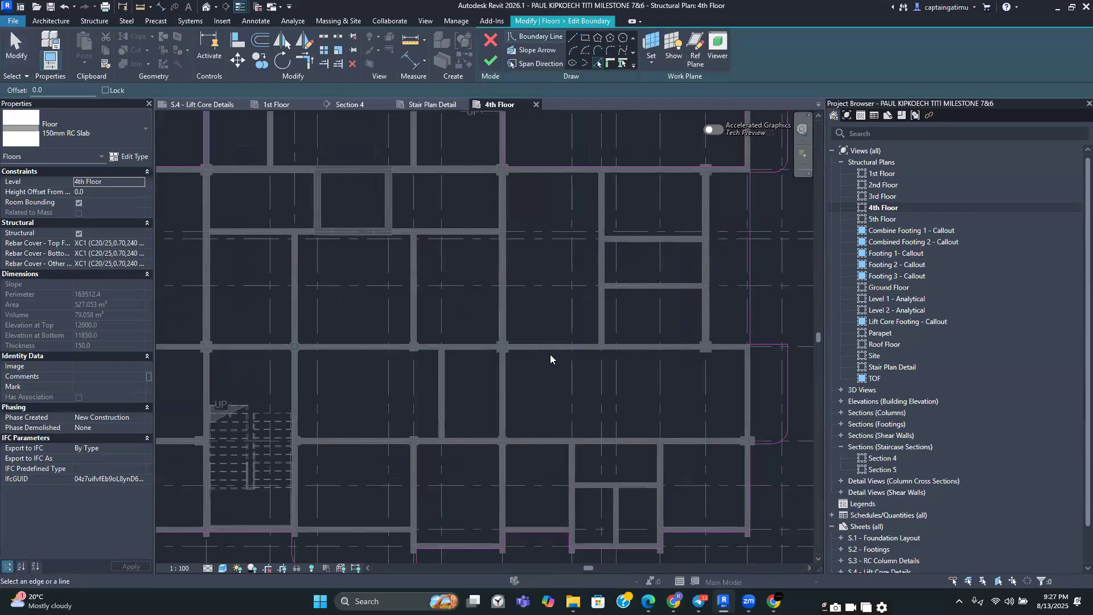
pyautogui.click(522, 383)
pyautogui.click(510, 384)
pyautogui.click(529, 434)
pyautogui.click(743, 400)
pyautogui.click(305, 59)
pyautogui.click(505, 399)
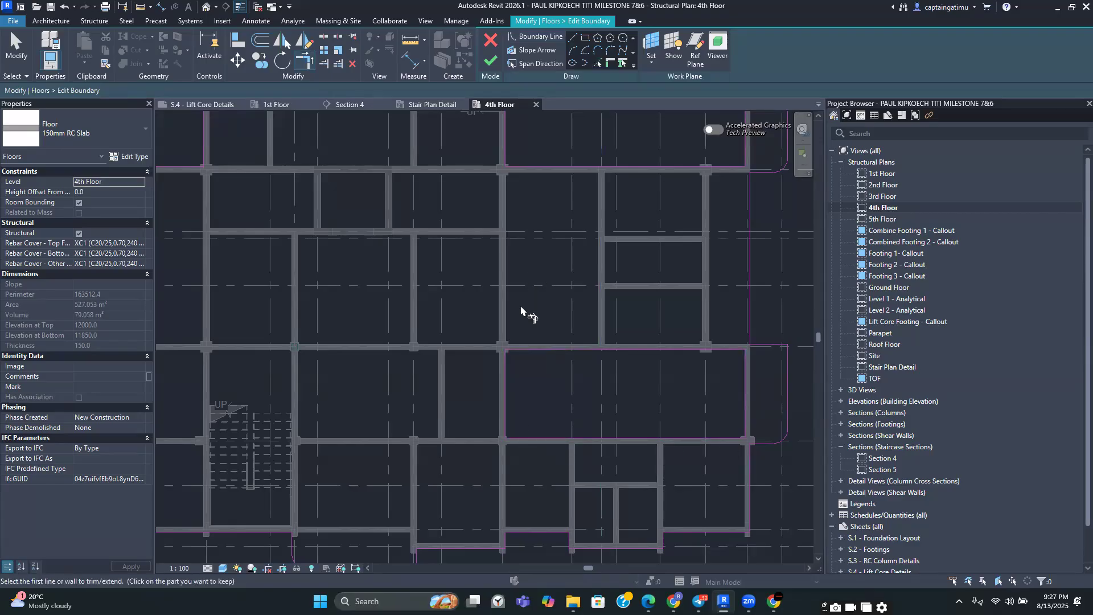
# Pick the beam and column edges bounding the opening beside the south stair
pyautogui.scroll(-1, 521, 311)
pyautogui.moveTo(522, 310); pyautogui.dragTo(651, 283, button='middle')
pyautogui.click(596, 64)
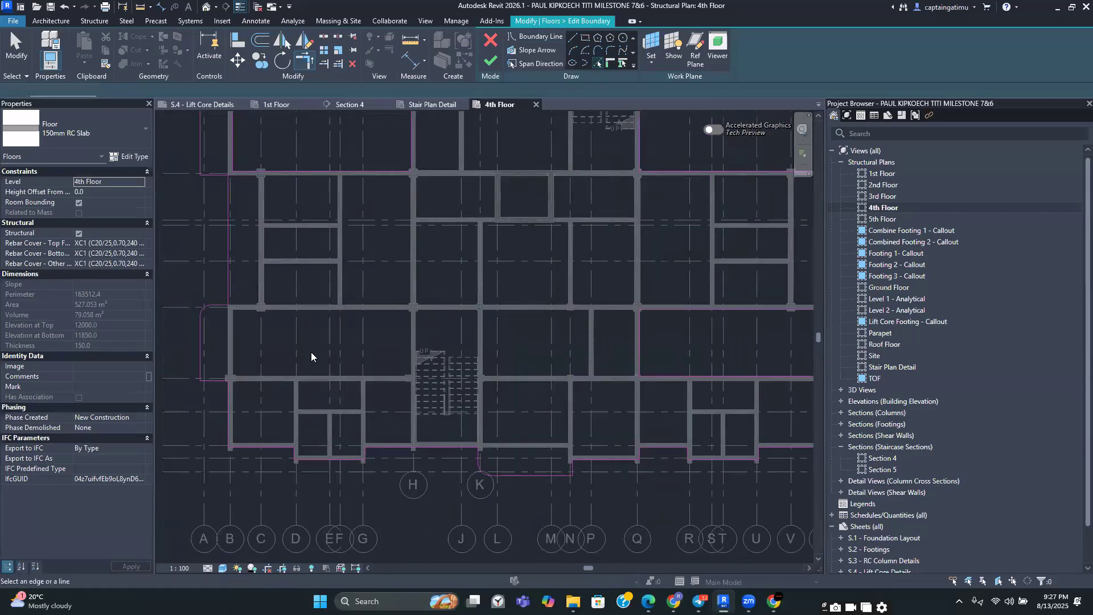
pyautogui.scroll(1, 315, 341)
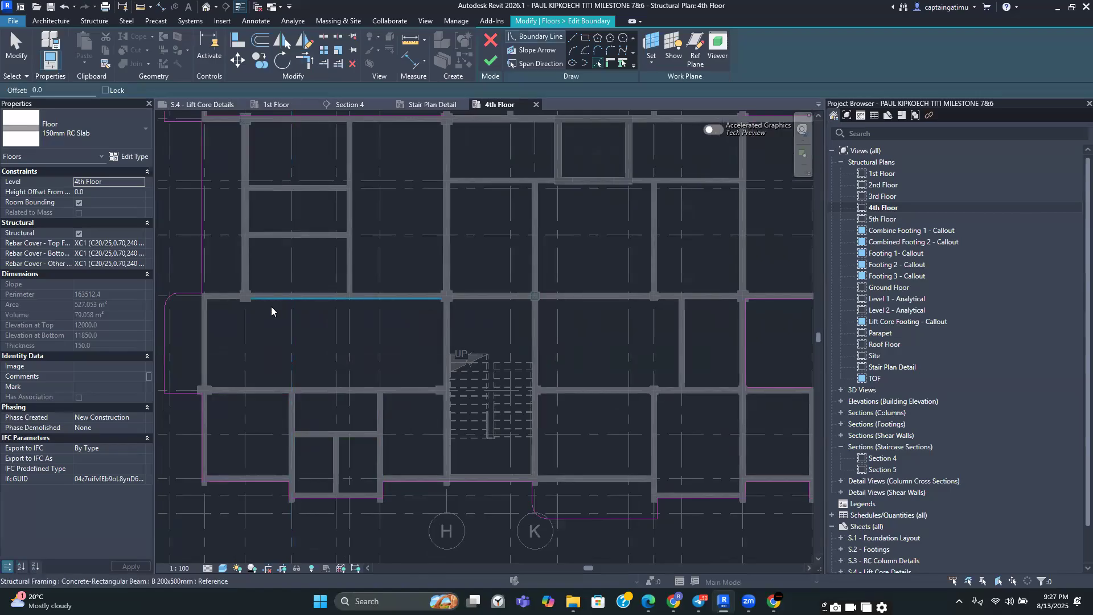
pyautogui.click(212, 333)
pyautogui.click(261, 387)
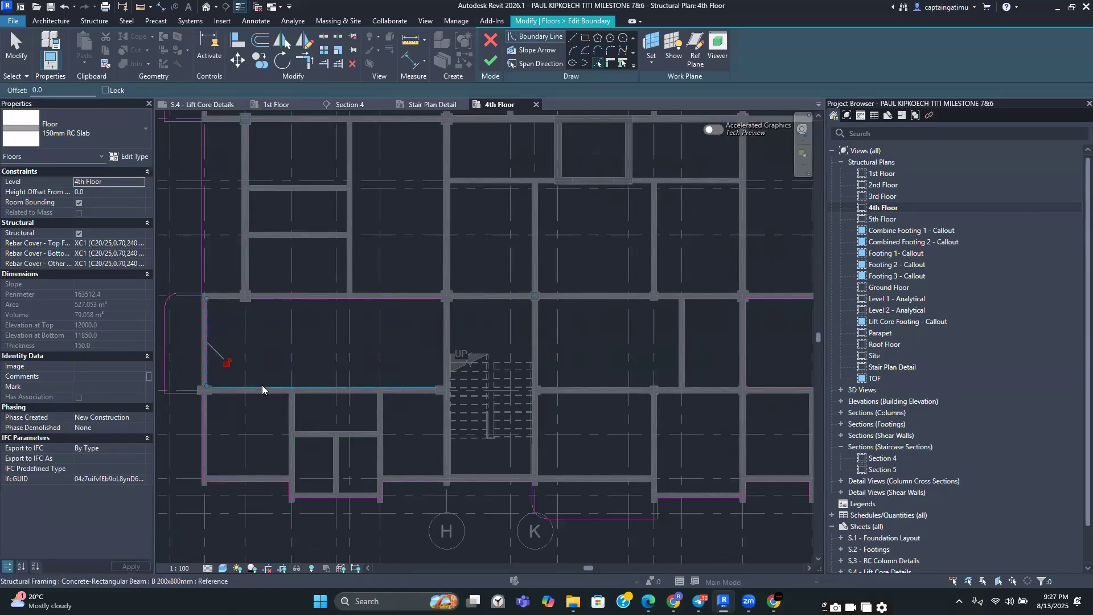
pyautogui.click(442, 331)
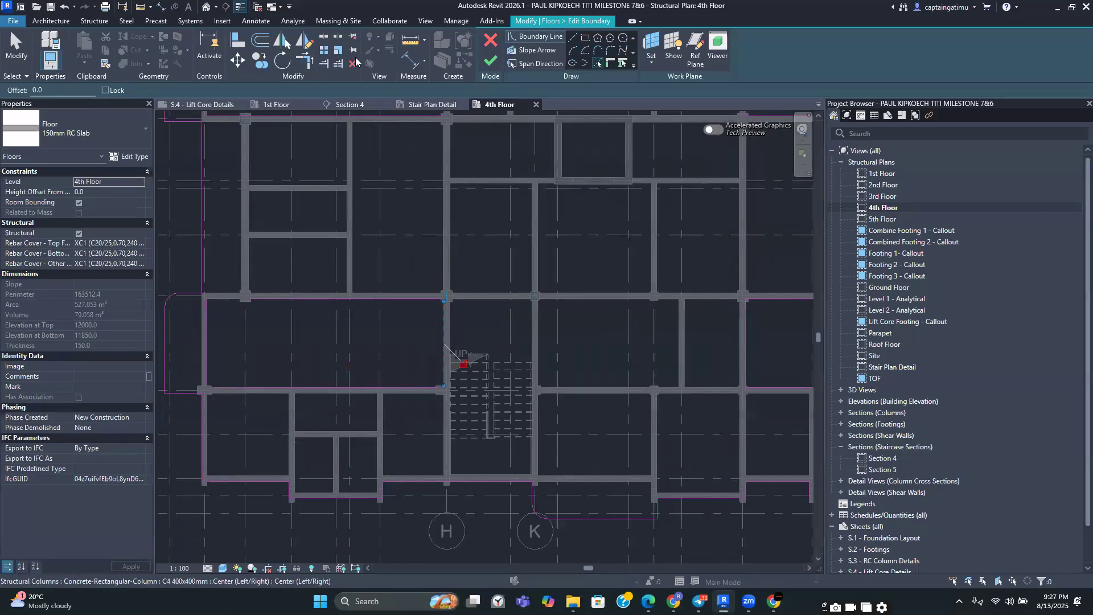
# Trim the west corner of the south stair opening with Trim/Extend to Corner
pyautogui.click(305, 60)
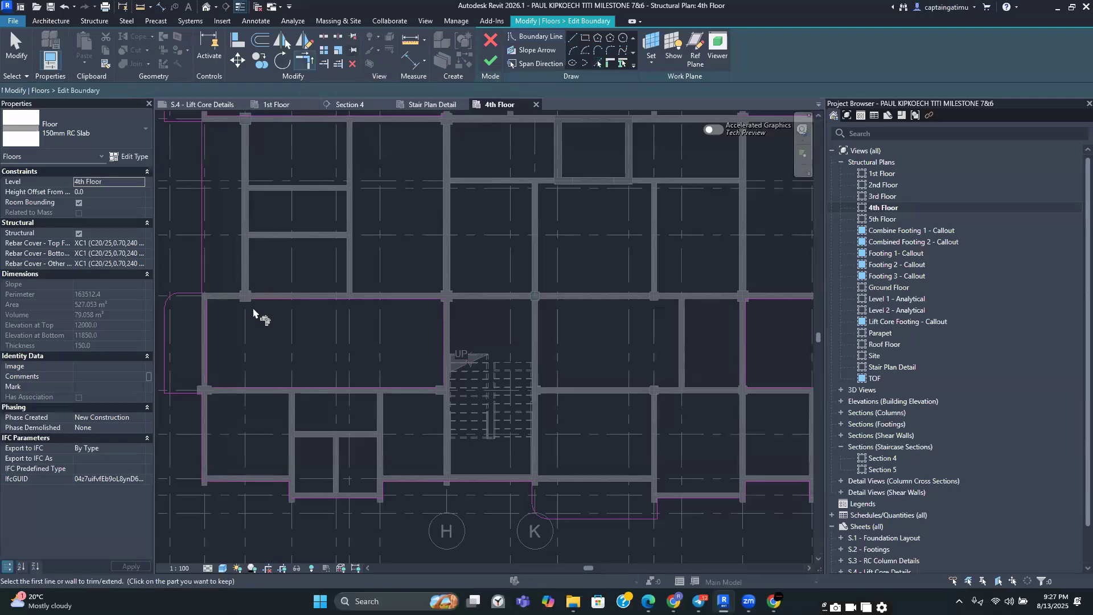
pyautogui.click(212, 336)
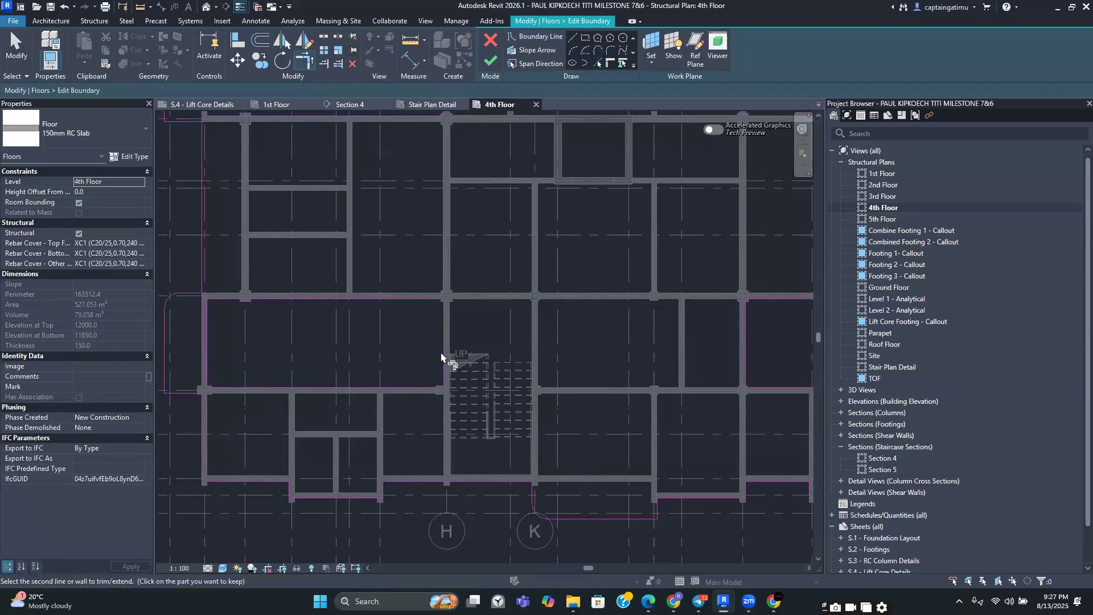
pyautogui.click(429, 320)
# Pick two more beam edges to extend the opening boundary into the bay to the north
pyautogui.scroll(-1, 432, 324)
pyautogui.scroll(-2, 424, 331)
pyautogui.click(597, 64)
pyautogui.scroll(2, 434, 251)
pyautogui.click(334, 298)
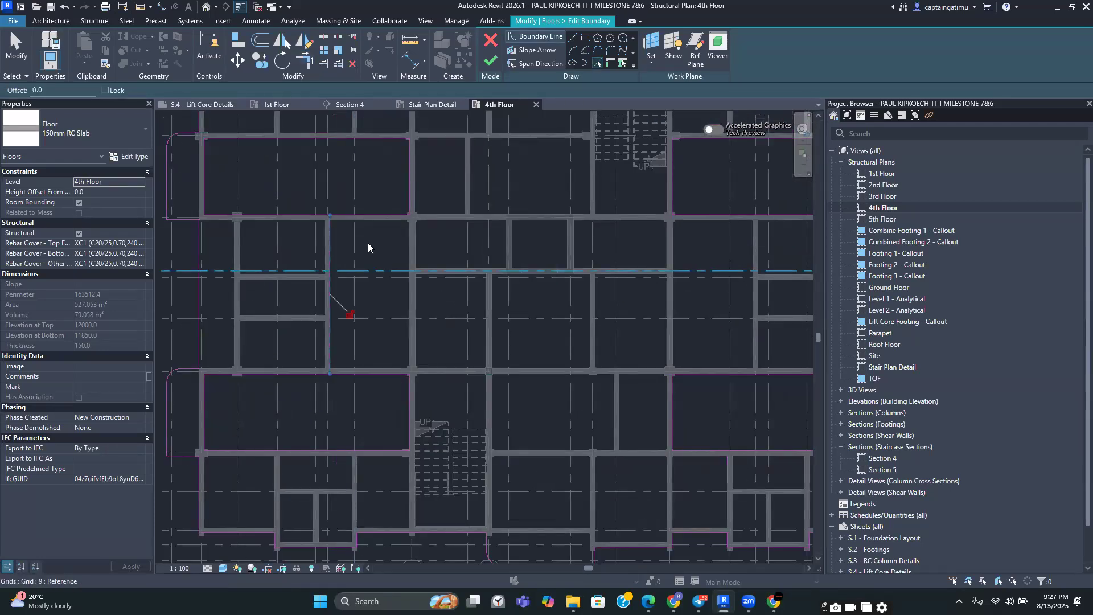
pyautogui.click(408, 245)
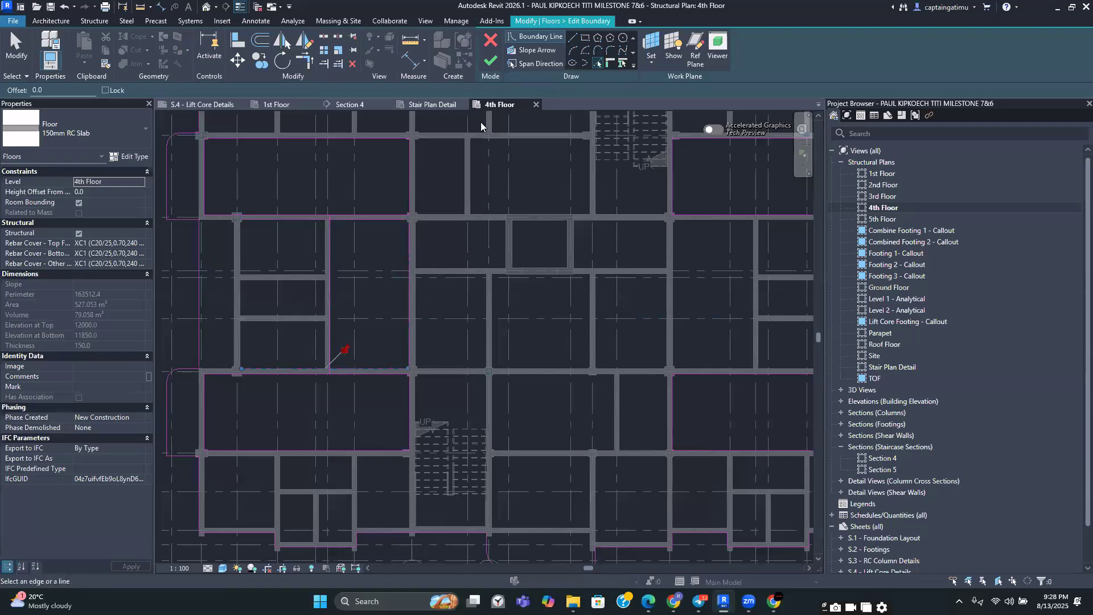
# Try to trim a corner of the extended opening boundary
pyautogui.click(304, 60)
pyautogui.scroll(2, 342, 302)
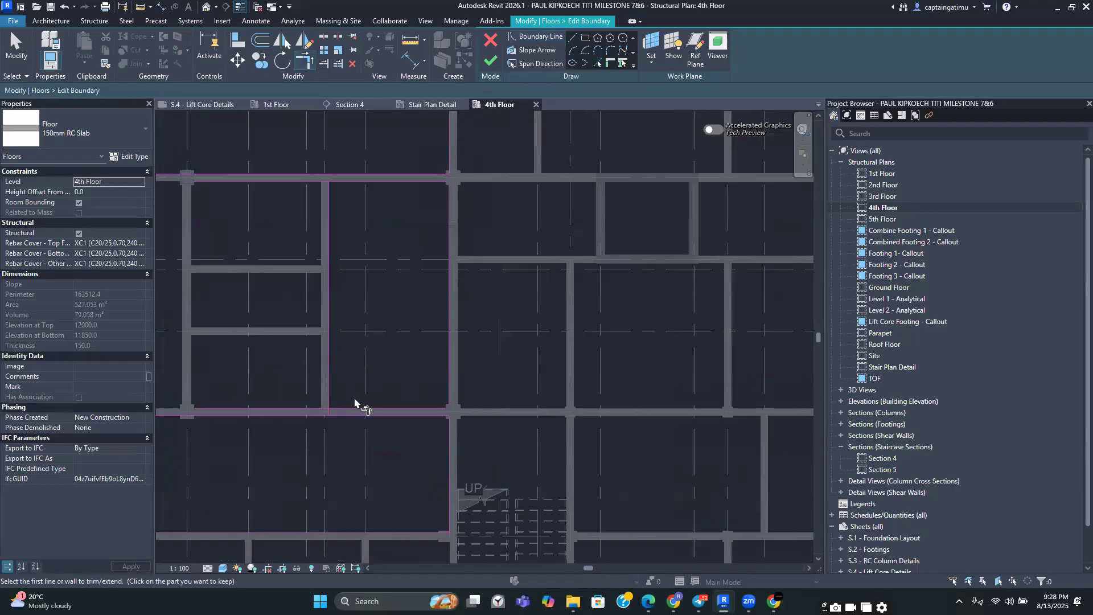
pyautogui.click(331, 294)
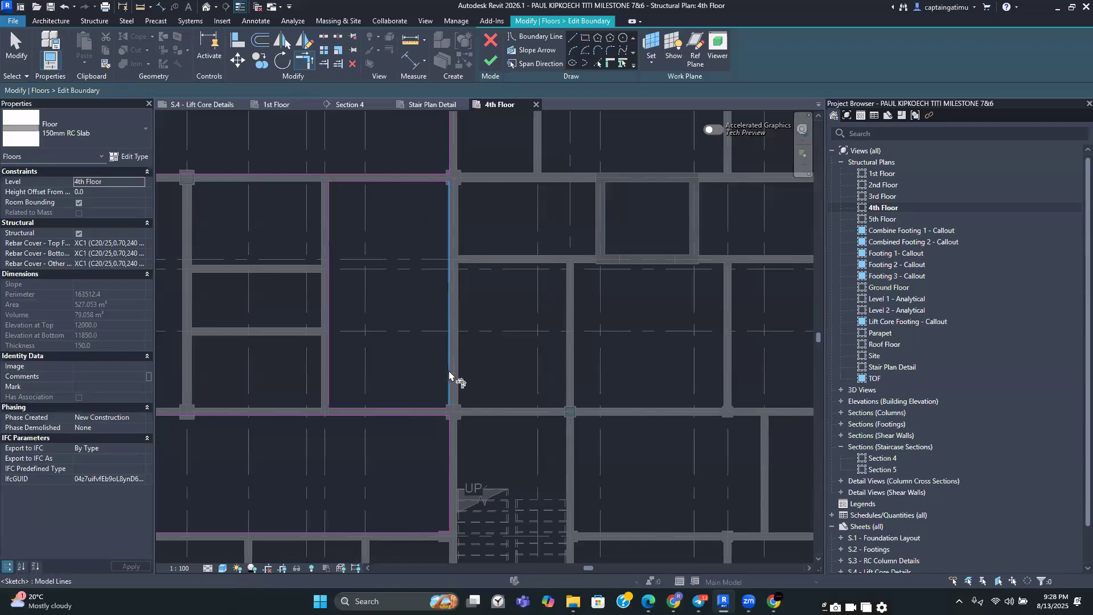
# Pick two beam edges around the bay beside the north stair to add to the slab boundary
pyautogui.scroll(-3, 489, 252)
pyautogui.moveTo(467, 255); pyautogui.dragTo(408, 257, button='middle')
pyautogui.scroll(-3, 409, 261)
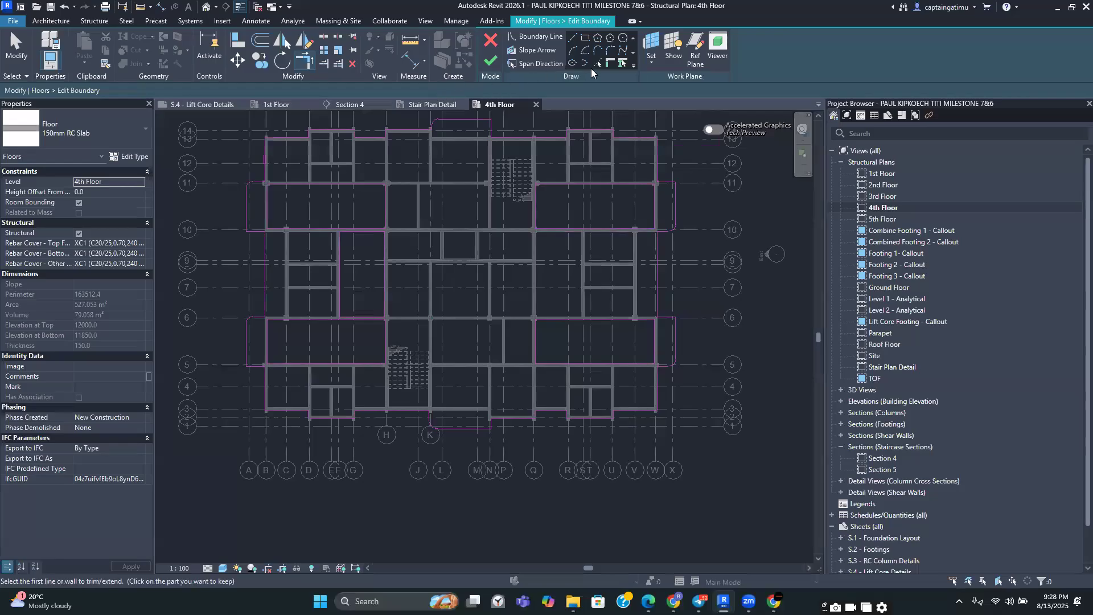
pyautogui.click(598, 64)
pyautogui.scroll(3, 561, 263)
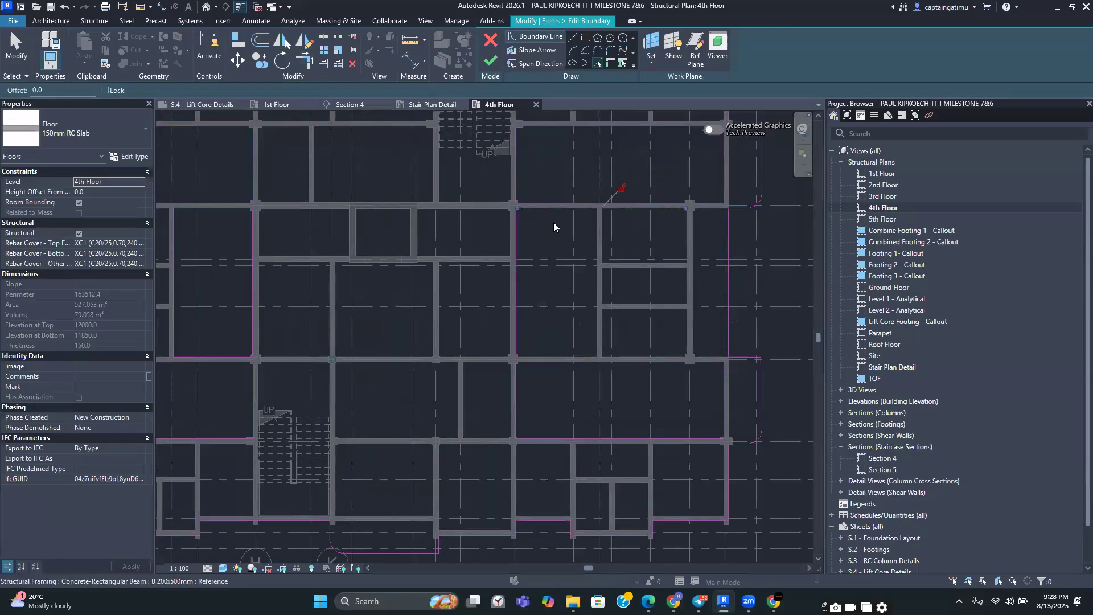
pyautogui.click(579, 286)
pyautogui.click(555, 359)
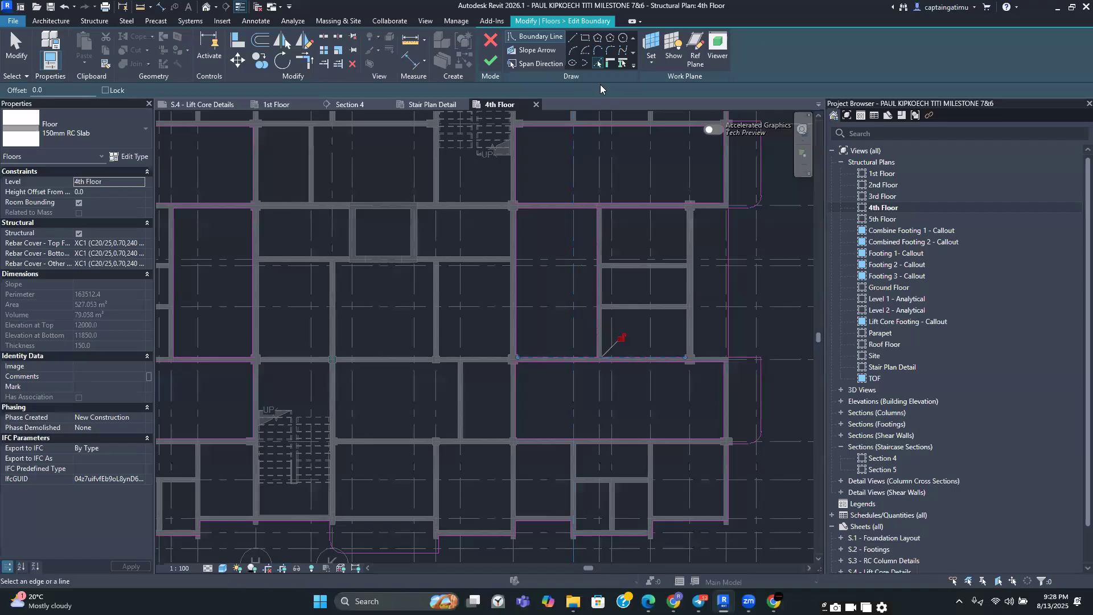
# Finish the slab boundary edit and close the prompt about attaching walls to the floor
pyautogui.click(302, 61)
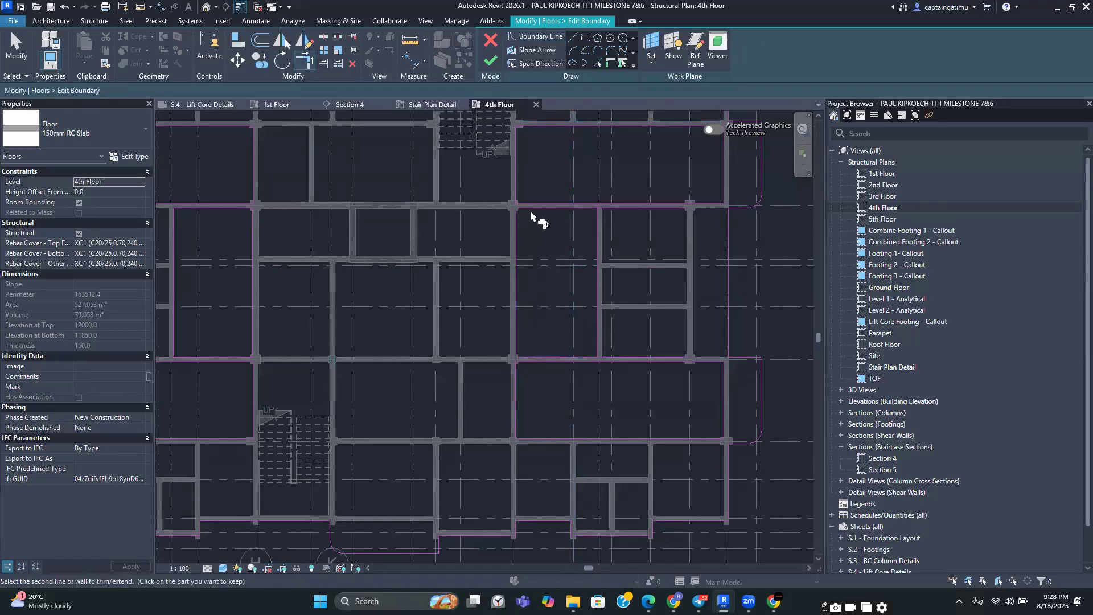
pyautogui.click(596, 230)
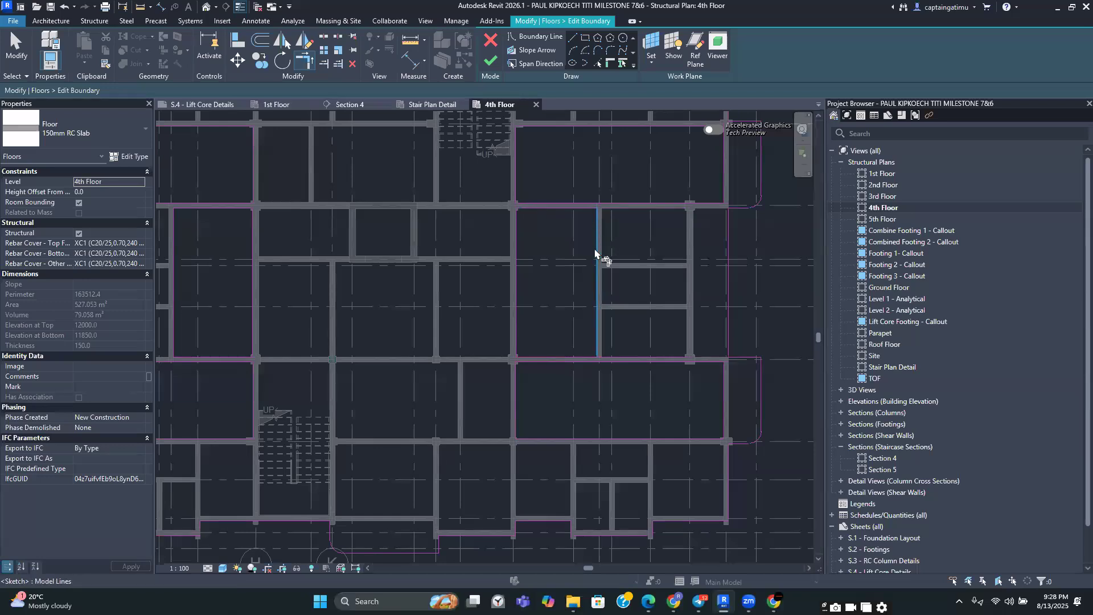
pyautogui.scroll(-3, 591, 302)
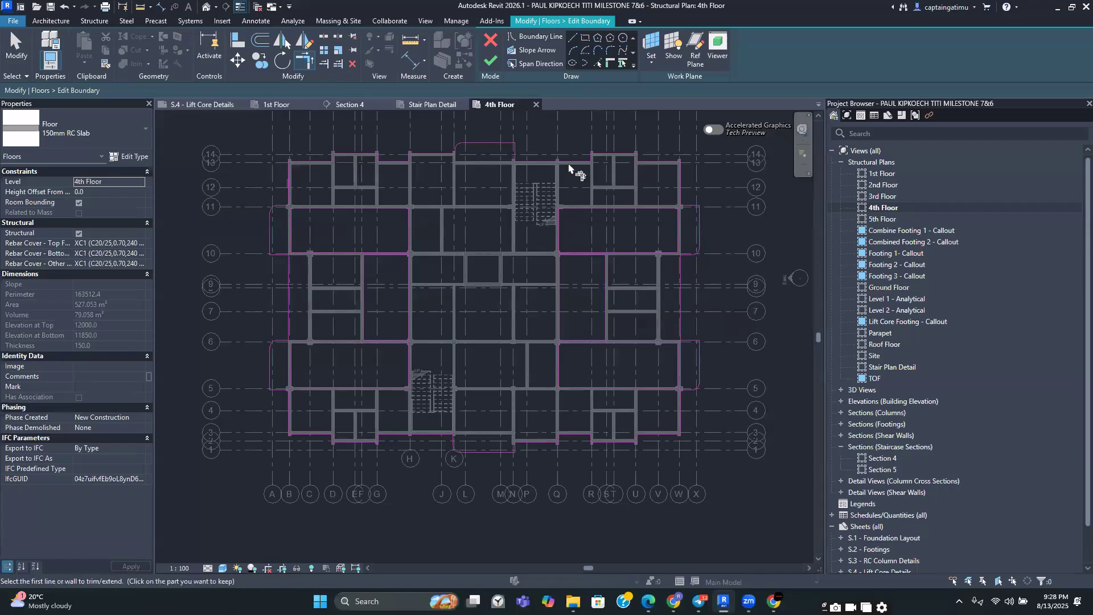
pyautogui.click(490, 58)
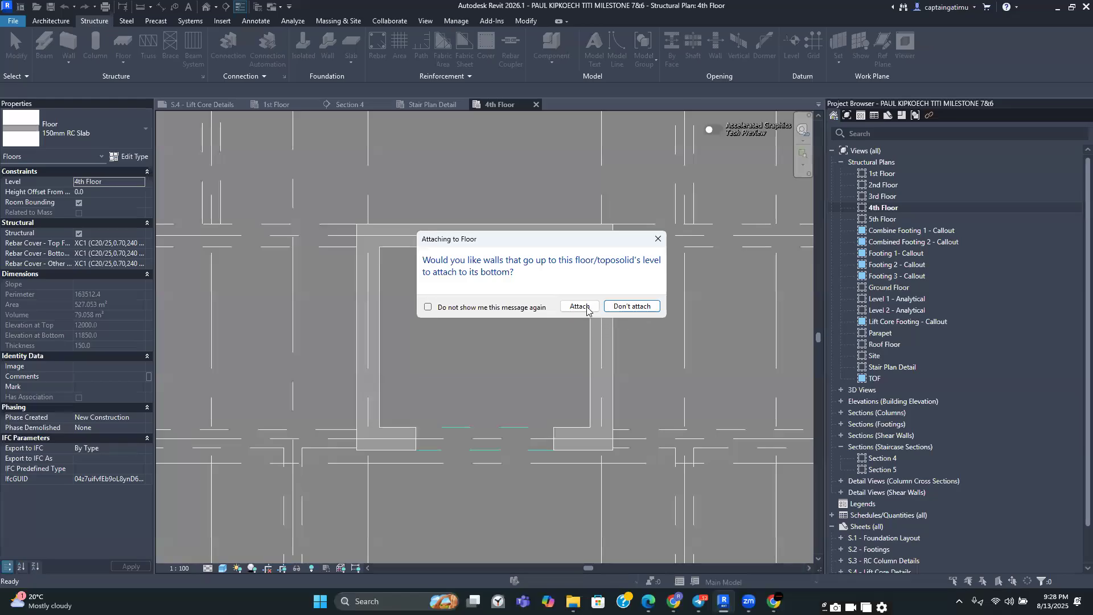
pyautogui.click(579, 306)
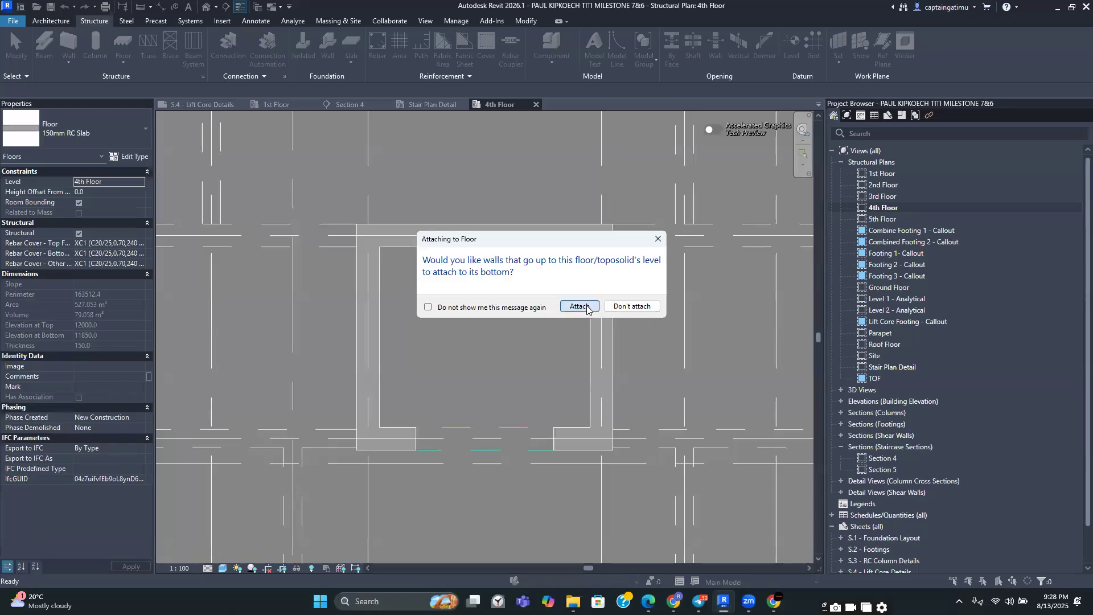
pyautogui.press('Escape')
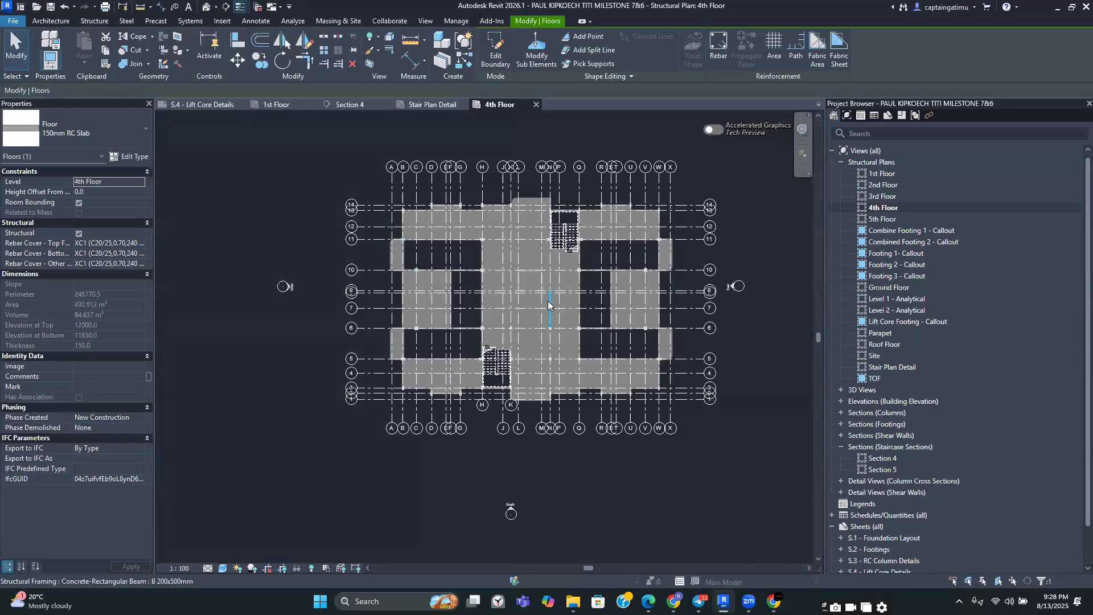
# Inspect the updated 4th floor slab openings around both stairs and the lift core
pyautogui.scroll(8, 511, 250)
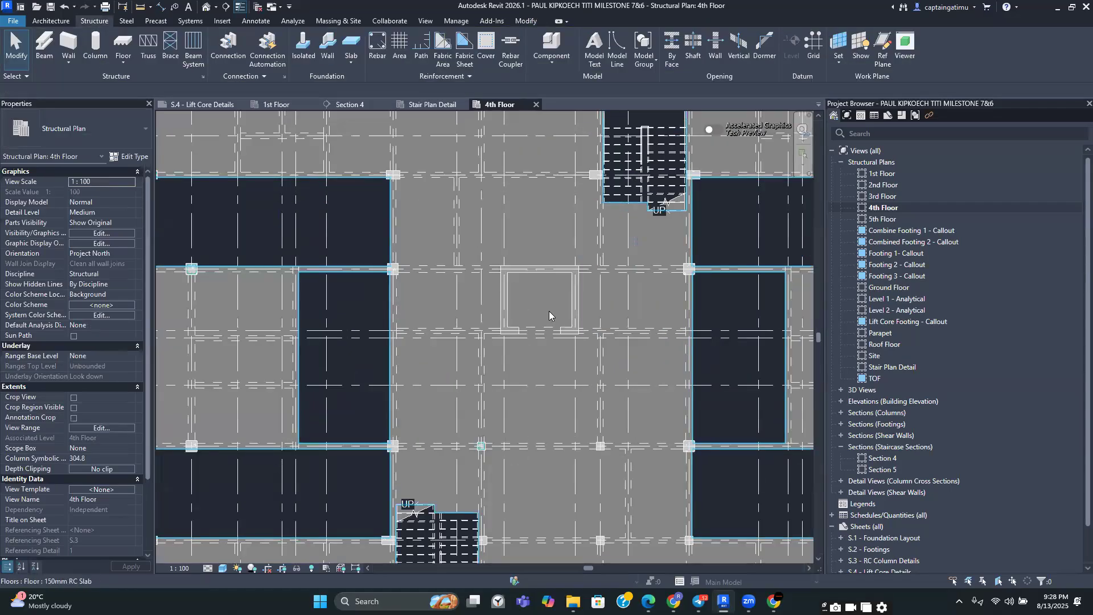
pyautogui.scroll(-3, 554, 294)
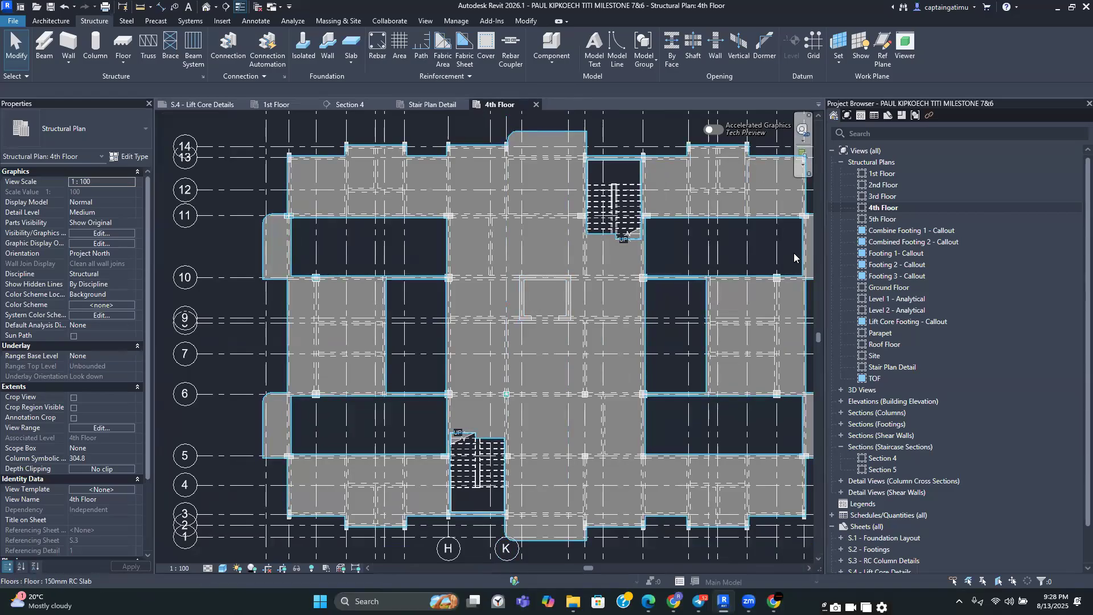
pyautogui.scroll(-2, 346, 275)
pyautogui.scroll(5, 352, 279)
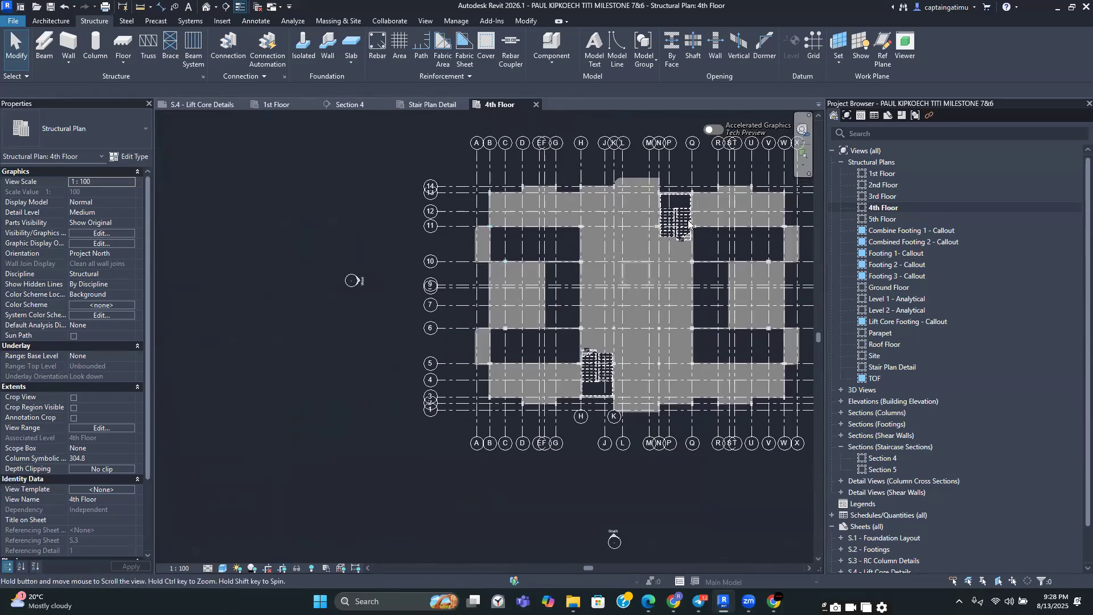
pyautogui.scroll(4, 567, 266)
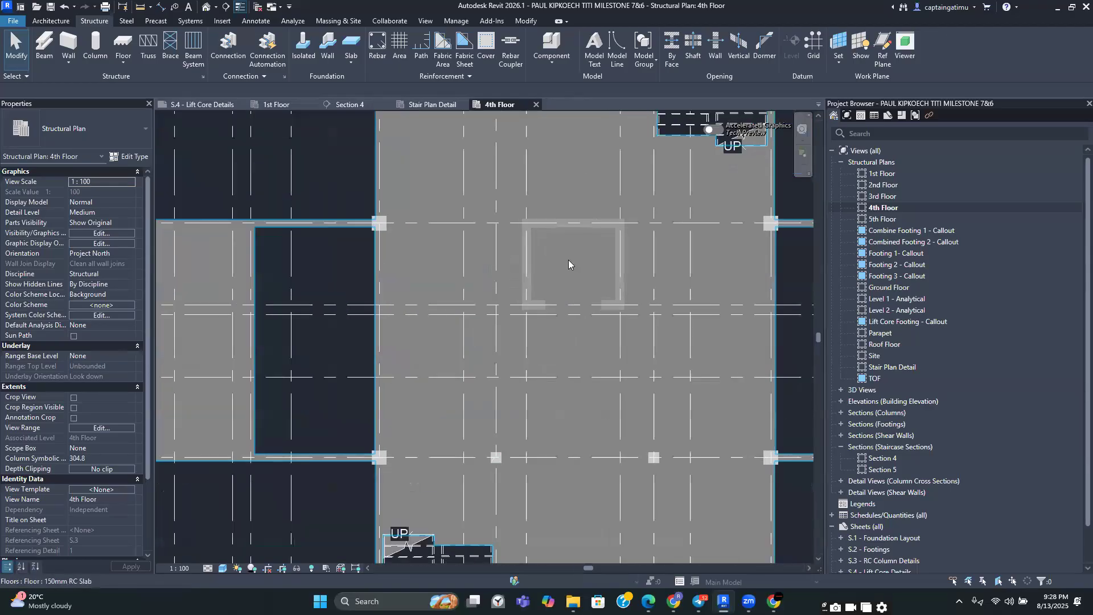
pyautogui.scroll(2, 556, 249)
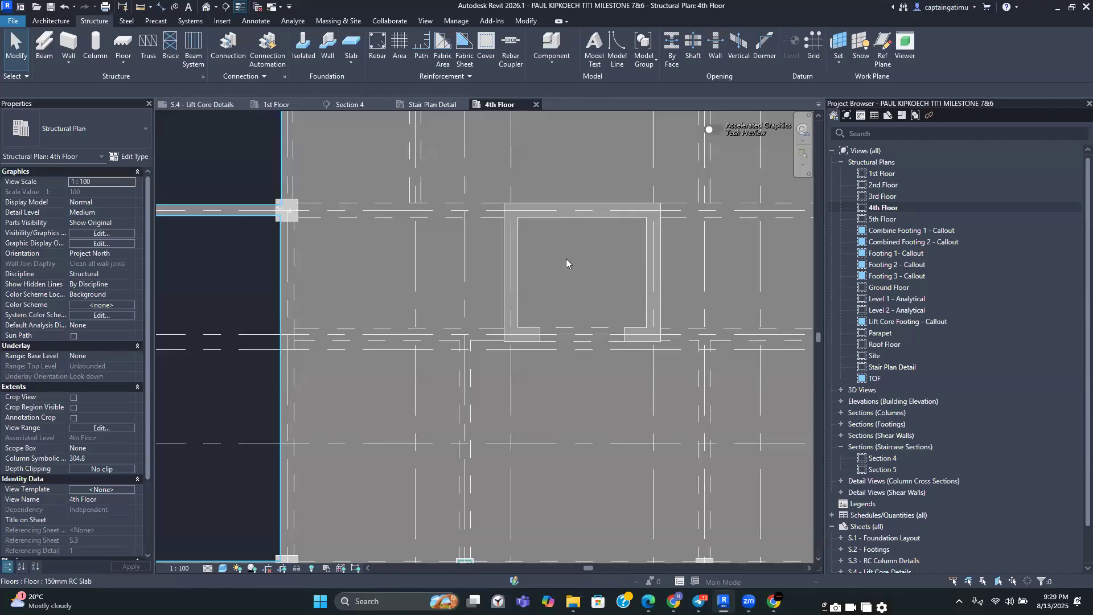
pyautogui.scroll(-3, 555, 259)
pyautogui.scroll(-4, 552, 258)
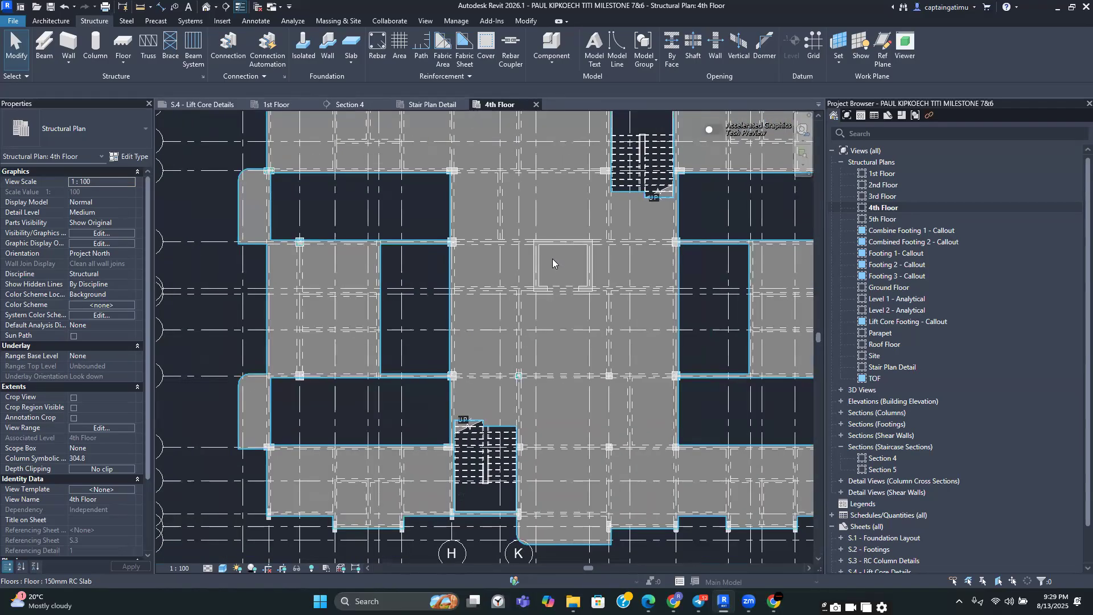
pyautogui.scroll(5, 555, 259)
pyautogui.scroll(-4, 554, 257)
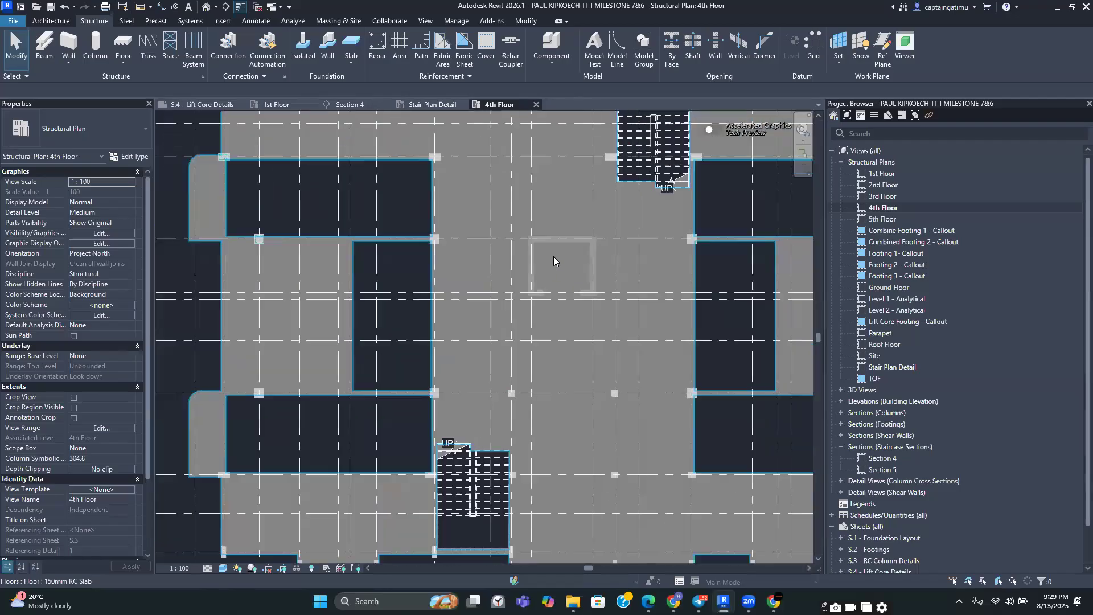
pyautogui.scroll(-2, 553, 255)
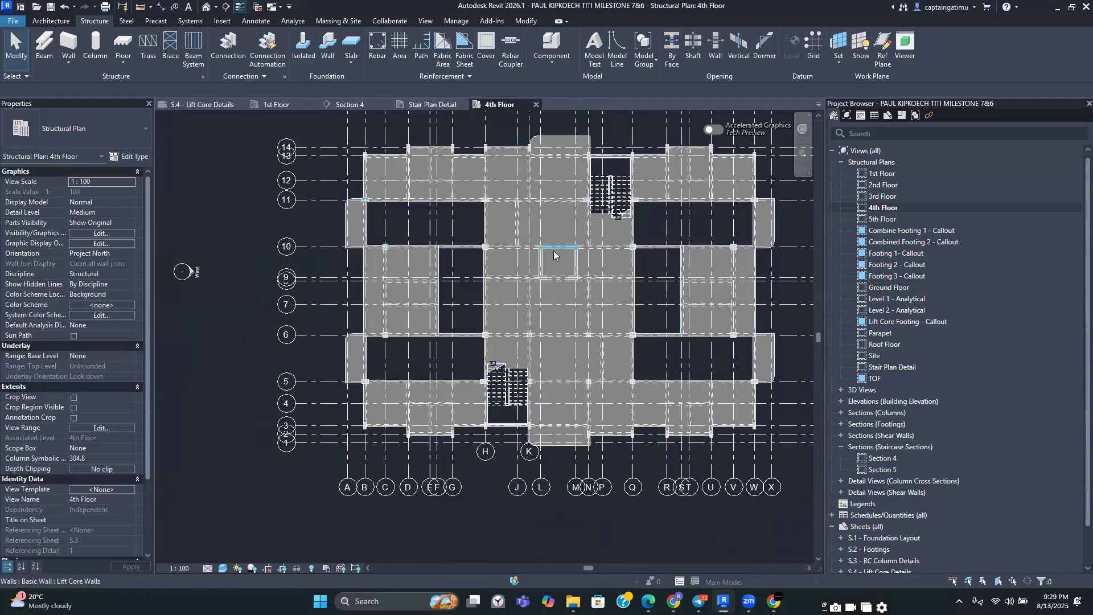
pyautogui.scroll(2, 558, 257)
pyautogui.scroll(3, 578, 267)
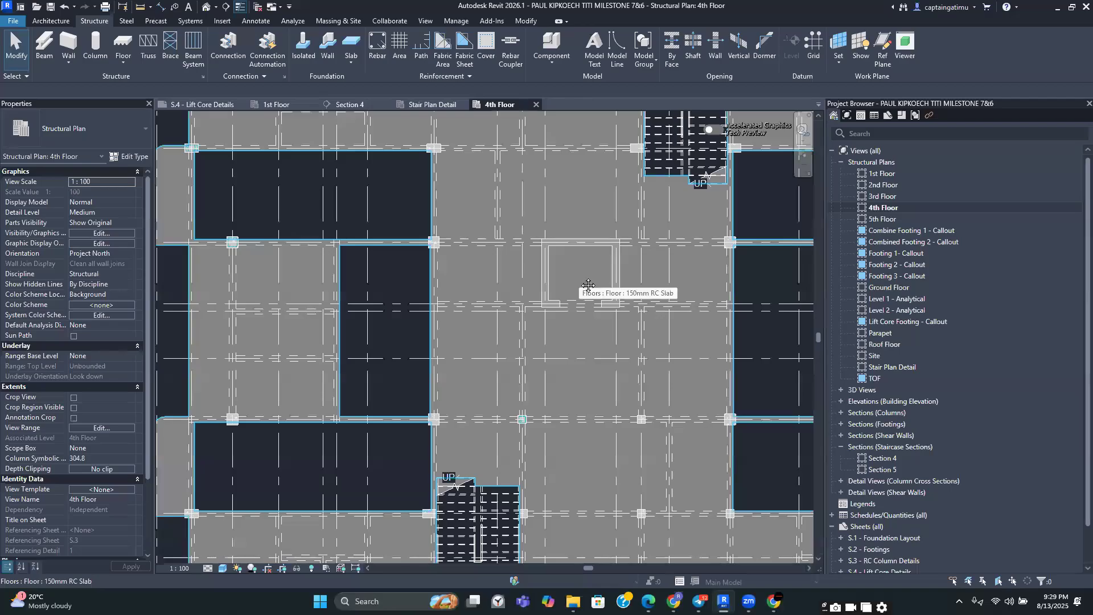
pyautogui.scroll(-2, 515, 255)
pyautogui.scroll(-2, 481, 249)
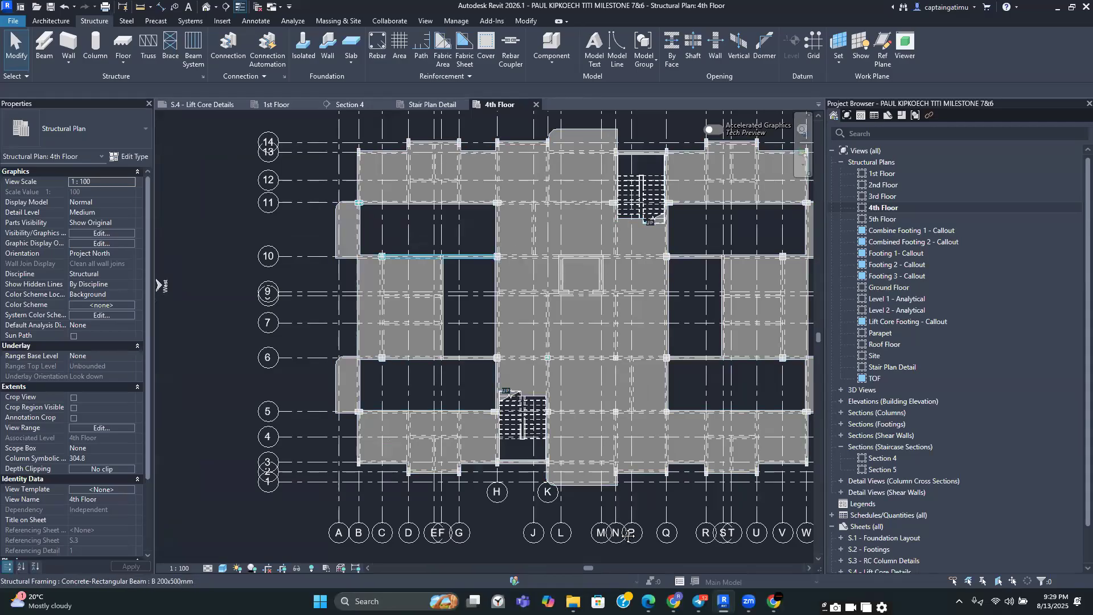
# Switch to the Reinforced Concrete Design PDF and read the ribbed floor design example
pyautogui.click(649, 595)
pyautogui.scroll(8, 533, 383)
pyautogui.scroll(-15, 533, 382)
pyautogui.scroll(12, 544, 411)
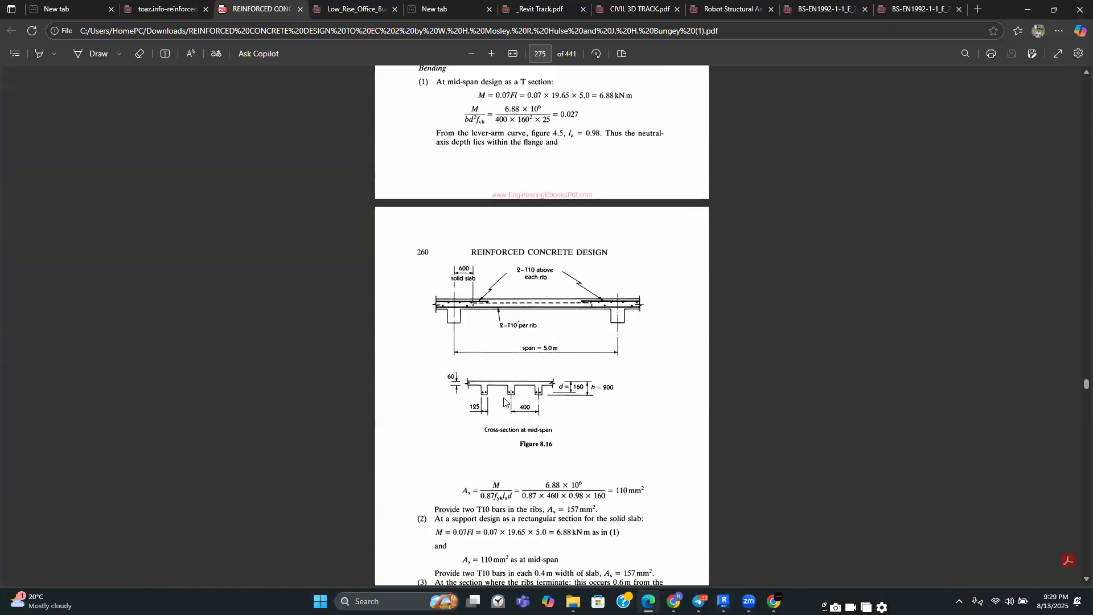
pyautogui.scroll(-3, 505, 406)
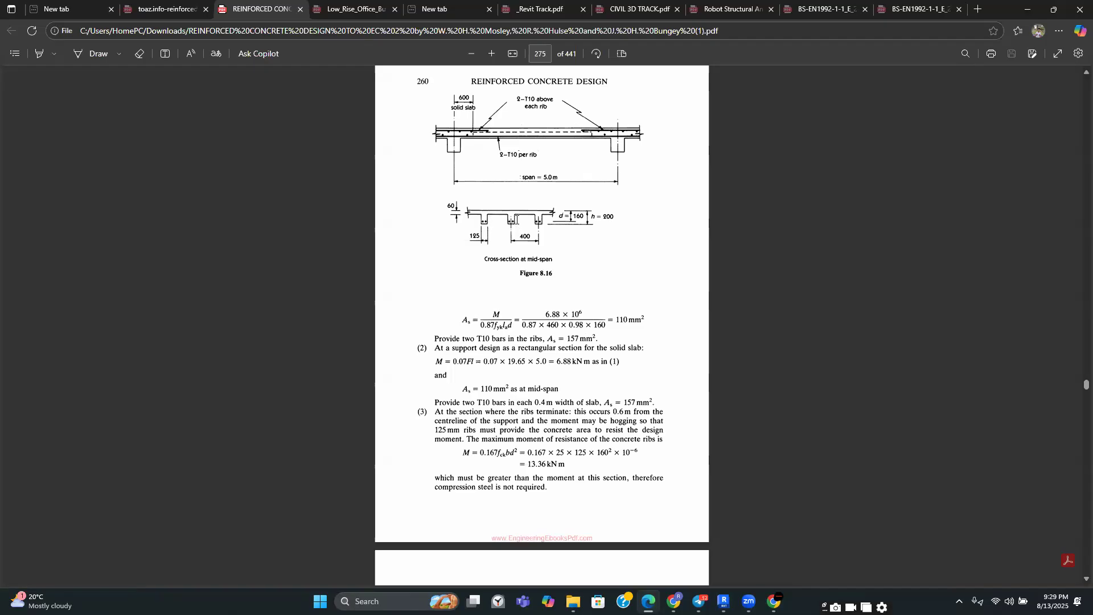
# Return to Revit and review the slab openings between grids 5 and 10
pyautogui.moveTo(724, 601)
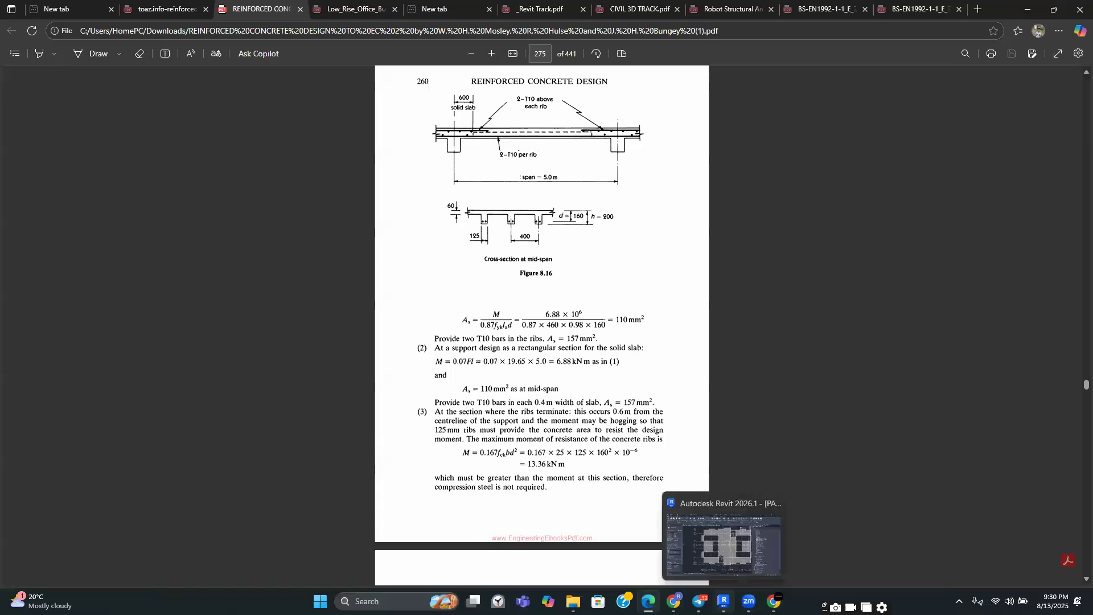
pyautogui.click(723, 546)
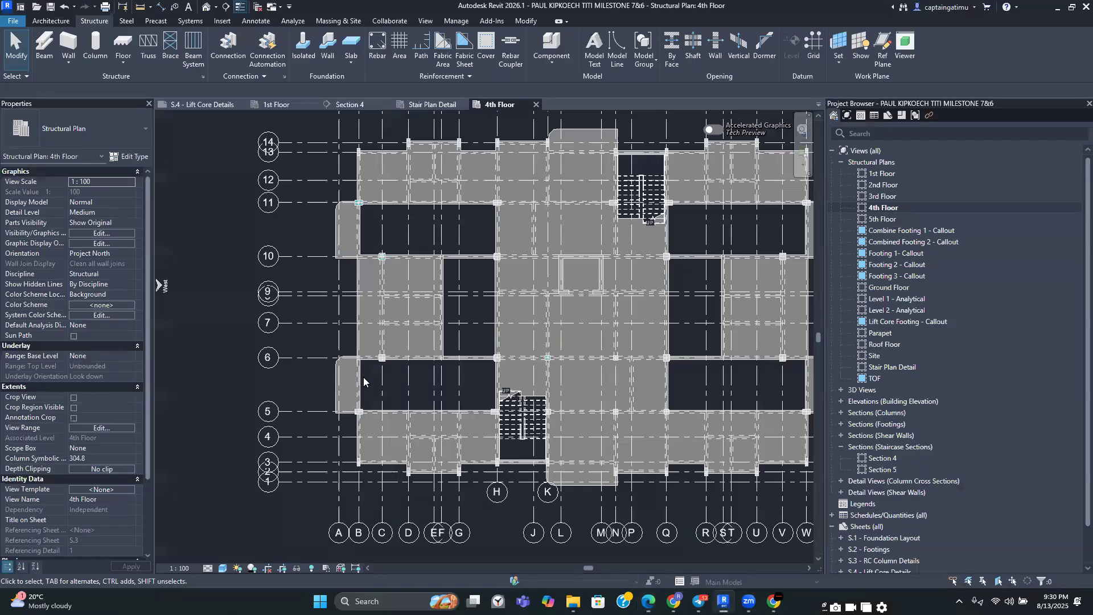
pyautogui.scroll(3, 364, 382)
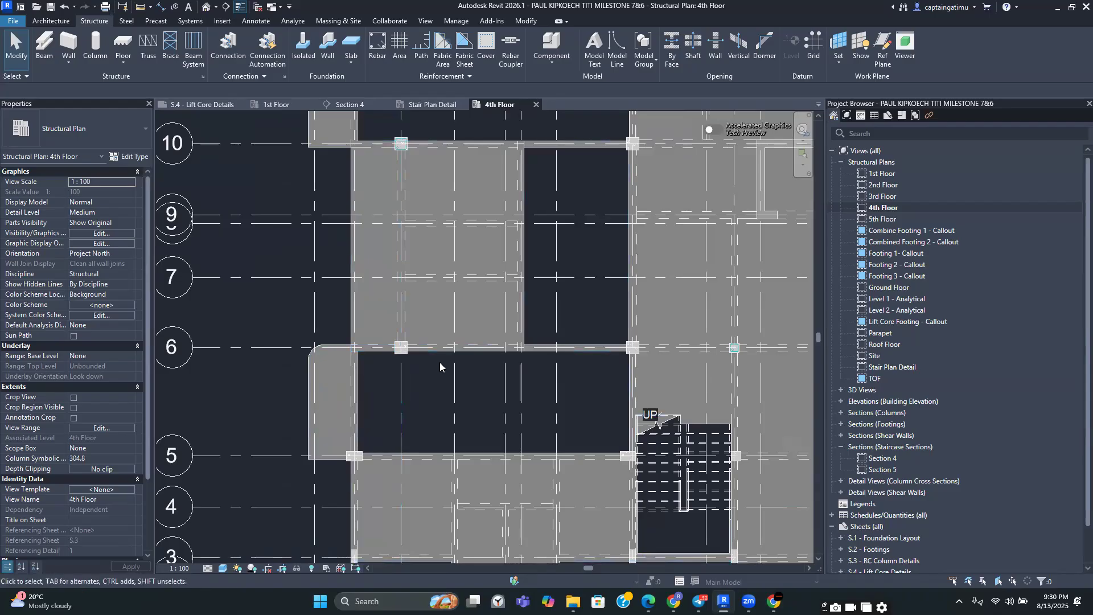
pyautogui.scroll(-3, 435, 418)
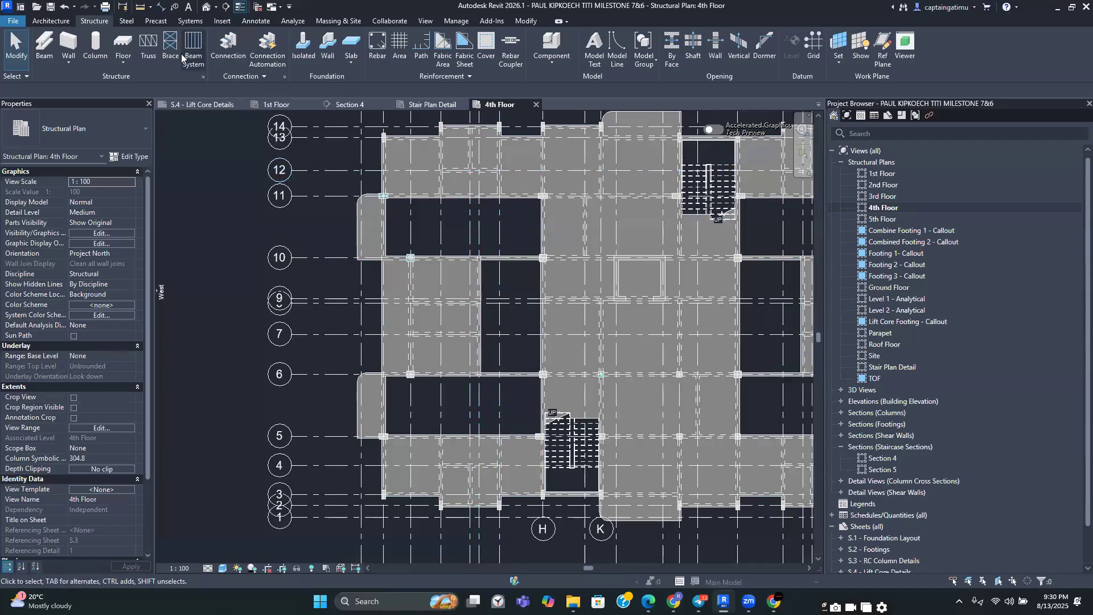
pyautogui.scroll(1, 423, 410)
pyautogui.scroll(-1, 423, 410)
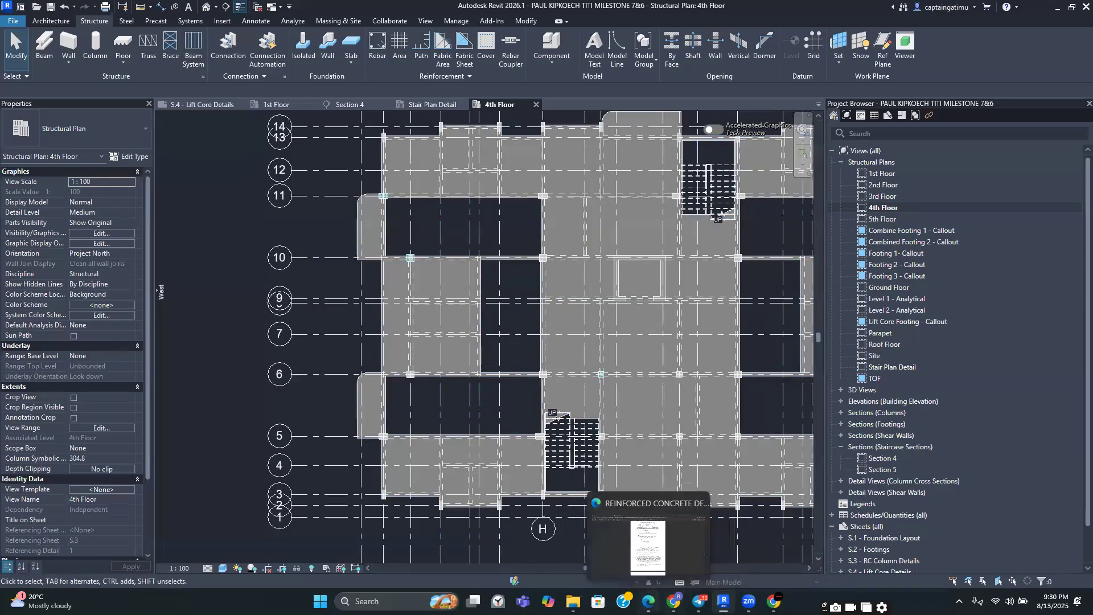
# Switch back to the PDF and read Example 8.8, Design of a Ribbed Floor
pyautogui.click(649, 601)
pyautogui.scroll(15, 505, 321)
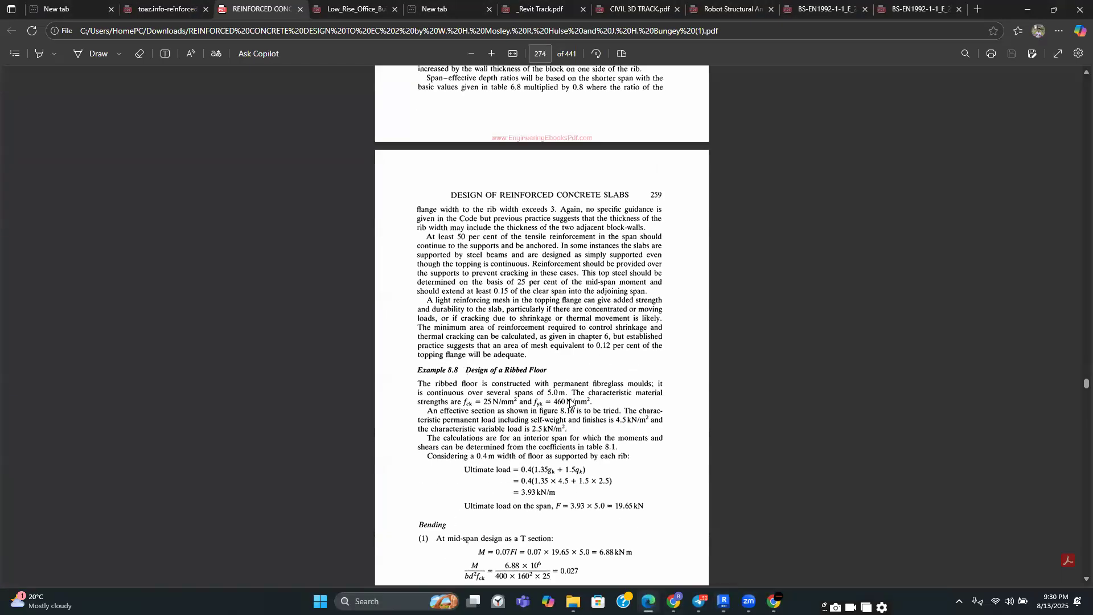
# Zoom into section 8.7 on ribbed and hollow block floors and examine Figure 8.15's cross-sections
pyautogui.scroll(3, 504, 321)
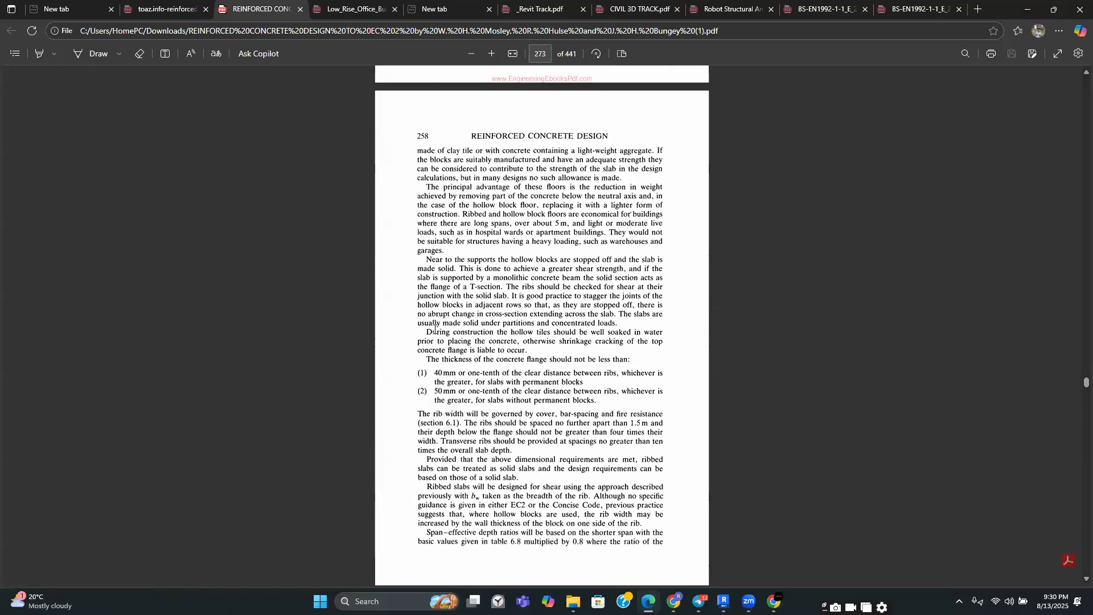
pyautogui.scroll(3, 463, 265)
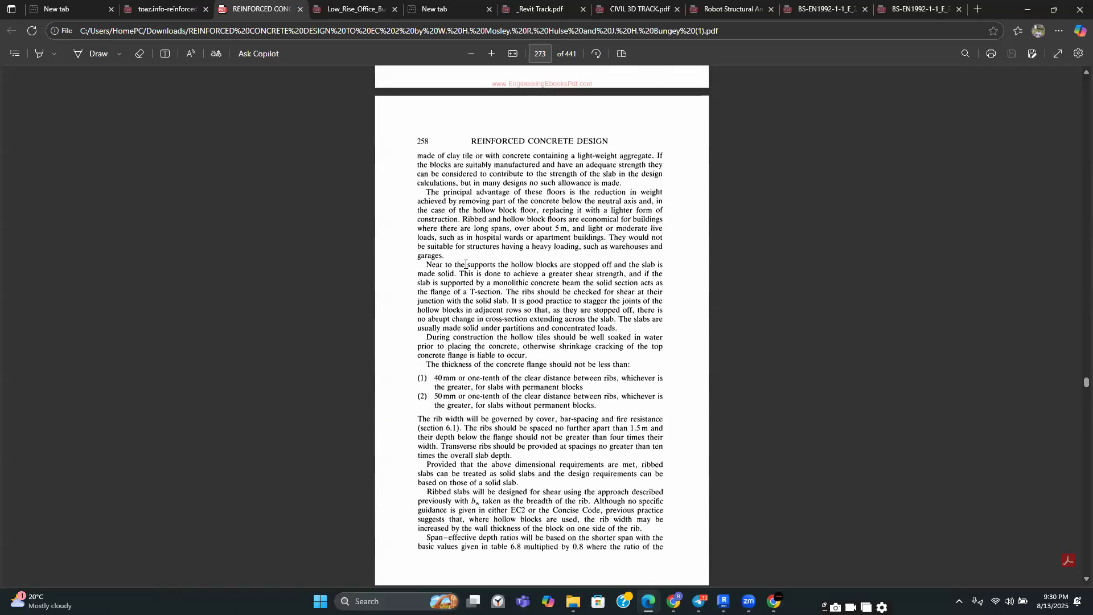
pyautogui.scroll(1, 461, 289)
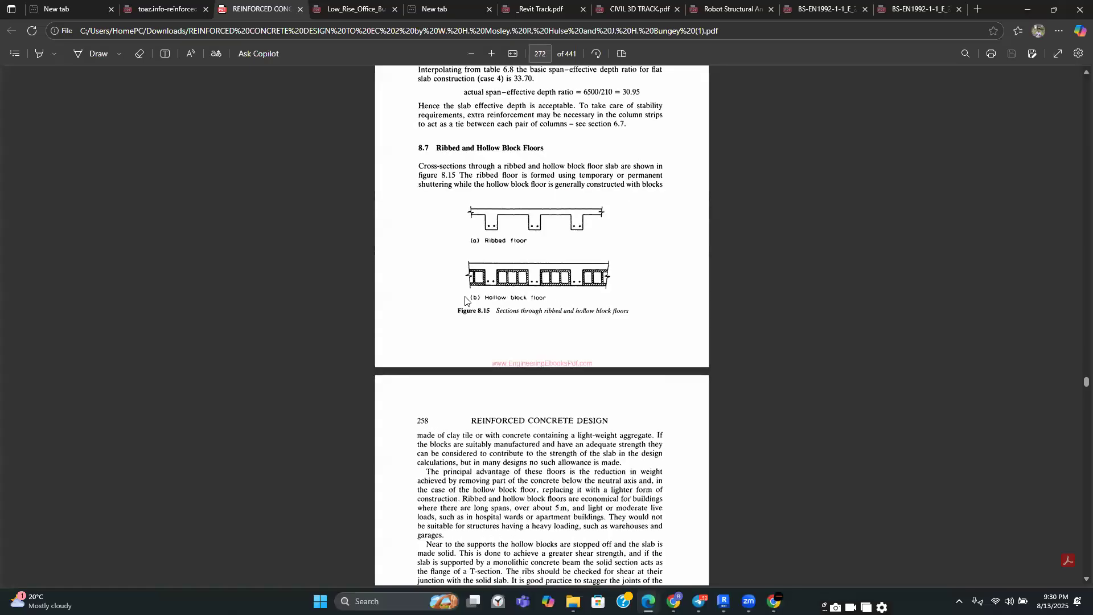
pyautogui.scroll(2, 469, 171)
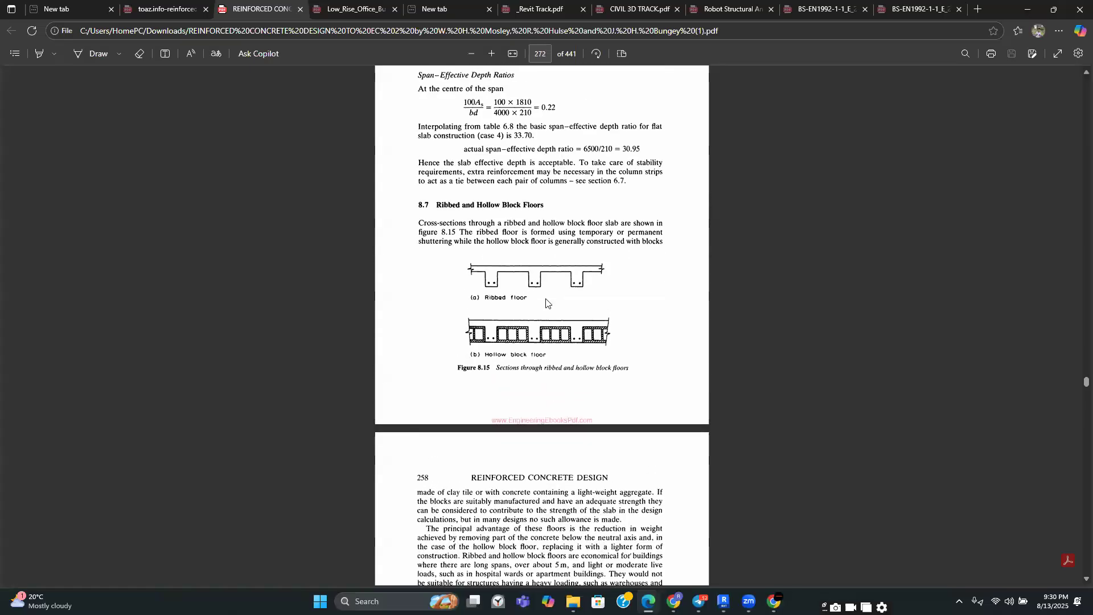
pyautogui.click(493, 56)
pyautogui.click(492, 56)
pyautogui.click(493, 55)
pyautogui.click(494, 54)
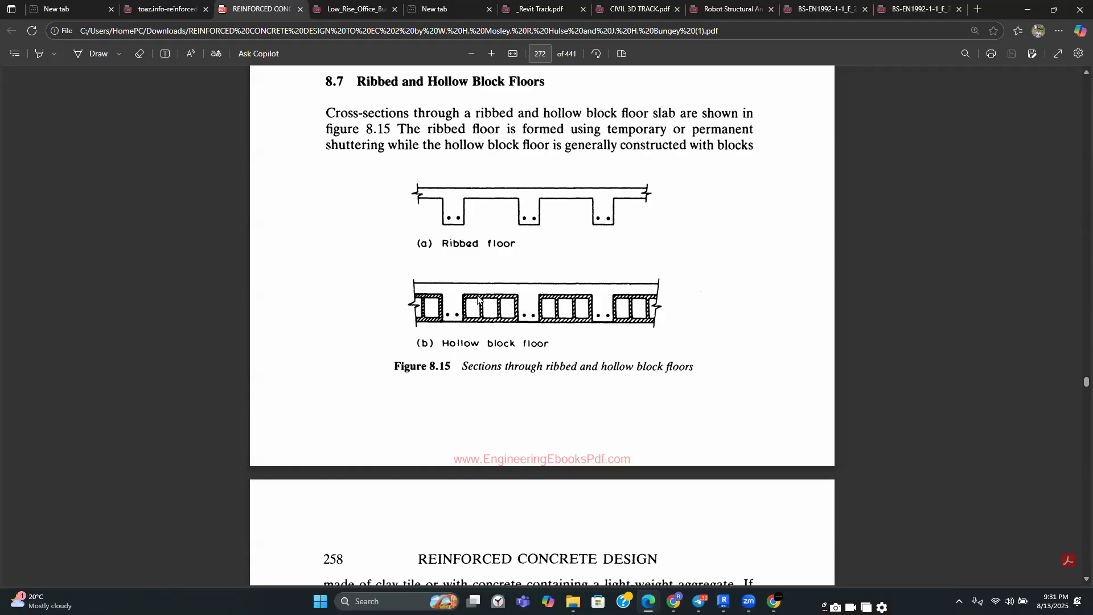
pyautogui.scroll(-2, 478, 299)
pyautogui.scroll(3, 476, 324)
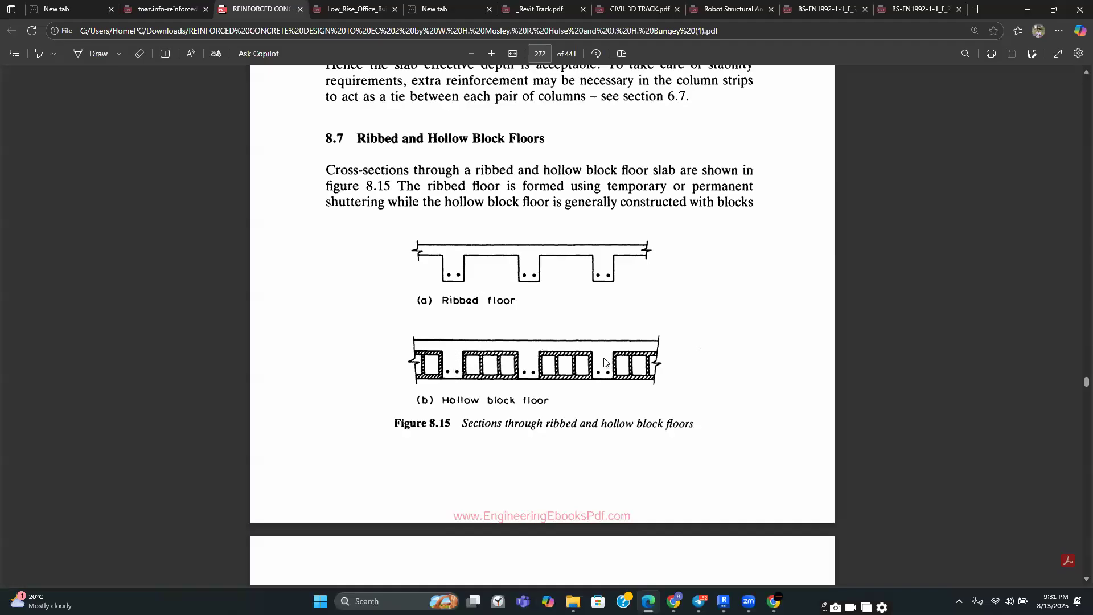
pyautogui.scroll(-5, 603, 359)
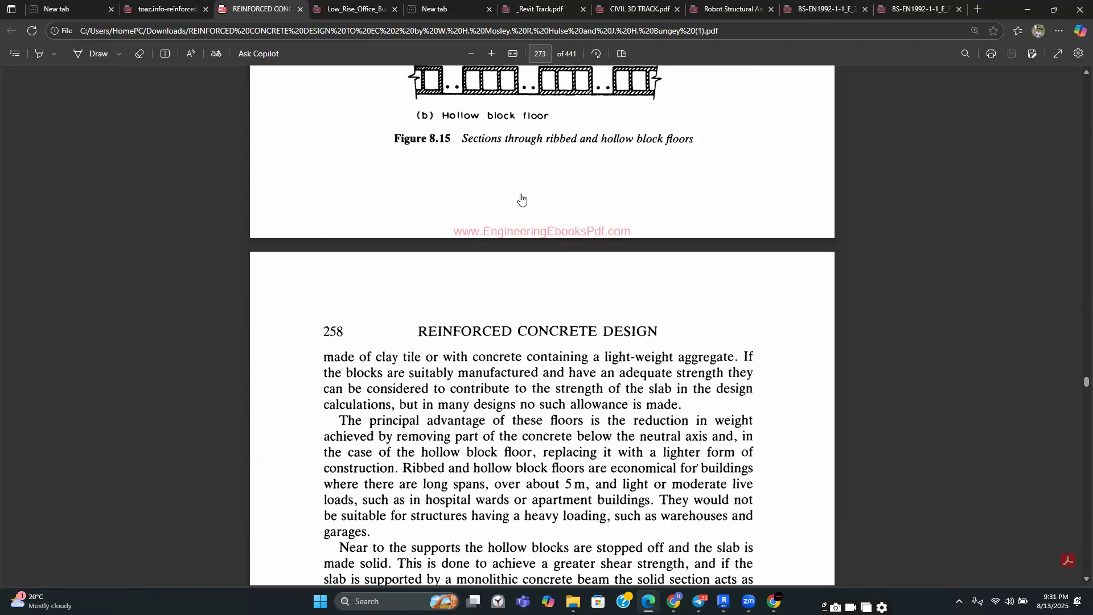
pyautogui.scroll(4, 479, 276)
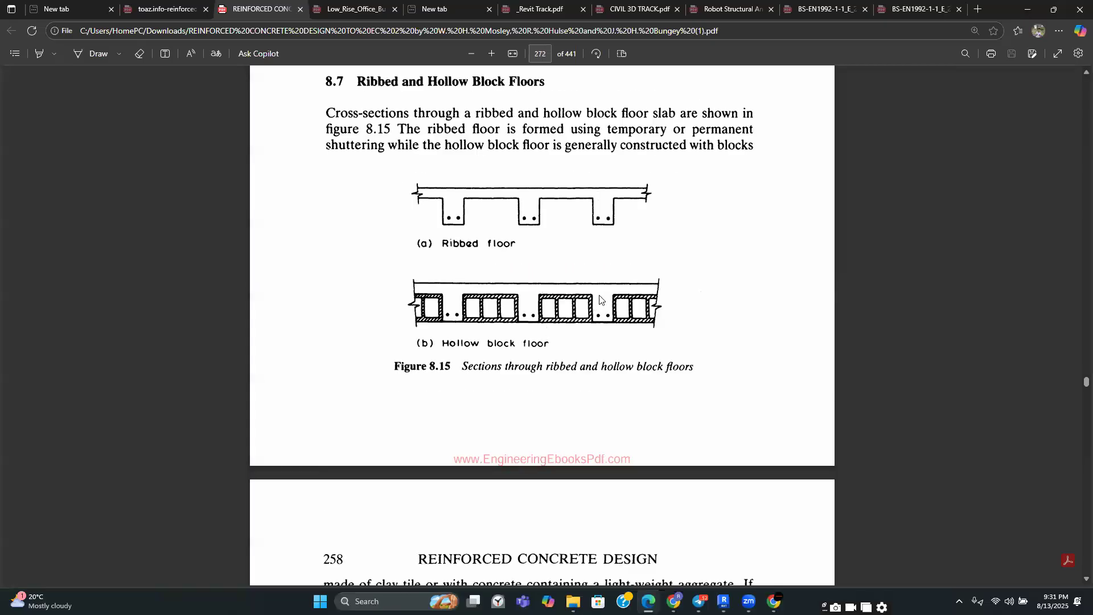
pyautogui.scroll(-9, 615, 231)
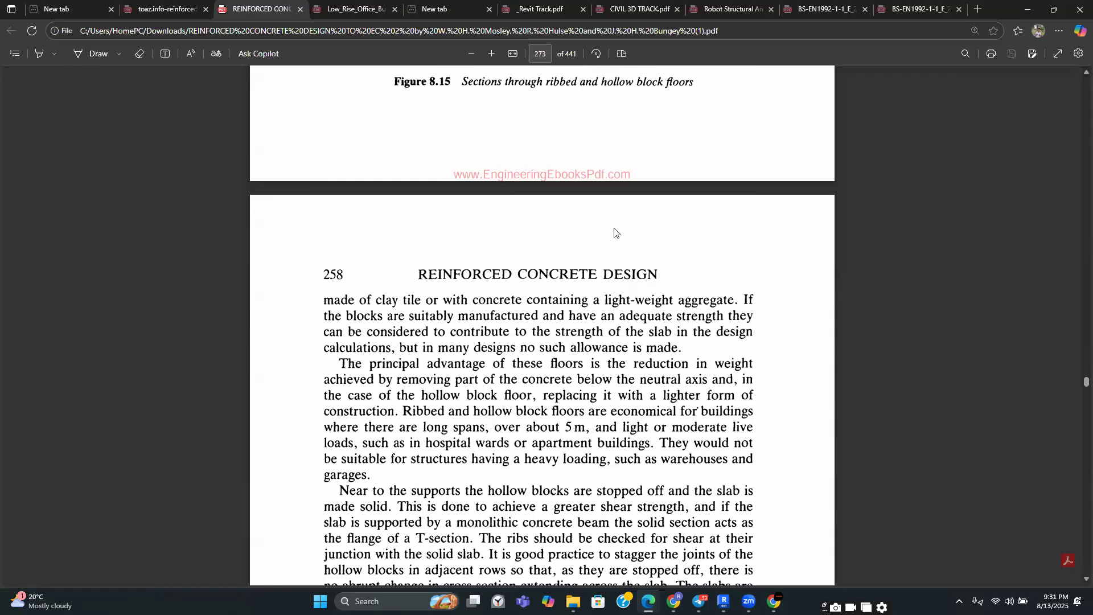
pyautogui.scroll(-3, 450, 277)
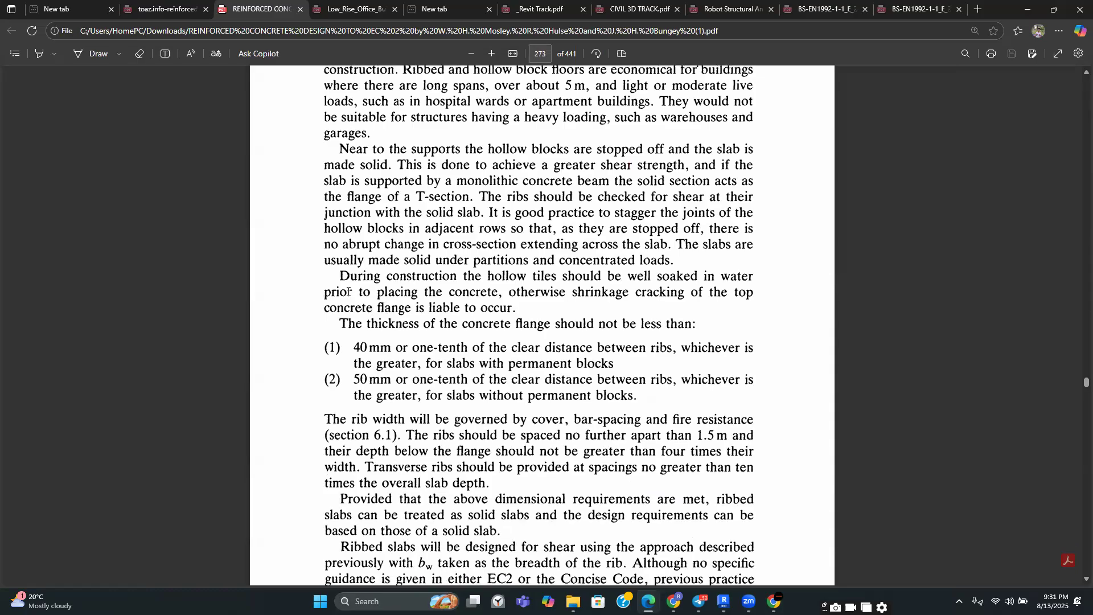
# Highlight the paragraph on minimum concrete flange thickness with its two conditions for permanent and non-permanent blocks
pyautogui.moveTo(340, 274); pyautogui.dragTo(677, 397)
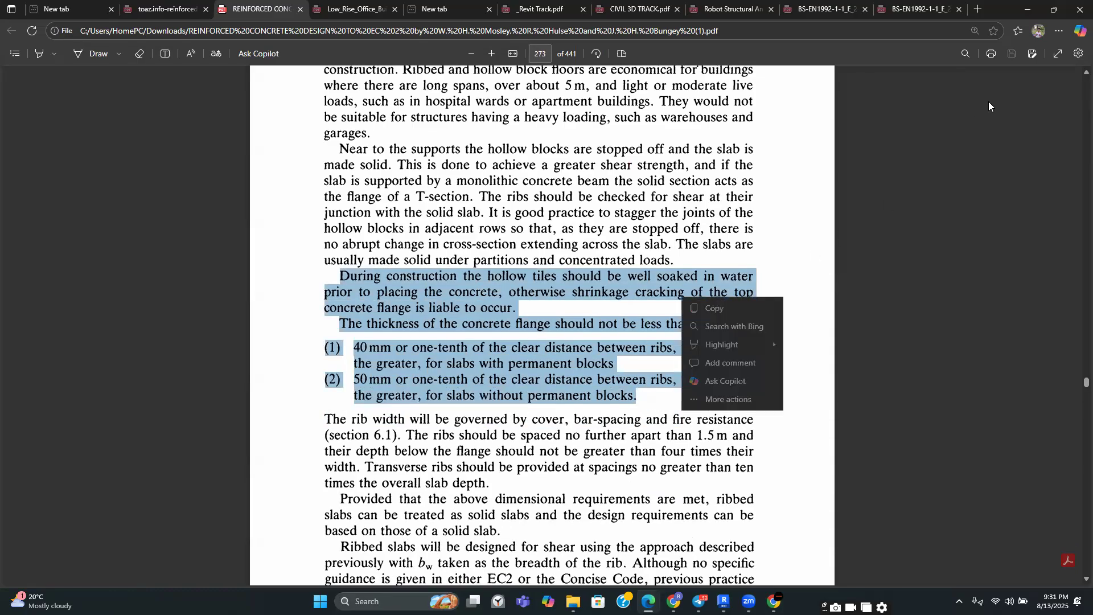
pyautogui.click(39, 54)
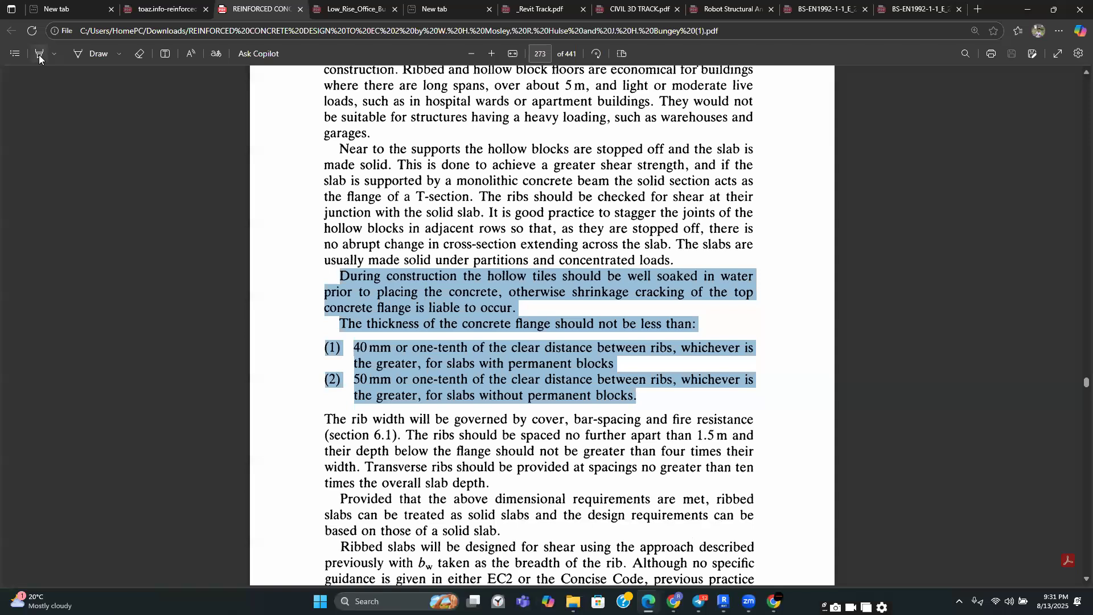
pyautogui.moveTo(342, 323)
pyautogui.mouseDown()
pyautogui.moveTo(519, 348)
pyautogui.moveTo(619, 401)
pyautogui.moveTo(482, 361)
pyautogui.mouseUp()
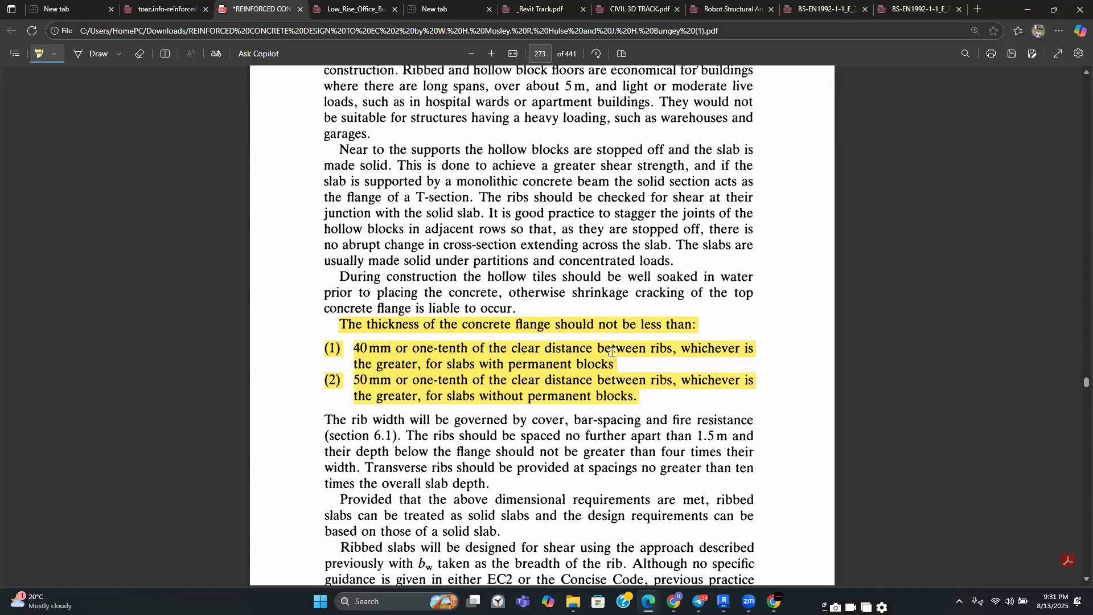
# Highlight the three hollow blocks in the second segment of the hollow block floor section in Figure 8.15
pyautogui.scroll(10, 611, 351)
pyautogui.scroll(-10, 610, 351)
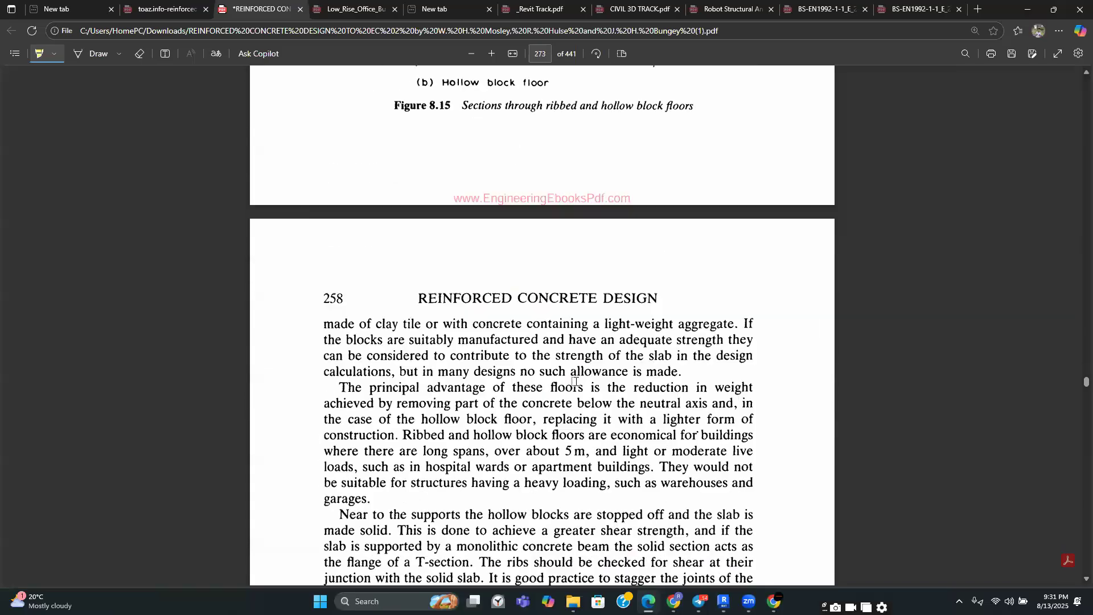
pyautogui.scroll(10, 465, 316)
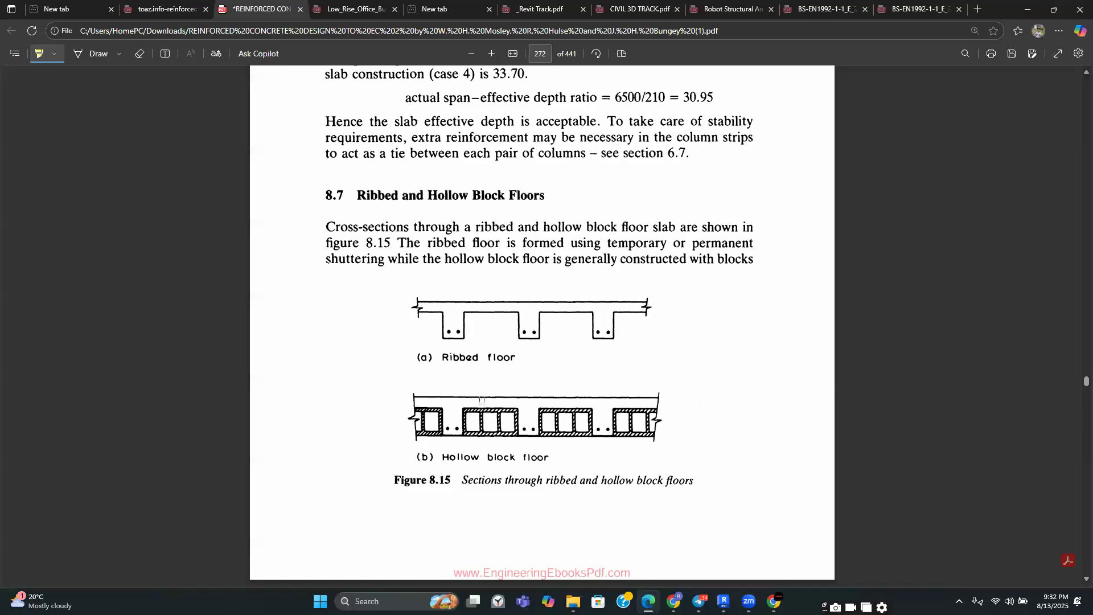
pyautogui.scroll(-1, 487, 391)
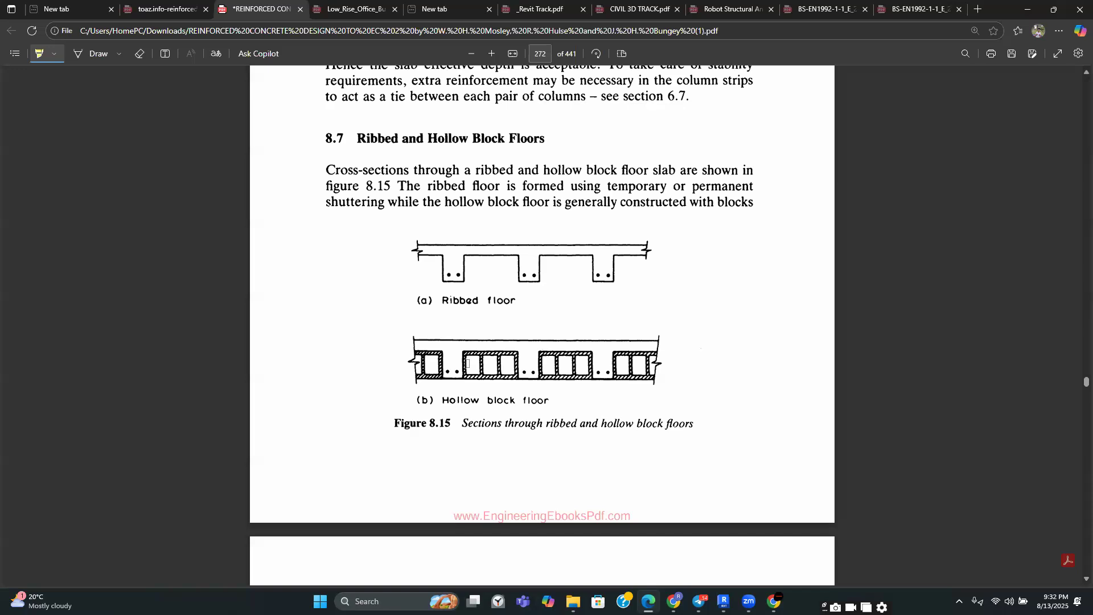
pyautogui.moveTo(466, 363); pyautogui.dragTo(514, 365)
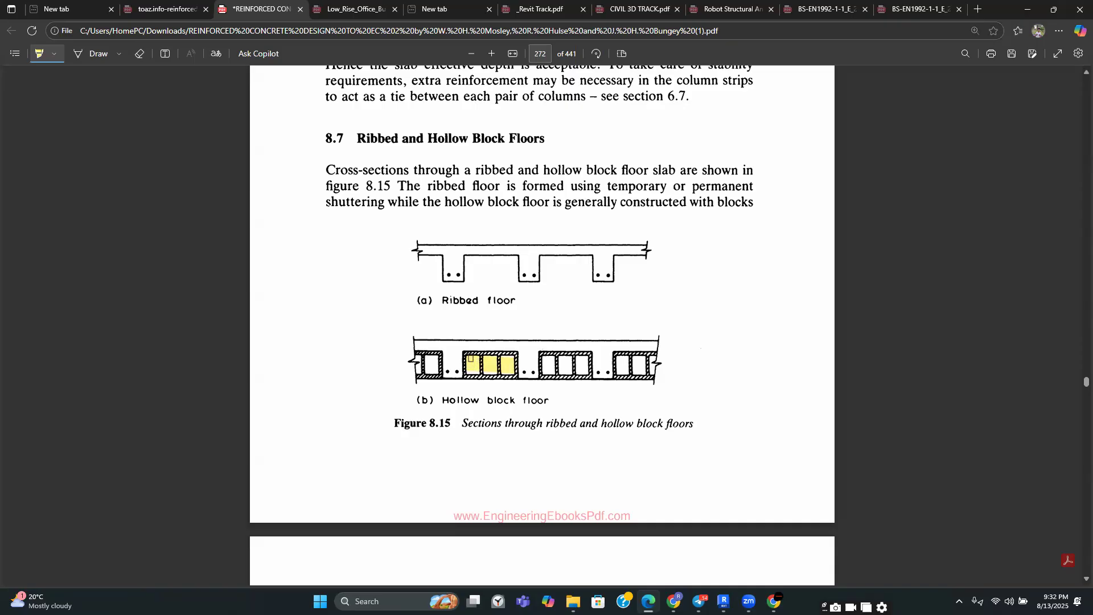
# Scroll between Figure 8.15 and the highlighted flange thickness requirements to compare them
pyautogui.scroll(-2, 470, 358)
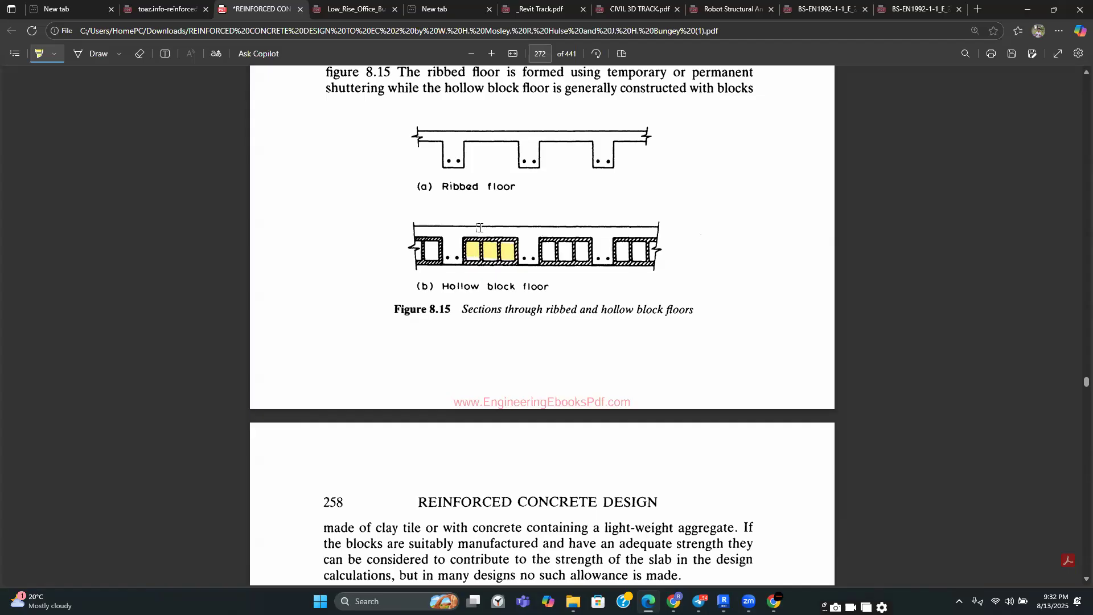
pyautogui.scroll(-3, 481, 228)
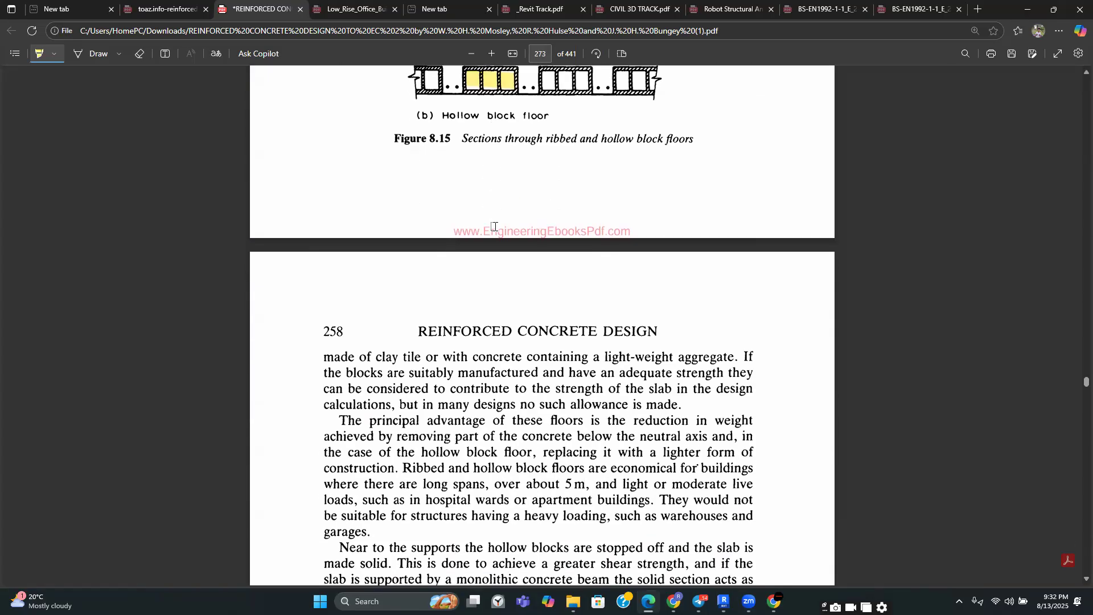
pyautogui.scroll(-9, 494, 227)
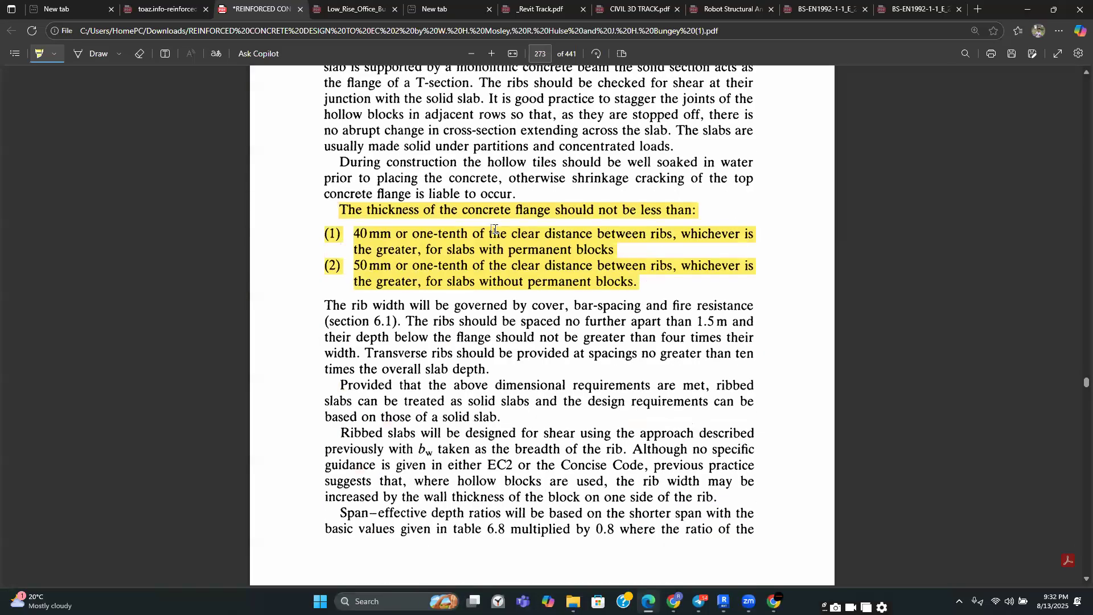
pyautogui.click(466, 261)
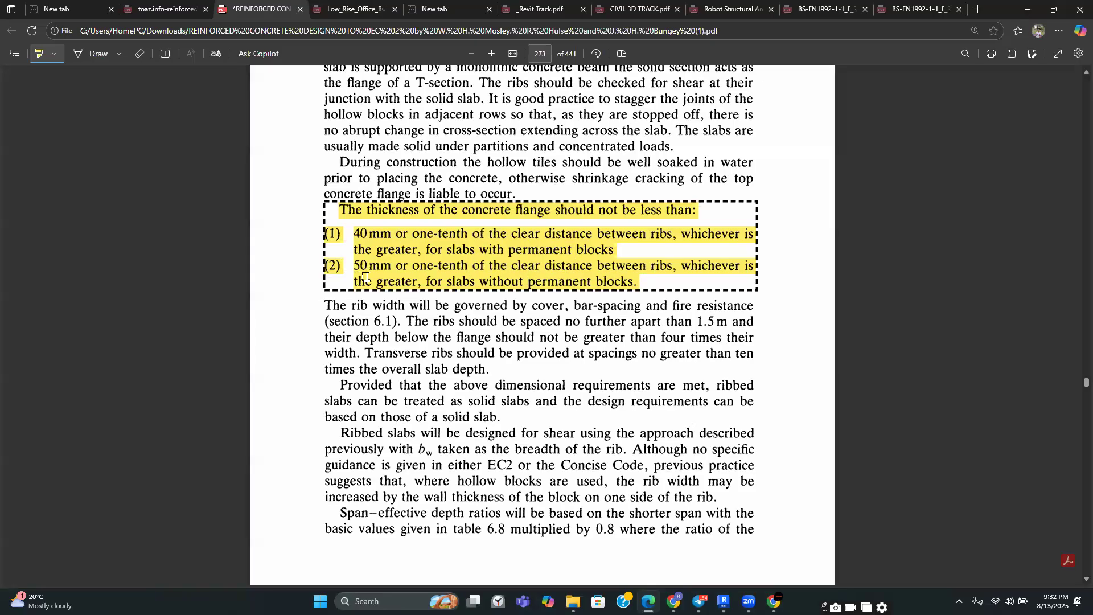
pyautogui.scroll(12, 366, 277)
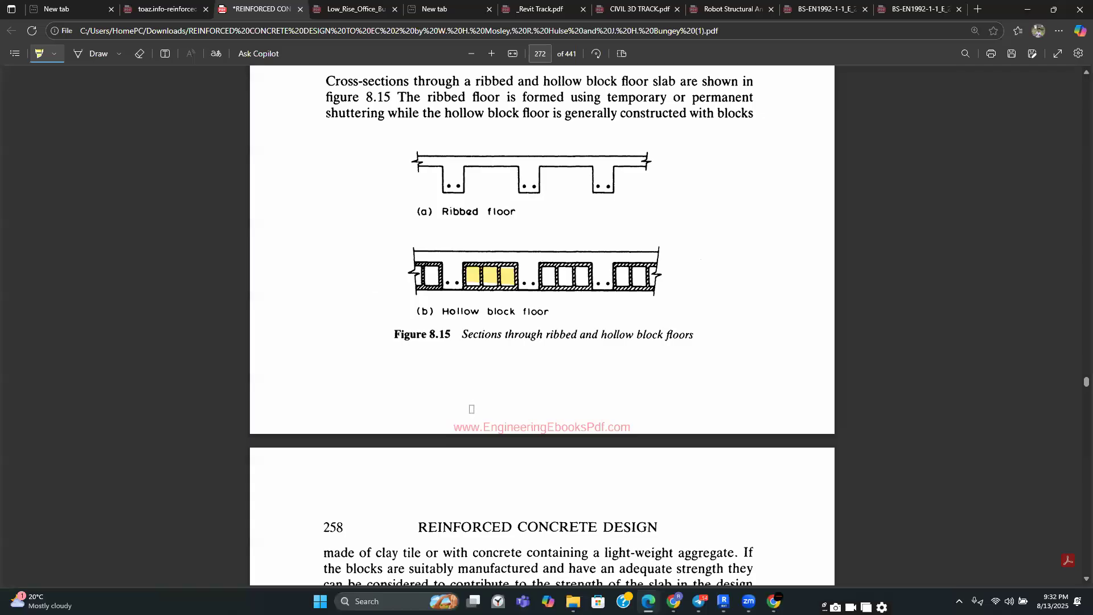
pyautogui.scroll(3, 486, 467)
pyautogui.scroll(-9, 496, 352)
pyautogui.scroll(-9, 497, 352)
pyautogui.scroll(5, 497, 332)
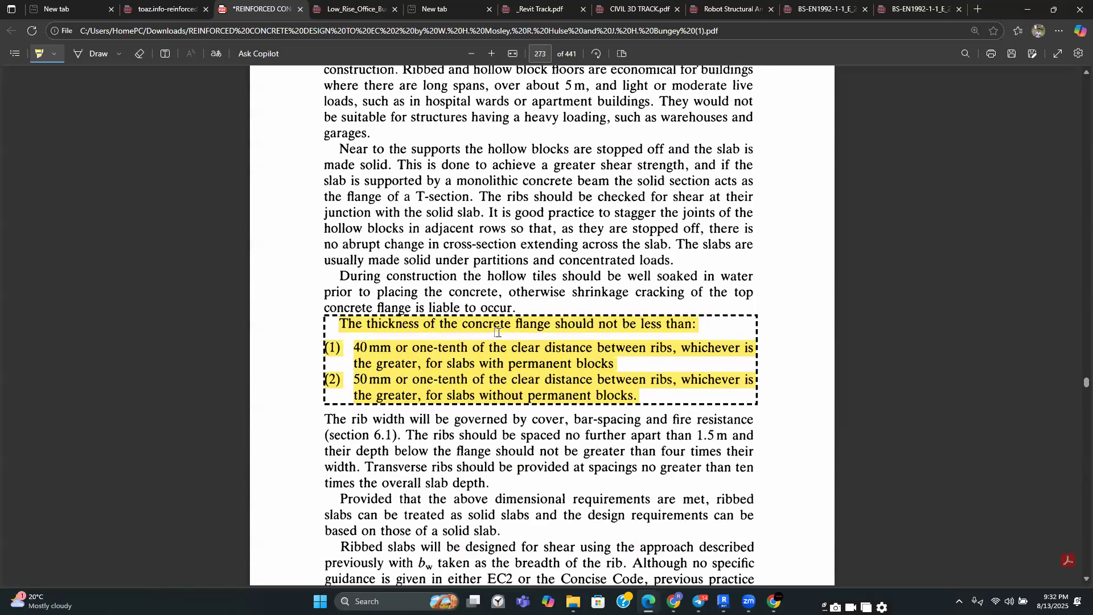
pyautogui.scroll(12, 494, 327)
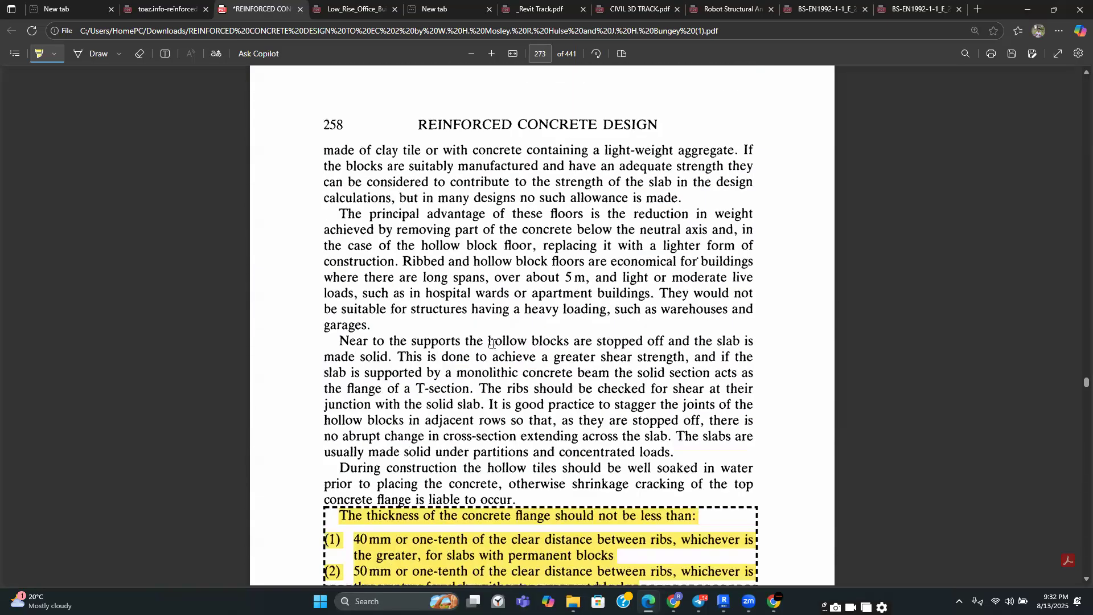
pyautogui.scroll(1, 504, 393)
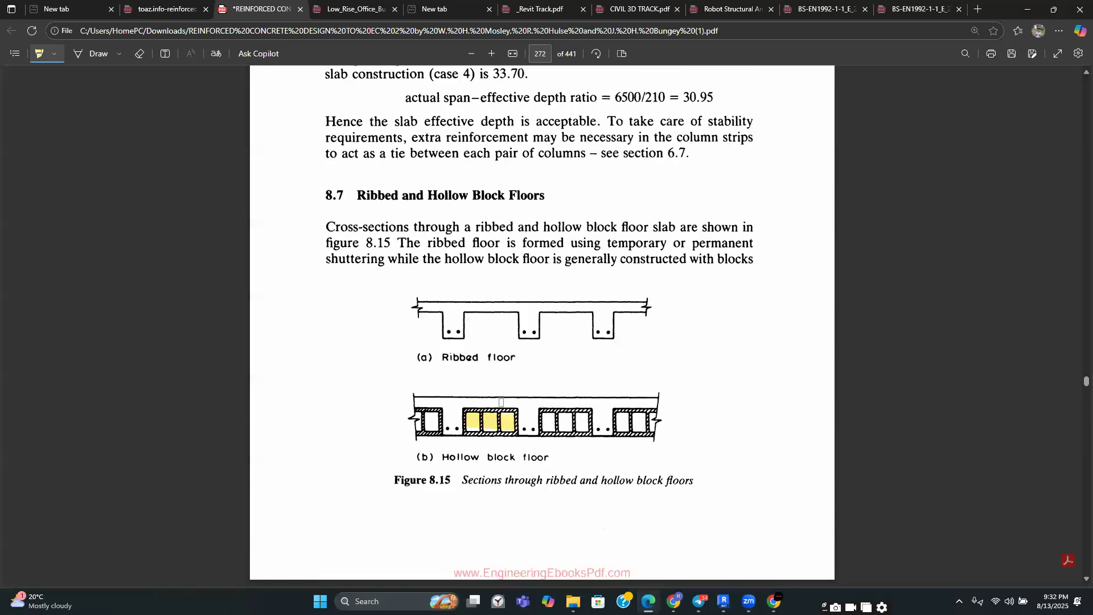
pyautogui.scroll(-3, 516, 403)
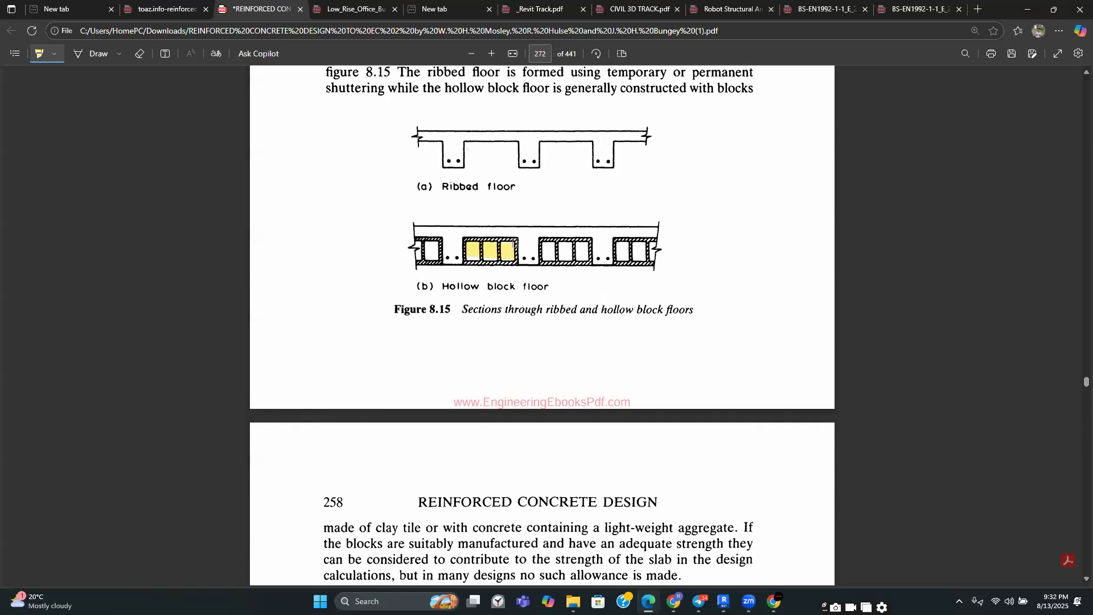
# Highlight the sentence stating ribs be spaced no further apart than 1.5 m and no deeper than four times their width
pyautogui.scroll(-15, 531, 244)
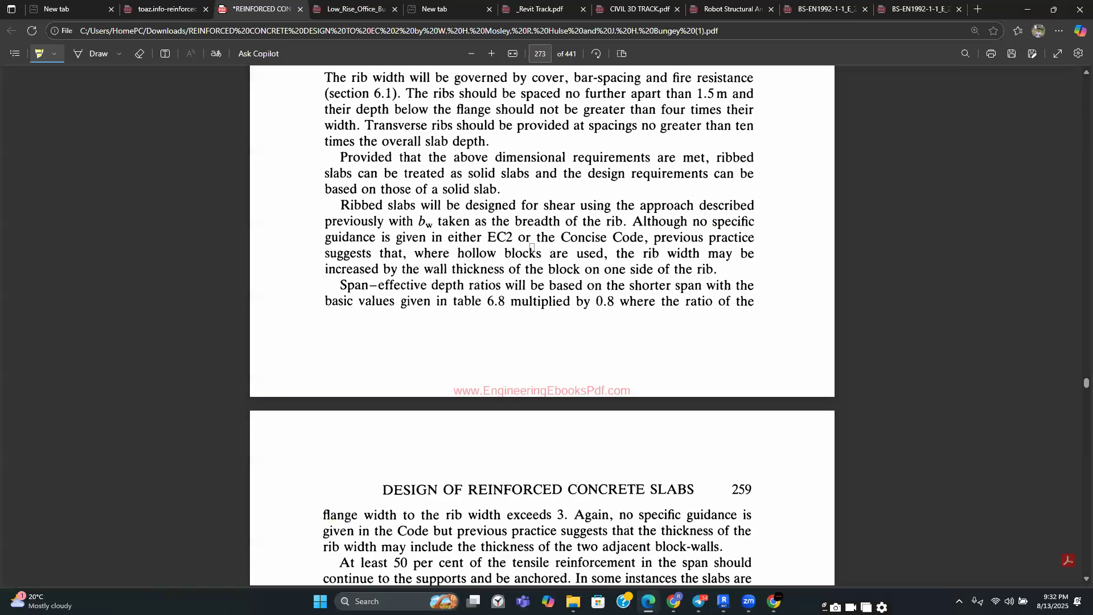
pyautogui.scroll(4, 532, 248)
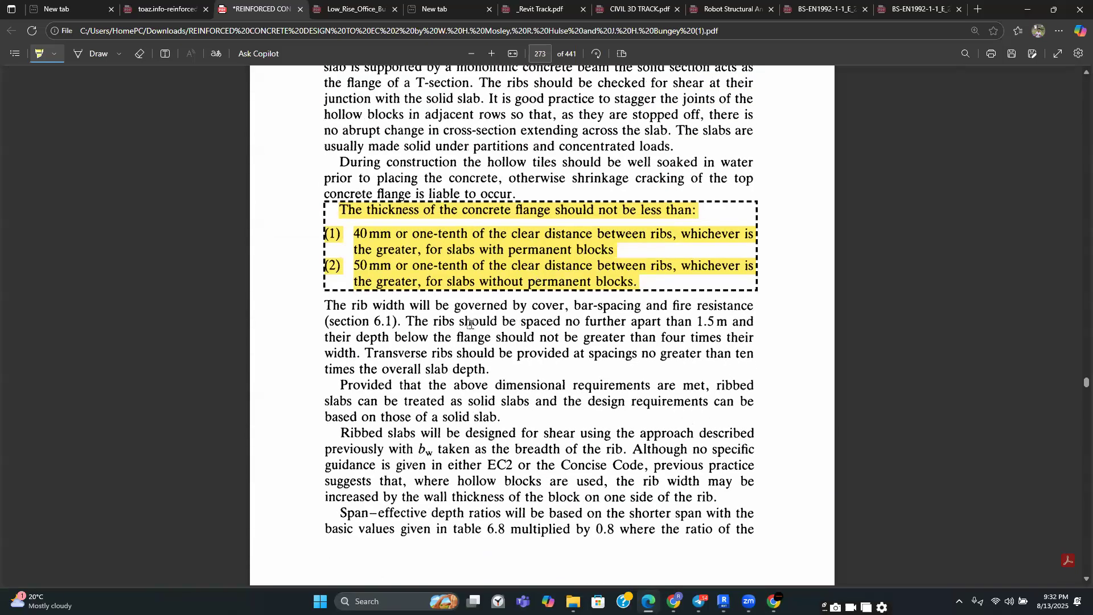
pyautogui.moveTo(414, 320)
pyautogui.mouseDown()
pyautogui.moveTo(493, 338)
pyautogui.moveTo(586, 327)
pyautogui.moveTo(755, 332)
pyautogui.mouseUp()
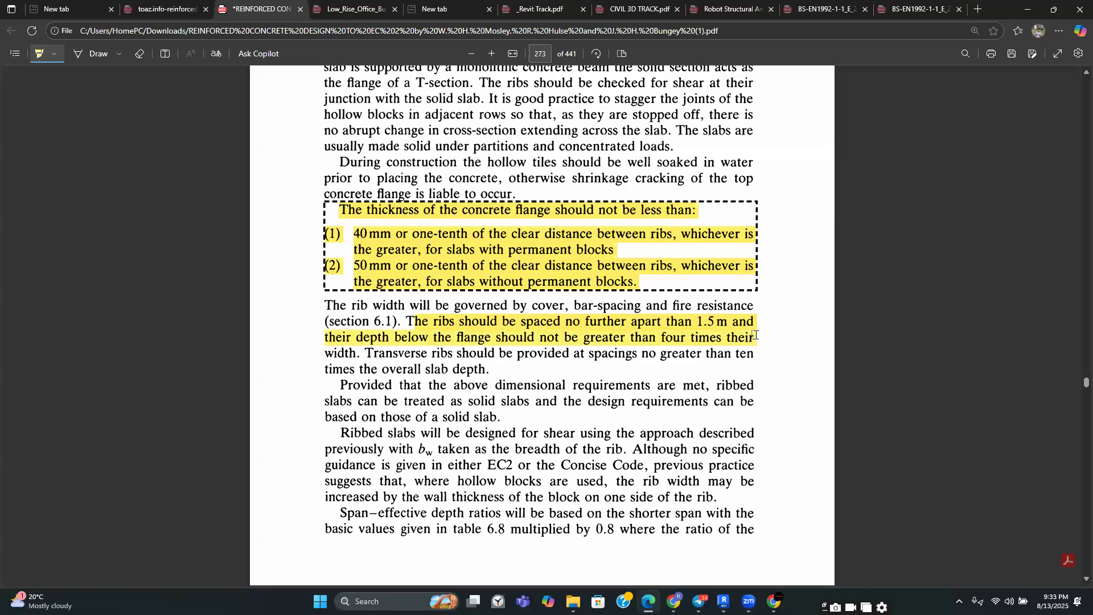
pyautogui.moveTo(756, 339)
pyautogui.mouseDown()
pyautogui.moveTo(740, 360)
pyautogui.moveTo(689, 366)
pyautogui.moveTo(361, 353)
pyautogui.mouseUp()
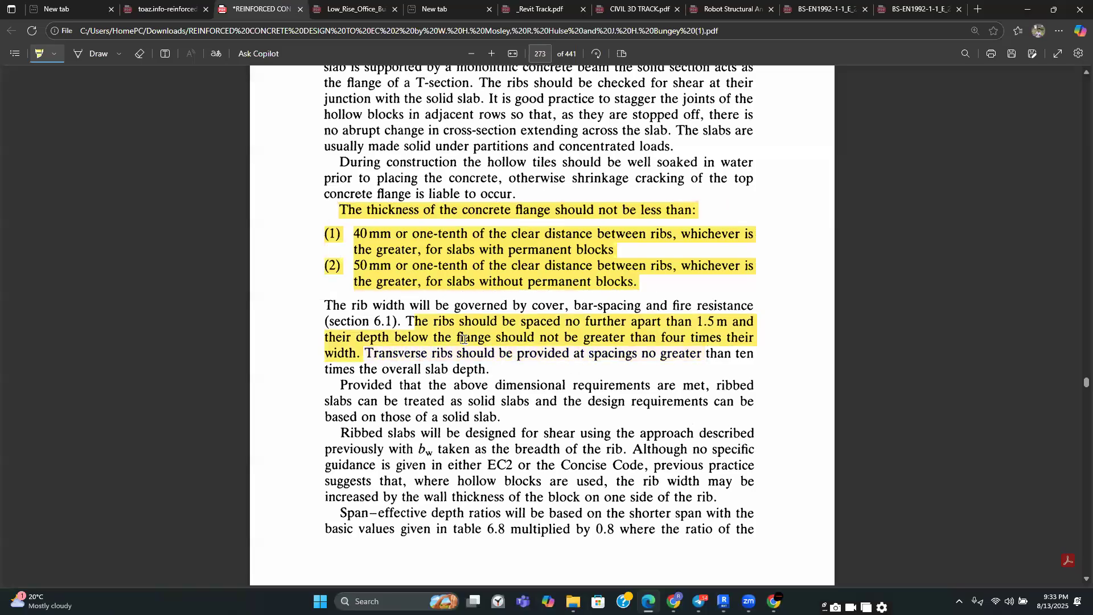
# Highlight the rib next to the three highlighted hollow blocks in Figure 8.15, scrolling to compare it with the rib spacing text
pyautogui.scroll(15, 496, 391)
pyautogui.scroll(-4, 496, 392)
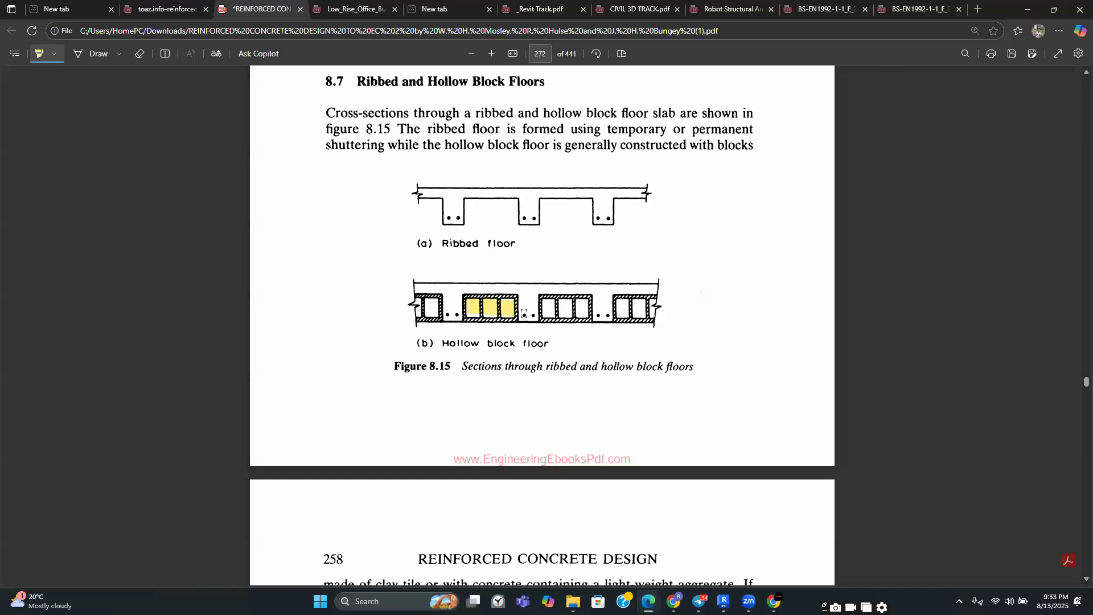
pyautogui.scroll(-3, 523, 313)
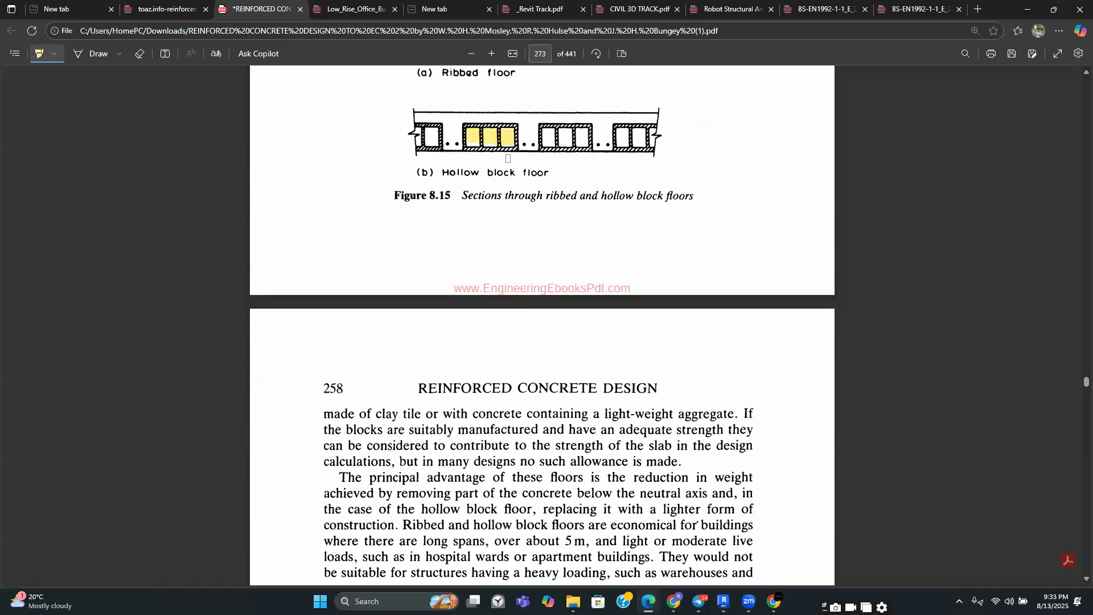
pyautogui.scroll(-1, 526, 151)
pyautogui.scroll(-9, 526, 151)
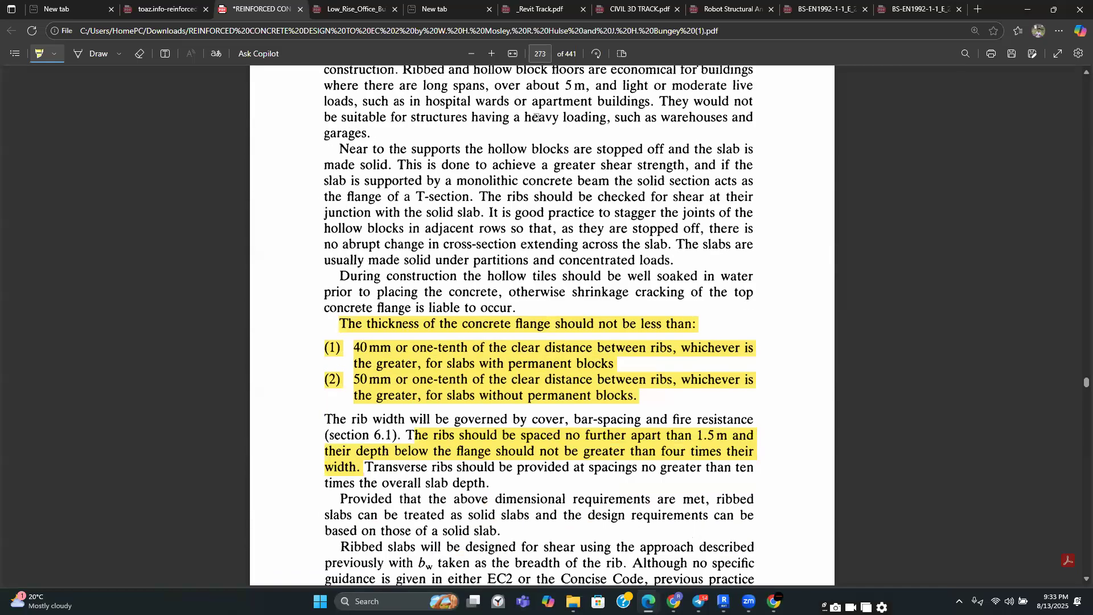
pyautogui.scroll(6, 565, 248)
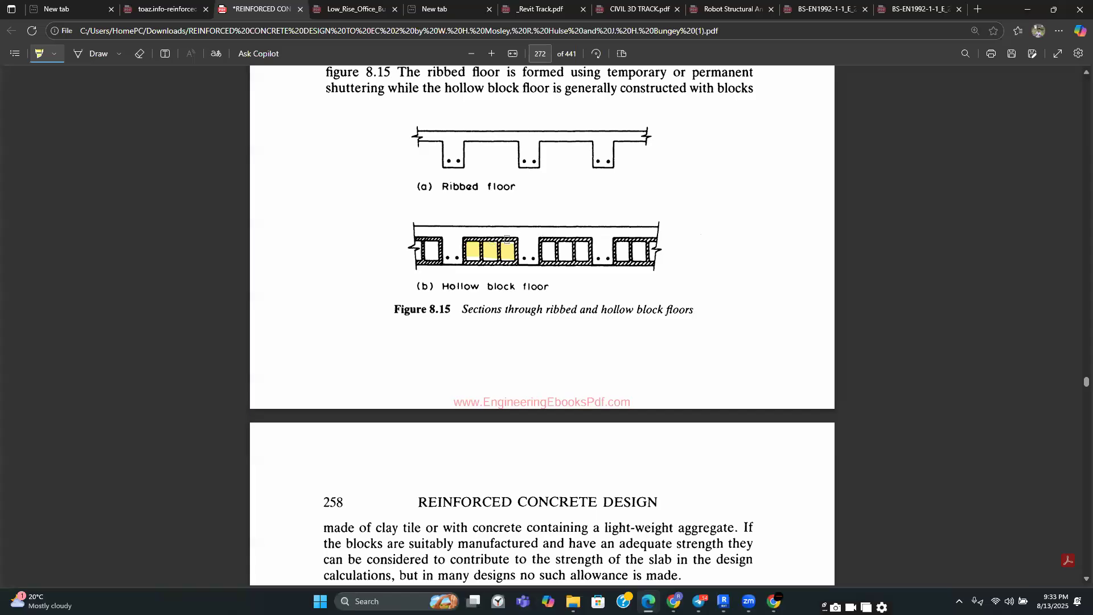
pyautogui.scroll(-2, 525, 257)
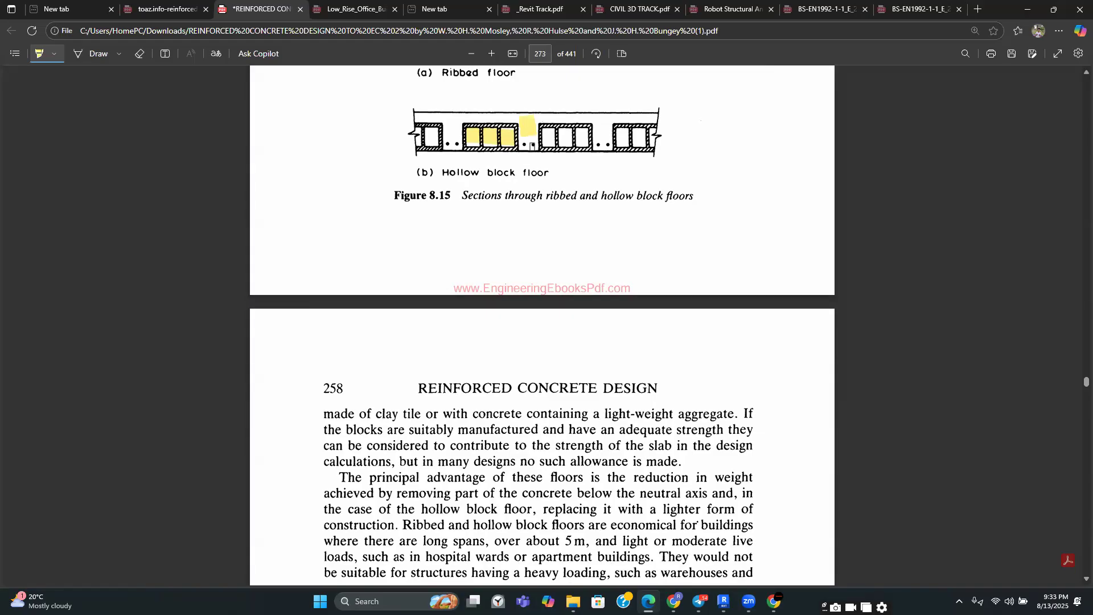
pyautogui.scroll(-7, 530, 165)
pyautogui.scroll(-3, 526, 318)
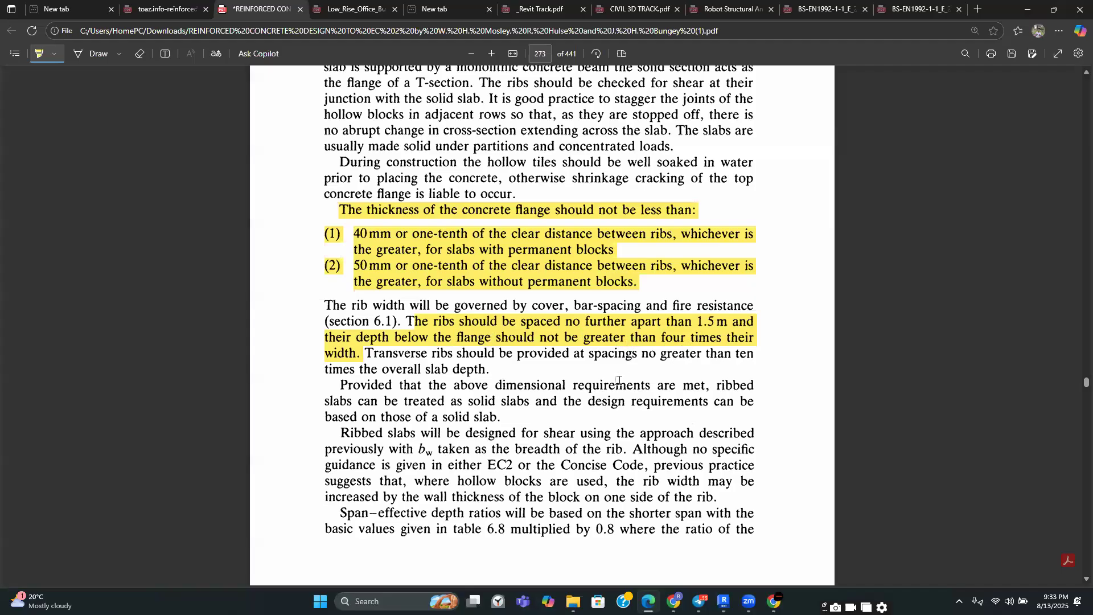
pyautogui.scroll(3, 567, 338)
pyautogui.scroll(3, 567, 338)
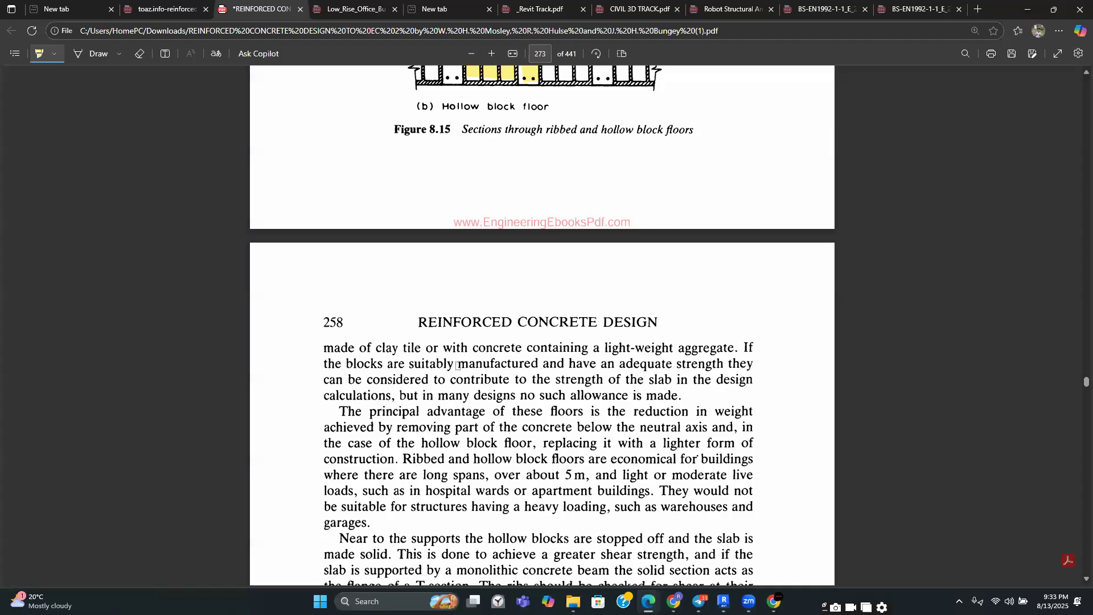
pyautogui.scroll(4, 457, 366)
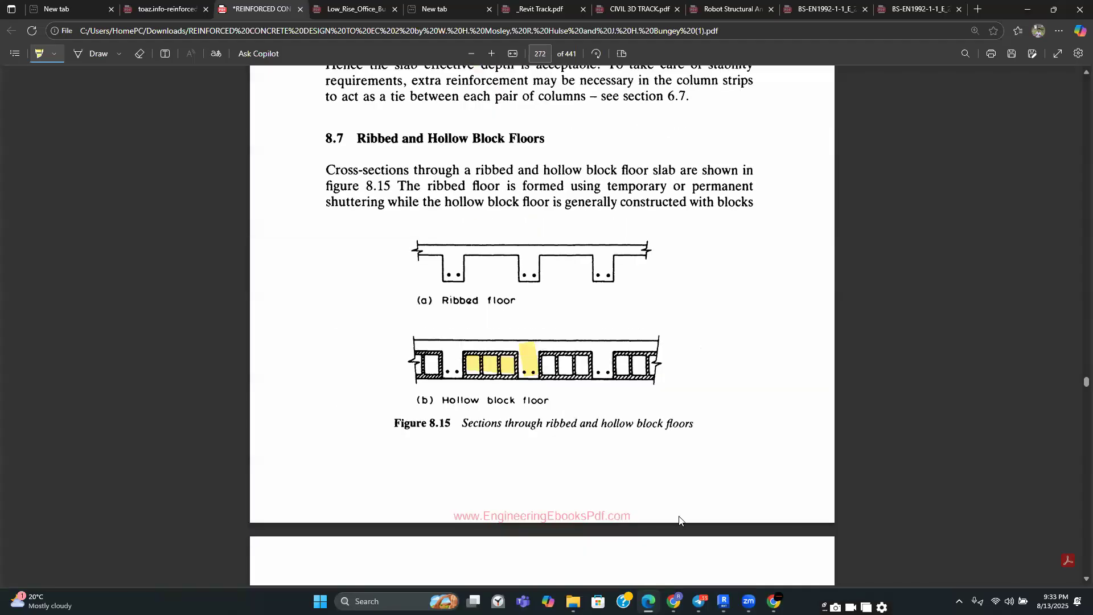
# Highlight the rib between the first and second block groups in Figure 8.15 and leave the highlighter
pyautogui.moveTo(648, 601)
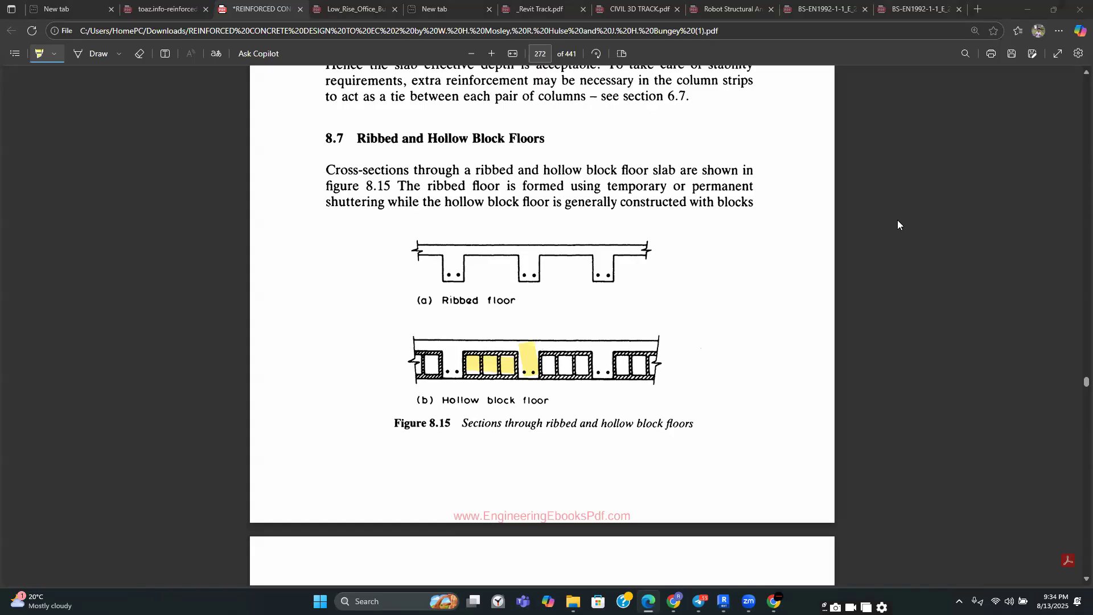
pyautogui.click(638, 527)
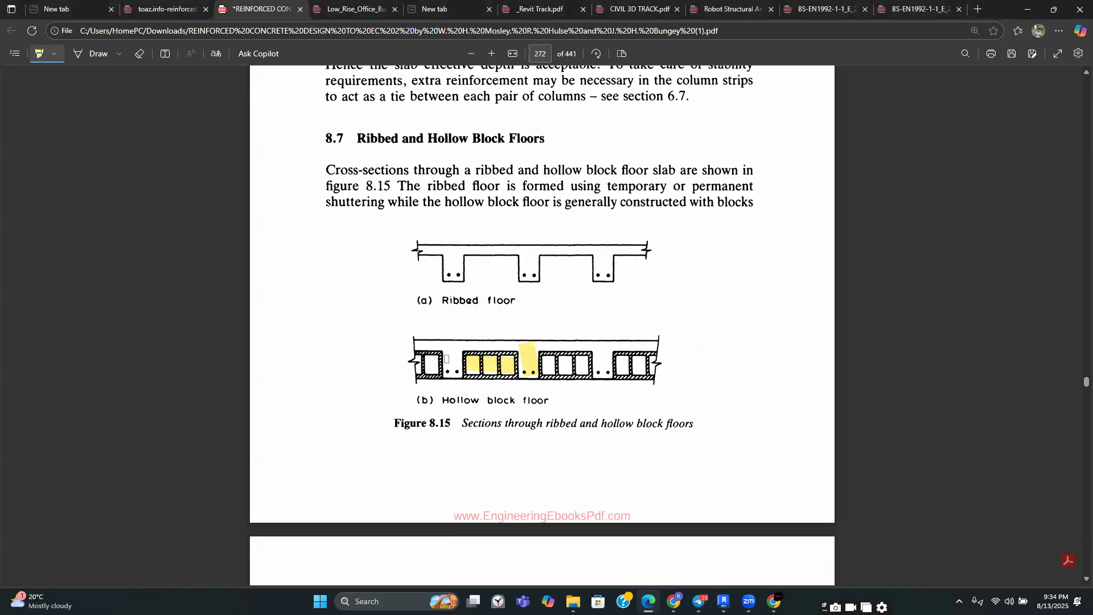
pyautogui.moveTo(454, 353)
pyautogui.mouseDown()
pyautogui.moveTo(461, 373)
pyautogui.moveTo(448, 363)
pyautogui.mouseUp()
pyautogui.scroll(-2, 447, 354)
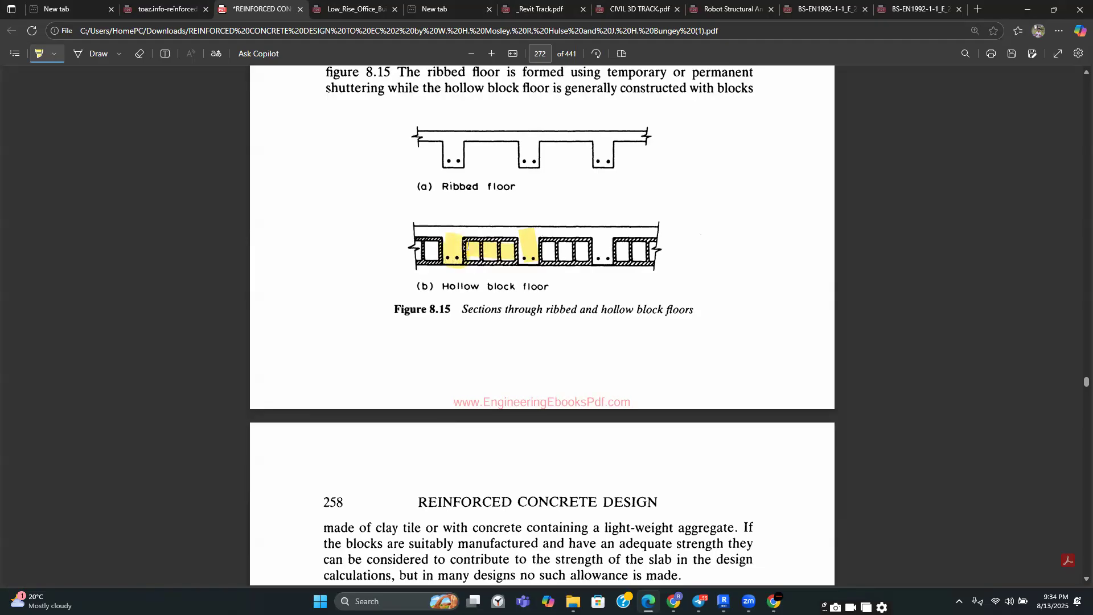
pyautogui.scroll(-2, 464, 246)
pyautogui.scroll(2, 482, 228)
pyautogui.press('Escape')
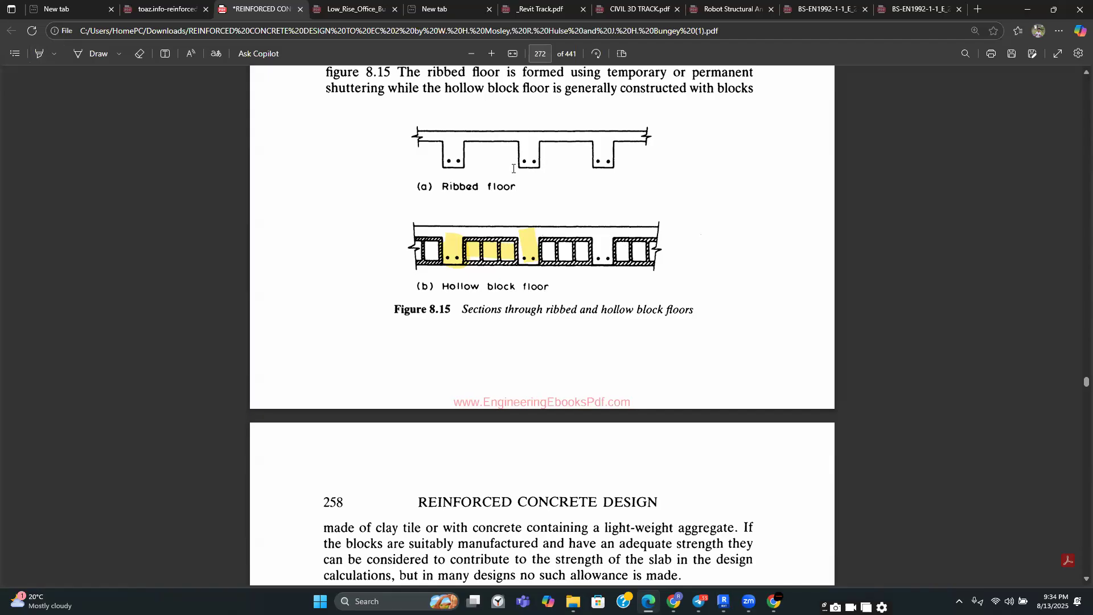
# Switch to Revit and duplicate the concrete rectangular beam type as Ribs 125 x 200mm
pyautogui.click(723, 601)
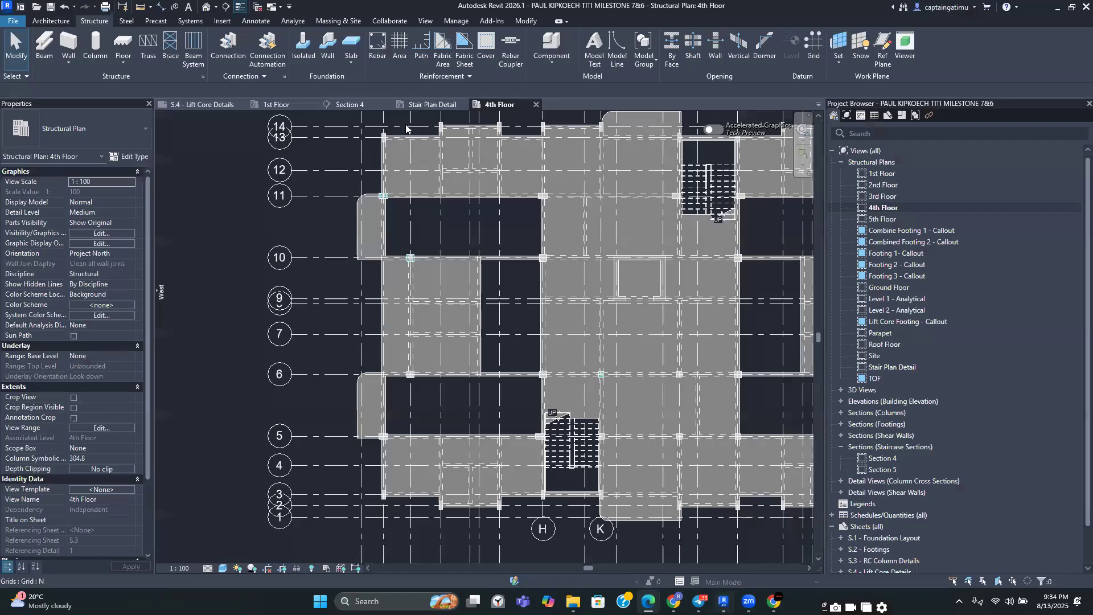
pyautogui.click(192, 49)
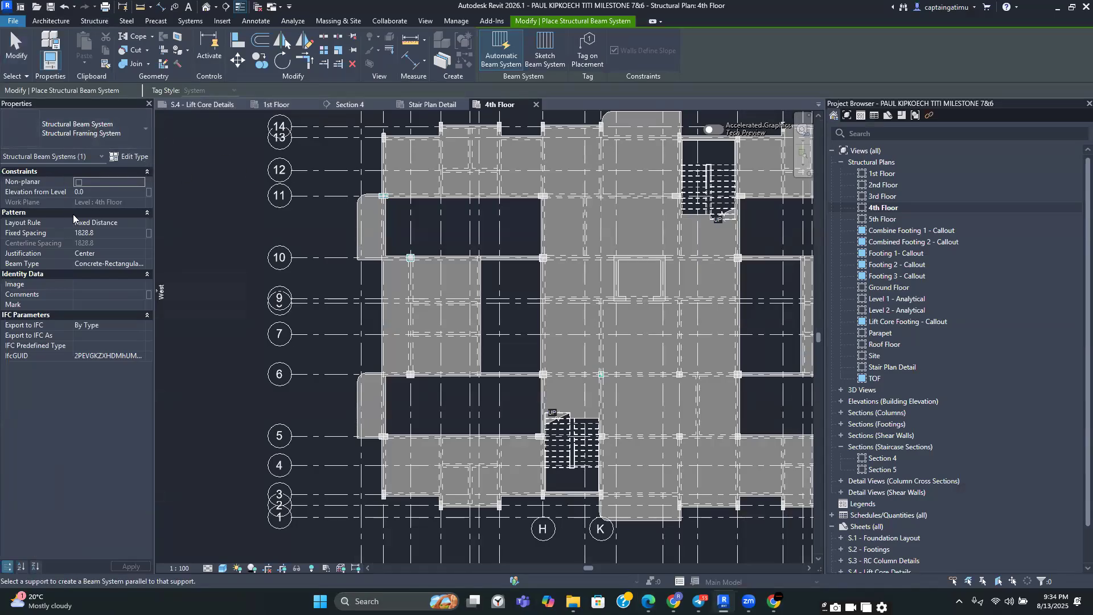
pyautogui.press('Escape')
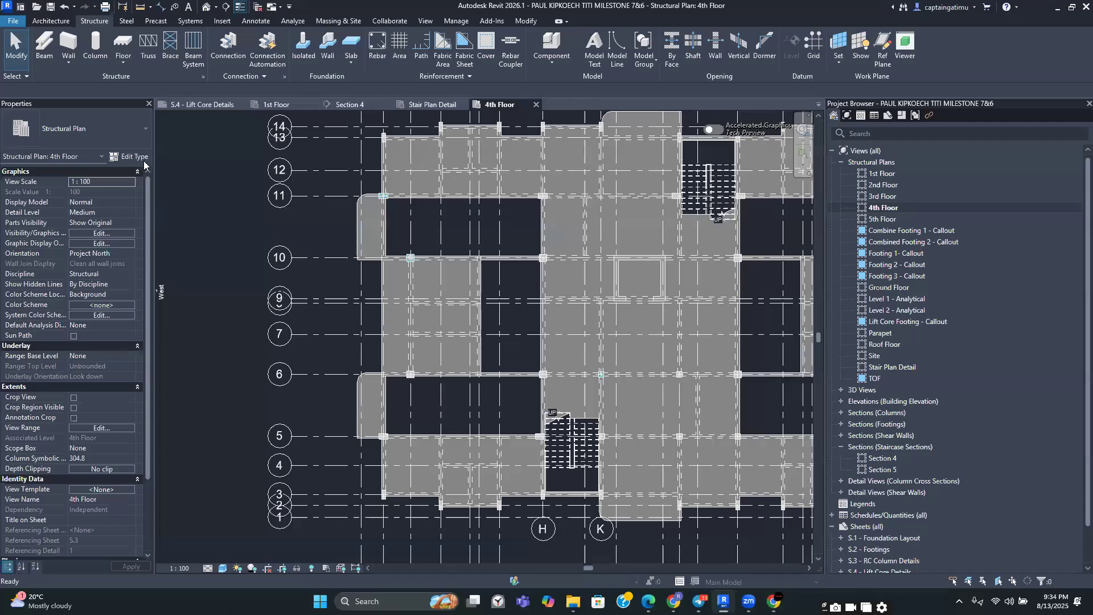
pyautogui.click(41, 55)
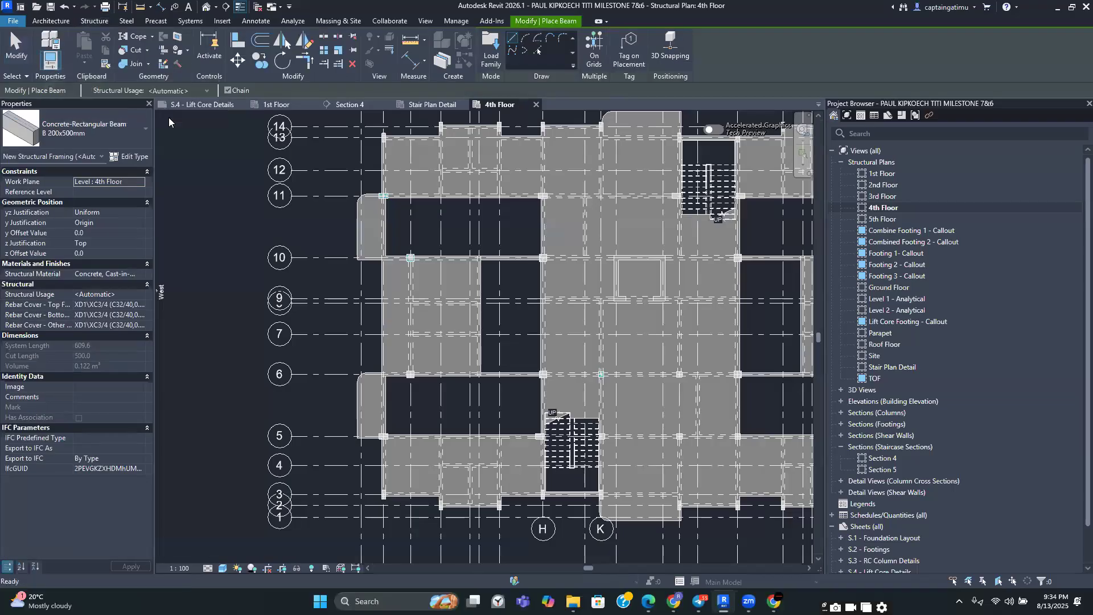
pyautogui.press('Escape')
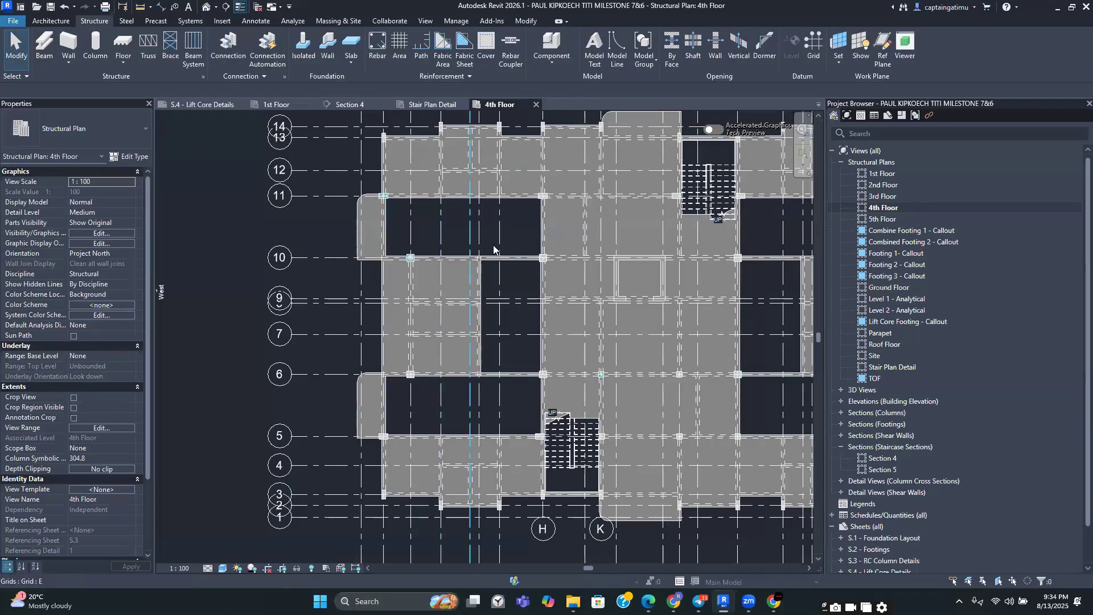
pyautogui.click(50, 50)
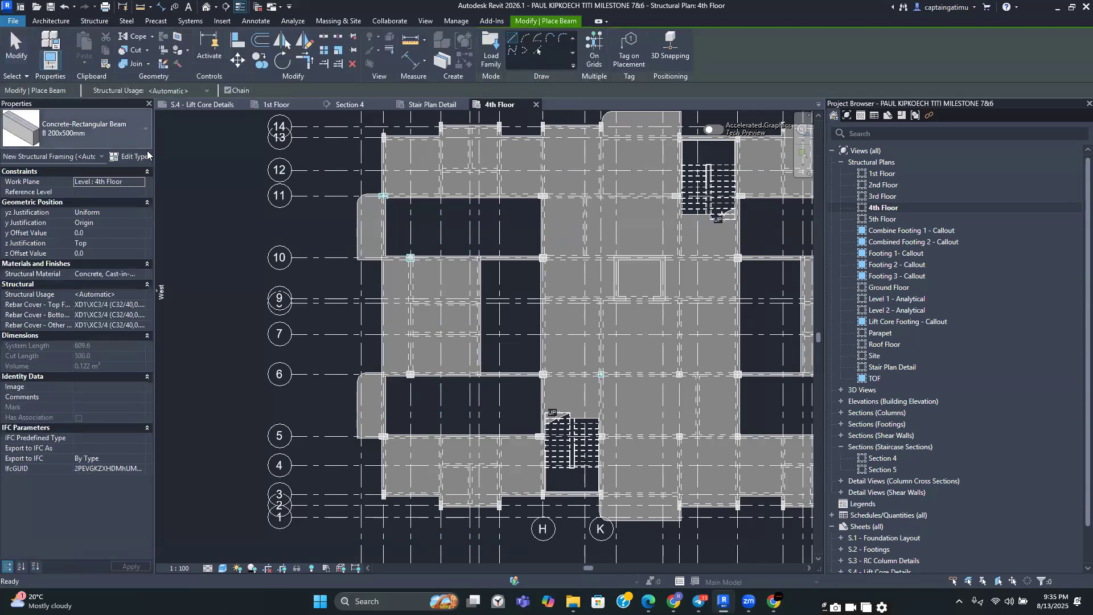
pyautogui.click(130, 156)
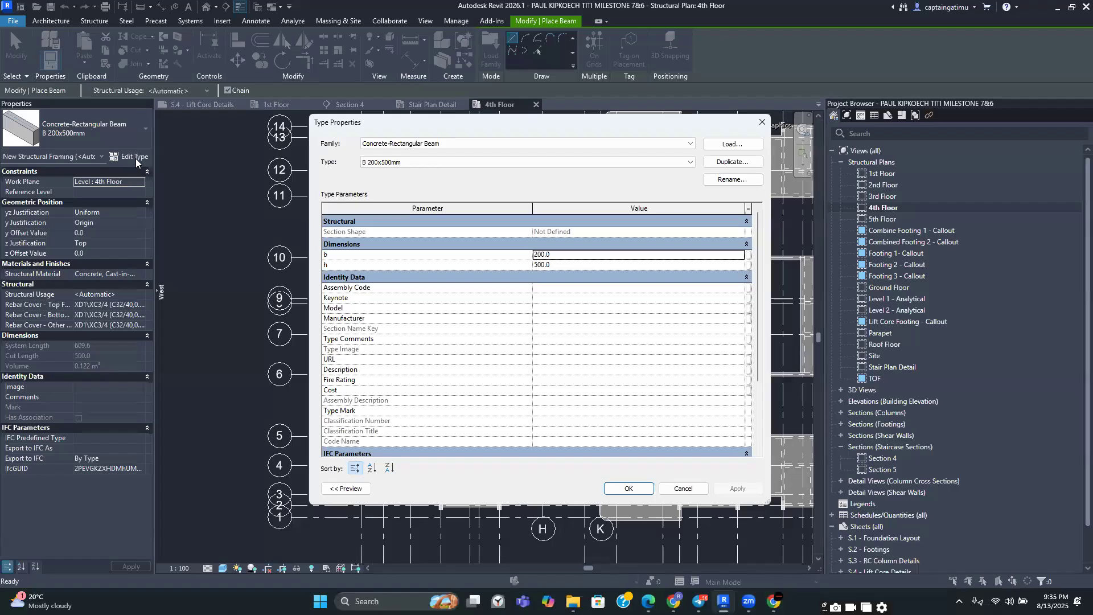
pyautogui.click(723, 163)
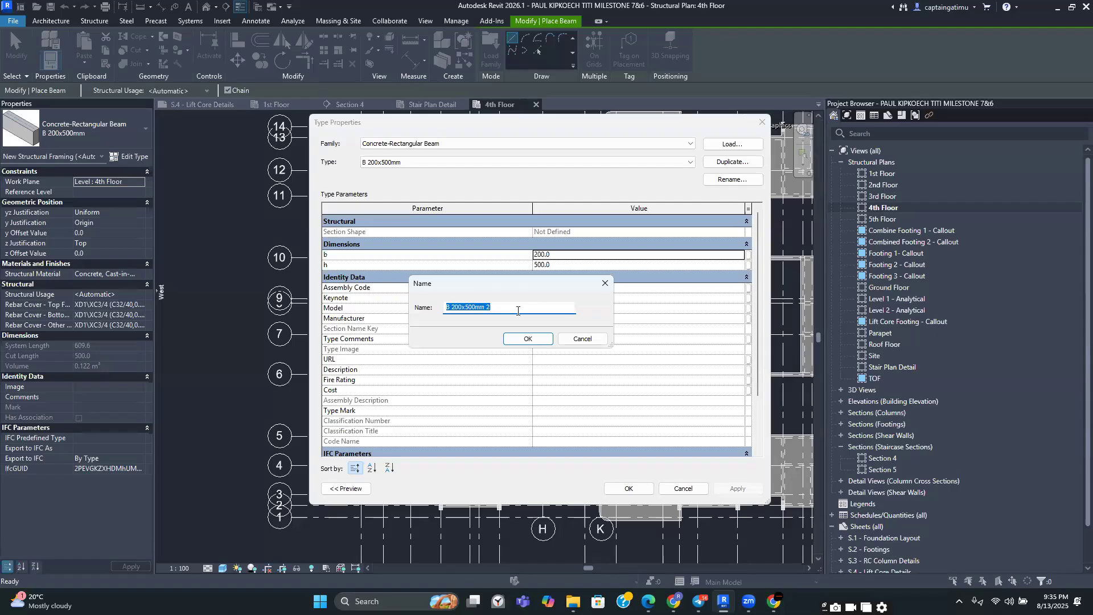
pyautogui.write('Ribs 125 x')
pyautogui.write('200mm')
pyautogui.click(529, 340)
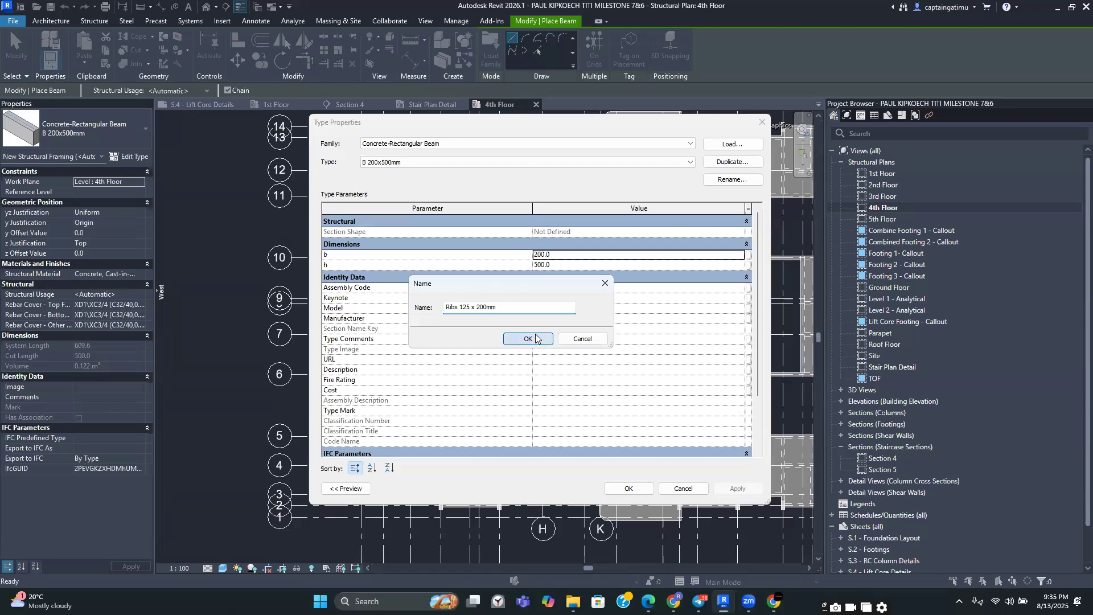
# Set the rib beam type's width b to 125 and height h to 200, then apply and close
pyautogui.click(569, 257)
pyautogui.write('125')
pyautogui.click(565, 265)
pyautogui.write('200')
pyautogui.click(571, 288)
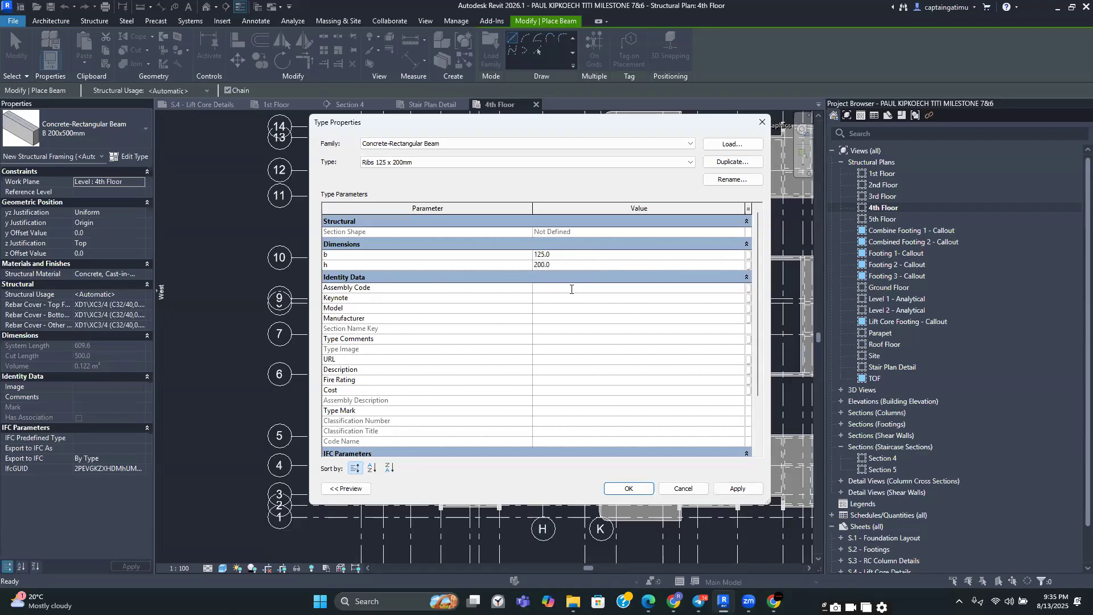
pyautogui.click(735, 488)
pyautogui.click(629, 488)
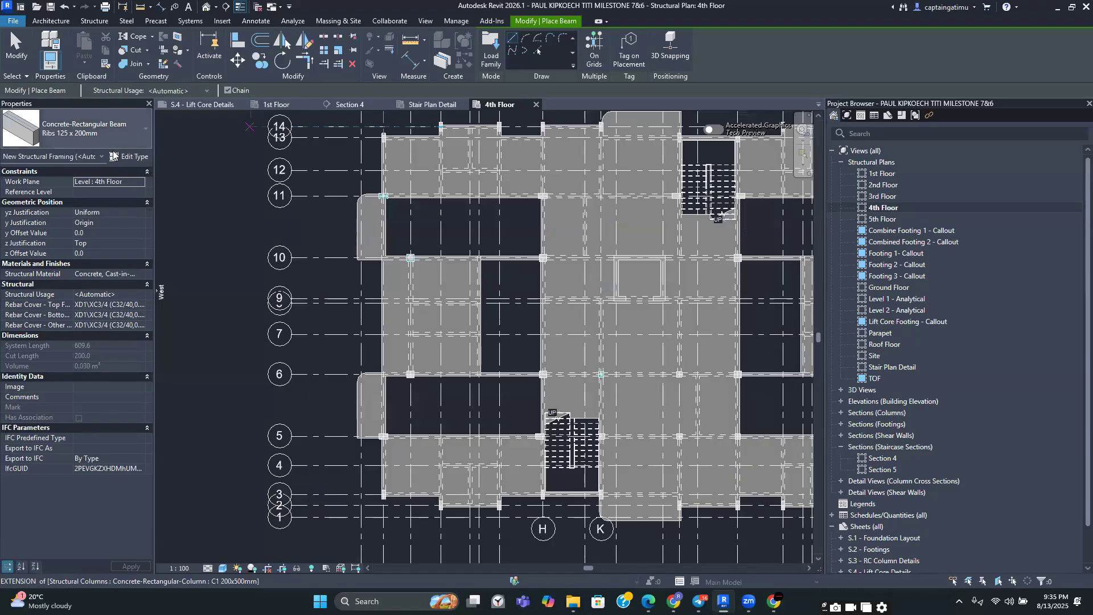
pyautogui.press('Escape')
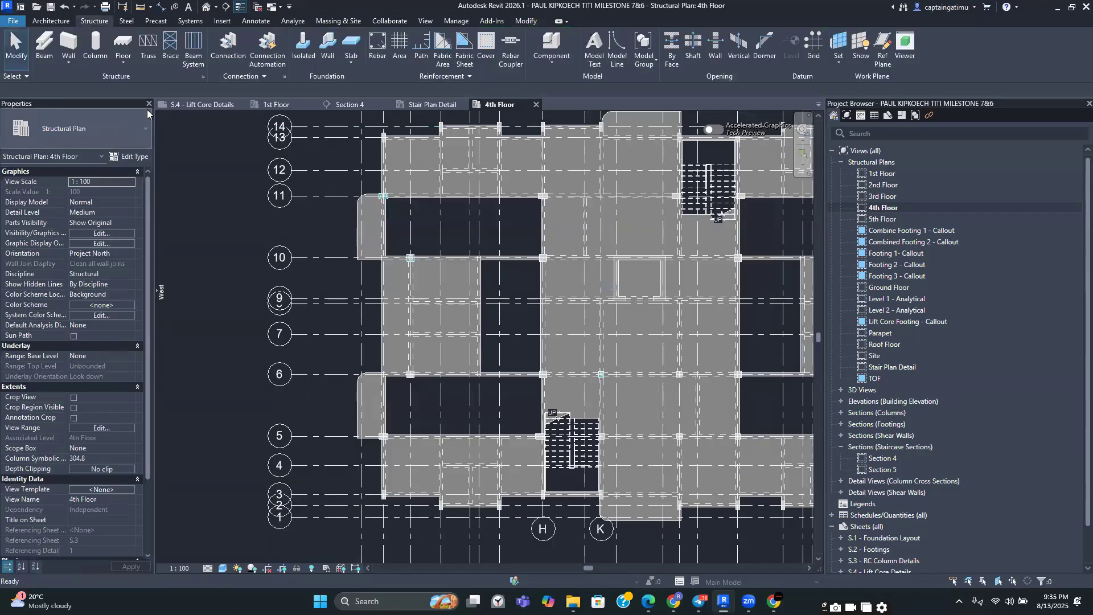
# Start a structural beam system and set its layout rule to Fixed Distance
pyautogui.click(194, 57)
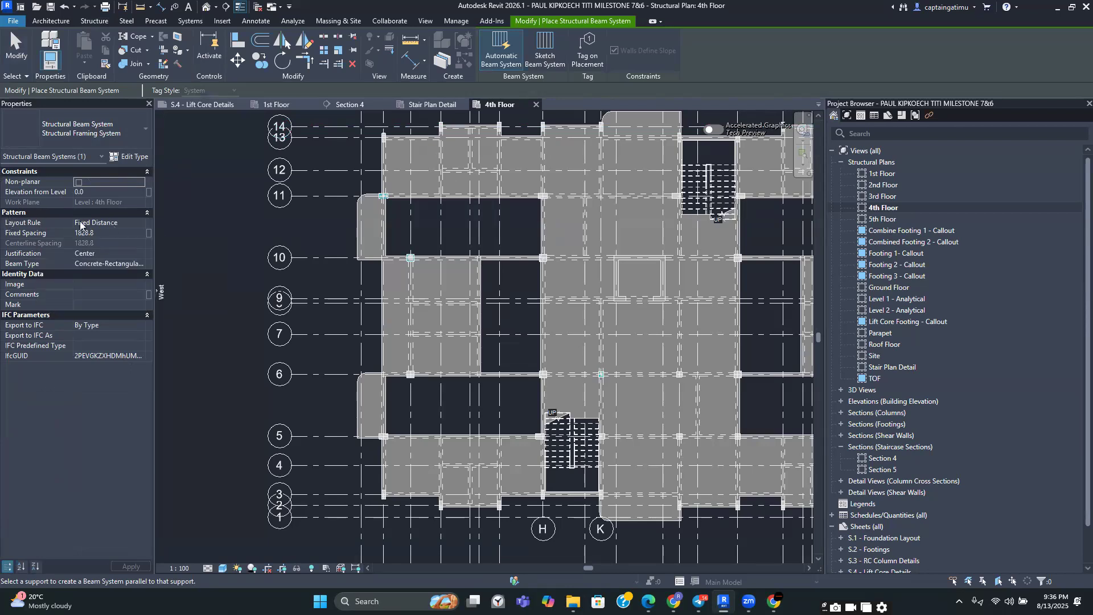
pyautogui.click(106, 222)
pyautogui.click(133, 223)
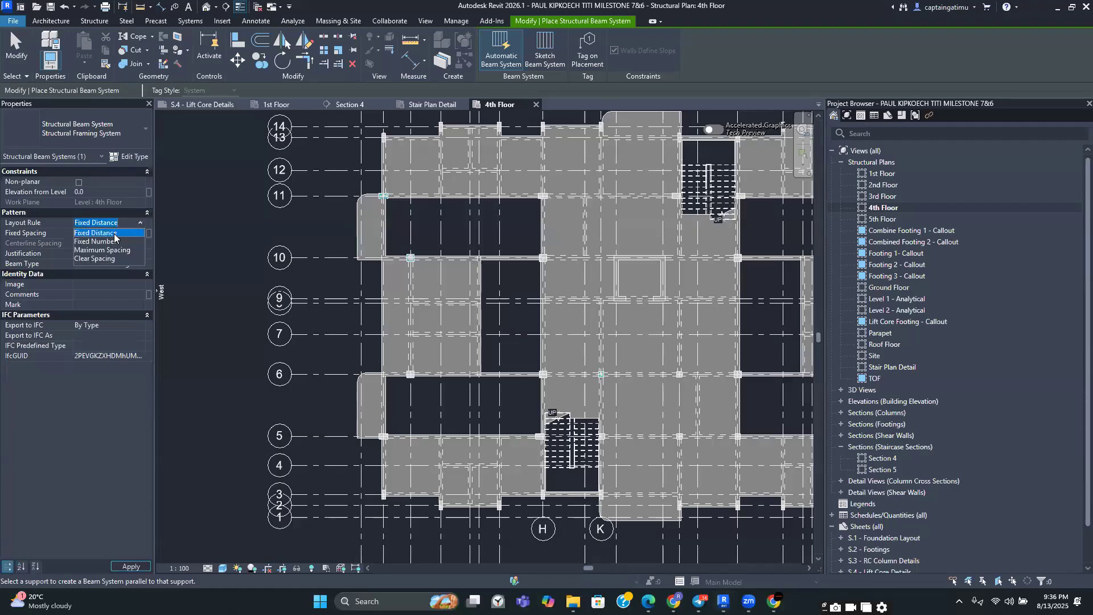
pyautogui.click(115, 234)
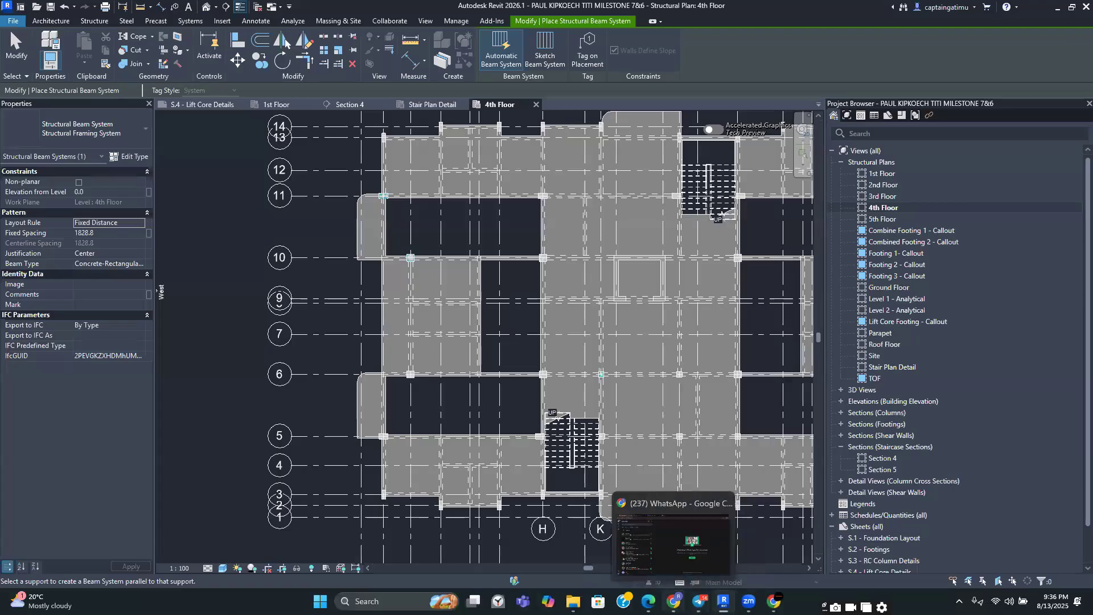
# Open the hollow pot detail image in the training chat to examine its block dimensions
pyautogui.click(648, 601)
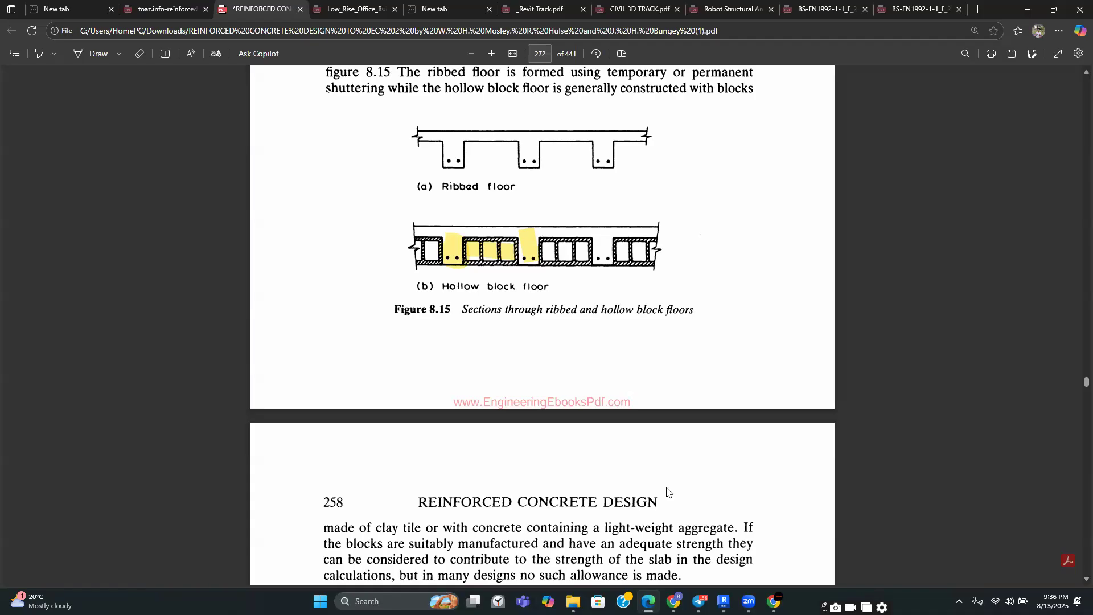
pyautogui.click(722, 601)
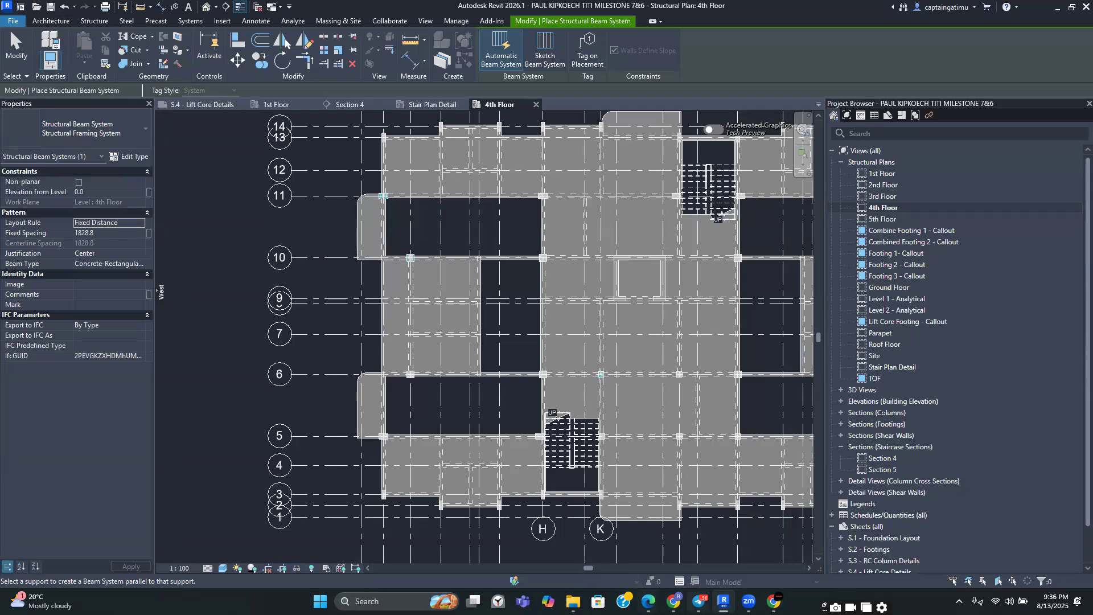
pyautogui.click(699, 601)
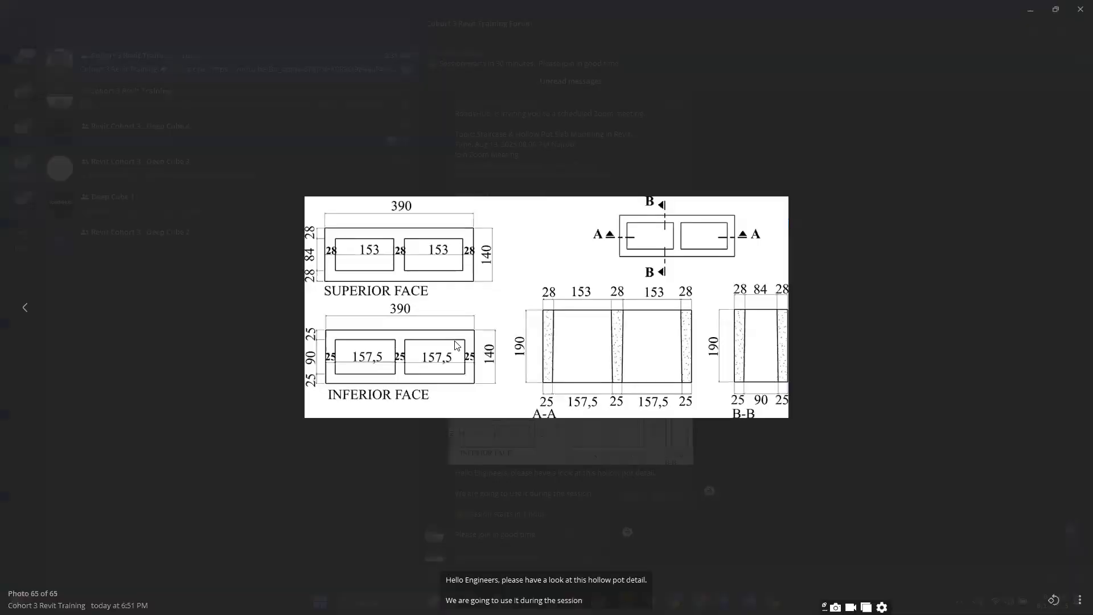
pyautogui.click(504, 388)
pyautogui.click(1005, 466)
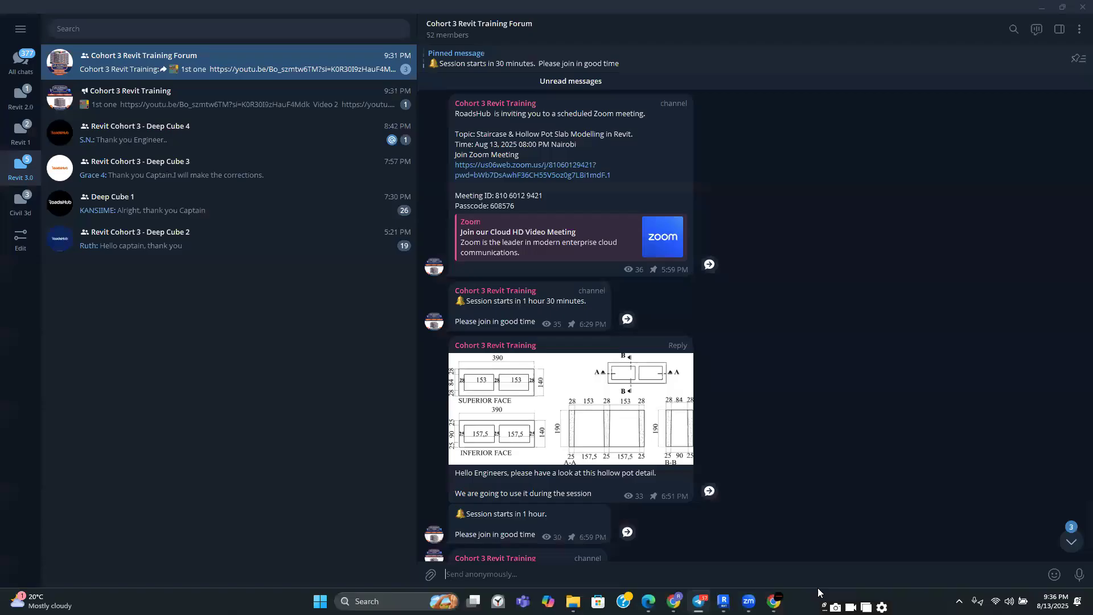
# Switch back to Revit and then to the reinforced concrete design PDF
pyautogui.click(724, 601)
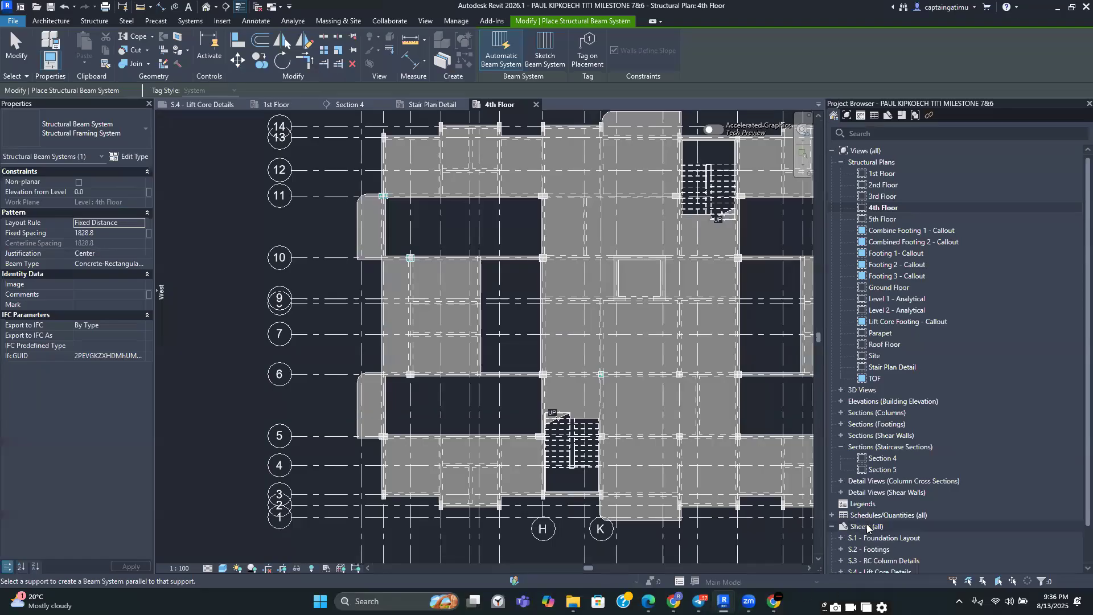
pyautogui.moveTo(652, 589)
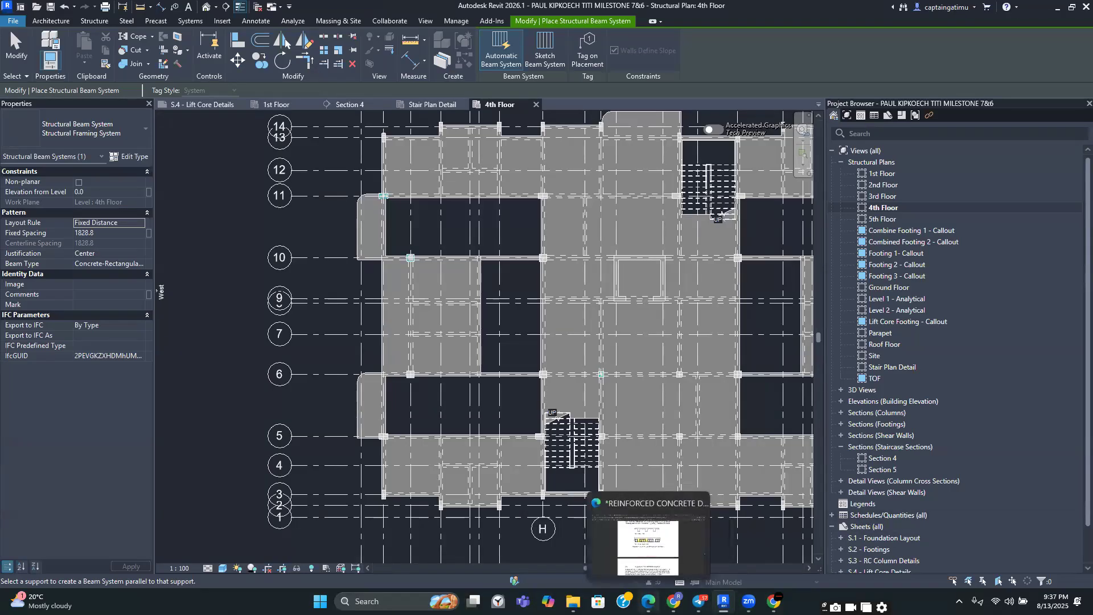
pyautogui.click(651, 589)
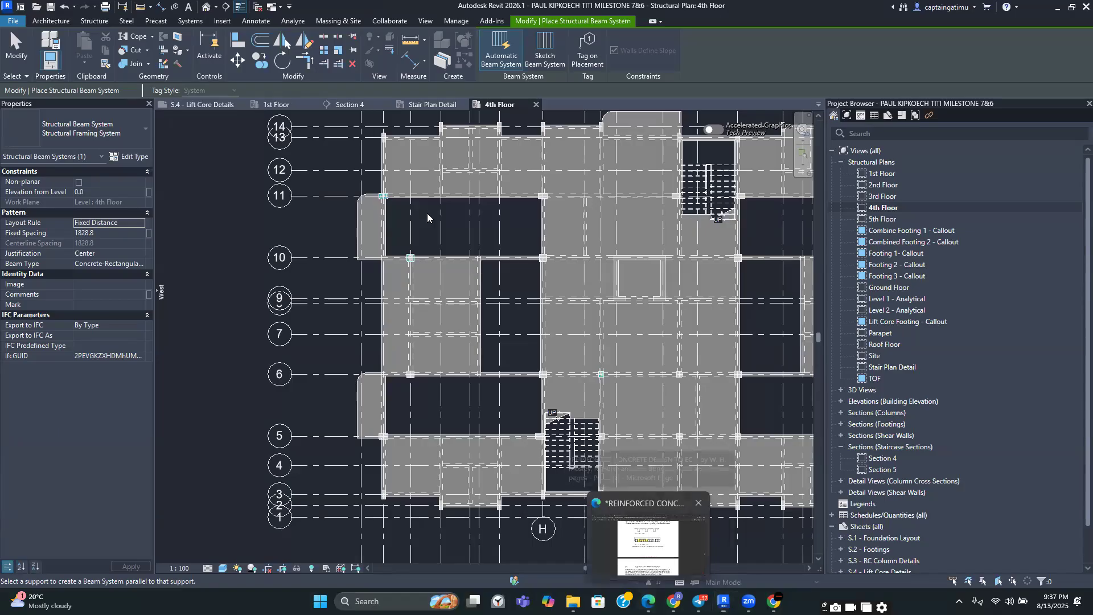
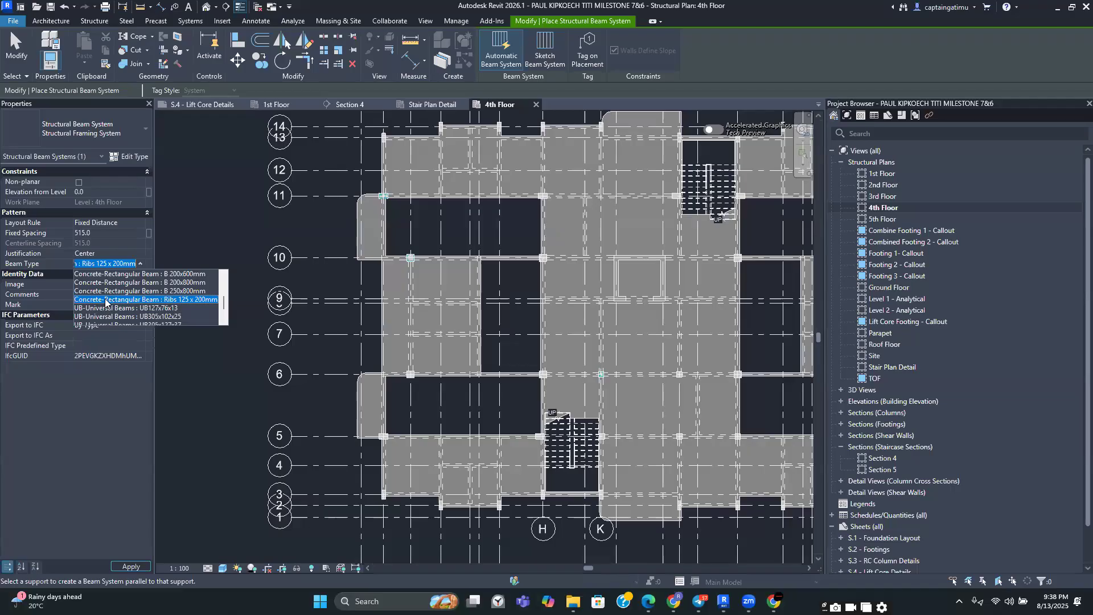
# Assign the Ribs 125 x 200mm beam type and place an automatic rib beam system in the bay between grids 5 and 6
pyautogui.click(105, 300)
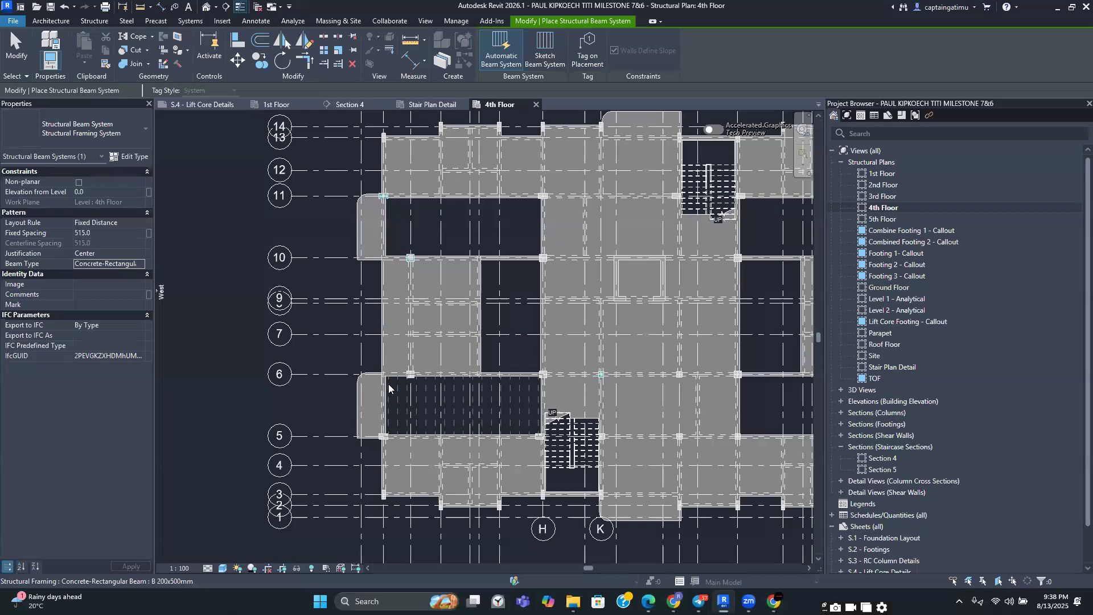
pyautogui.scroll(5, 399, 398)
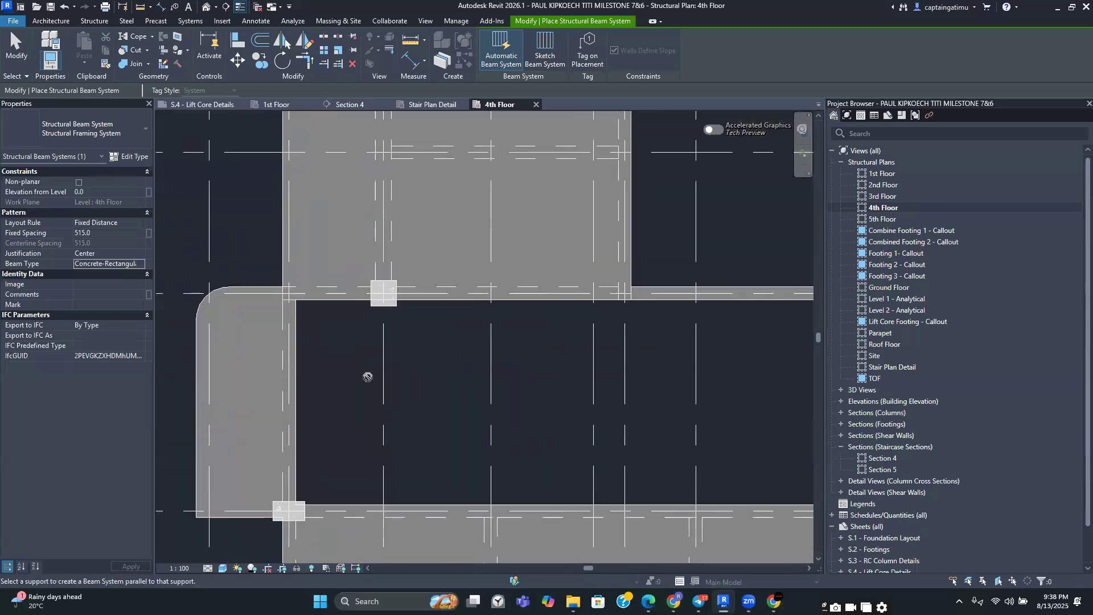
pyautogui.scroll(-3, 342, 373)
pyautogui.scroll(-2, 456, 368)
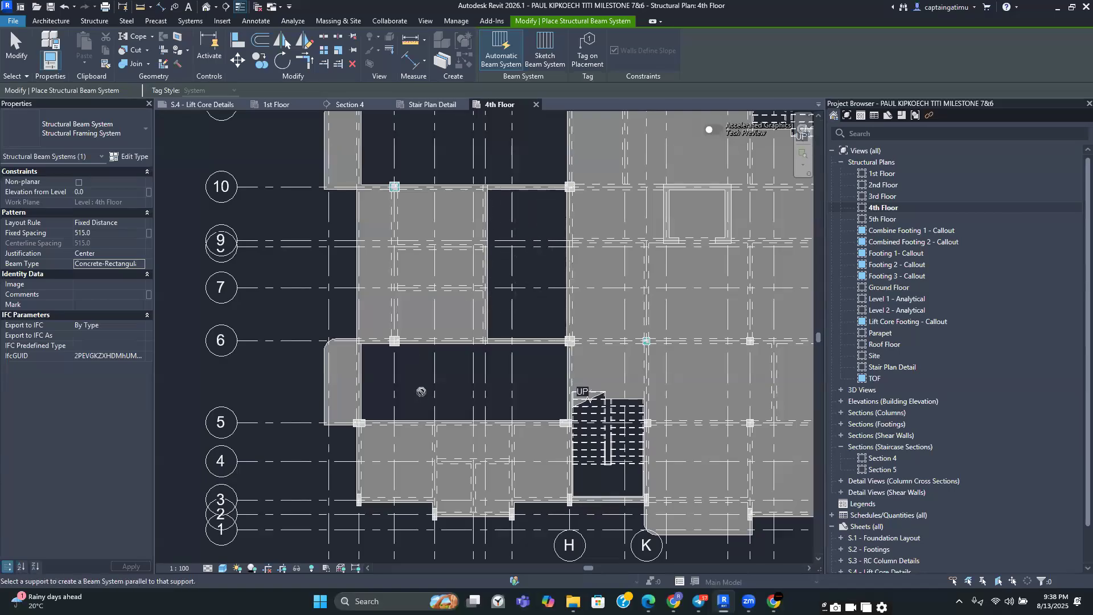
pyautogui.scroll(1, 421, 391)
pyautogui.scroll(2, 420, 391)
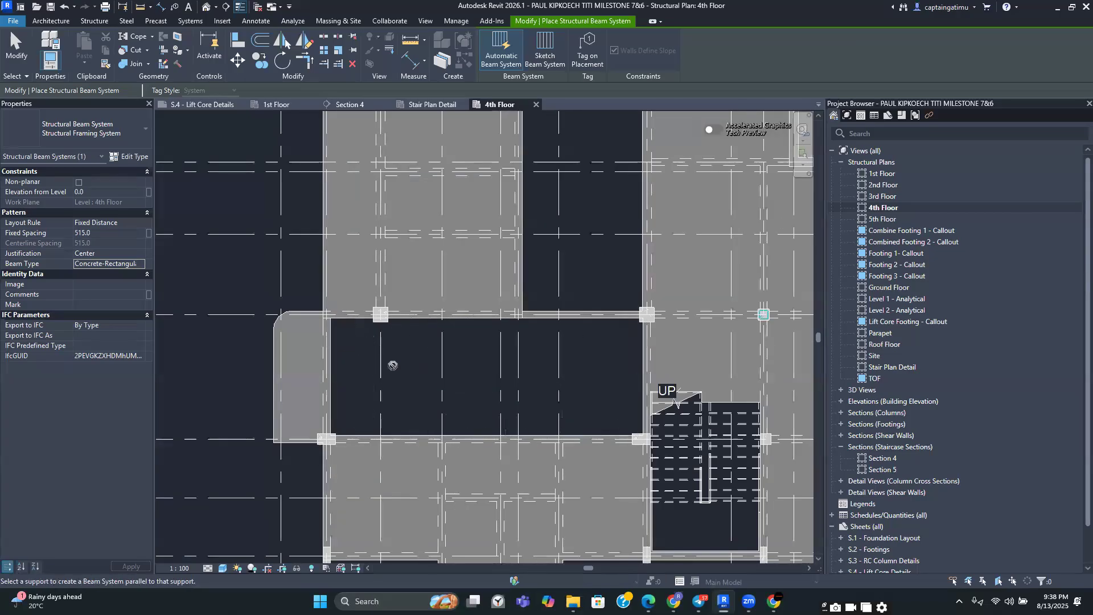
pyautogui.scroll(-2, 392, 365)
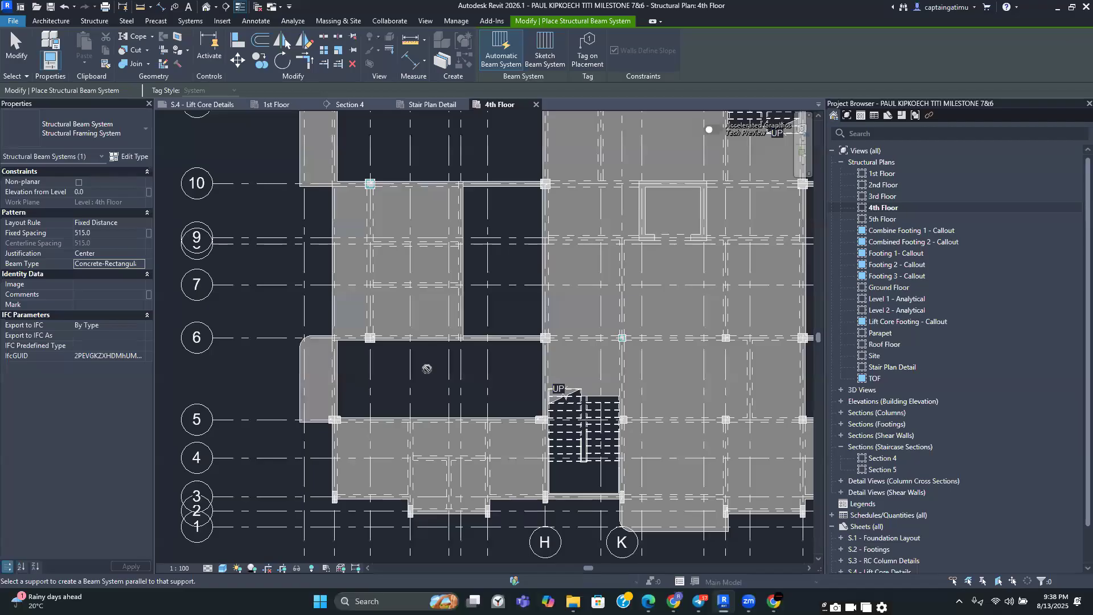
pyautogui.scroll(2, 427, 369)
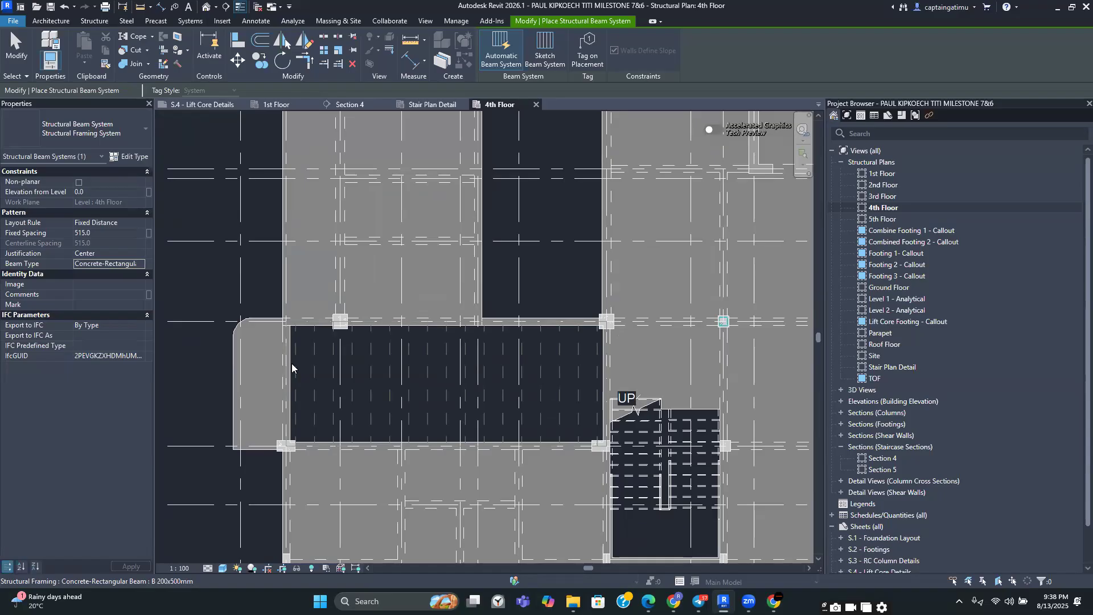
pyautogui.click(292, 367)
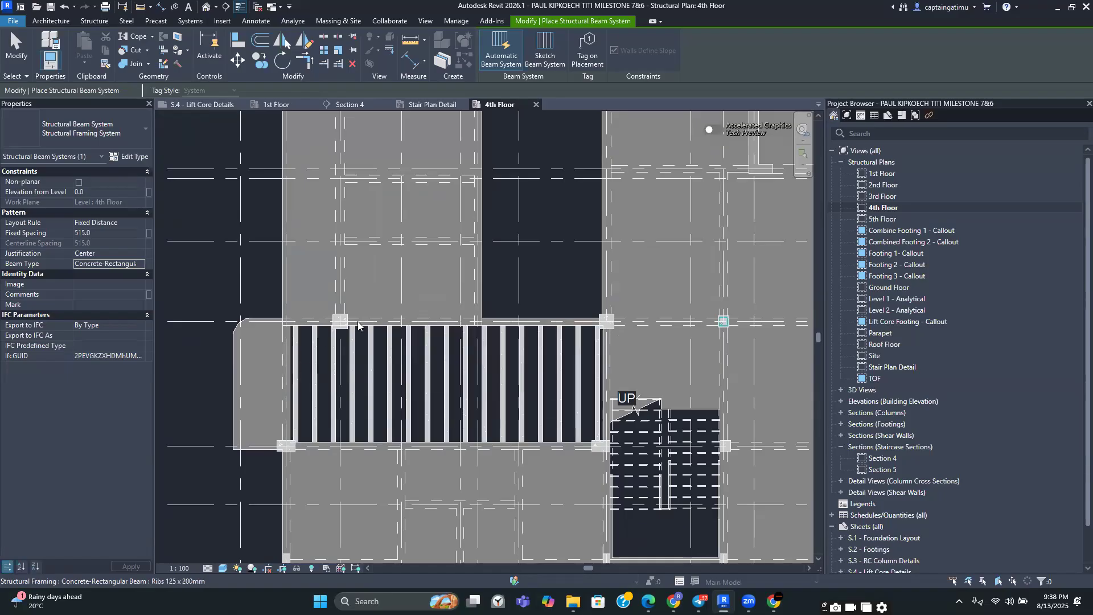
pyautogui.press('Escape')
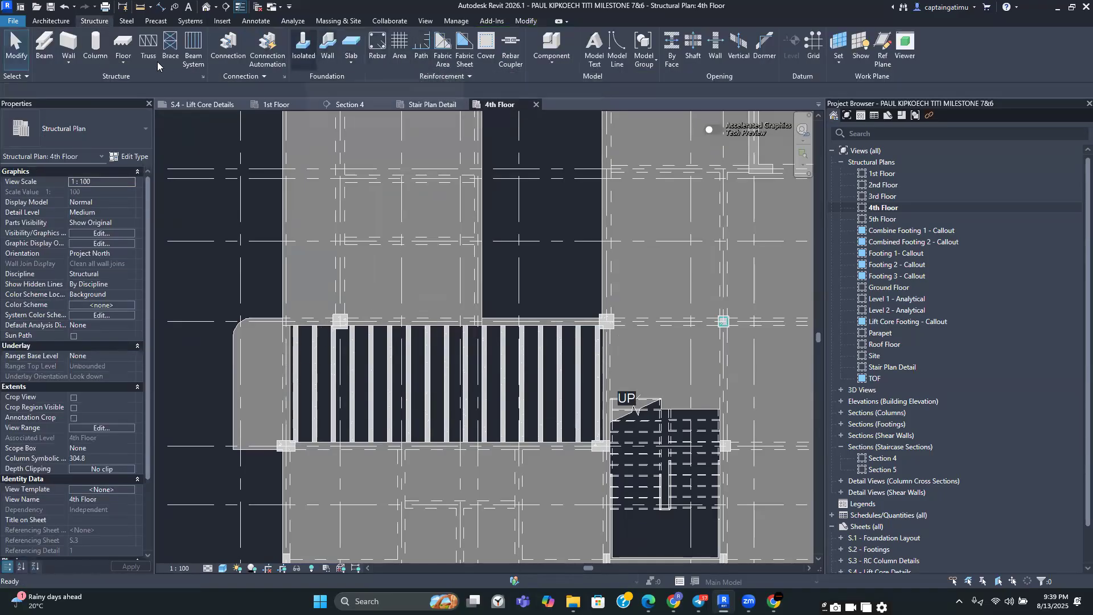
# Measure the clear spacing between two adjacent ribs with an aligned dimension
pyautogui.click(160, 9)
pyautogui.scroll(5, 353, 386)
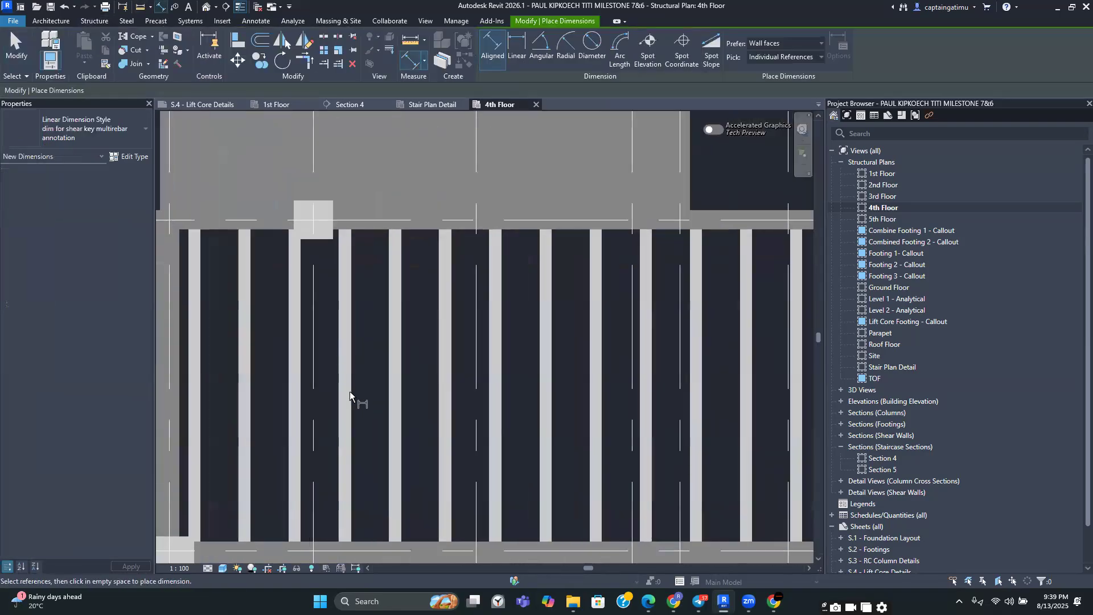
pyautogui.click(371, 391)
pyautogui.click(389, 387)
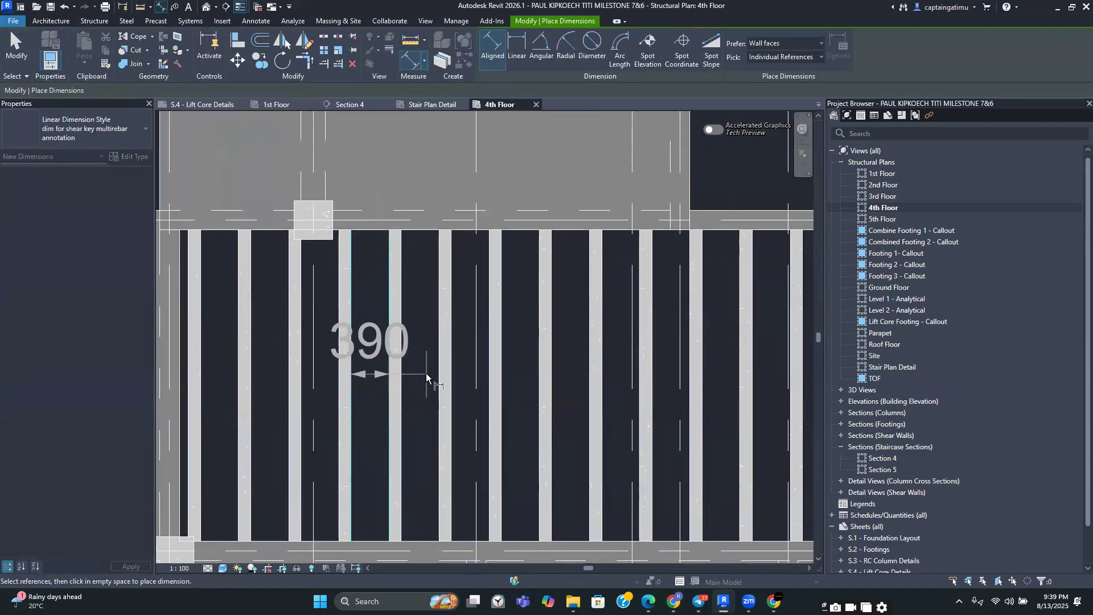
pyautogui.press('Escape')
pyautogui.scroll(-3, 425, 373)
pyautogui.moveTo(425, 374); pyautogui.dragTo(413, 418, button='middle')
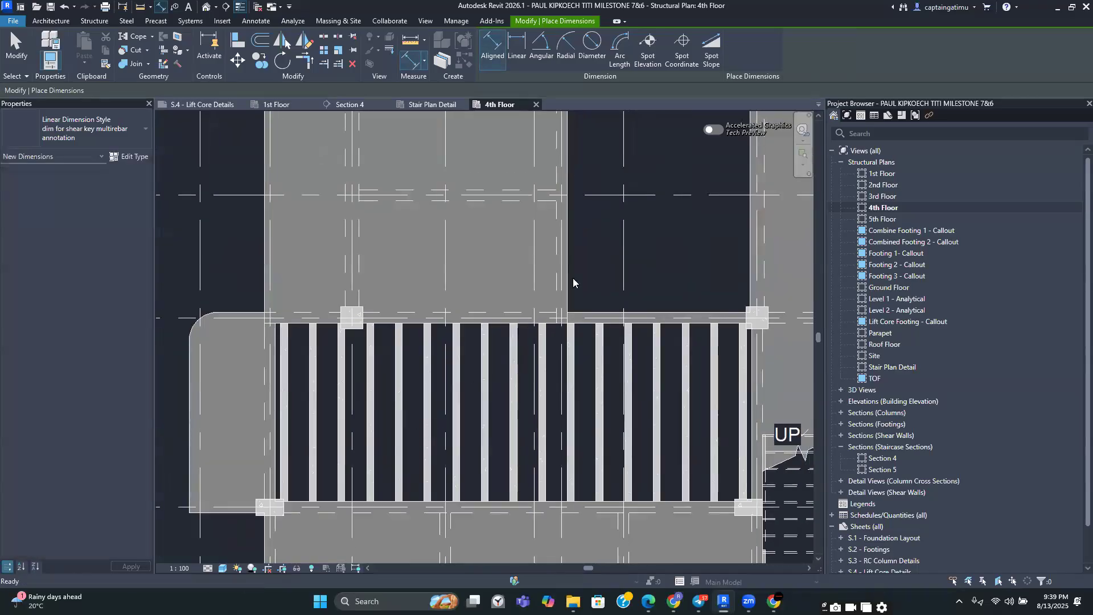
pyautogui.press('Escape')
# Start a new sketched beam system using the Ribs 125 x 200mm beam type
pyautogui.scroll(-1, 557, 293)
pyautogui.scroll(-3, 531, 353)
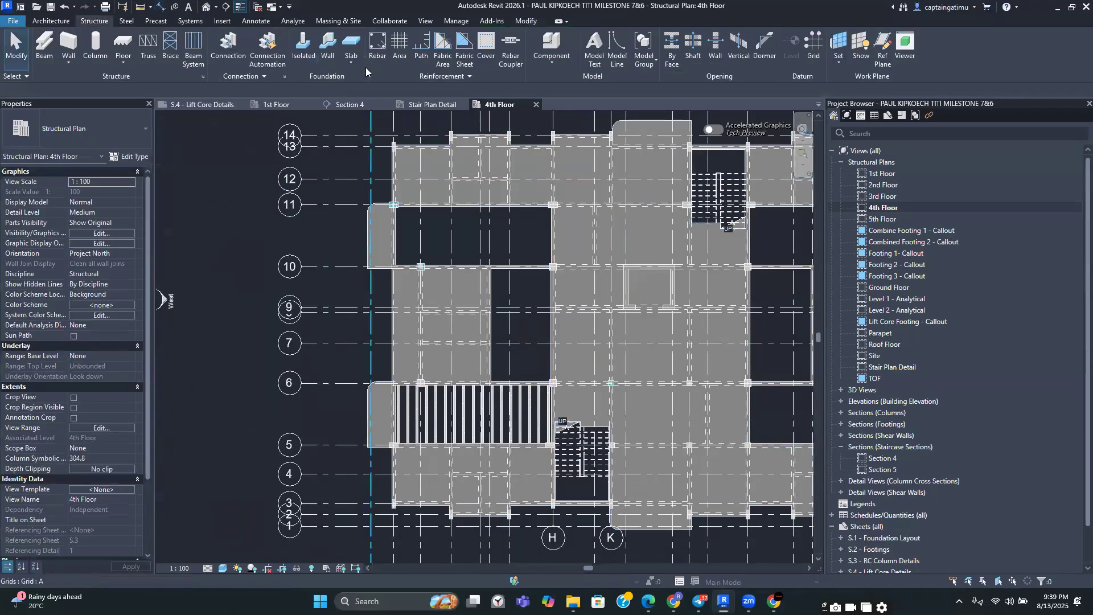
pyautogui.click(193, 46)
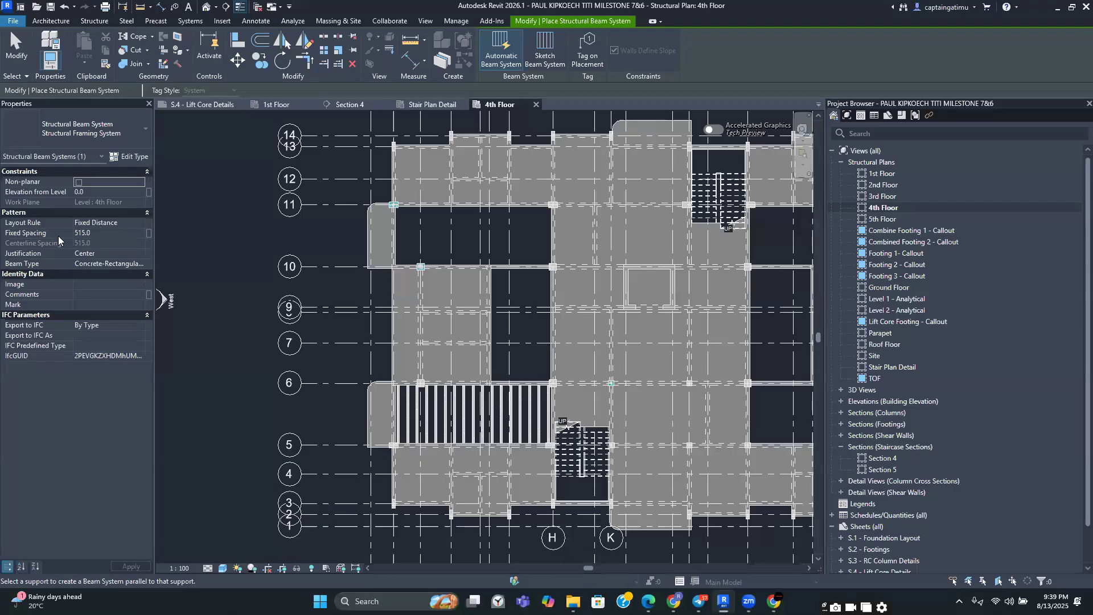
pyautogui.click(97, 232)
pyautogui.press('BackSpace')
pyautogui.press('Return')
pyautogui.click(116, 264)
pyautogui.click(140, 263)
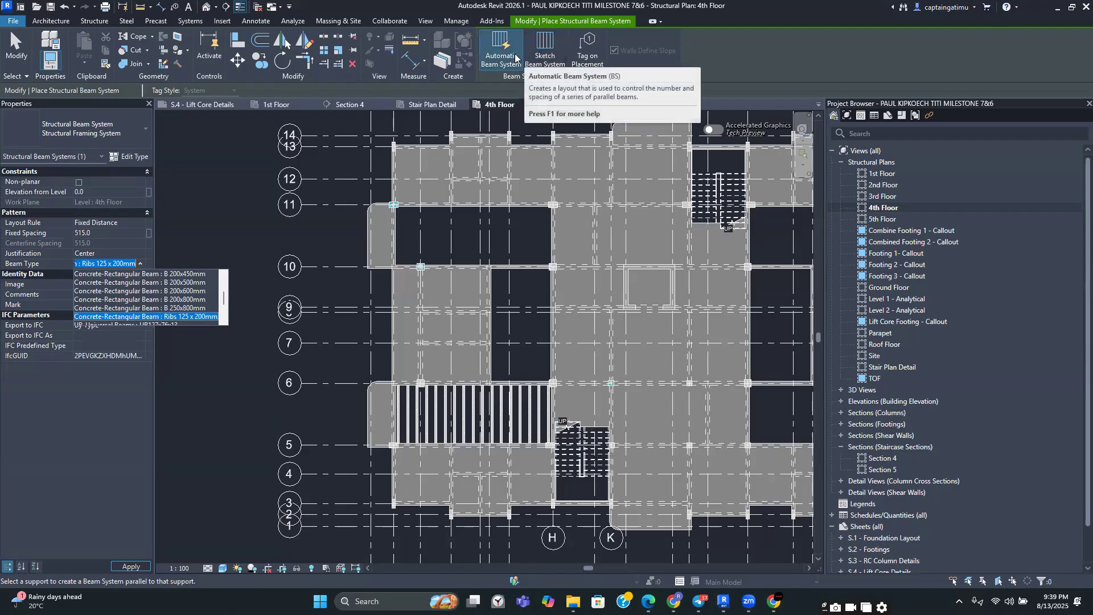
pyautogui.click(544, 50)
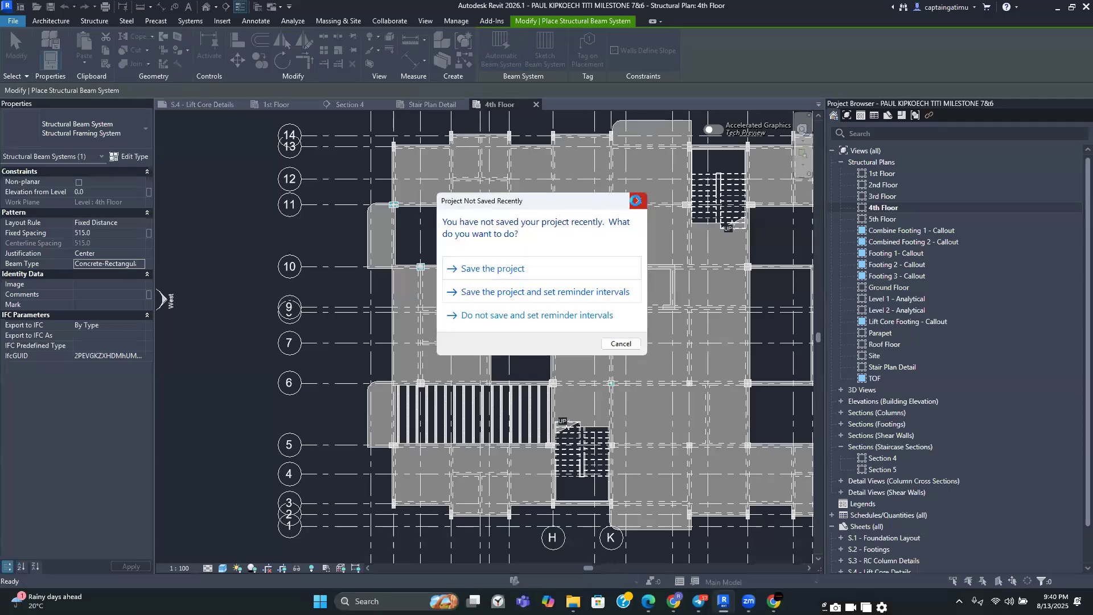
pyautogui.click(638, 200)
# Pick the surrounding beam edges of the bay between grids 6 and 10 as the boundary and trim its corners
pyautogui.scroll(2, 512, 319)
pyautogui.scroll(3, 478, 302)
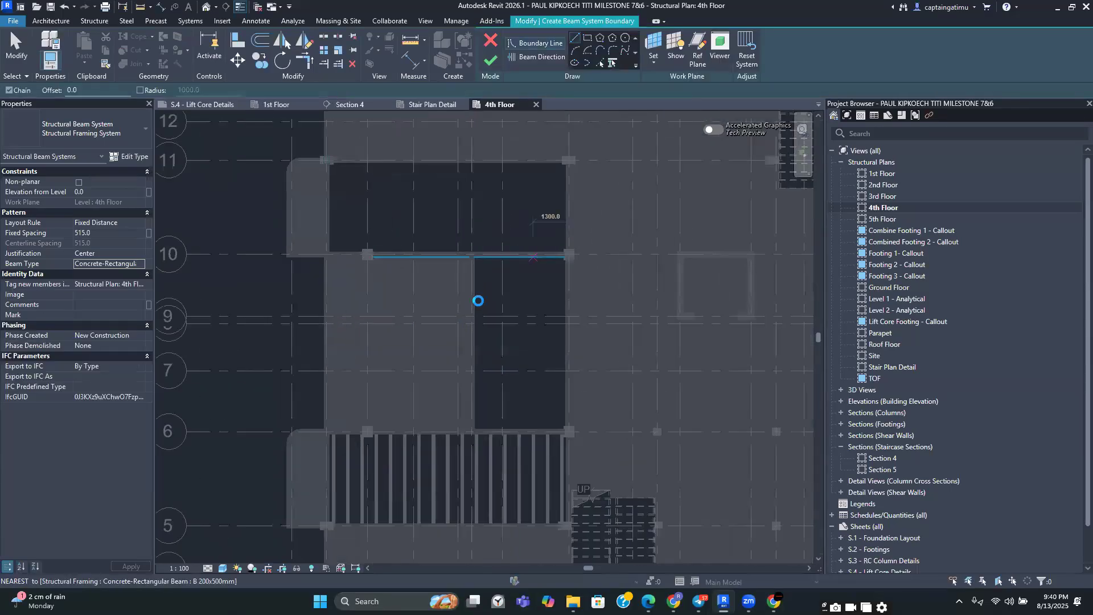
pyautogui.click(596, 61)
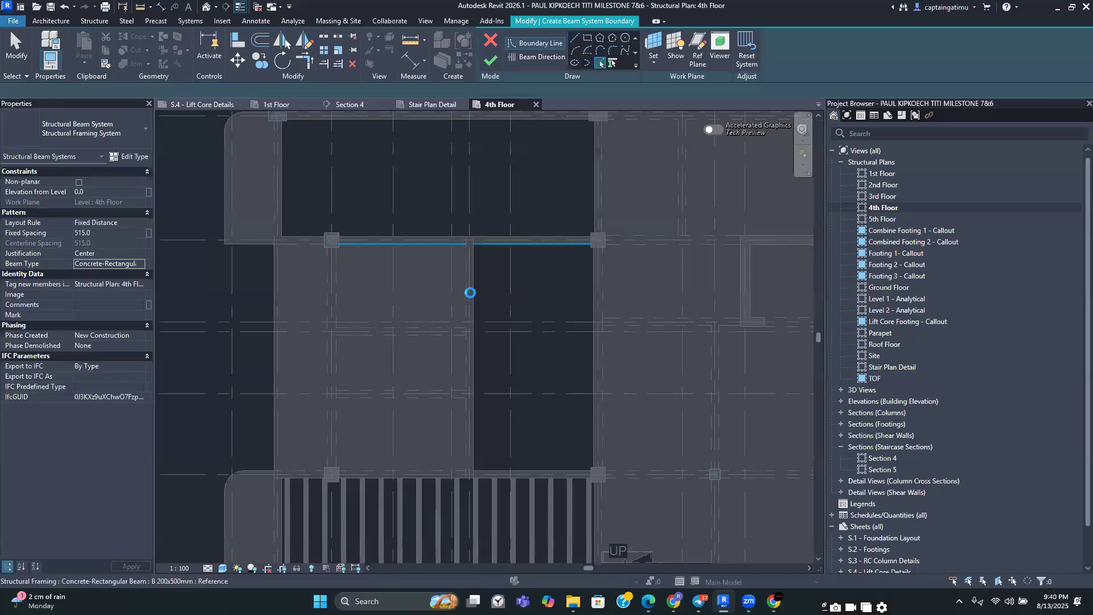
pyautogui.click(490, 248)
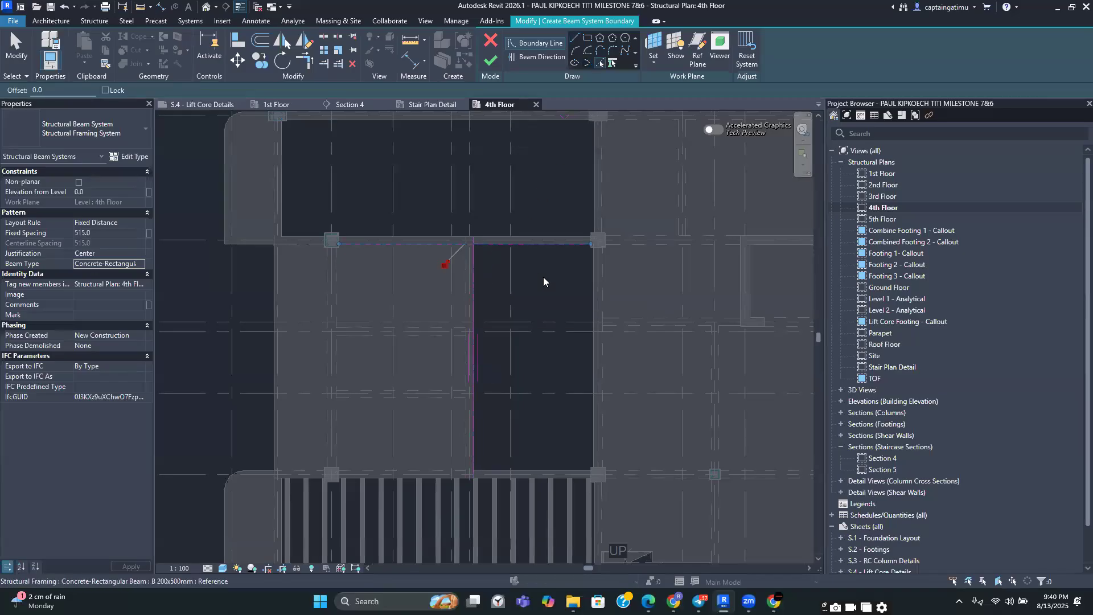
pyautogui.click(587, 288)
pyautogui.click(557, 467)
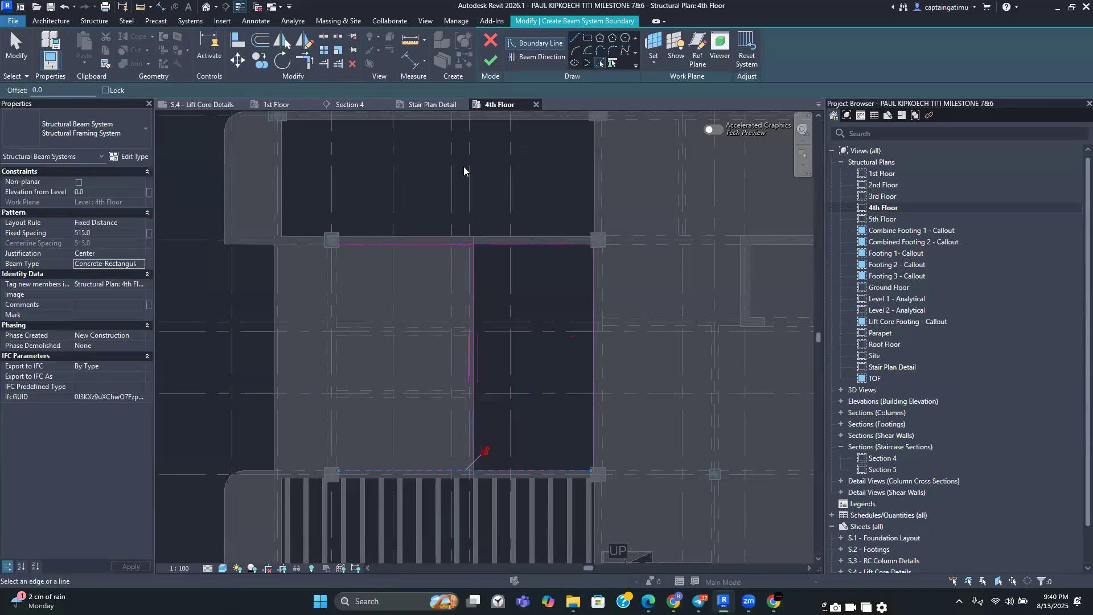
pyautogui.click(305, 60)
pyautogui.click(500, 469)
pyautogui.click(474, 446)
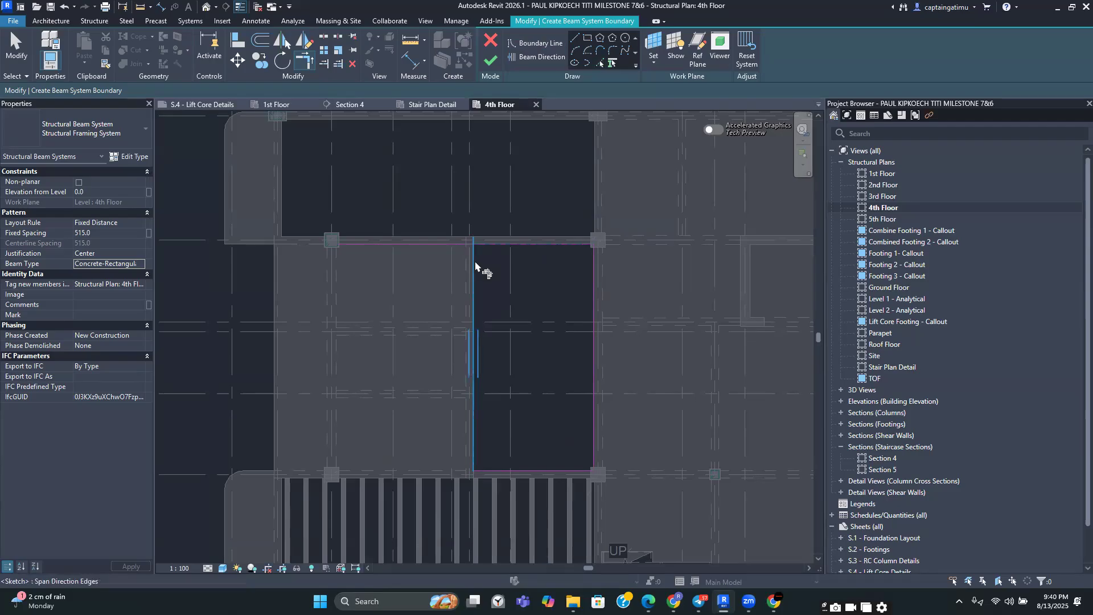
pyautogui.moveTo(546, 178); pyautogui.dragTo(528, 143, button='middle')
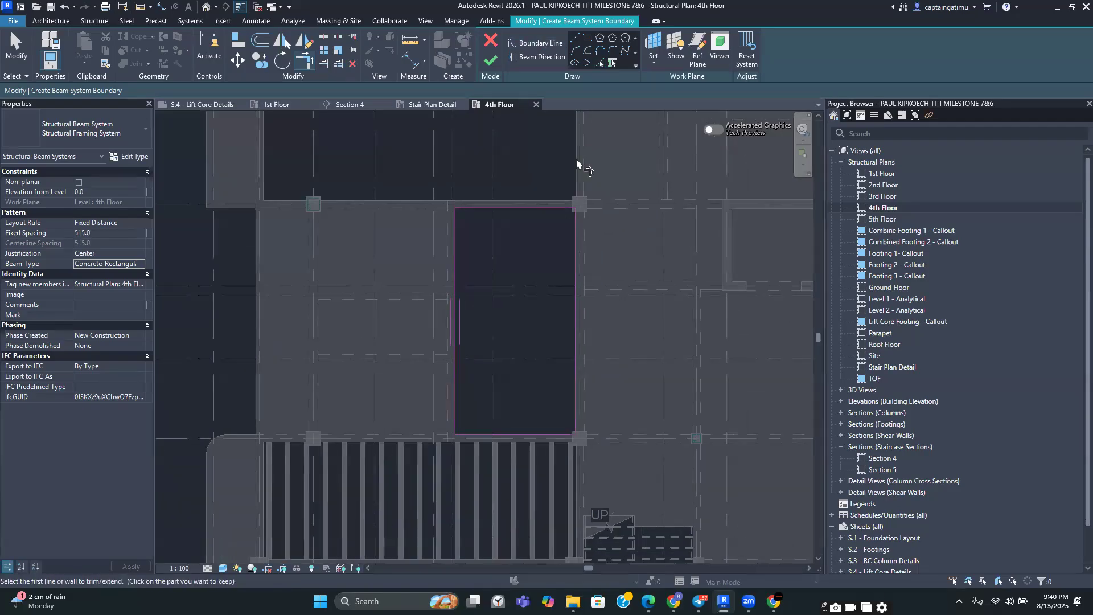
# Set the beam direction along the bay's top edge and try to finish the boundary sketch
pyautogui.click(541, 56)
pyautogui.scroll(2, 487, 292)
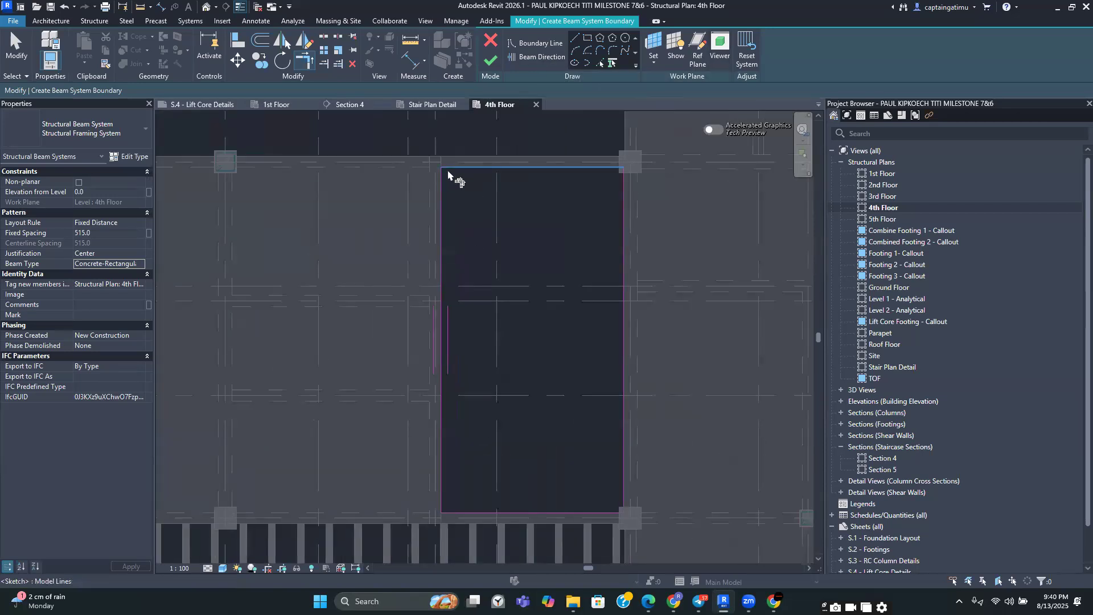
pyautogui.press('t')
pyautogui.press('r')
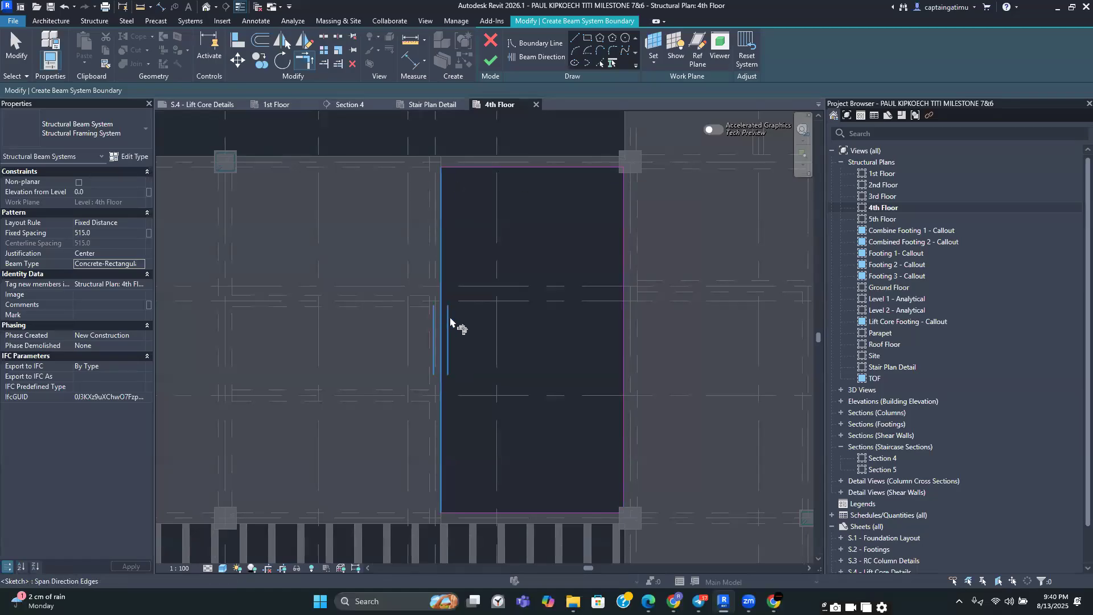
pyautogui.press('t')
pyautogui.press('r')
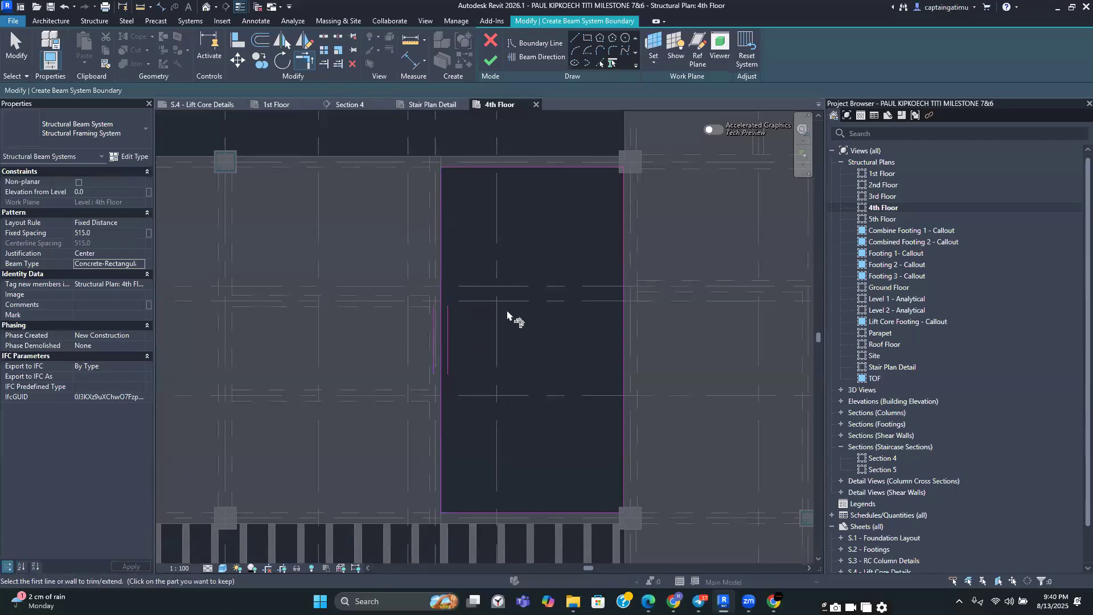
pyautogui.click(536, 57)
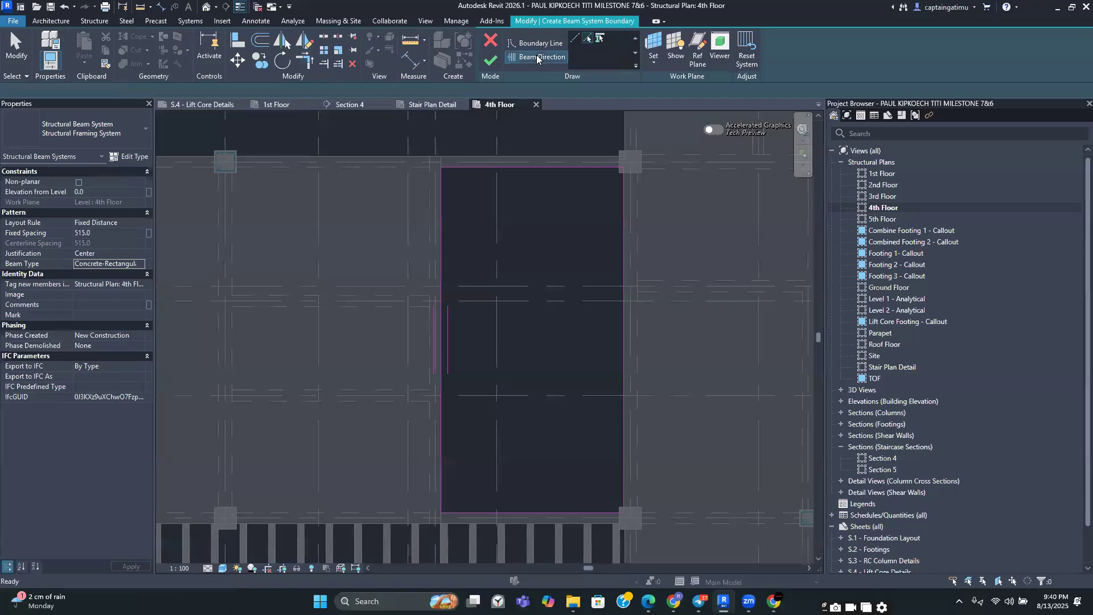
pyautogui.click(587, 40)
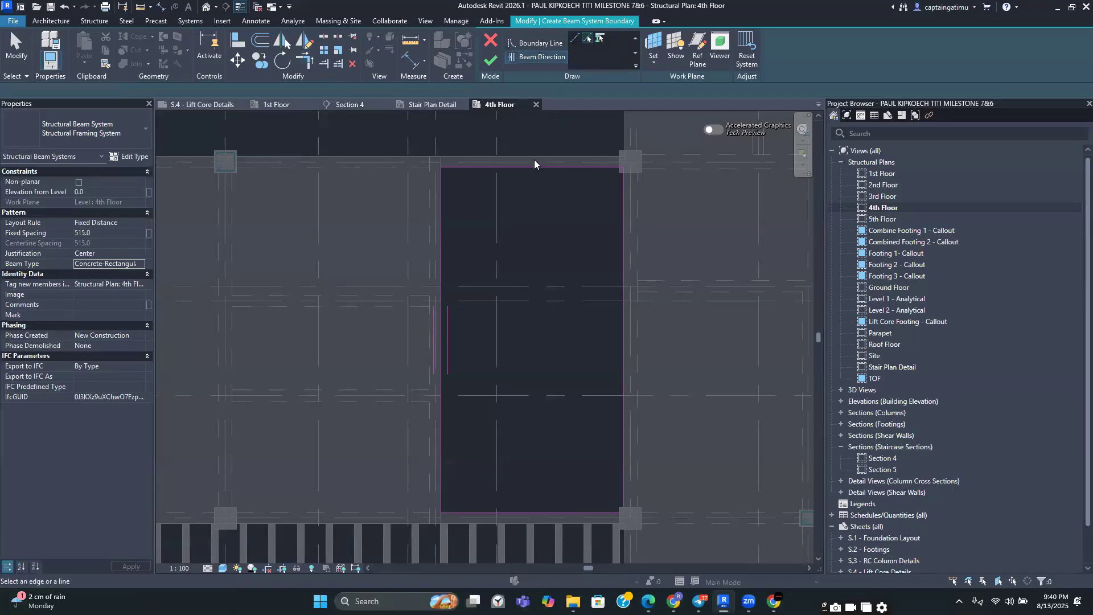
pyautogui.click(534, 165)
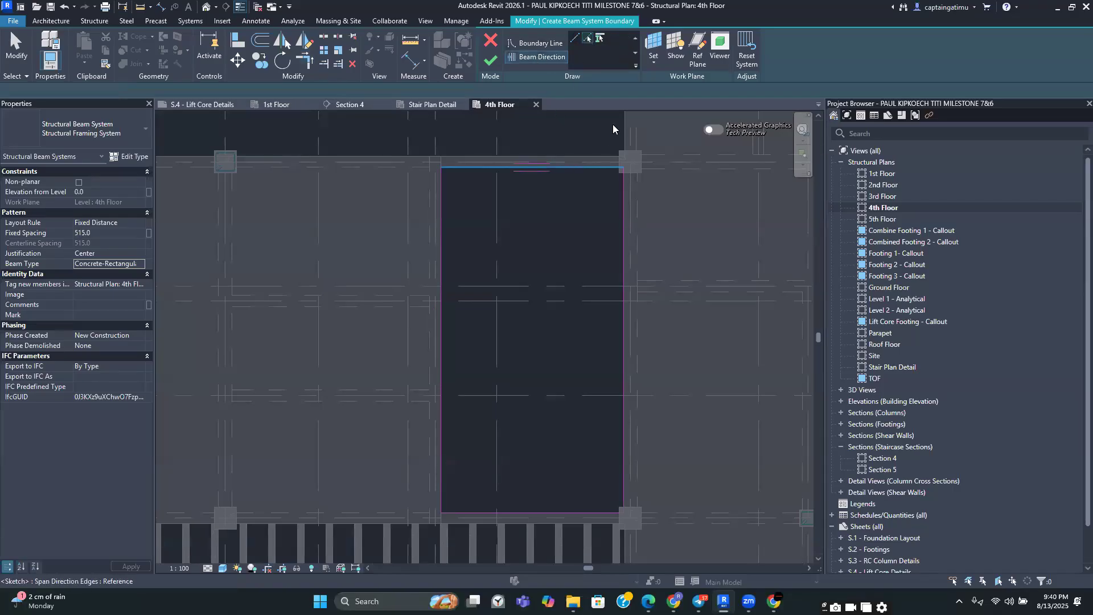
pyautogui.click(492, 61)
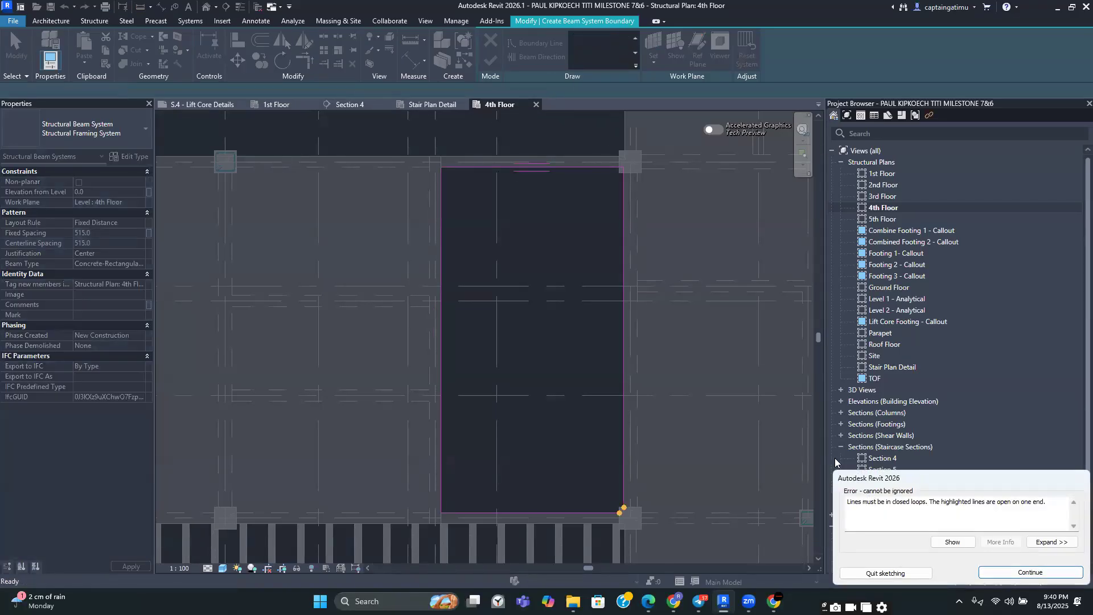
# Dismiss the open-loop error, trim the remaining boundary corner, and exit the sketch
pyautogui.click(1030, 572)
pyautogui.press('t')
pyautogui.press('r')
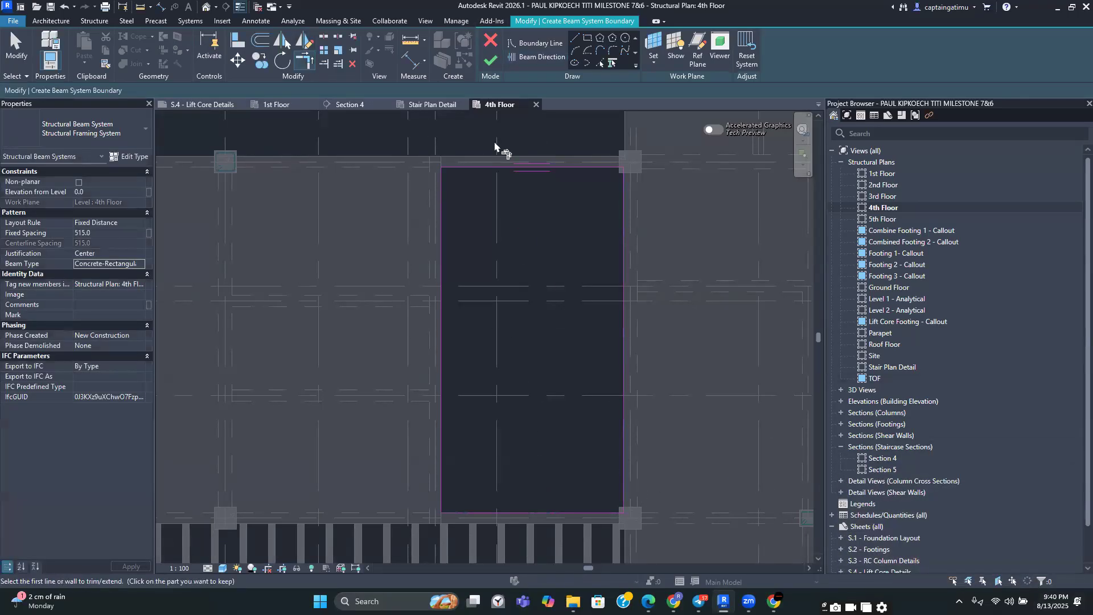
pyautogui.press('Escape')
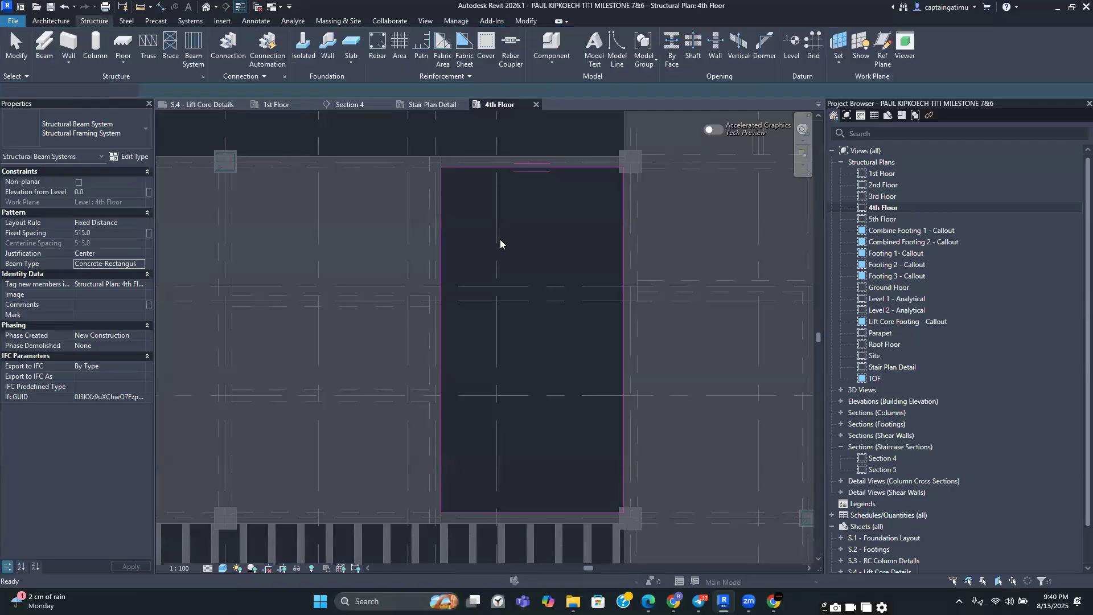
# Select all rib beam tags visible in the view and delete them
pyautogui.scroll(-2, 544, 204)
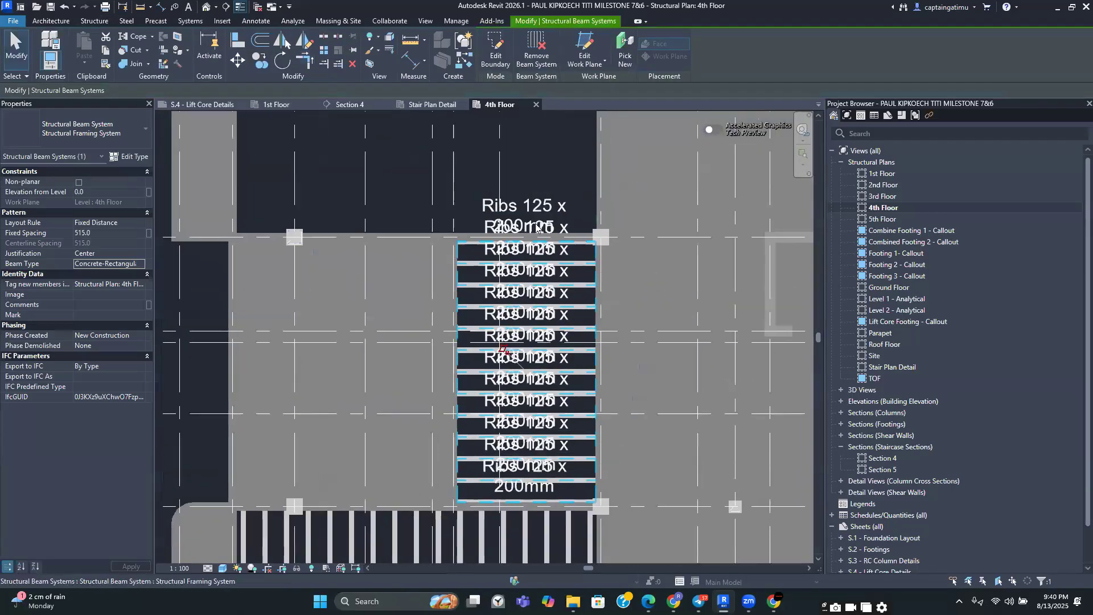
pyautogui.click(573, 236)
pyautogui.rightClick(536, 206)
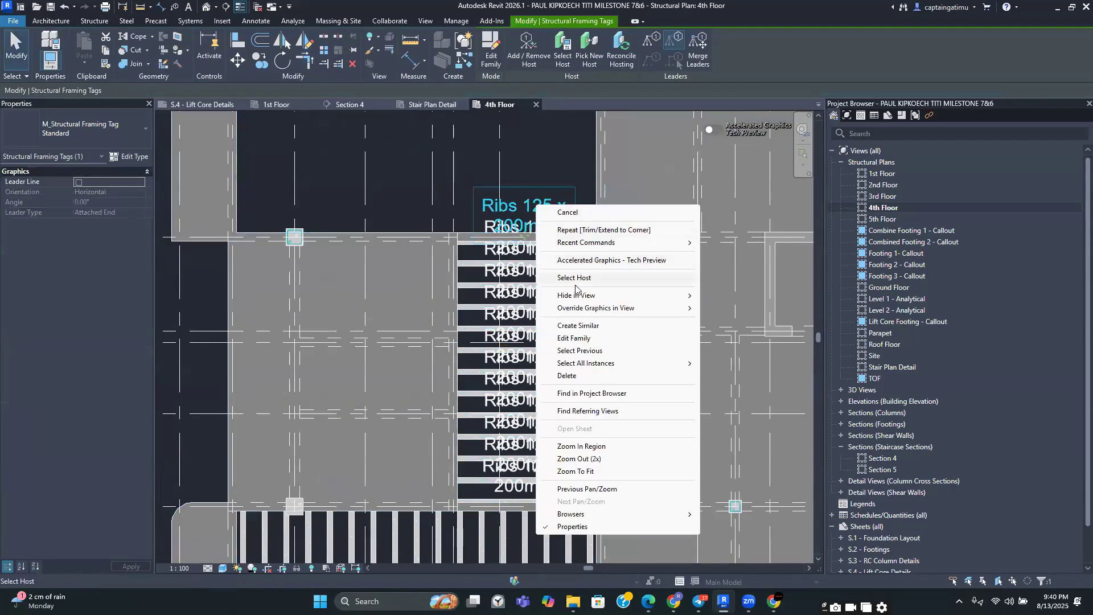
pyautogui.moveTo(579, 362)
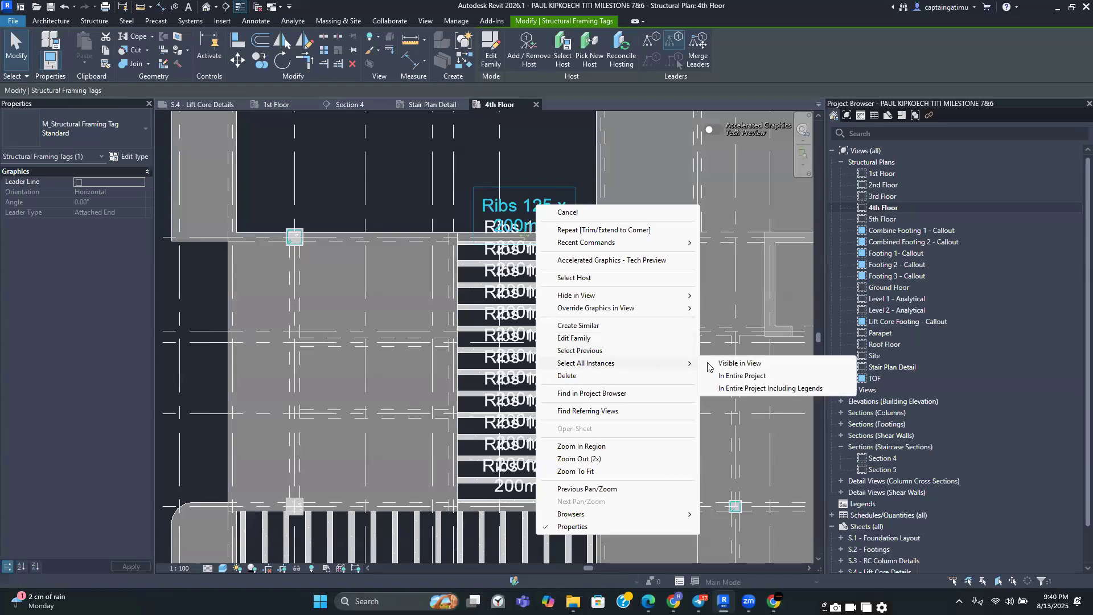
pyautogui.click(735, 364)
pyautogui.press('Delete')
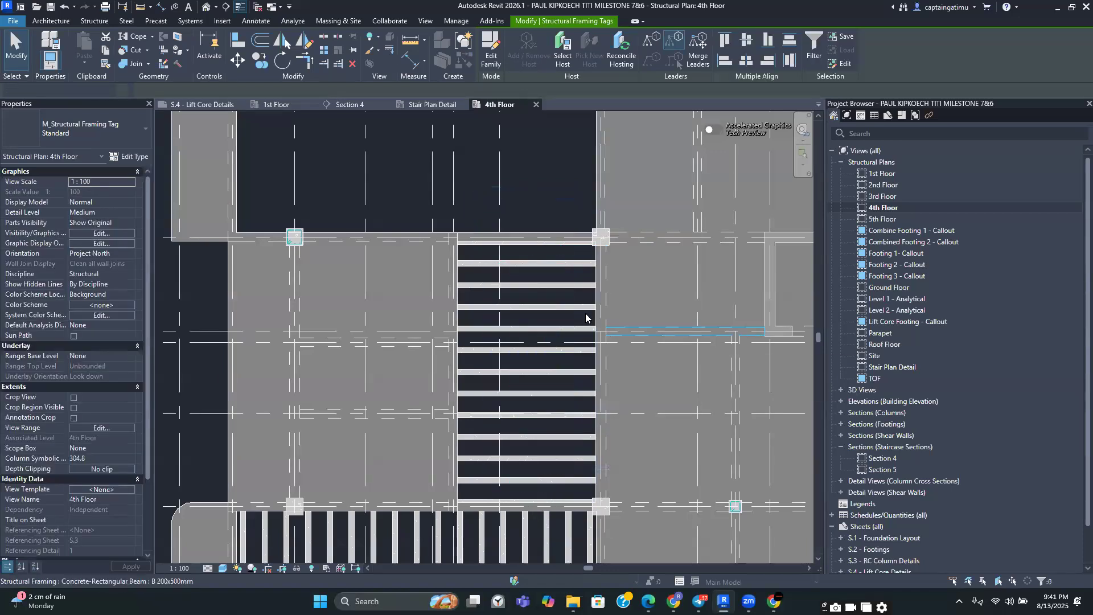
# Start the Beam System tool and place a rib beam system in the empty left bay between grids 10 and 11 by picking its supporting beam
pyautogui.scroll(3, 535, 425)
pyautogui.scroll(-3, 535, 426)
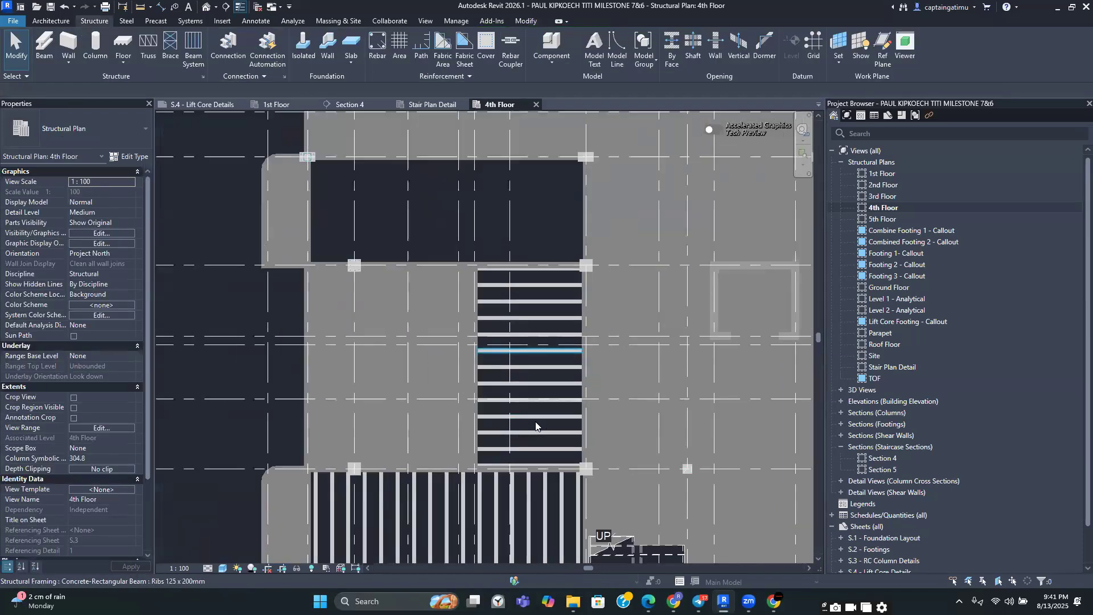
pyautogui.click(193, 49)
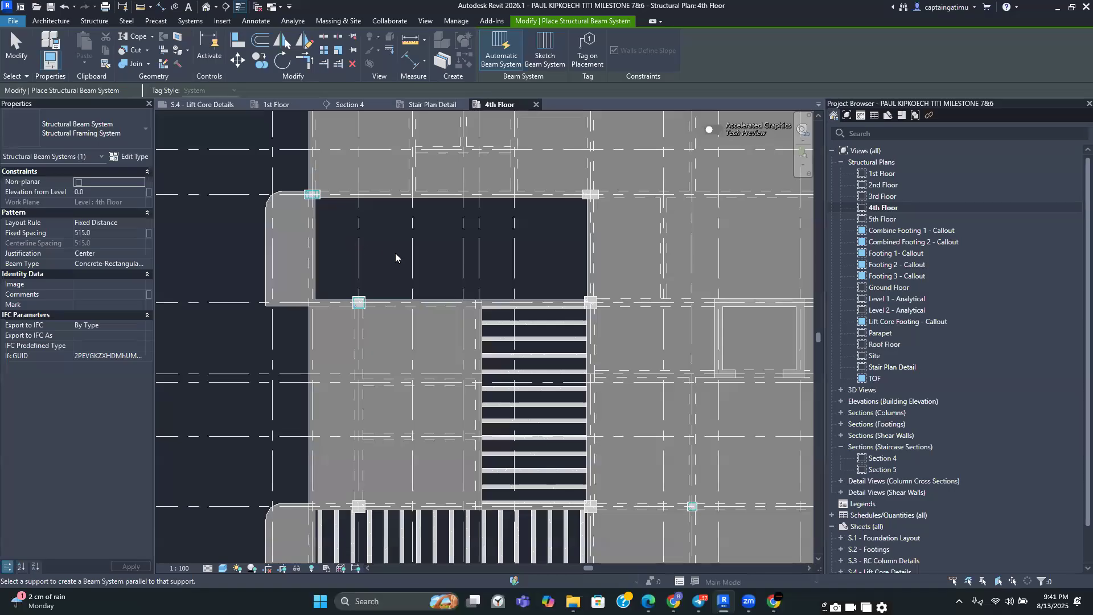
pyautogui.scroll(2, 396, 257)
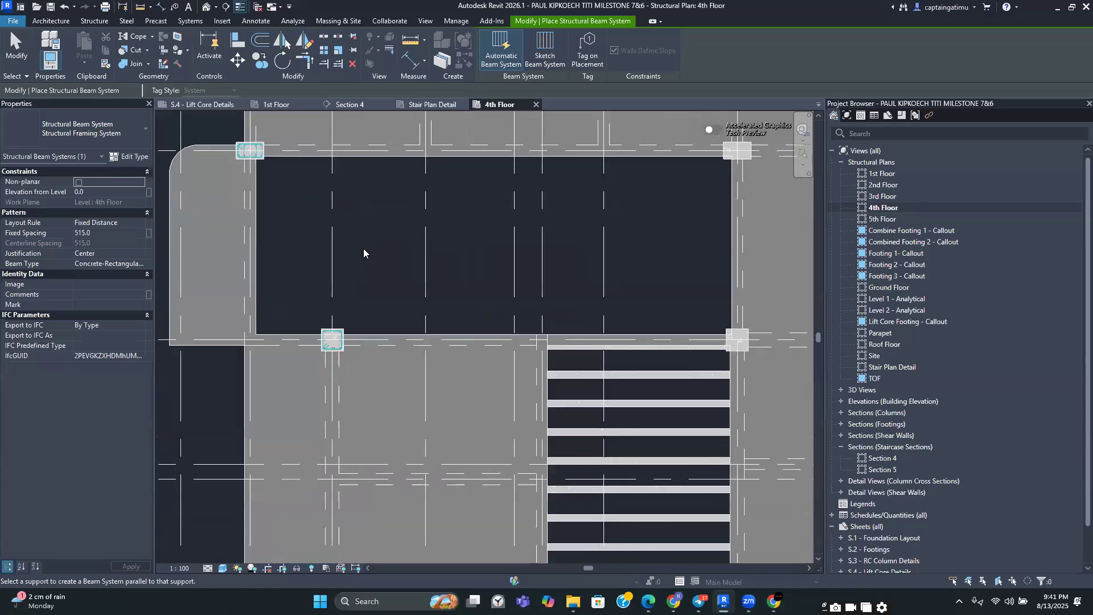
pyautogui.scroll(-3, 399, 239)
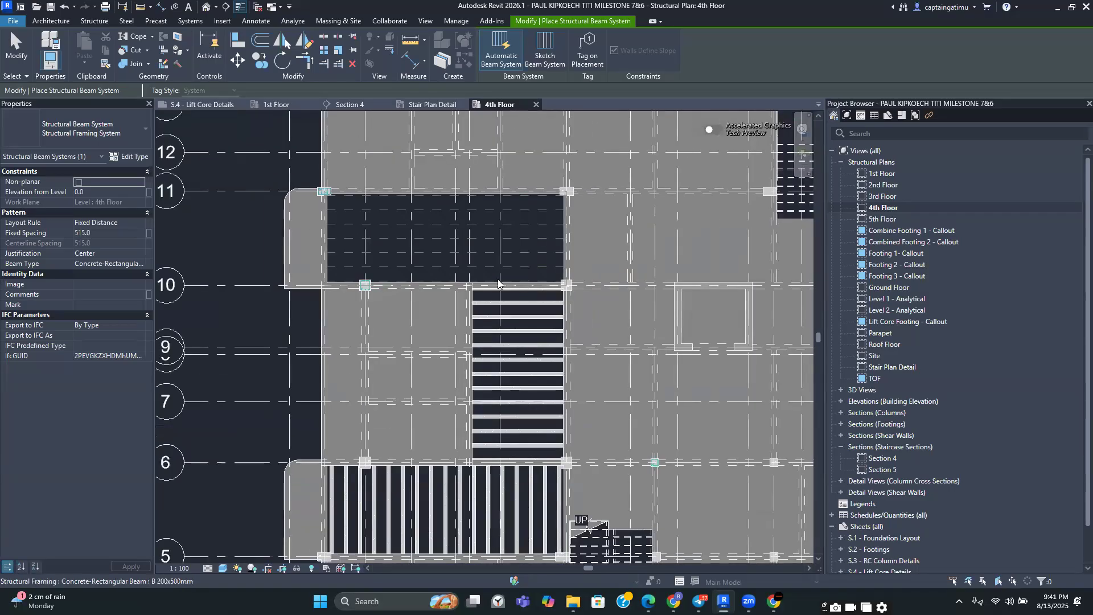
pyautogui.scroll(4, 504, 293)
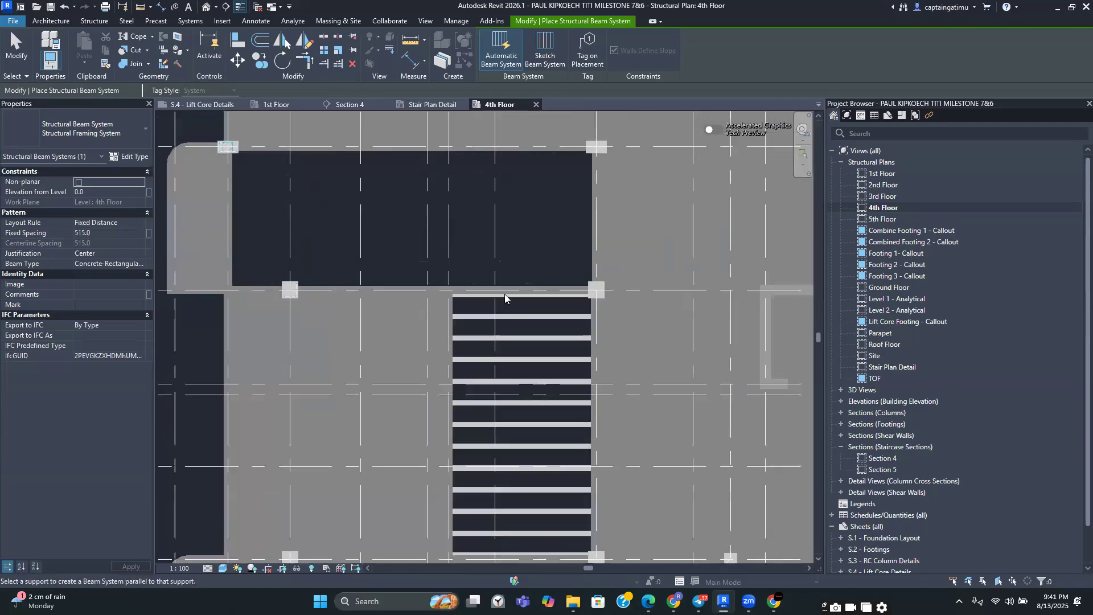
pyautogui.moveTo(356, 319); pyautogui.dragTo(348, 337, button='middle')
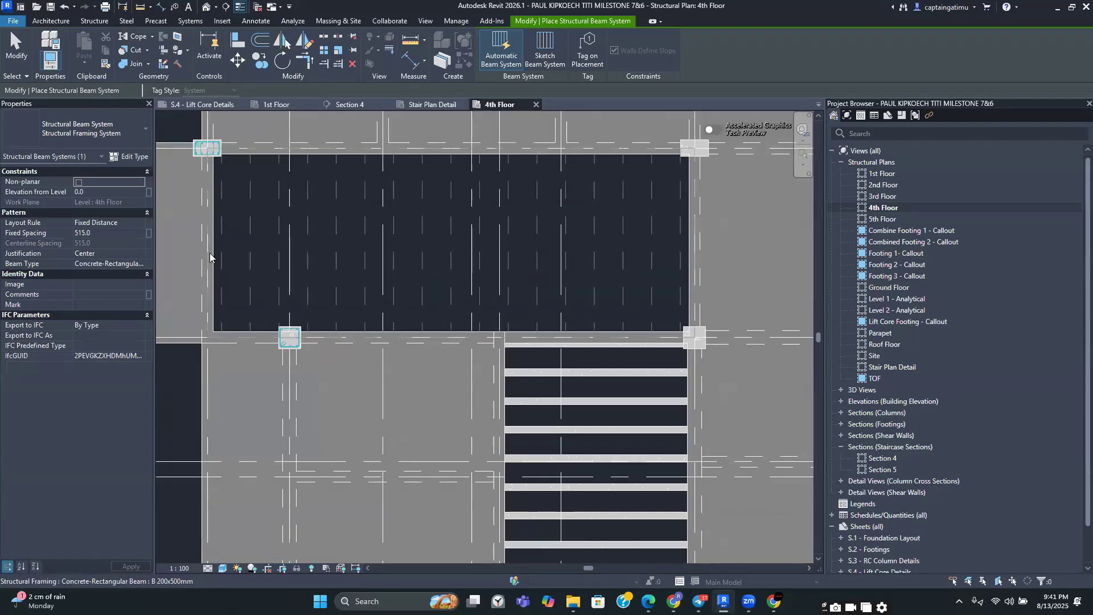
pyautogui.click(210, 235)
# Place another rib beam system in the empty right bay between grids 10 and 11 by picking its supporting beam
pyautogui.scroll(-3, 210, 235)
pyautogui.scroll(-2, 598, 358)
pyautogui.moveTo(598, 358); pyautogui.dragTo(511, 330, button='middle')
pyautogui.moveTo(564, 281); pyautogui.dragTo(460, 303, button='middle')
pyautogui.moveTo(592, 455); pyautogui.dragTo(492, 371, button='middle')
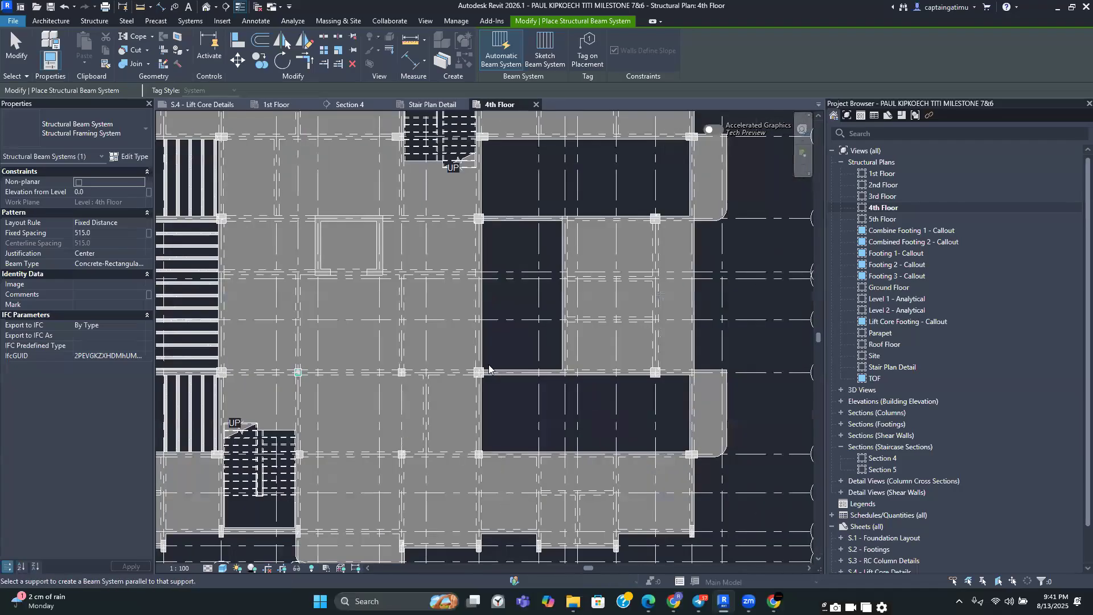
pyautogui.scroll(3, 491, 371)
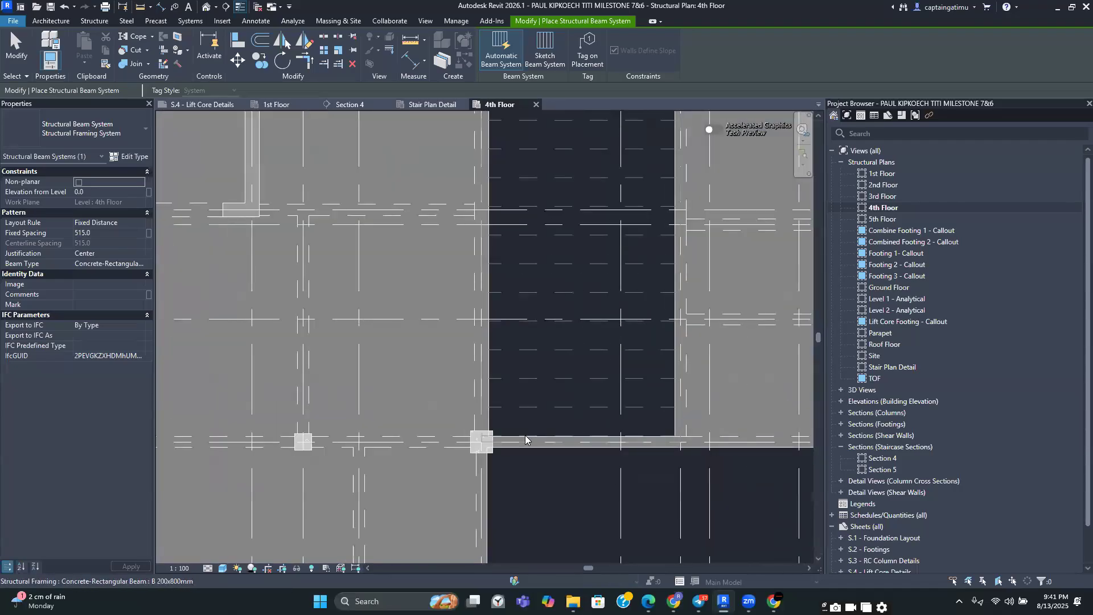
pyautogui.click(557, 441)
# Exit the Beam System tool and review the rib layouts across the whole 4th floor plan
pyautogui.scroll(-1, 549, 501)
pyautogui.moveTo(548, 501); pyautogui.dragTo(499, 326, button='middle')
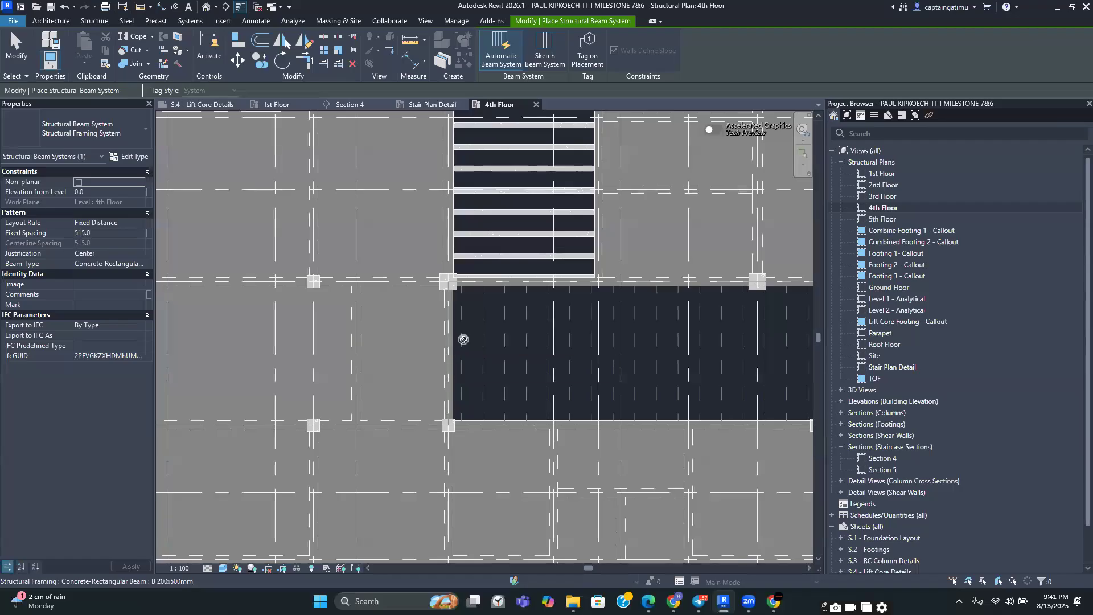
pyautogui.scroll(-2, 464, 341)
pyautogui.scroll(-1, 492, 328)
pyautogui.moveTo(452, 147); pyautogui.dragTo(417, 299, button='middle')
pyautogui.scroll(3, 416, 299)
pyautogui.scroll(-6, 417, 299)
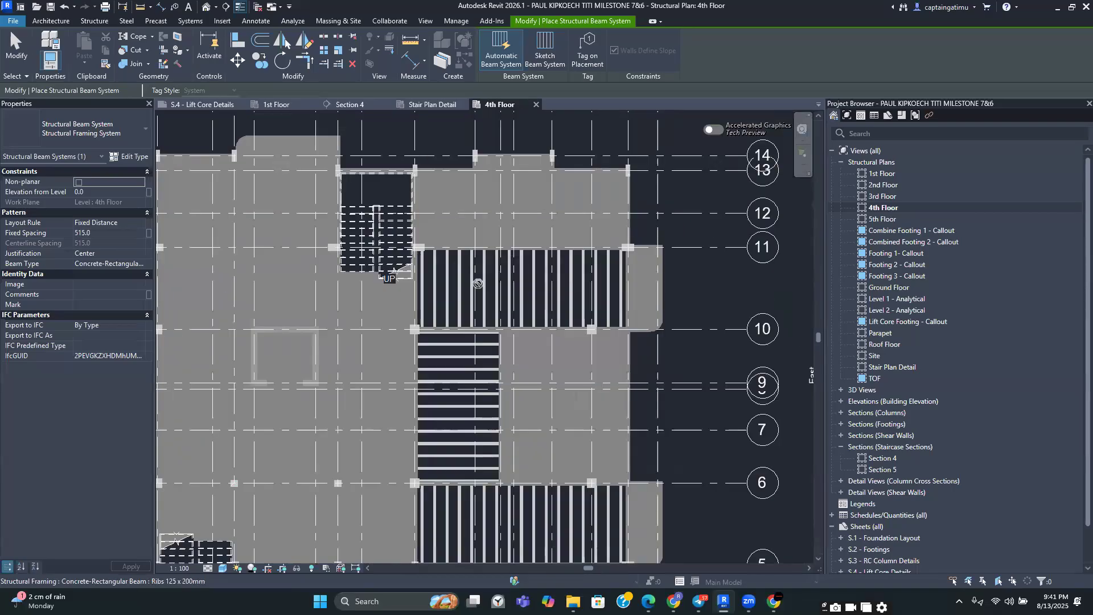
pyautogui.moveTo(416, 446); pyautogui.dragTo(440, 450, button='middle')
pyautogui.scroll(4, 440, 449)
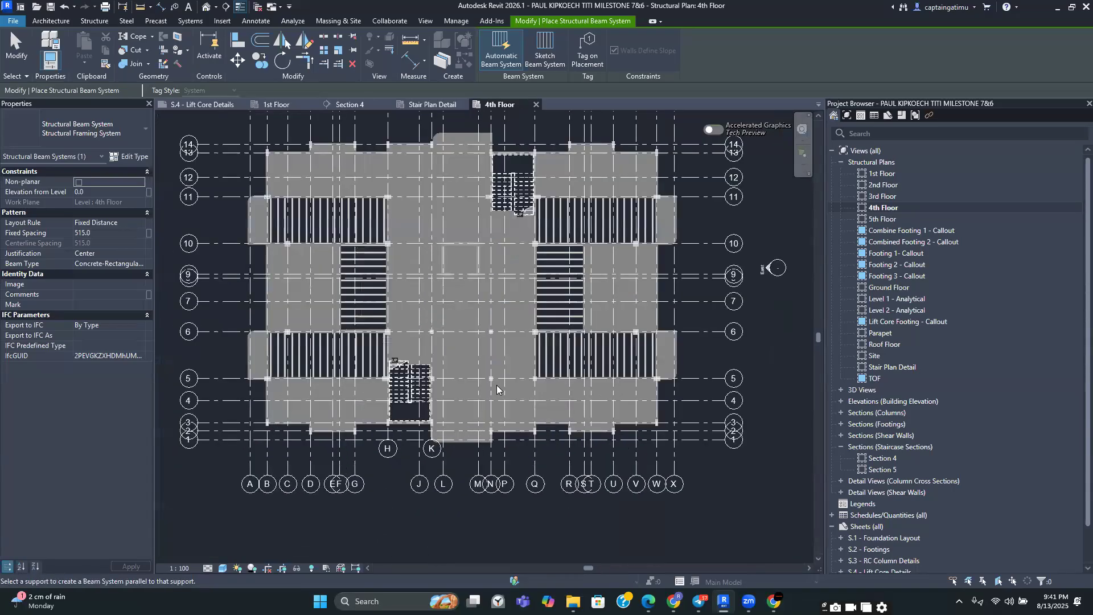
pyautogui.press('Escape')
pyautogui.moveTo(419, 493); pyautogui.dragTo(473, 515, button='middle')
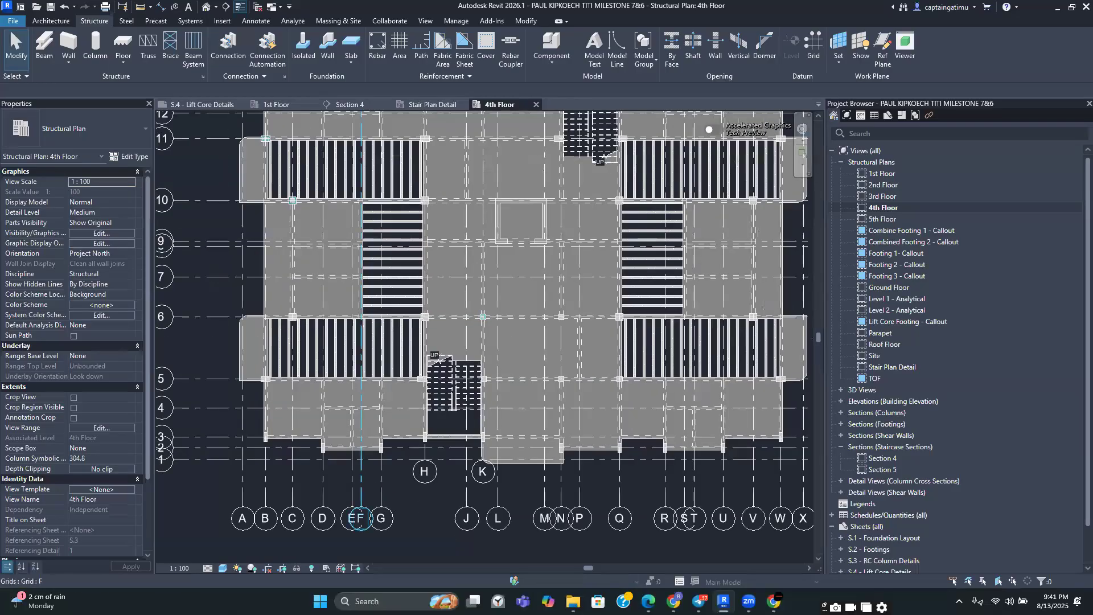
pyautogui.moveTo(773, 601)
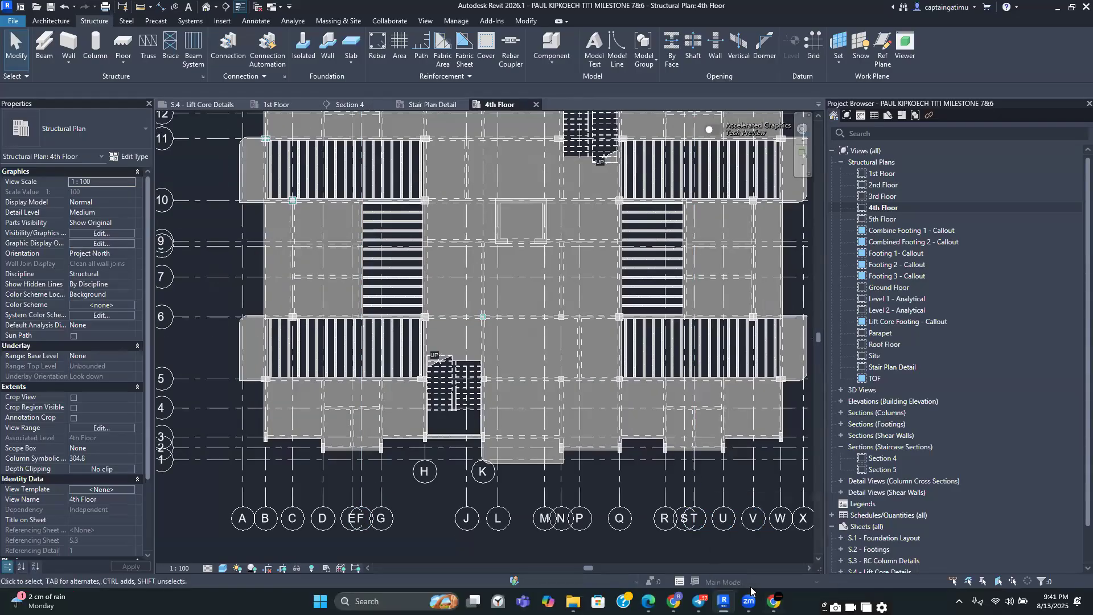
pyautogui.moveTo(673, 601)
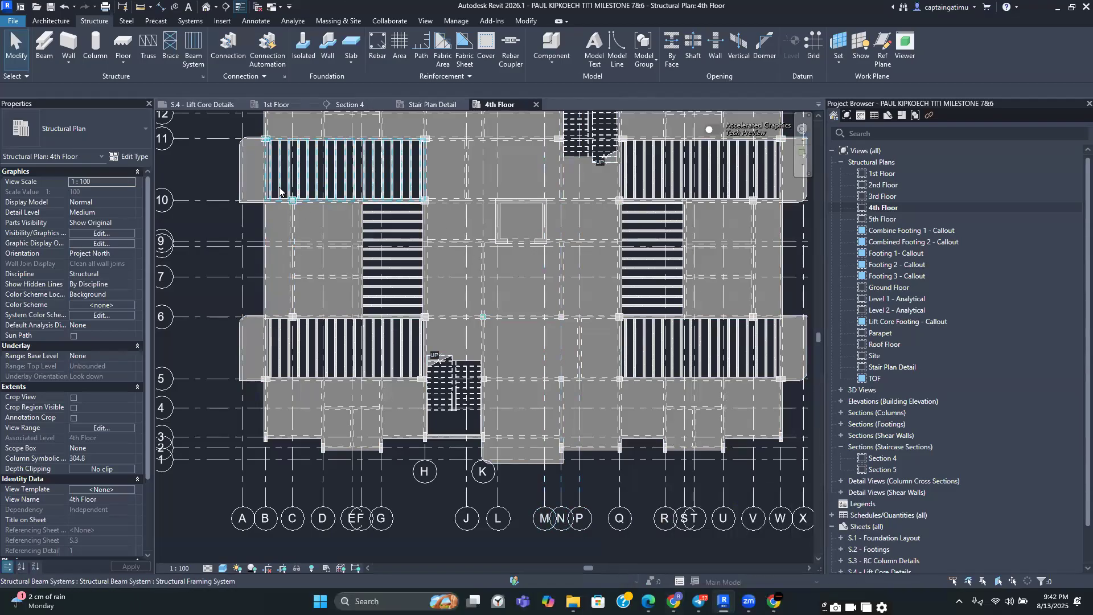
pyautogui.scroll(4, 276, 199)
pyautogui.scroll(-2, 358, 376)
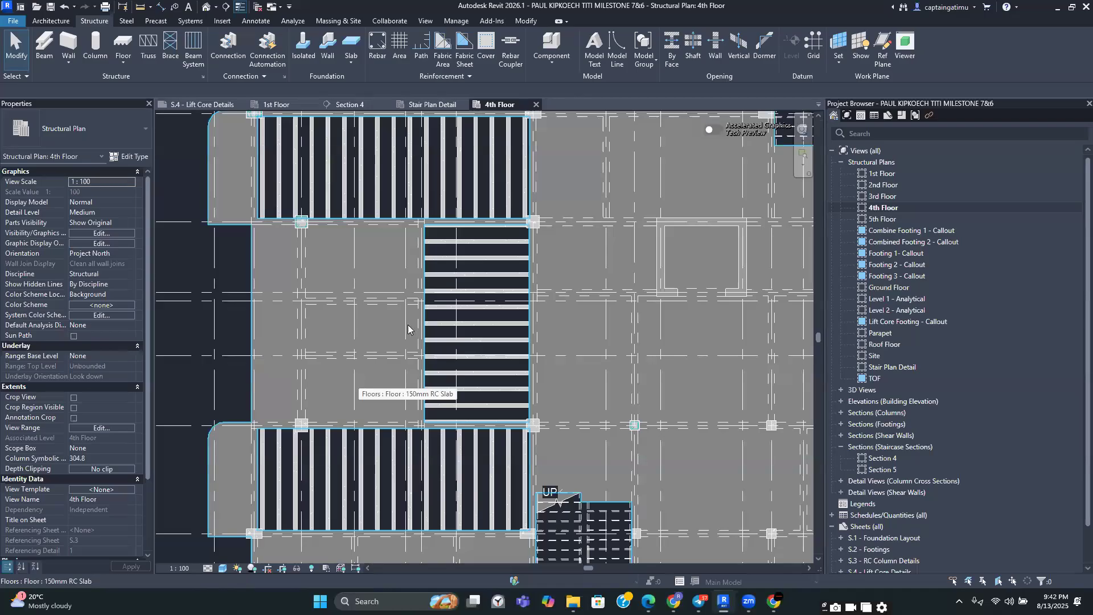
pyautogui.scroll(-2, 418, 317)
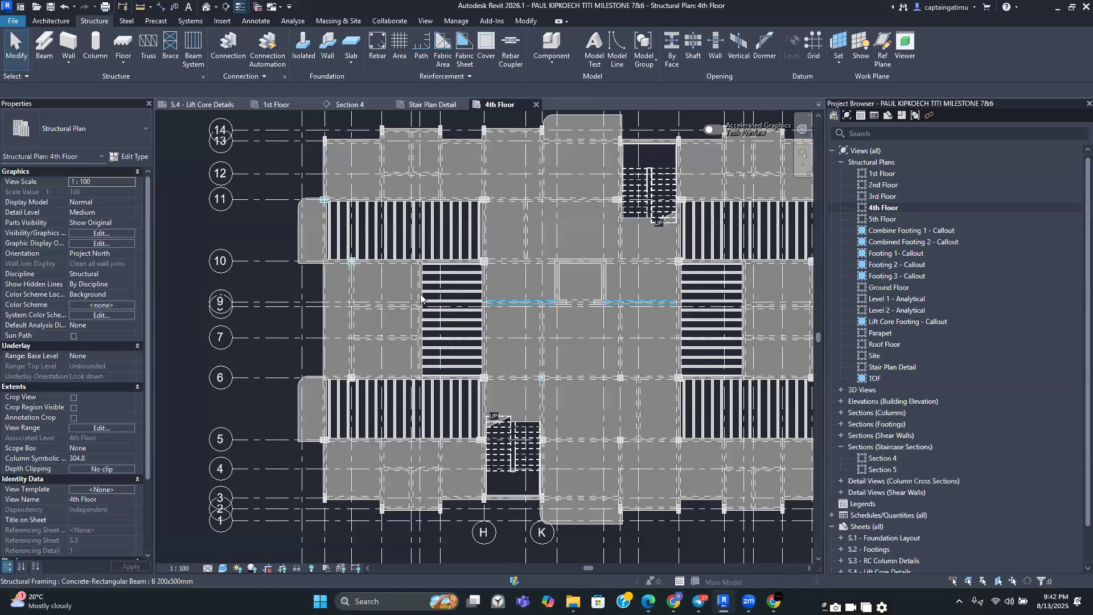
pyautogui.scroll(-2, 420, 296)
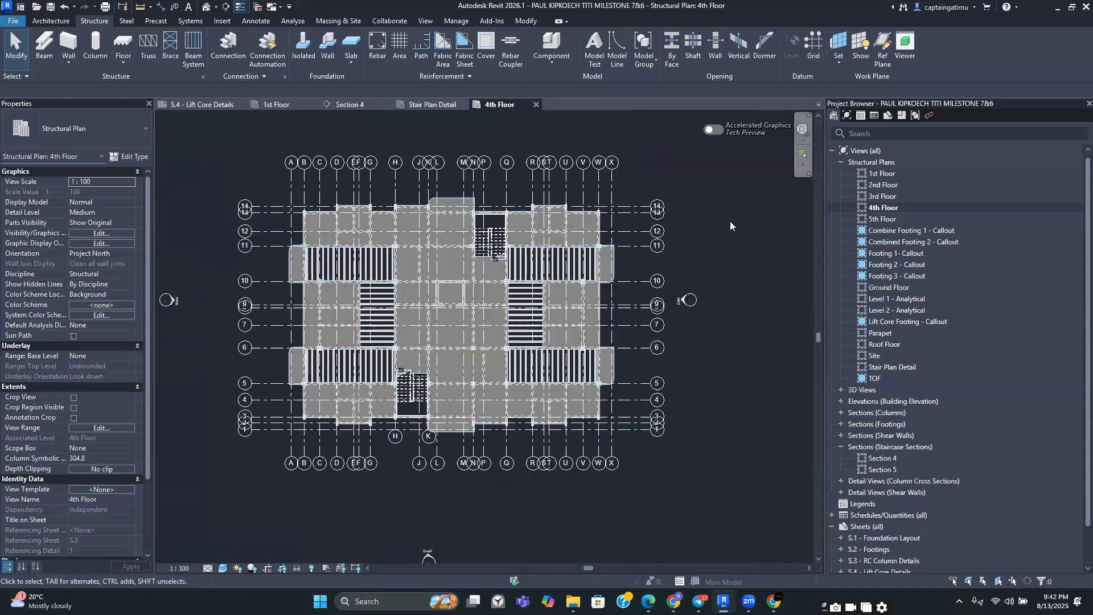
# Start a new family and browse to the English family templates folder
pyautogui.click(14, 20)
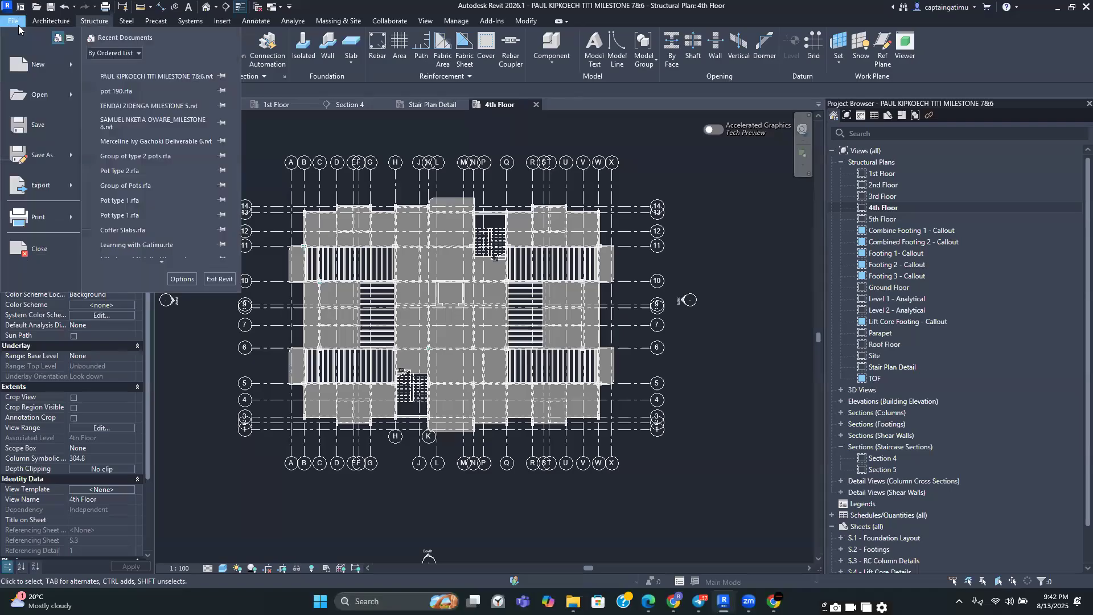
pyautogui.moveTo(35, 76)
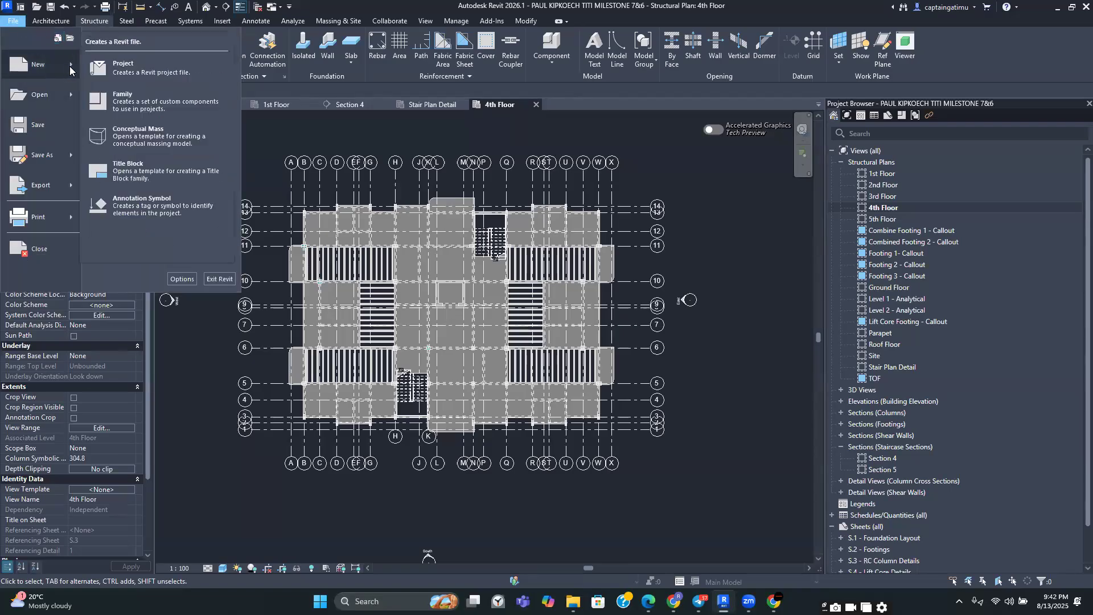
pyautogui.click(123, 101)
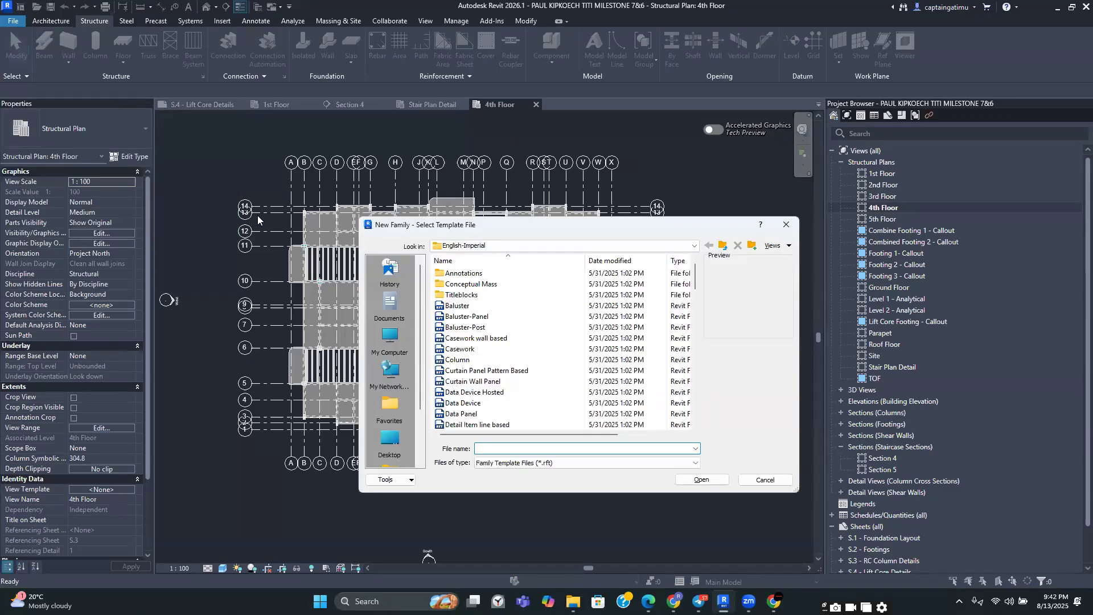
pyautogui.moveTo(517, 228); pyautogui.dragTo(481, 207)
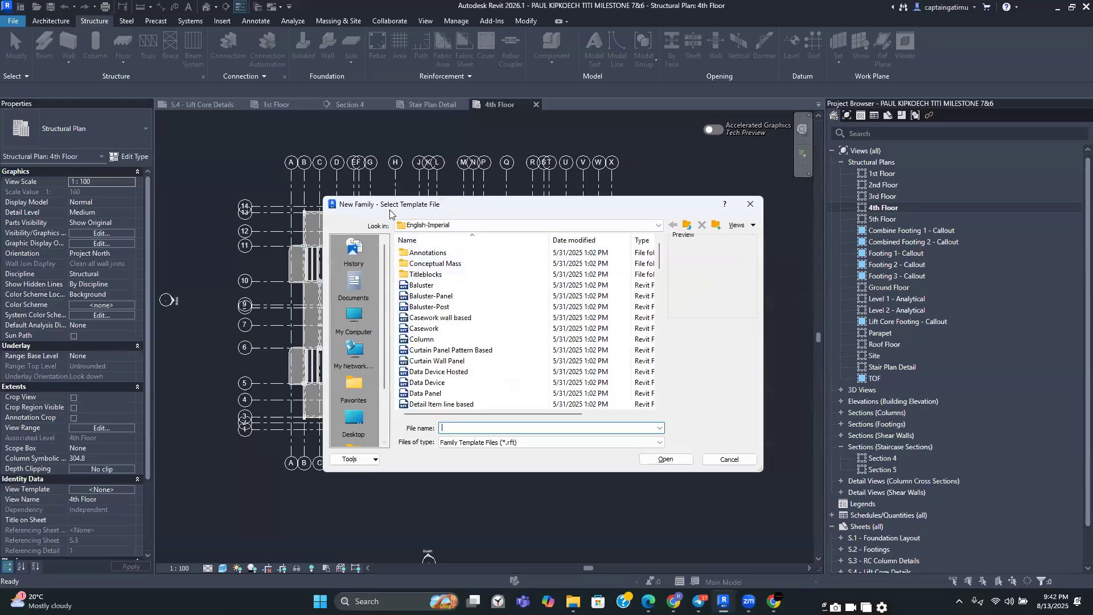
pyautogui.click(659, 228)
pyautogui.click(517, 289)
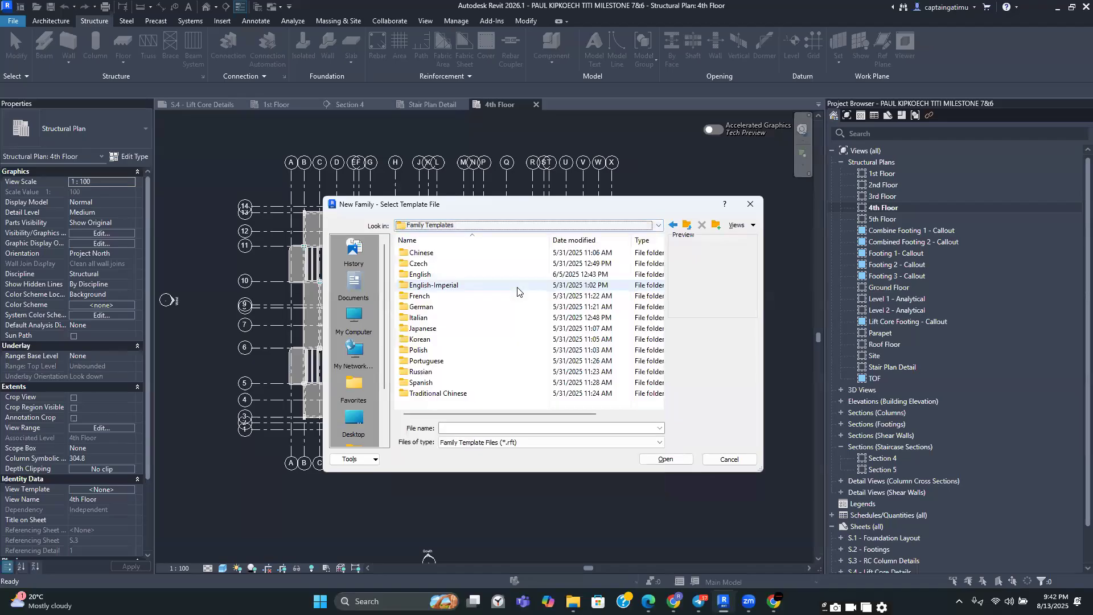
pyautogui.doubleClick(471, 276)
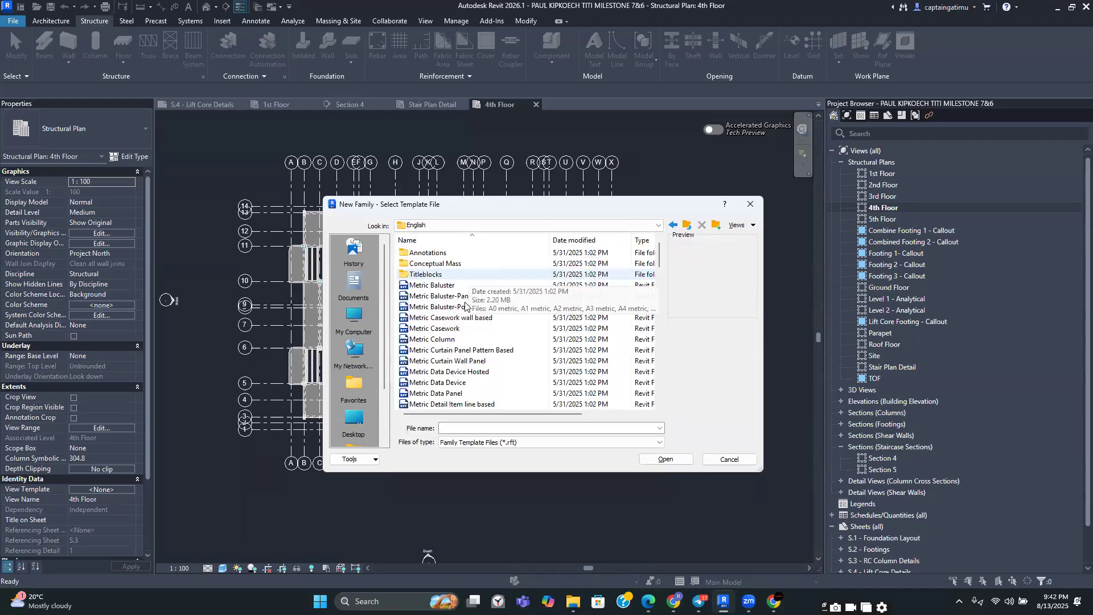
# Open the Metric Generic Model template for the new family
pyautogui.scroll(-7, 465, 306)
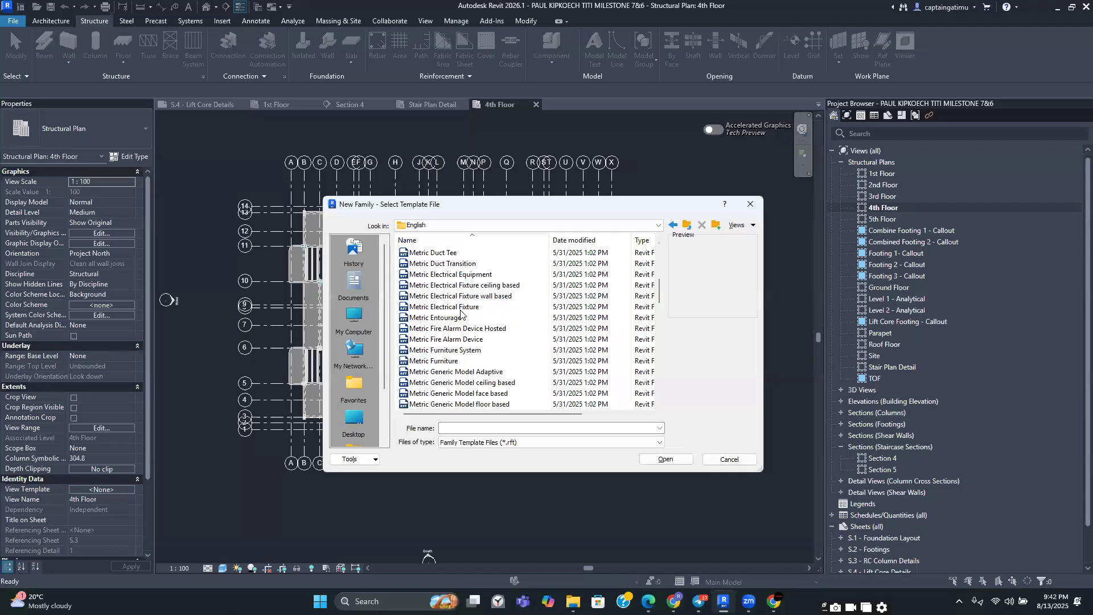
pyautogui.scroll(-2, 462, 319)
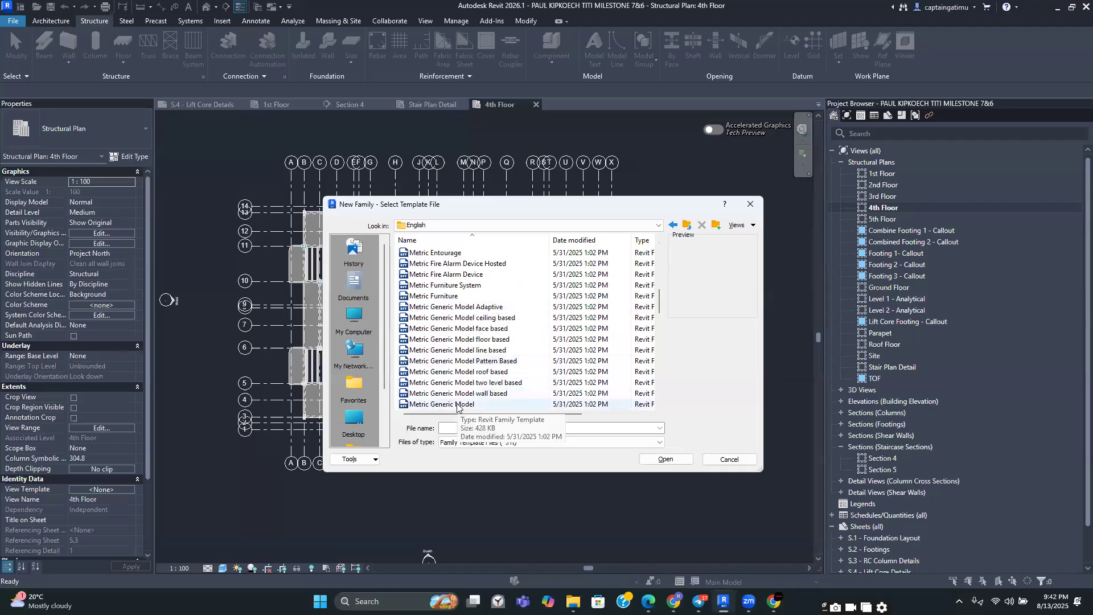
pyautogui.scroll(-2, 457, 405)
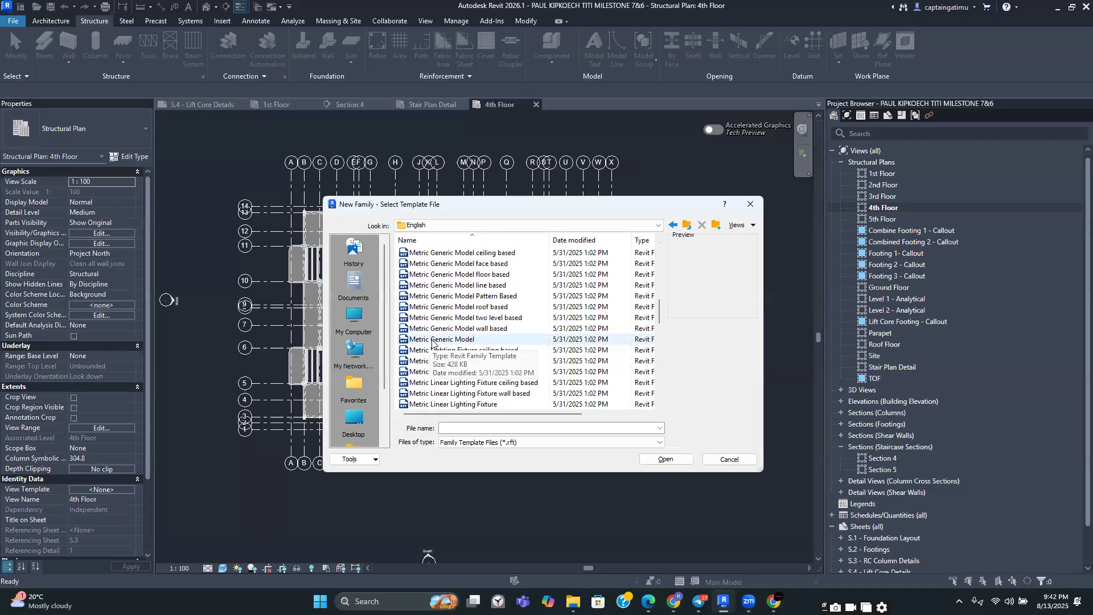
pyautogui.scroll(10, 432, 336)
pyautogui.scroll(-5, 435, 316)
pyautogui.scroll(-4, 435, 322)
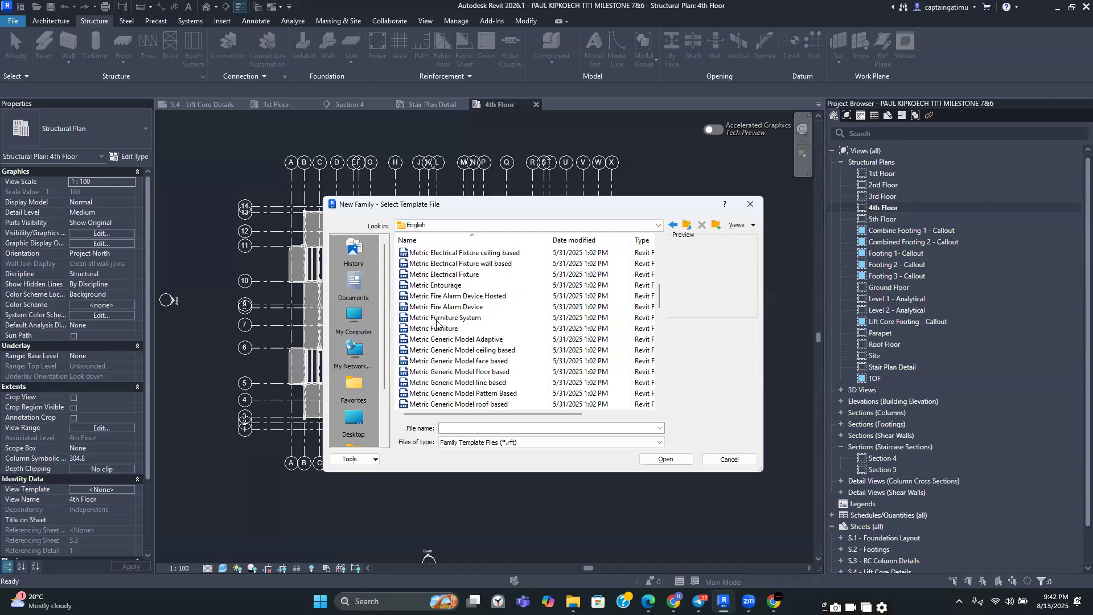
pyautogui.scroll(7, 454, 348)
pyautogui.scroll(1, 454, 348)
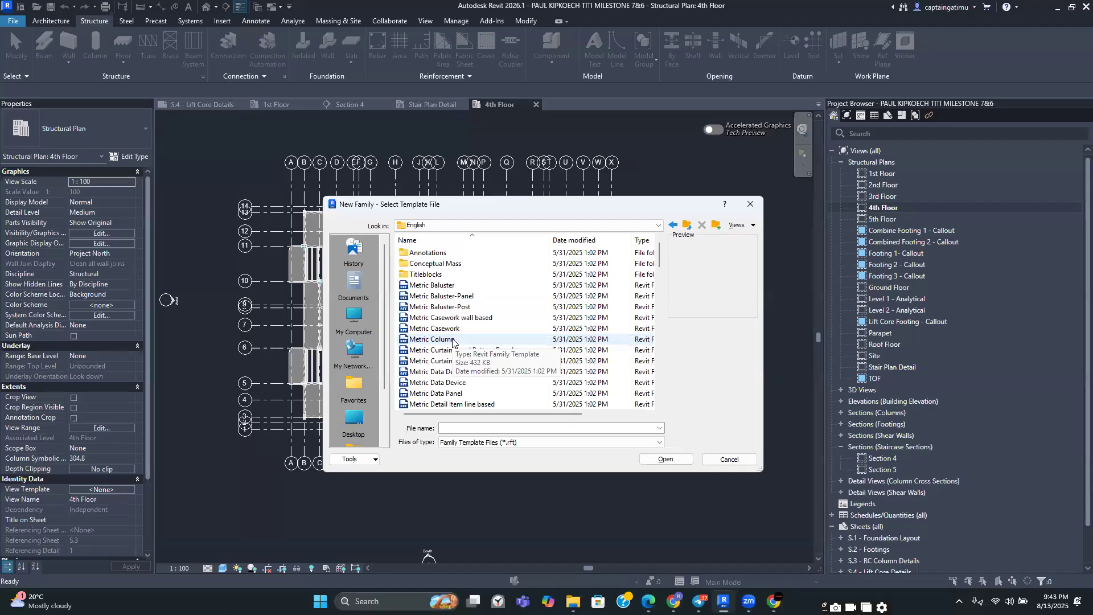
pyautogui.scroll(-3, 453, 340)
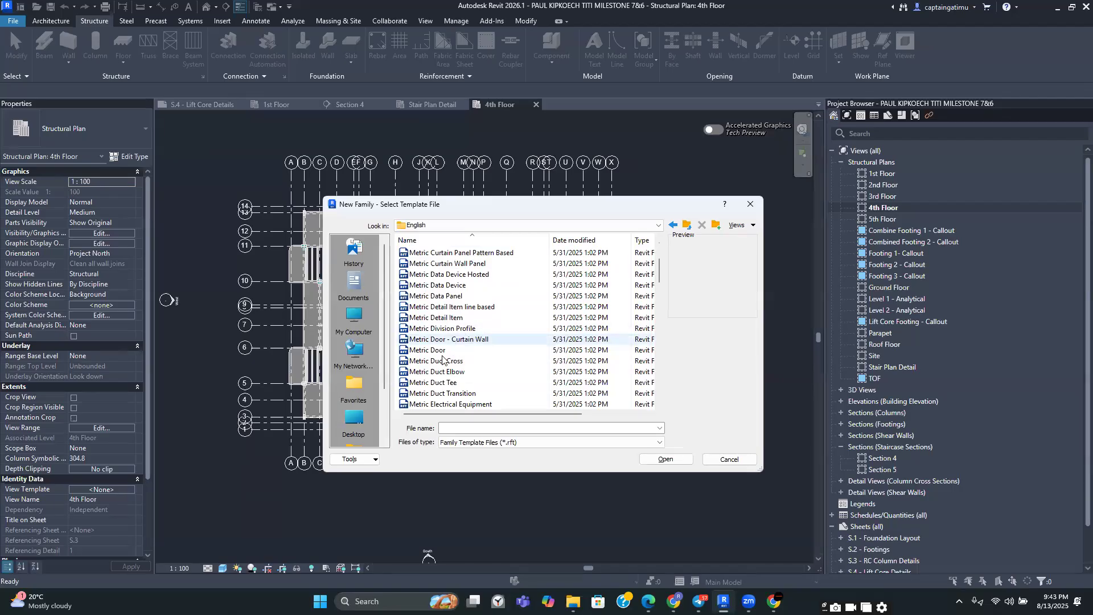
pyautogui.scroll(-4, 442, 359)
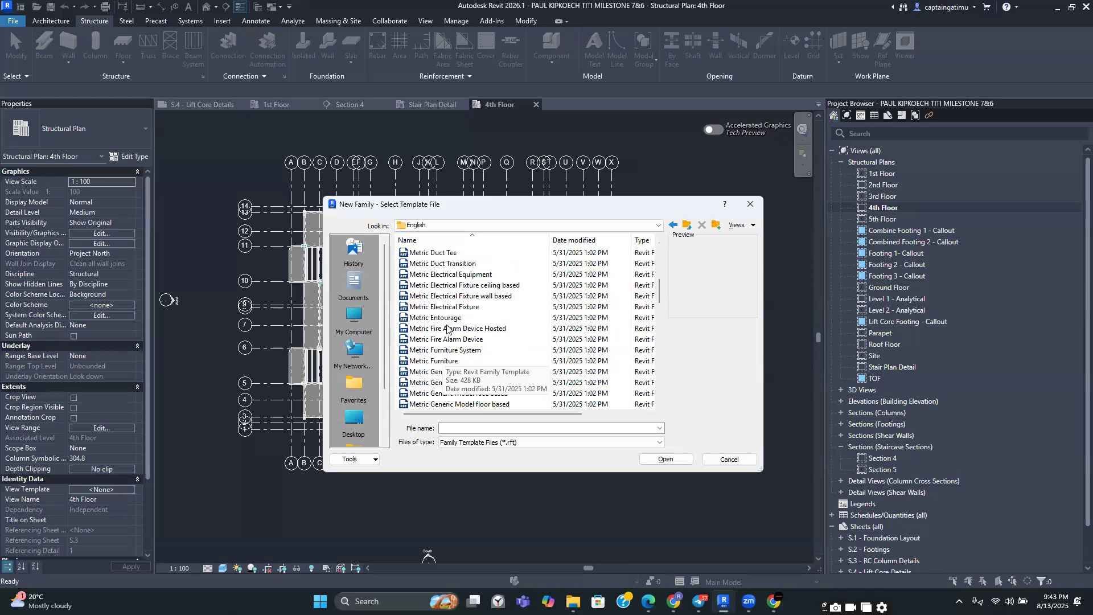
pyautogui.scroll(-3, 449, 330)
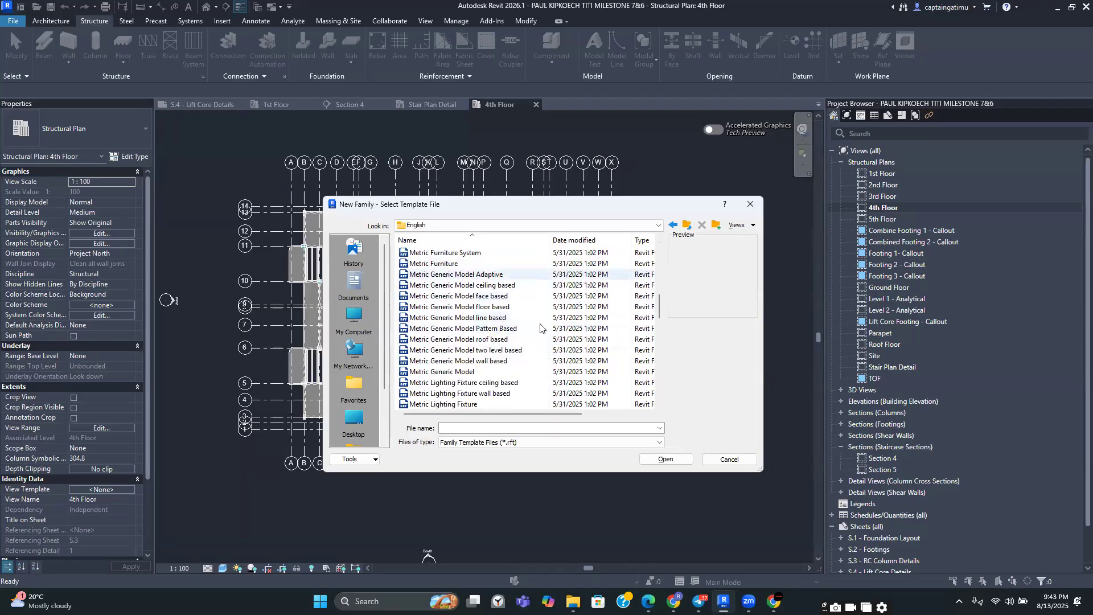
pyautogui.click(435, 372)
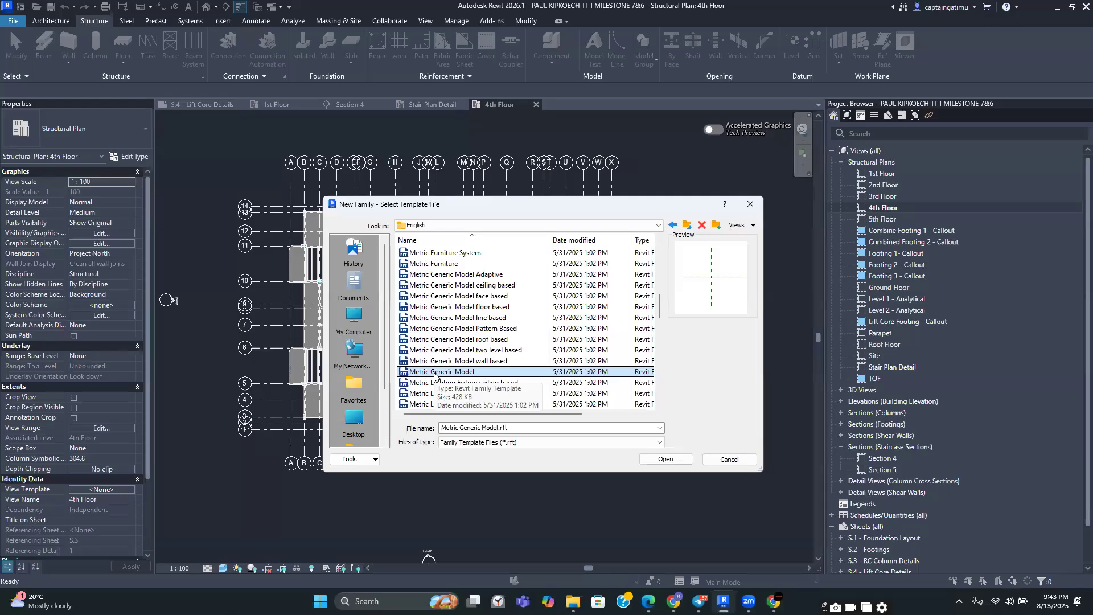
pyautogui.click(664, 460)
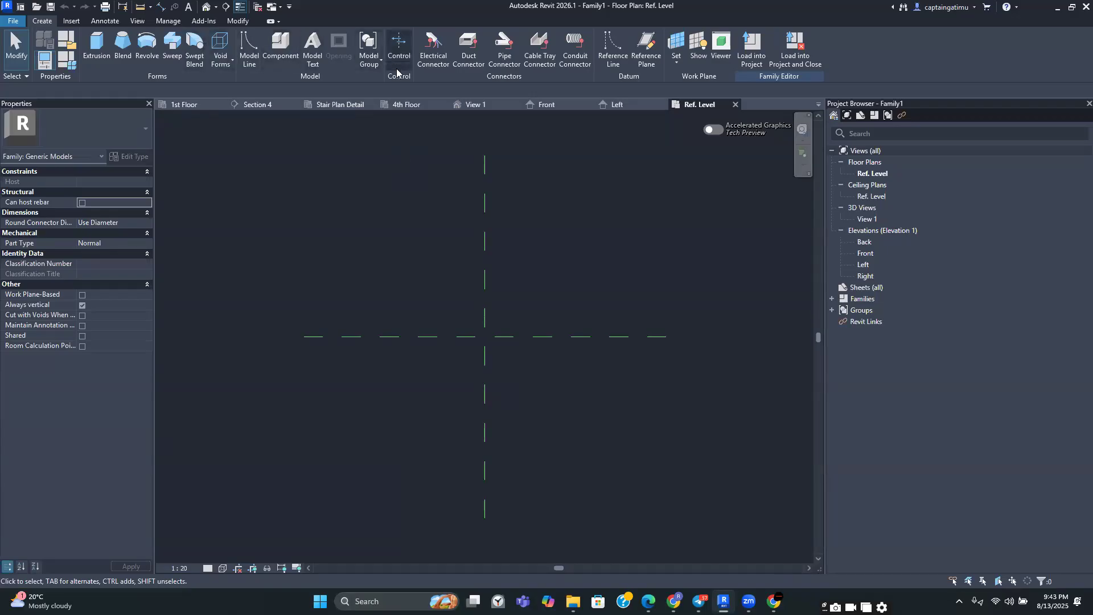
pyautogui.scroll(-1, 403, 193)
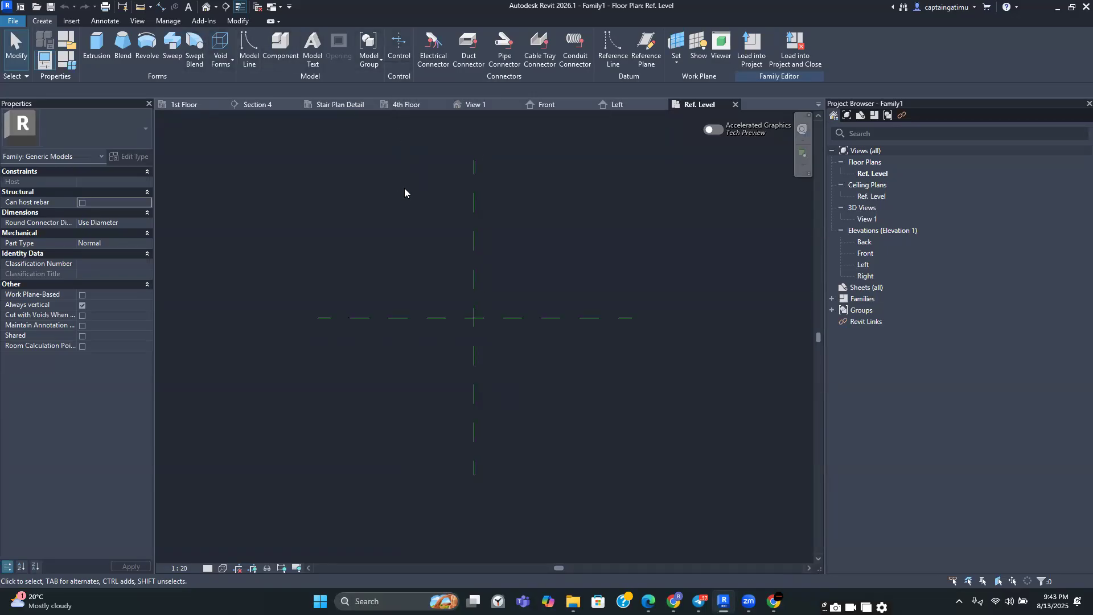
pyautogui.scroll(-1, 404, 188)
pyautogui.moveTo(405, 188); pyautogui.dragTo(395, 215, button='middle')
pyautogui.scroll(1, 395, 215)
pyautogui.scroll(-3, 252, 163)
pyautogui.moveTo(310, 191); pyautogui.dragTo(439, 256, button='middle')
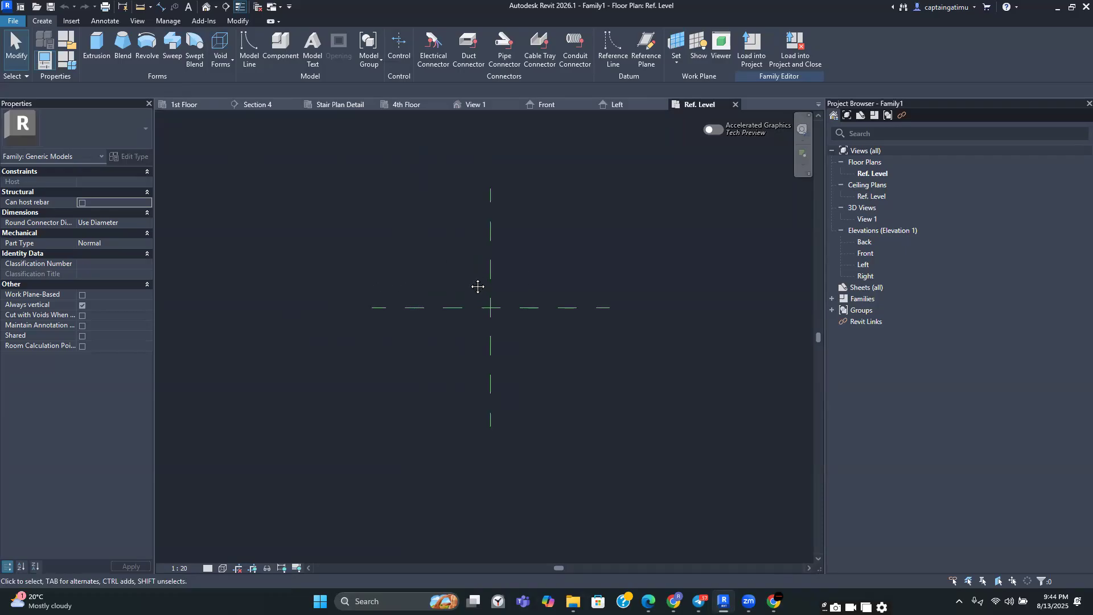
# Switch to the chat app to study the hollow pot detail drawing and return to the family editor
pyautogui.moveTo(589, 268); pyautogui.dragTo(583, 267, button='middle')
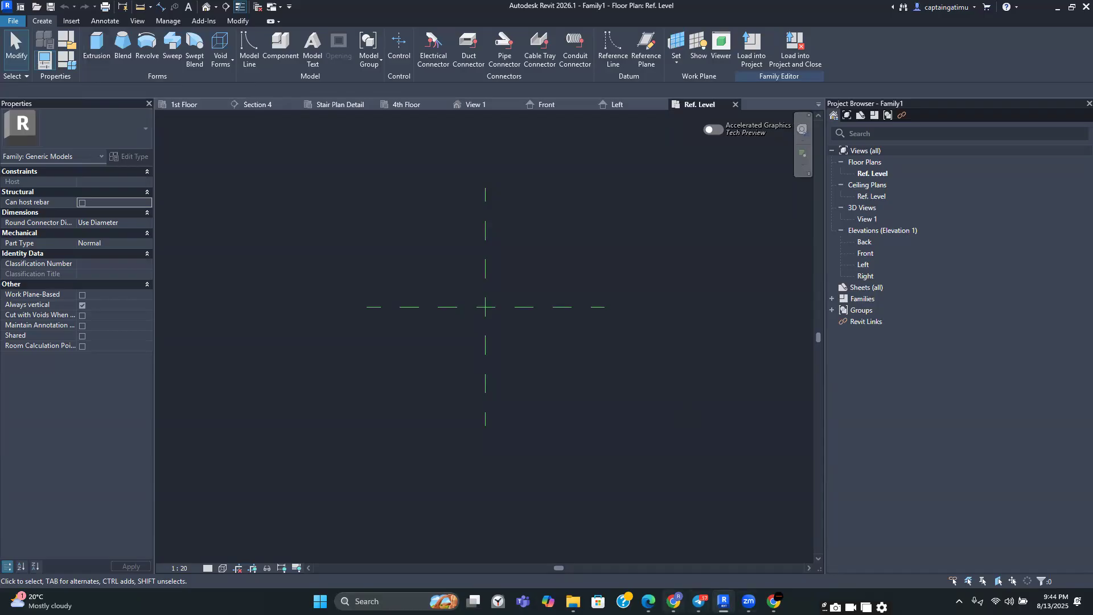
pyautogui.moveTo(749, 601)
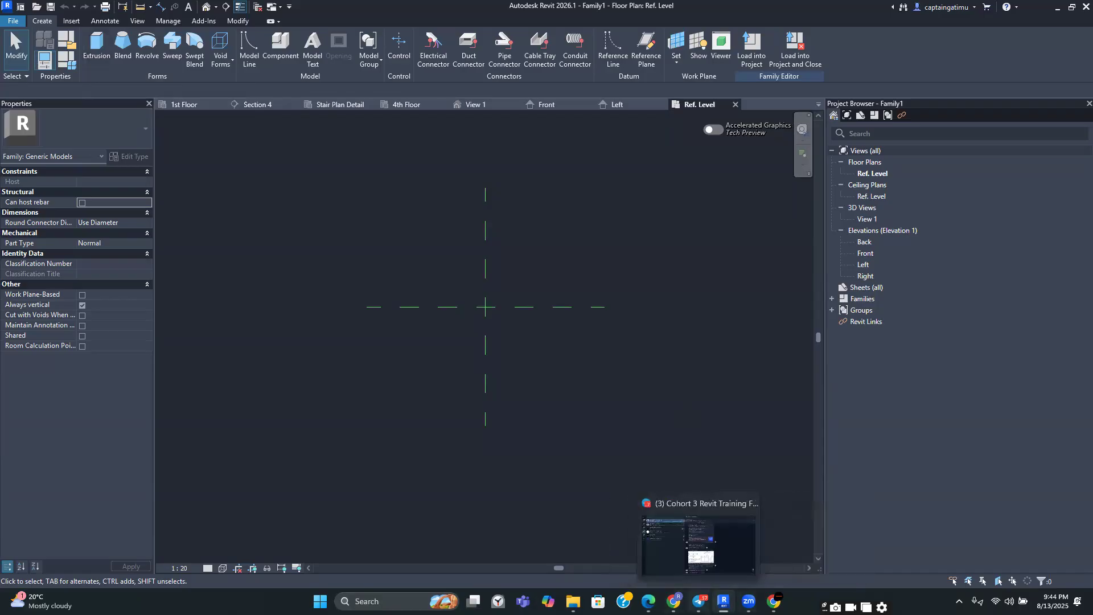
pyautogui.click(699, 601)
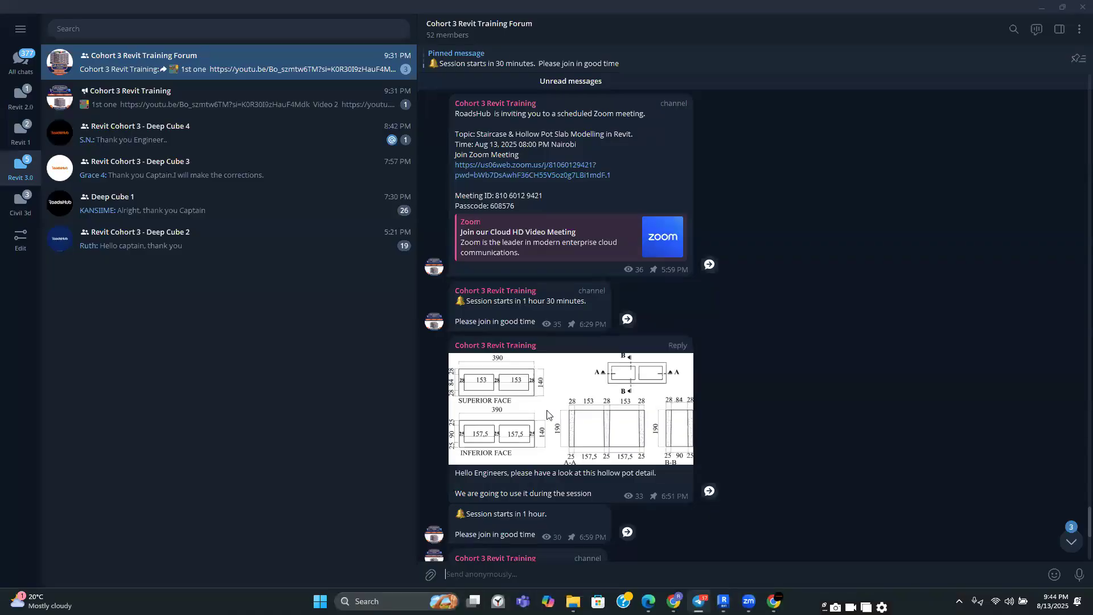
pyautogui.click(519, 437)
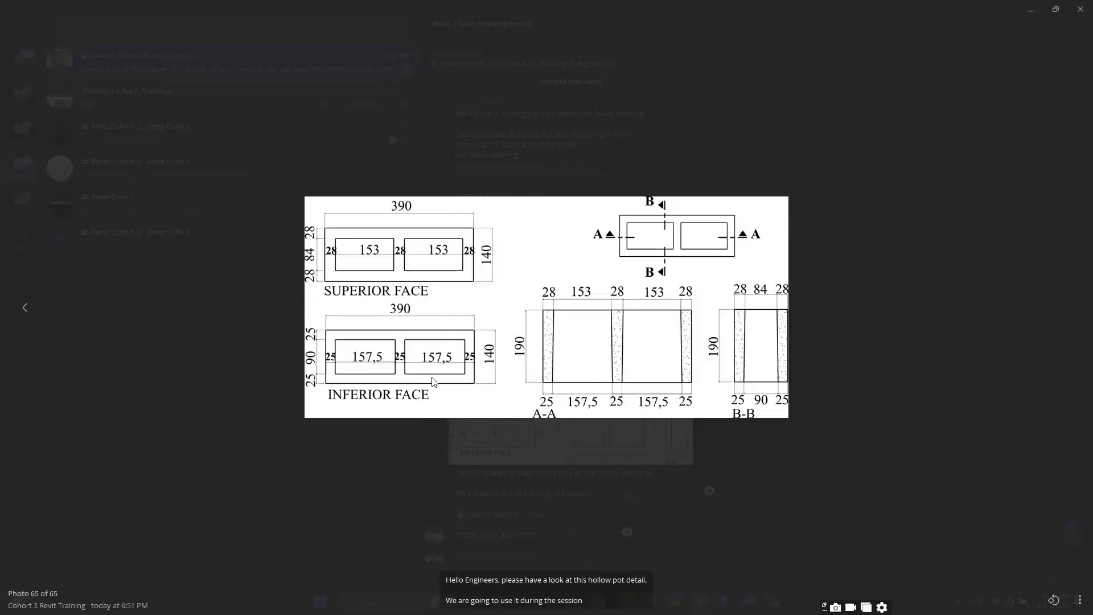
pyautogui.click(398, 359)
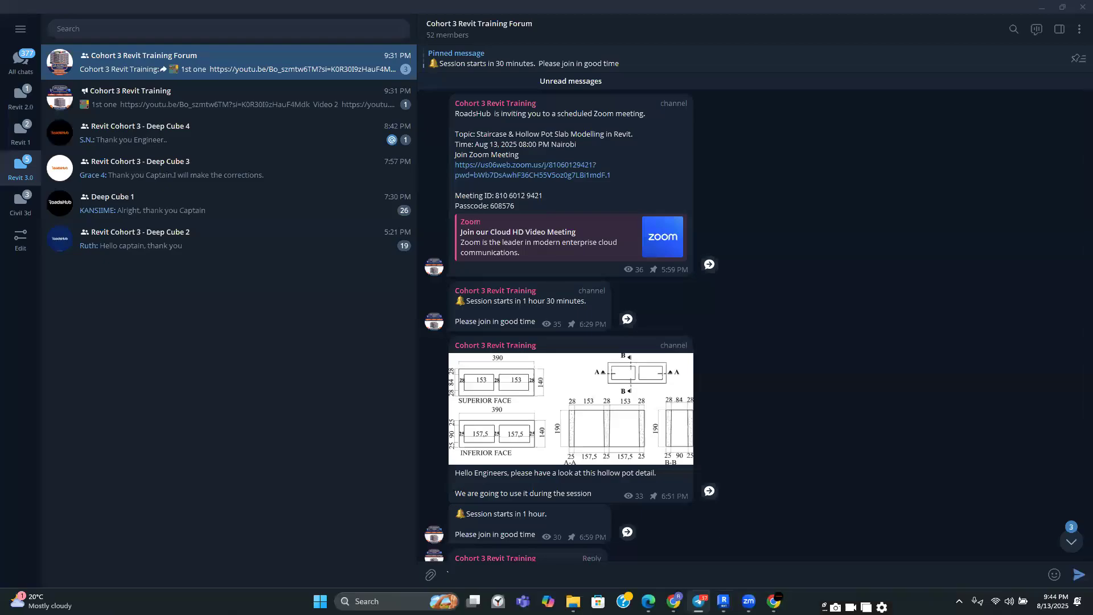
pyautogui.click(723, 599)
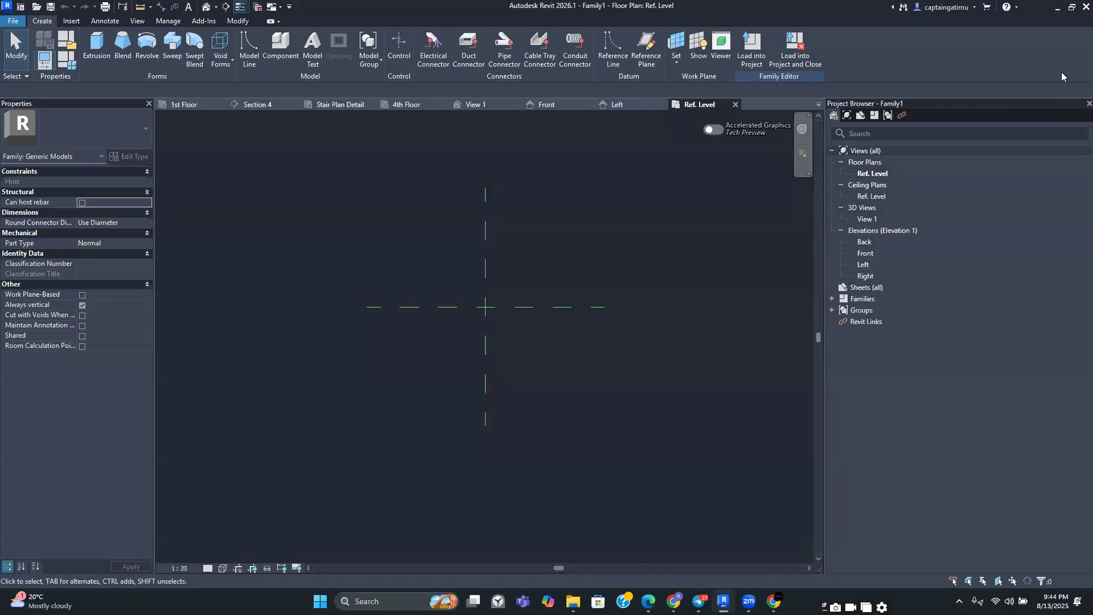
pyautogui.moveTo(749, 594)
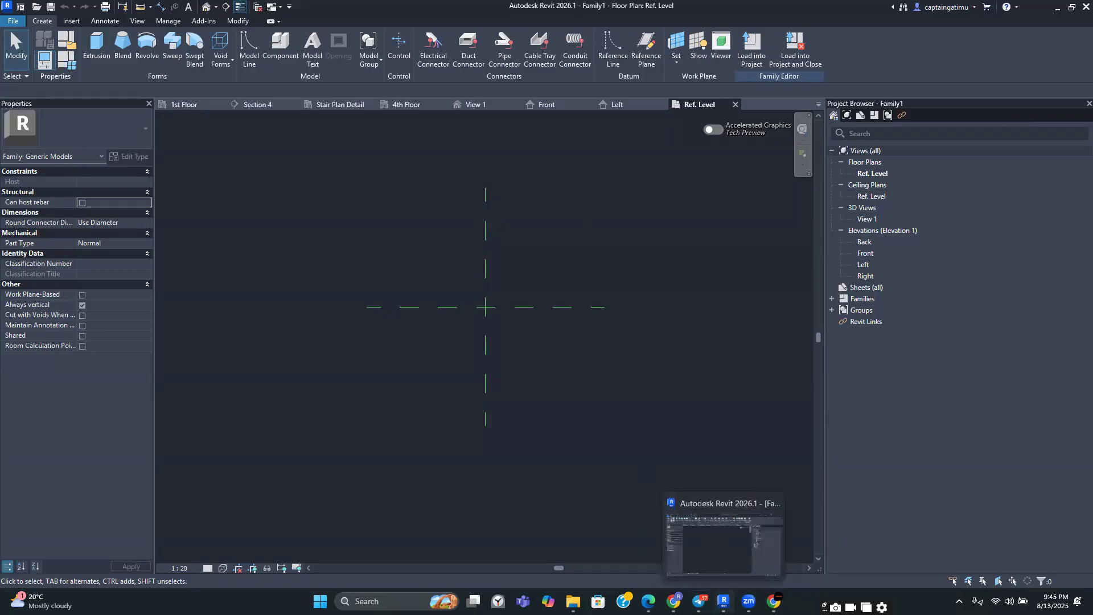
pyautogui.click(697, 592)
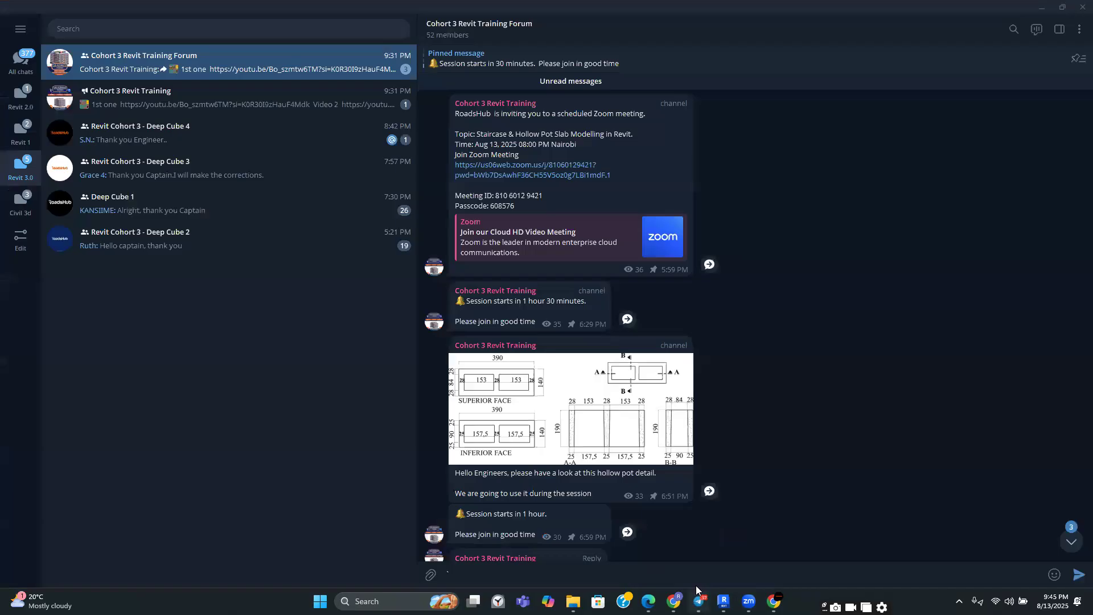
pyautogui.click(503, 348)
pyautogui.click(887, 444)
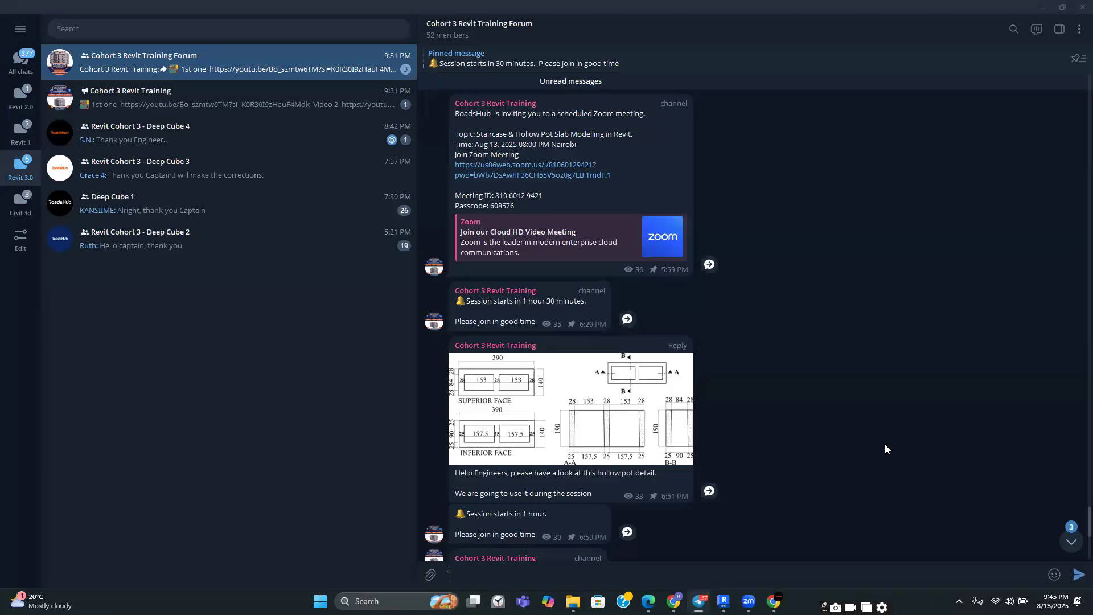
pyautogui.hotkey('alt', 'Tab')
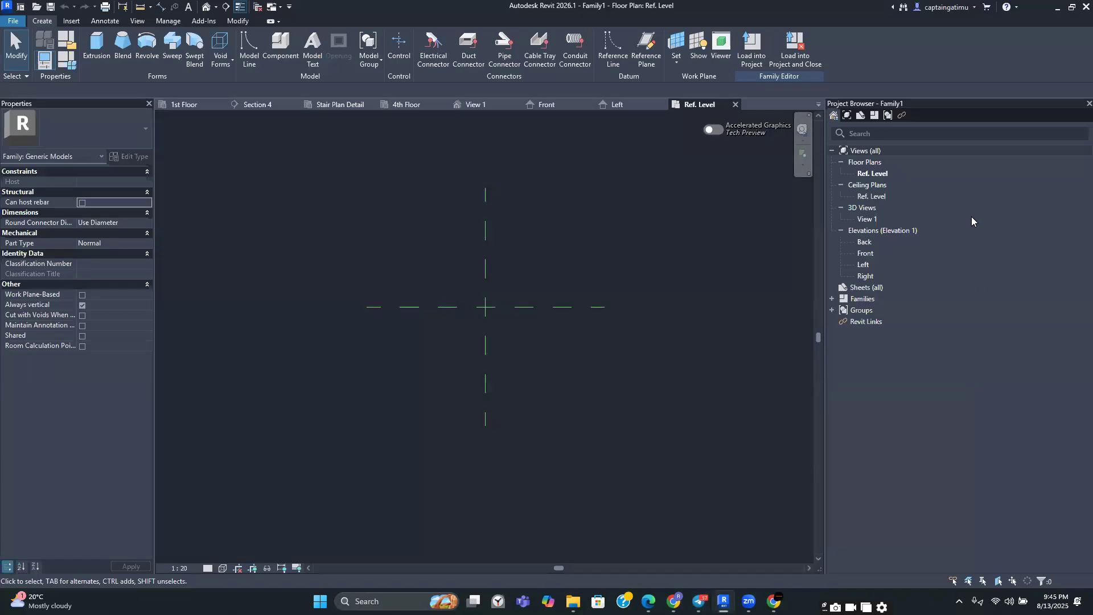
# Open the Front elevation view of the new generic model family
pyautogui.doubleClick(874, 253)
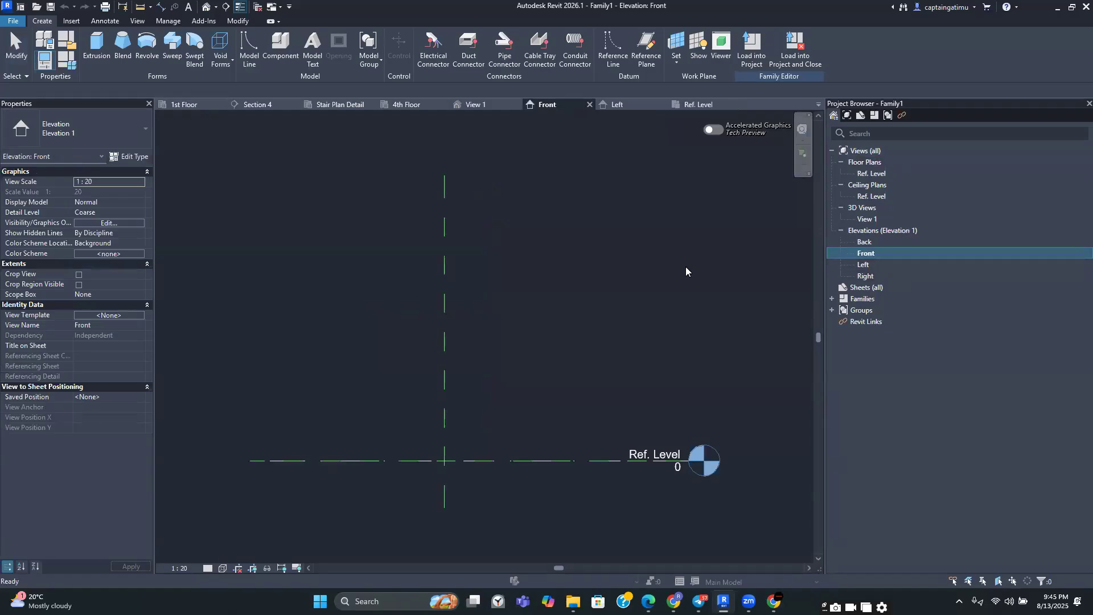
pyautogui.scroll(-1, 685, 267)
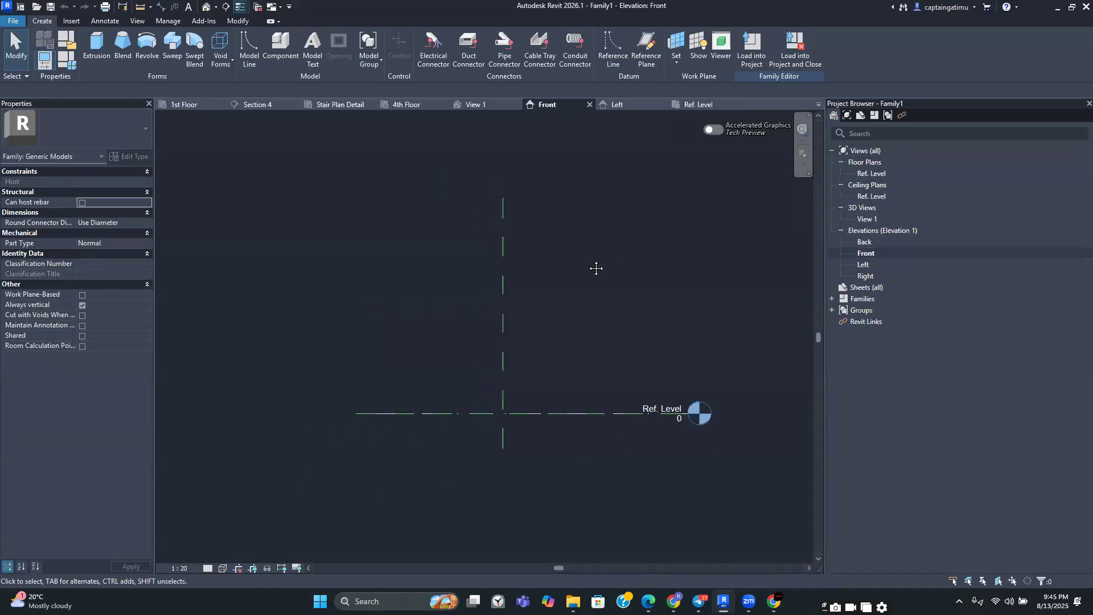
pyautogui.moveTo(594, 268); pyautogui.dragTo(597, 271, button='middle')
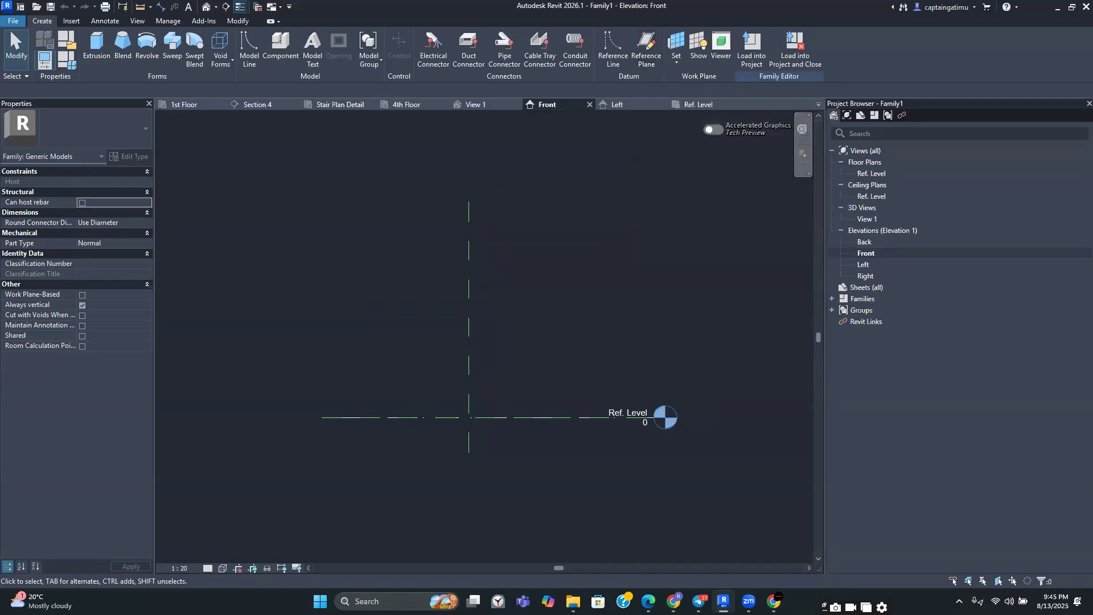
# Check the section A-A and B-B dimensions of the hollow pot detail drawing again in the chat app
pyautogui.moveTo(649, 587)
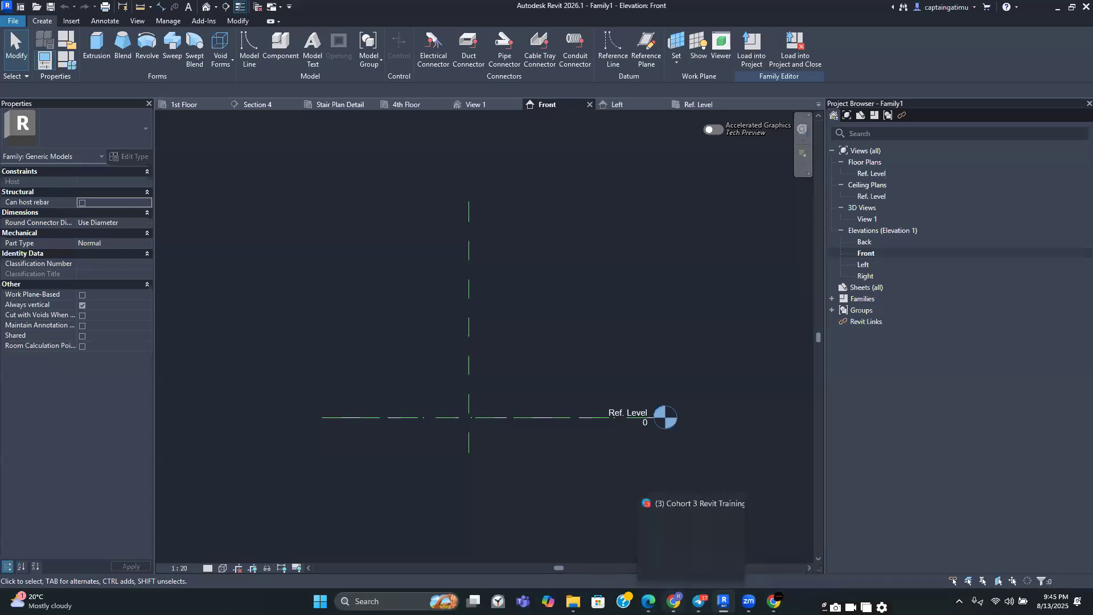
pyautogui.click(699, 545)
pyautogui.click(540, 432)
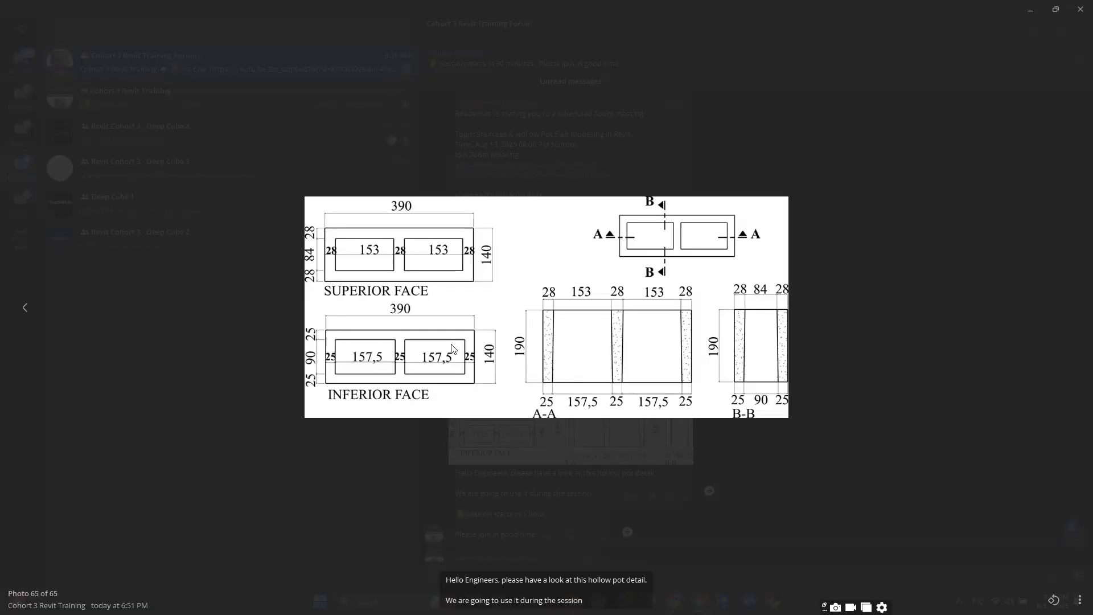
pyautogui.click(706, 500)
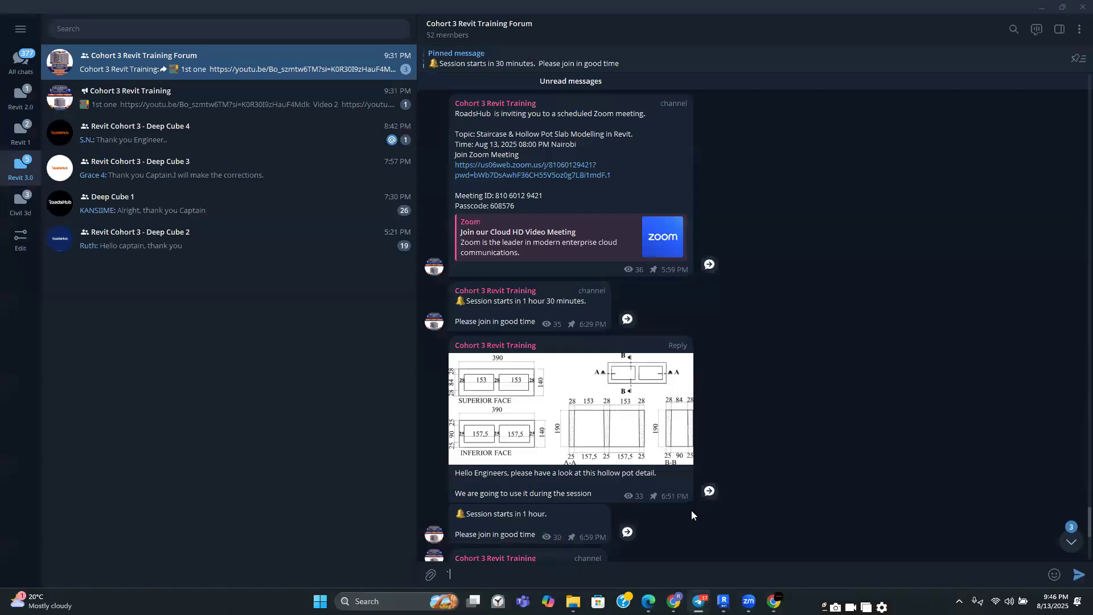
pyautogui.hotkey('alt', 'Tab')
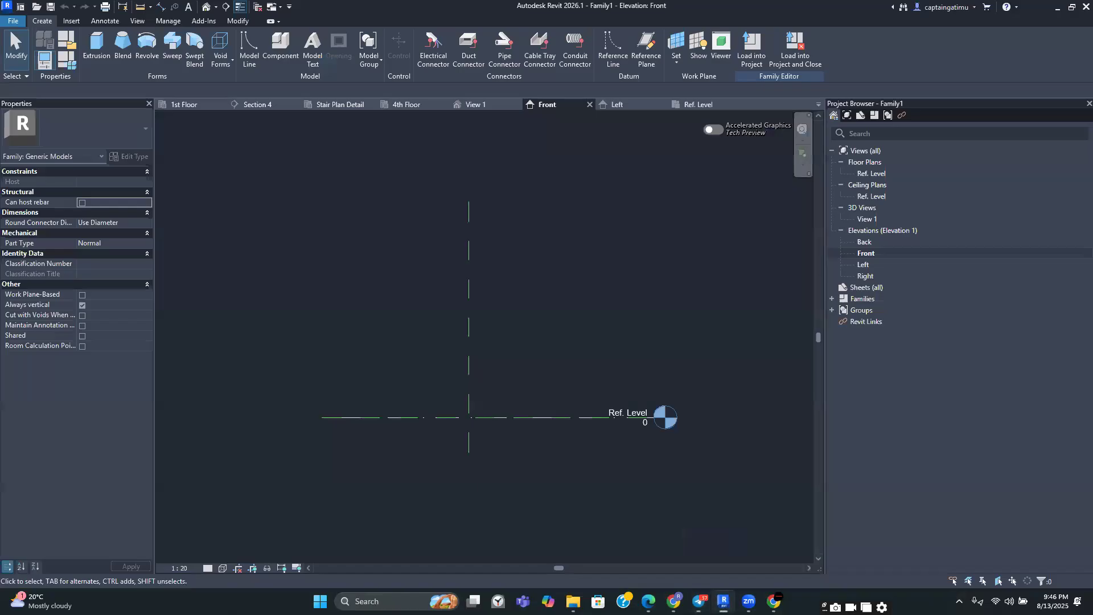
pyautogui.click(613, 45)
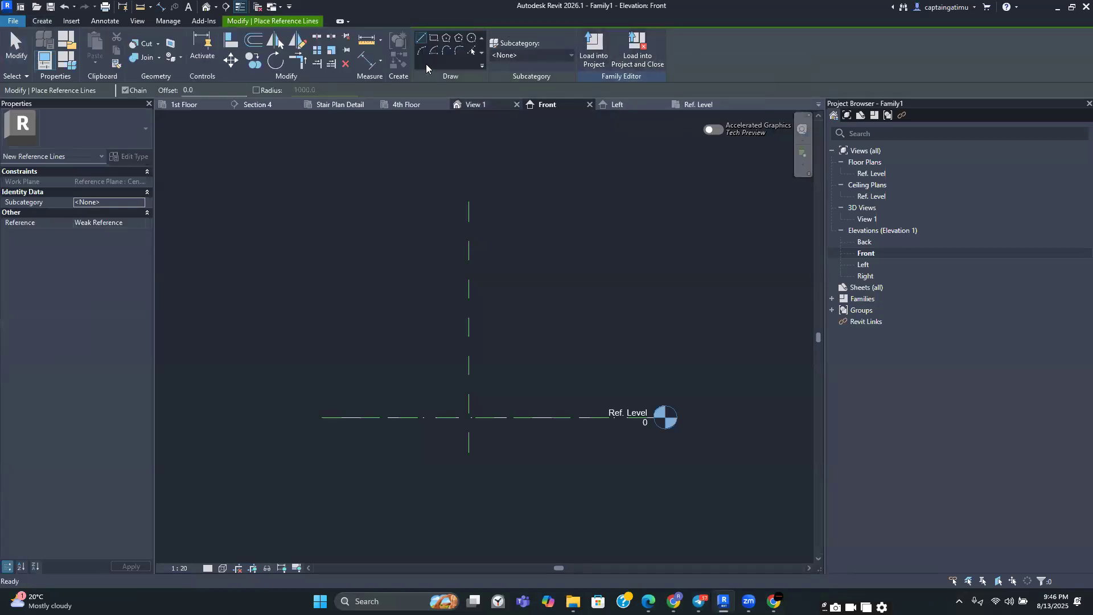
pyautogui.scroll(5, 476, 400)
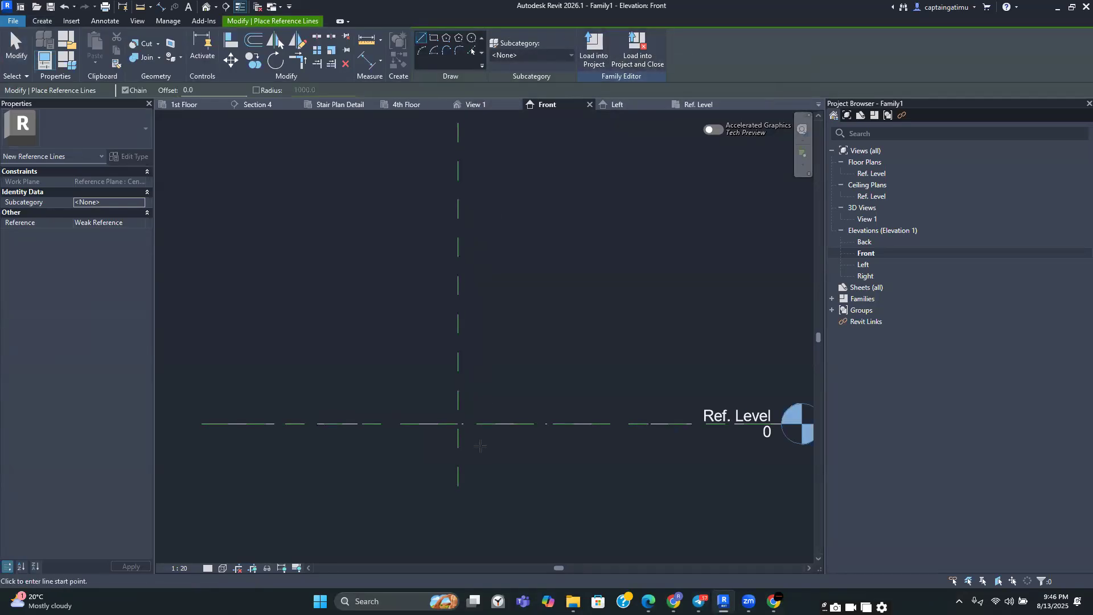
pyautogui.click(461, 508)
pyautogui.scroll(-1, 478, 325)
pyautogui.moveTo(483, 300); pyautogui.dragTo(491, 383, button='middle')
pyautogui.click(477, 163)
pyautogui.press('Escape')
pyautogui.press('Escape')
pyautogui.click(478, 259)
pyautogui.press('Delete')
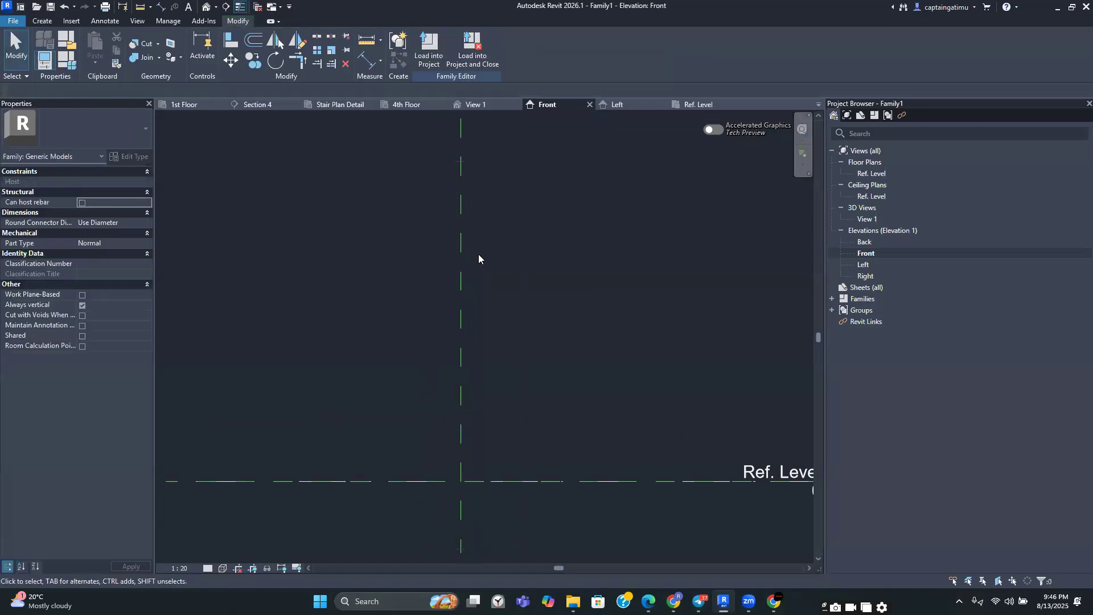
pyautogui.click(42, 21)
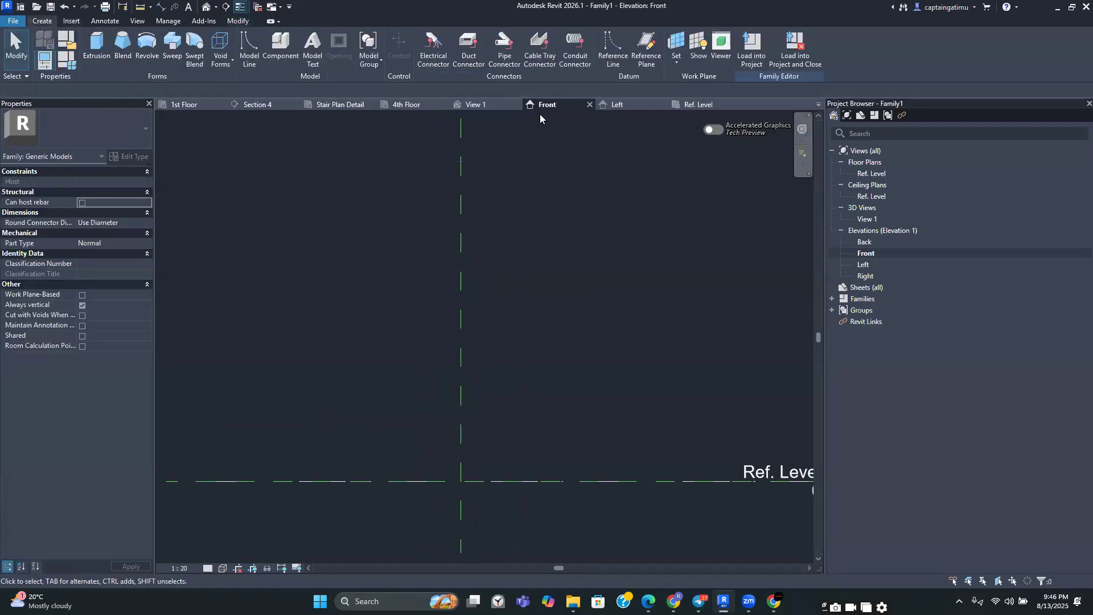
pyautogui.click(643, 48)
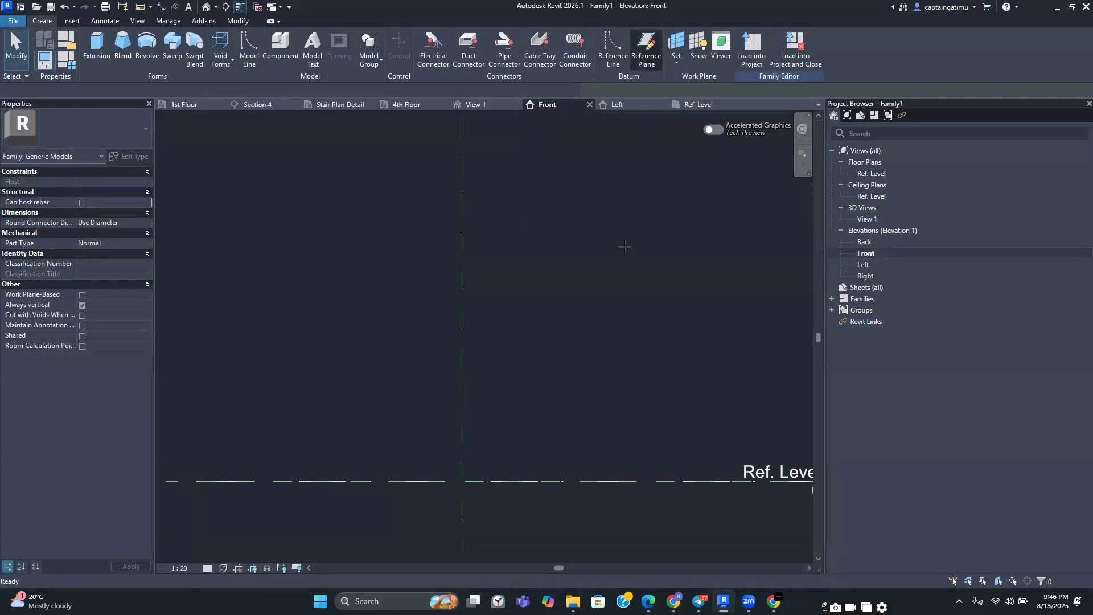
pyautogui.moveTo(609, 211); pyautogui.dragTo(603, 152, button='middle')
pyautogui.click(502, 458)
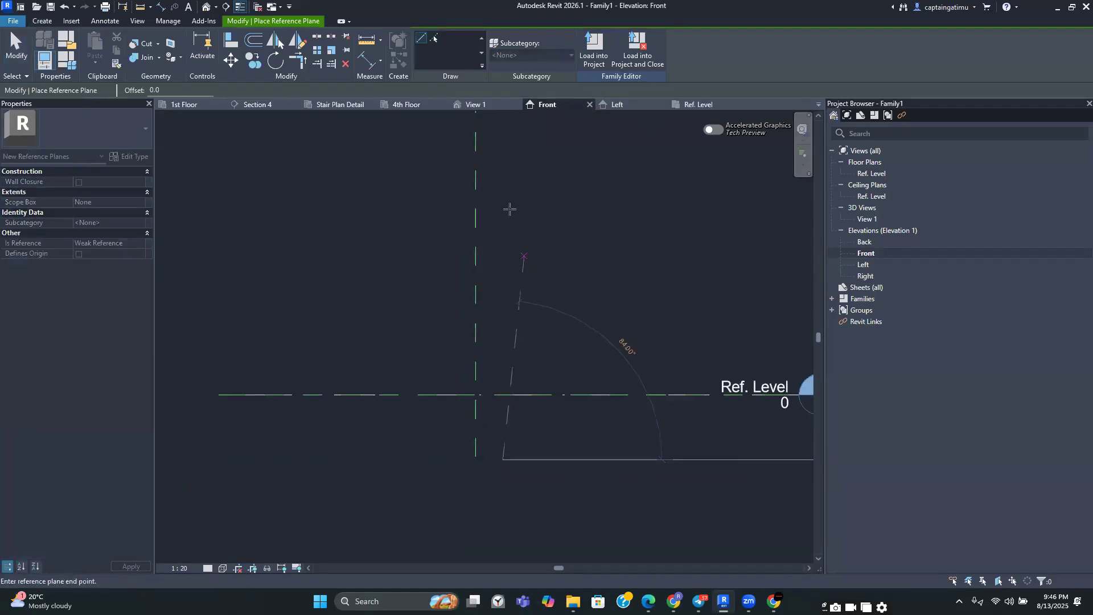
pyautogui.scroll(-1, 509, 214)
pyautogui.press('Escape')
pyautogui.press('Escape')
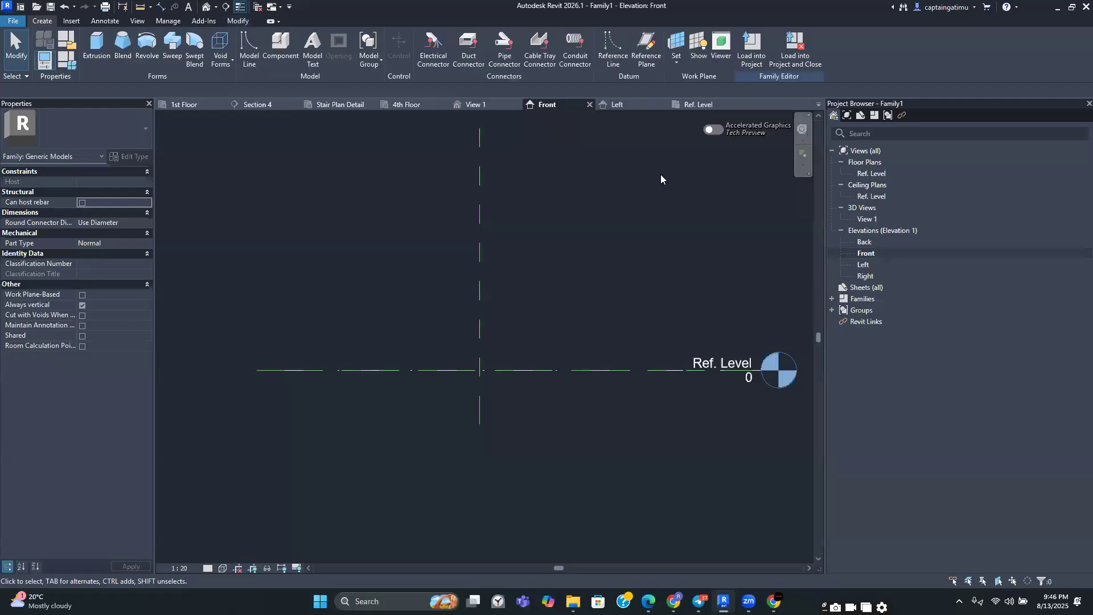
# Place two vertical reference planes in the Front elevation, one on each side of the centre reference plane
pyautogui.click(652, 52)
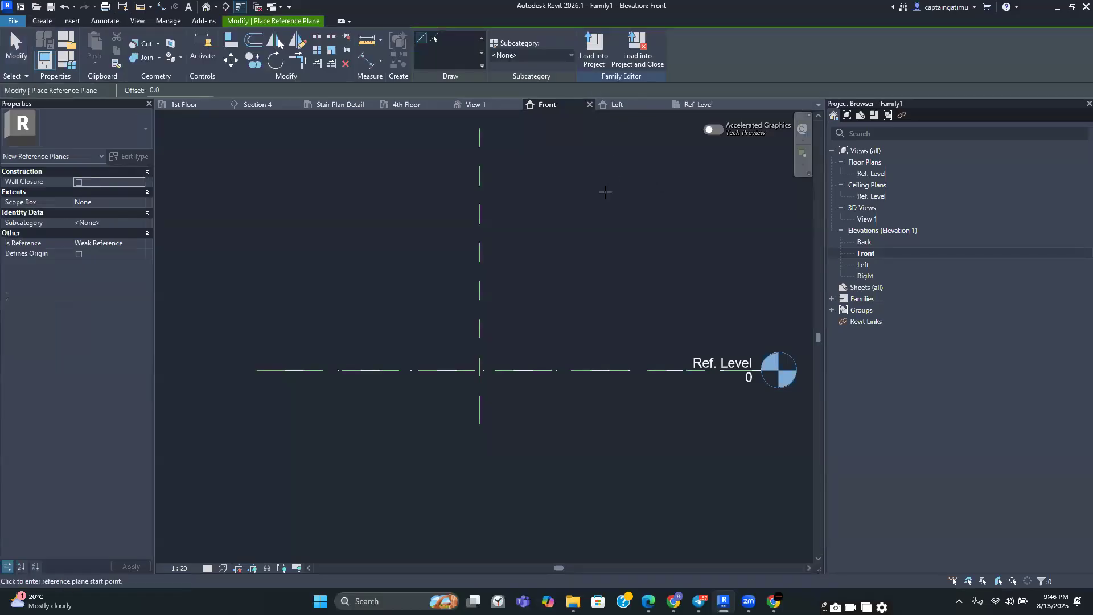
pyautogui.moveTo(525, 399); pyautogui.dragTo(531, 506, button='middle')
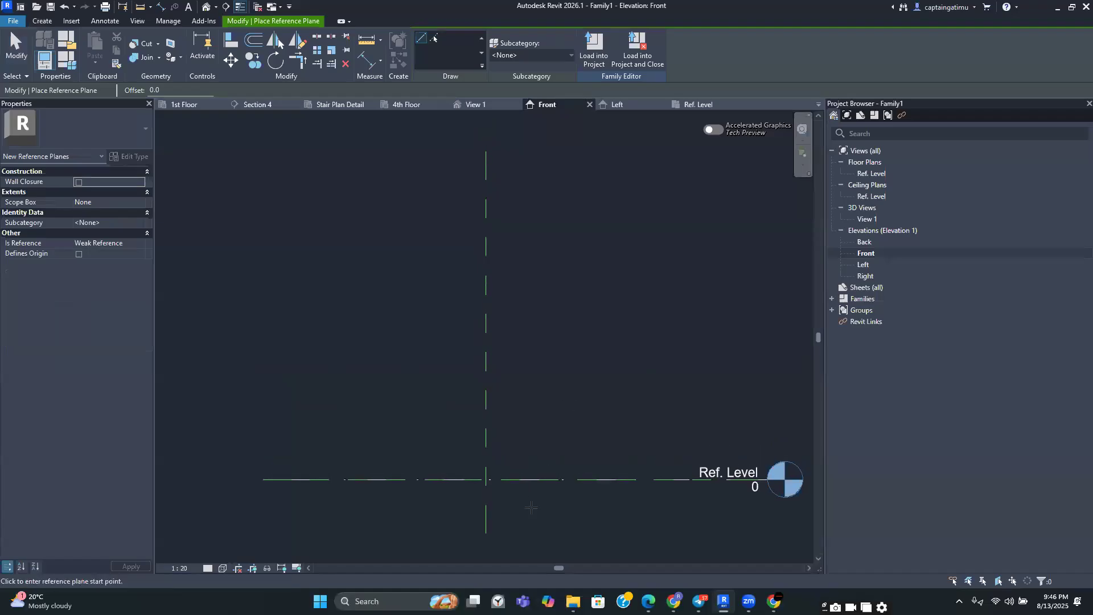
pyautogui.click(503, 525)
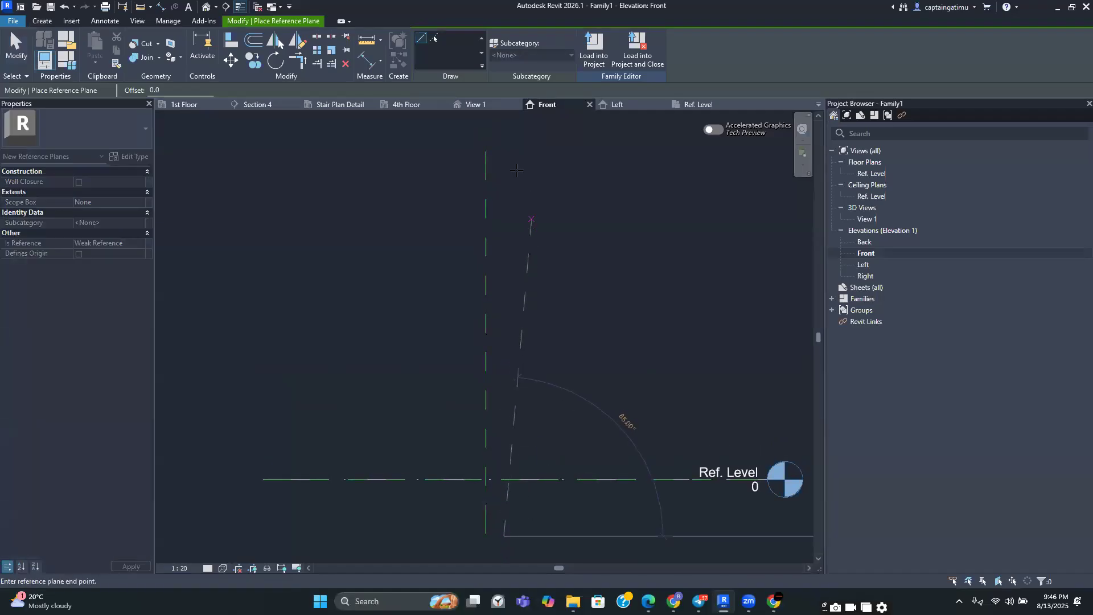
pyautogui.click(504, 151)
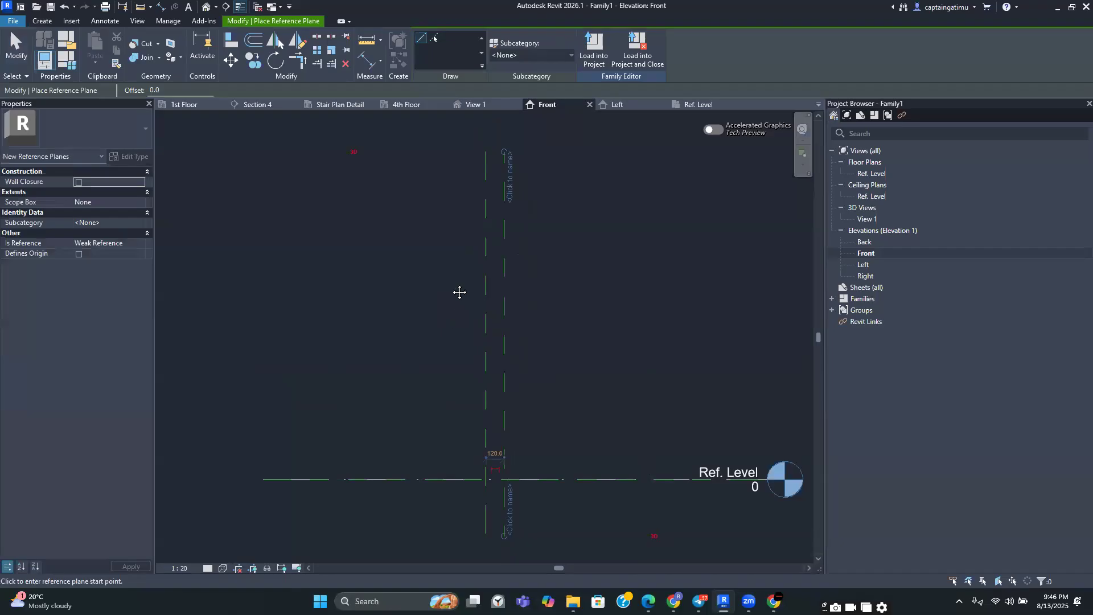
pyautogui.moveTo(468, 521); pyautogui.dragTo(472, 485, button='middle')
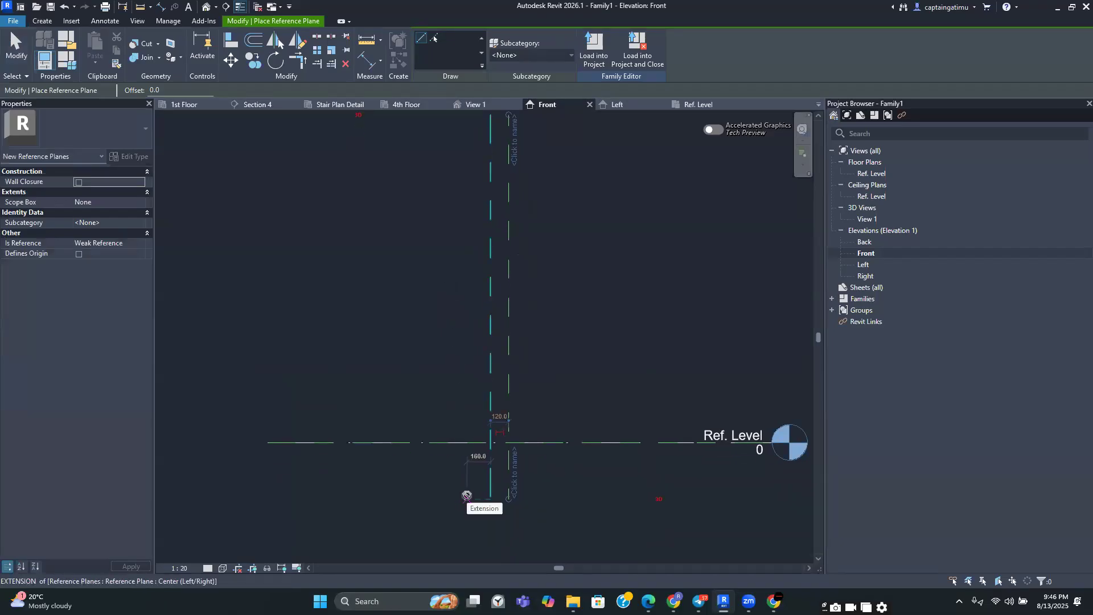
pyautogui.click(467, 499)
pyautogui.moveTo(472, 327); pyautogui.dragTo(468, 425, button='middle')
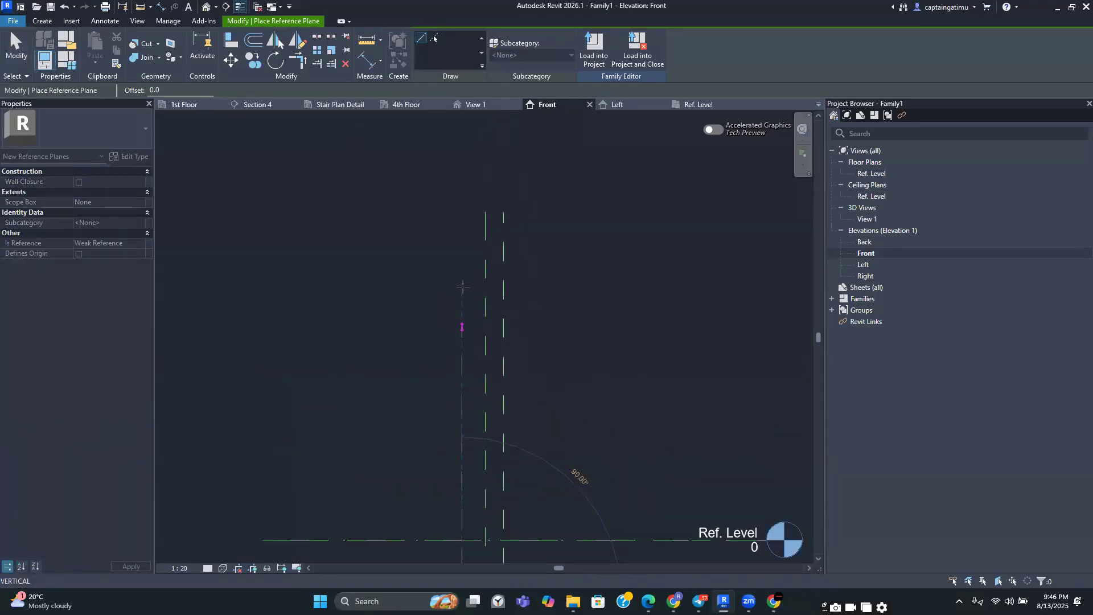
pyautogui.scroll(2, 466, 237)
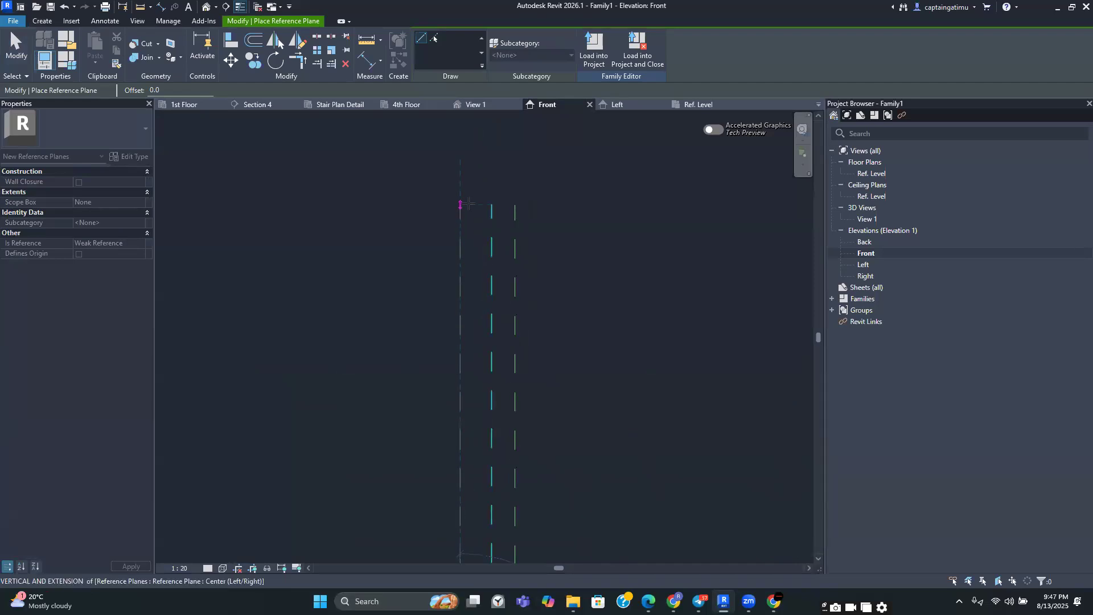
pyautogui.click(461, 218)
pyautogui.scroll(-4, 491, 217)
pyautogui.press('Escape')
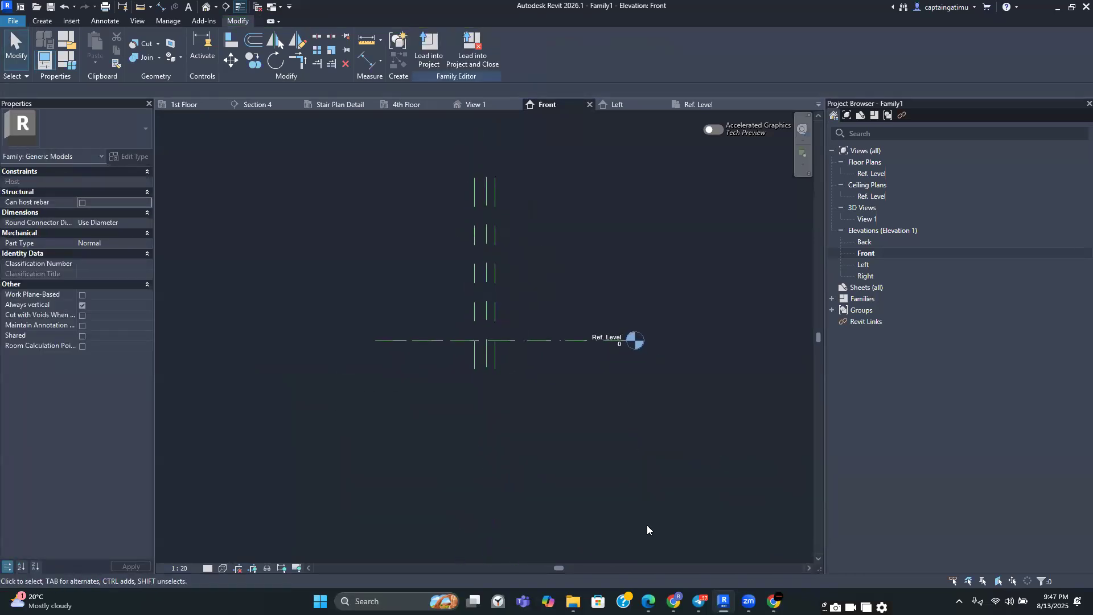
# Look over the hollow pot detail drawing once more in the chat app and return to the family
pyautogui.moveTo(648, 601)
pyautogui.click(699, 601)
pyautogui.click(437, 374)
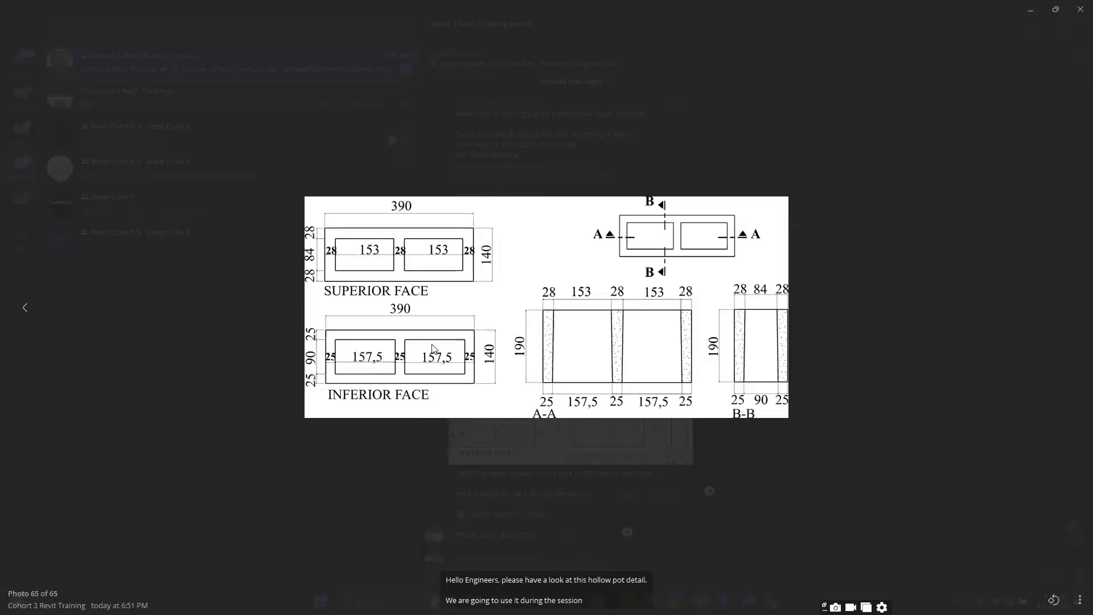
pyautogui.click(995, 284)
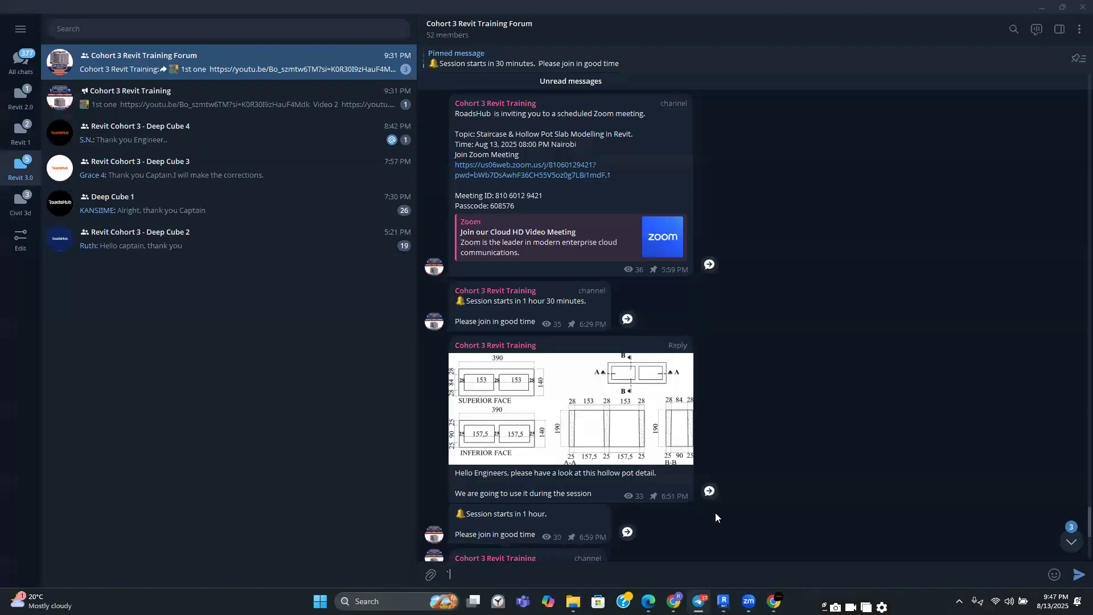
pyautogui.hotkey('alt', 'Tab')
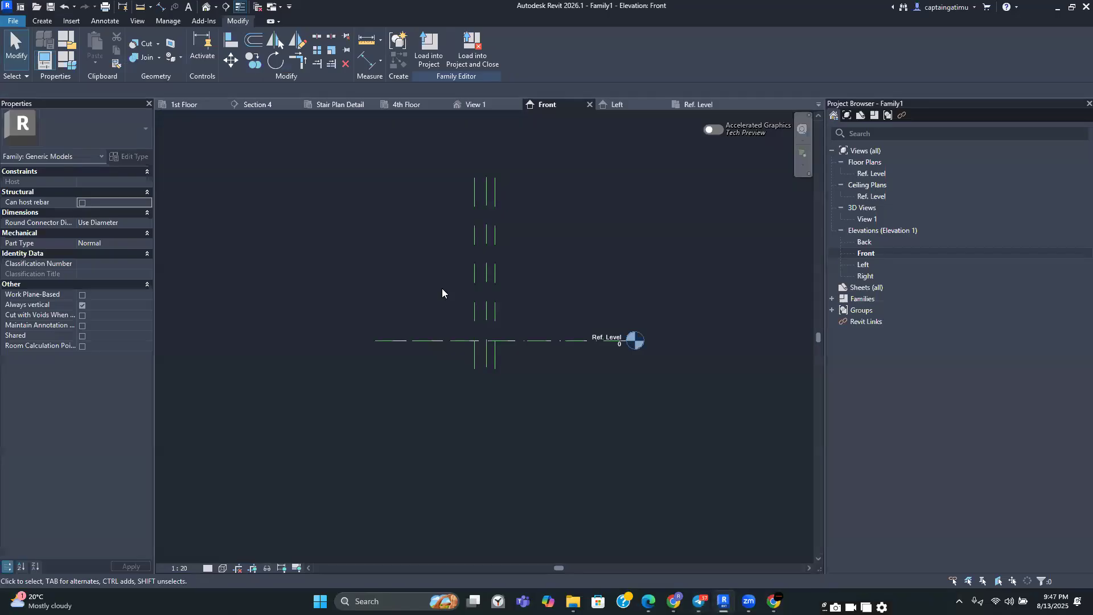
# Open the enlarged hollow pot detail image in the chat app and return to the family editor
pyautogui.scroll(3, 488, 385)
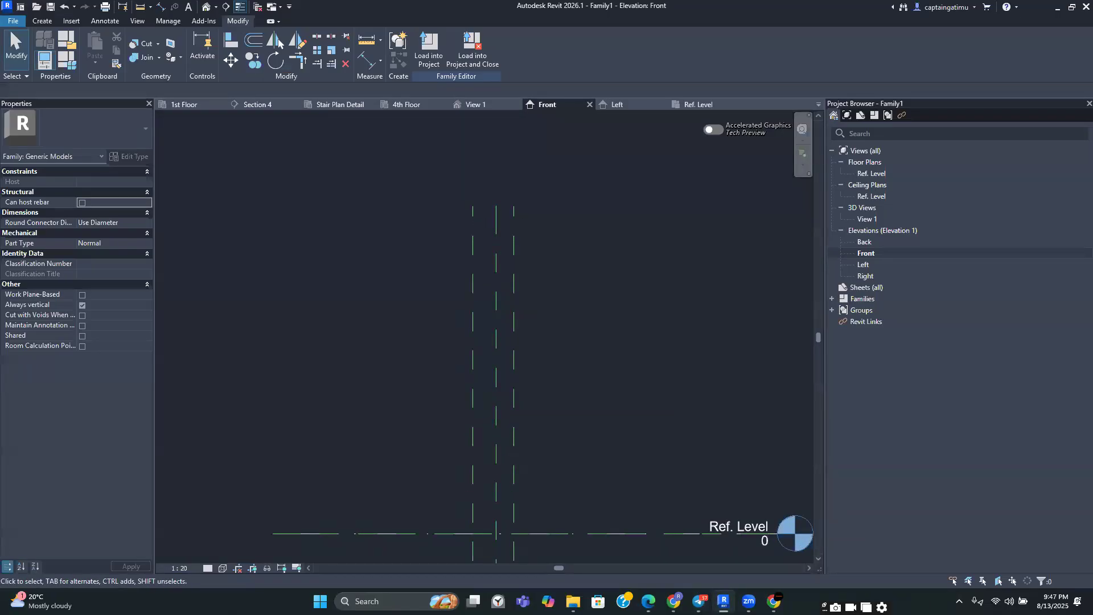
pyautogui.hotkey('alt', 'Tab')
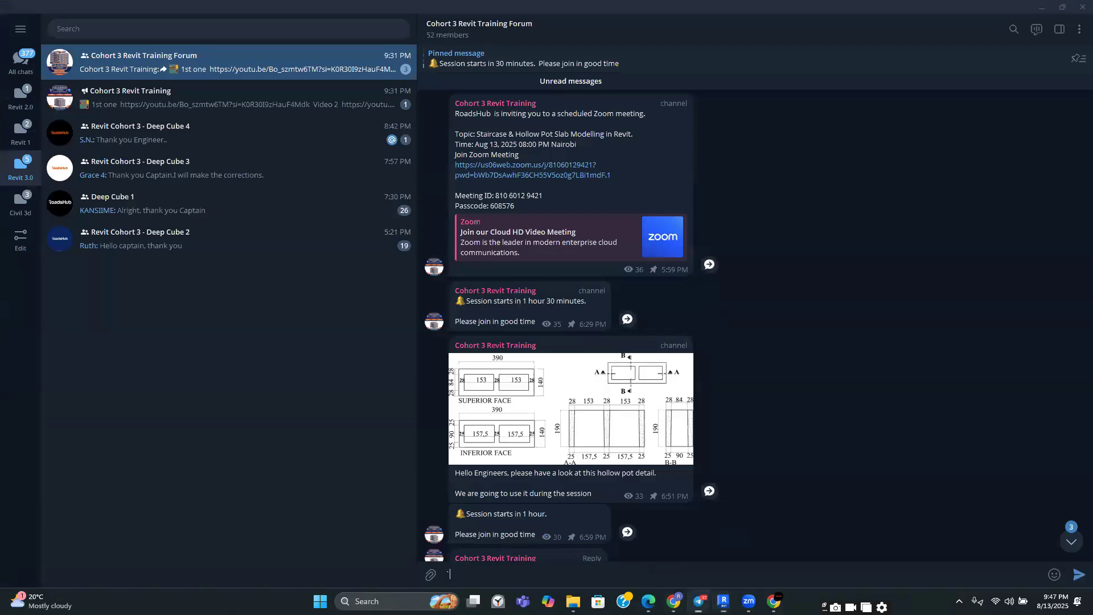
pyautogui.click(497, 441)
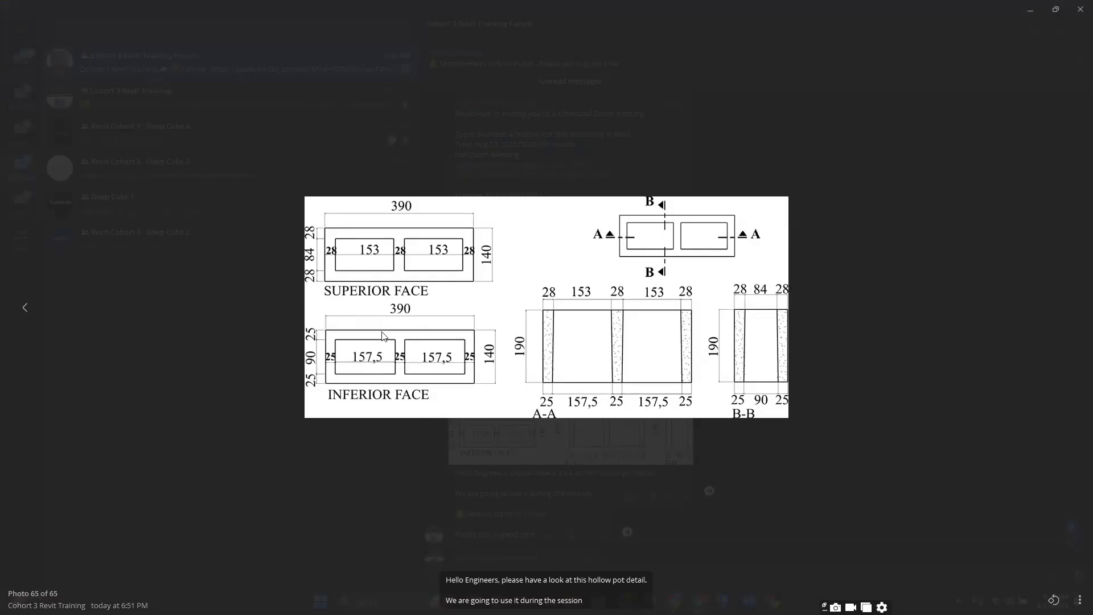
pyautogui.click(874, 523)
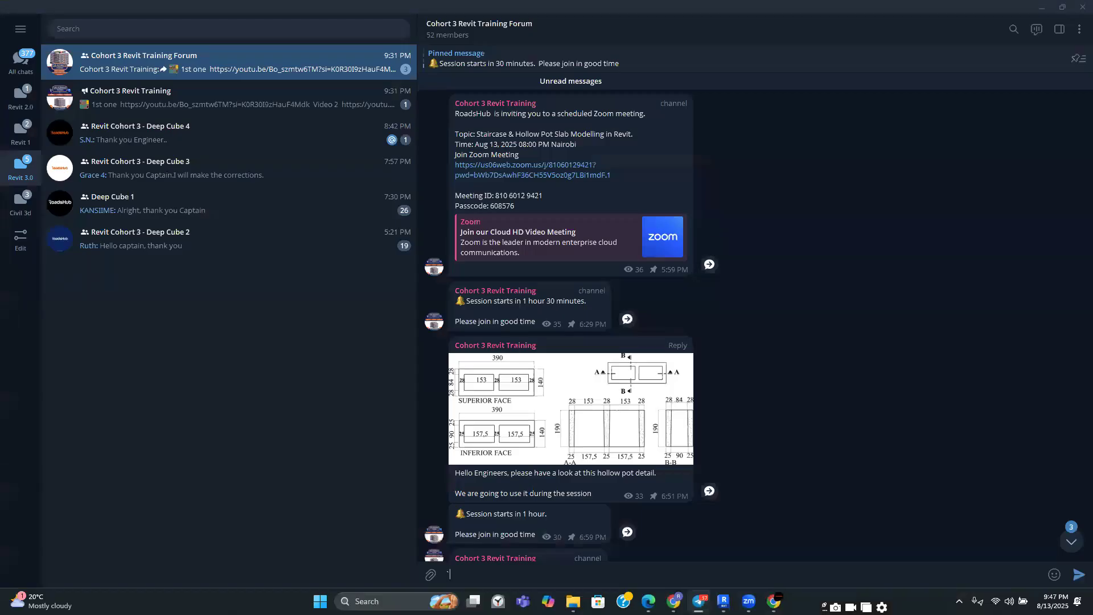
pyautogui.click(722, 601)
# Adjust the distance of the selected vertical reference plane from the centre reference plane
pyautogui.click(514, 380)
pyautogui.scroll(3, 524, 509)
pyautogui.scroll(2, 485, 518)
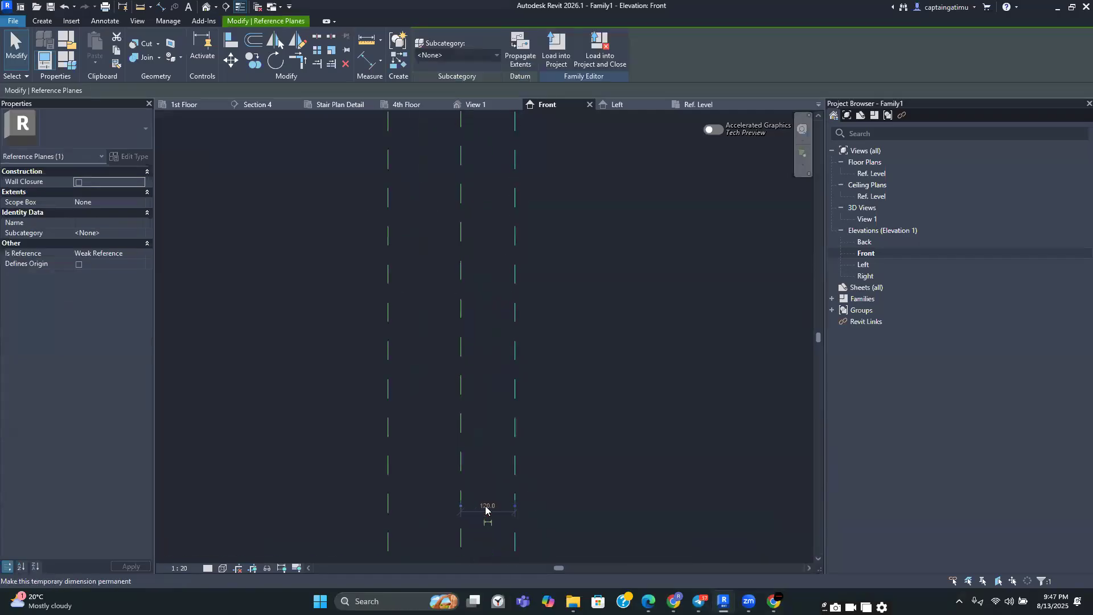
pyautogui.click(486, 507)
pyautogui.write('1')
pyautogui.press('Return')
# Set the gap between the two closely spaced vertical reference planes to 12.5 mm
pyautogui.click(485, 508)
pyautogui.scroll(-2, 485, 508)
pyautogui.moveTo(485, 508); pyautogui.dragTo(432, 265, button='middle')
pyautogui.scroll(1, 377, 373)
pyautogui.click(376, 367)
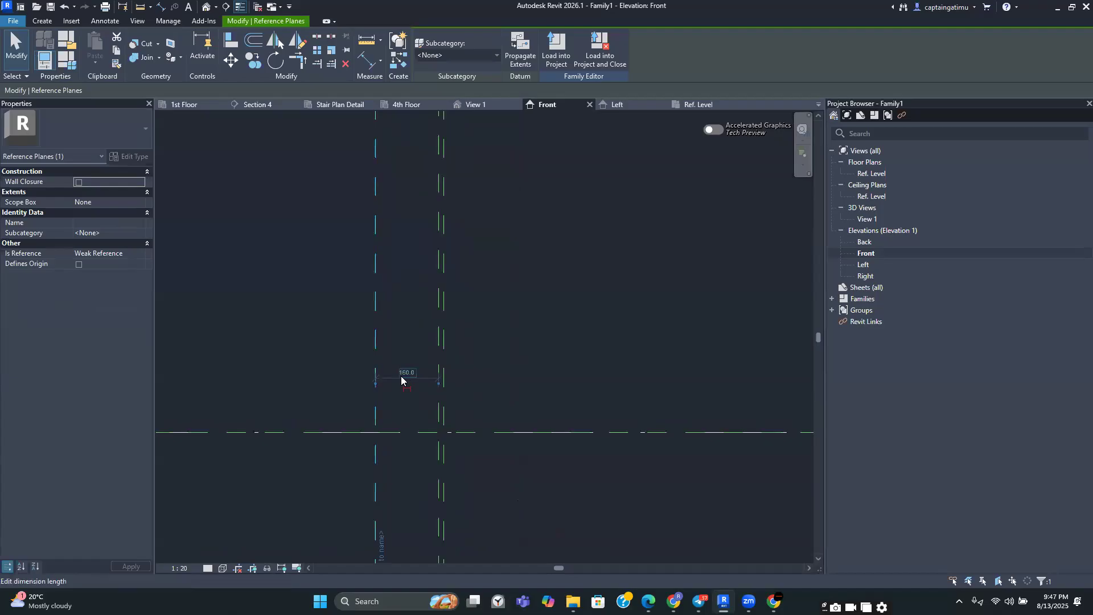
pyautogui.click(404, 374)
pyautogui.write('12.5')
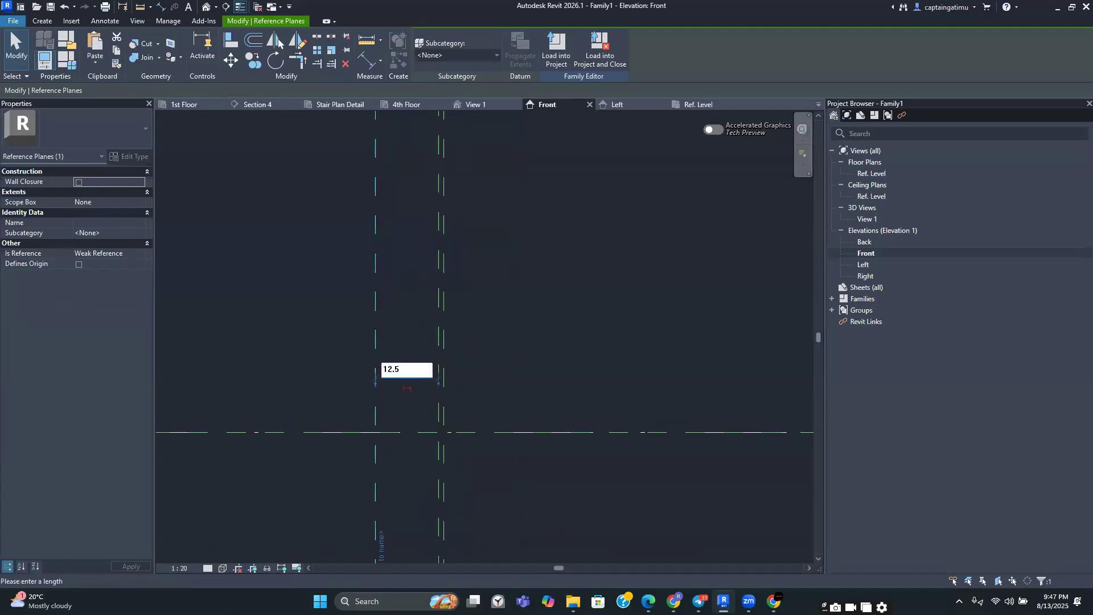
pyautogui.press('Return')
pyautogui.scroll(5, 405, 373)
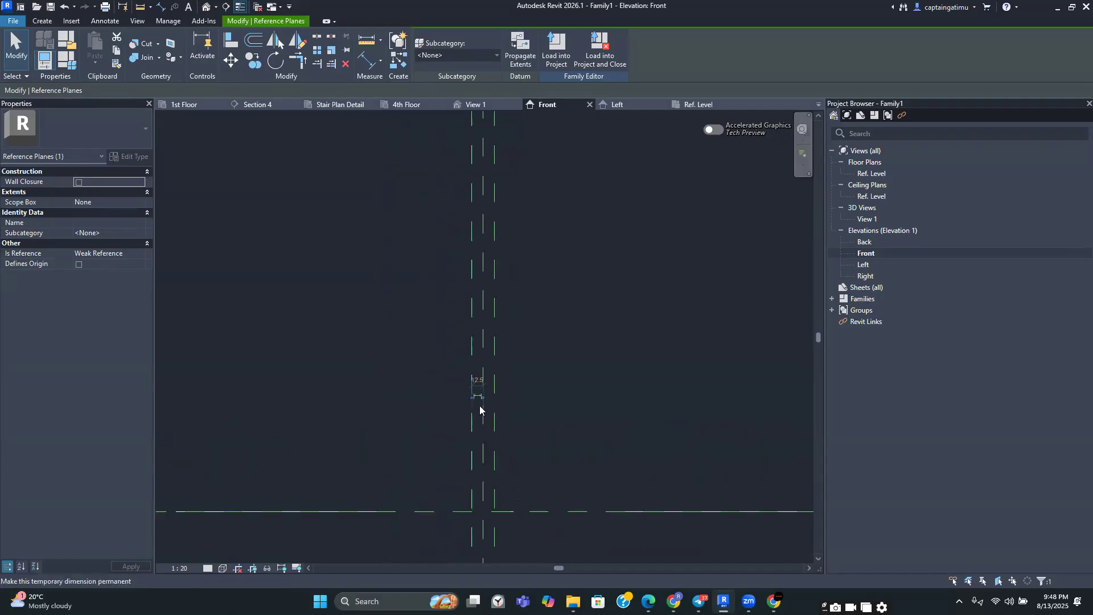
pyautogui.click(554, 383)
pyautogui.scroll(-6, 555, 384)
pyautogui.moveTo(535, 384); pyautogui.dragTo(500, 416, button='middle')
pyautogui.scroll(3, 510, 421)
pyautogui.scroll(2, 490, 429)
pyautogui.scroll(-2, 535, 368)
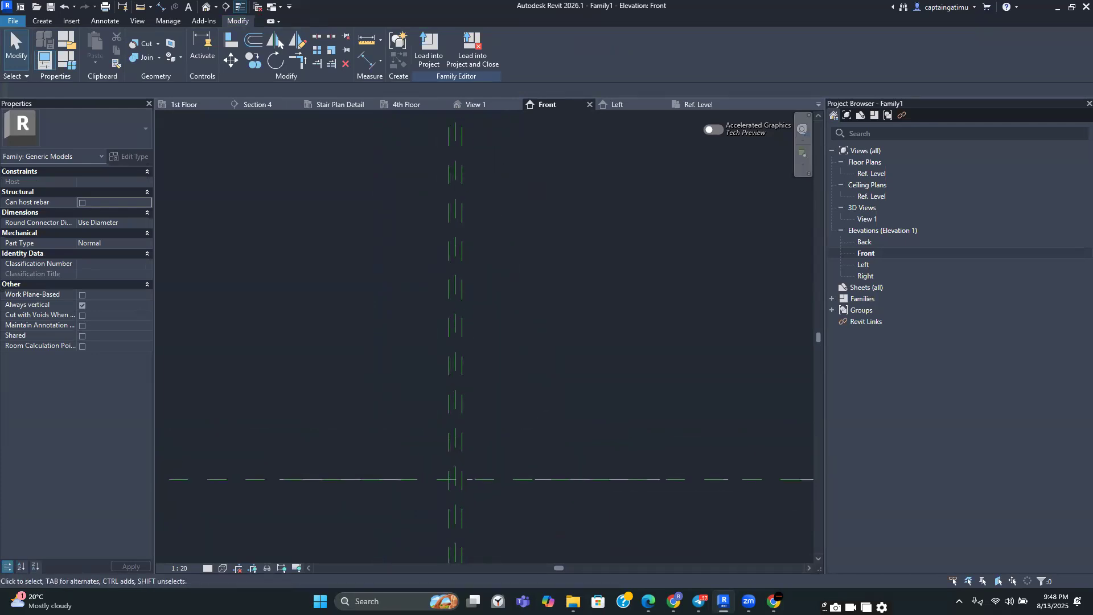
# Glance at the hollow pot detail drawing in the chat app and switch back to Revit
pyautogui.moveTo(649, 601)
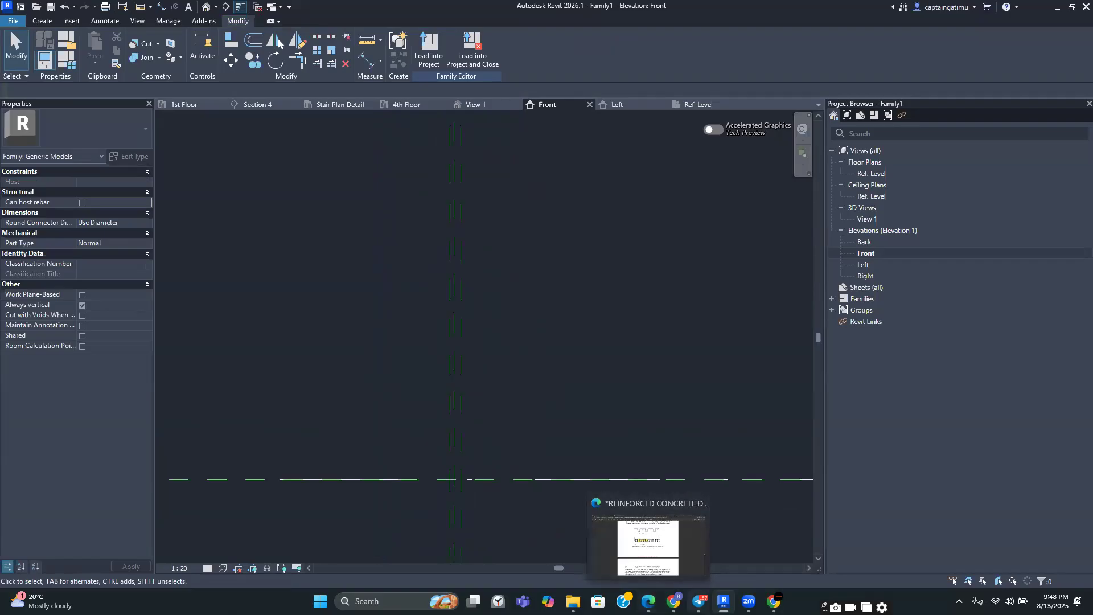
pyautogui.click(683, 580)
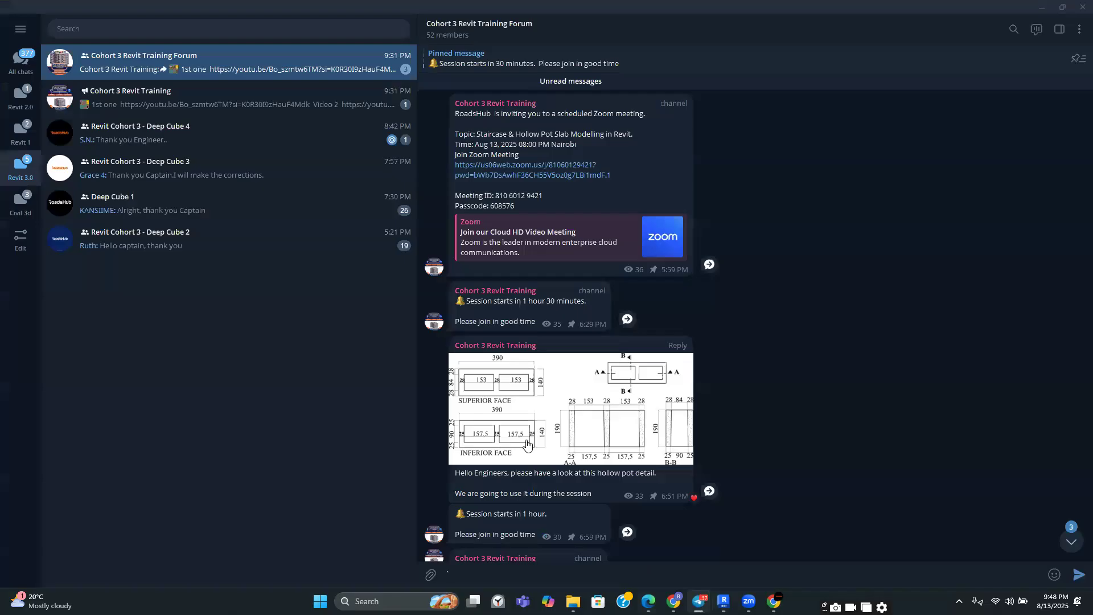
pyautogui.click(706, 592)
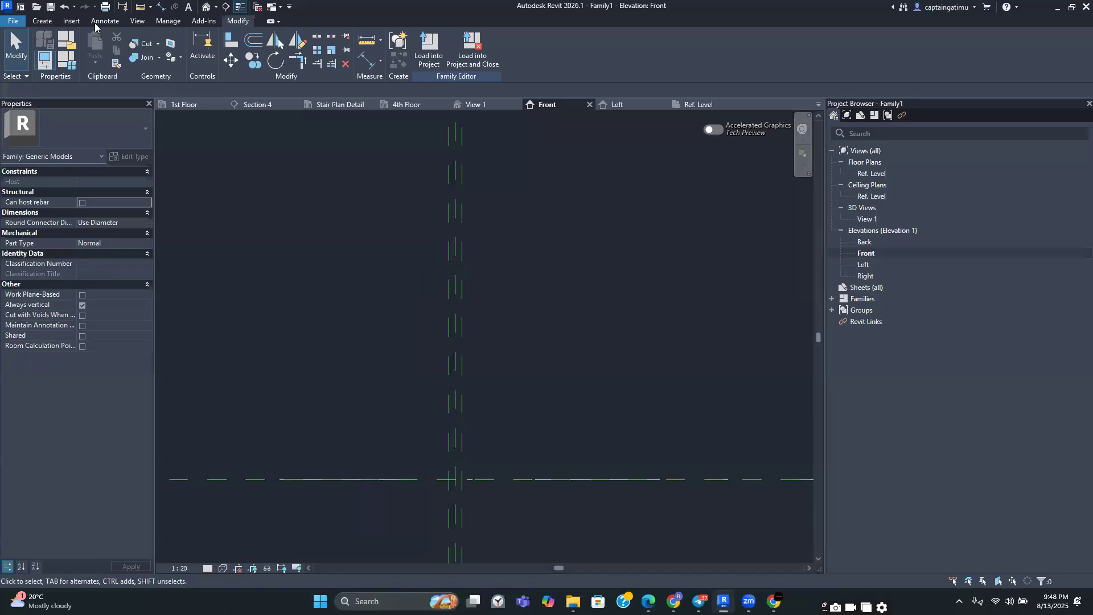
# Draw two more vertical reference planes in the Front elevation, one on each side of the existing planes
pyautogui.click(42, 20)
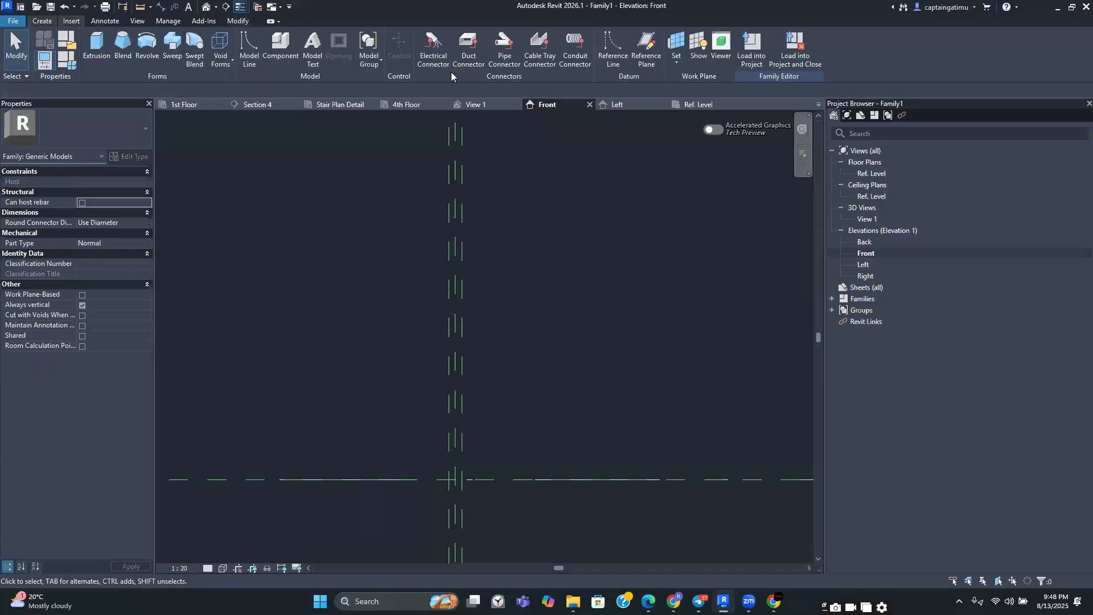
pyautogui.click(637, 54)
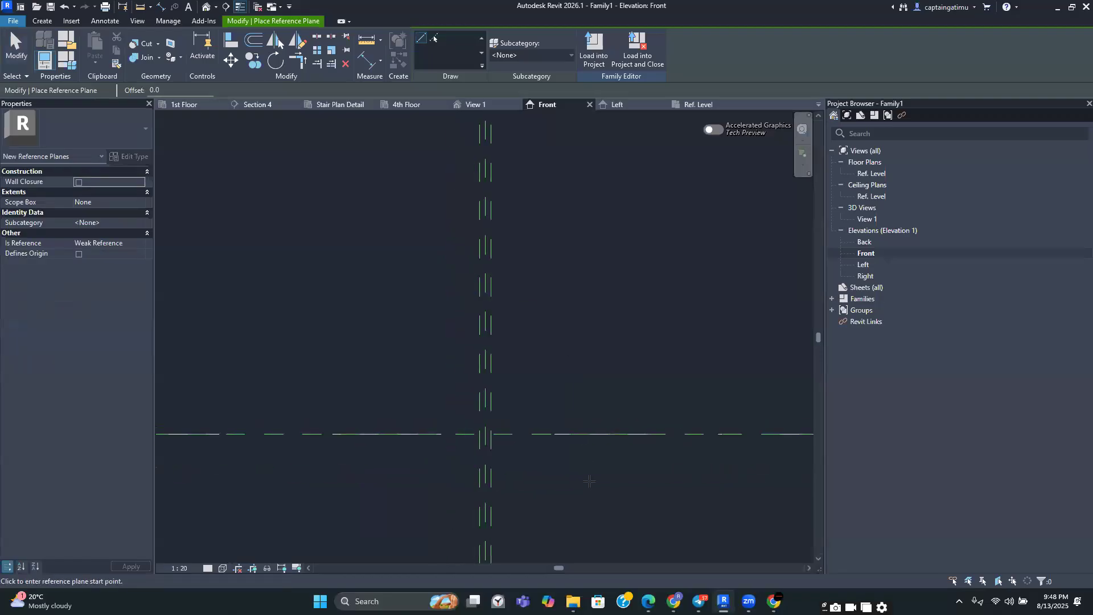
pyautogui.click(598, 526)
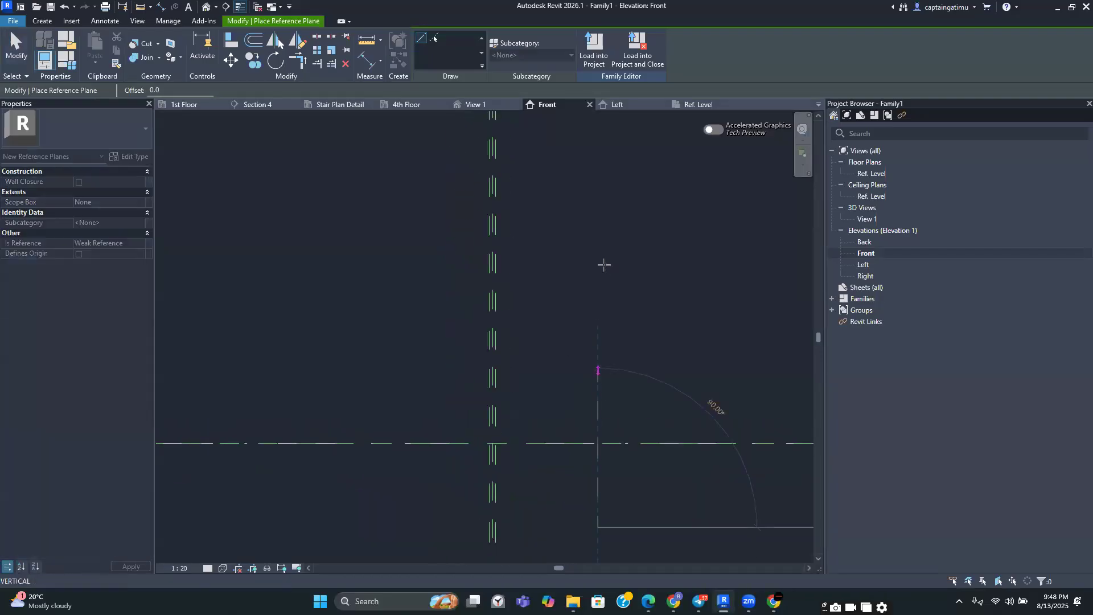
pyautogui.click(597, 129)
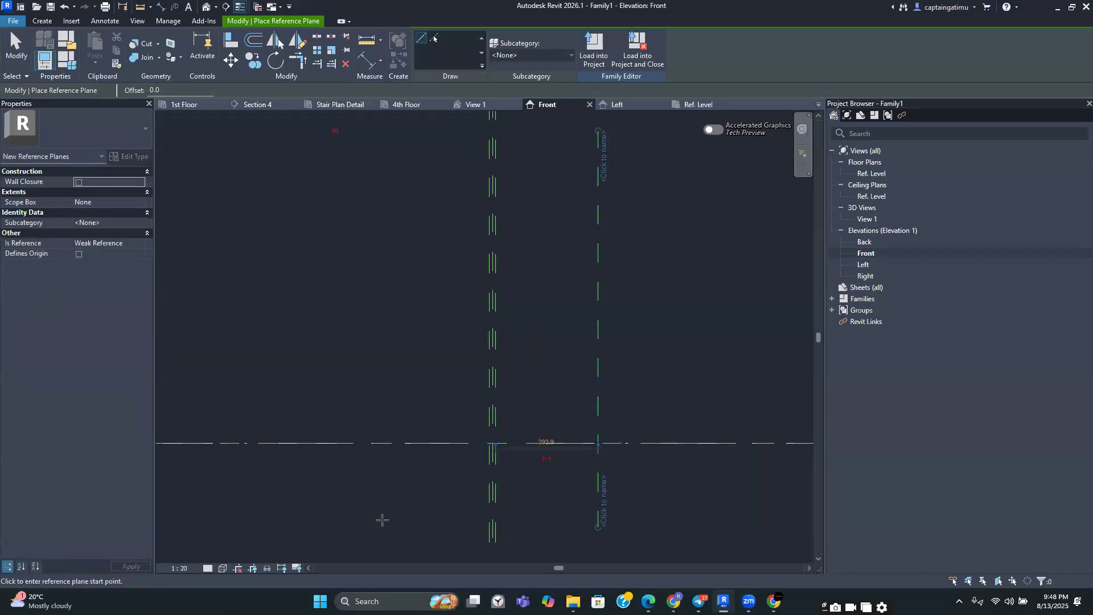
pyautogui.click(363, 534)
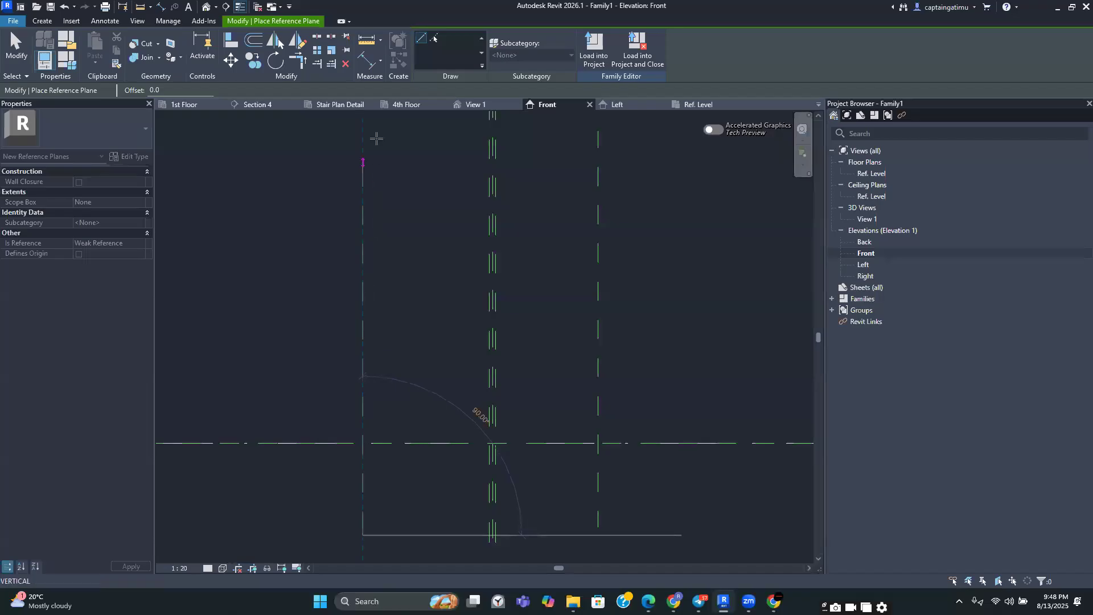
pyautogui.click(363, 131)
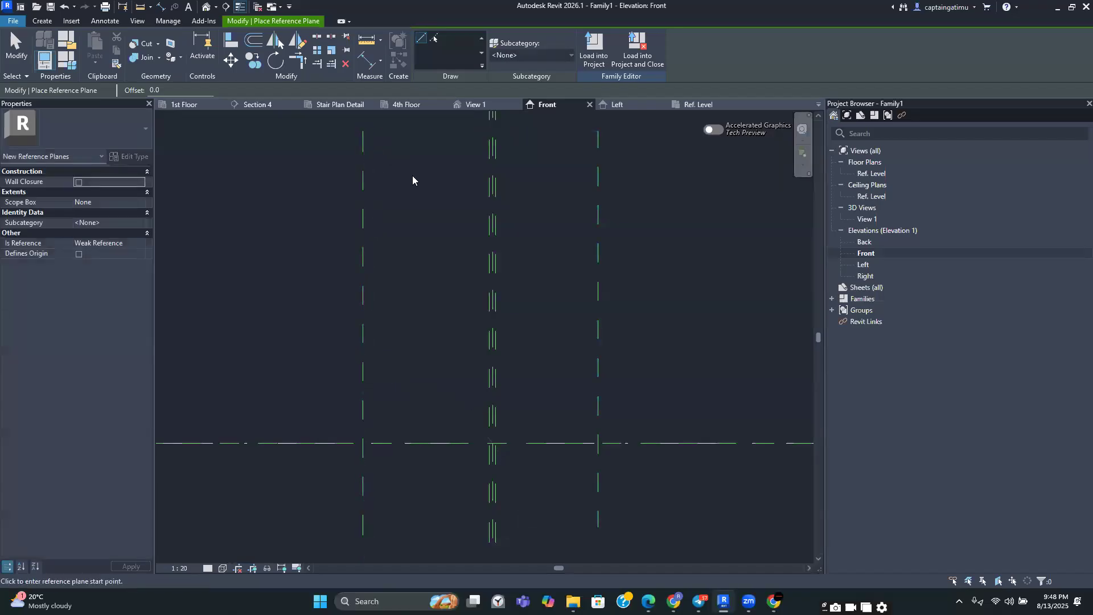
pyautogui.press('Escape')
# Set the right reference plane 157.5 mm from its neighbouring plane
pyautogui.click(598, 259)
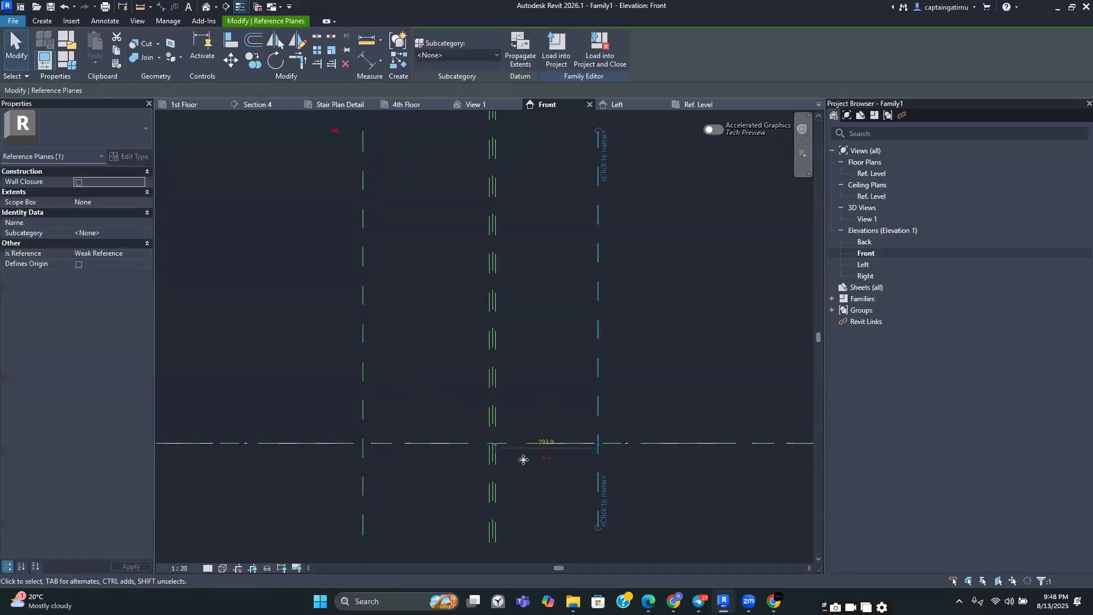
pyautogui.scroll(3, 529, 455)
pyautogui.scroll(2, 572, 428)
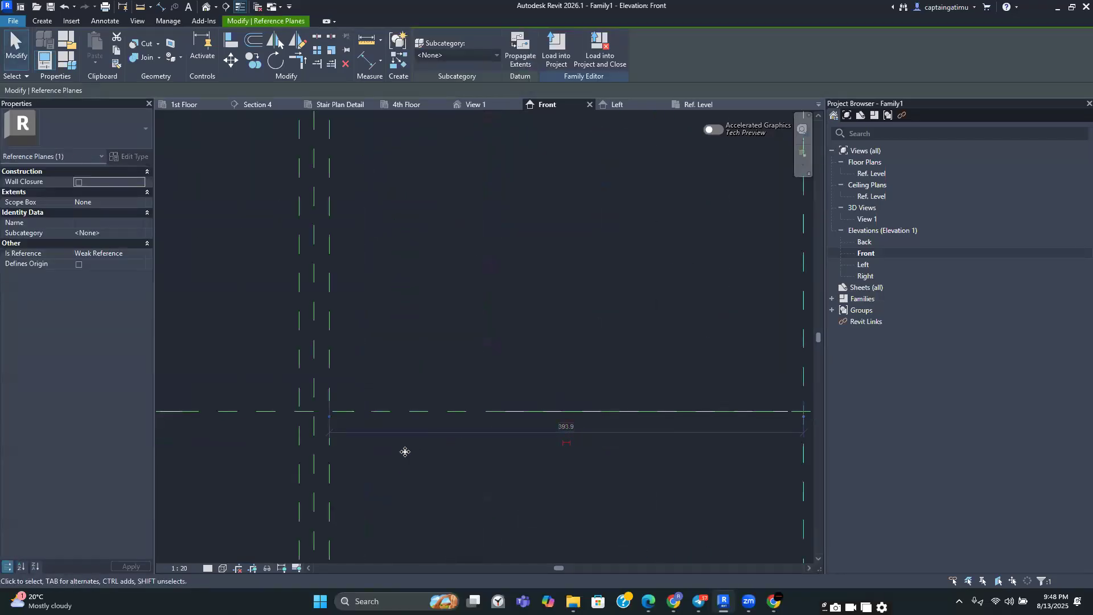
pyautogui.scroll(-1, 381, 464)
pyautogui.moveTo(381, 464); pyautogui.dragTo(281, 362, button='middle')
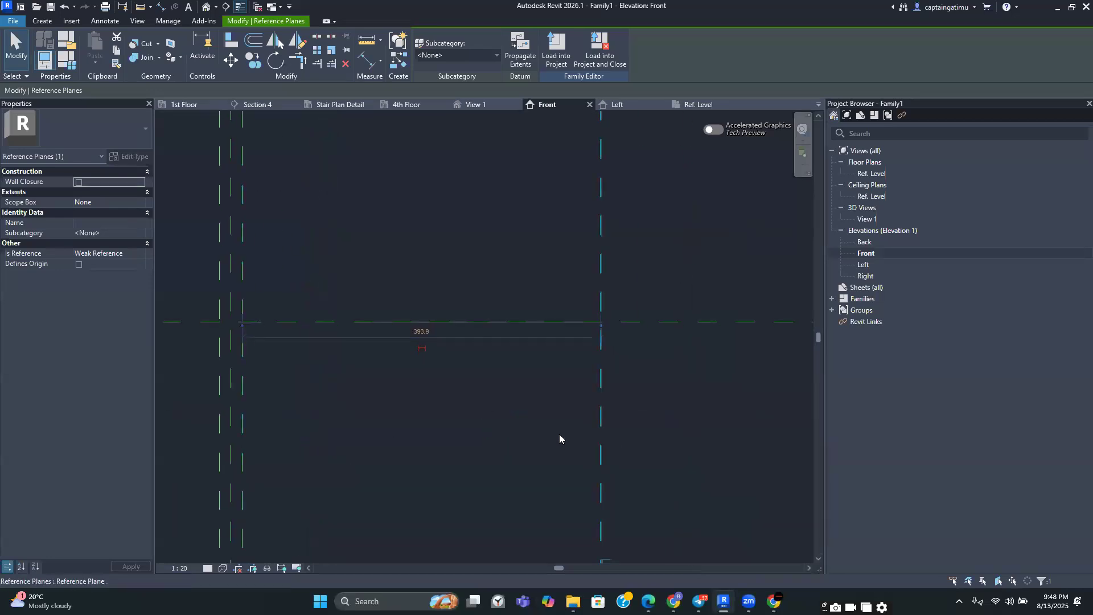
pyautogui.click(420, 332)
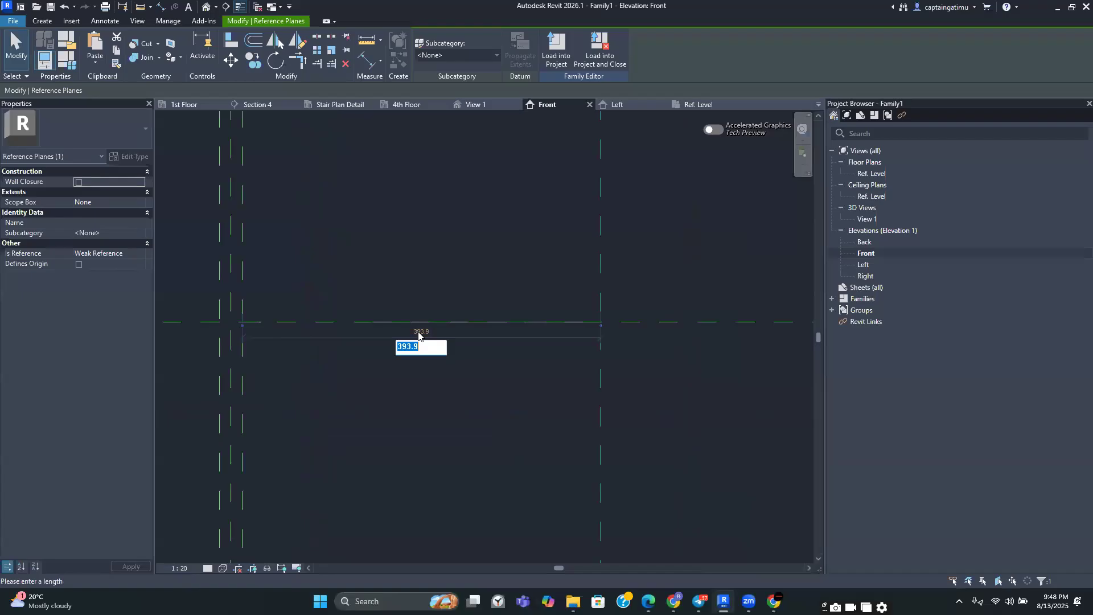
pyautogui.write('157.5')
pyautogui.press('Return')
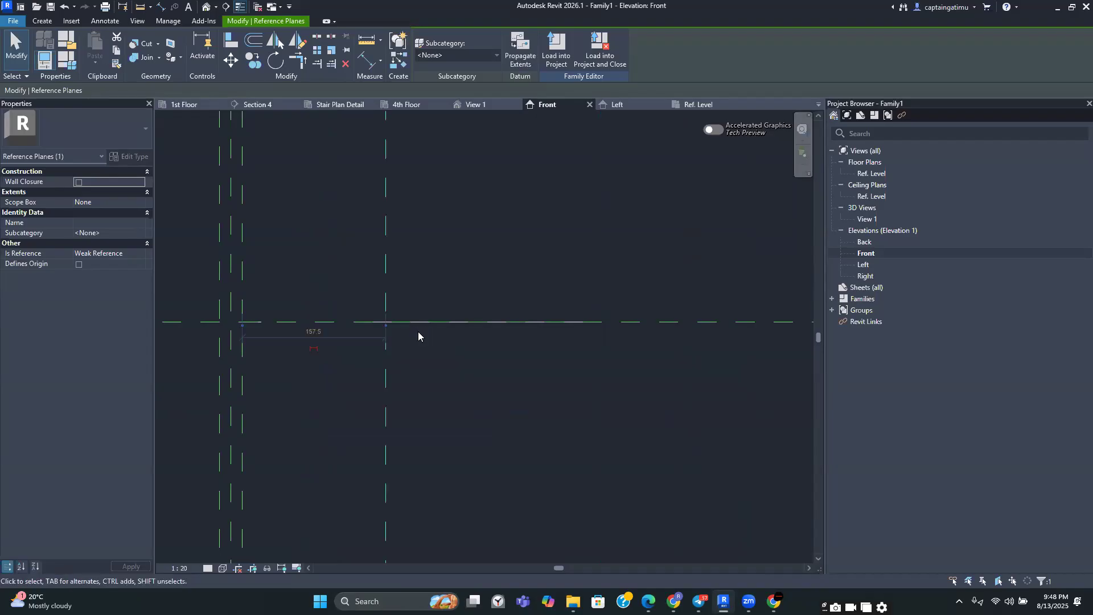
# Adjust the left reference plane's distance from its neighbouring plane
pyautogui.click(417, 312)
pyautogui.scroll(-2, 421, 270)
pyautogui.moveTo(394, 268); pyautogui.dragTo(611, 315, button='middle')
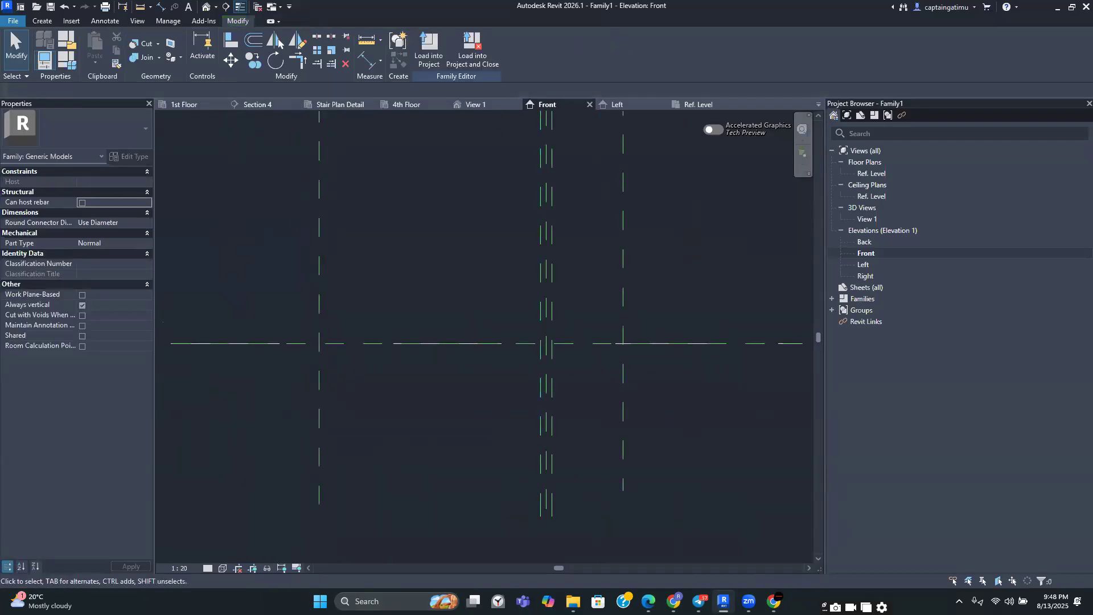
pyautogui.click(319, 431)
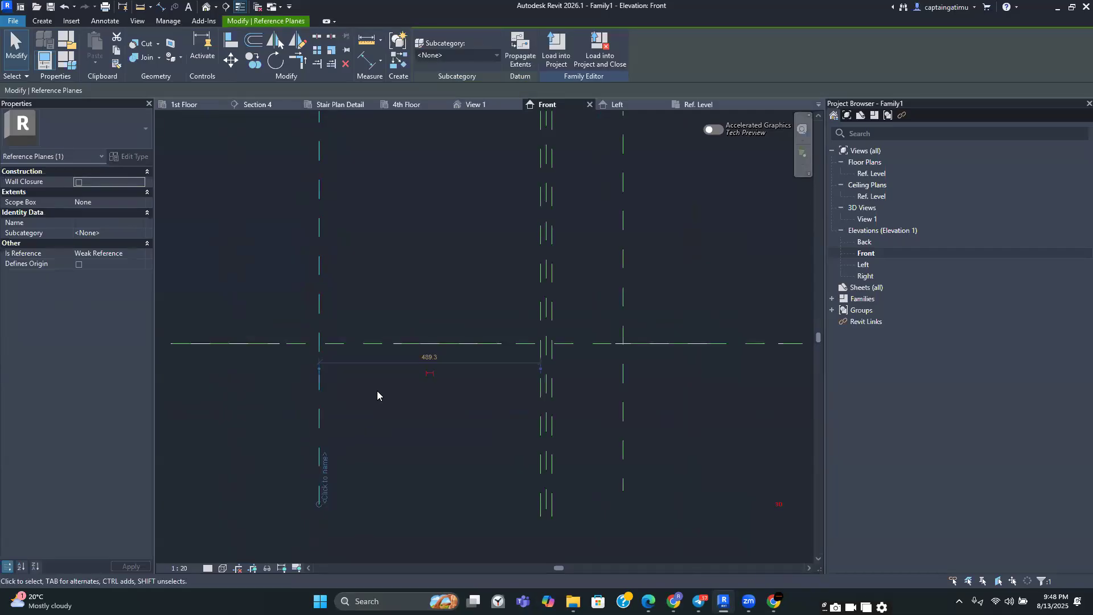
pyautogui.click(429, 358)
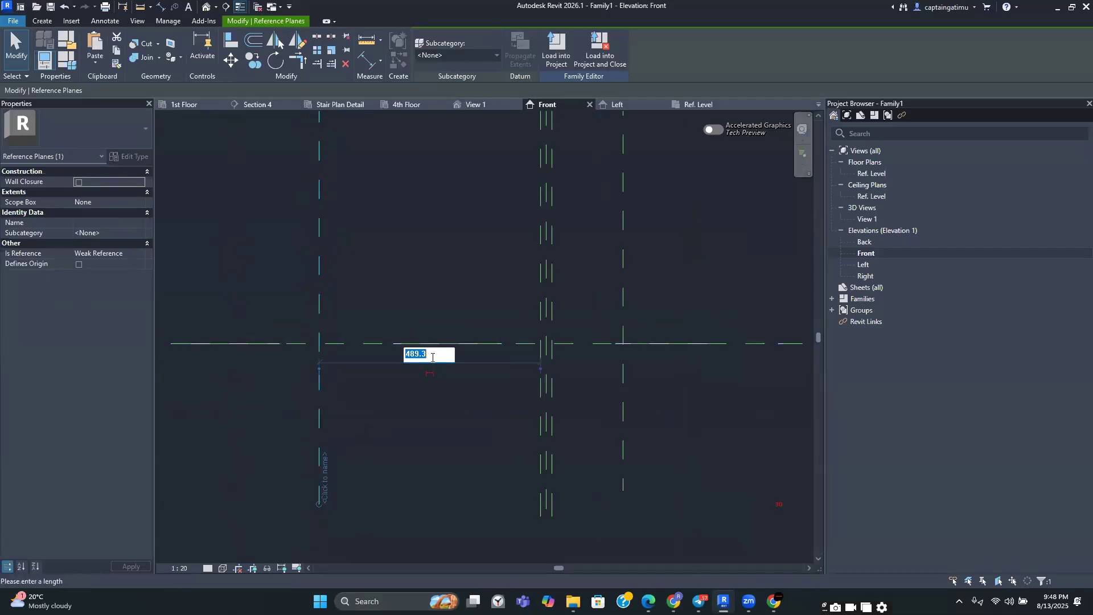
pyautogui.write('1')
pyautogui.press('Return')
pyautogui.press('Escape')
# Draw two further vertical reference planes, one just outside each side of the central group
pyautogui.scroll(-1, 522, 352)
pyautogui.moveTo(522, 352); pyautogui.dragTo(502, 436, button='middle')
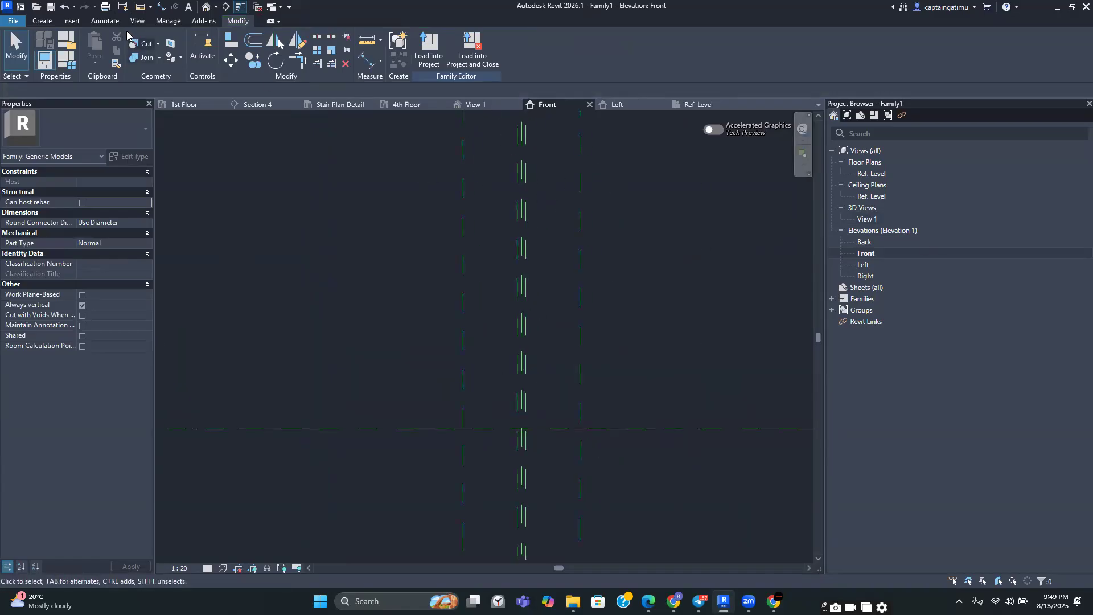
pyautogui.click(42, 21)
pyautogui.click(647, 41)
pyautogui.scroll(-2, 492, 405)
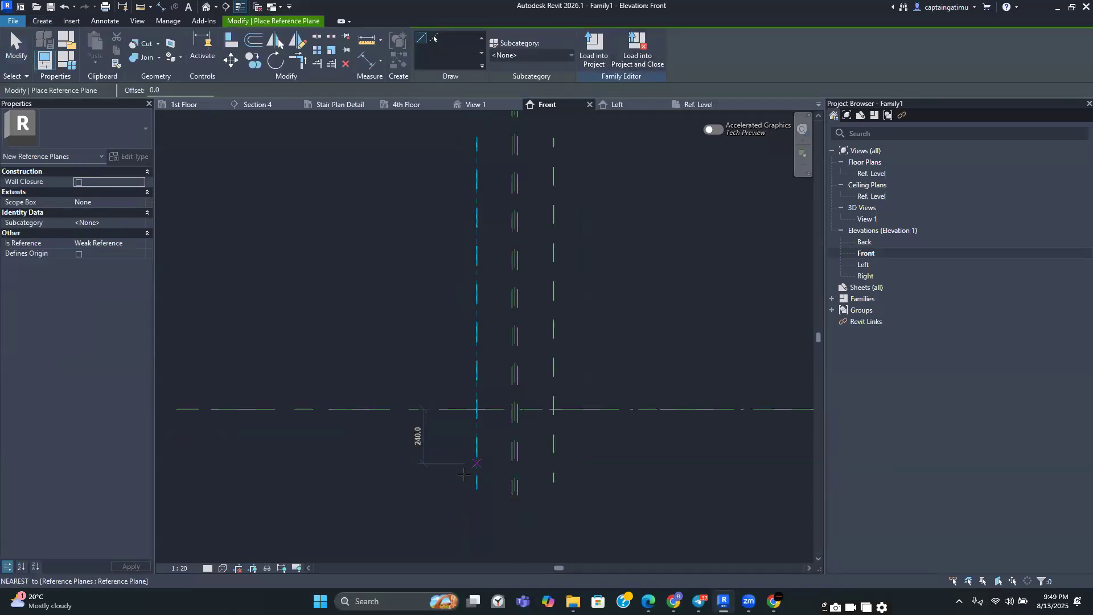
pyautogui.click(458, 481)
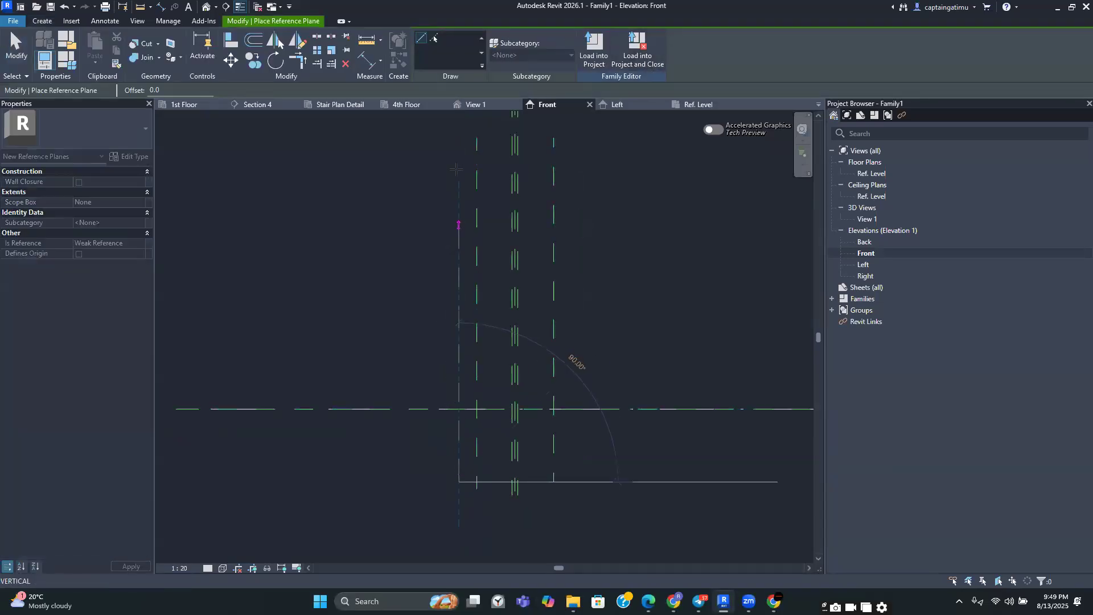
pyautogui.click(459, 137)
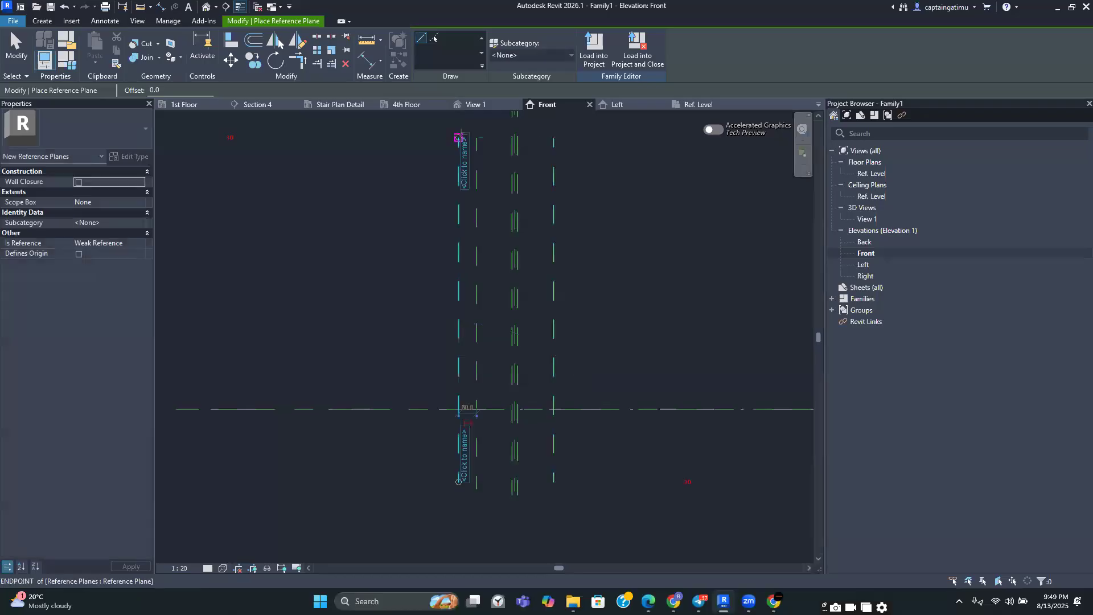
pyautogui.click(576, 481)
pyautogui.click(579, 140)
pyautogui.press('Escape')
pyautogui.press('Escape')
# Set the new right reference plane 25 mm from its neighbouring plane
pyautogui.scroll(2, 604, 252)
pyautogui.click(530, 291)
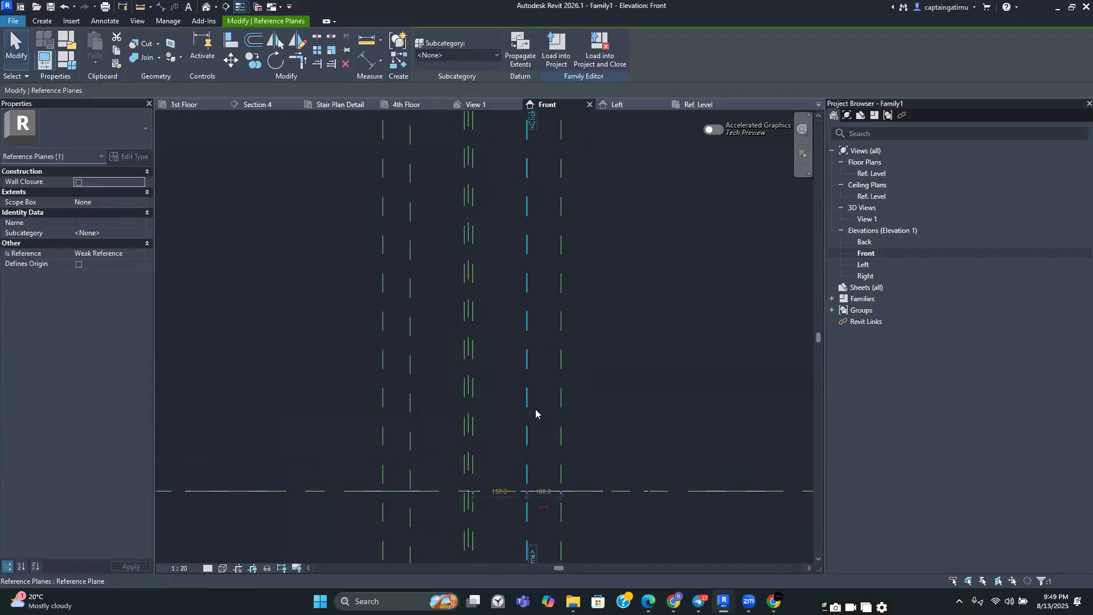
pyautogui.scroll(2, 536, 495)
pyautogui.click(611, 436)
pyautogui.click(582, 427)
pyautogui.moveTo(592, 446); pyautogui.dragTo(570, 347, button='middle')
pyautogui.click(571, 347)
pyautogui.click(562, 342)
pyautogui.scroll(2, 532, 444)
pyautogui.click(536, 370)
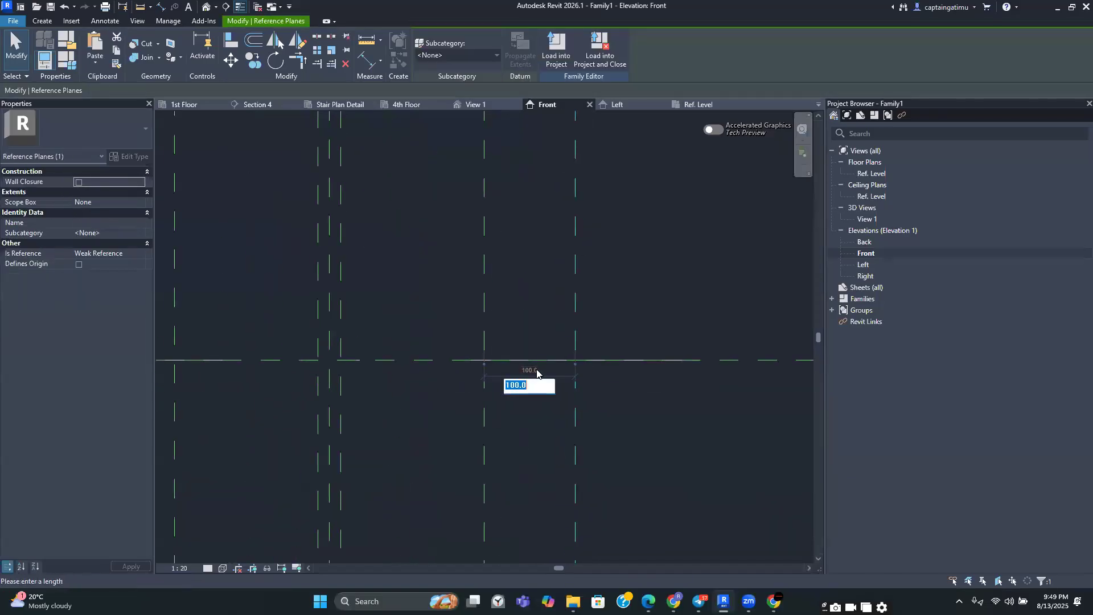
pyautogui.write('25')
pyautogui.press('Return')
pyautogui.click(536, 370)
# Set the new left reference plane 25 mm from its neighbouring plane
pyautogui.scroll(-3, 536, 370)
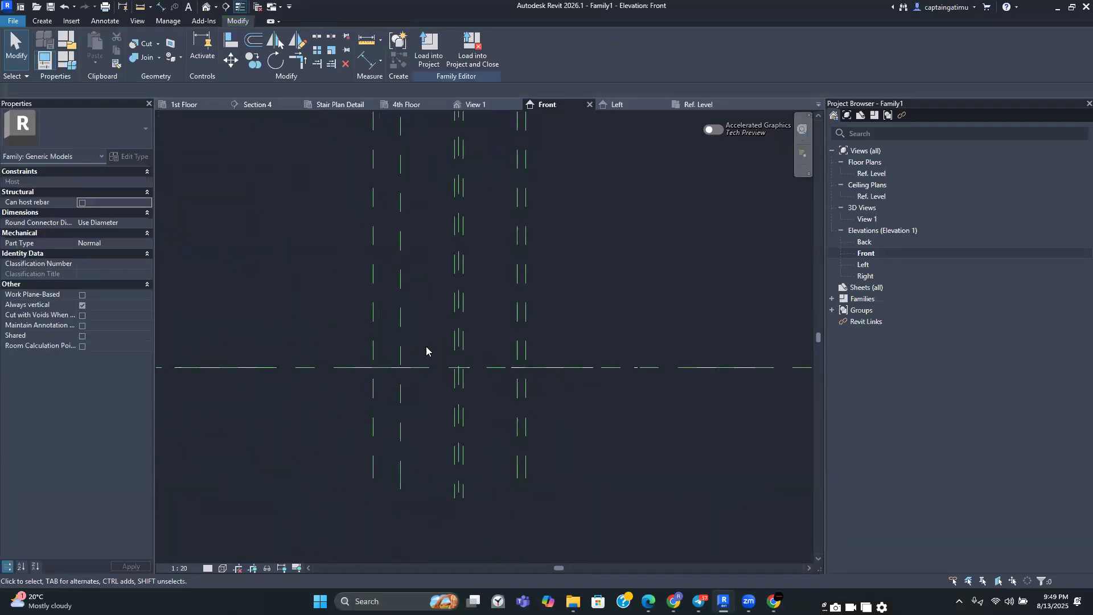
pyautogui.click(373, 320)
pyautogui.scroll(5, 377, 365)
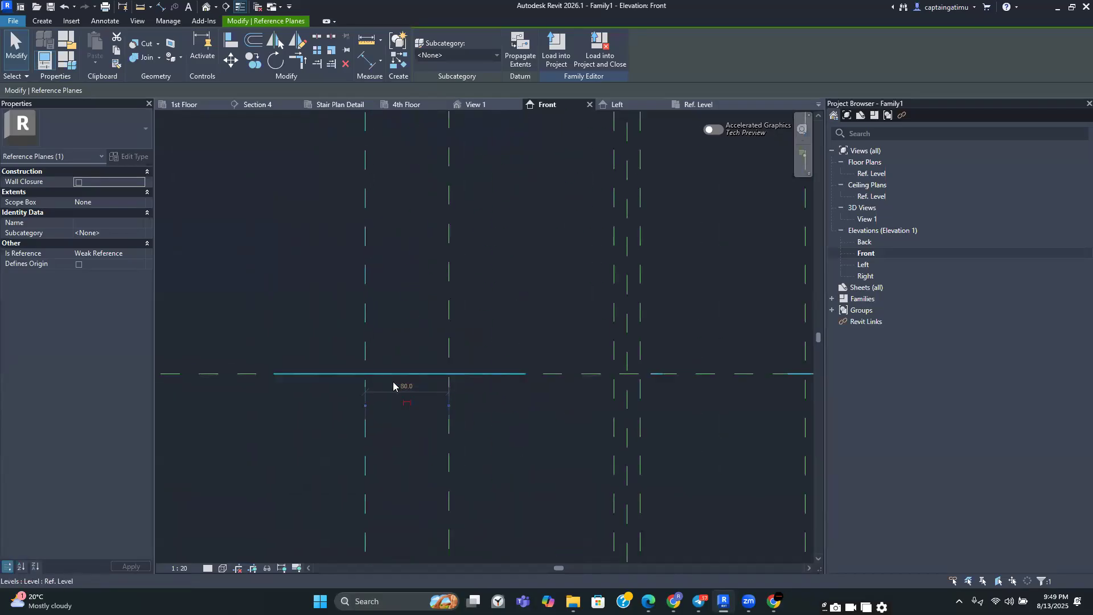
pyautogui.click(413, 393)
pyautogui.write('2')
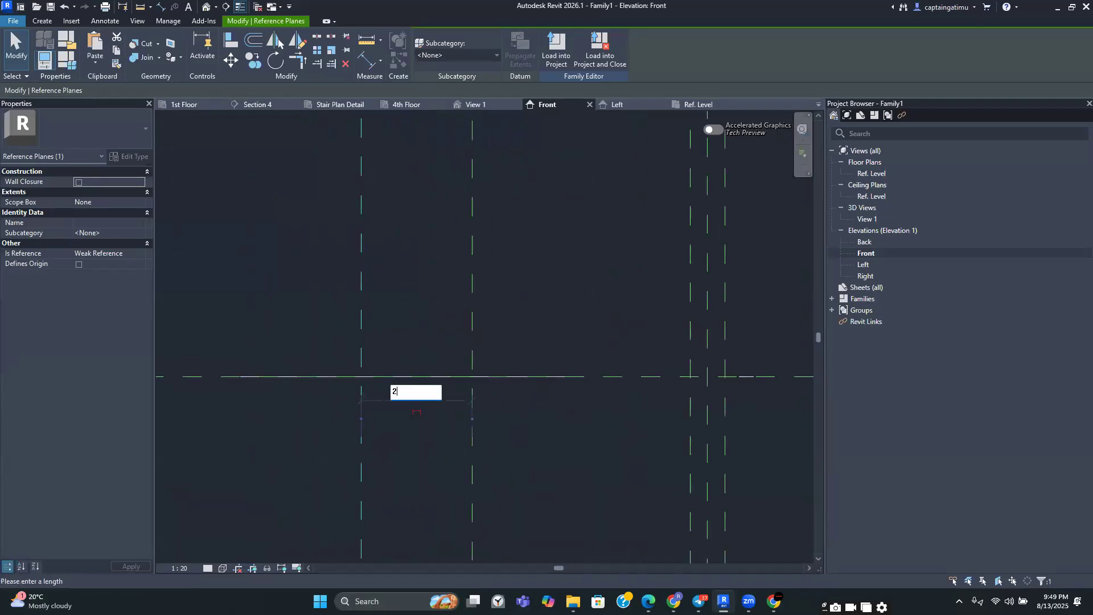
pyautogui.press('Return')
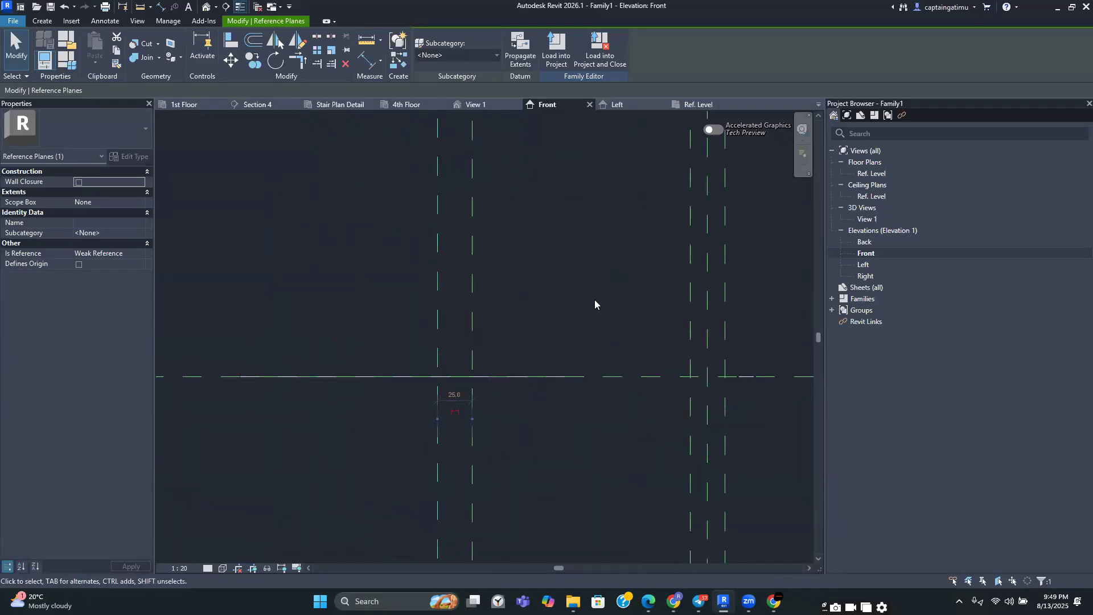
pyautogui.click(594, 300)
# Switch to the training chat to review the hollow pot detail drawing, then return to Revit
pyautogui.scroll(-3, 461, 305)
pyautogui.scroll(-3, 610, 305)
pyautogui.scroll(-2, 603, 347)
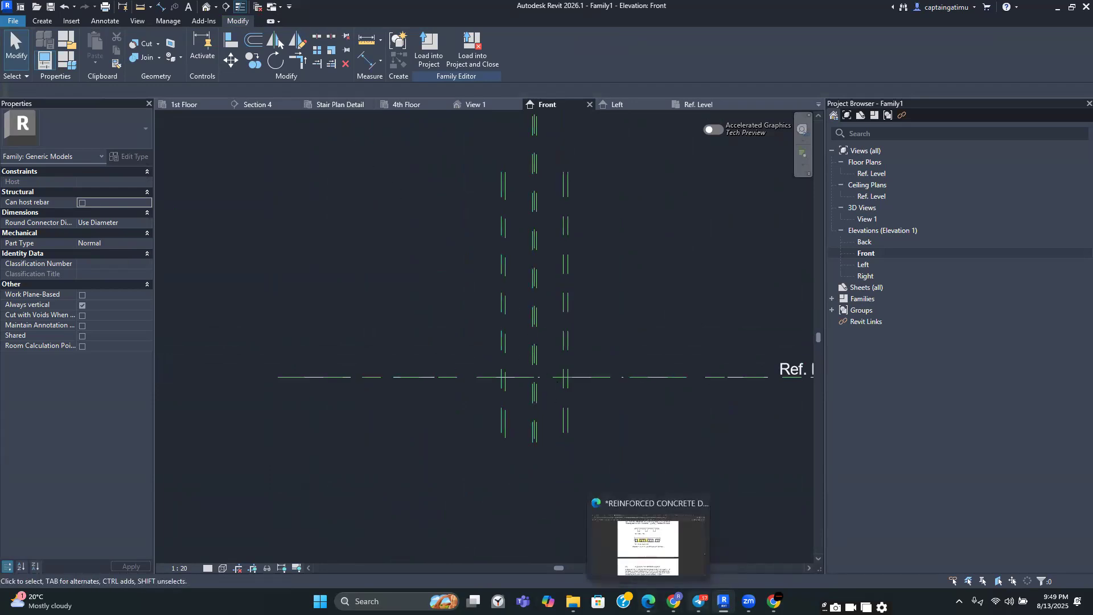
pyautogui.click(689, 588)
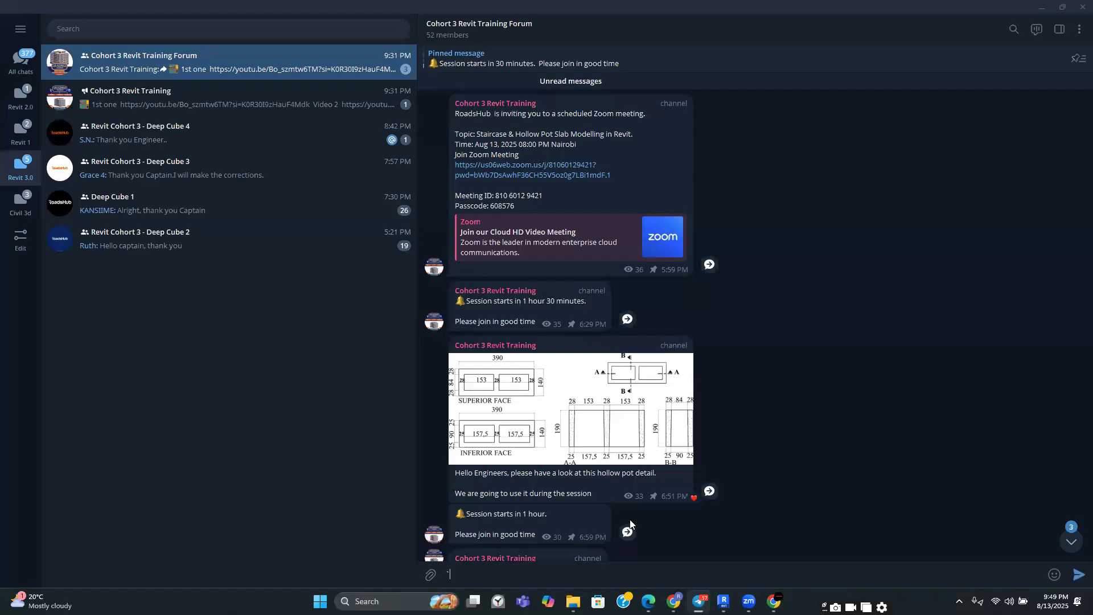
pyautogui.click(721, 598)
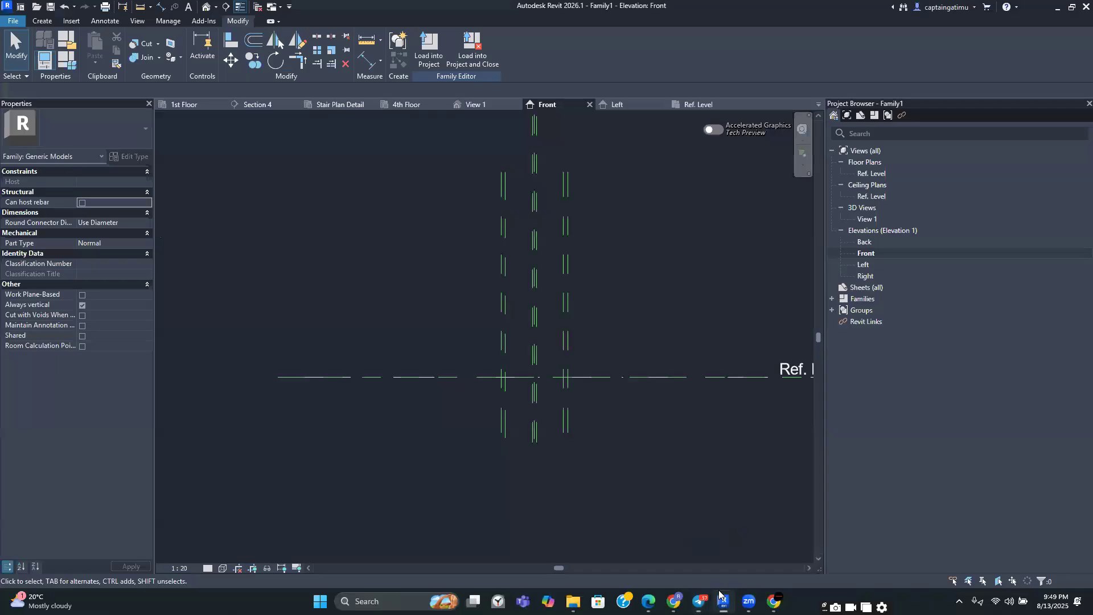
# Draw a horizontal reference plane across the view just above the reference level
pyautogui.click(42, 22)
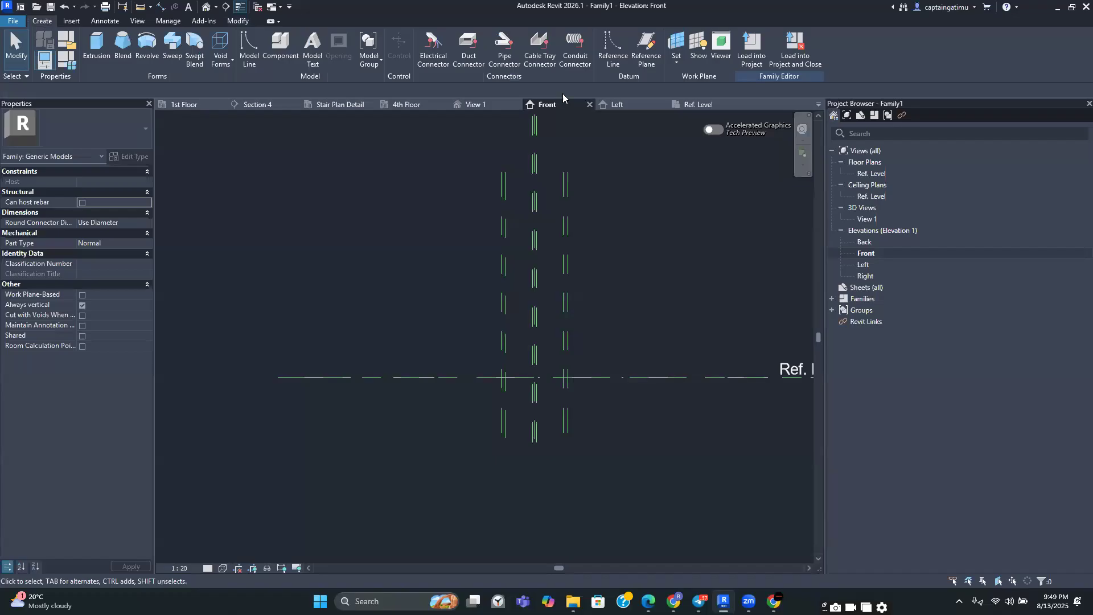
pyautogui.click(643, 48)
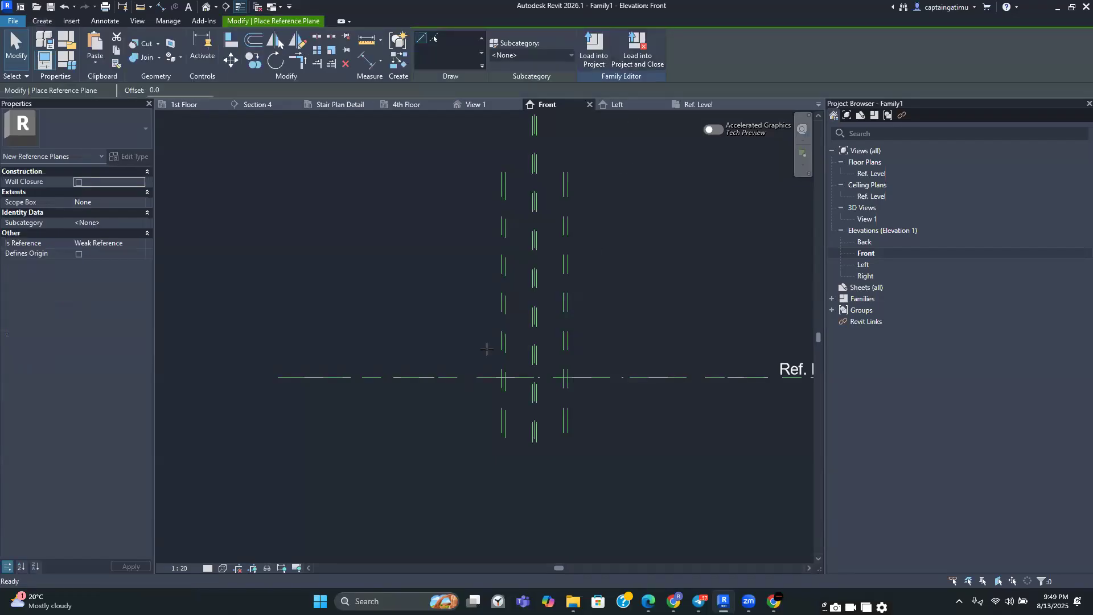
pyautogui.scroll(2, 373, 367)
pyautogui.click(192, 361)
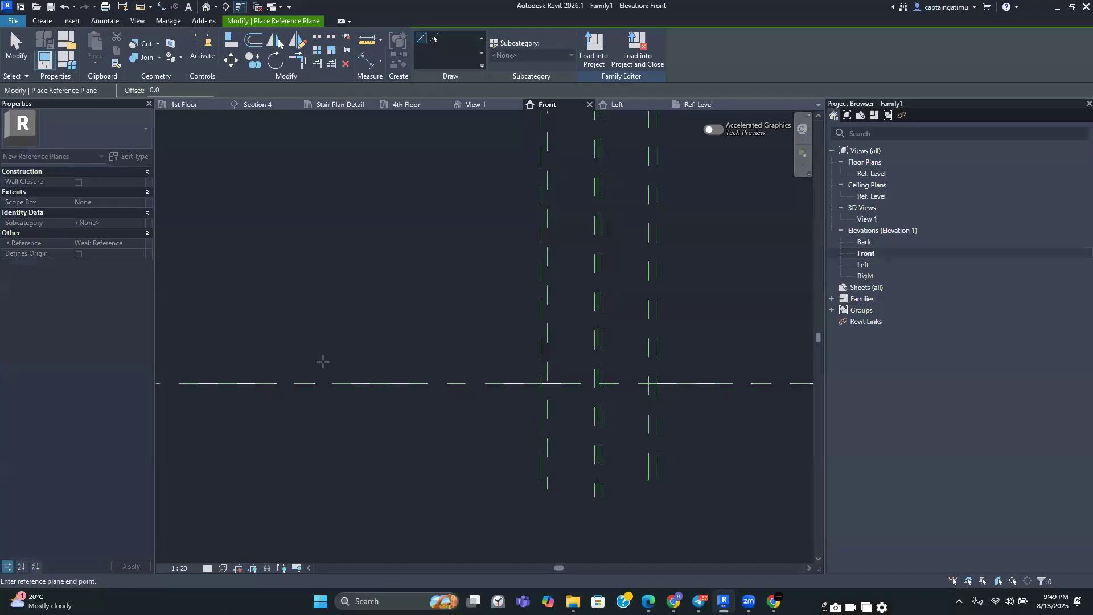
pyautogui.scroll(-2, 427, 362)
pyautogui.click(704, 360)
pyautogui.press('Escape')
pyautogui.press('Escape')
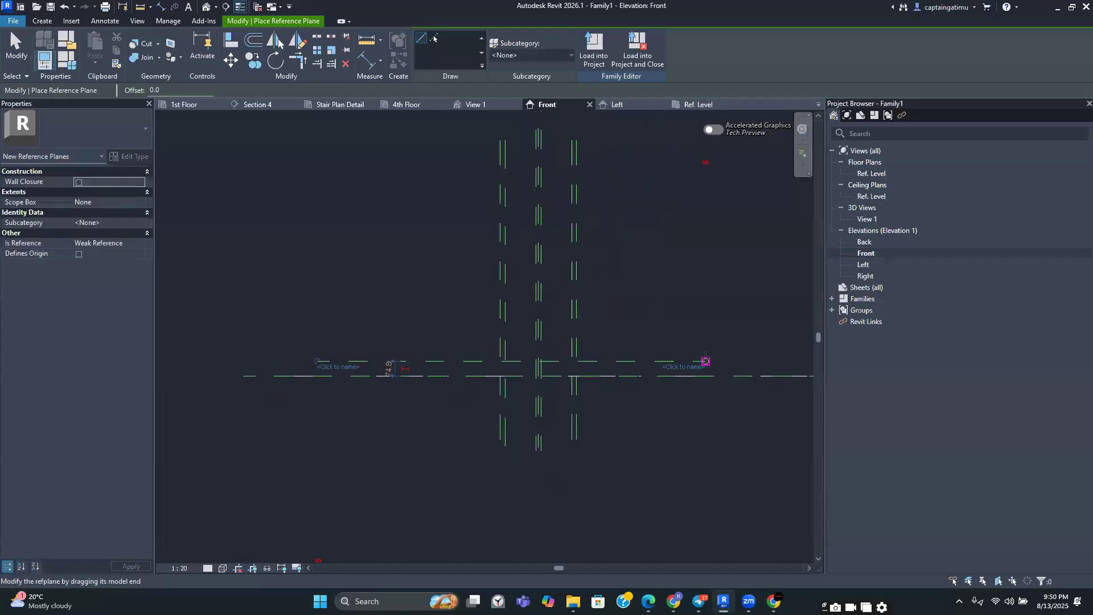
# Set the new horizontal reference plane 25 mm from the reference level
pyautogui.click(395, 364)
pyautogui.scroll(2, 397, 364)
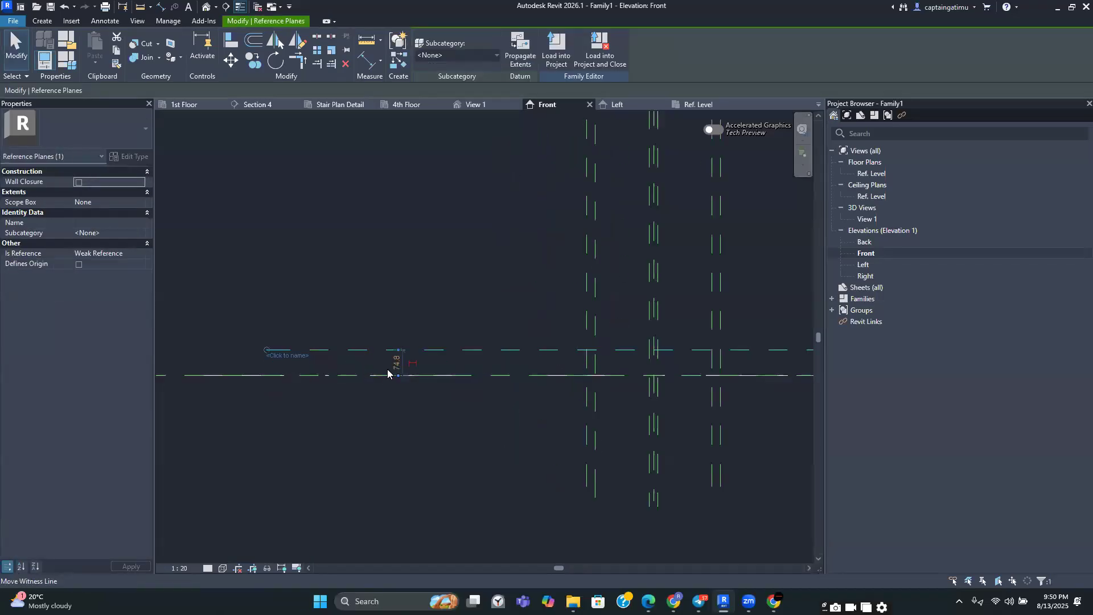
pyautogui.click(397, 360)
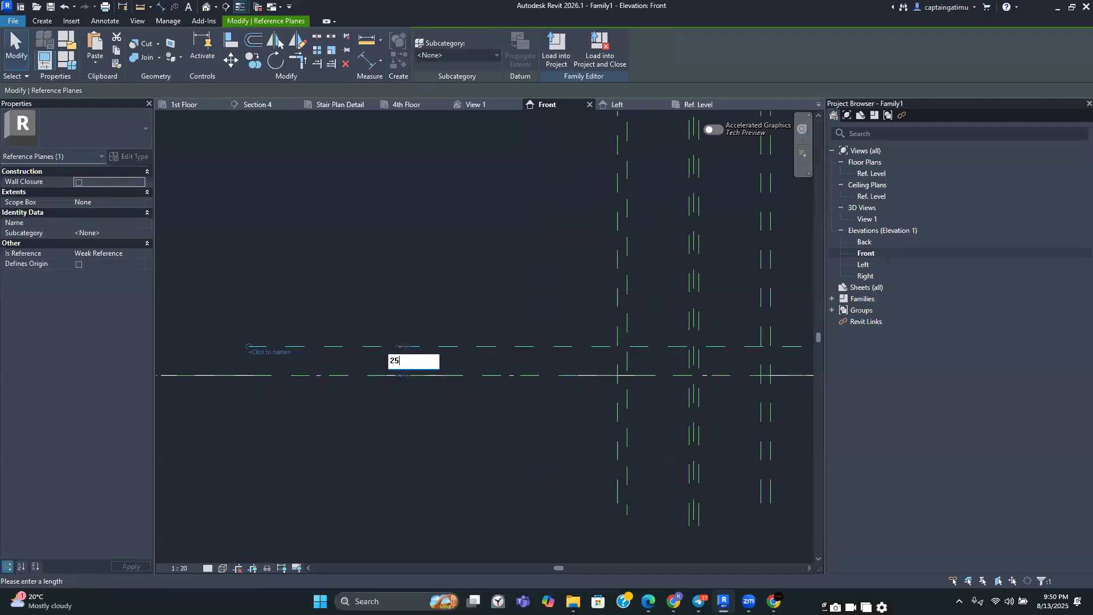
pyautogui.write('25')
pyautogui.press('Return')
pyautogui.press('Escape')
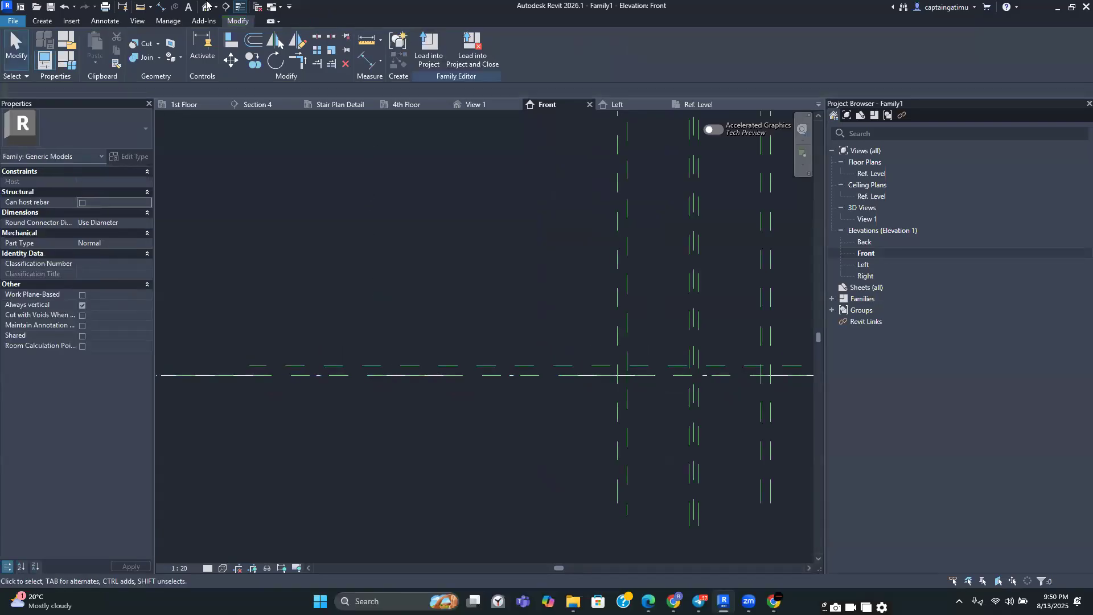
pyautogui.click(55, 21)
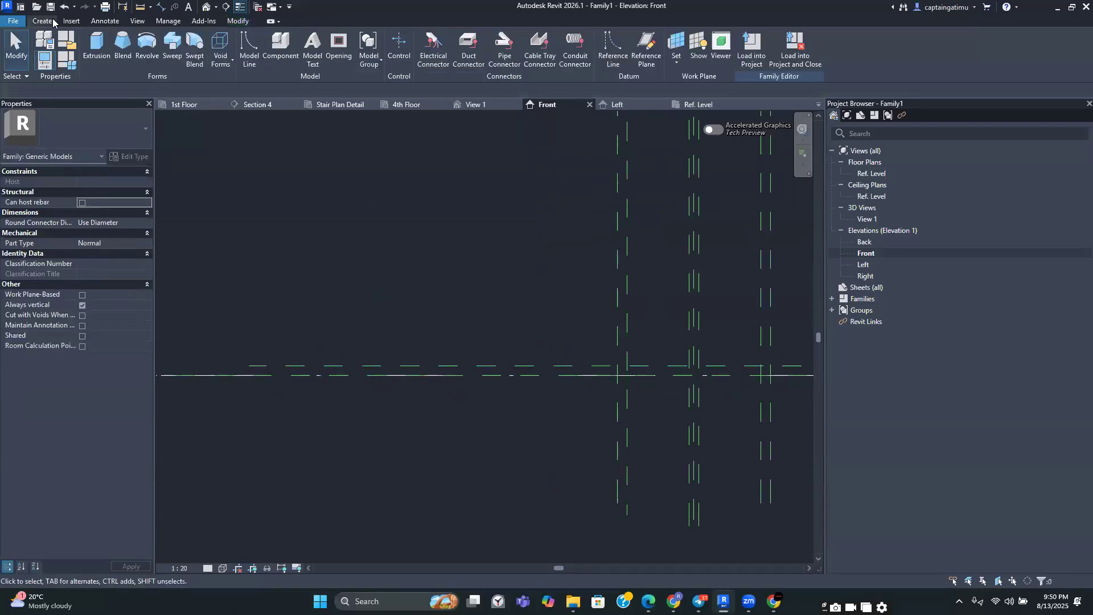
pyautogui.click(638, 55)
pyautogui.scroll(-2, 473, 234)
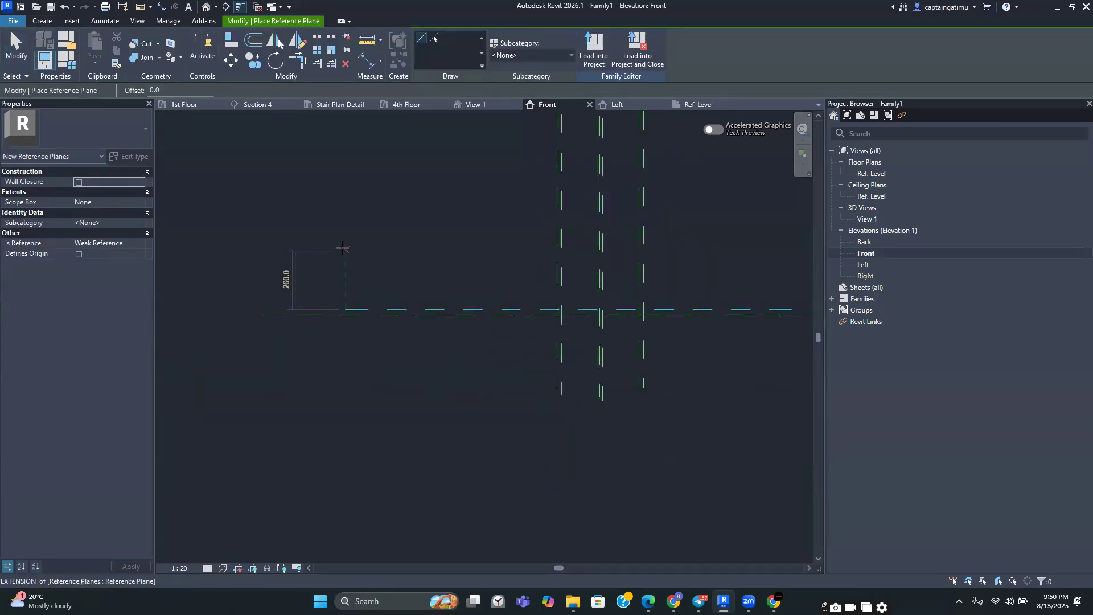
pyautogui.click(346, 247)
pyautogui.moveTo(795, 234); pyautogui.dragTo(733, 243, button='middle')
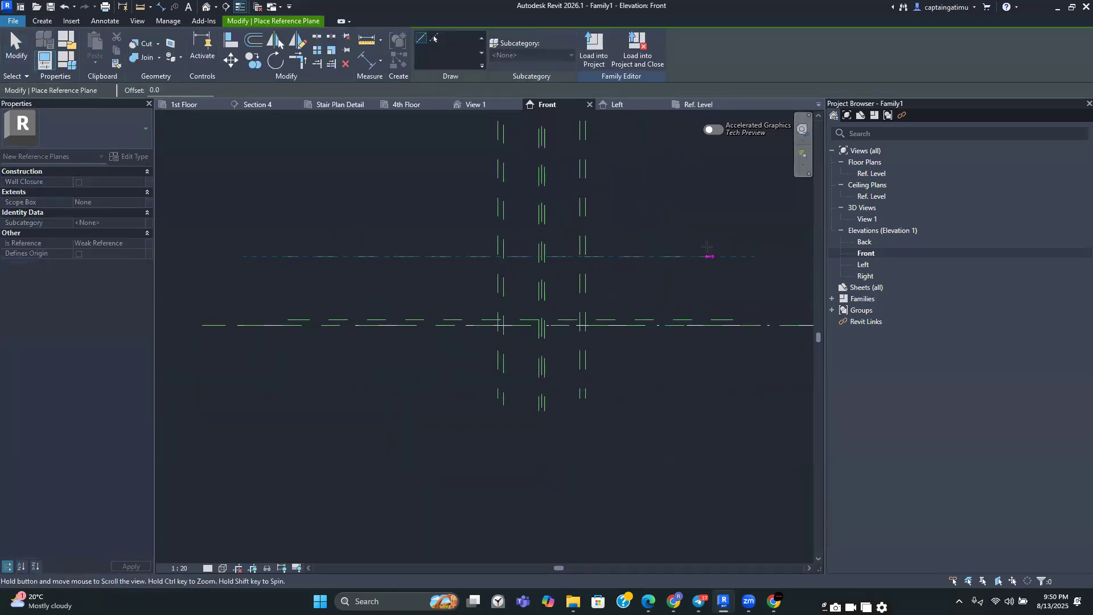
pyautogui.click(733, 245)
pyautogui.press('Escape')
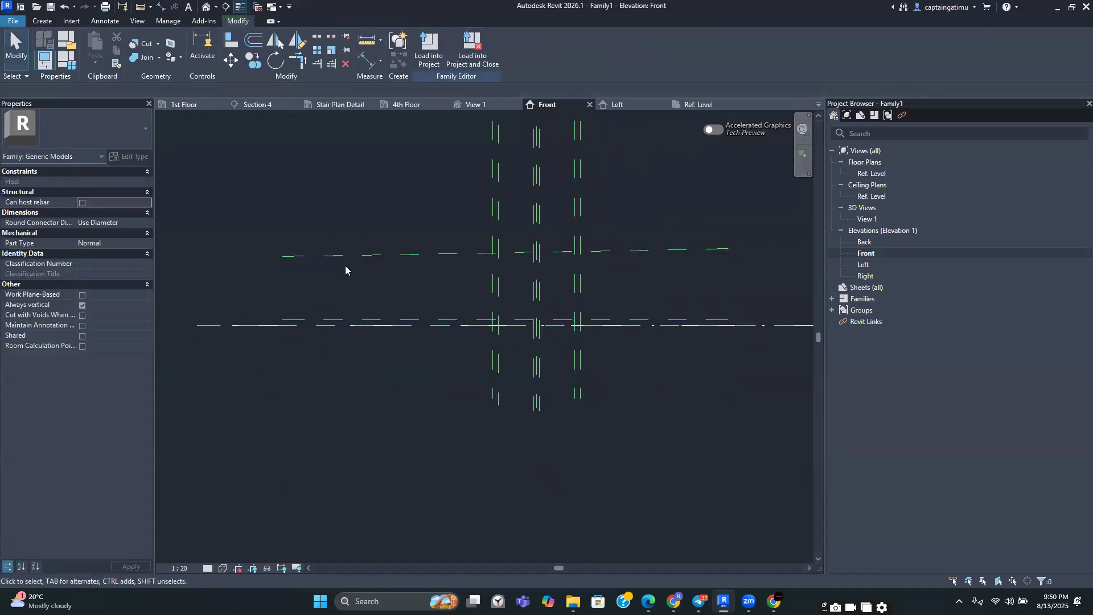
pyautogui.click(354, 260)
pyautogui.press('Delete')
# Draw another horizontal reference plane higher up and set it 90 mm above the lower horizontal plane
pyautogui.click(42, 22)
pyautogui.click(635, 48)
pyautogui.click(251, 258)
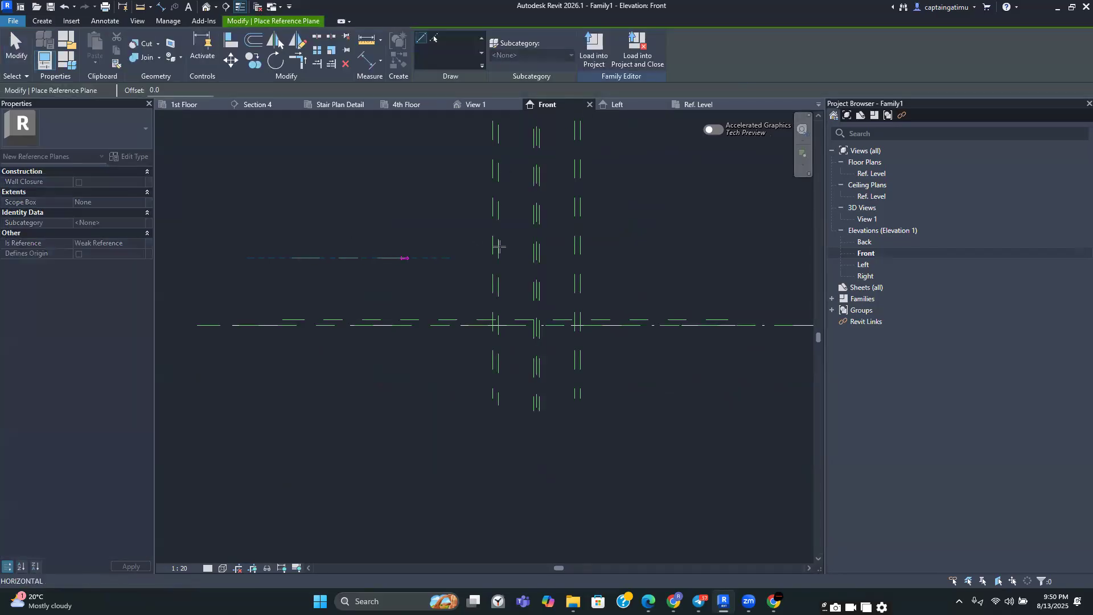
pyautogui.click(728, 257)
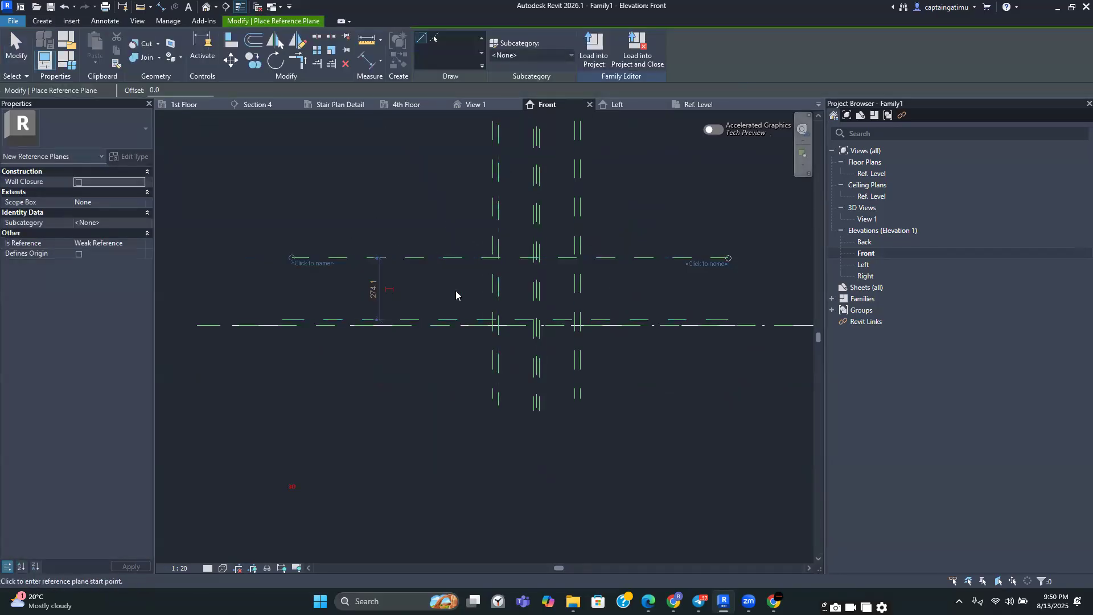
pyautogui.press('Escape')
pyautogui.scroll(2, 370, 296)
pyautogui.click(377, 289)
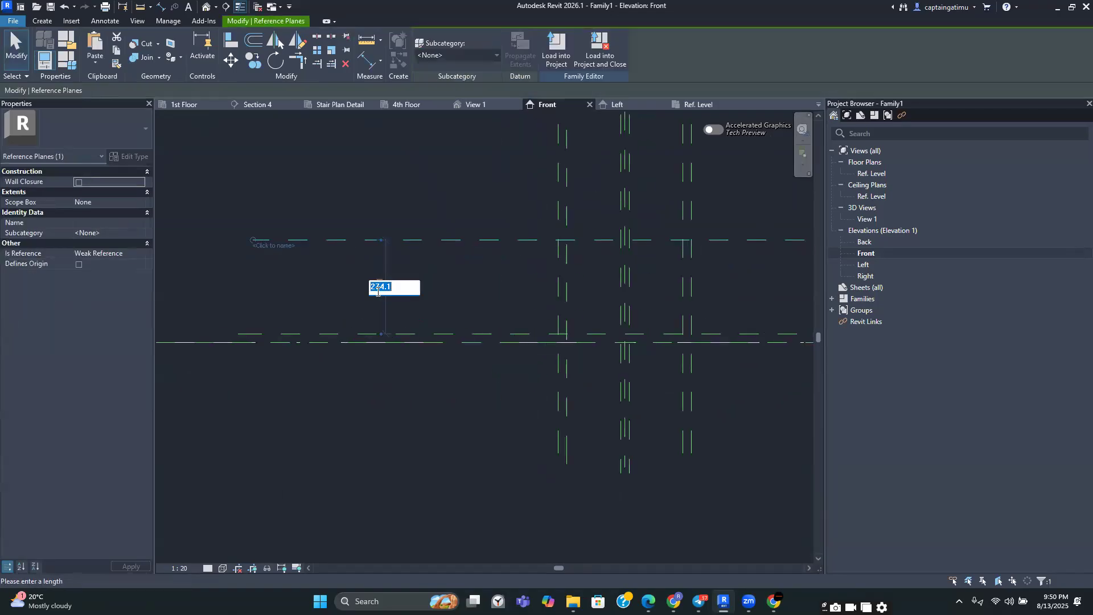
pyautogui.write('90')
pyautogui.press('Return')
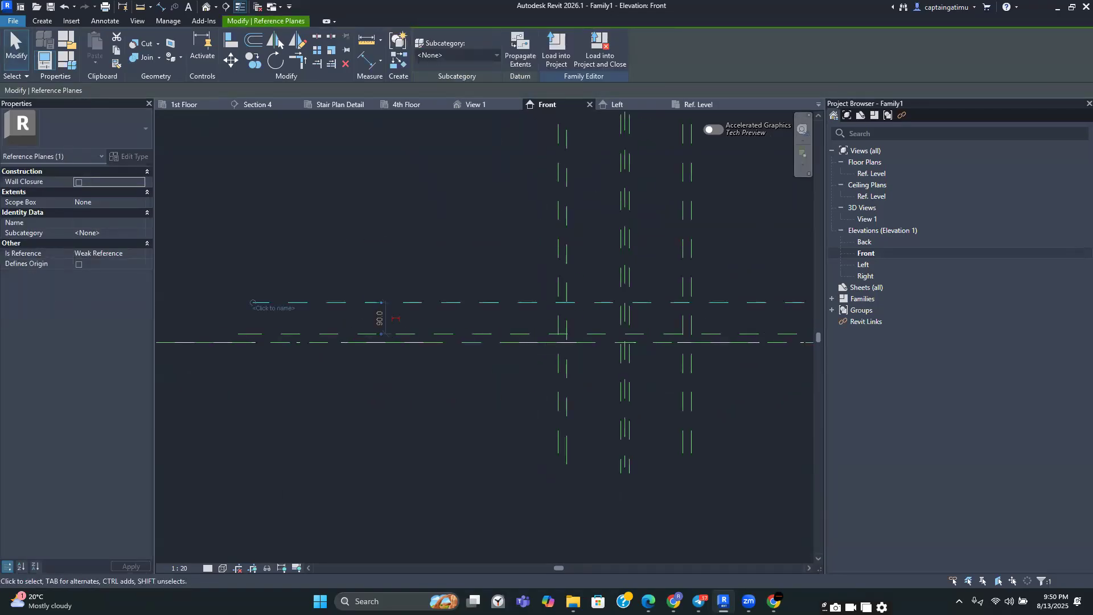
pyautogui.press('Escape')
# Draw a further horizontal reference plane just above the upper horizontal plane
pyautogui.moveTo(395, 254); pyautogui.dragTo(293, 231, button='middle')
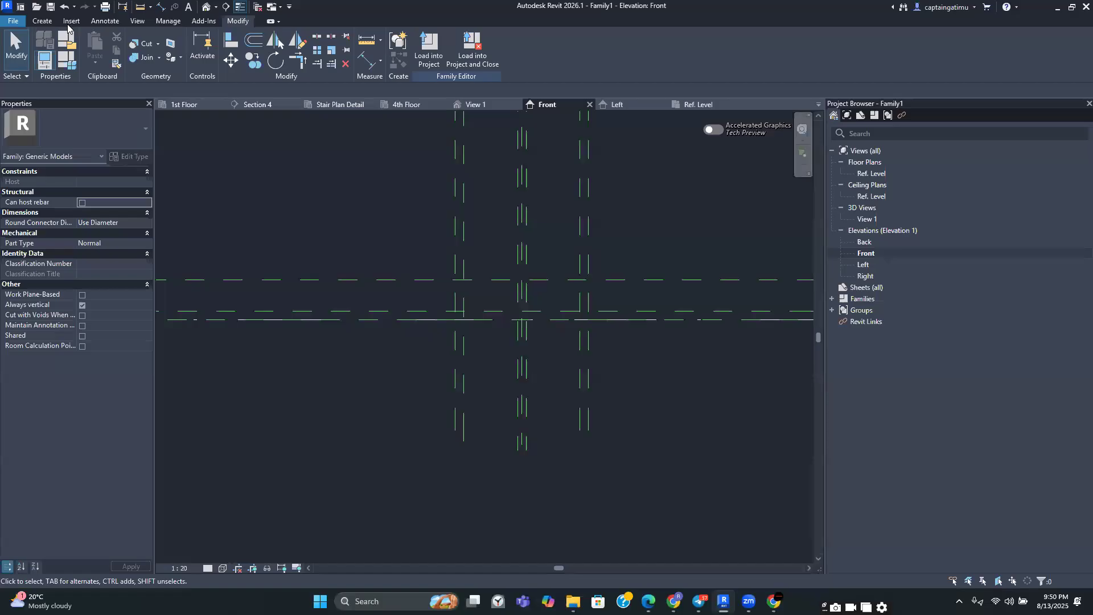
pyautogui.click(42, 20)
pyautogui.click(645, 55)
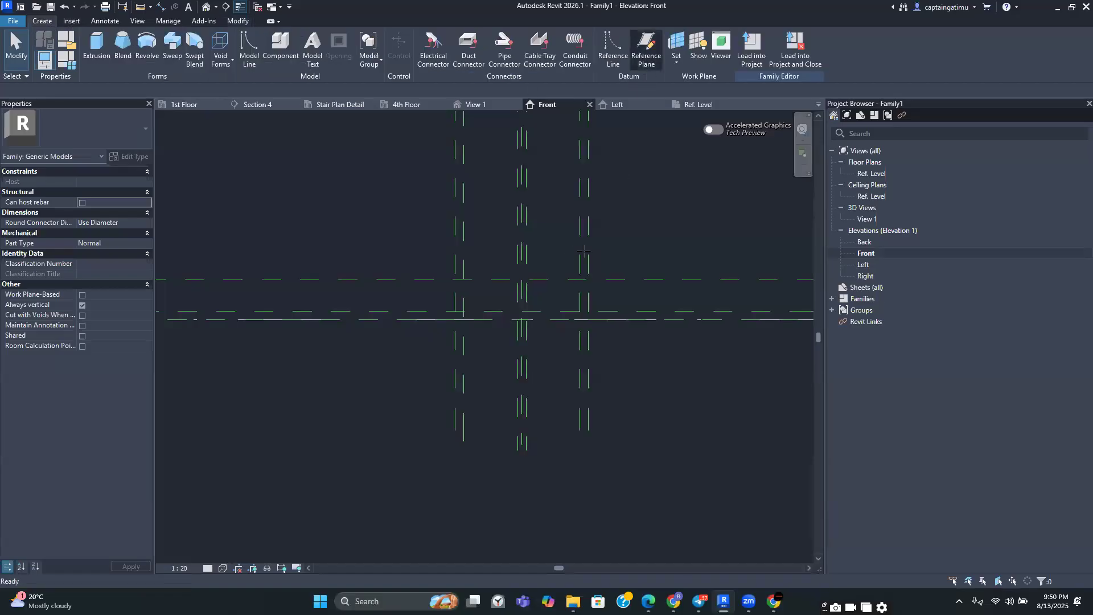
pyautogui.click(240, 264)
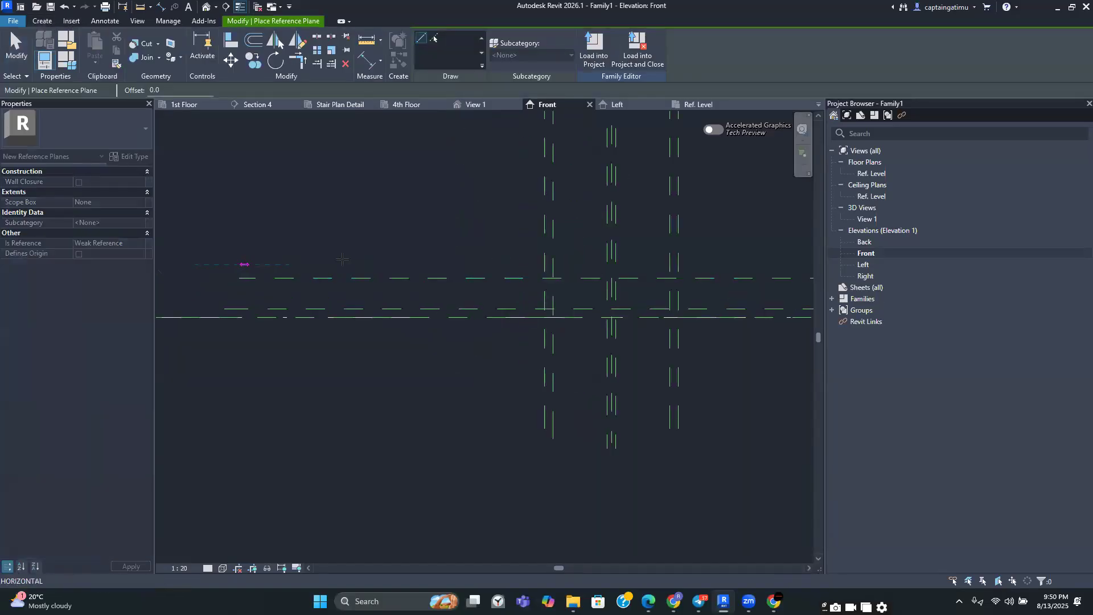
pyautogui.moveTo(762, 258); pyautogui.dragTo(662, 237, button='middle')
pyautogui.scroll(-1, 757, 241)
pyautogui.click(775, 244)
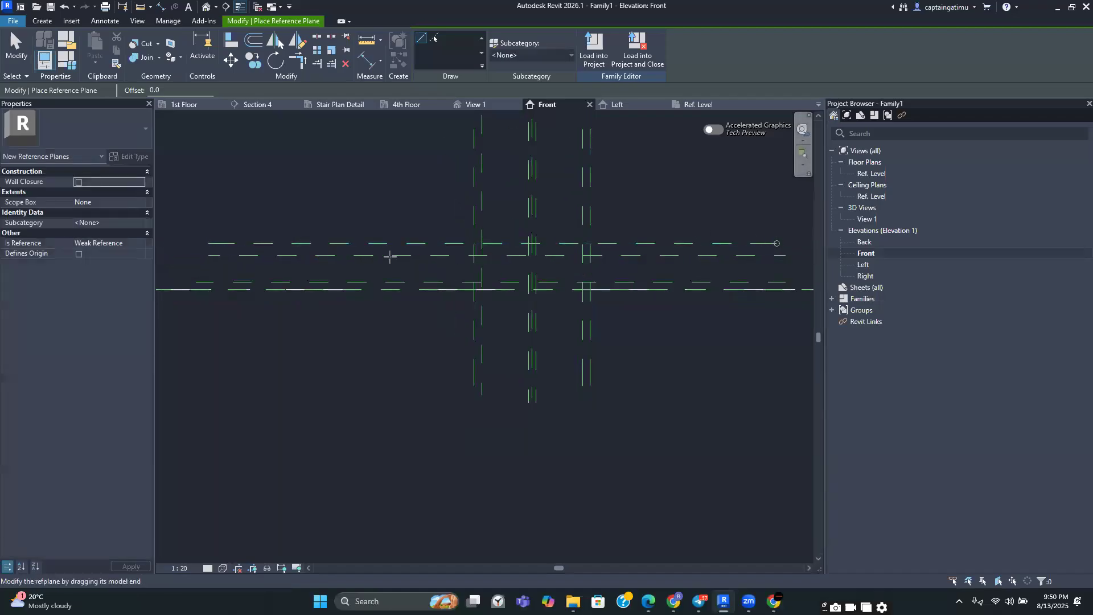
pyautogui.press('Escape')
pyautogui.press('Escape')
# Set the newest horizontal reference plane 25 mm from the plane below it
pyautogui.scroll(2, 251, 262)
pyautogui.click(383, 235)
pyautogui.scroll(2, 383, 241)
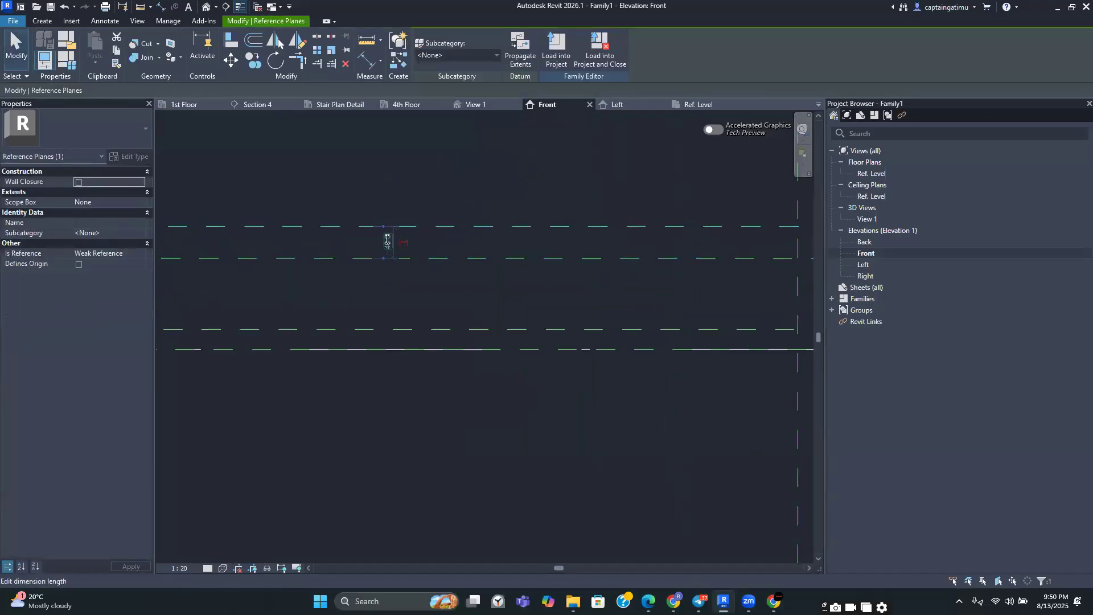
pyautogui.click(387, 242)
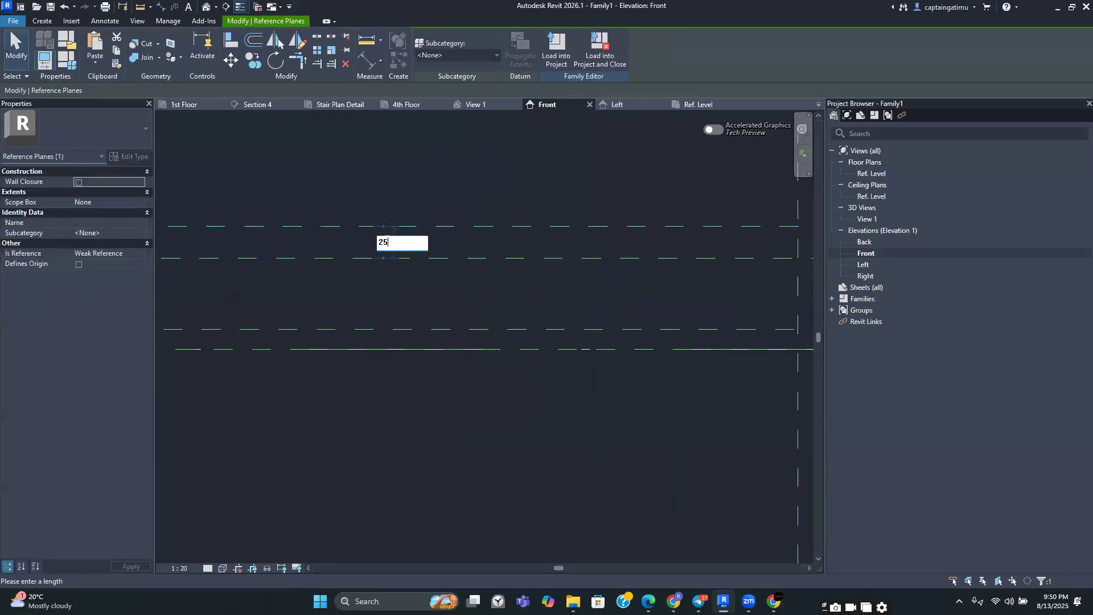
pyautogui.write('25')
pyautogui.press('Return')
pyautogui.press('Escape')
# Switch to the training chat to check the hollow pot detail dimensions, then return to Revit
pyautogui.scroll(-3, 463, 228)
pyautogui.scroll(5, 507, 261)
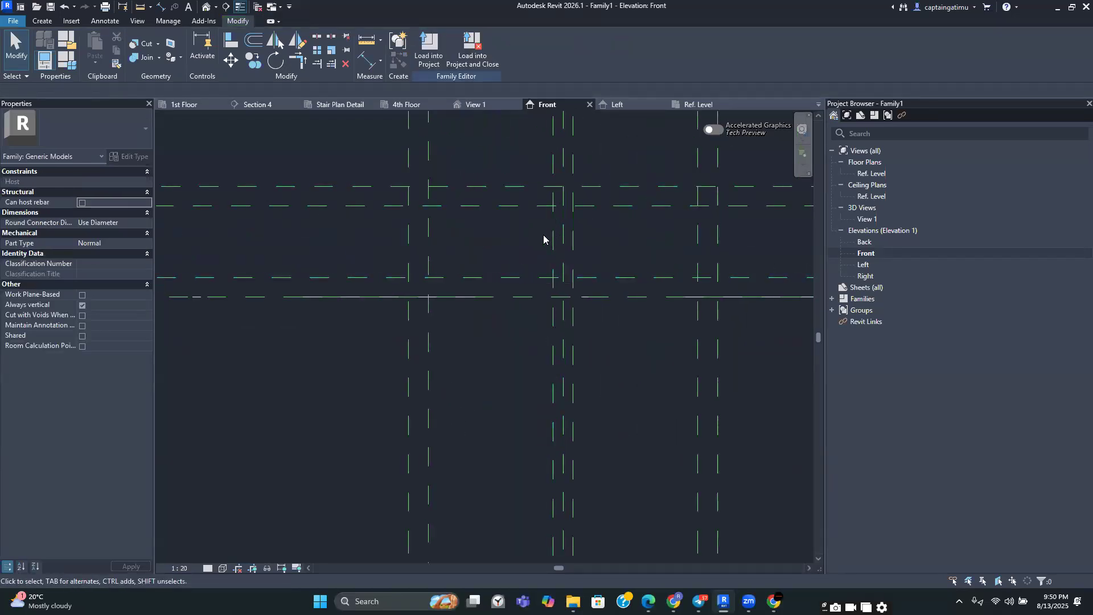
pyautogui.scroll(-1, 549, 202)
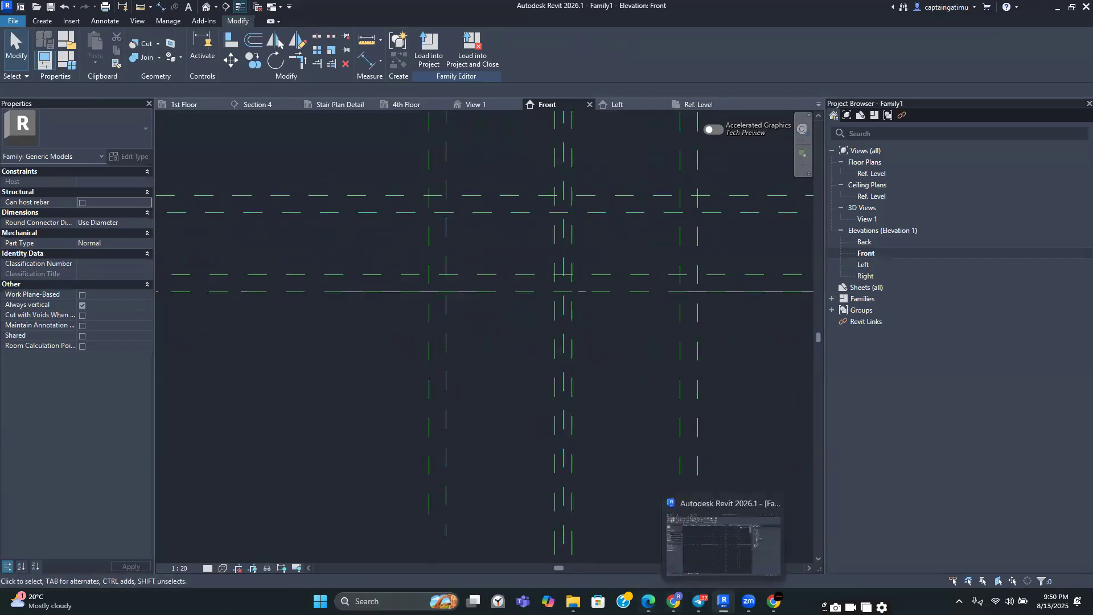
pyautogui.click(699, 598)
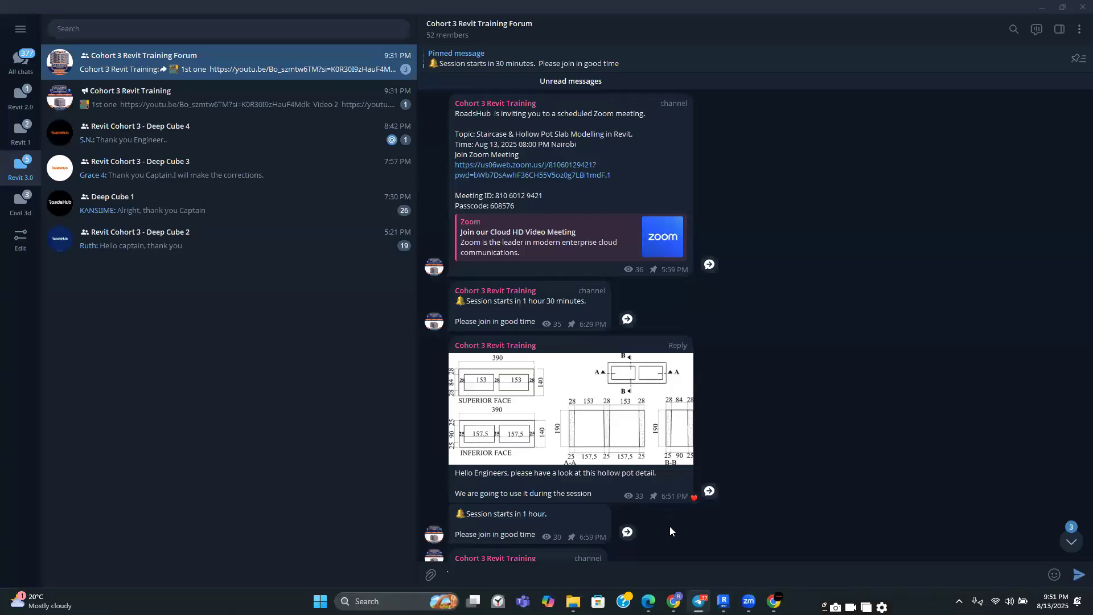
pyautogui.moveTo(723, 600)
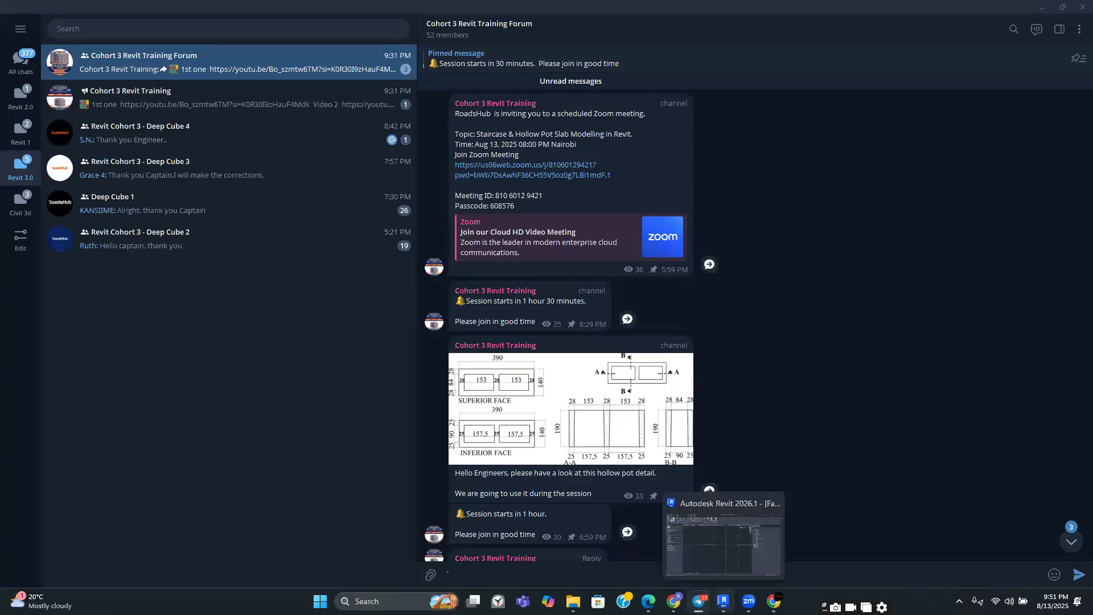
pyautogui.click(723, 601)
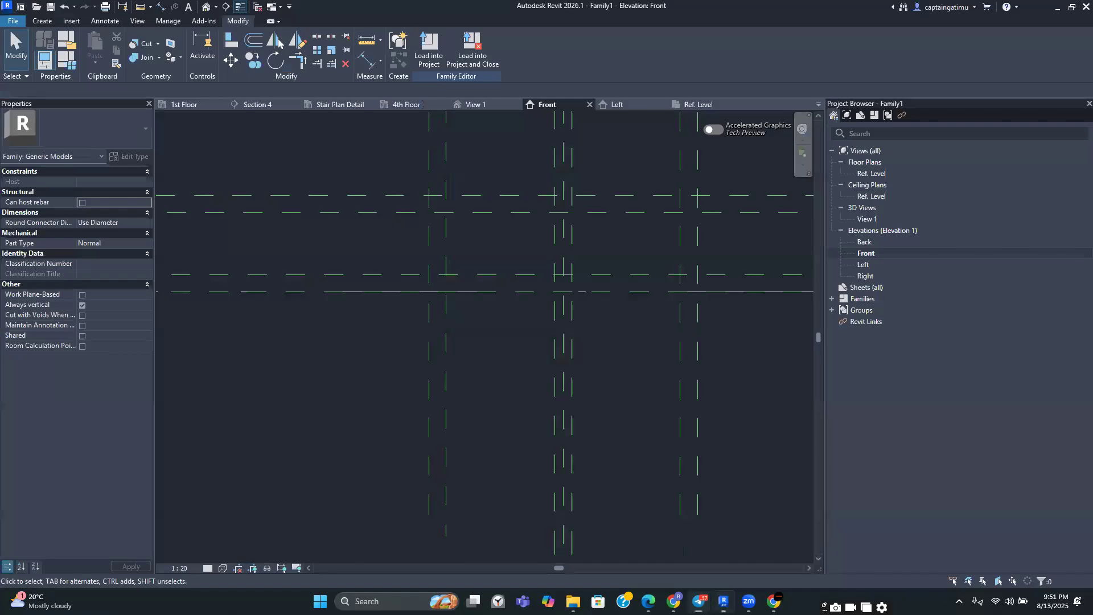
pyautogui.scroll(4, 501, 373)
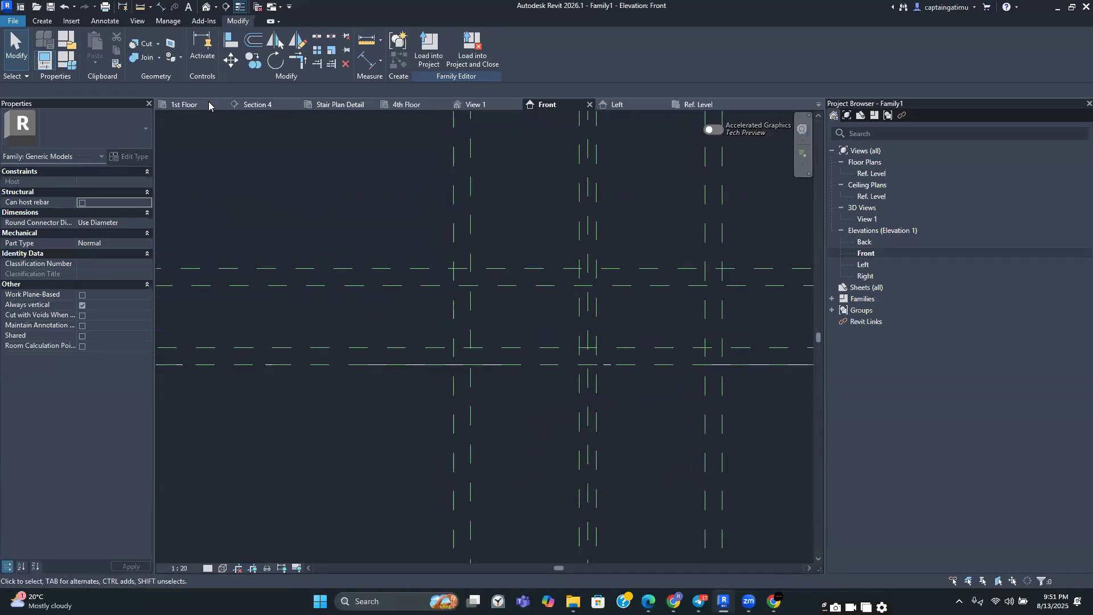
pyautogui.click(42, 22)
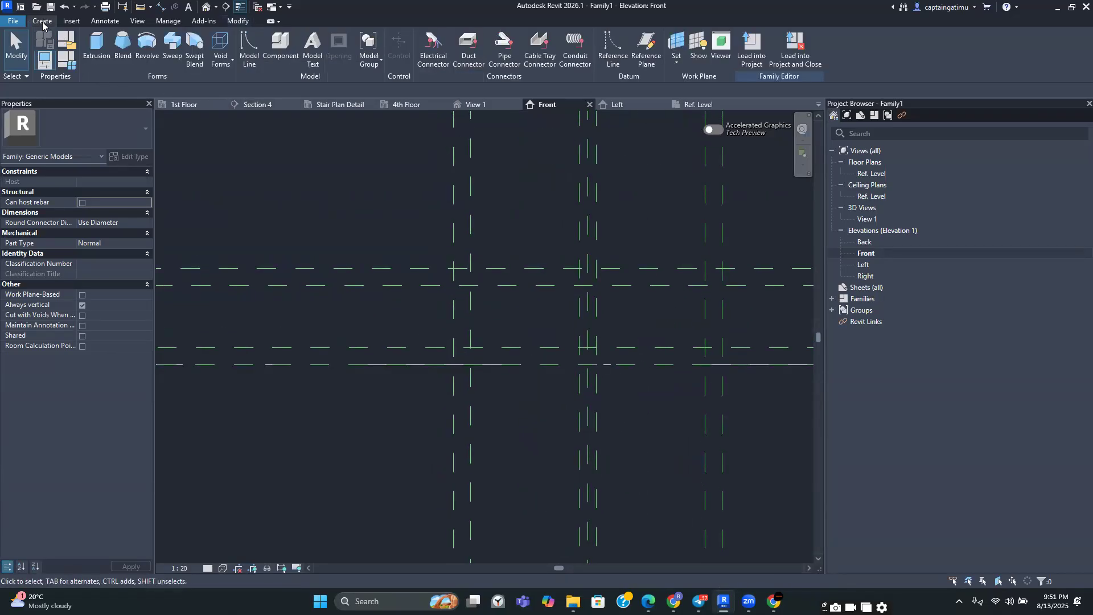
pyautogui.click(100, 52)
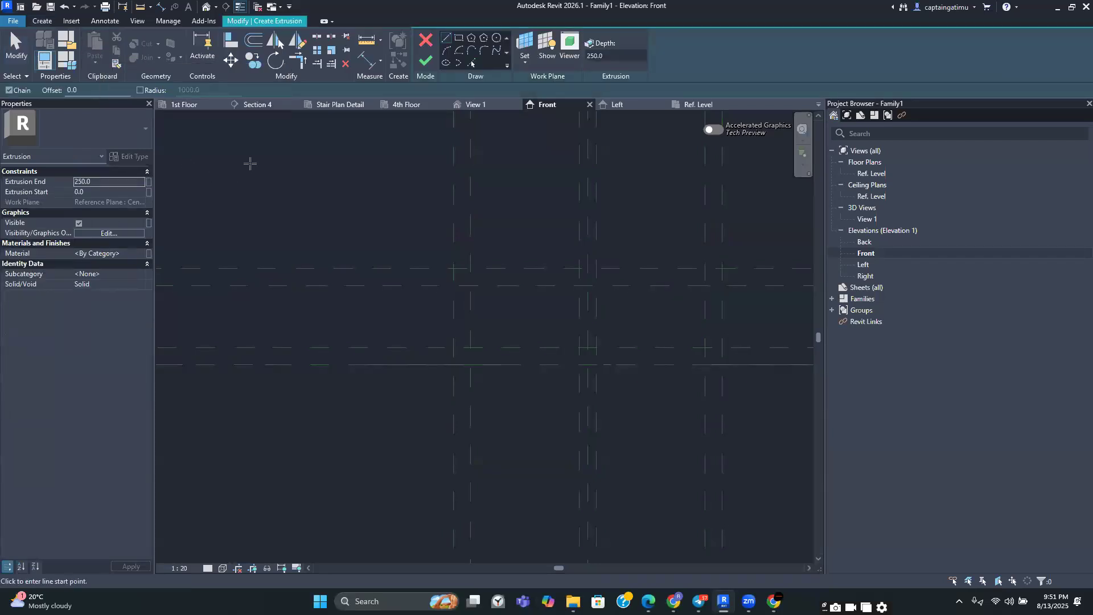
pyautogui.press('Escape')
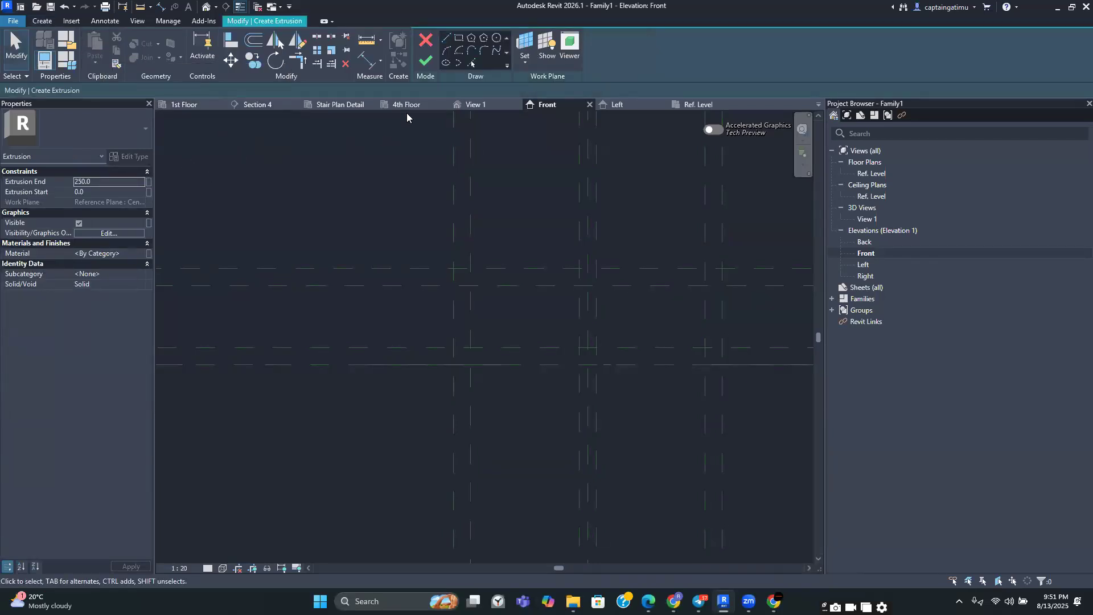
pyautogui.click(424, 40)
# Start an extrusion and sketch the pot's left side and left chamfered corner along the reference planes
pyautogui.click(42, 21)
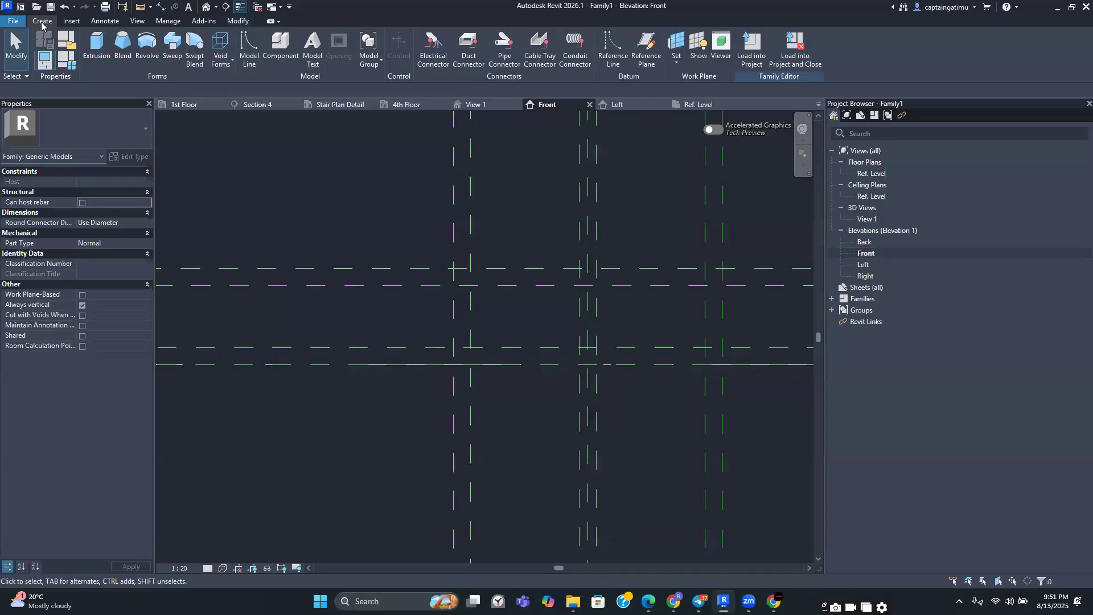
pyautogui.click(98, 46)
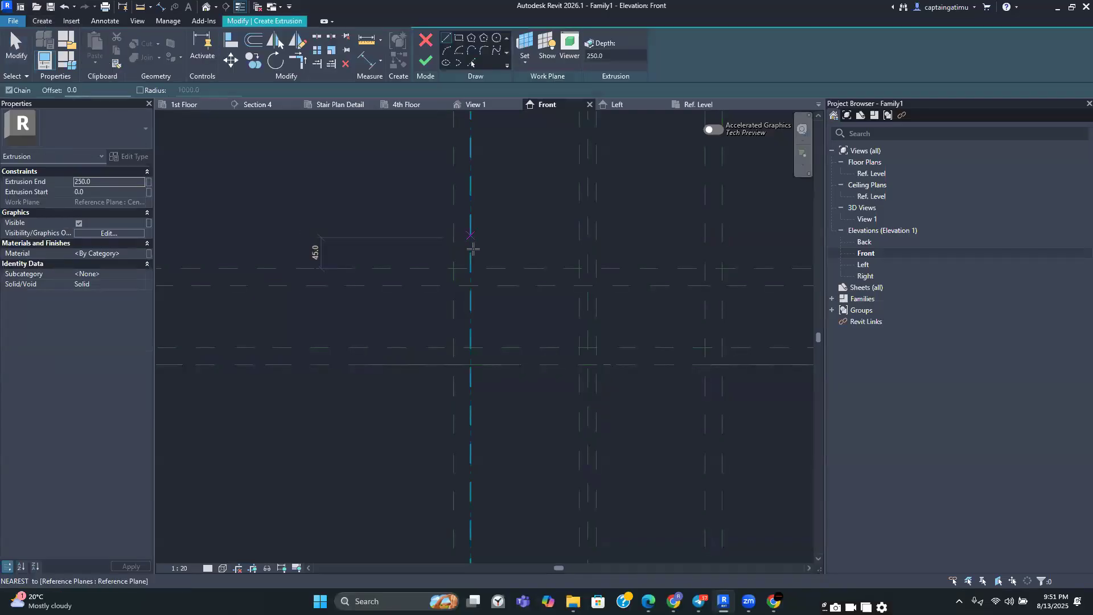
pyautogui.moveTo(520, 323); pyautogui.dragTo(472, 320, button='middle')
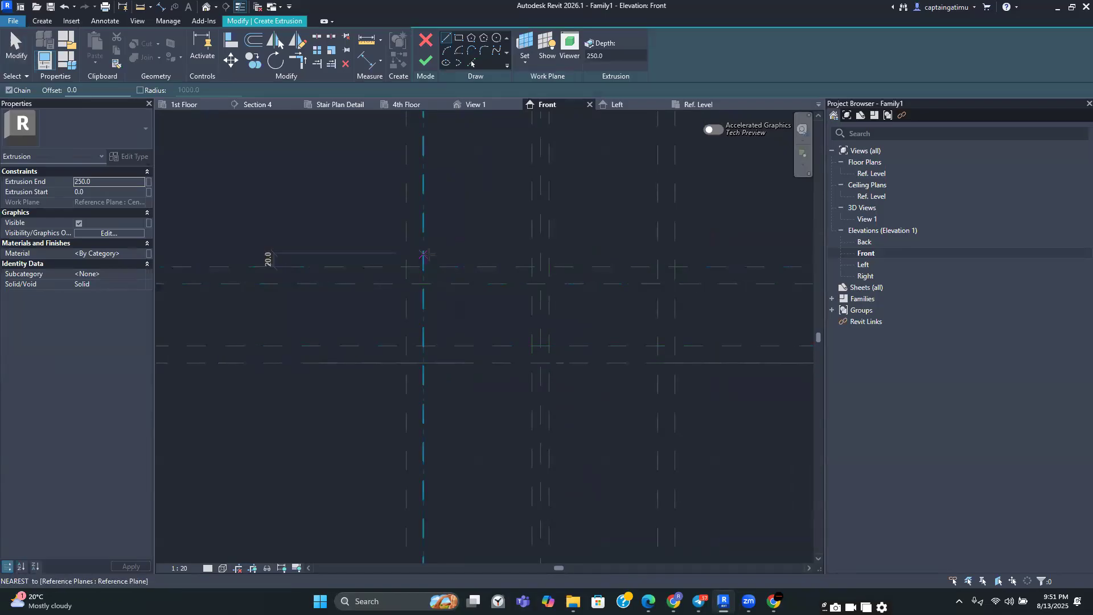
pyautogui.scroll(3, 394, 303)
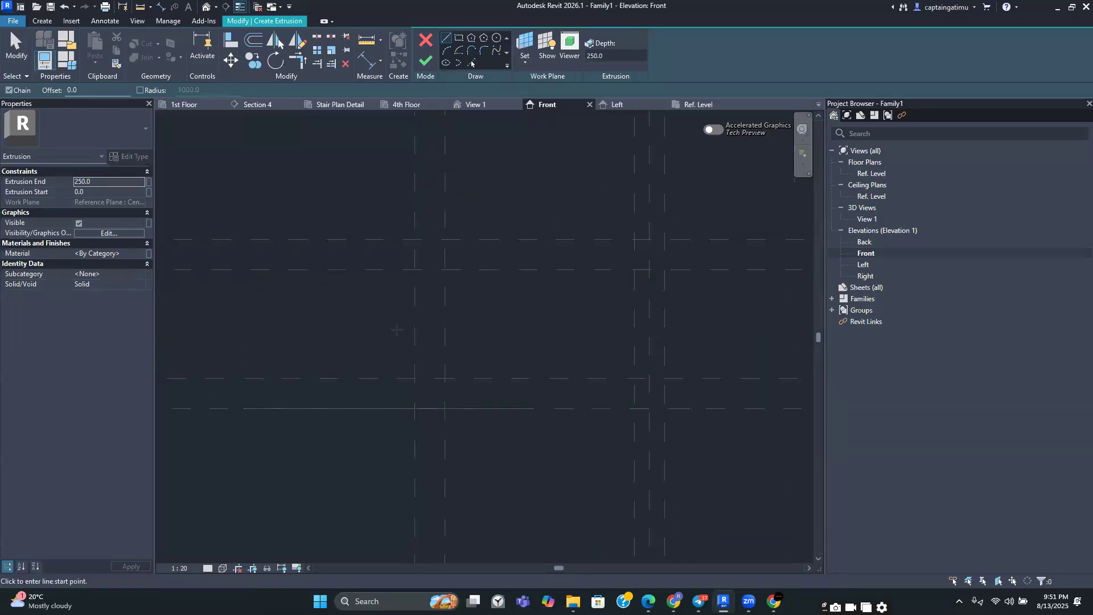
pyautogui.click(414, 384)
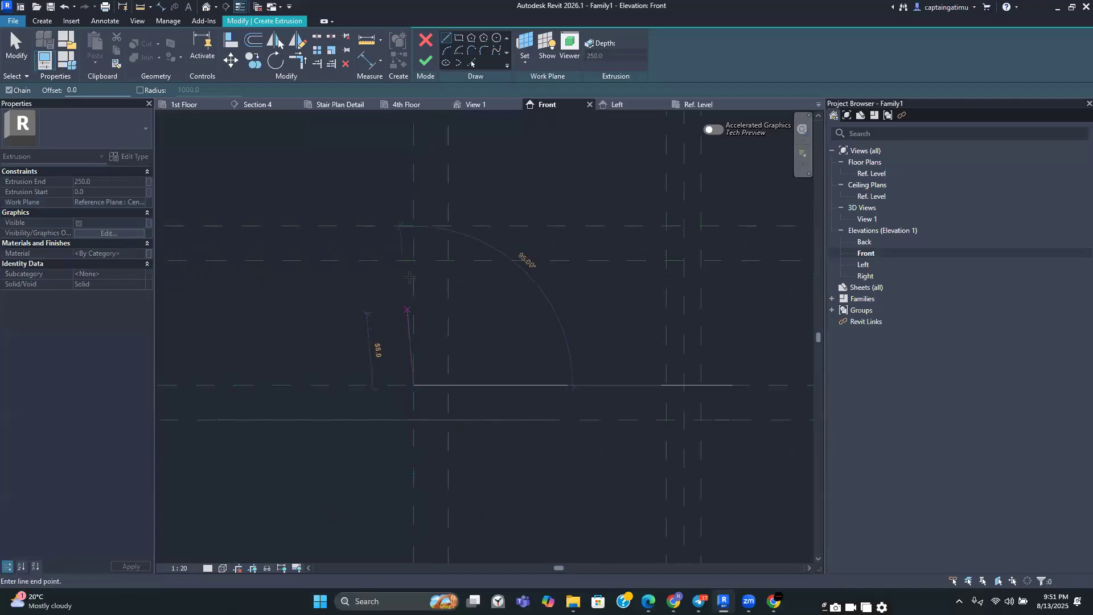
pyautogui.click(413, 260)
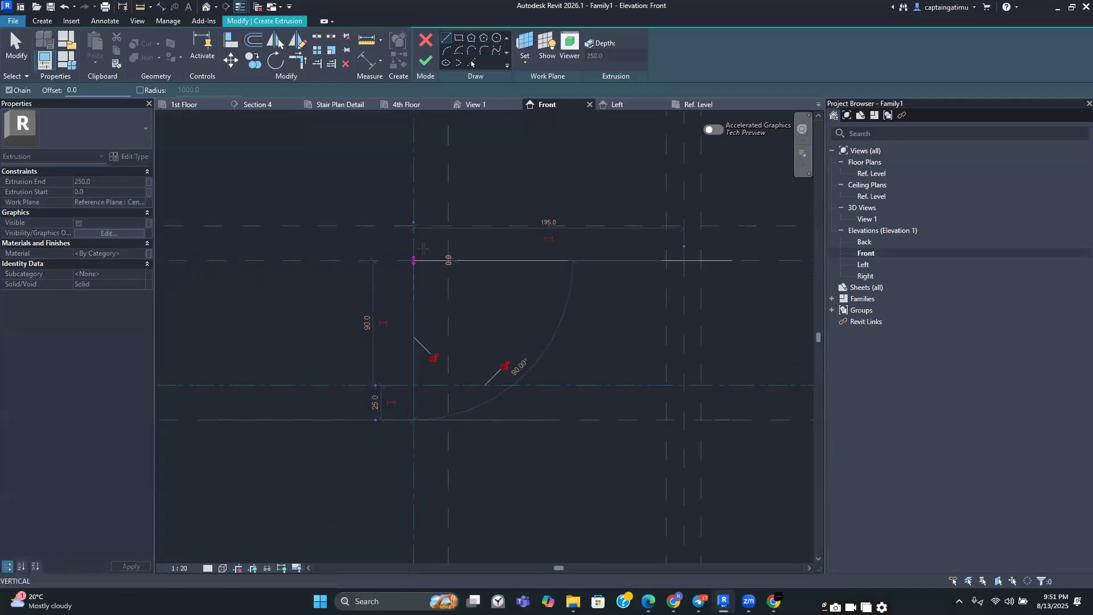
pyautogui.click(448, 226)
# Continue the outline with the top edge, right chamfer, right side and bottom edge to close the pot profile
pyautogui.moveTo(504, 234); pyautogui.dragTo(389, 225, button='middle')
pyautogui.scroll(-2, 446, 225)
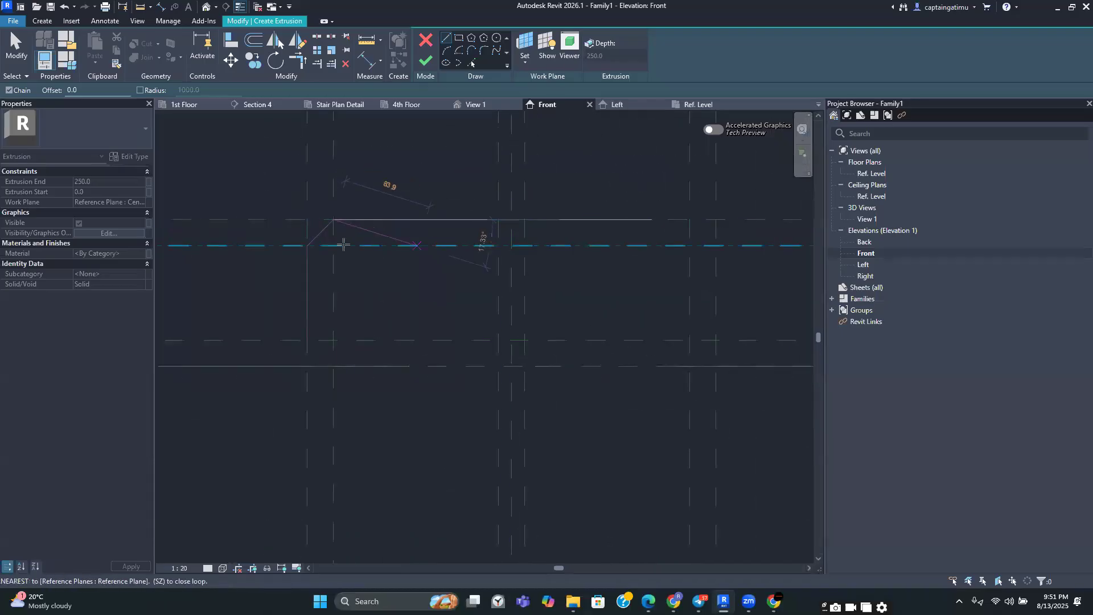
pyautogui.scroll(2, 654, 213)
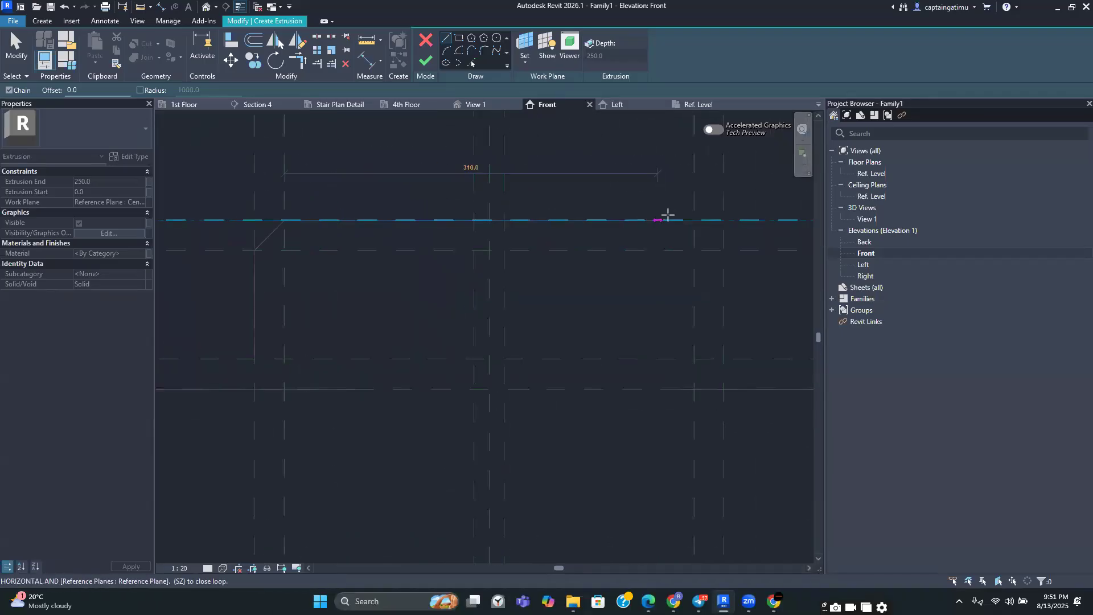
pyautogui.click(698, 221)
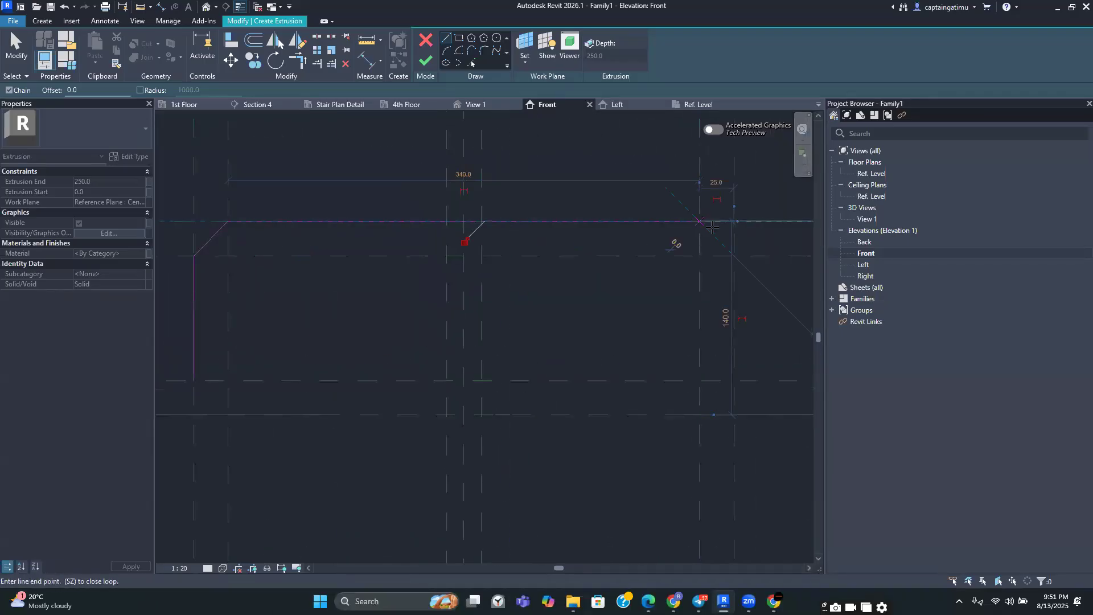
pyautogui.click(734, 255)
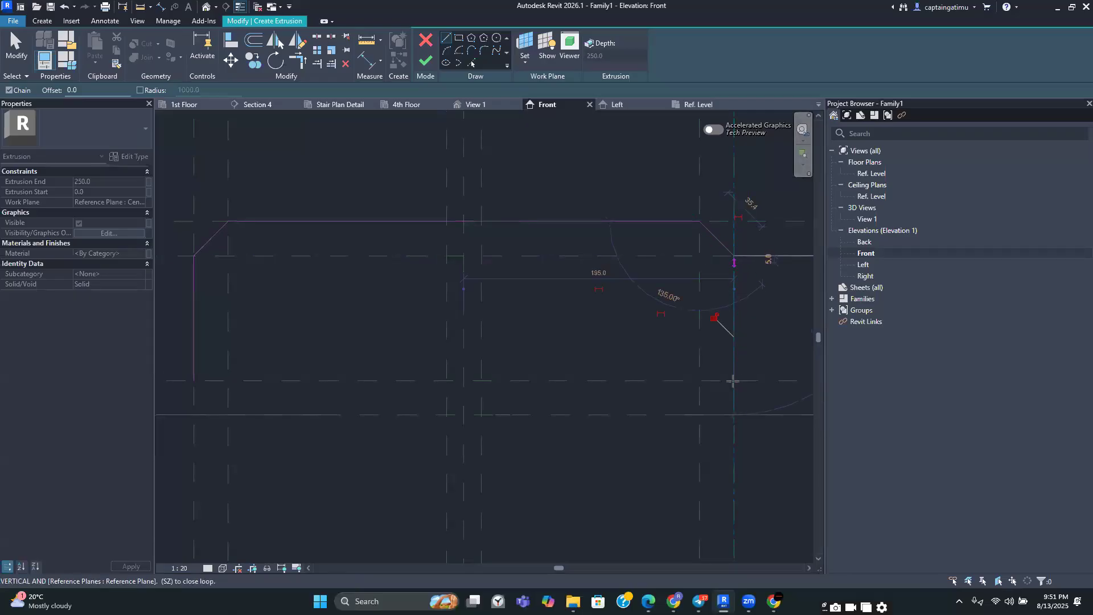
pyautogui.click(734, 414)
pyautogui.moveTo(564, 403); pyautogui.dragTo(702, 417, button='middle')
pyautogui.click(335, 428)
pyautogui.press('Escape')
pyautogui.press('Escape')
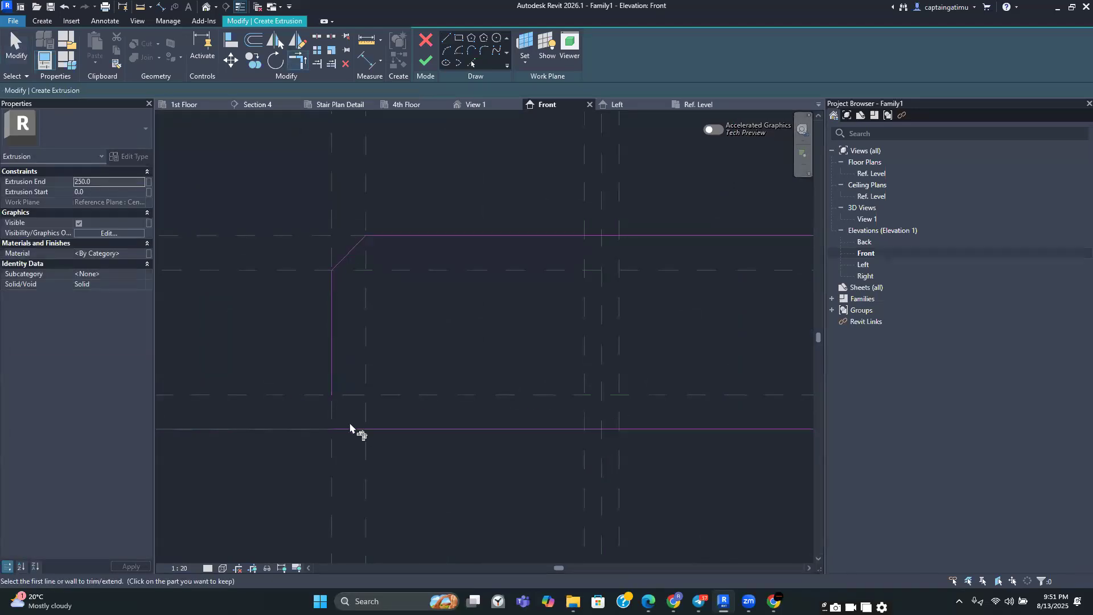
# Review the closed profile and finish the extrusion
pyautogui.scroll(-2, 368, 330)
pyautogui.moveTo(426, 298)
pyautogui.mouseDown(button='middle')
pyautogui.moveTo(441, 281)
pyautogui.moveTo(418, 275)
pyautogui.mouseUp(button='middle')
pyautogui.scroll(2, 430, 288)
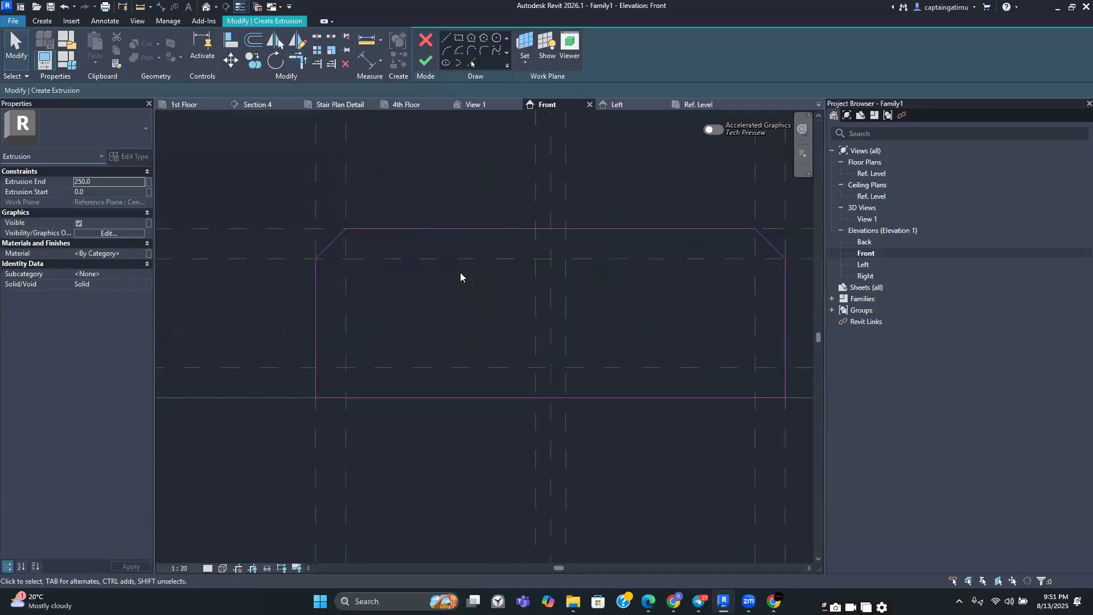
pyautogui.scroll(-2, 460, 272)
pyautogui.click(425, 60)
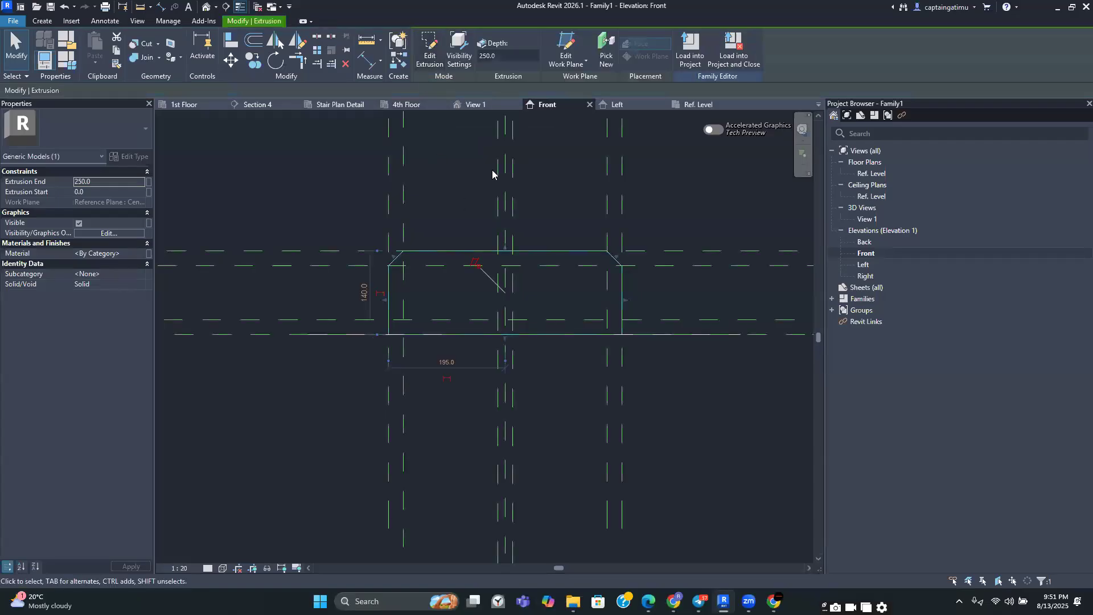
# Open the default 3D view and switch its visual style to shaded
pyautogui.click(205, 8)
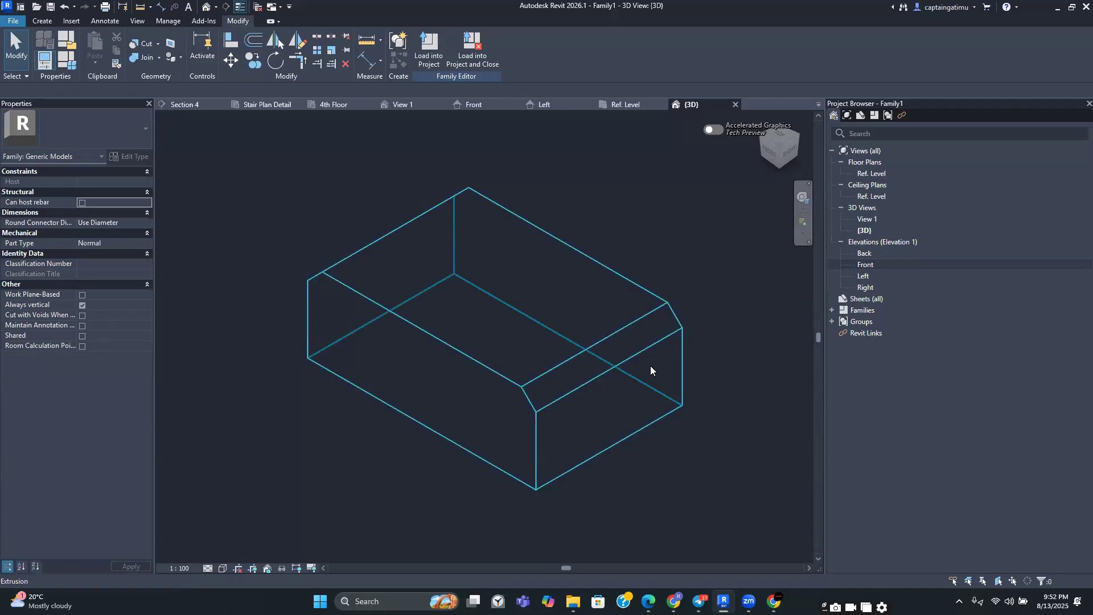
pyautogui.click(223, 568)
pyautogui.click(239, 524)
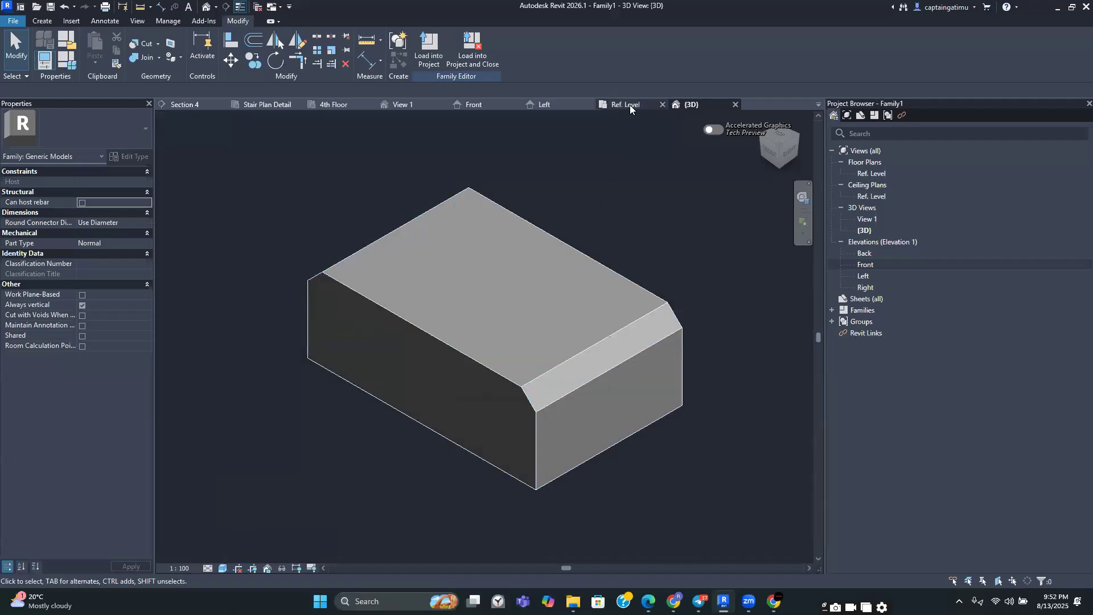
# Edit the extrusion's sketch and pick the left chamfer with a 25 mm offset inward
pyautogui.click(482, 106)
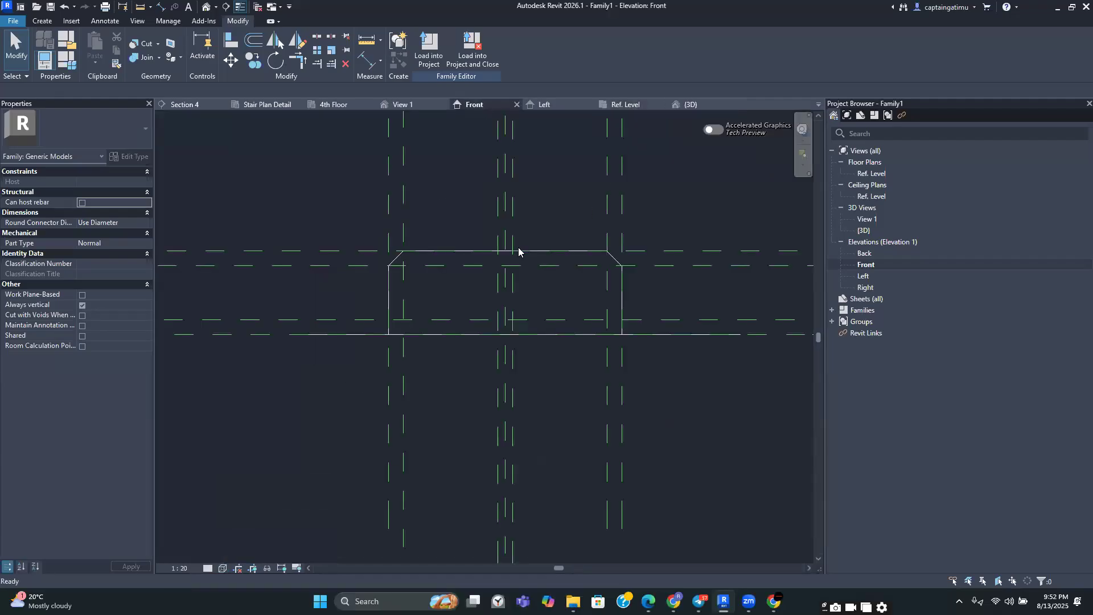
pyautogui.click(360, 280)
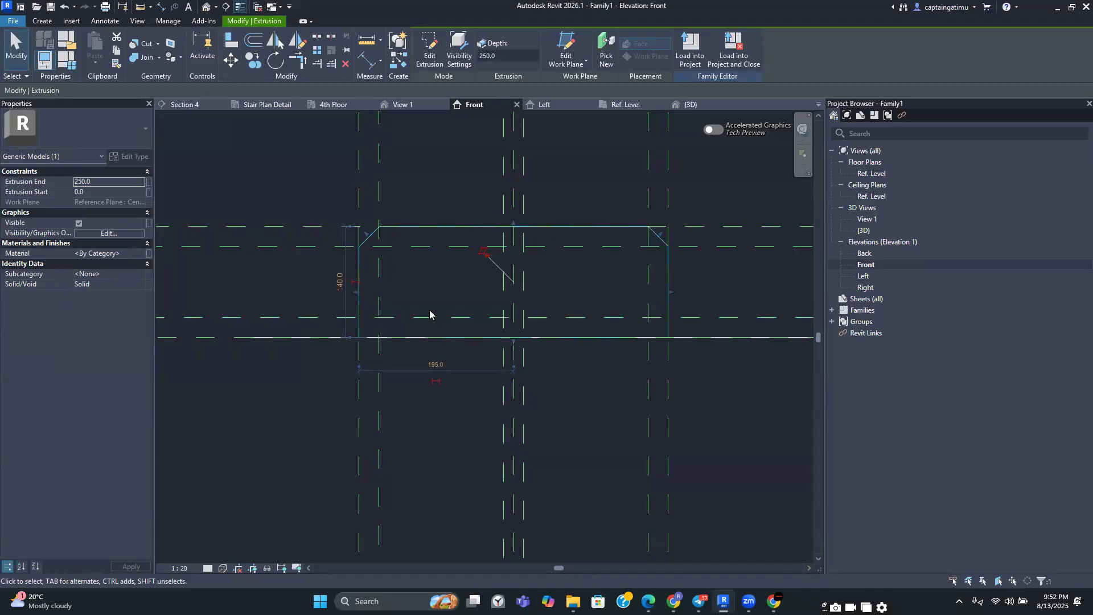
pyautogui.click(430, 51)
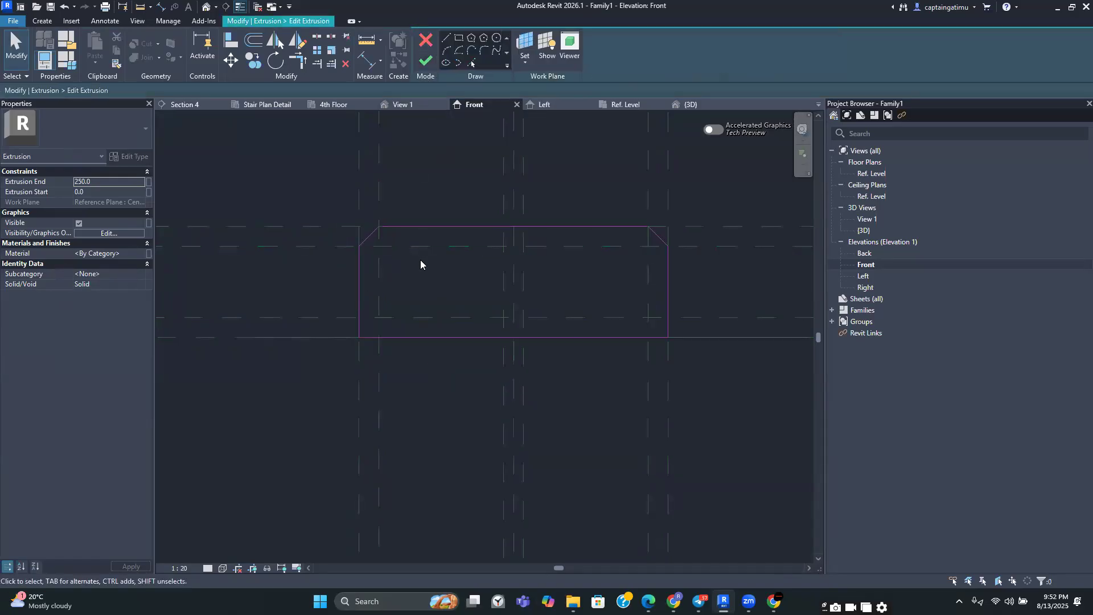
pyautogui.scroll(1, 411, 261)
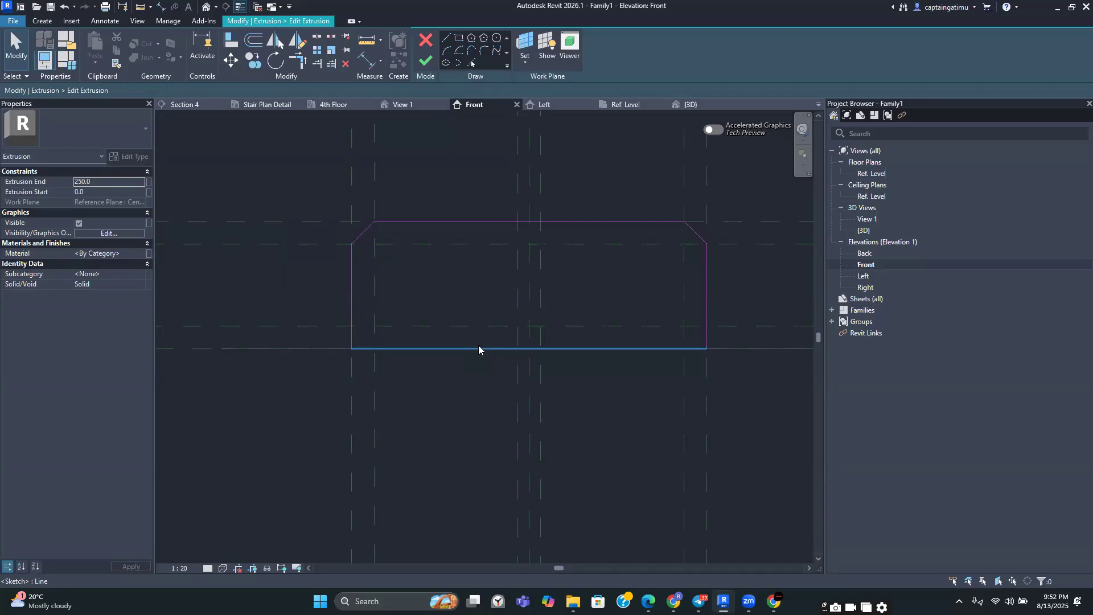
pyautogui.scroll(1, 430, 136)
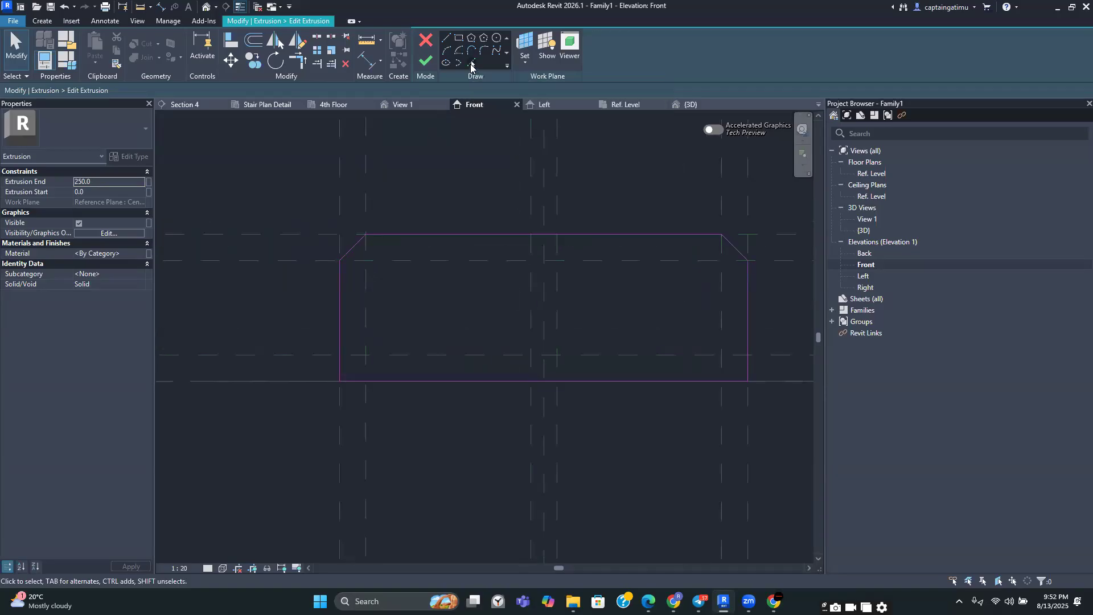
pyautogui.click(472, 65)
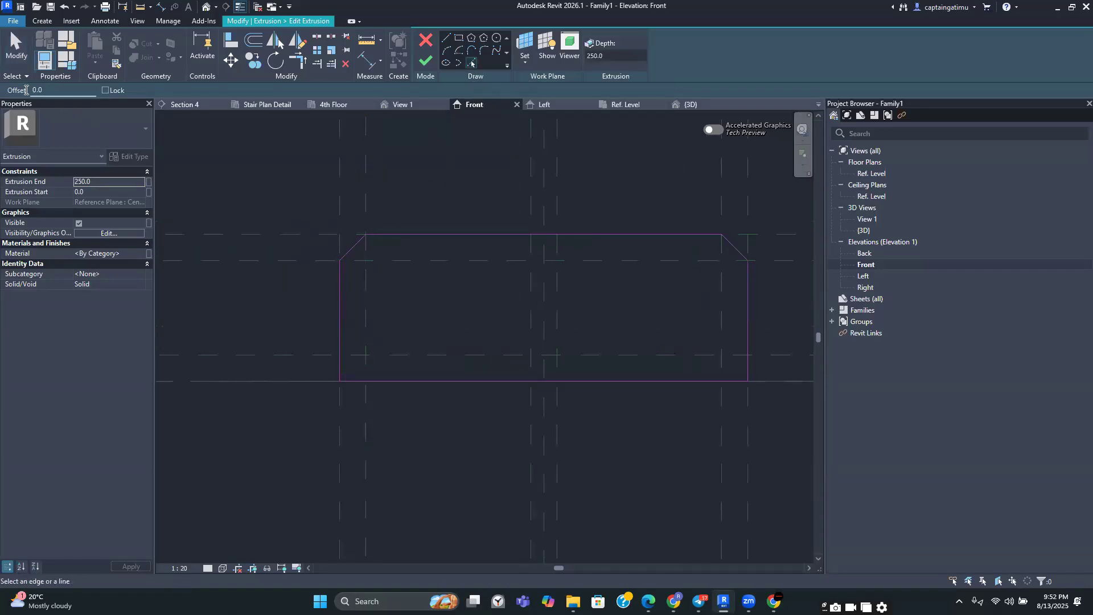
pyautogui.write('25')
pyautogui.scroll(1, 325, 268)
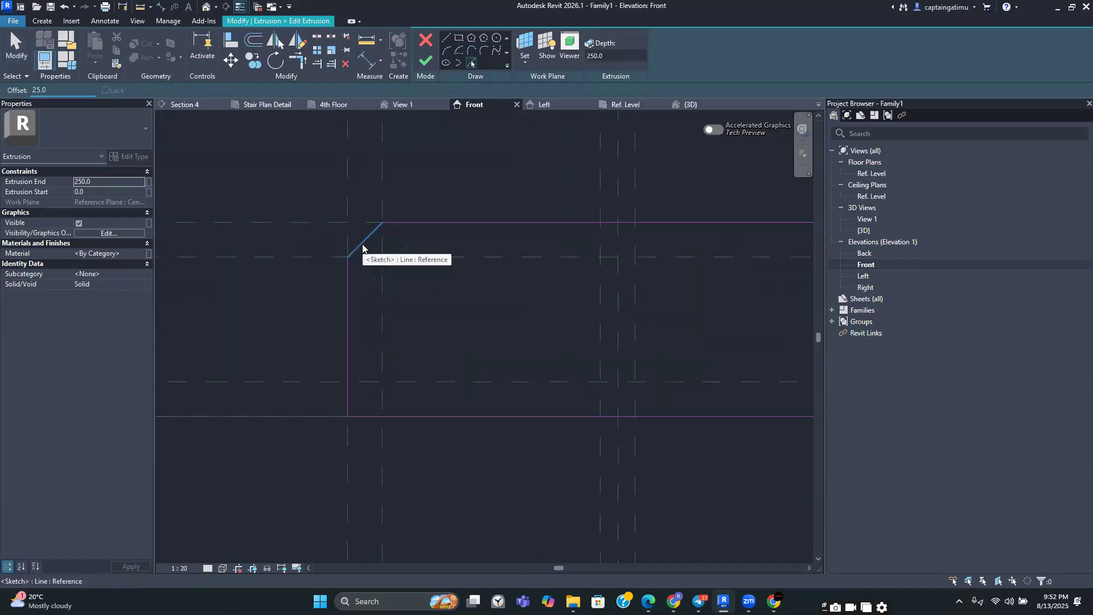
pyautogui.click(362, 246)
# Pick the right chamfer, right side, left side and bottom edges with the same 25 mm offset
pyautogui.scroll(-1, 363, 246)
pyautogui.click(695, 257)
pyautogui.scroll(1, 705, 293)
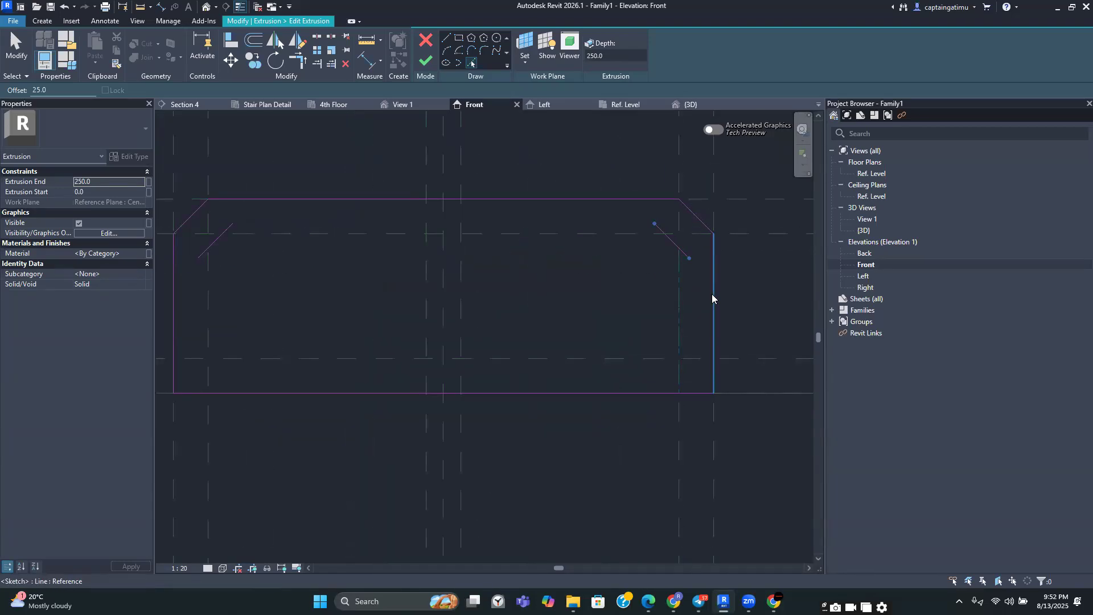
pyautogui.click(712, 293)
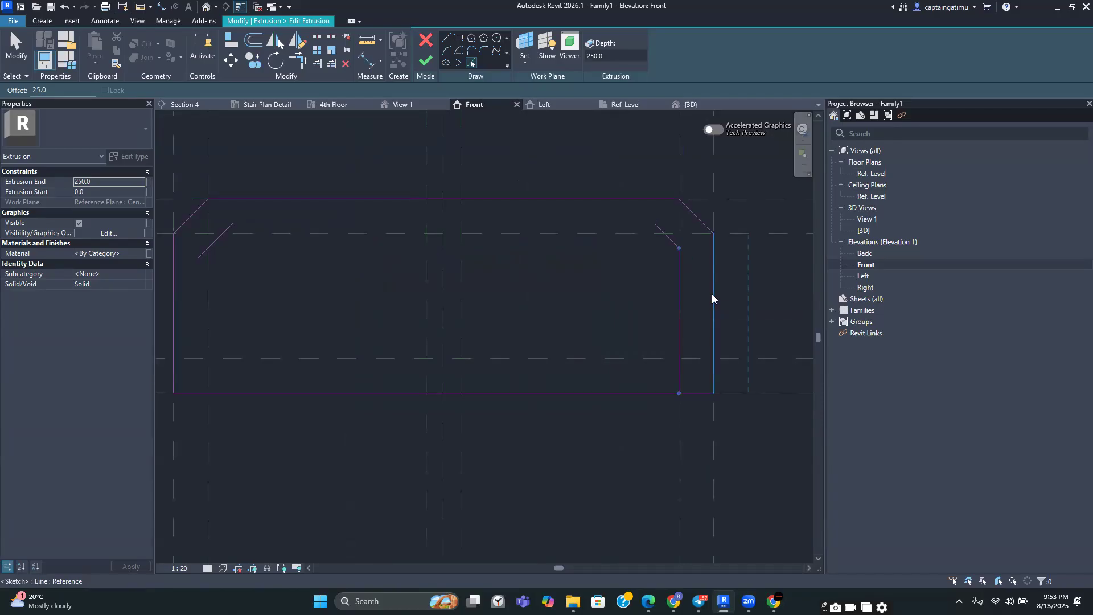
pyautogui.click(178, 314)
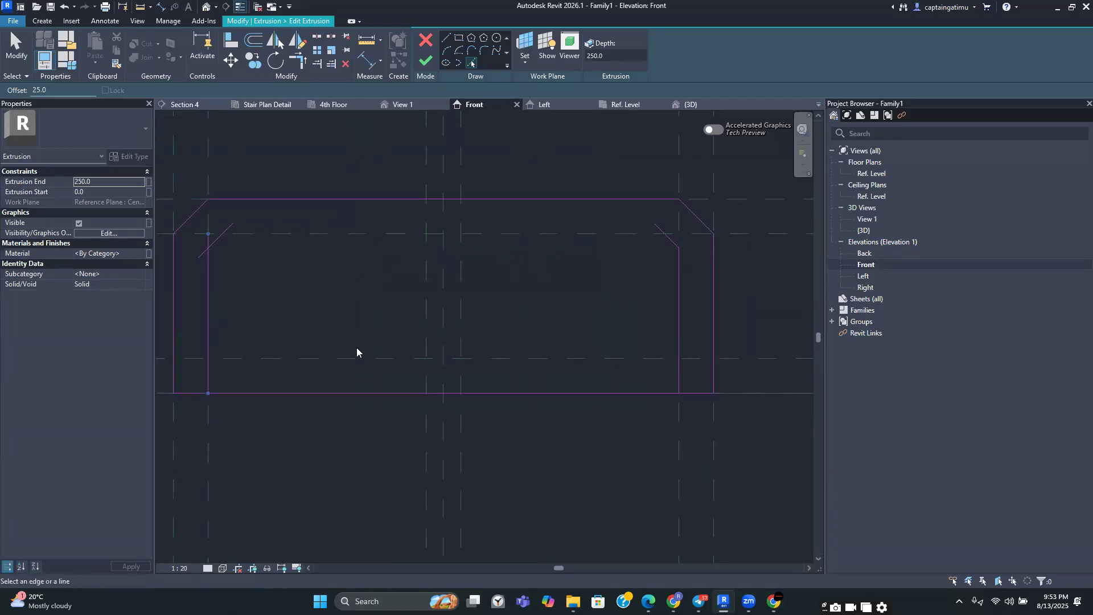
pyautogui.click(357, 391)
# Set the pick offset to 0 and pick the central vertical reference planes as divider lines
pyautogui.moveTo(80, 93); pyautogui.dragTo(13, 95)
pyautogui.write('0')
pyautogui.click(425, 317)
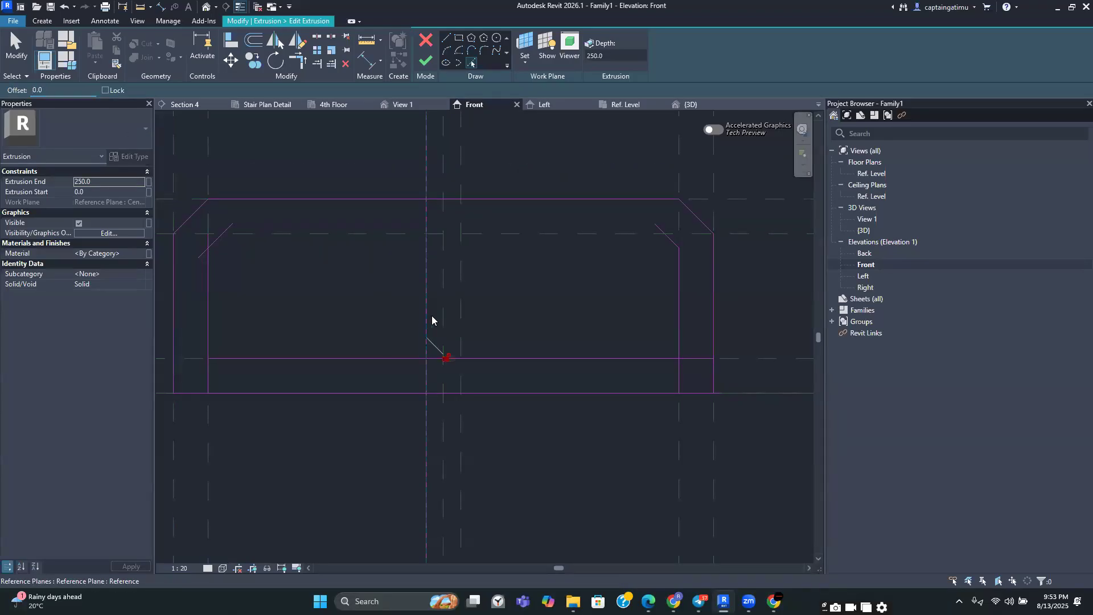
pyautogui.click(462, 312)
pyautogui.click(517, 235)
pyautogui.scroll(-1, 534, 275)
pyautogui.moveTo(535, 276); pyautogui.dragTo(561, 277, button='middle')
pyautogui.press('Escape')
# Trim the inner sketch lines to corners to close the left hollow cell
pyautogui.click(297, 60)
pyautogui.click(372, 247)
pyautogui.click(319, 256)
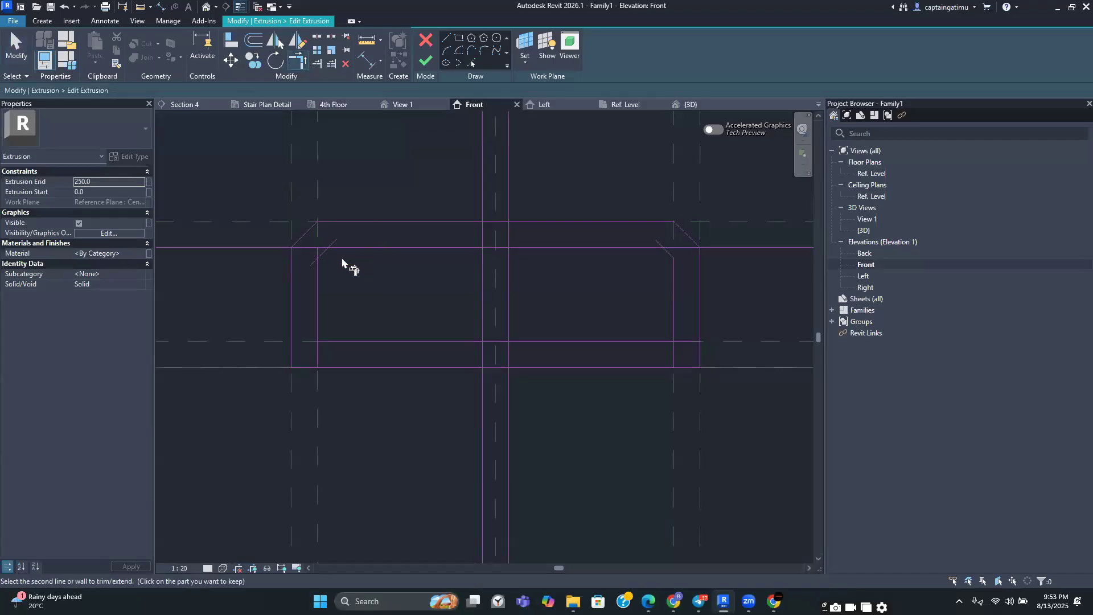
pyautogui.click(324, 258)
pyautogui.click(322, 302)
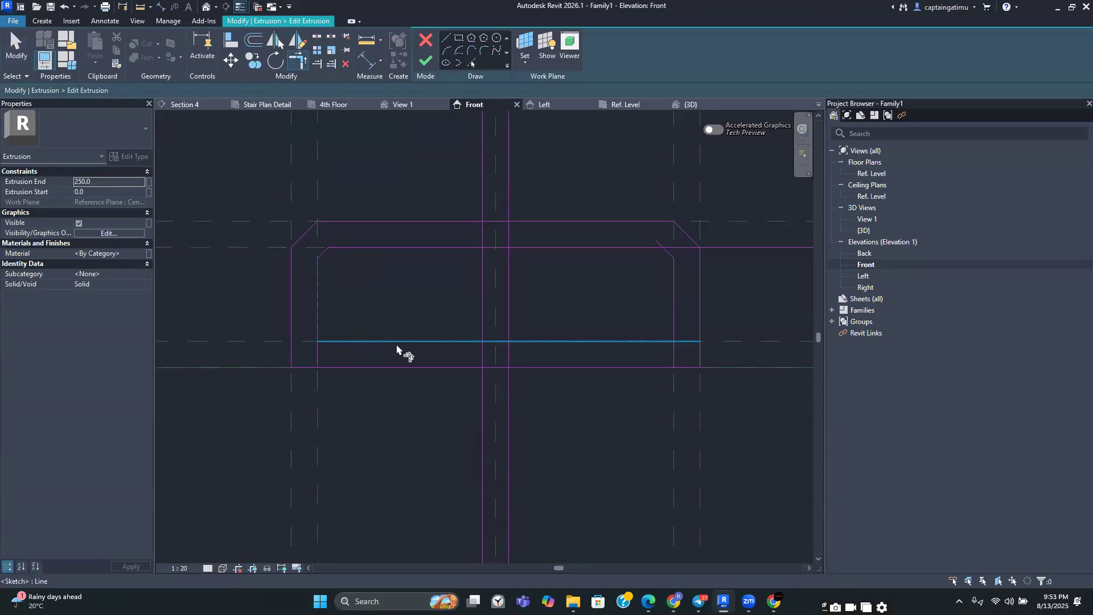
pyautogui.click(449, 341)
pyautogui.click(482, 331)
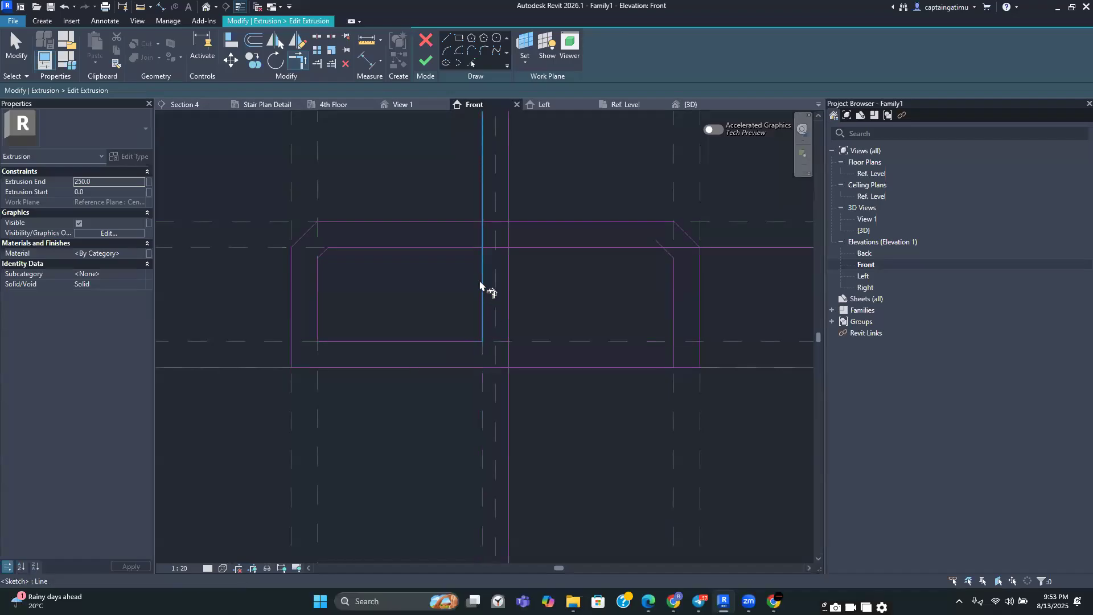
pyautogui.click(481, 282)
pyautogui.click(467, 248)
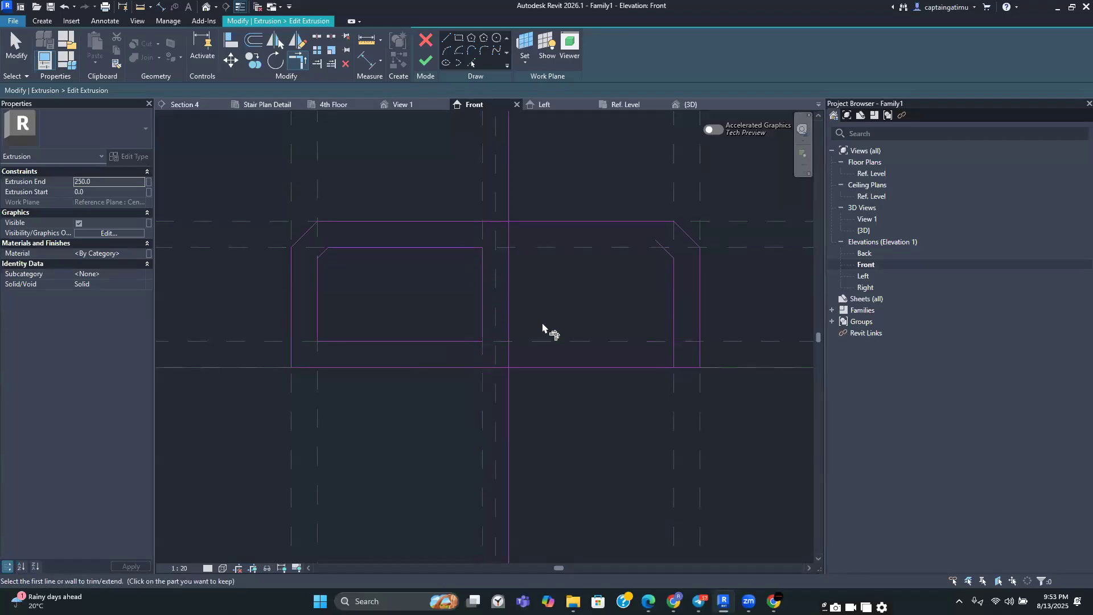
pyautogui.scroll(-2, 482, 267)
pyautogui.scroll(-1, 472, 249)
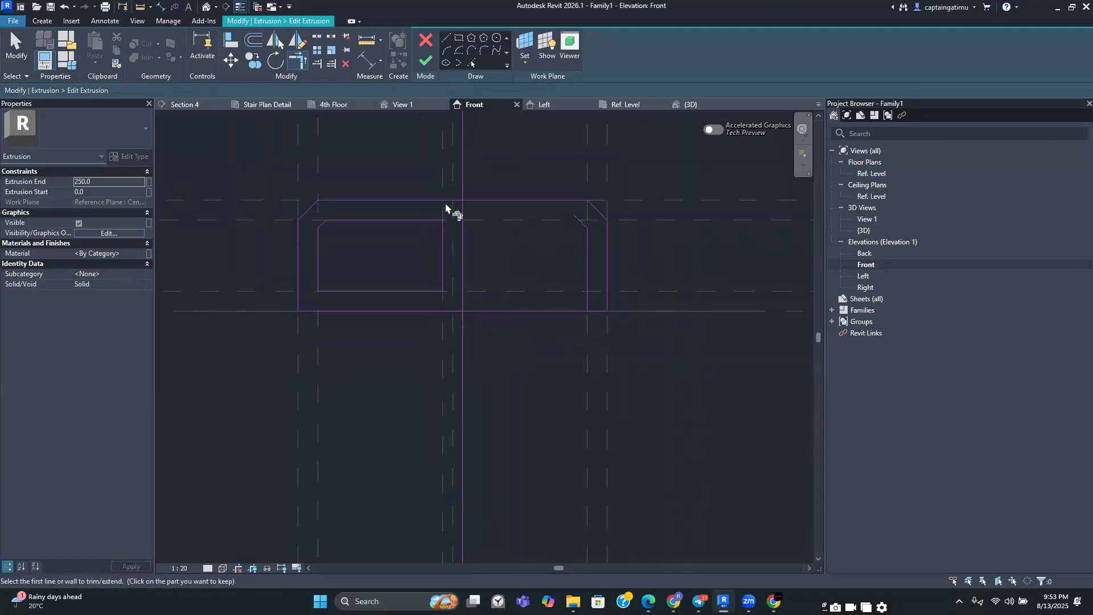
# Draw the top and bottom sketch lines of the right hollow cell along the inner offset and reference plane
pyautogui.click(446, 38)
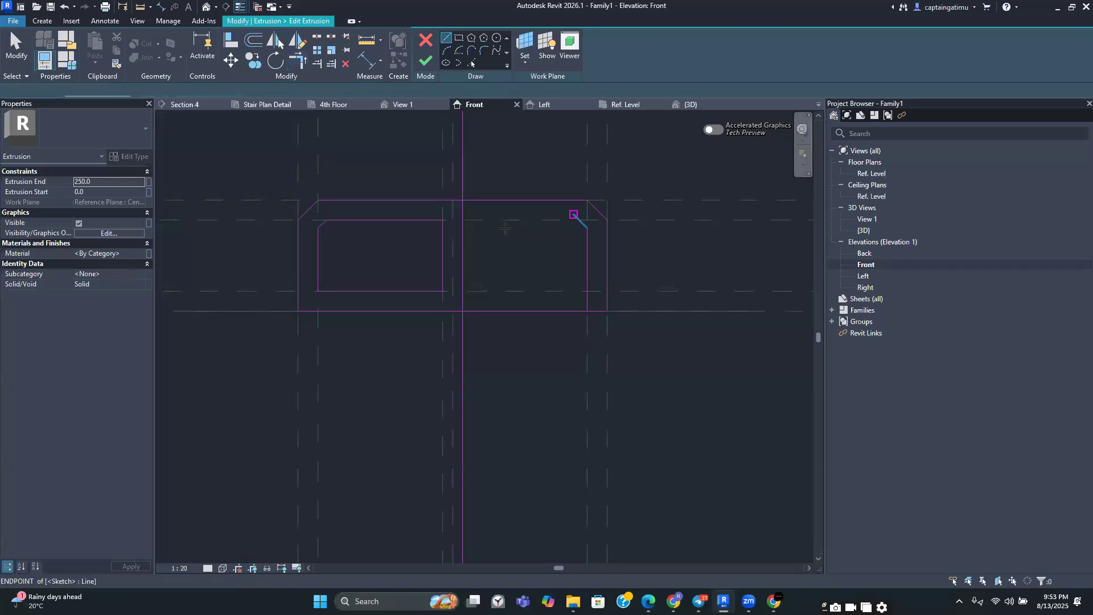
pyautogui.scroll(2, 572, 214)
pyautogui.click(383, 223)
pyautogui.click(501, 226)
pyautogui.press('Escape')
pyautogui.click(383, 348)
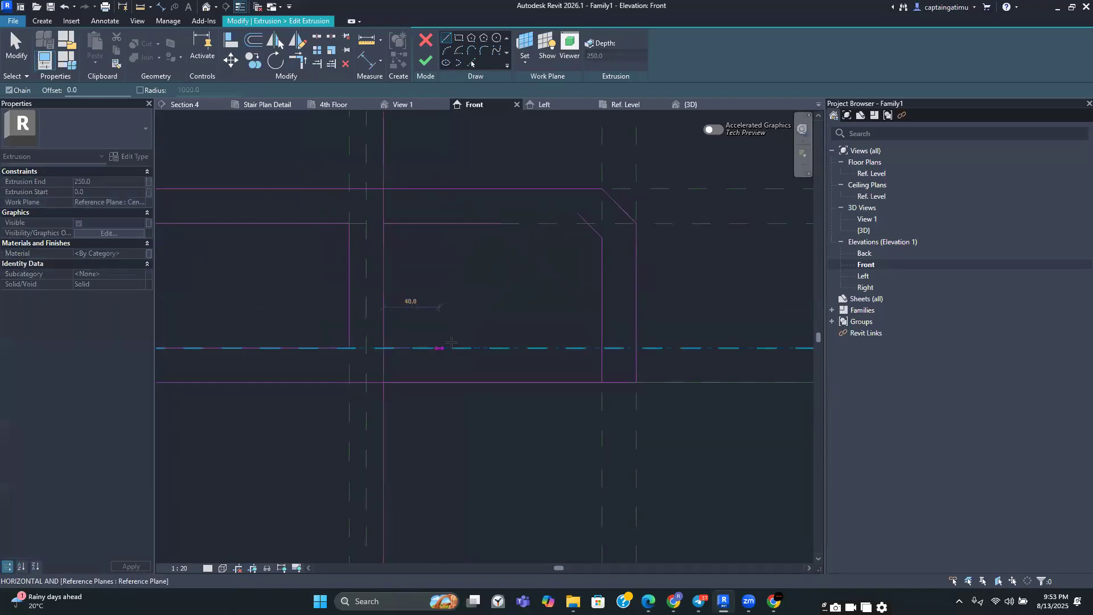
pyautogui.click(486, 348)
pyautogui.press('Escape')
pyautogui.press('Escape')
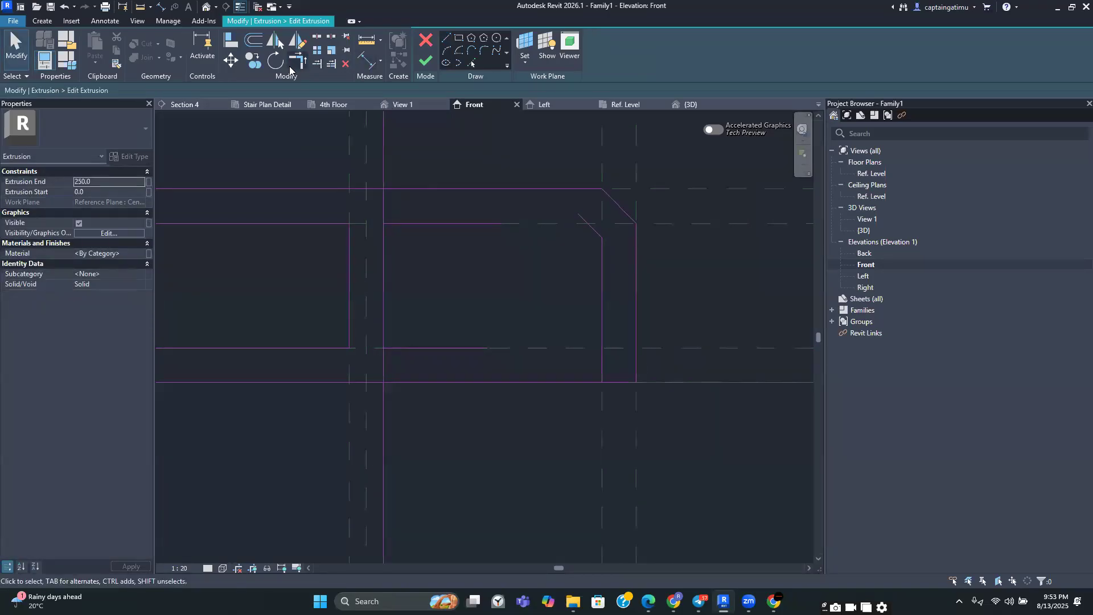
# Trim the right cell's sketch lines to corners to close the right hollow cell
pyautogui.click(296, 61)
pyautogui.click(383, 312)
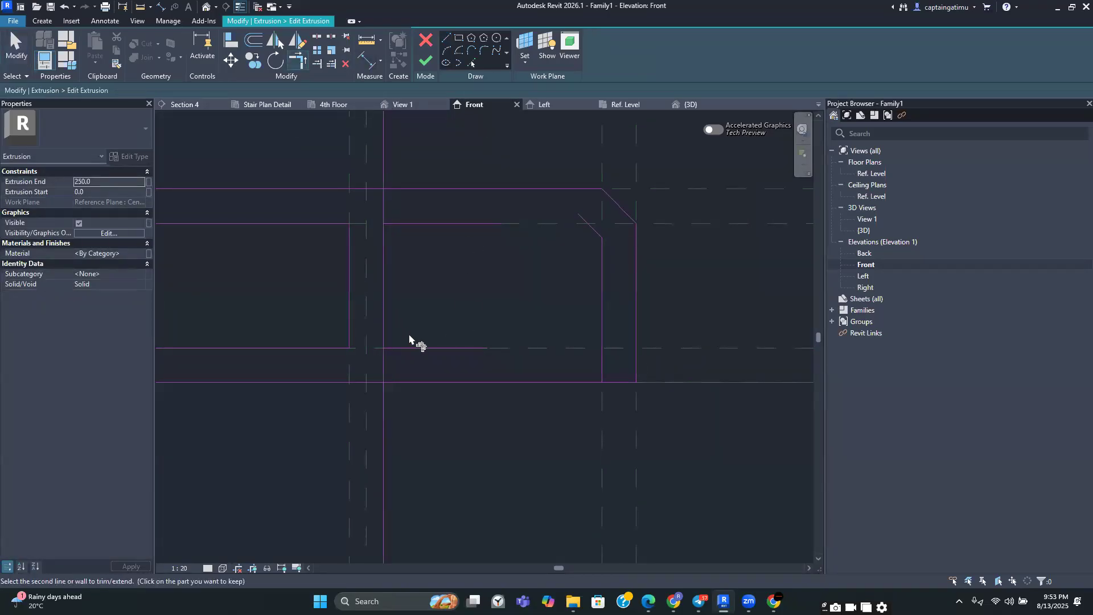
pyautogui.click(419, 346)
pyautogui.click(439, 353)
pyautogui.click(602, 324)
pyautogui.click(601, 287)
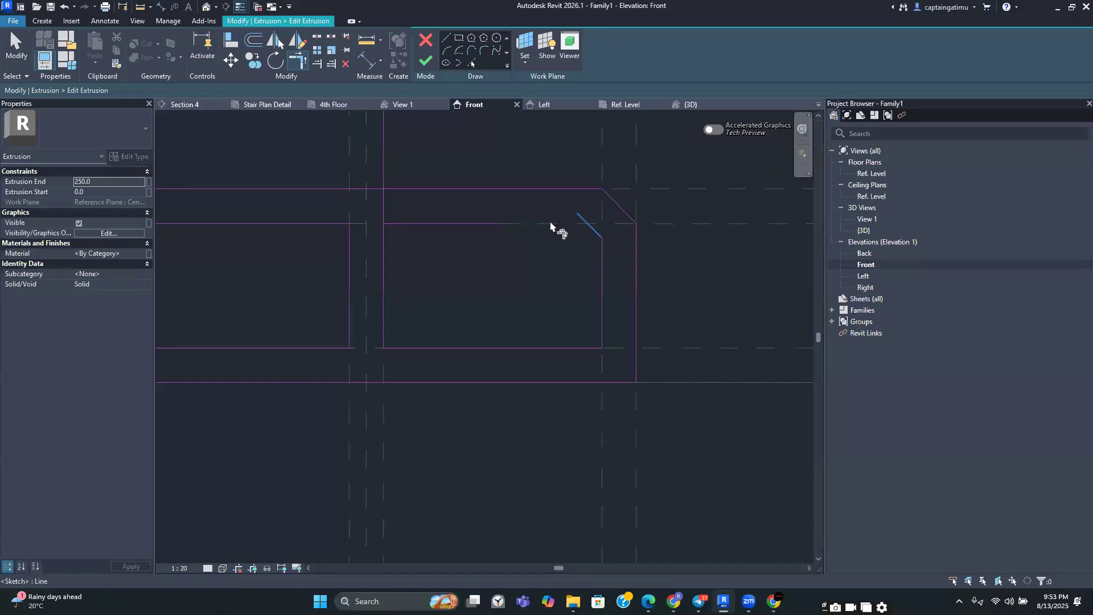
pyautogui.click(499, 225)
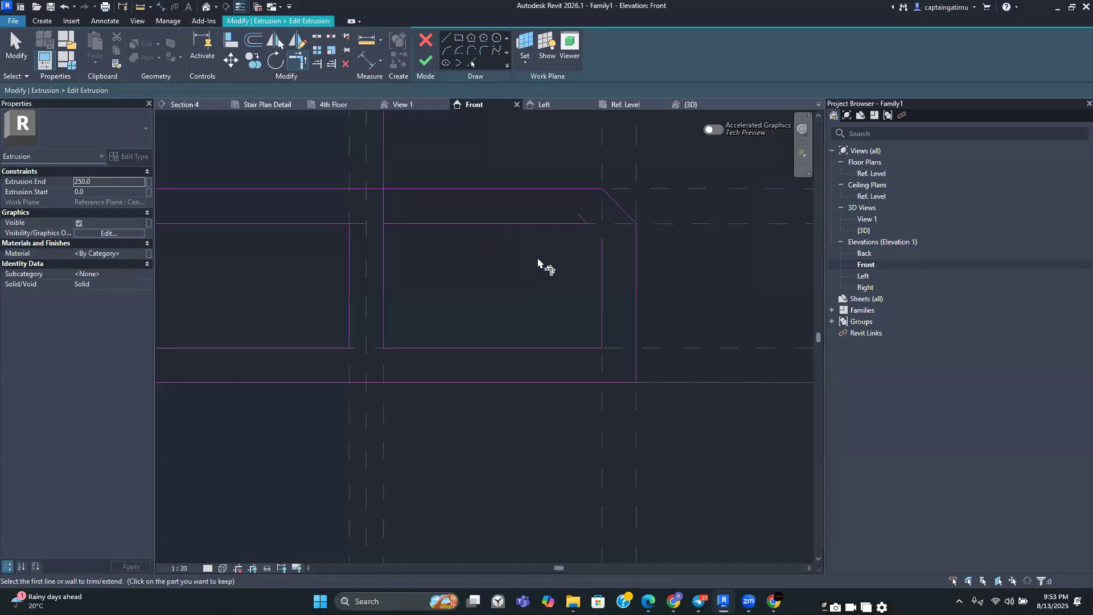
pyautogui.click(602, 253)
pyautogui.click(595, 232)
pyautogui.scroll(-3, 534, 302)
pyautogui.scroll(3, 479, 287)
pyautogui.click(441, 267)
pyautogui.click(451, 246)
pyautogui.scroll(-3, 470, 286)
pyautogui.scroll(-3, 470, 286)
pyautogui.press('Escape')
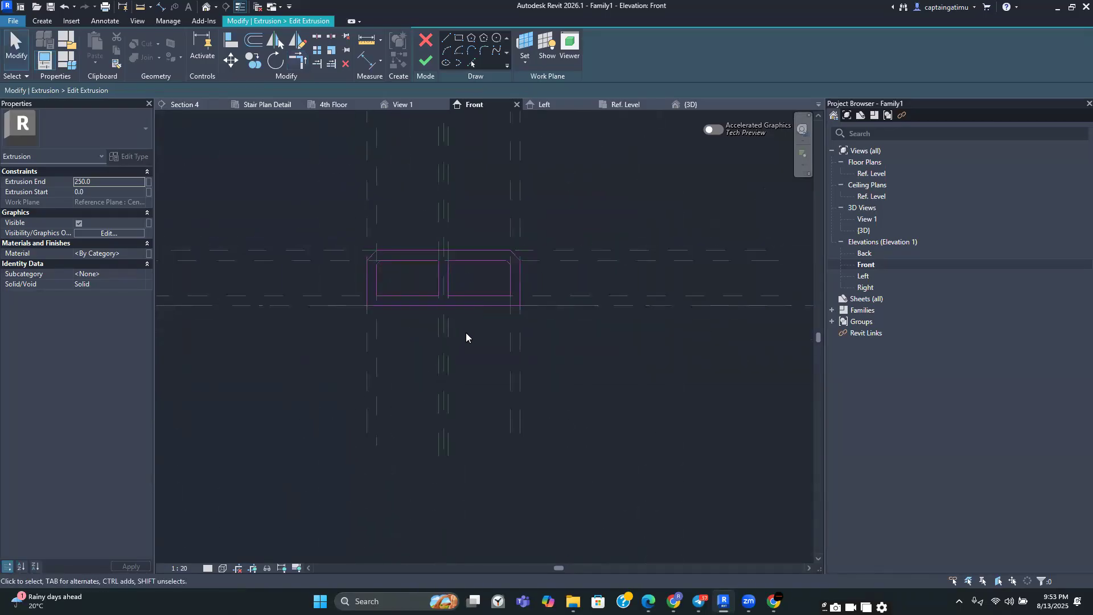
# Finish the extrusion sketch and inspect the hollow pot in the 3D view
pyautogui.click(425, 60)
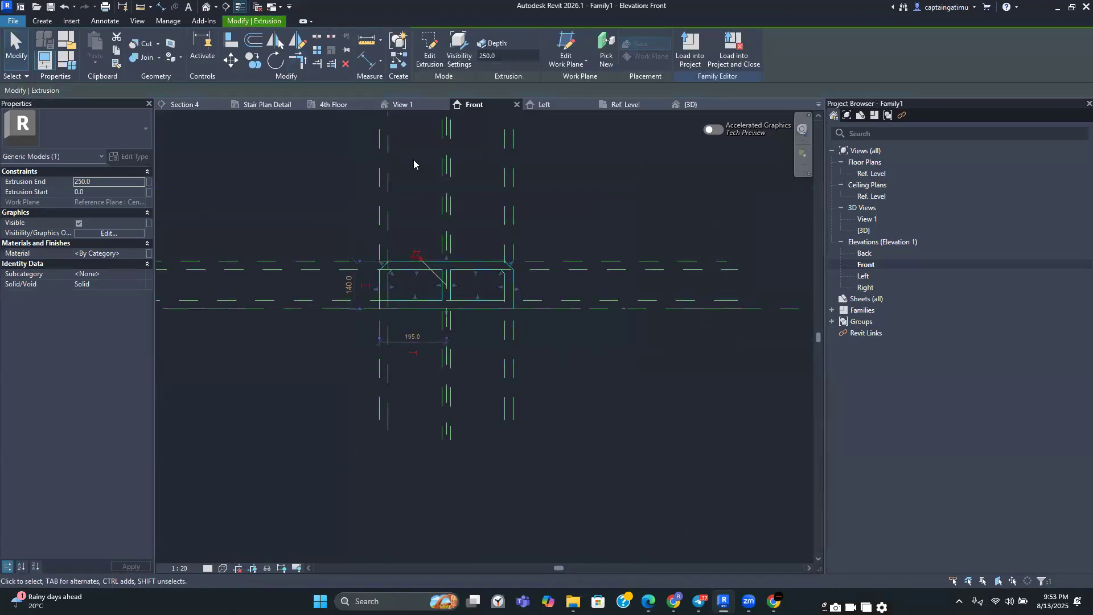
pyautogui.click(690, 105)
pyautogui.press('Escape')
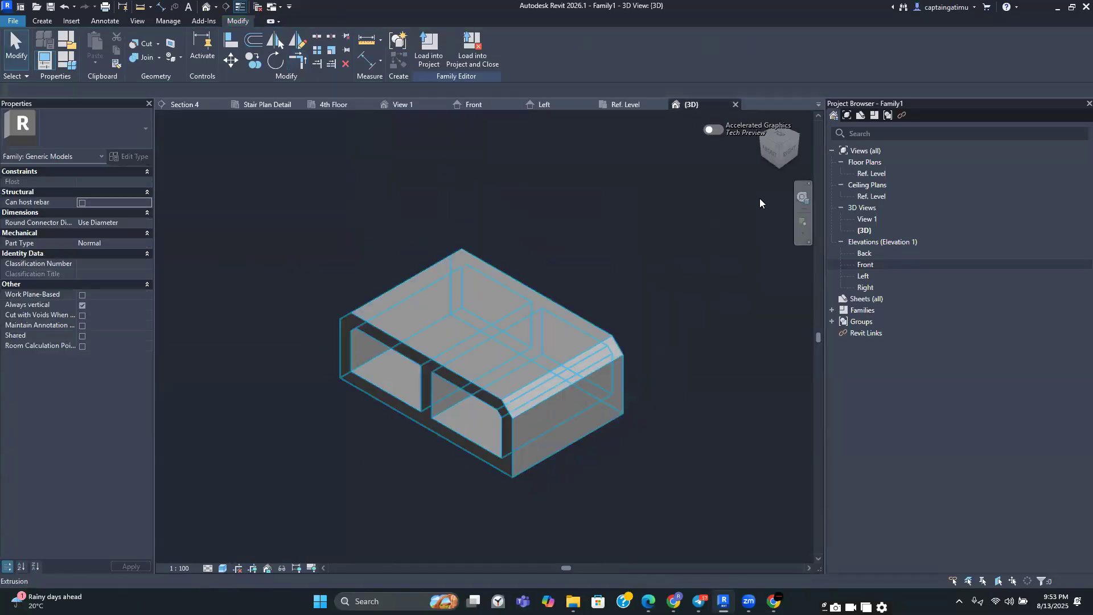
pyautogui.moveTo(783, 149); pyautogui.dragTo(793, 137)
pyautogui.moveTo(174, 119)
pyautogui.mouseDown()
pyautogui.moveTo(193, 115)
pyautogui.moveTo(162, 119)
pyautogui.moveTo(741, 121)
pyautogui.moveTo(487, 134)
pyautogui.moveTo(371, 126)
pyautogui.moveTo(419, 149)
pyautogui.mouseUp()
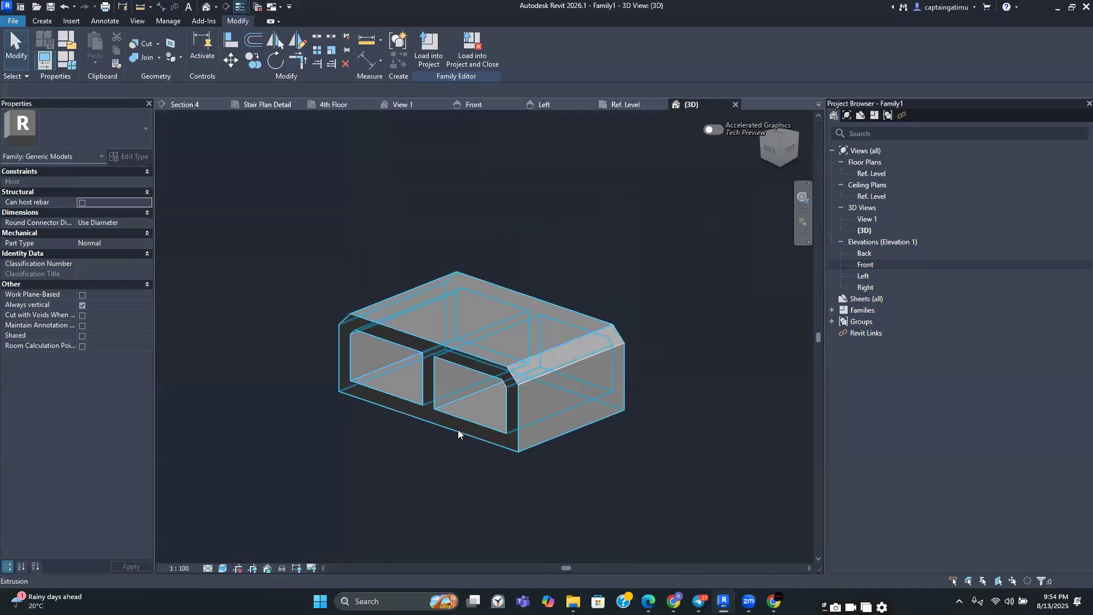
# Switch to the training chat to review the hollow pot detail drawing, then return to Revit
pyautogui.moveTo(699, 601)
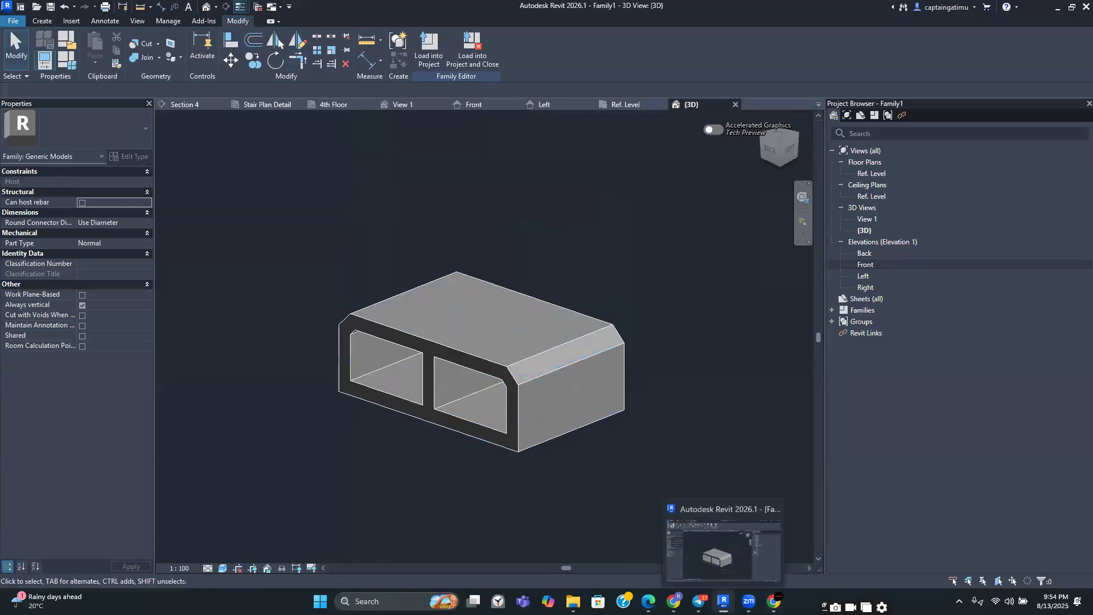
pyautogui.click(702, 599)
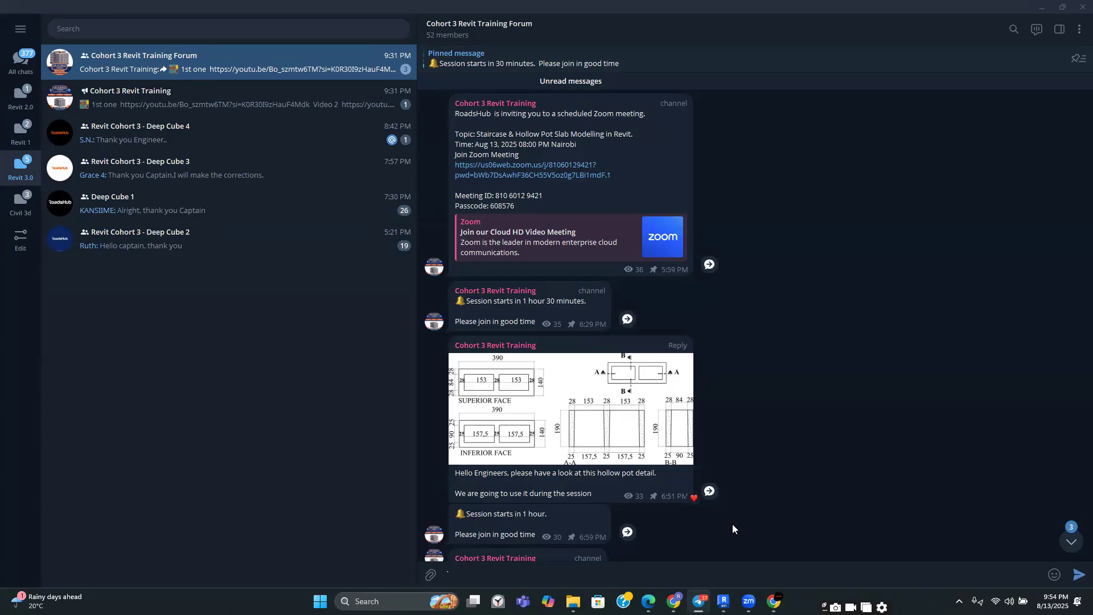
pyautogui.click(721, 589)
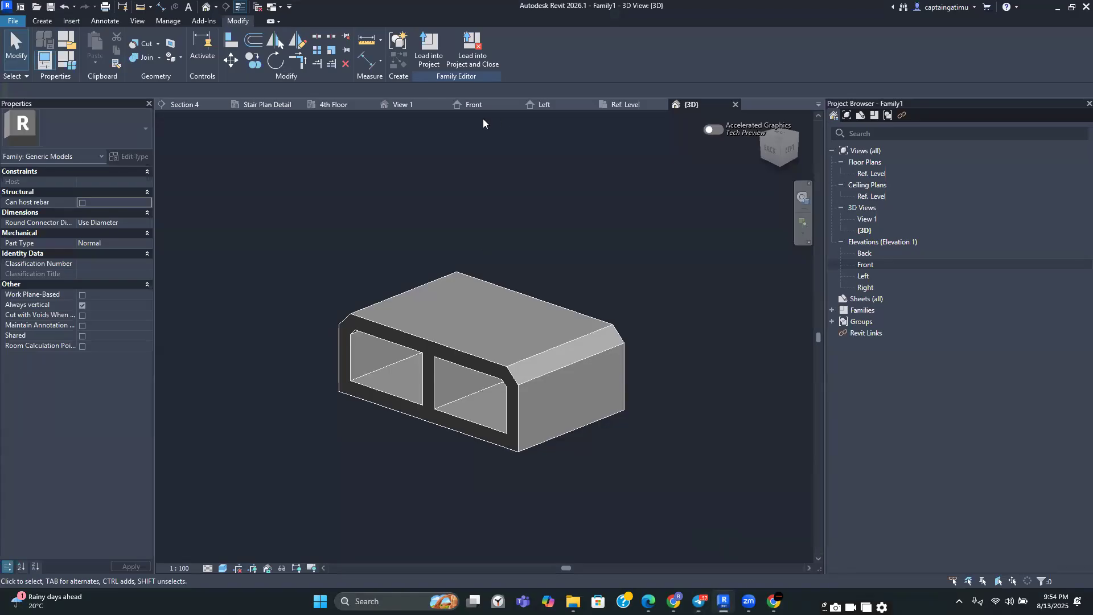
# Select the pot extrusion and set its Extrusion End to 190 mm
pyautogui.click(463, 106)
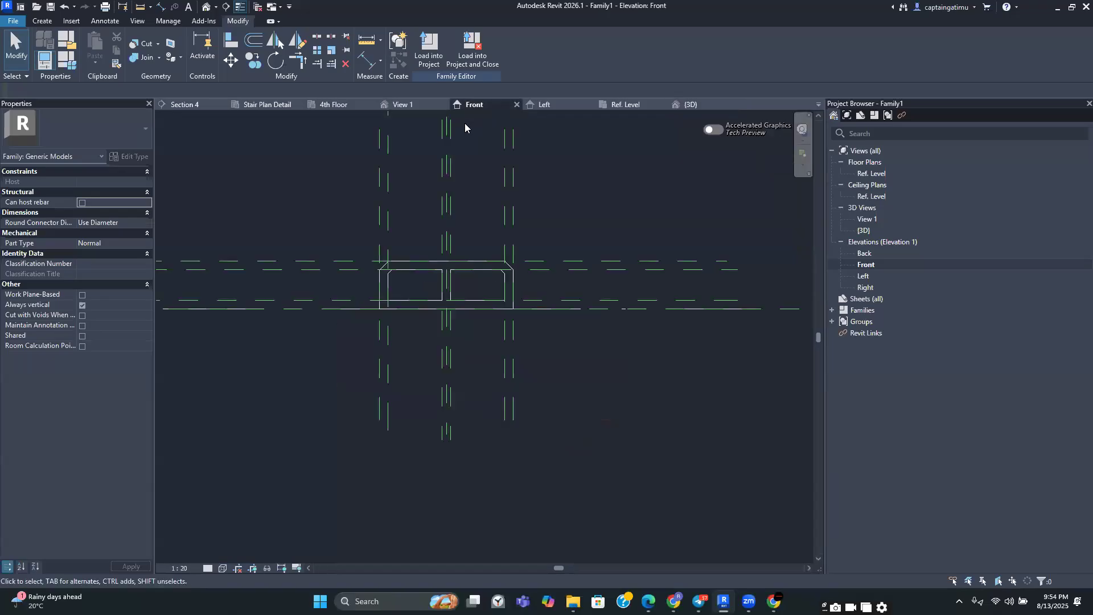
pyautogui.click(426, 262)
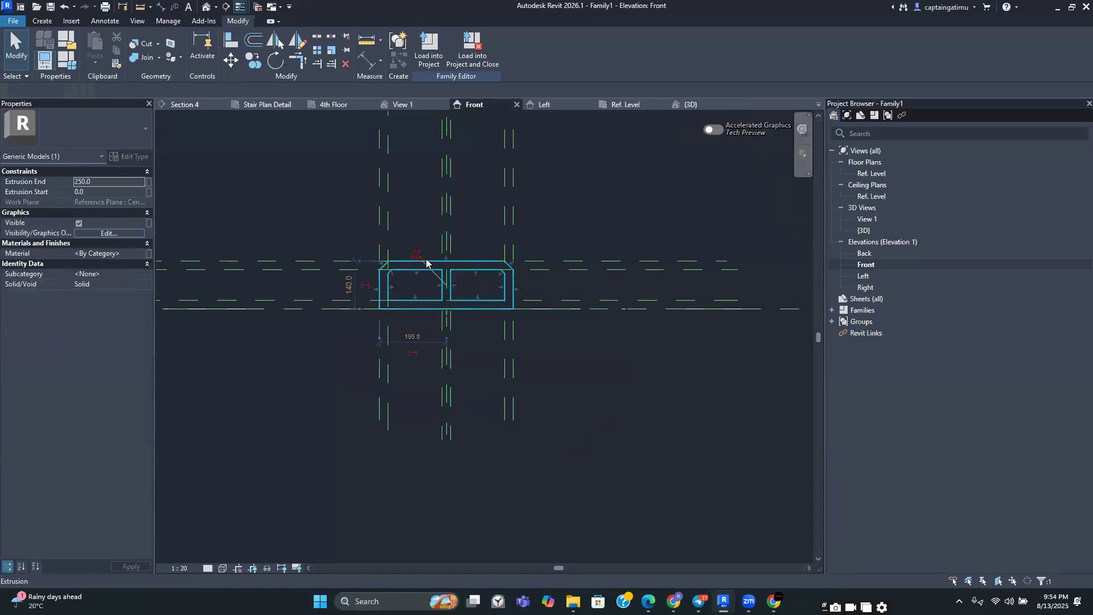
pyautogui.click(677, 145)
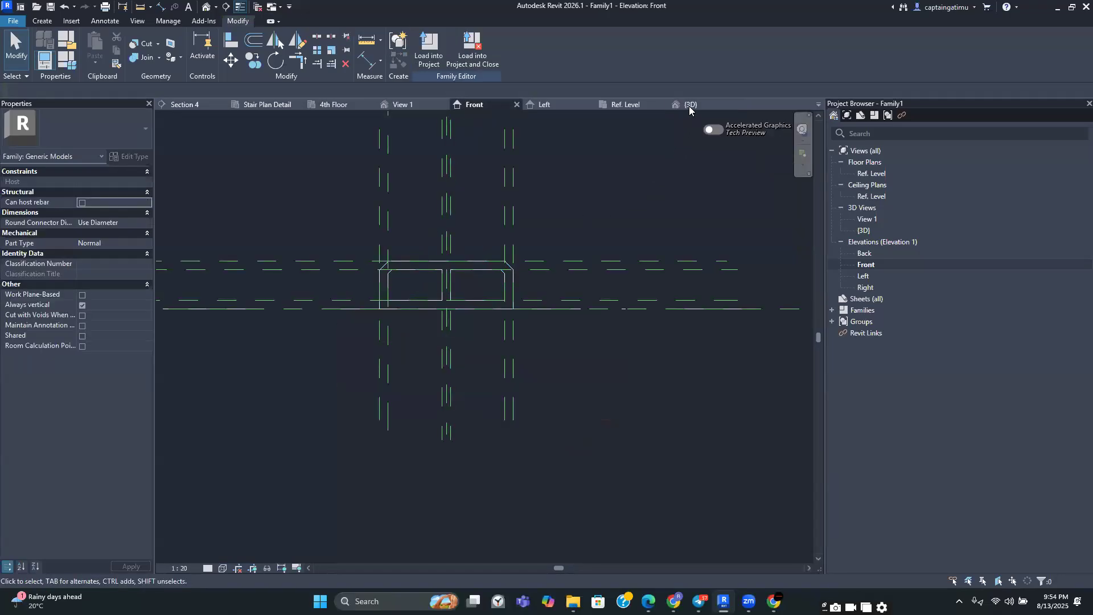
pyautogui.click(690, 104)
pyautogui.click(489, 357)
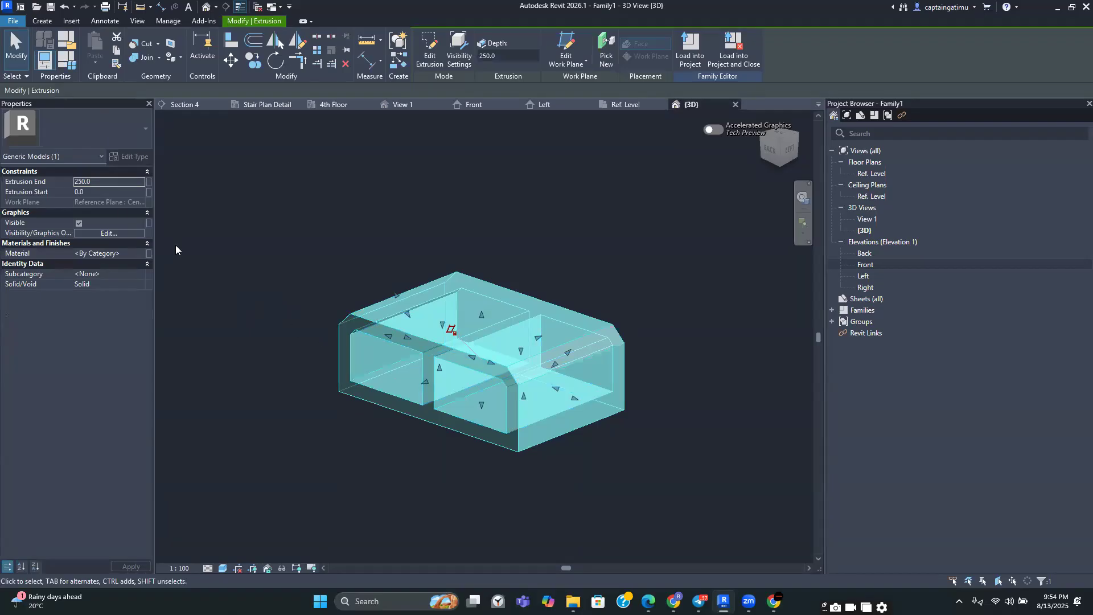
pyautogui.click(111, 183)
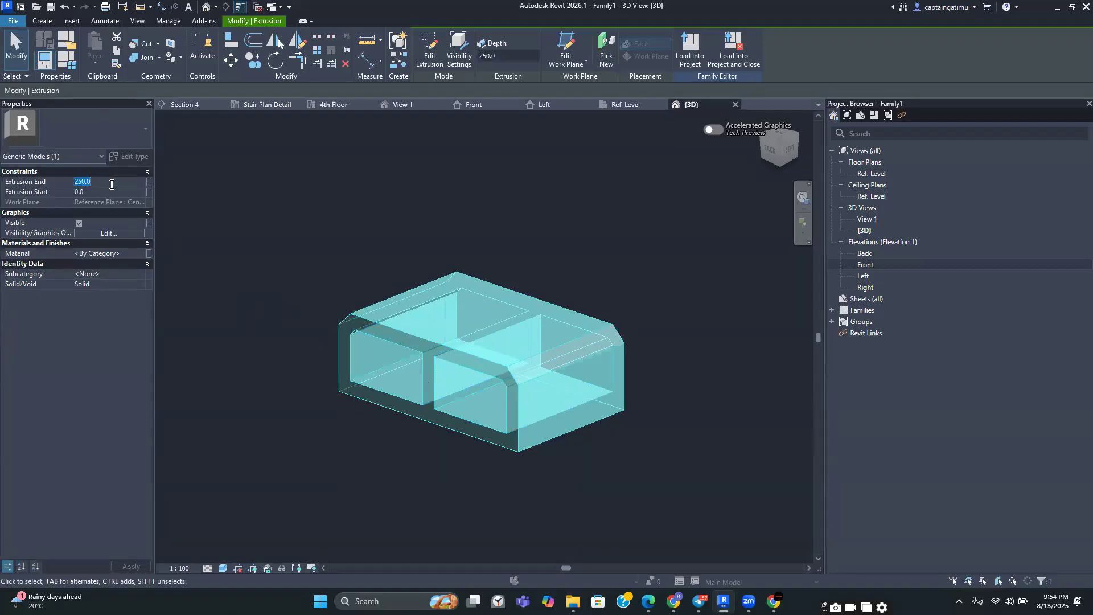
pyautogui.write('19')
pyautogui.click(131, 566)
pyautogui.click(228, 514)
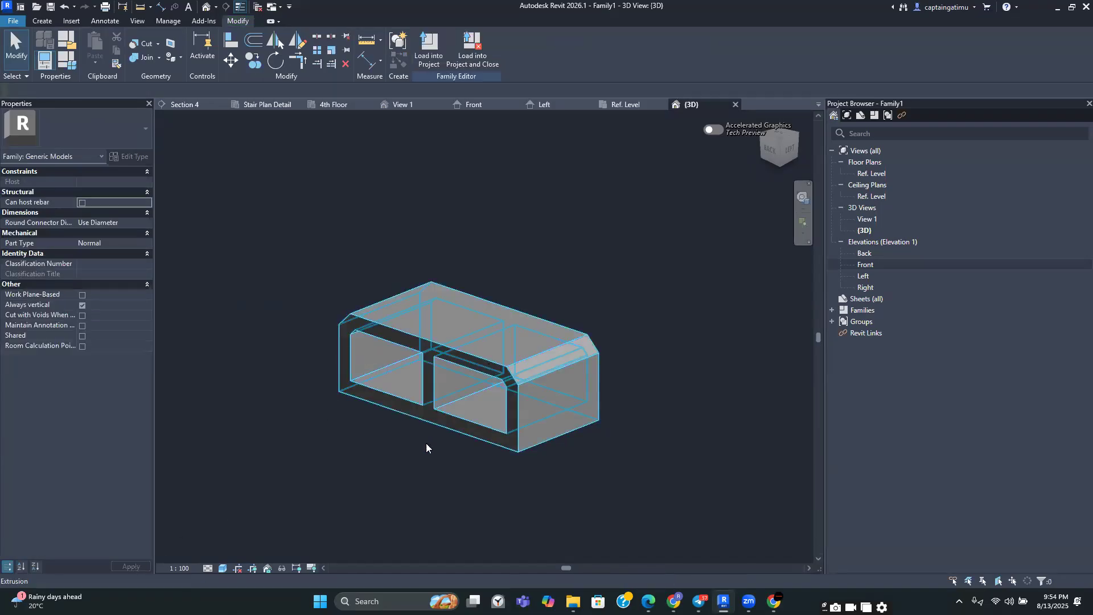
# Orbit the 3D view to inspect the finished pot from the other side
pyautogui.click(439, 468)
pyautogui.scroll(-2, 573, 390)
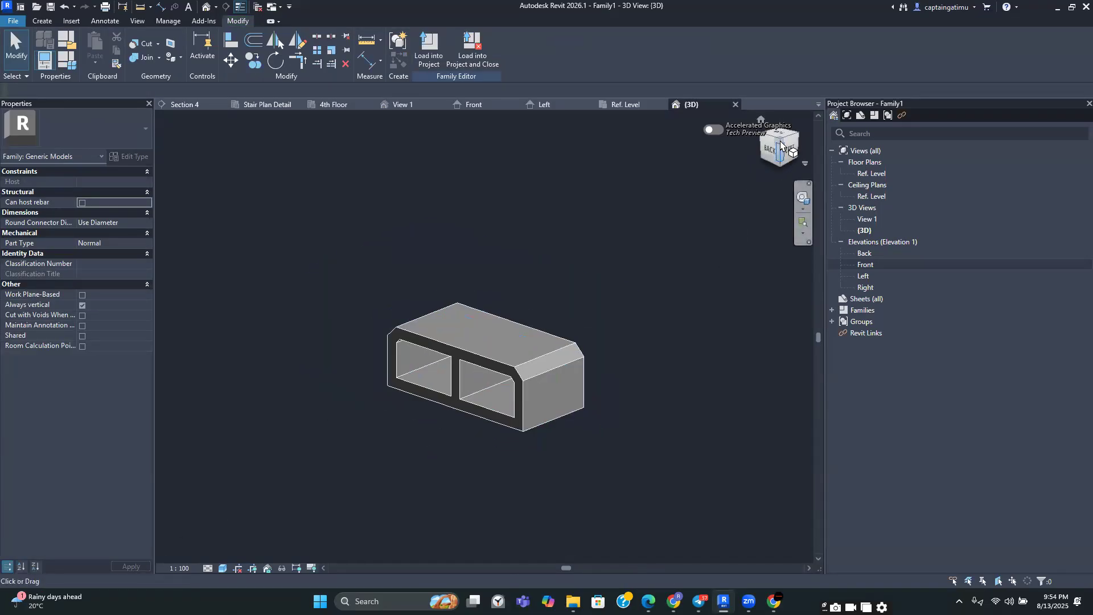
pyautogui.moveTo(728, 142)
pyautogui.keyDown('shift'); pyautogui.mouseDown(button='middle')
pyautogui.moveTo(564, 144)
pyautogui.moveTo(362, 119)
pyautogui.moveTo(200, 142)
pyautogui.mouseUp(button='middle'); pyautogui.keyUp('shift')
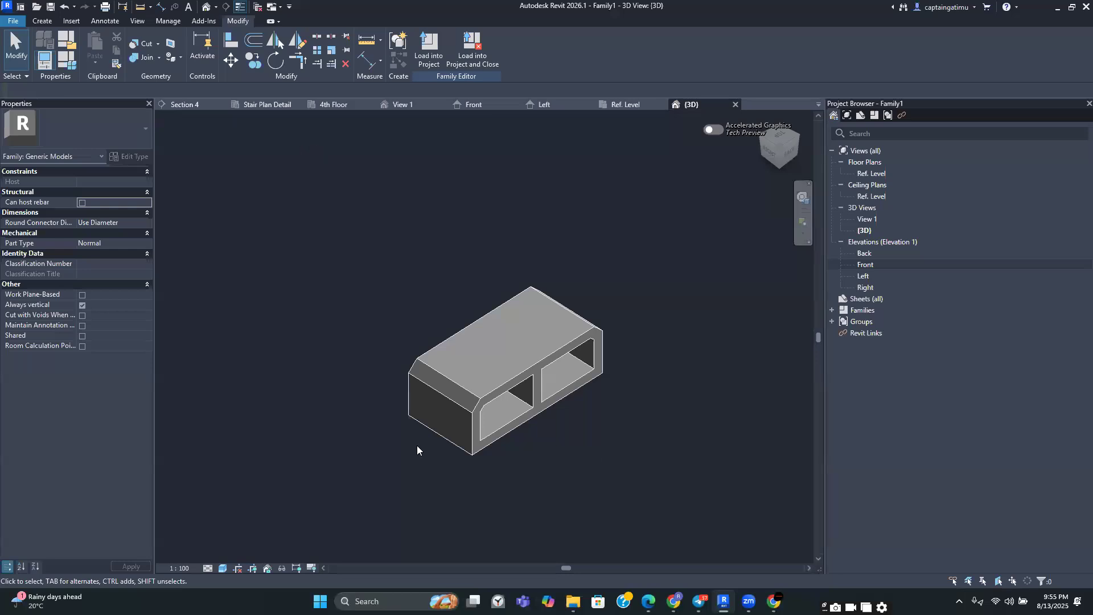
# Save the family to the Desktop as "Pot 1 390 x 140 x 190"
pyautogui.click(14, 21)
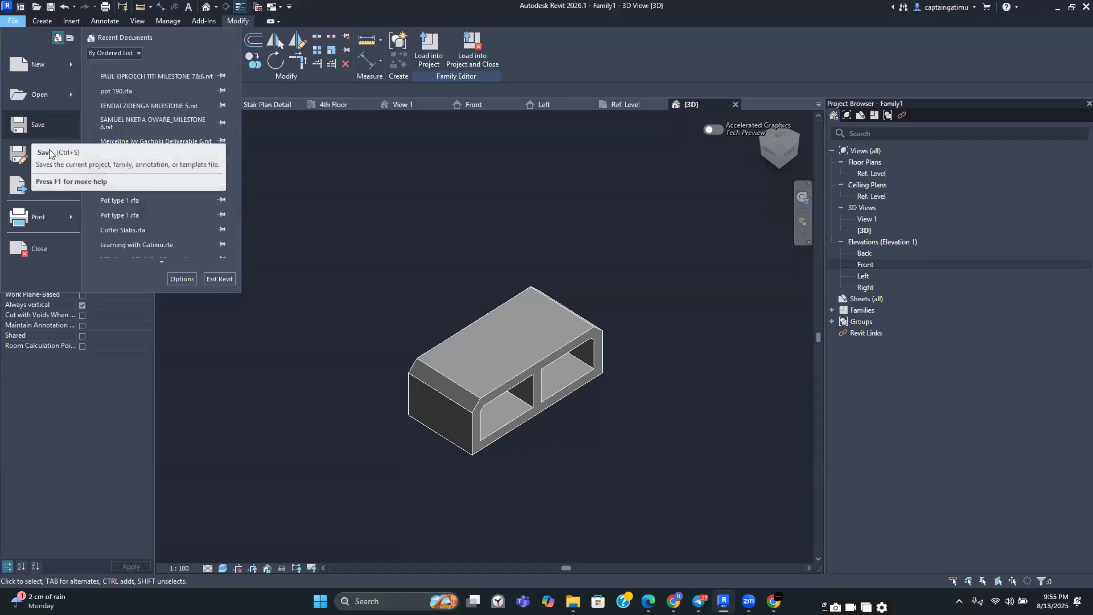
pyautogui.click(38, 131)
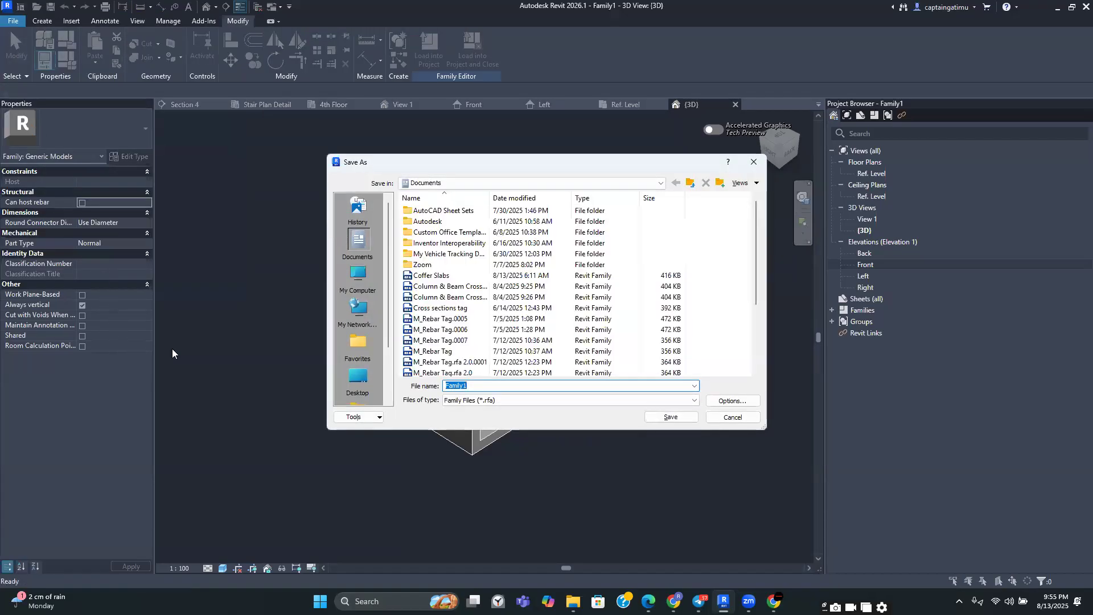
pyautogui.click(358, 380)
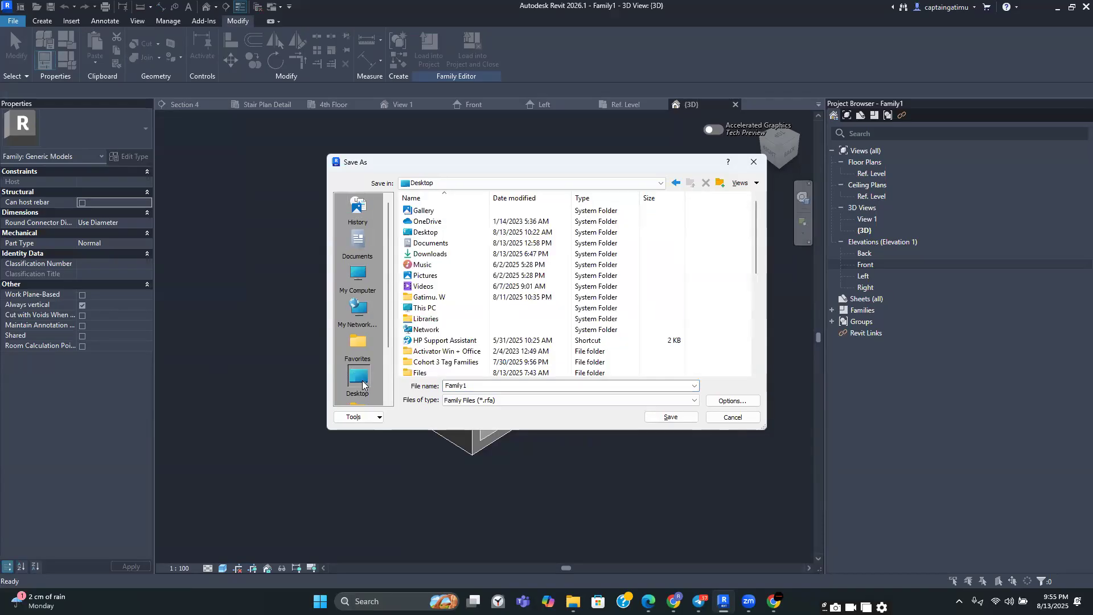
pyautogui.doubleClick(452, 385)
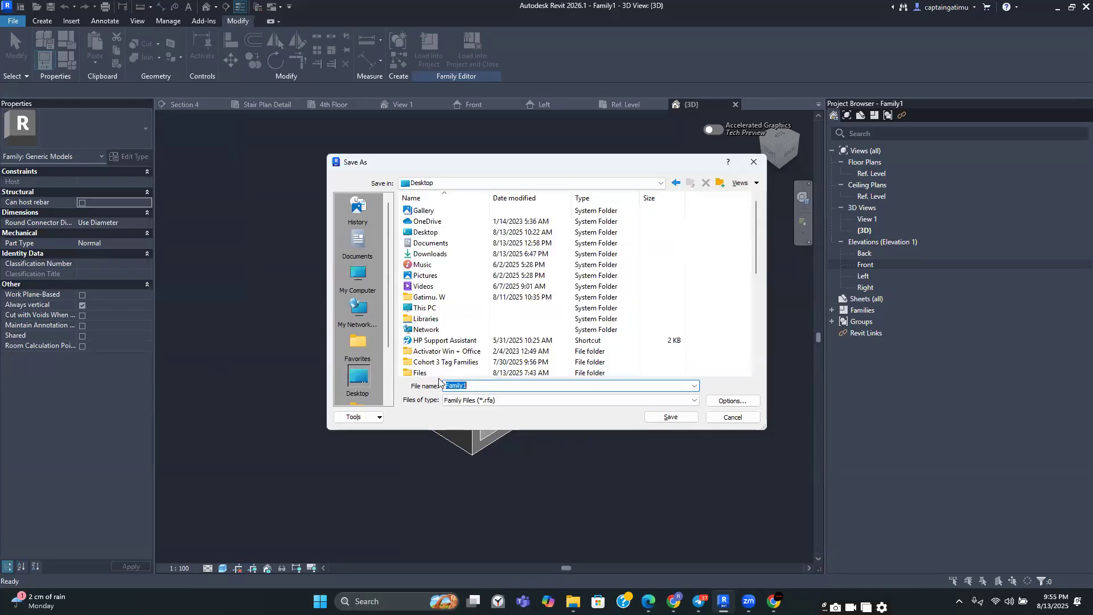
pyautogui.write('Pot 1')
pyautogui.write('390 x 140 x 1')
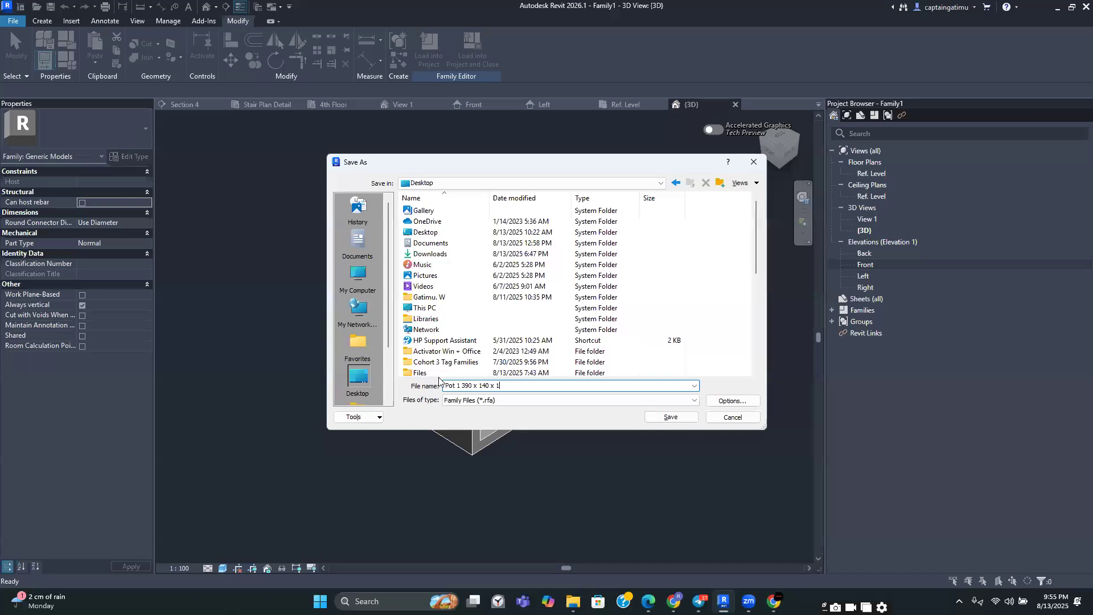
pyautogui.write('90')
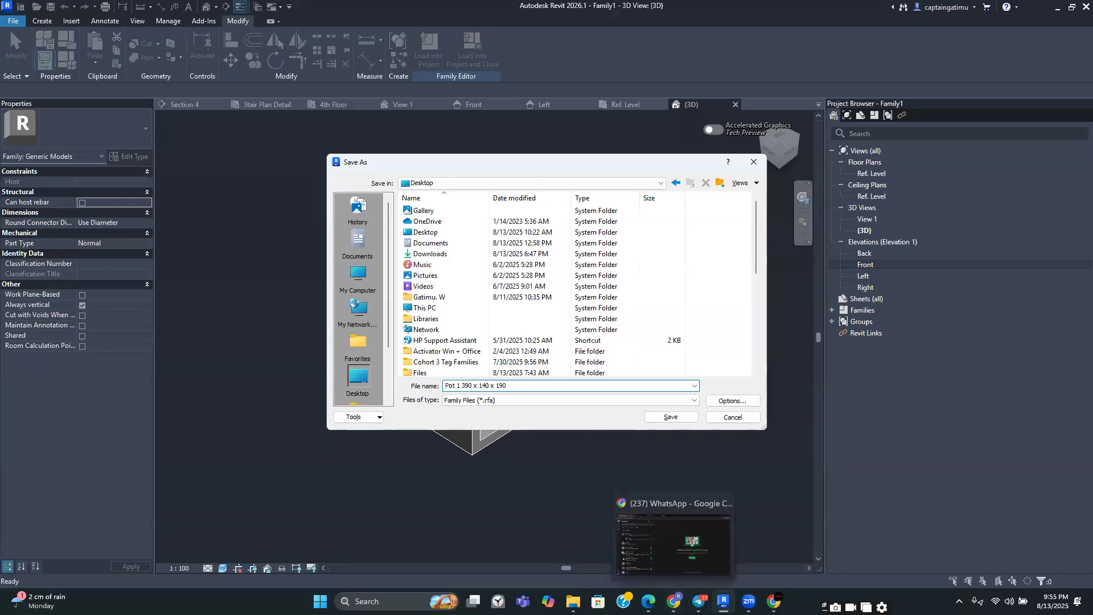
pyautogui.moveTo(699, 601)
pyautogui.moveTo(748, 601)
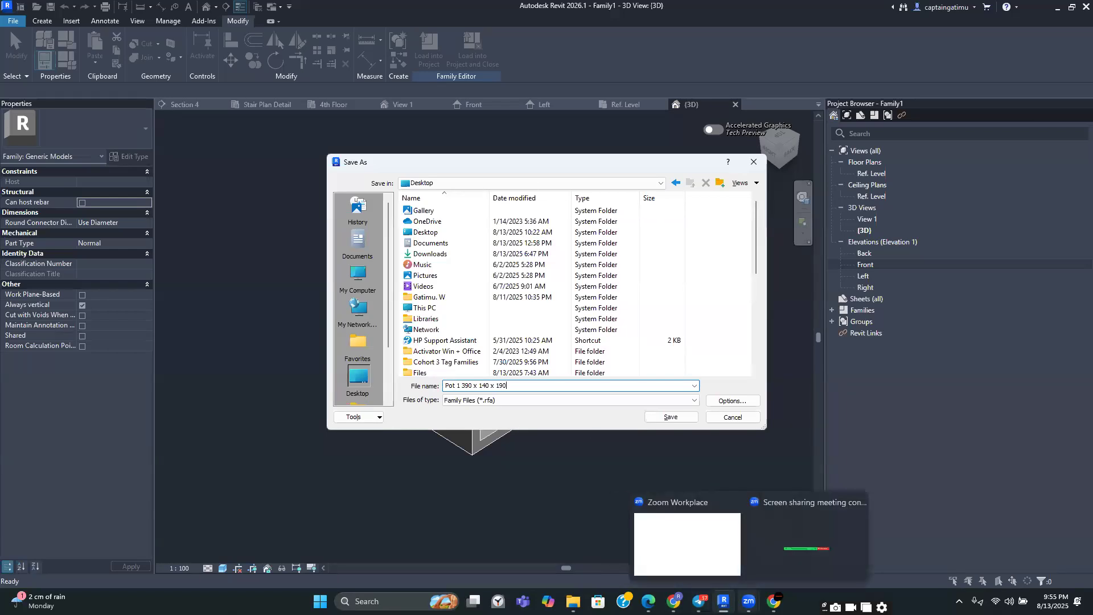
pyautogui.click(699, 601)
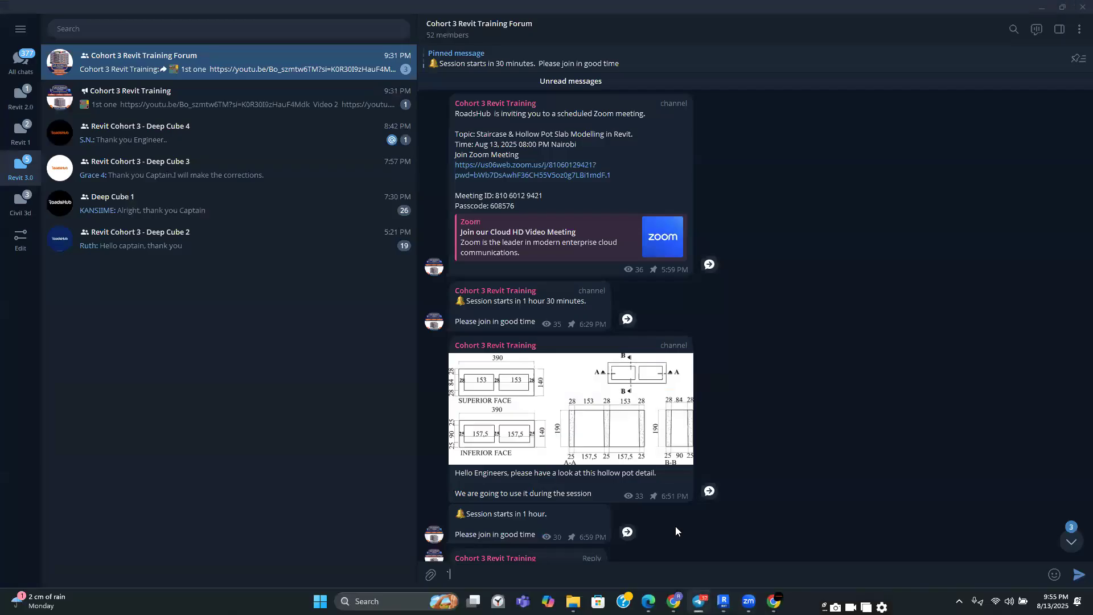
pyautogui.click(721, 600)
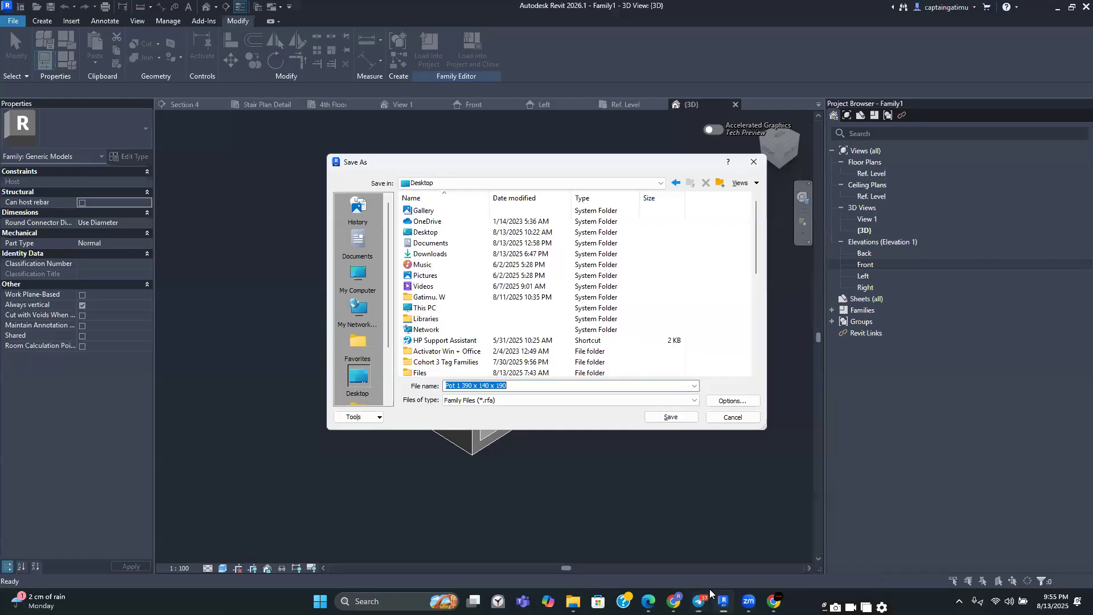
pyautogui.click(665, 419)
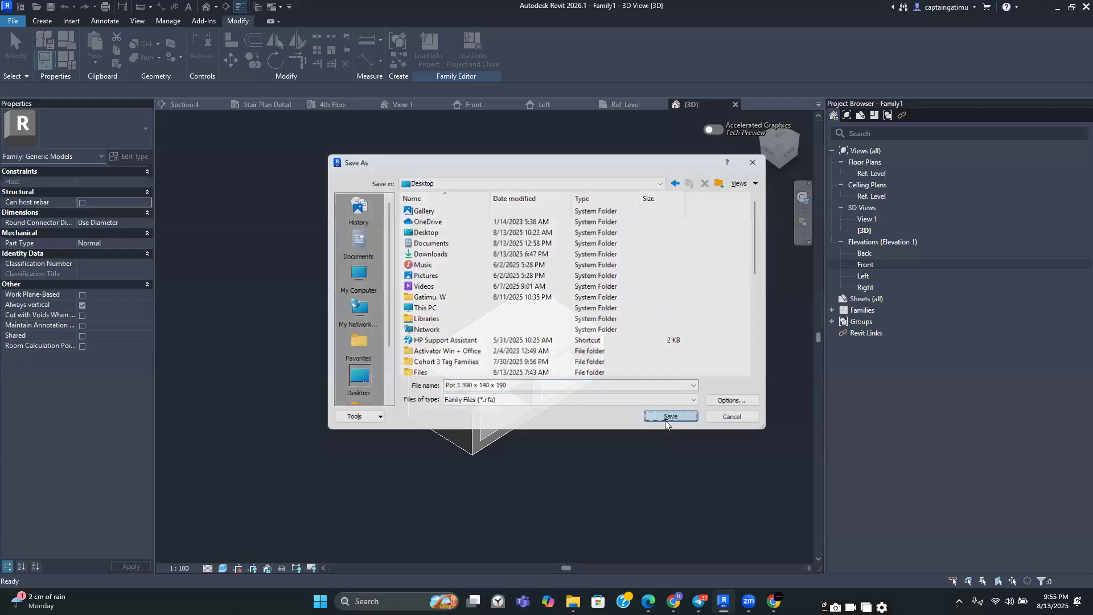
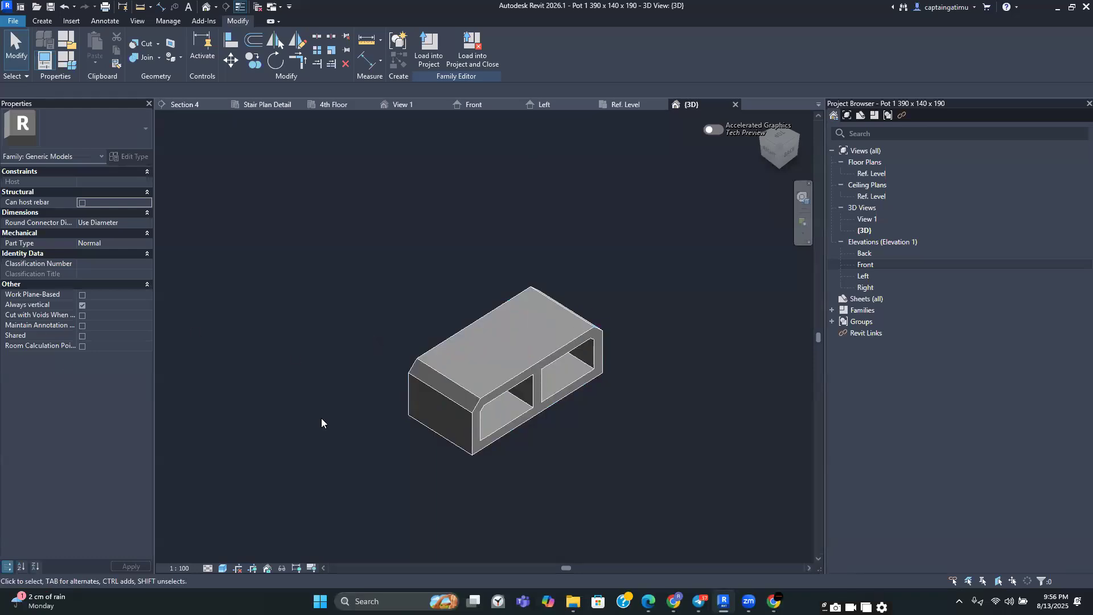
pyautogui.scroll(-2, 475, 345)
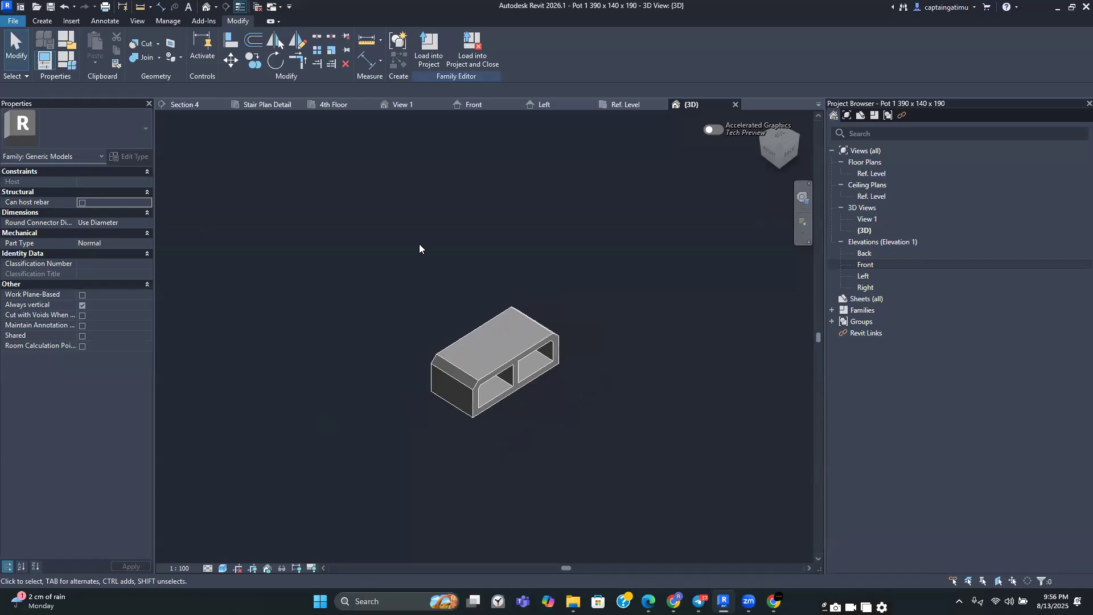
pyautogui.click(13, 21)
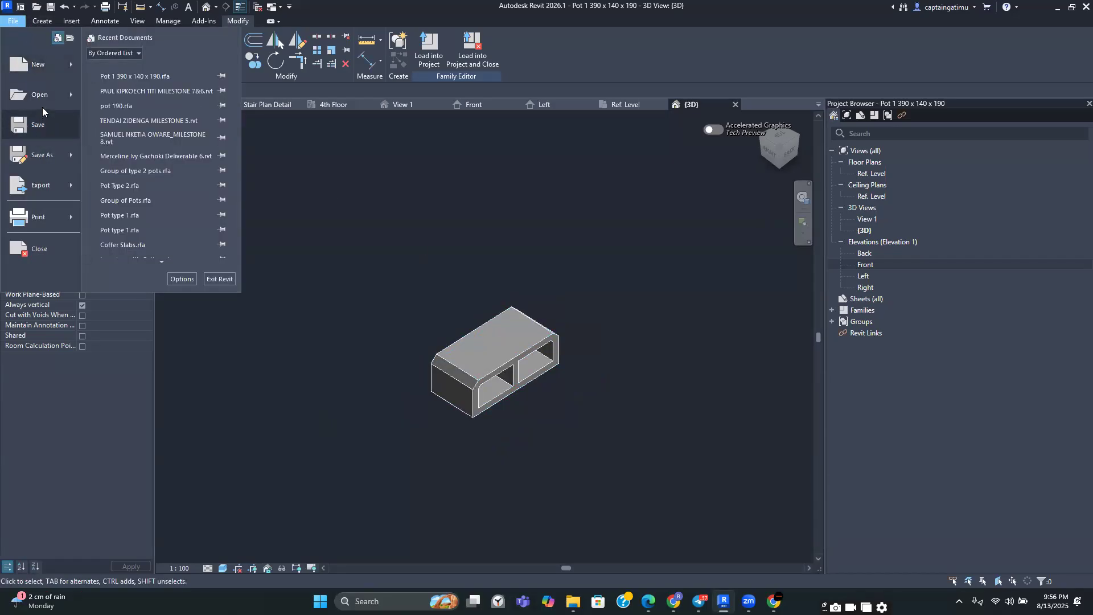
pyautogui.click(478, 266)
pyautogui.click(17, 22)
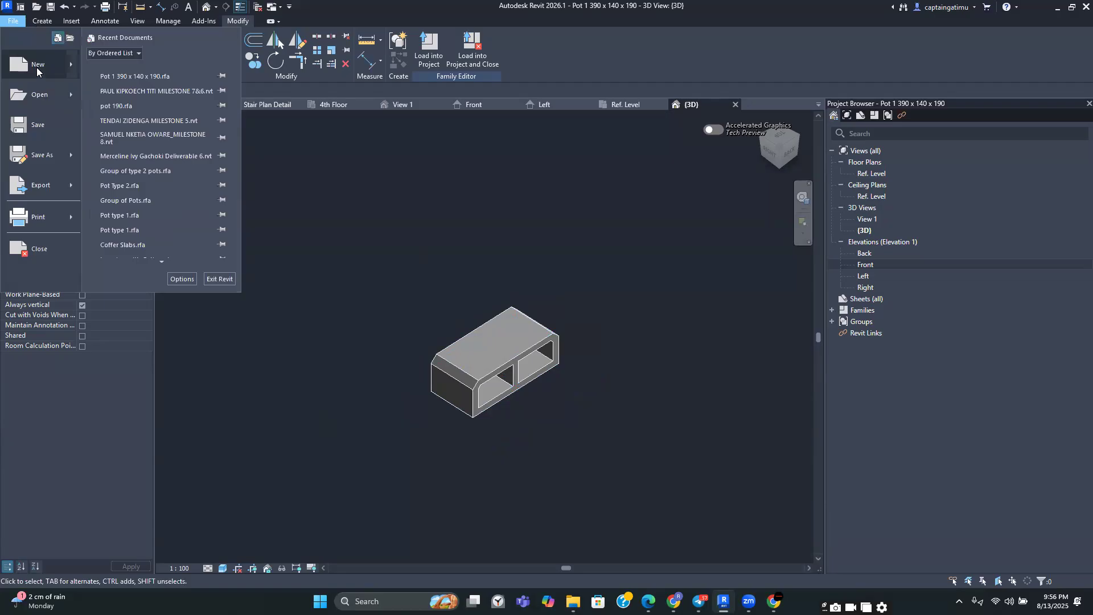
pyautogui.moveTo(36, 68)
pyautogui.click(123, 104)
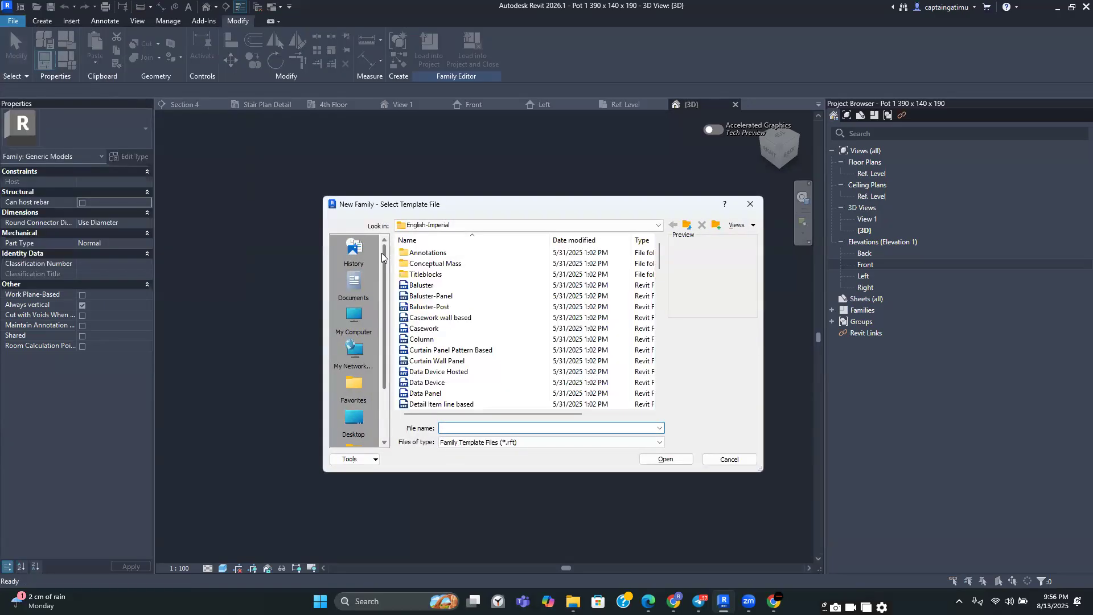
pyautogui.click(659, 225)
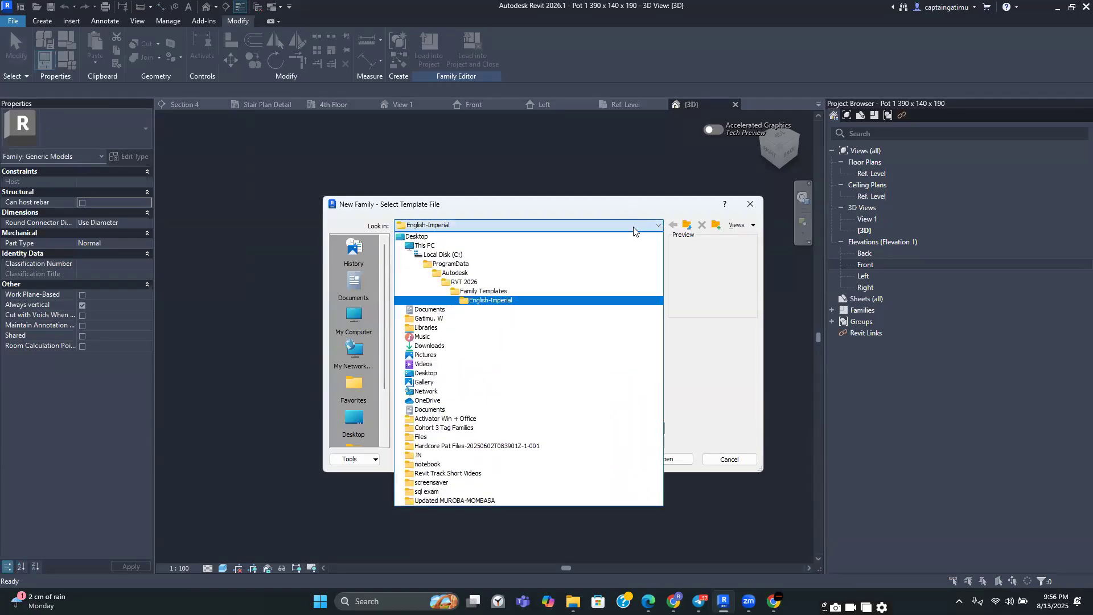
pyautogui.click(547, 291)
pyautogui.doubleClick(491, 275)
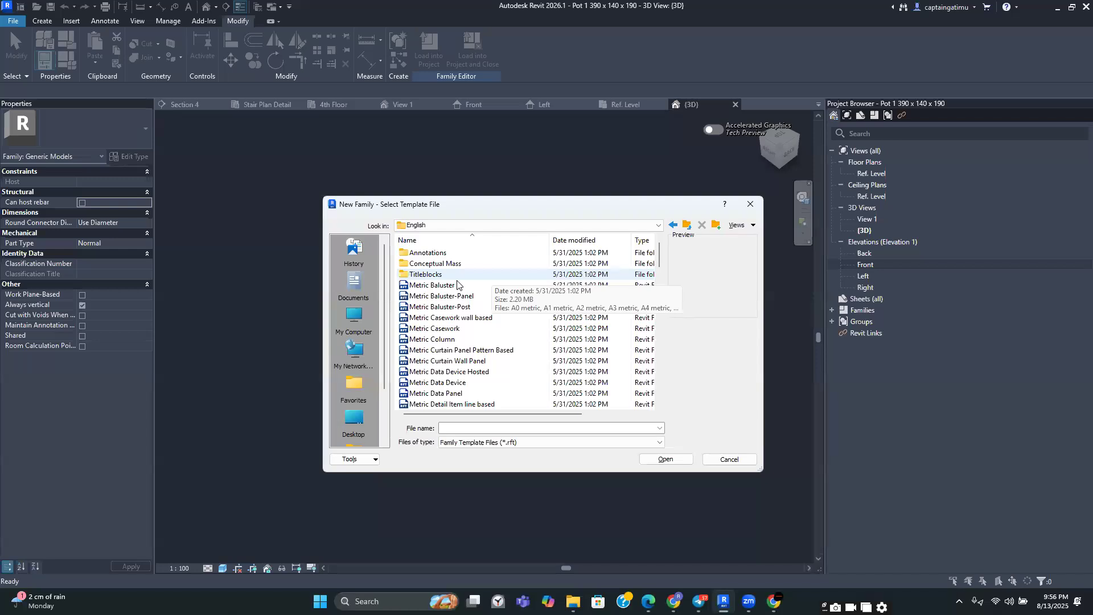
pyautogui.scroll(-7, 457, 284)
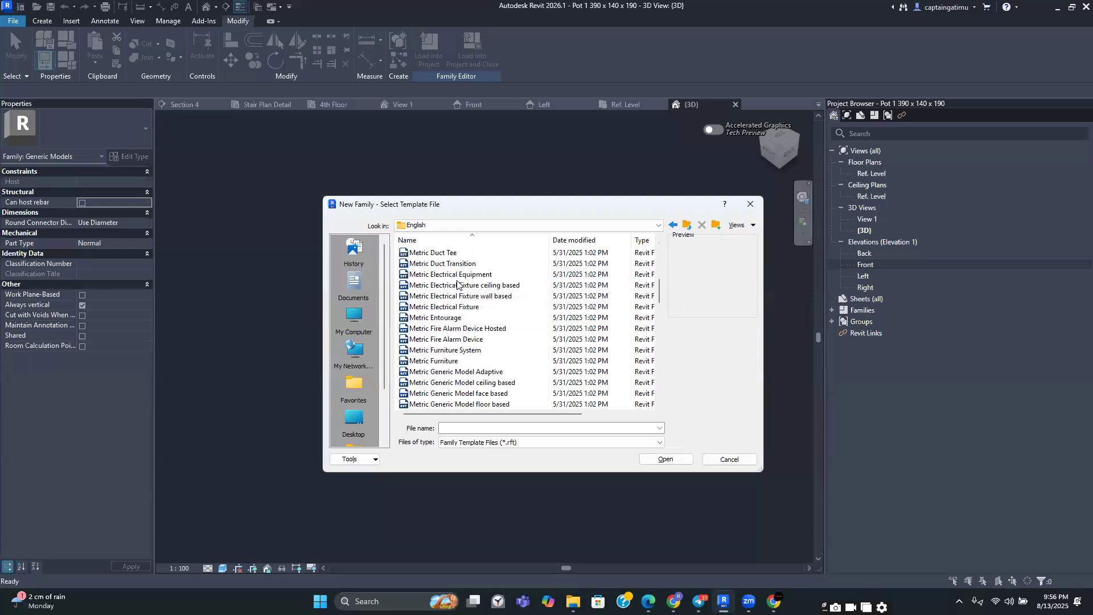
pyautogui.scroll(-2, 457, 284)
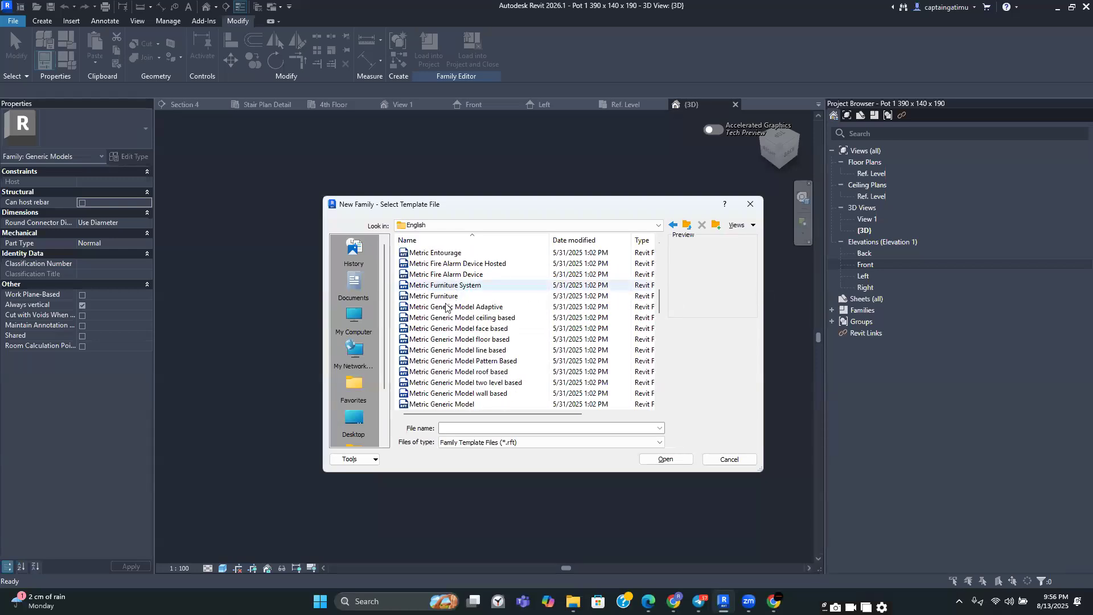
pyautogui.click(454, 351)
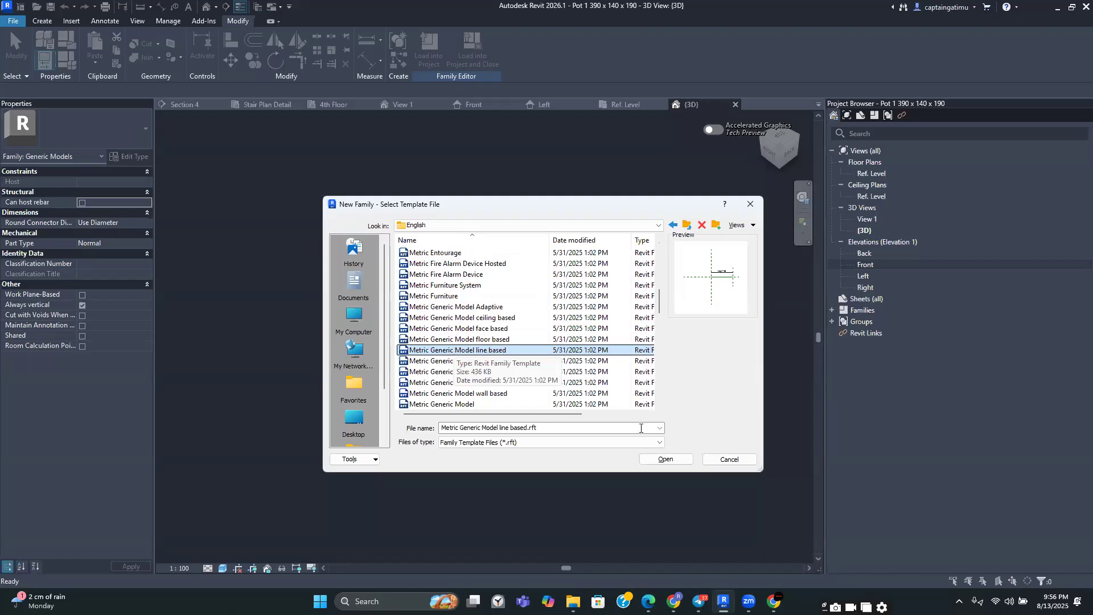
pyautogui.click(659, 459)
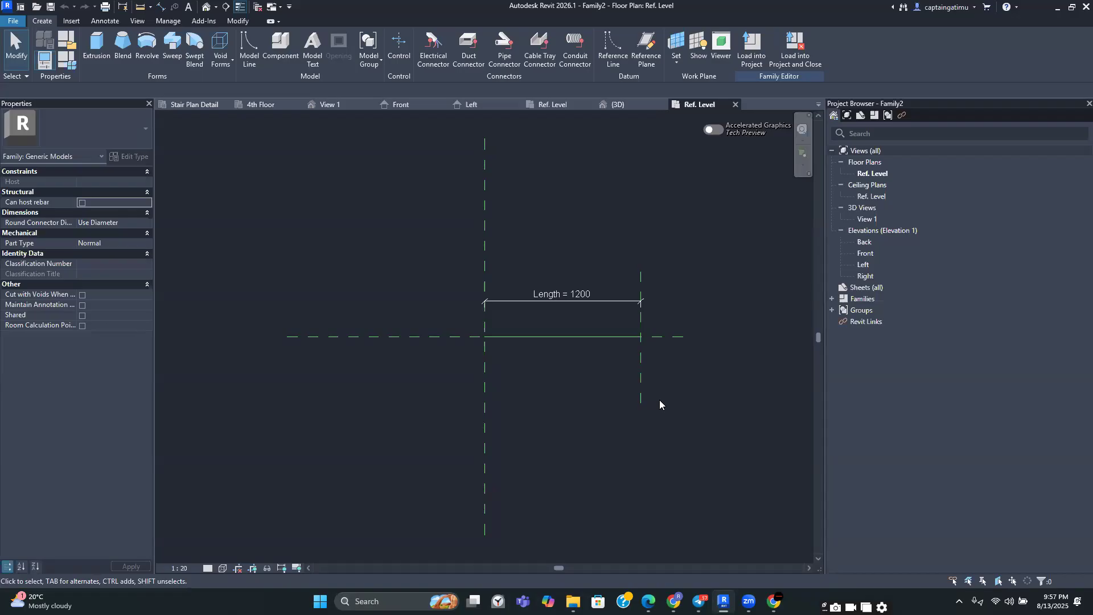
pyautogui.click(736, 104)
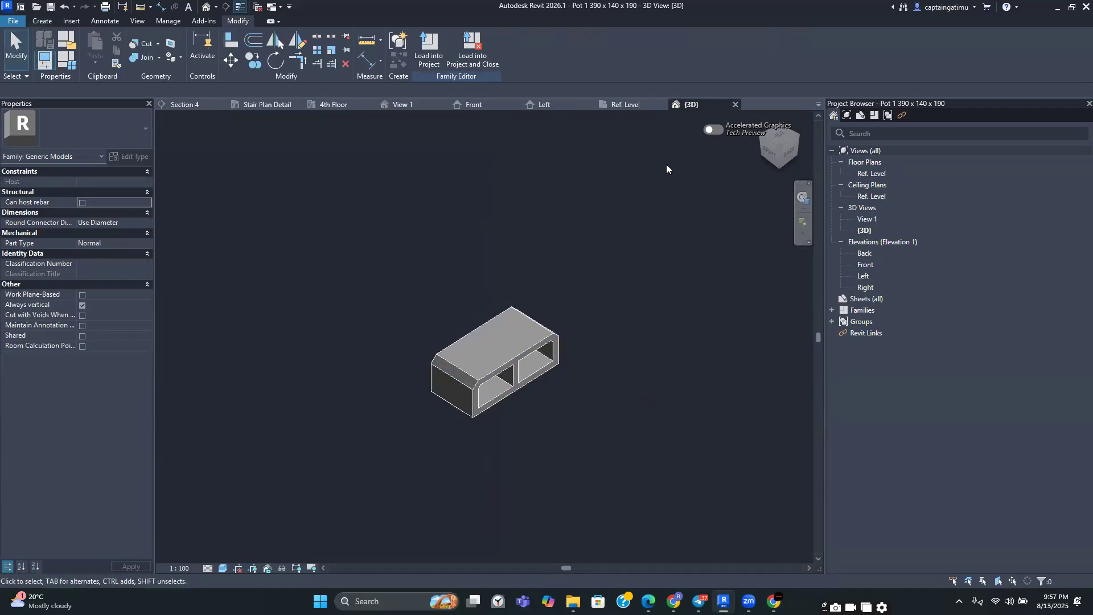
# Create a new family from the Metric Generic Model line based template in the English family templates folder
pyautogui.click(14, 21)
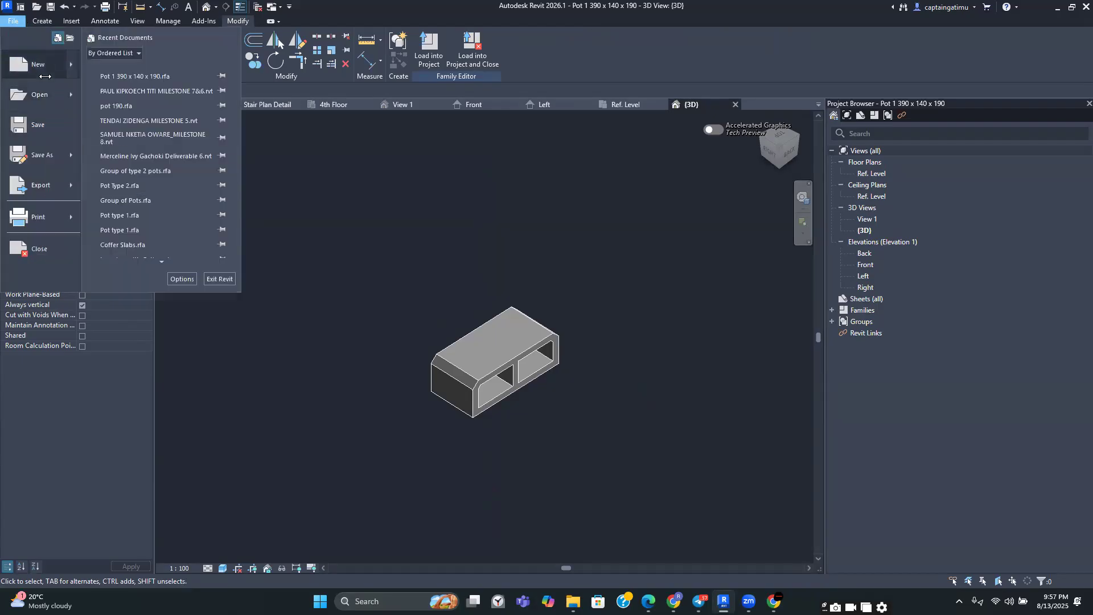
pyautogui.moveTo(44, 76)
pyautogui.click(130, 92)
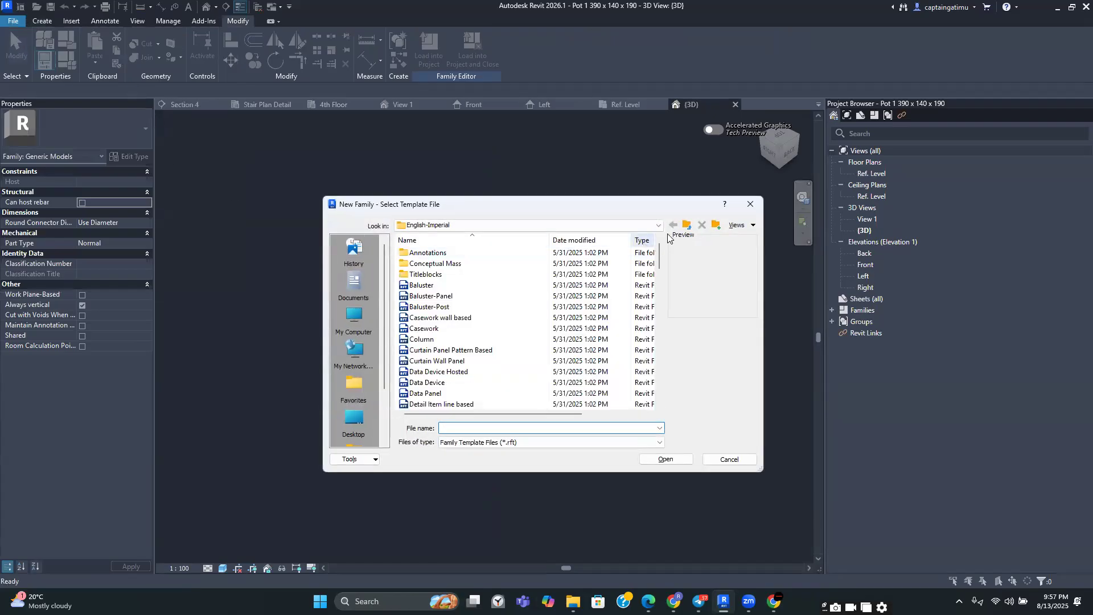
pyautogui.click(658, 225)
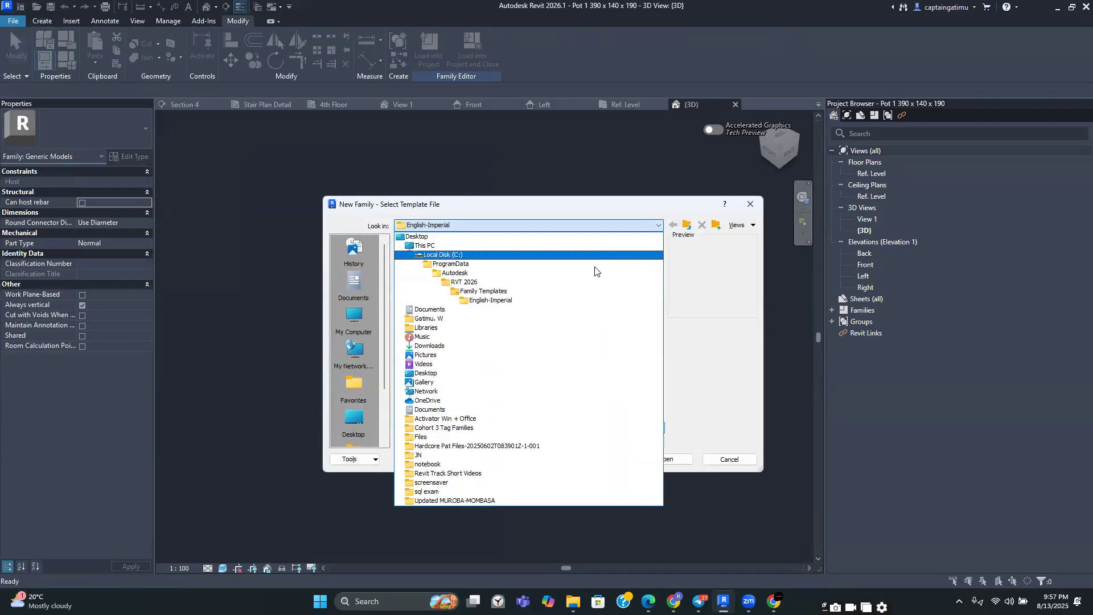
pyautogui.click(520, 292)
pyautogui.click(484, 276)
pyautogui.doubleClick(485, 275)
pyautogui.scroll(-6, 478, 285)
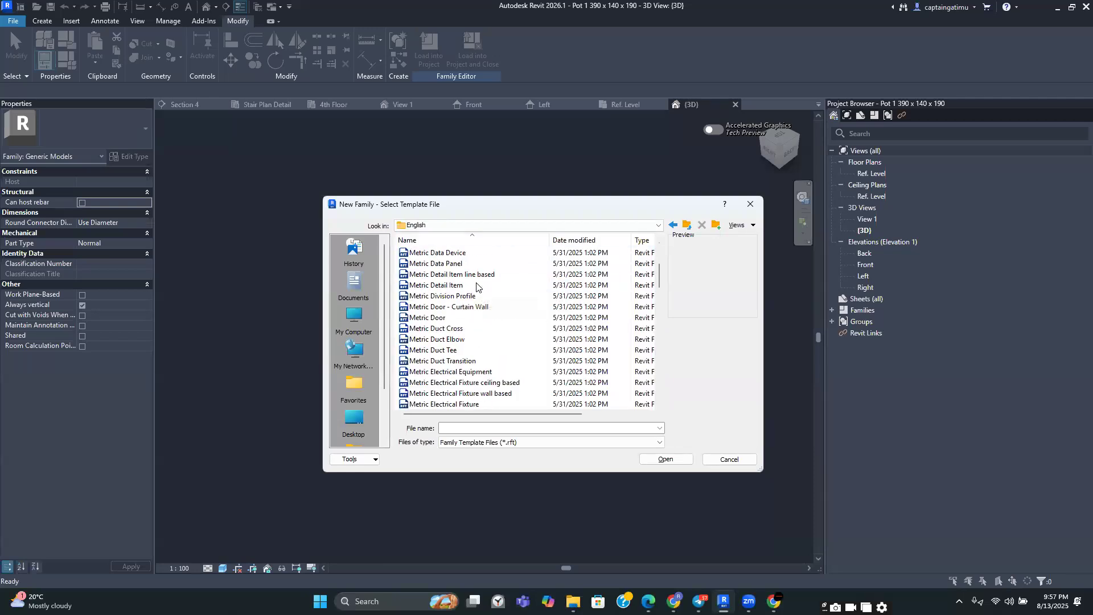
pyautogui.scroll(-3, 472, 335)
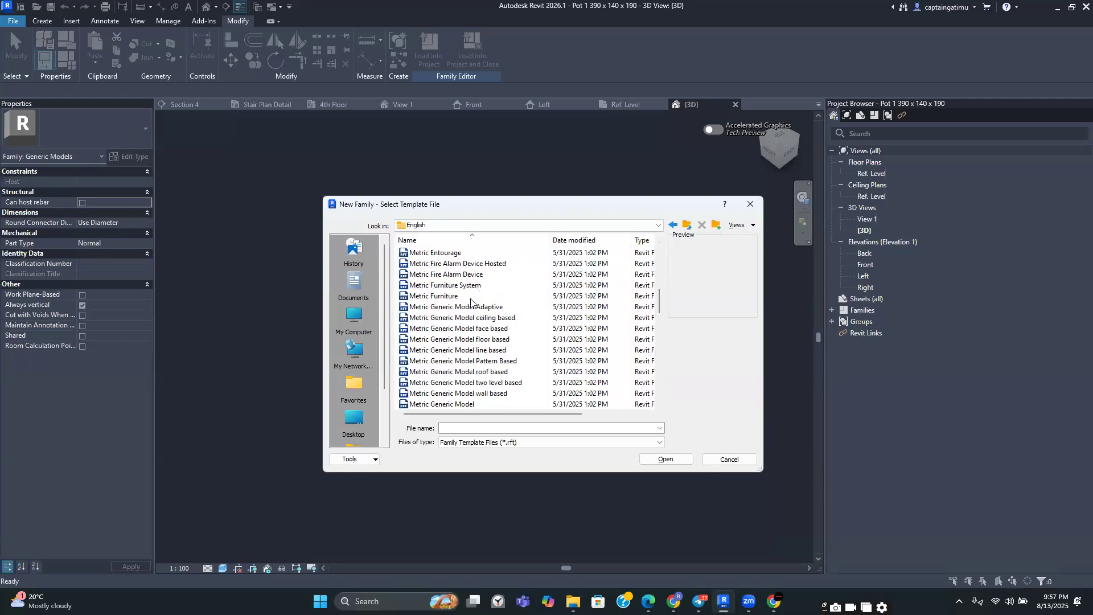
pyautogui.click(469, 350)
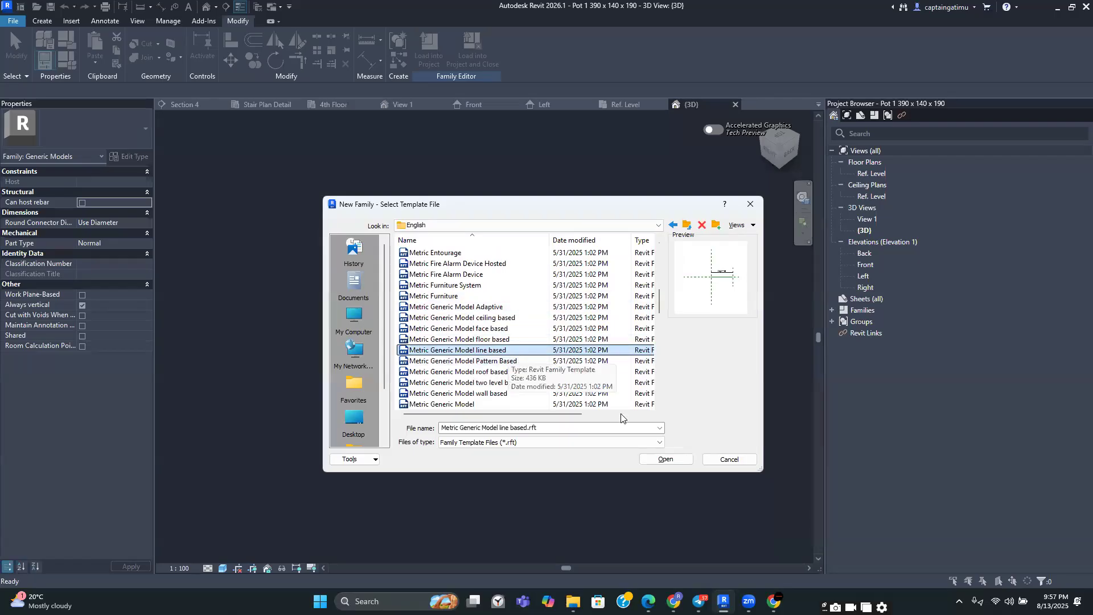
pyautogui.click(652, 457)
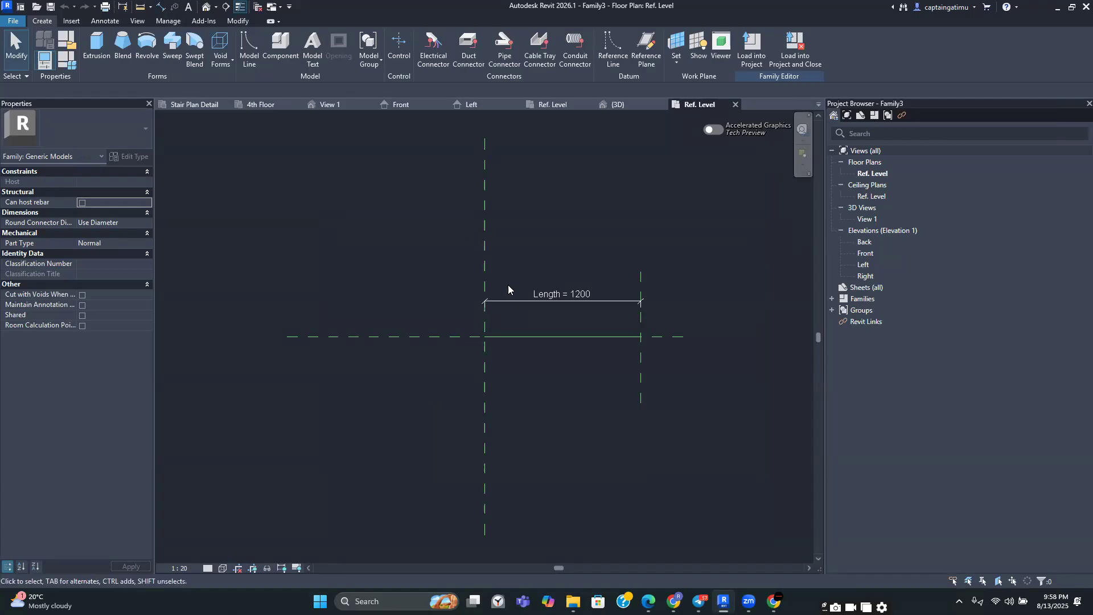
# Load the Pot 1 390 x 140 x 190 family from the Desktop into the new family
pyautogui.click(76, 23)
pyautogui.click(495, 58)
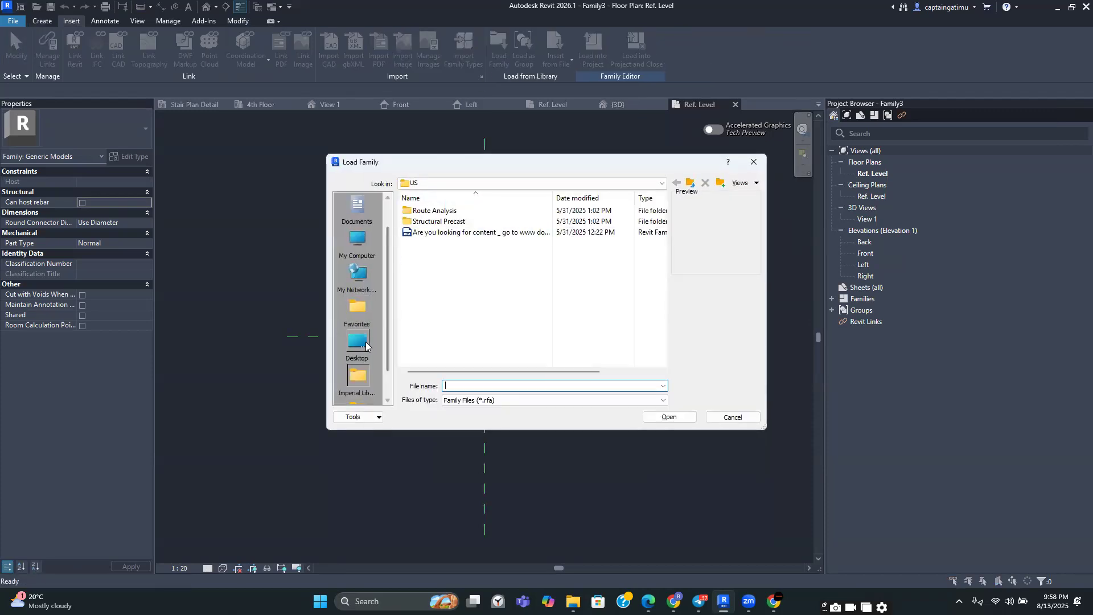
pyautogui.click(357, 342)
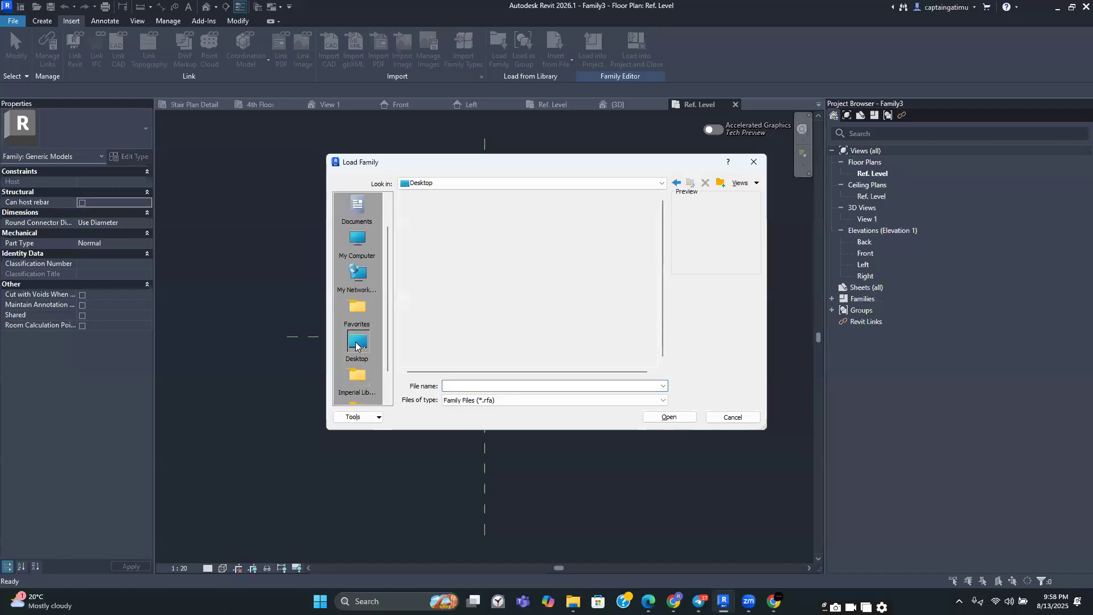
pyautogui.scroll(-2, 454, 286)
pyautogui.scroll(-4, 454, 287)
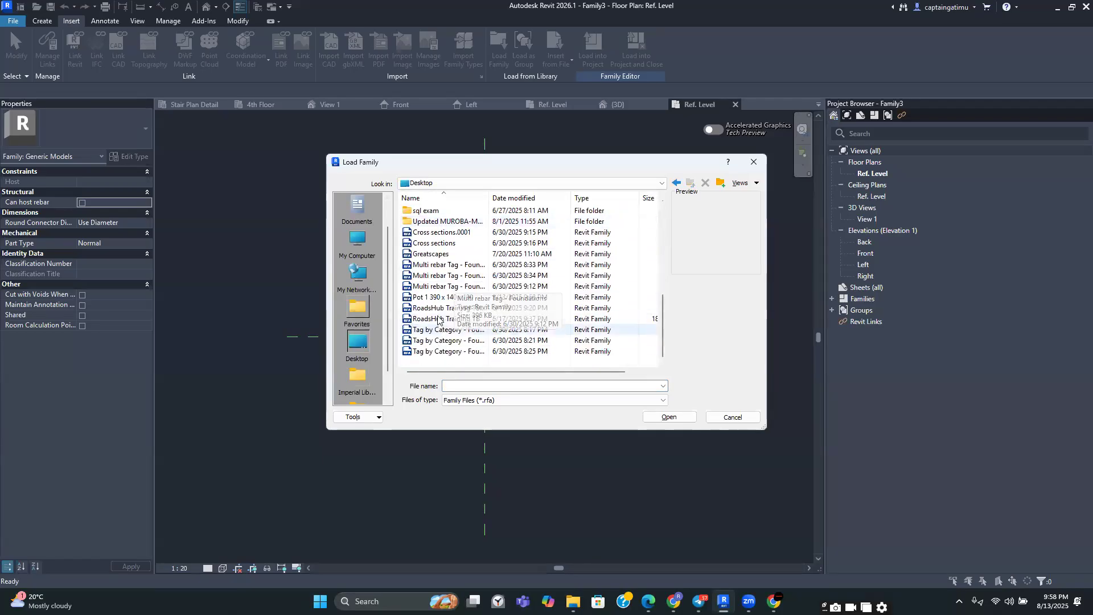
pyautogui.click(433, 297)
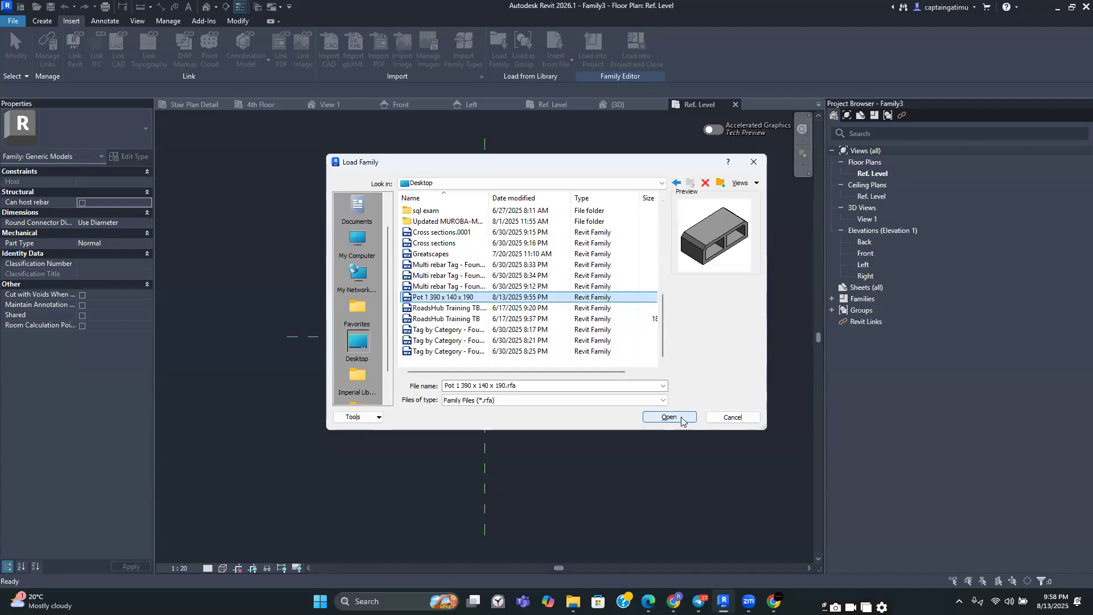
pyautogui.click(663, 418)
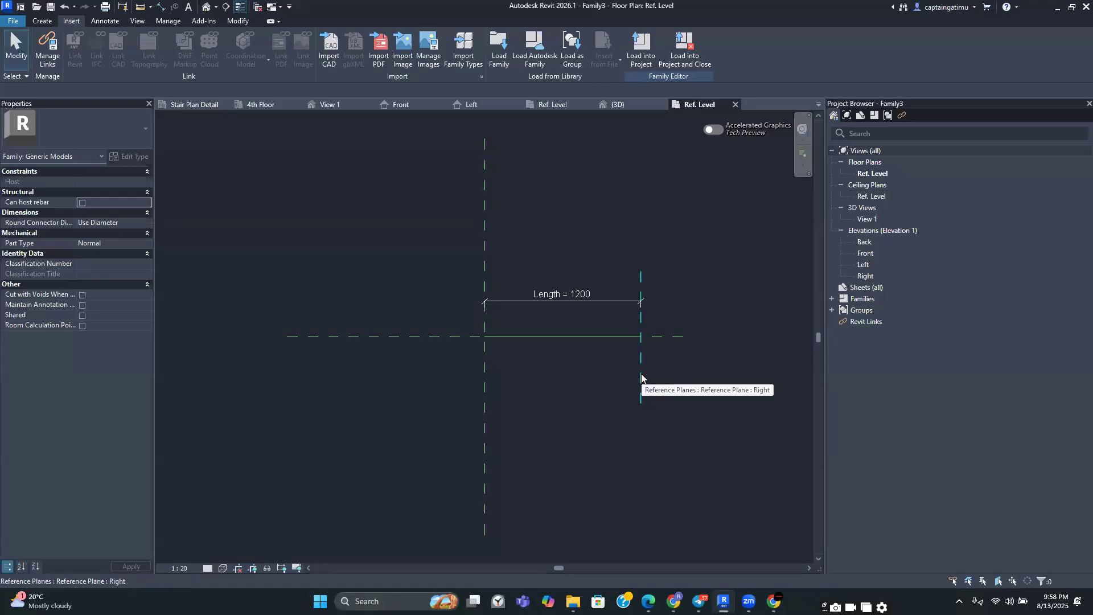
# Place a rotated Pot 1 390 x 140 x 190 component at the start of the reference line, where the reference planes intersect
pyautogui.click(52, 21)
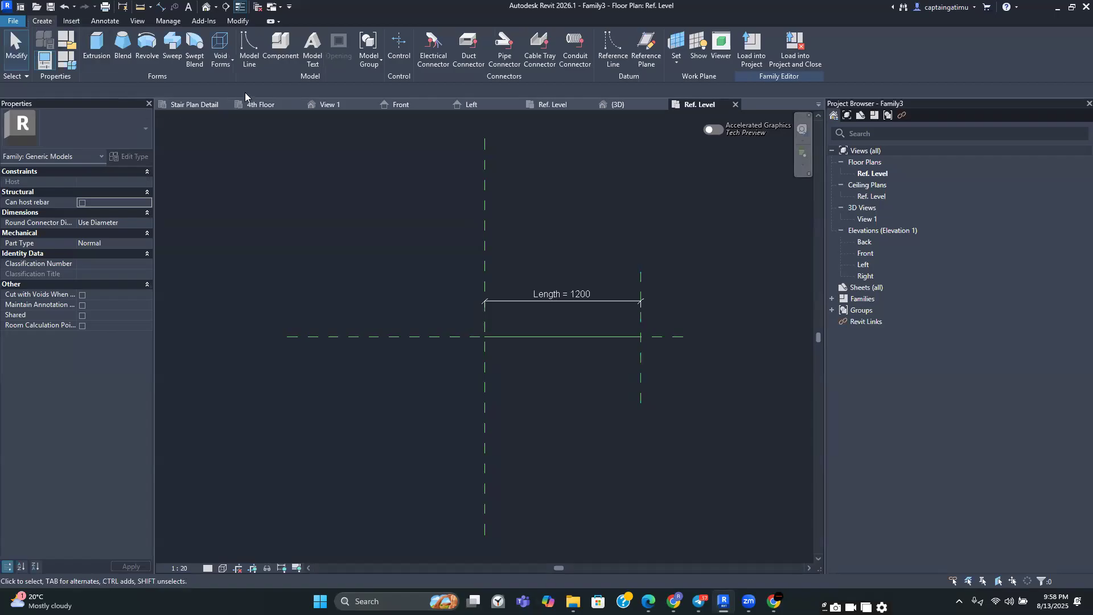
pyautogui.click(271, 60)
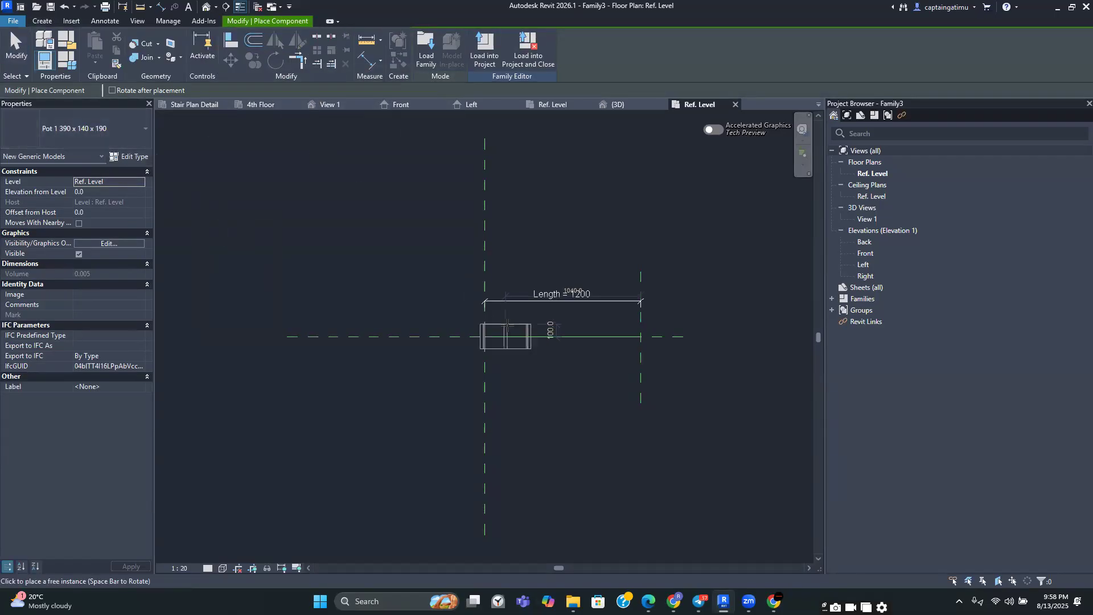
pyautogui.scroll(2, 508, 326)
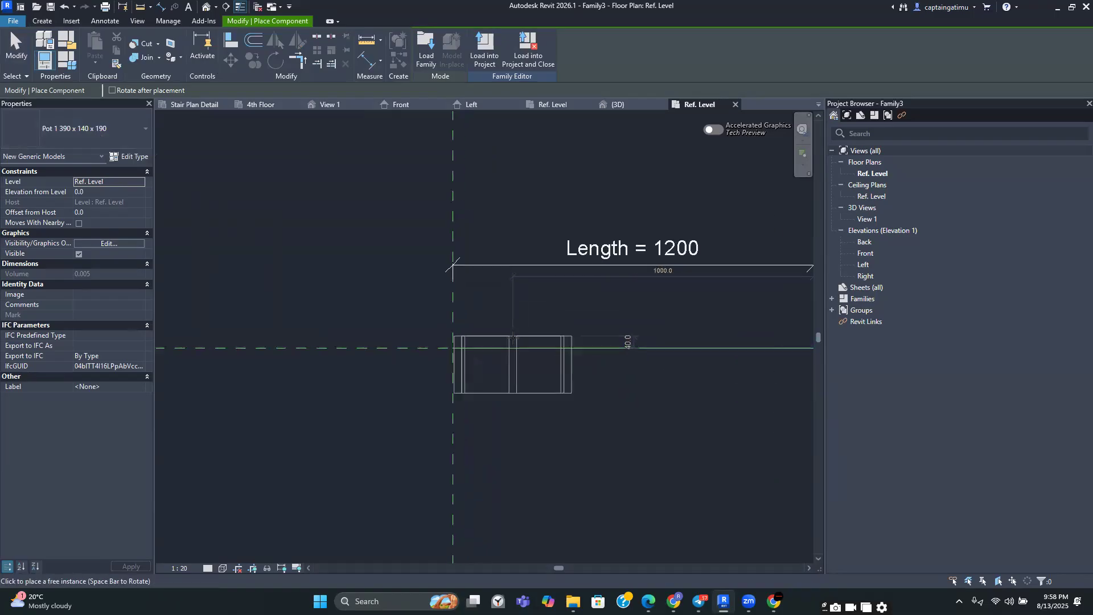
pyautogui.press('space')
pyautogui.scroll(1, 513, 336)
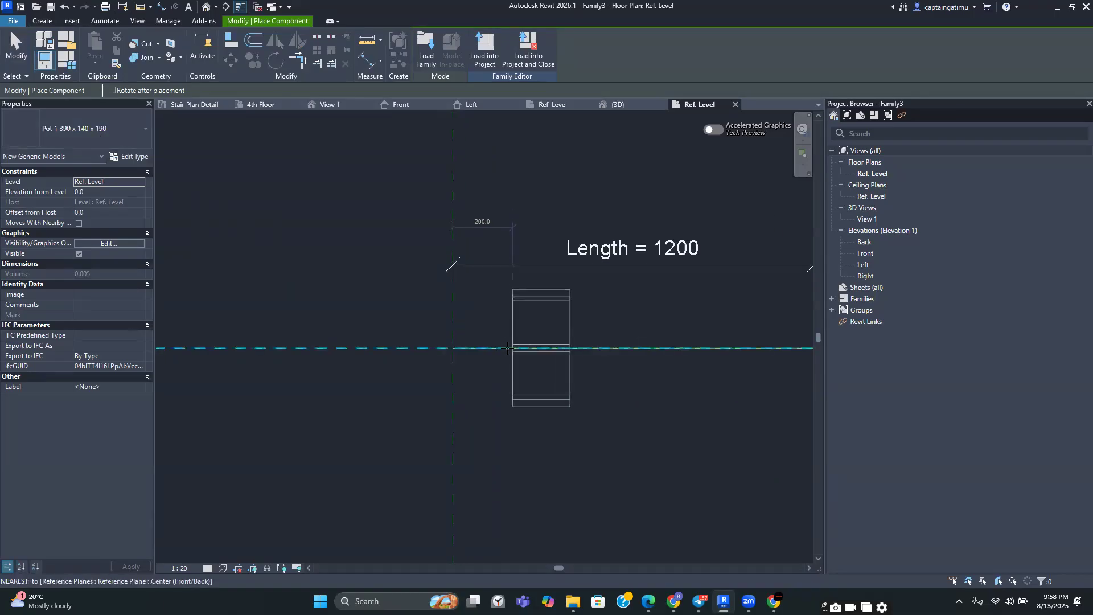
pyautogui.scroll(2, 509, 344)
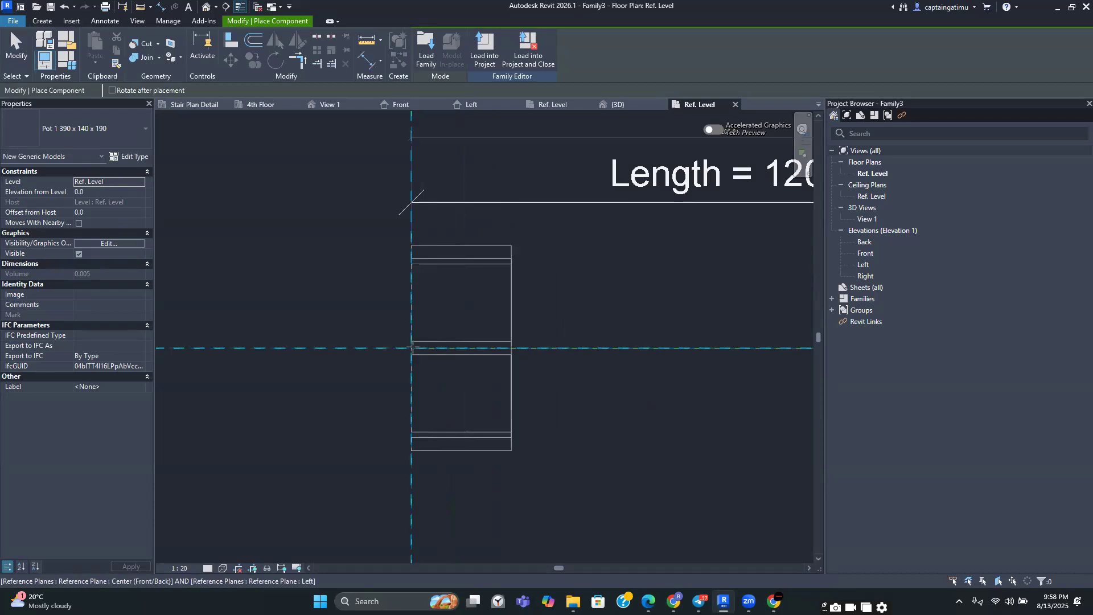
pyautogui.click(439, 332)
pyautogui.scroll(-1, 444, 329)
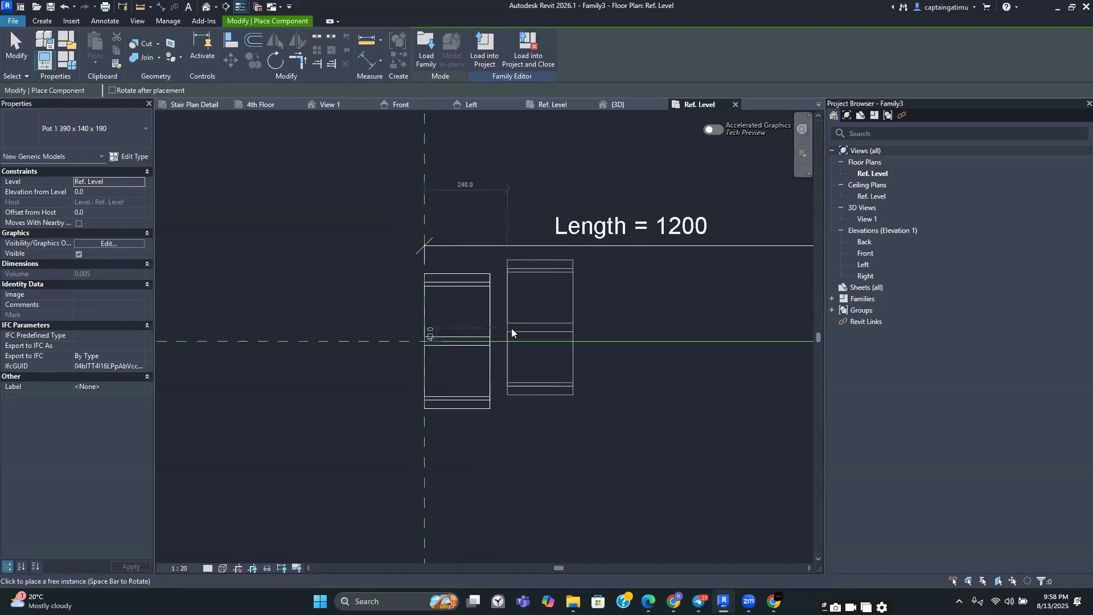
pyautogui.press('Escape')
# Create a linear array of the pot along the reference line with 2 copies spaced 190 apart from its start point
pyautogui.scroll(-2, 511, 328)
pyautogui.scroll(2, 509, 373)
pyautogui.scroll(-2, 508, 377)
pyautogui.moveTo(508, 378); pyautogui.dragTo(500, 387, button='middle')
pyautogui.scroll(2, 500, 387)
pyautogui.scroll(-2, 500, 387)
pyautogui.scroll(2, 500, 387)
pyautogui.scroll(-1, 512, 395)
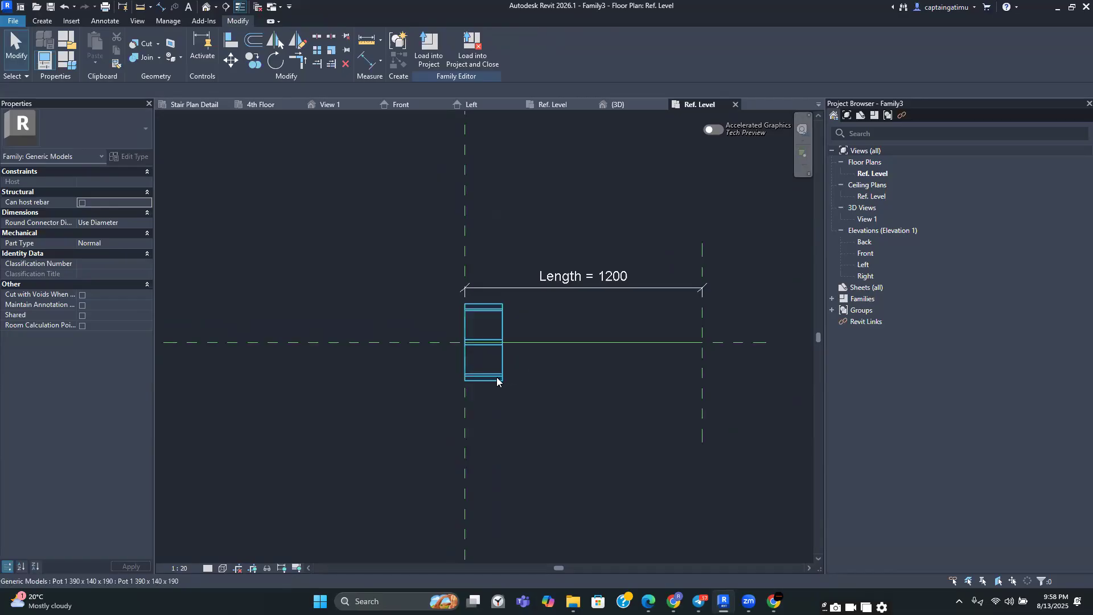
pyautogui.click(497, 379)
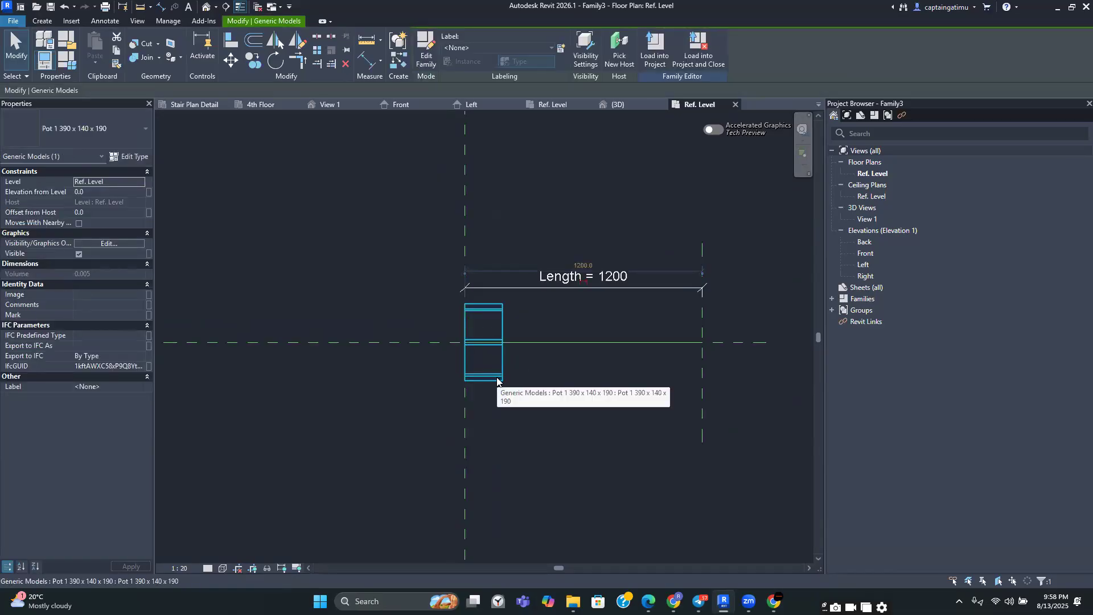
pyautogui.click(498, 399)
pyautogui.click(493, 383)
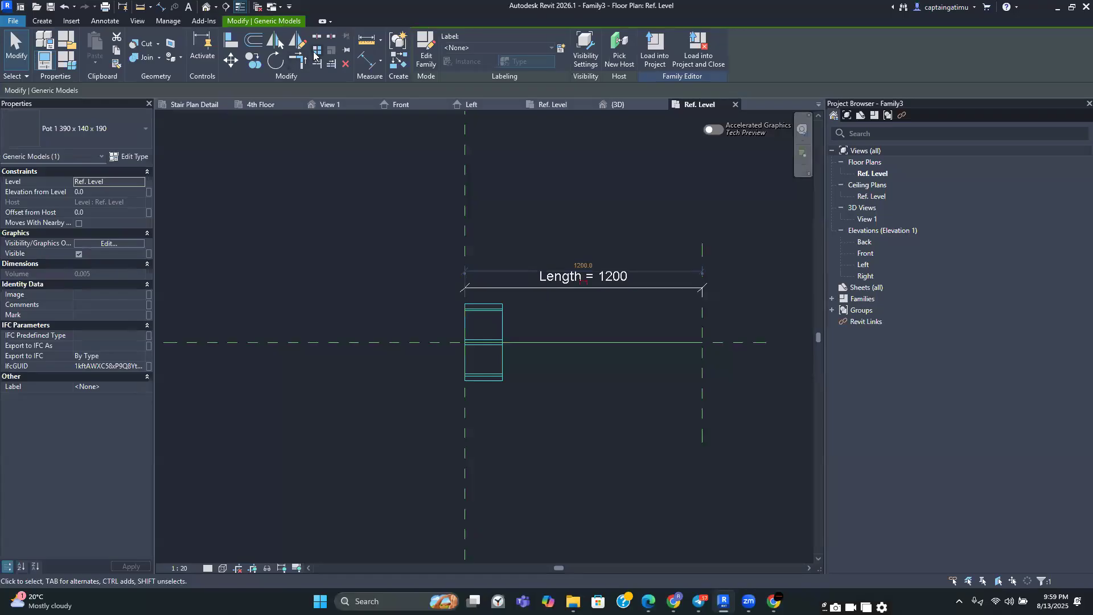
pyautogui.click(439, 243)
pyautogui.click(495, 376)
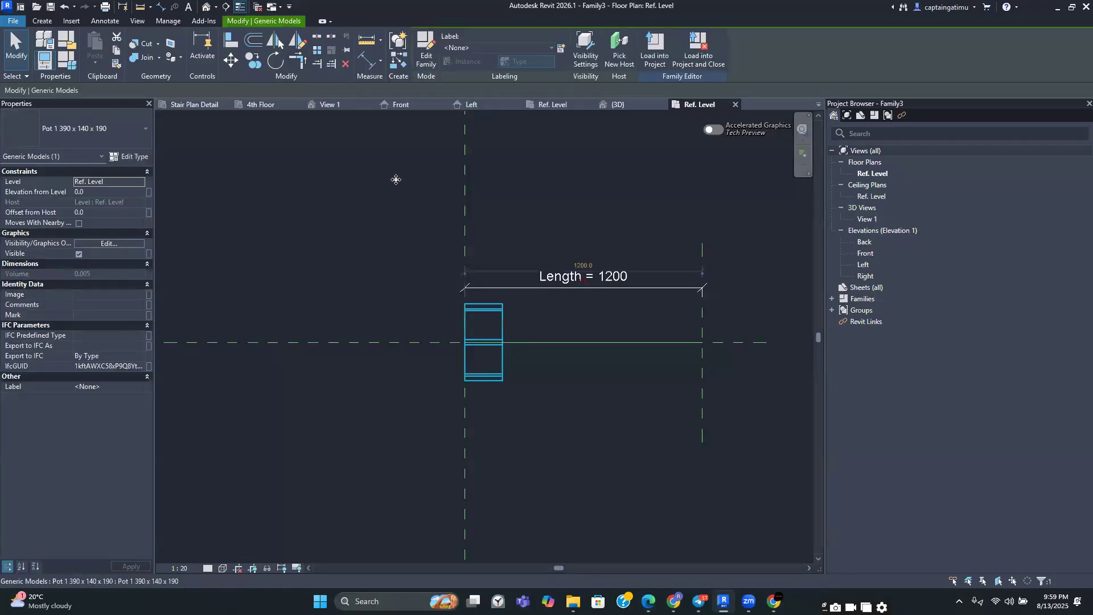
pyautogui.click(317, 55)
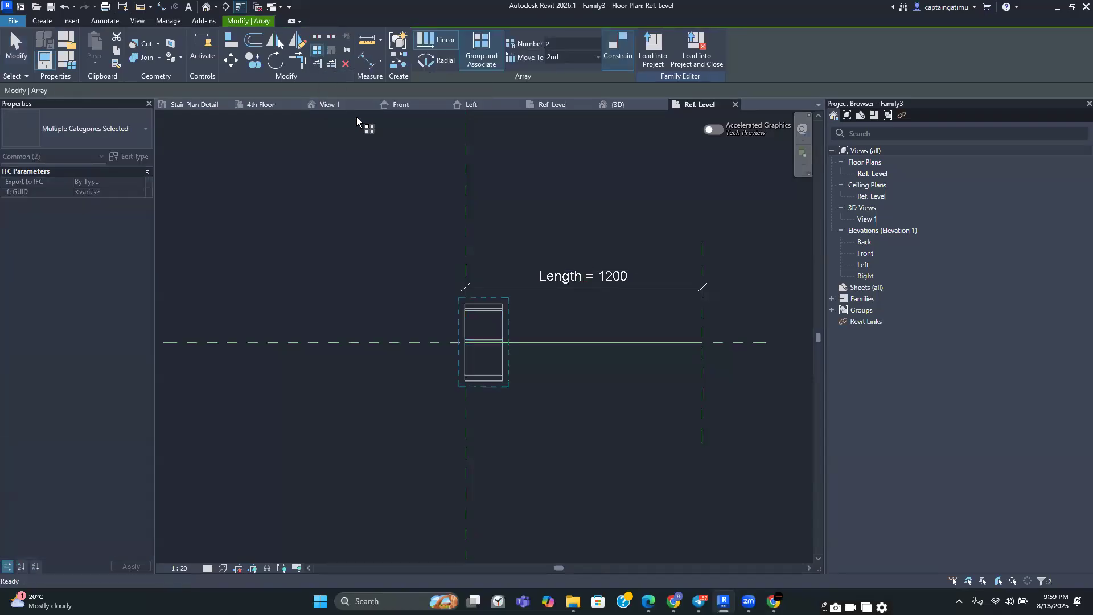
pyautogui.scroll(5, 489, 348)
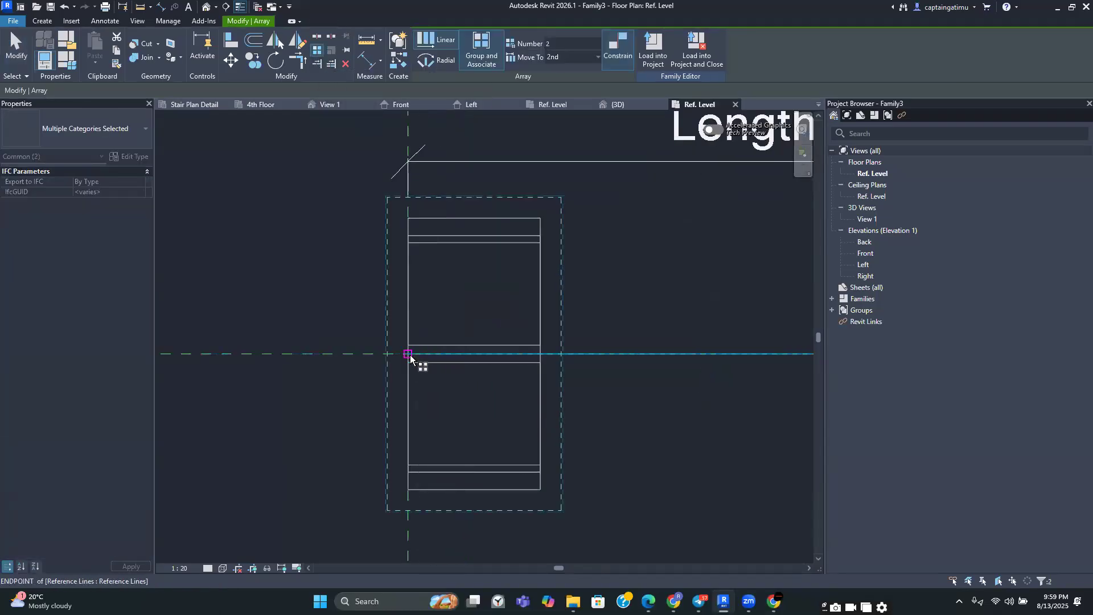
pyautogui.click(408, 354)
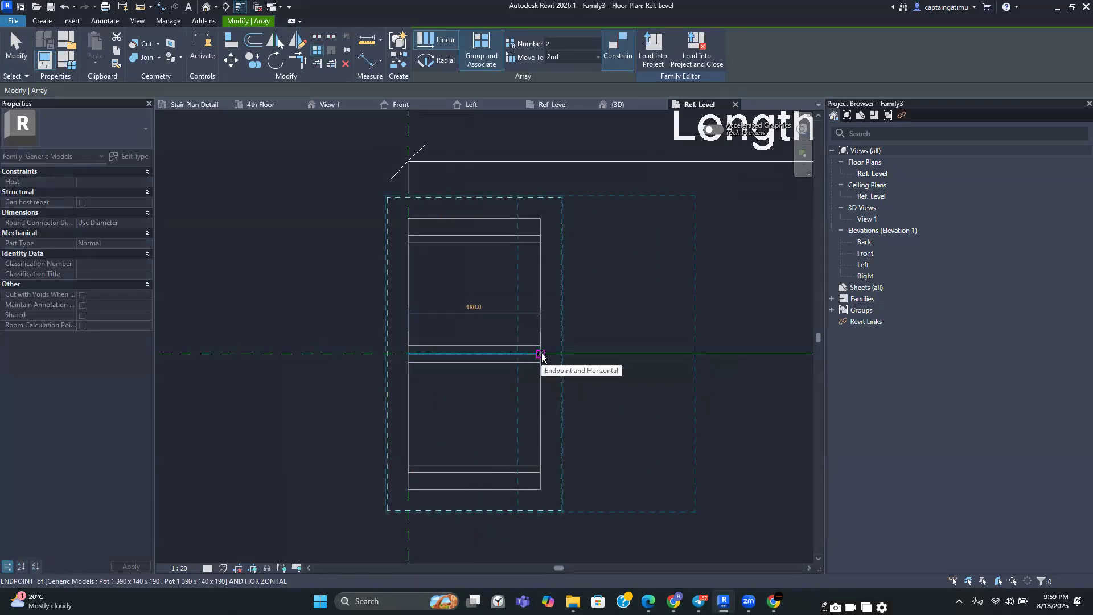
pyautogui.click(542, 355)
pyautogui.scroll(-3, 541, 356)
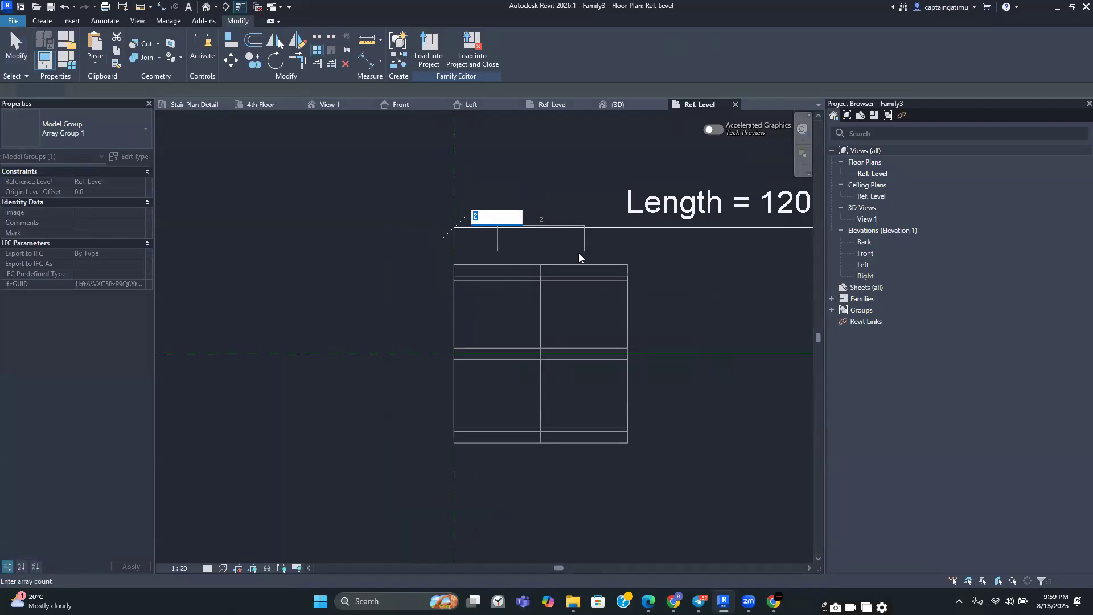
pyautogui.scroll(-2, 546, 353)
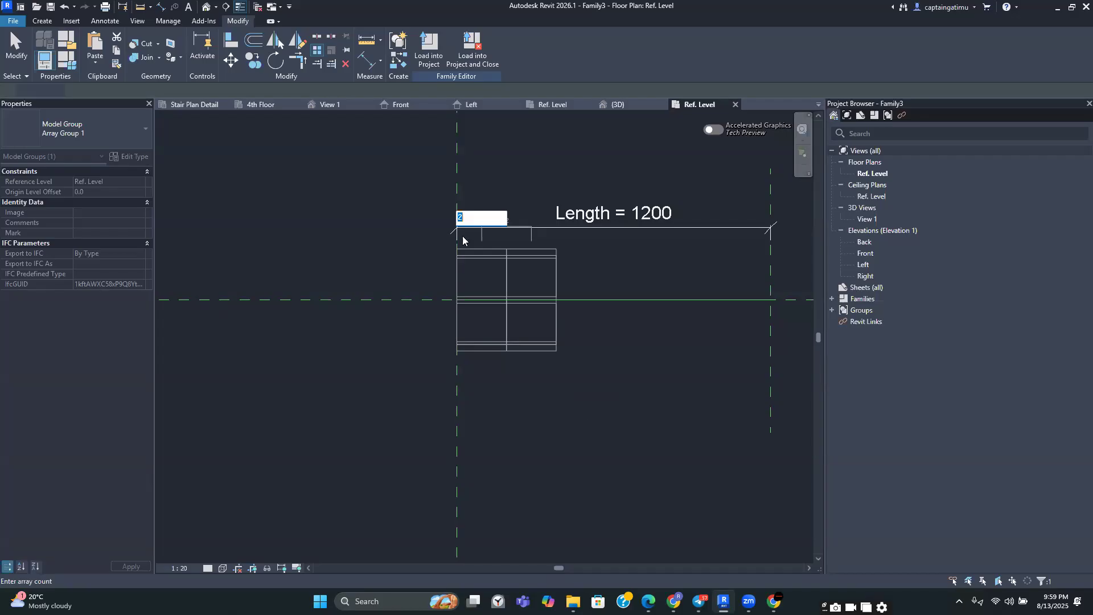
pyautogui.press('Return')
pyautogui.press('Escape')
# Review the family's parameters in the Family Types dialog
pyautogui.scroll(2, 524, 269)
pyautogui.scroll(-1, 525, 274)
pyautogui.moveTo(558, 387); pyautogui.dragTo(602, 392, button='middle')
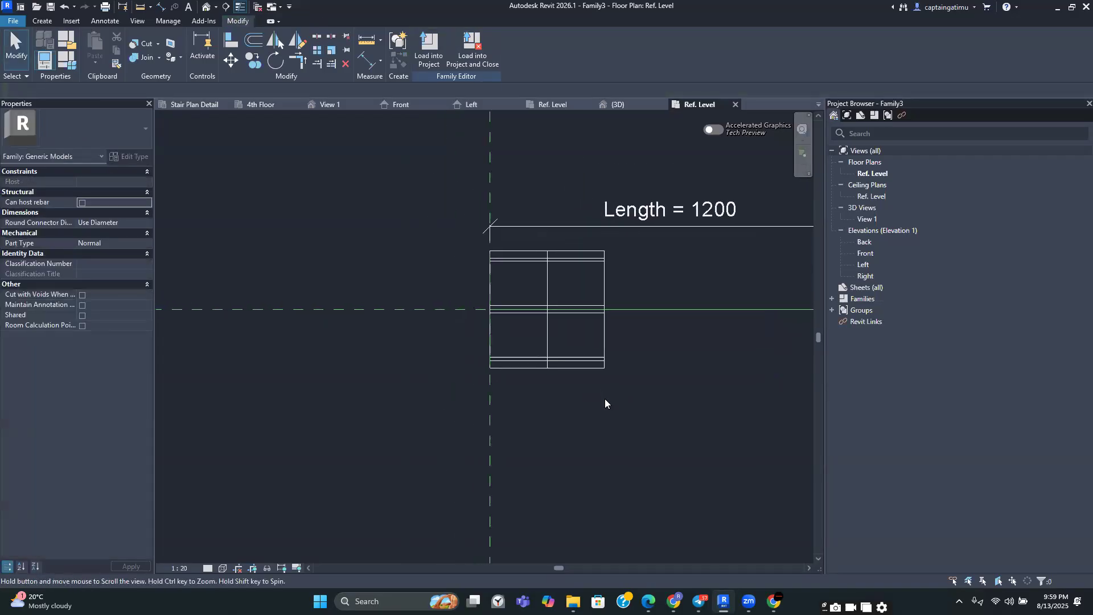
pyautogui.scroll(3, 494, 250)
pyautogui.scroll(-2, 360, 266)
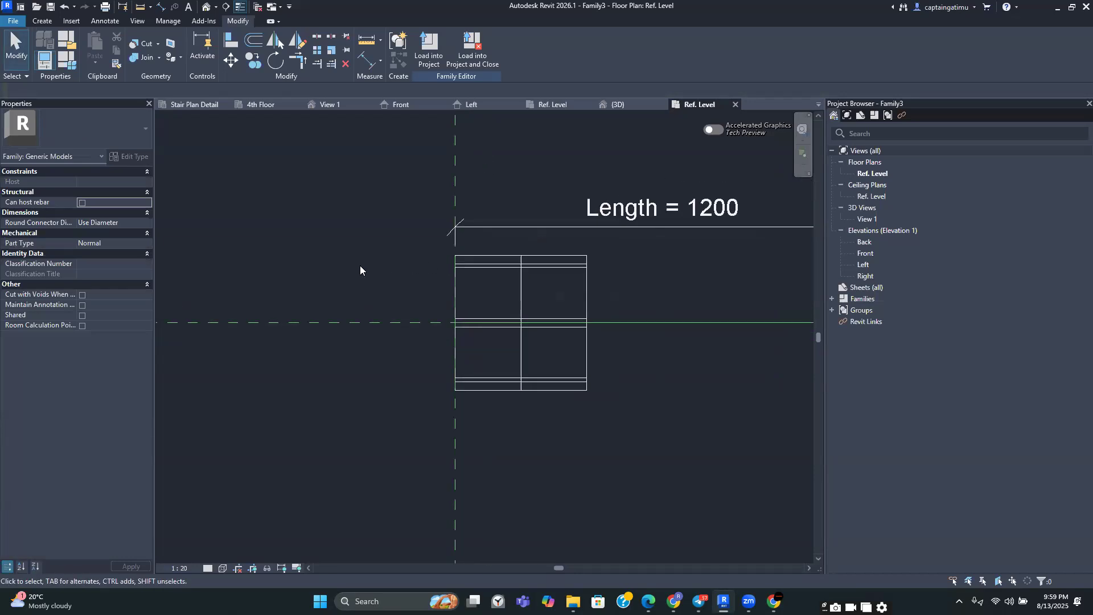
pyautogui.scroll(-1, 360, 265)
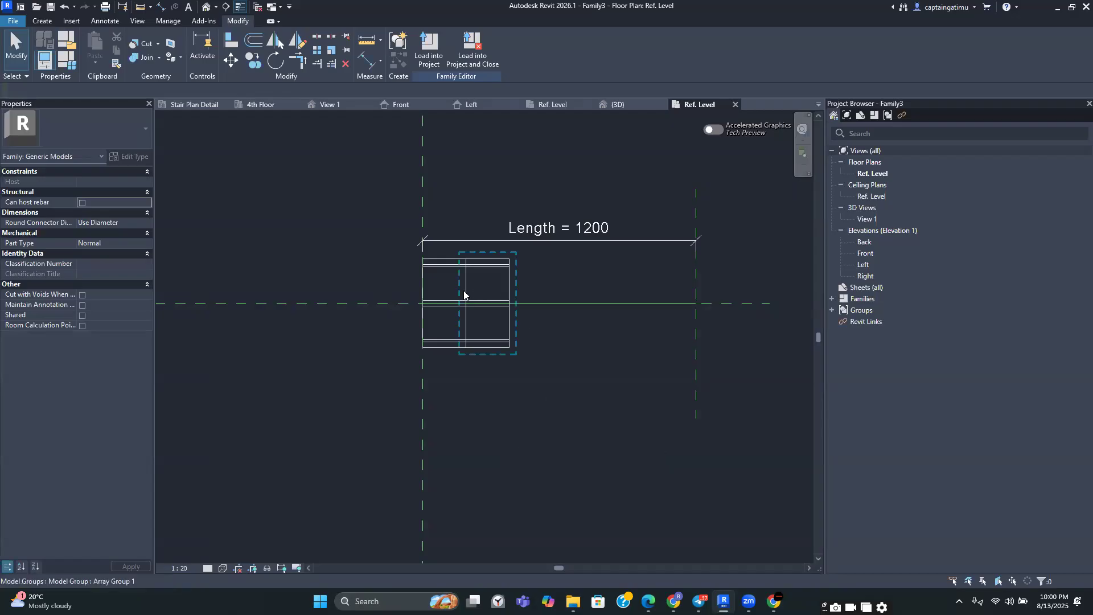
pyautogui.click(67, 40)
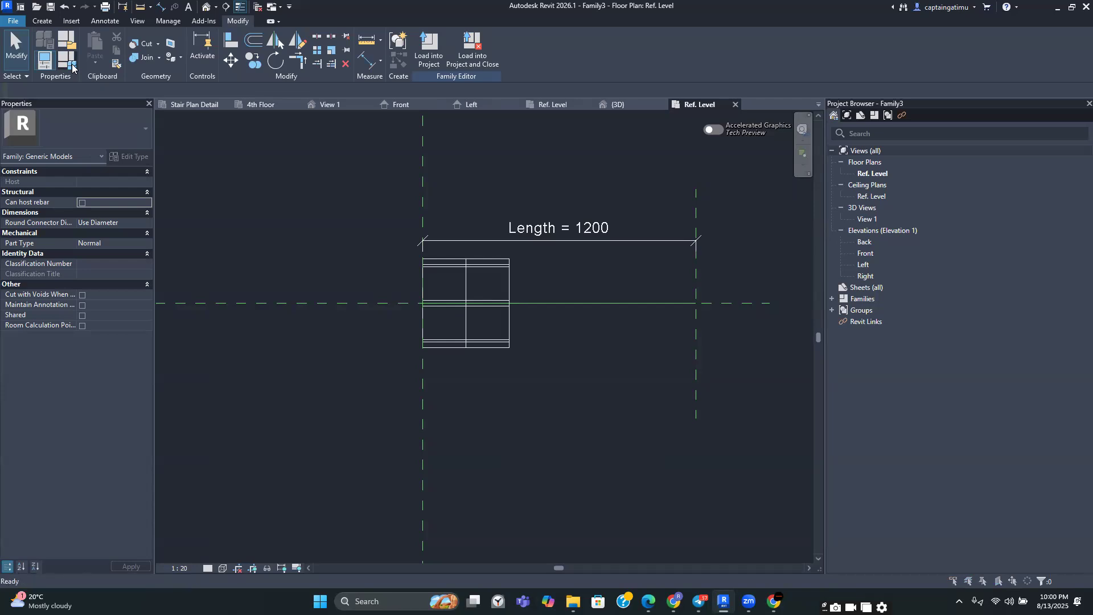
pyautogui.moveTo(222, 184); pyautogui.dragTo(129, 163)
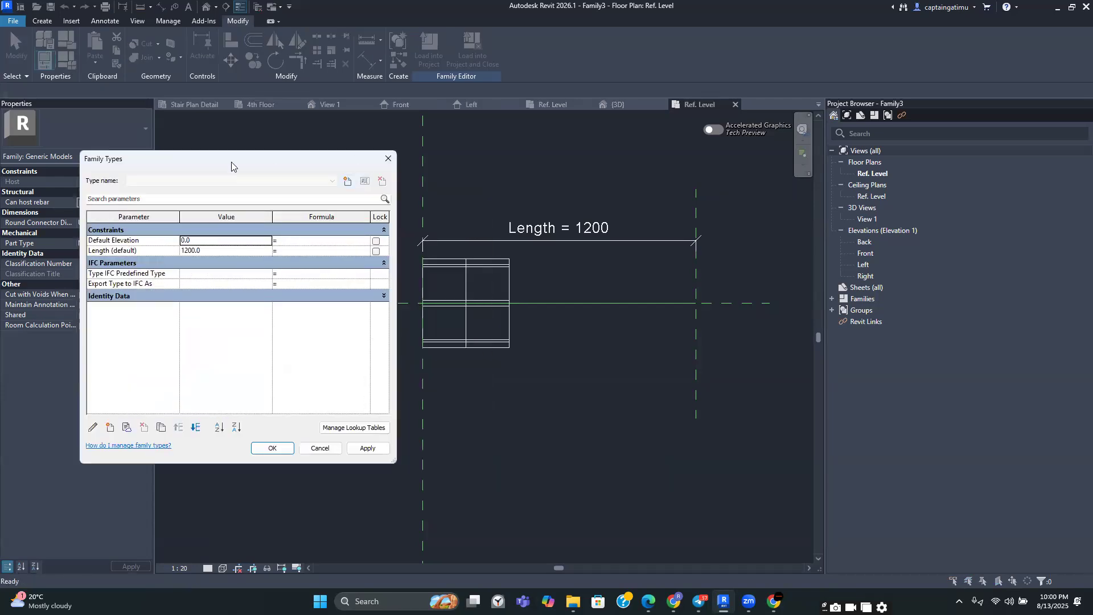
pyautogui.moveTo(232, 163); pyautogui.dragTo(206, 161)
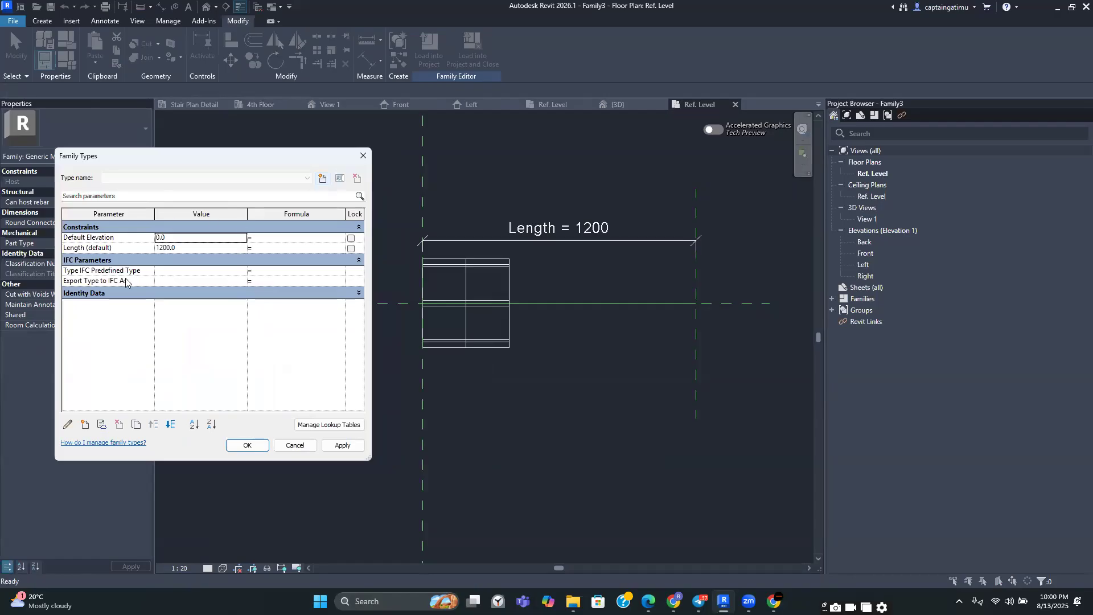
pyautogui.click(363, 159)
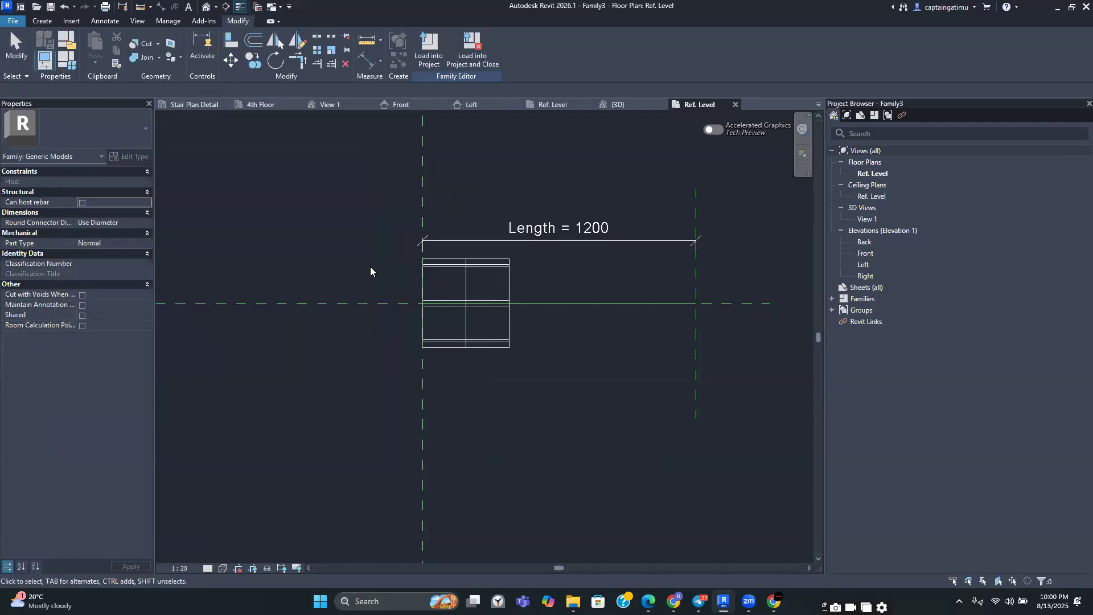
# Label the array's count with a new instance family parameter named Number of Blocks
pyautogui.scroll(2, 363, 248)
pyautogui.scroll(-2, 363, 248)
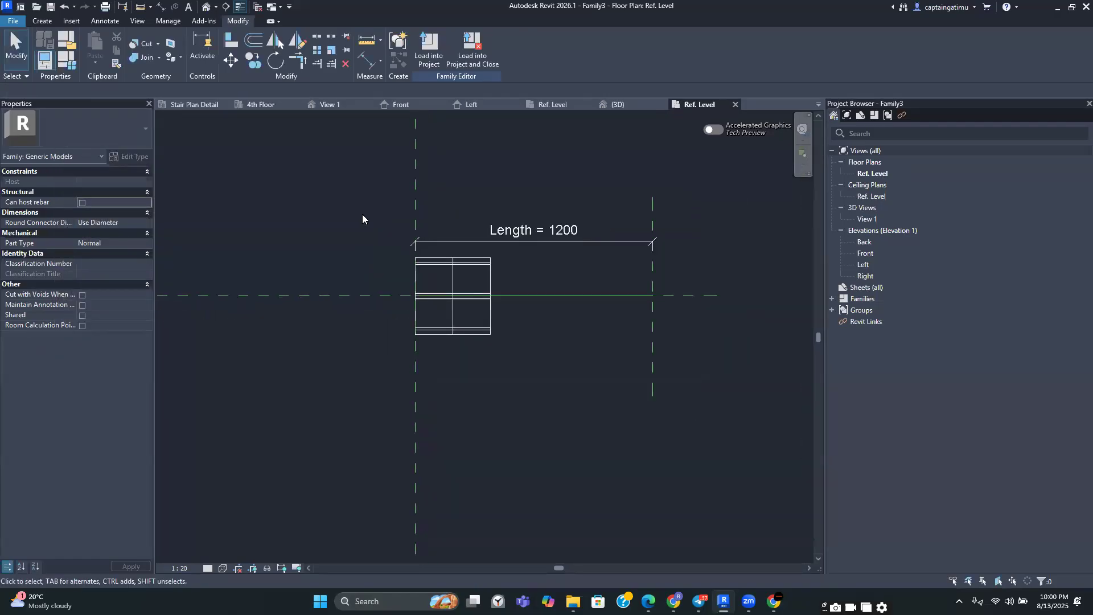
pyautogui.click(463, 271)
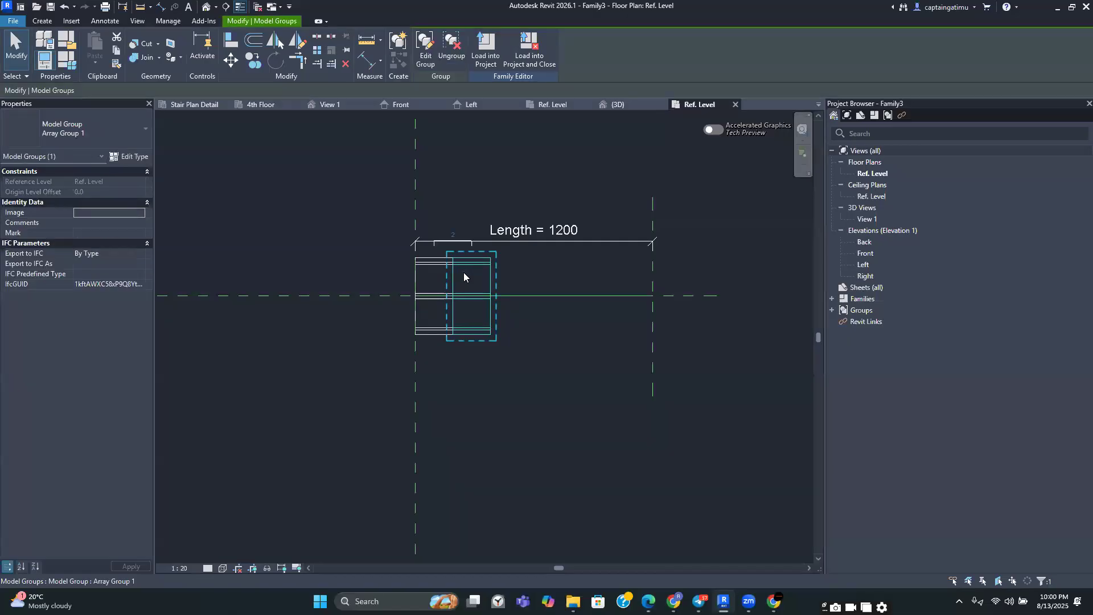
pyautogui.press('Escape')
pyautogui.click(480, 275)
pyautogui.scroll(5, 474, 250)
pyautogui.scroll(3, 472, 242)
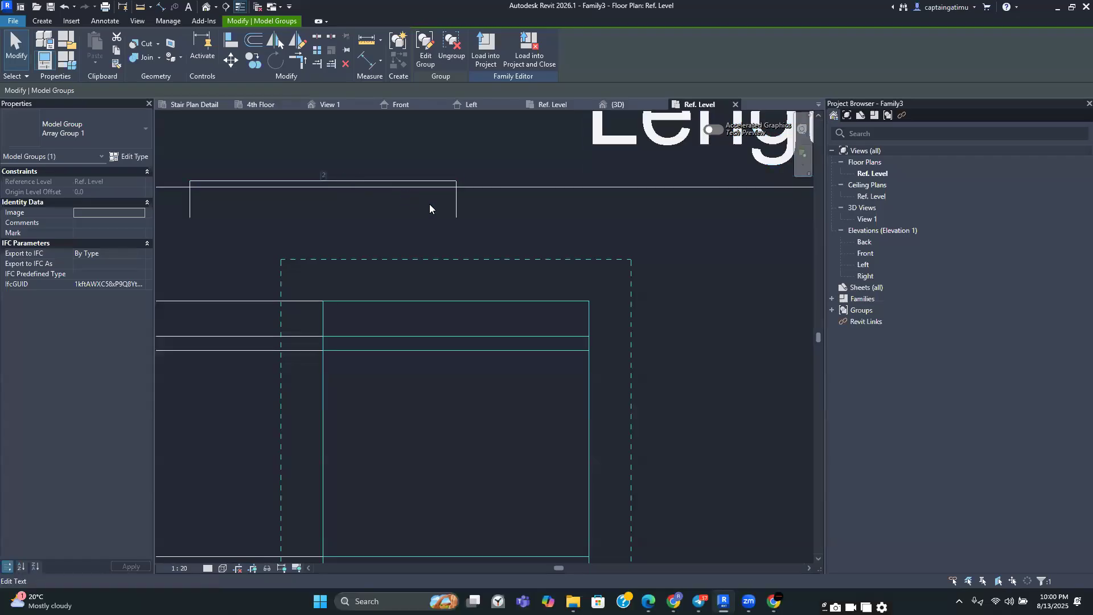
pyautogui.click(457, 213)
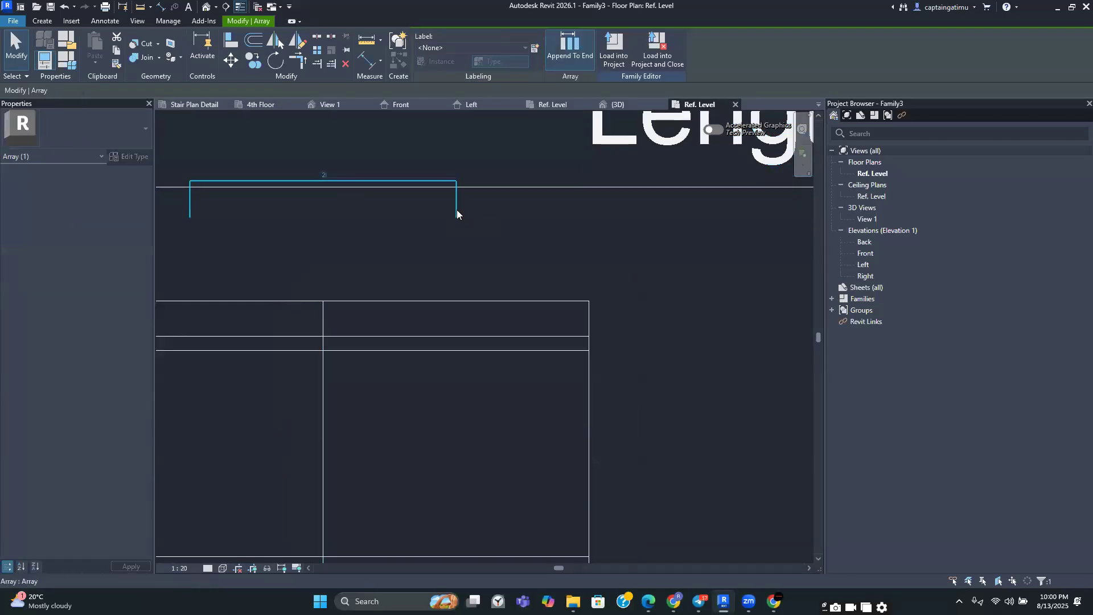
pyautogui.scroll(-3, 457, 212)
pyautogui.moveTo(470, 237); pyautogui.dragTo(470, 287, button='middle')
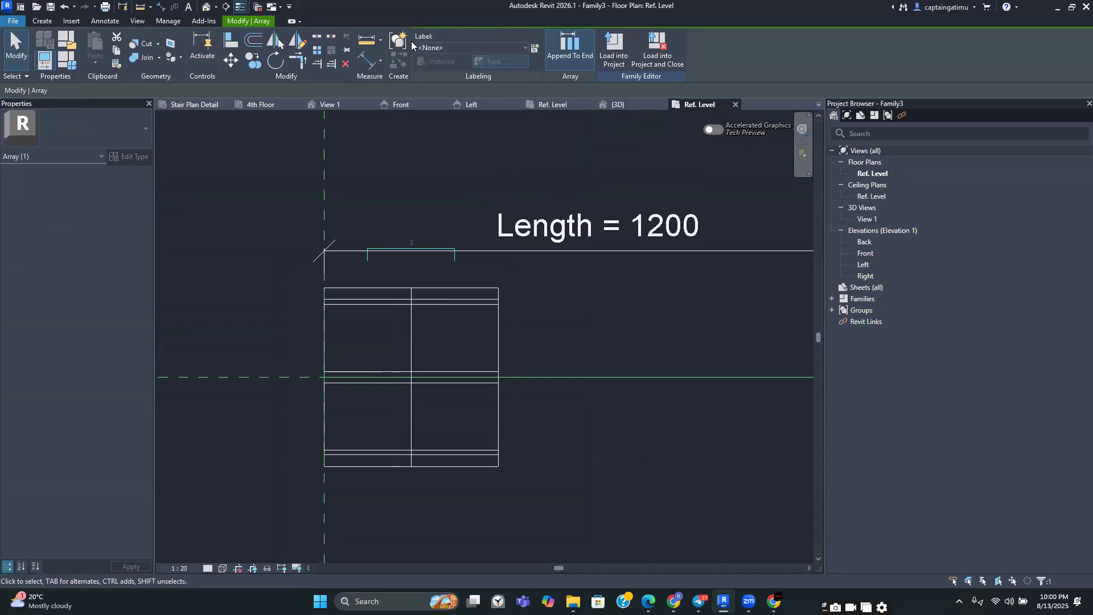
pyautogui.click(536, 49)
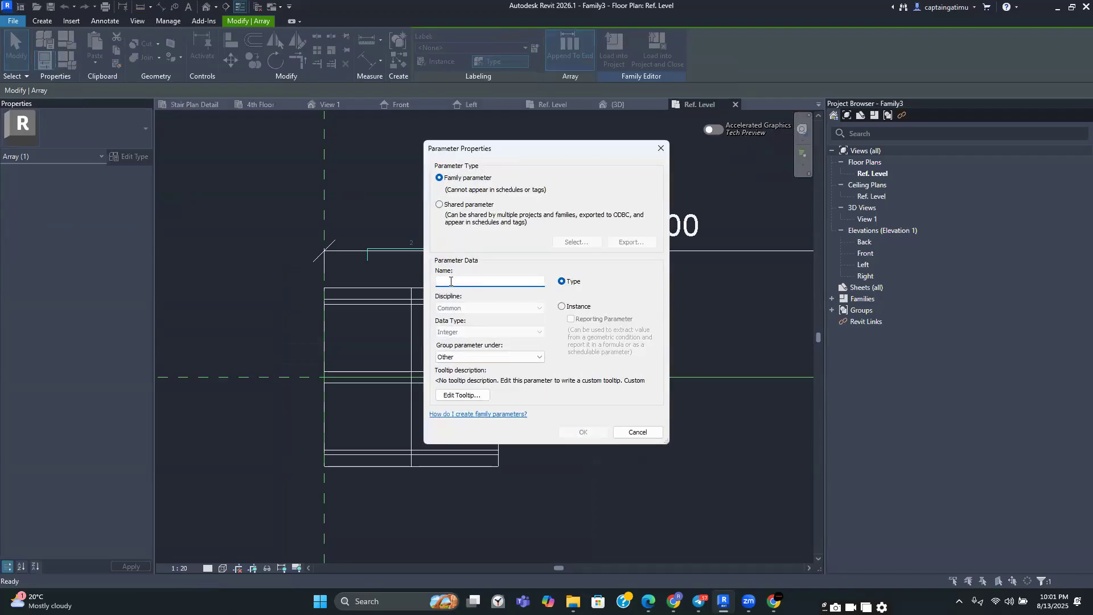
pyautogui.write('Number of Blocks')
pyautogui.click(562, 307)
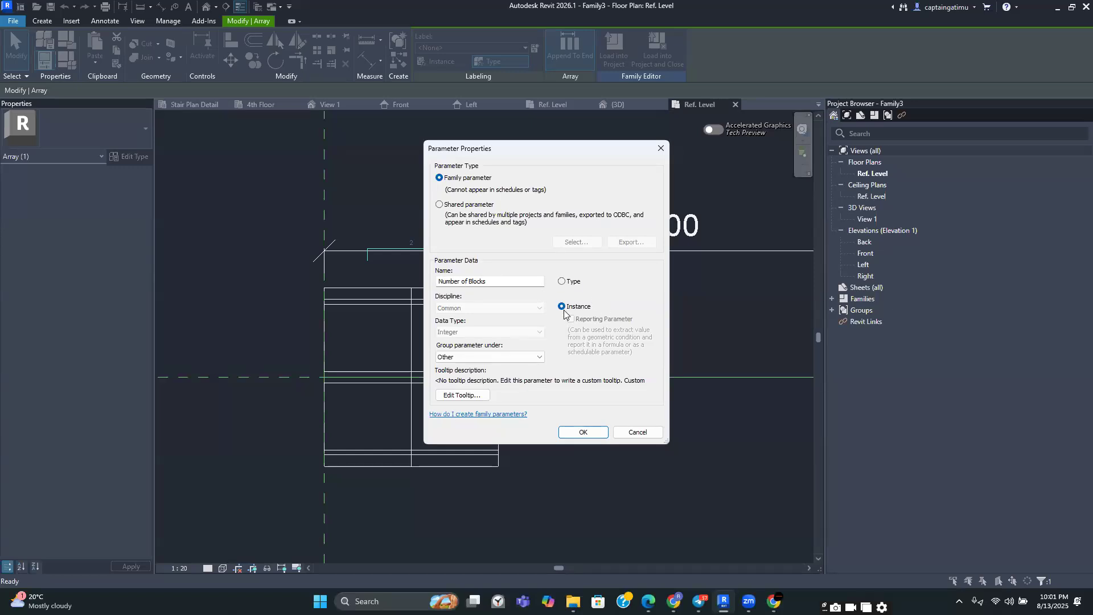
pyautogui.click(576, 431)
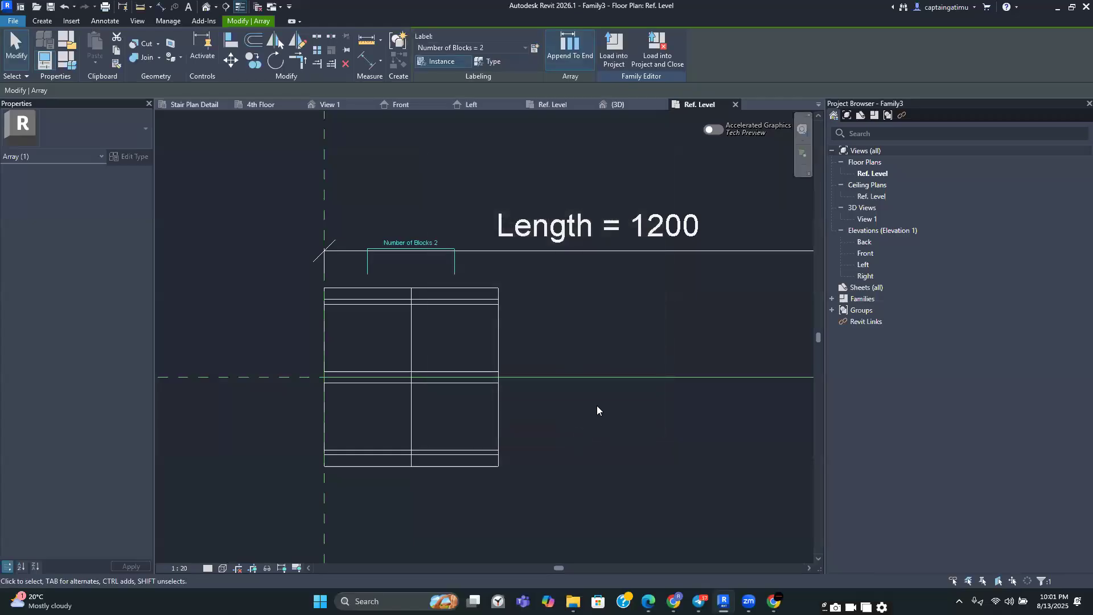
pyautogui.click(596, 405)
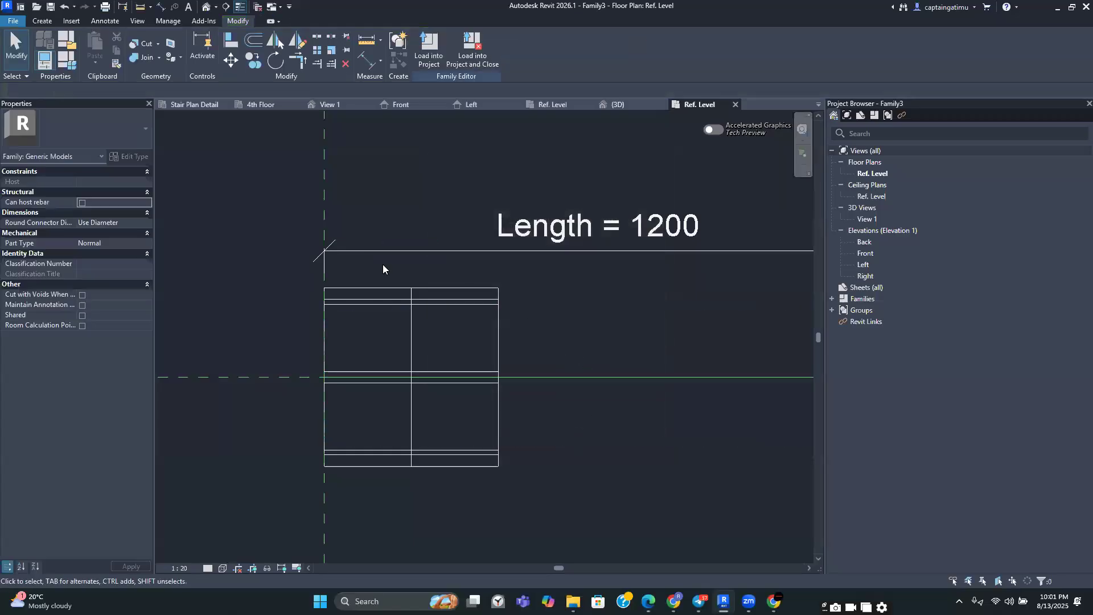
# In Family Types, begin a Length formula that references the copied Number of Blocks parameter name
pyautogui.click(71, 69)
pyautogui.press('Escape')
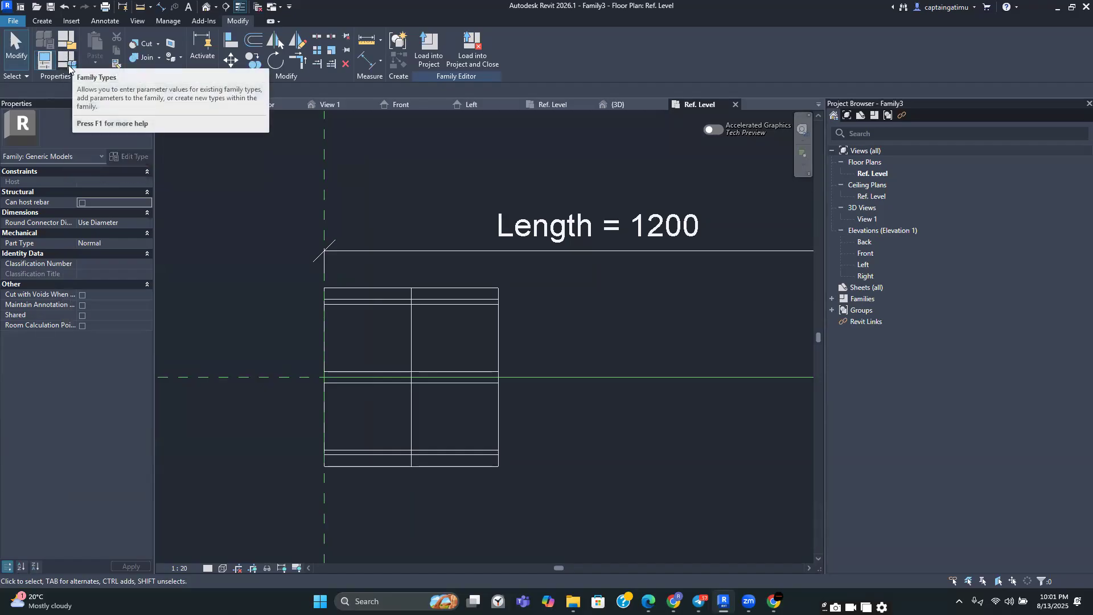
pyautogui.click(68, 65)
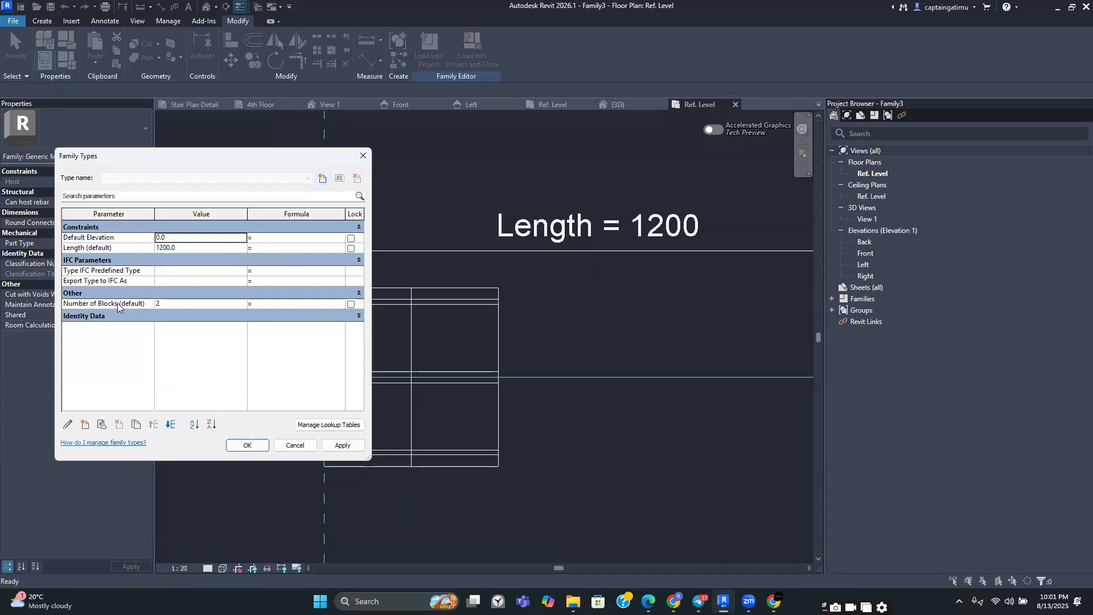
pyautogui.doubleClick(95, 304)
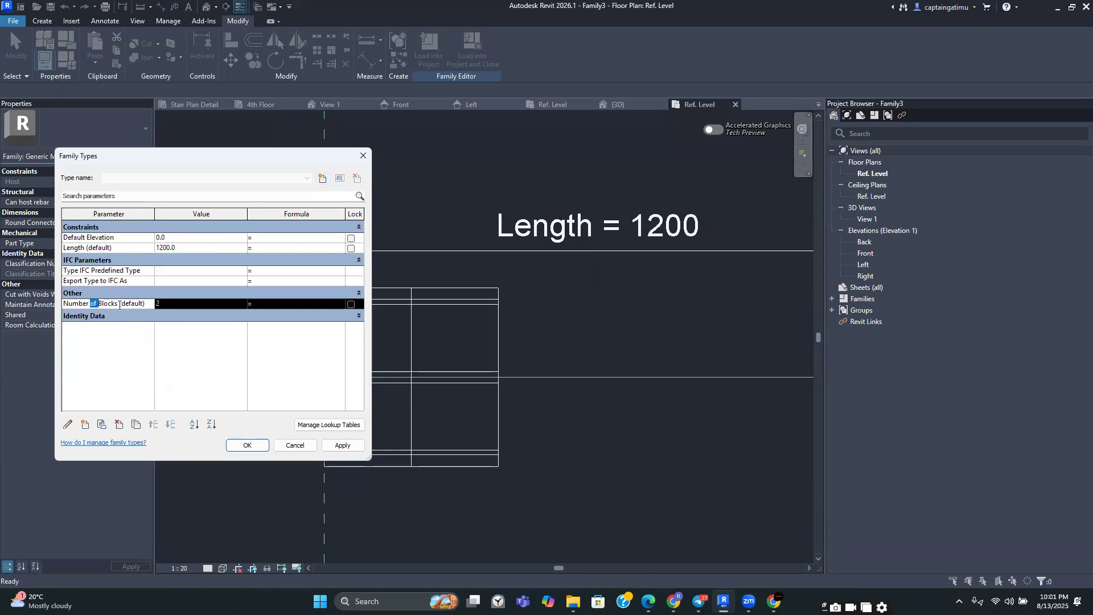
pyautogui.moveTo(116, 303); pyautogui.dragTo(64, 302)
pyautogui.click(101, 305)
pyautogui.click(114, 302)
pyautogui.click(111, 306)
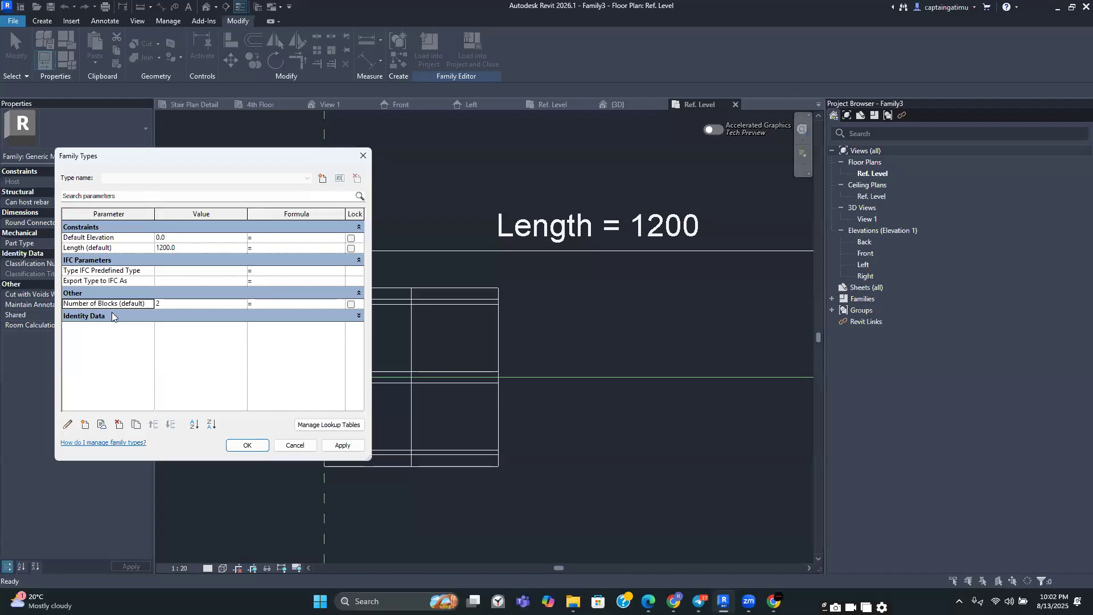
pyautogui.click(116, 305)
pyautogui.moveTo(117, 304); pyautogui.dragTo(65, 302)
pyautogui.hotkey('ctrl', 'c')
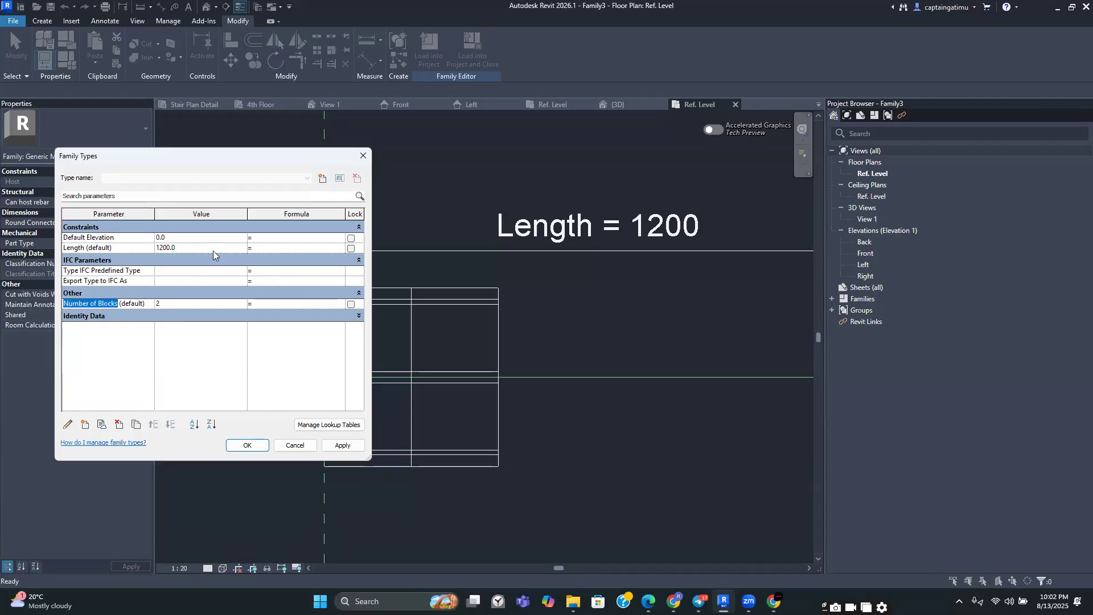
pyautogui.click(261, 249)
pyautogui.hotkey('ctrl', 'v')
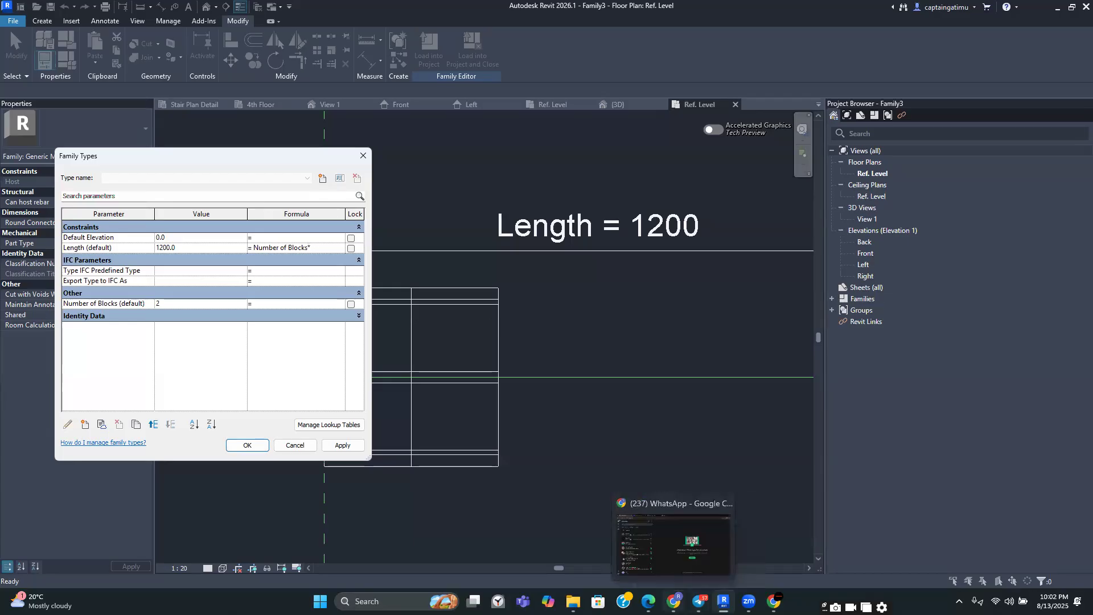
# Examine the hollow pot detail drawing shared in the chat app
pyautogui.click(698, 597)
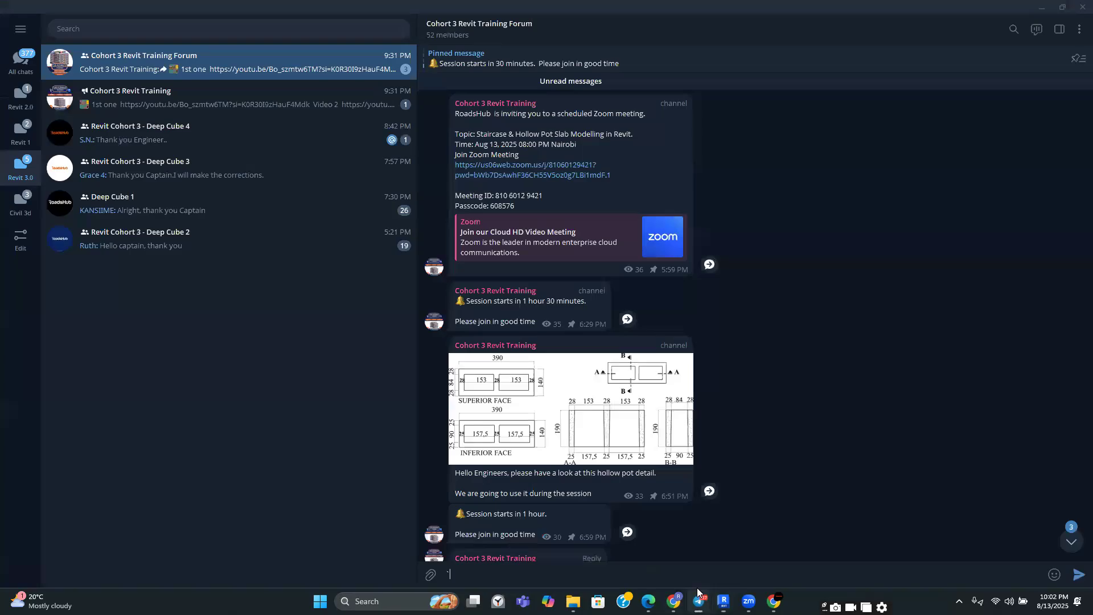
pyautogui.click(534, 364)
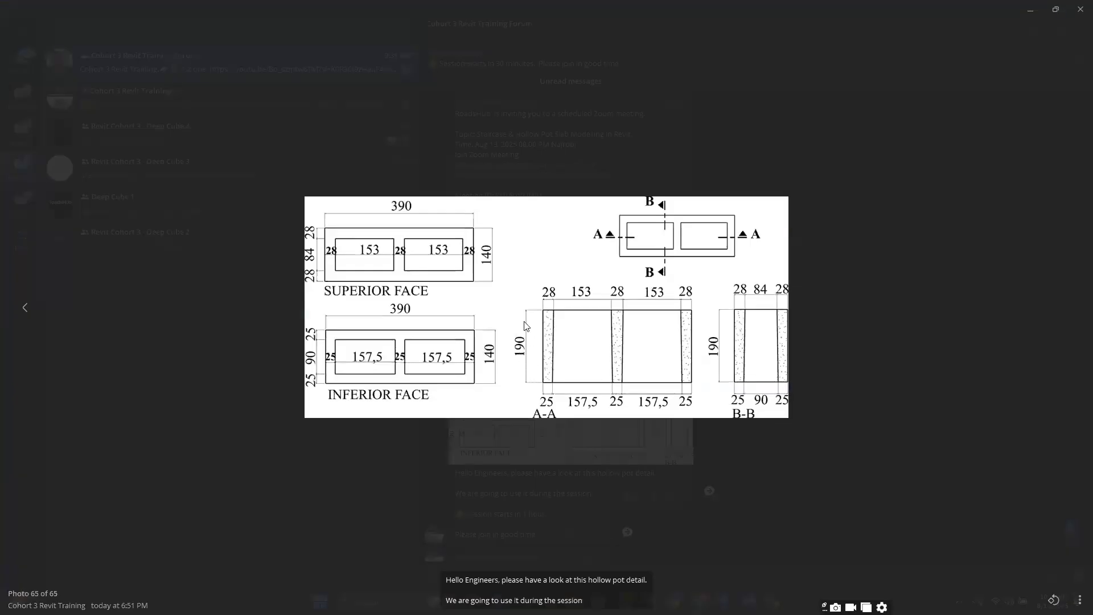
pyautogui.click(576, 359)
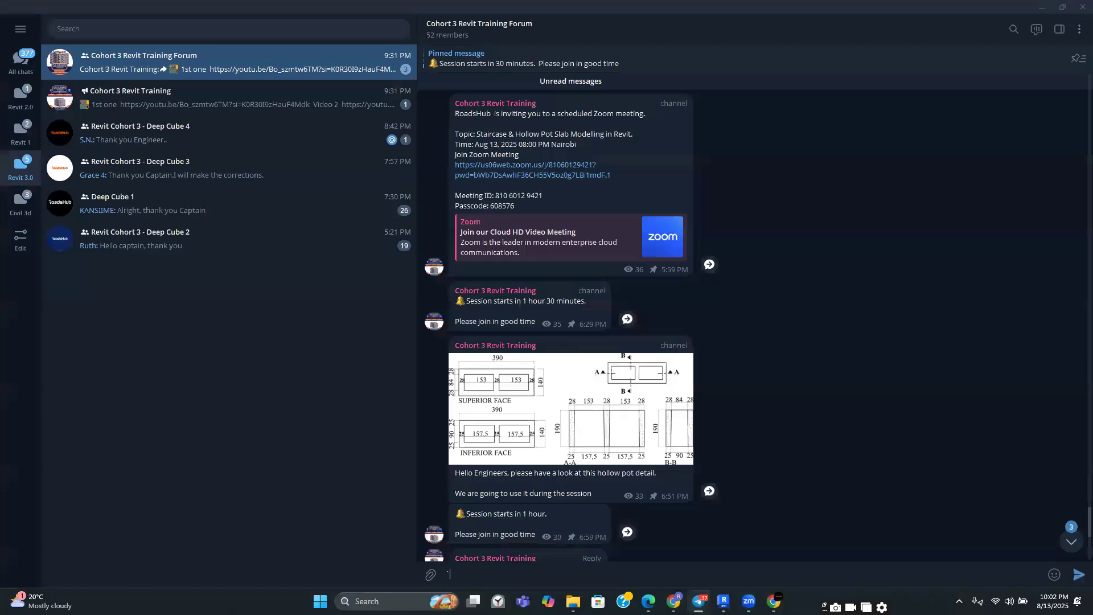
pyautogui.hotkey('alt', 'Tab')
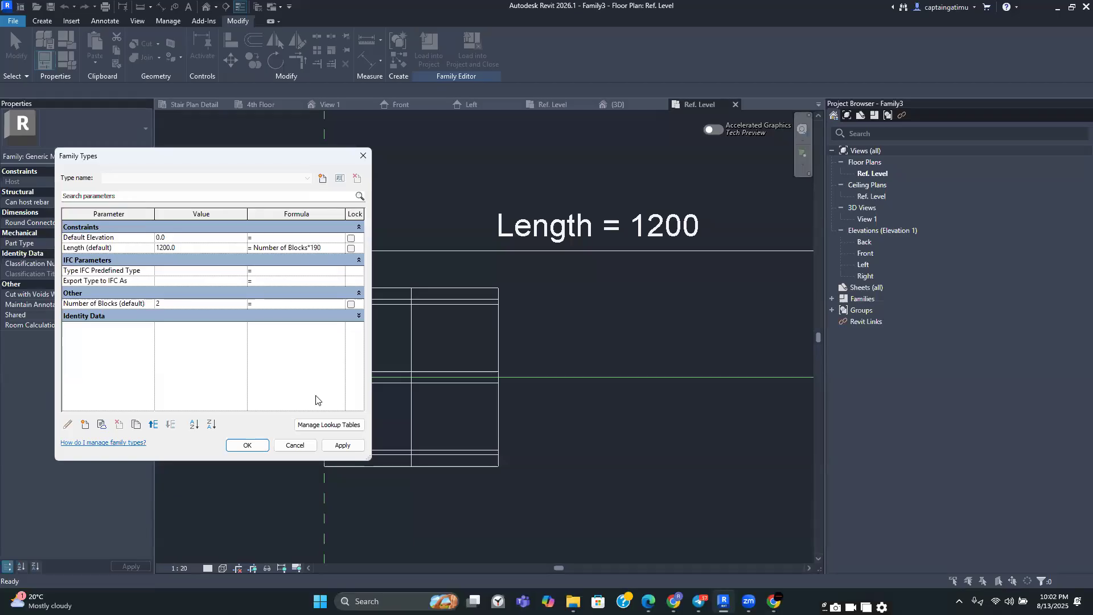
# Apply the Length formula Number of Blocks * 190 and close Family Types
pyautogui.click(337, 449)
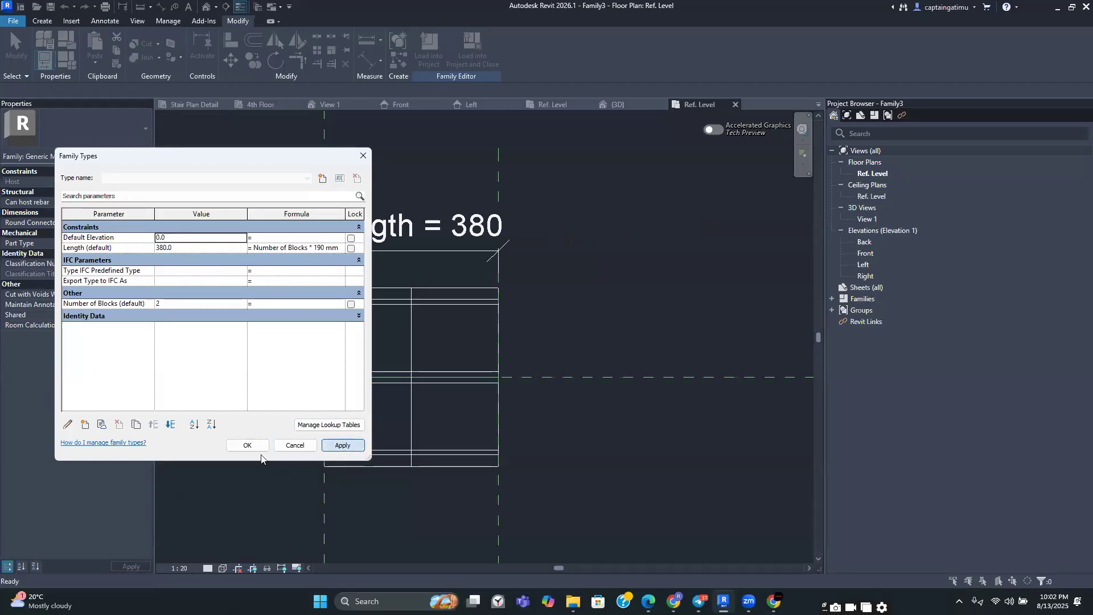
pyautogui.click(244, 447)
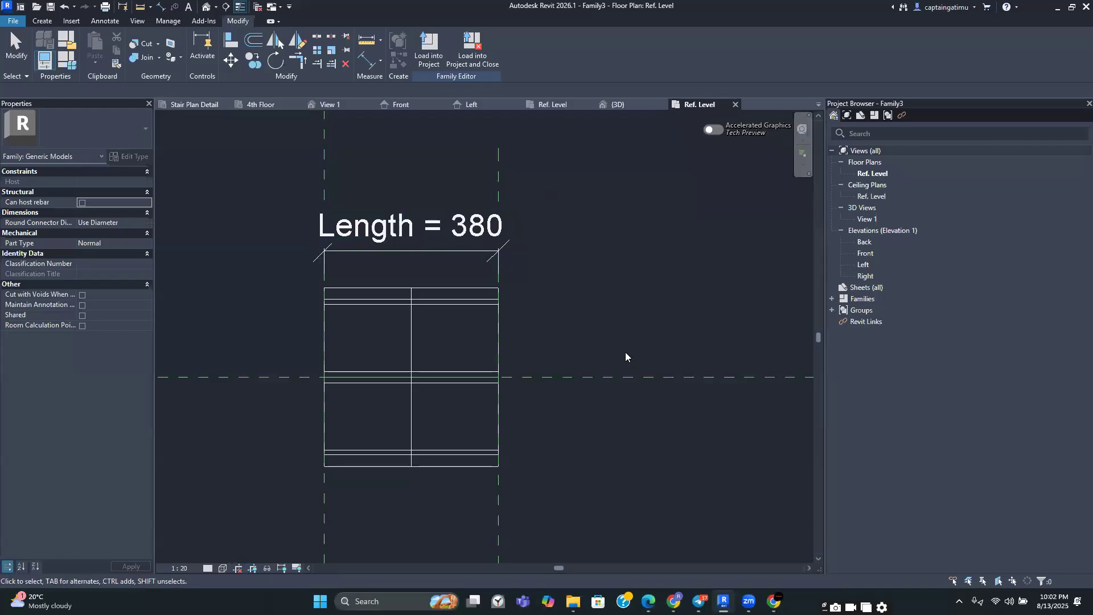
pyautogui.scroll(-2, 520, 284)
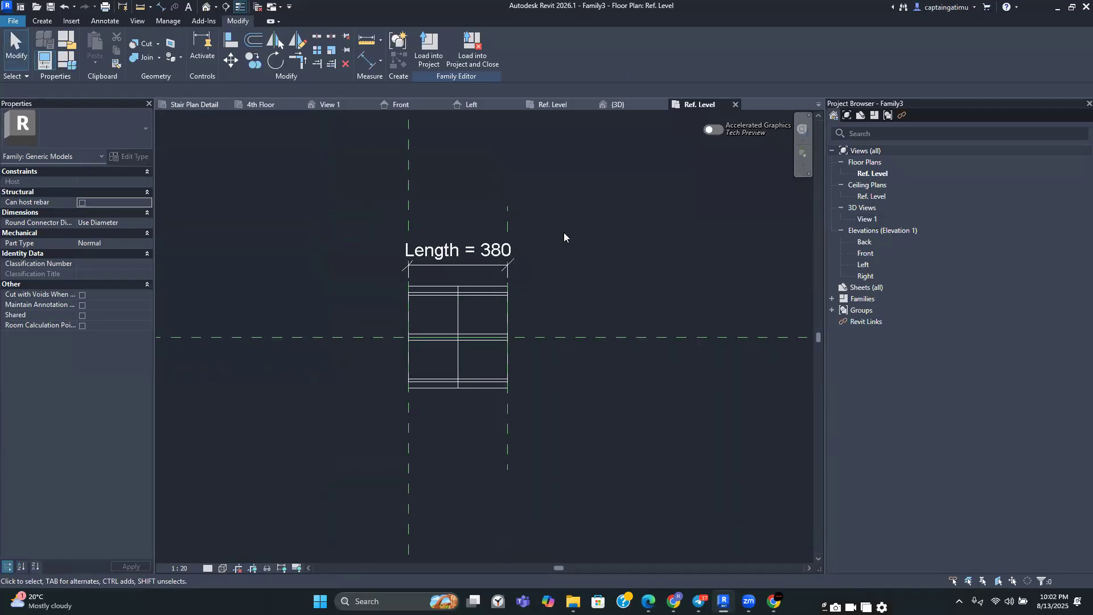
# Save the family to the Desktop as No of Pot 1 390 x 140 x 190.rfa
pyautogui.click(4, 23)
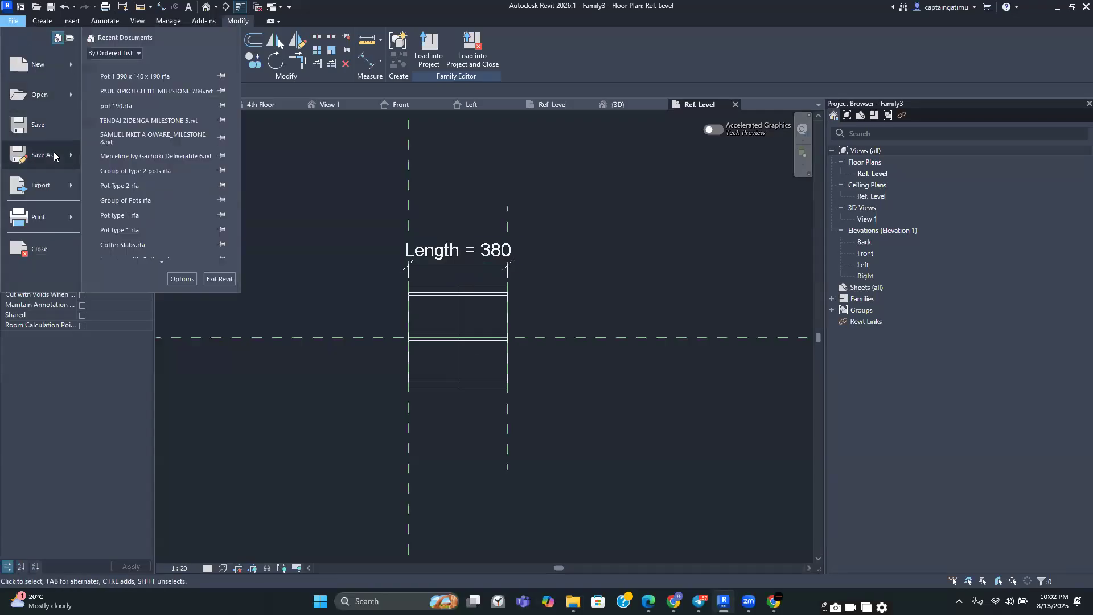
pyautogui.click(41, 127)
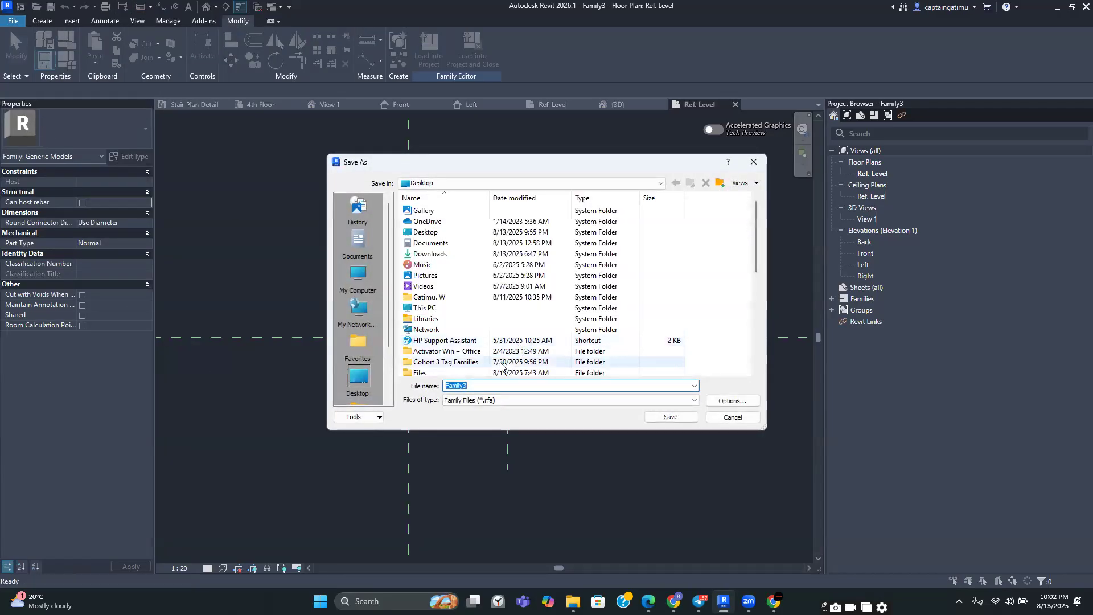
pyautogui.scroll(-4, 471, 279)
pyautogui.scroll(-3, 471, 279)
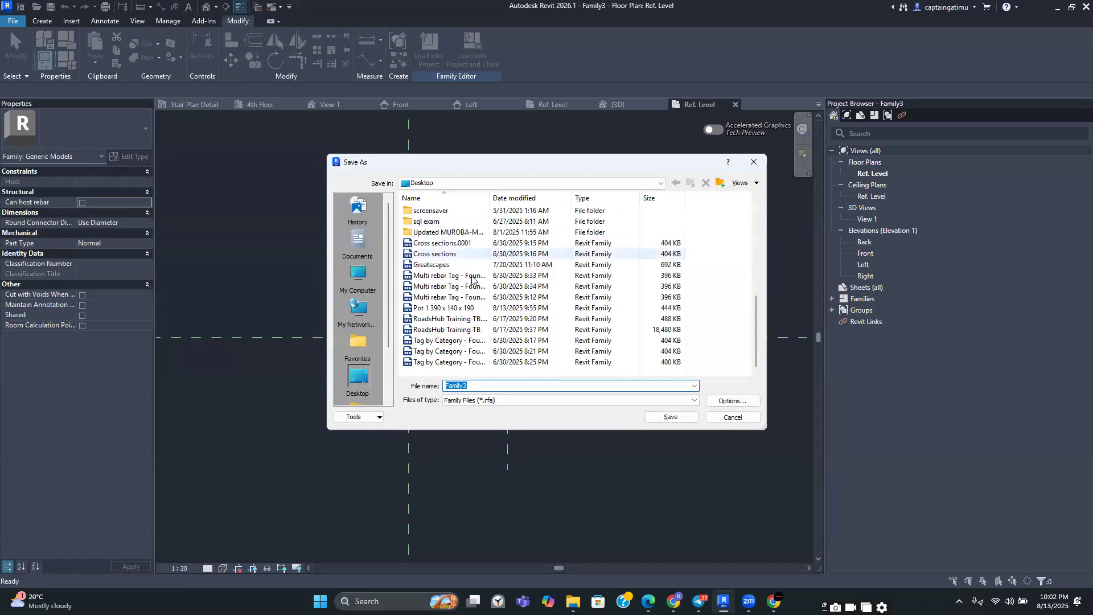
pyautogui.click(450, 307)
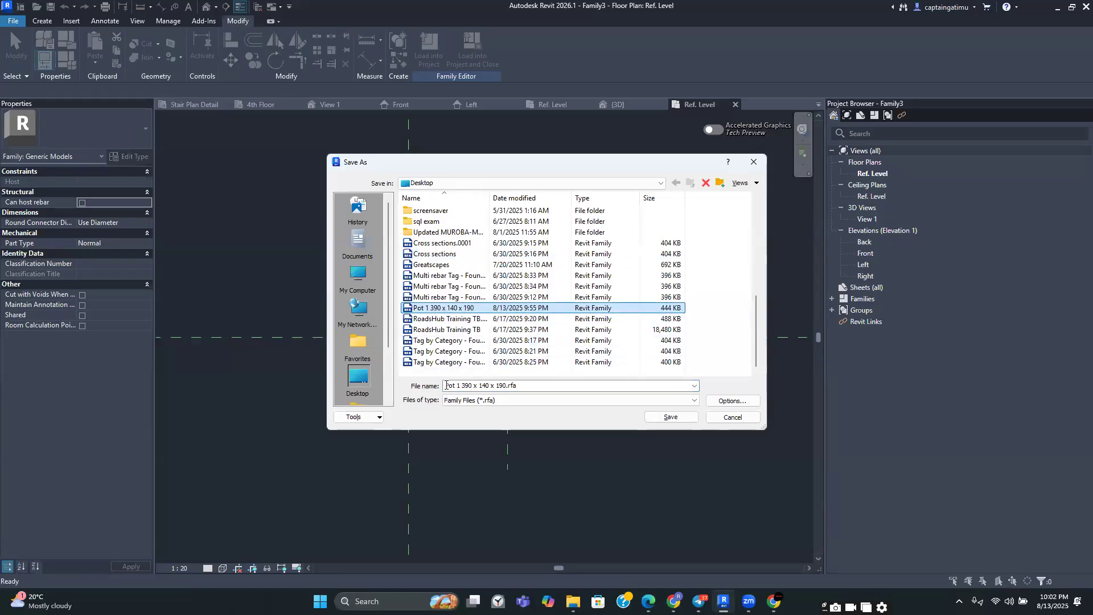
pyautogui.click(464, 383)
pyautogui.click(447, 386)
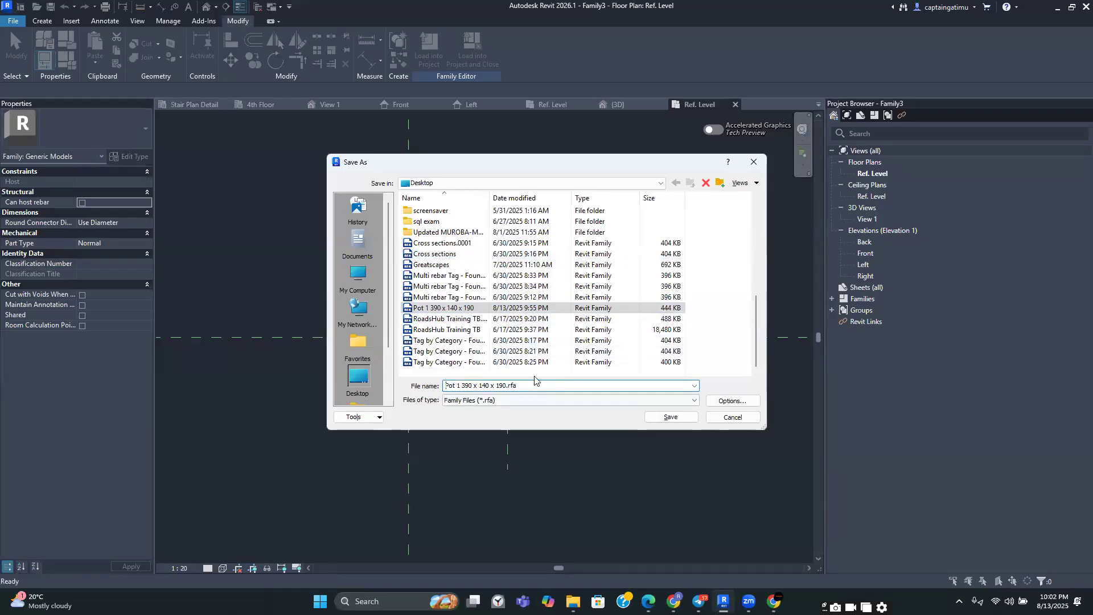
pyautogui.write('No ')
pyautogui.write('og')
pyautogui.press('BackSpace')
pyautogui.write('f')
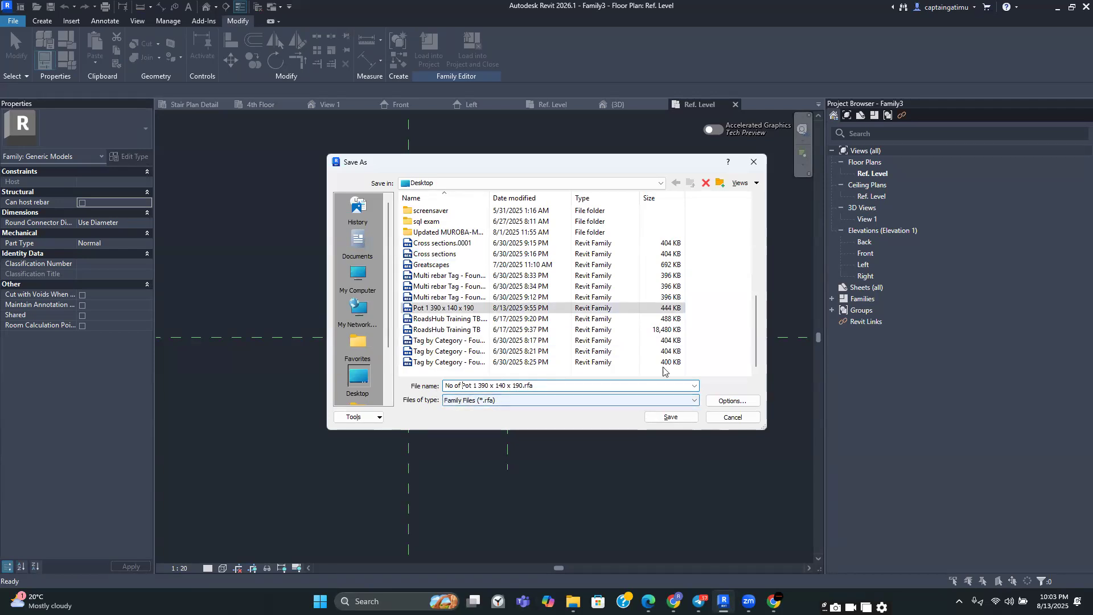
pyautogui.click(679, 416)
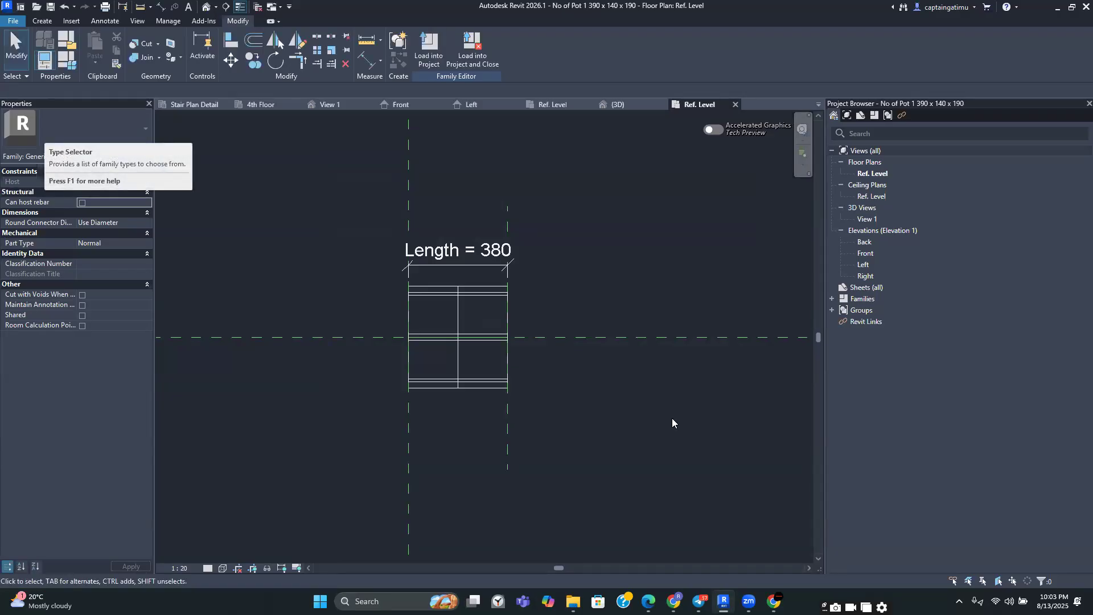
# Load the family into the open structural project, dismissing the save reminder and leaving placement
pyautogui.click(476, 57)
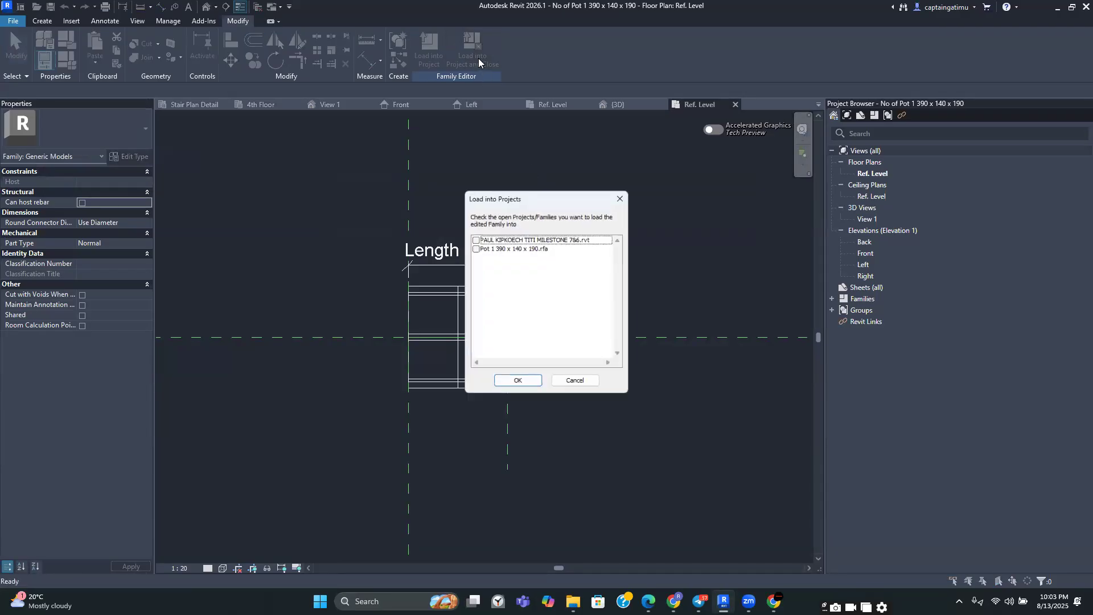
pyautogui.click(473, 238)
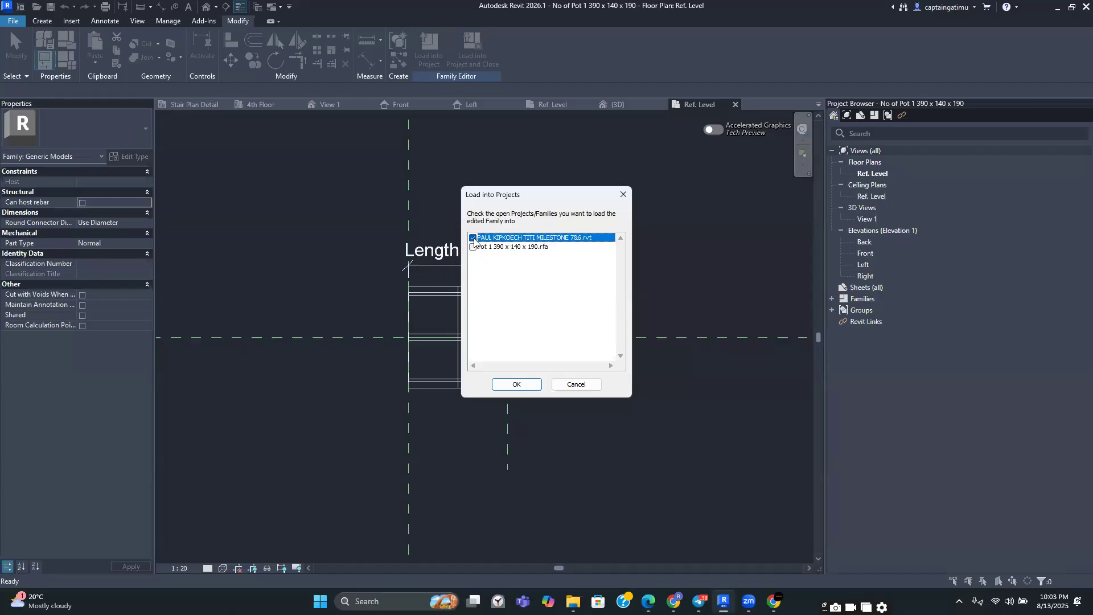
pyautogui.click(516, 384)
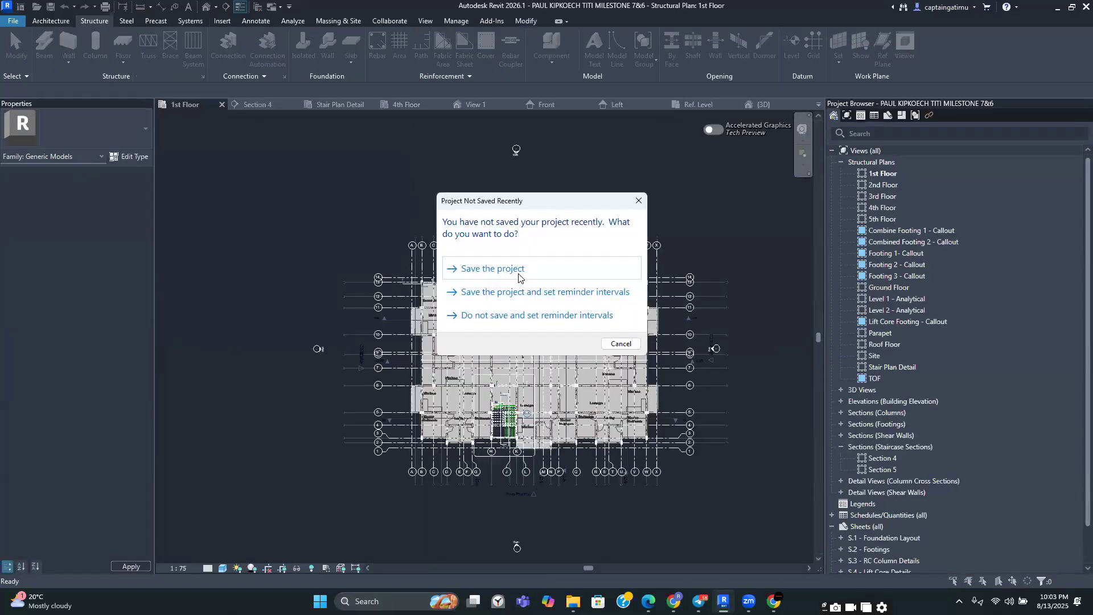
pyautogui.click(638, 201)
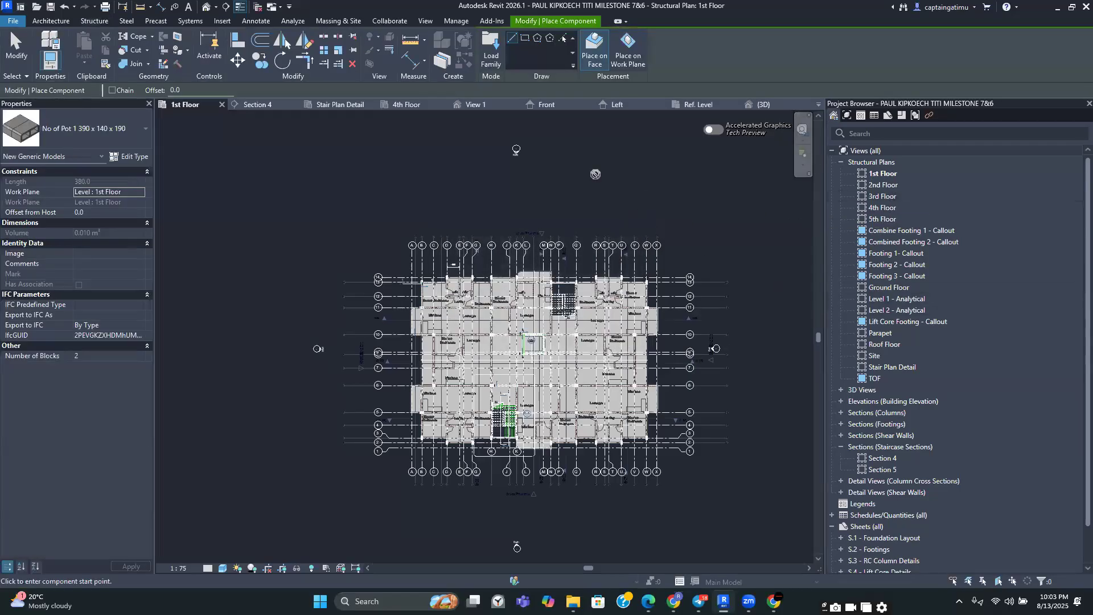
pyautogui.press('Escape')
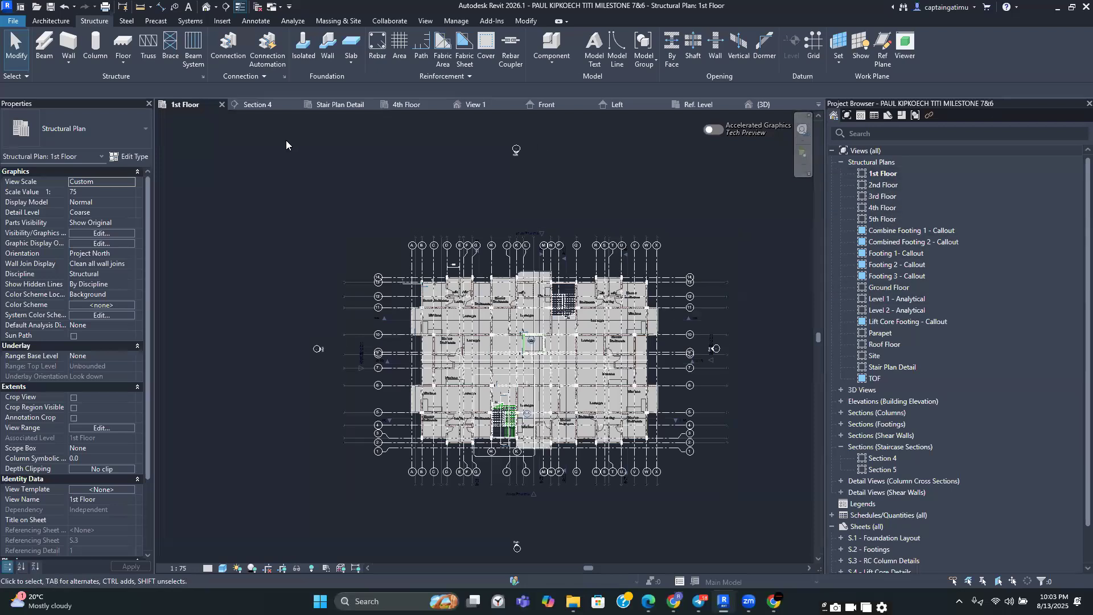
# On the 4th Floor plan, place the pot family on the work plane along a rib gap, about 3250 mm between beams
pyautogui.click(407, 104)
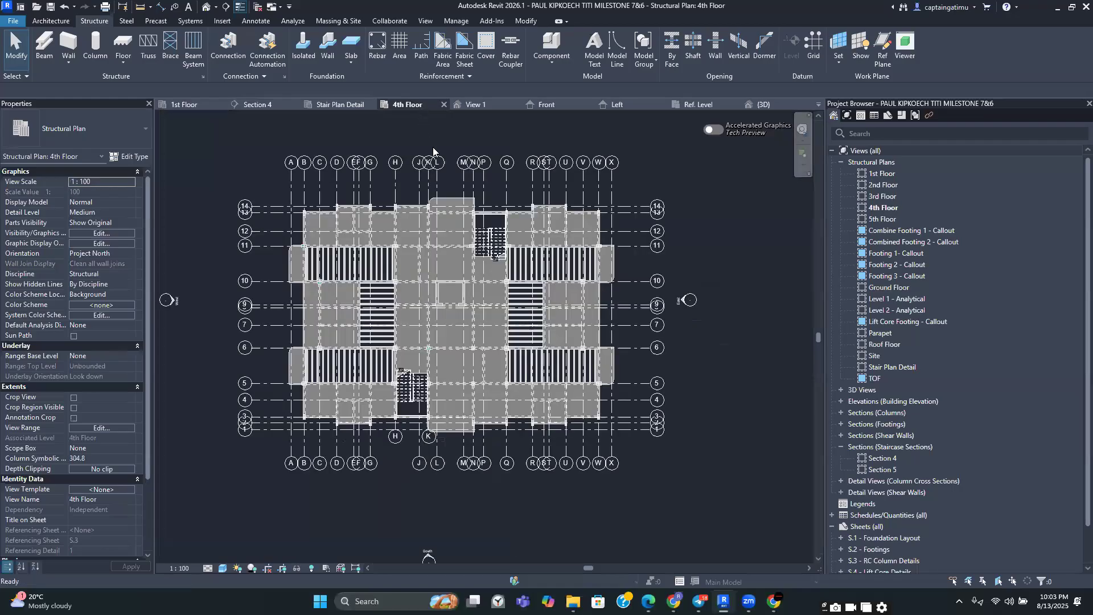
pyautogui.scroll(1, 309, 265)
pyautogui.scroll(2, 309, 264)
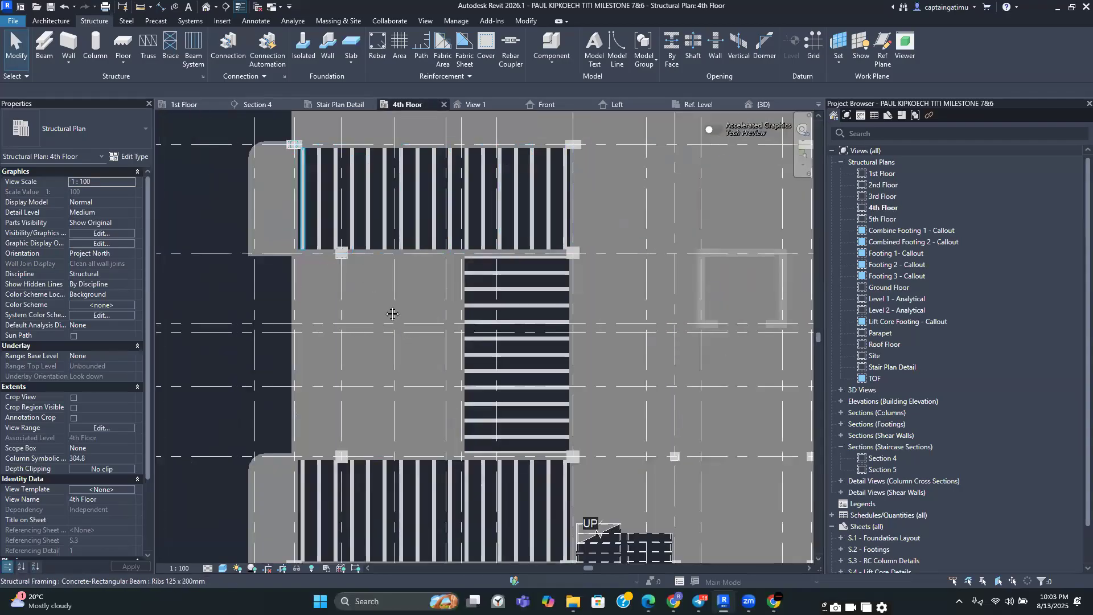
pyautogui.moveTo(448, 323); pyautogui.dragTo(478, 333, button='middle')
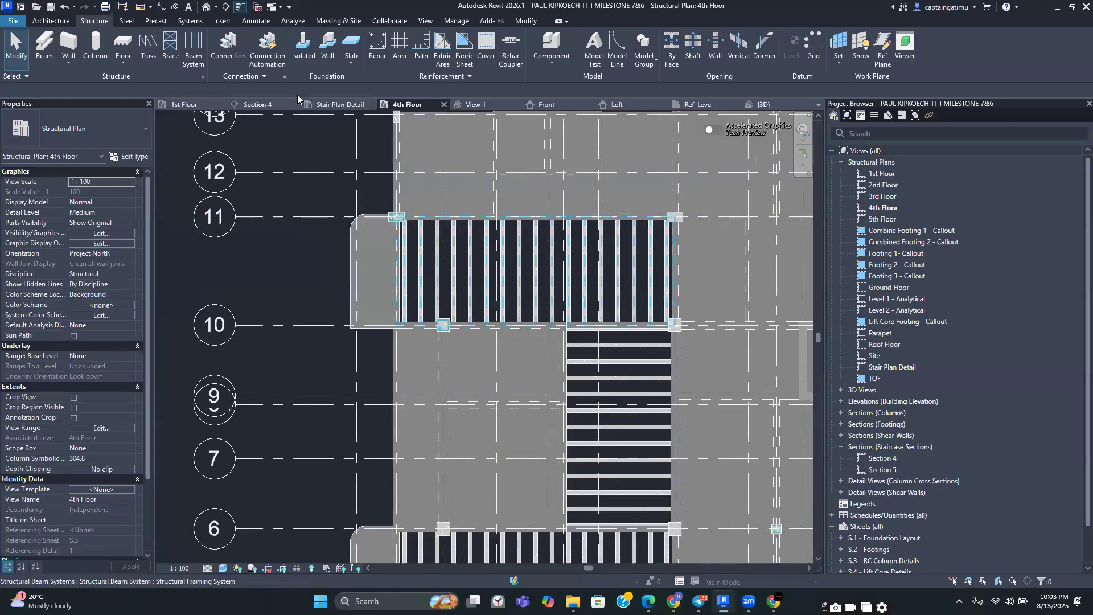
pyautogui.click(51, 20)
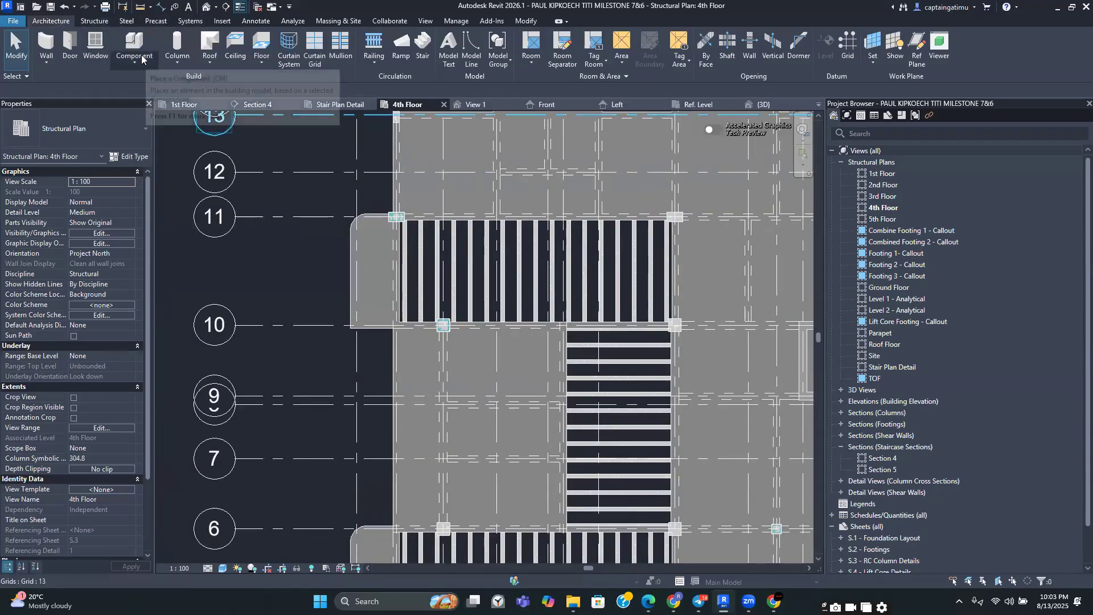
pyautogui.press('c')
pyautogui.press('m')
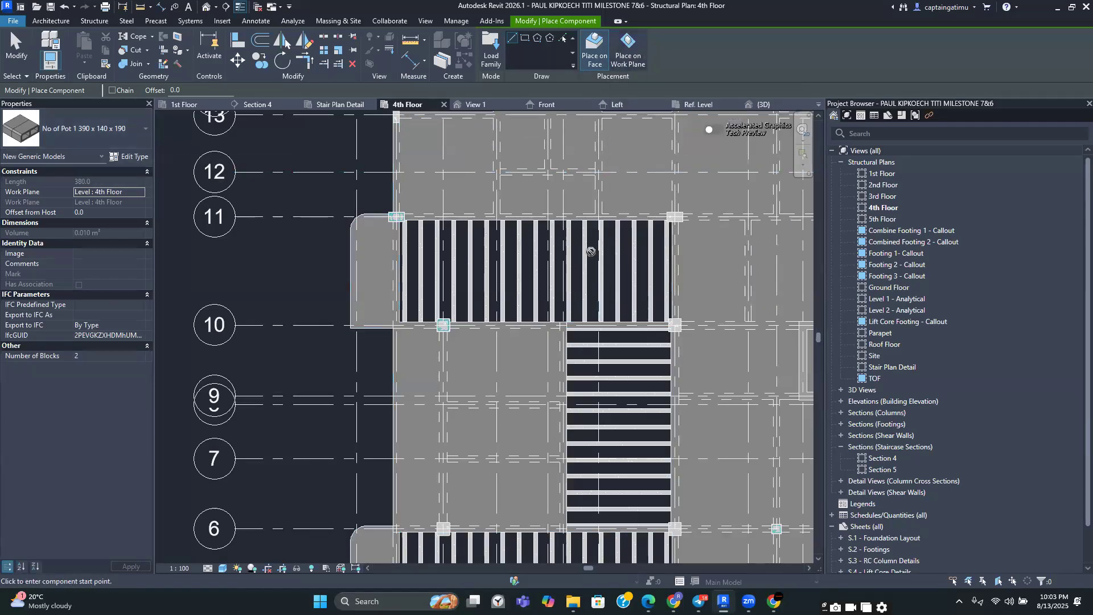
pyautogui.scroll(-2, 589, 249)
pyautogui.scroll(-3, 457, 265)
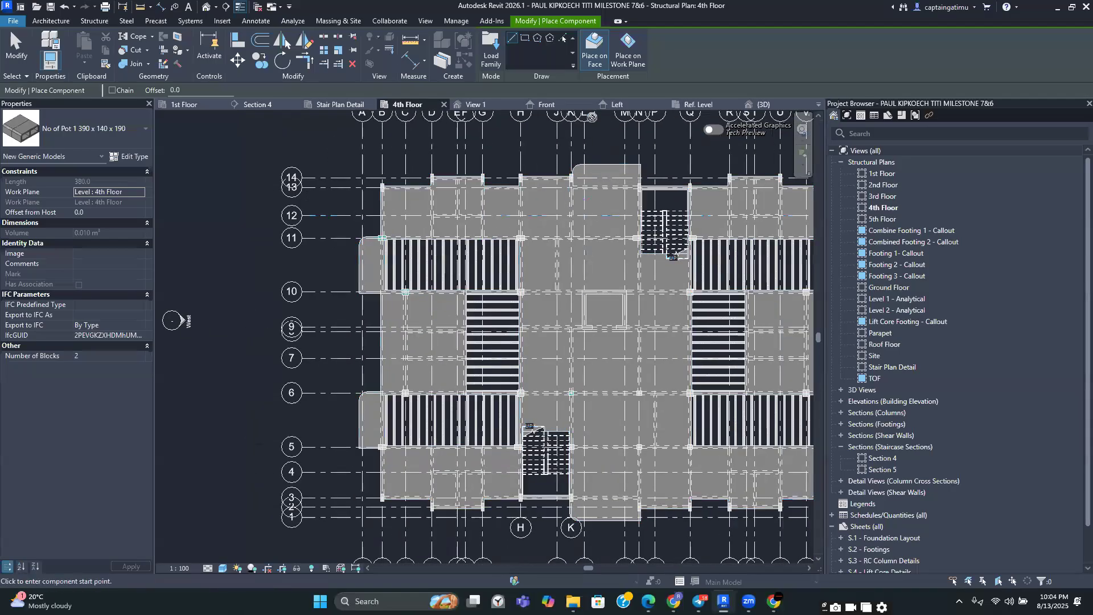
pyautogui.click(626, 51)
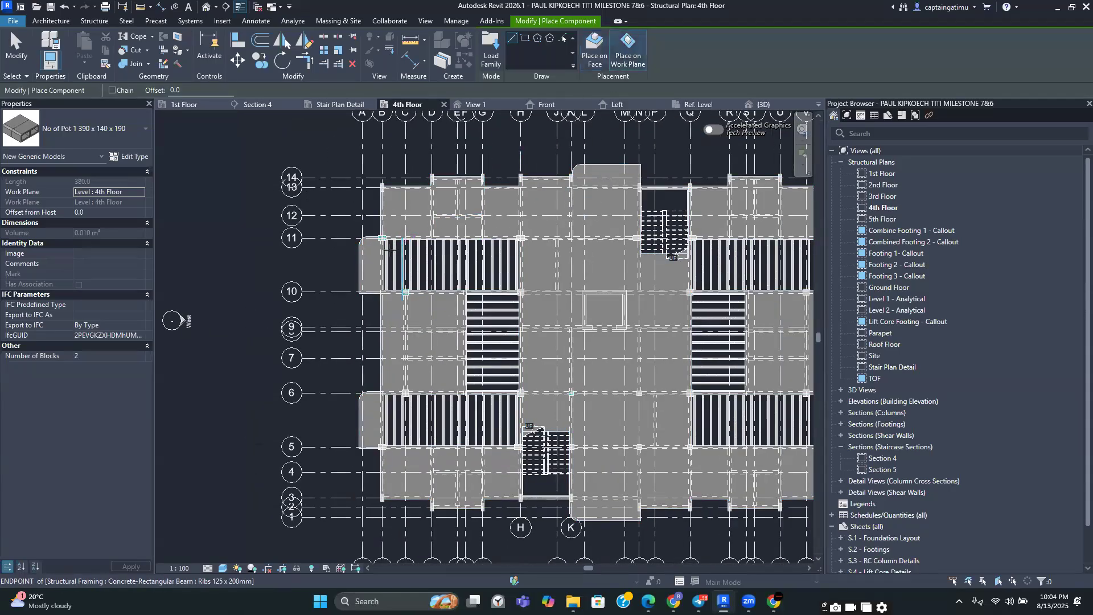
pyautogui.scroll(4, 388, 251)
pyautogui.scroll(3, 389, 251)
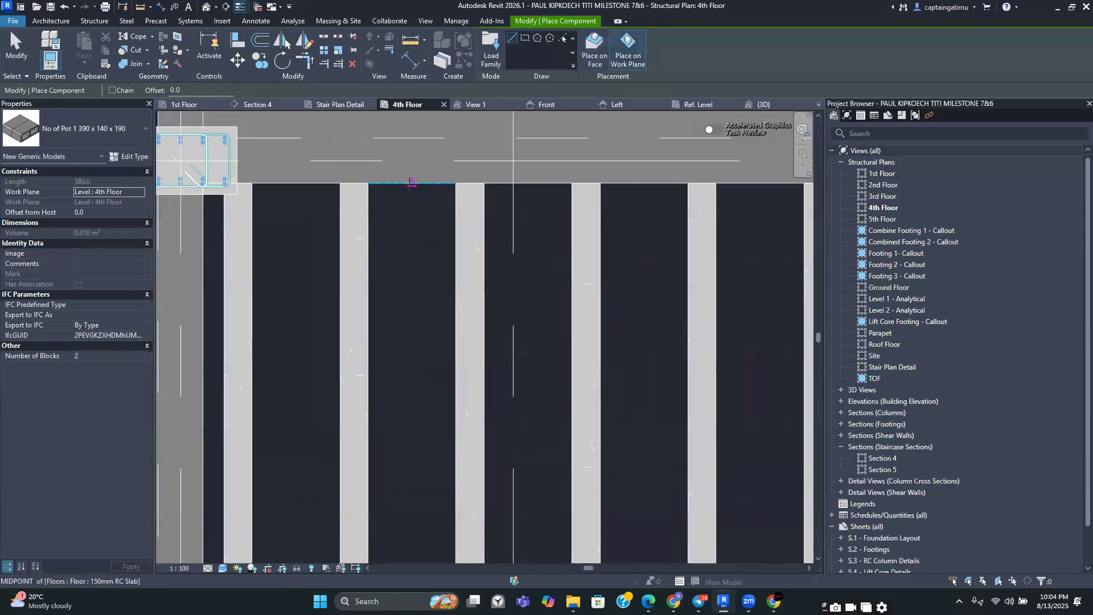
pyautogui.click(410, 183)
pyautogui.moveTo(412, 326); pyautogui.dragTo(390, 201, button='middle')
pyautogui.scroll(-2, 398, 279)
pyautogui.moveTo(391, 337); pyautogui.dragTo(390, 264, button='middle')
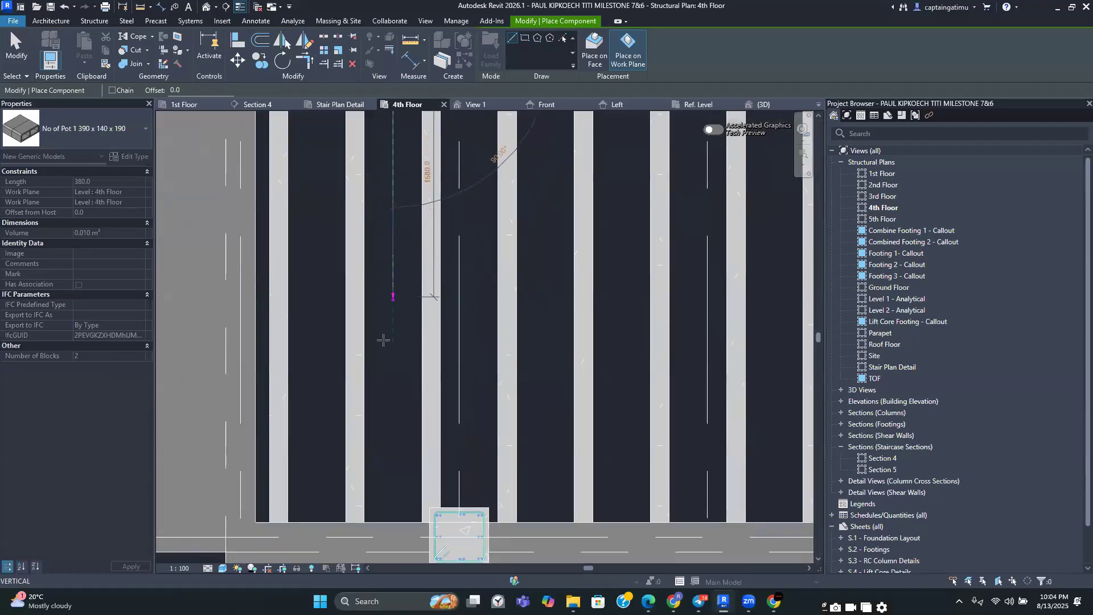
pyautogui.moveTo(393, 384); pyautogui.dragTo(420, 276, button='middle')
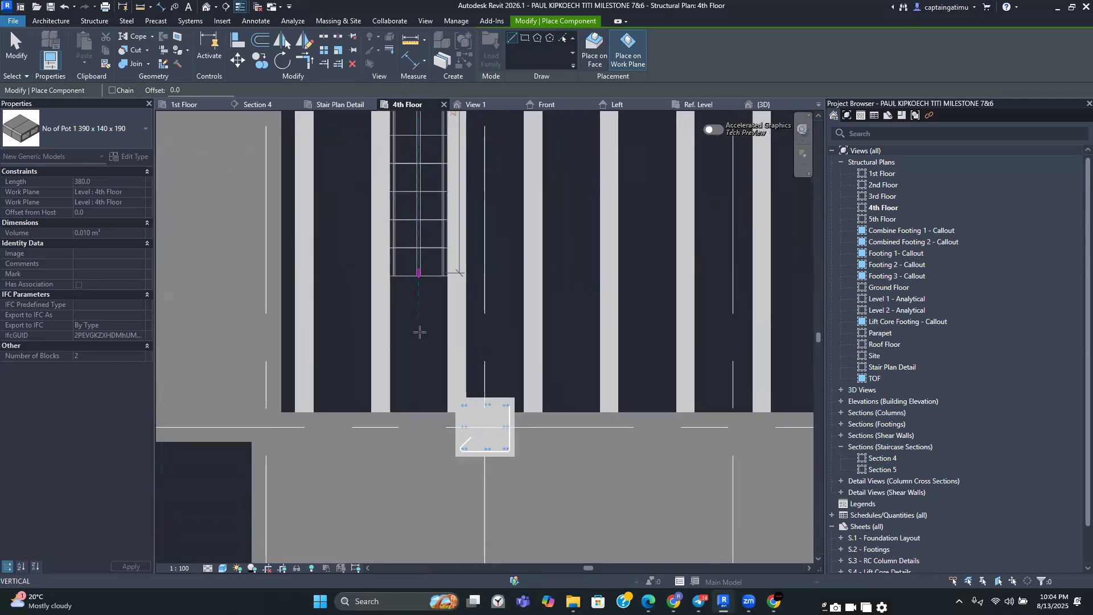
pyautogui.click(420, 410)
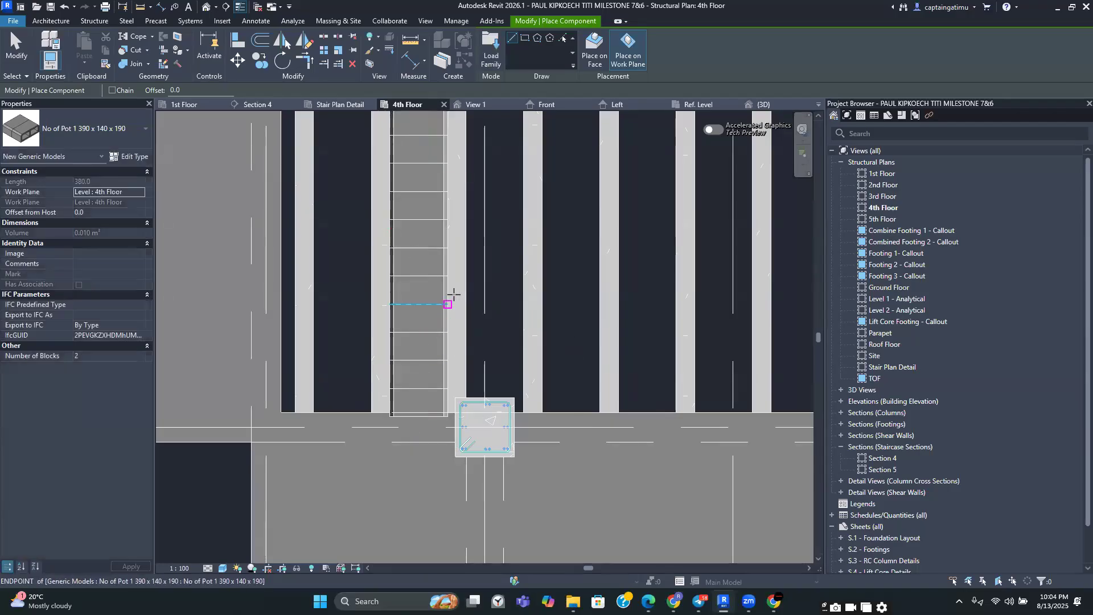
pyautogui.scroll(-2, 453, 294)
pyautogui.moveTo(452, 269); pyautogui.dragTo(436, 424, button='middle')
pyautogui.press('Escape')
# Copy the placed pot array with Constrain on into the neighbouring rib gap
pyautogui.click(419, 272)
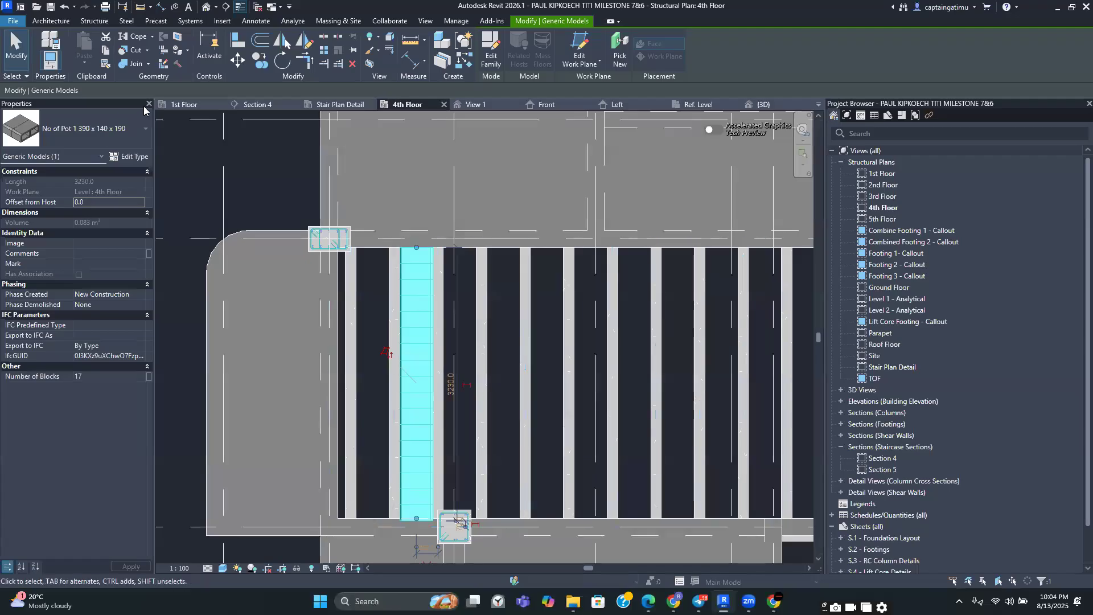
pyautogui.click(260, 60)
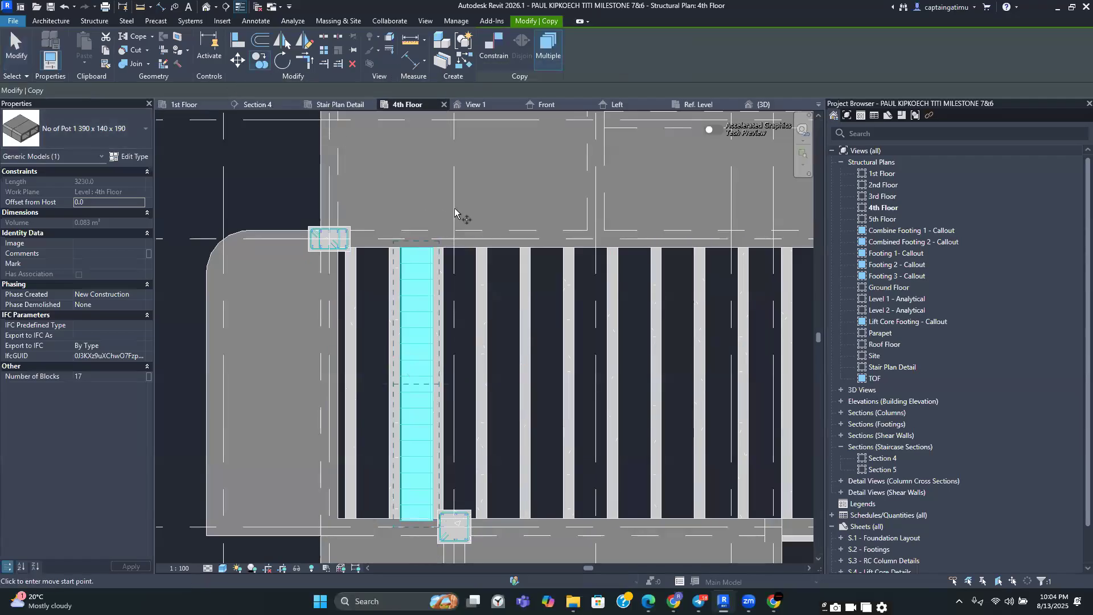
pyautogui.scroll(5, 410, 285)
pyautogui.click(432, 247)
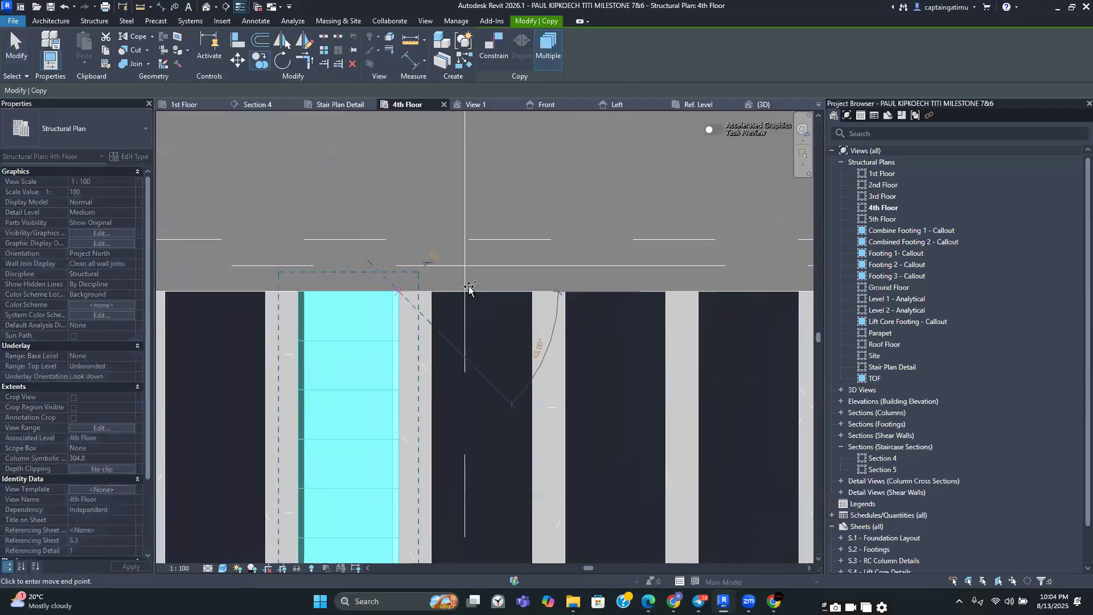
pyautogui.click(493, 47)
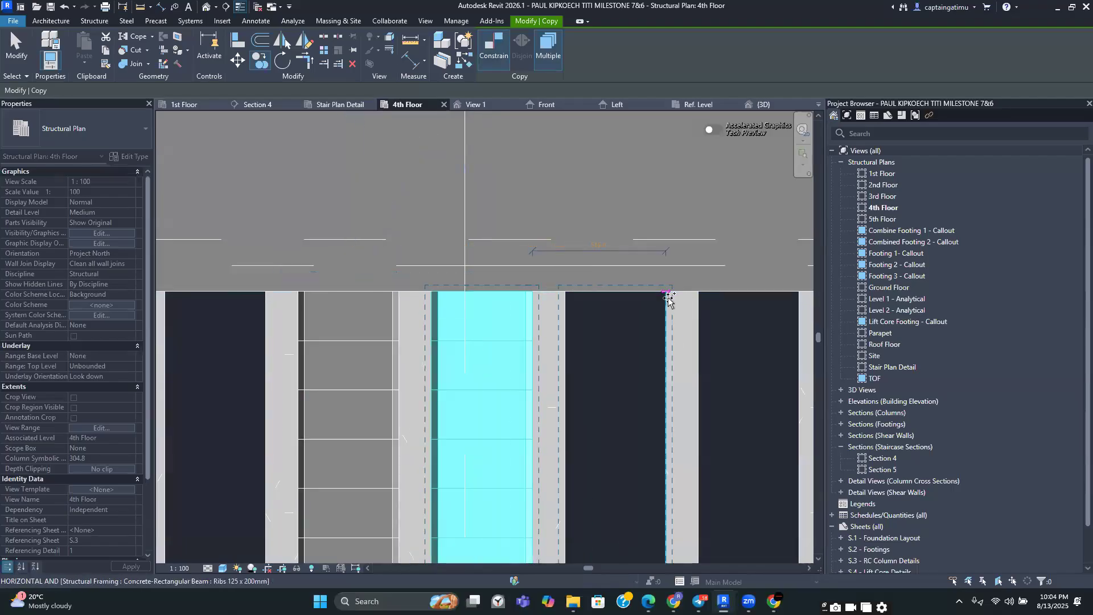
pyautogui.moveTo(663, 297); pyautogui.dragTo(567, 277, button='middle')
pyautogui.click(643, 283)
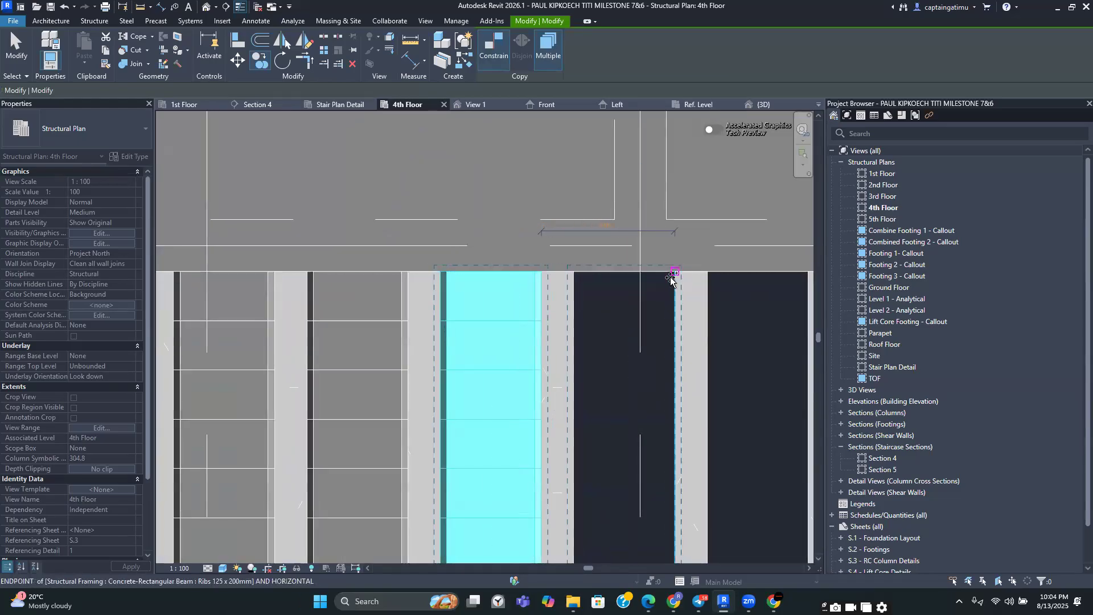
# Keep copying the pot array into each remaining rib gap across the slab bay, then exit the copy command
pyautogui.click(674, 277)
pyautogui.moveTo(783, 276); pyautogui.dragTo(595, 272, button='middle')
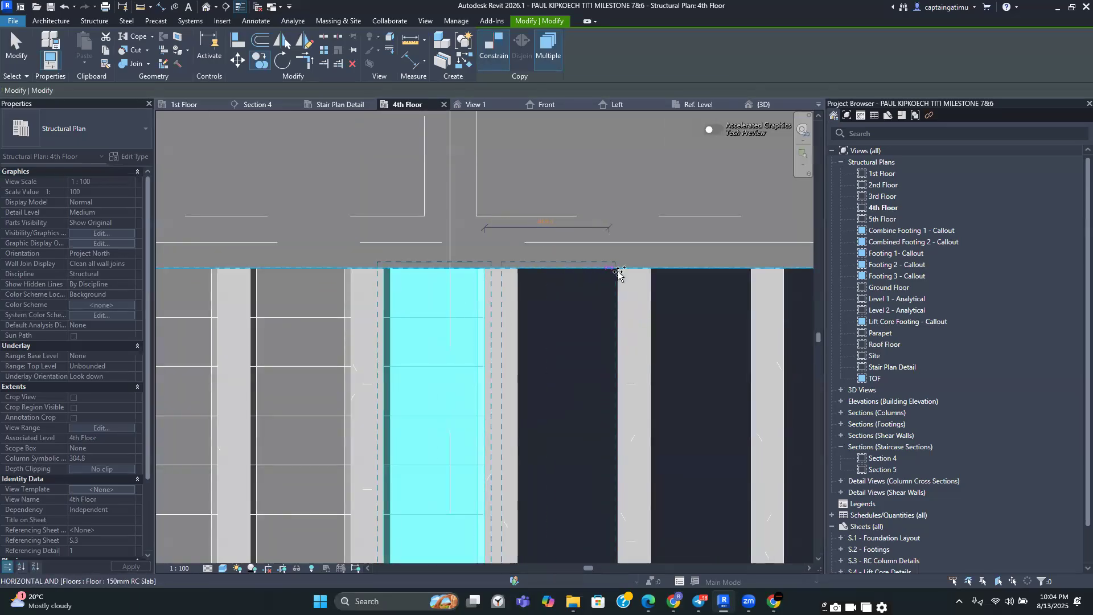
pyautogui.click(614, 273)
pyautogui.click(752, 274)
pyautogui.moveTo(752, 273); pyautogui.dragTo(562, 254, button='middle')
pyautogui.moveTo(695, 269); pyautogui.dragTo(605, 262, button='middle')
pyautogui.click(615, 256)
pyautogui.moveTo(738, 264); pyautogui.dragTo(551, 260, button='middle')
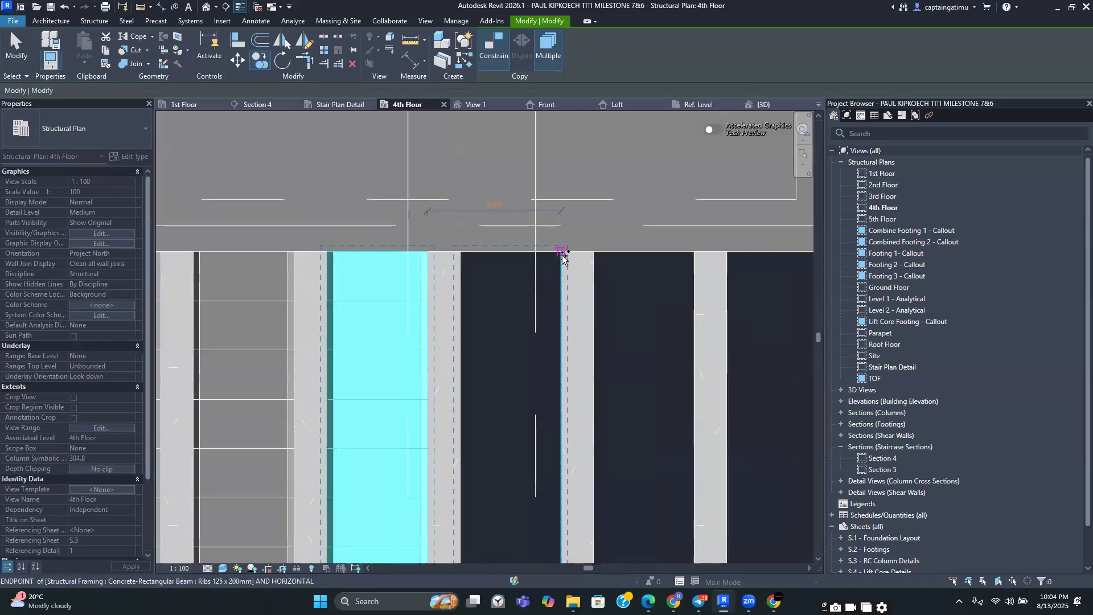
pyautogui.click(560, 255)
pyautogui.click(693, 256)
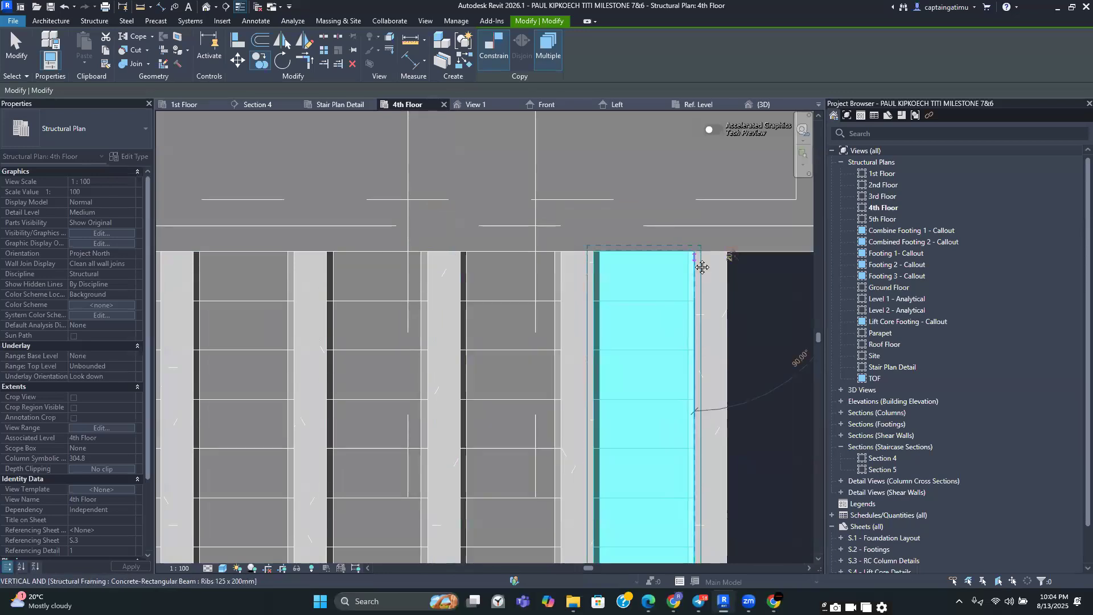
pyautogui.moveTo(703, 262); pyautogui.dragTo(520, 259, button='middle')
pyautogui.click(644, 259)
pyautogui.moveTo(760, 260); pyautogui.dragTo(624, 261, button='middle')
pyautogui.click(651, 253)
pyautogui.moveTo(653, 252); pyautogui.dragTo(497, 251, button='middle')
pyautogui.click(619, 253)
pyautogui.moveTo(716, 253); pyautogui.dragTo(584, 251, button='middle')
pyautogui.click(619, 248)
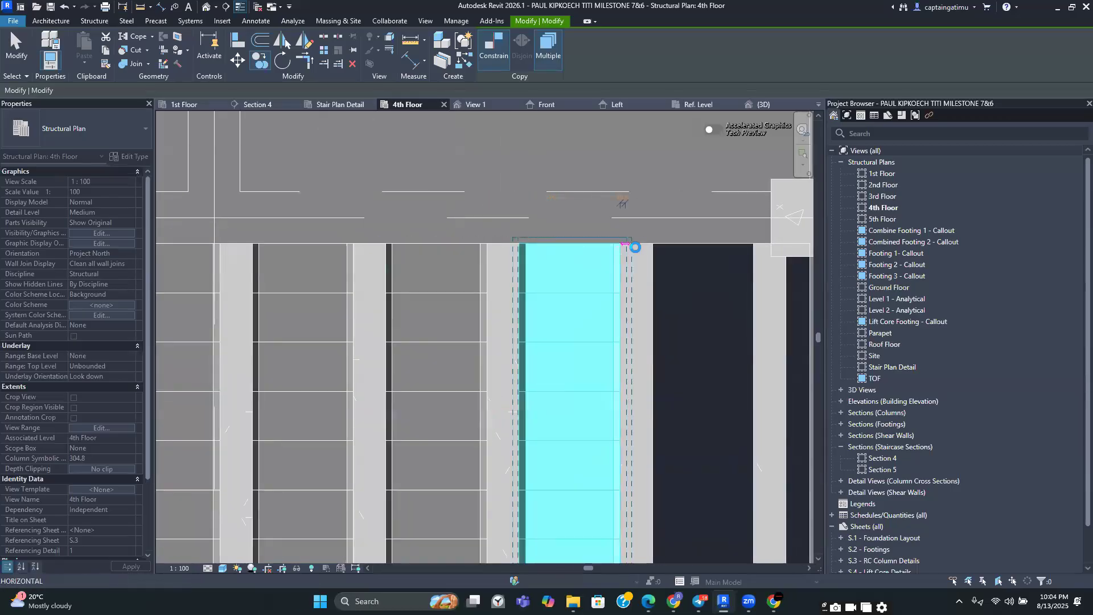
pyautogui.scroll(-2, 635, 247)
pyautogui.moveTo(703, 251); pyautogui.dragTo(609, 251, button='middle')
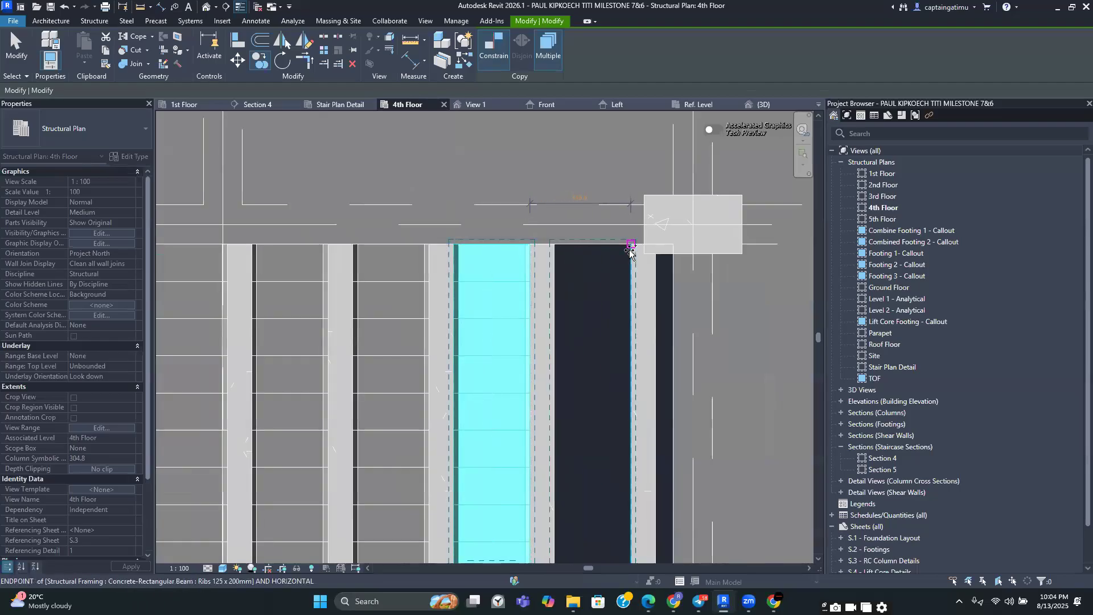
pyautogui.click(631, 249)
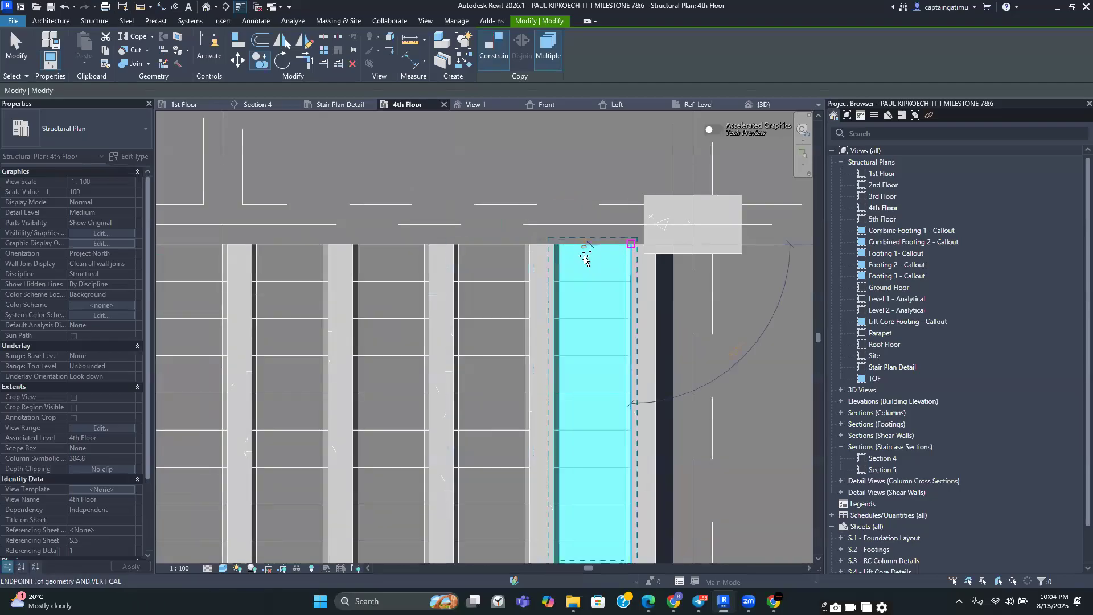
pyautogui.press('Escape')
pyautogui.scroll(-4, 569, 256)
pyautogui.press('Escape')
# Copy a pot array from the first gap into the leftmost rib gap of the bay
pyautogui.moveTo(383, 393); pyautogui.dragTo(450, 312, button='middle')
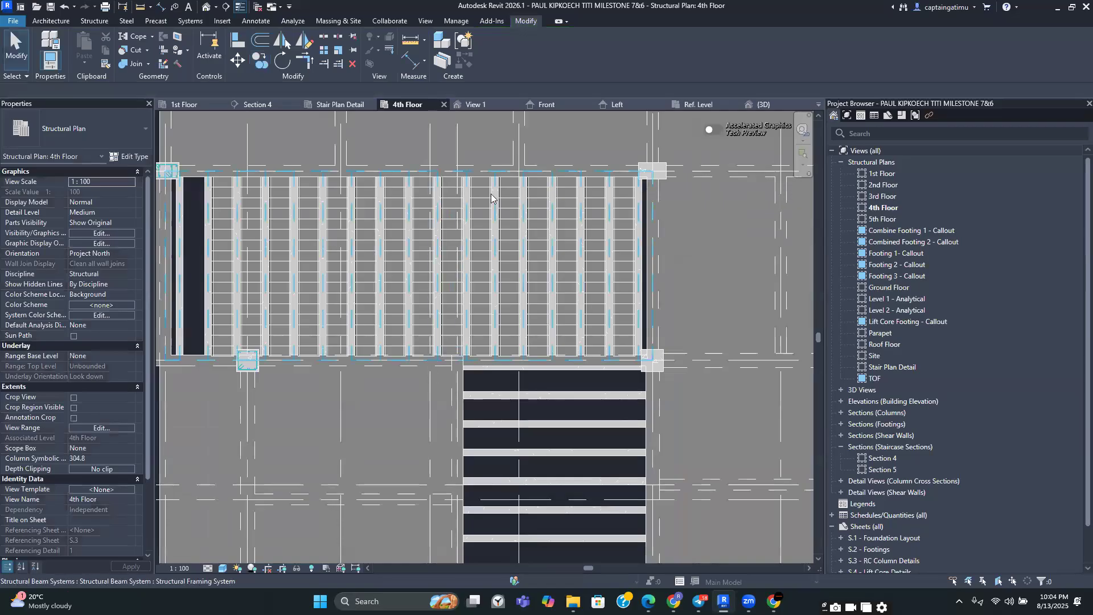
pyautogui.moveTo(413, 450); pyautogui.dragTo(470, 285, button='middle')
pyautogui.scroll(-4, 470, 285)
pyautogui.moveTo(450, 345); pyautogui.dragTo(408, 331, button='middle')
pyautogui.scroll(-4, 534, 307)
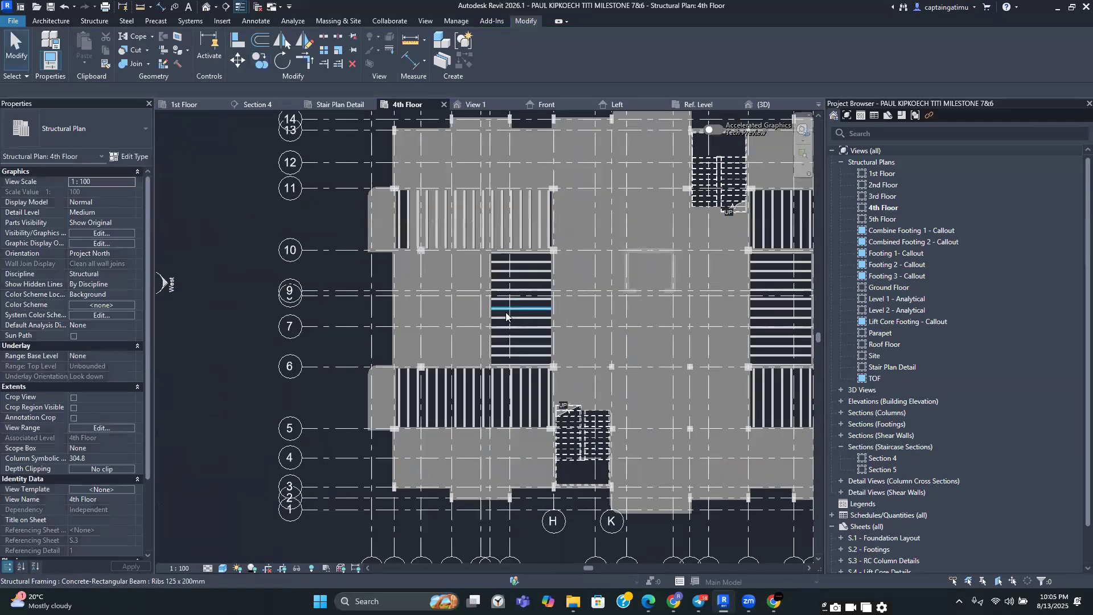
pyautogui.scroll(6, 357, 208)
pyautogui.scroll(-2, 397, 274)
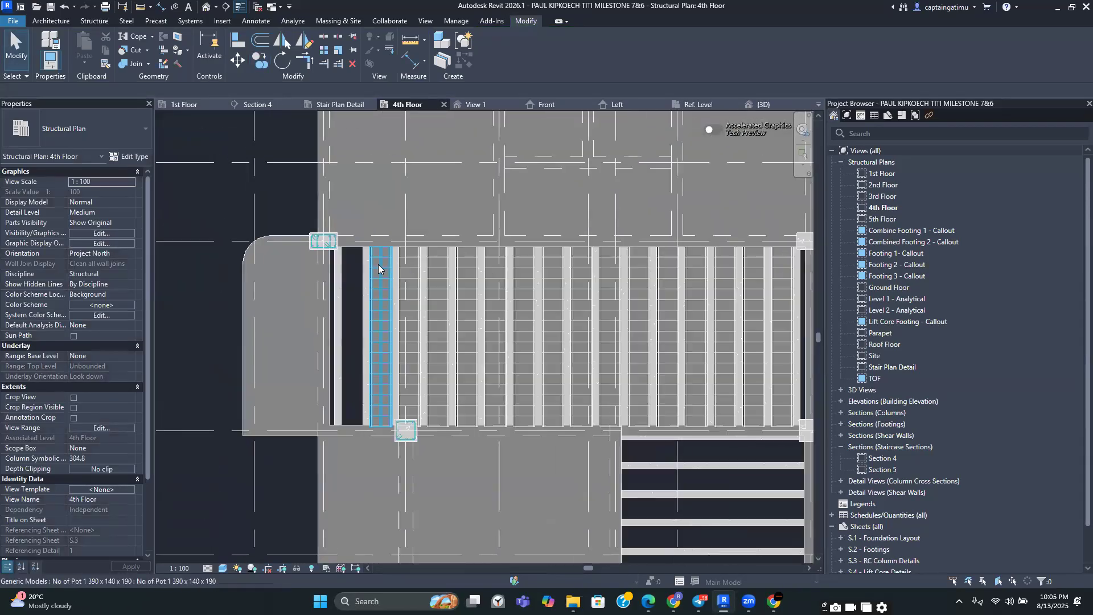
pyautogui.click(379, 264)
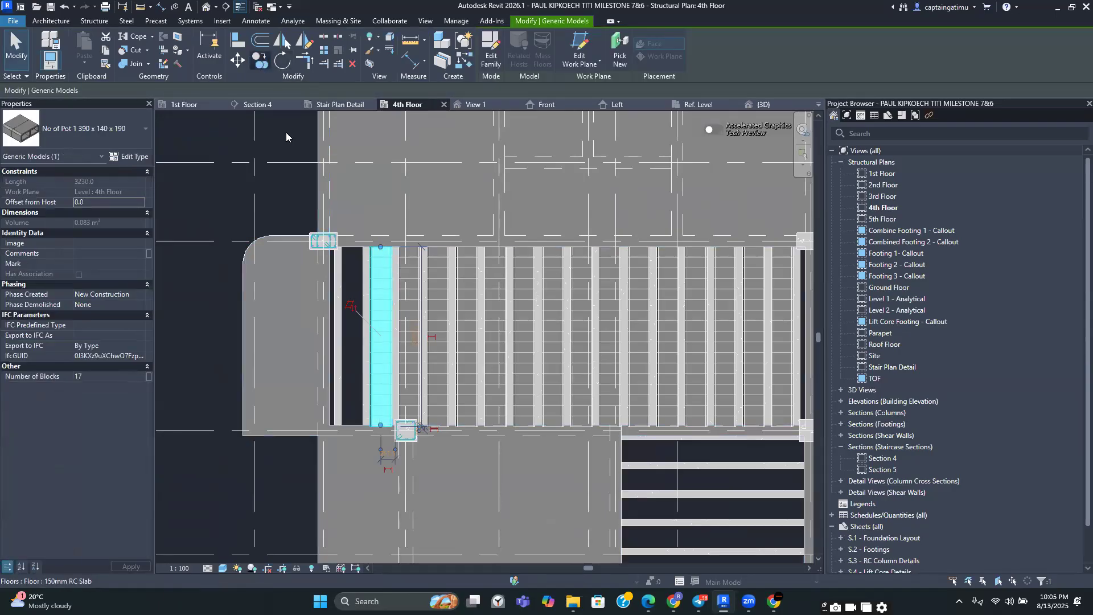
pyautogui.click(260, 62)
pyautogui.scroll(4, 383, 268)
pyautogui.scroll(2, 471, 312)
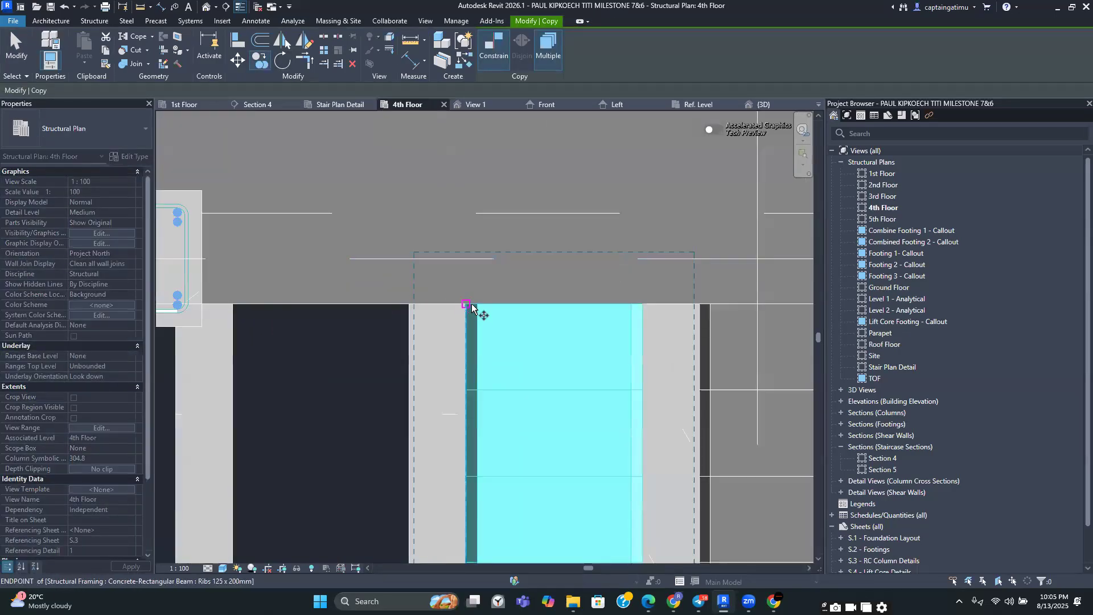
pyautogui.click(469, 304)
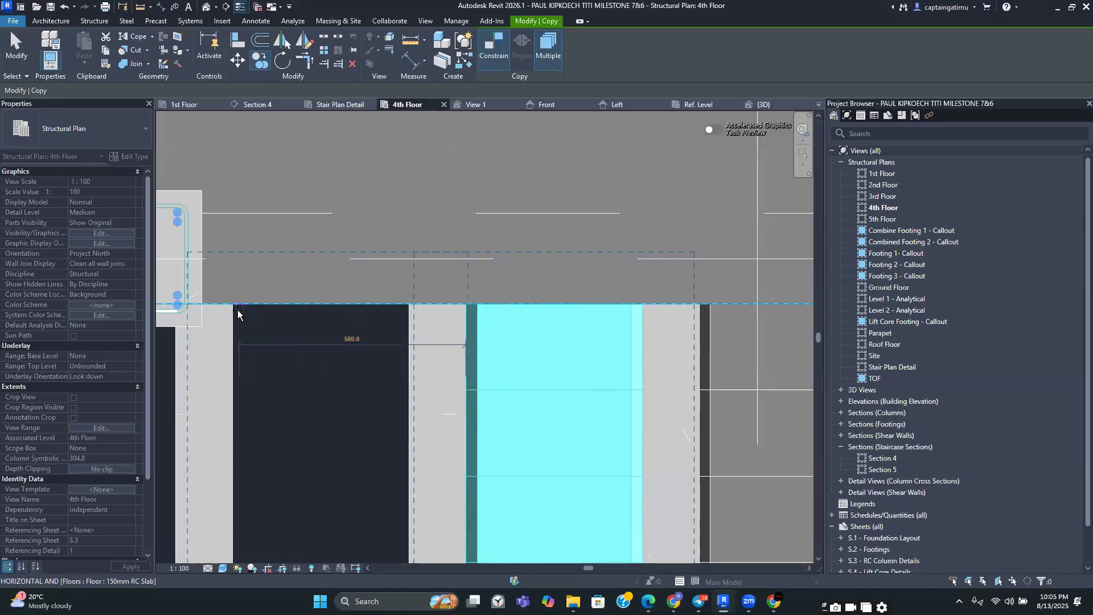
pyautogui.click(236, 307)
pyautogui.scroll(-5, 237, 312)
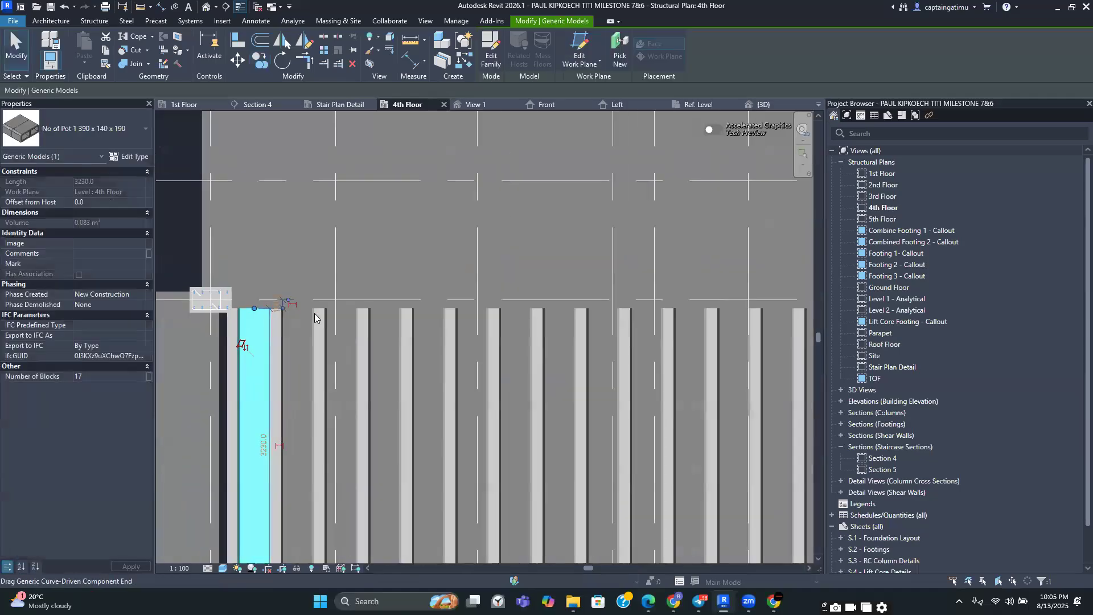
pyautogui.press('Escape')
# Place a pot array spanning the first rib gap of the lower bay, then delete it
pyautogui.scroll(2, 447, 392)
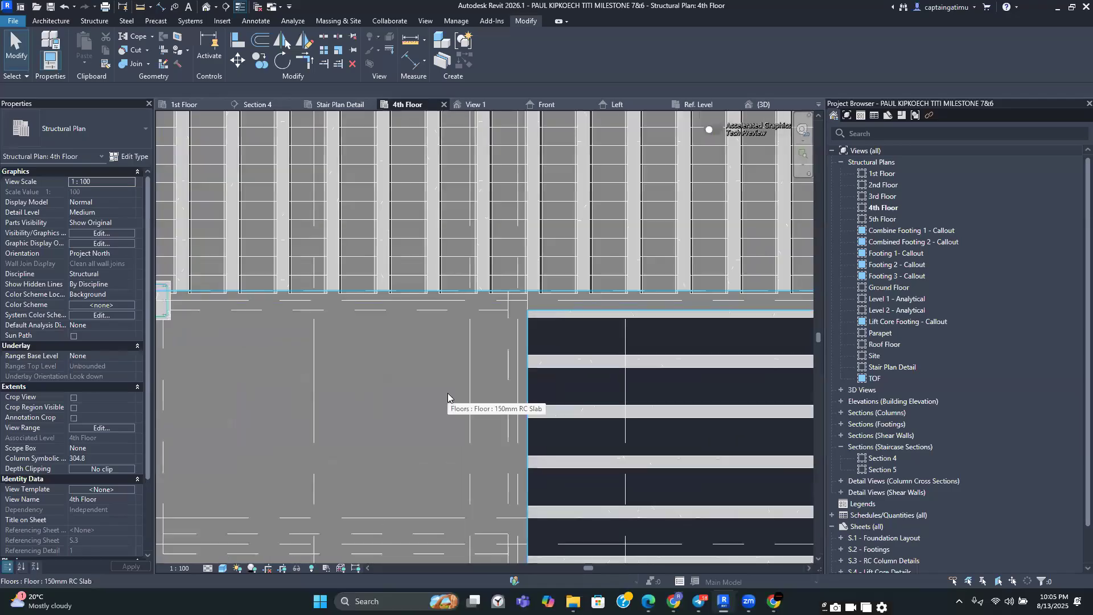
pyautogui.scroll(-3, 478, 381)
pyautogui.moveTo(494, 373); pyautogui.dragTo(449, 357, button='middle')
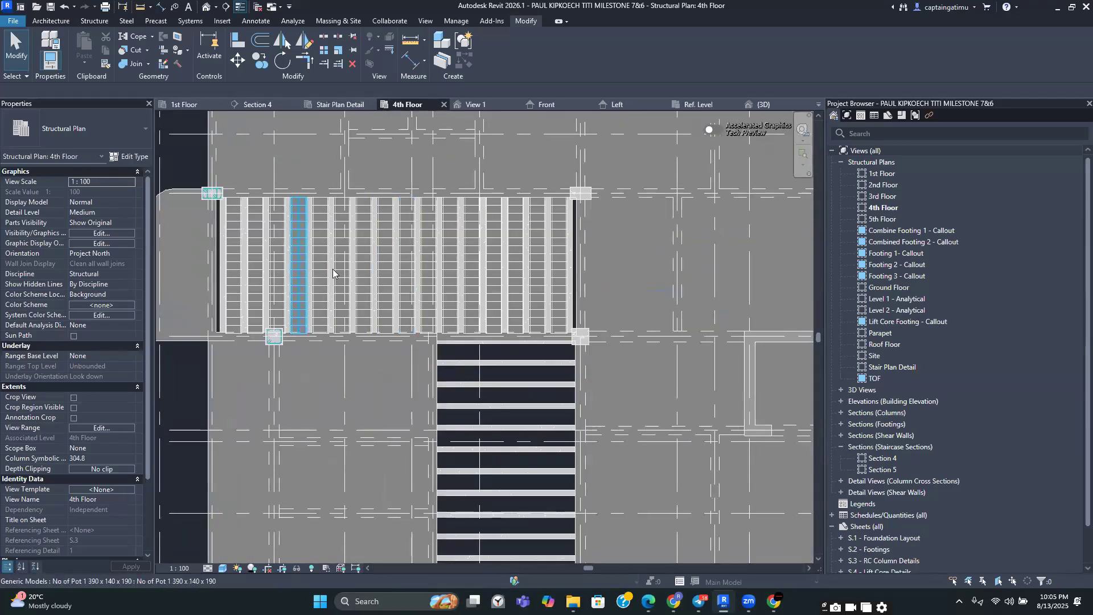
pyautogui.click(63, 23)
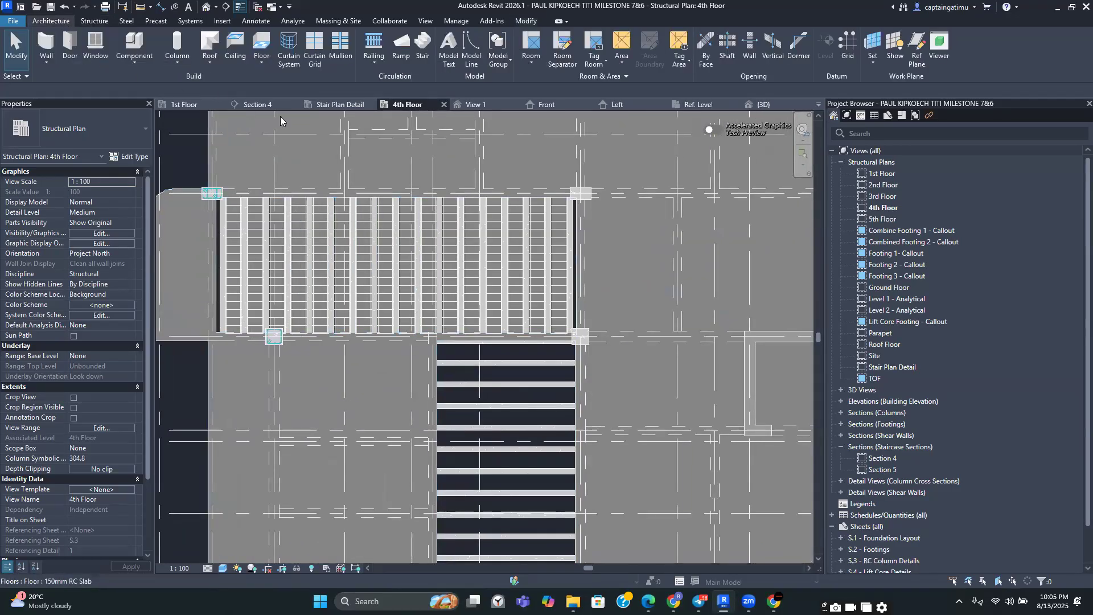
pyautogui.click(134, 45)
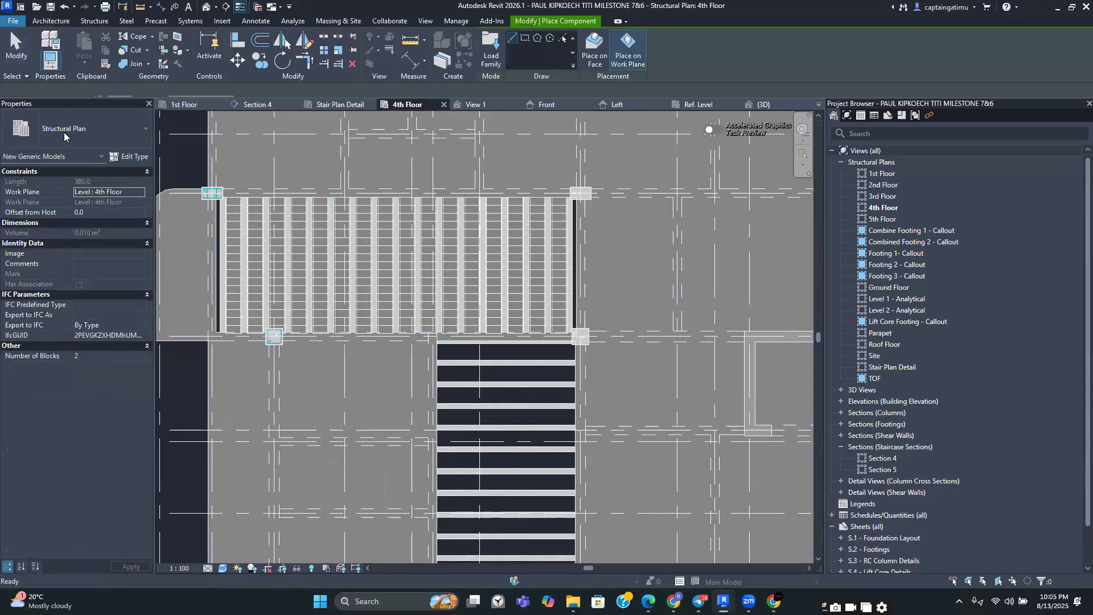
pyautogui.scroll(2, 529, 350)
pyautogui.scroll(2, 550, 342)
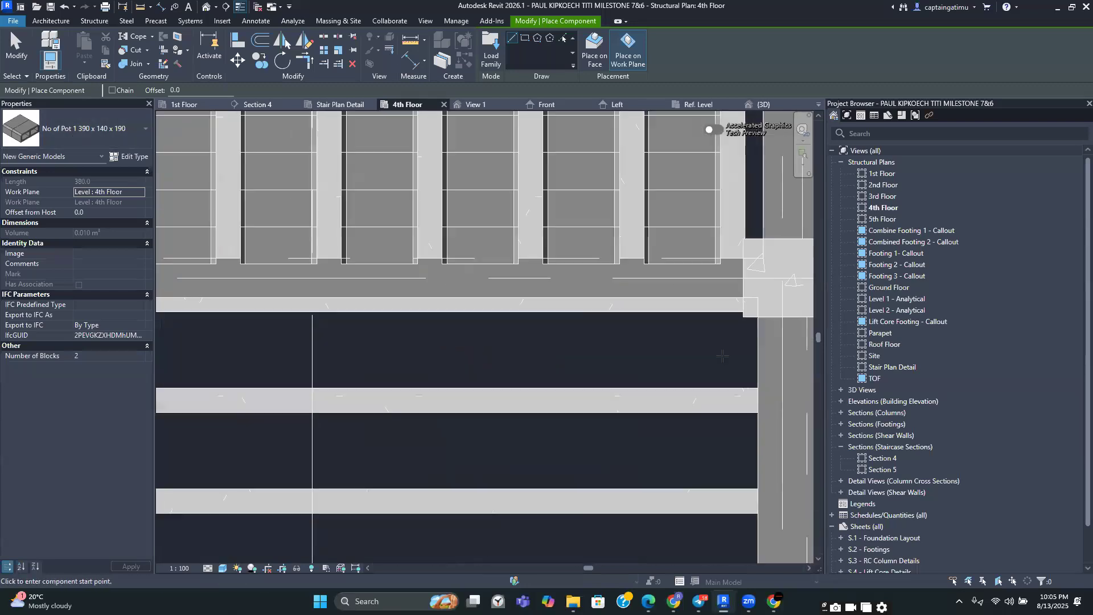
pyautogui.click(757, 353)
pyautogui.scroll(-2, 578, 362)
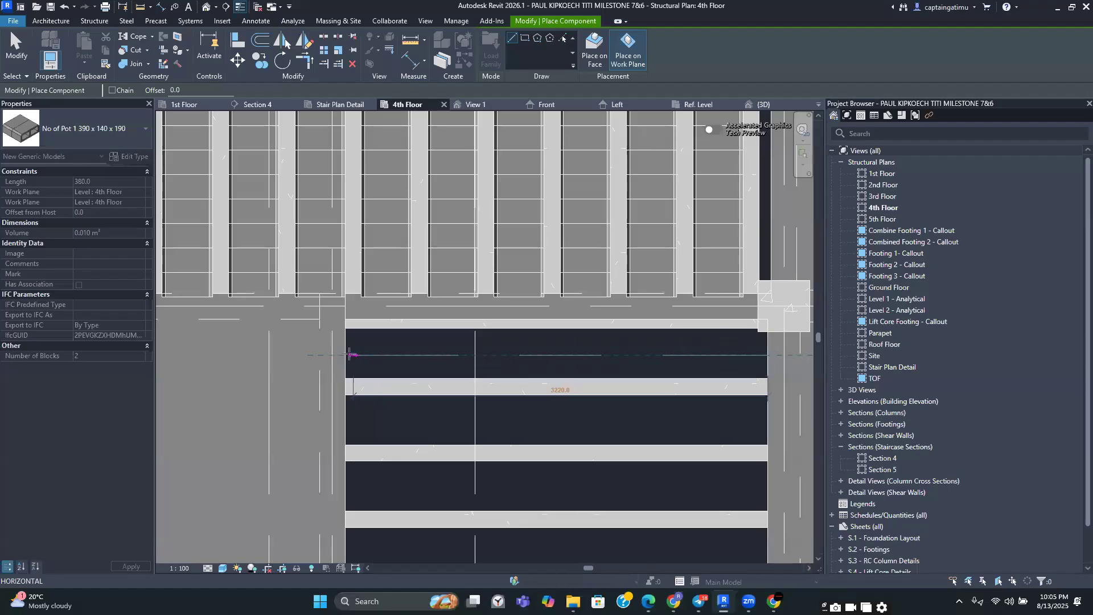
pyautogui.click(347, 354)
pyautogui.press('Escape')
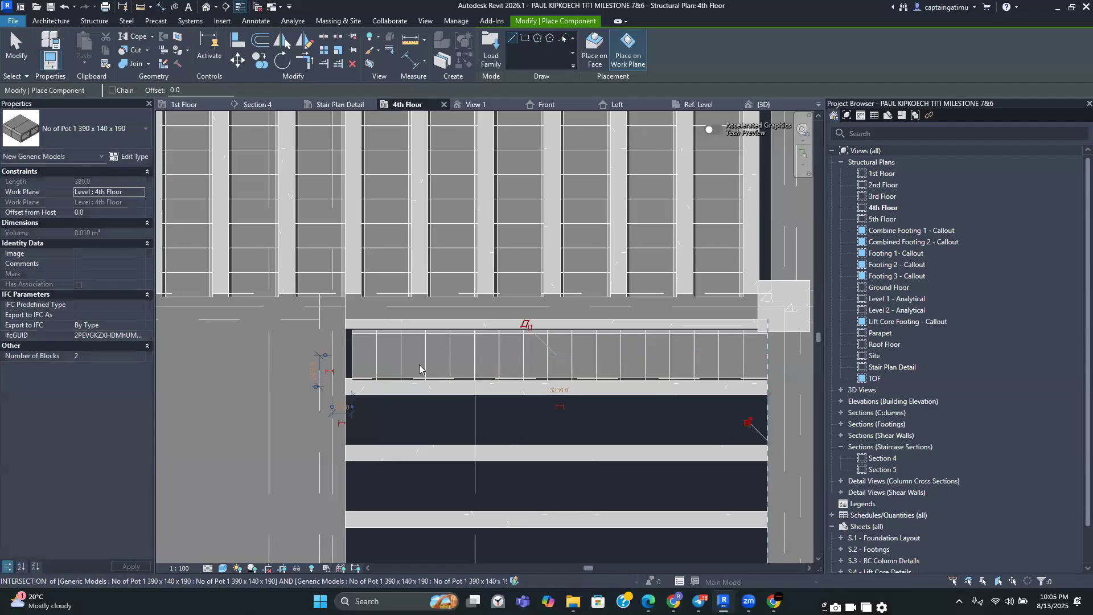
pyautogui.press('Escape')
pyautogui.scroll(2, 497, 362)
pyautogui.scroll(-2, 356, 323)
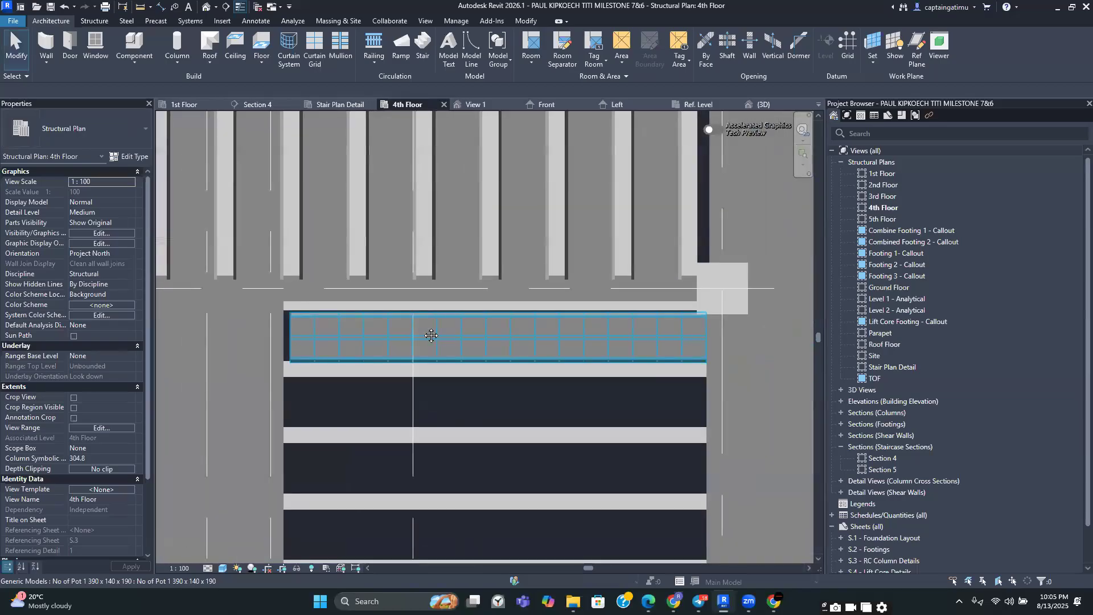
pyautogui.click(603, 326)
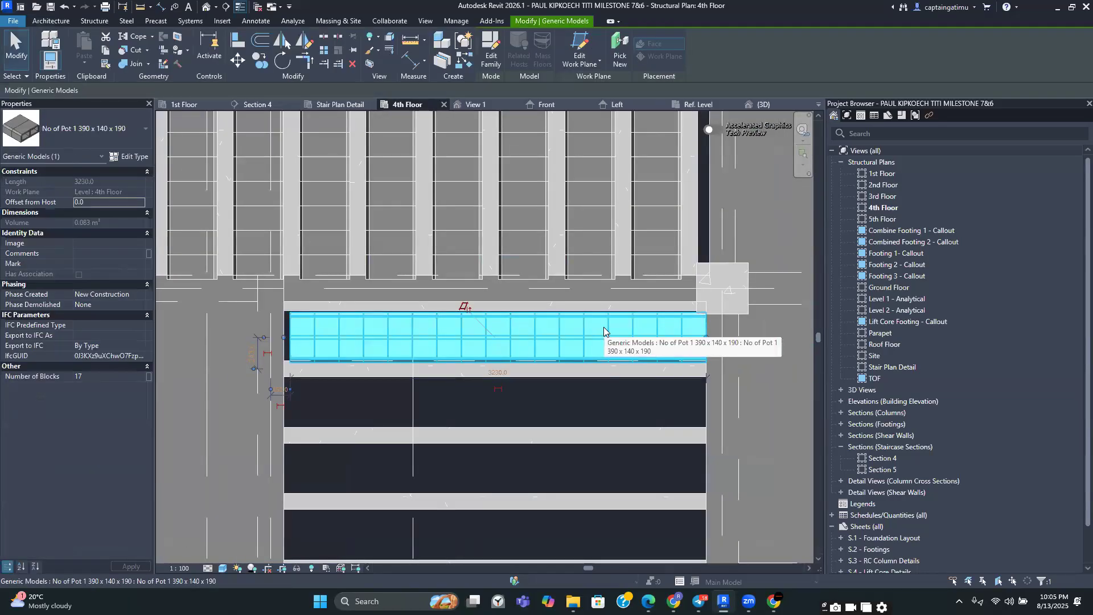
pyautogui.press('Delete')
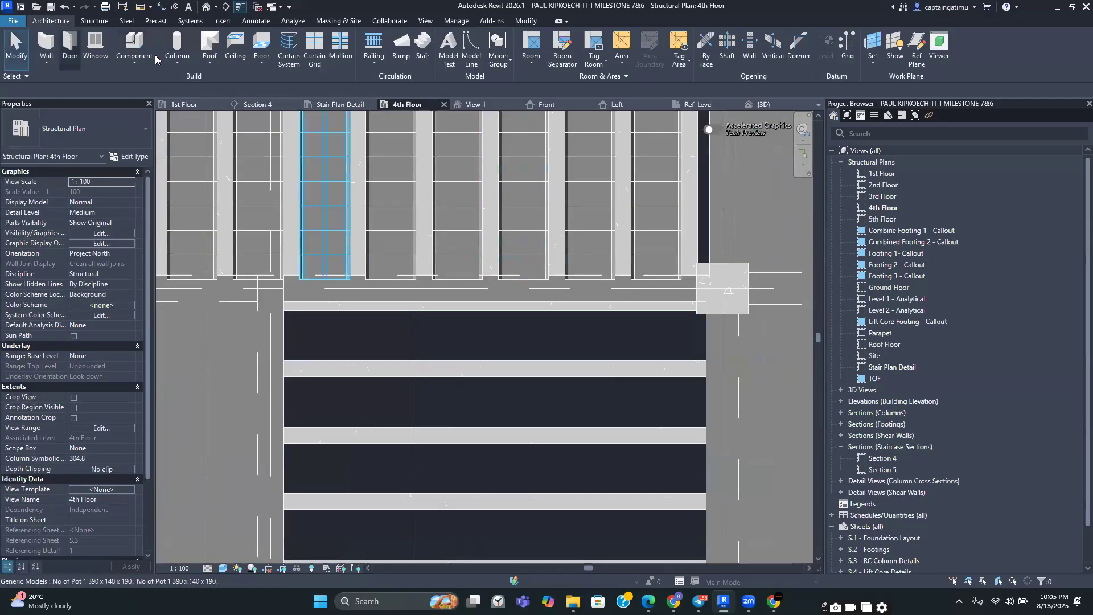
# Place a new pot array spanning the second rib gap of the lower bay between its beams
pyautogui.click(135, 57)
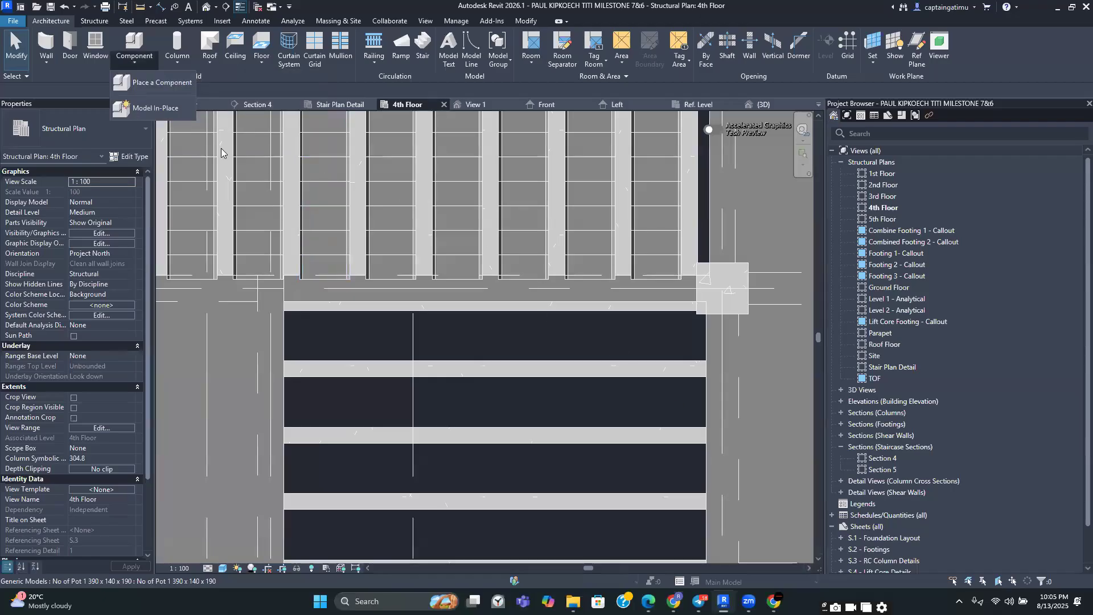
pyautogui.click(159, 83)
pyautogui.scroll(2, 666, 398)
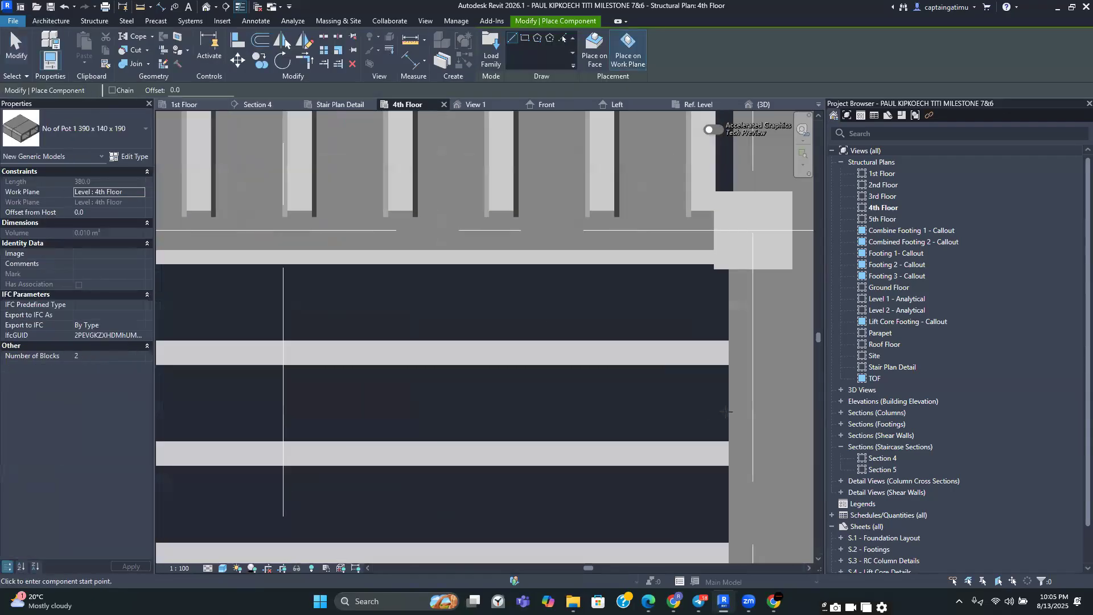
pyautogui.scroll(-1, 564, 402)
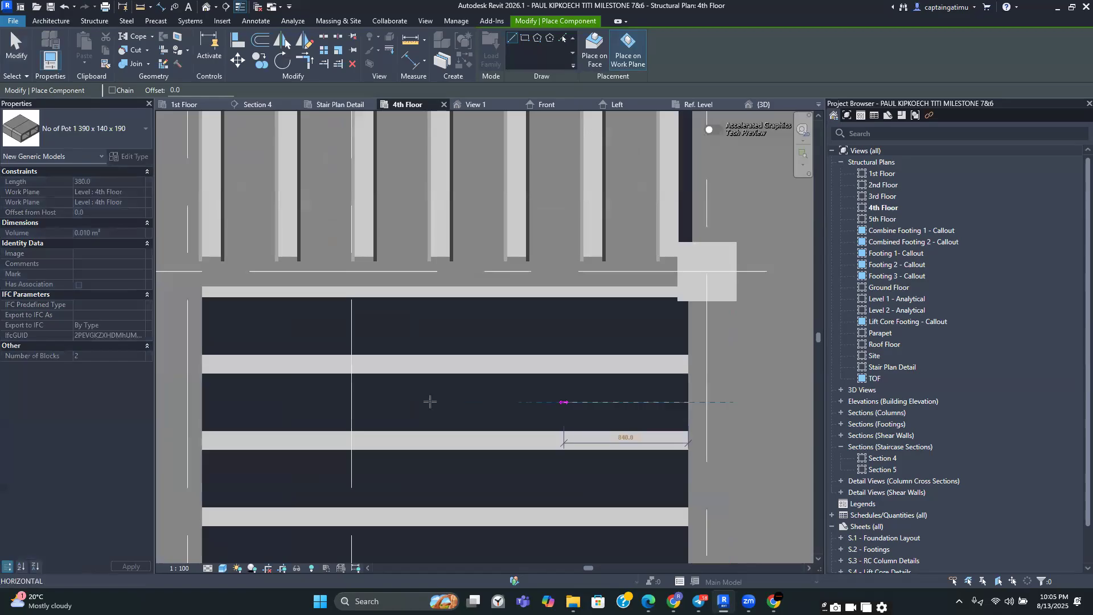
pyautogui.moveTo(358, 399); pyautogui.dragTo(403, 401, button='middle')
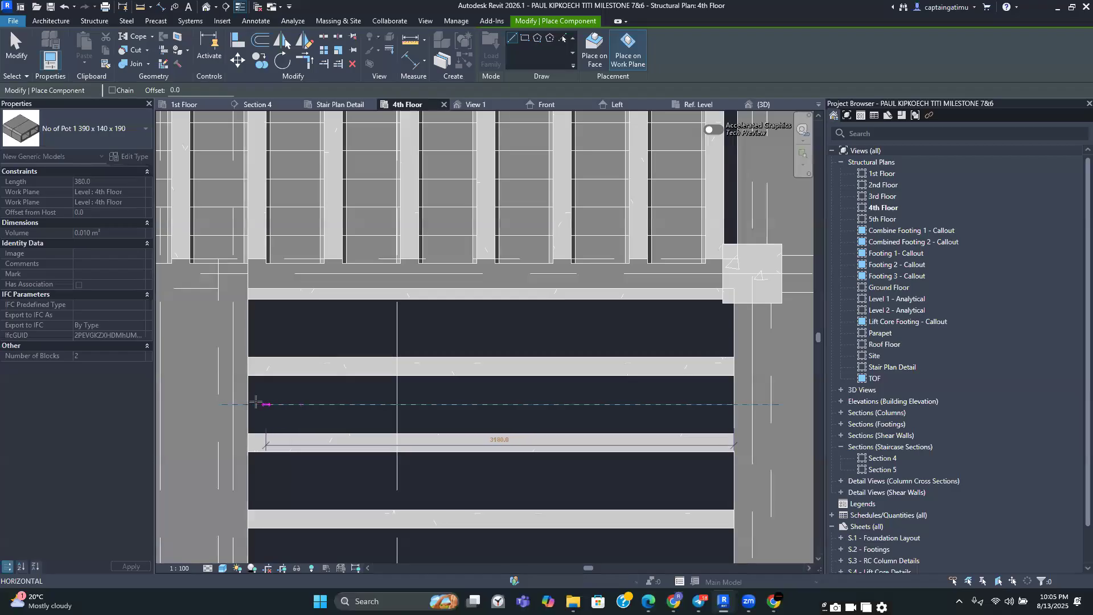
pyautogui.click(250, 404)
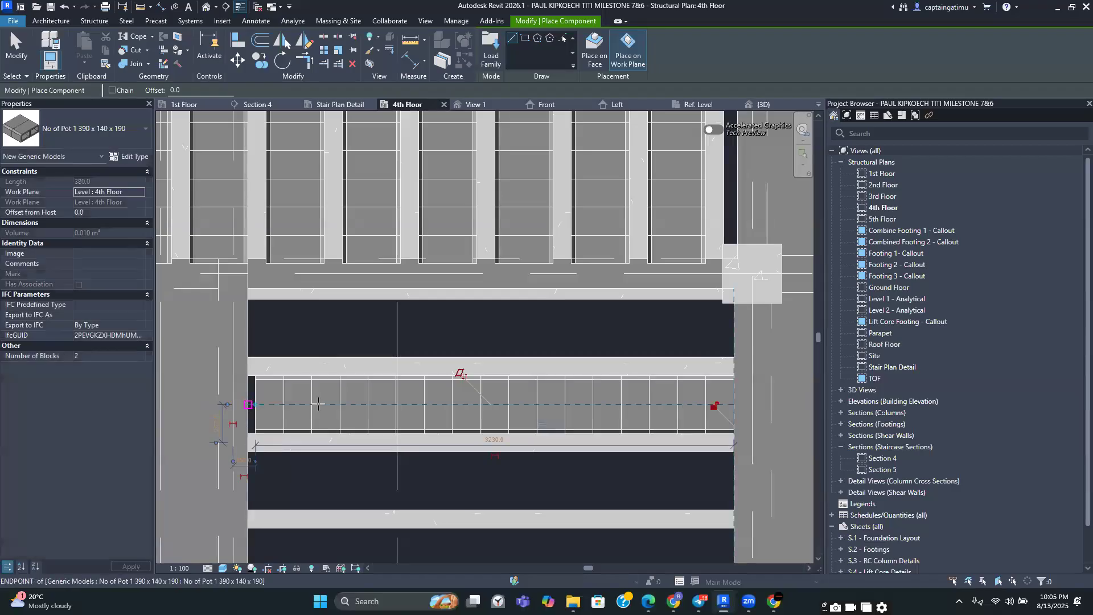
pyautogui.press('Escape')
pyautogui.press('Escape')
pyautogui.scroll(2, 311, 396)
pyautogui.scroll(4, 311, 396)
pyautogui.moveTo(326, 387); pyautogui.dragTo(309, 246, button='middle')
pyautogui.scroll(-3, 322, 370)
pyautogui.scroll(-4, 316, 263)
pyautogui.scroll(3, 319, 264)
pyautogui.scroll(-4, 287, 240)
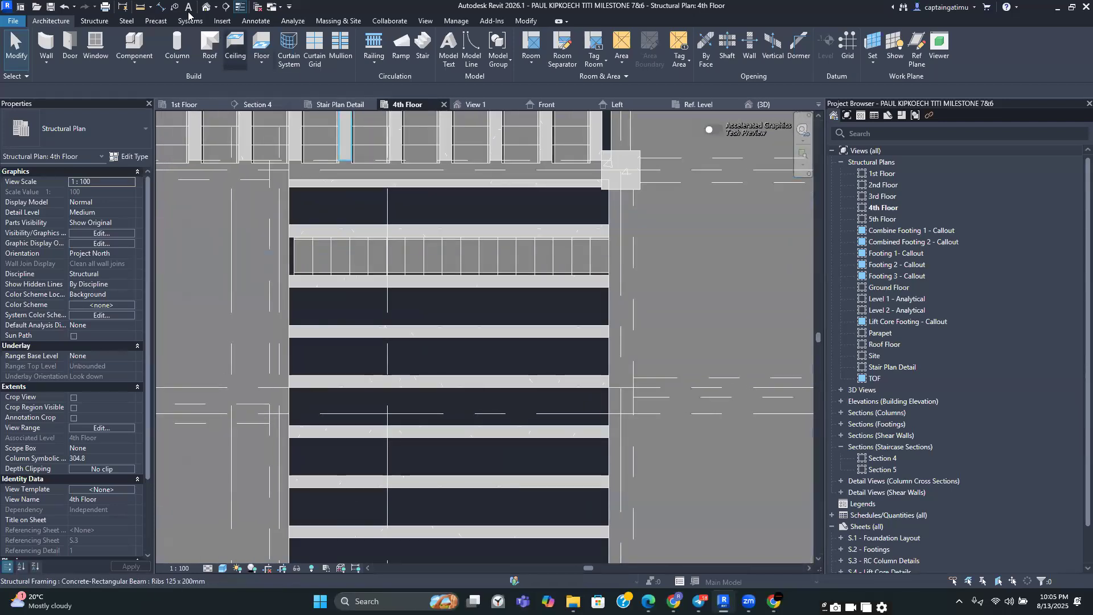
pyautogui.press('d')
pyautogui.press('i')
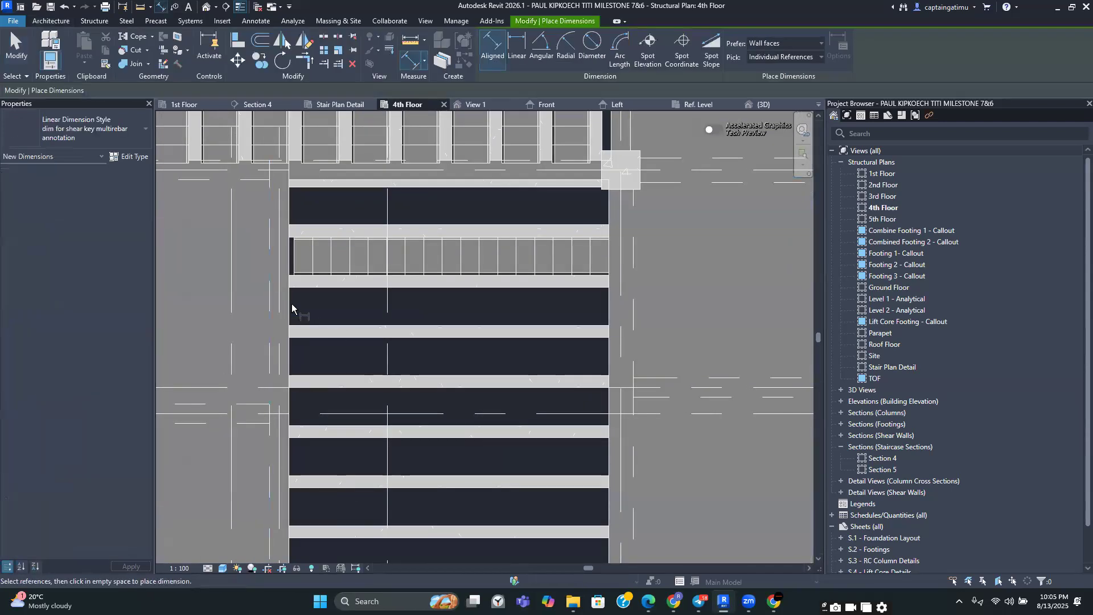
pyautogui.click(607, 303)
pyautogui.press('Escape')
pyautogui.press('Escape')
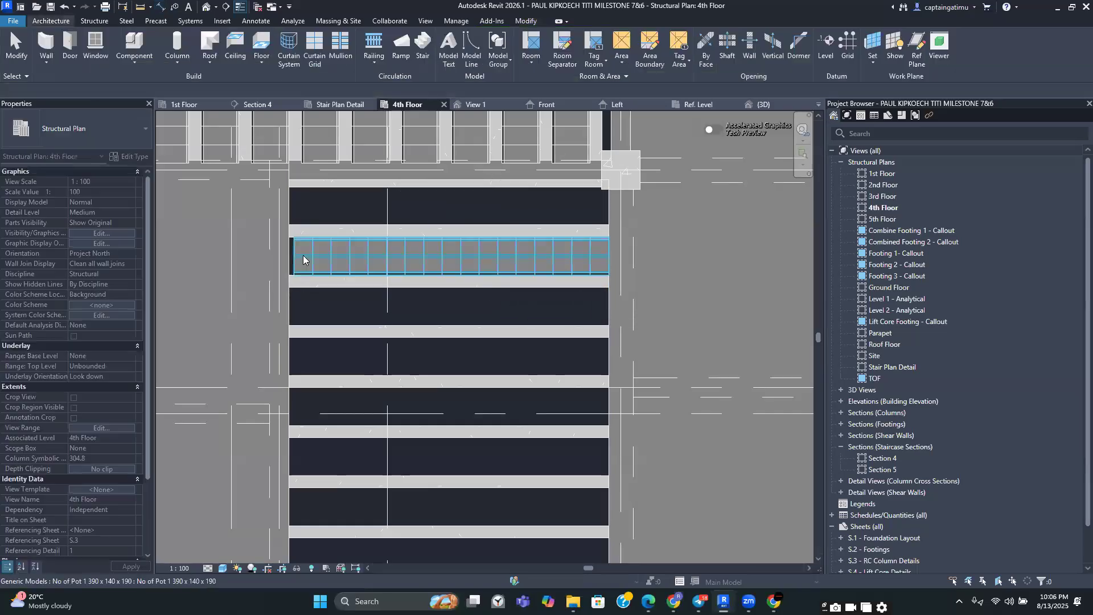
# Examine how the new pot array's end fits against the adjoining rib and beam
pyautogui.scroll(3, 281, 251)
pyautogui.scroll(-3, 281, 250)
pyautogui.scroll(2, 317, 251)
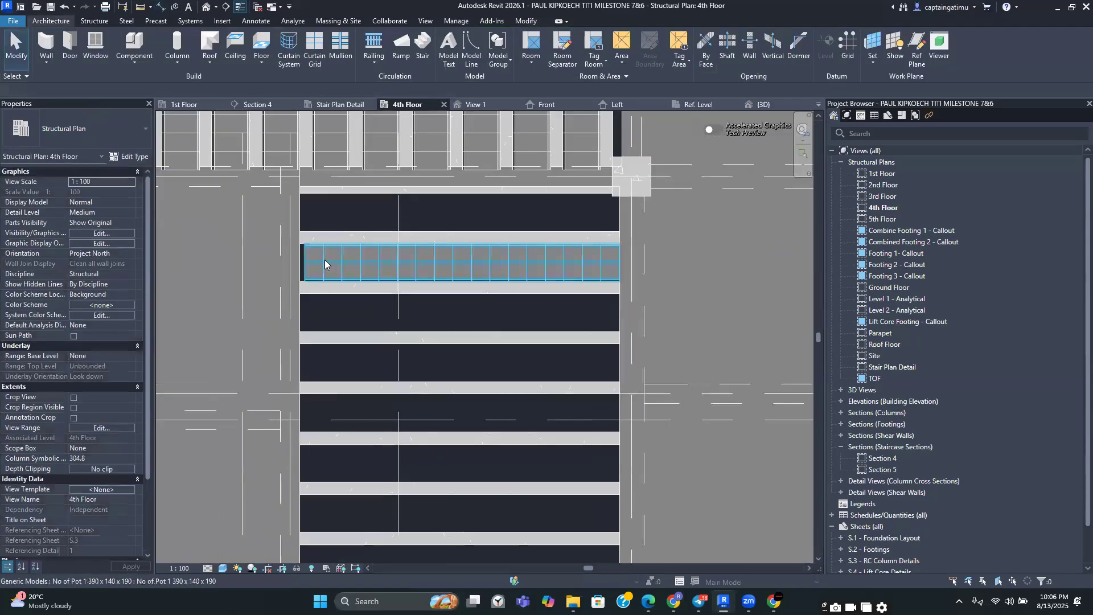
pyautogui.scroll(-1, 357, 332)
pyautogui.scroll(2, 359, 326)
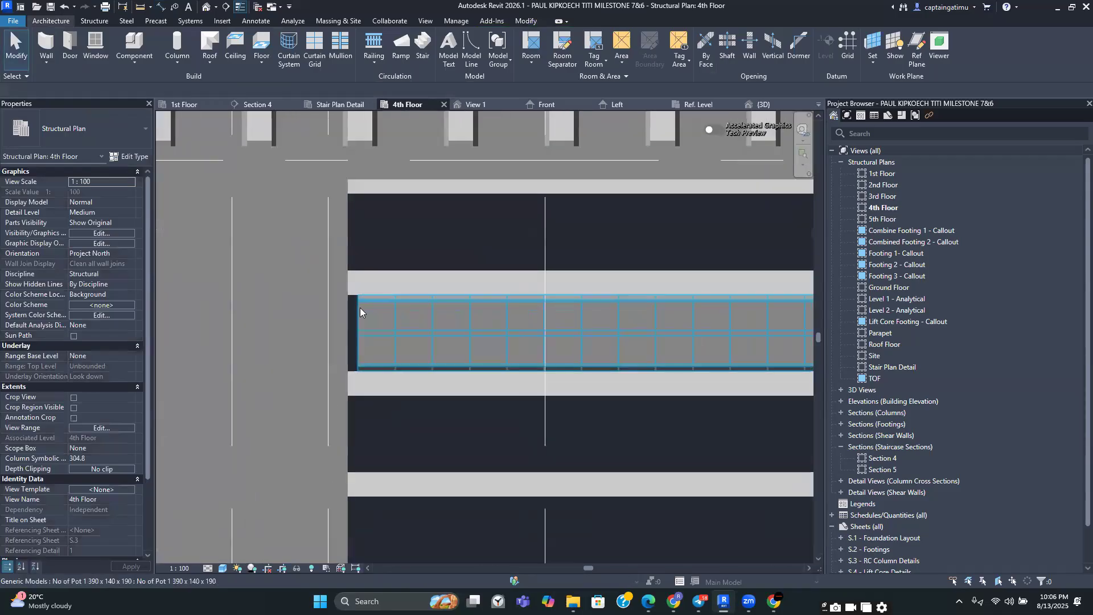
pyautogui.scroll(-2, 360, 308)
pyautogui.moveTo(359, 307); pyautogui.dragTo(380, 349, button='middle')
pyautogui.scroll(4, 378, 356)
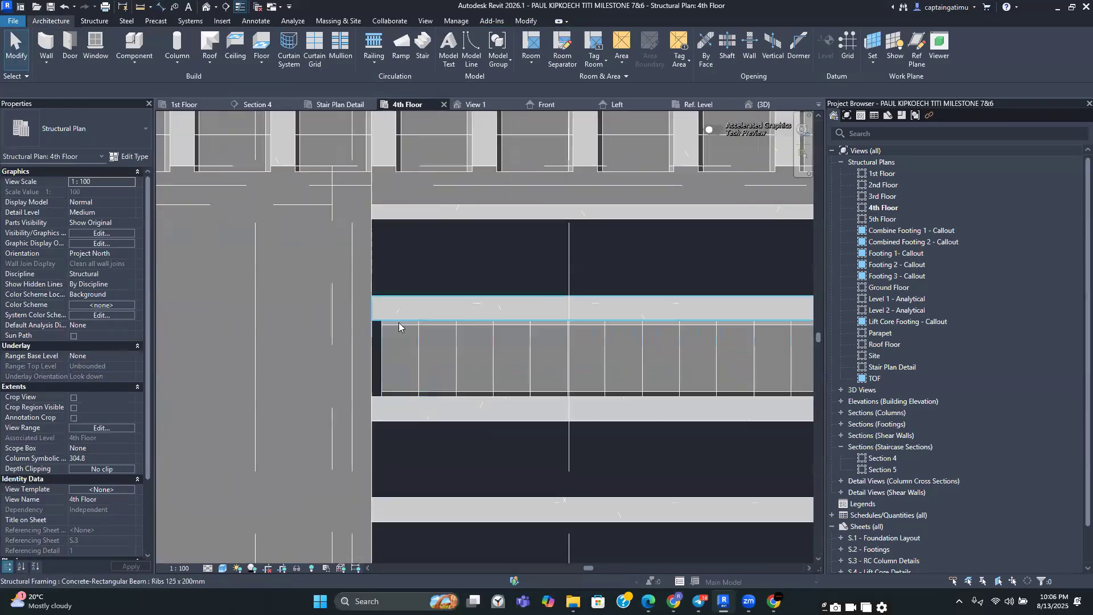
pyautogui.scroll(-3, 377, 335)
pyautogui.moveTo(386, 313); pyautogui.dragTo(386, 336, button='middle')
pyautogui.scroll(1, 386, 336)
pyautogui.click(386, 336)
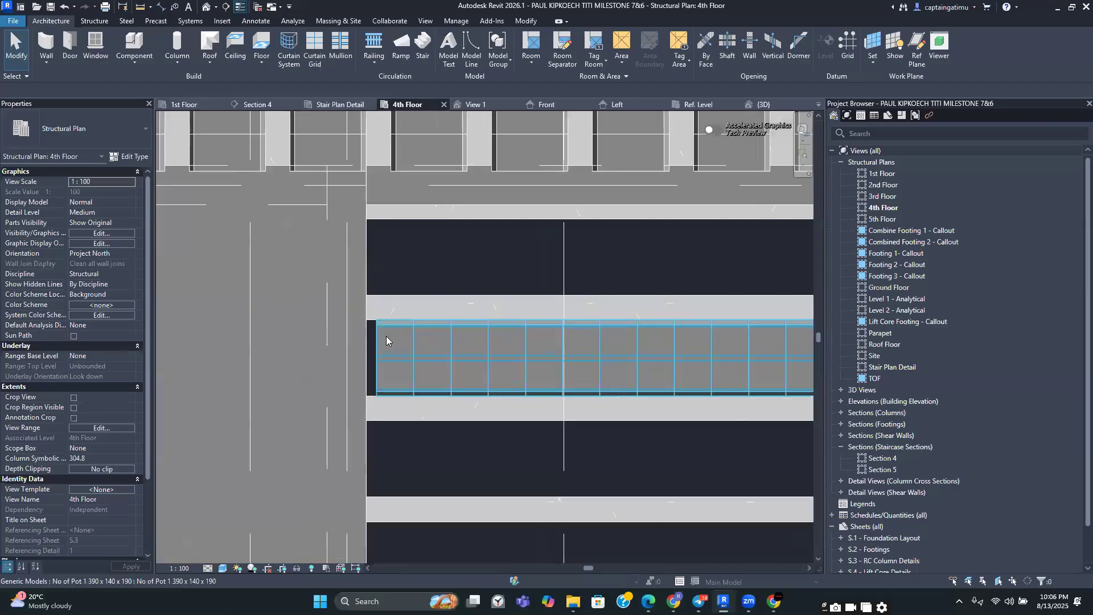
# Move the selected pot array so its end corner aligns with the adjoining beam's edge corner
pyautogui.click(238, 59)
pyautogui.scroll(3, 348, 278)
pyautogui.scroll(3, 399, 336)
pyautogui.click(428, 418)
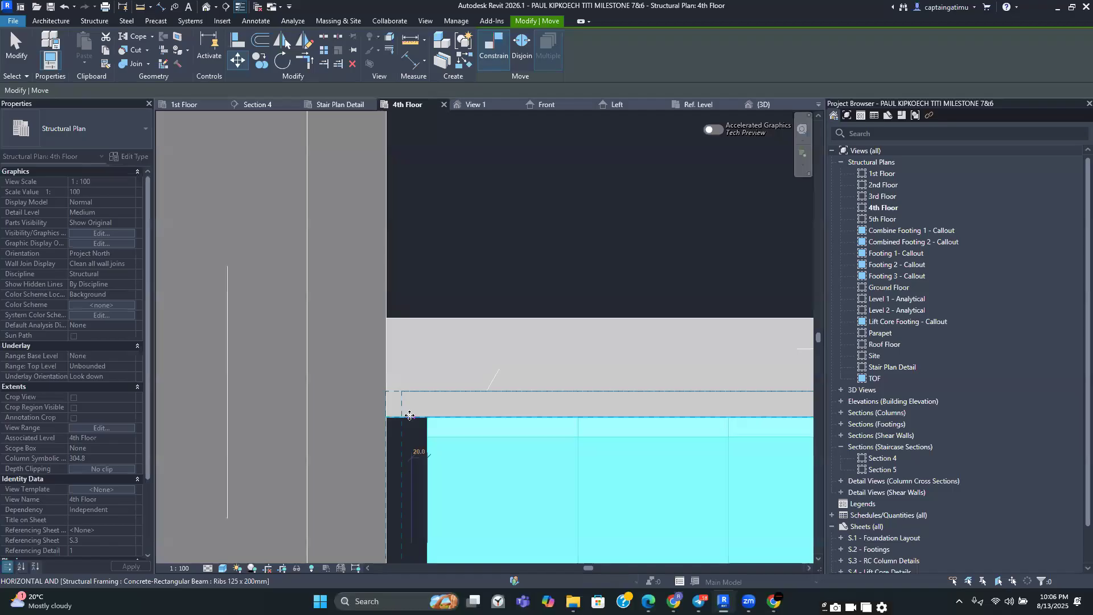
pyautogui.click(410, 418)
pyautogui.scroll(-4, 439, 427)
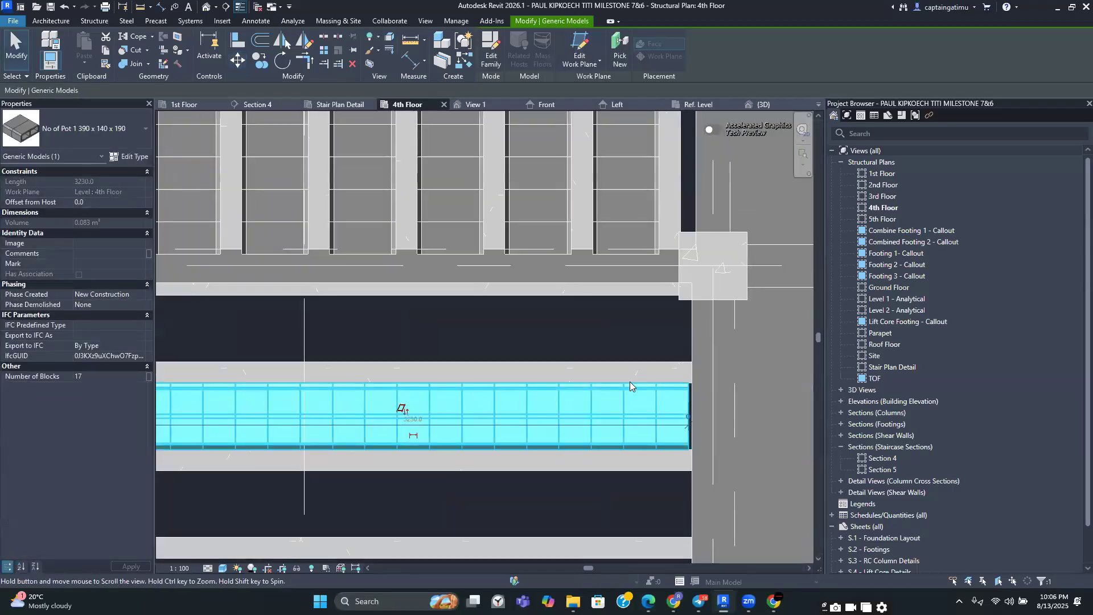
pyautogui.moveTo(508, 404); pyautogui.dragTo(635, 368, button='middle')
pyautogui.press('m')
pyautogui.press('v')
pyautogui.scroll(5, 263, 397)
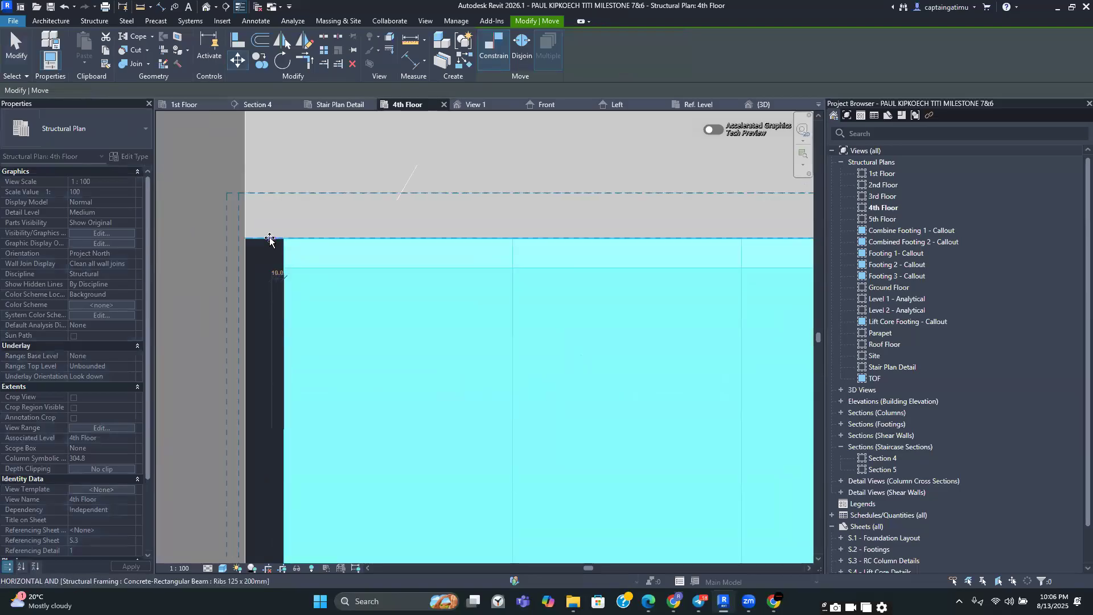
pyautogui.click(271, 238)
pyautogui.scroll(-5, 269, 238)
pyautogui.press('Escape')
pyautogui.scroll(-3, 374, 262)
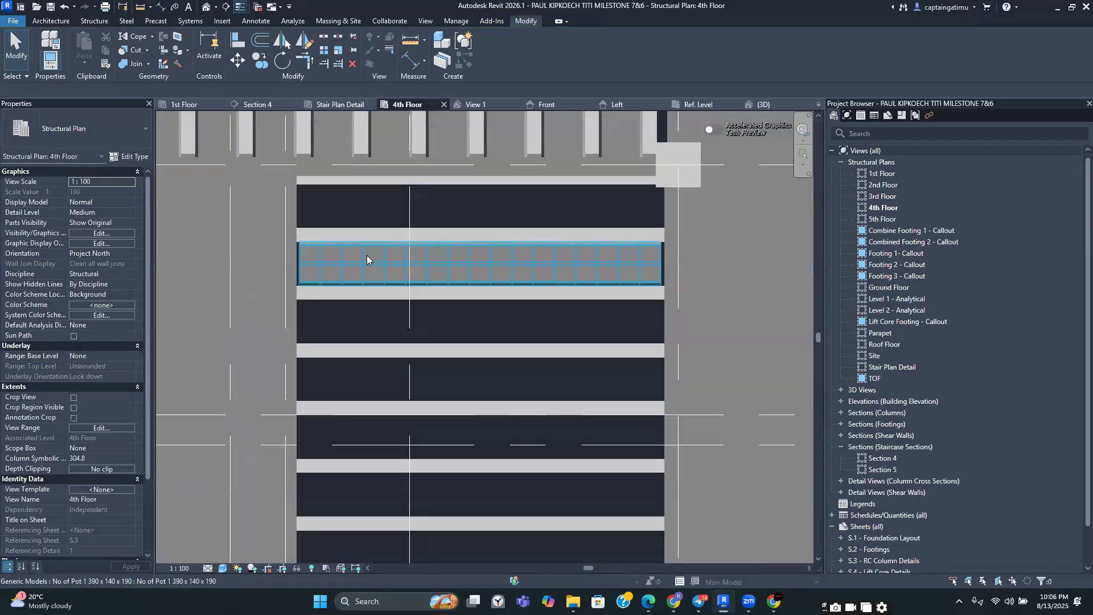
# Copy the pot array, with multiple placement, into the next two rib gaps below it in the bay
pyautogui.moveTo(438, 263); pyautogui.dragTo(517, 269, button='middle')
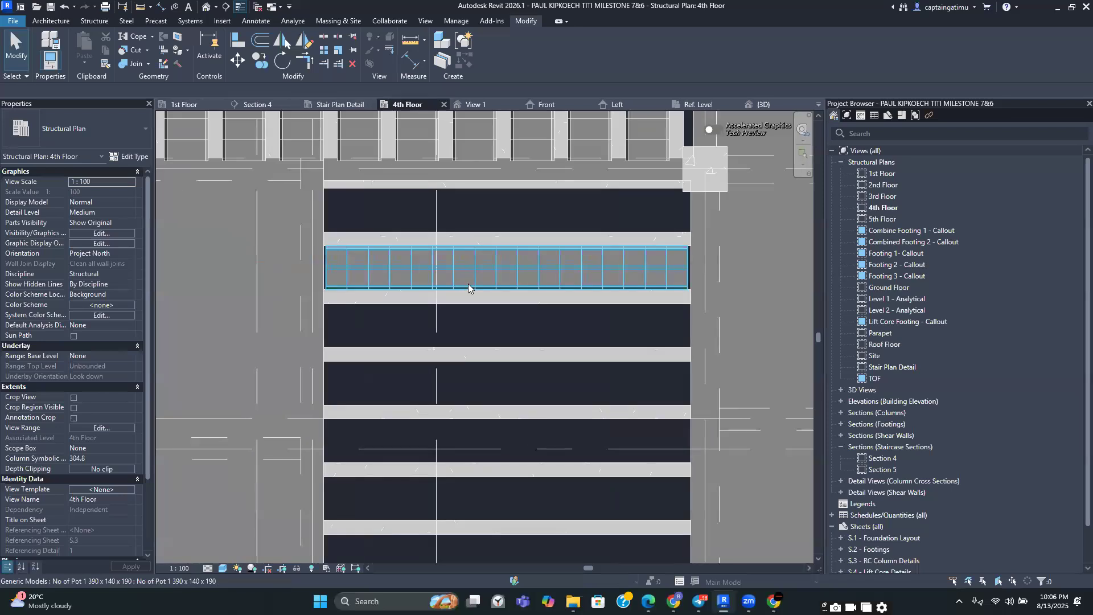
pyautogui.click(648, 276)
pyautogui.click(271, 65)
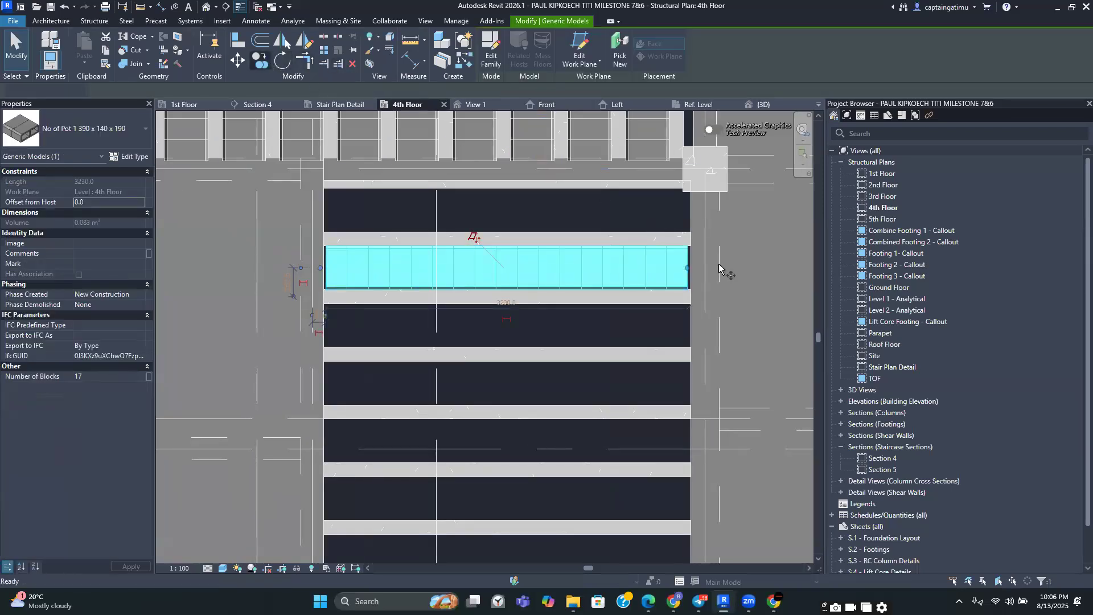
pyautogui.scroll(5, 700, 273)
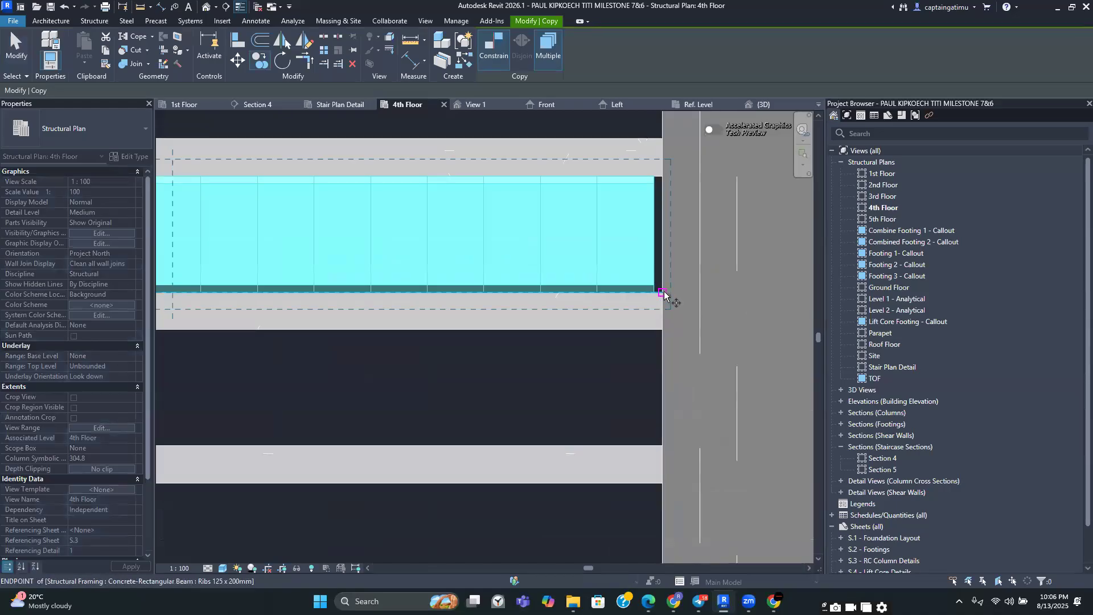
pyautogui.click(662, 294)
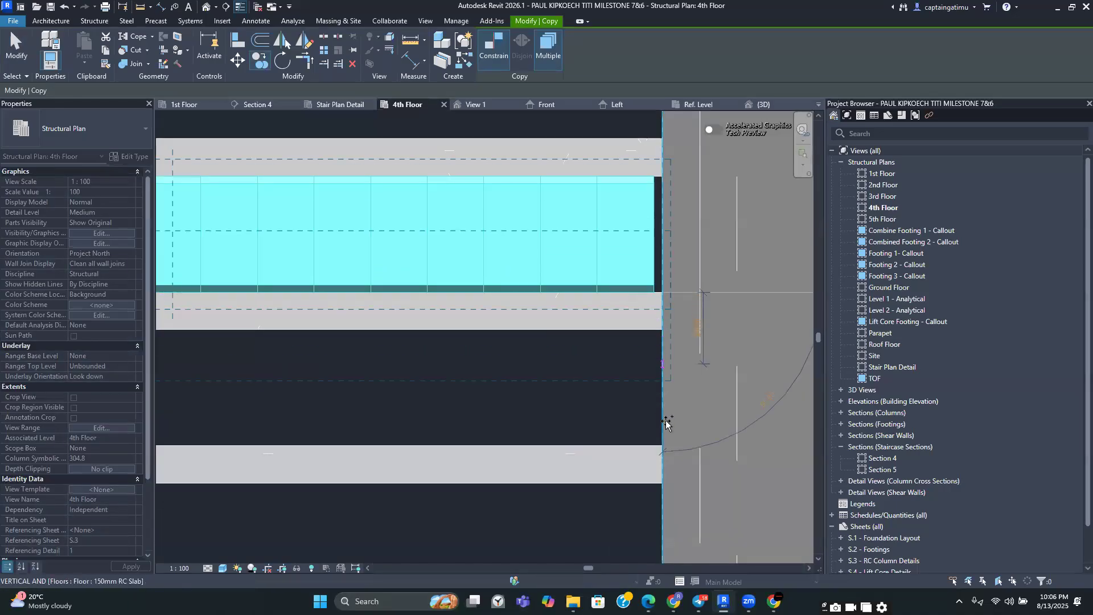
pyautogui.click(662, 444)
pyautogui.moveTo(662, 446); pyautogui.dragTo(664, 256, button='middle')
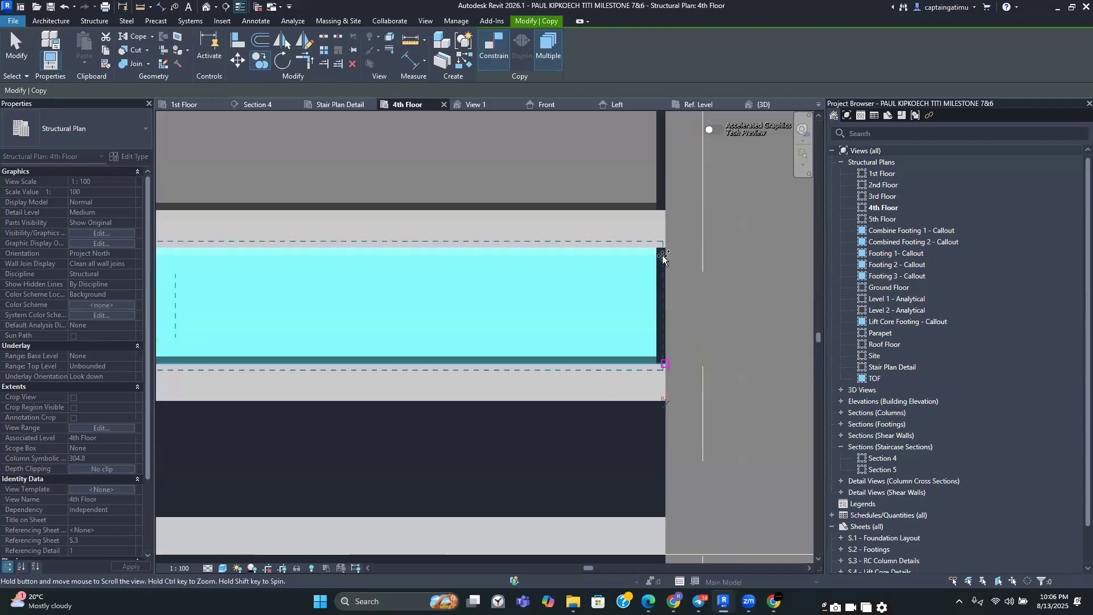
pyautogui.click(662, 408)
pyautogui.moveTo(662, 408); pyautogui.dragTo(724, 317, button='middle')
# Continue placing pot array copies into each remaining rib gap down the bay, aligned to the same beam edge
pyautogui.click(719, 330)
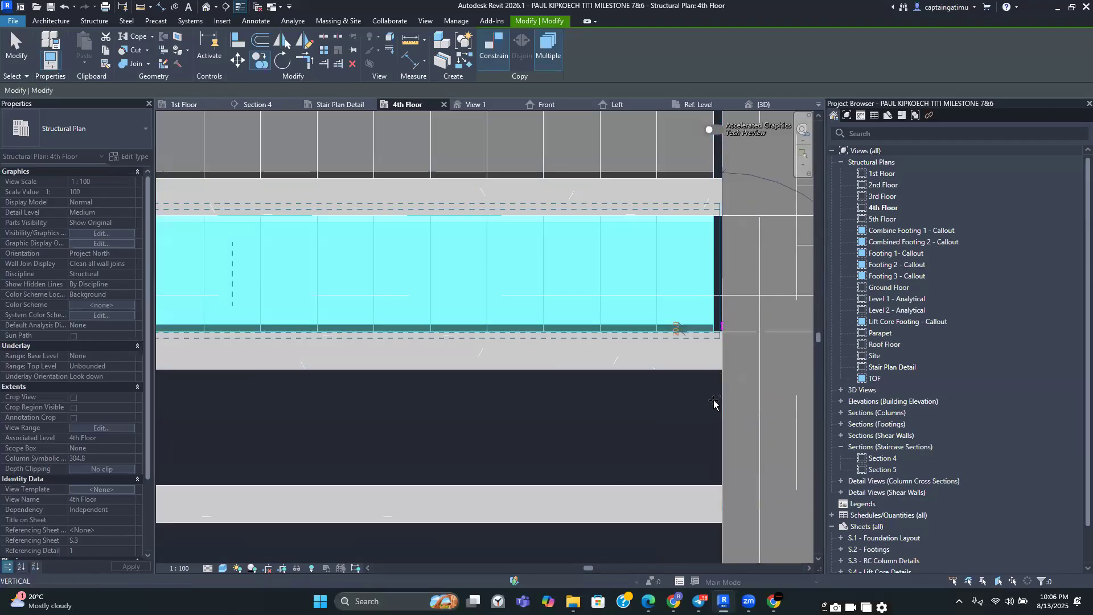
pyautogui.click(720, 485)
pyautogui.moveTo(720, 485); pyautogui.dragTo(761, 302, button='middle')
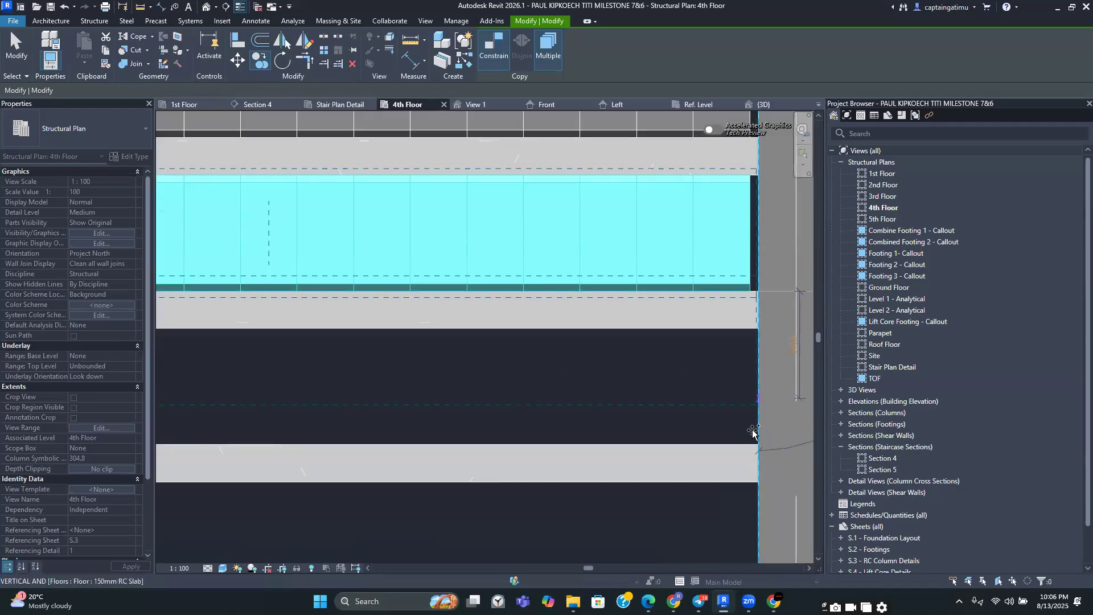
pyautogui.click(754, 441)
pyautogui.moveTo(755, 441); pyautogui.dragTo(792, 344, button='middle')
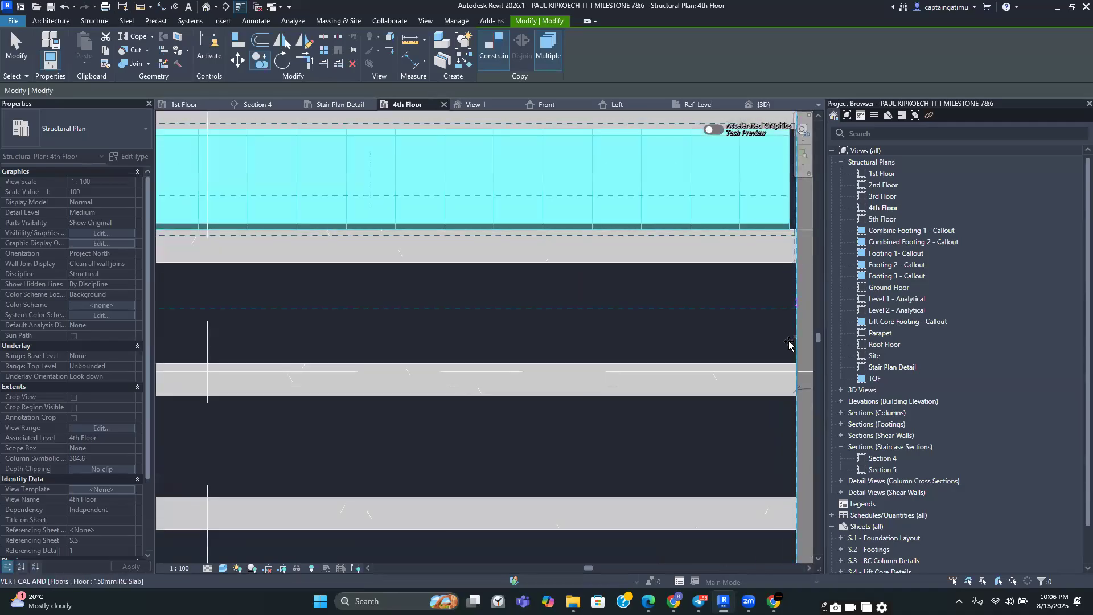
pyautogui.click(793, 365)
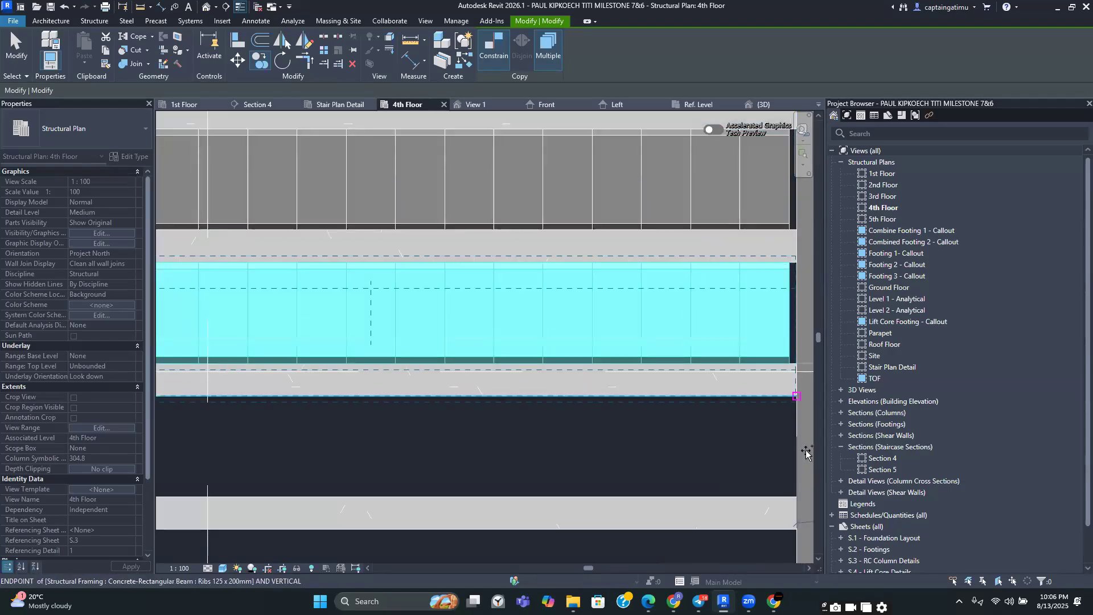
pyautogui.click(795, 495)
pyautogui.moveTo(795, 495); pyautogui.dragTo(797, 286, button='middle')
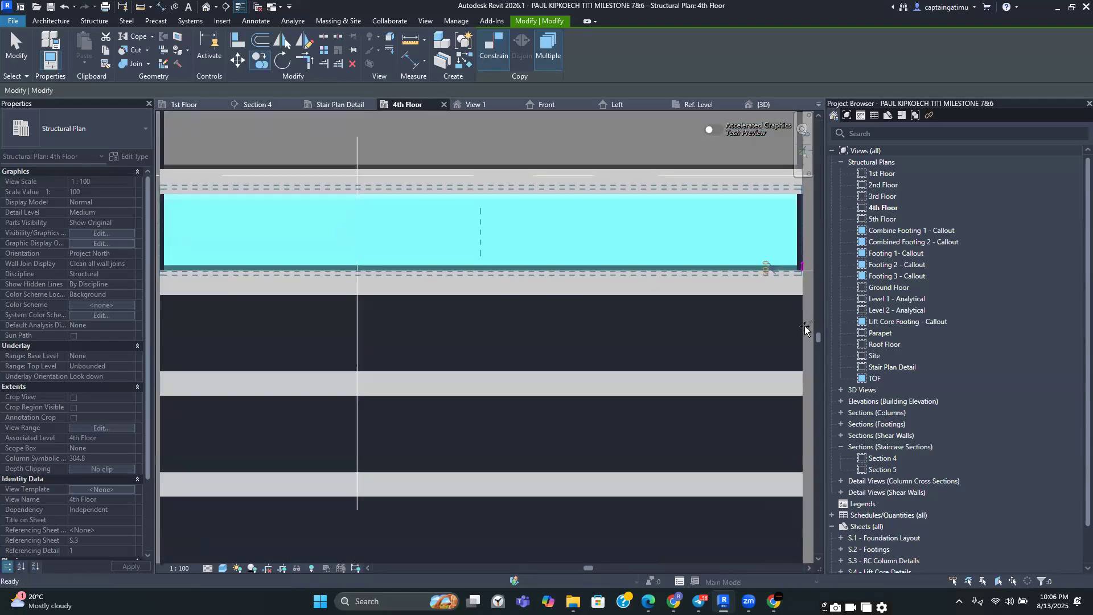
pyautogui.click(798, 372)
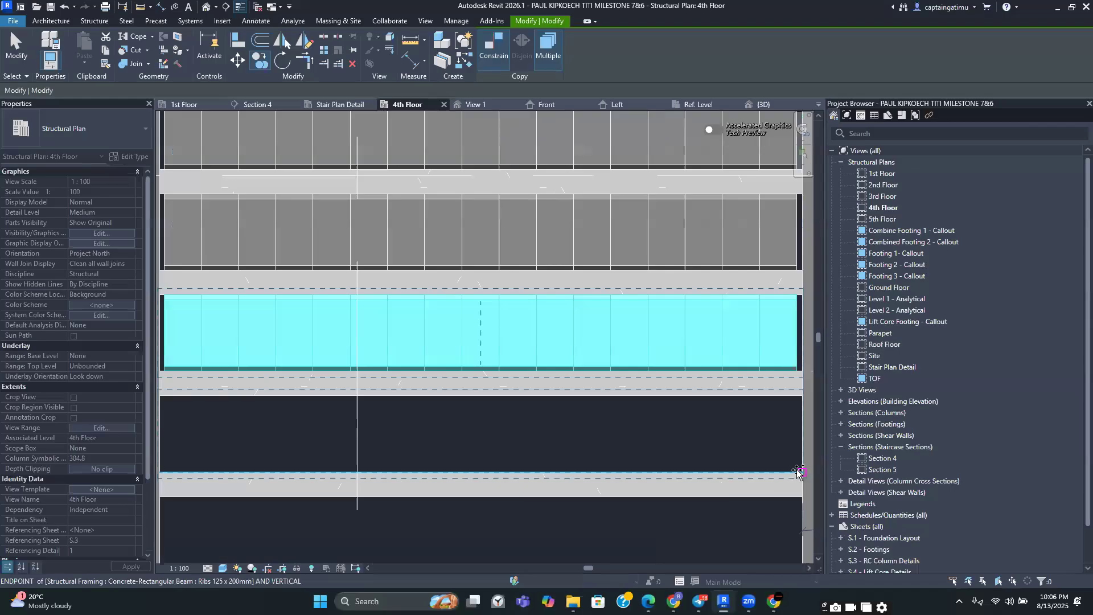
pyautogui.click(800, 469)
pyautogui.moveTo(786, 366); pyautogui.dragTo(725, 160, button='middle')
pyautogui.scroll(-1, 725, 160)
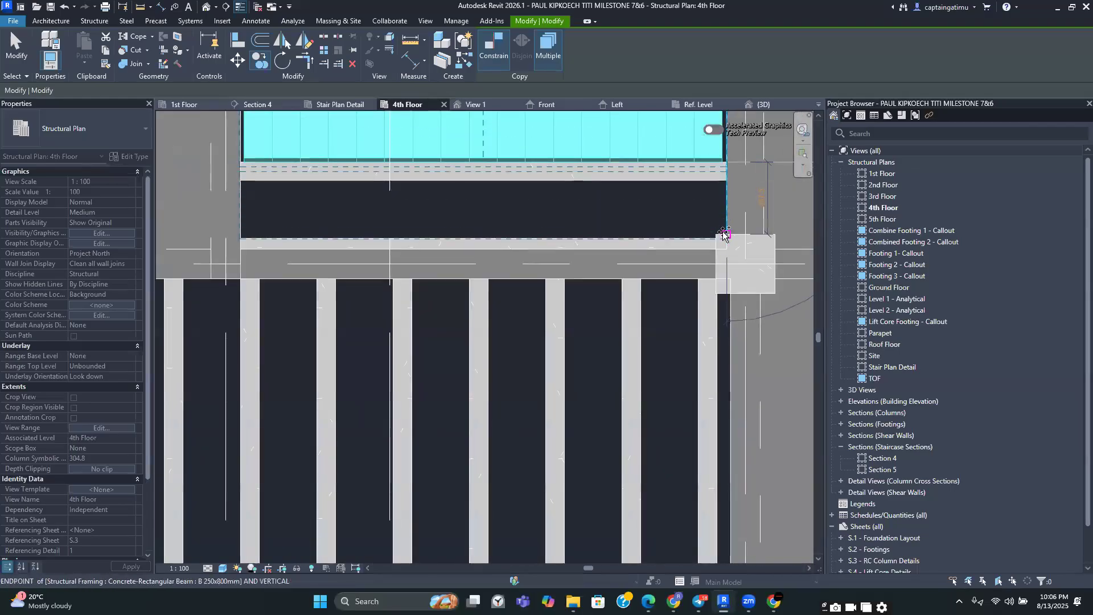
pyautogui.press('Escape')
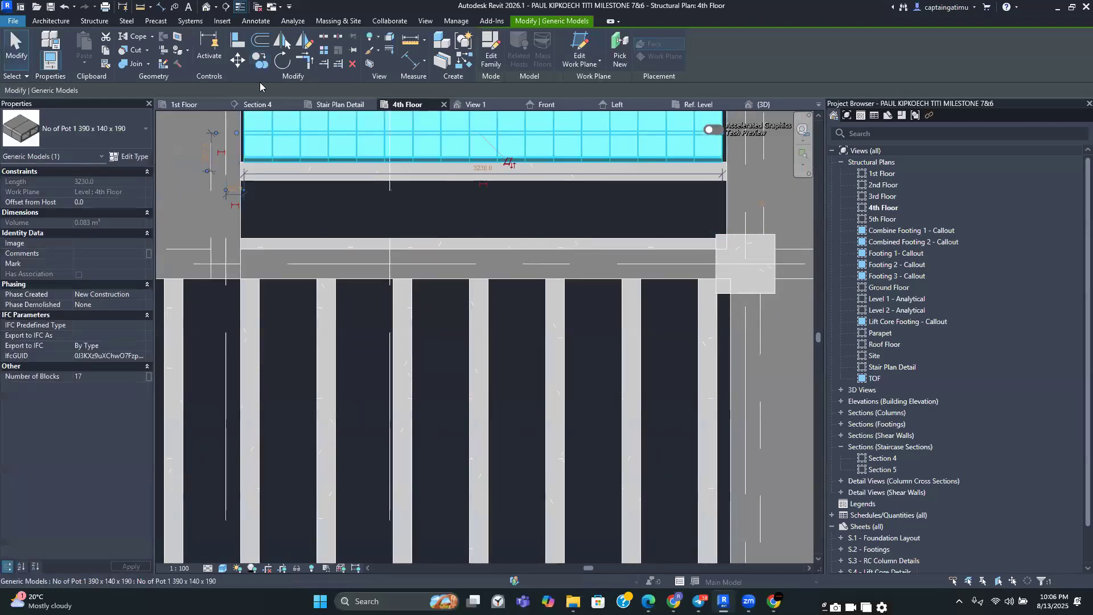
# Copy a pot array into the last rib gap next to the bay's lower beam
pyautogui.click(259, 60)
pyautogui.scroll(2, 265, 149)
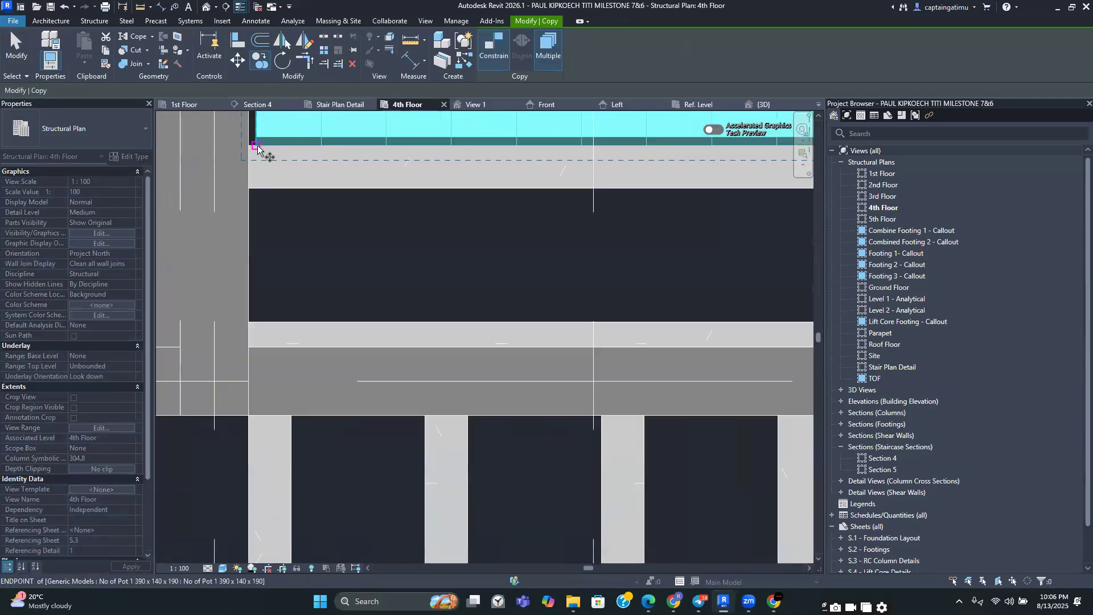
pyautogui.click(256, 146)
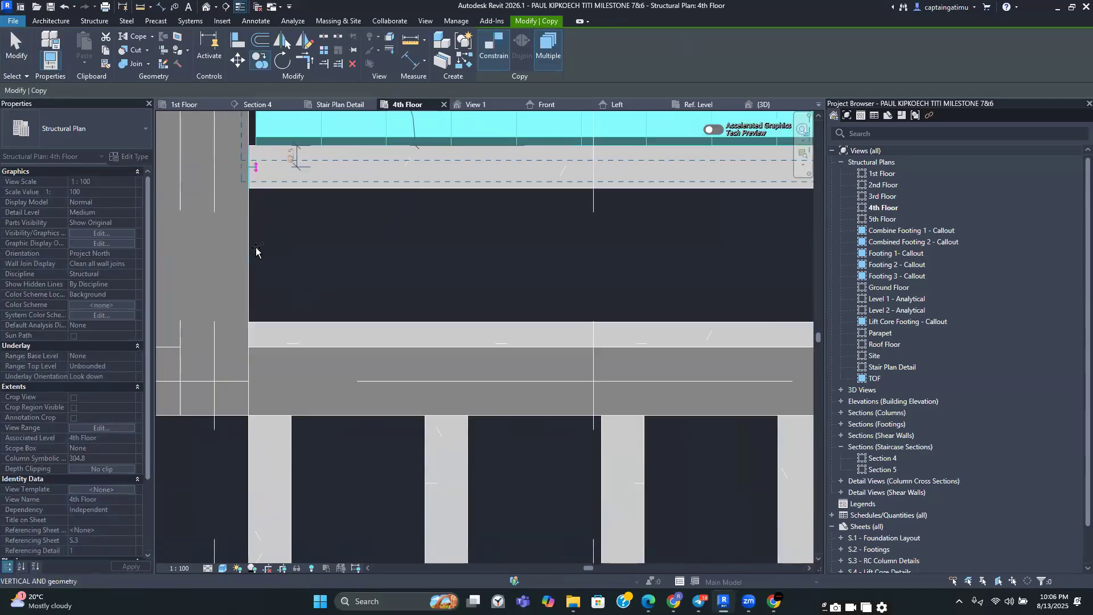
pyautogui.click(257, 323)
pyautogui.scroll(-6, 342, 285)
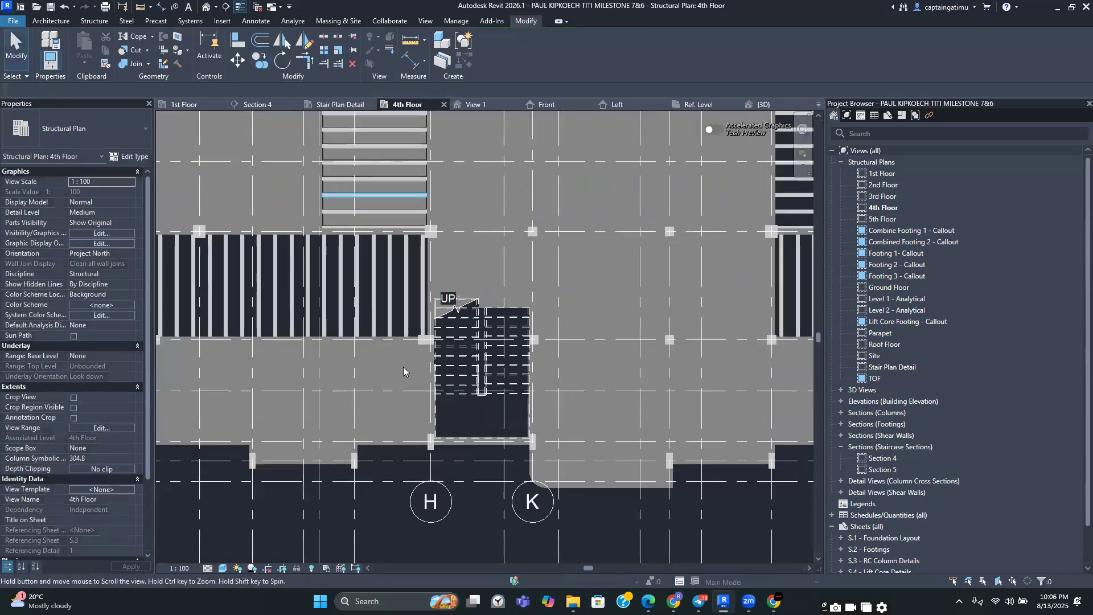
pyautogui.scroll(-2, 421, 333)
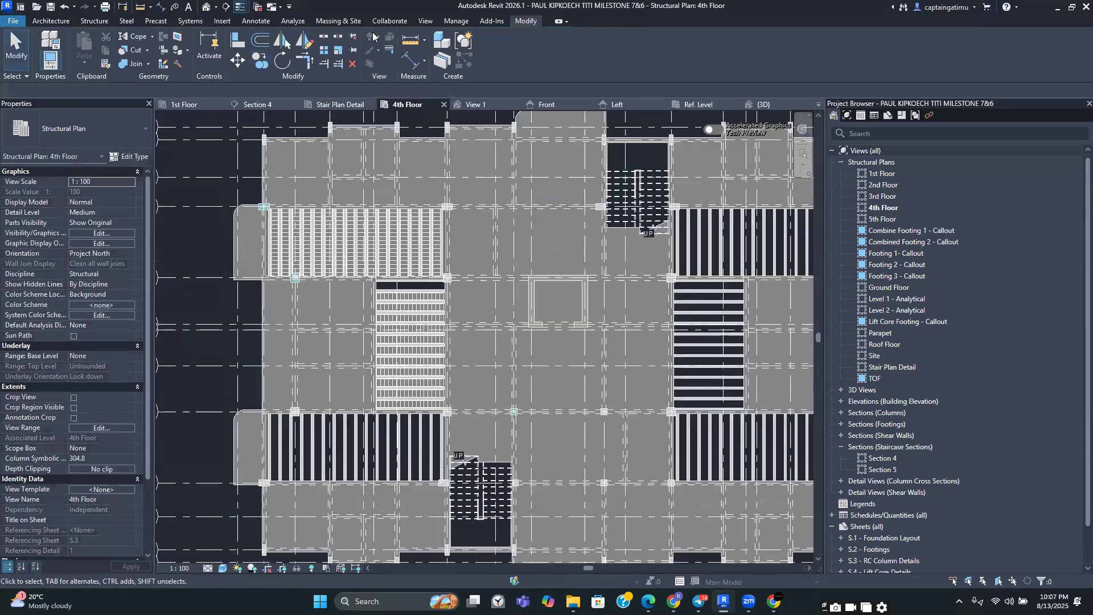
# Draw a section line across the upper bay's ribs and pot arrays
pyautogui.click(426, 22)
pyautogui.click(415, 47)
pyautogui.scroll(2, 313, 245)
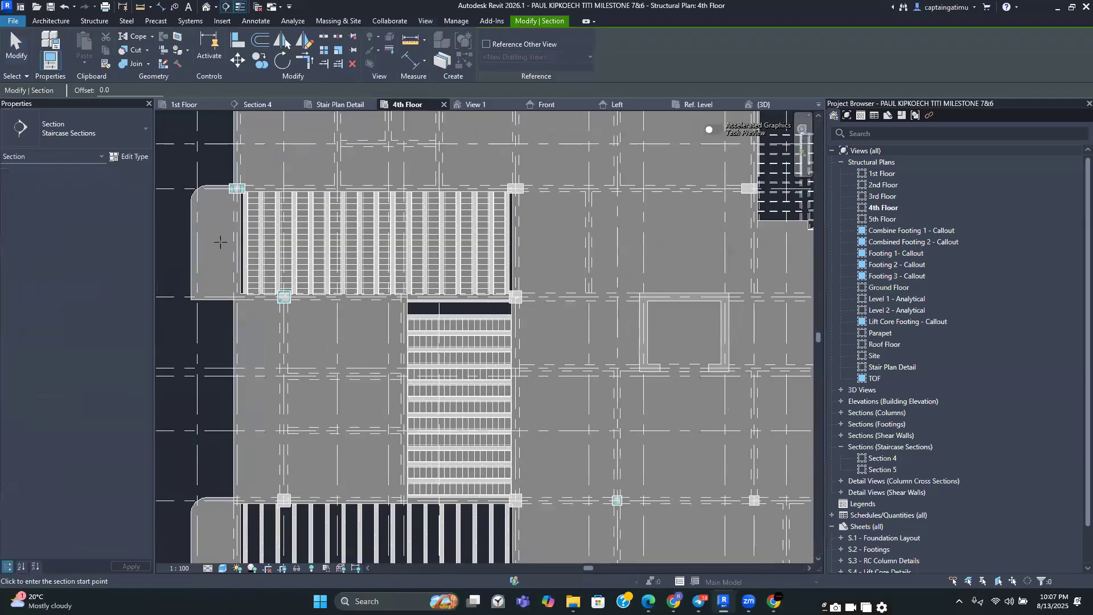
pyautogui.click(263, 238)
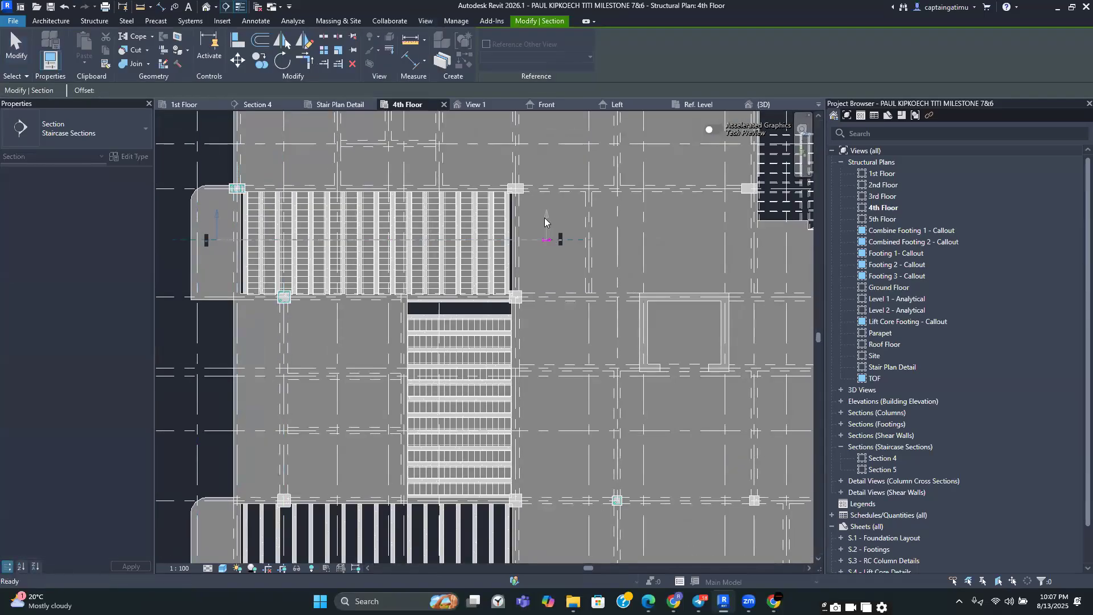
pyautogui.click(545, 219)
pyautogui.scroll(-2, 535, 227)
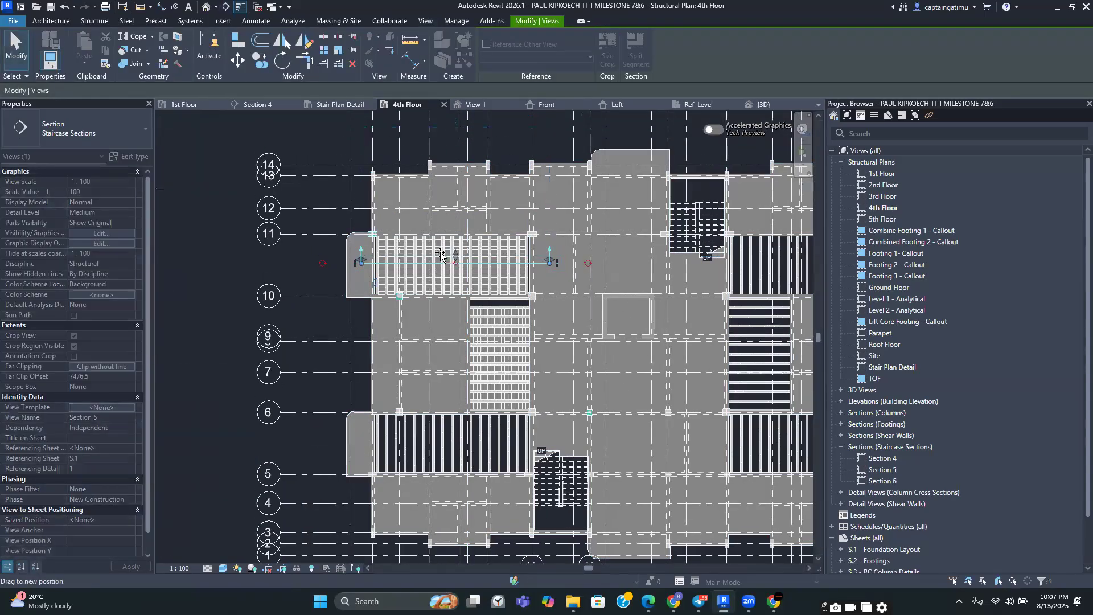
pyautogui.scroll(4, 439, 253)
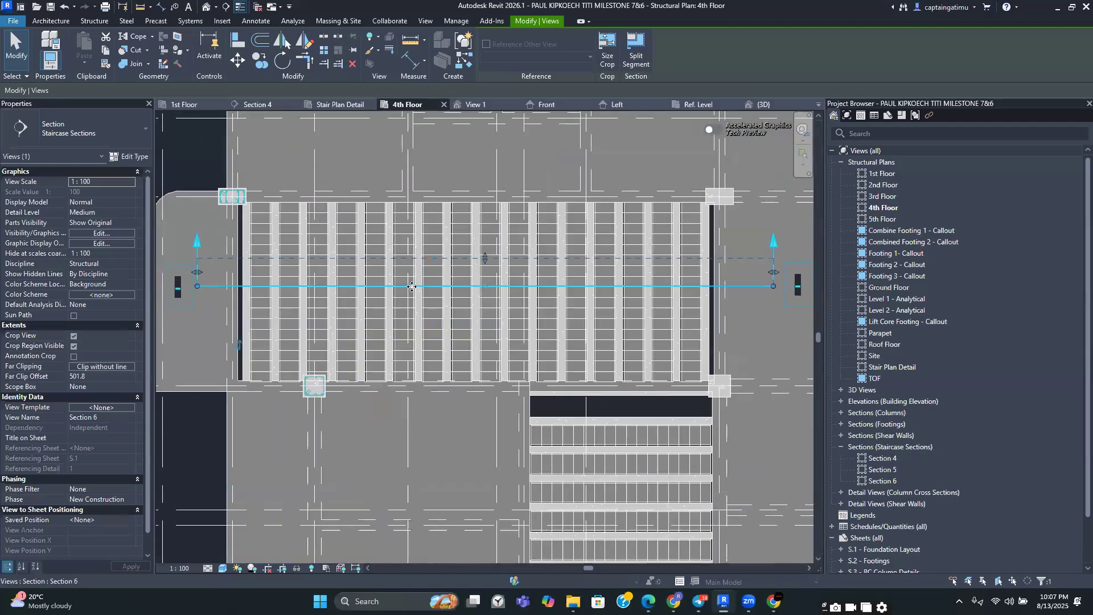
# Open the new section view and examine how the pot arrays sit between the ribs
pyautogui.rightClick(413, 291)
pyautogui.click(464, 314)
pyautogui.scroll(8, 469, 305)
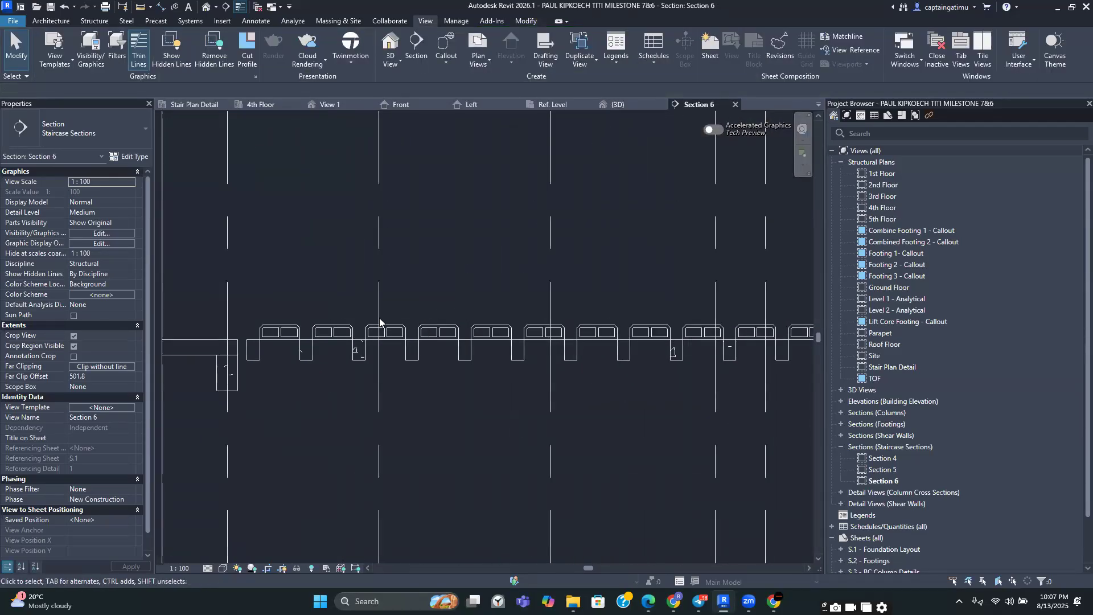
pyautogui.scroll(-2, 353, 313)
pyautogui.scroll(4, 274, 325)
pyautogui.scroll(-4, 269, 319)
pyautogui.moveTo(348, 301); pyautogui.dragTo(239, 267, button='middle')
pyautogui.scroll(-4, 554, 279)
pyautogui.moveTo(807, 284); pyautogui.dragTo(694, 270, button='middle')
pyautogui.scroll(2, 642, 266)
pyautogui.scroll(-3, 642, 266)
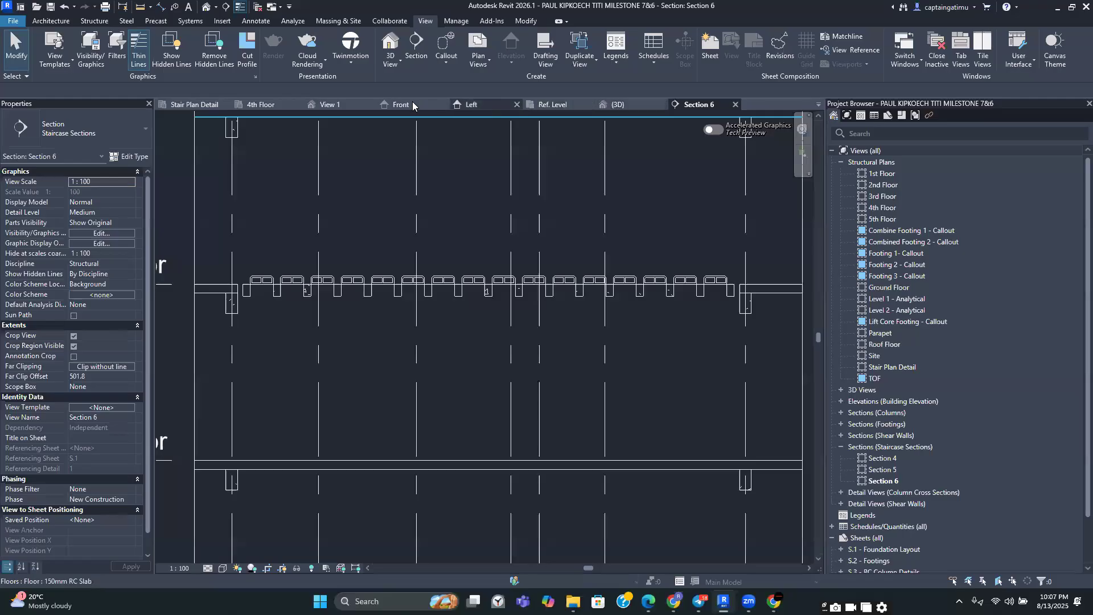
# Return to the 4th Floor plan and select all pot array instances visible in the view
pyautogui.click(260, 104)
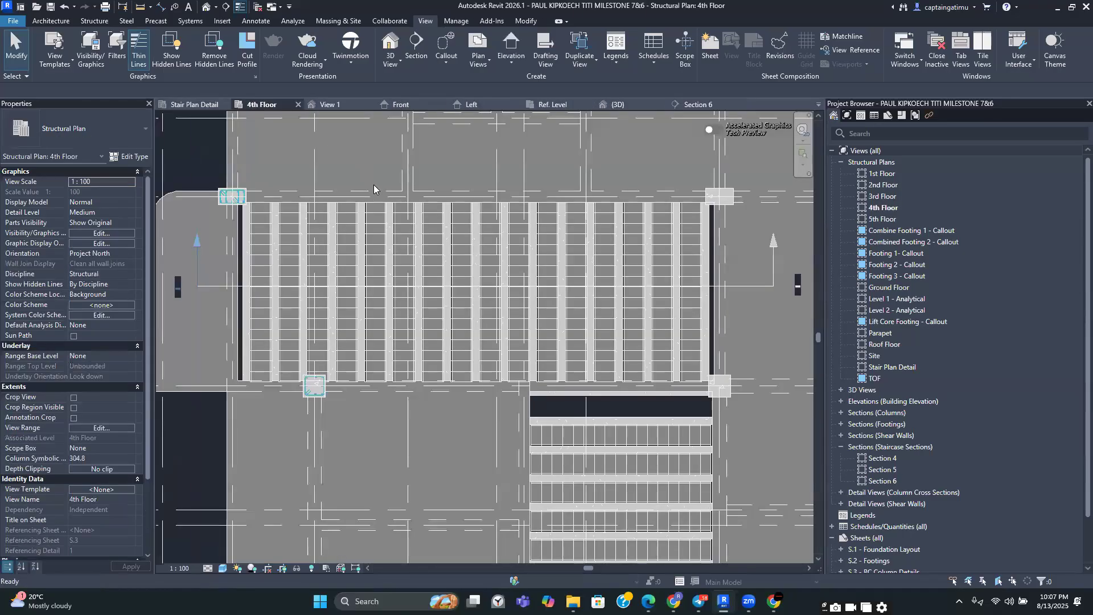
pyautogui.click(350, 241)
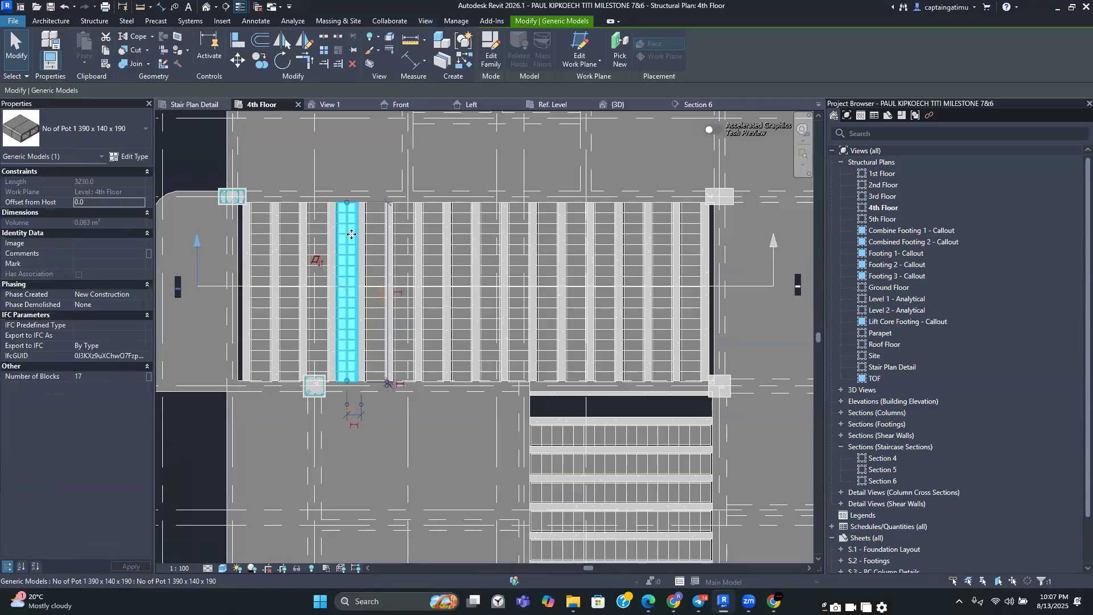
pyautogui.rightClick(352, 234)
pyautogui.moveTo(403, 394)
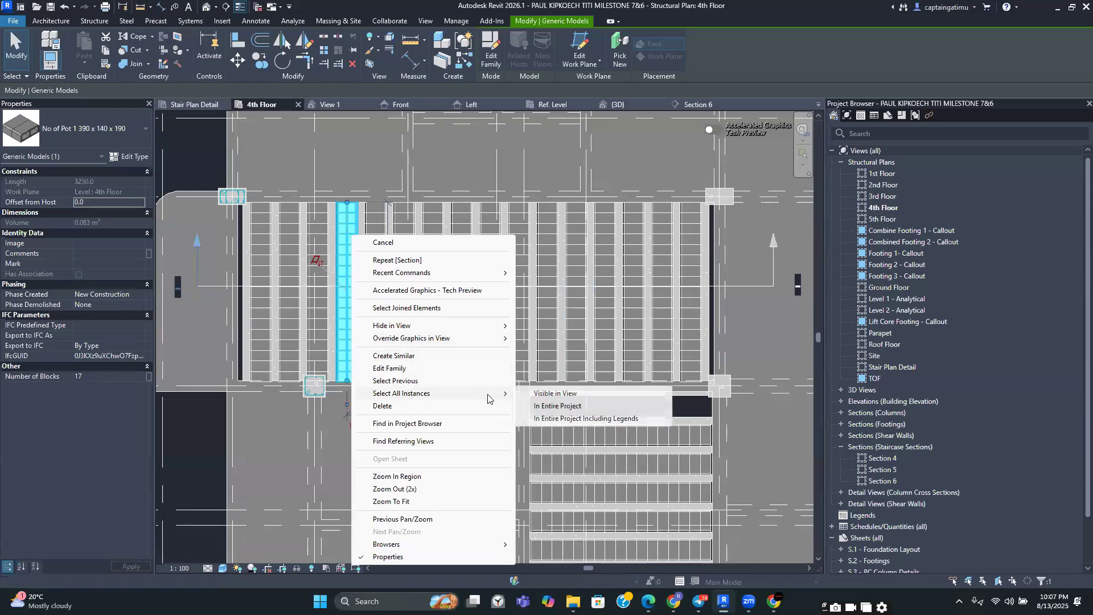
pyautogui.click(543, 395)
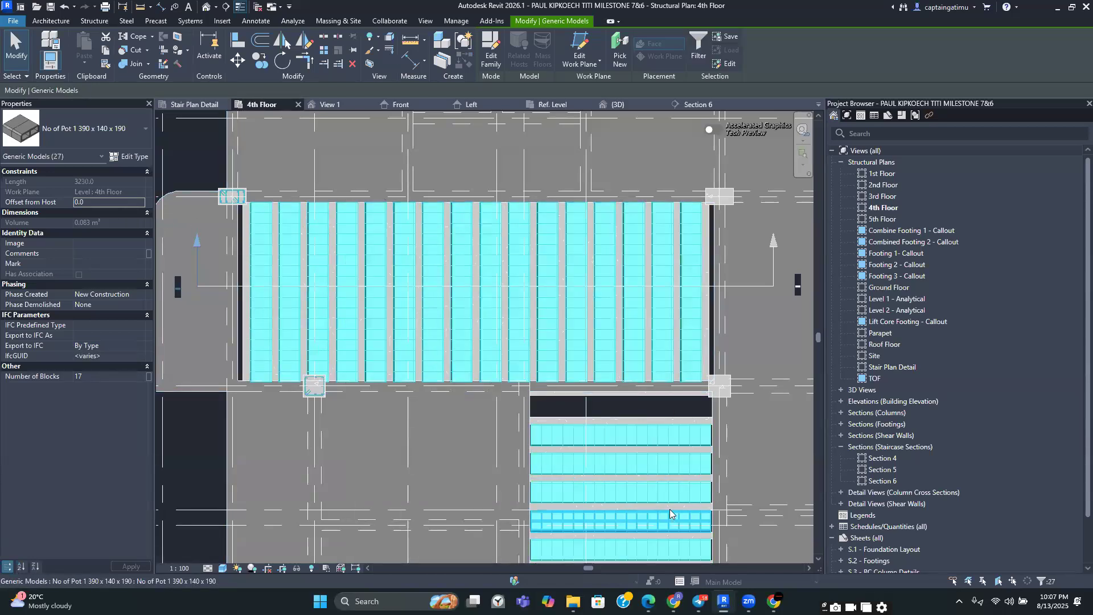
# Consult the reinforced concrete design PDF's hollow block floor section figure, then return to Revit
pyautogui.moveTo(648, 601)
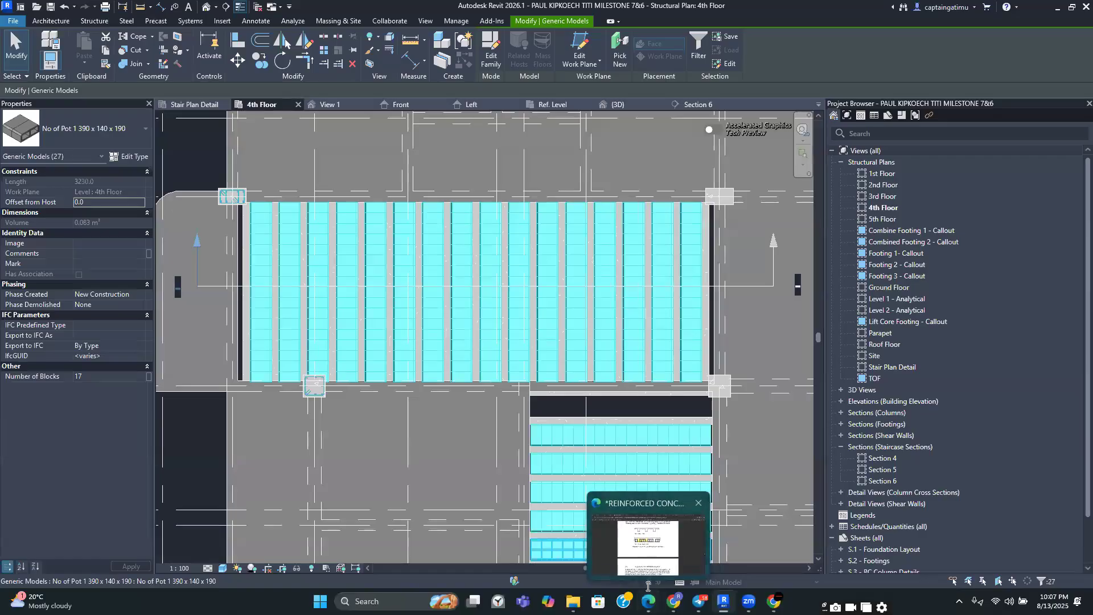
pyautogui.click(648, 537)
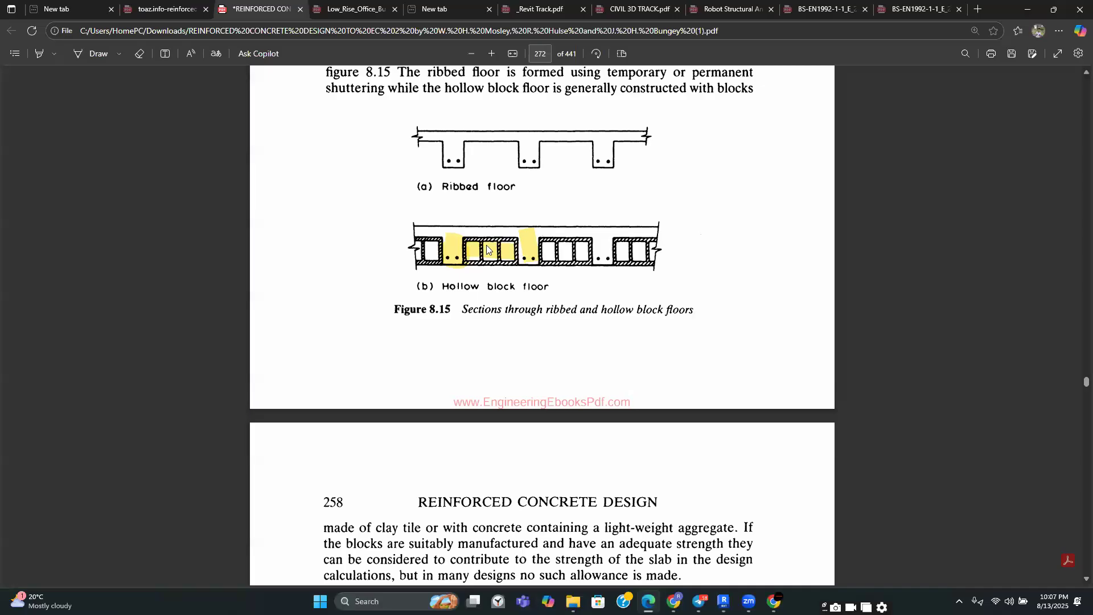
pyautogui.click(718, 598)
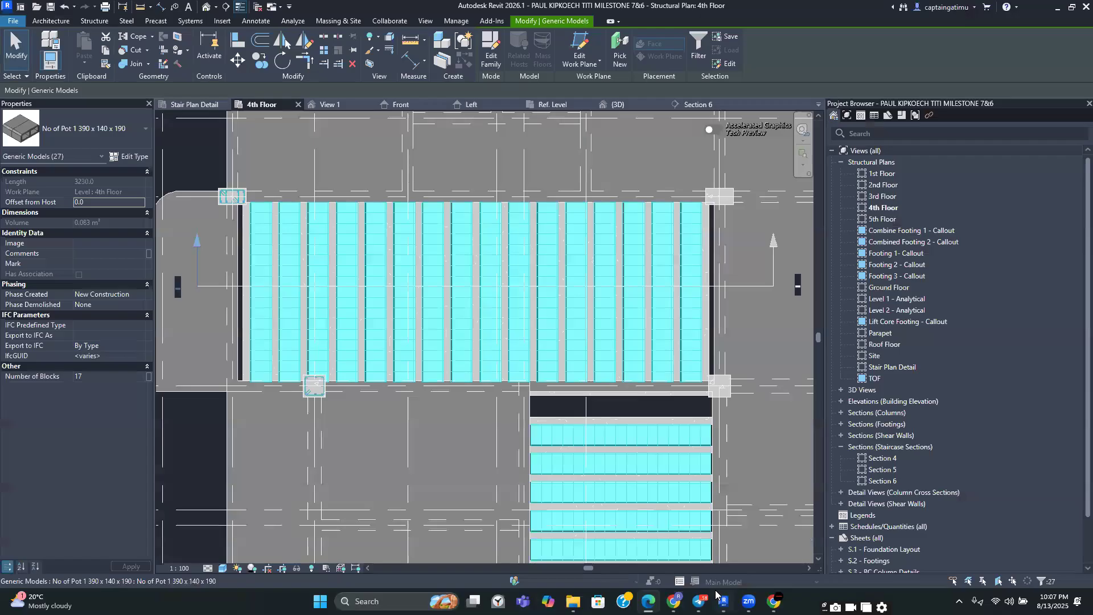
# Set the offset from host of the selected pot arrays to -60
pyautogui.click(91, 203)
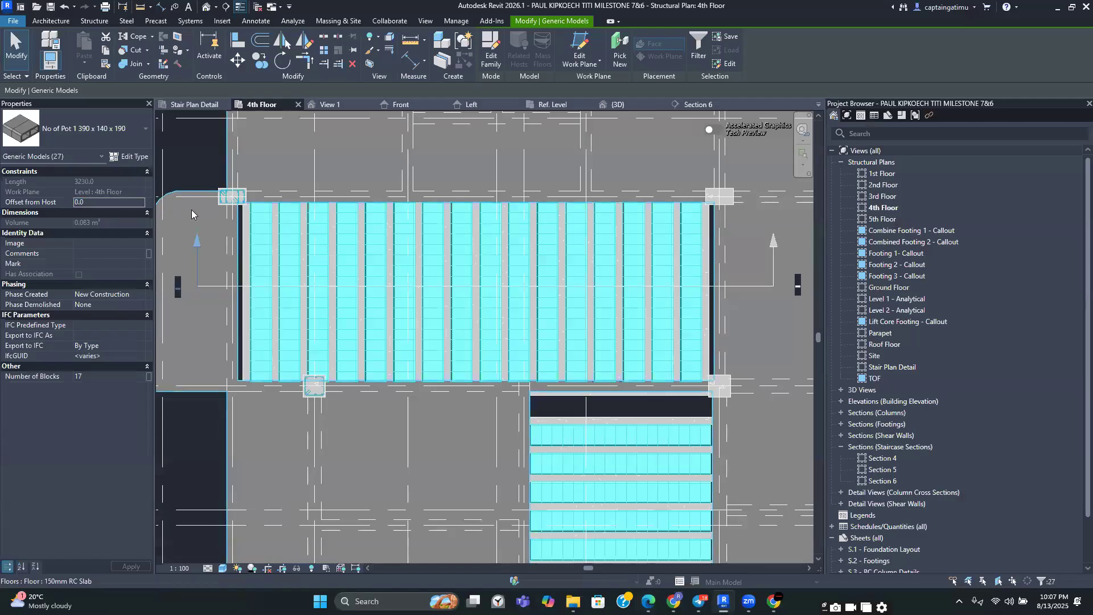
pyautogui.click(99, 203)
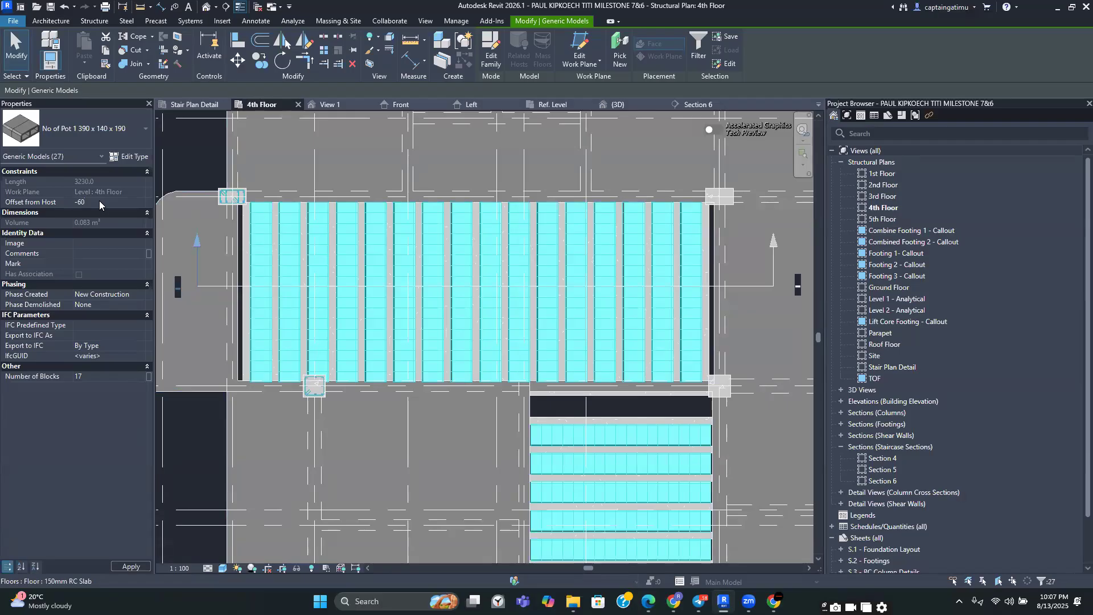
pyautogui.click(99, 201)
pyautogui.click(134, 567)
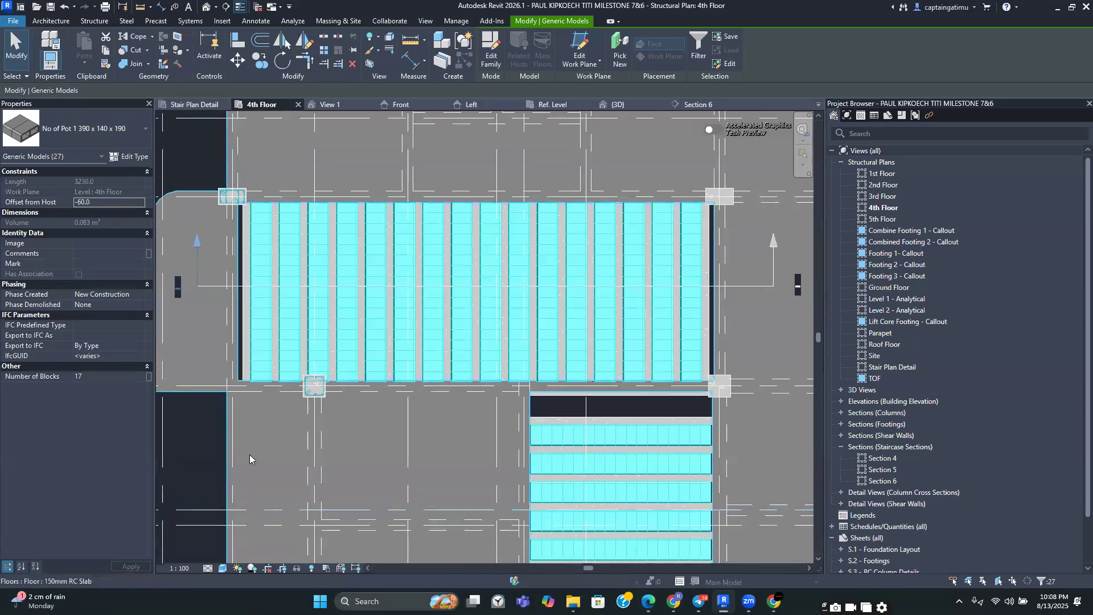
# Open Section 6 and zoom in on a pot array sitting between two ribs
pyautogui.scroll(-3, 250, 454)
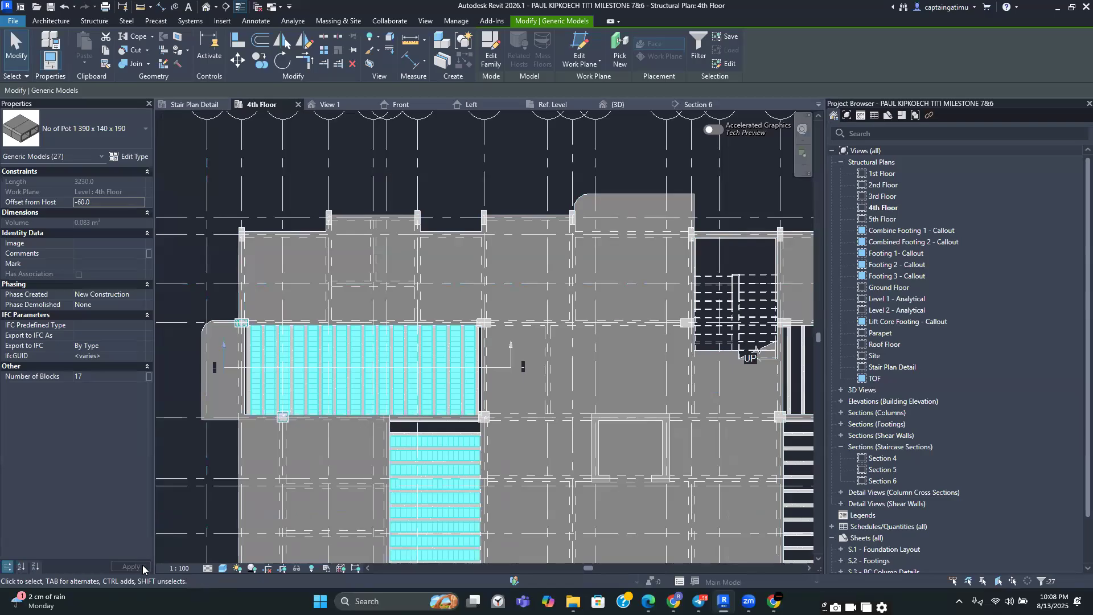
pyautogui.scroll(3, 311, 368)
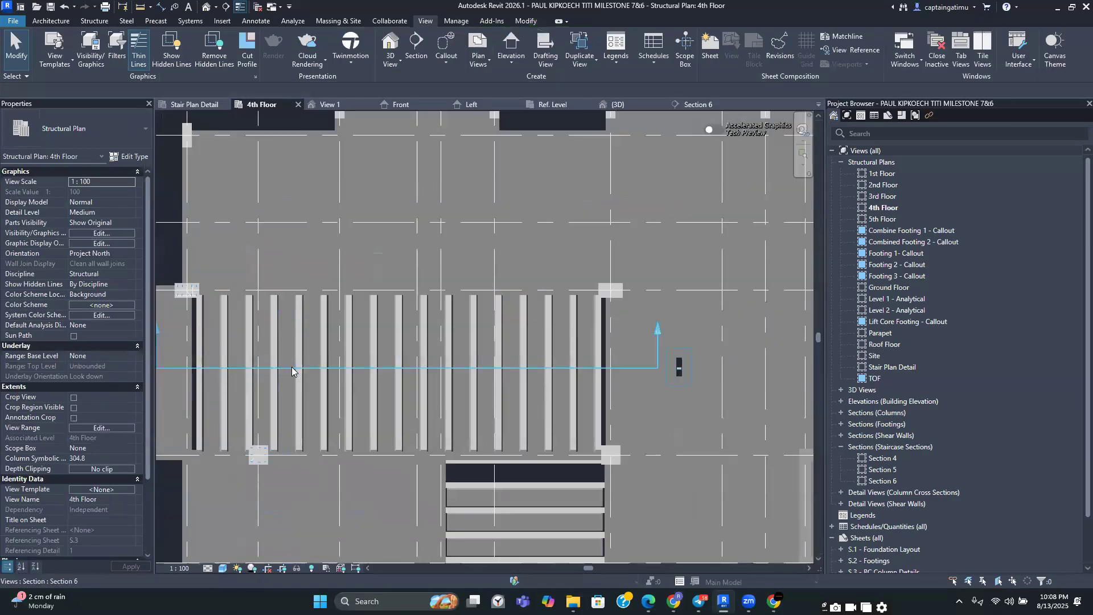
pyautogui.click(689, 104)
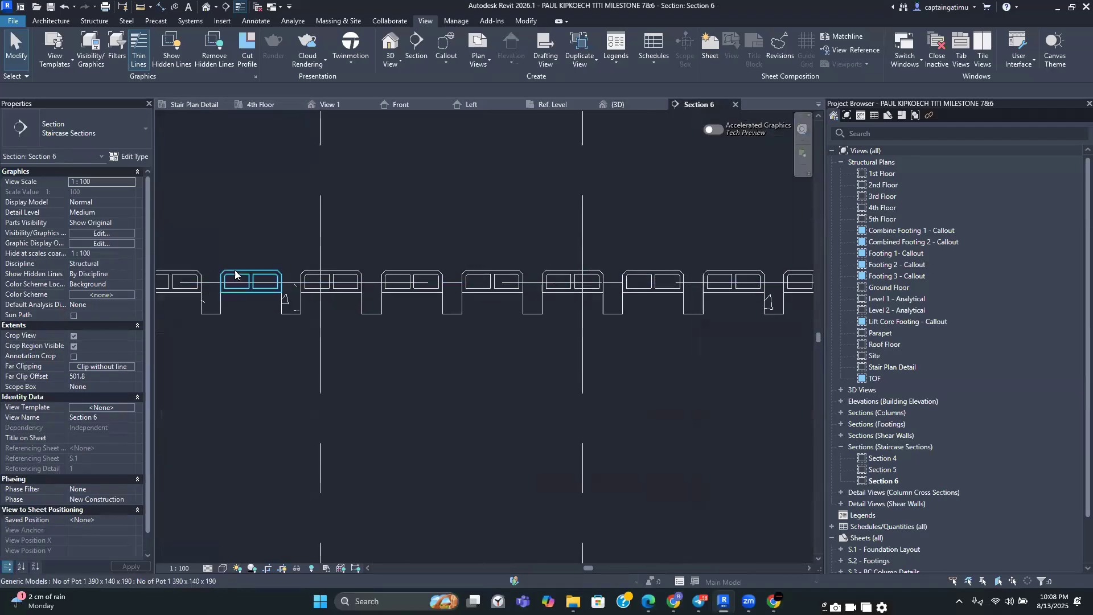
pyautogui.scroll(3, 266, 283)
pyautogui.scroll(2, 349, 341)
pyautogui.click(349, 341)
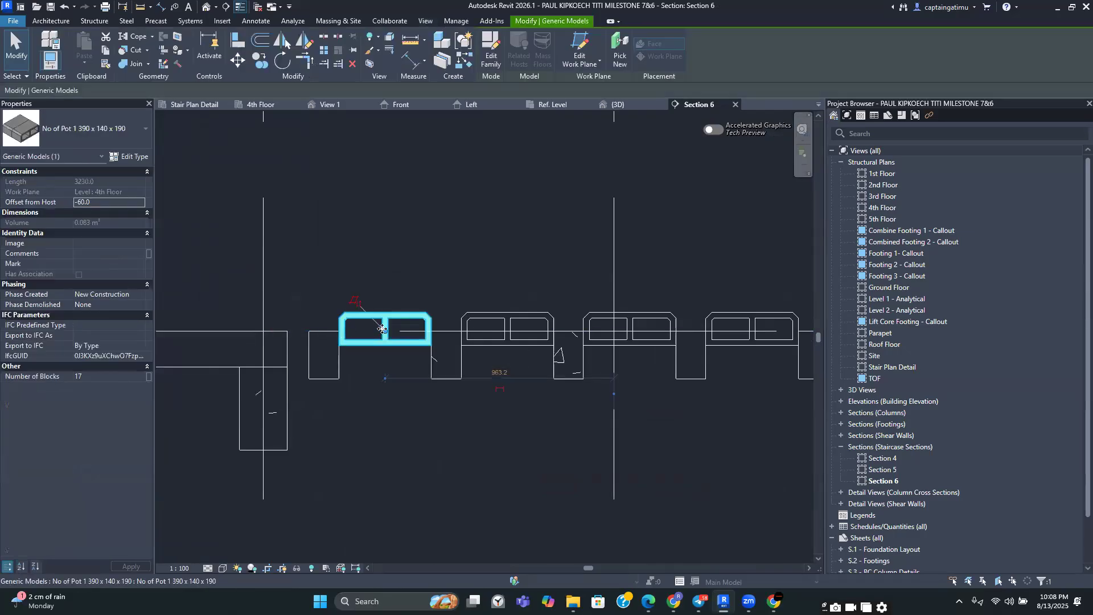
pyautogui.scroll(2, 408, 327)
pyautogui.scroll(3, 420, 342)
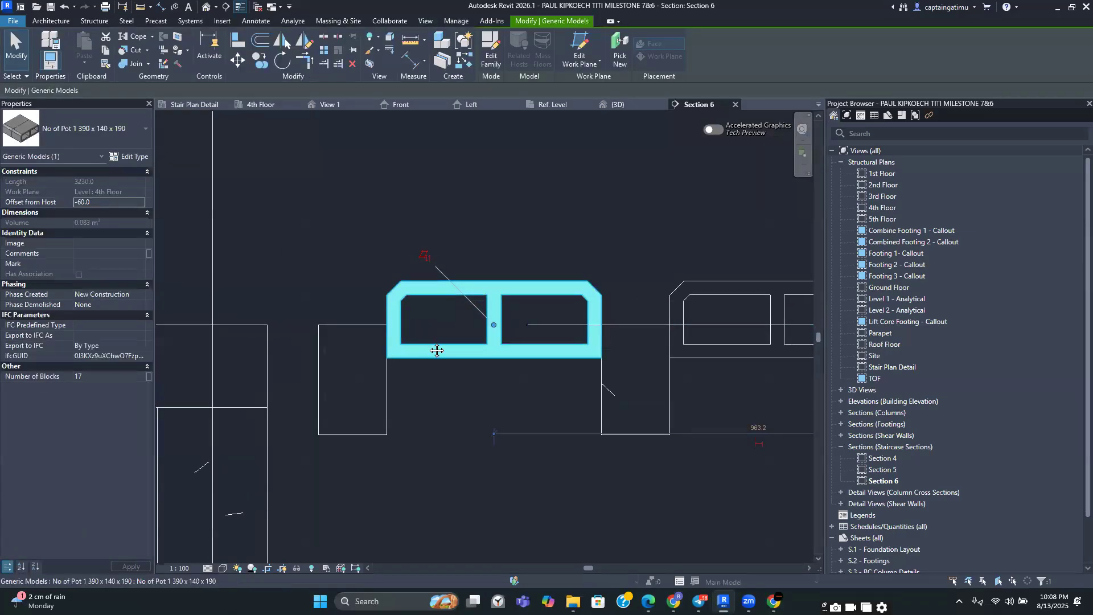
pyautogui.moveTo(425, 344); pyautogui.dragTo(448, 297, button='middle')
pyautogui.scroll(-1, 442, 292)
pyautogui.moveTo(377, 297); pyautogui.dragTo(301, 293, button='middle')
pyautogui.click(510, 315)
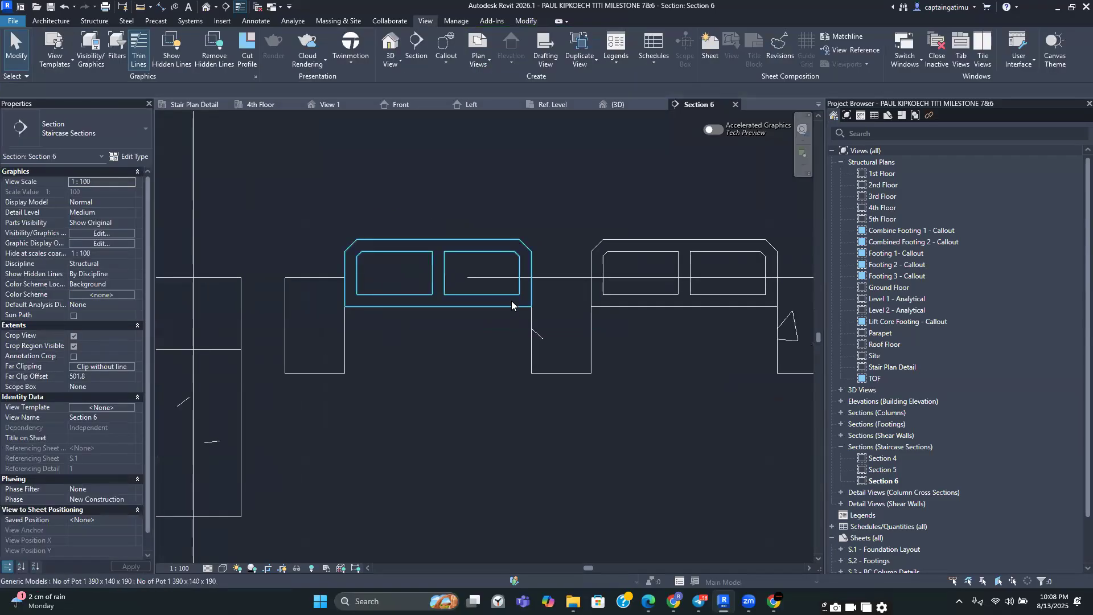
pyautogui.click(404, 287)
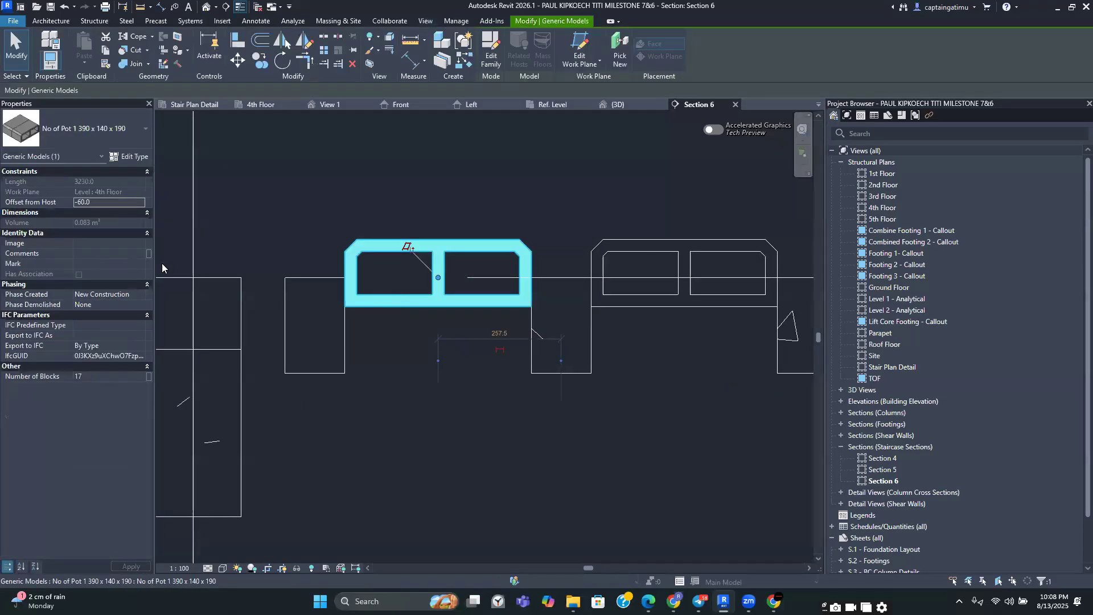
# Dimension the vertical gap between the rib top and the pot array top, then delete that dimension
pyautogui.click(414, 67)
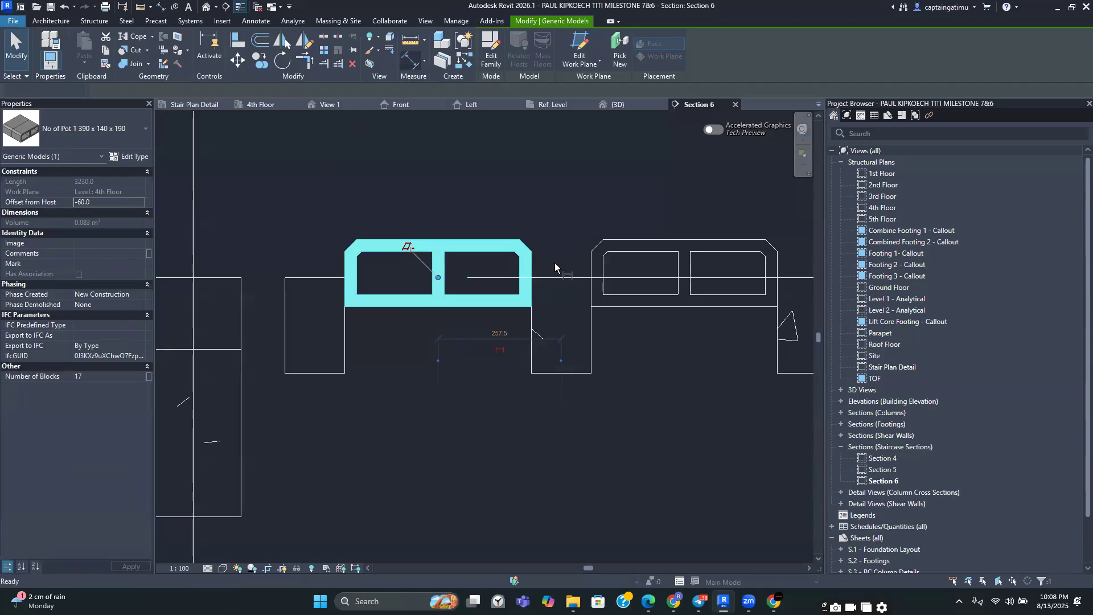
pyautogui.scroll(1, 553, 272)
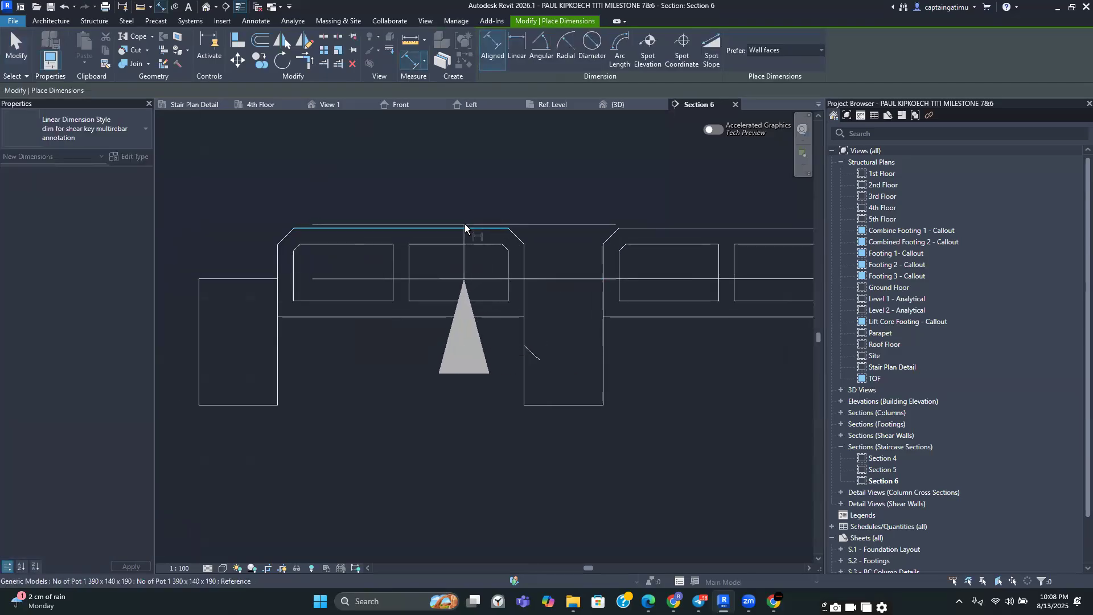
pyautogui.press('Escape')
pyautogui.click(553, 279)
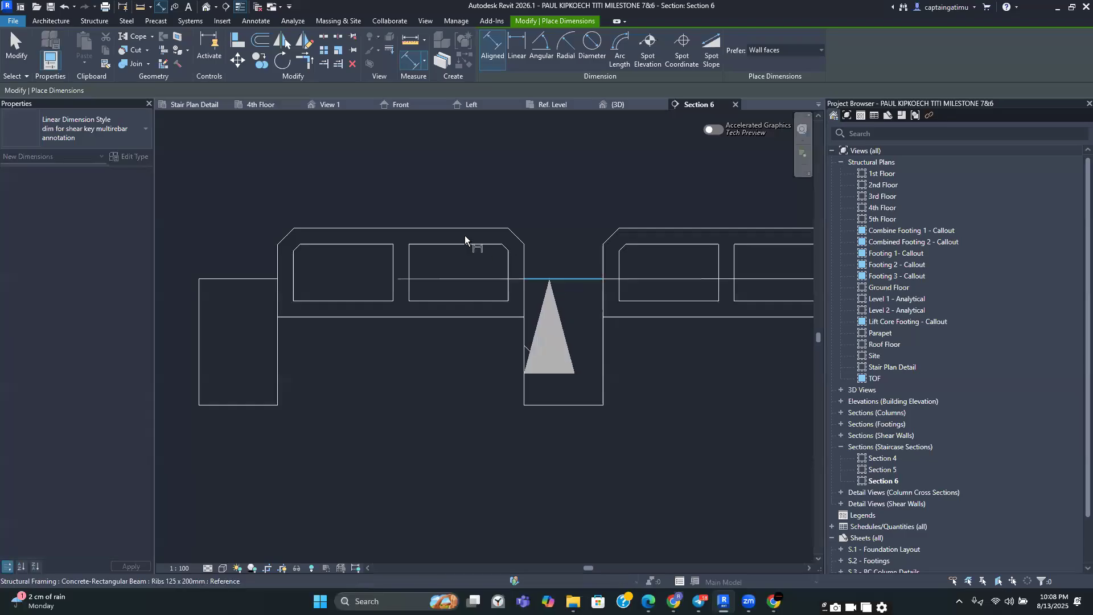
pyautogui.click(456, 229)
pyautogui.scroll(-3, 438, 219)
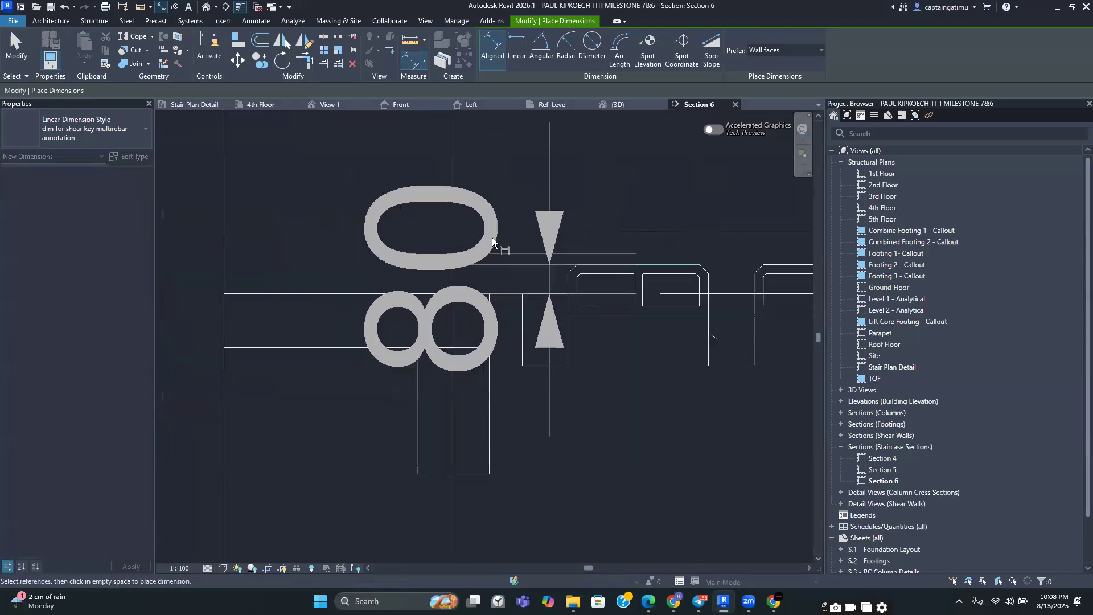
pyautogui.click(502, 152)
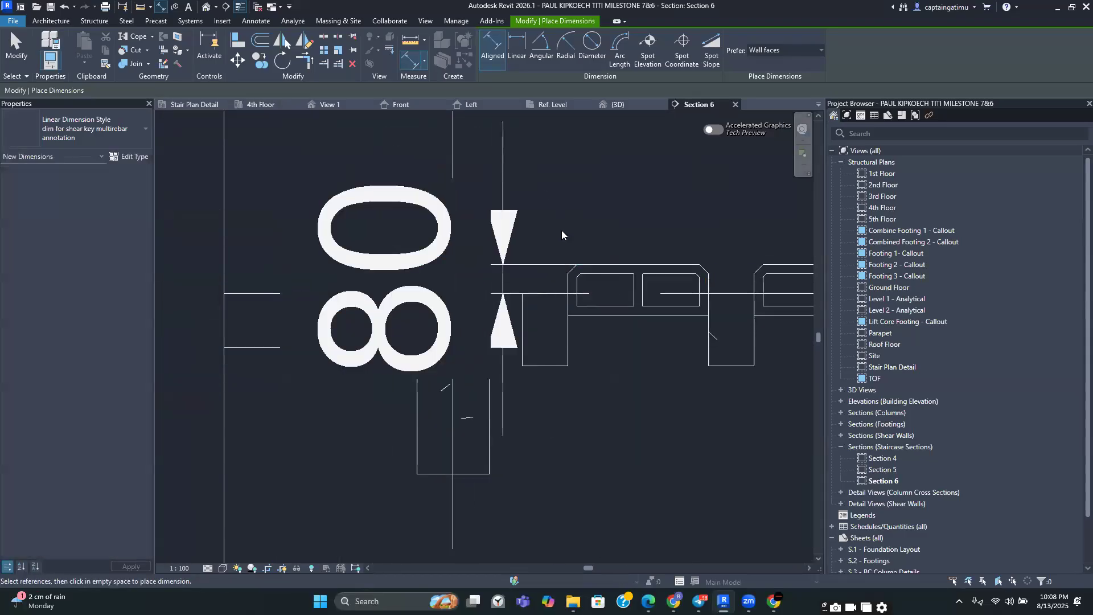
pyautogui.press('Escape')
pyautogui.press('Escape')
pyautogui.scroll(4, 560, 214)
pyautogui.scroll(2, 507, 263)
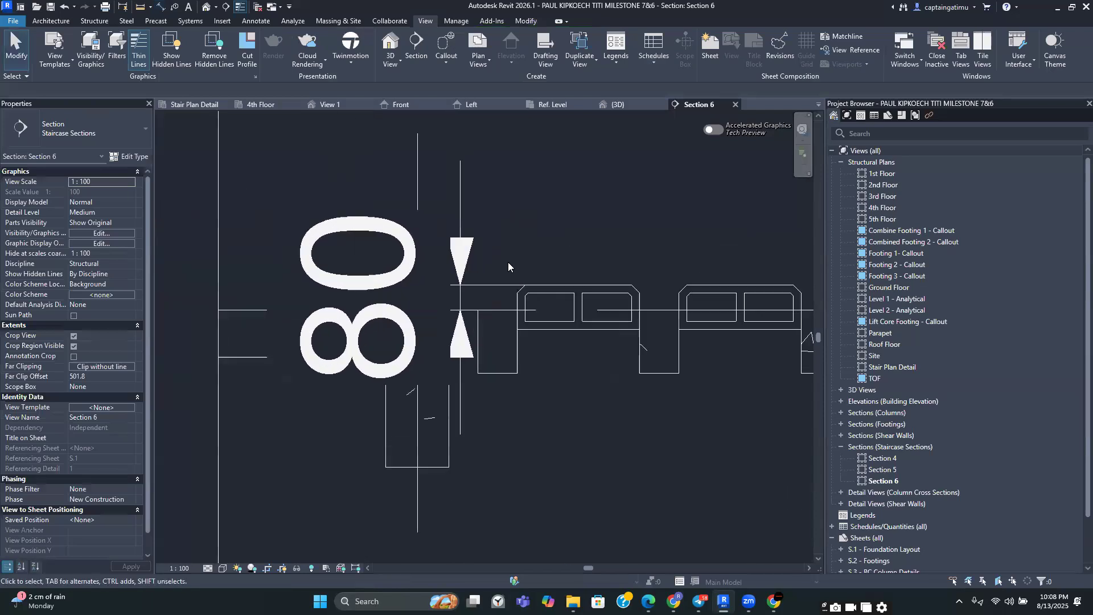
pyautogui.click(457, 238)
pyautogui.press('Delete')
# Select all pot array instances visible in the section and set their offset from host to -140
pyautogui.scroll(-2, 565, 235)
pyautogui.click(560, 272)
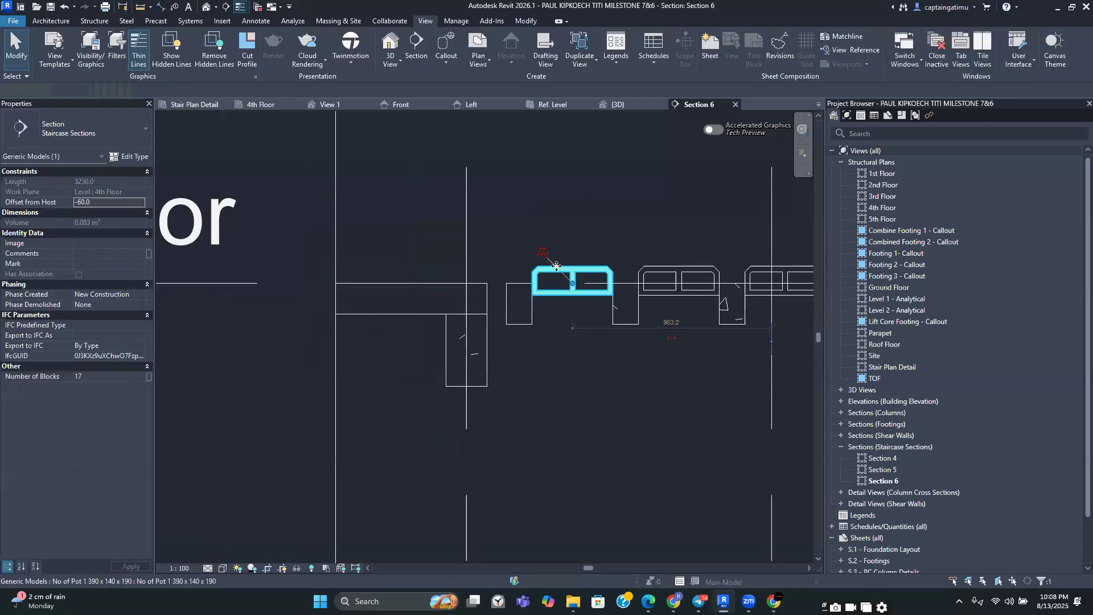
pyautogui.rightClick(558, 279)
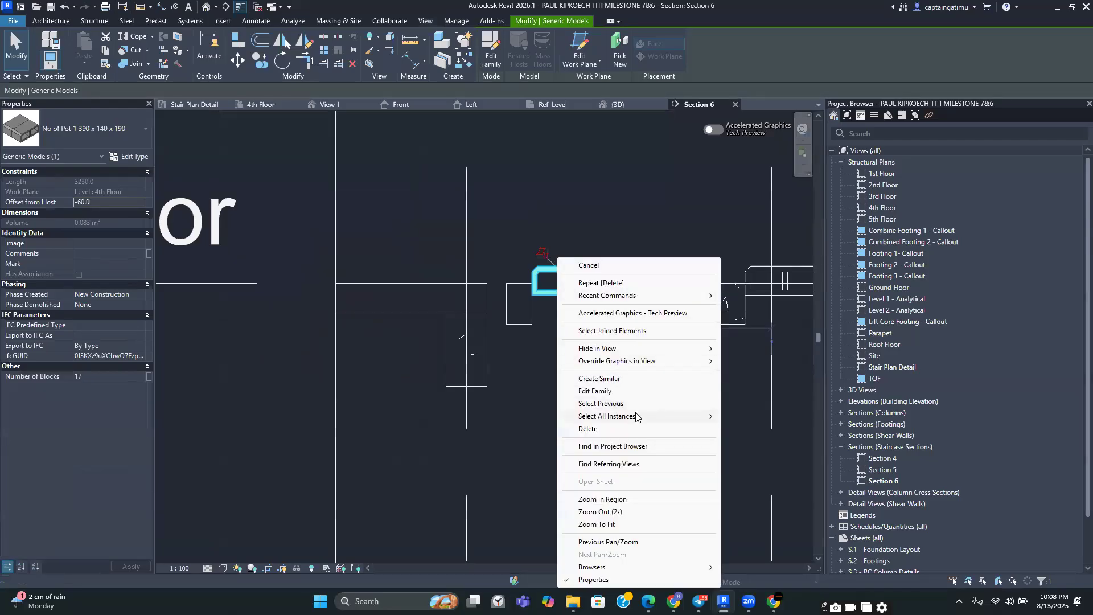
pyautogui.moveTo(638, 418)
pyautogui.click(745, 418)
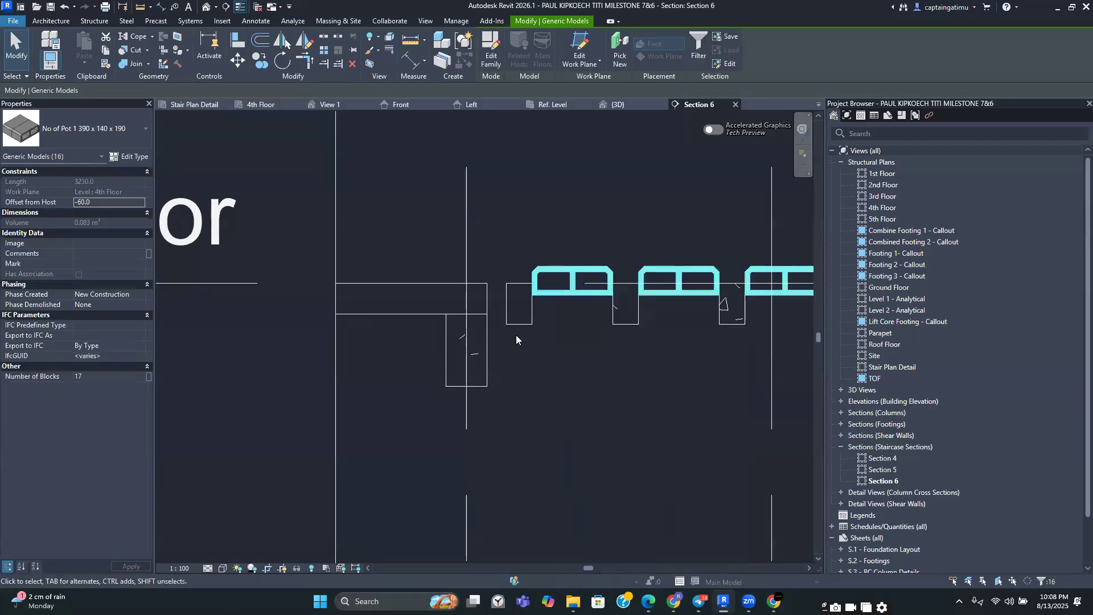
pyautogui.click(95, 206)
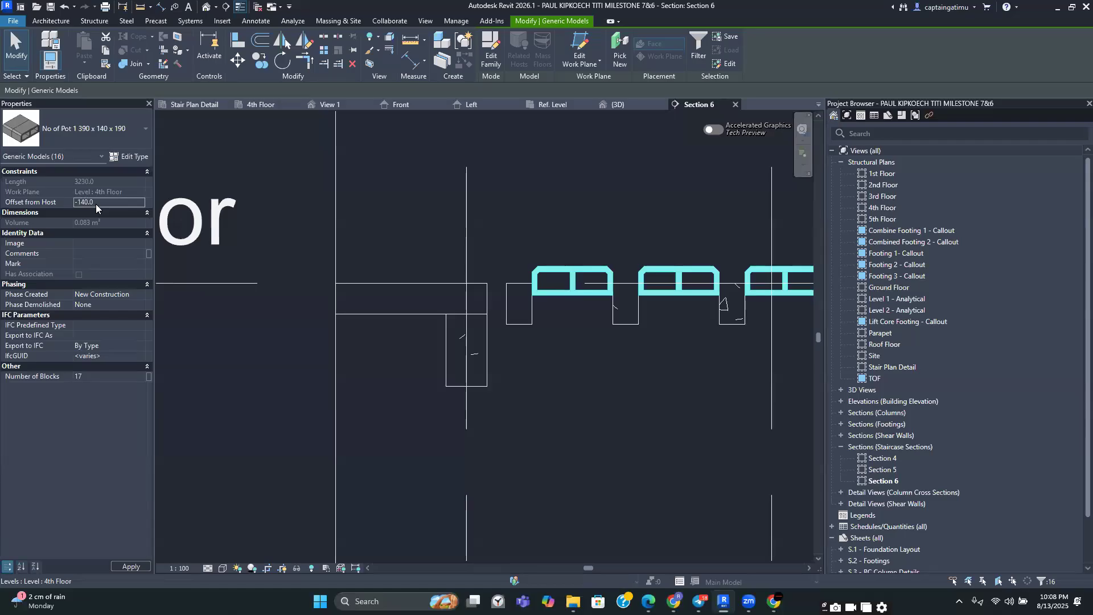
pyautogui.click(128, 566)
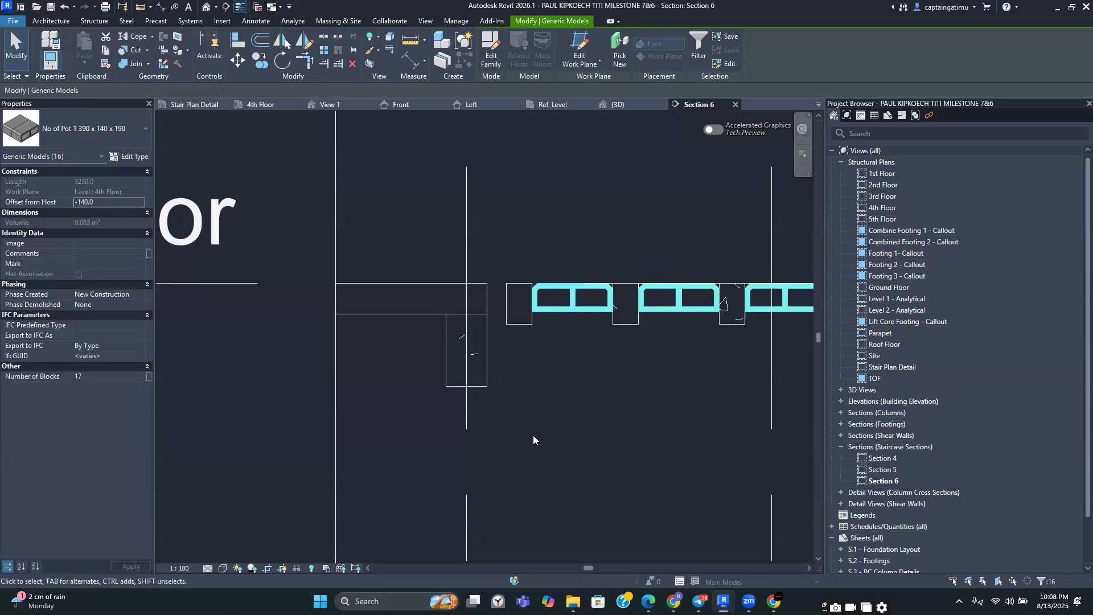
# Reselect all pot array instances visible in the section and set their offset from host to -200
pyautogui.scroll(-1, 390, 390)
pyautogui.click(497, 311)
pyautogui.scroll(2, 491, 272)
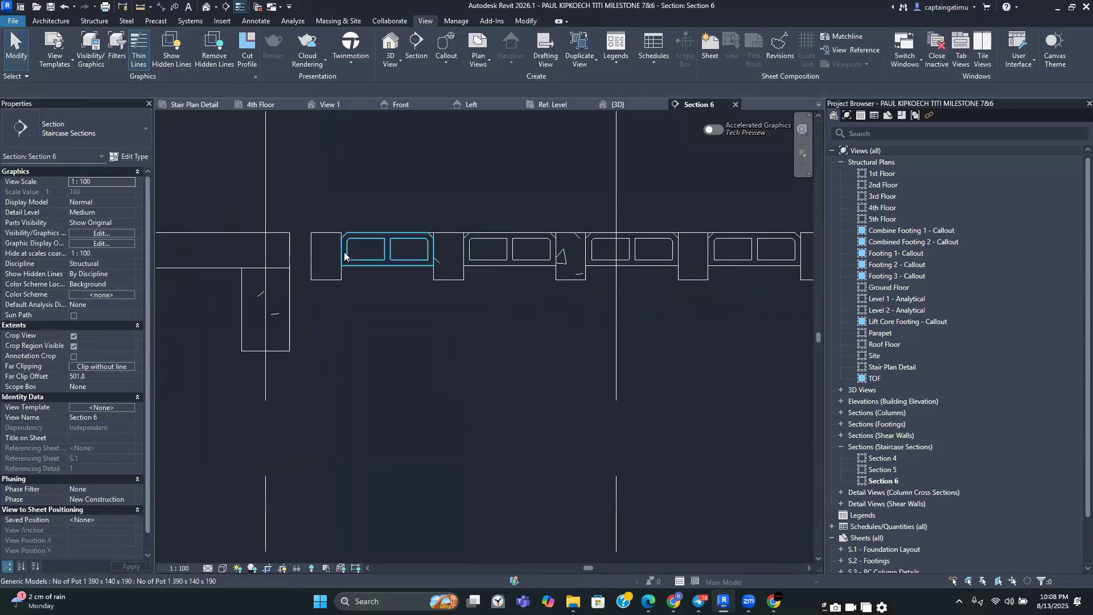
pyautogui.scroll(1, 344, 251)
pyautogui.scroll(2, 337, 268)
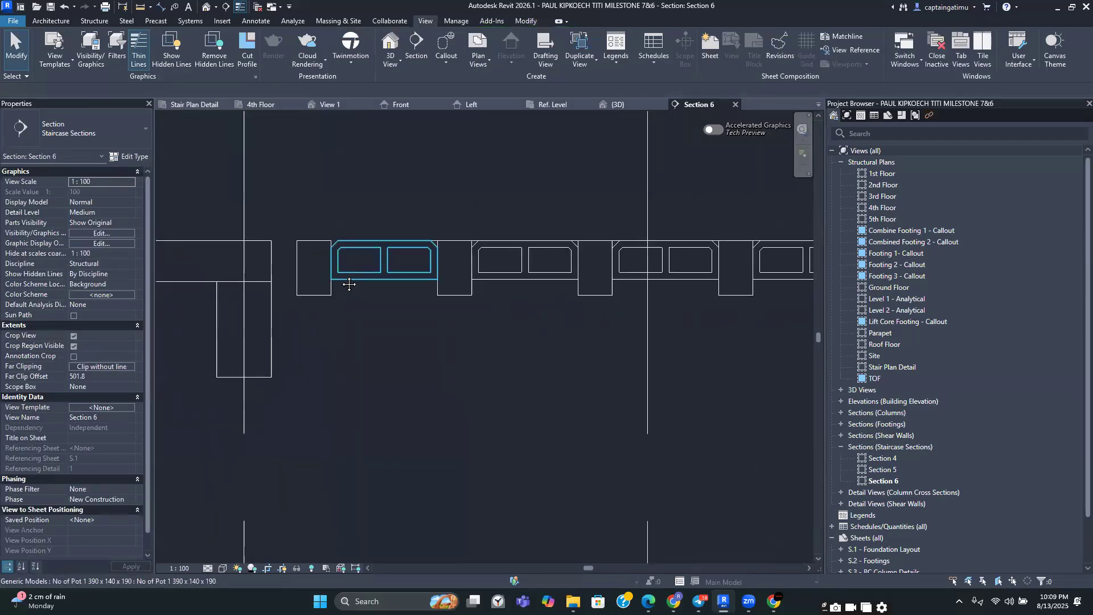
pyautogui.scroll(-2, 352, 200)
pyautogui.scroll(2, 384, 213)
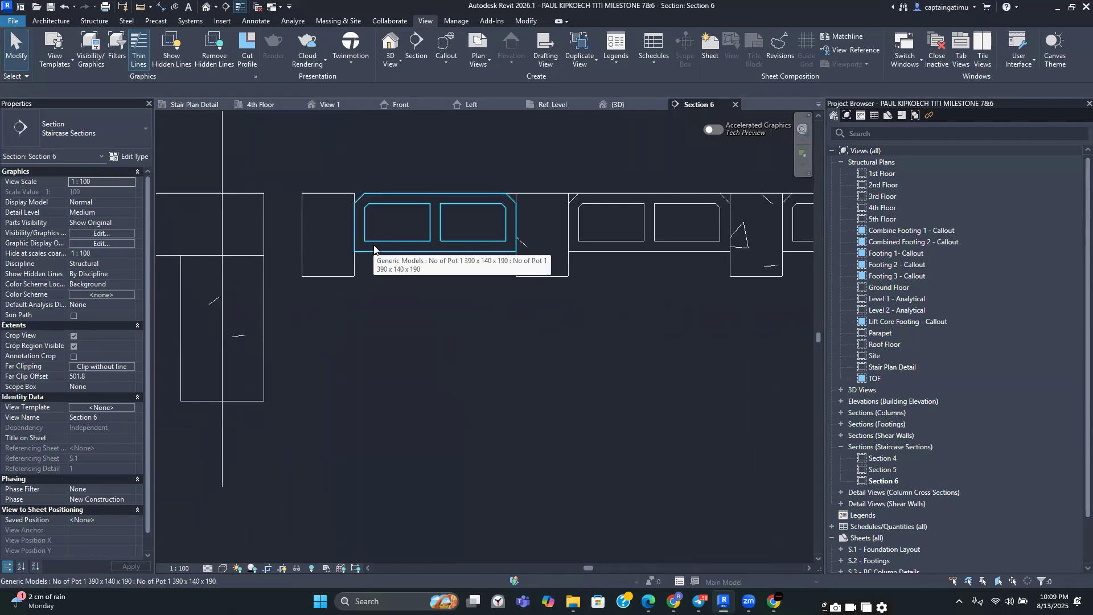
pyautogui.click(391, 245)
pyautogui.rightClick(391, 243)
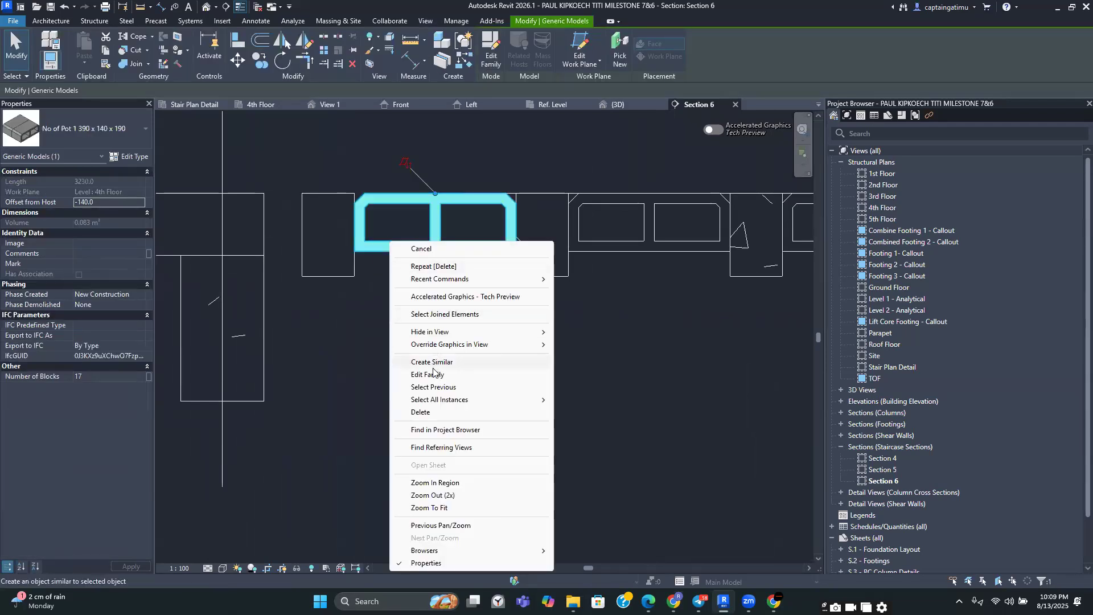
pyautogui.moveTo(446, 400)
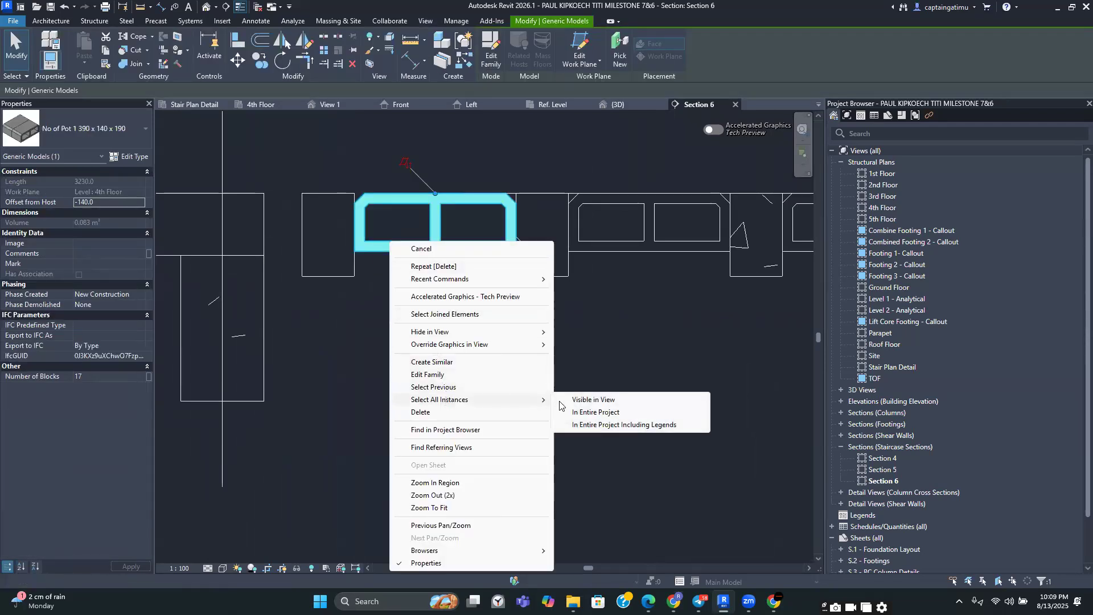
pyautogui.click(593, 401)
pyautogui.click(466, 297)
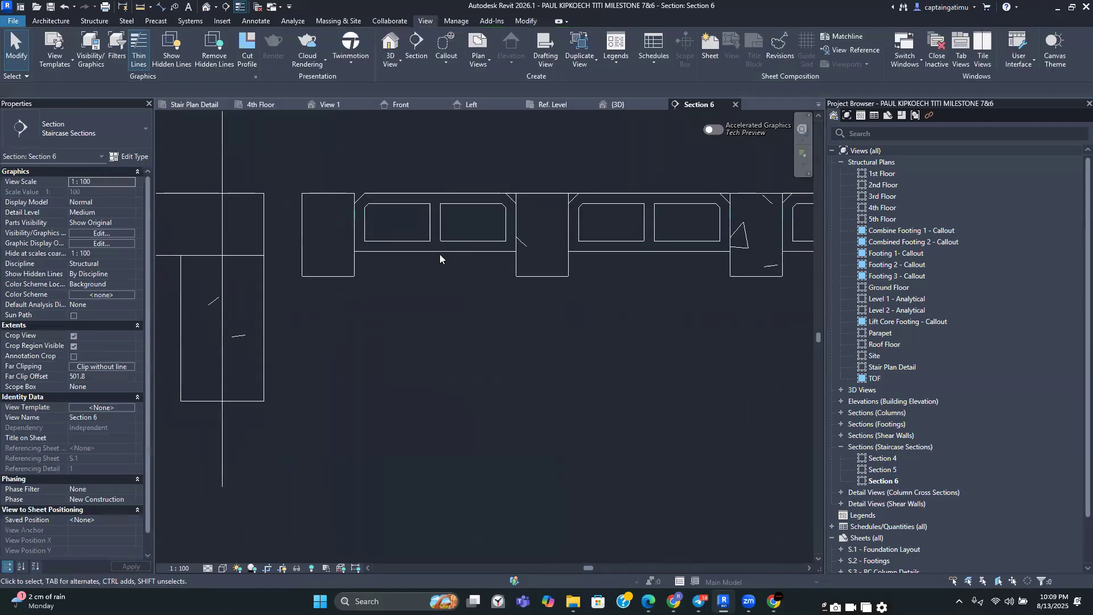
pyautogui.click(431, 249)
pyautogui.rightClick(430, 249)
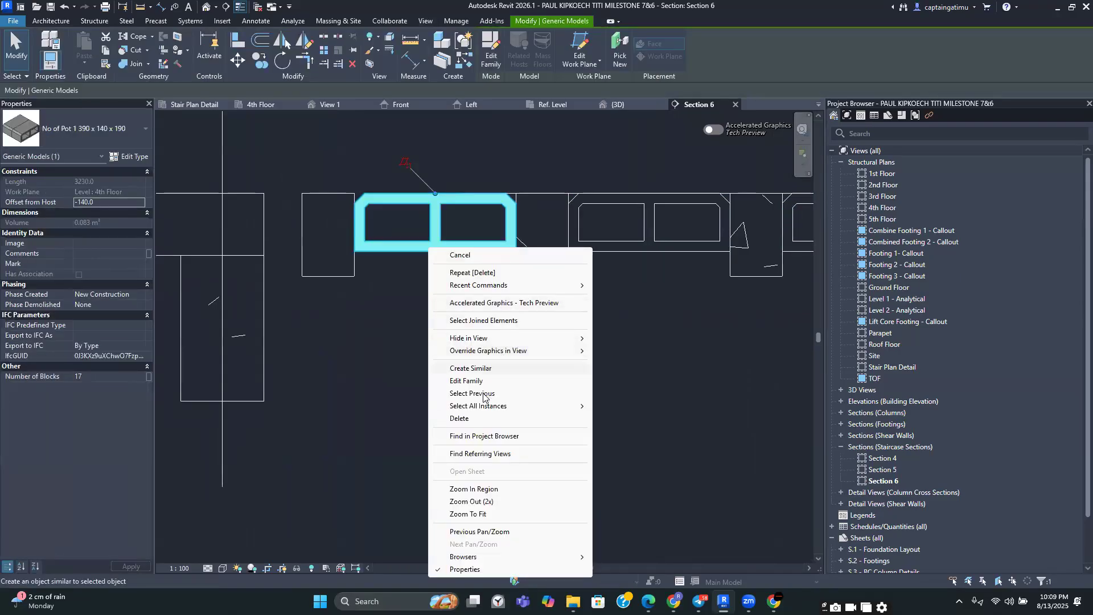
pyautogui.moveTo(551, 406)
pyautogui.click(623, 406)
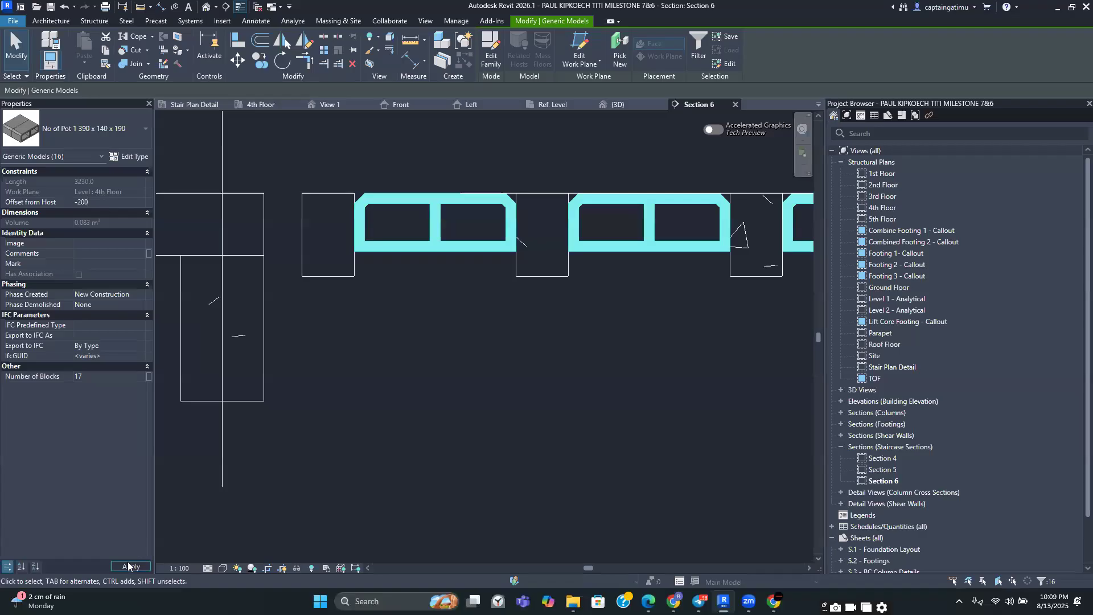
# Pan along Section 6 to examine how the lowered pot arrays sit between the ribs across the bay
pyautogui.scroll(-2, 398, 391)
pyautogui.click(441, 395)
pyautogui.scroll(-1, 472, 340)
pyautogui.moveTo(472, 339); pyautogui.dragTo(317, 283, button='middle')
pyautogui.moveTo(521, 333); pyautogui.dragTo(414, 343, button='middle')
pyautogui.scroll(-1, 488, 344)
pyautogui.scroll(-1, 413, 344)
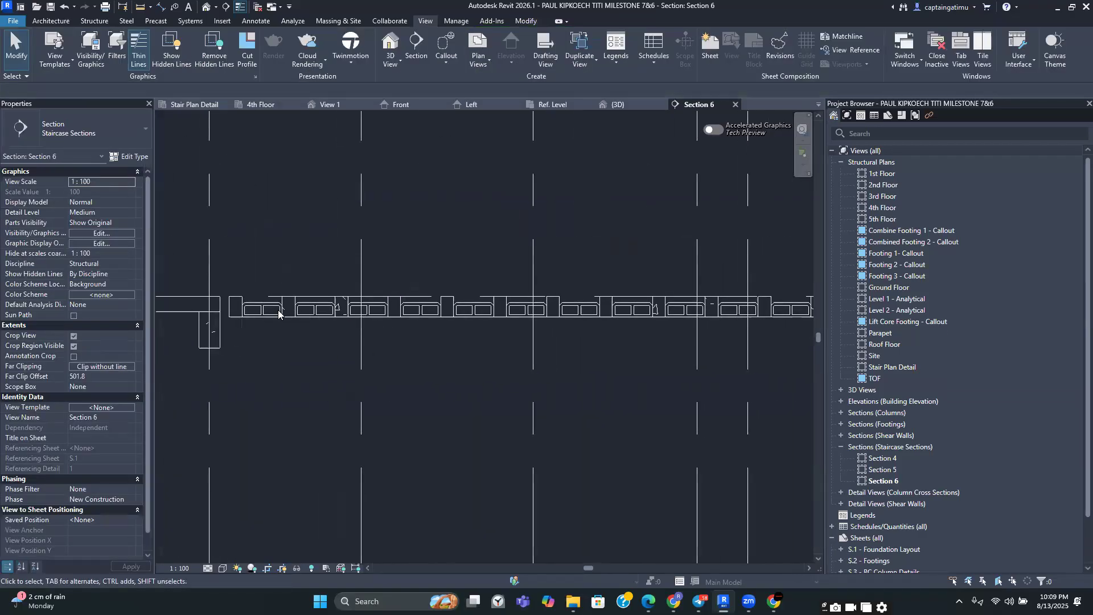
pyautogui.moveTo(683, 311); pyautogui.dragTo(503, 311, button='middle')
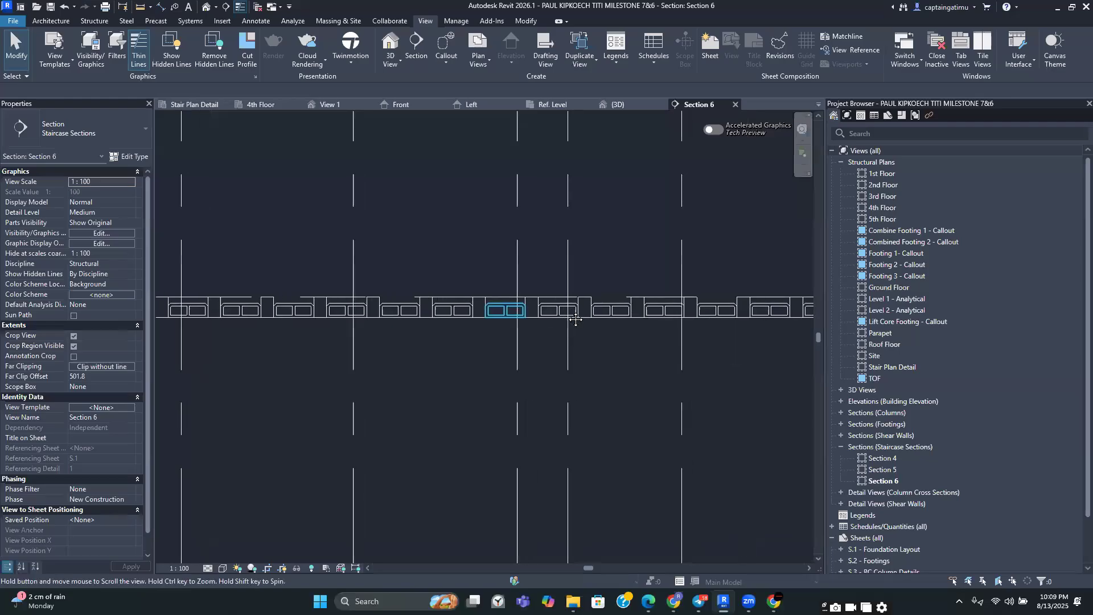
pyautogui.moveTo(659, 321); pyautogui.dragTo(520, 320, button='middle')
pyautogui.scroll(-1, 521, 320)
pyautogui.scroll(2, 695, 310)
pyautogui.scroll(-1, 696, 309)
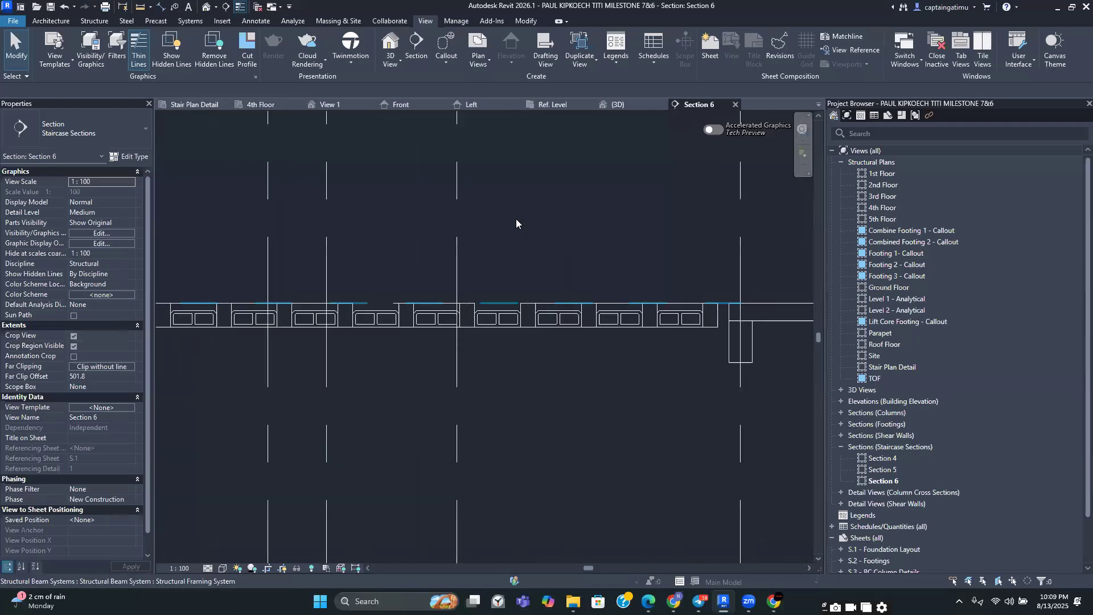
# Open the 4th Floor plan, start a structural floor, and create a new floor type named 60mm Flangs with a 60 mm structure layer
pyautogui.click(268, 107)
pyautogui.scroll(-2, 364, 228)
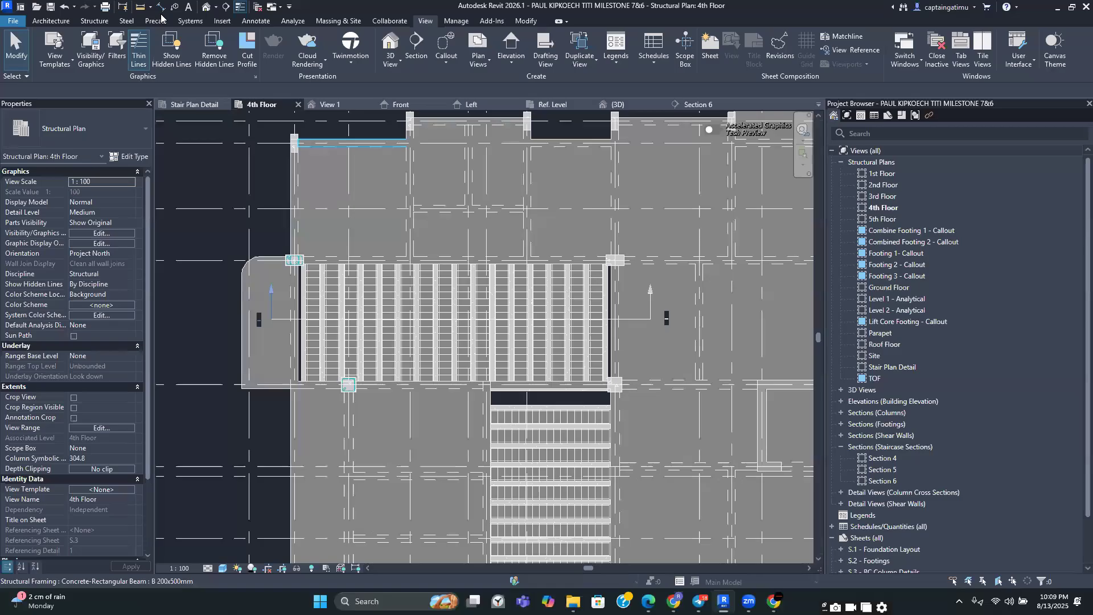
pyautogui.click(87, 21)
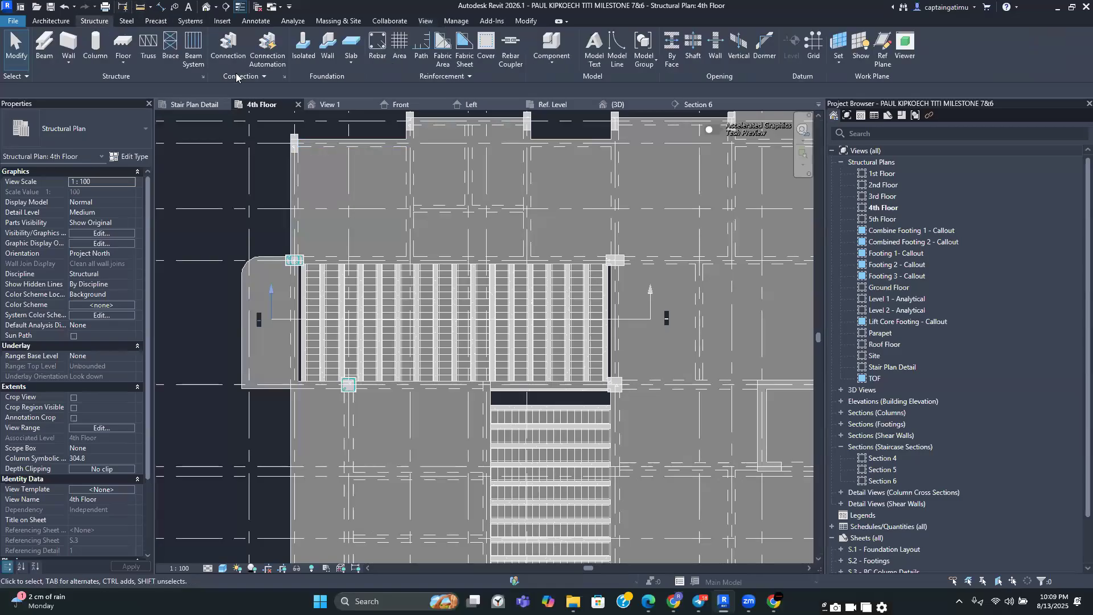
pyautogui.click(125, 54)
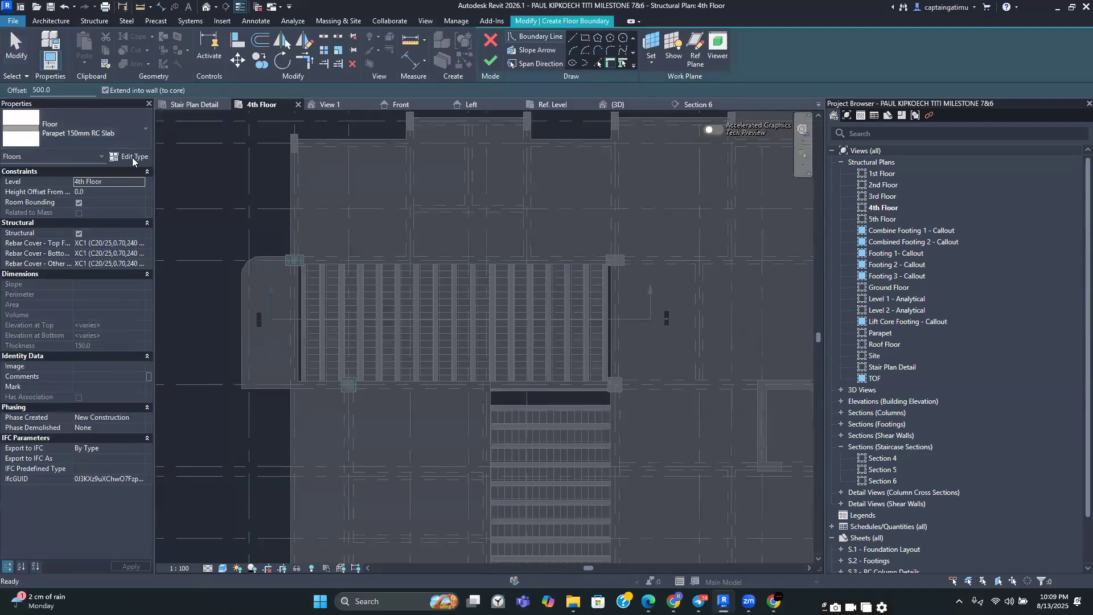
pyautogui.click(135, 157)
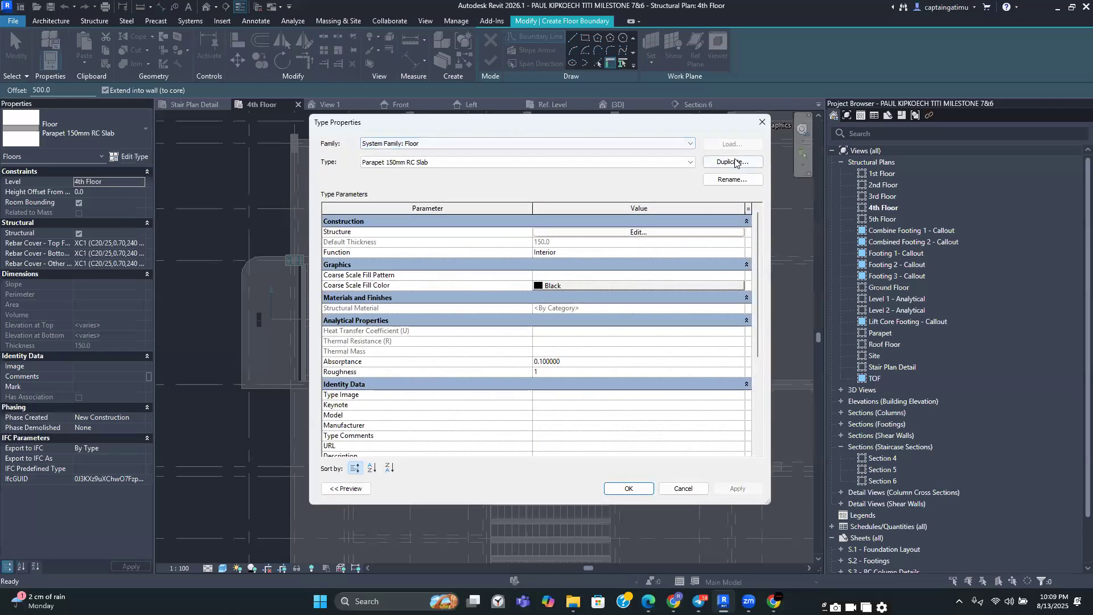
pyautogui.click(731, 162)
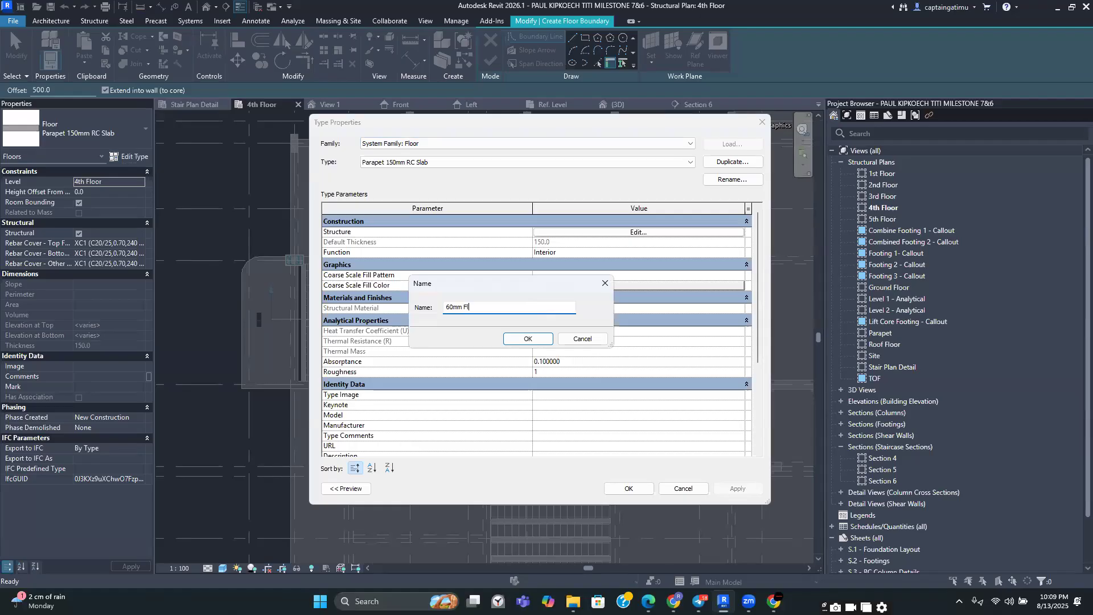
pyautogui.click(529, 341)
pyautogui.click(638, 232)
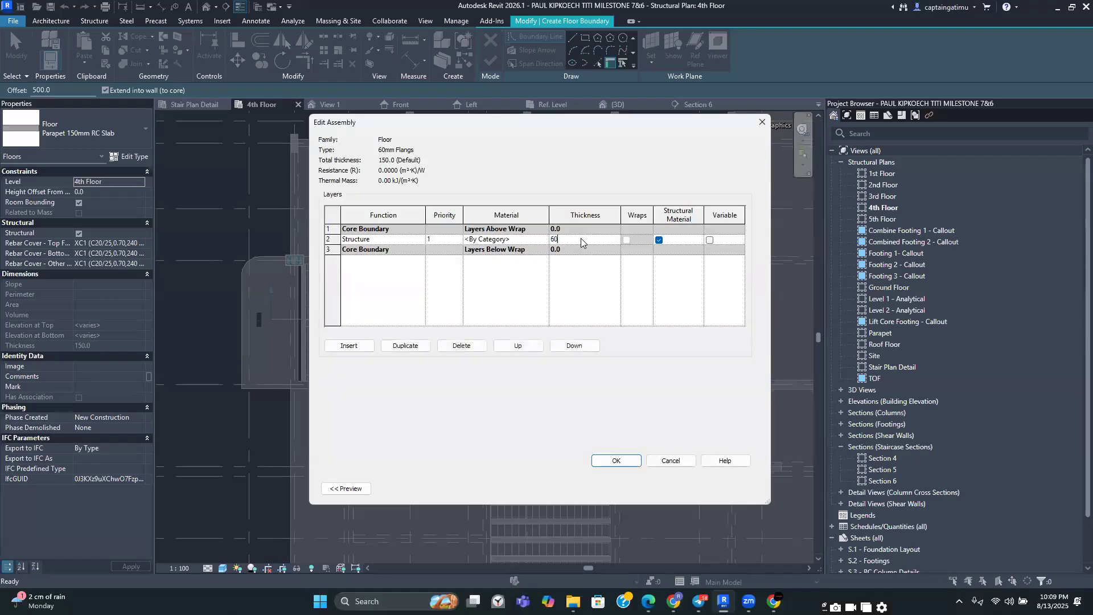
pyautogui.click(622, 462)
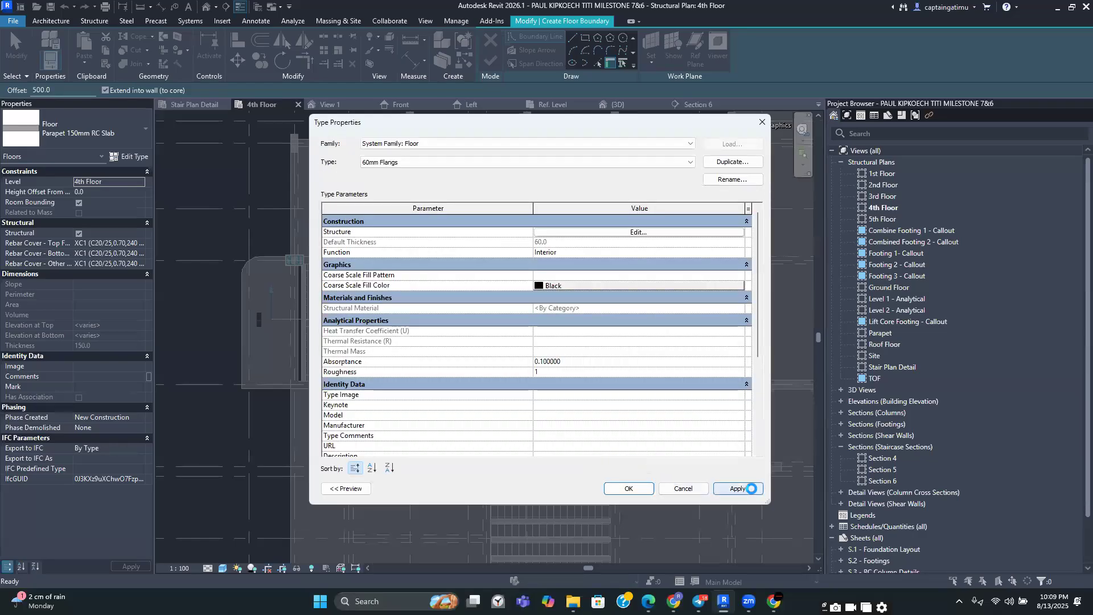
pyautogui.click(628, 488)
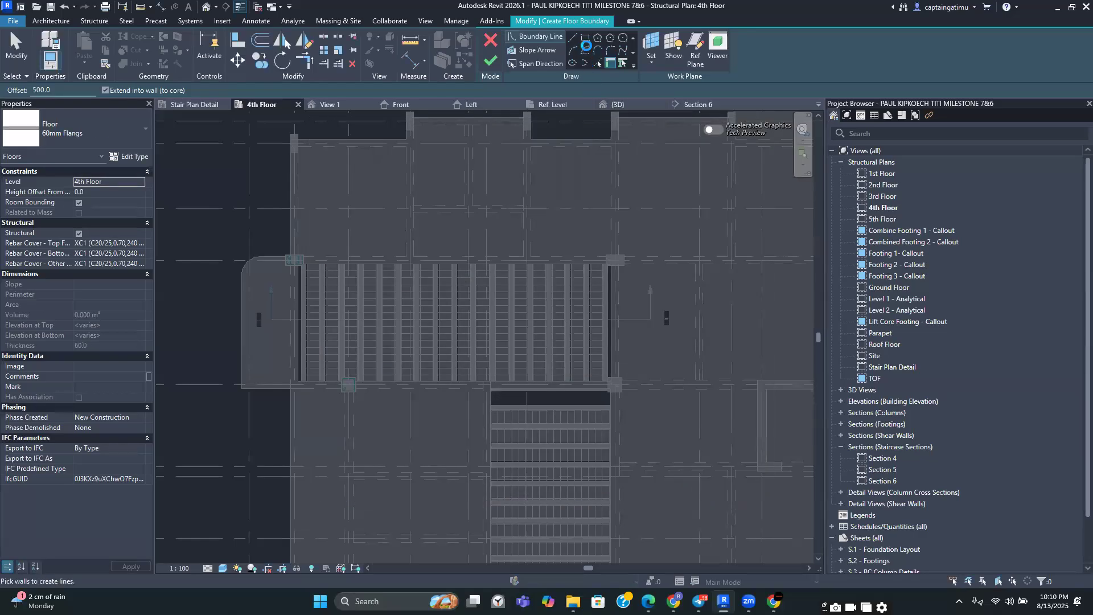
# Sketch a rectangular boundary over the ribbed pot bay and finish the 60mm Flangs floor
pyautogui.click(585, 37)
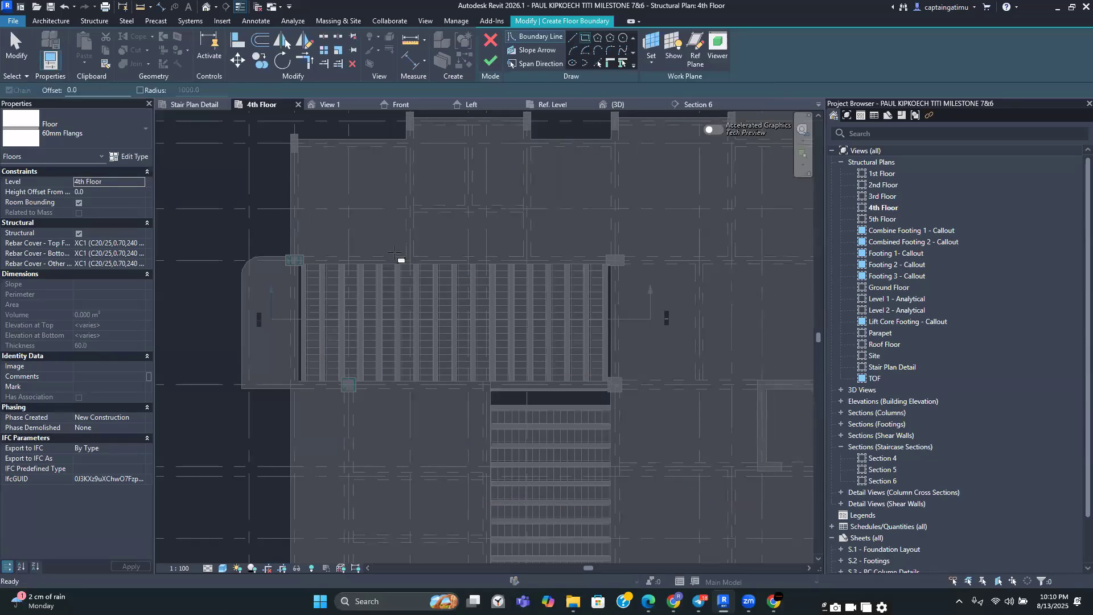
pyautogui.scroll(2, 308, 291)
pyautogui.scroll(3, 308, 291)
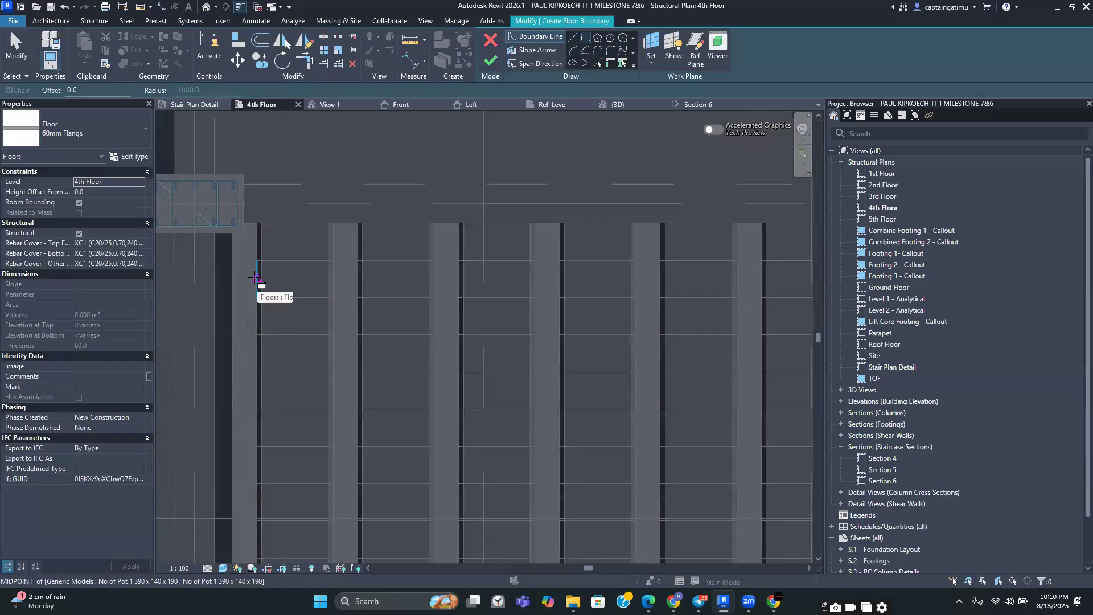
pyautogui.scroll(-4, 259, 279)
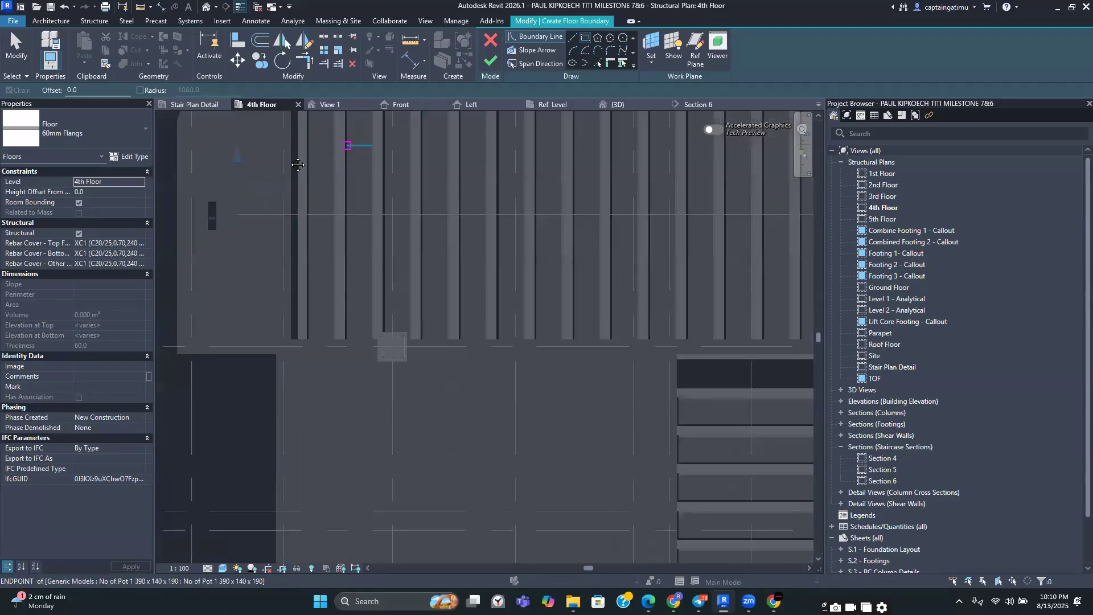
pyautogui.moveTo(348, 146); pyautogui.dragTo(274, 239, button='middle')
pyautogui.scroll(3, 265, 238)
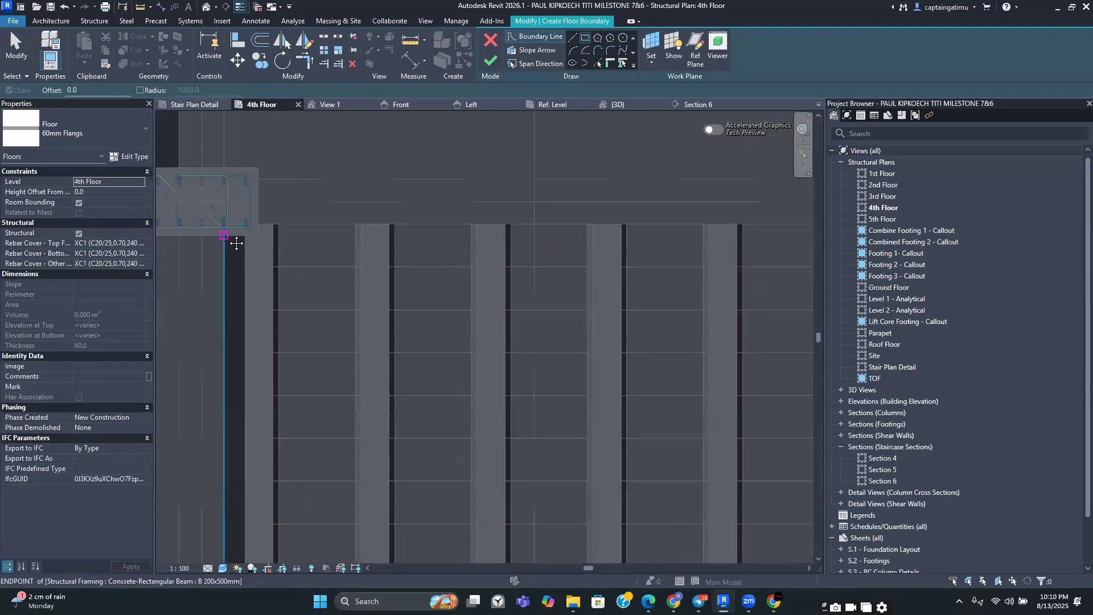
pyautogui.scroll(-2, 433, 376)
pyautogui.moveTo(455, 461); pyautogui.dragTo(432, 319, button='middle')
pyautogui.scroll(-1, 734, 444)
pyautogui.moveTo(737, 450); pyautogui.dragTo(535, 308, button='middle')
pyautogui.scroll(3, 536, 308)
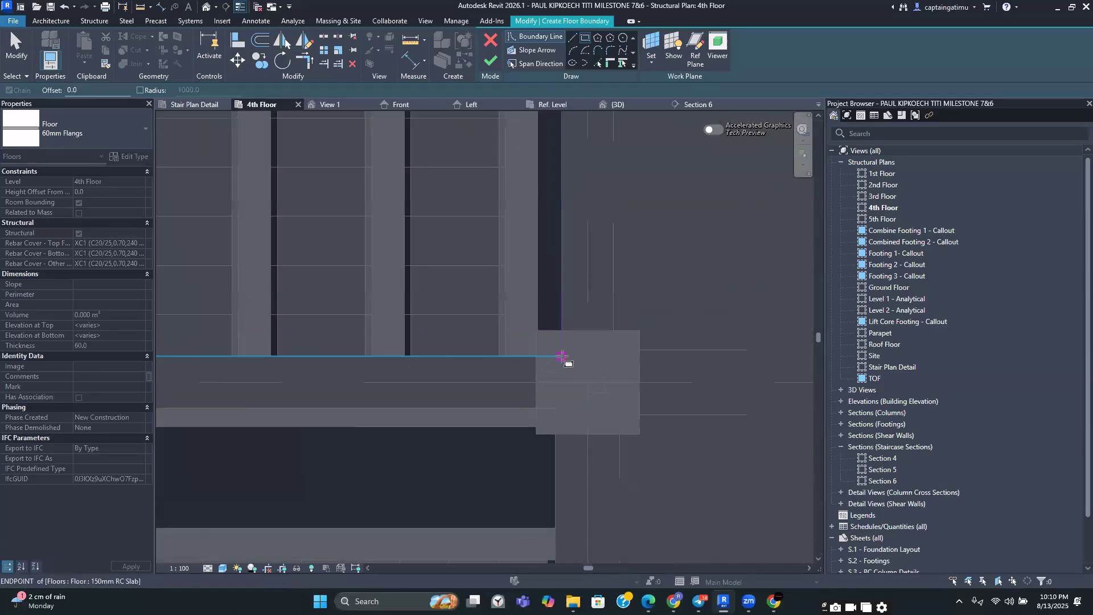
pyautogui.click(562, 356)
pyautogui.scroll(-2, 562, 357)
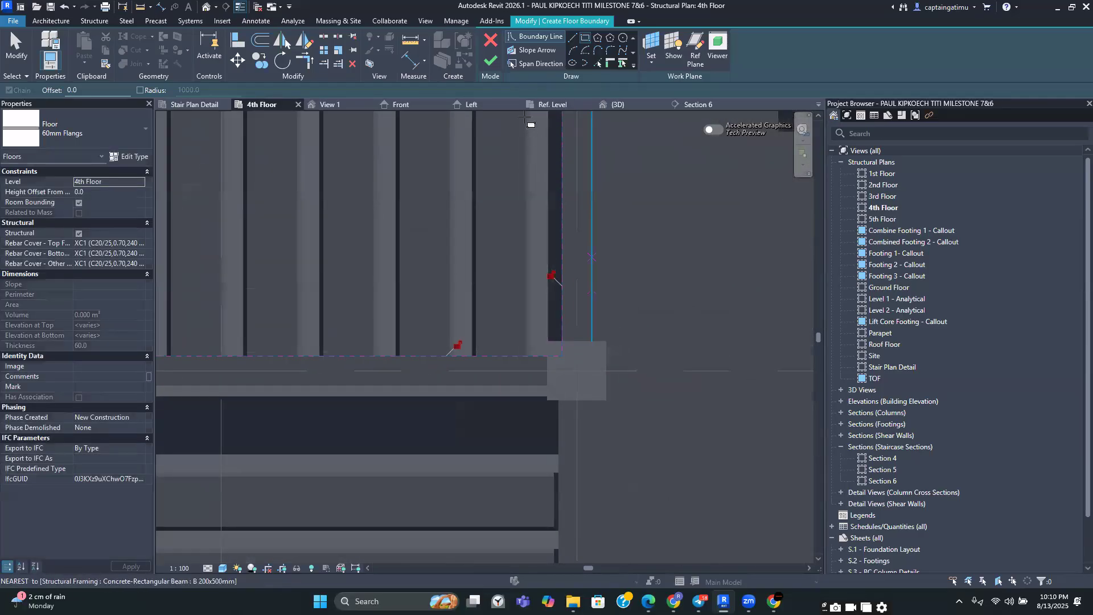
pyautogui.click(492, 60)
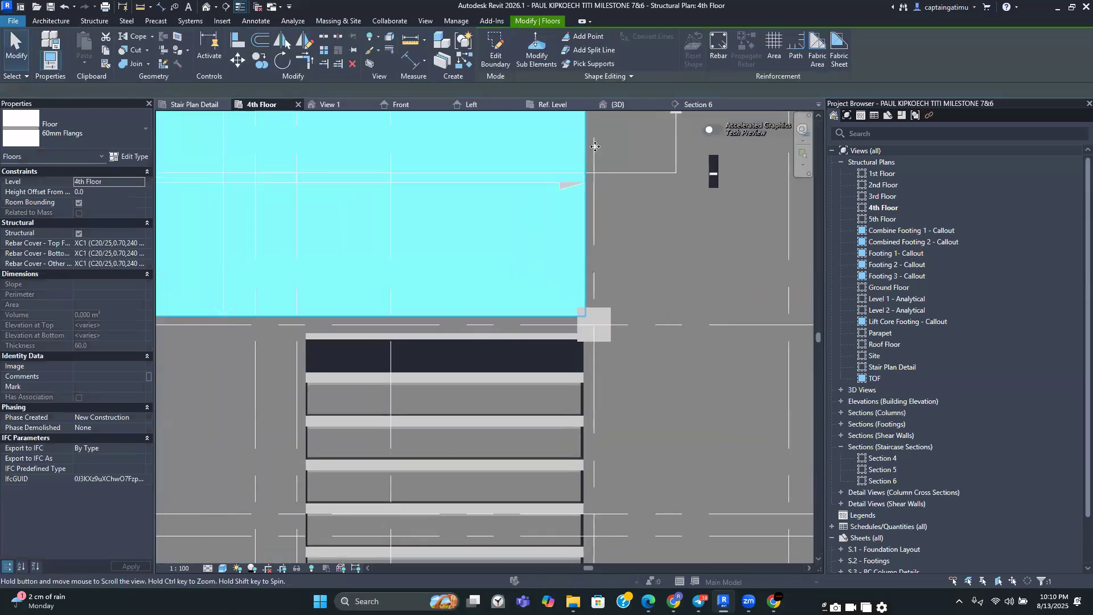
# Pan and zoom along Section 6 to examine the new flange slab over the pot arrays and ribs
pyautogui.click(674, 105)
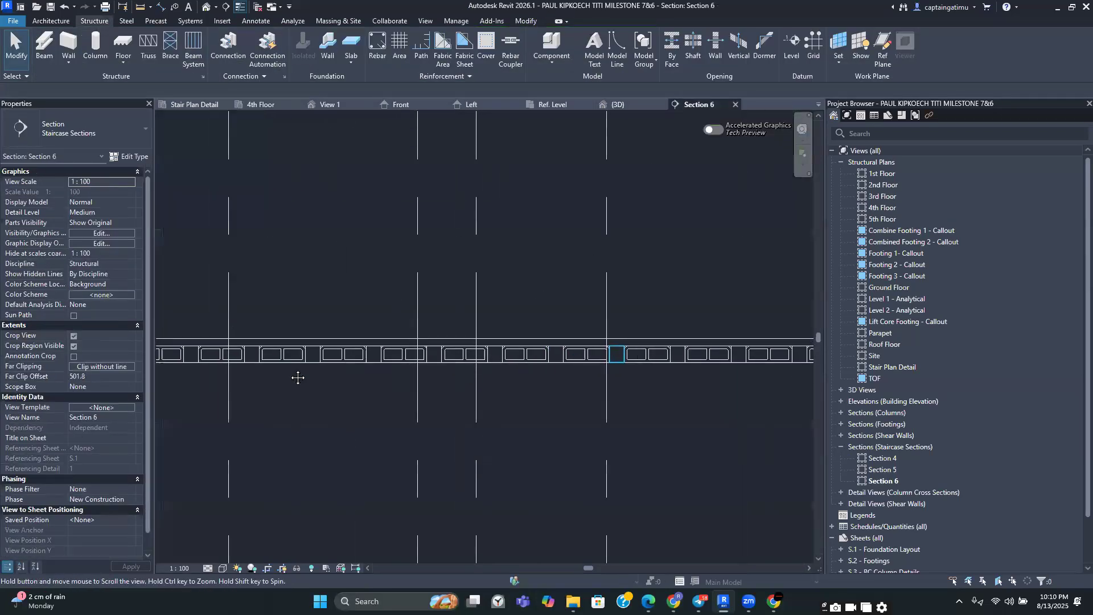
pyautogui.scroll(2, 270, 353)
pyautogui.moveTo(271, 352); pyautogui.dragTo(484, 401, button='middle')
pyautogui.scroll(-2, 446, 371)
pyautogui.moveTo(378, 401); pyautogui.dragTo(667, 412, button='middle')
pyautogui.scroll(4, 289, 380)
pyautogui.scroll(3, 290, 415)
pyautogui.scroll(-3, 295, 400)
pyautogui.moveTo(165, 389); pyautogui.dragTo(312, 406, button='middle')
pyautogui.scroll(2, 246, 415)
pyautogui.scroll(-4, 361, 420)
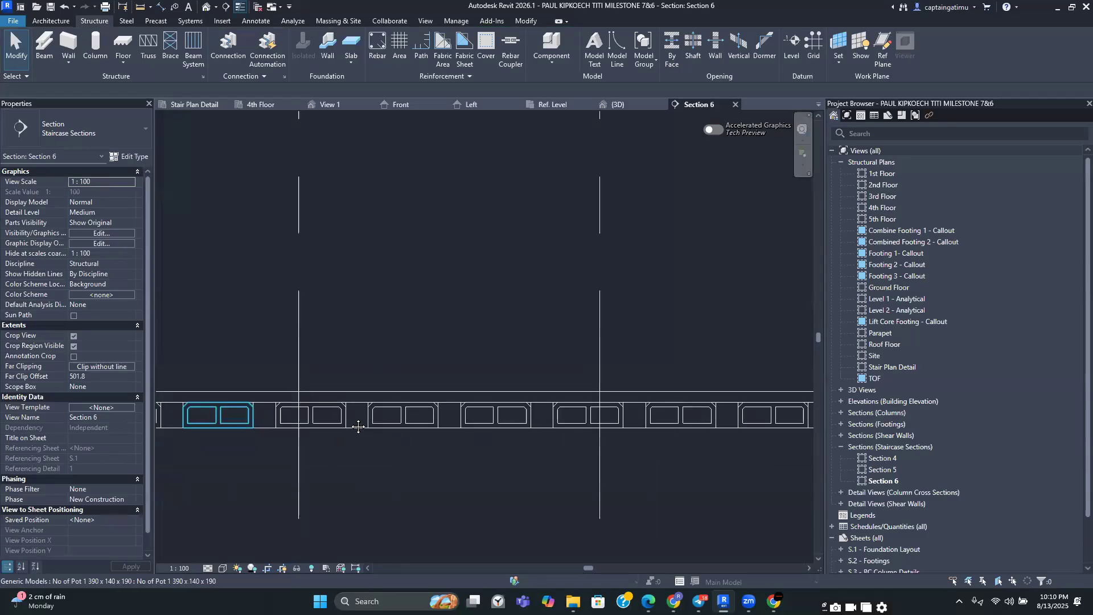
pyautogui.scroll(-2, 477, 363)
pyautogui.moveTo(569, 354); pyautogui.dragTo(435, 323, button='middle')
pyautogui.scroll(2, 644, 311)
pyautogui.scroll(2, 644, 311)
pyautogui.scroll(2, 494, 305)
pyautogui.scroll(-2, 500, 308)
pyautogui.moveTo(732, 309); pyautogui.dragTo(518, 286, button='middle')
pyautogui.scroll(-1, 655, 305)
pyautogui.moveTo(677, 272); pyautogui.dragTo(476, 258, button='middle')
pyautogui.scroll(-1, 678, 268)
pyautogui.moveTo(774, 282); pyautogui.dragTo(775, 327, button='middle')
pyautogui.scroll(1, 585, 262)
pyautogui.scroll(2, 579, 264)
pyautogui.scroll(-2, 577, 265)
pyautogui.scroll(-2, 669, 311)
pyautogui.moveTo(232, 344); pyautogui.dragTo(421, 358, button='middle')
pyautogui.scroll(-1, 302, 325)
pyautogui.moveTo(303, 324); pyautogui.dragTo(543, 363, button='middle')
pyautogui.scroll(2, 304, 342)
pyautogui.moveTo(358, 367); pyautogui.dragTo(298, 316, button='middle')
pyautogui.scroll(1, 372, 373)
pyautogui.scroll(4, 383, 317)
pyautogui.scroll(-6, 383, 317)
pyautogui.scroll(-2, 311, 318)
pyautogui.scroll(5, 295, 296)
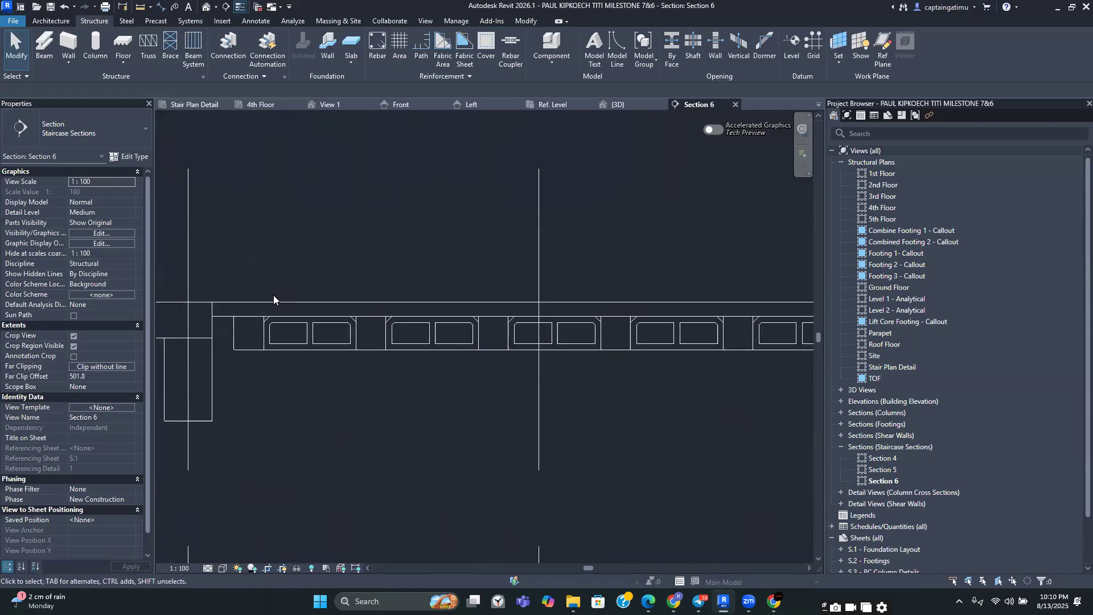
pyautogui.scroll(-3, 370, 331)
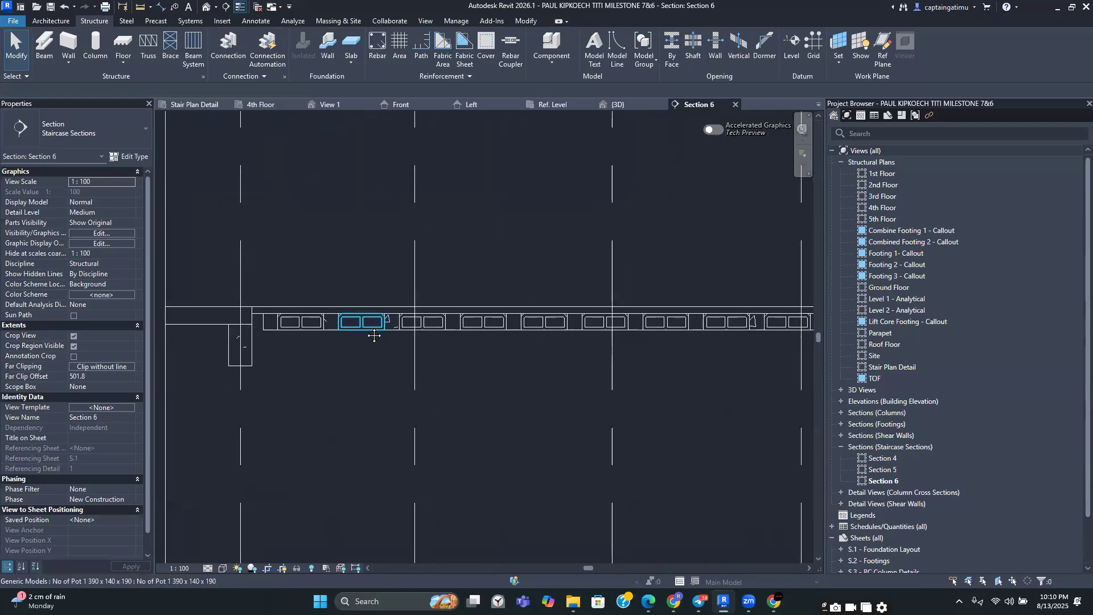
pyautogui.scroll(-5, 370, 319)
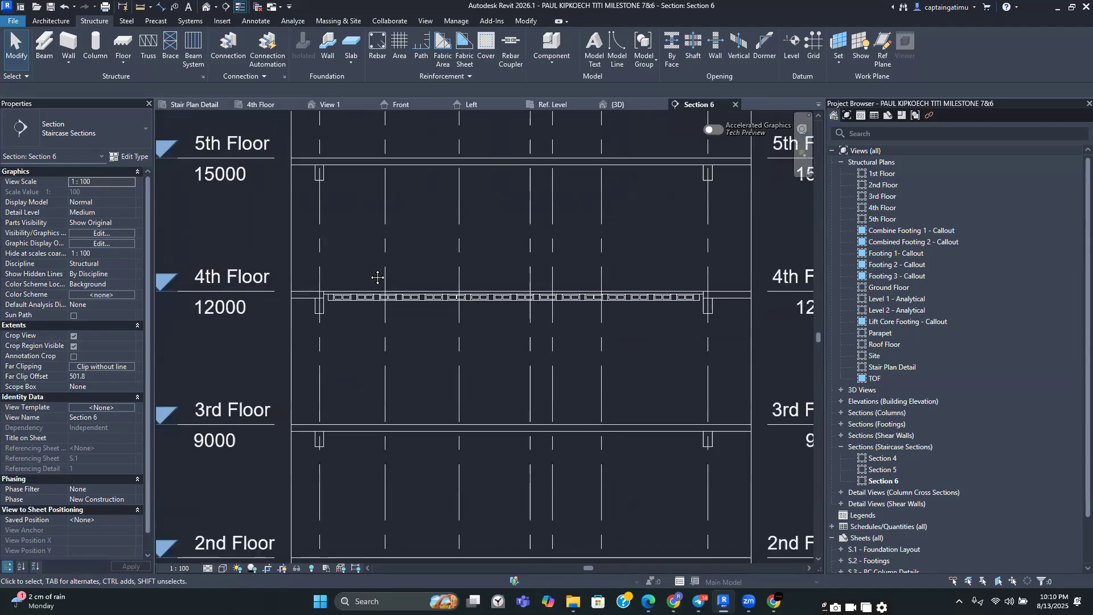
pyautogui.scroll(-1, 375, 289)
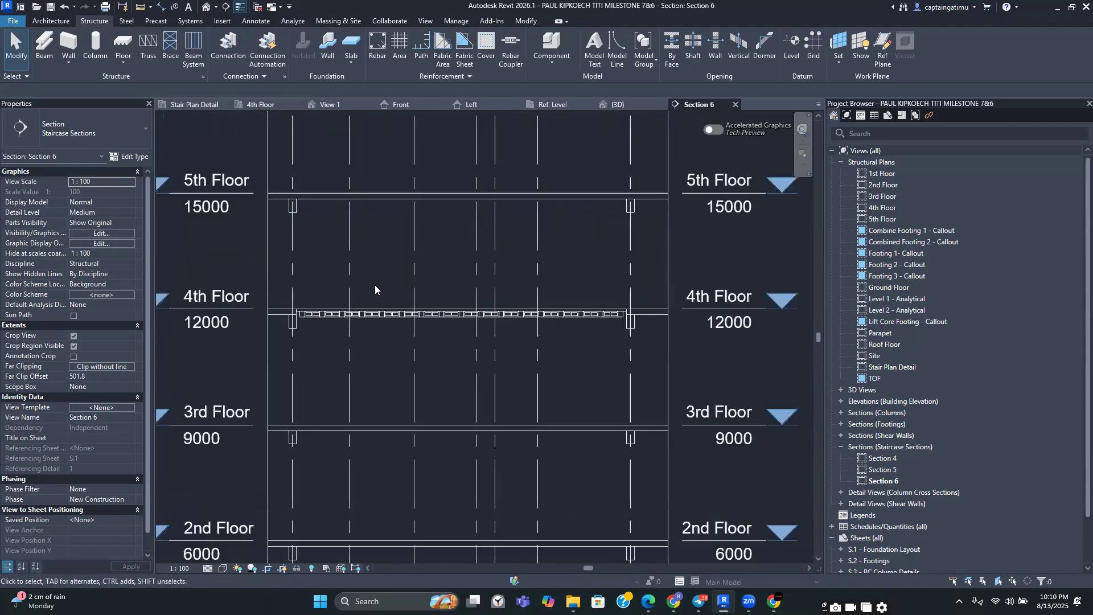
pyautogui.scroll(3, 388, 294)
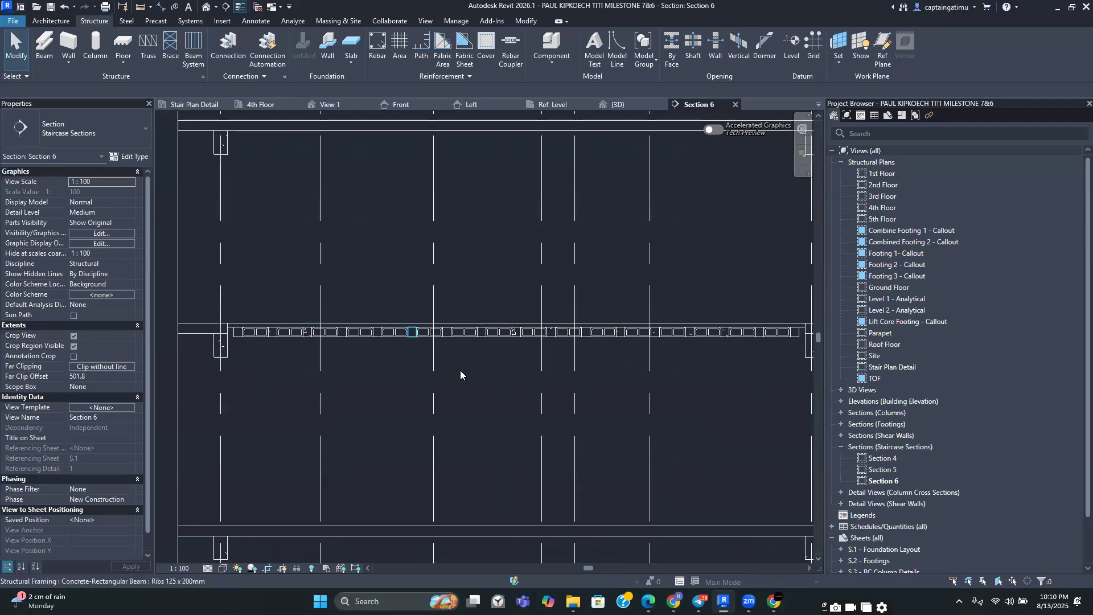
pyautogui.moveTo(710, 445); pyautogui.dragTo(626, 387, button='middle')
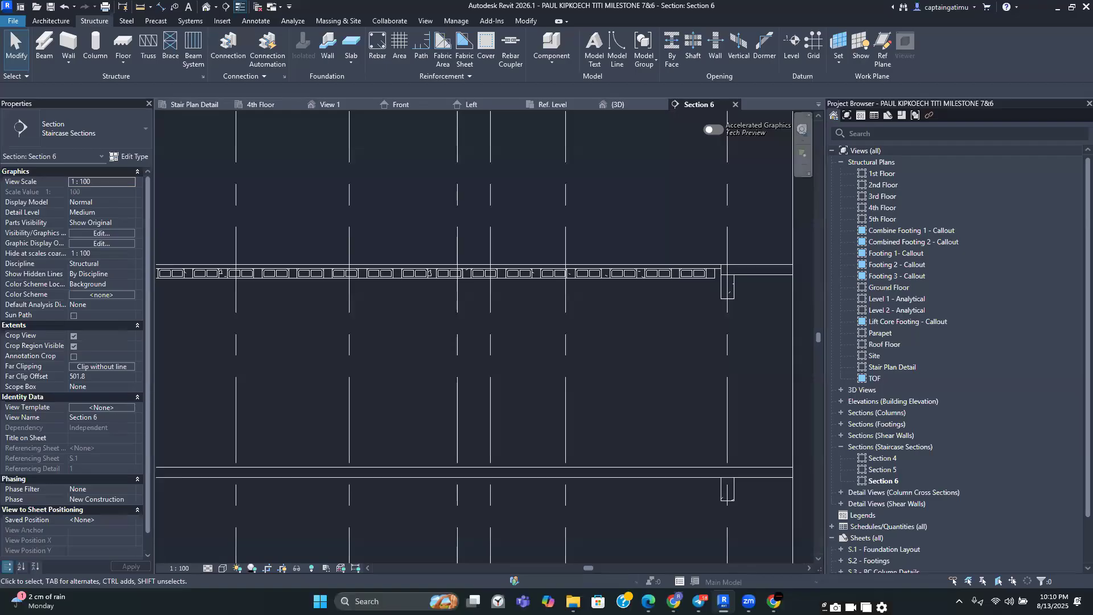
pyautogui.moveTo(673, 601)
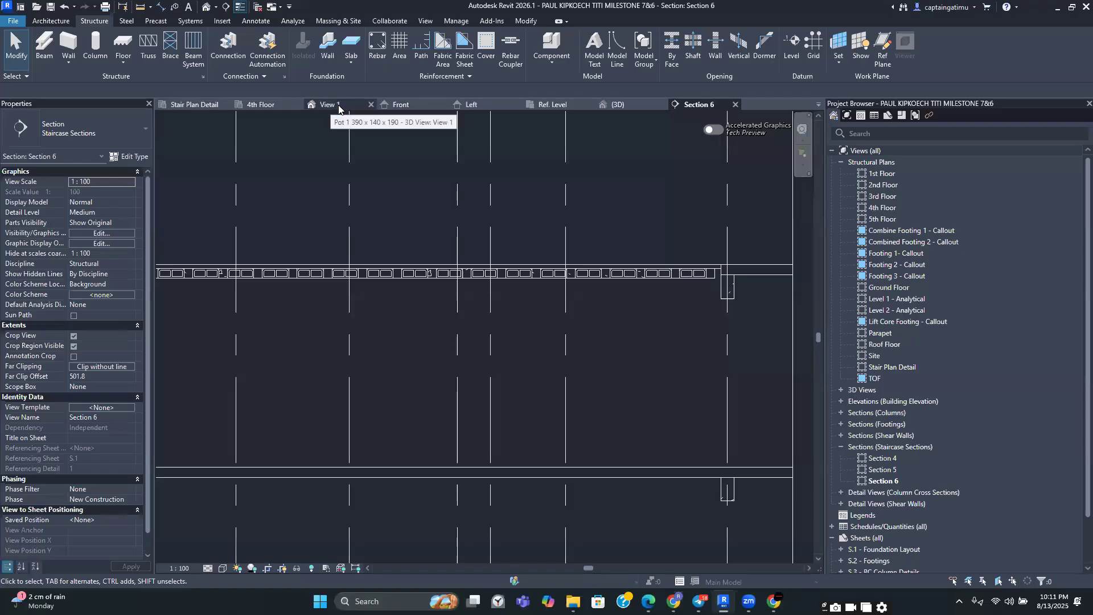
pyautogui.moveTo(329, 251); pyautogui.dragTo(417, 286, button='middle')
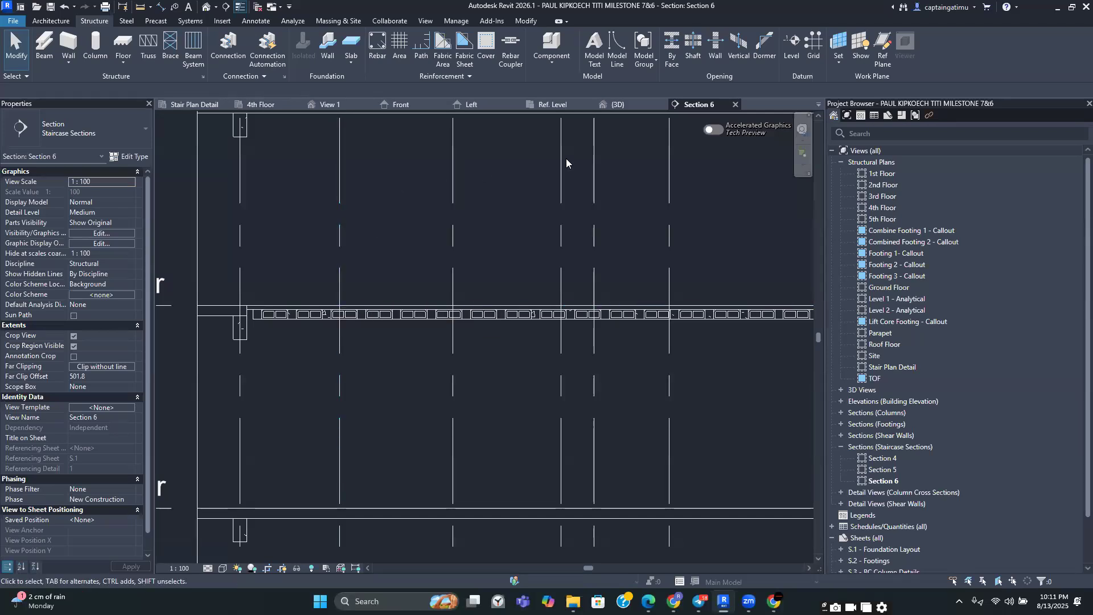
# Return to the 4th Floor plan and pan over the ribbed slab bay to inspect it
pyautogui.click(289, 106)
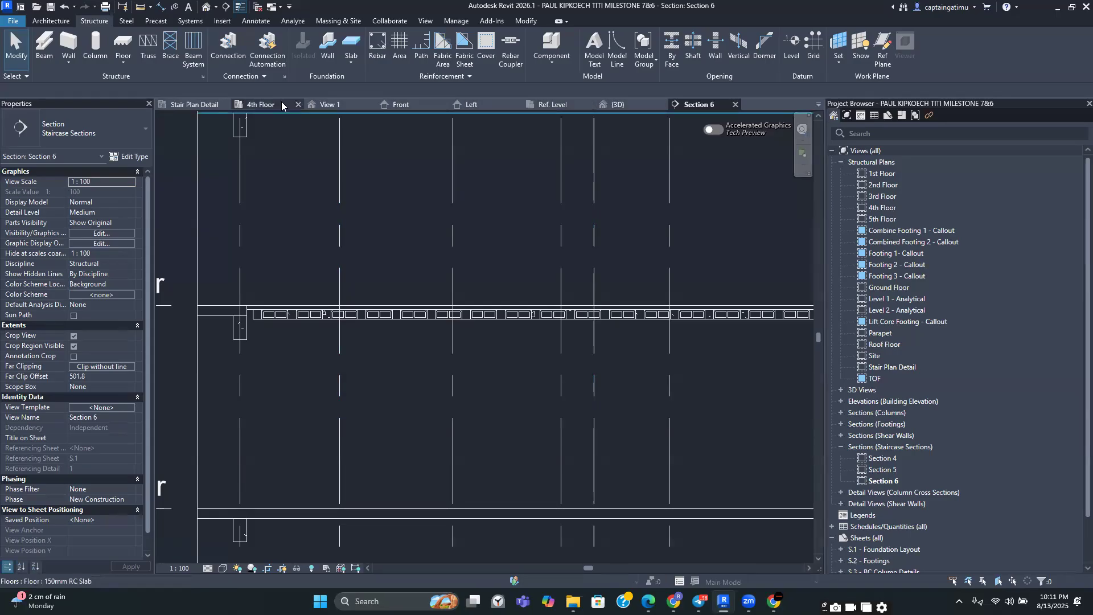
pyautogui.scroll(-1, 467, 307)
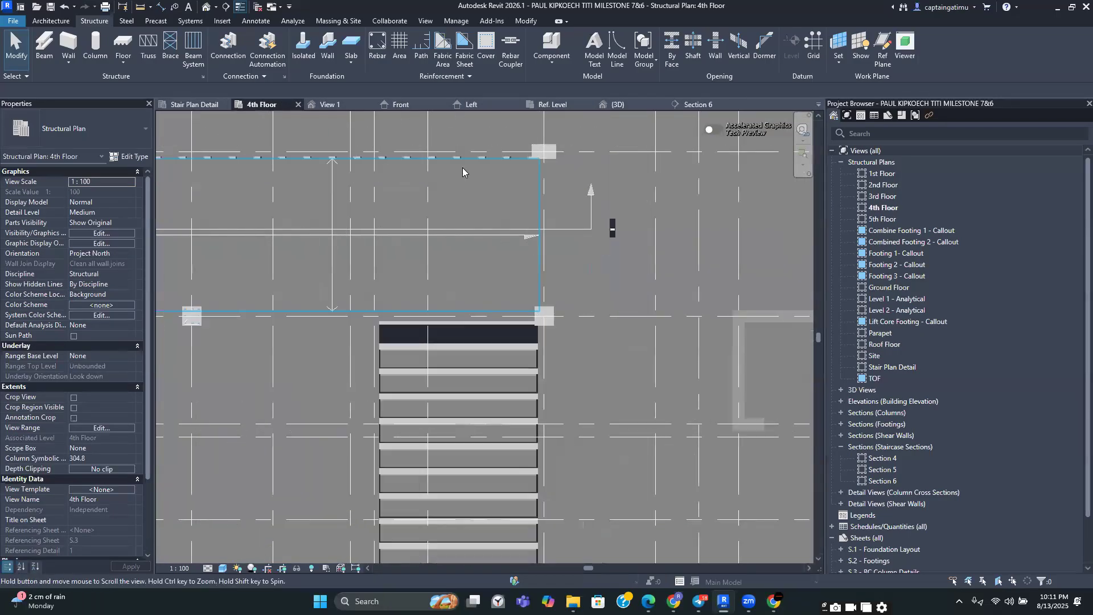
pyautogui.moveTo(467, 308); pyautogui.dragTo(457, 175, button='middle')
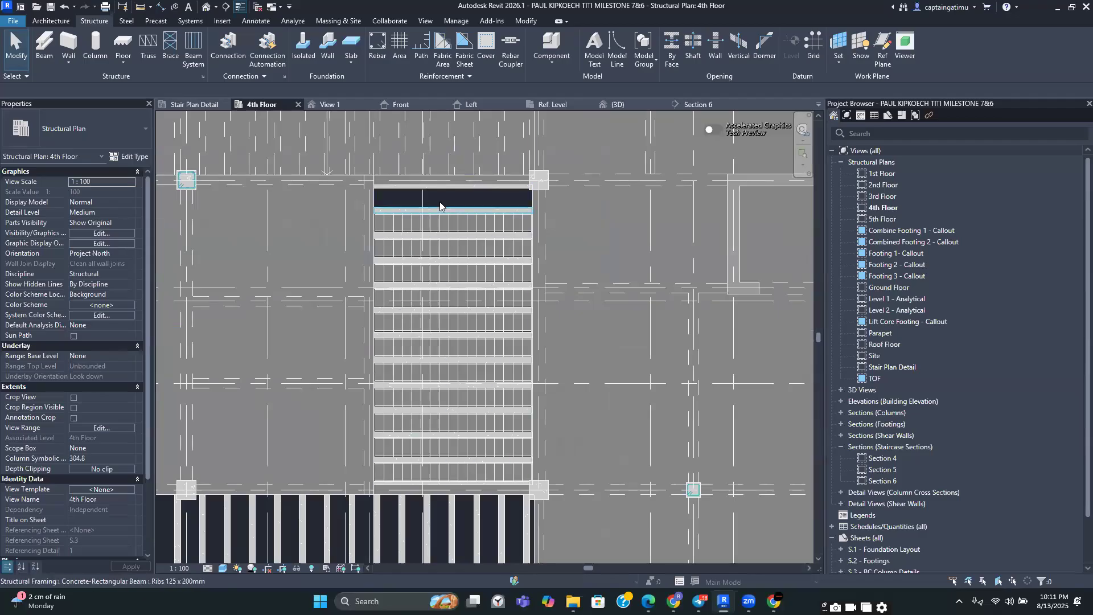
pyautogui.scroll(-3, 439, 206)
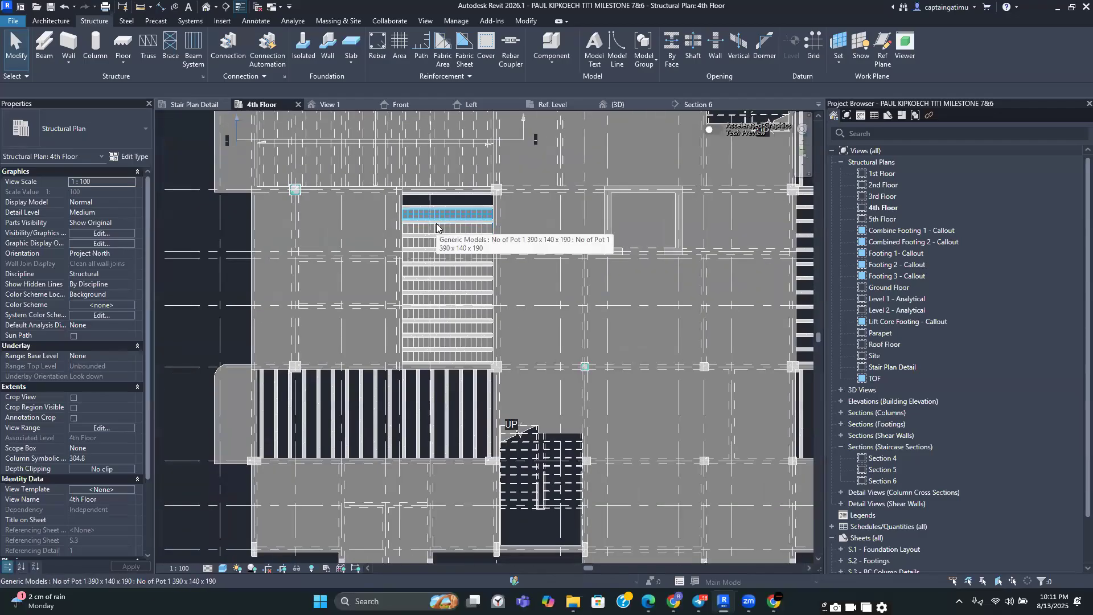
pyautogui.scroll(2, 262, 389)
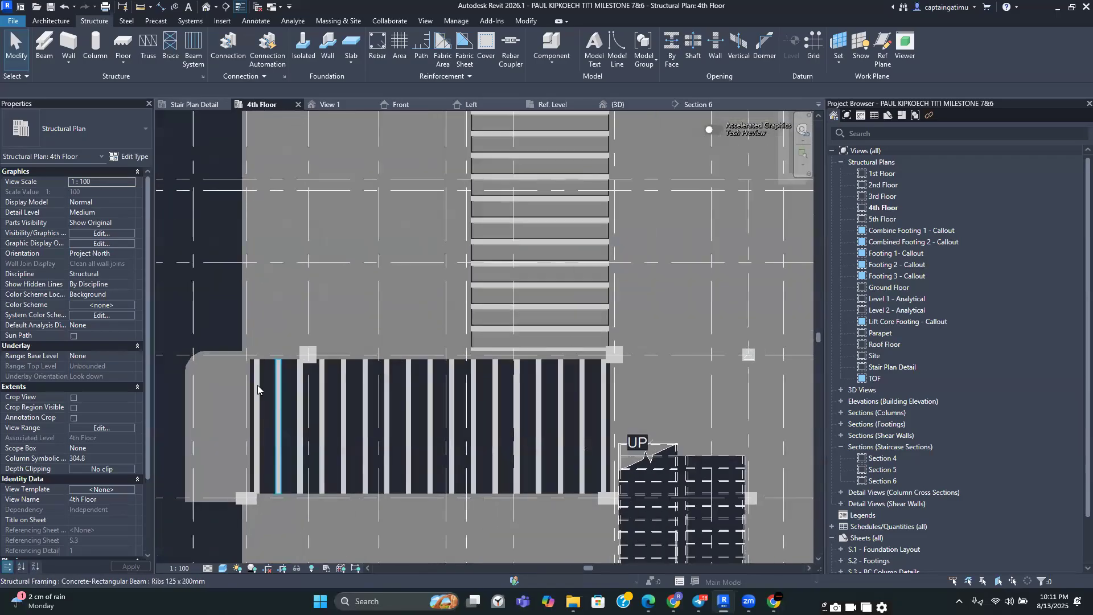
pyautogui.scroll(1, 257, 389)
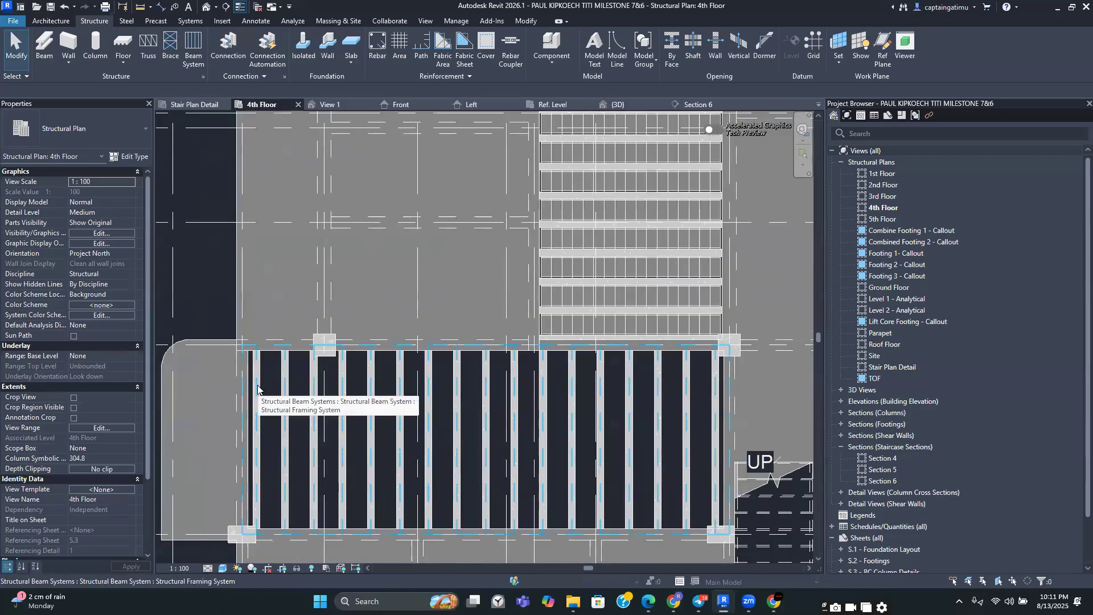
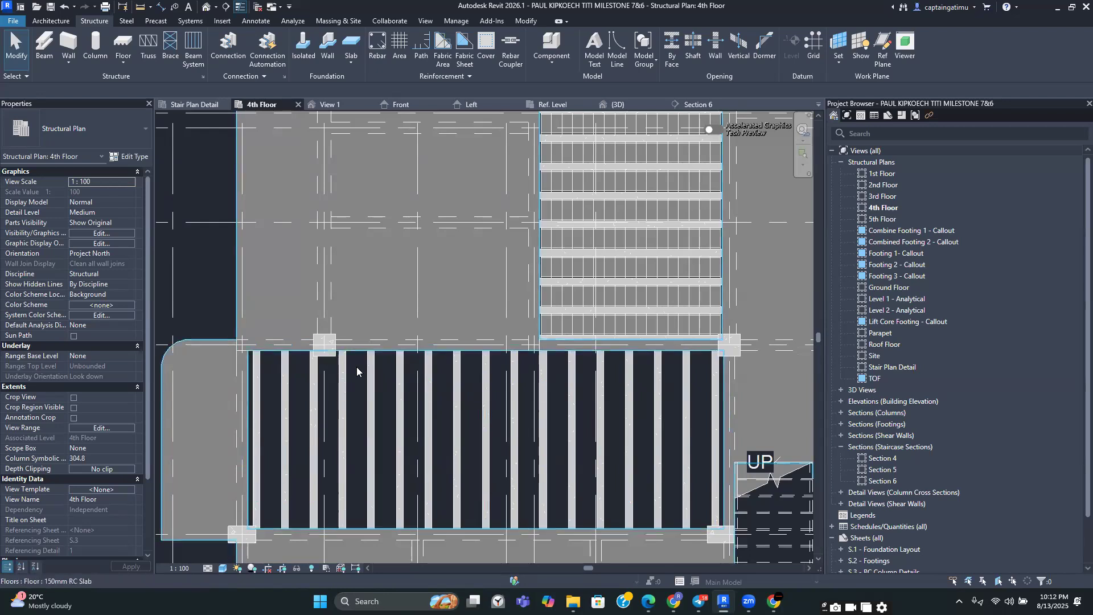
# In the pot family's Ref. Level plan, select the extrusion and review its visibility settings
pyautogui.click(570, 105)
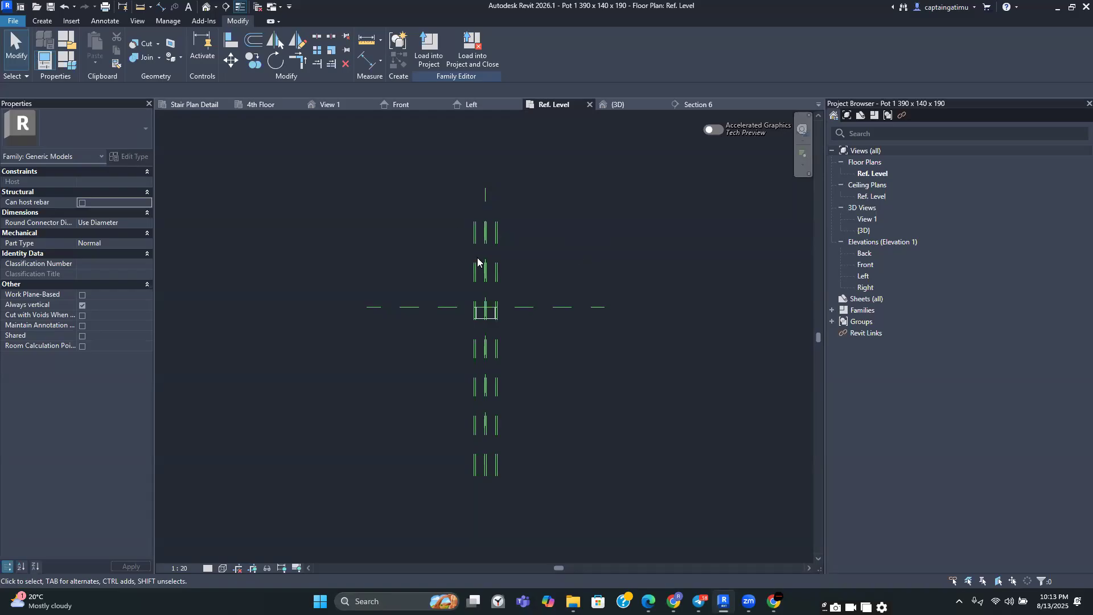
pyautogui.scroll(5, 485, 308)
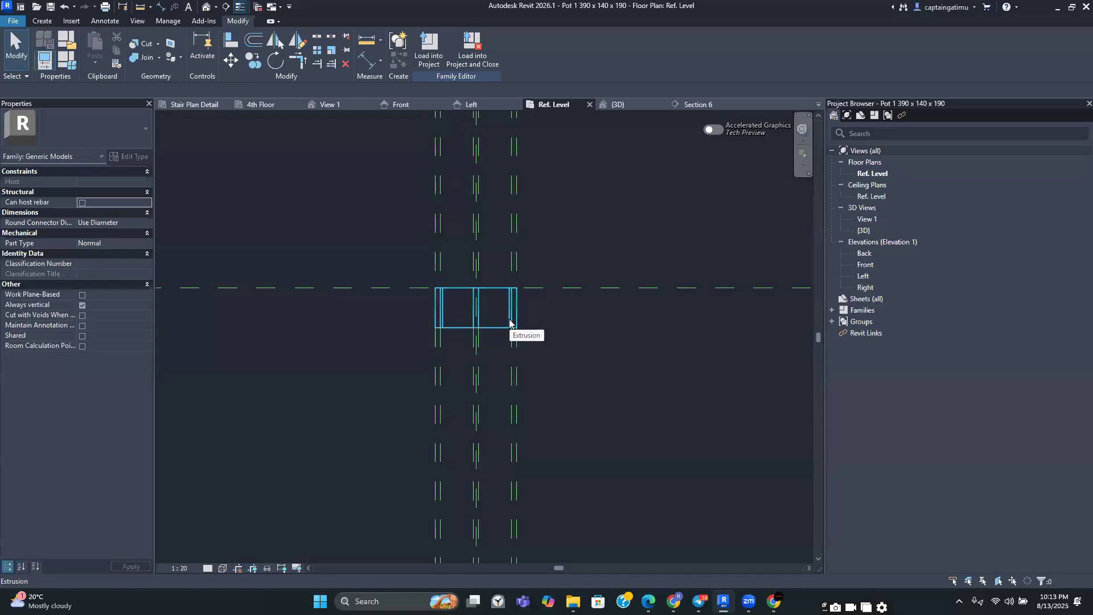
pyautogui.scroll(-2, 510, 323)
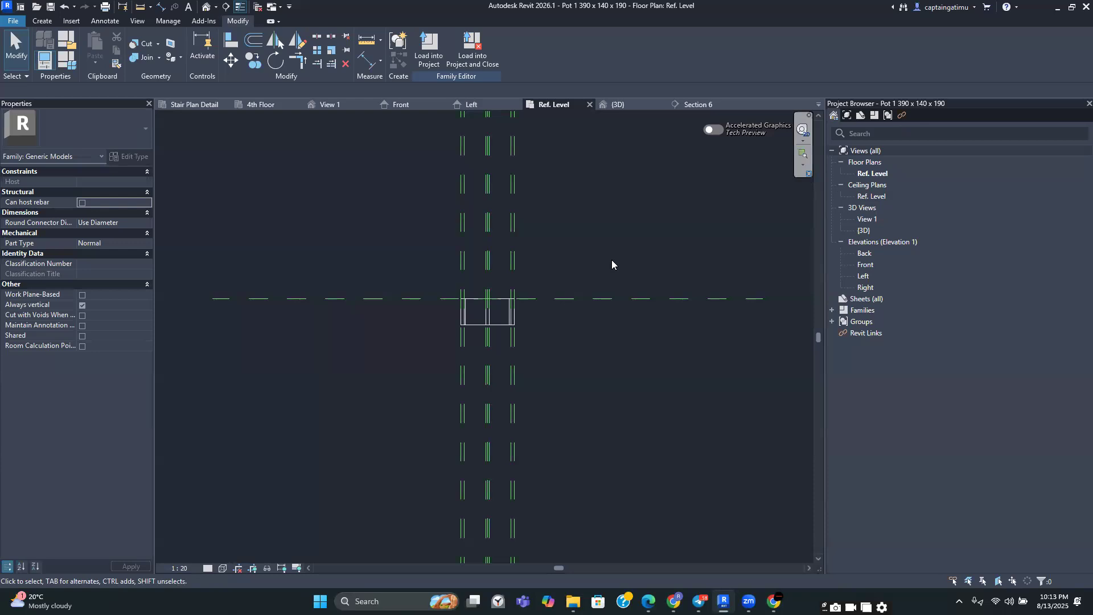
pyautogui.scroll(-1, 604, 263)
pyautogui.scroll(-1, 603, 267)
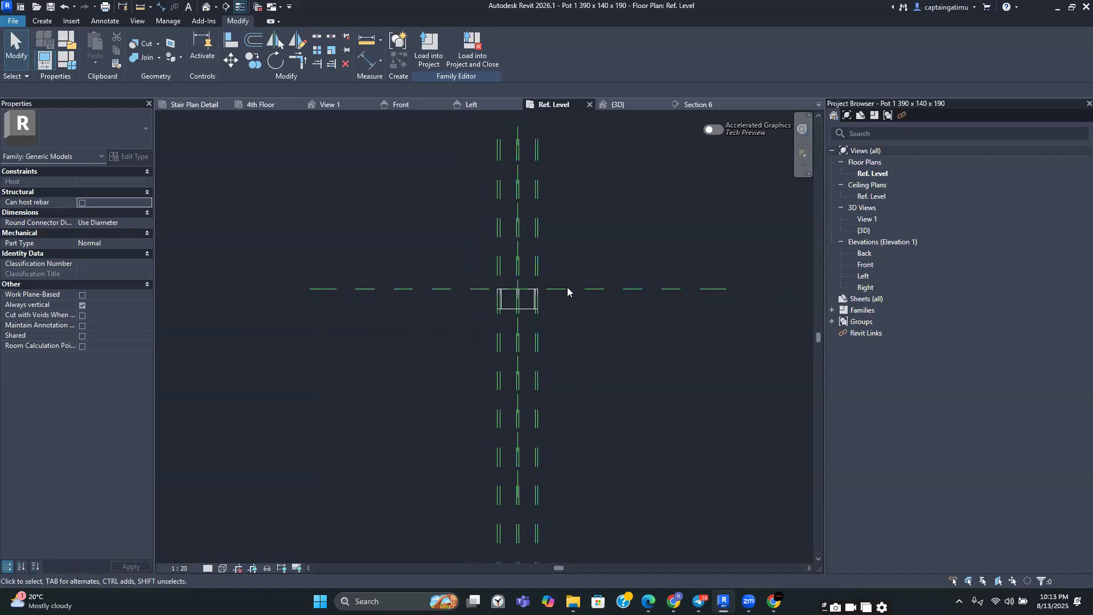
pyautogui.scroll(2, 573, 288)
pyautogui.click(496, 312)
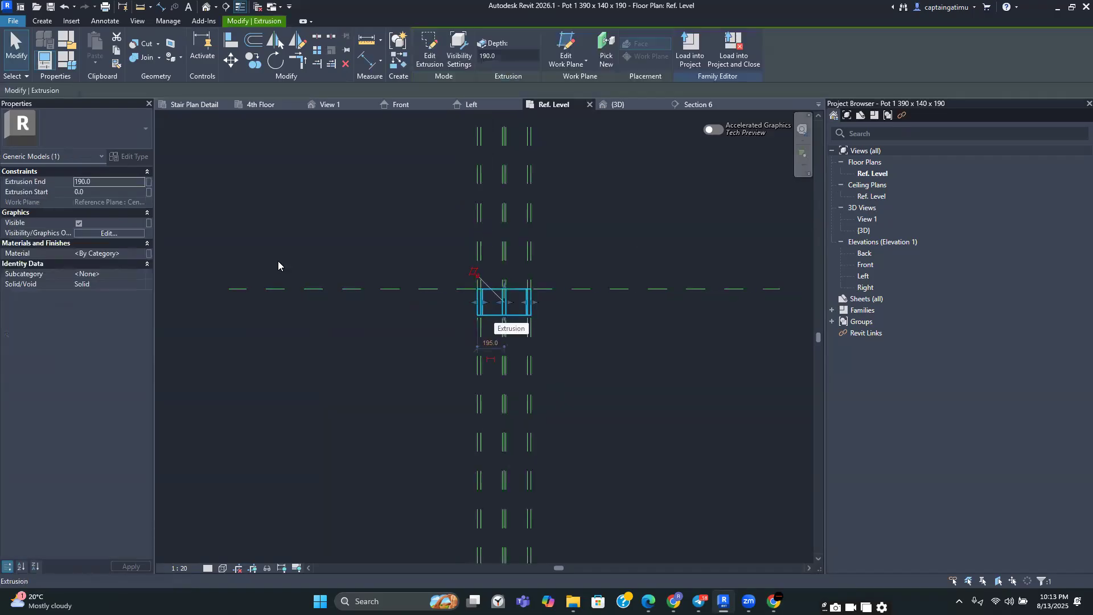
pyautogui.click(108, 233)
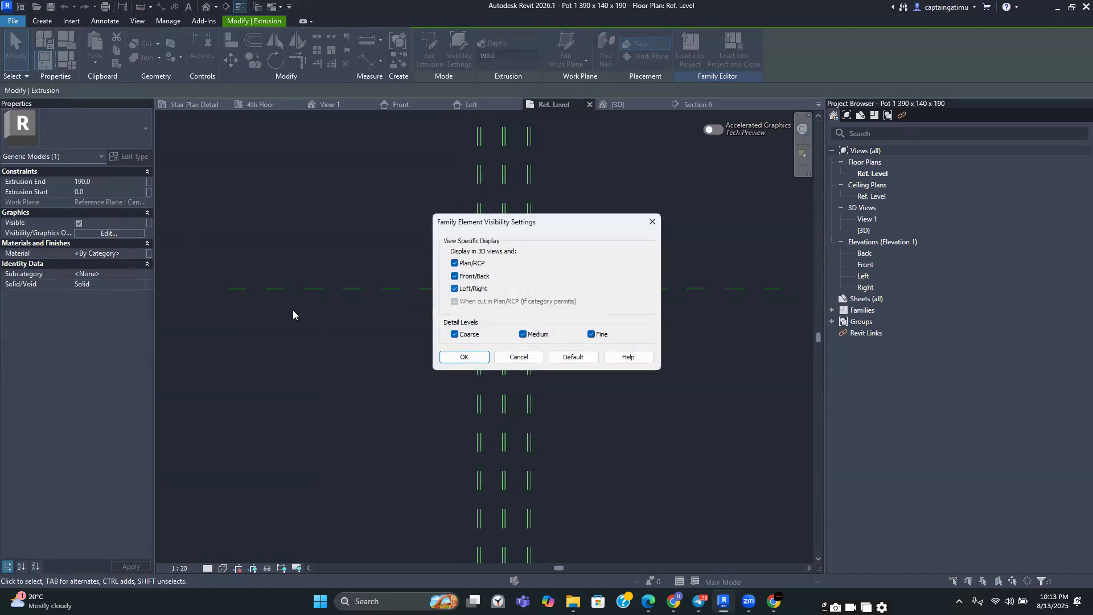
pyautogui.click(505, 355)
pyautogui.scroll(1, 504, 326)
pyautogui.press('Escape')
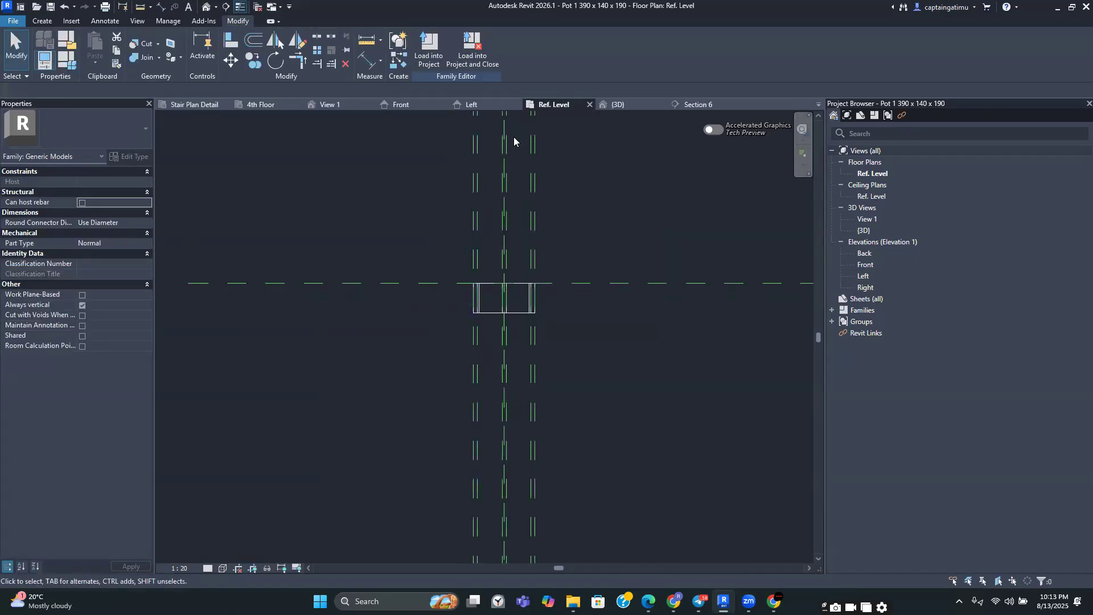
# Open the pot family's 3D view and browse the materials available for the selected extrusion
pyautogui.click(619, 105)
pyautogui.click(518, 356)
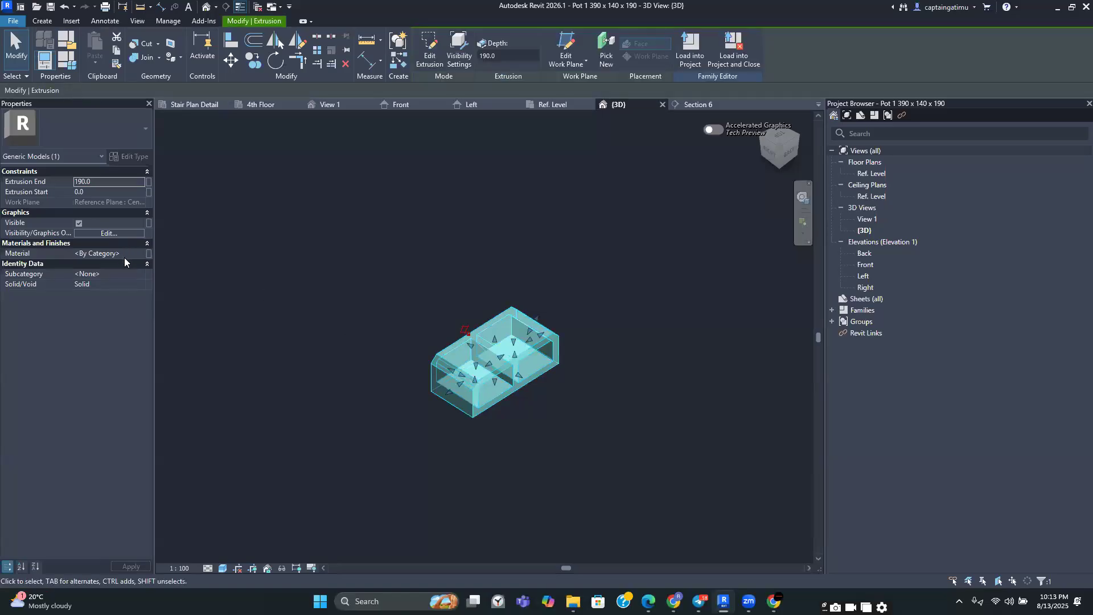
pyautogui.click(127, 255)
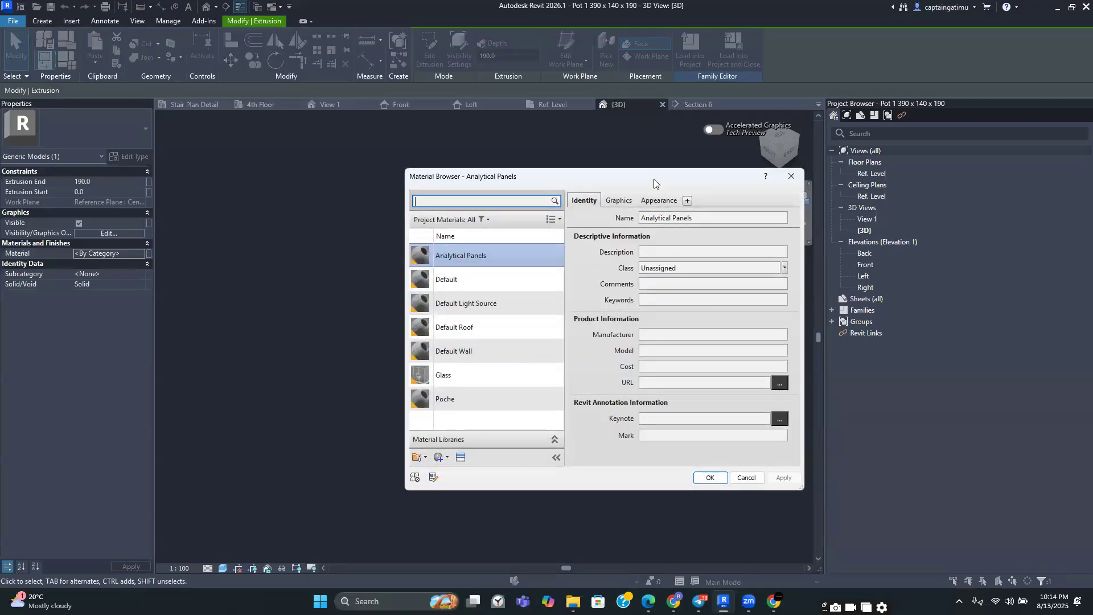
pyautogui.moveTo(654, 178); pyautogui.dragTo(579, 189)
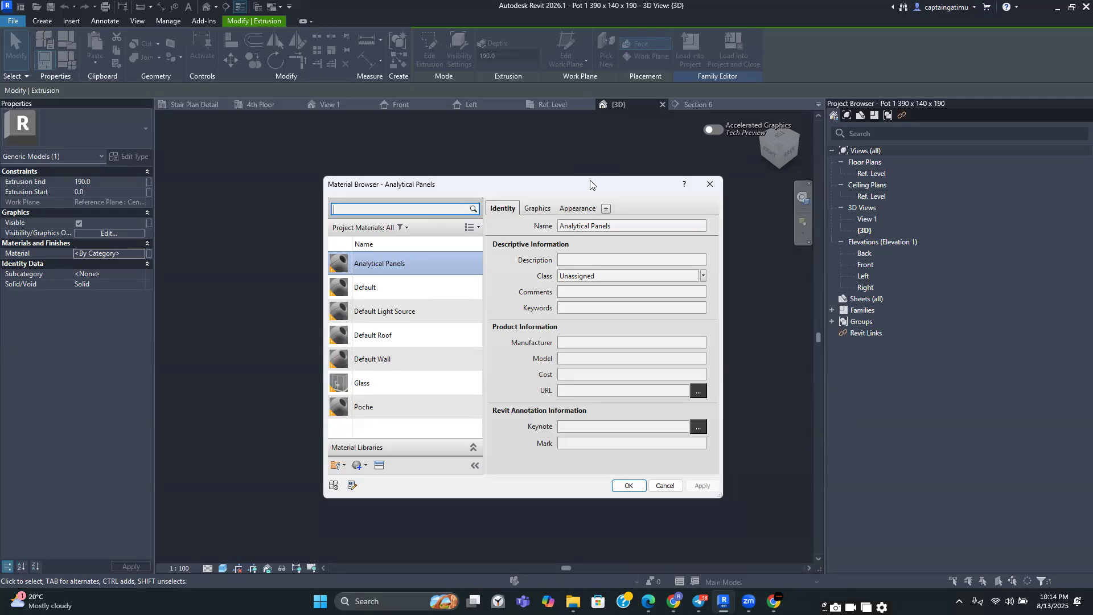
pyautogui.click(709, 183)
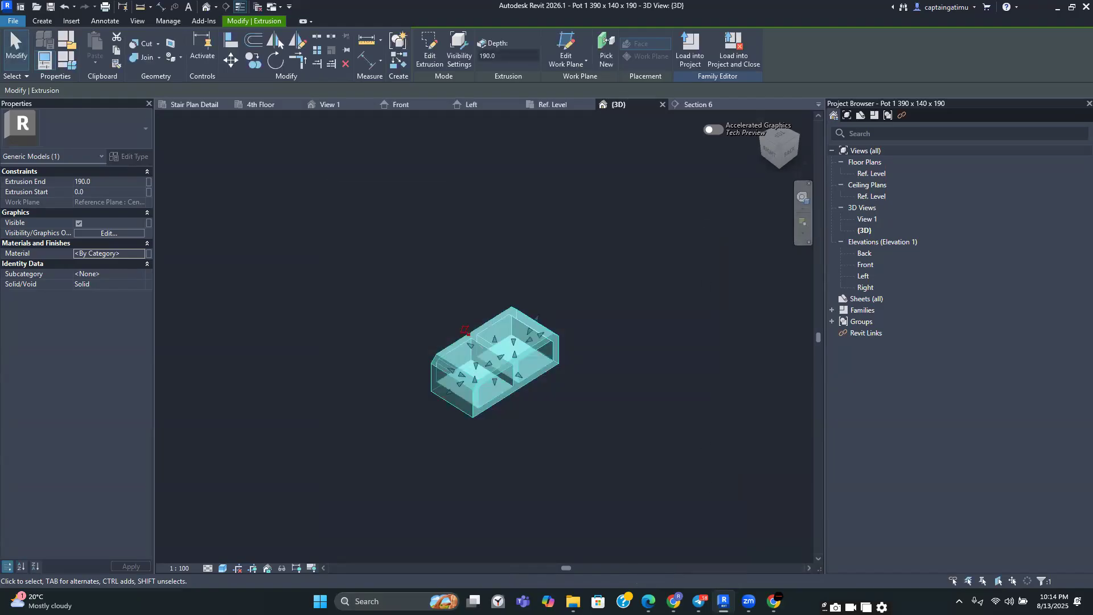
# Switch to the reinforced concrete design PDF and scroll through the flat and ribbed slab design pages
pyautogui.click(649, 601)
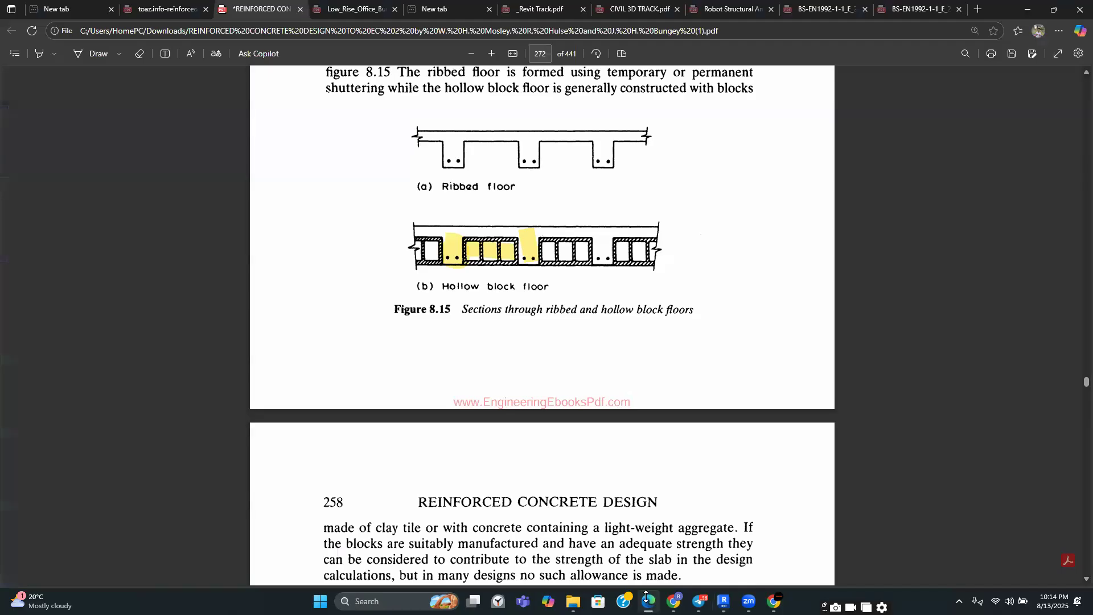
pyautogui.scroll(20, 577, 468)
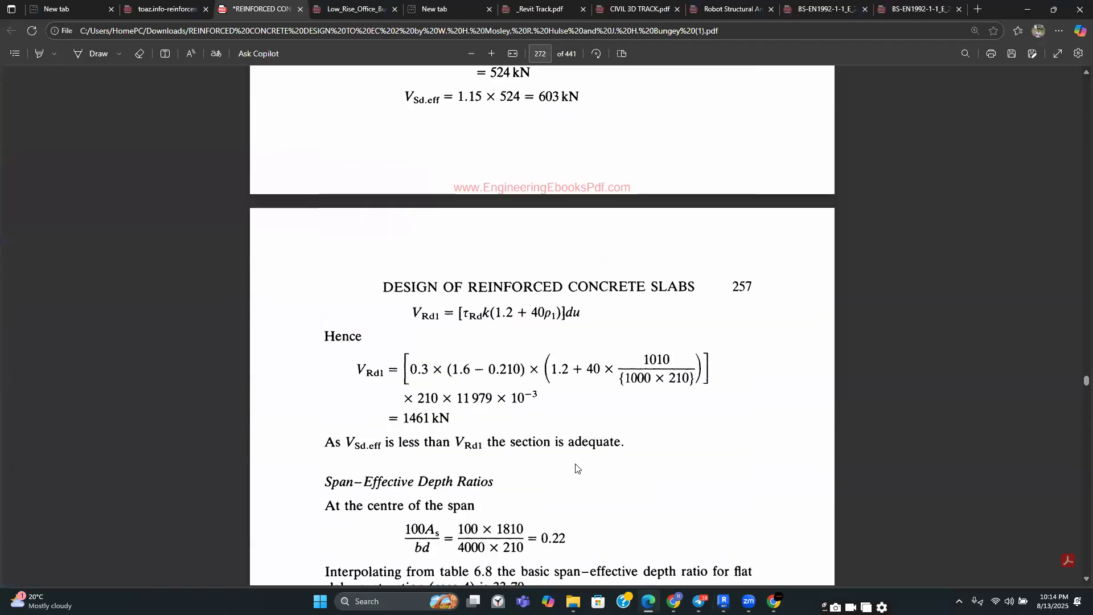
pyautogui.scroll(20, 577, 468)
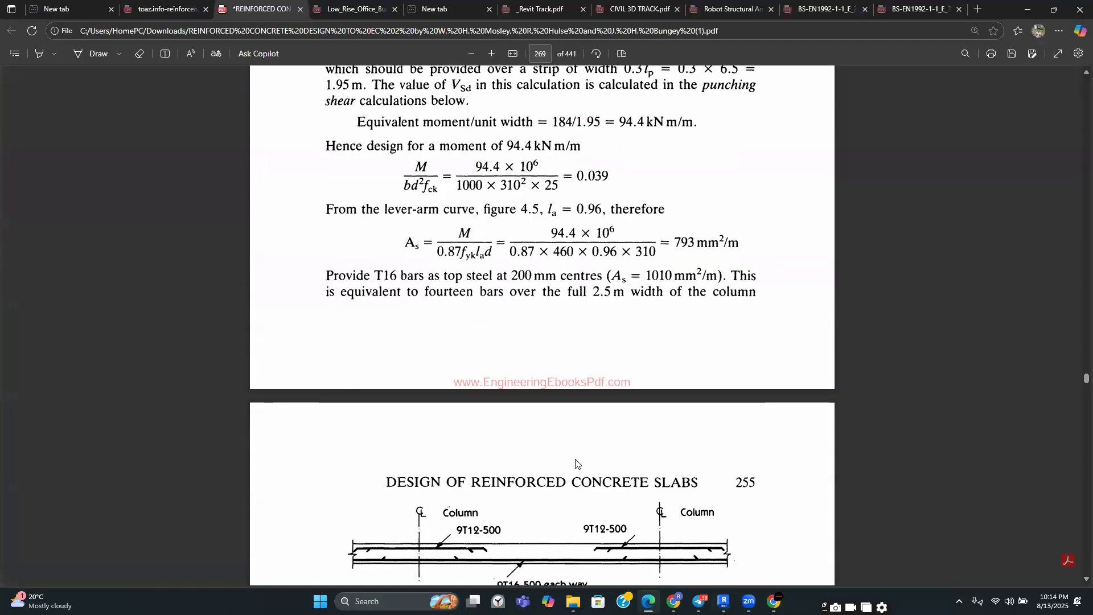
pyautogui.scroll(20, 576, 459)
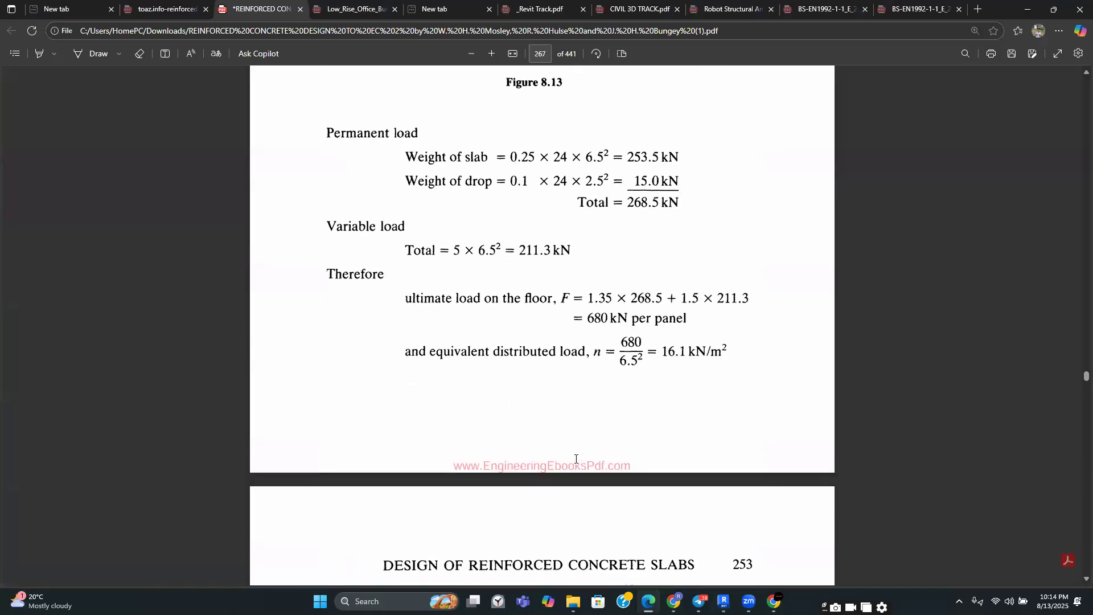
pyautogui.scroll(15, 576, 462)
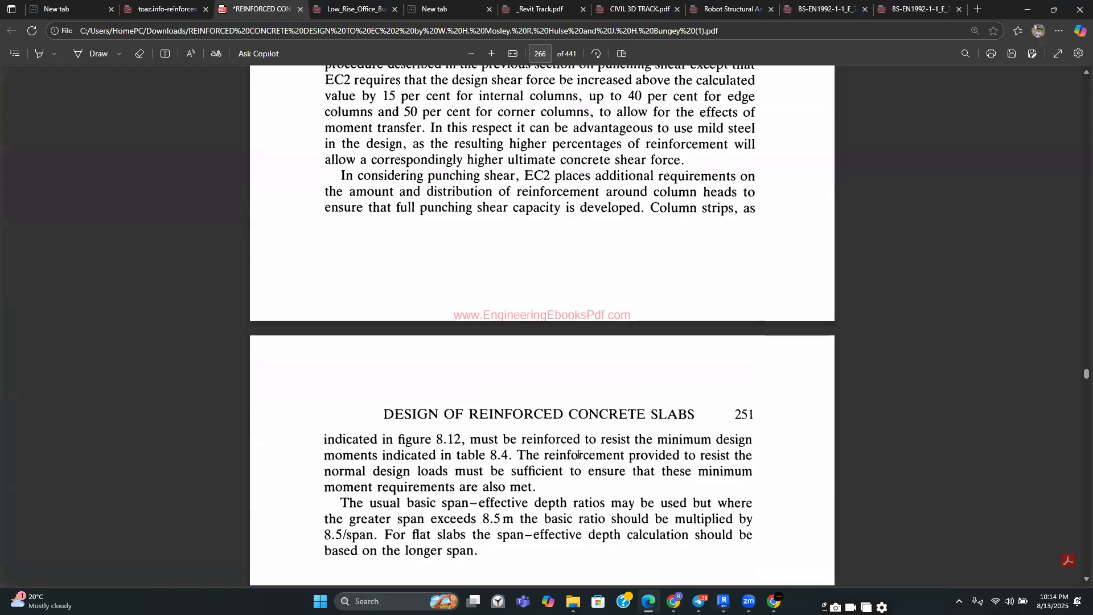
pyautogui.scroll(-12, 550, 407)
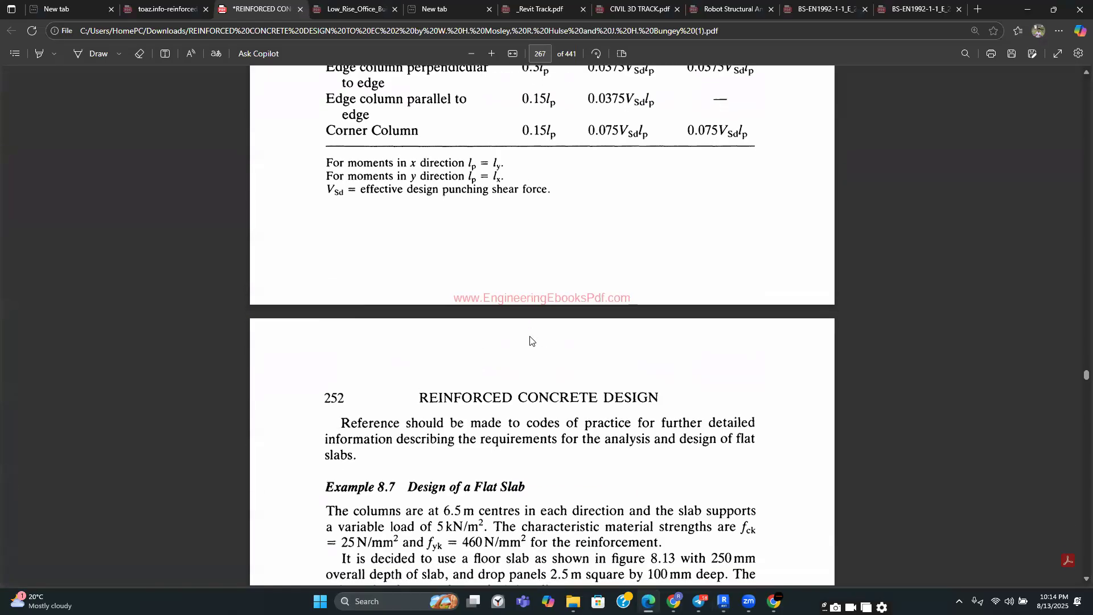
pyautogui.scroll(-3, 529, 341)
pyautogui.scroll(-7, 530, 340)
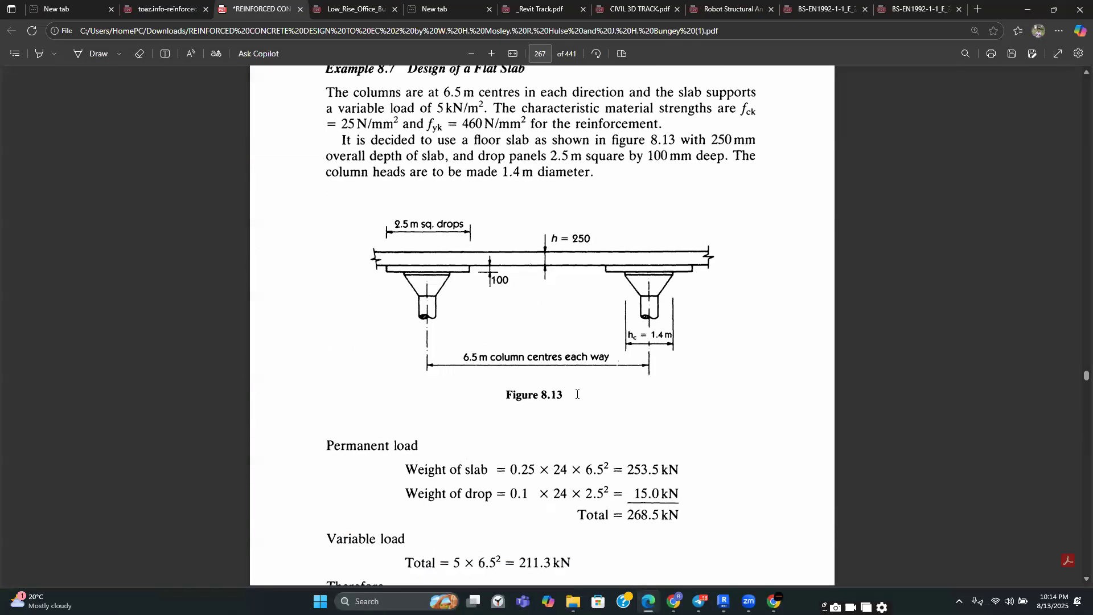
pyautogui.moveTo(757, 595)
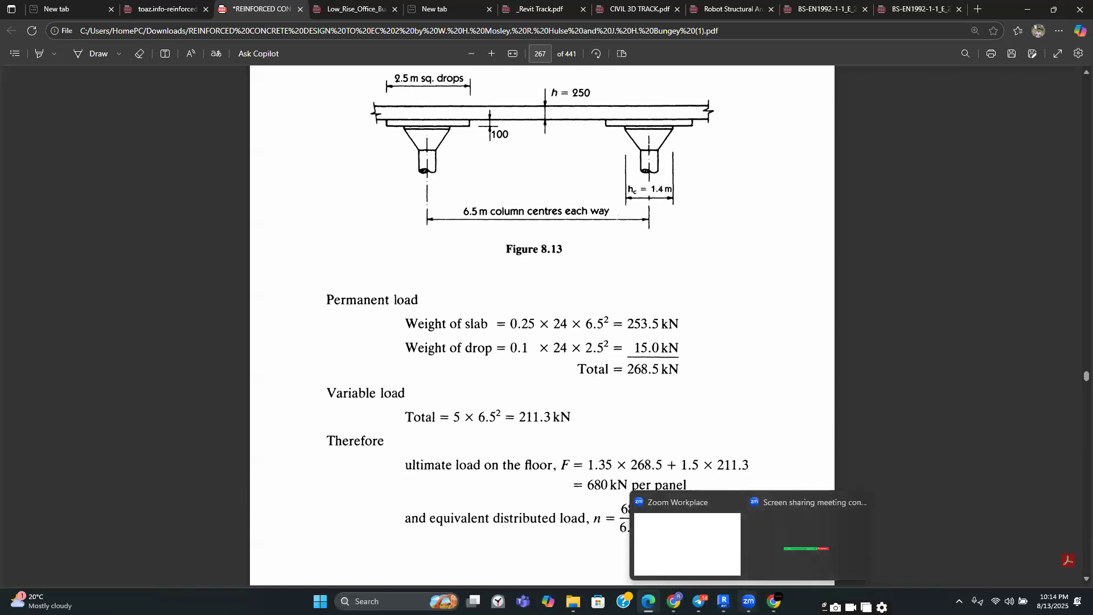
pyautogui.moveTo(723, 599)
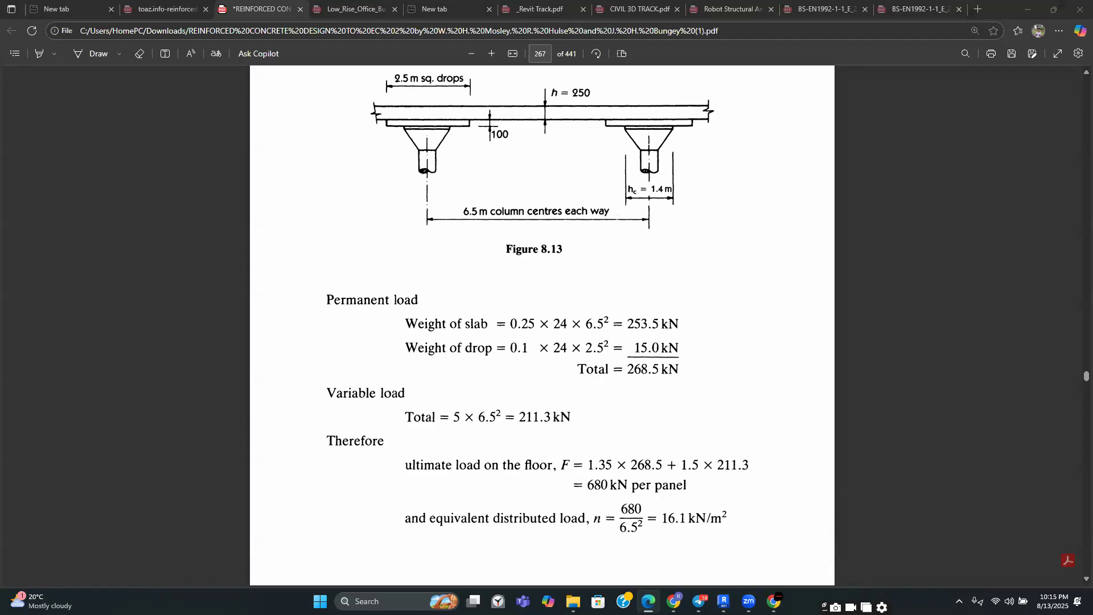
pyautogui.moveTo(673, 601)
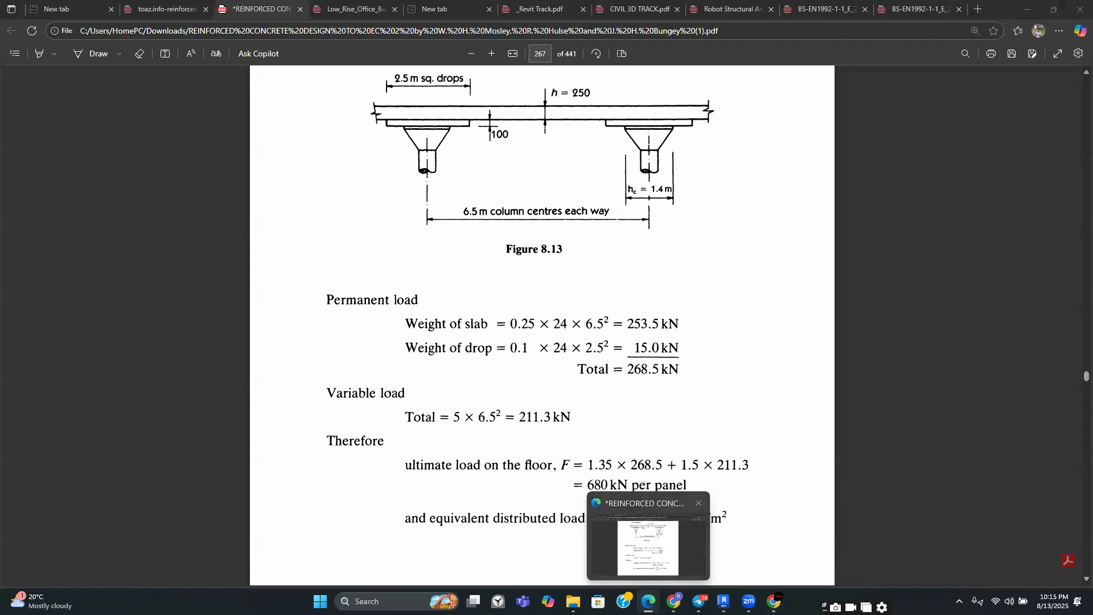
pyautogui.scroll(4, 542, 324)
pyautogui.scroll(15, 620, 493)
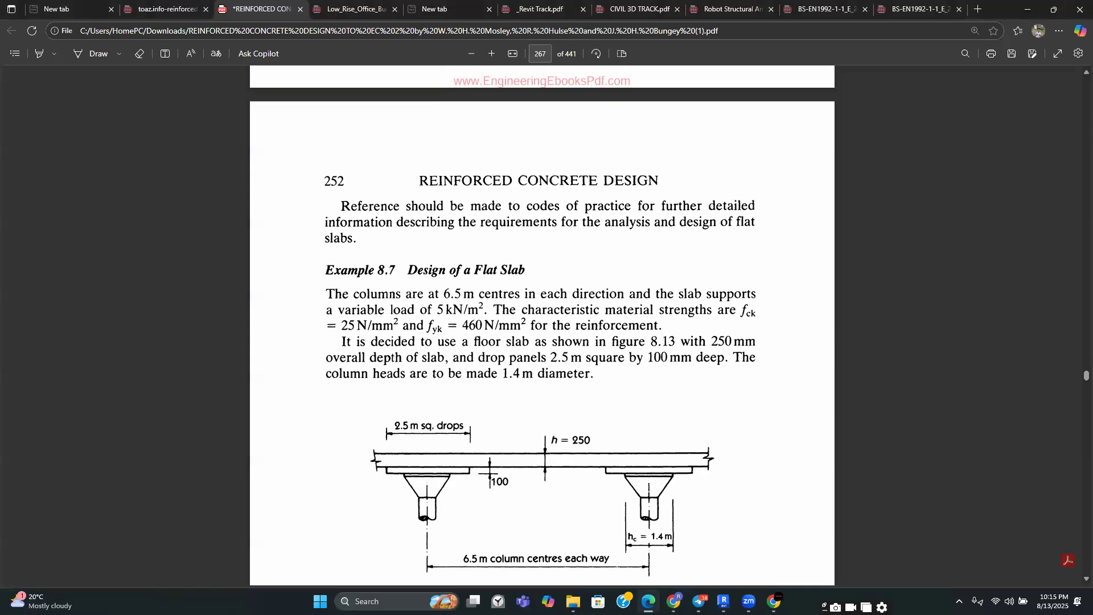
pyautogui.scroll(6, 620, 493)
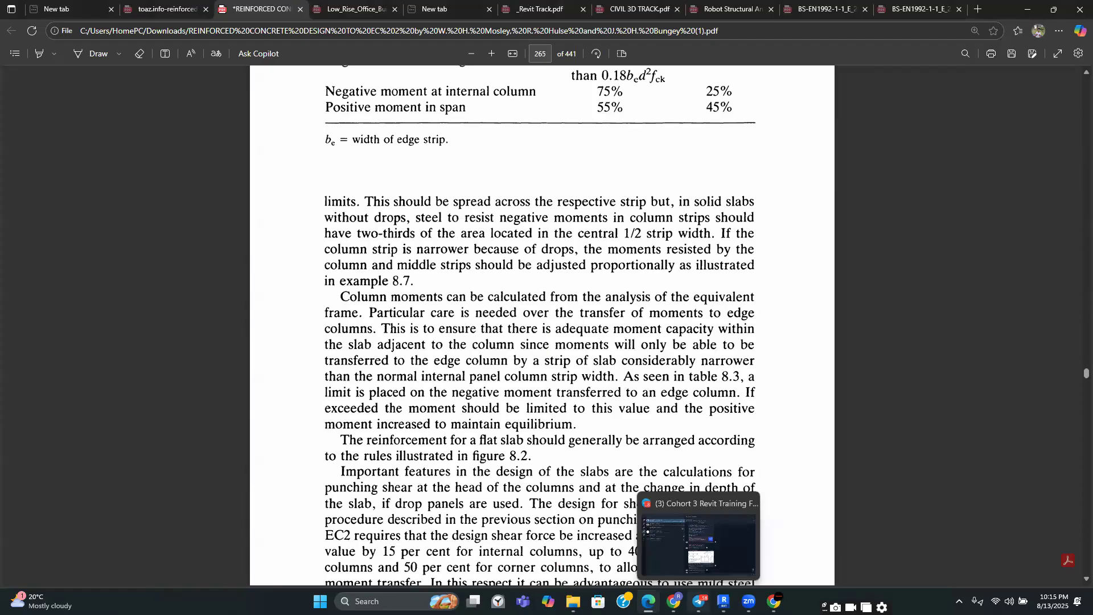
# Return to Revit and switch between the 4th Floor plan and the pot family's 3D view to compare them
pyautogui.click(723, 601)
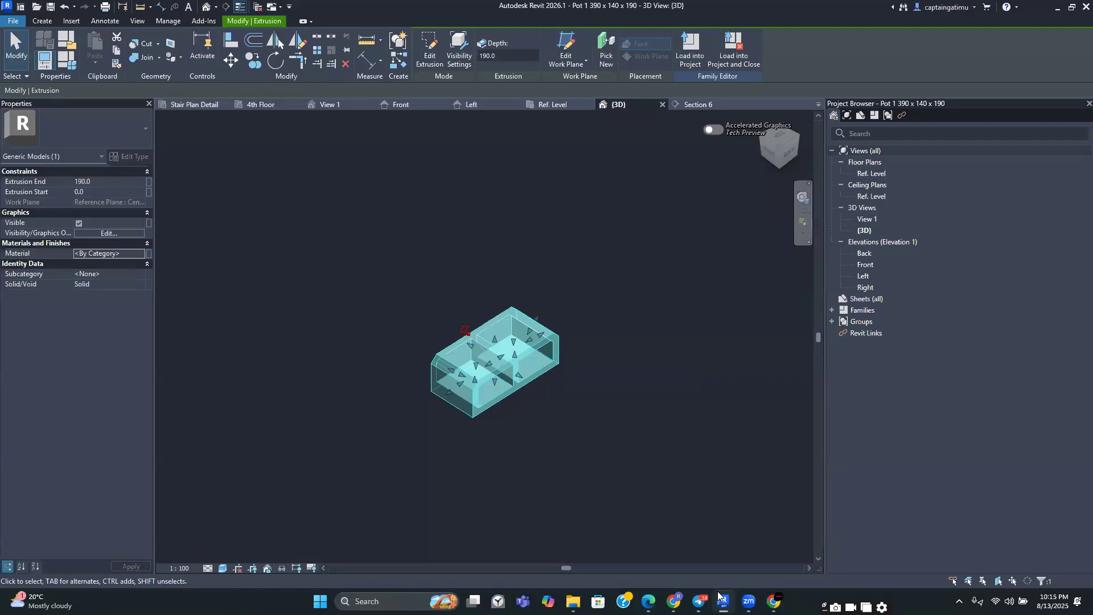
pyautogui.click(275, 106)
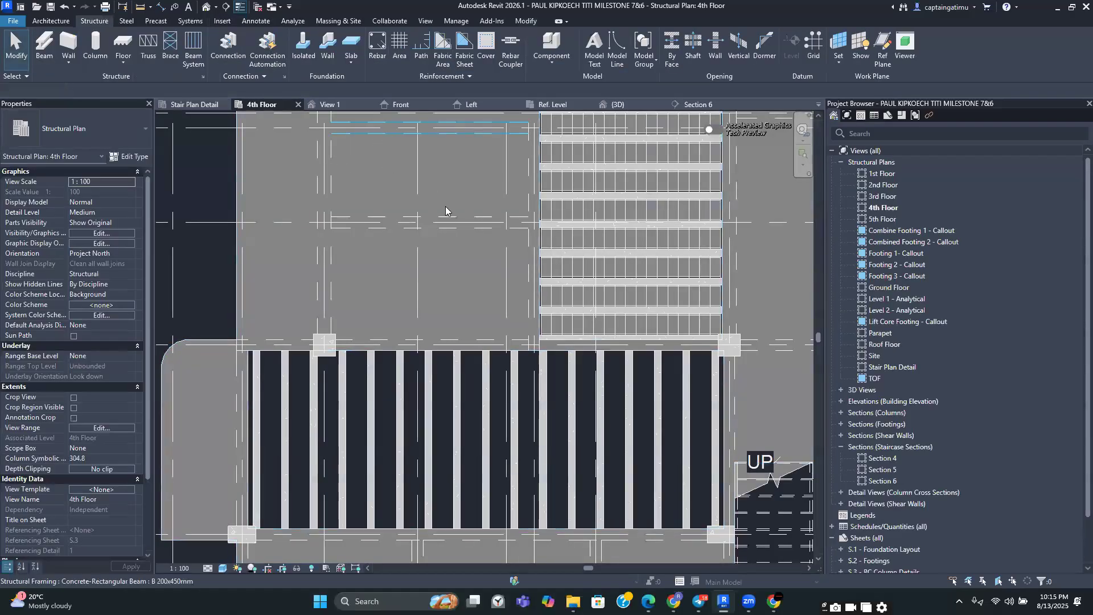
pyautogui.scroll(-4, 433, 183)
pyautogui.scroll(2, 421, 250)
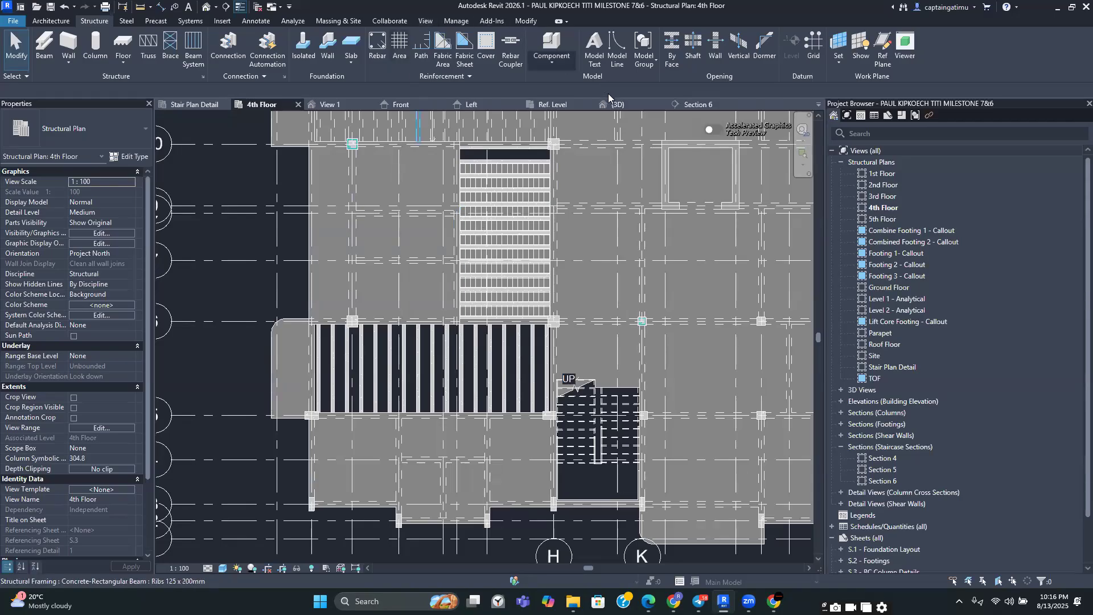
pyautogui.click(623, 105)
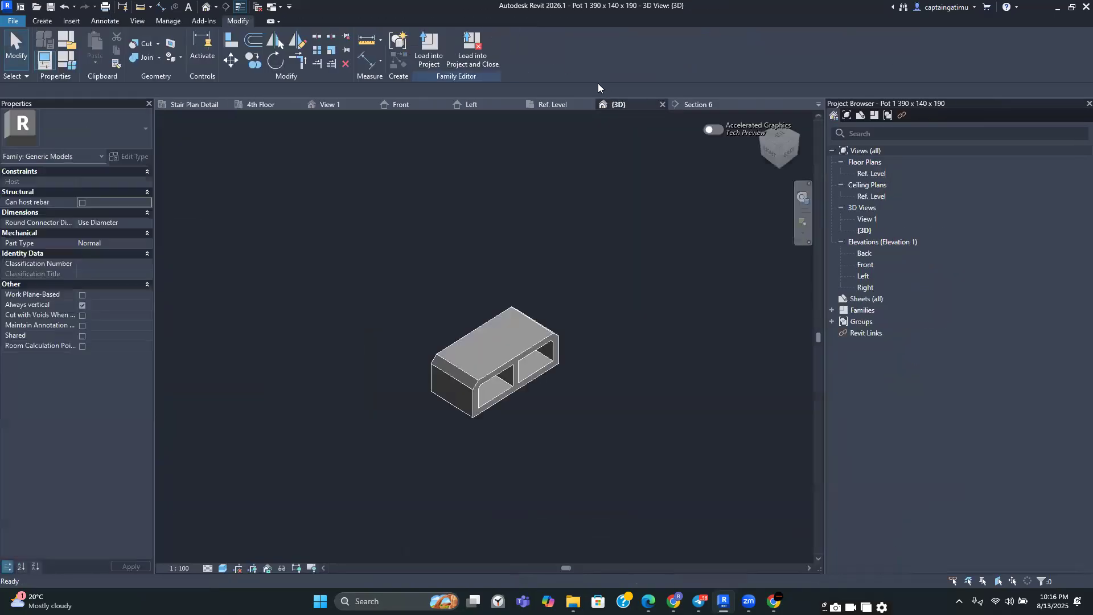
pyautogui.click(263, 103)
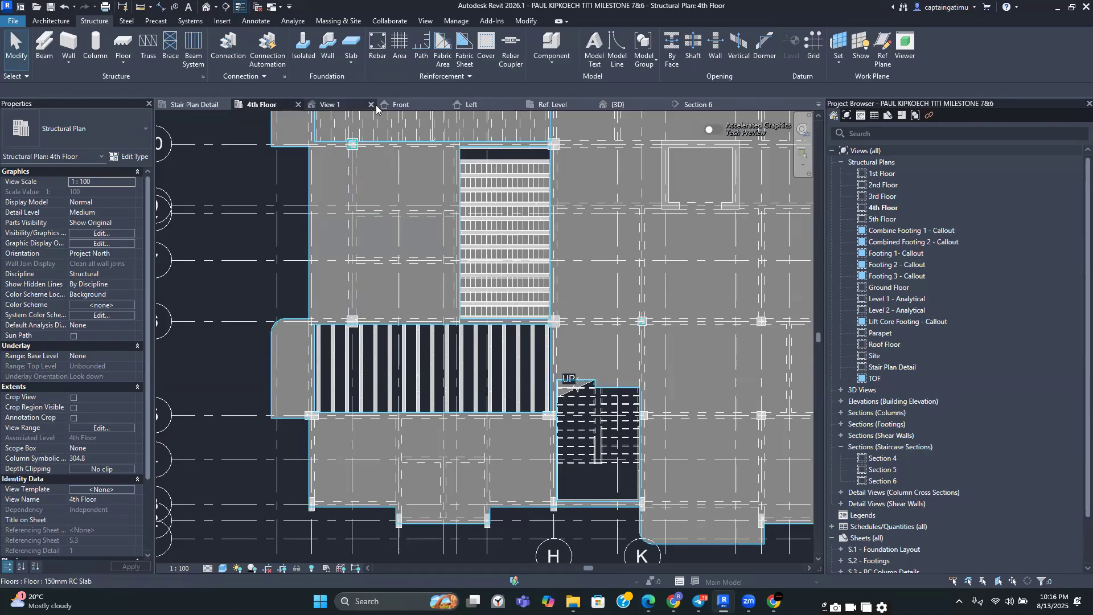
# Open the project's default 3D view, turn off its section box, and orbit to view the whole building
pyautogui.click(206, 7)
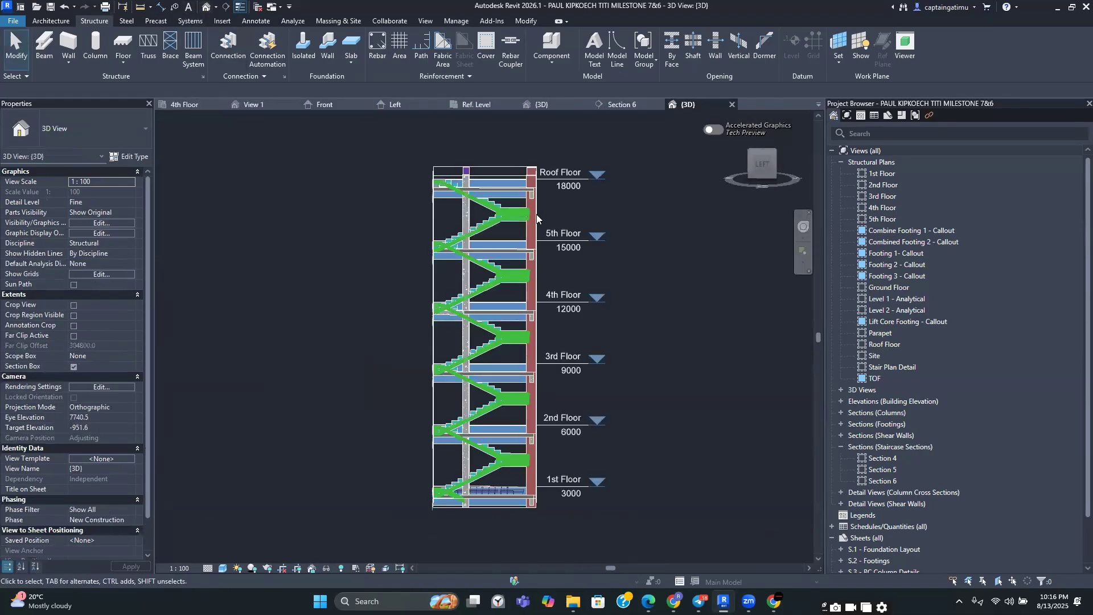
pyautogui.click(74, 367)
pyautogui.click(74, 367)
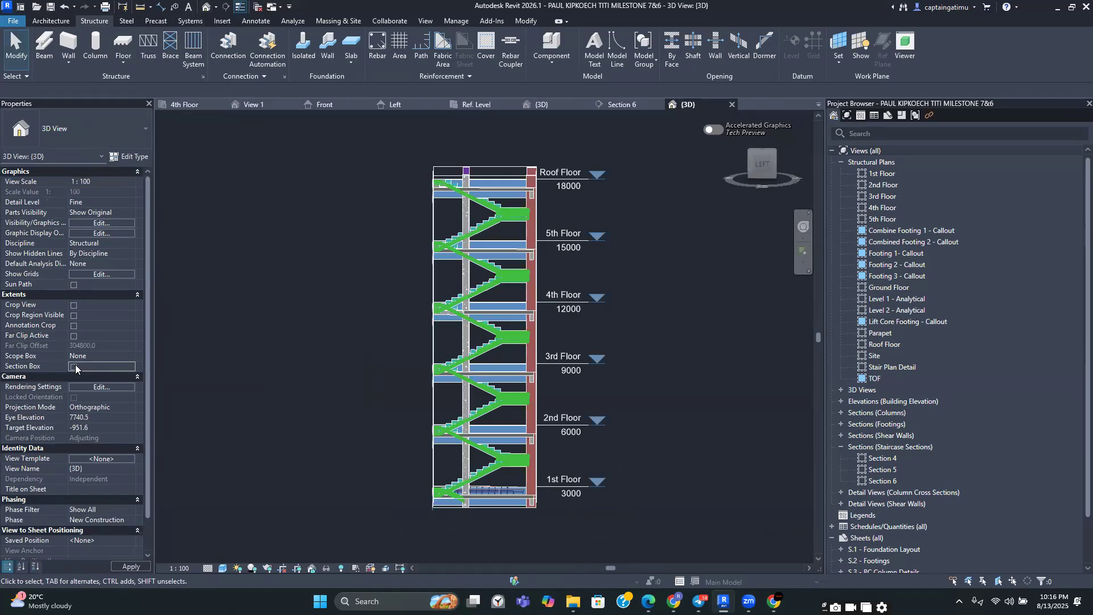
pyautogui.click(129, 566)
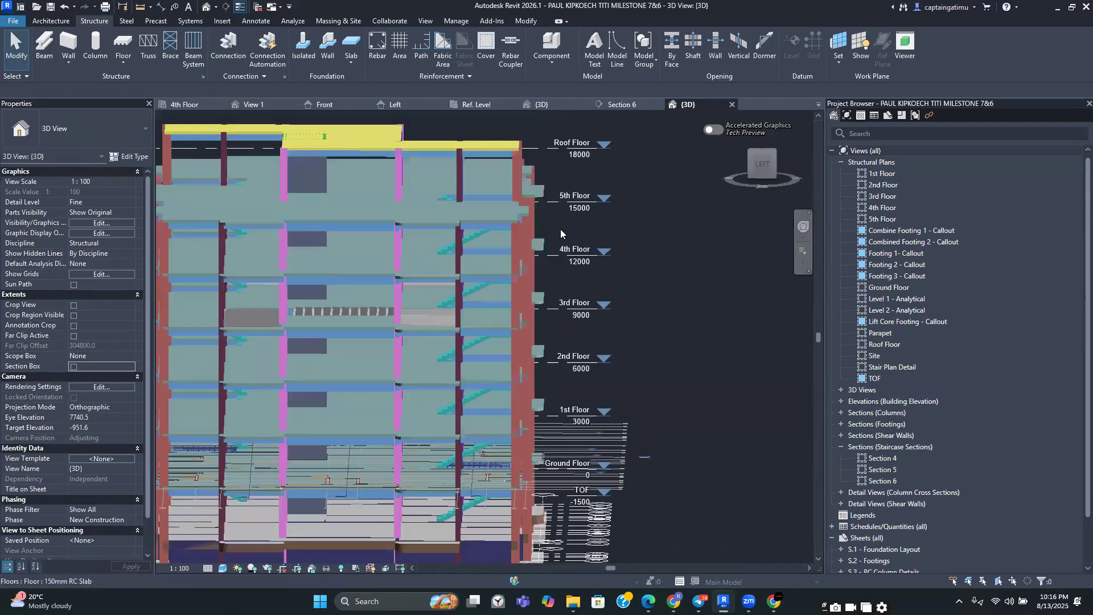
pyautogui.scroll(-5, 560, 230)
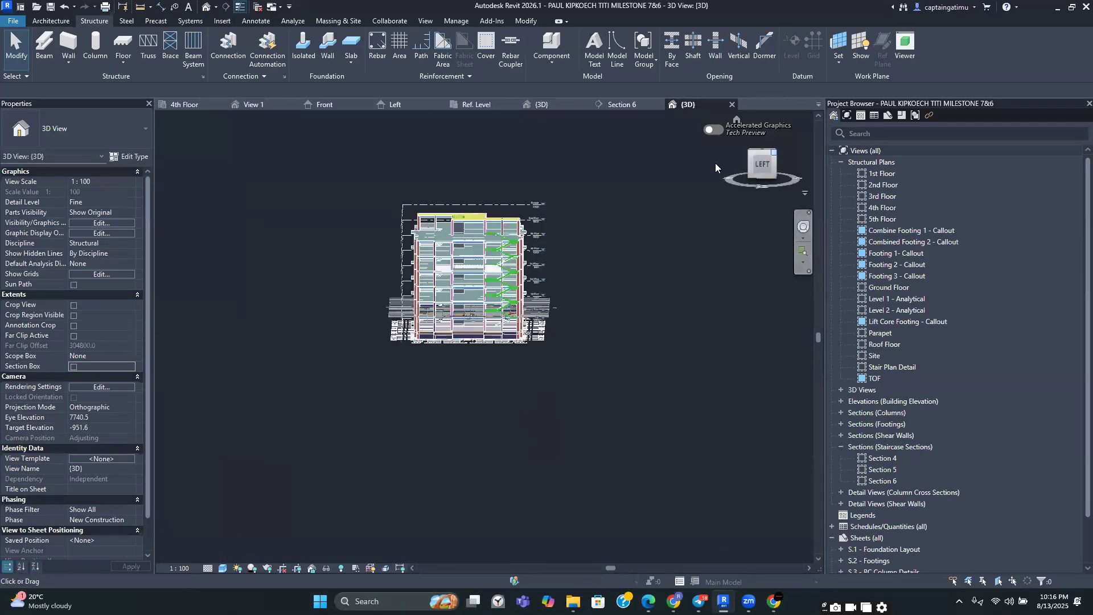
pyautogui.click(774, 153)
pyautogui.scroll(5, 380, 250)
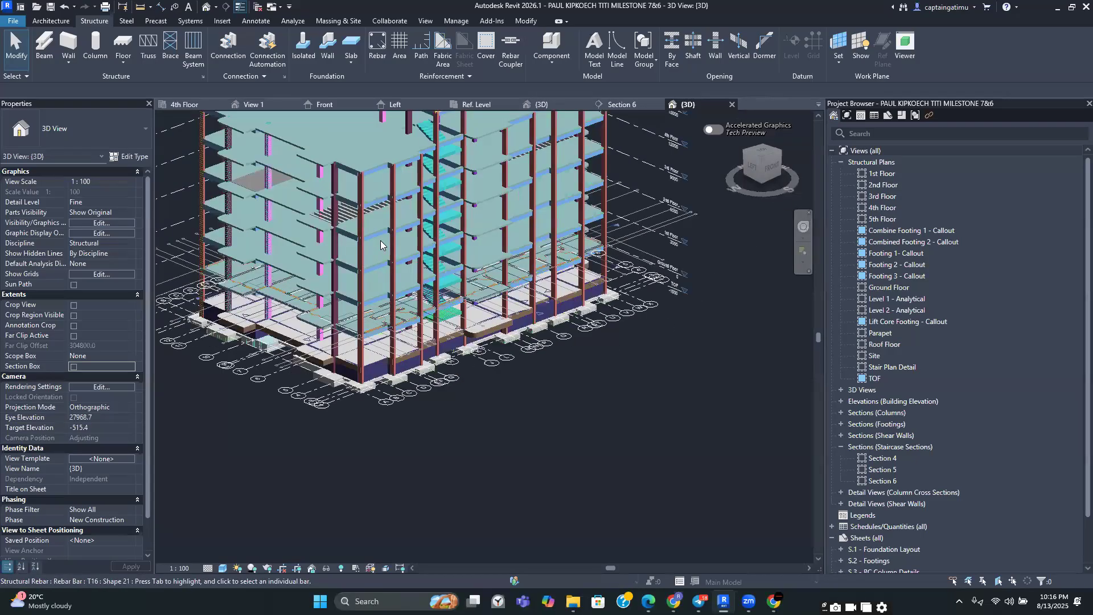
pyautogui.scroll(1, 382, 279)
pyautogui.scroll(-4, 382, 279)
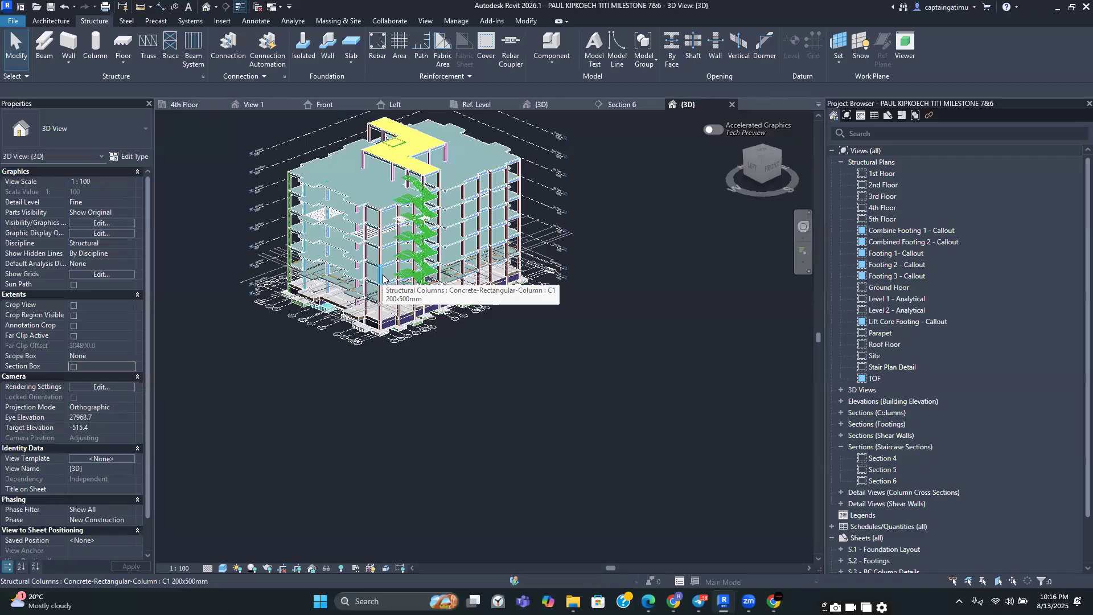
pyautogui.moveTo(423, 371); pyautogui.dragTo(445, 455, button='middle')
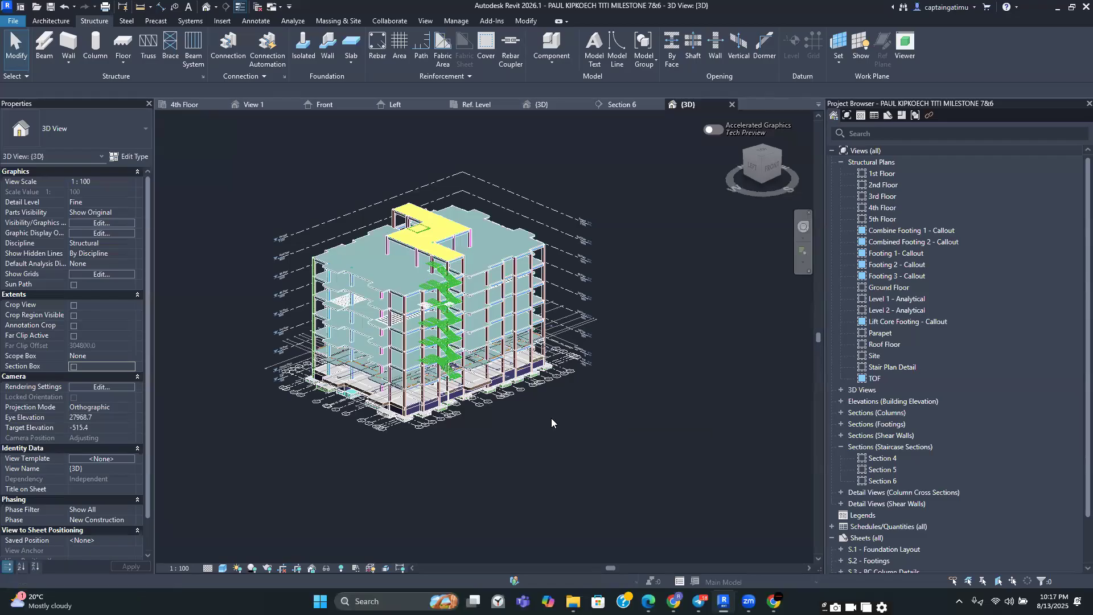
# In the 3D view's visibility filters, hide Slabs, C2–C4 columns, Foundation Walling, Lift Core Walls, Stairs, All Beams and Parapet, keeping C1 visible
pyautogui.press('v')
pyautogui.press('g')
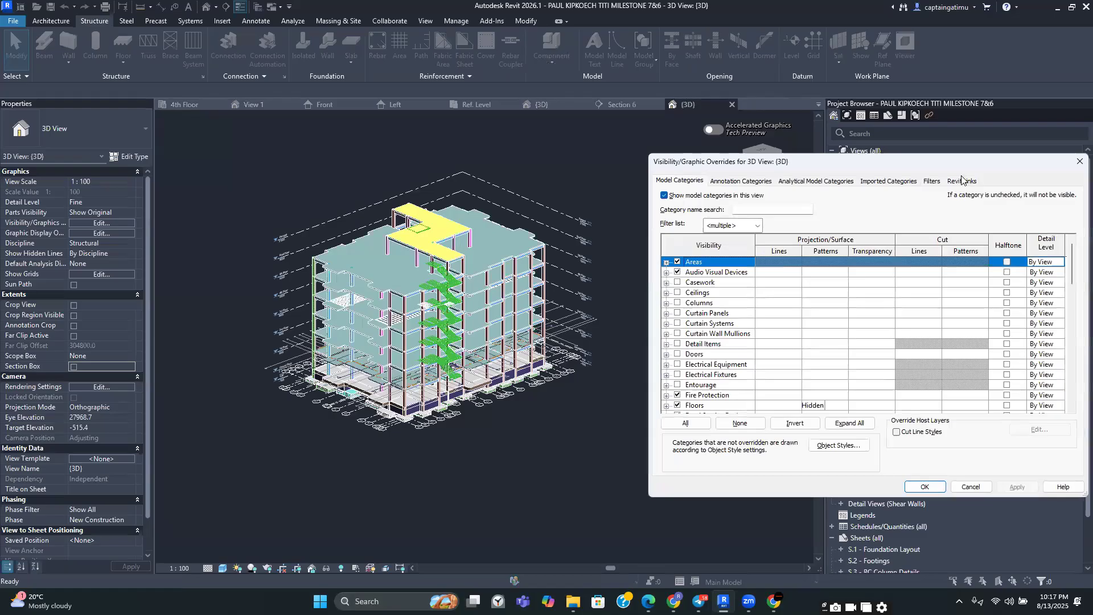
pyautogui.click(931, 181)
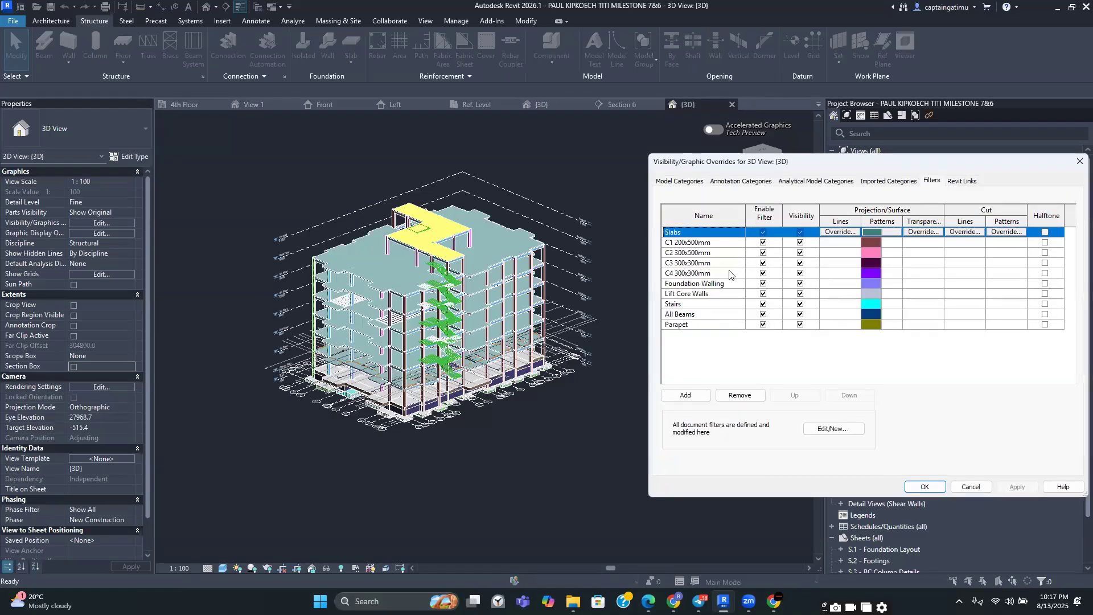
pyautogui.click(800, 232)
pyautogui.click(799, 325)
pyautogui.click(800, 314)
pyautogui.click(800, 304)
pyautogui.click(799, 294)
pyautogui.click(800, 284)
pyautogui.click(800, 273)
pyautogui.click(800, 263)
pyautogui.click(800, 253)
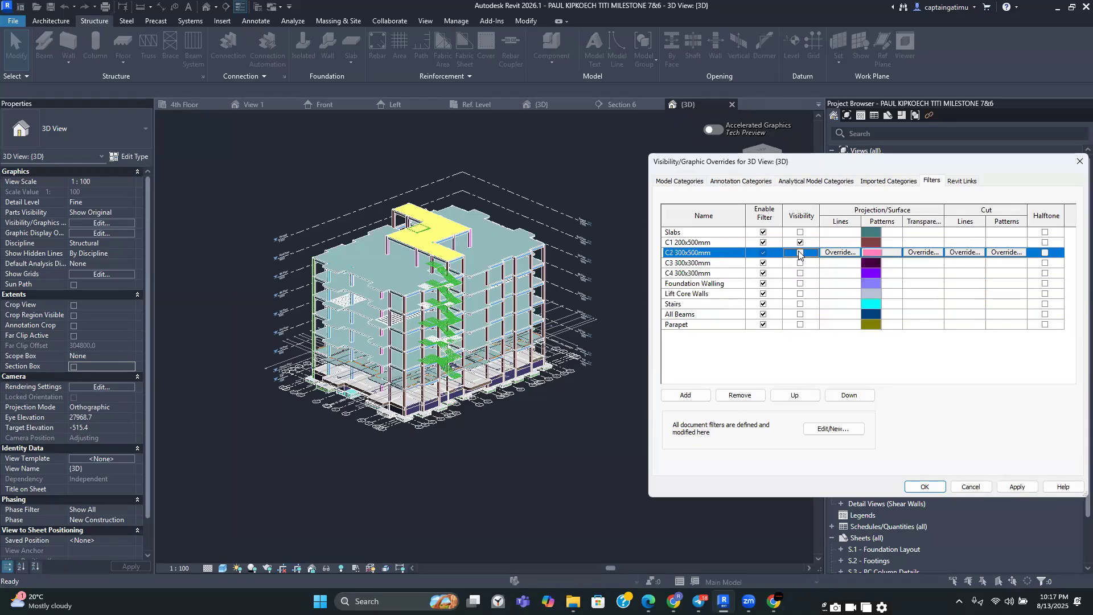
pyautogui.click(1017, 487)
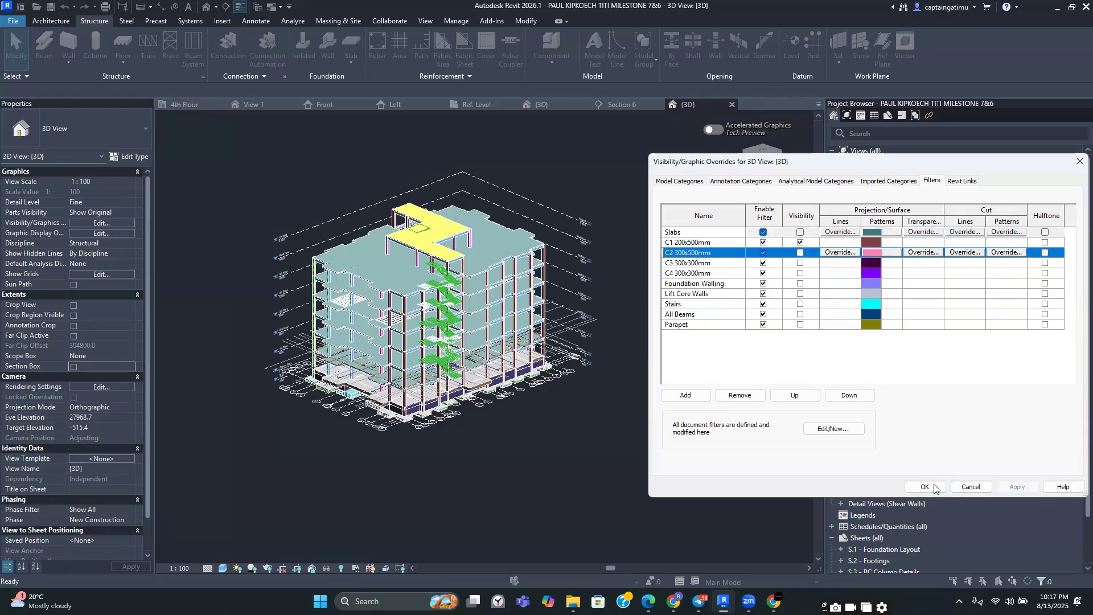
pyautogui.click(925, 487)
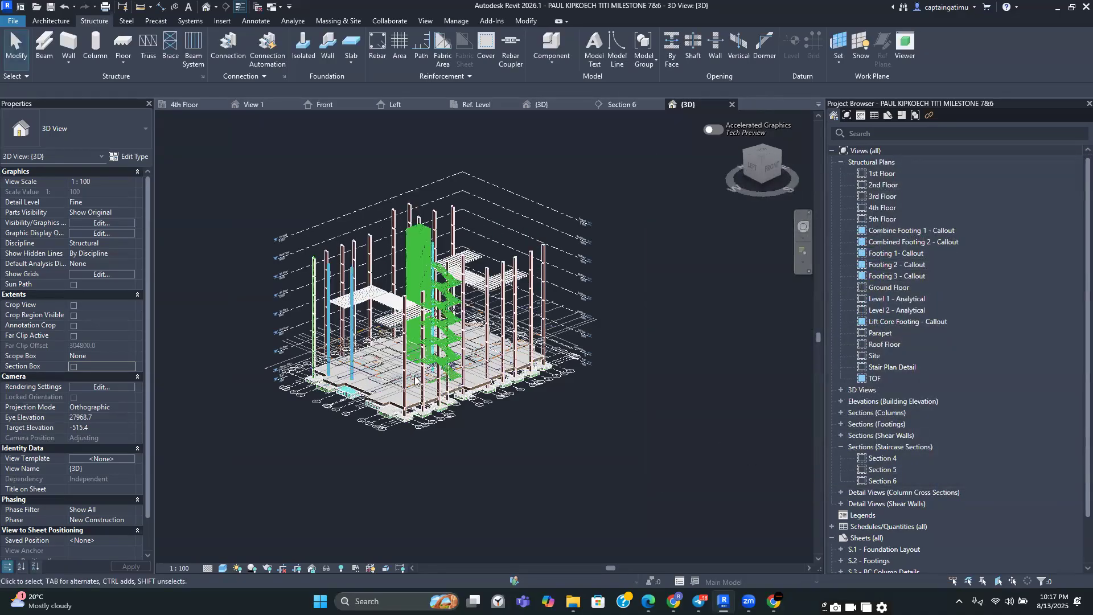
# Switch the 3D view's visual style to Shaded
pyautogui.scroll(3, 401, 388)
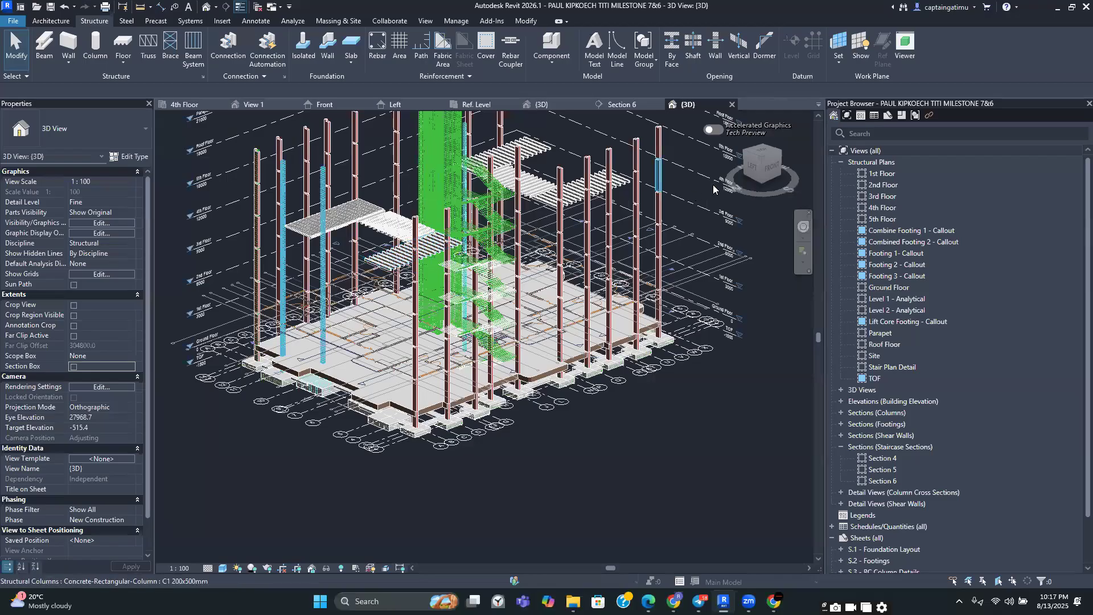
pyautogui.moveTo(714, 157)
pyautogui.mouseDown()
pyautogui.moveTo(165, 153)
pyautogui.moveTo(219, 168)
pyautogui.moveTo(243, 136)
pyautogui.moveTo(249, 174)
pyautogui.moveTo(717, 221)
pyautogui.mouseUp()
pyautogui.scroll(3, 393, 356)
pyautogui.scroll(2, 420, 330)
pyautogui.scroll(-2, 420, 330)
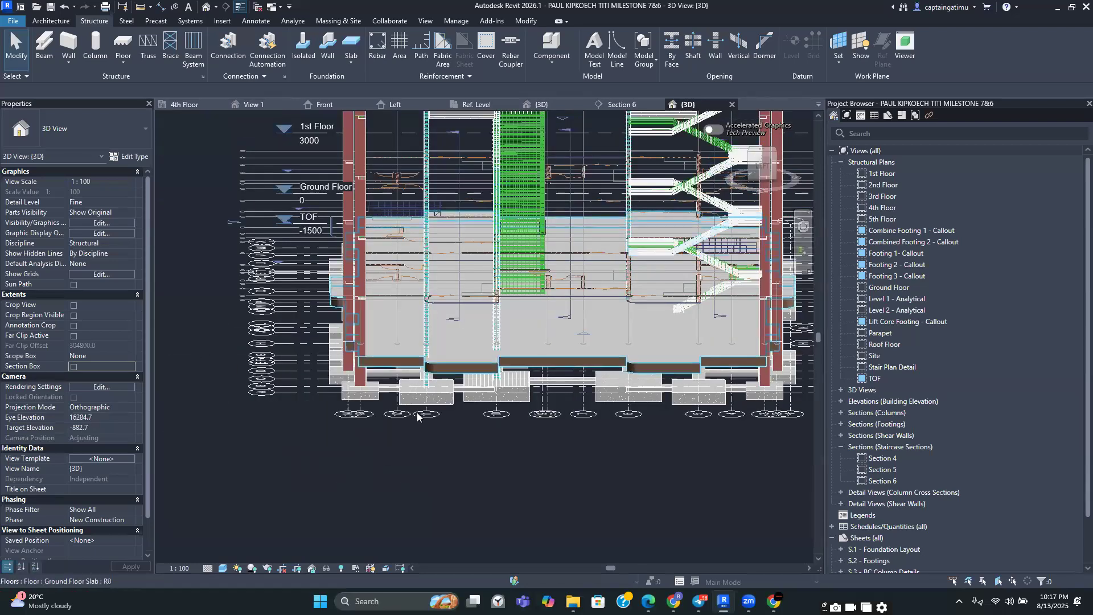
pyautogui.click(223, 568)
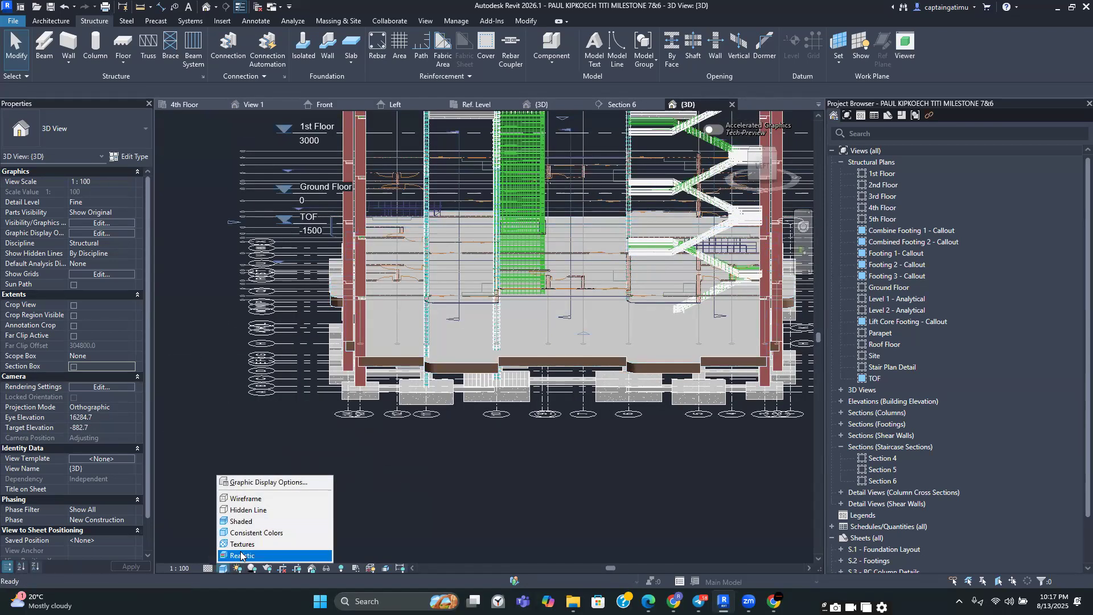
pyautogui.click(250, 522)
pyautogui.click(754, 165)
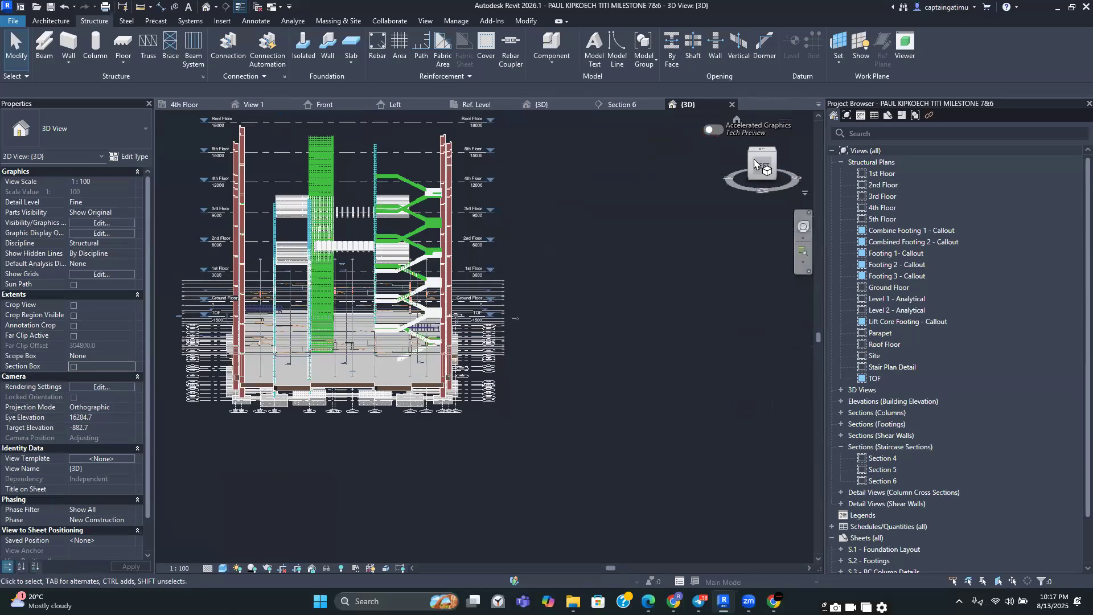
pyautogui.moveTo(756, 164); pyautogui.dragTo(817, 155)
pyautogui.scroll(3, 307, 380)
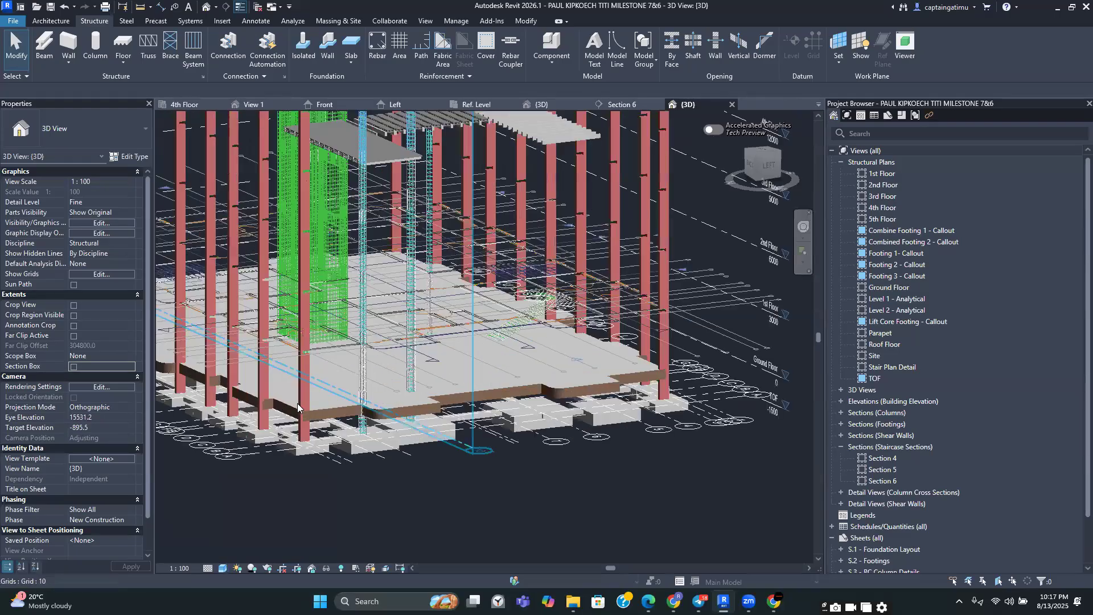
pyautogui.scroll(2, 300, 398)
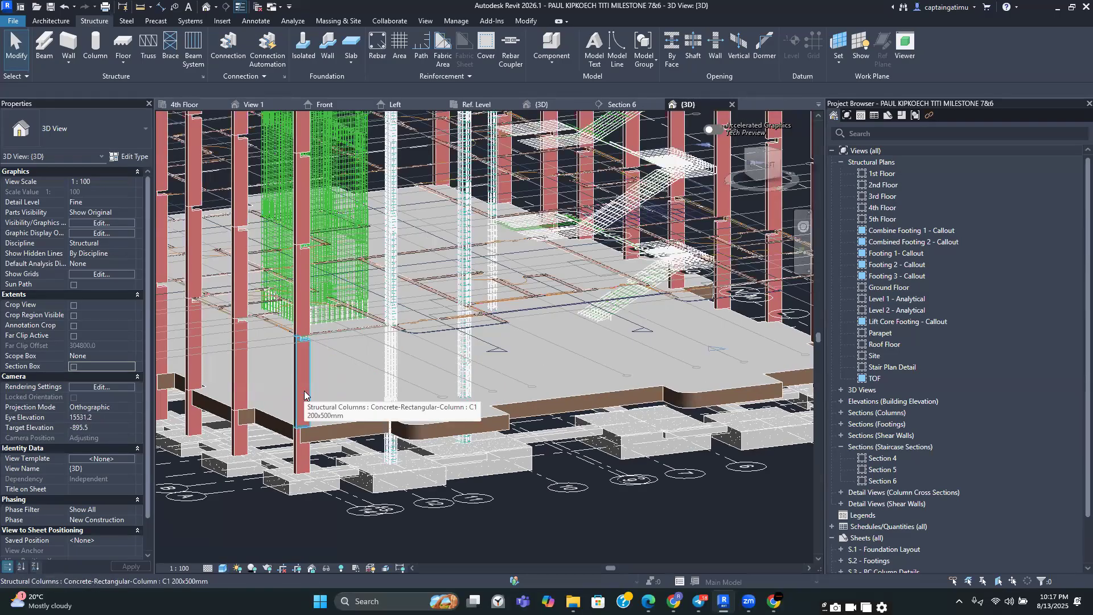
pyautogui.click(304, 392)
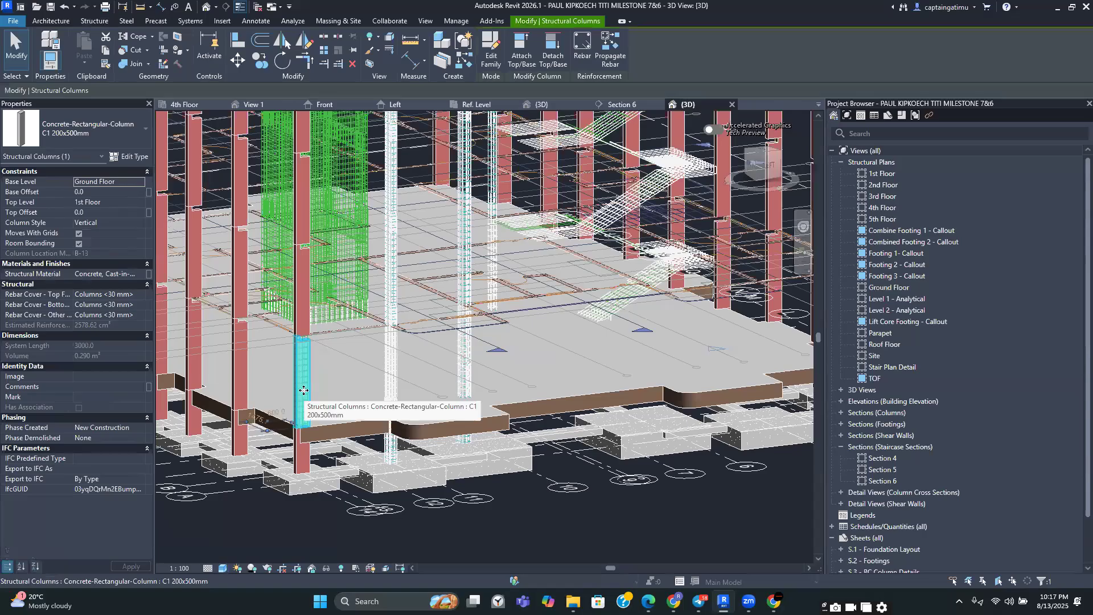
pyautogui.keyDown('shift'); pyautogui.moveTo(304, 391); pyautogui.dragTo(304, 402, button='middle'); pyautogui.keyUp('shift')
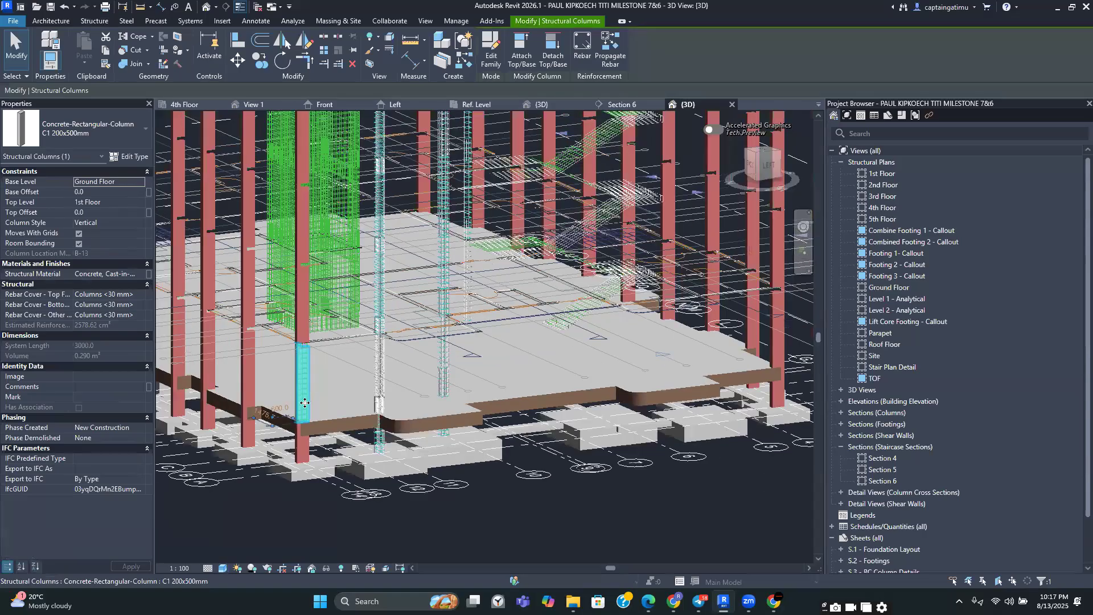
pyautogui.scroll(-3, 304, 401)
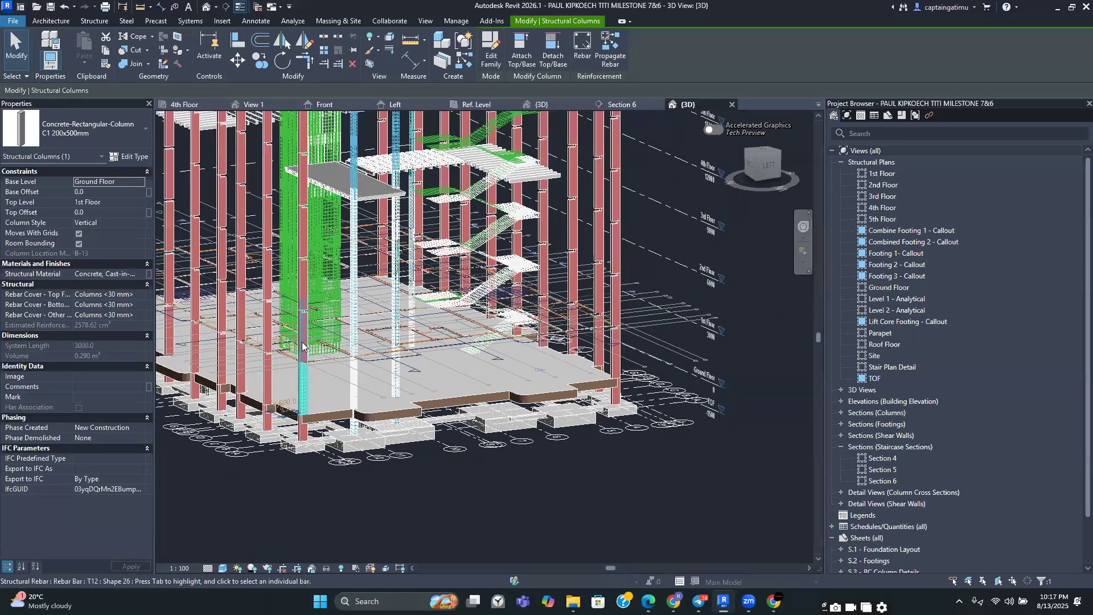
pyautogui.scroll(4, 306, 371)
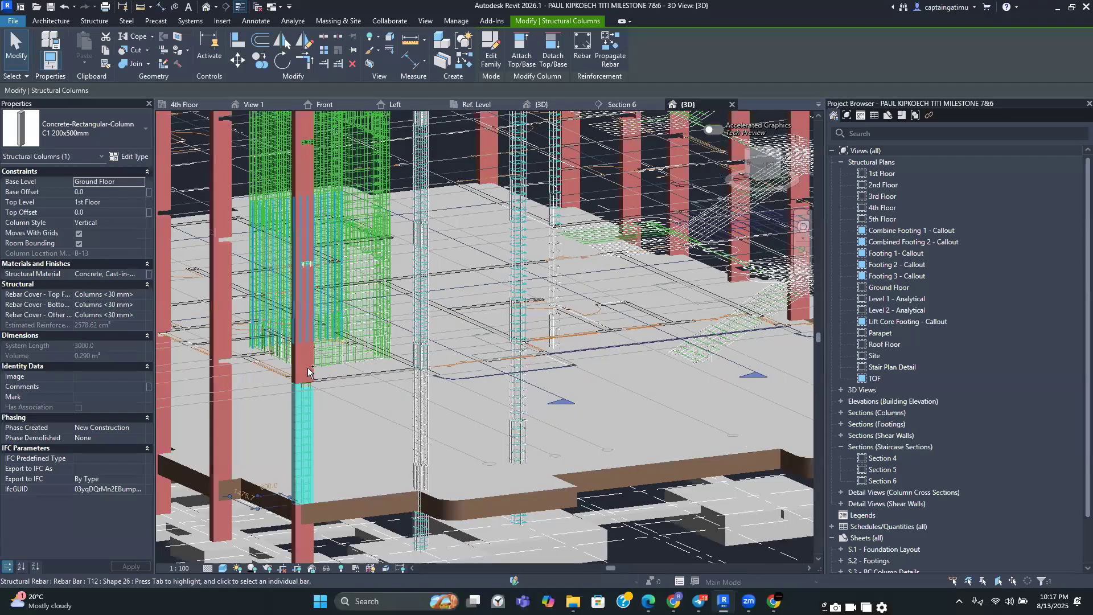
pyautogui.keyDown('ctrl'); pyautogui.click(303, 228); pyautogui.keyUp('ctrl')
pyautogui.keyDown('ctrl'); pyautogui.click(303, 193); pyautogui.keyUp('ctrl')
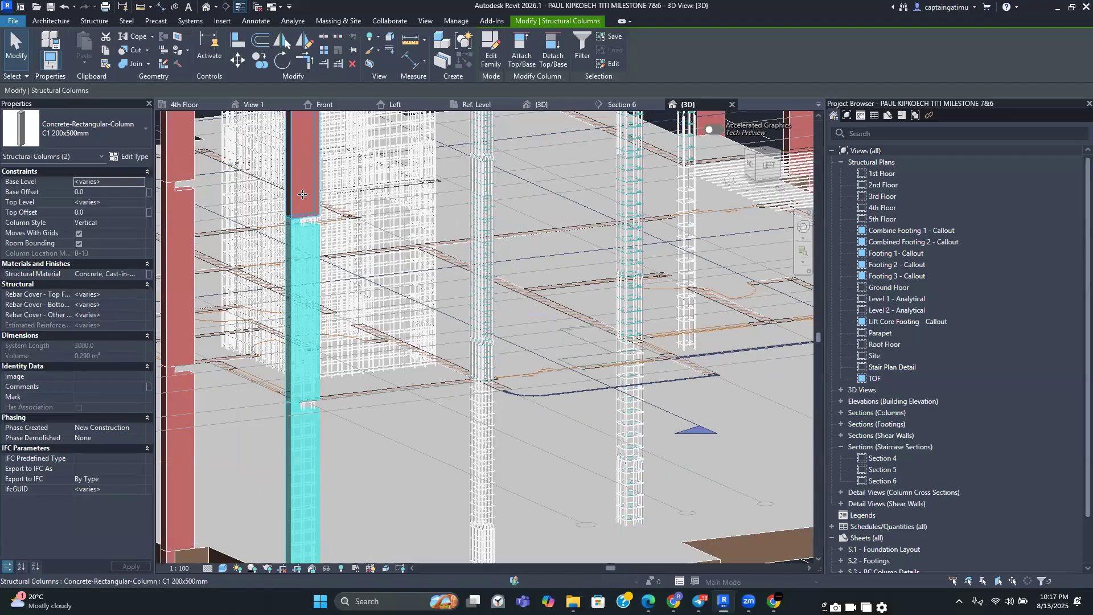
pyautogui.scroll(-2, 315, 387)
pyautogui.scroll(-1, 316, 386)
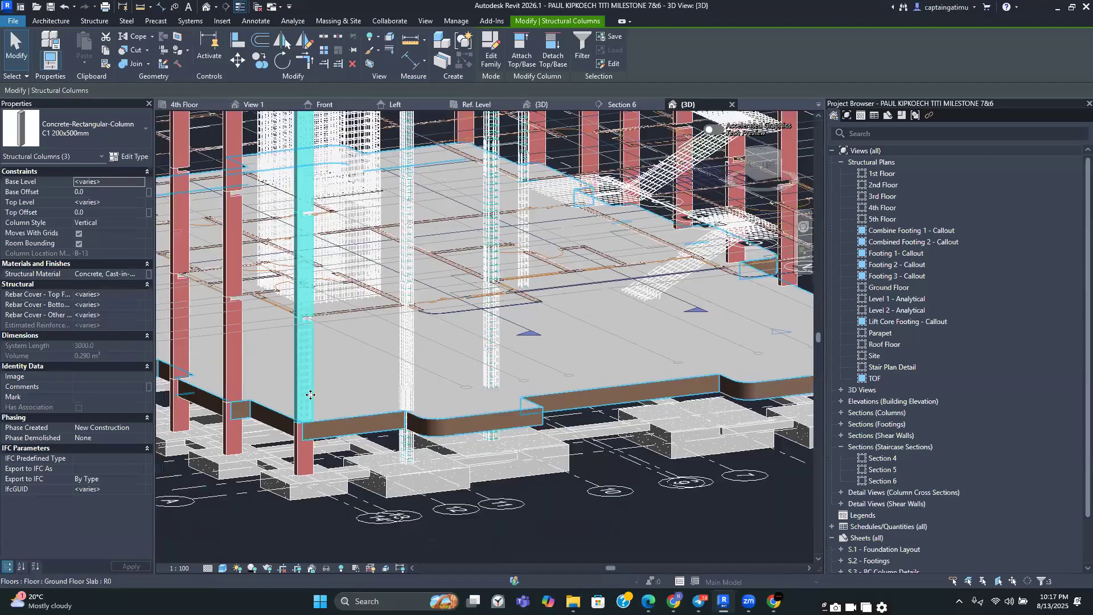
pyautogui.press('Escape')
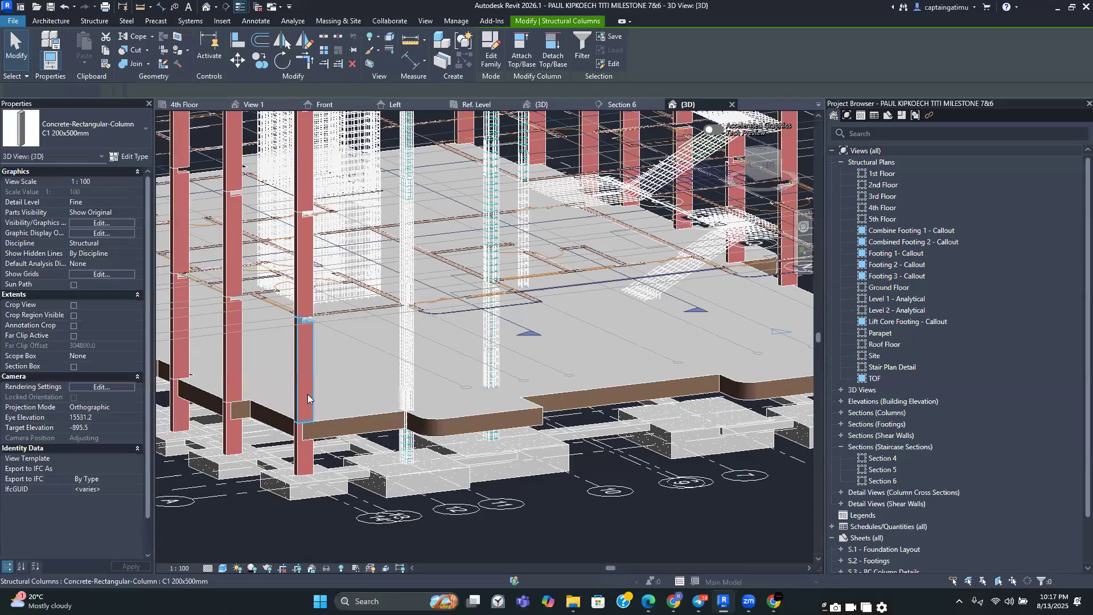
pyautogui.press('Escape')
# Start Propagate Rebar aligned by face for the reinforced ground-floor C1 column, picking its face as the source
pyautogui.click(308, 396)
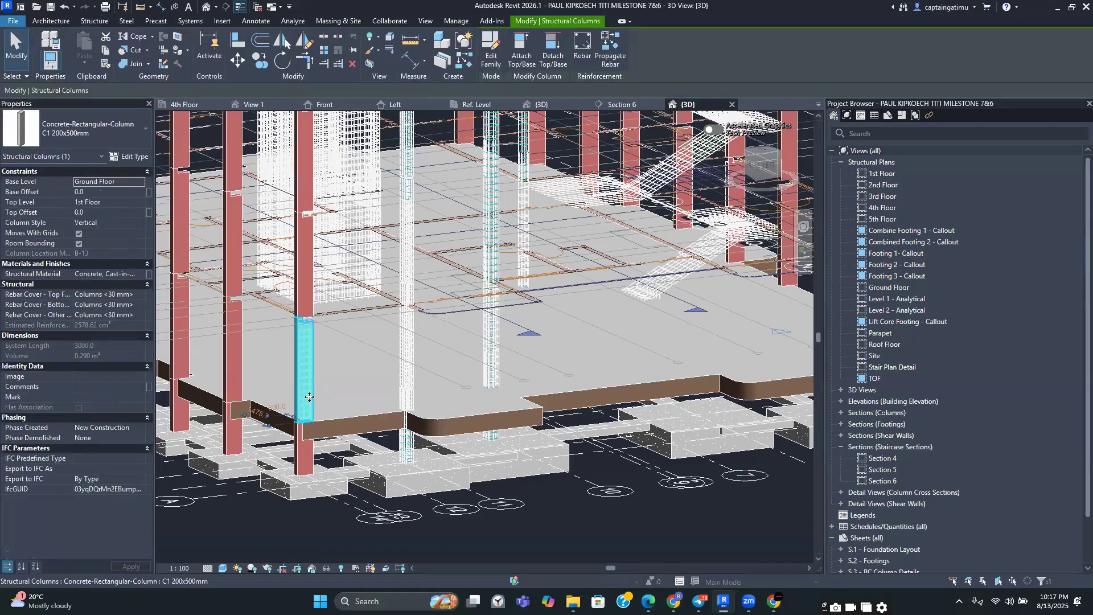
pyautogui.scroll(-3, 312, 410)
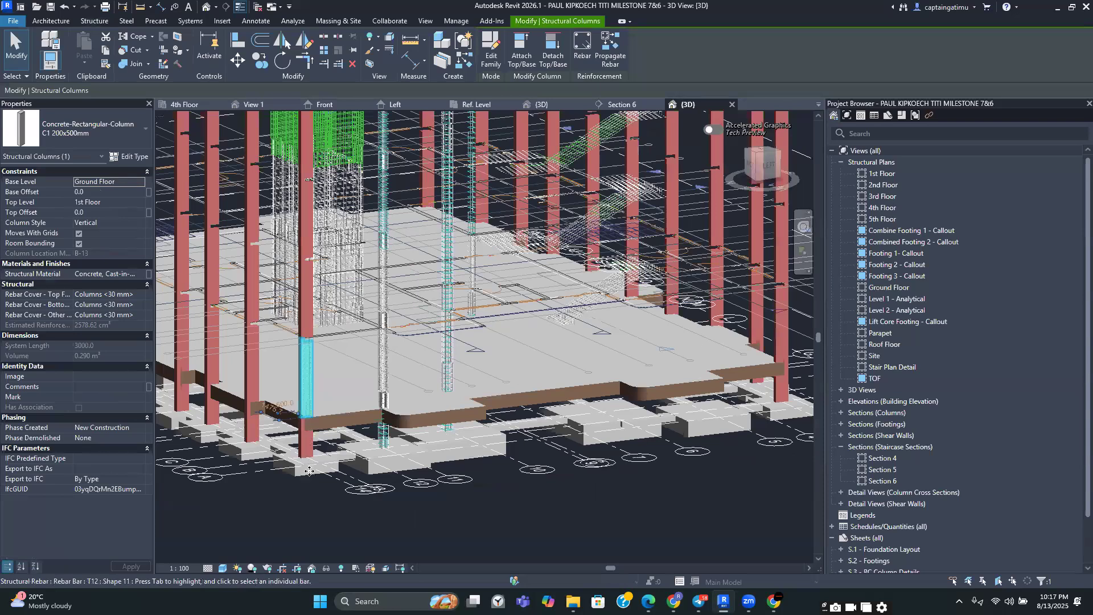
pyautogui.moveTo(309, 472); pyautogui.dragTo(365, 493, button='middle')
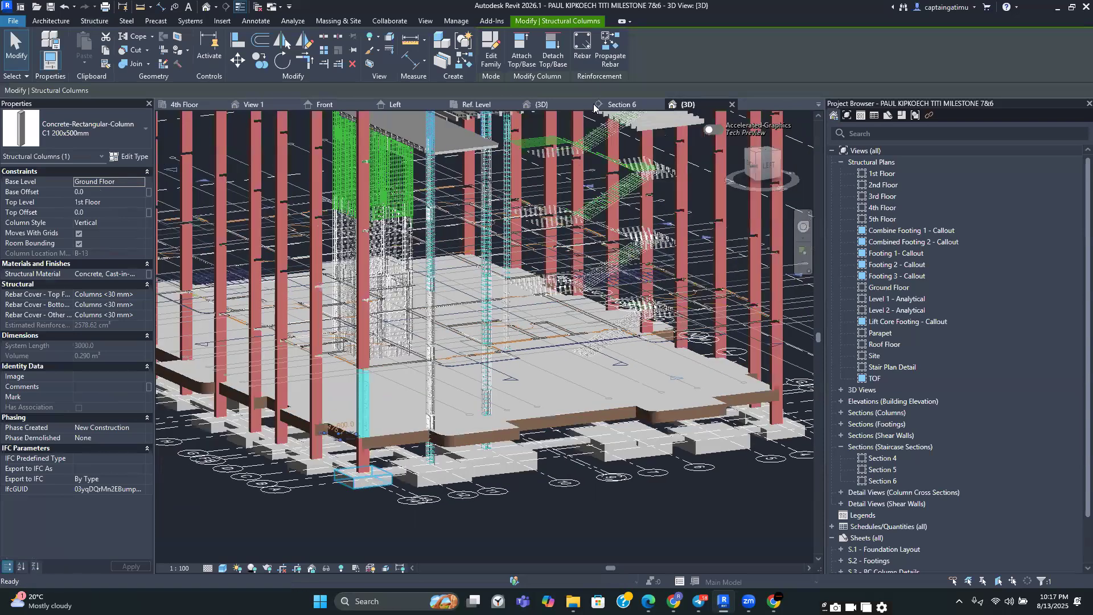
pyautogui.click(612, 59)
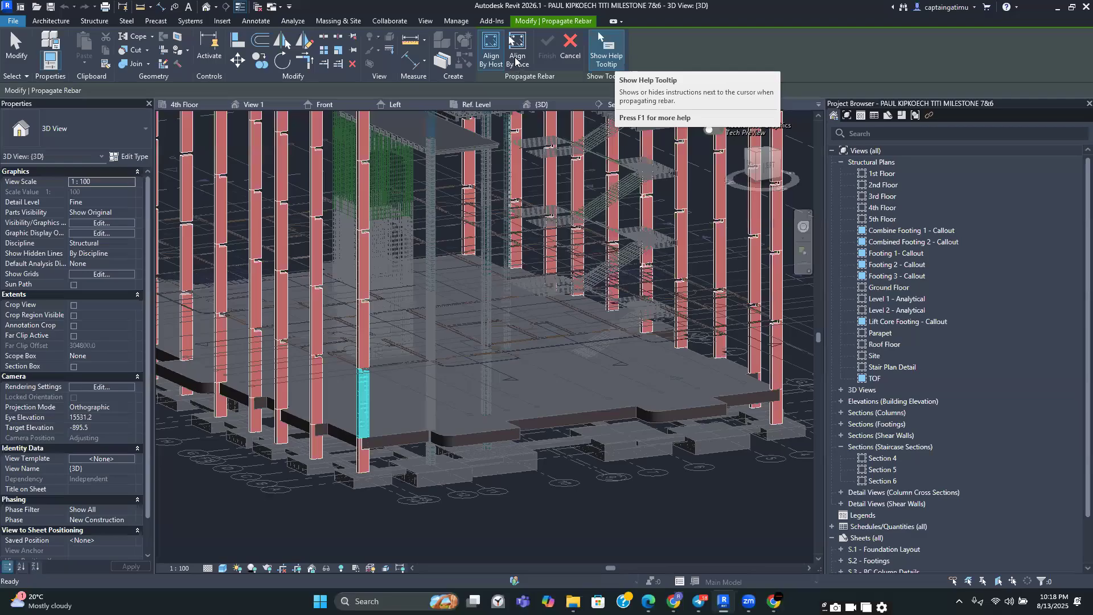
pyautogui.click(515, 57)
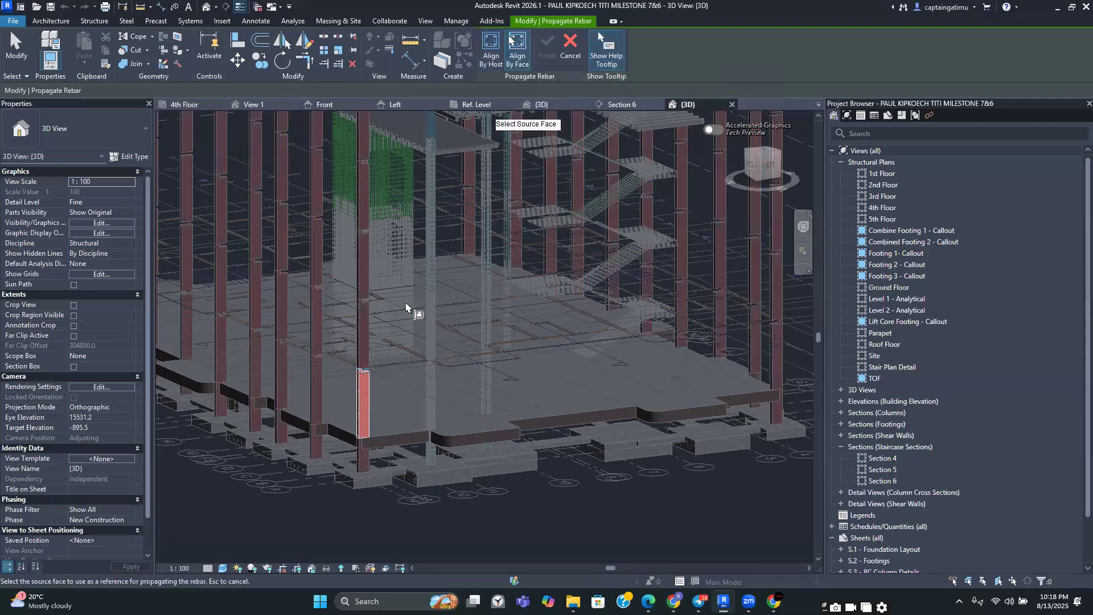
pyautogui.scroll(3, 330, 405)
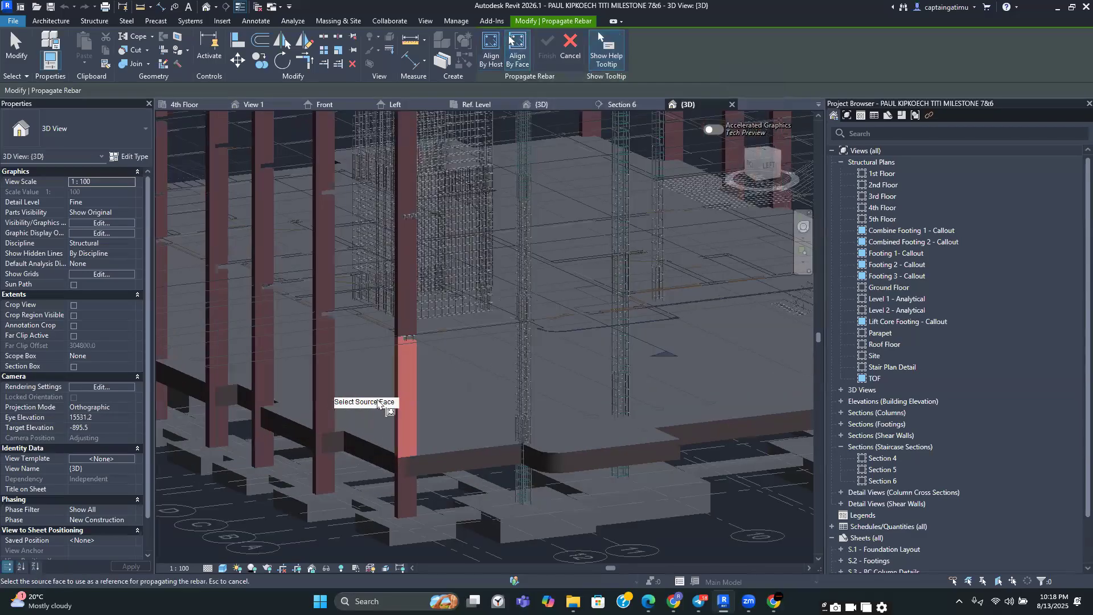
pyautogui.scroll(2, 408, 411)
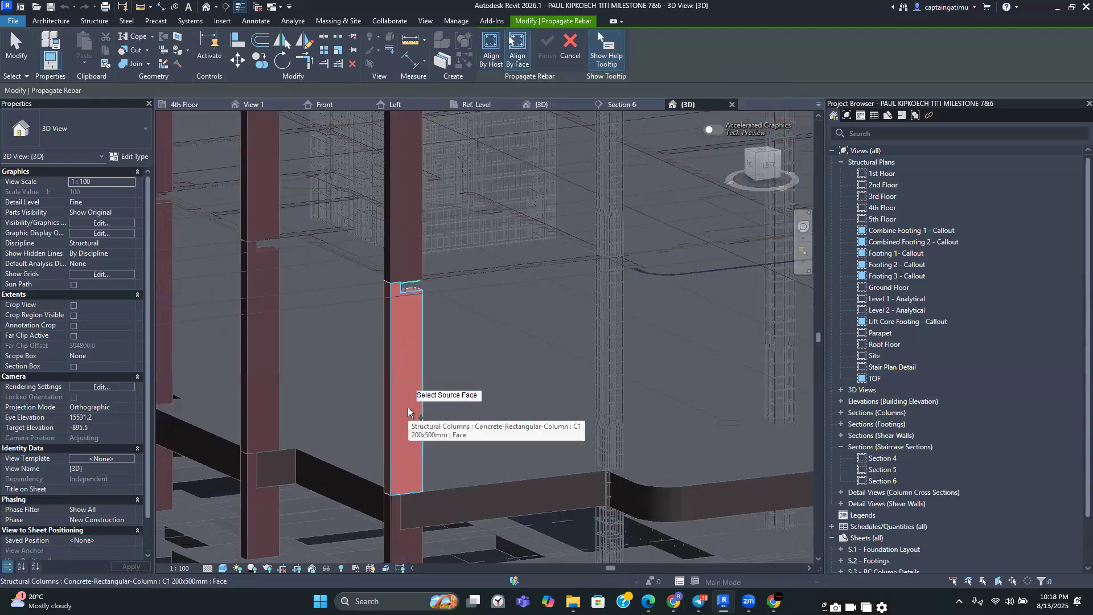
pyautogui.click(410, 416)
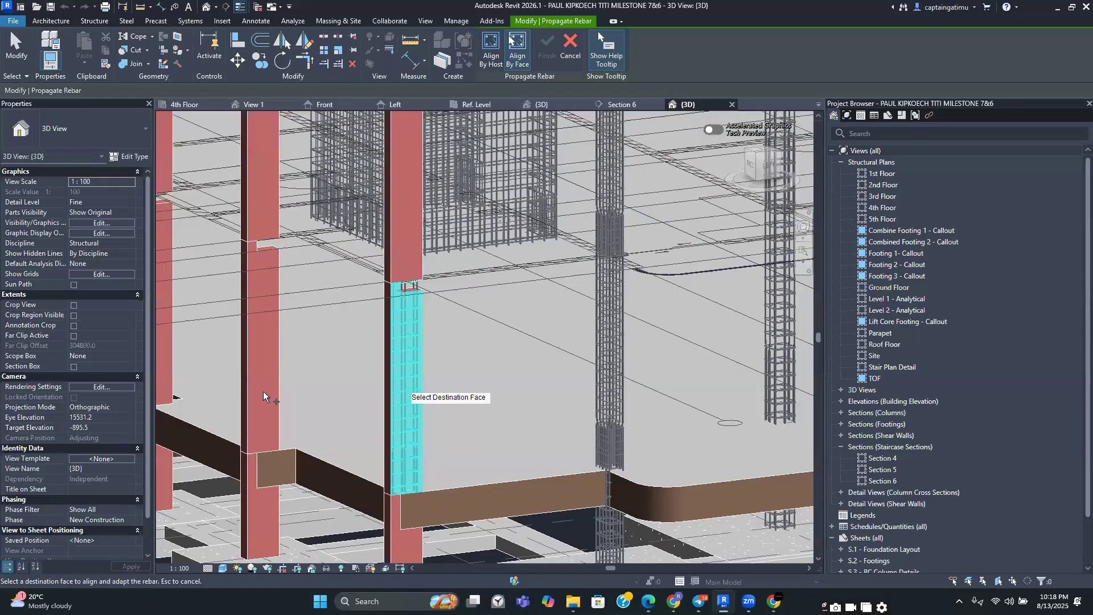
# Propagate the column rebar onto the matching faces of neighbouring ground-floor C1 columns, then inspect one reinforced column
pyautogui.click(263, 392)
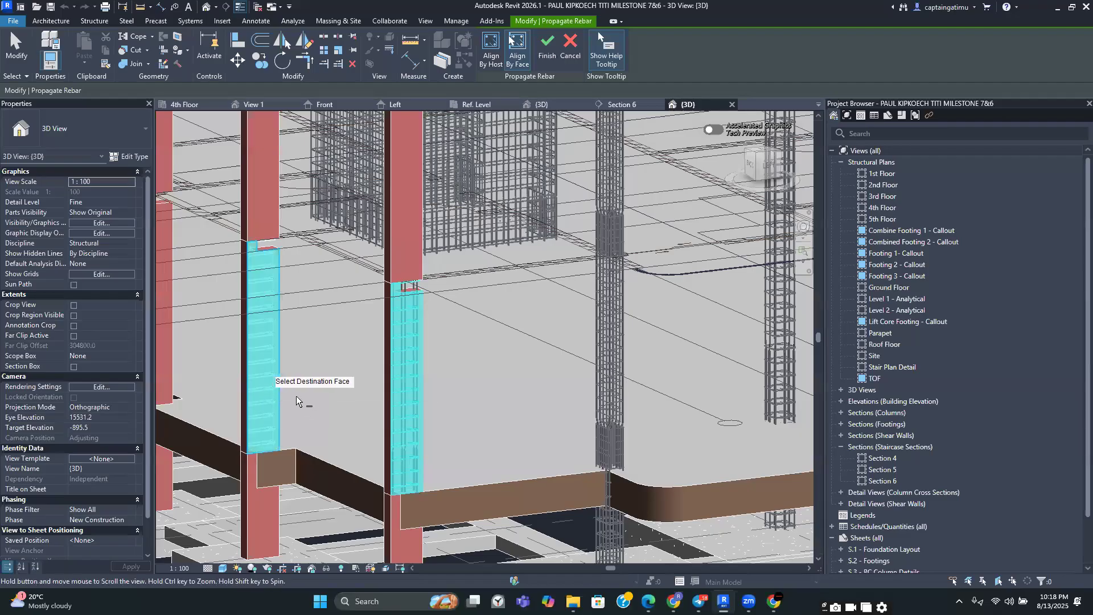
pyautogui.moveTo(302, 402); pyautogui.dragTo(345, 414, button='middle')
pyautogui.click(206, 361)
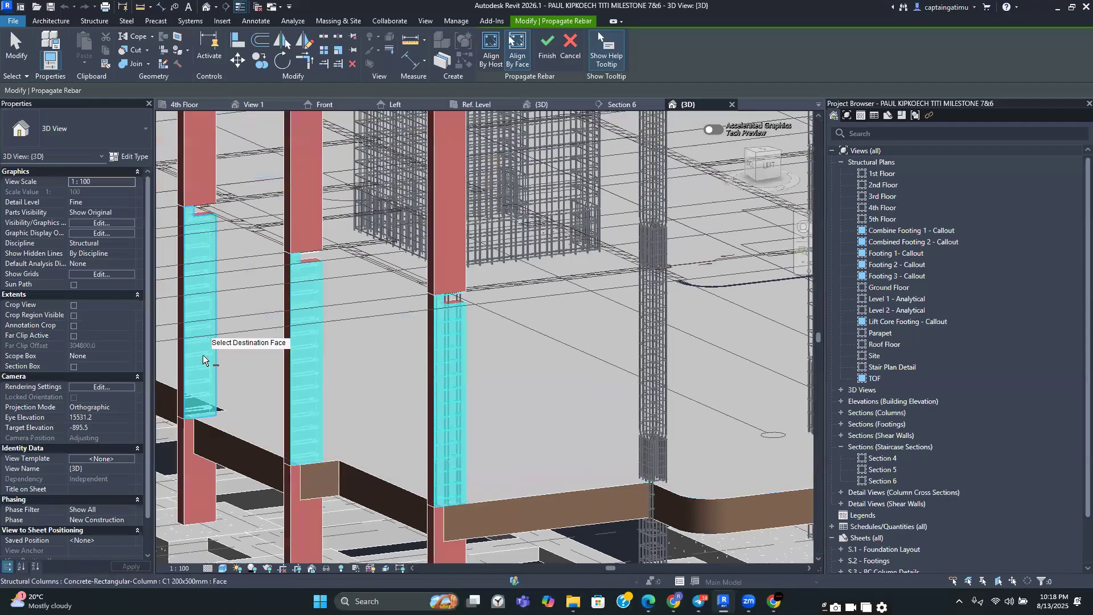
pyautogui.scroll(-1, 204, 361)
pyautogui.moveTo(205, 362); pyautogui.dragTo(306, 381, button='middle')
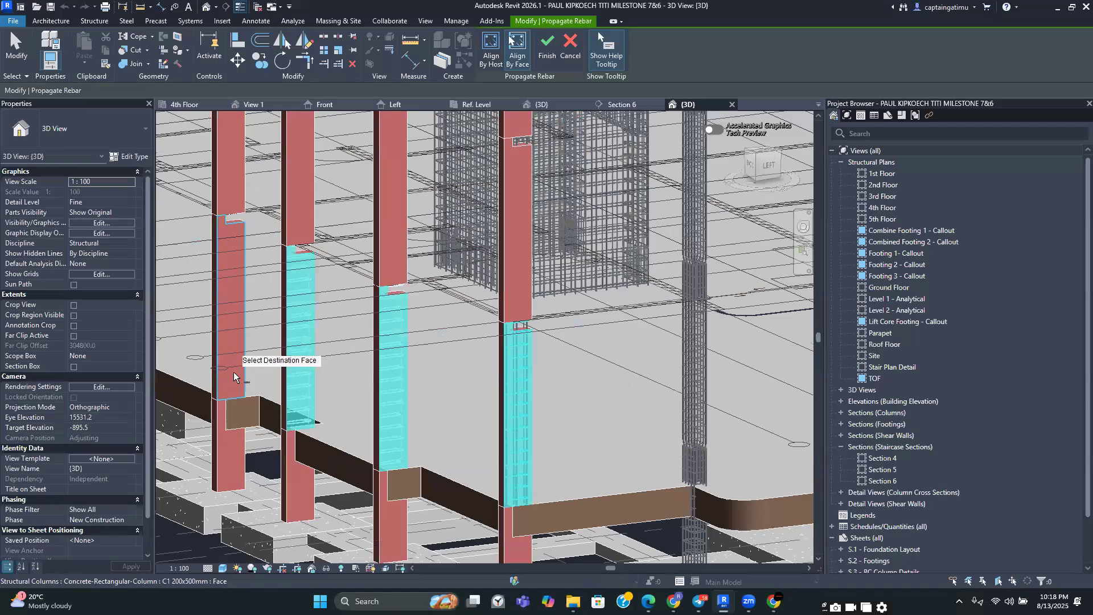
pyautogui.scroll(-2, 234, 378)
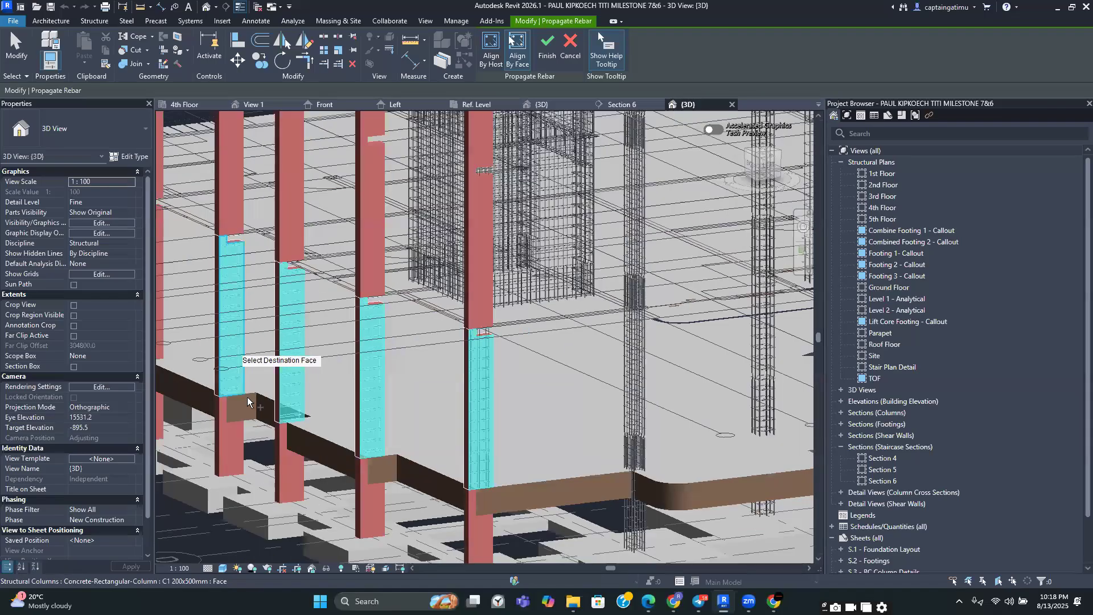
pyautogui.moveTo(266, 412); pyautogui.dragTo(271, 419, button='middle')
pyautogui.scroll(4, 271, 419)
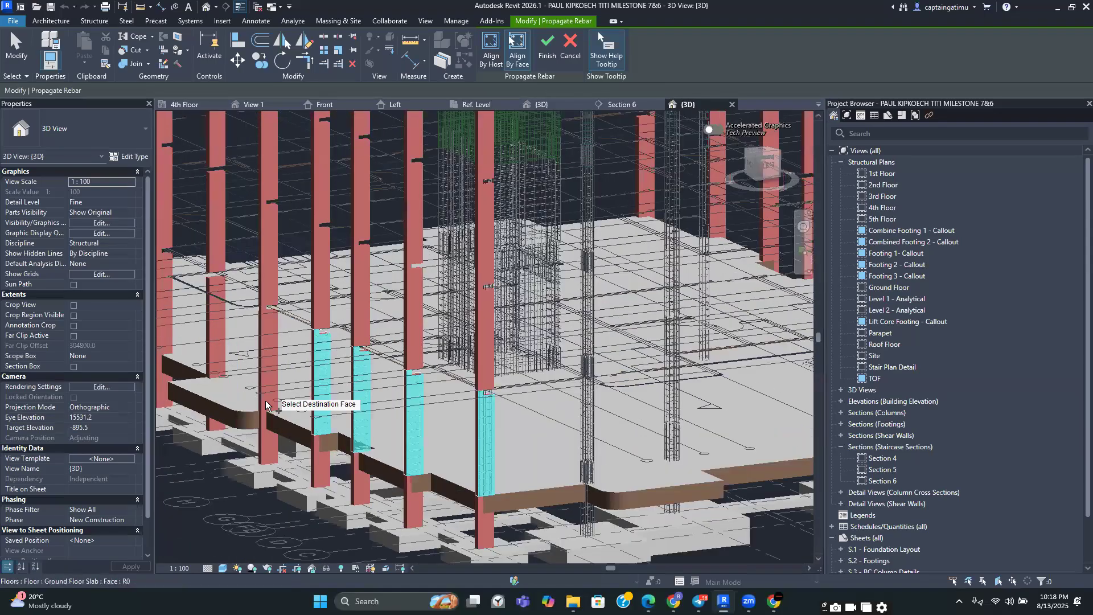
pyautogui.click(271, 406)
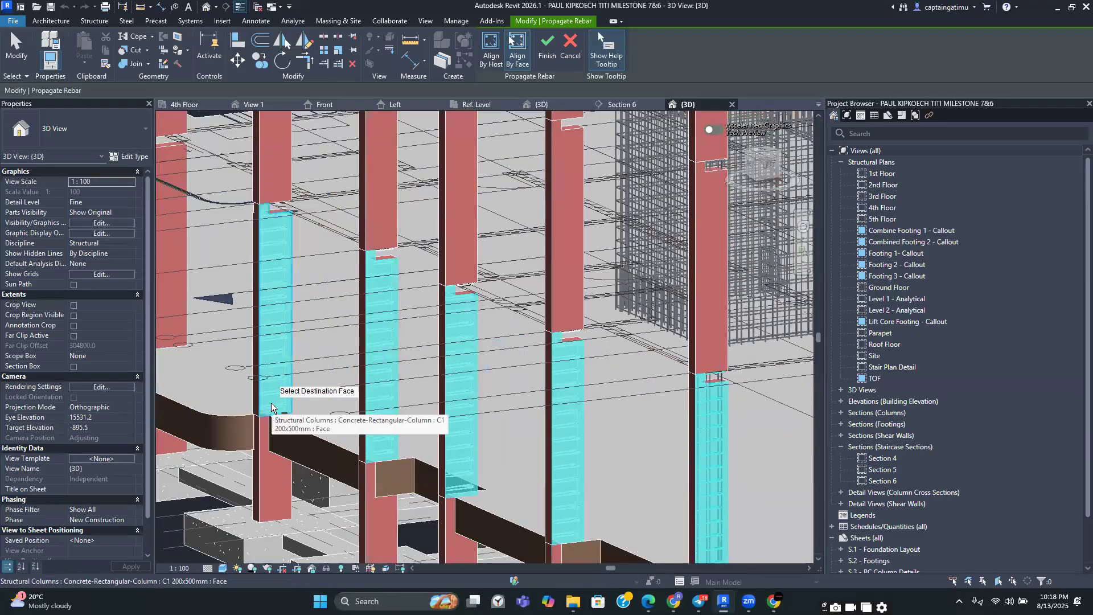
pyautogui.moveTo(305, 423); pyautogui.dragTo(370, 448, button='middle')
pyautogui.click(264, 338)
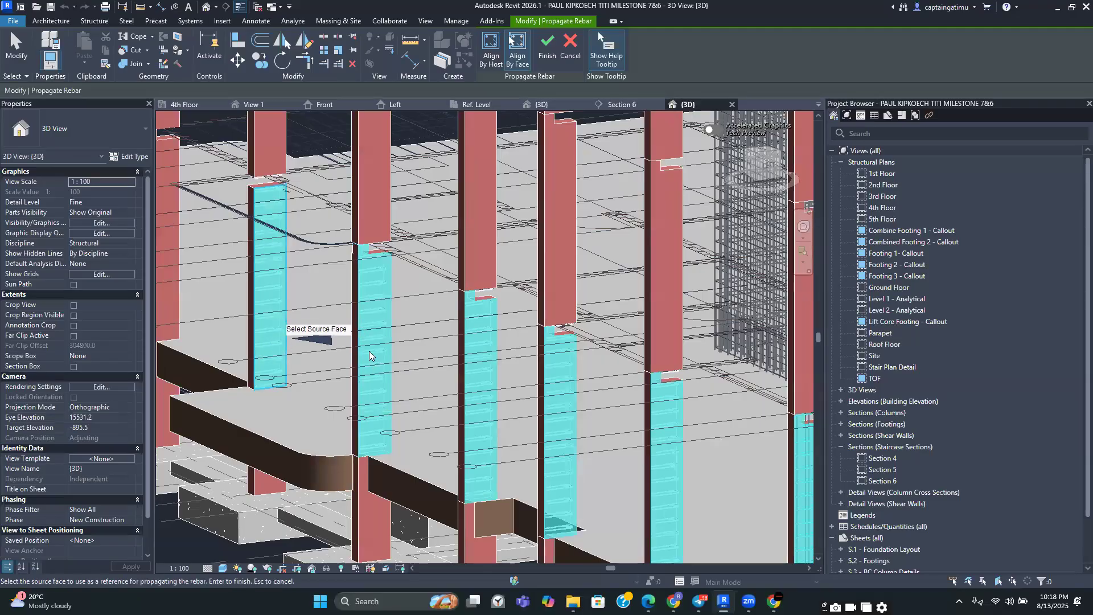
pyautogui.press('Escape')
pyautogui.press('Escape')
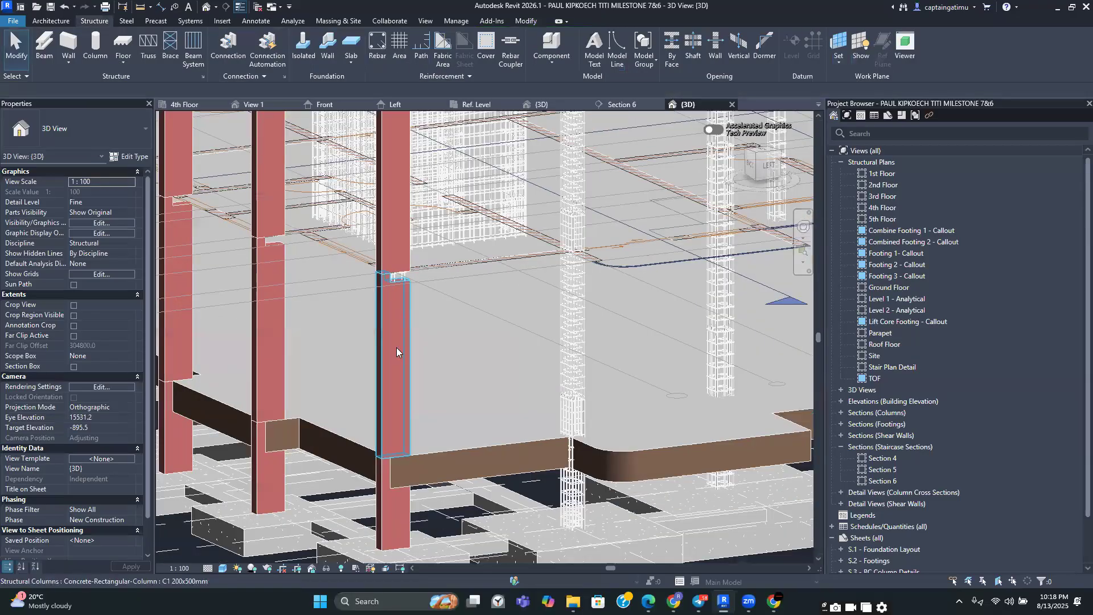
pyautogui.click(396, 349)
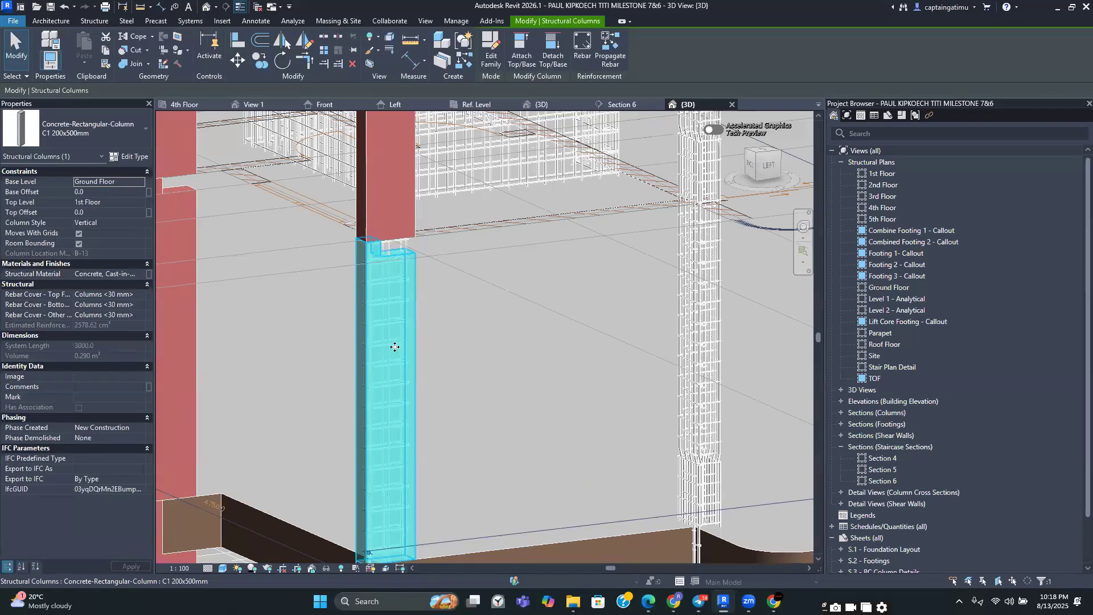
# Delete the rebar from one ground-floor C1 column and dismiss the save reminder
pyautogui.scroll(5, 395, 345)
pyautogui.press('Escape')
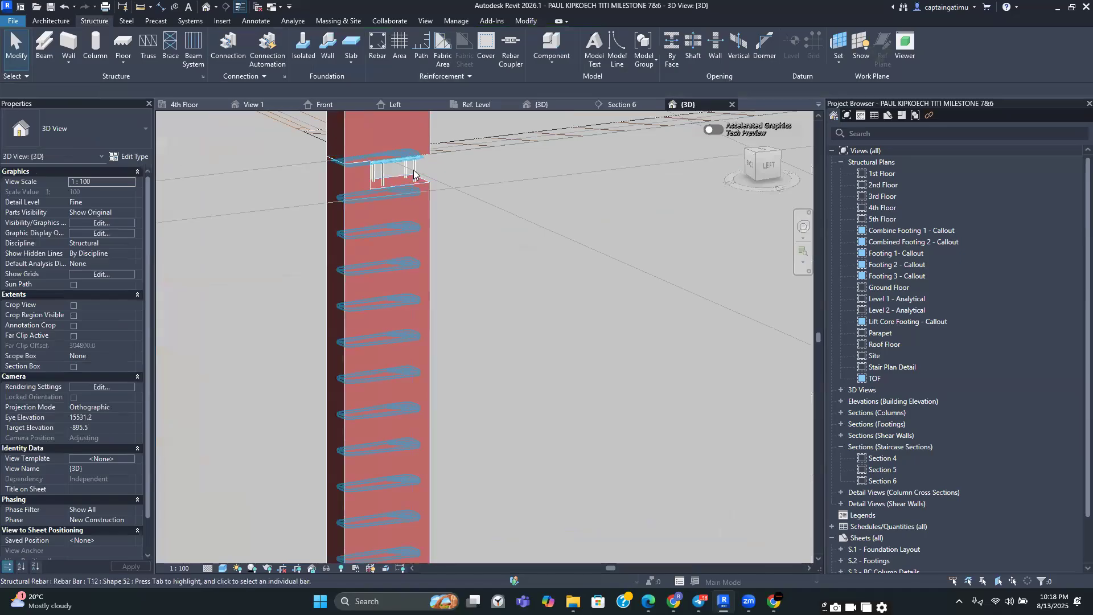
pyautogui.click(411, 177)
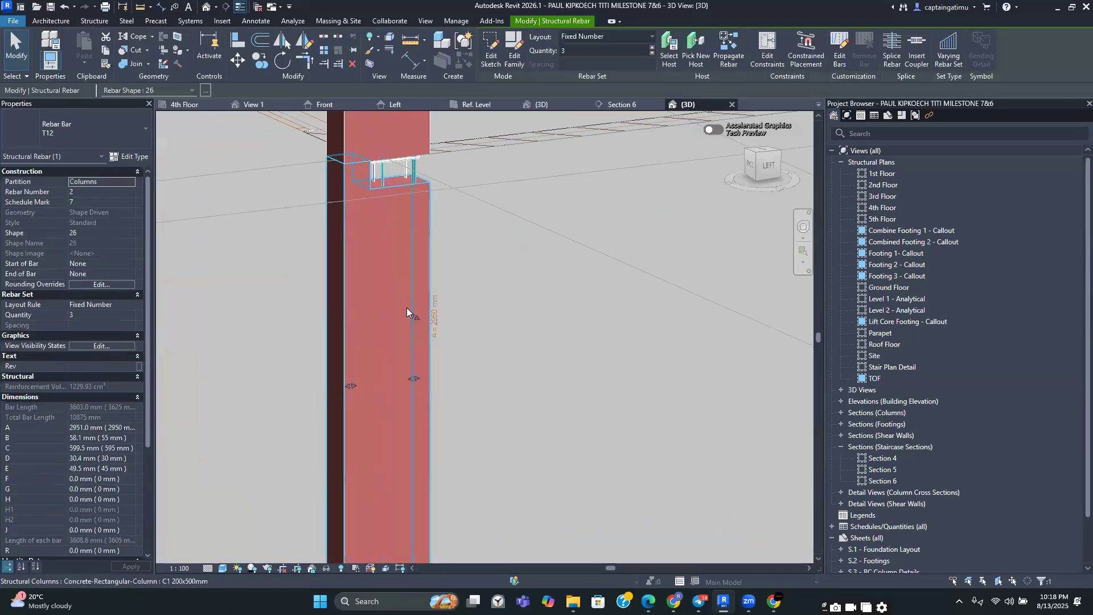
pyautogui.rightClick(407, 315)
pyautogui.moveTo(450, 386)
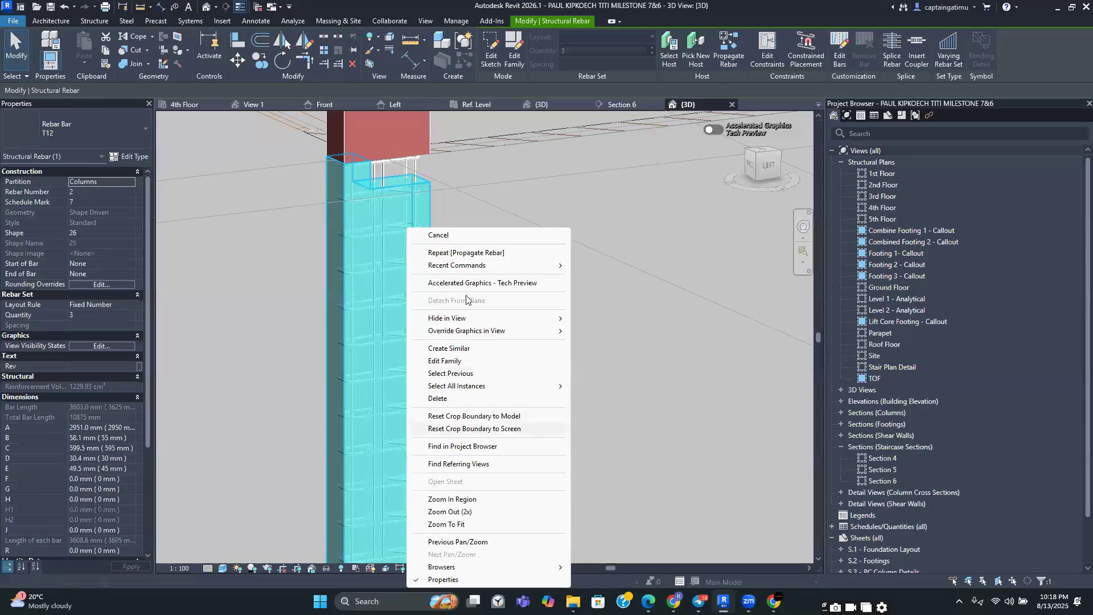
pyautogui.click(426, 237)
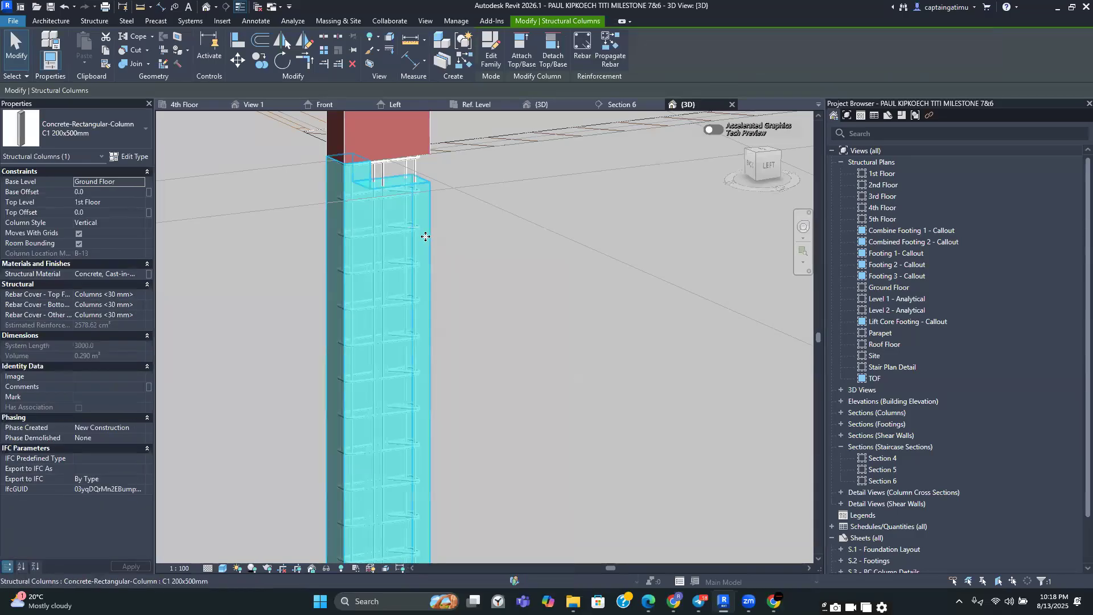
pyautogui.press('Delete')
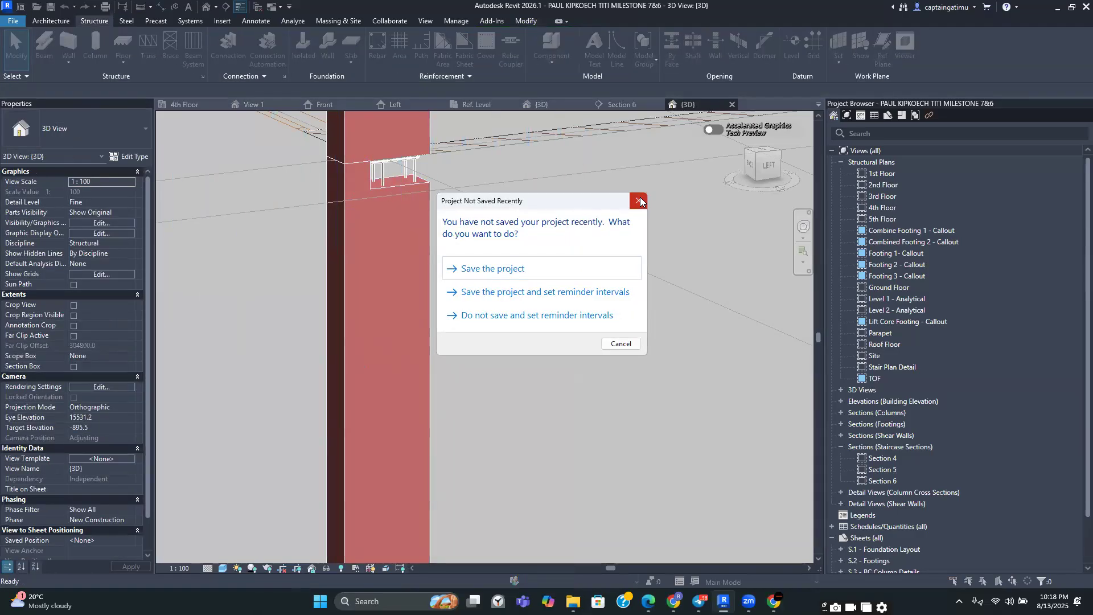
pyautogui.press('Escape')
# Start Propagate Rebar from a reinforced ground-floor C1 column and pick a neighbouring column's face as destination
pyautogui.scroll(-5, 378, 360)
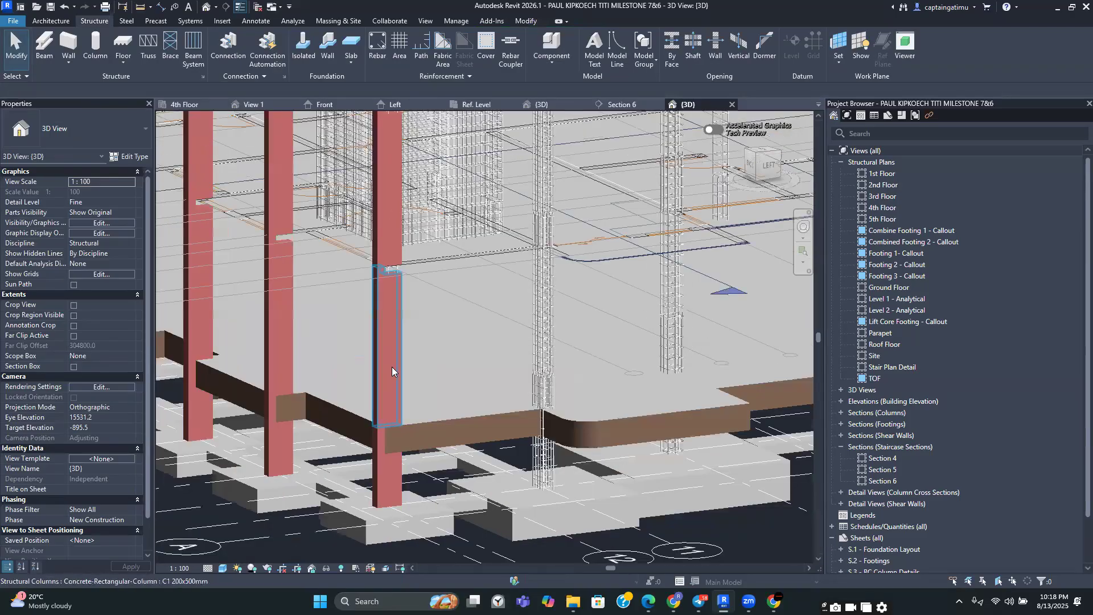
pyautogui.click(389, 355)
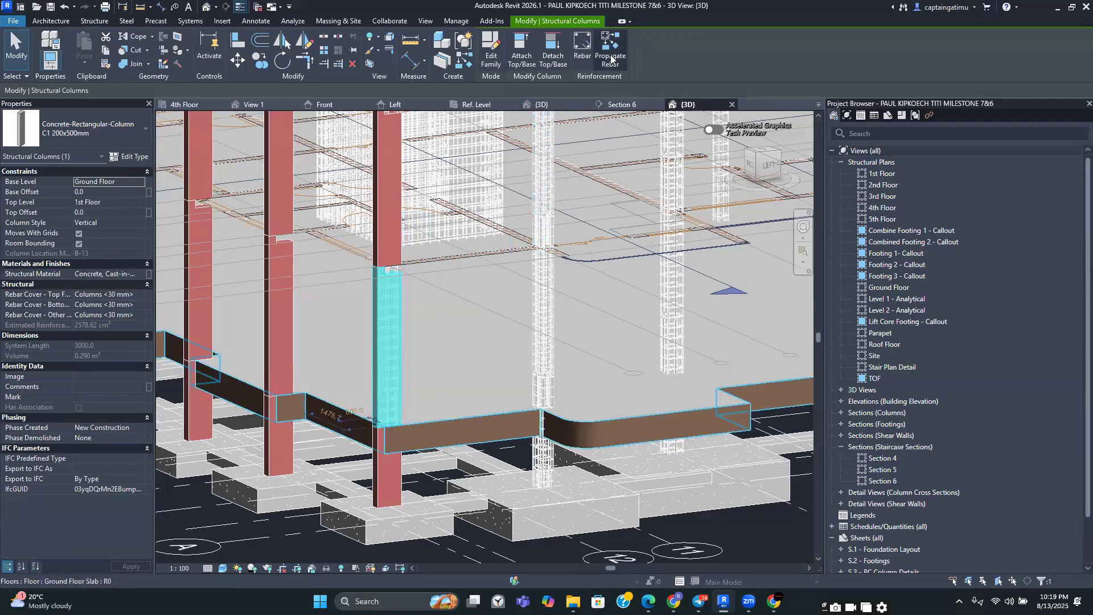
pyautogui.click(611, 58)
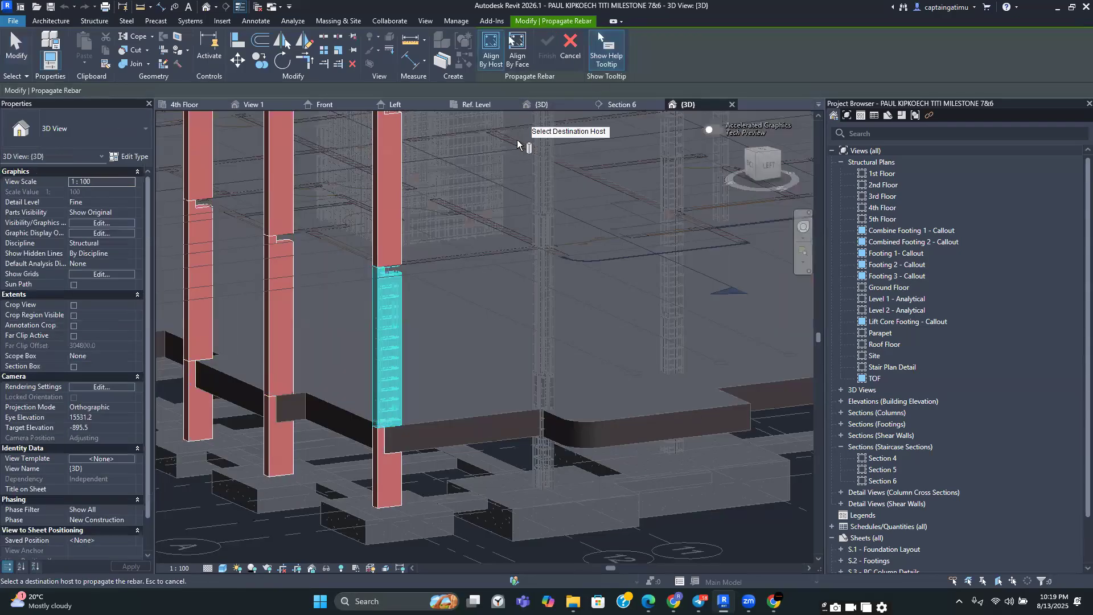
pyautogui.click(390, 356)
pyautogui.scroll(3, 287, 322)
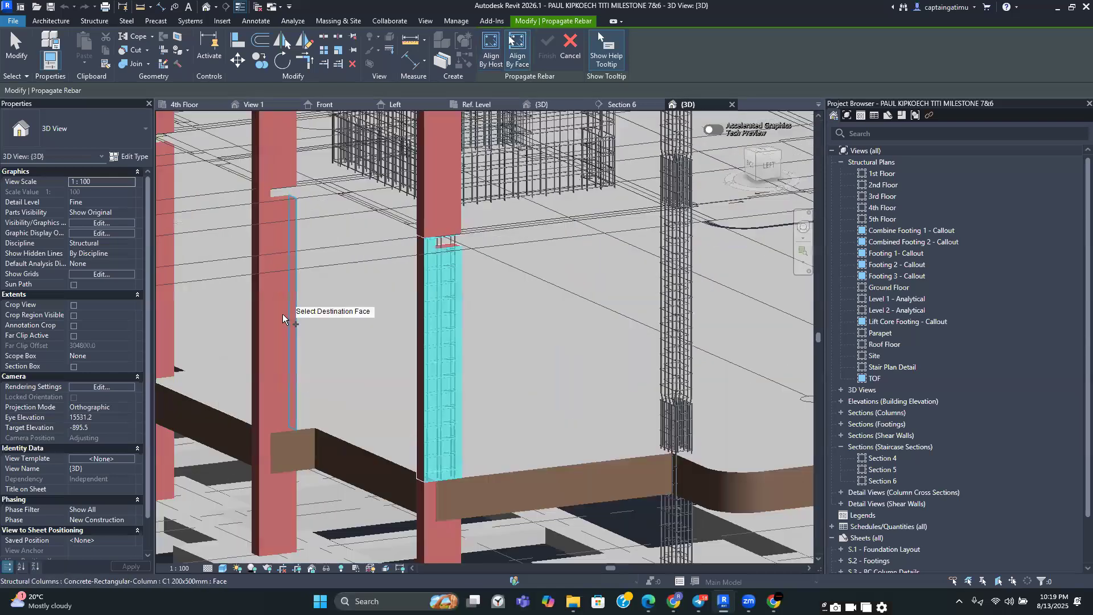
pyautogui.click(282, 314)
# Propagate the rebar onto two more C1 column faces and finish the command
pyautogui.scroll(2, 282, 273)
pyautogui.scroll(2, 276, 197)
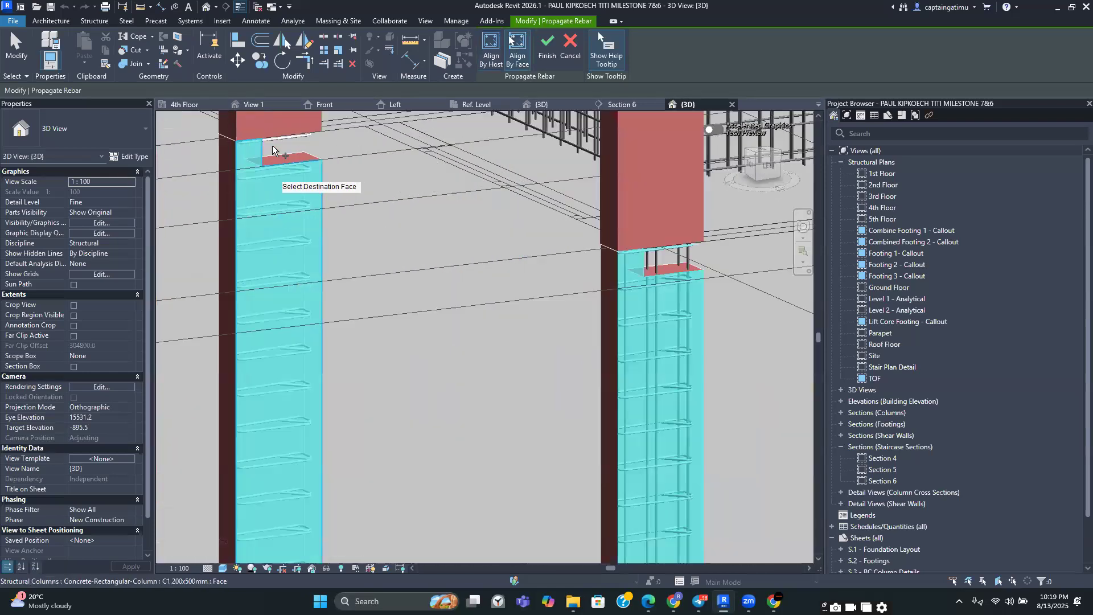
pyautogui.scroll(-3, 298, 256)
pyautogui.moveTo(347, 446); pyautogui.dragTo(470, 500, button='middle')
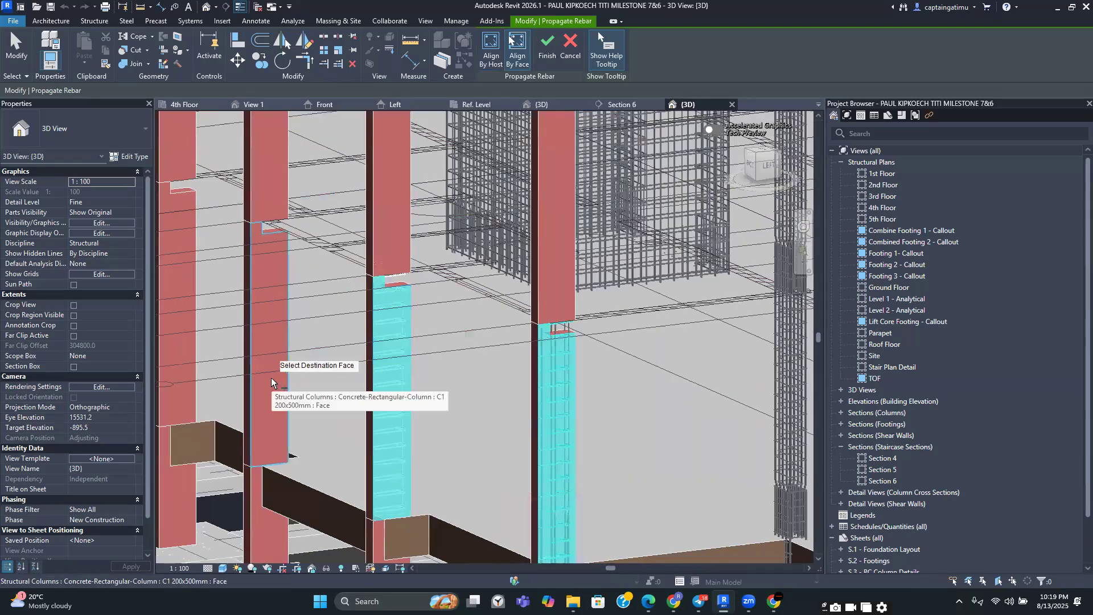
pyautogui.click(272, 382)
pyautogui.scroll(-1, 290, 403)
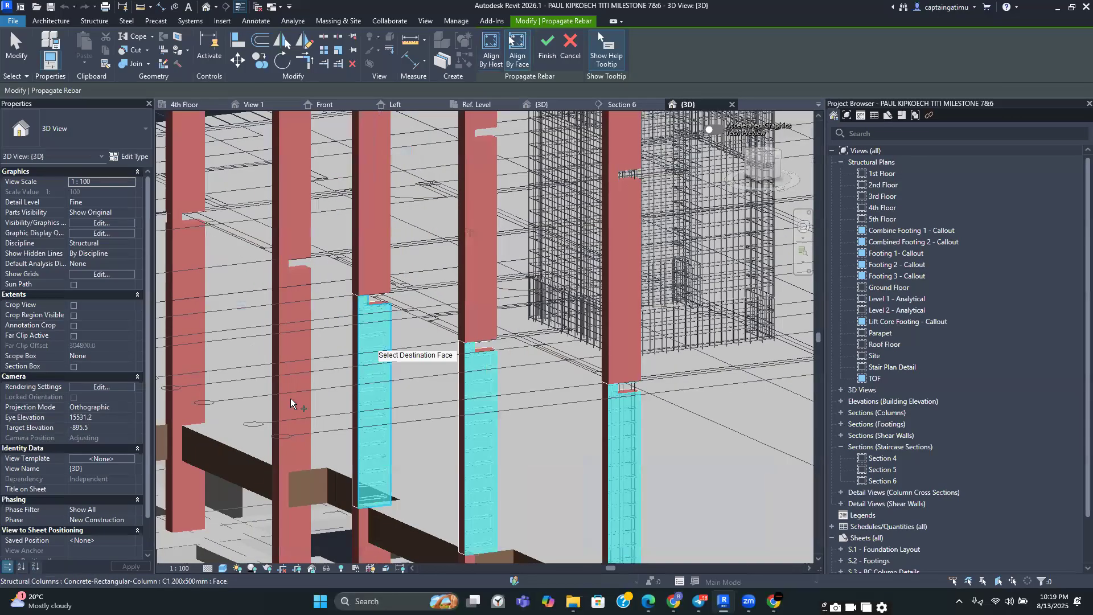
pyautogui.click(290, 379)
pyautogui.press('Return')
# Select a column's rebar set and try to pick a new host for it
pyautogui.scroll(1, 689, 524)
pyautogui.moveTo(689, 525); pyautogui.dragTo(552, 412, button='middle')
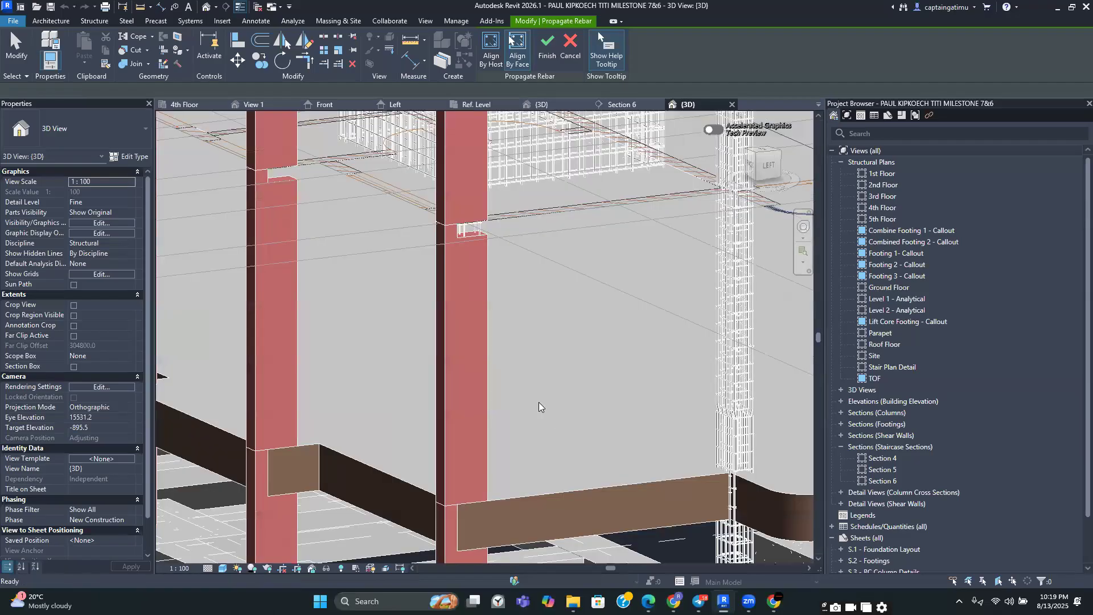
pyautogui.scroll(5, 469, 261)
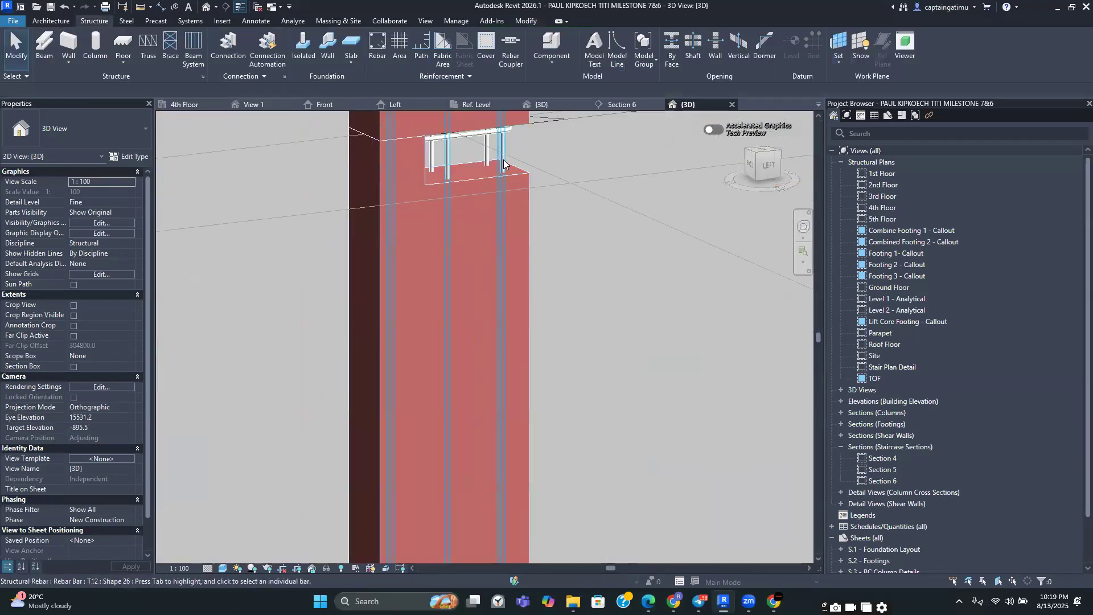
pyautogui.click(504, 160)
pyautogui.scroll(-4, 503, 171)
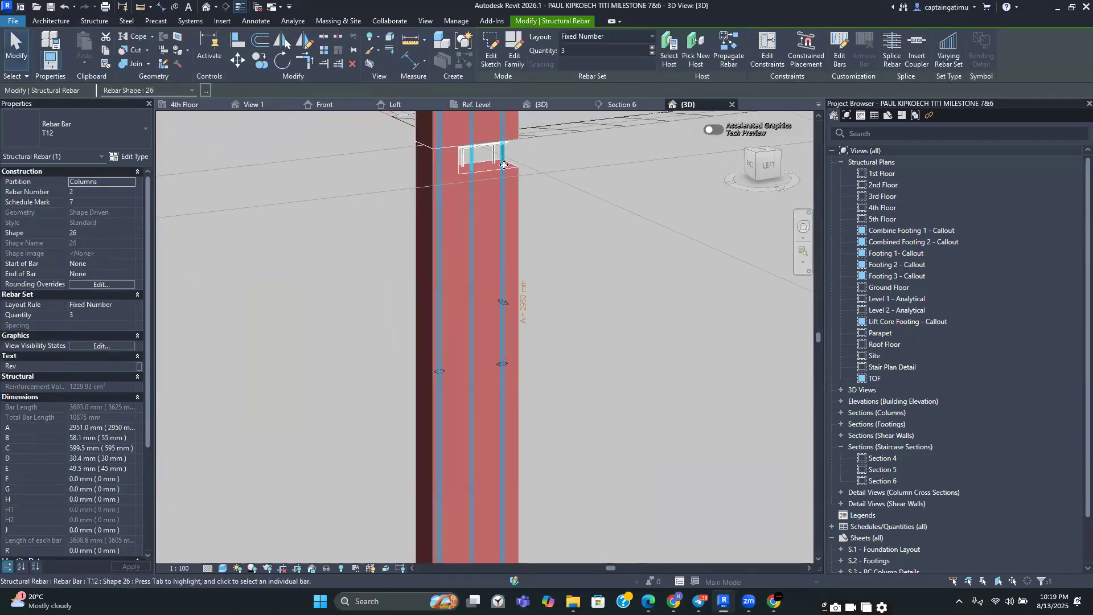
pyautogui.click(695, 57)
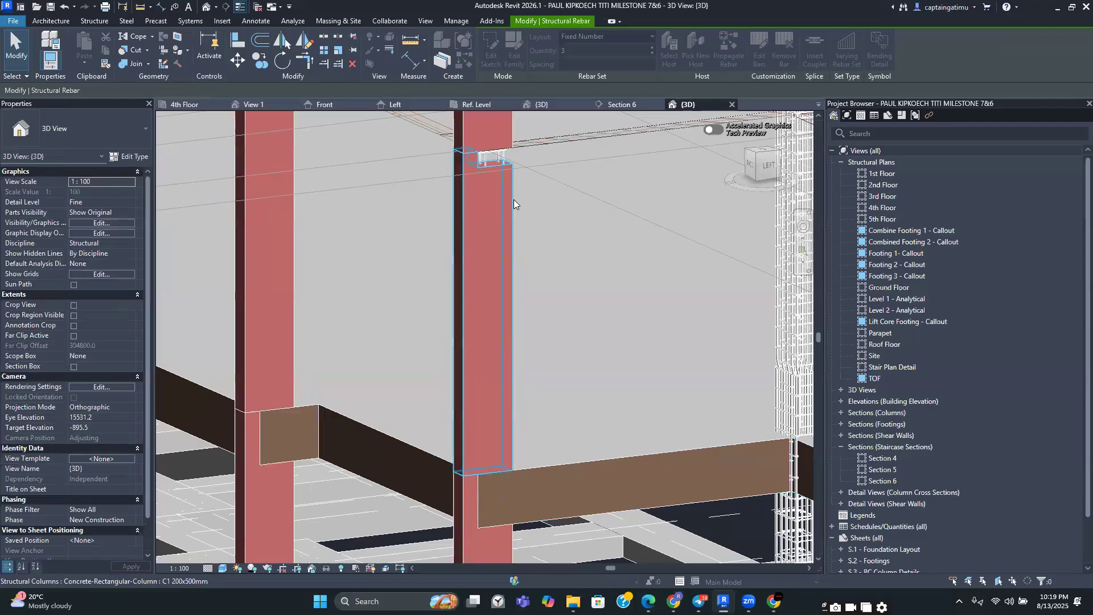
pyautogui.click(513, 199)
pyautogui.press('Escape')
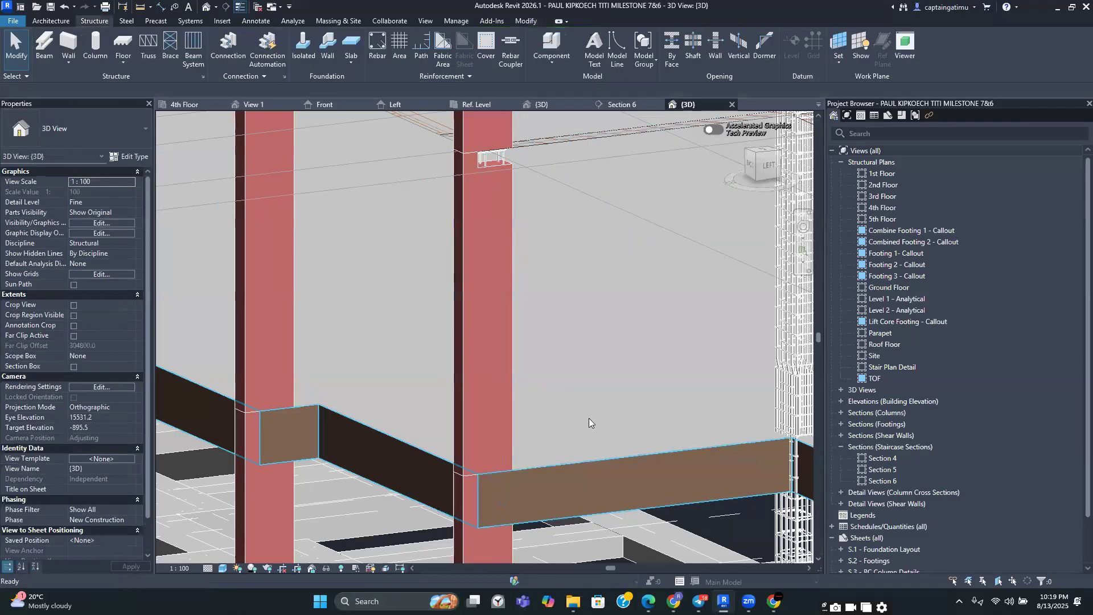
# Start Propagate Rebar again from the reinforced C1 column, picking its face as the source
pyautogui.click(484, 321)
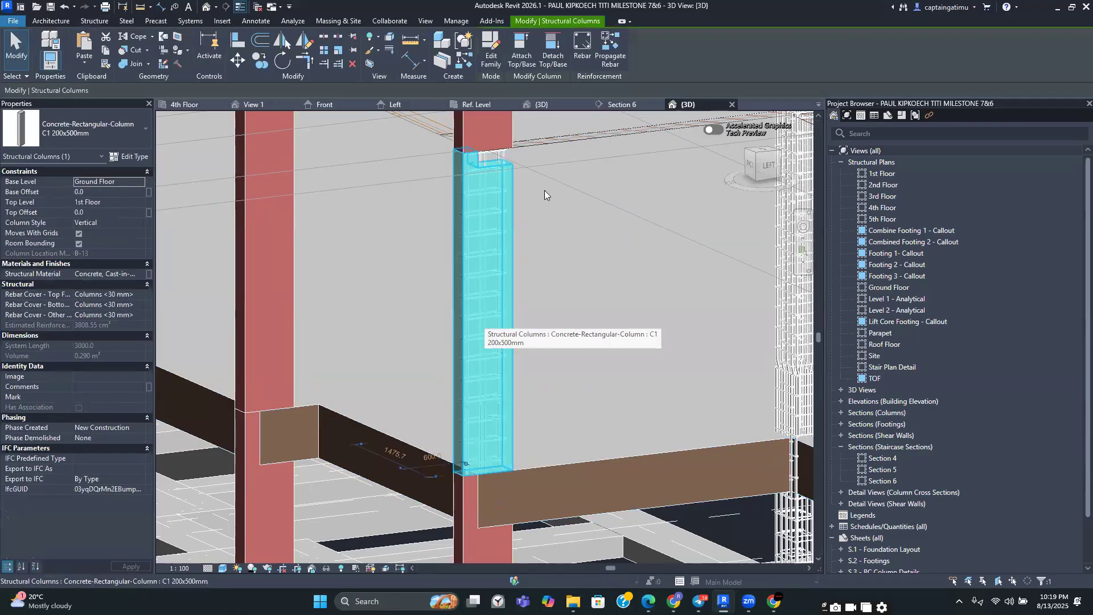
pyautogui.click(611, 56)
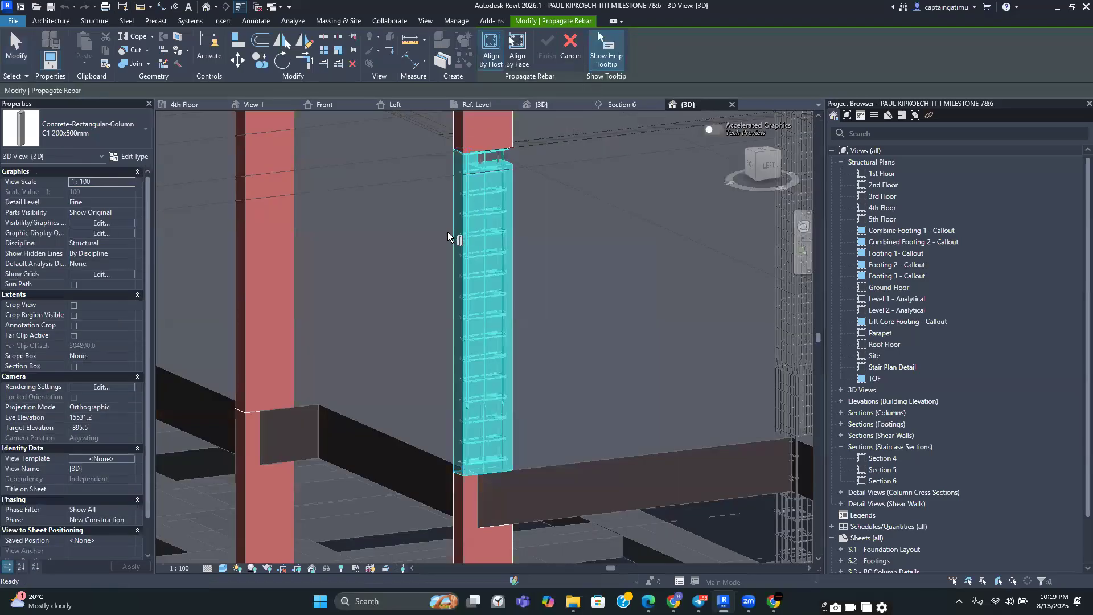
pyautogui.click(489, 152)
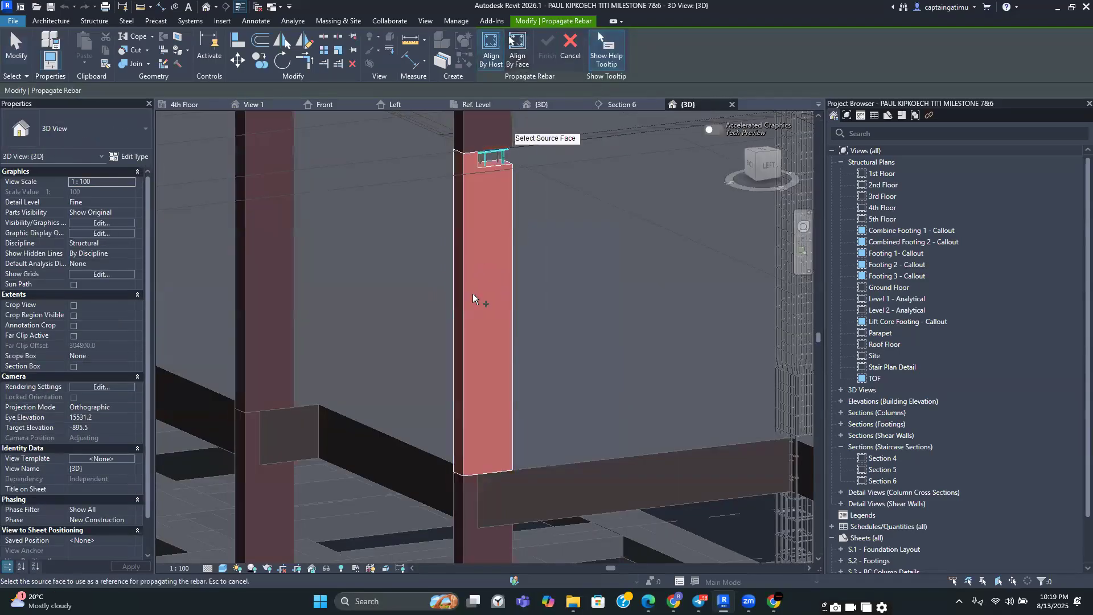
pyautogui.click(472, 300)
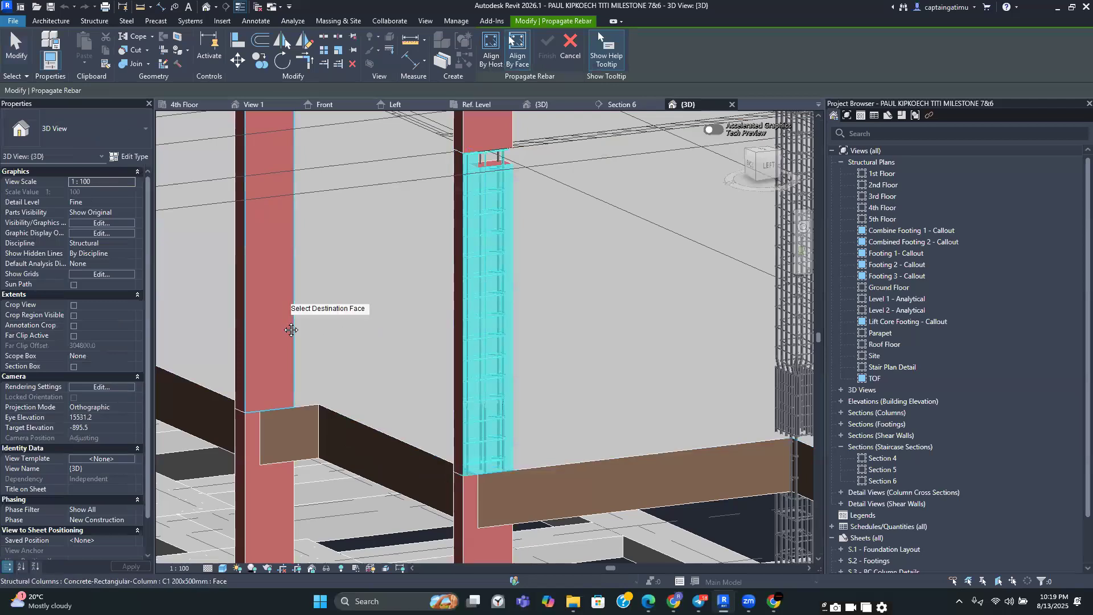
# Pick destination faces on two nearby ground-floor C1 columns to receive the propagated rebar
pyautogui.scroll(-3, 282, 308)
pyautogui.moveTo(280, 293); pyautogui.dragTo(297, 387, button='middle')
pyautogui.click(289, 362)
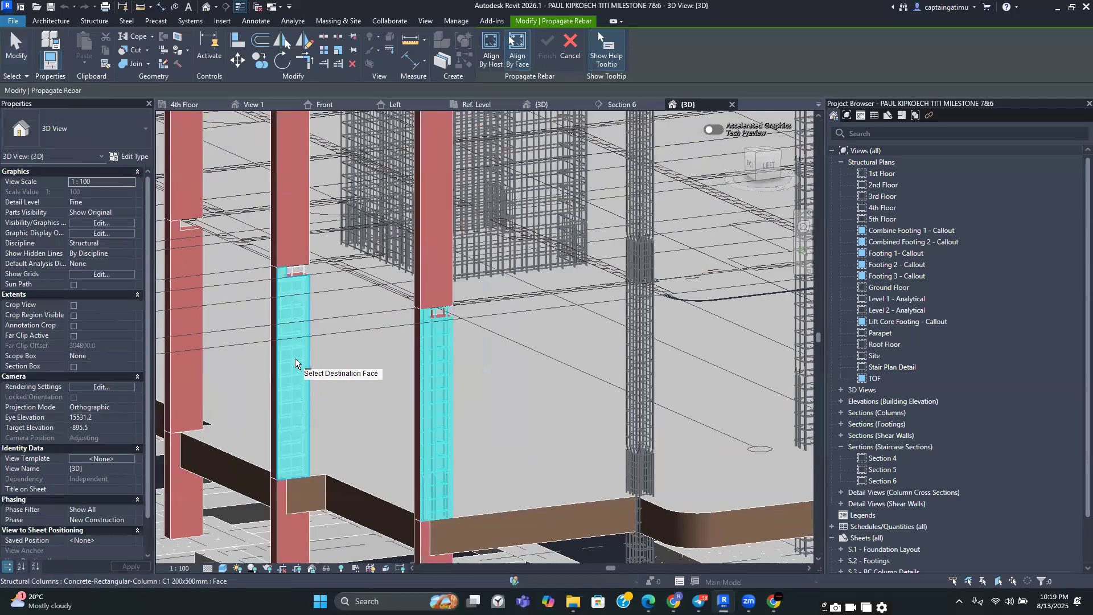
pyautogui.scroll(2, 294, 319)
pyautogui.scroll(-1, 300, 321)
pyautogui.moveTo(310, 339); pyautogui.dragTo(408, 471, button='middle')
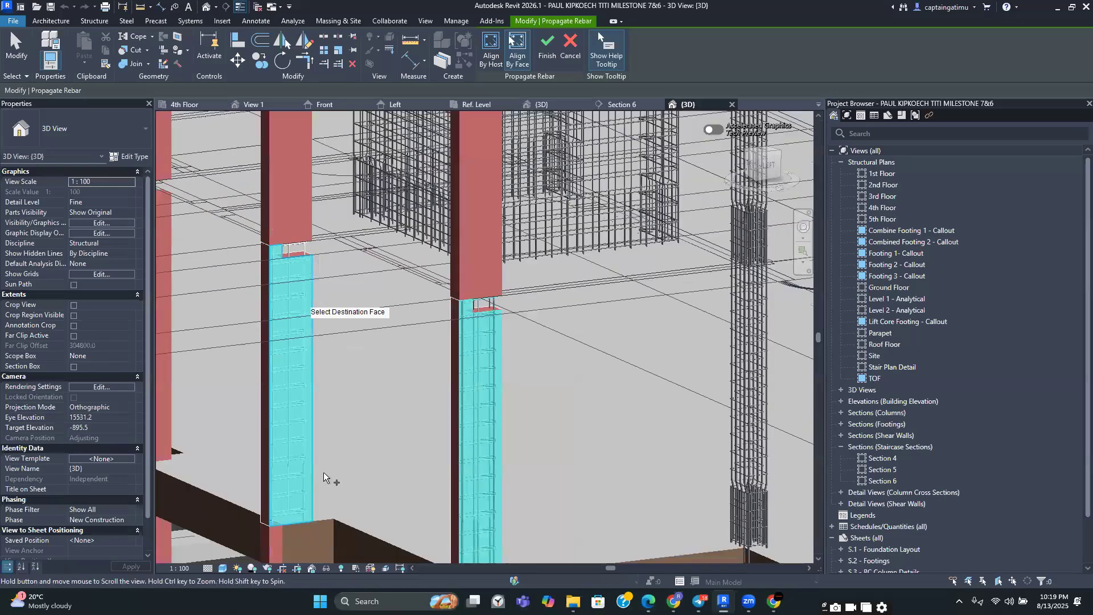
pyautogui.click(251, 452)
# Add further ground-floor C1 column faces as propagation destinations
pyautogui.moveTo(433, 361); pyautogui.dragTo(409, 370, button='middle')
pyautogui.scroll(-1, 407, 367)
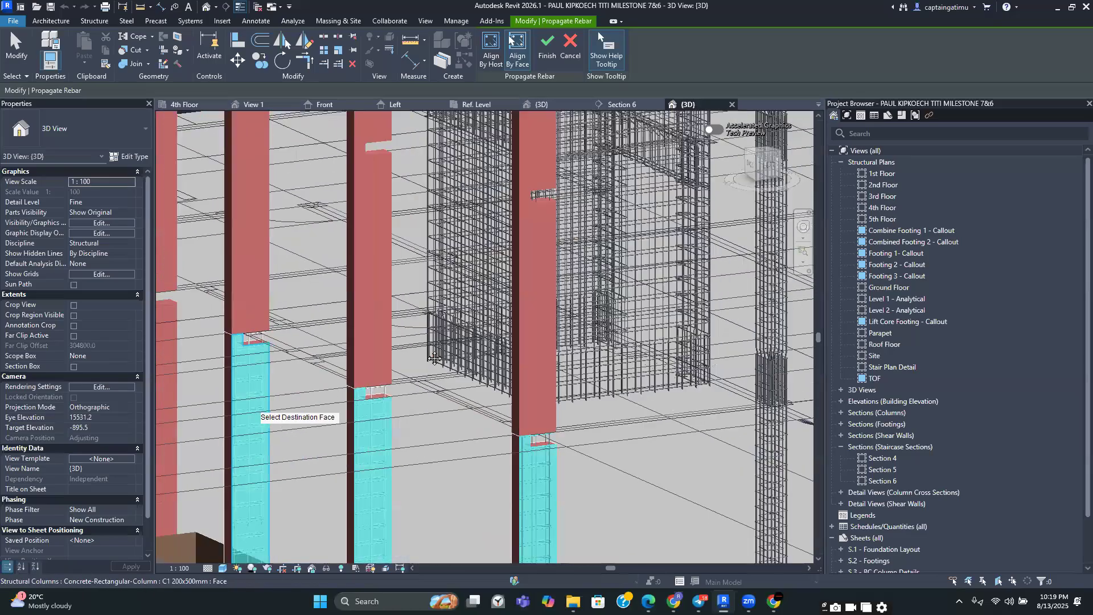
pyautogui.scroll(-2, 394, 358)
pyautogui.moveTo(220, 406); pyautogui.dragTo(361, 344, button='middle')
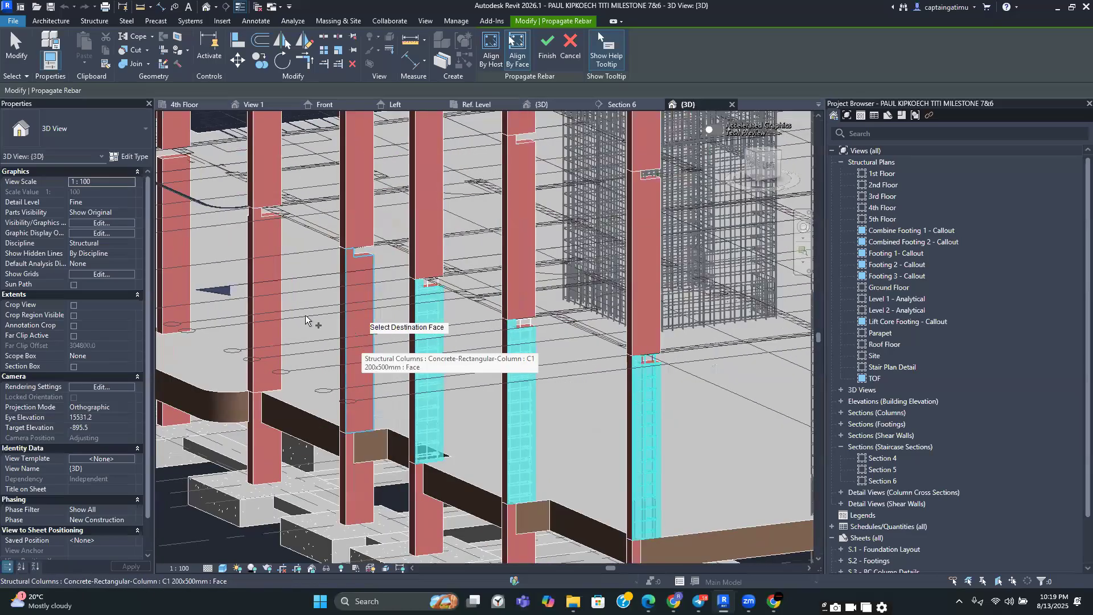
pyautogui.click(359, 330)
pyautogui.click(269, 294)
pyautogui.moveTo(271, 295); pyautogui.dragTo(426, 415, button='middle')
pyautogui.click(330, 370)
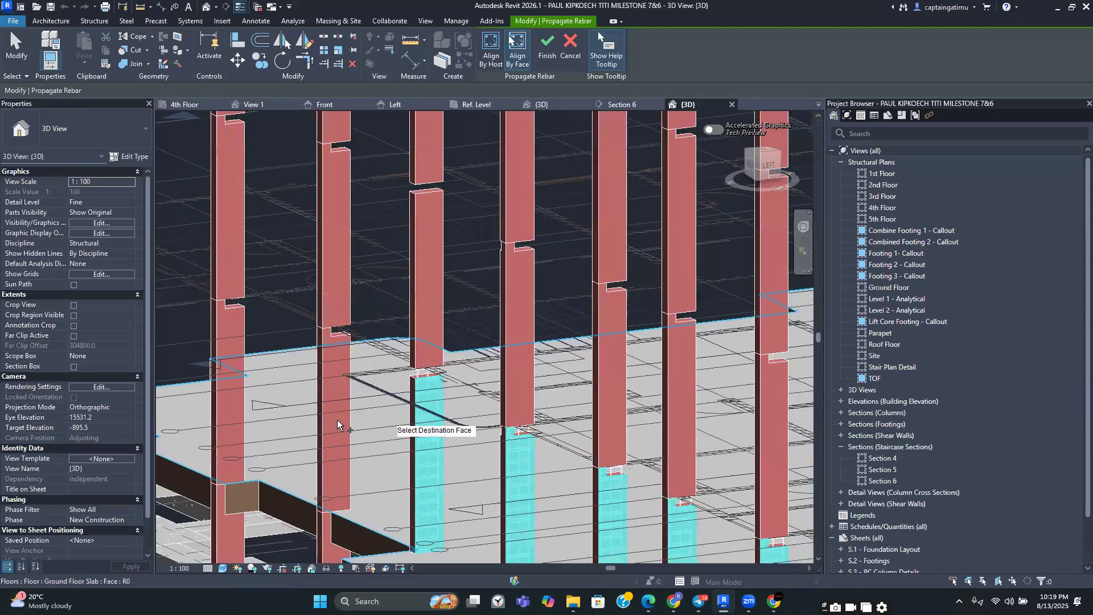
# Propagate the rebar onto more C1 columns along the same grid line
pyautogui.click(233, 397)
pyautogui.moveTo(262, 412); pyautogui.dragTo(338, 472, button='middle')
pyautogui.scroll(-1, 338, 472)
pyautogui.moveTo(256, 424); pyautogui.dragTo(261, 424, button='middle')
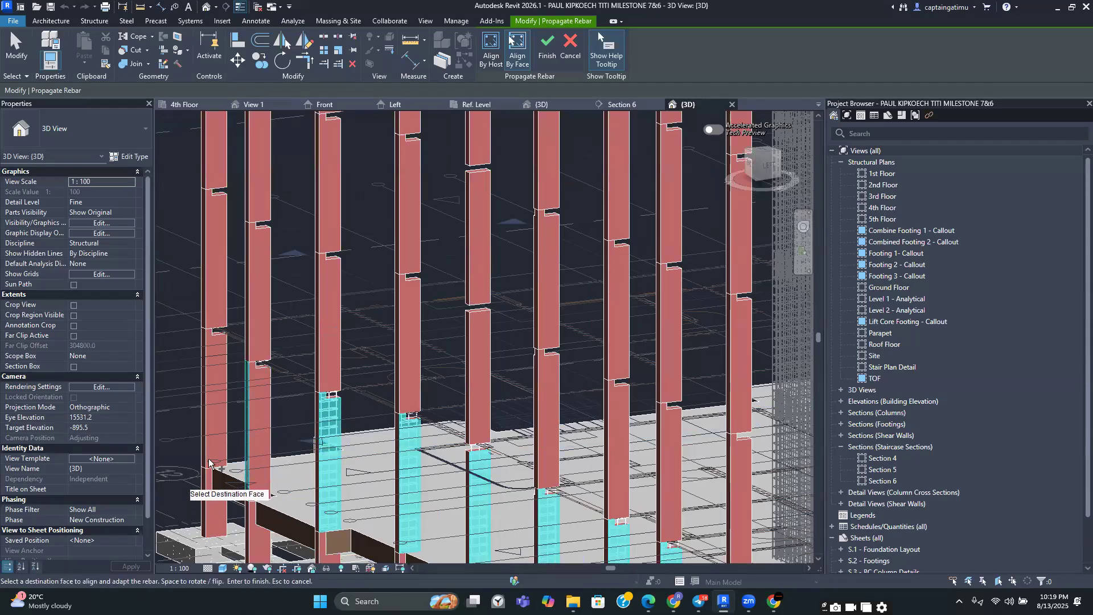
pyautogui.scroll(4, 255, 370)
pyautogui.scroll(2, 256, 353)
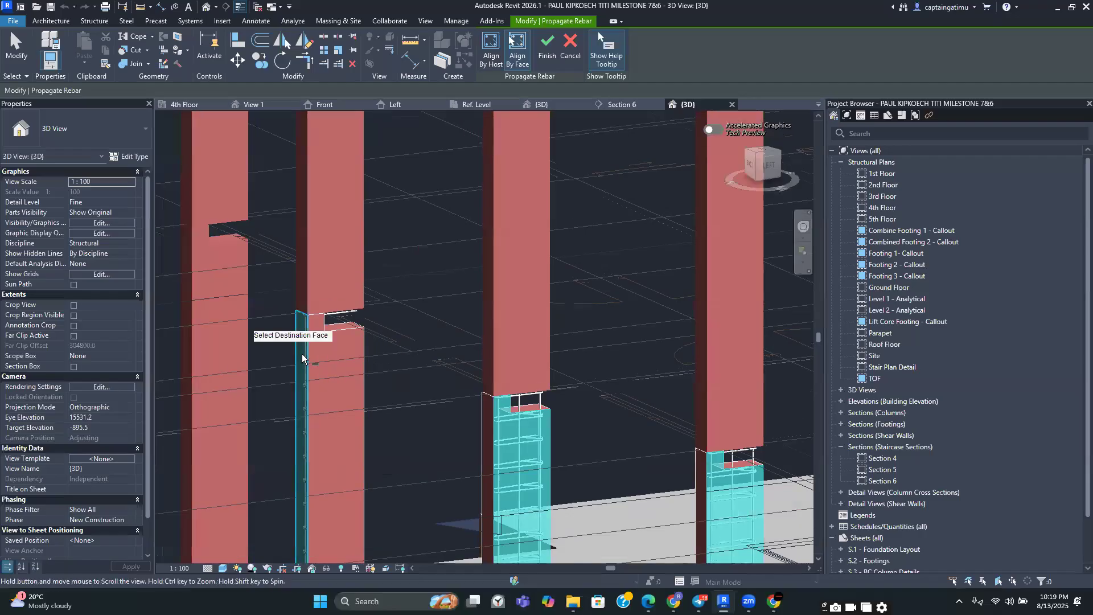
pyautogui.scroll(2, 311, 350)
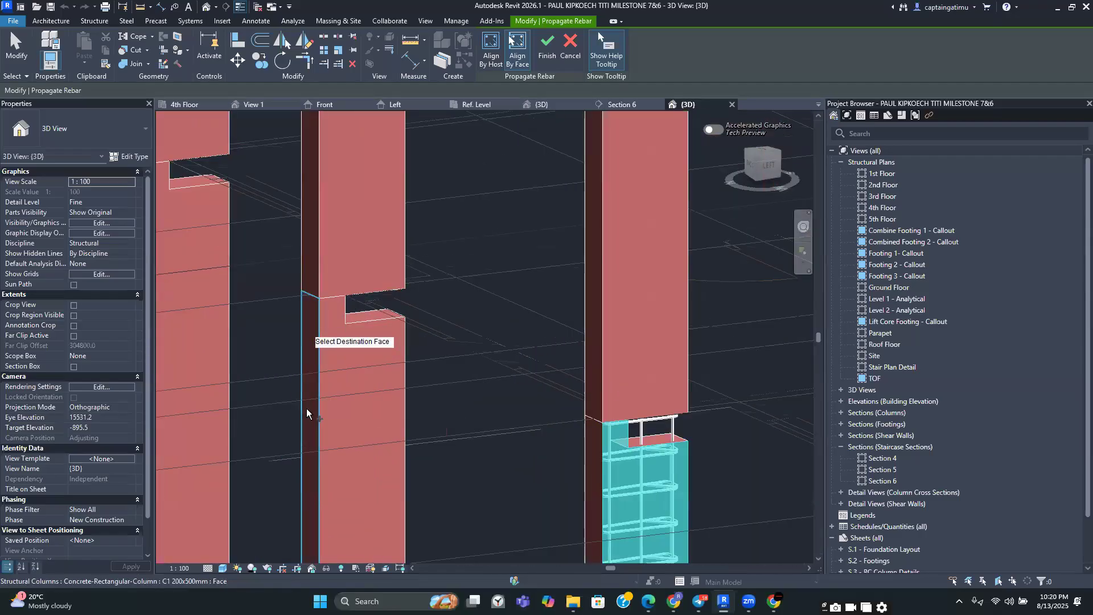
pyautogui.scroll(-4, 313, 364)
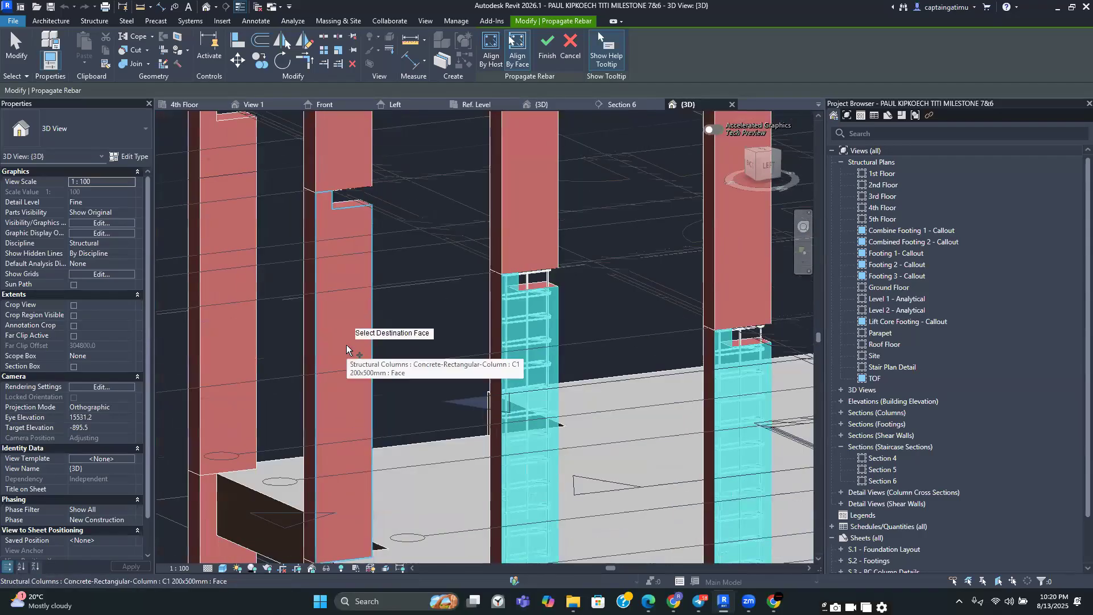
pyautogui.click(343, 348)
pyautogui.click(227, 292)
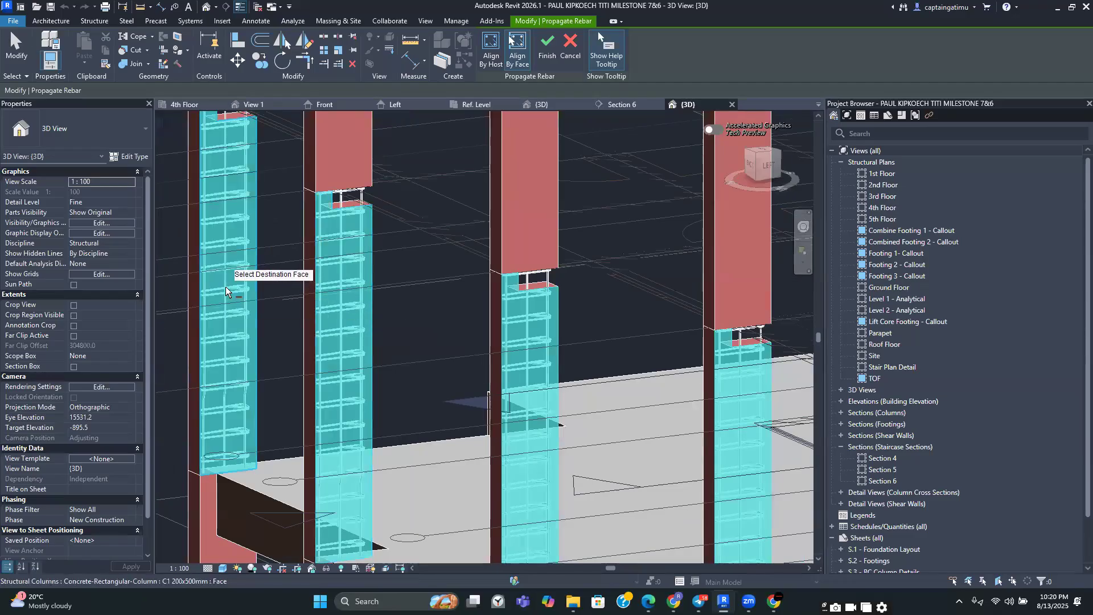
# Propagate the column rebar onto three more ground-floor C1 columns by picking their faces as destinations
pyautogui.scroll(-3, 231, 293)
pyautogui.scroll(-2, 317, 486)
pyautogui.moveTo(317, 486); pyautogui.dragTo(246, 418, button='middle')
pyautogui.moveTo(462, 440); pyautogui.dragTo(376, 431, button='middle')
pyautogui.moveTo(433, 462); pyautogui.dragTo(329, 452, button='middle')
pyautogui.moveTo(508, 475); pyautogui.dragTo(349, 474, button='middle')
pyautogui.moveTo(674, 424); pyautogui.dragTo(550, 418, button='middle')
pyautogui.scroll(4, 643, 297)
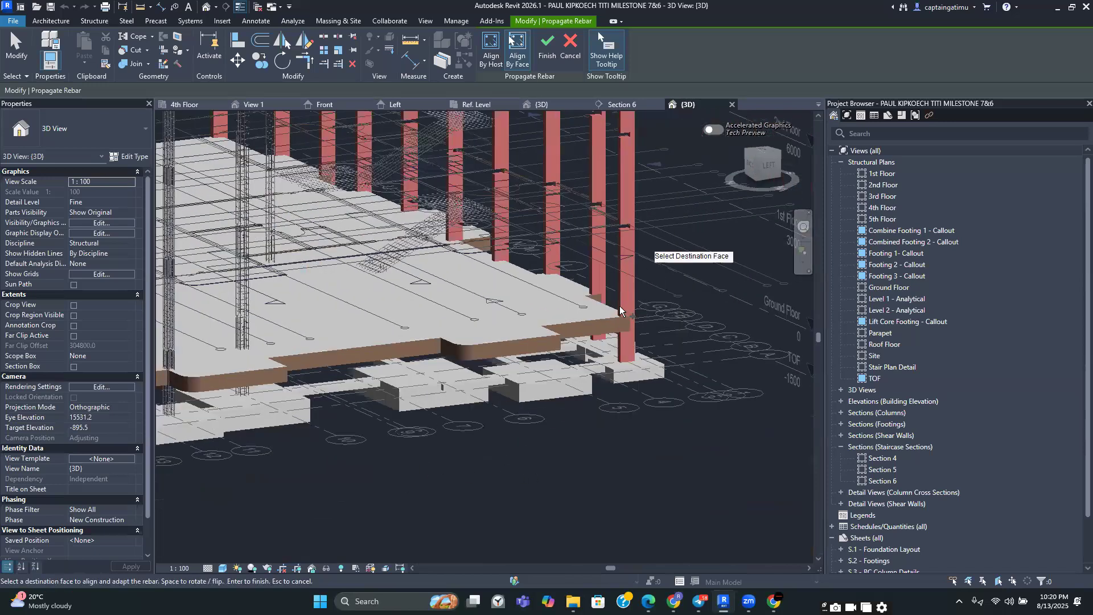
pyautogui.click(607, 303)
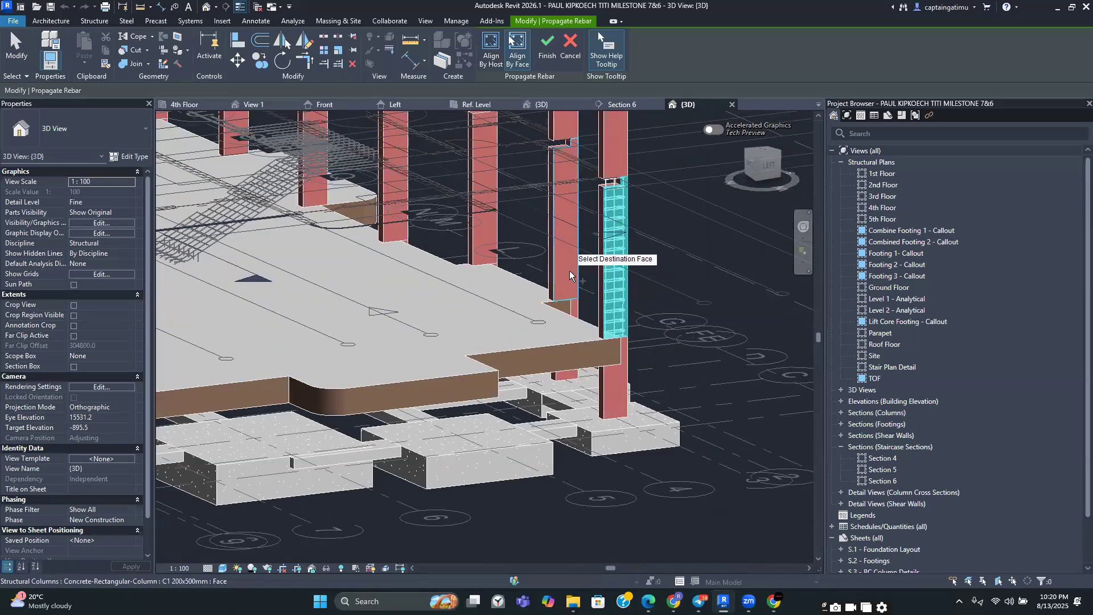
pyautogui.click(564, 262)
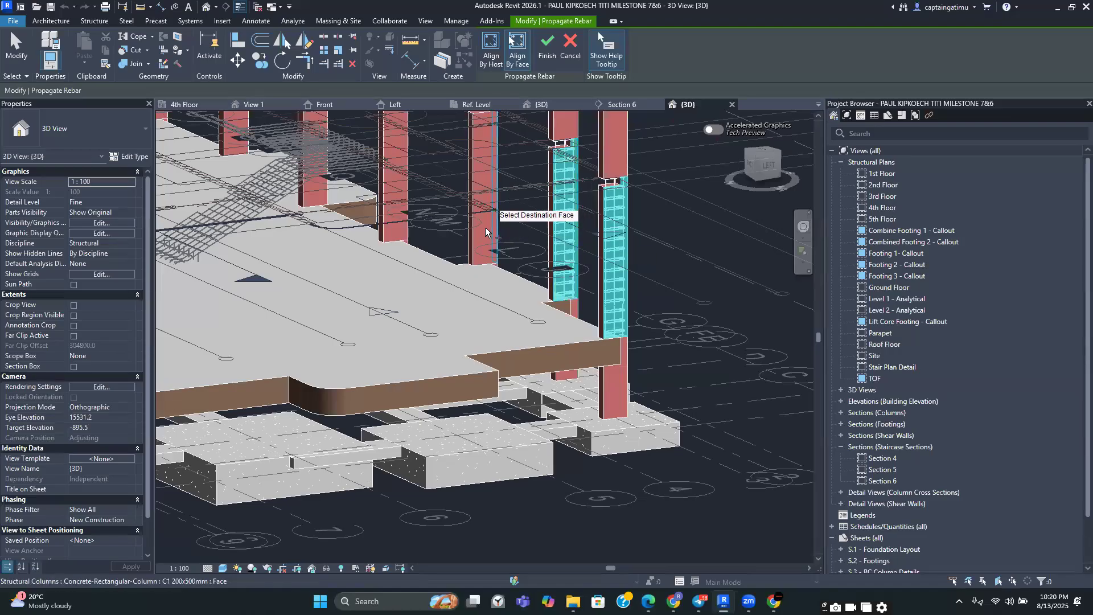
pyautogui.click(482, 231)
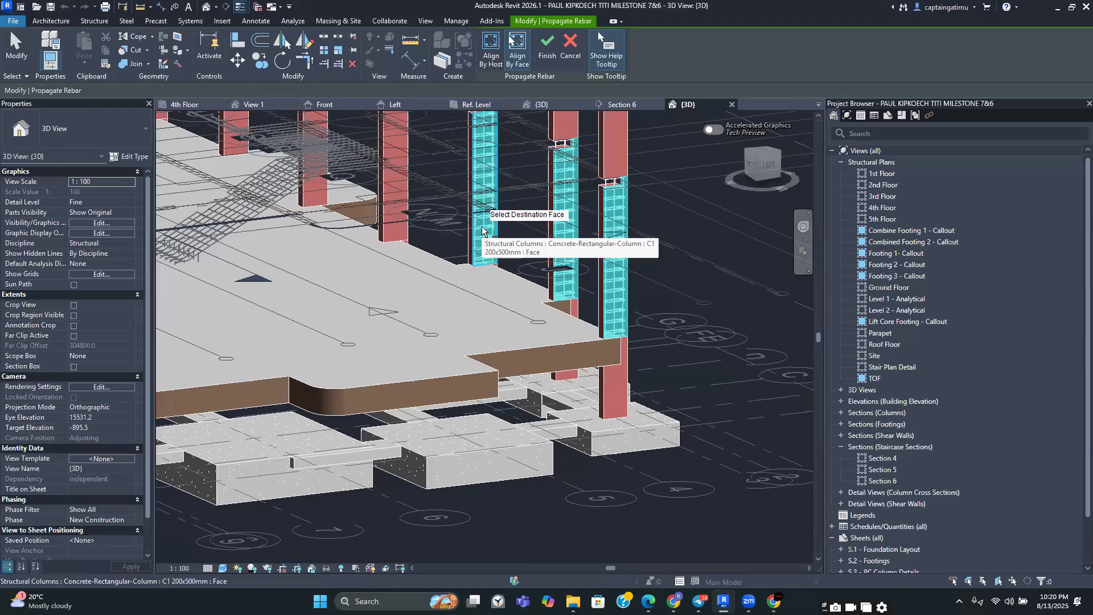
# Zoom out over the whole building and leave the Propagate Rebar tool
pyautogui.scroll(-3, 482, 230)
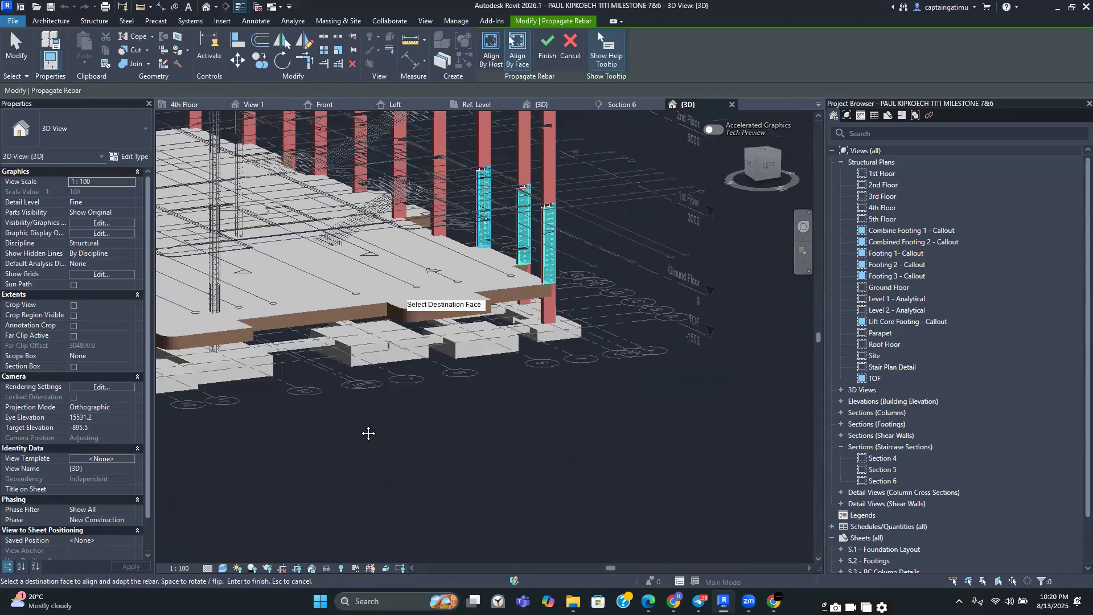
pyautogui.scroll(-4, 379, 426)
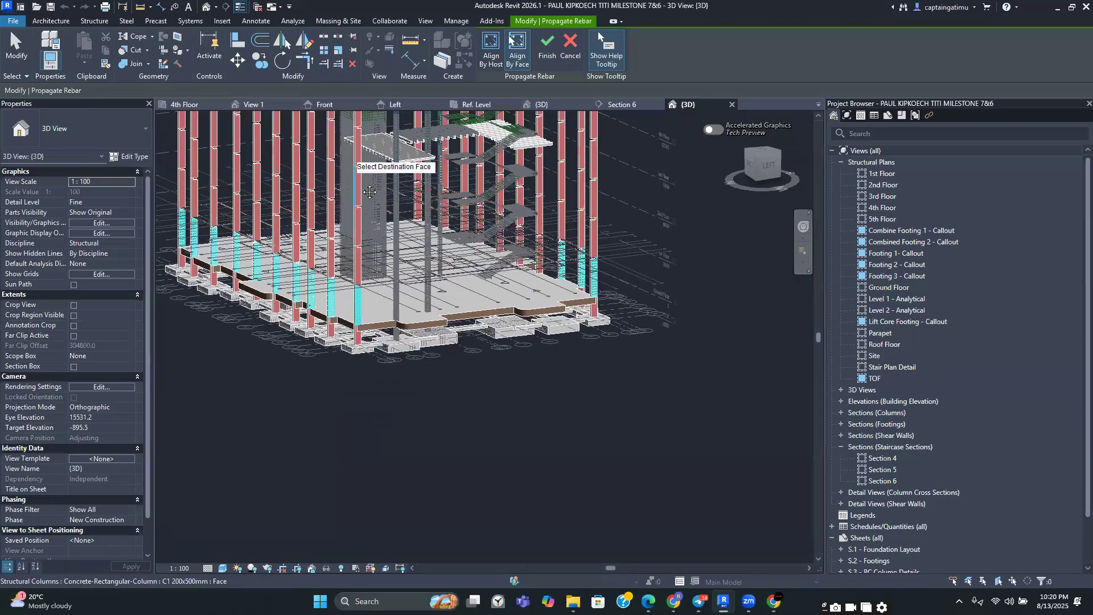
pyautogui.scroll(2, 361, 284)
pyautogui.scroll(2, 284, 253)
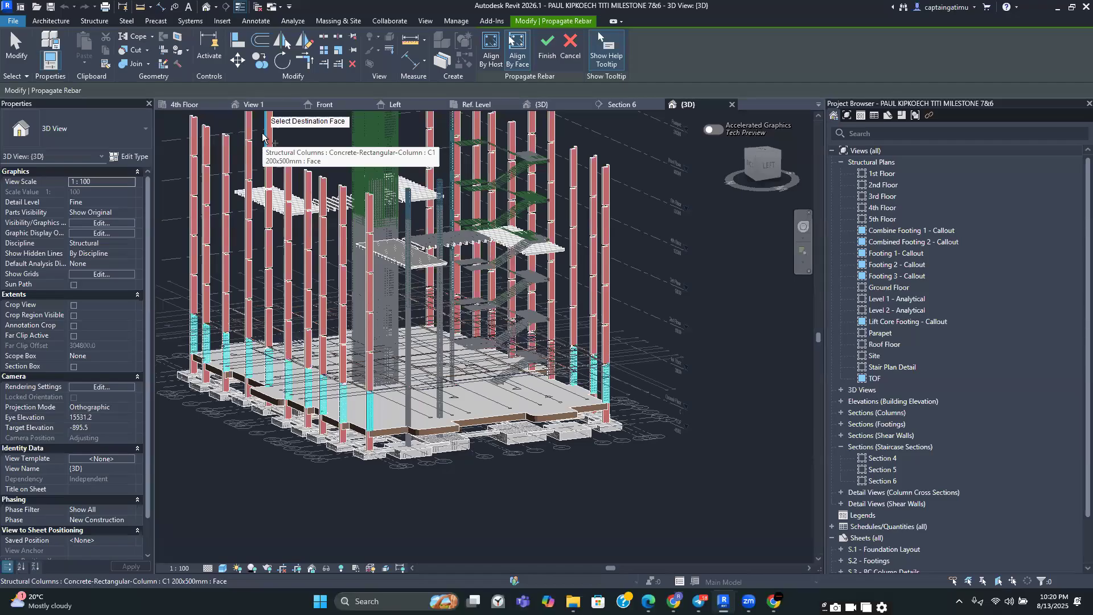
pyautogui.click(569, 44)
pyautogui.scroll(5, 533, 313)
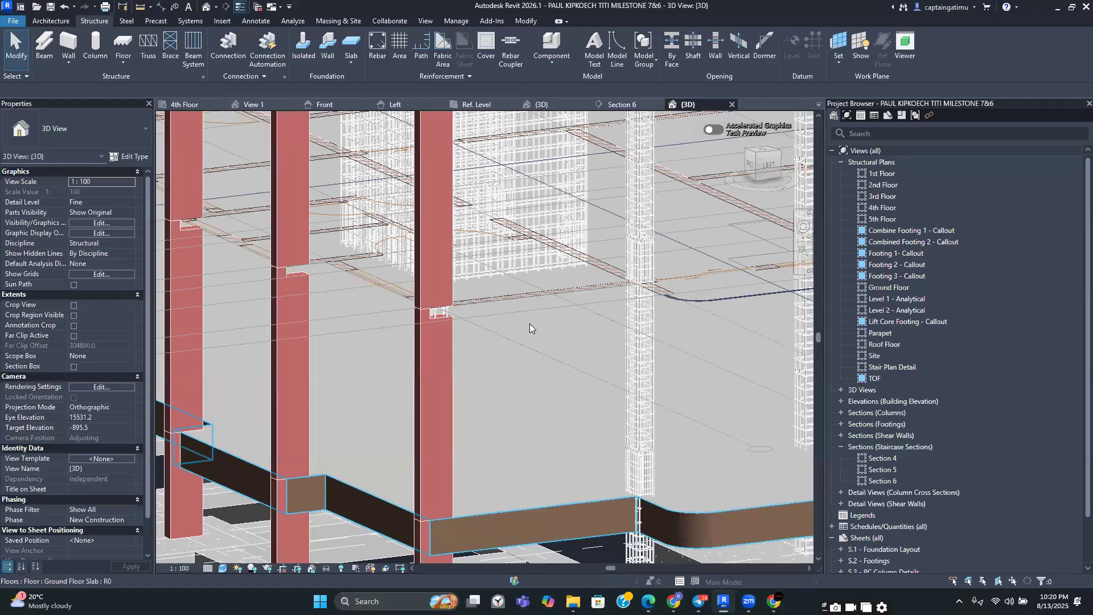
pyautogui.scroll(-8, 530, 323)
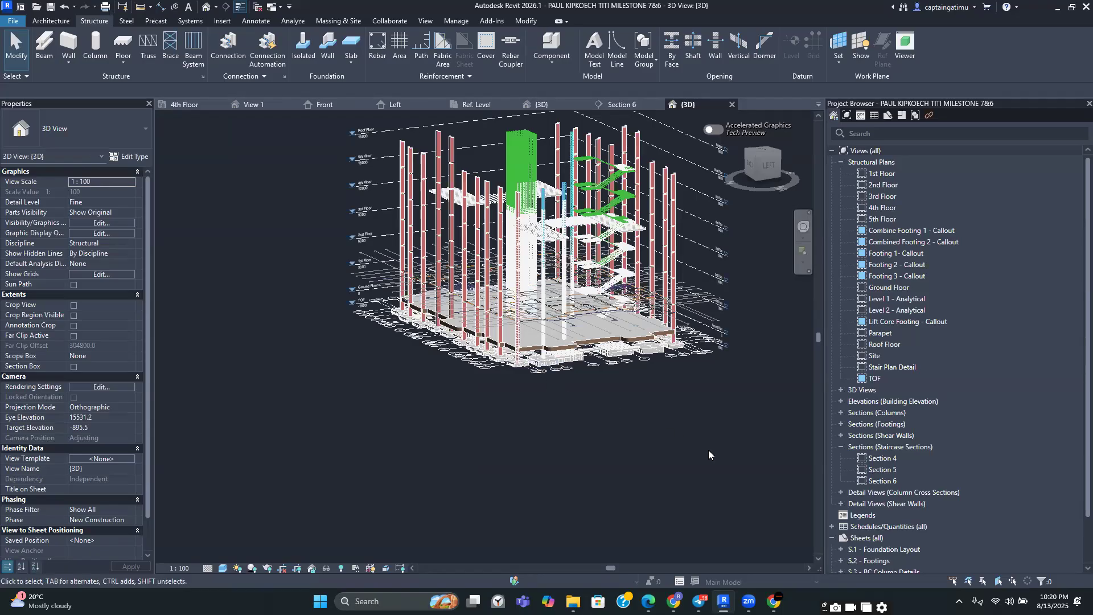
pyautogui.moveTo(673, 601)
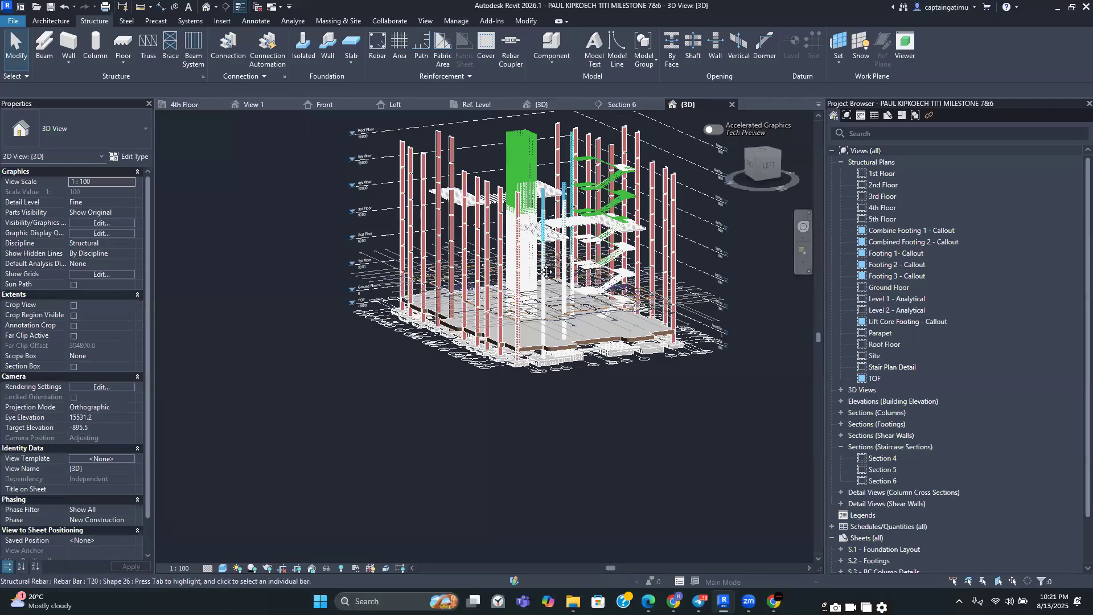
pyautogui.keyDown('shift'); pyautogui.moveTo(291, 153); pyautogui.dragTo(571, 453, button='middle'); pyautogui.keyUp('shift')
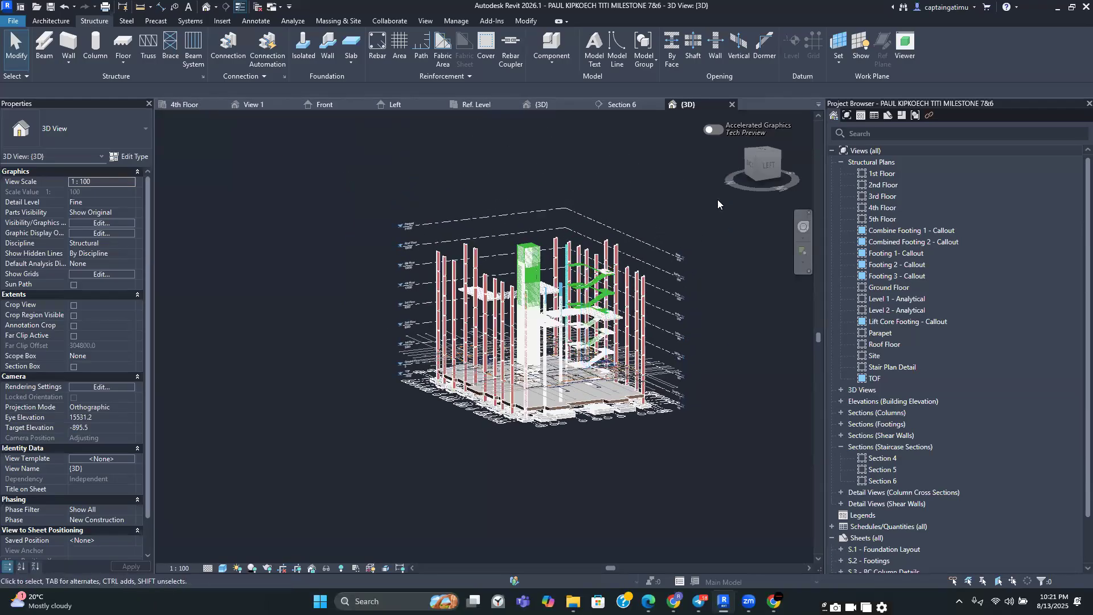
pyautogui.click(754, 161)
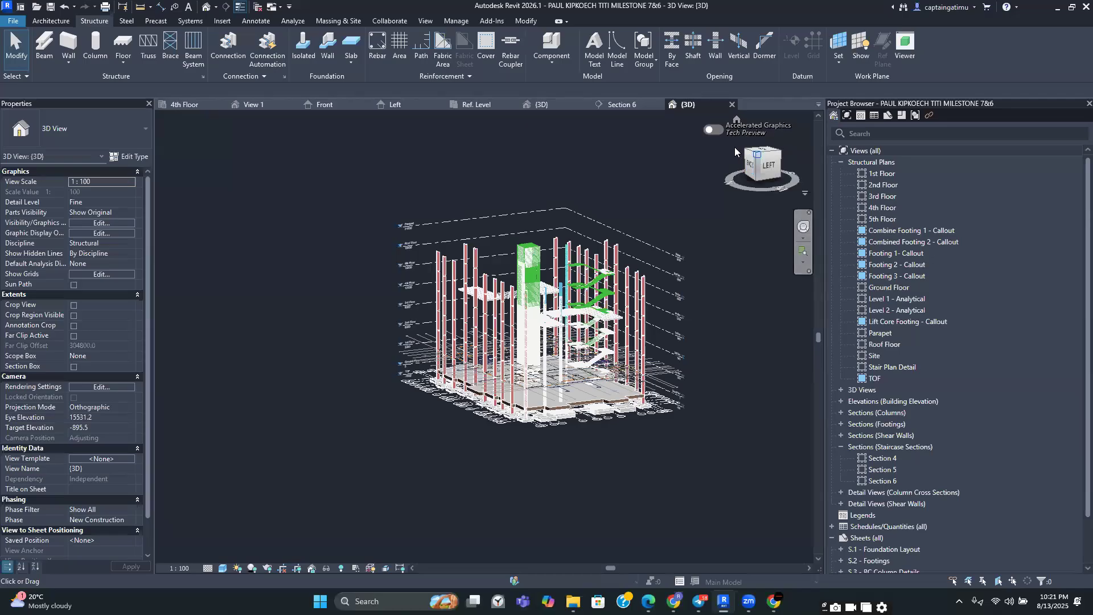